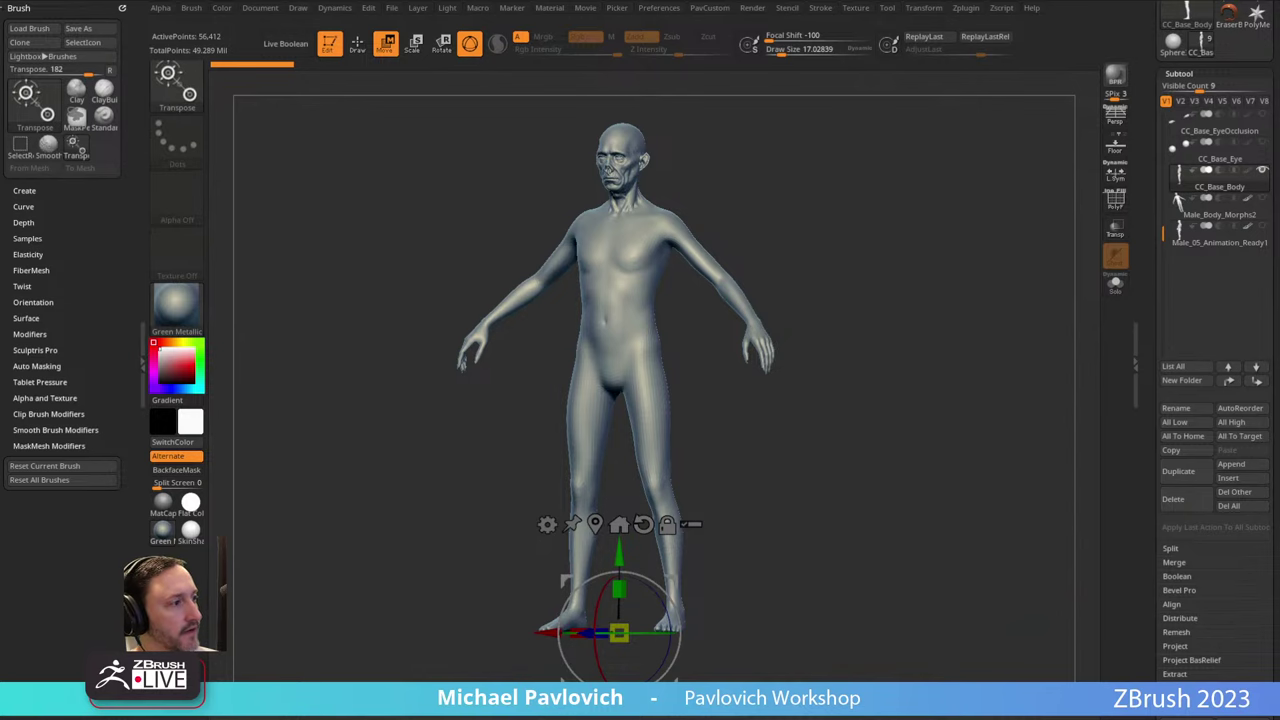
Bring up the ArtStation portfolio in the browser and browse the ZBrush What's New album.
drag(1279, 39, 532, 62)
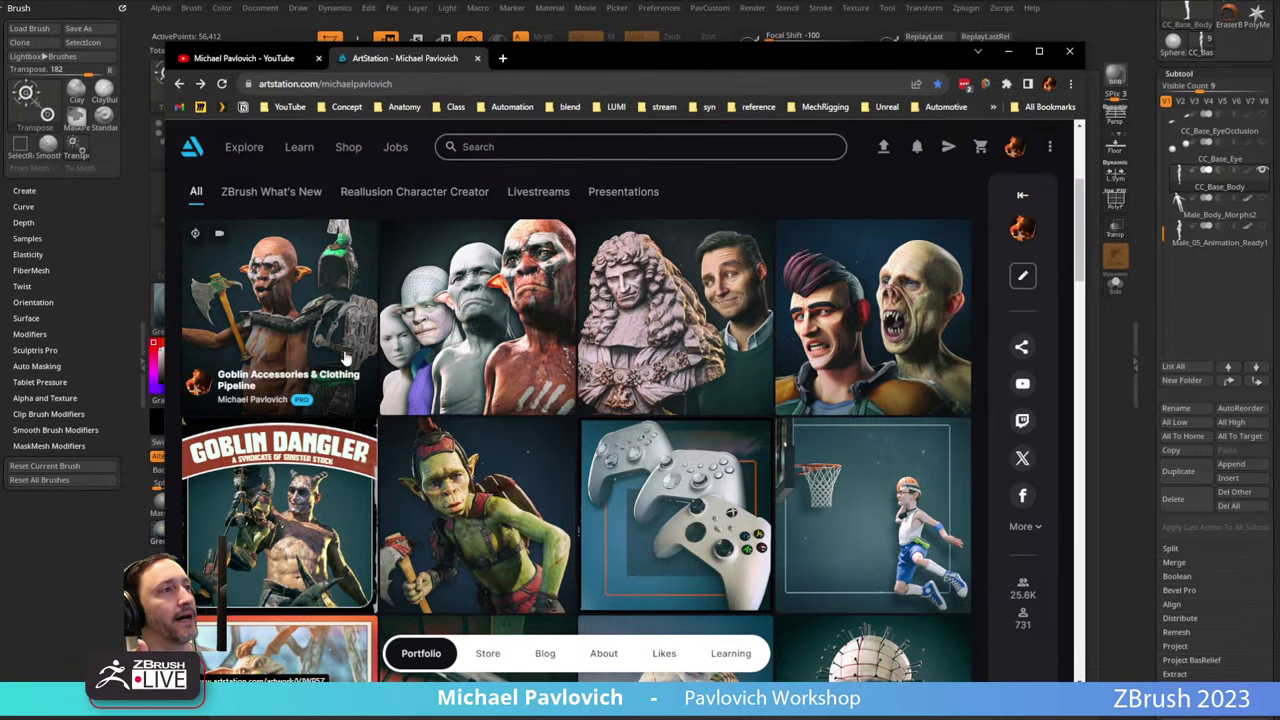
scroll(315, 260, up, 2)
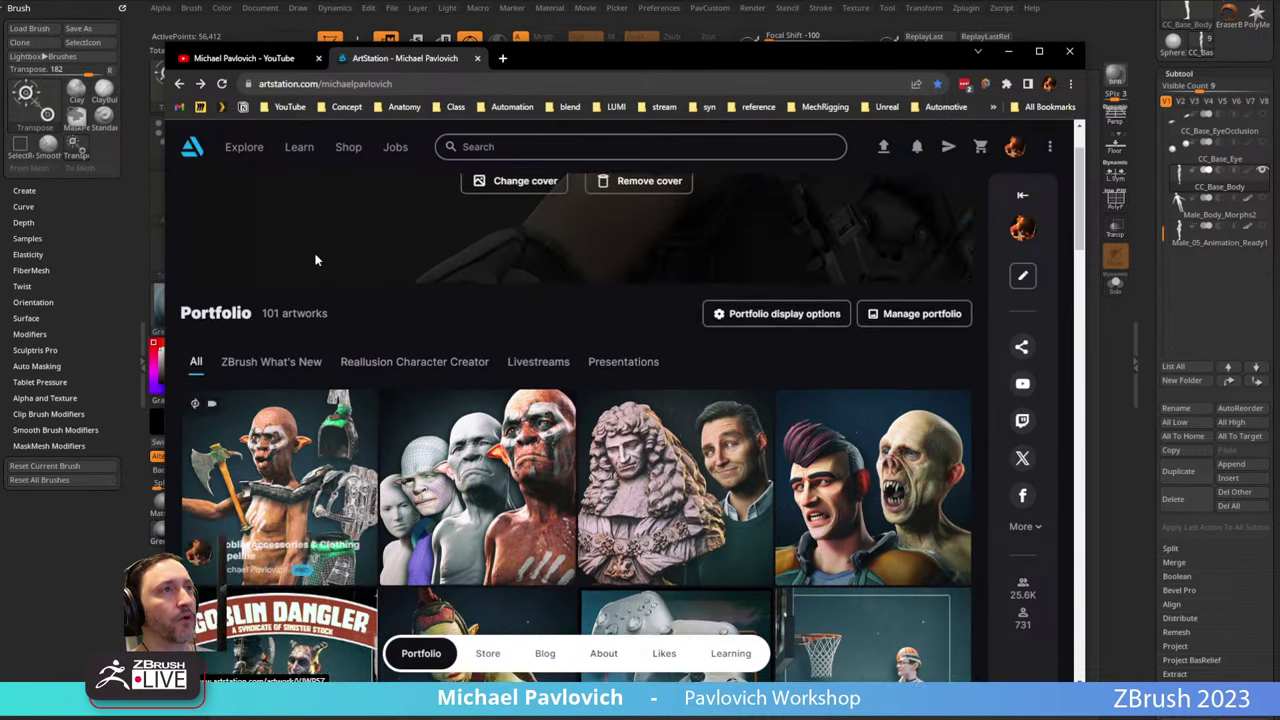
click(268, 391)
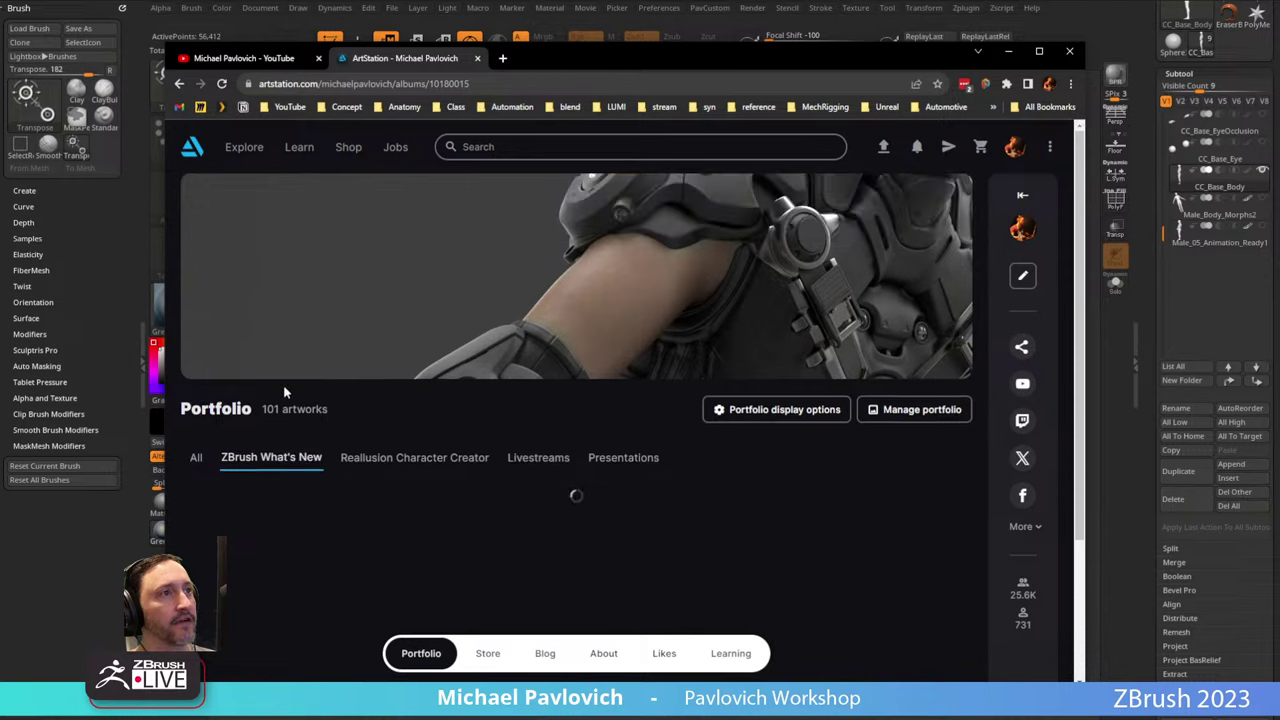
scroll(280, 433, down, 1)
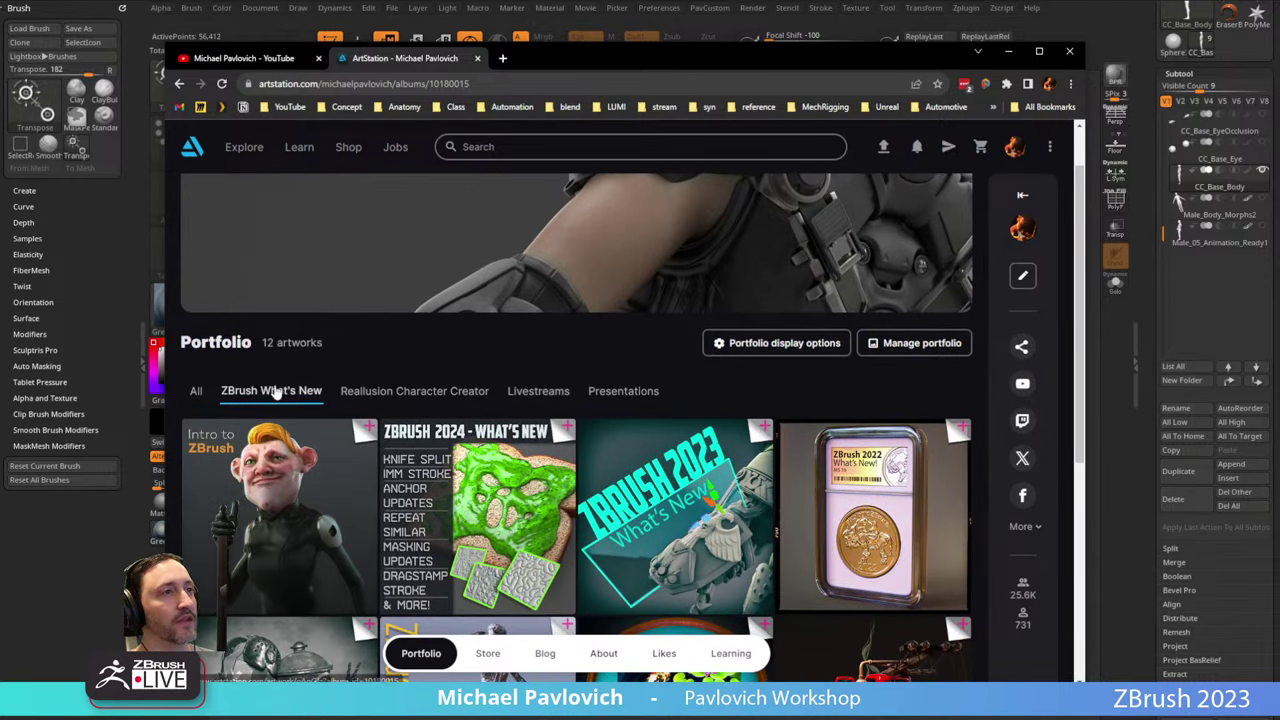
scroll(291, 395, down, 2)
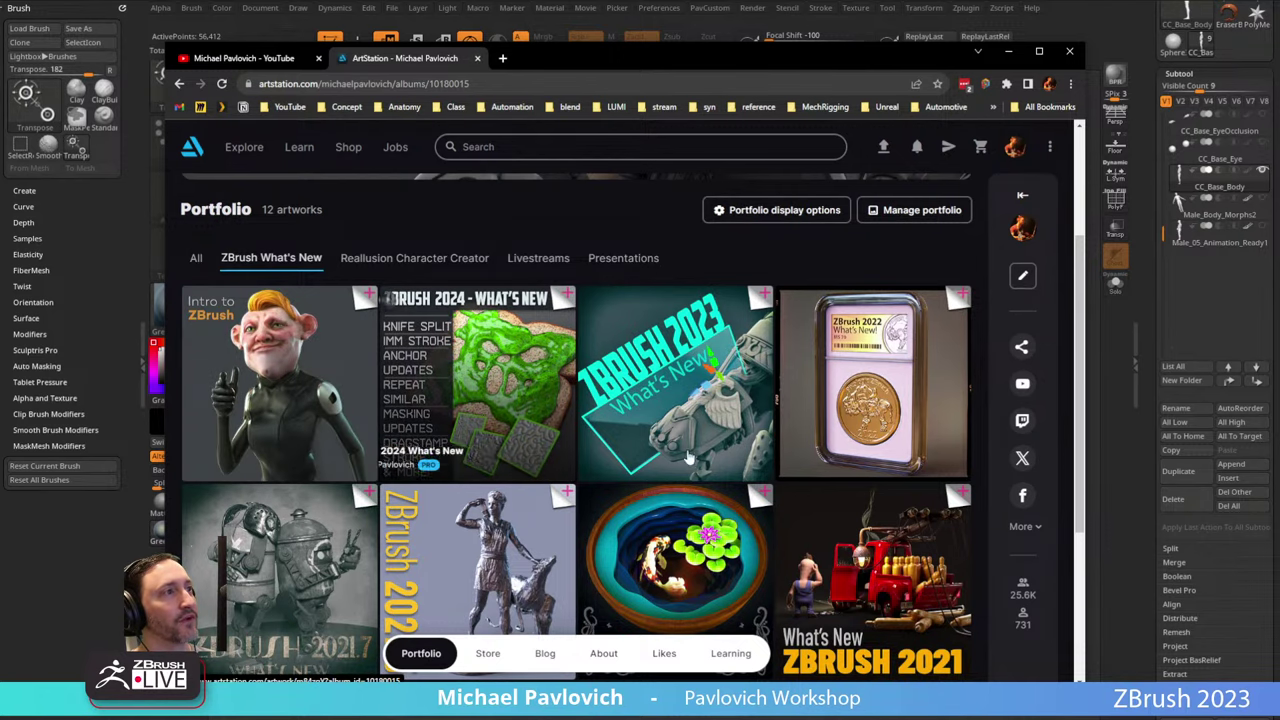
scroll(515, 310, down, 5)
scroll(884, 520, up, 6)
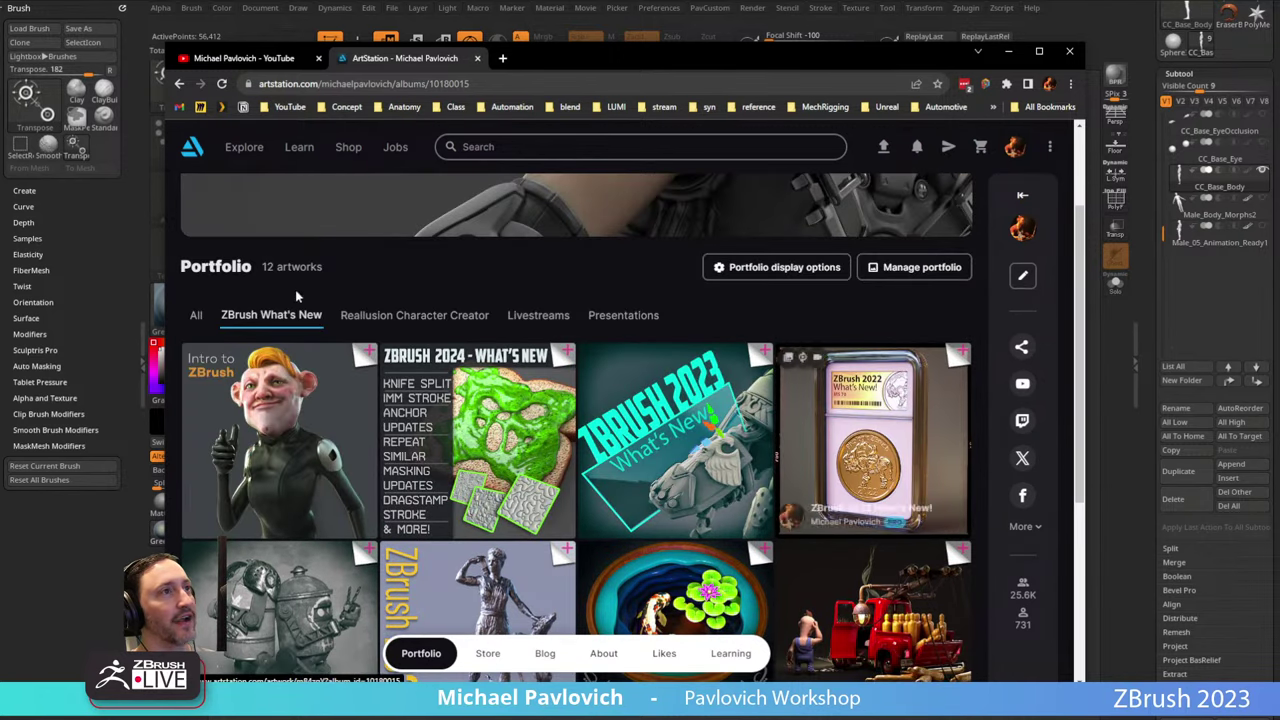
Open the Vampire CHOMP artwork from the Reallusion Character Creator album.
click(418, 316)
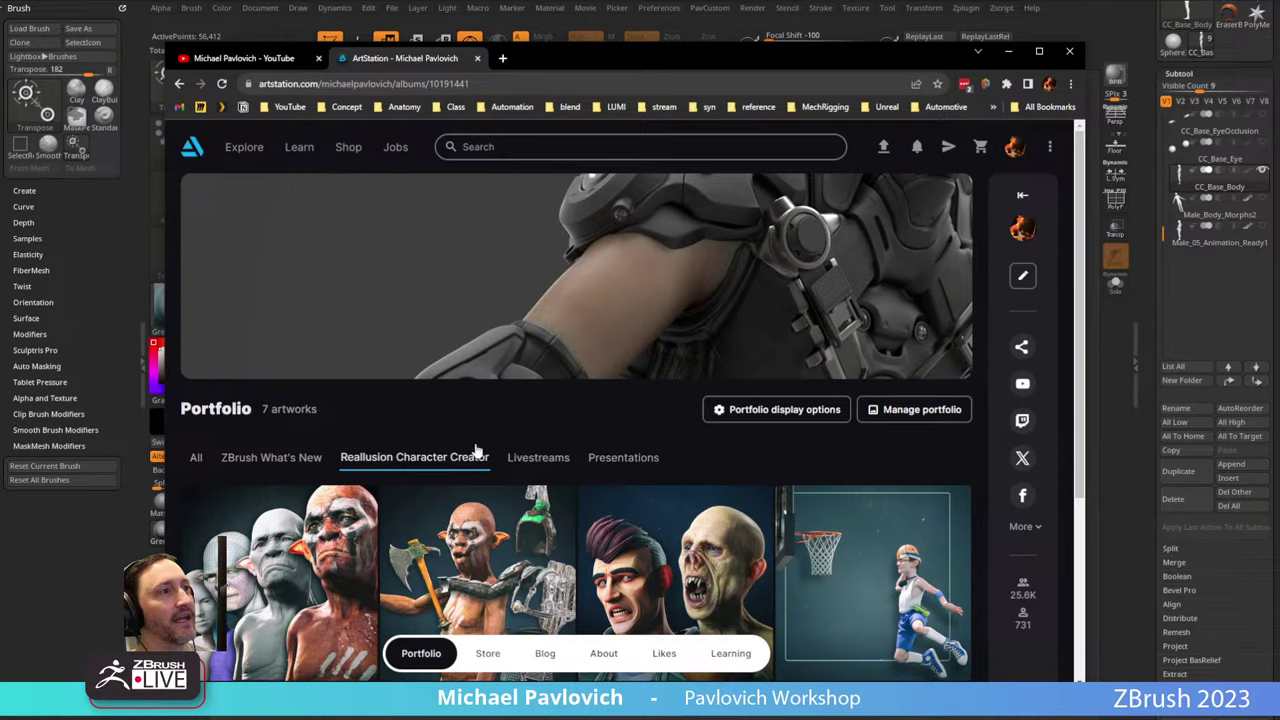
scroll(647, 423, down, 3)
click(655, 395)
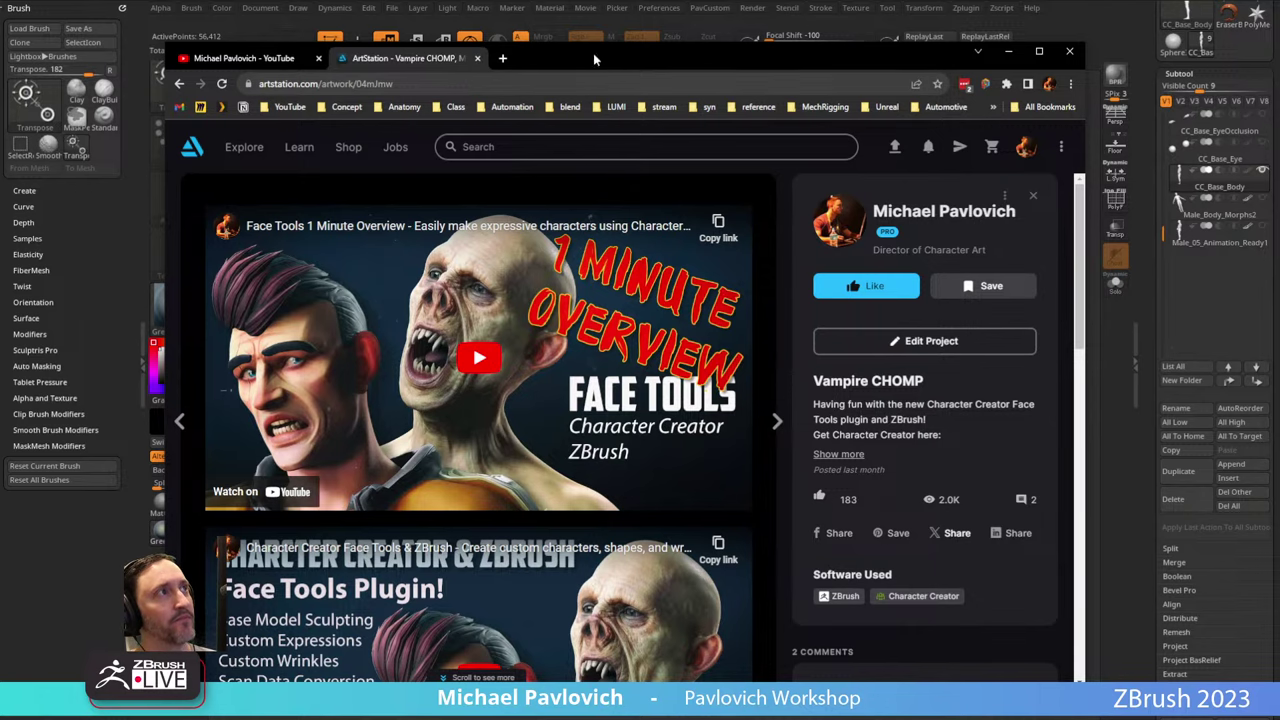
Switch to ZBrush and examine the figure's head and upper body.
key(alt+Tab)
drag(833, 291, 950, 293)
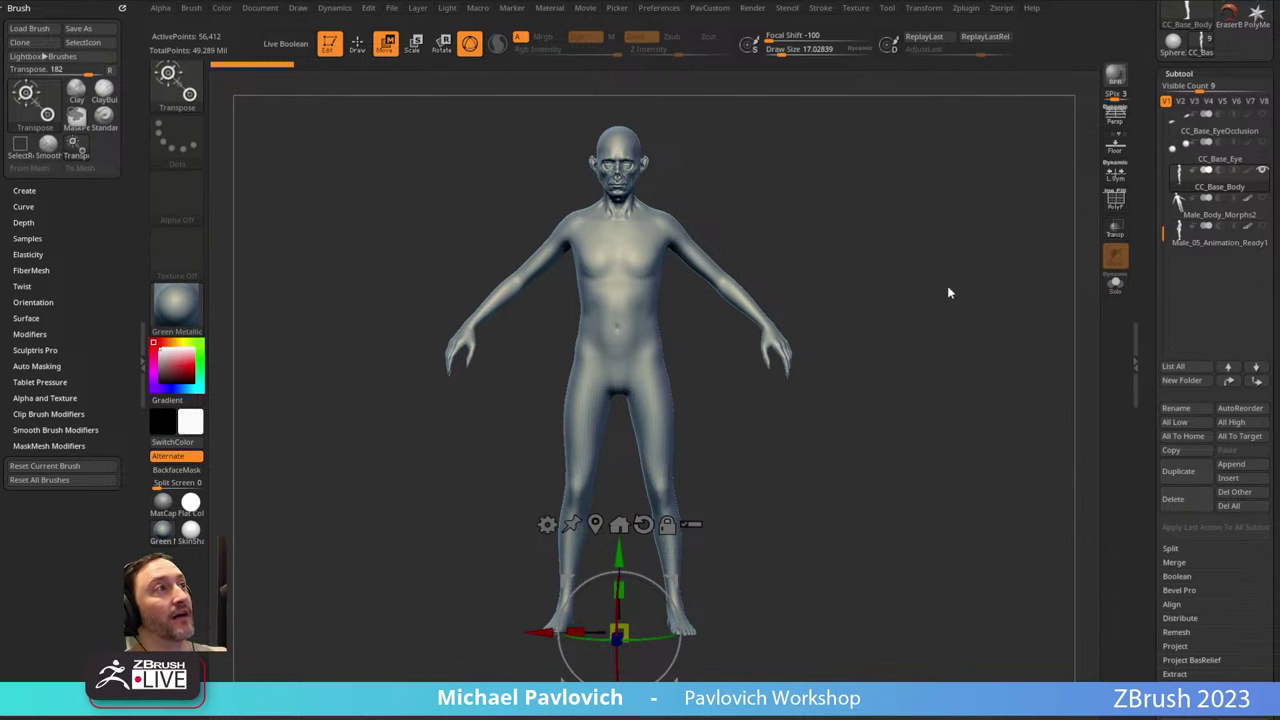
drag(778, 172, 860, 330)
alt+drag(860, 330, 922, 374)
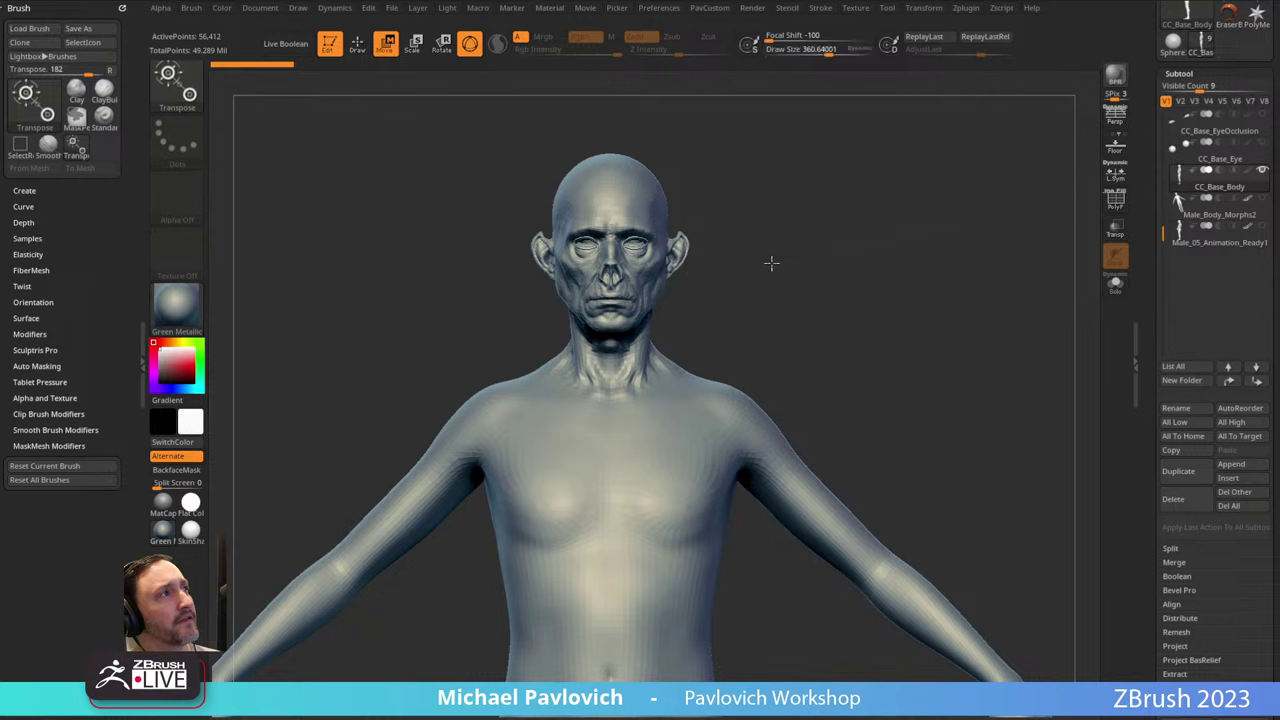
drag(771, 257, 708, 139)
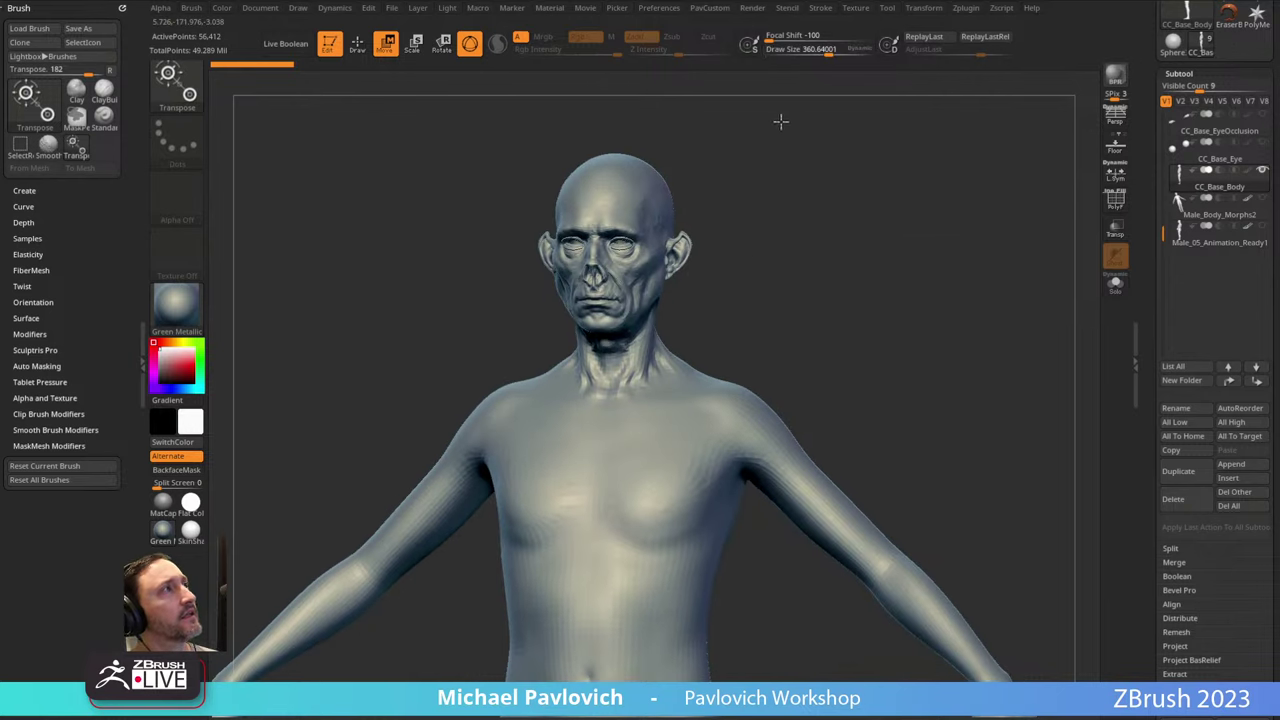
Change from Move mode to Draw mode with the Standard brush at a draw size of about 27.
key(s)
drag(770, 270, 681, 271)
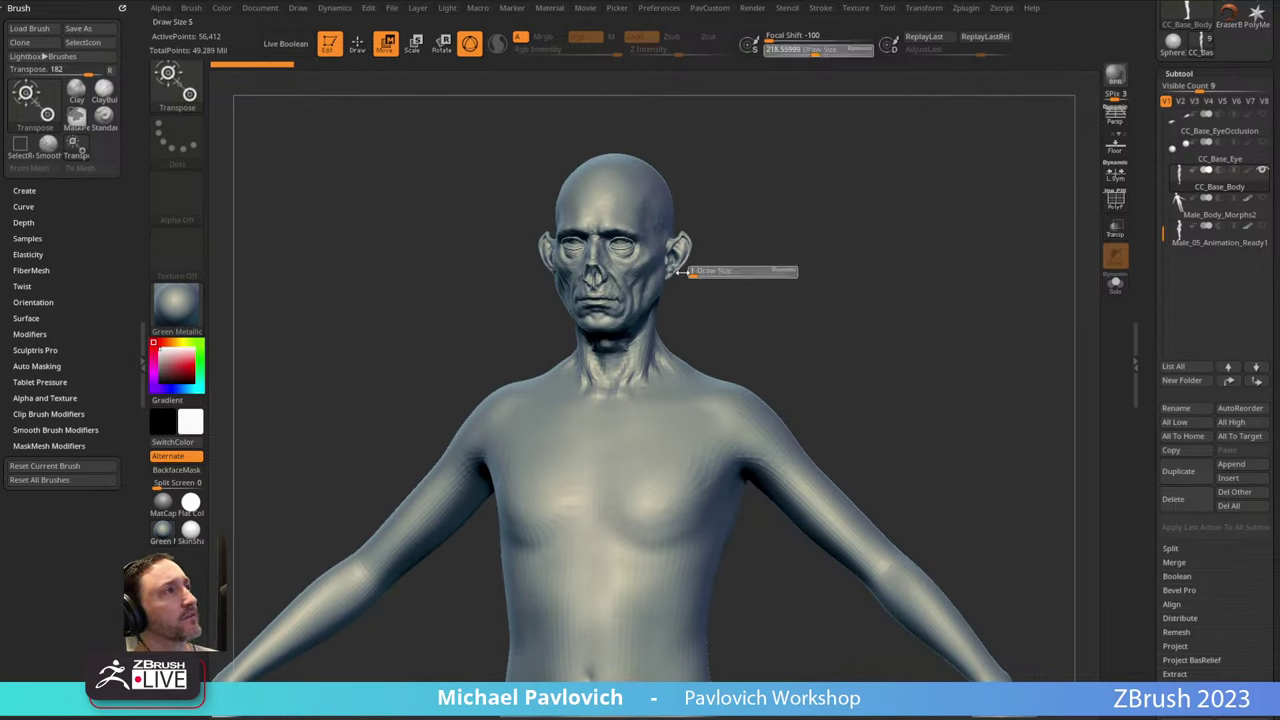
key(q)
key(s)
mouse_move(774, 254)
mouse_down()
mouse_move(800, 262)
mouse_move(778, 280)
mouse_move(752, 265)
mouse_up()
key(s)
key(bracketleft)
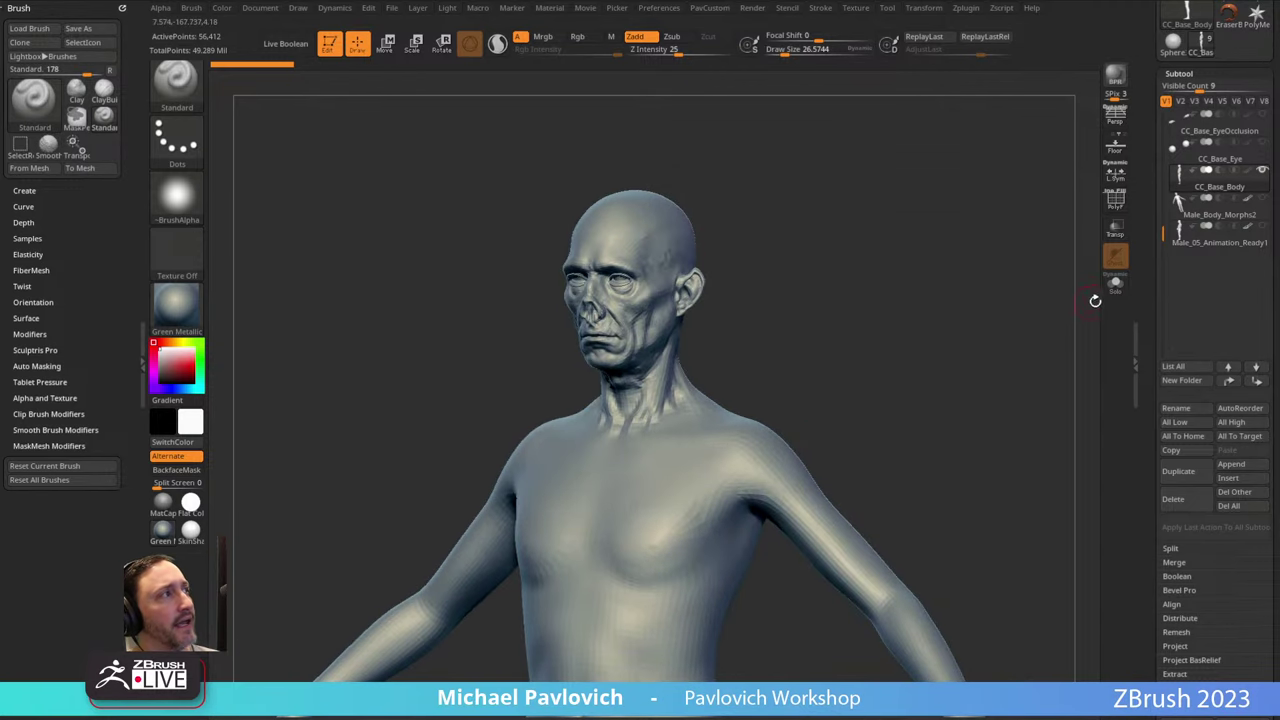
Raise the CC_Base_Body subtool to subdivision level 6.
drag(1160, 411, 1160, 188)
drag(1191, 514, 1210, 514)
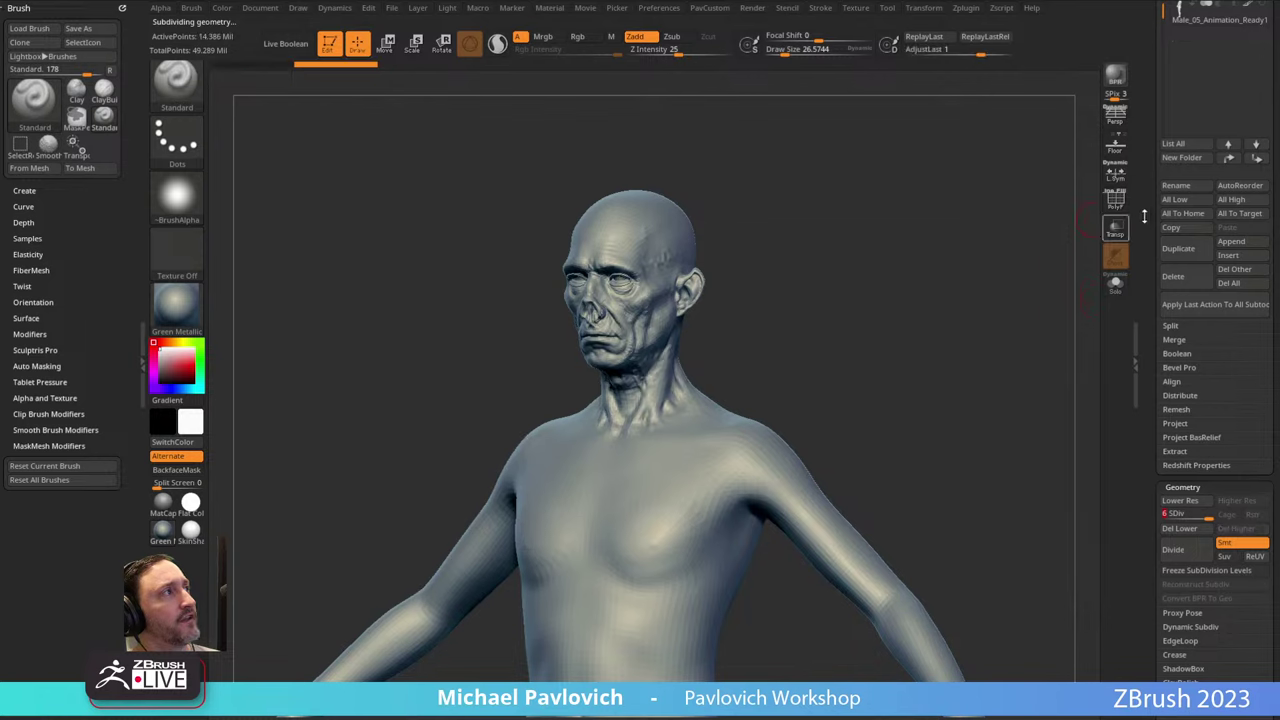
scroll(1220, 340, up, 6)
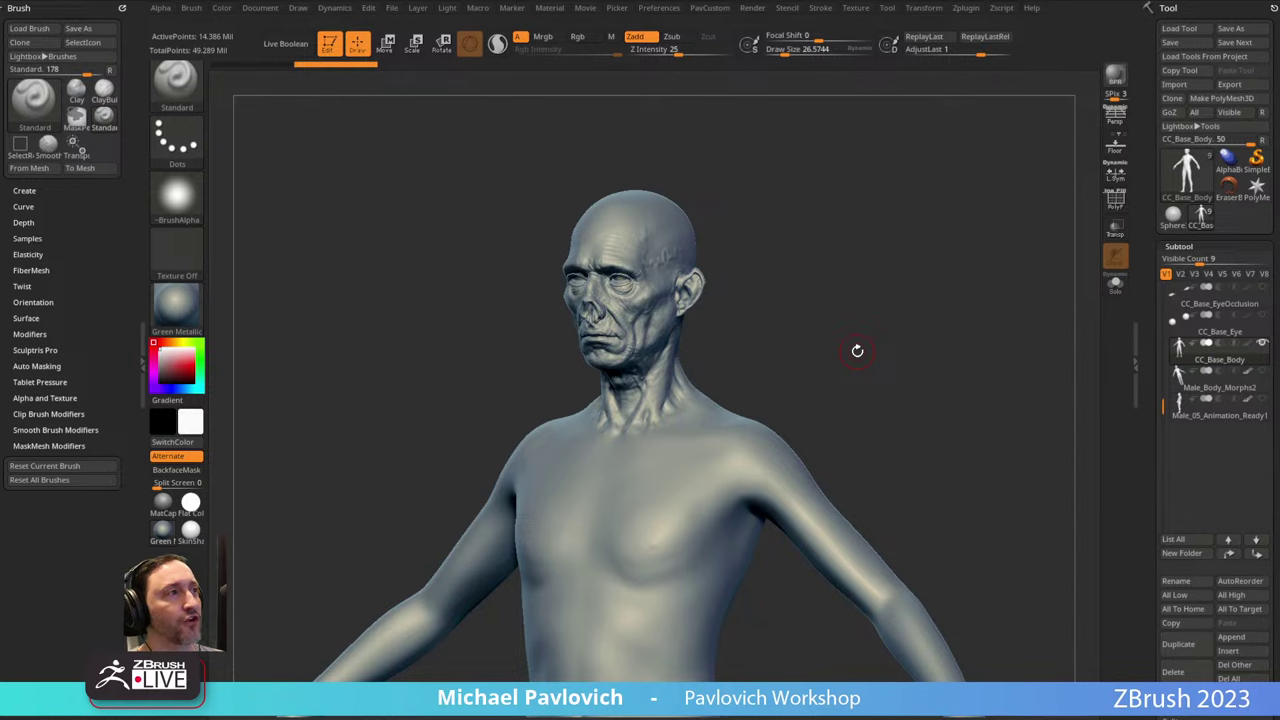
mouse_move(771, 277)
mouse_down()
mouse_move(846, 277)
mouse_move(880, 340)
mouse_move(878, 183)
mouse_move(805, 306)
mouse_move(846, 291)
mouse_move(786, 266)
mouse_move(877, 317)
mouse_move(911, 293)
mouse_move(920, 365)
mouse_move(928, 317)
mouse_move(899, 316)
mouse_move(951, 320)
mouse_up()
key(s)
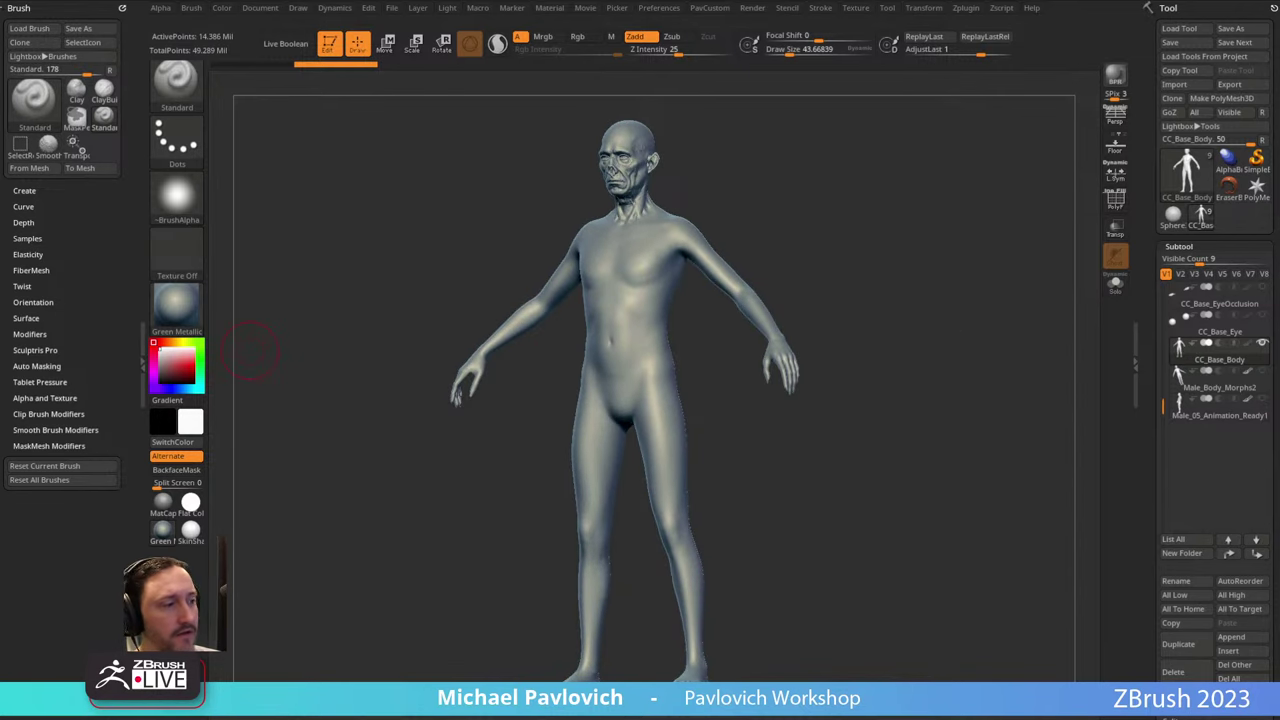
Play part of the Face Tools 1 Minute Overview video in the browser and return to ZBrush.
drag(690, 719, 559, 71)
click(476, 371)
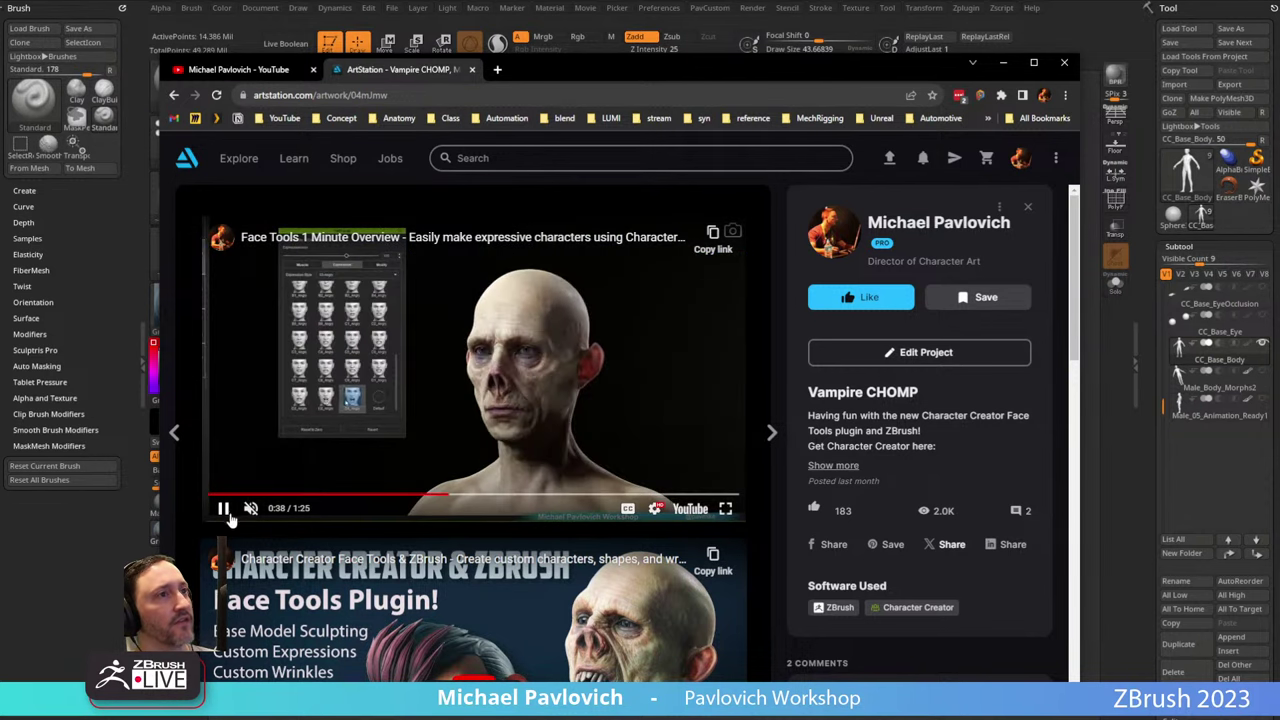
click(223, 508)
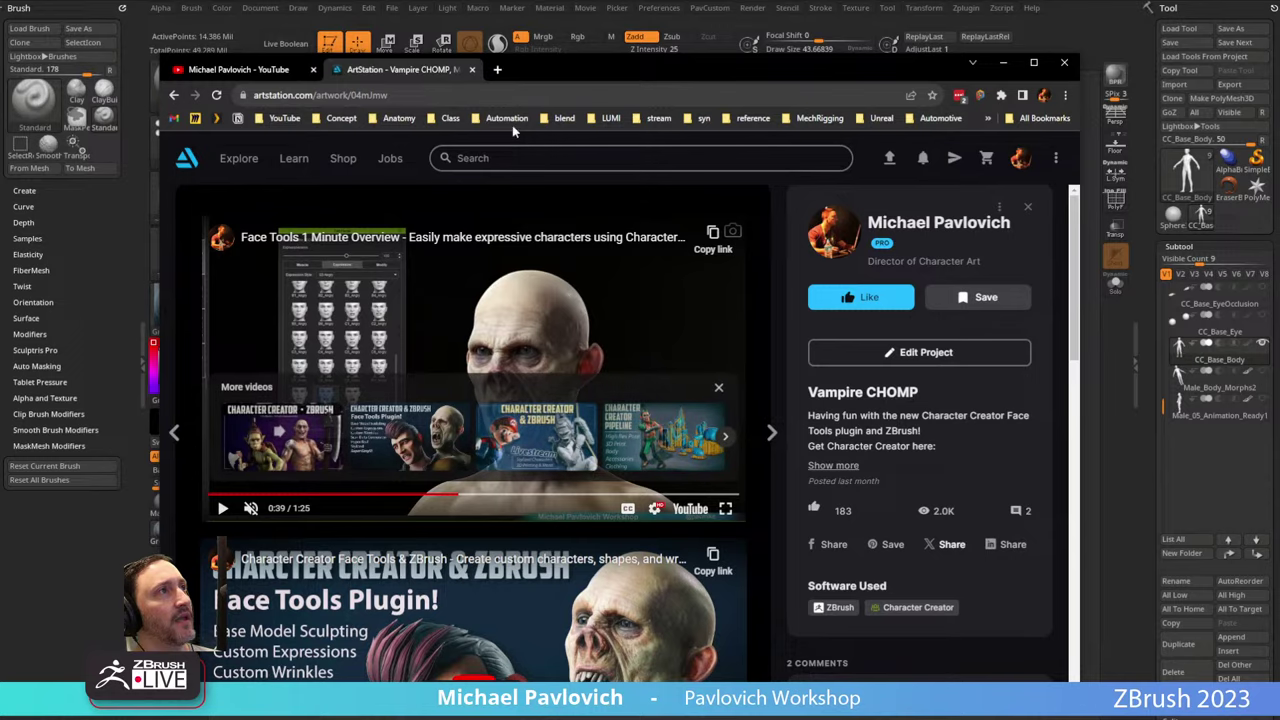
key(alt+Tab)
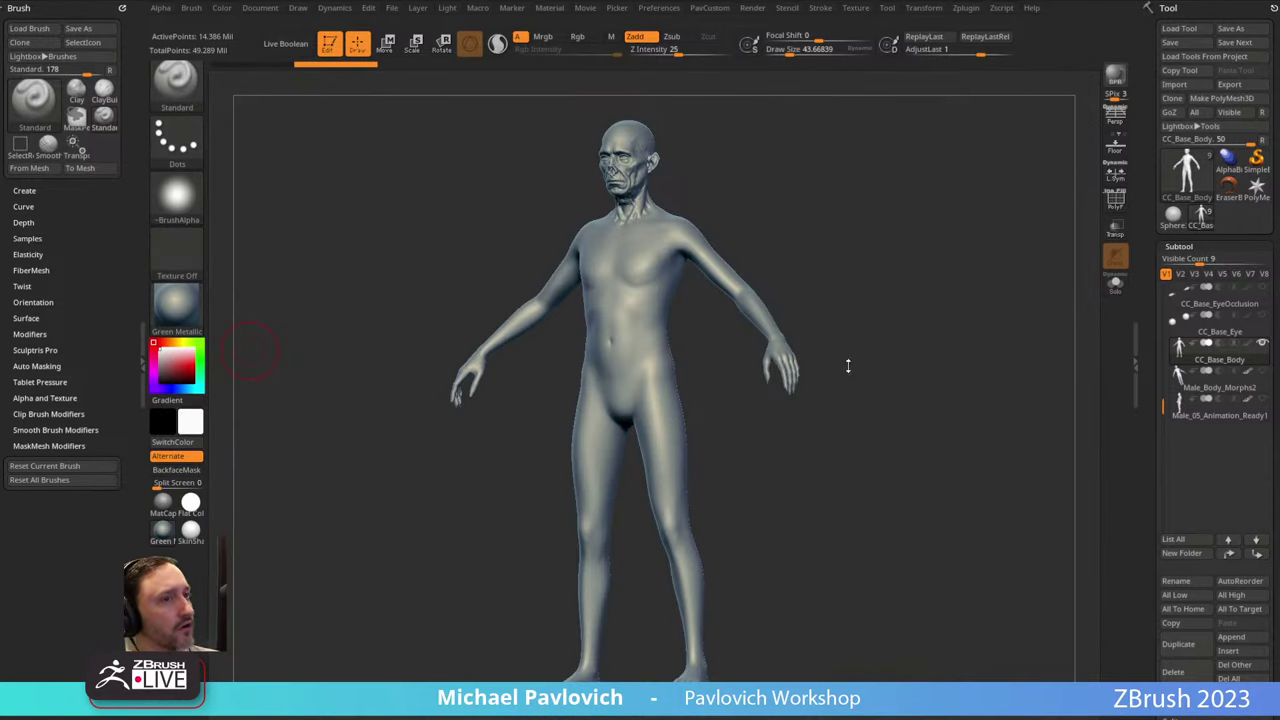
Examine the upper body and the sculpted wrinkles of the face at the highest subdivision level.
mouse_move(888, 253)
mouse_down()
mouse_move(951, 274)
mouse_move(888, 282)
mouse_move(937, 323)
mouse_up()
key(s)
drag(970, 274, 930, 267)
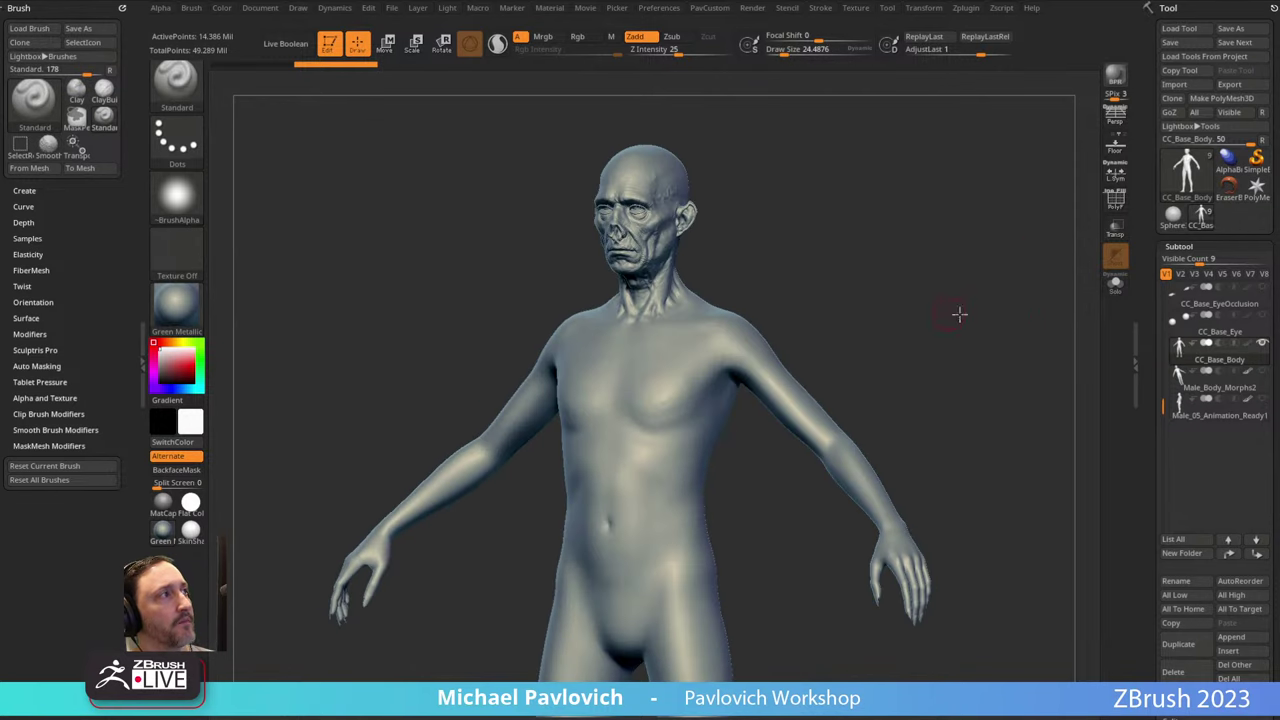
shift+drag(957, 312, 951, 260)
key(s)
click(849, 234)
key(s)
drag(853, 234, 833, 234)
mouse_move(849, 236)
alt+mouse_down()
mouse_move(835, 224)
mouse_move(1063, 266)
alt+mouse_up()
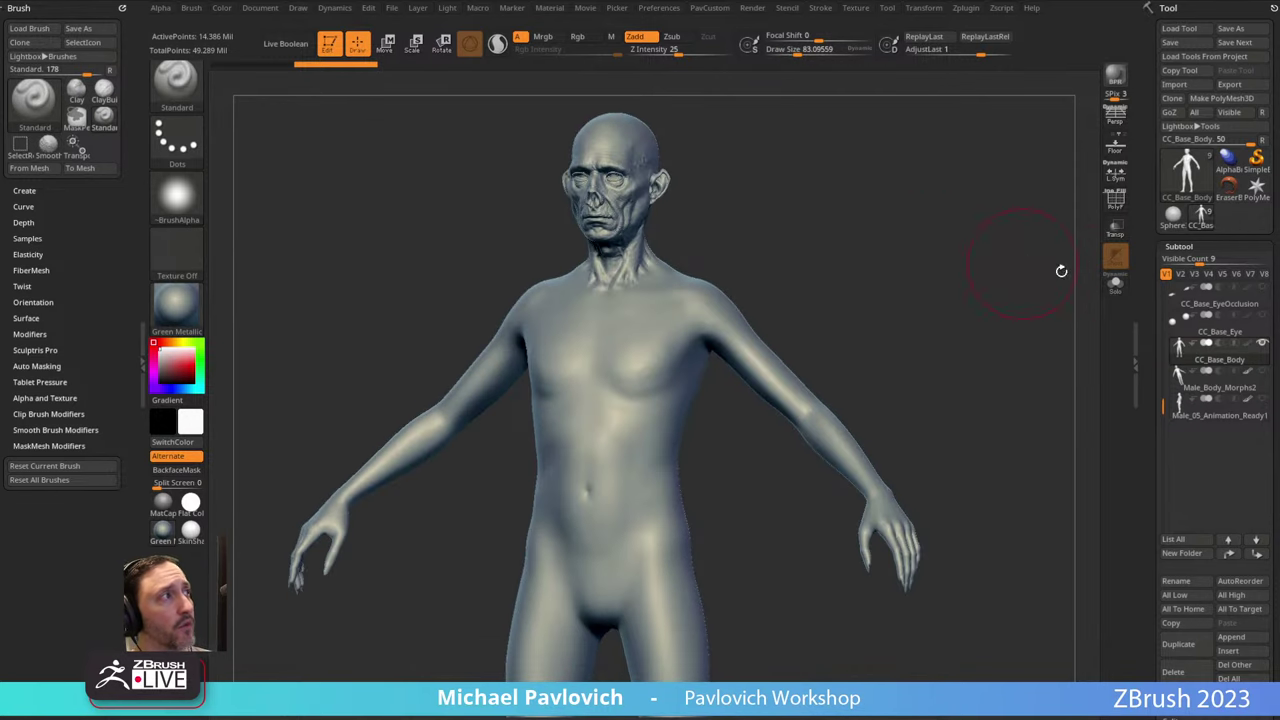
scroll(1169, 339, down, 5)
drag(1149, 329, 1149, 307)
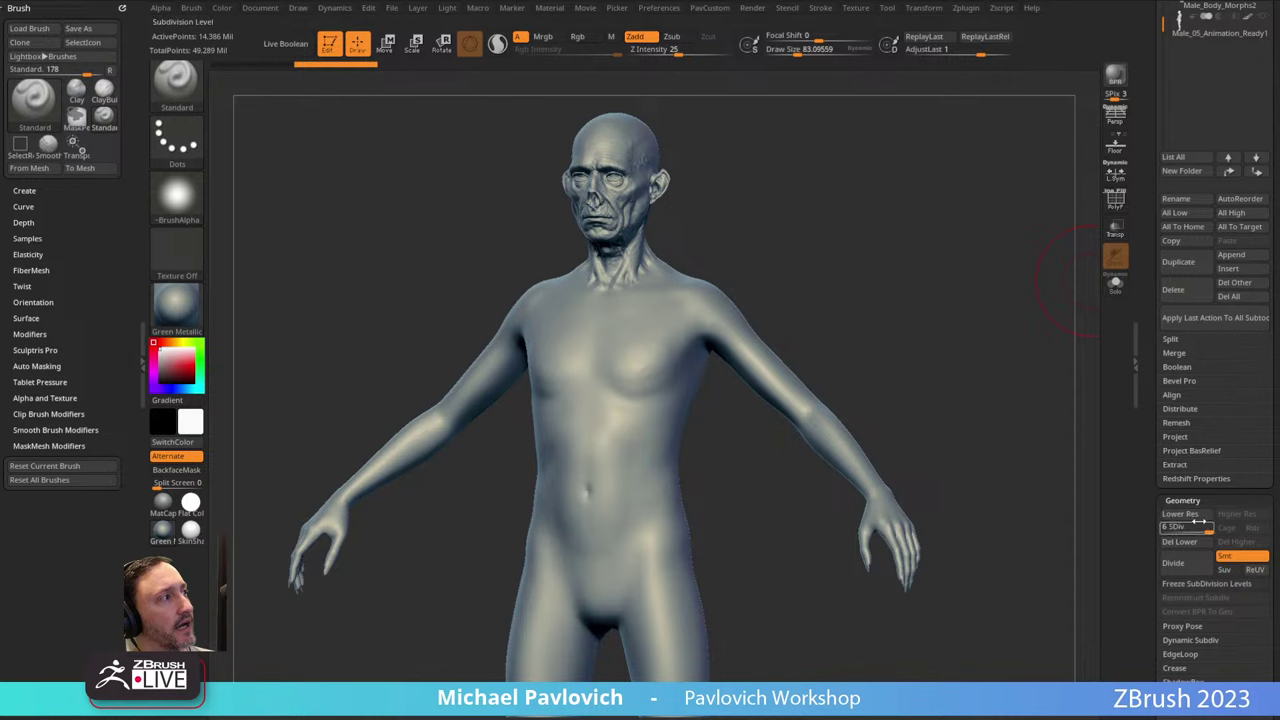
mouse_move(985, 275)
mouse_down()
mouse_move(808, 230)
mouse_move(828, 182)
mouse_move(903, 280)
mouse_move(982, 341)
mouse_move(917, 340)
mouse_move(983, 380)
mouse_move(494, 280)
mouse_move(955, 298)
mouse_move(764, 296)
mouse_up()
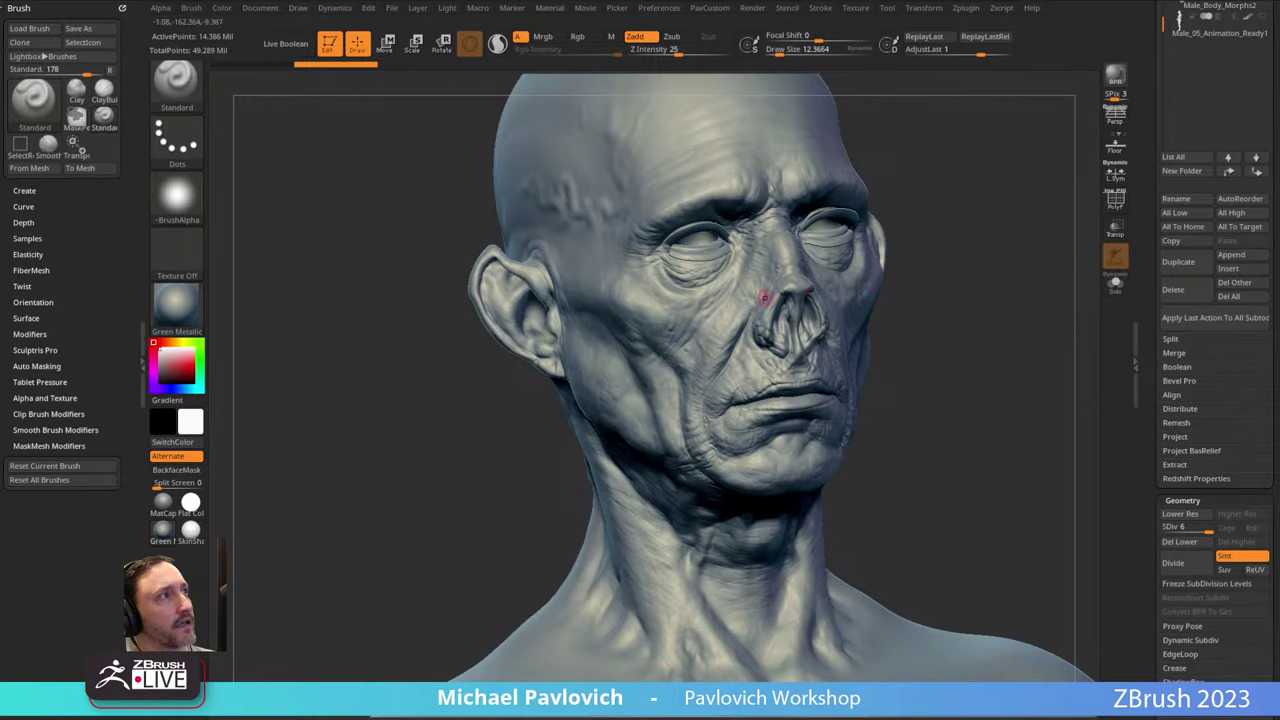
mouse_move(951, 304)
alt+mouse_down()
mouse_move(895, 278)
mouse_move(900, 326)
alt+mouse_up()
Lower the body subtool to subdivision level 1 and display its polyframe.
click(1184, 527)
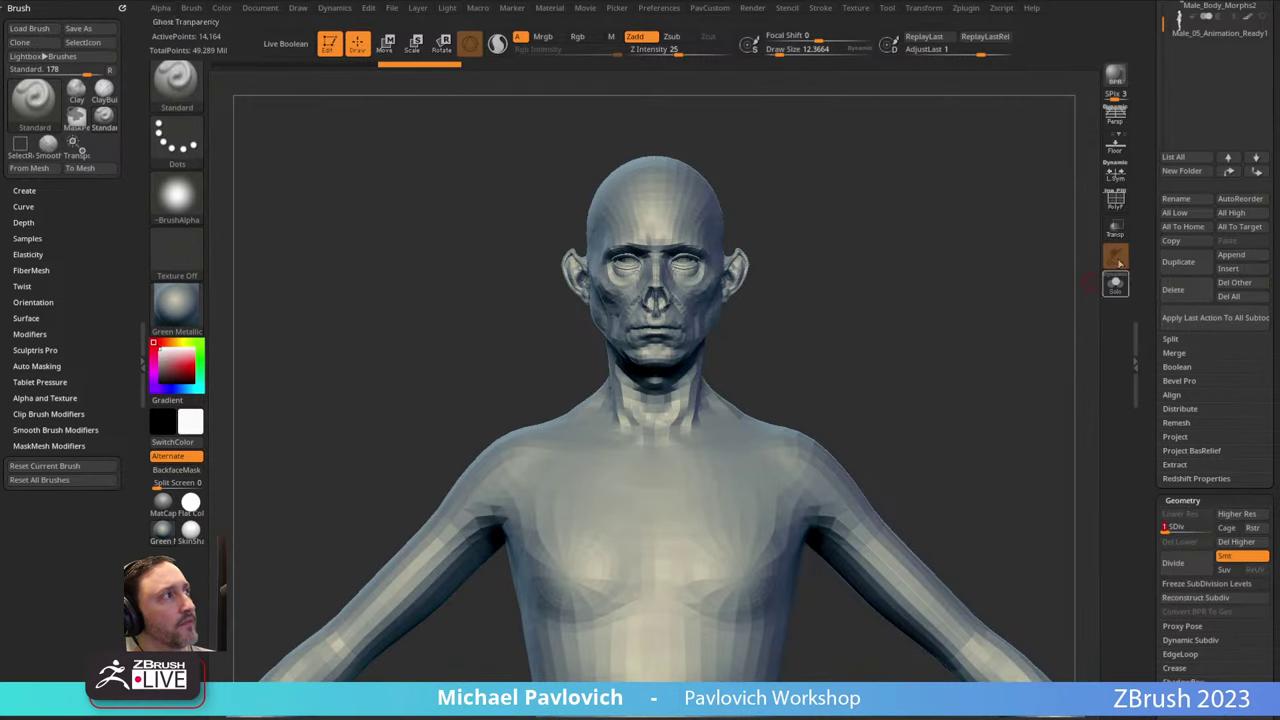
click(1115, 201)
drag(1026, 288, 887, 335)
alt+drag(931, 403, 884, 351)
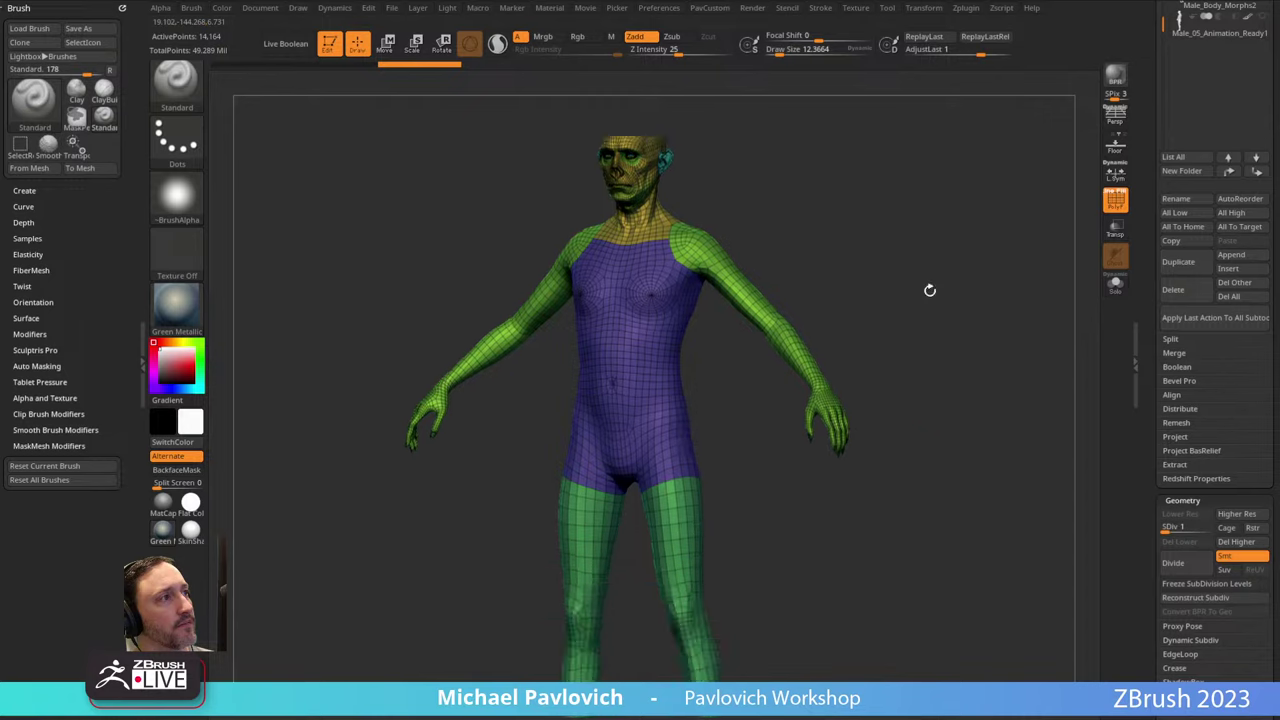
Examine the full figure's wireframe and polygroups and turn the polyframe off.
mouse_move(929, 289)
mouse_down()
mouse_move(851, 263)
mouse_move(890, 281)
mouse_move(860, 283)
mouse_up()
key(f)
key(s)
key(s)
drag(900, 284, 872, 287)
key(shift+f)
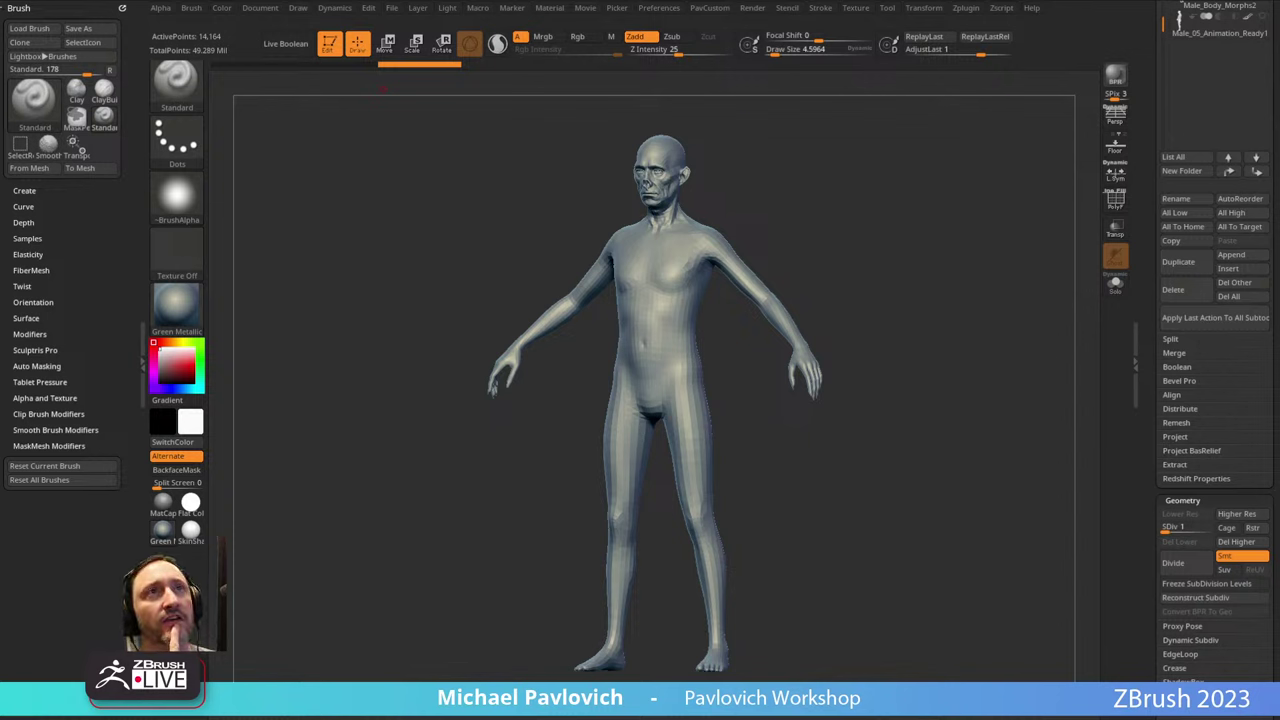
drag(882, 264, 888, 268)
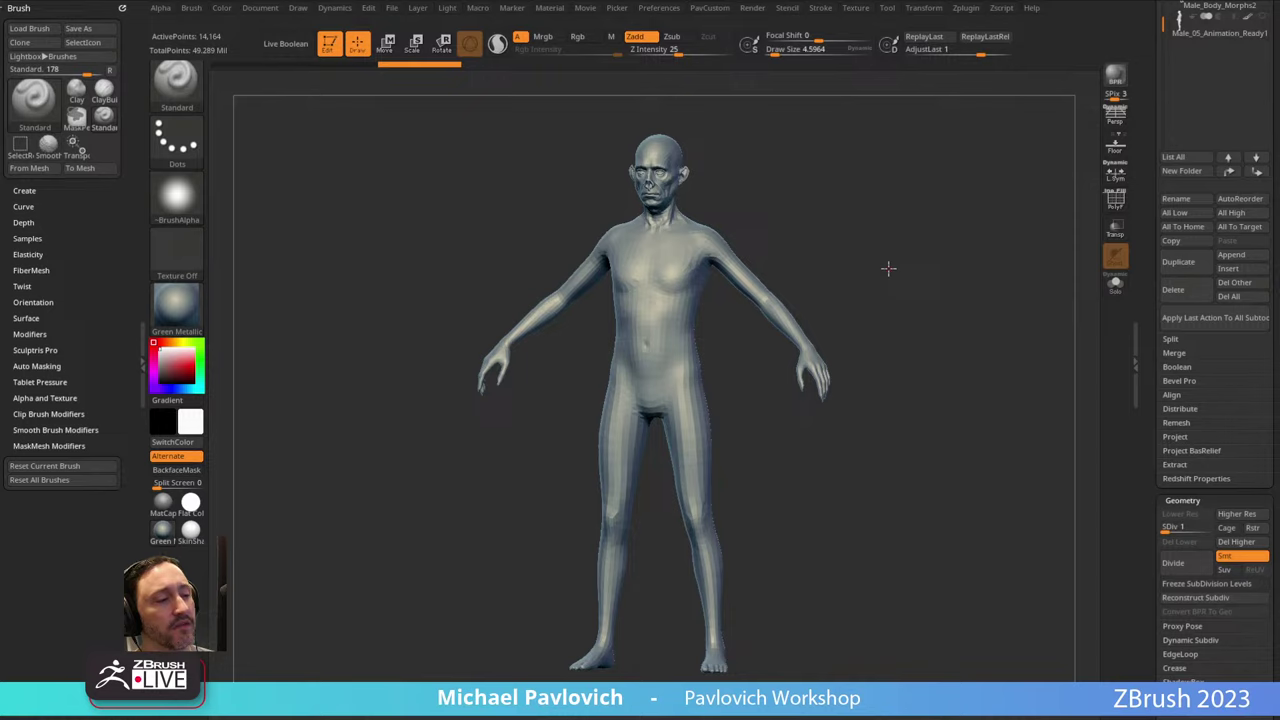
Go back to the Reallusion Character Creator album in the browser, look over its artworks, and return to ZBrush.
drag(556, 26, 518, 42)
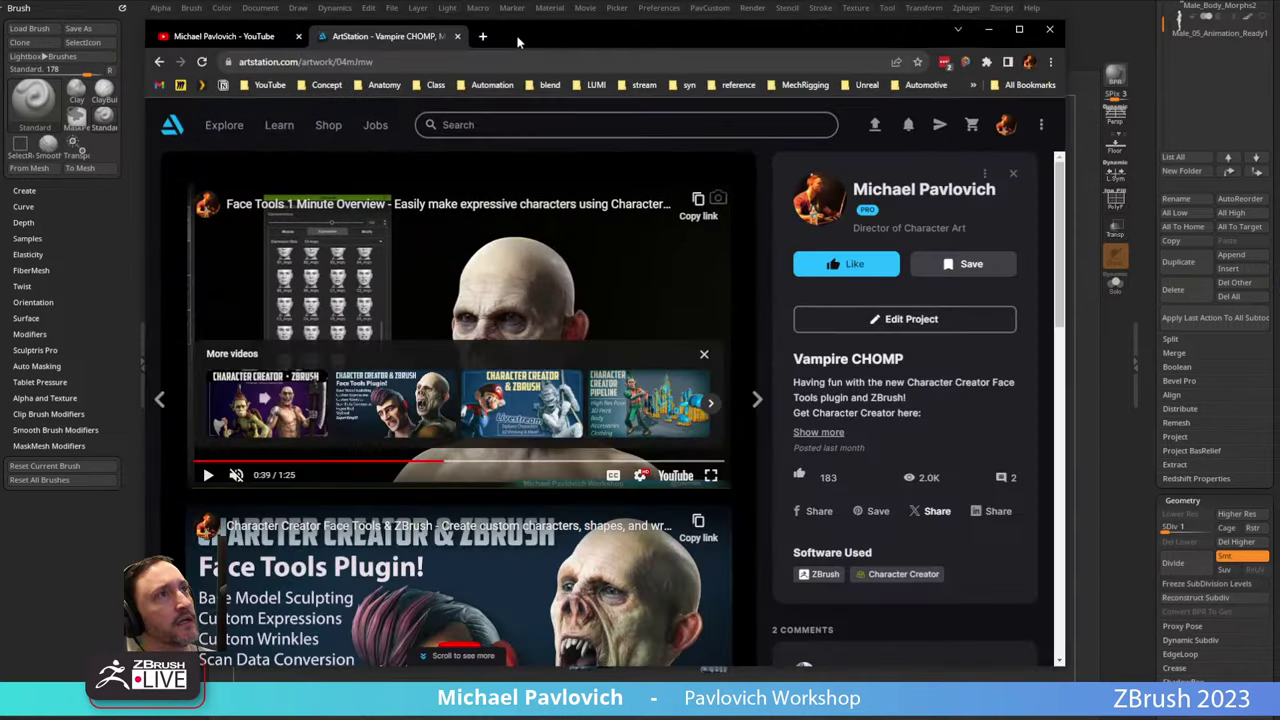
click(159, 62)
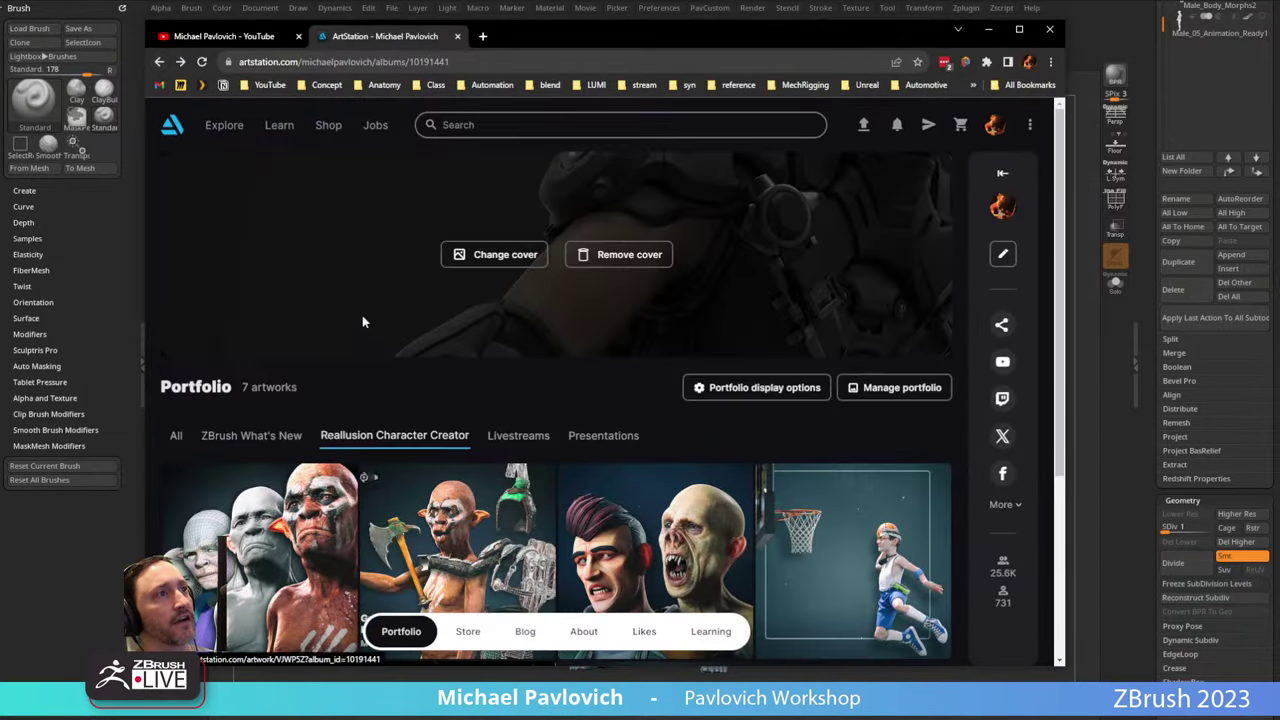
scroll(360, 330, down, 1)
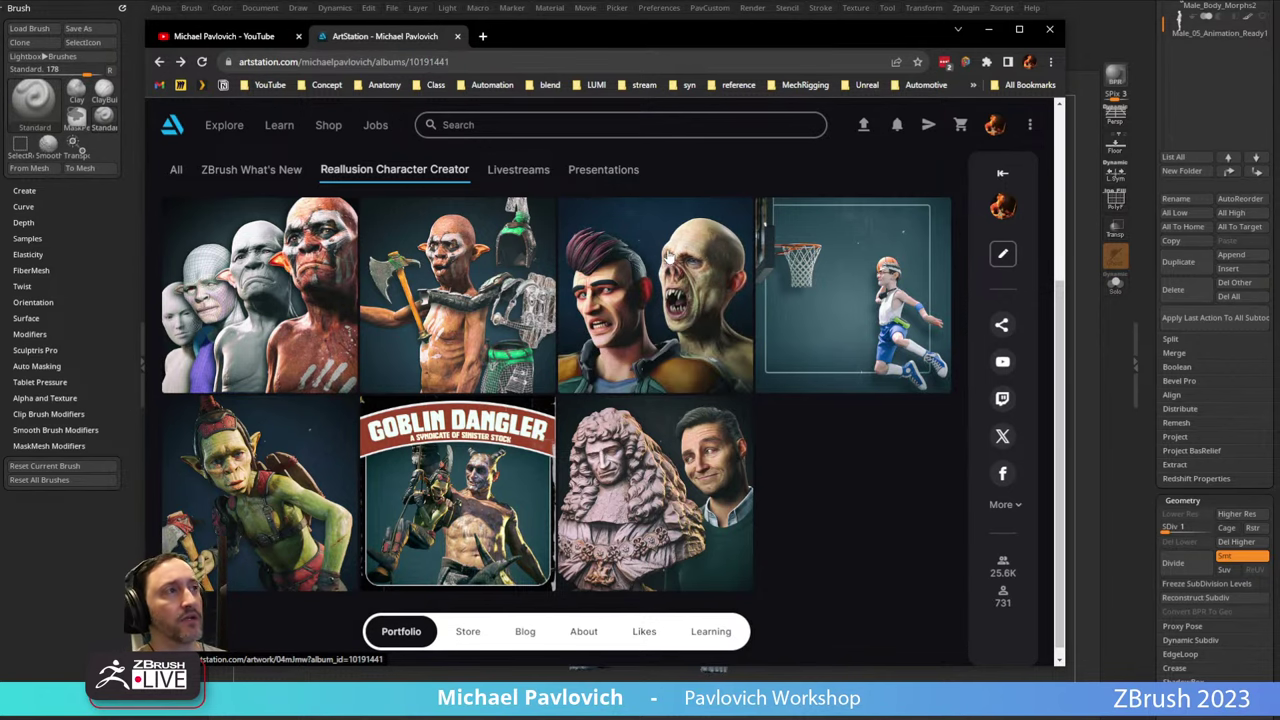
drag(531, 35, 690, 718)
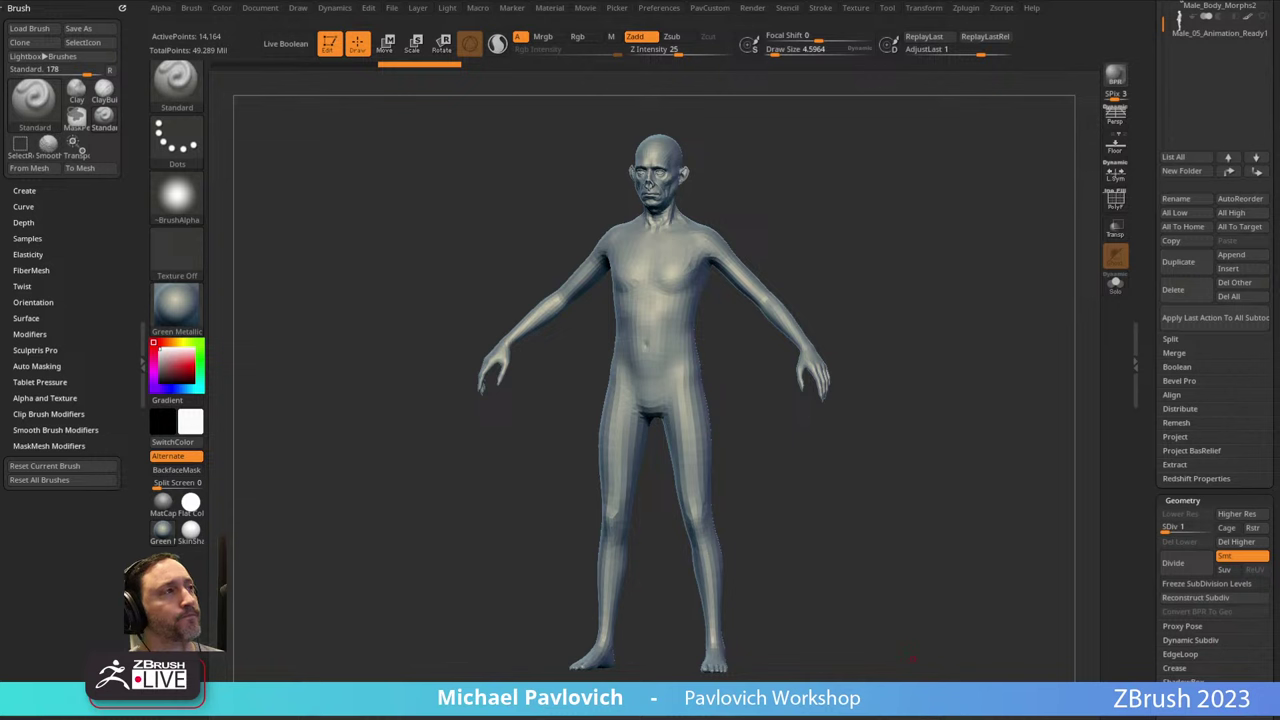
mouse_move(833, 209)
mouse_down()
mouse_move(854, 231)
mouse_move(827, 243)
mouse_move(731, 240)
mouse_up()
key(s)
key(s)
click(802, 249)
key(s)
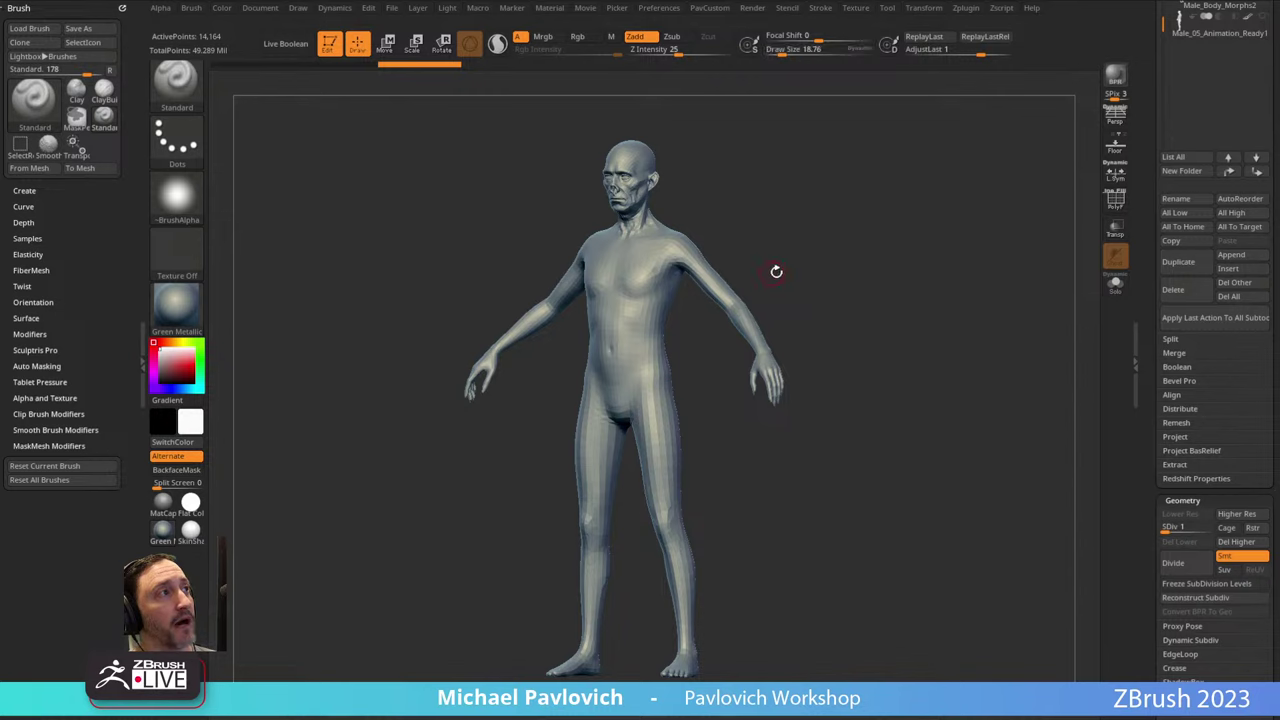
drag(805, 265, 834, 220)
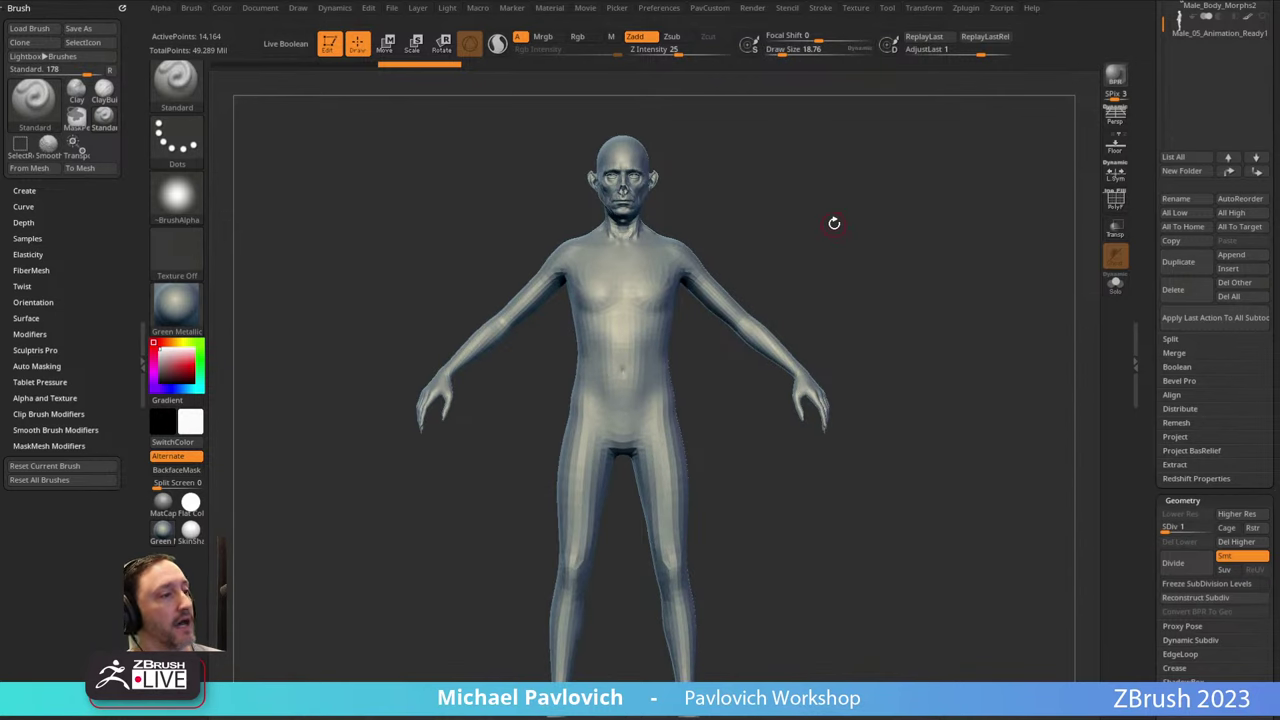
Bring up the YouTube channel's playlists in the browser and look through them.
drag(745, 716, 693, 99)
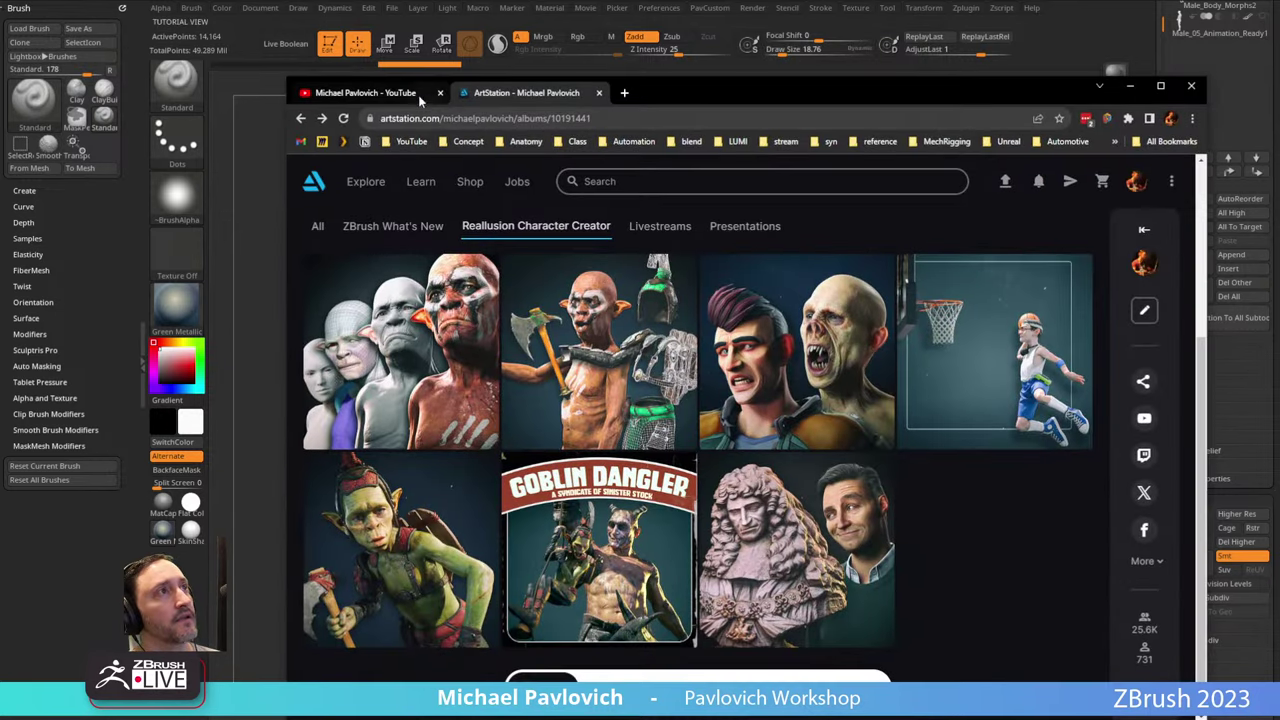
click(413, 95)
scroll(607, 386, down, 4)
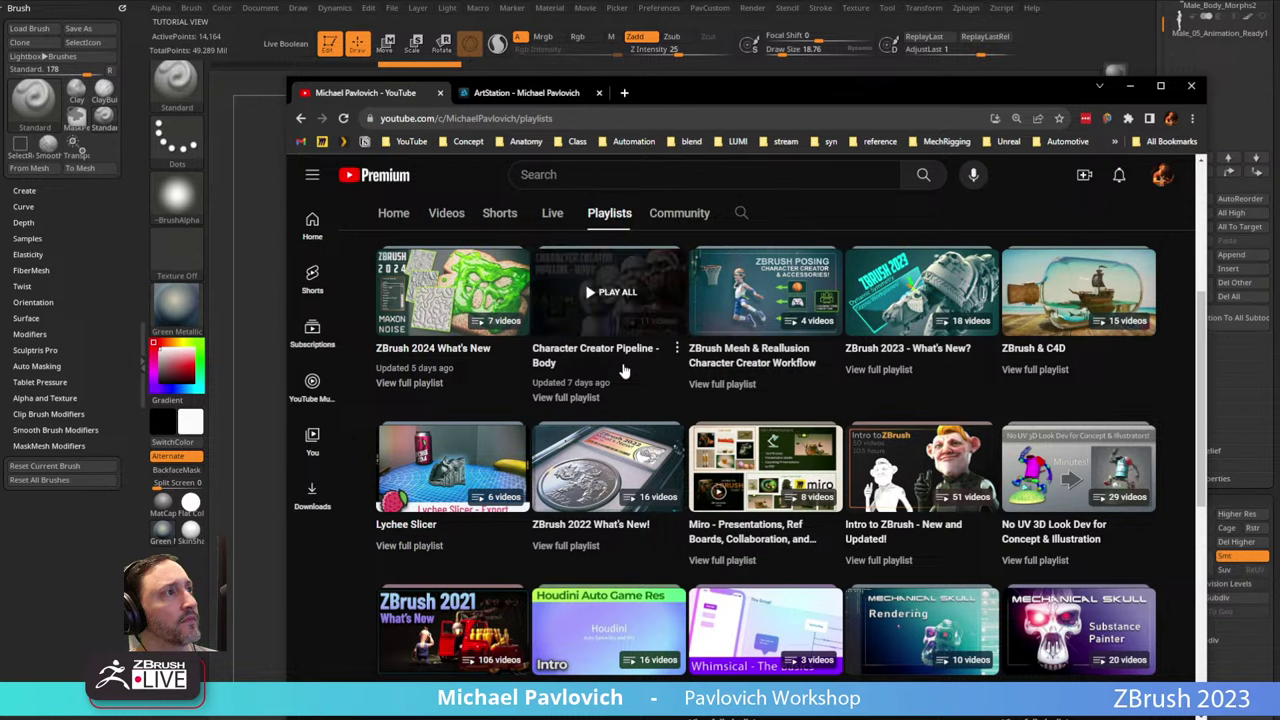
View the full Character Creator Pipeline - Body playlist, look through its videos, and return to ZBrush.
click(563, 398)
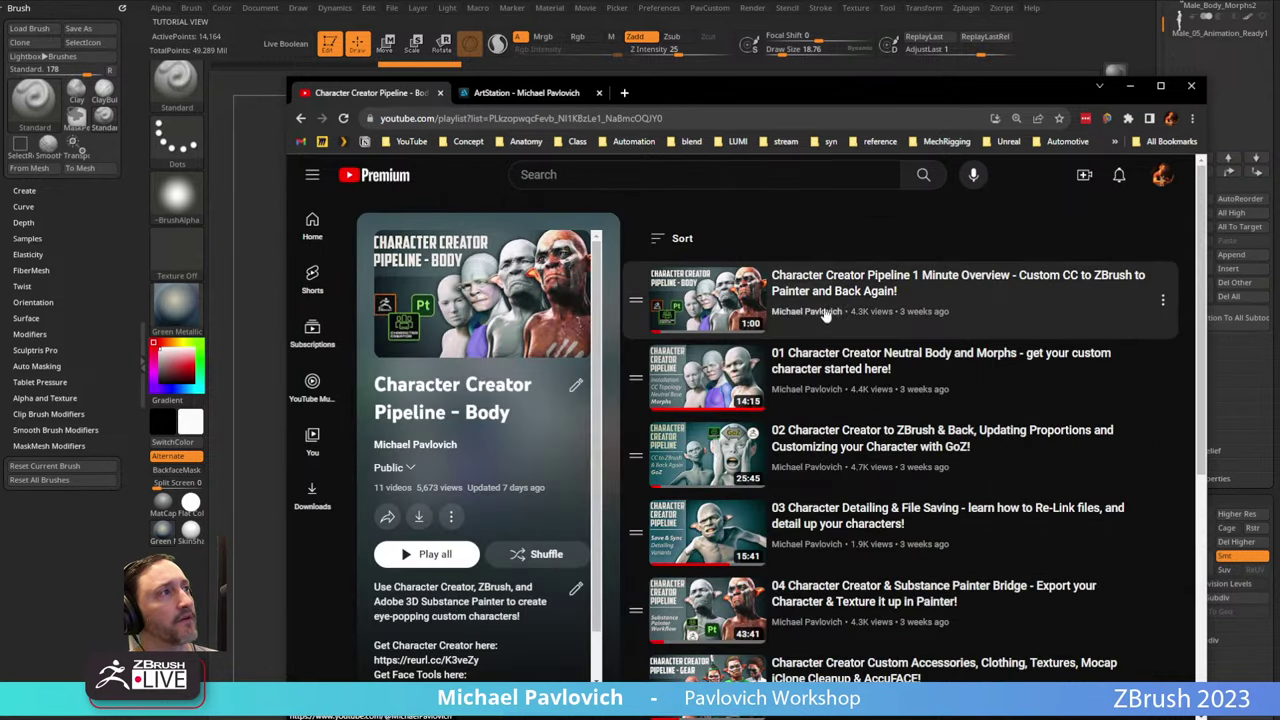
scroll(830, 289, down, 1)
scroll(750, 280, down, 4)
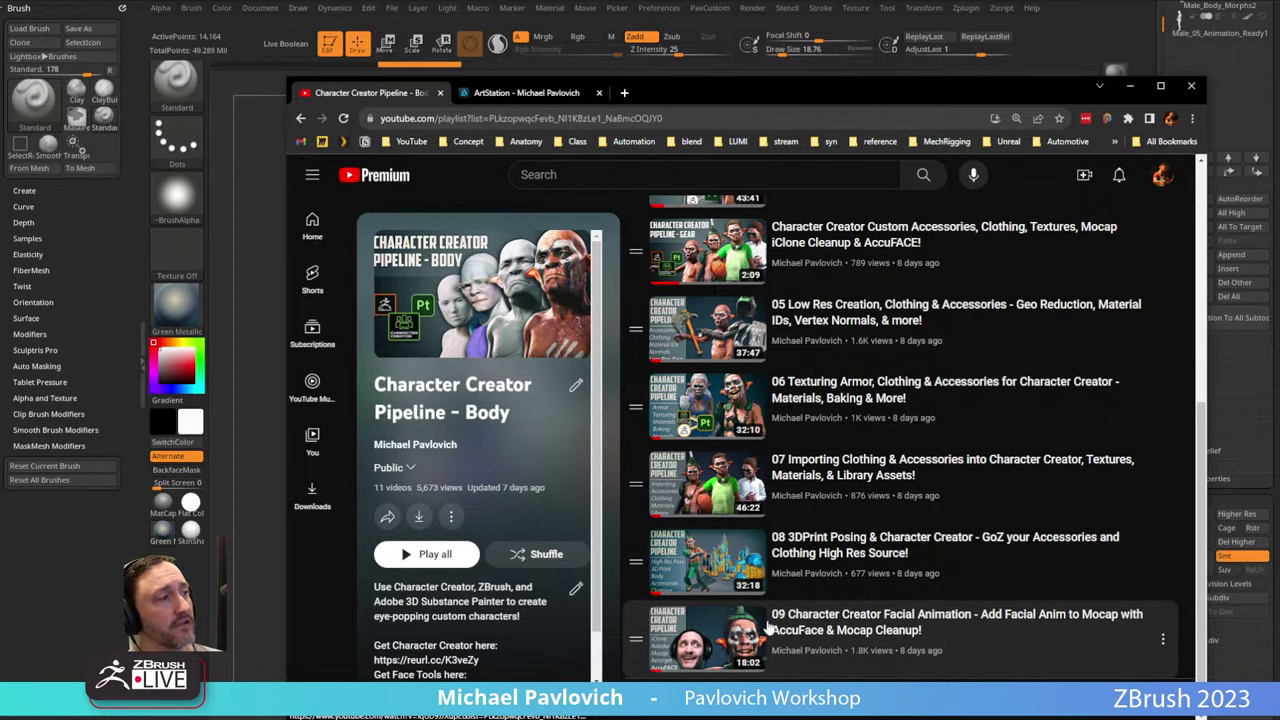
scroll(848, 608, up, 5)
key(alt+Tab)
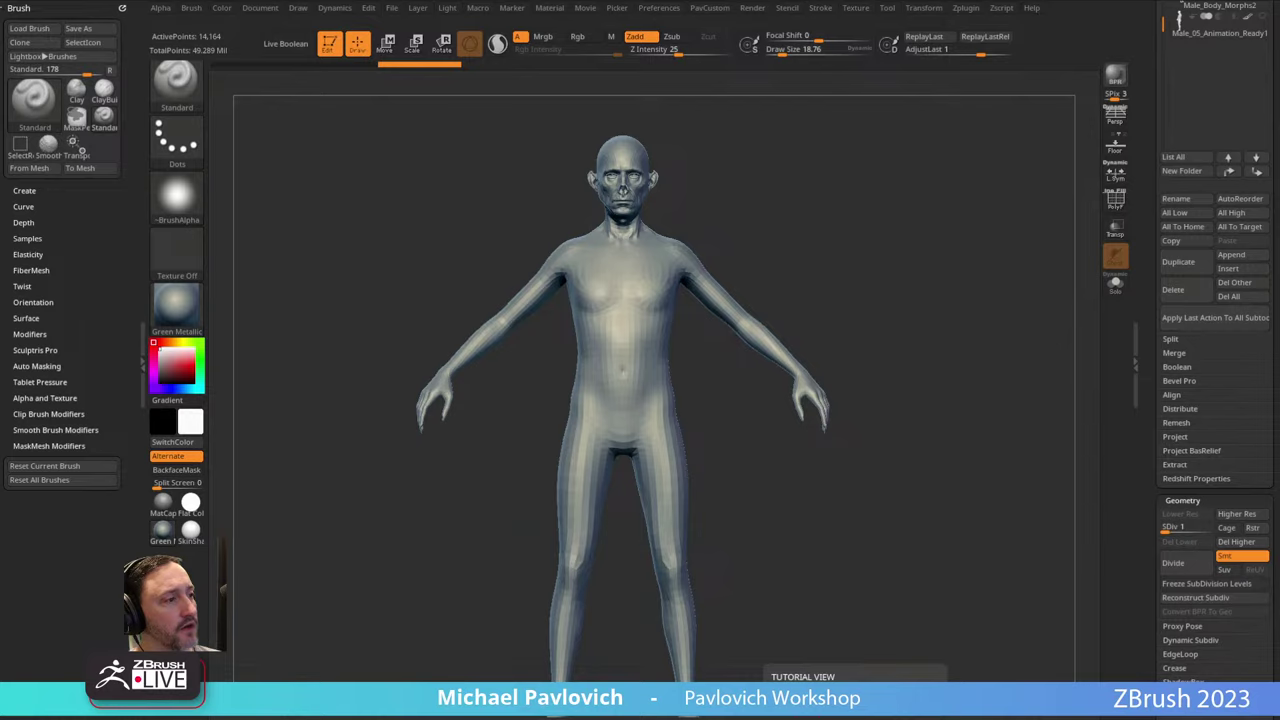
In the browser, show all artworks in the ArtStation portfolio, revisit the YouTube channel's playlists, and return to ZBrush.
key(alt+Tab)
click(364, 92)
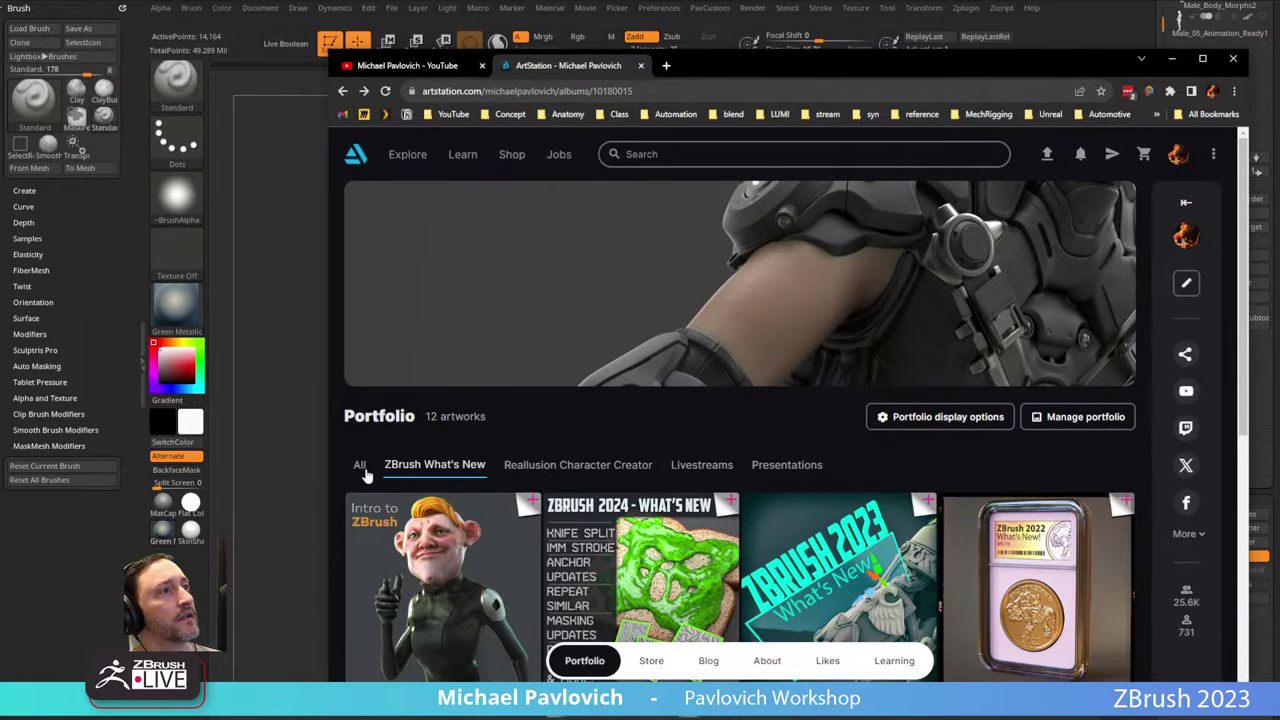
click(360, 466)
click(642, 91)
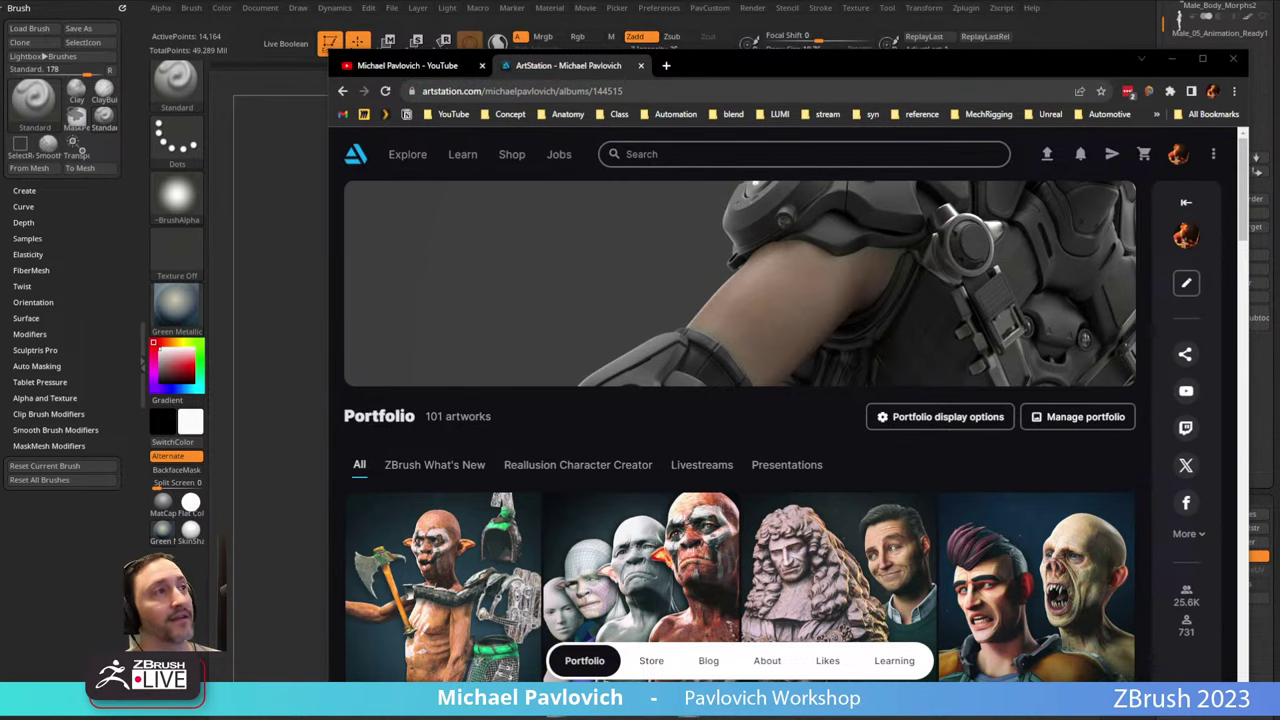
click(408, 67)
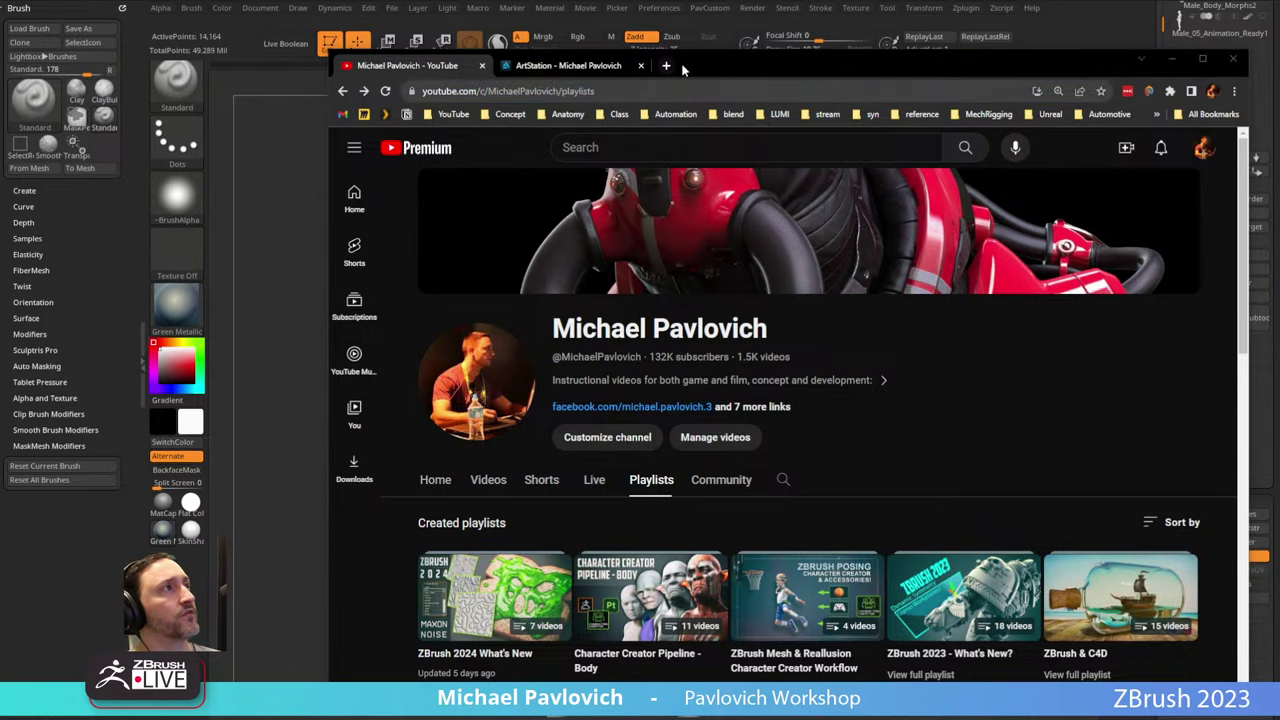
drag(683, 70, 760, 715)
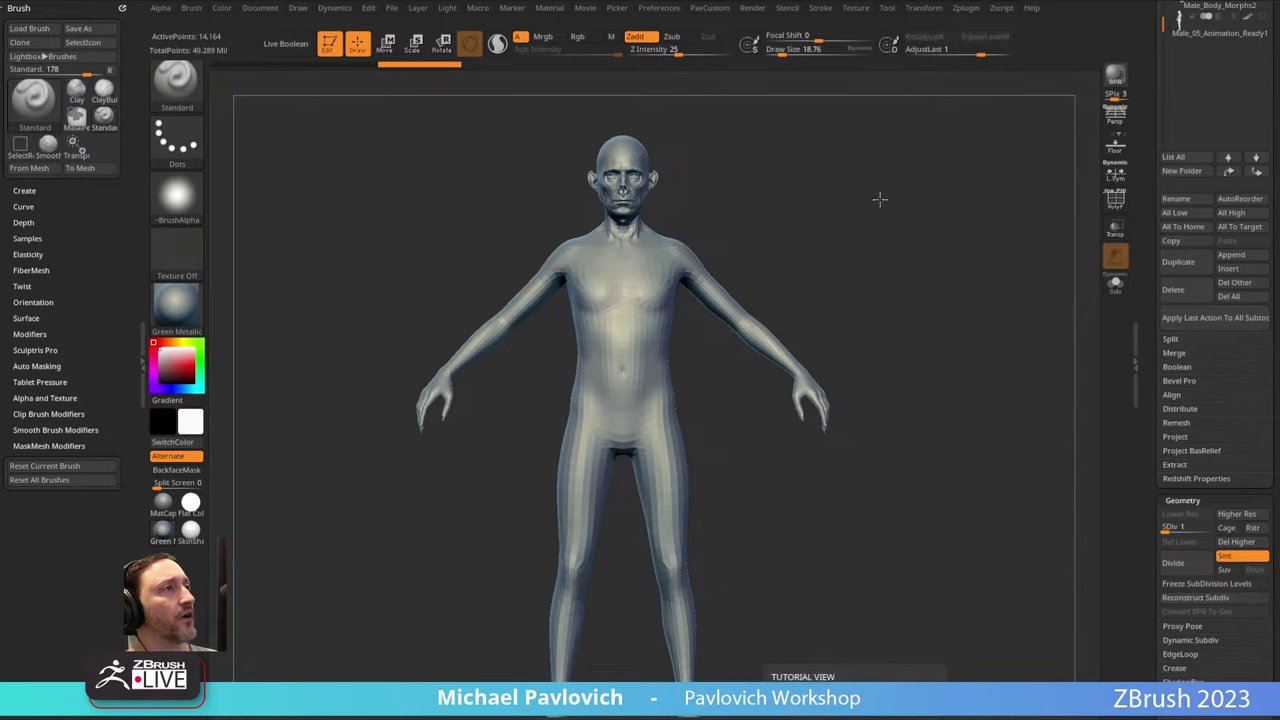
Sculpt test strokes on the low-resolution body's abdomen and chest with the Standard brush, and undo the last stroke.
drag(880, 200, 913, 234)
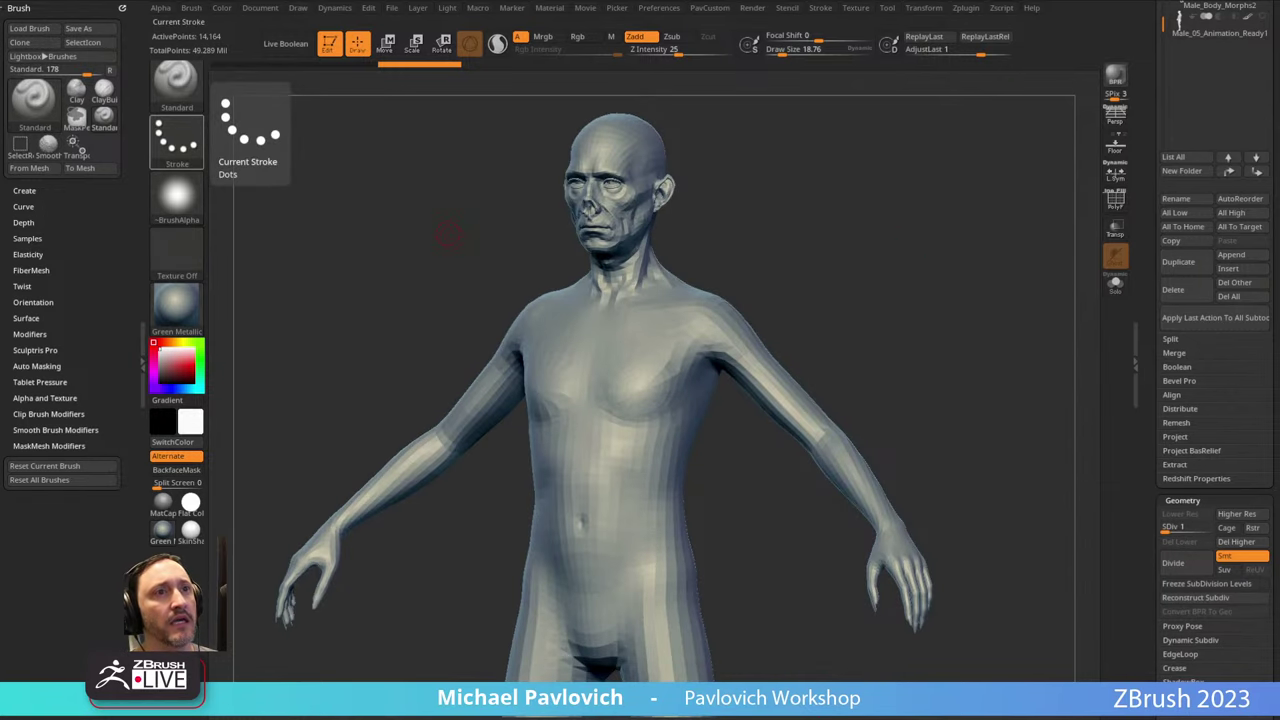
mouse_move(880, 262)
mouse_down()
mouse_move(926, 266)
mouse_move(870, 280)
mouse_up()
key(s)
drag(1058, 258, 1022, 255)
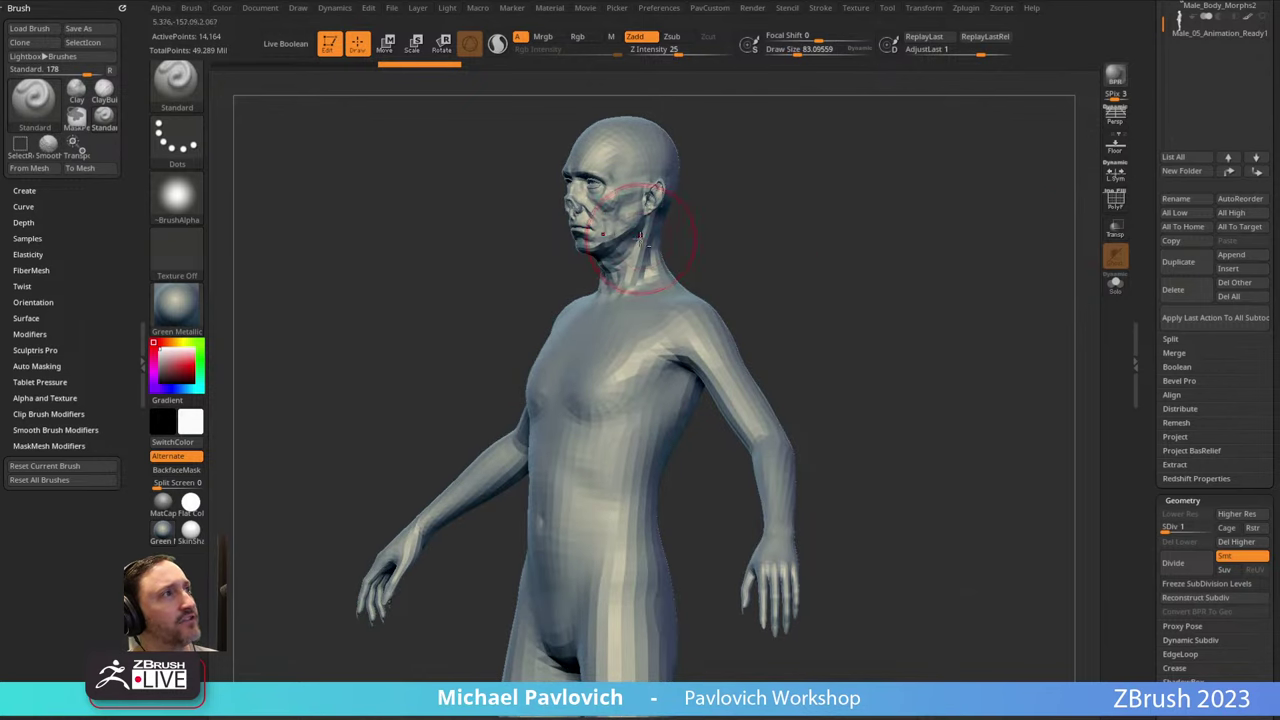
mouse_move(697, 203)
mouse_down()
mouse_move(583, 295)
mouse_move(923, 237)
mouse_move(843, 266)
mouse_move(879, 259)
mouse_move(806, 258)
mouse_move(840, 205)
mouse_up()
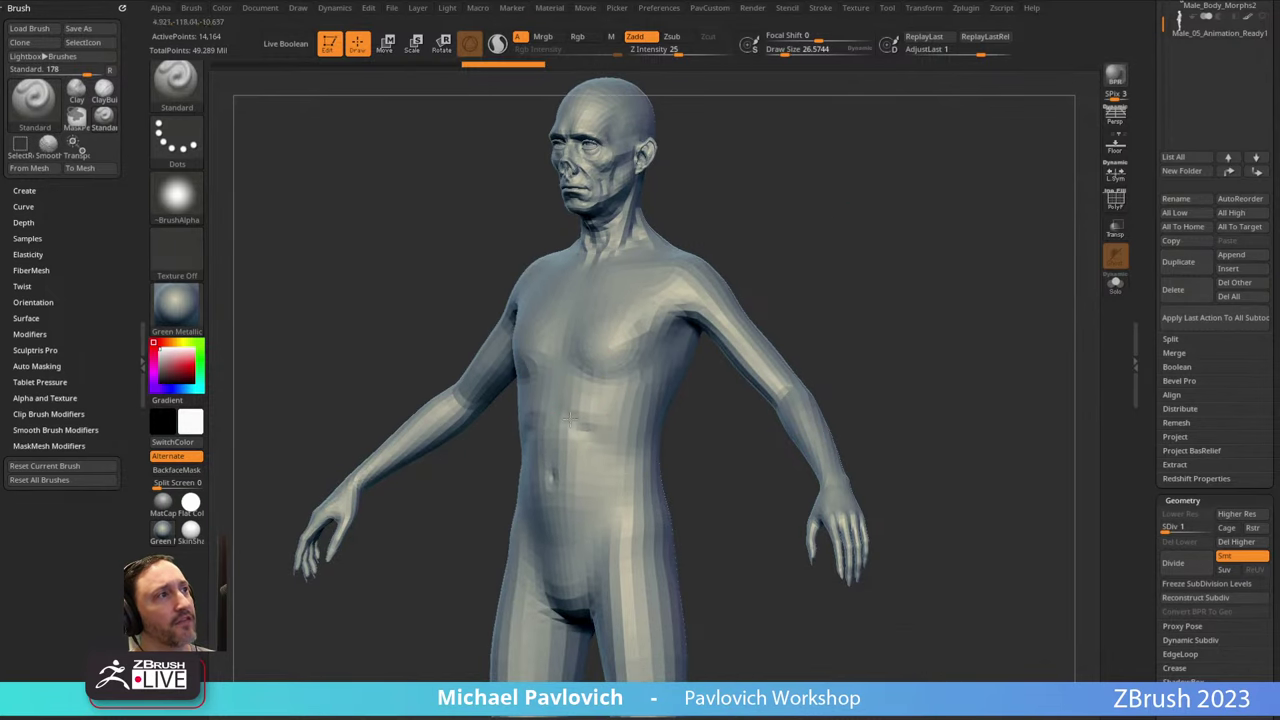
drag(577, 427, 571, 323)
drag(734, 294, 584, 326)
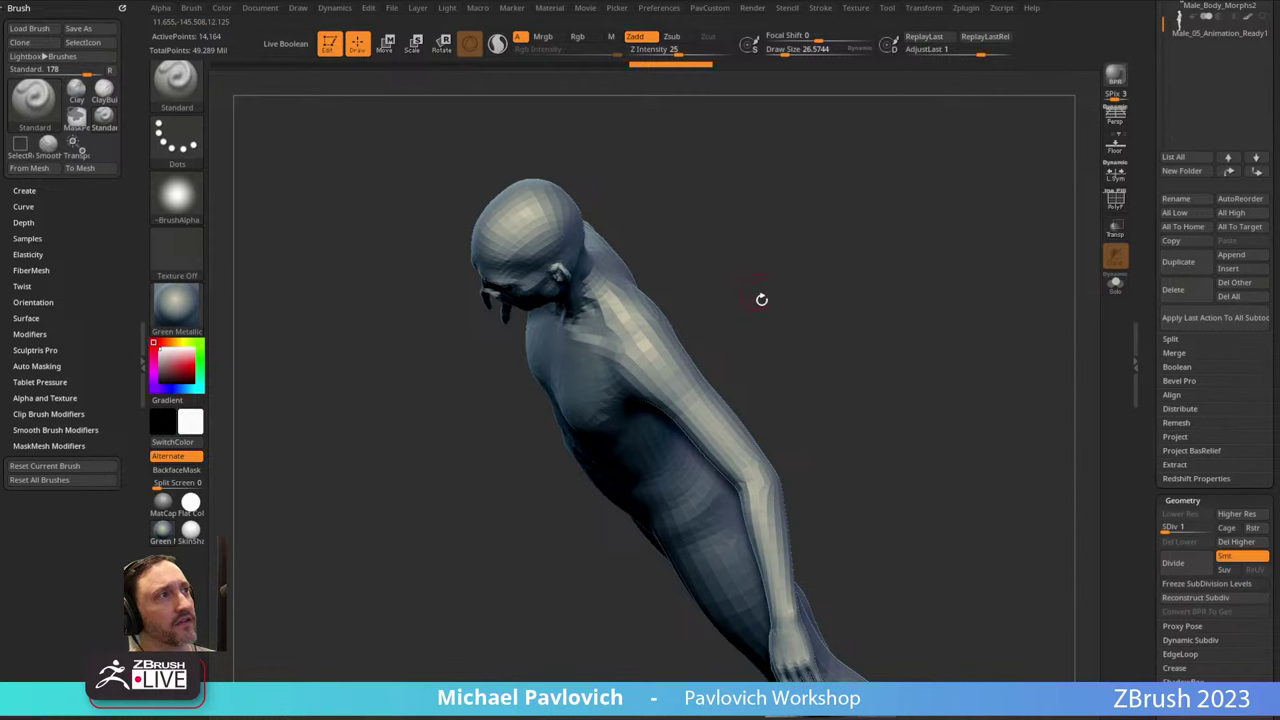
drag(763, 297, 724, 282)
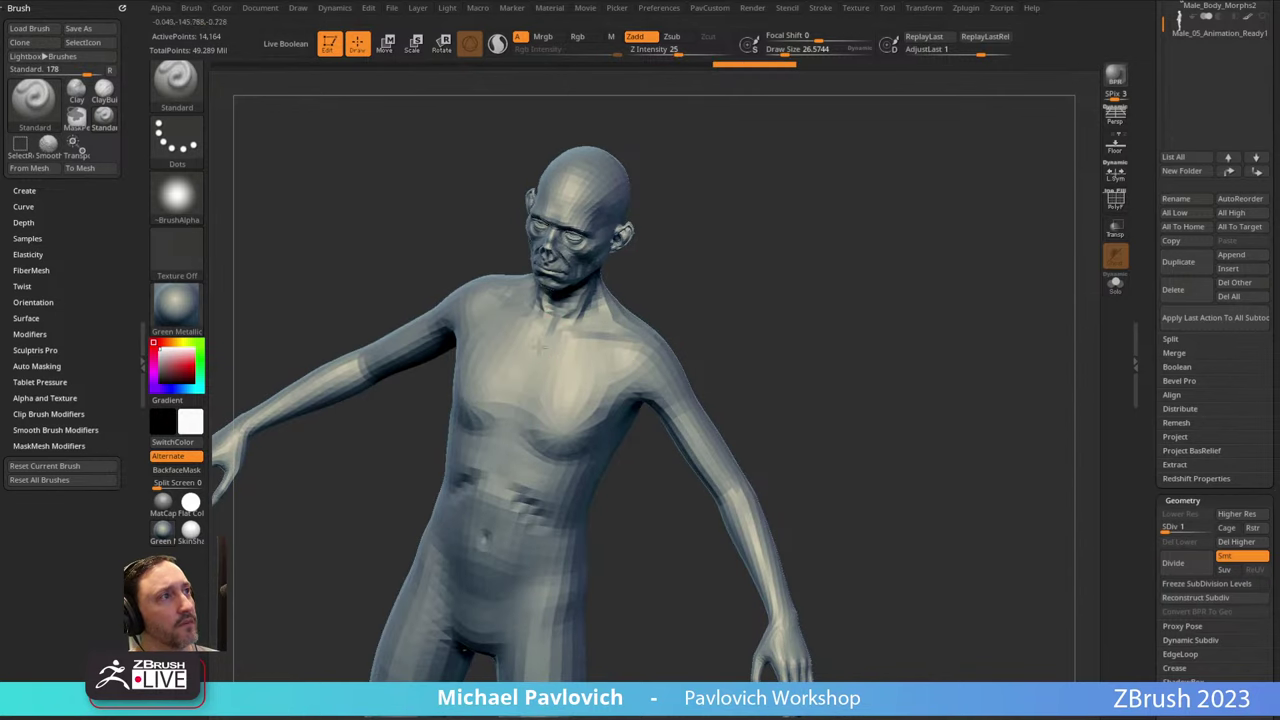
mouse_move(598, 368)
mouse_down()
mouse_move(608, 384)
mouse_move(558, 384)
mouse_move(566, 413)
mouse_up()
key(ctrl+z)
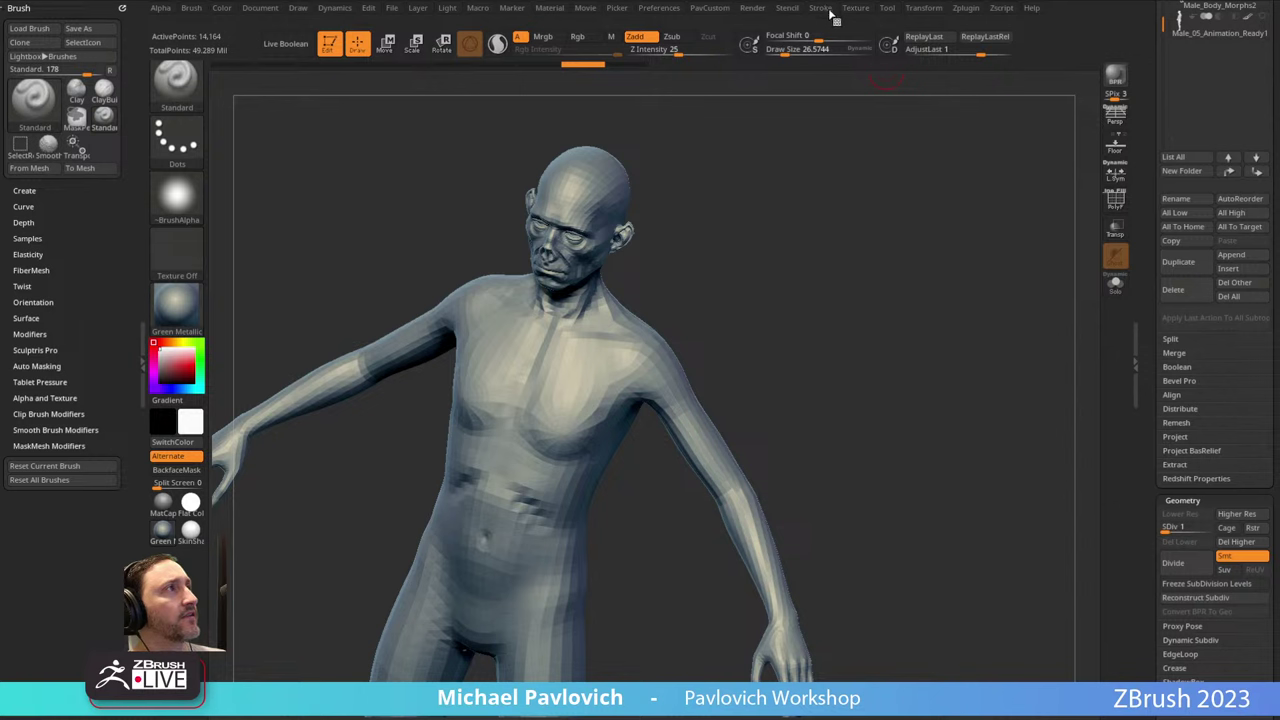
Toggle LazyMouse off and on in the stroke settings and sculpt test strokes across the upper chest.
click(820, 8)
click(854, 200)
click(849, 214)
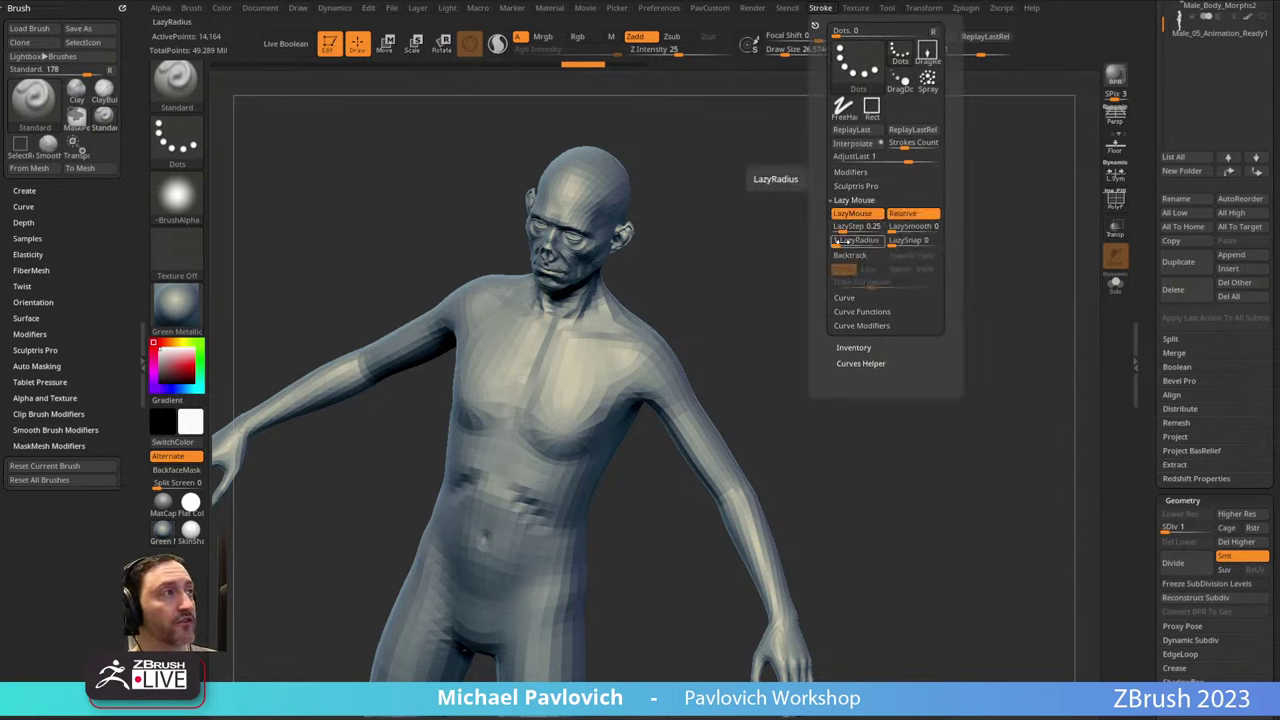
key(l)
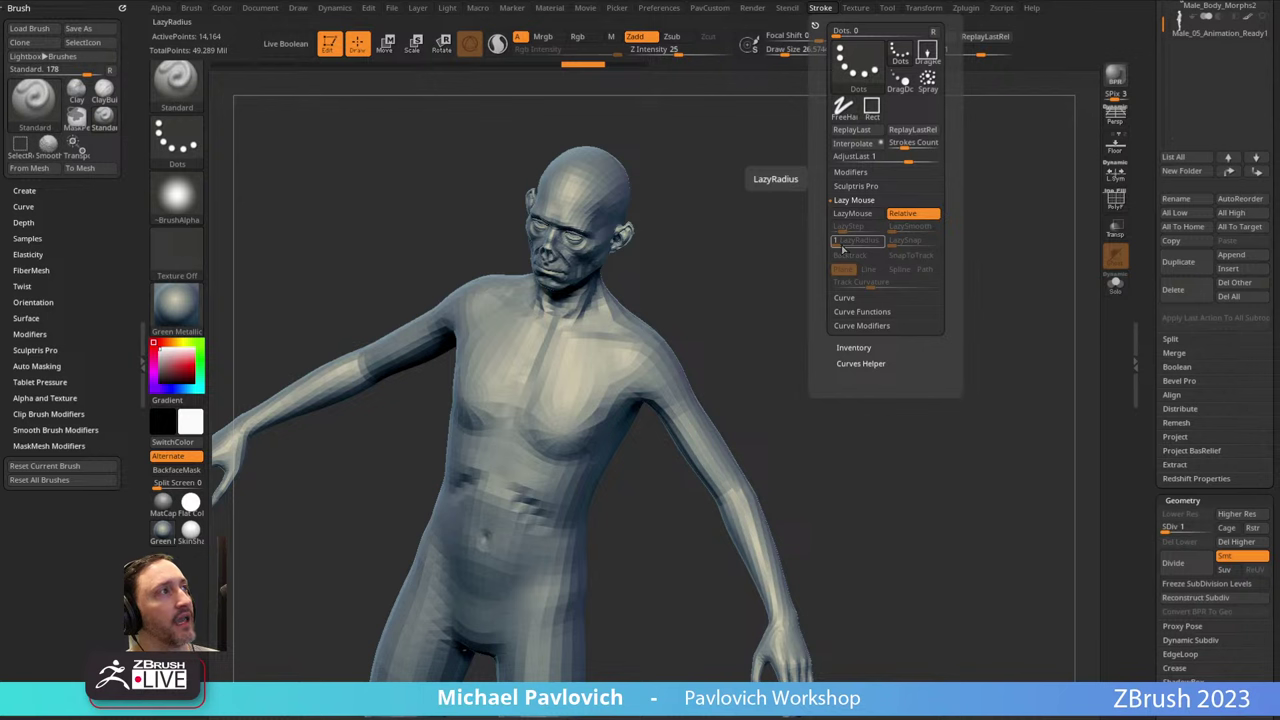
key(l)
key(l)
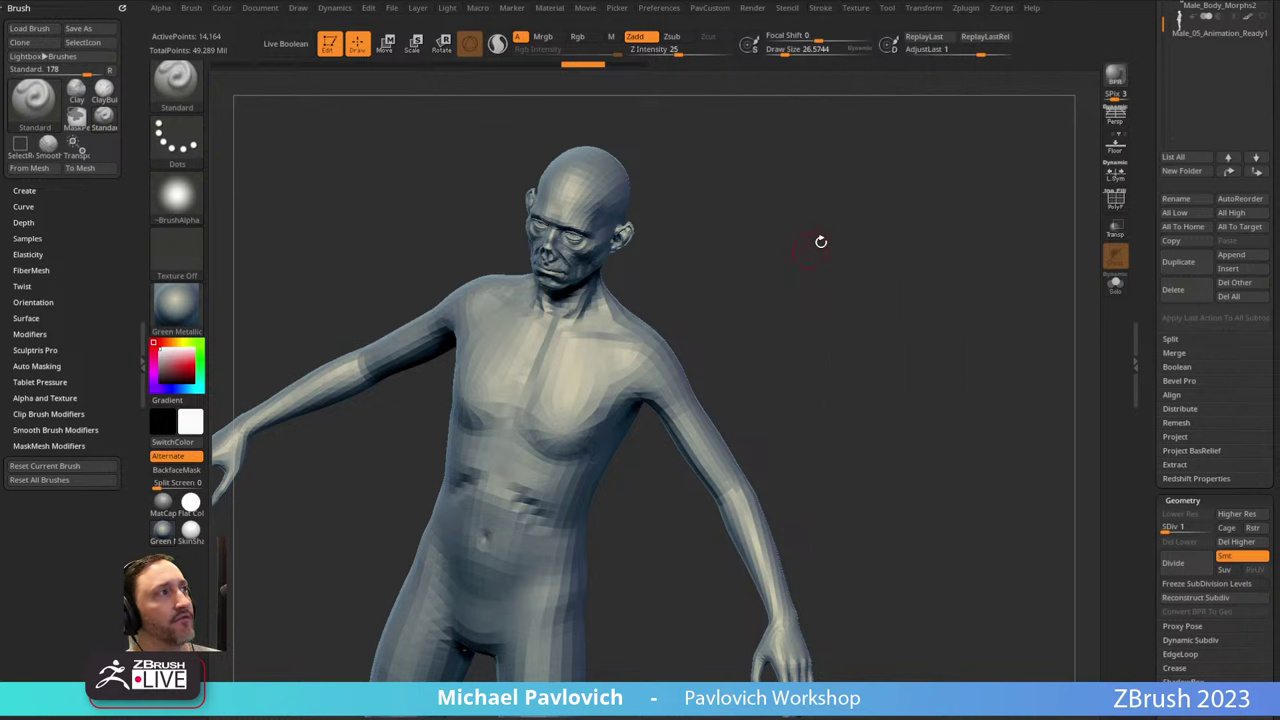
click(820, 8)
key(l)
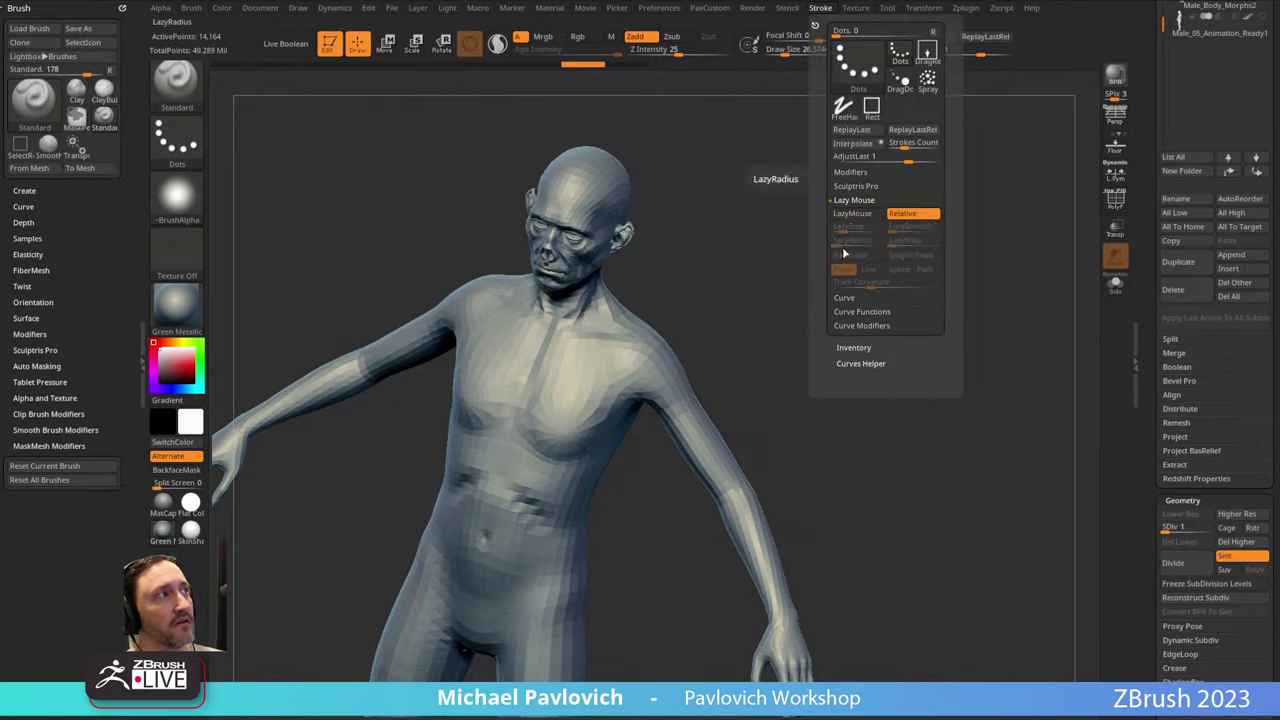
key(l)
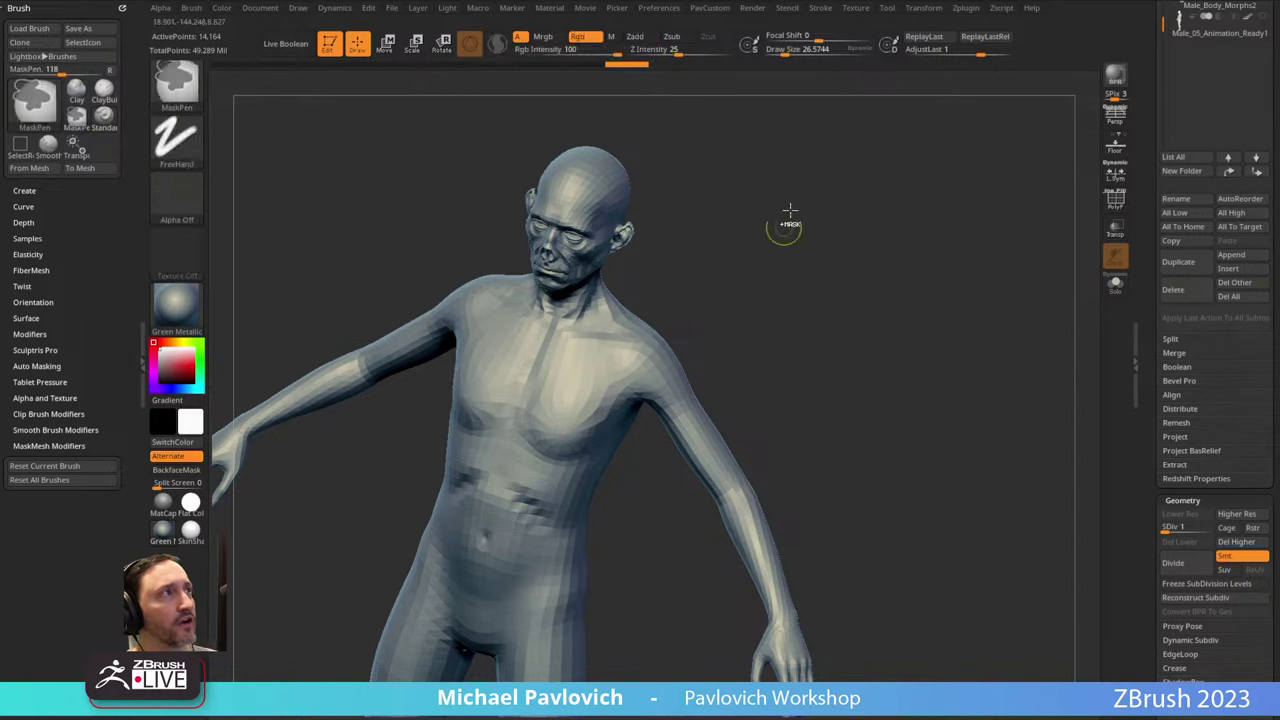
click(820, 8)
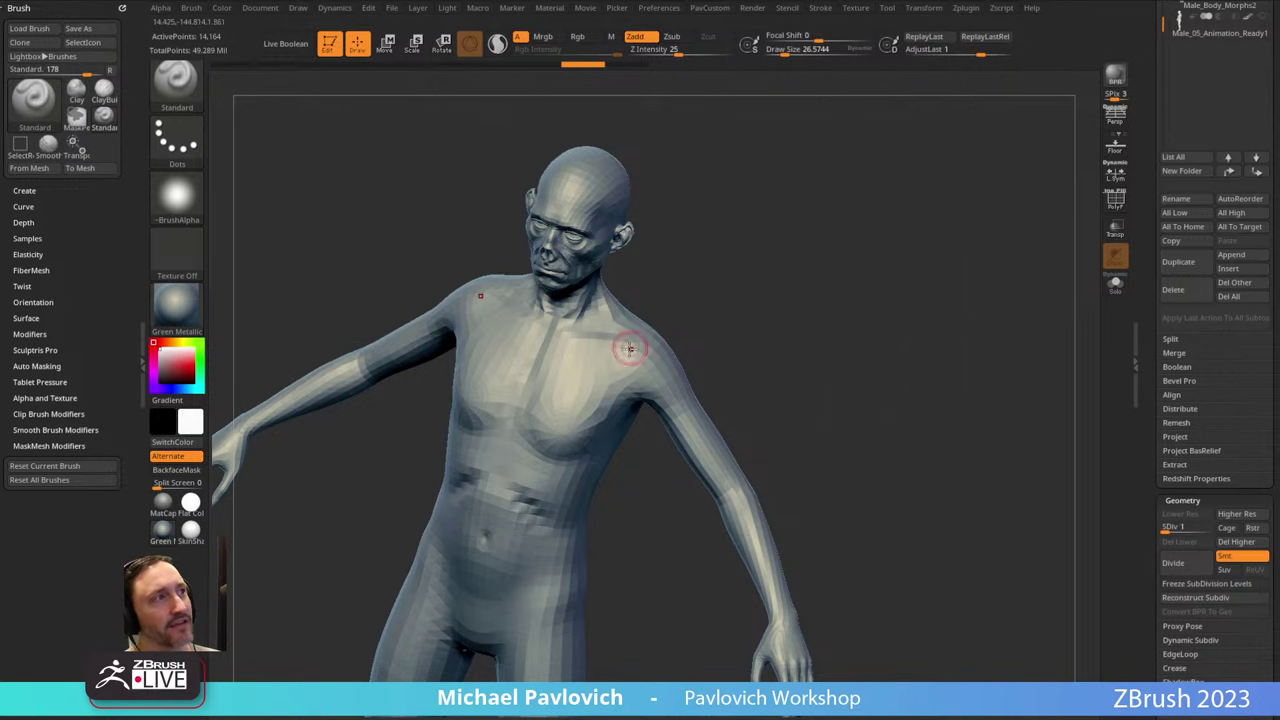
mouse_move(662, 308)
mouse_down()
mouse_move(780, 257)
mouse_move(566, 340)
mouse_move(614, 376)
mouse_up()
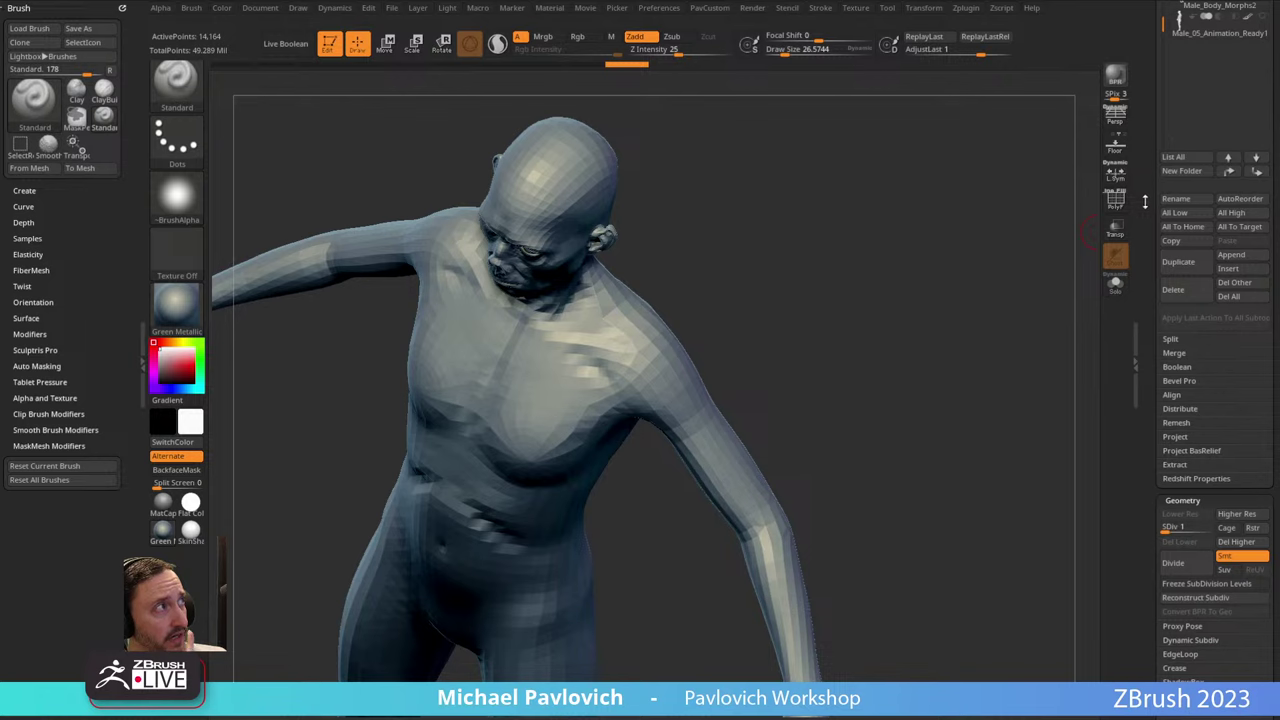
Make the Male_Body_Morphs2 subtool visible together with CC_Base_Body.
drag(1145, 202, 1117, 486)
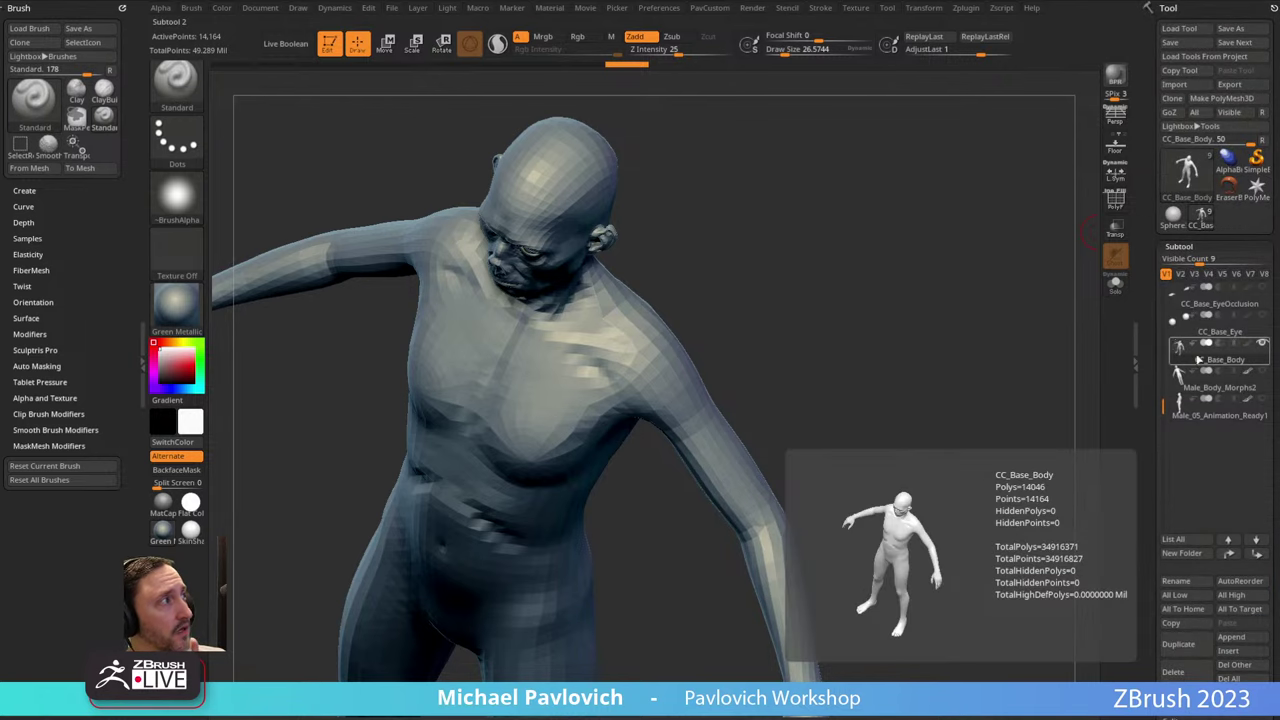
drag(1152, 405, 1151, 288)
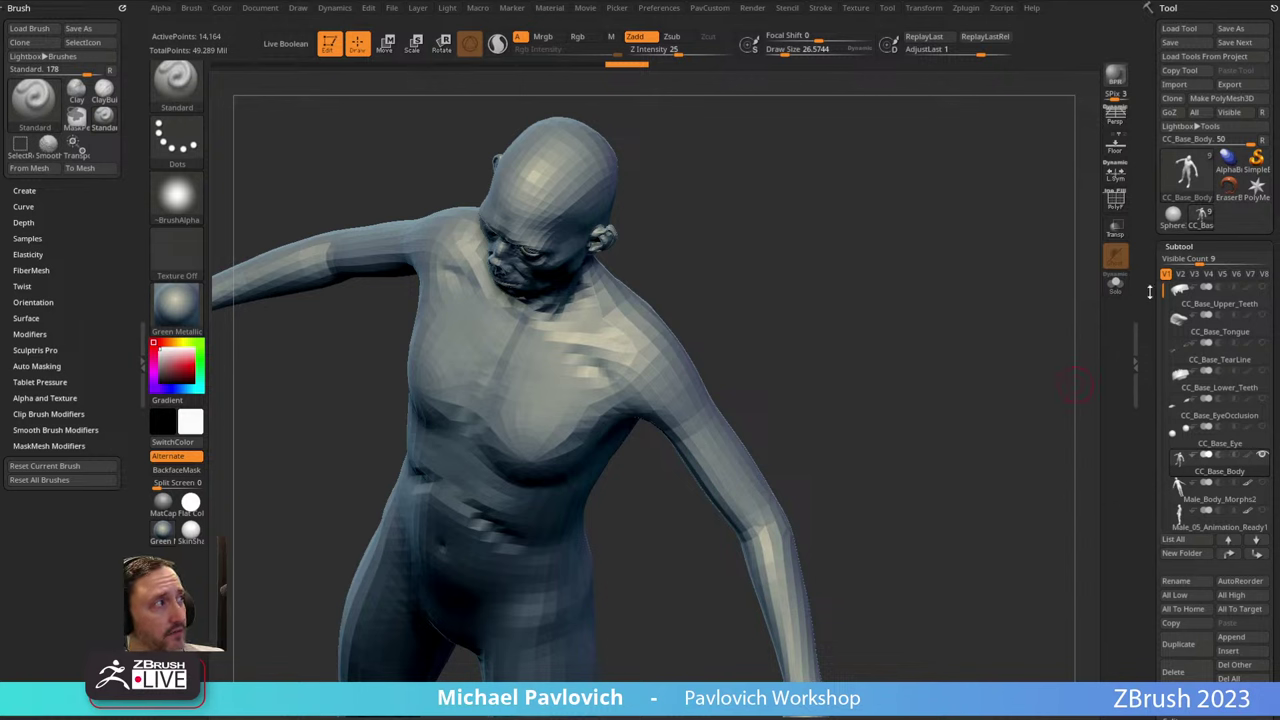
drag(1160, 288, 1162, 318)
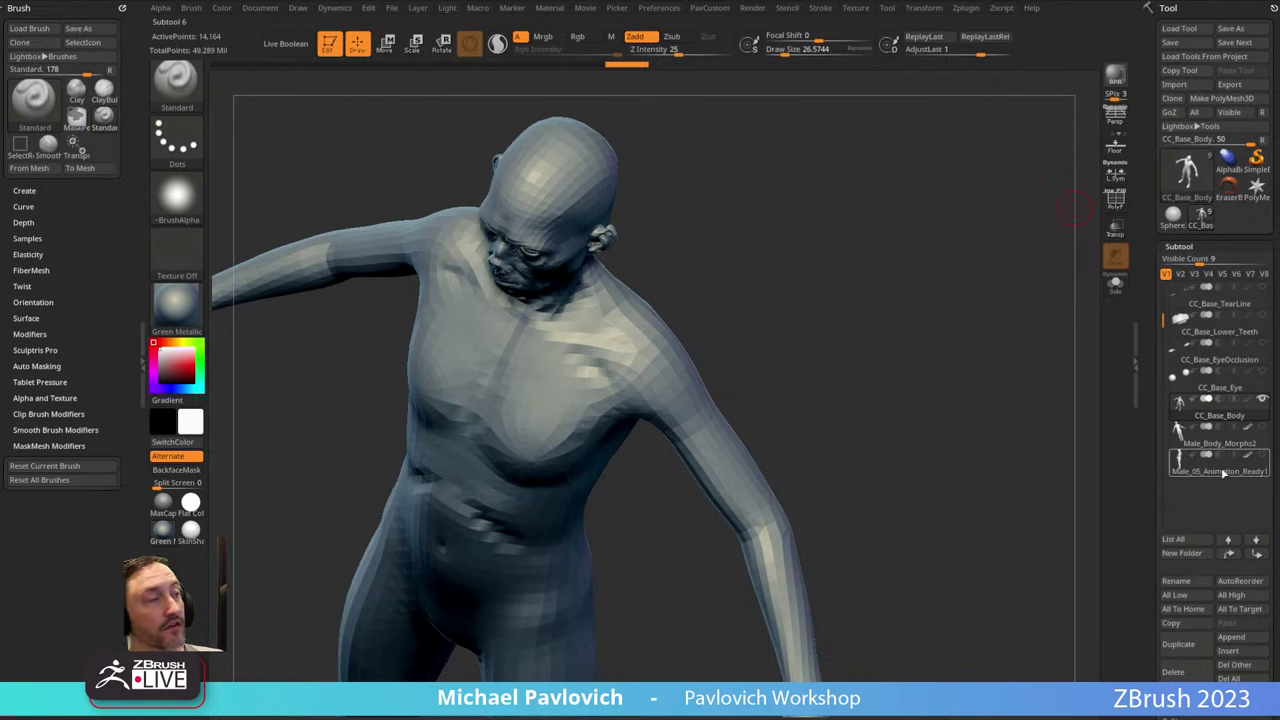
mouse_move(1246, 458)
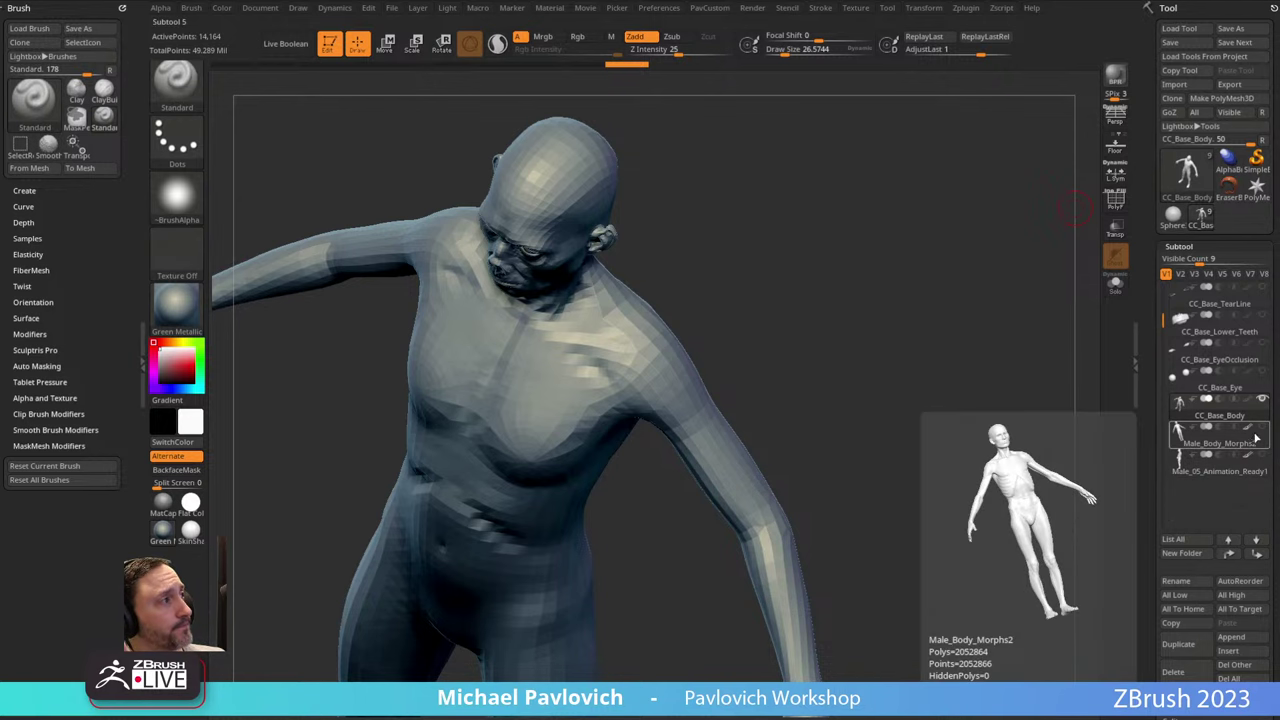
click(1264, 428)
drag(1023, 377, 997, 255)
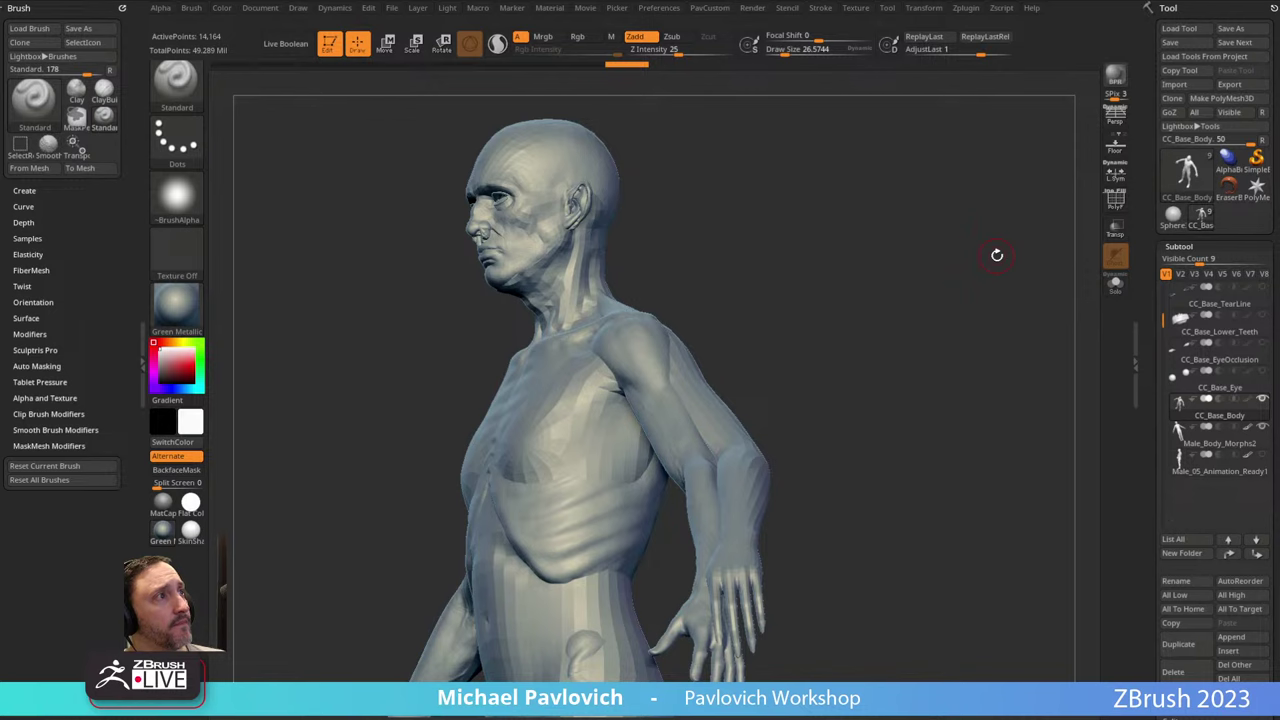
mouse_move(887, 188)
mouse_down()
mouse_move(944, 266)
mouse_move(926, 311)
mouse_move(911, 312)
mouse_up()
Select the Male_Body_Morphs2 subtool and isolate it with Solo.
click(1197, 441)
click(1122, 288)
key(s)
mouse_move(911, 312)
mouse_down()
mouse_move(869, 323)
mouse_move(923, 317)
mouse_up()
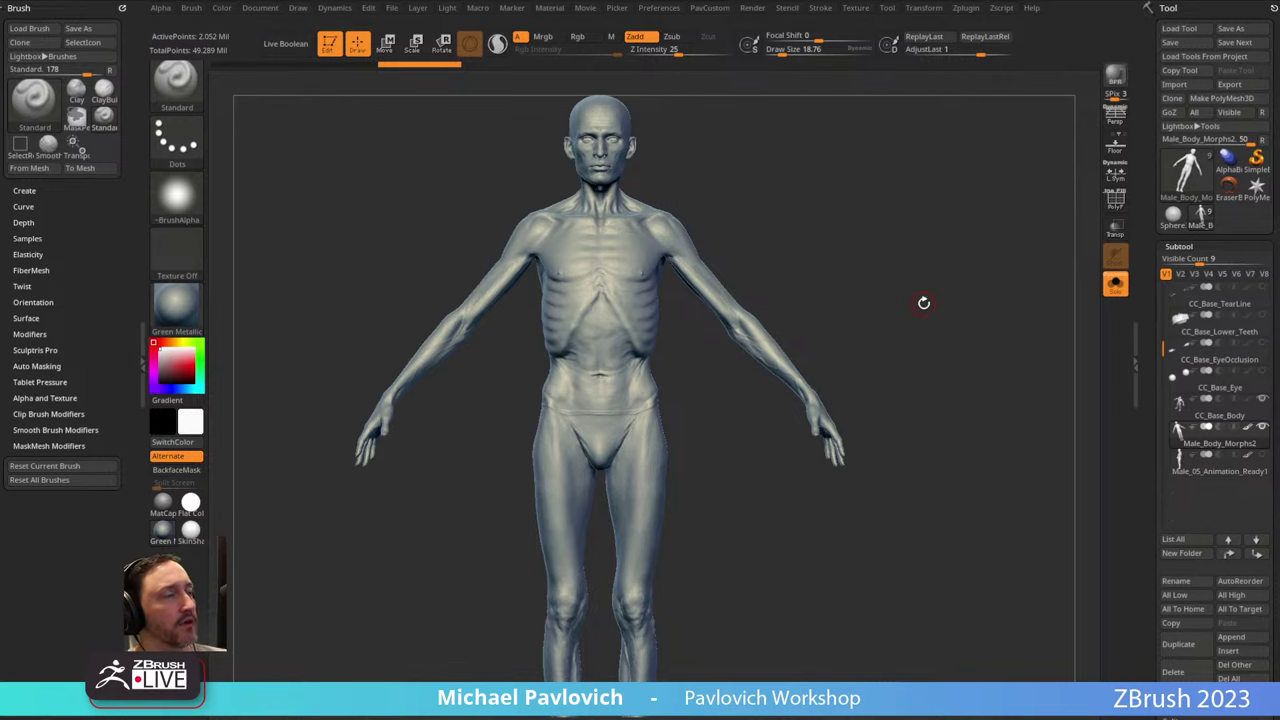
Examine the isolated Male_Body_Morphs2 figure from the front and sides, and leave Solo mode.
drag(921, 198, 858, 160)
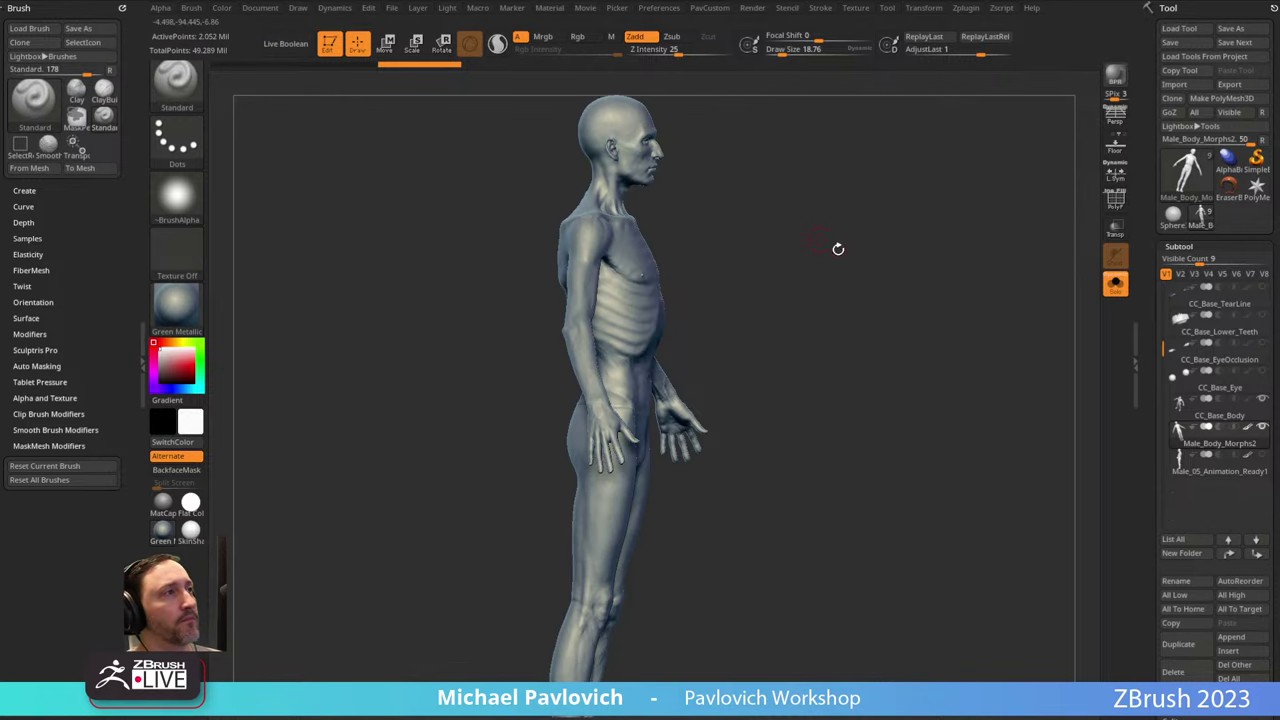
mouse_move(838, 249)
shift+mouse_down()
mouse_move(806, 254)
mouse_move(821, 287)
mouse_move(651, 255)
shift+mouse_up()
key(s)
key(s)
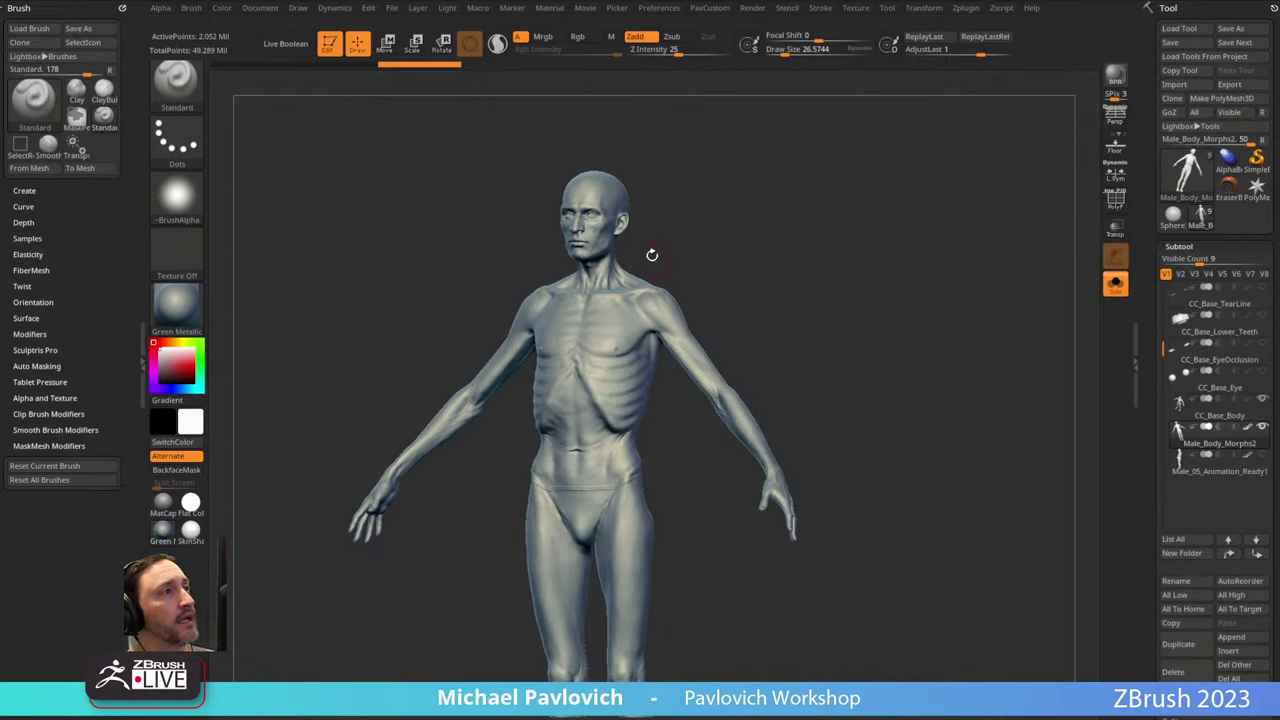
alt+drag(836, 351, 818, 354)
key(s)
mouse_move(820, 360)
mouse_down()
mouse_move(833, 357)
mouse_move(757, 334)
mouse_move(766, 320)
mouse_move(788, 328)
mouse_up()
key(s)
key(s)
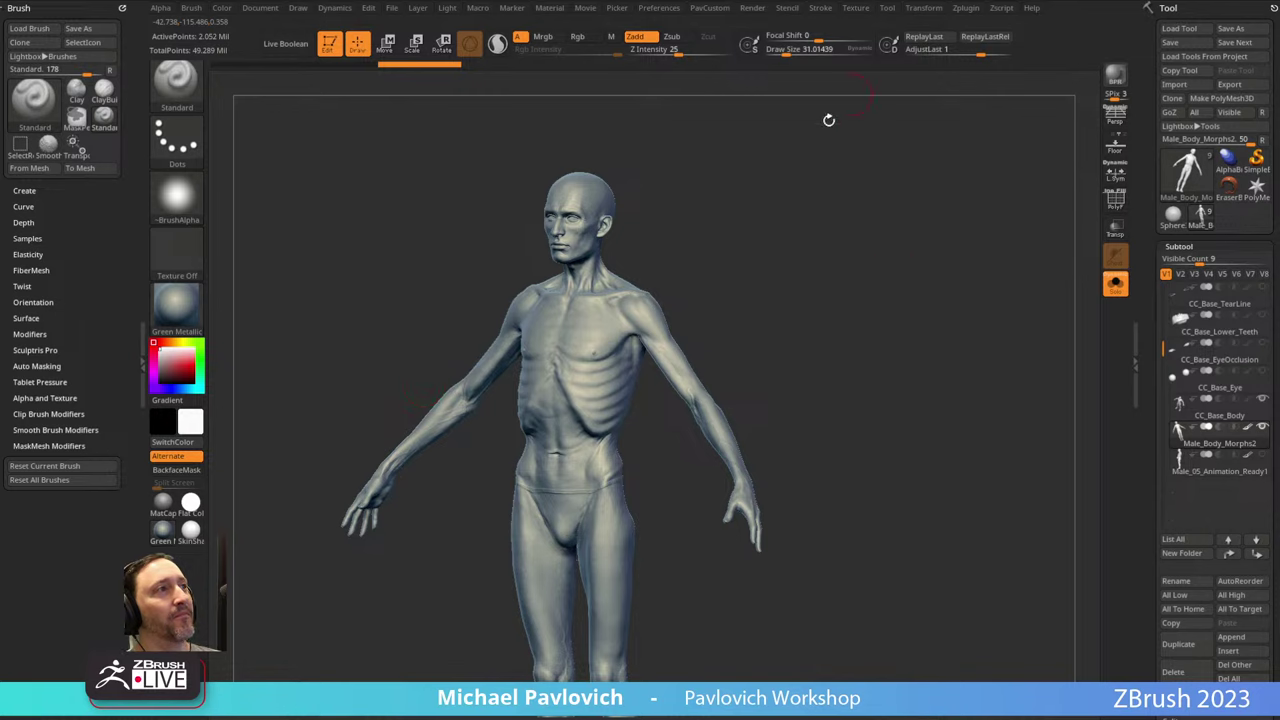
right_drag(829, 119, 1031, 383)
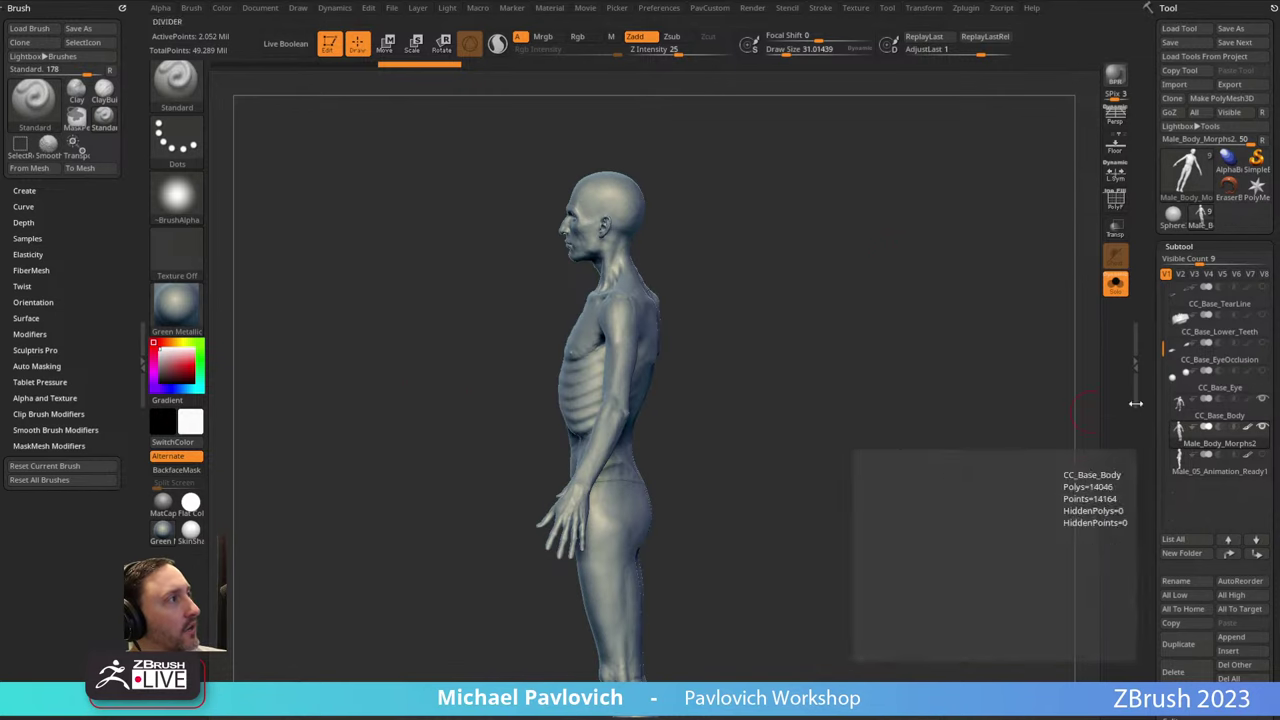
click(1116, 288)
Move Male_Body_Morphs2 backward in side view until it stands clear behind CC_Base_Body.
right_drag(883, 290, 920, 300)
mouse_move(1003, 422)
alt+right_down()
mouse_move(953, 370)
mouse_move(650, 348)
alt+right_up()
key(w)
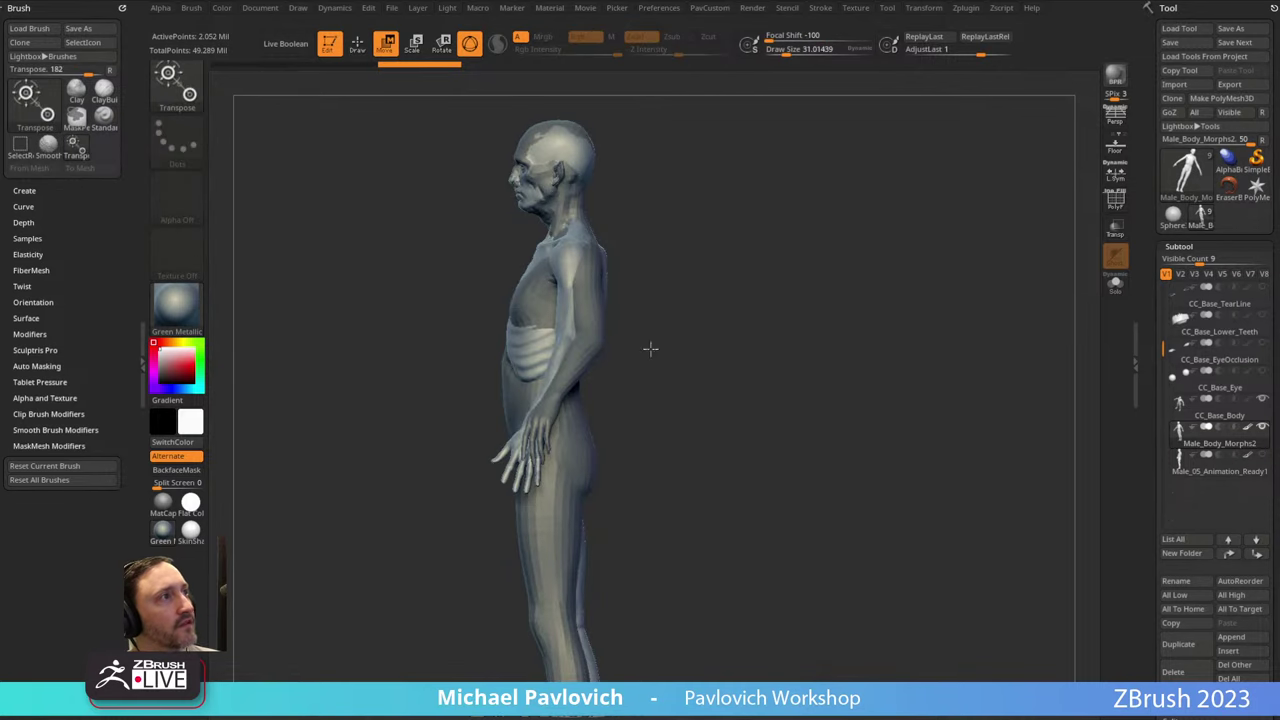
drag(468, 355, 822, 355)
key(q)
Compare the two separated figures, selecting CC_Base_Body and then Male_Body_Morphs2, and undo the move of Male_Body_Morphs2.
right_drag(660, 338, 738, 352)
alt+click(650, 325)
right_drag(890, 245, 869, 191)
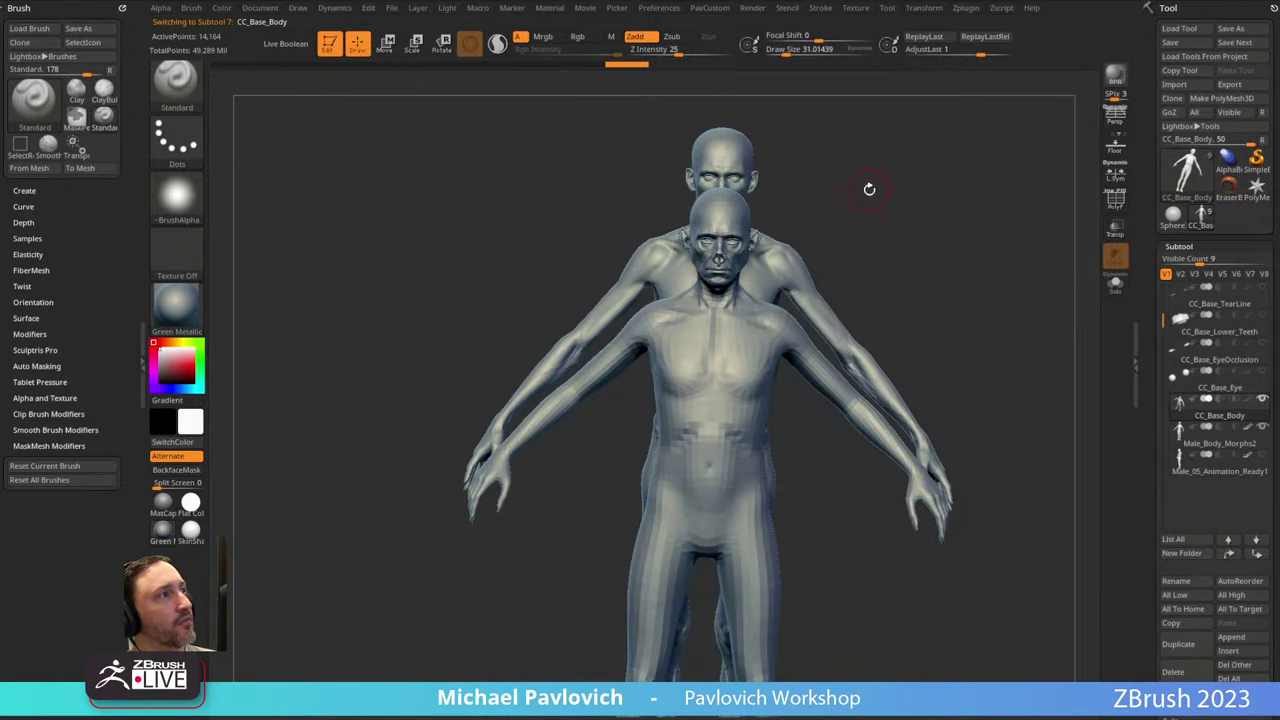
right_drag(983, 294, 956, 297)
alt+click(828, 291)
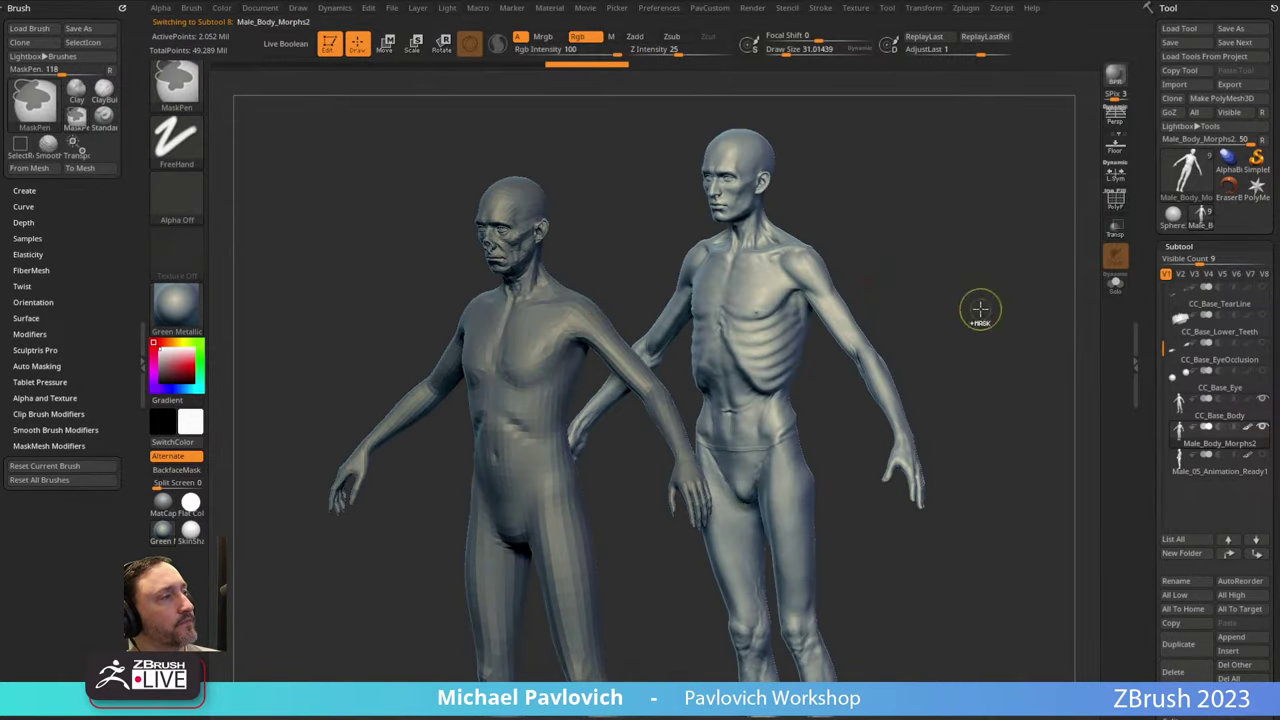
key(ctrl+z)
key(ctrl+z)
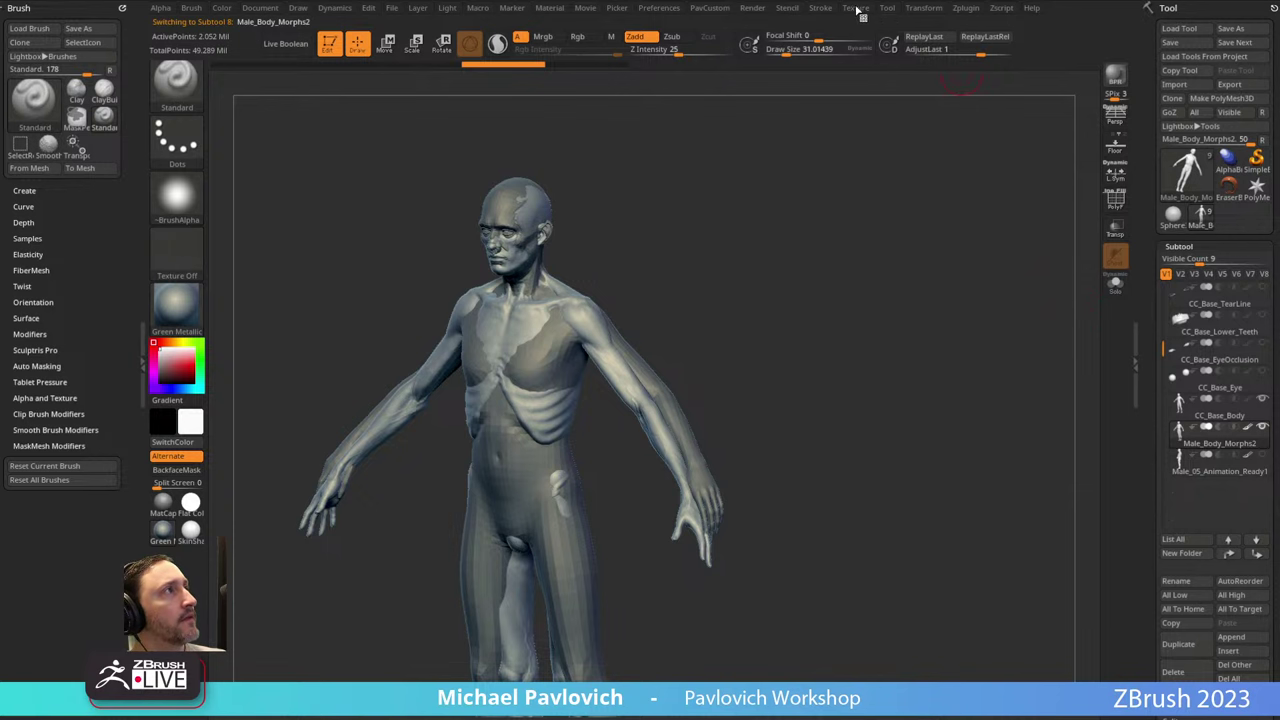
Divide the viewport with Split Screen set to 1 and make CC_Base_Body the active subtool.
click(913, 9)
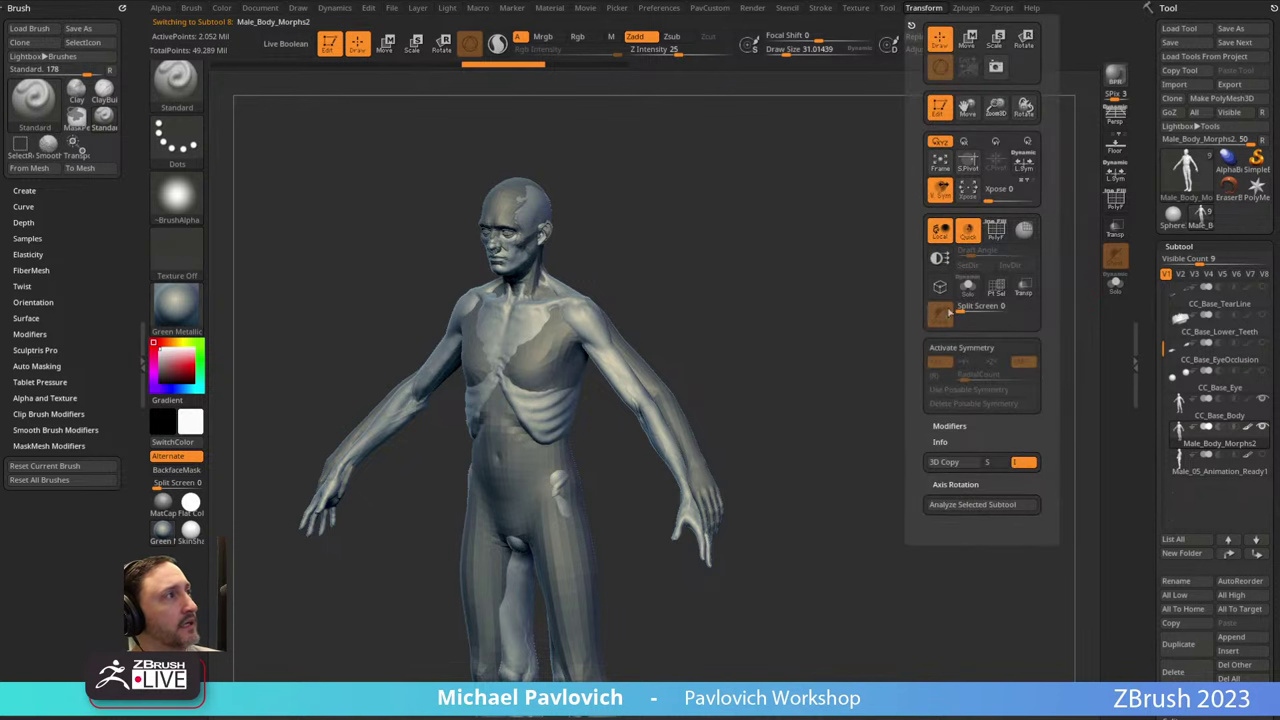
click(967, 306)
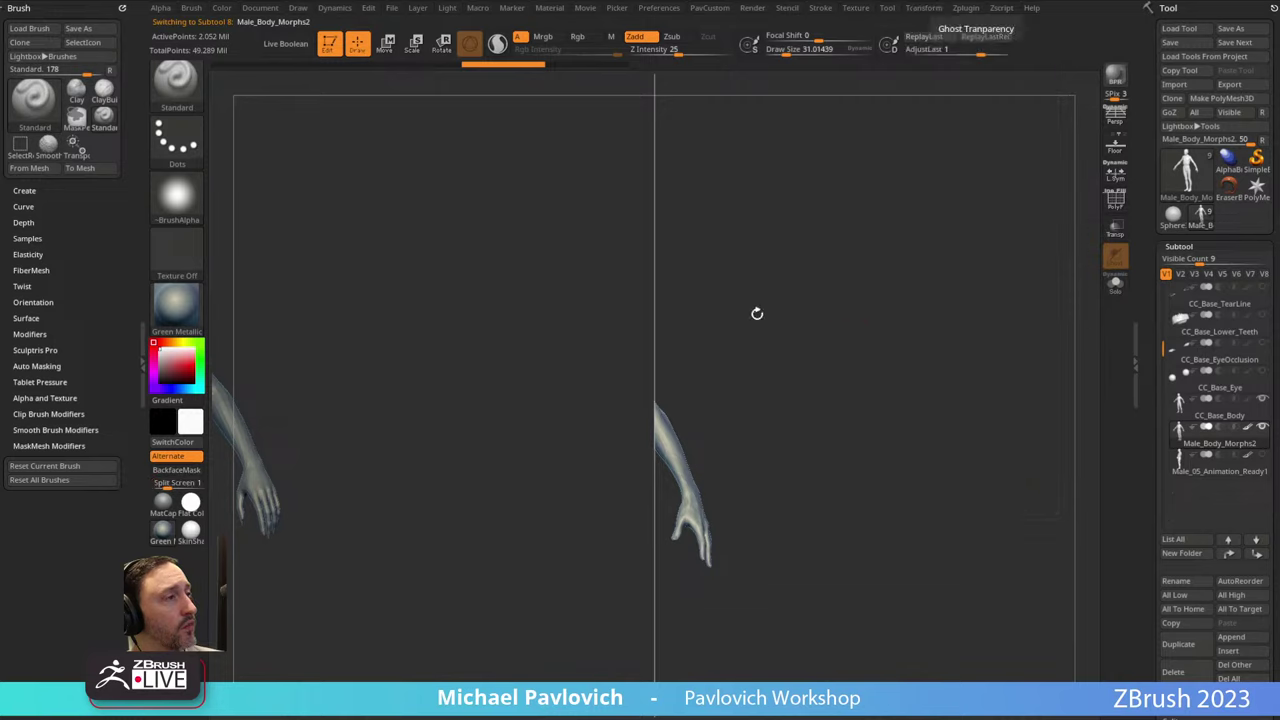
alt+click(455, 303)
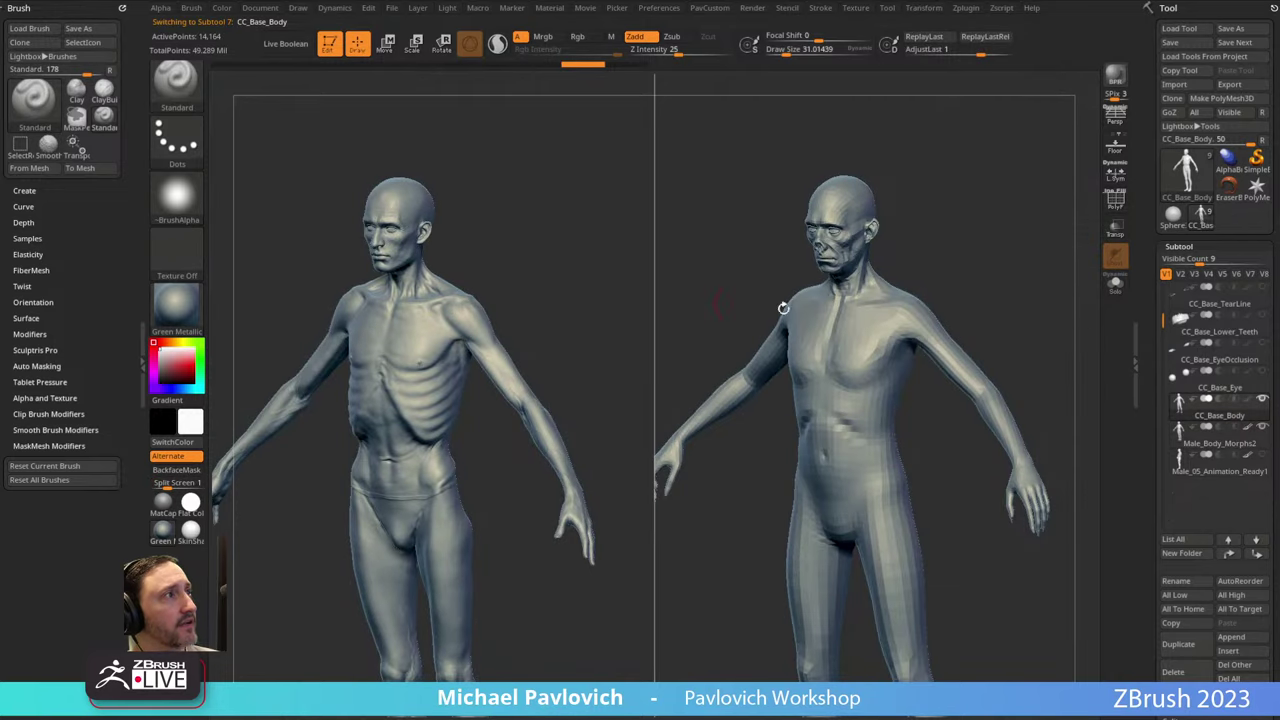
Compare the figures in split view by selecting Male_Body_Morphs2, Male_05_Animation_Ready1 and finally CC_Base_Body.
alt+click(428, 304)
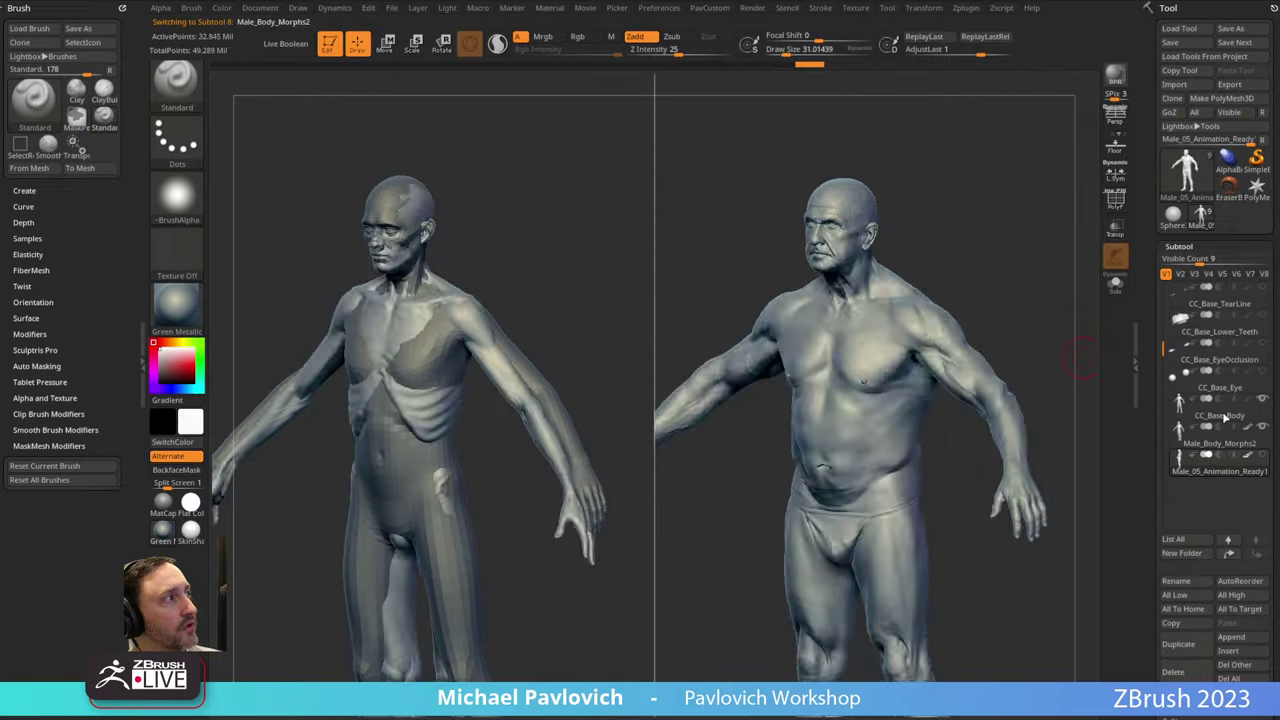
click(1227, 428)
mouse_move(1009, 268)
mouse_down()
mouse_move(1031, 223)
mouse_move(1022, 248)
mouse_up()
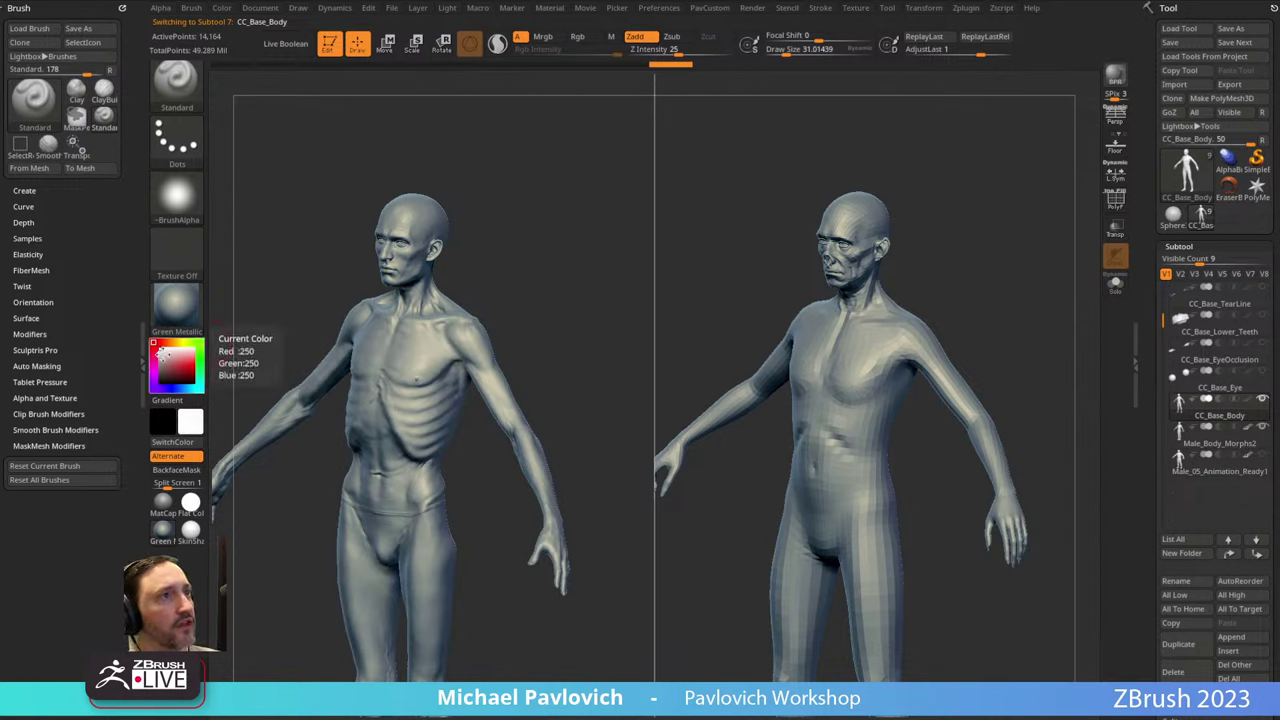
Fill the CC_Base_Body subtool with the current near-white colour, RGB 250, 250, 250.
click(223, 11)
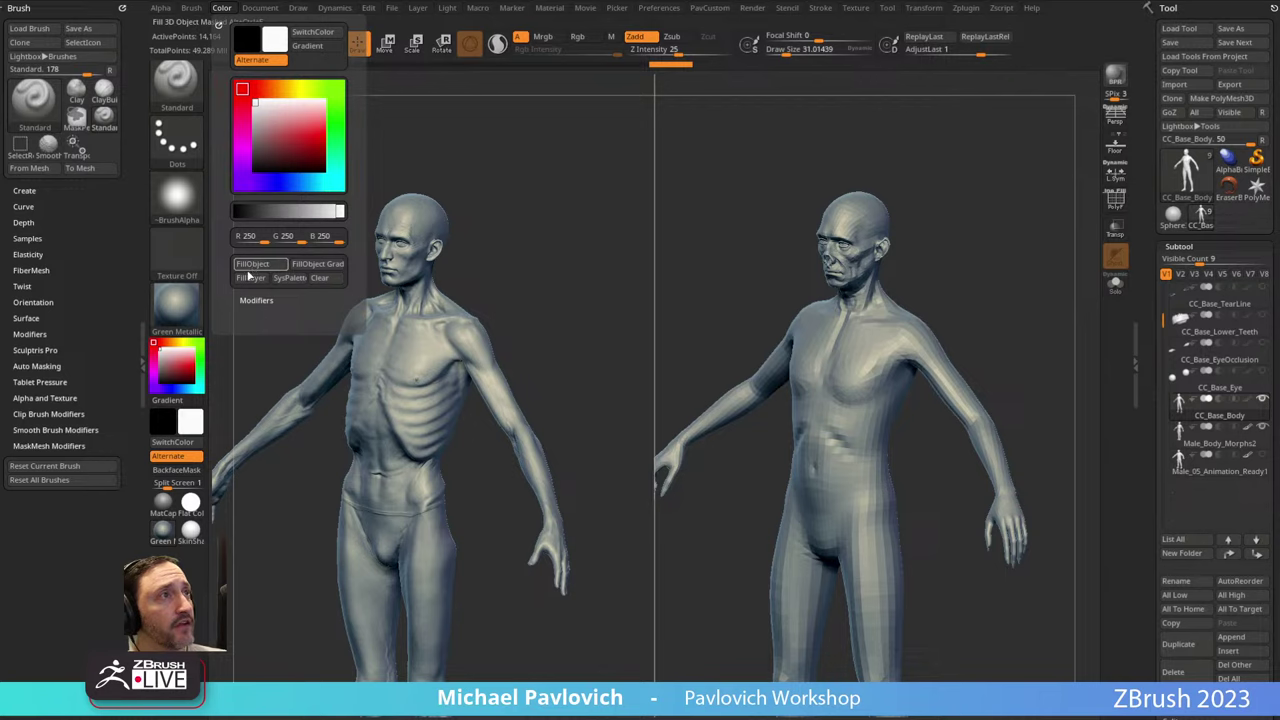
alt+drag(930, 213, 544, 311)
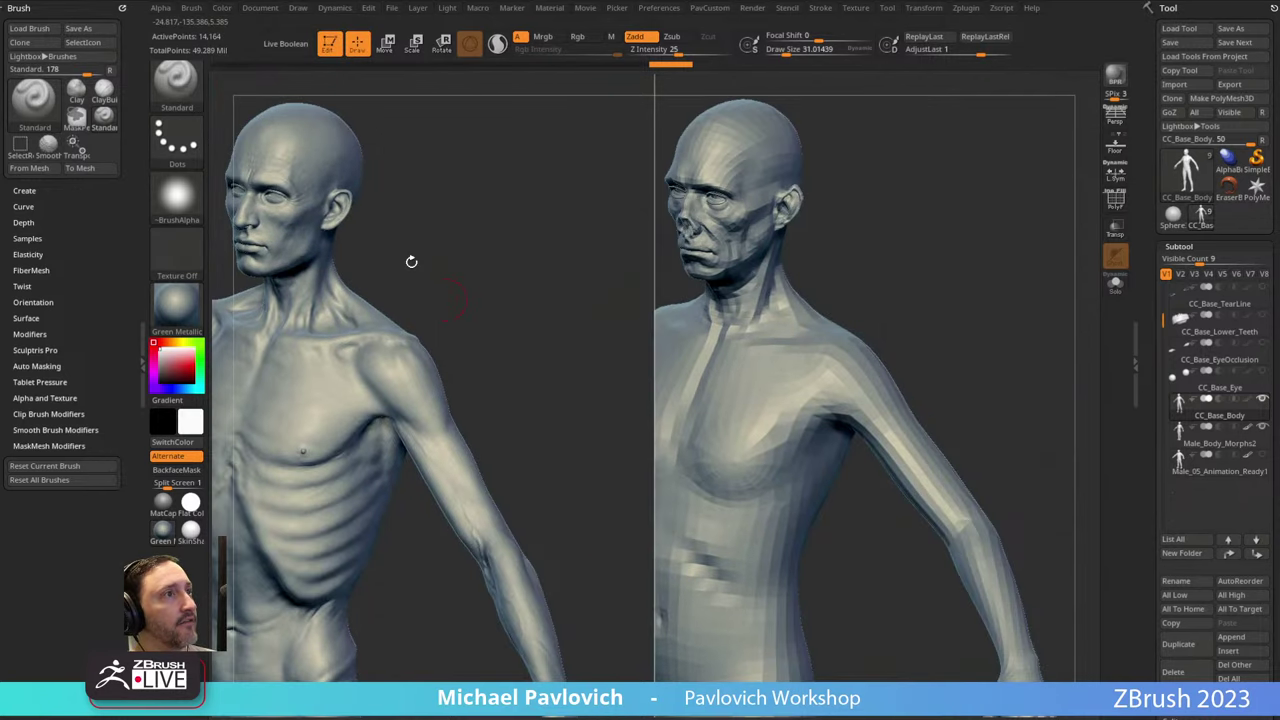
drag(968, 205, 845, 261)
Examine the head, neck and chest of both figures from several angles while trying different Draw Size values.
key(s)
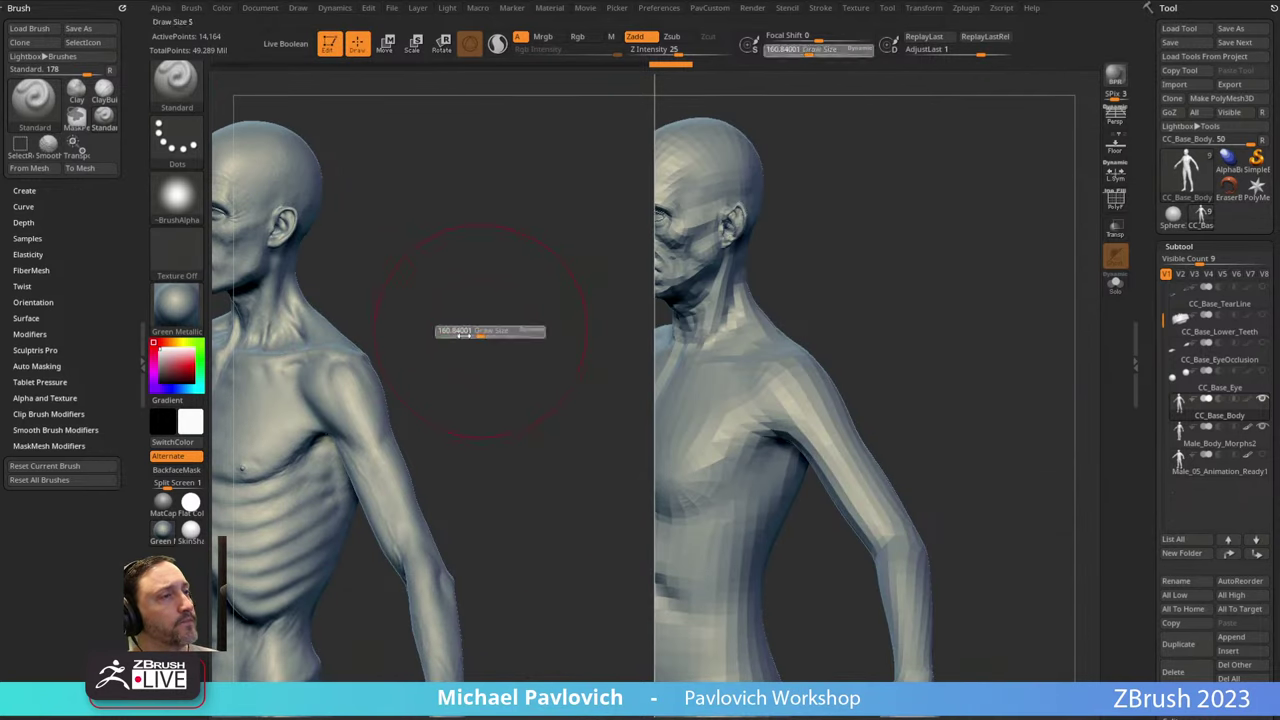
mouse_move(487, 333)
mouse_down()
mouse_move(464, 333)
mouse_move(523, 300)
mouse_move(567, 298)
mouse_up()
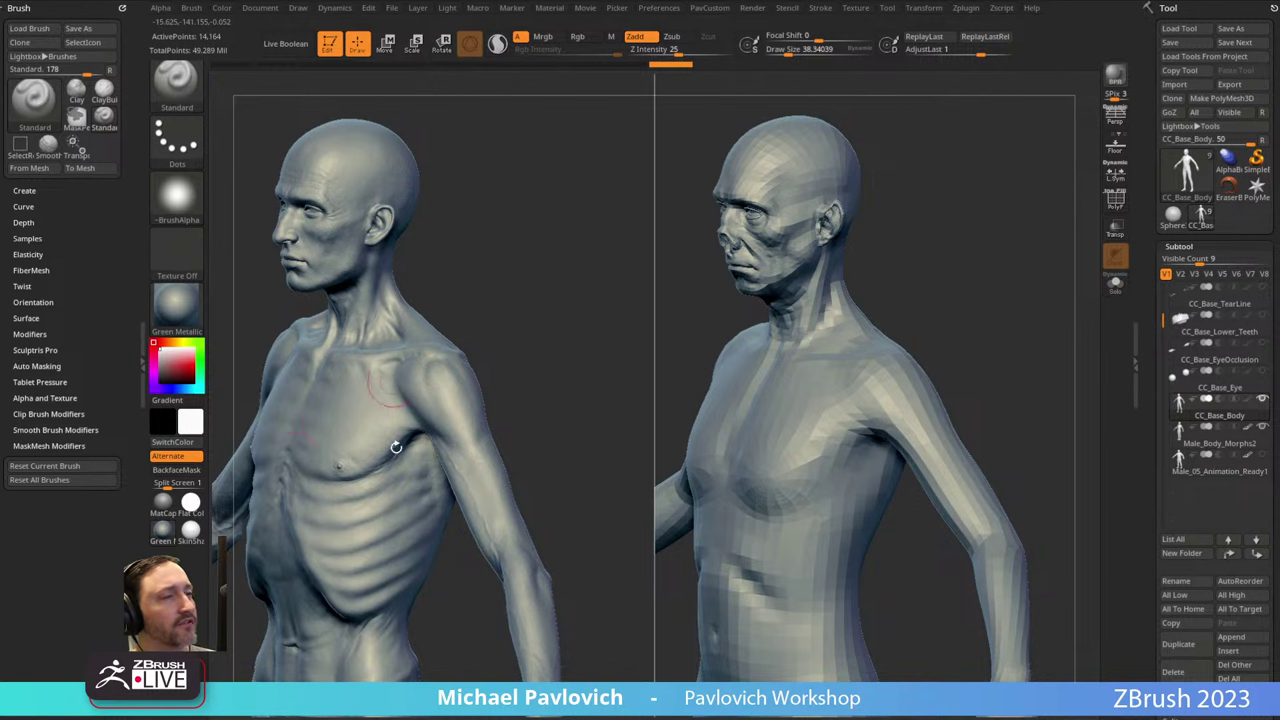
drag(943, 271, 1050, 245)
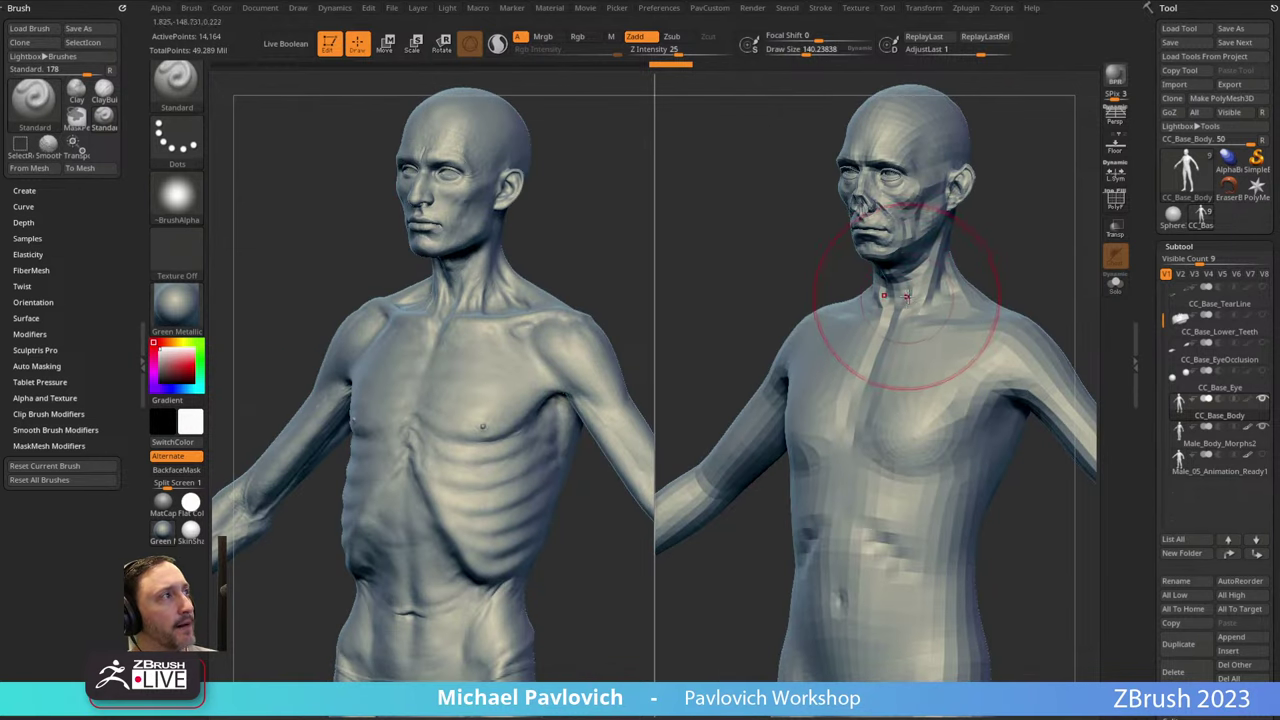
key(s)
drag(896, 308, 884, 308)
drag(1048, 228, 958, 271)
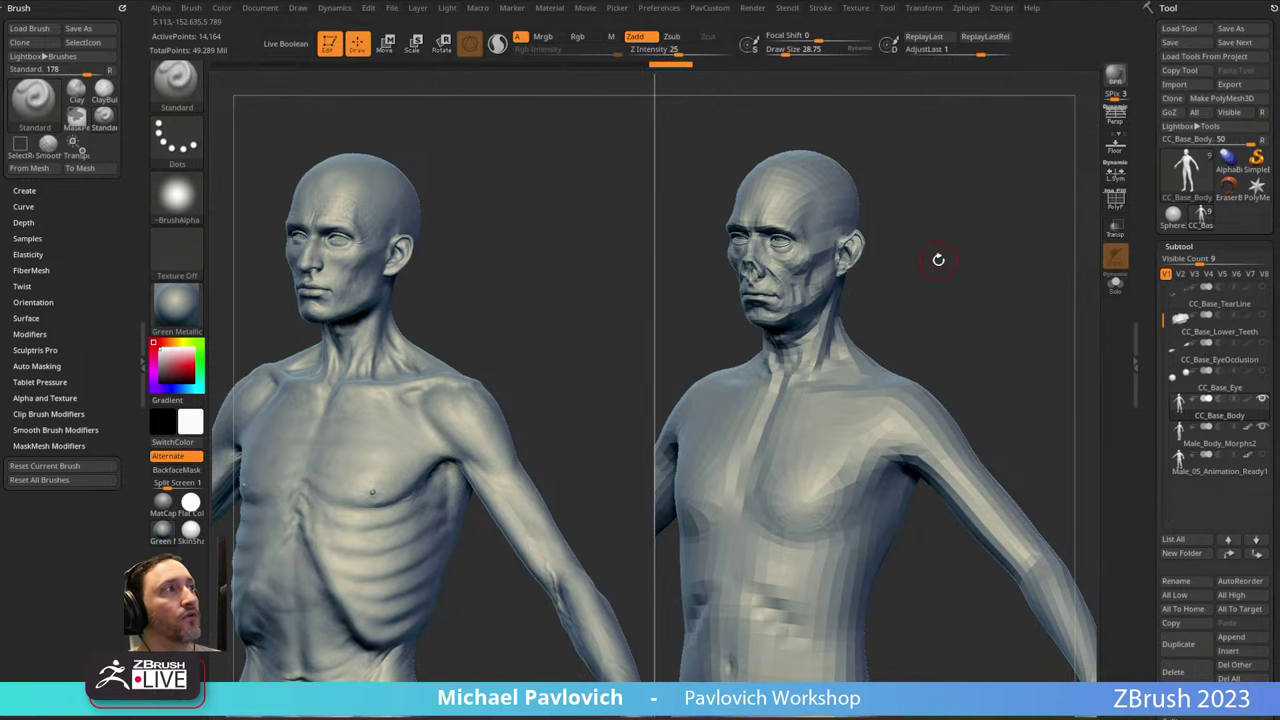
drag(918, 230, 1119, 333)
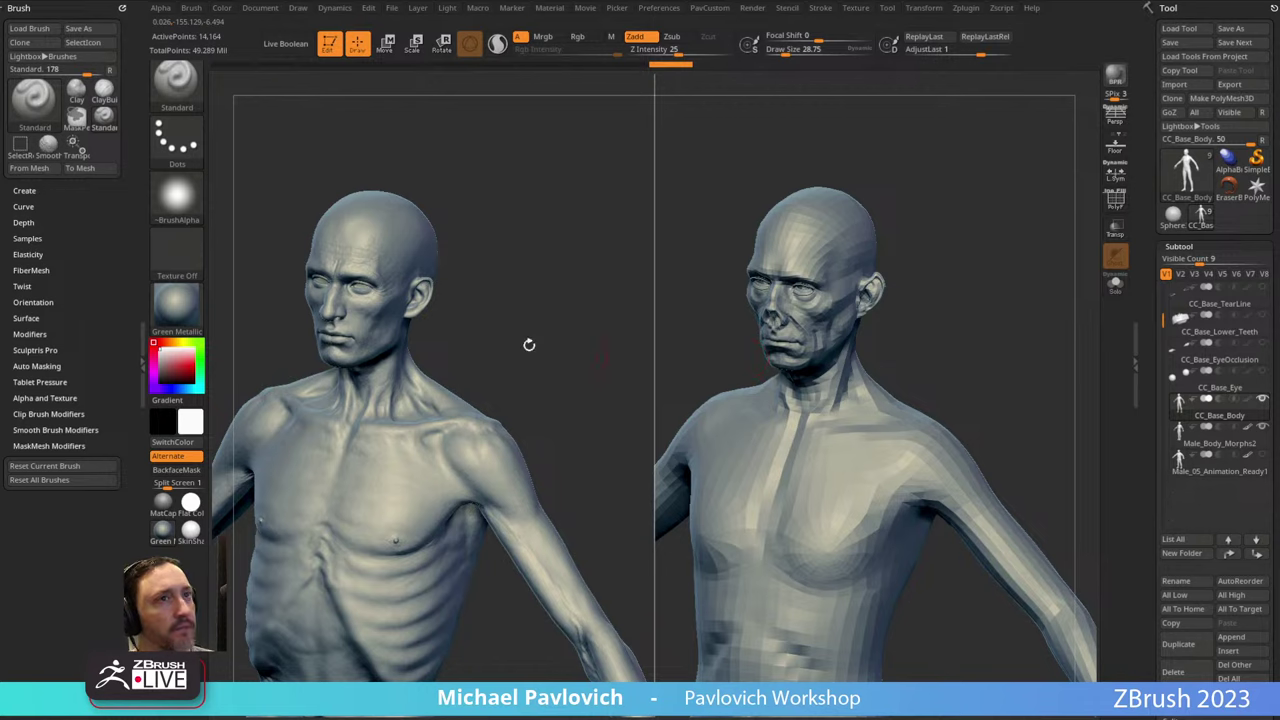
mouse_move(950, 313)
mouse_down()
mouse_move(988, 317)
mouse_move(1026, 277)
mouse_move(977, 233)
mouse_move(994, 311)
mouse_up()
alt+drag(949, 243, 1025, 295)
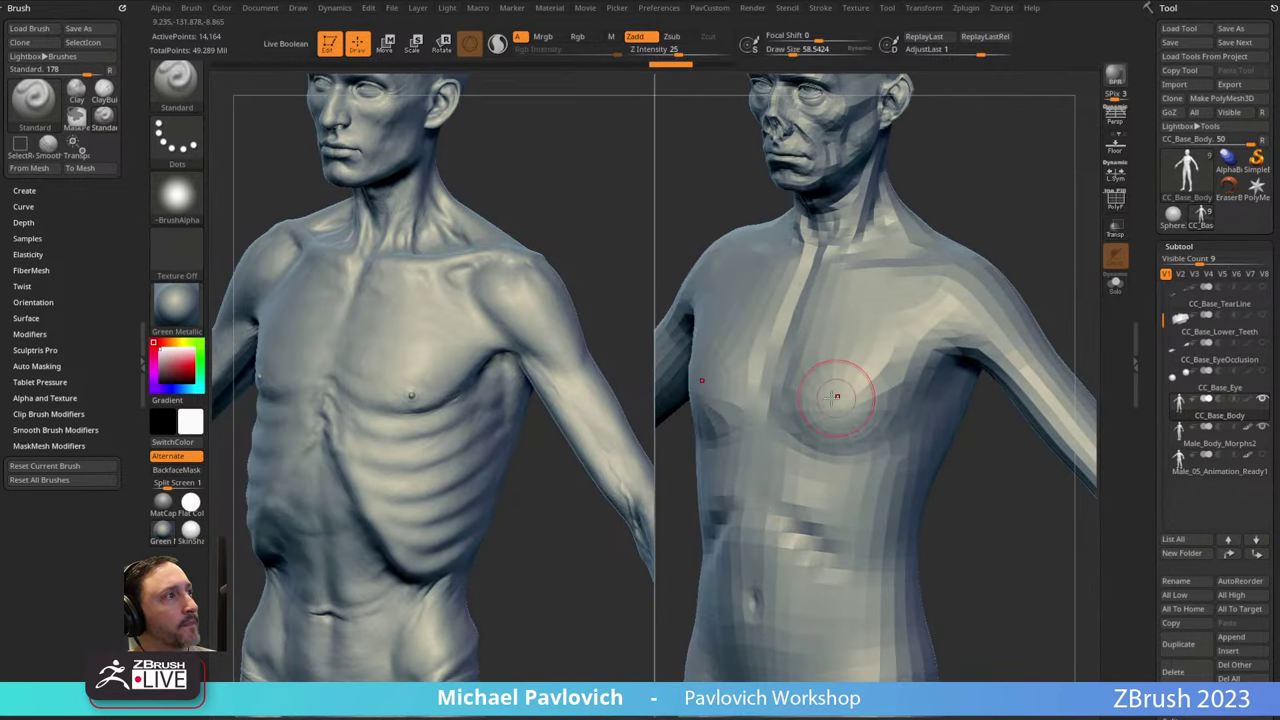
Sculpt the lower edge of the rib cage on CC_Base_Body with the Standard brush at a Draw Size of about 36.
mouse_move(957, 497)
mouse_down()
mouse_move(937, 460)
mouse_move(877, 411)
mouse_move(838, 404)
mouse_up()
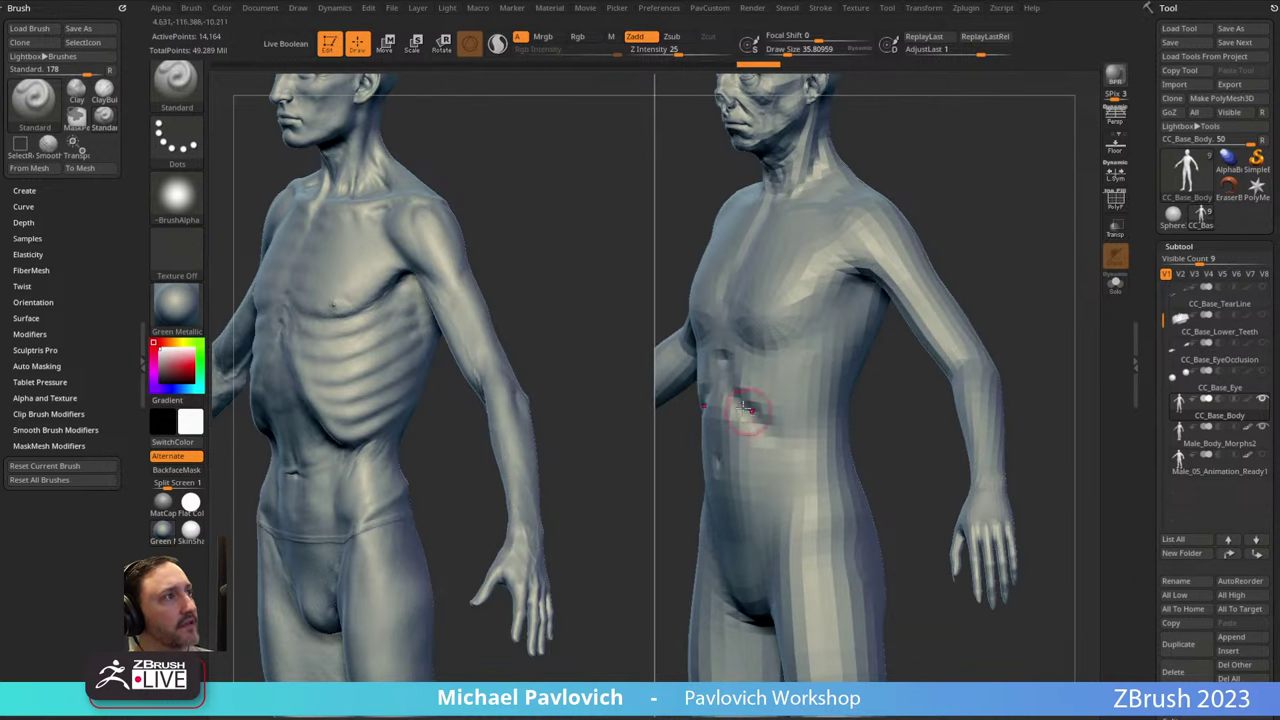
mouse_move(950, 430)
mouse_down()
mouse_move(880, 423)
mouse_move(1034, 329)
mouse_move(1022, 332)
mouse_up()
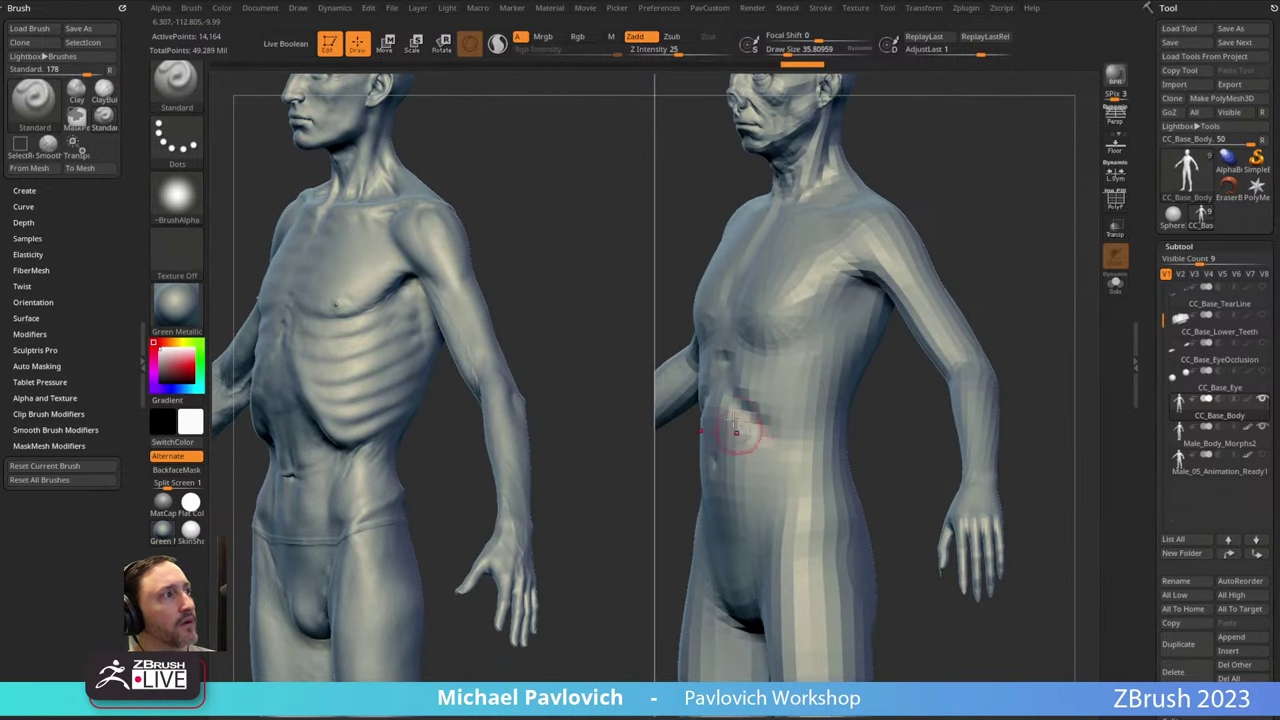
mouse_move(736, 400)
mouse_down()
mouse_move(828, 444)
mouse_move(868, 412)
mouse_up()
mouse_move(788, 414)
mouse_down()
mouse_move(832, 432)
mouse_move(890, 384)
mouse_up()
drag(890, 384, 925, 384)
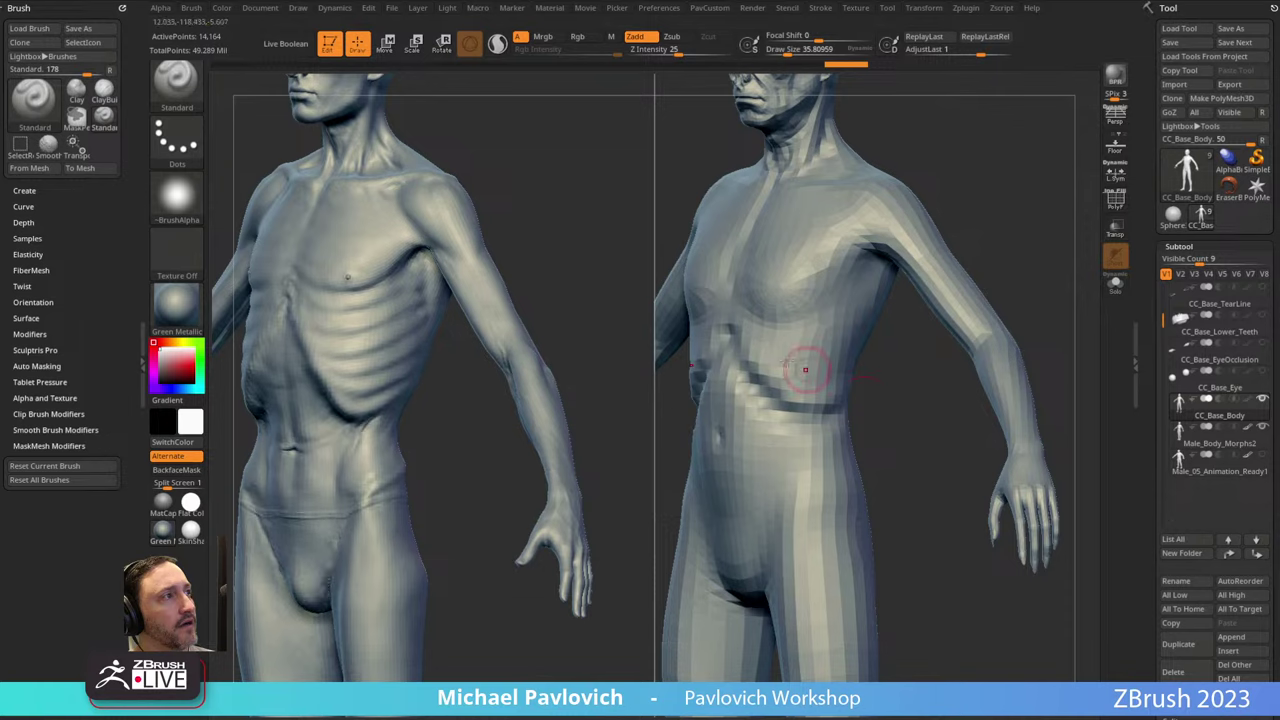
mouse_move(796, 368)
mouse_down()
mouse_move(840, 396)
mouse_move(885, 394)
mouse_up()
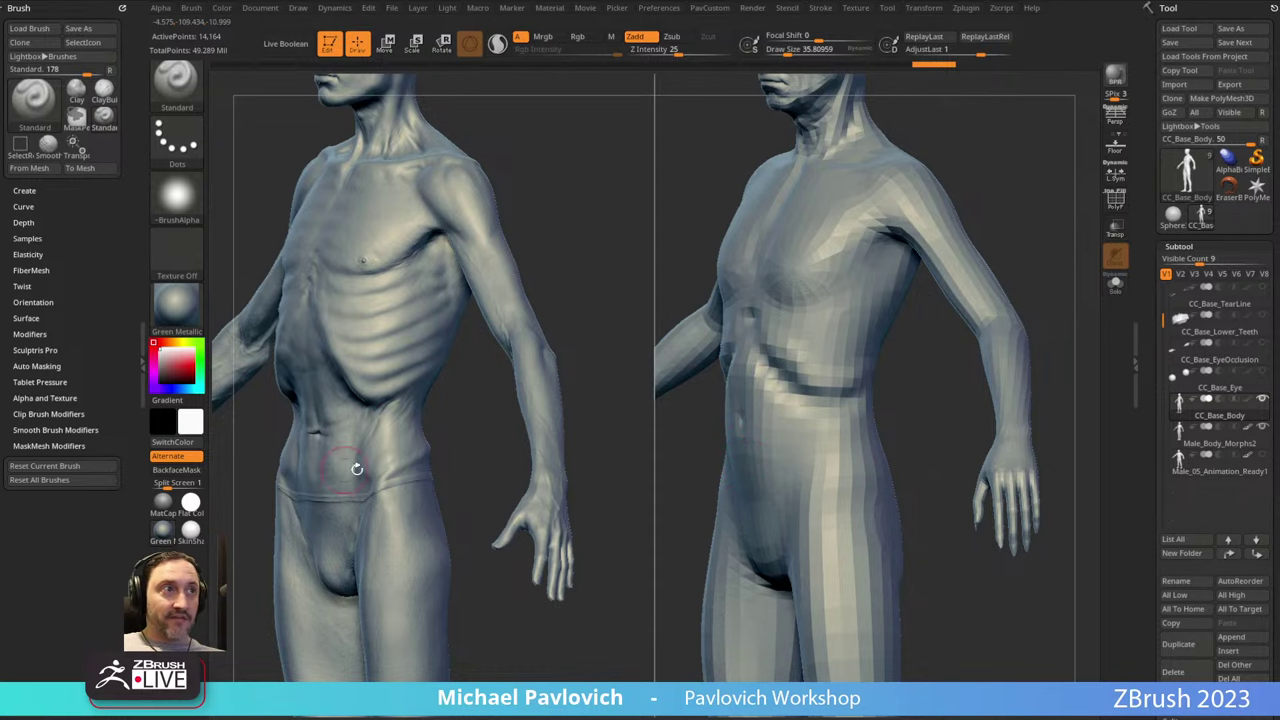
Sculpt the hip bones and pelvis area on CC_Base_Body with the Standard brush, following the detailed figure.
drag(984, 229, 890, 339)
drag(911, 386, 828, 396)
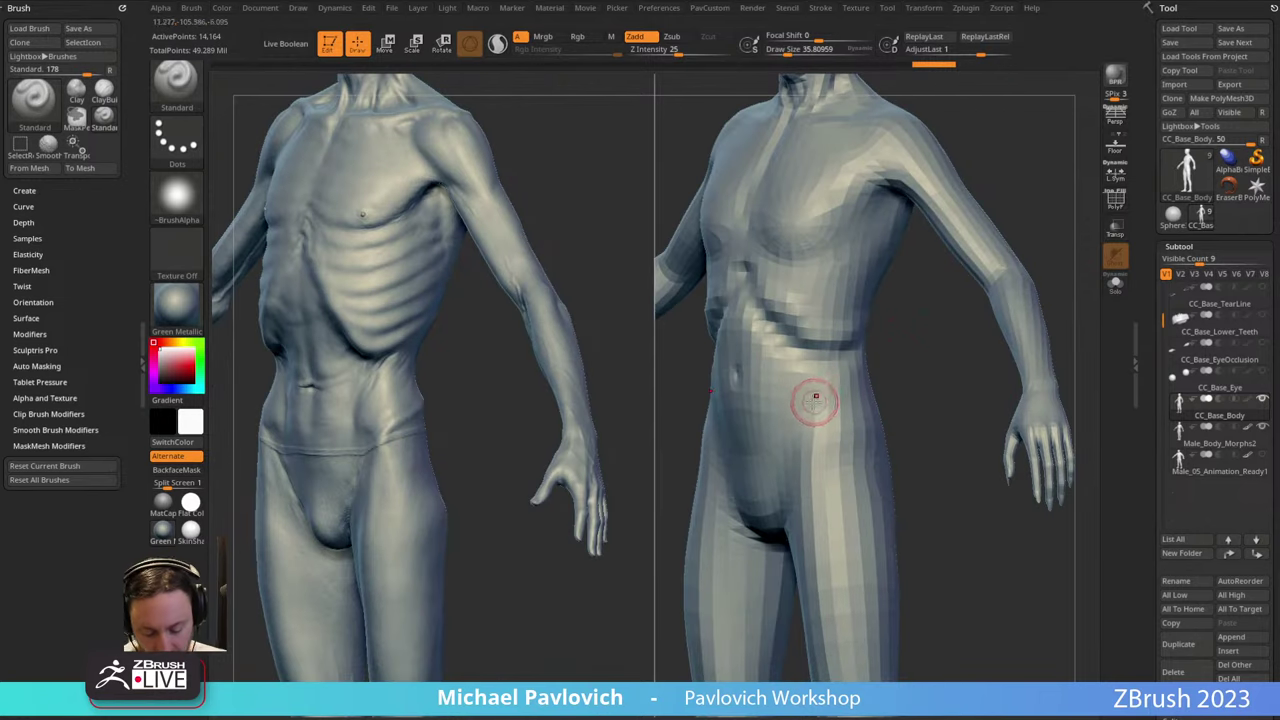
drag(910, 384, 840, 402)
mouse_move(811, 443)
mouse_down()
mouse_move(925, 348)
mouse_move(849, 388)
mouse_move(894, 363)
mouse_move(808, 391)
mouse_move(821, 380)
mouse_move(878, 385)
mouse_move(764, 419)
mouse_move(740, 443)
mouse_move(793, 407)
mouse_move(848, 442)
mouse_up()
drag(734, 460, 697, 446)
mouse_move(795, 420)
mouse_down()
mouse_move(820, 458)
mouse_move(810, 452)
mouse_up()
drag(700, 420, 722, 475)
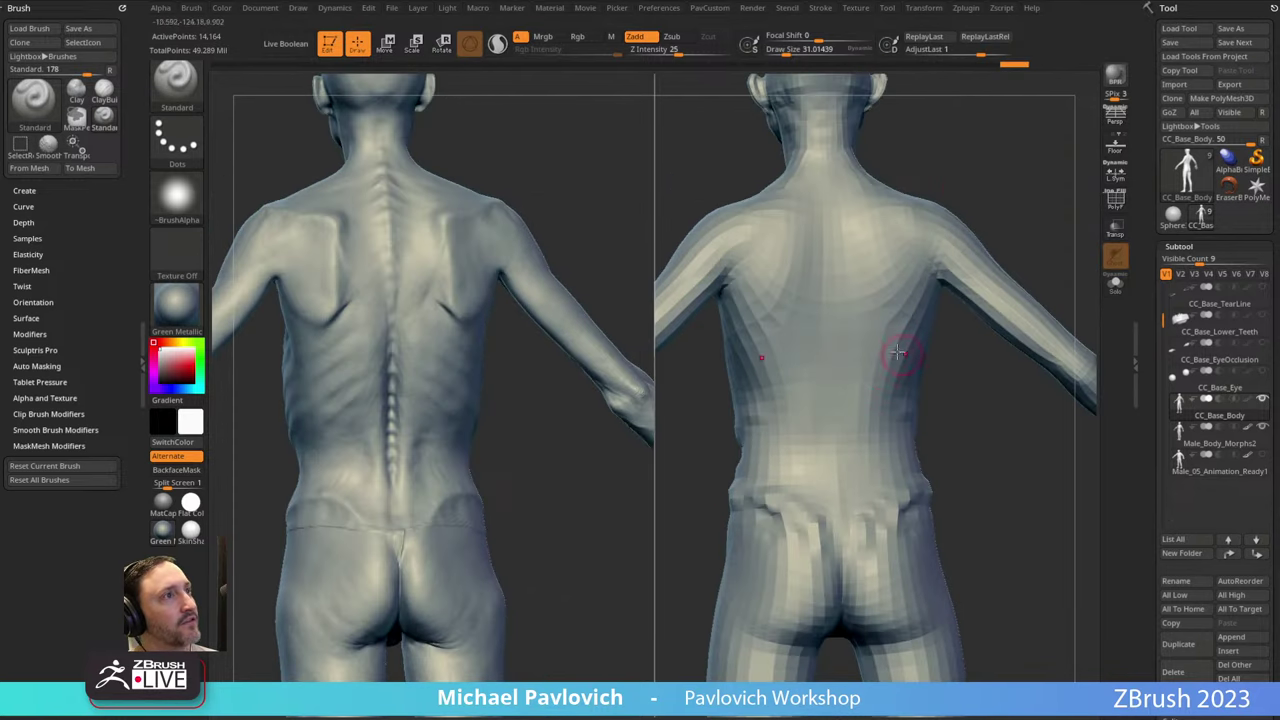
Sculpt the spine line down the middle of CC_Base_Body's back with the Standard brush at a Draw Size of about 31.
mouse_move(985, 165)
mouse_down()
mouse_move(980, 186)
mouse_move(950, 204)
mouse_up()
mouse_move(818, 292)
mouse_down()
mouse_move(808, 245)
mouse_move(808, 295)
mouse_up()
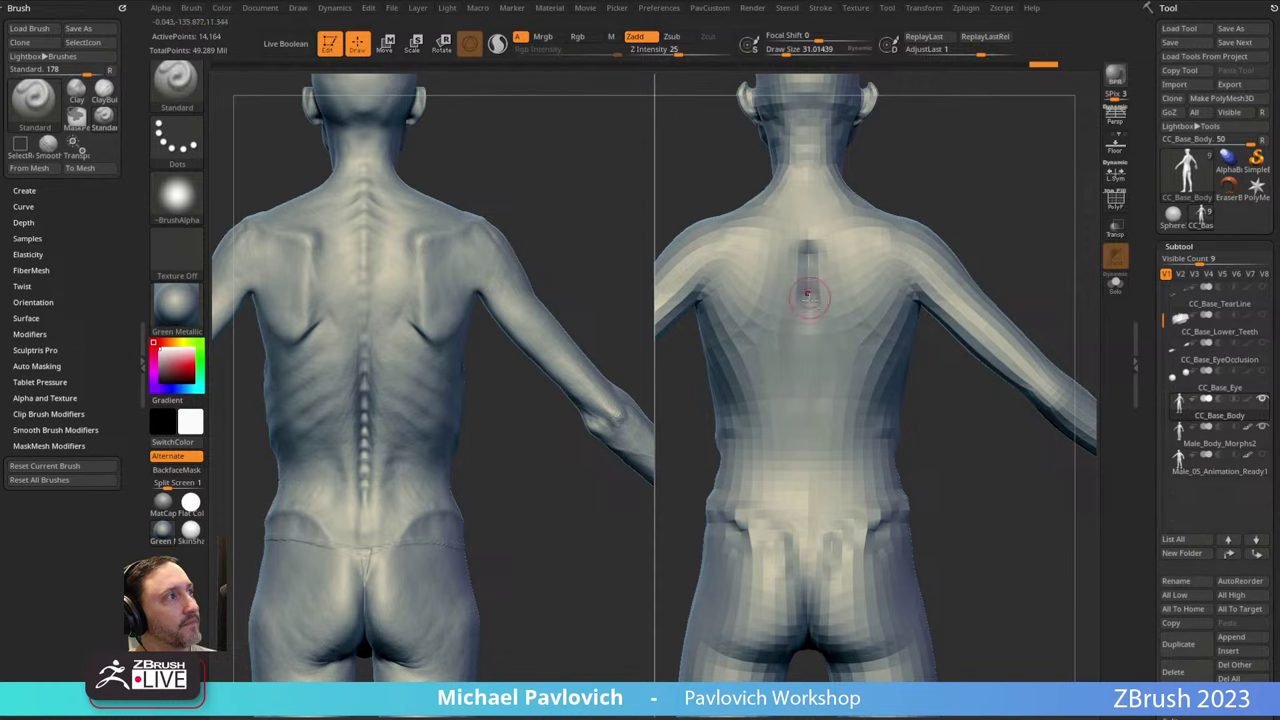
drag(818, 400, 389, 326)
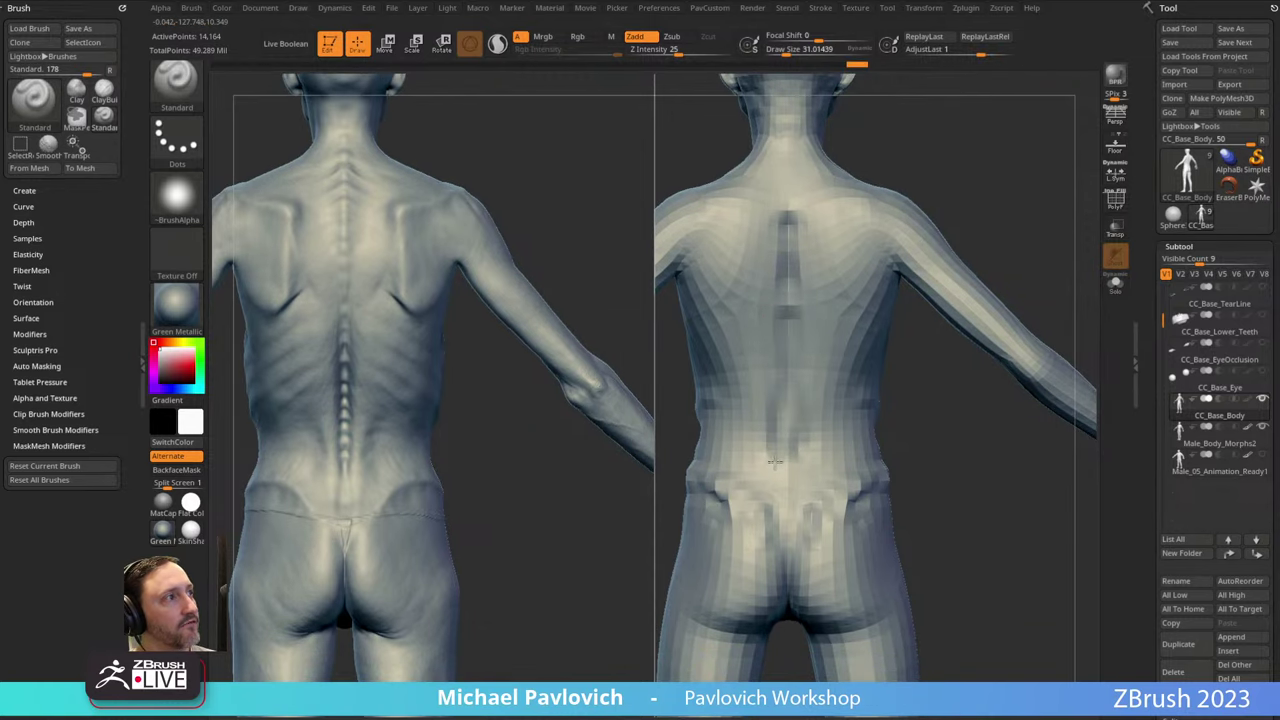
drag(769, 461, 792, 348)
alt+drag(957, 146, 943, 280)
drag(925, 222, 757, 337)
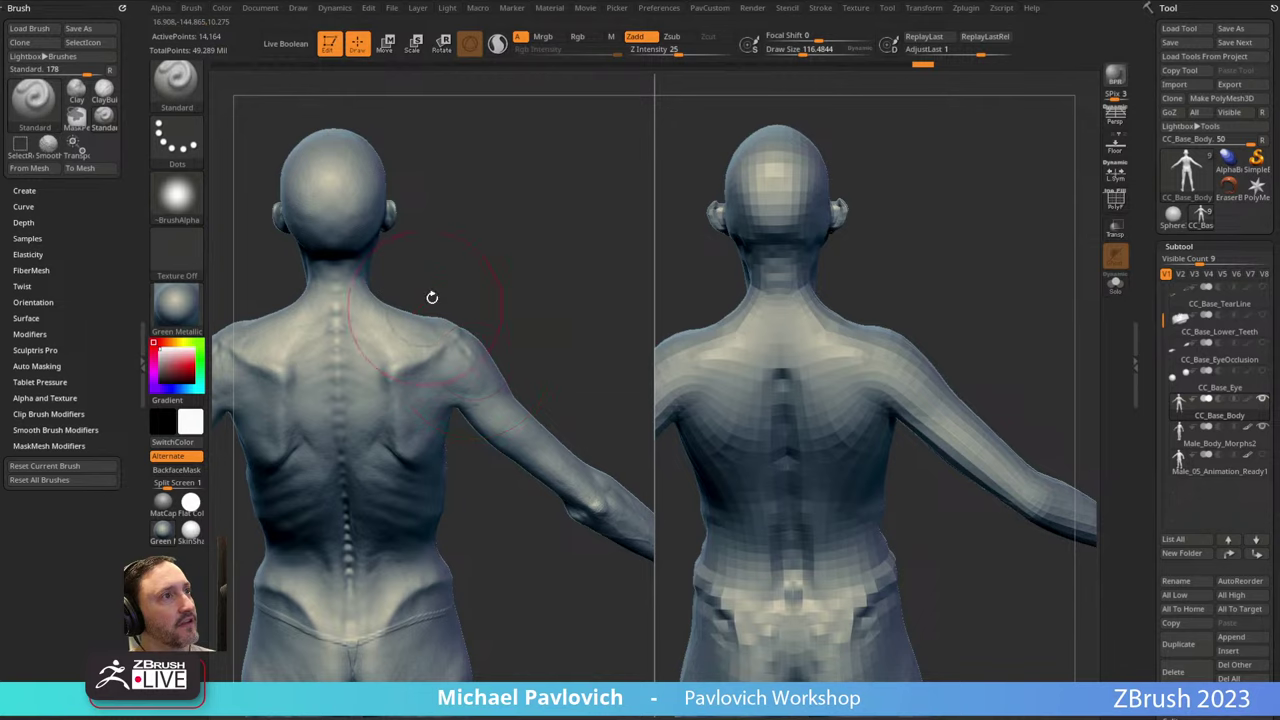
Sculpt long Standard-brush strokes from the back of the neck into the upper spine of CC_Base_Body.
mouse_move(429, 294)
mouse_down()
mouse_move(460, 340)
mouse_move(486, 300)
mouse_move(556, 292)
mouse_up()
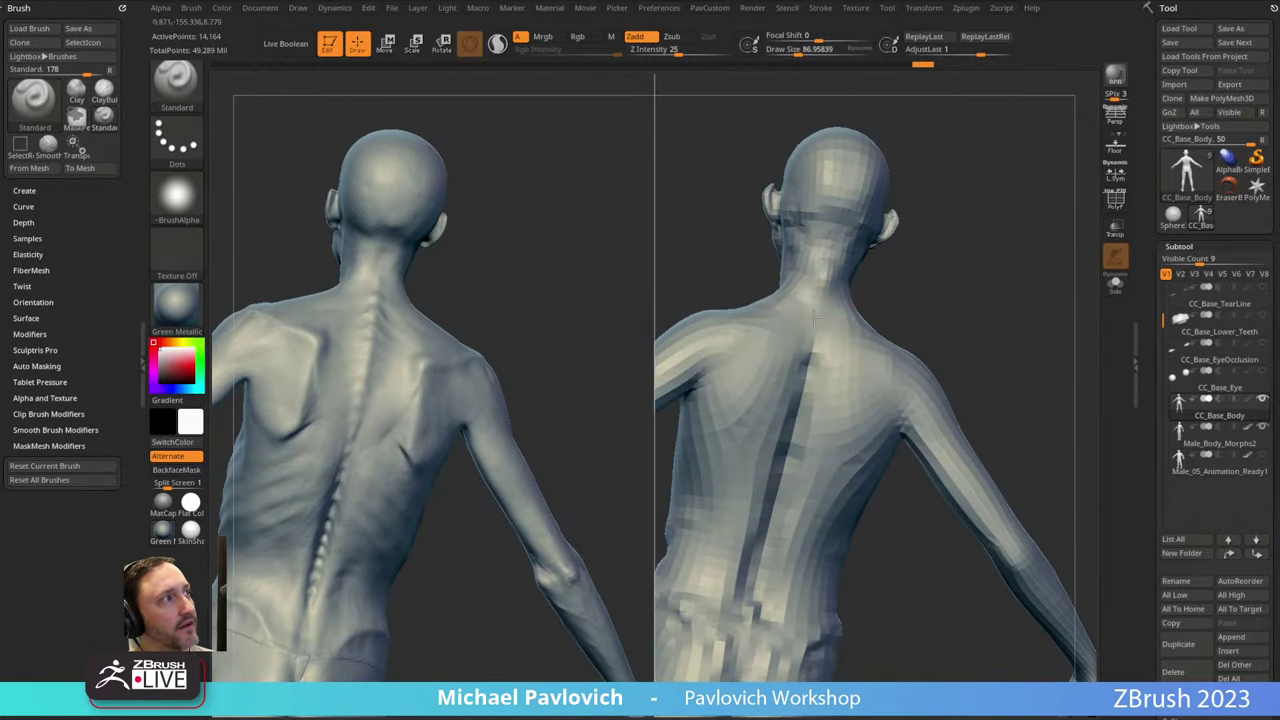
drag(819, 296, 794, 376)
mouse_move(888, 318)
mouse_down()
mouse_move(860, 312)
mouse_move(797, 388)
mouse_move(858, 305)
mouse_move(792, 412)
mouse_up()
key(bracketleft)
drag(814, 334, 794, 408)
drag(926, 289, 902, 286)
mouse_move(808, 318)
mouse_down()
mouse_move(816, 262)
mouse_move(796, 388)
mouse_up()
drag(937, 269, 815, 280)
mouse_move(919, 309)
mouse_down()
mouse_move(866, 307)
mouse_move(786, 425)
mouse_move(980, 263)
mouse_up()
drag(837, 257, 802, 376)
drag(930, 280, 957, 297)
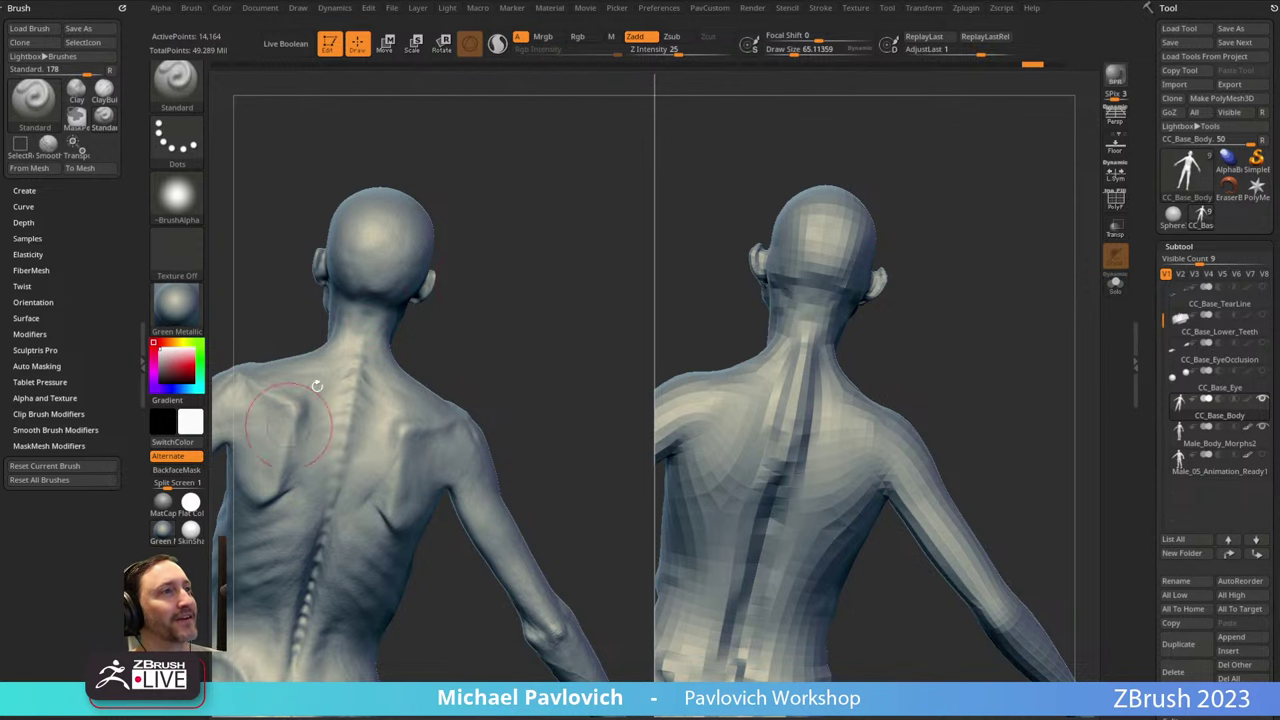
Try to smooth the ridges along CC_Base_Body's neck and upper spine at a Draw Size of about 44.
drag(525, 275, 568, 299)
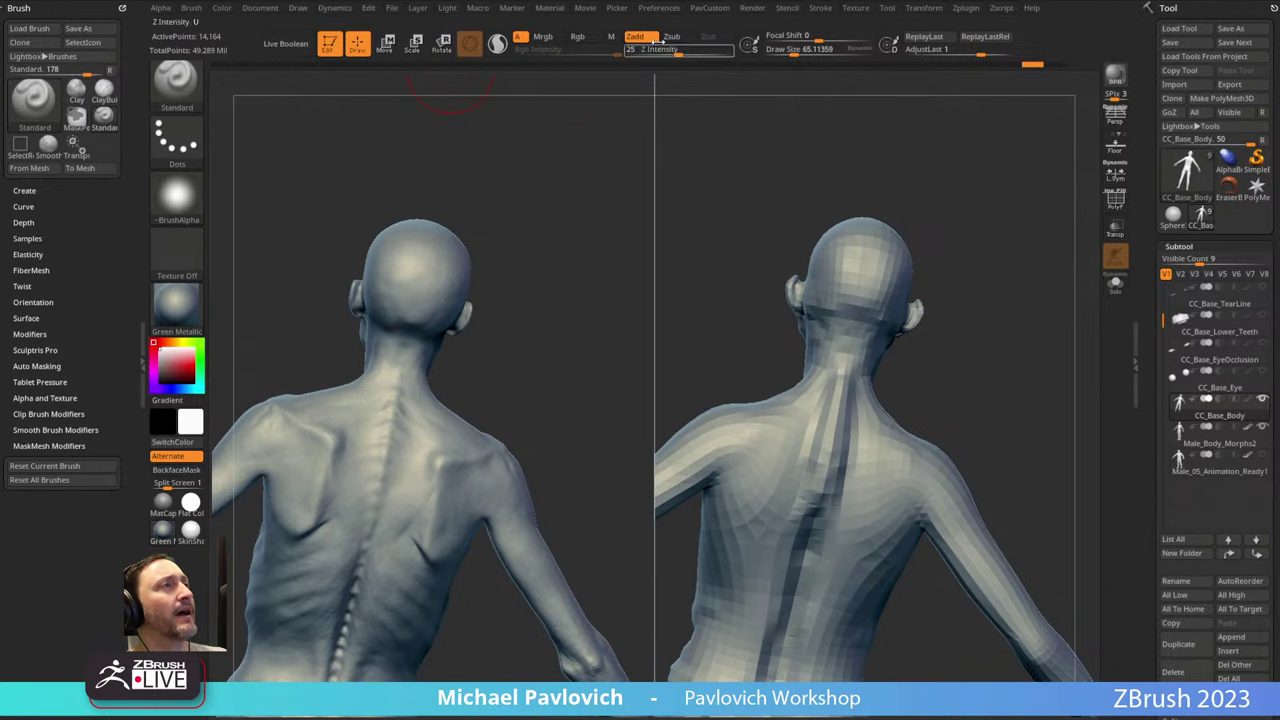
mouse_move(770, 345)
shift+mouse_down()
mouse_move(820, 410)
mouse_move(790, 640)
shift+mouse_up()
mouse_move(1000, 395)
mouse_down()
mouse_move(1022, 442)
mouse_move(994, 388)
mouse_move(1009, 357)
mouse_move(857, 400)
mouse_up()
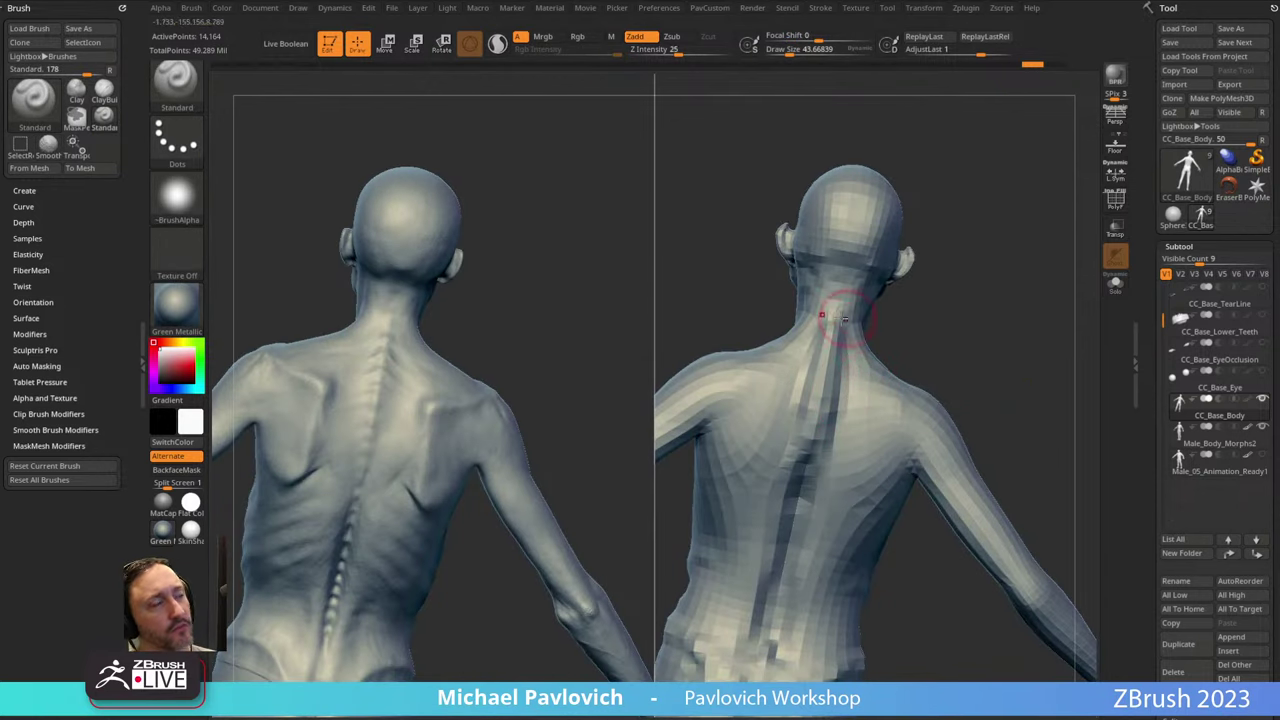
shift+drag(829, 345, 781, 528)
right_drag(782, 528, 830, 500)
mouse_move(856, 441)
shift+mouse_down()
mouse_move(940, 343)
mouse_move(926, 277)
shift+mouse_up()
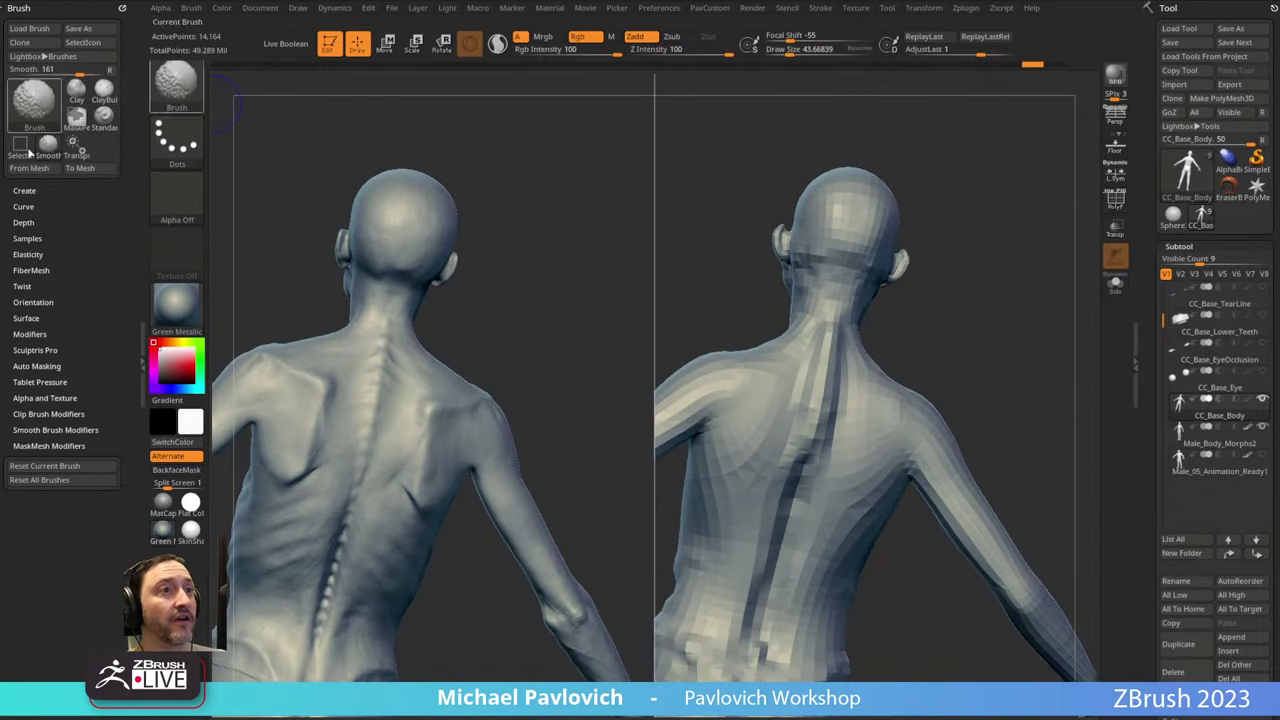
Lower the Smooth brush's Z Intensity and smooth the back of the neck and upper spine of CC_Base_Body.
click(40, 430)
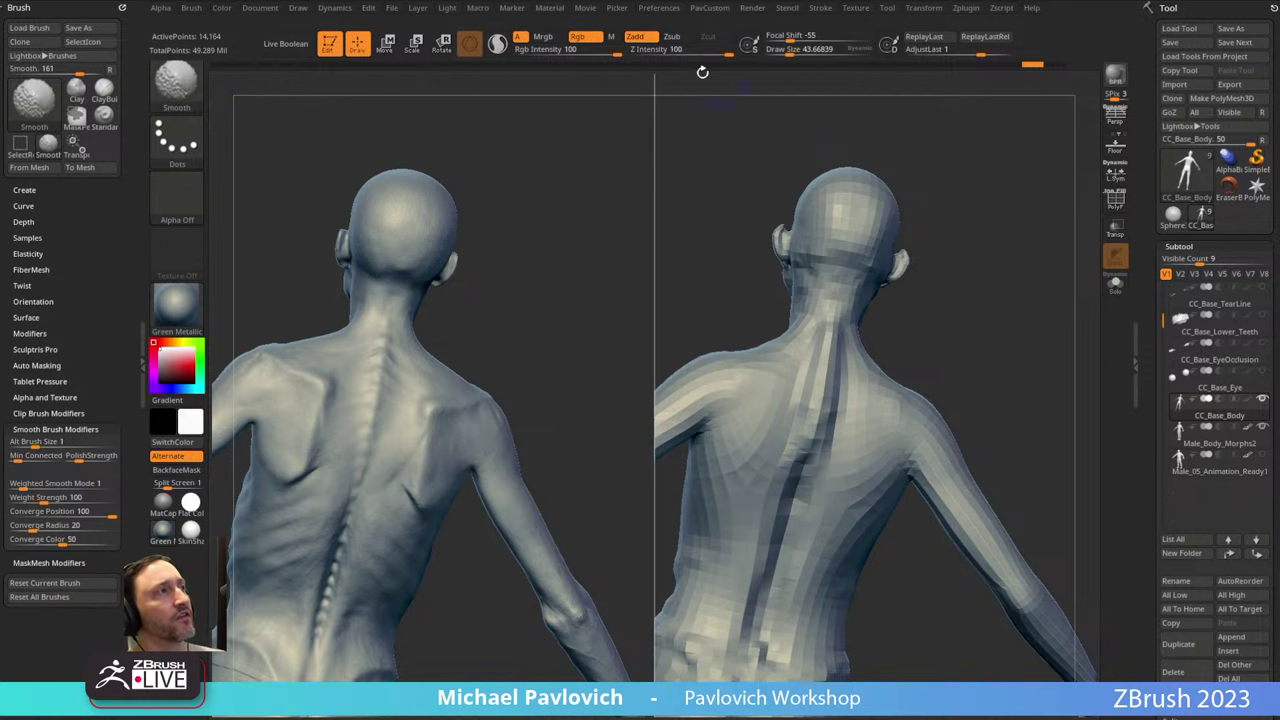
click(664, 52)
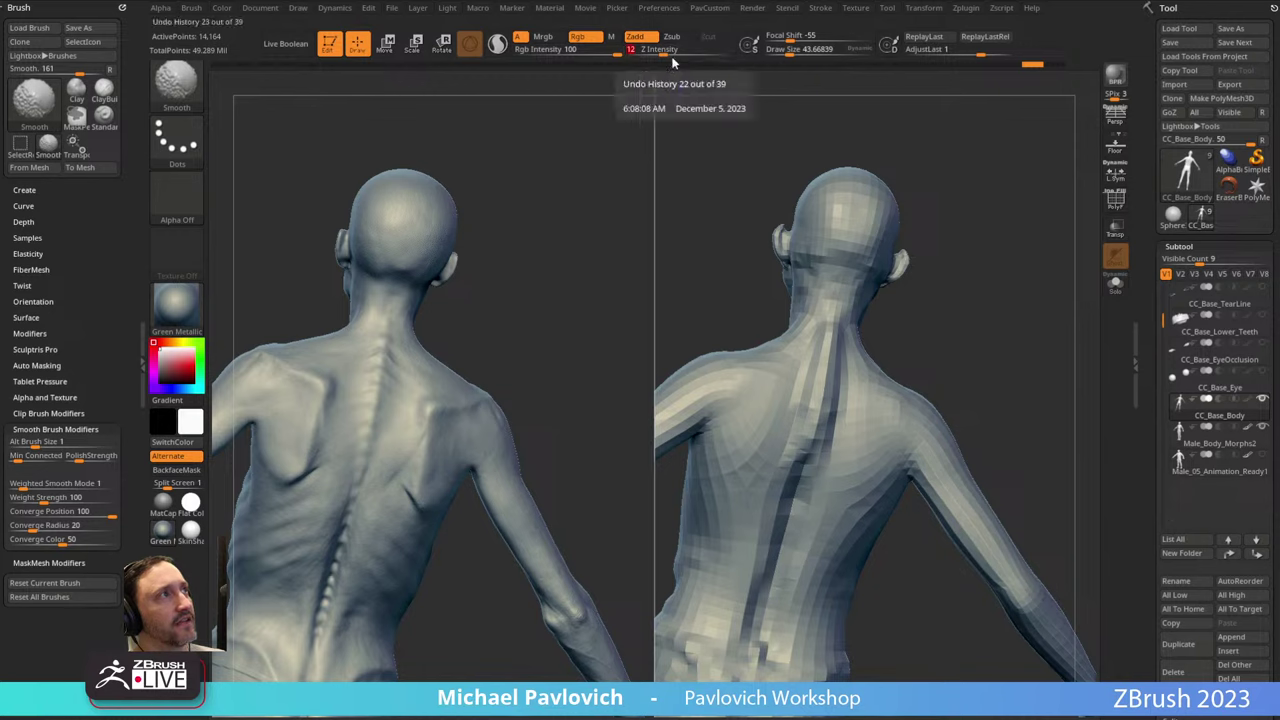
click(677, 53)
mouse_move(962, 232)
mouse_down()
mouse_move(951, 170)
mouse_move(966, 150)
mouse_up()
mouse_move(794, 332)
shift+mouse_down()
mouse_move(814, 246)
mouse_move(790, 370)
shift+mouse_up()
drag(982, 255, 812, 262)
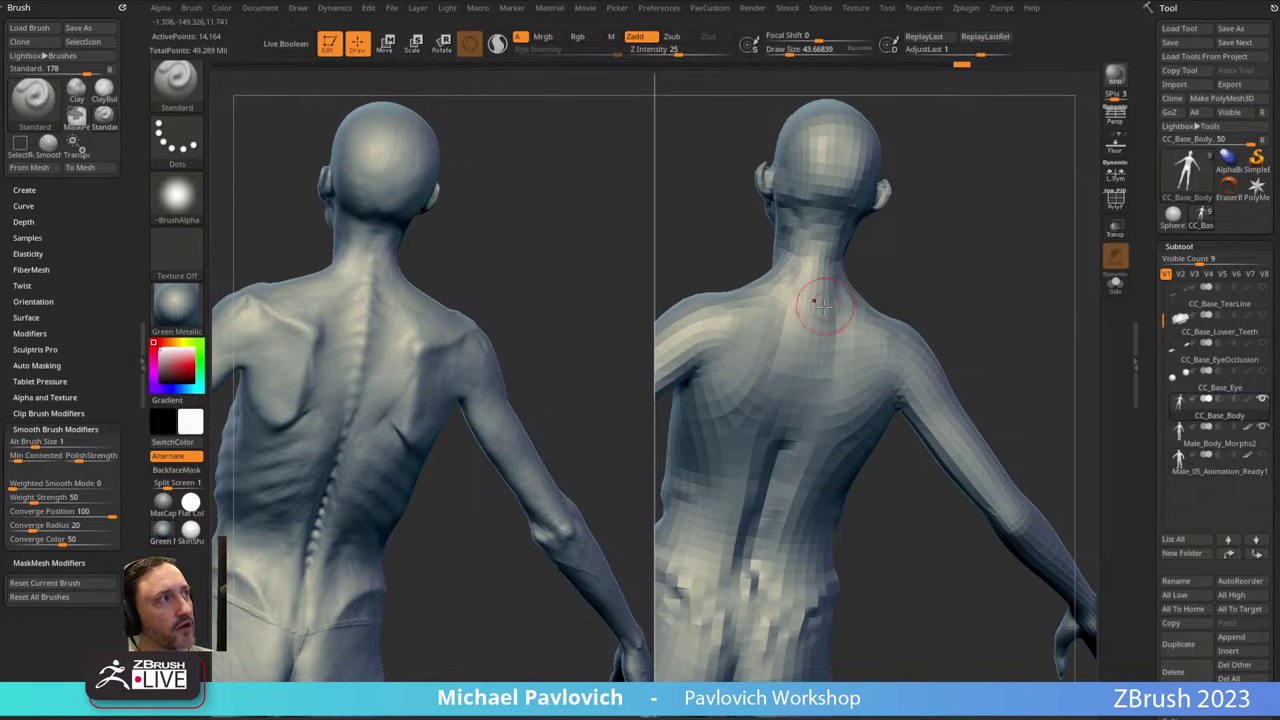
Switch to the Clay brush, turn Rgb off, and build up the neck and upper spine of CC_Base_Body.
key(b)
key(c)
key(l)
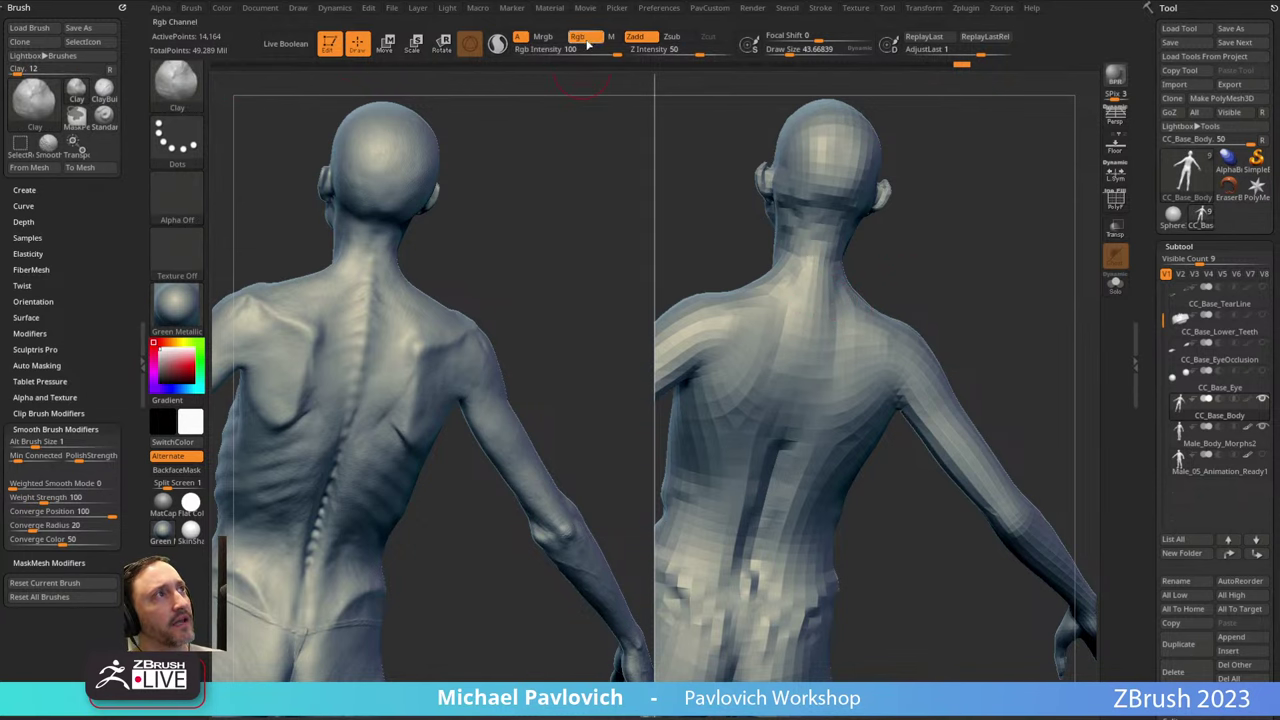
drag(884, 186, 837, 269)
drag(794, 364, 820, 390)
drag(920, 265, 934, 217)
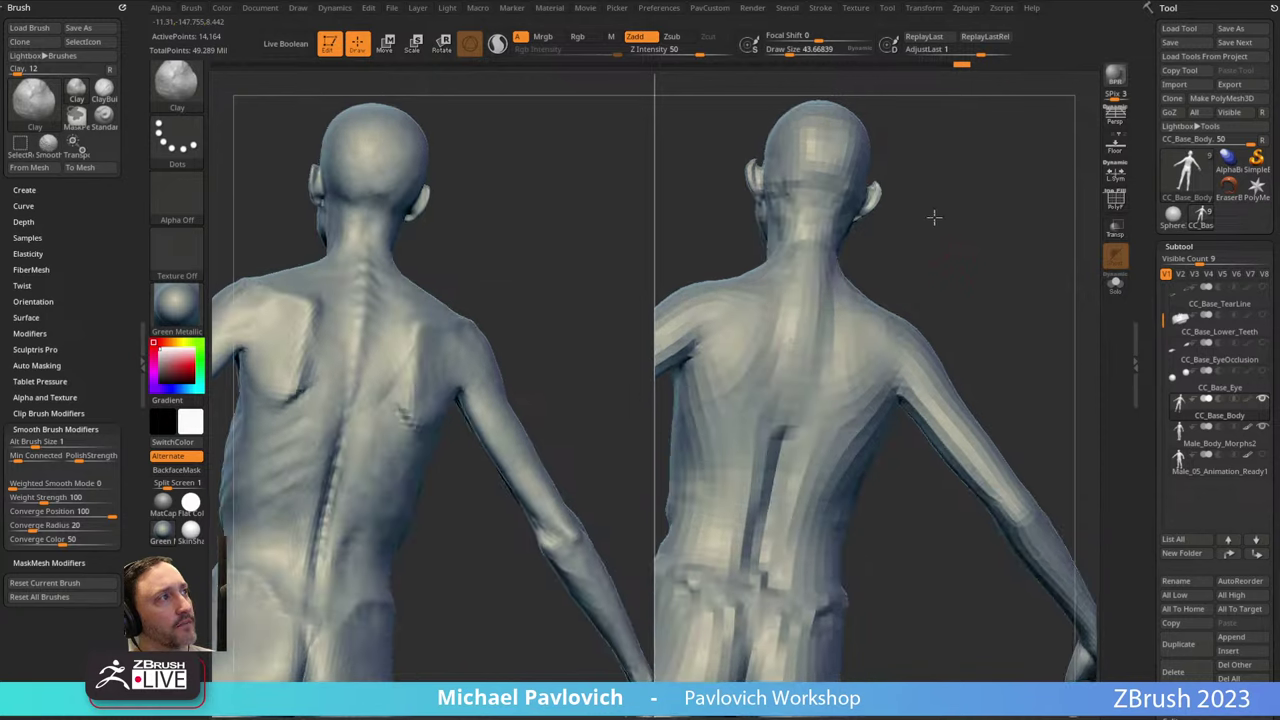
mouse_move(812, 395)
mouse_down()
mouse_move(789, 425)
mouse_move(778, 484)
mouse_up()
drag(986, 305, 950, 272)
mouse_move(1012, 345)
alt+mouse_down()
mouse_move(1037, 297)
mouse_move(1031, 254)
mouse_move(820, 253)
alt+mouse_up()
Switch back to the Standard brush on CC_Base_Body and turn both figures into side profile.
key(b)
key(s)
key(t)
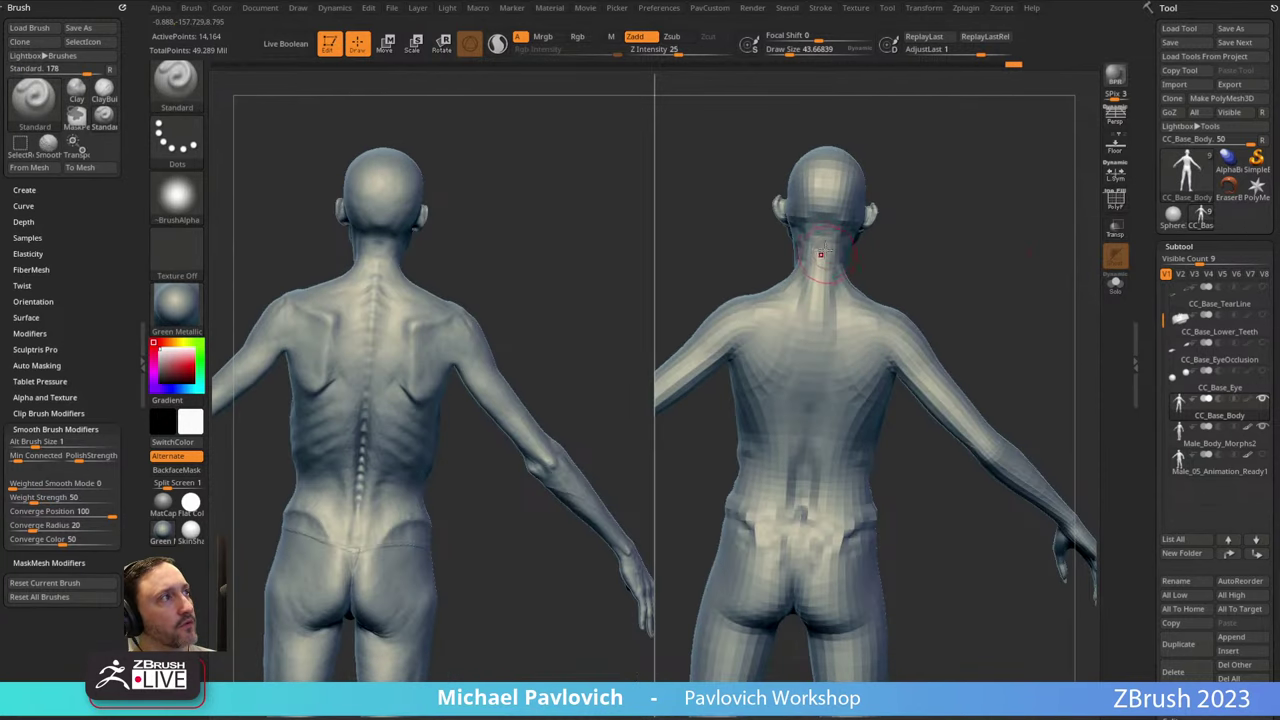
mouse_move(997, 272)
mouse_down()
mouse_move(949, 243)
mouse_move(904, 250)
mouse_up()
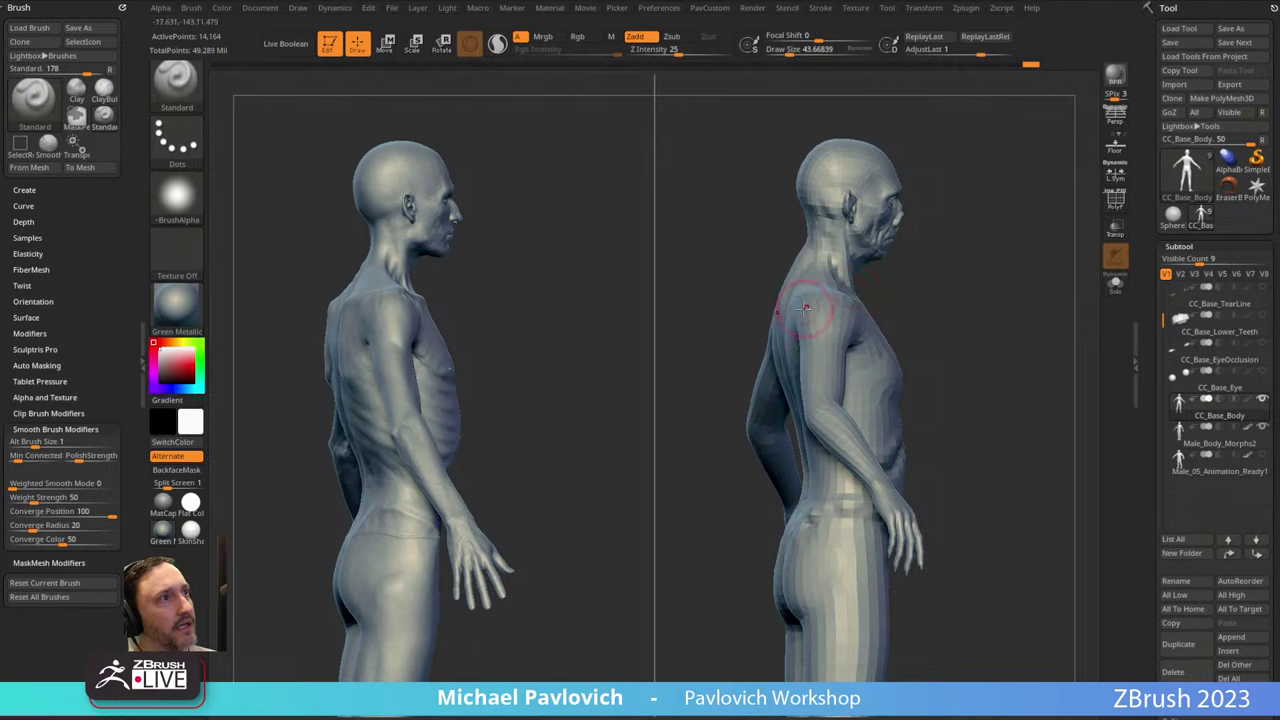
Switch to the Move brush at a Draw Size of about 76 and reshape the upper back of CC_Base_Body.
key(b)
key(m)
key(v)
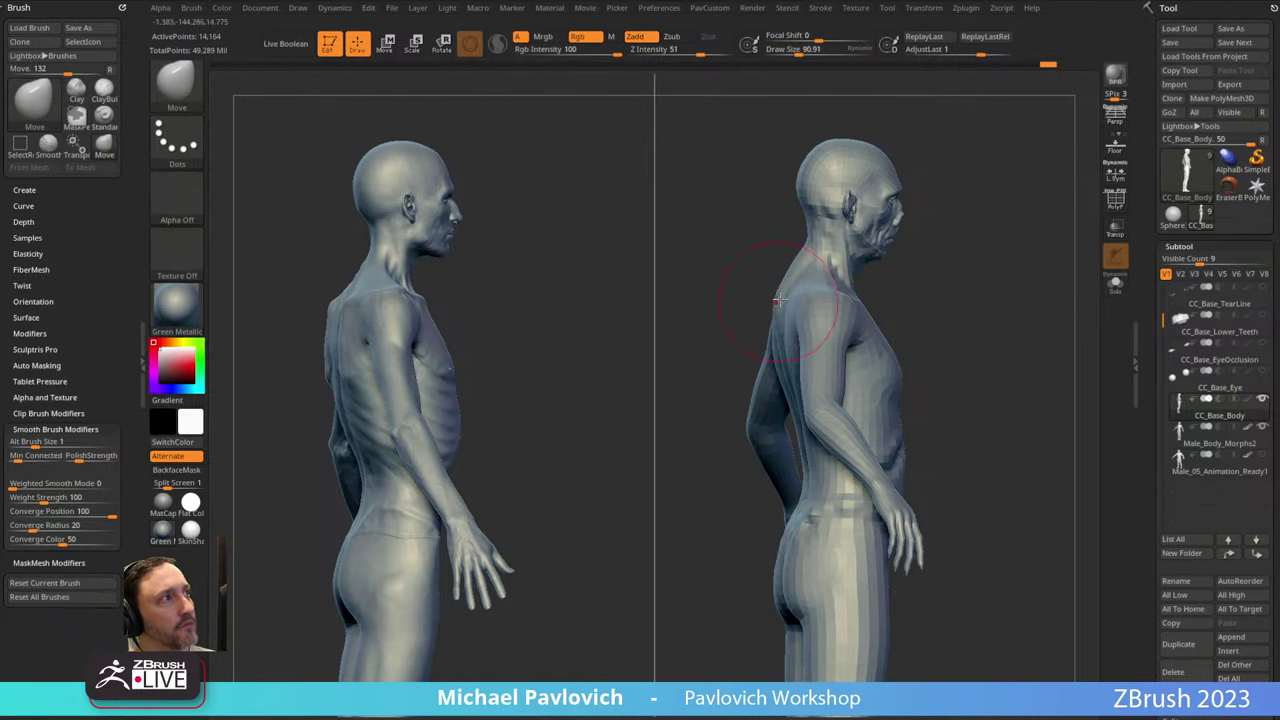
key(s)
drag(779, 300, 777, 334)
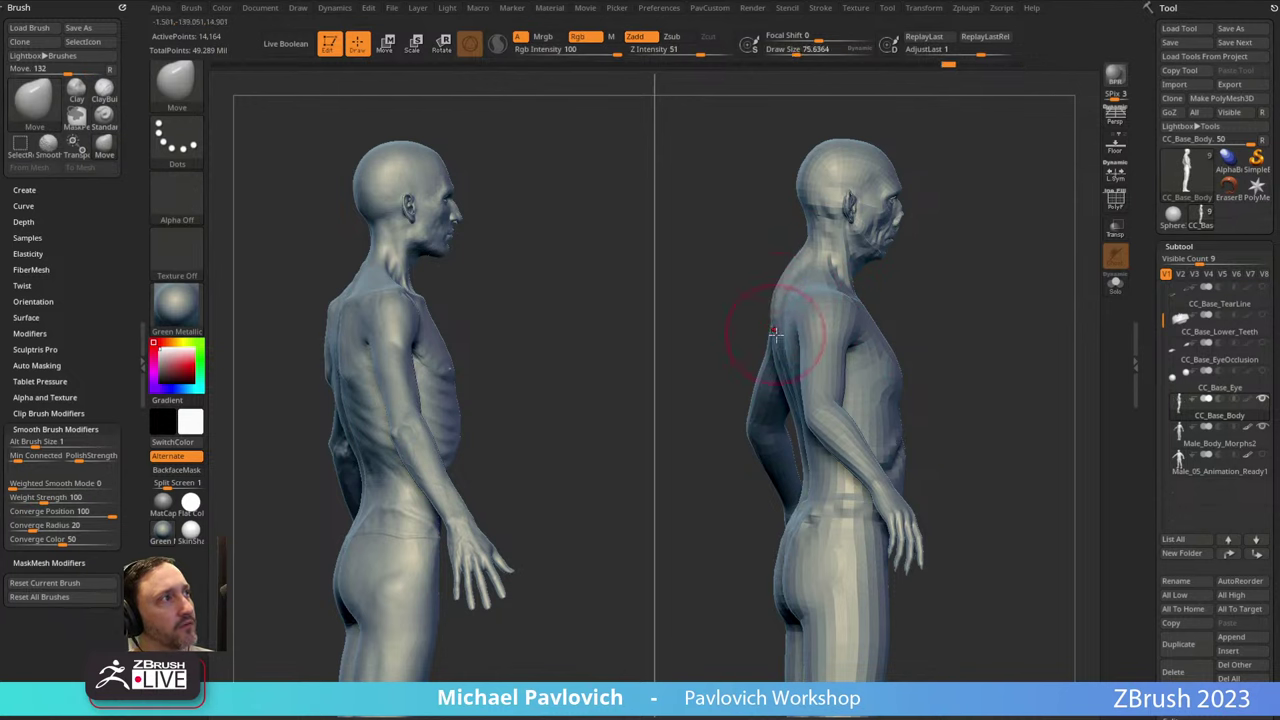
drag(911, 253, 922, 268)
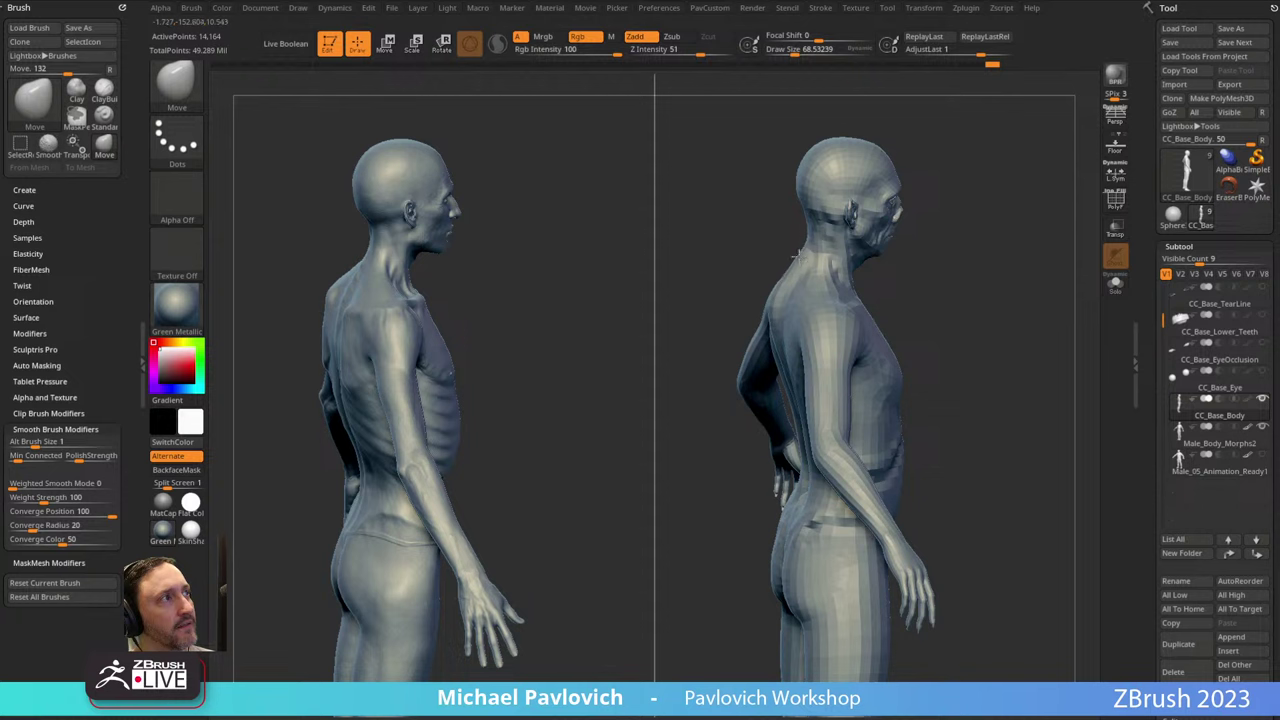
Switch to the Standard brush and sculpt the lower rib cage arch and upper abdomen at a Draw Size of about 36.
key(b)
key(s)
key(t)
mouse_move(943, 309)
mouse_down()
mouse_move(949, 280)
mouse_move(882, 309)
mouse_move(997, 280)
mouse_move(923, 274)
mouse_move(986, 249)
mouse_move(965, 233)
mouse_move(1017, 223)
mouse_move(830, 318)
mouse_up()
alt+drag(1013, 216, 971, 217)
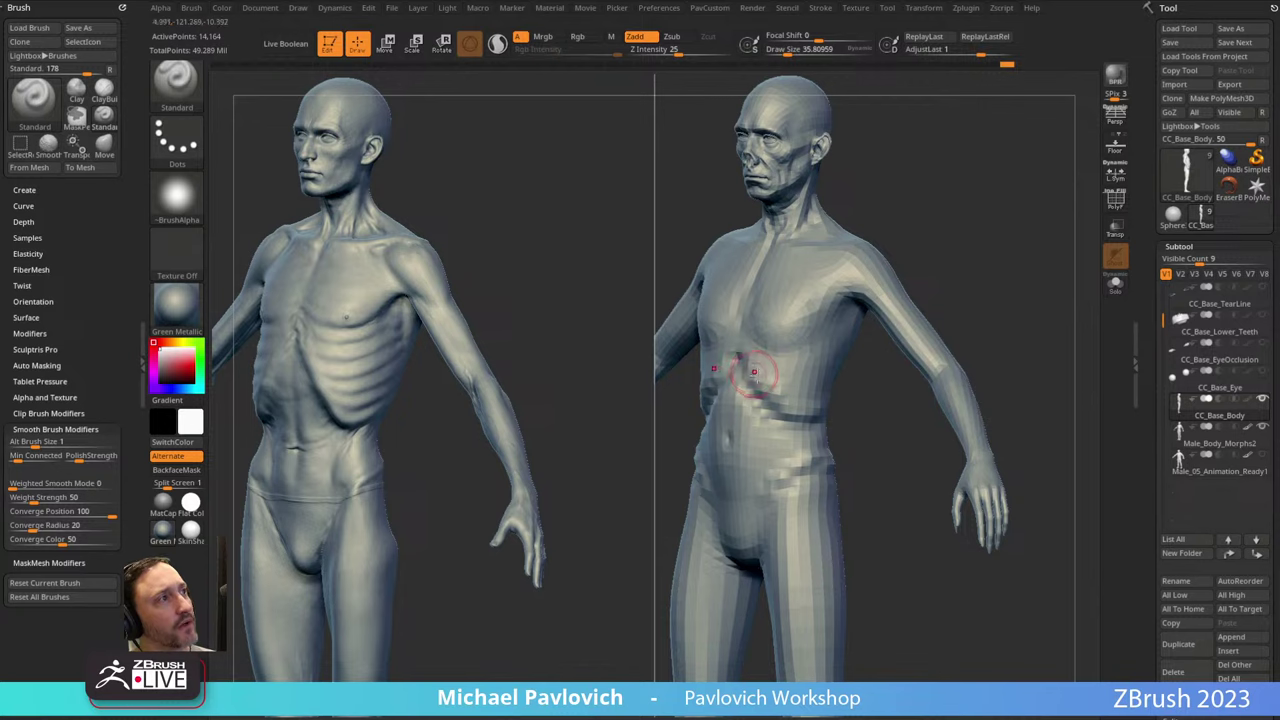
mouse_move(1002, 300)
mouse_down()
mouse_move(1028, 263)
mouse_move(1022, 295)
mouse_up()
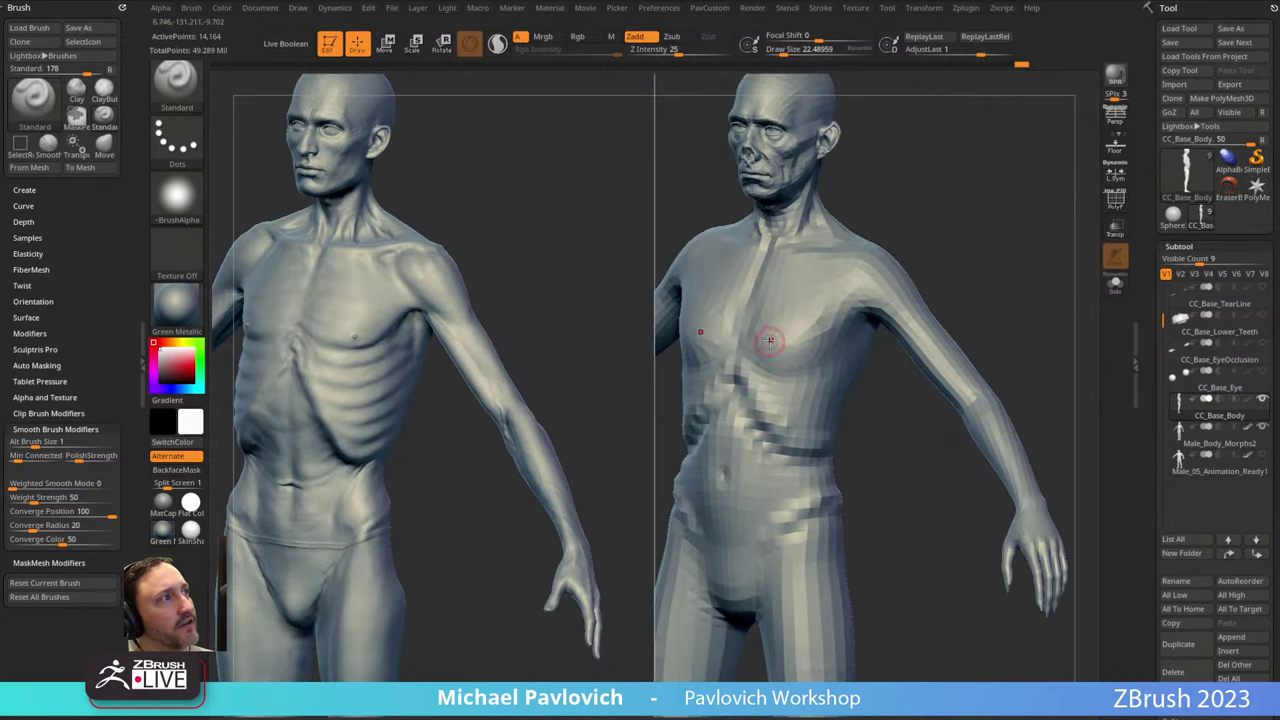
key(shift+f)
drag(1034, 240, 958, 244)
click(1115, 228)
click(1118, 200)
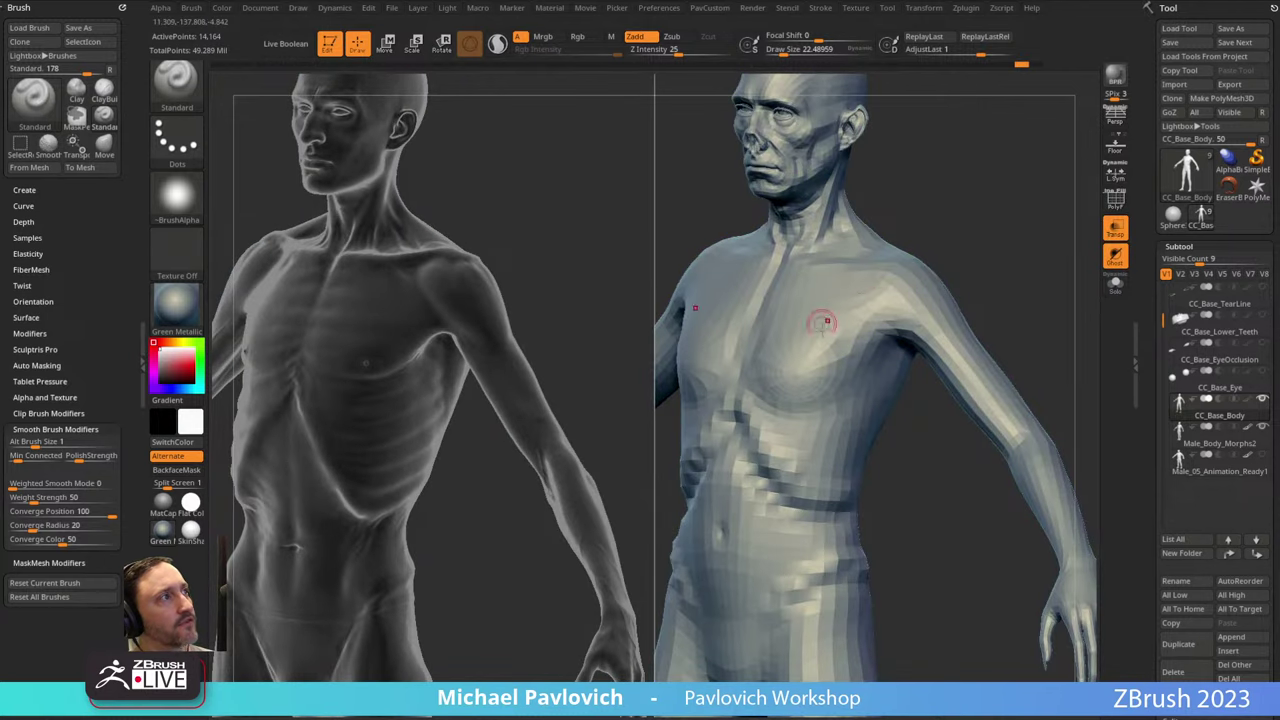
click(1115, 228)
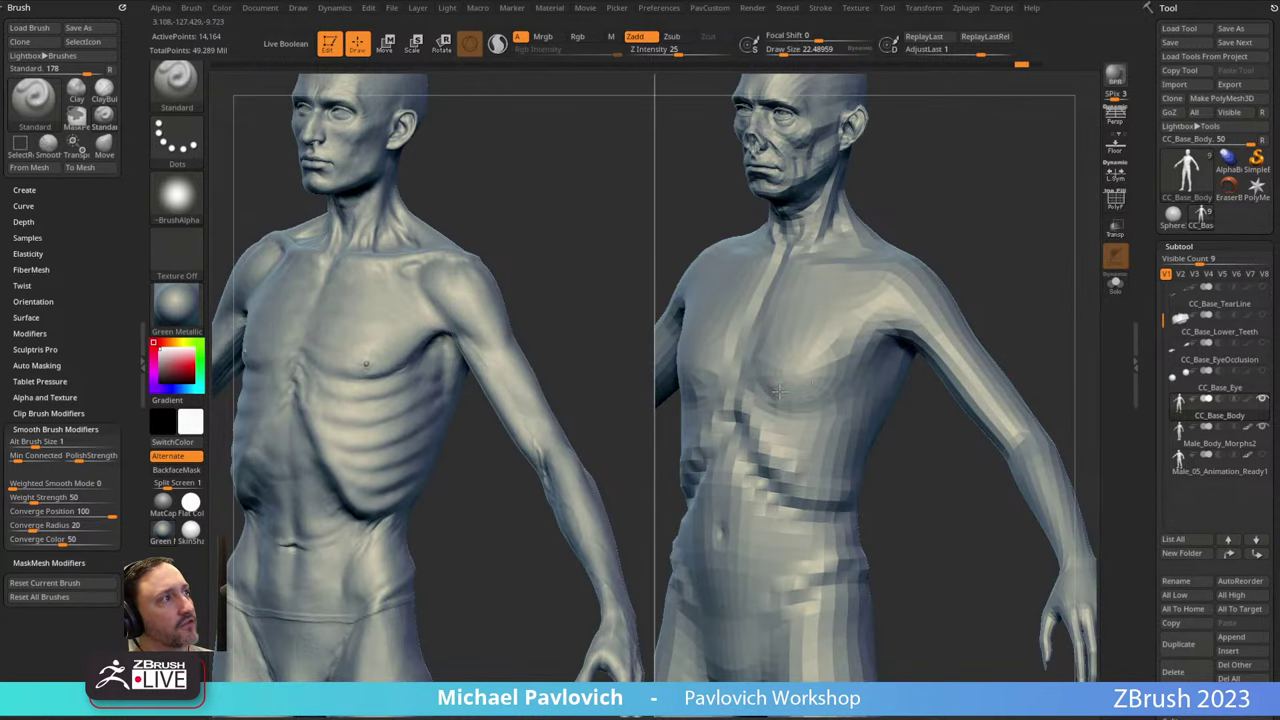
Sculpt the lower edge of the pectorals toward the armpit with the Standard brush at a Draw Size of about 22.
drag(1045, 265, 1037, 274)
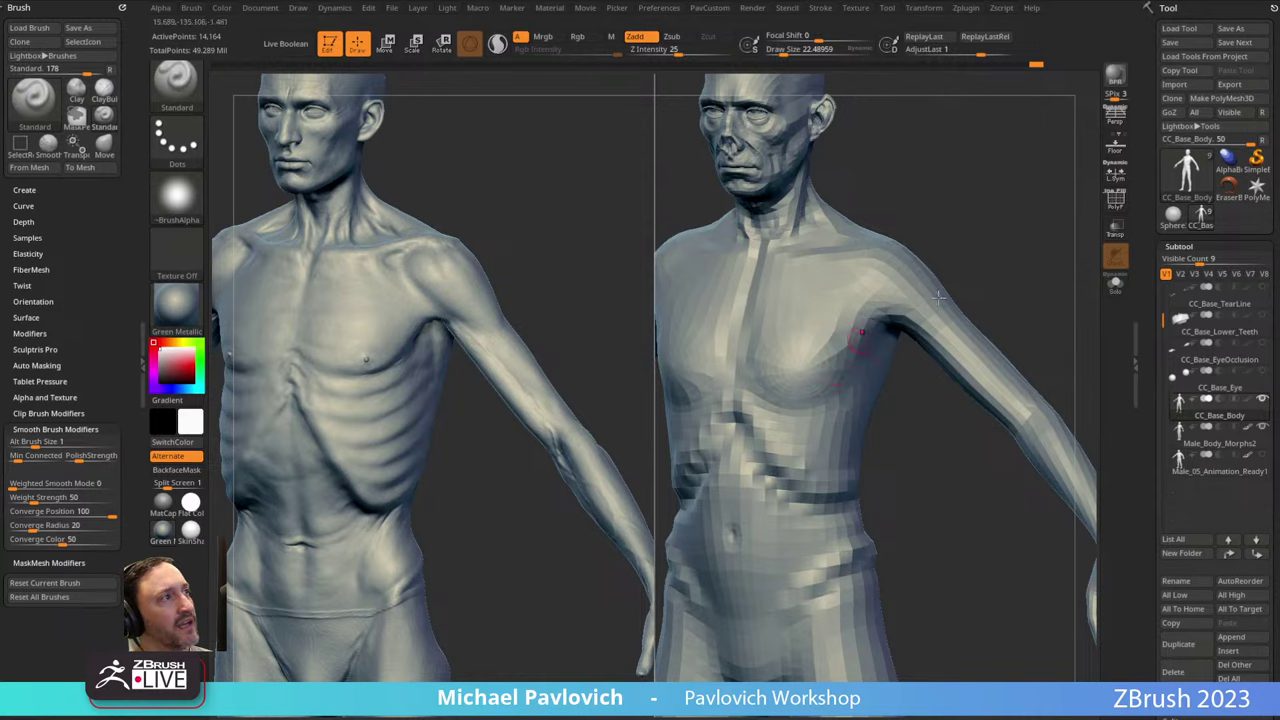
right_drag(866, 337, 763, 397)
key(s)
drag(763, 397, 787, 397)
Switch to the Move brush and reshape the chest and rib cage profile of CC_Base_Body at a Draw Size of about 69.
key(b)
key(m)
key(v)
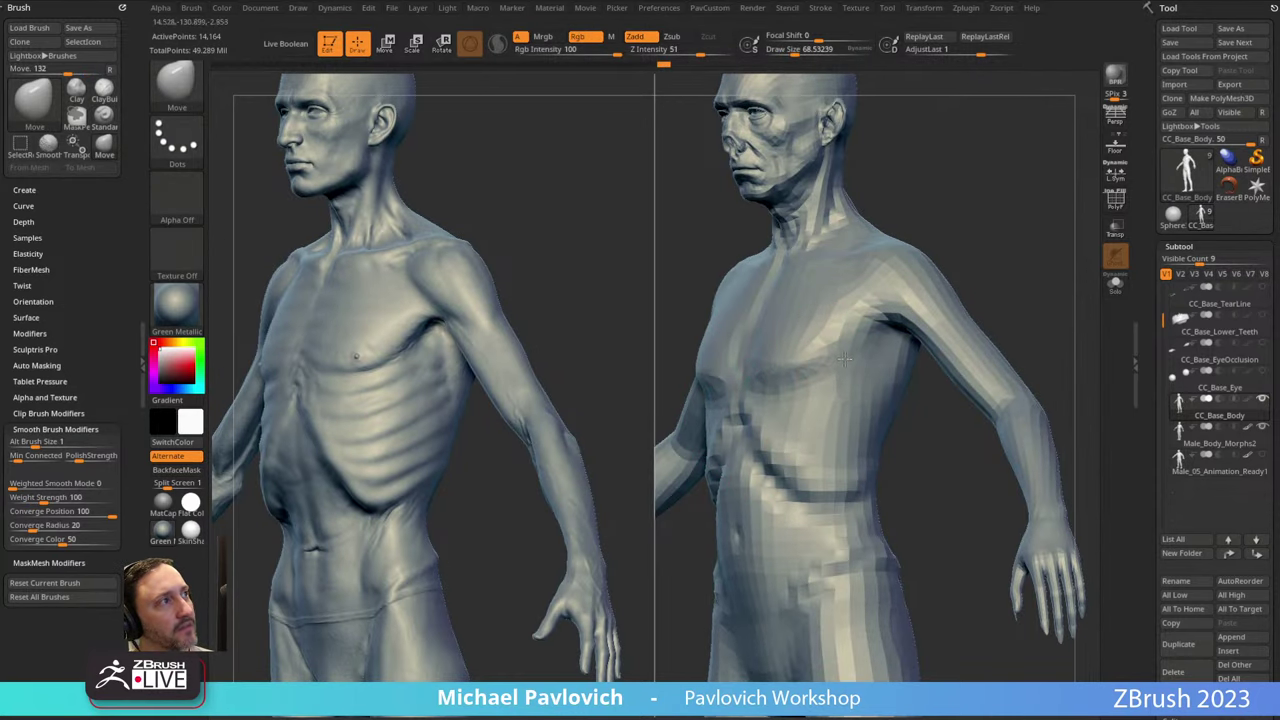
drag(1029, 276, 832, 362)
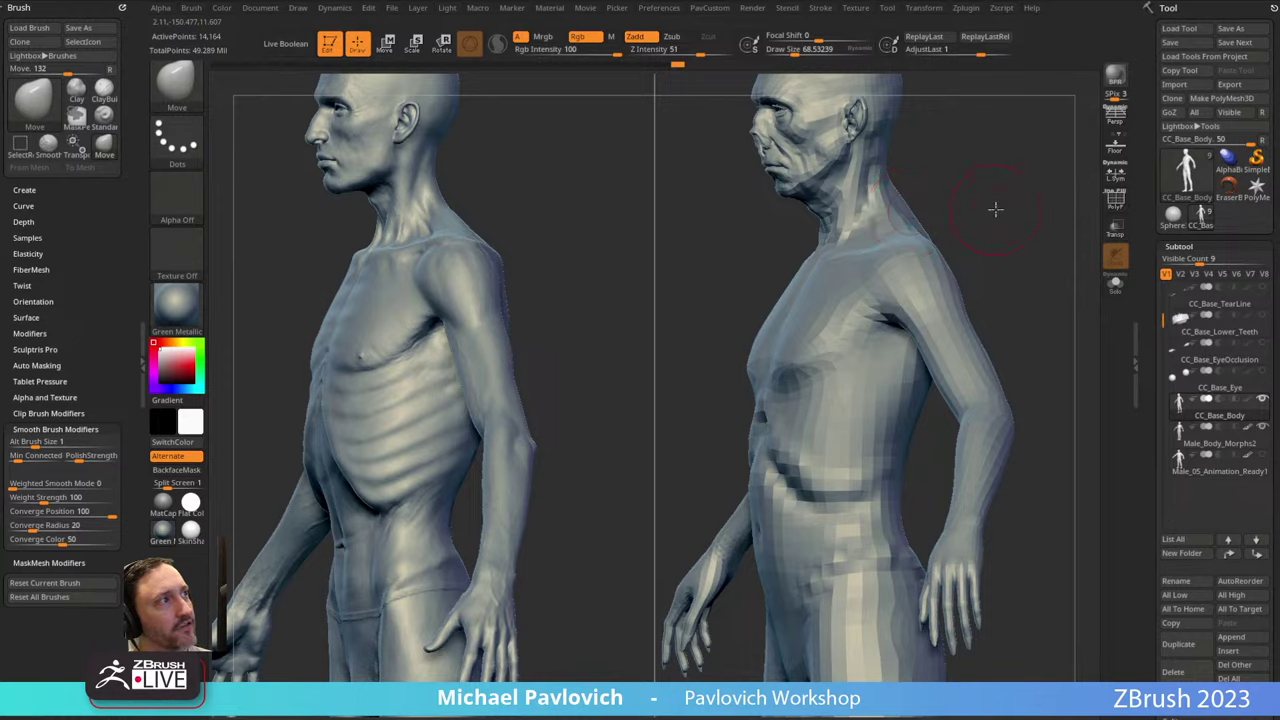
drag(995, 208, 792, 330)
mouse_move(965, 244)
mouse_down()
mouse_move(723, 289)
mouse_move(792, 350)
mouse_move(765, 352)
mouse_up()
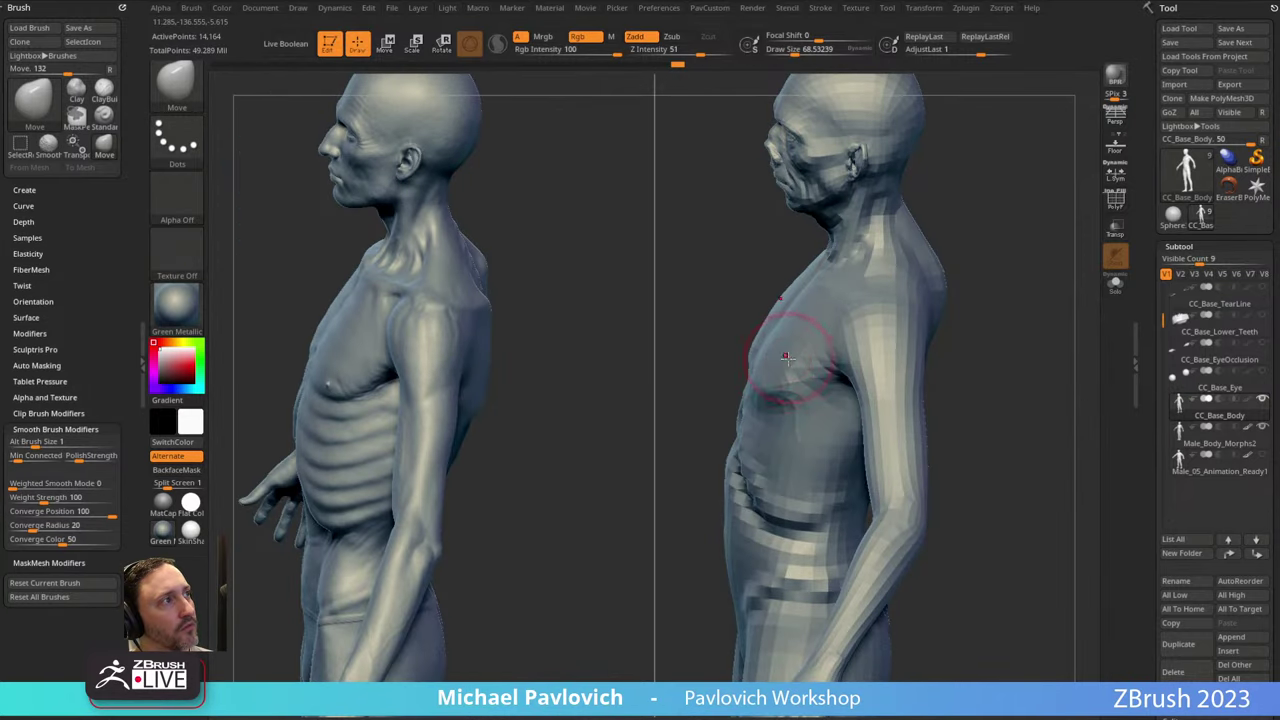
drag(1036, 270, 797, 341)
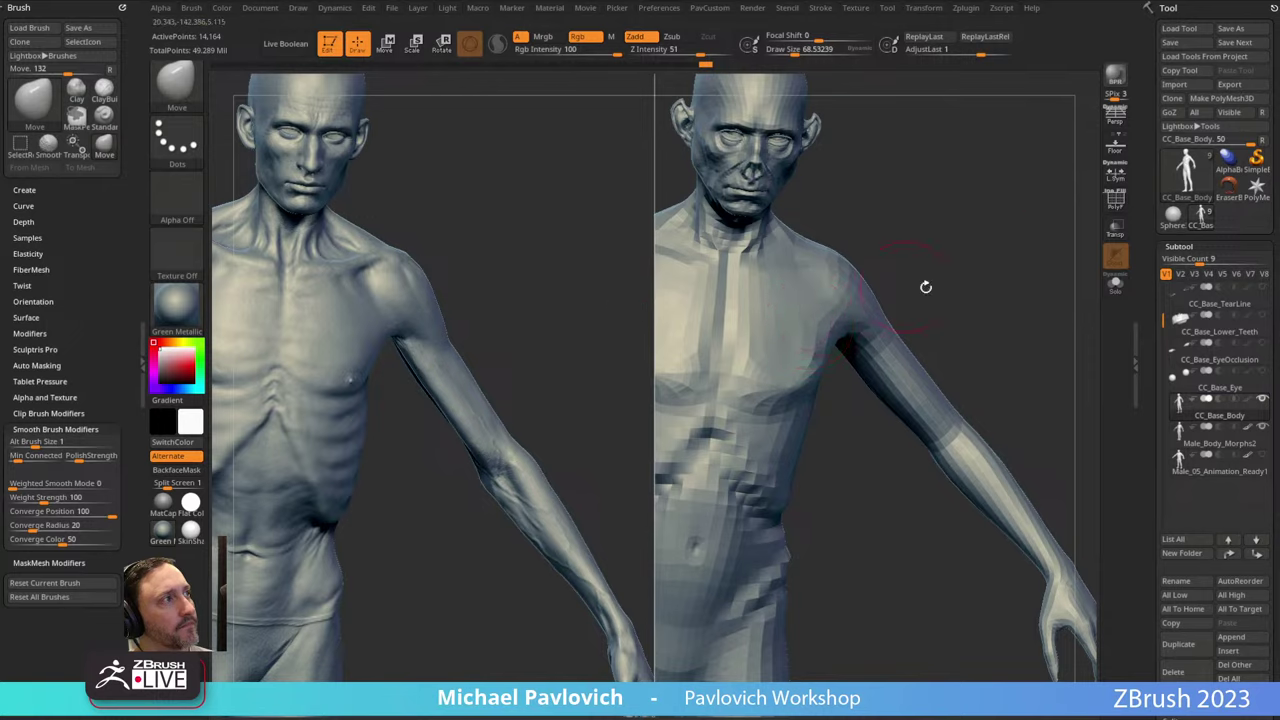
drag(926, 287, 1023, 280)
Switch to the Inflat brush and slim the thighs of CC_Base_Body at Z Intensity 10 and a Draw Size of about 166.
drag(414, 546, 452, 405)
drag(441, 351, 327, 311)
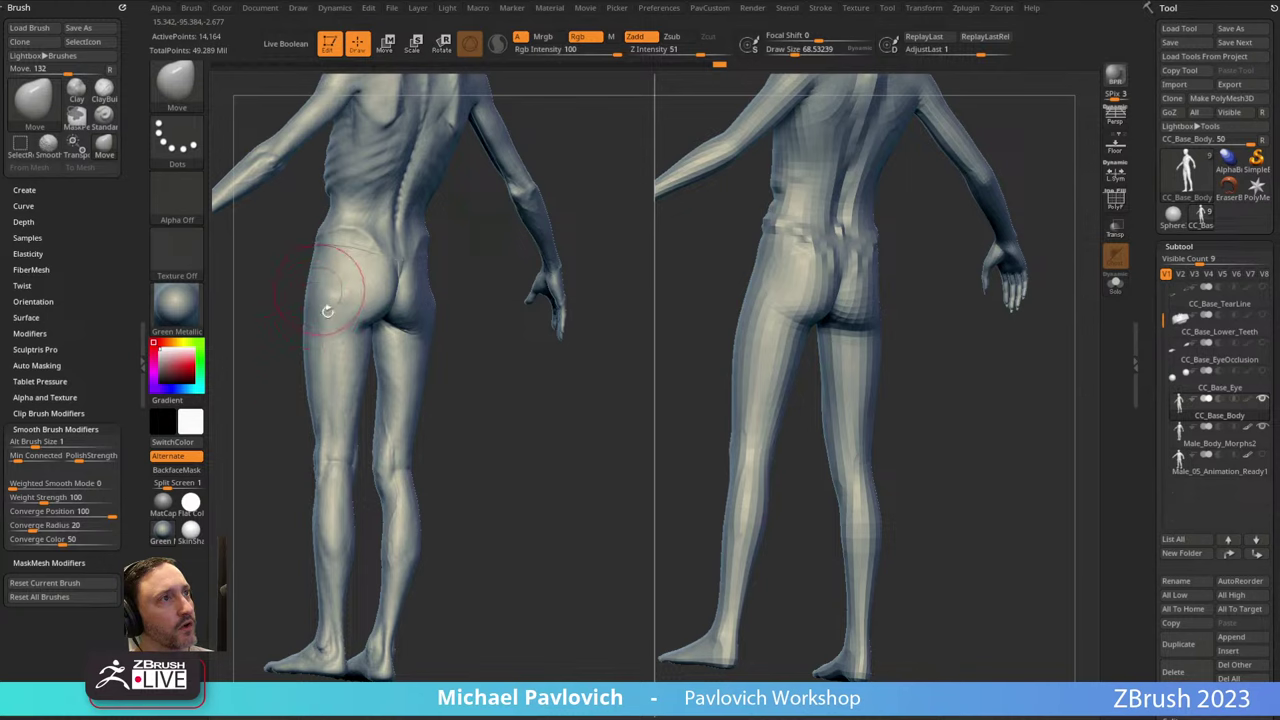
mouse_move(860, 326)
mouse_down()
mouse_move(960, 369)
mouse_move(920, 354)
mouse_move(830, 374)
mouse_move(900, 382)
mouse_move(751, 366)
mouse_move(737, 406)
mouse_move(914, 420)
mouse_move(920, 322)
mouse_move(909, 340)
mouse_up()
key(b)
key(i)
key(n)
key(s)
click(916, 339)
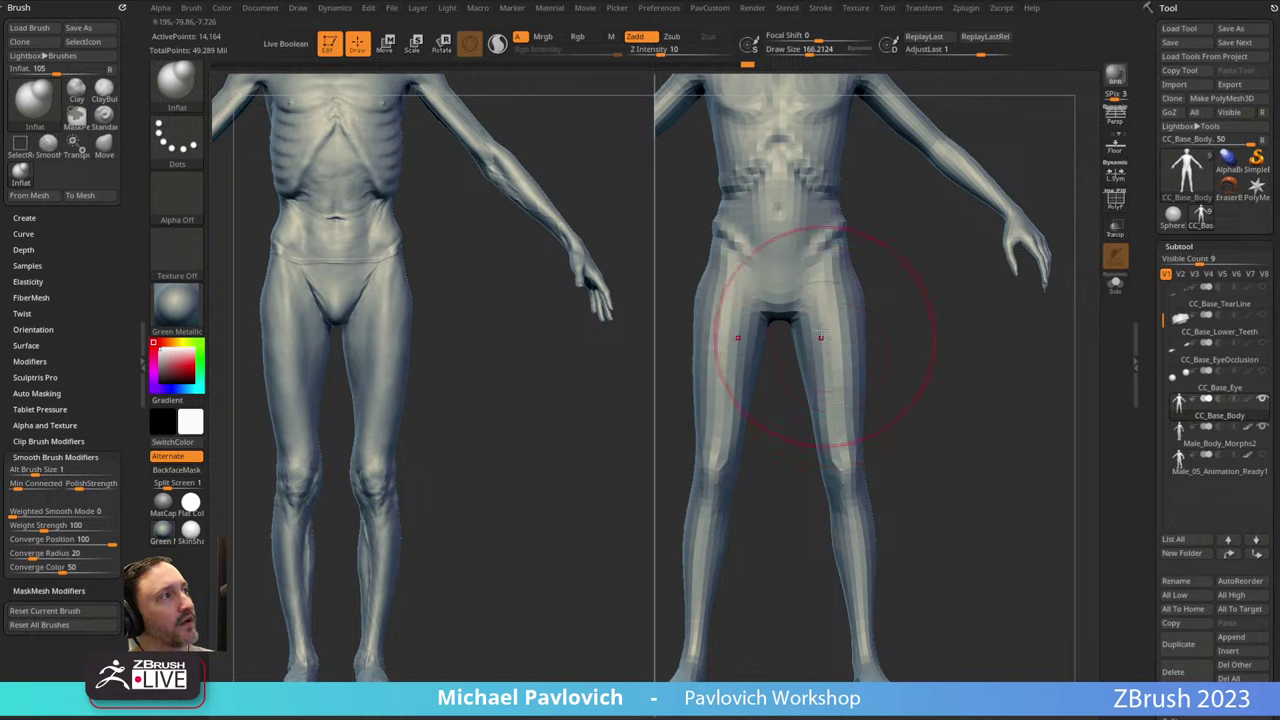
drag(821, 338, 834, 388)
mouse_move(936, 352)
alt+mouse_down()
mouse_move(920, 309)
mouse_move(820, 306)
alt+mouse_up()
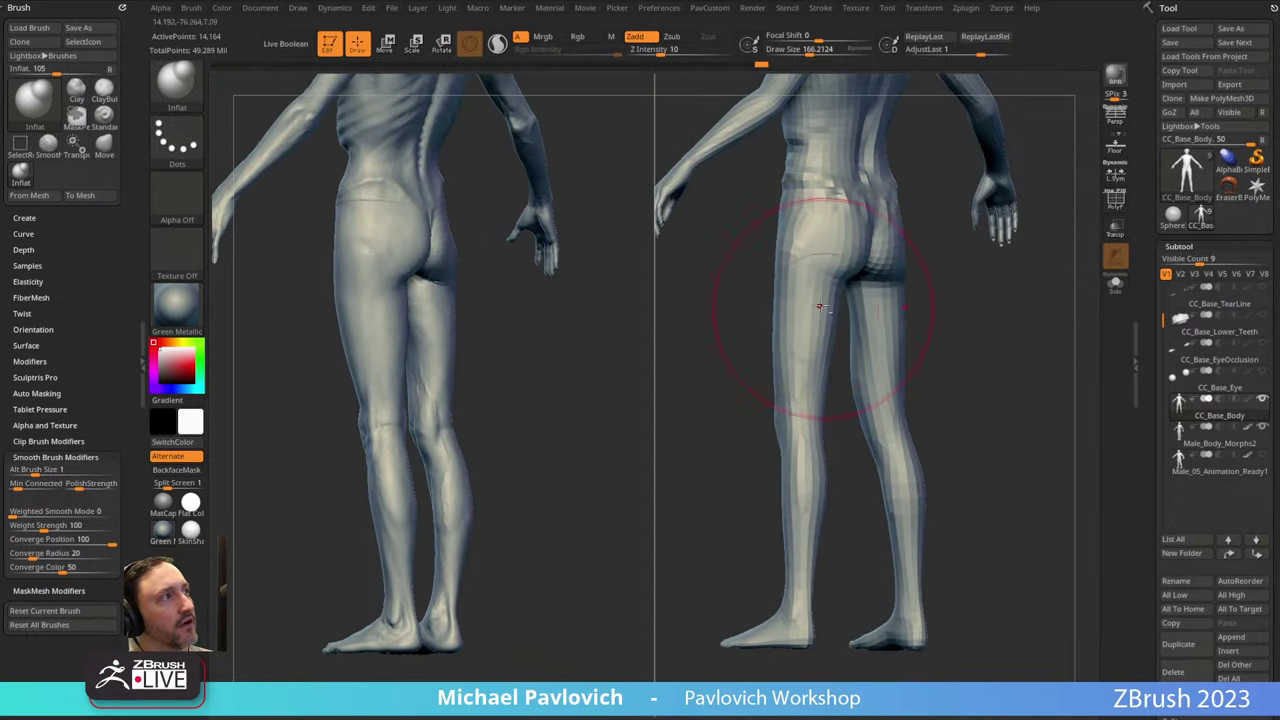
drag(960, 337, 834, 471)
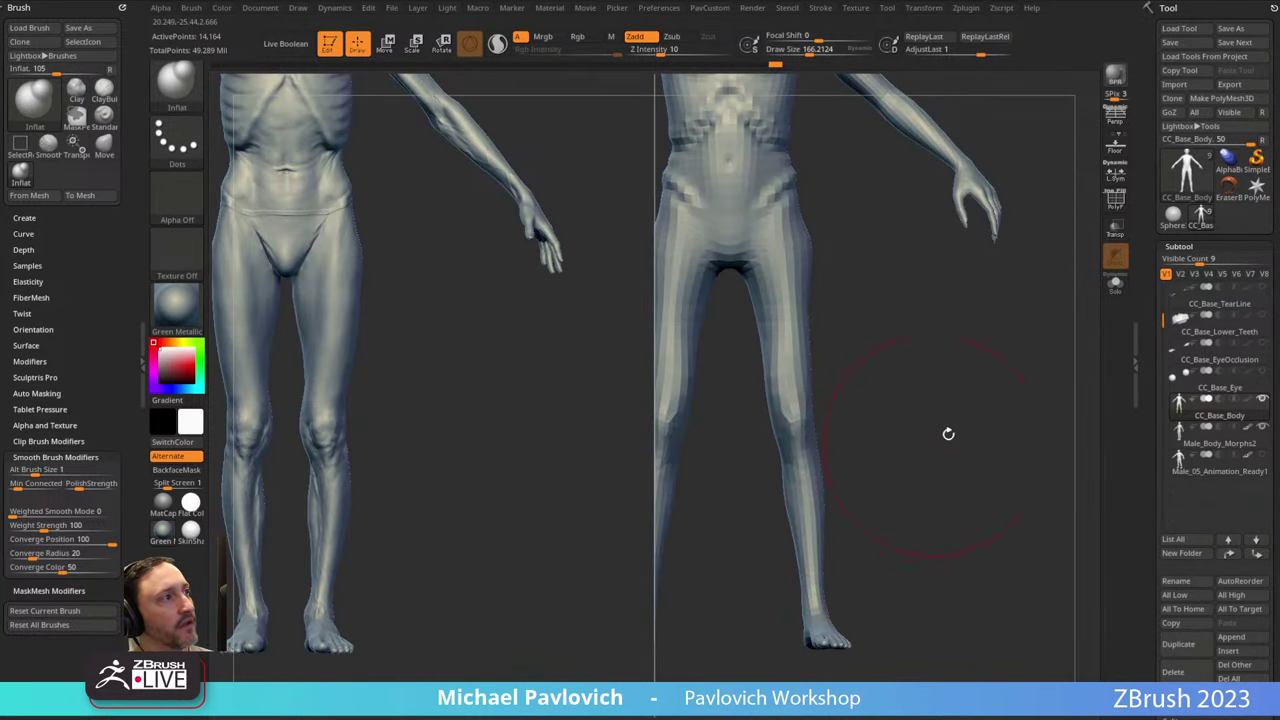
alt+drag(946, 431, 944, 412)
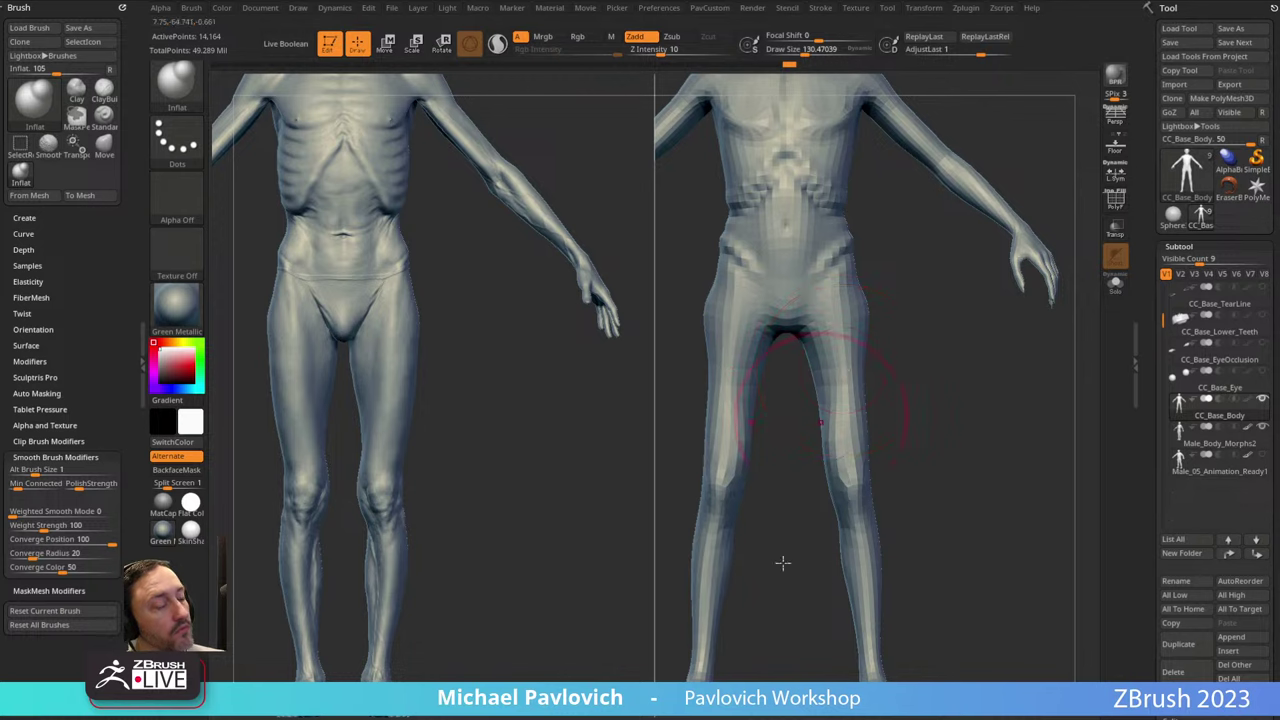
Switch to the browser and open the ZBrush 2024 What's New project from the ZBrush What's New album on ArtStation.
key(alt+Tab)
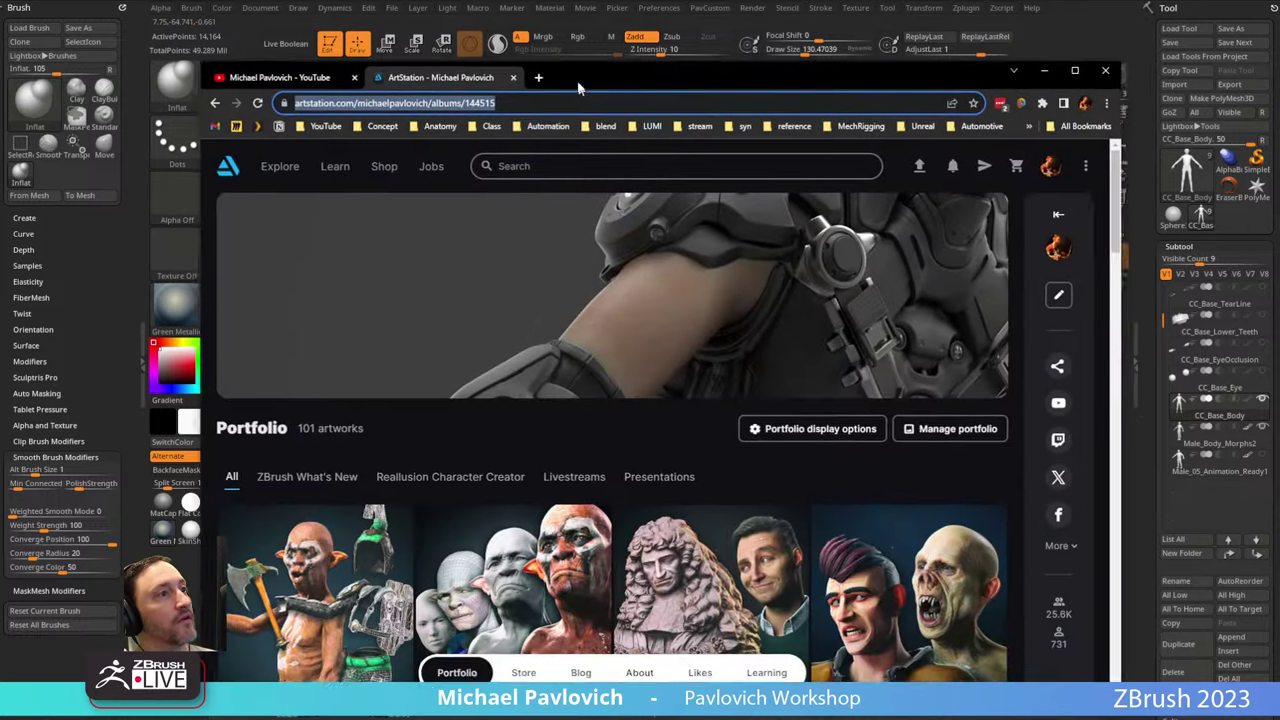
click(300, 448)
scroll(324, 370, down, 2)
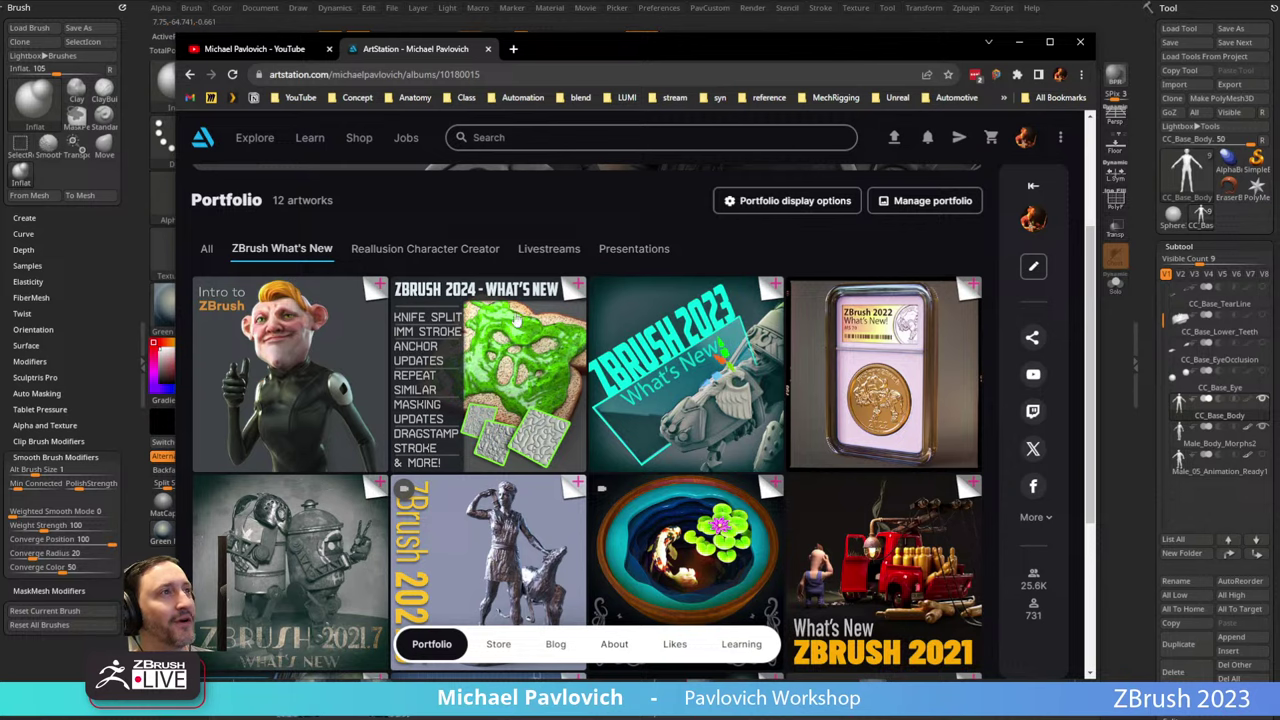
click(518, 345)
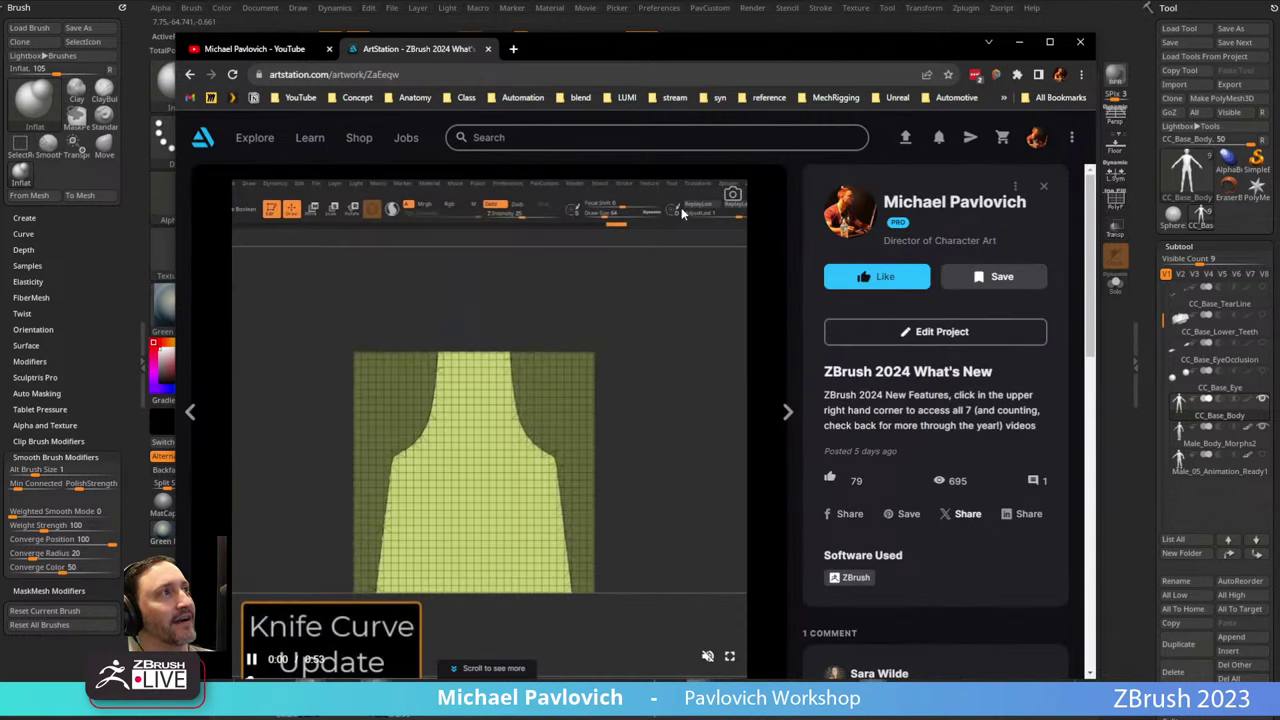
Examine the project's embedded videos and show the playlist of the ZBrush 2024 What's New video.
scroll(655, 325, down, 5)
scroll(668, 330, down, 4)
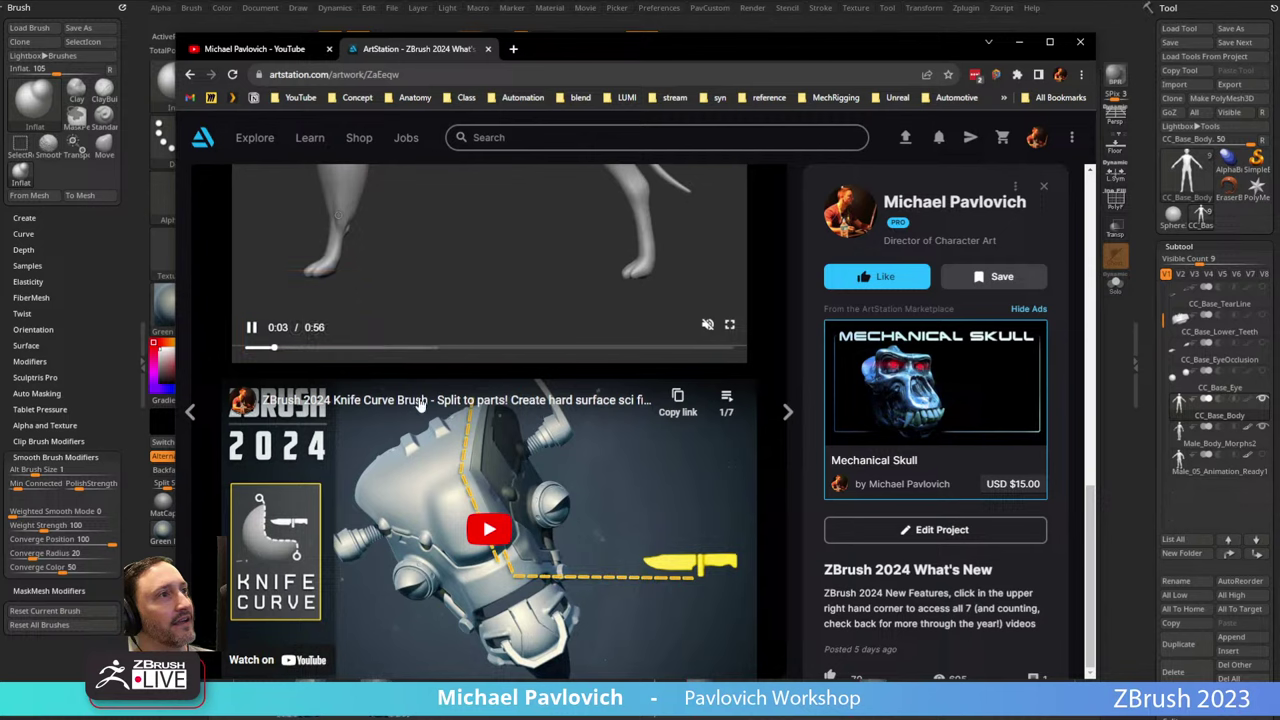
click(727, 399)
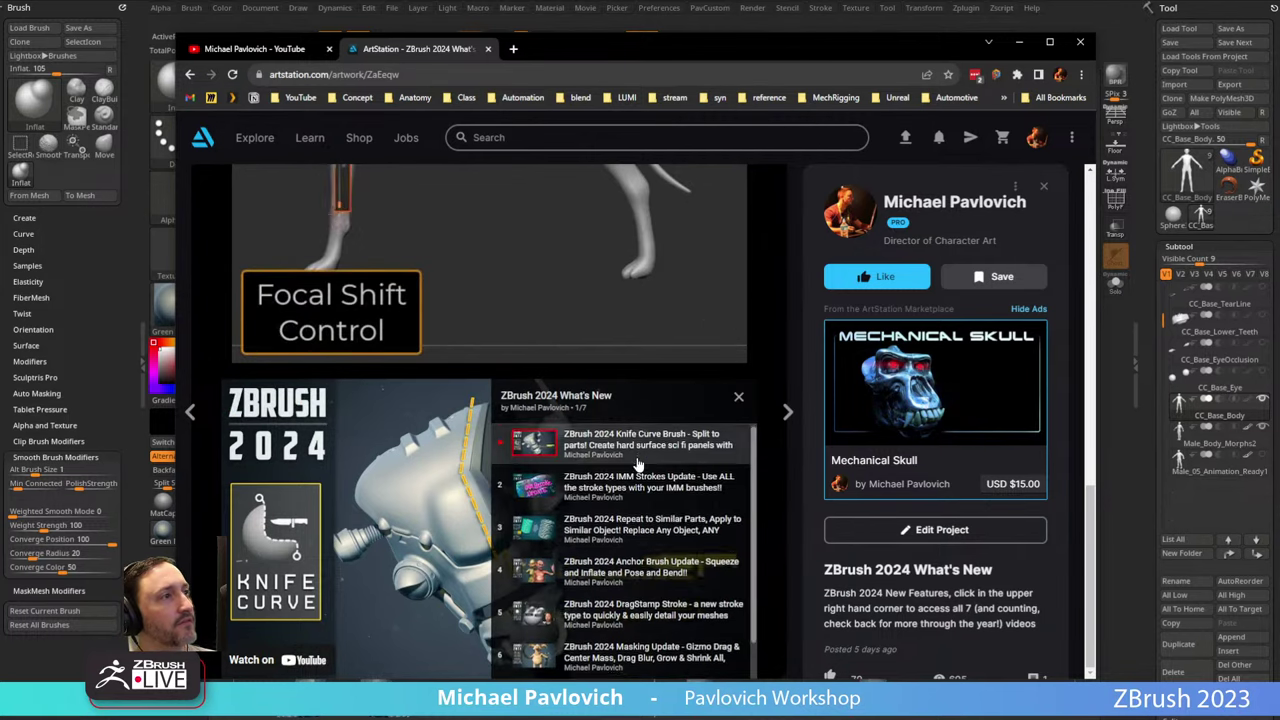
scroll(640, 466, down, 1)
scroll(638, 470, up, 1)
scroll(628, 485, down, 1)
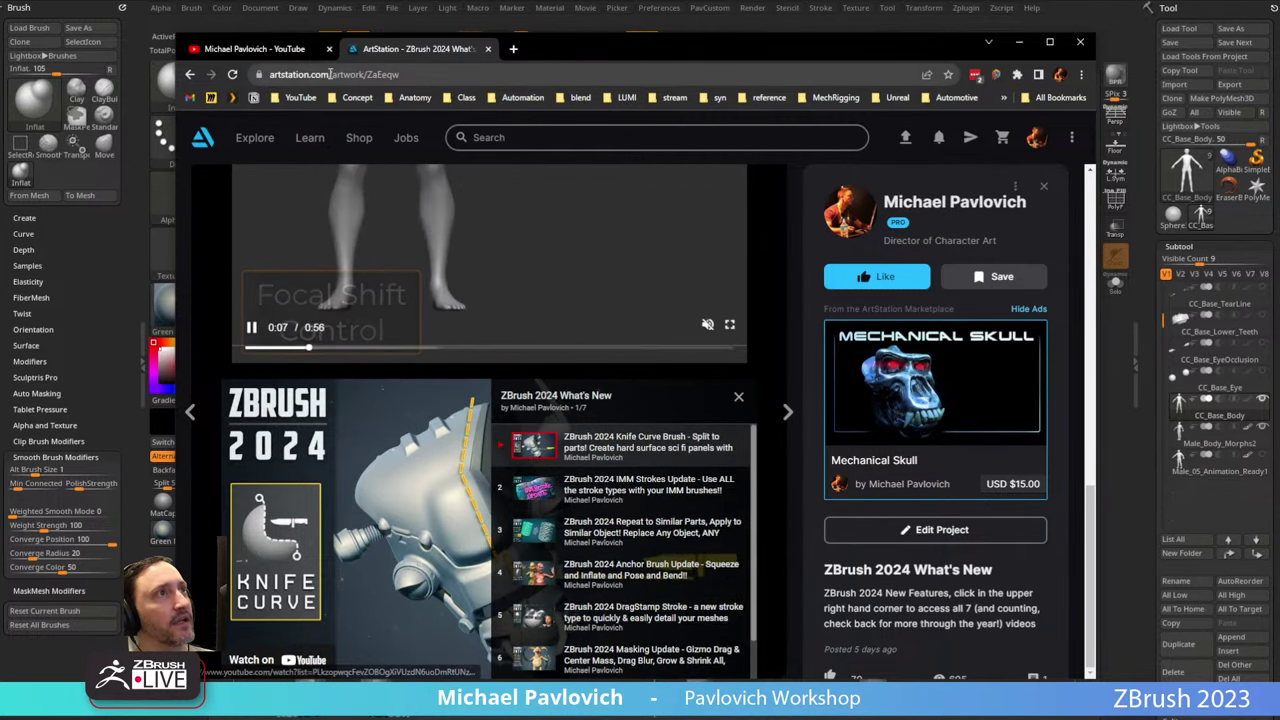
Open the full ZBrush 2024 What's New playlist from the YouTube channel's playlists and look through its videos.
click(285, 52)
scroll(413, 443, down, 2)
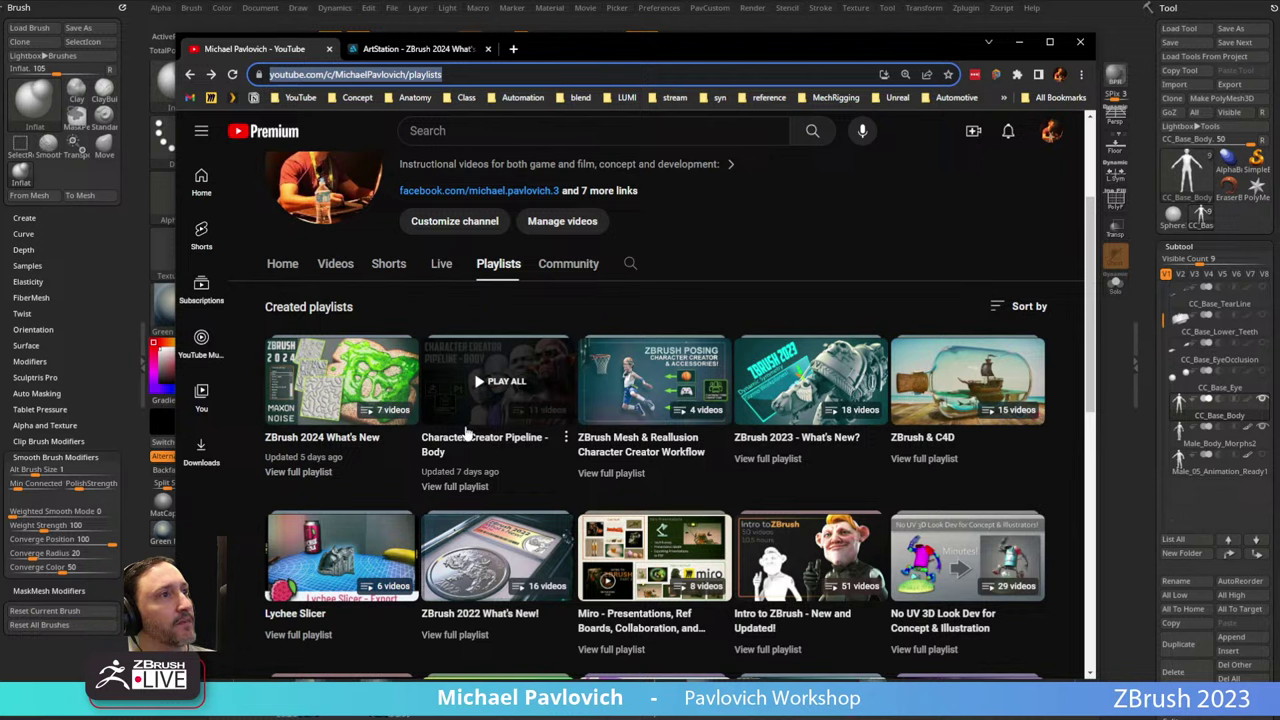
click(294, 468)
scroll(568, 453, down, 2)
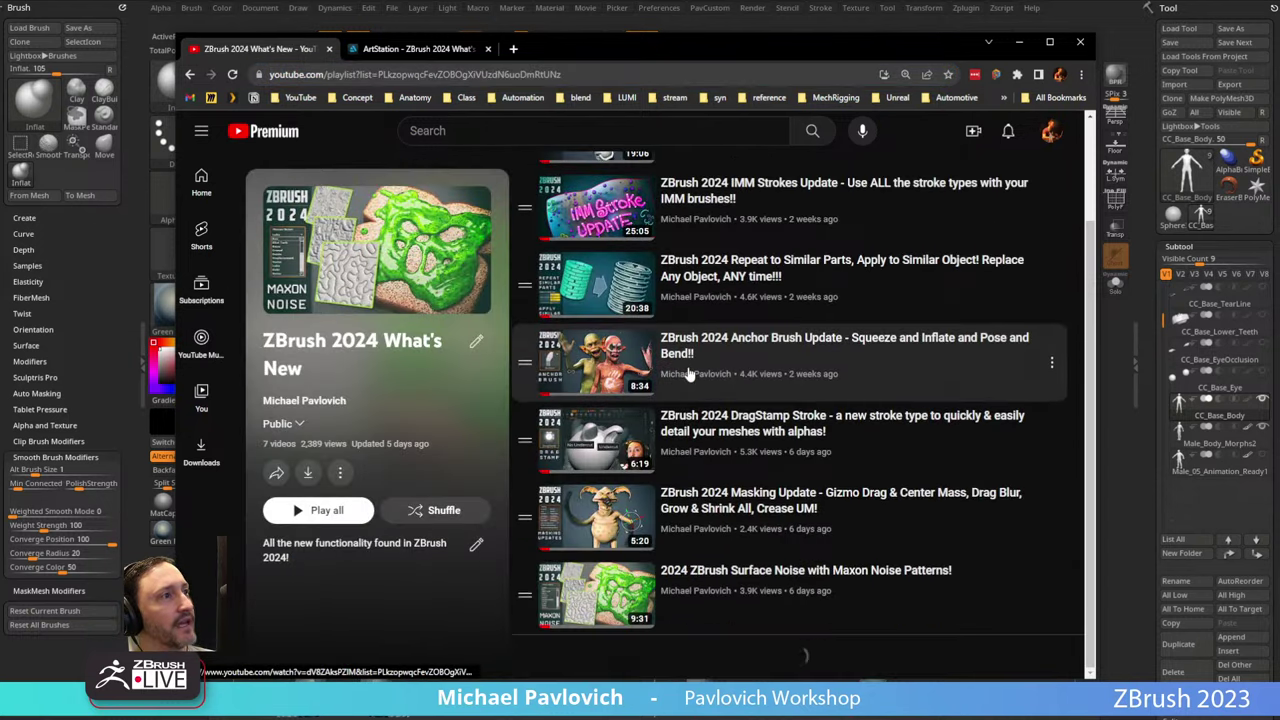
scroll(712, 592, up, 2)
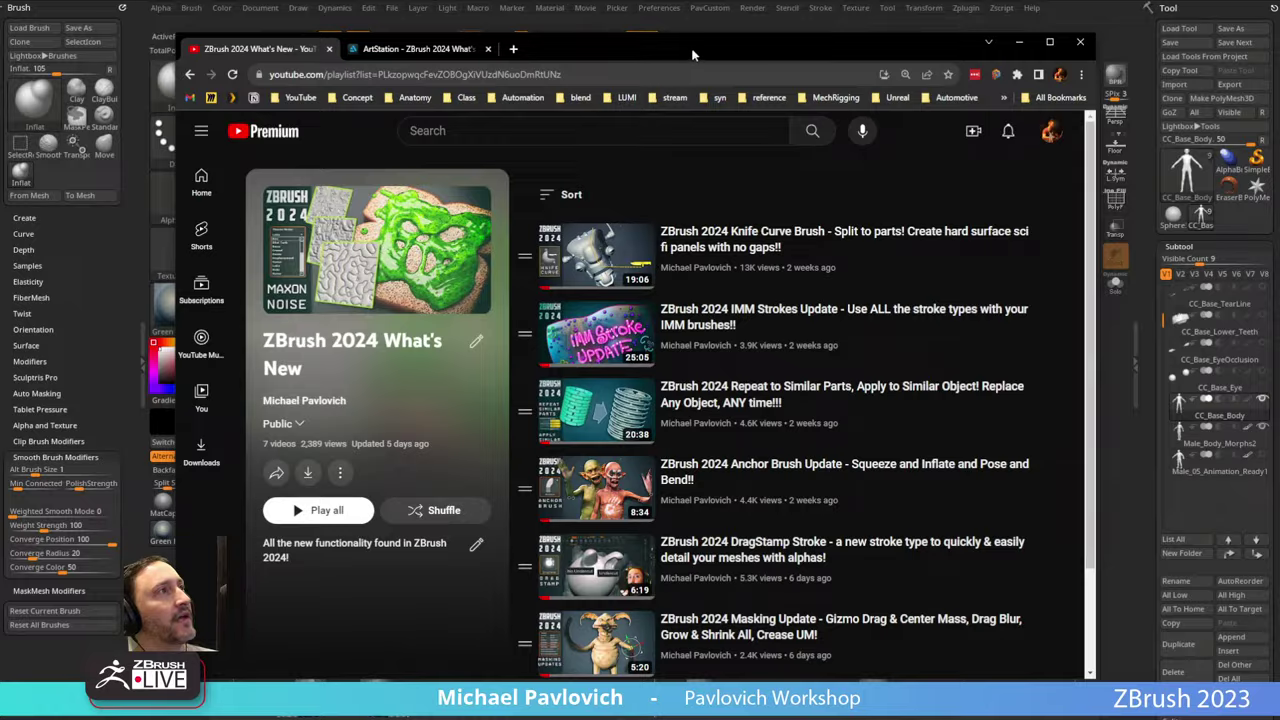
Open the ZBrush 2024 Anchor Brush Update video, pause it, and switch back to ZBrush.
mouse_move(693, 51)
mouse_down()
mouse_move(699, 0)
mouse_move(686, 42)
mouse_up()
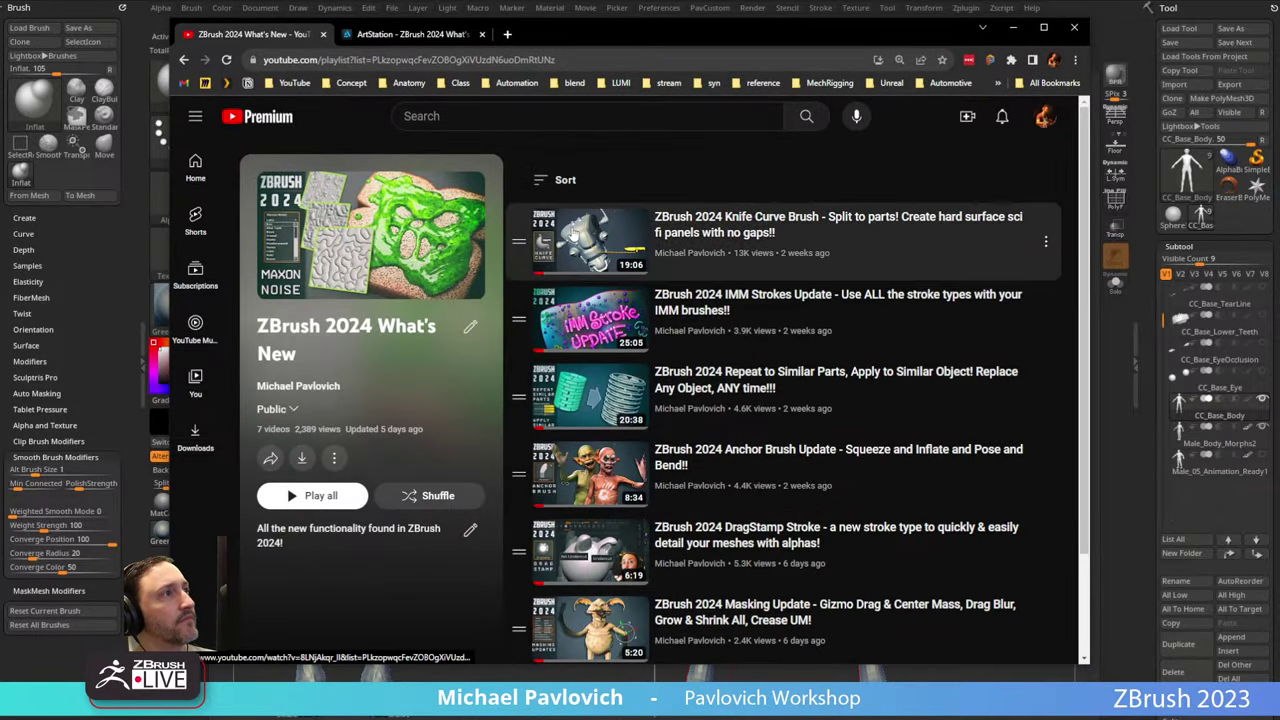
click(598, 469)
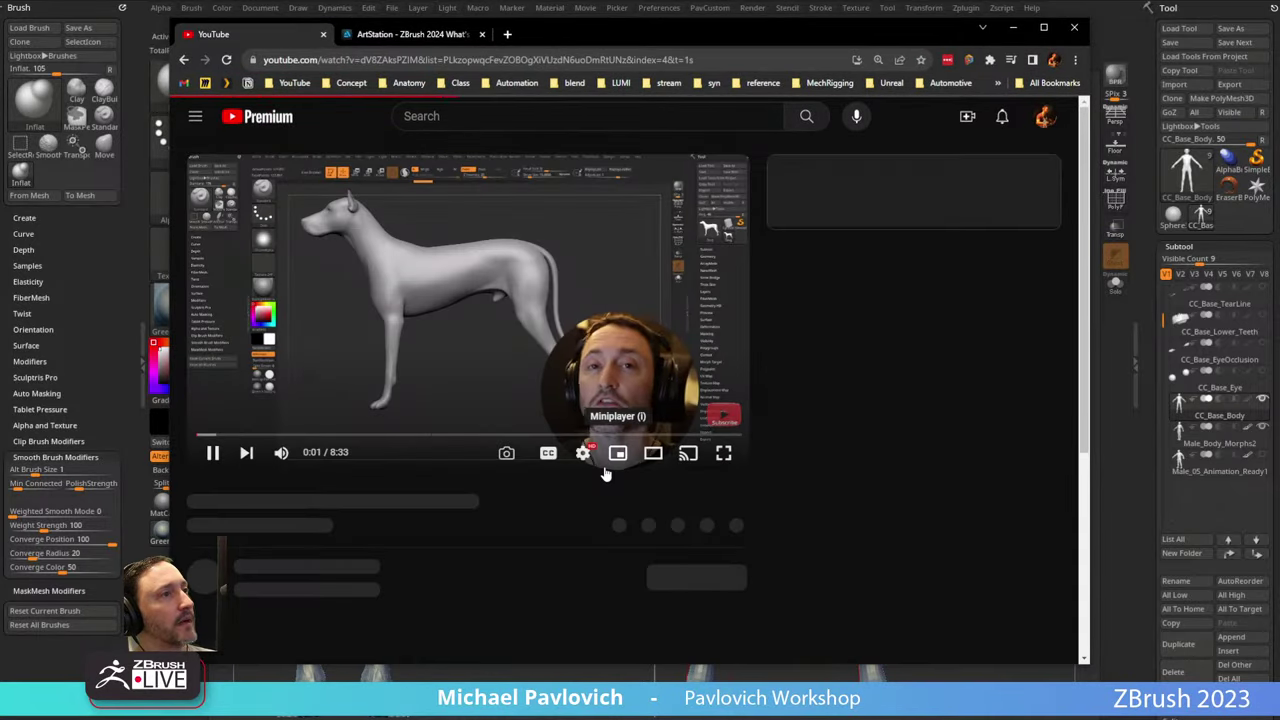
click(248, 453)
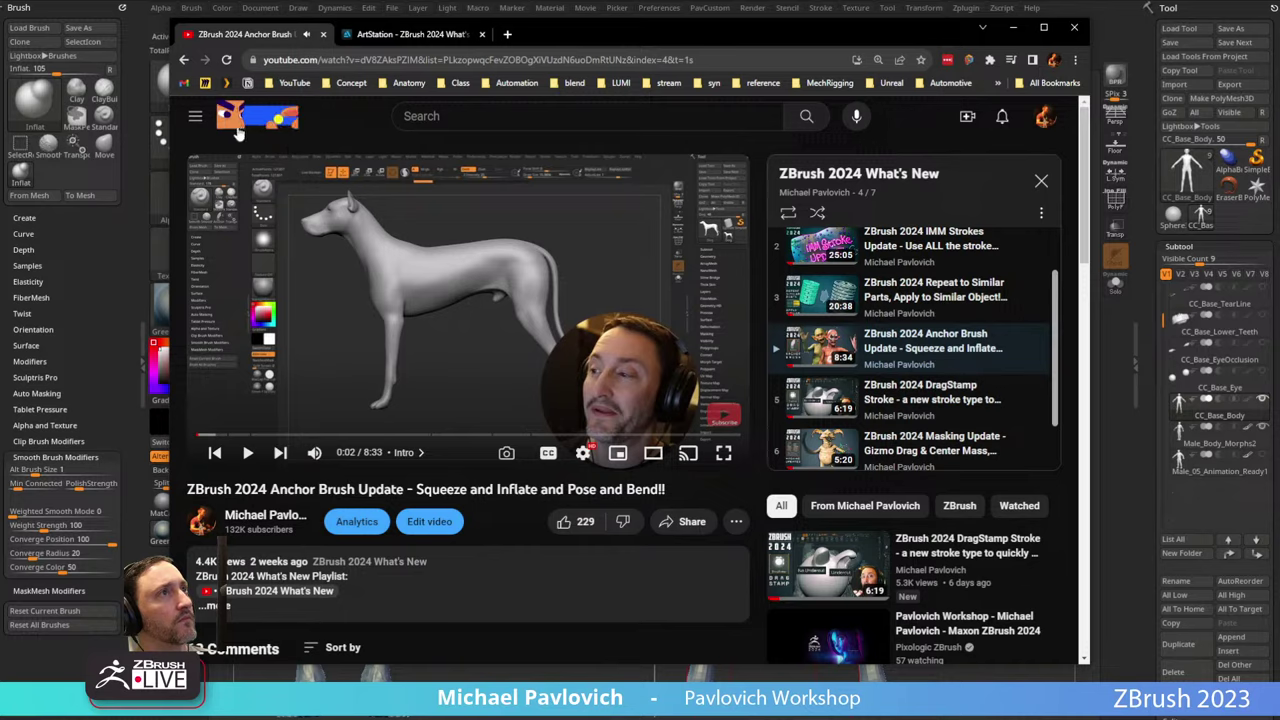
click(774, 679)
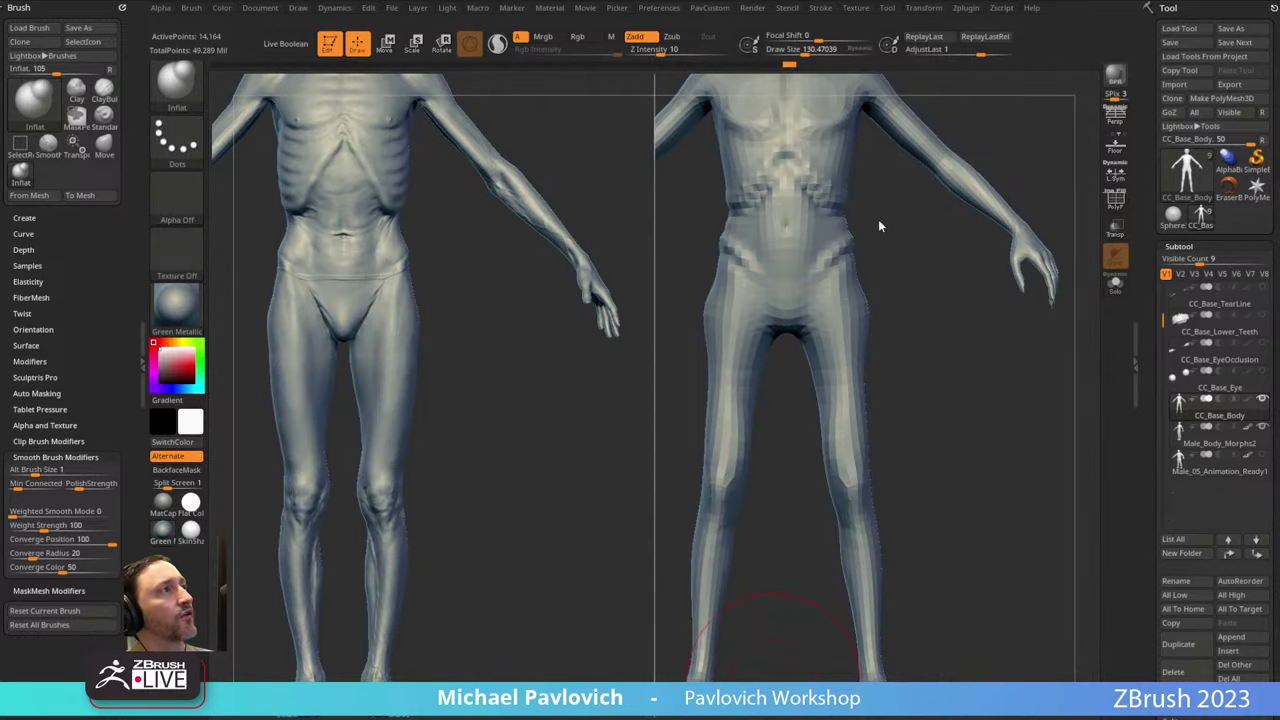
Leave the split-screen view and solo CC_Base_Body.
mouse_move(959, 198)
alt+right_down()
mouse_move(926, 254)
mouse_move(906, 257)
alt+right_up()
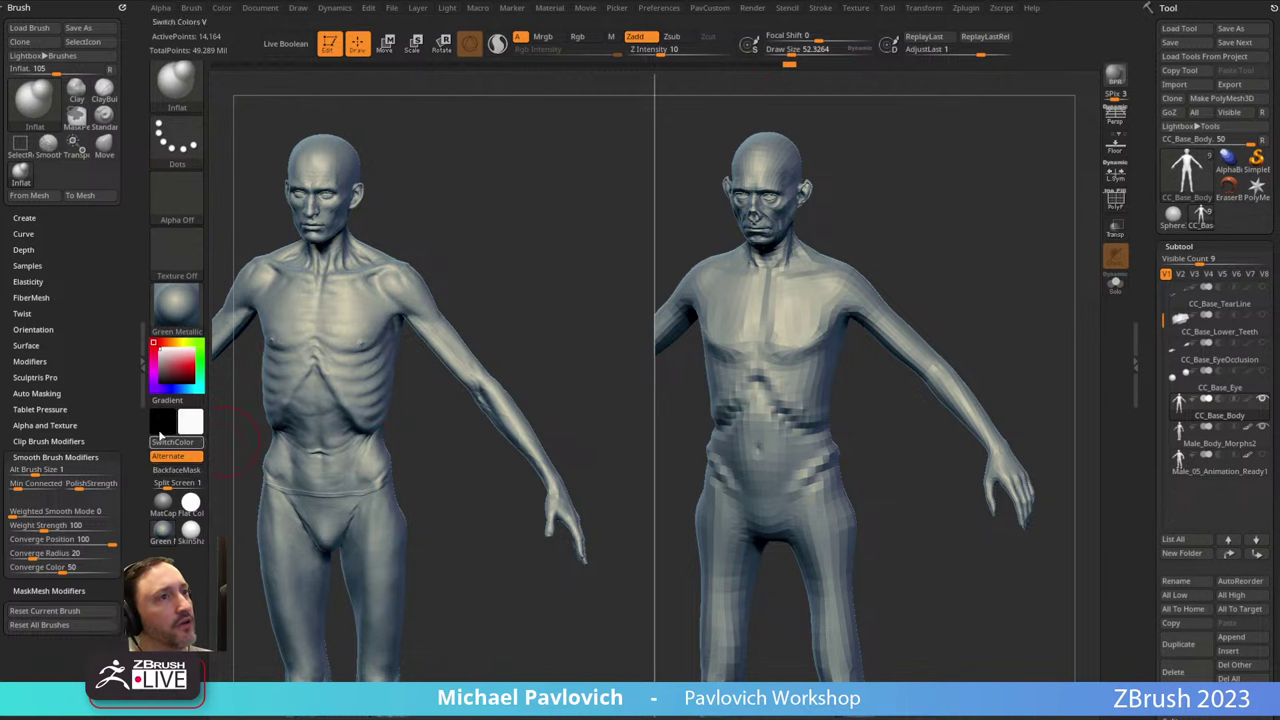
click(176, 483)
alt+drag(897, 225, 802, 262)
click(1115, 287)
alt+drag(930, 323, 944, 338)
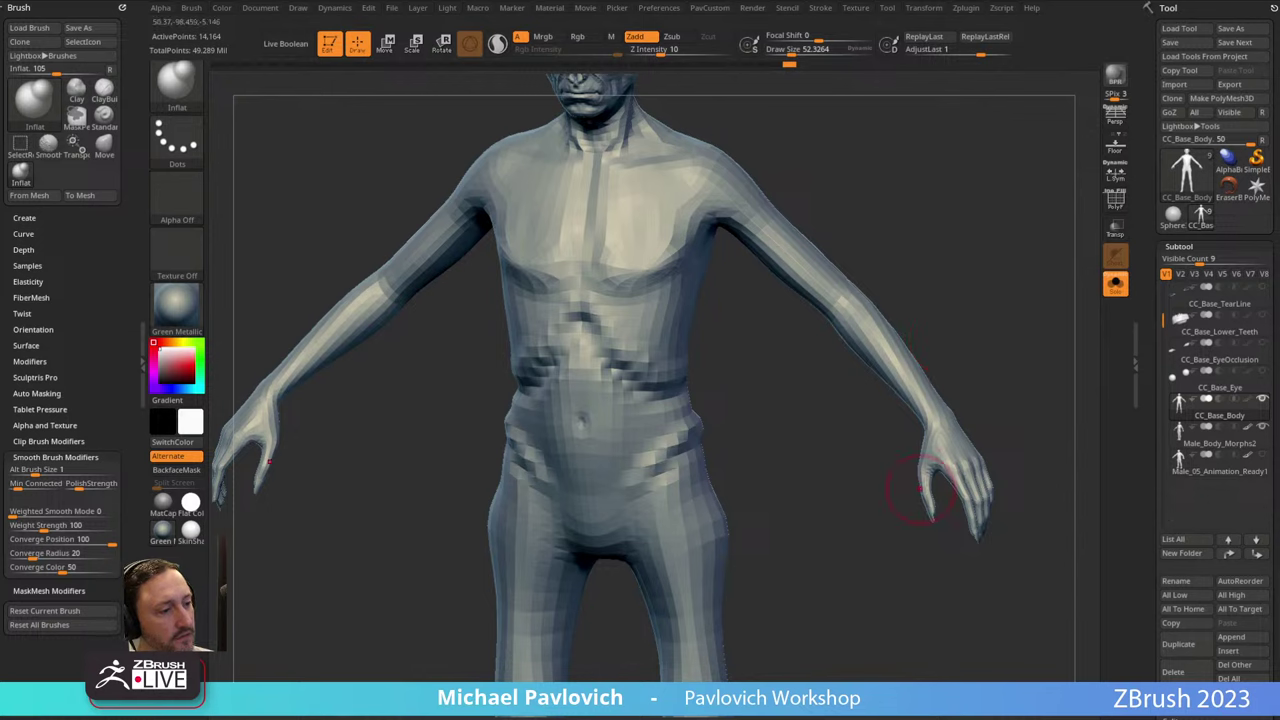
Switch to the browser, return to the ZBrush What's New album on ArtStation, and open the Intro to ZBrush project.
drag(897, 645, 643, 126)
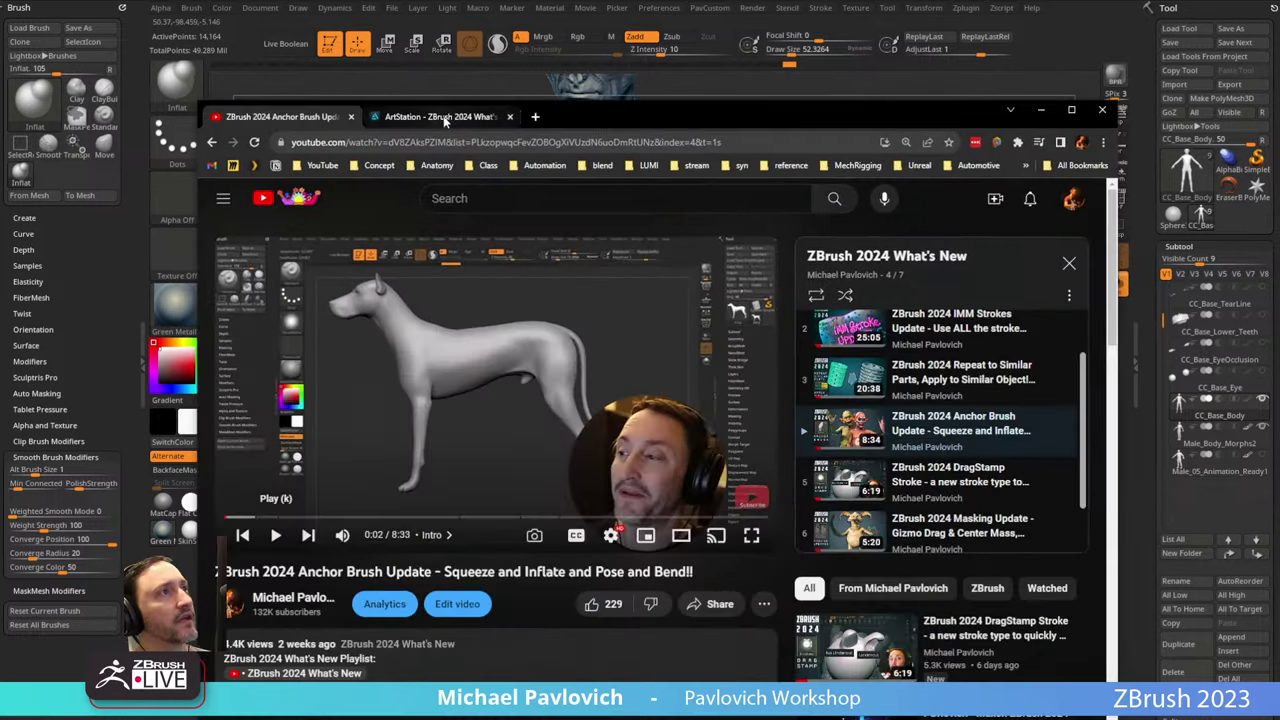
click(443, 118)
click(213, 144)
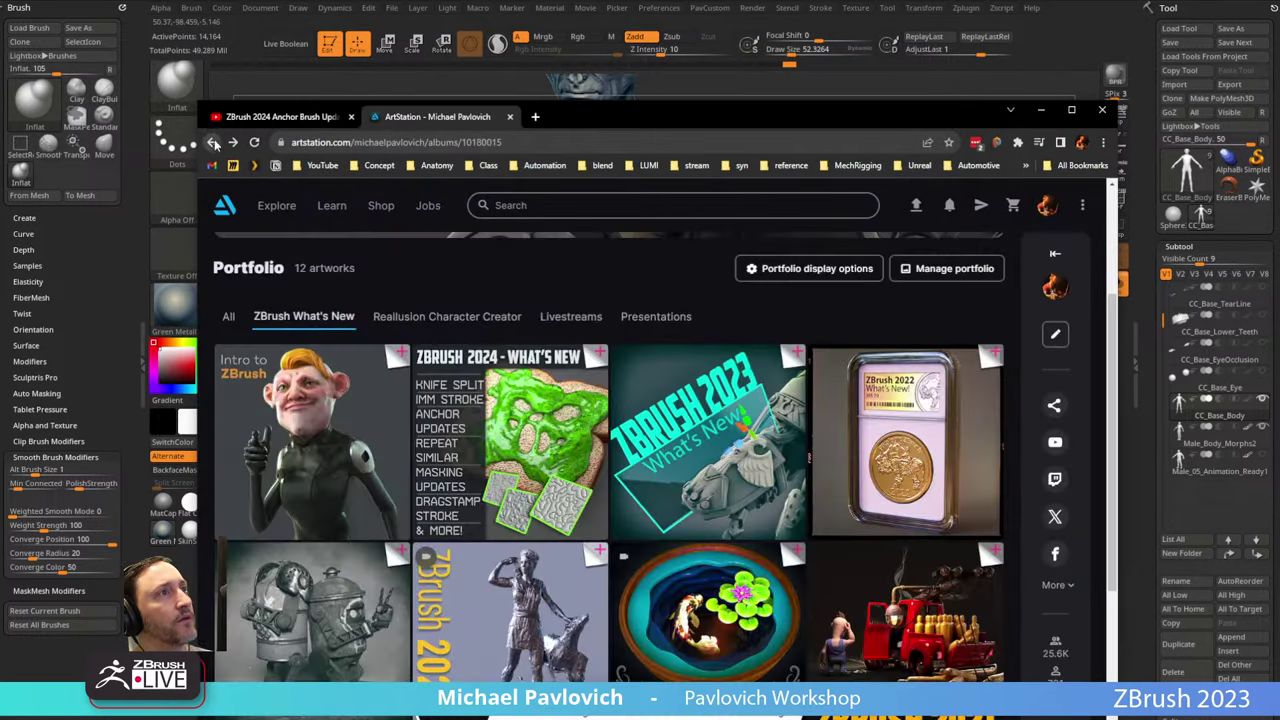
click(318, 400)
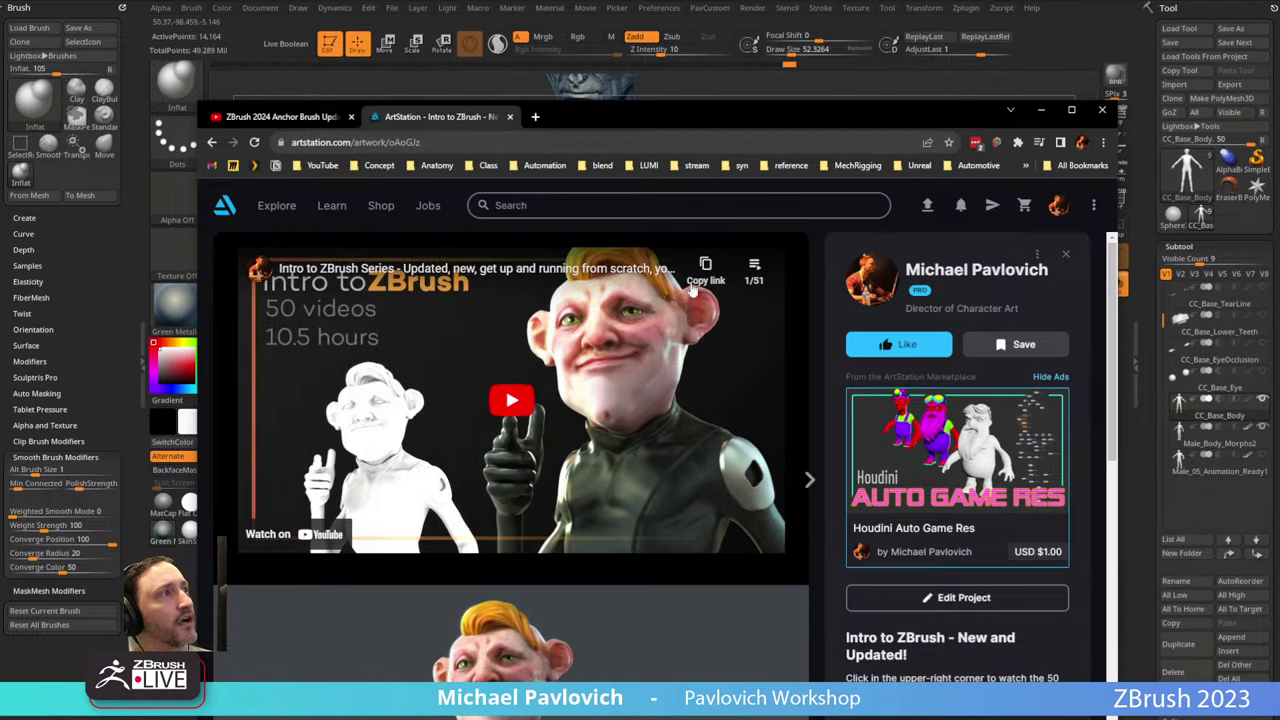
Look through the Intro to ZBrush video playlist, close the list, and return to the body model in ZBrush.
scroll(625, 372, down, 13)
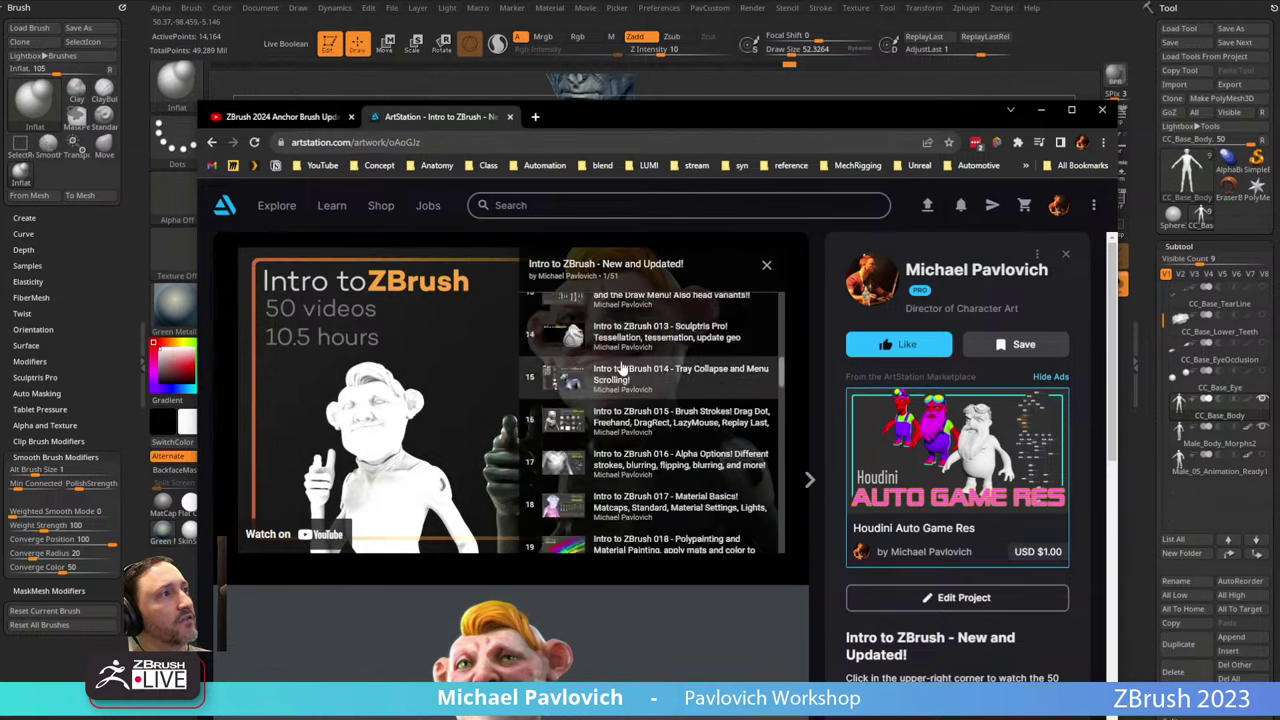
click(764, 267)
drag(682, 125, 800, 719)
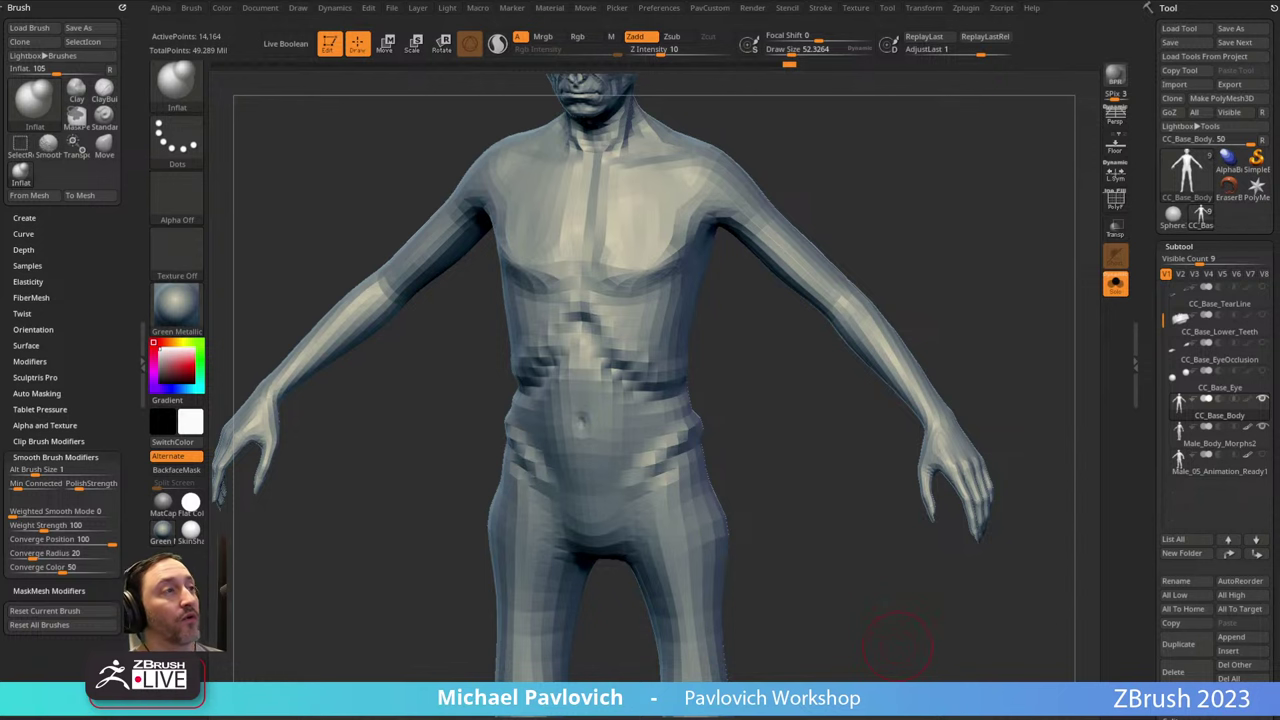
drag(931, 250, 903, 247)
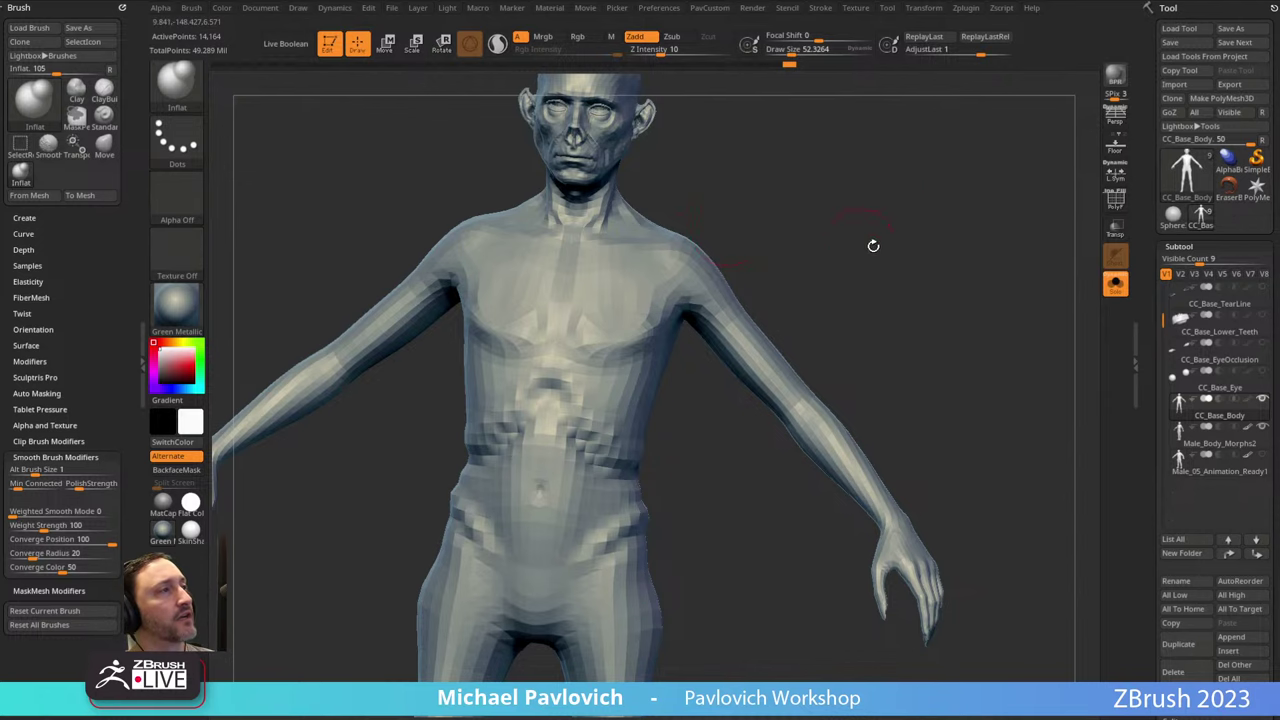
mouse_move(874, 246)
mouse_down()
mouse_move(886, 237)
mouse_move(795, 280)
mouse_up()
Switch to the Standard brush and set its draw size to about 31.
key(b)
key(s)
key(t)
key(s)
key(s)
drag(747, 318, 720, 318)
drag(790, 270, 816, 283)
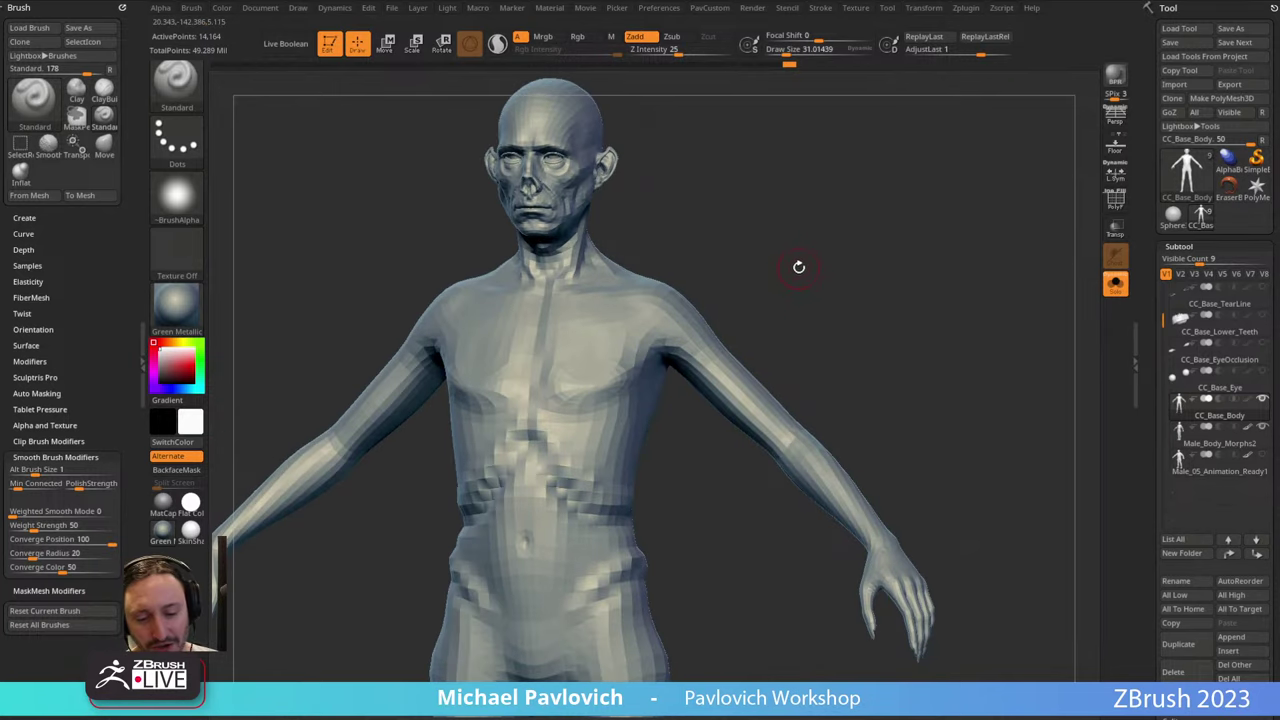
key(b)
key(Escape)
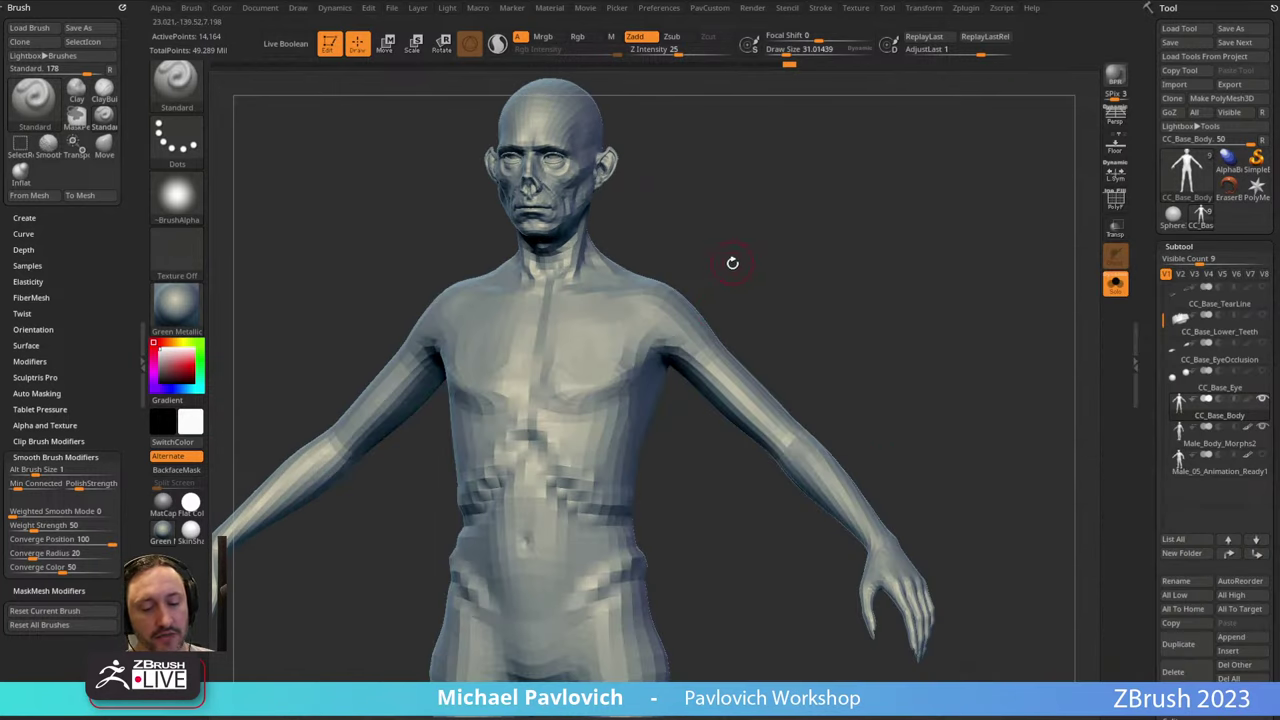
Select the Anchors brush in Inflate mode and reduce its draw size to 18.76.
key(b)
key(a)
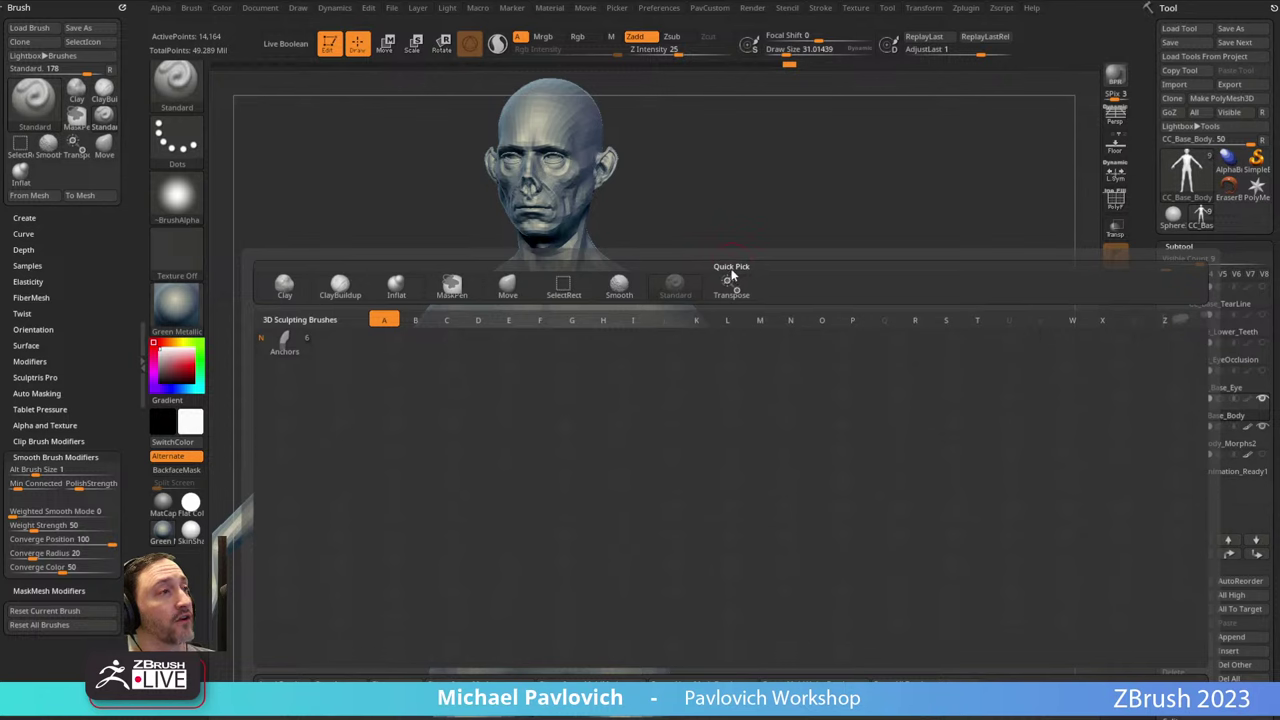
key(n)
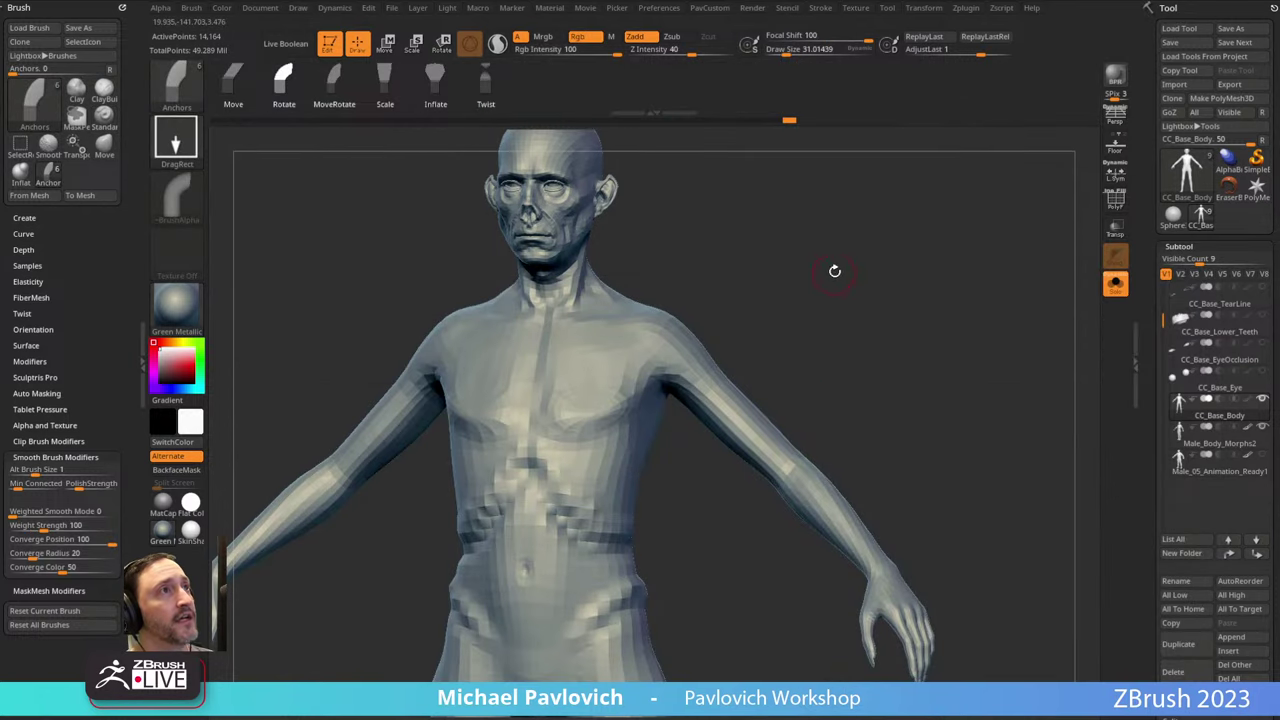
click(436, 100)
mouse_move(681, 193)
mouse_down()
mouse_move(814, 257)
mouse_move(656, 223)
mouse_move(672, 268)
mouse_up()
key(bracketleft)
Set anchors at the shoulder and elbow and inflate the forearm and hand from the elbow anchor.
mouse_move(762, 272)
mouse_down()
mouse_move(780, 242)
mouse_move(788, 292)
mouse_move(754, 280)
mouse_move(780, 243)
mouse_move(771, 286)
mouse_up()
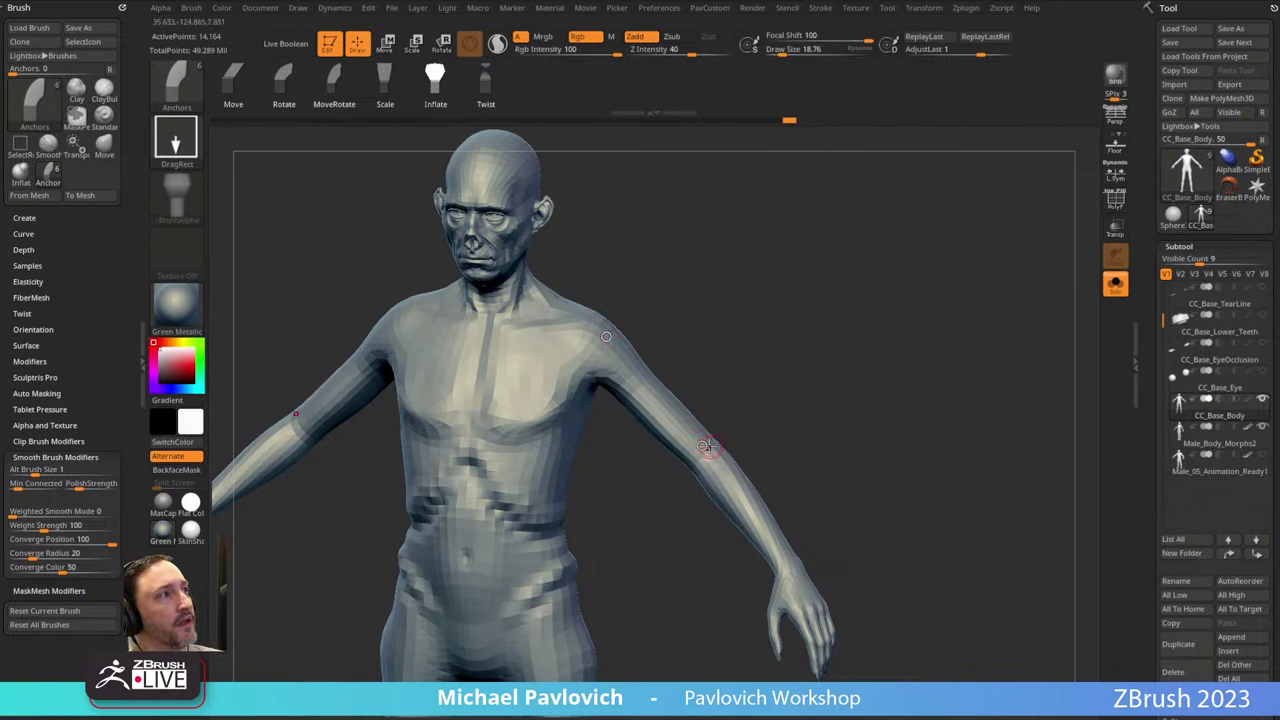
drag(701, 446, 815, 410)
drag(840, 406, 827, 406)
ctrl+right_drag(827, 406, 820, 387)
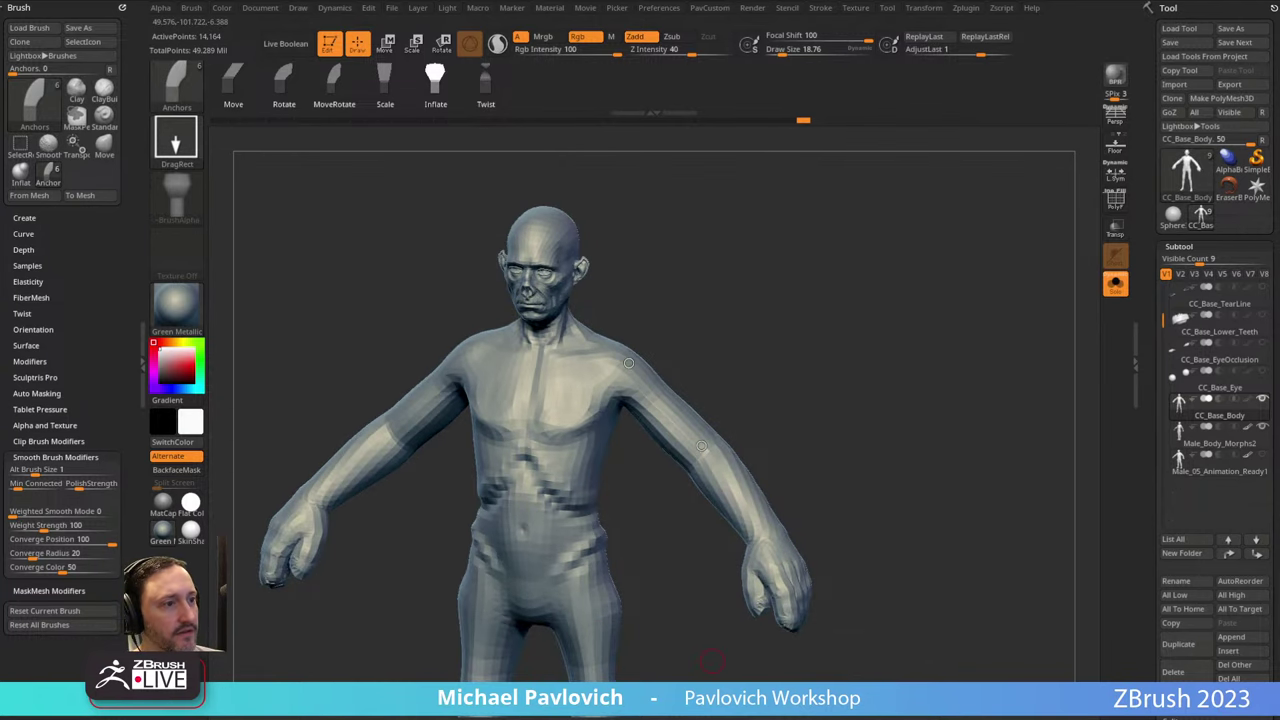
Switch to the browser, skip through the Anchor Brush Update video to the rotate chapter in theater mode, and return to ZBrush.
drag(600, 716, 552, 105)
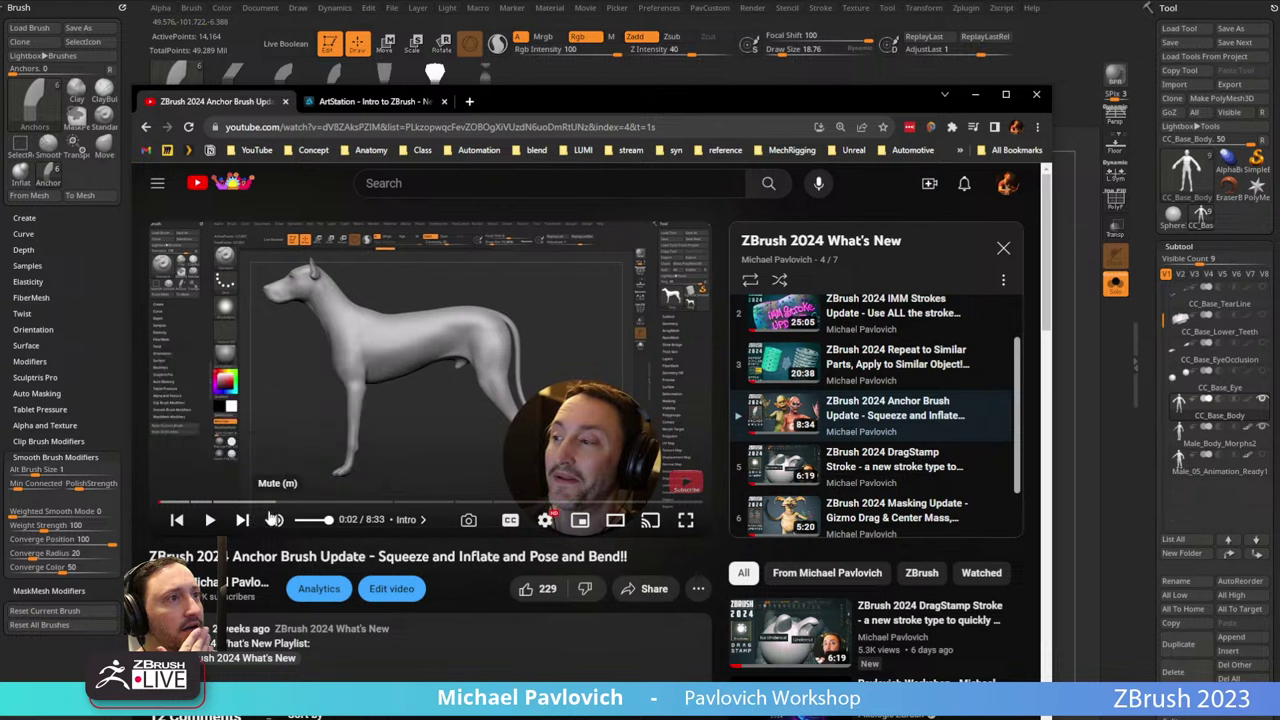
click(274, 519)
click(615, 519)
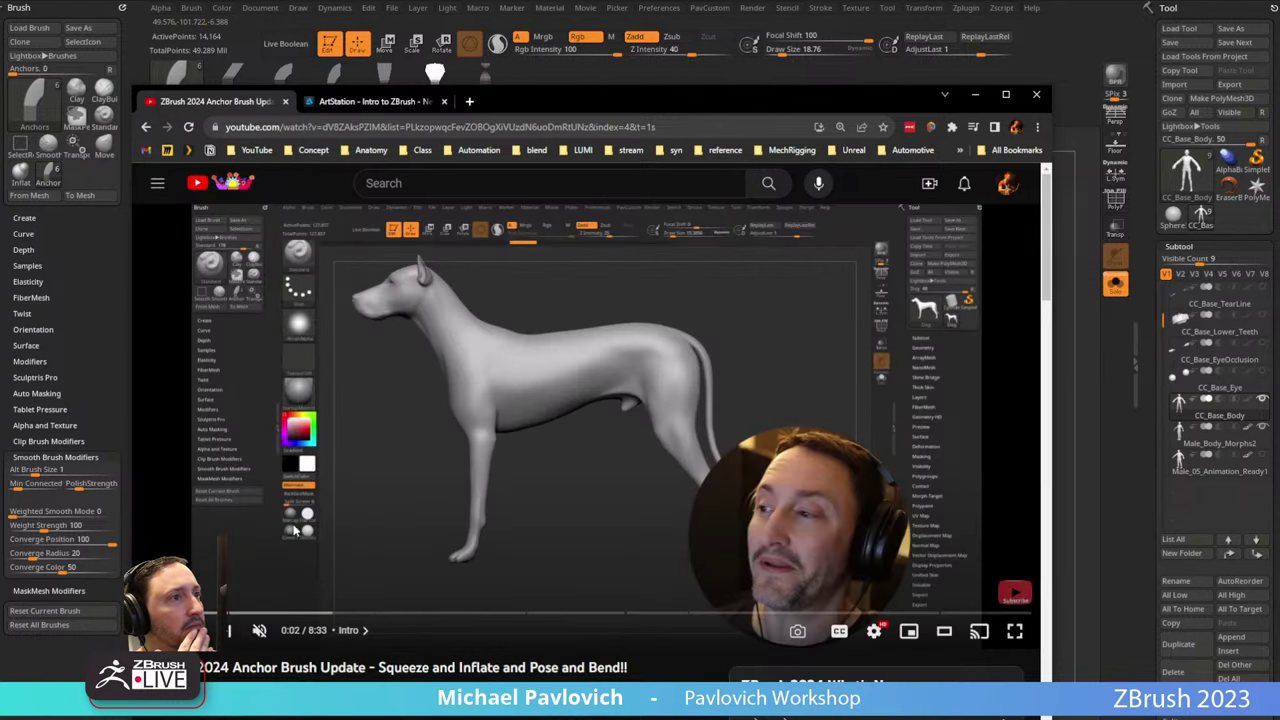
click(192, 631)
click(196, 613)
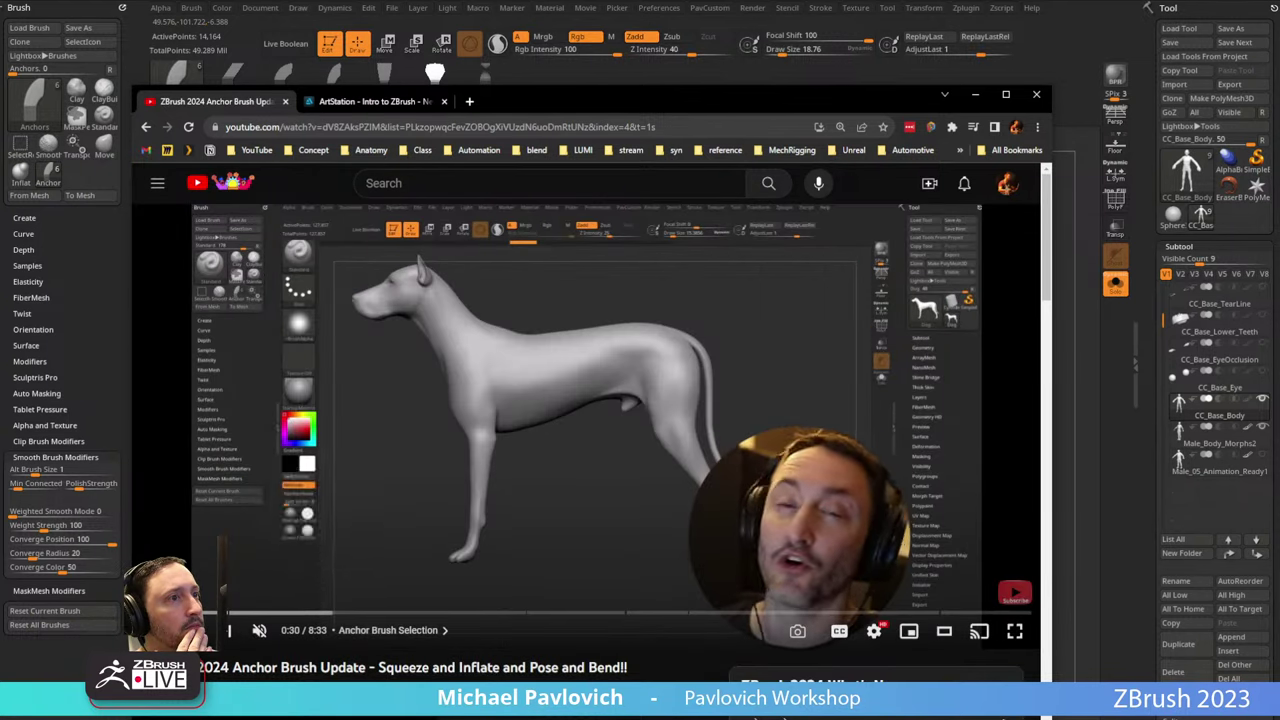
click(223, 613)
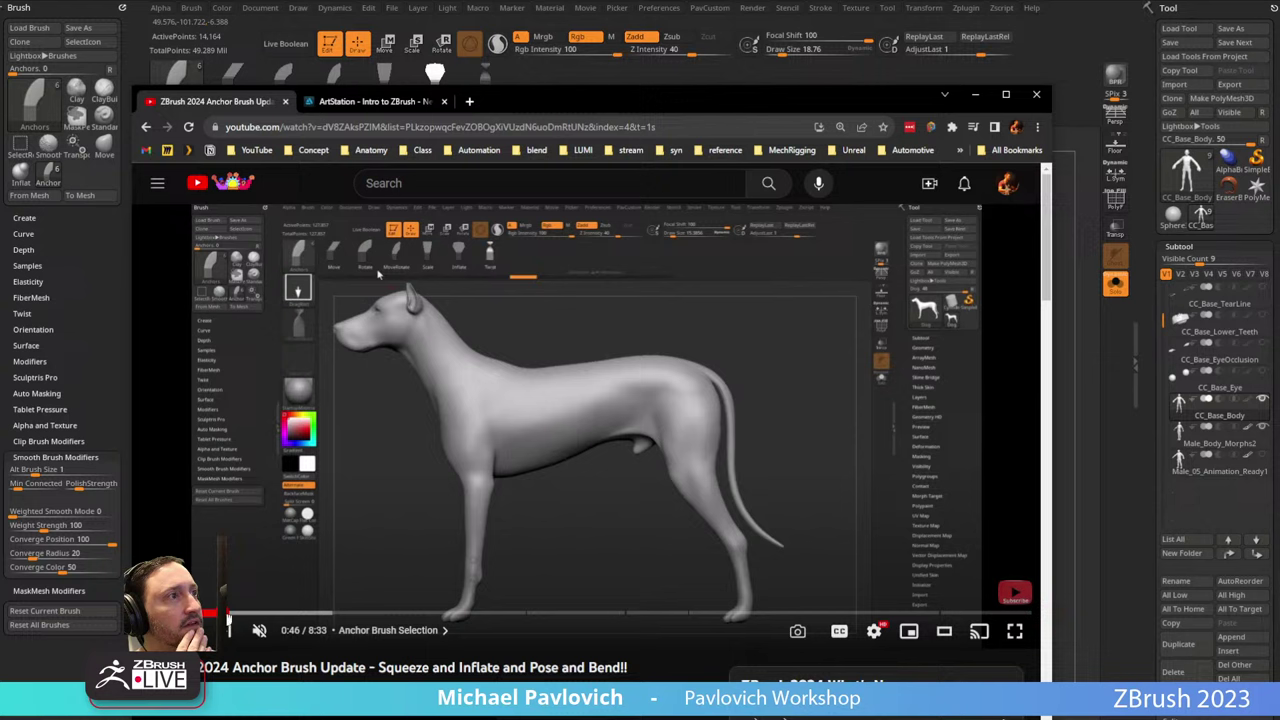
click(278, 613)
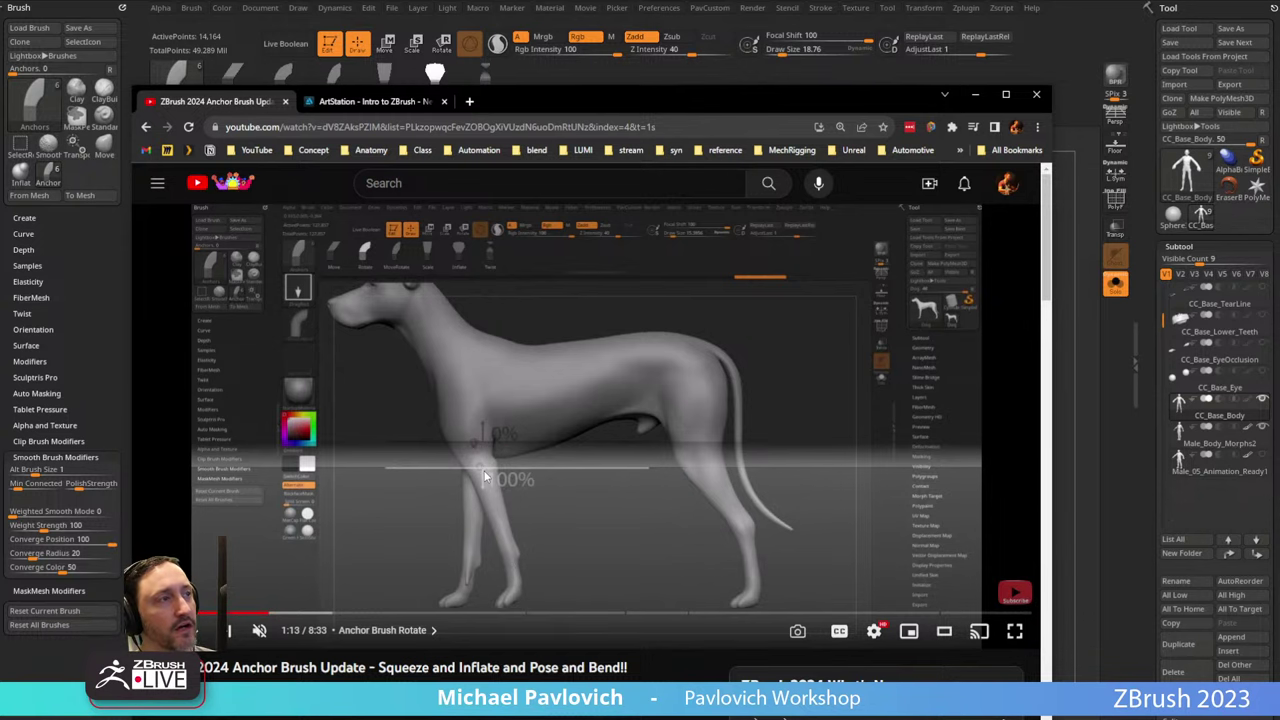
click(975, 95)
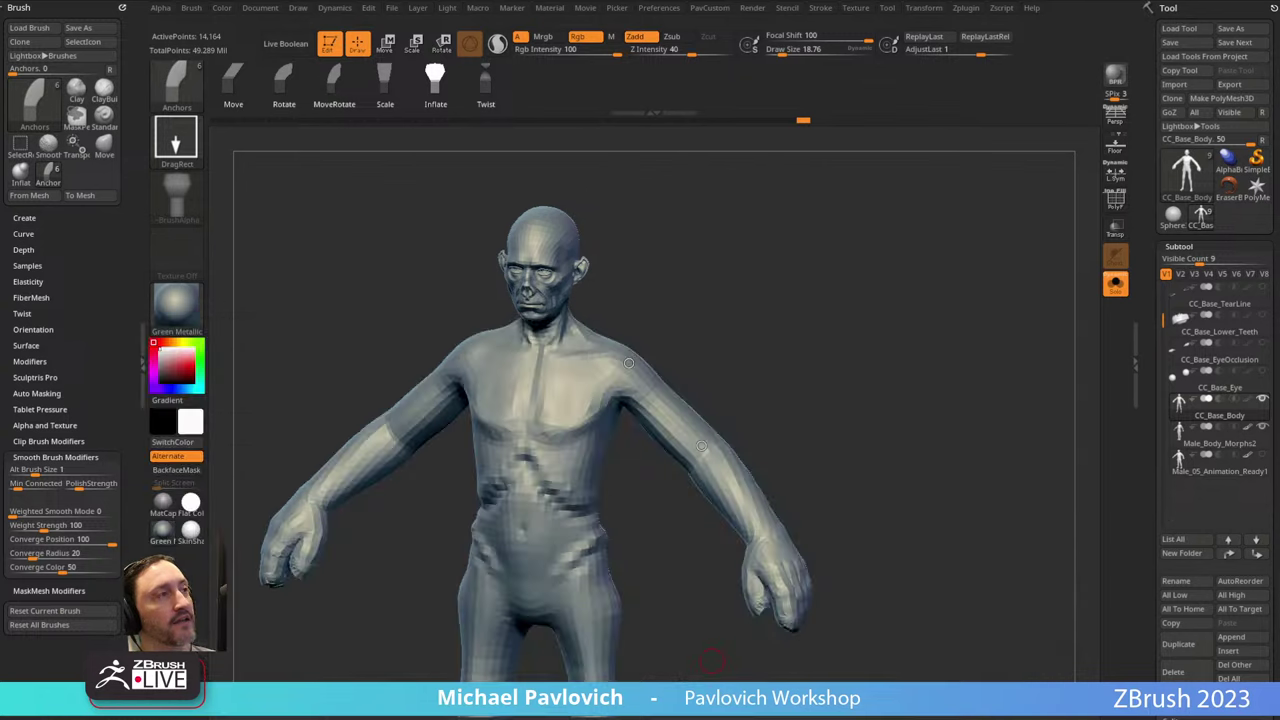
Undo the inflation of the forearms and hands.
drag(741, 233, 583, 294)
drag(665, 383, 658, 384)
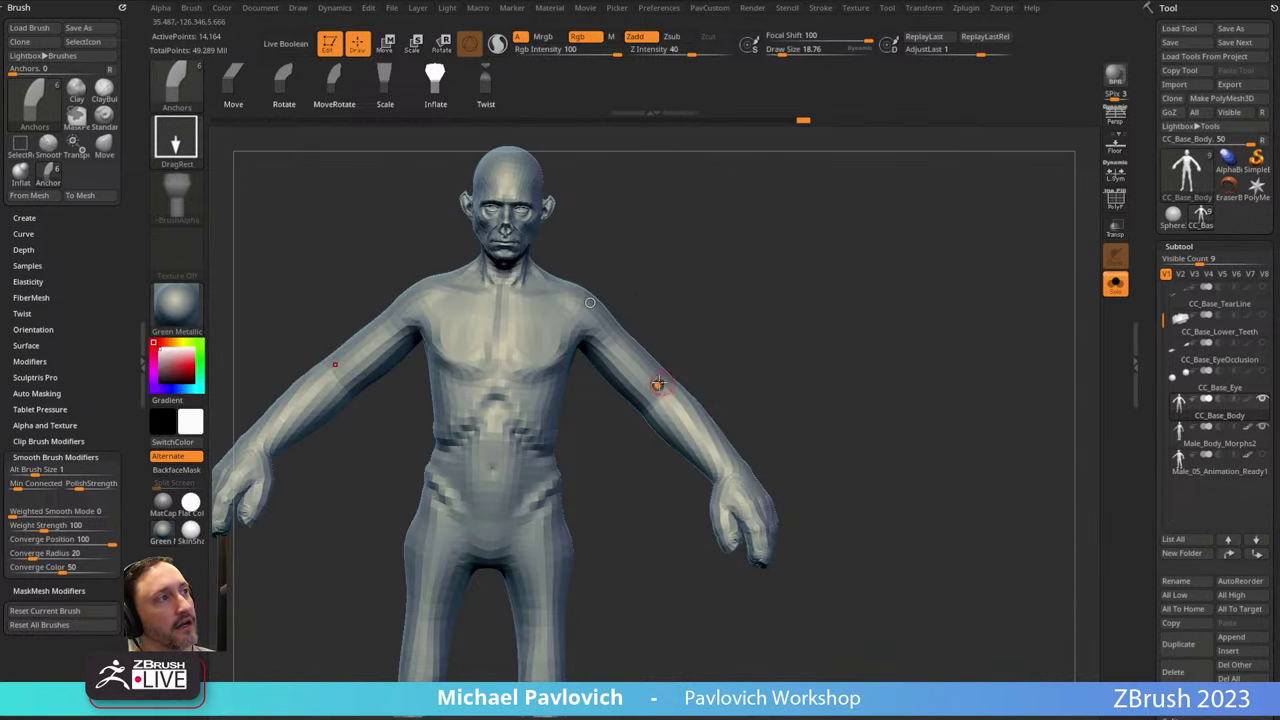
mouse_move(767, 317)
mouse_down()
mouse_move(689, 316)
mouse_move(759, 271)
mouse_up()
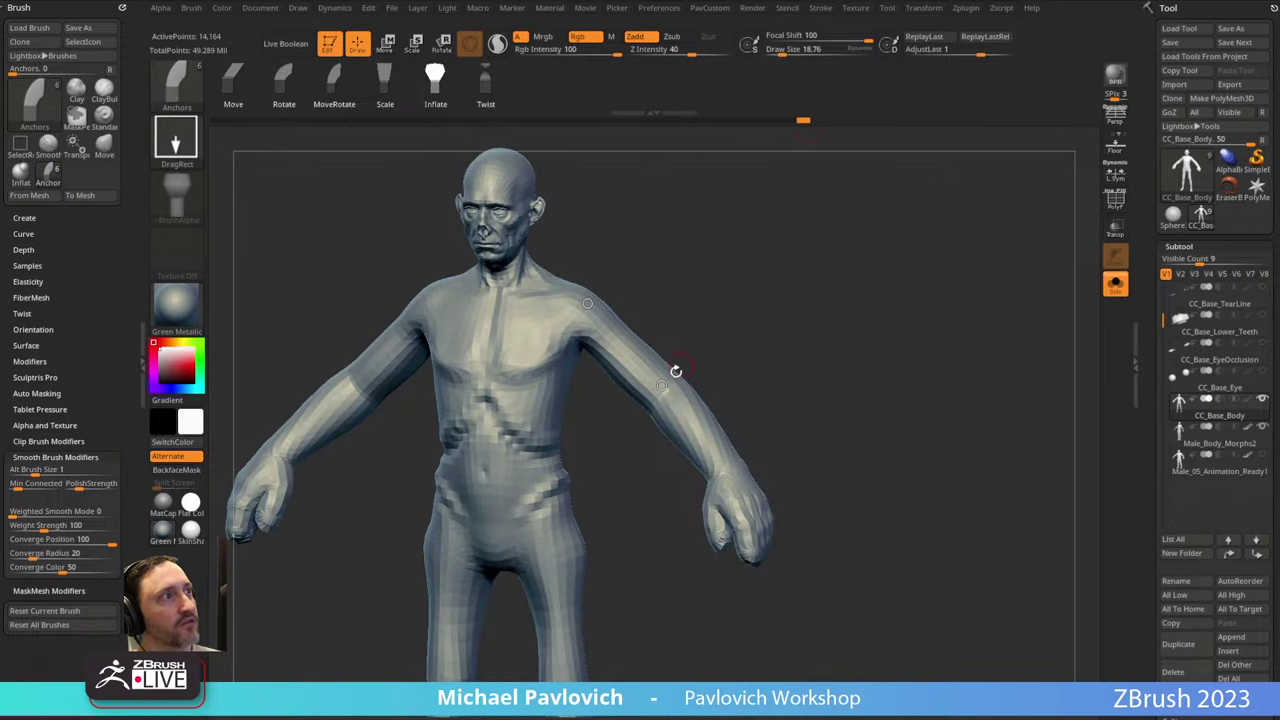
drag(743, 329, 714, 295)
key(ctrl+z)
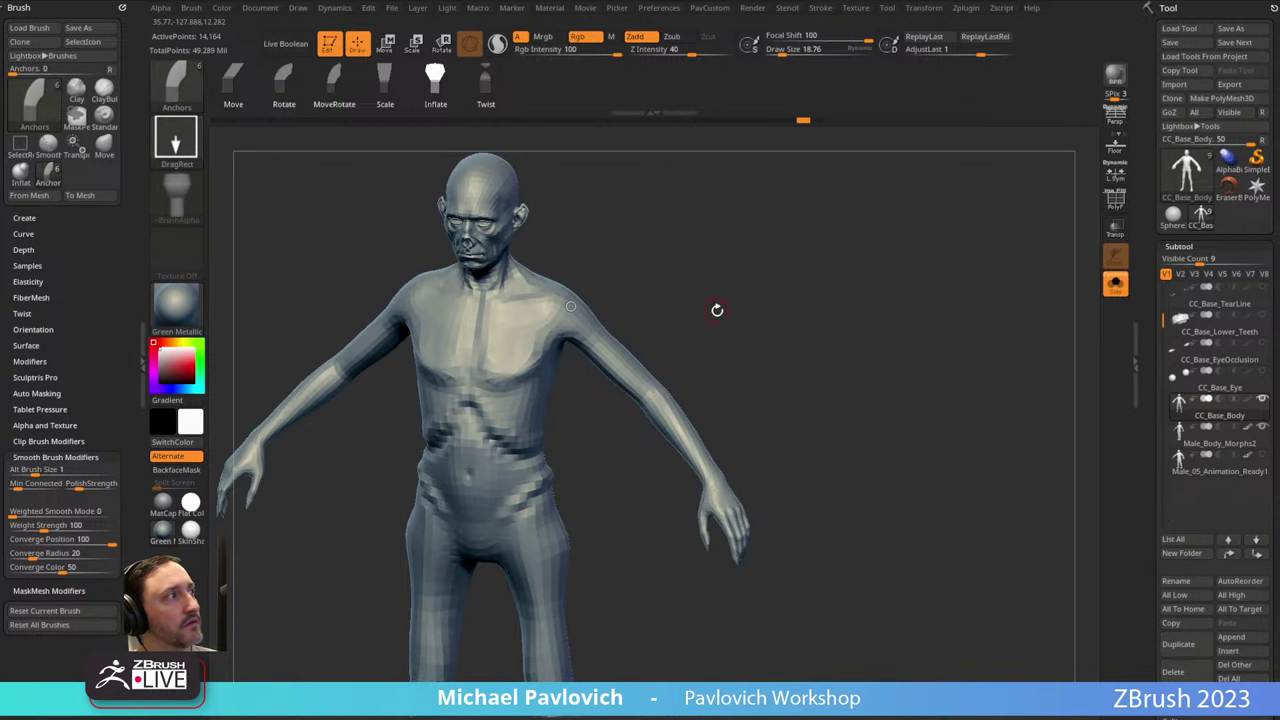
key(ctrl+z)
Try inflating the torso and head from the shoulder anchor, with the other anchor at the elbow, and undo it.
click(644, 392)
drag(698, 340, 696, 313)
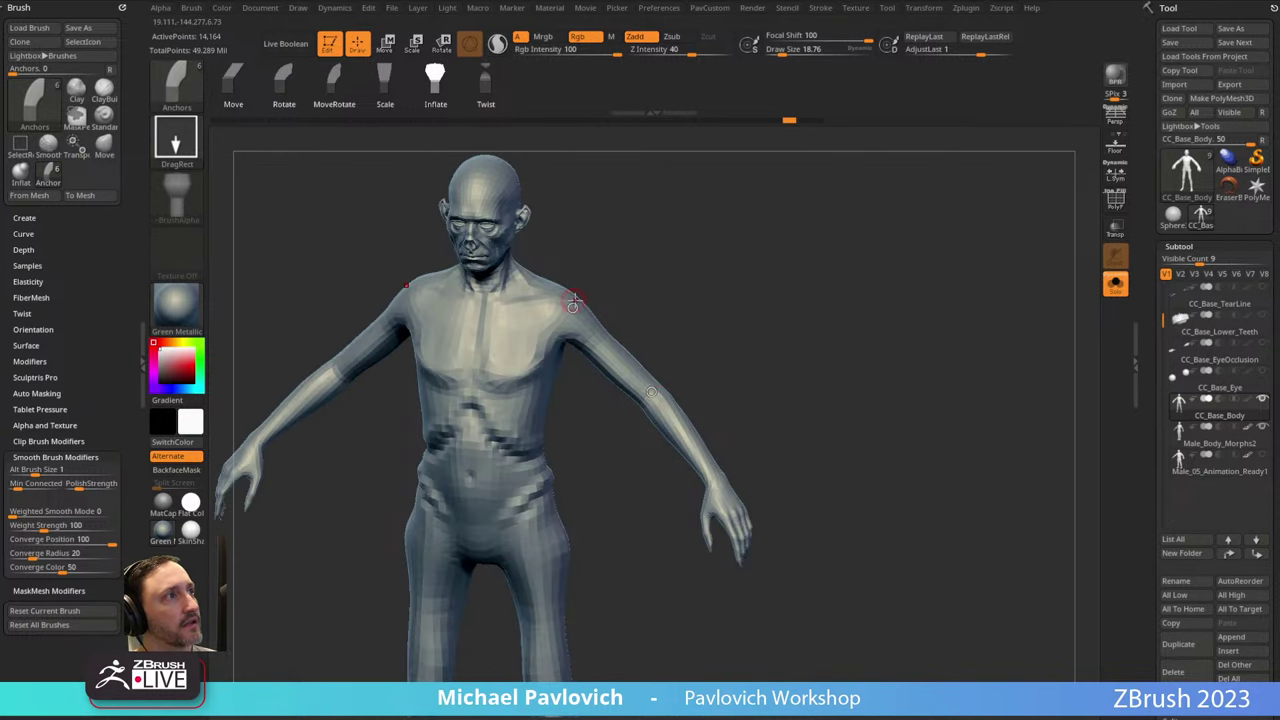
drag(572, 306, 556, 290)
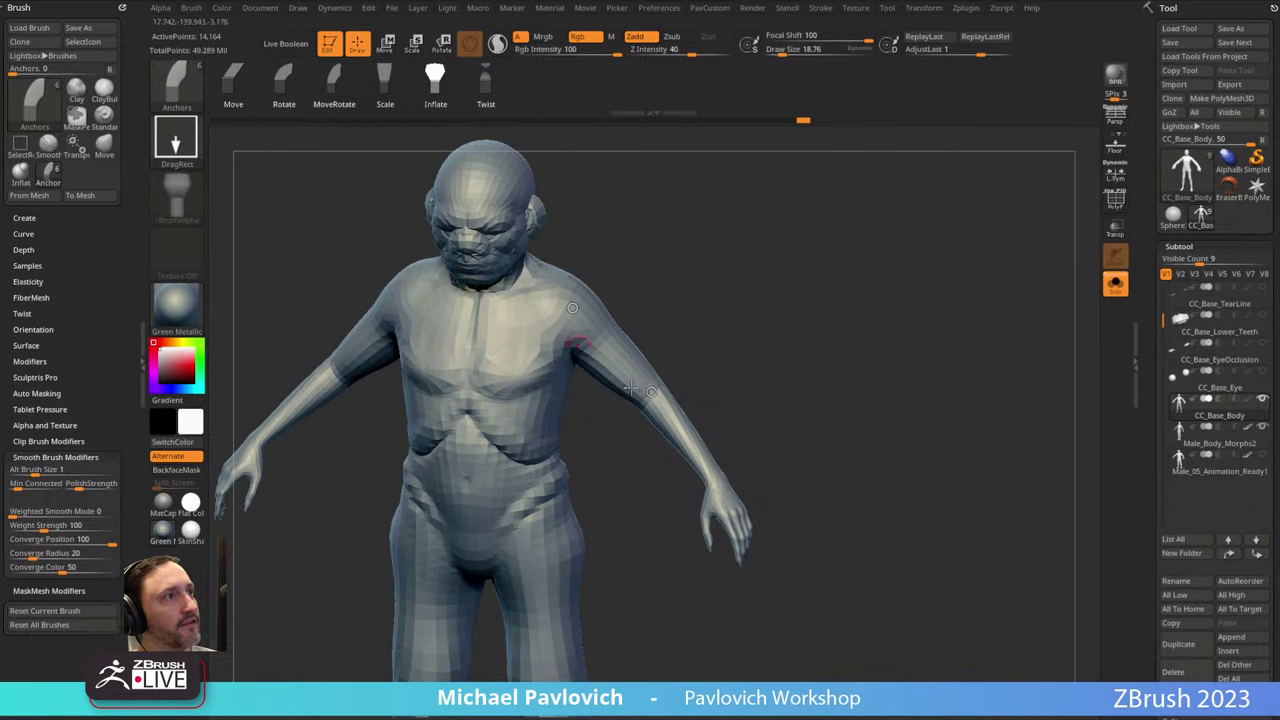
drag(737, 317, 744, 317)
key(ctrl+z)
key(ctrl+z)
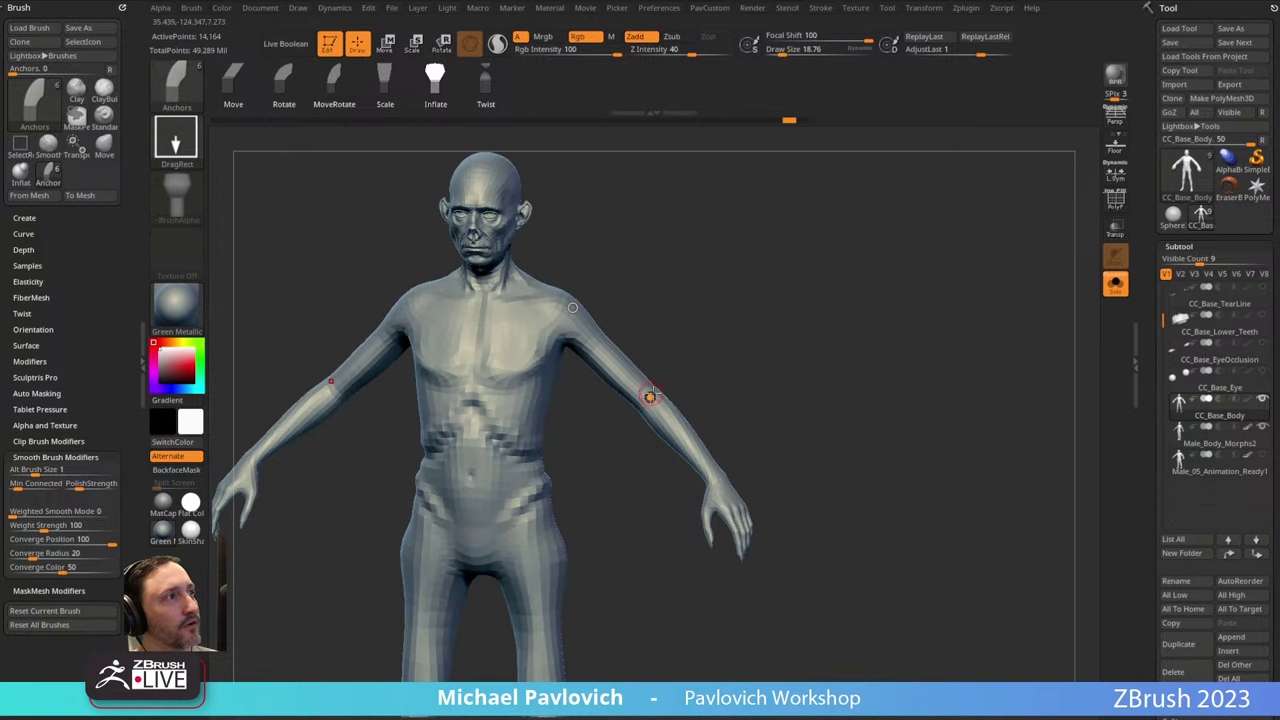
Try the forearm and hand inflation once more from the elbow anchor and undo it.
drag(650, 397, 632, 375)
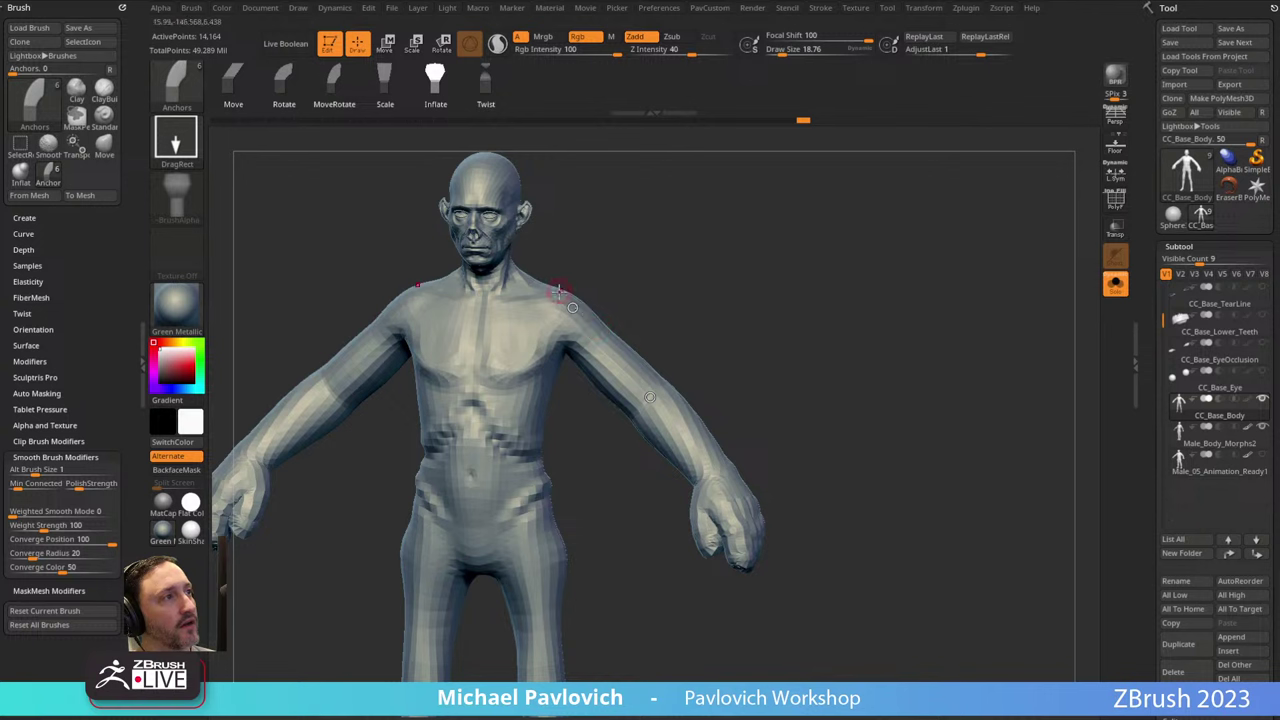
click(571, 307)
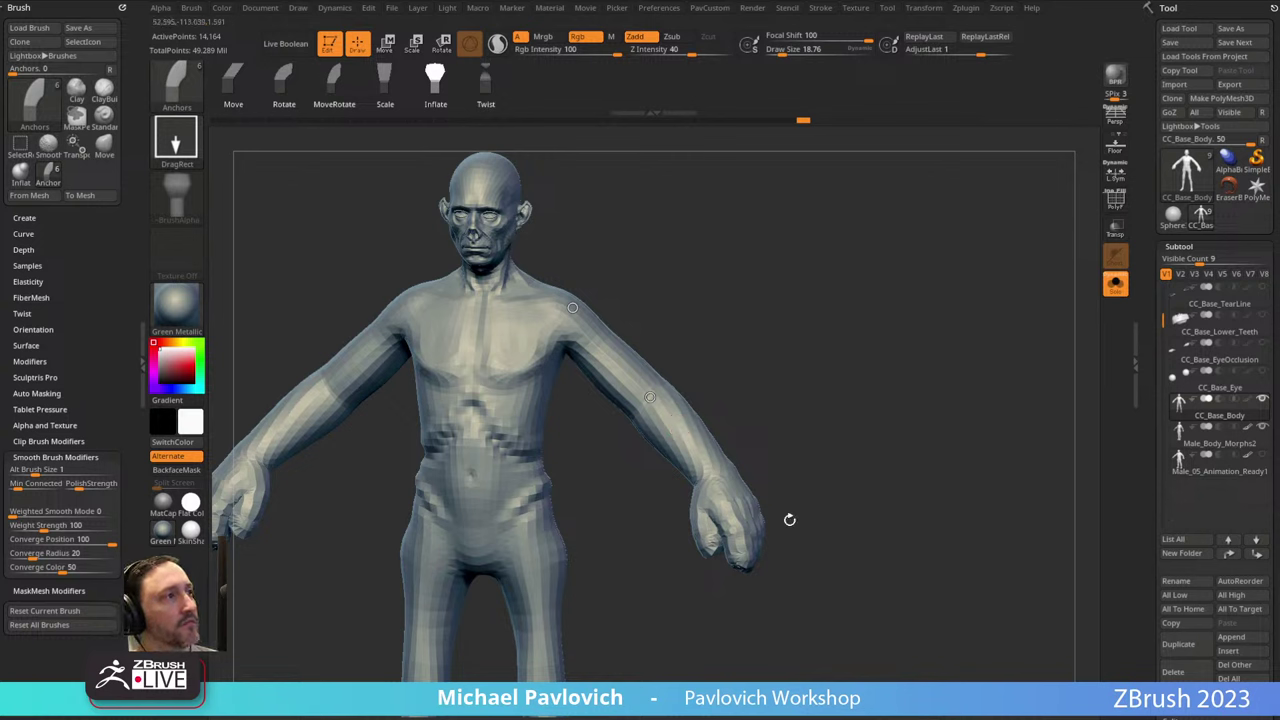
key(ctrl+z)
drag(808, 347, 799, 374)
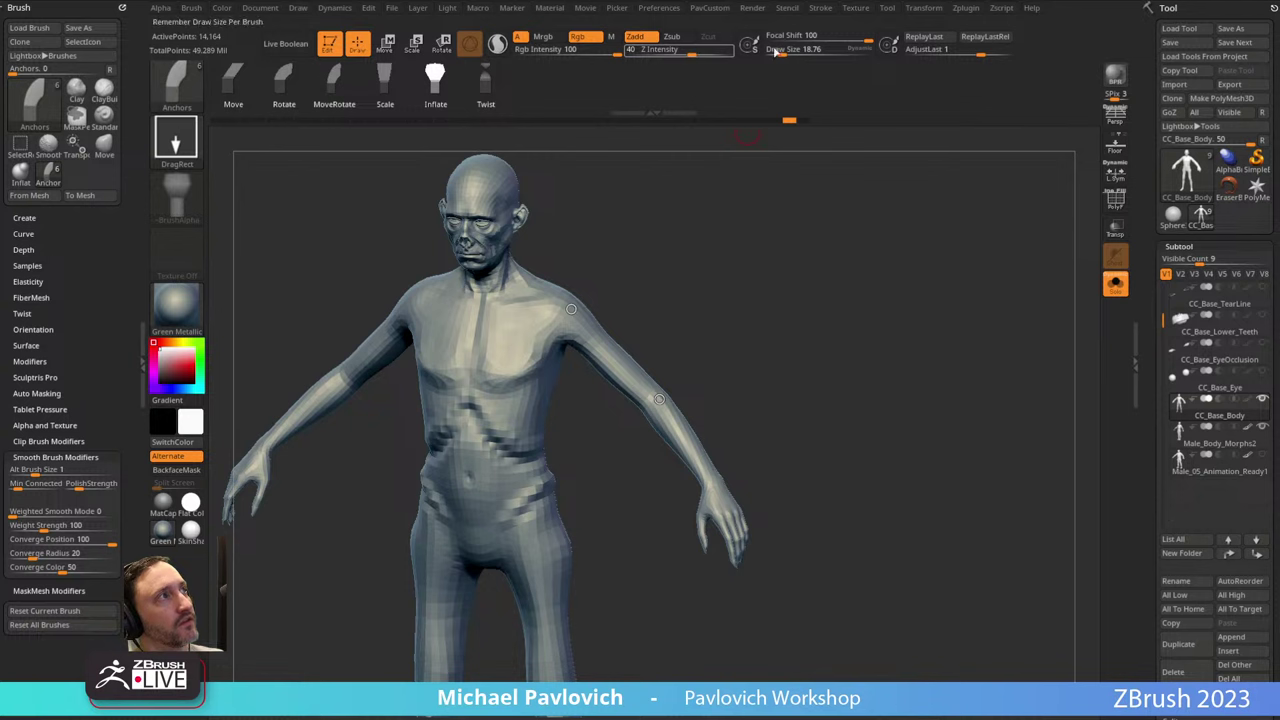
Set the Focal Shift to 0 and test the arm inflation from the elbow anchor, undoing the test.
drag(861, 38, 818, 39)
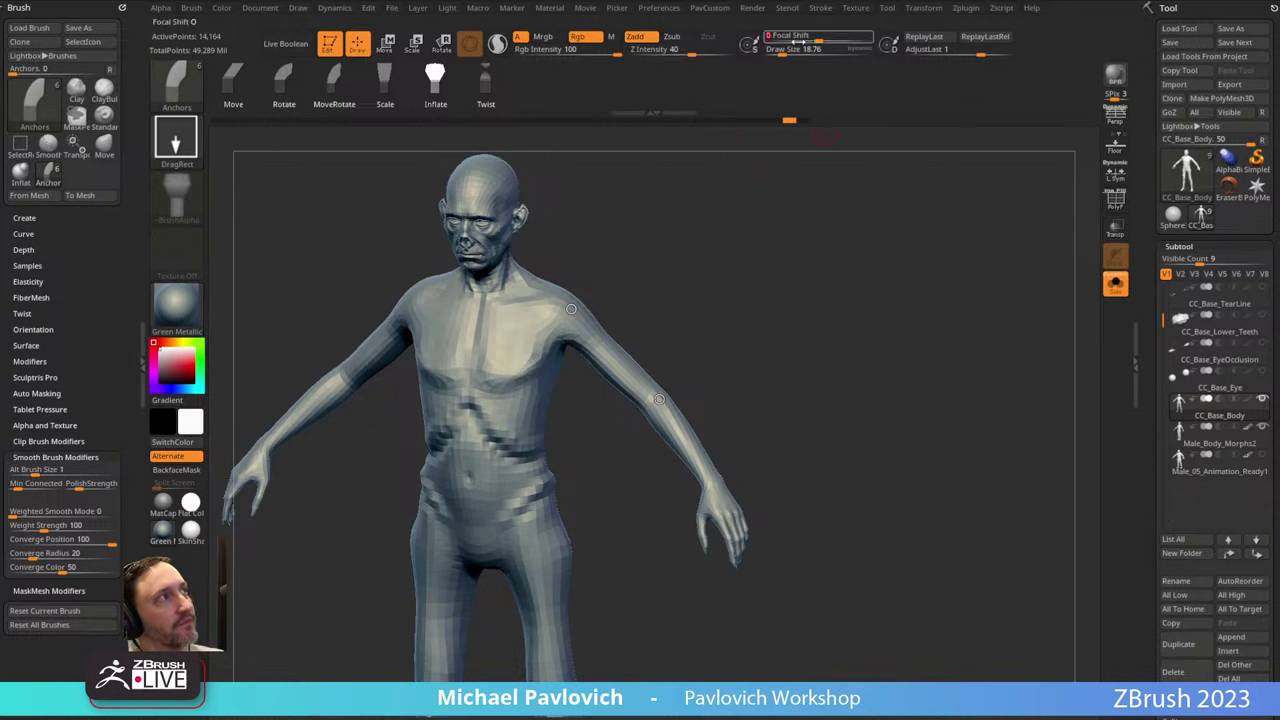
drag(695, 268, 669, 327)
drag(659, 399, 617, 328)
mouse_move(623, 375)
mouse_down()
mouse_move(749, 334)
mouse_move(655, 402)
mouse_up()
key(ctrl+z)
Set the Inflate anchors at the knuckle and middle joint of the index finger to thicken the finger.
mouse_move(736, 387)
mouse_down()
mouse_move(849, 326)
mouse_move(838, 287)
mouse_move(753, 327)
mouse_up()
click(678, 394)
click(692, 430)
alt+drag(754, 374, 832, 347)
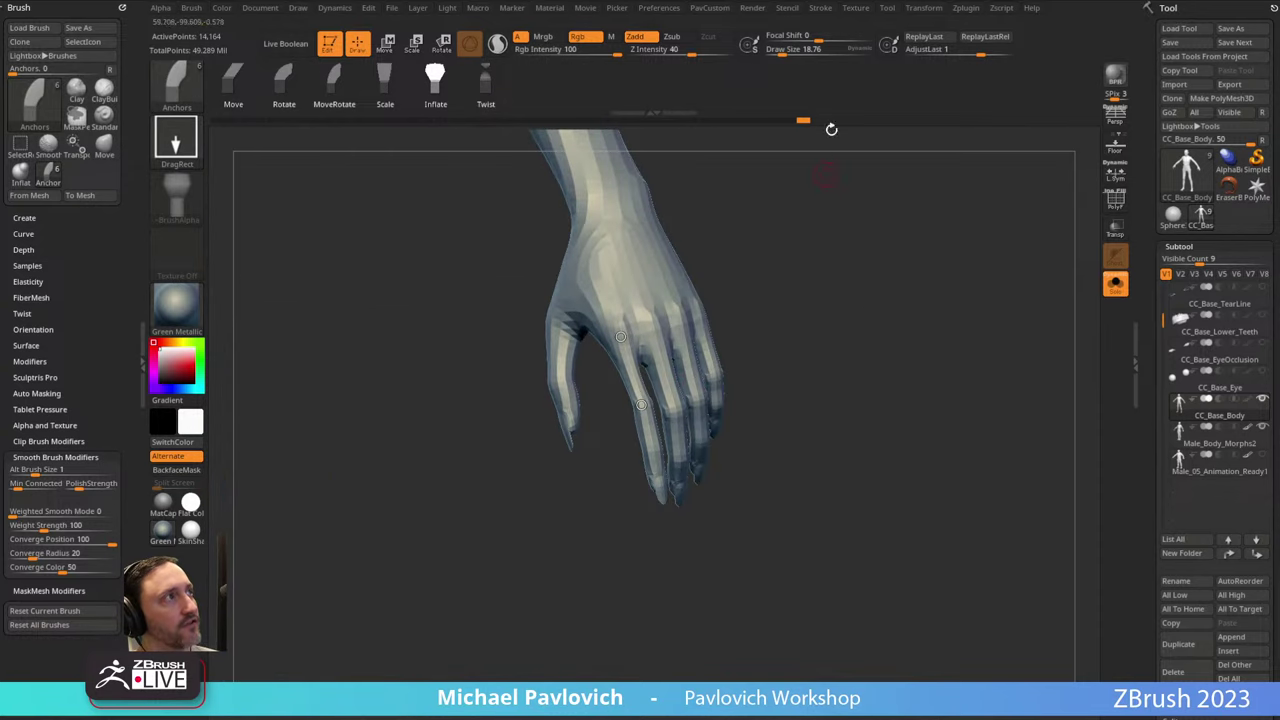
drag(888, 222, 817, 260)
drag(975, 270, 915, 280)
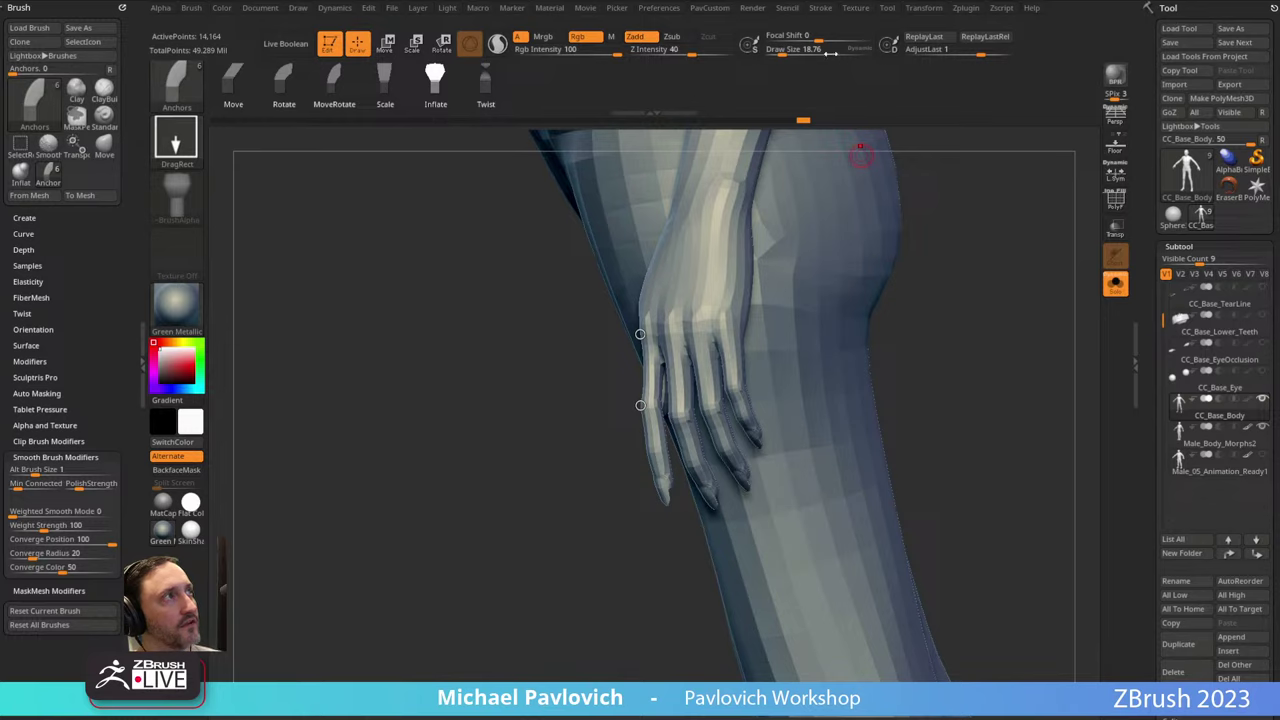
drag(525, 302, 905, 312)
Move the anchors to the middle finger's knuckle and middle joint and inflate that finger.
click(648, 297)
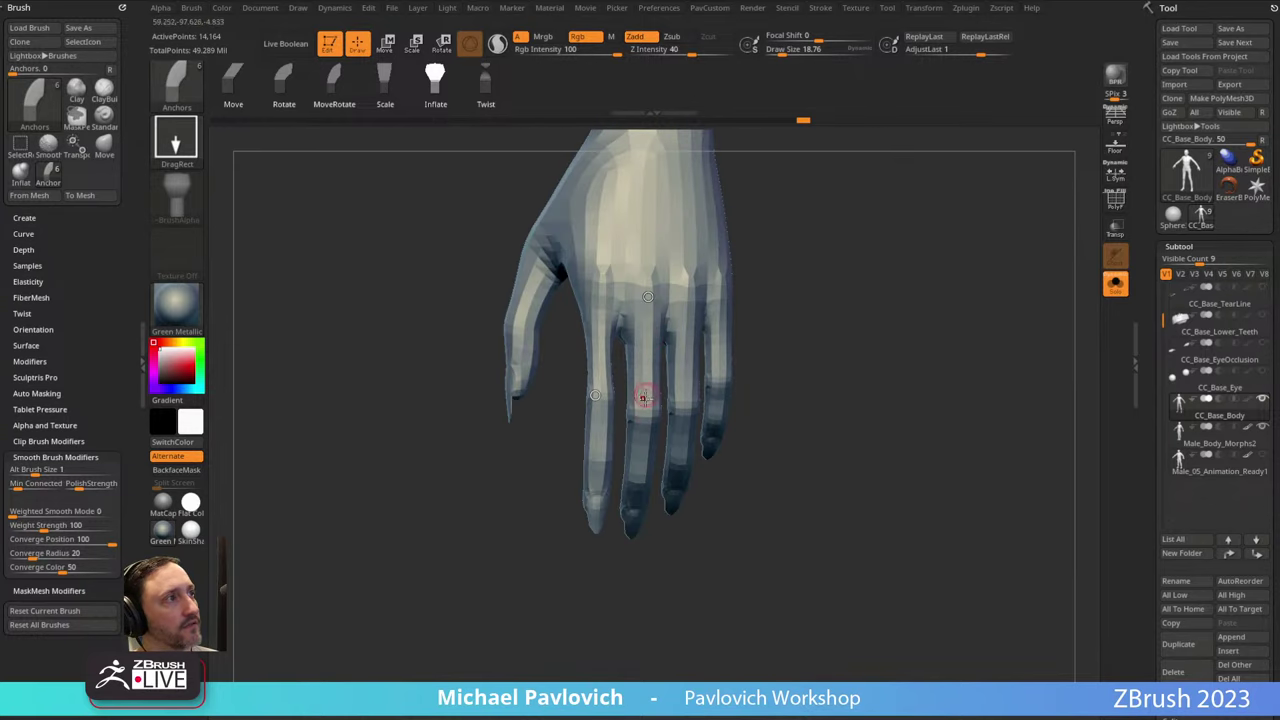
drag(646, 413, 643, 404)
drag(790, 325, 697, 315)
Anchor the ring finger and the little finger at their knuckles and middle joints and inflate each one.
click(685, 288)
click(694, 408)
drag(801, 322, 880, 322)
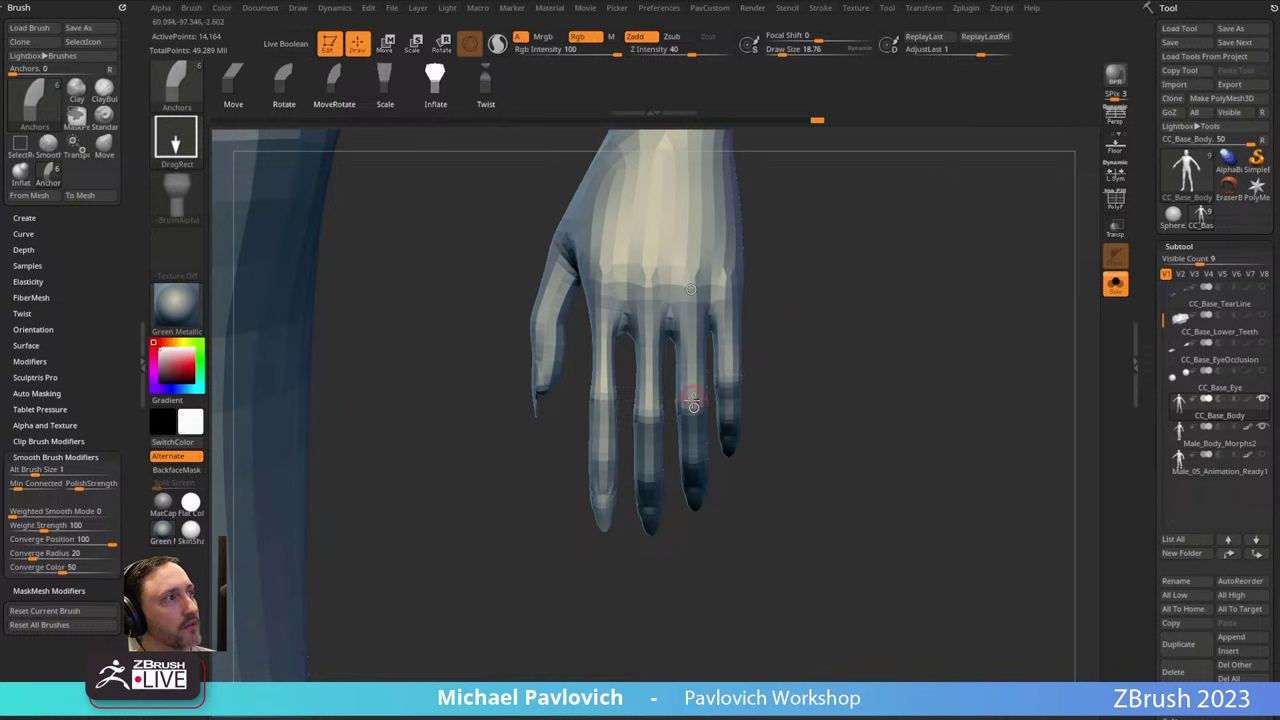
drag(694, 408, 689, 390)
drag(732, 297, 729, 383)
drag(794, 341, 846, 346)
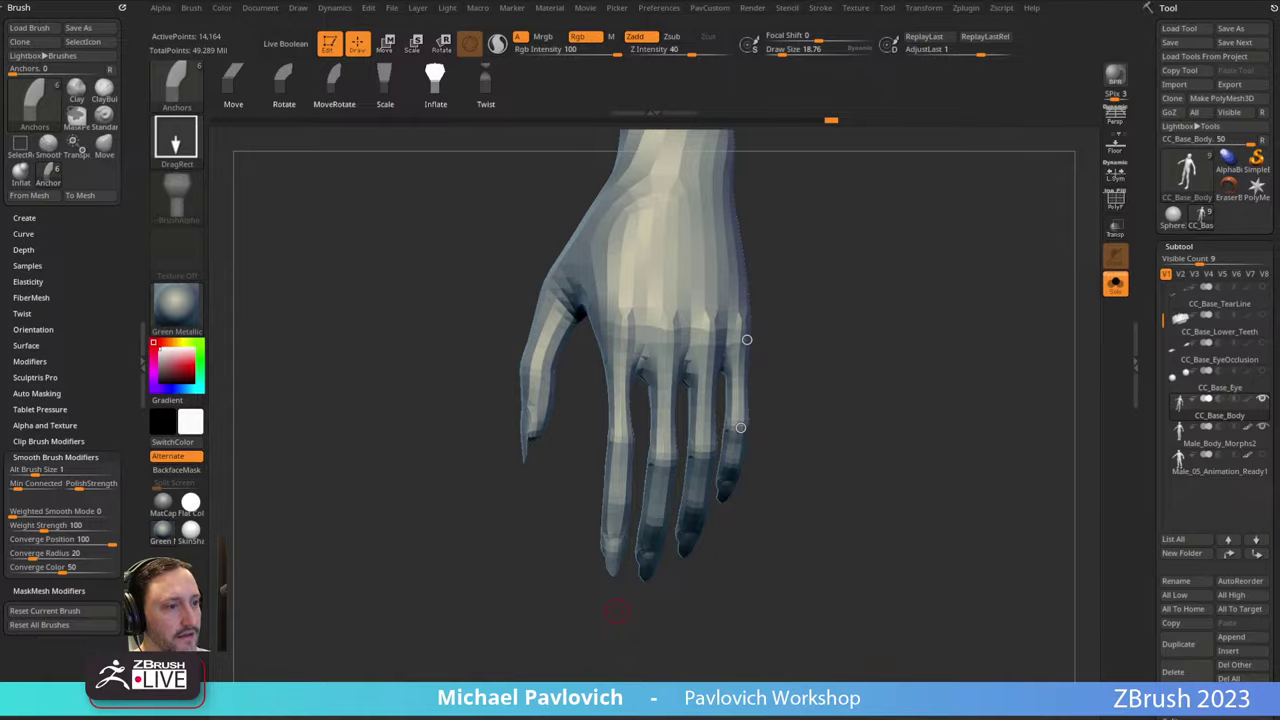
Switch to the browser, look through the resin busts at Whitworth Sculpture Studio, and go back to browse the Nosferatu image search results.
drag(400, 715, 471, 64)
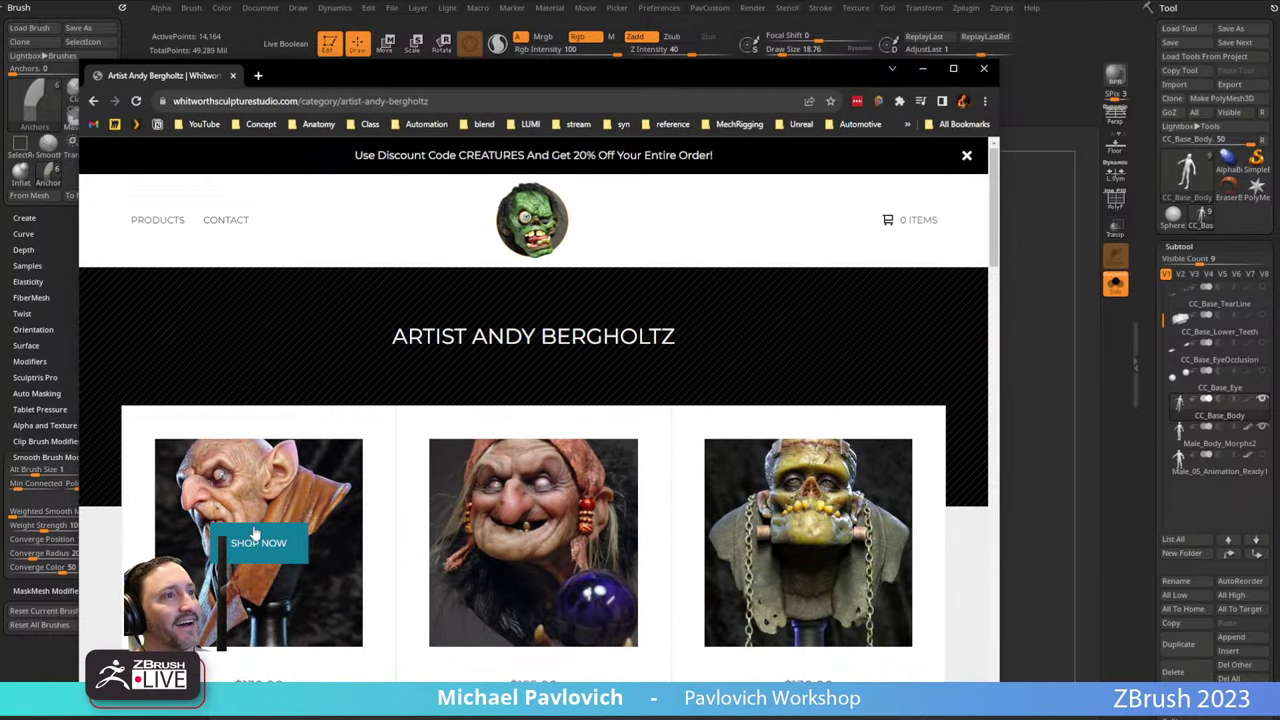
scroll(255, 535, down, 3)
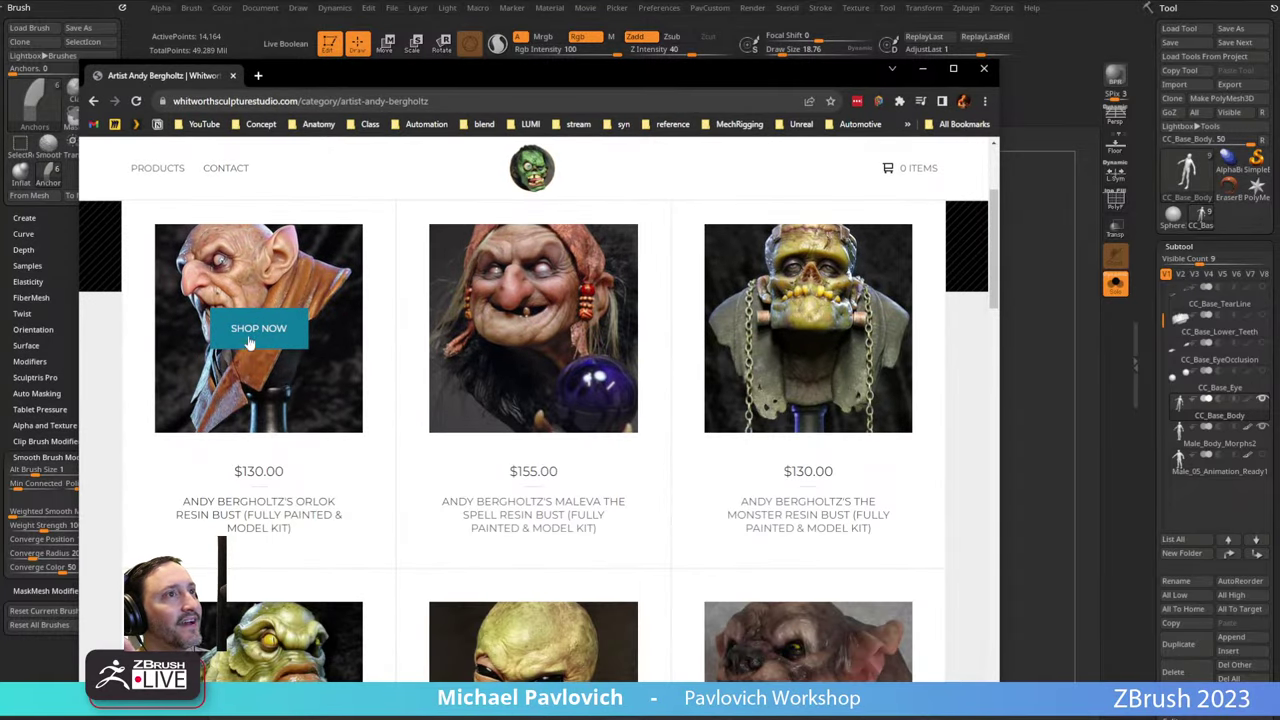
scroll(249, 342, down, 3)
scroll(249, 342, up, 4)
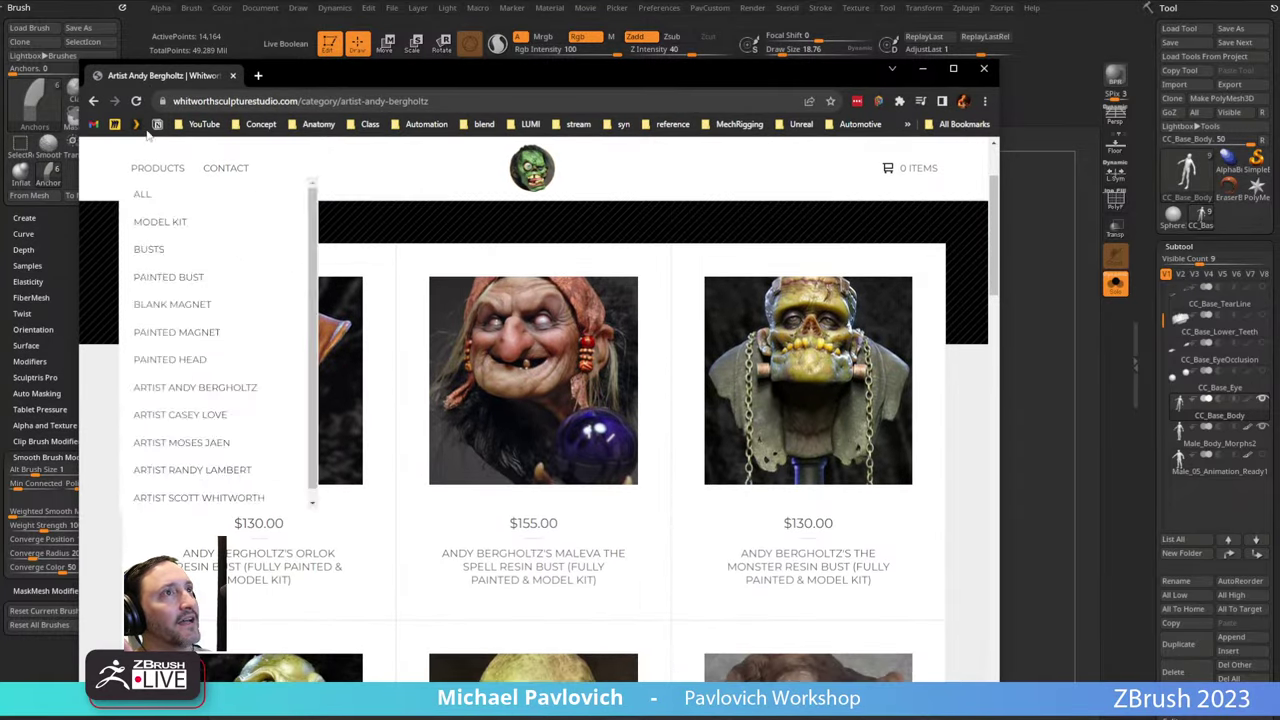
click(94, 101)
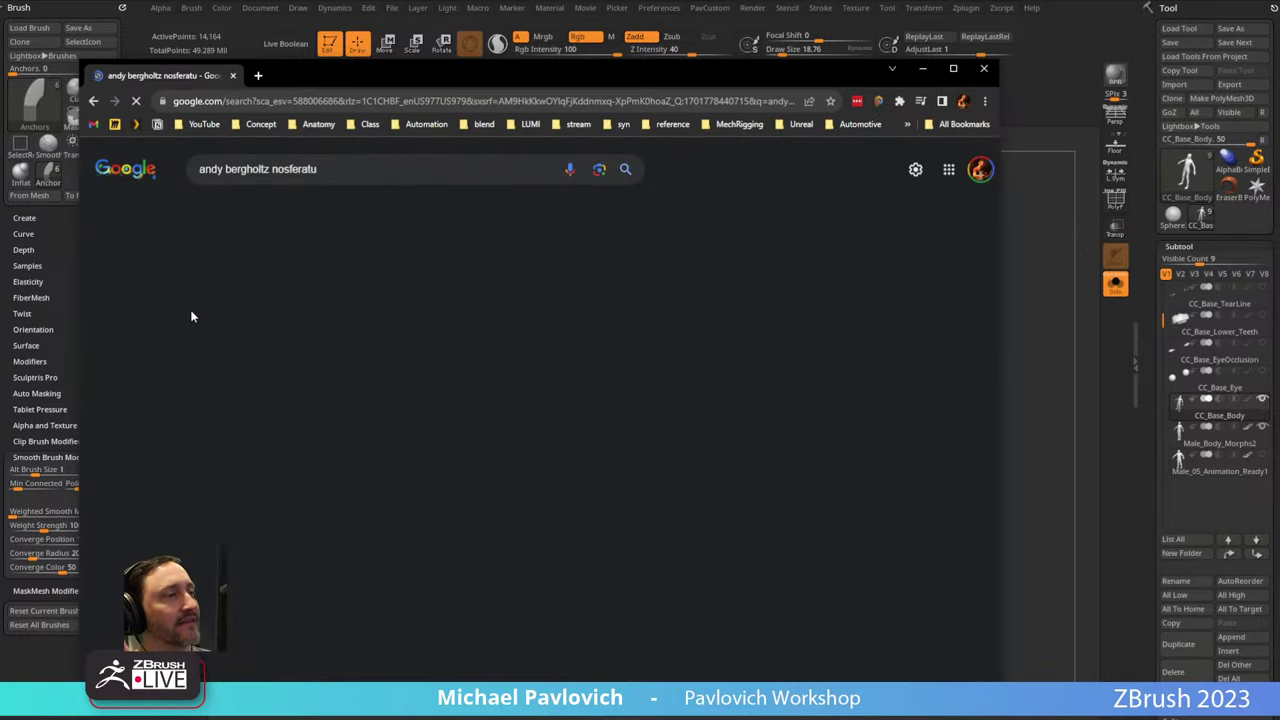
scroll(219, 334, down, 10)
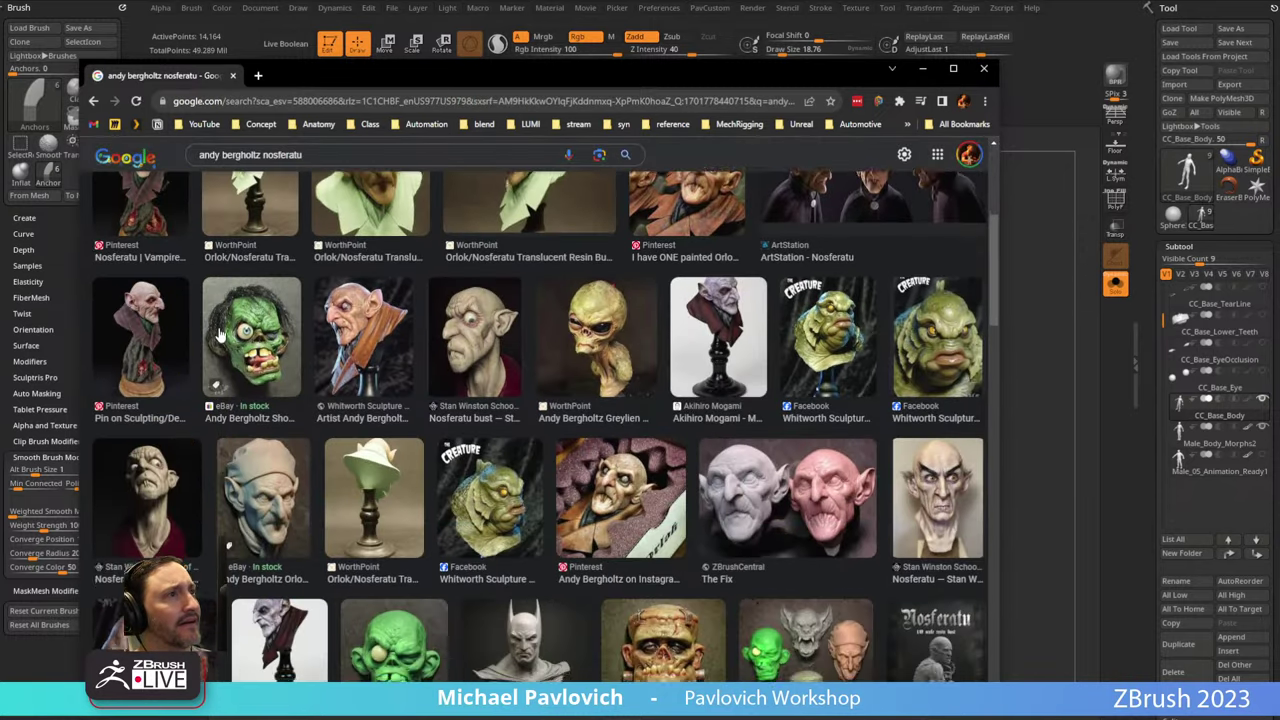
Browse the remaining Nosferatu sculpture image results and move the browser window off the screen.
scroll(221, 332, down, 3)
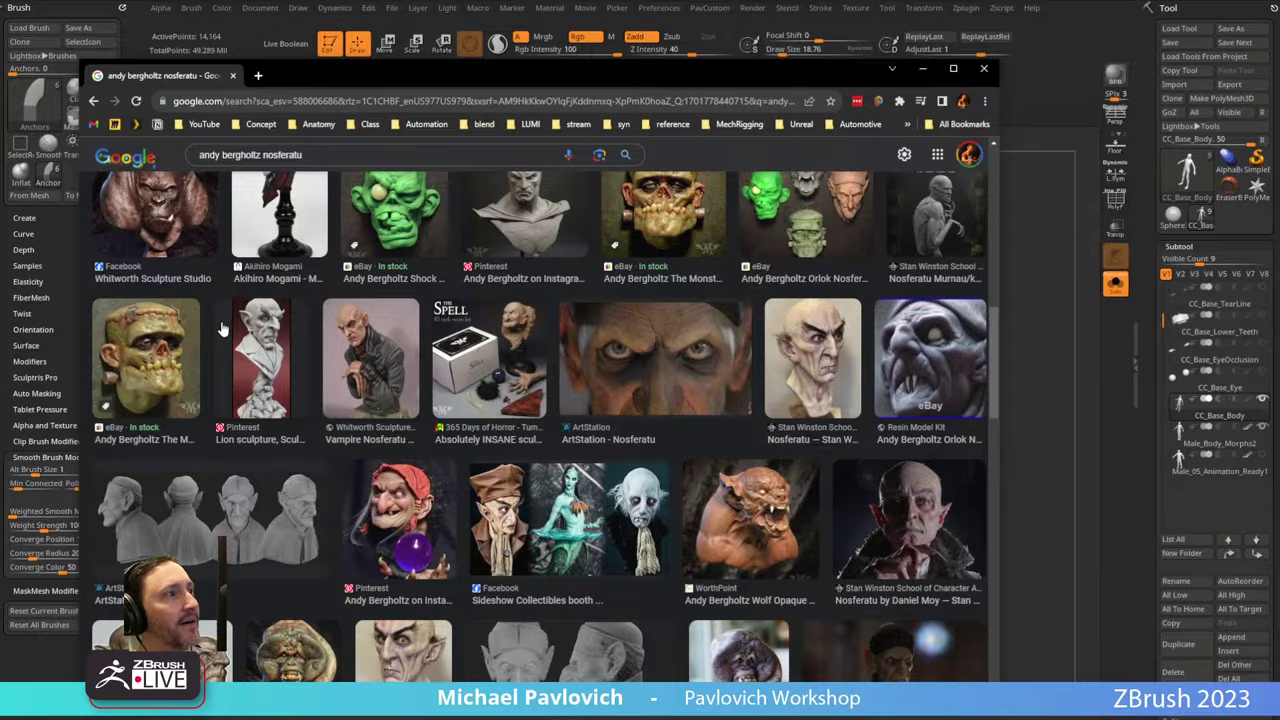
scroll(222, 330, down, 10)
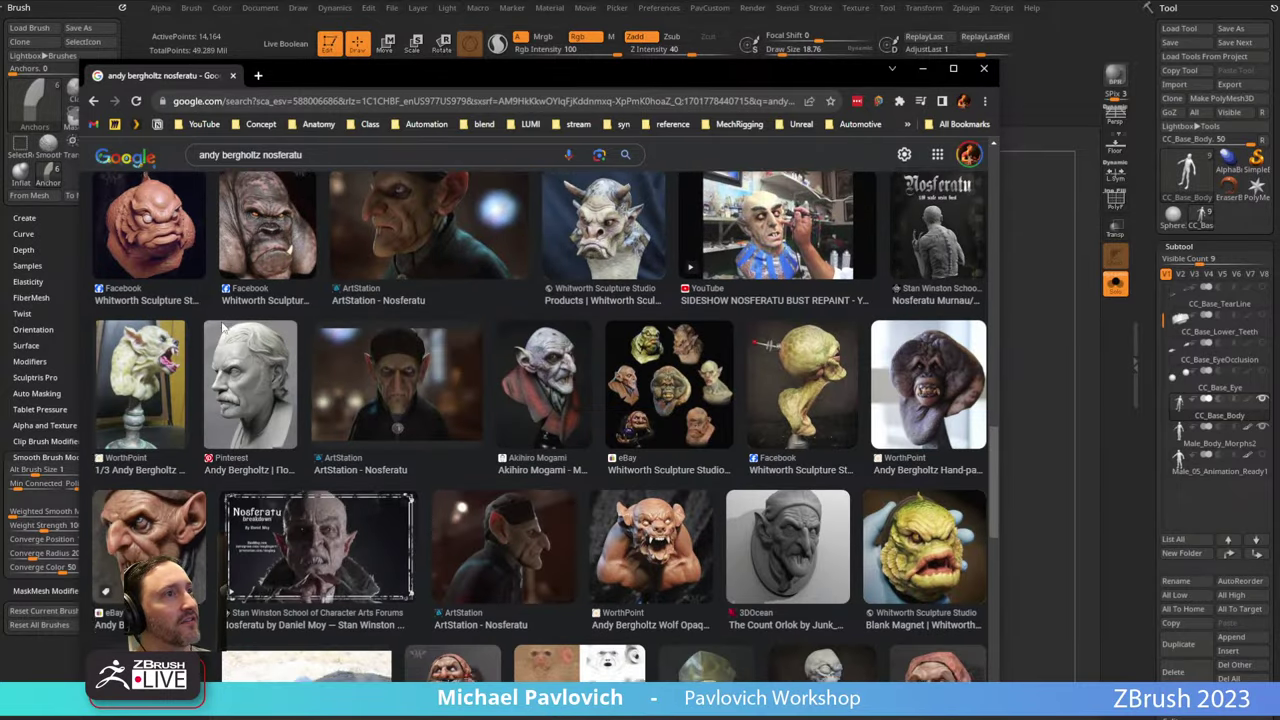
scroll(222, 328, down, 10)
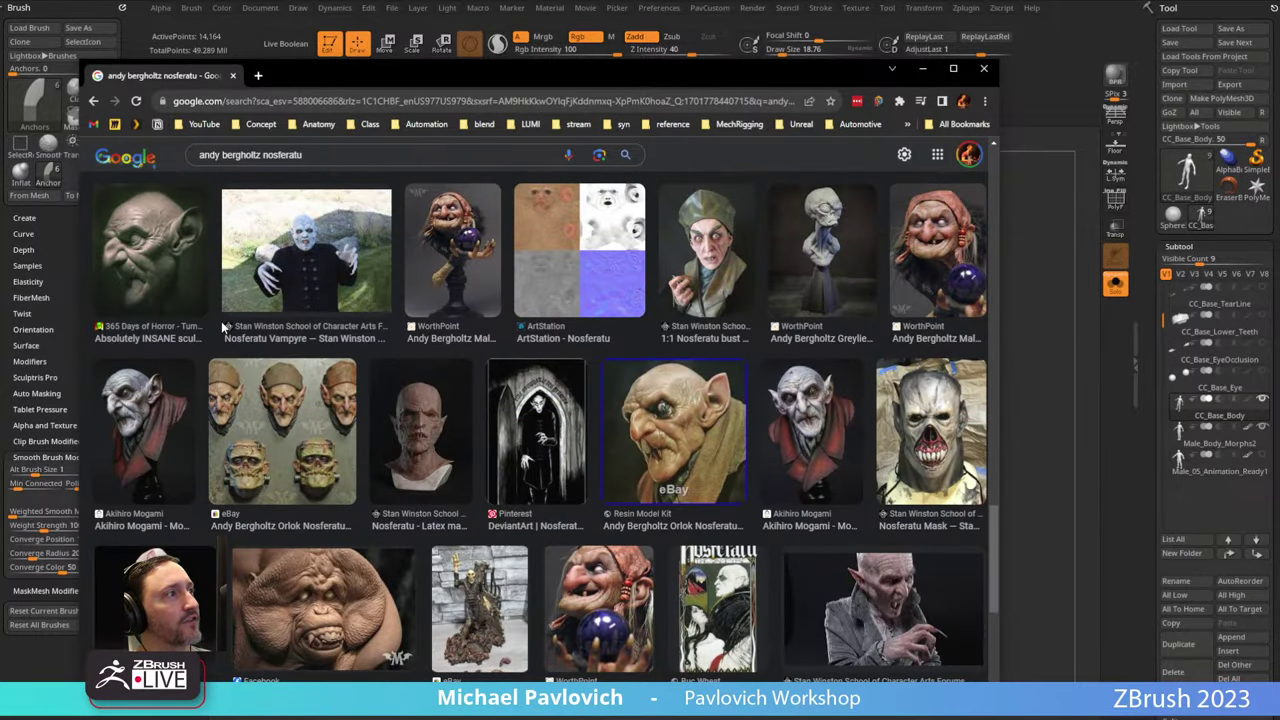
scroll(223, 327, down, 3)
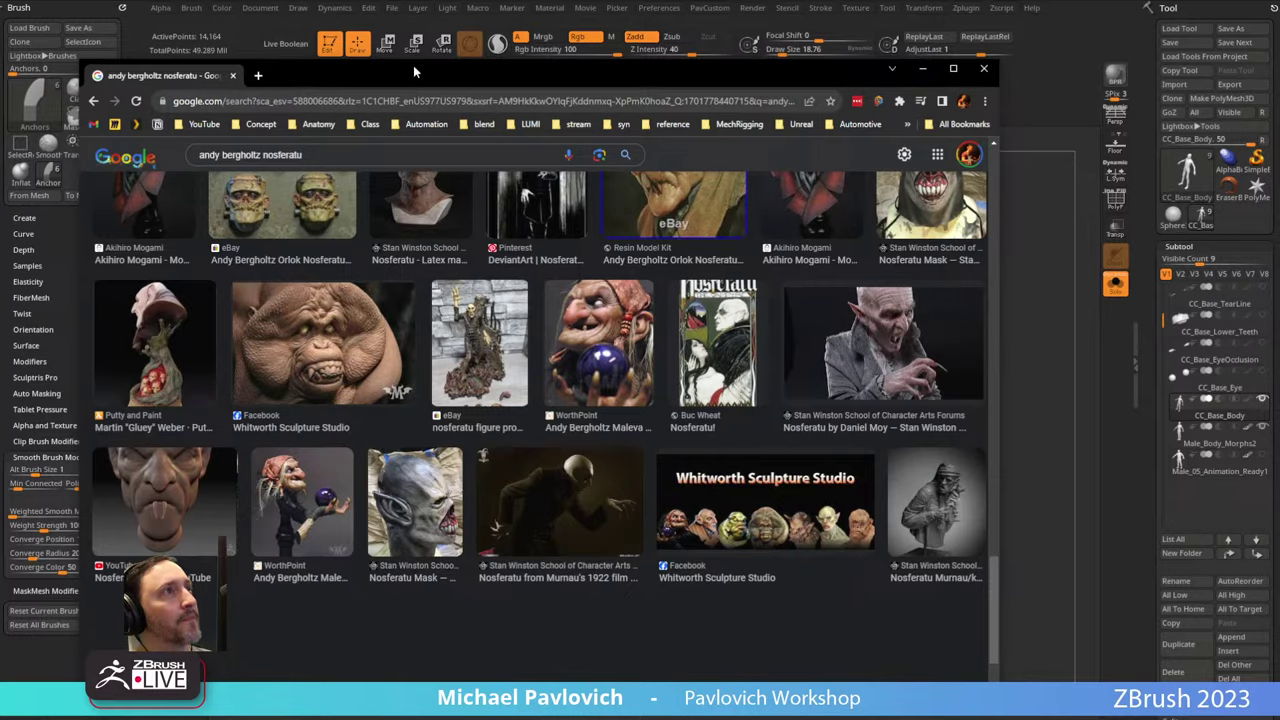
drag(415, 70, 0, 70)
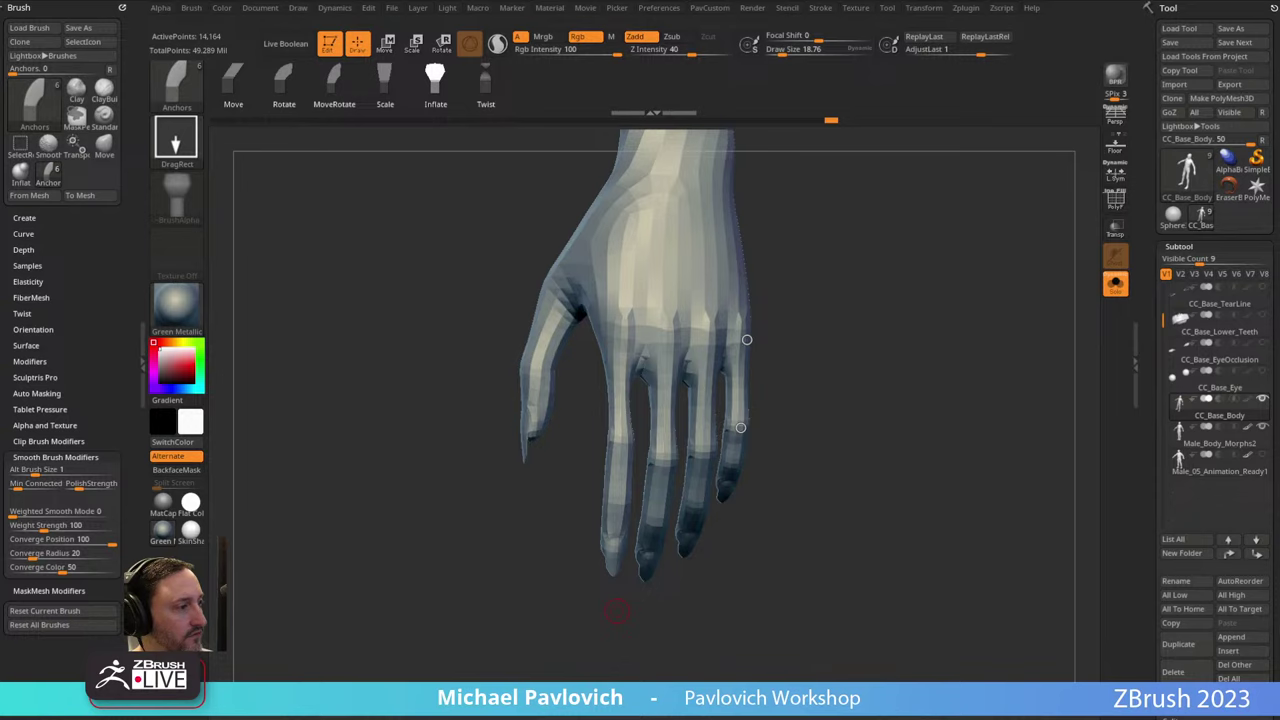
Switch to File Explorer, open the Nosferatu sculptor's folder in the Artists reference library, browse its images, and enlarge the window.
click(880, 632)
drag(540, 102, 512, 121)
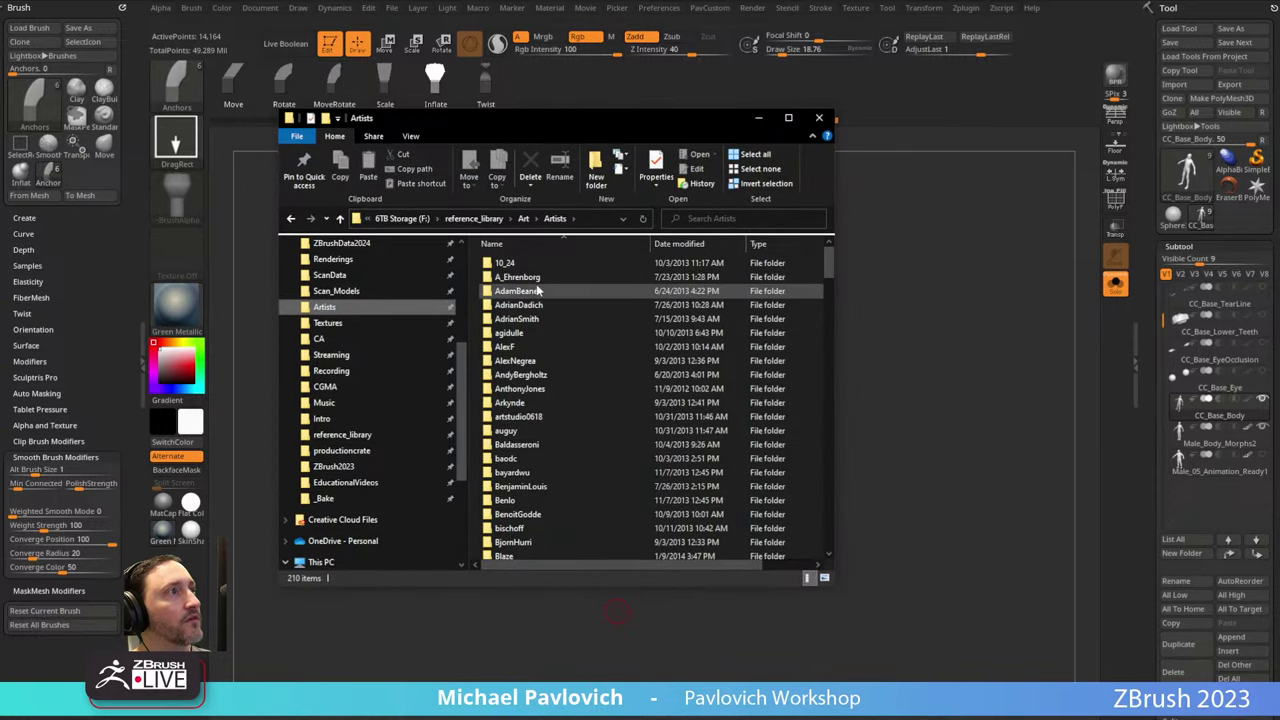
double_click(522, 374)
scroll(600, 382, down, 15)
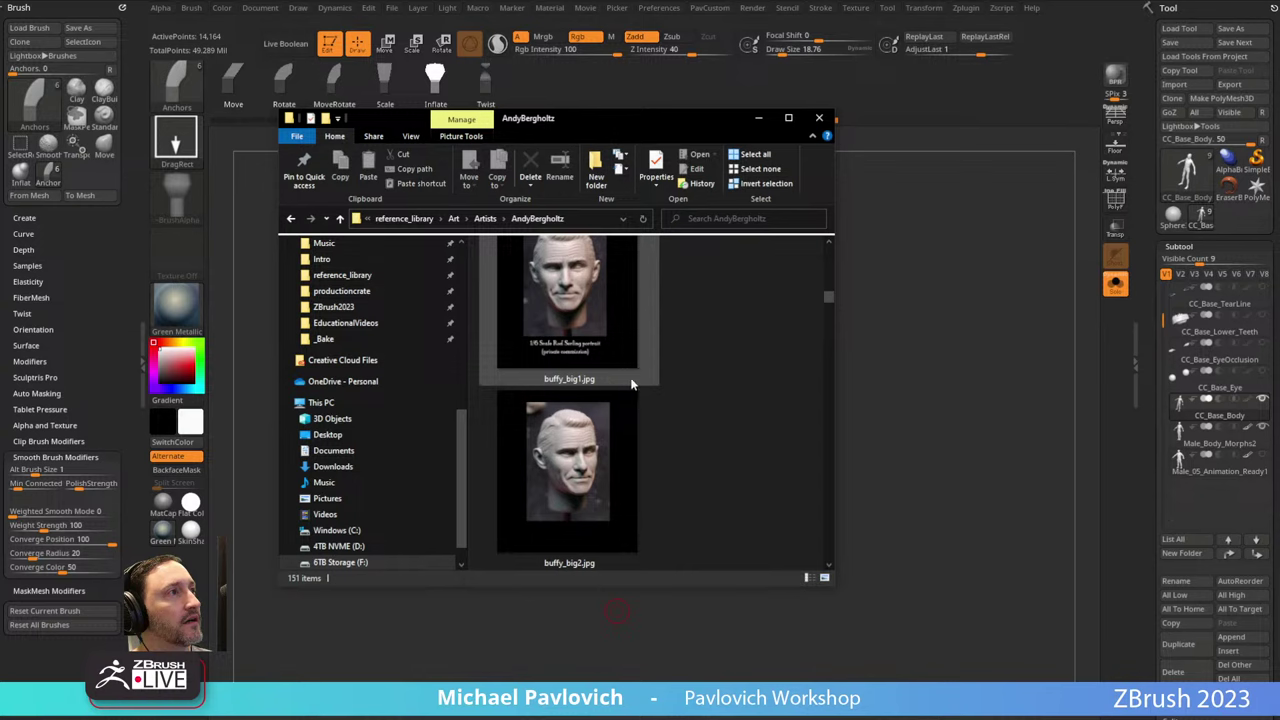
scroll(648, 383, down, 10)
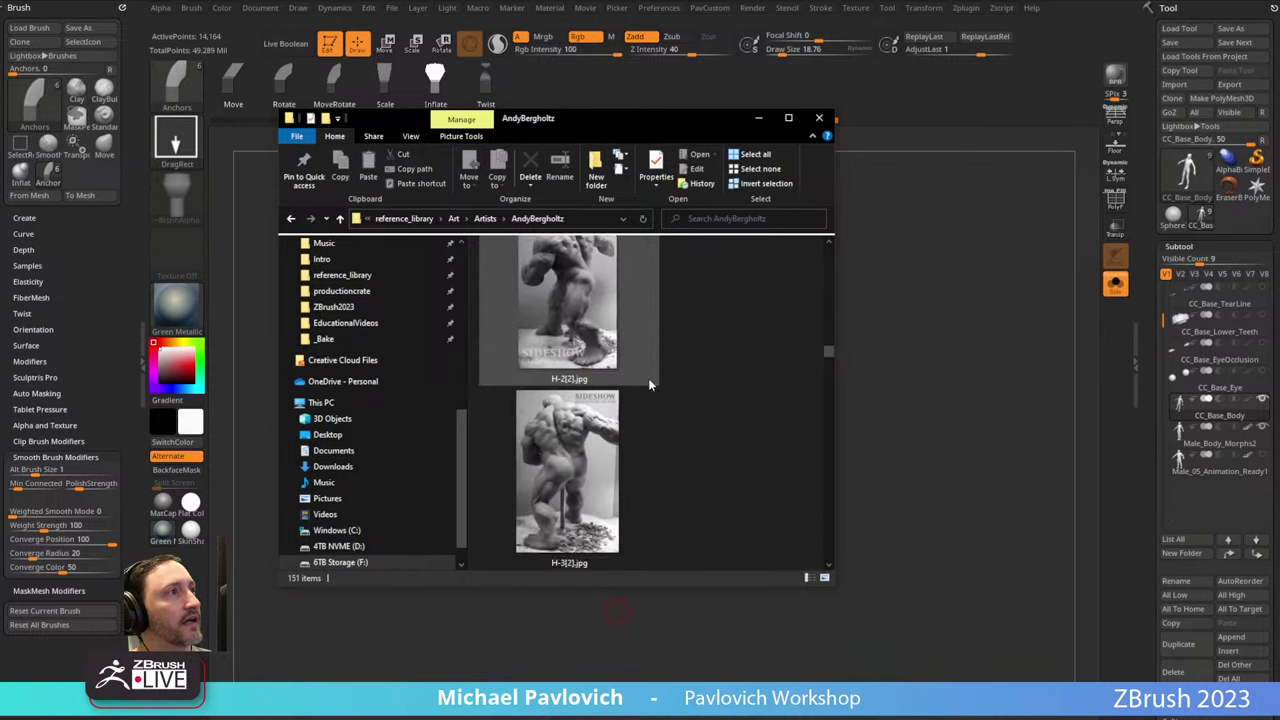
scroll(648, 384, down, 6)
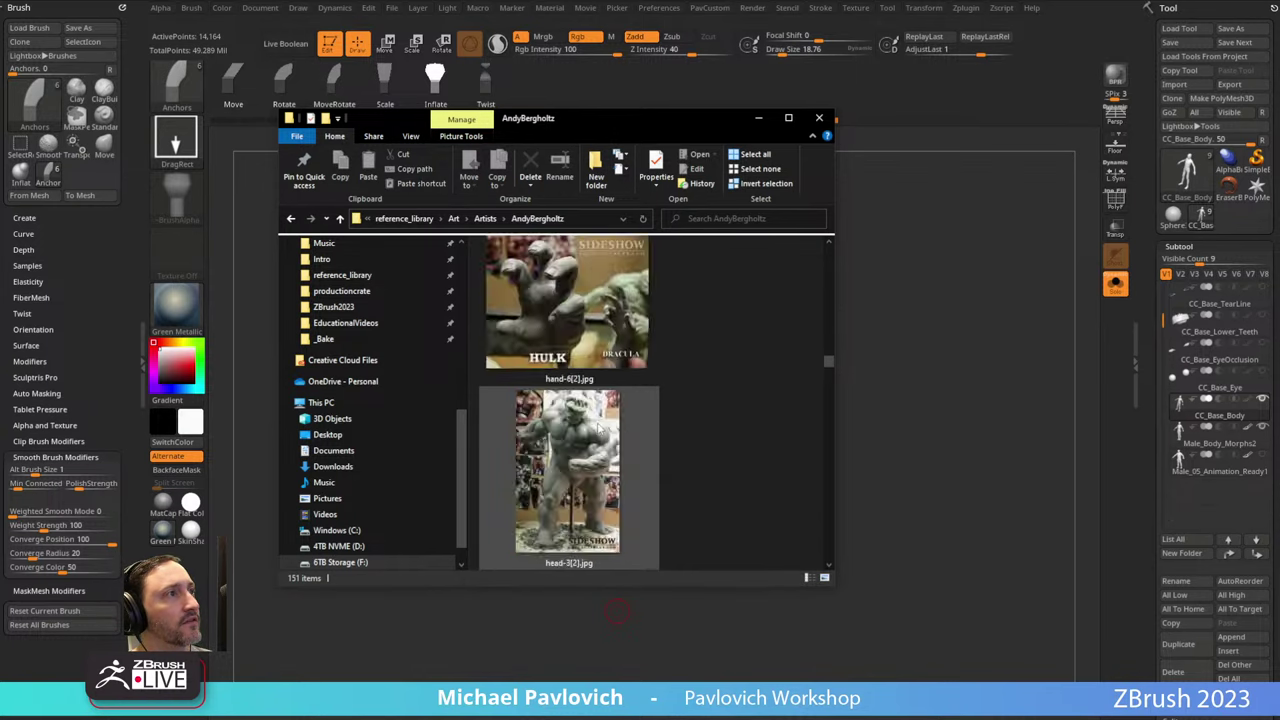
drag(831, 587, 1129, 681)
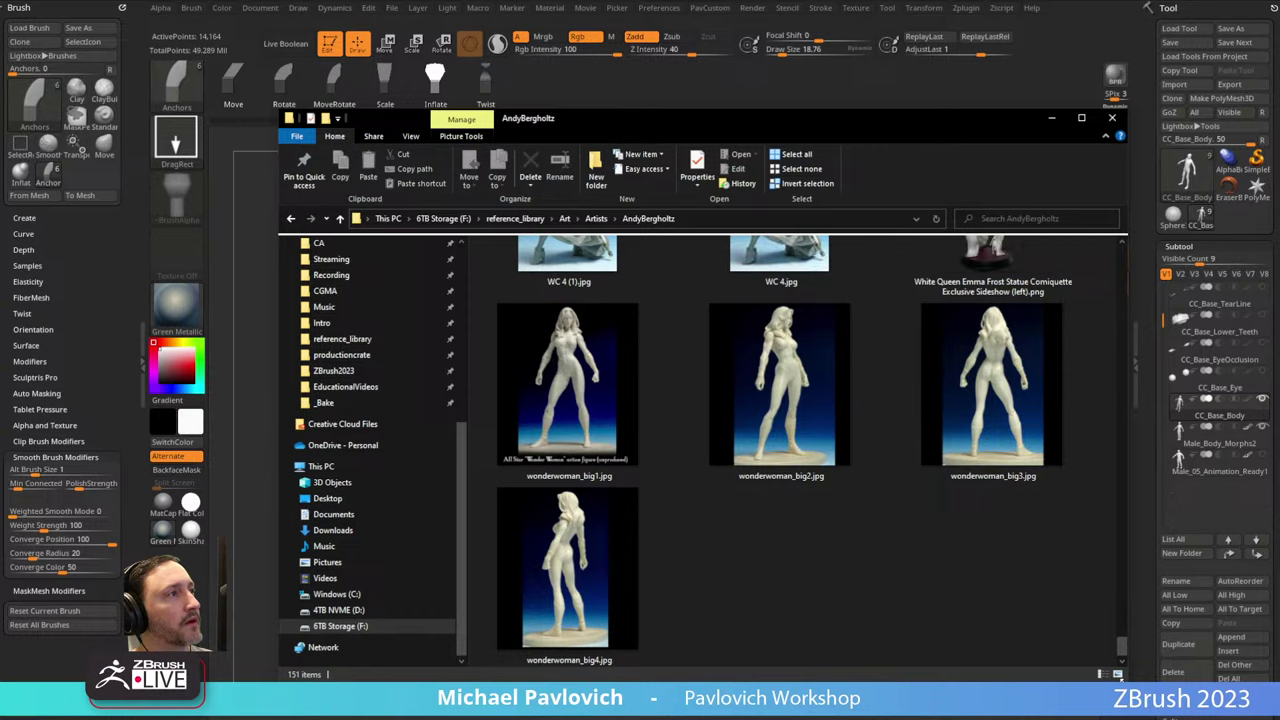
Find the hand sculptures in the folder, open the clawed hand and the wrinkled palm images, and move the folder window away.
scroll(735, 455, down, 10)
scroll(735, 455, up, 10)
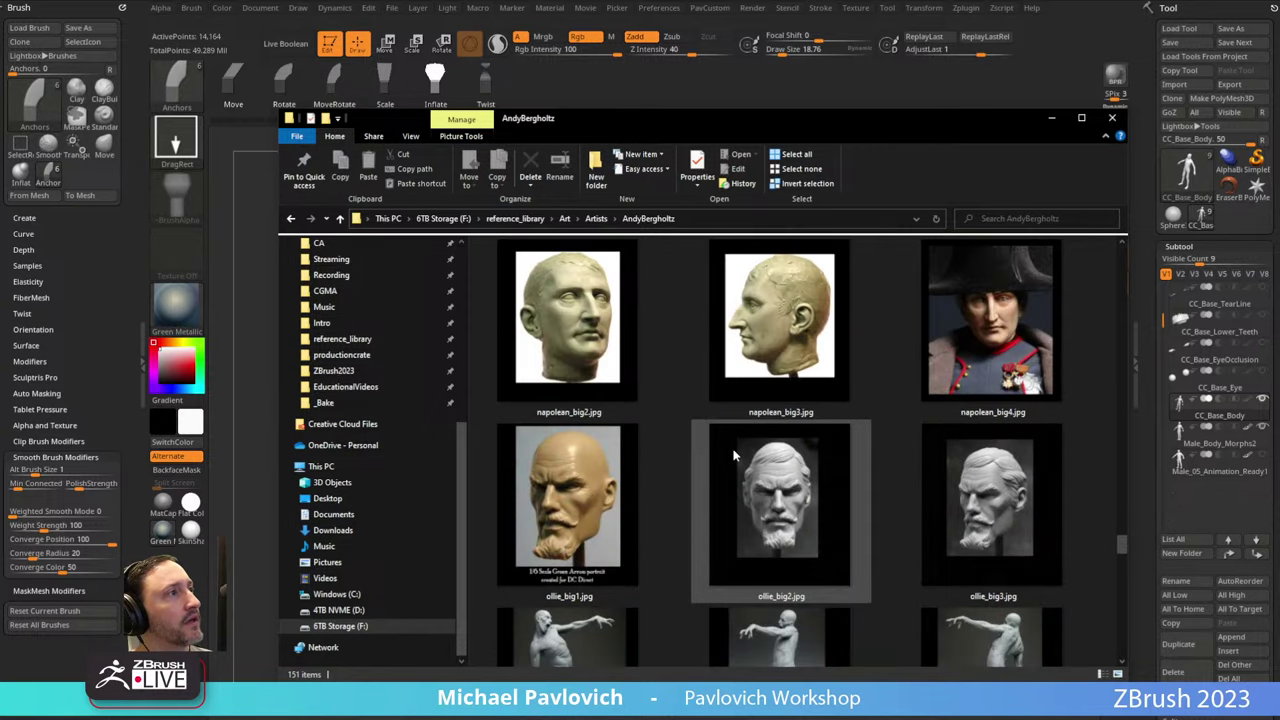
scroll(735, 455, up, 2)
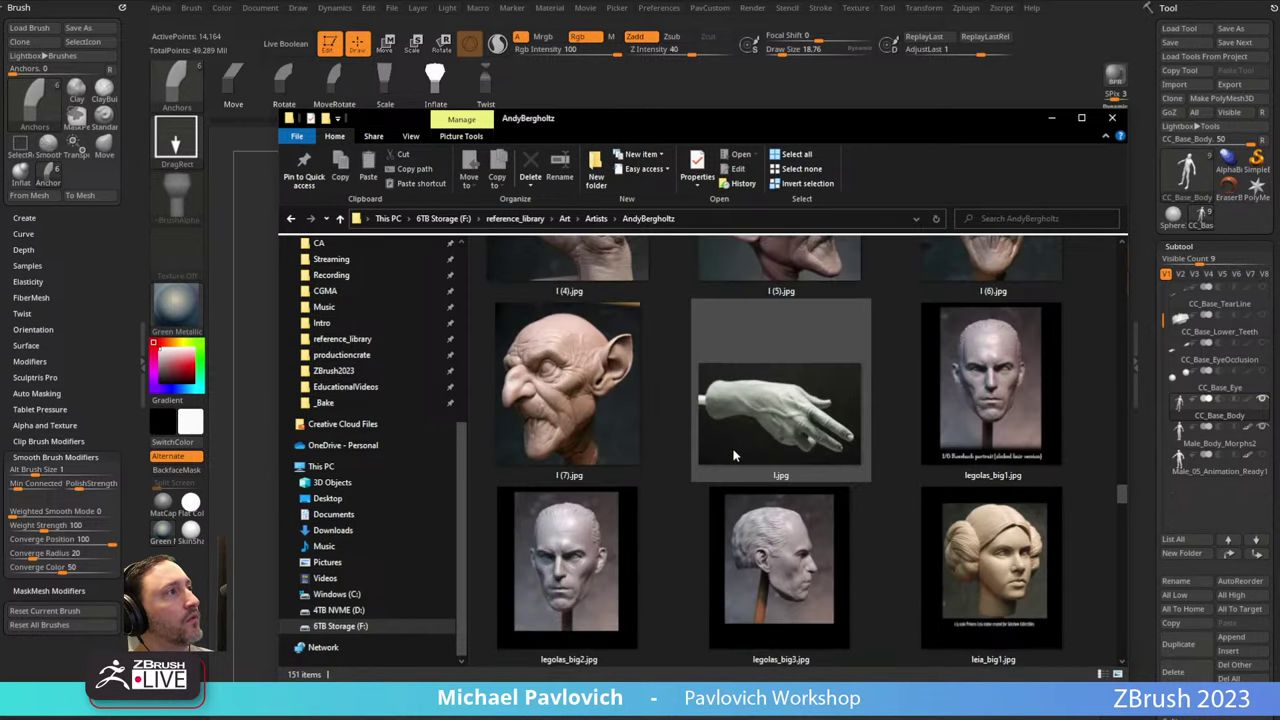
scroll(733, 455, up, 3)
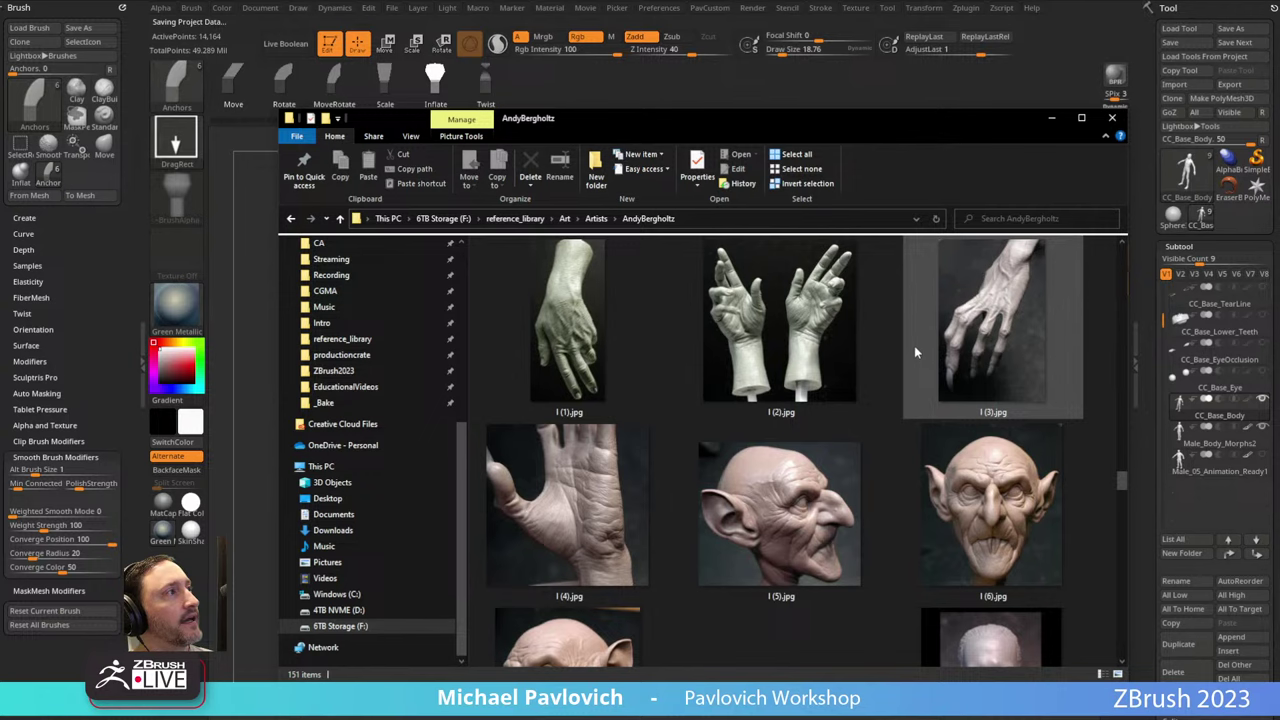
click(956, 316)
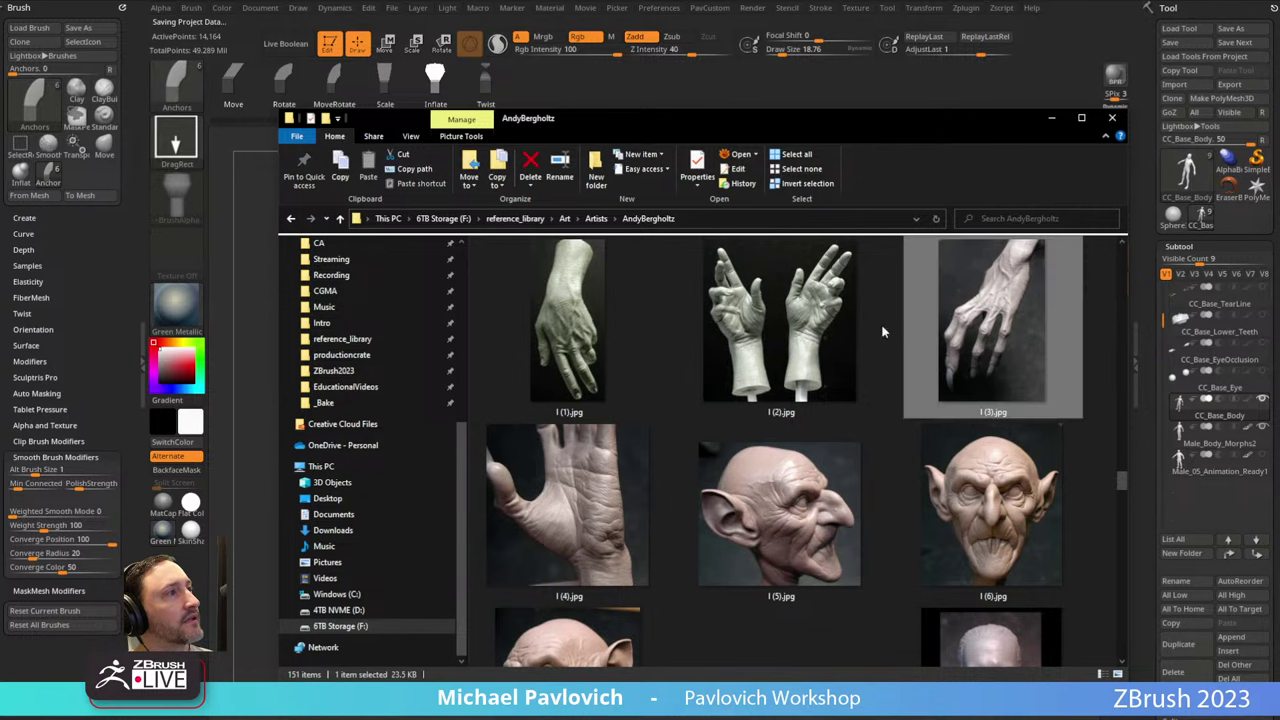
click(579, 470)
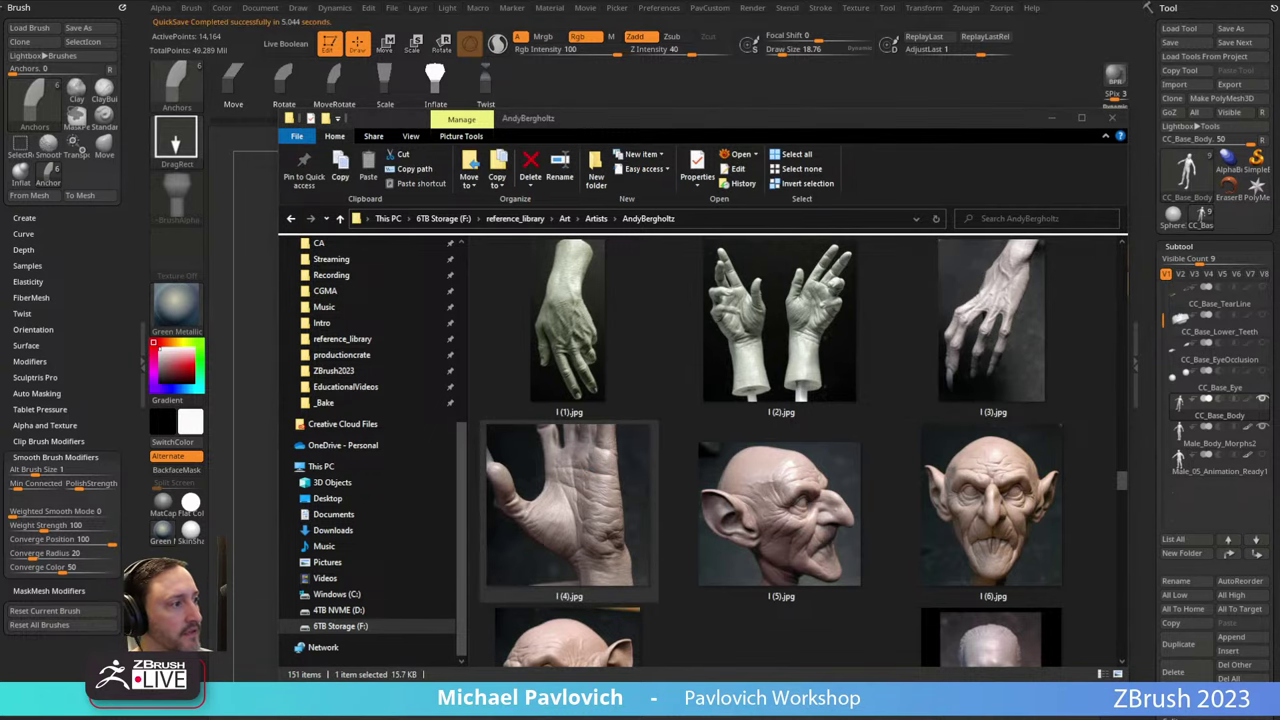
drag(718, 116, 716, 718)
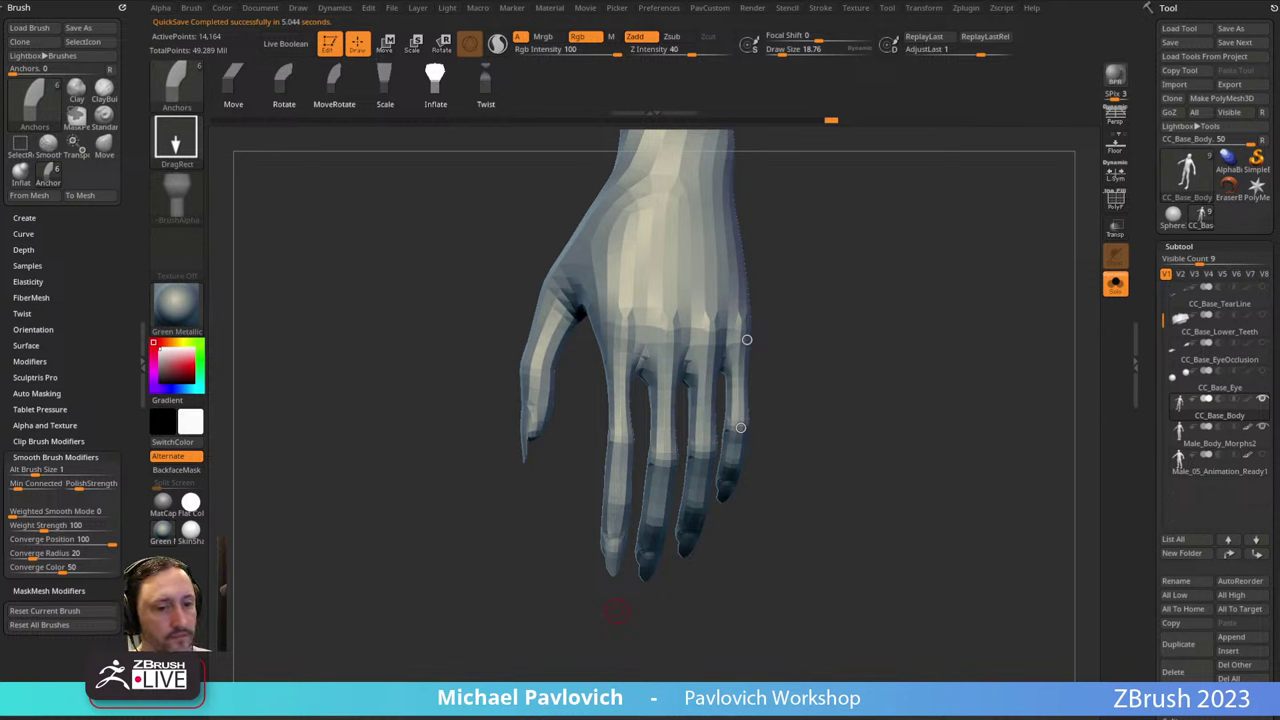
Place the palm and clawed-hand reference images on either side of the hand model for comparison, and move both away.
drag(500, 718, 483, 183)
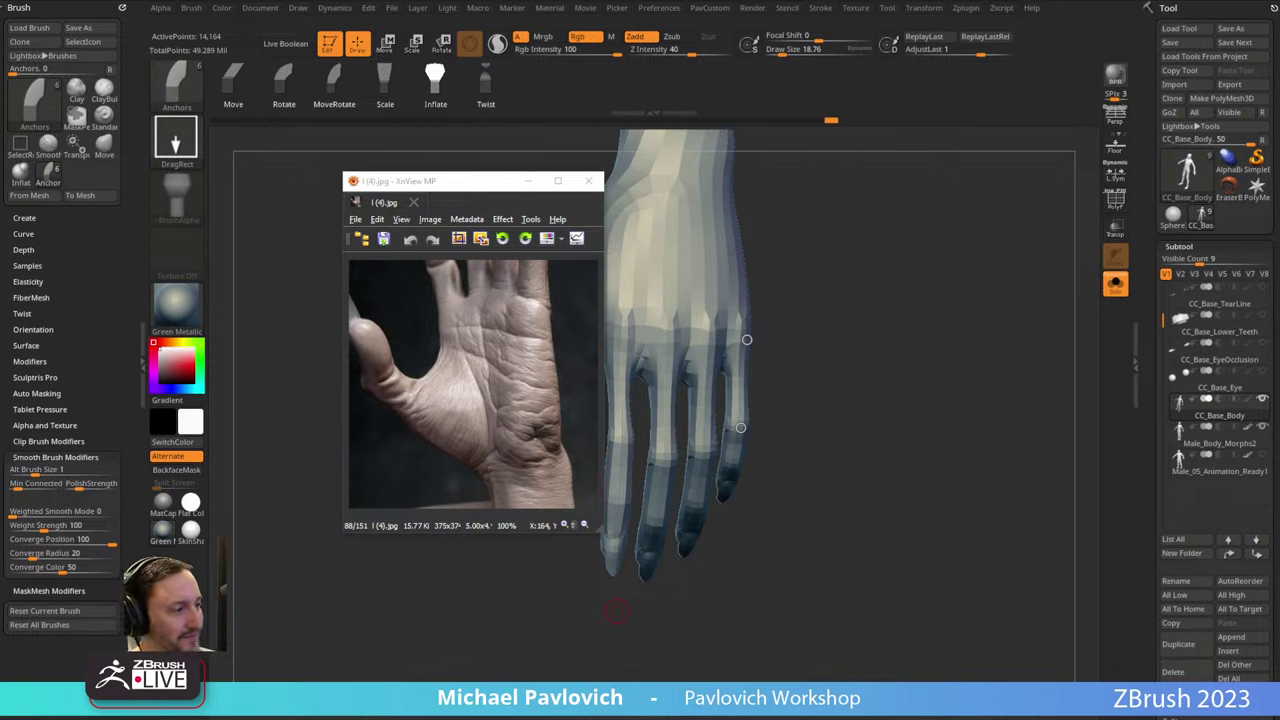
drag(832, 718, 871, 162)
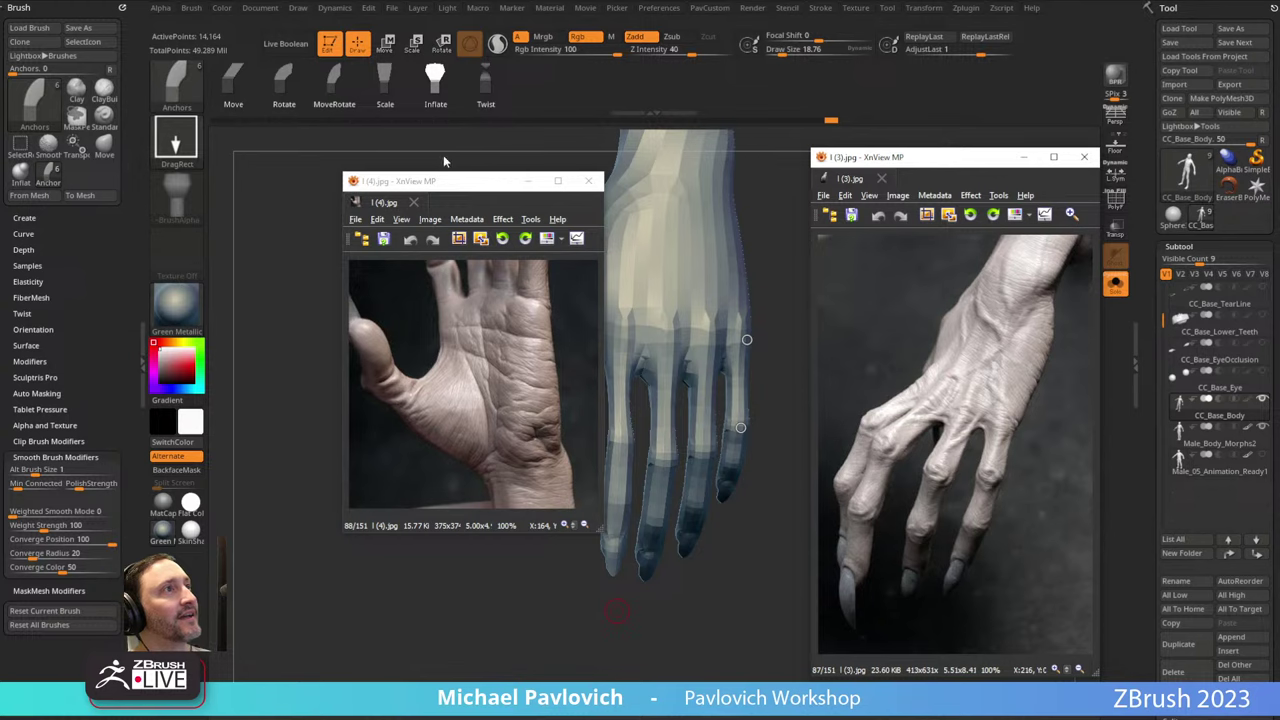
drag(454, 187, 352, 249)
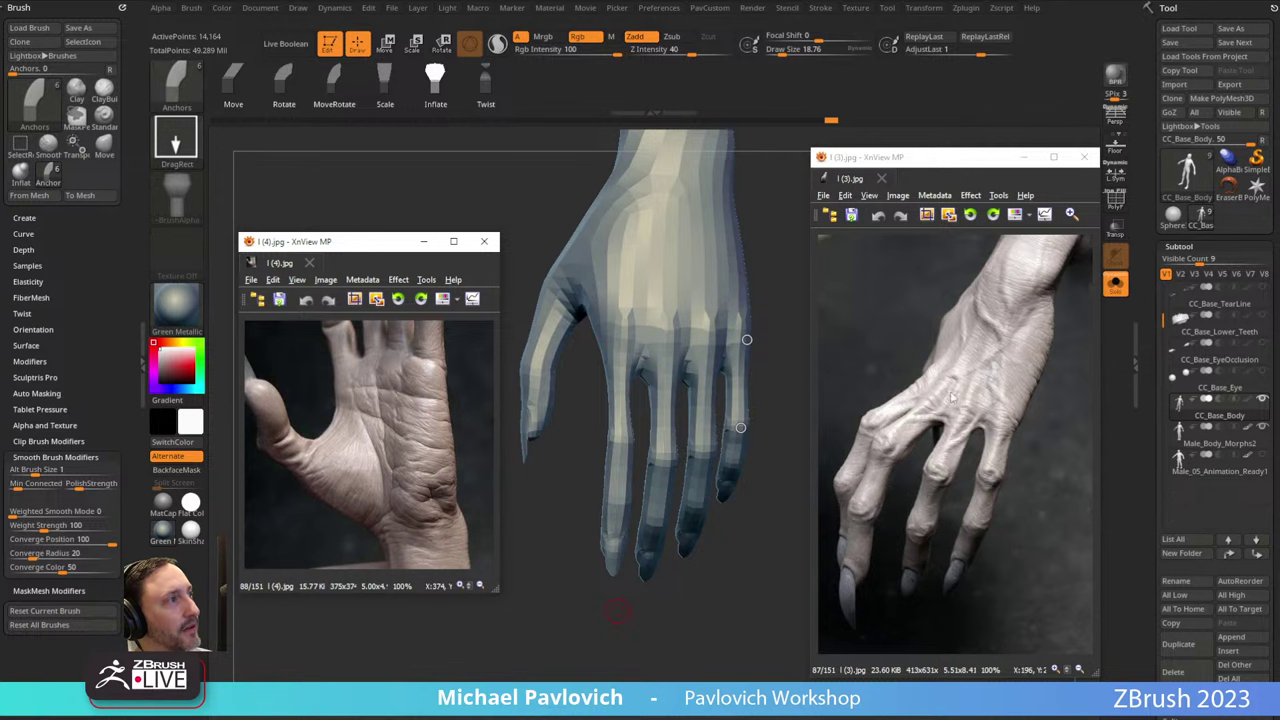
drag(954, 163, 1279, 163)
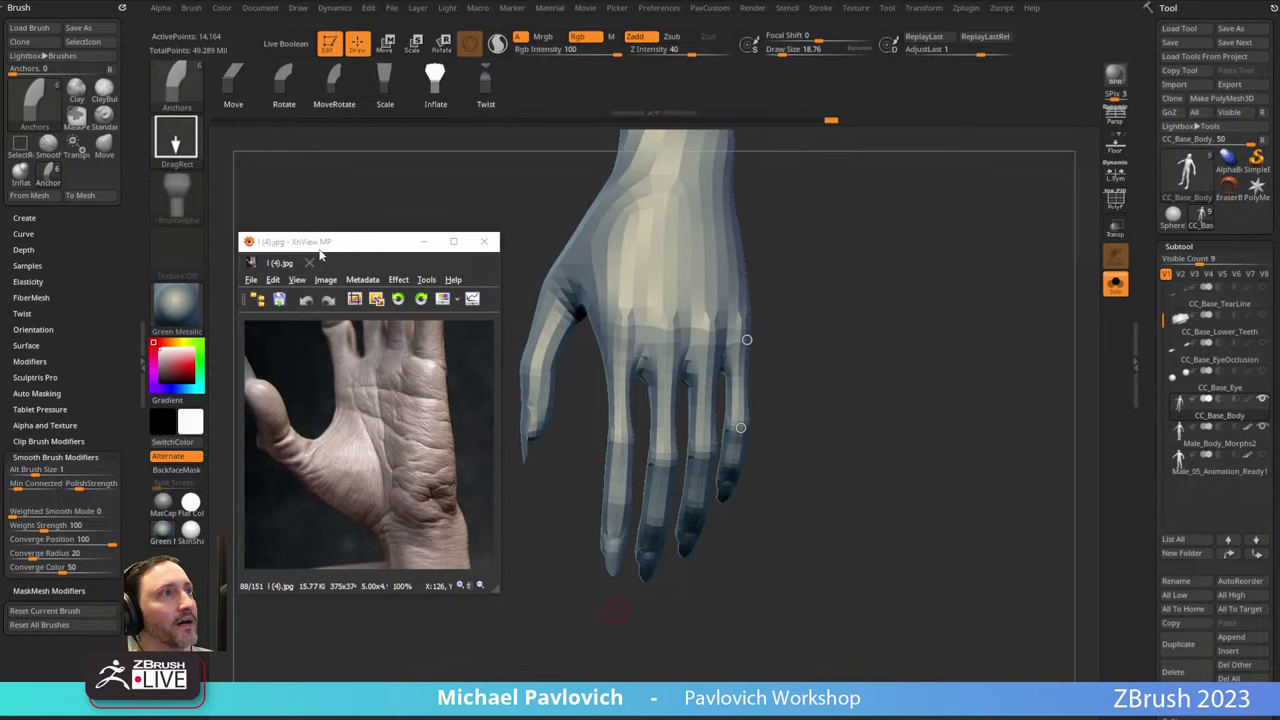
drag(319, 245, 1279, 245)
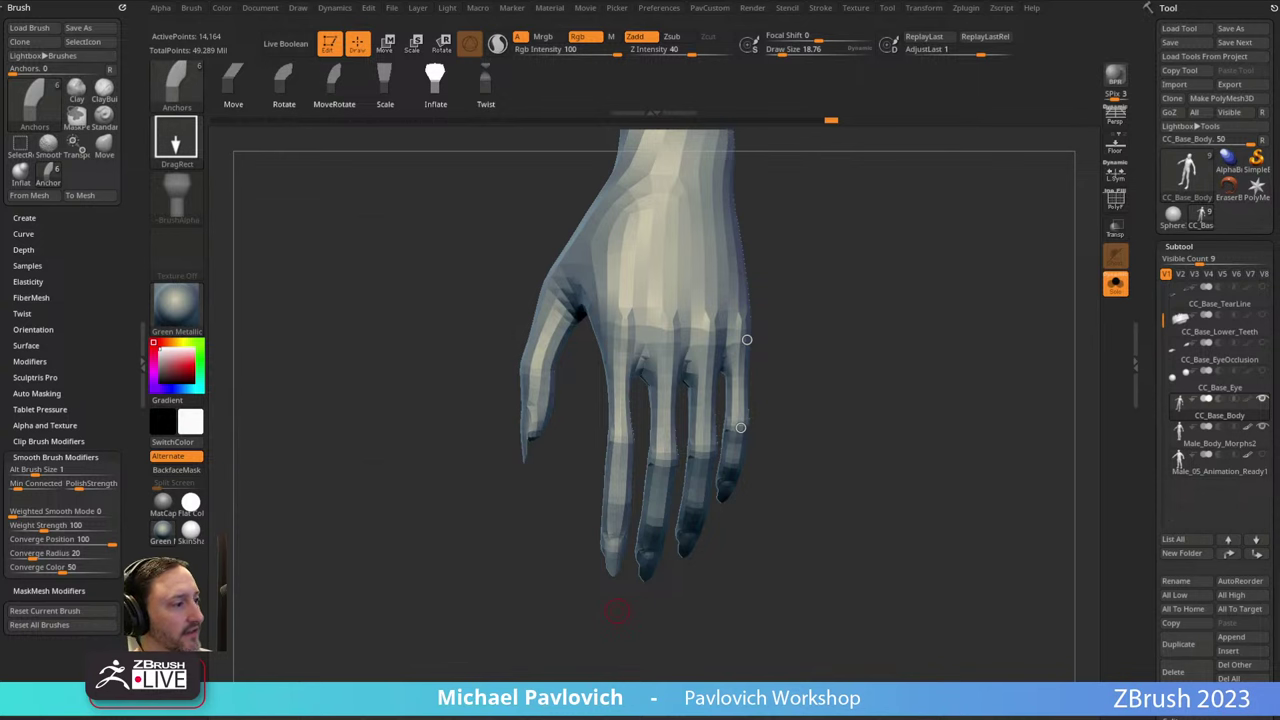
Switch to the Inflat brush, set its draw size to about 103, and inflate the fingers of the hand.
drag(898, 320, 921, 345)
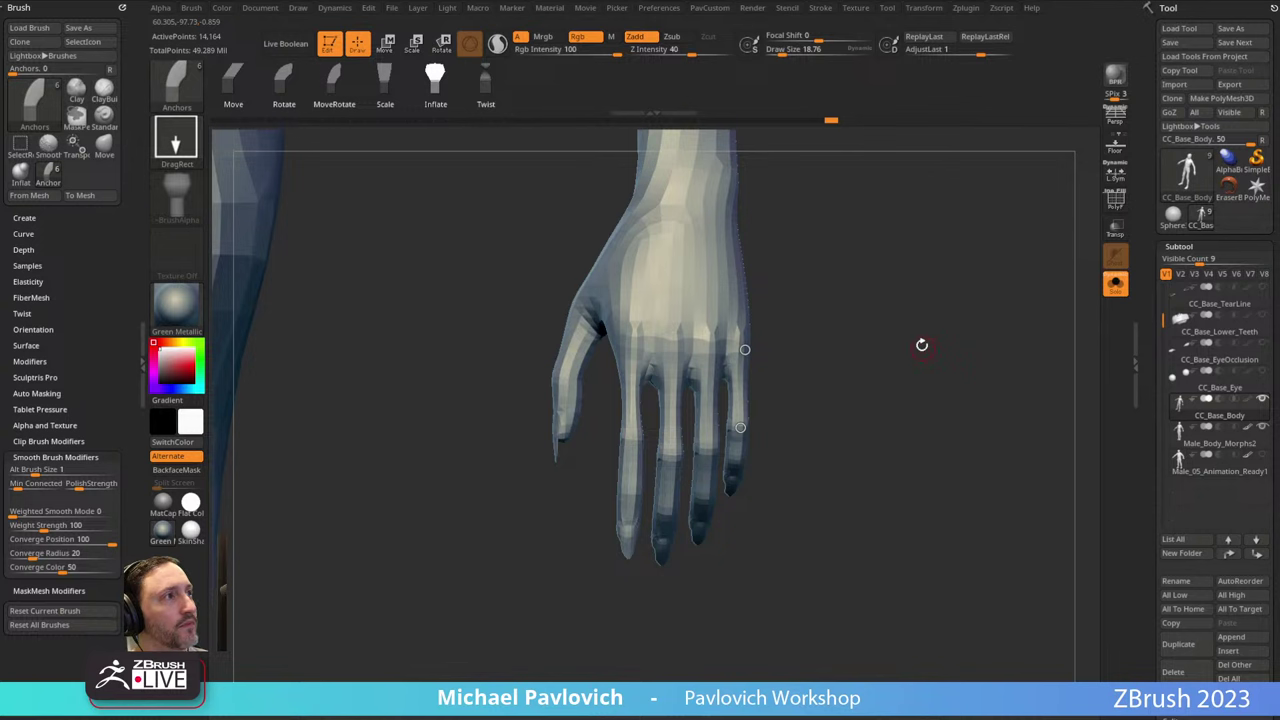
drag(866, 297, 878, 305)
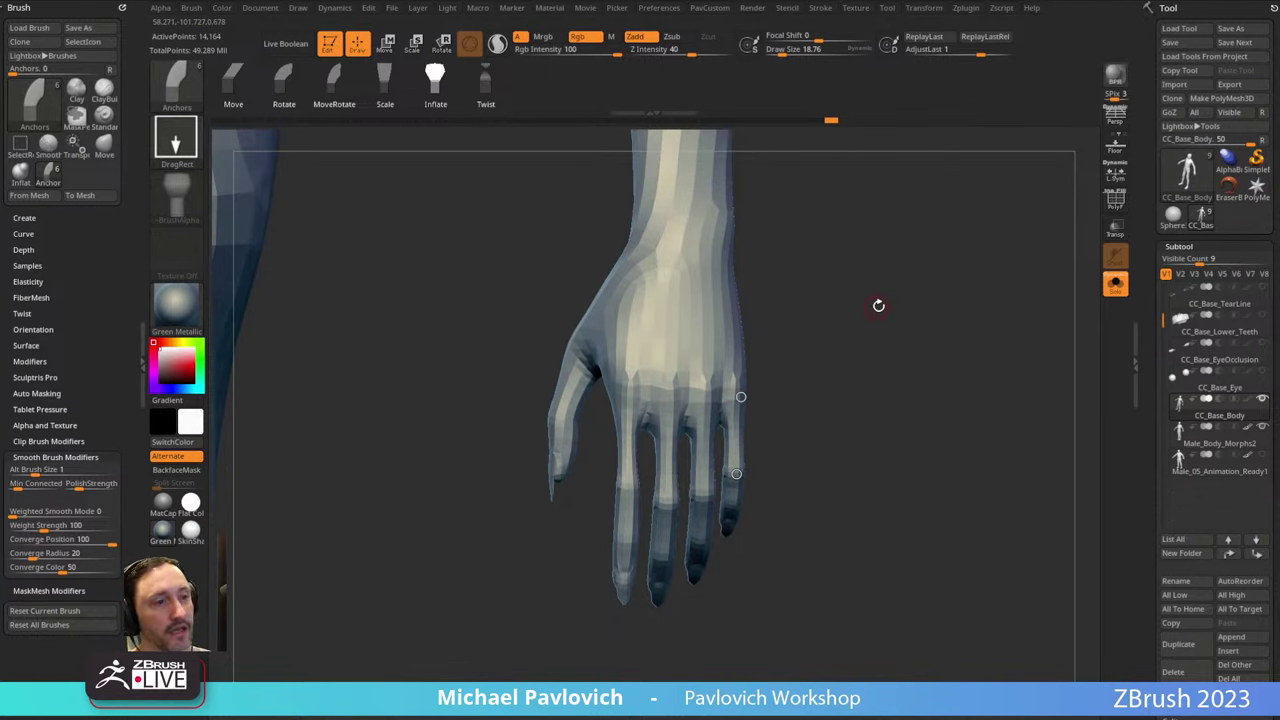
key(b)
key(i)
key(n)
key(s)
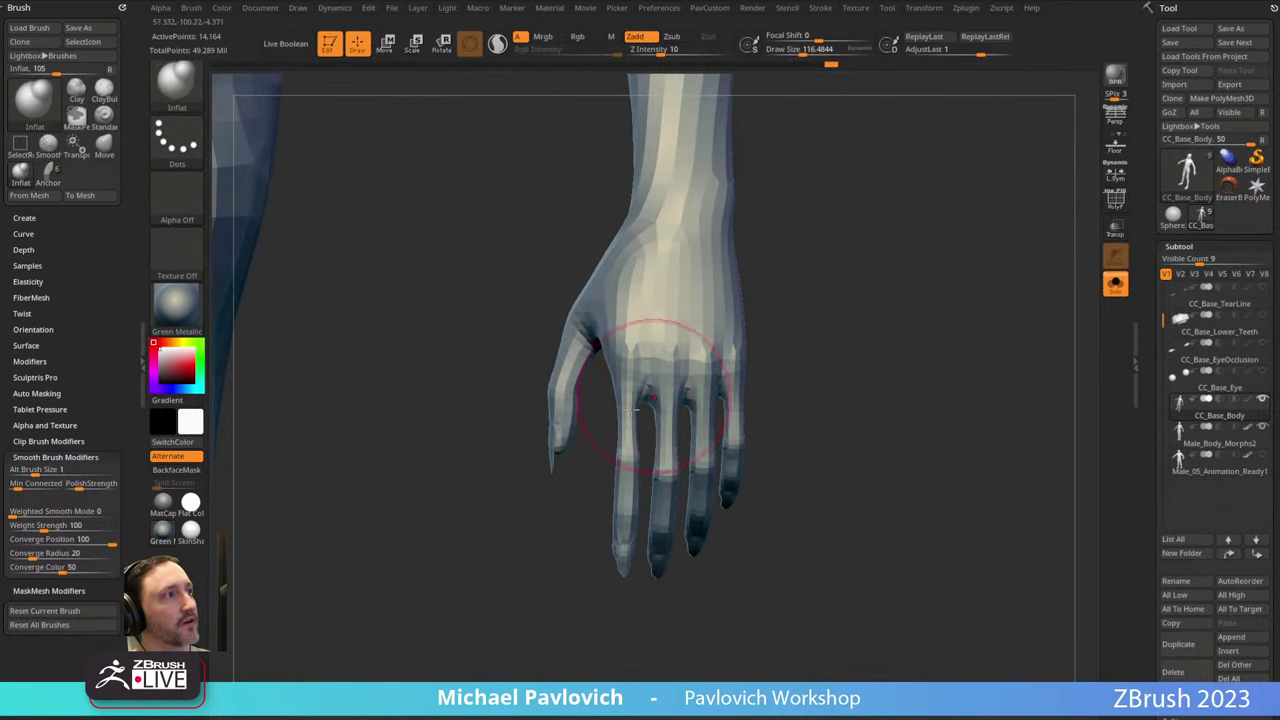
mouse_move(668, 398)
mouse_down()
mouse_move(630, 418)
mouse_move(766, 384)
mouse_move(738, 396)
mouse_move(838, 382)
mouse_move(921, 346)
mouse_move(943, 391)
mouse_move(857, 323)
mouse_move(897, 320)
mouse_move(778, 338)
mouse_up()
key(s)
click(708, 424)
click(651, 493)
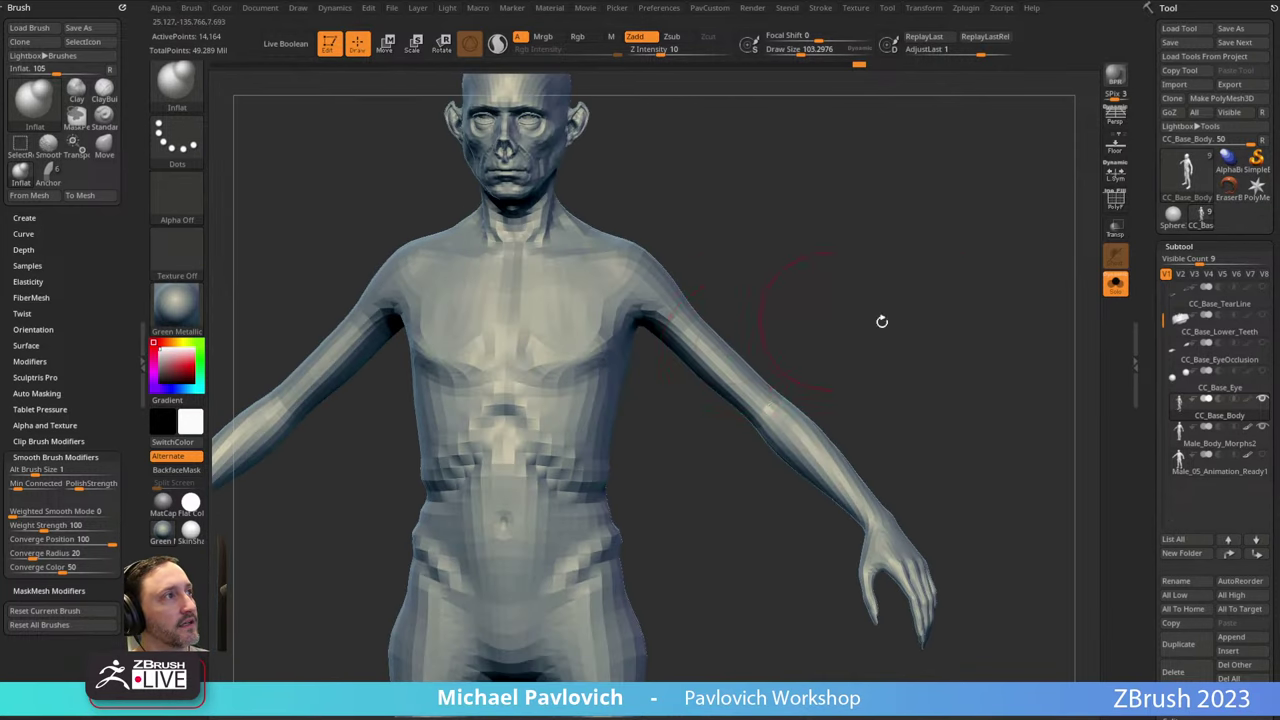
Reduce the Inflat draw size to about 76 and work on the leg around the lower thigh and knee.
mouse_move(881, 321)
mouse_down()
mouse_move(986, 380)
mouse_move(889, 402)
mouse_move(840, 371)
mouse_move(797, 403)
mouse_move(900, 297)
mouse_move(876, 385)
mouse_move(886, 431)
mouse_move(1014, 406)
mouse_move(946, 277)
mouse_move(897, 347)
mouse_move(705, 410)
mouse_up()
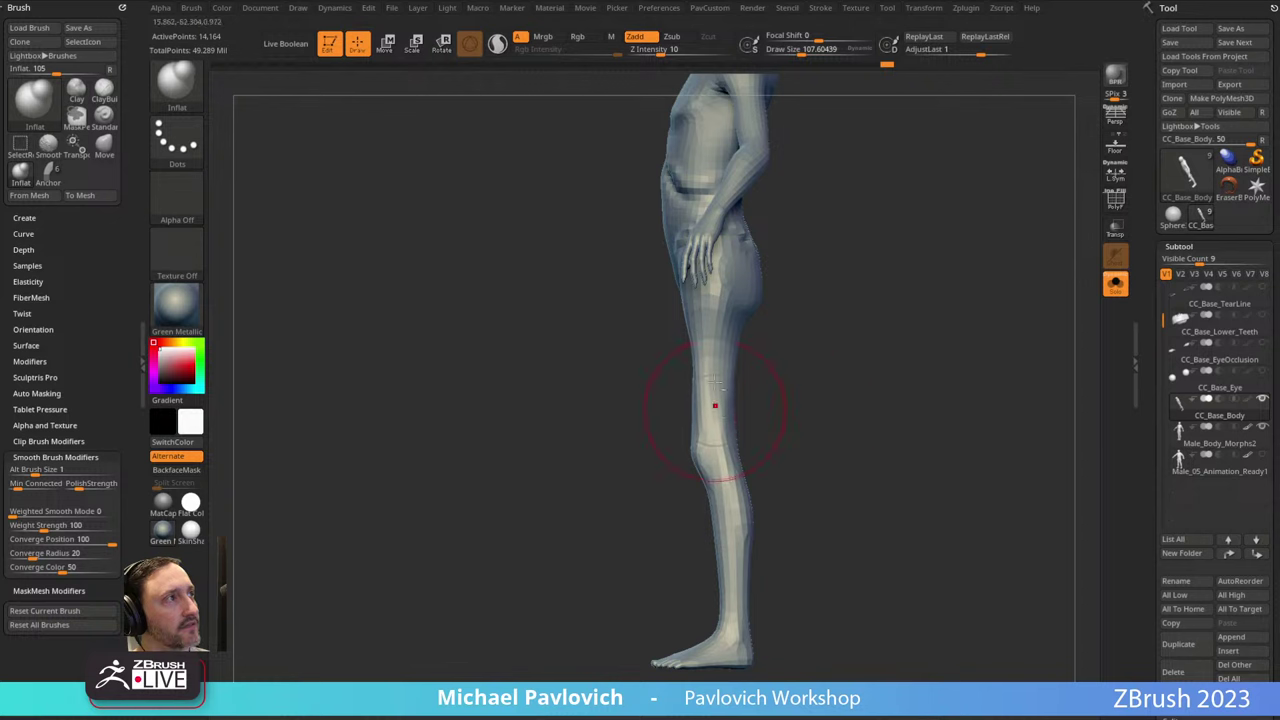
alt+drag(781, 402, 748, 334)
key(s)
drag(736, 382, 730, 382)
drag(737, 428, 786, 394)
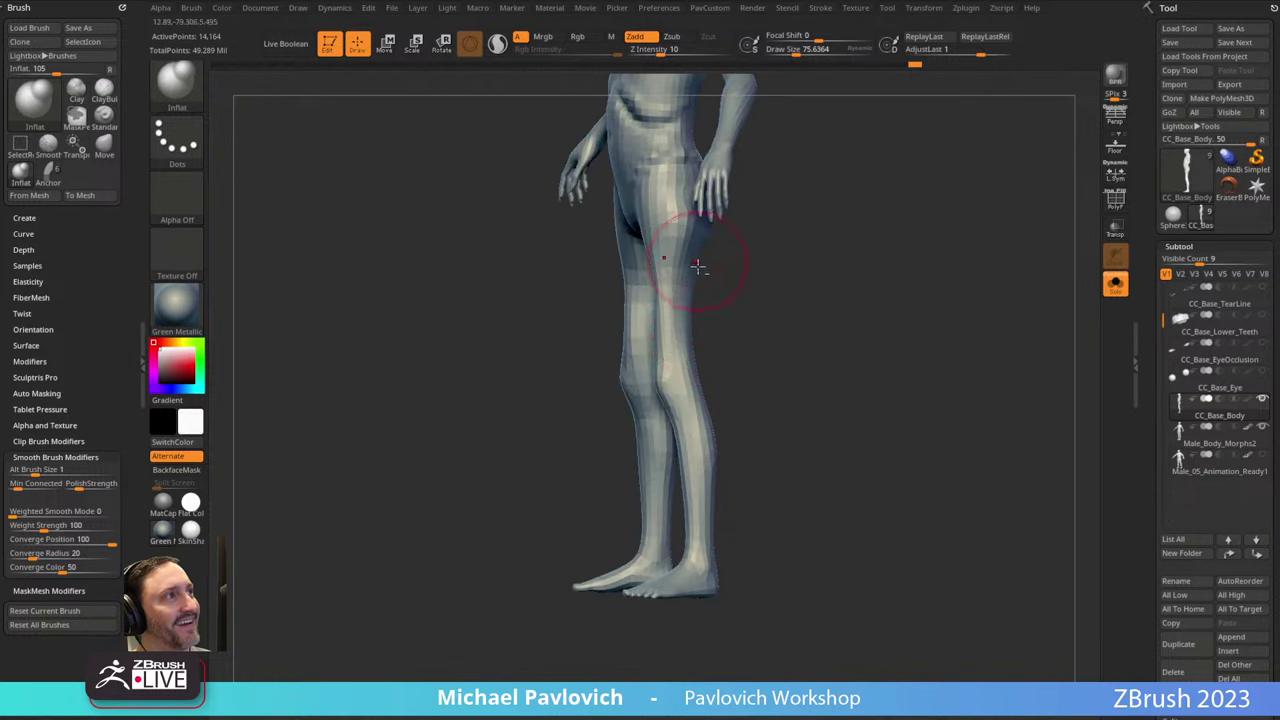
Switch to the Move brush, adjust its draw size, and reshape the contour of the upper leg.
alt+drag(698, 266, 700, 274)
key(b)
key(m)
key(v)
mouse_move(785, 290)
mouse_down()
mouse_move(734, 294)
mouse_move(726, 371)
mouse_up()
key(s)
drag(655, 399, 664, 399)
mouse_move(655, 348)
mouse_down()
mouse_move(638, 349)
mouse_move(662, 345)
mouse_up()
Set the draw size to about 59 in the front view and smooth the thighs from the hips down towards the knees.
alt+drag(814, 351, 806, 325)
shift+drag(770, 360, 803, 374)
key(s)
drag(735, 411, 722, 411)
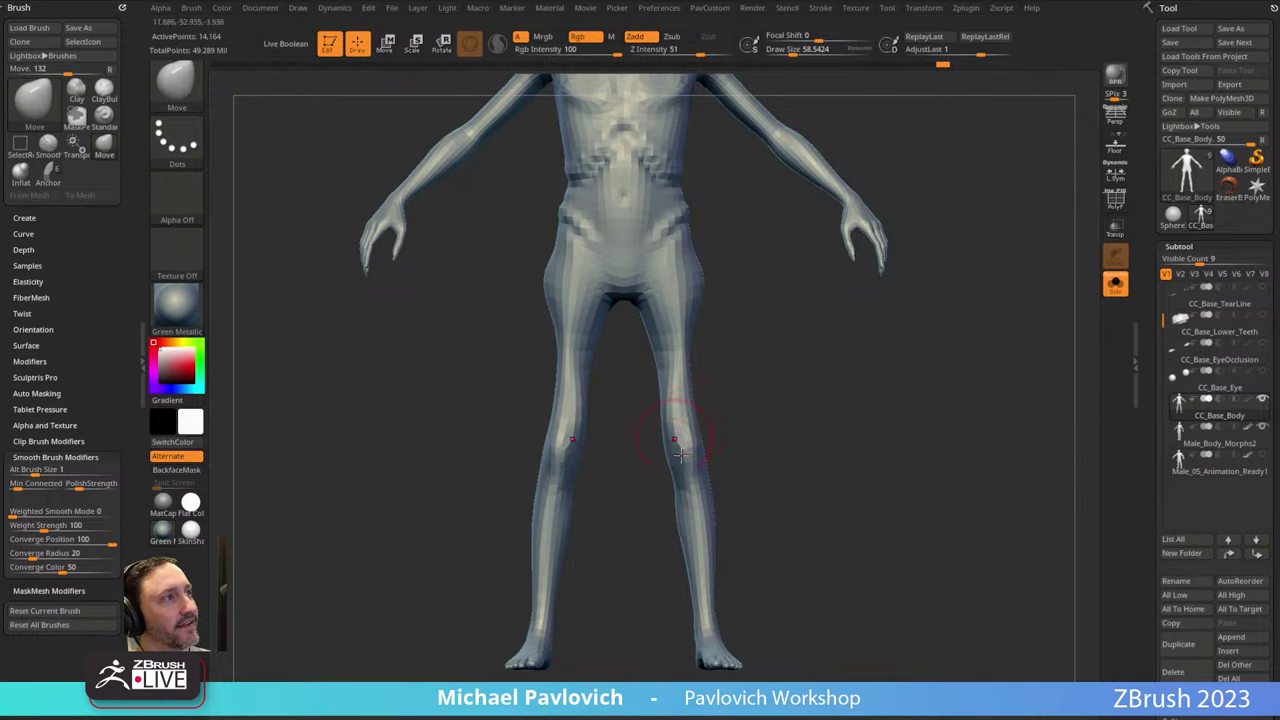
alt+drag(747, 339, 763, 392)
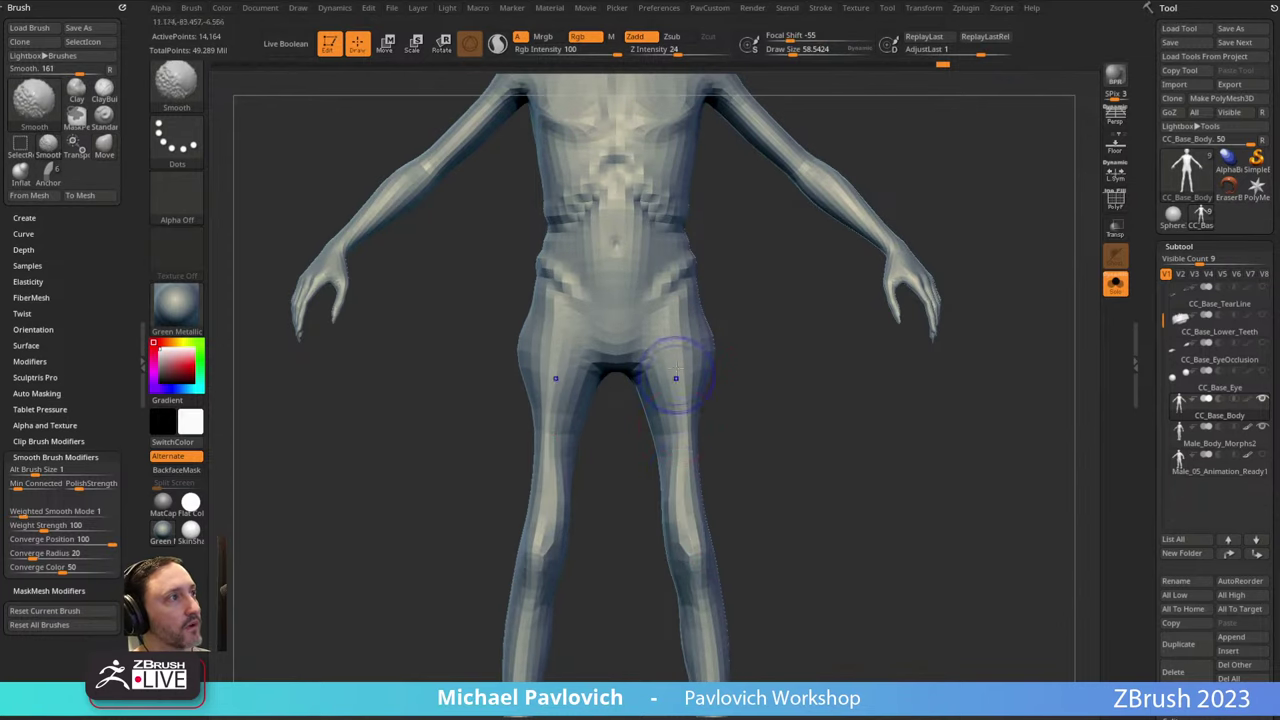
shift+drag(680, 378, 684, 510)
alt+drag(797, 387, 798, 425)
alt+right_drag(797, 426, 797, 464)
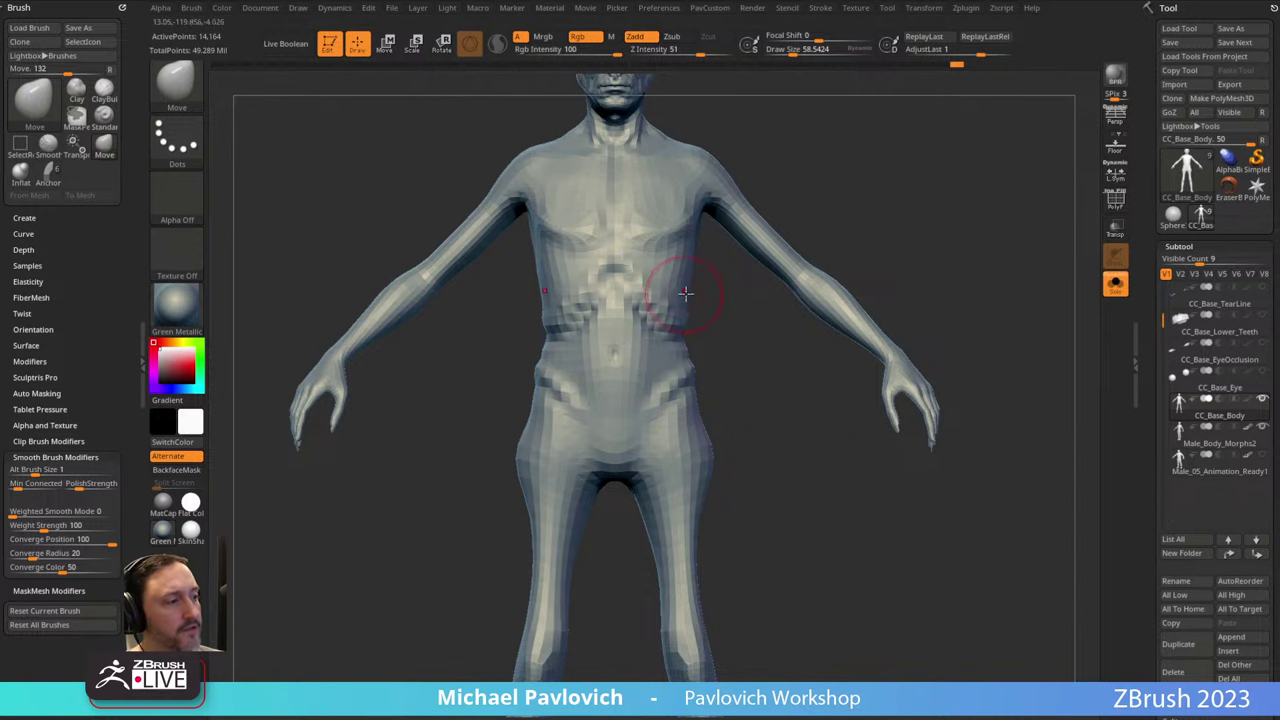
Smooth the front of the torso below the chest at a draw size of about 41.
mouse_move(789, 203)
mouse_down()
mouse_move(937, 197)
mouse_move(636, 394)
mouse_up()
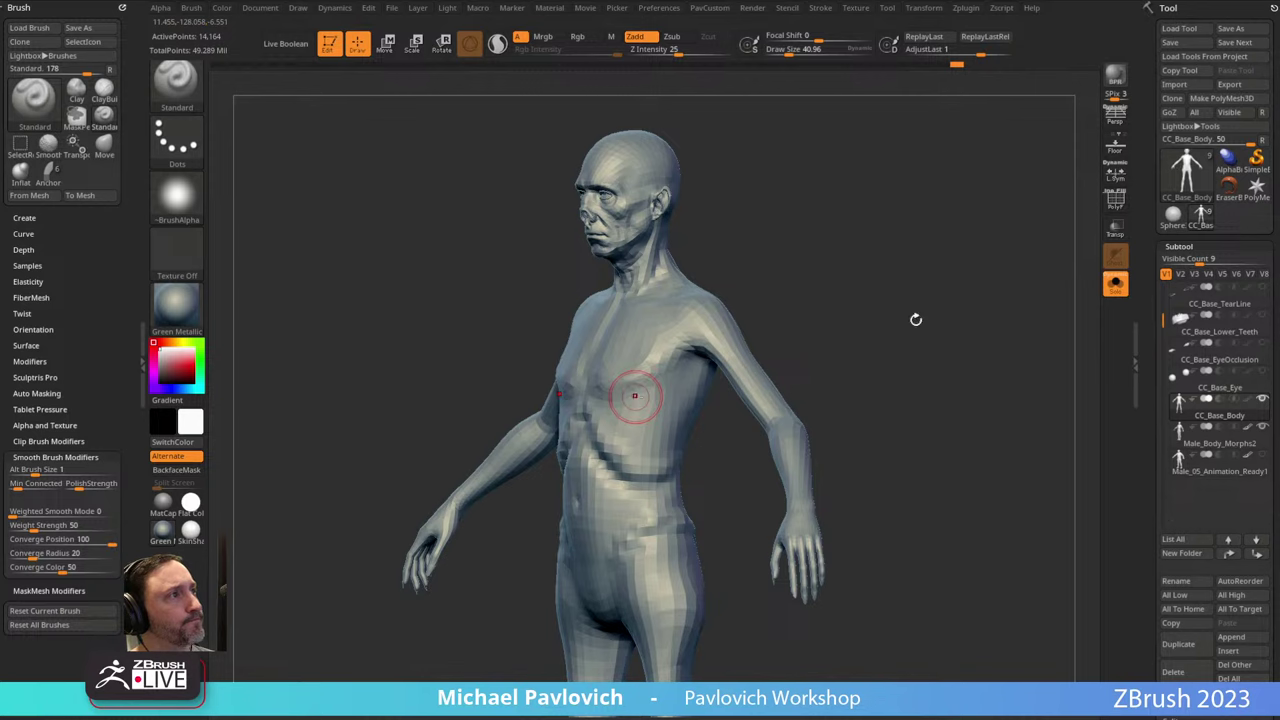
mouse_move(914, 320)
mouse_down()
mouse_move(837, 297)
mouse_move(876, 216)
mouse_up()
mouse_move(580, 362)
shift+mouse_down()
mouse_move(582, 432)
mouse_move(587, 421)
shift+mouse_up()
drag(860, 330, 751, 309)
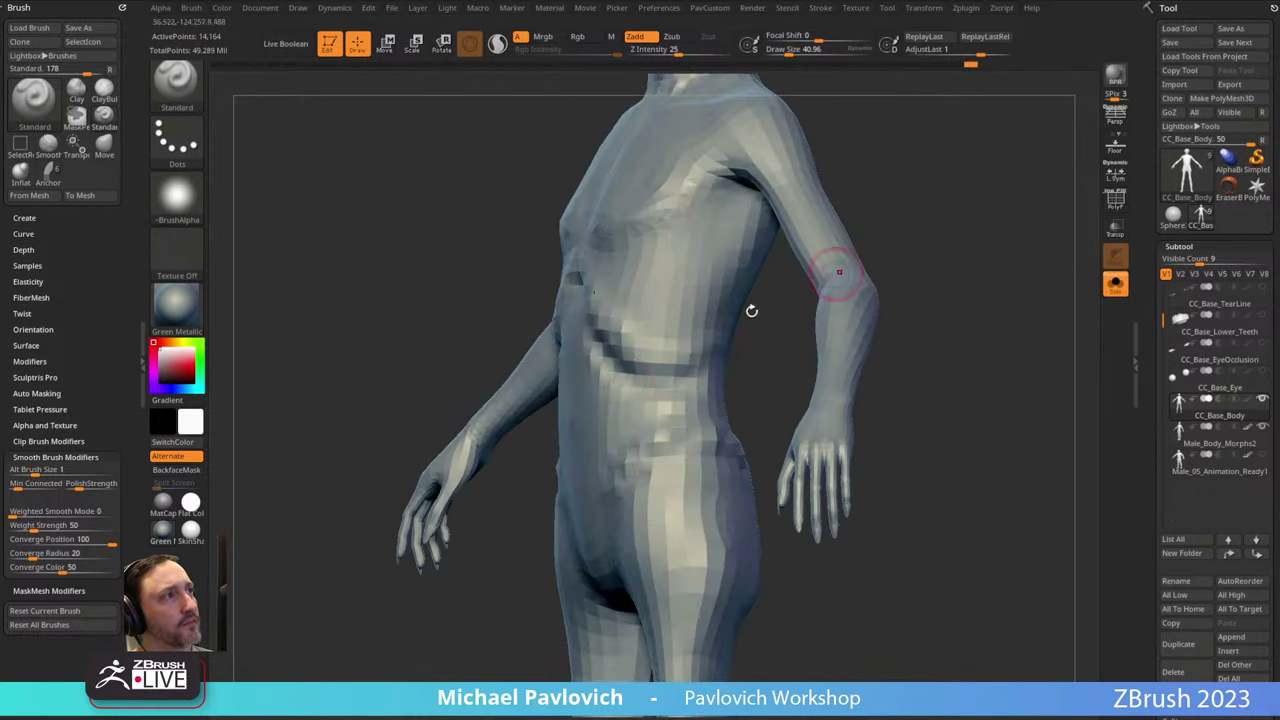
Switch to the Move brush, enlarge its draw size to about 161, and reshape the front contour of the abdomen.
key(s)
drag(580, 413, 600, 411)
key(b)
key(m)
key(v)
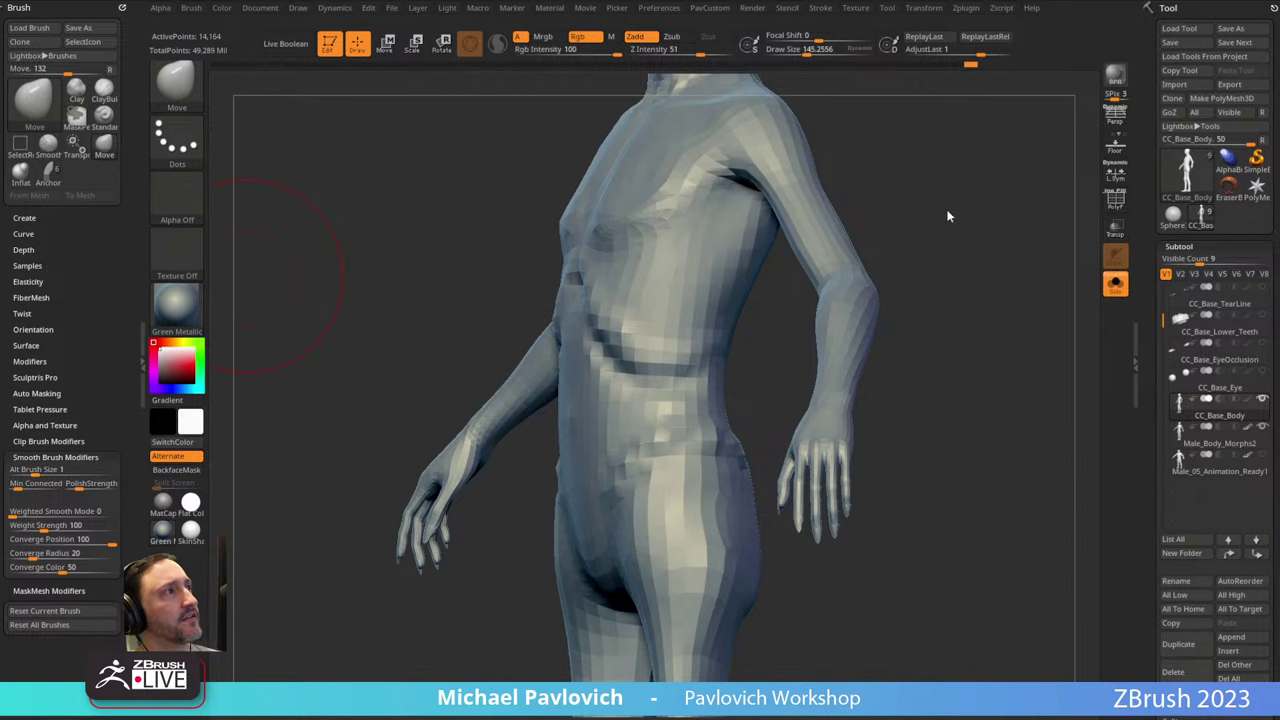
drag(948, 216, 942, 256)
key(s)
drag(594, 409, 599, 409)
drag(588, 374, 582, 387)
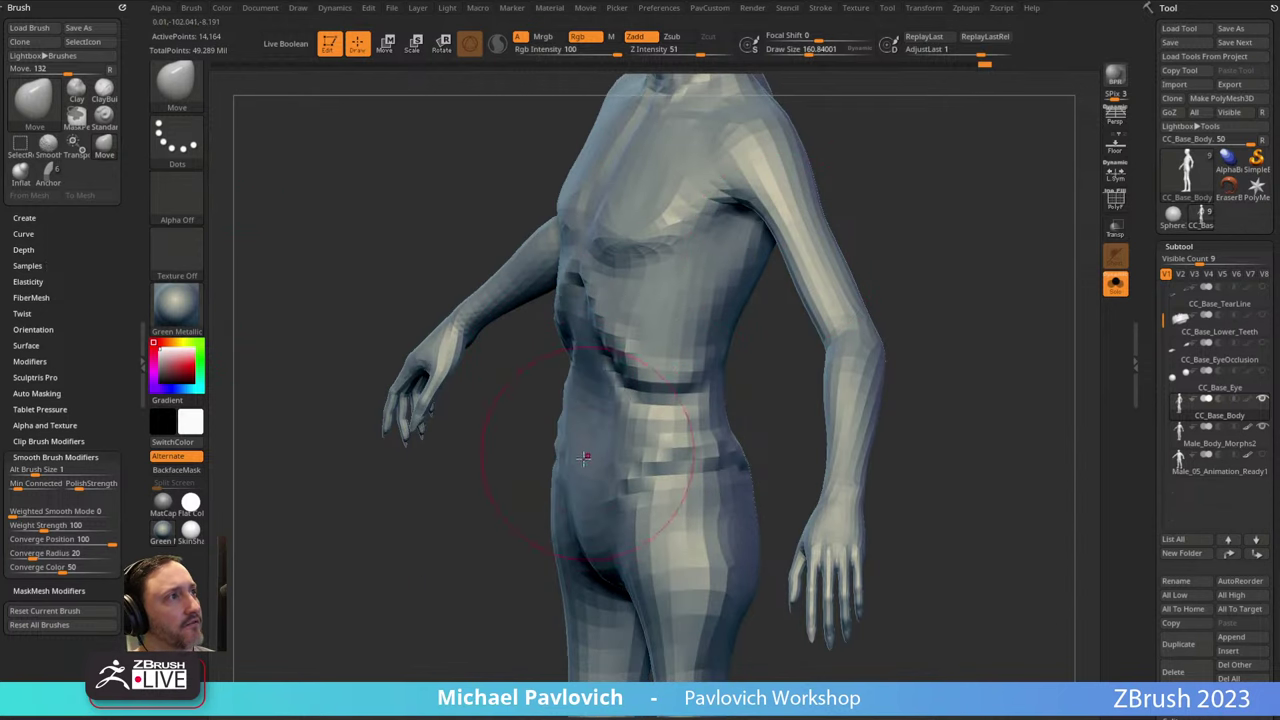
drag(500, 434, 612, 412)
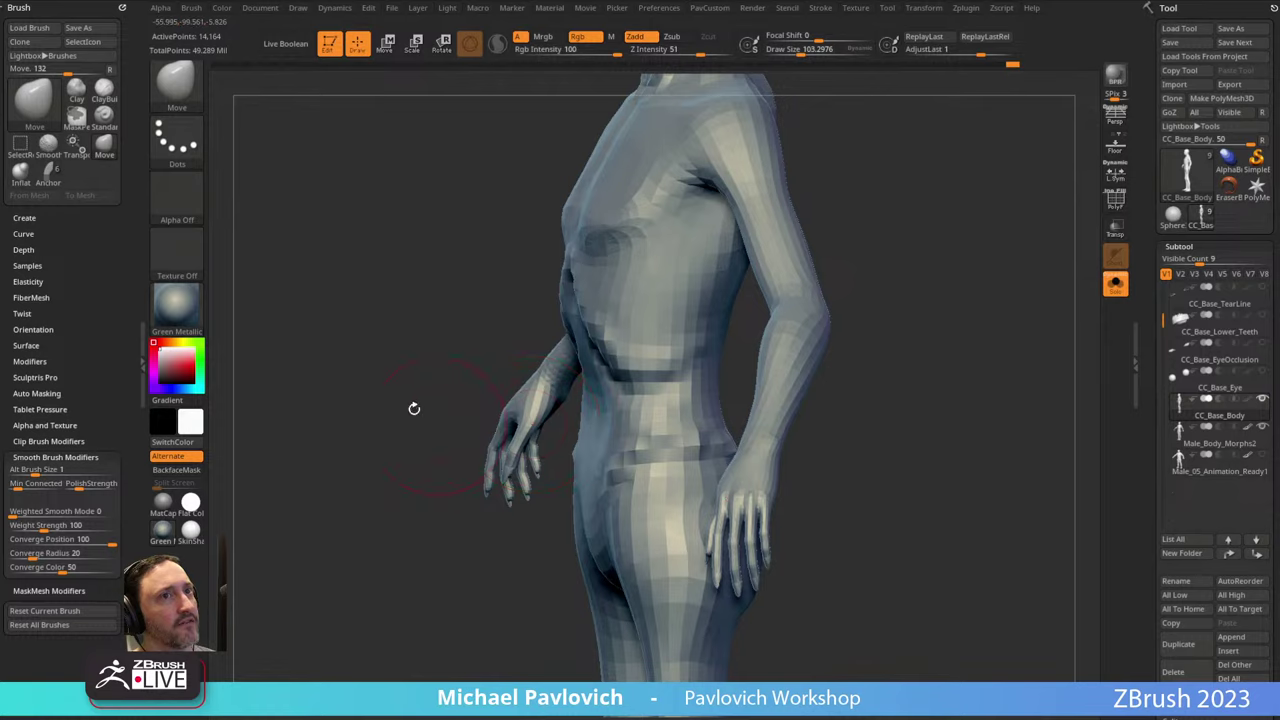
Reshape the abdomen below the rib cage with the Move brush at a draw size of about 76.
mouse_move(414, 408)
mouse_down()
mouse_move(470, 372)
mouse_move(535, 430)
mouse_move(537, 397)
mouse_move(506, 416)
mouse_move(512, 404)
mouse_up()
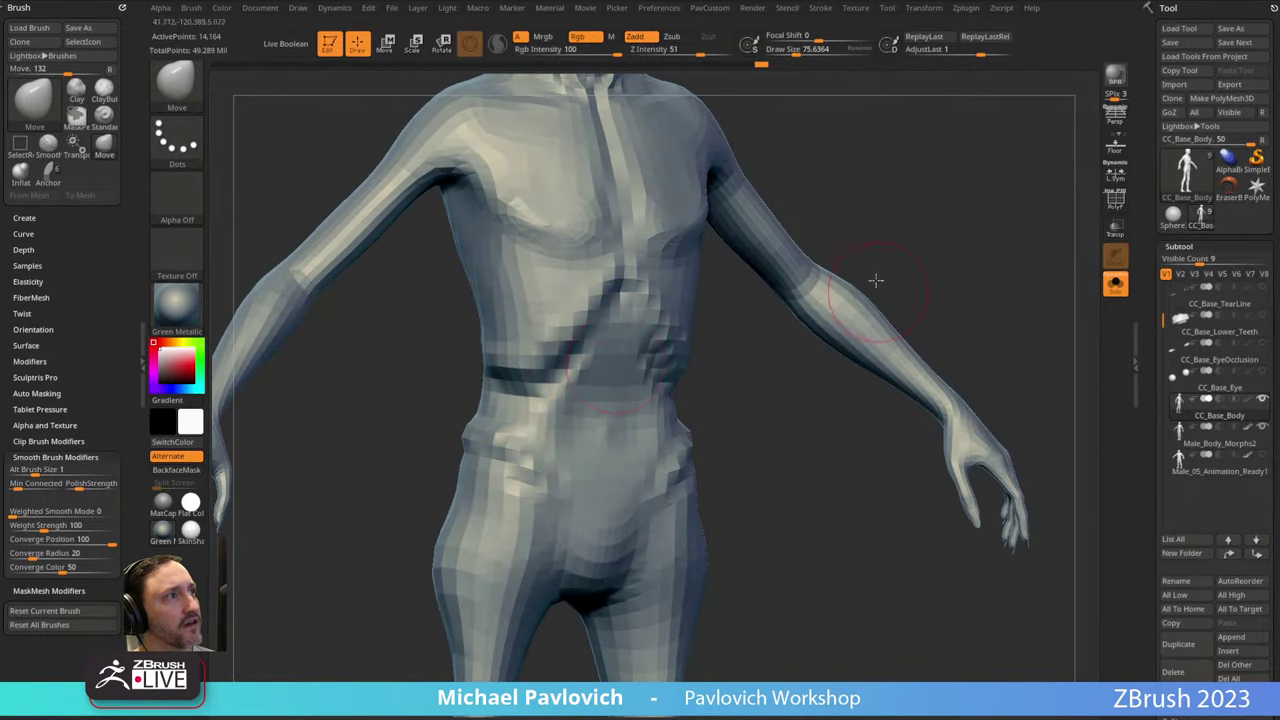
drag(876, 280, 745, 284)
drag(543, 420, 562, 397)
drag(865, 284, 737, 278)
drag(576, 402, 565, 382)
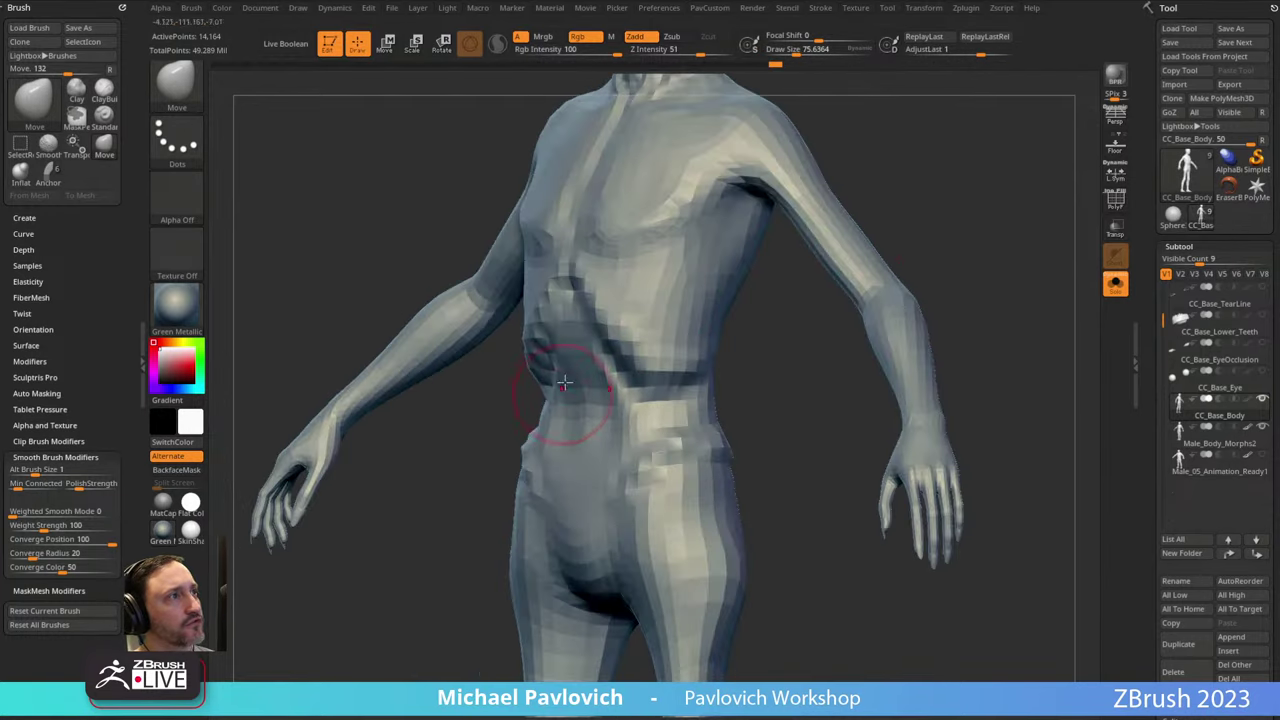
Turn off Solo and set Split Screen to 1 to compare the body with the reference model.
click(1114, 286)
click(178, 483)
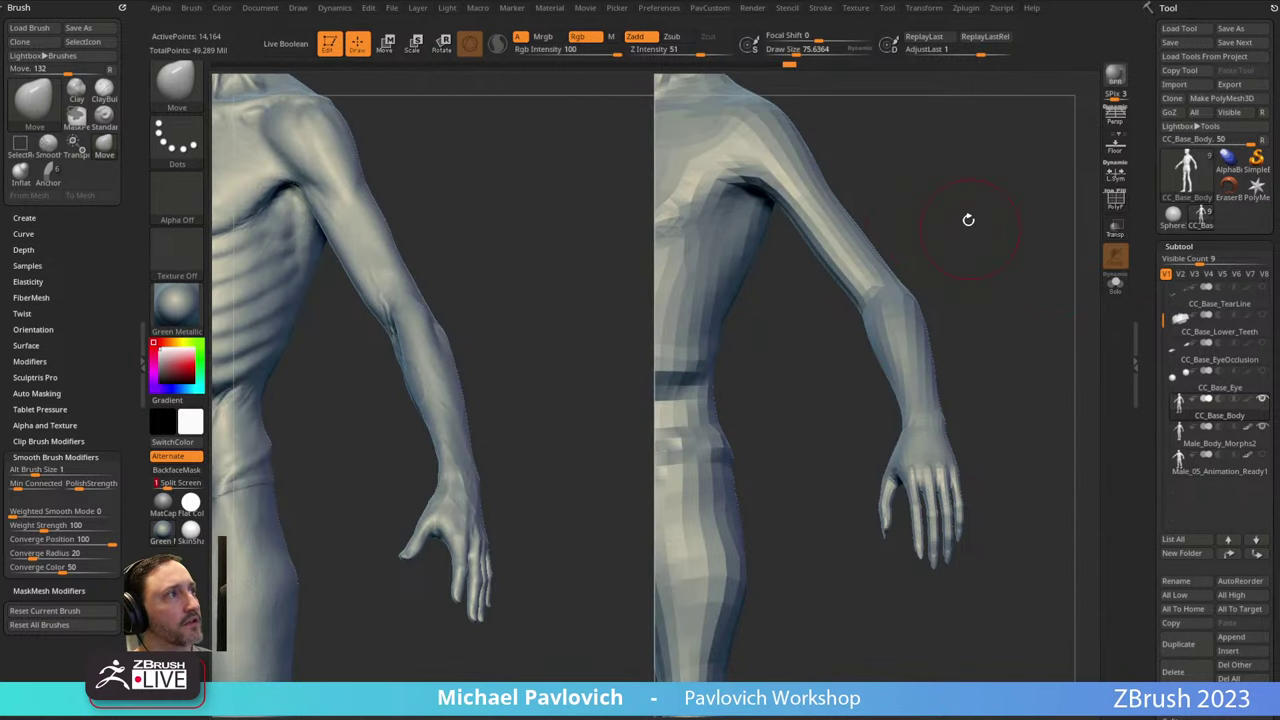
mouse_move(968, 220)
alt+mouse_down()
mouse_move(1006, 203)
mouse_move(1020, 220)
mouse_move(971, 271)
mouse_move(999, 185)
mouse_move(1080, 220)
mouse_move(991, 243)
mouse_move(1006, 243)
mouse_move(1023, 203)
mouse_move(1021, 258)
mouse_move(977, 253)
alt+mouse_up()
Switch to the Move Accu brush, enlarge its draw size to about 150, and pull the chest contour forward.
key(bracketright)
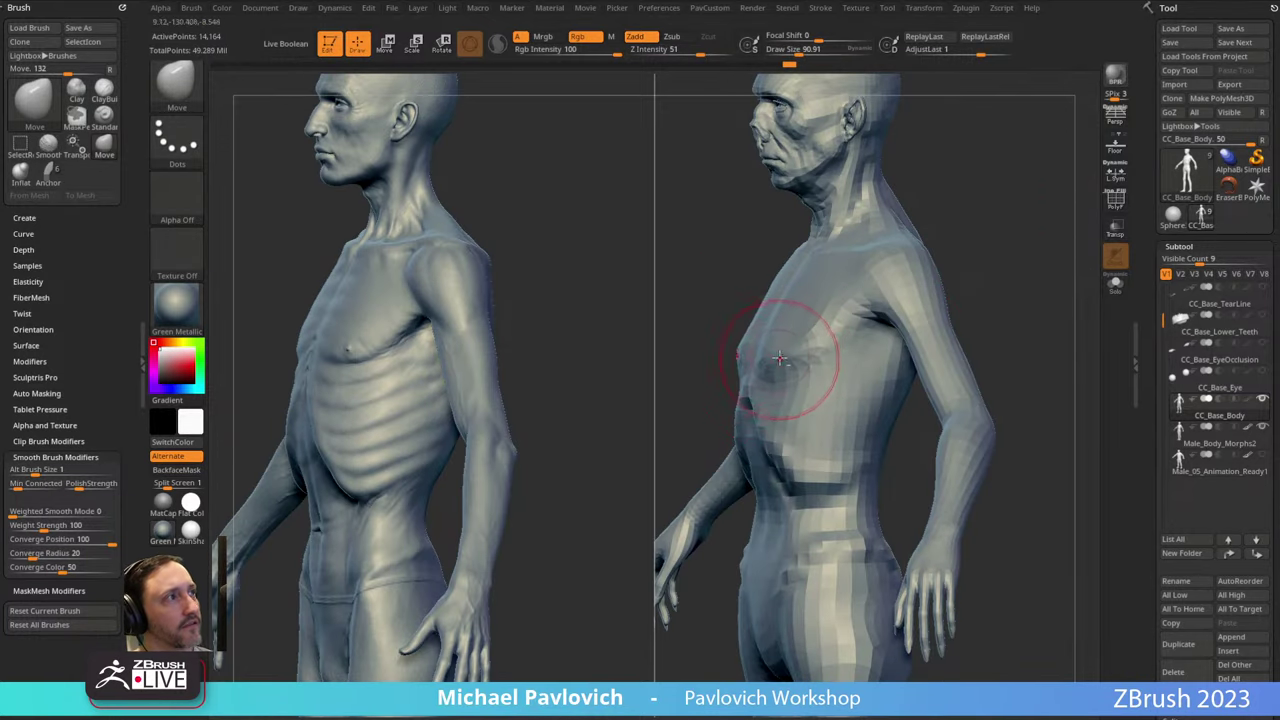
key(b)
key(m)
key(a)
key(bracketright)
drag(746, 389, 724, 377)
drag(973, 237, 724, 376)
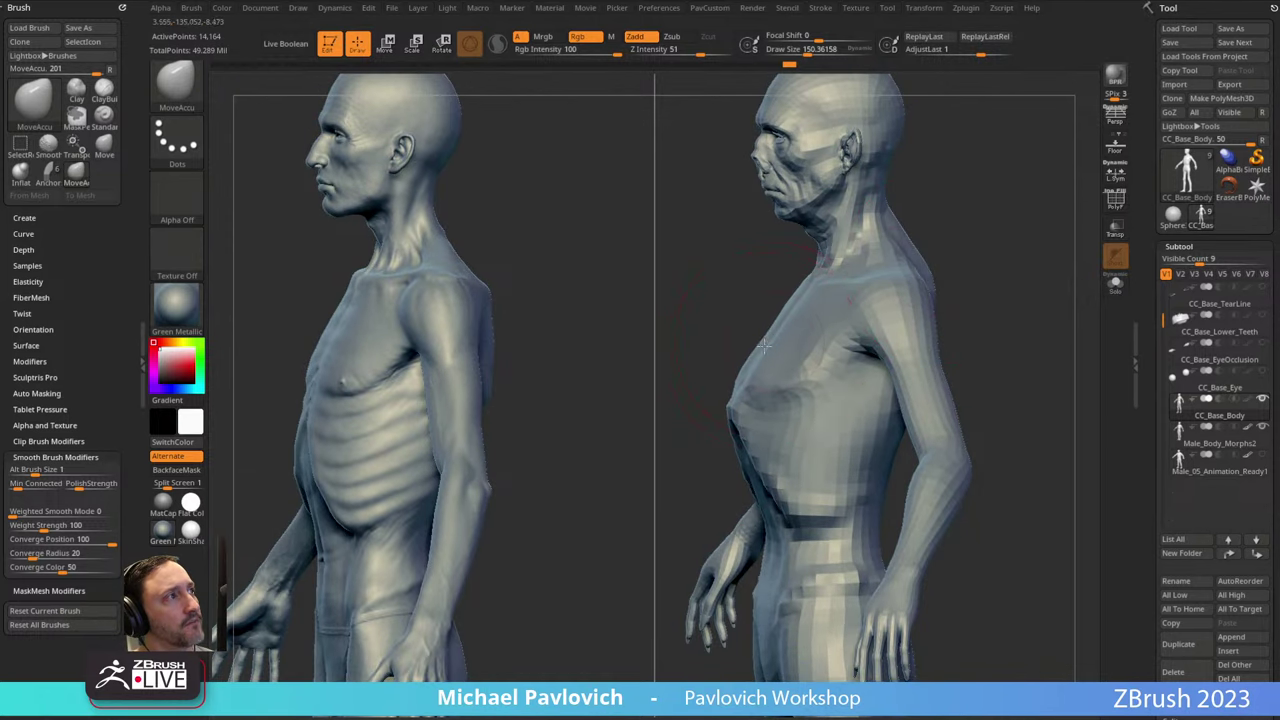
Reshape the upper chest towards the neck with the Move Accu brush, reducing the draw size to about 99 and 65.
mouse_move(999, 240)
mouse_down()
mouse_move(962, 296)
mouse_move(996, 284)
mouse_move(1020, 240)
mouse_move(989, 220)
mouse_move(786, 354)
mouse_move(946, 334)
mouse_move(1006, 263)
mouse_move(1010, 296)
mouse_move(926, 281)
mouse_move(946, 259)
mouse_up()
key(bracketleft)
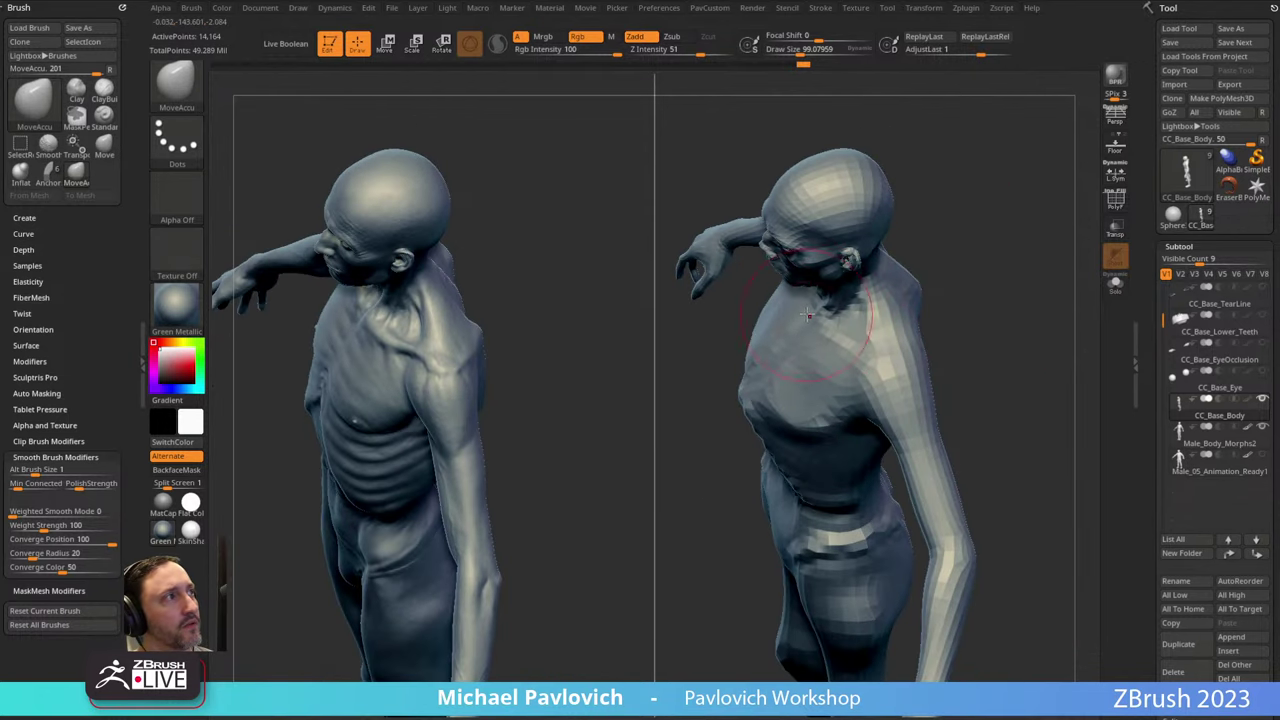
drag(797, 306, 806, 318)
mouse_move(940, 285)
mouse_down()
mouse_move(940, 258)
mouse_move(906, 229)
mouse_move(950, 290)
mouse_move(770, 300)
mouse_up()
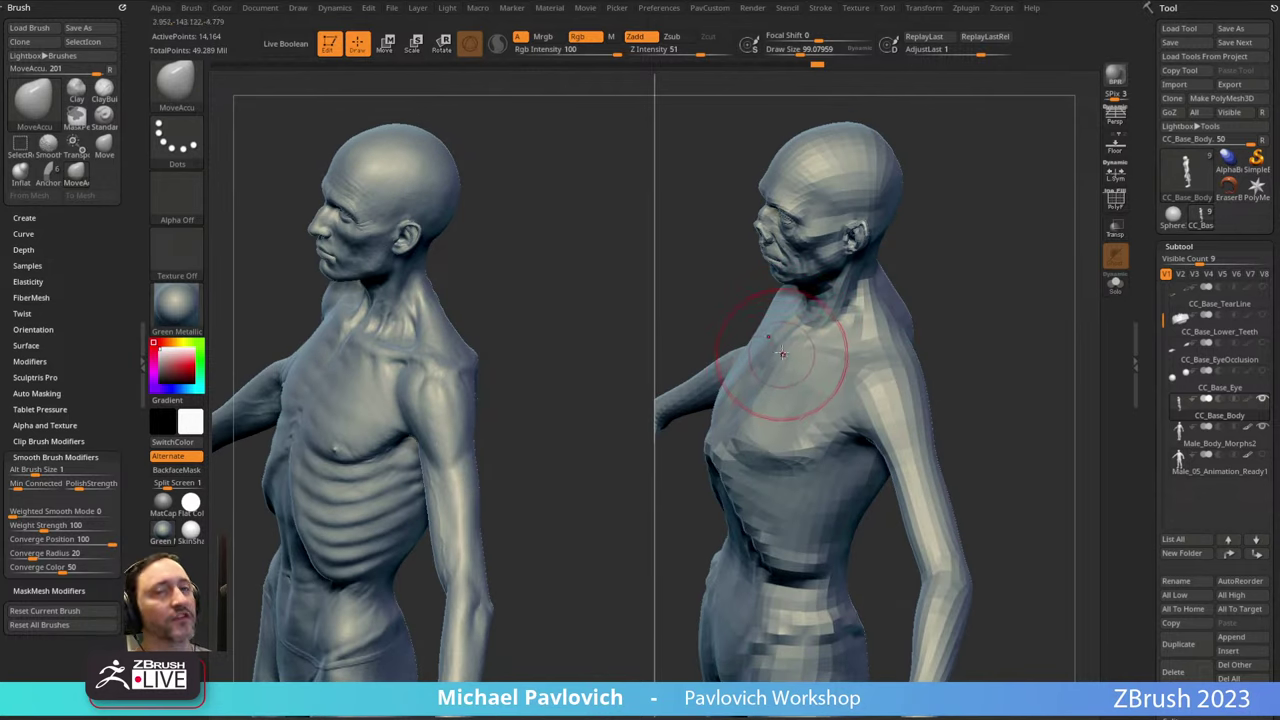
drag(960, 300, 1014, 283)
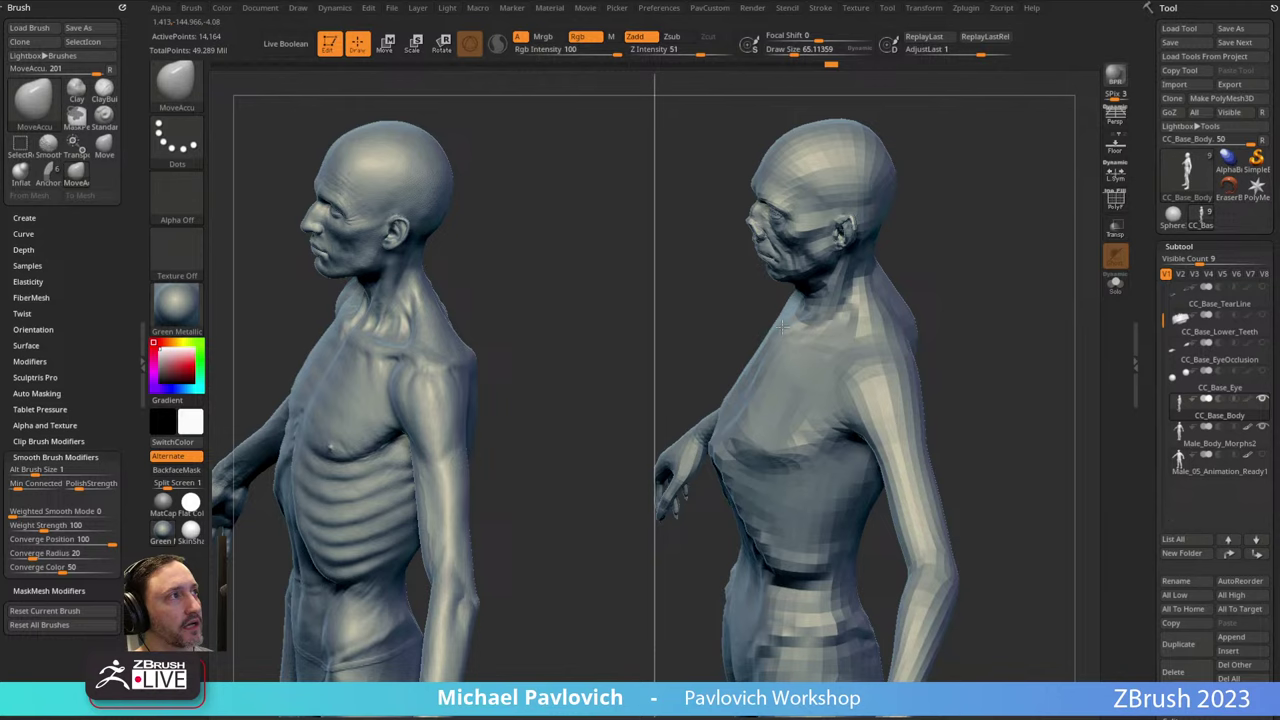
drag(1000, 220, 1017, 298)
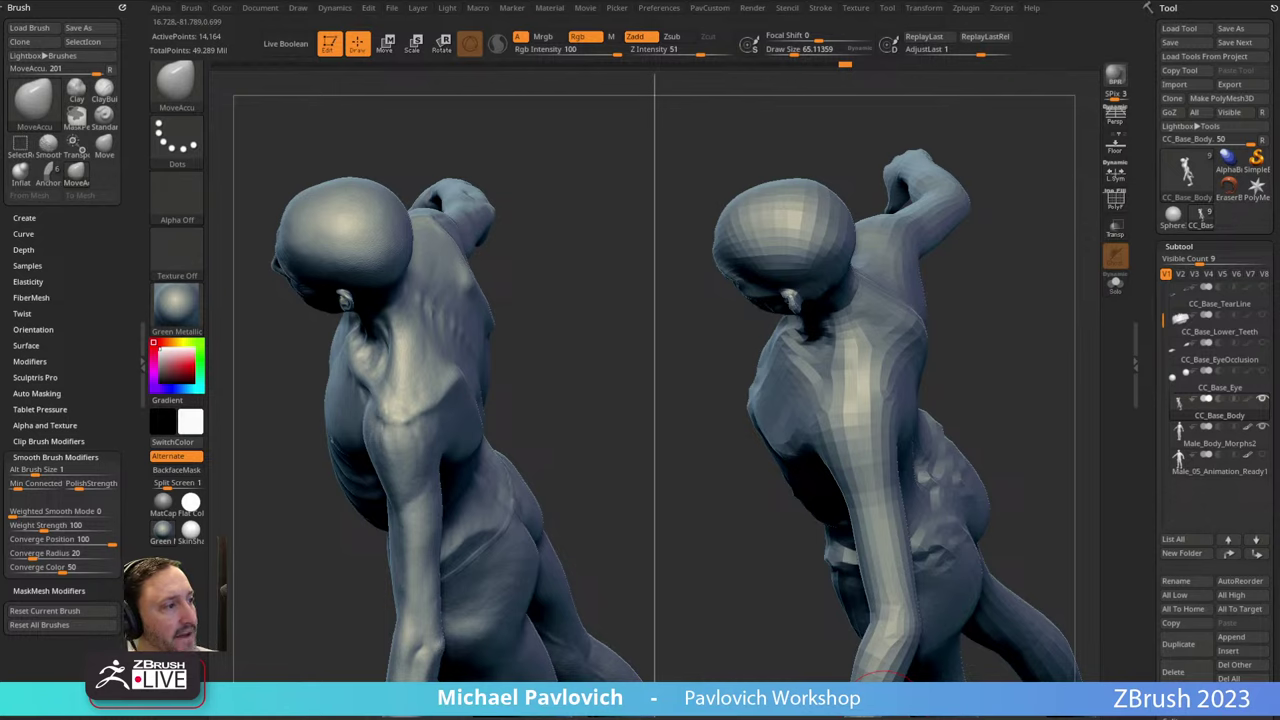
Switch to the browser and examine the DKfindout bat skeleton page found among the image results.
key(alt+Tab)
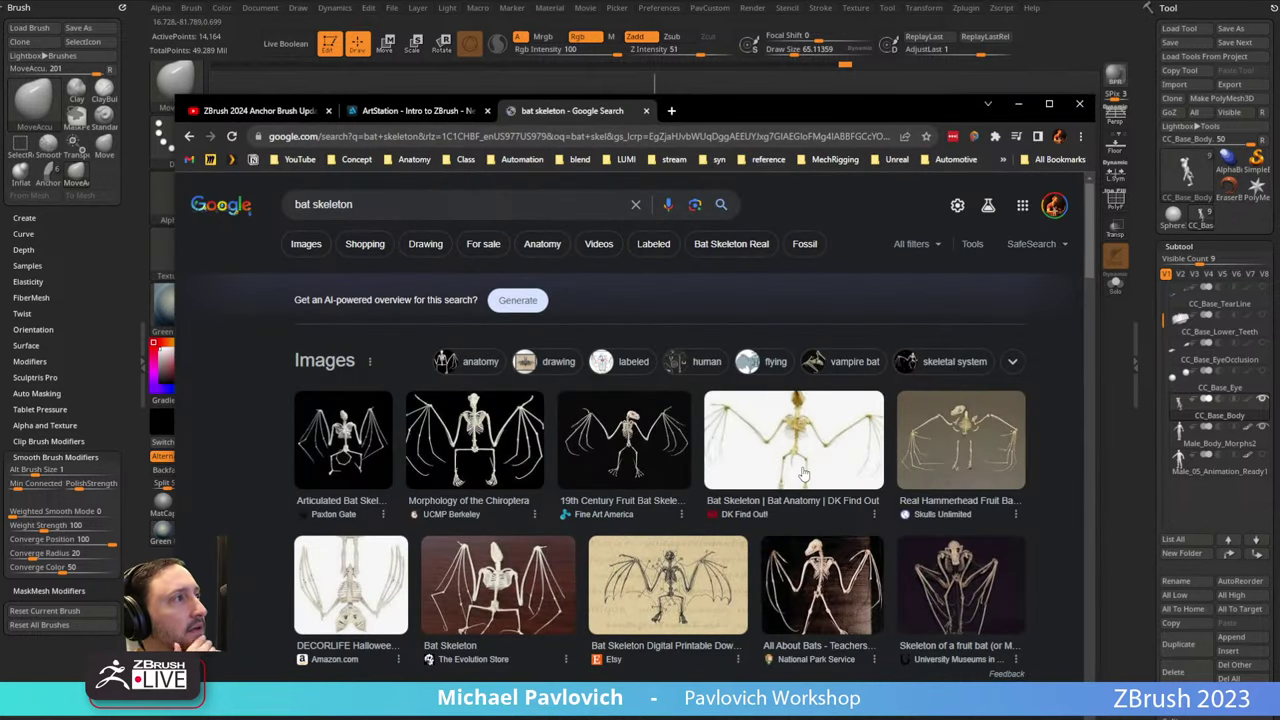
click(803, 473)
click(927, 405)
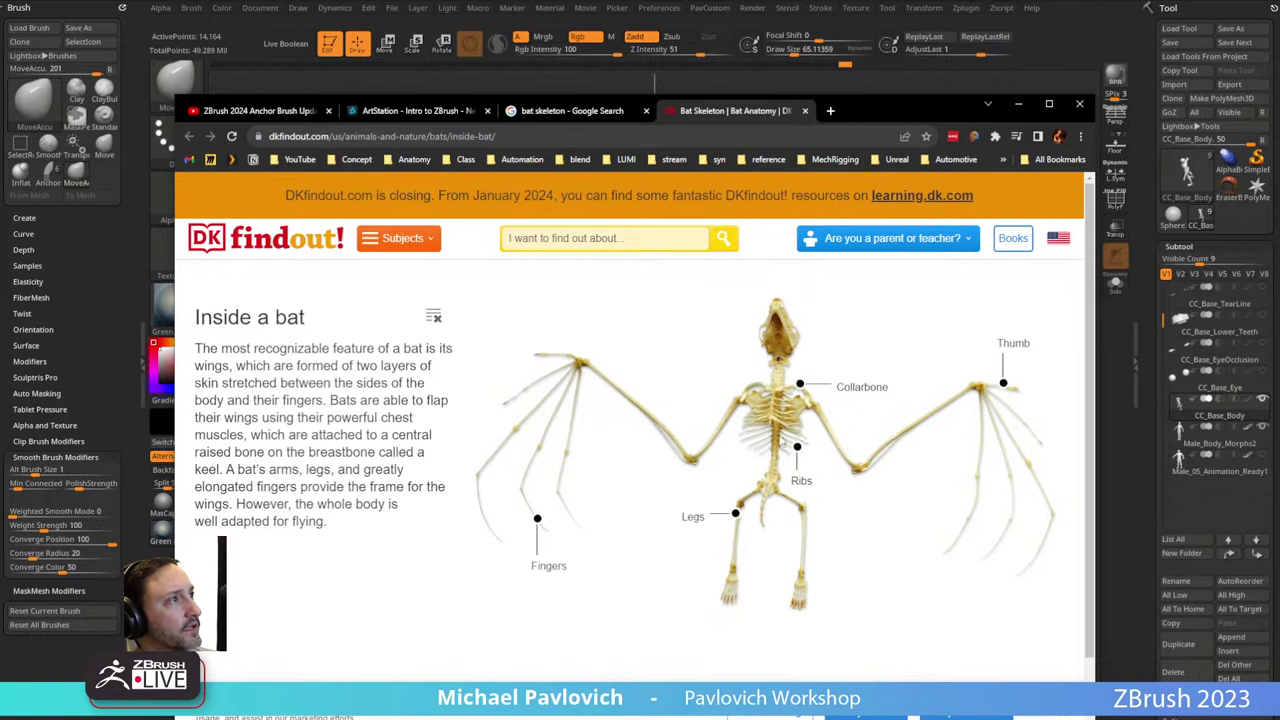
mouse_move(847, 115)
mouse_down()
mouse_move(889, 511)
mouse_move(886, 712)
mouse_up()
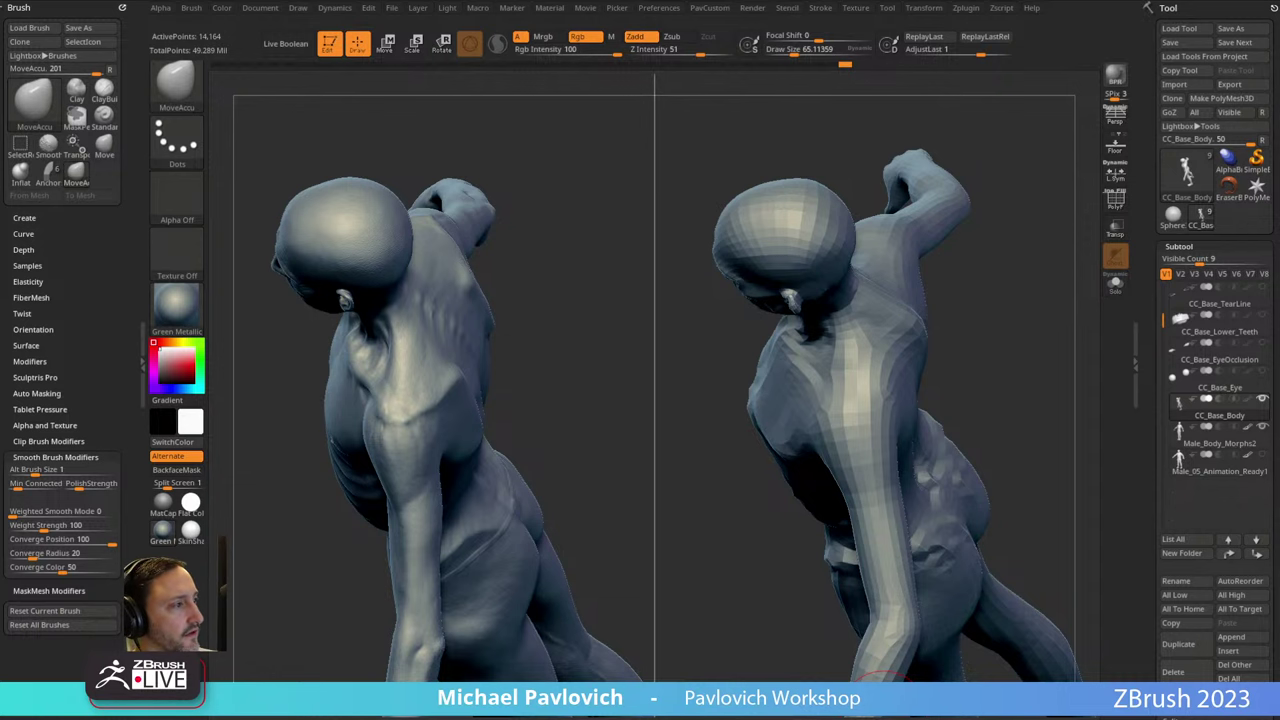
Sculpt the shoulder blades and upper back with the Standard brush at a draw size of about 33.
drag(1044, 251, 868, 262)
mouse_move(975, 202)
alt+mouse_down()
mouse_move(1051, 191)
mouse_move(1045, 245)
alt+mouse_up()
key(b)
key(s)
key(t)
key(s)
mouse_move(802, 344)
mouse_down()
mouse_move(785, 344)
mouse_move(783, 412)
mouse_move(797, 402)
mouse_up()
mouse_move(1000, 200)
mouse_down()
mouse_move(1040, 196)
mouse_move(988, 203)
mouse_up()
mouse_move(788, 276)
mouse_down()
mouse_move(844, 257)
mouse_move(833, 289)
mouse_up()
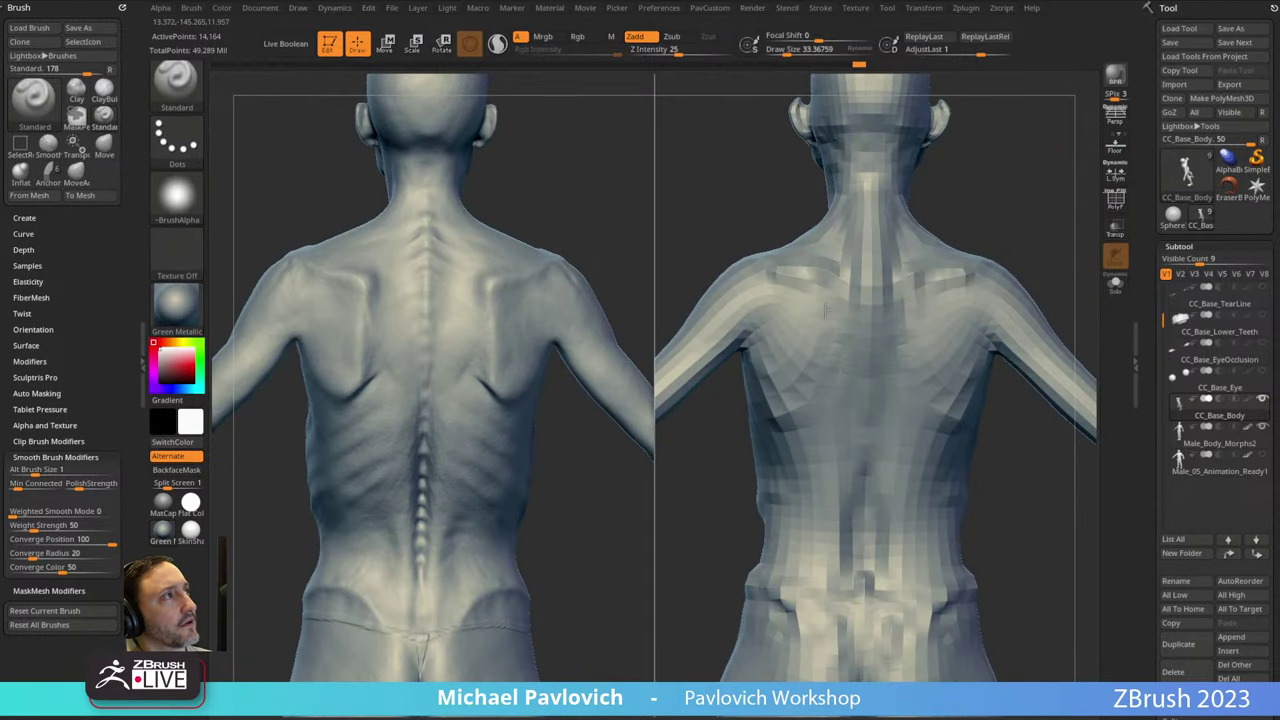
drag(1004, 200, 985, 195)
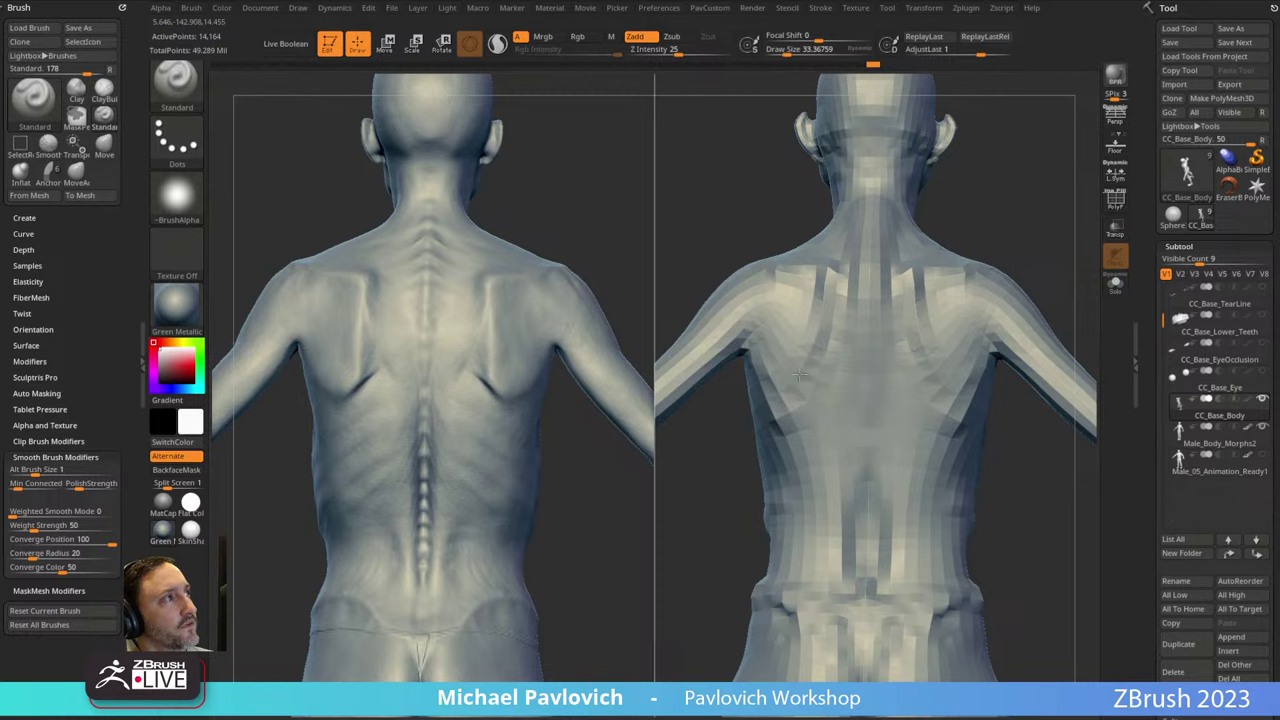
Refine the shoulder blade and shoulder from several angles with the Standard brush at a draw size of about 29.
drag(1047, 236, 840, 291)
mouse_move(985, 280)
mouse_down()
mouse_move(1031, 271)
mouse_move(975, 260)
mouse_up()
drag(969, 267, 890, 332)
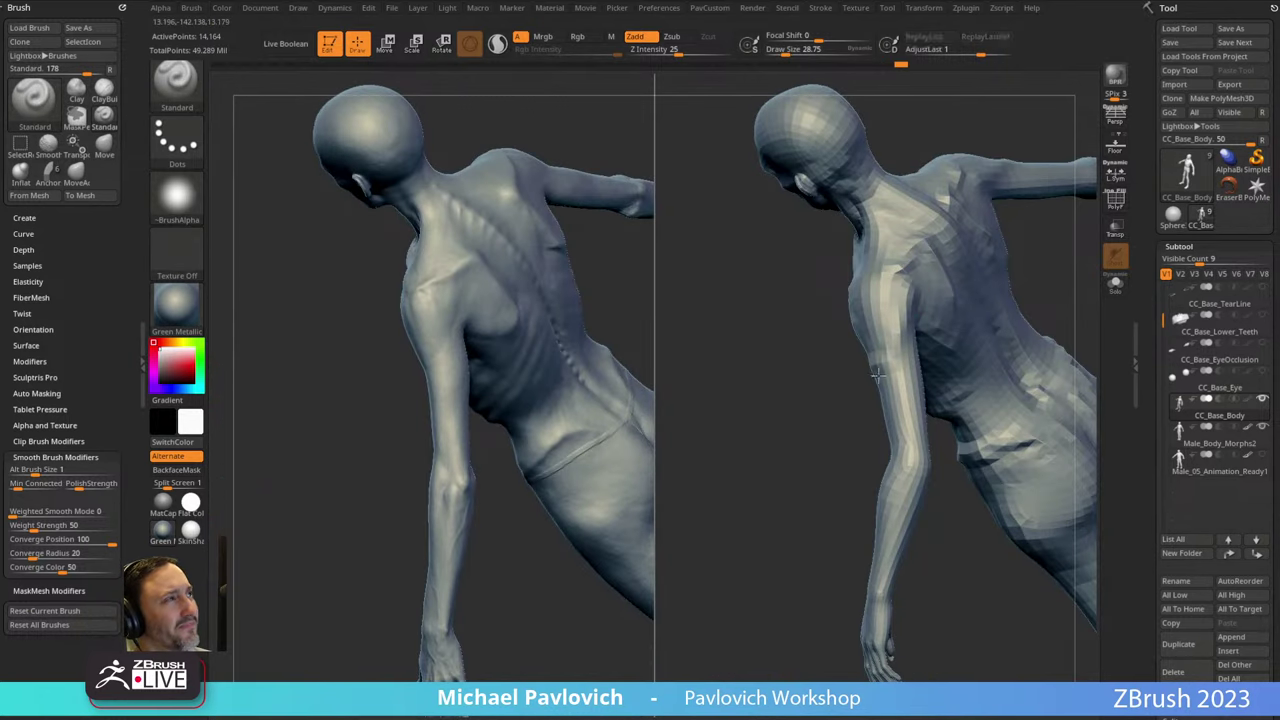
mouse_move(876, 375)
mouse_down()
mouse_move(853, 370)
mouse_move(1003, 220)
mouse_move(1037, 280)
mouse_move(950, 375)
mouse_move(1023, 319)
mouse_move(966, 394)
mouse_move(1060, 260)
mouse_move(812, 312)
mouse_up()
mouse_move(1000, 252)
mouse_down()
mouse_move(909, 268)
mouse_move(1000, 263)
mouse_move(955, 309)
mouse_move(940, 297)
mouse_move(861, 302)
mouse_up()
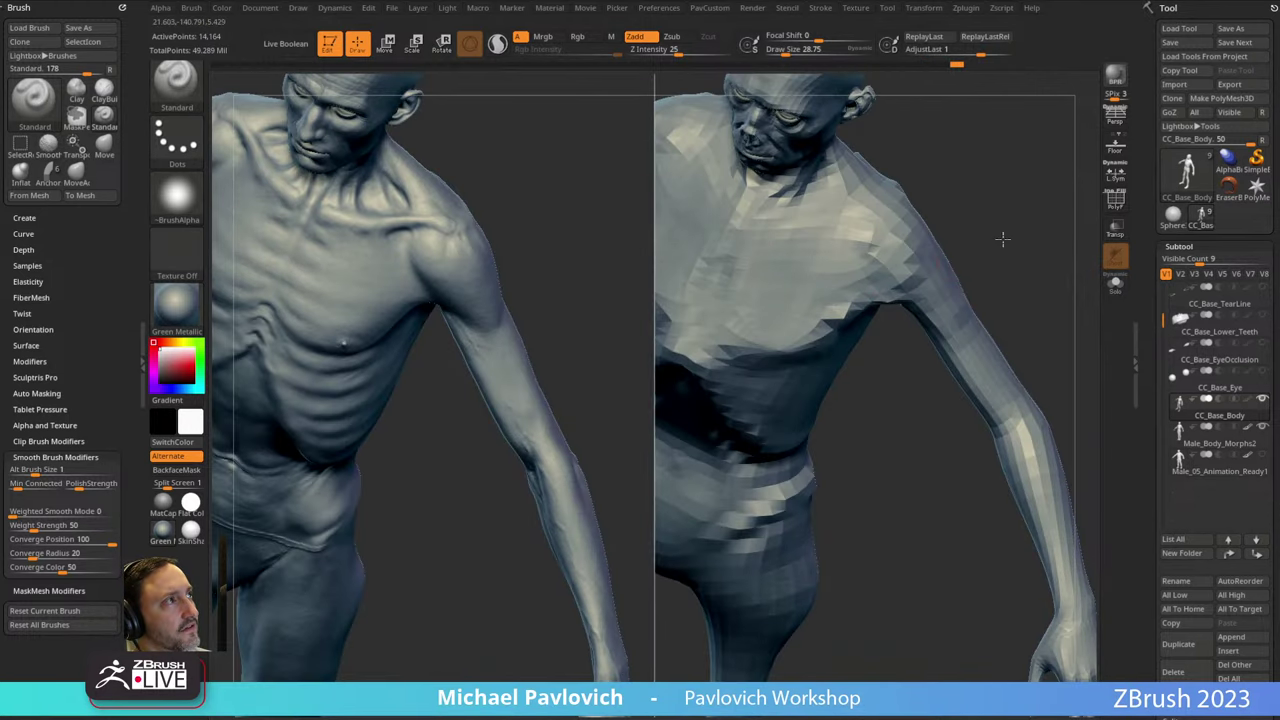
mouse_move(1002, 238)
mouse_down()
mouse_move(977, 266)
mouse_move(997, 214)
mouse_move(843, 277)
mouse_move(1020, 298)
mouse_move(857, 300)
mouse_up()
Switch to the Move brush, adjust its draw size, and reshape the shoulder and chest contours.
key(b)
key(m)
key(v)
mouse_move(968, 265)
mouse_down()
mouse_move(1003, 237)
mouse_move(1045, 264)
mouse_up()
key(s)
mouse_move(984, 288)
mouse_down()
mouse_move(952, 286)
mouse_move(948, 255)
mouse_move(1006, 226)
mouse_move(1063, 263)
mouse_move(1036, 213)
mouse_move(986, 211)
mouse_move(1040, 230)
mouse_move(914, 220)
mouse_move(981, 203)
mouse_move(997, 291)
mouse_move(1051, 249)
mouse_move(938, 271)
mouse_up()
Sculpt the chest and the front of the rib cage with the Standard brush at a draw size of about 31.
key(b)
key(s)
key(t)
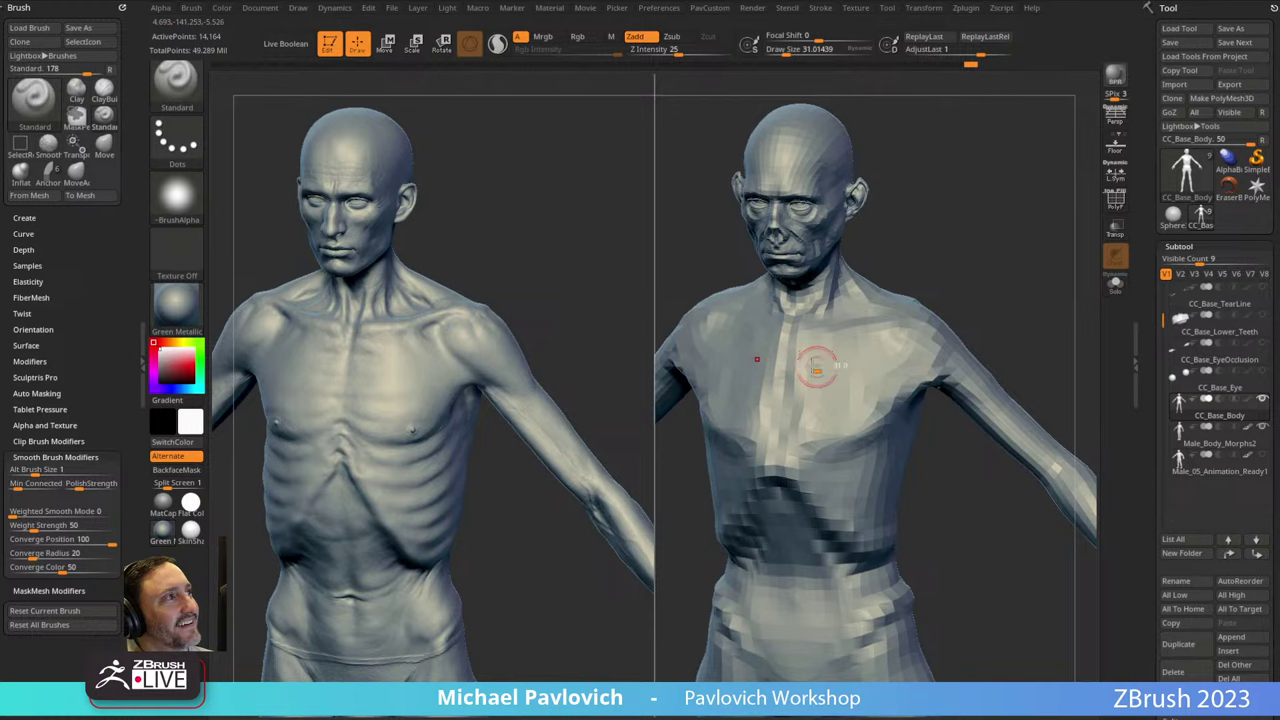
drag(1064, 290, 851, 344)
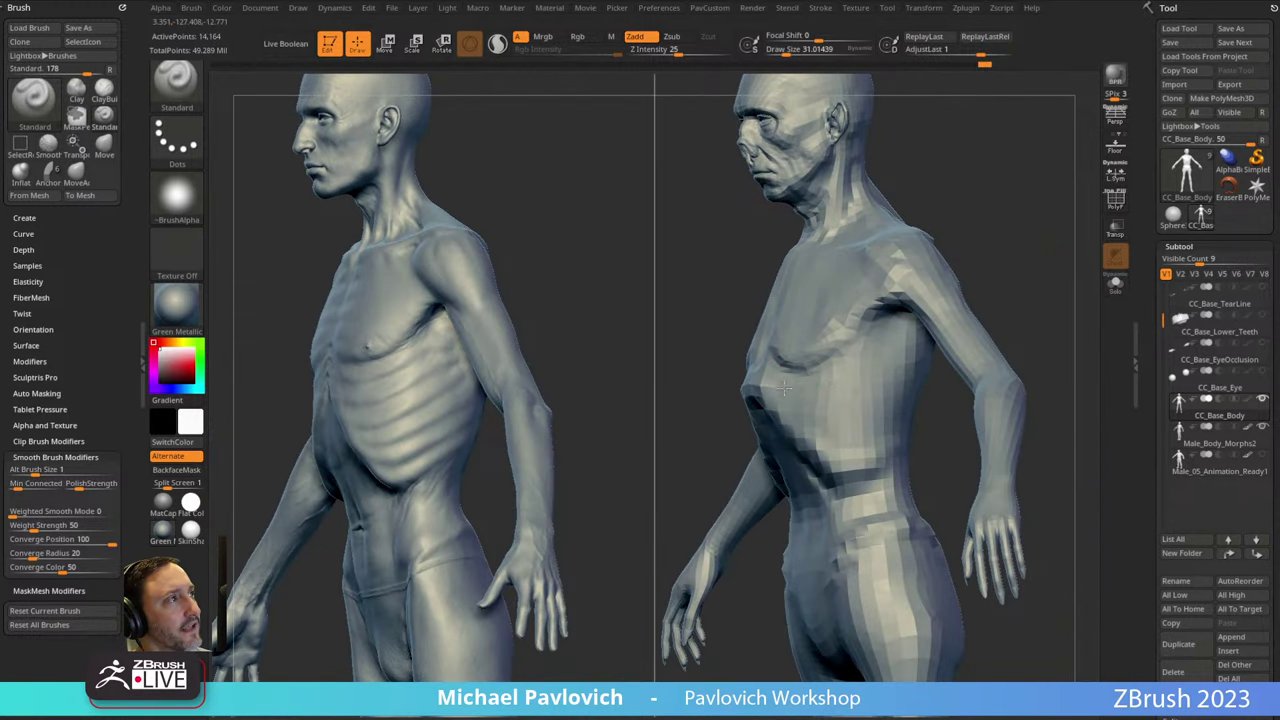
drag(785, 389, 1007, 275)
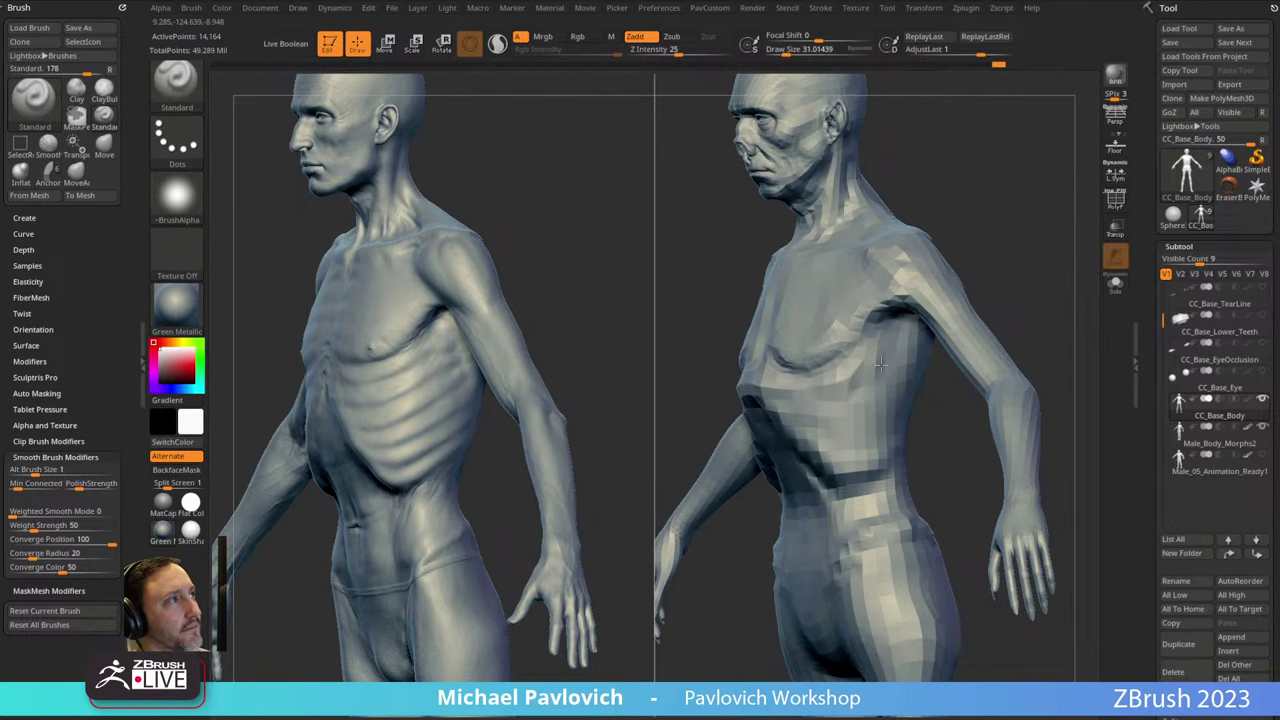
Sculpt the back beside the spine and below the shoulder blades with the Standard brush.
mouse_move(1084, 310)
mouse_down()
mouse_move(997, 294)
mouse_move(780, 429)
mouse_move(777, 466)
mouse_move(1039, 179)
mouse_move(815, 347)
mouse_up()
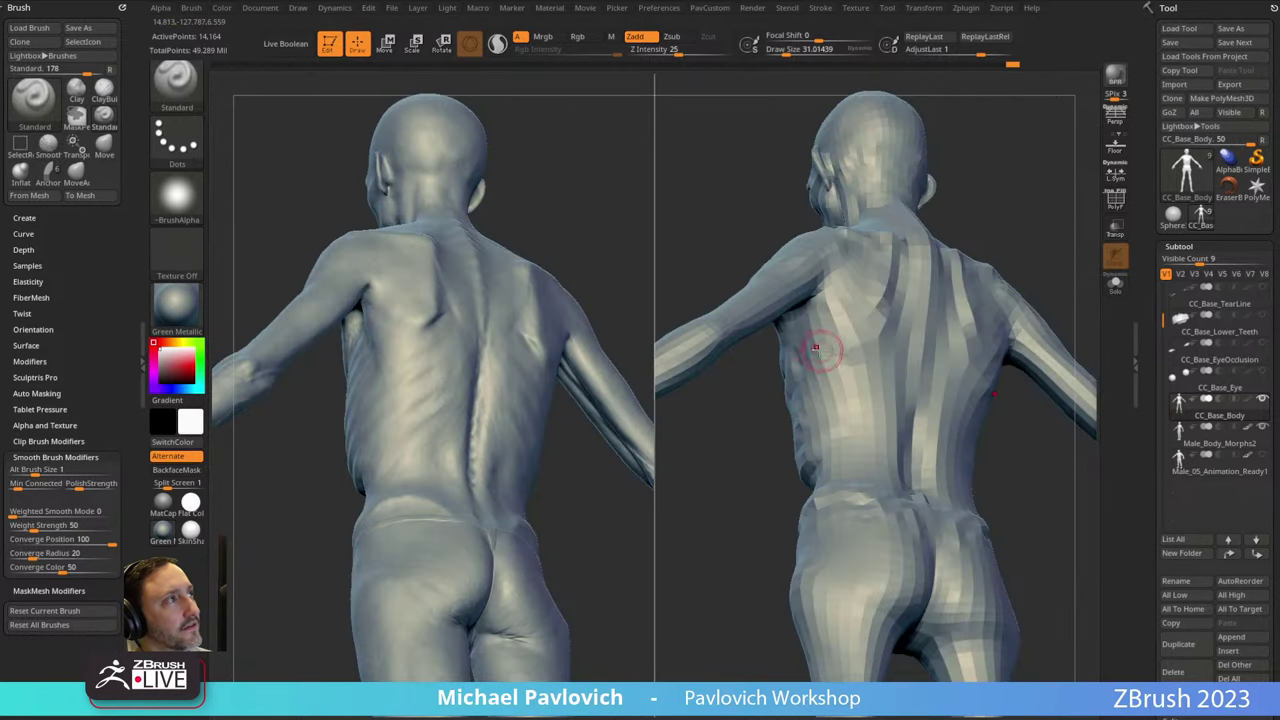
mouse_move(913, 303)
mouse_down()
mouse_move(834, 329)
mouse_move(852, 372)
mouse_up()
mouse_move(990, 205)
mouse_down()
mouse_move(1074, 206)
mouse_move(1014, 240)
mouse_move(1058, 250)
mouse_up()
key(s)
drag(807, 335, 838, 326)
Reshape the upper back and chest profile with the Move brush at draw sizes of about 87 and 121.
key(b)
key(m)
key(v)
drag(880, 285, 965, 286)
drag(843, 326, 848, 390)
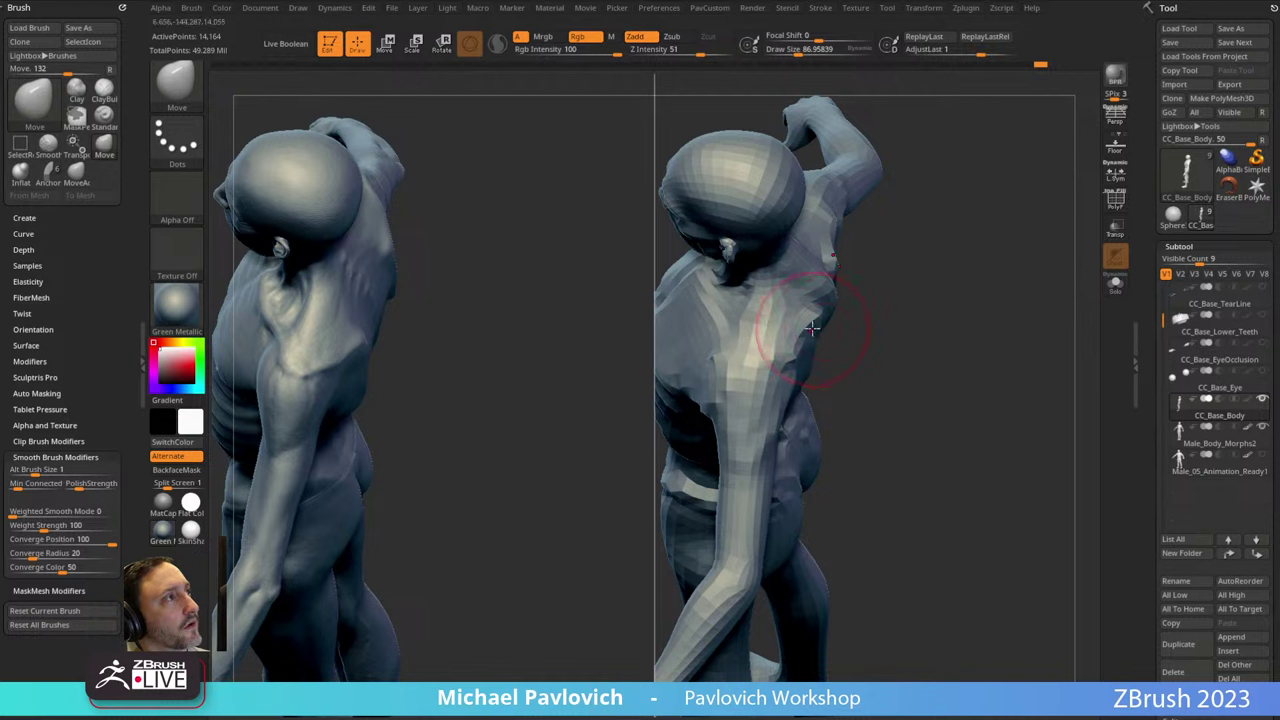
drag(940, 290, 1003, 254)
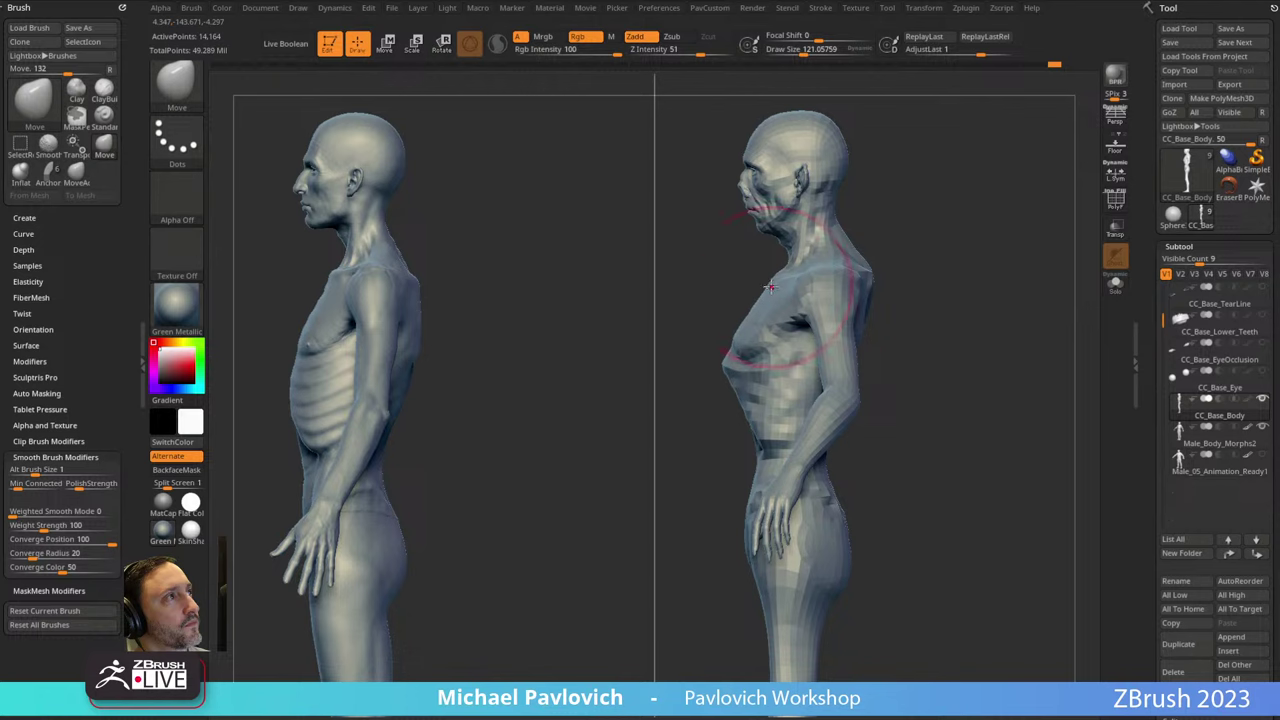
Build up the lower torso and hips with the ClayTubes brush at a draw size of about 59.
mouse_move(965, 270)
mouse_down()
mouse_move(848, 285)
mouse_move(860, 283)
mouse_move(866, 314)
mouse_move(979, 327)
mouse_move(1017, 274)
mouse_move(1000, 249)
mouse_move(1033, 156)
mouse_move(1008, 135)
mouse_up()
key(b)
key(c)
key(t)
drag(563, 367, 596, 353)
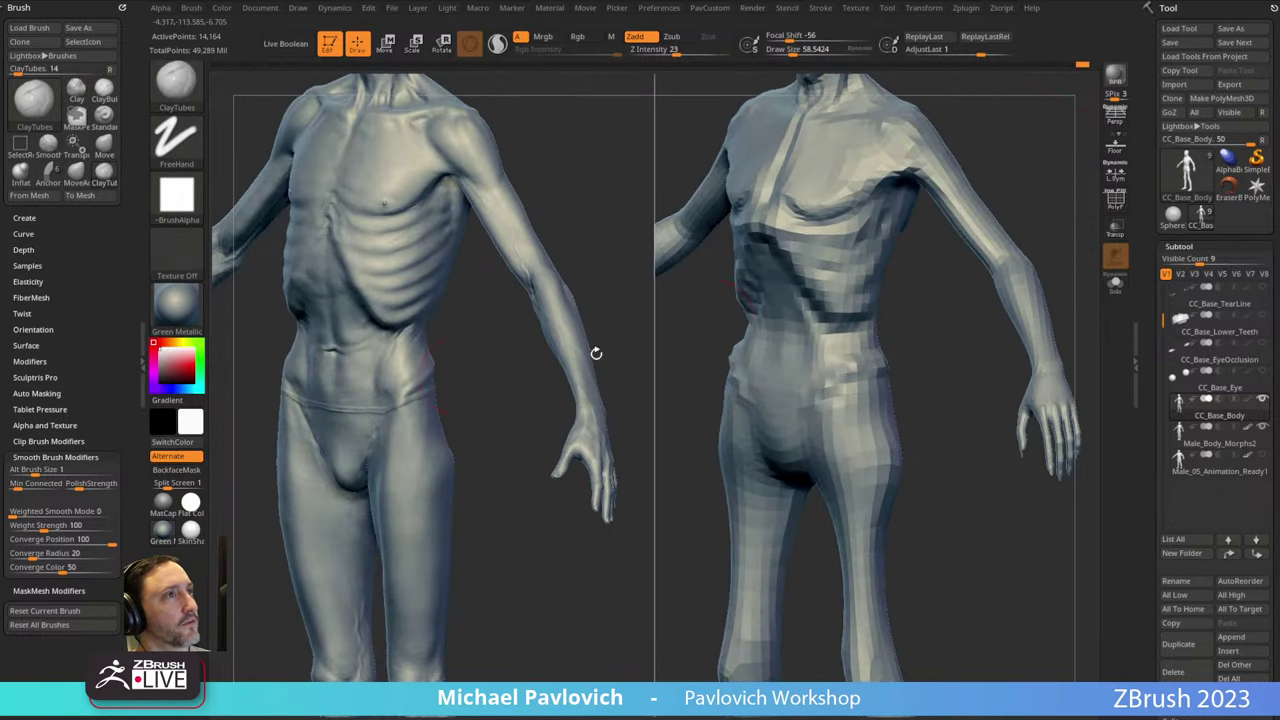
right_drag(880, 343, 940, 341)
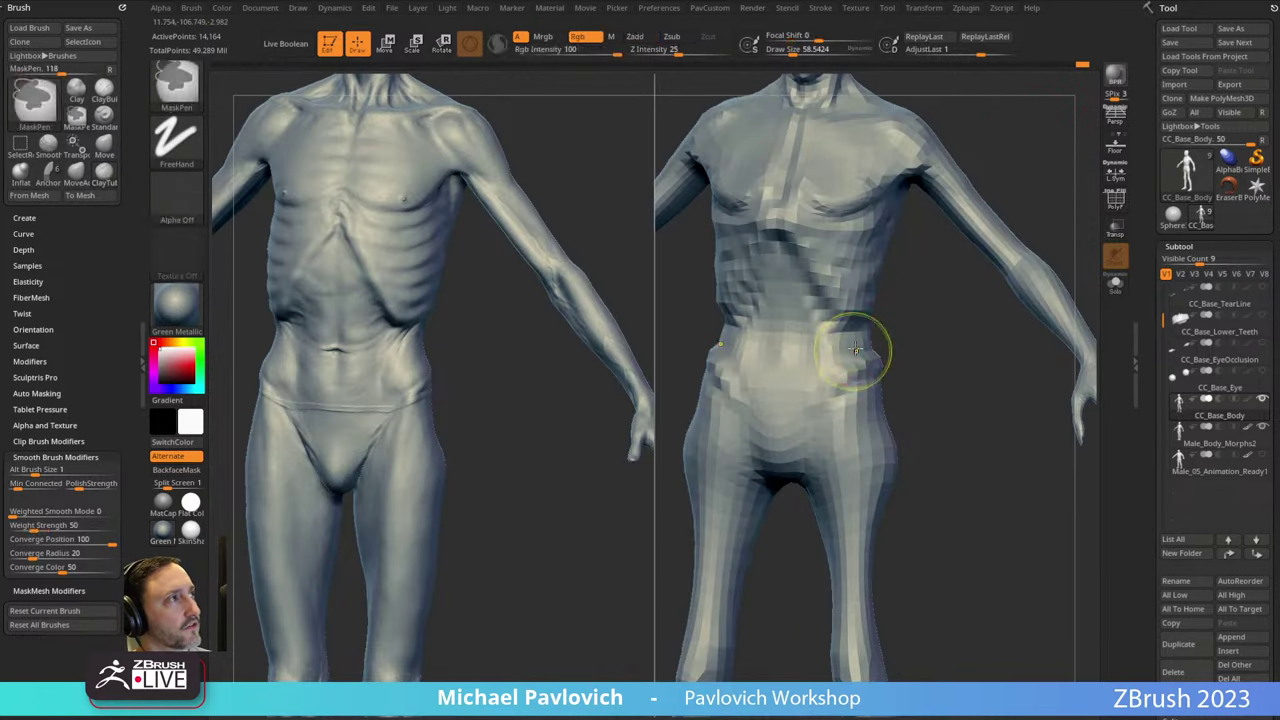
key([)
mouse_move(944, 366)
alt+mouse_down()
mouse_move(948, 337)
mouse_move(932, 352)
alt+mouse_up()
mouse_move(845, 483)
ctrl+right_down()
mouse_move(929, 360)
mouse_move(923, 341)
mouse_move(838, 360)
ctrl+right_up()
Carve muscle lines into the front of the thighs with the DamStandard brush at a draw size of about 72.
key(b)
key(d)
key(s)
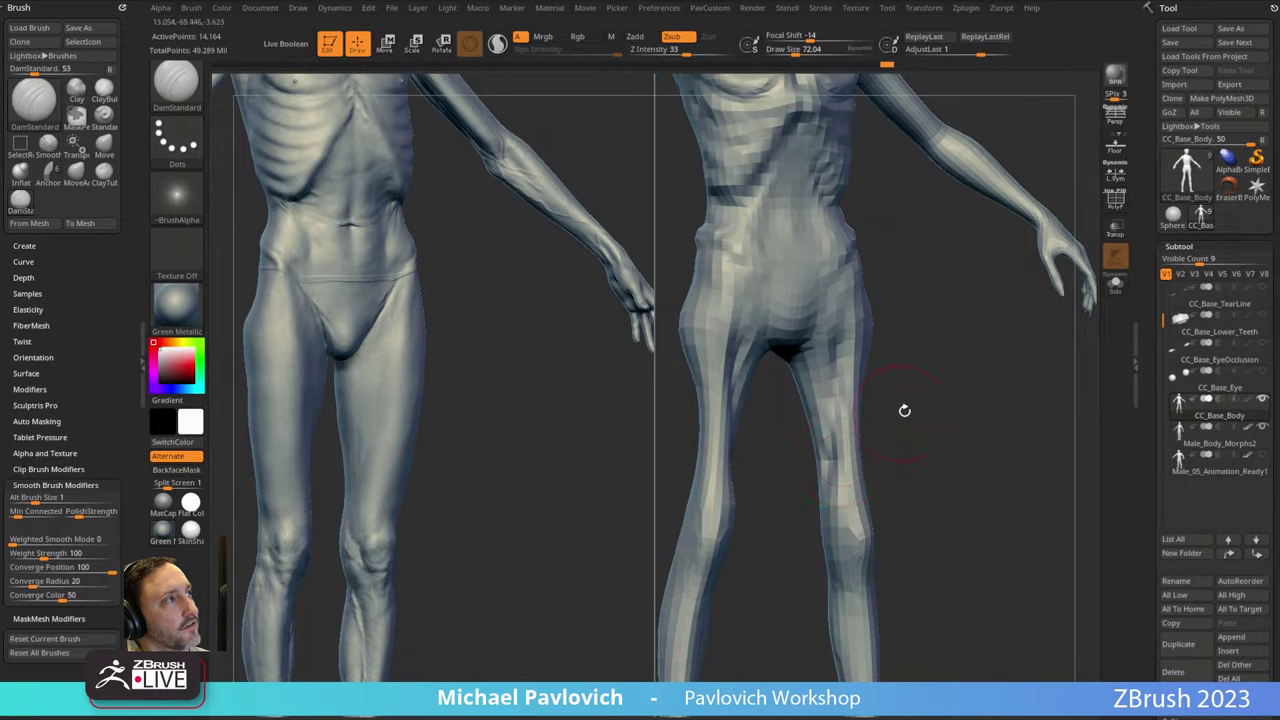
right_drag(904, 410, 940, 333)
Adjust the volume of the front thighs with the Inflat brush at a draw size of about 72.
key(b)
key(i)
key(n)
ctrl+right_drag(942, 394, 862, 404)
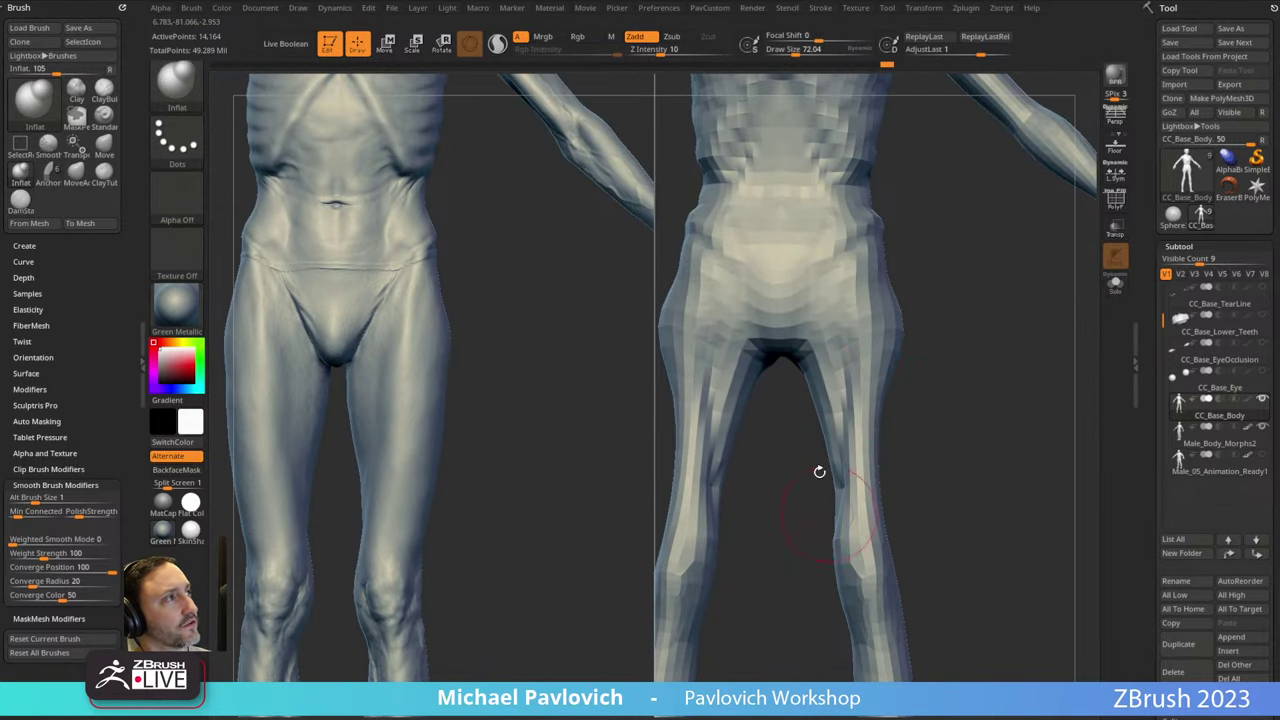
Adjust the contour of the legs and hips with the Move brush at a draw size of about 52.
mouse_move(929, 457)
right_down()
mouse_move(886, 434)
mouse_move(963, 380)
mouse_move(974, 386)
mouse_move(926, 386)
mouse_move(959, 370)
right_up()
key(b)
key(m)
key(v)
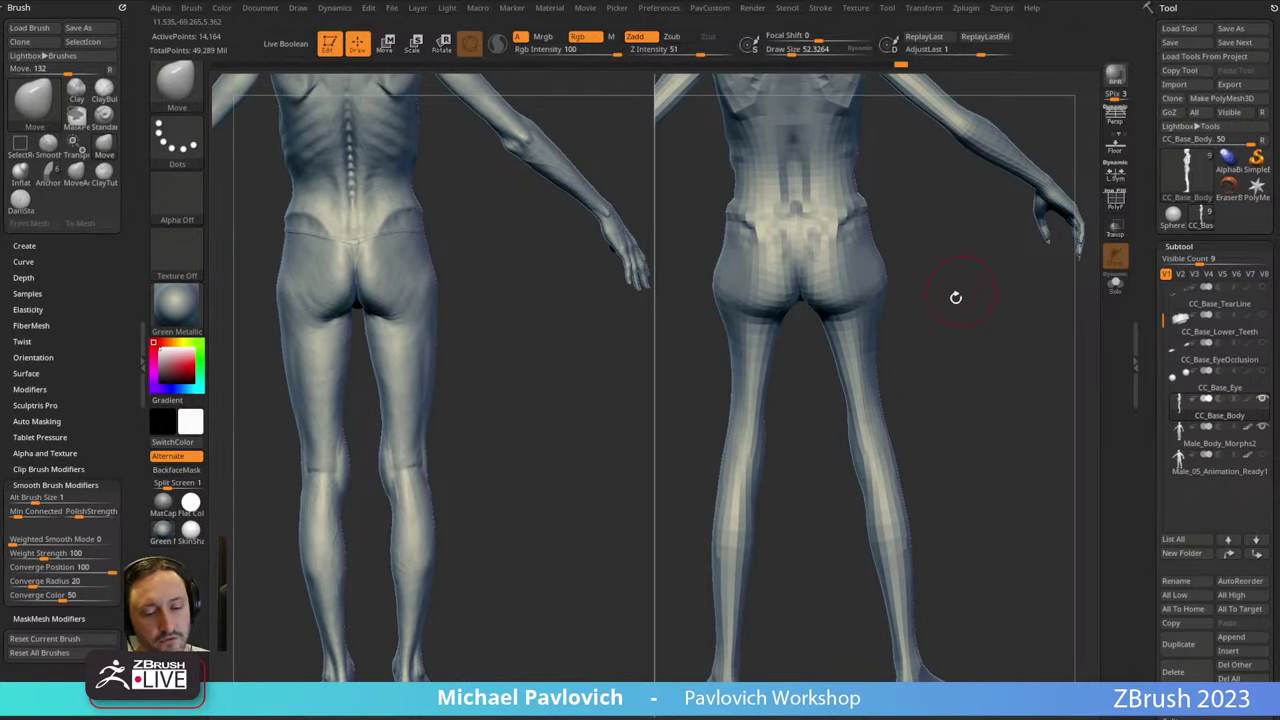
Build up the buttocks and the backs of the thighs with the Clay brush at a draw size of about 52.
key(b)
key(c)
key(l)
ctrl+right_drag(963, 306, 857, 337)
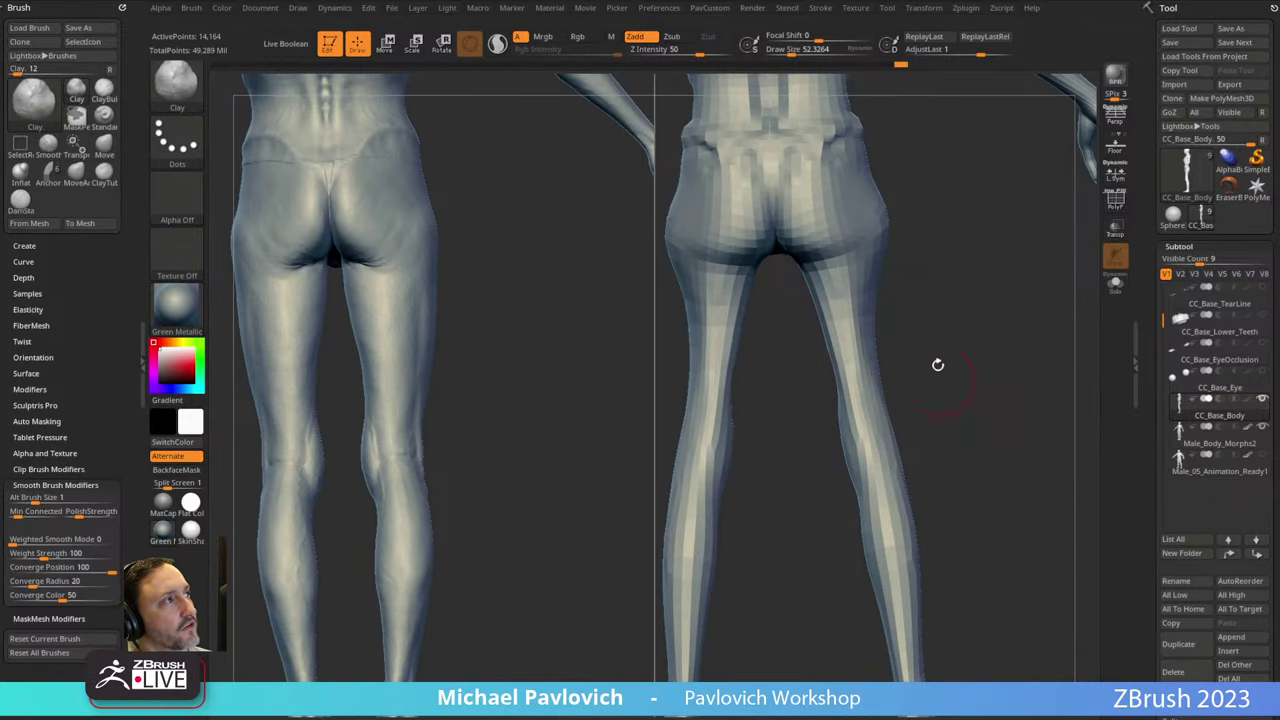
right_drag(937, 365, 860, 402)
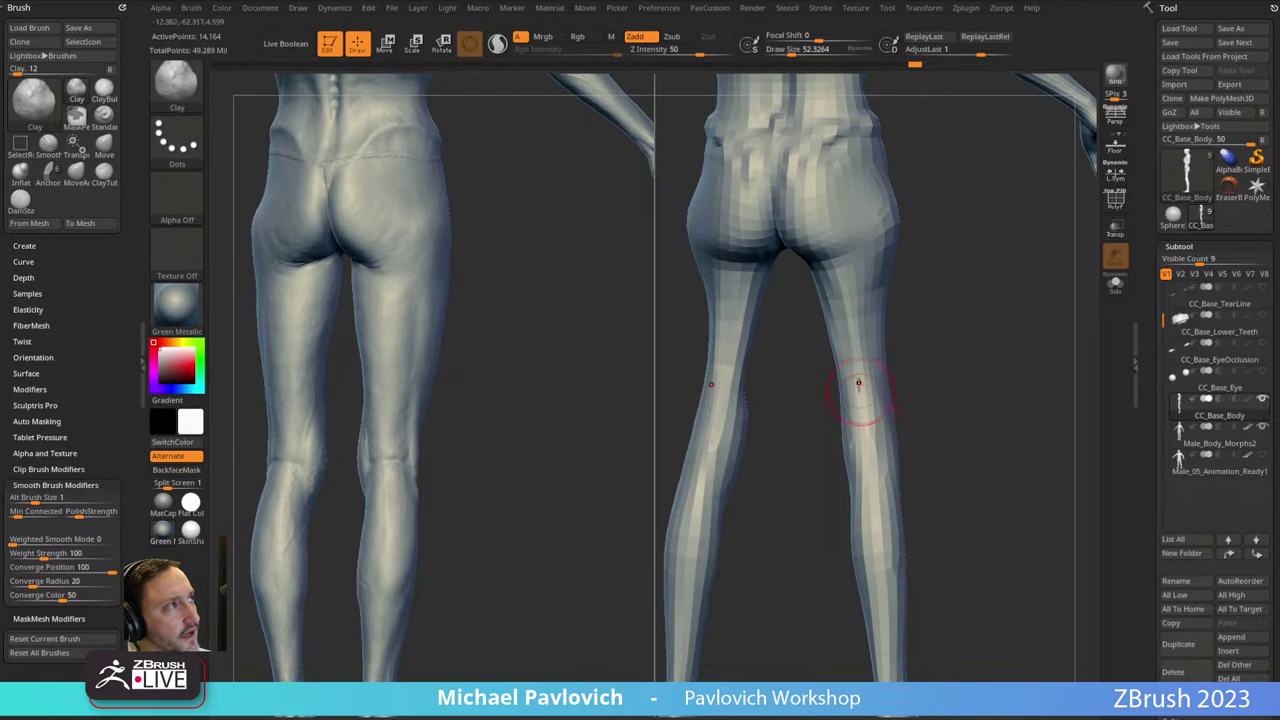
mouse_move(859, 383)
mouse_down()
mouse_move(857, 316)
mouse_move(856, 338)
mouse_up()
mouse_move(945, 308)
alt+right_down()
mouse_move(960, 369)
mouse_move(848, 384)
mouse_move(886, 402)
alt+right_up()
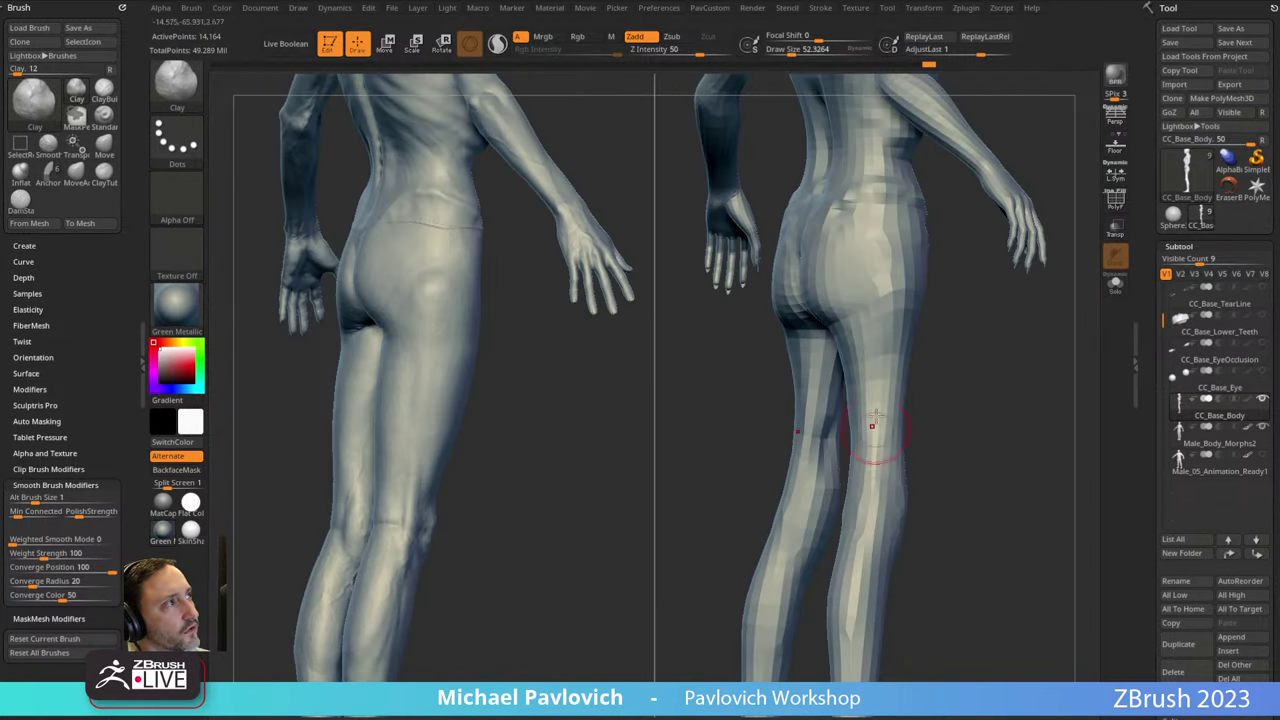
right_drag(985, 410, 905, 390)
ctrl+right_drag(905, 440, 903, 406)
Define the thighs and inner knees from the front, switching to the Standard brush at a draw size of about 33.
right_drag(1050, 222, 960, 390)
mouse_move(899, 178)
right_down()
mouse_move(1009, 414)
mouse_move(980, 434)
mouse_move(949, 387)
right_up()
drag(829, 363, 846, 395)
mouse_move(954, 383)
right_down()
mouse_move(826, 403)
mouse_move(850, 394)
mouse_move(857, 371)
mouse_move(843, 368)
mouse_move(874, 426)
mouse_move(842, 400)
mouse_move(1097, 343)
mouse_move(1011, 314)
mouse_move(969, 323)
mouse_move(1097, 340)
mouse_move(1012, 350)
mouse_move(980, 289)
mouse_move(886, 363)
right_up()
key(s)
key(b)
key(s)
key(t)
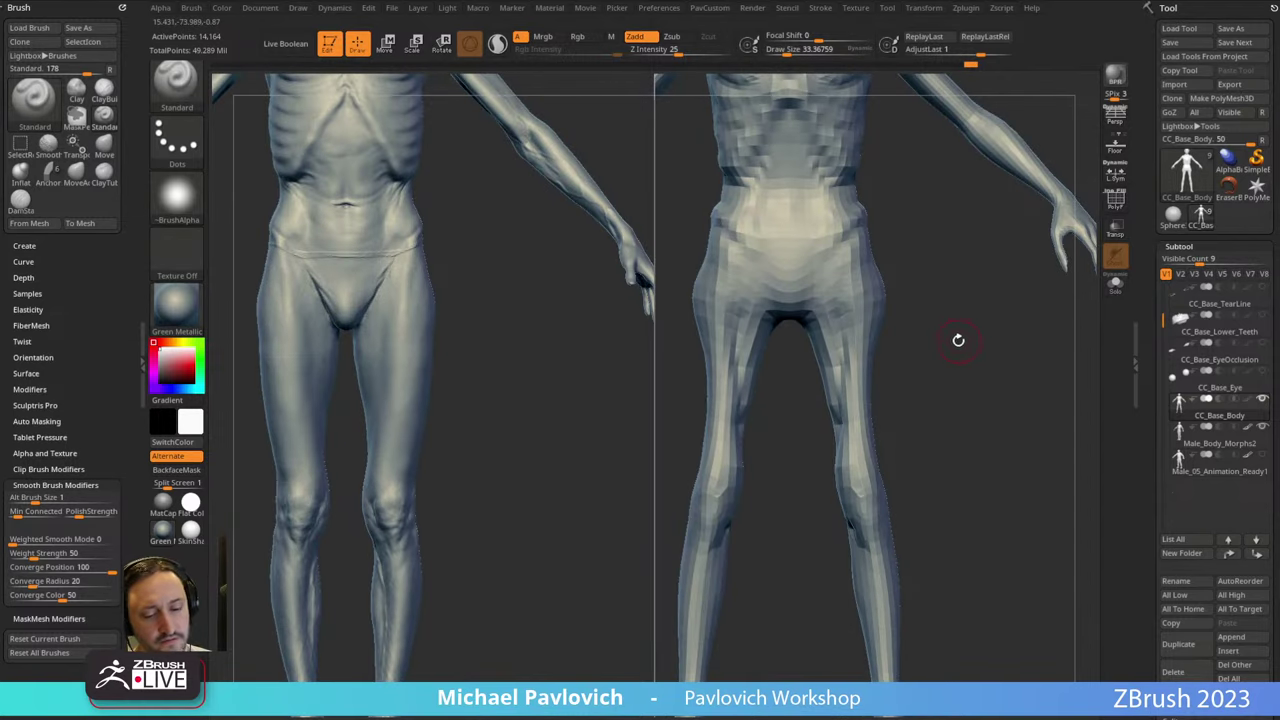
Add volume to the lower thighs above the knees with the Inflat brush at a draw size of about 76.
key(b)
key(i)
key(n)
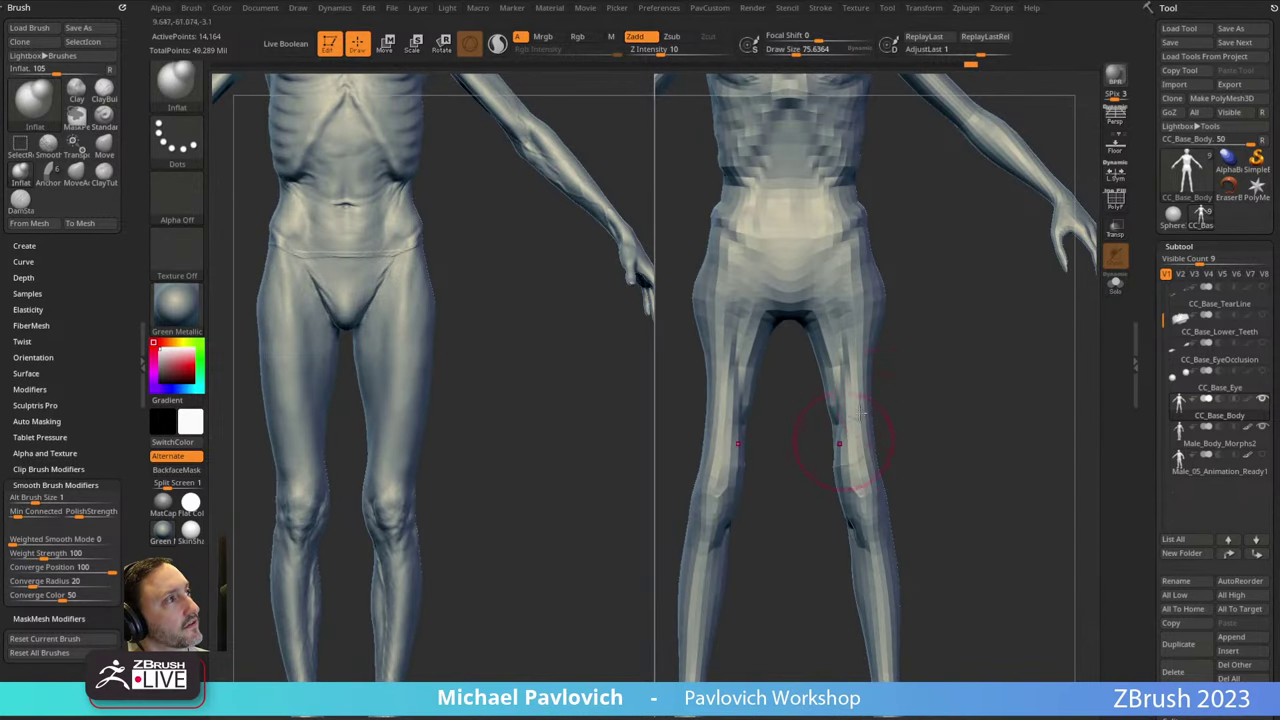
right_drag(862, 413, 851, 400)
ctrl+right_drag(952, 374, 965, 446)
Reshape the elbow and forearm with the Move brush at a draw size of about 65.
right_drag(965, 446, 982, 360)
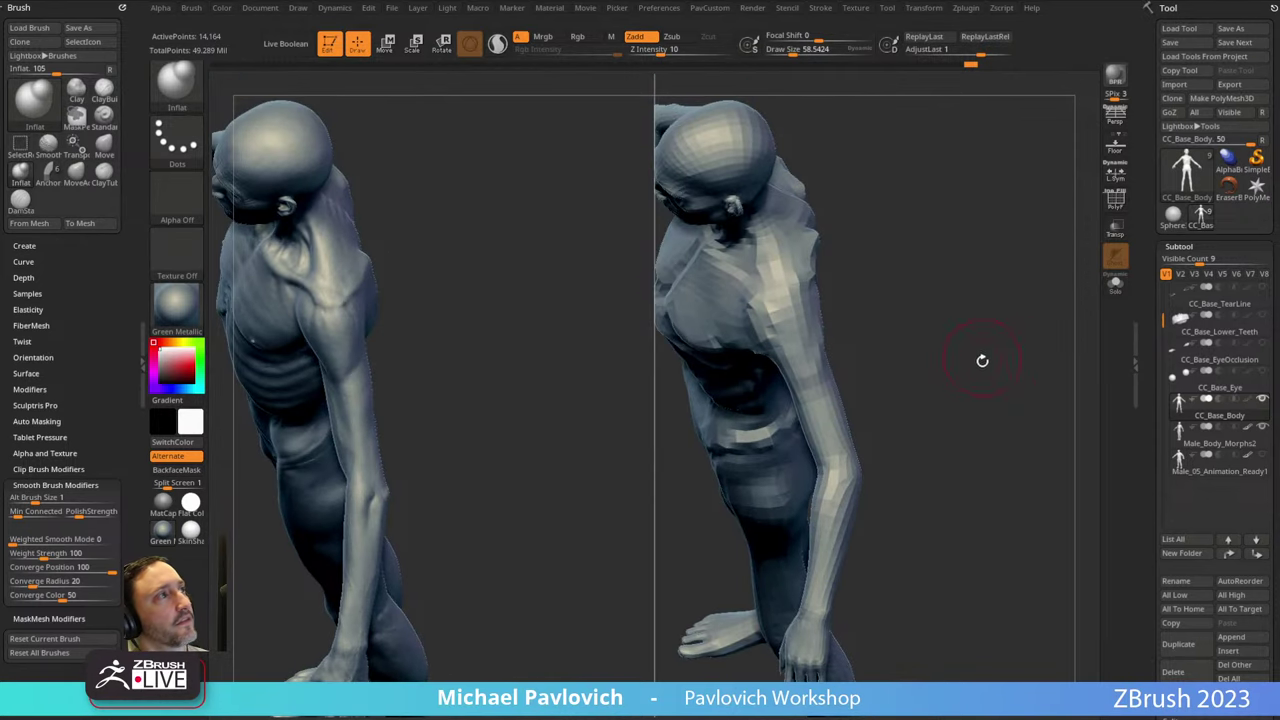
right_drag(810, 376, 823, 404)
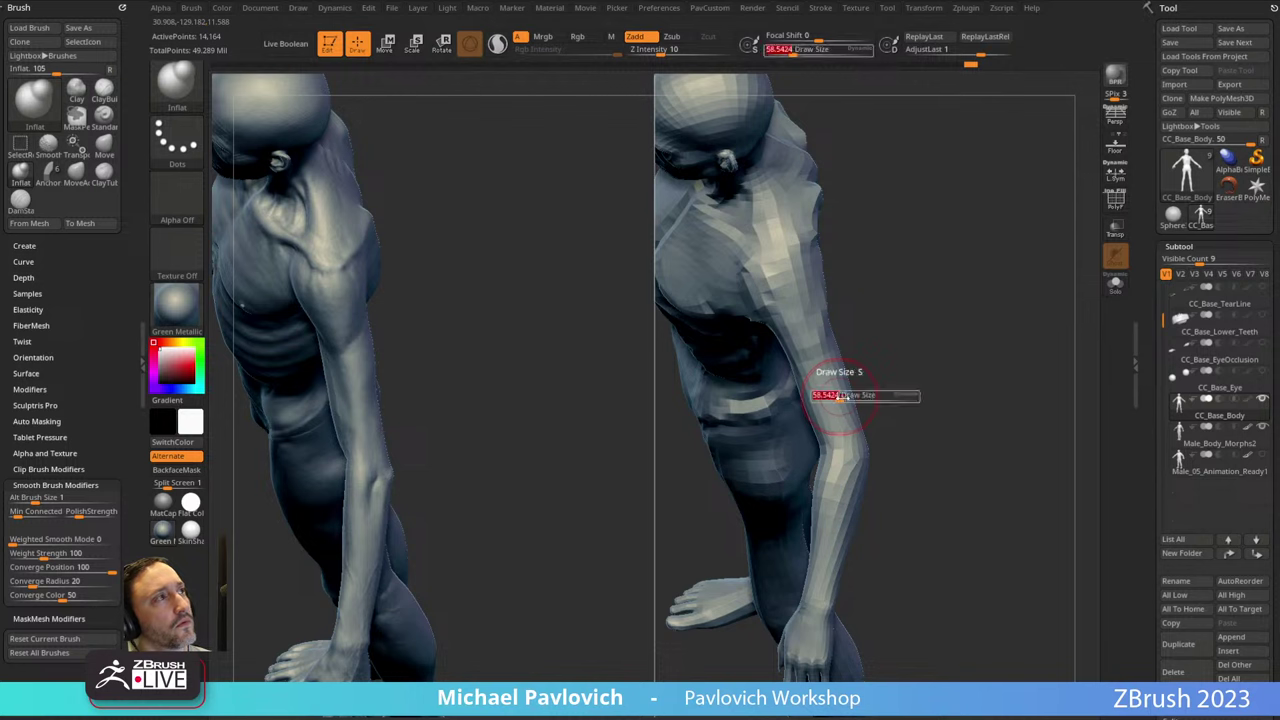
key(b)
key(m)
key(v)
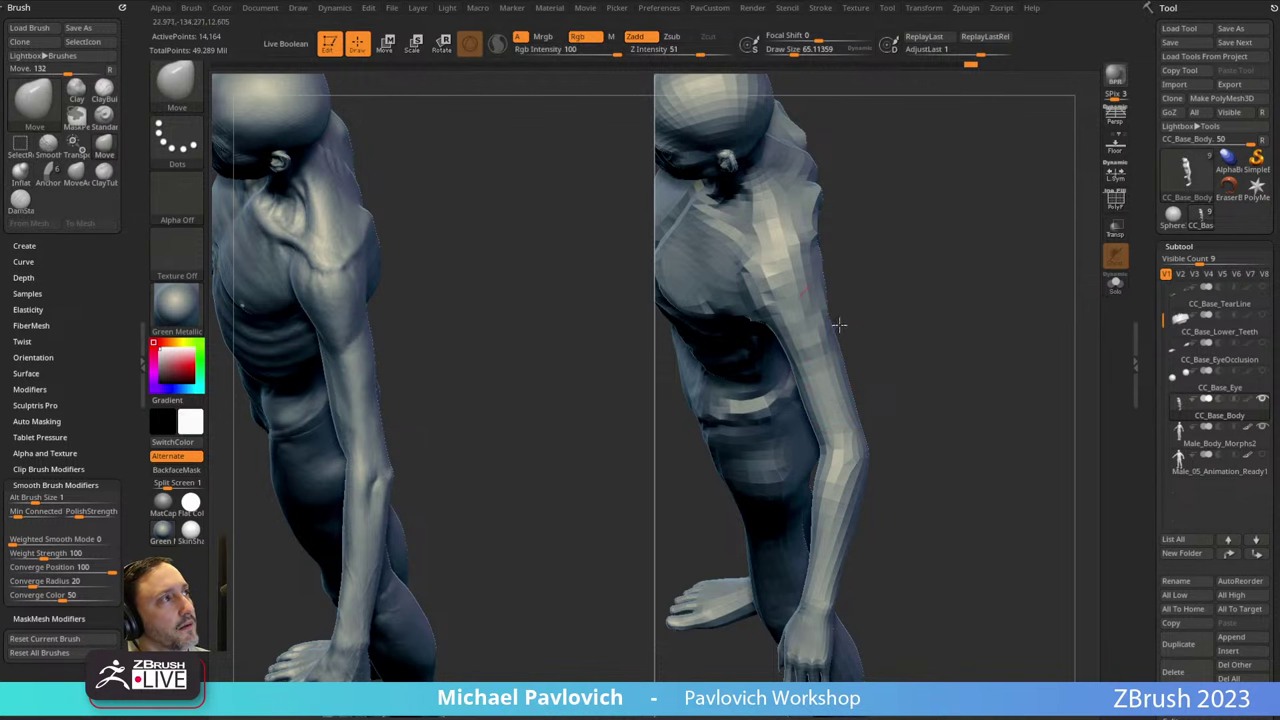
right_drag(845, 363, 845, 313)
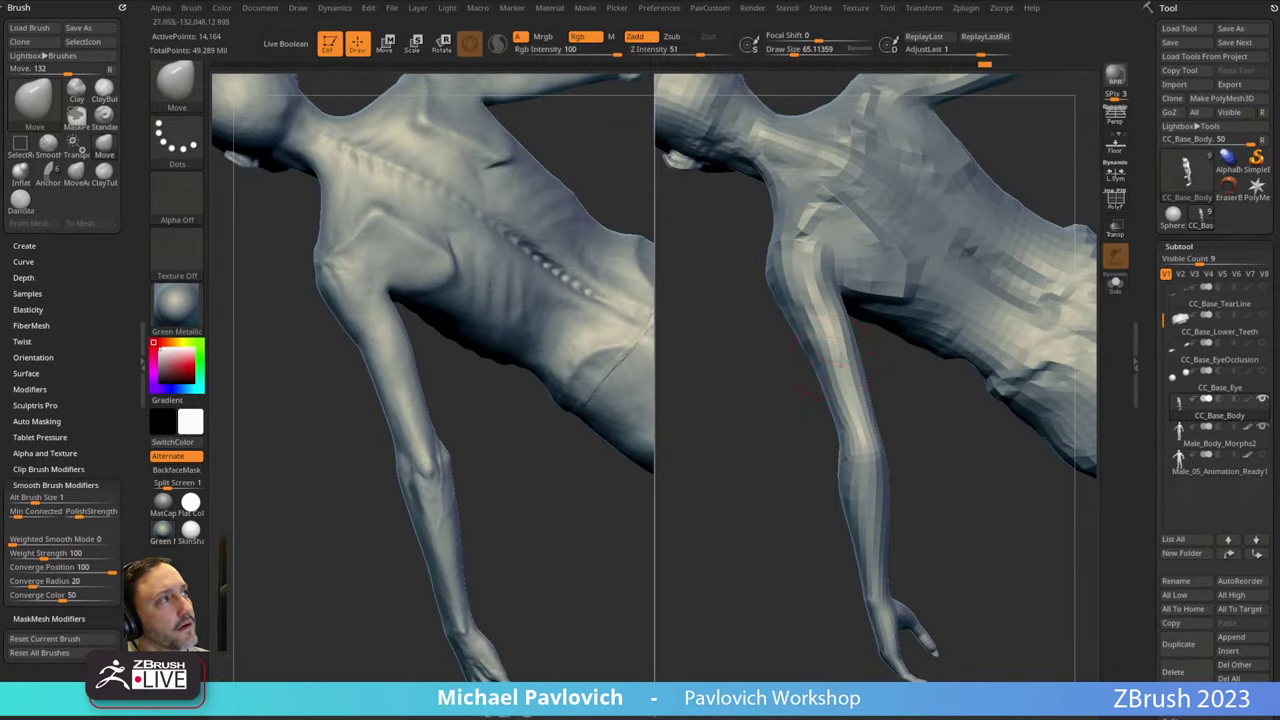
right_drag(779, 400, 958, 314)
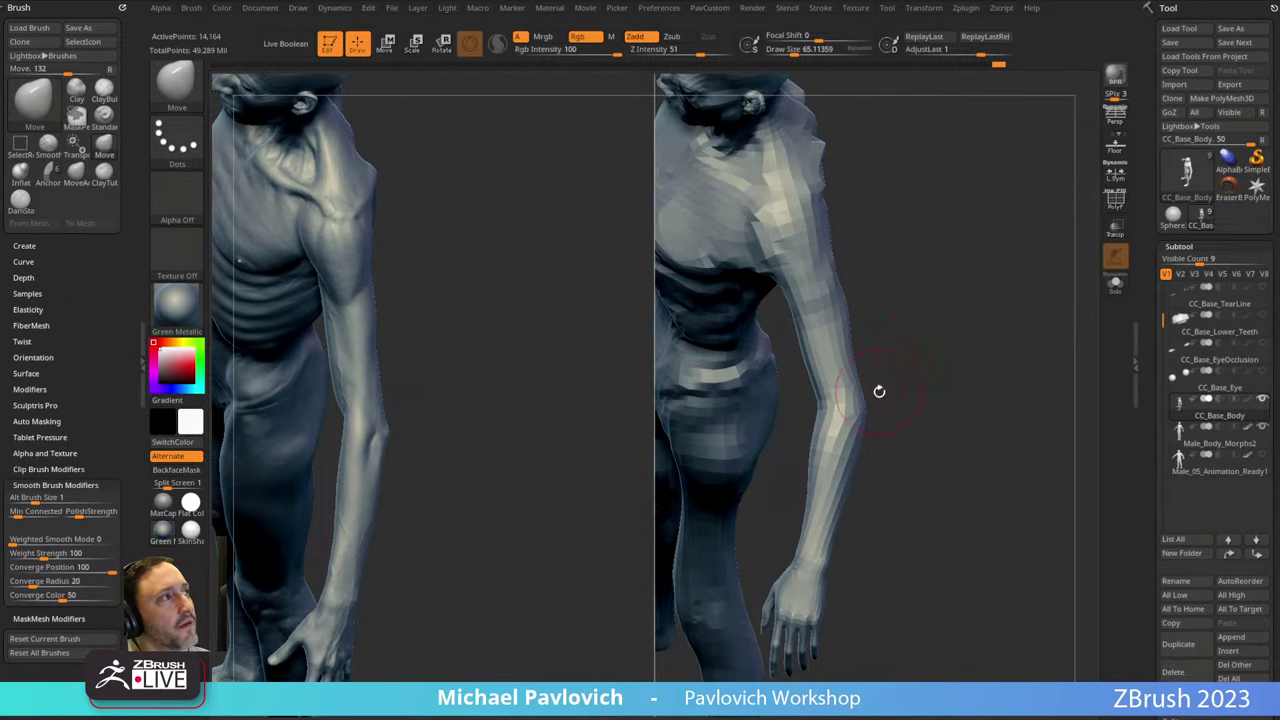
mouse_move(879, 391)
right_down()
mouse_move(960, 354)
mouse_move(889, 392)
mouse_move(901, 403)
mouse_move(1000, 397)
mouse_move(859, 413)
right_up()
drag(849, 420, 858, 423)
drag(835, 474, 843, 473)
key([)
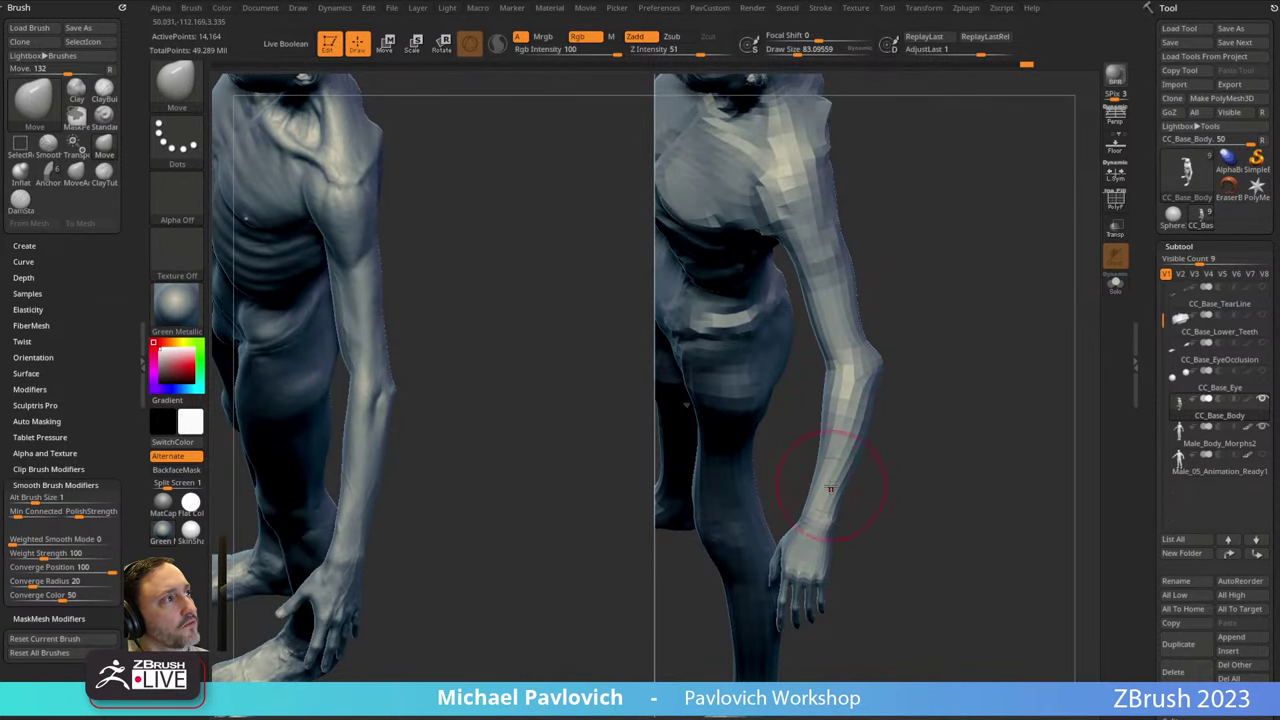
Check the arm proportions against the bat skeleton page in the browser, then return to ZBrush.
right_drag(931, 377, 963, 384)
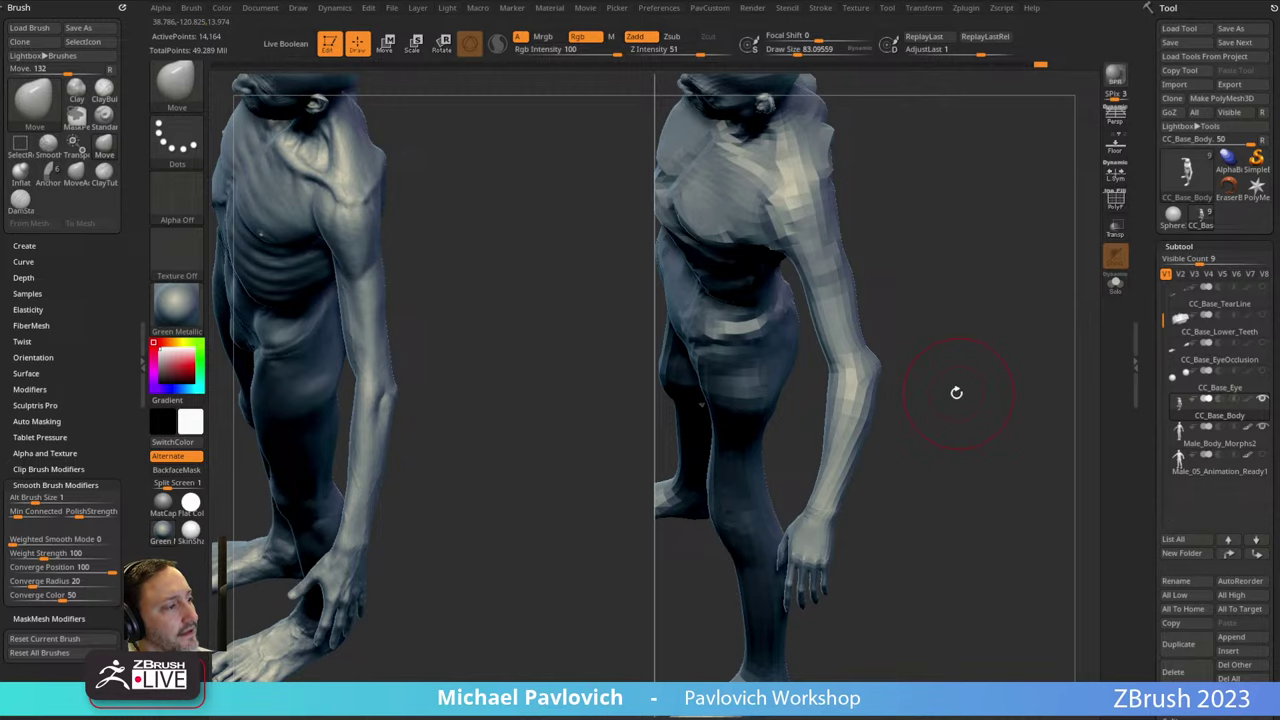
drag(757, 715, 803, 46)
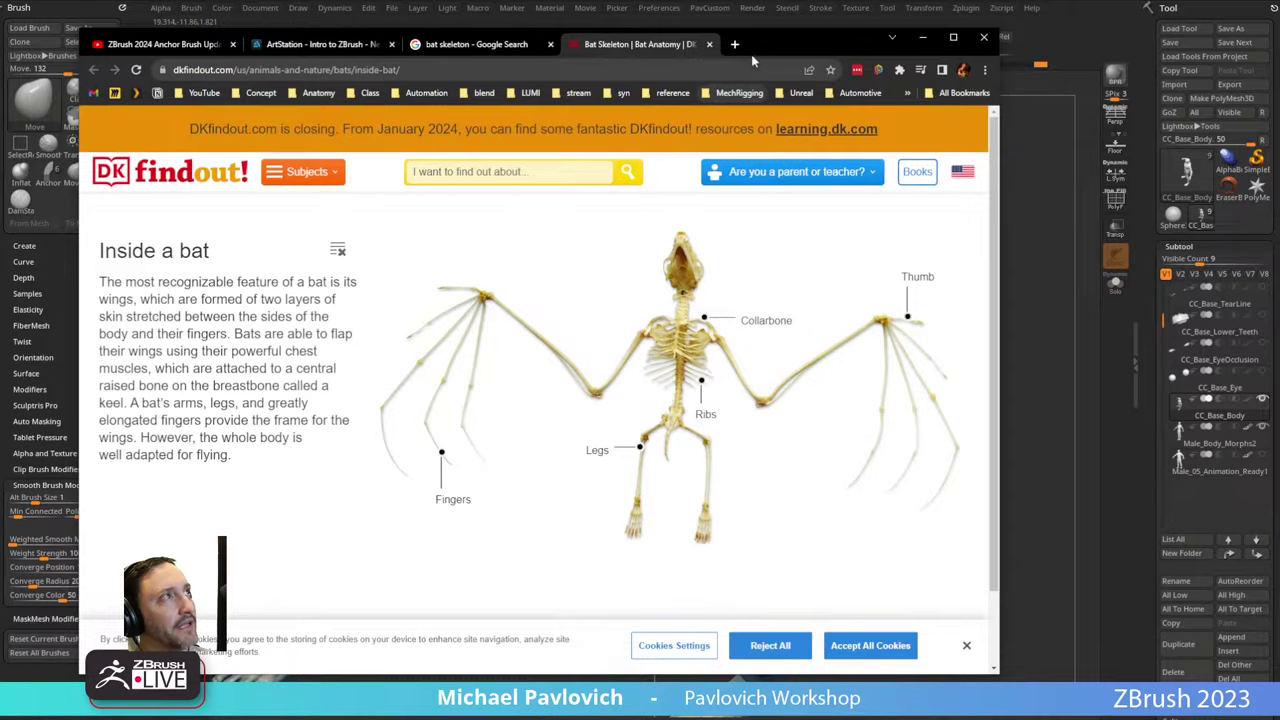
key(alt+Tab)
right_drag(864, 221, 795, 224)
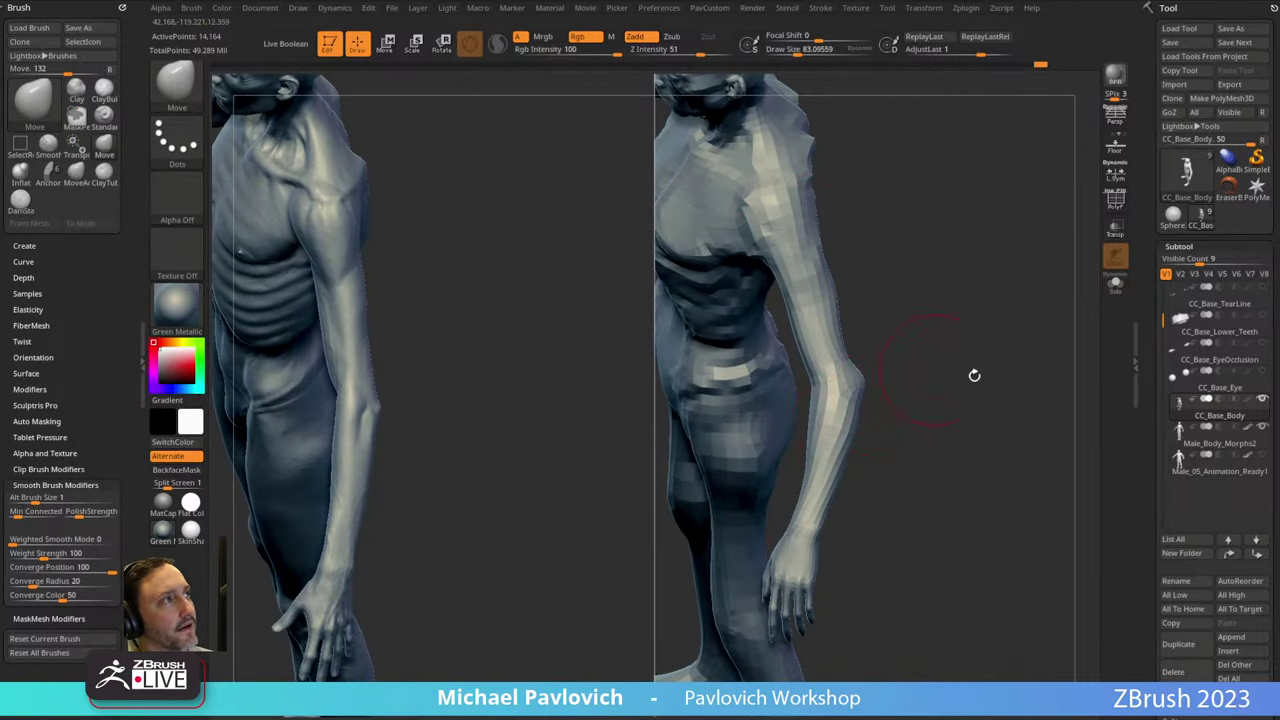
right_drag(974, 375, 867, 354)
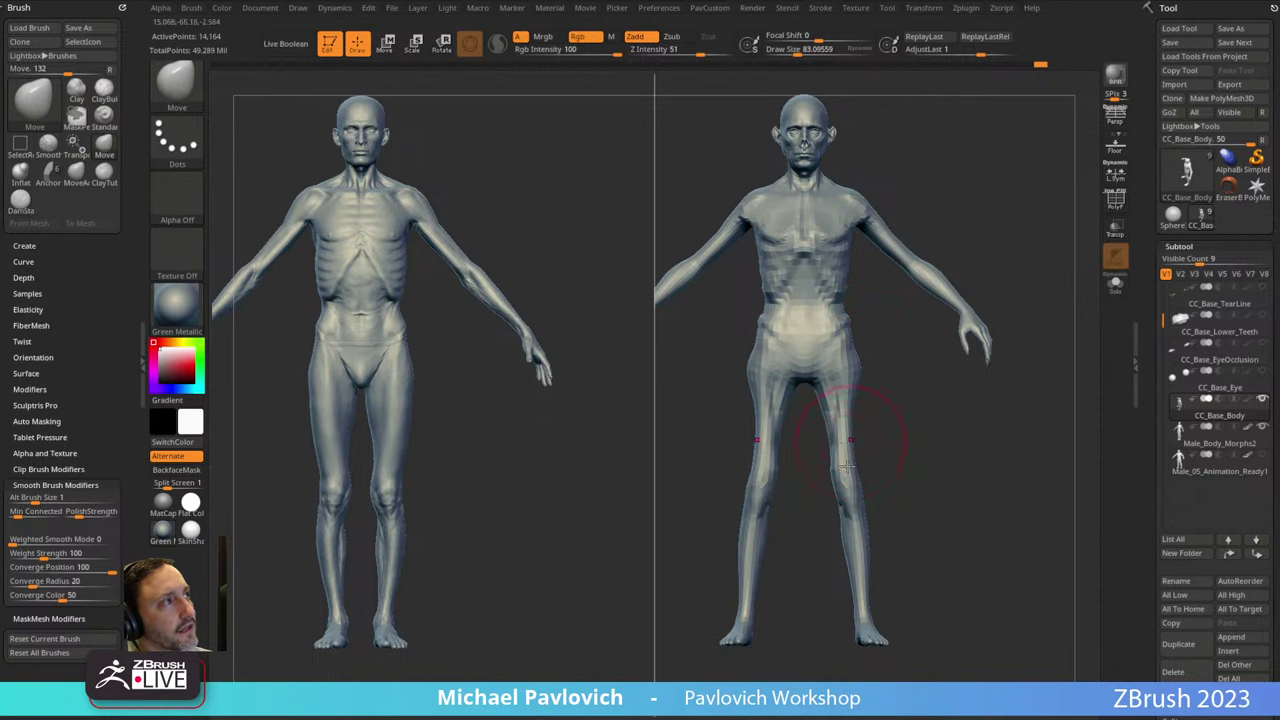
Adjust the inner thigh and knee contour with the Move brush at a draw size of about 83.
mouse_move(875, 432)
alt+right_down()
mouse_move(883, 409)
mouse_move(900, 420)
alt+right_up()
drag(838, 454, 848, 457)
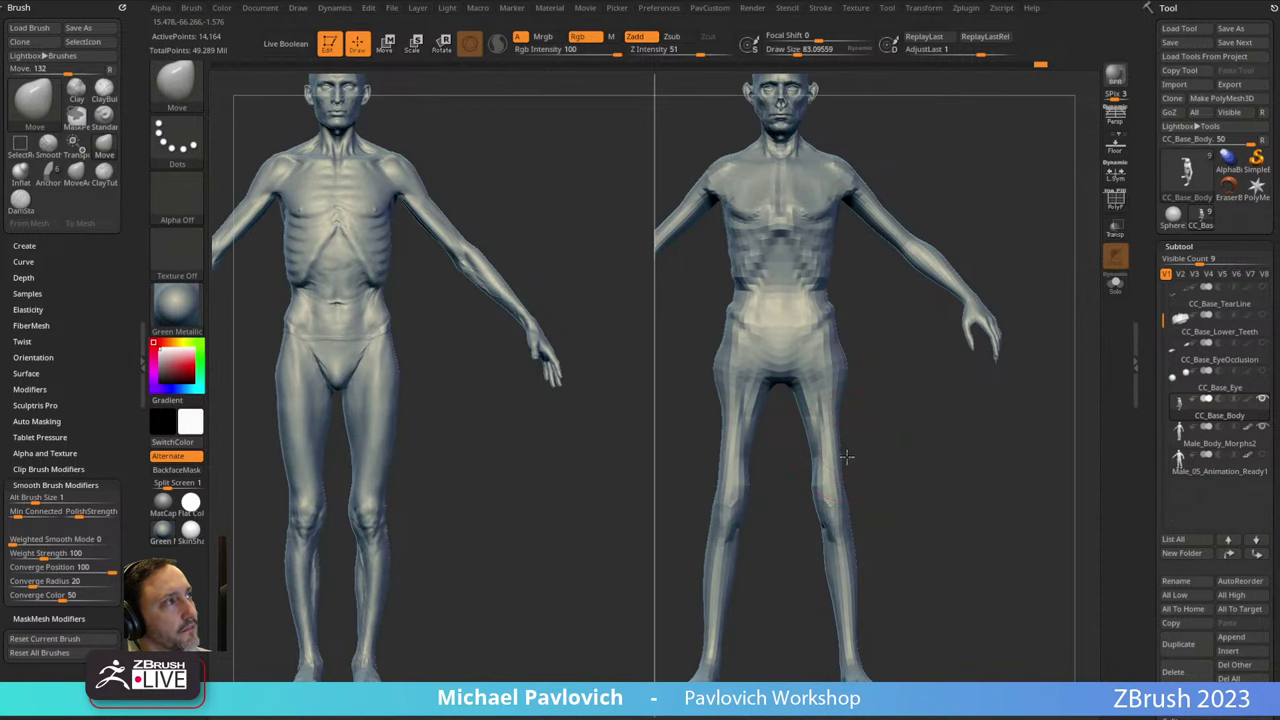
right_drag(865, 425, 880, 390)
Select the Standard brush and raise the body mesh to subdivision level 2.
key(b)
key(s)
key(t)
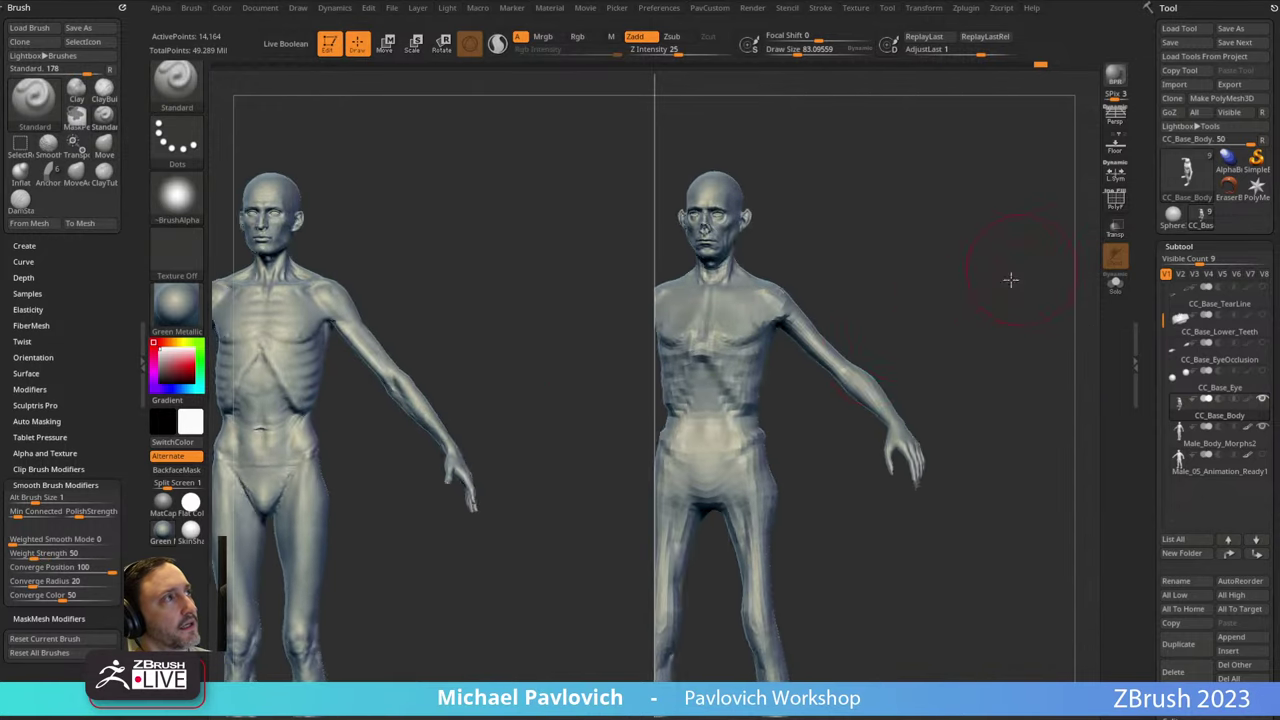
mouse_move(1006, 280)
right_down()
mouse_move(980, 334)
mouse_move(1018, 355)
mouse_move(1011, 331)
mouse_move(956, 383)
right_up()
mouse_move(1011, 323)
right_down()
mouse_move(940, 372)
mouse_move(909, 369)
mouse_move(977, 351)
mouse_move(997, 320)
mouse_move(929, 323)
mouse_move(972, 356)
mouse_move(1018, 344)
right_up()
key(shift)
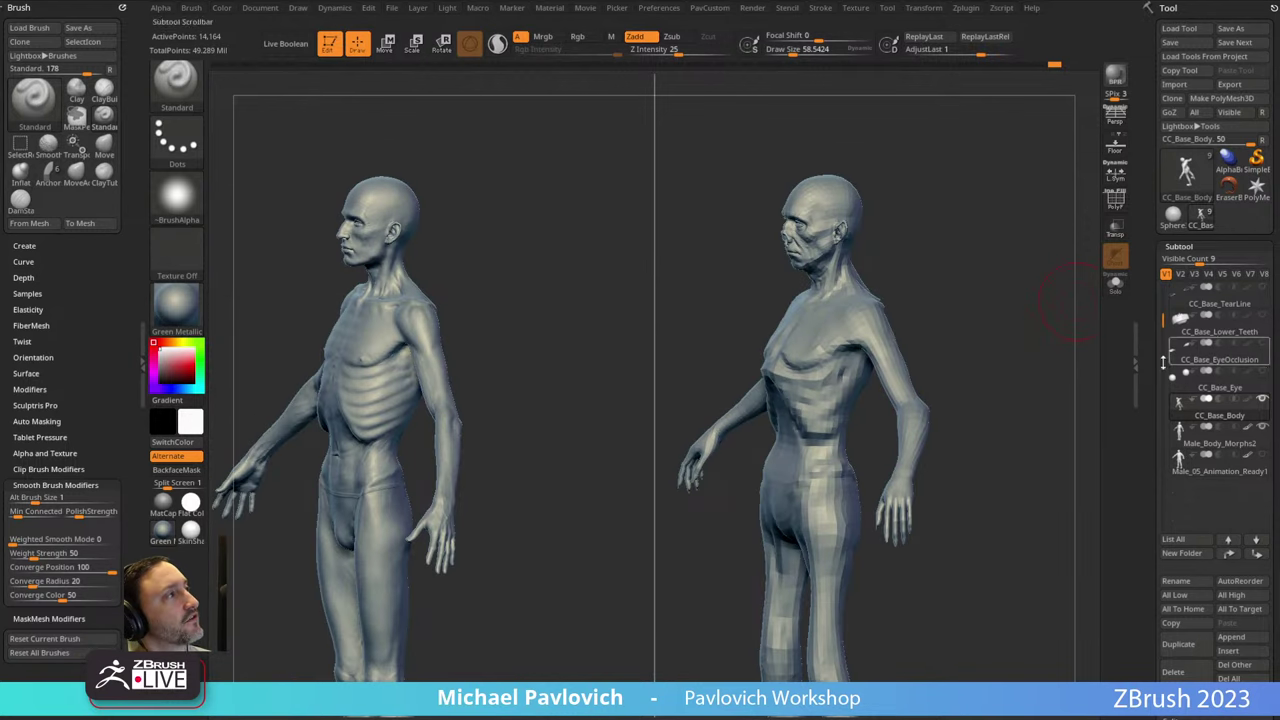
drag(1154, 688, 1152, 193)
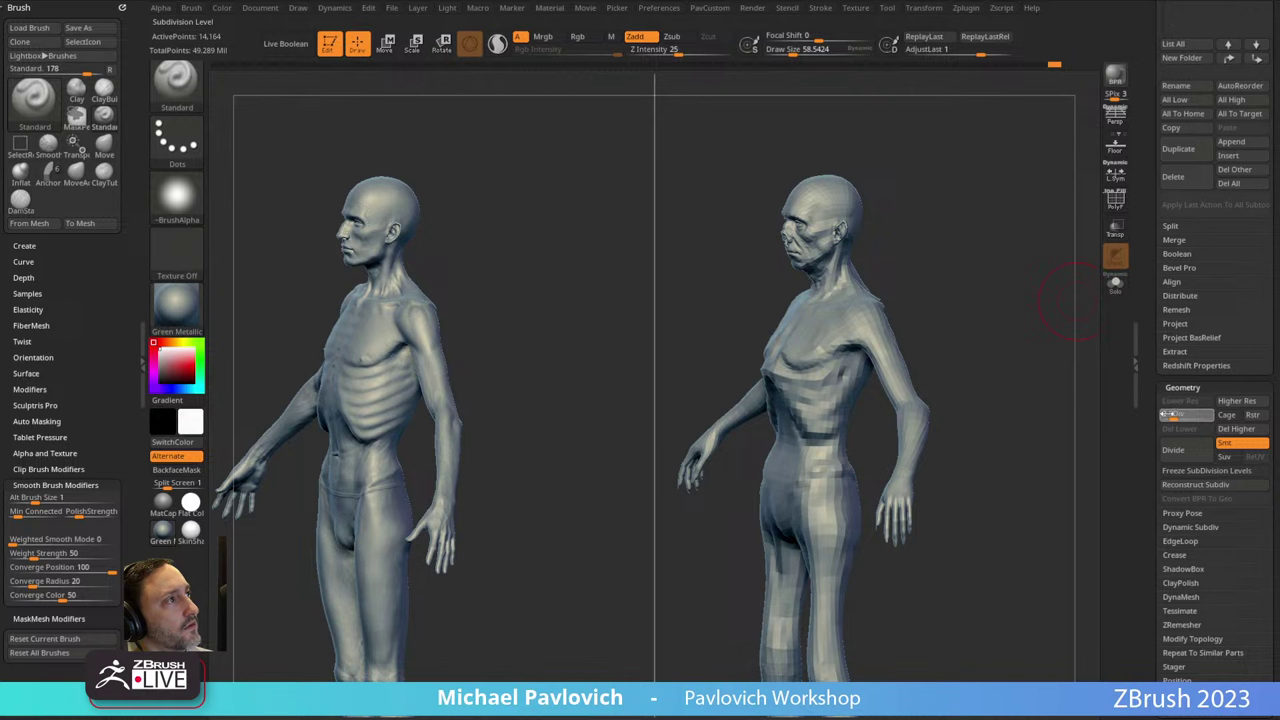
mouse_move(966, 306)
right_down()
mouse_move(989, 269)
mouse_move(1036, 311)
mouse_move(911, 323)
mouse_move(800, 306)
right_up()
Sculpt the neck tendons and sternum with the Standard brush at draw sizes of about 36 to 52.
right_drag(888, 294, 950, 302)
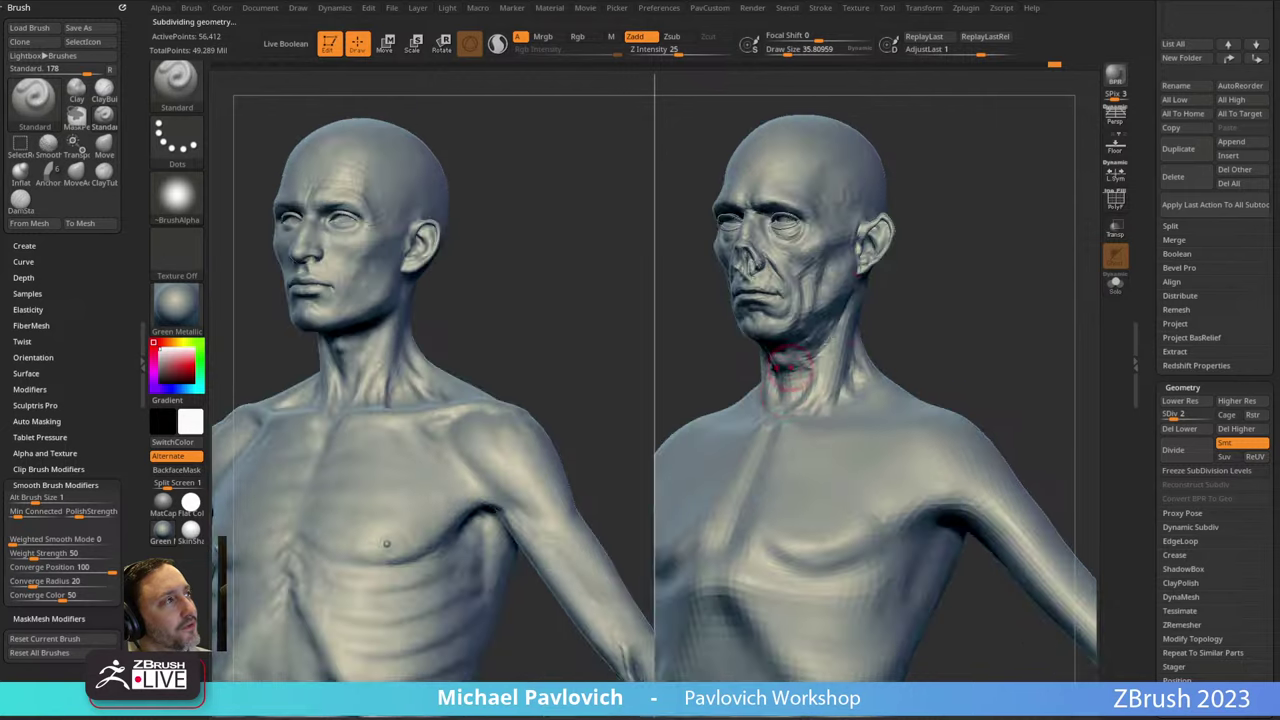
right_drag(1024, 326, 793, 385)
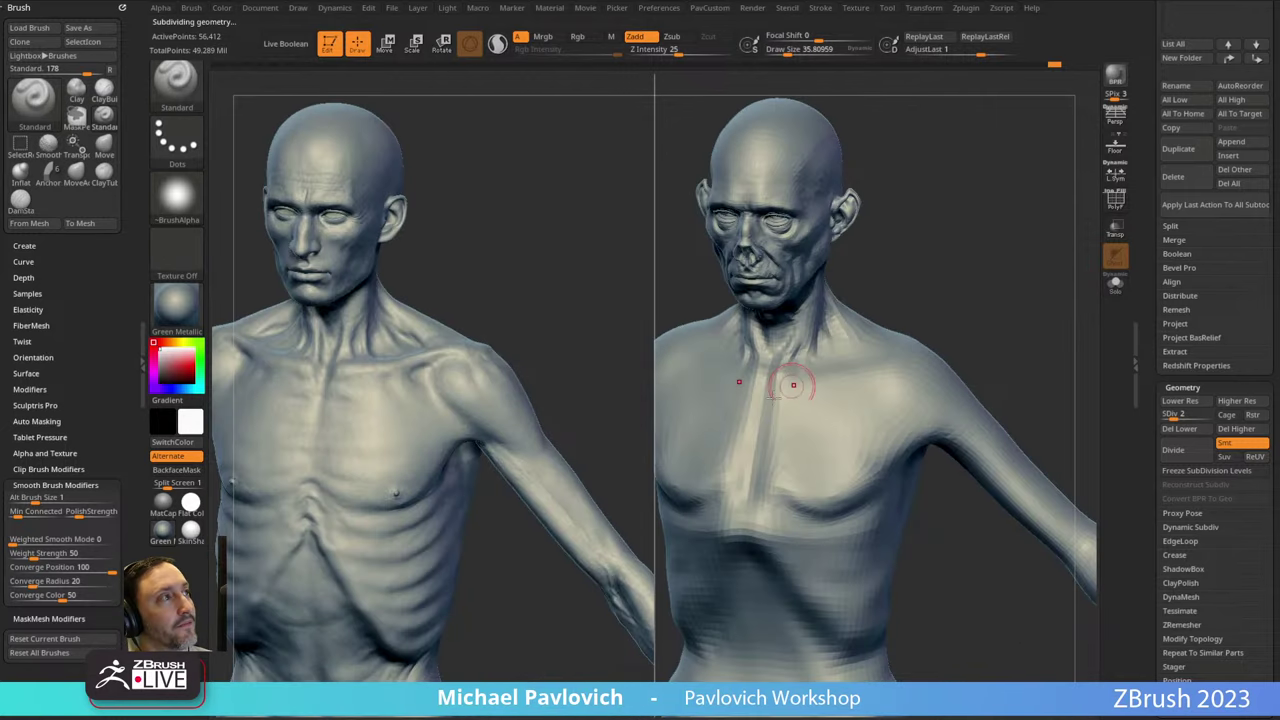
right_drag(755, 487, 871, 266)
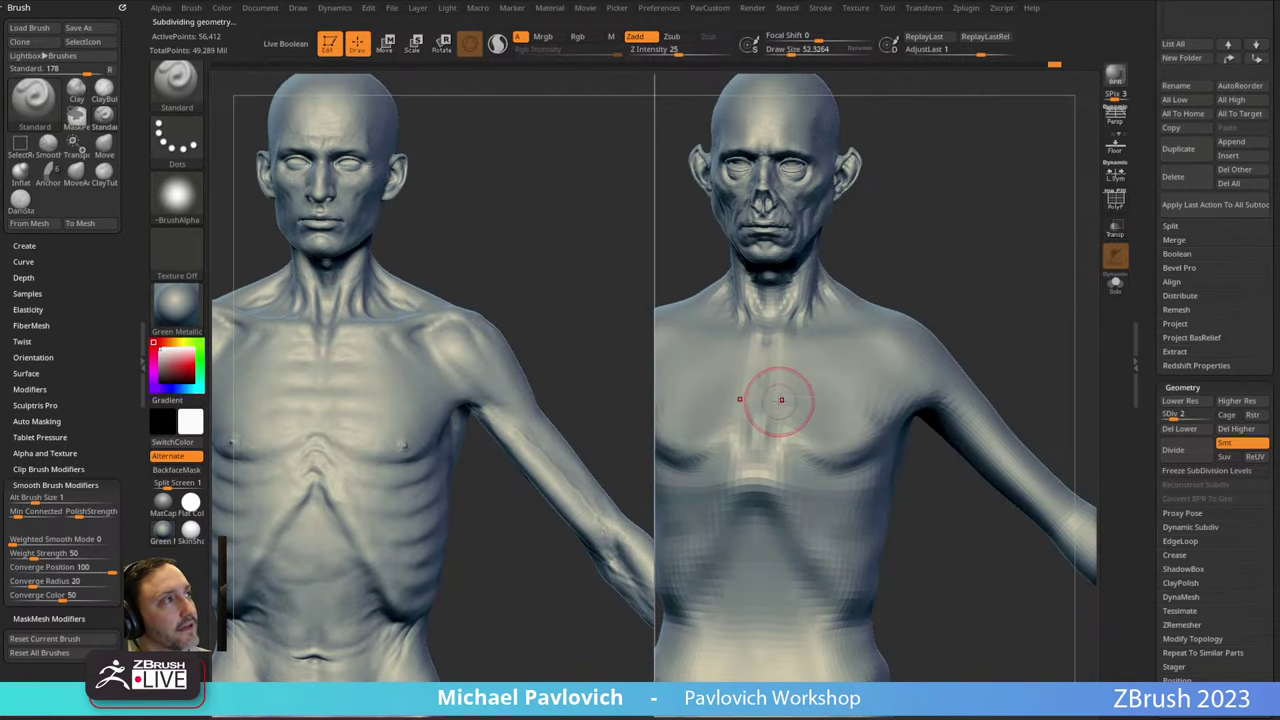
right_drag(1012, 284, 920, 300)
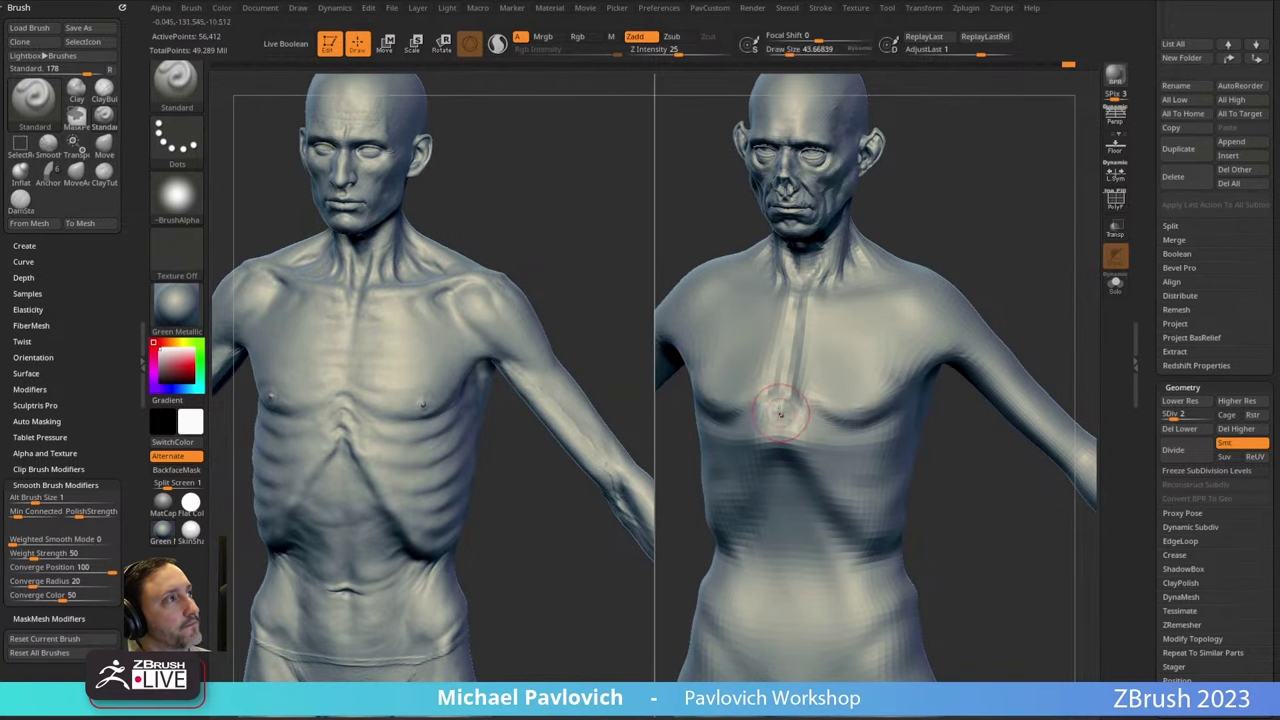
Carve the arch beneath the rib cage with the Standard brush at a draw size of about 29.
key(bracketleft)
right_drag(854, 389, 775, 432)
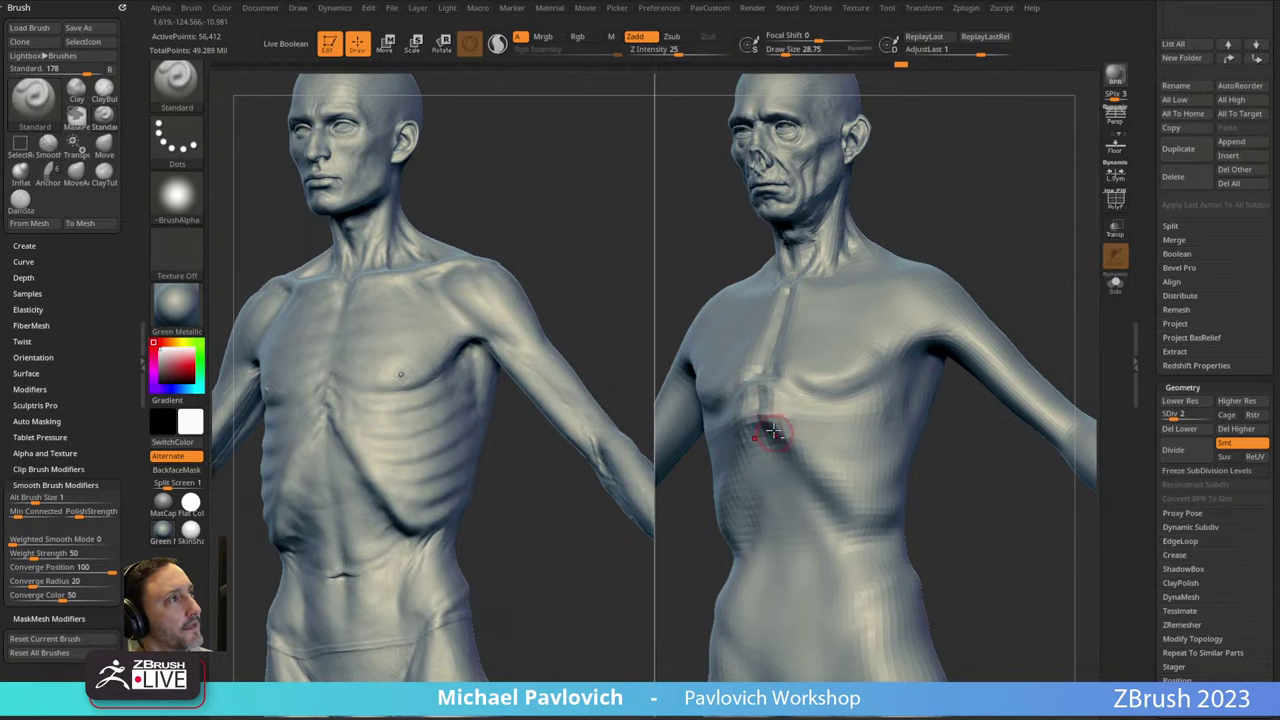
drag(785, 453, 856, 508)
mouse_move(858, 505)
right_down()
mouse_move(937, 429)
mouse_move(762, 428)
right_up()
drag(766, 434, 815, 488)
mouse_move(818, 488)
right_down()
mouse_move(951, 466)
mouse_move(1077, 257)
mouse_move(1011, 220)
mouse_move(829, 451)
mouse_move(813, 413)
right_up()
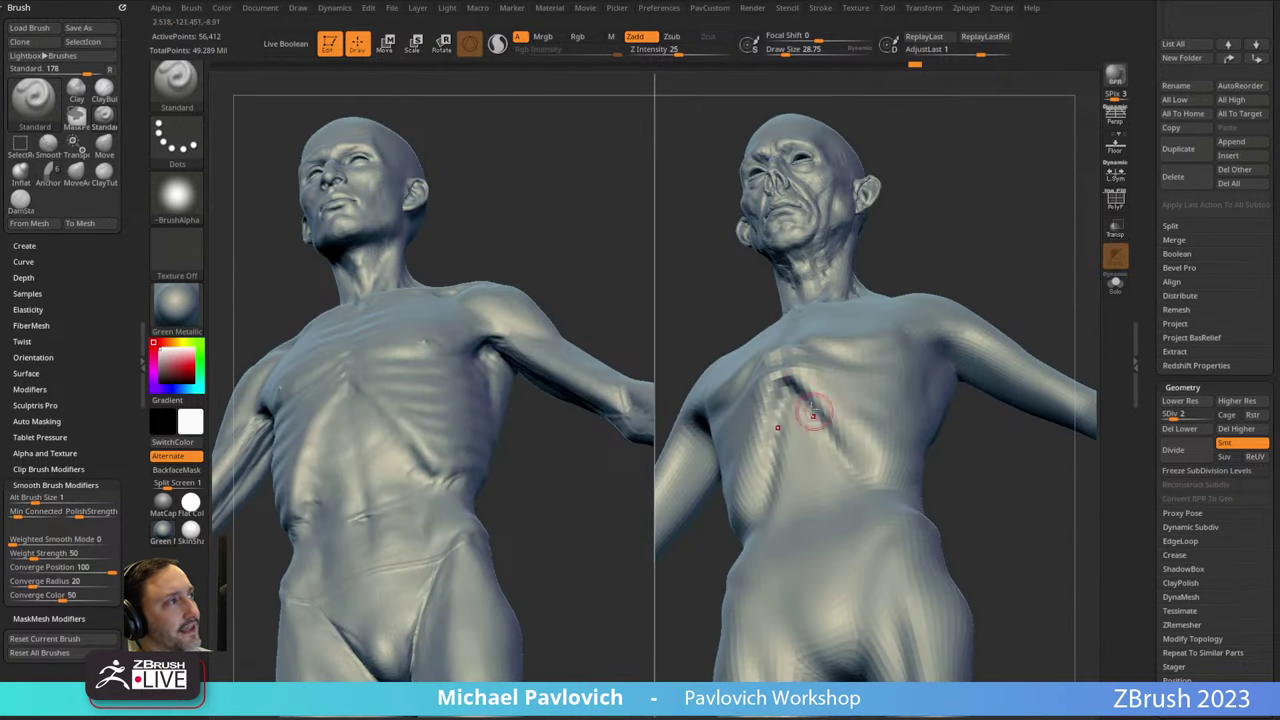
right_drag(961, 278, 815, 371)
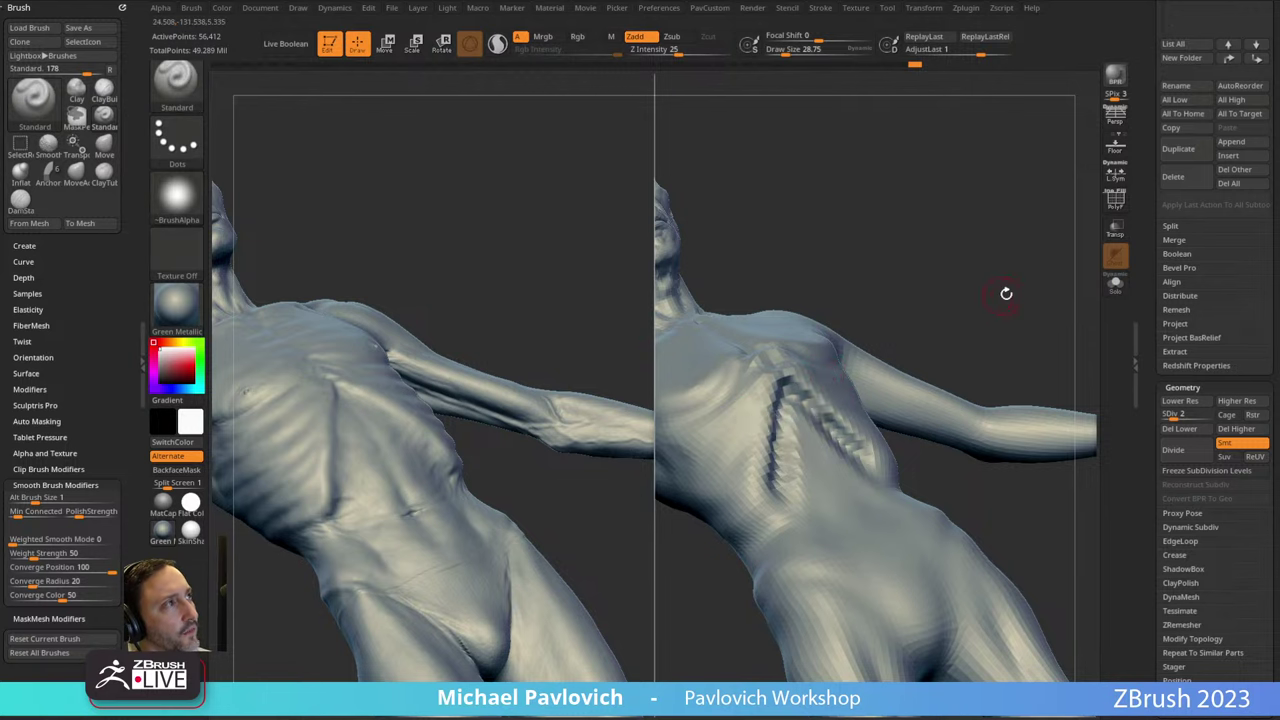
Smooth the top and inner edges of the rib cage arch and extend its lower end outward.
right_drag(1006, 294, 949, 323)
shift+drag(786, 400, 800, 404)
right_drag(977, 285, 762, 387)
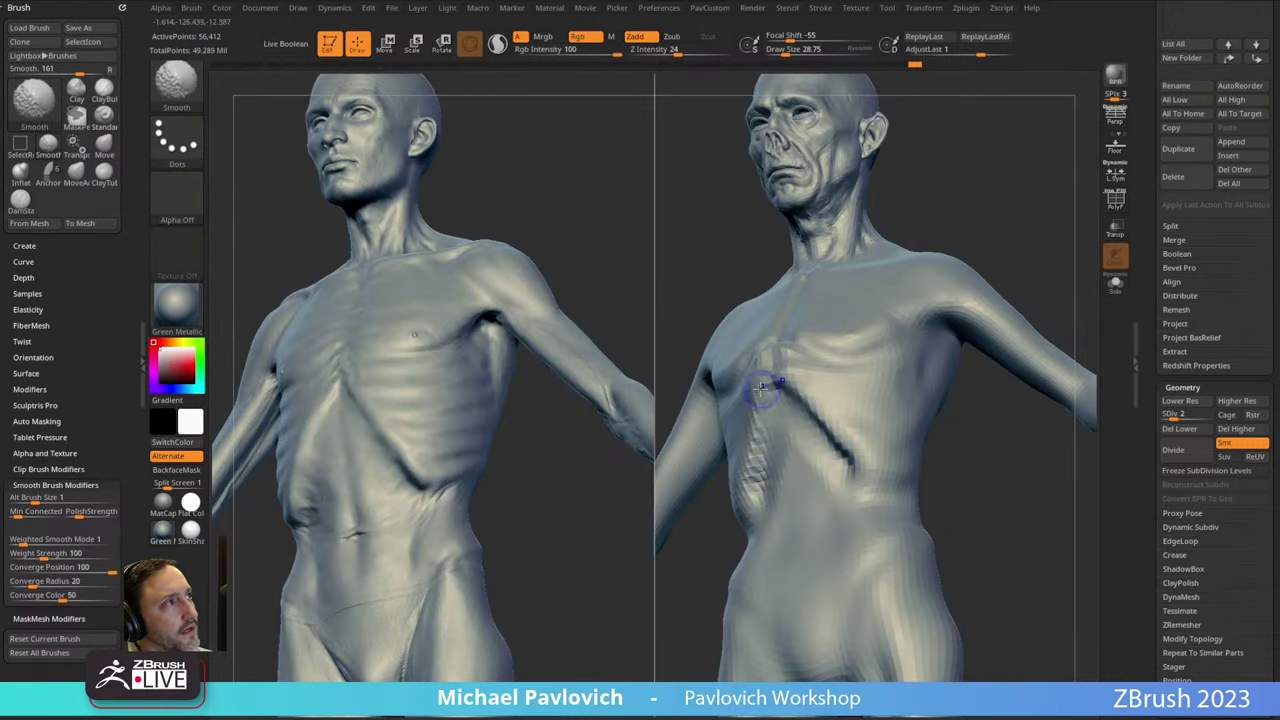
shift+drag(776, 457, 790, 425)
drag(843, 437, 892, 485)
Outline the shoulder blades on the back with the Standard brush at a draw size of about 29.
drag(965, 450, 875, 420)
mouse_move(985, 190)
mouse_down()
mouse_move(997, 177)
mouse_move(766, 177)
mouse_move(829, 432)
mouse_move(880, 437)
mouse_up()
mouse_move(1032, 325)
mouse_down()
mouse_move(1037, 277)
mouse_move(768, 365)
mouse_move(864, 369)
mouse_up()
alt+drag(1049, 275, 1028, 212)
drag(858, 298, 808, 448)
drag(728, 477, 742, 432)
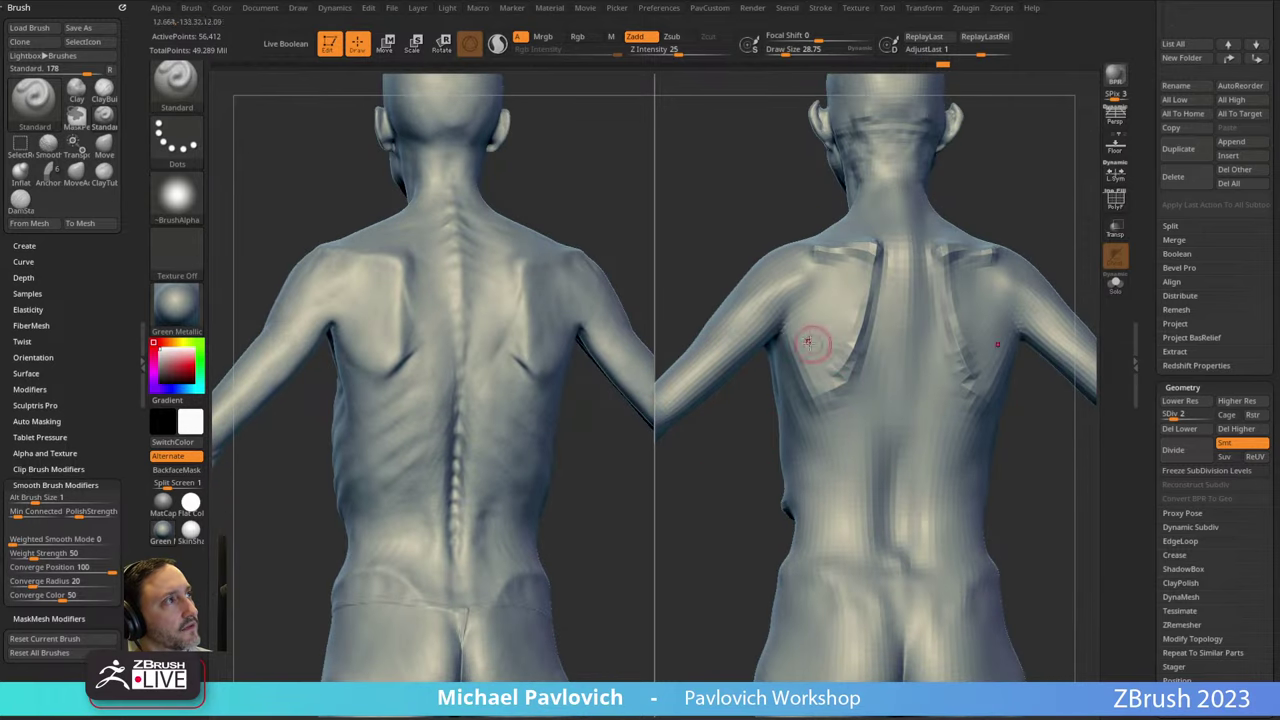
mouse_move(808, 334)
mouse_down()
mouse_move(790, 390)
mouse_move(808, 418)
mouse_up()
drag(1069, 229, 975, 245)
drag(852, 414, 884, 448)
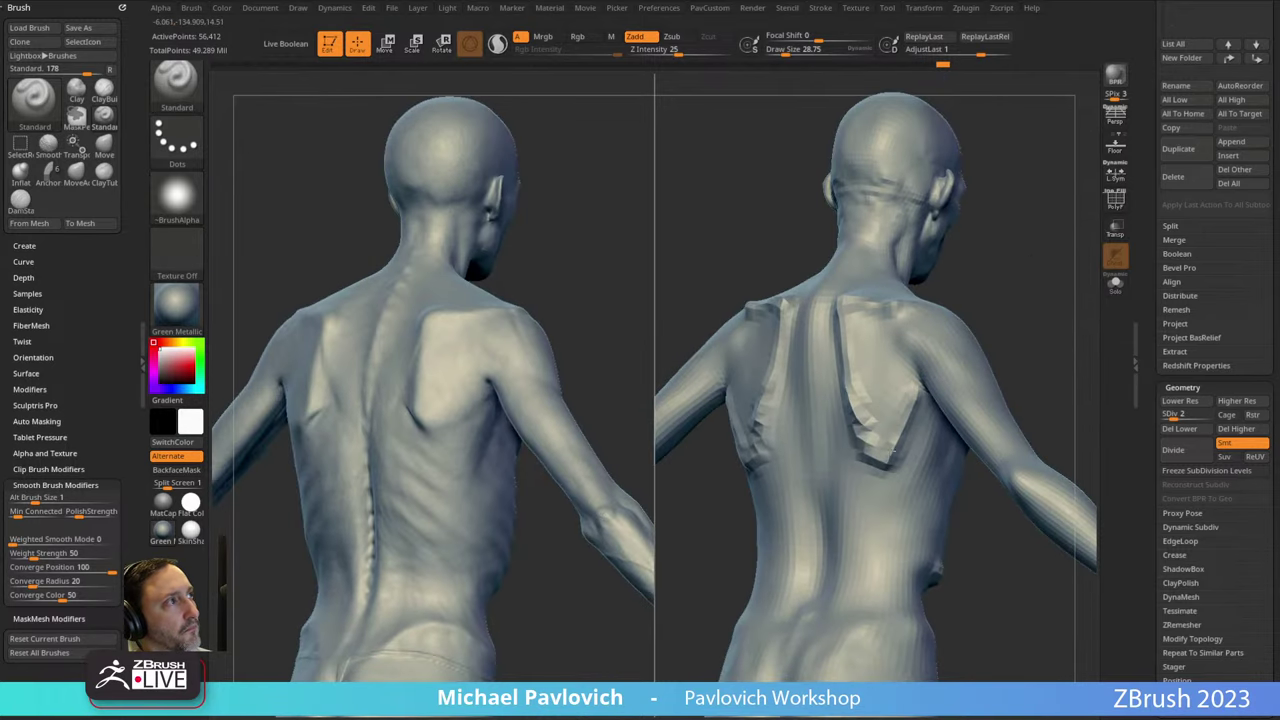
Smooth the inner and upper edges of the shoulder blades.
mouse_move(1033, 318)
mouse_down()
mouse_move(1006, 323)
mouse_move(1028, 314)
mouse_move(1016, 318)
mouse_up()
mouse_move(861, 398)
shift+mouse_down()
mouse_move(884, 444)
mouse_move(905, 428)
shift+mouse_up()
drag(990, 320, 1050, 318)
shift+drag(871, 336, 858, 402)
mouse_move(1005, 275)
mouse_down()
mouse_move(991, 244)
mouse_move(1029, 280)
mouse_up()
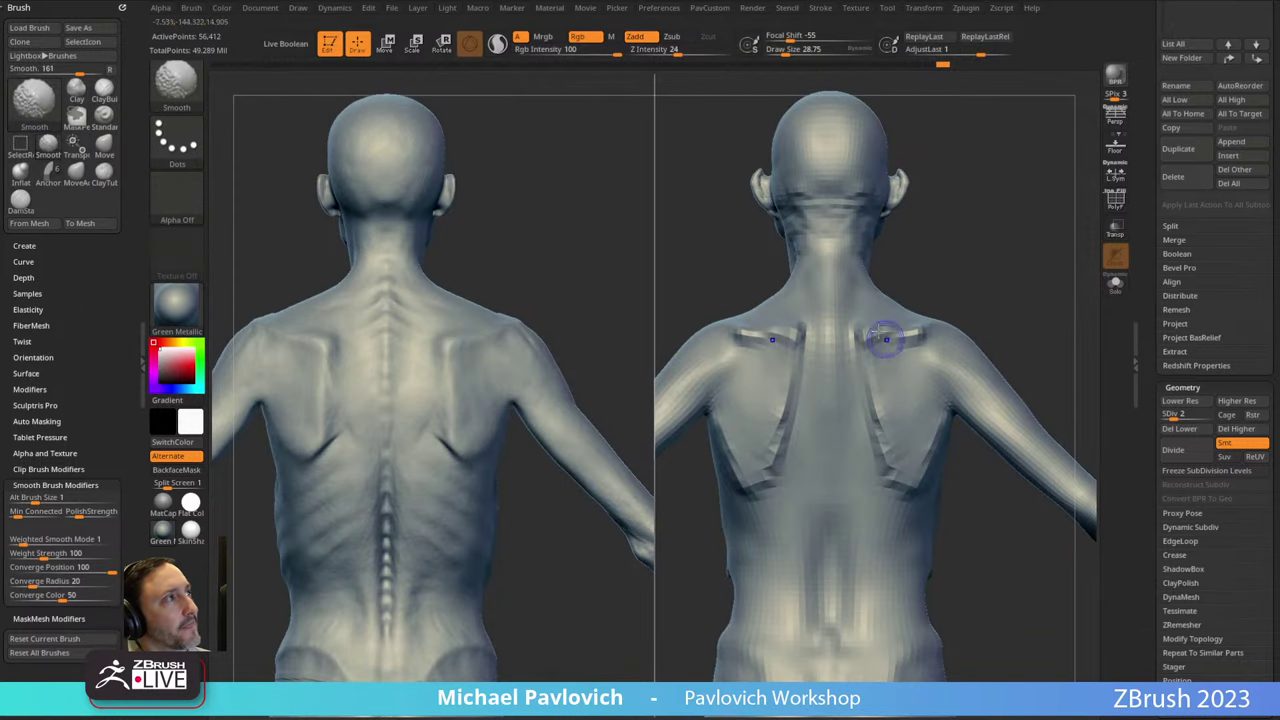
mouse_move(886, 340)
shift+mouse_down()
mouse_move(912, 336)
mouse_move(880, 406)
mouse_move(884, 434)
shift+mouse_up()
Build up the upper ridges of the shoulder blades and smooth the upper back with the Standard and Smooth brushes.
drag(884, 362, 904, 330)
mouse_move(990, 262)
mouse_down()
mouse_move(985, 290)
mouse_move(928, 293)
mouse_move(972, 306)
mouse_move(994, 283)
mouse_move(960, 286)
mouse_up()
key(shift)
mouse_move(842, 390)
shift+mouse_down()
mouse_move(852, 340)
mouse_move(842, 432)
shift+mouse_up()
mouse_move(878, 322)
mouse_down()
mouse_move(848, 328)
mouse_move(837, 390)
mouse_up()
mouse_move(912, 308)
mouse_down()
mouse_move(945, 318)
mouse_move(969, 270)
mouse_move(963, 243)
mouse_move(957, 254)
mouse_up()
drag(793, 338, 856, 338)
drag(983, 260, 920, 328)
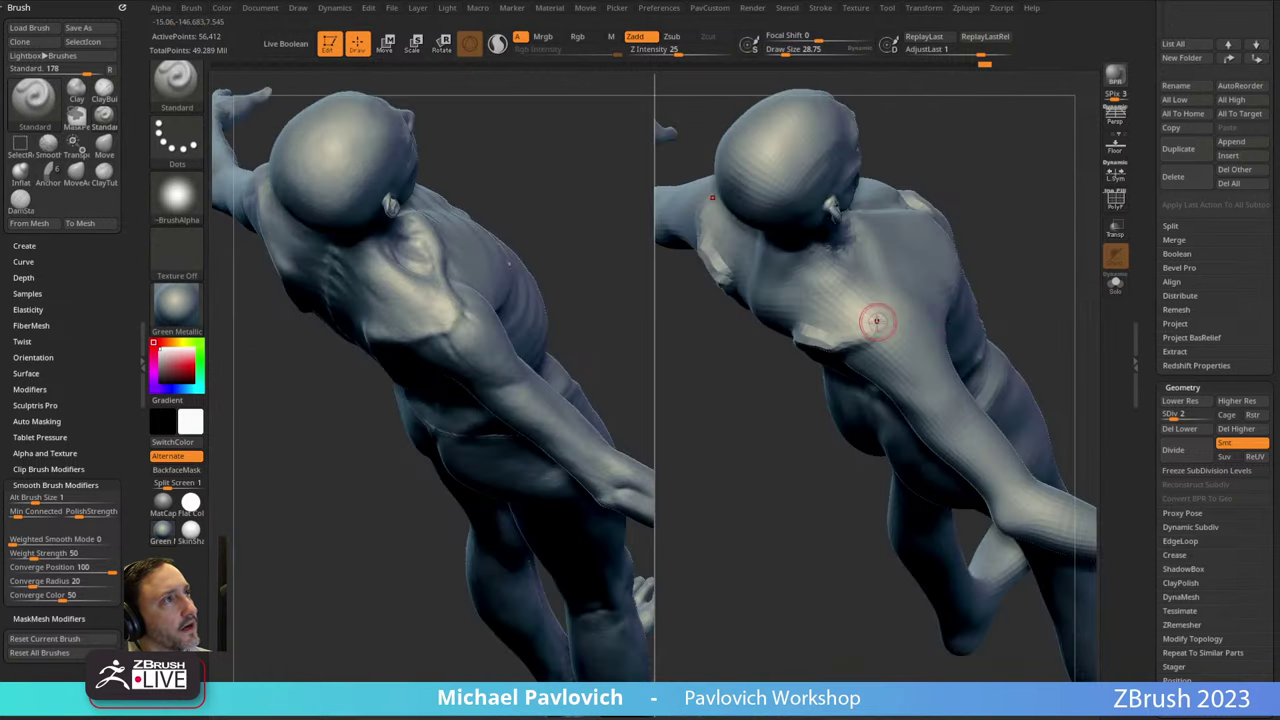
Build up the collarbones and bony shoulder tips with the Standard brush at a draw size of about 29.
drag(1035, 249, 838, 350)
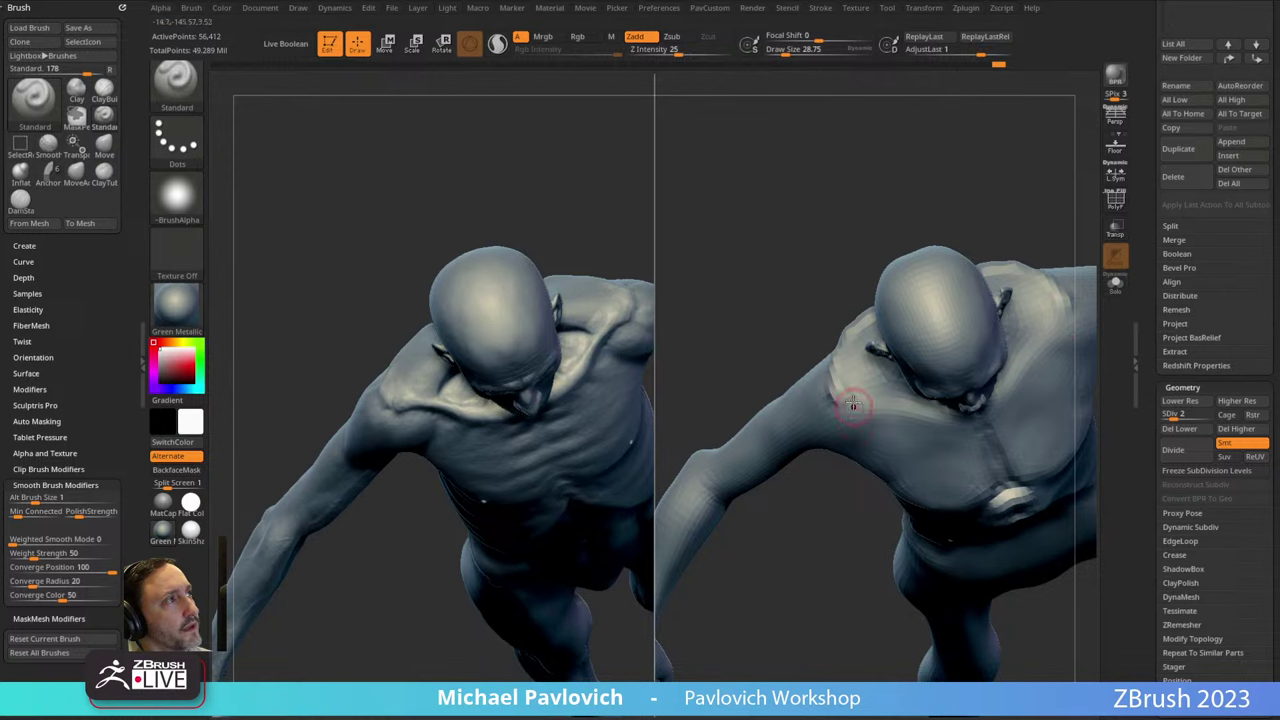
drag(807, 451, 830, 411)
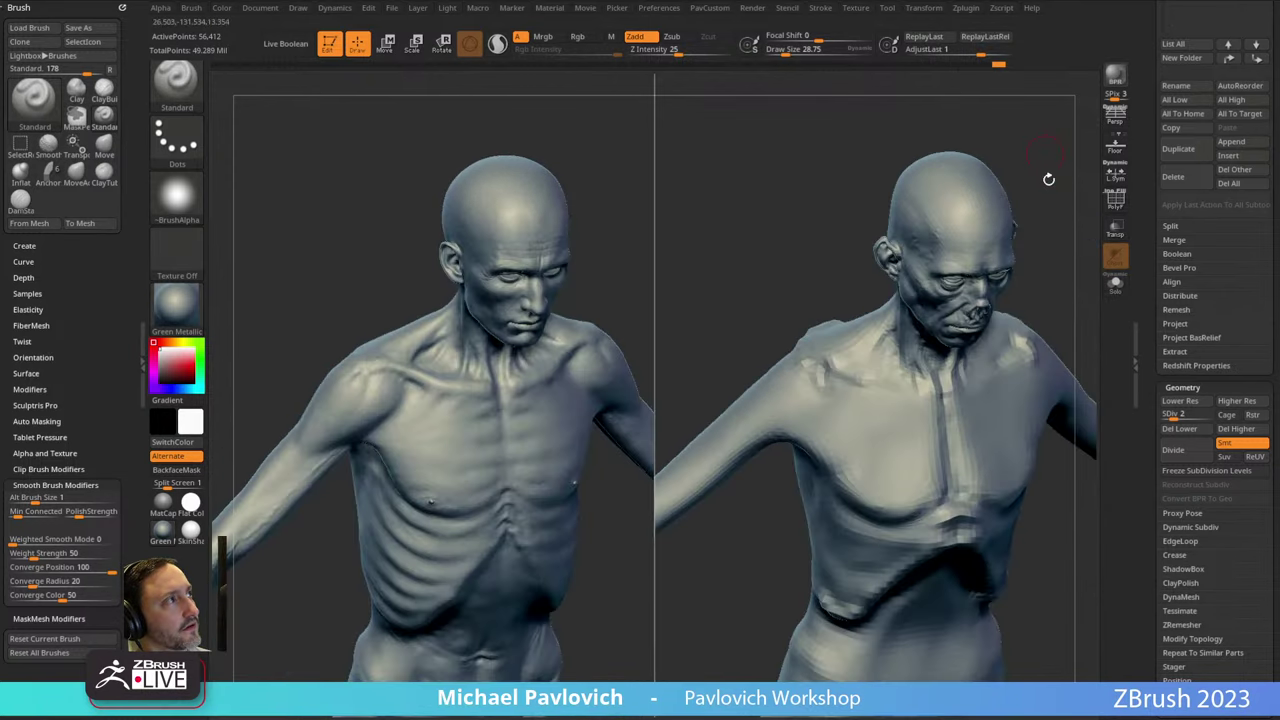
drag(1052, 209, 841, 378)
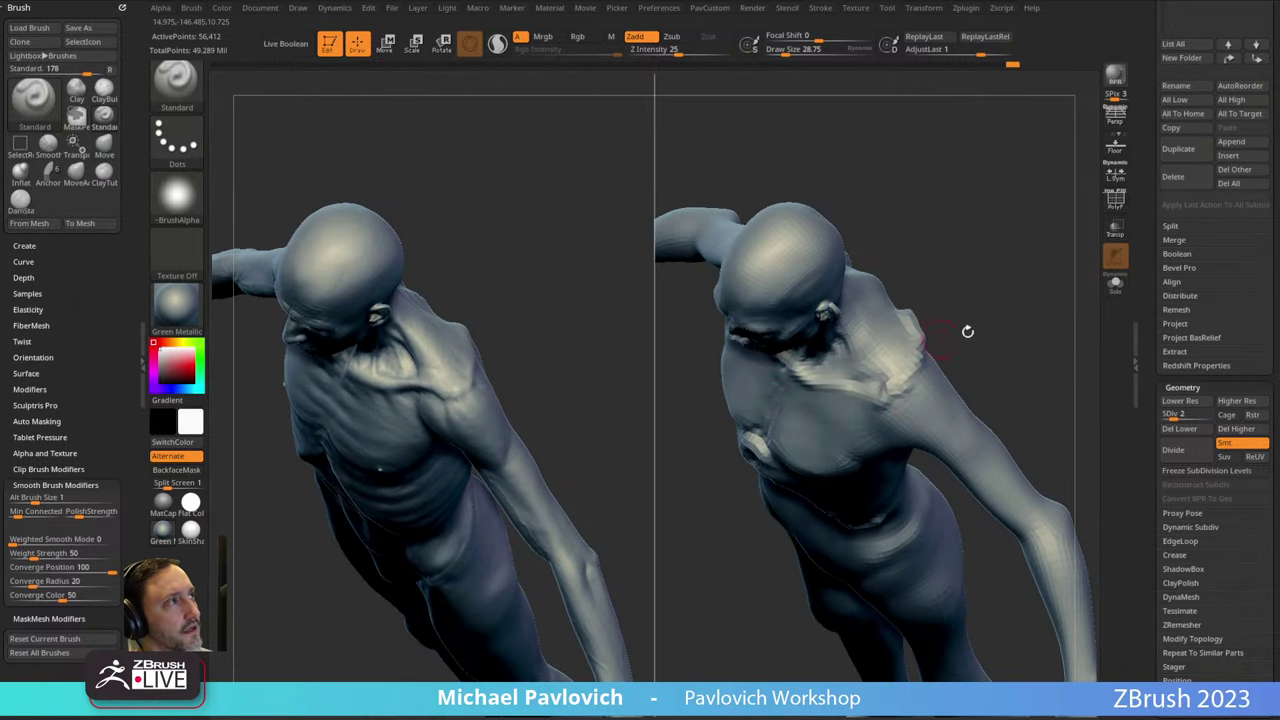
mouse_move(967, 331)
mouse_down()
mouse_move(1014, 294)
mouse_move(907, 340)
mouse_move(840, 346)
mouse_up()
mouse_move(1023, 309)
mouse_down()
mouse_move(1017, 266)
mouse_move(857, 371)
mouse_move(985, 290)
mouse_move(888, 378)
mouse_up()
Reposition the collarbone and shoulder forms with the Move brush at a draw size of about 62 to 65.
key(b)
key(m)
key(v)
key(bracketleft)
key(bracketleft)
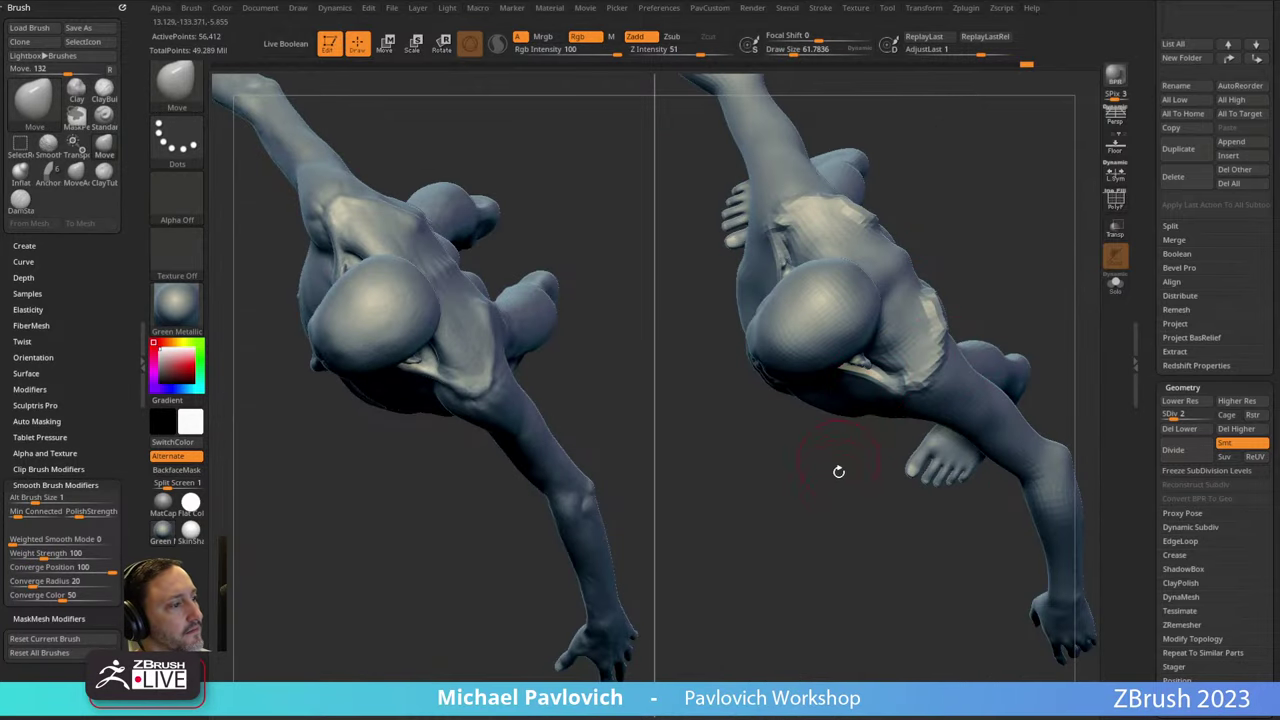
mouse_move(838, 471)
mouse_down()
mouse_move(1014, 286)
mouse_move(1002, 237)
mouse_move(976, 257)
mouse_move(967, 218)
mouse_up()
drag(906, 271, 876, 350)
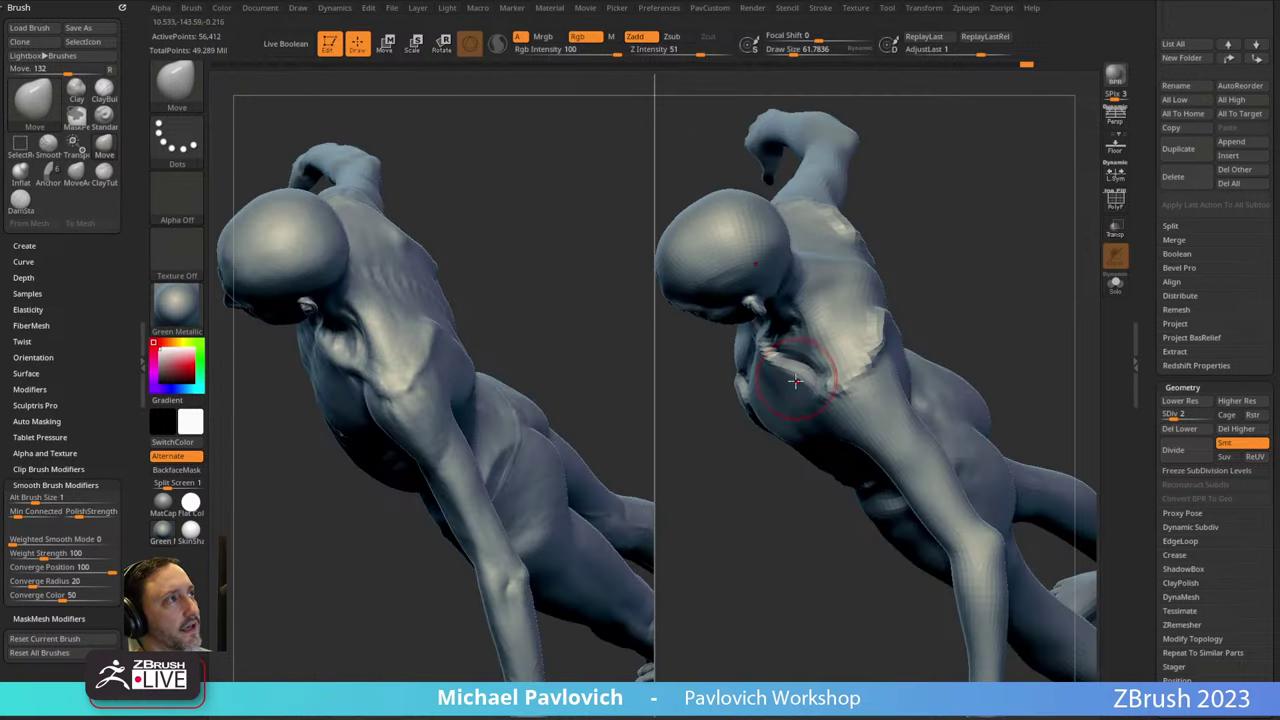
drag(694, 491, 724, 496)
key(s)
drag(811, 392, 818, 390)
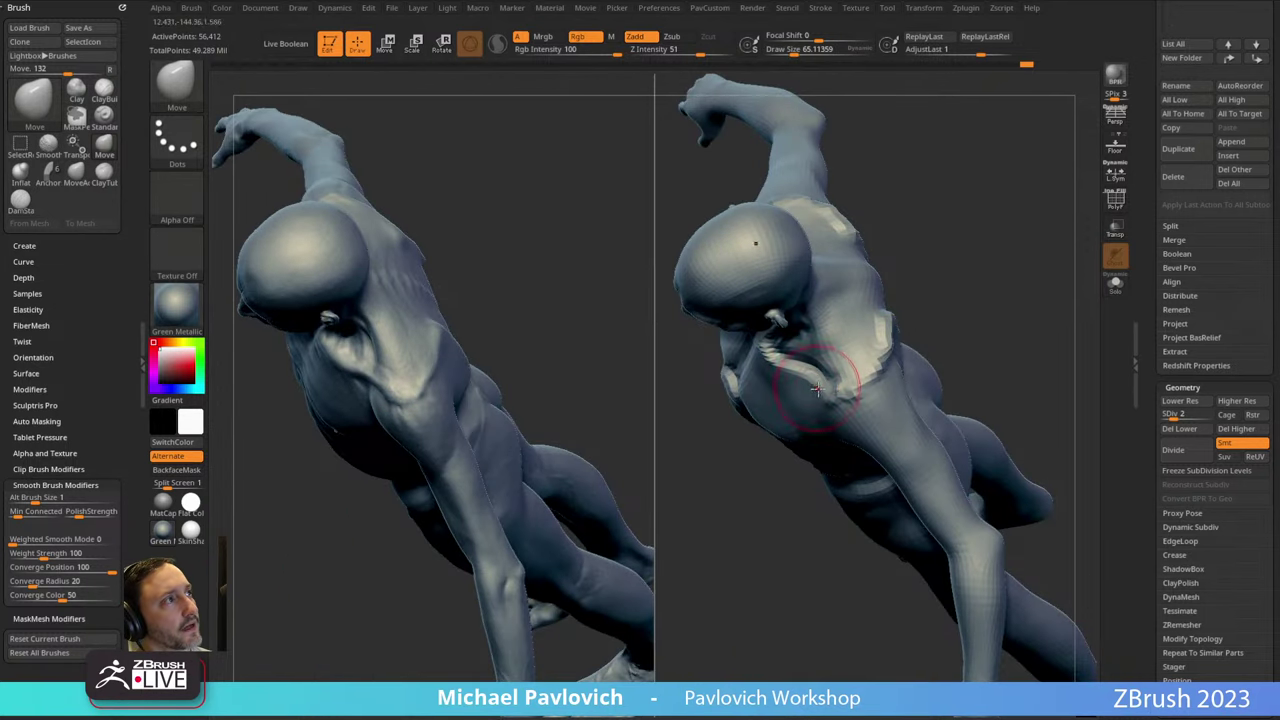
Refine the collarbone and shoulder from the front with the Standard brush at a draw size of about 31.
mouse_move(975, 346)
mouse_down()
mouse_move(989, 280)
mouse_move(987, 300)
mouse_move(1014, 306)
mouse_move(1000, 337)
mouse_move(909, 349)
mouse_move(974, 254)
mouse_move(957, 309)
mouse_up()
key(b)
key(s)
key(t)
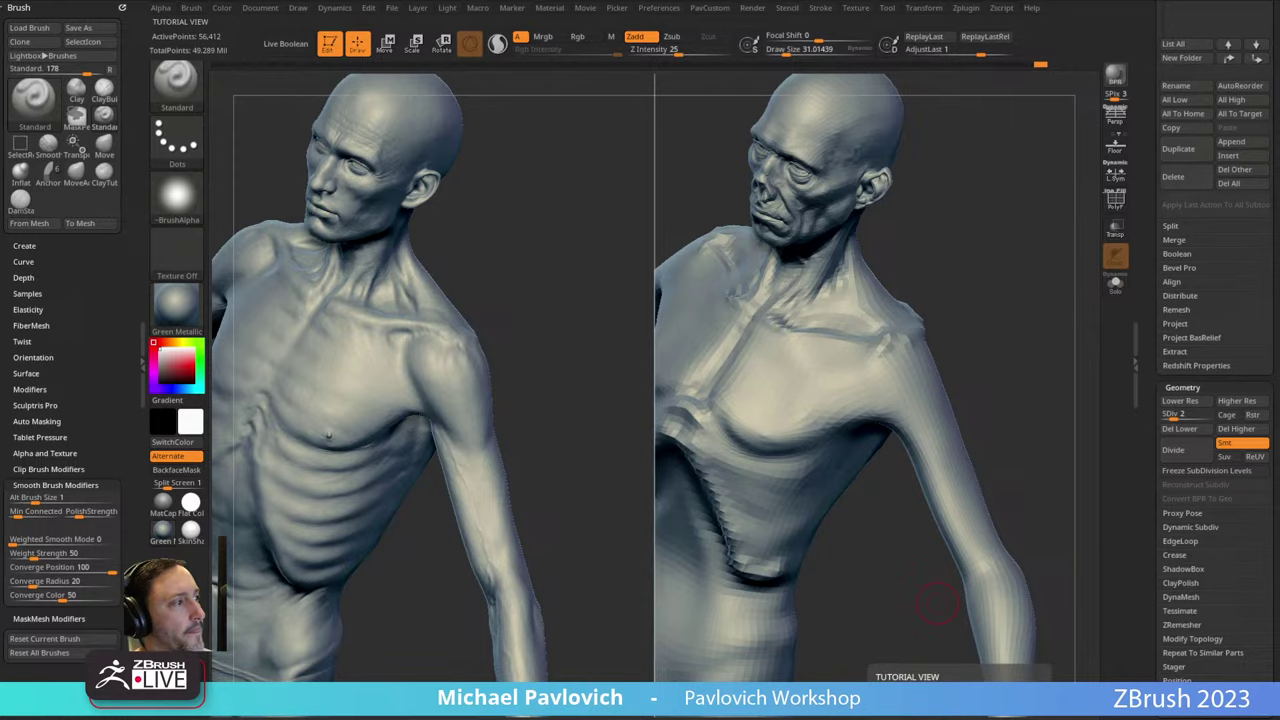
Switch to Zygote Body in the browser, remove the skin from the upper body, and highlight the pectoralis major.
drag(660, 718, 929, 69)
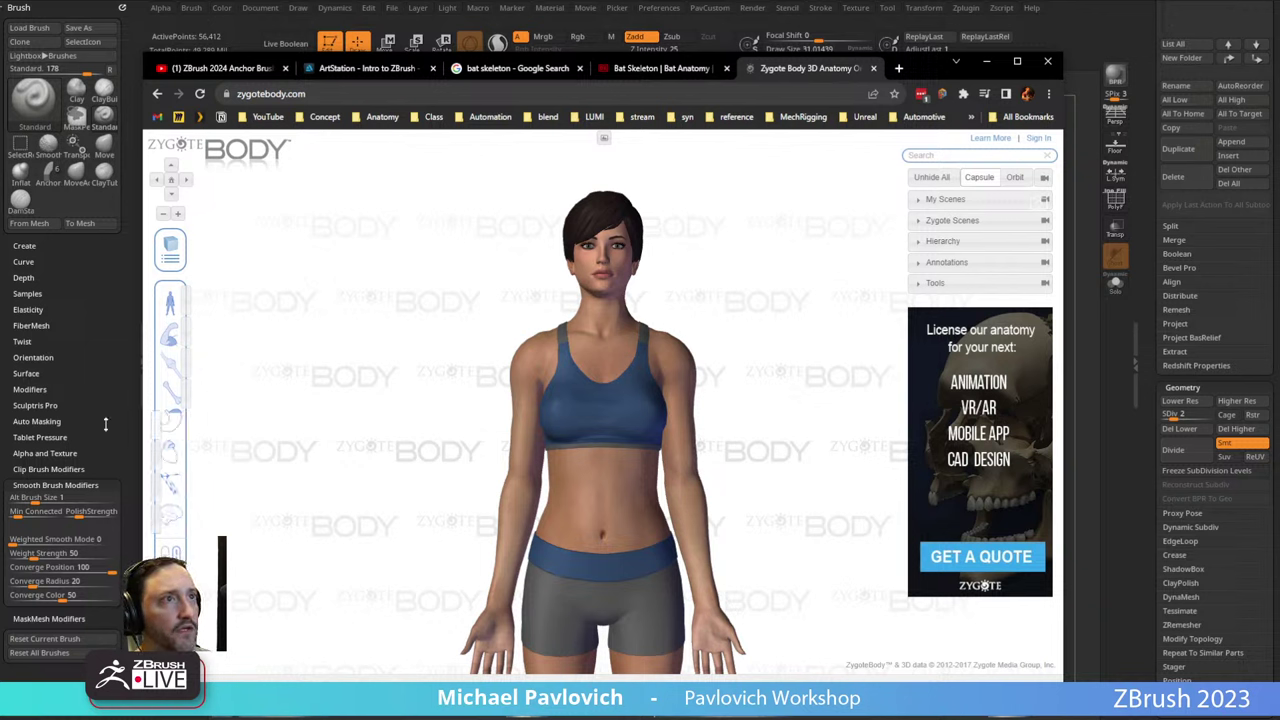
drag(189, 362, 152, 361)
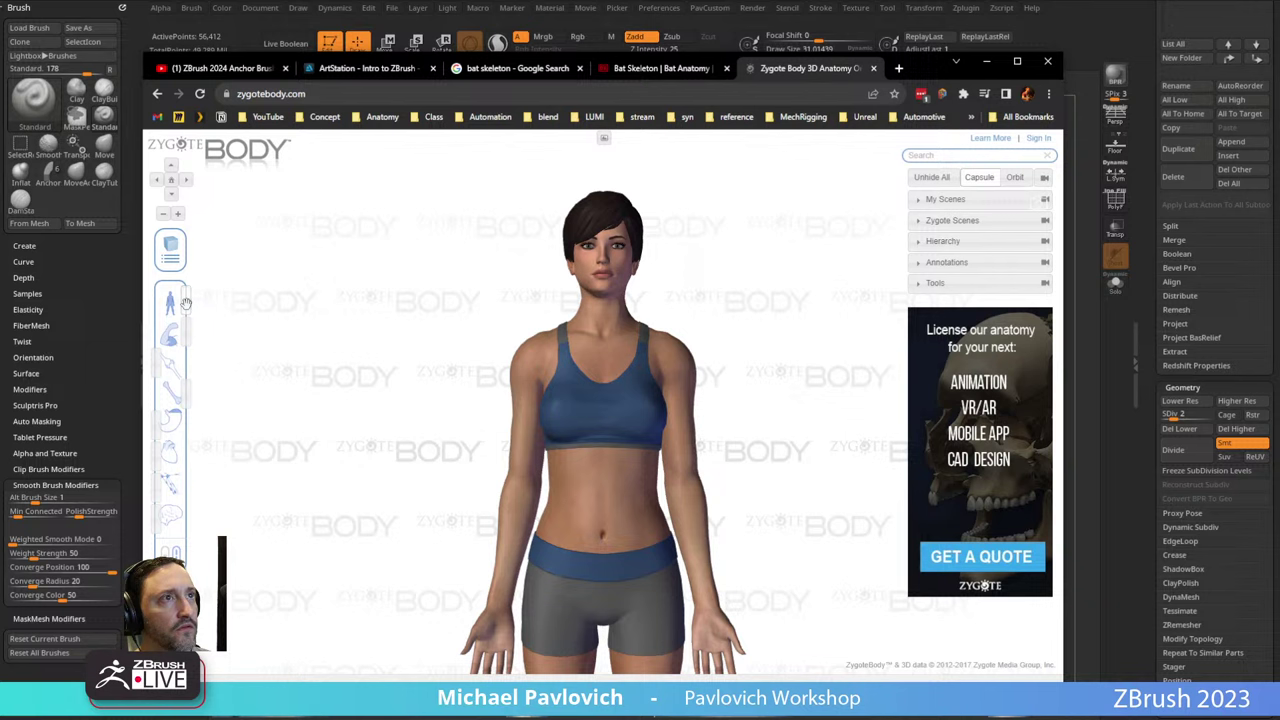
drag(187, 300, 88, 310)
drag(815, 337, 729, 340)
scroll(740, 332, up, 3)
drag(922, 78, 916, 179)
drag(815, 388, 921, 399)
click(658, 452)
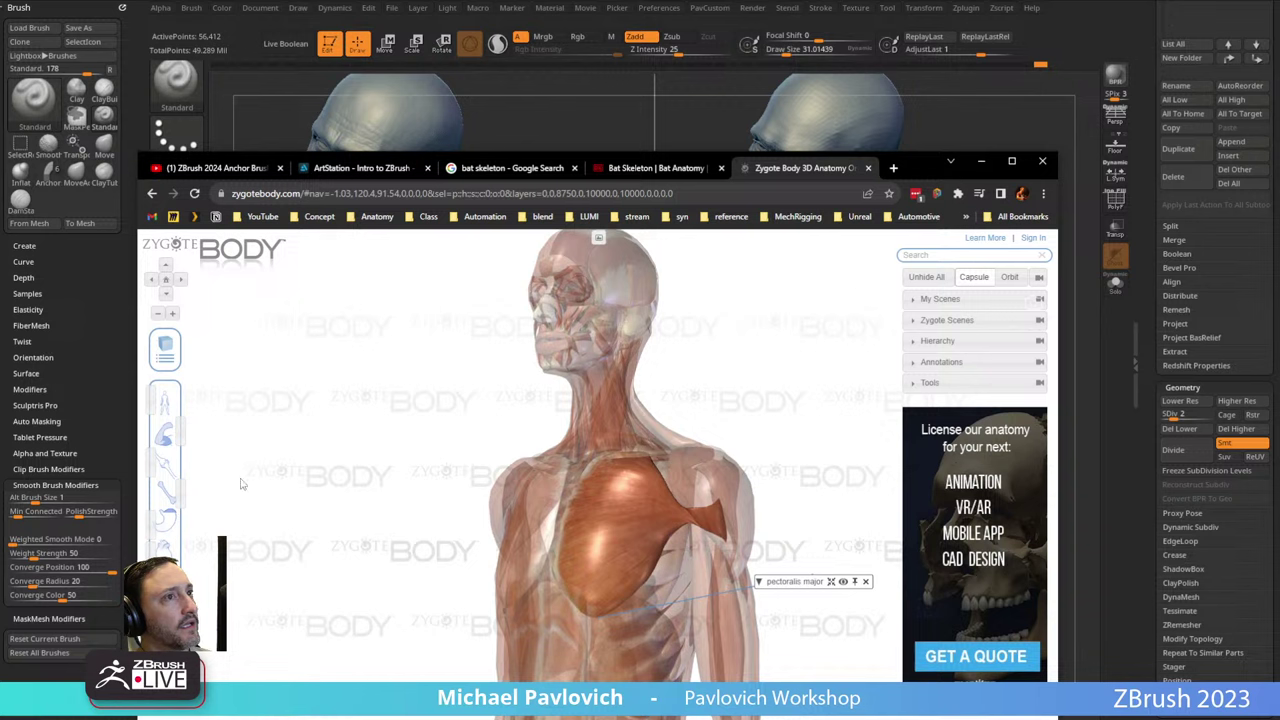
Compare the pectoralis major's attachments with the bare skeleton by hiding the other muscles, and return to ZBrush.
drag(183, 440, 140, 446)
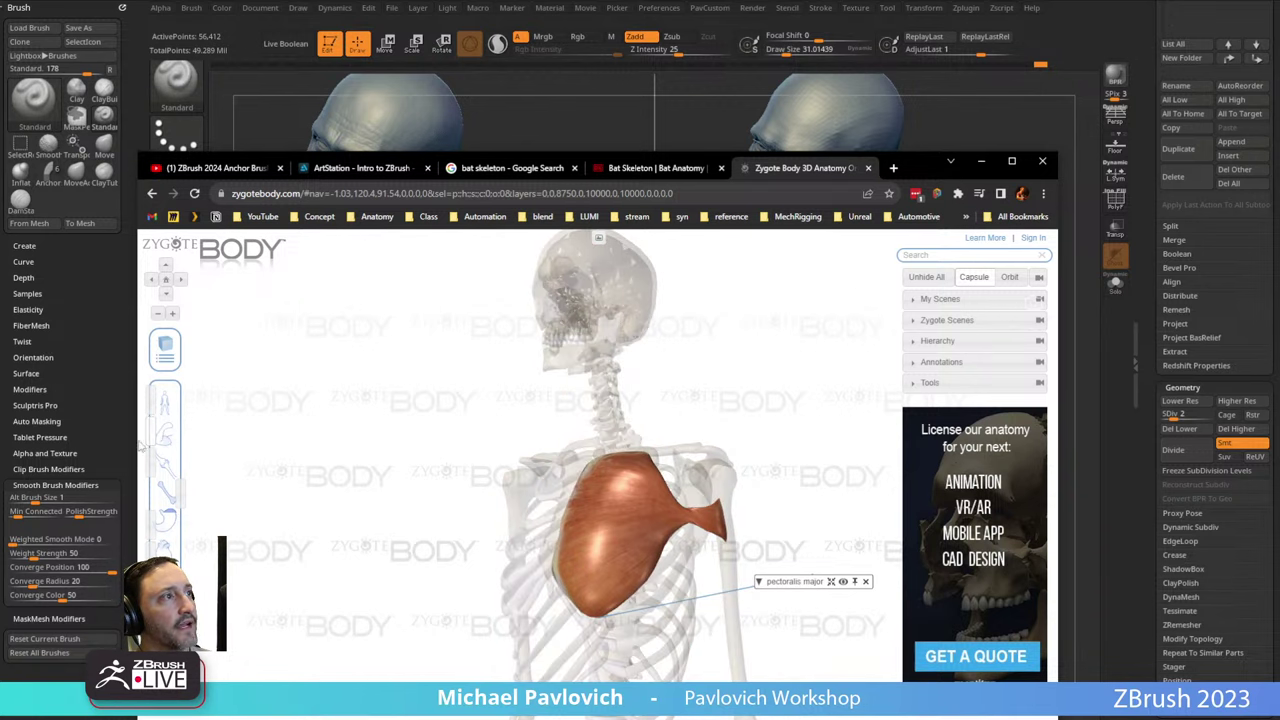
drag(633, 455, 670, 450)
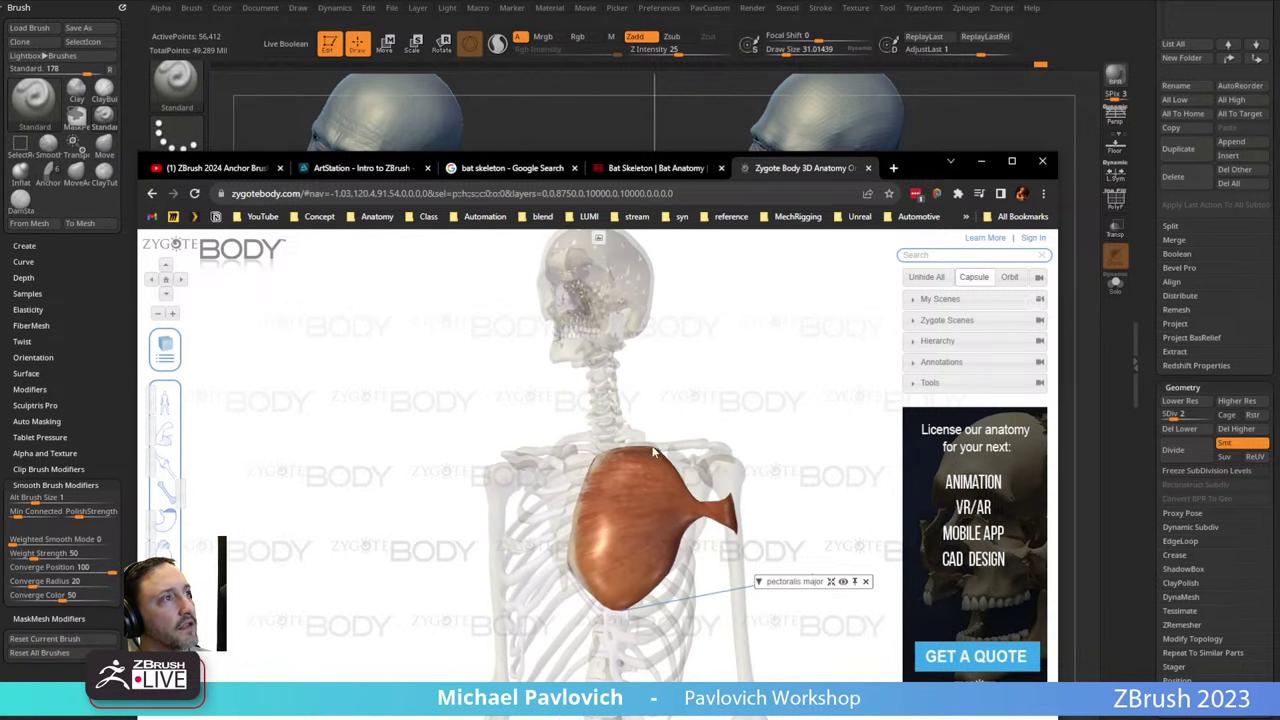
click(733, 437)
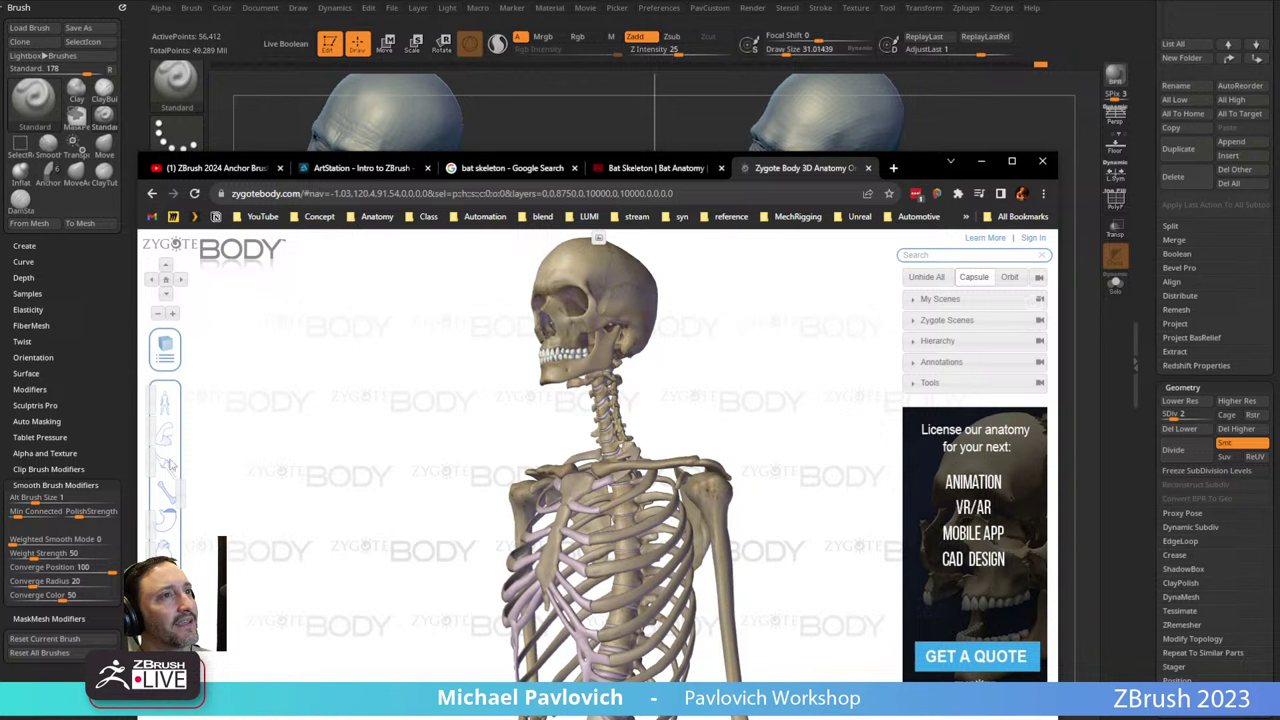
click(157, 432)
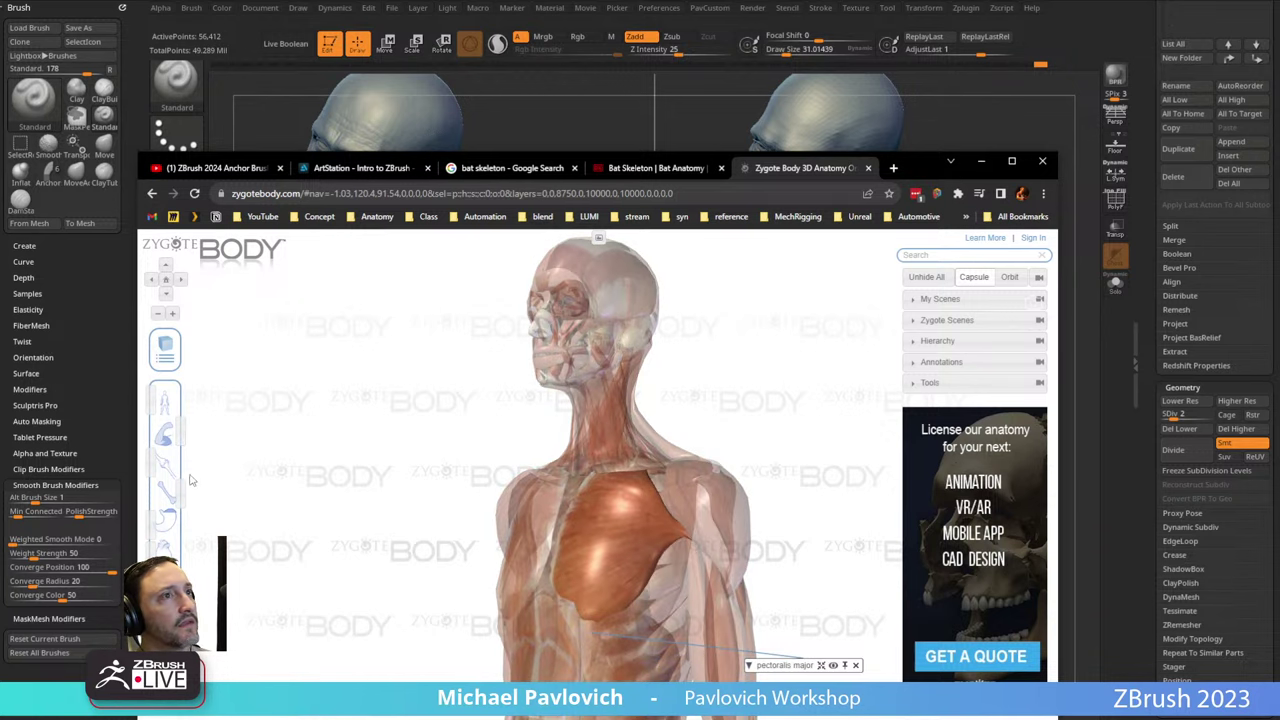
drag(181, 438, 141, 446)
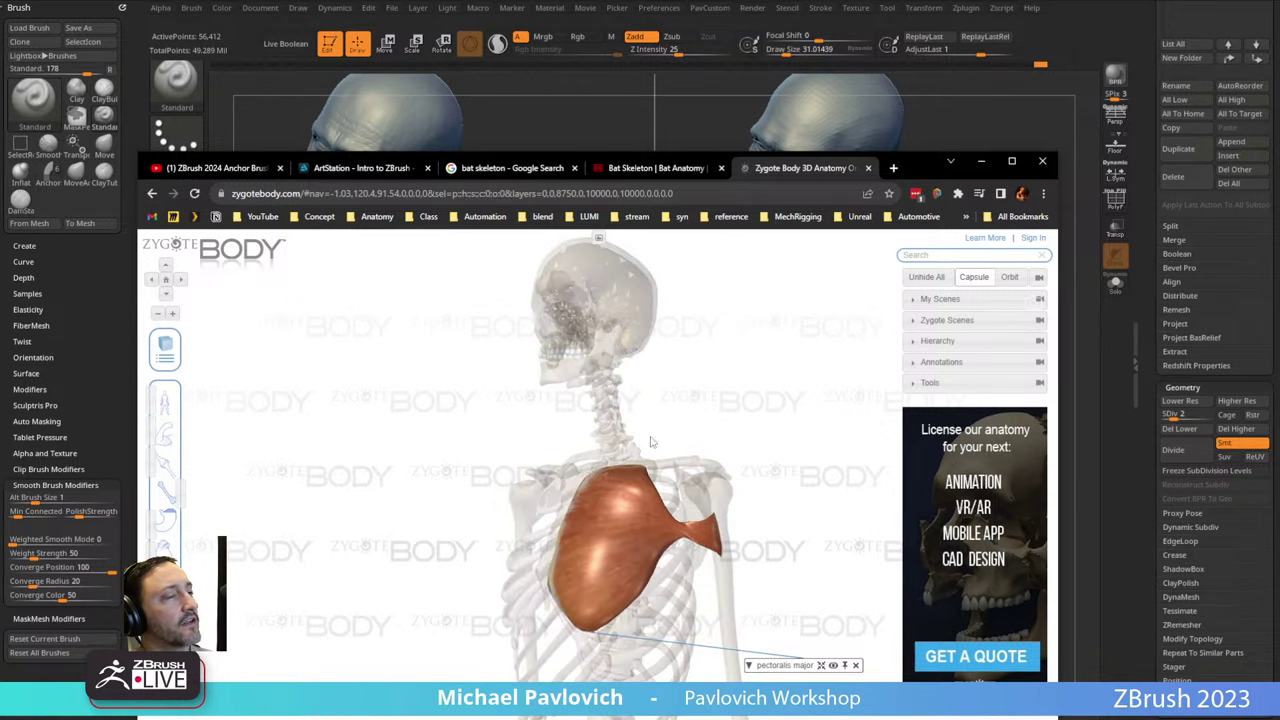
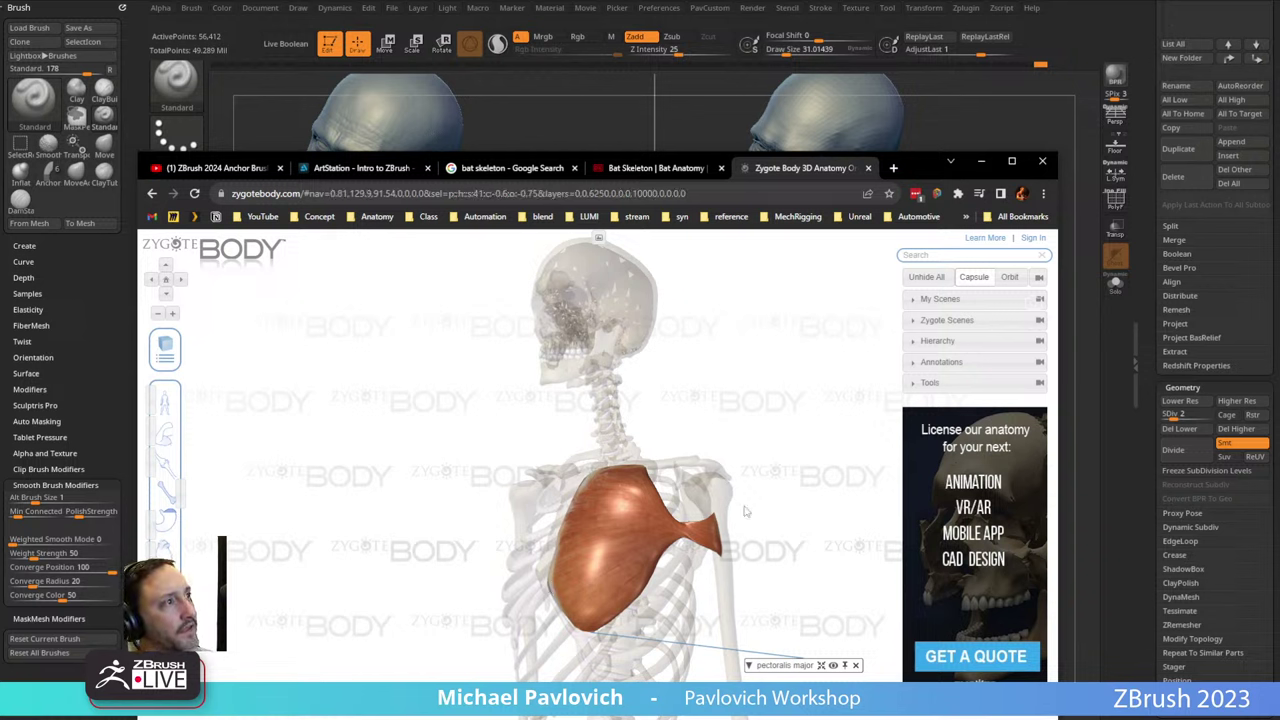
drag(744, 511, 787, 510)
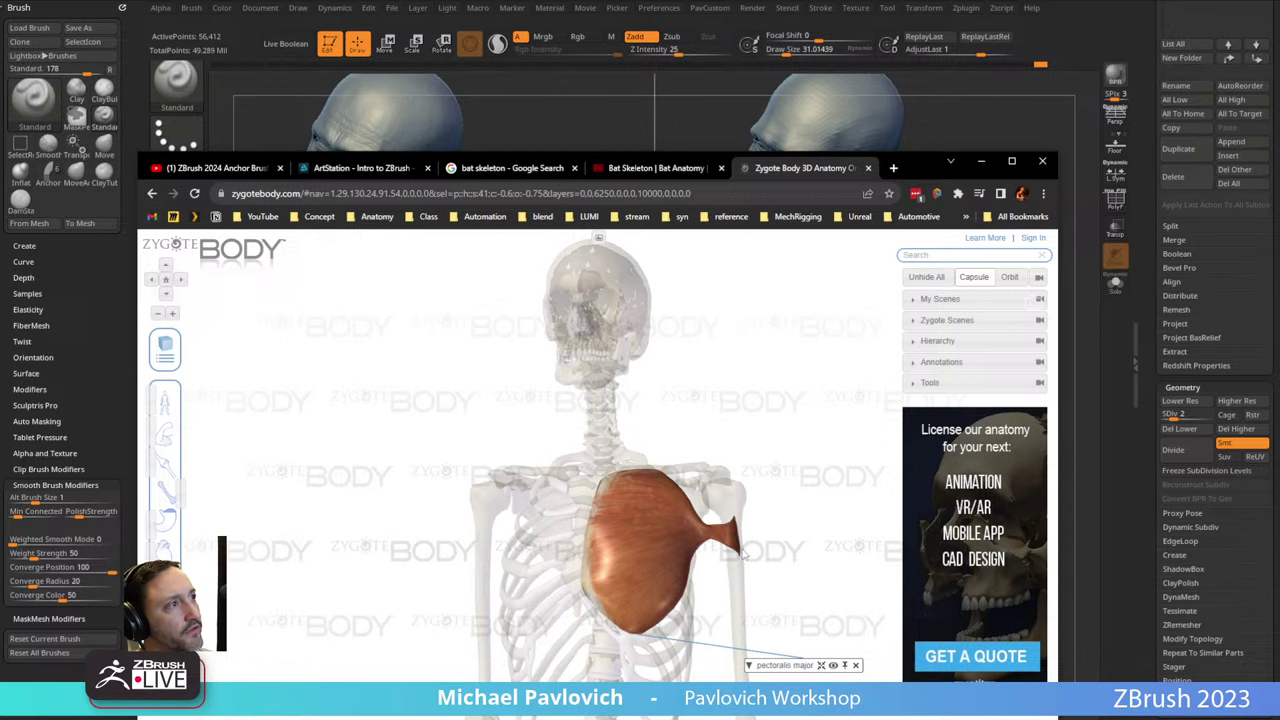
mouse_move(826, 426)
mouse_down()
mouse_move(708, 443)
mouse_move(815, 443)
mouse_up()
click(981, 162)
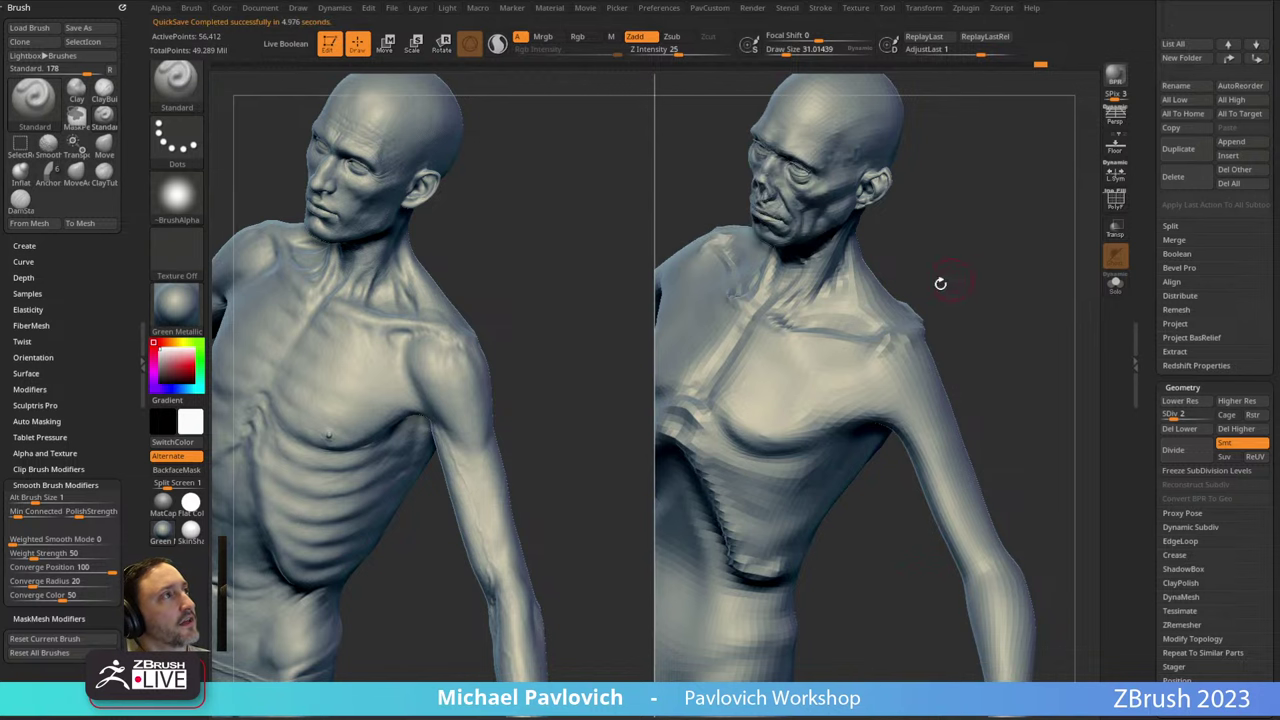
Carve the hollow beneath the collarbone and the groove between chest and shoulder with the Standard brush at a draw size of about 31.
drag(851, 360, 914, 300)
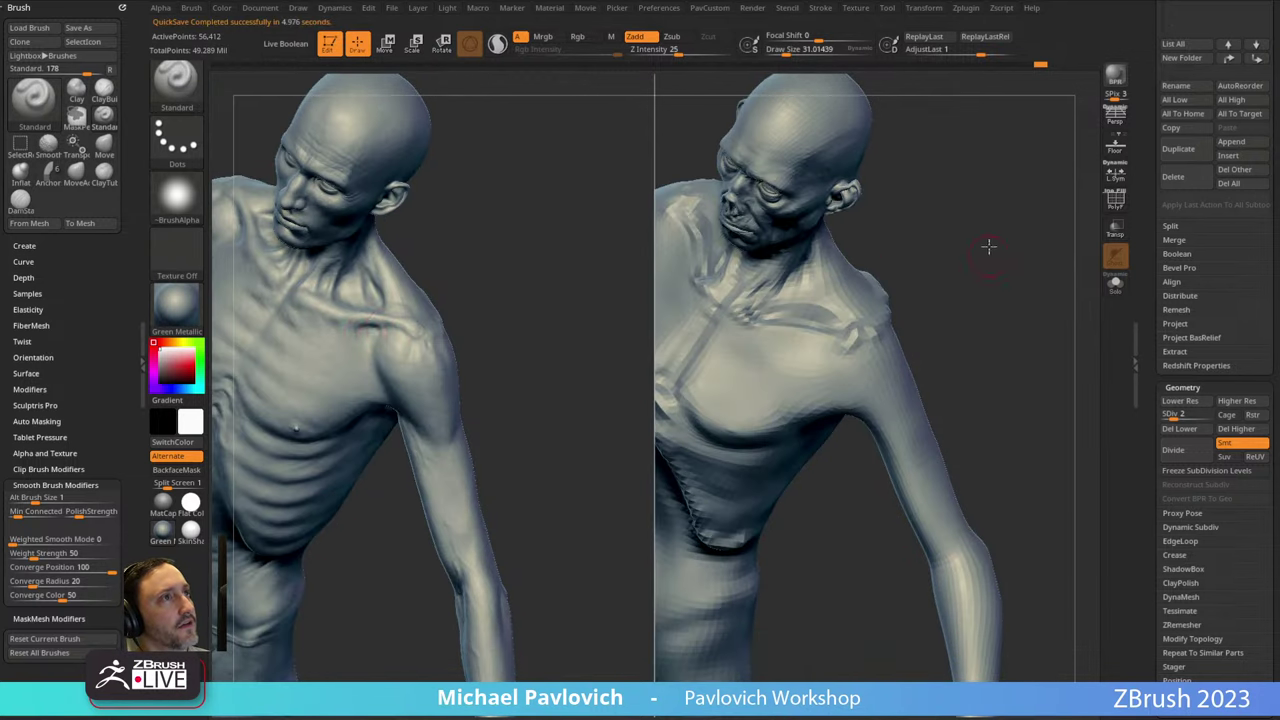
drag(988, 246, 737, 380)
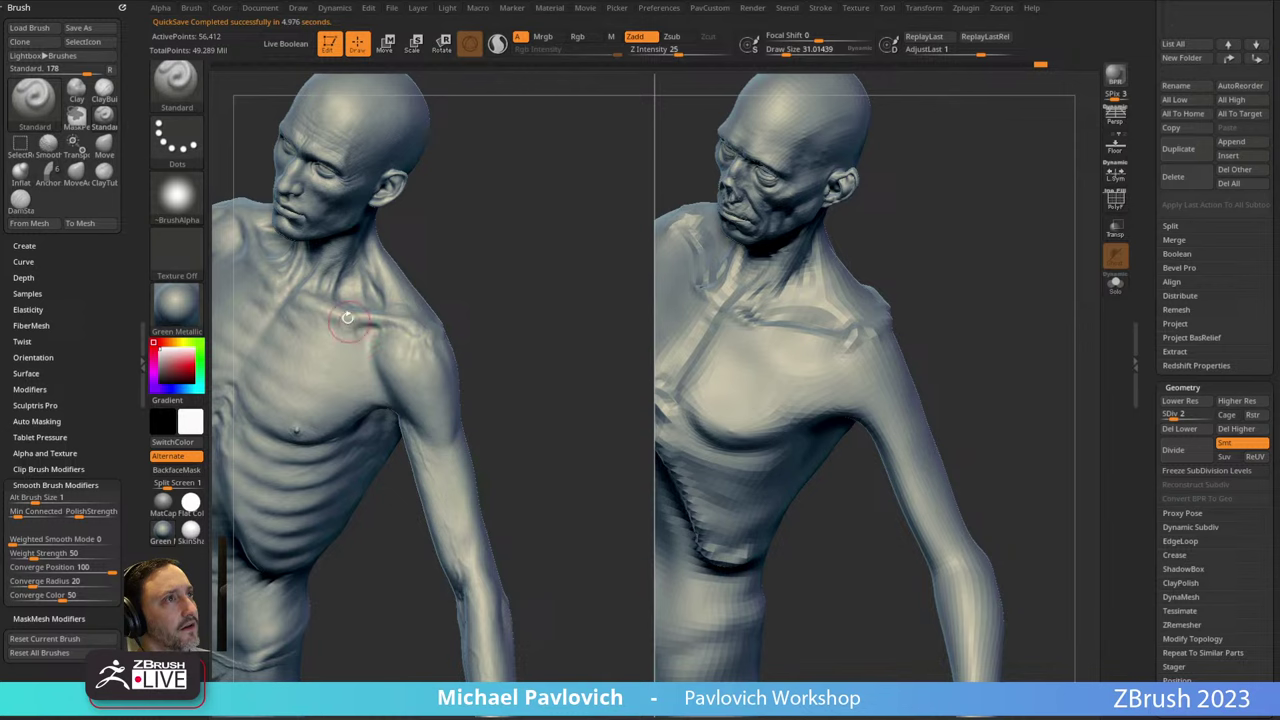
mouse_move(897, 253)
mouse_down()
mouse_move(1006, 223)
mouse_move(914, 269)
mouse_move(957, 304)
mouse_up()
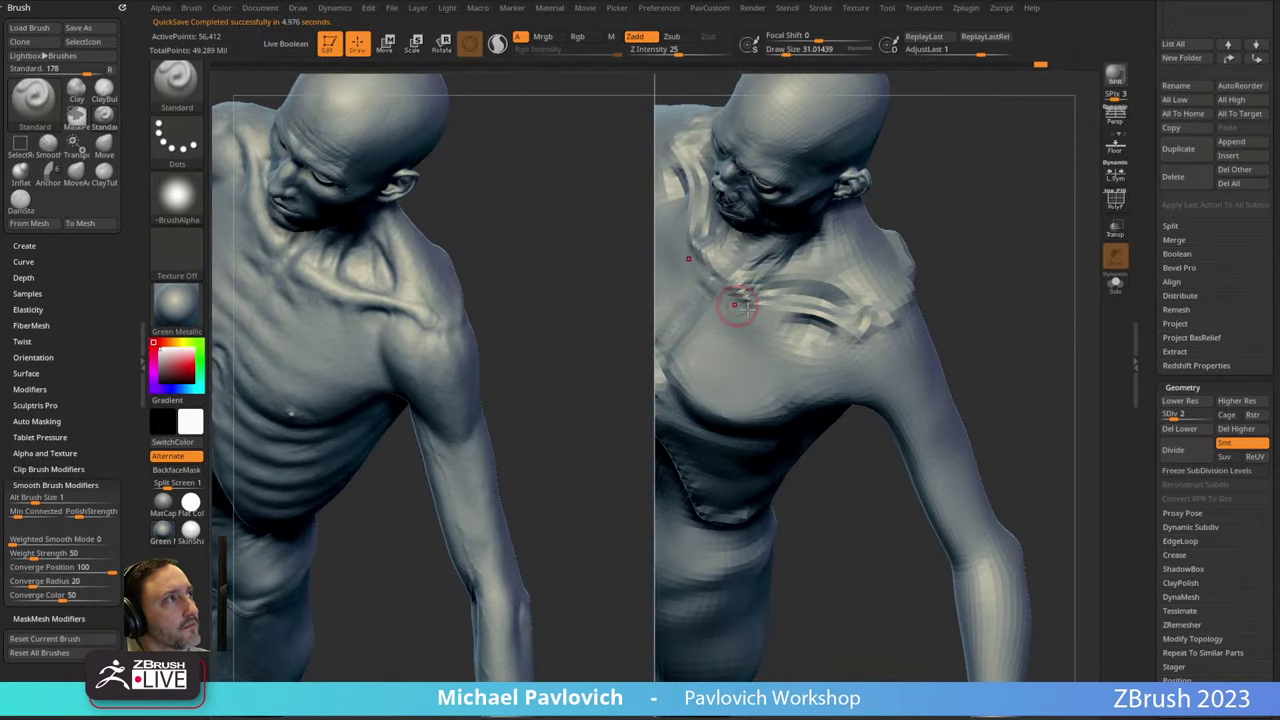
mouse_move(808, 322)
mouse_down()
mouse_move(800, 331)
mouse_move(811, 327)
mouse_move(816, 345)
mouse_up()
drag(965, 305, 960, 250)
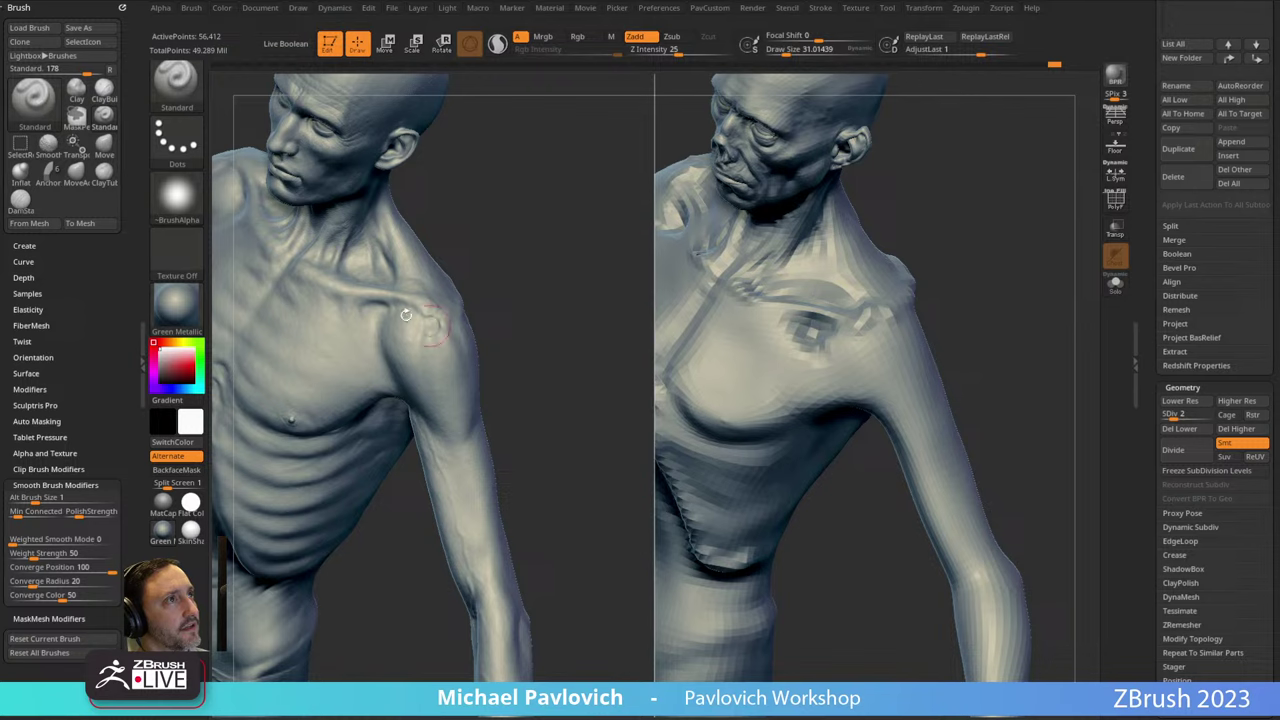
drag(828, 349, 864, 404)
mouse_move(982, 335)
mouse_down()
mouse_move(994, 278)
mouse_move(998, 338)
mouse_move(1017, 271)
mouse_move(800, 300)
mouse_up()
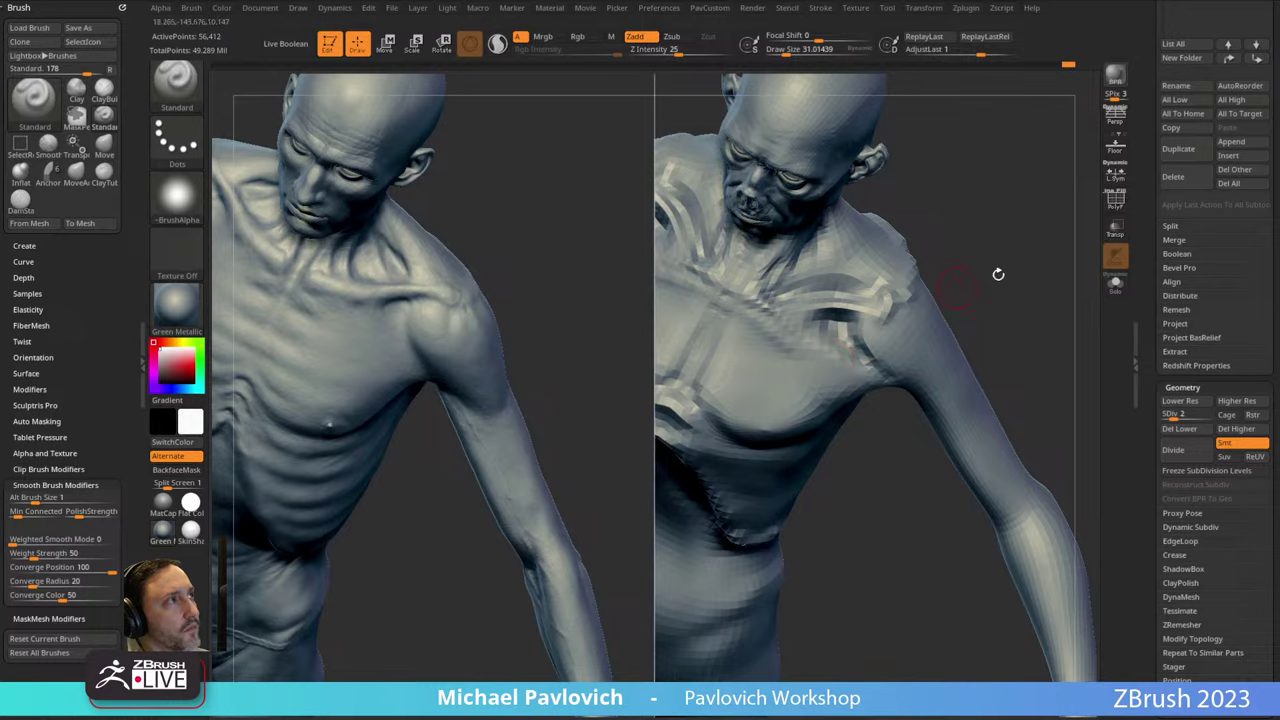
drag(997, 274, 899, 293)
Shape the upper chest between the sternum and shoulder with the Standard brush and smooth the strokes.
drag(1028, 194, 759, 365)
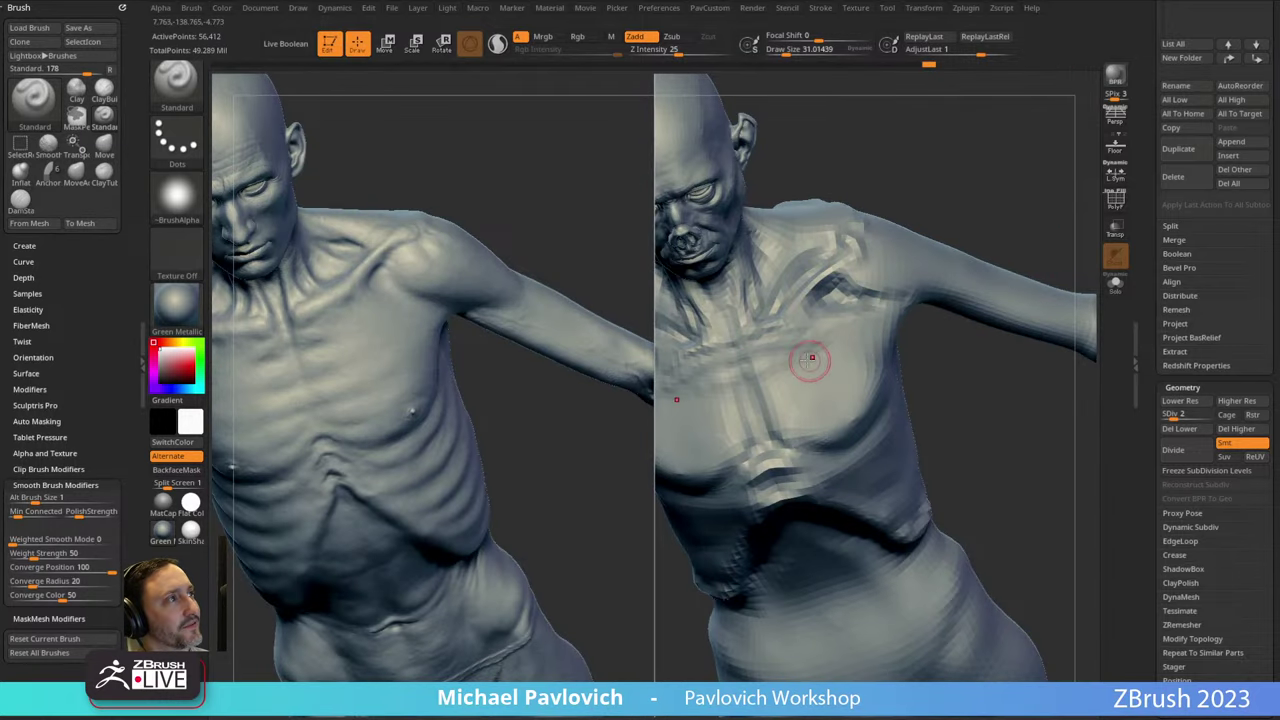
drag(968, 366, 868, 363)
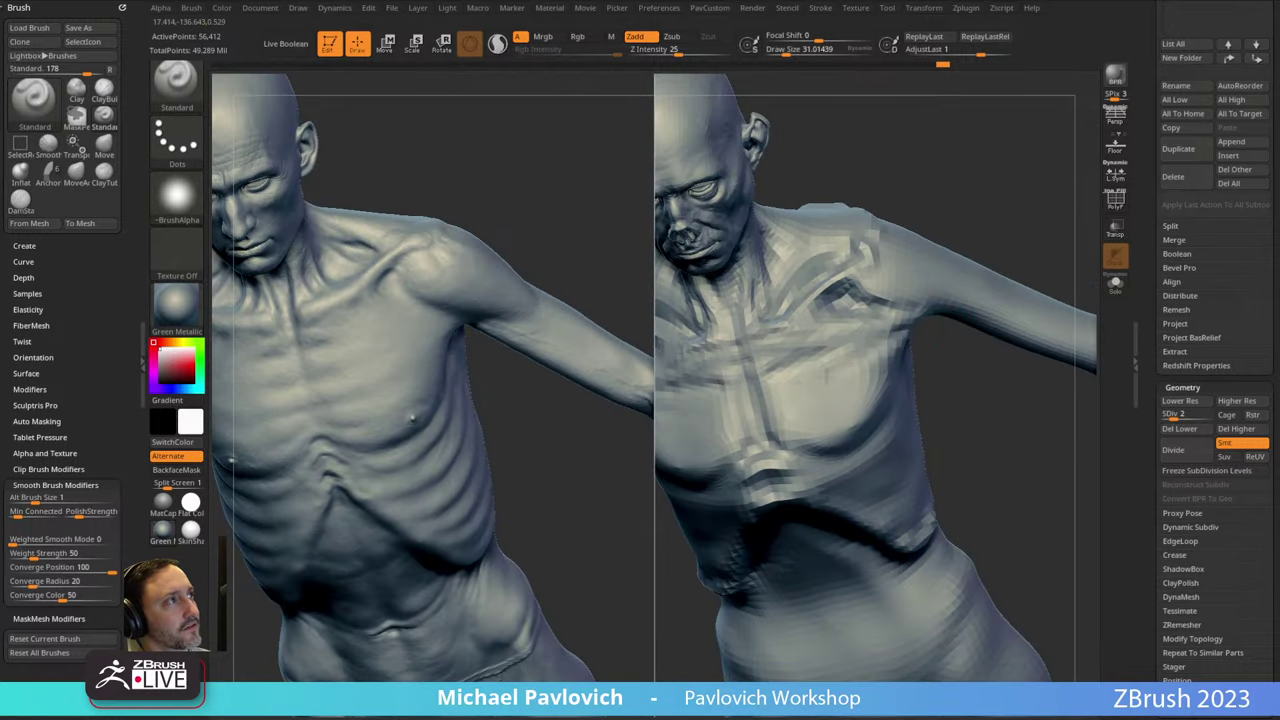
mouse_move(1040, 203)
mouse_down()
mouse_move(1057, 217)
mouse_move(1010, 222)
mouse_move(1078, 227)
mouse_move(974, 291)
mouse_up()
mouse_move(835, 335)
shift+mouse_down()
mouse_move(800, 340)
mouse_move(810, 325)
shift+mouse_up()
drag(1043, 291, 1020, 285)
mouse_move(895, 377)
mouse_down()
mouse_move(1046, 240)
mouse_move(991, 166)
mouse_move(870, 355)
mouse_move(892, 356)
mouse_up()
Reshape and smooth the outer chest and front of the shoulder near the armpit at a draw size of about 44.
key(2)
key(s)
drag(966, 299, 955, 350)
mouse_move(828, 351)
mouse_down()
mouse_move(793, 360)
mouse_move(1010, 330)
mouse_up()
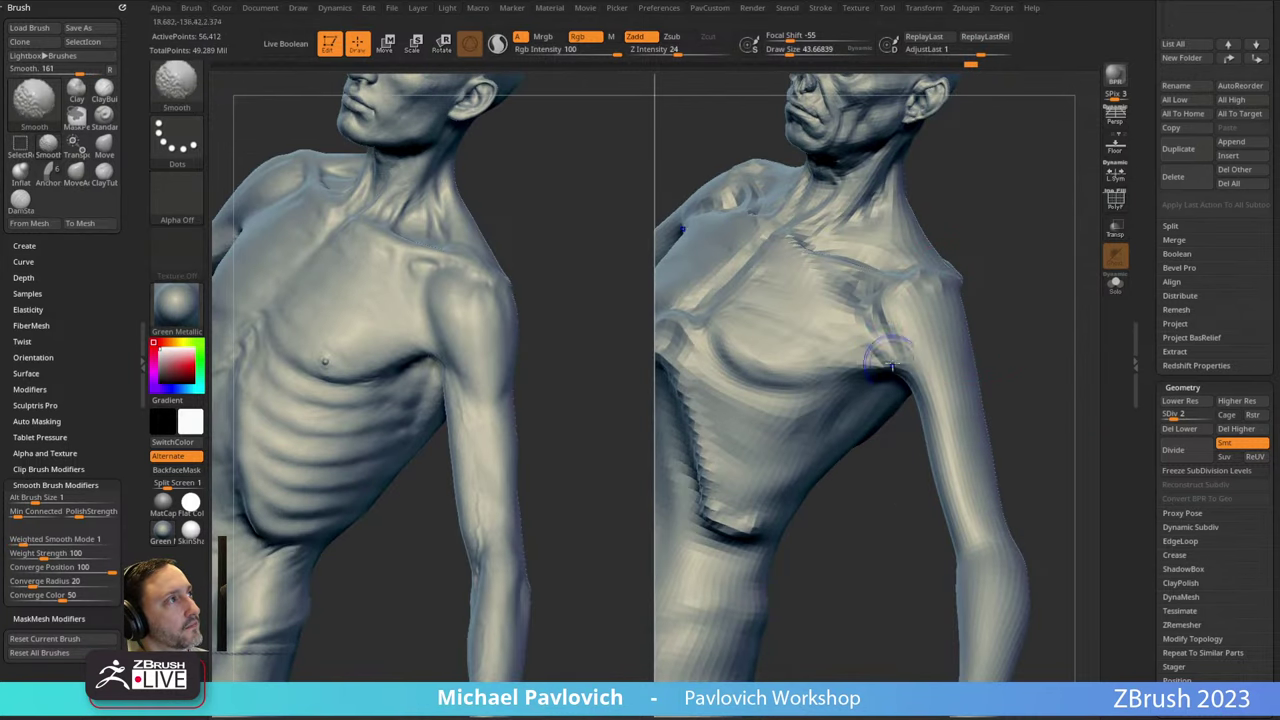
drag(1050, 285, 1004, 292)
shift+drag(834, 346, 820, 314)
drag(983, 300, 854, 325)
Refine the armpit edge and the front of the upper arm with the Standard brush at a draw size of about 27.
key(1)
key(s)
drag(988, 385, 885, 352)
key(s)
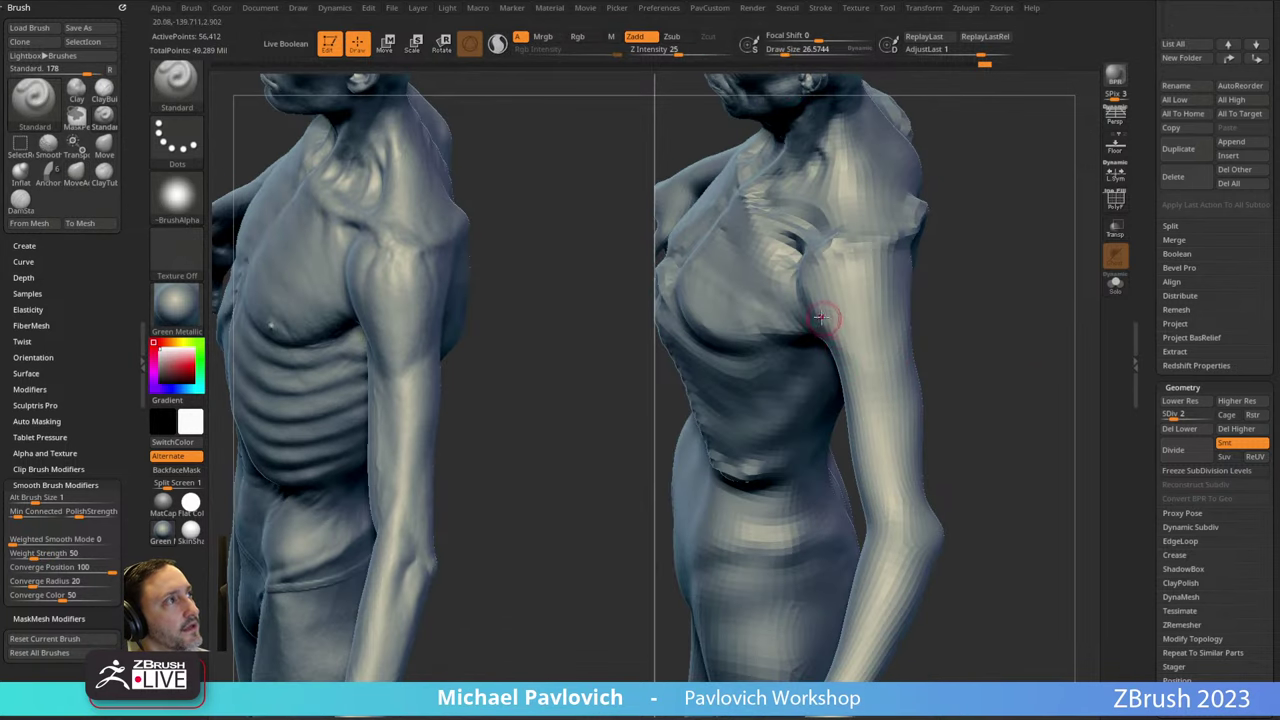
drag(823, 314, 889, 402)
drag(990, 348, 908, 323)
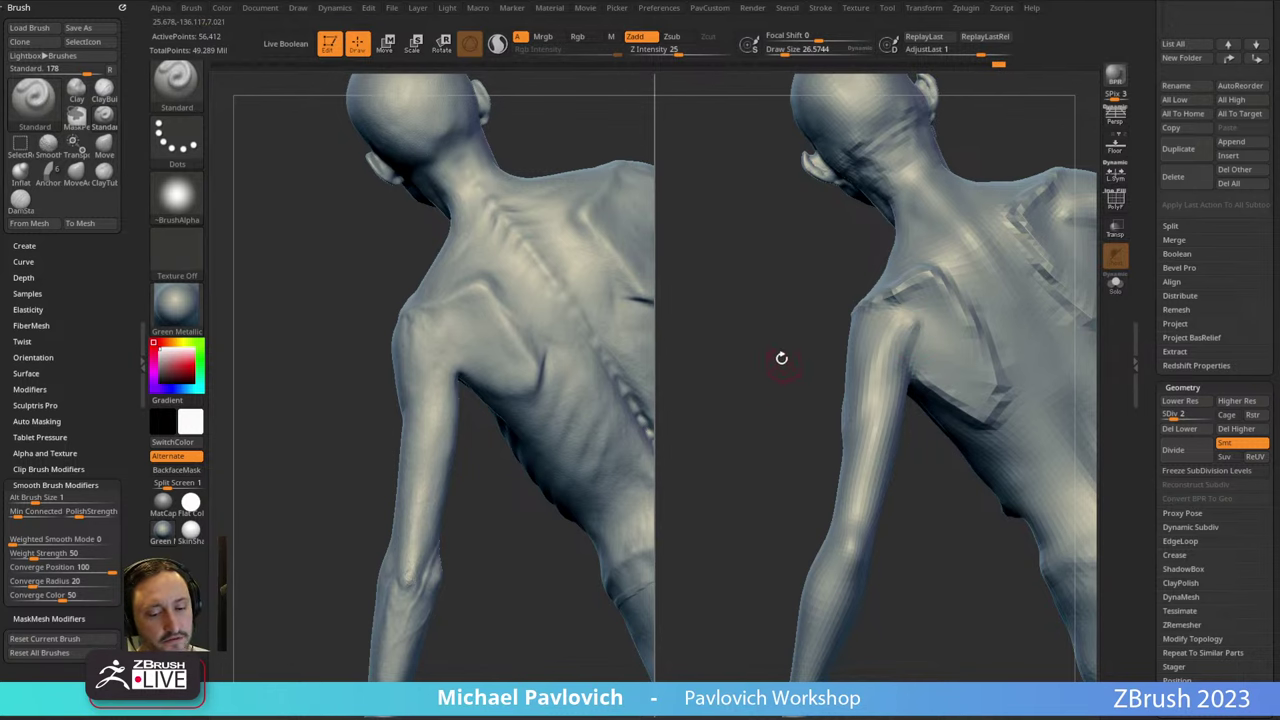
Select the ClayTubes brush with a draw size of about 41 for work on the back of the shoulder.
key(b)
key(c)
key(t)
key(s)
mouse_move(789, 383)
mouse_down()
mouse_move(904, 358)
mouse_move(794, 323)
mouse_move(780, 300)
mouse_up()
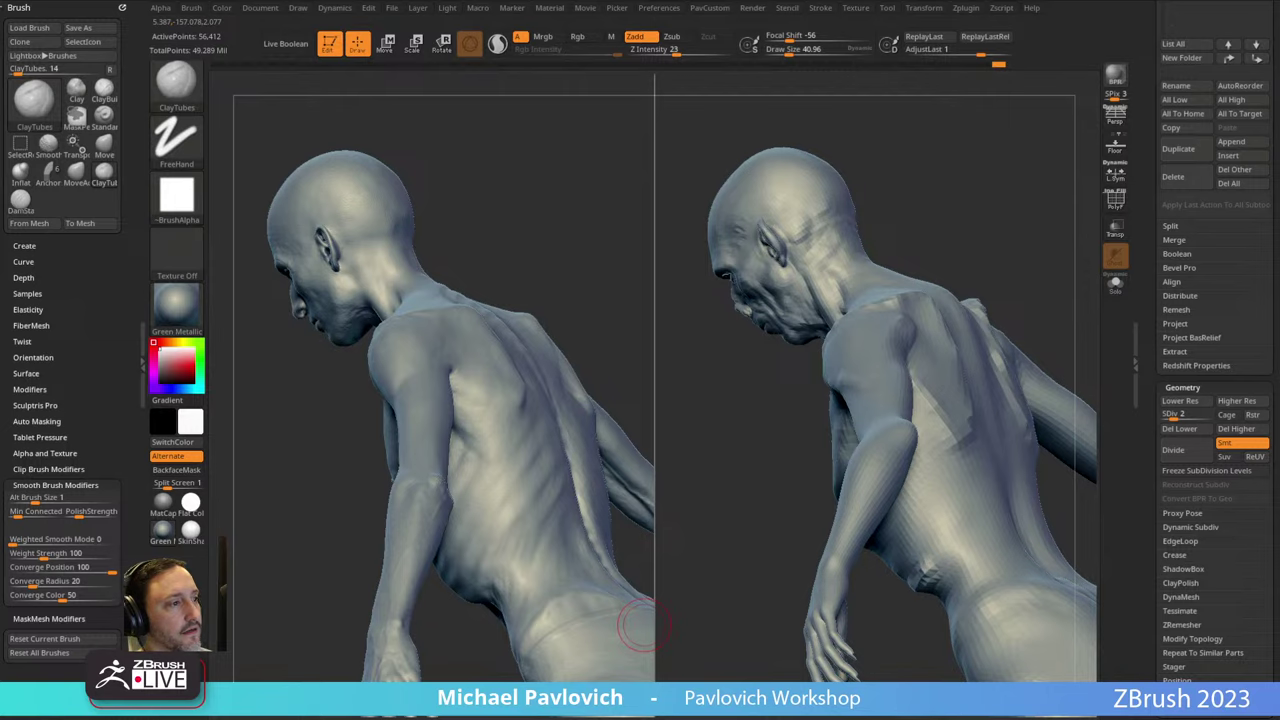
Highlight the deltoid in Zygote Body, examine its attachments from the side and back, and return to ZBrush.
drag(880, 719, 921, 83)
drag(824, 338, 710, 343)
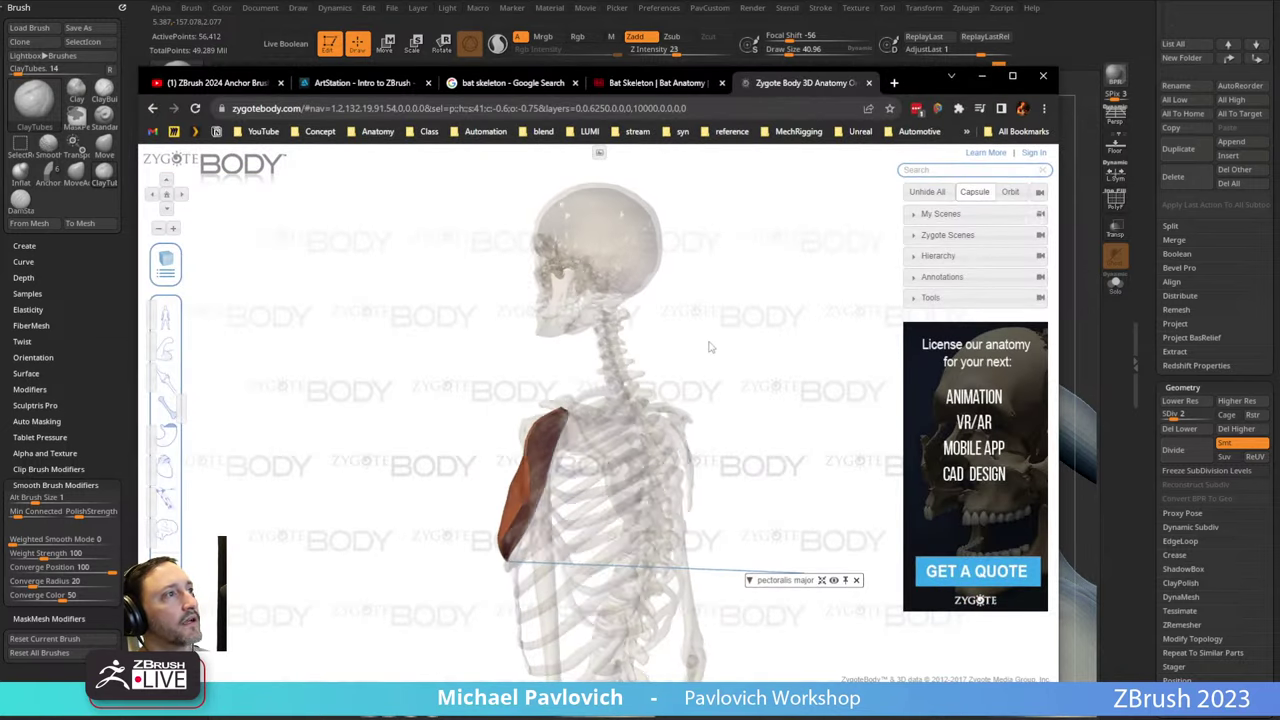
click(165, 348)
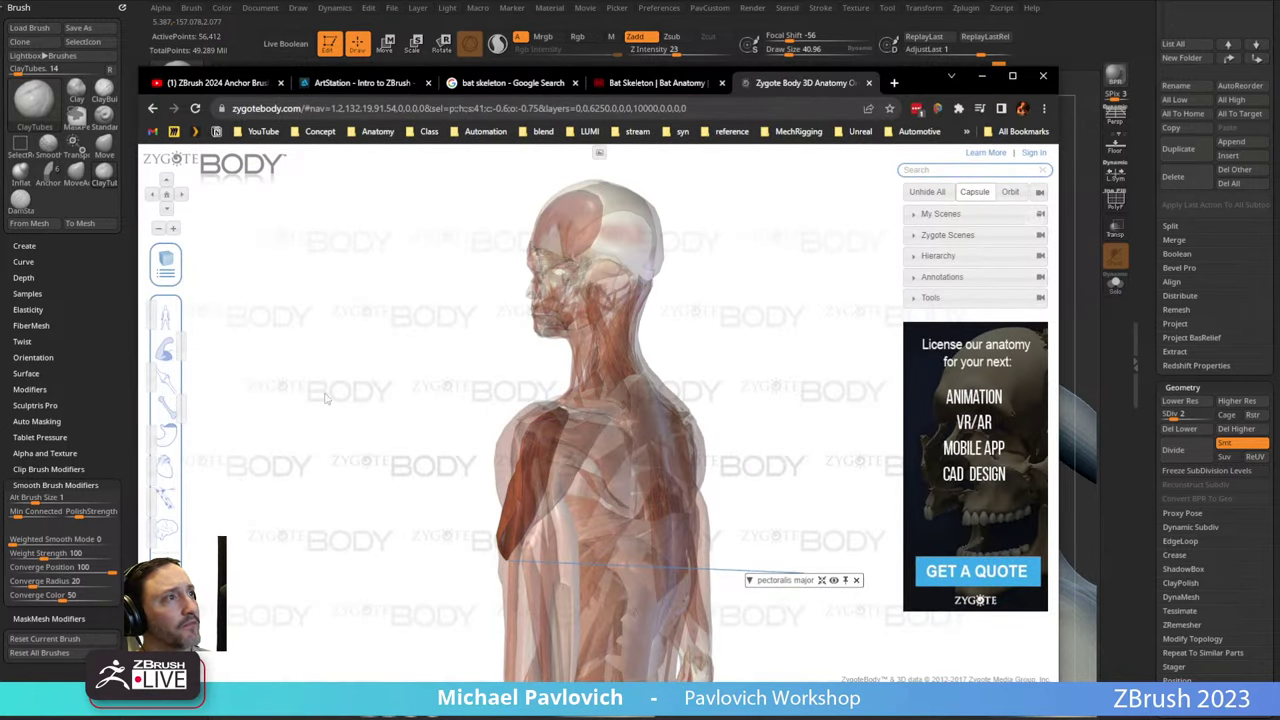
drag(328, 399, 390, 416)
click(528, 440)
mouse_move(809, 382)
mouse_down()
mouse_move(828, 385)
mouse_move(755, 378)
mouse_move(810, 381)
mouse_up()
click(755, 378)
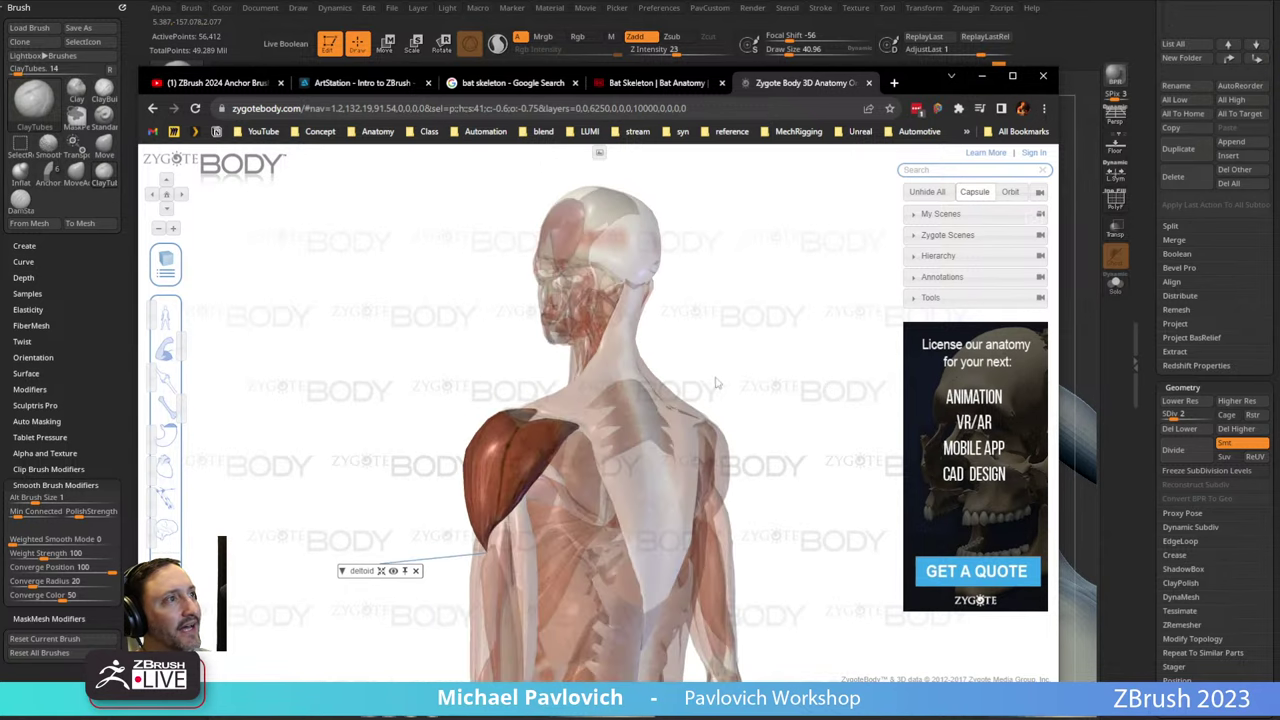
drag(716, 383, 686, 384)
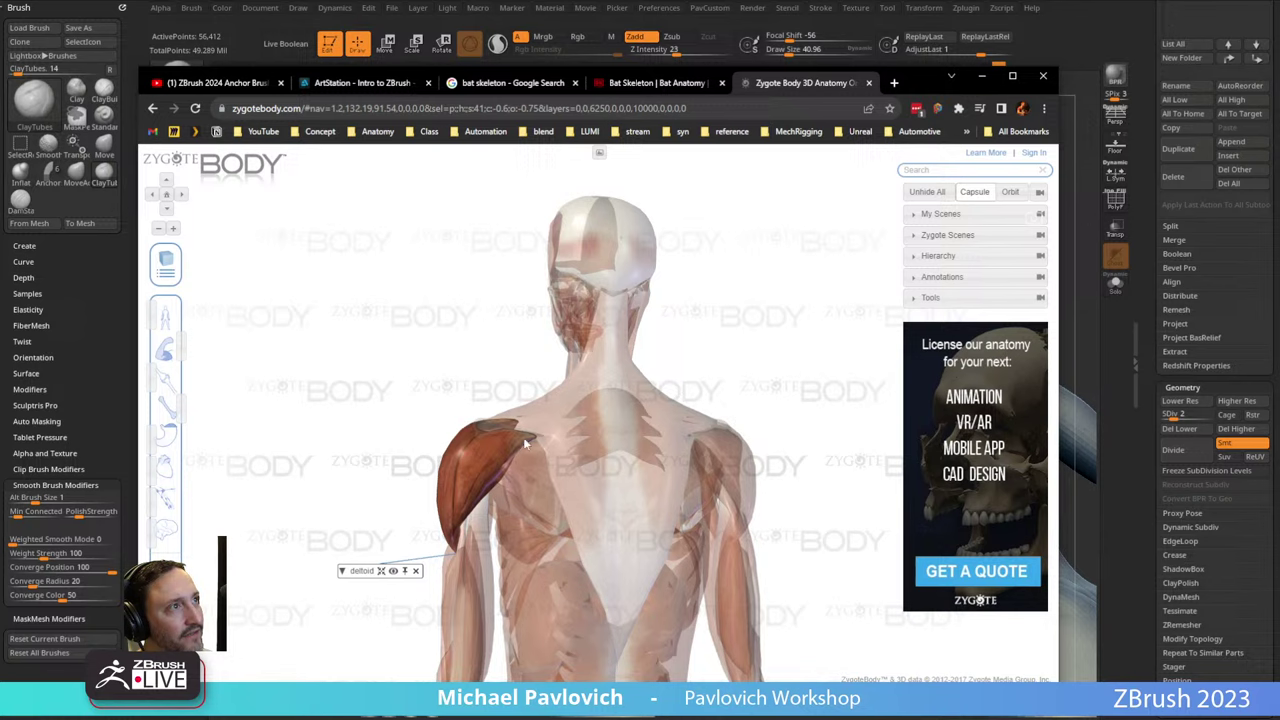
drag(705, 383, 731, 383)
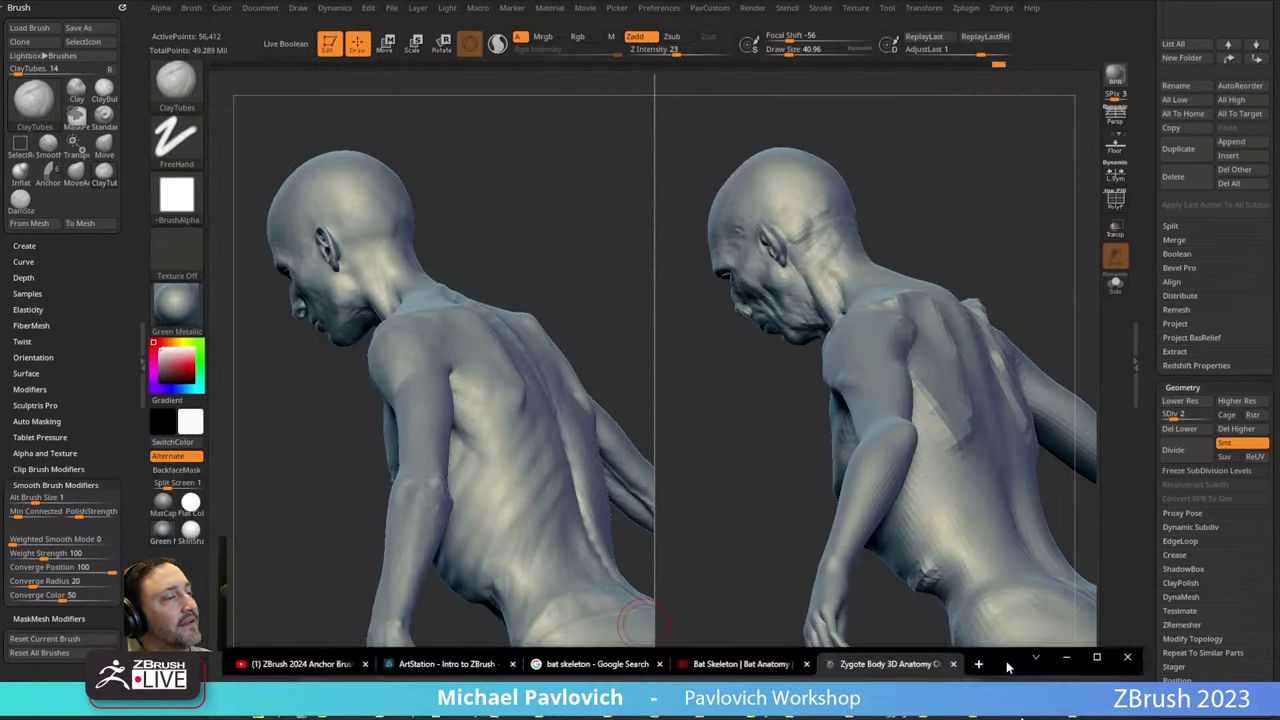
click(982, 75)
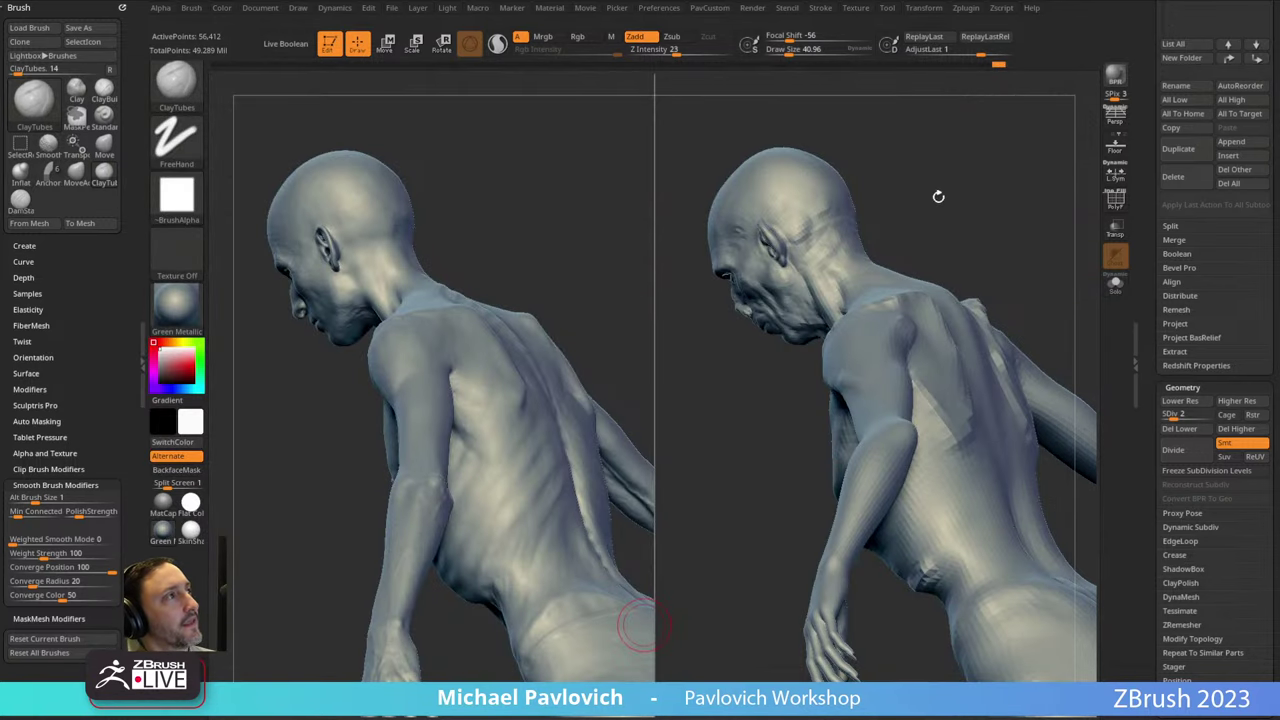
Smooth the shoulder blade surface on the back beside the split-screen reference.
drag(938, 196, 988, 211)
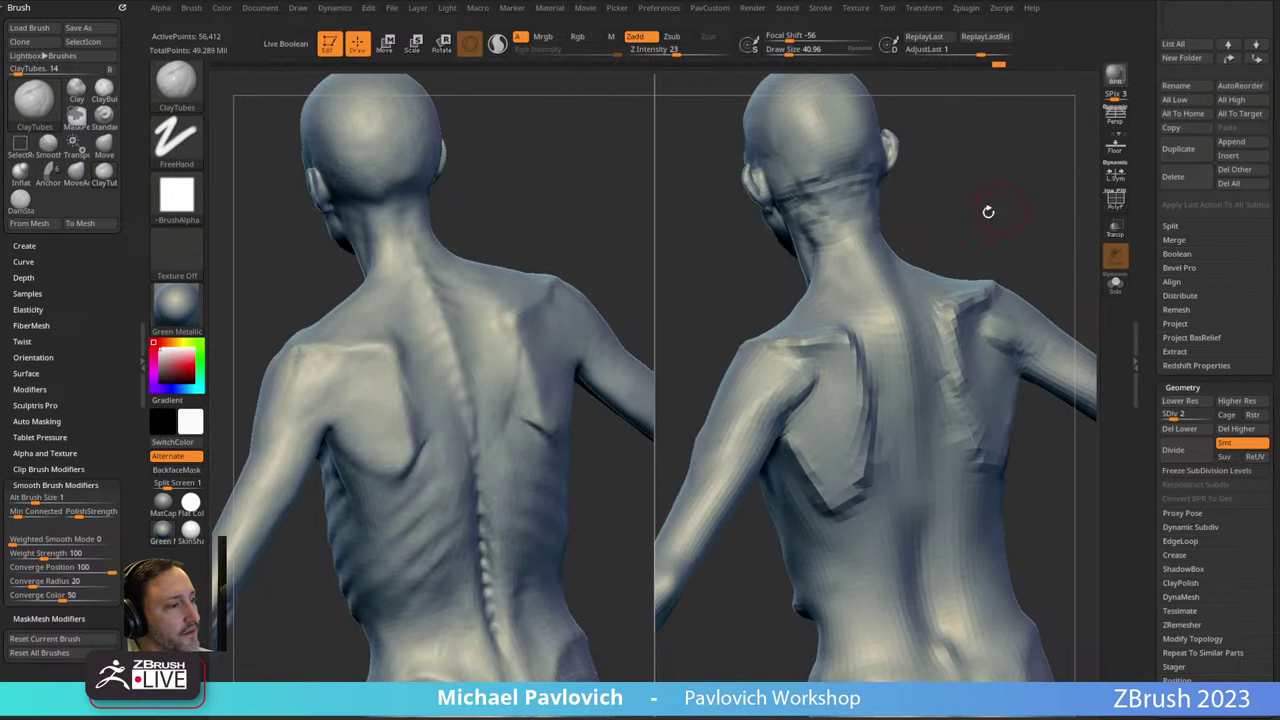
mouse_move(836, 408)
shift+mouse_down()
mouse_move(834, 380)
mouse_move(808, 394)
shift+mouse_up()
drag(990, 235, 952, 245)
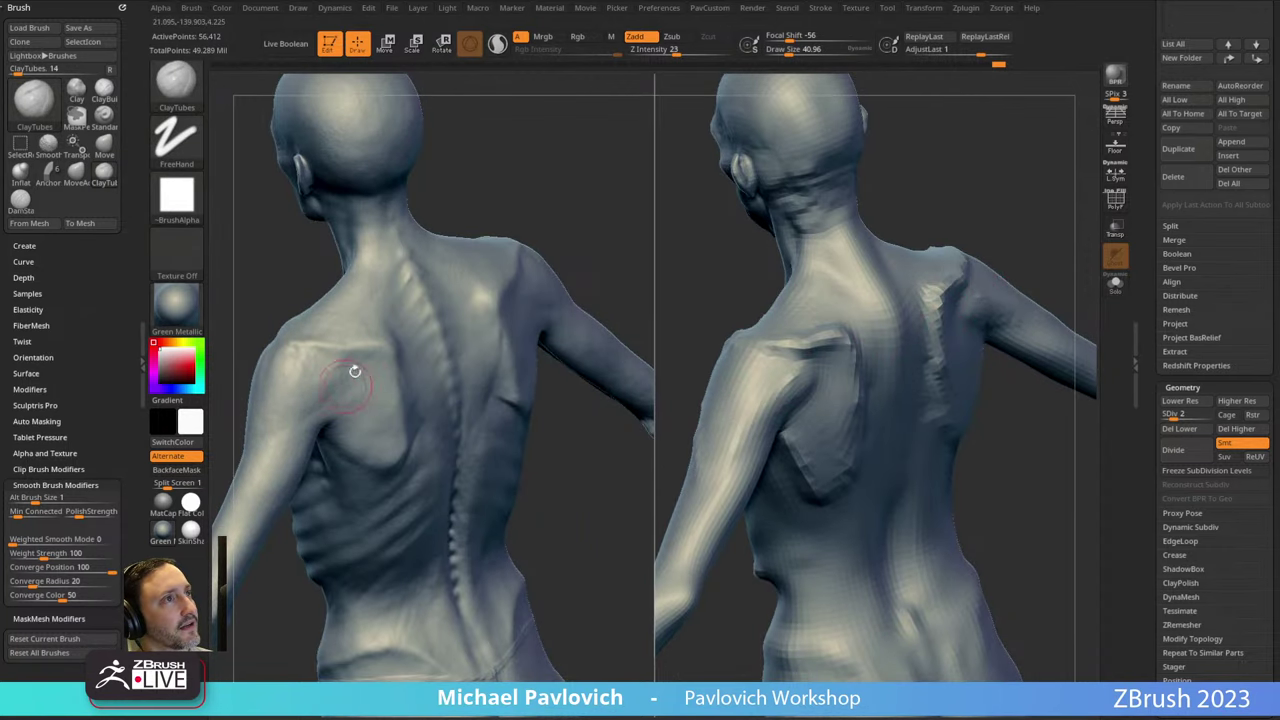
drag(1016, 180, 983, 180)
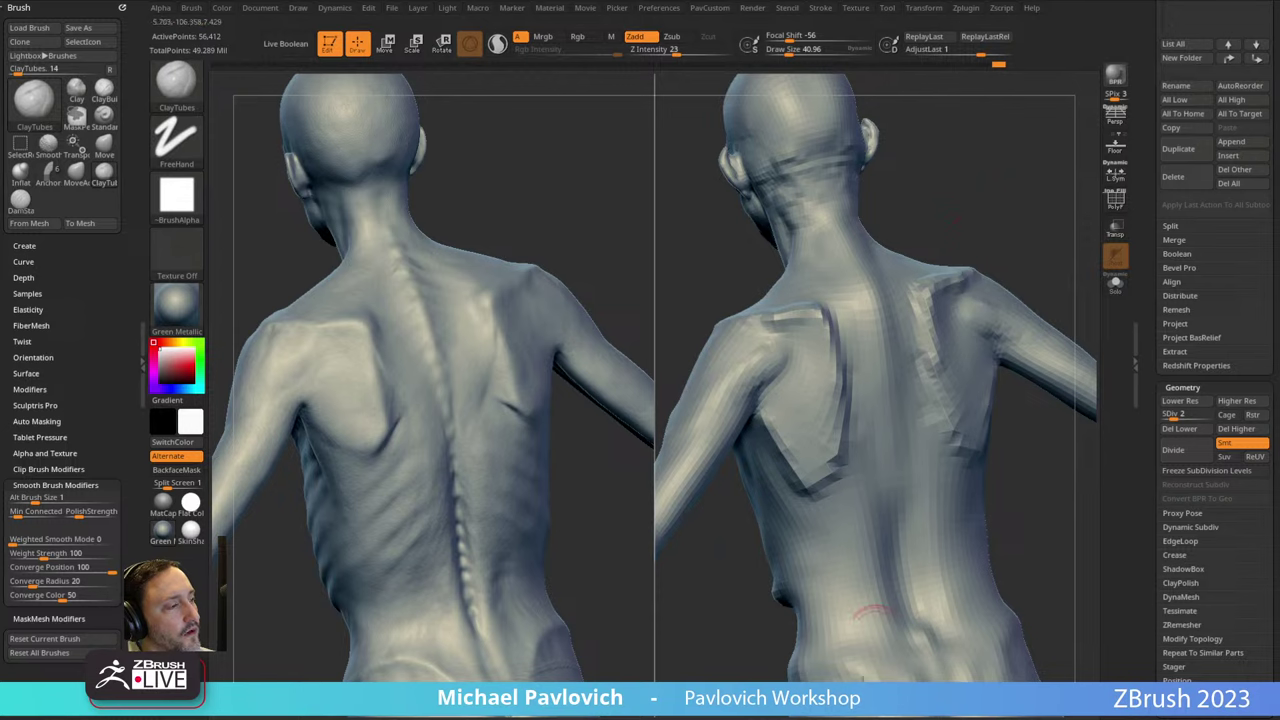
Highlight the infraspinatus, teres minor and teres major in Zygote Body and examine them on the shoulder blade.
drag(1000, 712, 870, 99)
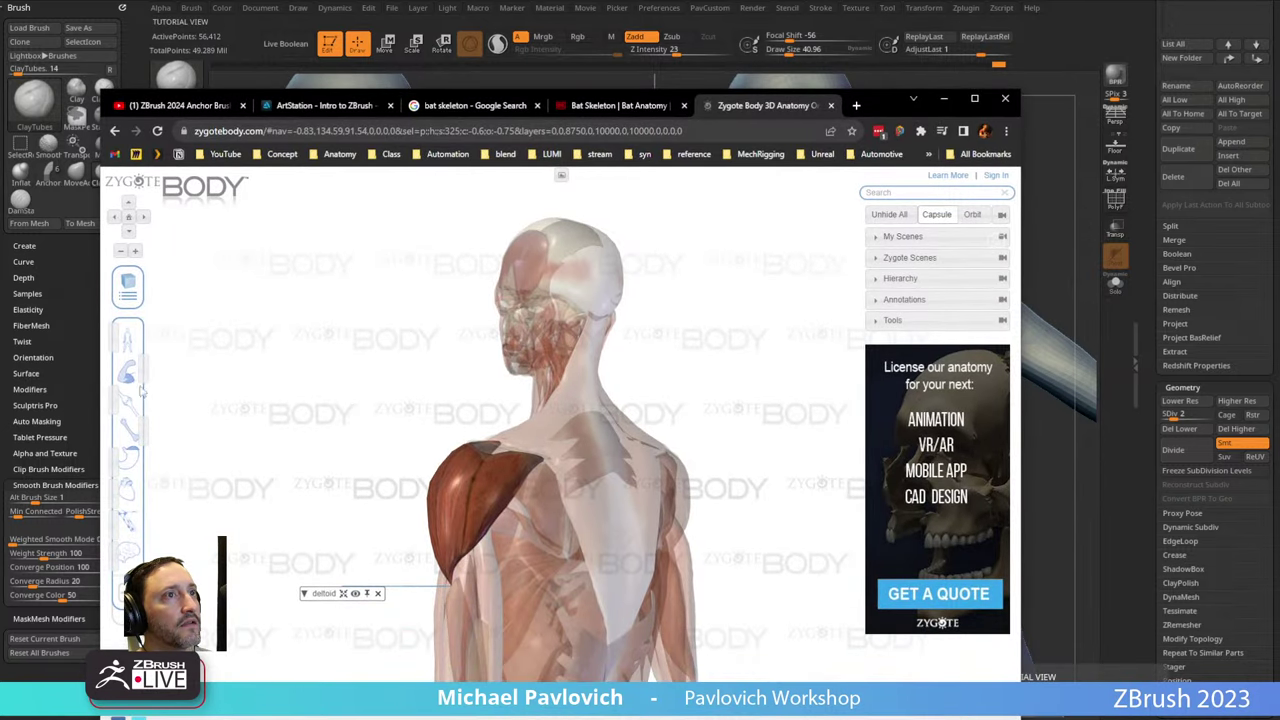
drag(142, 373, 214, 391)
drag(430, 468, 394, 477)
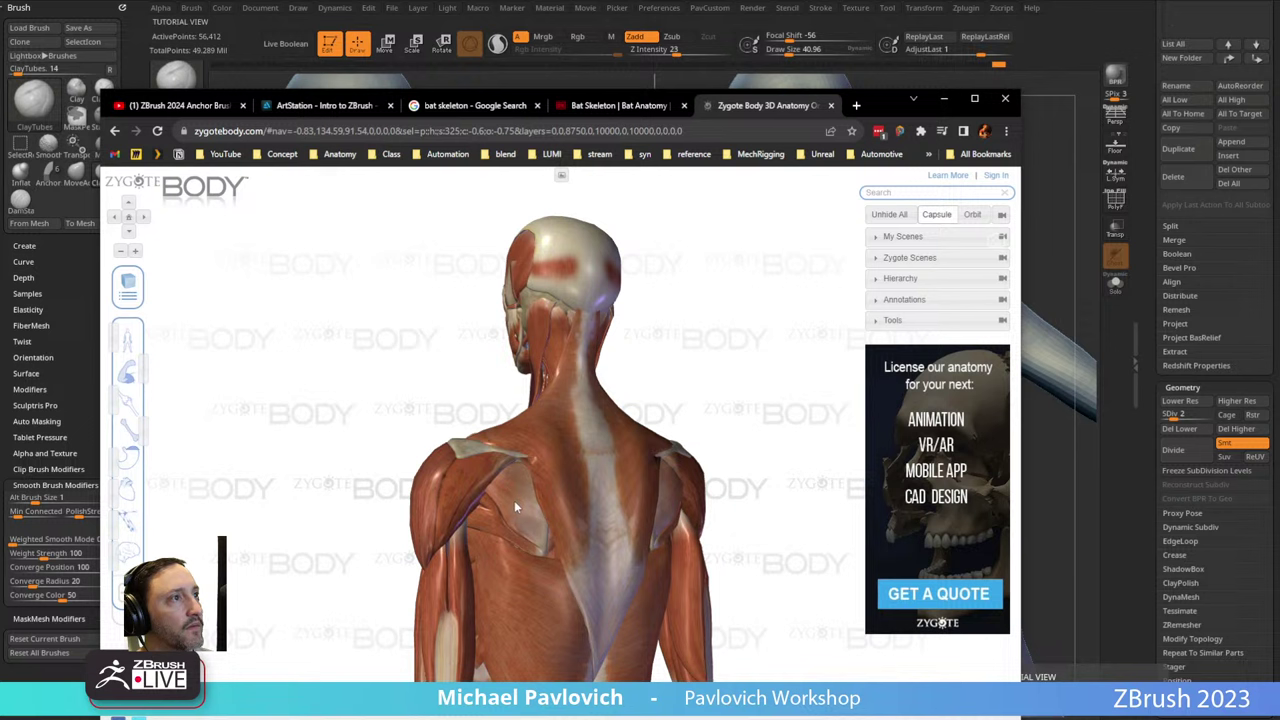
click(491, 517)
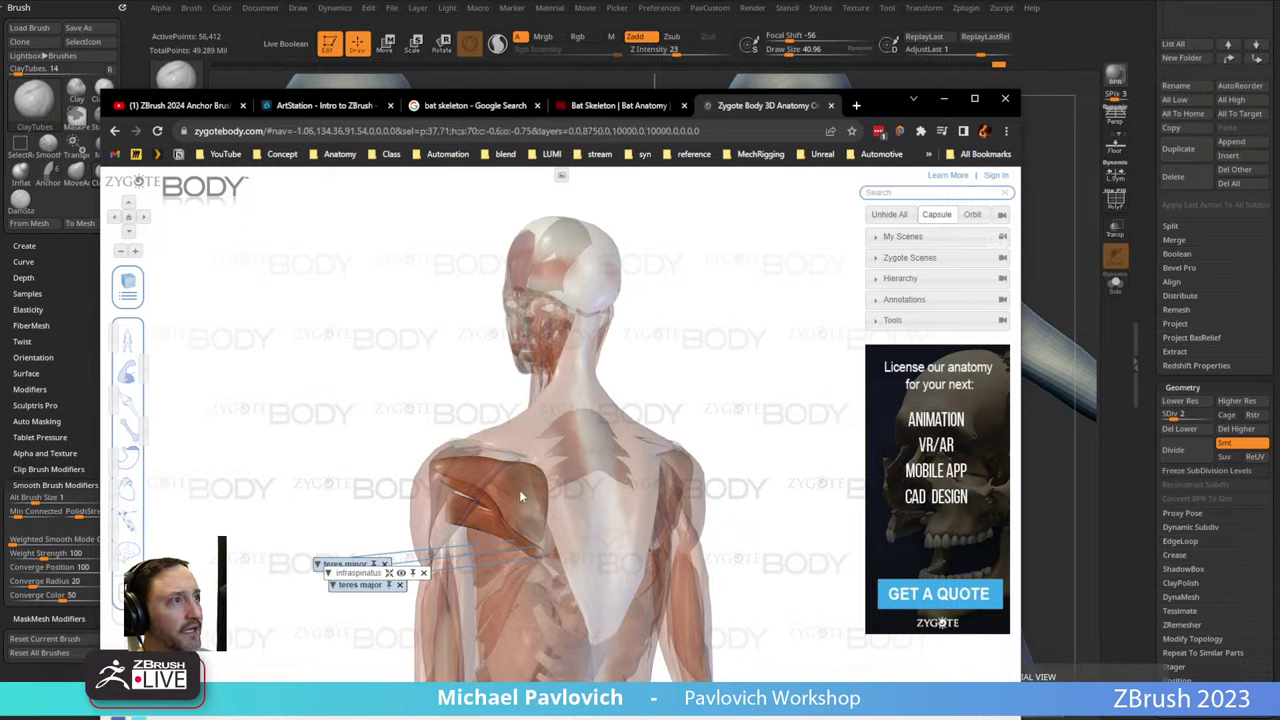
drag(357, 508, 396, 500)
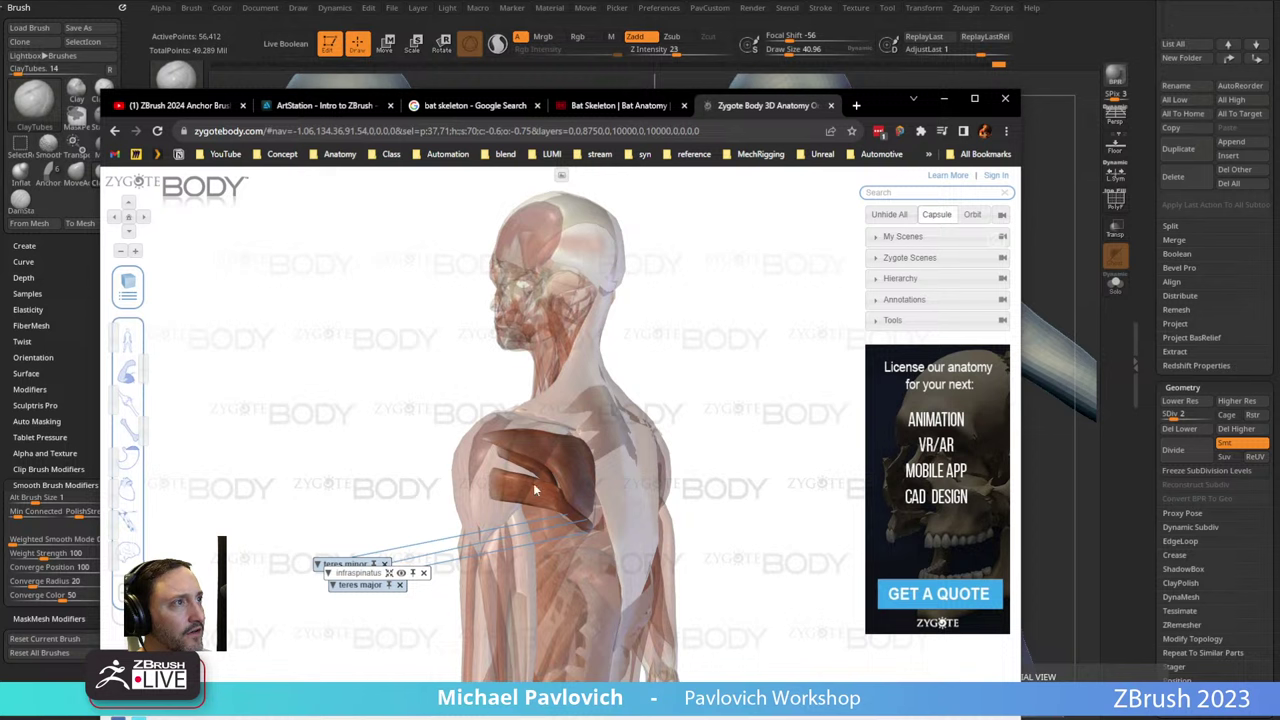
Examine the teres minor and teres major on the back in Zygote Body, rearrange their labels, and return to ZBrush.
click(697, 405)
drag(697, 405, 630, 408)
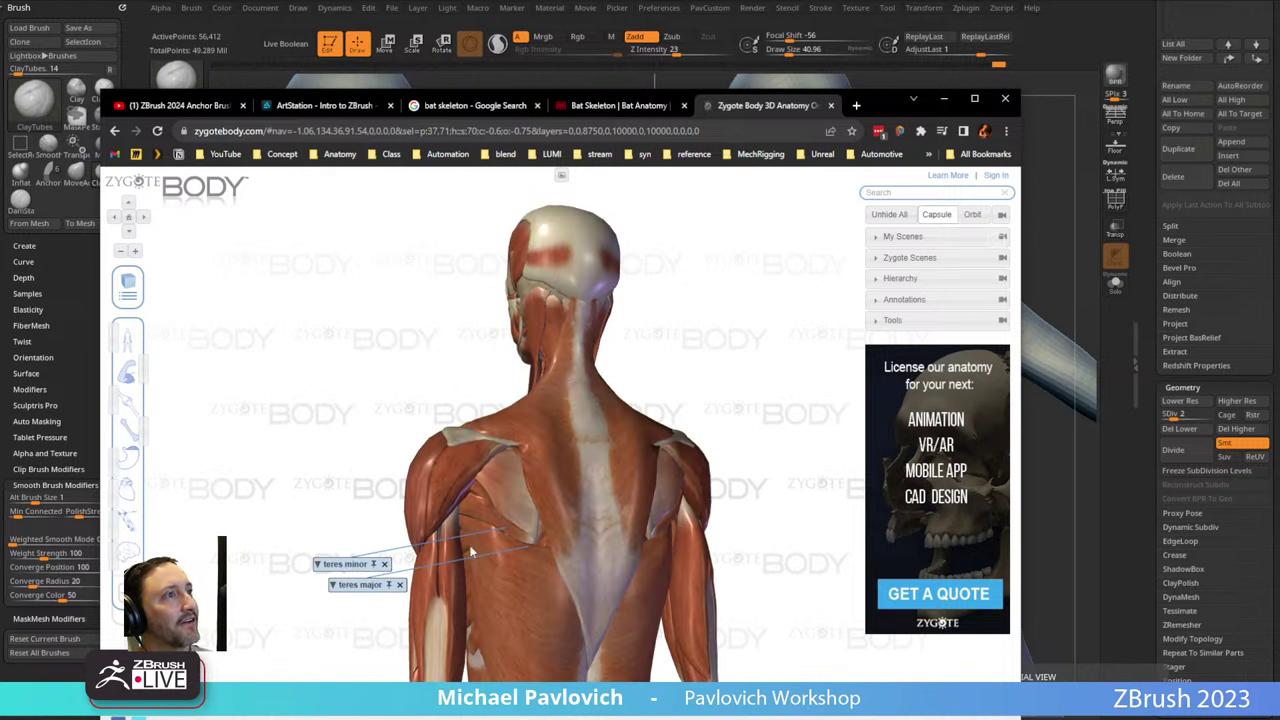
drag(348, 466, 340, 422)
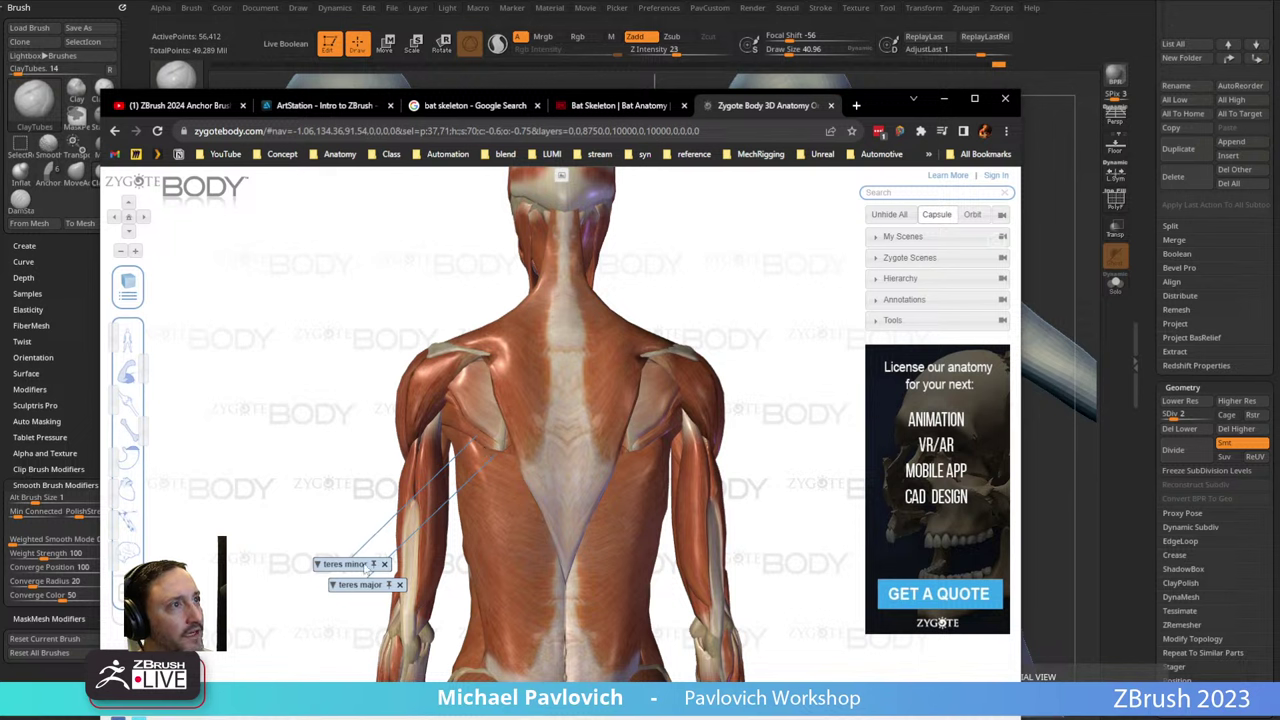
drag(353, 570, 321, 511)
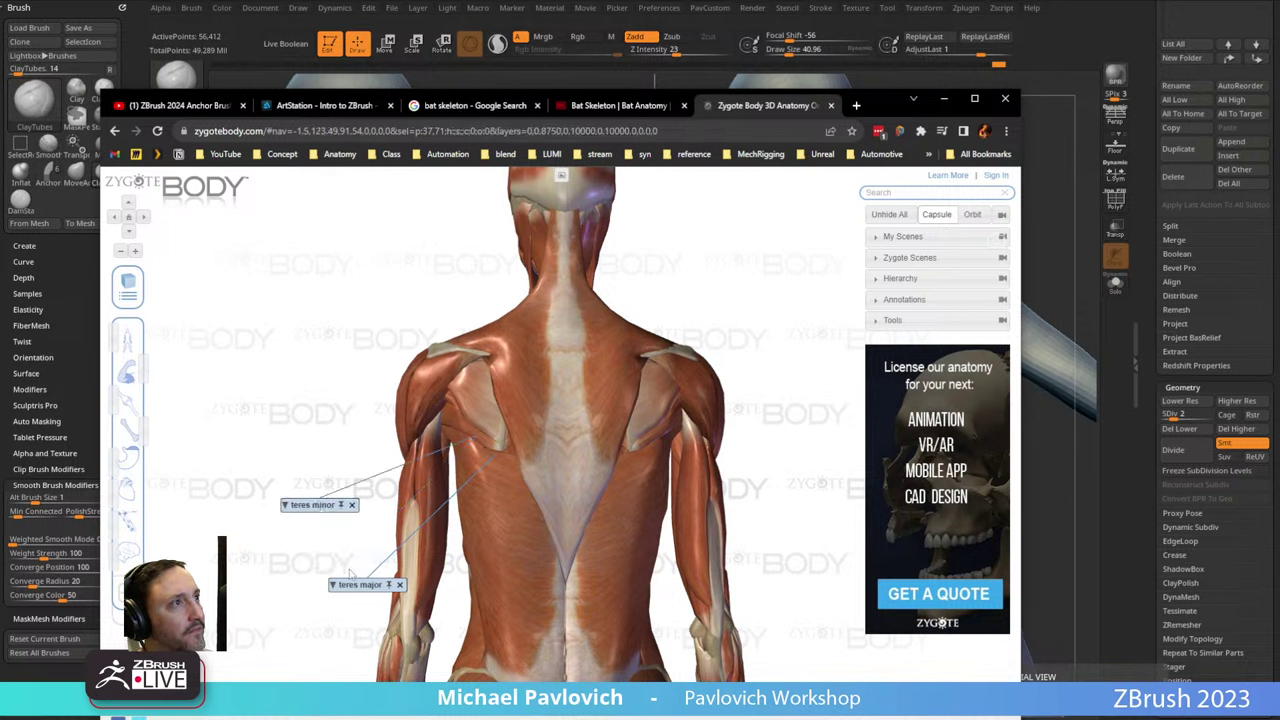
drag(351, 591, 345, 565)
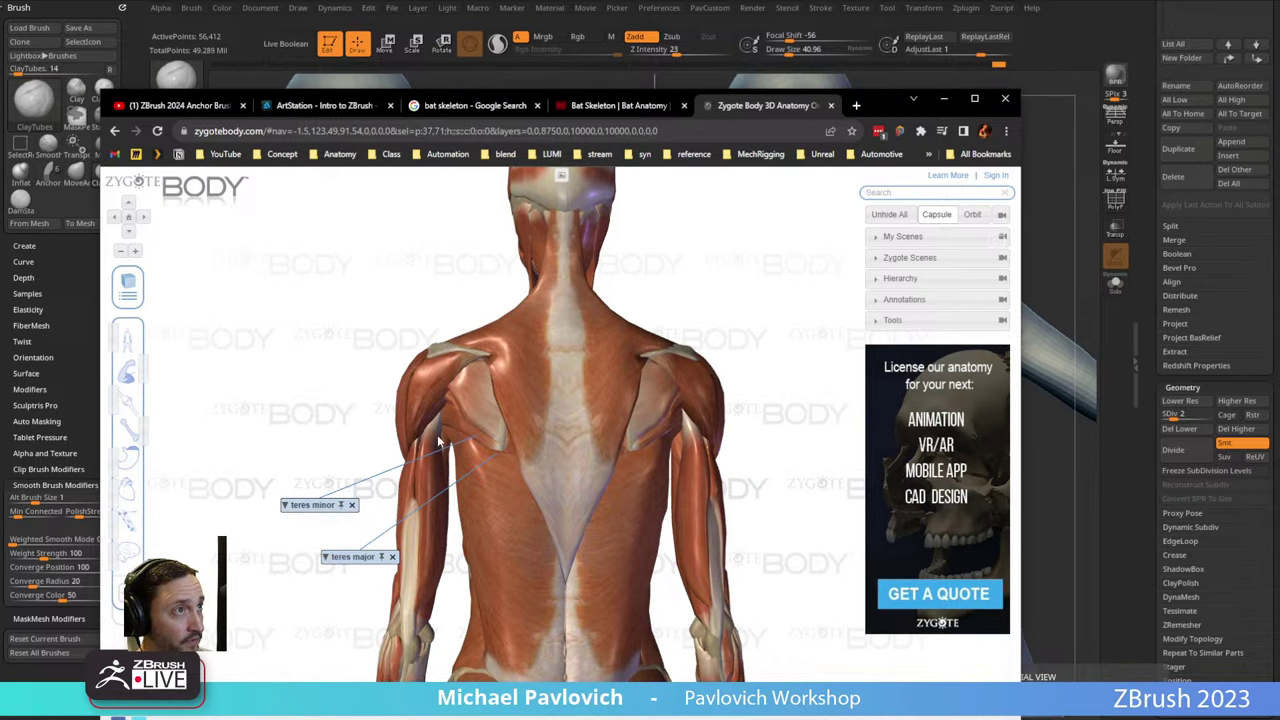
click(944, 99)
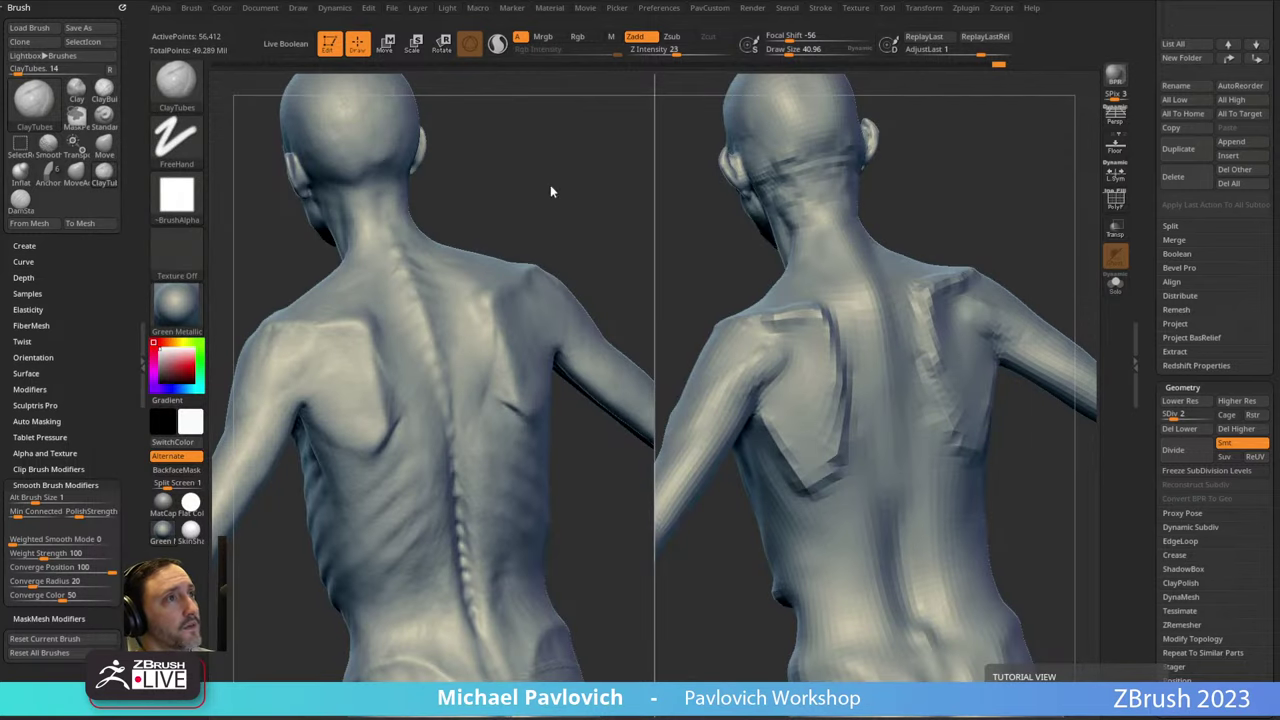
Build up the teres muscles from the lower outer shoulder blade toward the armpit with the ClayTubes brush.
drag(550, 190, 632, 200)
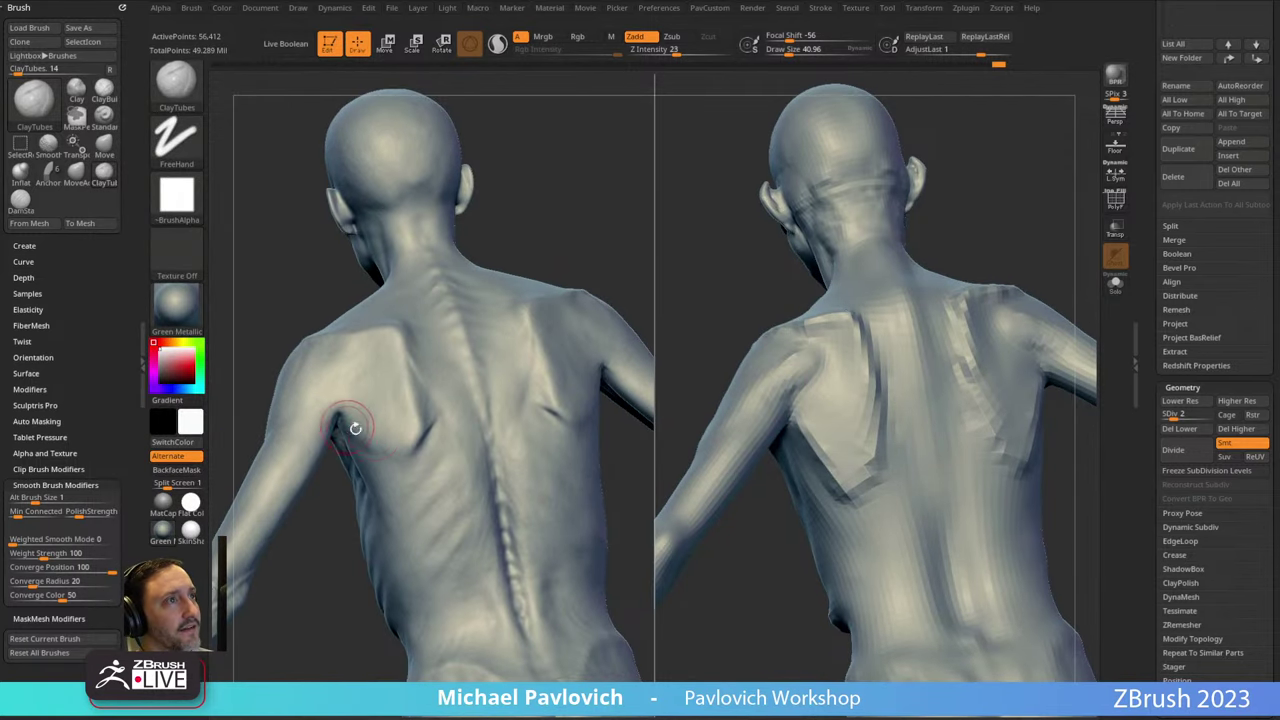
mouse_move(355, 428)
mouse_down()
mouse_move(371, 437)
mouse_move(979, 182)
mouse_move(1017, 240)
mouse_move(905, 275)
mouse_up()
mouse_move(735, 485)
mouse_down()
mouse_move(751, 503)
mouse_move(810, 475)
mouse_move(775, 403)
mouse_up()
mouse_move(765, 496)
mouse_down()
mouse_move(1014, 254)
mouse_move(985, 285)
mouse_up()
Switch to the Standard brush, set the draw size to about 31, and refine the muscle forms on the shoulder blade.
key(b)
key(s)
key(t)
key(s)
drag(748, 453, 735, 442)
mouse_move(971, 314)
mouse_down()
mouse_move(983, 263)
mouse_move(999, 287)
mouse_up()
Select the Clay brush and build up the muscle surface over the shoulder blade and along its inner edge.
key(b)
key(c)
key(l)
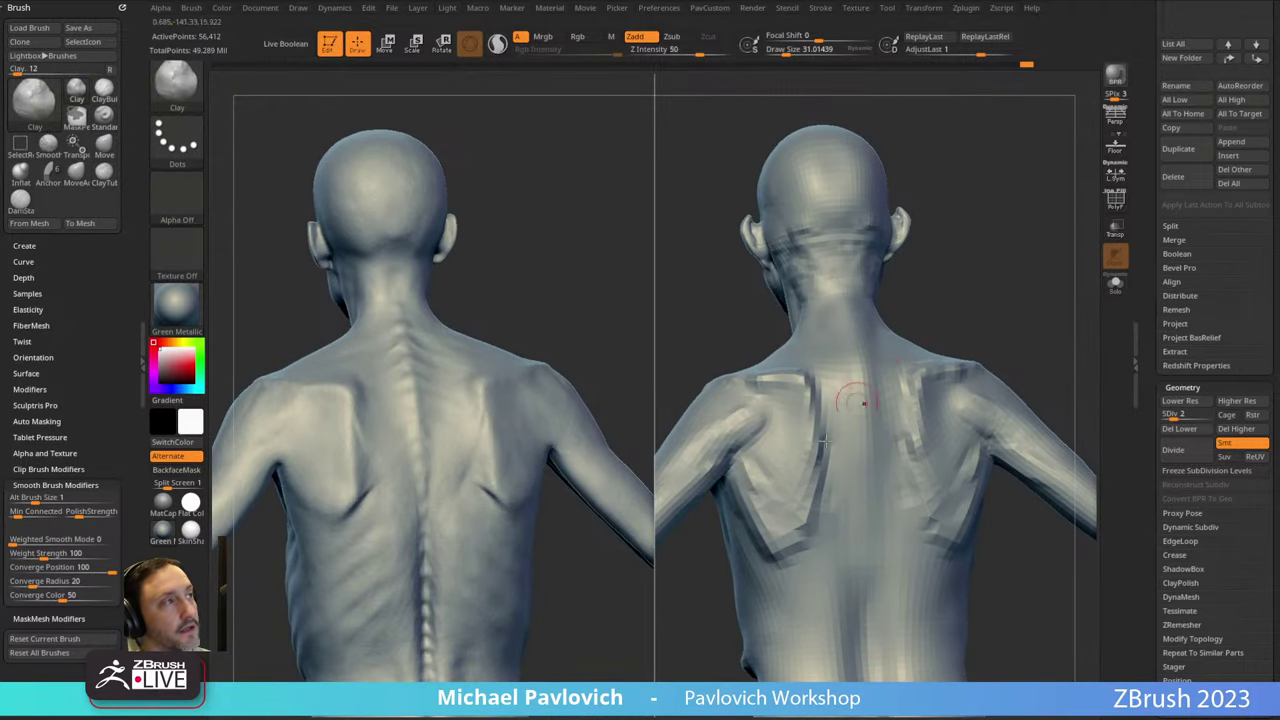
mouse_move(772, 465)
mouse_down()
mouse_move(783, 481)
mouse_move(757, 441)
mouse_up()
drag(945, 298, 983, 270)
mouse_move(850, 424)
mouse_down()
mouse_move(820, 474)
mouse_move(833, 390)
mouse_up()
mouse_move(918, 277)
mouse_down()
mouse_move(943, 270)
mouse_move(439, 373)
mouse_move(886, 309)
mouse_up()
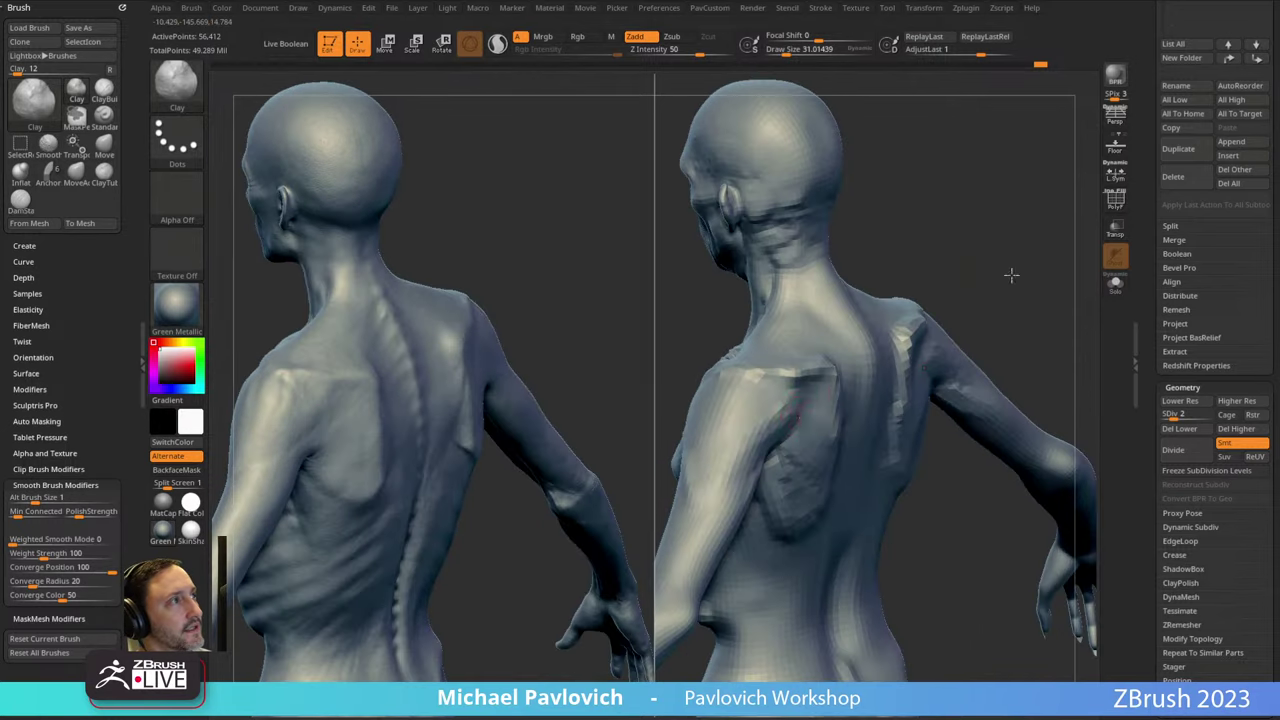
Refine the infraspinatus area and the spine of the shoulder blade with Clay strokes from several back angles.
mouse_move(1011, 275)
mouse_down()
mouse_move(782, 500)
mouse_move(790, 490)
mouse_up()
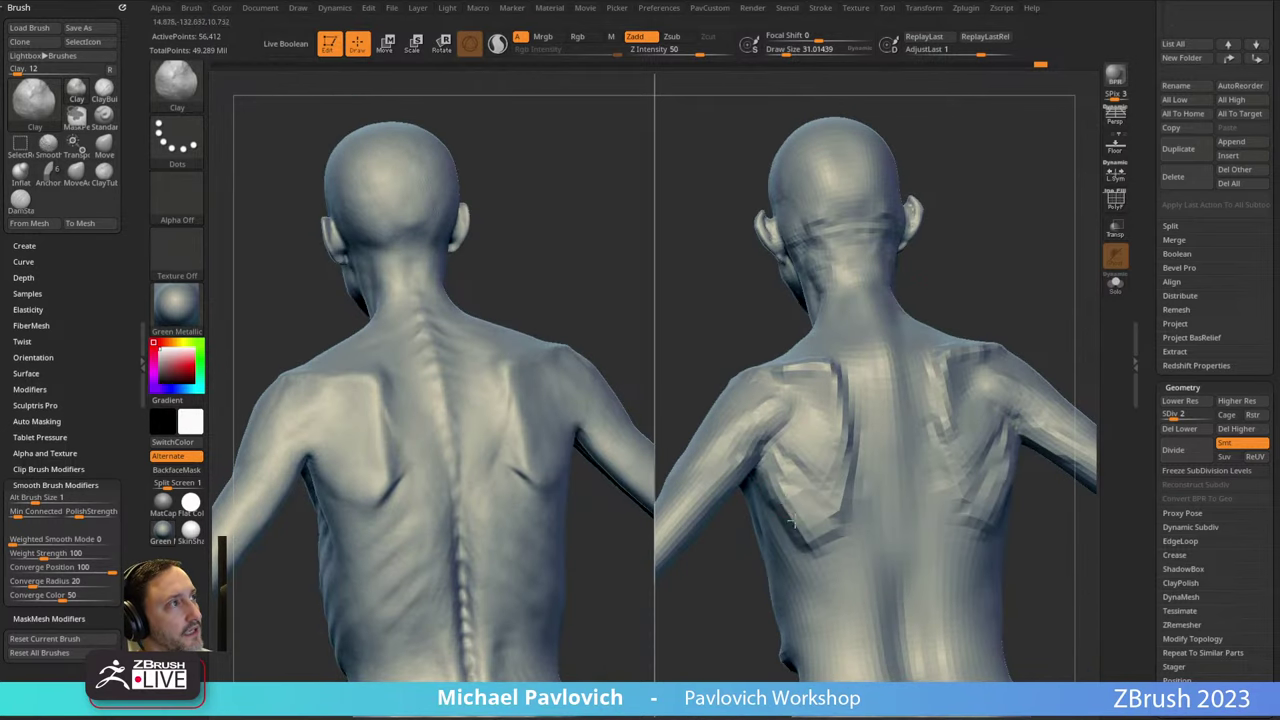
mouse_move(977, 257)
mouse_down()
mouse_move(1020, 268)
mouse_move(862, 371)
mouse_move(817, 450)
mouse_up()
drag(850, 370, 818, 422)
drag(985, 282, 1055, 280)
mouse_move(912, 379)
mouse_down()
mouse_move(875, 400)
mouse_move(888, 460)
mouse_up()
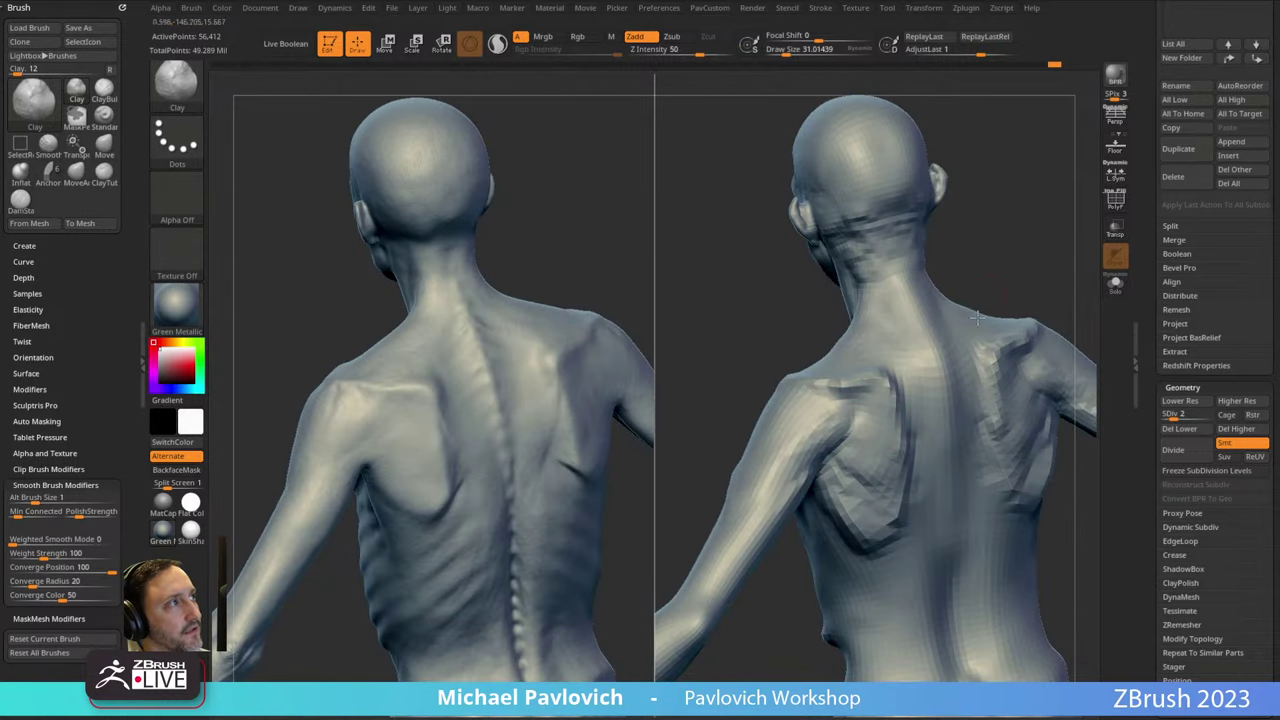
drag(843, 400, 891, 349)
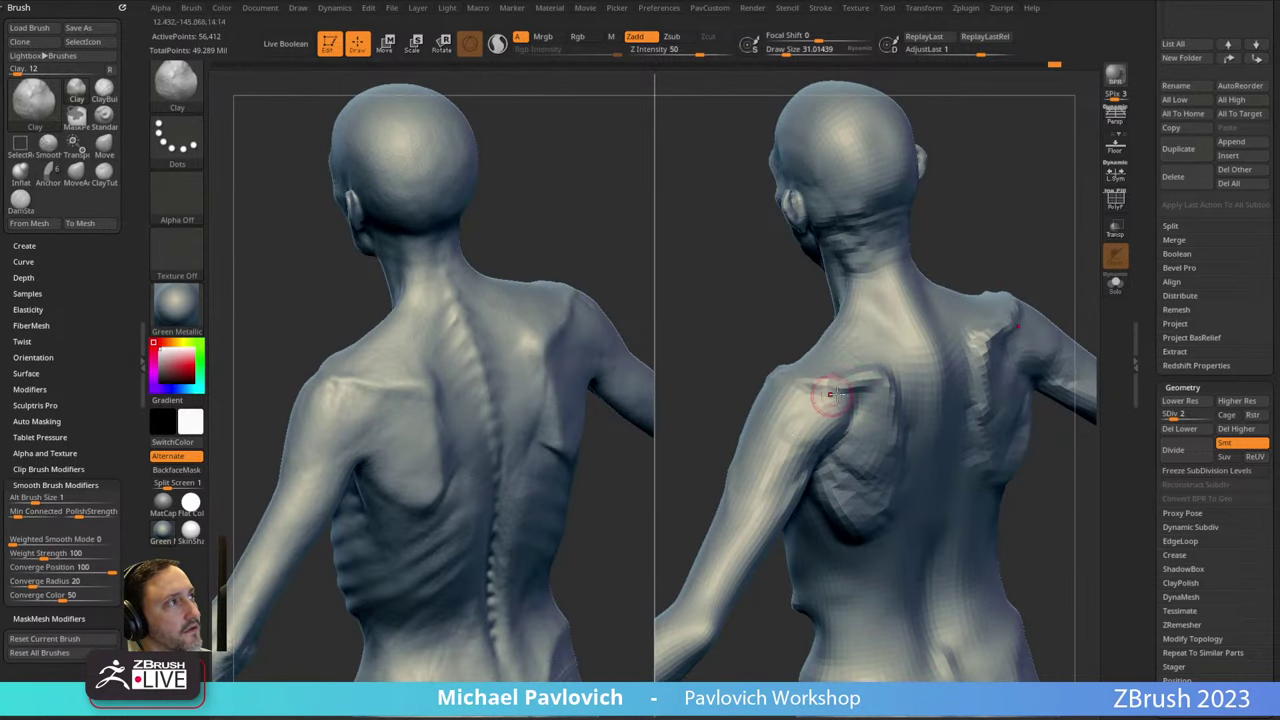
mouse_move(949, 257)
mouse_down()
mouse_move(991, 226)
mouse_move(815, 410)
mouse_move(975, 184)
mouse_move(805, 440)
mouse_up()
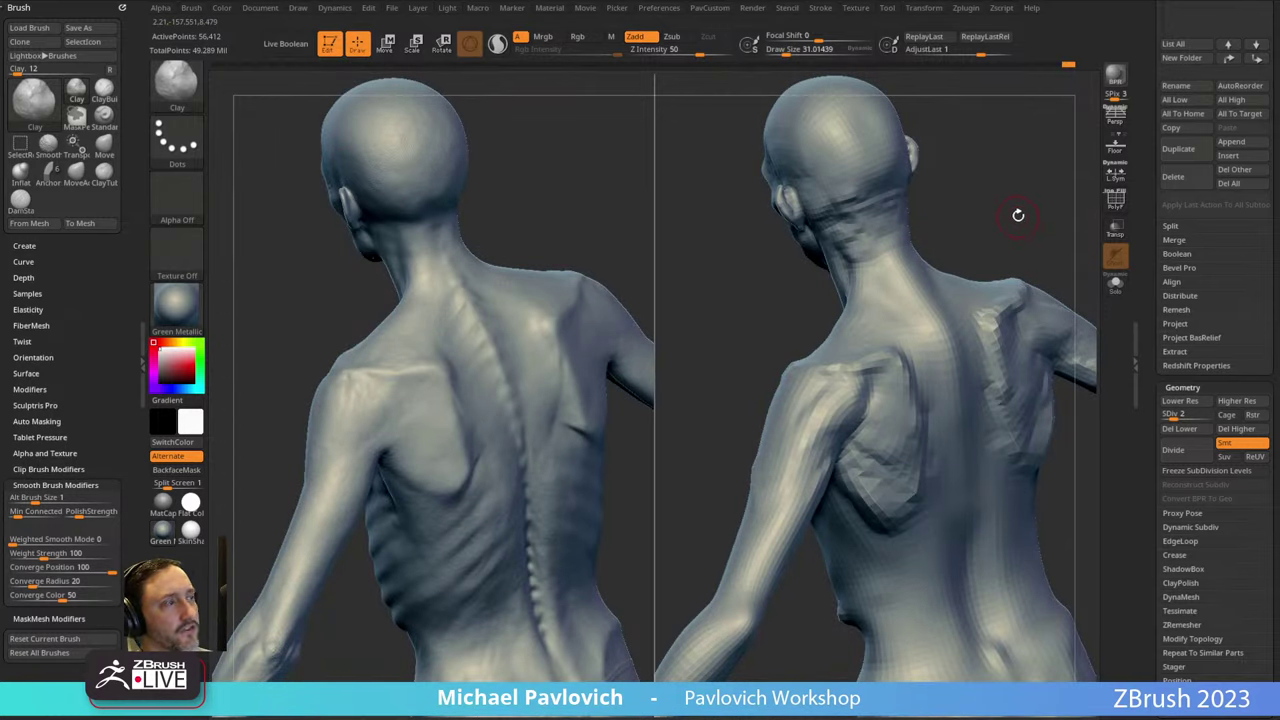
Switch back to the ClayTubes brush.
key(b)
key(c)
key(t)
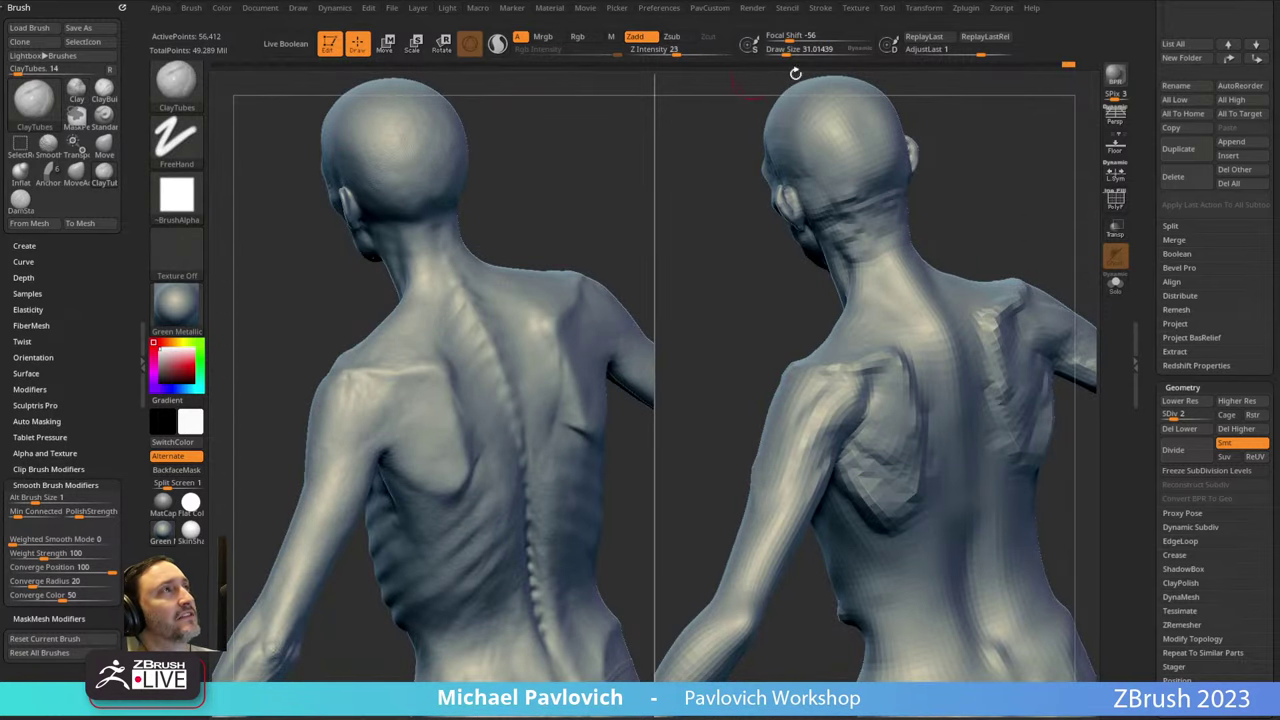
Bring up the ZBrush Masters page in the browser, accept its cookie notice, browse the presentations, and return to ZBrush.
click(838, 14)
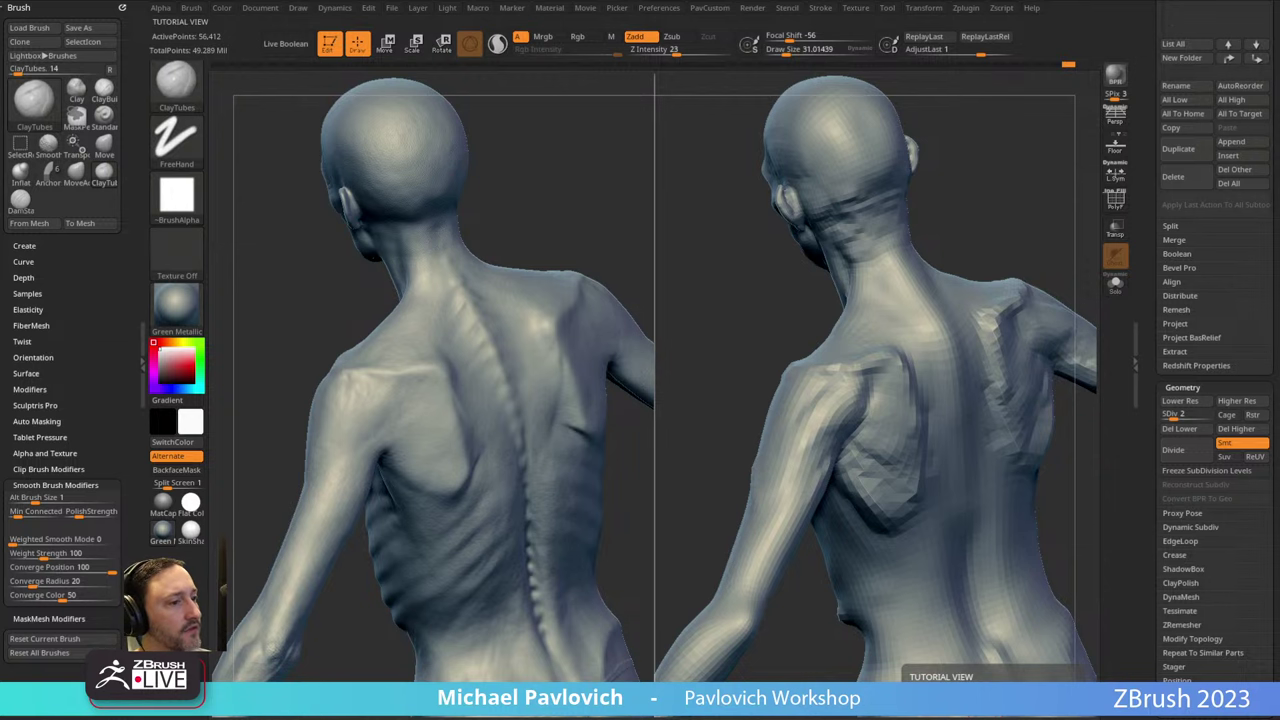
drag(850, 0, 925, 62)
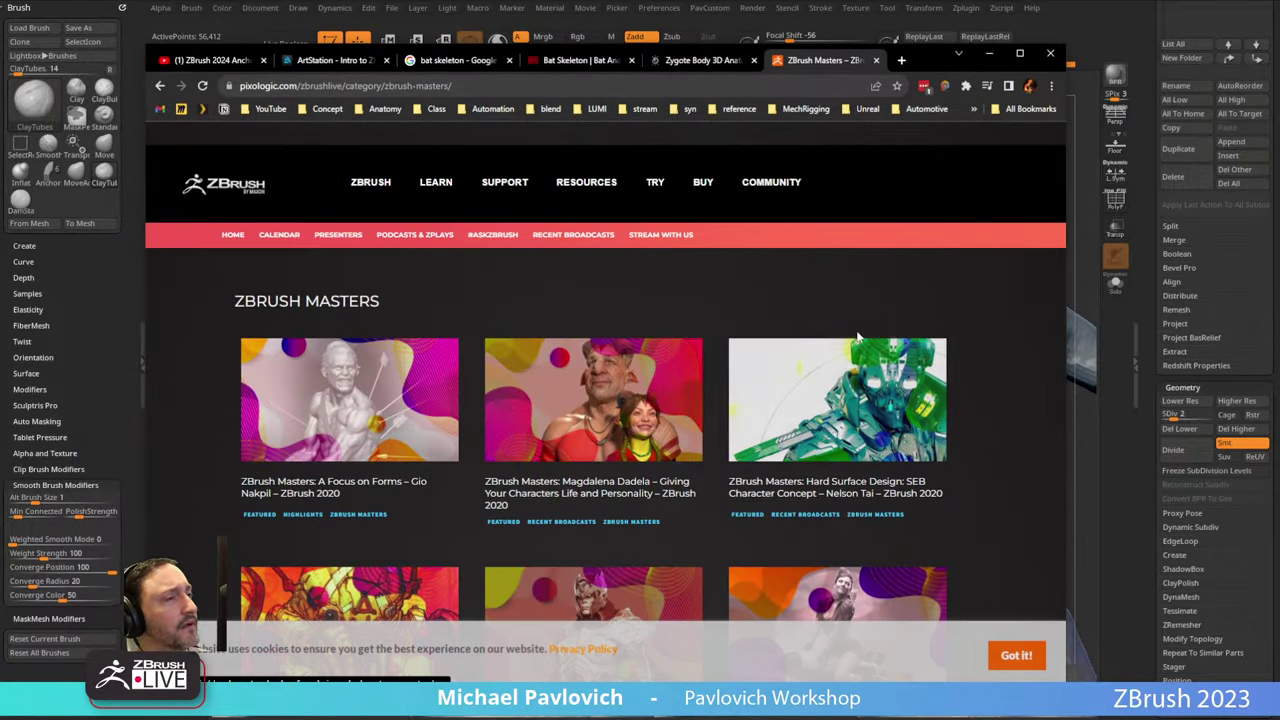
click(1018, 657)
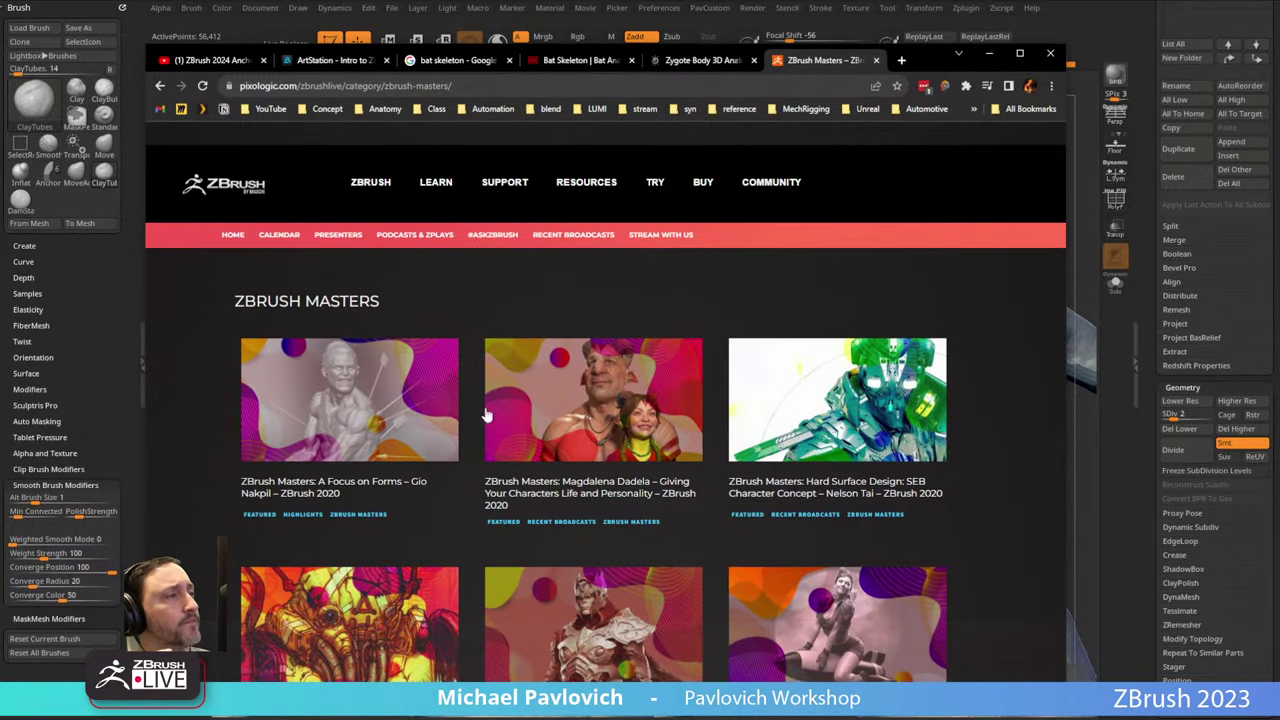
scroll(475, 434, down, 3)
scroll(475, 434, down, 5)
scroll(528, 372, up, 7)
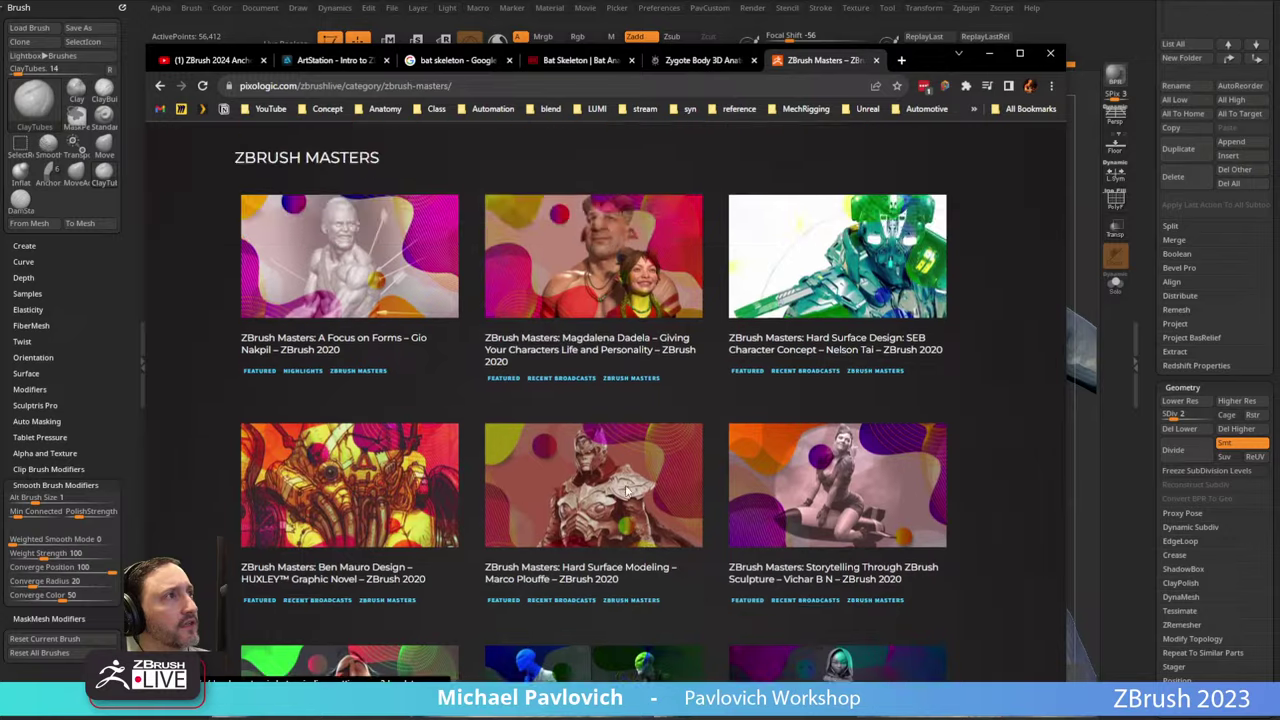
click(989, 54)
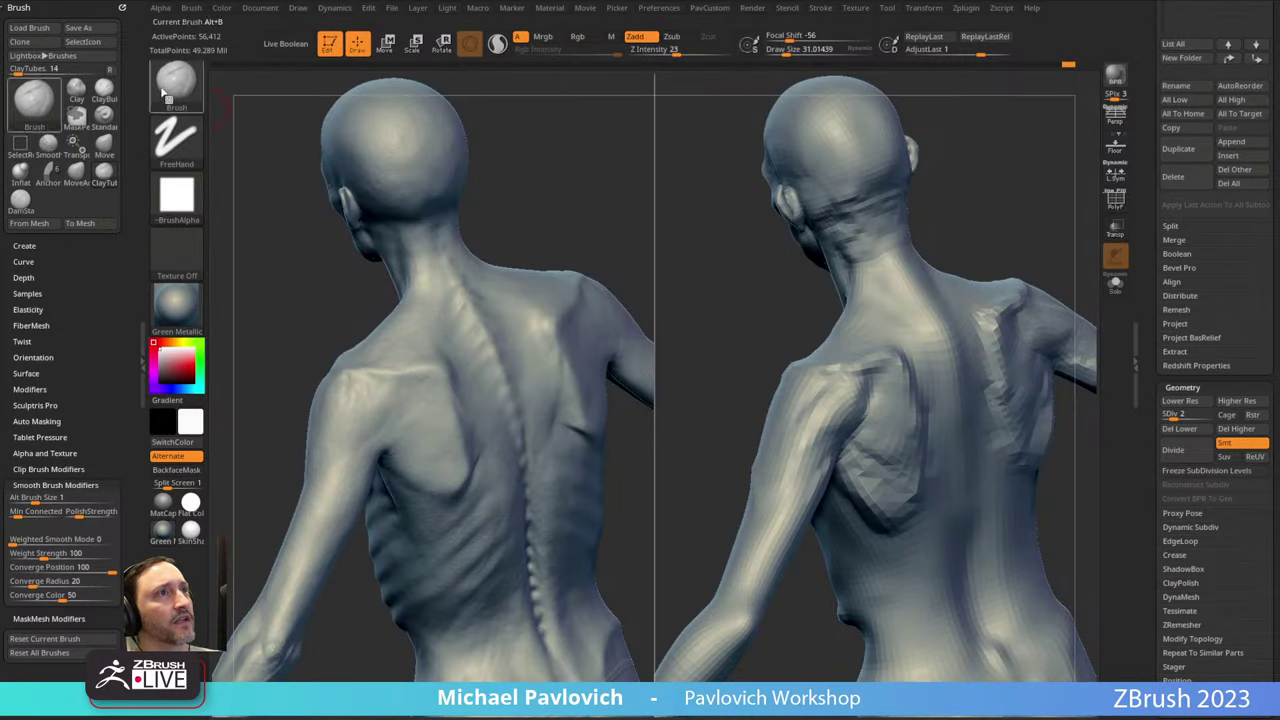
Show the FreeHand stroke modifiers of the ClayTubes brush alongside the Lazy Mouse settings.
click(820, 8)
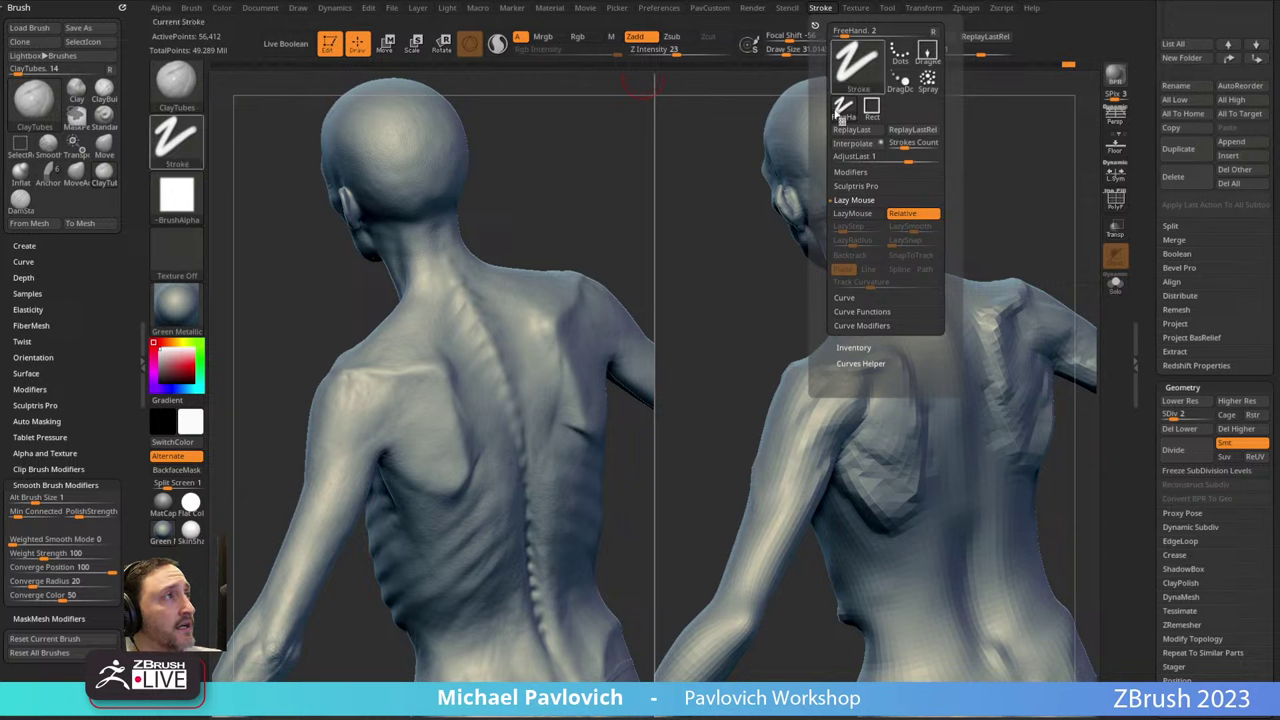
key(shift)
shift+click(859, 174)
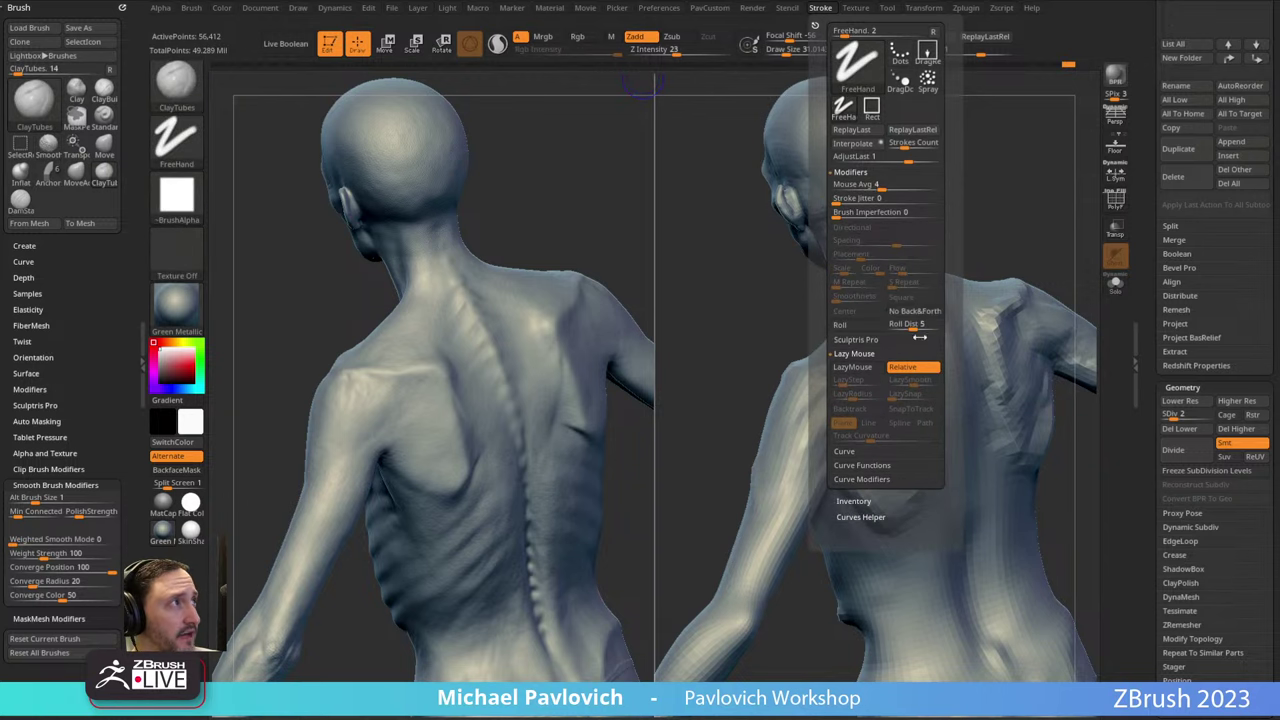
Build up the rear and side of the deltoid with ClayTubes strokes over the shoulder and upper arm.
mouse_move(995, 165)
mouse_down()
mouse_move(1035, 185)
mouse_move(950, 206)
mouse_move(800, 365)
mouse_up()
drag(1031, 217, 803, 345)
drag(923, 346, 860, 334)
drag(955, 305, 894, 355)
drag(925, 285, 1040, 265)
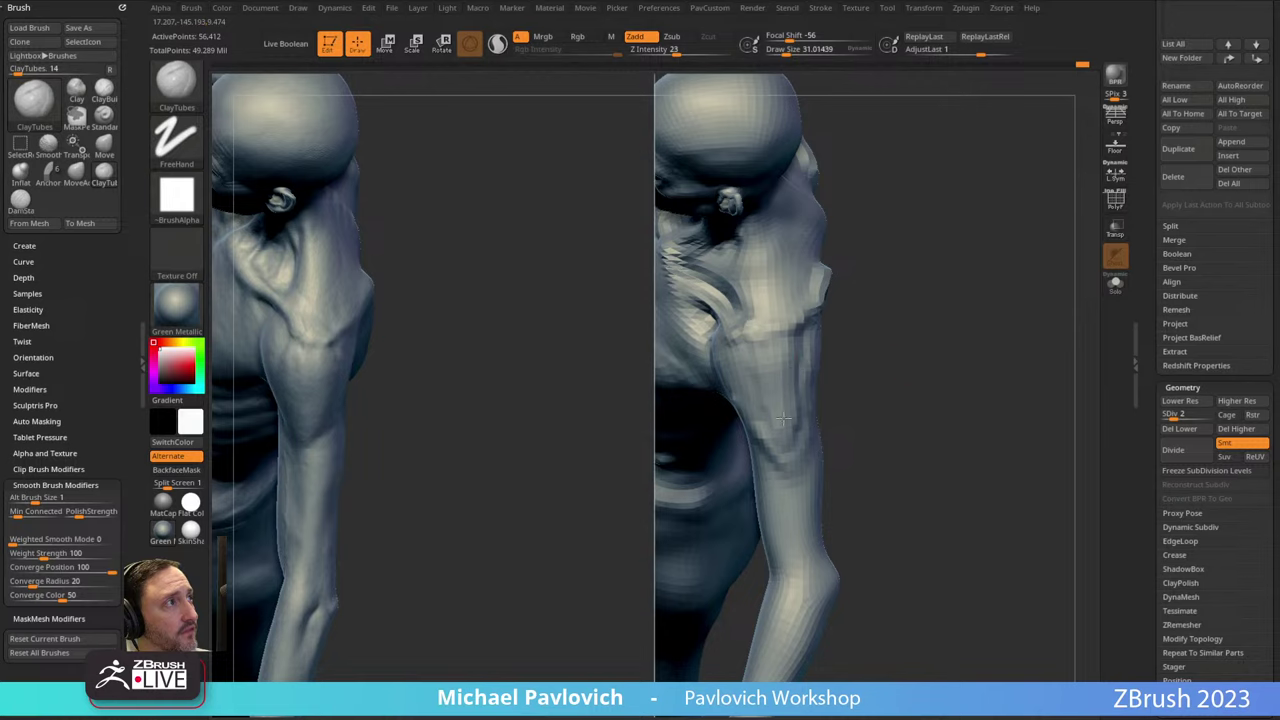
Shape the deltoid's lower taper into the upper arm and blend its front into the shoulder with ClayTubes.
drag(782, 418, 787, 346)
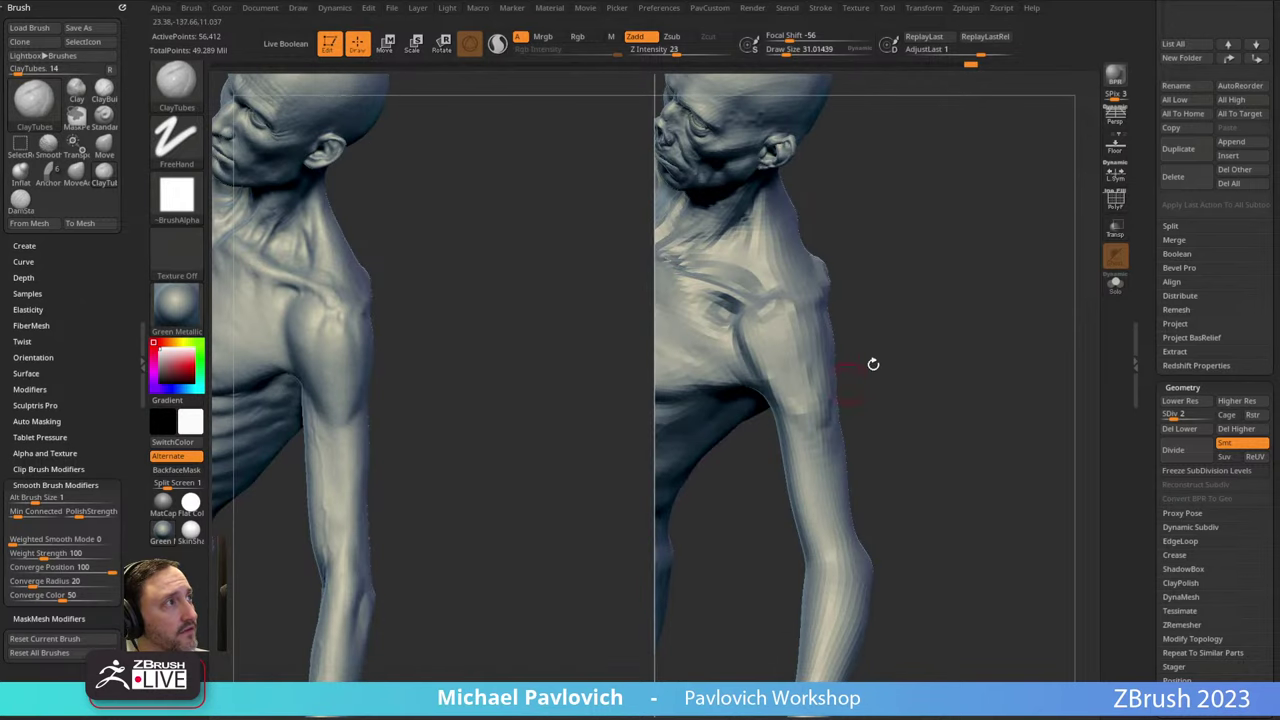
drag(873, 364, 838, 342)
drag(983, 302, 976, 335)
drag(815, 357, 802, 322)
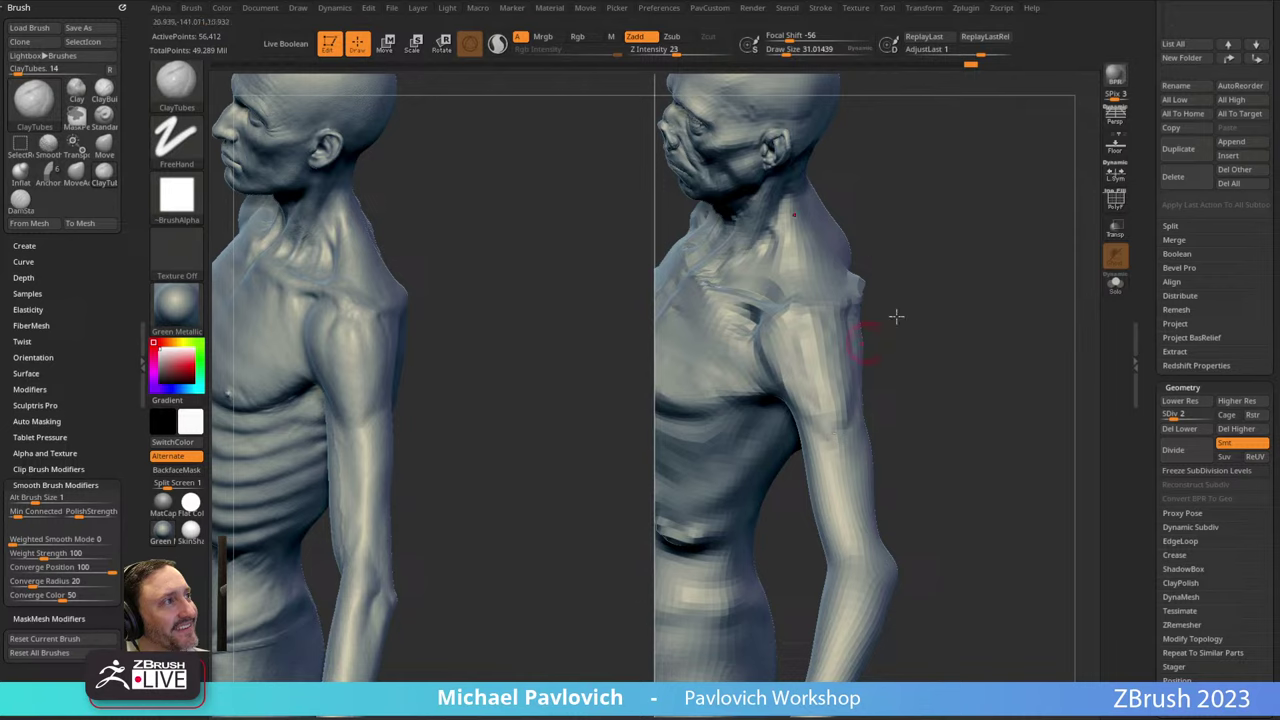
drag(896, 316, 972, 289)
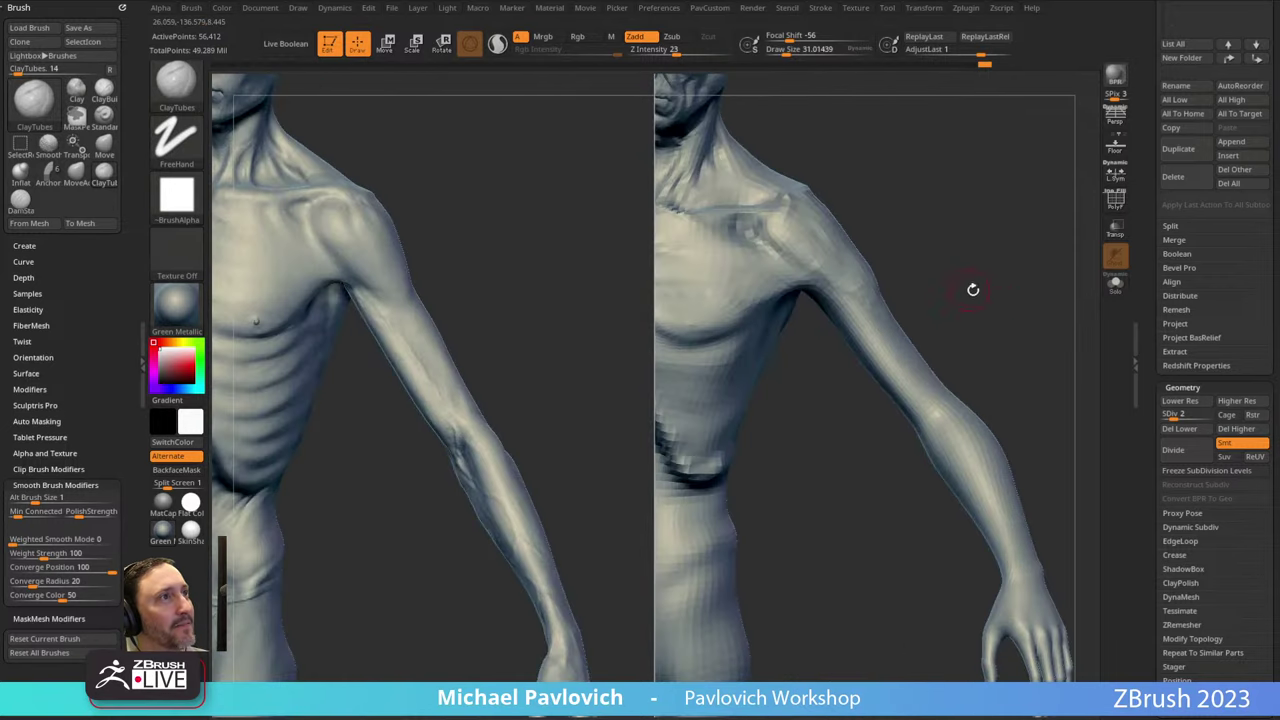
Carve the crease at the front of the armpit, between shoulder and upper arm, with the DamStandard brush.
mouse_move(993, 243)
mouse_down()
mouse_move(934, 229)
mouse_move(798, 293)
mouse_move(808, 251)
mouse_move(871, 260)
mouse_move(783, 316)
mouse_move(808, 323)
mouse_move(880, 289)
mouse_move(829, 334)
mouse_move(810, 300)
mouse_move(779, 320)
mouse_up()
key(b)
key(d)
key(s)
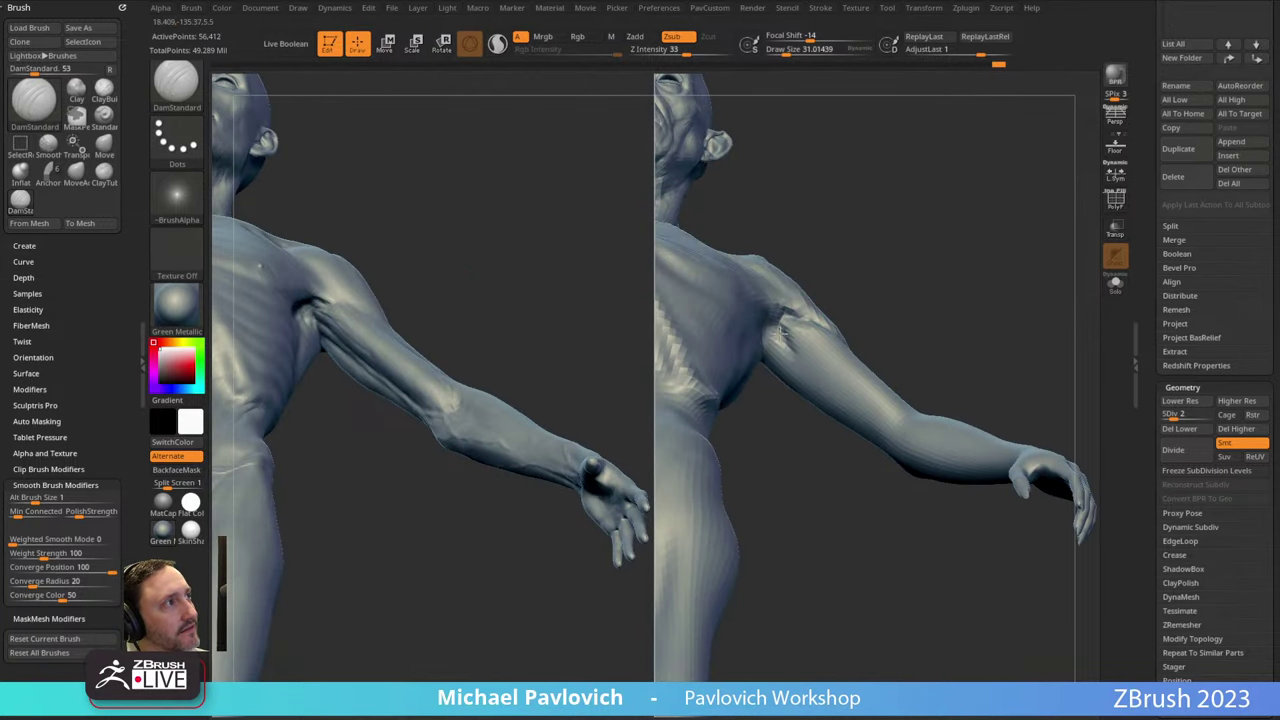
drag(897, 304, 898, 232)
drag(826, 284, 798, 318)
mouse_move(888, 268)
mouse_down()
mouse_move(772, 314)
mouse_move(790, 335)
mouse_move(785, 320)
mouse_move(800, 330)
mouse_move(940, 244)
mouse_move(926, 289)
mouse_move(829, 286)
mouse_up()
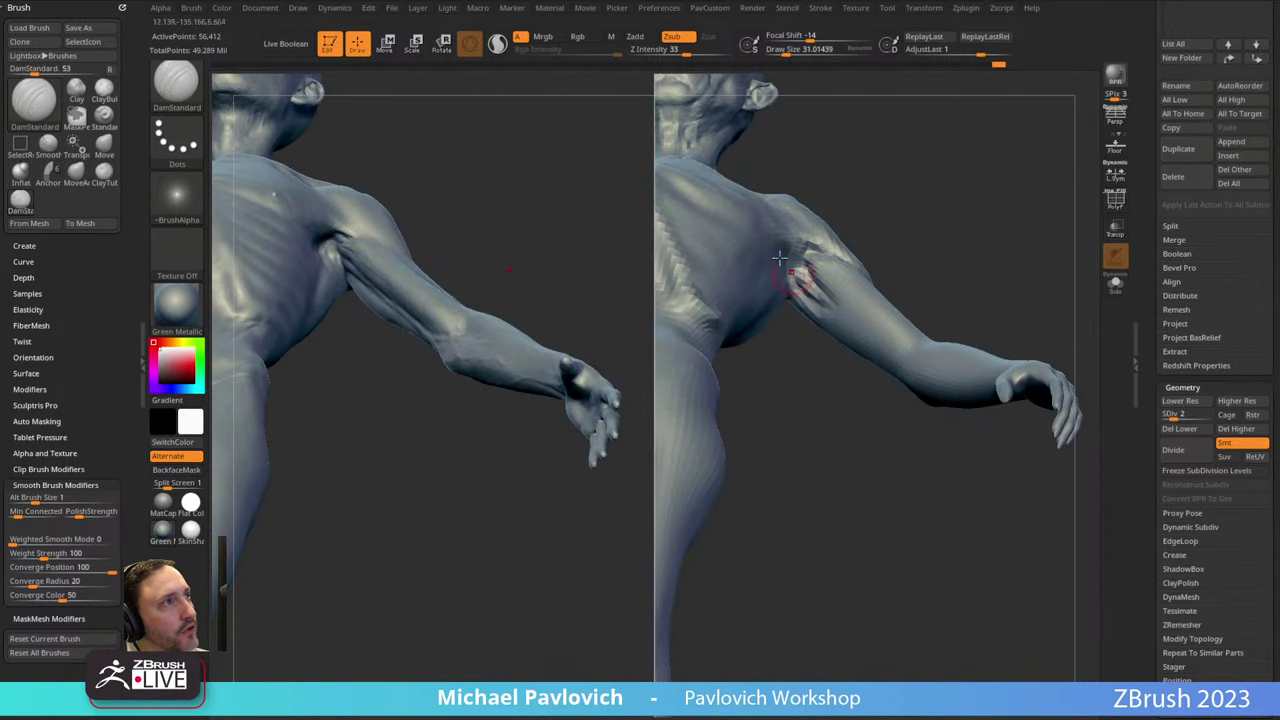
drag(933, 146, 900, 216)
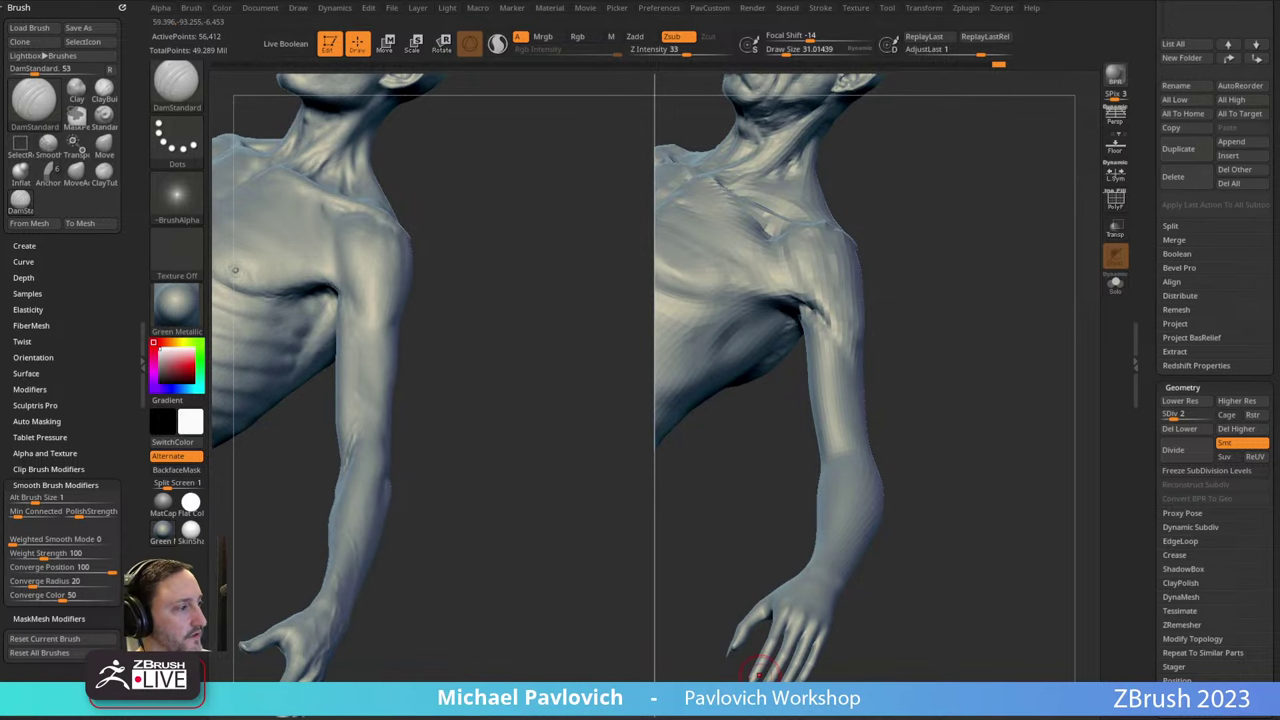
Switch to Zygote Body in the browser and examine the coracobrachialis and teres muscles around the shoulder, peeling layers down to the skeleton.
click(748, 712)
drag(428, 296, 587, 309)
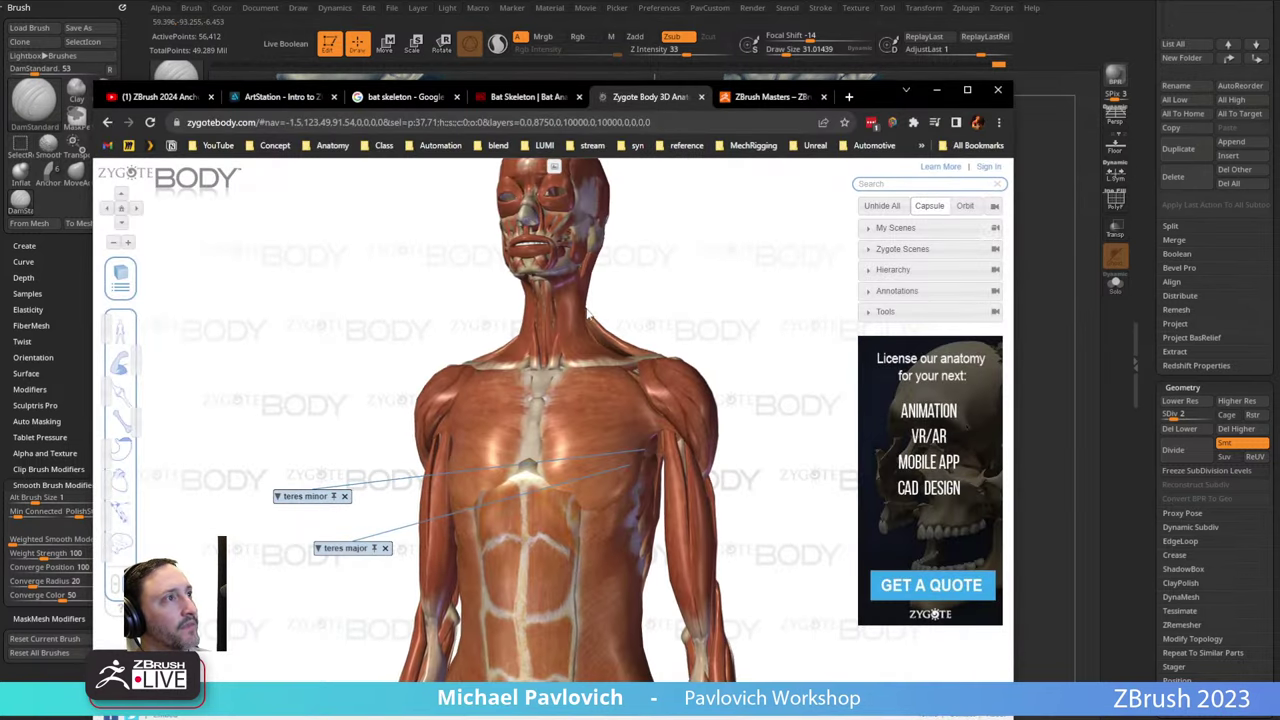
drag(136, 361, 100, 363)
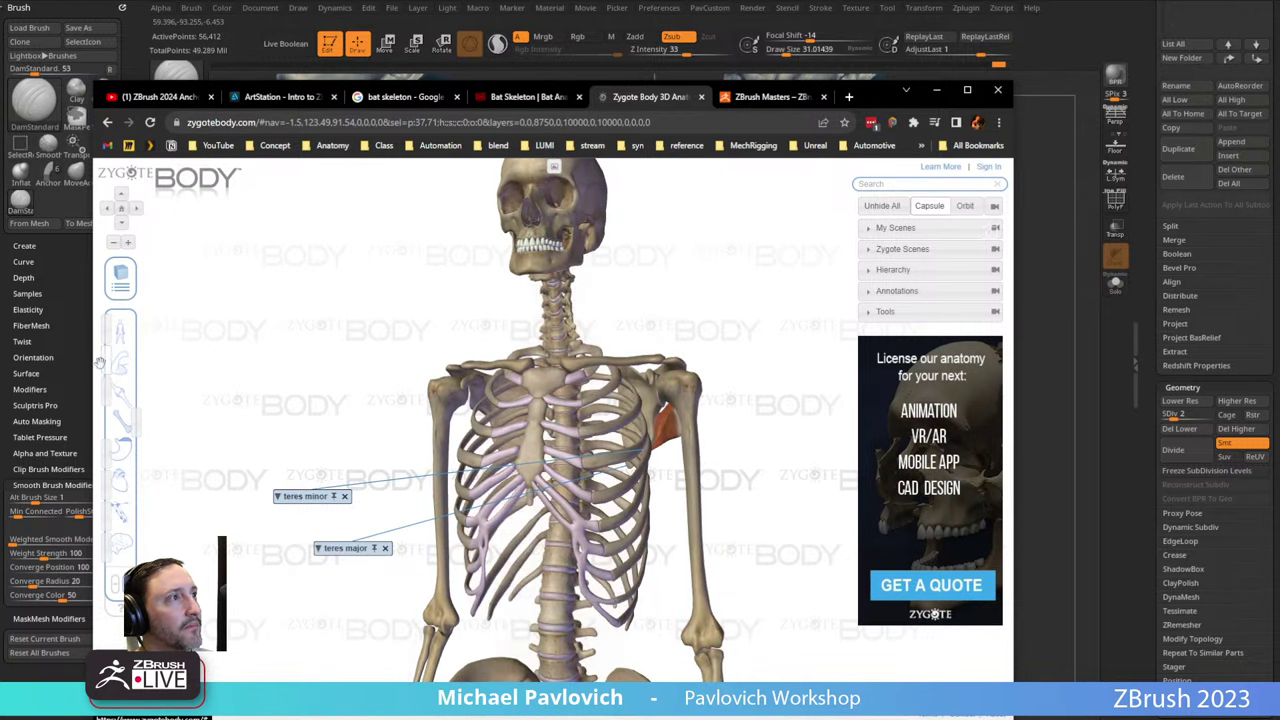
drag(698, 340, 660, 350)
drag(110, 361, 119, 358)
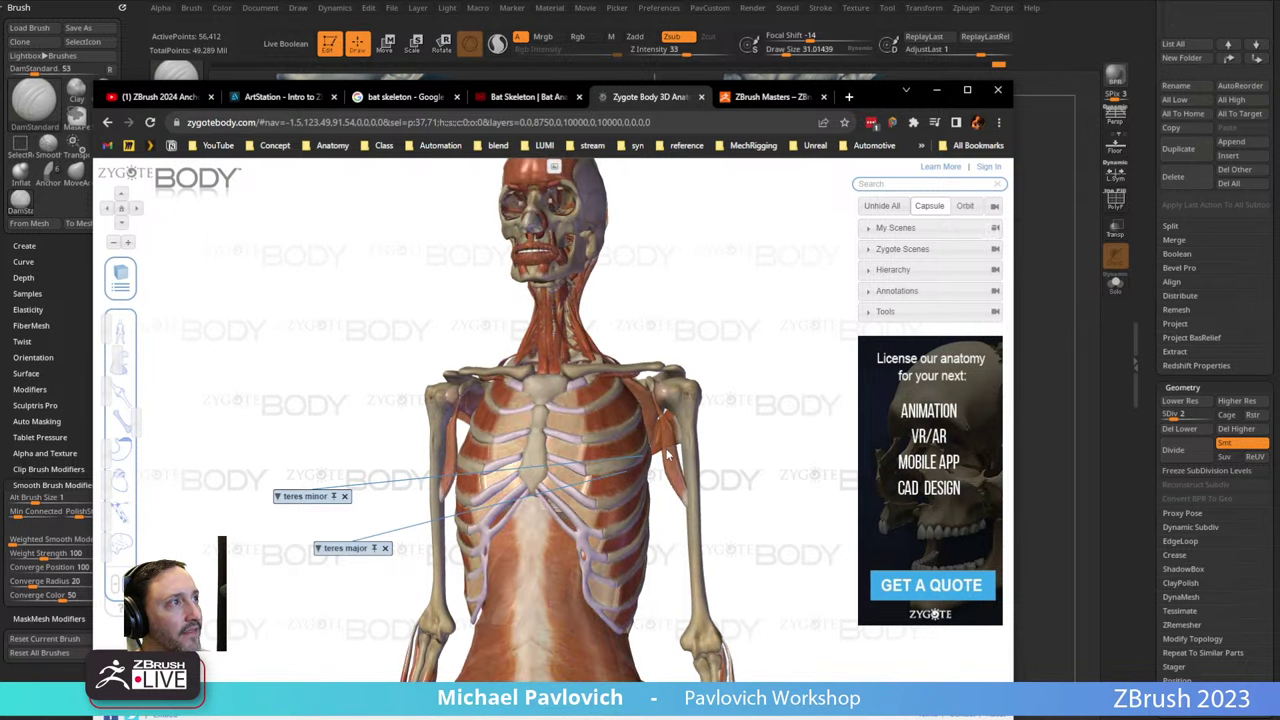
drag(668, 455, 668, 404)
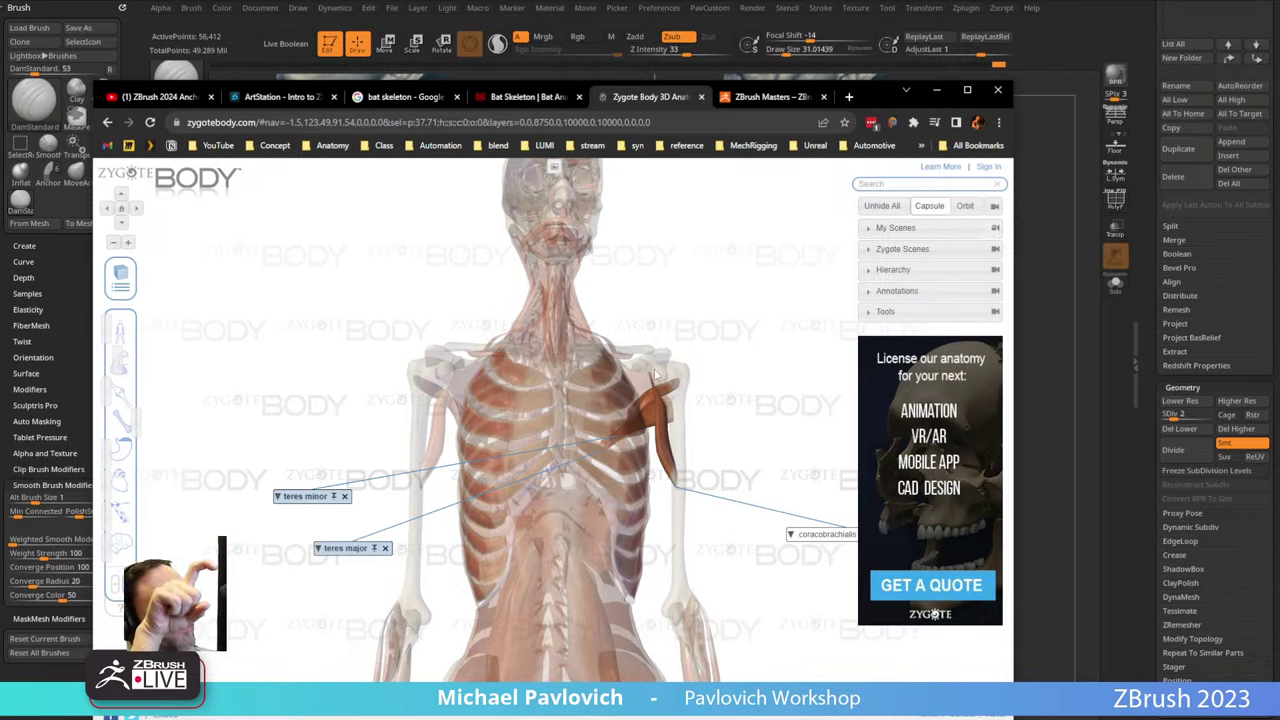
mouse_move(650, 371)
mouse_down()
mouse_move(755, 390)
mouse_move(640, 398)
mouse_move(750, 401)
mouse_move(651, 391)
mouse_up()
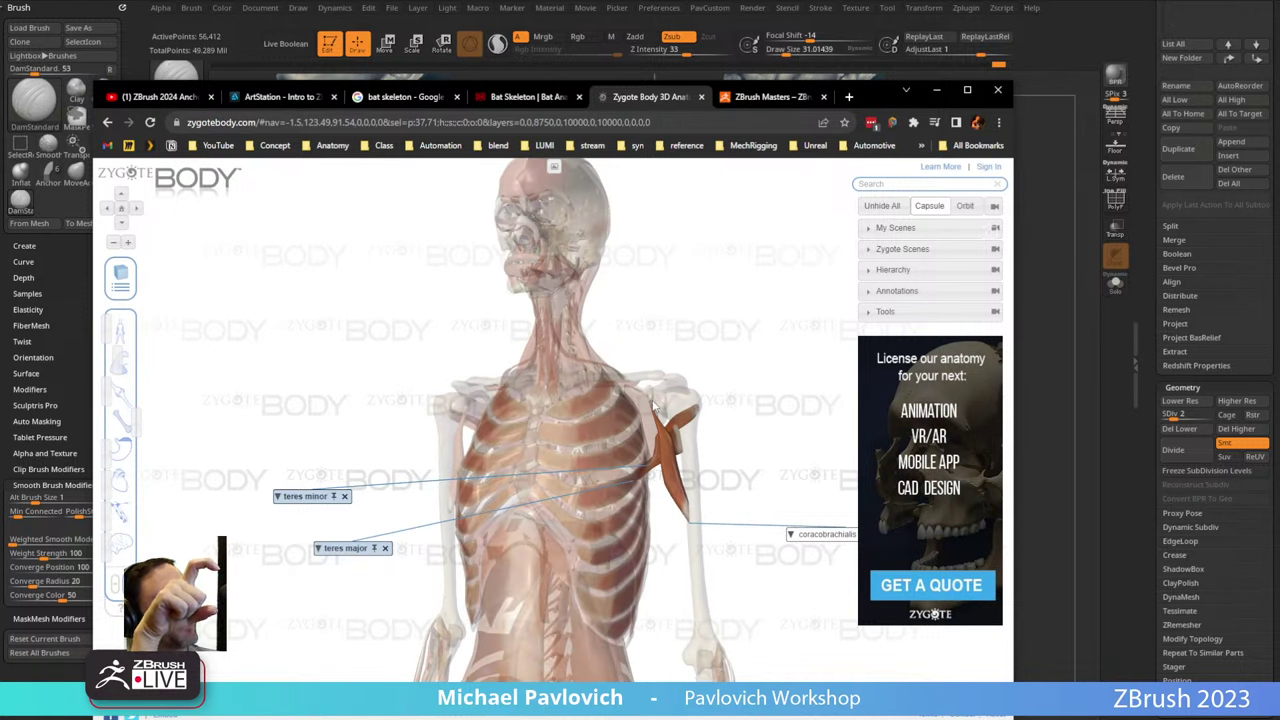
drag(704, 530, 642, 419)
key(alt+Tab)
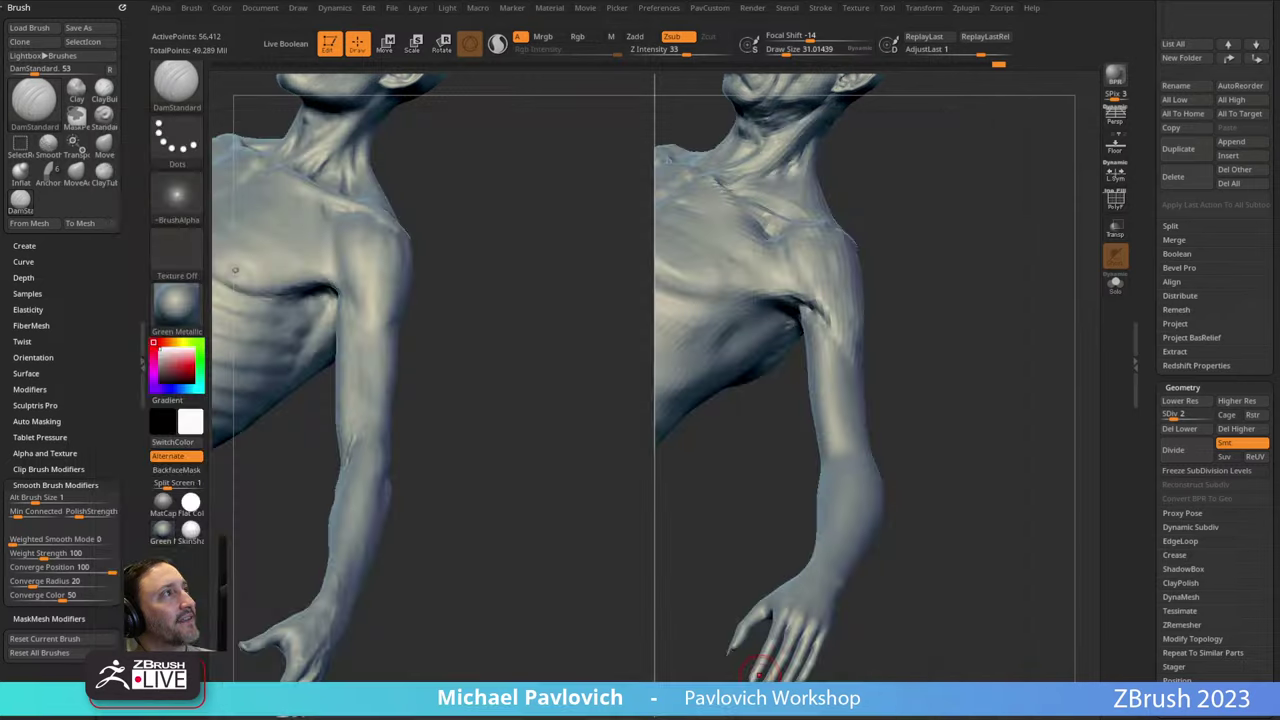
Back in ZBrush, carve the muscle separations along the inner upper arm from the armpit to the elbow with DamStandard.
mouse_move(914, 251)
mouse_down()
mouse_move(966, 203)
mouse_move(940, 215)
mouse_up()
drag(796, 288, 826, 314)
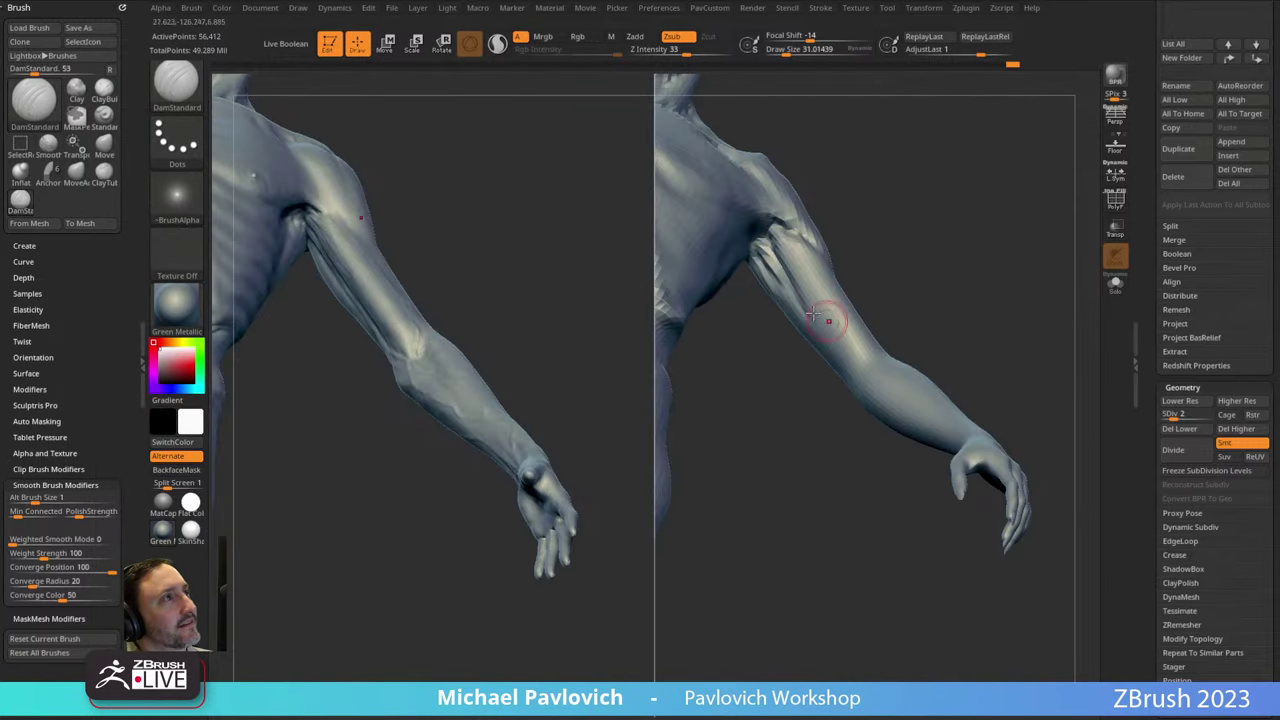
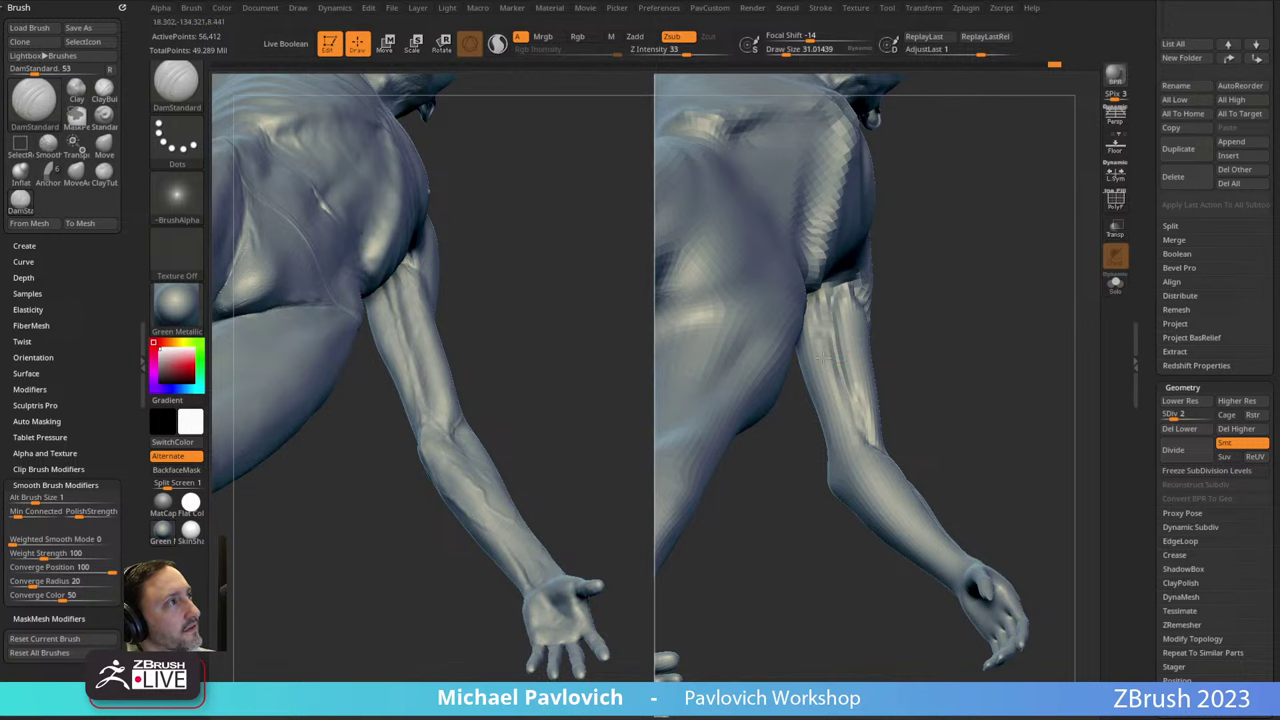
drag(823, 358, 839, 423)
mouse_move(931, 346)
alt+mouse_down()
mouse_move(927, 298)
mouse_move(991, 283)
mouse_move(953, 312)
mouse_move(821, 322)
alt+mouse_up()
mouse_move(968, 335)
mouse_down()
mouse_move(931, 403)
mouse_move(930, 345)
mouse_up()
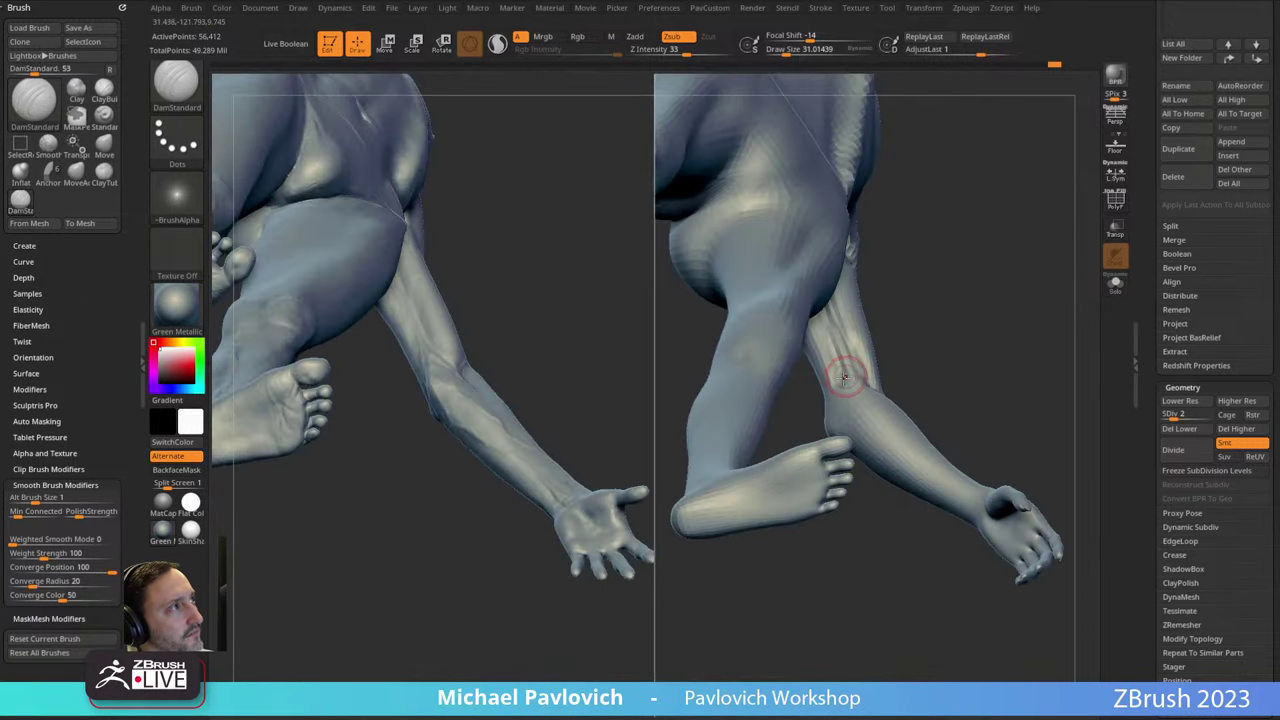
drag(845, 366, 854, 408)
Build up the bony forms around the elbow with the Standard brush, matching the reference body.
mouse_move(973, 329)
mouse_down()
mouse_move(967, 346)
mouse_move(977, 271)
mouse_move(960, 230)
mouse_up()
mouse_move(492, 249)
mouse_down()
mouse_move(546, 243)
mouse_move(443, 285)
mouse_up()
mouse_move(926, 265)
mouse_down()
mouse_move(966, 283)
mouse_move(888, 381)
mouse_move(859, 345)
mouse_move(630, 377)
mouse_up()
key(b)
key(s)
key(t)
mouse_move(457, 367)
mouse_down()
mouse_move(934, 349)
mouse_move(833, 278)
mouse_up()
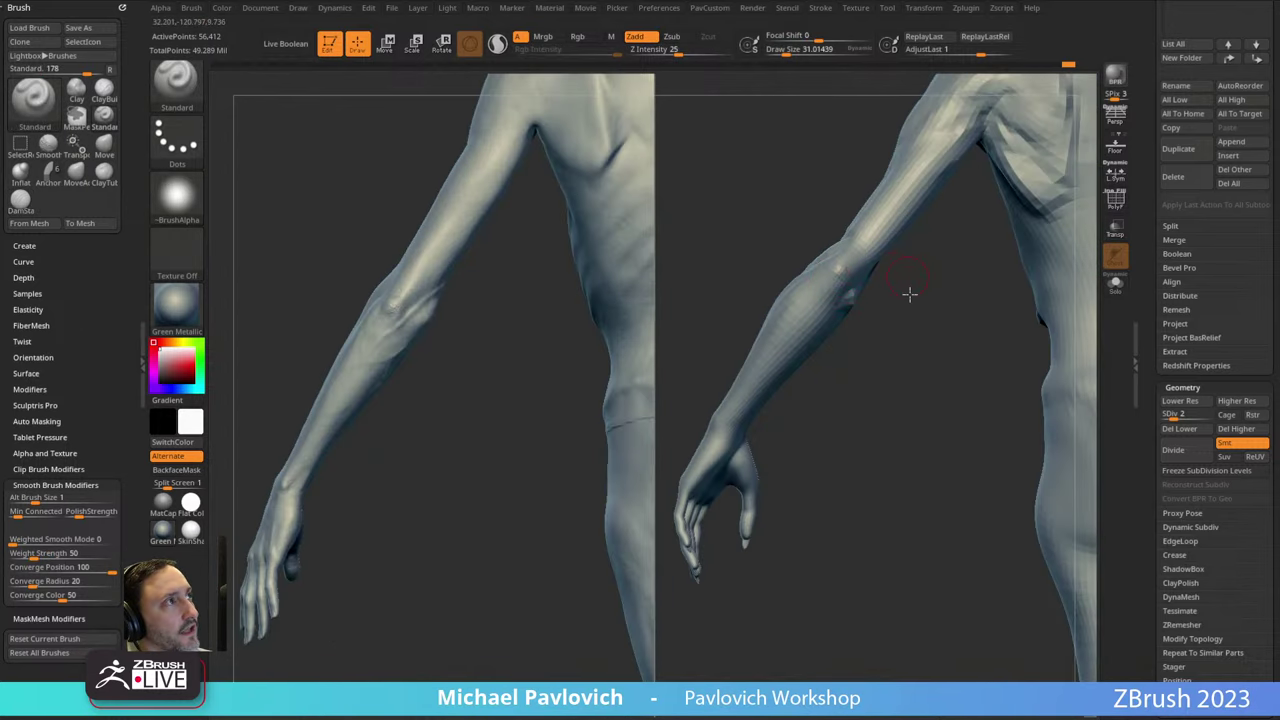
mouse_move(909, 293)
mouse_down()
mouse_move(780, 343)
mouse_move(904, 314)
mouse_up()
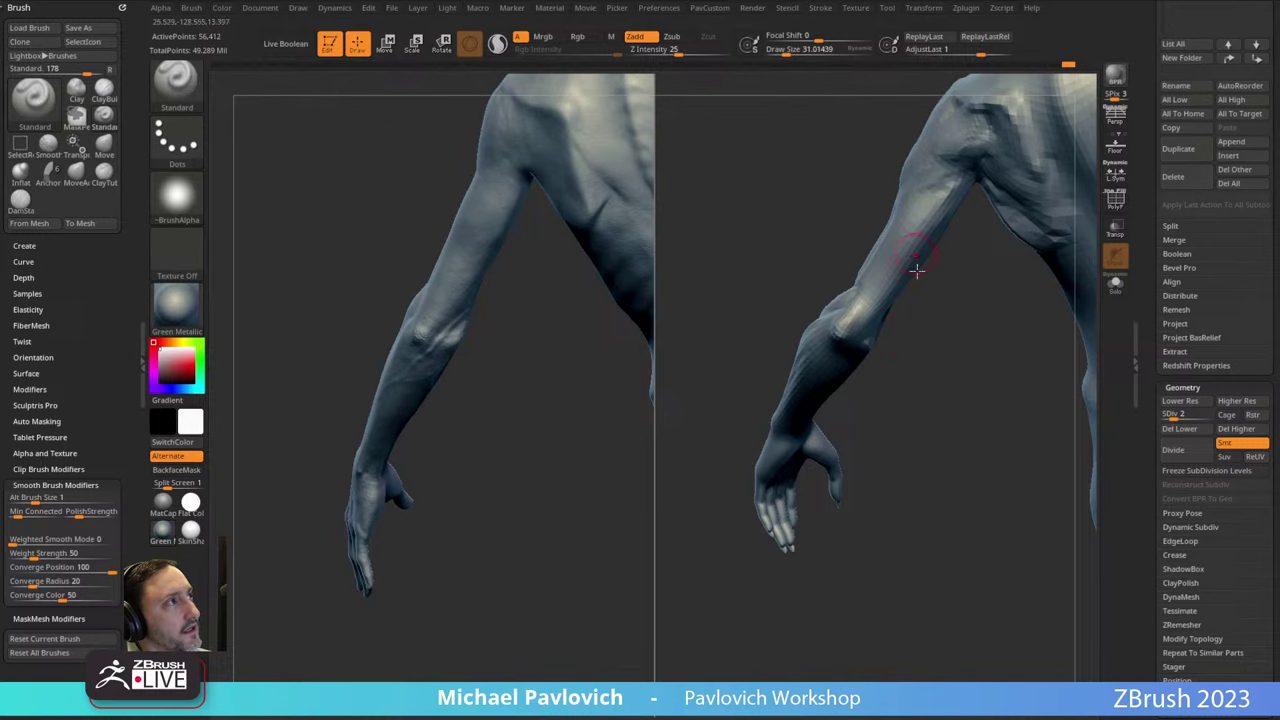
mouse_move(916, 268)
mouse_down()
mouse_move(881, 307)
mouse_move(938, 405)
mouse_move(894, 371)
mouse_move(857, 366)
mouse_up()
Reshape the elbow's silhouette with the Move brush at a draw size of about 41.
key(b)
key(m)
key(v)
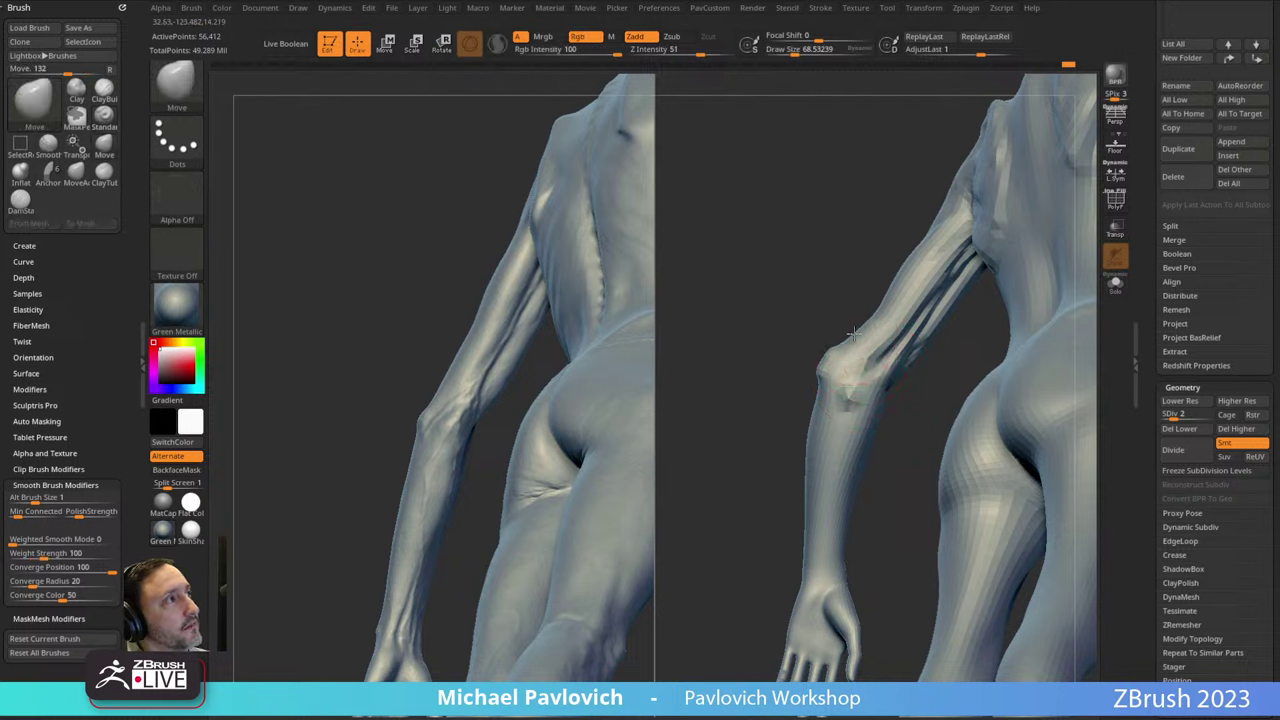
mouse_move(897, 325)
mouse_down()
mouse_move(886, 302)
mouse_move(820, 358)
mouse_move(894, 400)
mouse_move(852, 362)
mouse_up()
key(s)
key(s)
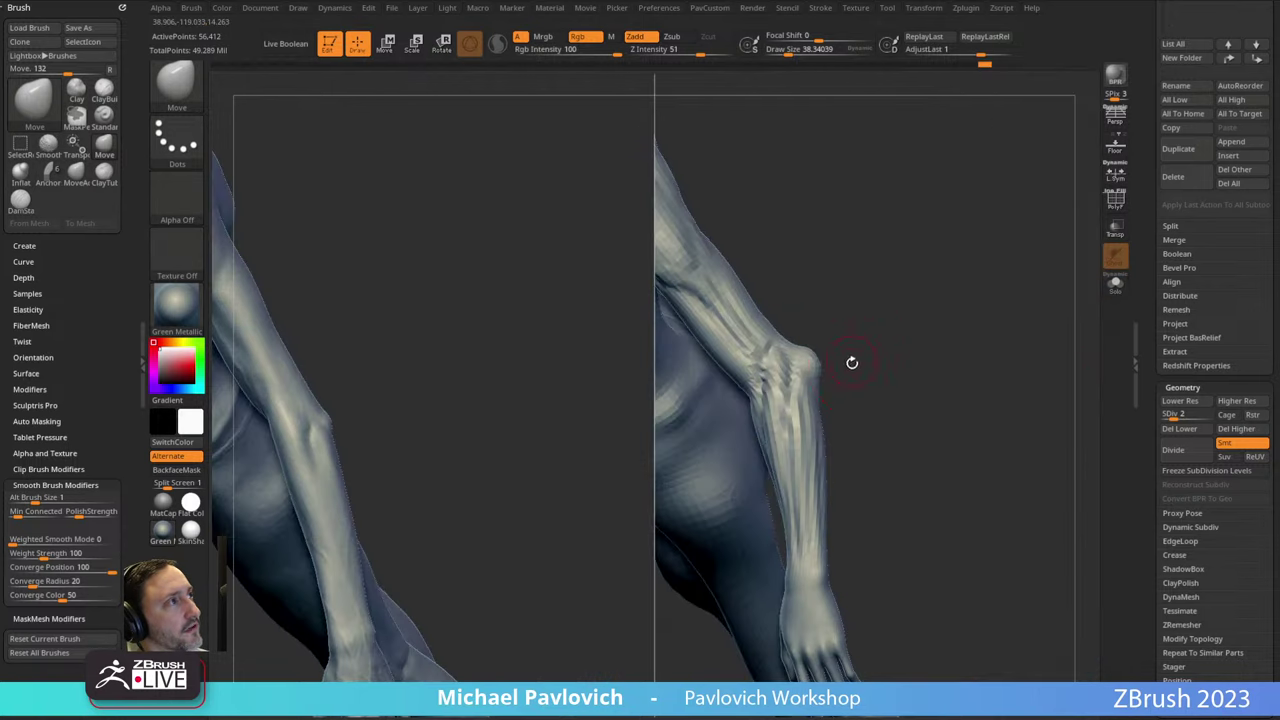
drag(905, 326, 822, 358)
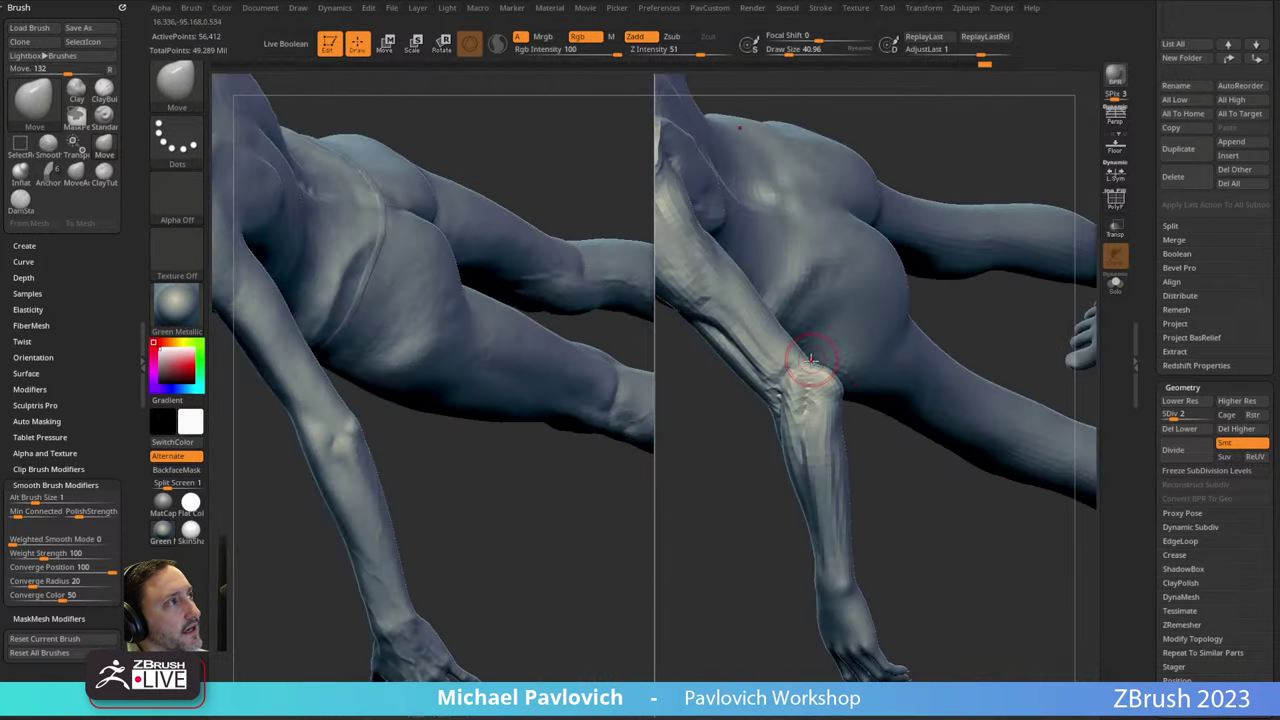
mouse_move(796, 347)
right_down()
mouse_move(1034, 114)
mouse_move(966, 277)
mouse_move(870, 341)
mouse_move(915, 352)
mouse_move(884, 346)
mouse_move(860, 318)
mouse_move(900, 318)
mouse_move(1032, 225)
mouse_move(792, 338)
mouse_move(850, 345)
mouse_move(432, 380)
right_up()
Refine the outer elbow and upper forearm muscle forms with the Standard brush.
key(b)
key(s)
key(t)
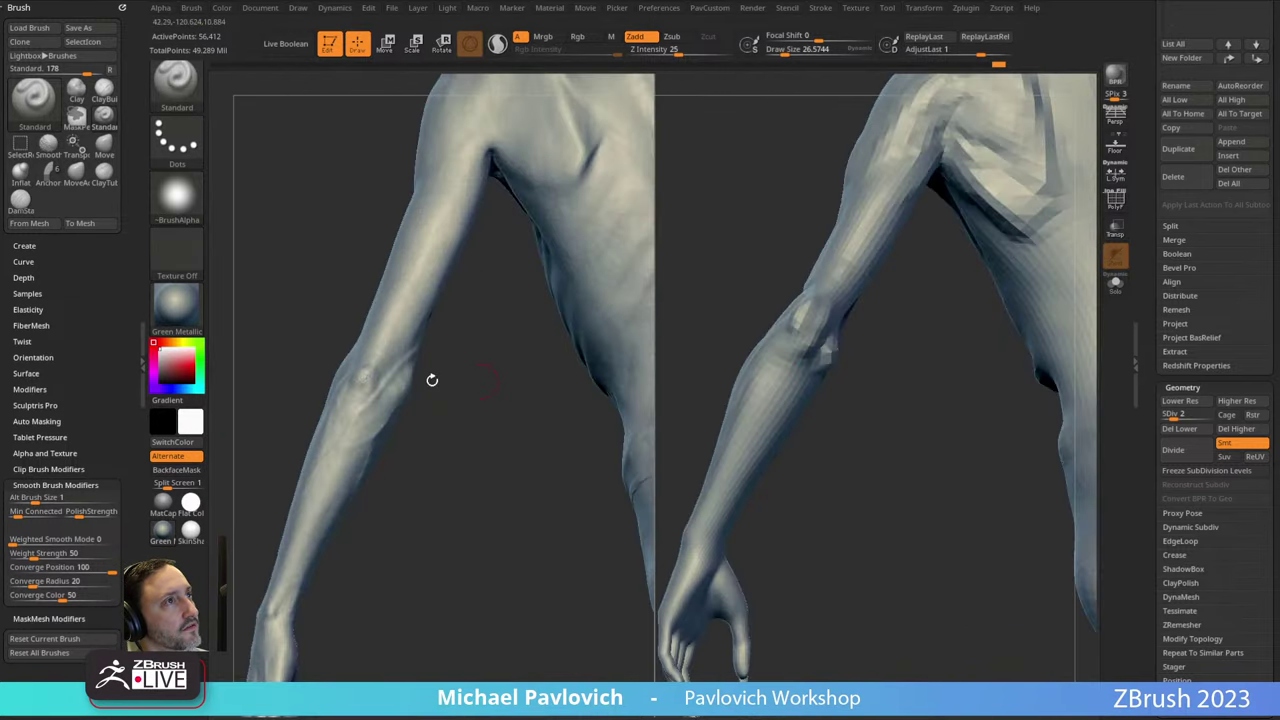
right_drag(864, 347, 921, 389)
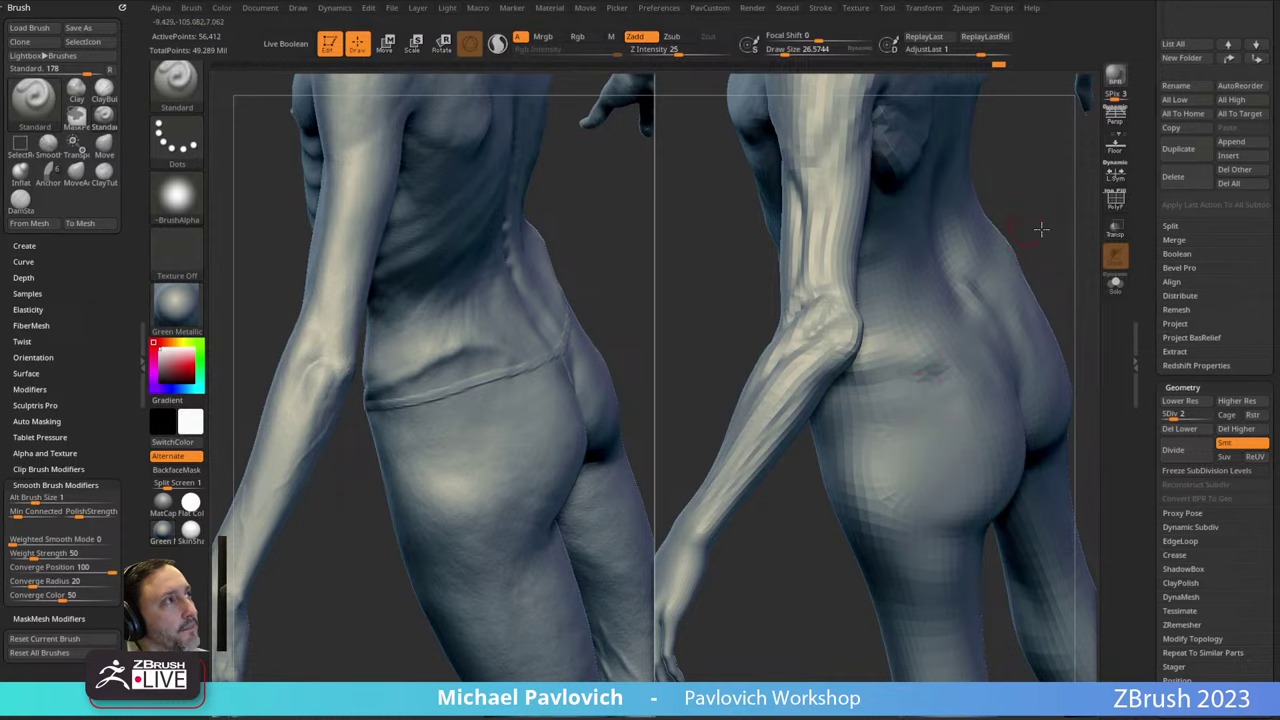
right_drag(1041, 229, 438, 349)
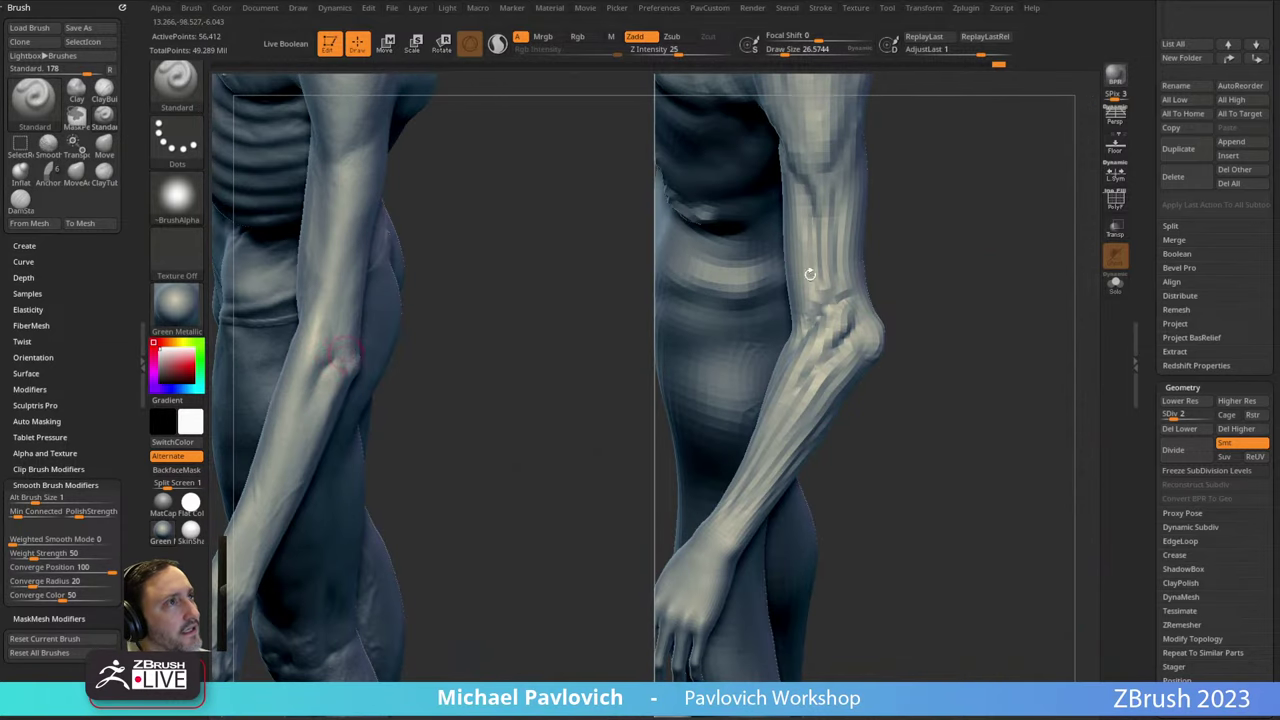
right_drag(810, 273, 827, 347)
Sculpt the inner elbow and wrist transitions with the Standard brush.
right_drag(1038, 230, 832, 269)
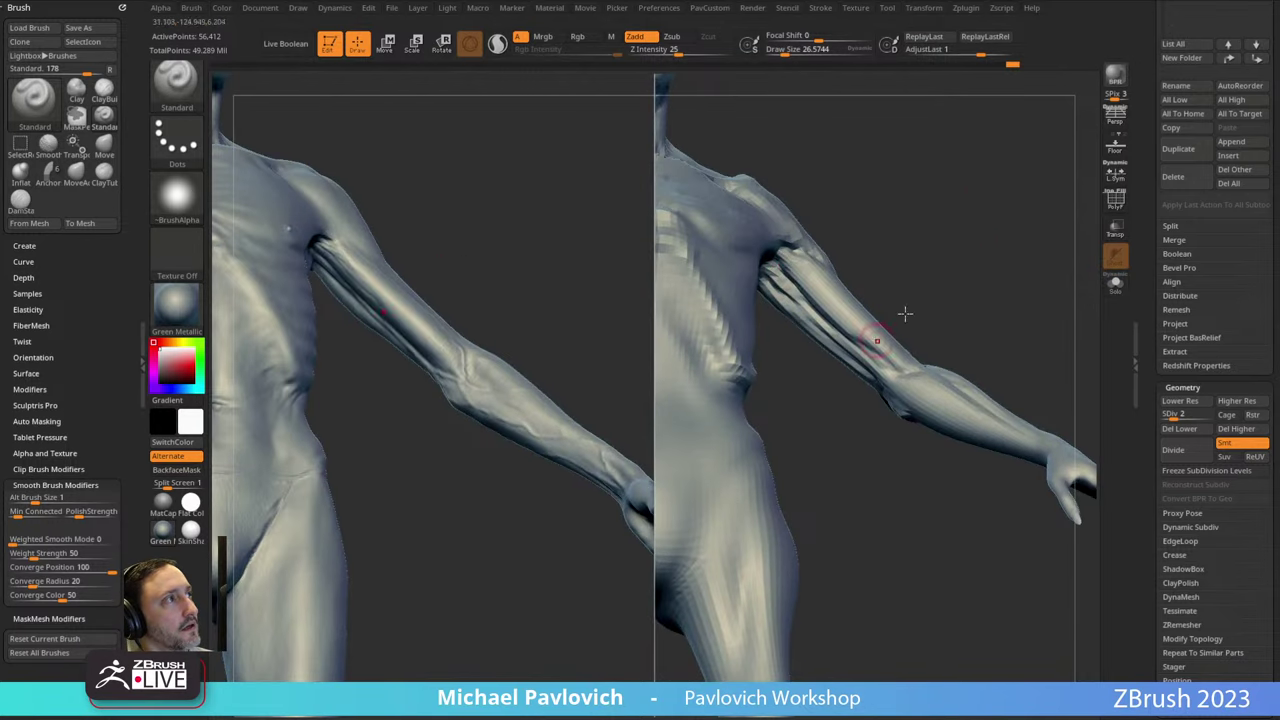
right_drag(904, 314, 936, 291)
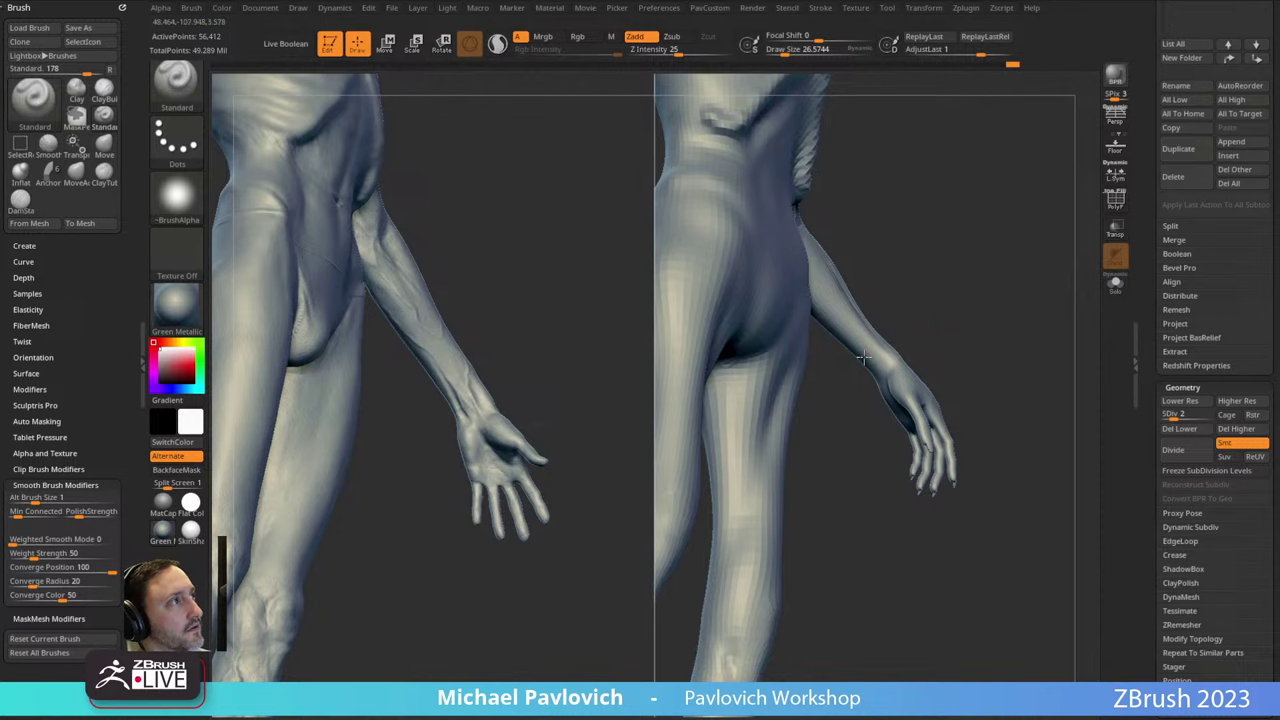
right_drag(893, 376, 900, 323)
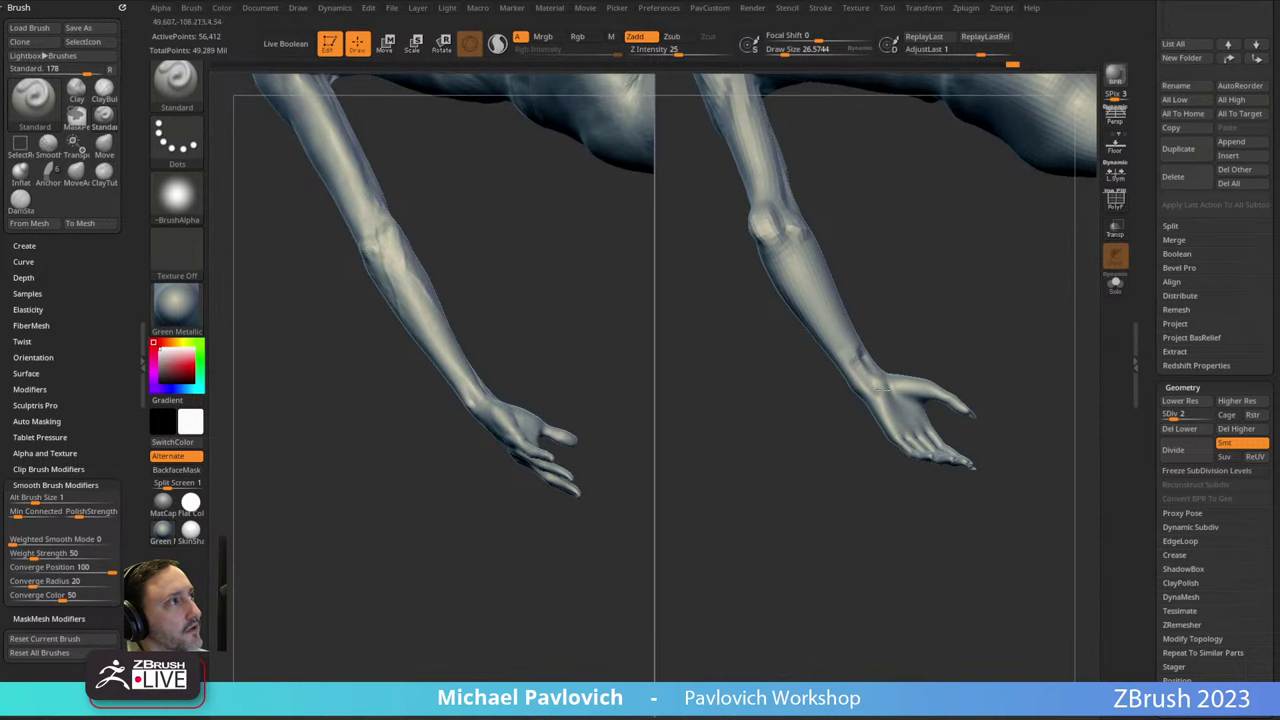
right_drag(882, 390, 979, 237)
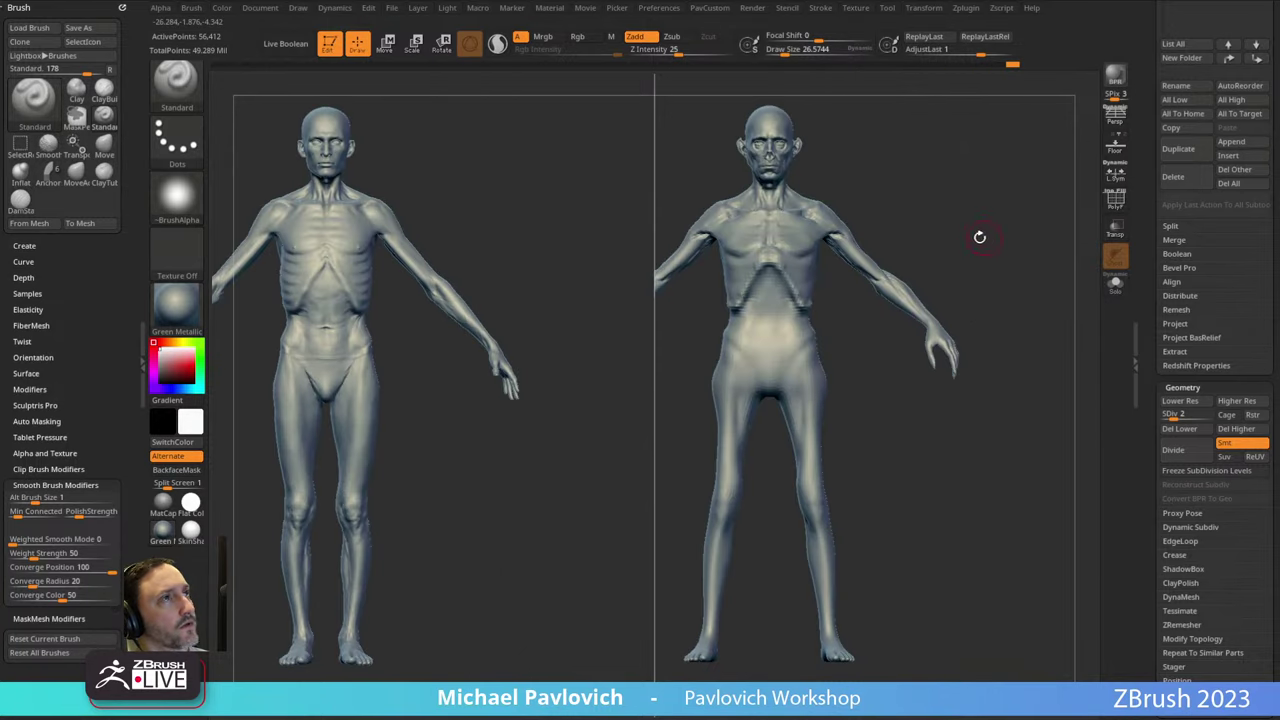
Isolate the forearms and hands of CC_Base_Body and Male_Body_Morphs2 with SelectLasso, and frame CC_Base_Body's arm as the active subtool.
ctrl+shift+click(177, 86)
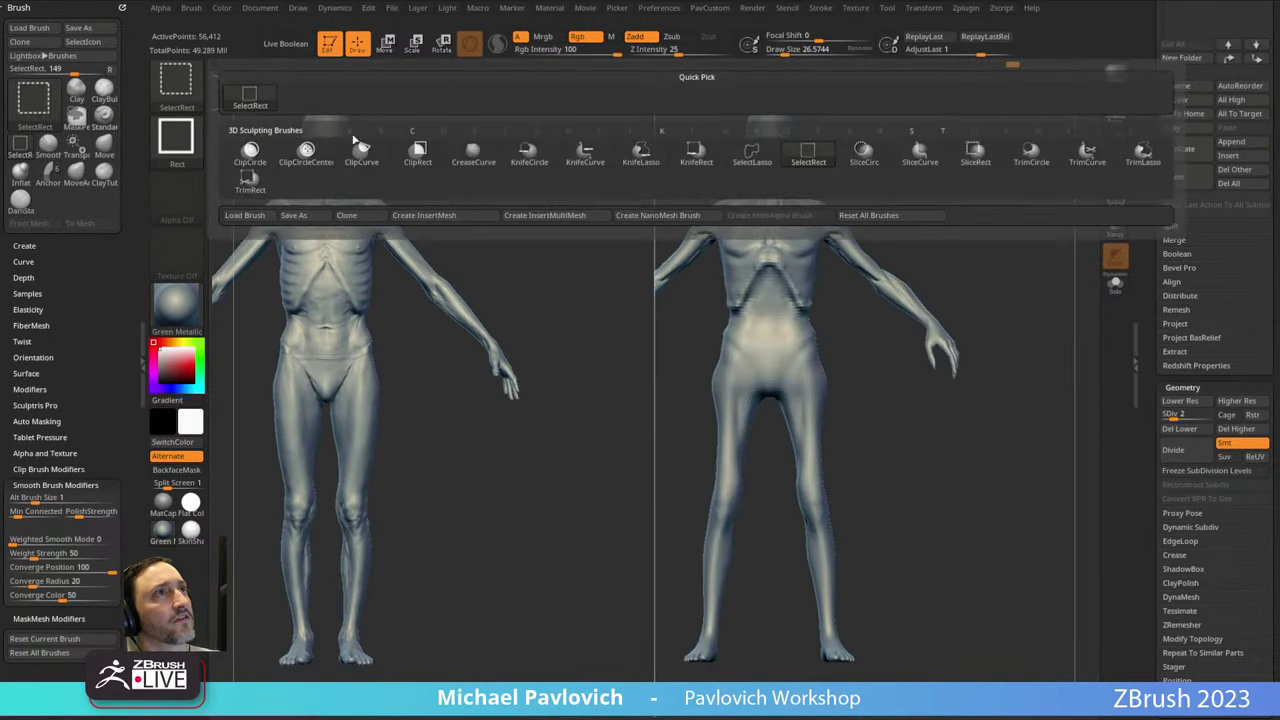
click(754, 158)
mouse_move(868, 208)
ctrl+shift+mouse_down()
mouse_move(1063, 423)
mouse_move(1052, 400)
ctrl+shift+mouse_up()
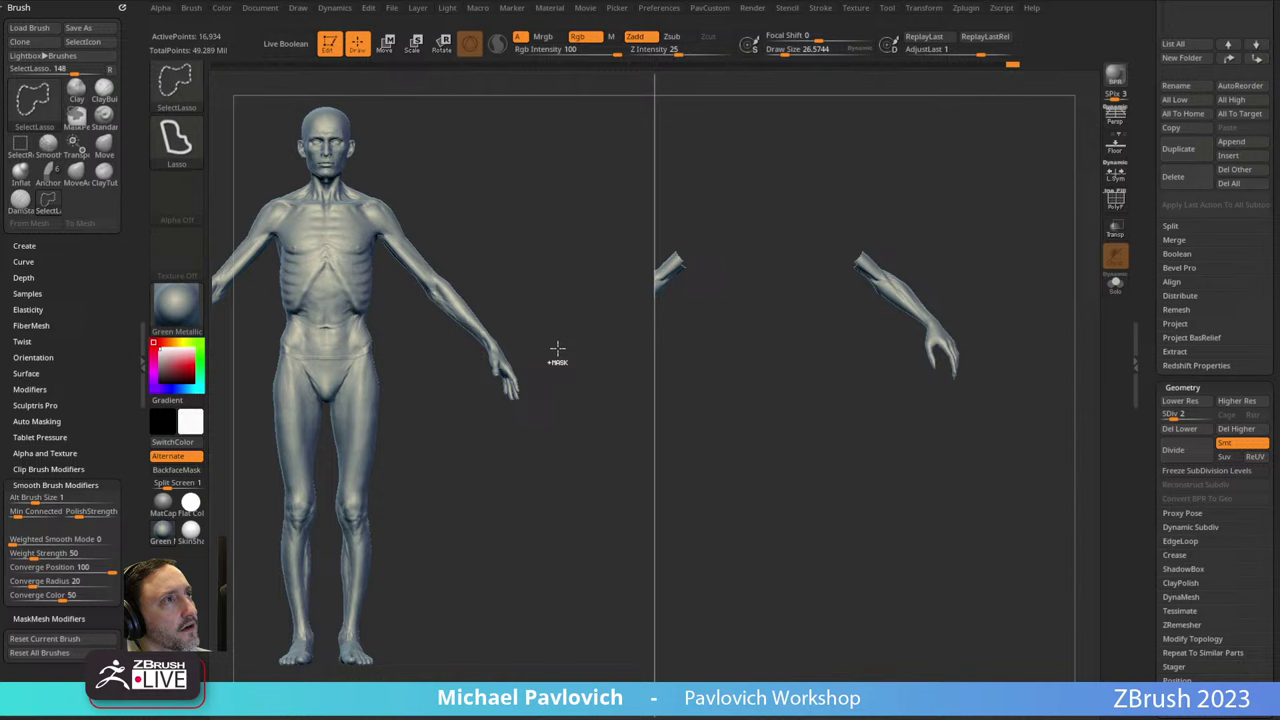
alt+click(349, 250)
mouse_move(1006, 322)
ctrl+shift+mouse_down()
mouse_move(912, 232)
mouse_move(968, 410)
ctrl+shift+mouse_up()
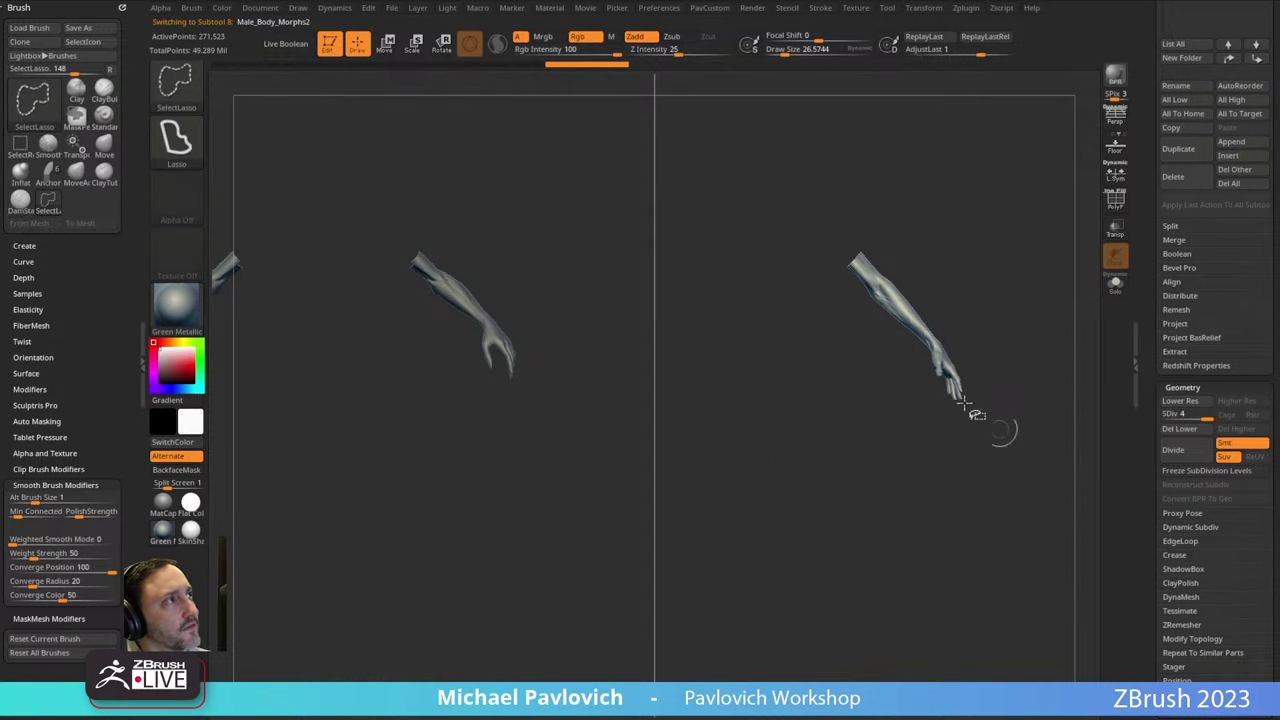
alt+click(490, 302)
key(f)
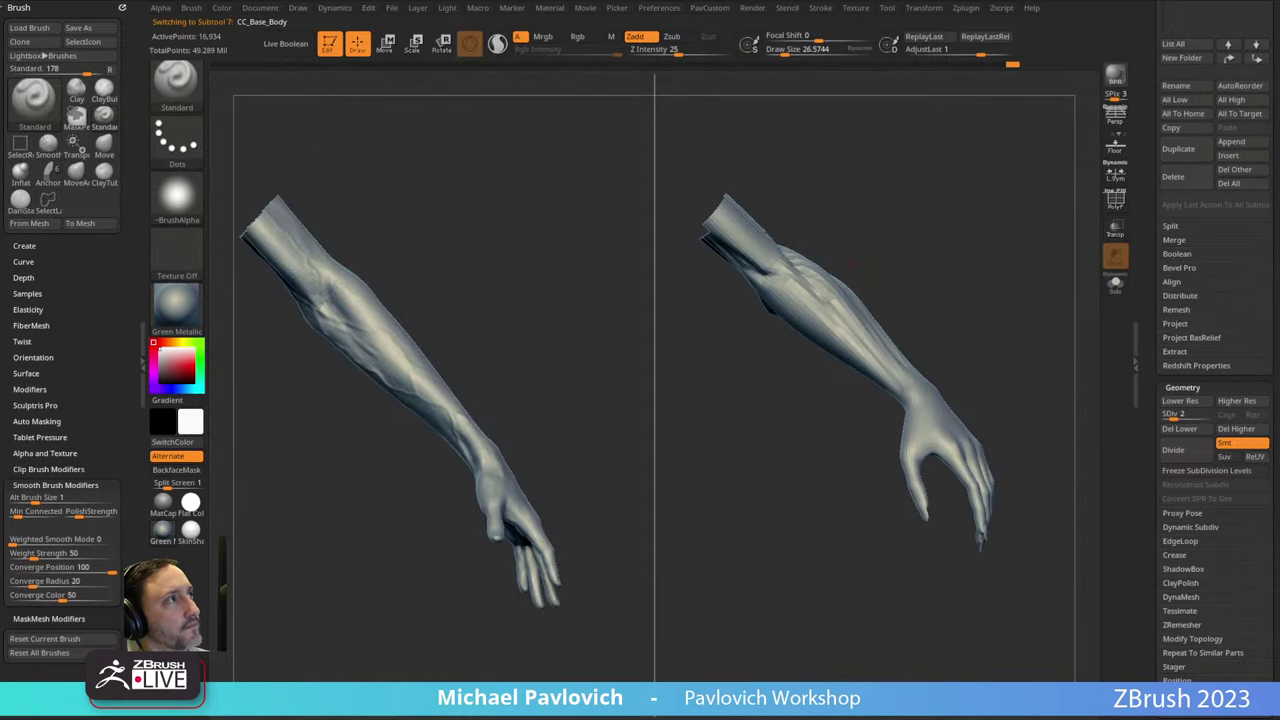
Sculpt the inner forearm, wrist tendons and heel of the palm on the isolated arm with the Standard brush.
mouse_move(977, 248)
mouse_down()
mouse_move(963, 203)
mouse_move(849, 314)
mouse_up()
drag(763, 325, 776, 338)
drag(920, 334, 873, 276)
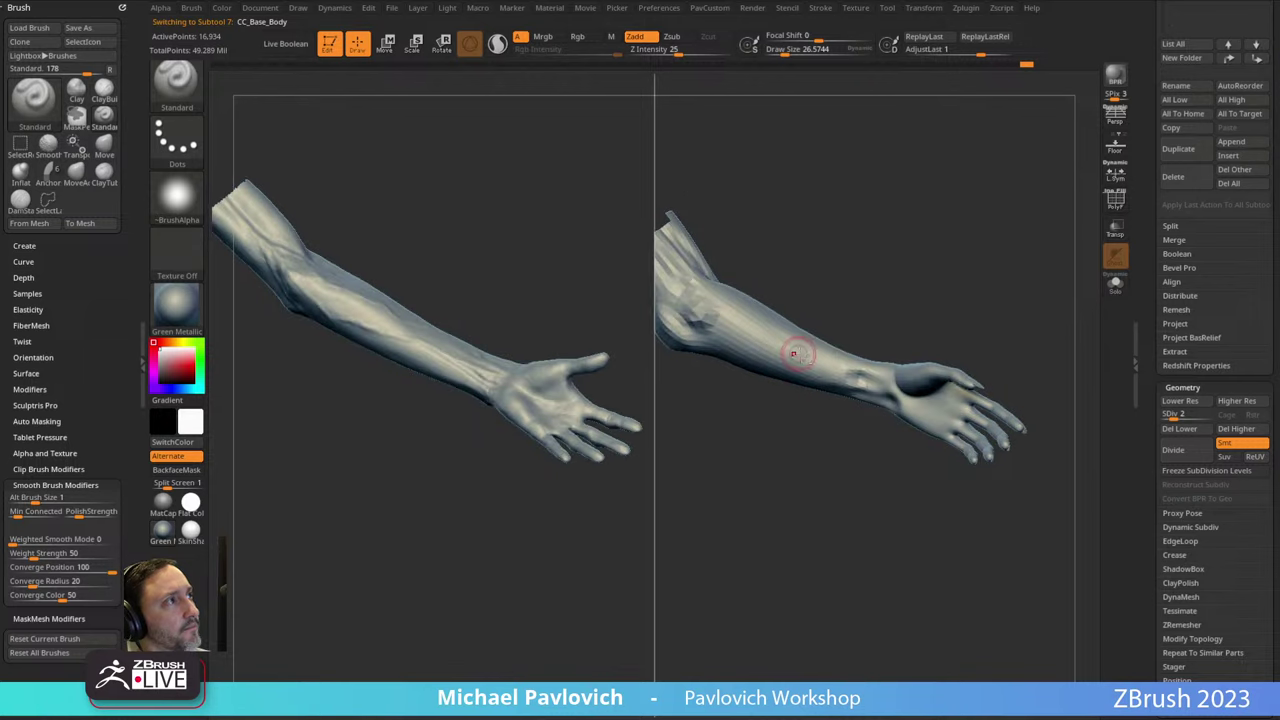
drag(888, 385, 826, 320)
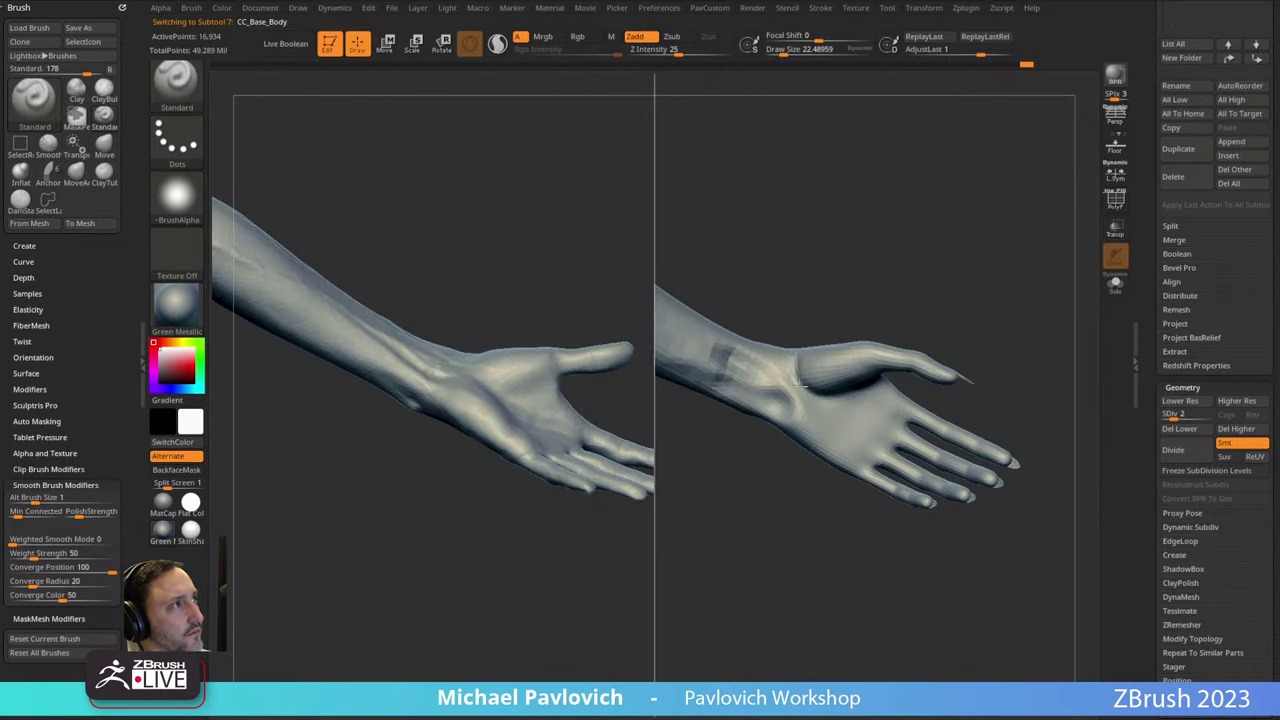
drag(800, 382, 893, 337)
drag(808, 365, 990, 274)
drag(985, 327, 820, 328)
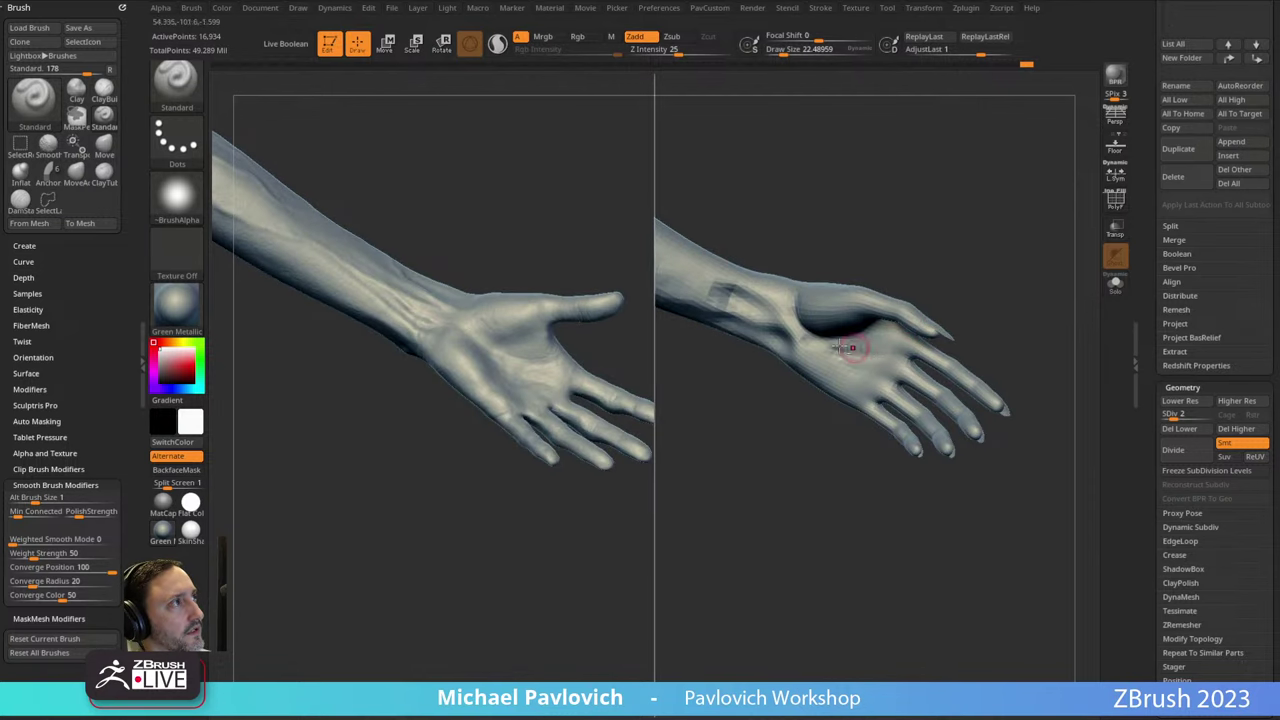
drag(980, 283, 1003, 254)
Unhide the full bodies of CC_Base_Body and Male_Body_Morphs2, and make CC_Base_Body the active subtool again.
ctrl+shift+click(880, 226)
alt+drag(918, 454, 905, 424)
alt+click(545, 300)
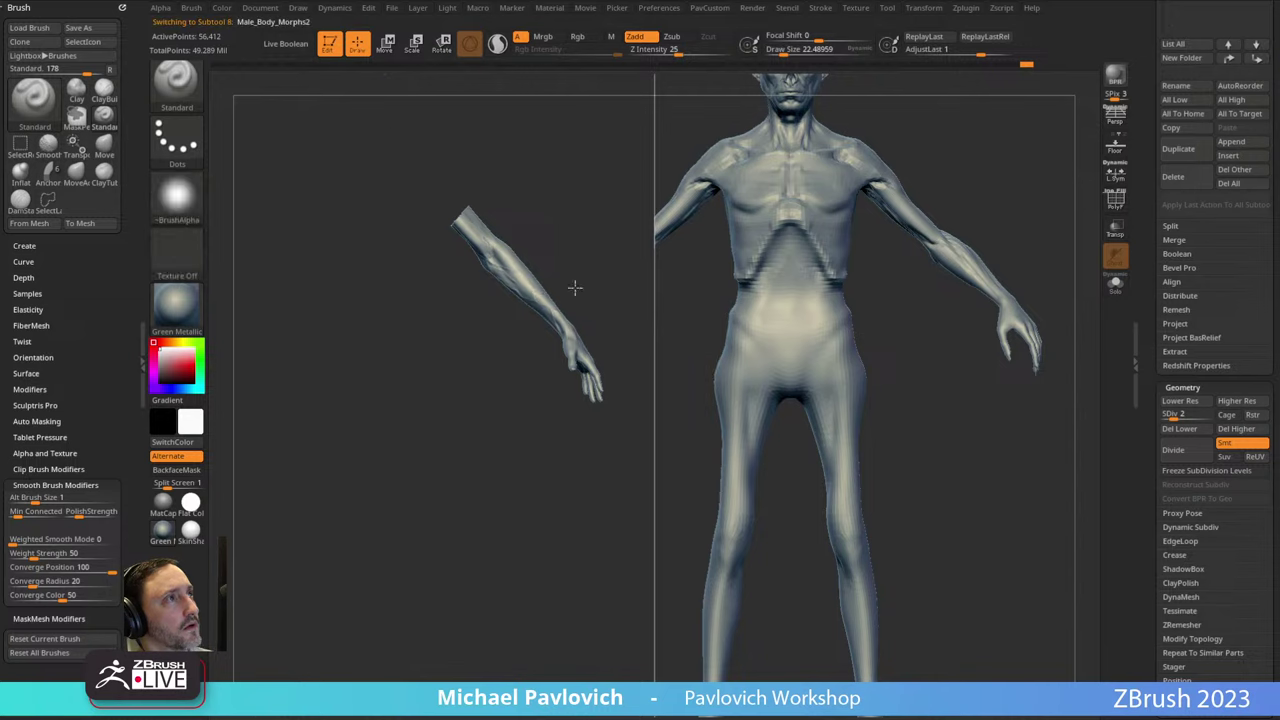
ctrl+shift+click(843, 297)
alt+click(380, 319)
mouse_move(1050, 206)
mouse_down()
mouse_move(1017, 203)
mouse_move(1063, 175)
mouse_move(967, 151)
mouse_up()
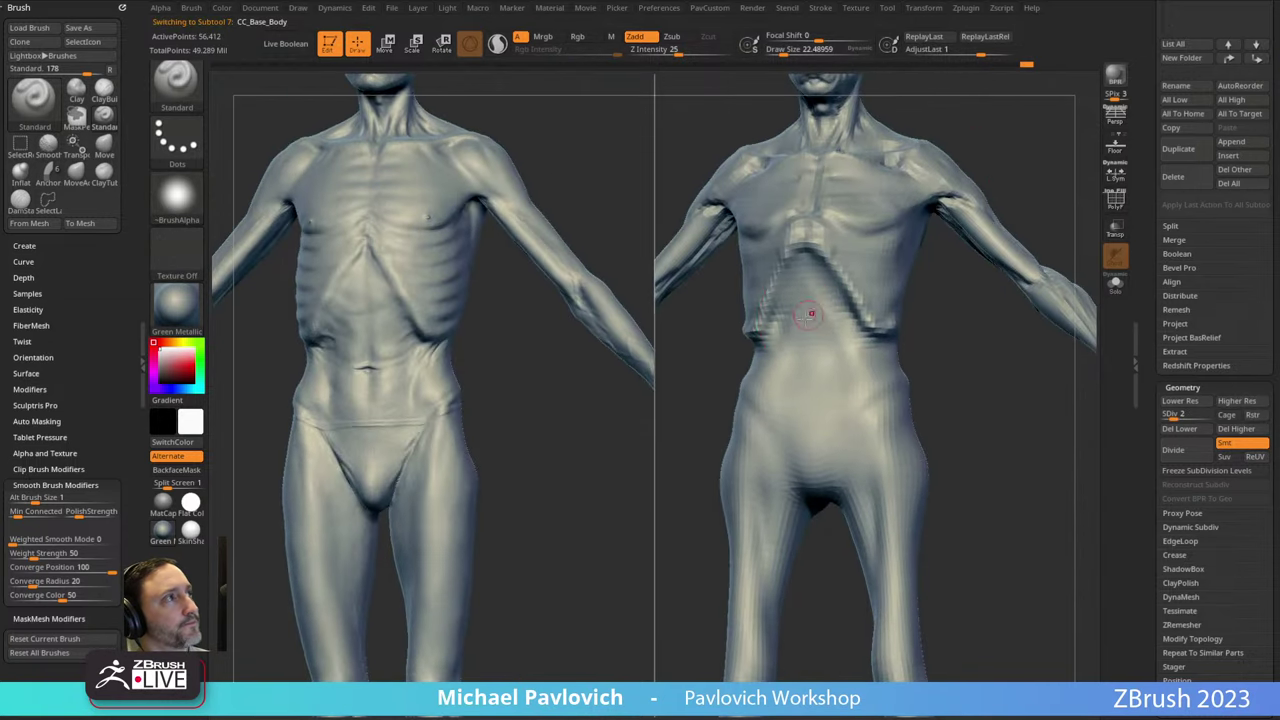
Sculpt the upper abdomen inside the rib arch of CC_Base_Body with the Standard brush.
key(s)
click(786, 320)
drag(772, 306, 798, 349)
mouse_move(971, 341)
alt+mouse_down()
mouse_move(949, 329)
mouse_move(962, 316)
alt+mouse_up()
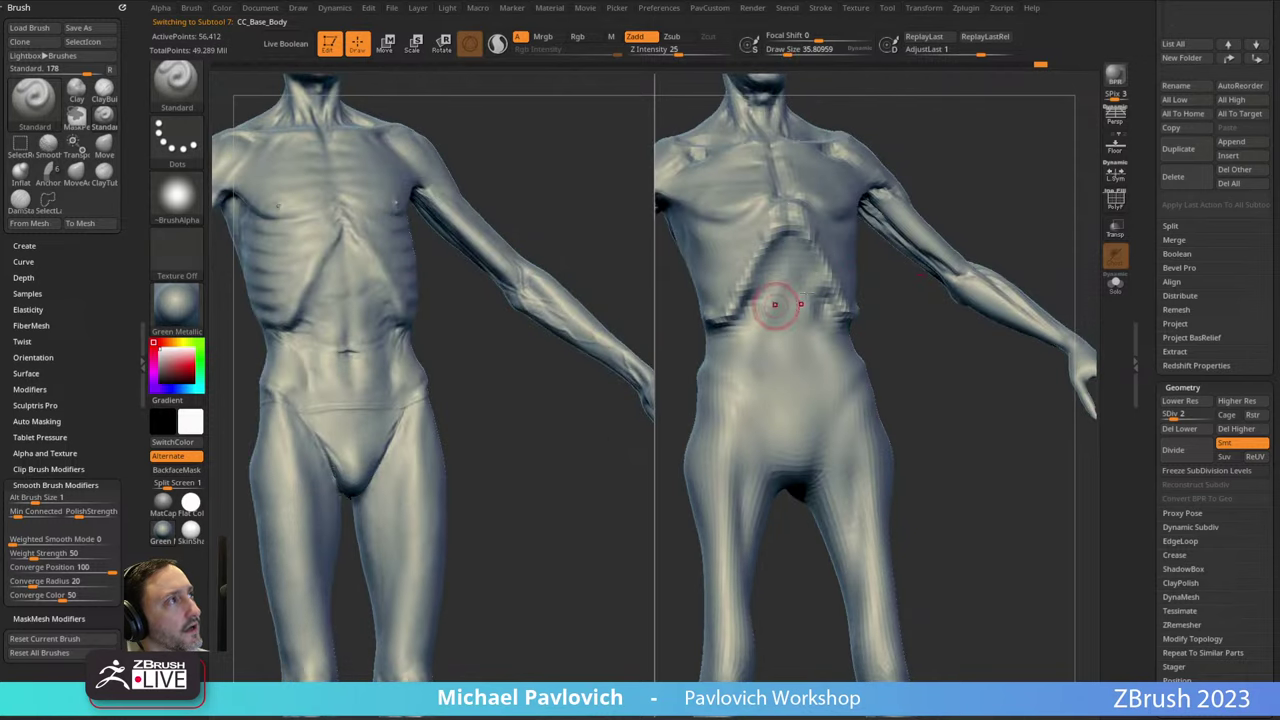
drag(936, 174, 948, 178)
mouse_move(847, 310)
mouse_down()
mouse_move(800, 330)
mouse_move(770, 288)
mouse_up()
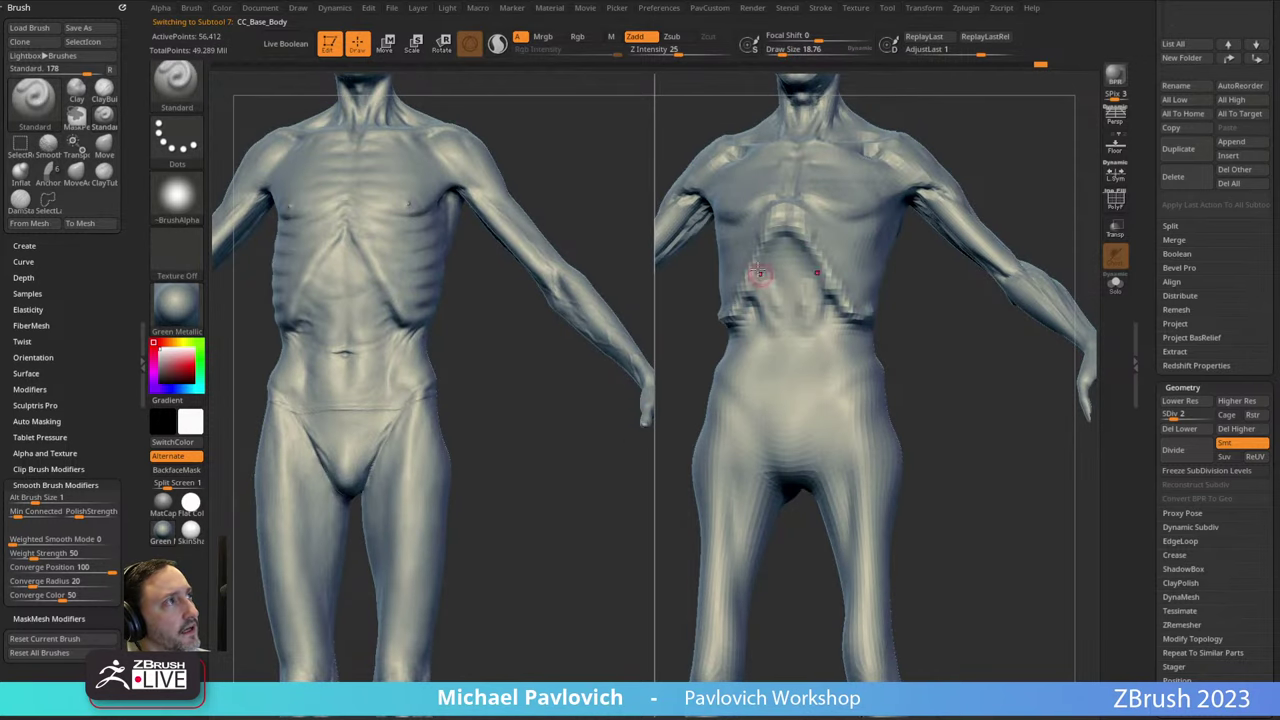
right_drag(760, 273, 880, 206)
Build up the upper abdomen between the lower rib edges with the ClayTubes brush at a draw size of about 38.
drag(779, 51, 788, 51)
key(b)
key(c)
key(t)
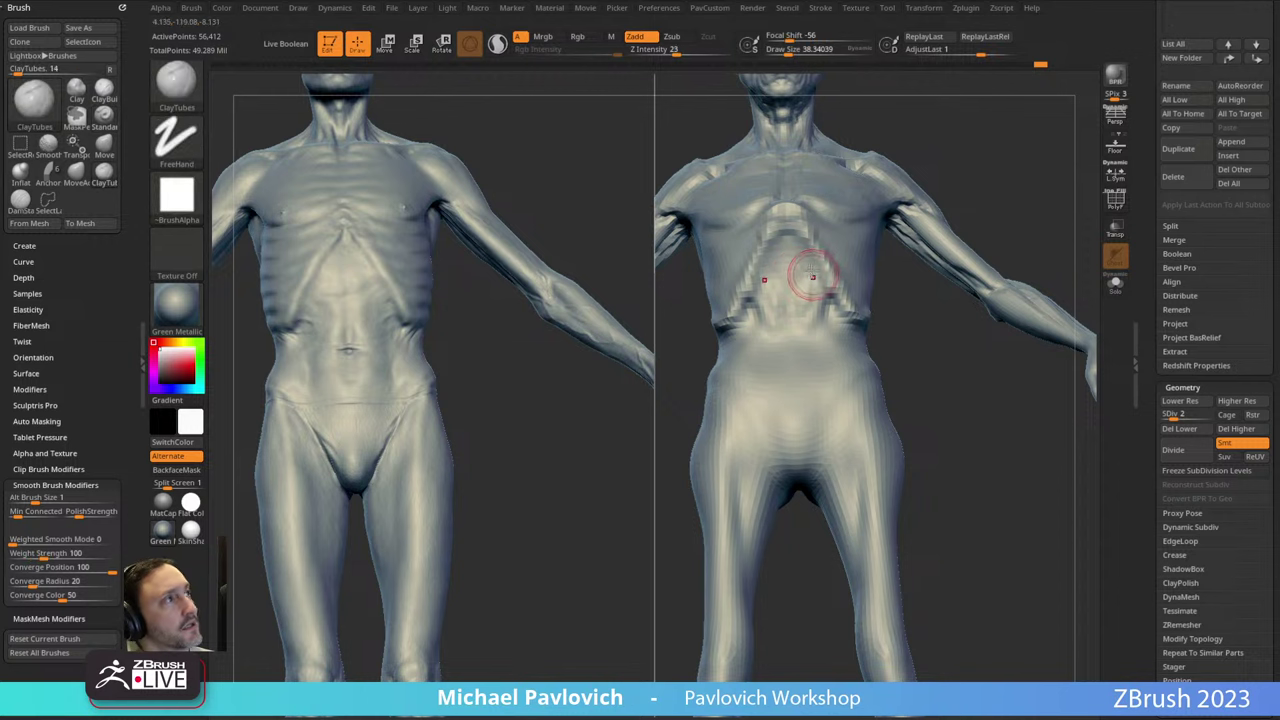
drag(806, 231, 818, 240)
drag(1004, 155, 930, 203)
drag(997, 364, 1030, 374)
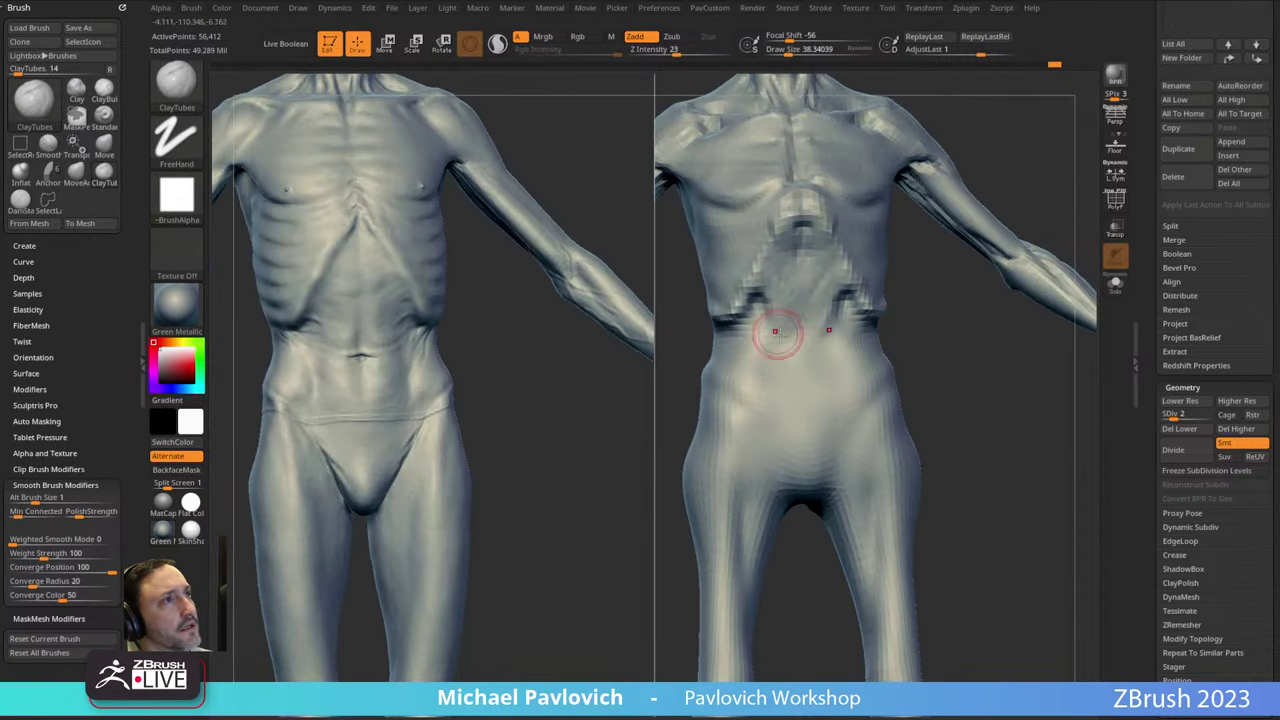
drag(751, 299, 758, 312)
drag(926, 310, 896, 312)
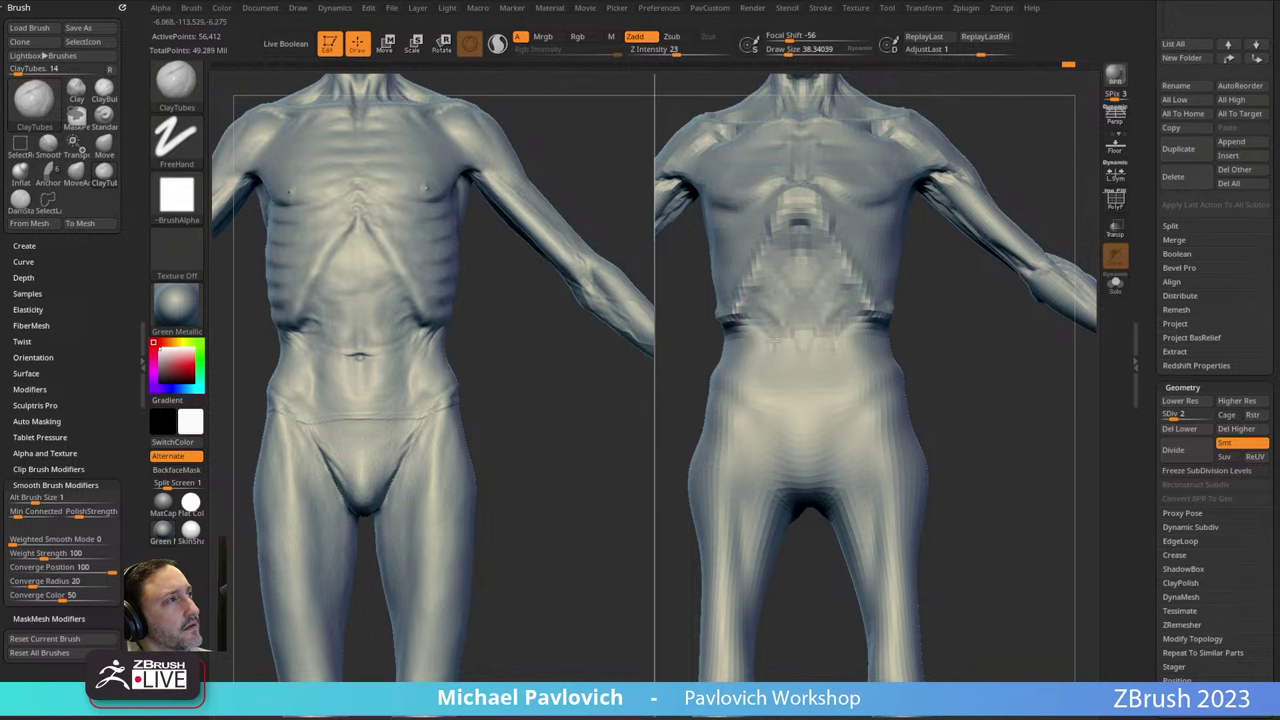
Extend the ClayTubes strokes down the middle of the abdomen to shape the abdominal muscle column.
drag(863, 420, 939, 310)
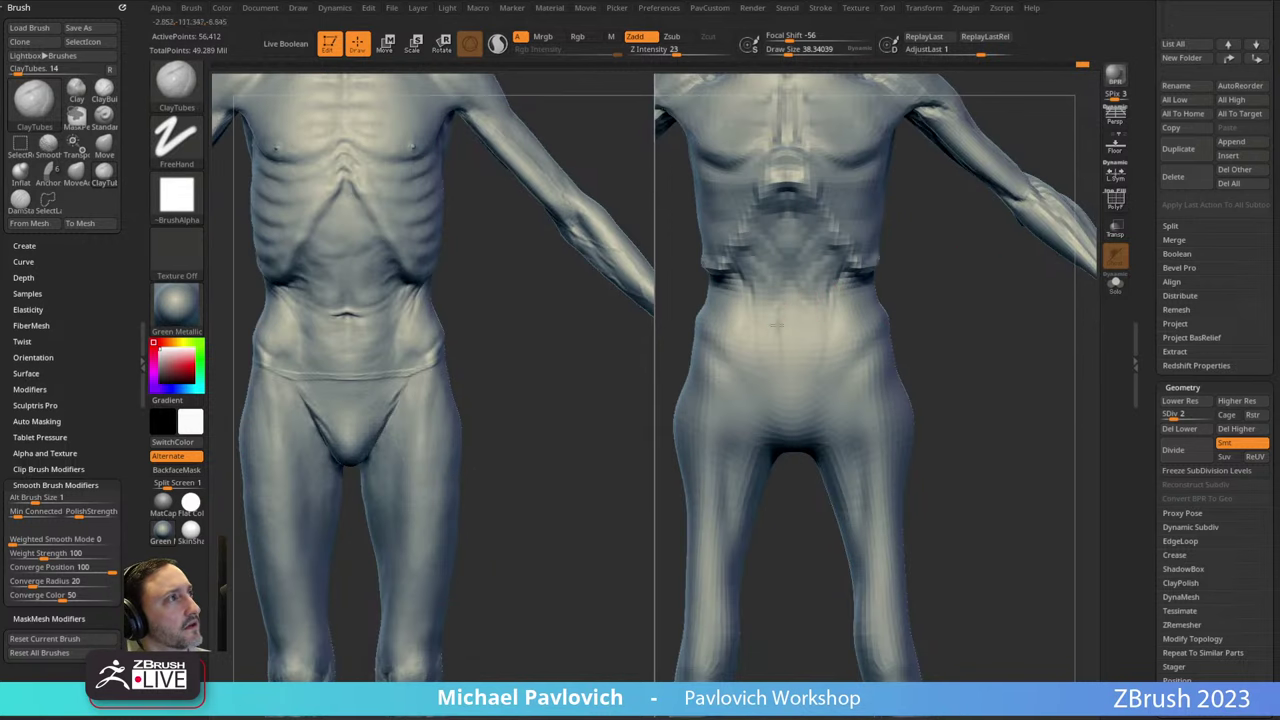
drag(805, 387, 790, 267)
mouse_move(947, 291)
mouse_down()
mouse_move(919, 305)
mouse_move(934, 252)
mouse_up()
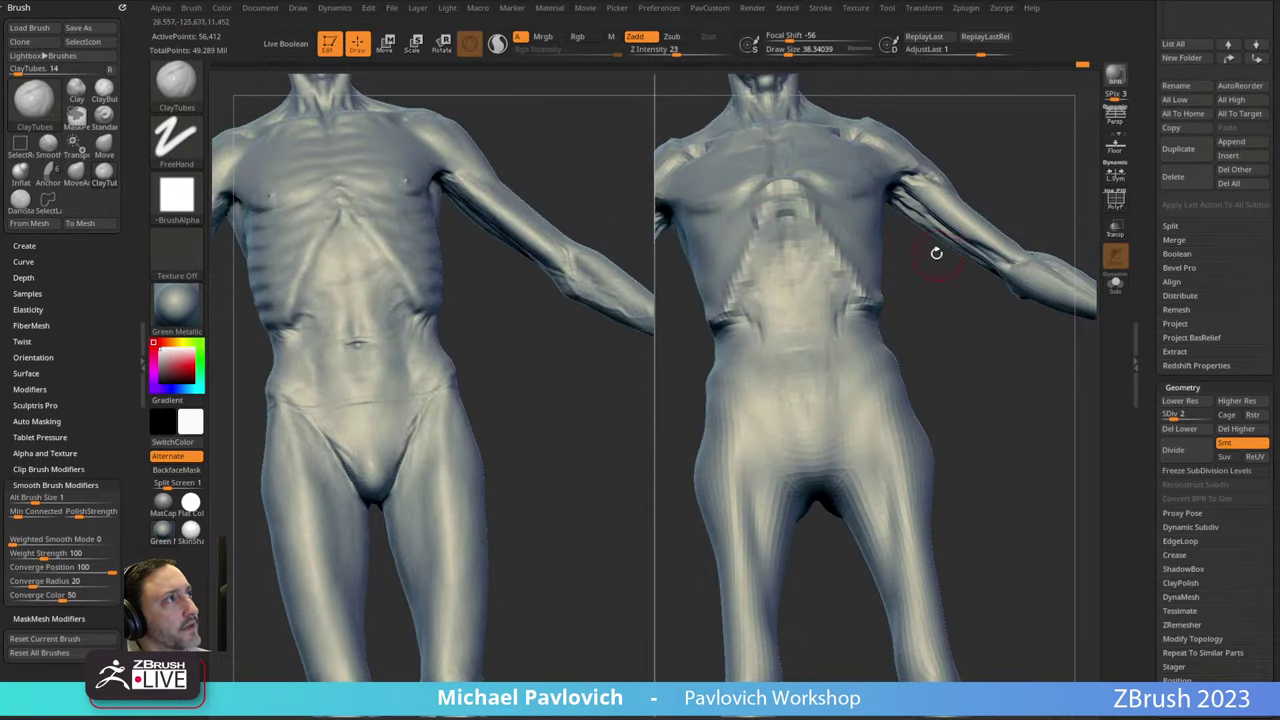
mouse_move(757, 260)
mouse_down()
mouse_move(757, 292)
mouse_move(797, 273)
mouse_up()
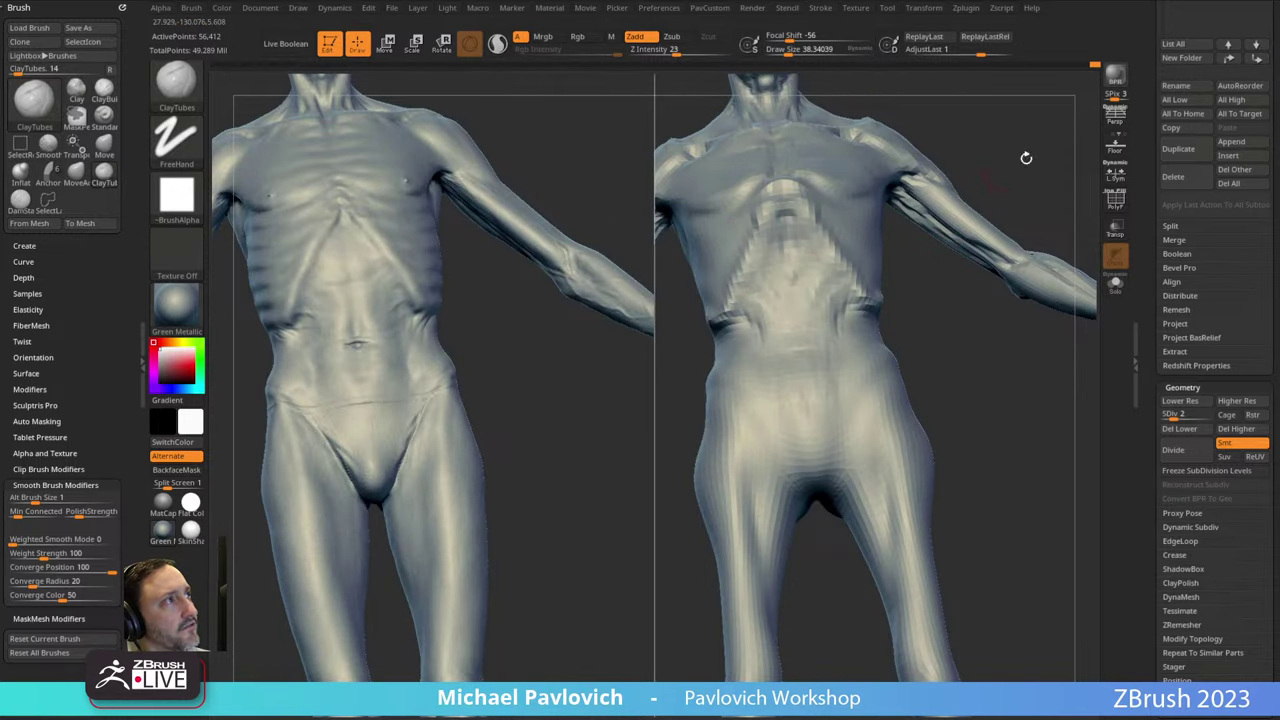
Refine the stomach area below the sternum and along the rib margins with ClayTubes.
drag(1026, 160, 985, 205)
drag(815, 262, 834, 276)
drag(945, 285, 922, 262)
drag(806, 250, 802, 216)
drag(931, 315, 845, 305)
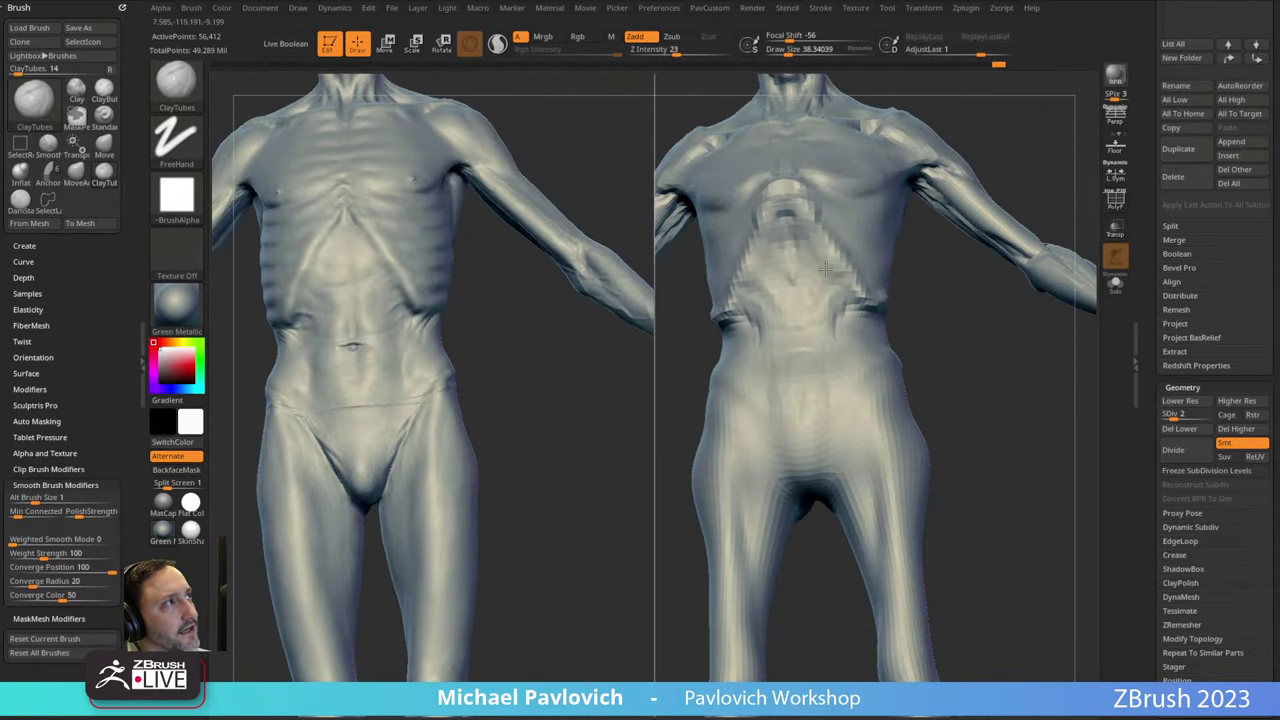
mouse_move(983, 323)
mouse_down()
mouse_move(929, 300)
mouse_move(751, 277)
mouse_up()
Shape the lower abdomen around the navel and the outer edges of the abdominal muscles with ClayTubes.
drag(923, 360, 964, 354)
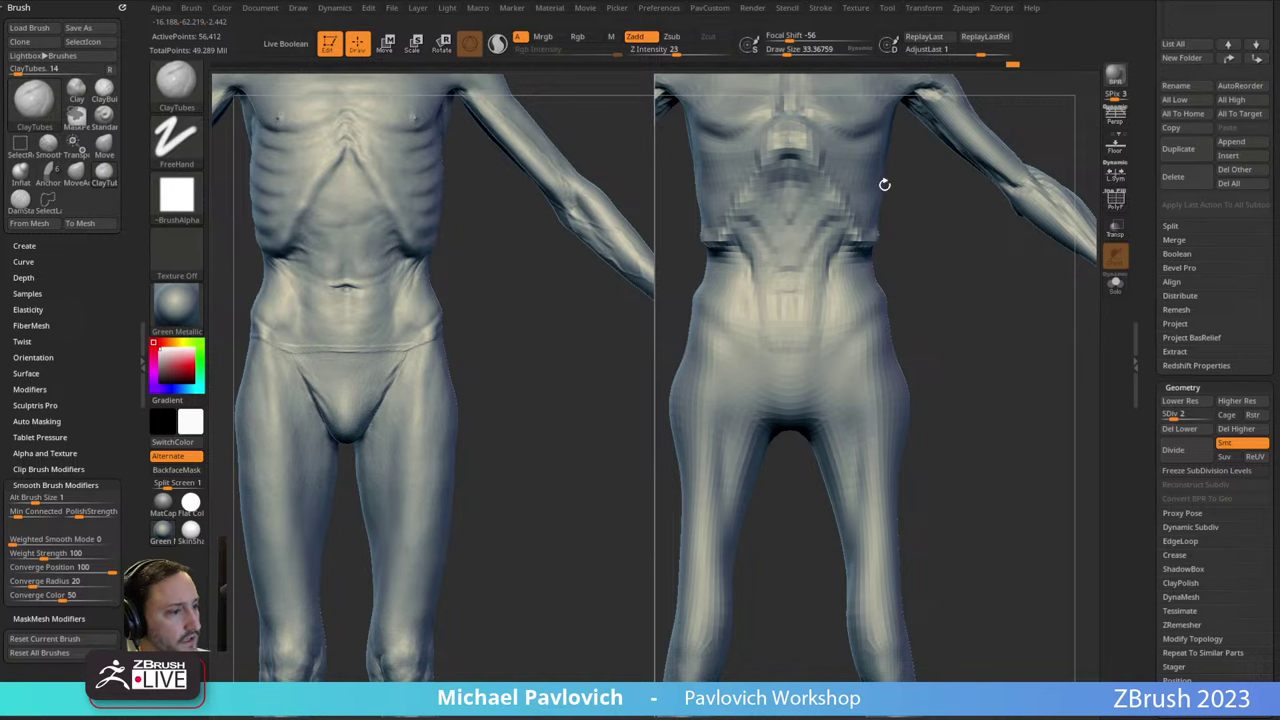
mouse_move(947, 276)
mouse_down()
mouse_move(960, 354)
mouse_move(975, 362)
mouse_move(963, 342)
mouse_move(980, 346)
mouse_move(769, 391)
mouse_up()
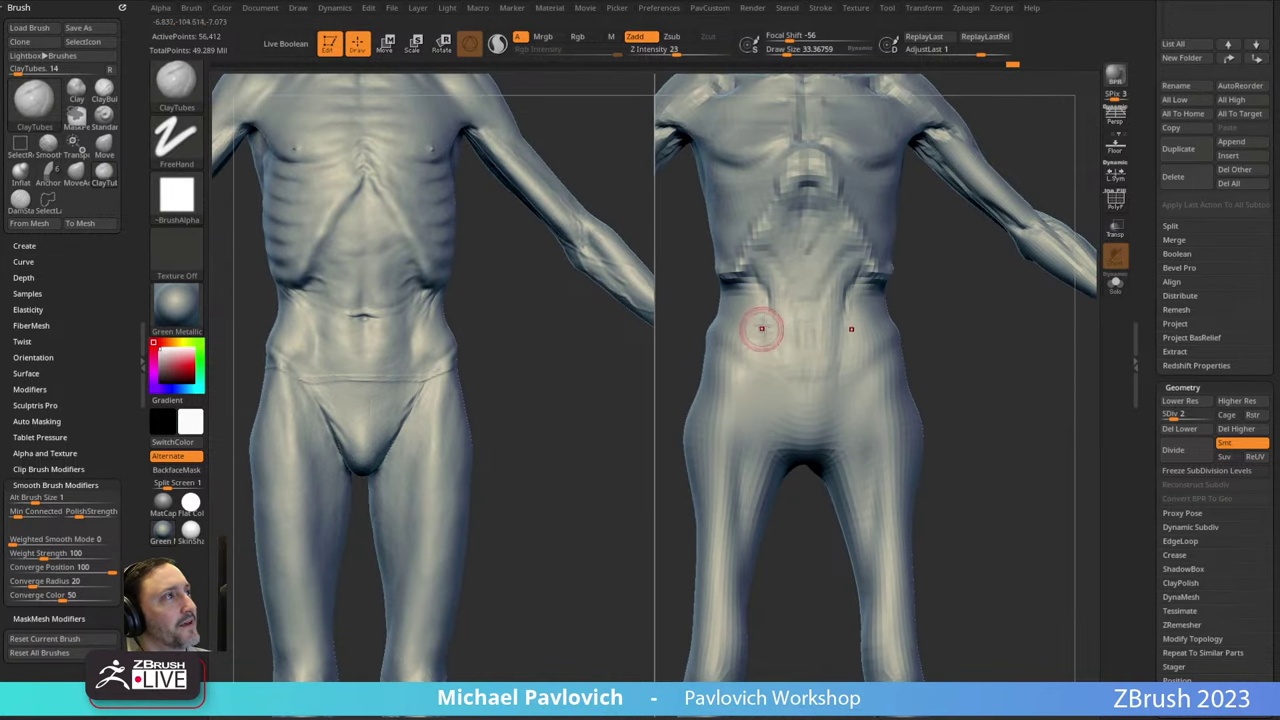
mouse_move(804, 318)
mouse_down()
mouse_move(832, 370)
mouse_move(845, 342)
mouse_move(848, 352)
mouse_up()
drag(952, 332, 573, 377)
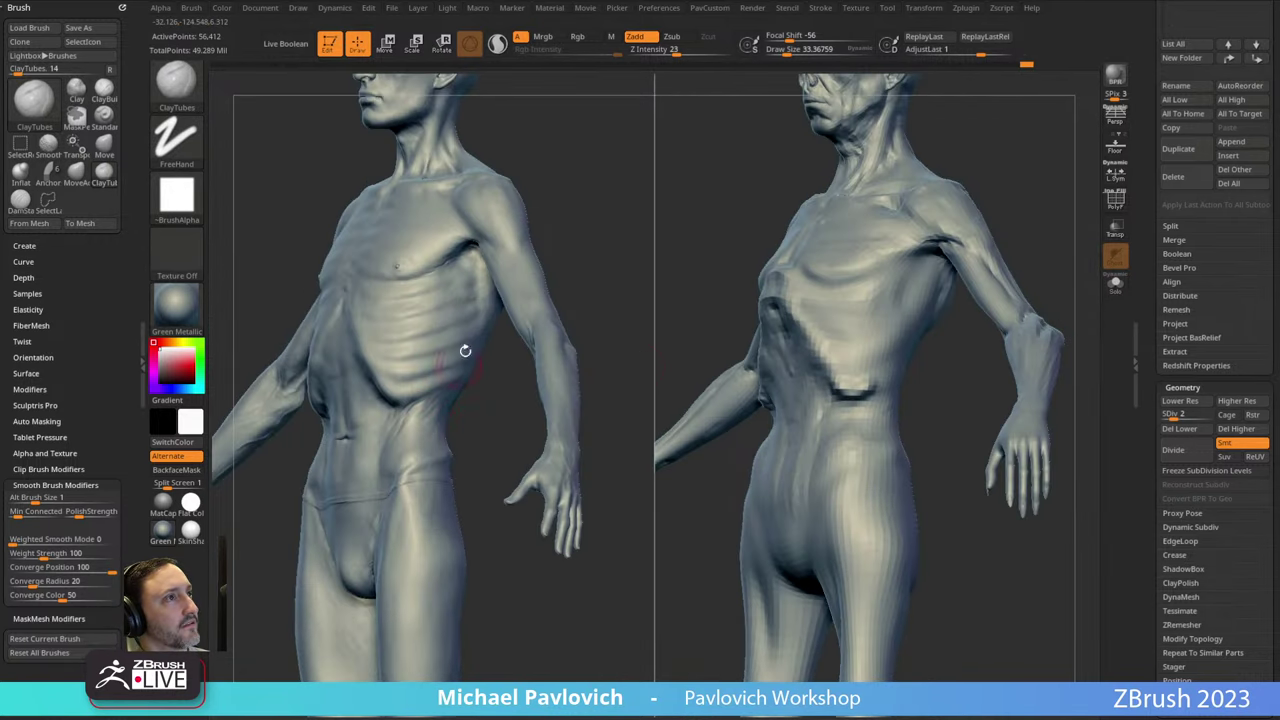
Sculpt the ribs along the front and side of the rib cage with the Standard brush at a draw size of about 27.
mouse_move(456, 300)
mouse_down()
mouse_move(994, 206)
mouse_move(1022, 180)
mouse_move(797, 334)
mouse_move(821, 331)
mouse_up()
key(b)
key(s)
key(t)
drag(1037, 205, 965, 215)
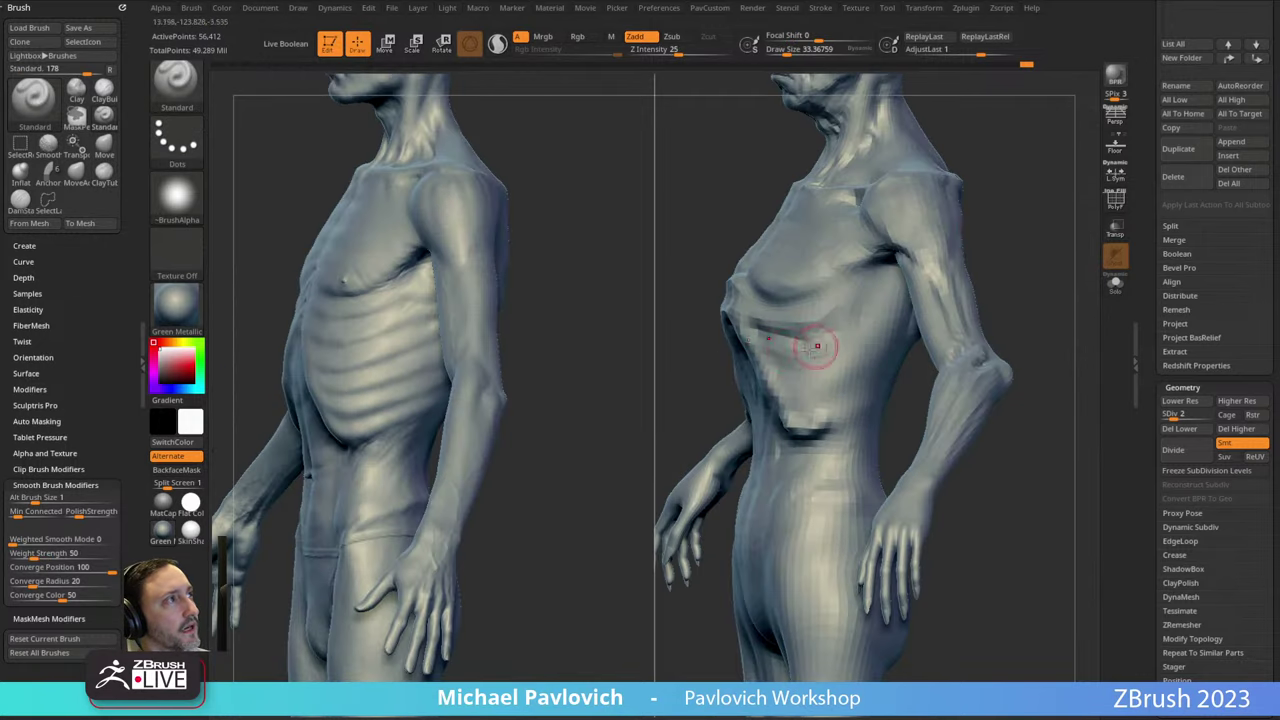
key(s)
click(778, 349)
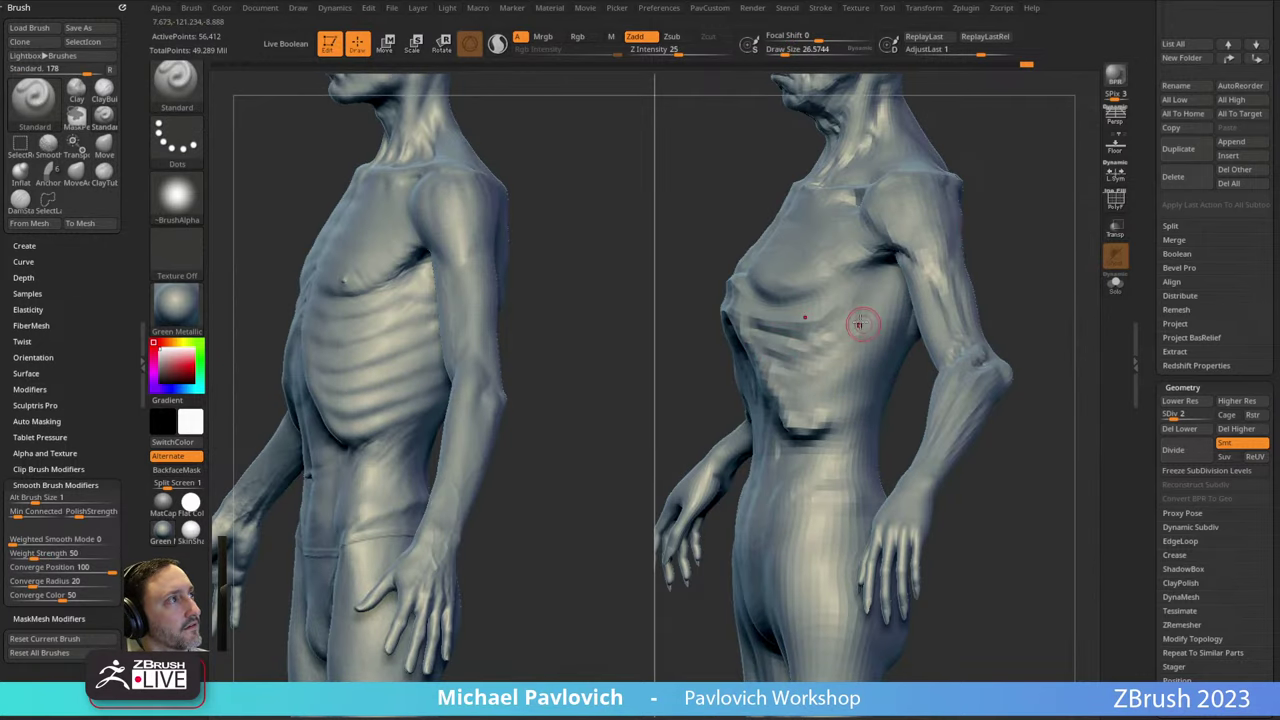
drag(873, 333, 845, 409)
Continue the rib ridges around to the back, below the shoulder blades, with the Standard brush.
mouse_move(1041, 242)
mouse_down()
mouse_move(563, 309)
mouse_move(1063, 211)
mouse_move(1061, 195)
mouse_move(808, 389)
mouse_up()
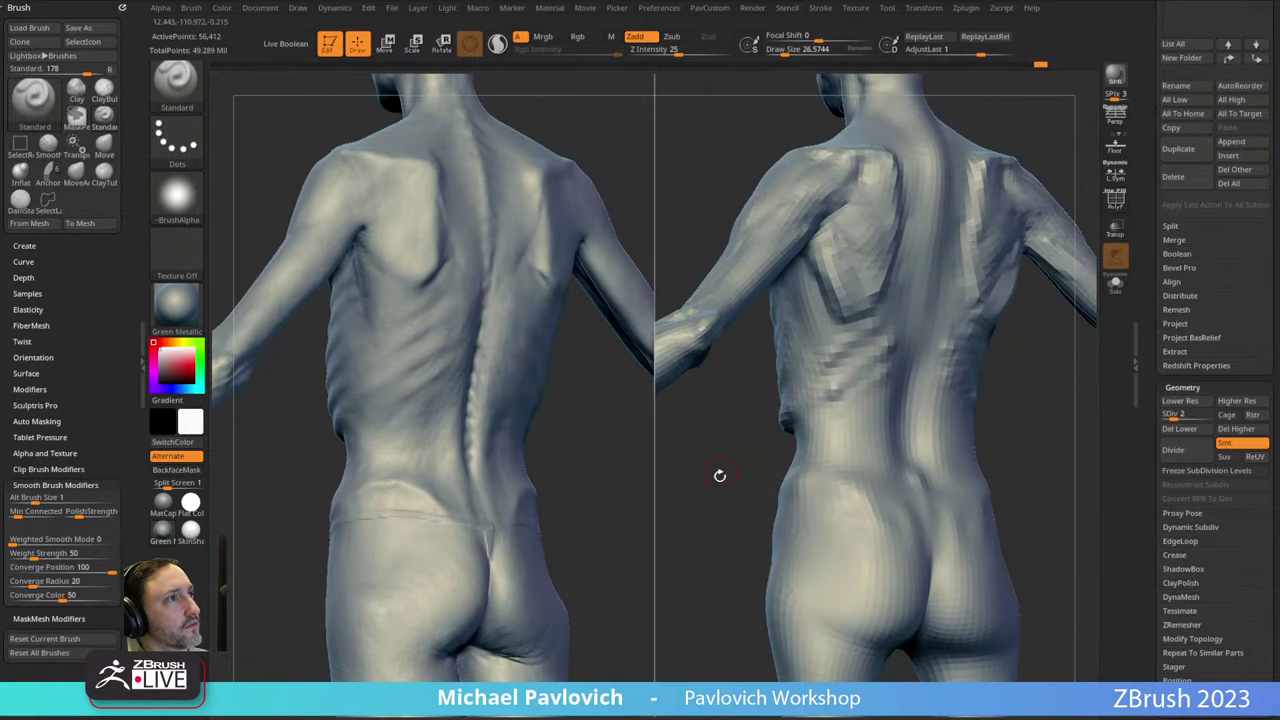
drag(719, 475, 895, 341)
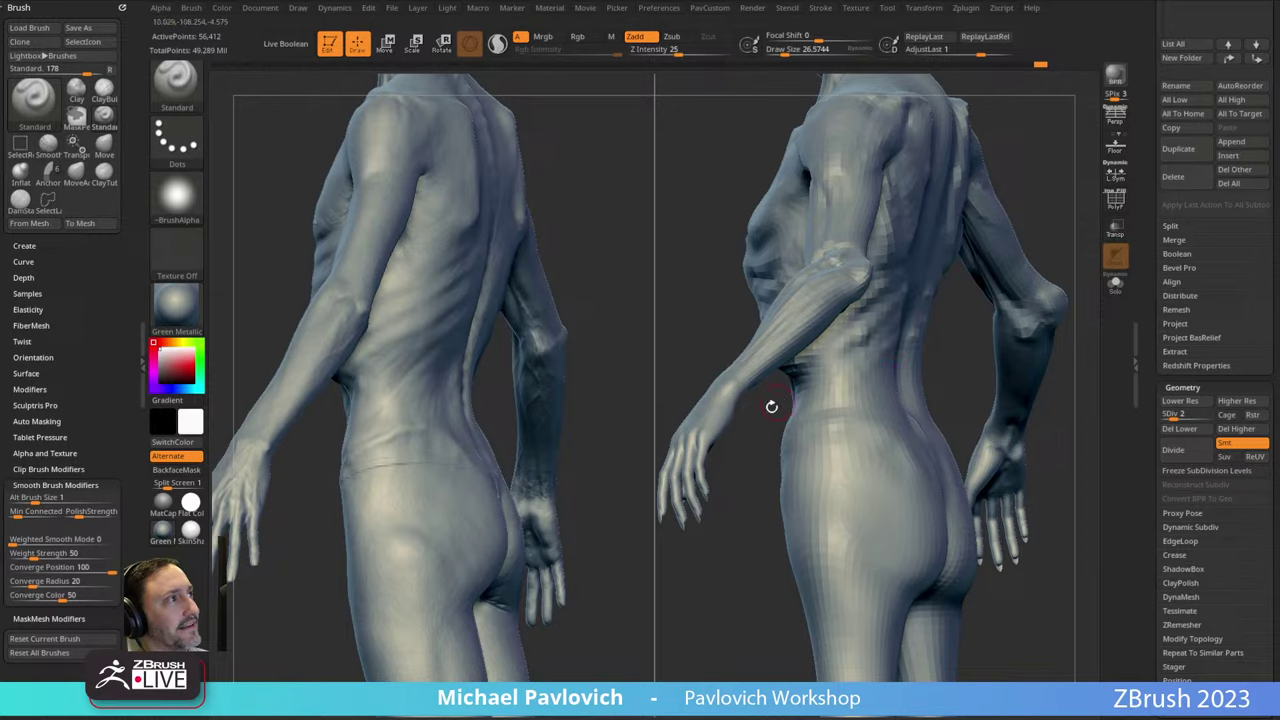
drag(771, 406, 864, 265)
Raise the vertebrae bumps along the base of the neck and the upper spine with the Standard brush.
drag(1039, 211, 825, 312)
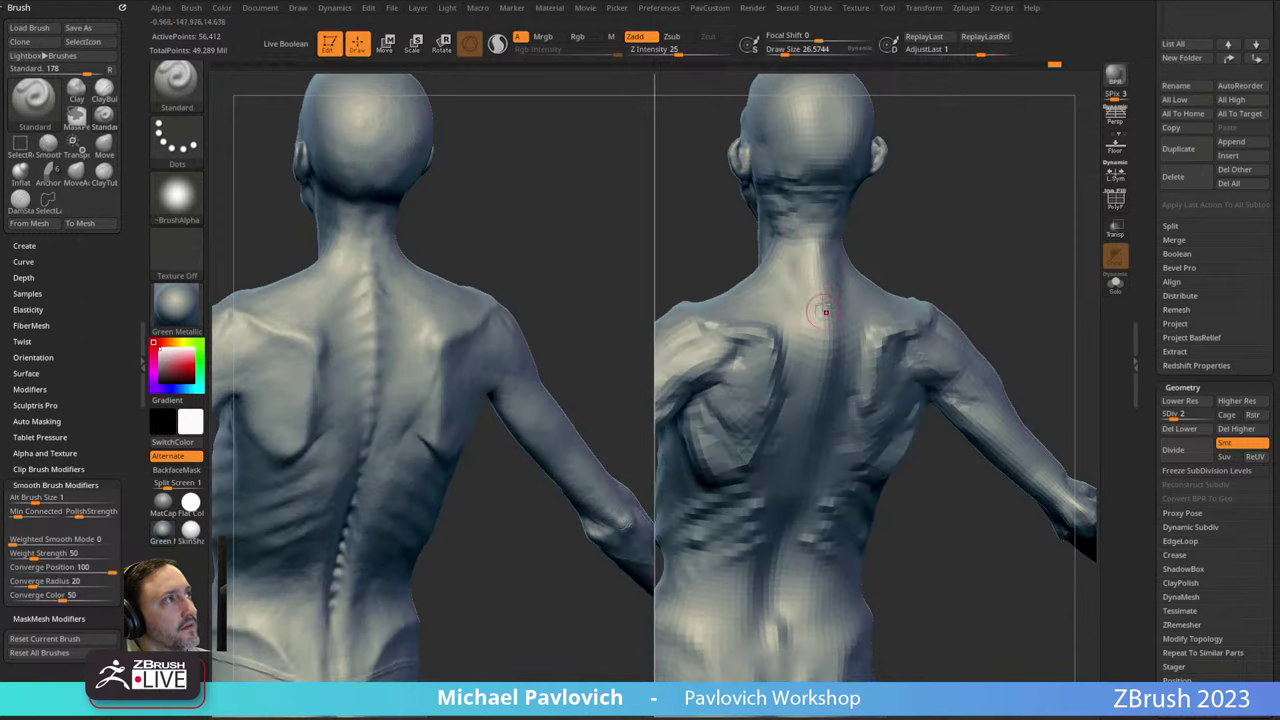
drag(930, 242, 708, 320)
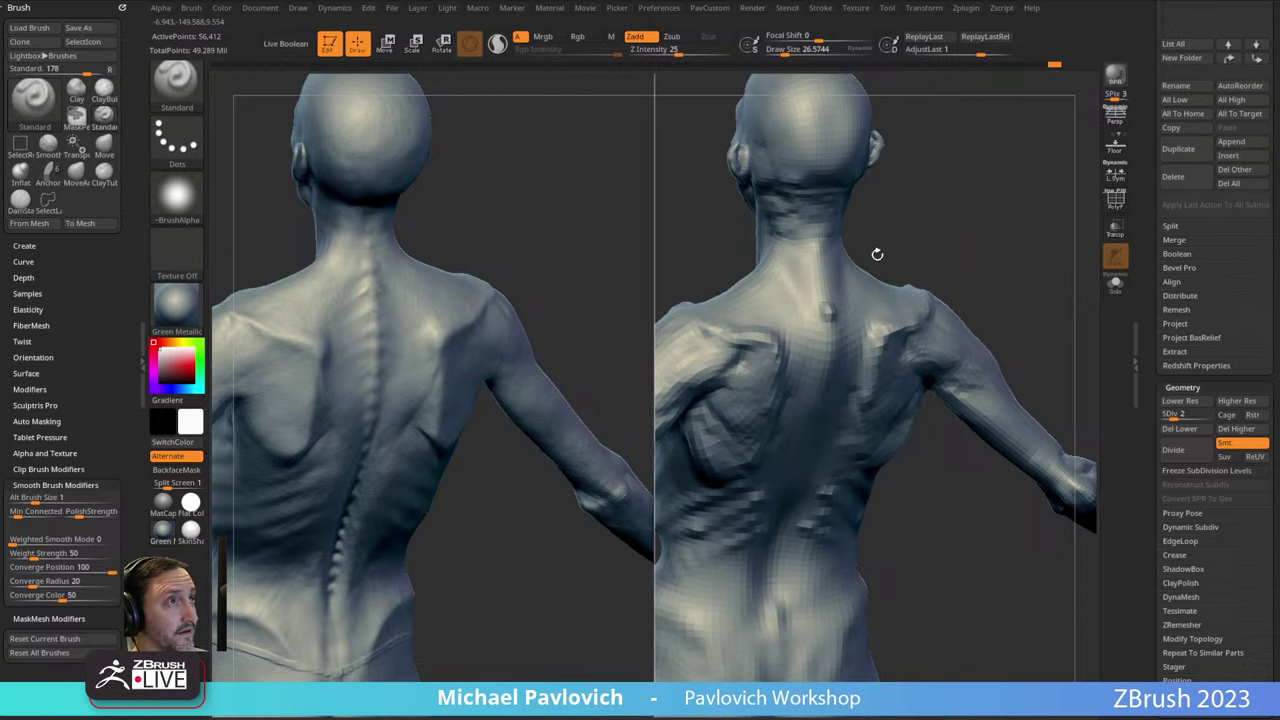
mouse_move(950, 254)
mouse_down()
mouse_move(971, 251)
mouse_move(943, 209)
mouse_move(978, 183)
mouse_move(991, 194)
mouse_move(832, 264)
mouse_up()
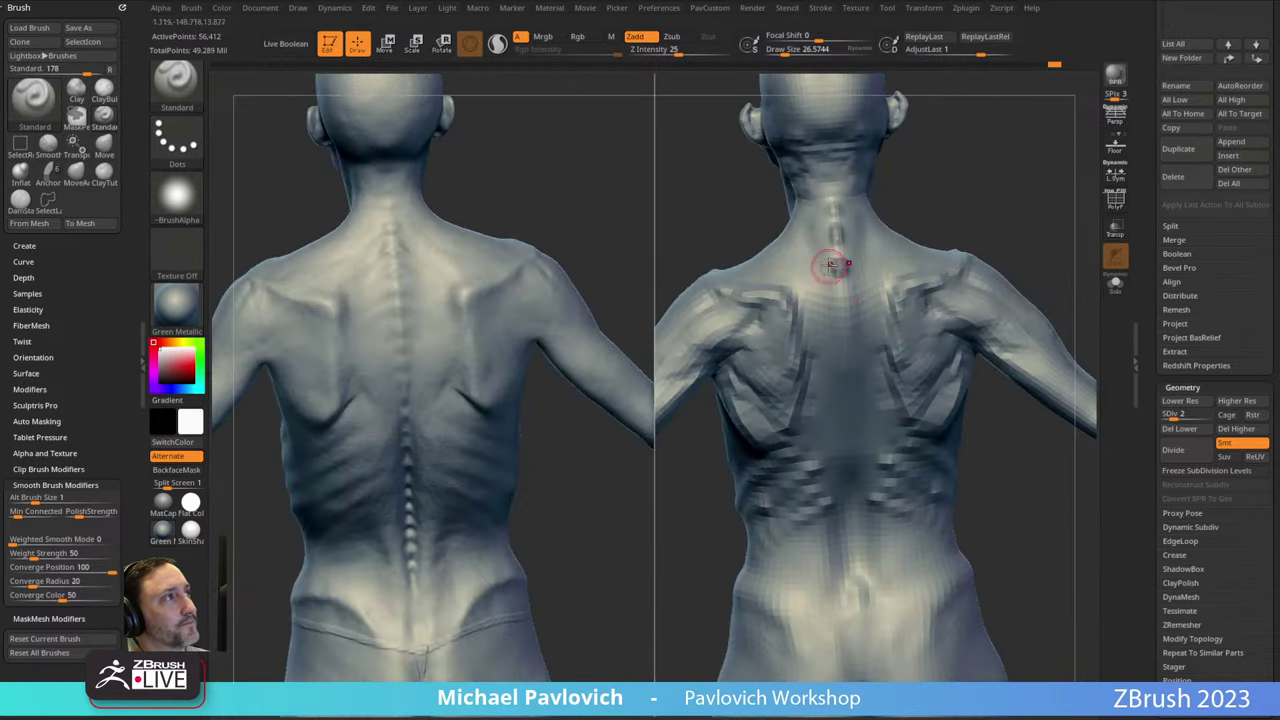
drag(970, 227, 985, 205)
drag(843, 289, 843, 298)
mouse_move(970, 225)
mouse_down()
mouse_move(1003, 171)
mouse_move(1000, 190)
mouse_up()
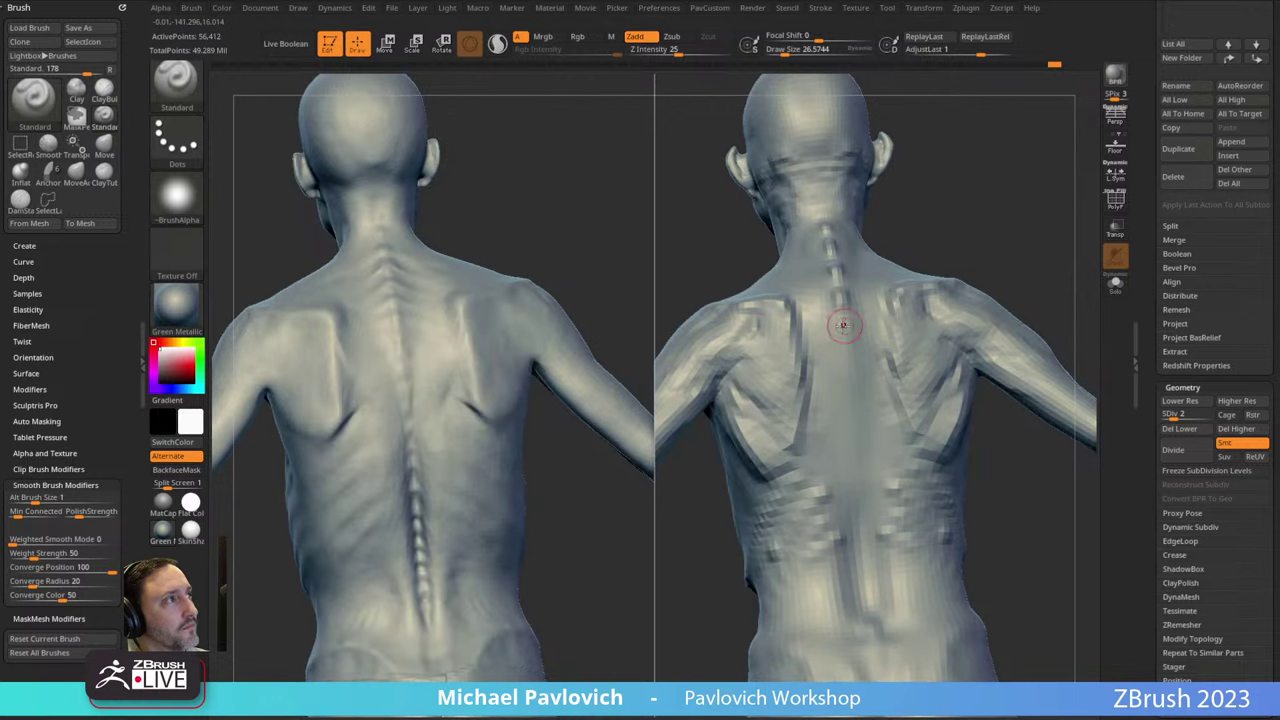
Continue the vertebrae between the shoulder blades and carve the spinal furrow below them at a draw size of about 33.
mouse_move(1052, 268)
mouse_down()
mouse_move(903, 211)
mouse_move(1011, 220)
mouse_move(995, 244)
mouse_move(972, 242)
mouse_move(1071, 240)
mouse_move(845, 338)
mouse_move(734, 334)
mouse_up()
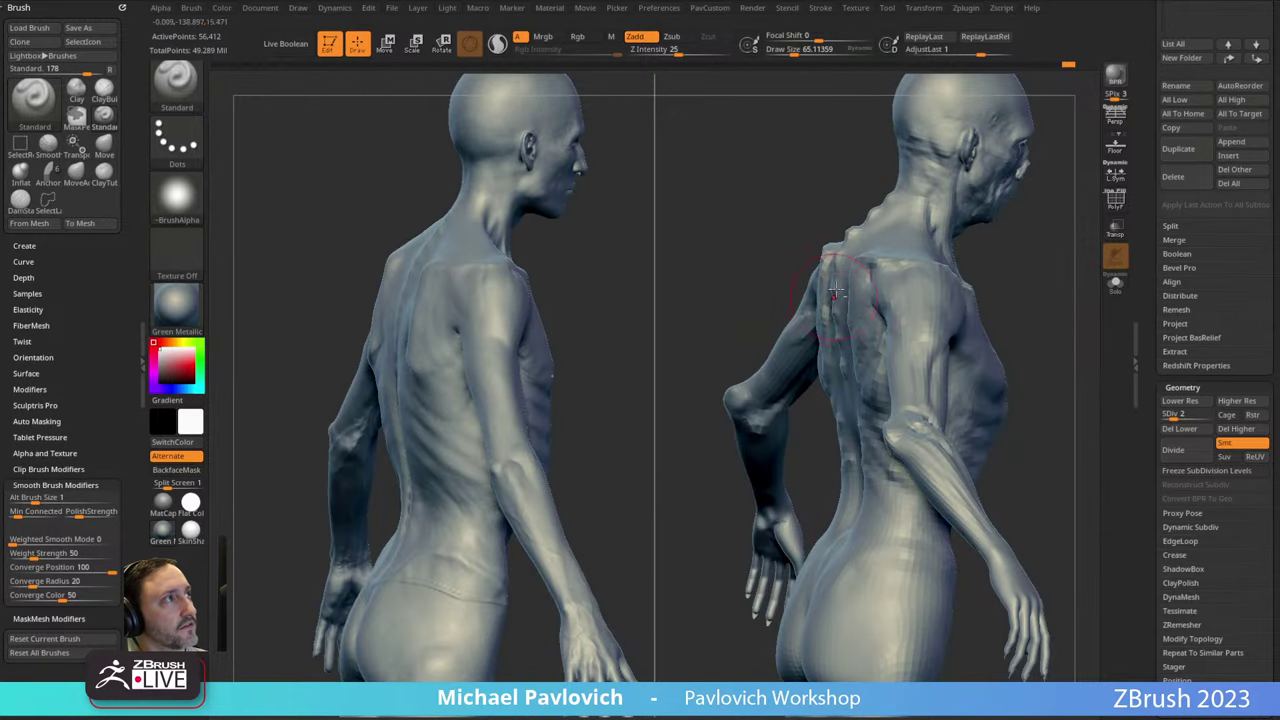
drag(1005, 239, 885, 284)
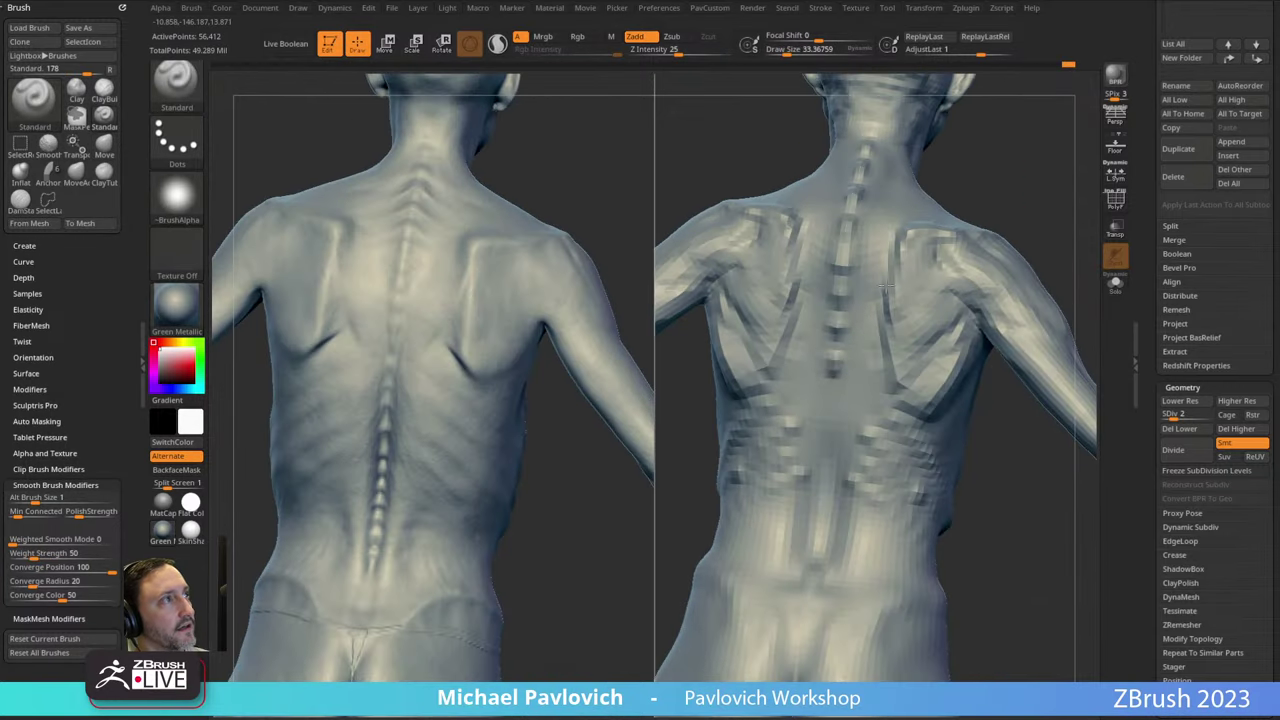
drag(992, 392, 1030, 350)
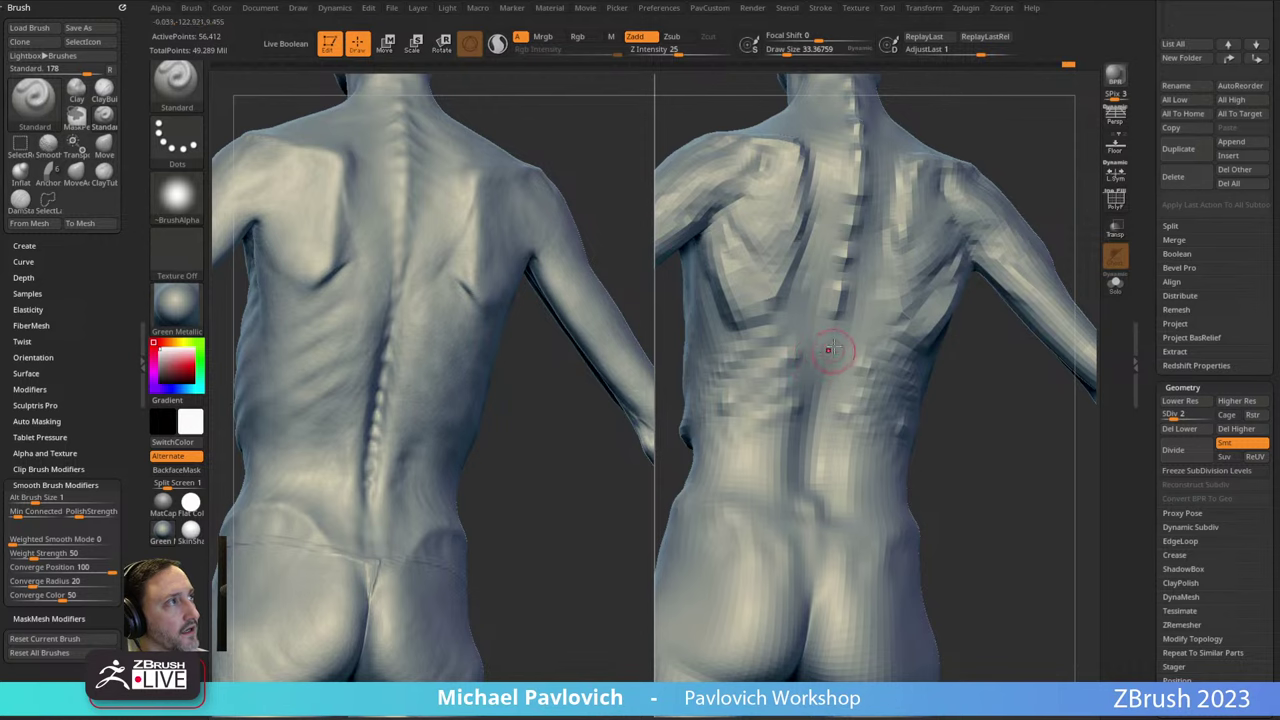
drag(924, 400, 823, 342)
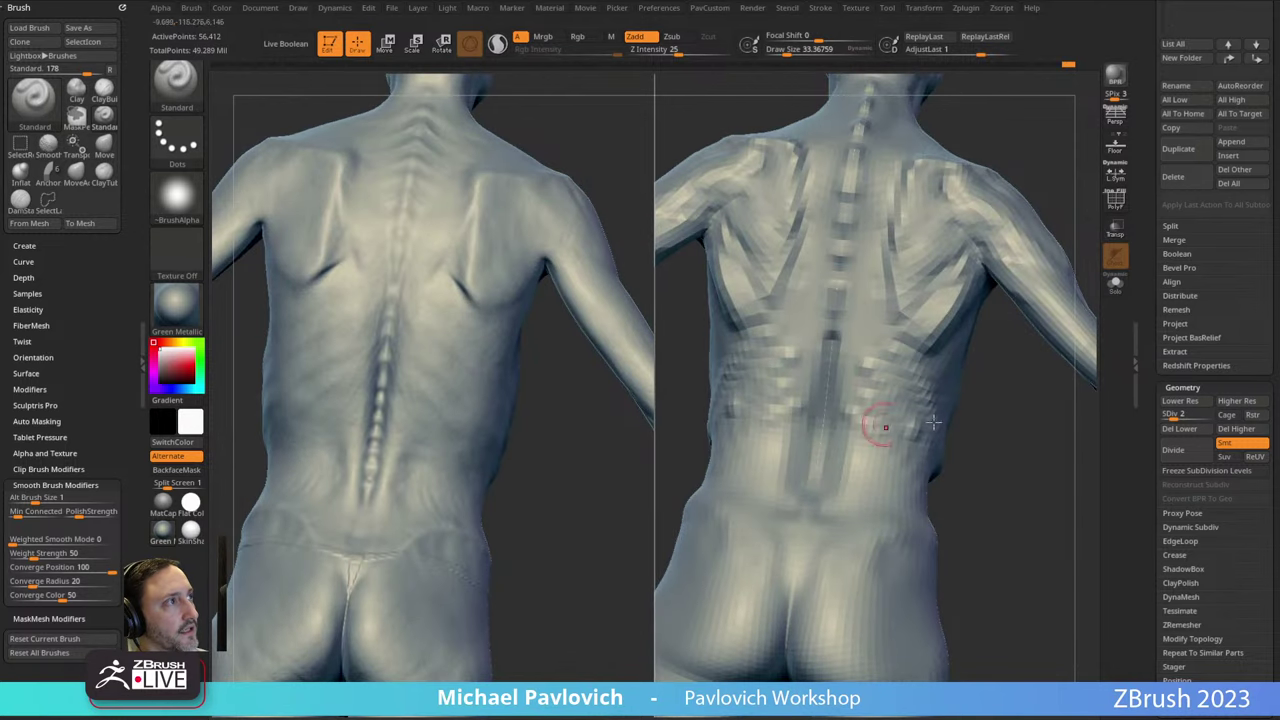
Sculpt the rear hip-bone ridge and the sacral area at the base of the spine with the Standard brush.
drag(932, 424, 910, 395)
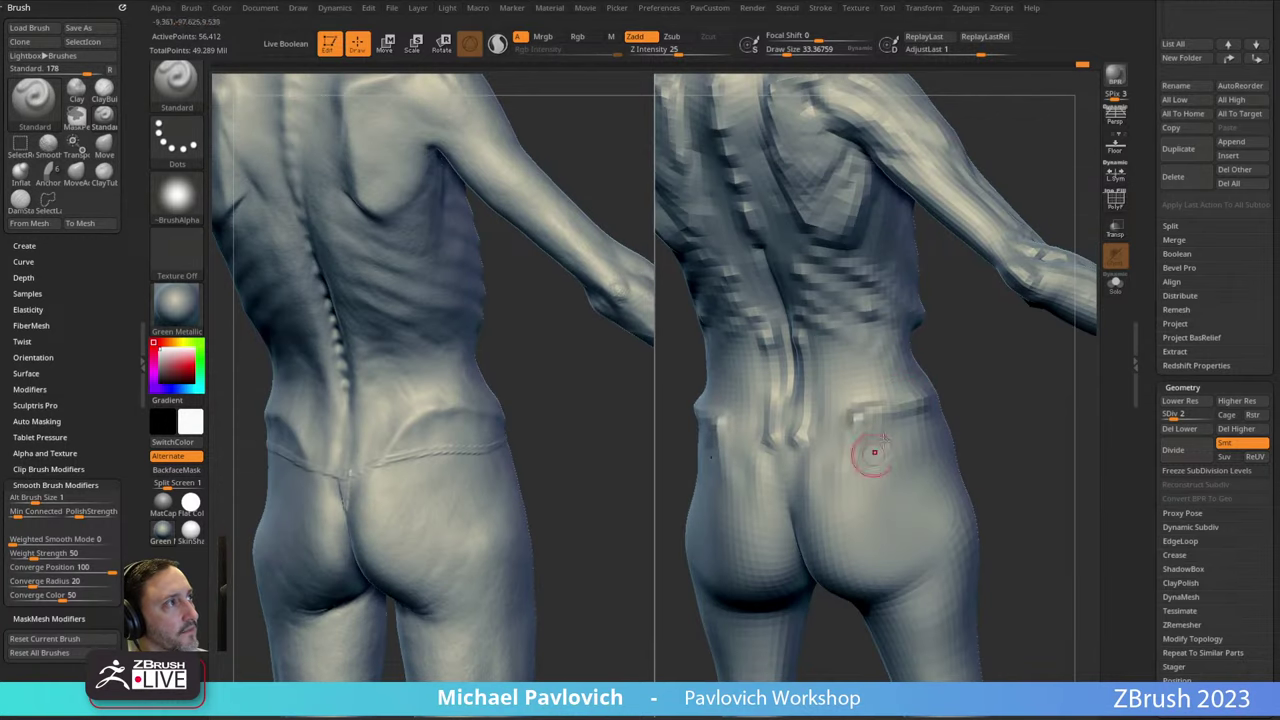
drag(866, 449, 888, 410)
drag(857, 459, 878, 428)
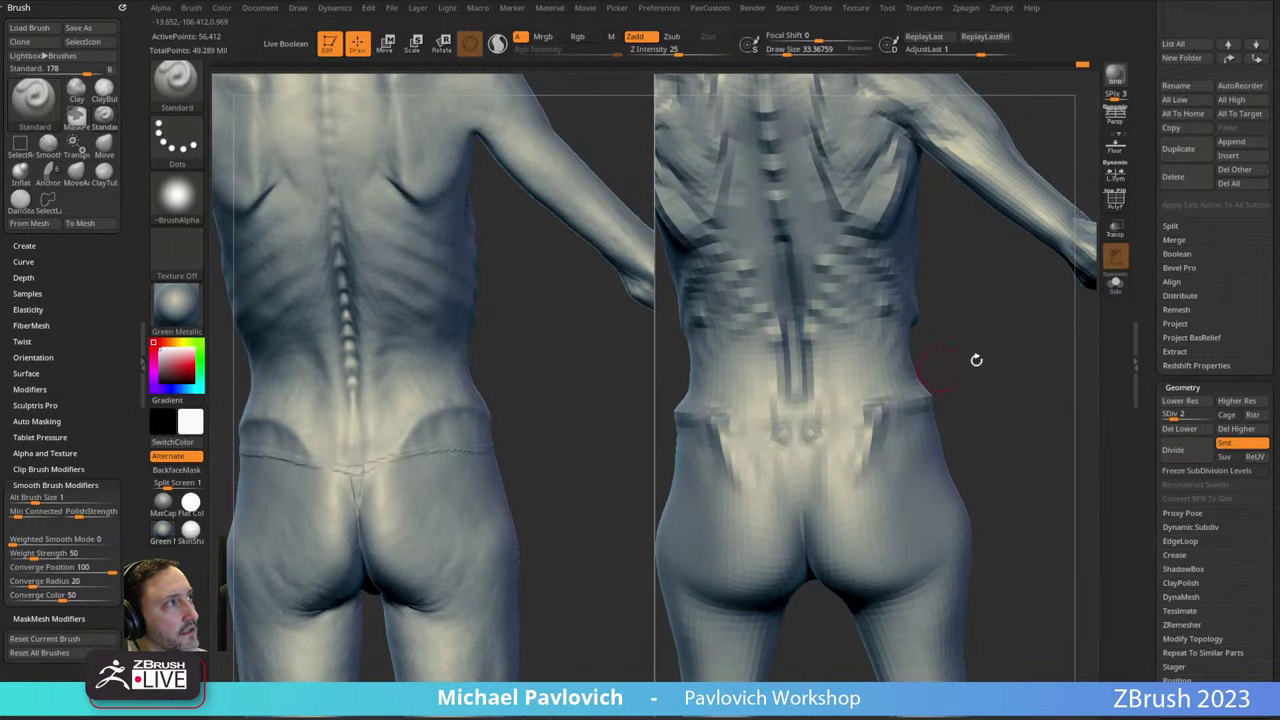
Bring the hip-bone ridge around to the front of the pelvis with the Standard brush.
mouse_move(976, 360)
mouse_down()
mouse_move(1030, 350)
mouse_move(993, 370)
mouse_up()
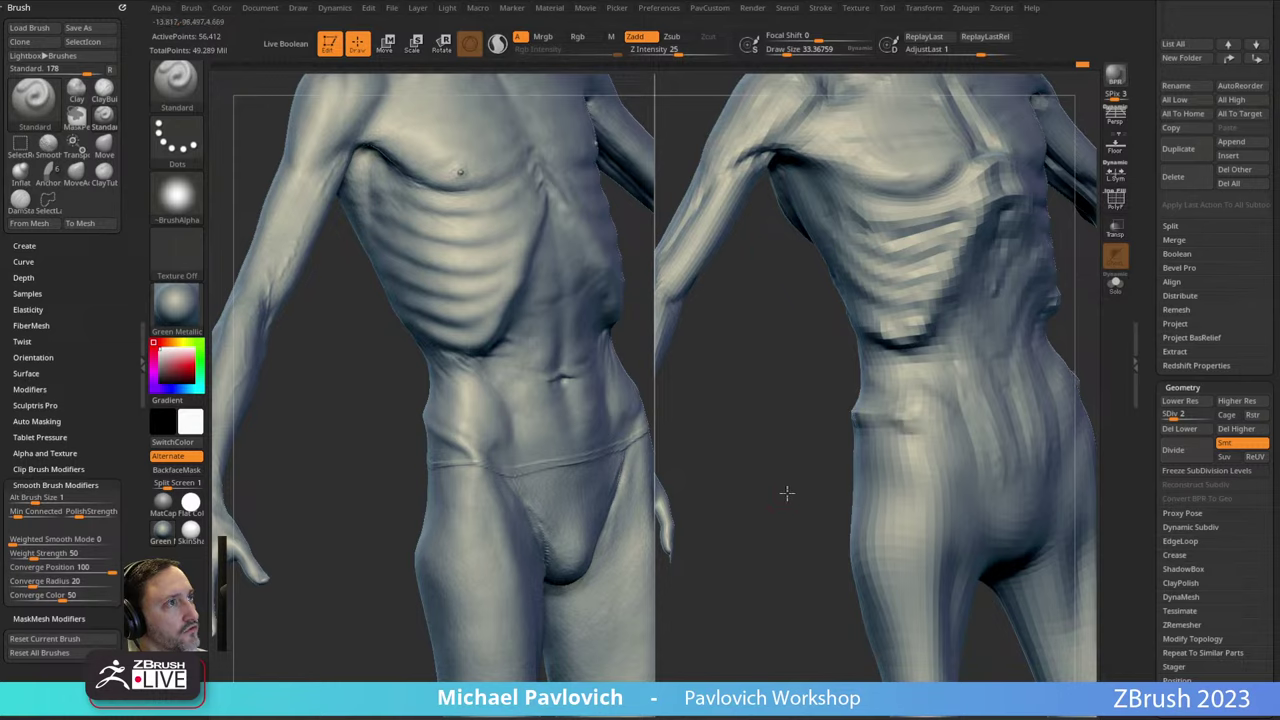
drag(786, 492, 908, 443)
drag(755, 410, 763, 420)
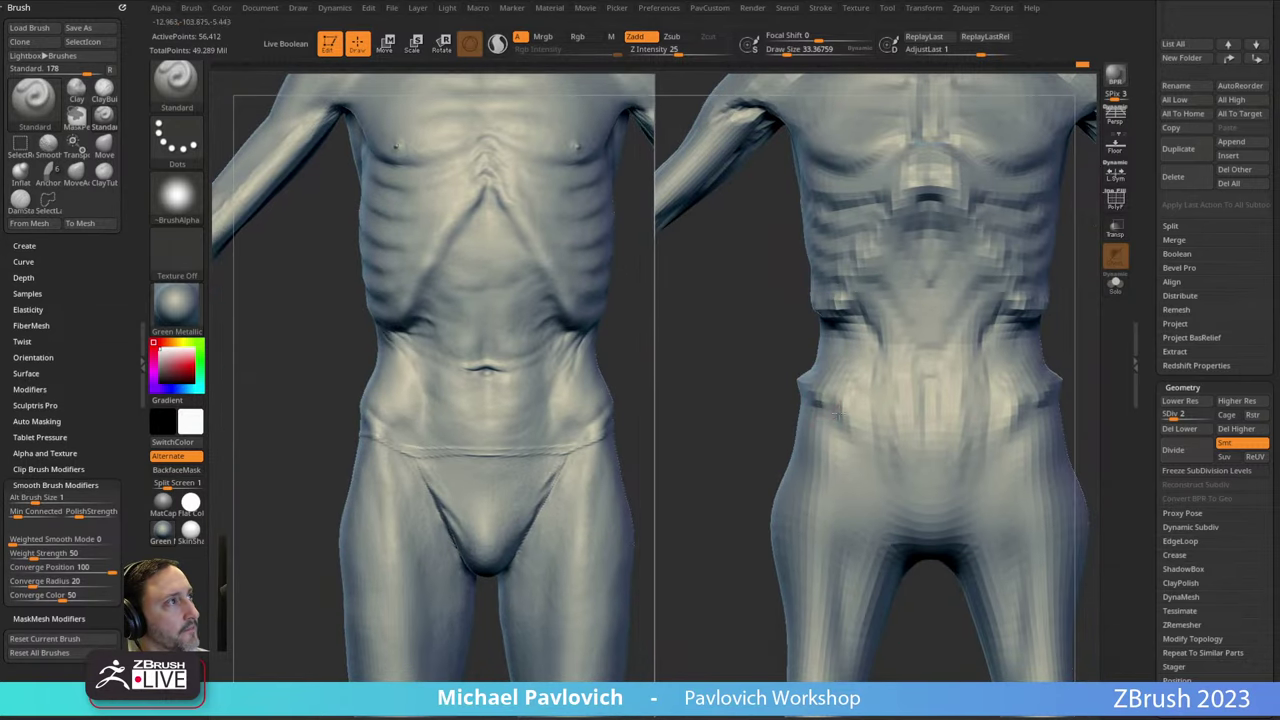
Fill out the side of the abdomen above the front hip-bone ridge with the ClayTubes brush.
key(b)
key(c)
key(t)
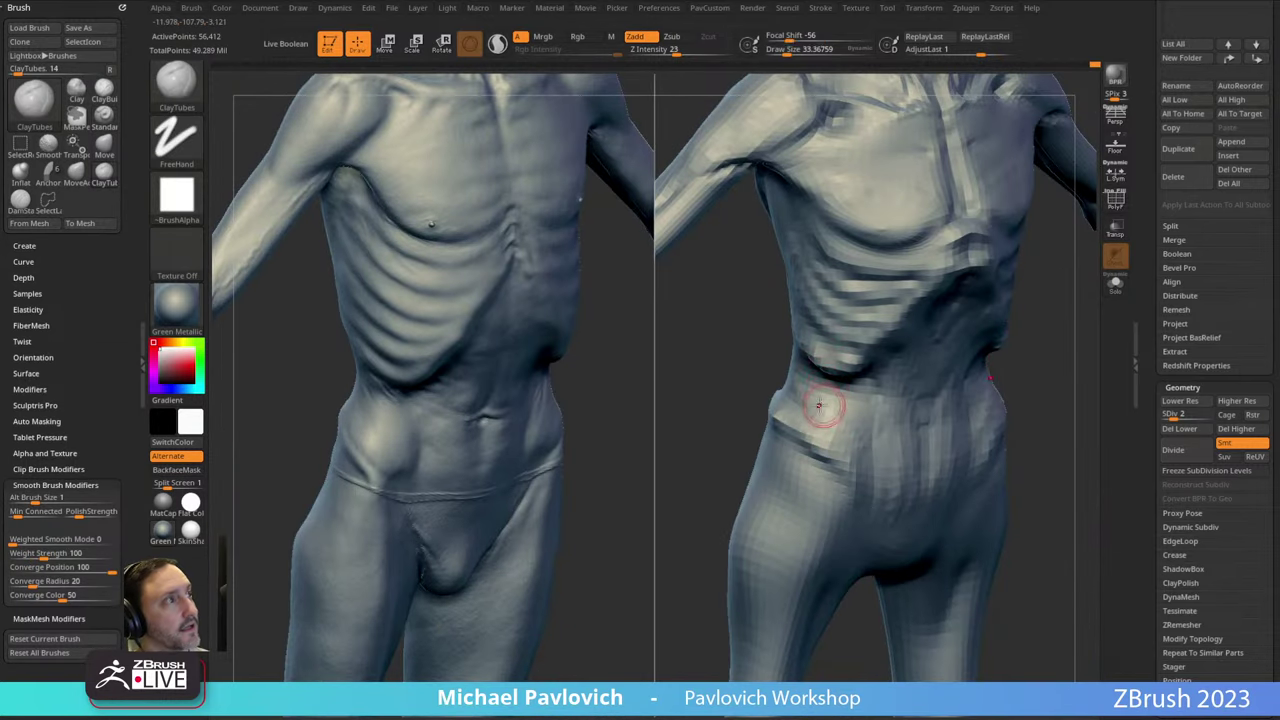
drag(720, 434, 693, 432)
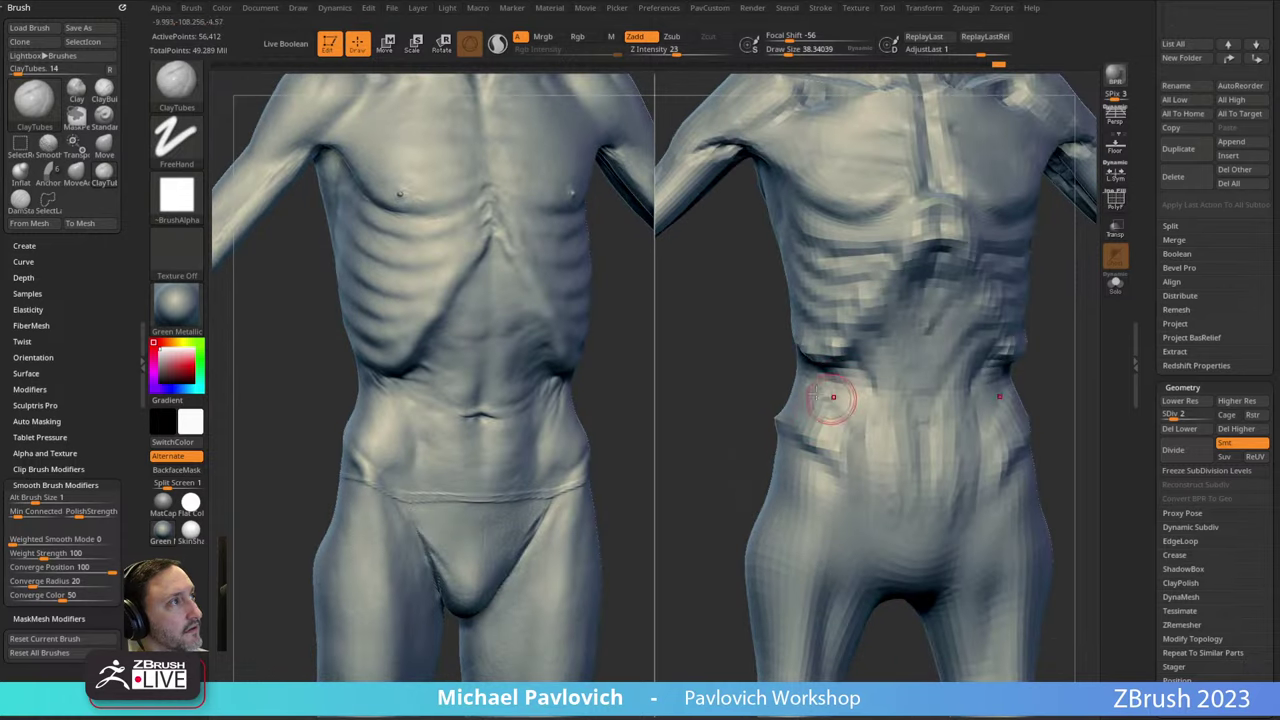
drag(834, 400, 852, 453)
shift+drag(731, 440, 708, 438)
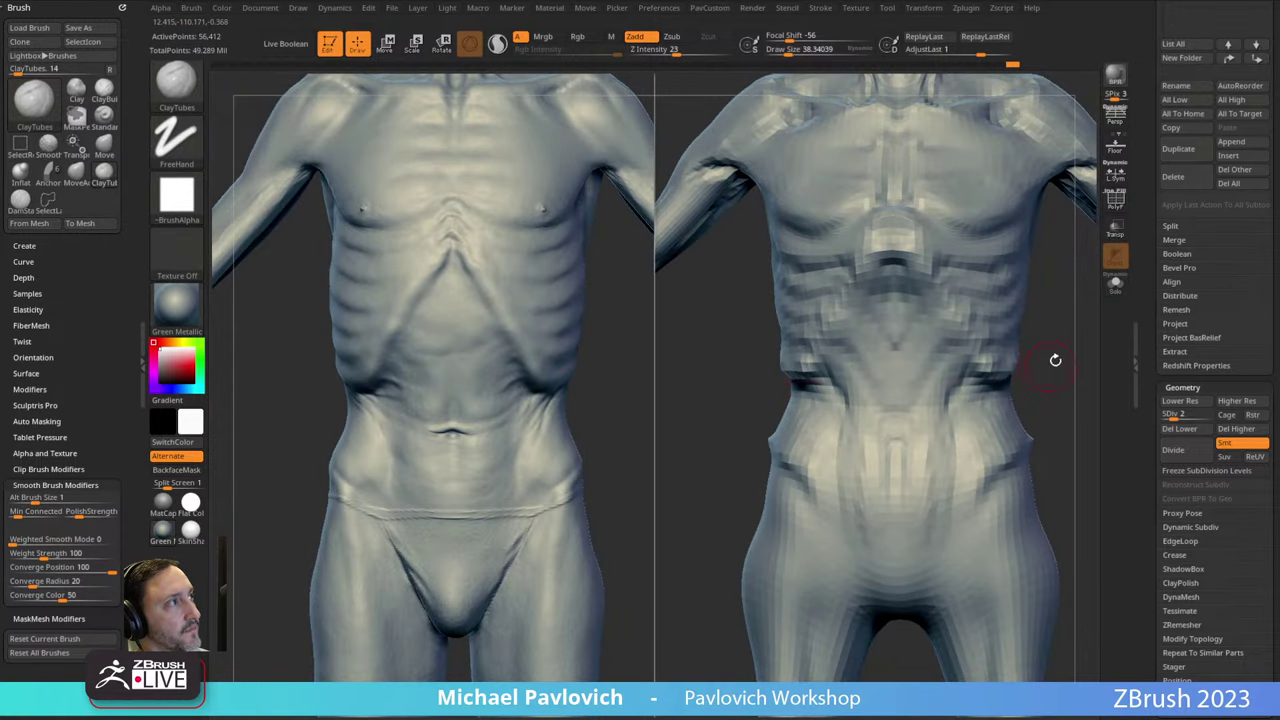
alt+drag(1054, 360, 986, 288)
key(bracketleft)
mouse_move(982, 378)
mouse_down()
mouse_move(1006, 423)
mouse_move(980, 304)
mouse_move(953, 308)
mouse_up()
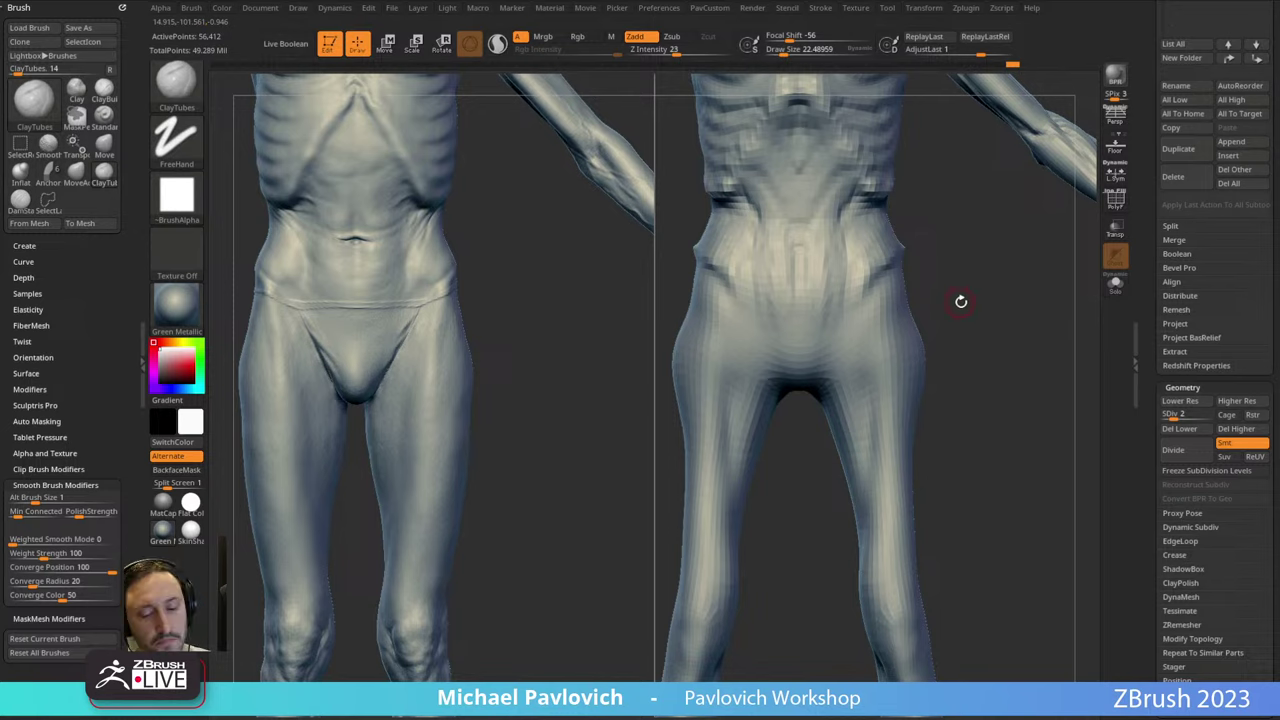
alt+drag(961, 301, 955, 263)
key(b)
key(d)
key(s)
key(s)
drag(866, 306, 843, 308)
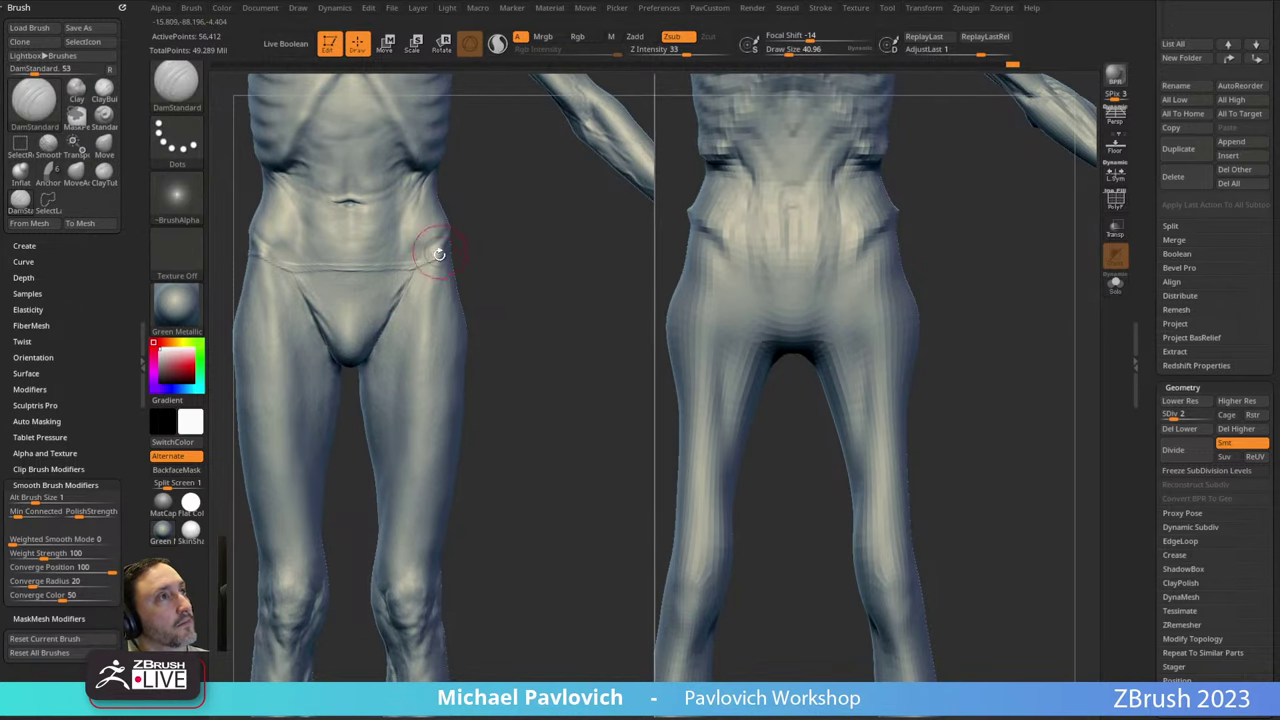
mouse_move(874, 237)
mouse_down()
mouse_move(862, 250)
mouse_move(872, 238)
mouse_move(858, 238)
mouse_up()
key(s)
alt+drag(960, 240, 952, 220)
Sculpt the muscle lines from the front hip bones down the thighs with the Standard brush, using a draw size of about 29.
key(b)
key(s)
key(t)
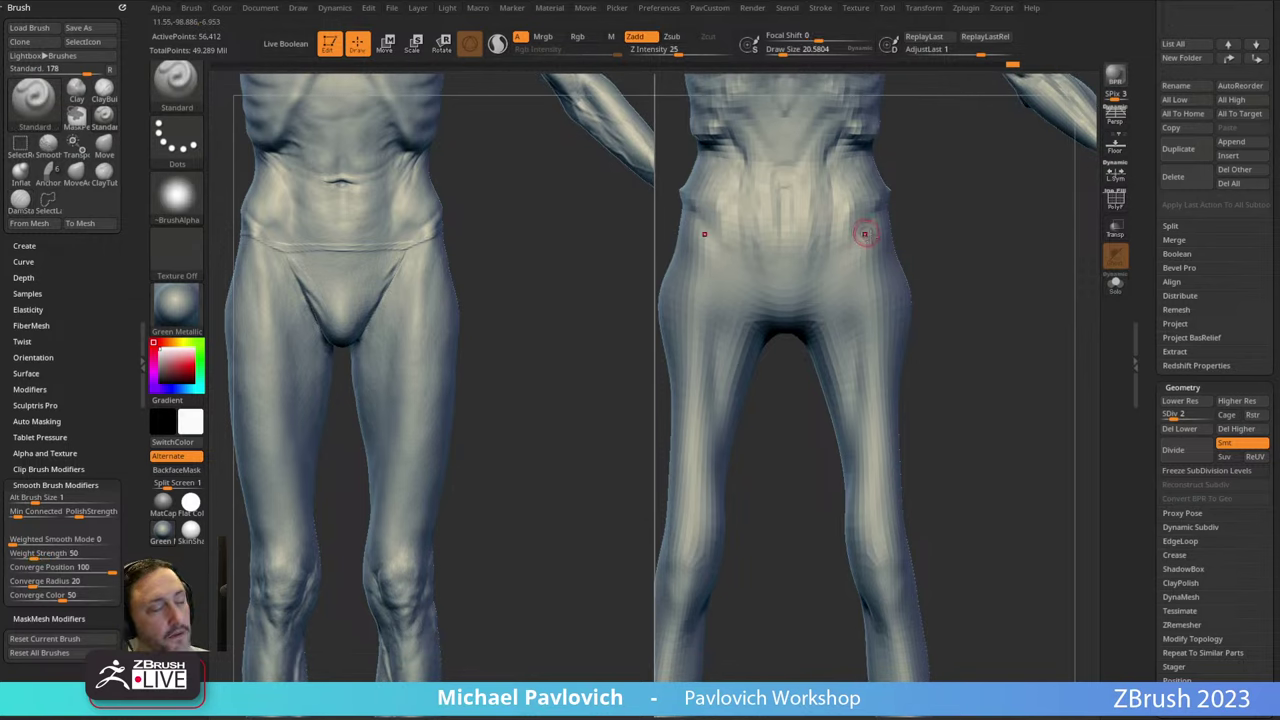
key(s)
mouse_move(863, 231)
mouse_down()
mouse_move(875, 200)
mouse_move(931, 191)
mouse_move(860, 240)
mouse_move(854, 356)
mouse_up()
alt+drag(970, 246, 974, 208)
key(s)
drag(874, 280, 877, 280)
drag(872, 210, 855, 376)
drag(870, 262, 860, 410)
drag(956, 322, 968, 302)
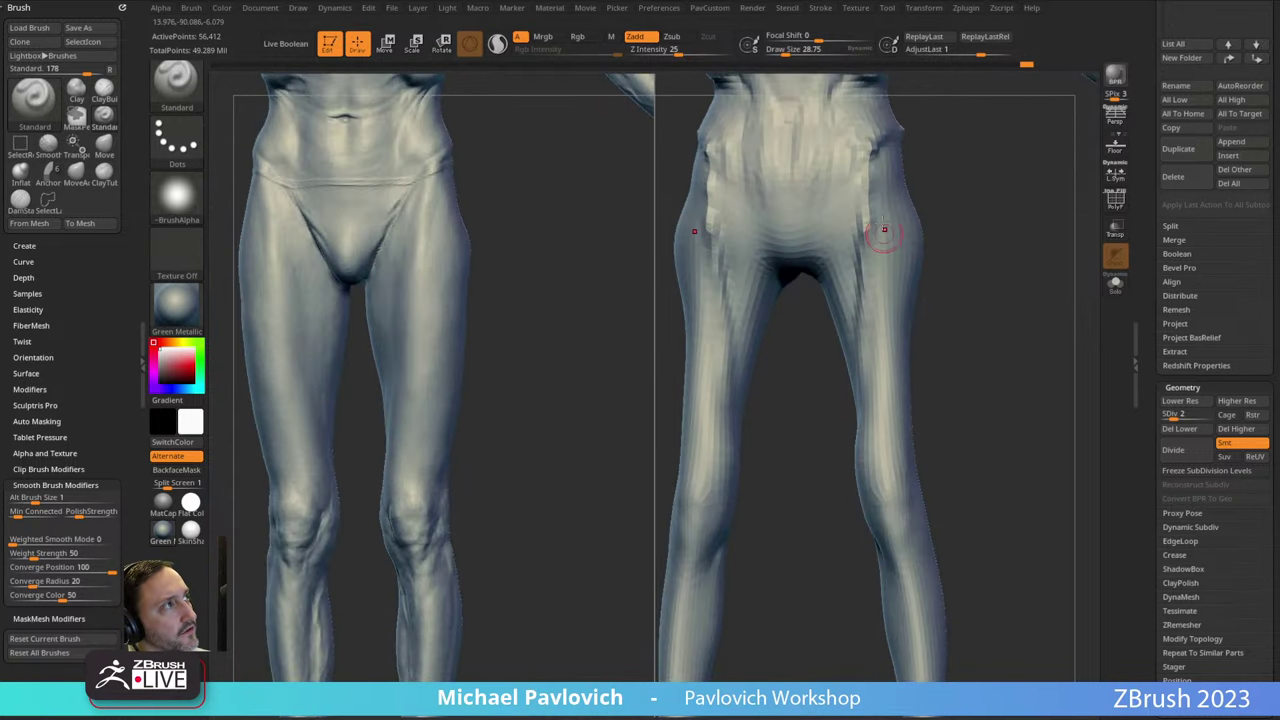
Smooth the muscle line running from the front hip bone onto the upper thigh.
shift+drag(874, 208, 864, 264)
drag(968, 220, 957, 215)
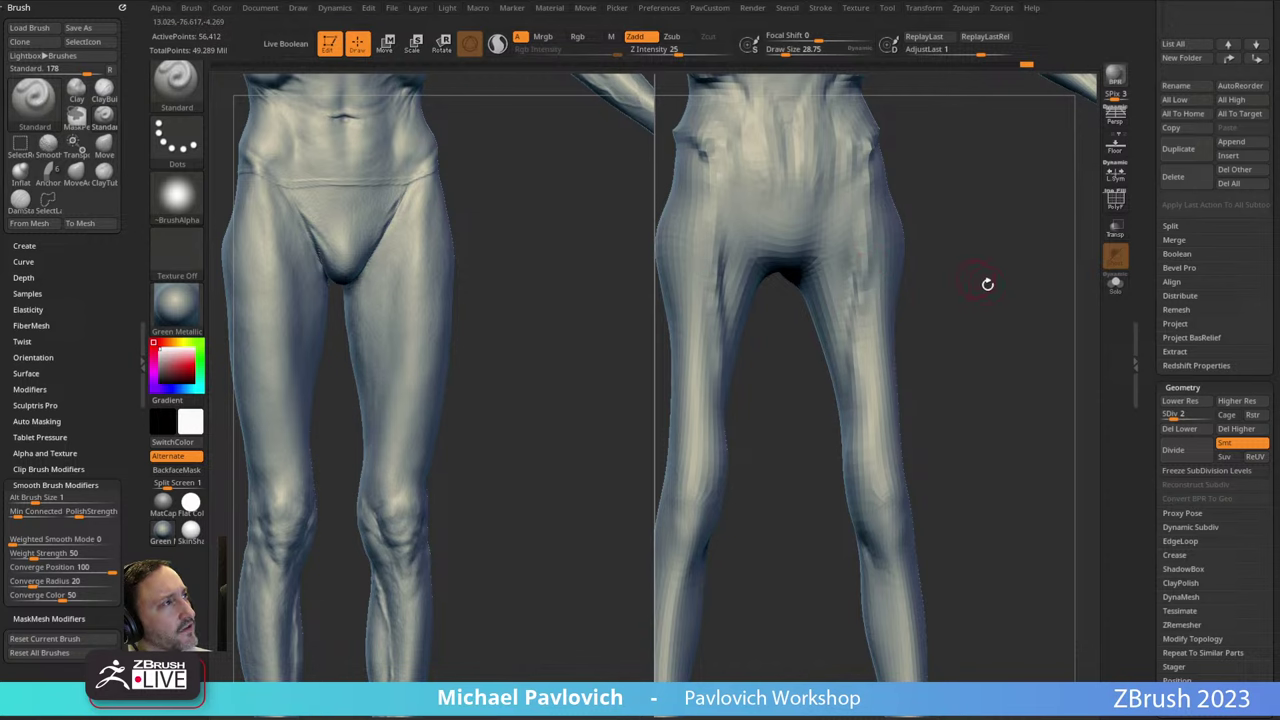
drag(928, 266, 850, 338)
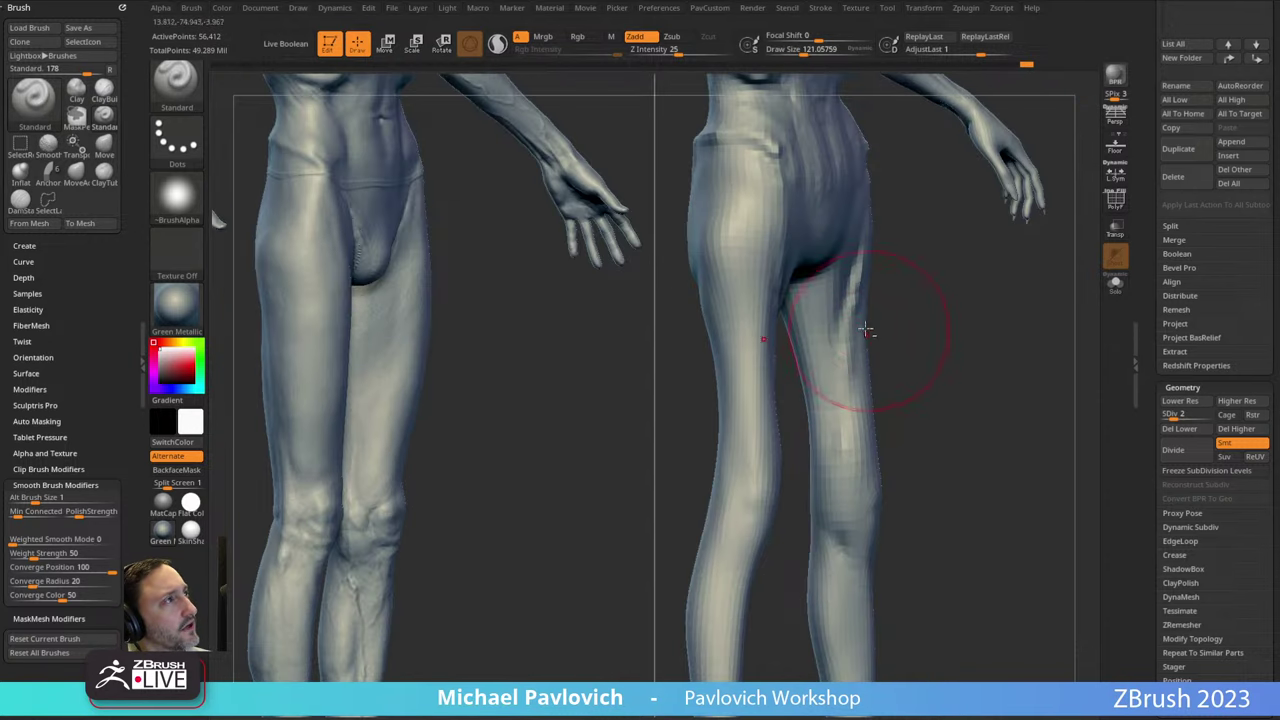
Pull the front contour of the upper and middle thigh outward with the Move brush at a draw size of about 121.
key(b)
key(m)
key(v)
drag(871, 267, 923, 303)
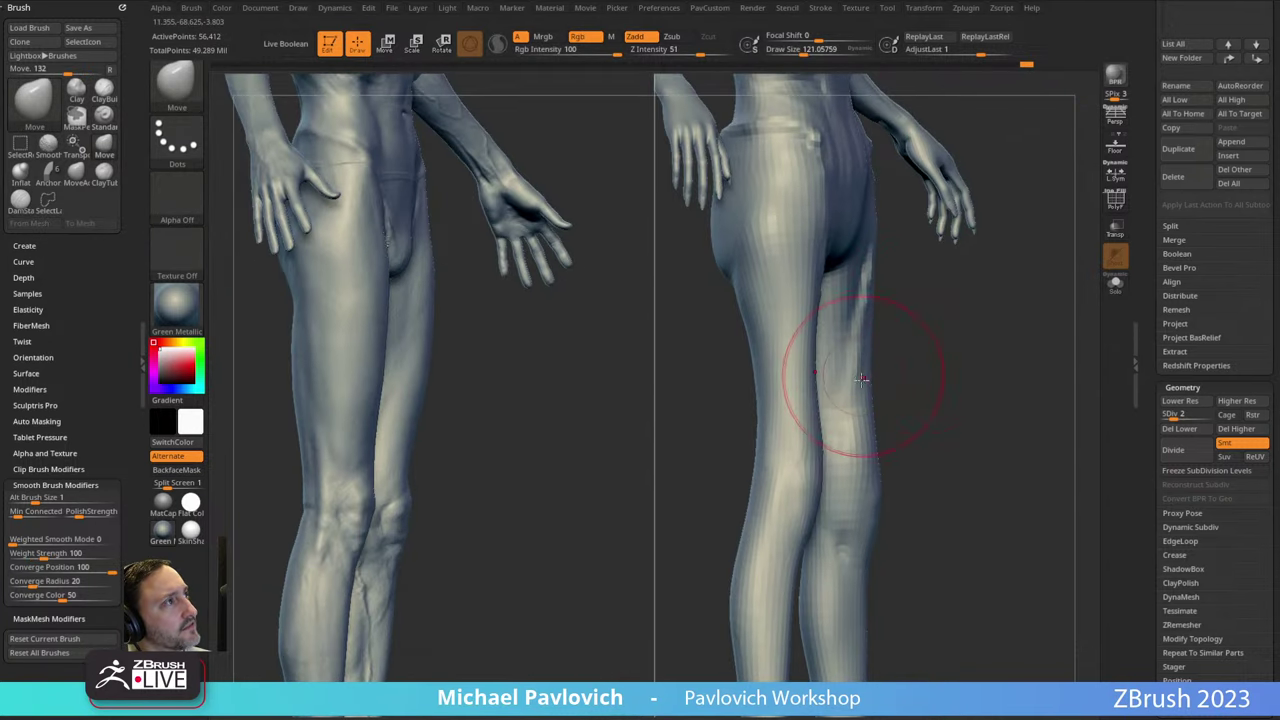
drag(857, 371, 911, 346)
mouse_move(896, 351)
right_down()
mouse_move(880, 326)
mouse_move(900, 335)
right_up()
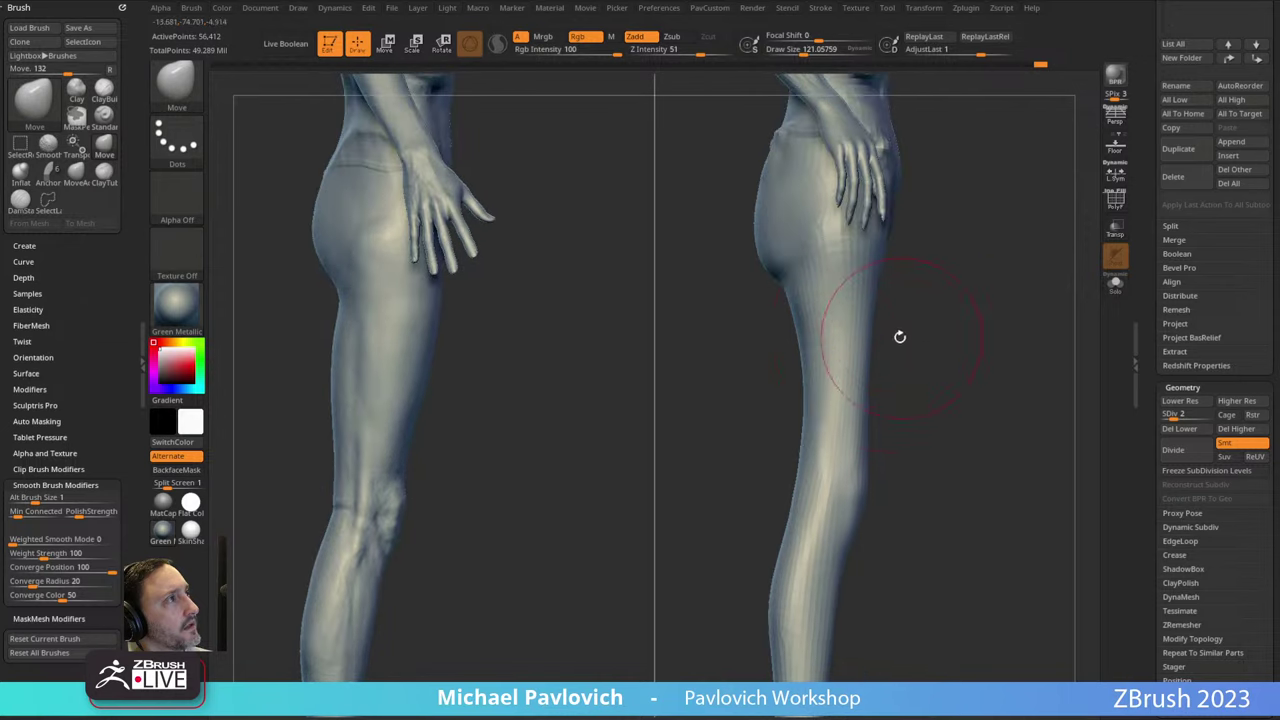
Reshape the front and back thigh contours in side view with the Move brush, using a draw size of about 126.
key(bracketright)
drag(871, 334, 877, 334)
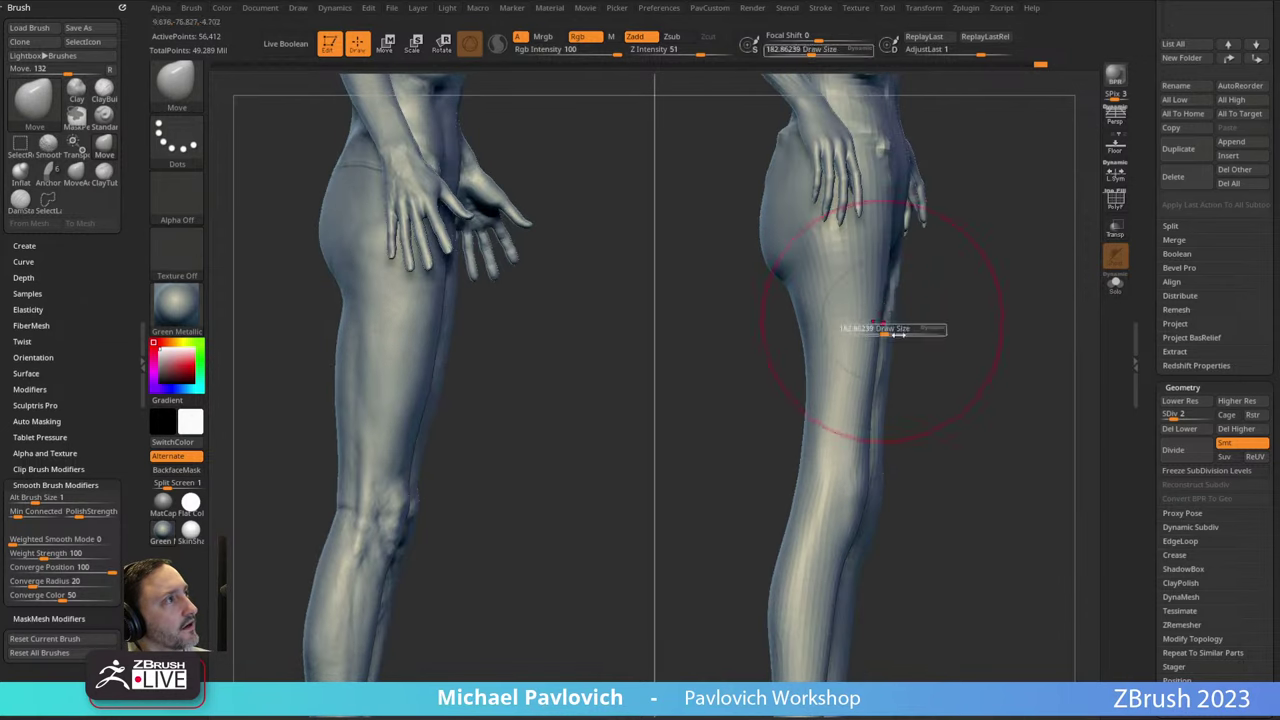
key(bracketleft)
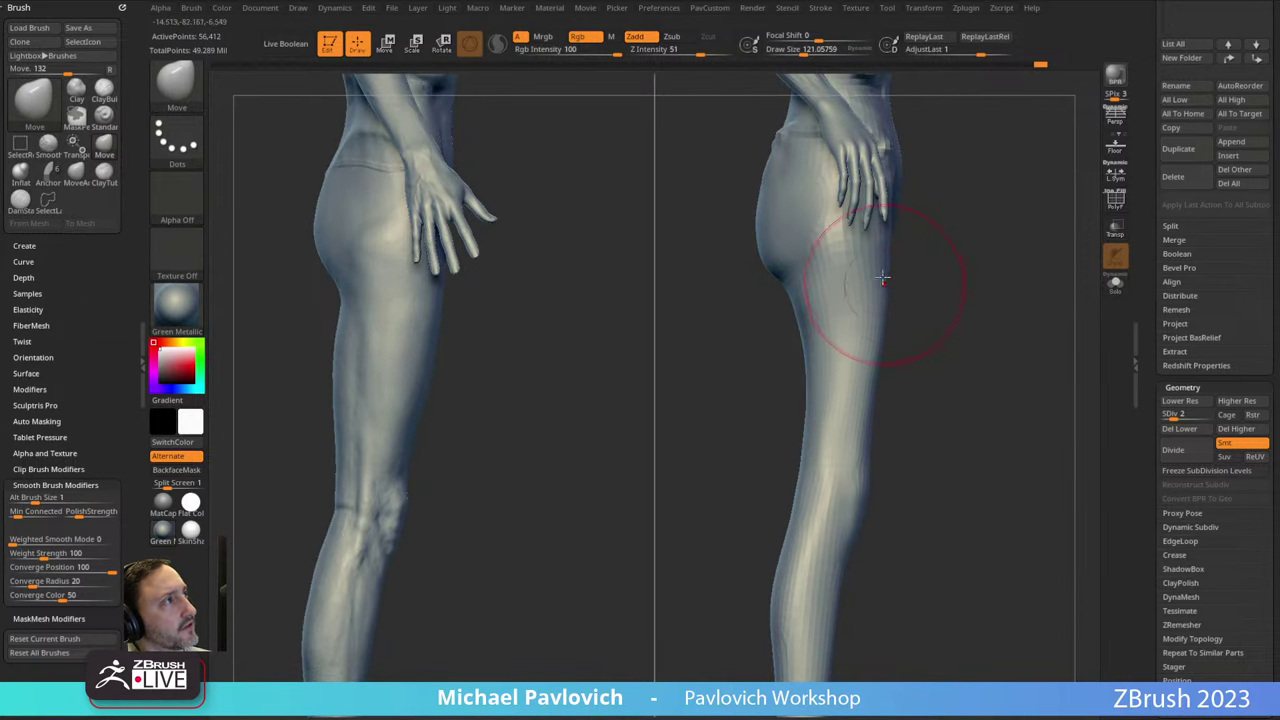
key(s)
click(808, 358)
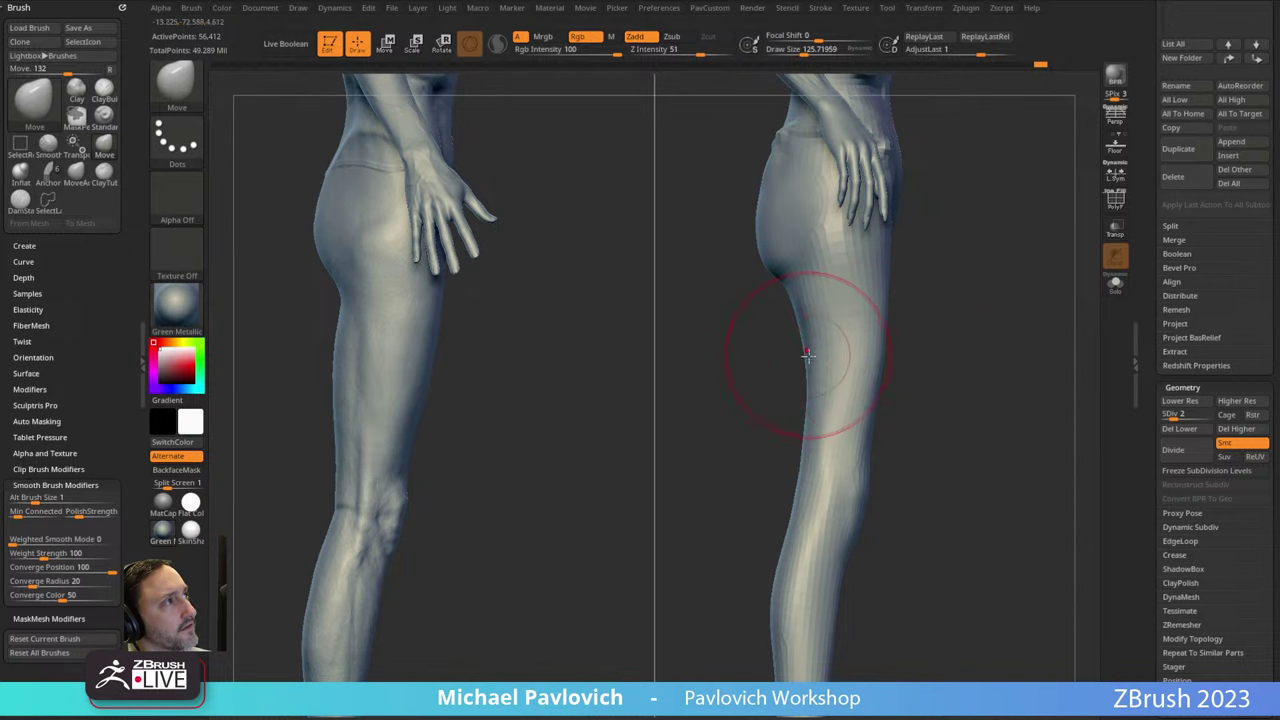
drag(808, 354, 797, 357)
Carve the muscle groove from the front hip bone diagonally down the inner thigh with DamStandard at a draw size of about 27.
drag(1000, 370, 880, 380)
mouse_move(1071, 303)
alt+mouse_down()
mouse_move(973, 330)
mouse_move(890, 322)
alt+mouse_up()
key(s)
shift+drag(894, 260, 893, 212)
mouse_move(942, 286)
mouse_down()
mouse_move(966, 291)
mouse_move(906, 320)
mouse_move(920, 327)
mouse_up()
key(2)
key(3)
key(s)
drag(878, 259, 876, 259)
drag(860, 184, 828, 450)
drag(943, 315, 966, 318)
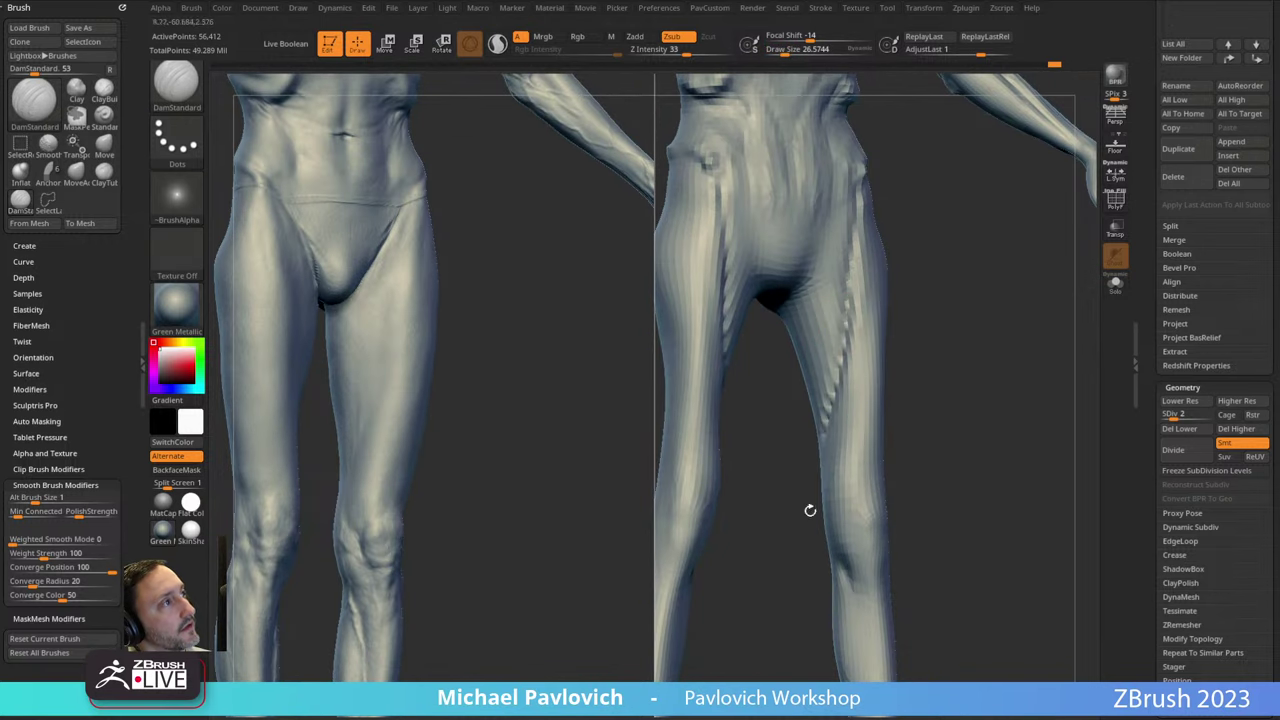
Extend the inner-thigh groove down to the inside of the knee with DamStandard and soften its upper part.
right_drag(810, 510, 876, 320)
drag(812, 318, 828, 464)
right_drag(863, 486, 911, 386)
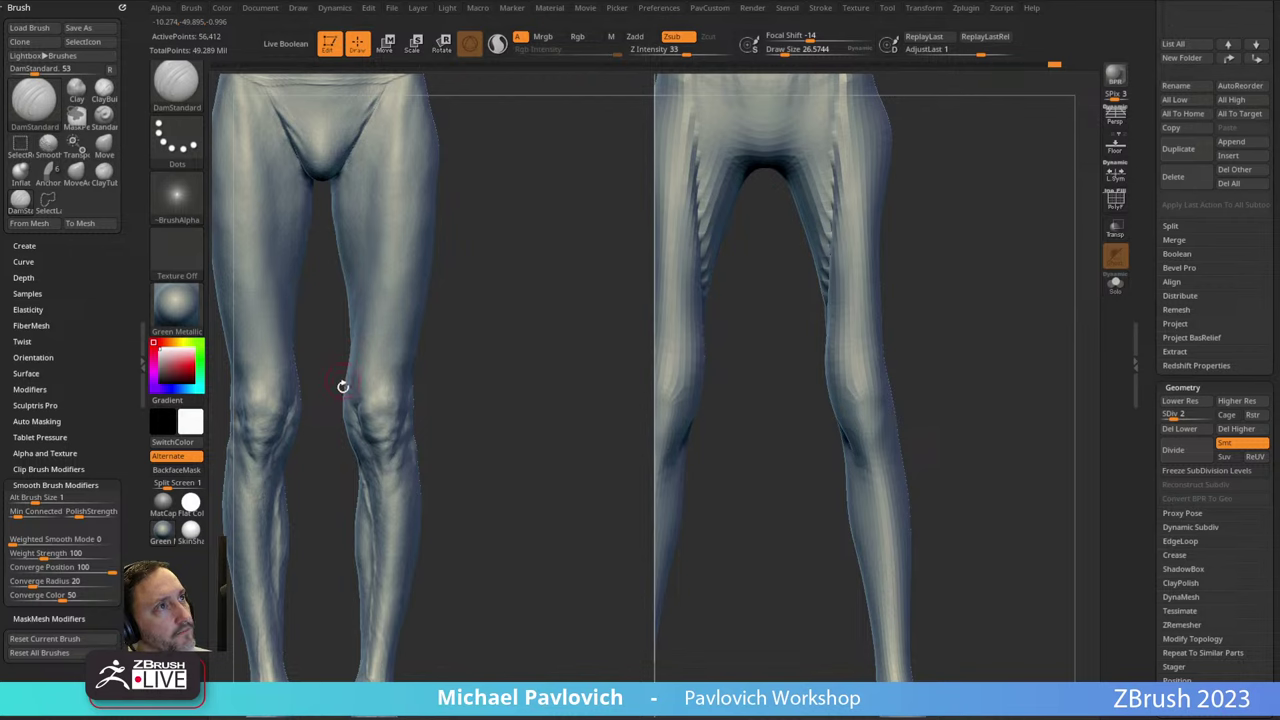
right_drag(936, 345, 1030, 262)
right_drag(810, 392, 795, 325)
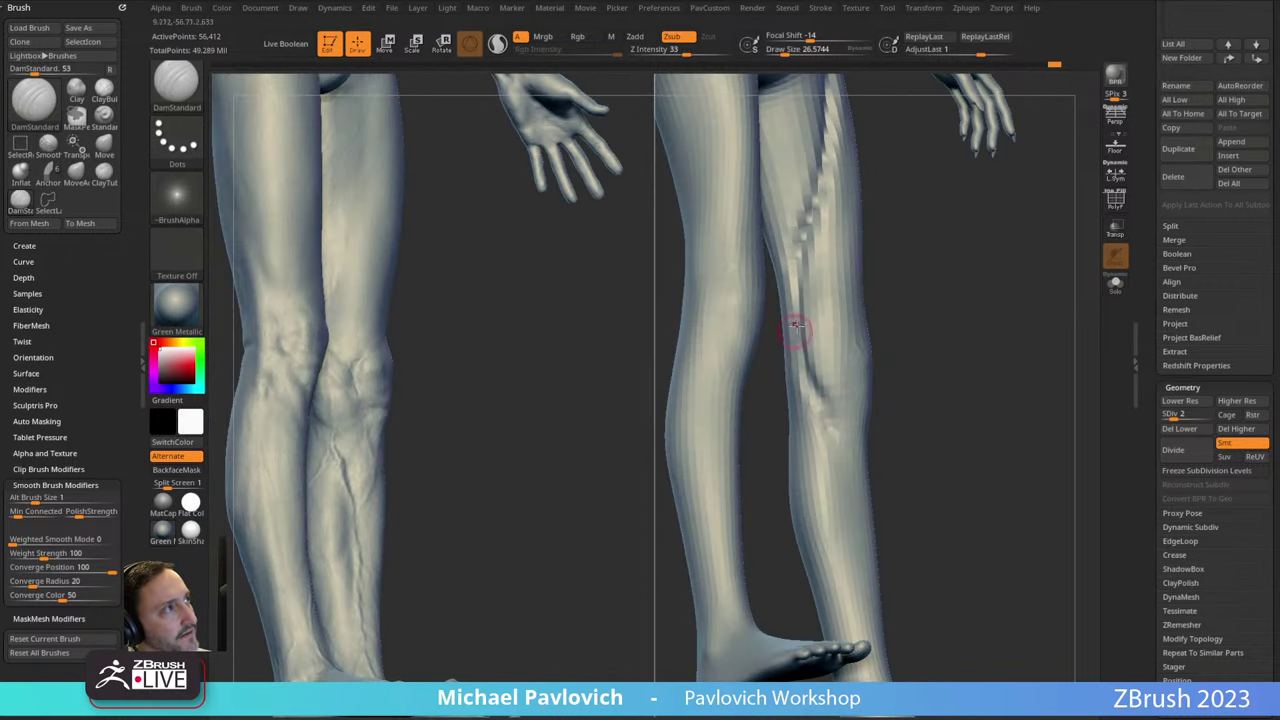
right_drag(936, 328, 828, 376)
mouse_move(842, 178)
shift+mouse_down()
mouse_move(814, 270)
mouse_move(812, 235)
shift+mouse_up()
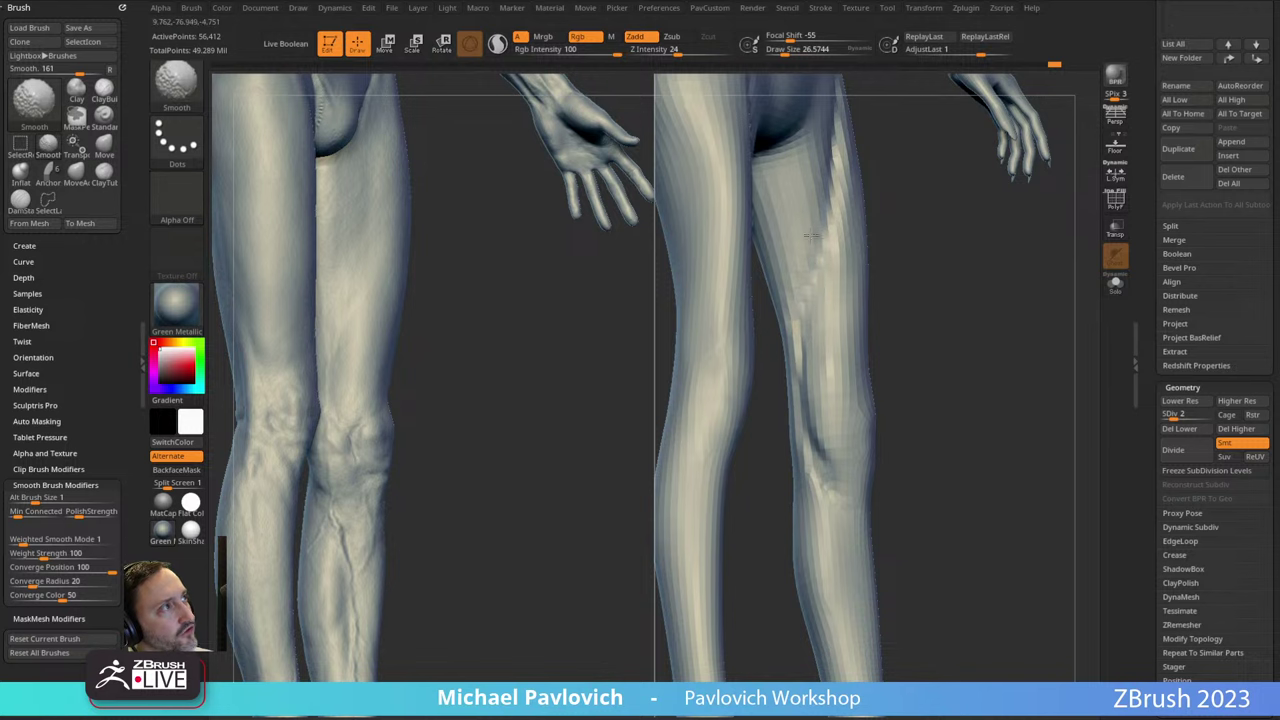
Carve the creases across the back and outer side of the knee with the DamStandard brush.
mouse_move(817, 432)
right_down()
mouse_move(966, 337)
mouse_move(926, 374)
mouse_move(997, 294)
mouse_move(927, 345)
mouse_move(751, 414)
mouse_move(940, 343)
mouse_move(780, 357)
mouse_move(948, 356)
mouse_move(784, 361)
right_up()
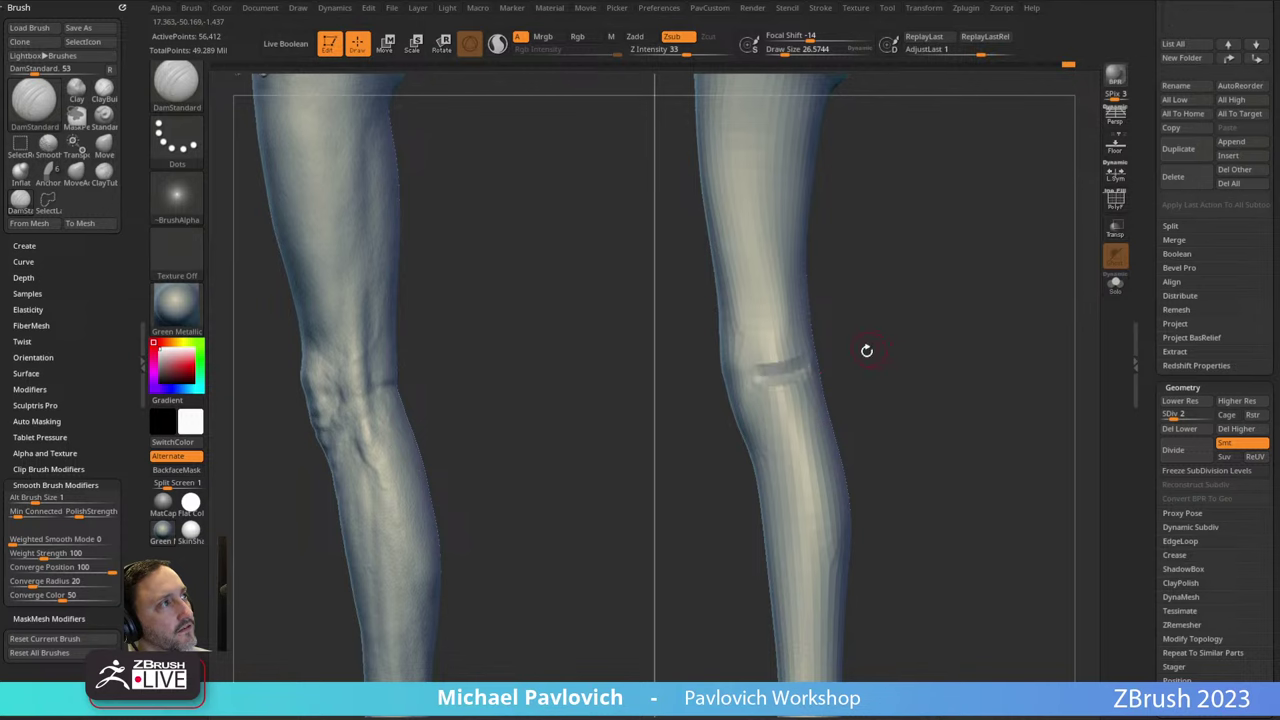
right_drag(866, 350, 783, 313)
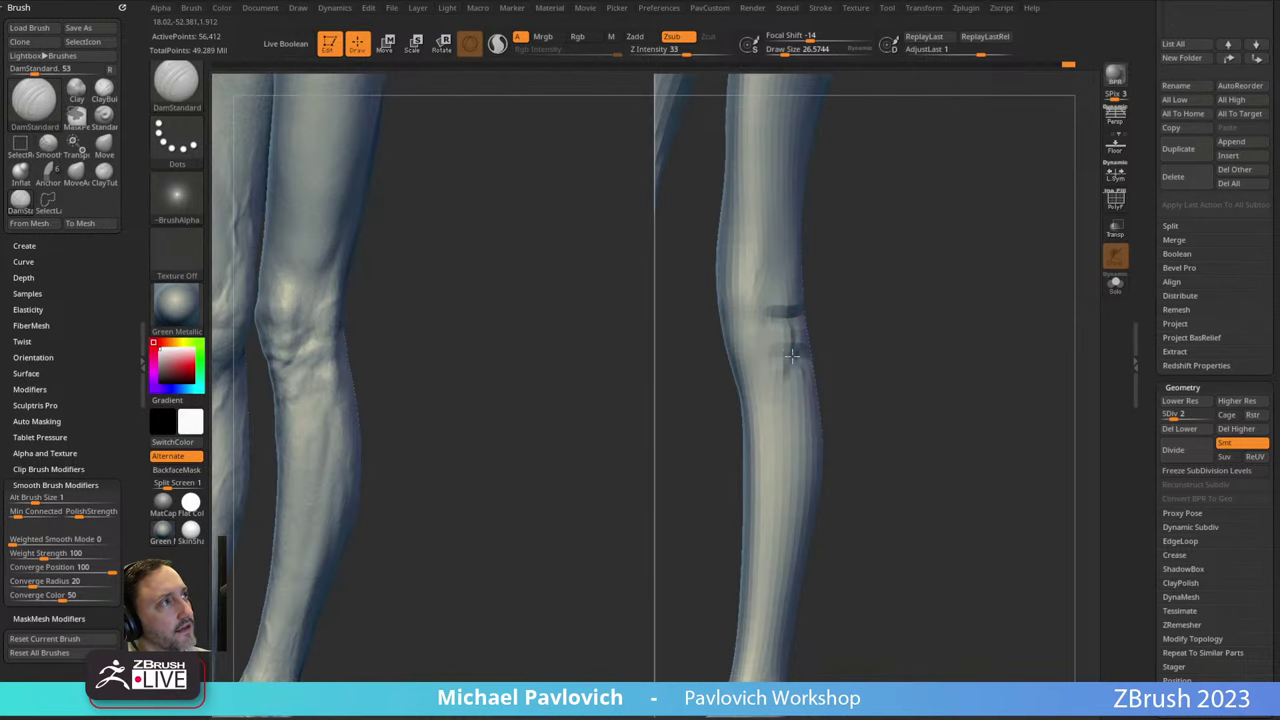
mouse_move(791, 356)
right_down()
mouse_move(849, 300)
mouse_move(786, 346)
mouse_move(877, 286)
mouse_move(885, 301)
mouse_move(763, 352)
right_up()
right_drag(903, 375, 789, 346)
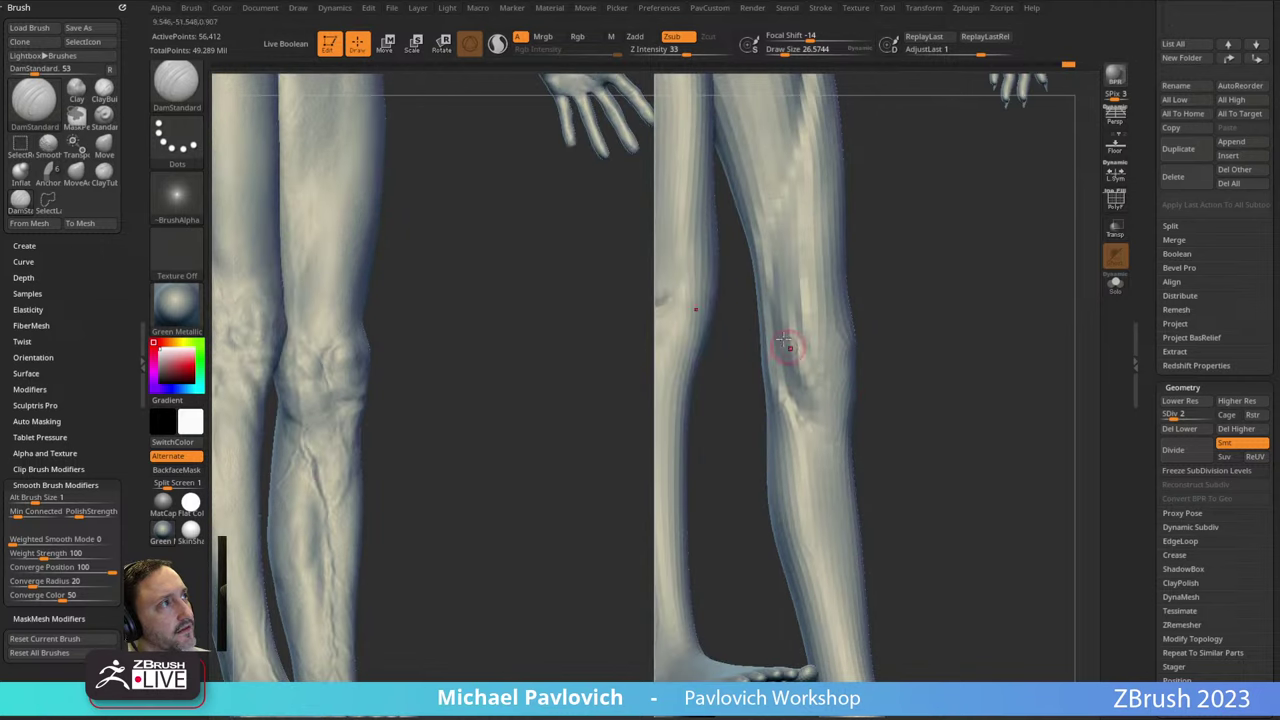
right_drag(929, 297, 931, 347)
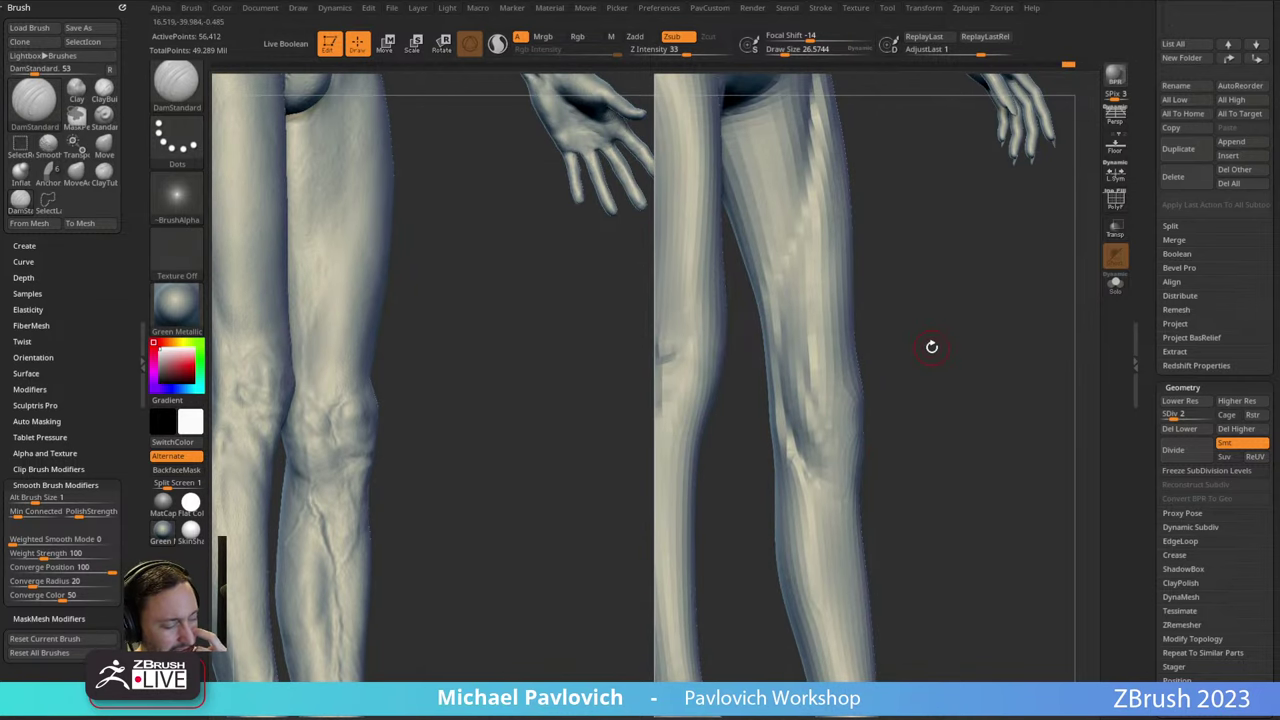
Deepen the tendon grooves along the inner side of the knee with the DamStandard brush.
right_drag(930, 297, 823, 315)
drag(753, 307, 781, 406)
mouse_move(912, 320)
right_down()
mouse_move(917, 355)
mouse_move(885, 335)
right_up()
drag(757, 281, 775, 330)
right_drag(870, 295, 815, 289)
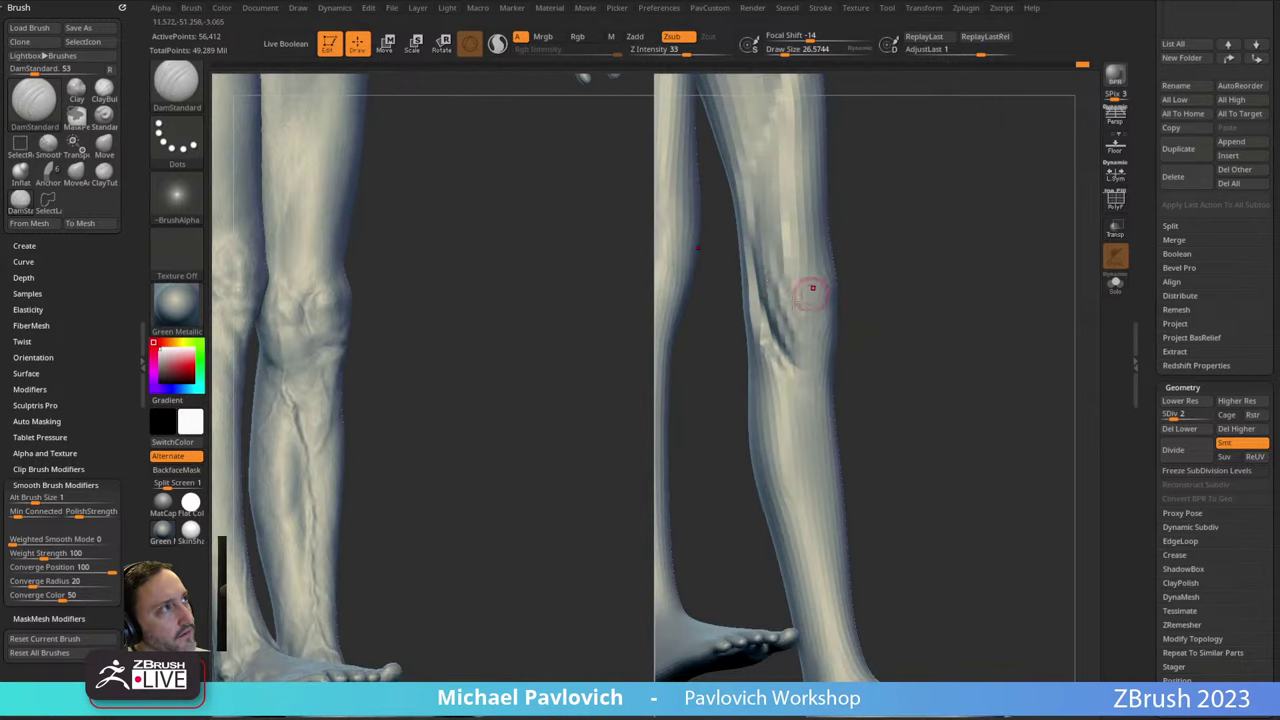
Sculpt the kneecap outline with the Standard brush, using a draw size of about 21.
key(b)
key(s)
key(t)
key(s)
drag(778, 297, 786, 297)
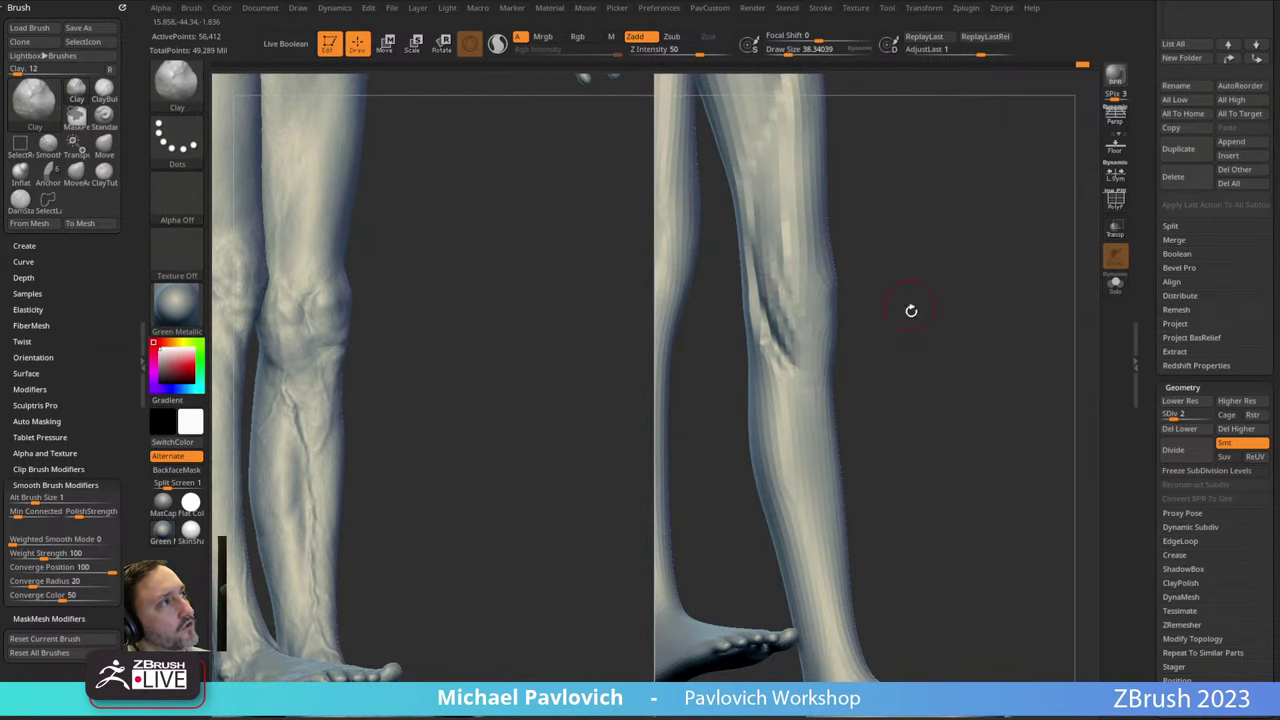
mouse_move(911, 311)
right_down()
mouse_move(862, 322)
mouse_move(900, 326)
mouse_move(801, 323)
right_up()
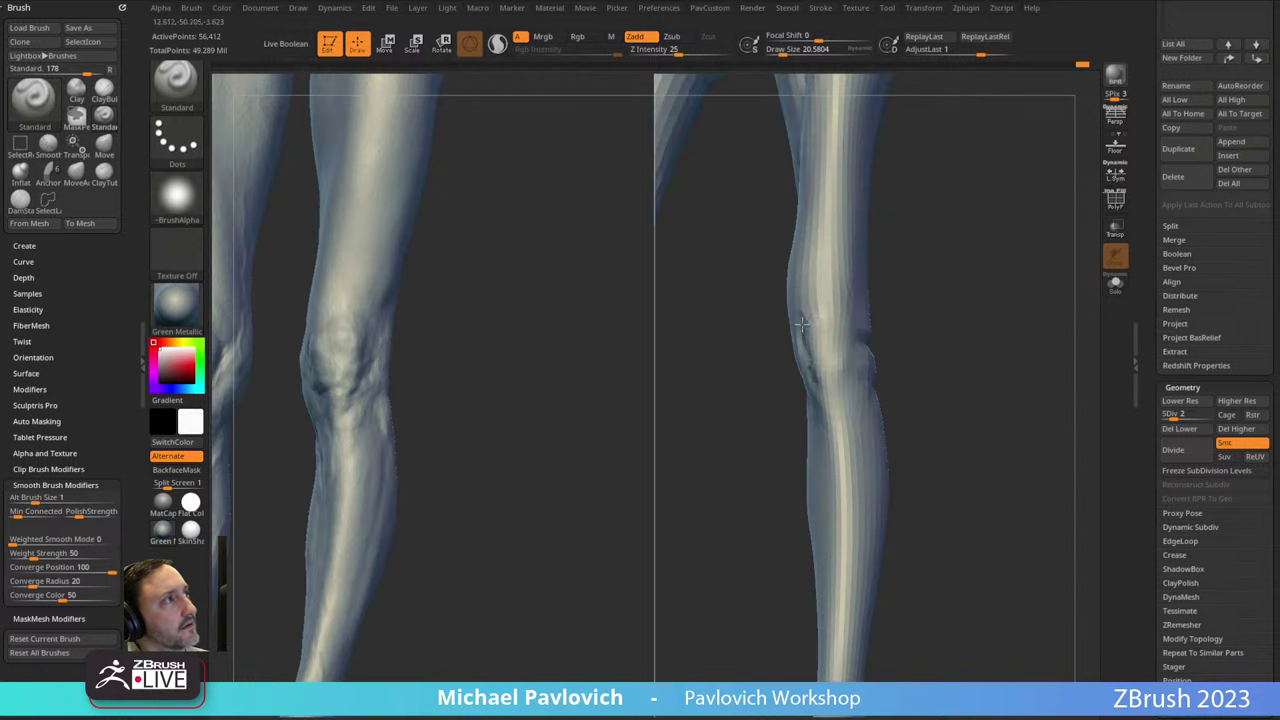
right_drag(868, 284, 822, 303)
right_drag(924, 277, 903, 246)
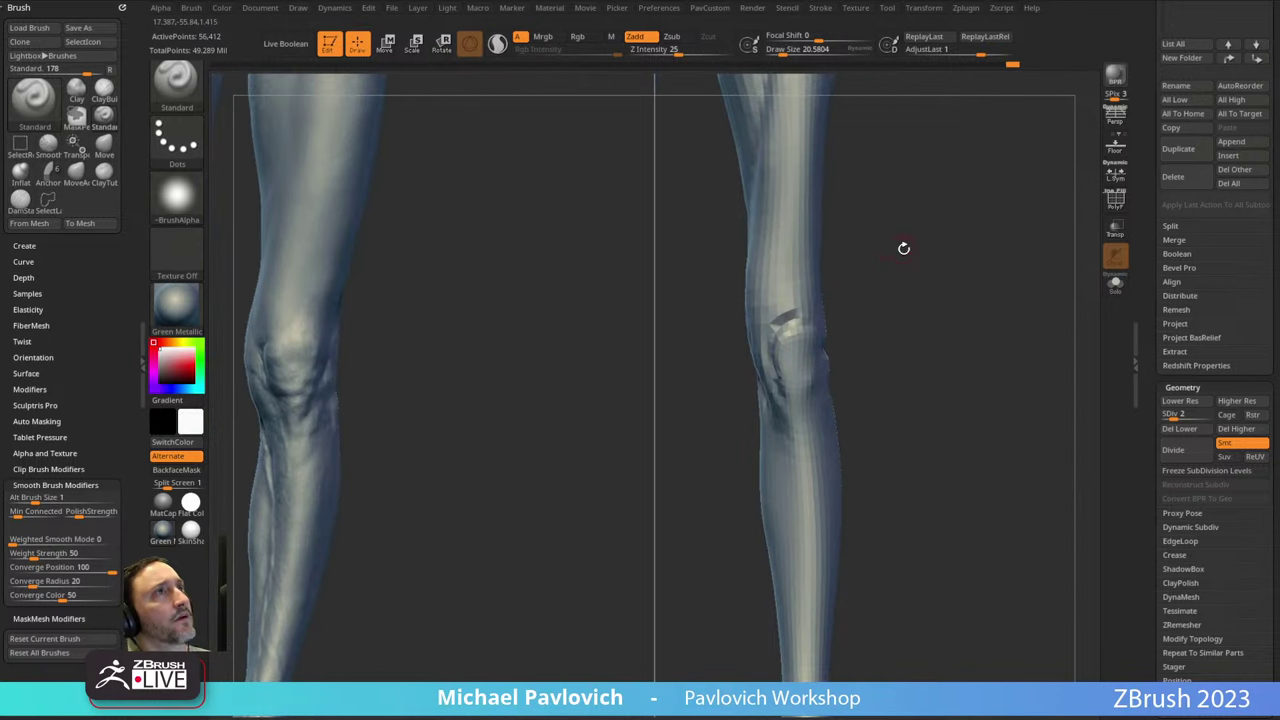
Build up the kneecap and the forms on the outer side of the knee with the Standard brush at a draw size of about 31.
right_drag(795, 333, 901, 301)
right_drag(814, 313, 820, 313)
key(space)
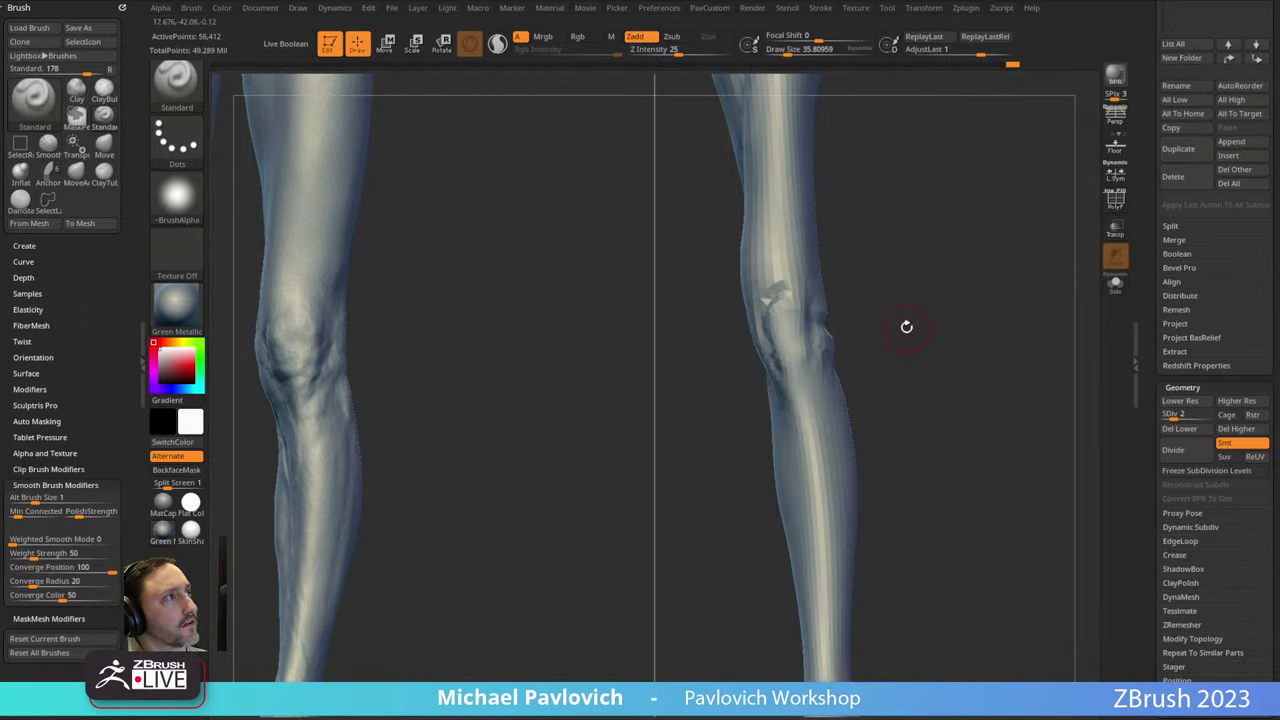
key(s)
click(785, 353)
mouse_move(906, 326)
right_down()
mouse_move(785, 353)
mouse_move(874, 334)
mouse_move(817, 349)
right_up()
right_drag(900, 318, 829, 381)
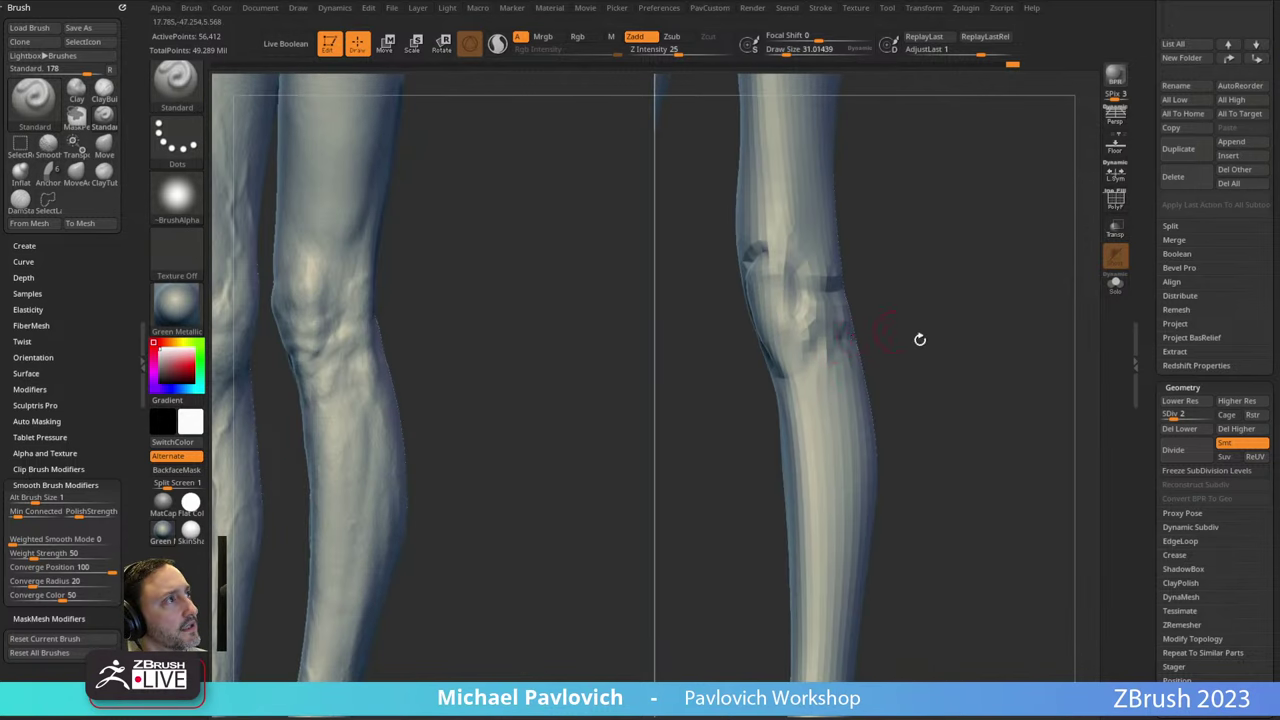
right_drag(920, 339, 810, 302)
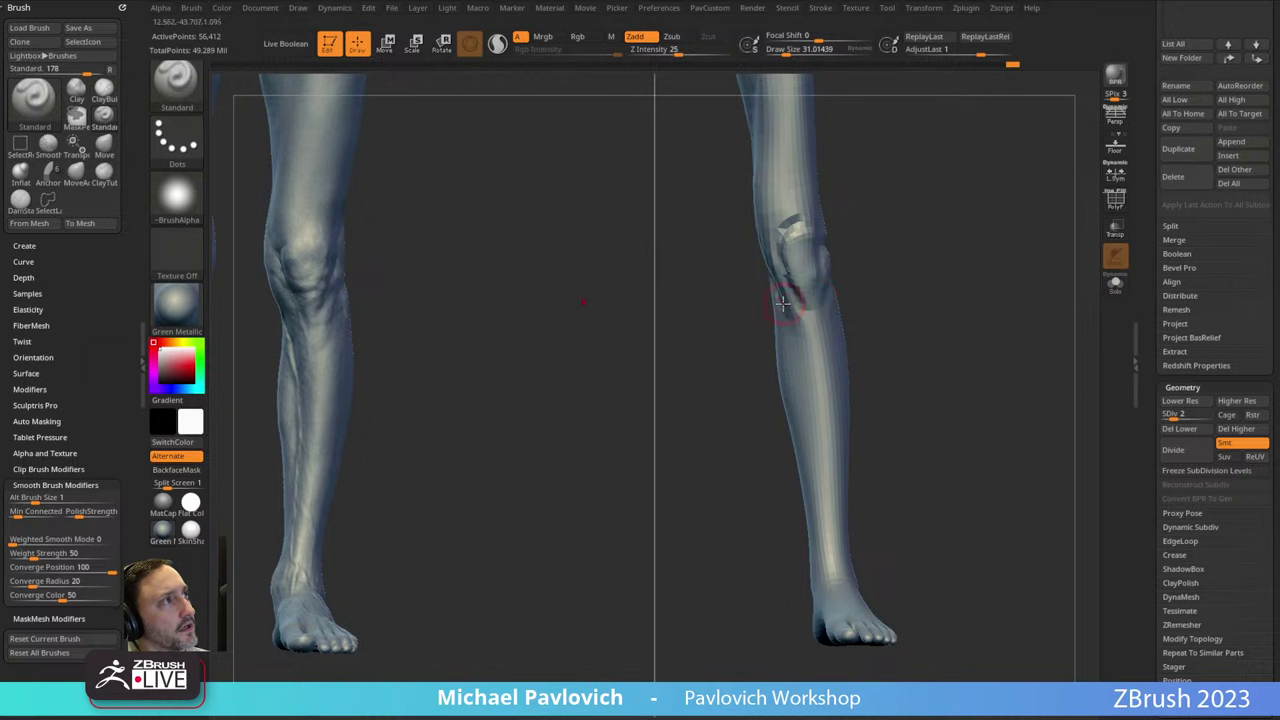
Sculpt the tendon below the inner knee and the shinbone lines down the lower leg with the Standard brush.
right_drag(743, 393, 294, 325)
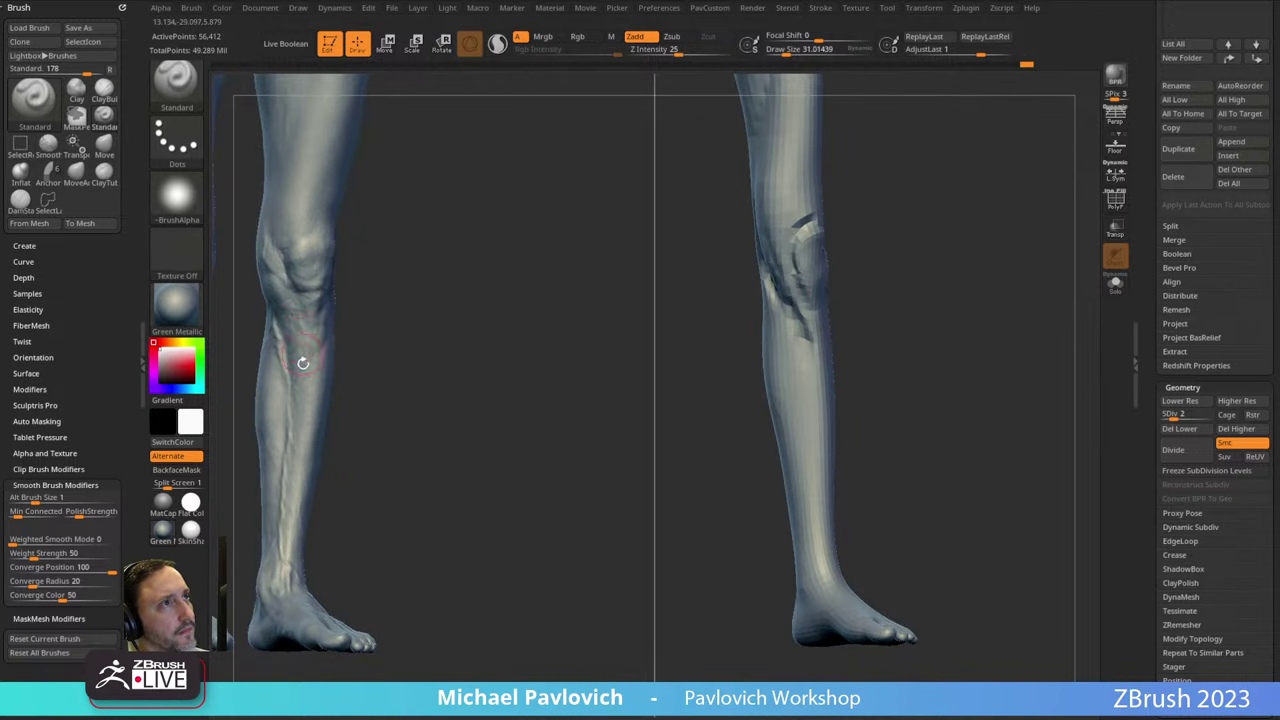
mouse_move(930, 262)
right_down()
mouse_move(917, 246)
mouse_move(603, 289)
right_up()
drag(766, 290, 793, 354)
right_drag(793, 354, 532, 323)
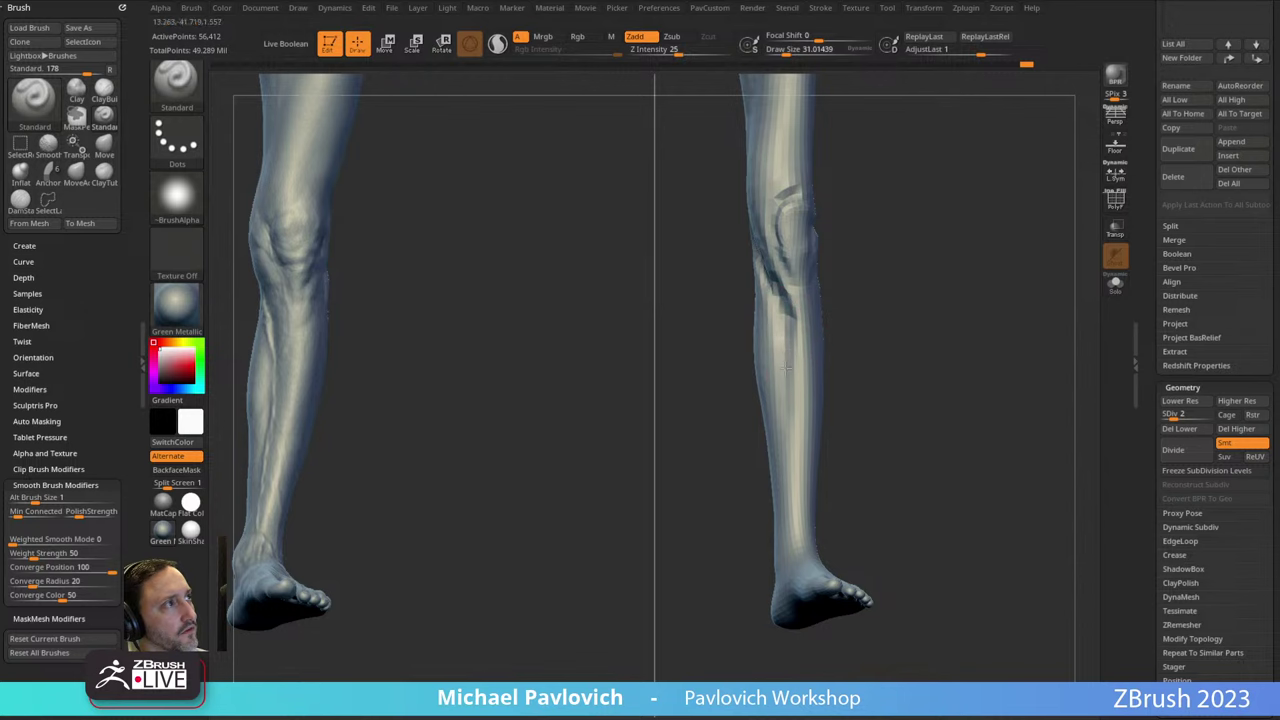
right_drag(786, 371, 817, 432)
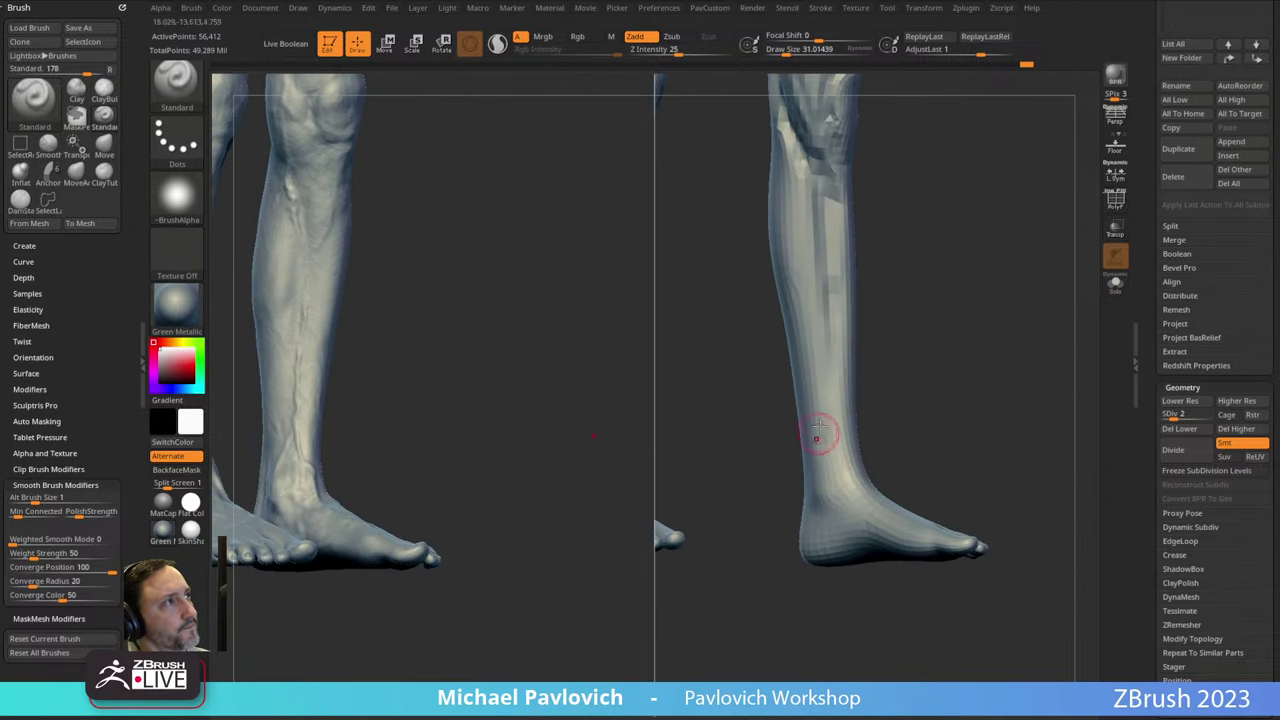
mouse_move(948, 383)
right_down()
mouse_move(963, 343)
mouse_move(506, 320)
mouse_move(914, 289)
mouse_move(897, 297)
mouse_move(843, 224)
right_up()
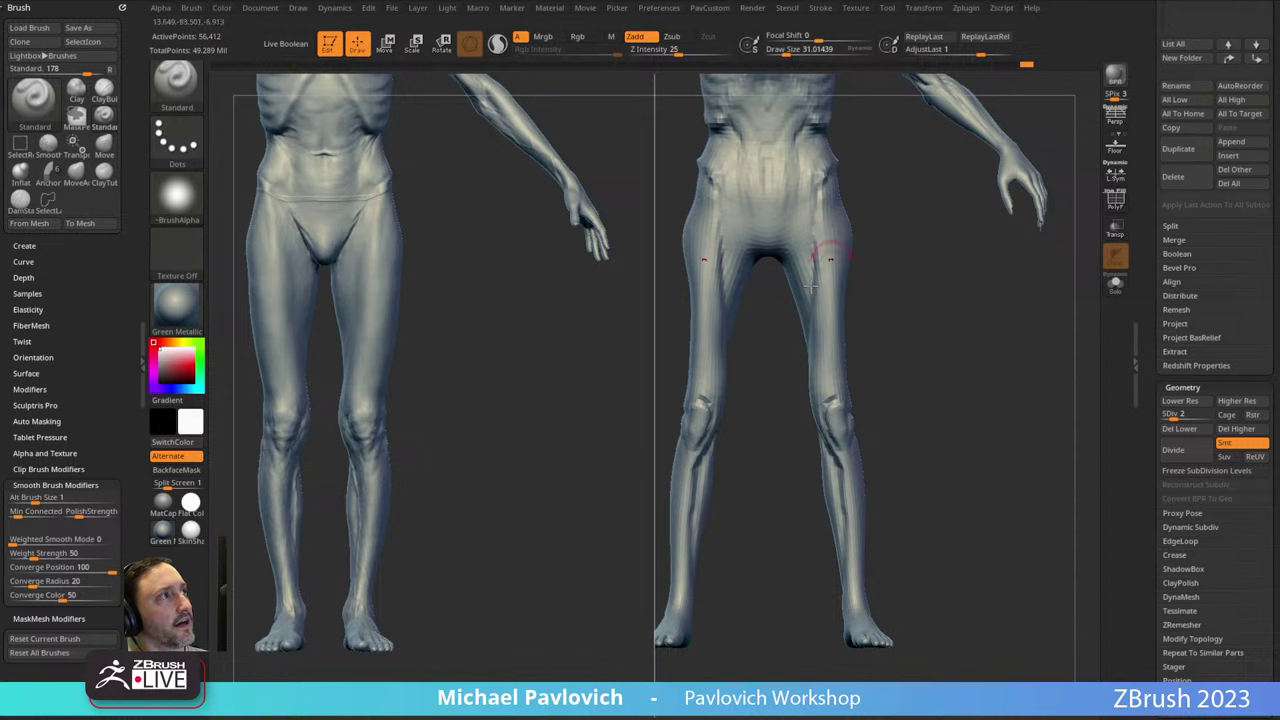
Adjust the outer and inner thigh silhouette in front view with the Move brush at a draw size of about 130.
right_drag(903, 281, 885, 277)
key(b)
key(m)
key(v)
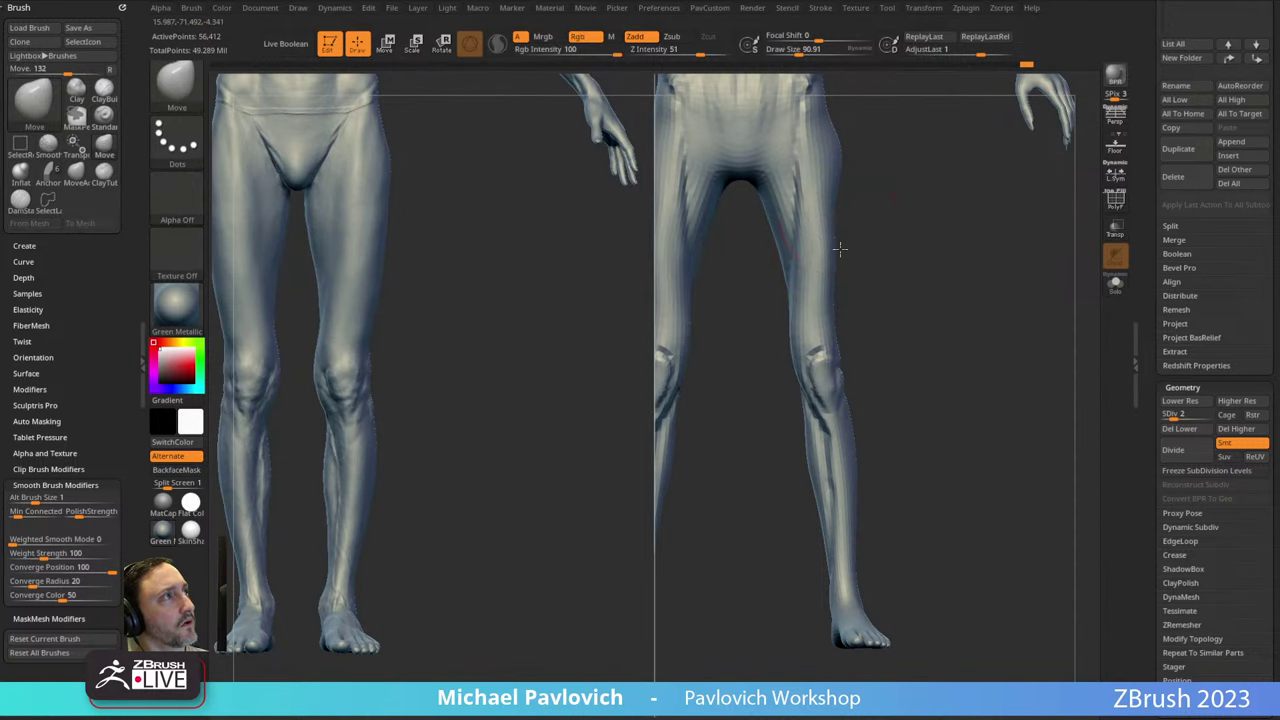
key(s)
drag(822, 281, 816, 280)
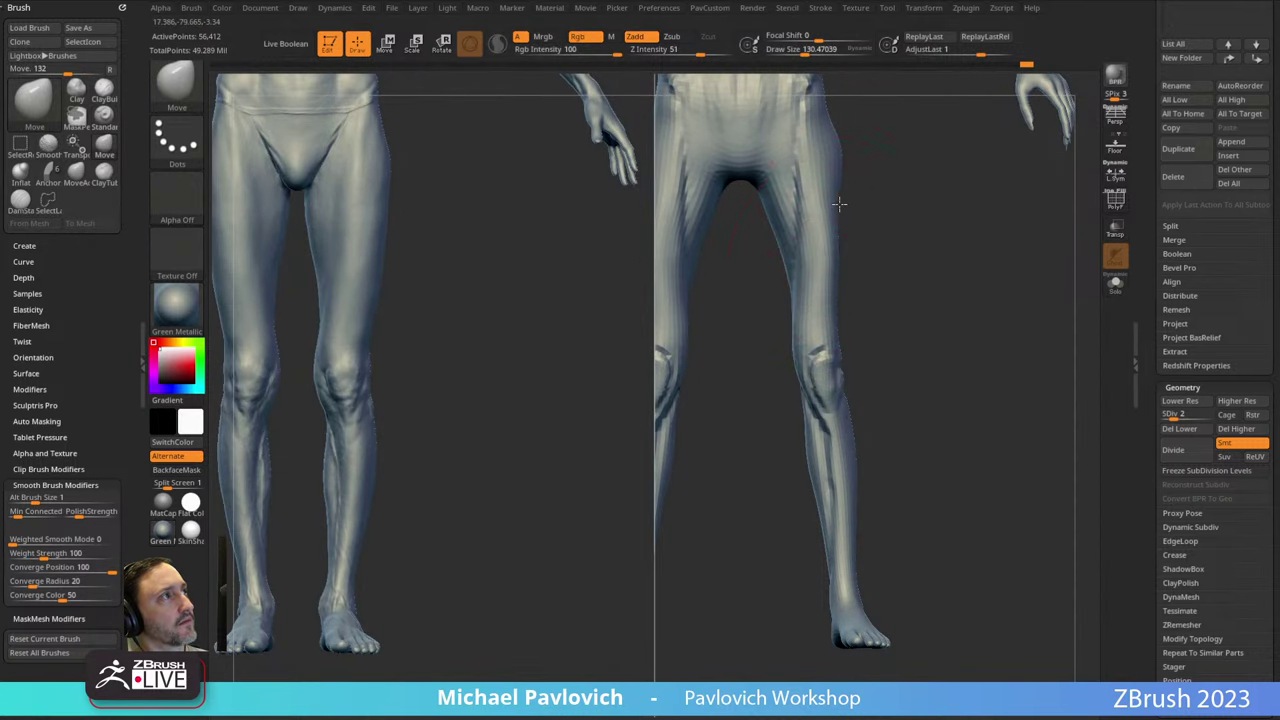
drag(836, 202, 845, 205)
Rework the inner shin ridge between knee and ankle with the Standard brush and smooth the inner calf surface.
mouse_move(796, 381)
right_down()
mouse_move(829, 286)
mouse_move(920, 357)
mouse_move(935, 305)
mouse_move(935, 345)
right_up()
key(b)
key(s)
key(t)
right_drag(935, 345, 955, 345)
mouse_move(834, 343)
mouse_down()
mouse_move(820, 352)
mouse_move(848, 428)
mouse_move(850, 487)
mouse_up()
mouse_move(957, 421)
alt+right_down()
mouse_move(946, 323)
mouse_move(923, 318)
alt+right_up()
drag(849, 349, 841, 314)
shift+drag(841, 314, 845, 350)
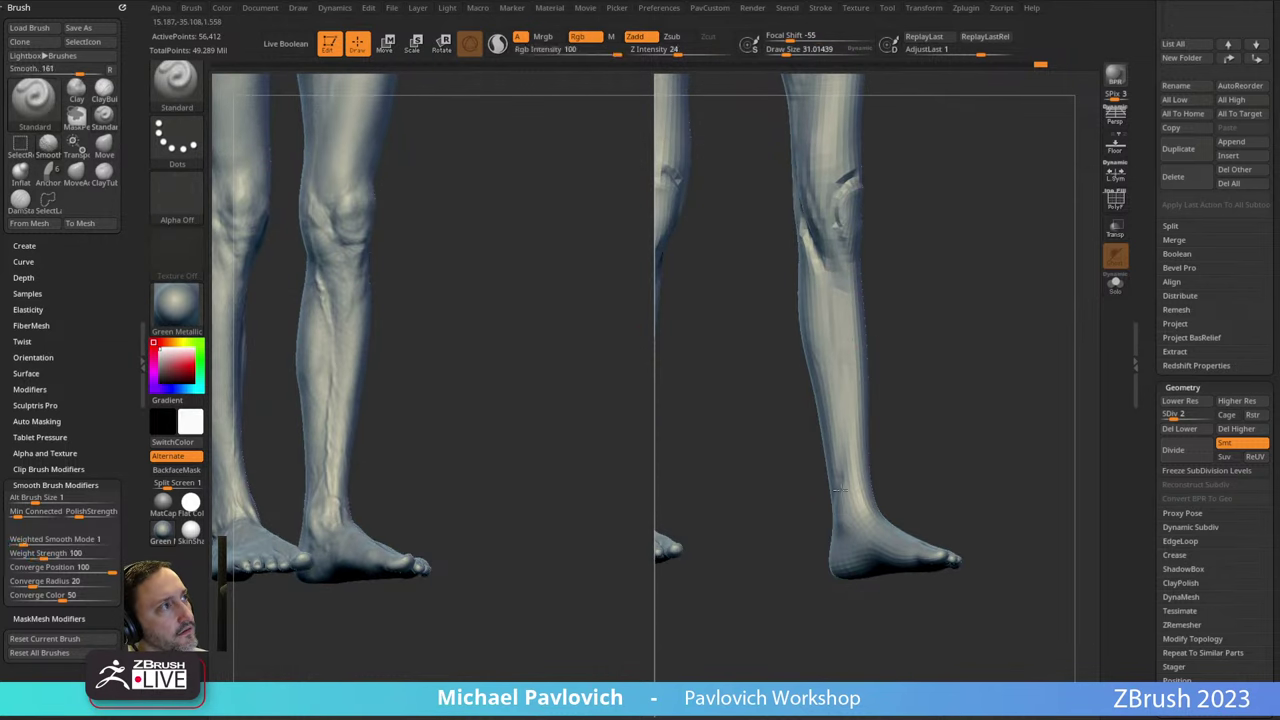
Push out the outer calf contour below the knee with the Move brush, using a draw size of about 79.
mouse_move(943, 305)
ctrl+right_down()
mouse_move(943, 340)
mouse_move(966, 360)
mouse_move(983, 354)
mouse_move(918, 319)
mouse_move(896, 271)
mouse_move(831, 308)
ctrl+right_up()
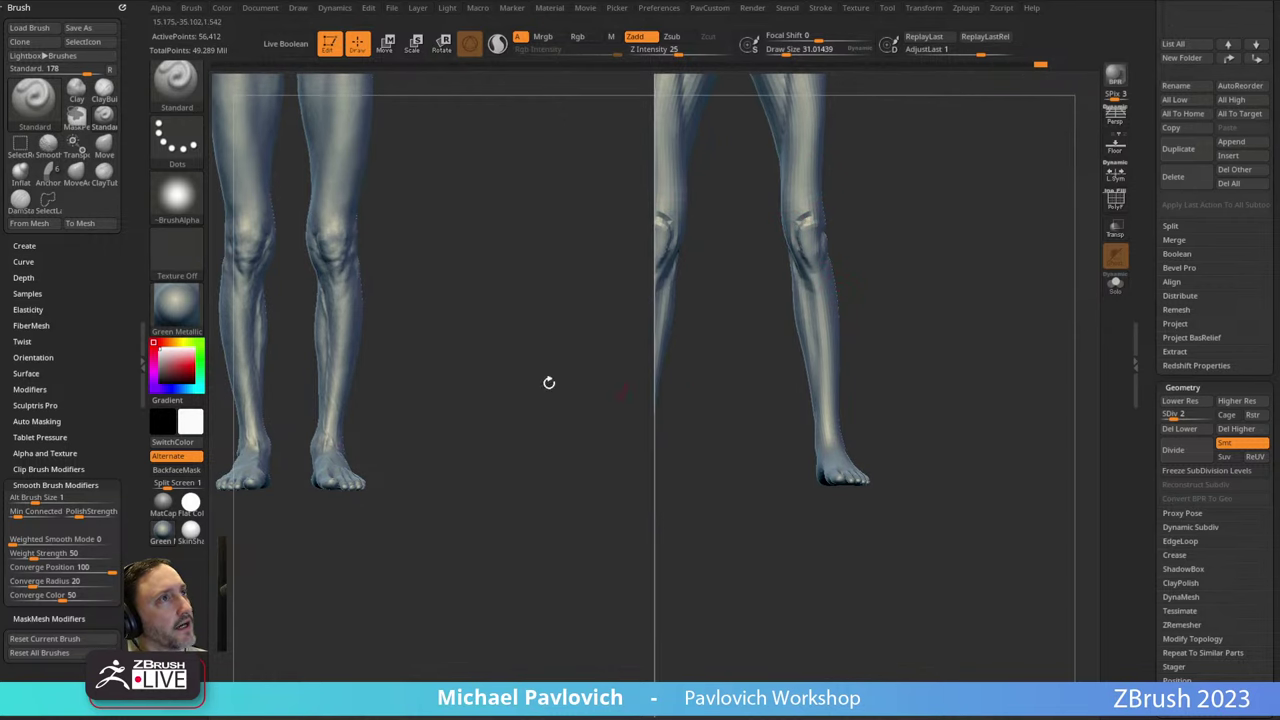
right_drag(357, 281, 311, 334)
ctrl+right_drag(940, 286, 874, 320)
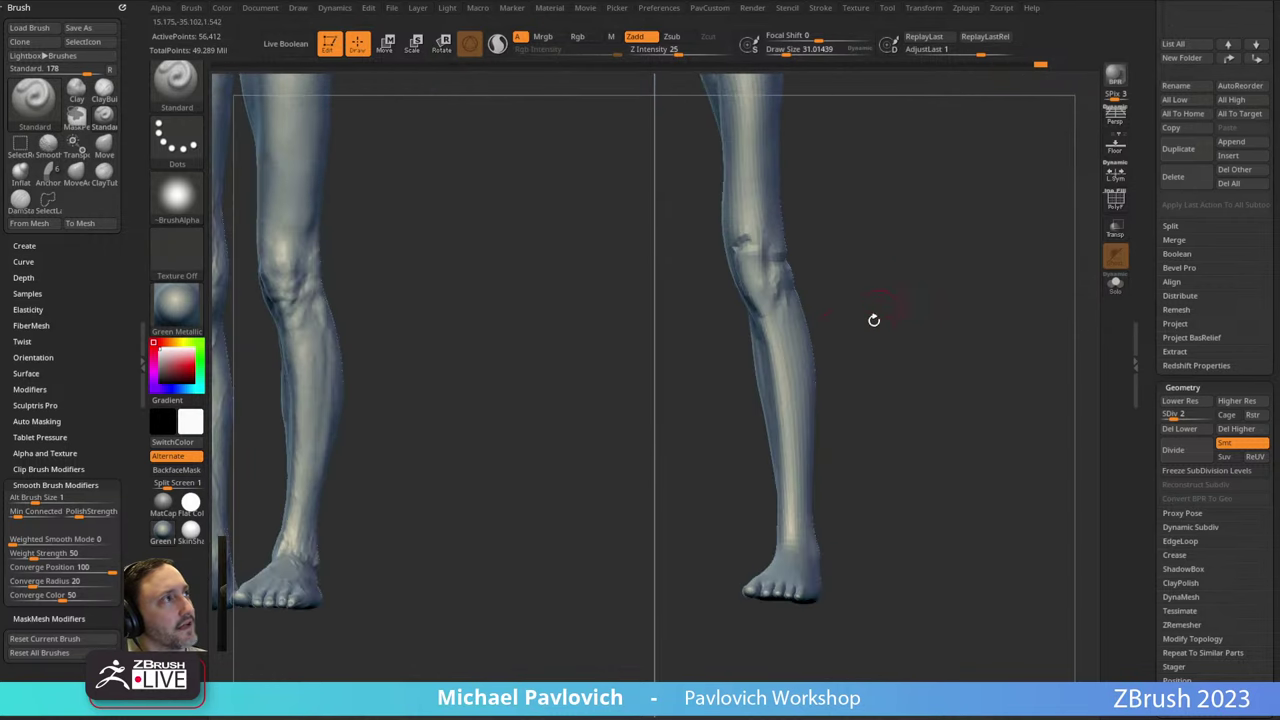
key(b)
key(m)
key(v)
drag(808, 323, 819, 339)
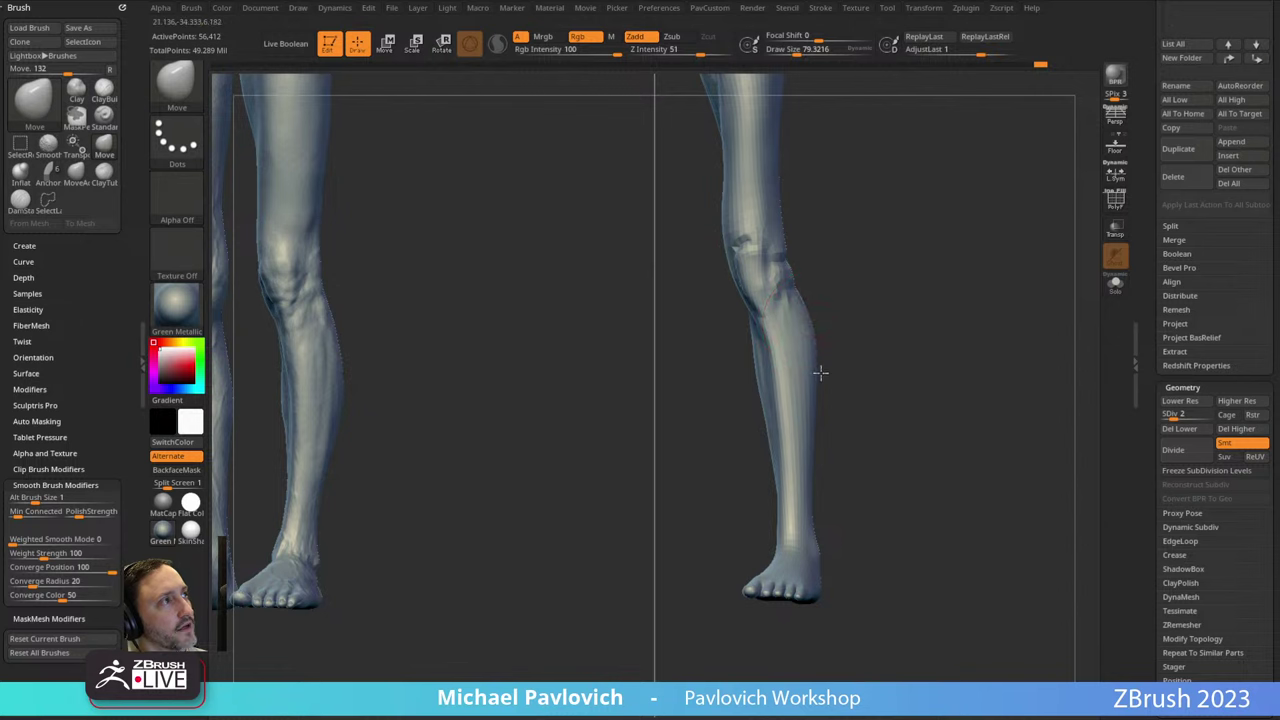
Sculpt the long muscle ridges along the shin and outer calf toward the ankle with the Standard brush at about 46 draw size.
right_drag(867, 361, 831, 357)
key(b)
key(s)
key(t)
alt+right_drag(880, 436, 933, 315)
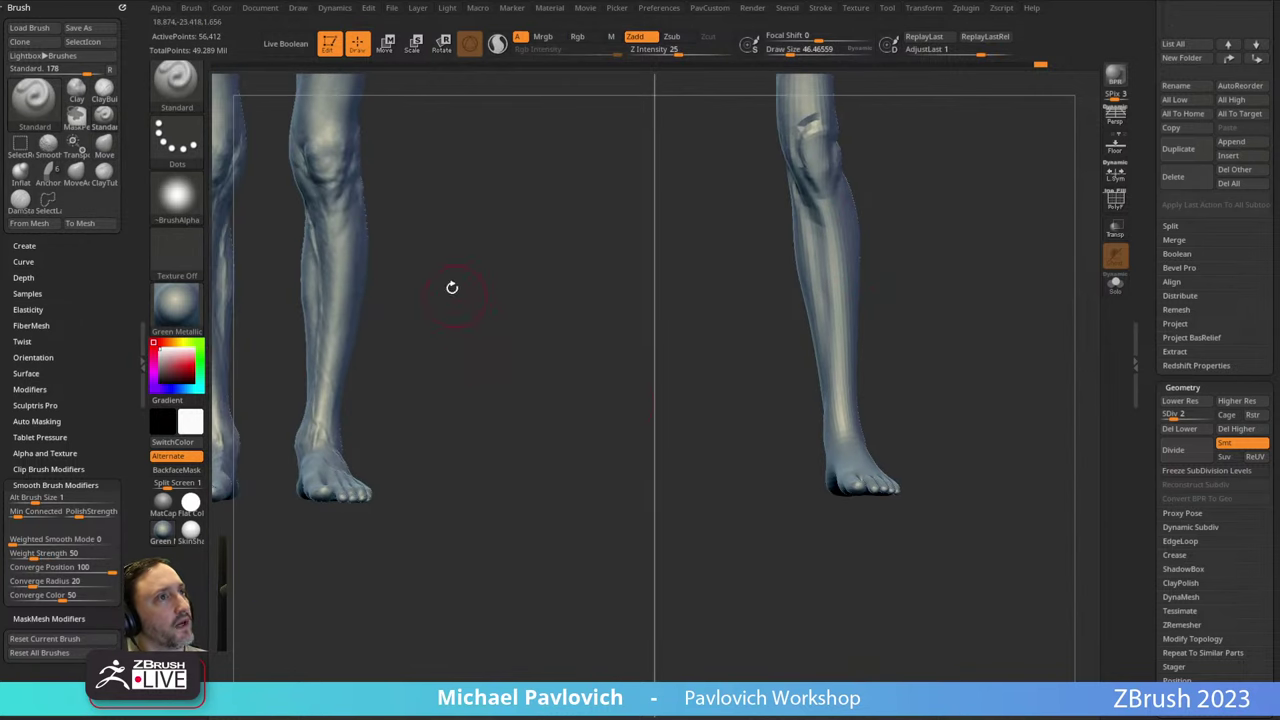
right_drag(451, 286, 314, 254)
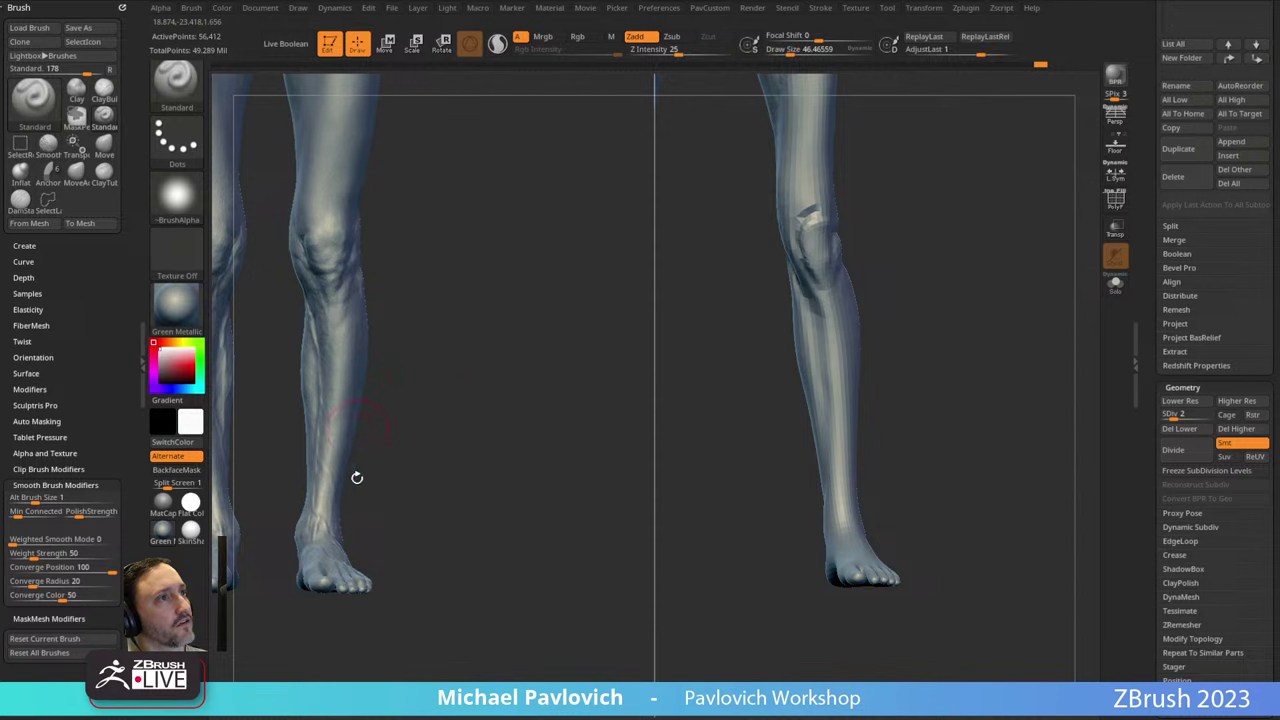
alt+right_drag(937, 326, 898, 323)
alt+right_drag(866, 434, 860, 530)
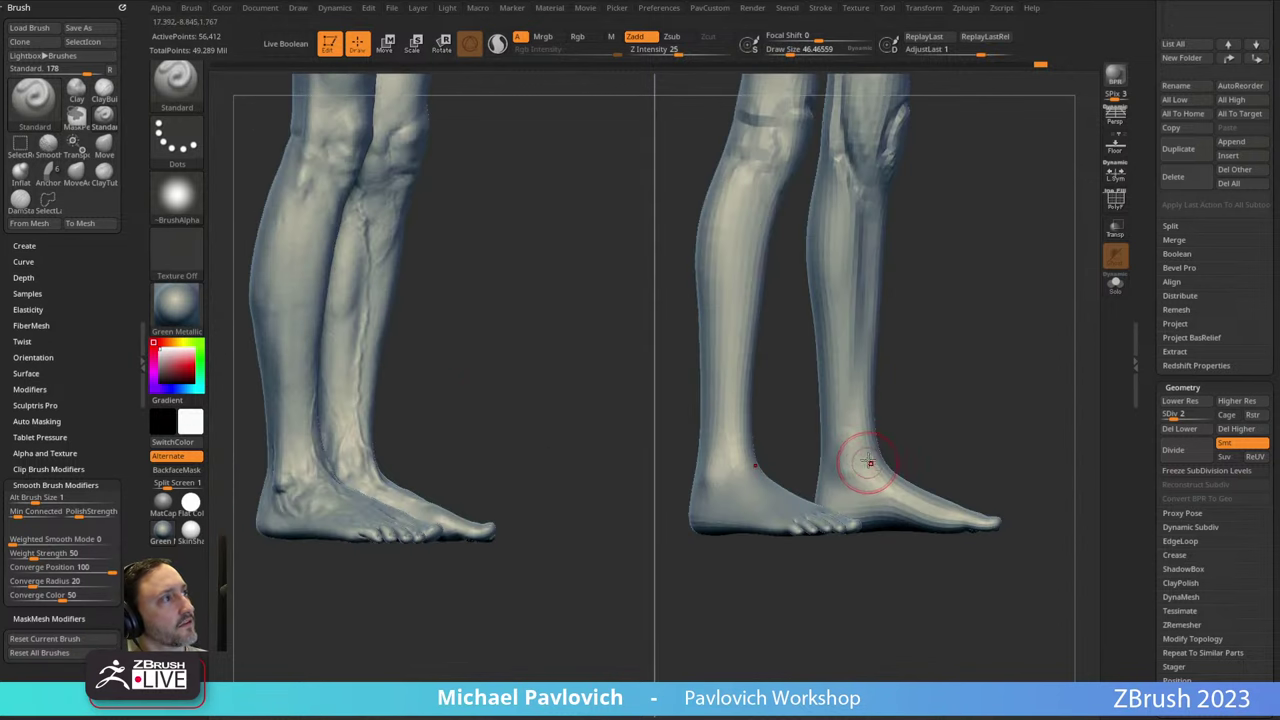
Sculpt the ankle bones and the lower calf toward the Achilles tendon with the Standard brush at about 29 draw size.
key(s)
mouse_move(841, 459)
mouse_down()
mouse_move(830, 460)
mouse_move(844, 466)
mouse_move(850, 434)
mouse_up()
mouse_move(982, 400)
right_down()
mouse_move(1026, 380)
mouse_move(834, 466)
right_up()
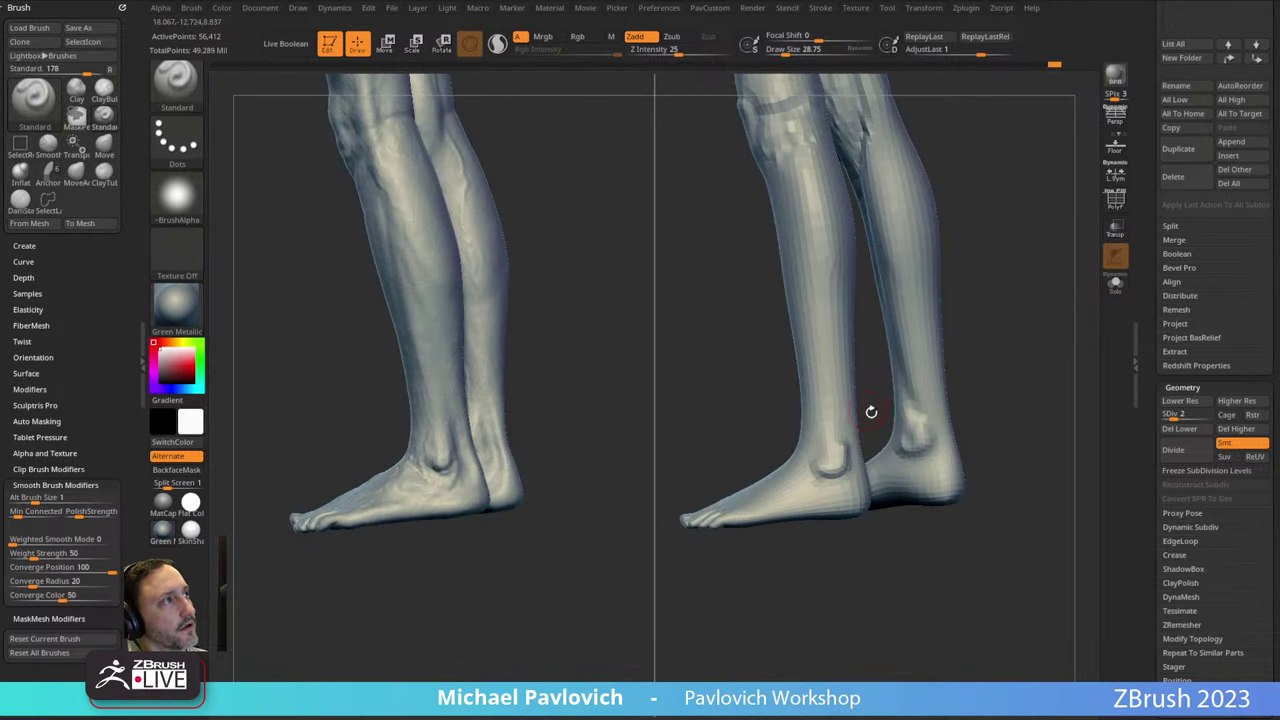
mouse_move(871, 412)
right_down()
mouse_move(743, 389)
mouse_move(925, 344)
mouse_move(857, 362)
right_up()
drag(810, 370, 792, 352)
right_drag(844, 449, 928, 438)
drag(798, 372, 793, 452)
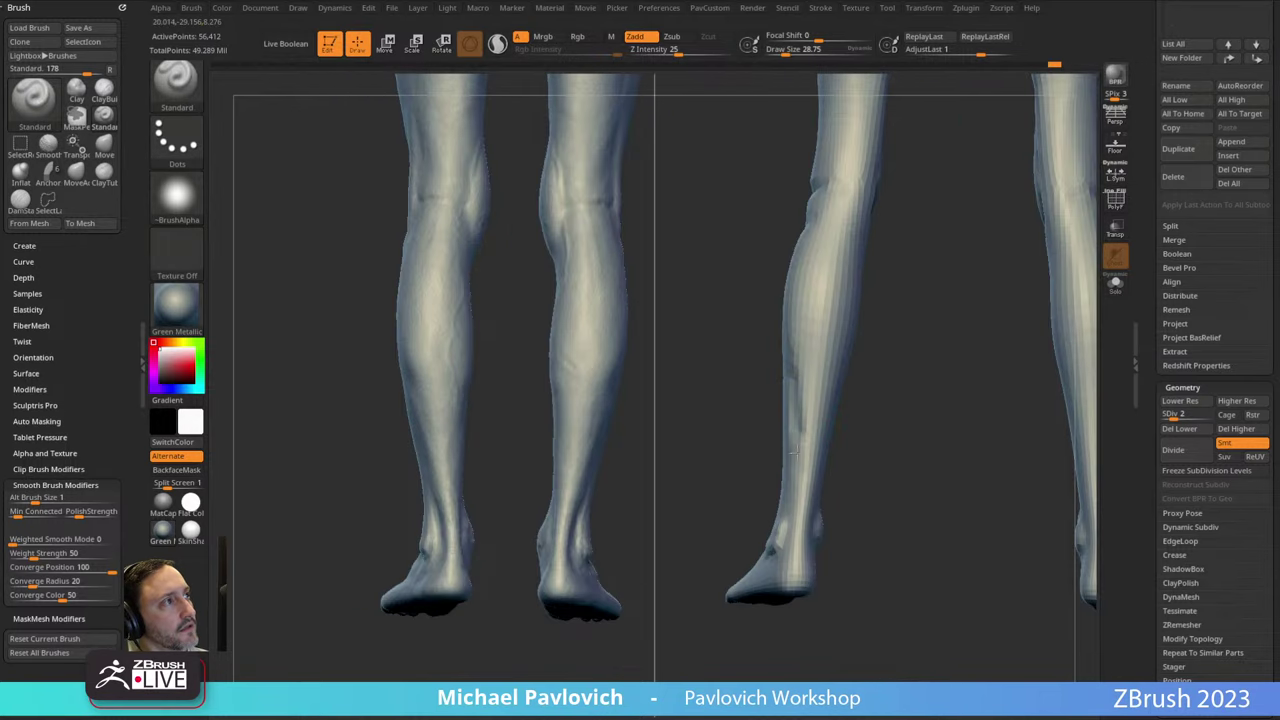
mouse_move(797, 452)
right_down()
mouse_move(874, 397)
mouse_move(803, 470)
right_up()
right_drag(866, 393, 818, 406)
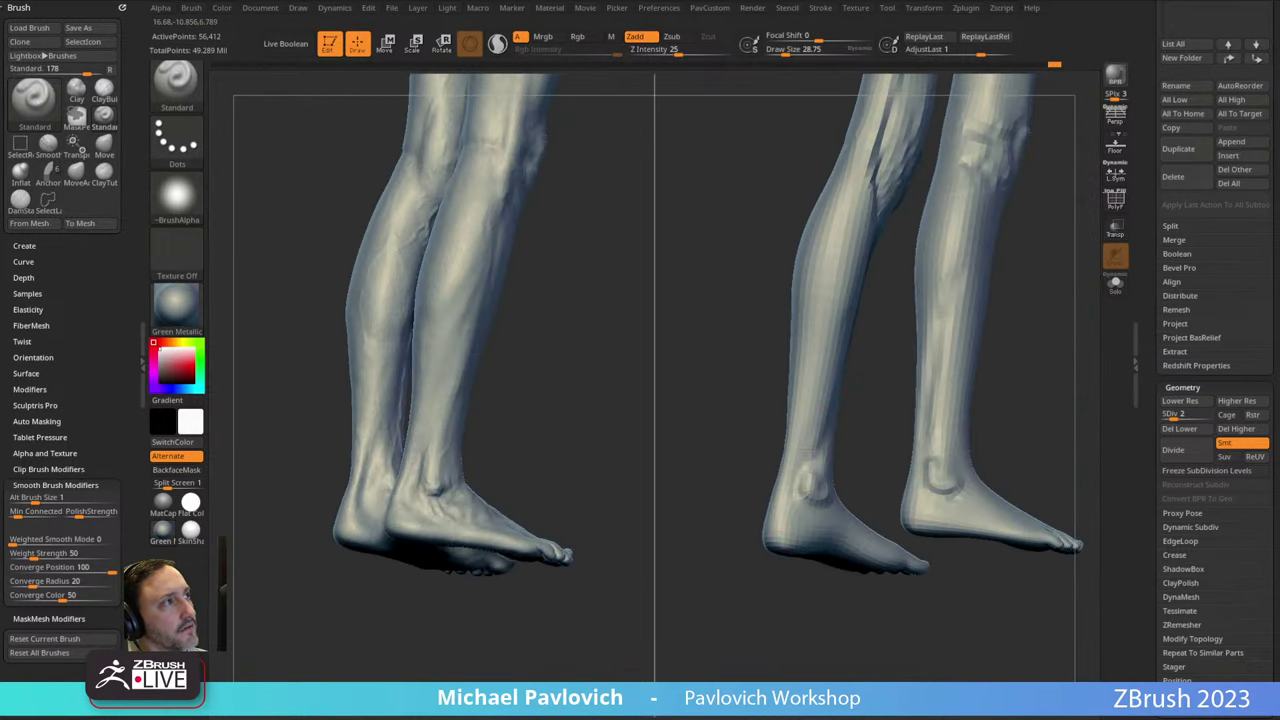
Refine the inner and outer ankle bones from several angles and blend them into the lower shin.
mouse_move(800, 478)
right_down()
mouse_move(894, 391)
mouse_move(777, 477)
mouse_move(848, 410)
mouse_move(790, 432)
mouse_move(826, 386)
mouse_move(785, 436)
mouse_move(801, 428)
right_up()
key(shift)
shift+right_drag(859, 381, 991, 361)
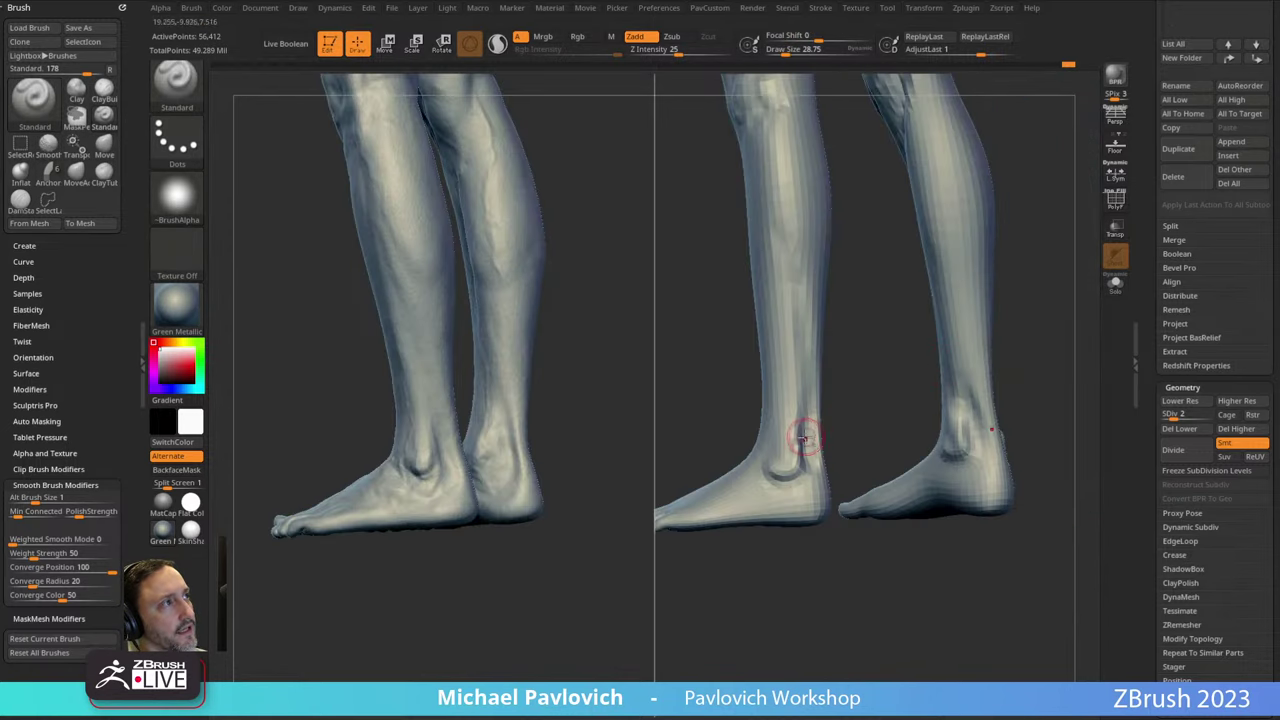
right_drag(838, 398, 814, 386)
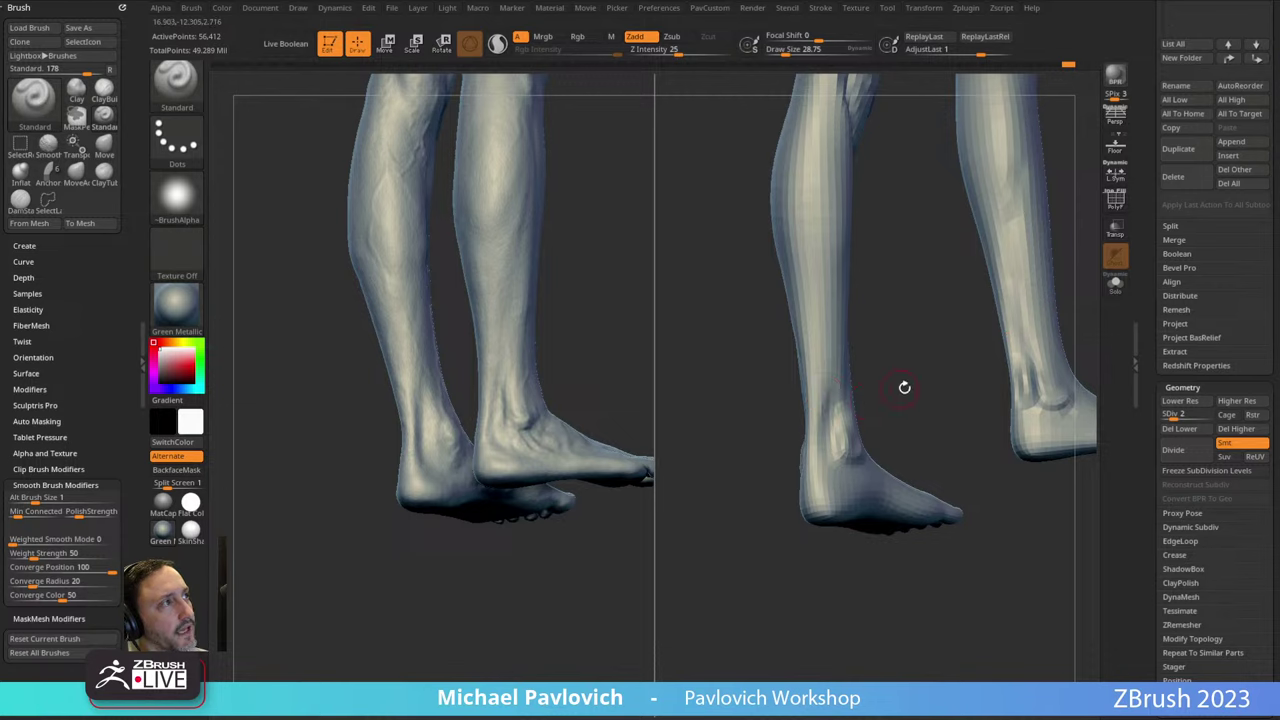
right_drag(903, 383, 828, 450)
right_drag(743, 431, 918, 388)
right_drag(846, 426, 939, 284)
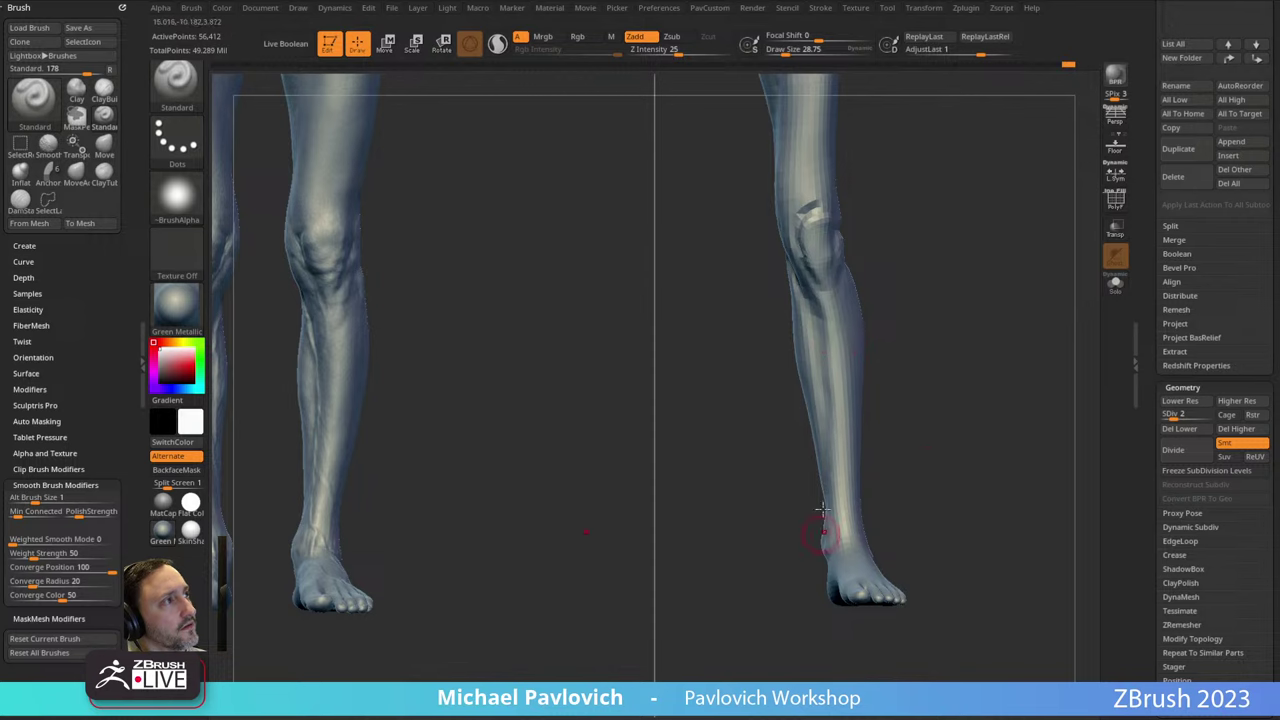
alt+right_drag(908, 509, 957, 498)
Raise the rear iliac crest and the V-shaped sacrum edge with the Standard brush at about 31 draw size.
right_drag(986, 400, 709, 450)
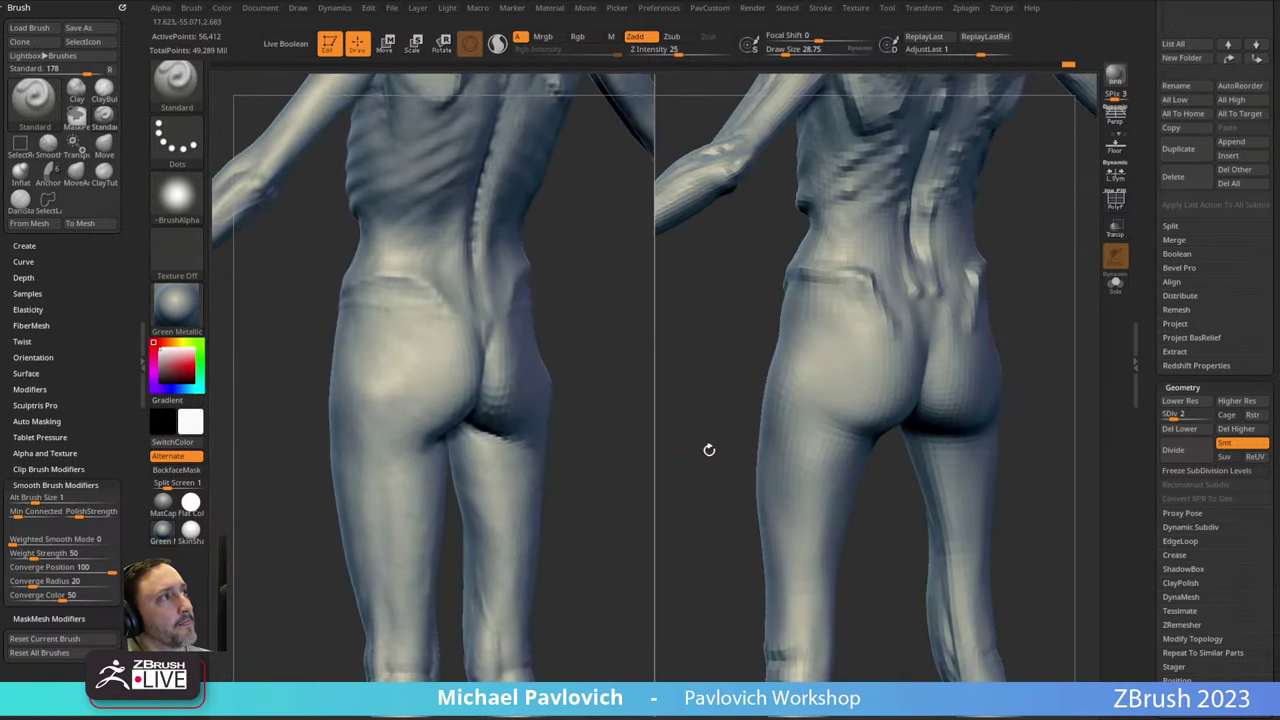
right_drag(1037, 377, 860, 365)
shift+drag(786, 358, 792, 379)
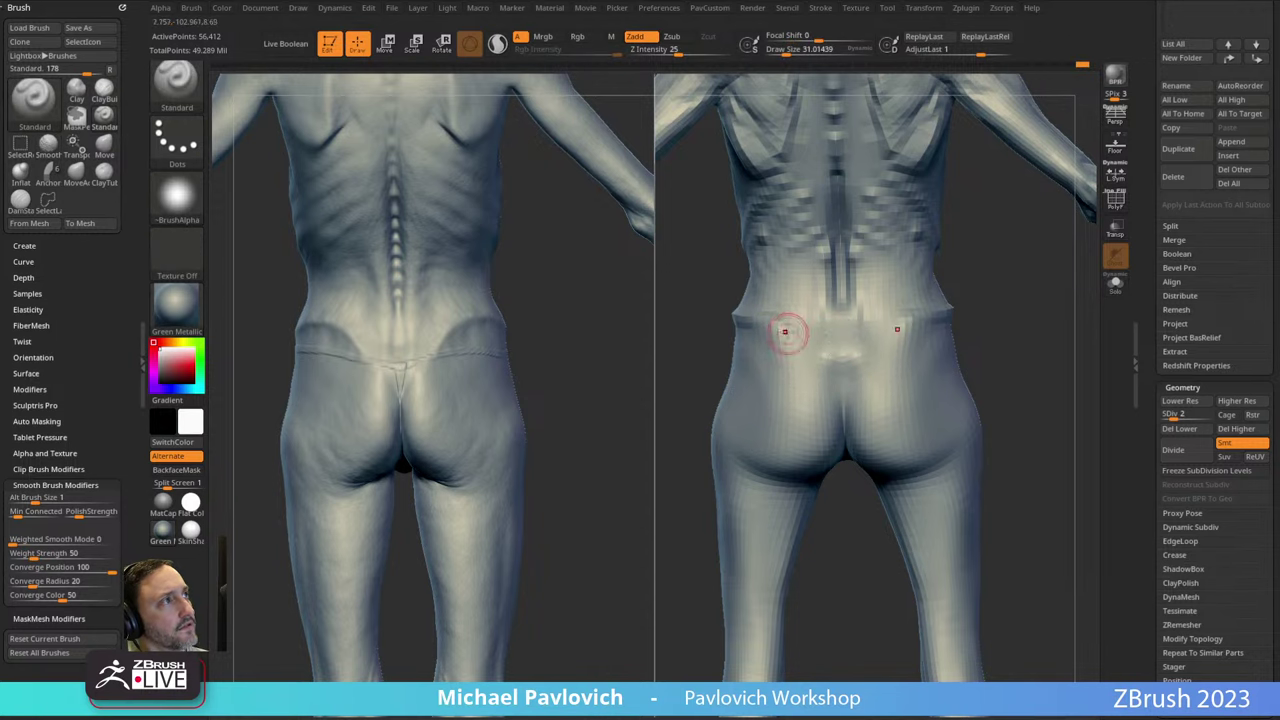
mouse_move(769, 318)
right_down()
mouse_move(726, 402)
mouse_move(785, 373)
right_up()
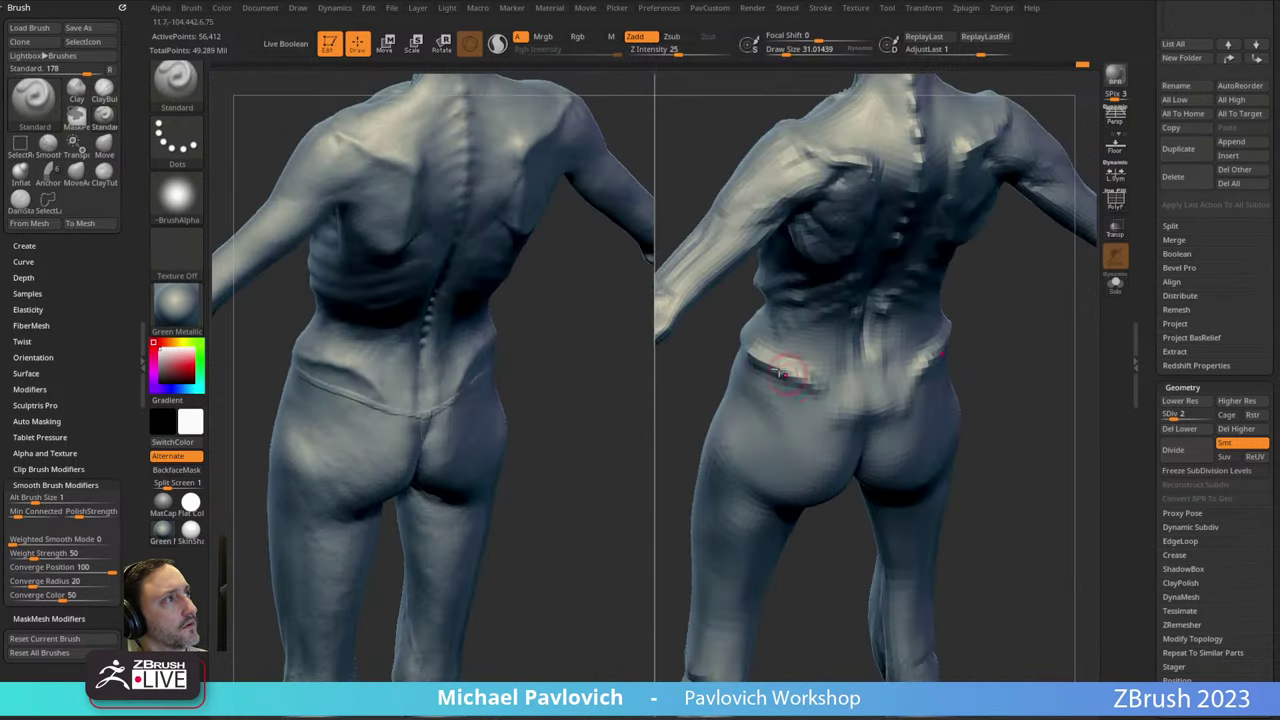
shift+right_drag(920, 350, 908, 316)
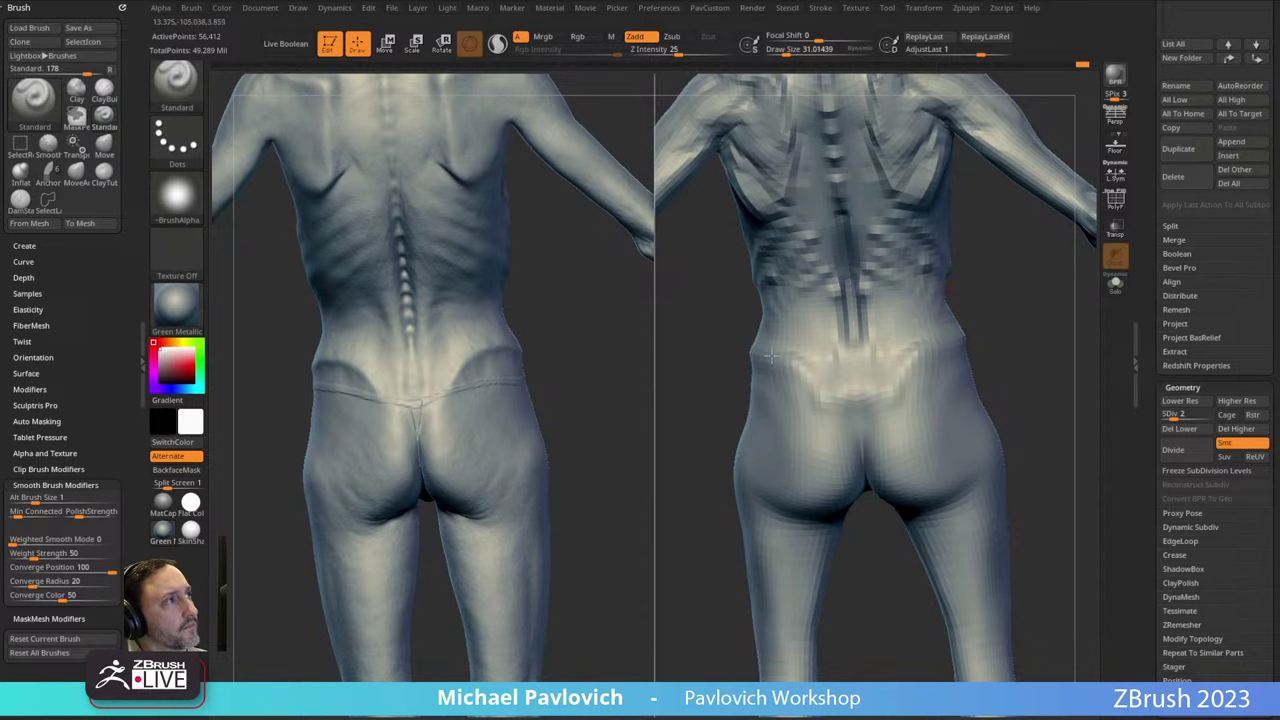
right_drag(1100, 329, 949, 297)
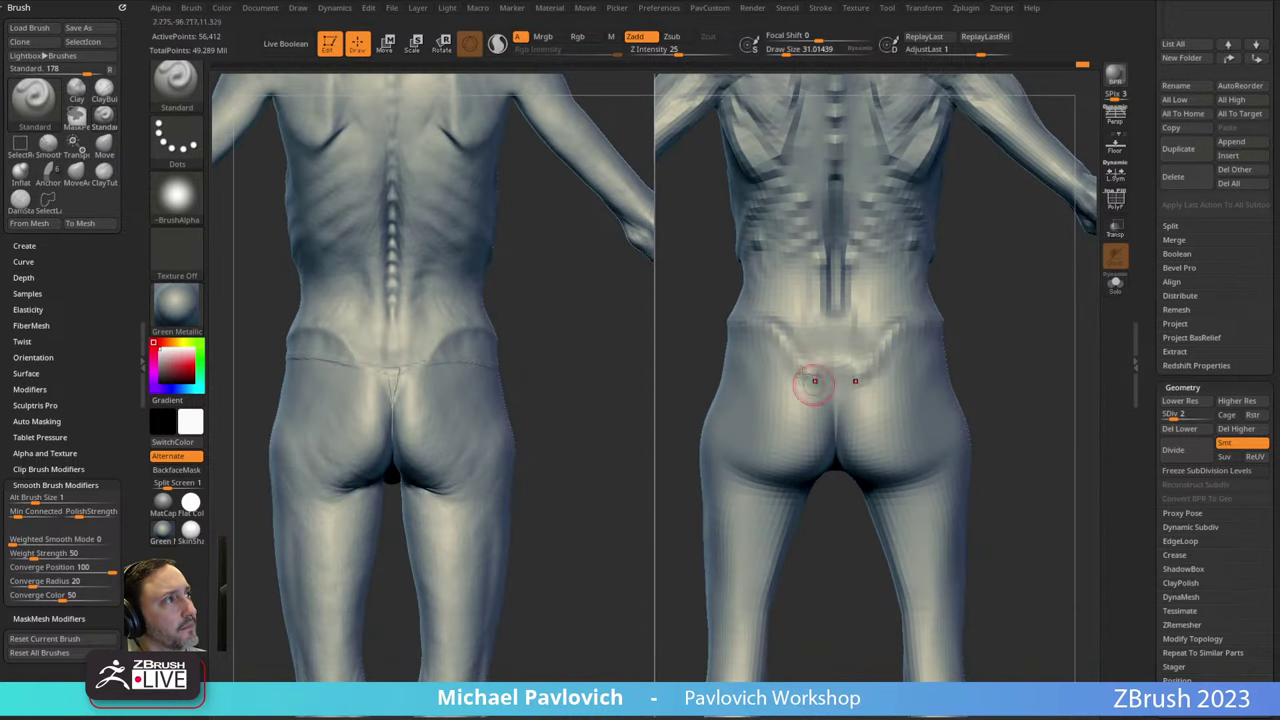
Fill in the sacrum between the crest ridges and smooth it into the lower back.
drag(999, 284, 994, 262)
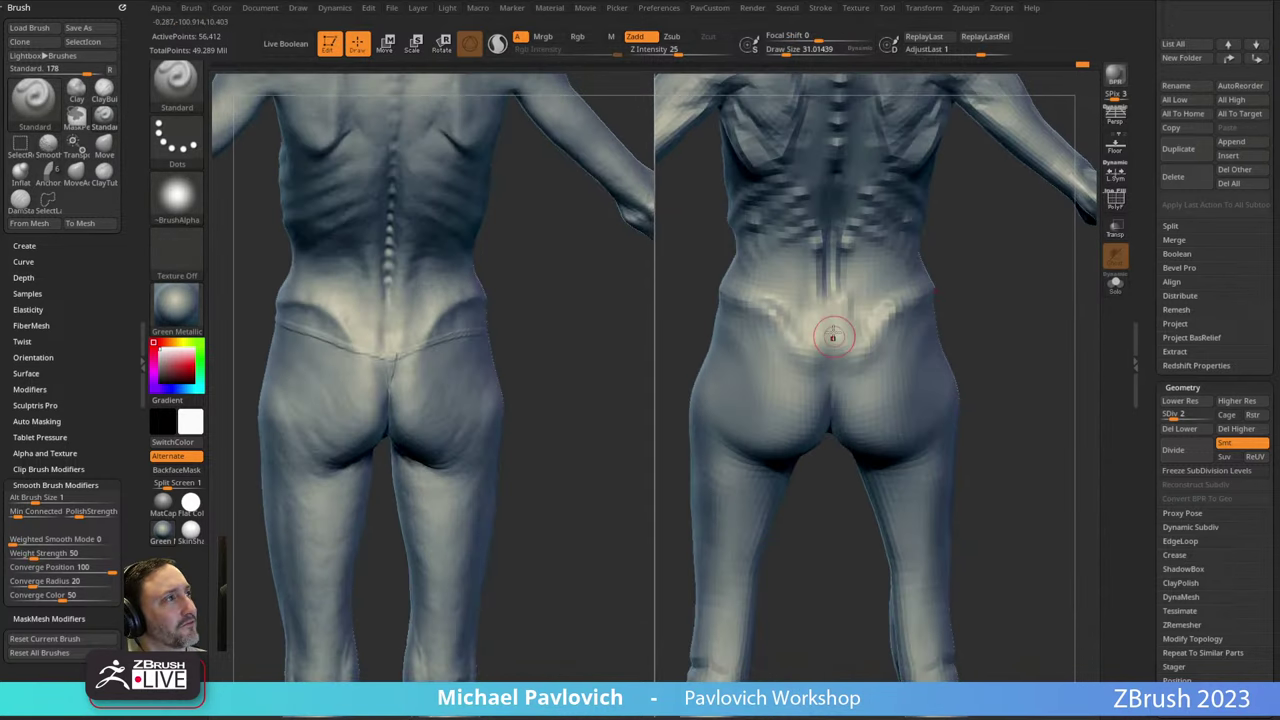
shift+drag(834, 337, 836, 356)
drag(977, 280, 986, 336)
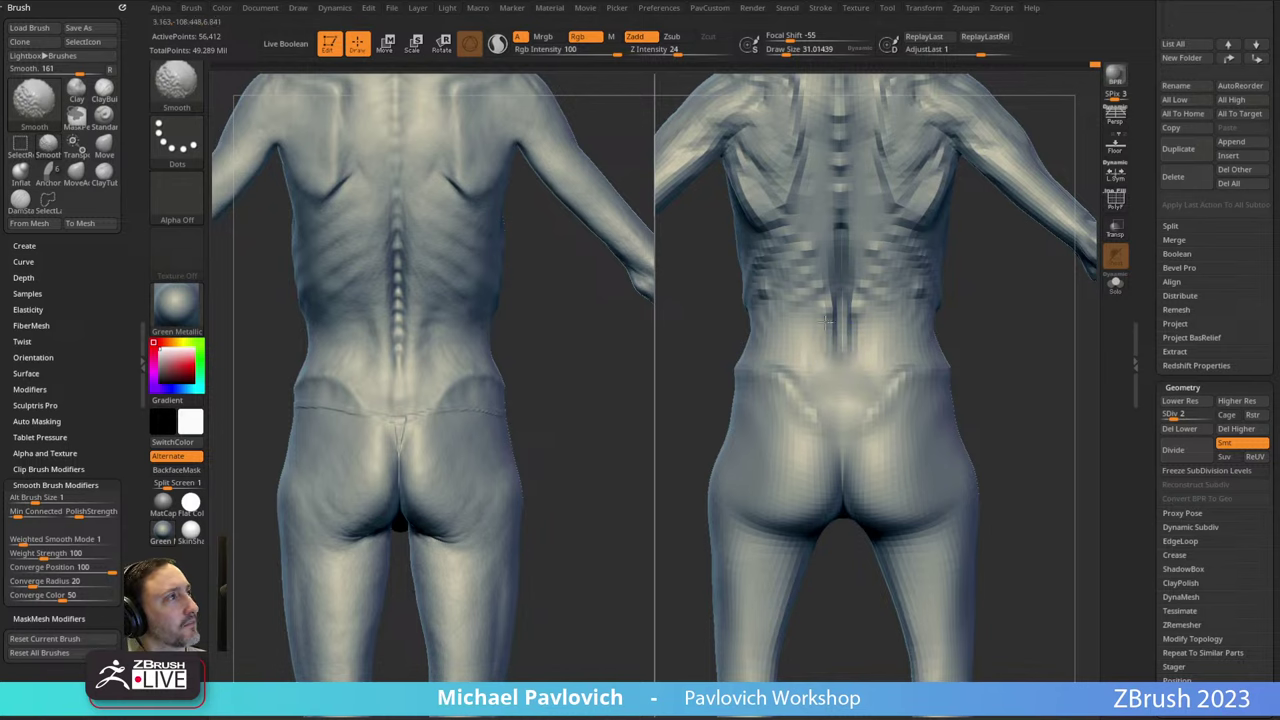
shift+drag(827, 321, 834, 345)
Shape the muscle columns beside the lower spine at about 29 draw size and smooth them into the waist.
mouse_move(980, 346)
mouse_down()
mouse_move(974, 371)
mouse_move(1000, 348)
mouse_move(874, 346)
mouse_up()
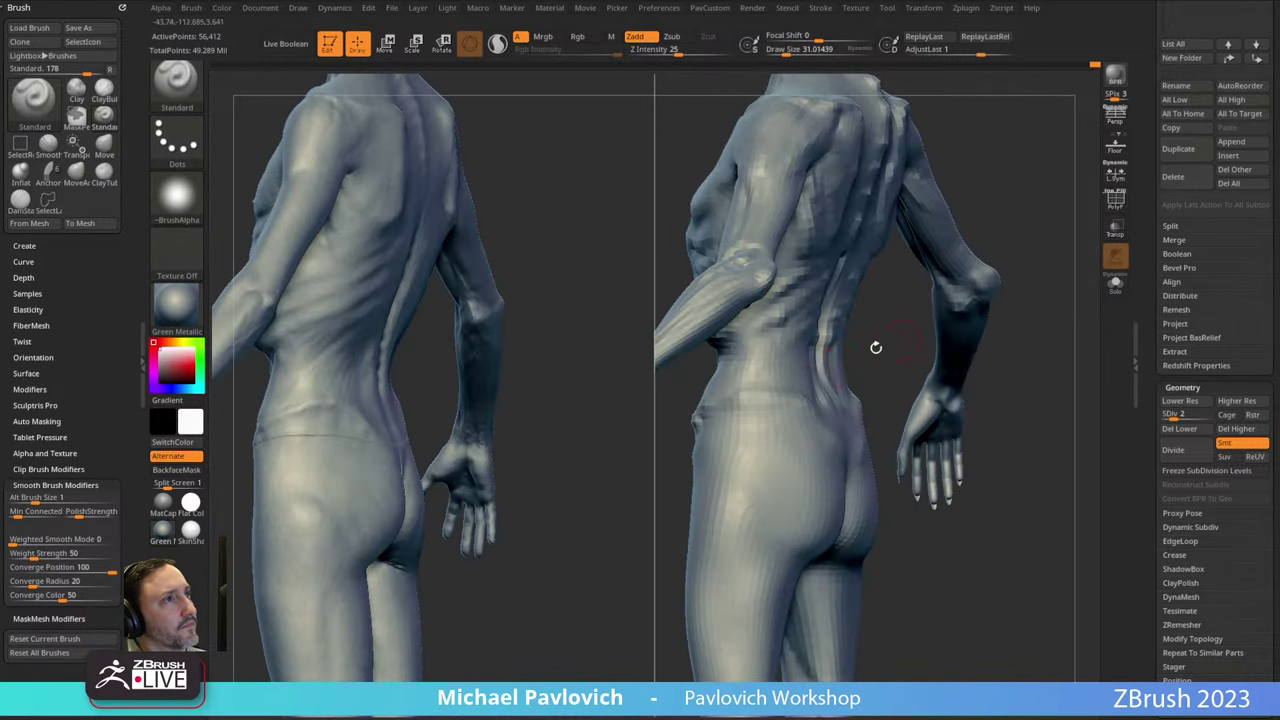
key(s)
click(850, 366)
key(ctrl+z)
key(ctrl+z)
key(ctrl+z)
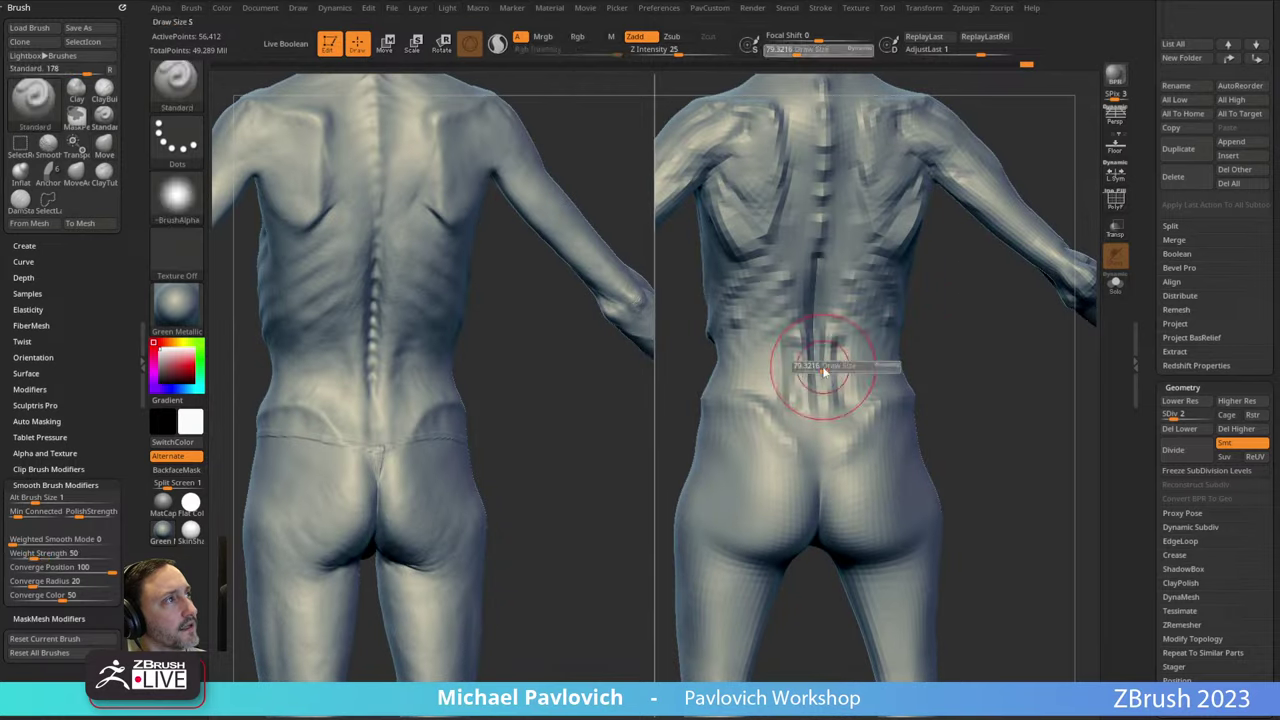
key(ctrl+z)
key(ctrl+z)
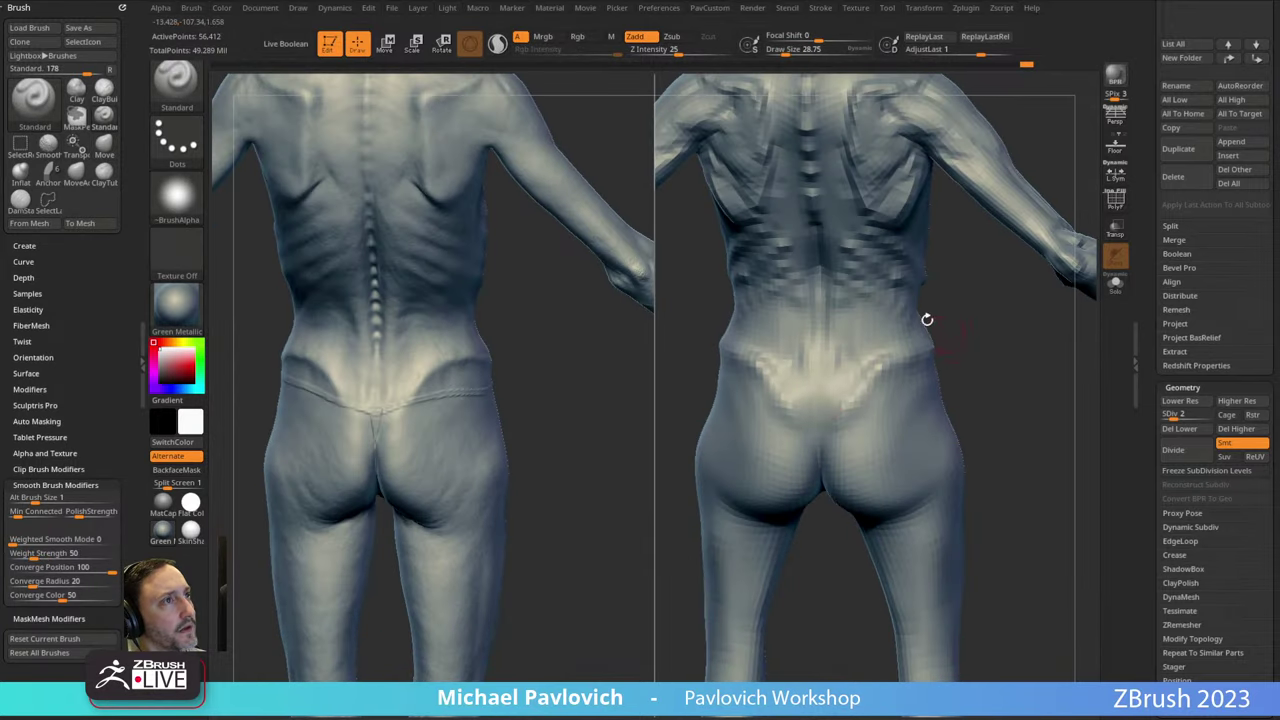
drag(793, 365, 797, 366)
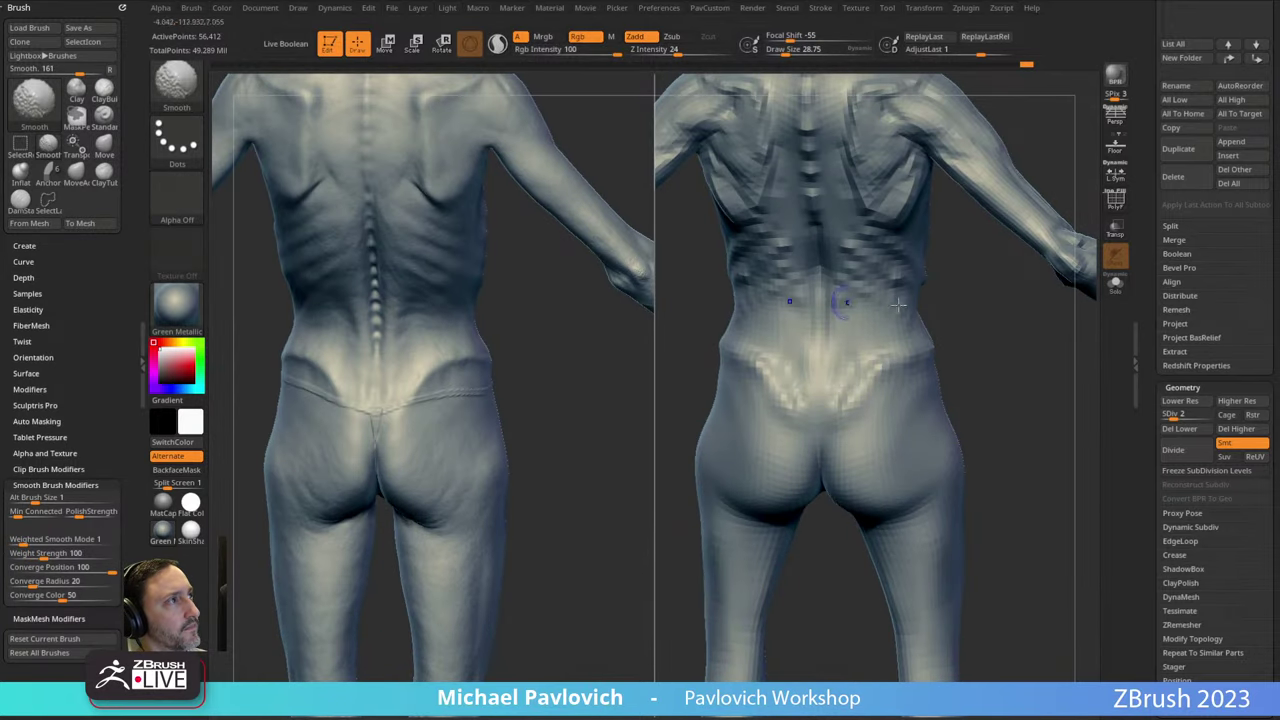
mouse_move(1000, 338)
mouse_down()
mouse_move(971, 329)
mouse_move(988, 318)
mouse_up()
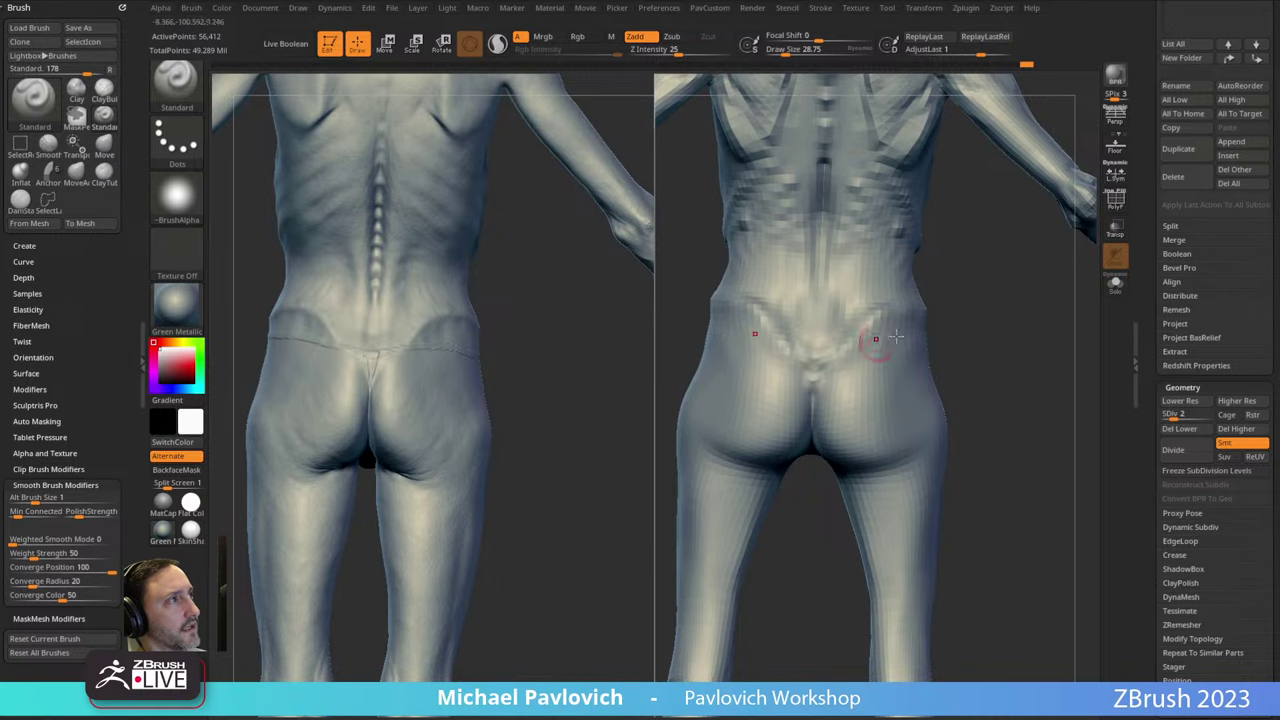
Define the sacrum and the back rim of the pelvis above the buttocks with the Standard brush.
key(ctrl+z)
key(ctrl+z)
key(ctrl+z)
key(ctrl+z)
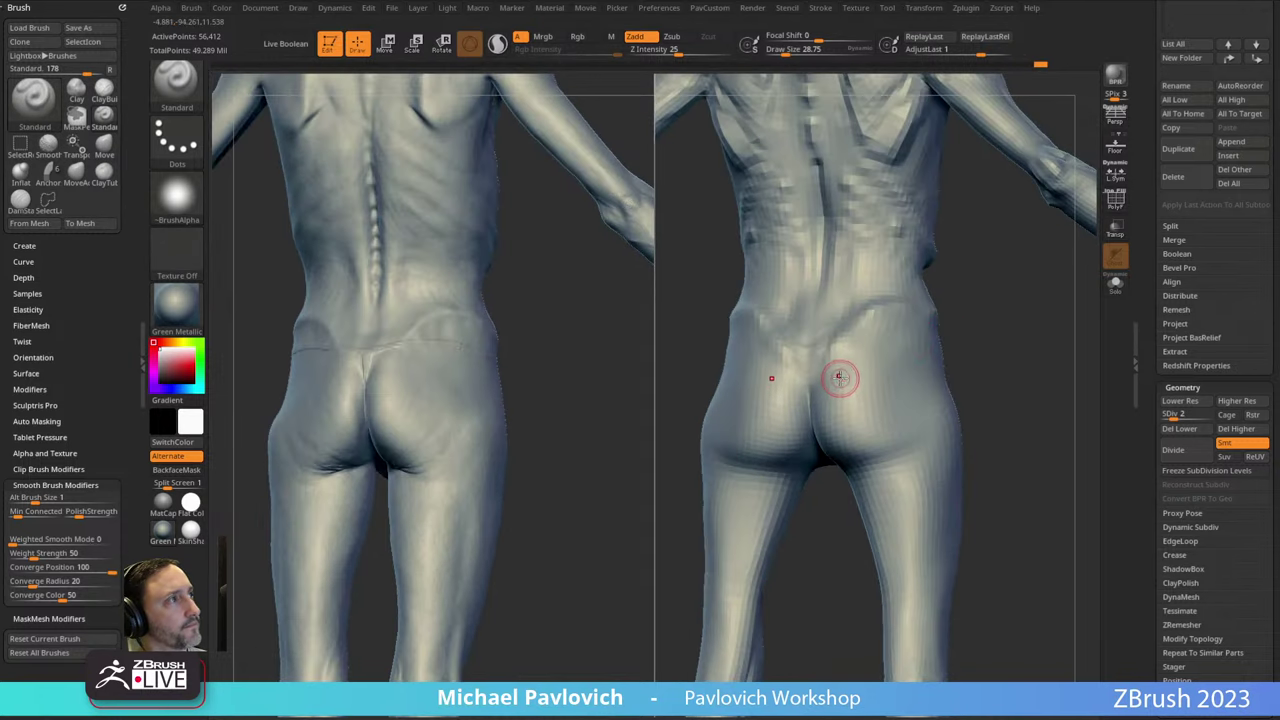
key(ctrl+z)
key(ctrl+z)
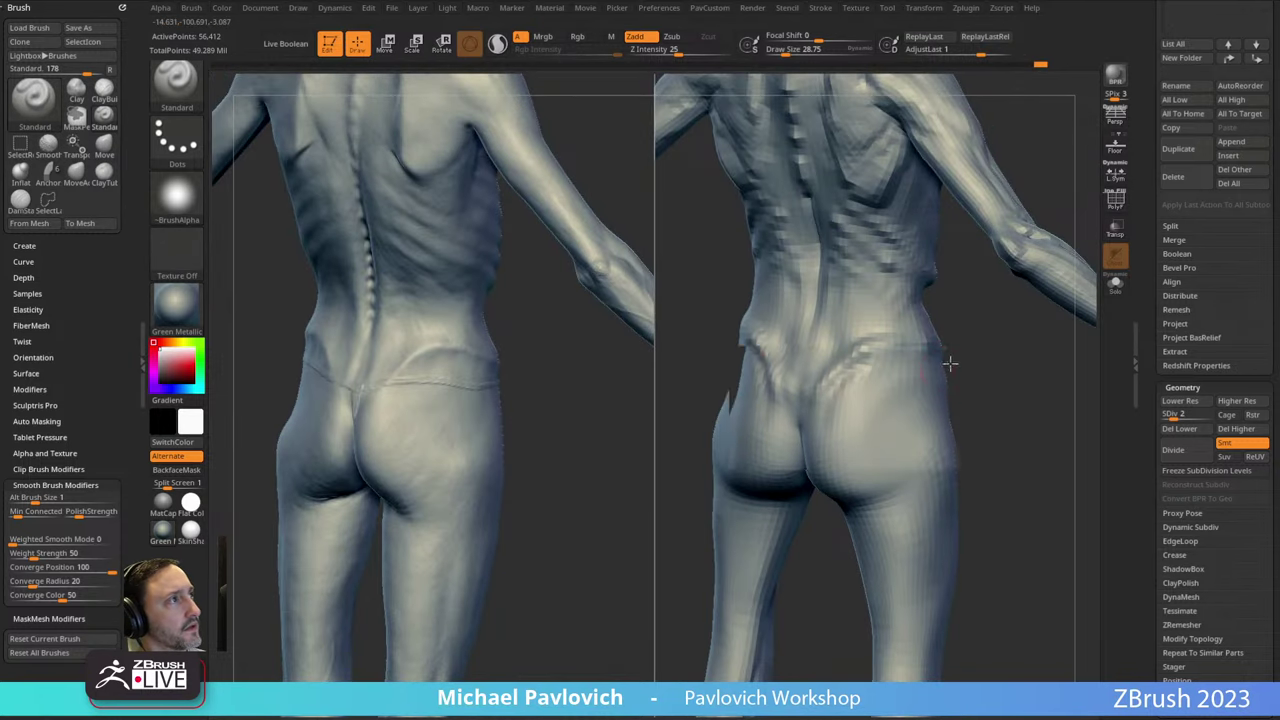
key(ctrl+z)
key(ctrl+z)
key(ctrl+z)
key(ctrl+z)
key(ctrl+z)
key(ctrl+z)
key(ctrl+z)
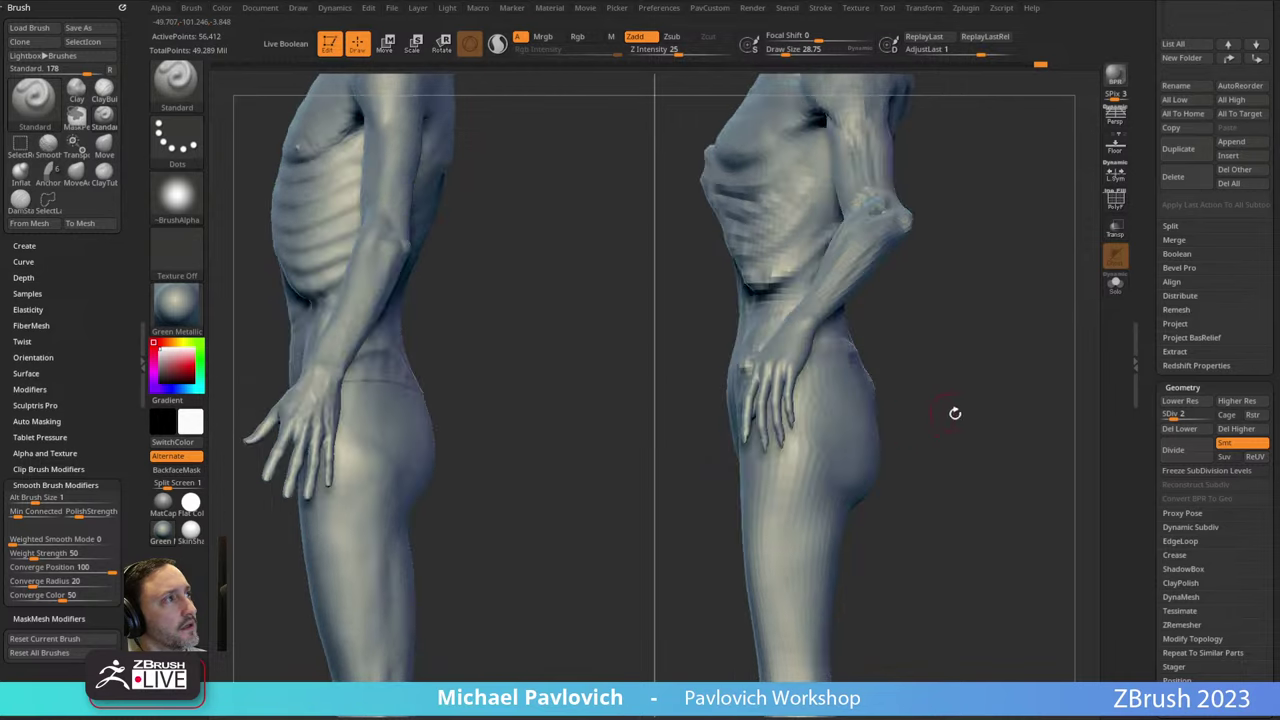
Sculpt the protruding front point of the hip bone below the waist with the Standard brush.
key(ctrl+z)
key(ctrl+z)
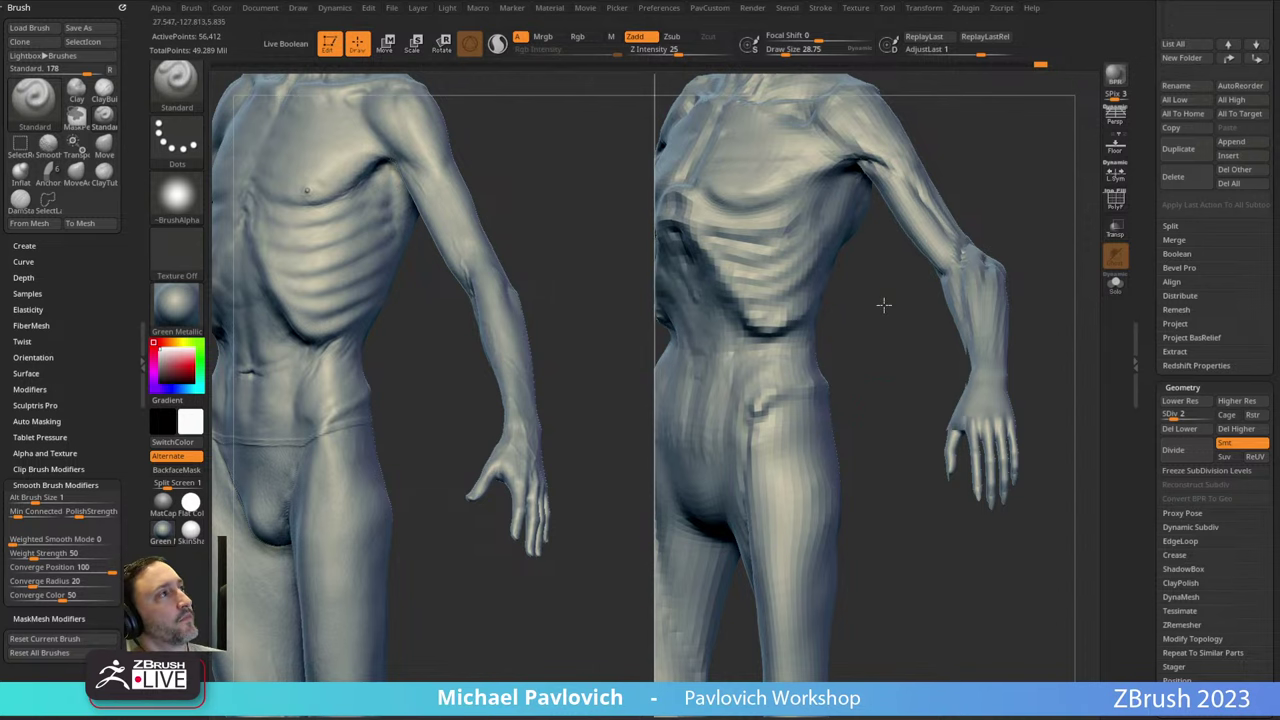
key(ctrl+z)
key(ctrl+z)
key(ctrl+z)
key(ctrl+z)
key(ctrl+z)
Hide the hands and forearms of the sculpted body with the SelectLasso brush.
key(f)
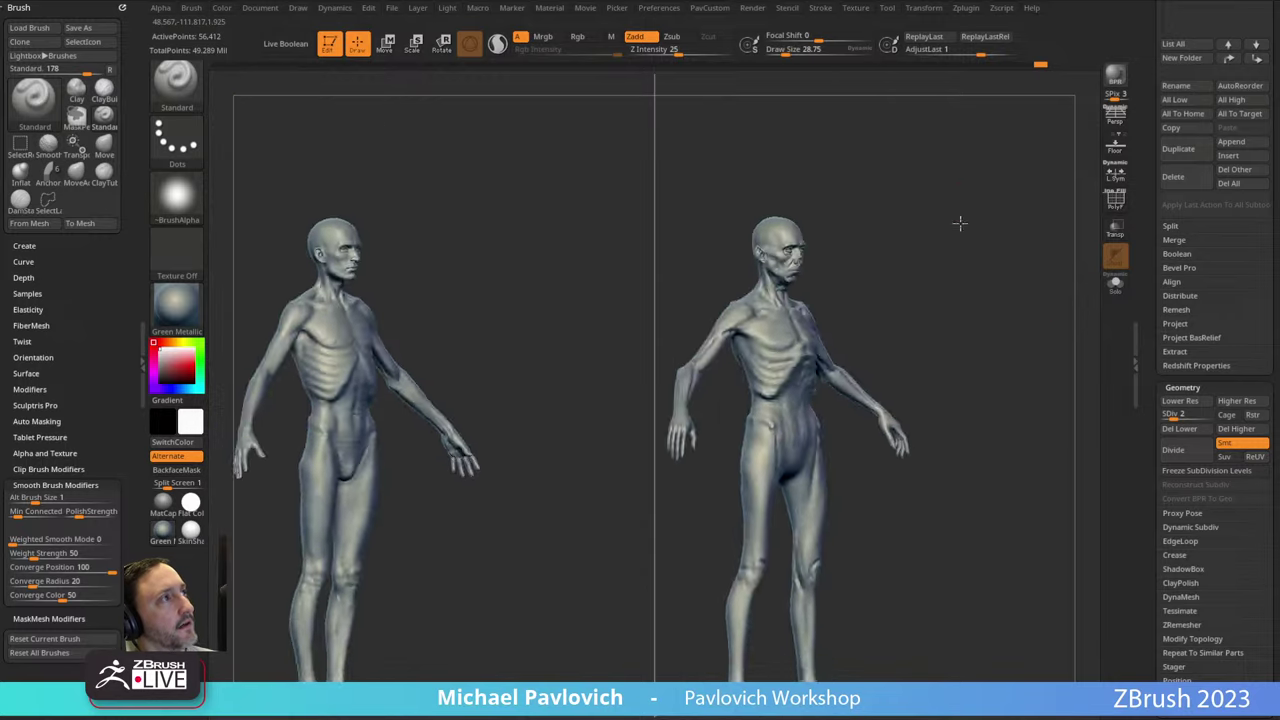
mouse_move(960, 223)
shift+mouse_down()
mouse_move(1046, 240)
mouse_move(880, 275)
shift+mouse_up()
mouse_move(677, 272)
ctrl+alt+shift+mouse_down()
mouse_move(789, 441)
mouse_move(808, 370)
ctrl+alt+shift+mouse_up()
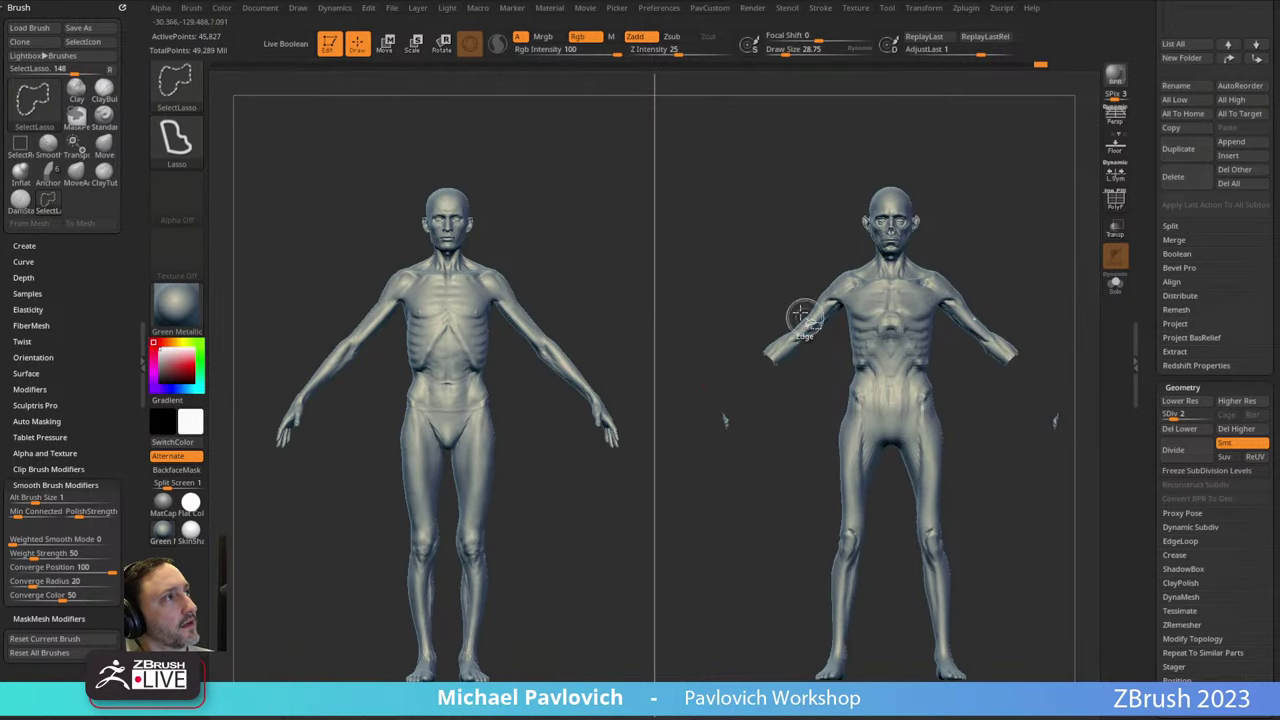
mouse_move(797, 298)
ctrl+alt+shift+mouse_down()
mouse_move(717, 480)
mouse_move(815, 342)
ctrl+alt+shift+mouse_up()
mouse_move(994, 211)
shift+mouse_down()
mouse_move(1030, 209)
mouse_move(957, 354)
mouse_move(1014, 371)
mouse_move(978, 368)
mouse_move(971, 280)
mouse_move(975, 295)
shift+mouse_up()
Build up the hip below the front pelvic point with the ClayTubes brush at about 27 draw size.
key(s)
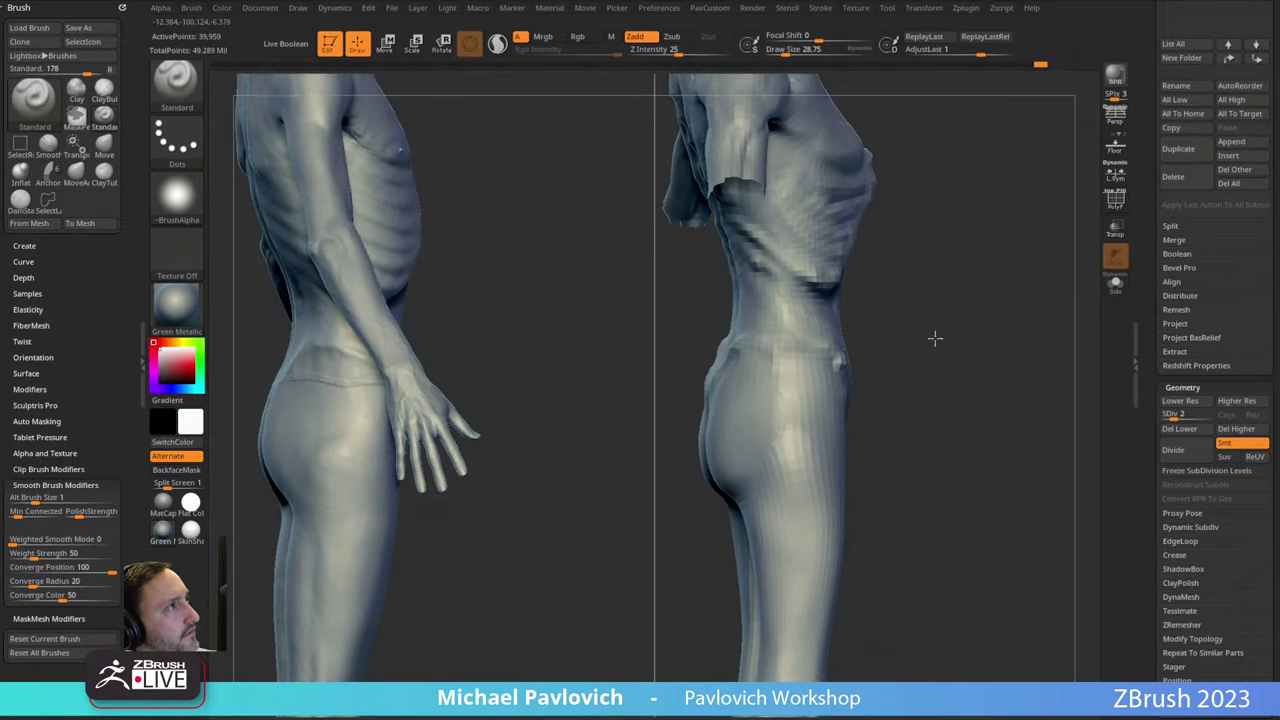
mouse_move(935, 338)
mouse_down()
mouse_move(835, 343)
mouse_move(792, 314)
mouse_move(863, 336)
mouse_up()
key(b)
key(c)
key(t)
mouse_move(903, 287)
mouse_down()
mouse_move(830, 335)
mouse_move(843, 326)
mouse_up()
drag(916, 294, 836, 306)
drag(842, 304, 826, 337)
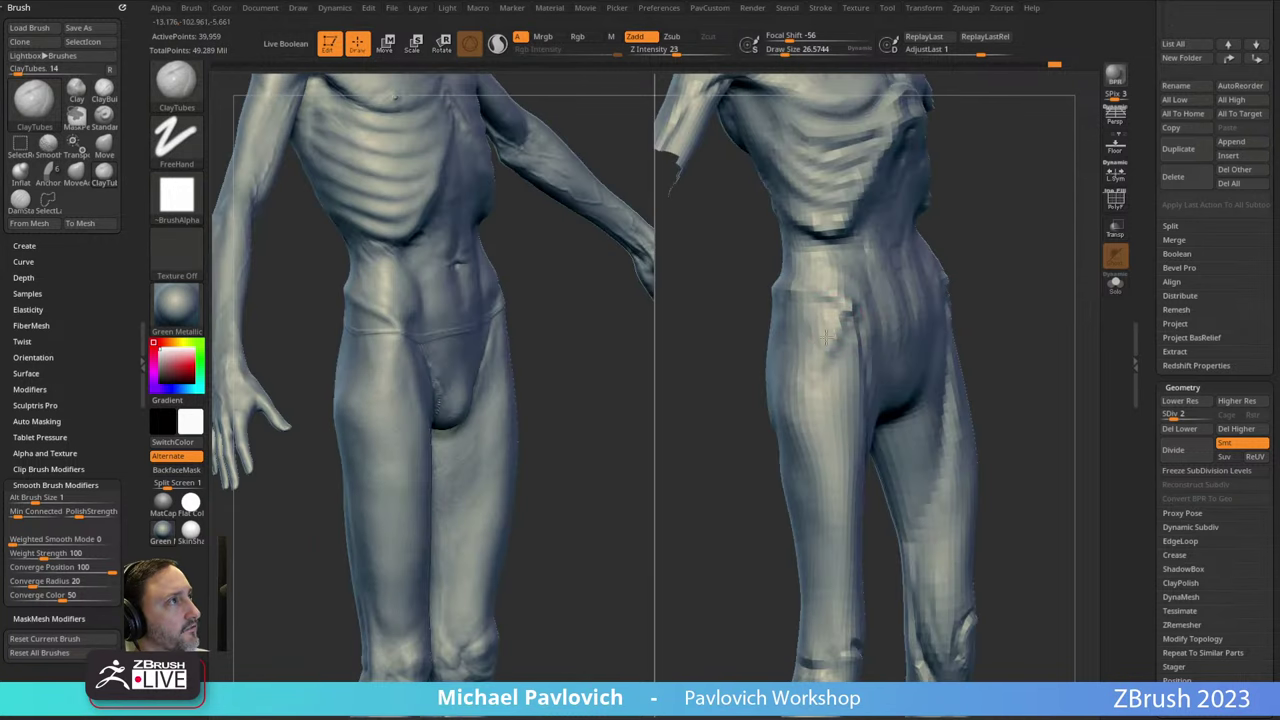
Shape the outer hip and upper buttock below the iliac crest with ClayTubes strokes.
drag(958, 252, 958, 263)
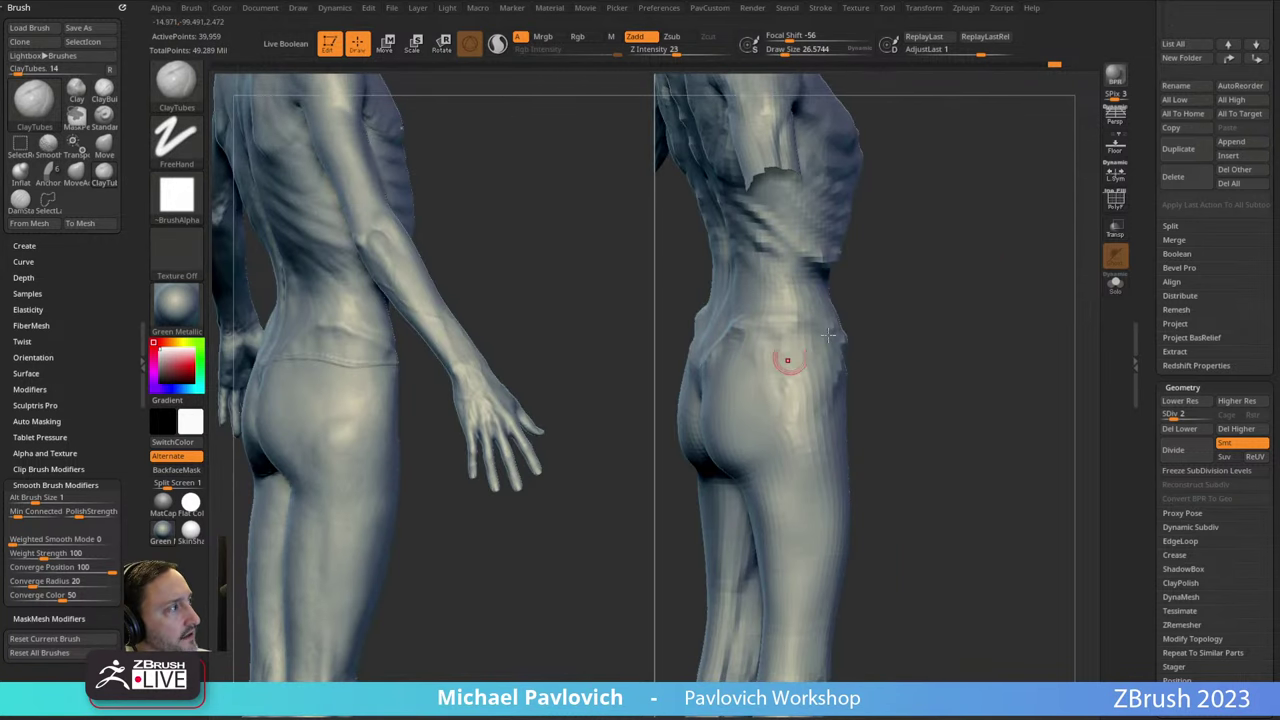
drag(777, 363, 834, 308)
drag(791, 354, 783, 341)
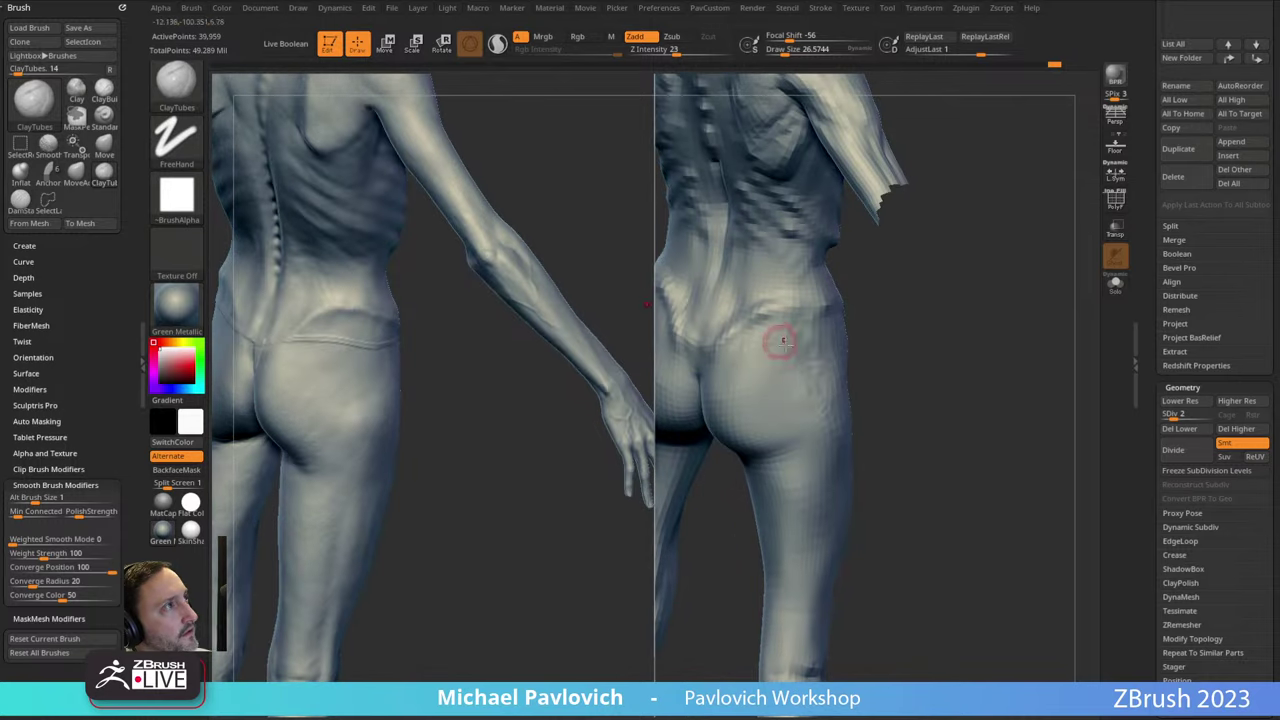
mouse_move(812, 413)
right_down()
mouse_move(760, 345)
mouse_move(906, 366)
mouse_move(858, 338)
right_up()
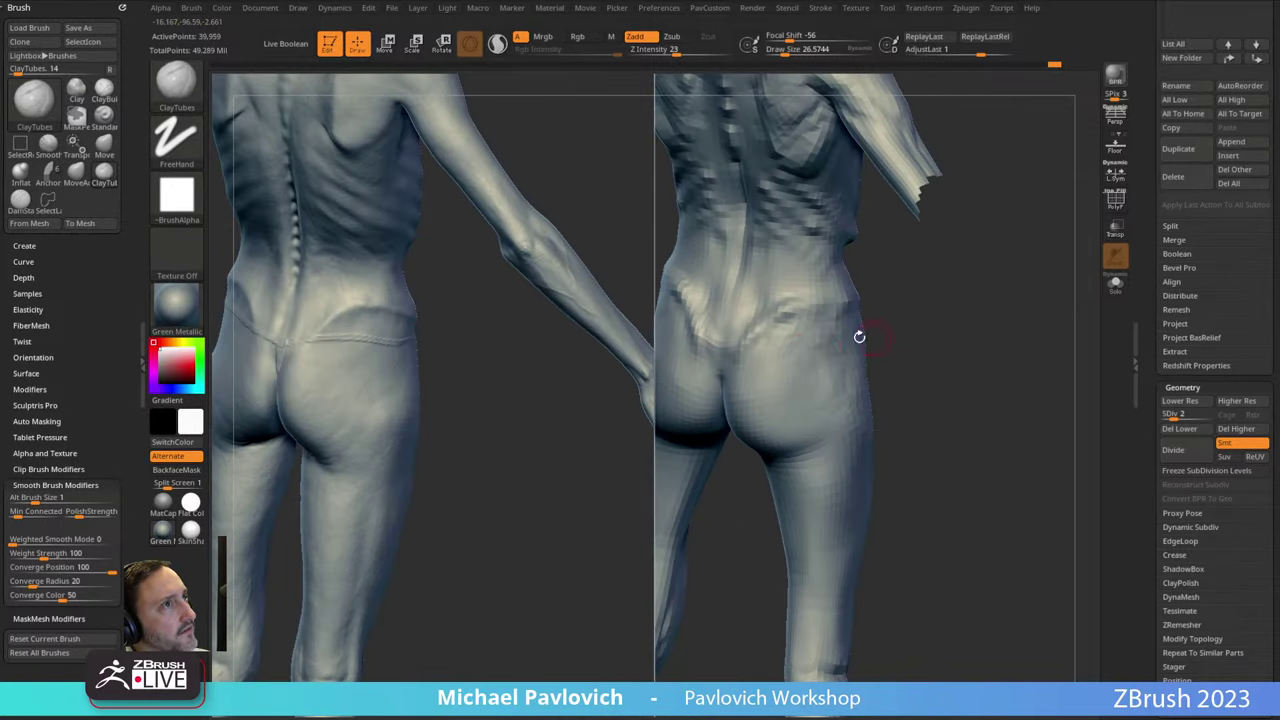
key(s)
drag(806, 362, 807, 362)
mouse_move(828, 376)
mouse_down()
mouse_move(823, 403)
mouse_move(788, 350)
mouse_move(833, 356)
mouse_move(946, 329)
mouse_move(946, 280)
mouse_move(977, 298)
mouse_move(946, 274)
mouse_move(959, 262)
mouse_move(925, 296)
mouse_up()
Carve the fold beneath the buttock toward the outer thigh with the Dam_Standard_02 brush at about 83 draw size.
key(b)
key(d)
key(s)
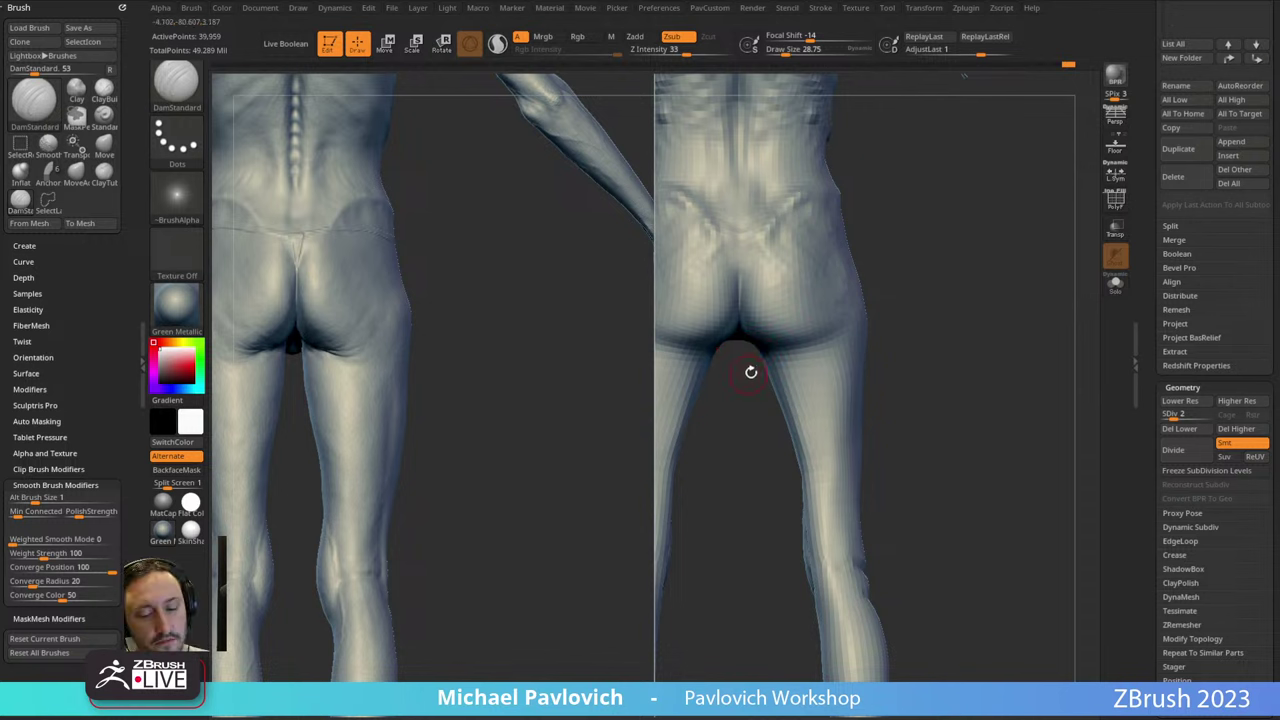
key(alt+2)
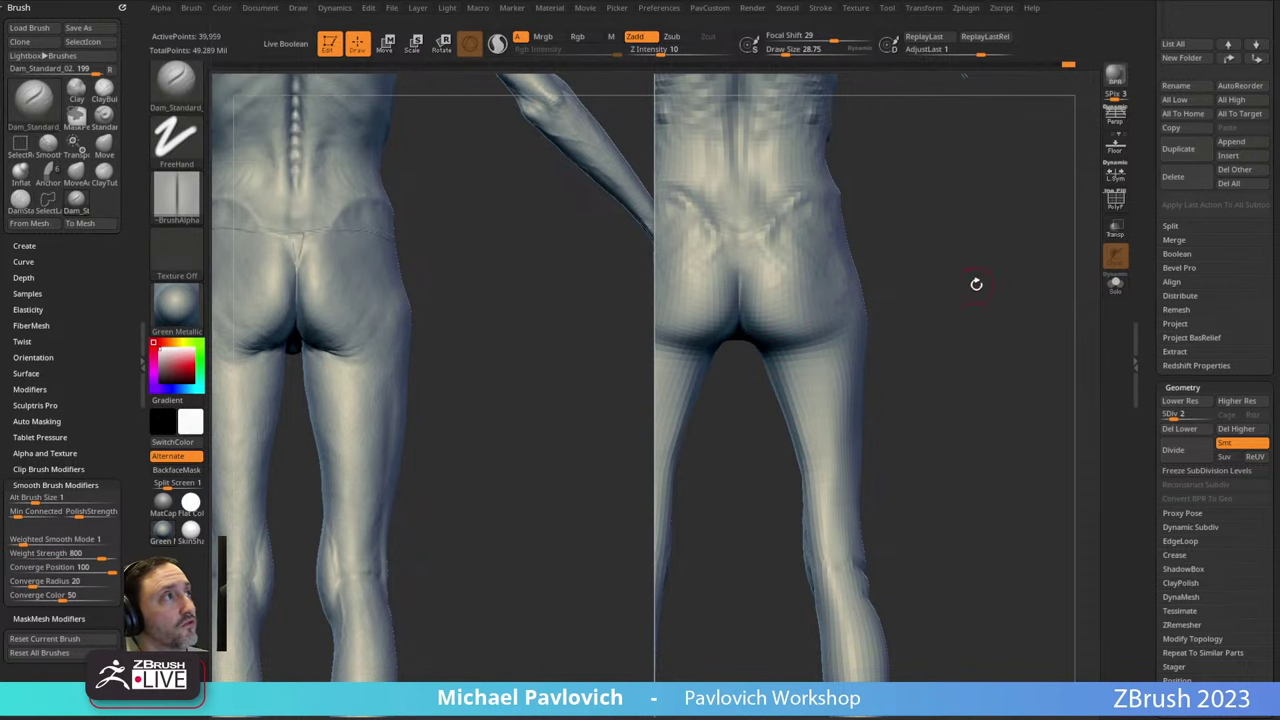
mouse_move(976, 284)
mouse_down()
mouse_move(757, 366)
mouse_move(776, 362)
mouse_up()
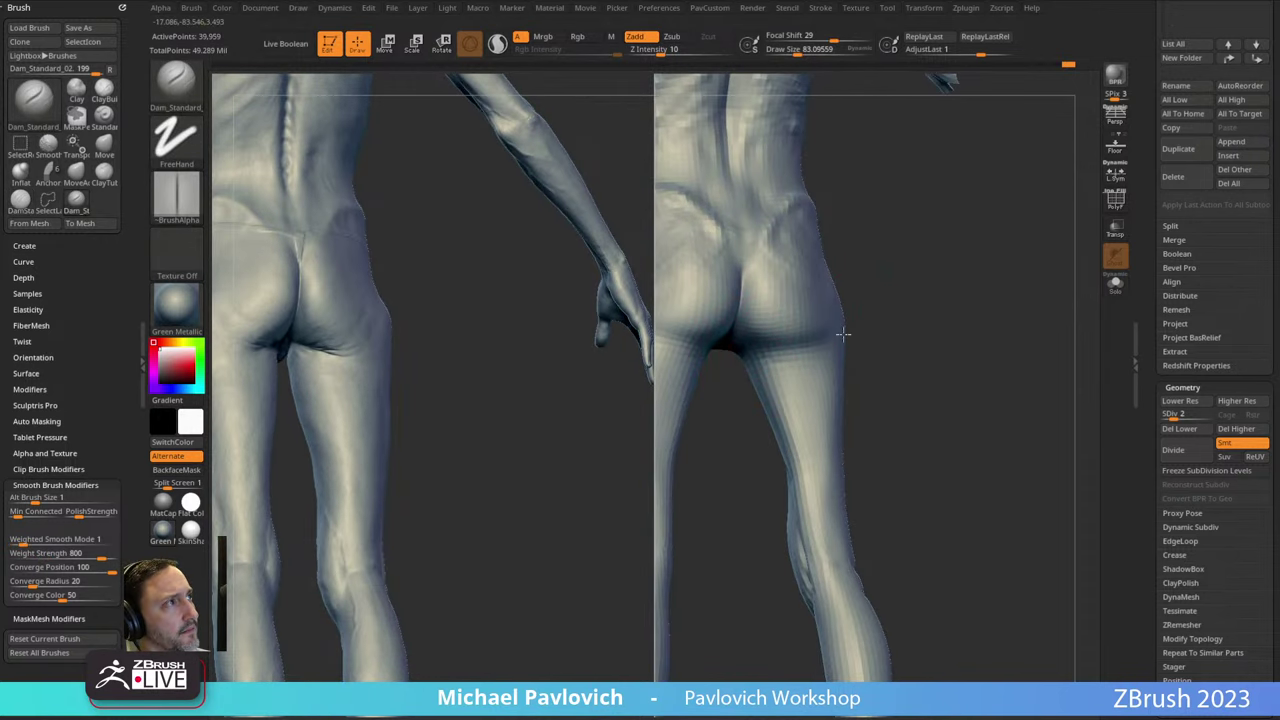
drag(843, 334, 815, 341)
mouse_move(940, 322)
mouse_down()
mouse_move(850, 355)
mouse_move(900, 346)
mouse_move(960, 374)
mouse_move(887, 369)
mouse_move(957, 329)
mouse_move(957, 342)
mouse_up()
key(s)
mouse_move(843, 391)
mouse_down()
mouse_move(854, 393)
mouse_move(827, 400)
mouse_move(873, 387)
mouse_move(850, 421)
mouse_up()
Adjust the outer contour of the thigh in rear view with the Move brush.
key(b)
key(m)
key(v)
key(s)
drag(846, 465, 862, 469)
key(s)
mouse_move(929, 437)
mouse_down()
mouse_move(957, 317)
mouse_move(857, 349)
mouse_up()
Build up the side of the buttock and hip with the ClayTubes brush at about 46 draw size.
key(b)
key(c)
key(t)
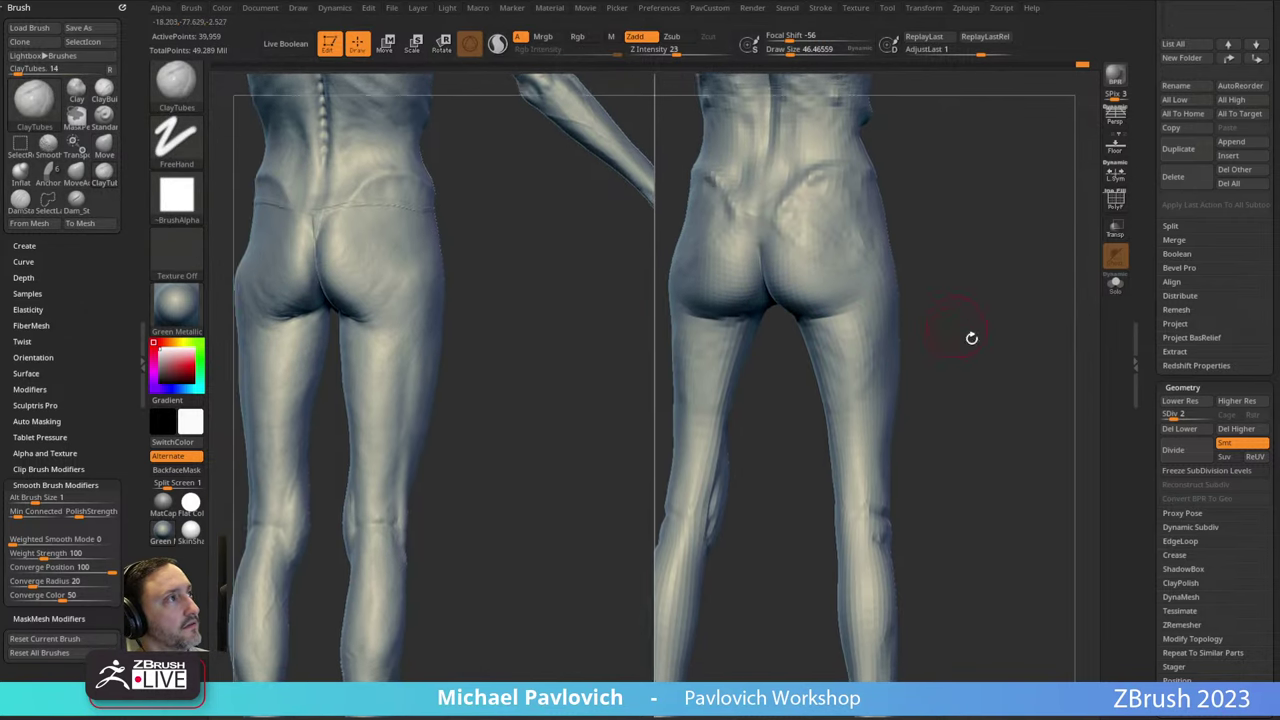
drag(971, 337, 860, 333)
mouse_move(1040, 321)
mouse_down()
mouse_move(943, 331)
mouse_move(929, 357)
mouse_up()
Sculpt the side of the hip and outer upper thigh with the Standard brush at about 38 draw size.
key(b)
key(s)
key(t)
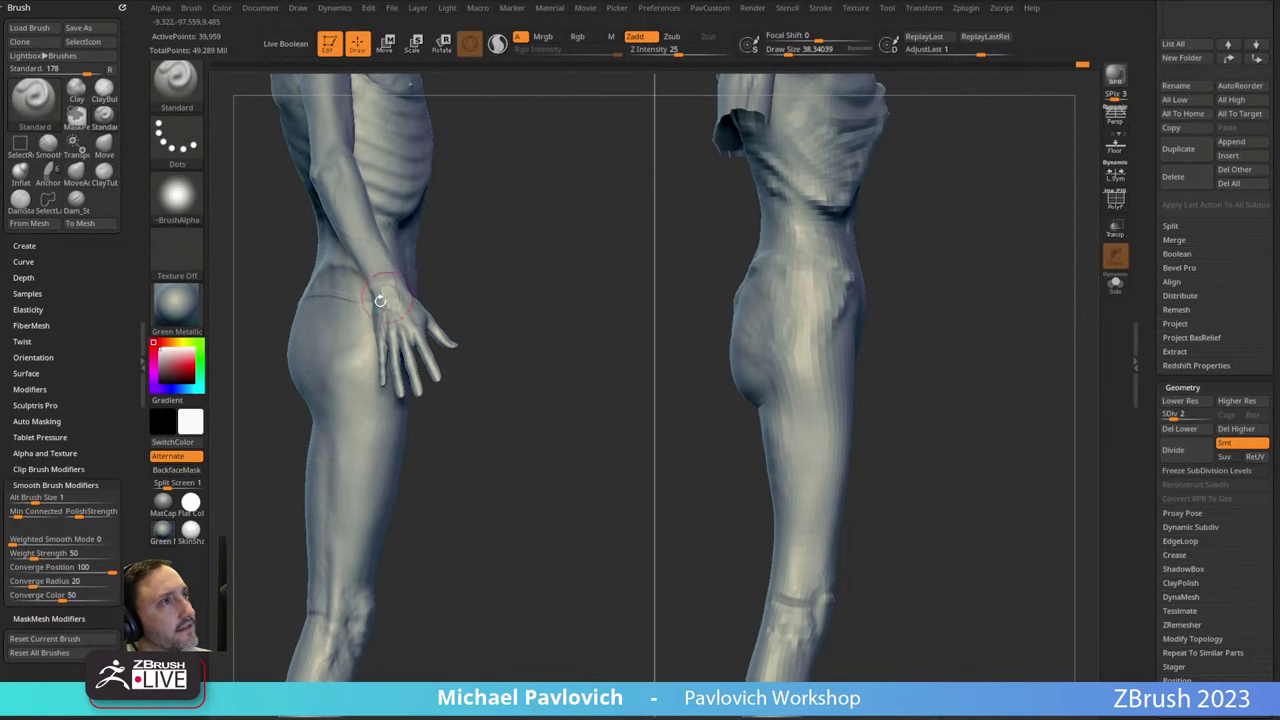
drag(979, 255, 787, 287)
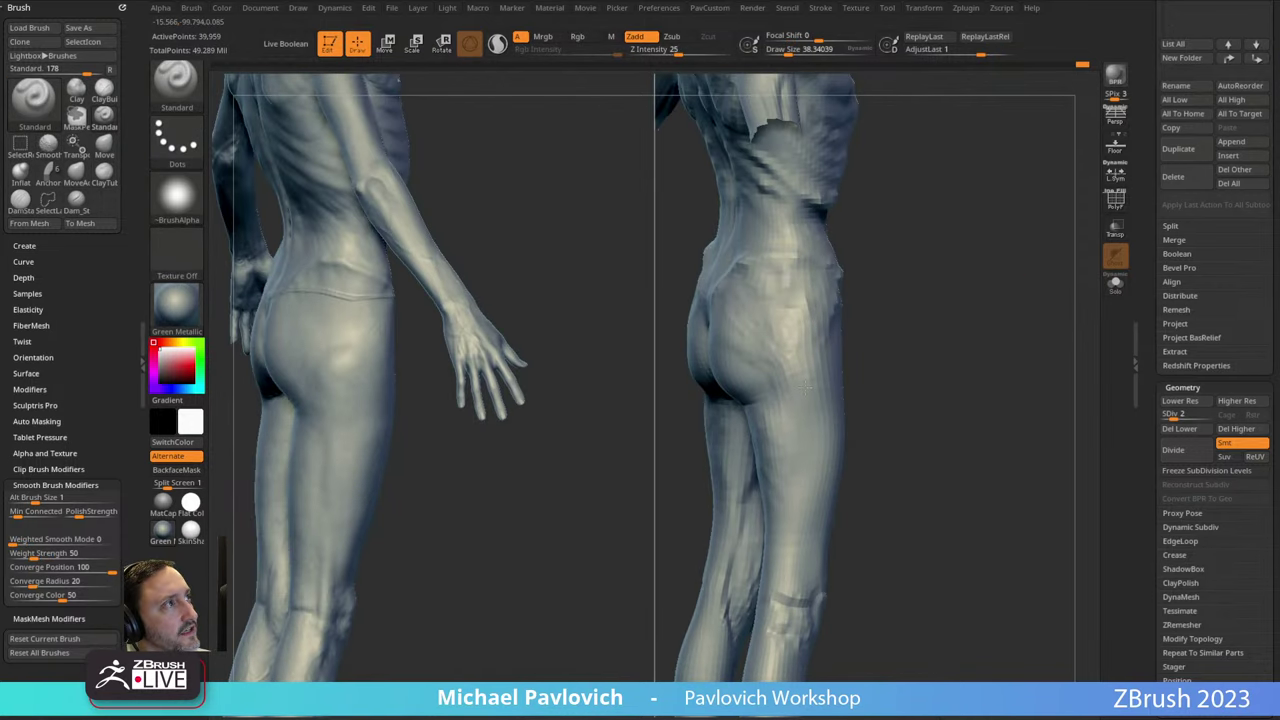
drag(808, 388, 881, 302)
alt+drag(898, 349, 877, 311)
key(bracketleft)
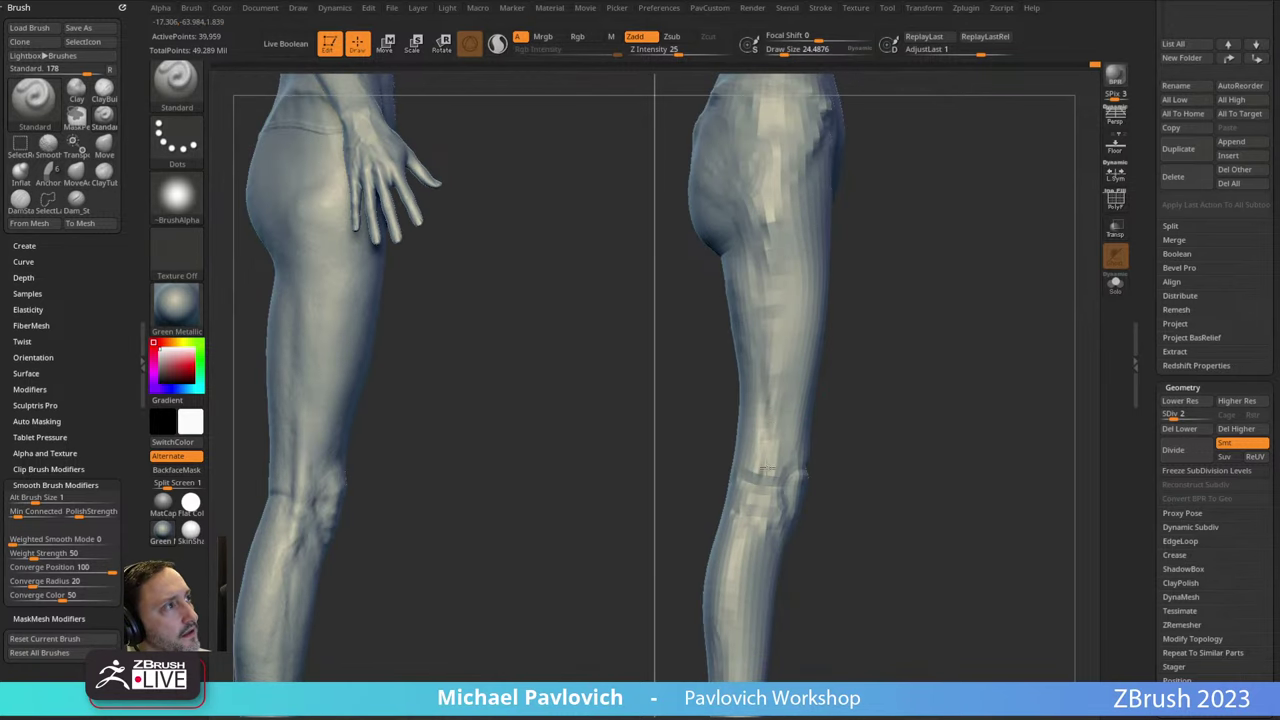
Refine the outer thigh and the area above the knee with the Standard brush at about 24 draw size.
alt+drag(885, 355, 718, 426)
right_drag(328, 464, 761, 414)
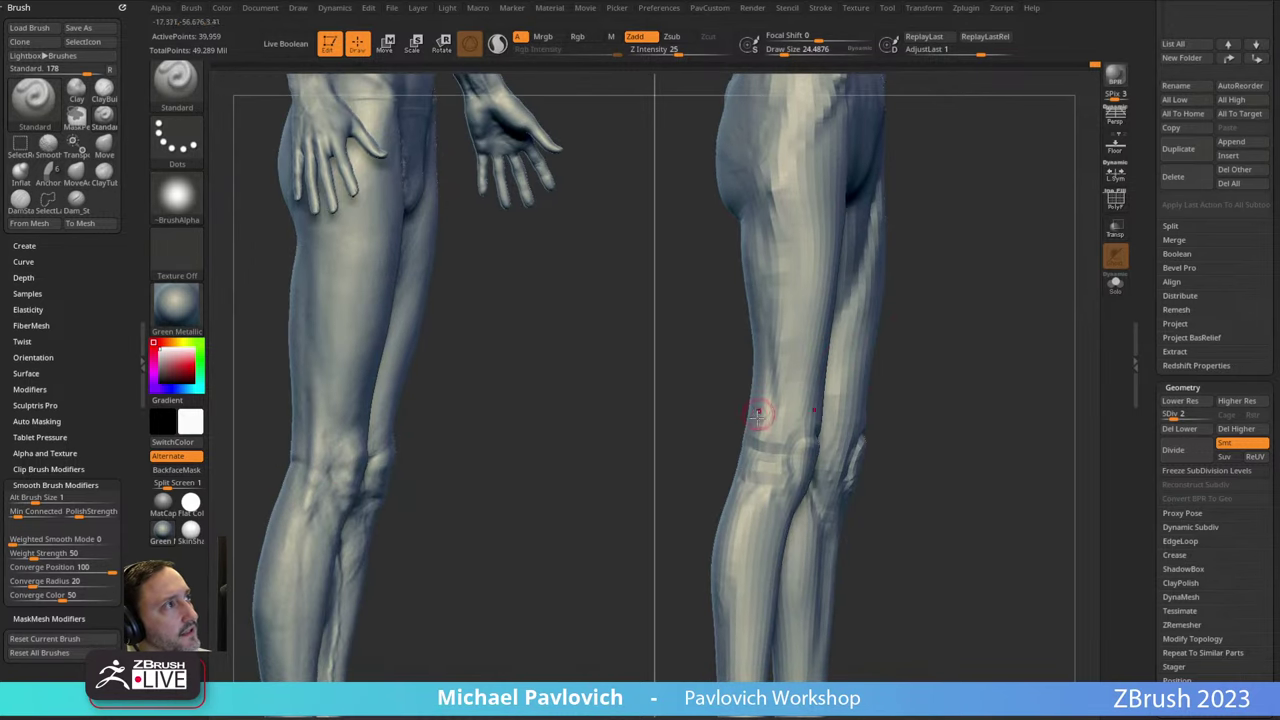
right_drag(560, 440, 765, 412)
drag(763, 442, 306, 458)
drag(930, 294, 818, 410)
drag(949, 371, 843, 491)
alt+drag(929, 479, 812, 580)
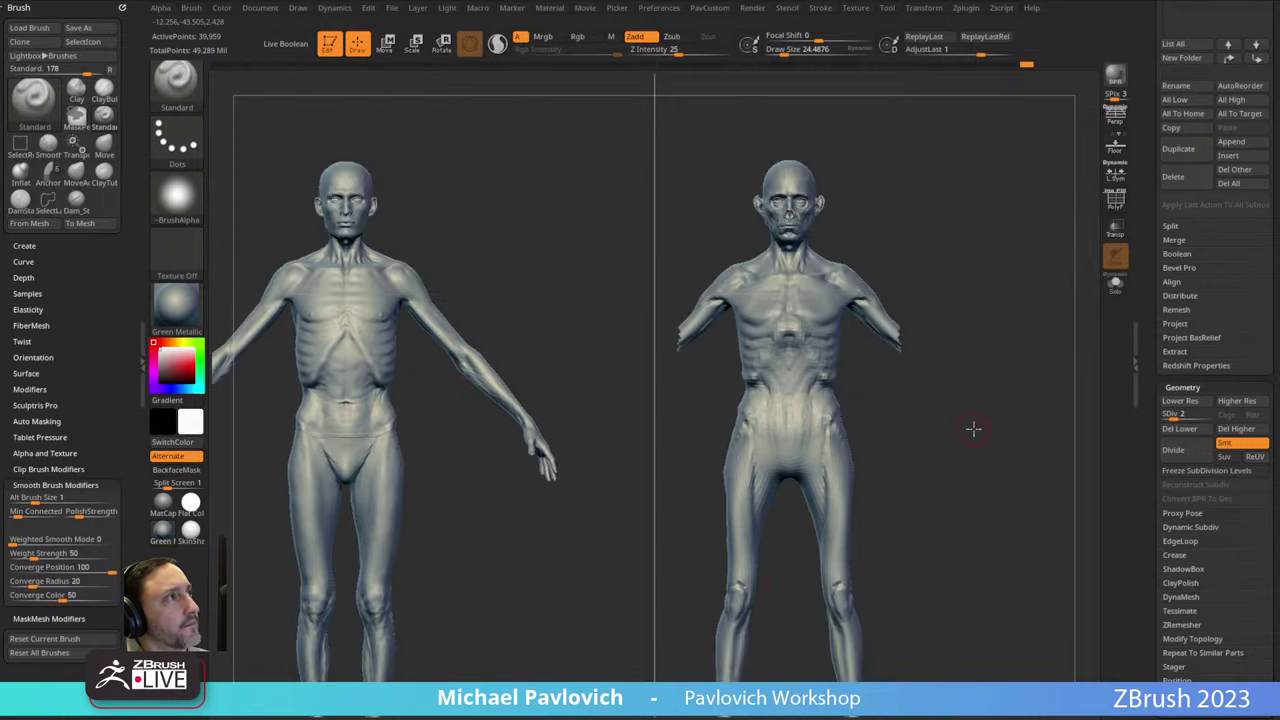
Show the whole body mesh again and raise it to subdivision level 3.
alt+drag(973, 428, 1016, 292)
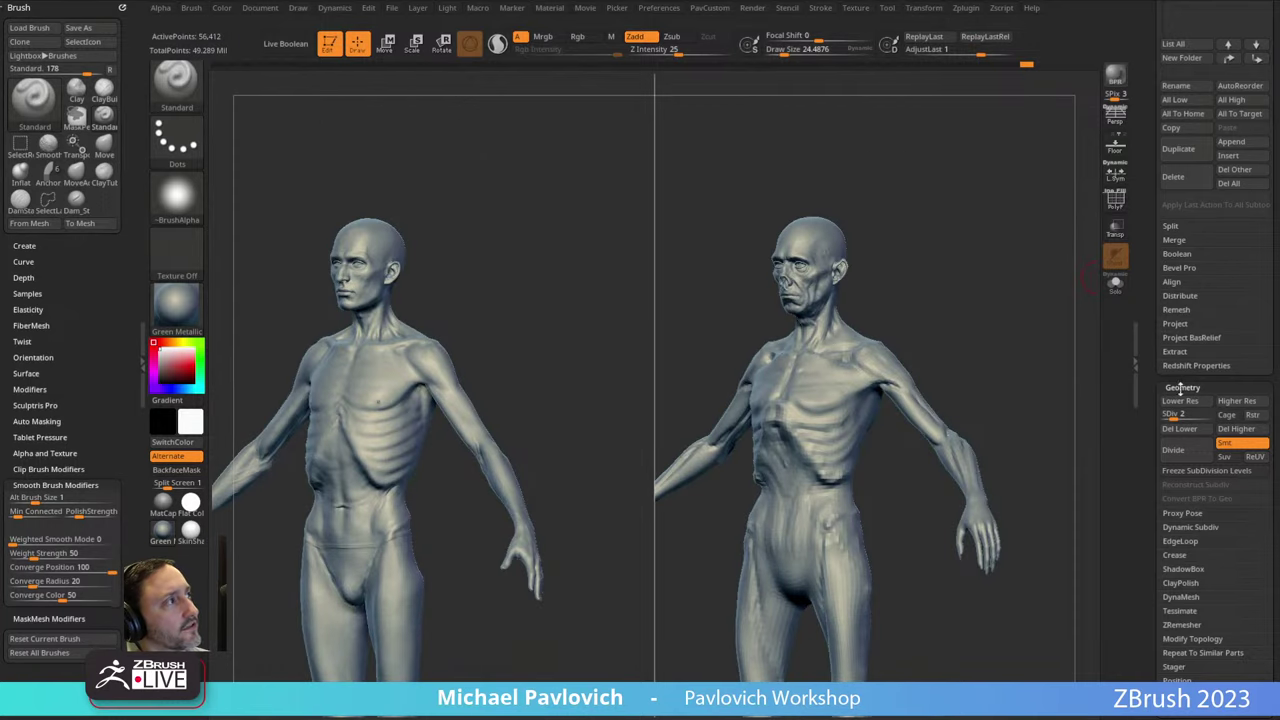
drag(1104, 430, 1015, 404)
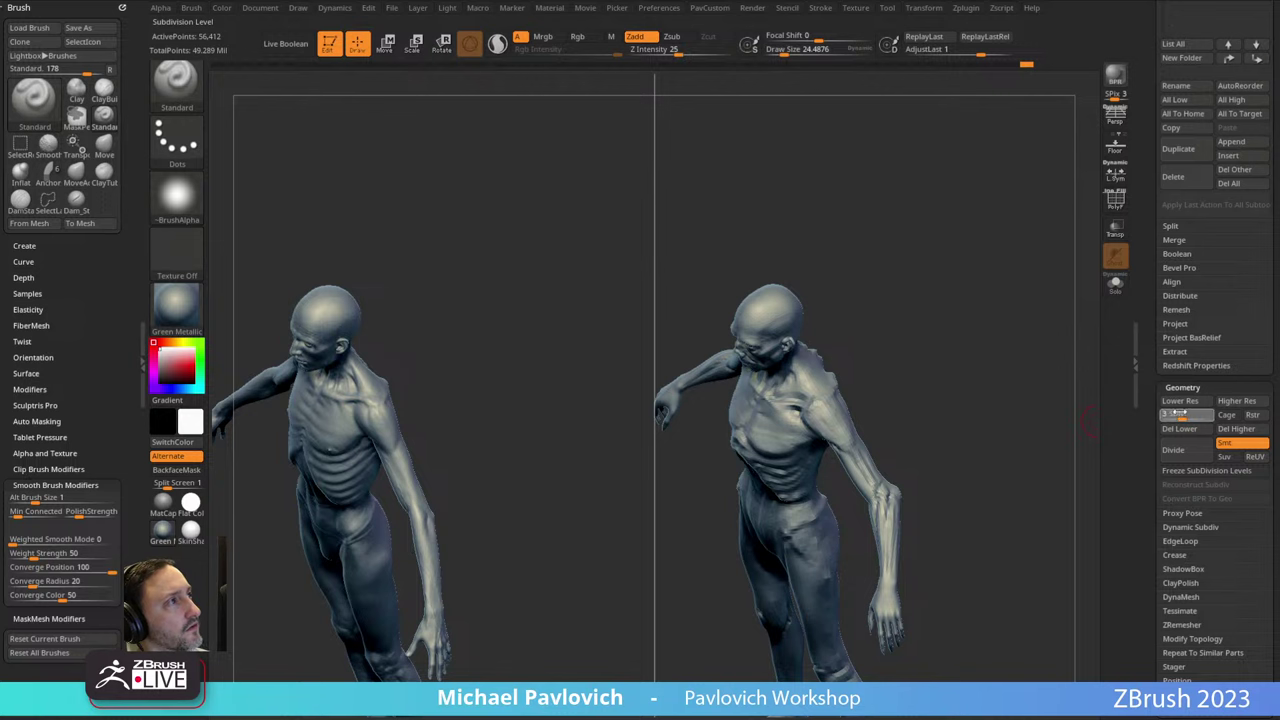
mouse_move(931, 331)
shift+mouse_down()
mouse_move(966, 254)
mouse_move(946, 380)
mouse_move(985, 233)
mouse_move(1033, 291)
shift+mouse_up()
Adjust the side contour of the rib cage in front view with the Move brush at about 116 draw size.
key(])
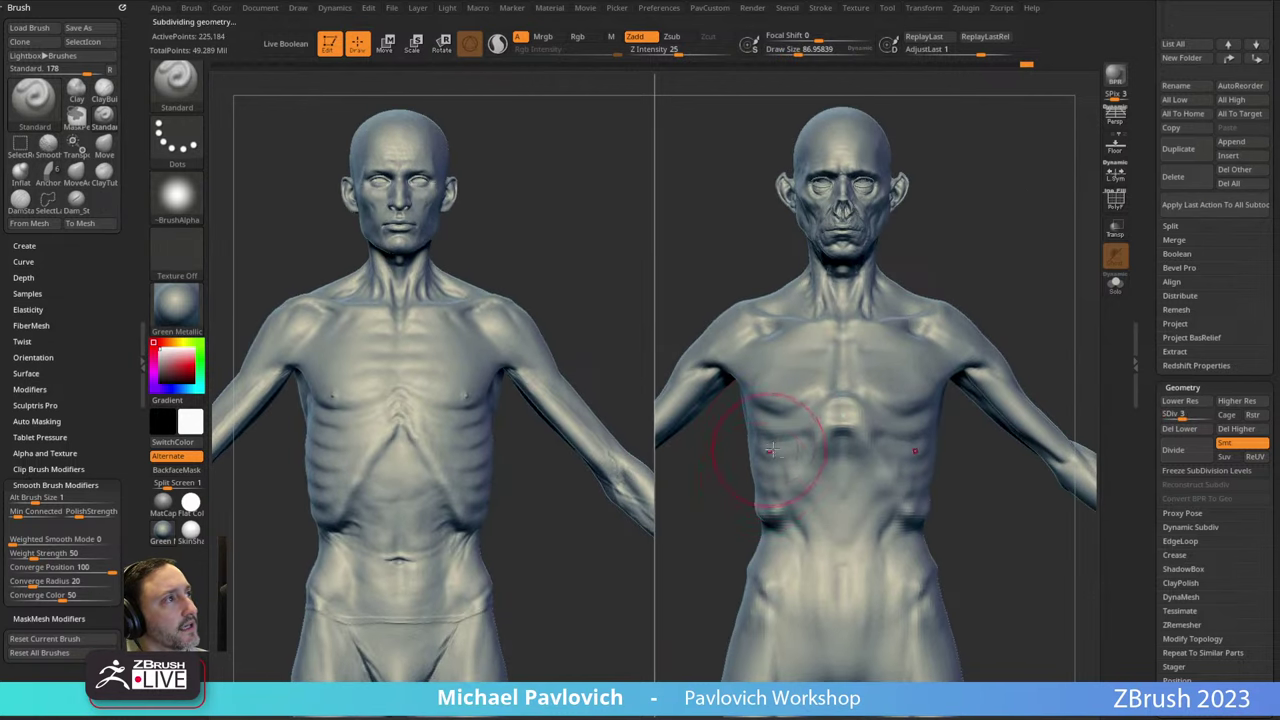
key(b)
key(m)
key(v)
key([)
drag(758, 449, 755, 445)
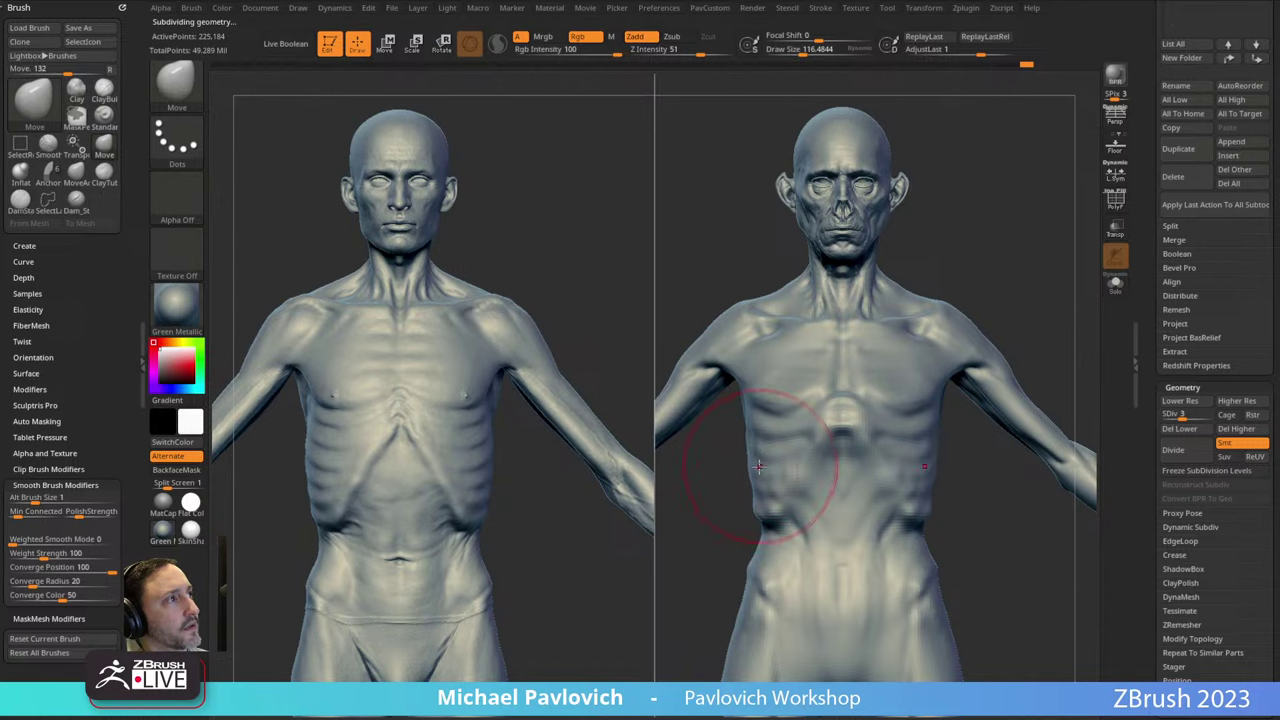
drag(760, 492, 754, 497)
key(s)
click(758, 504)
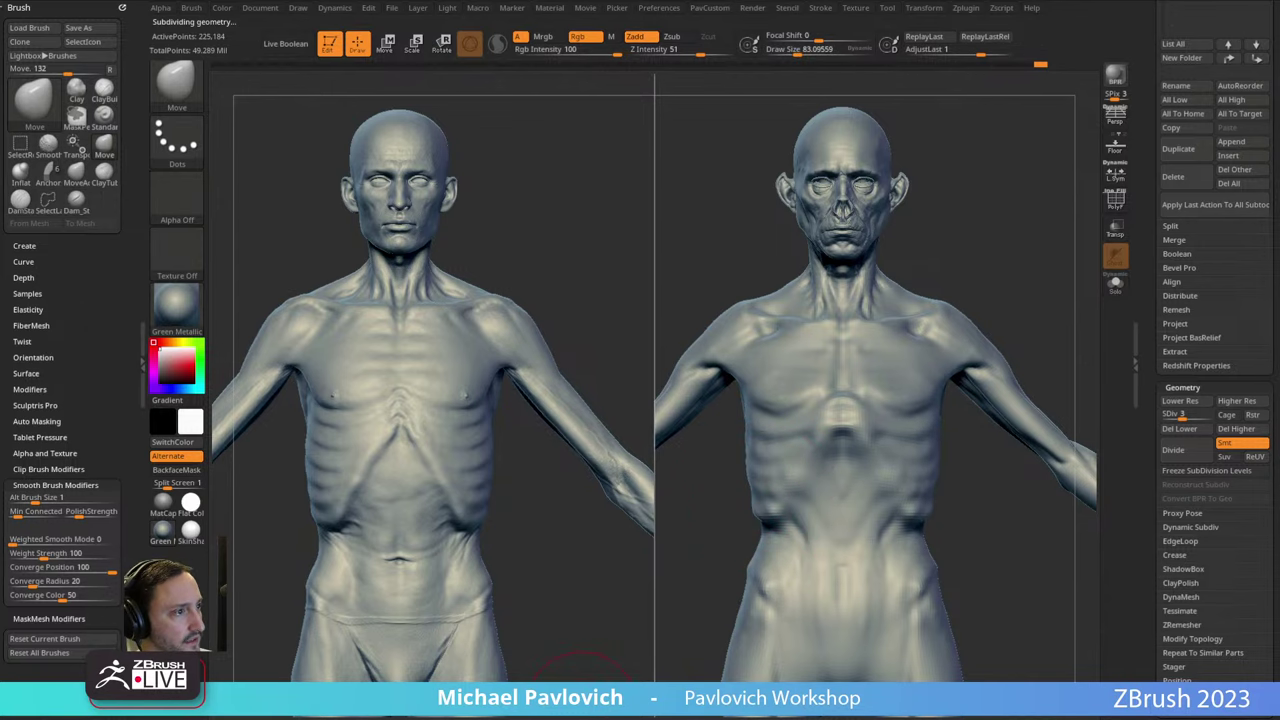
drag(880, 718, 866, 149)
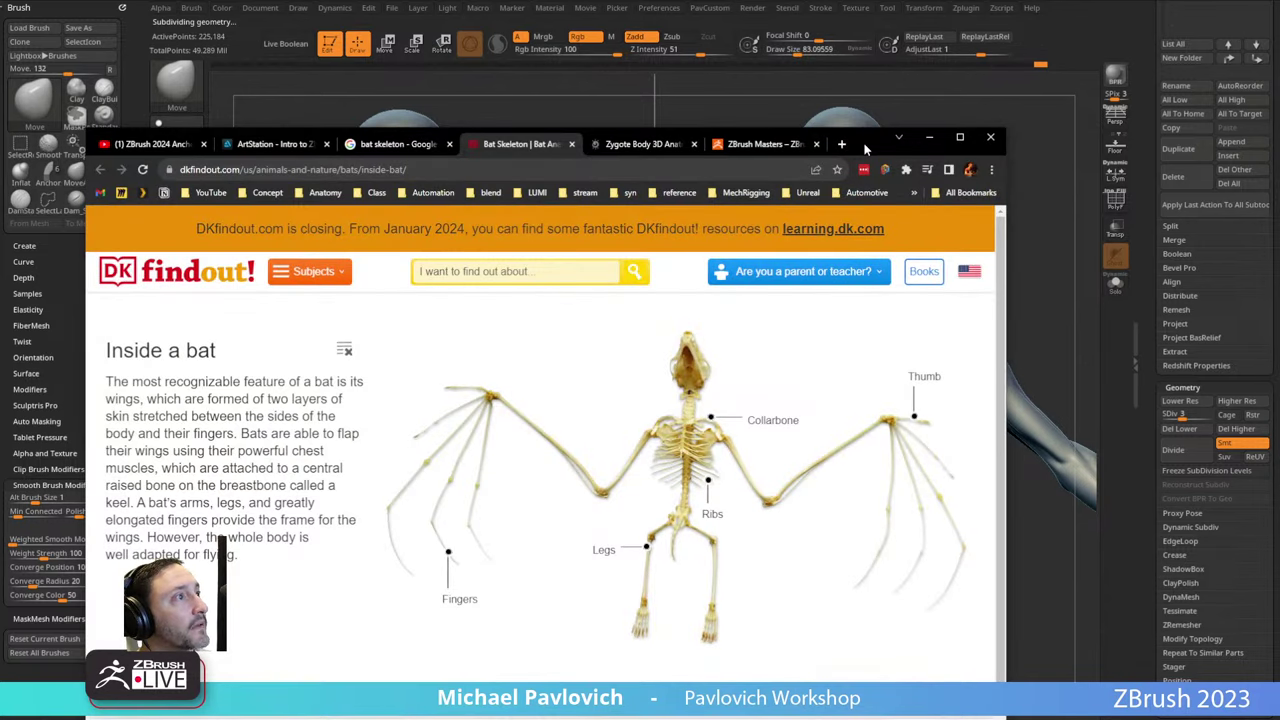
click(929, 137)
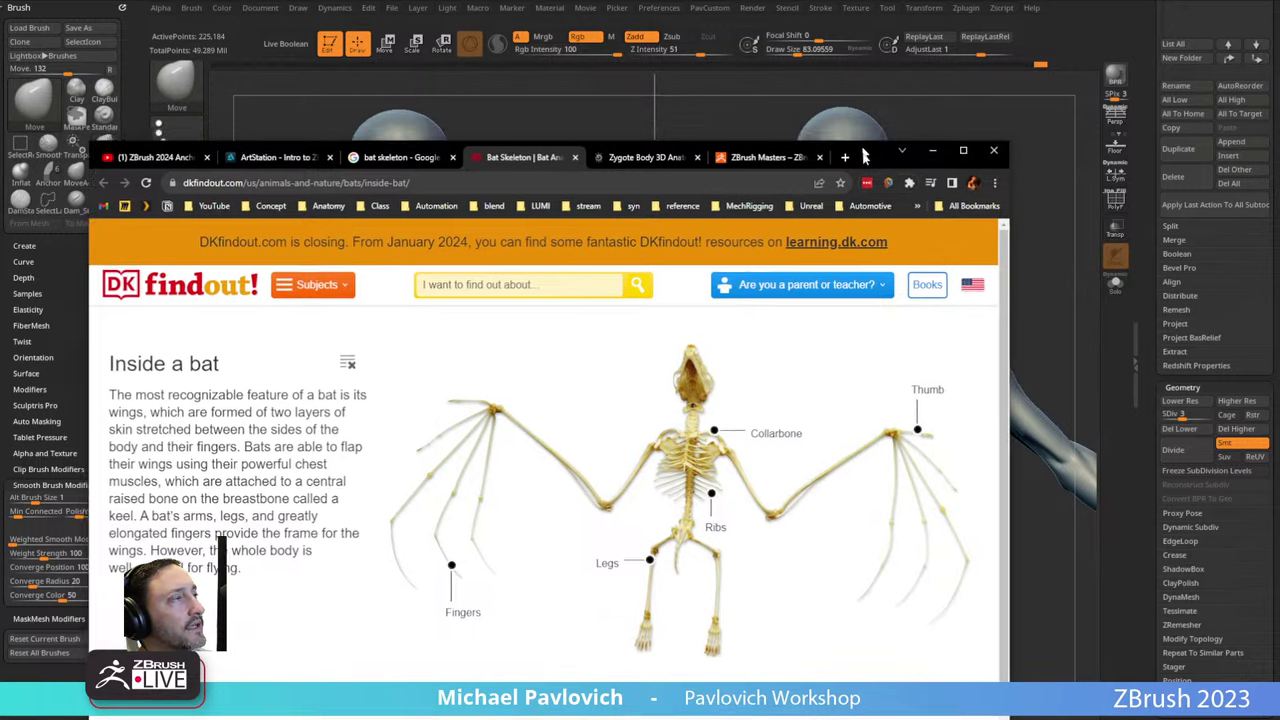
Reshape the hip, upper thigh and lower rib-cage contours in front view with the Move brush at about 112 draw size.
alt+drag(978, 546, 957, 471)
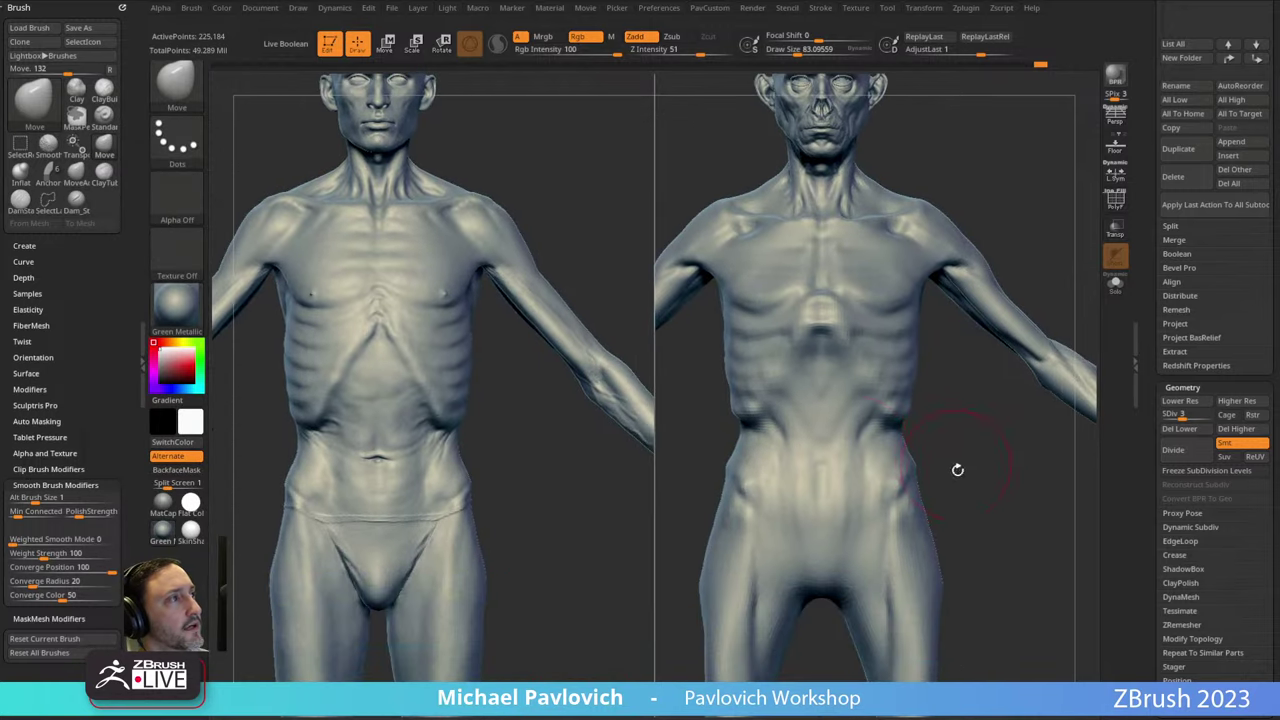
key(s)
click(752, 503)
drag(752, 506, 743, 484)
alt+drag(993, 470, 978, 410)
drag(771, 514, 783, 522)
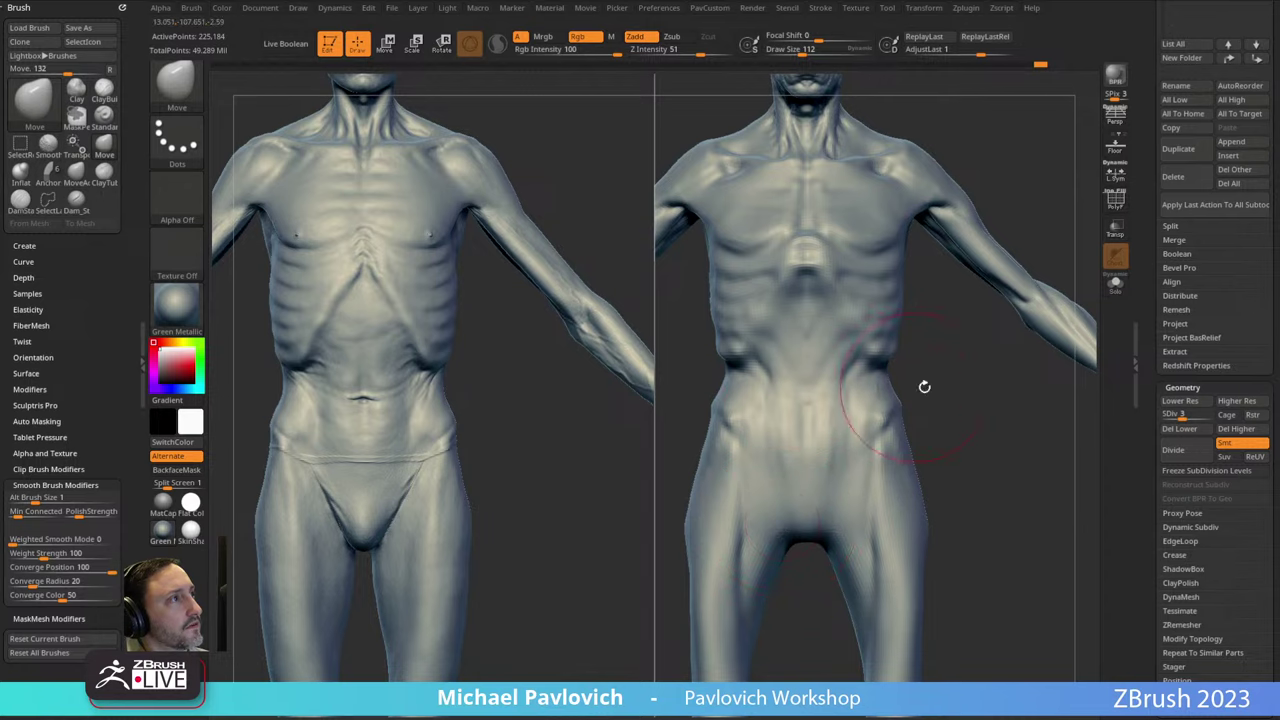
alt+drag(923, 386, 944, 439)
drag(768, 516, 779, 515)
alt+drag(905, 374, 933, 428)
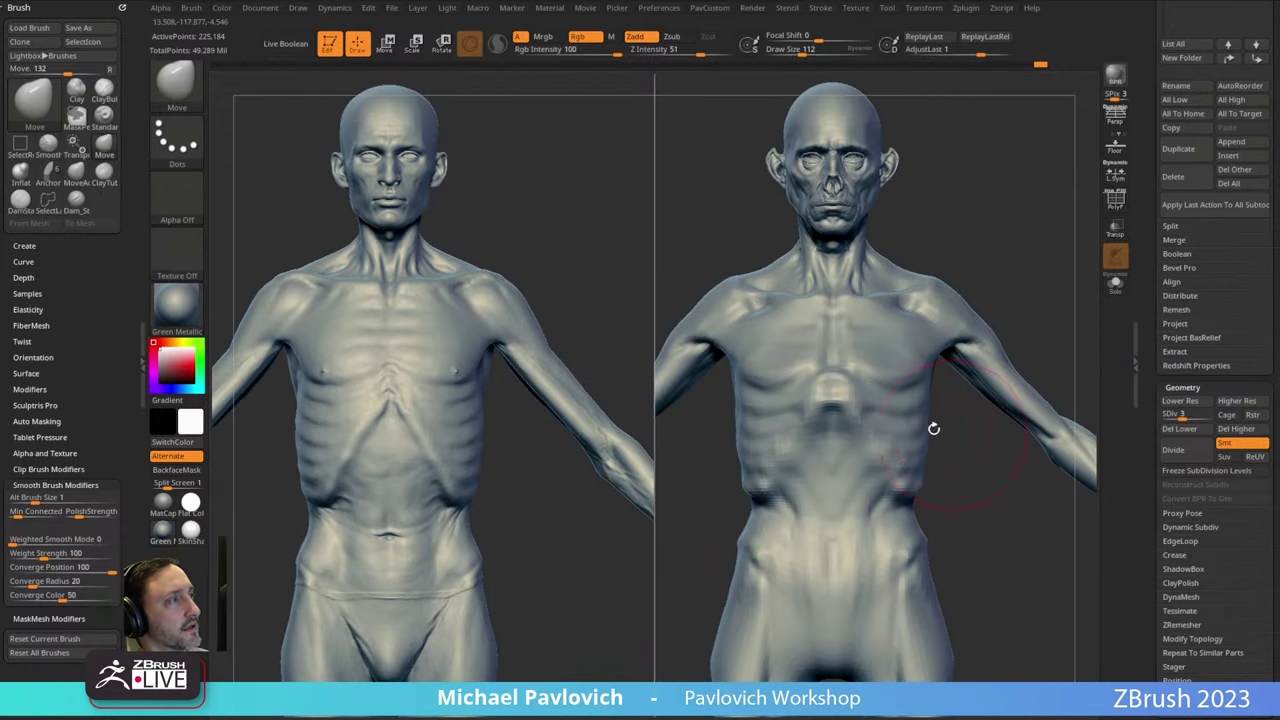
drag(751, 476, 743, 420)
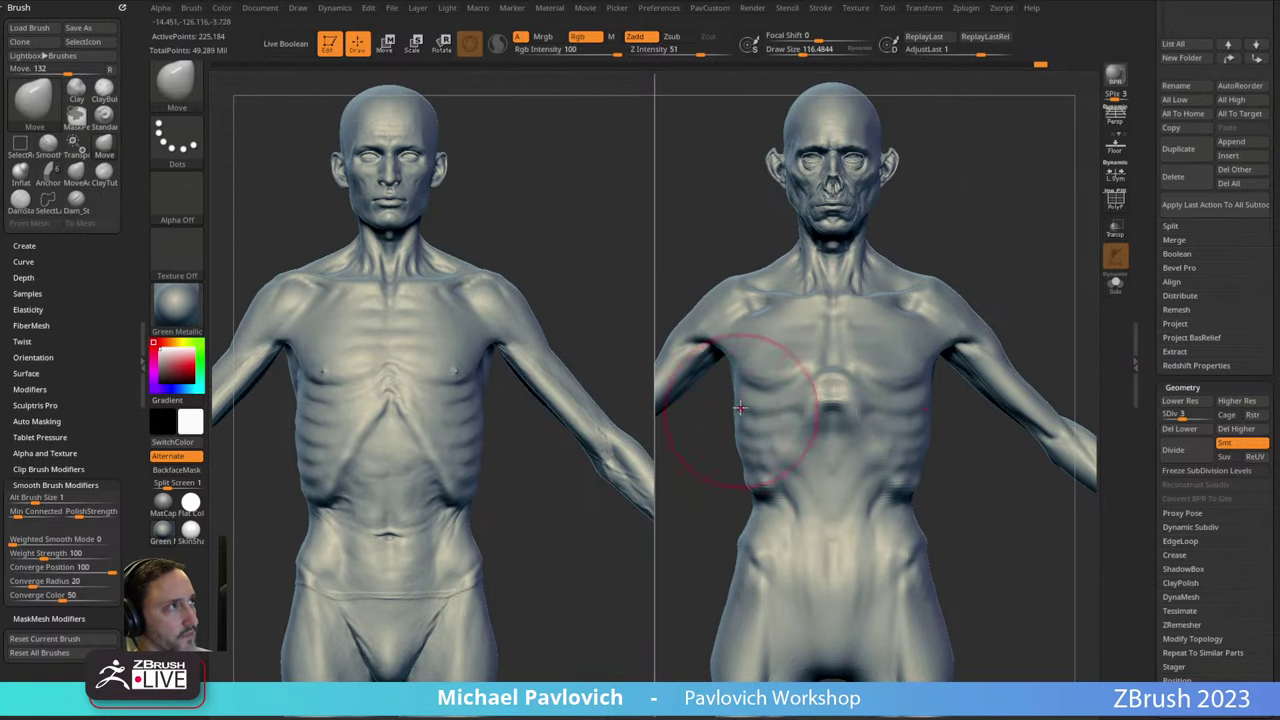
Adjust the slope between neck and shoulder in rear view with the Move brush at about 83 draw size.
drag(1055, 290, 887, 338)
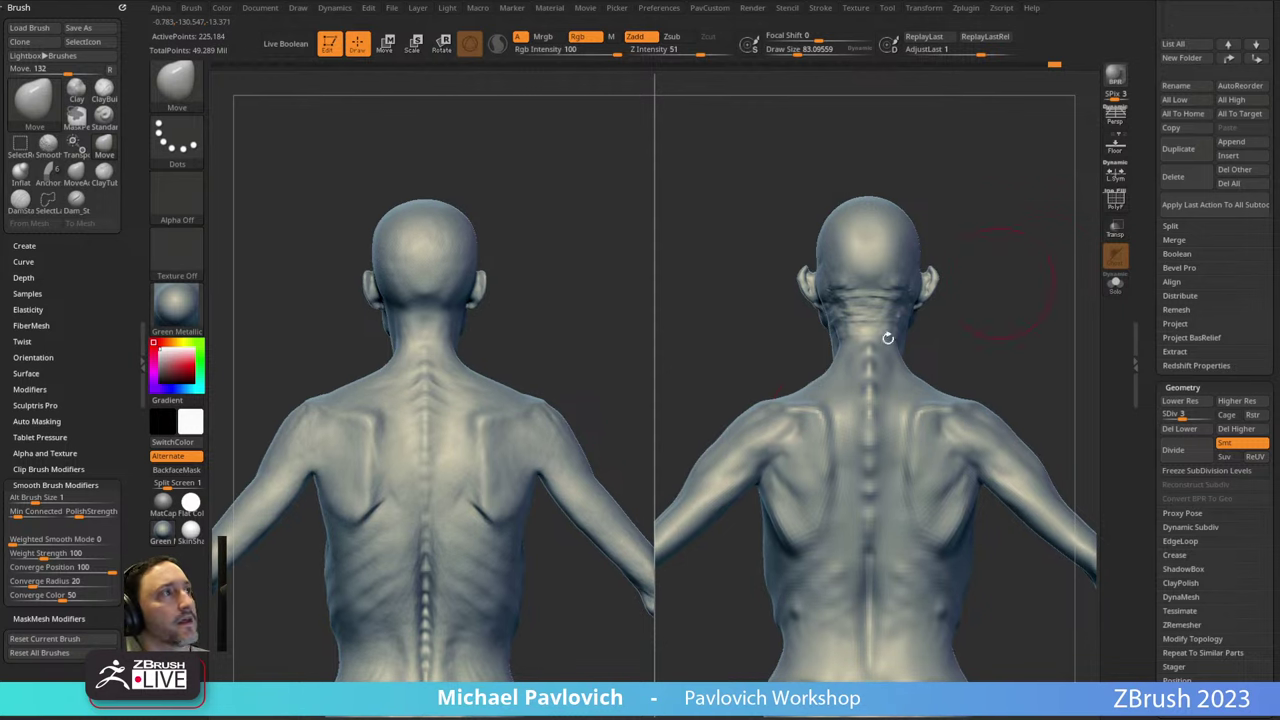
drag(830, 393, 838, 389)
mouse_move(994, 353)
alt+mouse_down()
mouse_move(954, 337)
mouse_move(899, 362)
mouse_move(1000, 280)
mouse_move(1028, 237)
mouse_move(1034, 300)
mouse_move(1014, 268)
alt+mouse_up()
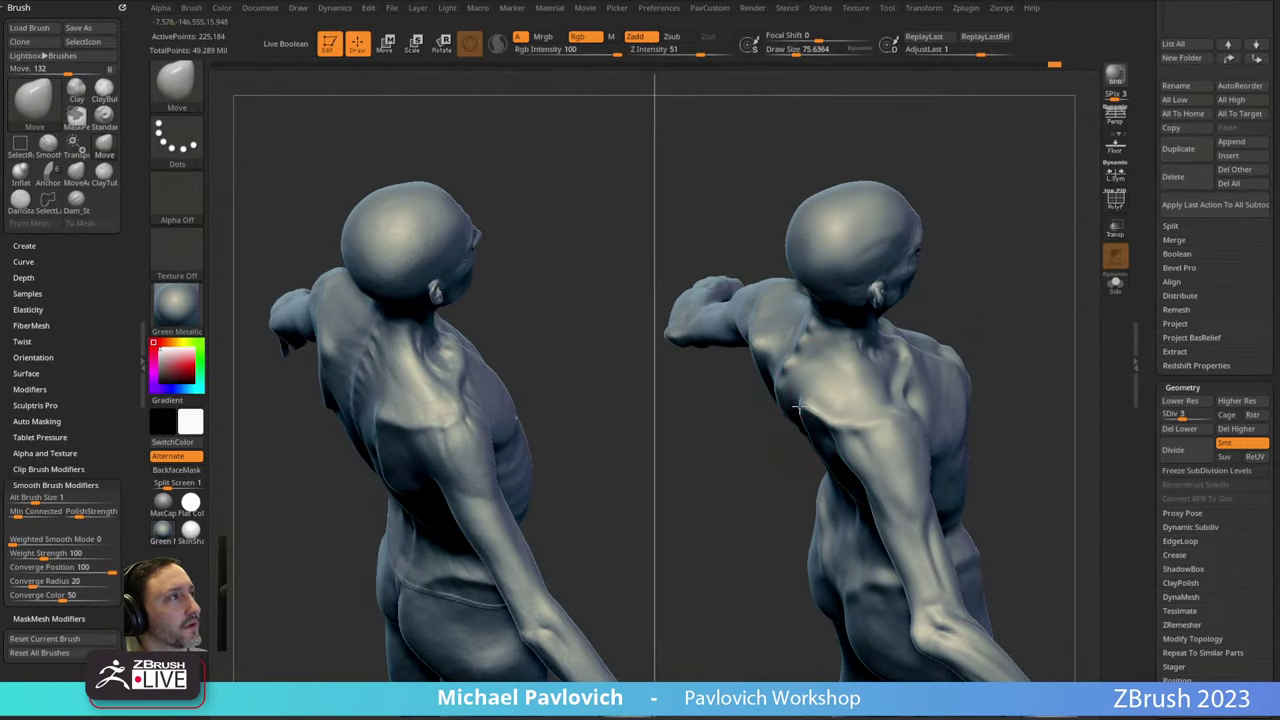
Smooth the back of the shoulder where it meets the upper arm.
mouse_move(998, 335)
mouse_down()
mouse_move(1000, 309)
mouse_move(929, 371)
mouse_move(971, 334)
mouse_move(916, 340)
mouse_move(966, 331)
mouse_move(977, 354)
mouse_move(1061, 377)
mouse_move(1003, 323)
mouse_move(1049, 317)
mouse_move(991, 297)
mouse_move(1049, 337)
mouse_move(1009, 303)
mouse_move(1040, 299)
mouse_move(946, 286)
mouse_move(1023, 271)
mouse_move(1051, 246)
mouse_move(1009, 323)
mouse_move(1015, 298)
mouse_up()
key(b)
key(s)
key(t)
key(s)
mouse_move(828, 392)
shift+mouse_down()
mouse_move(837, 377)
mouse_move(836, 405)
mouse_move(1023, 343)
mouse_move(895, 384)
mouse_move(1023, 320)
mouse_move(904, 371)
mouse_move(983, 289)
mouse_move(1006, 294)
mouse_move(860, 380)
shift+mouse_up()
Reshape the armpit, front shoulder and deltoid contours with the Move brush at about 76 draw size.
key(b)
key(m)
key(v)
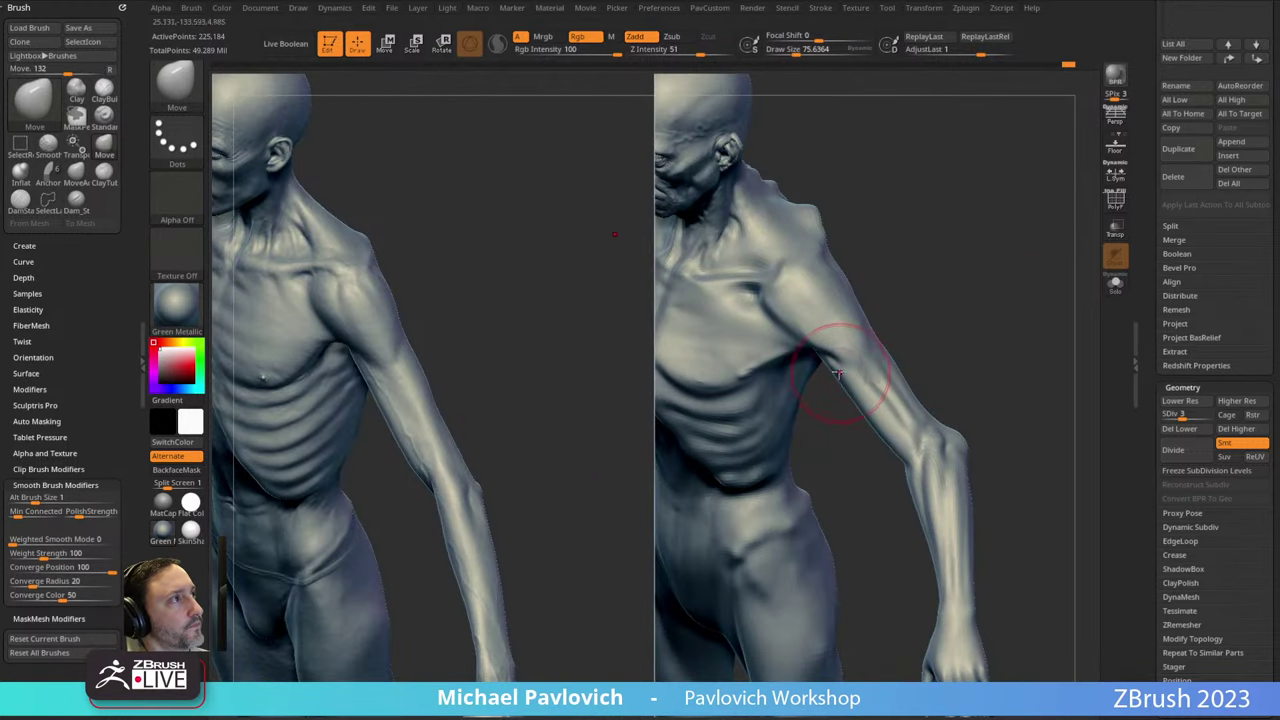
drag(814, 345, 819, 377)
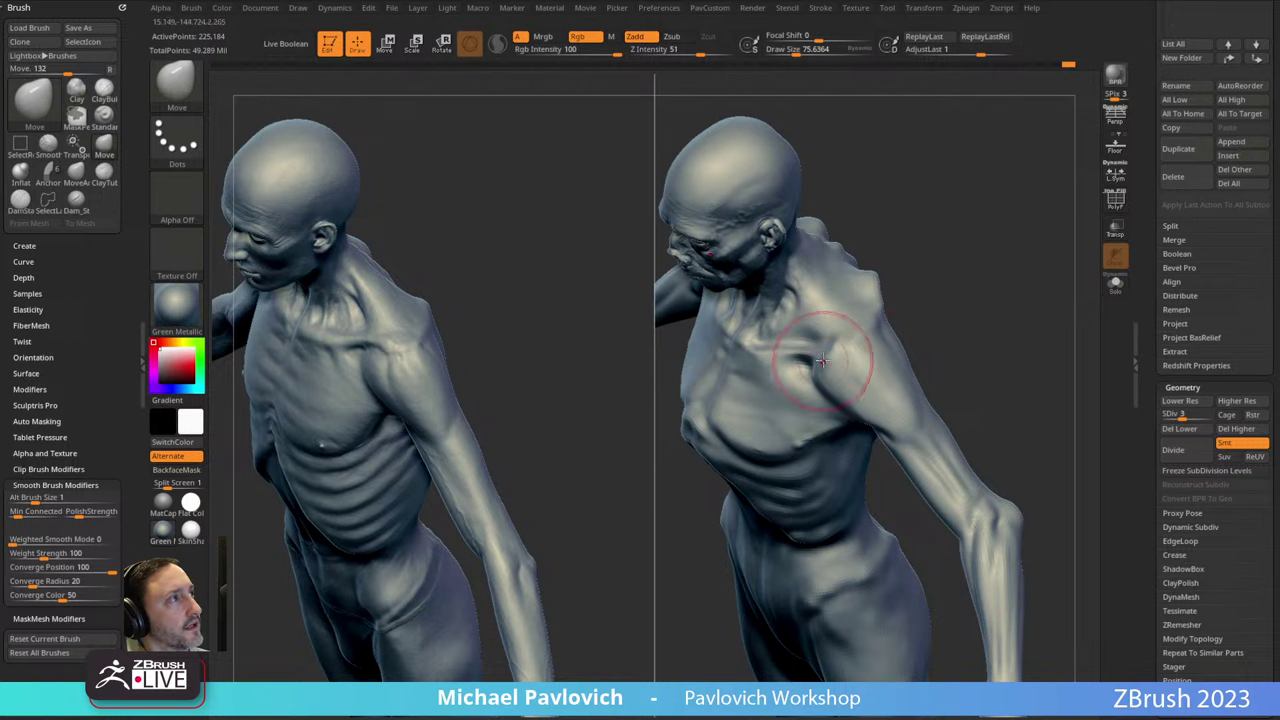
drag(993, 330, 881, 350)
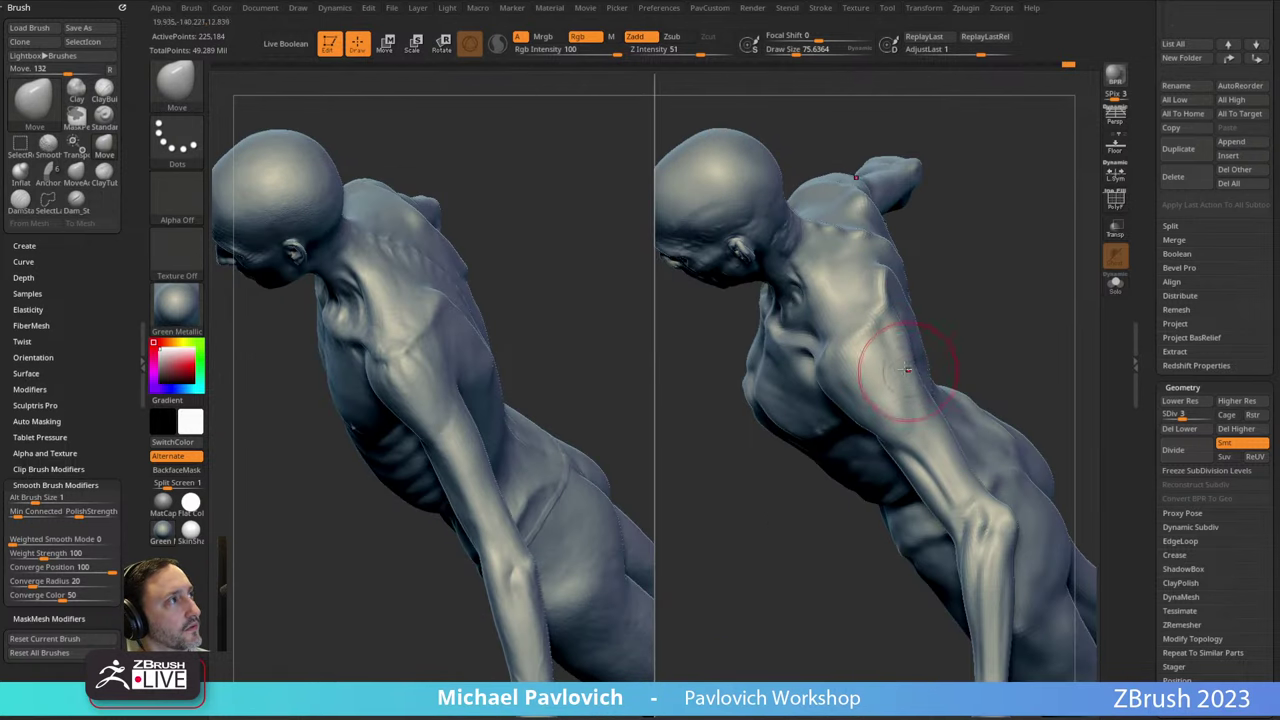
drag(1034, 307, 903, 365)
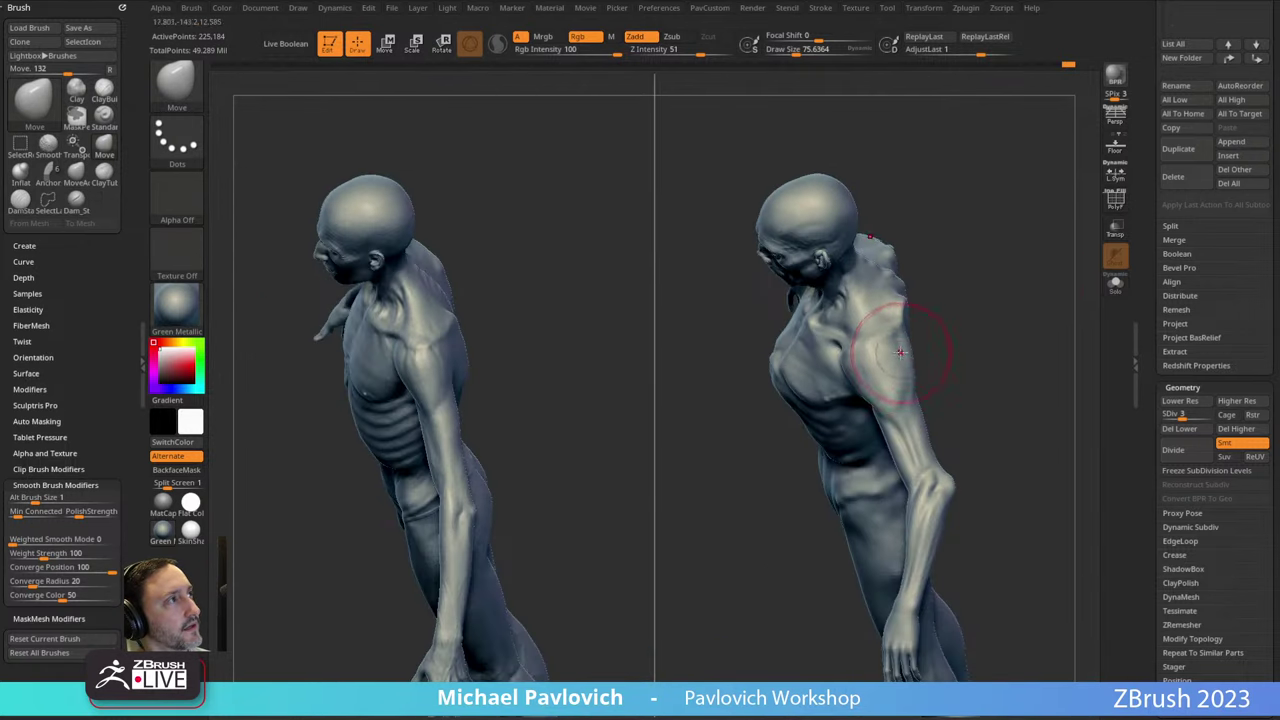
mouse_move(969, 331)
mouse_down()
mouse_move(919, 339)
mouse_move(974, 320)
mouse_move(903, 371)
mouse_move(975, 291)
mouse_move(983, 260)
mouse_move(1066, 183)
mouse_move(1060, 192)
mouse_up()
Refine the ribs below the pectoral with the Standard brush at about 62 draw size.
key(b)
key(s)
key(t)
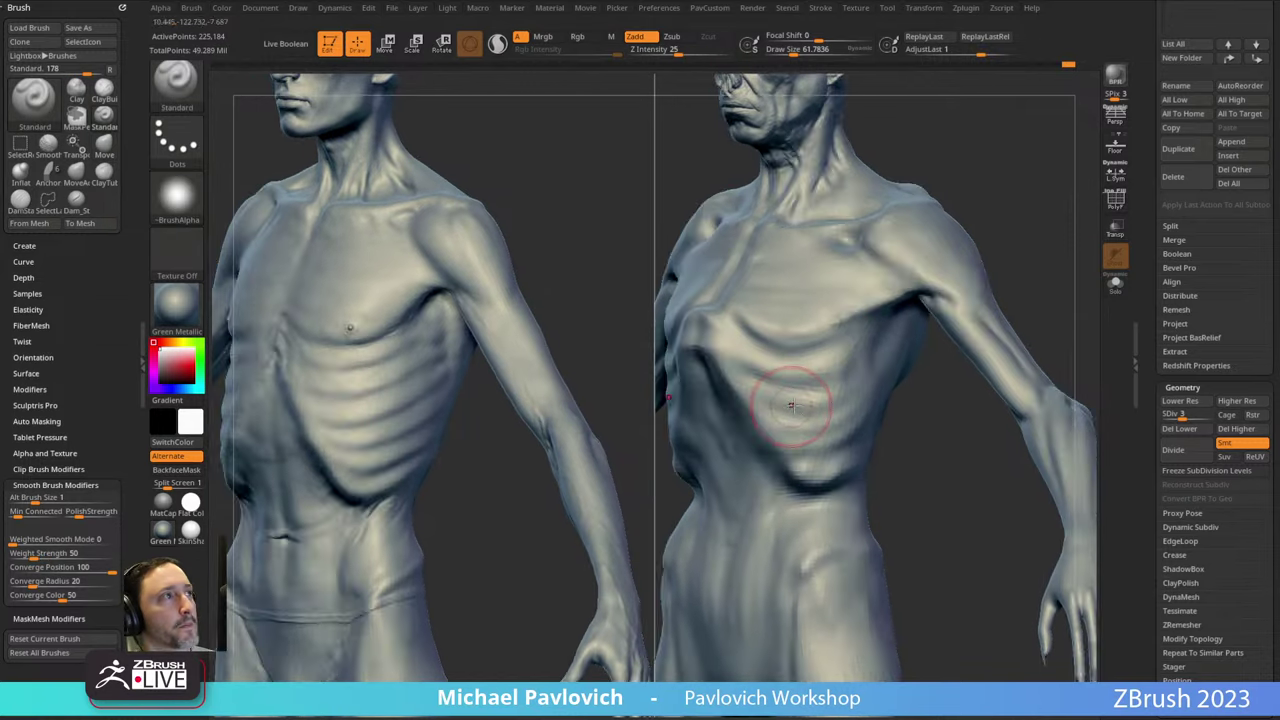
drag(791, 405, 774, 405)
mouse_move(1075, 194)
mouse_down()
mouse_move(1083, 186)
mouse_move(1014, 306)
mouse_move(1068, 272)
mouse_up()
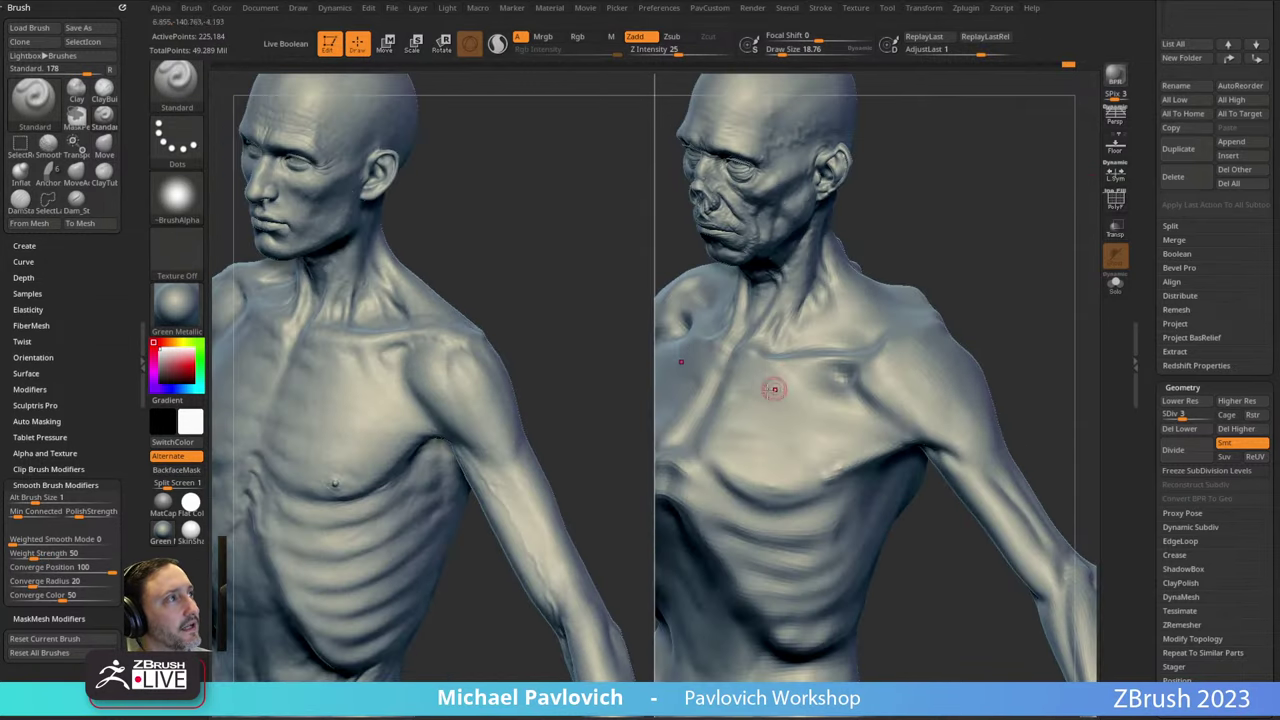
Try diagonal muscle striations across the chest with the Standard brush at about 19 draw size, then undo the last stroke.
drag(840, 419, 1049, 326)
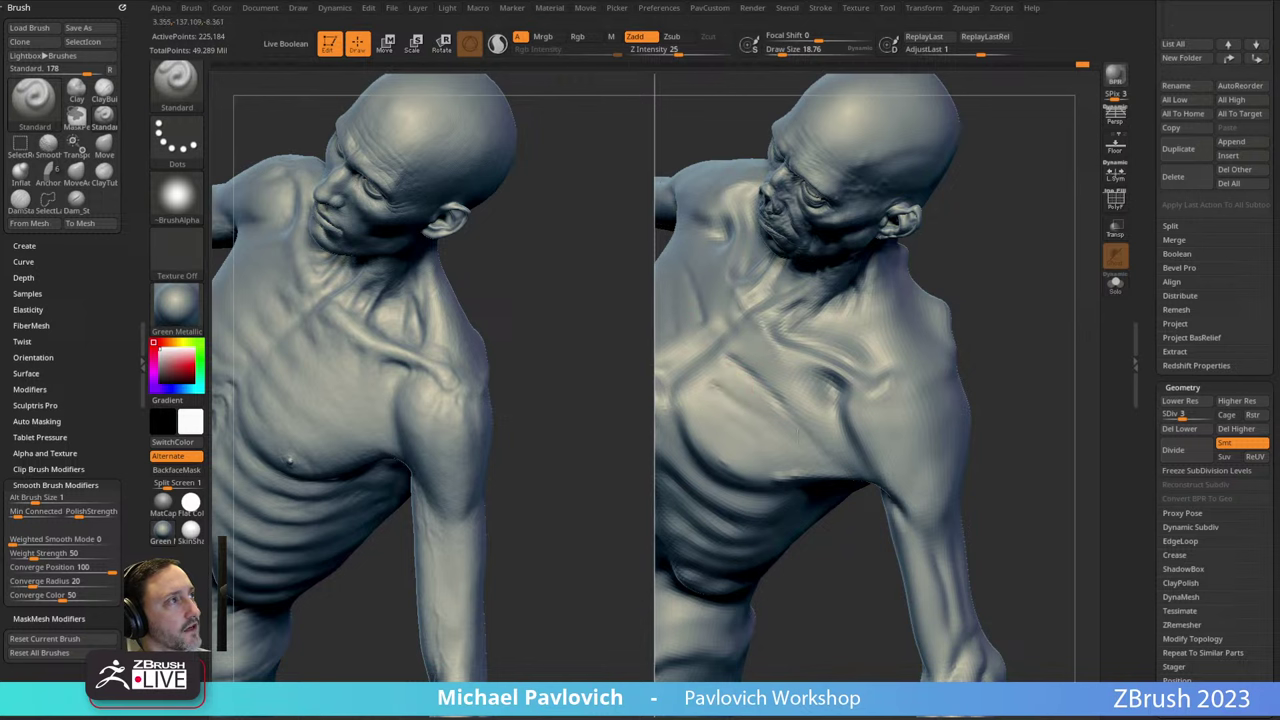
drag(716, 379, 776, 401)
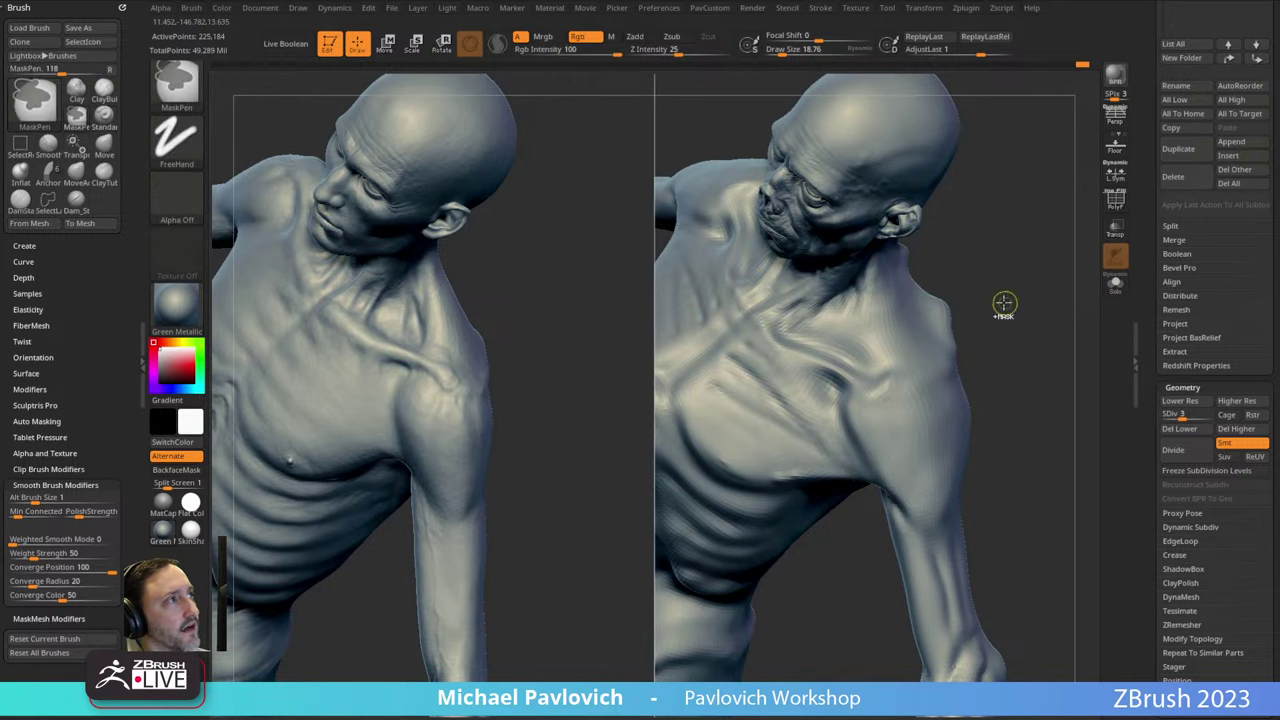
key(ctrl+z)
key(3)
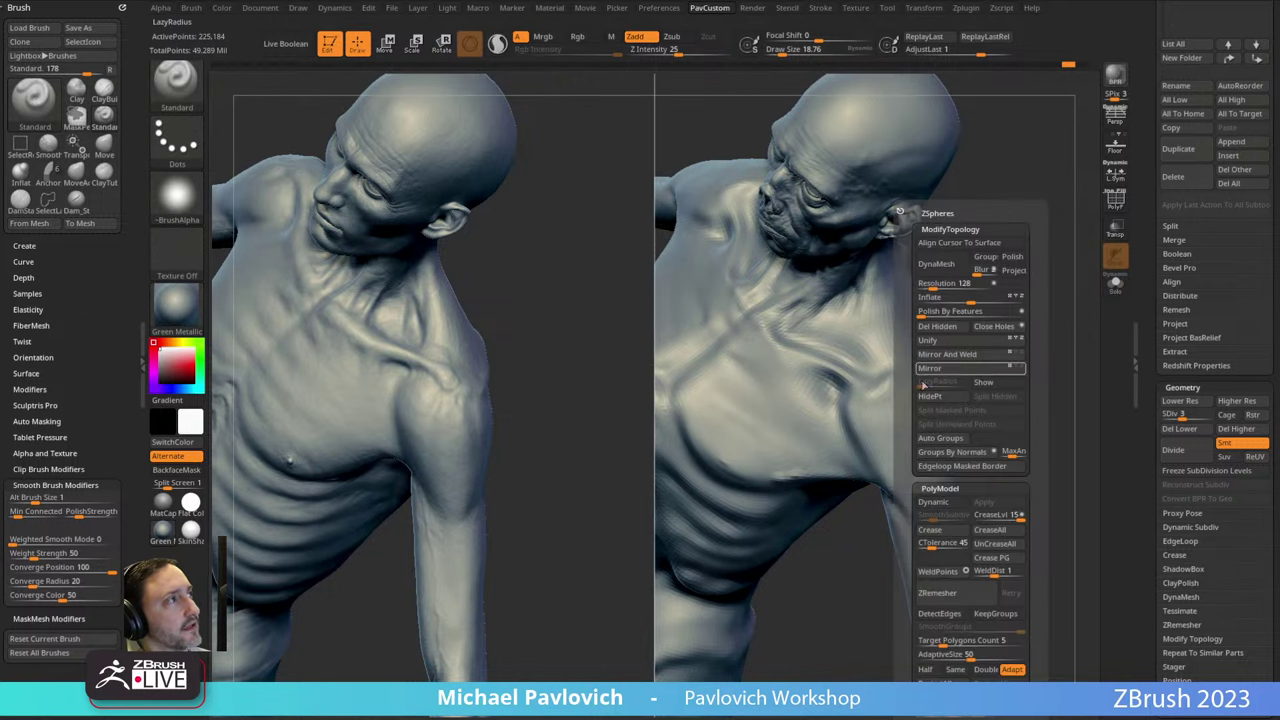
Sculpt fine pectoral striations from the sternum toward the shoulder with the Standard brush at about 19 draw size.
drag(984, 286, 800, 360)
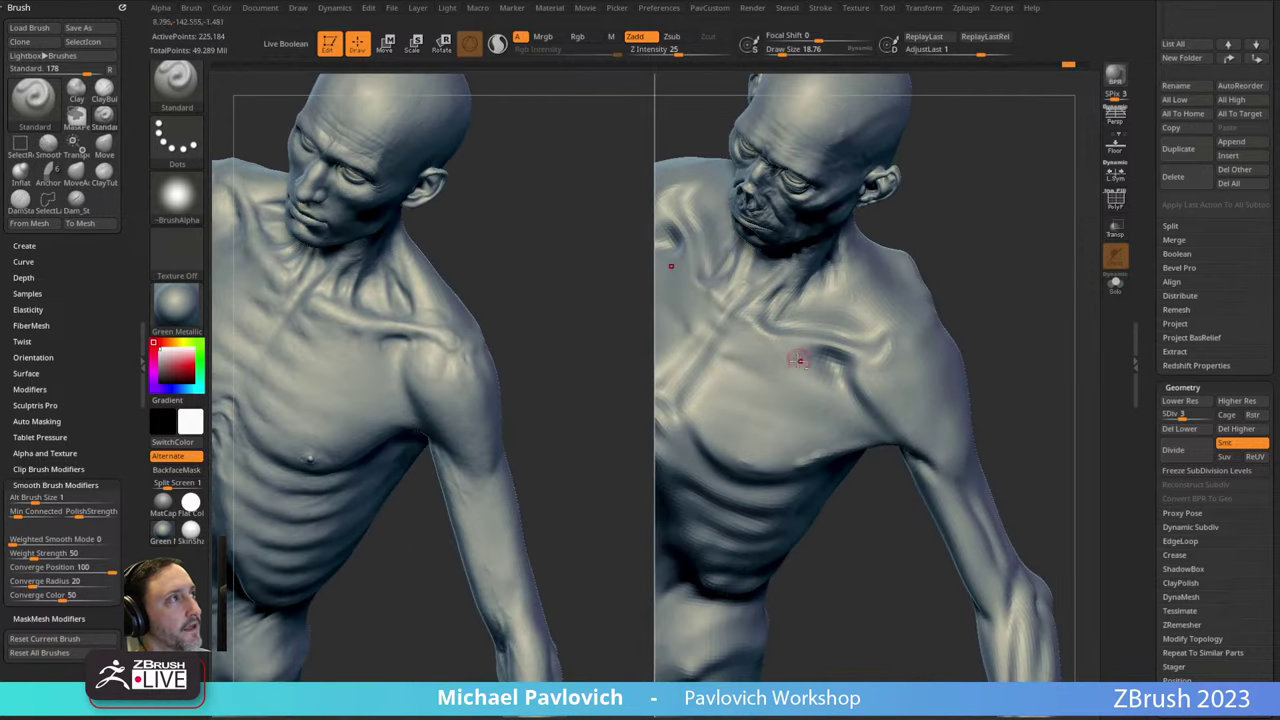
drag(985, 296, 1064, 254)
drag(964, 231, 929, 272)
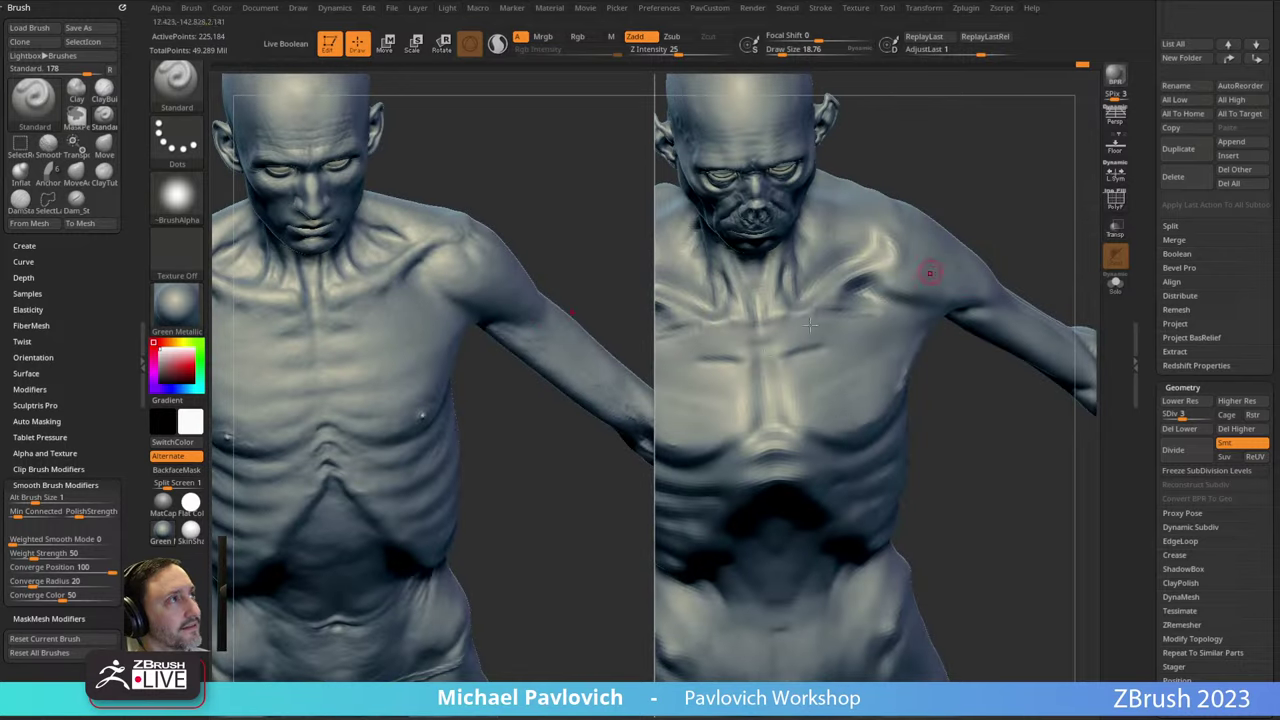
mouse_move(818, 332)
mouse_down()
mouse_move(1034, 229)
mouse_move(1003, 191)
mouse_move(755, 398)
mouse_up()
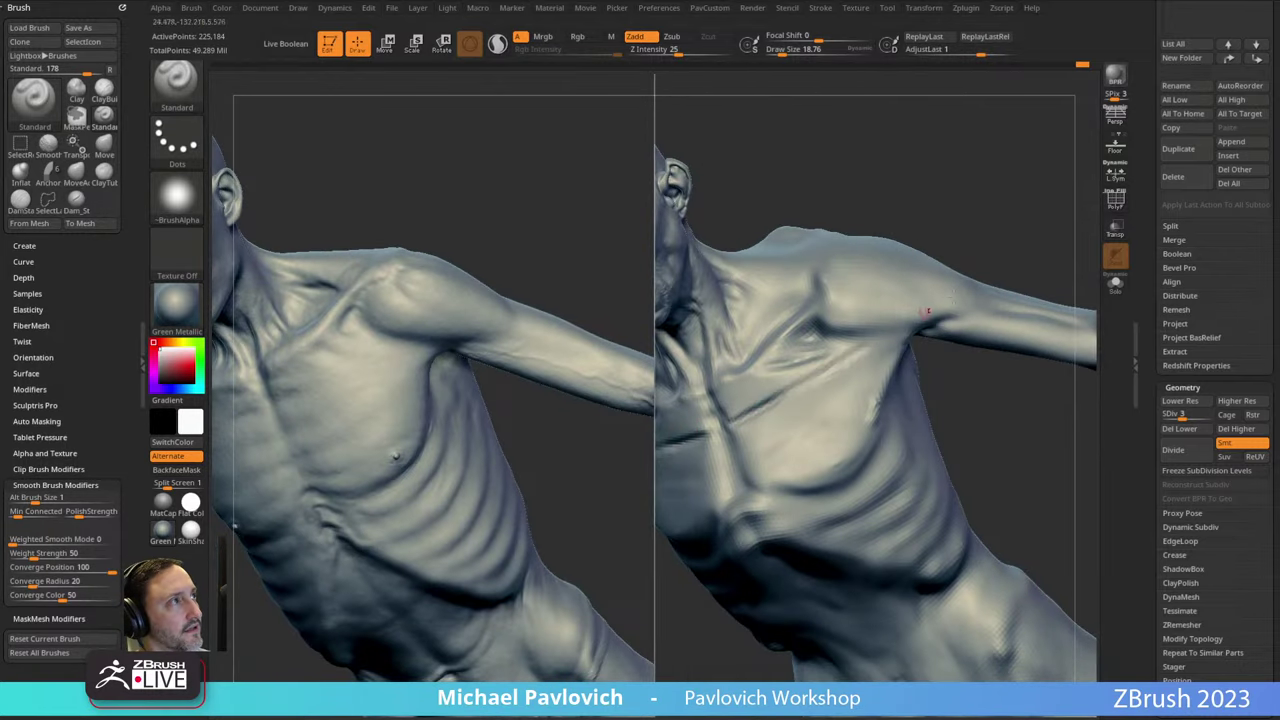
mouse_move(928, 312)
mouse_down()
mouse_move(933, 294)
mouse_move(845, 357)
mouse_up()
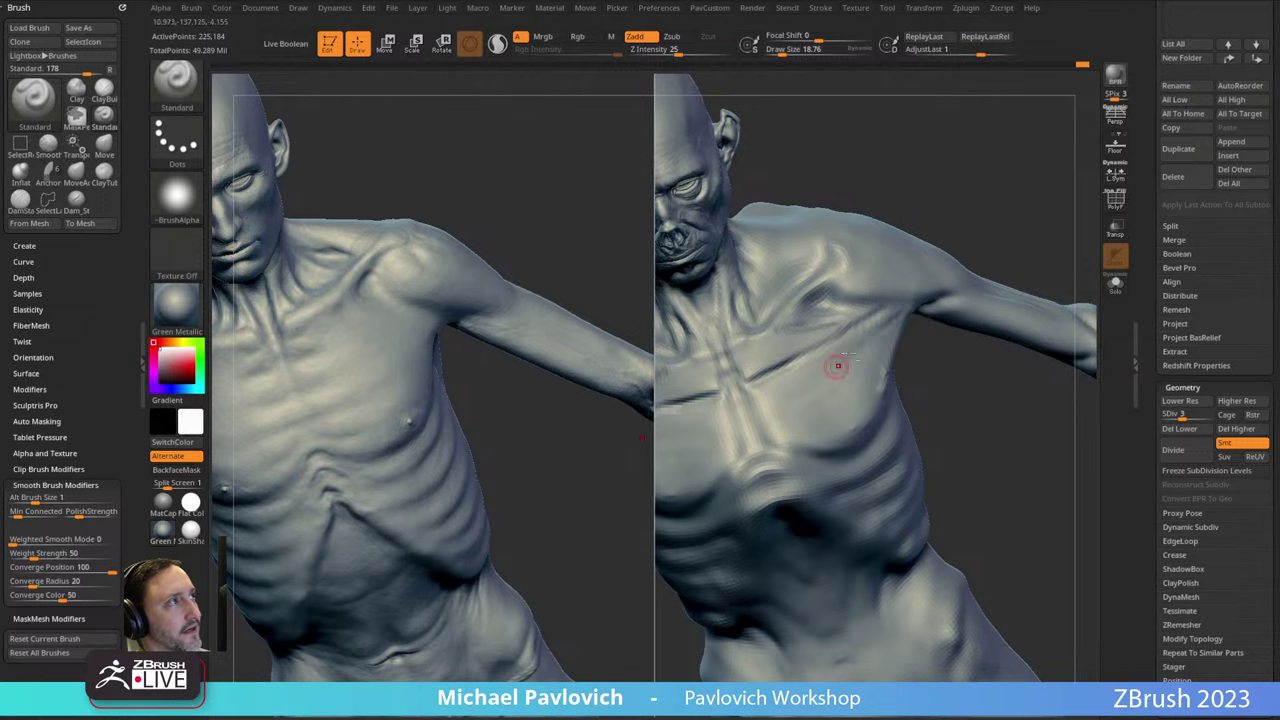
drag(907, 279, 859, 356)
mouse_move(960, 250)
mouse_down()
mouse_move(1000, 240)
mouse_move(1027, 200)
mouse_move(1046, 263)
mouse_move(942, 334)
mouse_move(1049, 217)
mouse_move(1020, 271)
mouse_move(1009, 230)
mouse_up()
Carve the hollow below the outer clavicle and the fold between pectoral and deltoid with the DamStandard brush at about 49 draw size.
key(b)
key(d)
key(s)
key(s)
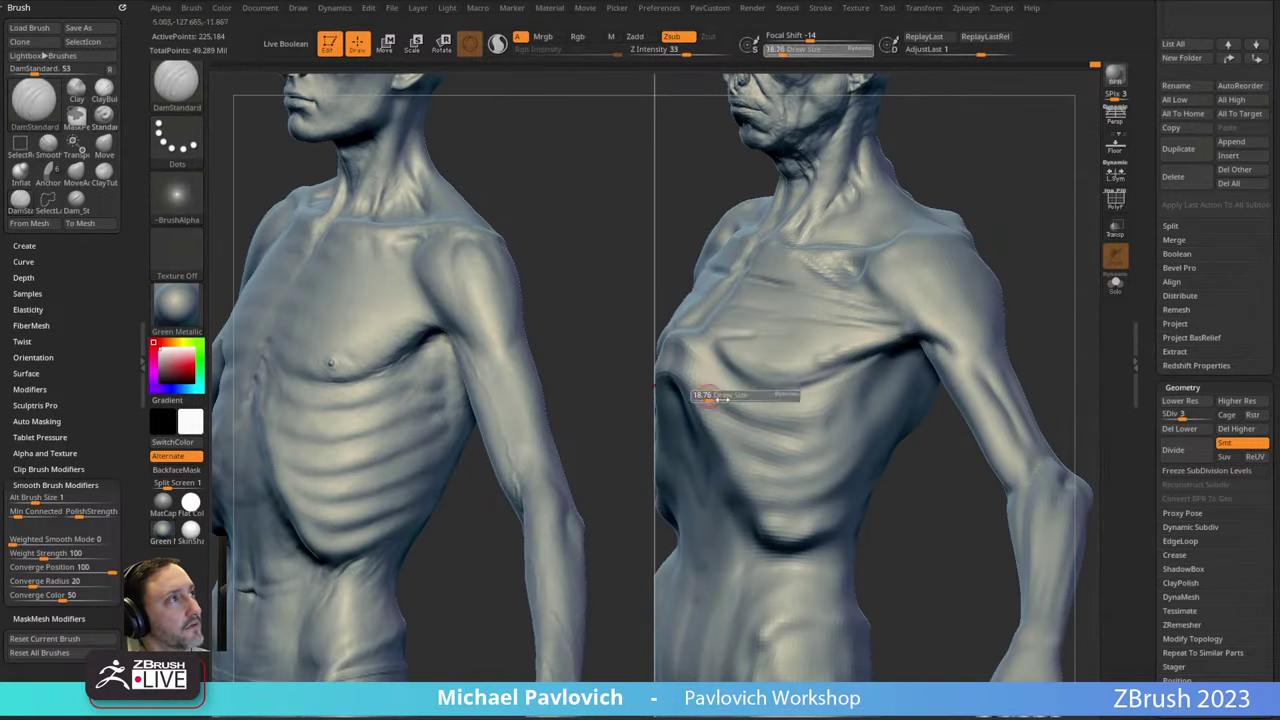
drag(708, 395, 815, 388)
mouse_move(1028, 216)
mouse_down()
mouse_move(1051, 226)
mouse_move(1030, 285)
mouse_move(1025, 262)
mouse_up()
drag(1030, 190, 1001, 261)
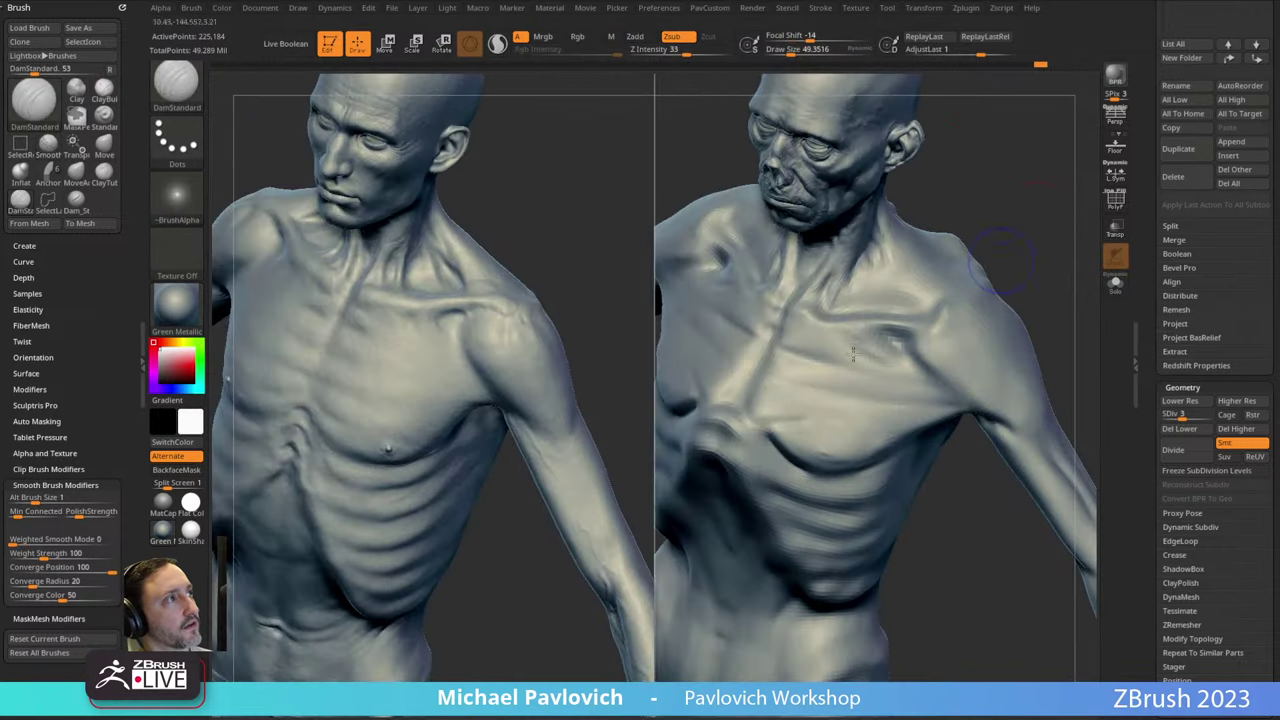
drag(853, 354, 871, 323)
mouse_move(1020, 275)
mouse_down()
mouse_move(1086, 223)
mouse_move(1030, 272)
mouse_up()
drag(834, 357, 840, 346)
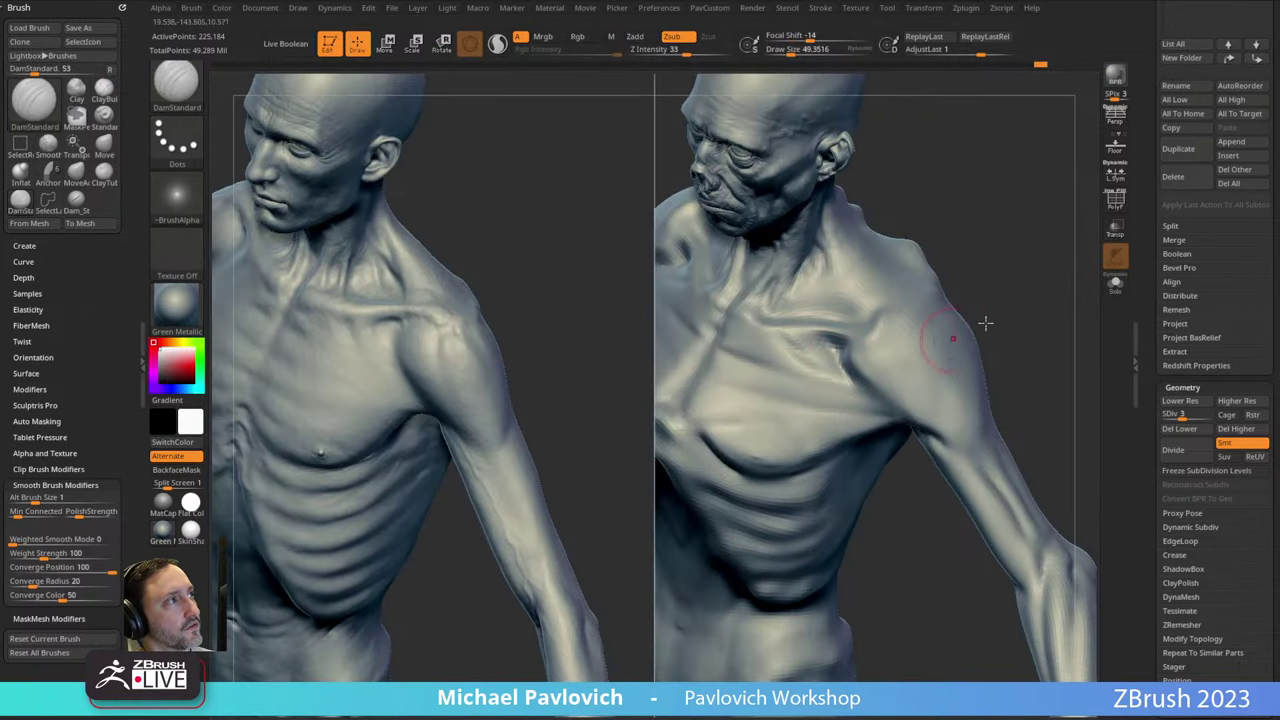
mouse_move(985, 322)
mouse_down()
mouse_move(852, 360)
mouse_move(982, 341)
mouse_move(848, 358)
mouse_up()
drag(1033, 327, 920, 262)
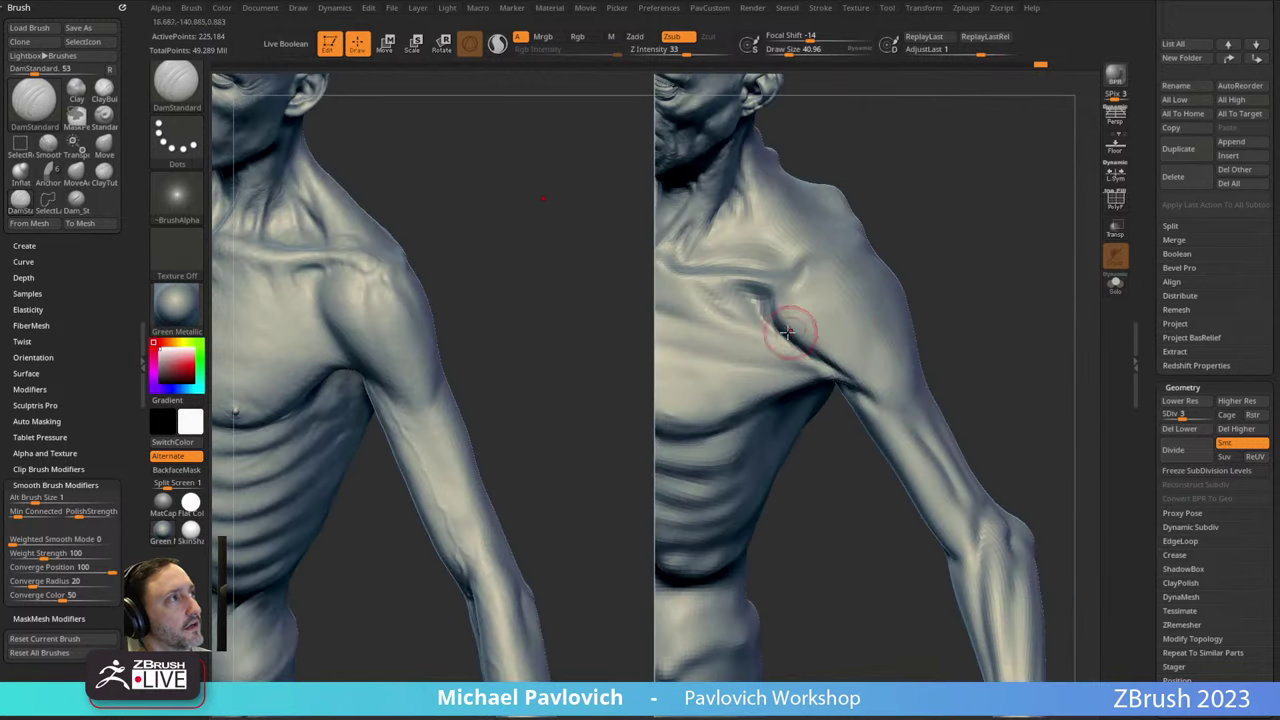
Deepen the fold between pectoral and deltoid toward the armpit with the DamStandard brush at about 41 draw size, smoothing its edges.
drag(788, 332, 850, 371)
drag(945, 318, 916, 316)
drag(832, 353, 850, 370)
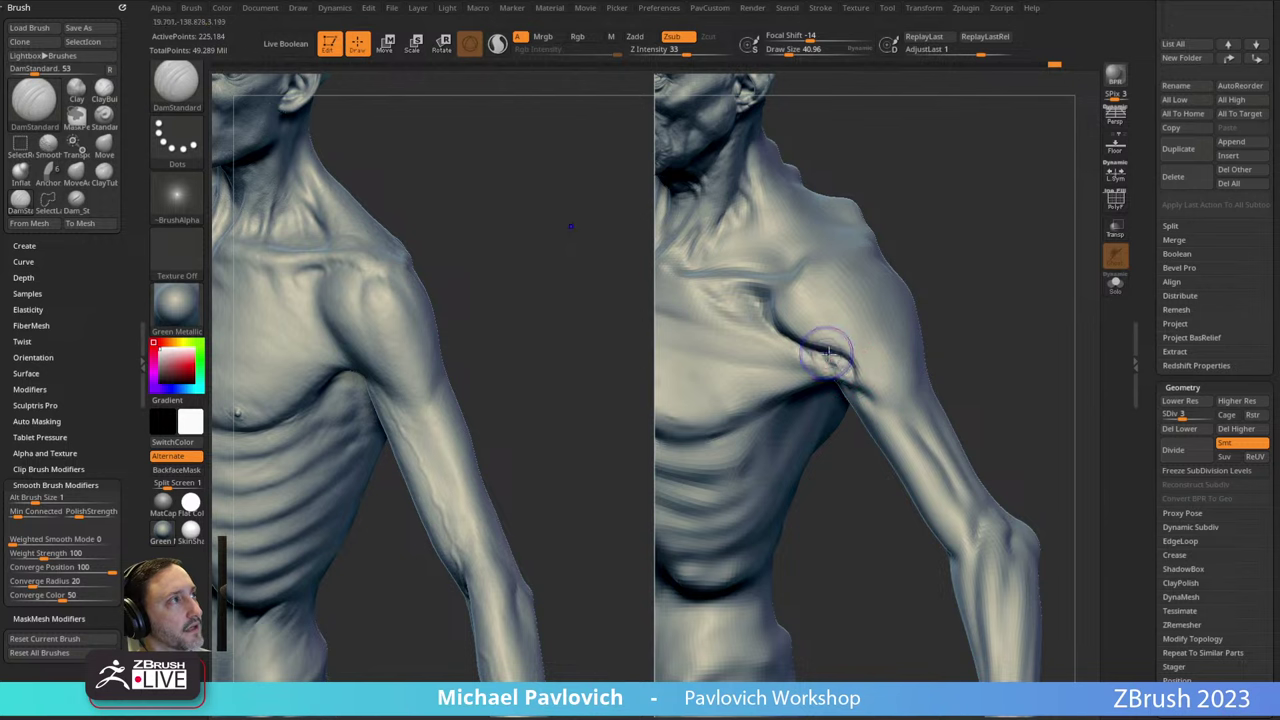
shift+drag(796, 339, 812, 357)
drag(971, 283, 993, 304)
mouse_move(829, 346)
shift+mouse_down()
mouse_move(862, 354)
mouse_move(1040, 209)
mouse_move(913, 270)
shift+mouse_up()
Build up the front deltoid and outer pectoral near the armpit with the ClayTubes brush at about 41 draw size.
key(b)
key(c)
key(t)
mouse_move(820, 308)
mouse_down()
mouse_move(797, 336)
mouse_move(829, 340)
mouse_up()
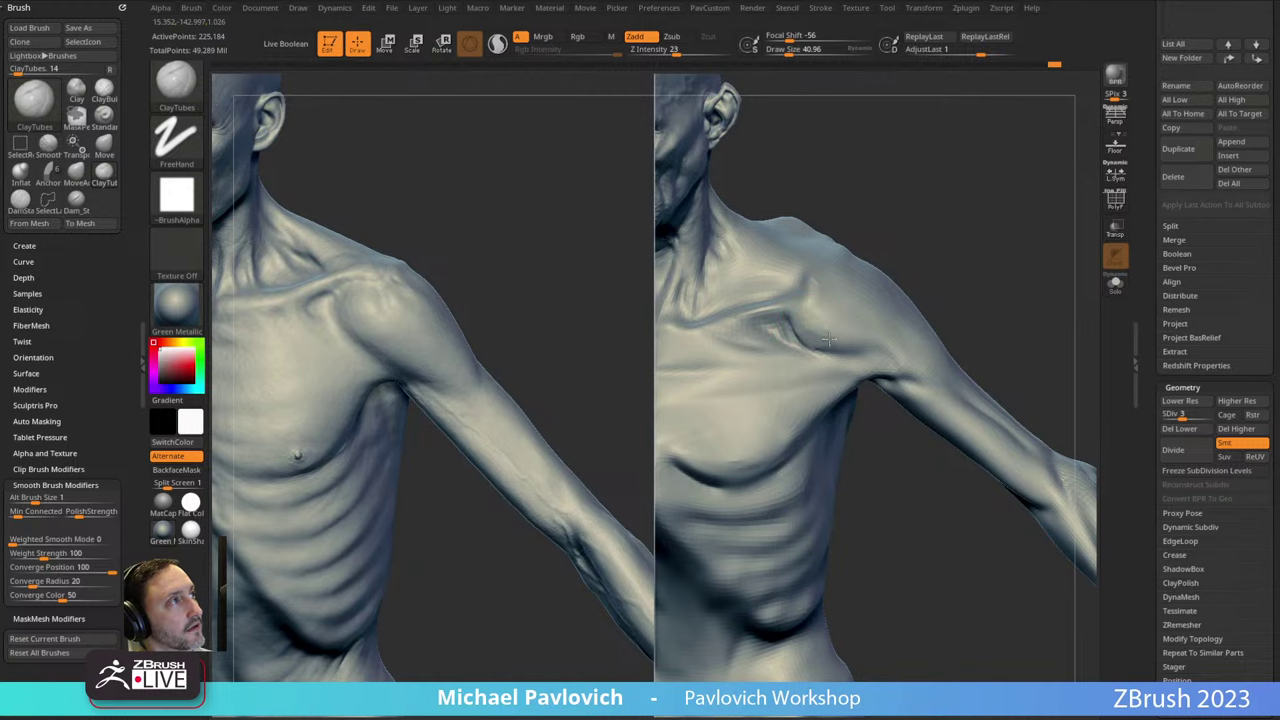
mouse_move(960, 252)
mouse_down()
mouse_move(974, 226)
mouse_move(1003, 232)
mouse_up()
key(s)
mouse_move(846, 360)
mouse_down()
mouse_move(880, 398)
mouse_move(918, 402)
mouse_up()
mouse_move(995, 318)
mouse_down()
mouse_move(1013, 306)
mouse_move(1020, 223)
mouse_move(1037, 246)
mouse_move(1011, 206)
mouse_move(1080, 280)
mouse_move(980, 301)
mouse_up()
drag(749, 246, 912, 306)
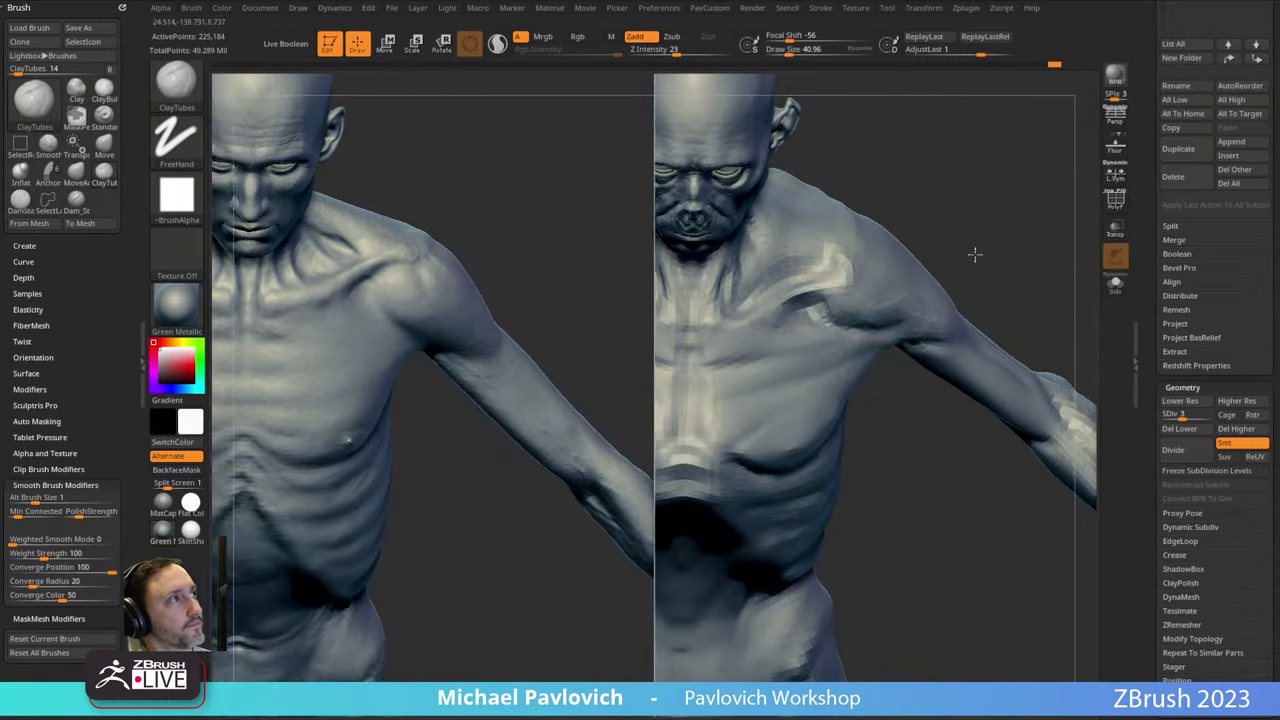
drag(975, 254, 873, 341)
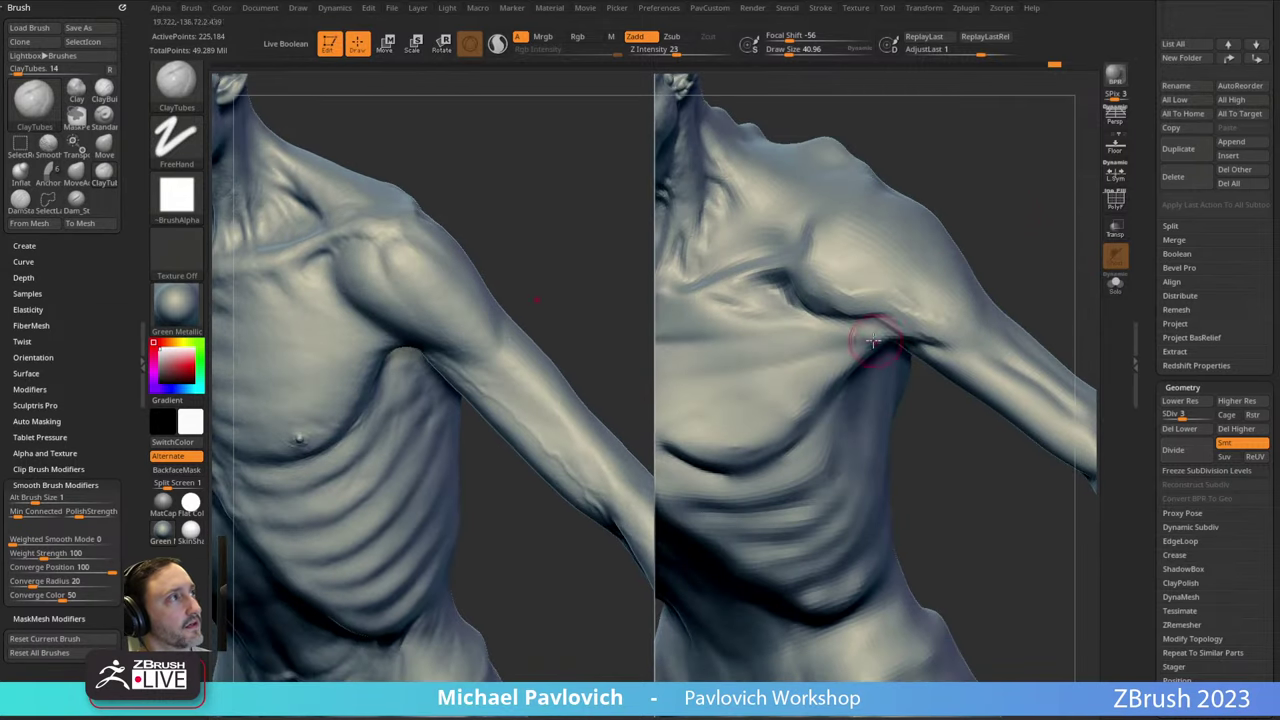
drag(1029, 251, 885, 330)
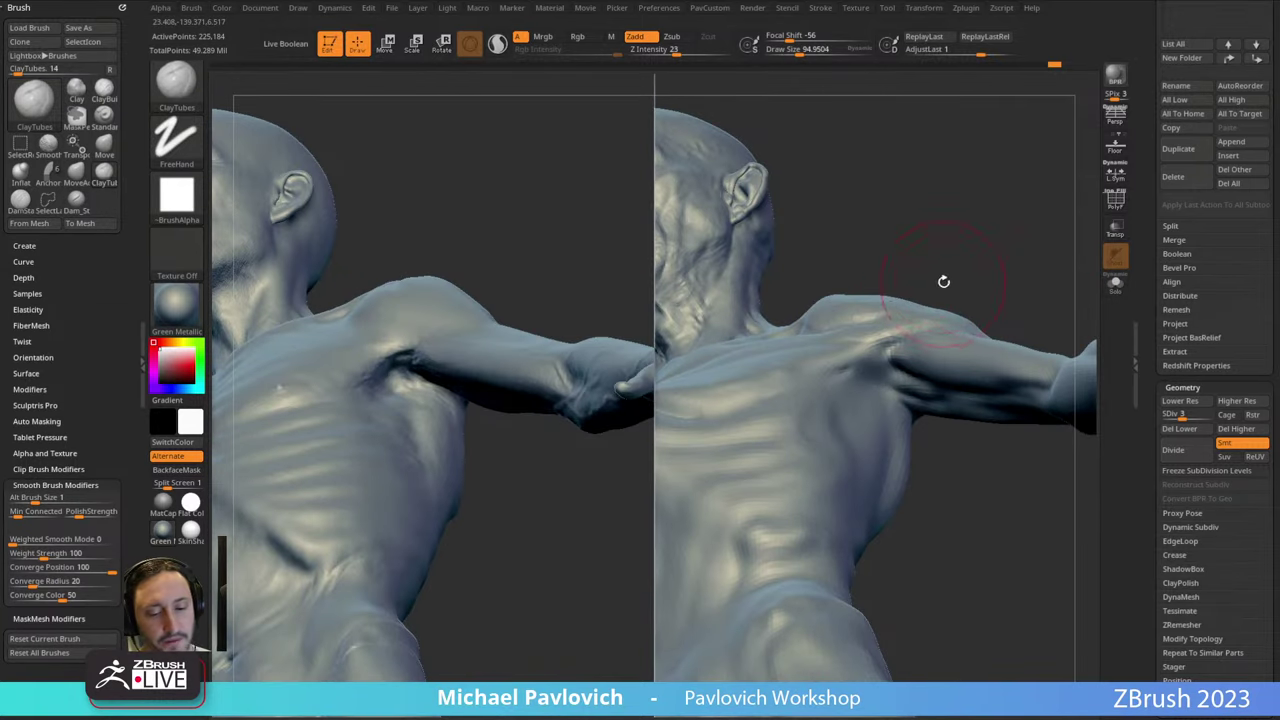
Adjust the shoulder and armpit shape with the MoveAccu brush at about 59 draw size.
key(4)
drag(989, 263, 962, 248)
drag(889, 340, 862, 332)
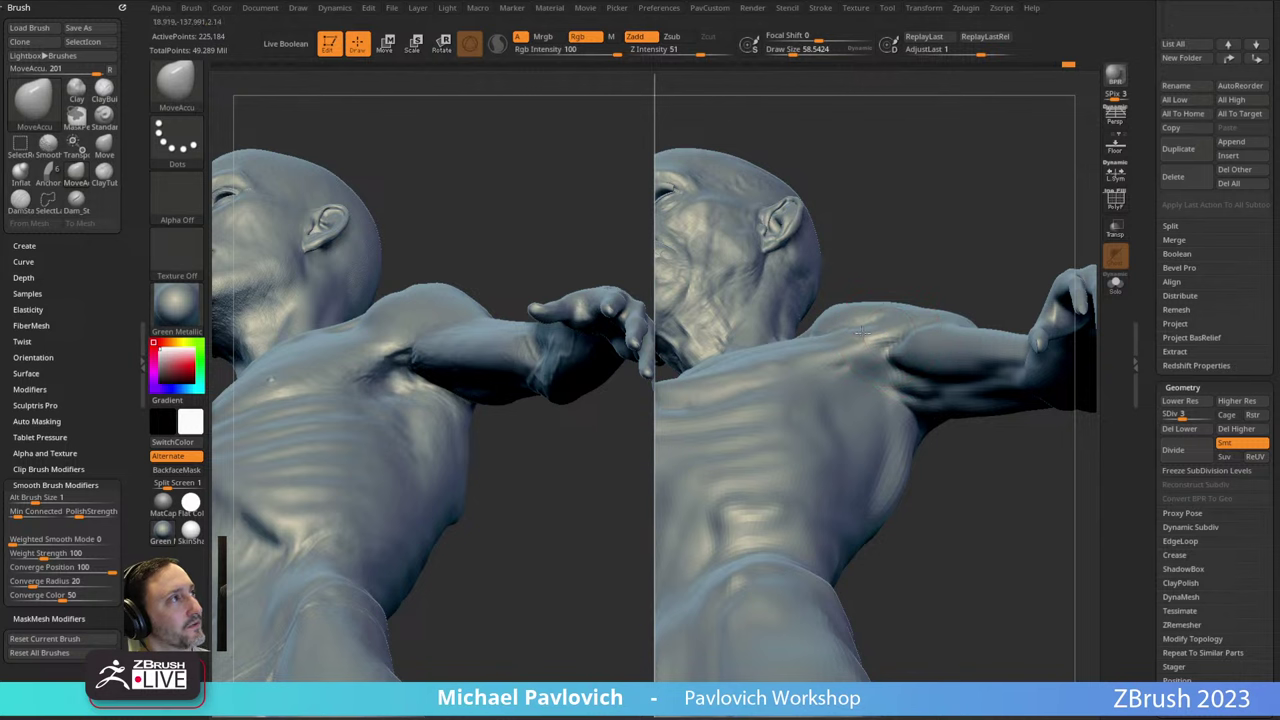
mouse_move(977, 251)
mouse_down()
mouse_move(1021, 233)
mouse_move(857, 371)
mouse_up()
Add pectoral volume across the chest and below the outer clavicle with the ClayTubes brush, reducing the draw size to about 24.
key(b)
key(c)
key(t)
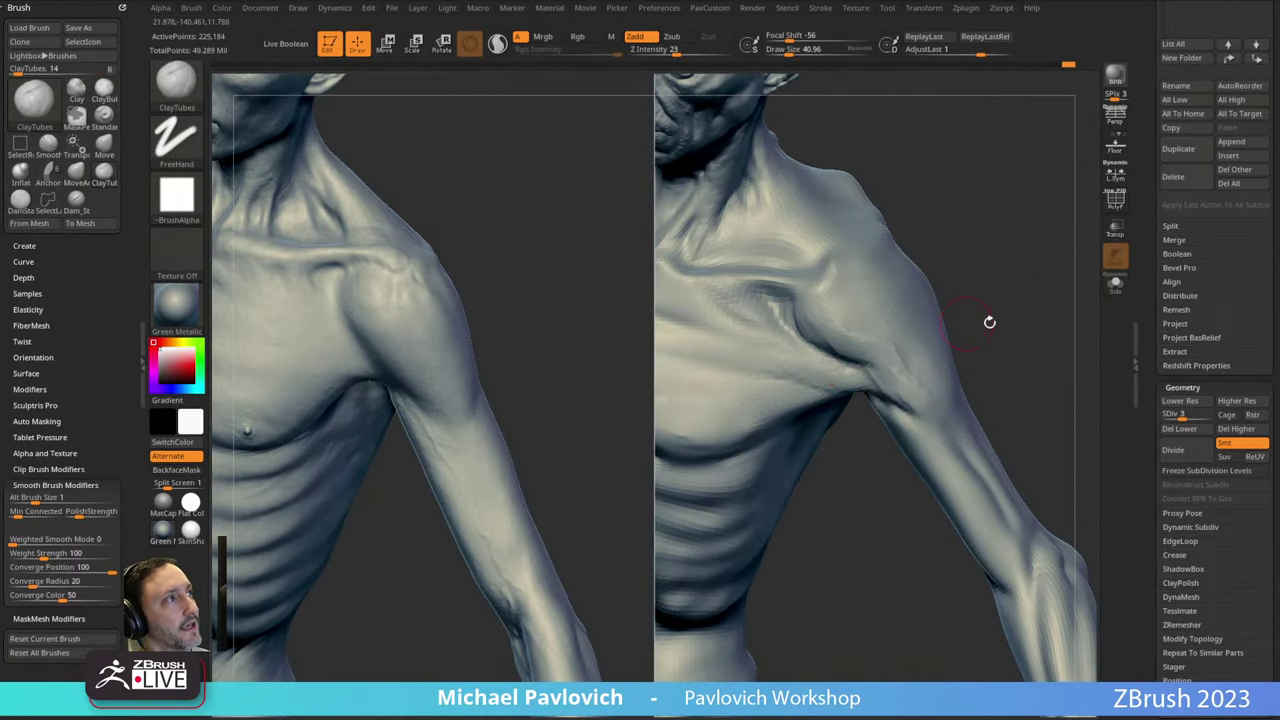
alt+drag(989, 322, 968, 271)
drag(1031, 315, 820, 340)
drag(953, 285, 855, 345)
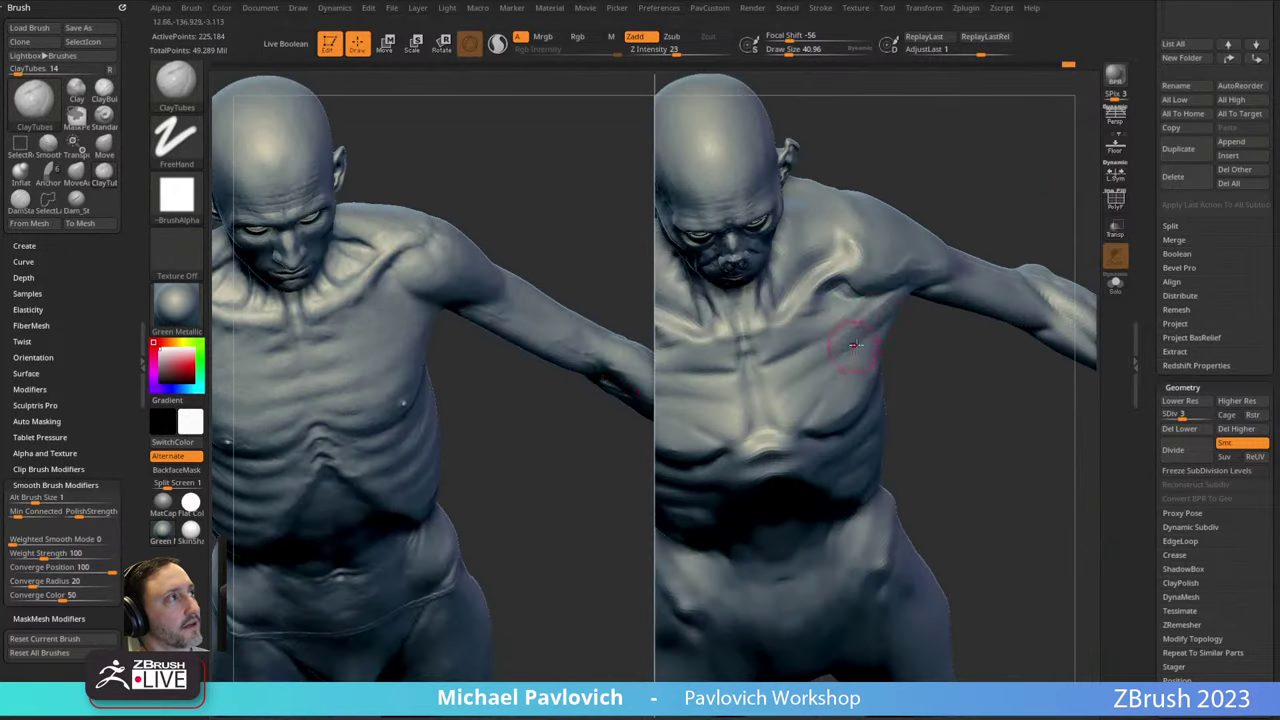
mouse_move(783, 394)
mouse_down()
mouse_move(943, 380)
mouse_move(793, 375)
mouse_up()
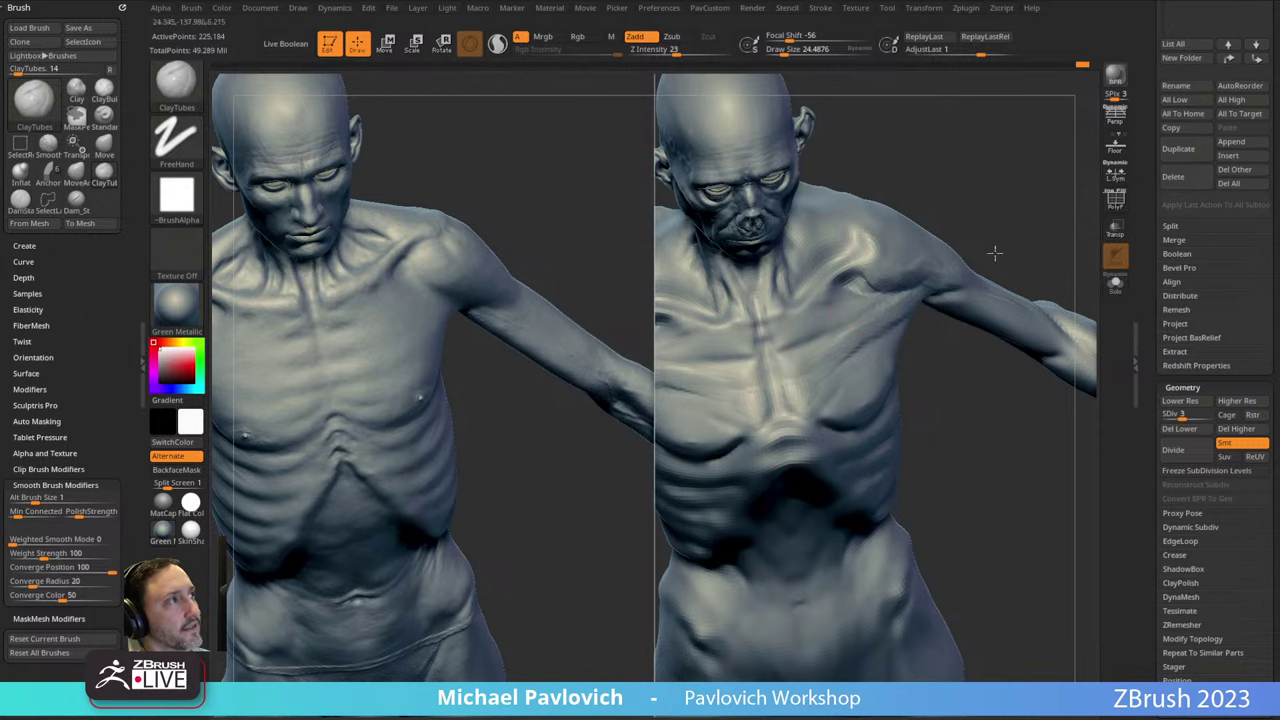
mouse_move(994, 253)
mouse_down()
mouse_move(1020, 191)
mouse_move(804, 354)
mouse_up()
drag(1004, 222, 923, 271)
mouse_move(975, 229)
mouse_down()
mouse_move(1009, 251)
mouse_move(1037, 238)
mouse_move(974, 251)
mouse_move(775, 392)
mouse_up()
Define the sternum top and inner clavicle end with the Standard brush at about 24 draw size.
key(b)
key(s)
key(t)
key(s)
right_drag(775, 385, 788, 402)
drag(1005, 262, 772, 393)
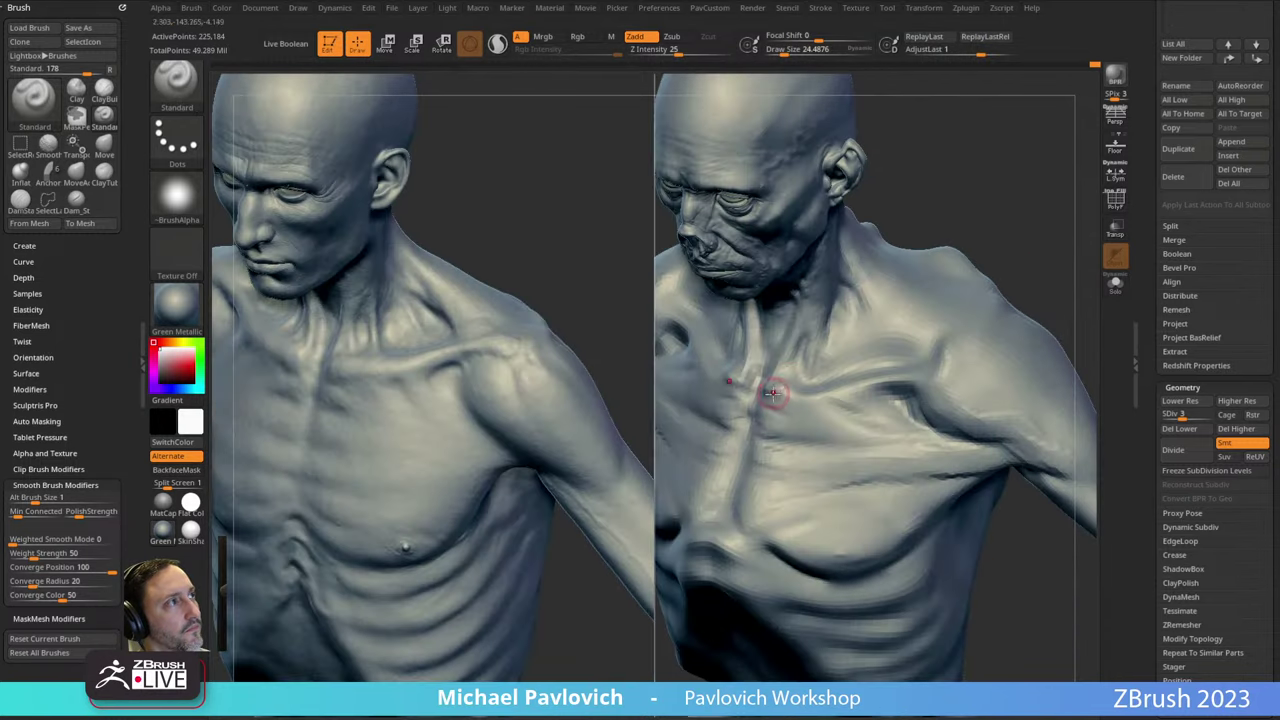
mouse_move(1012, 262)
mouse_down()
mouse_move(1037, 222)
mouse_move(1055, 308)
mouse_move(1029, 271)
mouse_move(753, 360)
mouse_up()
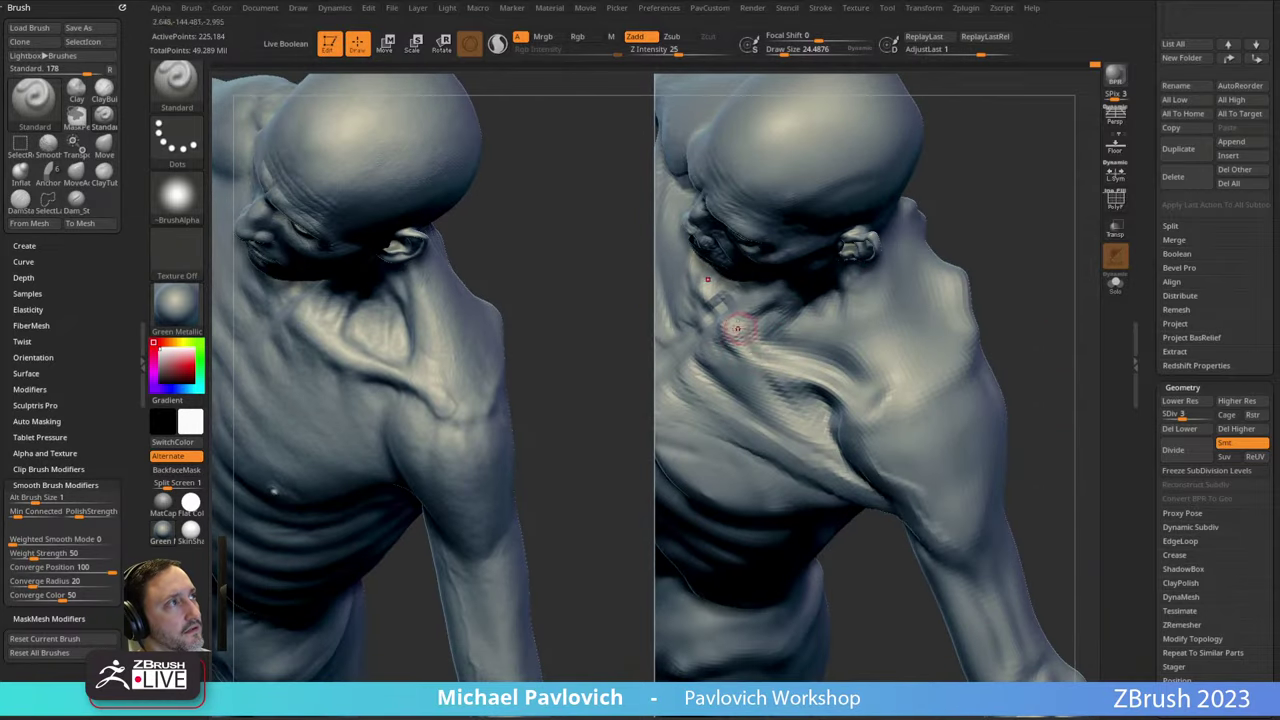
Refine the clavicle ridge toward the shoulder with the Standard brush at about 24 draw size, smoothing the surrounding surface.
drag(1009, 303, 855, 318)
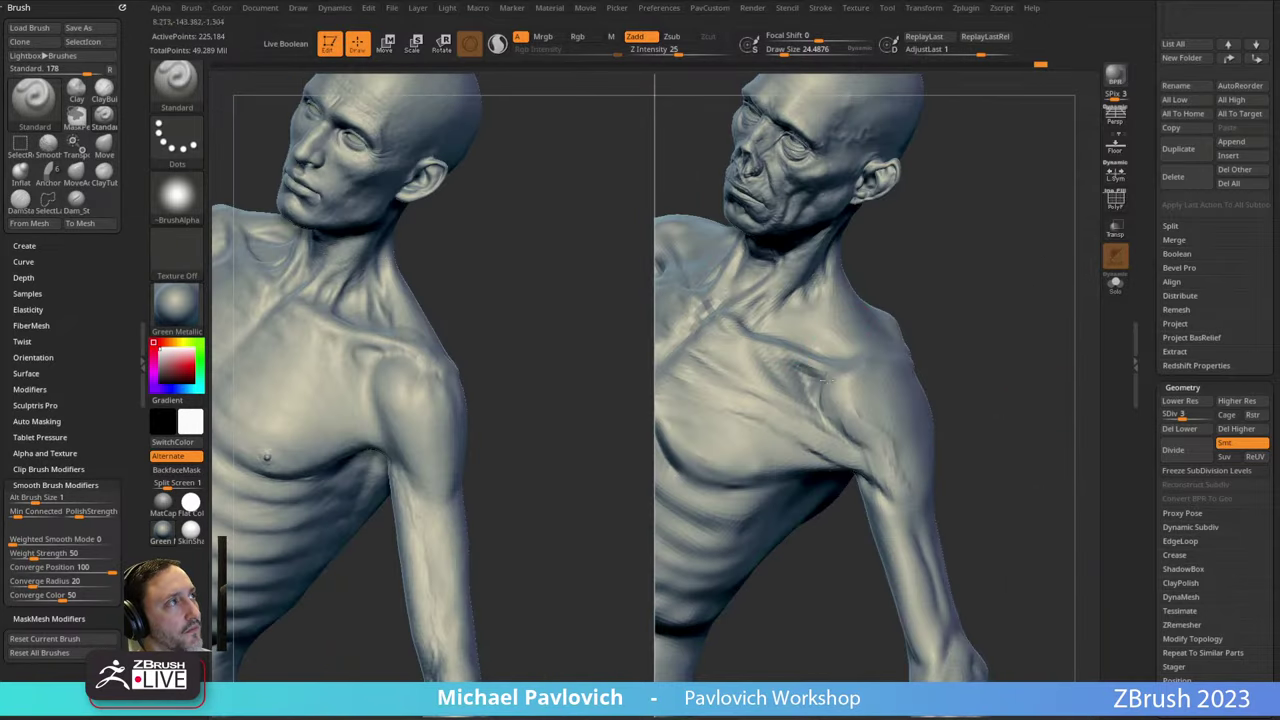
drag(1008, 290, 965, 352)
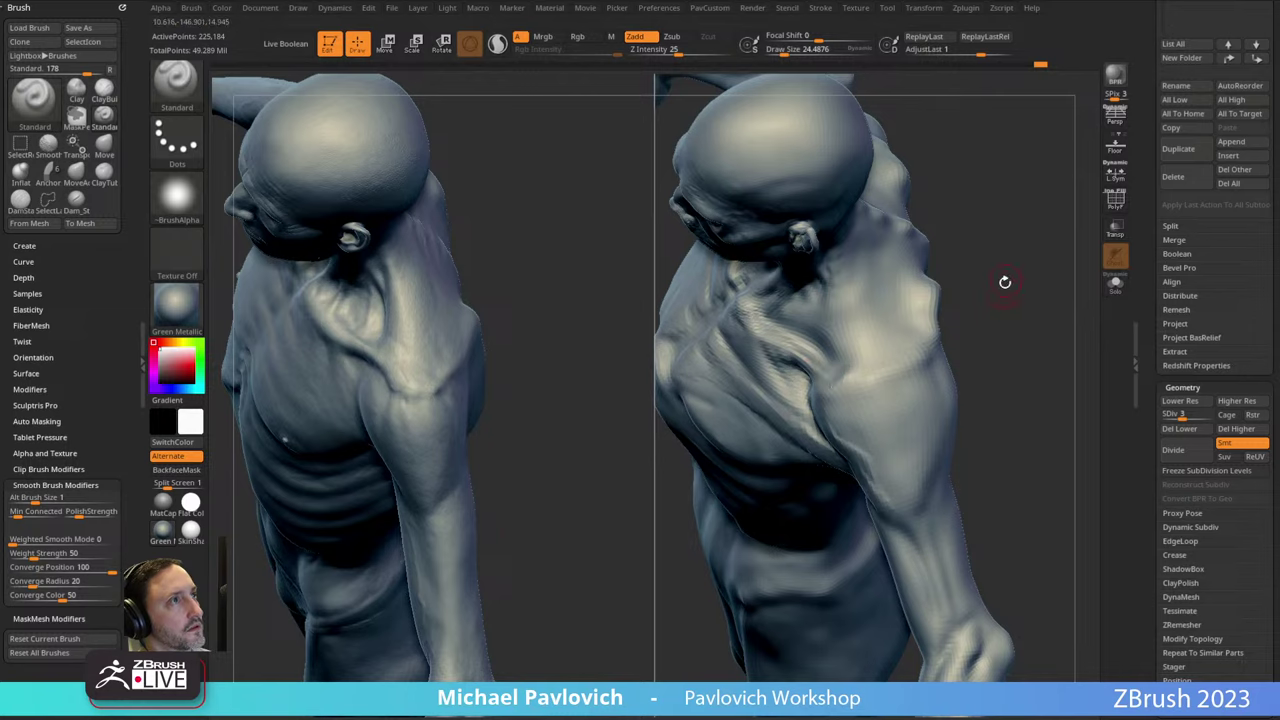
drag(1005, 282, 811, 358)
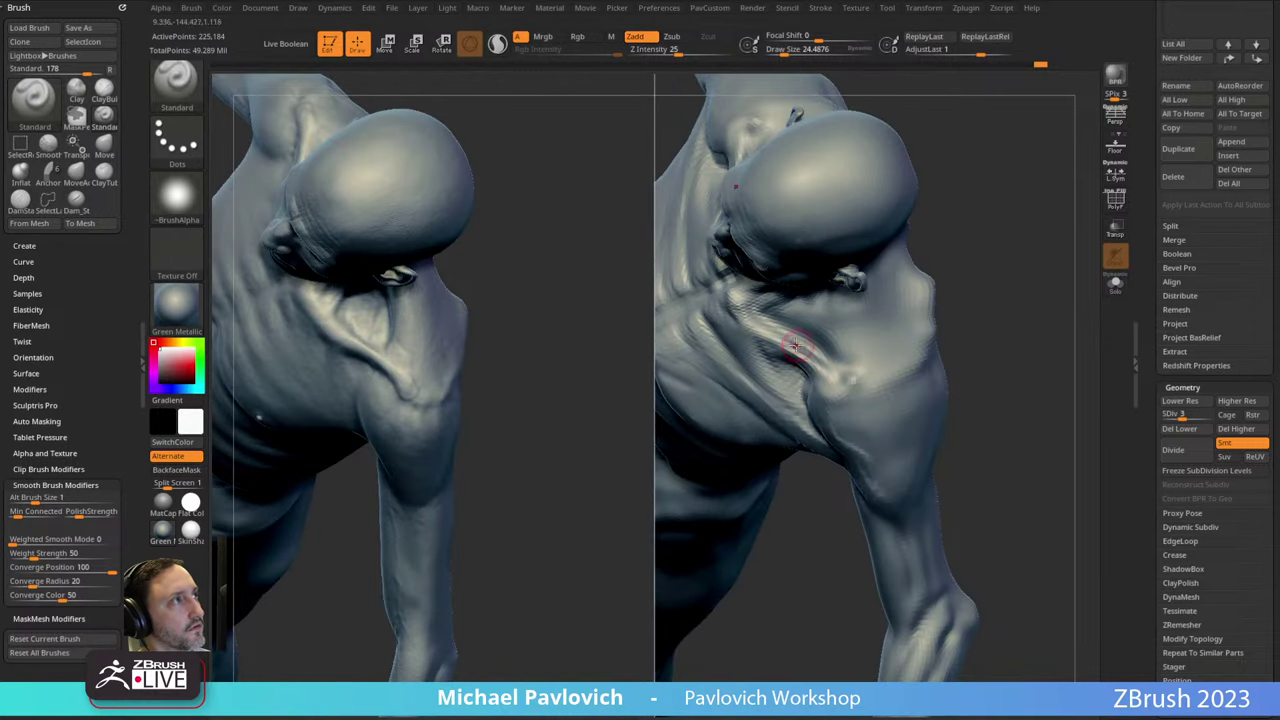
drag(1033, 296, 878, 342)
key(shift)
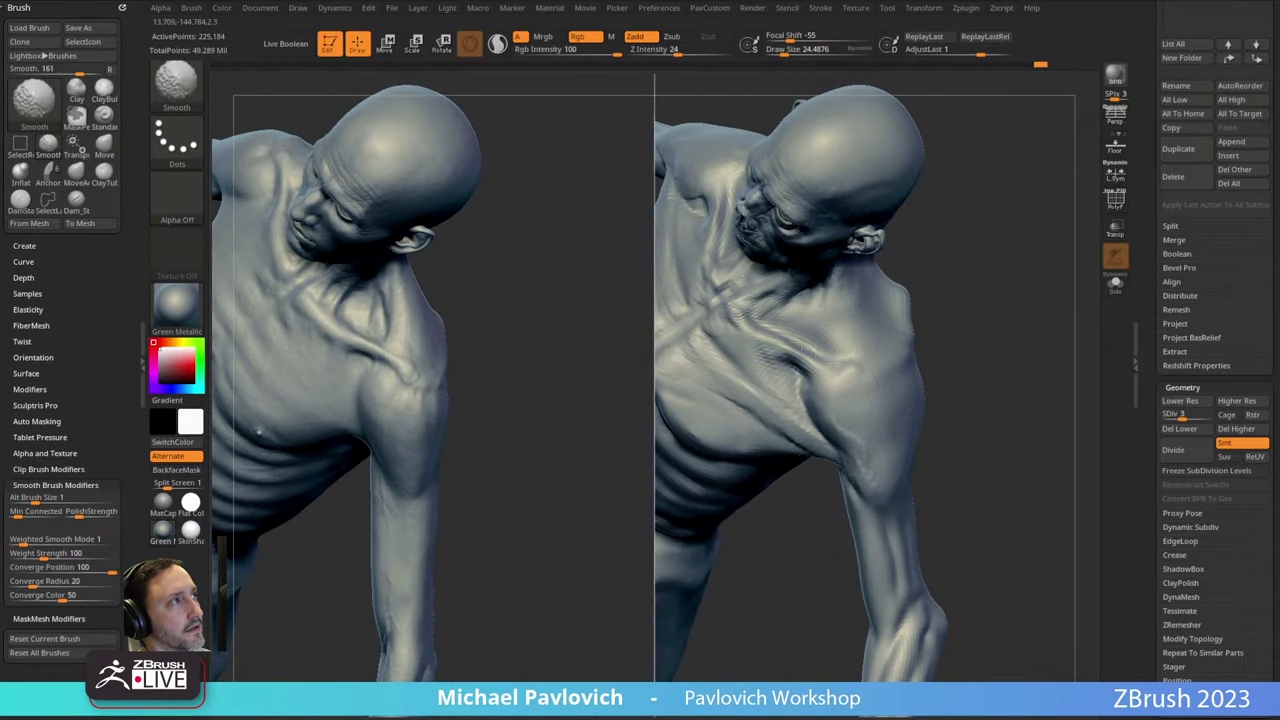
right_drag(797, 311, 795, 356)
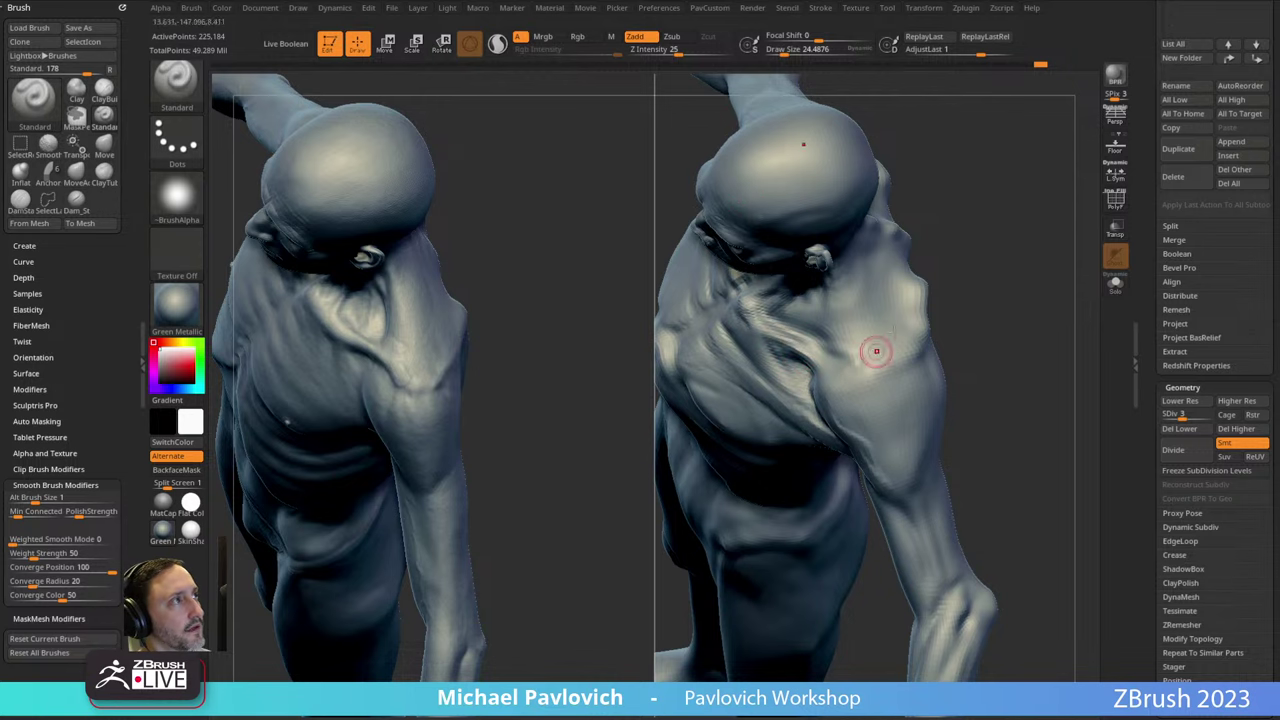
key(shift)
right_drag(832, 338, 857, 308)
Strengthen the outer clavicle up to the shoulder tip with the Standard brush at about 31 draw size.
key(s)
click(806, 354)
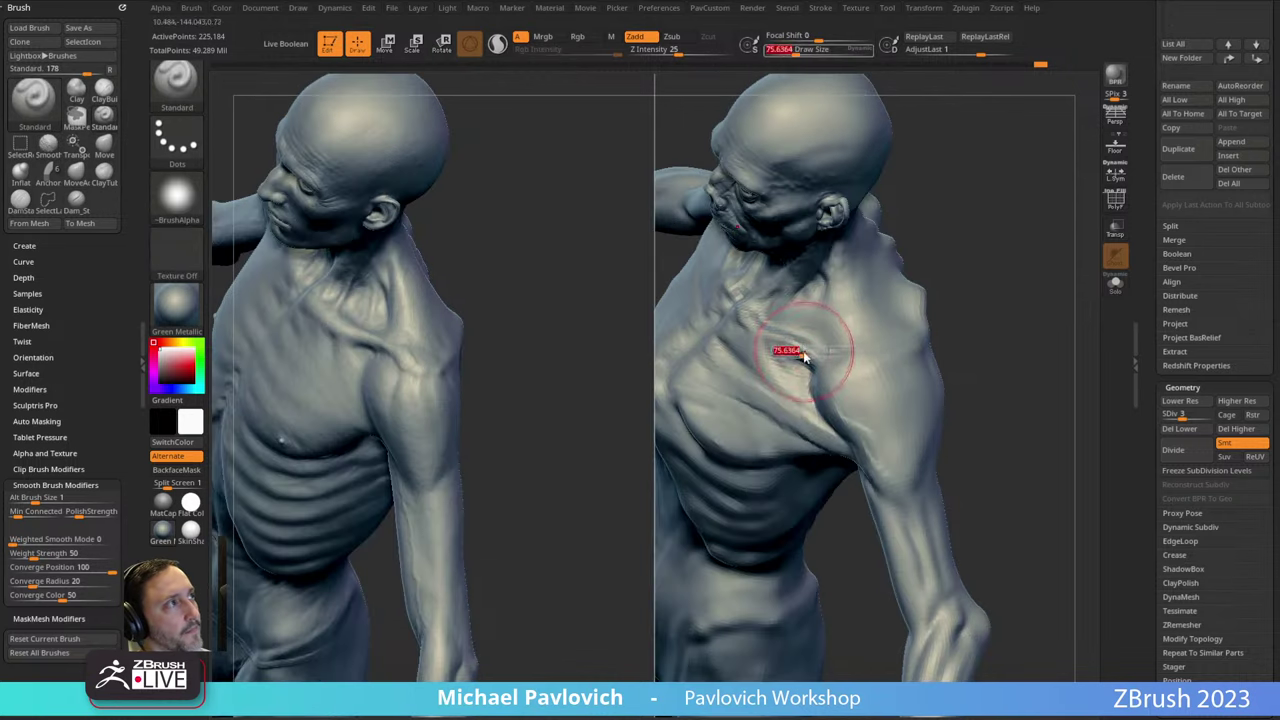
key(shift)
right_drag(920, 255, 951, 286)
drag(951, 286, 948, 293)
drag(780, 324, 866, 363)
drag(969, 309, 960, 348)
drag(776, 335, 864, 364)
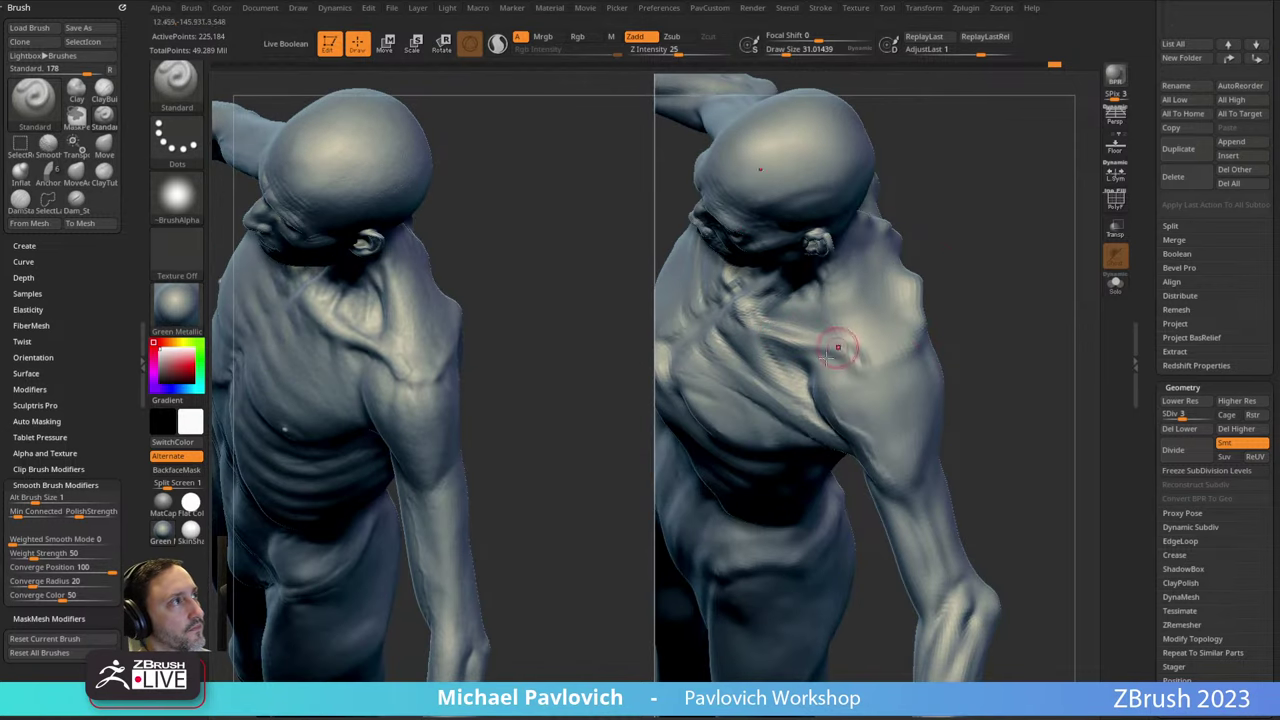
Detail the bony shoulder tip with the Standard brush at about 22 draw size, smoothing the surface around it.
right_drag(969, 307, 907, 326)
drag(876, 350, 890, 262)
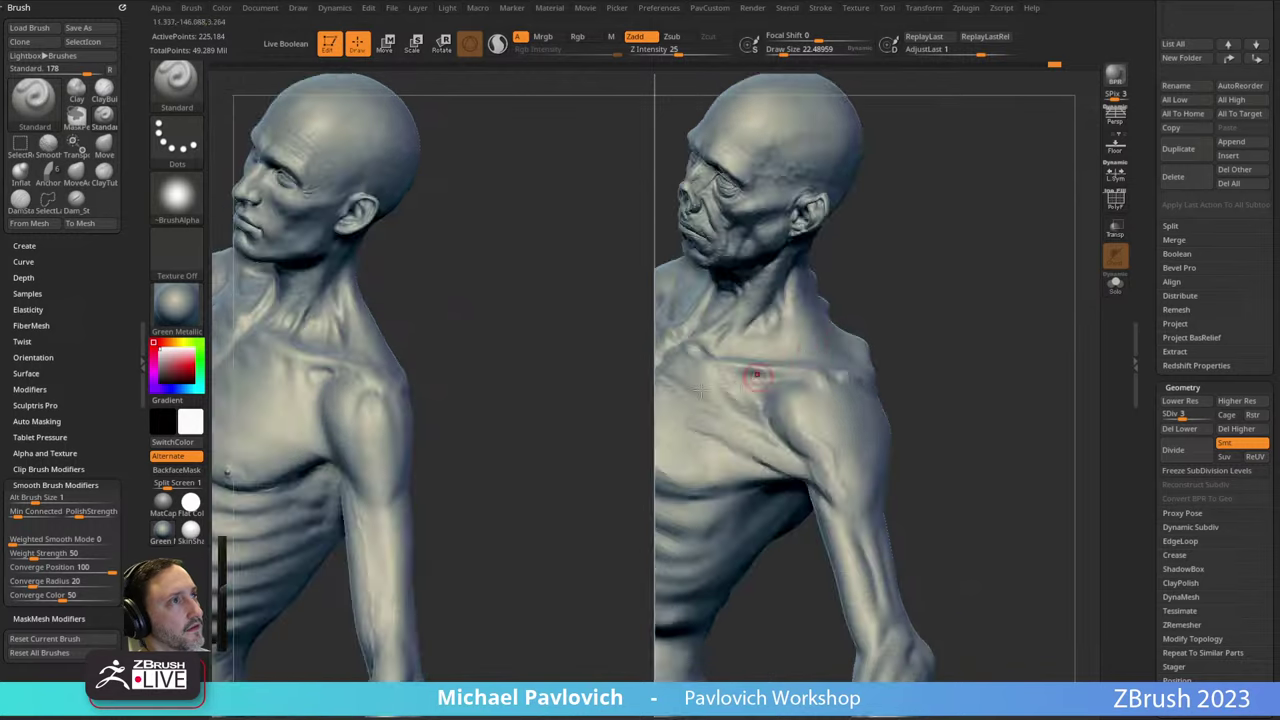
drag(610, 385, 520, 405)
drag(940, 300, 996, 259)
right_drag(996, 258, 723, 380)
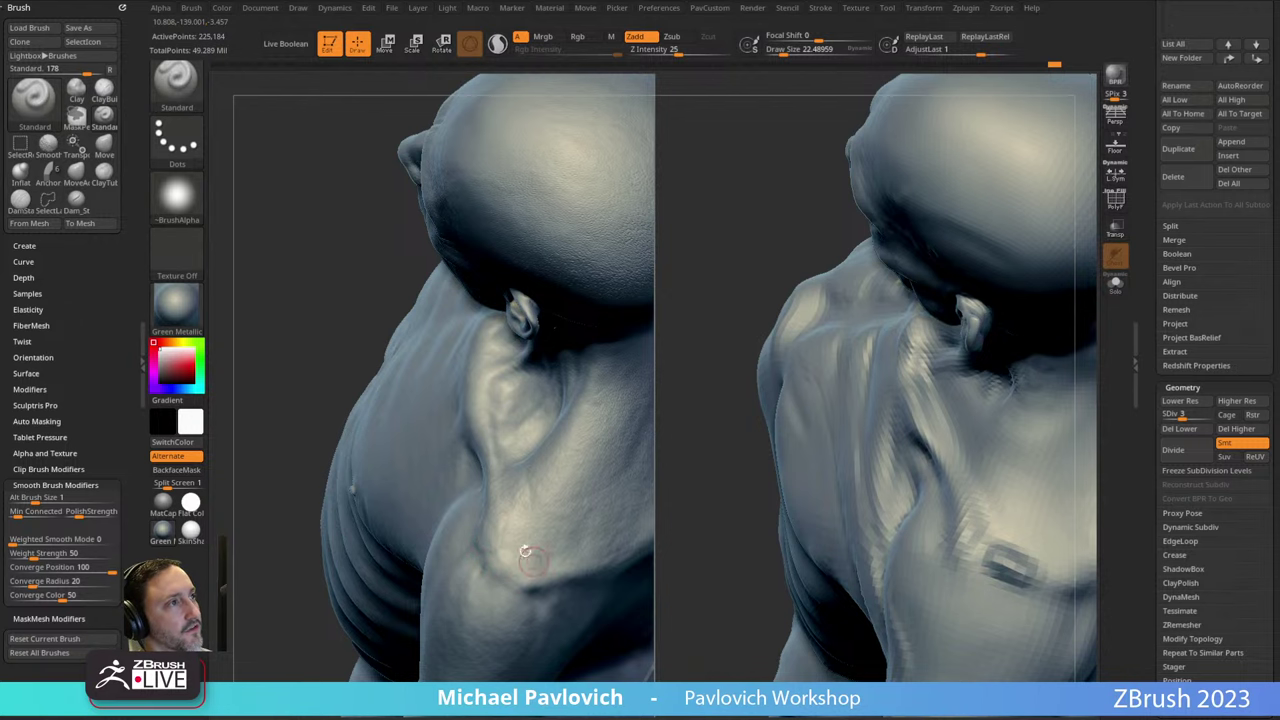
right_drag(528, 560, 540, 491)
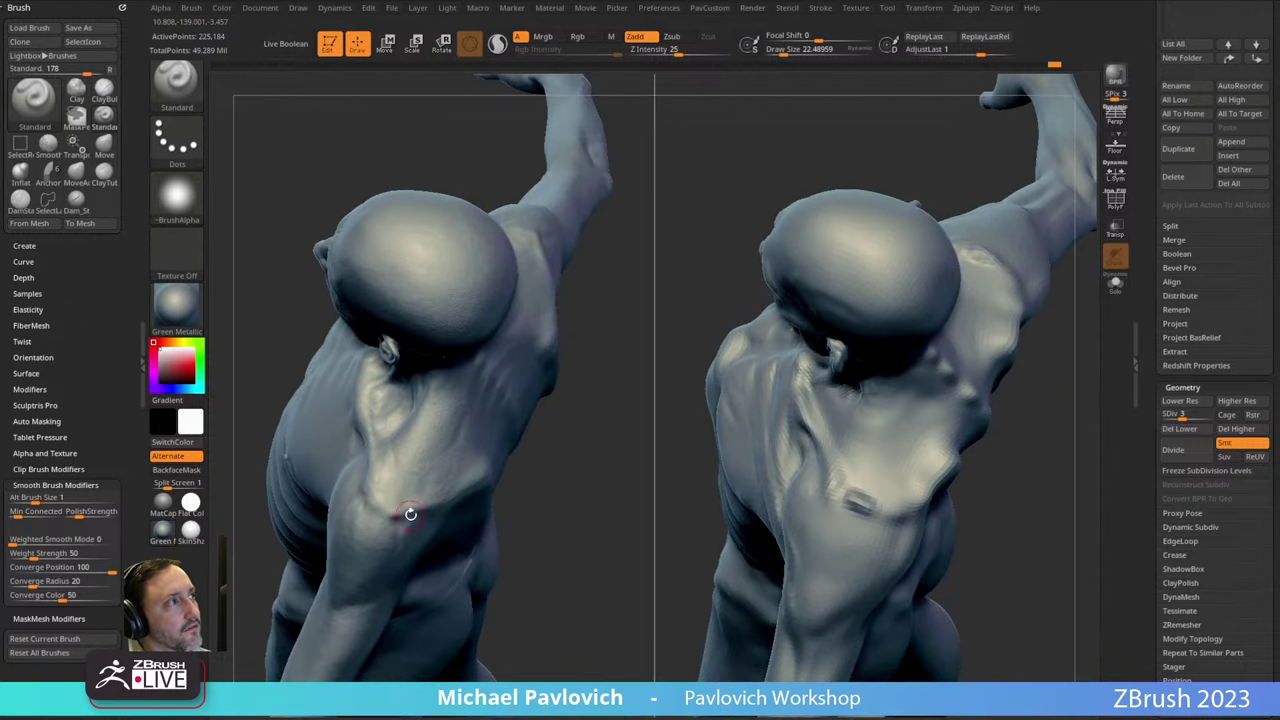
mouse_move(409, 514)
right_down()
mouse_move(1003, 480)
mouse_move(934, 446)
right_up()
key(shift)
shift+drag(838, 432, 826, 434)
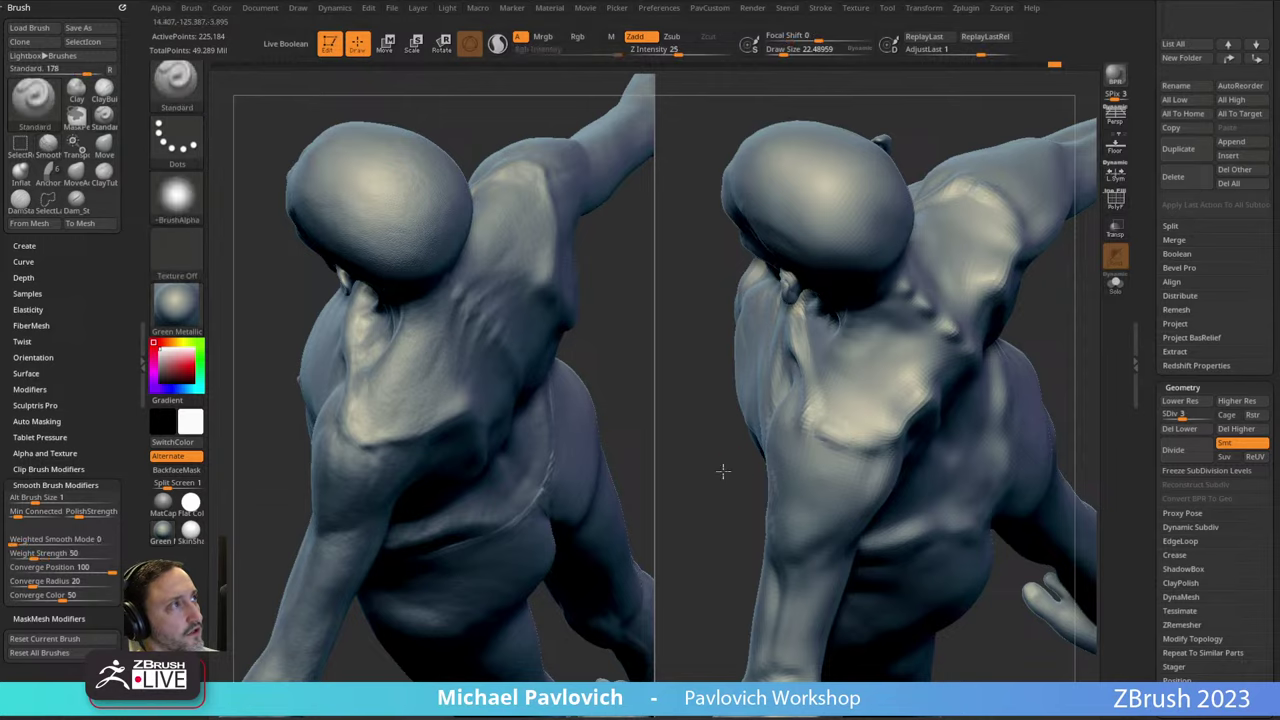
Sculpt the acromion ridge and small deltoid attachment notches beneath it with the Standard brush at about 22 draw size.
right_drag(723, 471, 1008, 272)
mouse_move(1050, 323)
right_down()
mouse_move(1061, 323)
mouse_move(989, 291)
mouse_move(789, 421)
right_up()
right_drag(1021, 332, 985, 345)
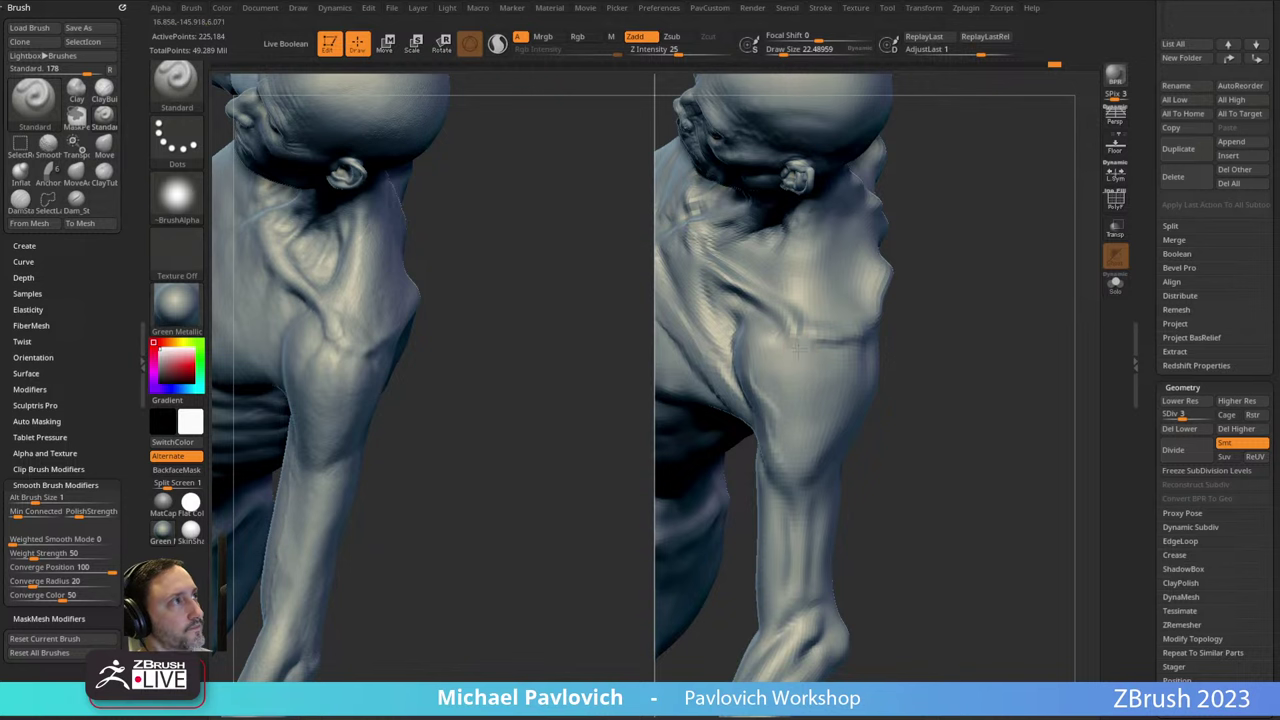
right_drag(929, 291, 814, 364)
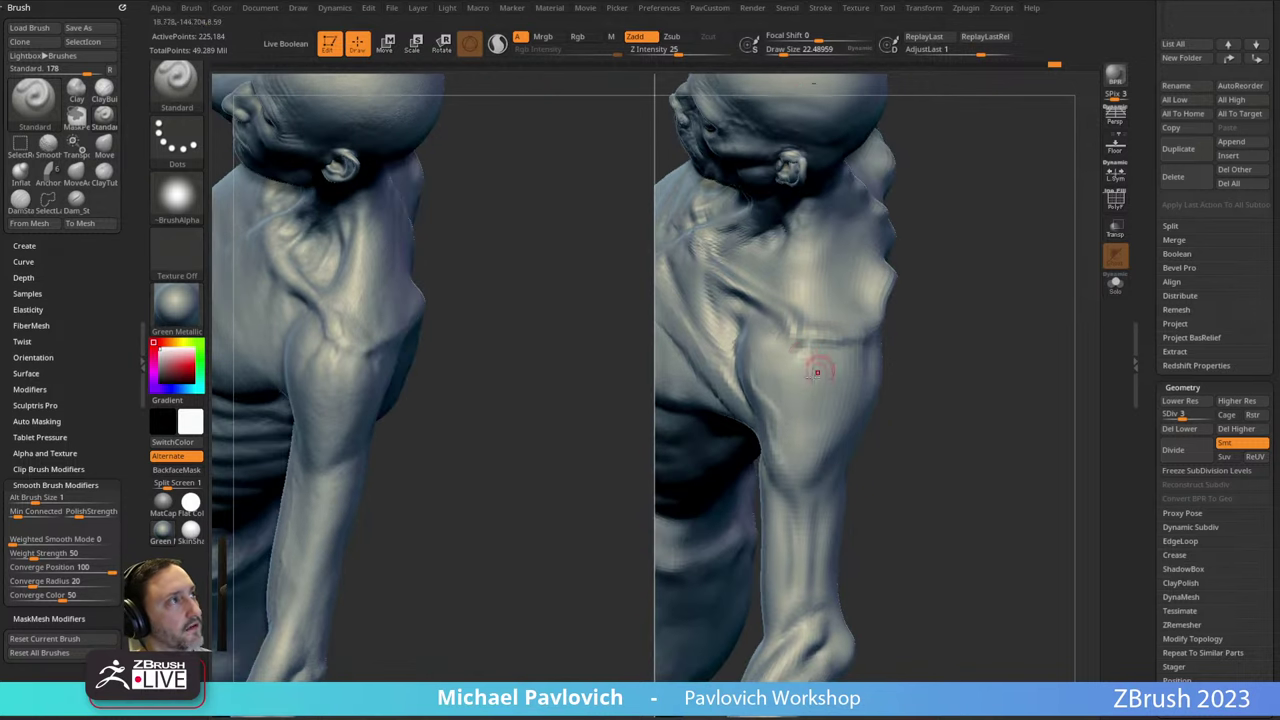
right_drag(945, 332, 851, 349)
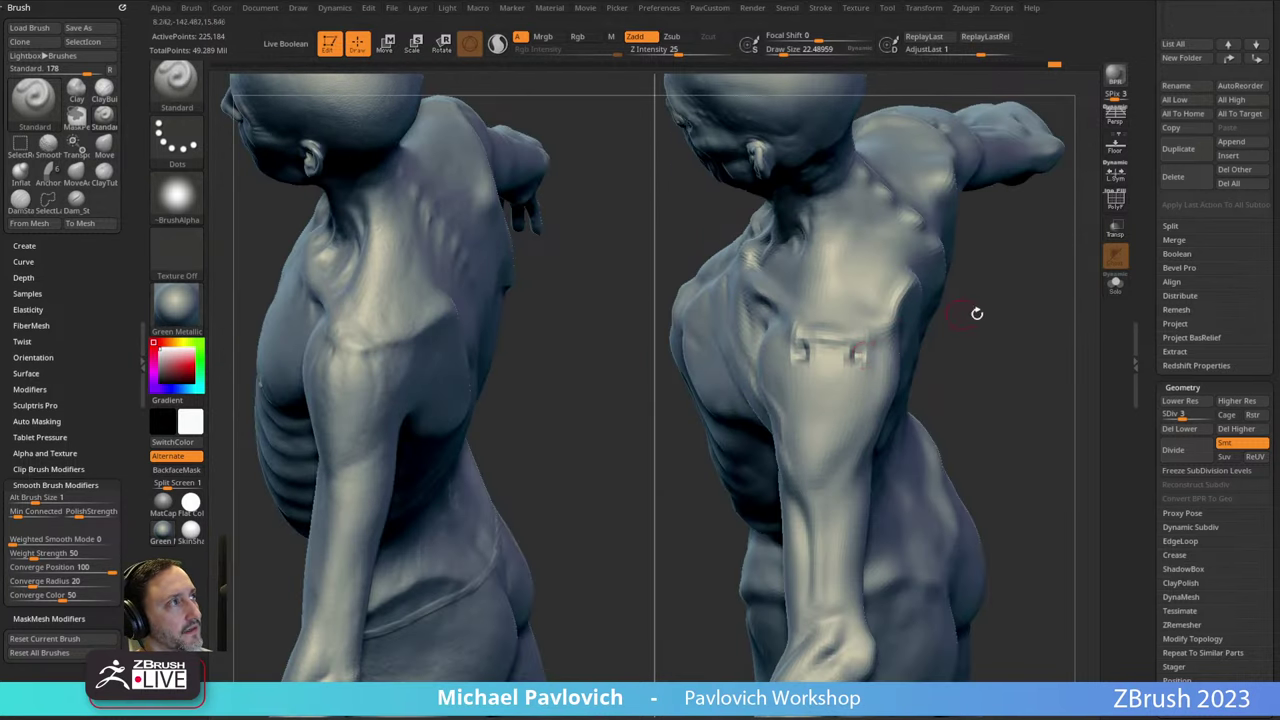
mouse_move(974, 311)
right_down()
mouse_move(879, 372)
mouse_move(842, 349)
mouse_move(750, 357)
mouse_move(960, 349)
mouse_move(923, 301)
mouse_move(798, 377)
right_up()
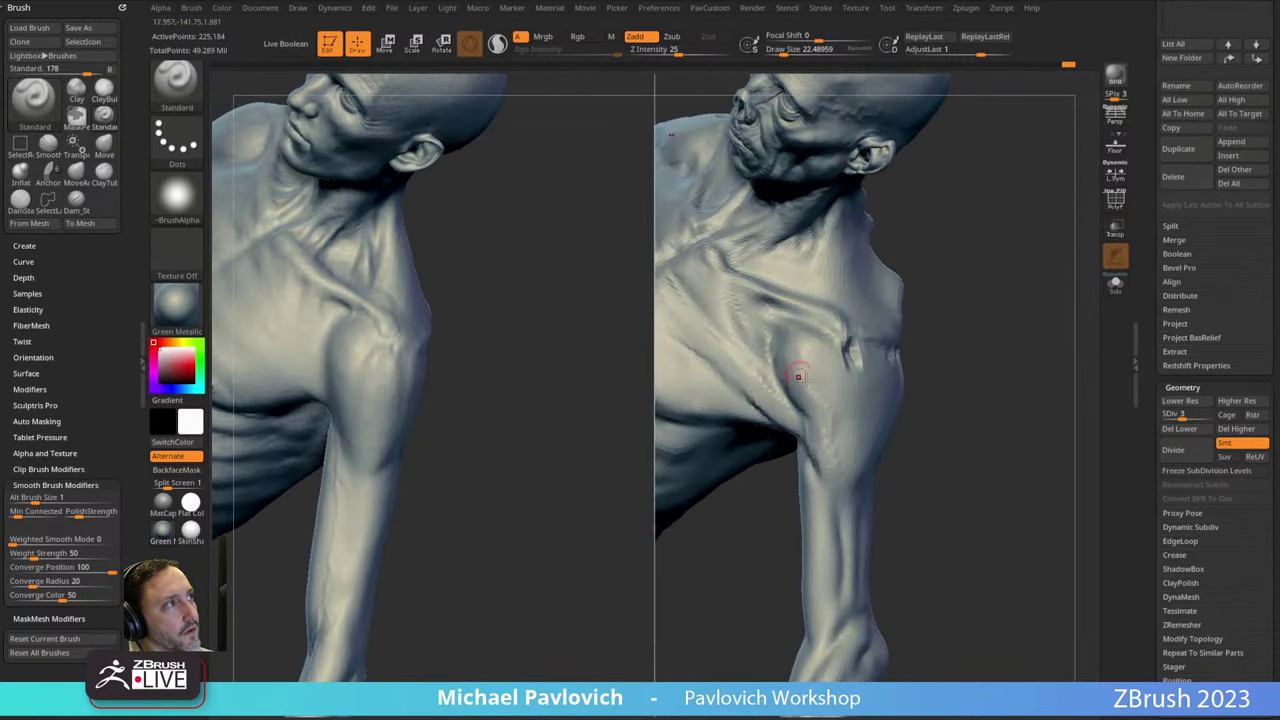
Sculpt deltoid muscle definition from the shoulder tip down to the upper arm and around the back with the Standard brush.
right_drag(875, 394, 798, 400)
right_drag(905, 422, 803, 398)
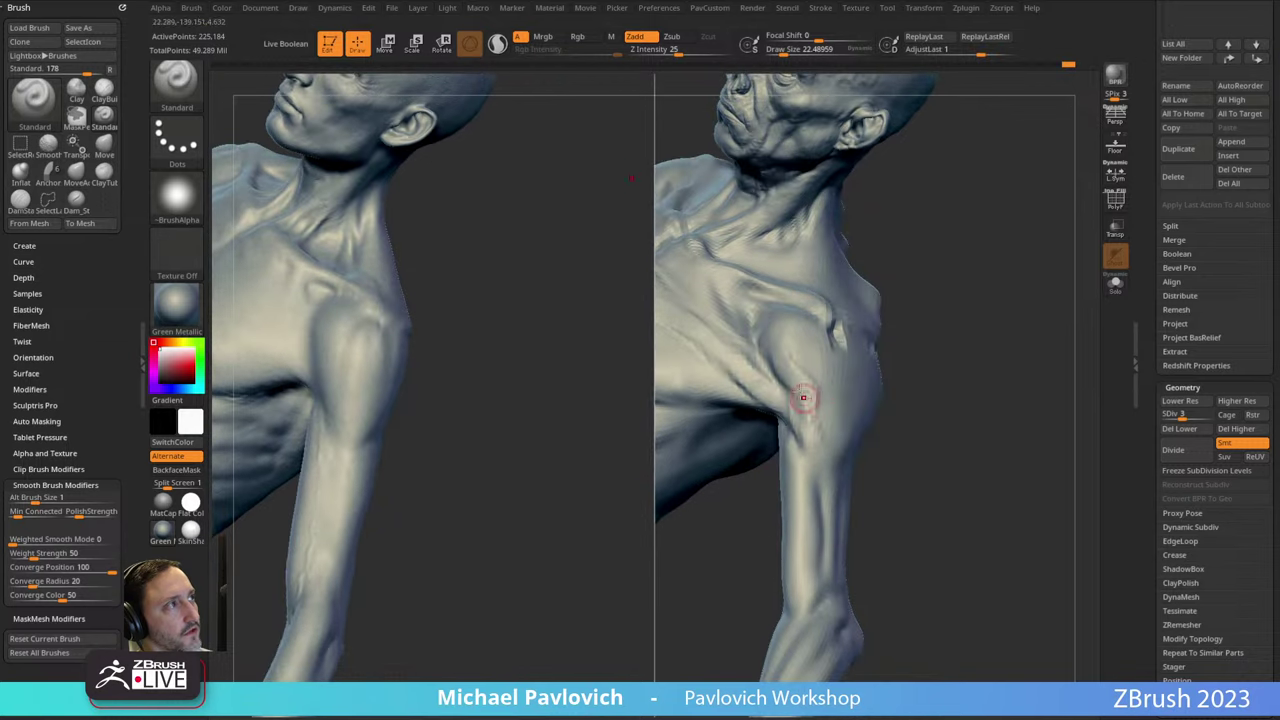
right_drag(925, 432, 828, 445)
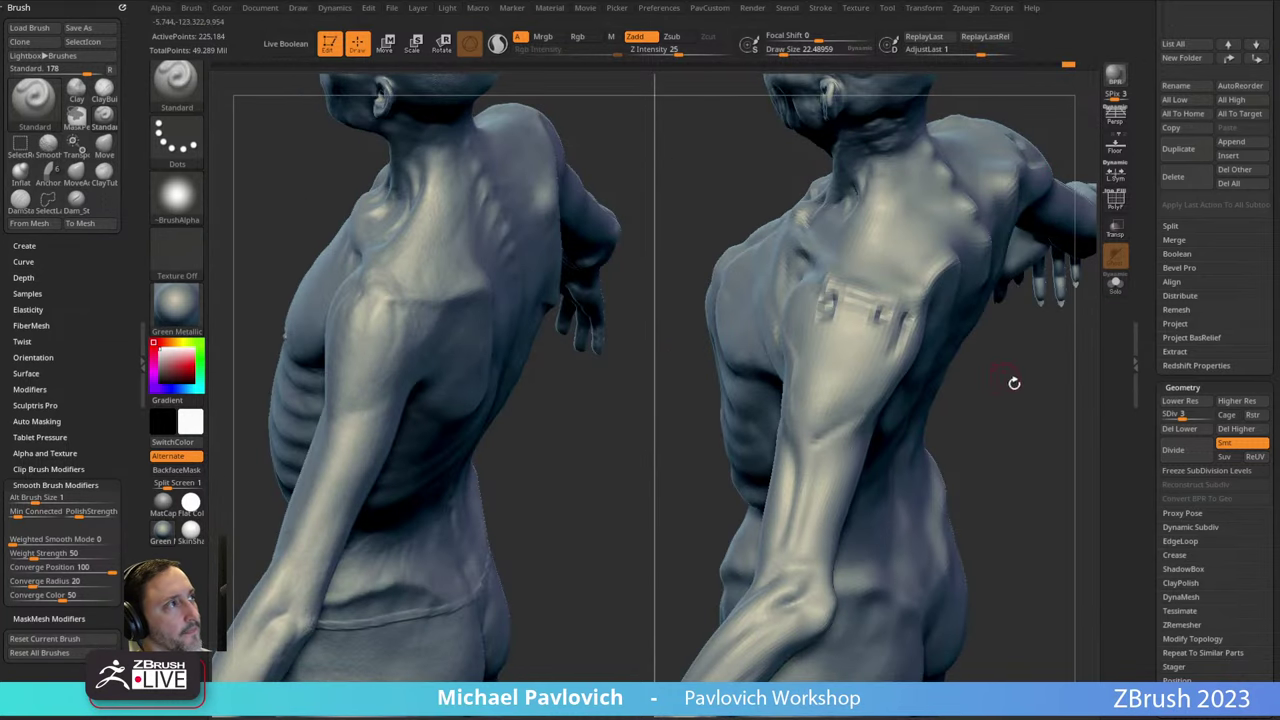
right_drag(1013, 383, 958, 342)
right_drag(878, 368, 746, 374)
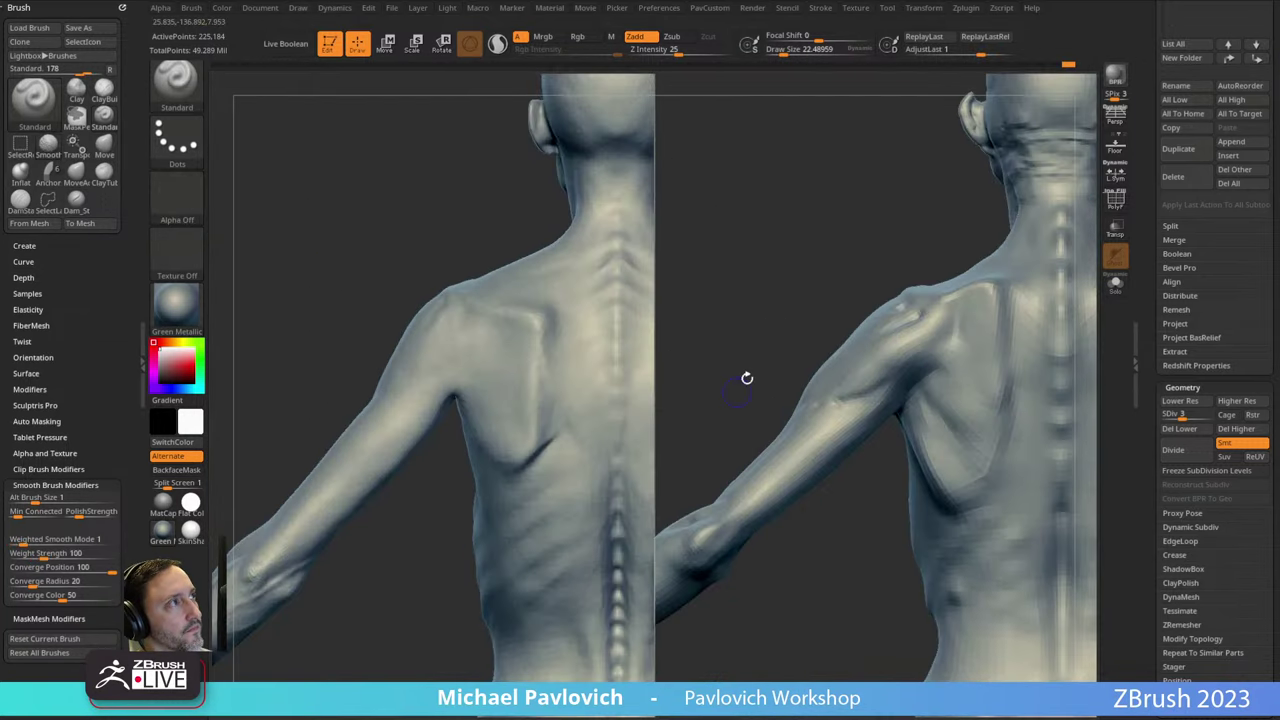
right_drag(881, 371, 862, 388)
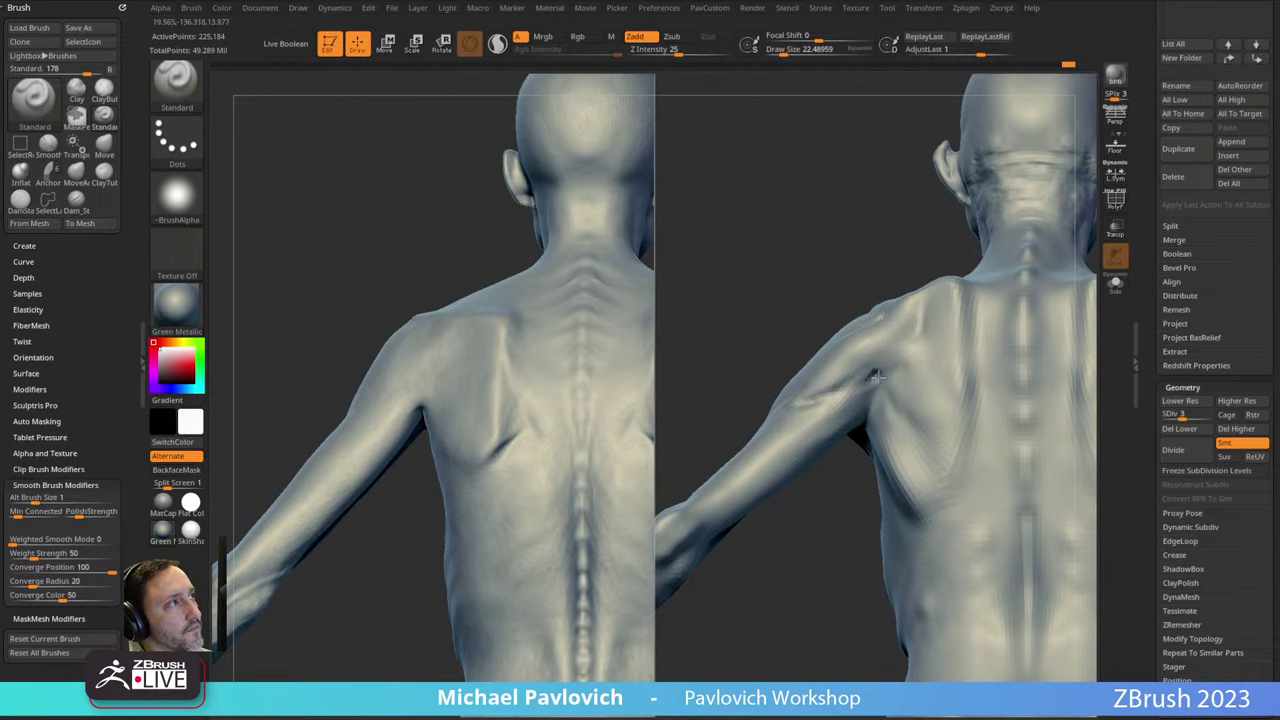
Build up the rear deltoid between the shoulder blade and upper arm with the ClayTubes brush at about 38 draw size.
key(b)
key(c)
key(t)
right_drag(826, 514, 829, 400)
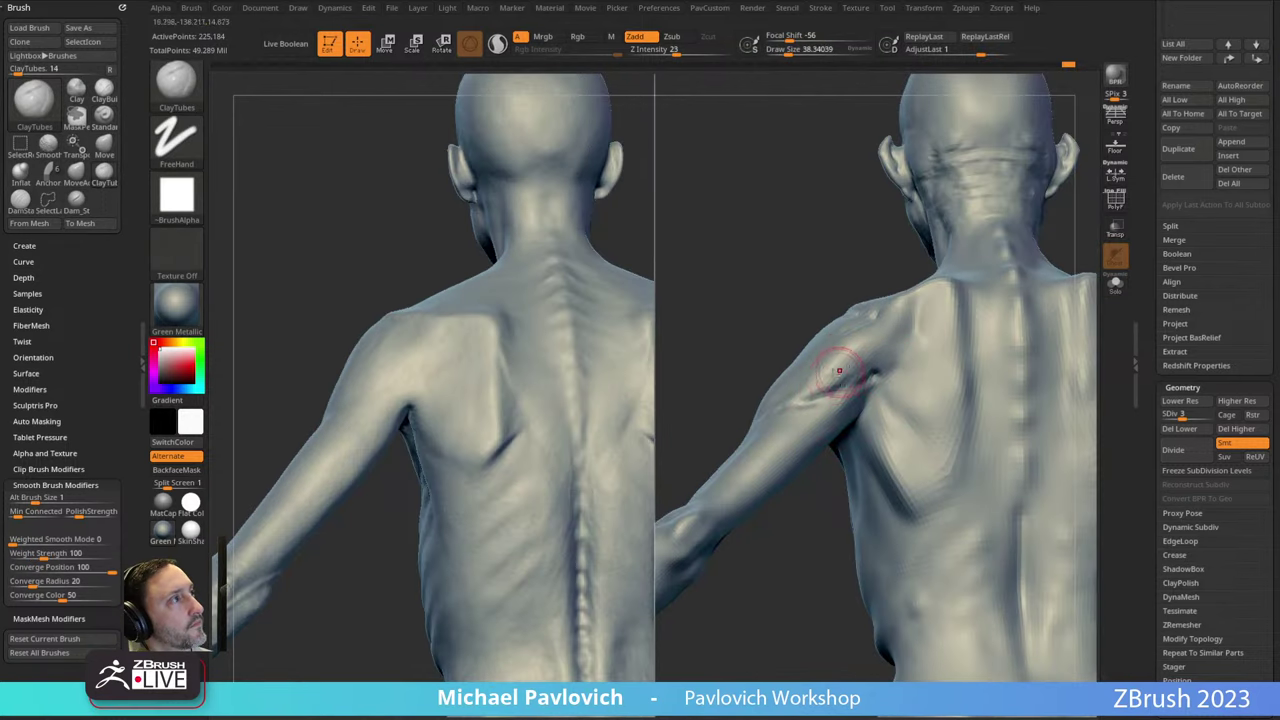
right_drag(812, 283, 838, 358)
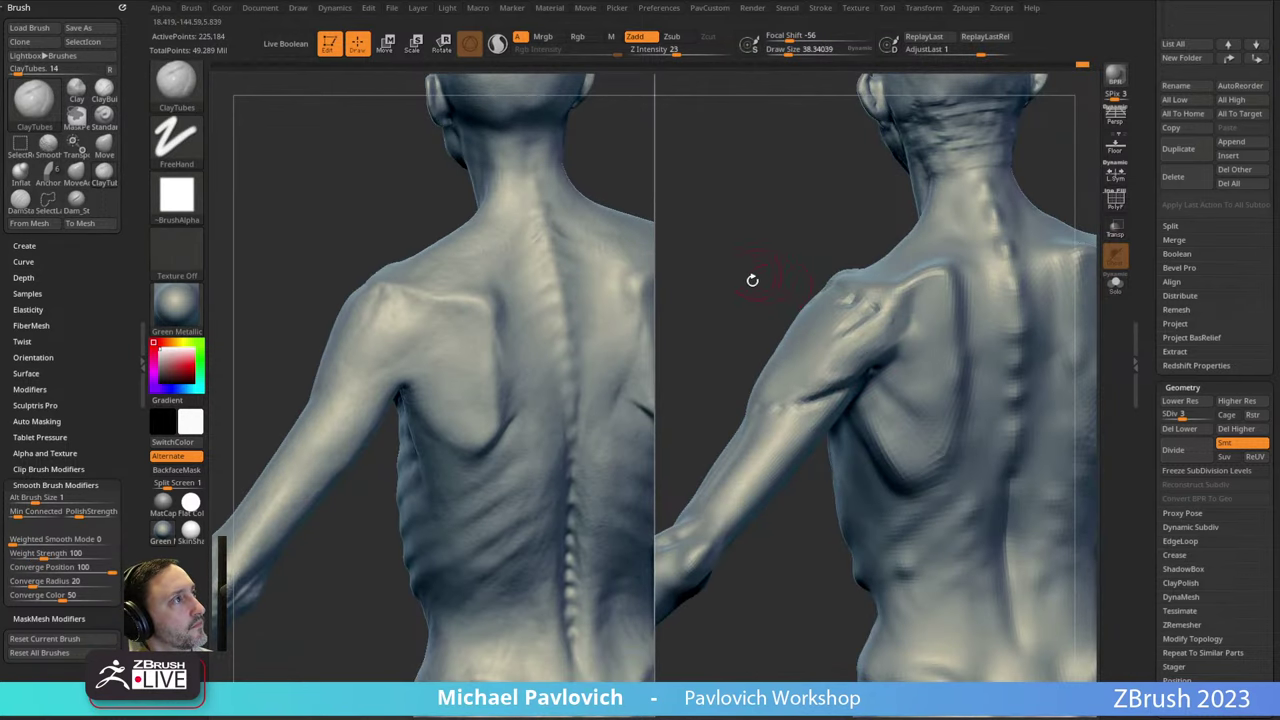
right_drag(752, 280, 852, 319)
right_drag(1011, 160, 931, 257)
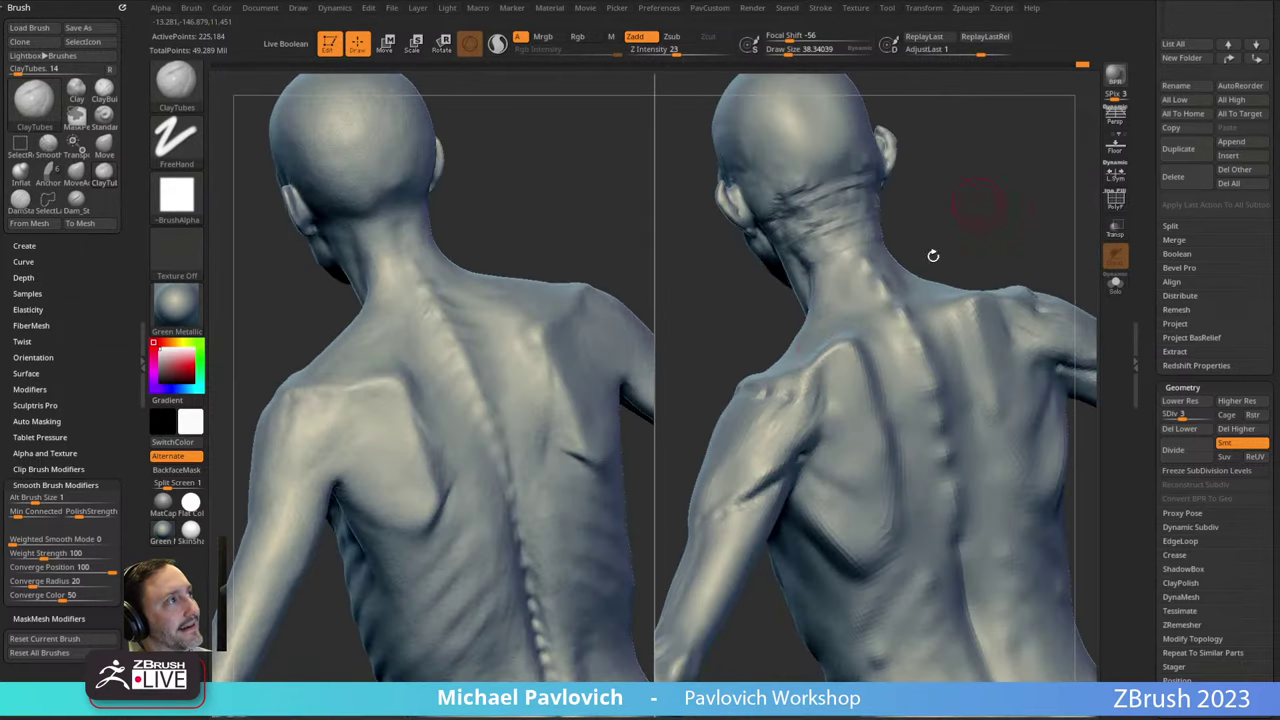
right_drag(983, 212, 837, 343)
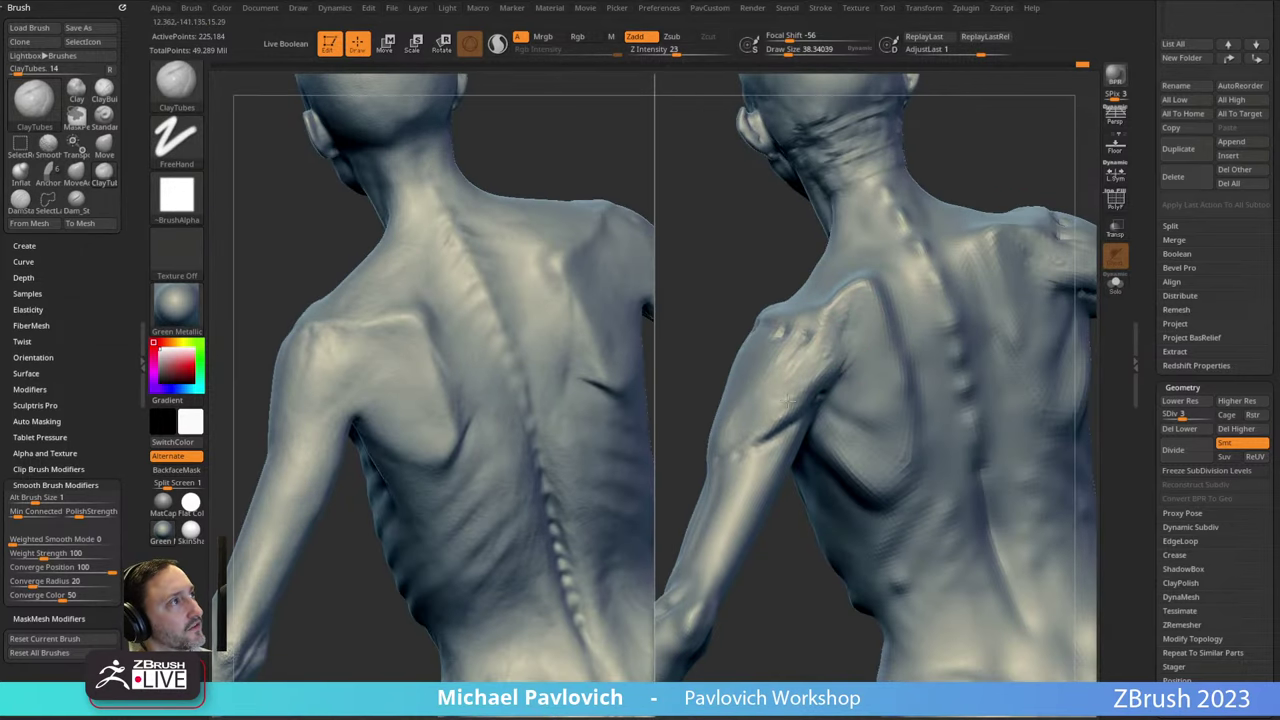
right_drag(703, 318, 892, 356)
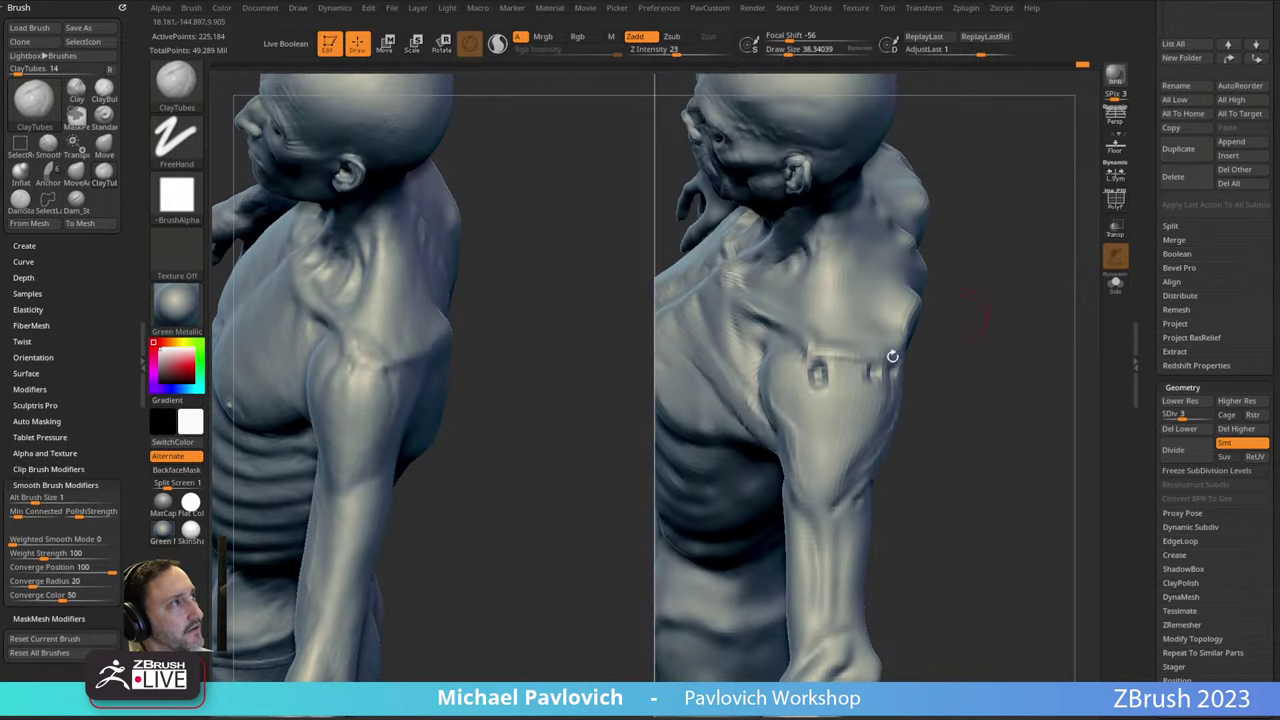
Turn off the Split Screen comparison to show a single view of the body, and restore it to 1.
right_drag(846, 425, 1022, 255)
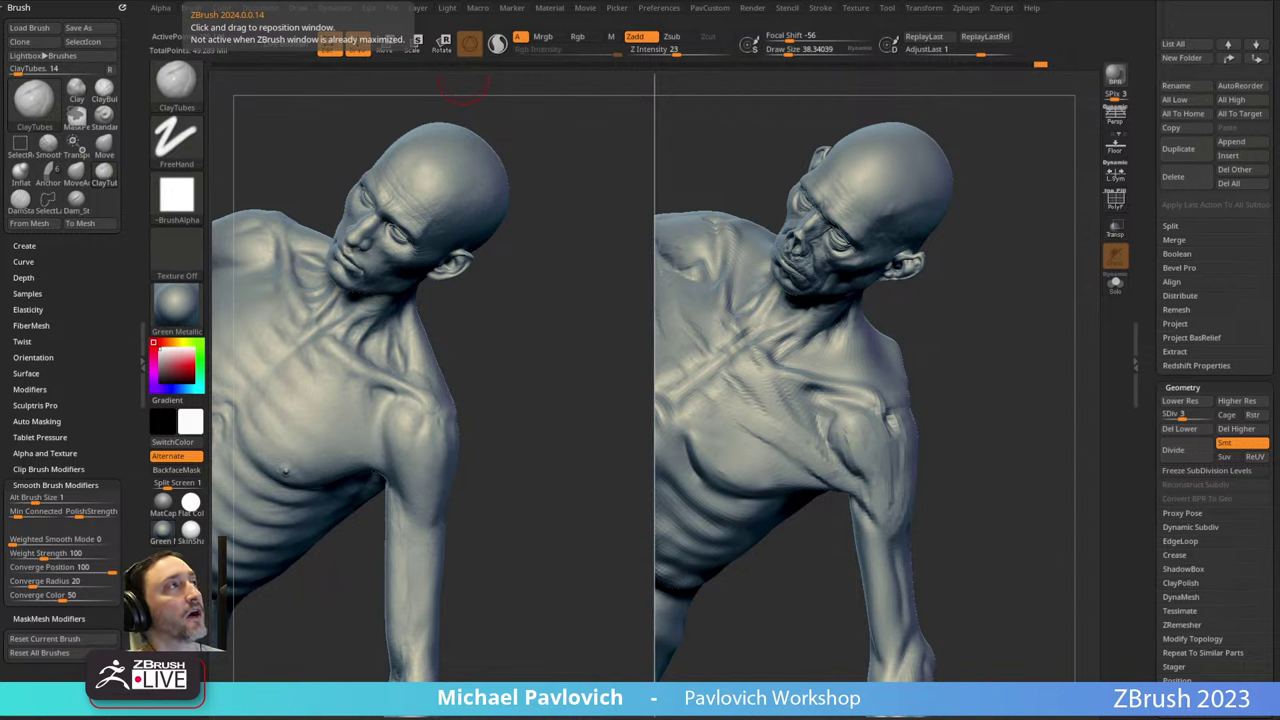
click(921, 9)
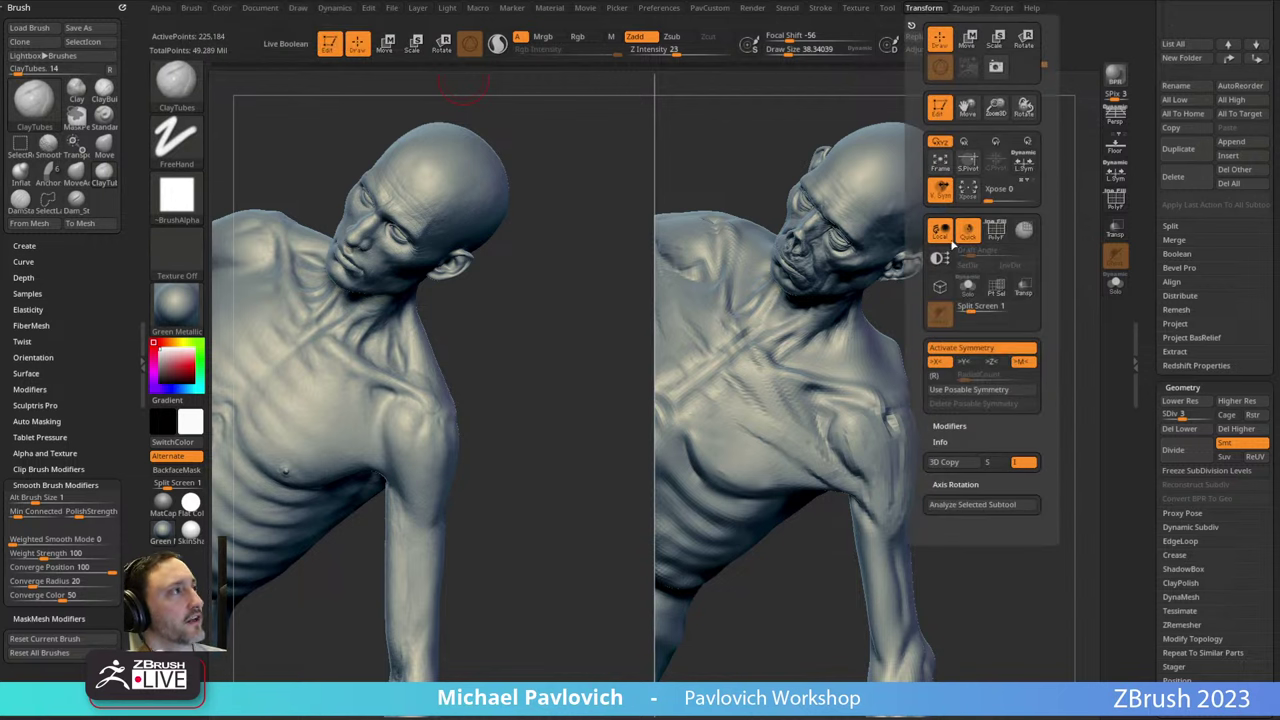
click(965, 307)
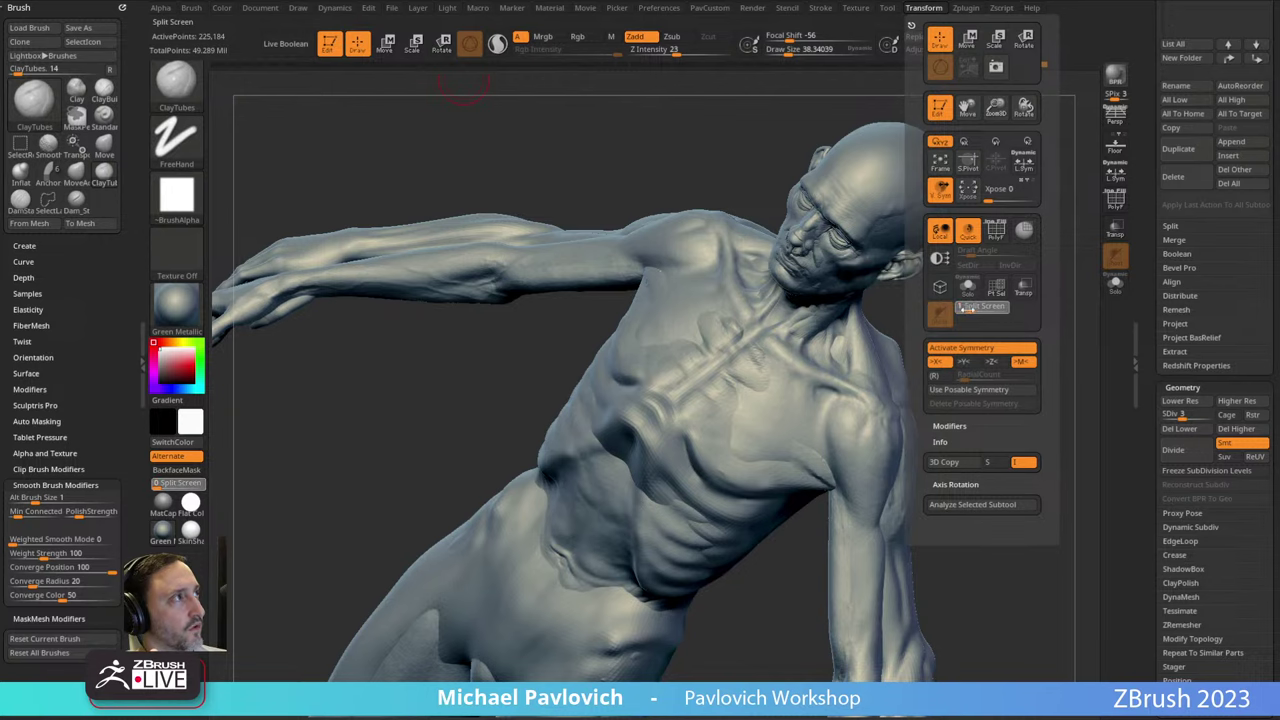
click(964, 308)
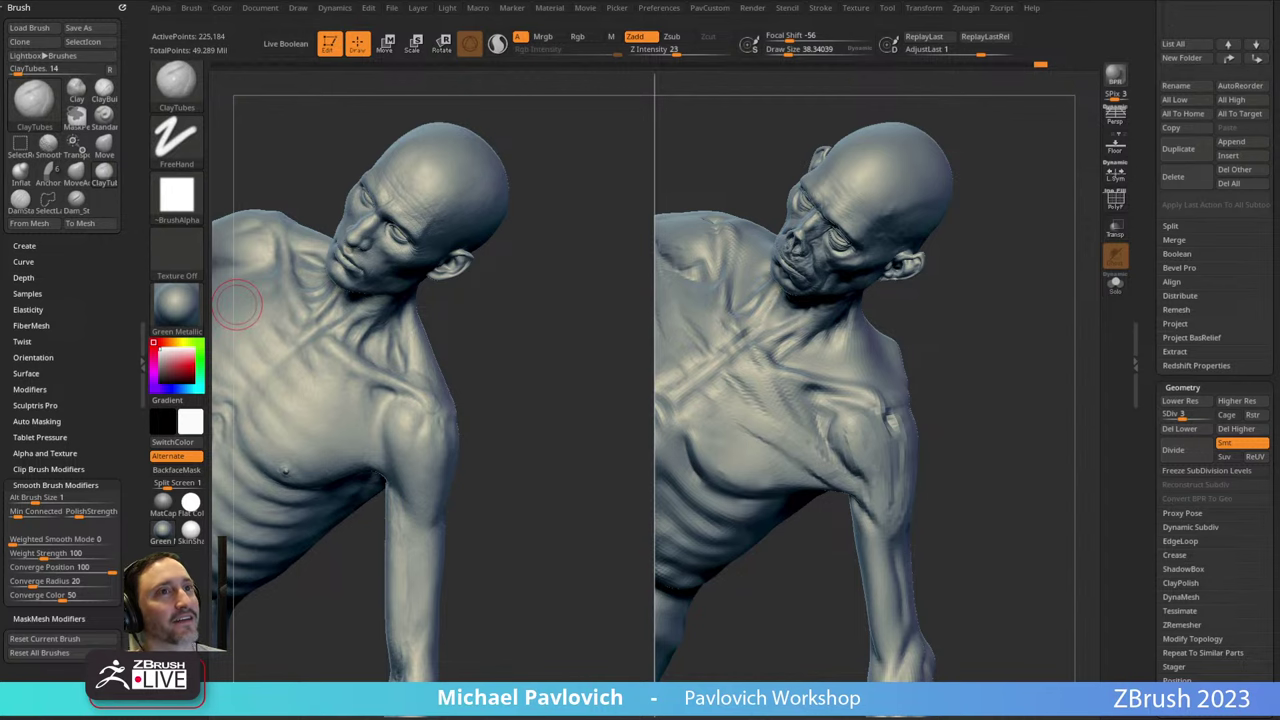
Switch to the Zygote Body page in the browser, clear the teres labels and peel away the muscles to examine the back skeleton.
drag(991, 303, 888, 361)
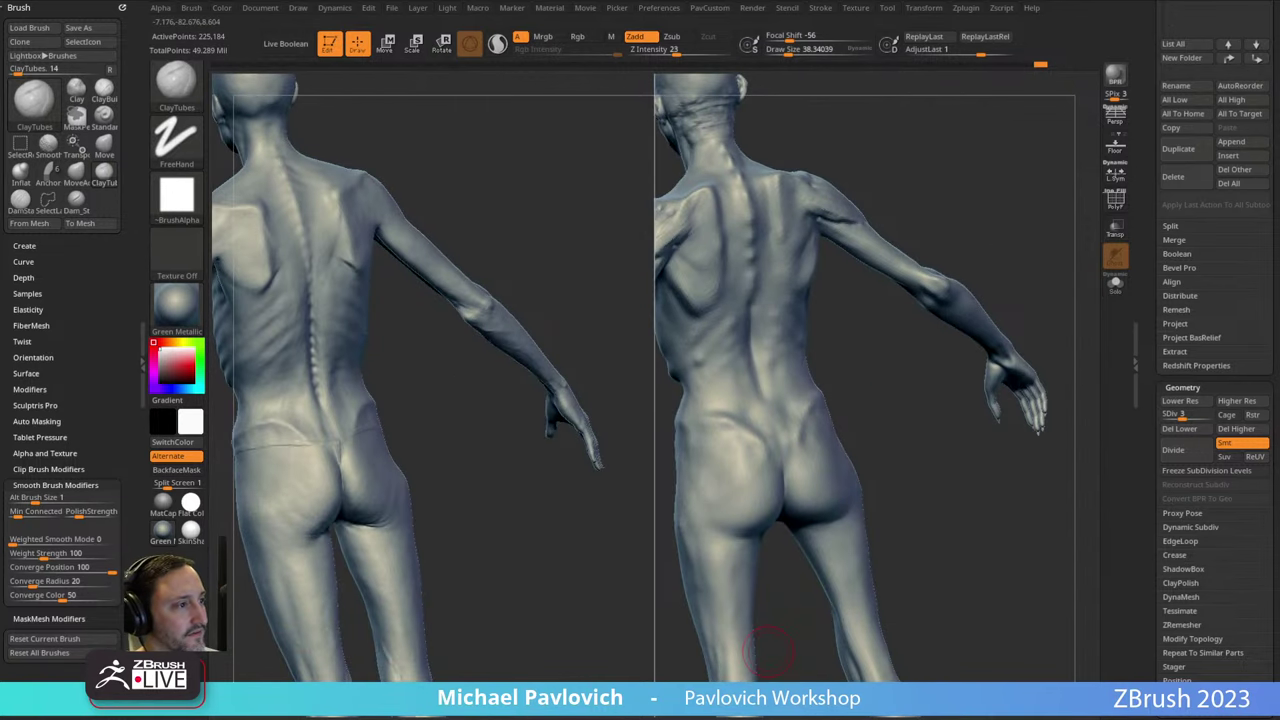
drag(828, 718, 883, 98)
drag(751, 361, 644, 374)
drag(148, 374, 230, 391)
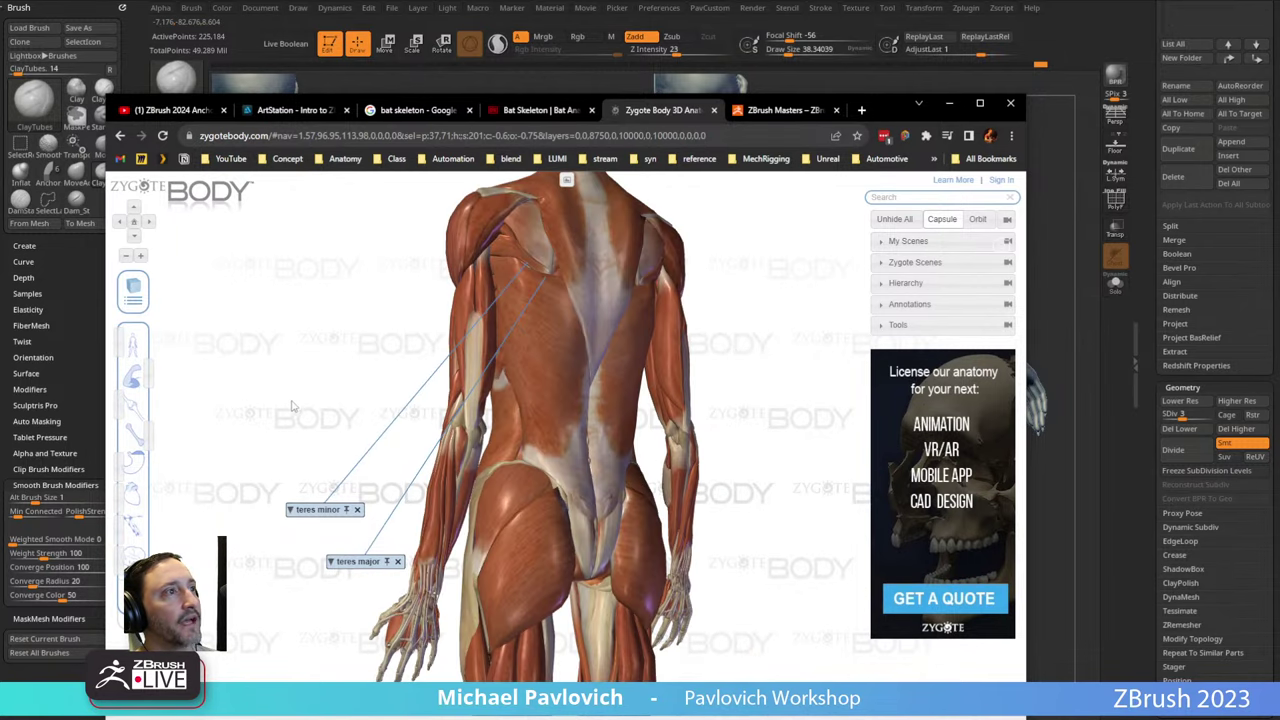
click(358, 510)
click(398, 562)
drag(334, 476, 125, 441)
click(137, 377)
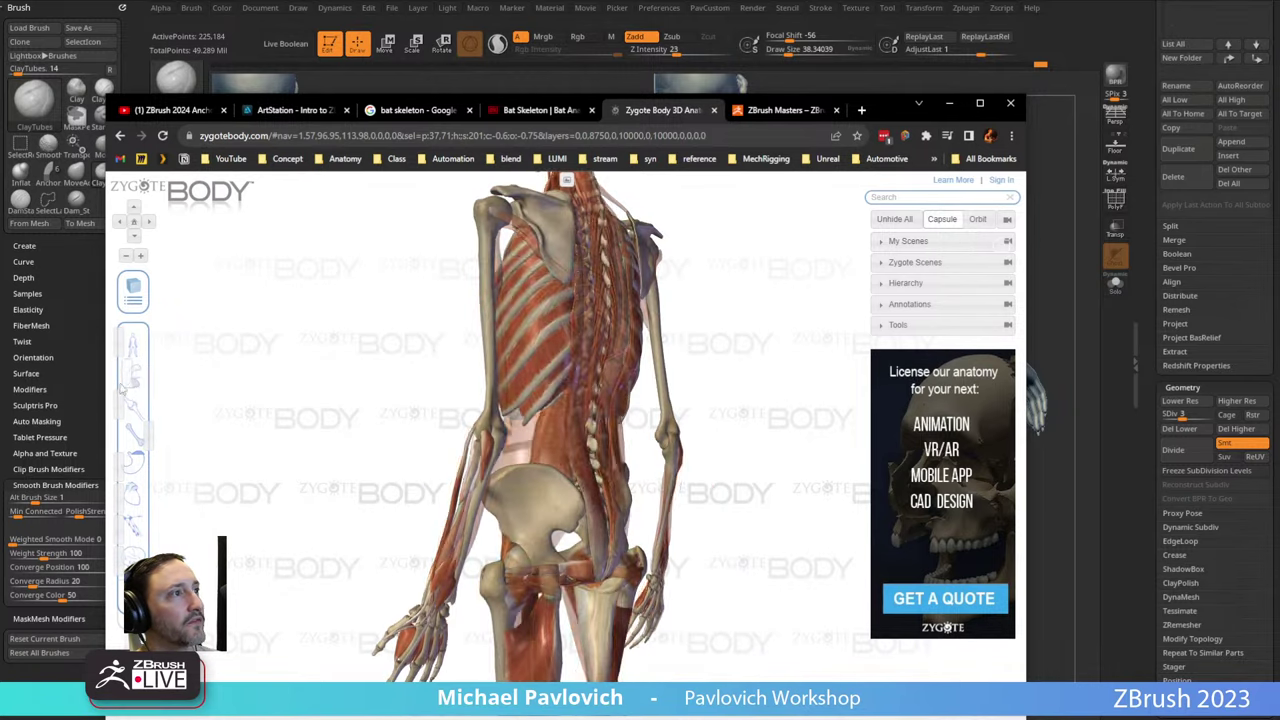
drag(362, 473, 571, 524)
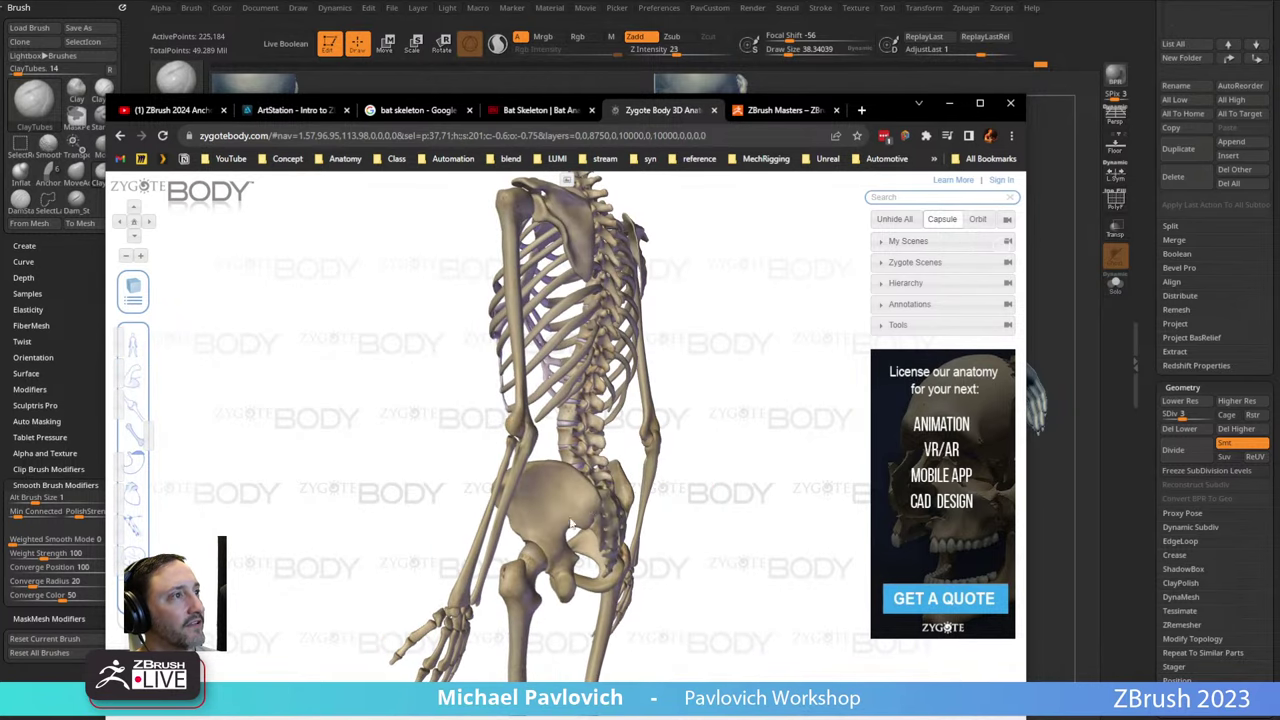
drag(878, 110, 880, 718)
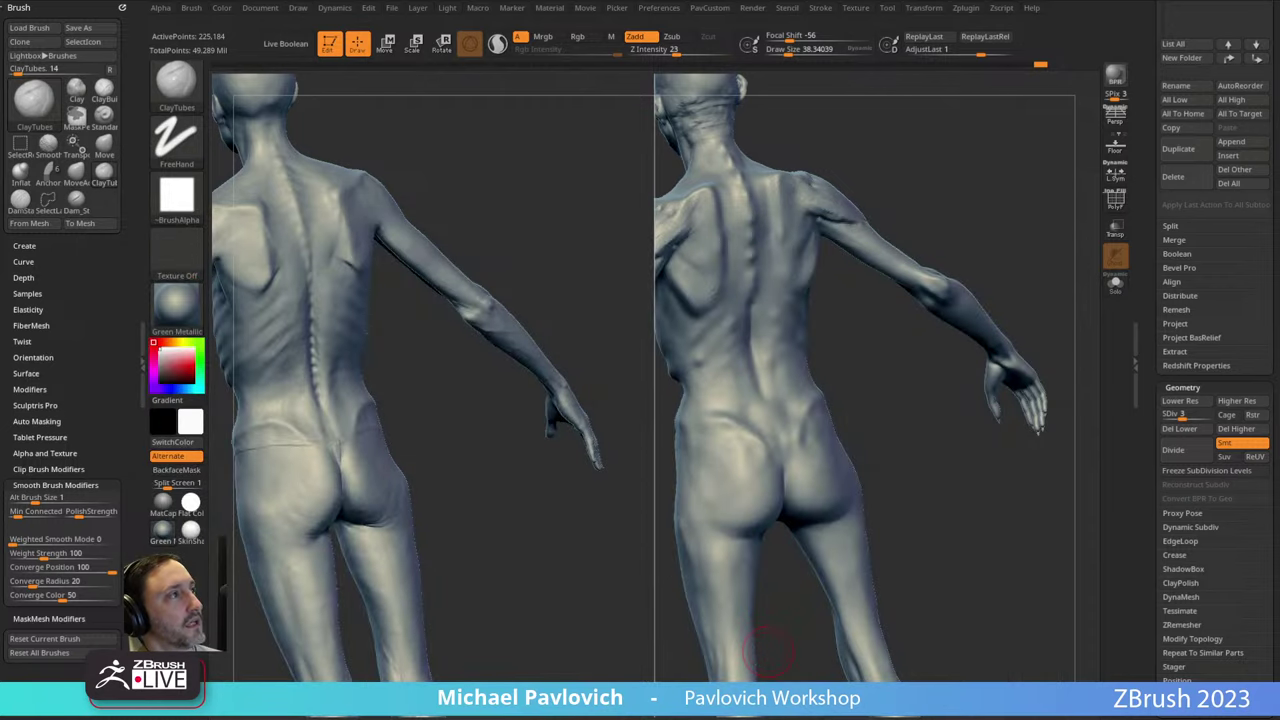
Back in ZBrush, carve the iliac crest lines and sacral dimples above the buttocks with the Standard brush at about 19 draw size.
mouse_move(995, 154)
mouse_down()
mouse_move(969, 123)
mouse_move(840, 317)
mouse_up()
key(s)
click(826, 404)
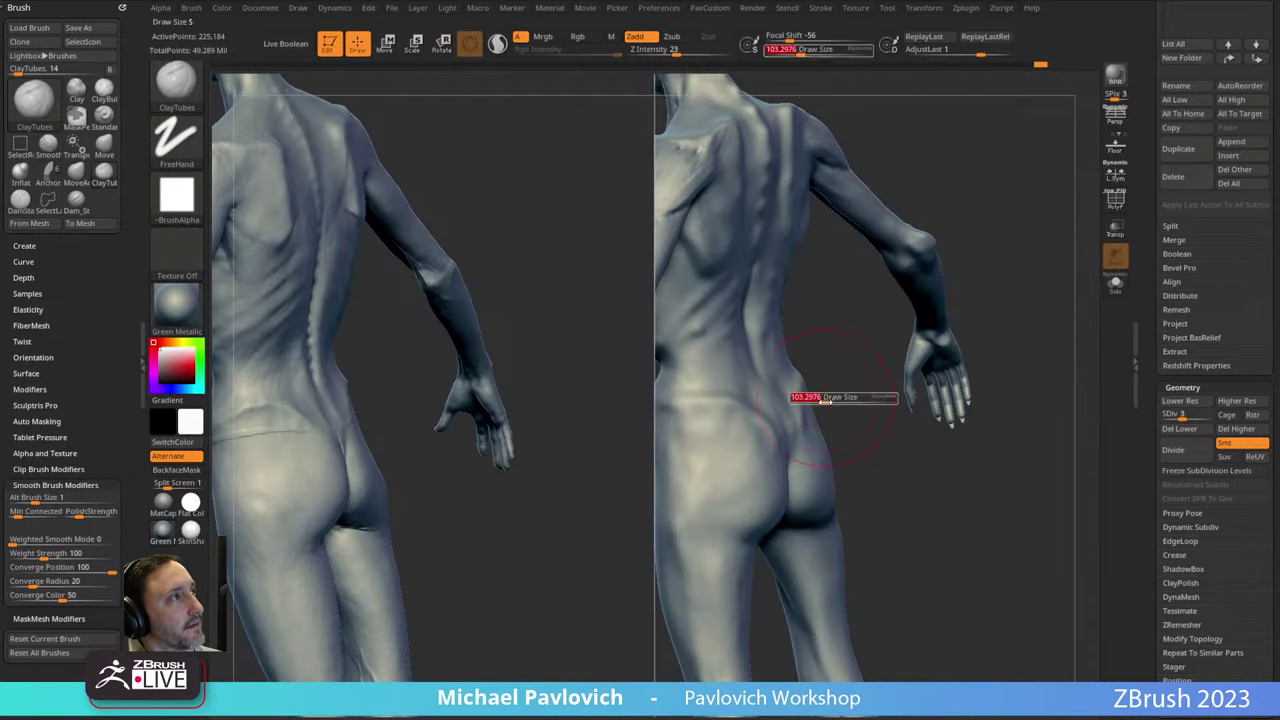
key(b)
key(m)
key(v)
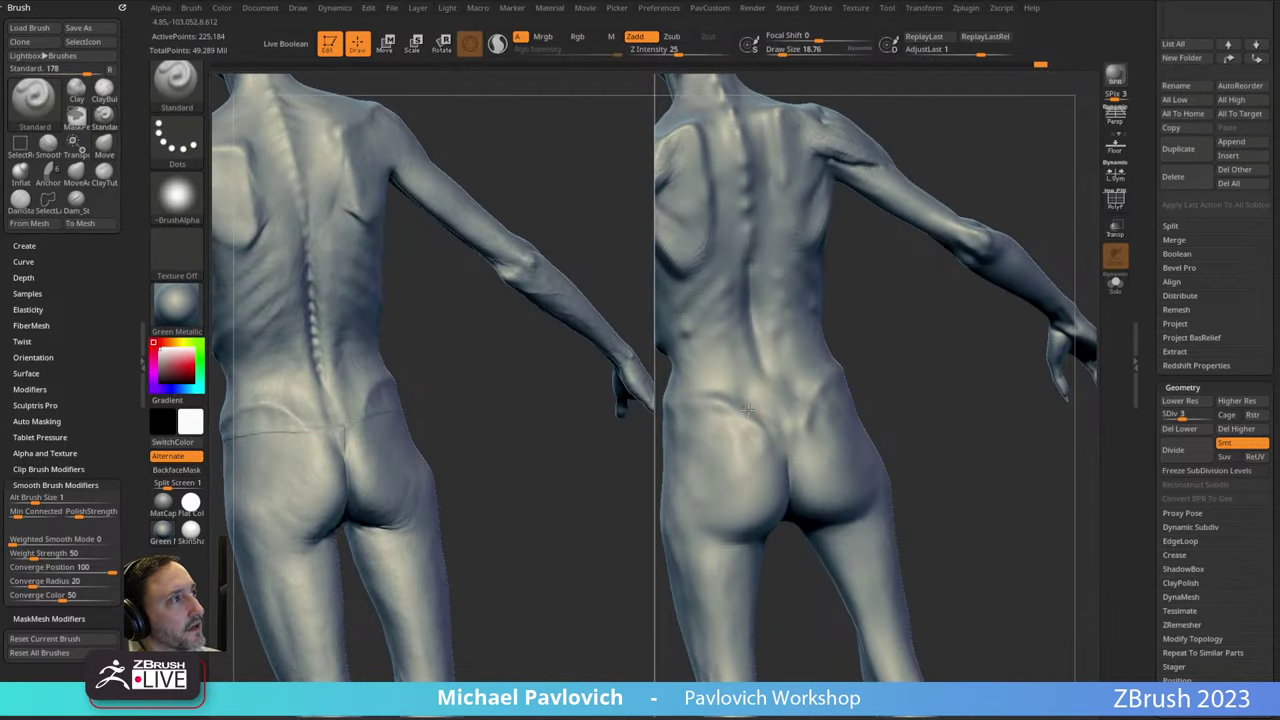
mouse_move(856, 377)
mouse_down()
mouse_move(903, 346)
mouse_move(880, 350)
mouse_up()
drag(783, 357, 783, 380)
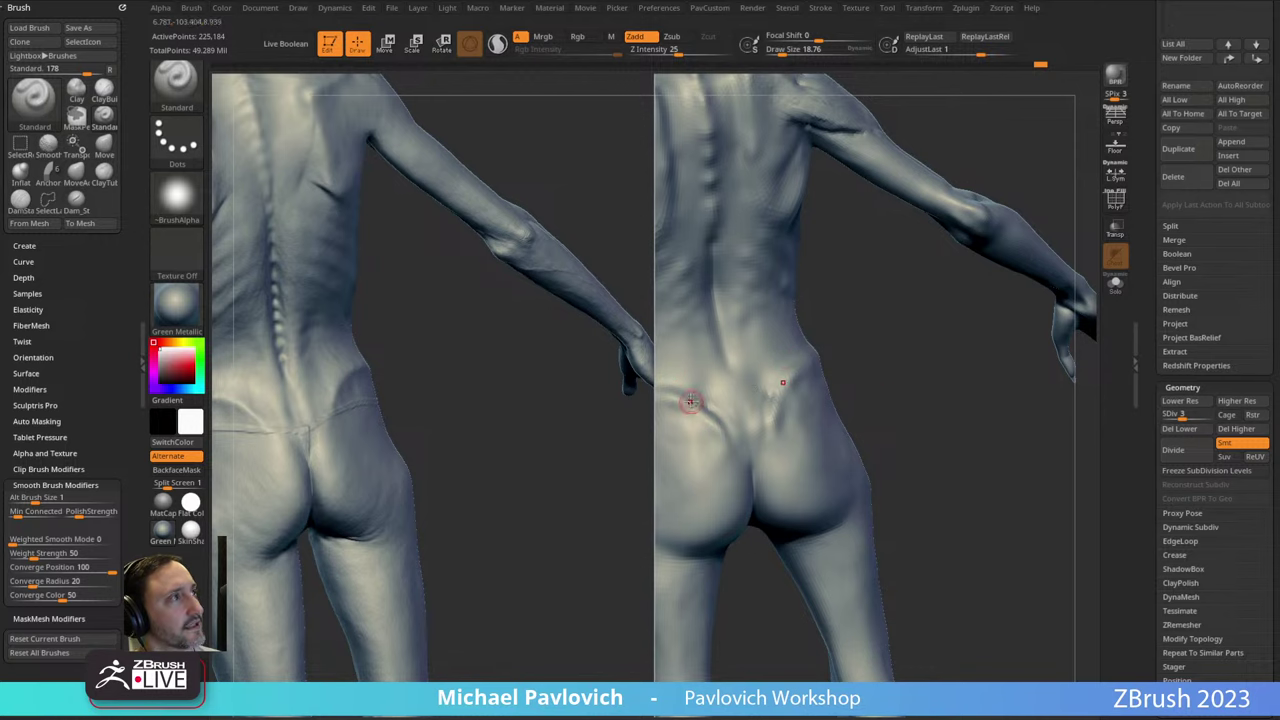
drag(890, 362, 909, 360)
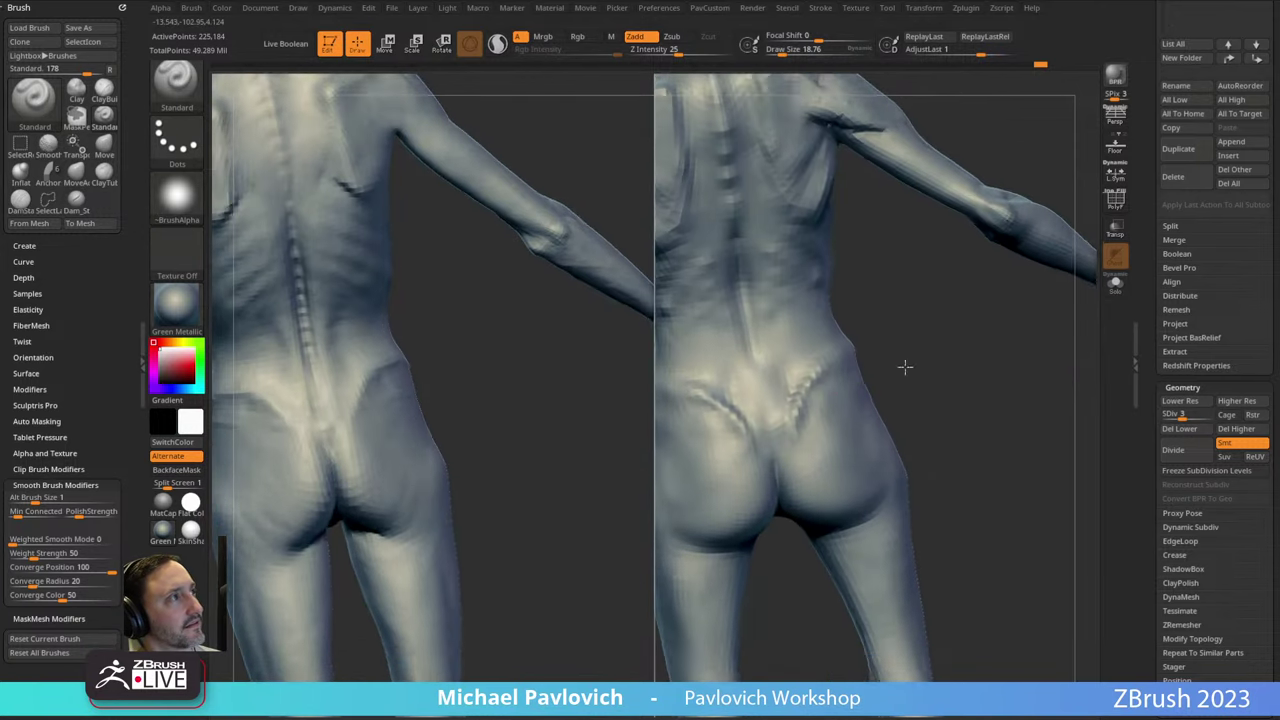
drag(904, 367, 843, 386)
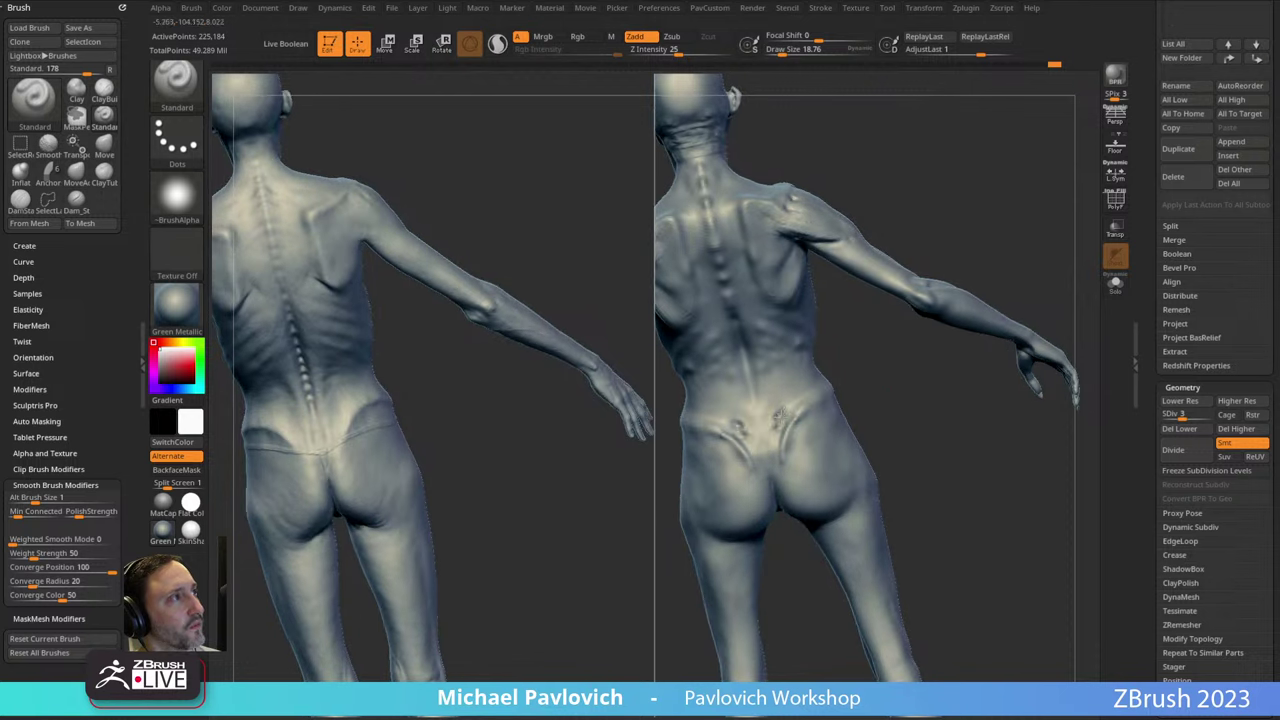
mouse_move(864, 367)
mouse_down()
mouse_move(823, 354)
mouse_move(800, 400)
mouse_move(760, 402)
mouse_move(768, 432)
mouse_move(902, 396)
mouse_move(764, 446)
mouse_up()
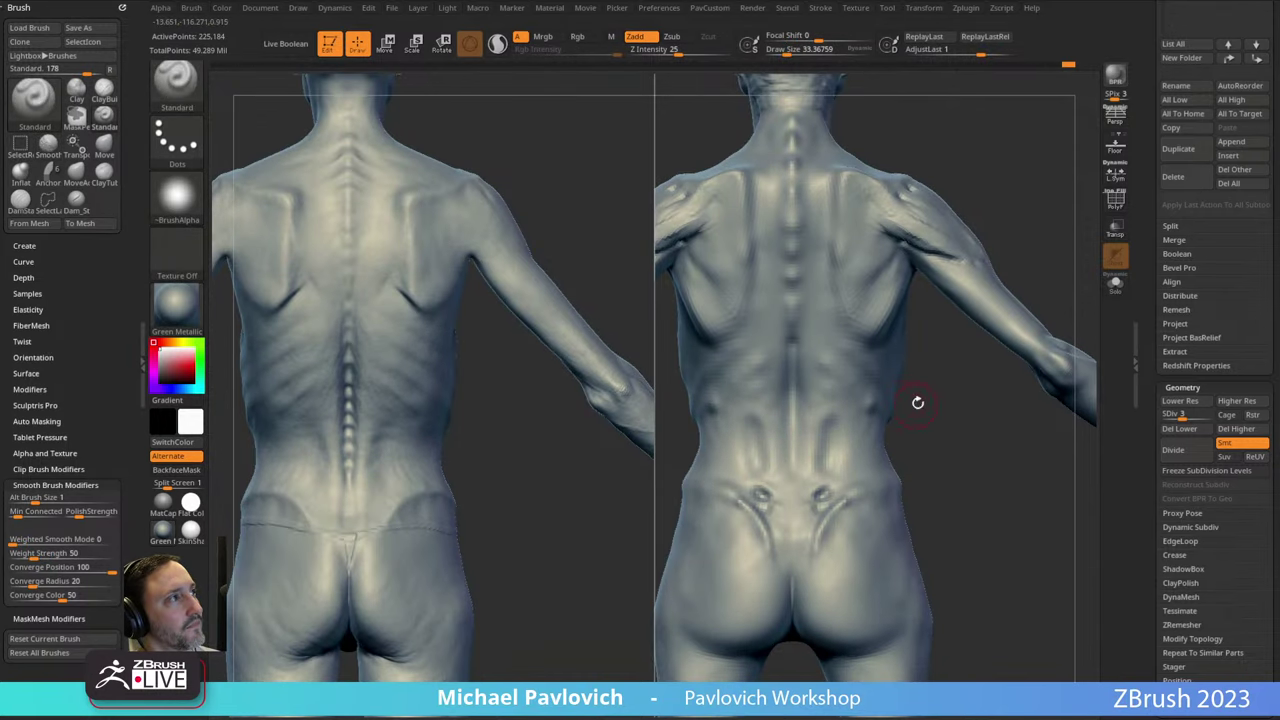
Define the lower back muscles beside the spine and smooth them into the rear ribs at about 24 draw size.
drag(920, 403, 820, 428)
mouse_move(891, 403)
shift+mouse_down()
mouse_move(819, 428)
mouse_move(824, 404)
mouse_move(814, 440)
shift+mouse_up()
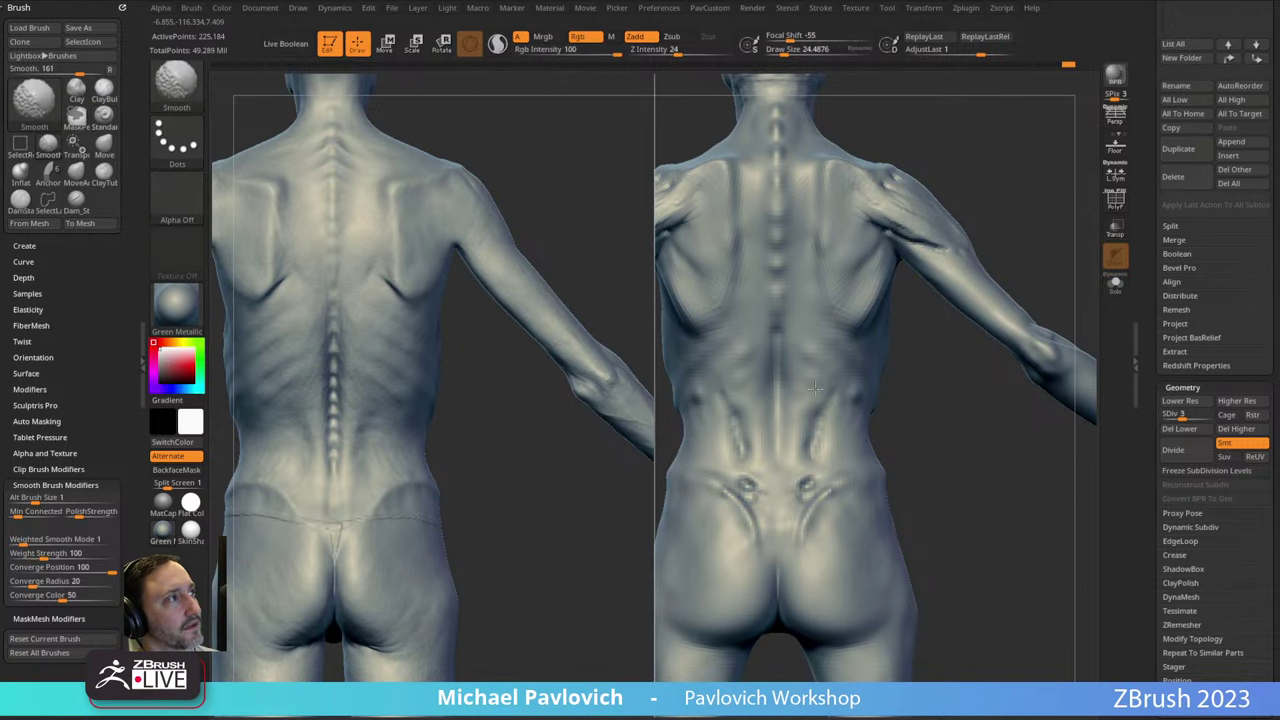
mouse_move(950, 405)
mouse_down()
mouse_move(855, 408)
mouse_move(960, 405)
mouse_move(815, 393)
mouse_up()
drag(935, 443, 807, 393)
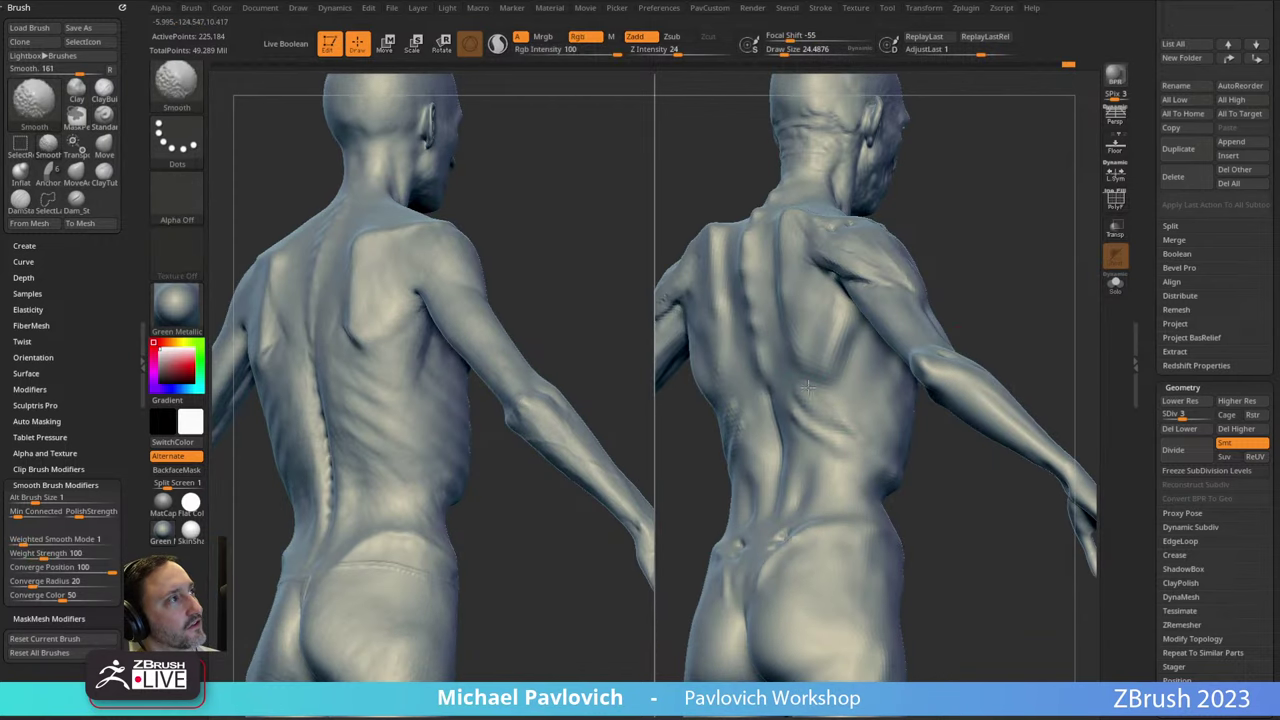
Sculpt rib ridges along the side of the rib cage below the chest with the Standard brush at about 24 draw size.
mouse_move(855, 435)
mouse_down()
mouse_move(977, 329)
mouse_move(1043, 320)
mouse_move(998, 293)
mouse_move(781, 396)
mouse_move(994, 343)
mouse_move(997, 409)
mouse_move(974, 411)
mouse_move(995, 426)
mouse_move(866, 386)
mouse_up()
mouse_move(963, 408)
mouse_down()
mouse_move(890, 385)
mouse_move(938, 358)
mouse_up()
drag(1007, 387, 943, 392)
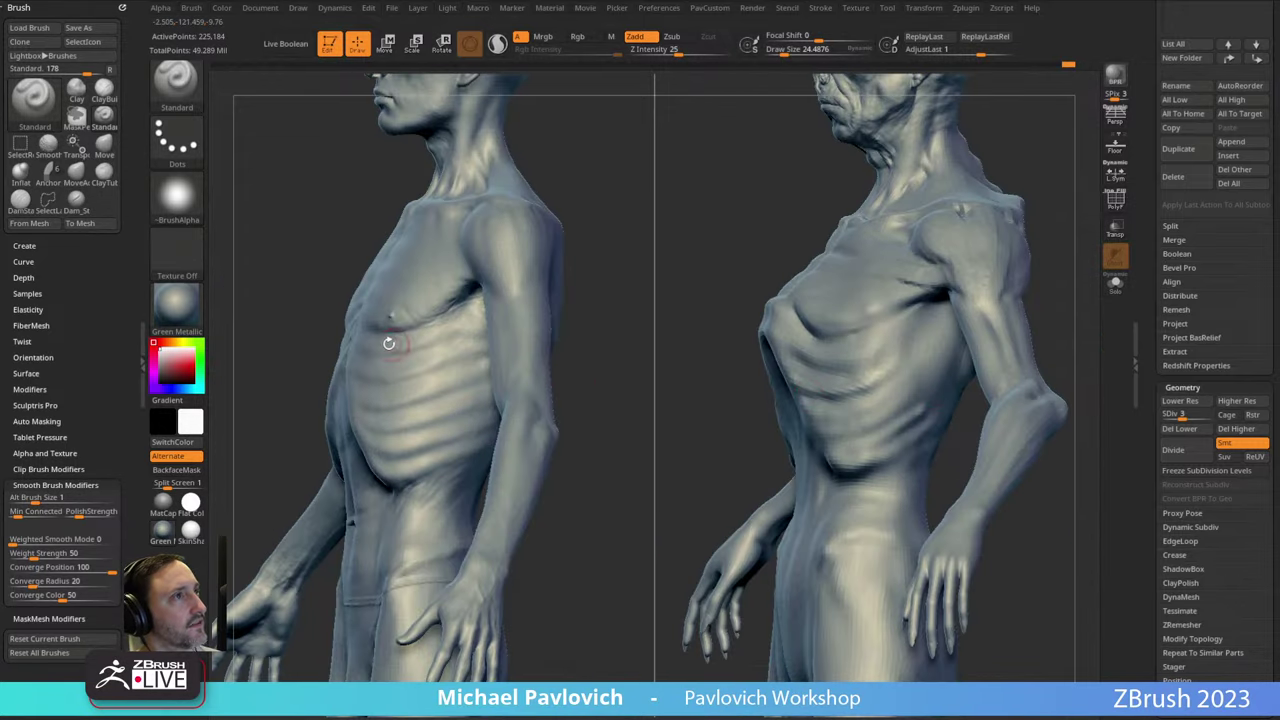
drag(543, 343, 866, 409)
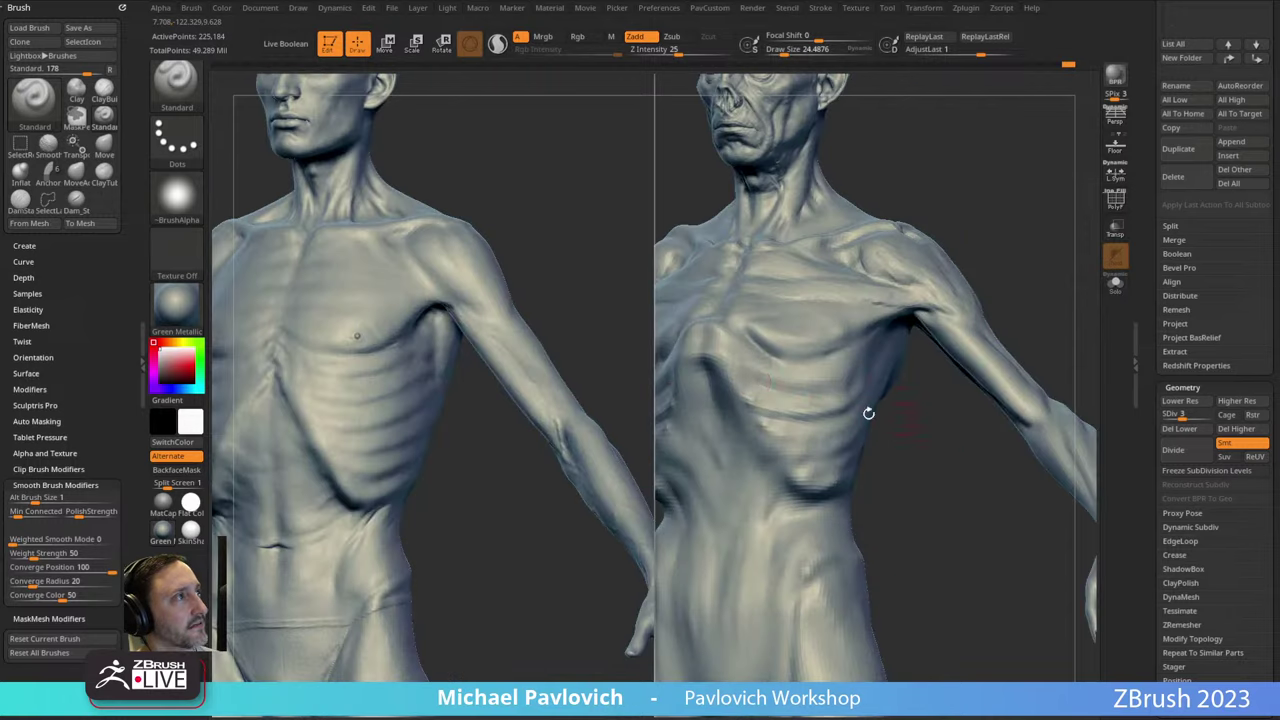
drag(790, 386, 808, 369)
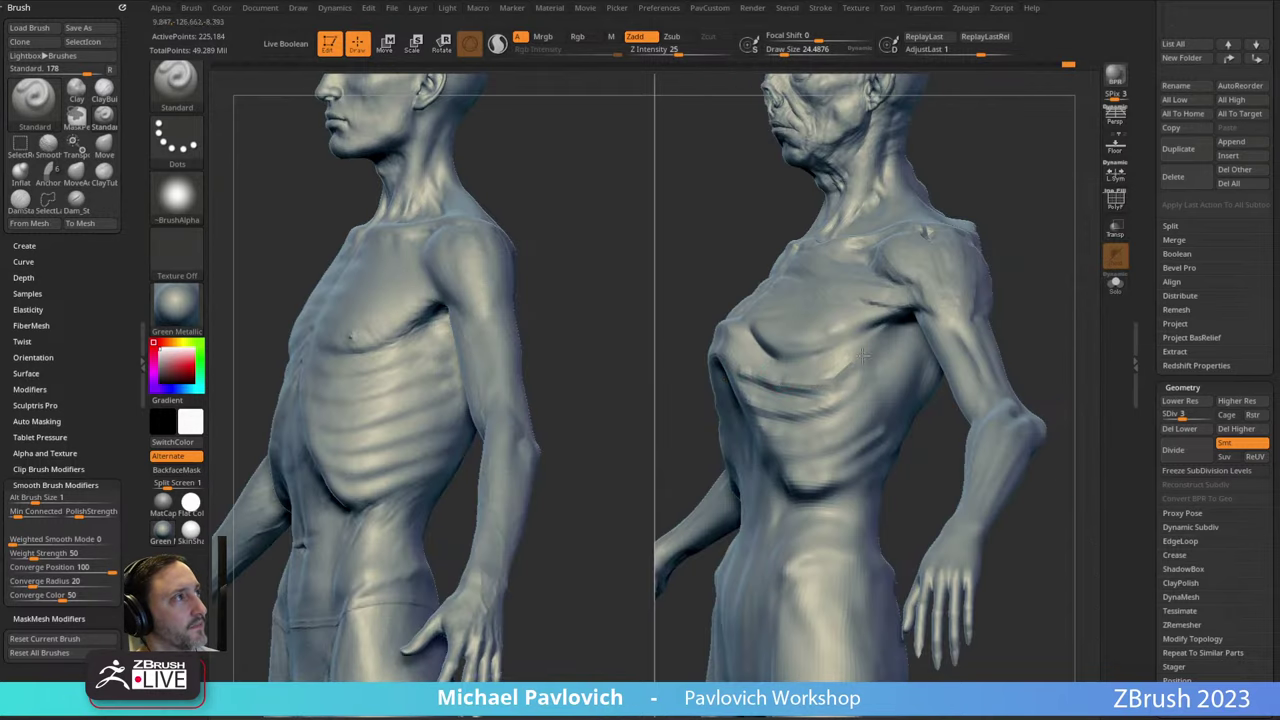
mouse_move(773, 408)
mouse_down()
mouse_move(830, 428)
mouse_move(838, 445)
mouse_move(810, 469)
mouse_move(852, 457)
mouse_move(862, 470)
mouse_up()
Carry the rib ridges around the flank toward the shoulder blade with the Standard brush and smooth their transitions.
mouse_move(976, 356)
right_down()
mouse_move(1043, 294)
mouse_move(908, 366)
right_up()
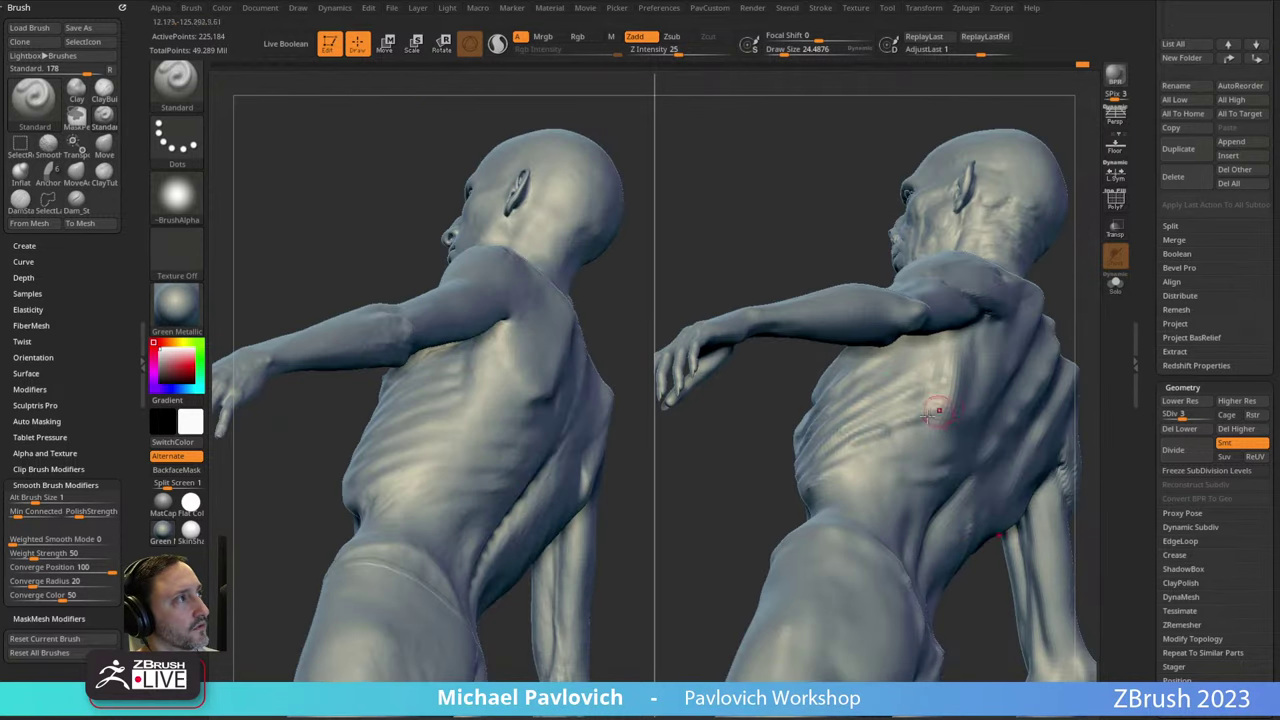
right_drag(780, 427, 880, 371)
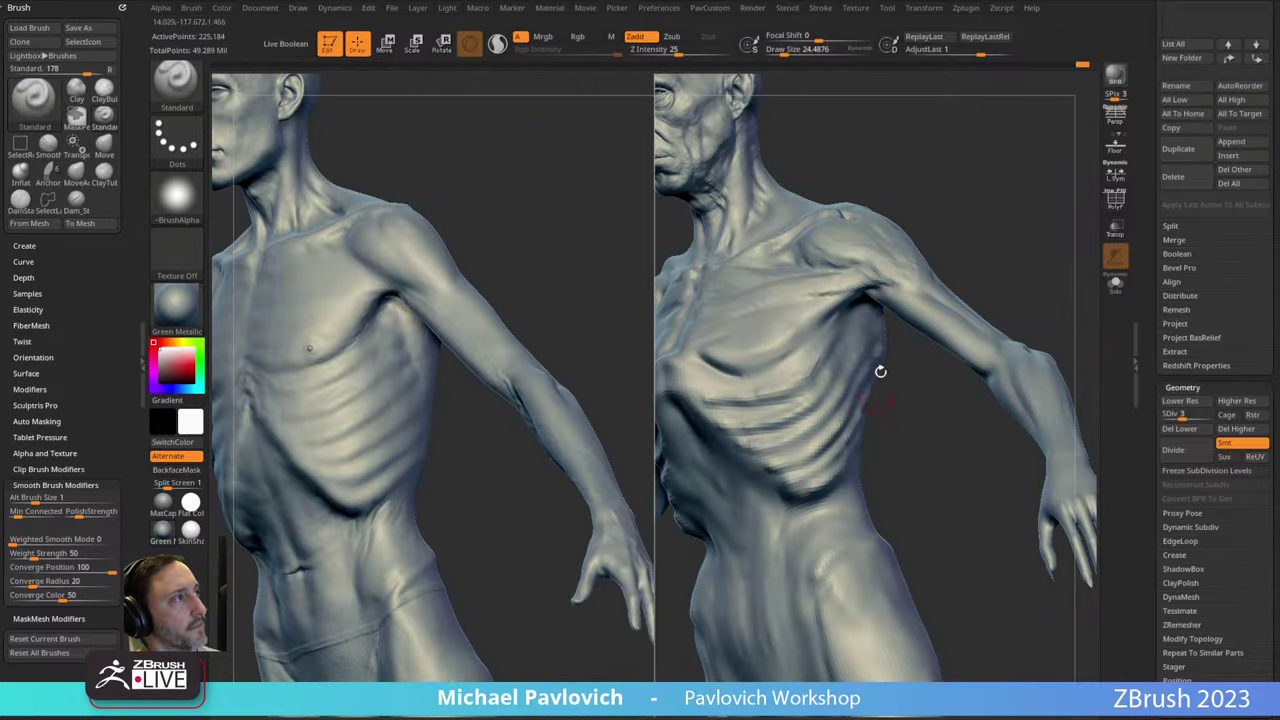
key(space)
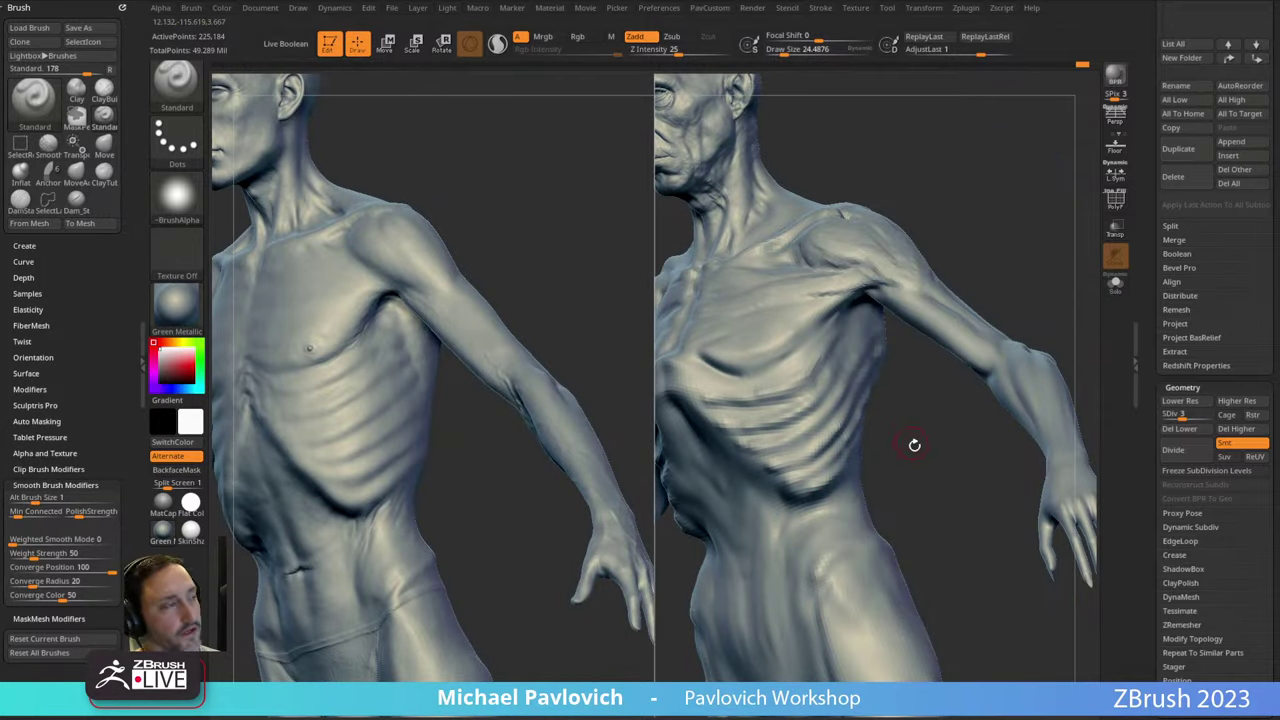
mouse_move(914, 445)
mouse_down()
mouse_move(775, 428)
mouse_move(765, 450)
mouse_up()
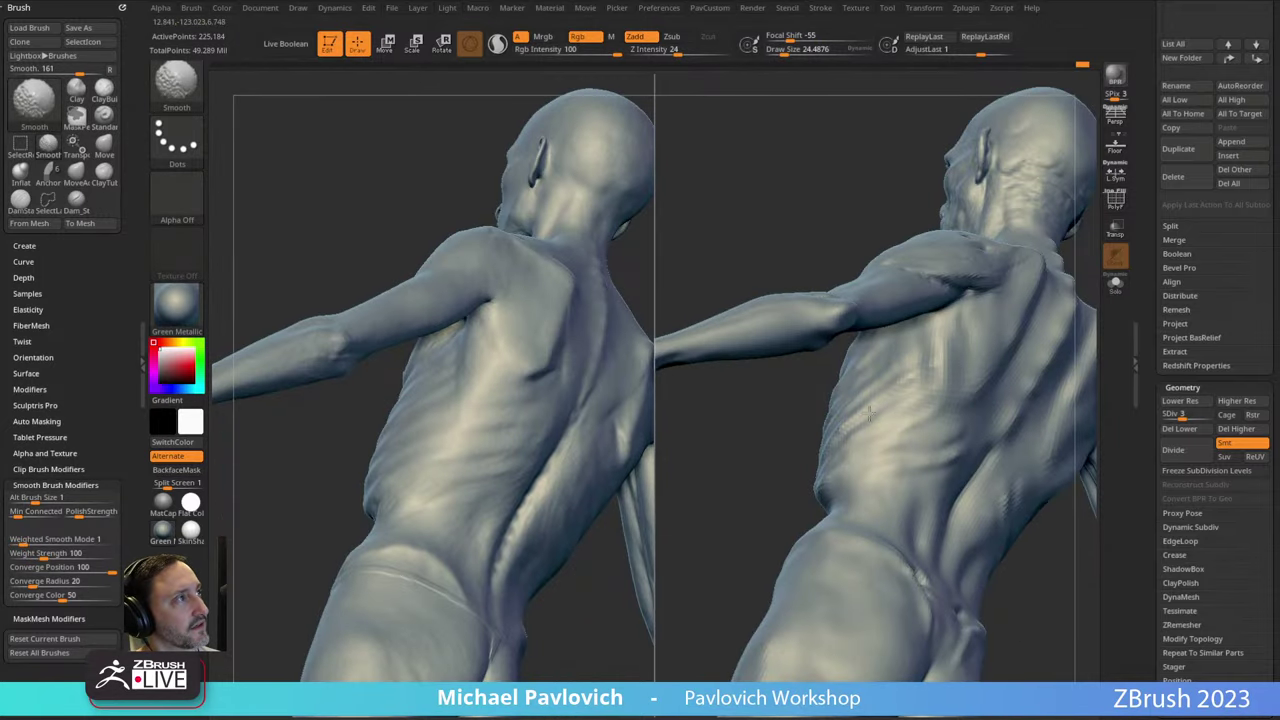
right_drag(913, 408, 905, 382)
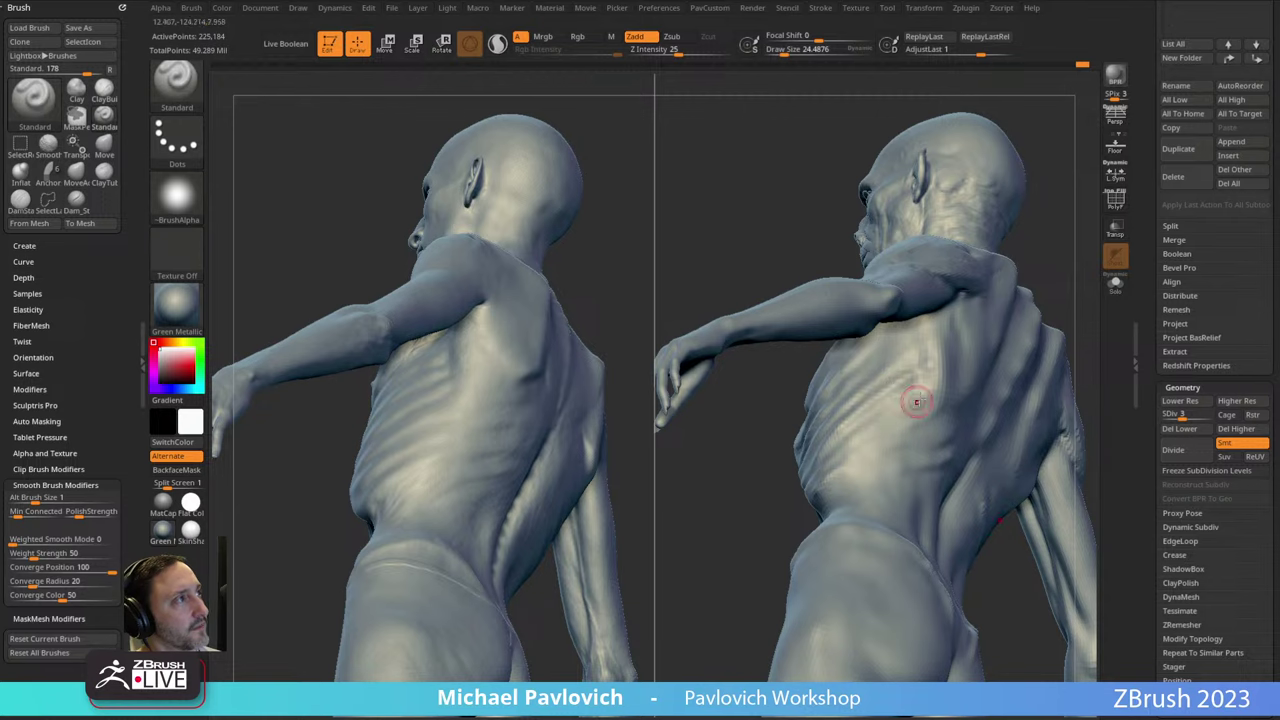
Adjust the rib cage contour below the armpit with the Move brush at about 52 draw size.
mouse_move(767, 497)
right_down()
mouse_move(731, 480)
mouse_move(790, 440)
right_up()
key(s)
drag(863, 420, 880, 420)
key(b)
key(m)
key(v)
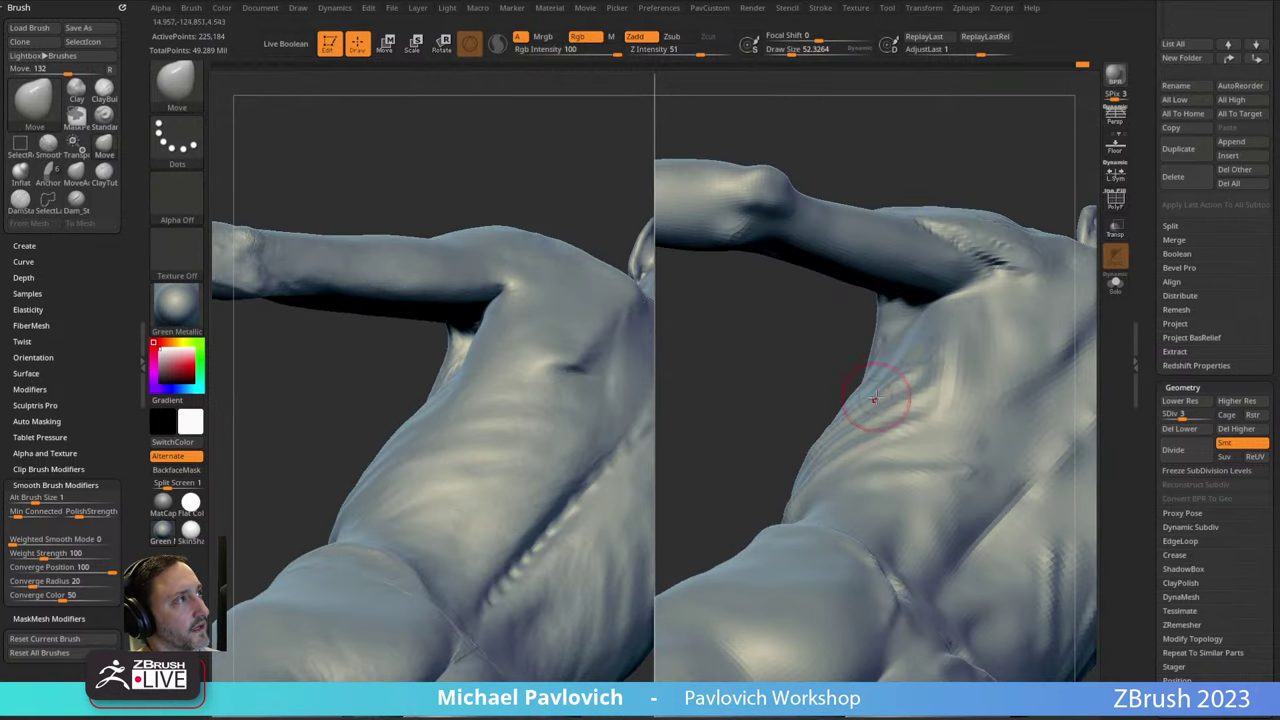
mouse_move(801, 442)
right_down()
mouse_move(894, 434)
mouse_move(911, 414)
mouse_move(931, 423)
mouse_move(948, 235)
mouse_move(997, 277)
mouse_move(969, 274)
mouse_move(957, 297)
right_up()
Refine the neck beneath the jaw and ear with the Standard brush at about 19 draw size.
key(b)
key(s)
key(t)
key(s)
right_drag(820, 341, 836, 338)
key(s)
drag(840, 340, 829, 340)
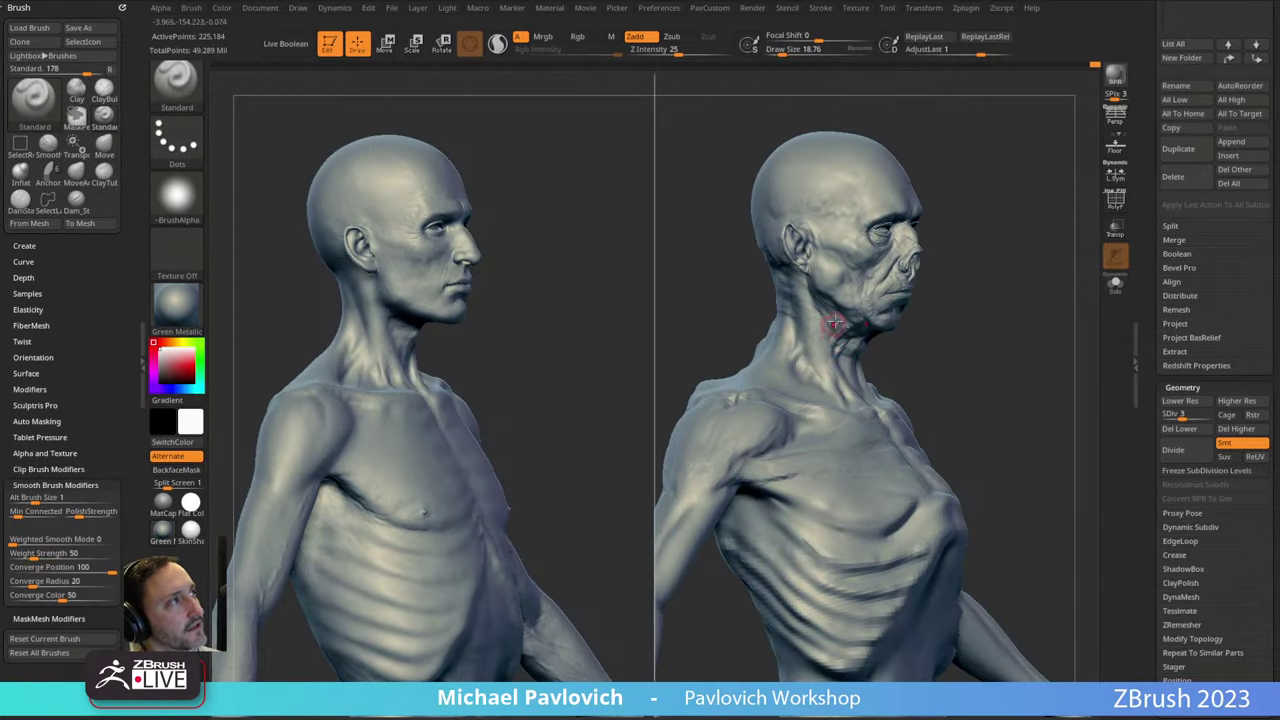
Reshape the outer chest and front armpit fold with the Move brush at about 55 draw size, smoothing the surface.
mouse_move(957, 315)
right_down()
mouse_move(816, 352)
mouse_move(971, 334)
mouse_move(977, 306)
mouse_move(1034, 323)
mouse_move(931, 394)
mouse_move(994, 383)
right_up()
key(b)
key(m)
key(v)
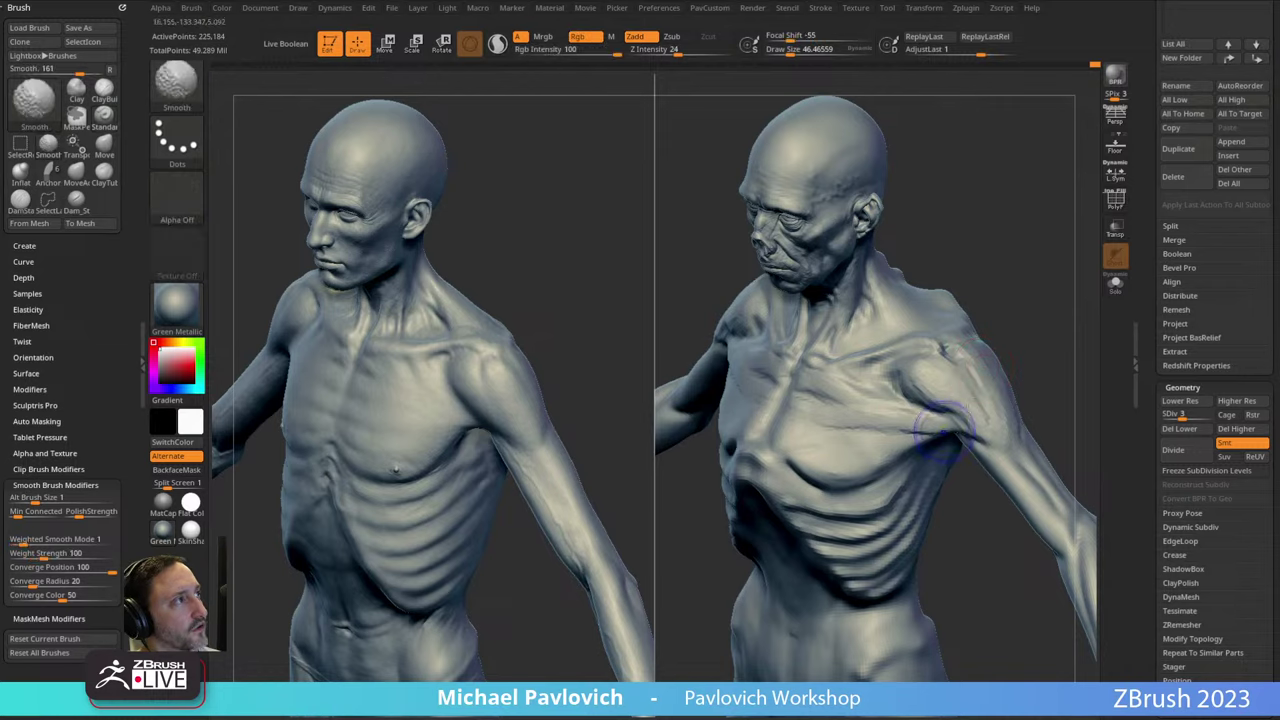
mouse_move(943, 430)
right_down()
mouse_move(1040, 263)
mouse_move(1049, 414)
mouse_move(873, 460)
right_up()
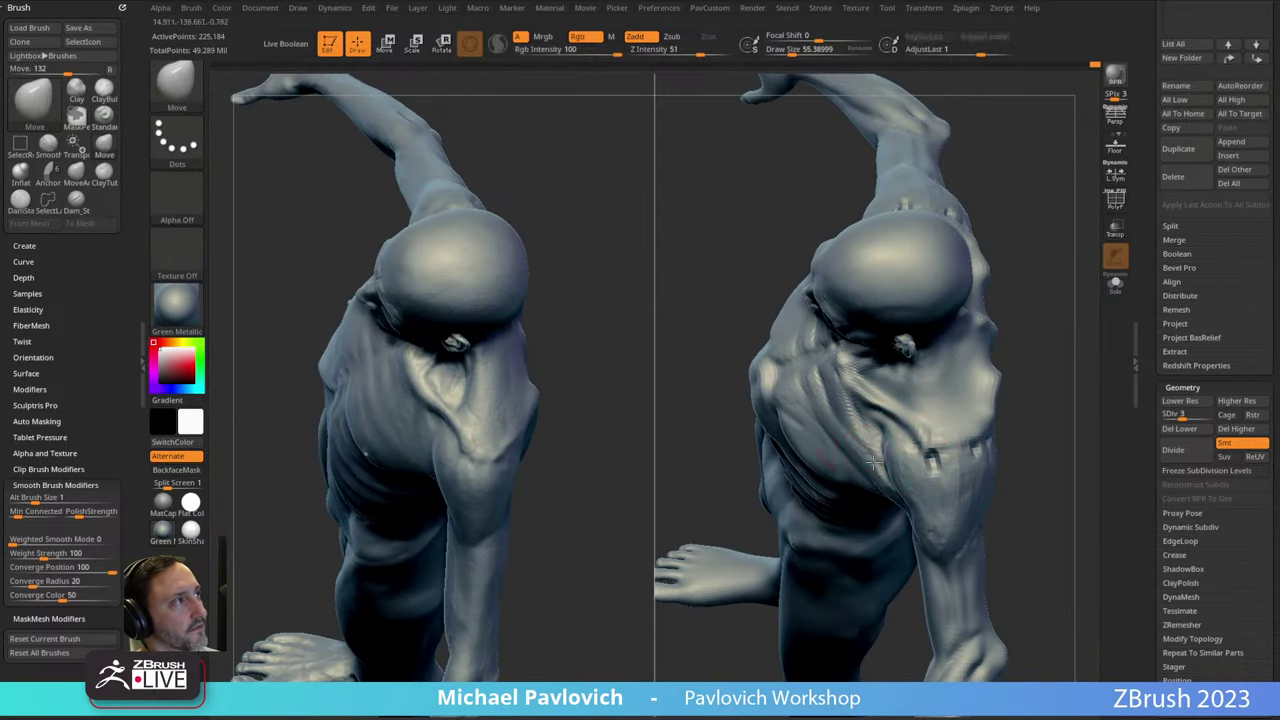
drag(873, 461, 878, 455)
right_drag(855, 452, 889, 443)
mouse_move(973, 366)
right_down()
mouse_move(1057, 351)
mouse_move(972, 303)
right_up()
Build up the upper chest below the clavicle with the ClayTubes brush at about 38 draw size and smooth the strokes.
key(b)
key(c)
key(t)
mouse_move(982, 352)
right_down()
mouse_move(963, 357)
mouse_move(934, 334)
mouse_move(829, 400)
mouse_move(914, 209)
right_up()
key(shift)
right_drag(745, 370, 803, 403)
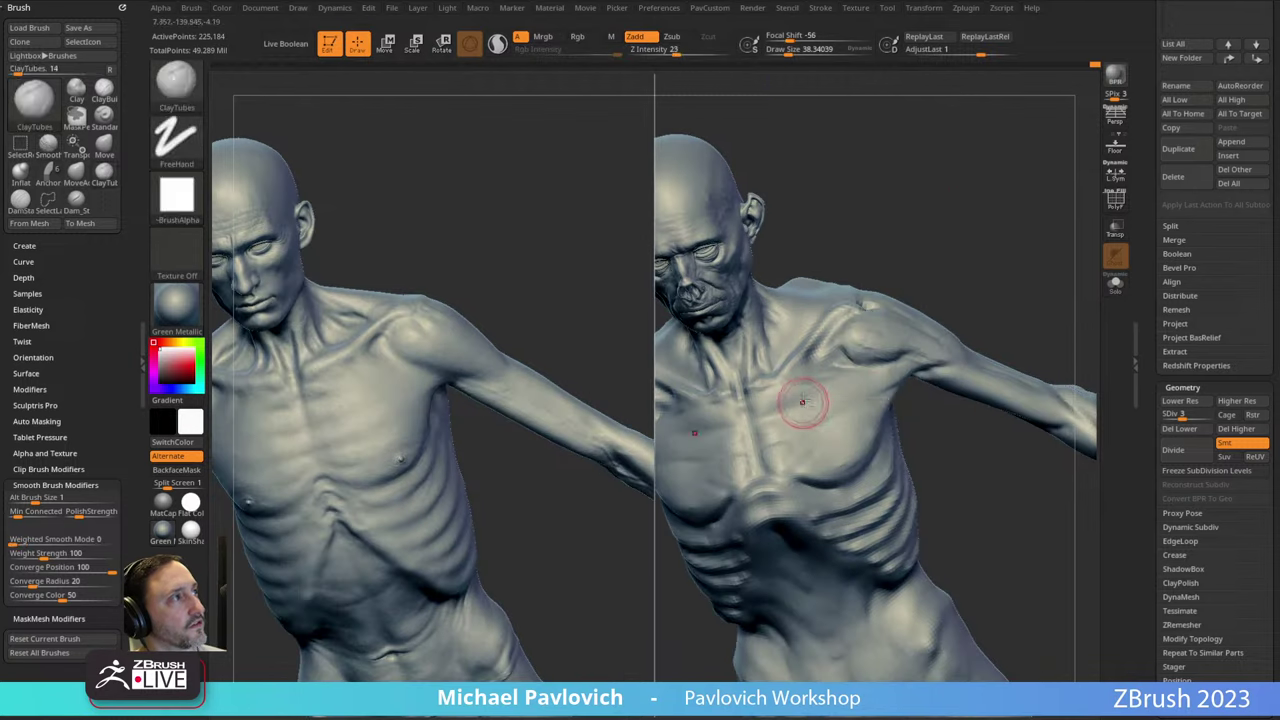
key(s)
drag(803, 403, 798, 405)
mouse_move(849, 374)
right_down()
mouse_move(1029, 203)
mouse_move(960, 215)
right_up()
shift+drag(785, 392, 874, 458)
Flatten the ribs below the chest muscle with the TrimDynamic brush at about 33 draw size.
right_drag(965, 443, 770, 420)
key(b)
key(t)
key(d)
key(s)
drag(768, 422, 773, 424)
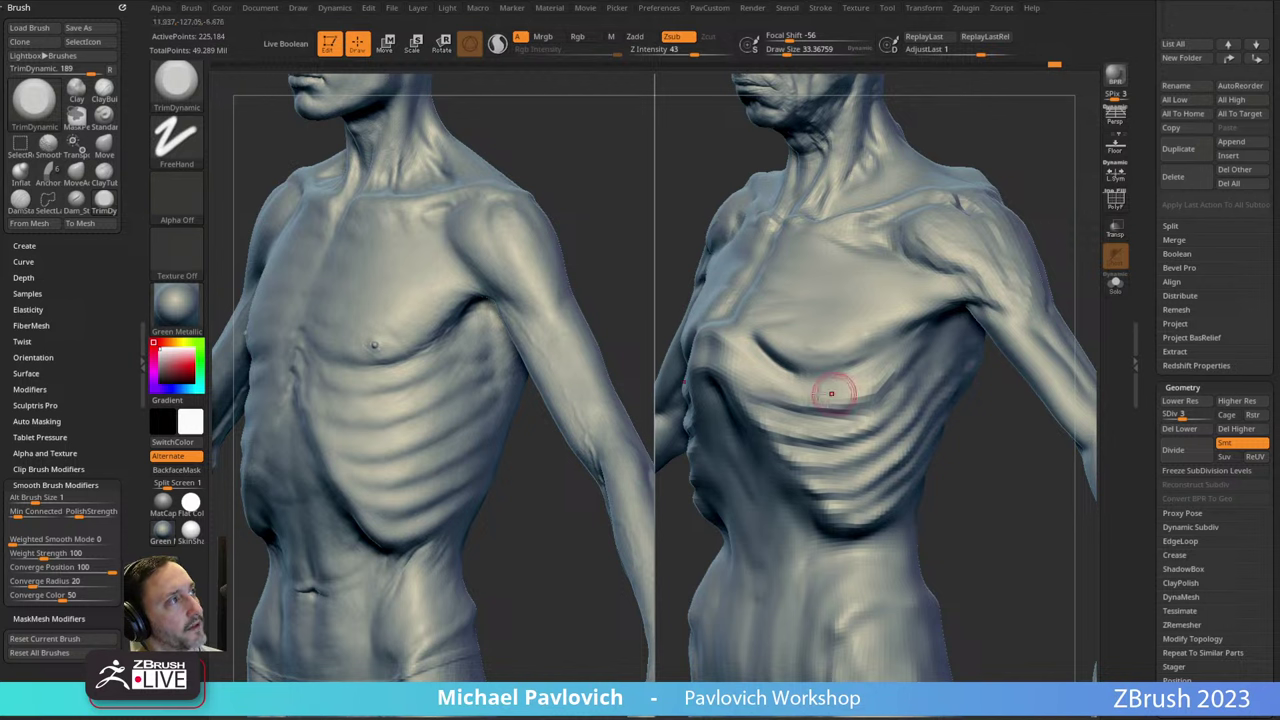
drag(832, 394, 877, 384)
drag(782, 427, 864, 420)
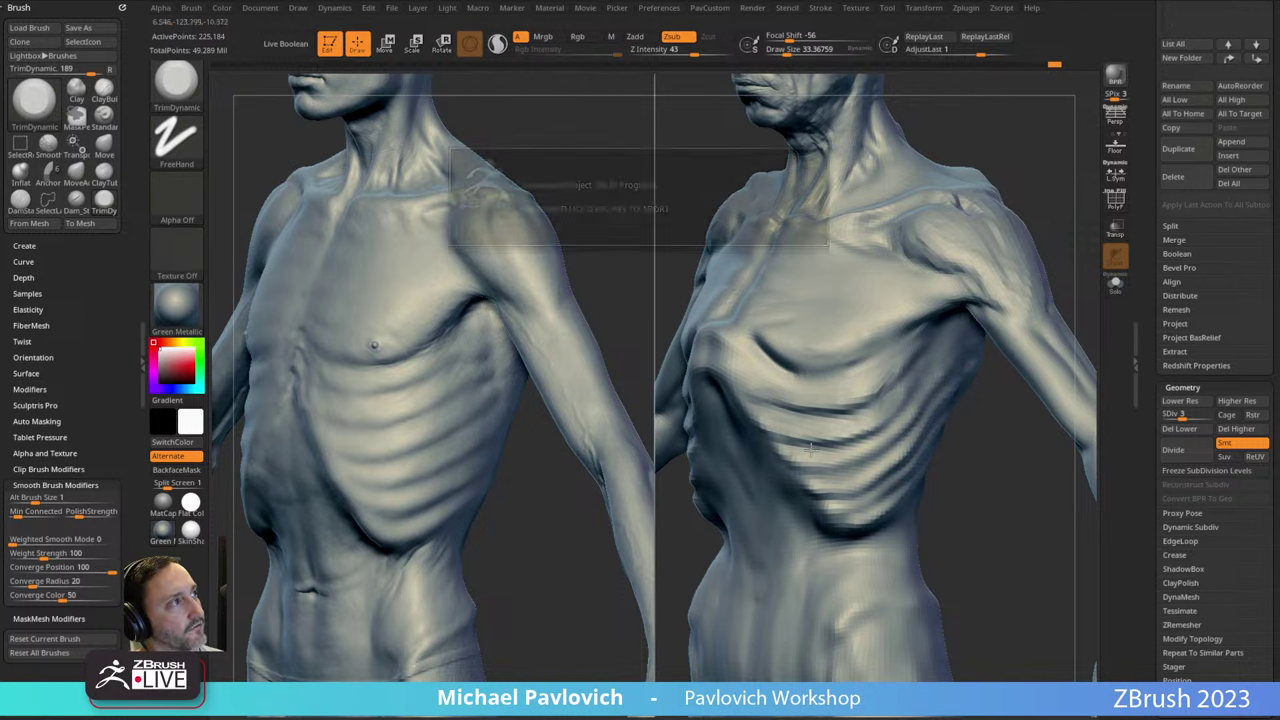
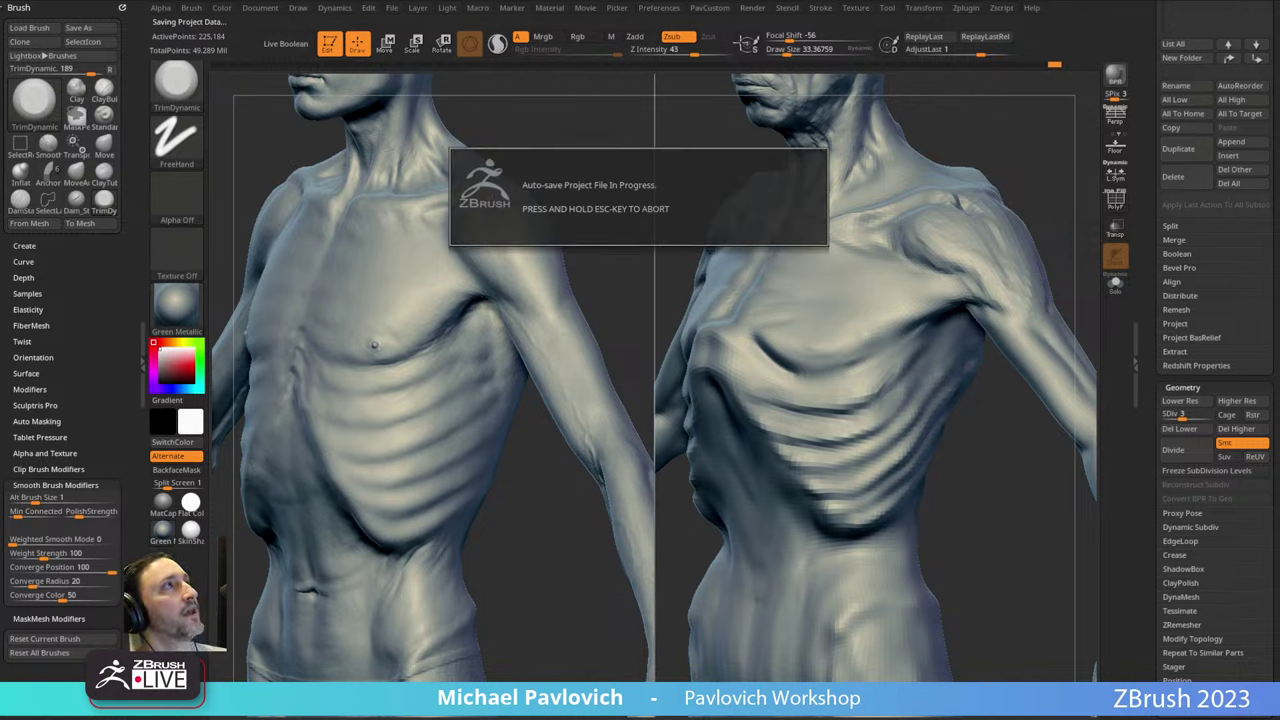
Open the QuickSave preferences and check the maximum duration between automatic saves.
click(662, 8)
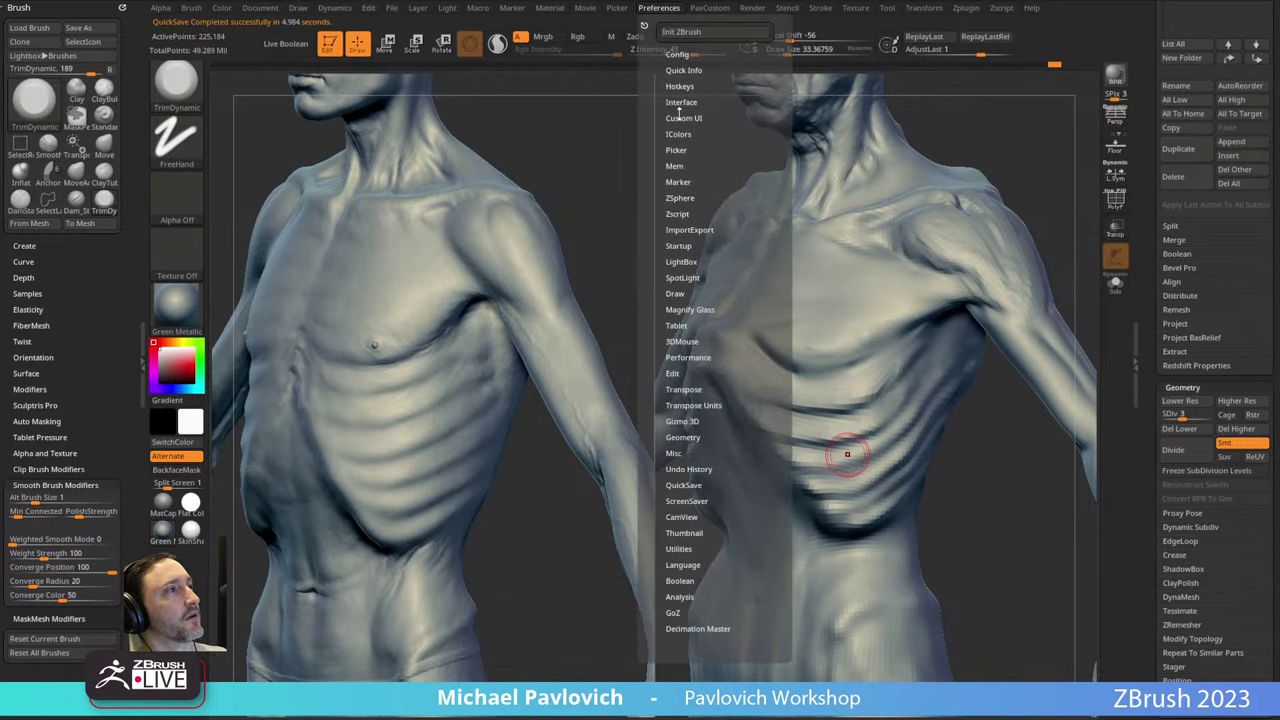
key(shift)
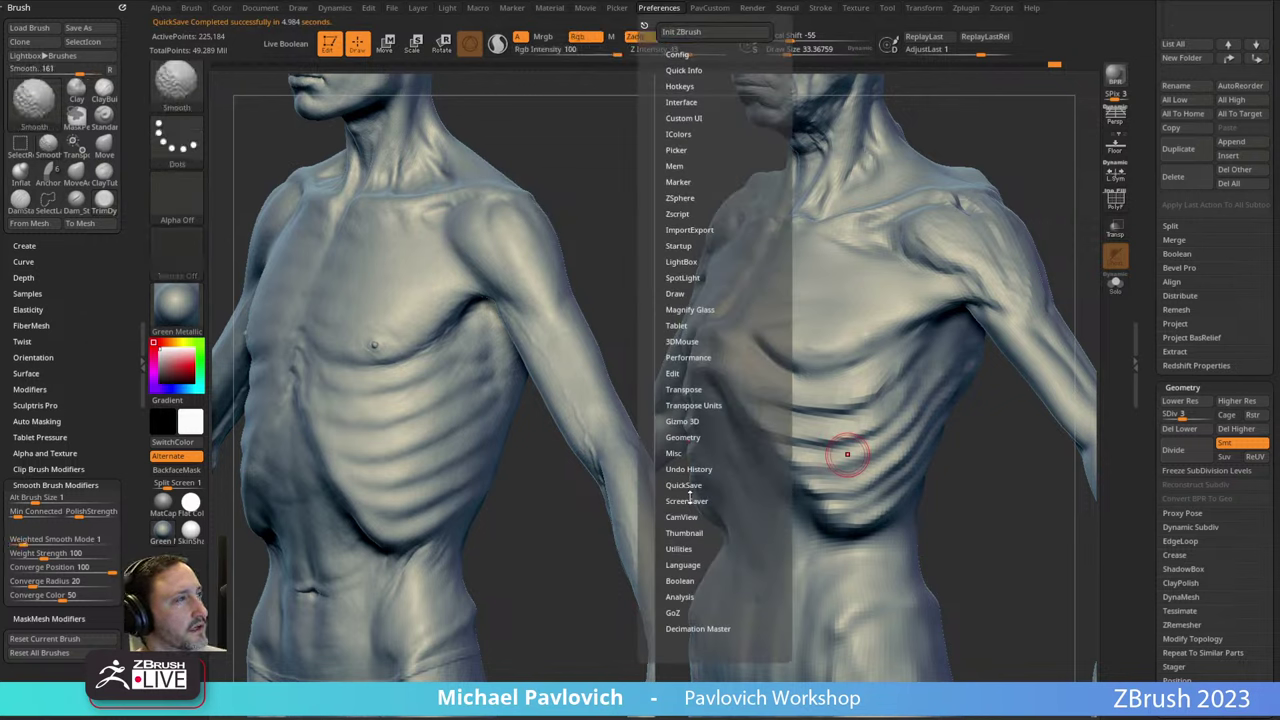
click(686, 484)
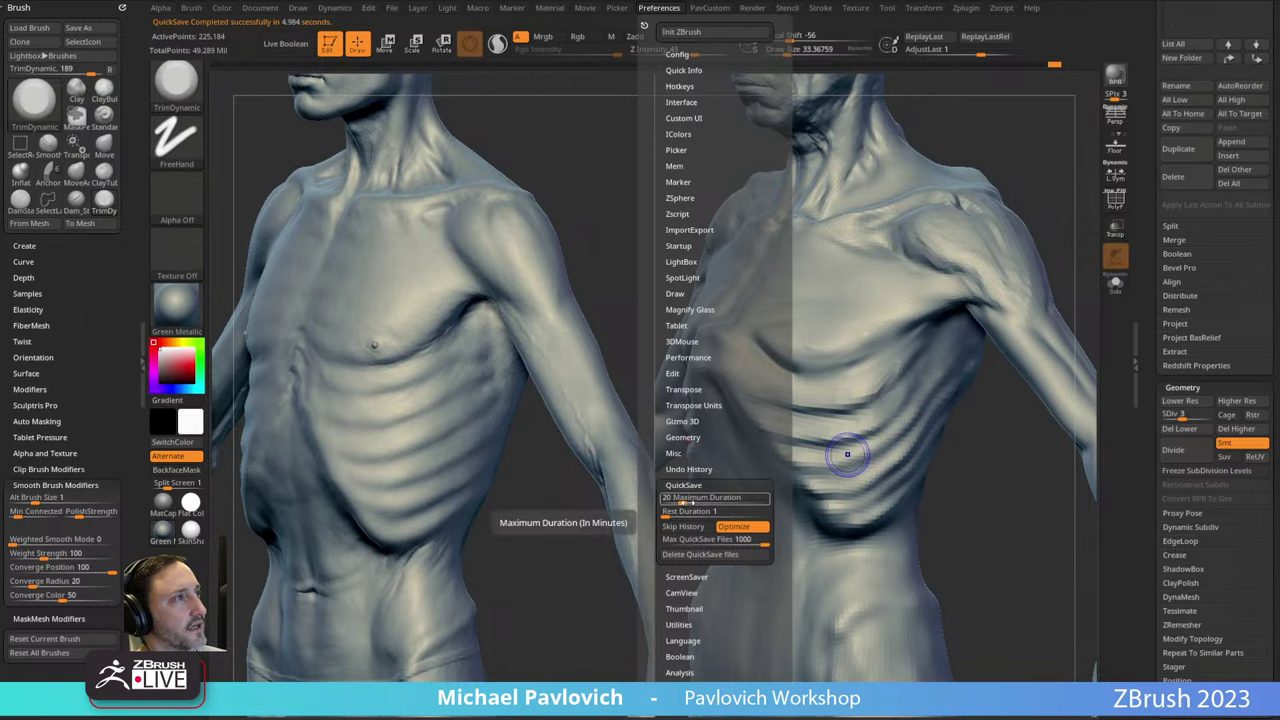
Sculpt a small nipple on the lower chest muscle with the Standard brush at about 14 draw size.
drag(1006, 506, 818, 465)
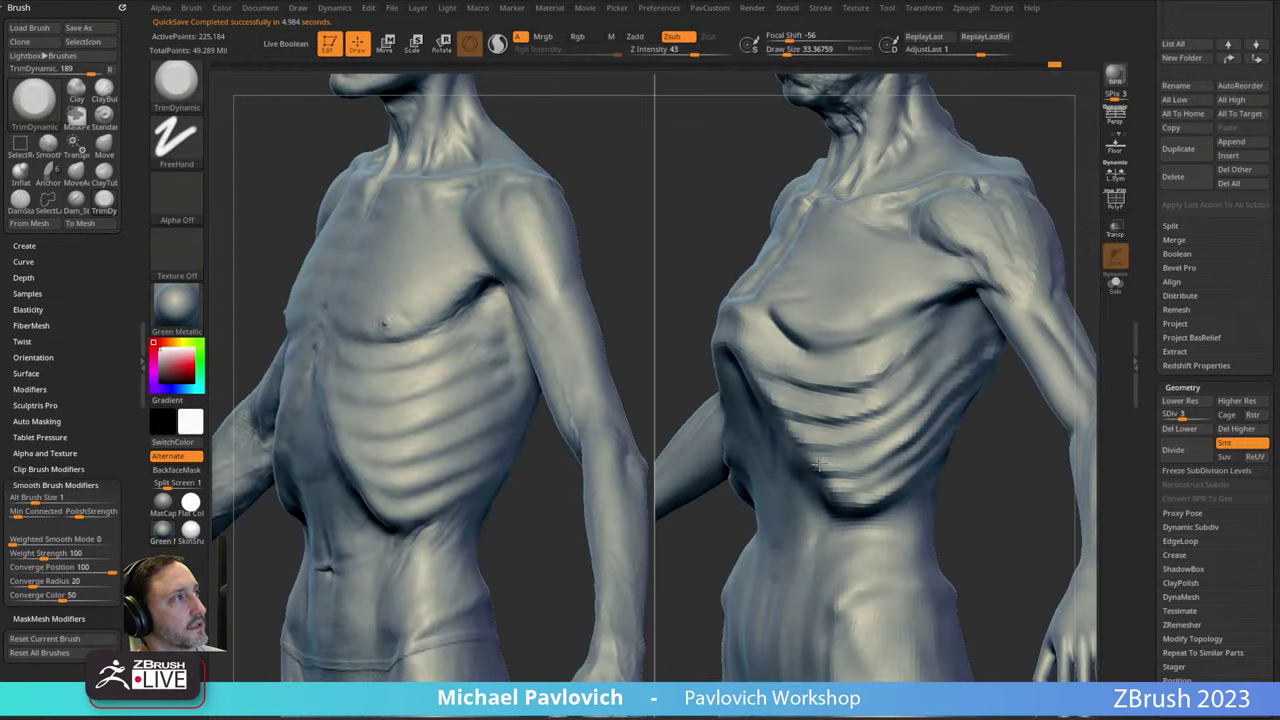
drag(972, 440, 889, 443)
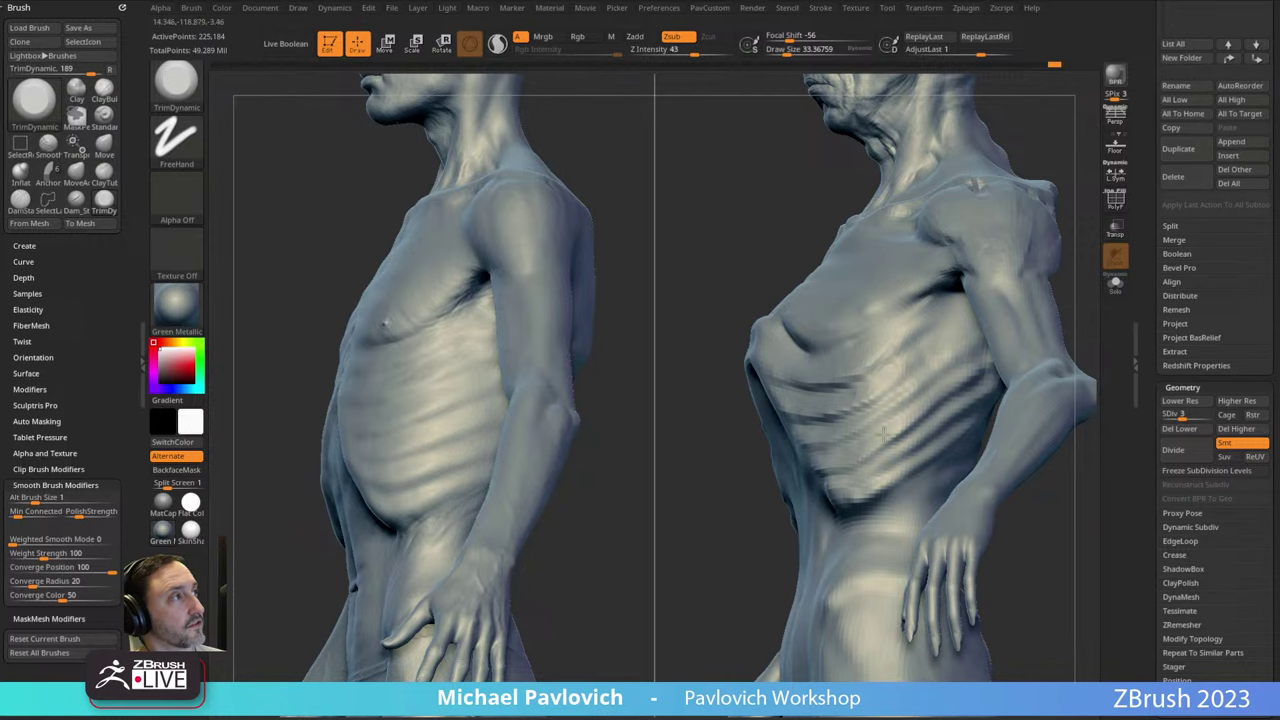
drag(698, 488, 838, 446)
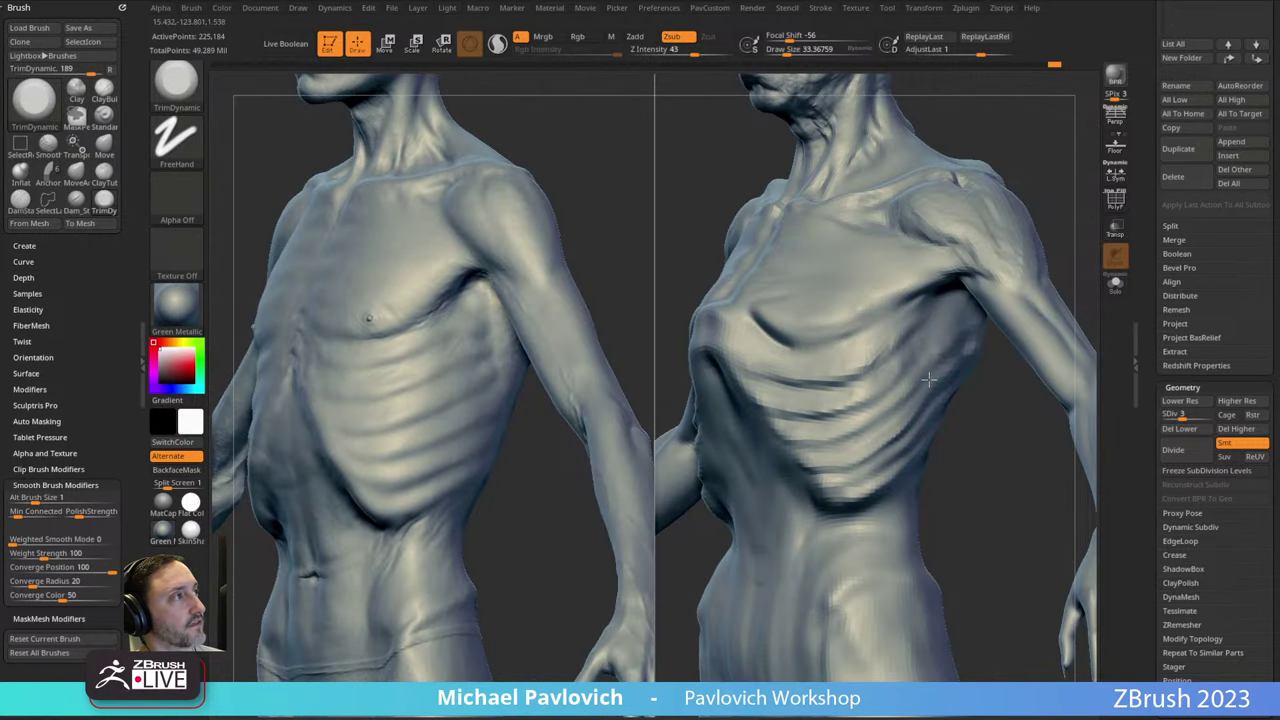
drag(928, 378, 909, 469)
key(b)
key(s)
key(t)
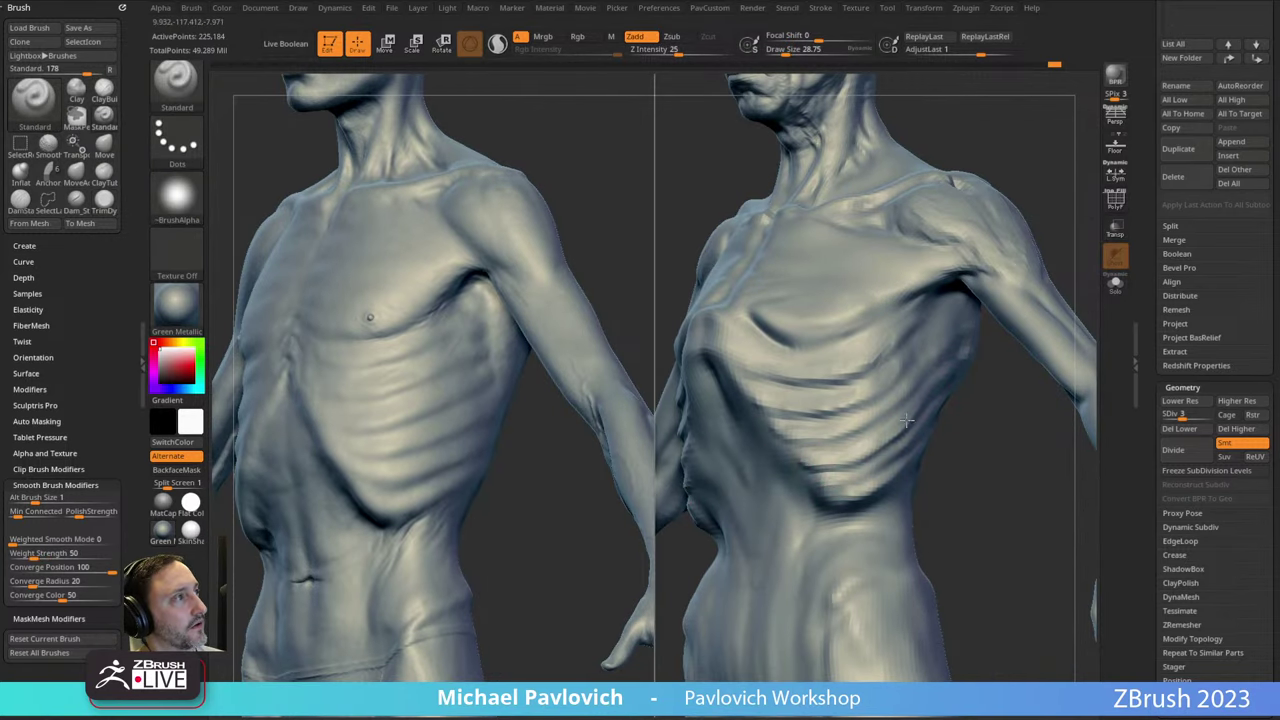
drag(906, 421, 749, 451)
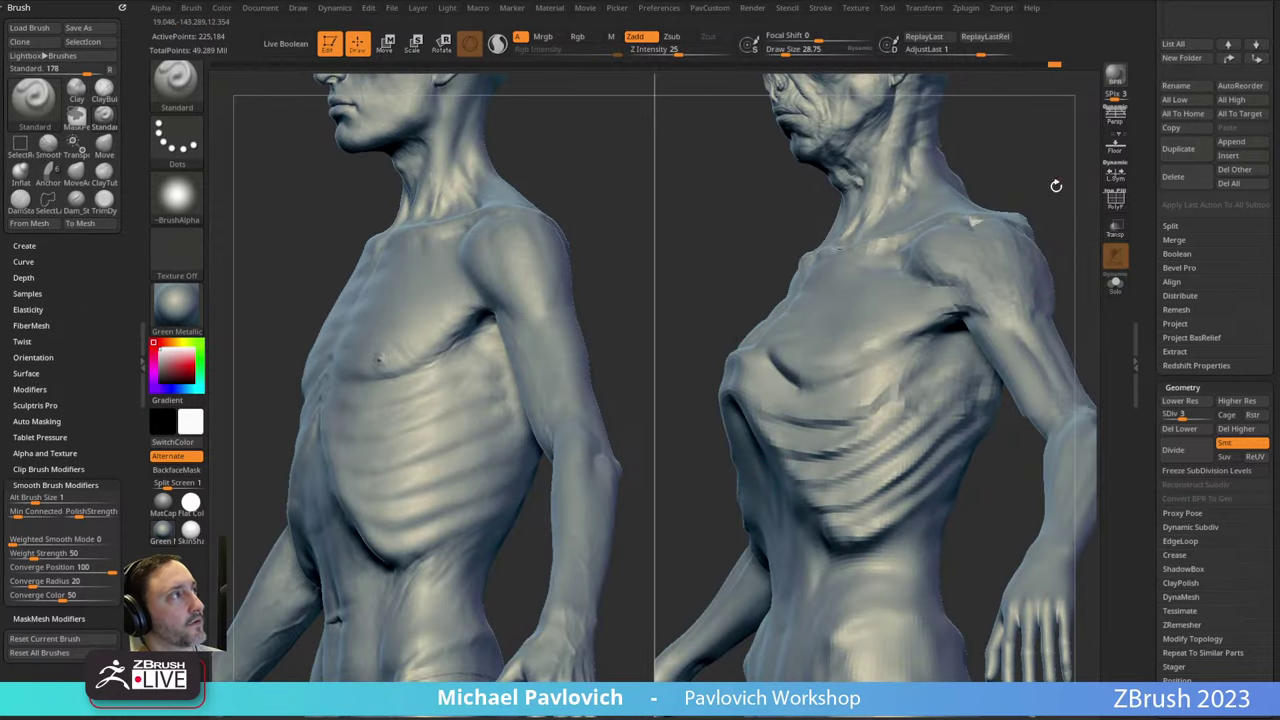
mouse_move(1054, 186)
mouse_down()
mouse_move(1009, 231)
mouse_move(1037, 197)
mouse_move(1066, 194)
mouse_up()
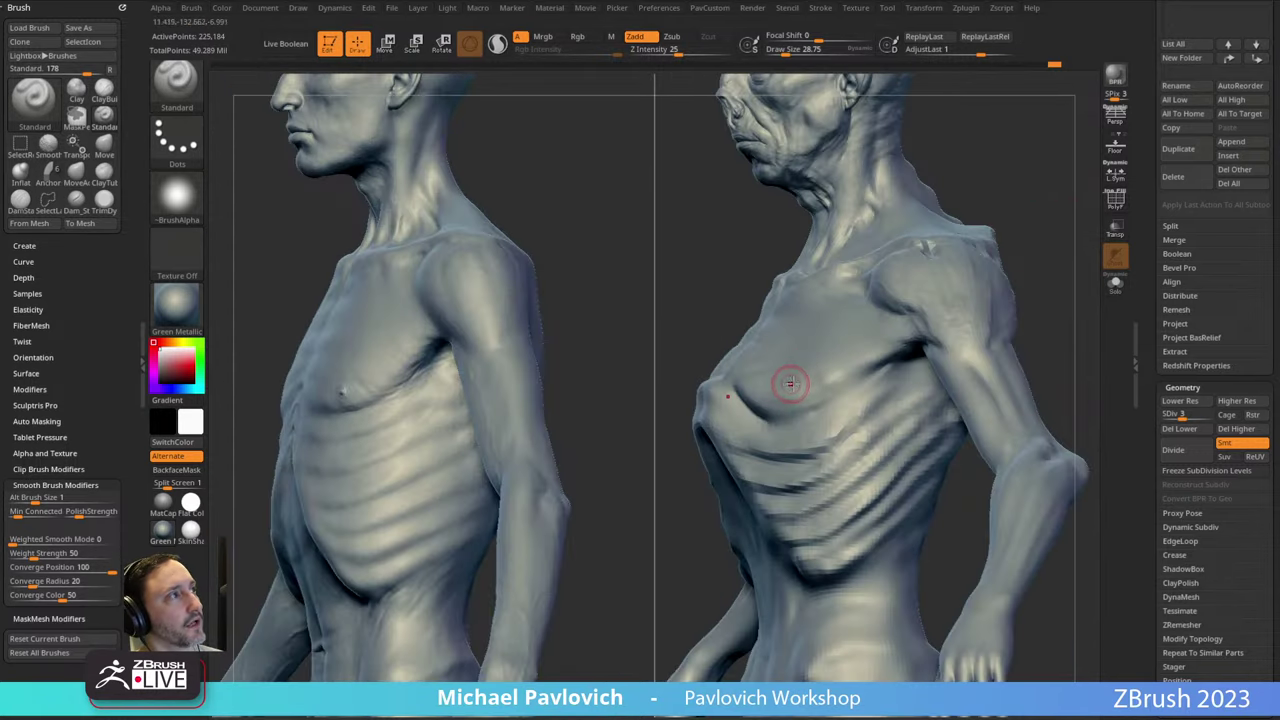
right_drag(748, 348, 791, 394)
Check the chest wireframe, then refine the nipple and the upper side ribs with the Standard brush at about 14 to 17 draw size.
click(1116, 200)
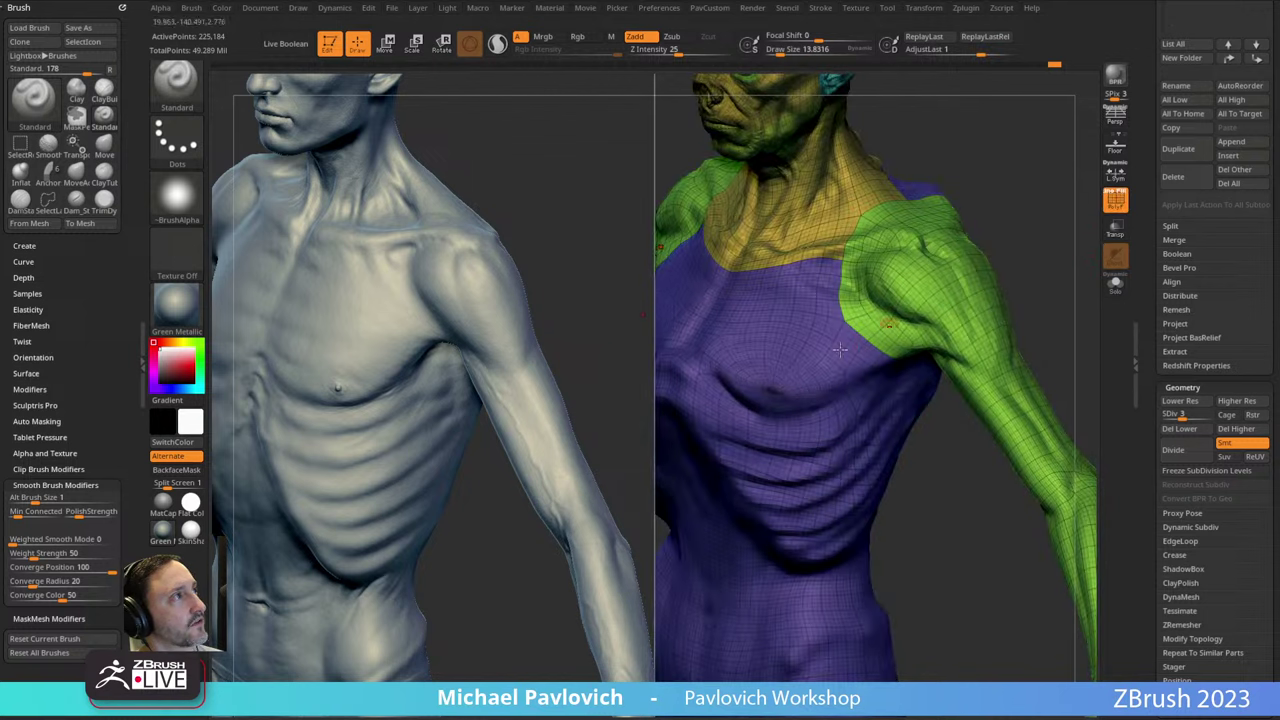
click(1118, 204)
right_drag(858, 312, 845, 331)
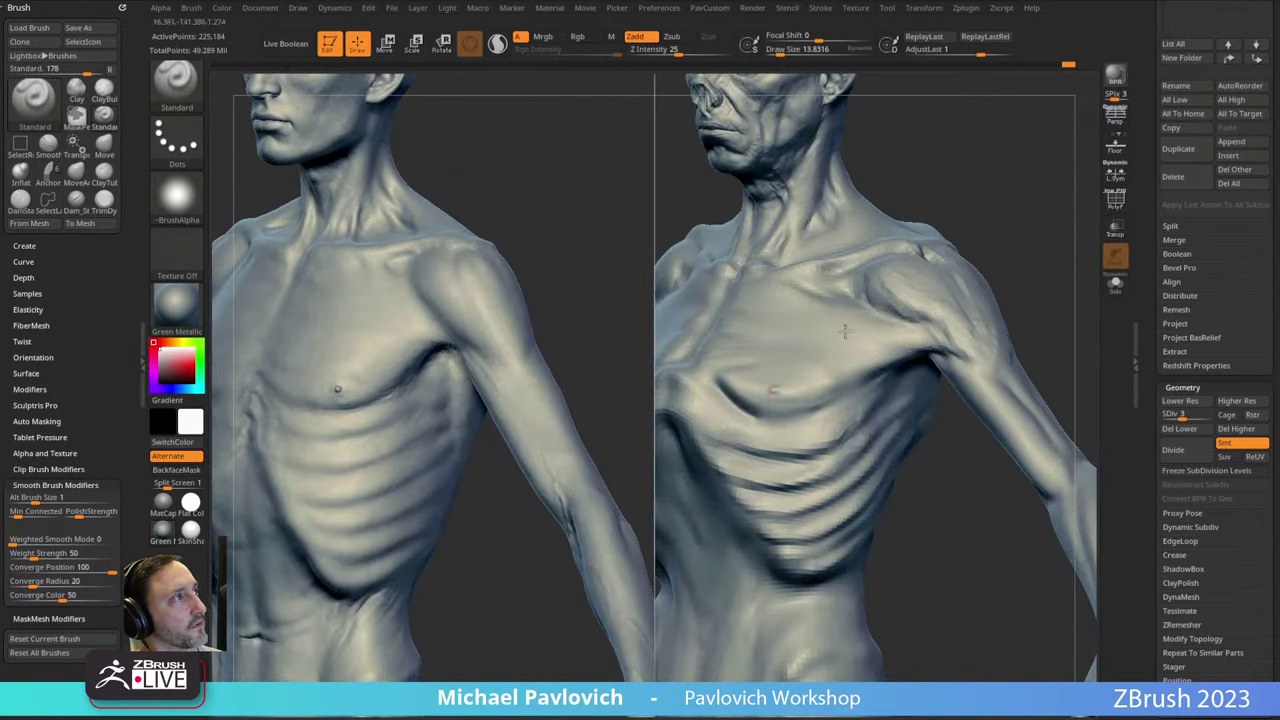
right_drag(995, 253, 938, 286)
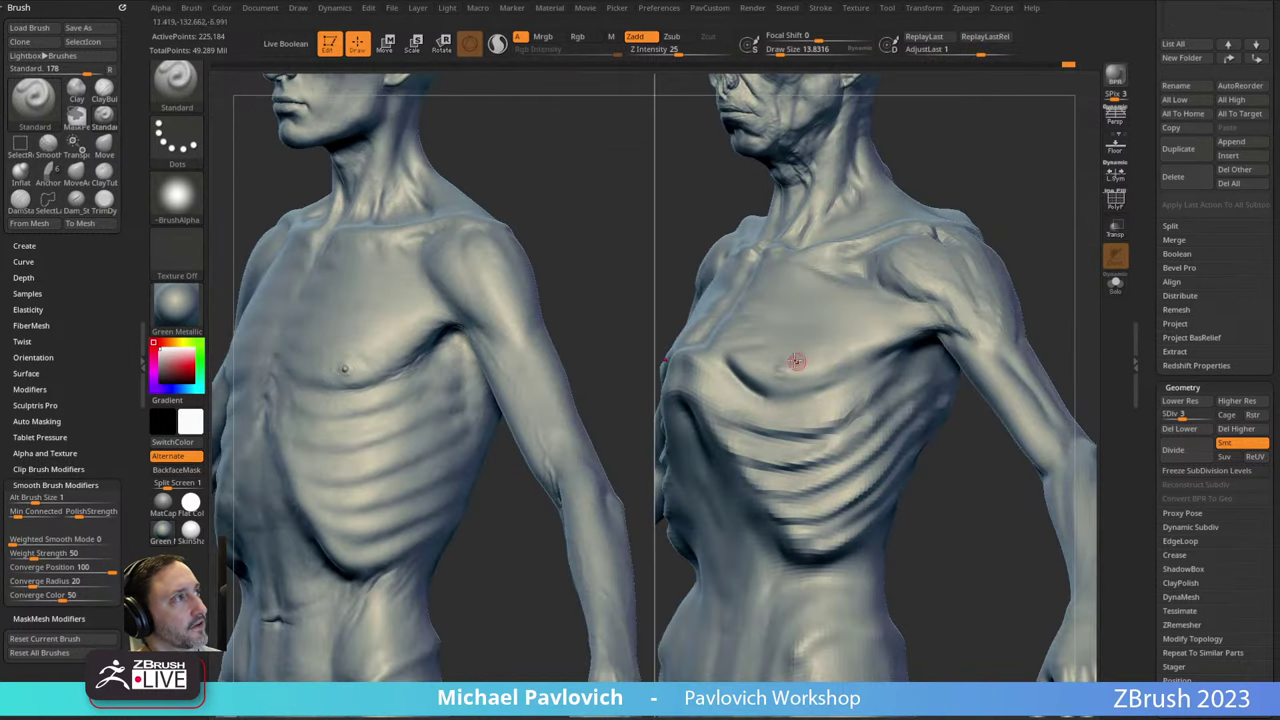
right_drag(943, 523, 760, 378)
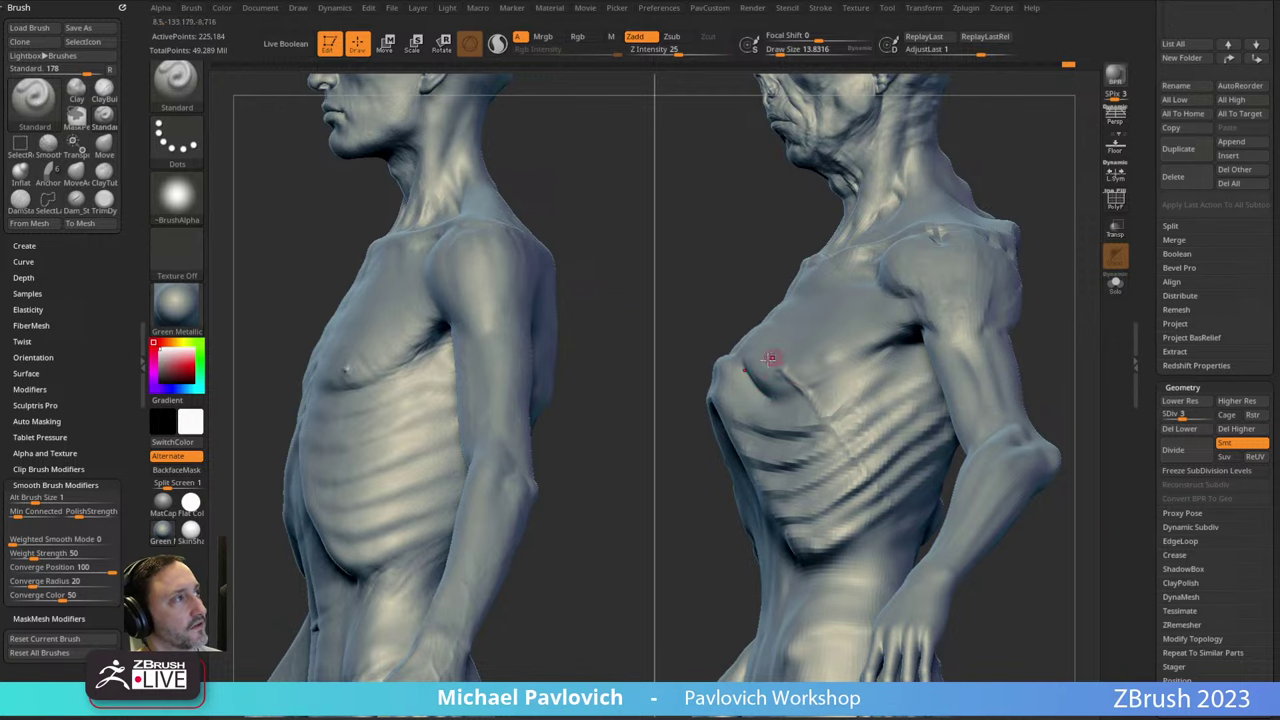
right_drag(1051, 283, 800, 400)
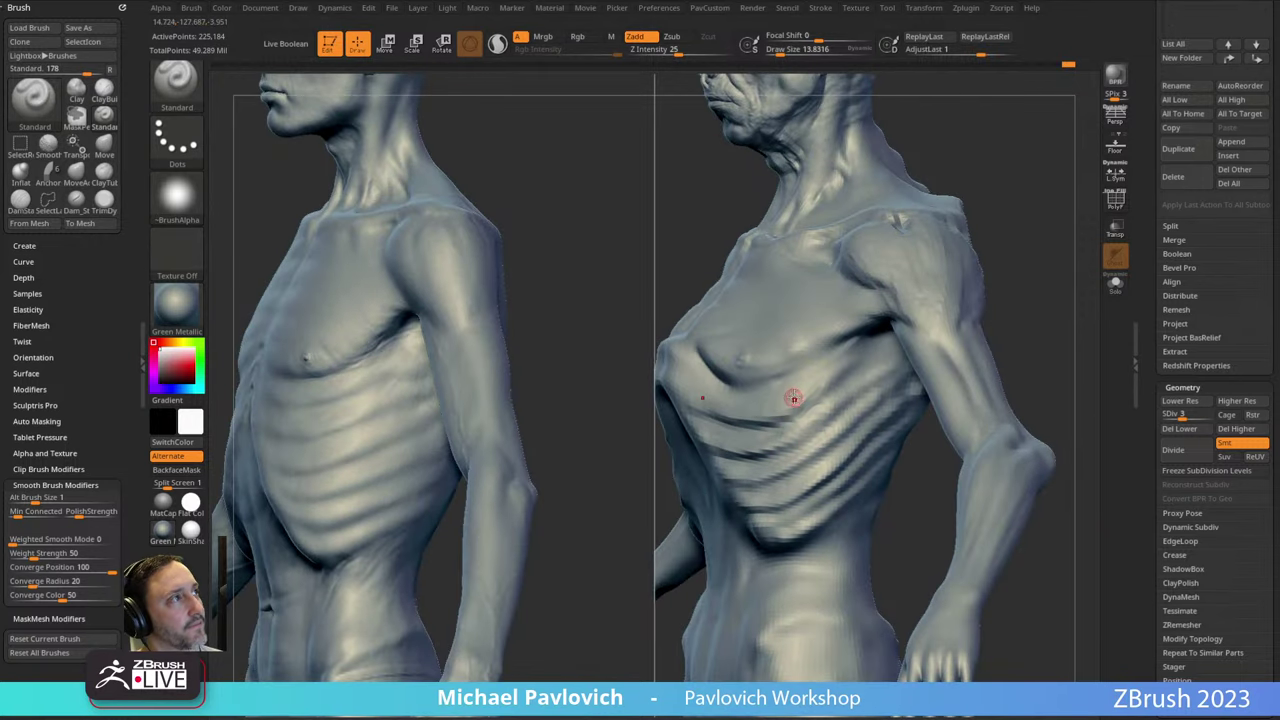
mouse_move(845, 385)
mouse_down()
mouse_move(822, 392)
mouse_move(832, 376)
mouse_up()
key(s)
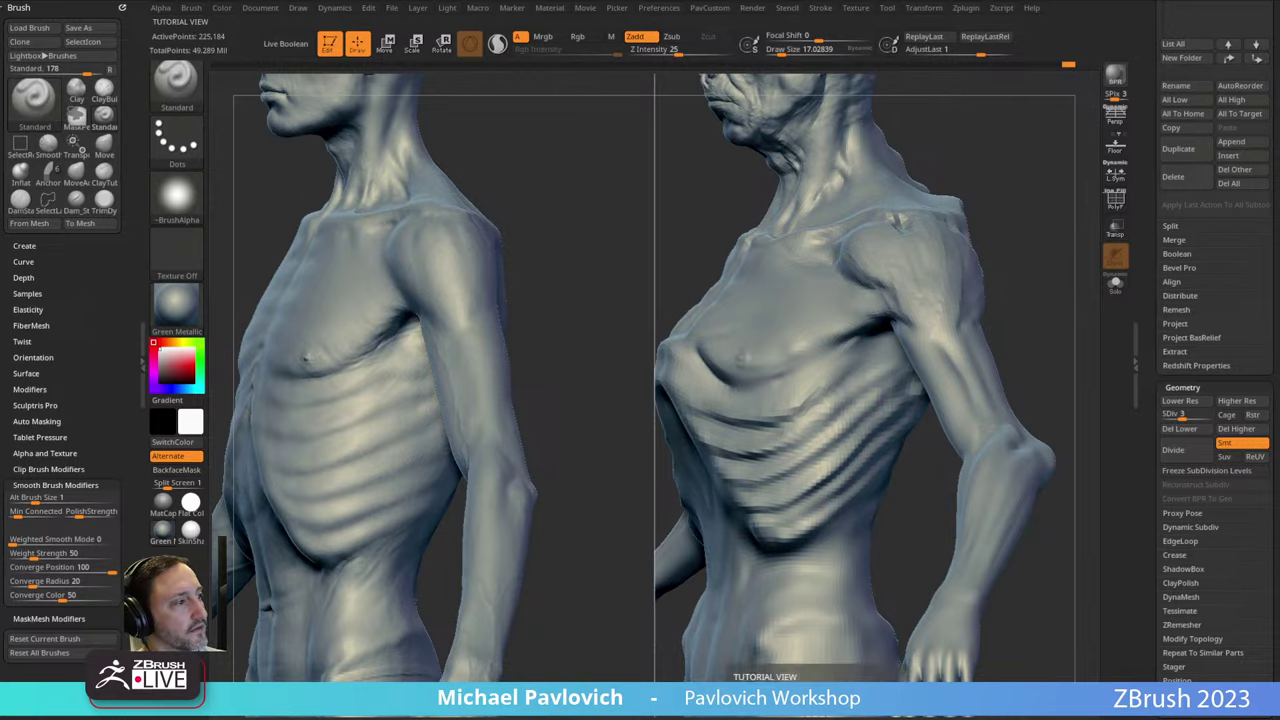
Switch to Zygote Body in the browser and isolate the serratus anterior to examine how it wraps around the rib cage.
drag(800, 718, 986, 136)
drag(226, 390, 260, 390)
drag(513, 358, 574, 388)
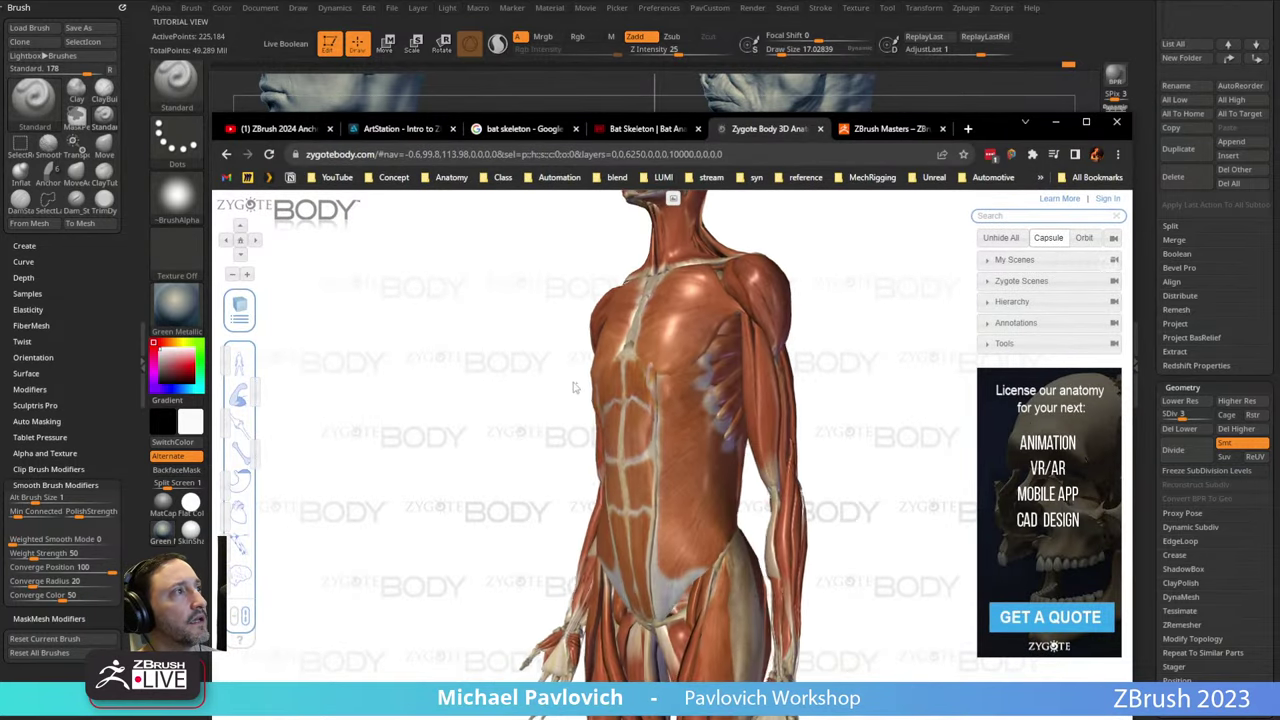
click(702, 358)
drag(255, 391, 224, 389)
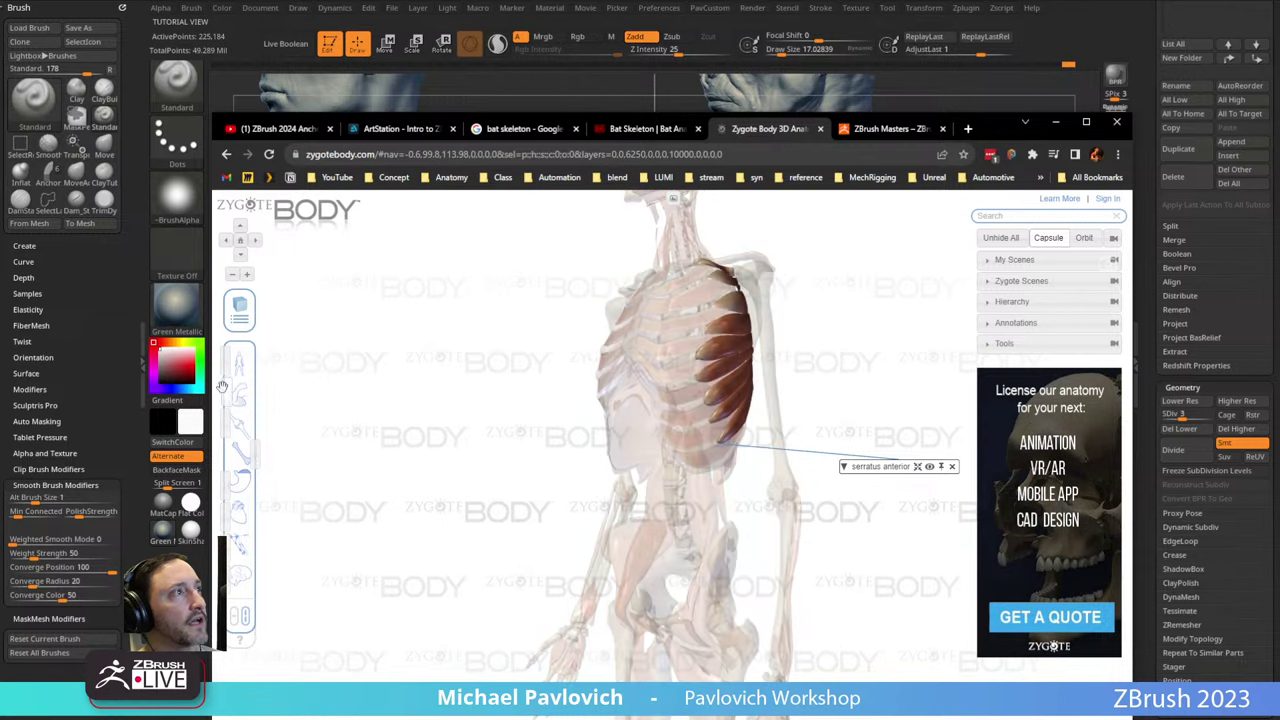
drag(520, 405, 350, 436)
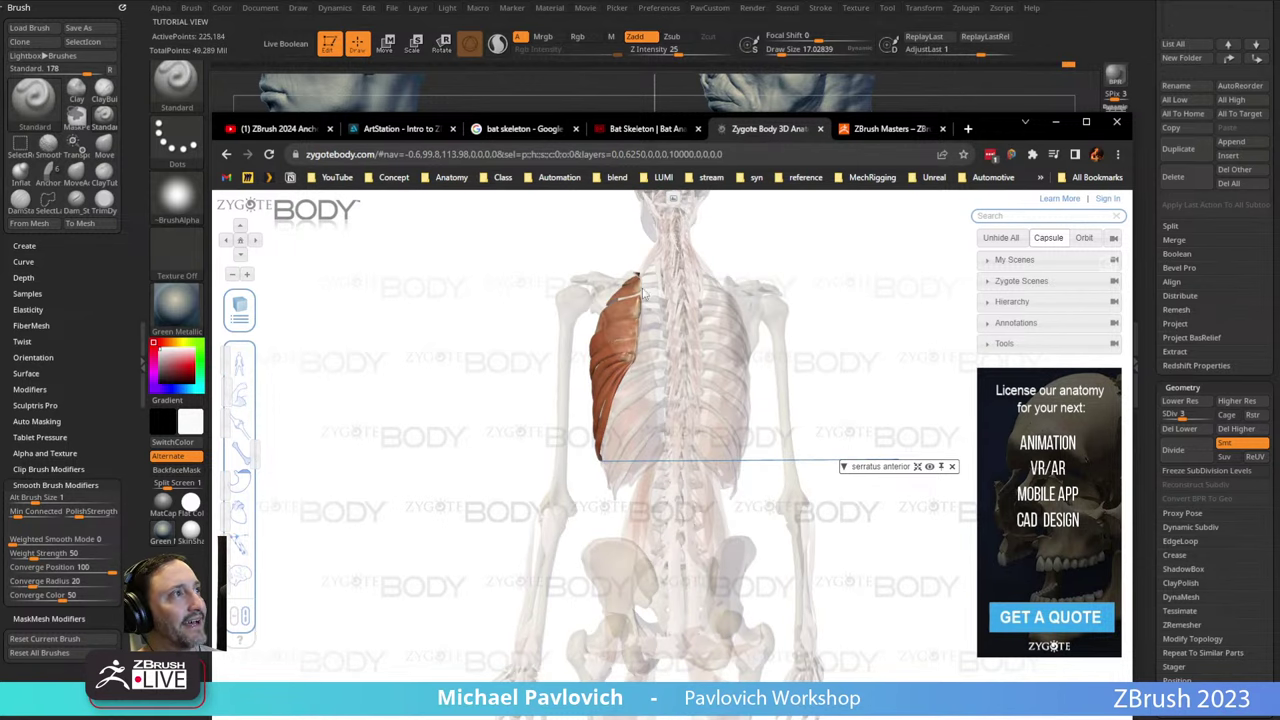
drag(619, 378, 656, 395)
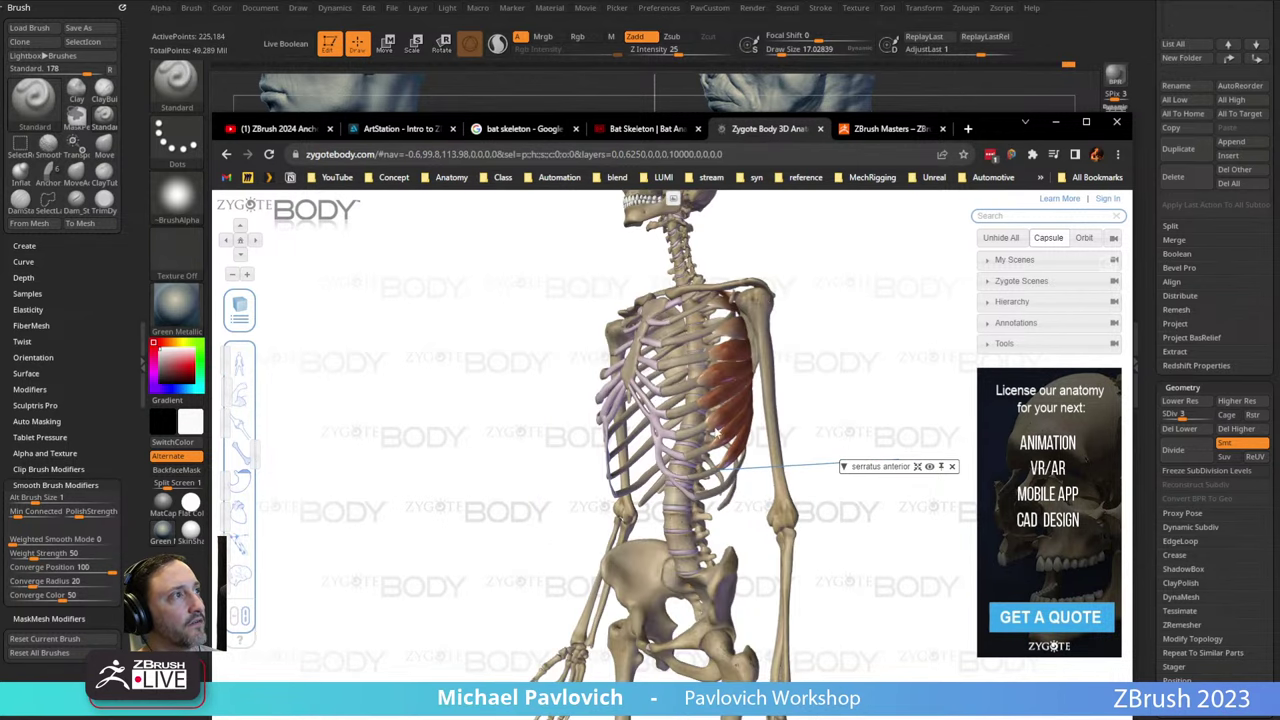
drag(716, 433, 863, 431)
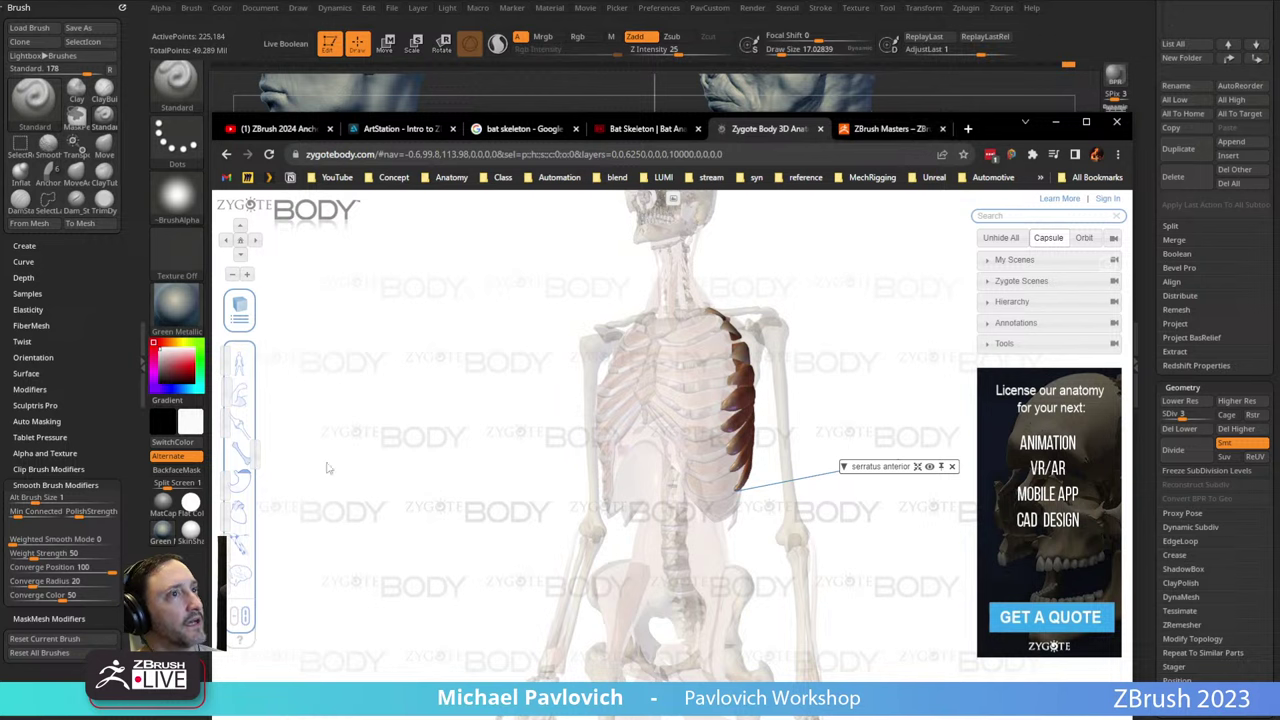
Restore the muscle layer, isolate the external oblique with the serratus anterior, and examine both before returning to ZBrush.
click(238, 398)
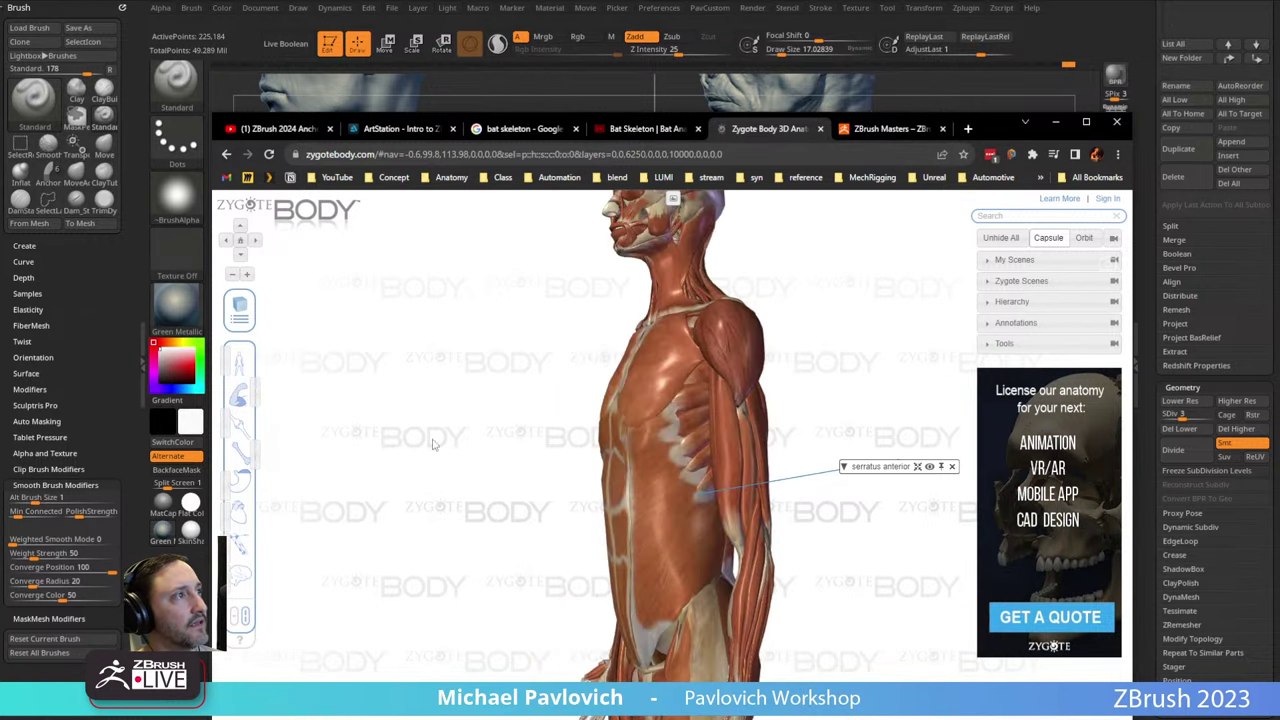
click(667, 495)
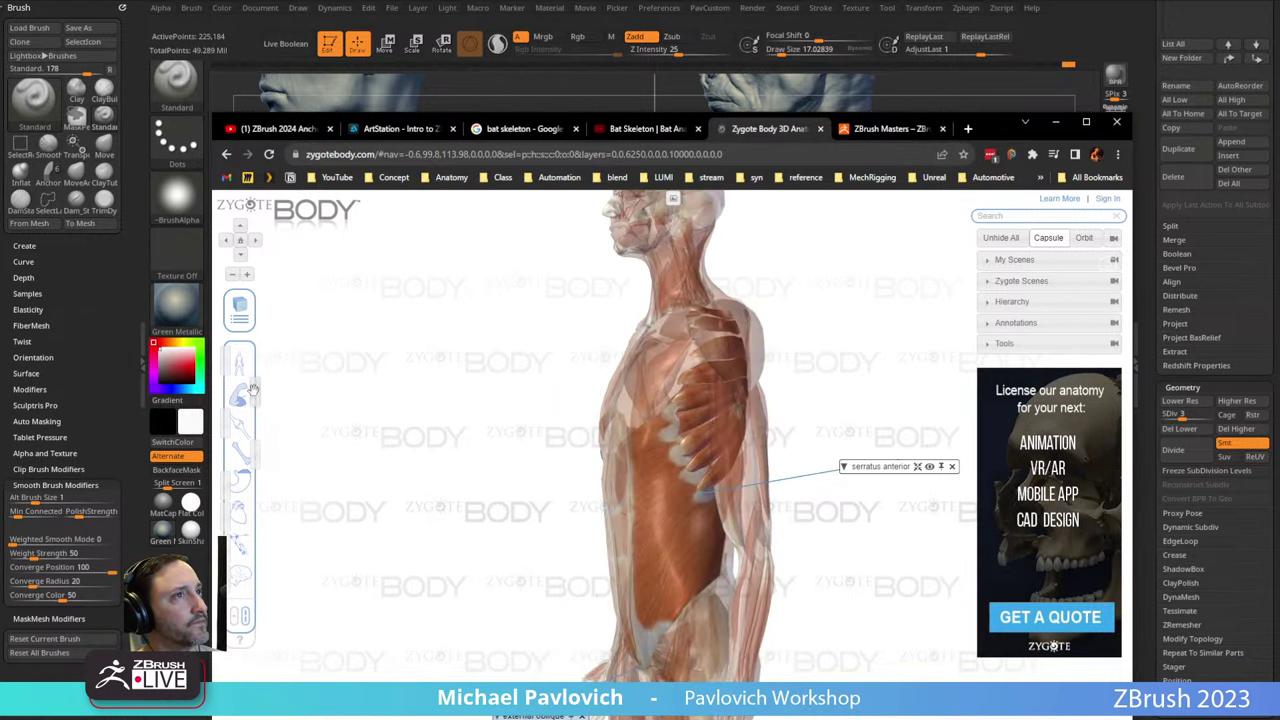
drag(253, 390, 227, 391)
drag(497, 466, 553, 476)
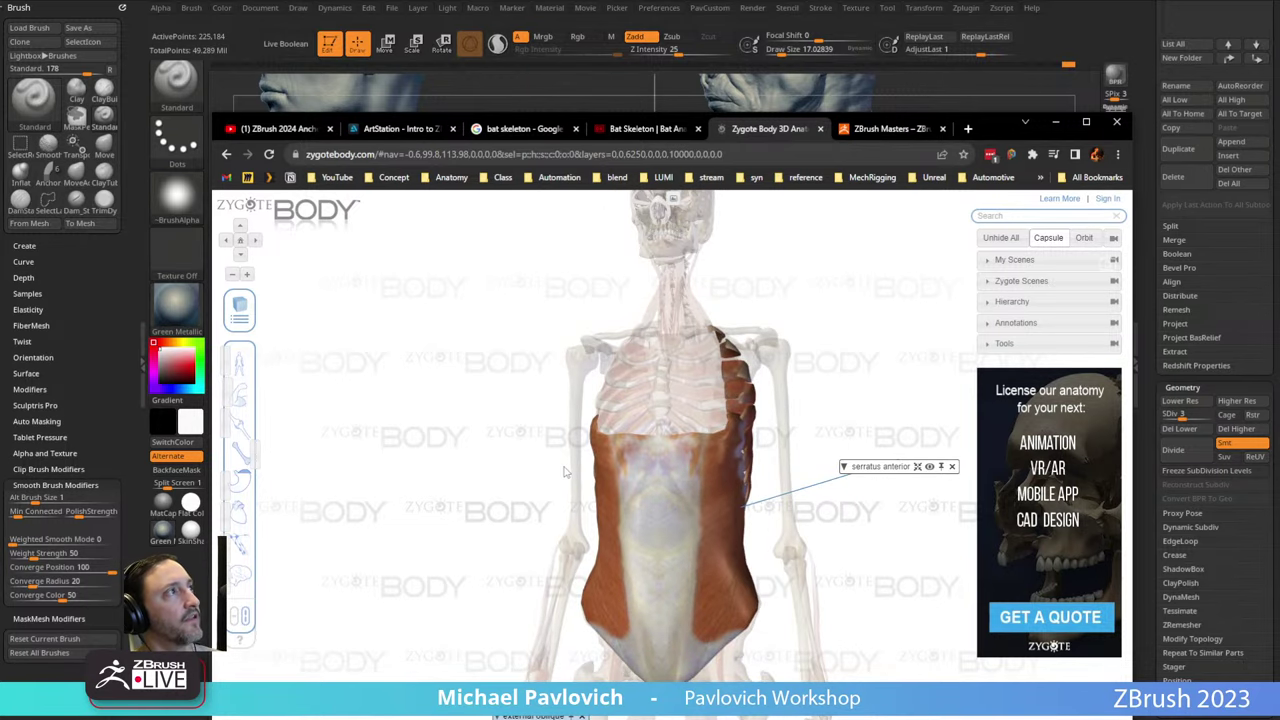
drag(993, 132, 1035, 522)
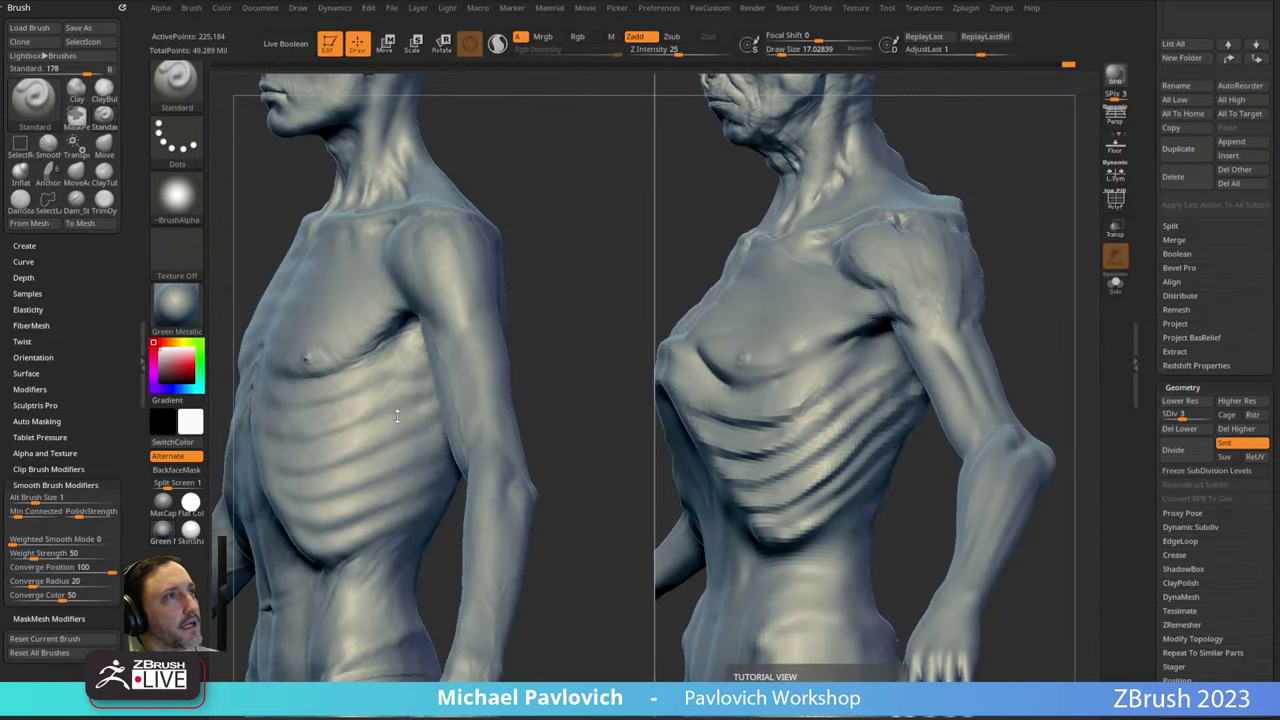
Carve the outer edge of the shoulder blade below the armpit with the DamStandard brush at about 29 draw size.
mouse_move(423, 380)
right_down()
mouse_move(402, 380)
mouse_move(980, 183)
mouse_move(352, 328)
right_up()
mouse_move(1004, 222)
right_down()
mouse_move(1070, 195)
mouse_move(1037, 146)
mouse_move(1037, 229)
mouse_move(379, 289)
right_up()
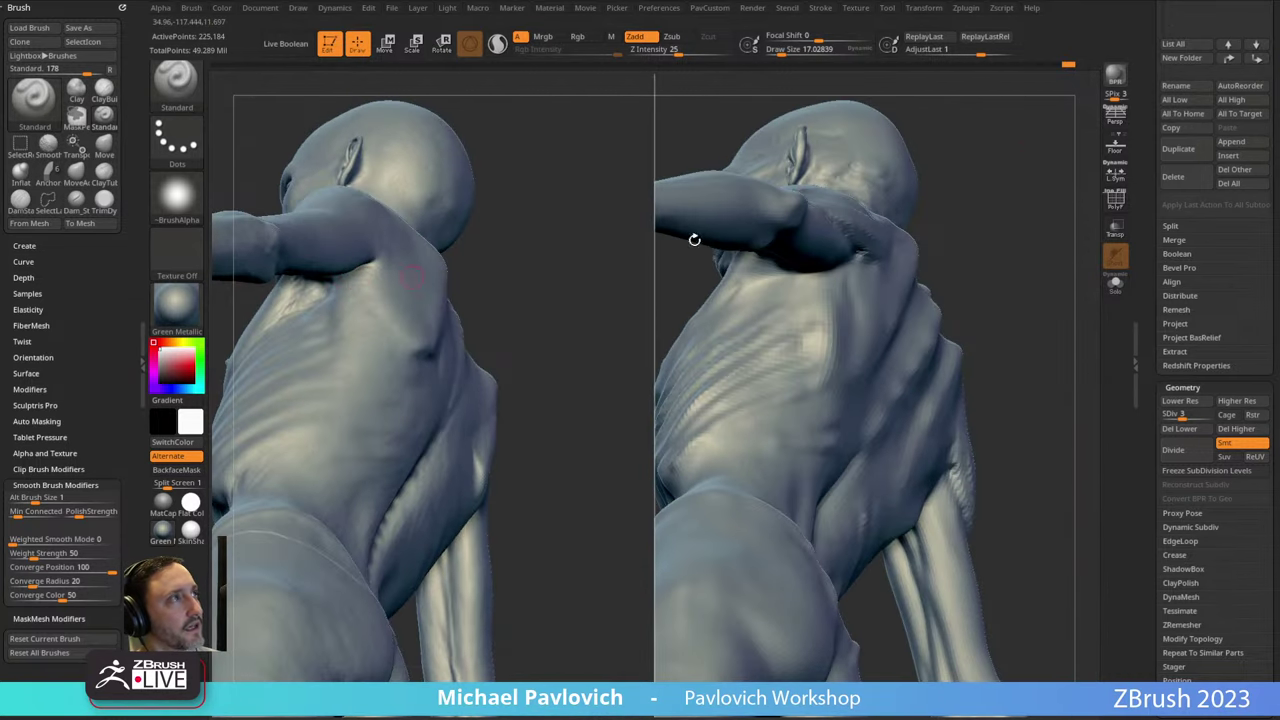
right_drag(694, 240, 820, 291)
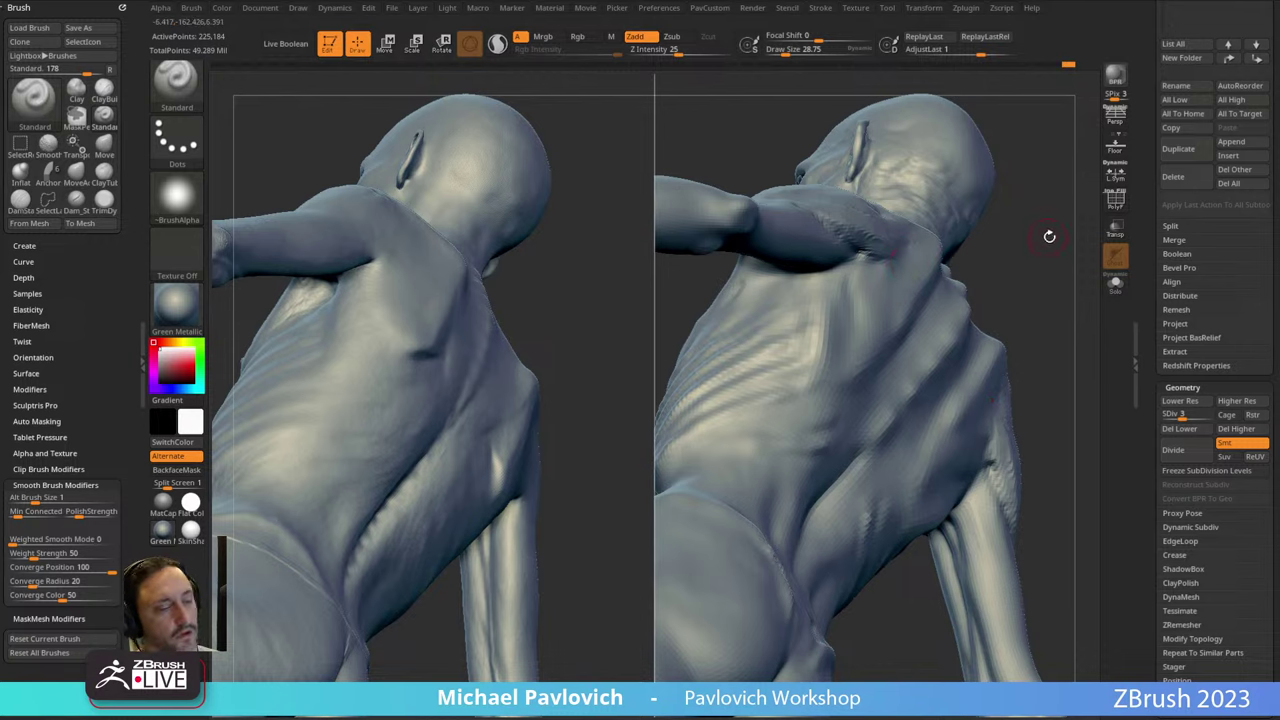
key(b)
key(d)
key(s)
right_drag(1049, 236, 800, 290)
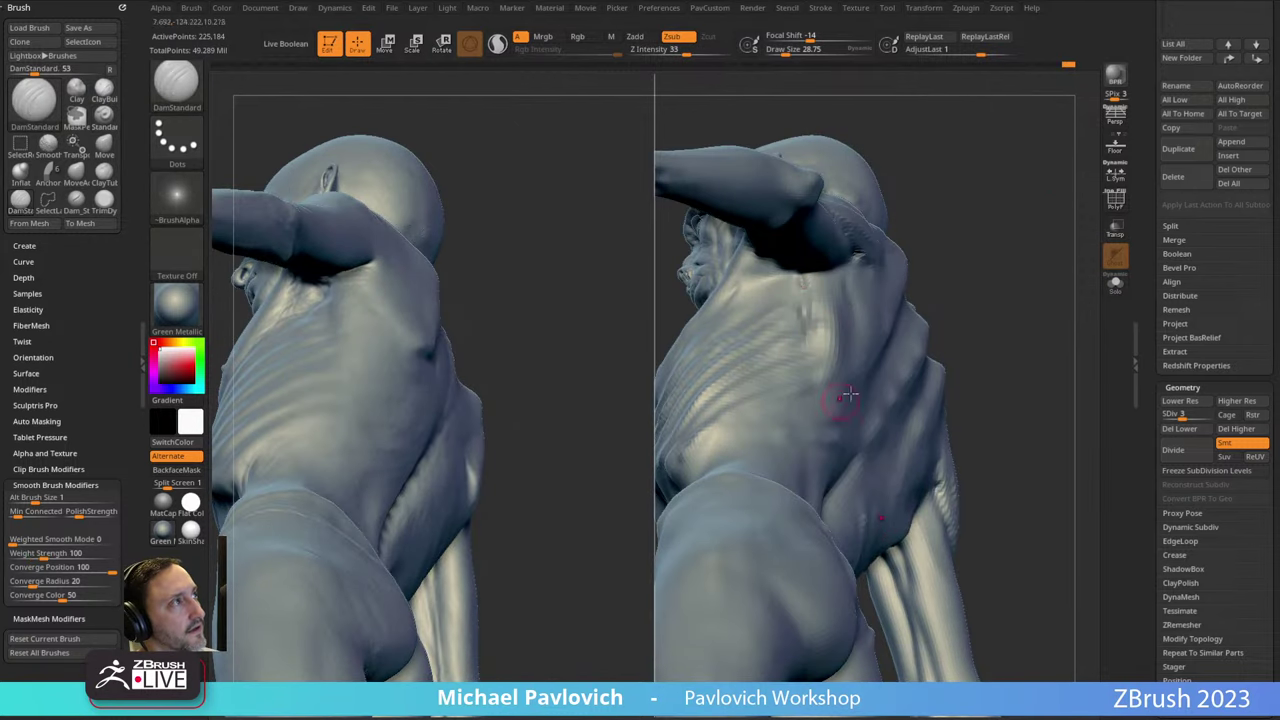
mouse_move(848, 396)
right_down()
mouse_move(1057, 194)
mouse_move(971, 171)
mouse_move(646, 409)
mouse_move(680, 434)
mouse_move(1035, 204)
right_up()
drag(742, 402, 789, 402)
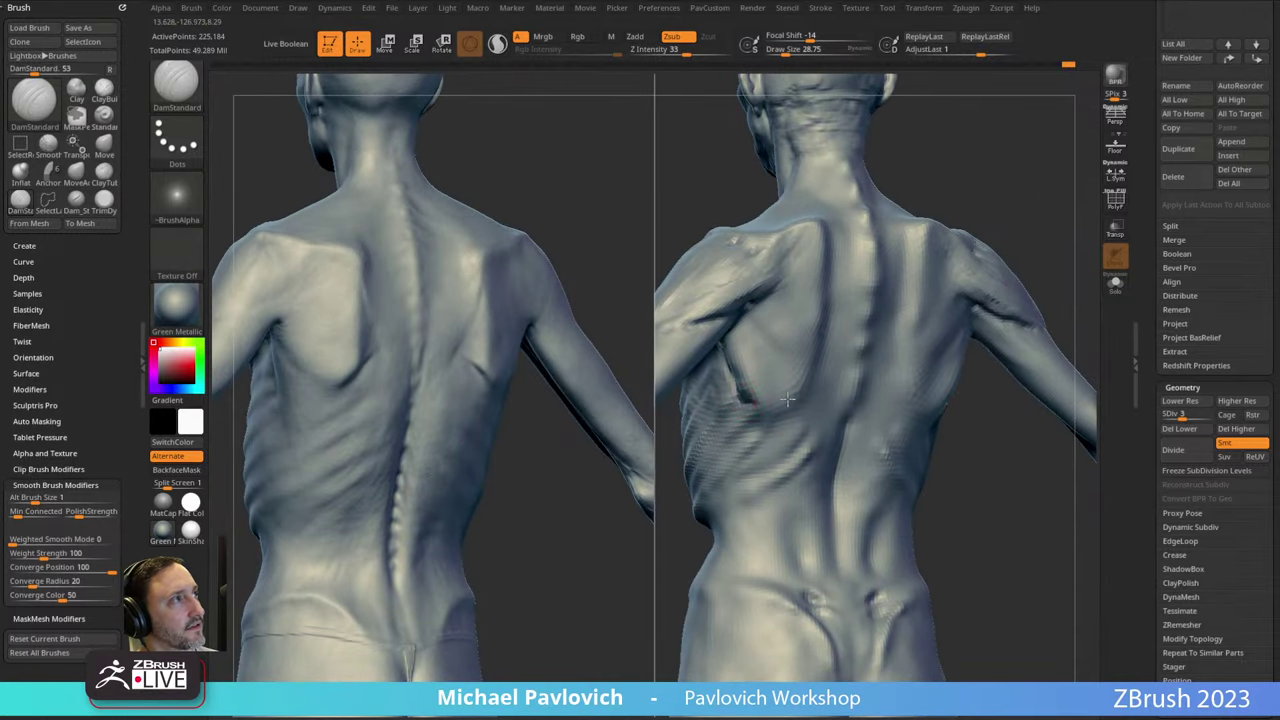
Define the lower edge and tip of the shoulder blades above the back ribs with the DamStandard brush.
mouse_move(934, 403)
right_down()
mouse_move(976, 402)
mouse_move(889, 344)
mouse_move(975, 347)
right_up()
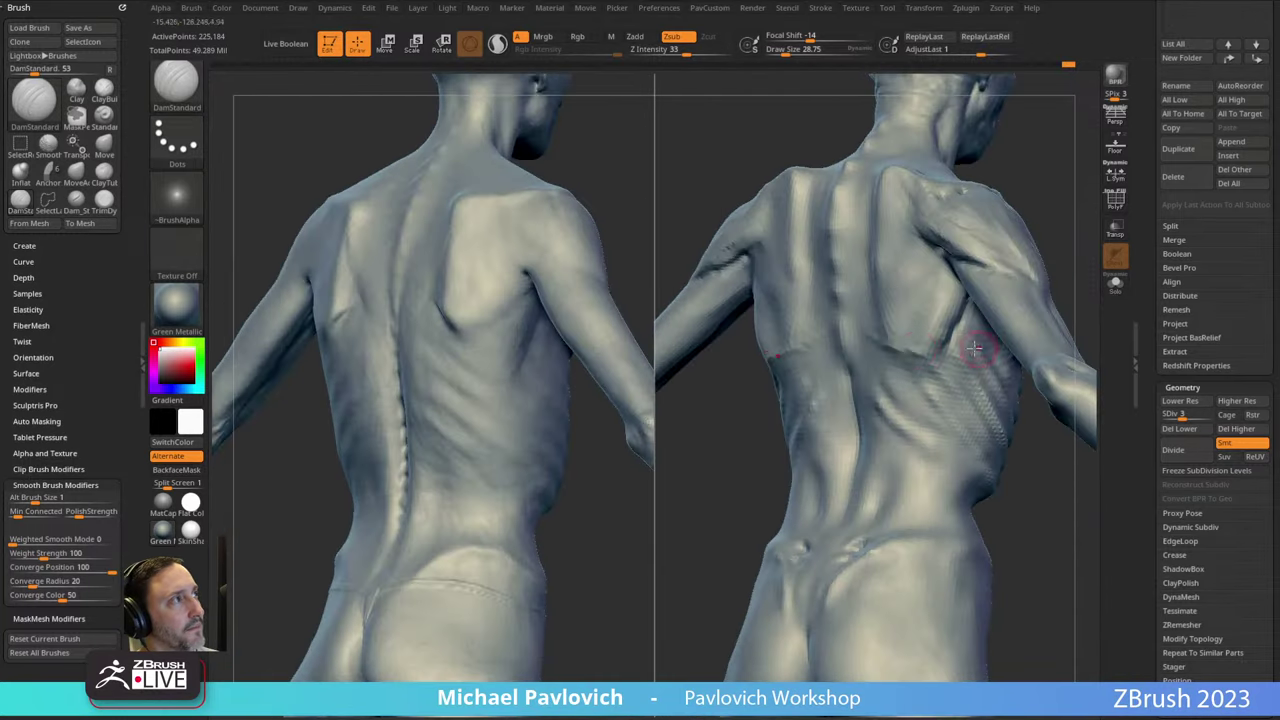
right_drag(1071, 248, 879, 334)
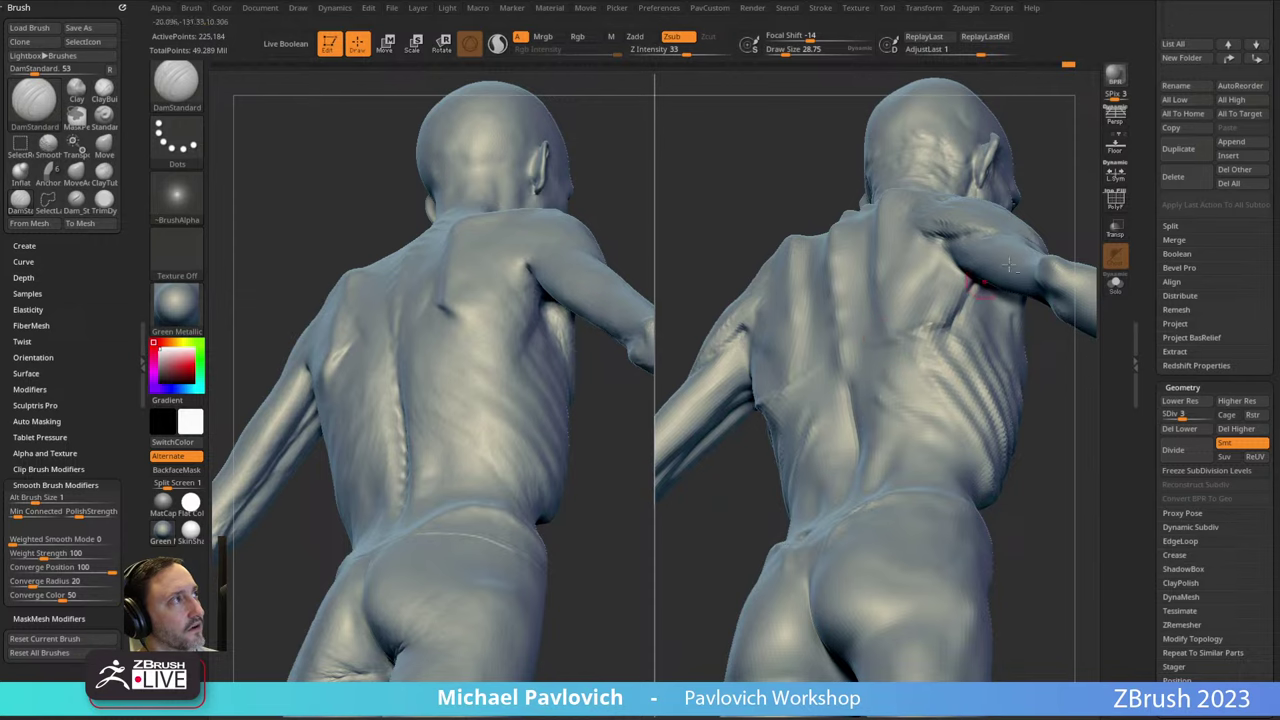
right_drag(1008, 266, 925, 322)
mouse_move(1058, 234)
right_down()
mouse_move(1106, 255)
mouse_move(1072, 248)
mouse_move(986, 289)
mouse_move(820, 303)
mouse_move(960, 302)
right_up()
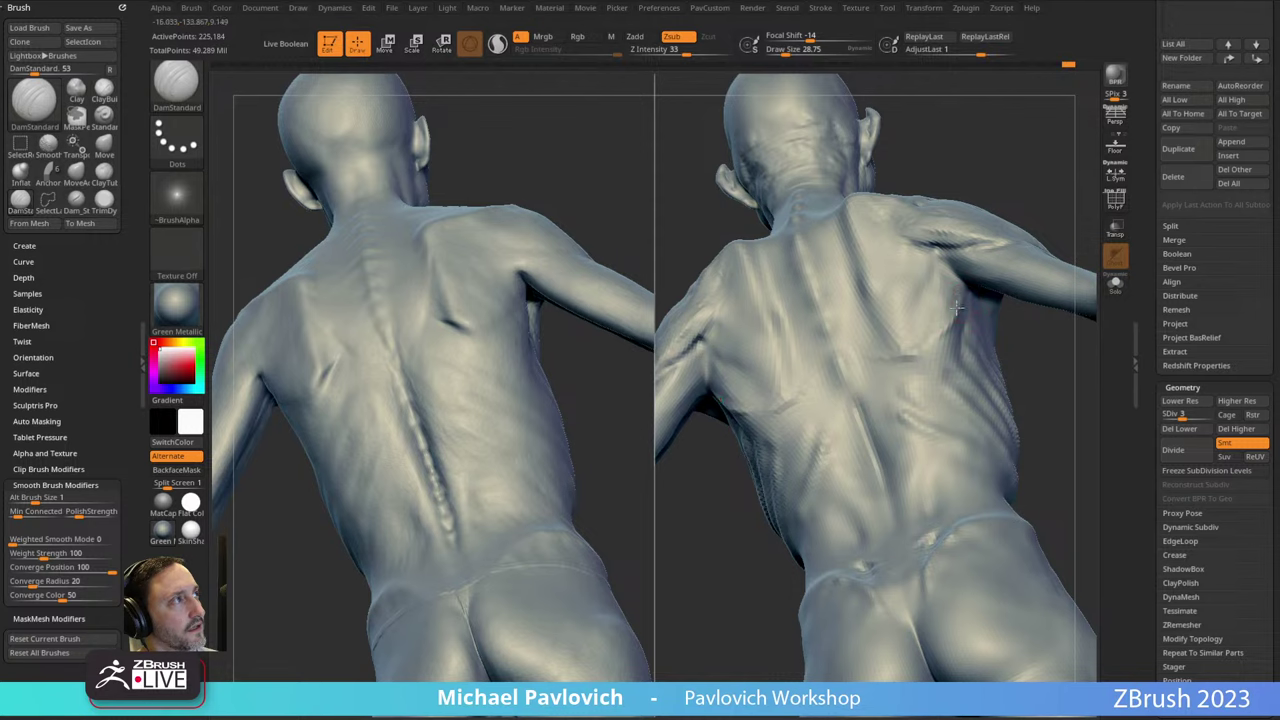
mouse_move(1027, 347)
right_down()
mouse_move(971, 354)
mouse_move(1012, 222)
right_up()
Carve the inner borders of the shoulder blades beside the spine with the DamStandard brush and check the upper back in profile.
mouse_move(500, 229)
right_down()
mouse_move(527, 228)
mouse_move(443, 257)
right_up()
mouse_move(952, 229)
right_down()
mouse_move(989, 203)
mouse_move(915, 224)
right_up()
right_drag(320, 312, 345, 306)
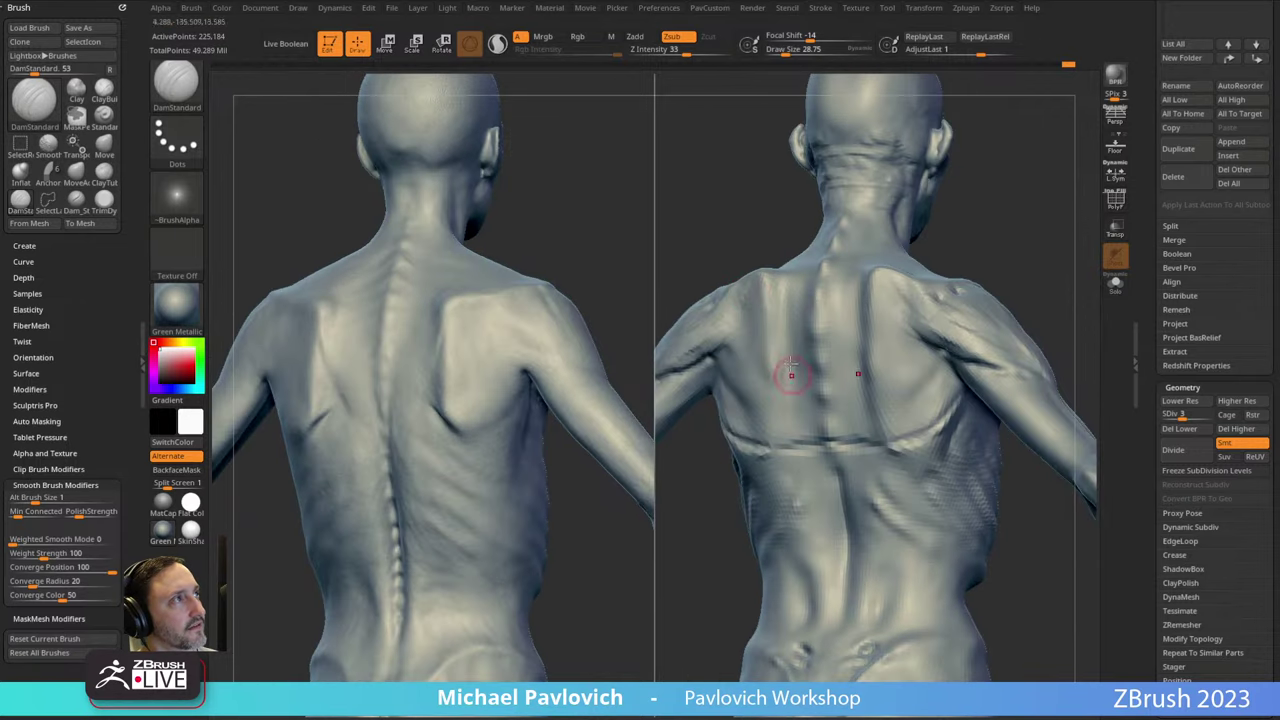
mouse_move(788, 335)
right_down()
mouse_move(997, 229)
mouse_move(834, 286)
right_up()
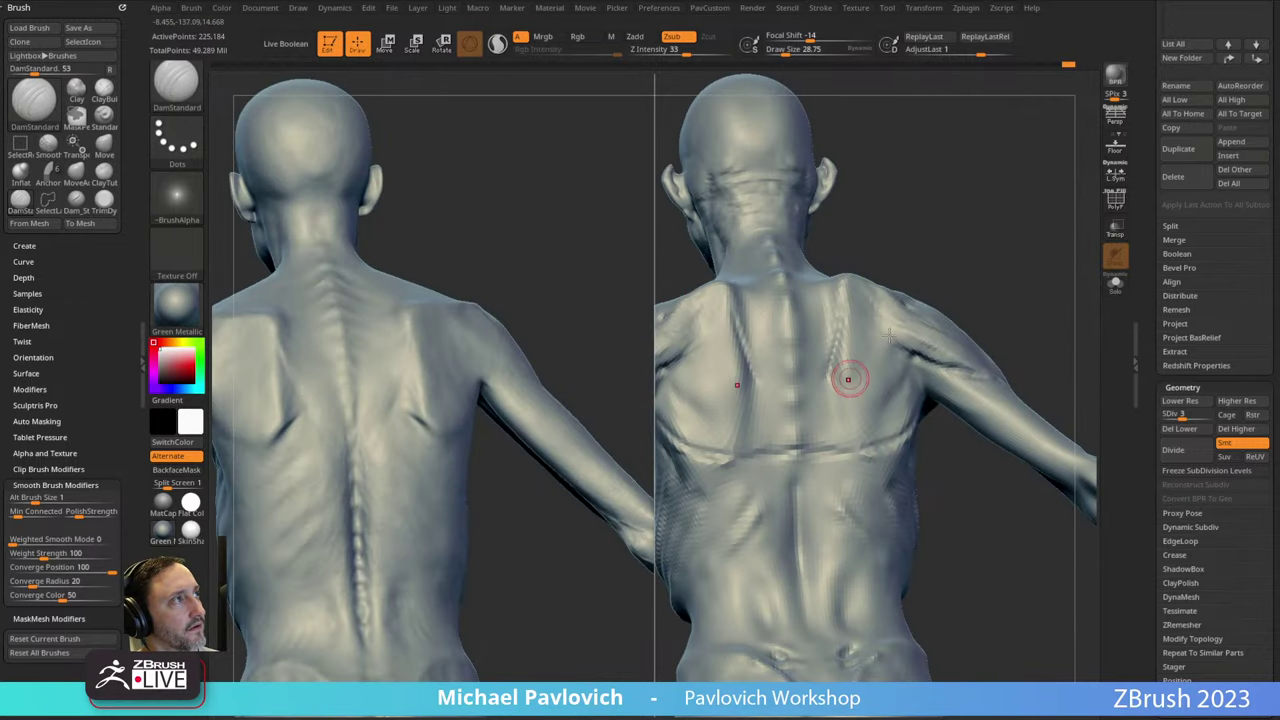
right_drag(848, 379, 895, 337)
mouse_move(829, 457)
shift+right_down()
mouse_move(986, 277)
mouse_move(836, 377)
mouse_move(963, 277)
mouse_move(1037, 283)
mouse_move(1023, 309)
mouse_move(833, 363)
mouse_move(904, 335)
shift+right_up()
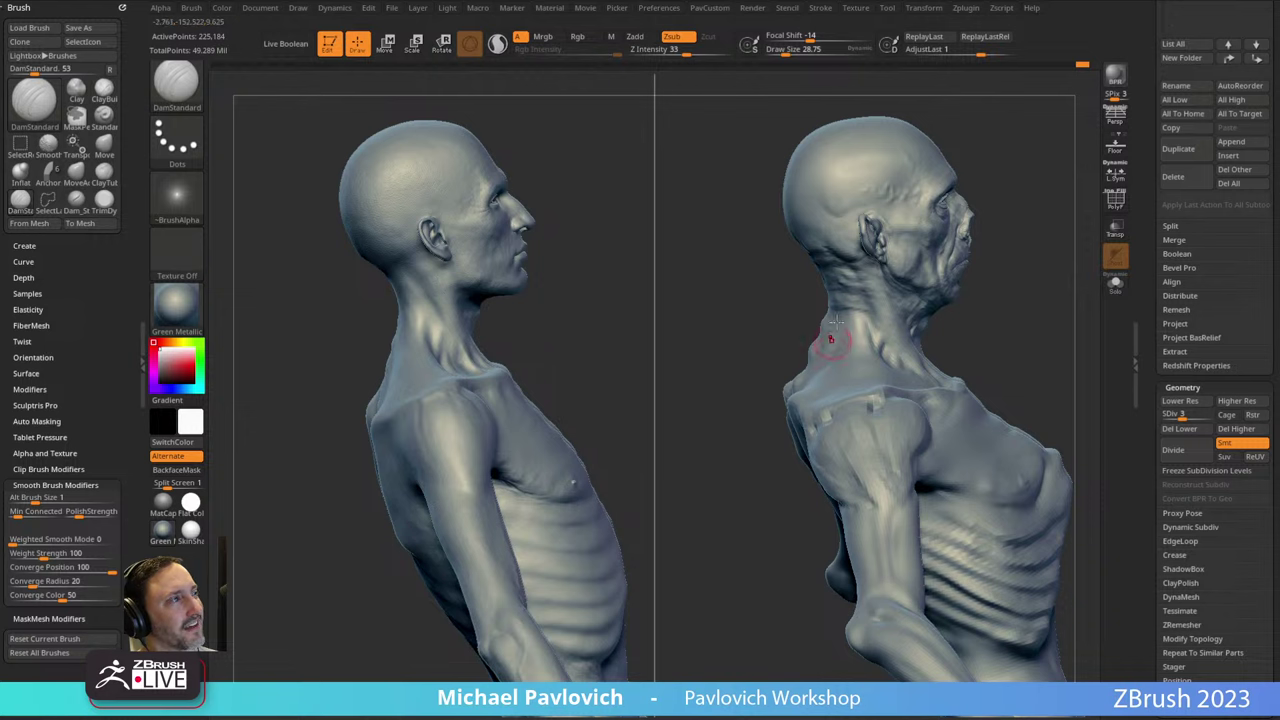
right_drag(752, 373, 837, 363)
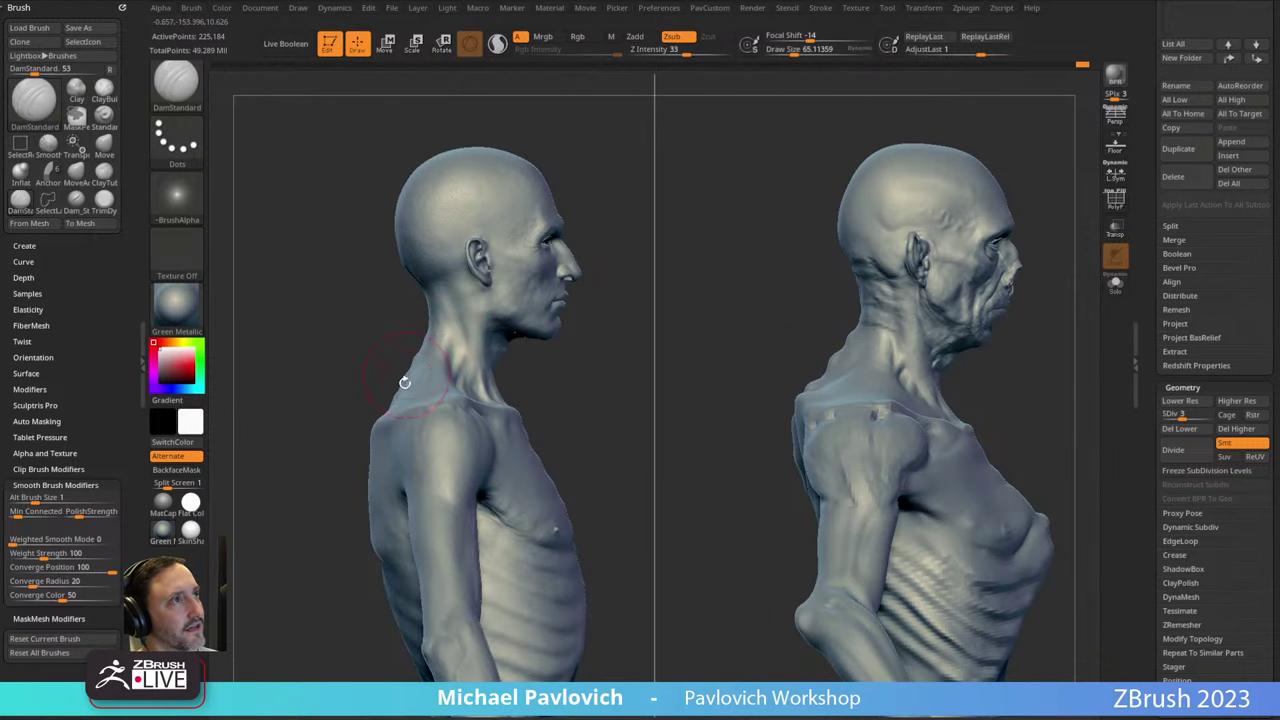
Reshape the silhouette at the back of the neck in profile with the Move brush at about 62 draw size.
key(s)
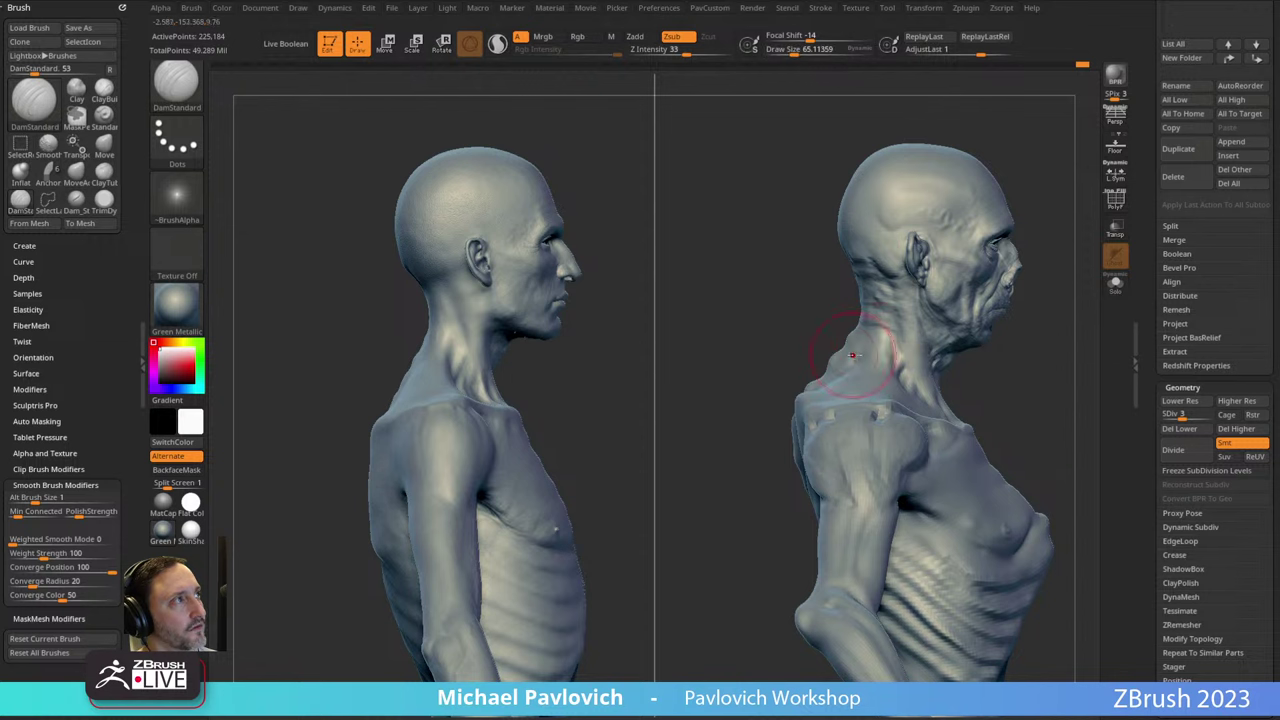
key(s)
drag(845, 363, 857, 365)
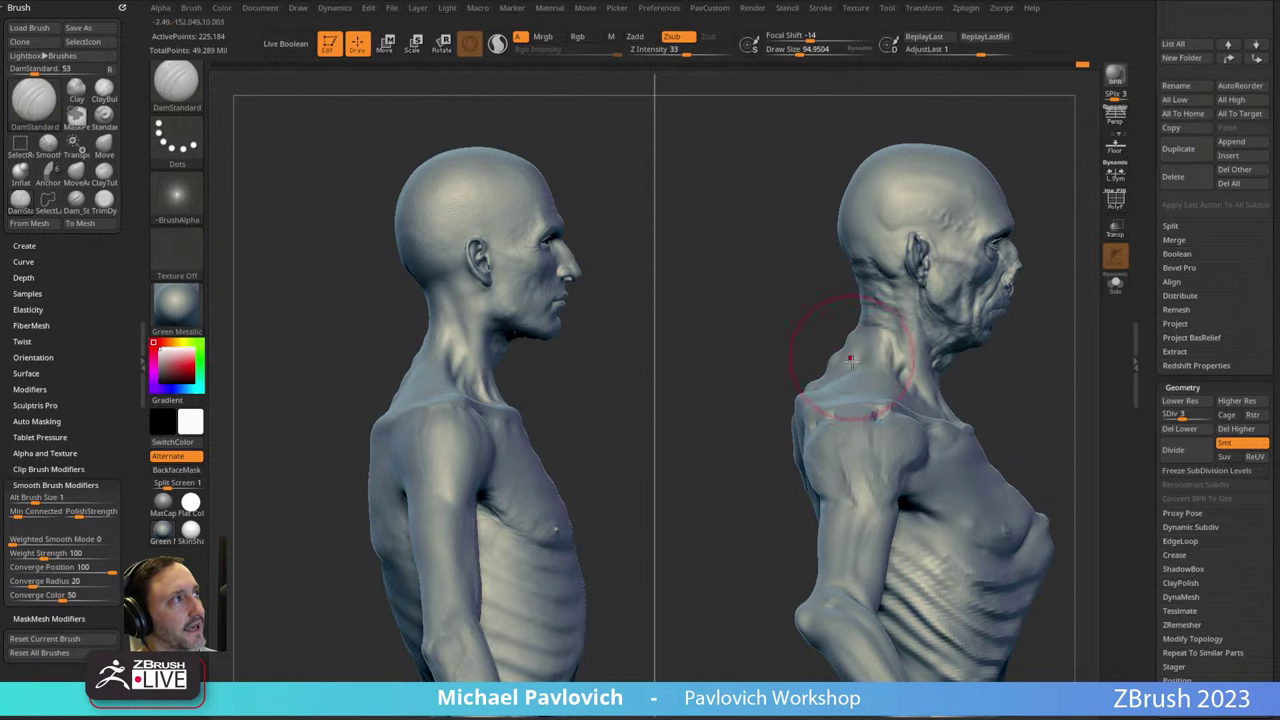
key([)
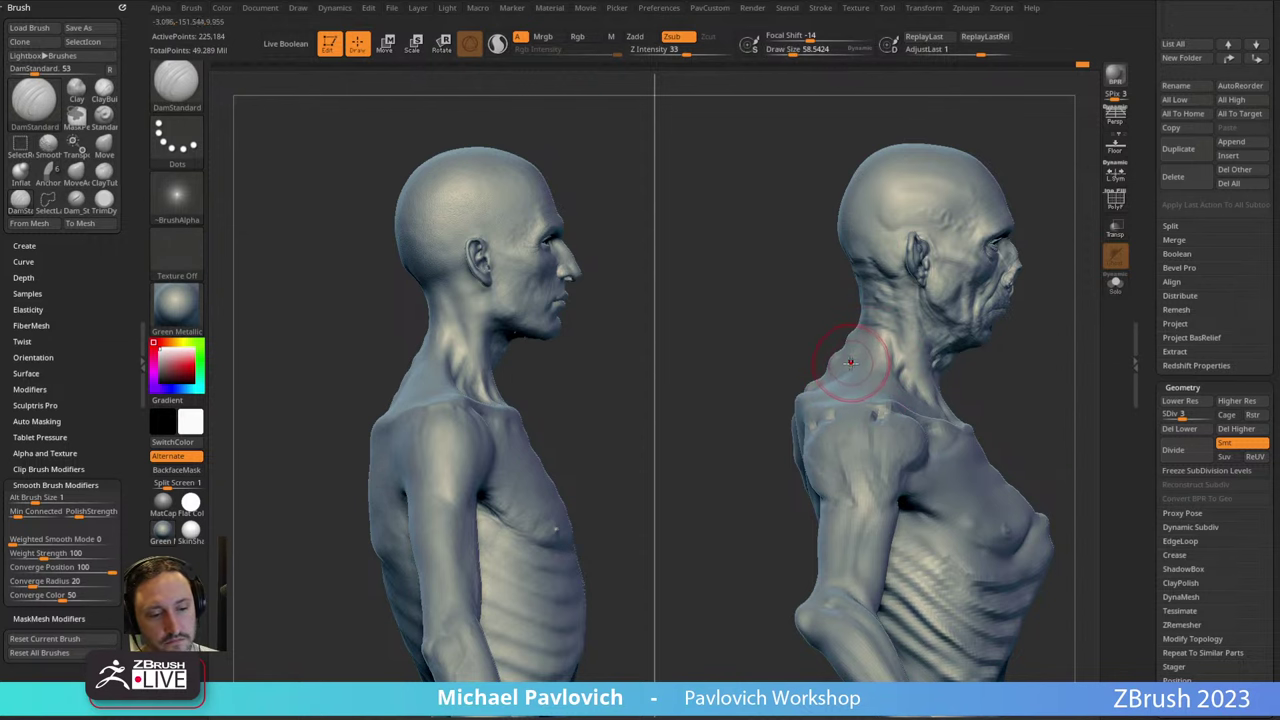
key(b)
key(m)
key(v)
alt+drag(758, 367, 730, 361)
key(])
key(s)
drag(845, 367, 835, 357)
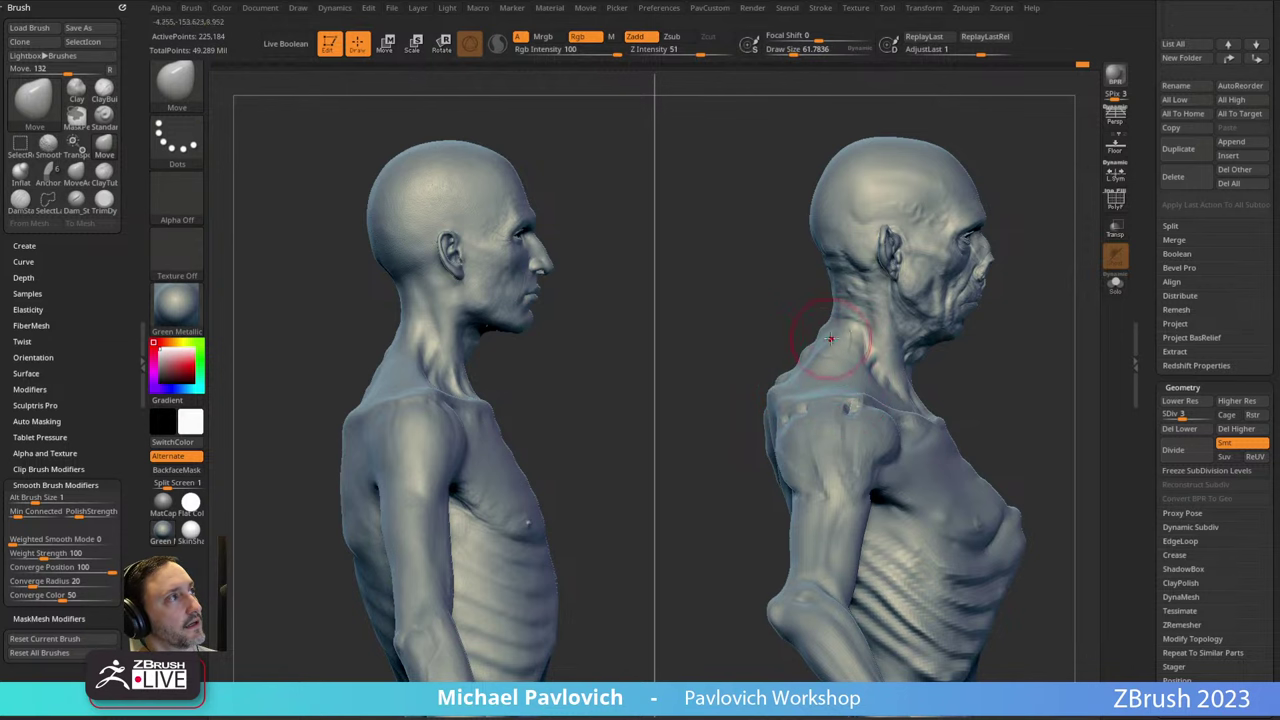
Set up the ClayTubes brush with Z Intensity 8 and about 52 draw size, undoing the trial stroke beside the neck.
mouse_move(829, 339)
right_down()
mouse_move(800, 373)
mouse_move(921, 313)
mouse_move(997, 343)
right_up()
key(b)
key(c)
key(t)
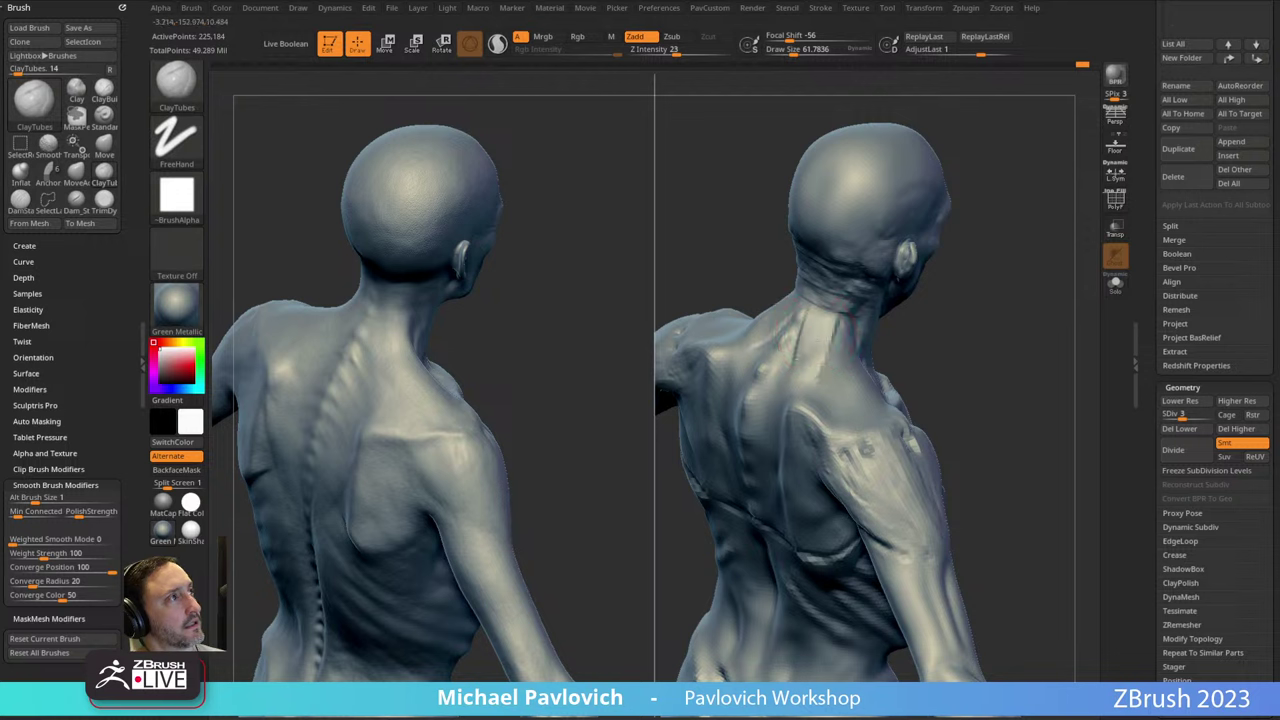
key(ctrl+z)
drag(677, 52, 665, 52)
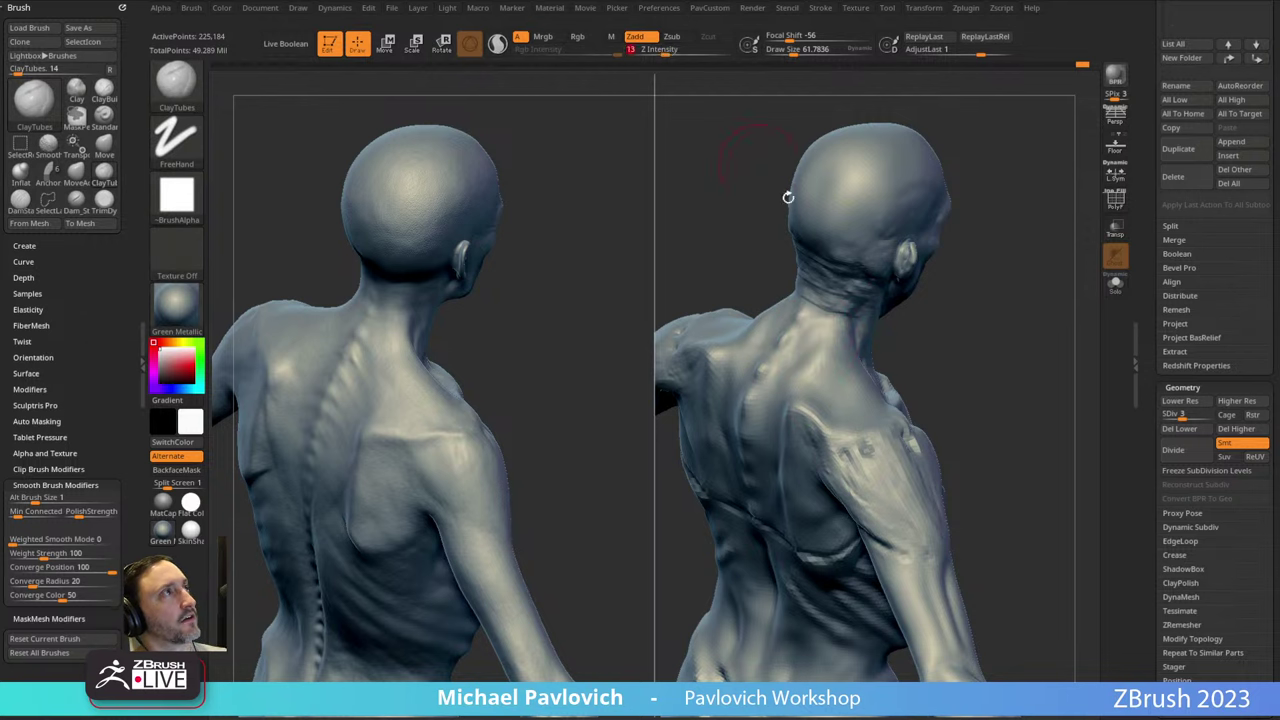
key(s)
drag(829, 354, 810, 346)
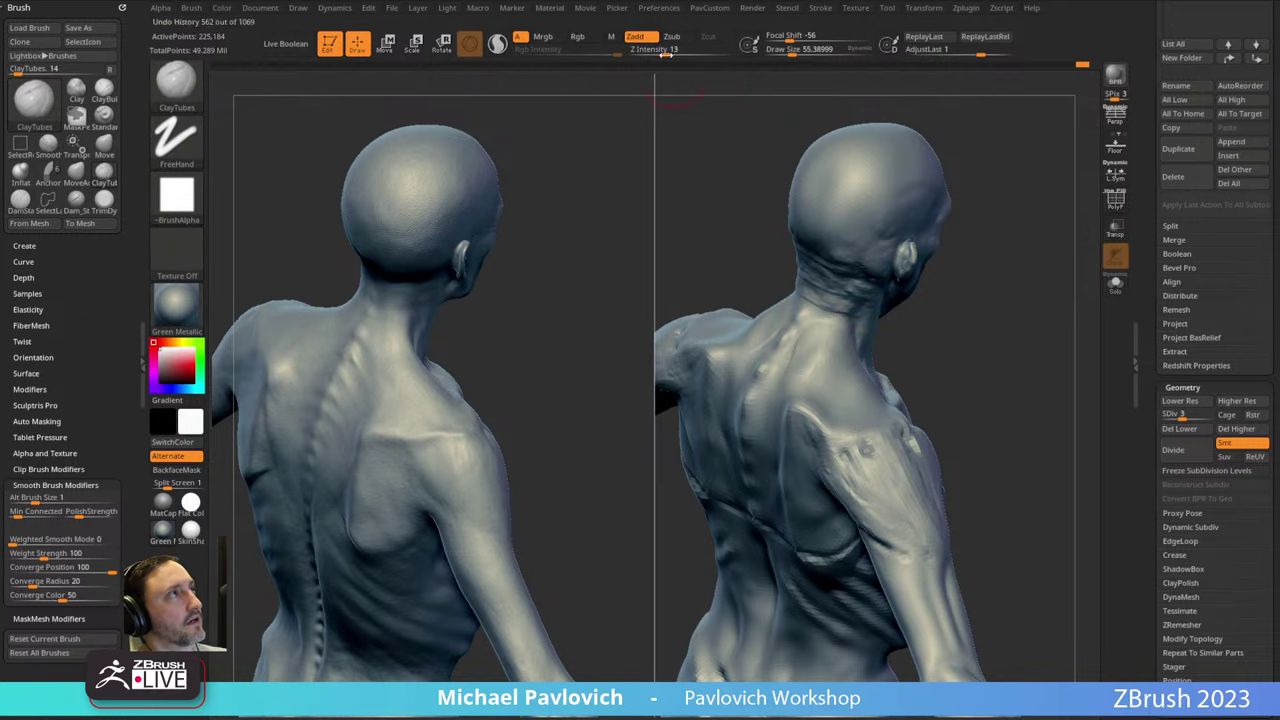
drag(665, 52, 657, 52)
key(s)
drag(835, 367, 826, 367)
Build up the trapezius between the base of the neck and the shoulder blade with the ClayTubes brush.
mouse_move(918, 335)
mouse_down()
mouse_move(966, 314)
mouse_move(952, 362)
mouse_up()
drag(842, 405, 846, 402)
mouse_move(931, 335)
mouse_down()
mouse_move(986, 311)
mouse_move(958, 308)
mouse_move(1003, 377)
mouse_up()
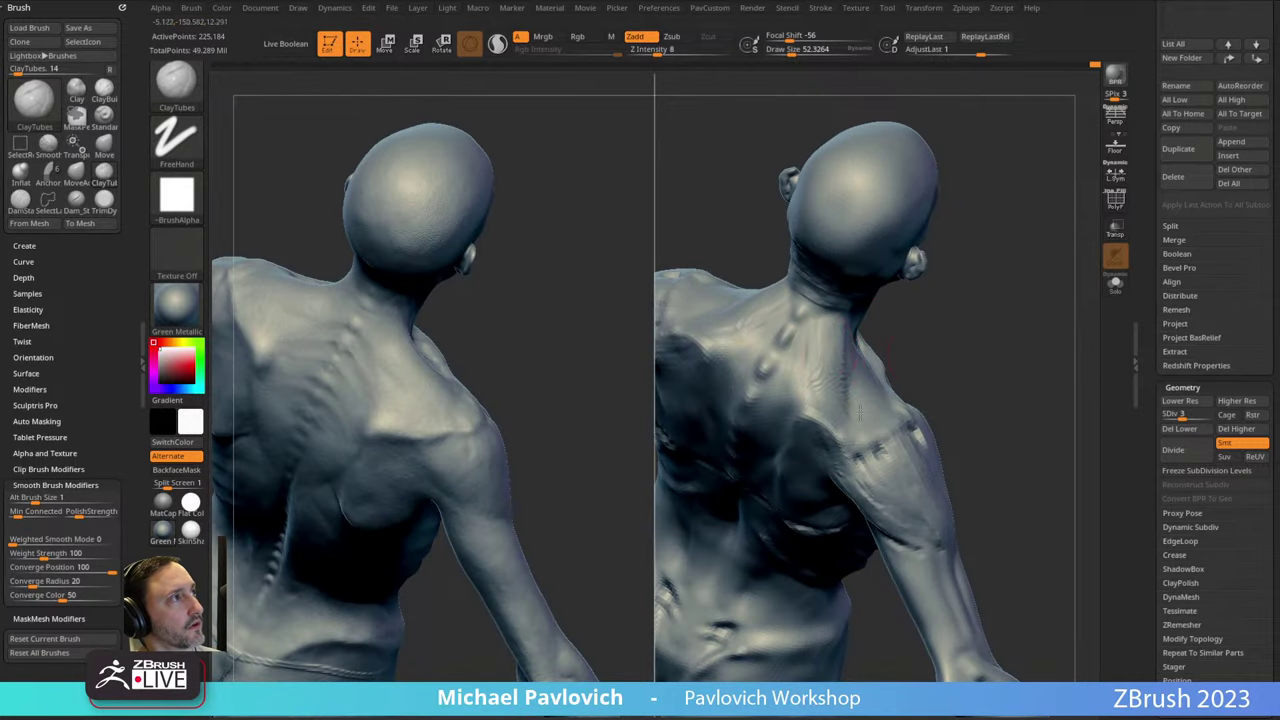
mouse_move(859, 412)
mouse_down()
mouse_move(831, 368)
mouse_move(1057, 263)
mouse_move(843, 396)
mouse_up()
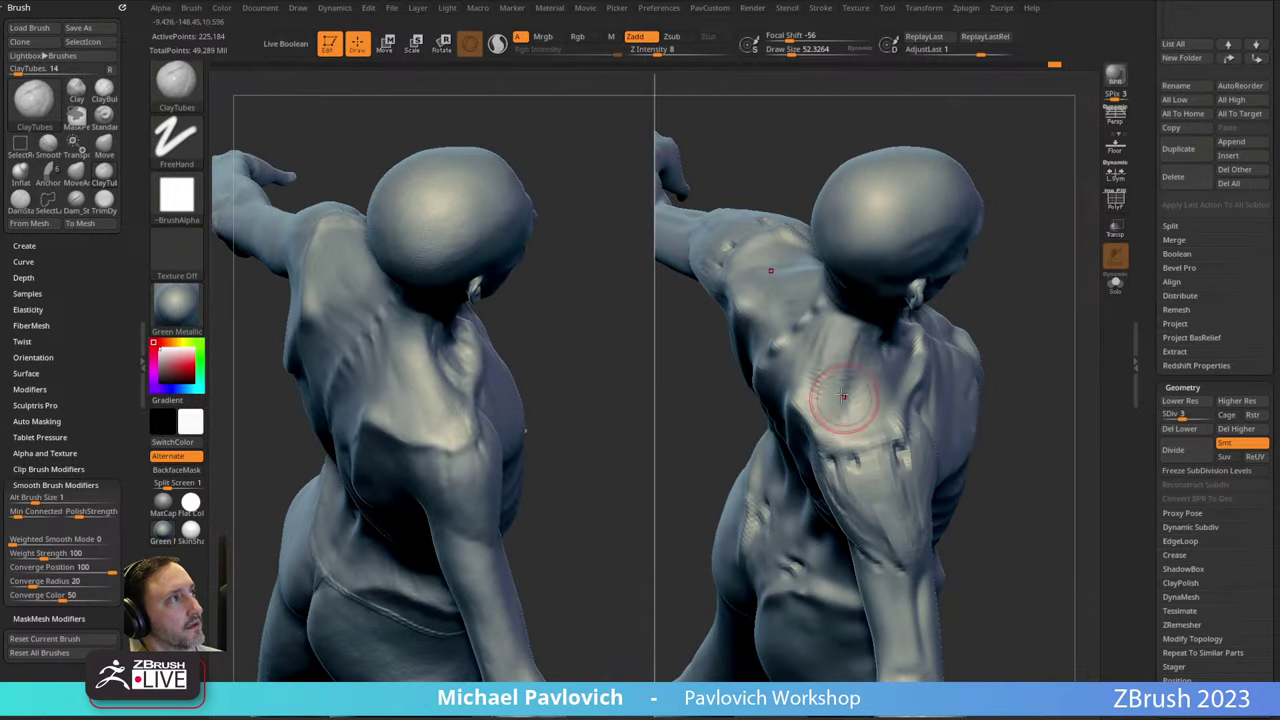
drag(1042, 299, 554, 343)
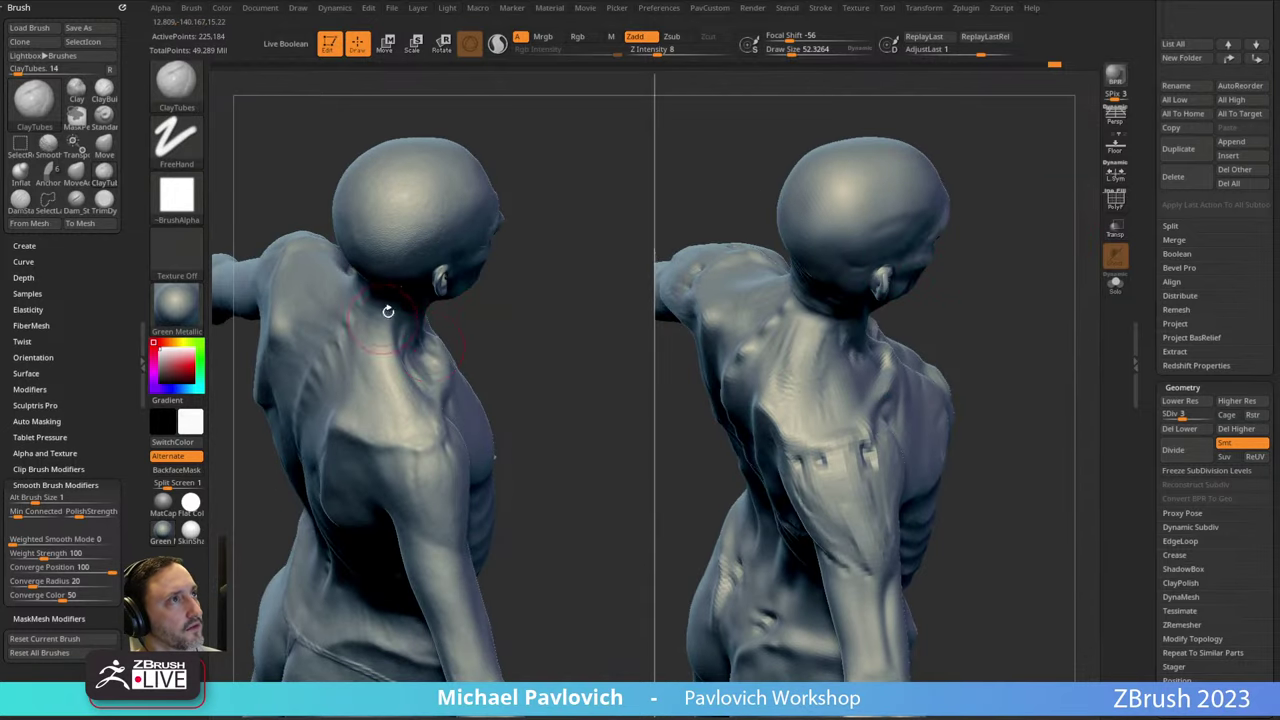
drag(388, 311, 397, 276)
drag(795, 237, 974, 229)
Sculpt the back of the neck and its slope into the shoulder with the ClayTubes brush at about 36 draw size.
key(1)
key(s)
drag(735, 273, 730, 271)
mouse_move(838, 244)
mouse_down()
mouse_move(911, 266)
mouse_move(980, 245)
mouse_move(965, 247)
mouse_move(949, 209)
mouse_move(957, 234)
mouse_up()
key(2)
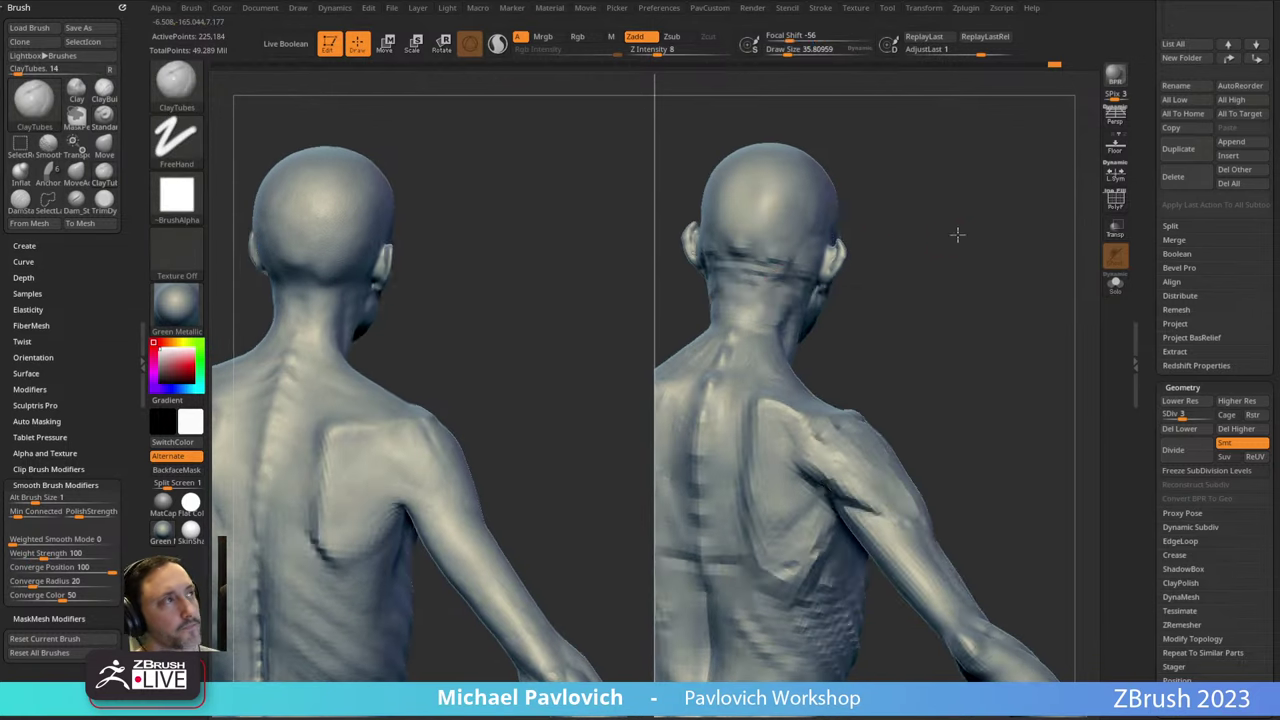
mouse_move(740, 290)
mouse_down()
mouse_move(764, 285)
mouse_move(758, 268)
mouse_up()
drag(886, 285, 838, 318)
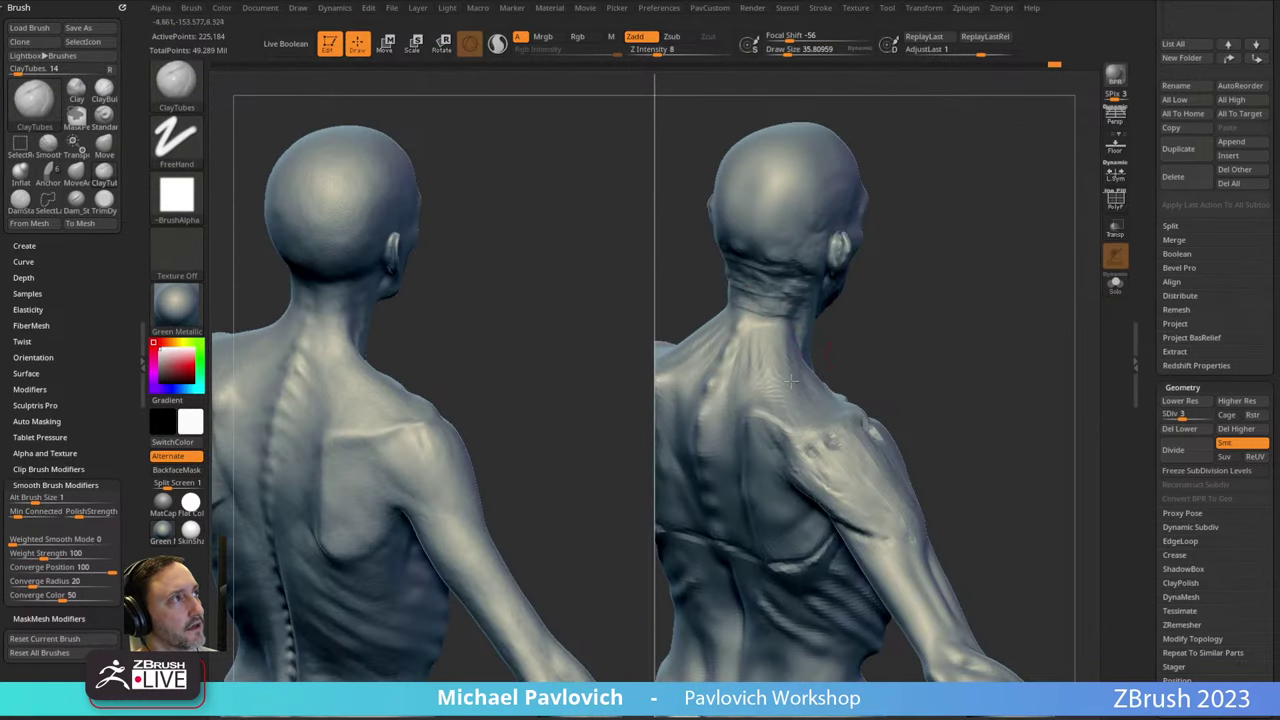
drag(888, 356, 795, 365)
drag(955, 275, 968, 382)
drag(1037, 255, 855, 372)
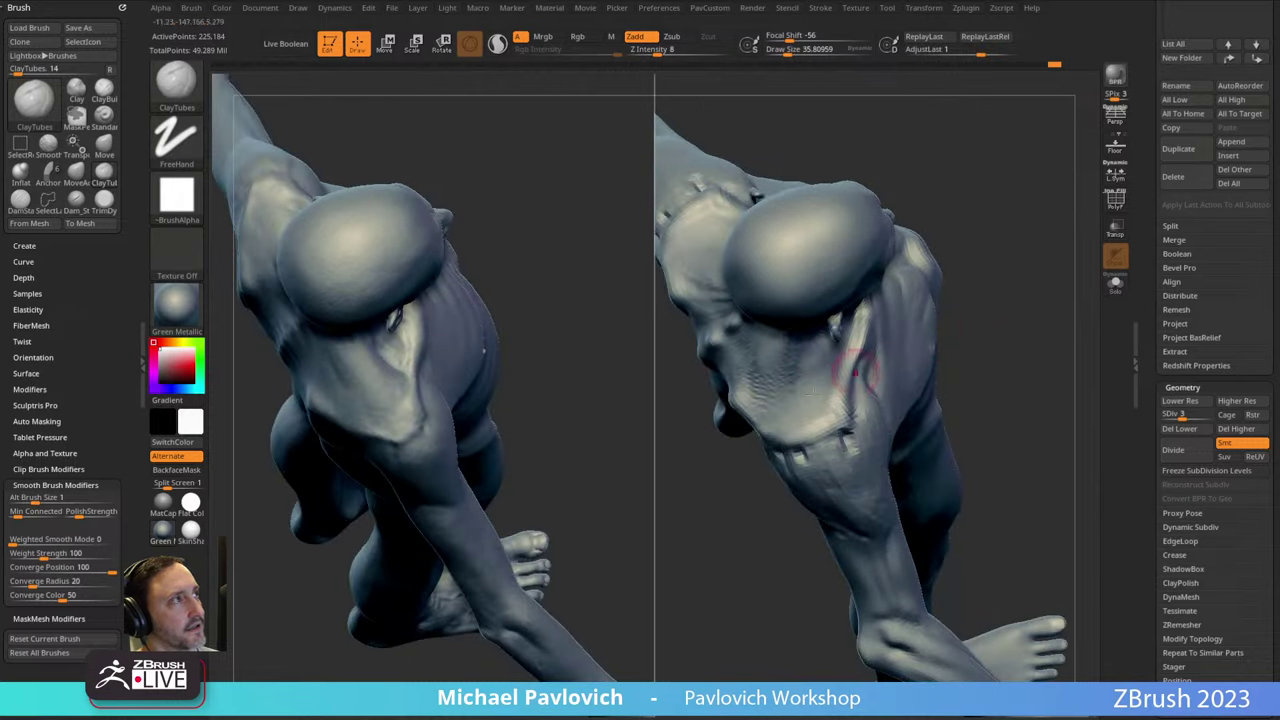
Fill out the top of the shoulder behind the collarbone with the ClayTubes brush at about 44 draw size.
mouse_move(870, 354)
right_down()
mouse_move(928, 283)
mouse_move(905, 272)
mouse_move(820, 377)
right_up()
key(s)
drag(806, 377, 808, 375)
mouse_move(980, 230)
right_down()
mouse_move(1046, 163)
mouse_move(986, 260)
right_up()
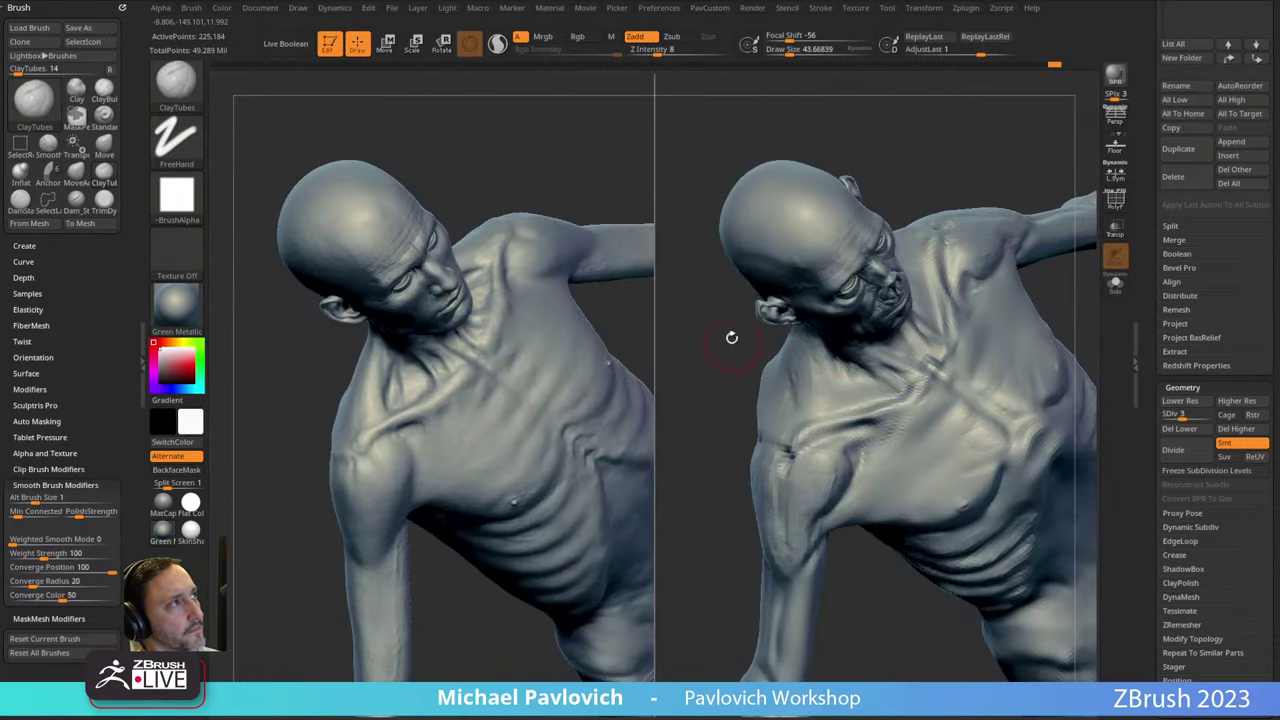
drag(731, 338, 800, 425)
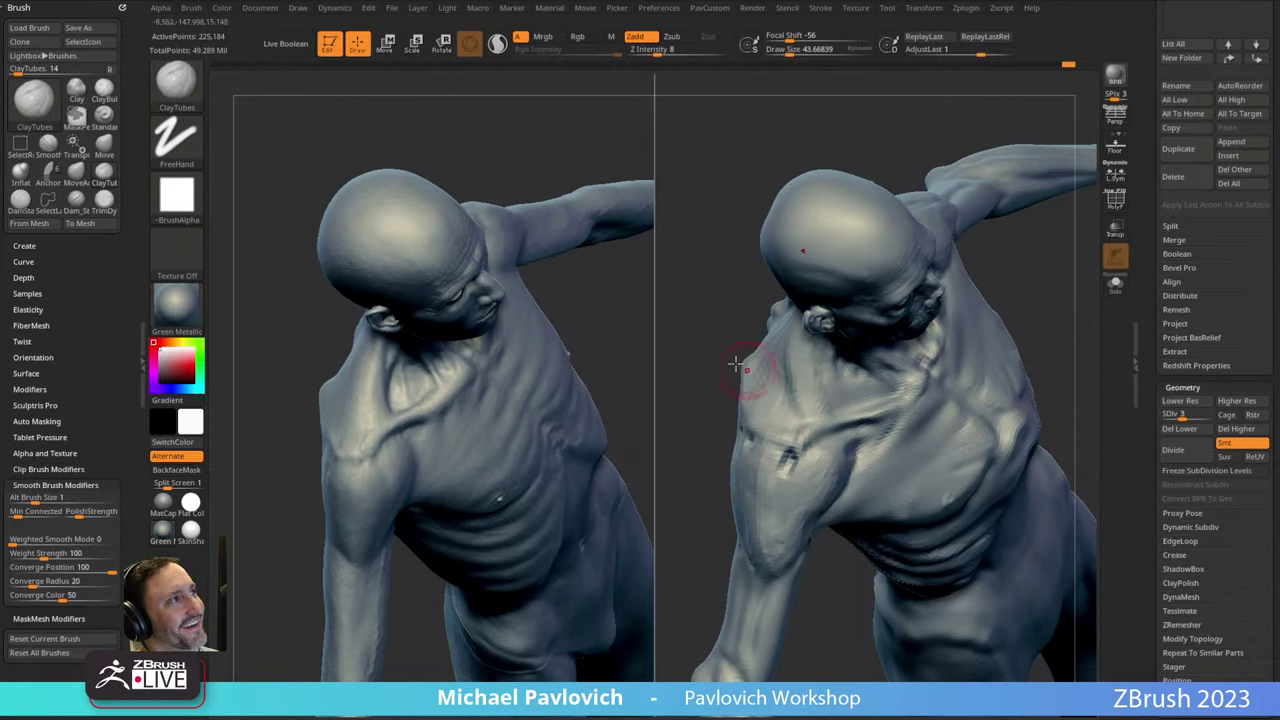
drag(735, 366, 776, 344)
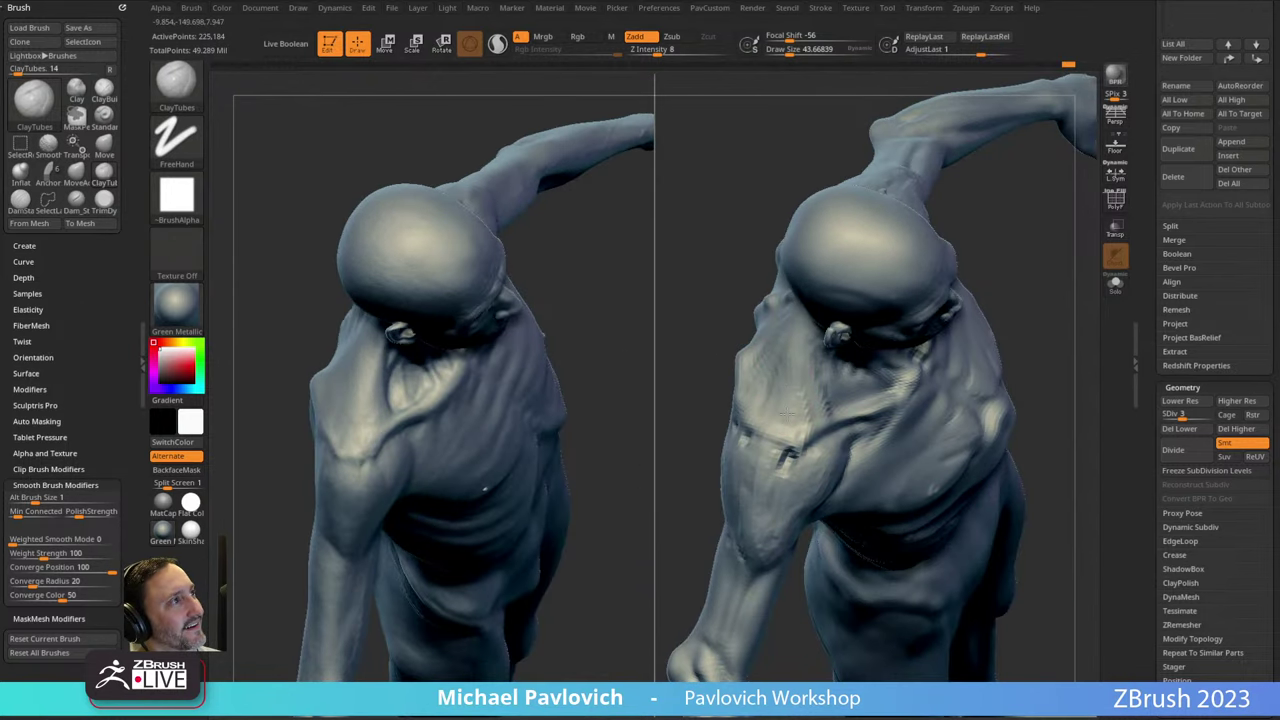
drag(718, 346, 762, 300)
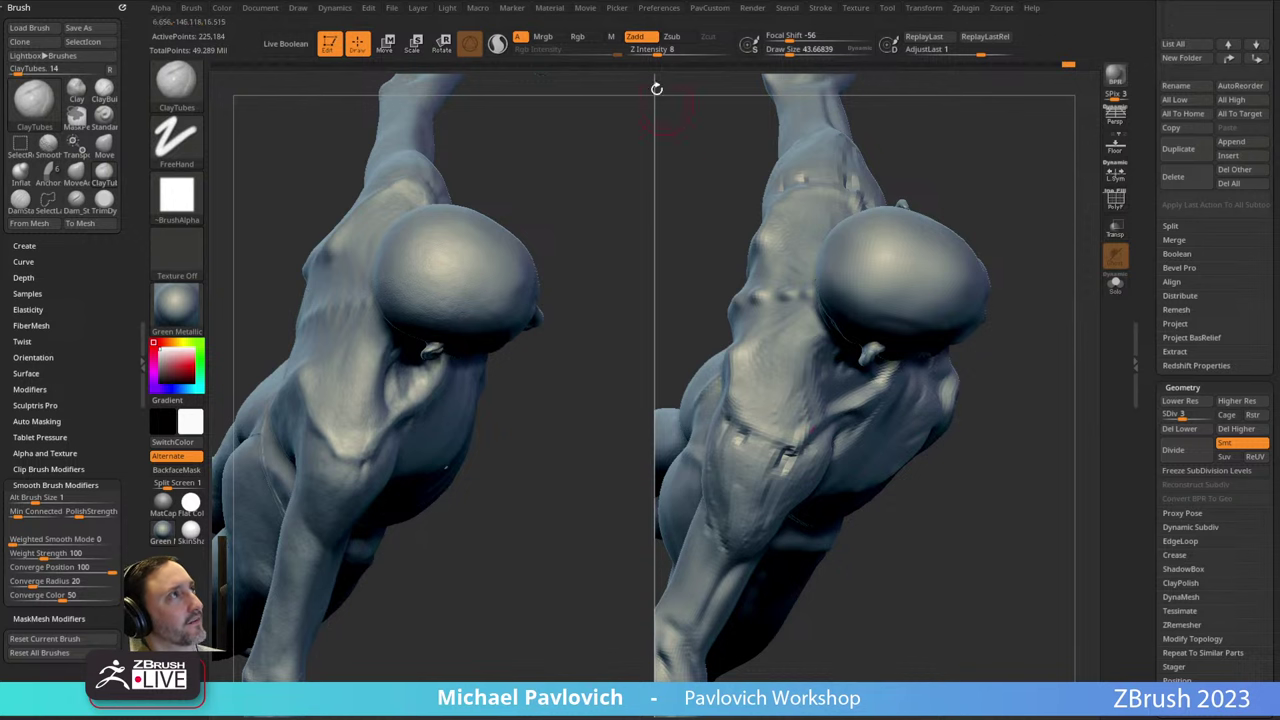
Strengthen the upper trapezius above the shoulder blade with the ClayTubes brush at Z Intensity 13.
drag(691, 137, 828, 390)
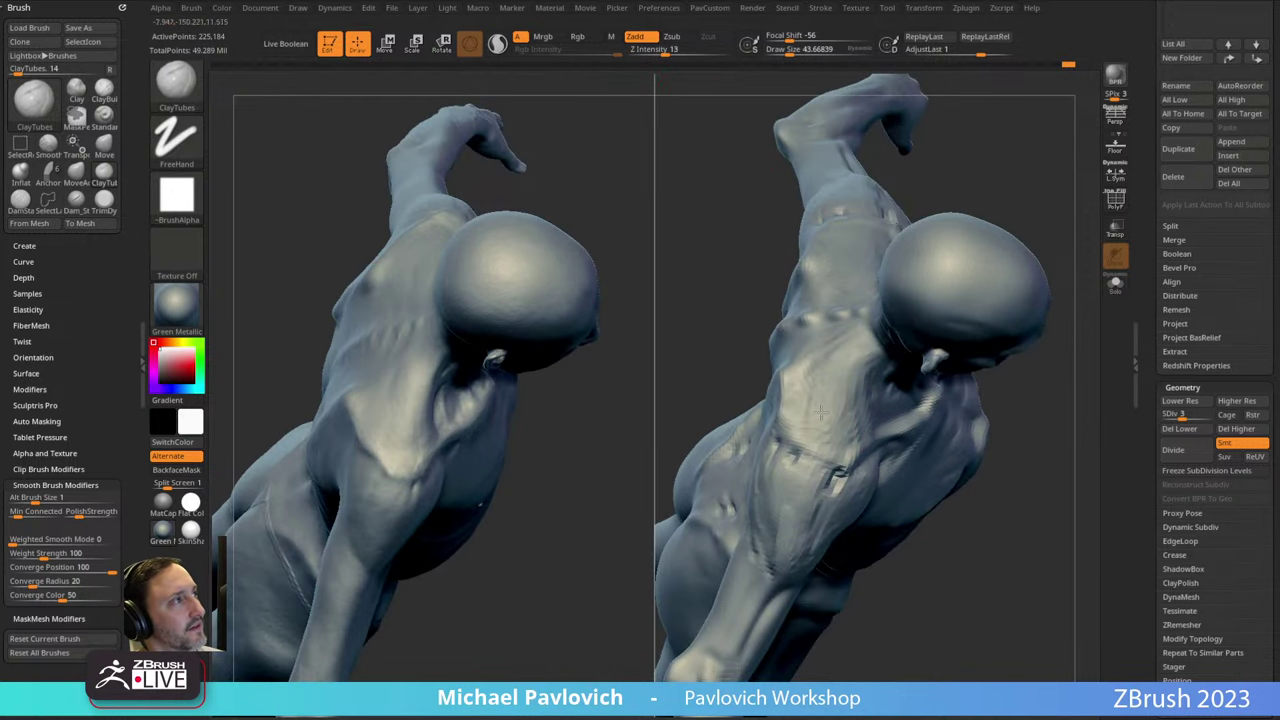
drag(730, 348, 823, 400)
drag(1015, 469, 871, 349)
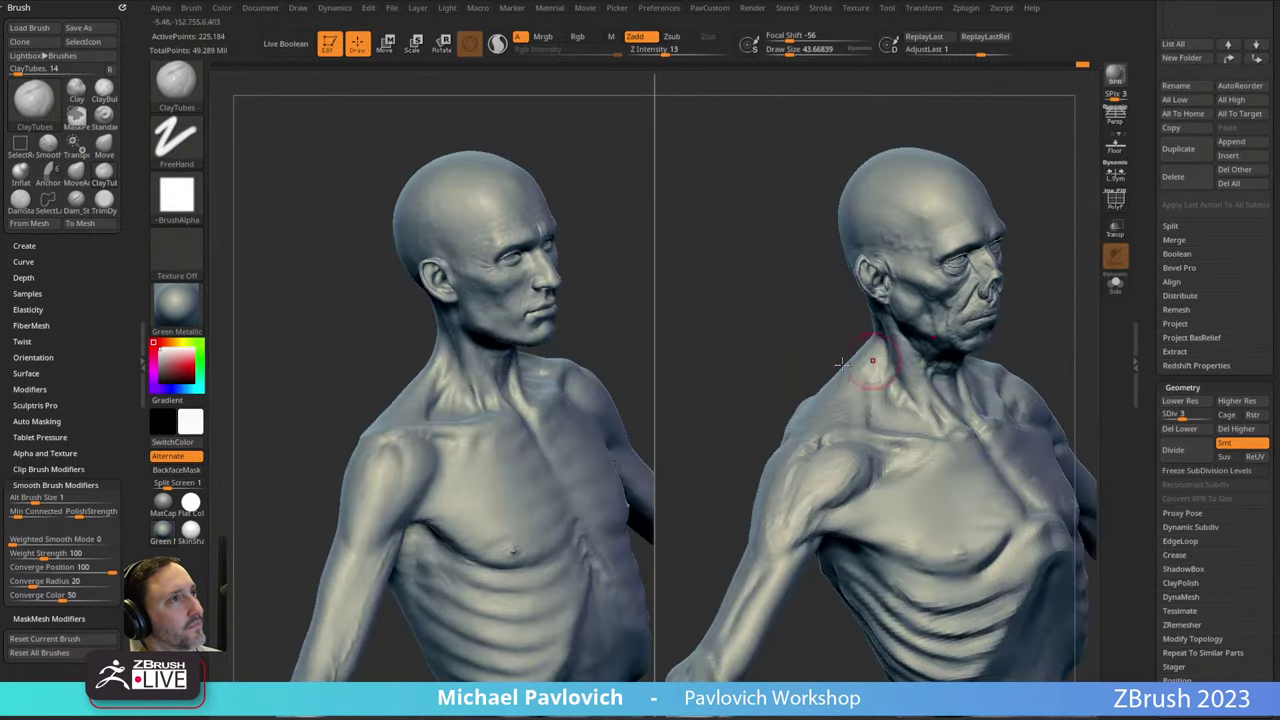
drag(722, 322, 788, 383)
drag(889, 331, 829, 396)
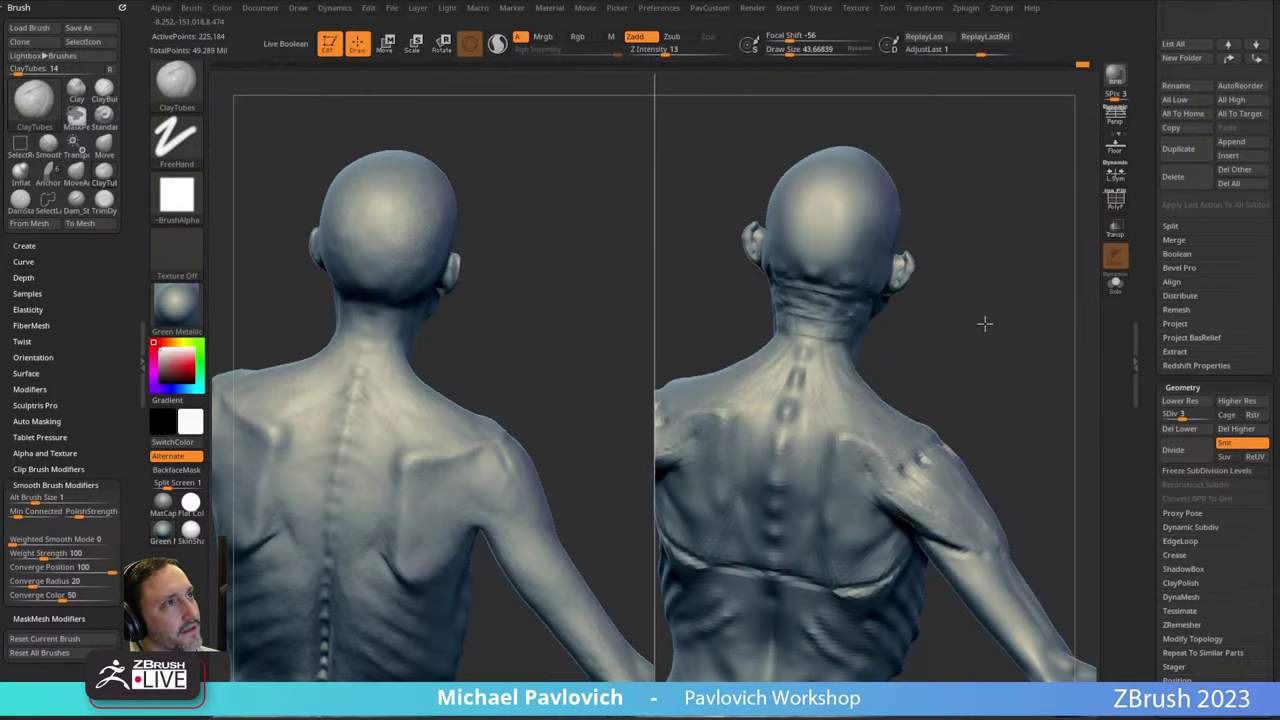
Build up the upper back between the spine and the shoulder blades with the ClayTubes brush at about 33 draw size.
drag(985, 323, 829, 385)
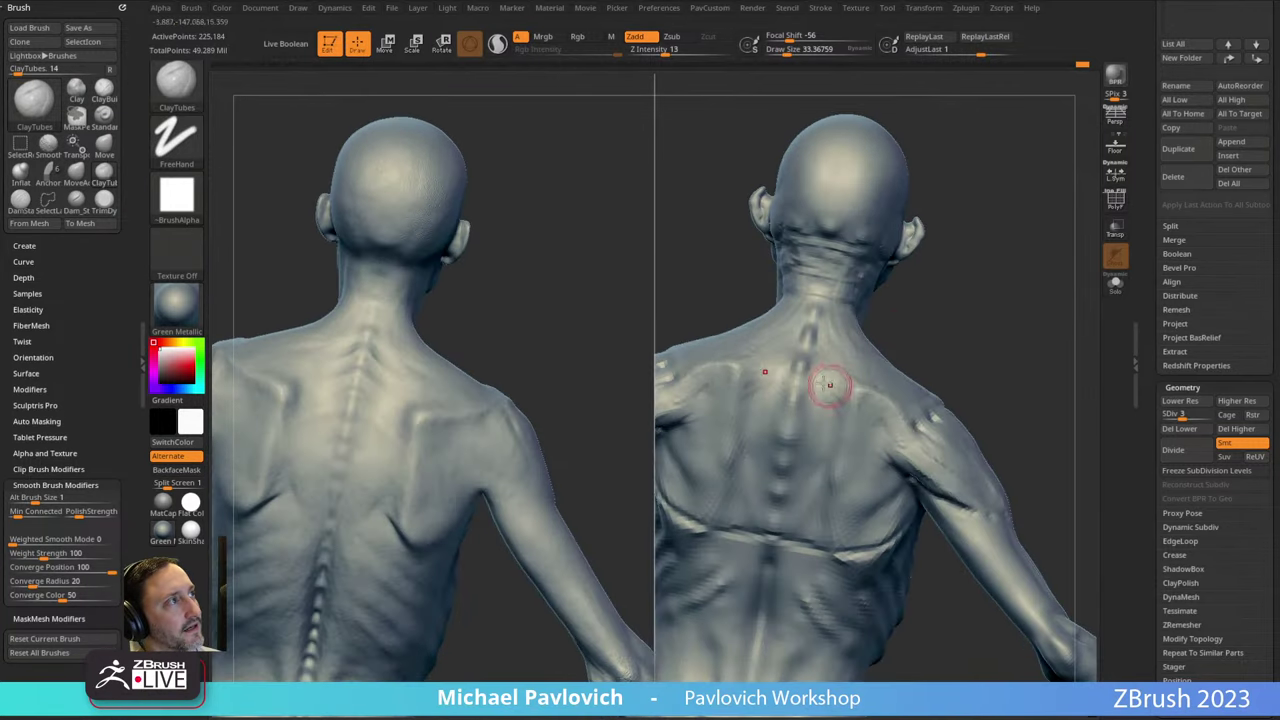
drag(835, 432, 814, 349)
drag(981, 279, 851, 320)
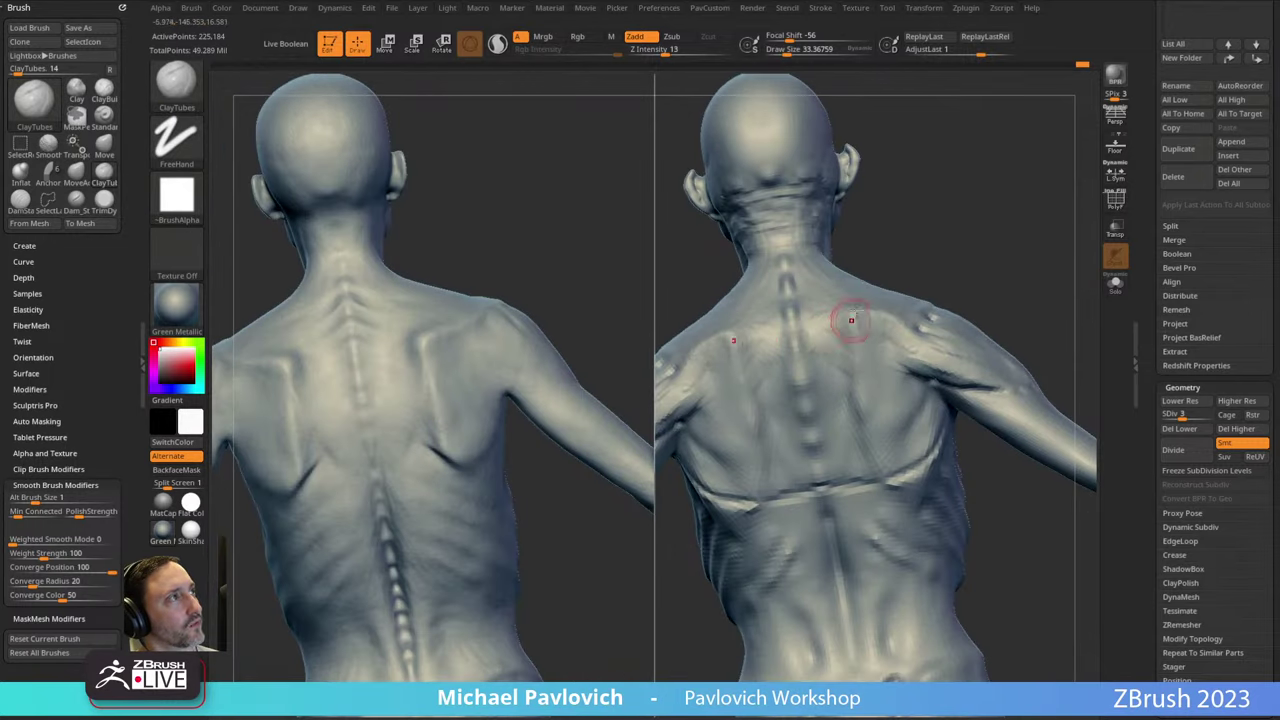
drag(839, 365, 812, 321)
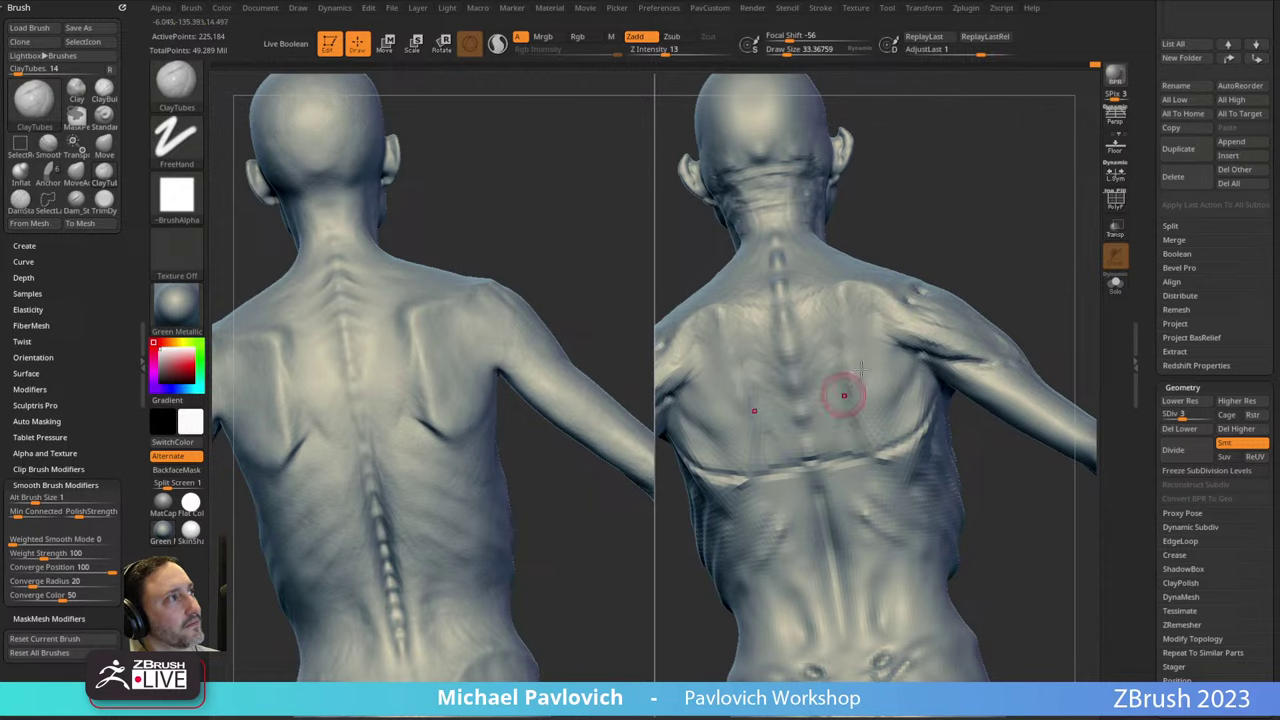
drag(861, 368, 951, 257)
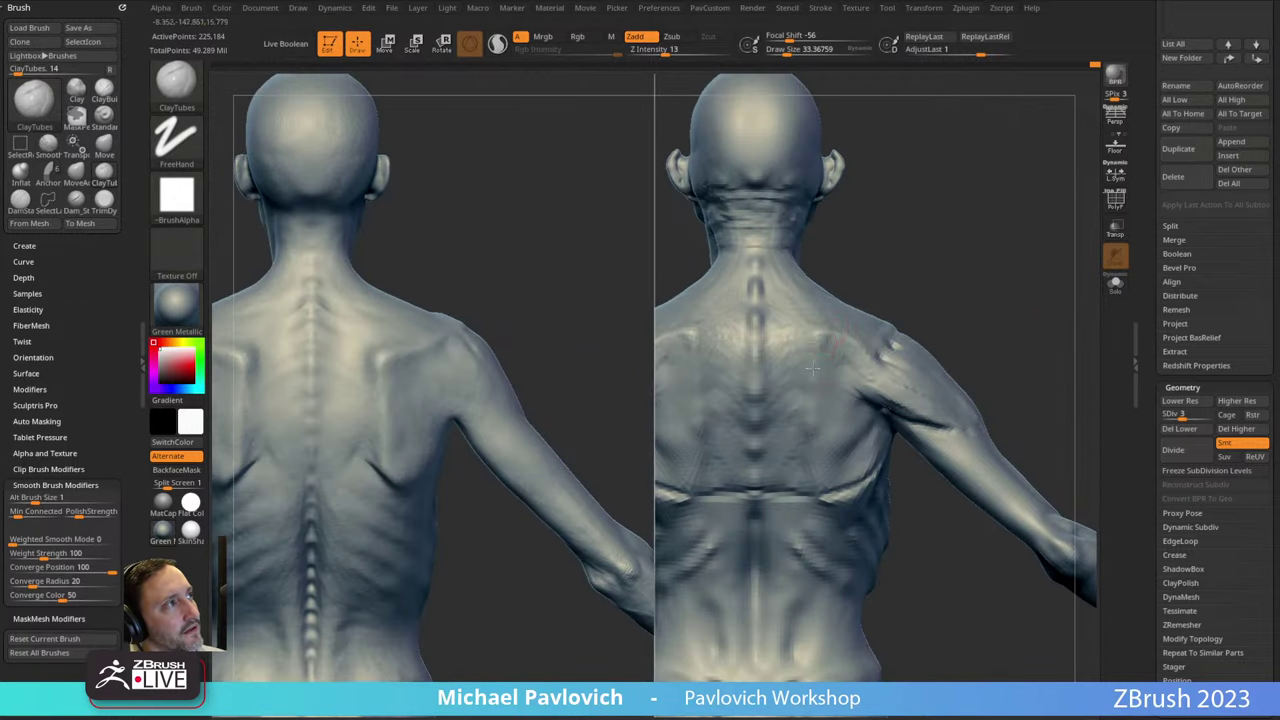
drag(781, 440, 540, 366)
drag(926, 209, 794, 374)
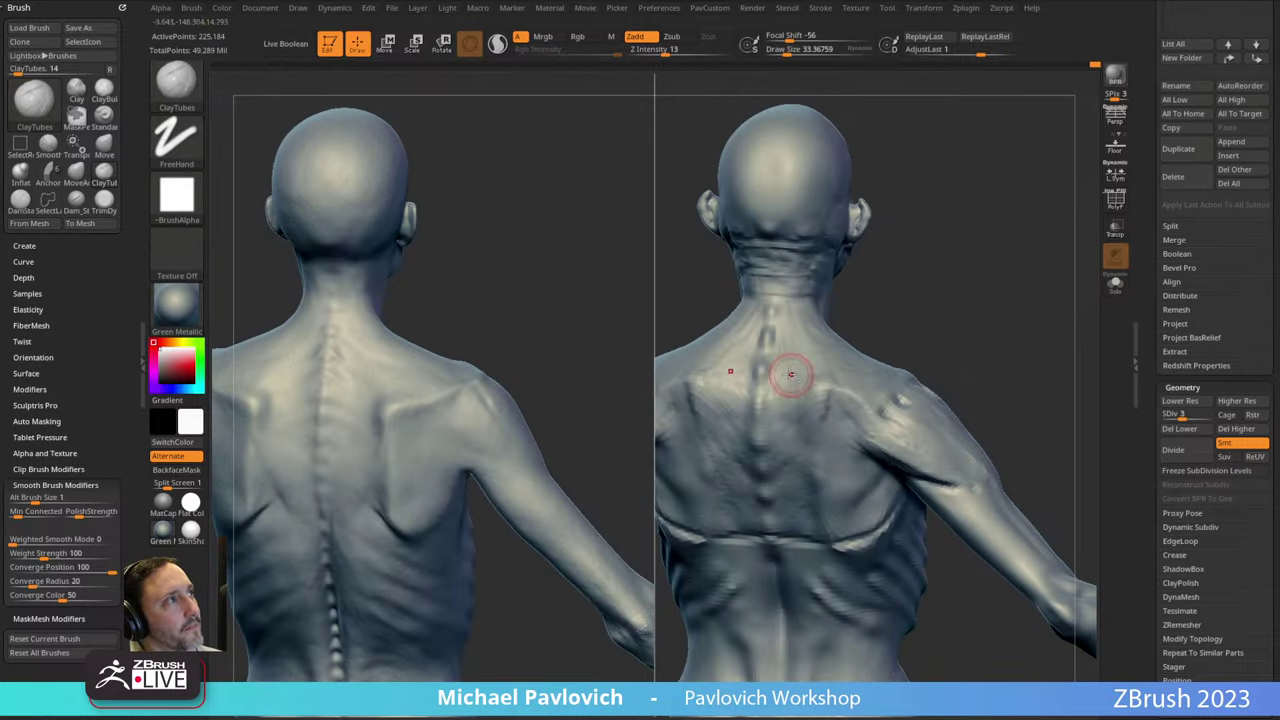
drag(904, 311, 895, 325)
Raise the vertebrae and the angled ridges beside them at the neck base with the Standard brush at about 21 draw size.
key(b)
key(s)
key(t)
key(s)
drag(763, 352, 769, 352)
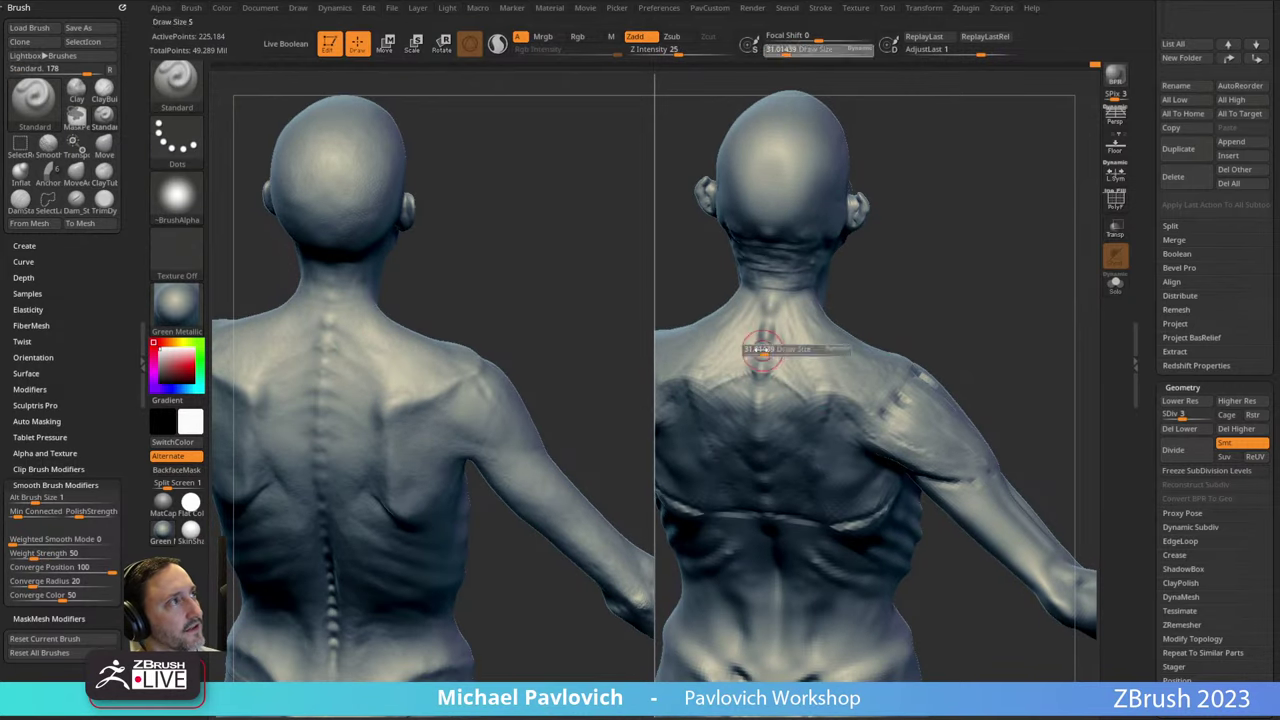
drag(911, 291, 850, 320)
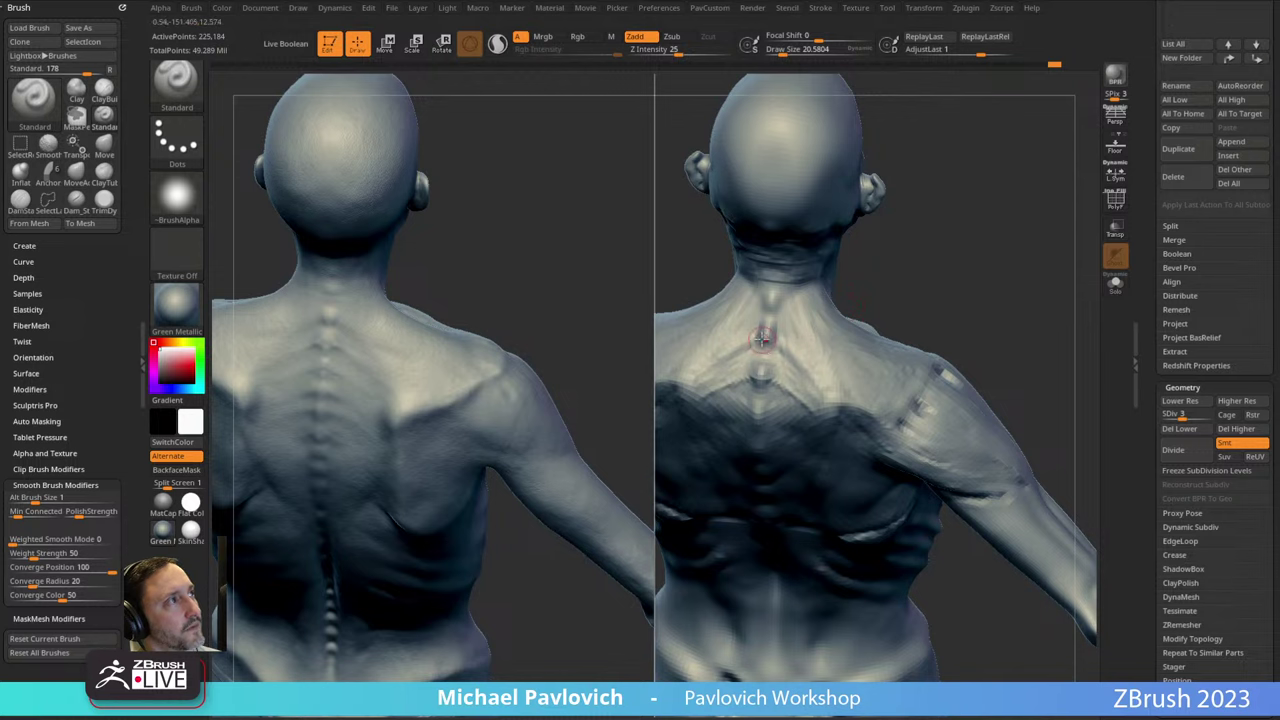
drag(912, 252, 771, 320)
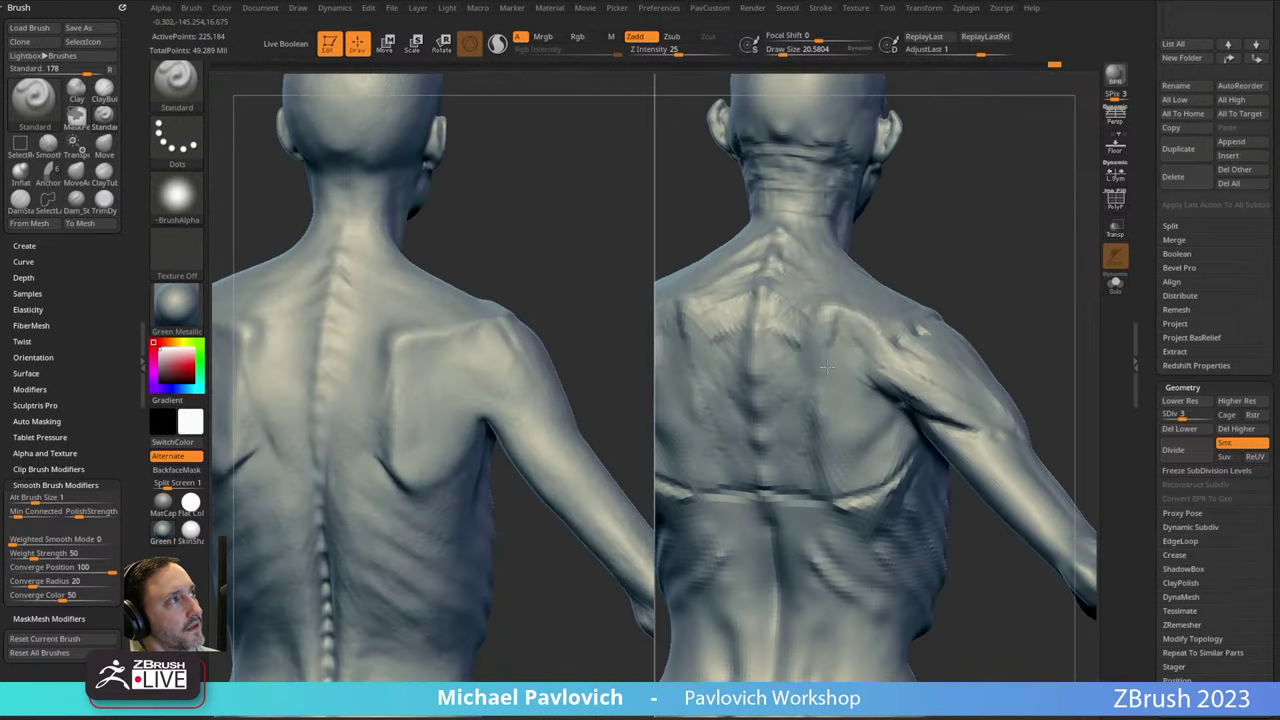
Add angled rib ridges beside the spine and across the middle back with the Standard brush.
drag(835, 389, 775, 393)
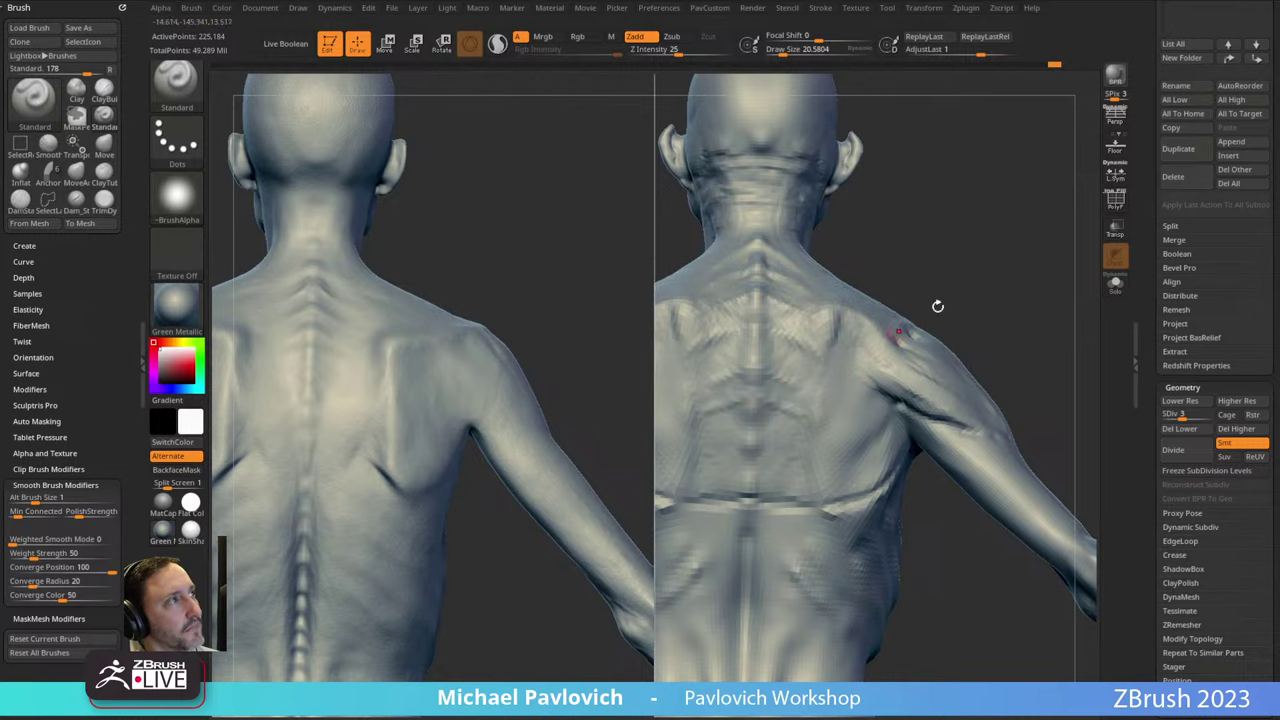
drag(937, 306, 784, 376)
drag(995, 250, 1030, 228)
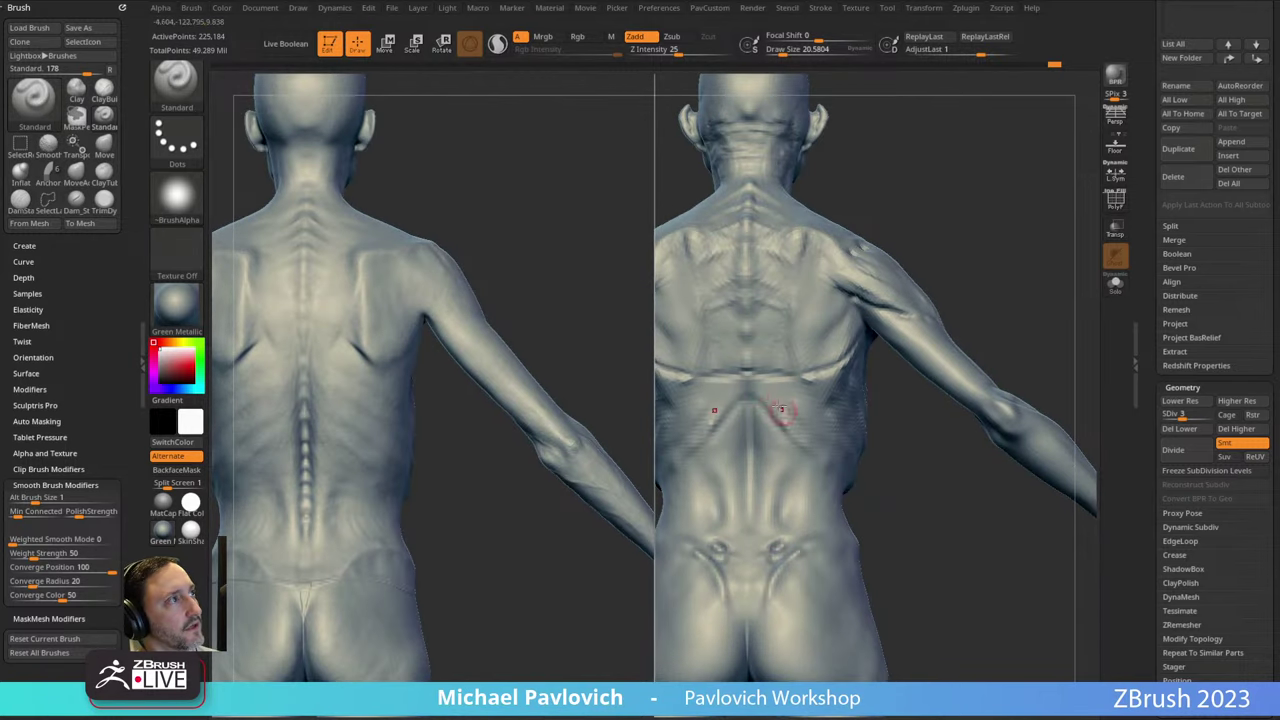
drag(891, 447, 808, 374)
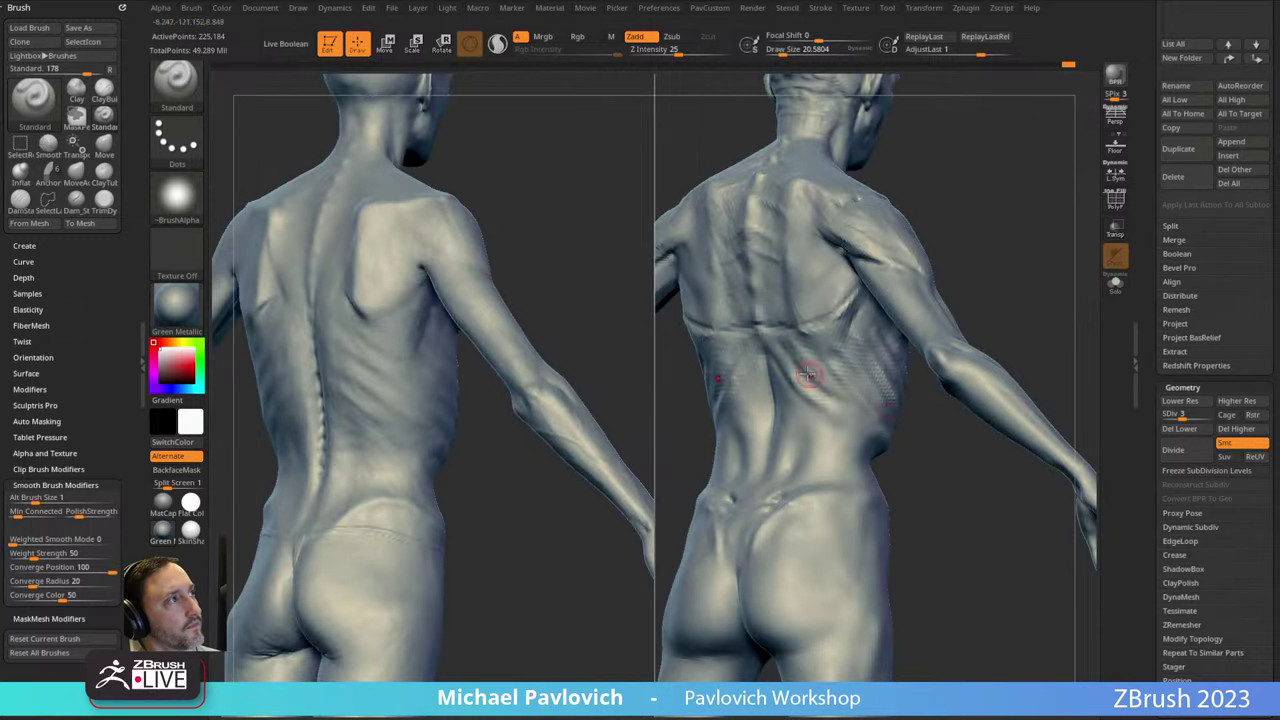
drag(974, 322, 1000, 240)
Sculpt the ribs along the side of the chest below the armpit with the Standard brush and smooth their surface.
drag(355, 346, 800, 312)
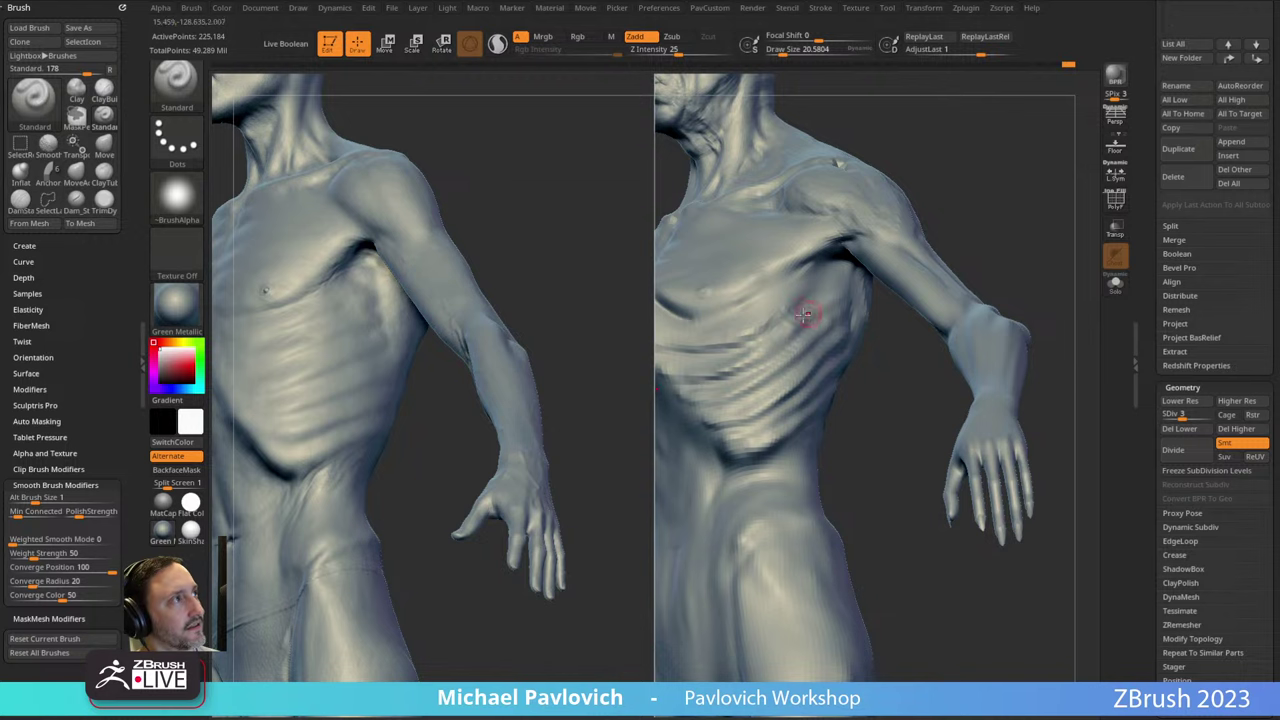
drag(998, 236, 884, 256)
drag(1014, 238, 975, 254)
shift+drag(763, 263, 748, 244)
drag(1001, 249, 1040, 240)
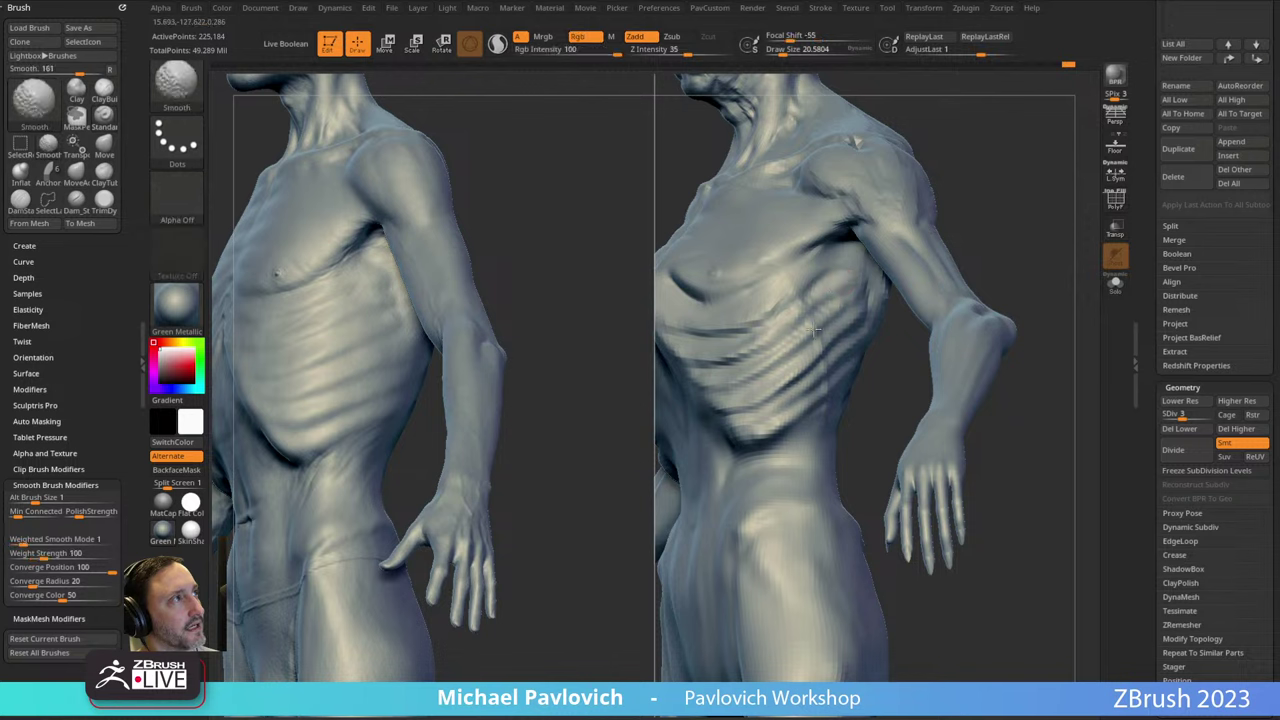
drag(840, 283, 373, 360)
mouse_move(970, 188)
mouse_down()
mouse_move(980, 214)
mouse_move(1066, 252)
mouse_move(949, 231)
mouse_up()
Carve the muscle edge below the armpit with the DamStandard brush at about 21 draw size.
key(b)
key(d)
key(s)
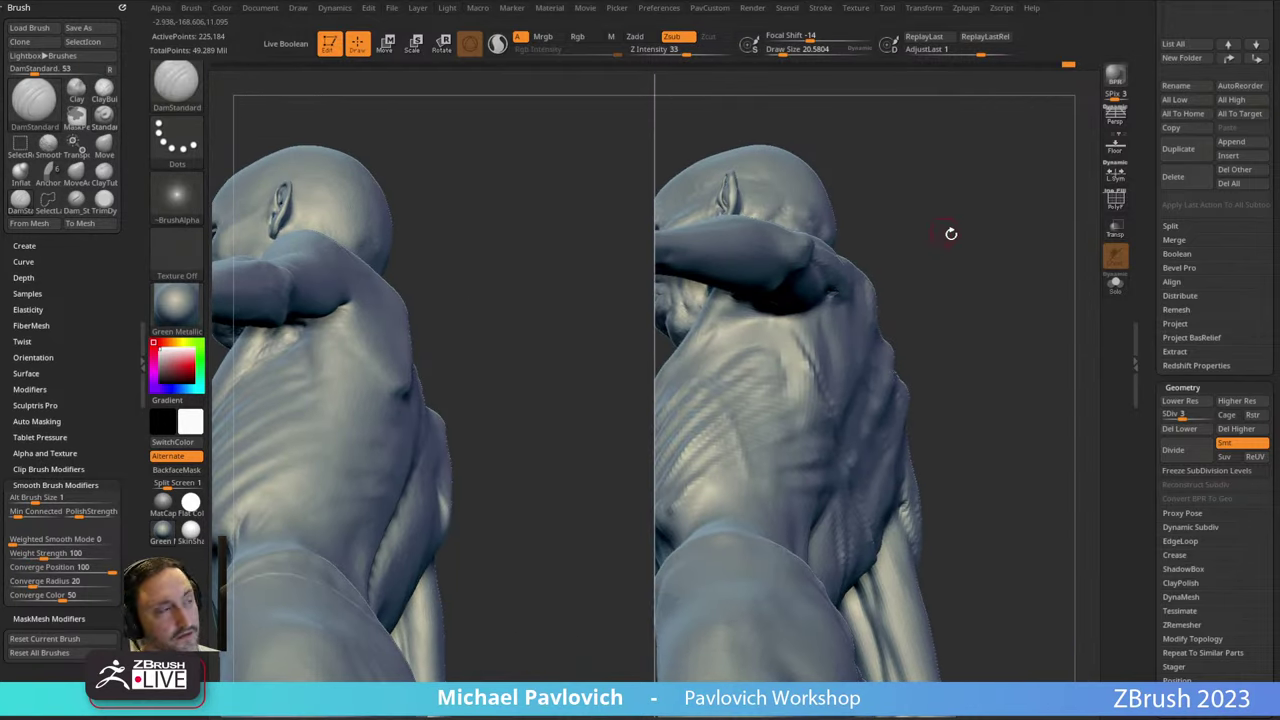
mouse_move(761, 325)
mouse_down()
mouse_move(901, 288)
mouse_move(831, 321)
mouse_move(963, 340)
mouse_move(957, 237)
mouse_up()
Reshape the torso's side contour below the armpit with the Move brush at about 59 draw size and smooth it.
key(b)
key(m)
key(v)
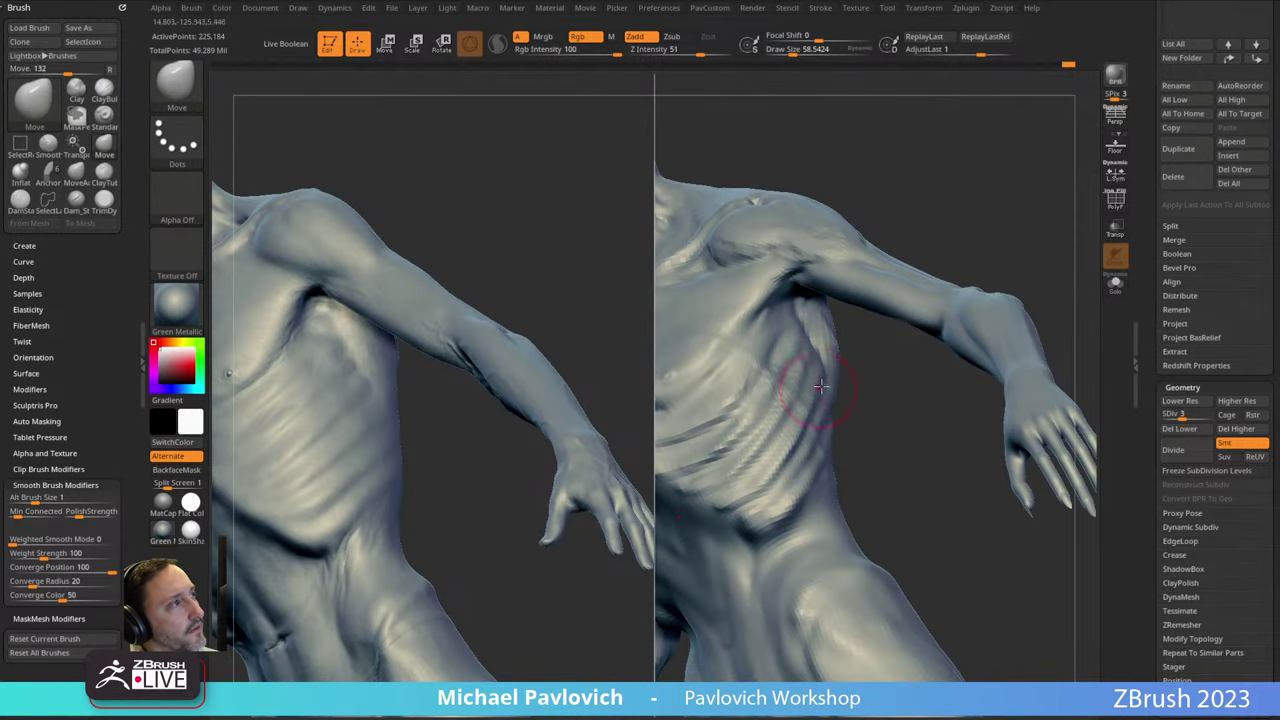
mouse_move(820, 385)
mouse_down()
mouse_move(960, 340)
mouse_move(1086, 334)
mouse_move(881, 363)
mouse_move(910, 300)
mouse_move(991, 237)
mouse_move(1011, 189)
mouse_move(846, 294)
mouse_move(866, 360)
mouse_move(766, 360)
mouse_move(780, 400)
mouse_move(760, 433)
mouse_move(841, 346)
mouse_up()
key(shift)
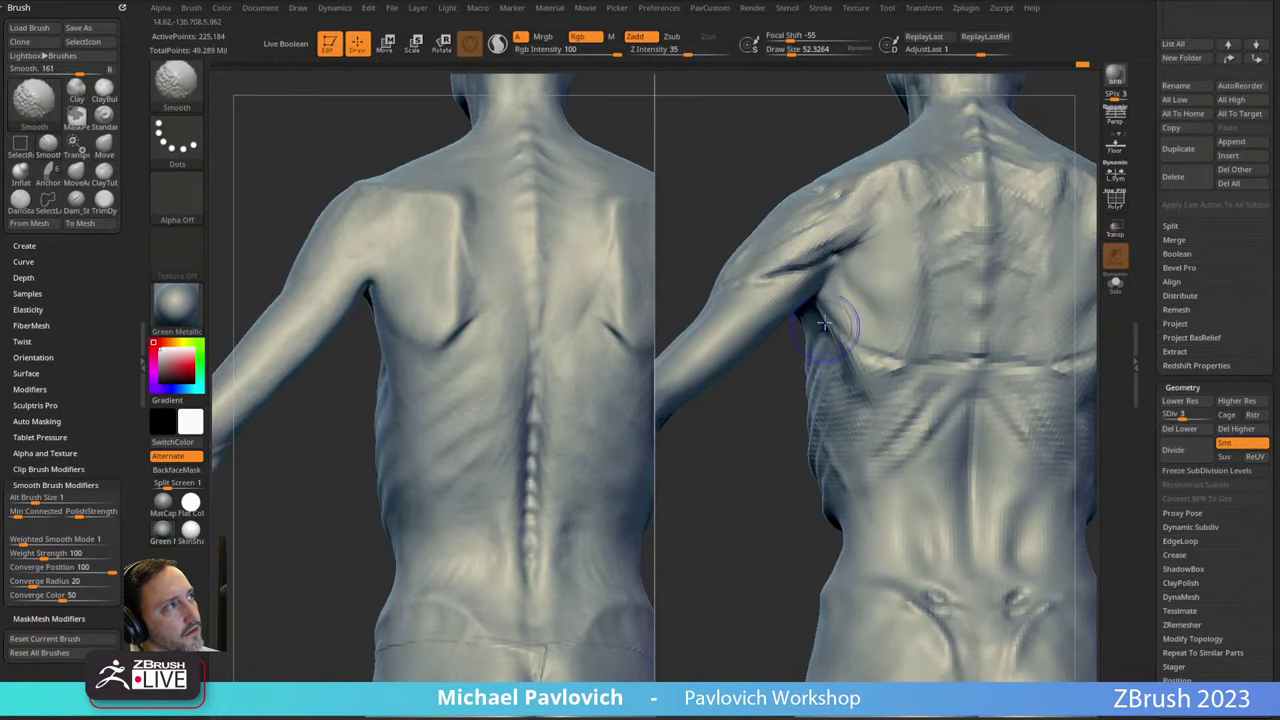
mouse_move(786, 431)
mouse_down()
mouse_move(777, 349)
mouse_move(789, 403)
mouse_move(753, 439)
mouse_move(746, 420)
mouse_move(764, 457)
mouse_move(950, 300)
mouse_move(1057, 183)
mouse_move(1077, 191)
mouse_move(1051, 206)
mouse_move(1046, 237)
mouse_move(1050, 190)
mouse_move(1035, 228)
mouse_up()
Refine the muscle edge between the armpit and the lower shoulder blade with the Standard brush at about 44 draw size.
key(b)
key(s)
key(t)
mouse_move(848, 411)
shift+mouse_down()
mouse_move(897, 402)
mouse_move(821, 381)
shift+mouse_up()
drag(773, 336, 829, 372)
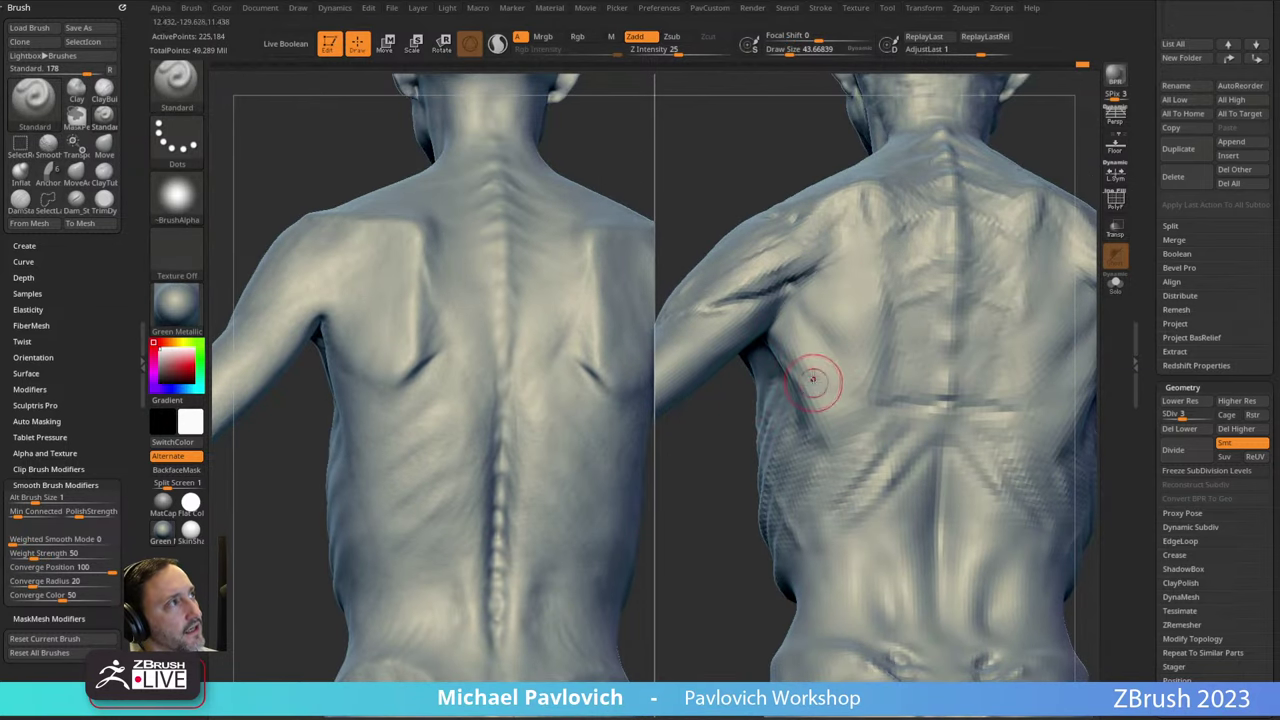
Build up the muscle band from the back of the armpit to the lower shoulder blade with ClayTubes at about 44 draw size.
key(b)
key(c)
key(t)
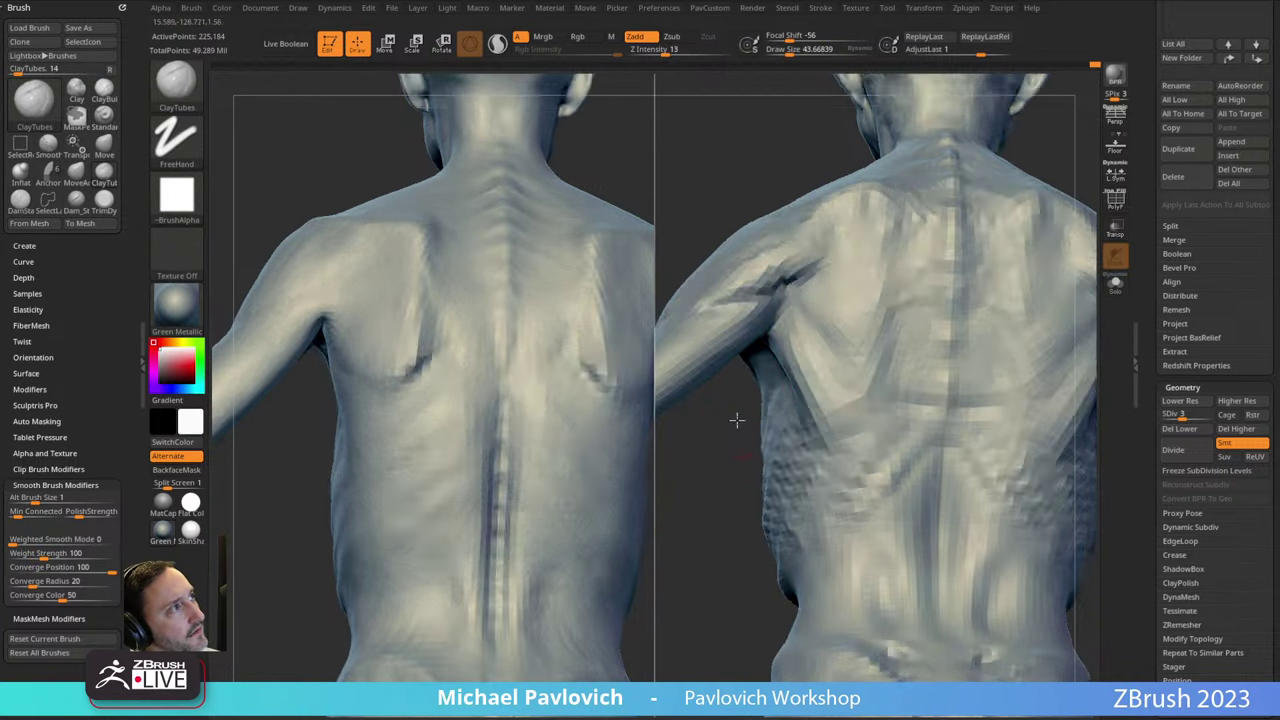
mouse_move(788, 355)
right_down()
mouse_move(778, 376)
mouse_move(807, 360)
right_up()
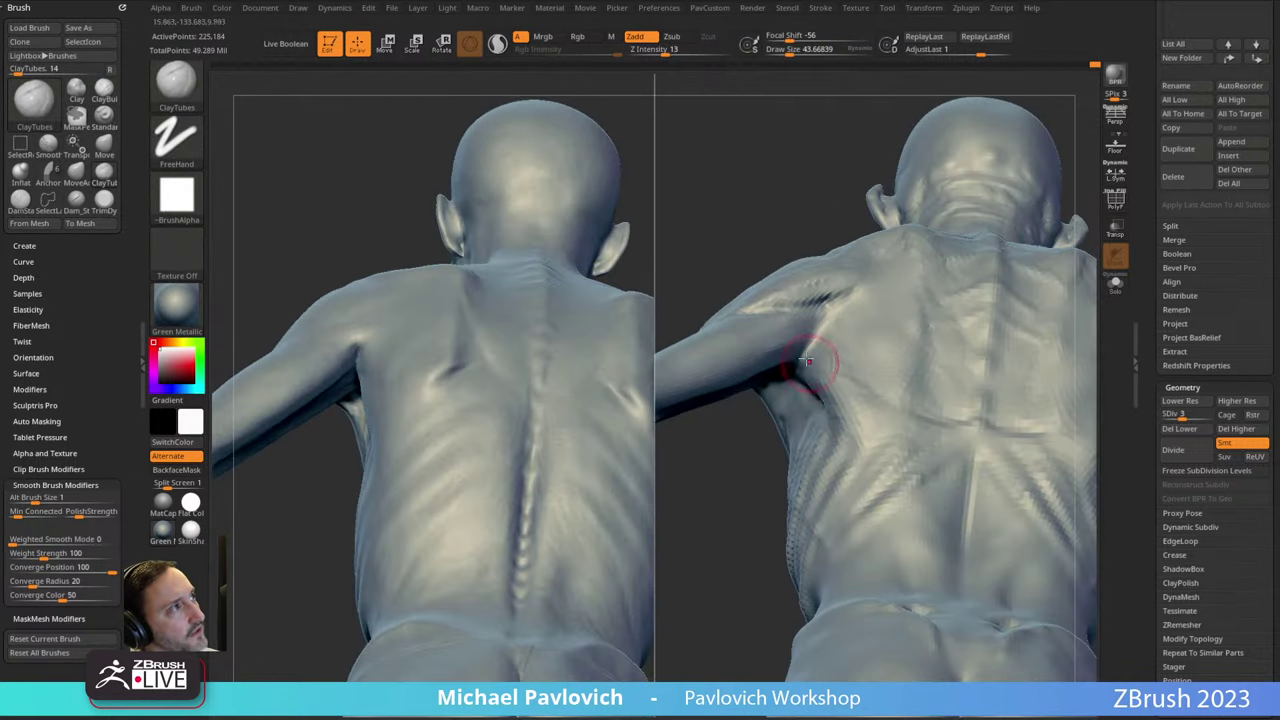
mouse_move(742, 496)
mouse_down()
mouse_move(815, 415)
mouse_move(854, 334)
mouse_move(846, 310)
mouse_up()
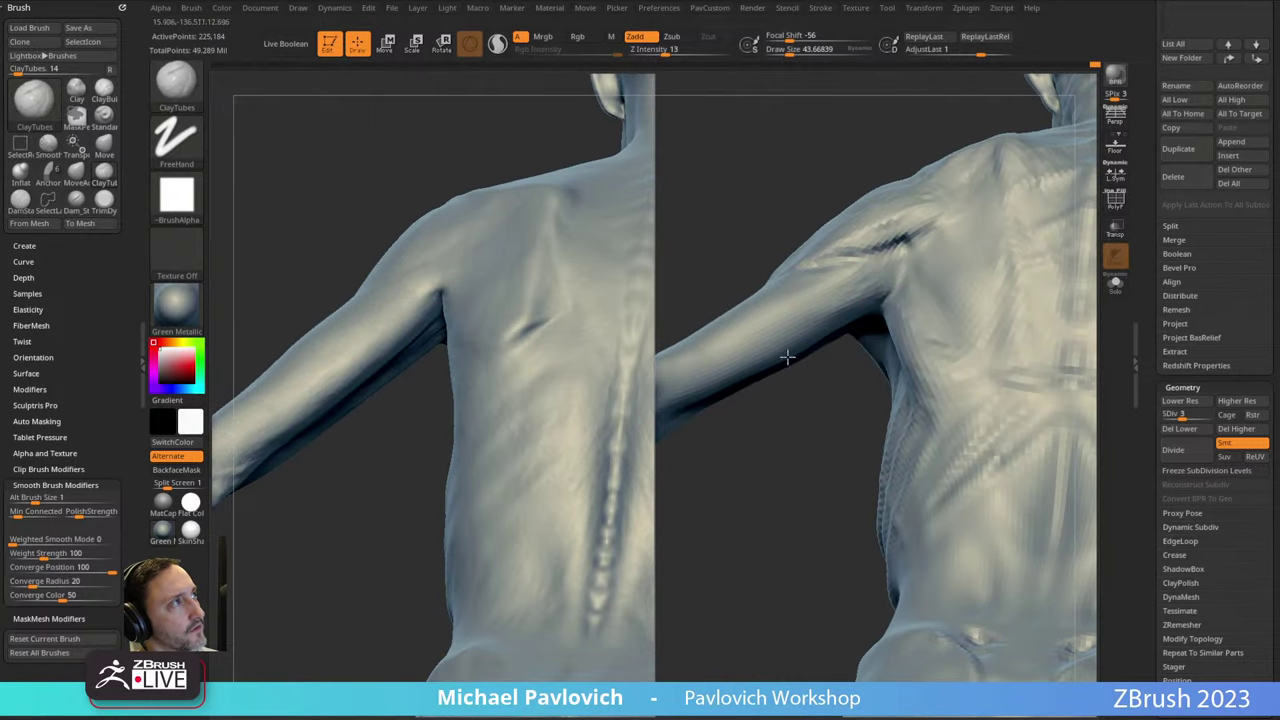
mouse_move(778, 374)
mouse_down()
mouse_move(822, 312)
mouse_move(840, 318)
mouse_up()
alt+drag(760, 218, 871, 271)
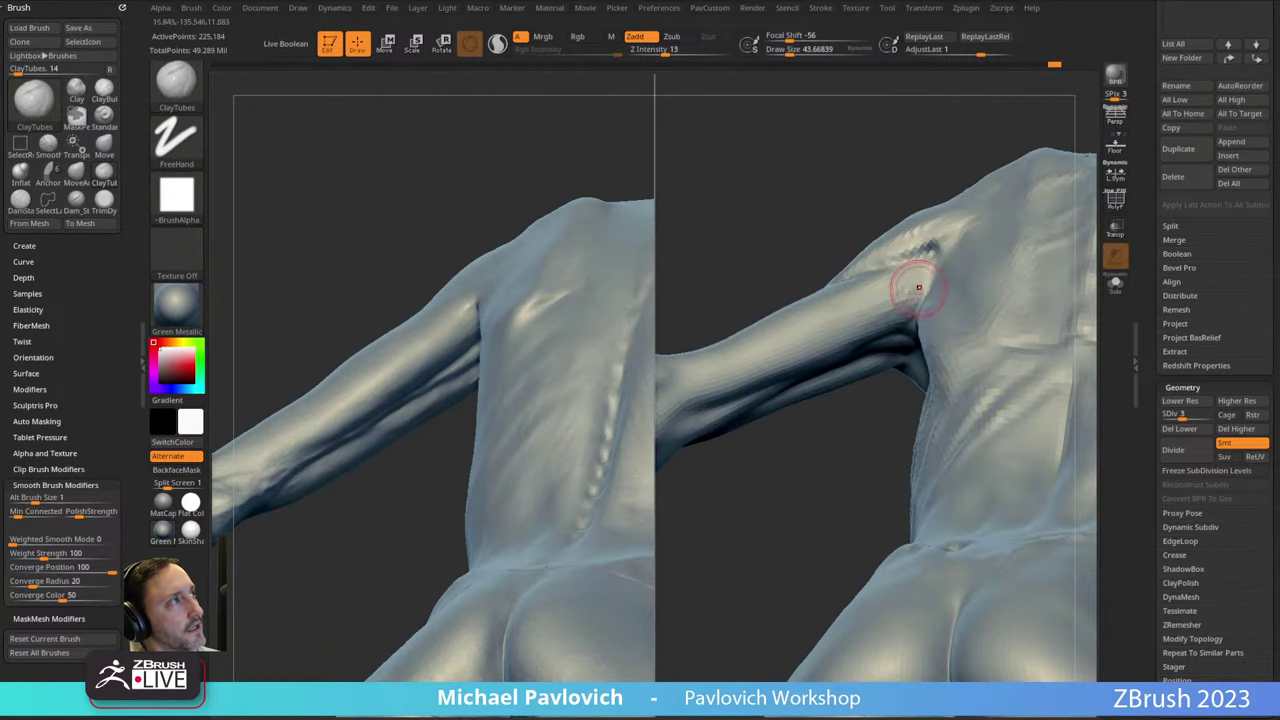
mouse_move(811, 366)
mouse_down()
mouse_move(847, 435)
mouse_move(834, 443)
mouse_move(827, 379)
mouse_up()
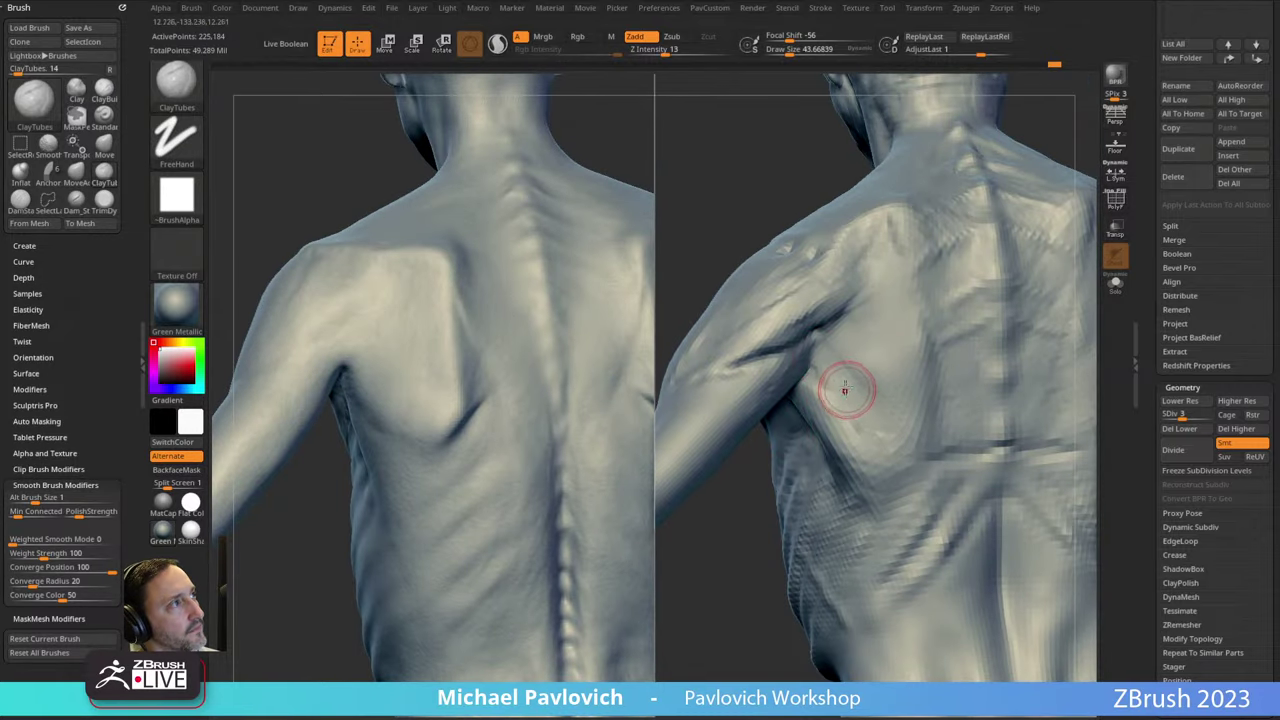
Define the muscle ridge on the outer shoulder blade with the Standard brush at about 27 draw size.
key(b)
key(s)
key(t)
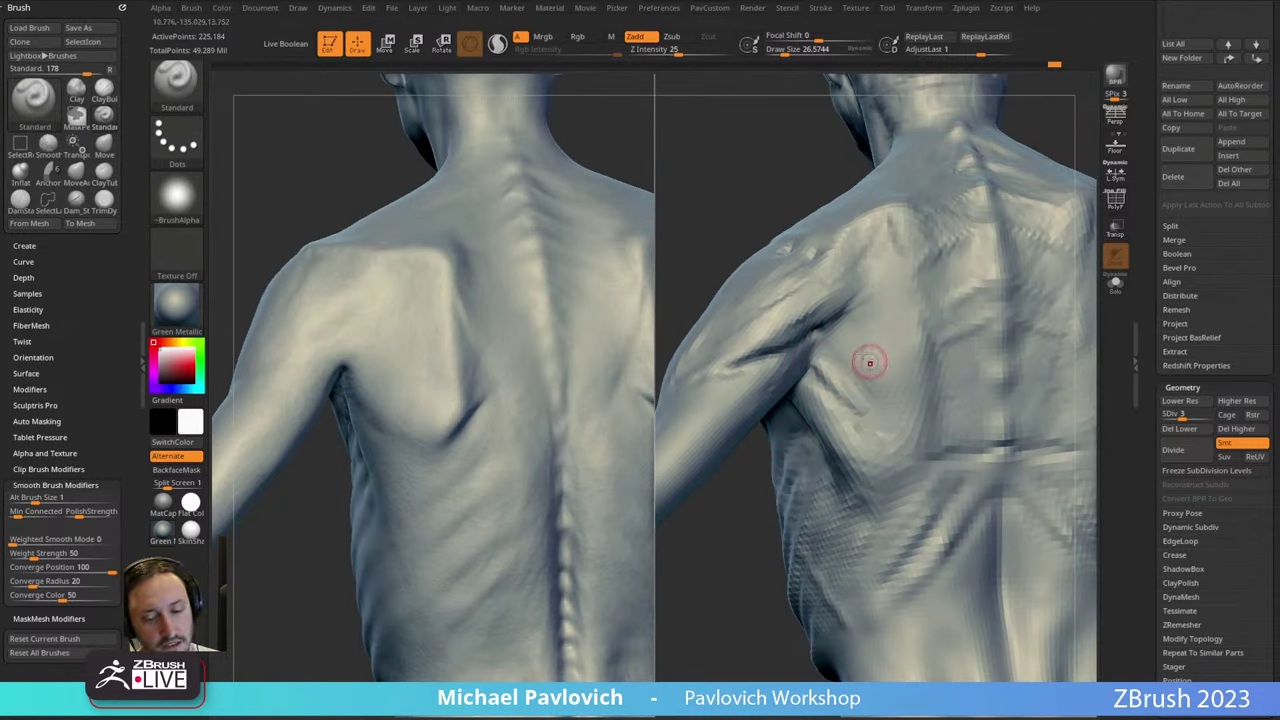
Fill out the muscles over the outer shoulder blade with the ClayTubes brush, enlarging it to about 49 draw size.
key(b)
key(c)
key(t)
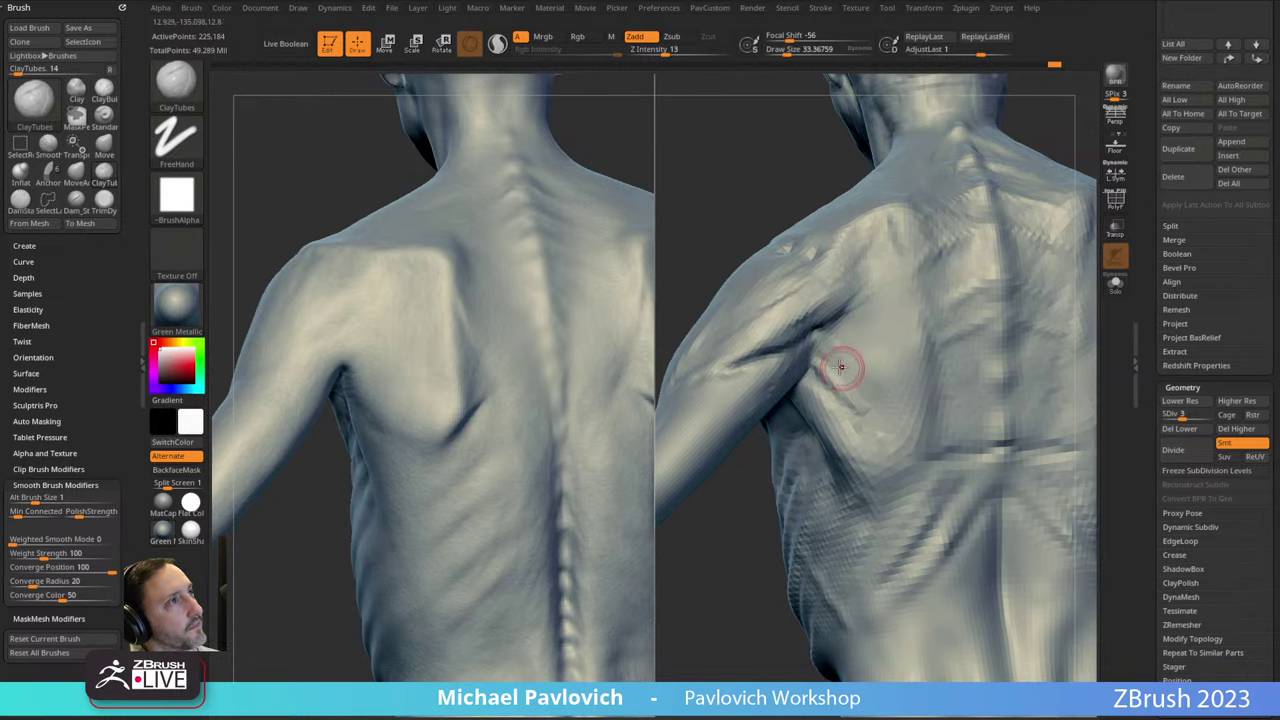
key(bracketright)
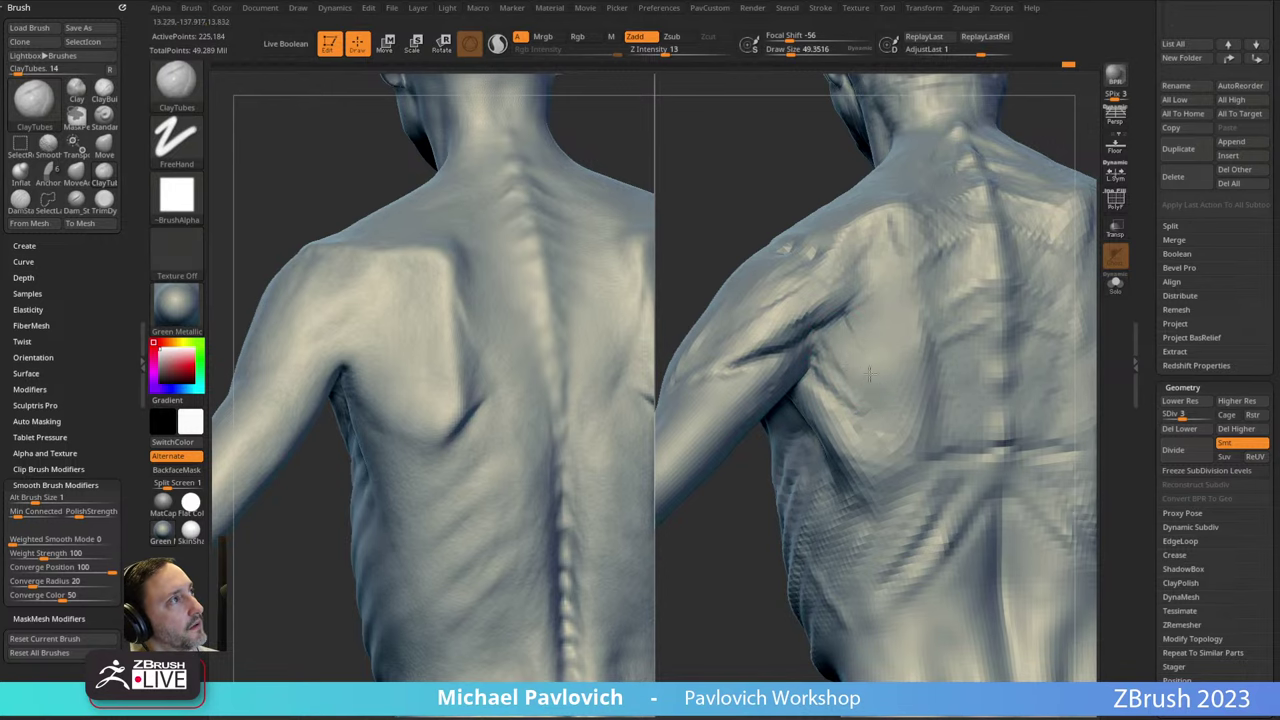
drag(890, 405, 894, 396)
mouse_move(770, 510)
alt+mouse_down()
mouse_move(751, 520)
mouse_move(712, 500)
alt+mouse_up()
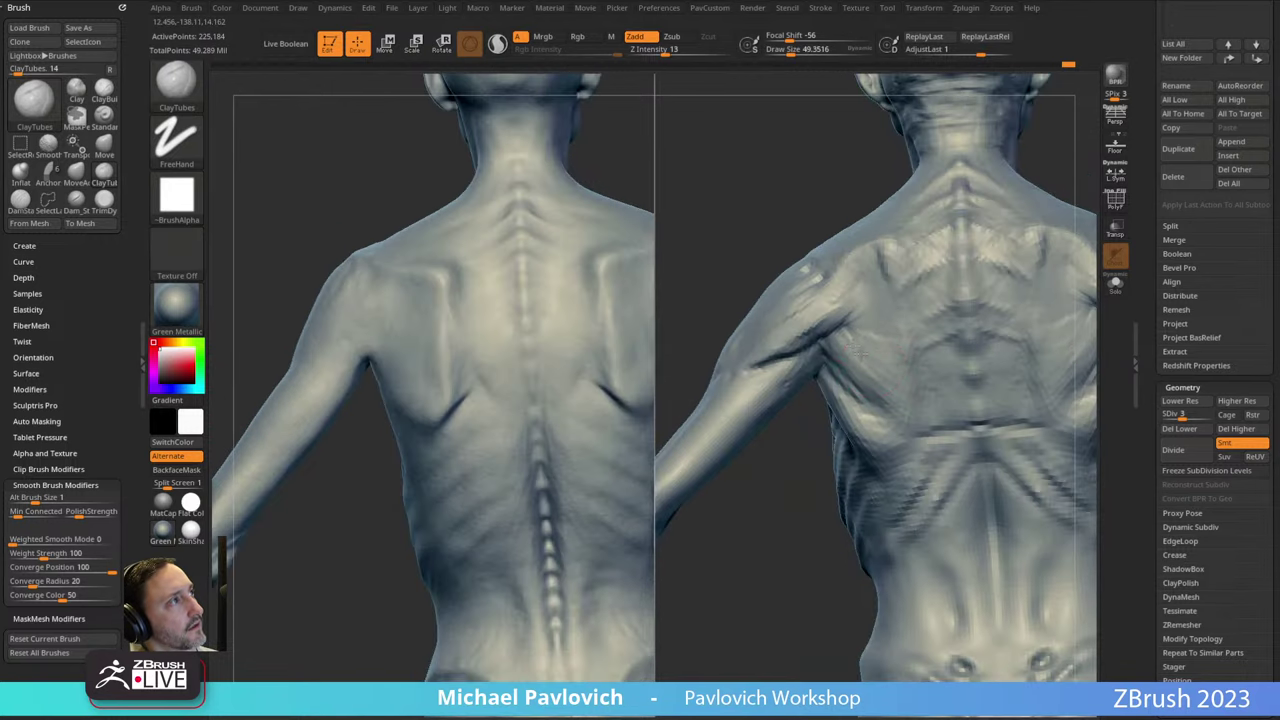
drag(907, 340, 900, 331)
drag(791, 453, 829, 428)
shift+drag(1051, 203, 960, 223)
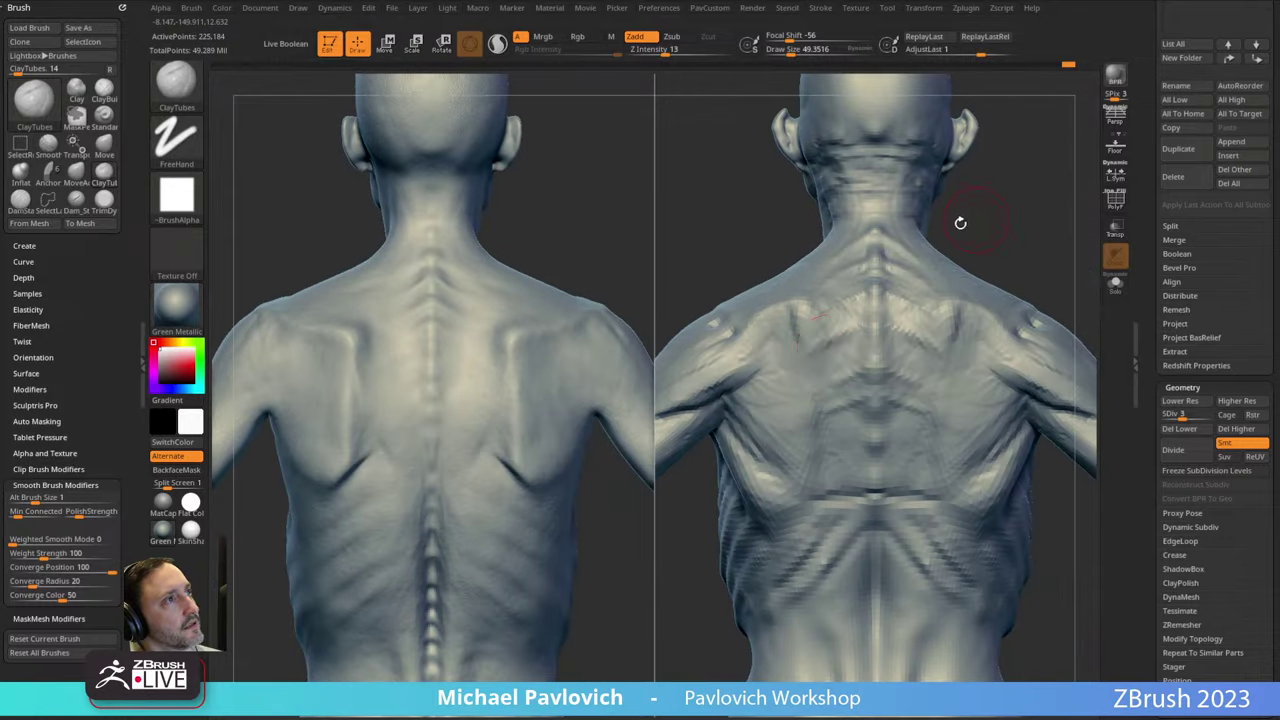
Refine the bony ridge along the top of the shoulder blades with the Standard brush at about 29 draw size.
key(b)
key(s)
key(t)
mouse_move(1040, 240)
mouse_down()
mouse_move(1044, 190)
mouse_move(1062, 232)
mouse_up()
key(bracketright)
drag(756, 321, 800, 322)
drag(1053, 202, 1056, 250)
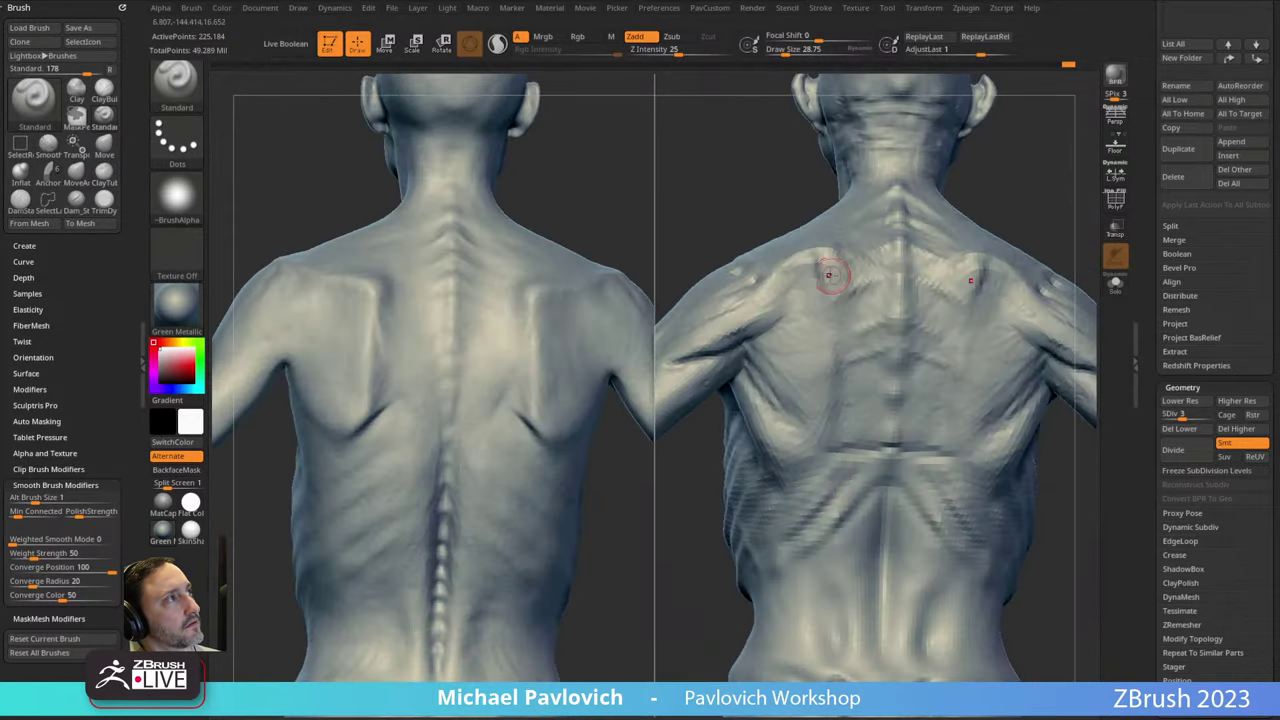
Sculpt the inner edges of the shoulder blades downward from their upper corners with a resized Standard brush.
key(s)
click(831, 273)
drag(827, 272, 860, 342)
mouse_move(1040, 215)
mouse_down()
mouse_move(971, 217)
mouse_move(997, 225)
mouse_move(872, 262)
mouse_up()
key(s)
click(848, 312)
Adjust the profile of the shoulder blades and upper back with the Move brush at about 79 draw size.
key(b)
key(m)
key(v)
key(s)
click(850, 303)
drag(820, 330, 810, 328)
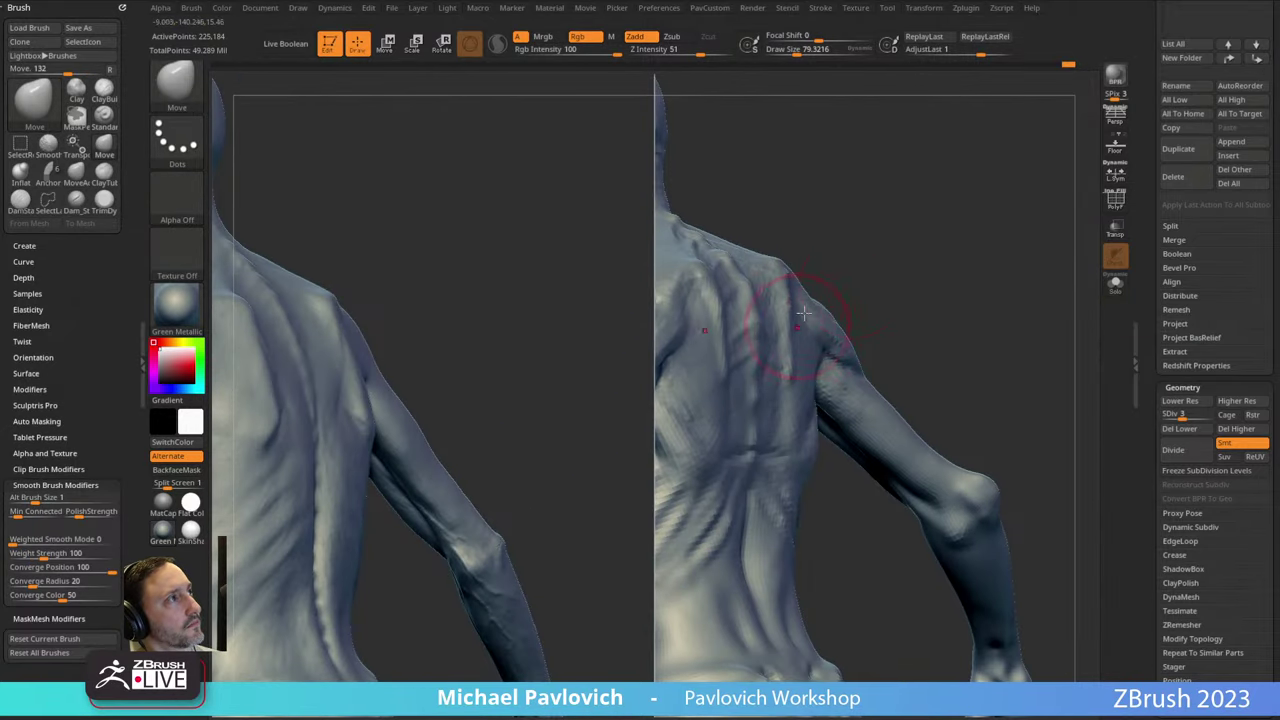
drag(930, 255, 895, 262)
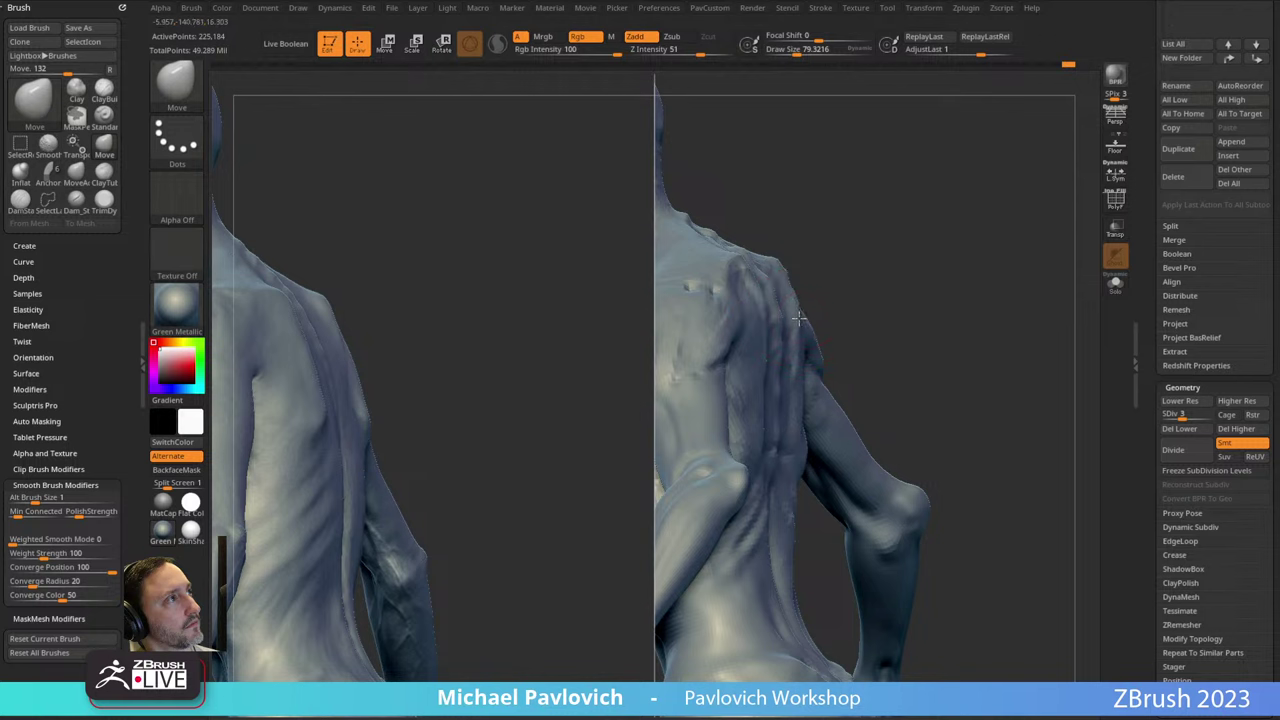
drag(800, 331, 797, 356)
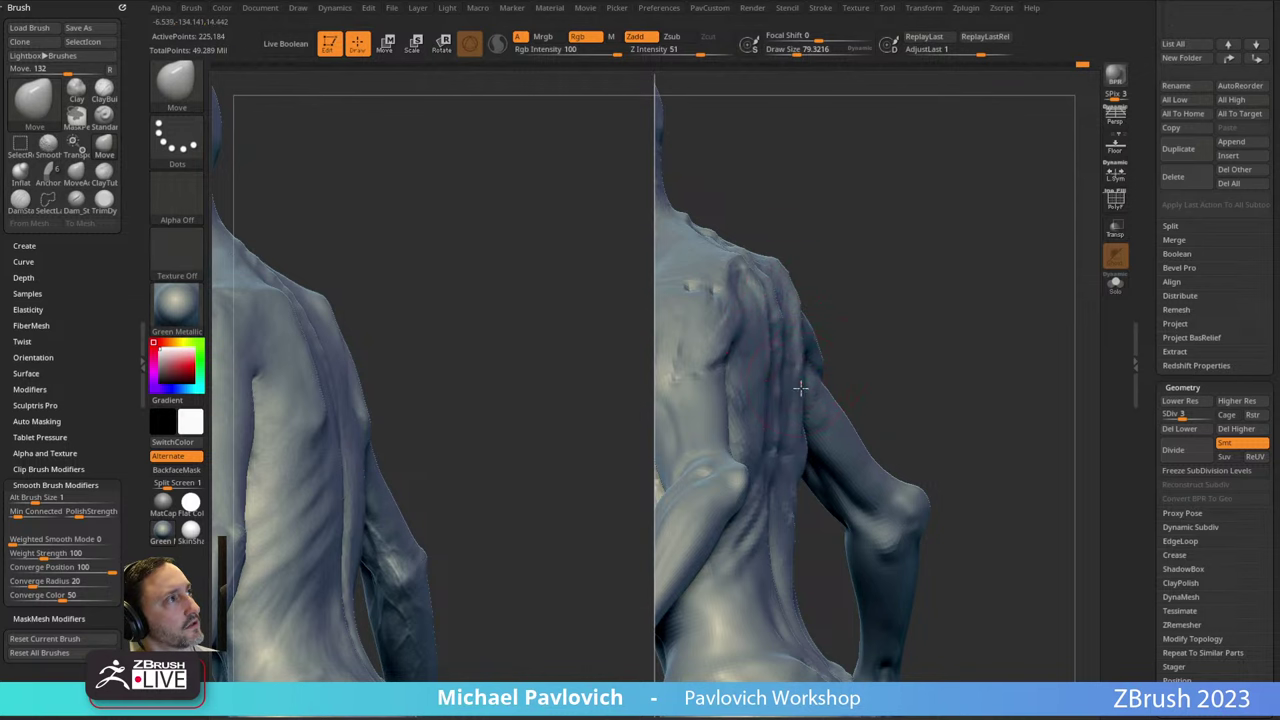
drag(912, 345, 803, 336)
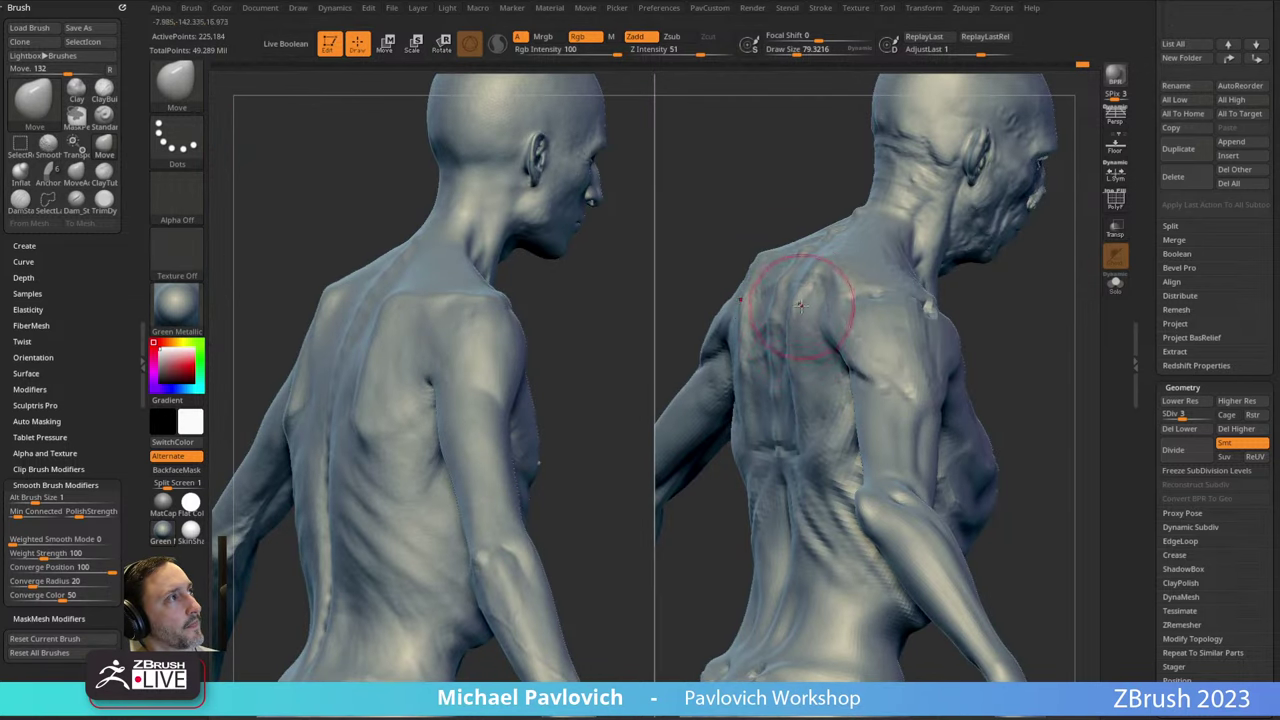
mouse_move(1023, 267)
mouse_down()
mouse_move(1054, 326)
mouse_move(1023, 301)
mouse_move(922, 318)
mouse_up()
drag(705, 318, 790, 298)
Soften the inner edges of the shoulder blades beside the spine with smoothing strokes at about 33 draw size.
mouse_move(969, 269)
shift+mouse_down()
mouse_move(908, 291)
mouse_move(974, 249)
mouse_move(949, 241)
mouse_move(938, 258)
shift+mouse_up()
key(b)
key(s)
key(t)
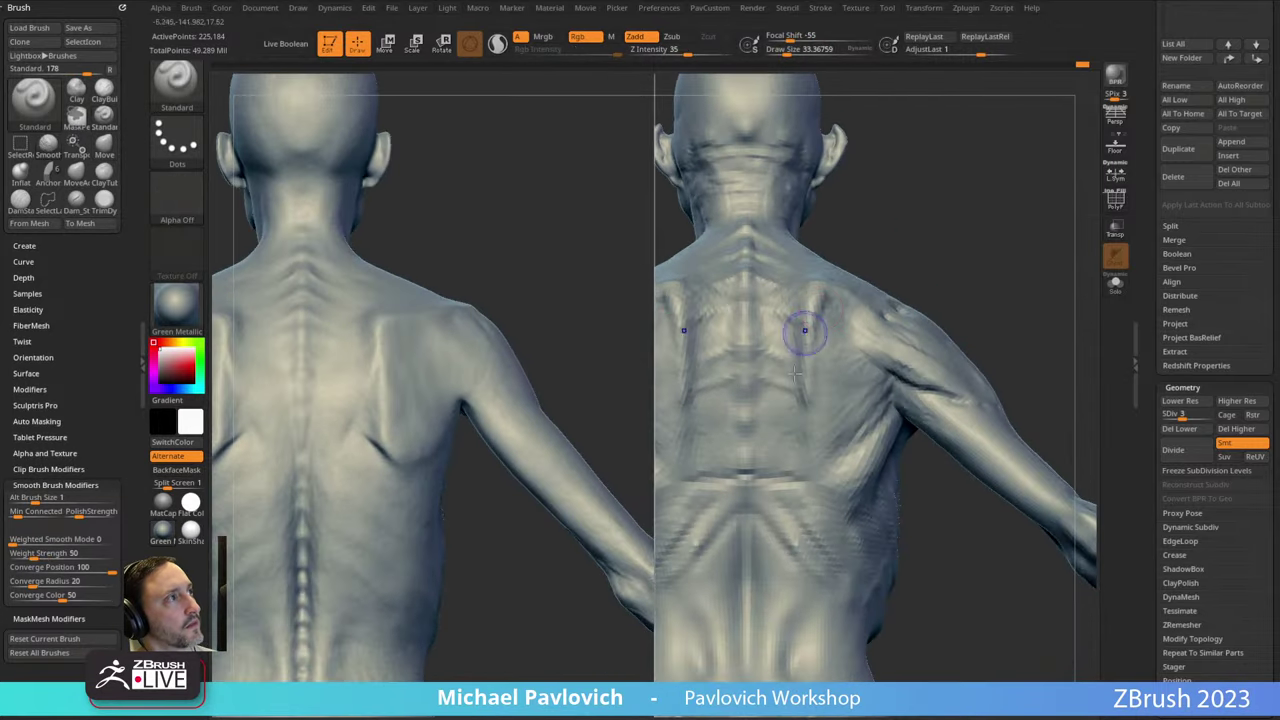
mouse_move(806, 328)
shift+mouse_down()
mouse_move(786, 299)
mouse_move(818, 394)
shift+mouse_up()
drag(983, 266, 954, 237)
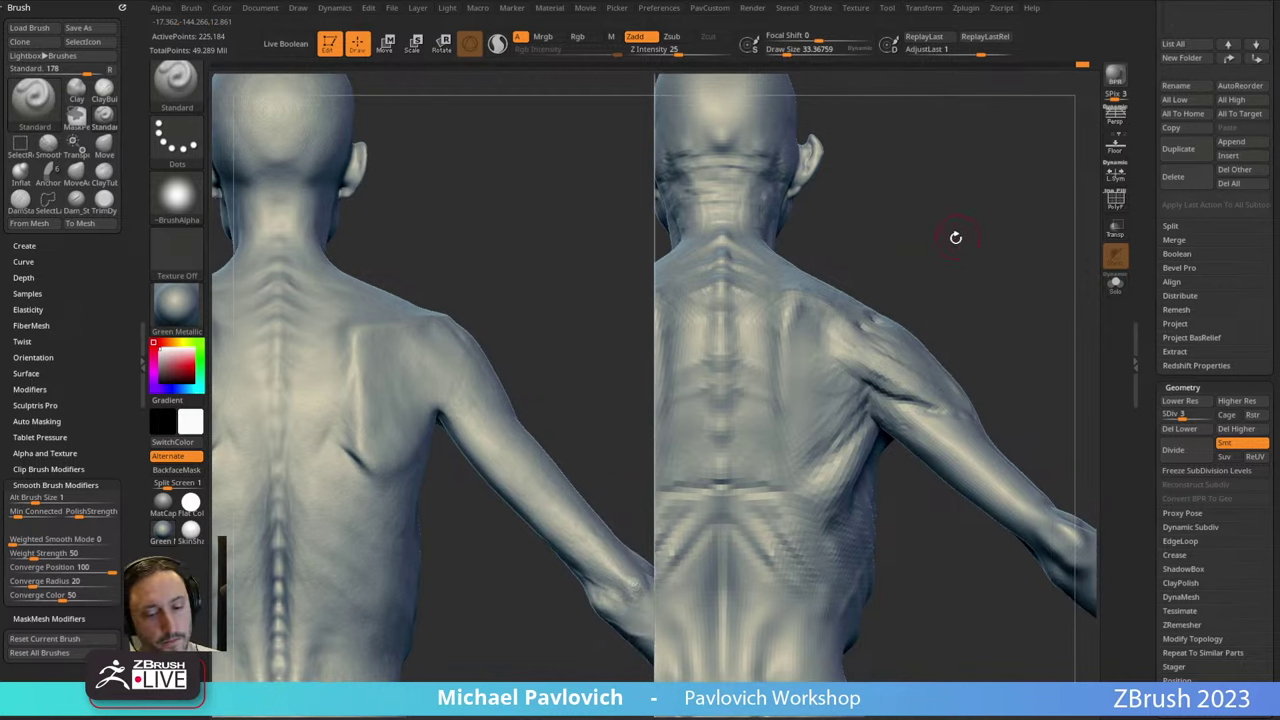
Examine the shoulders, collarbones, chest and ribs from the side, above and front with the ClayTubes brush ready.
key(b)
key(c)
key(t)
drag(1058, 278, 1000, 274)
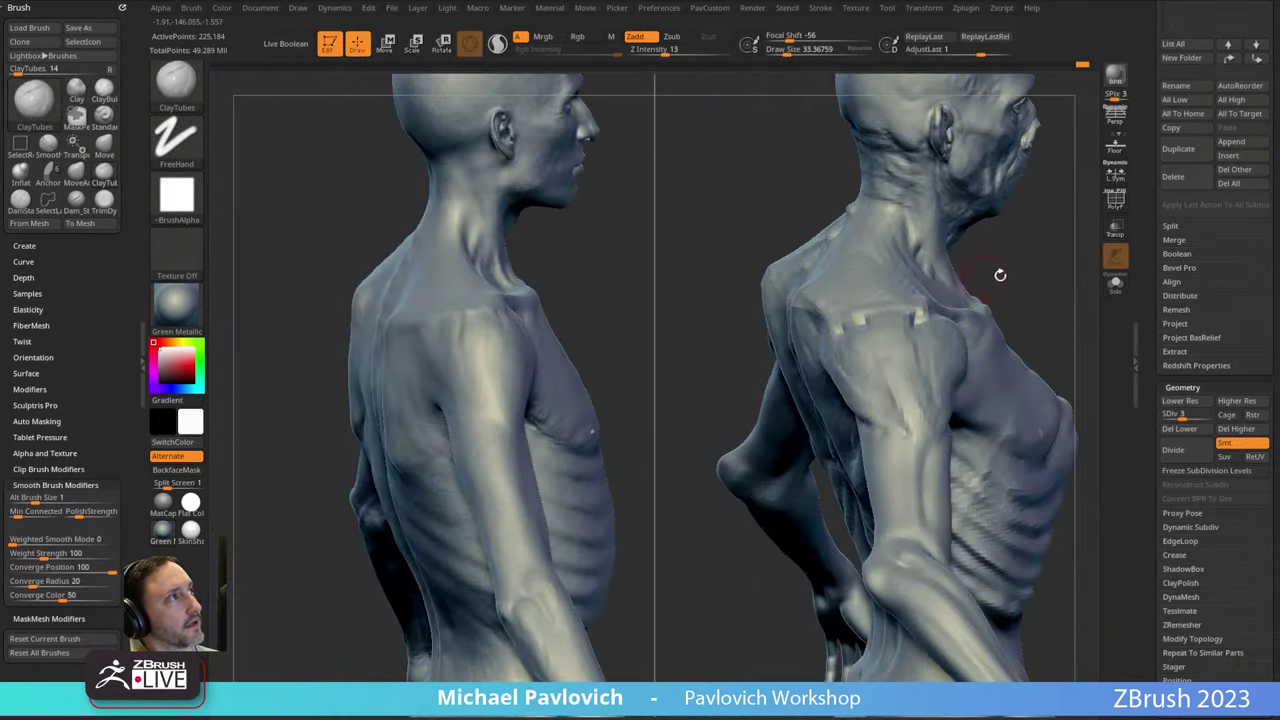
drag(730, 362, 794, 320)
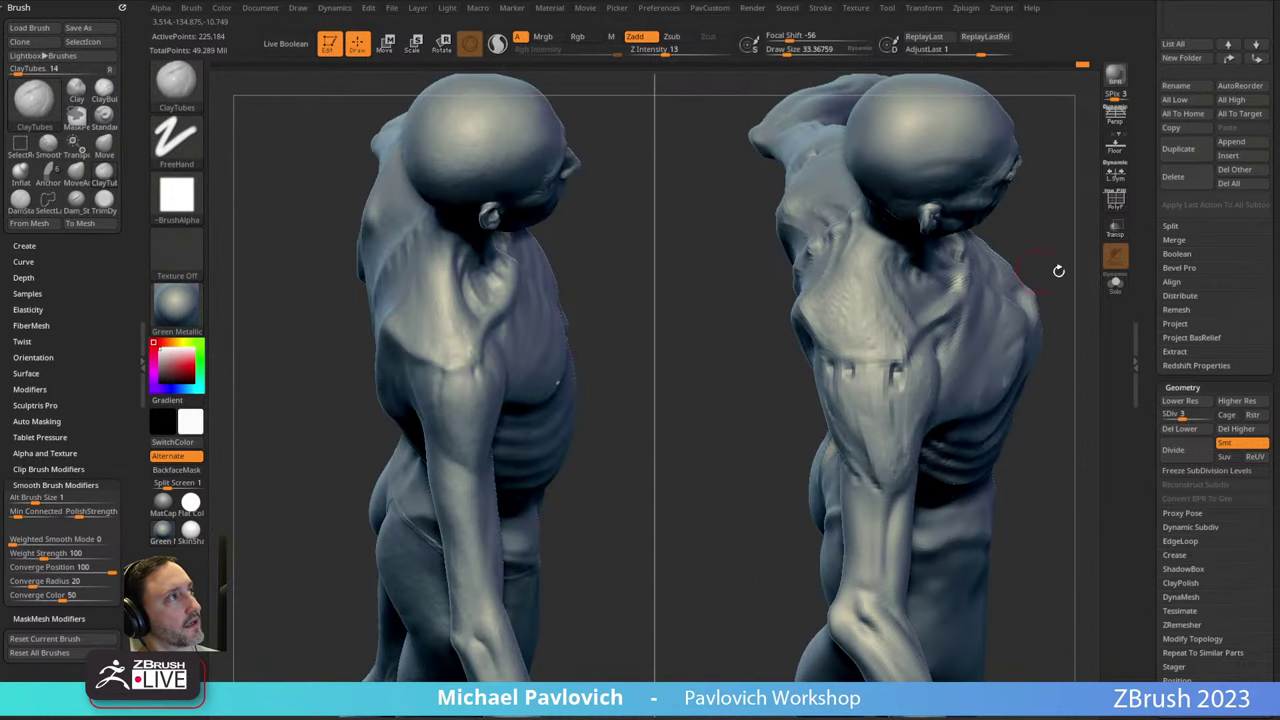
drag(1057, 271, 1018, 235)
key(l)
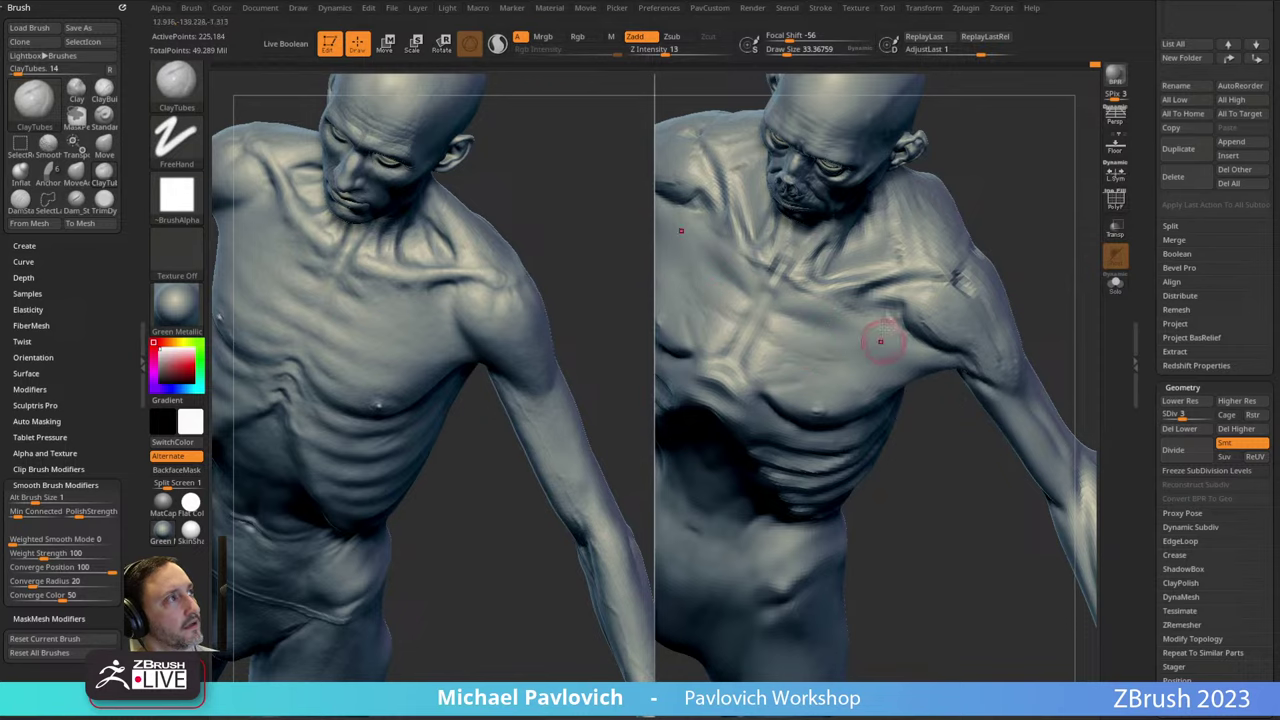
right_drag(877, 330, 948, 243)
mouse_move(799, 333)
mouse_down()
mouse_move(828, 335)
mouse_move(785, 324)
mouse_up()
right_drag(985, 215, 1042, 183)
right_drag(810, 290, 880, 271)
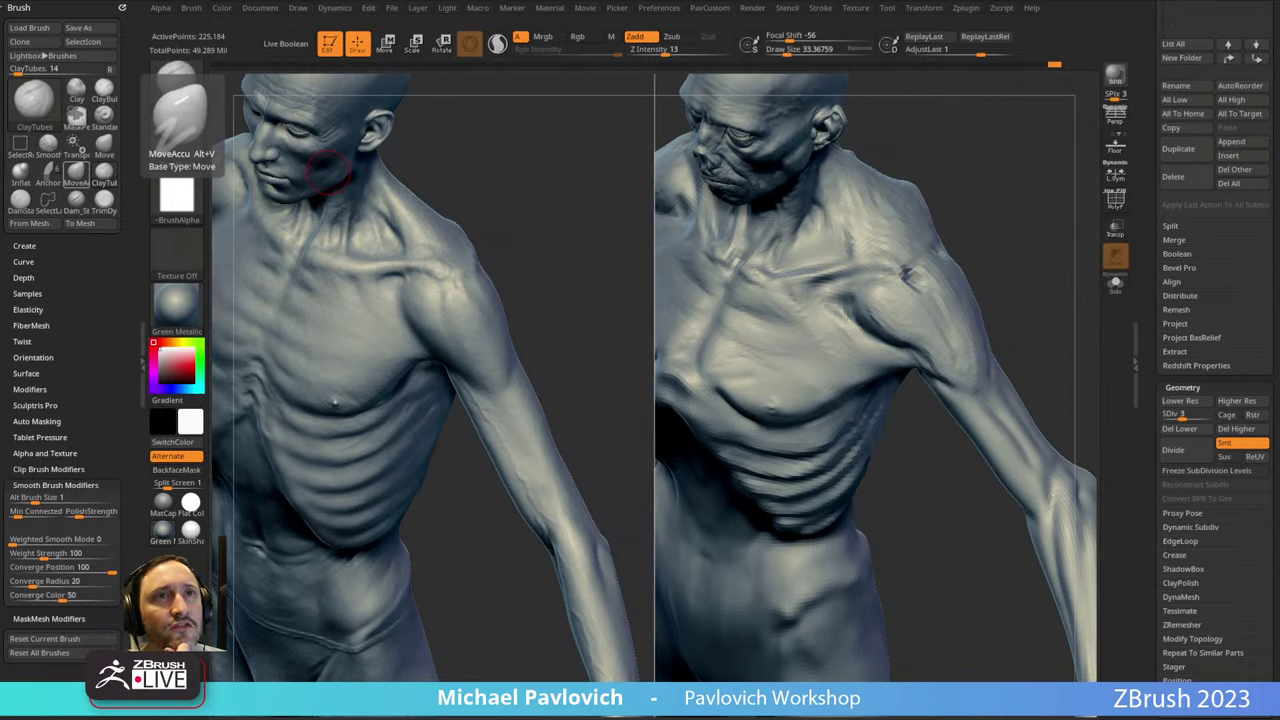
Switch to the browser and show all artworks in the ArtStation portfolio, selecting the page's web address.
drag(1151, 306, 1153, 108)
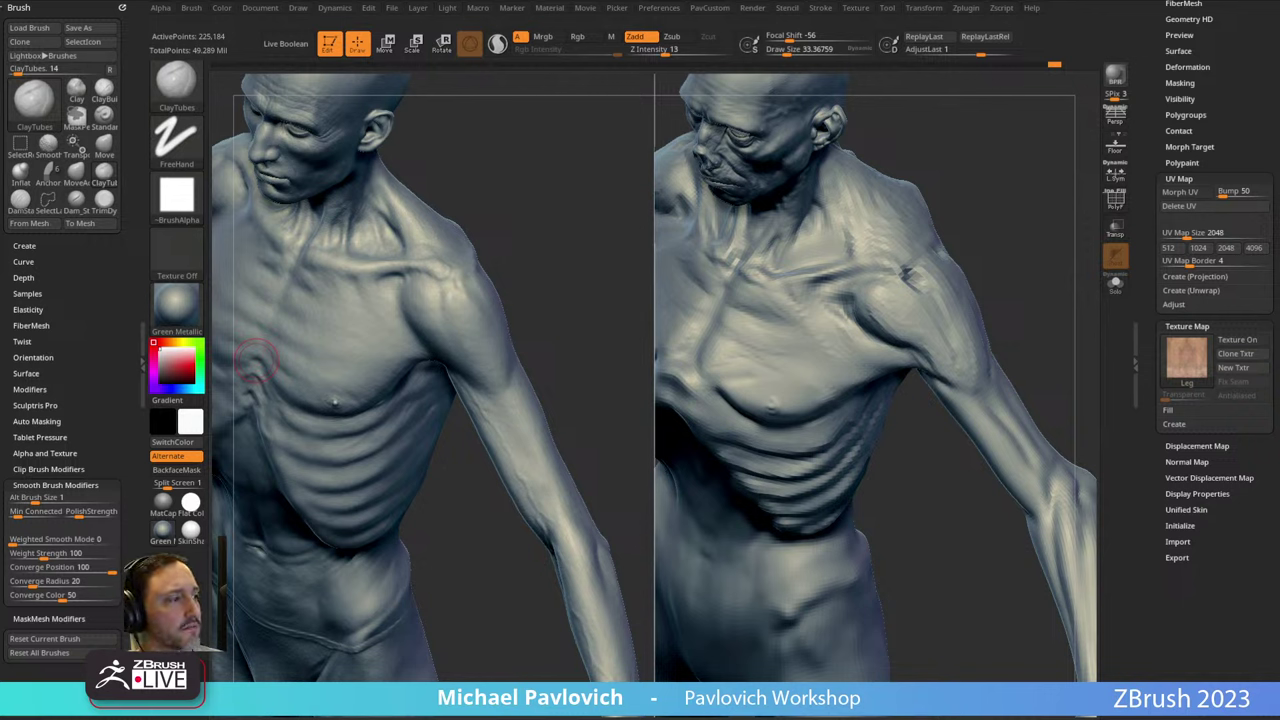
key(alt+Tab)
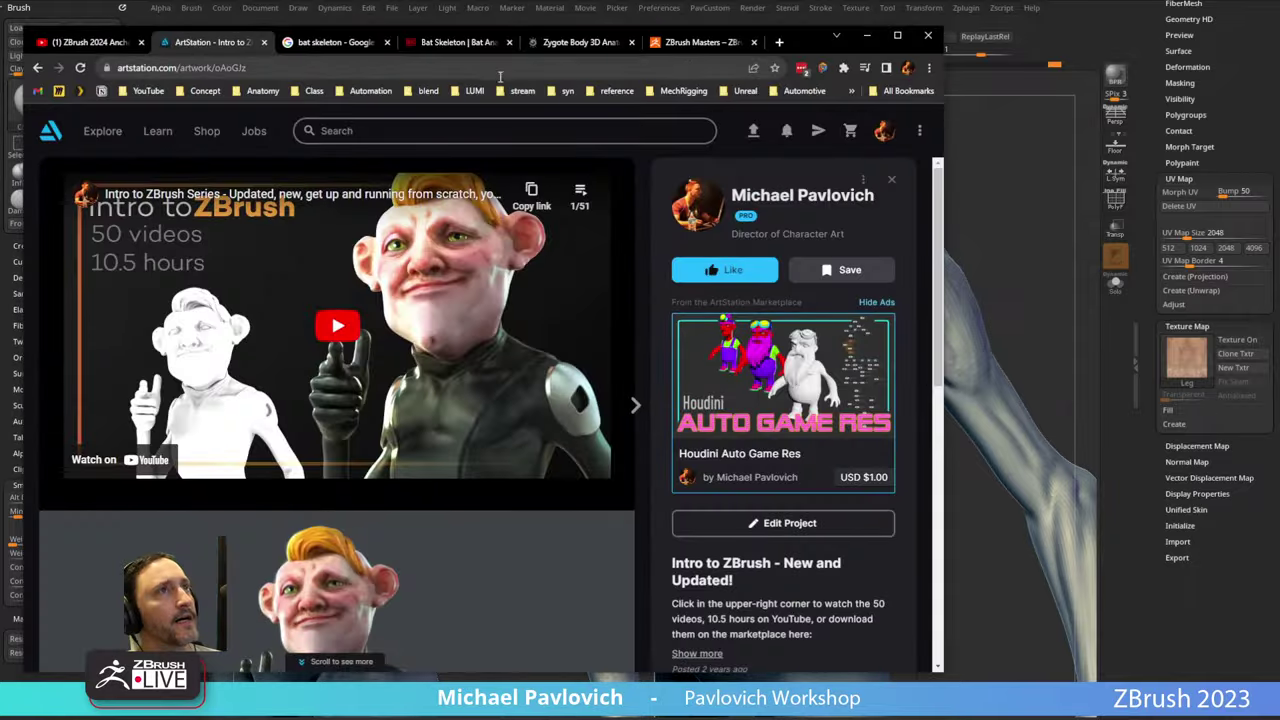
click(39, 68)
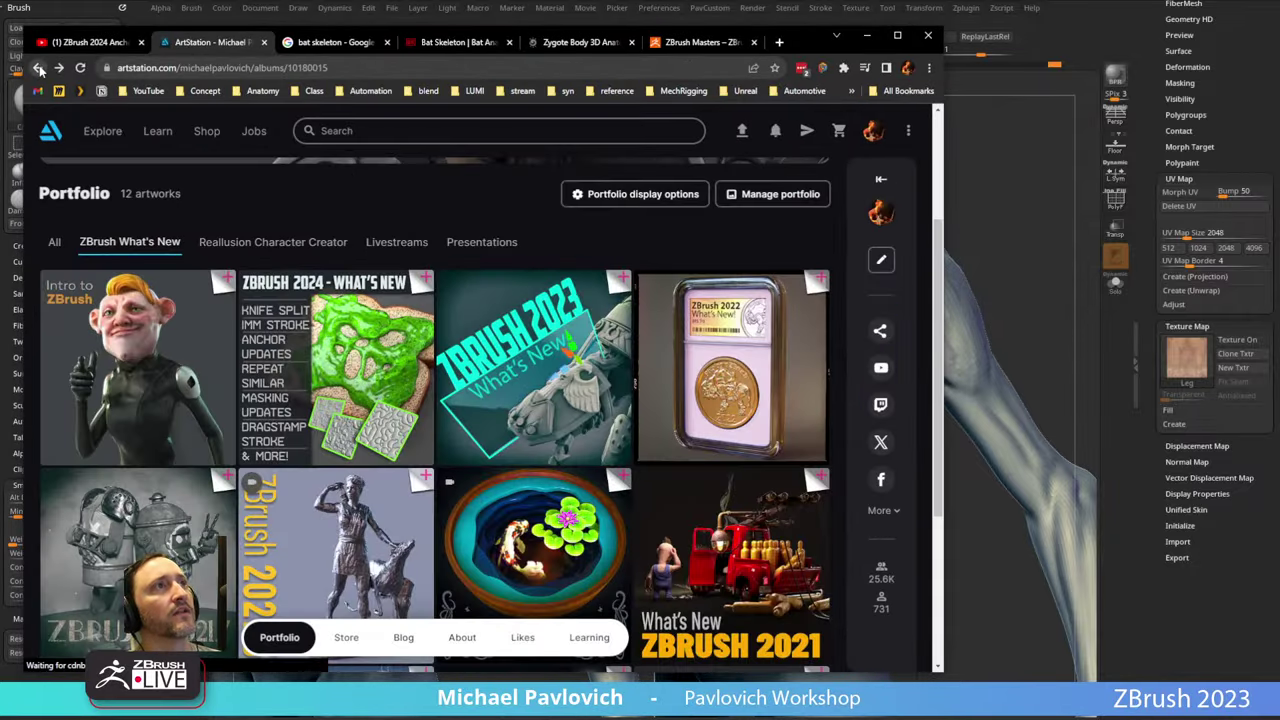
click(236, 70)
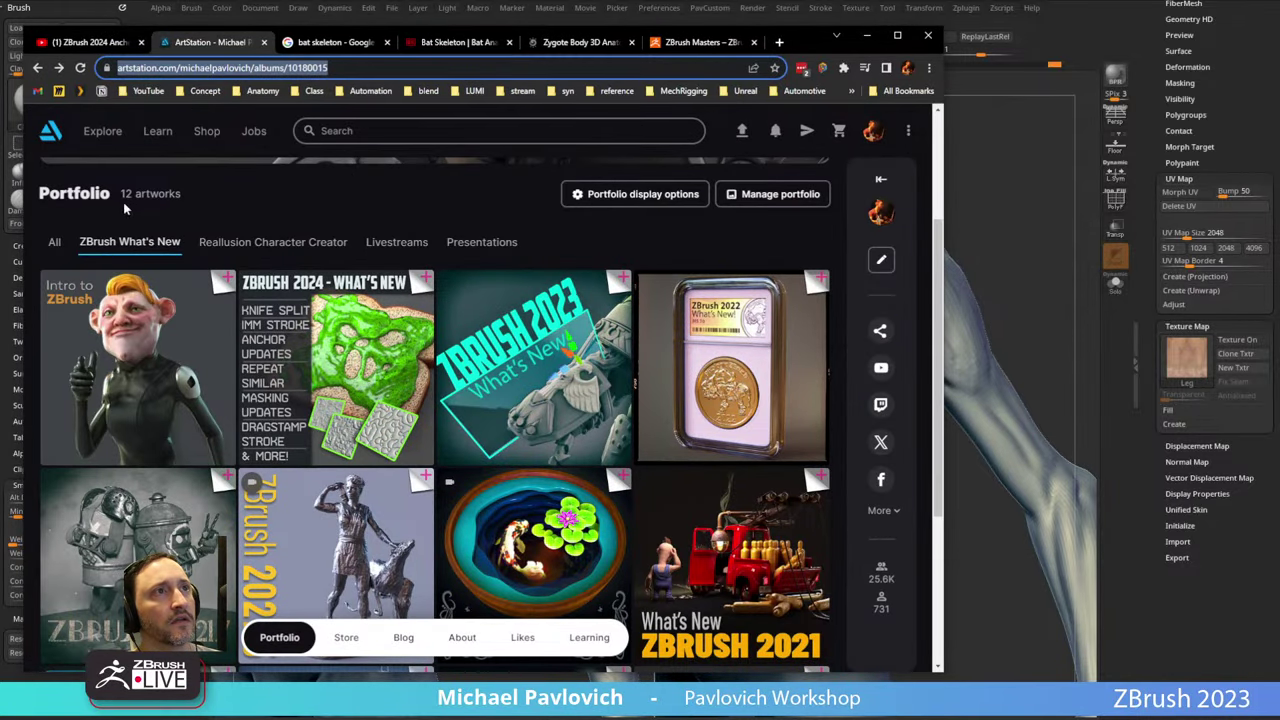
click(55, 241)
click(206, 67)
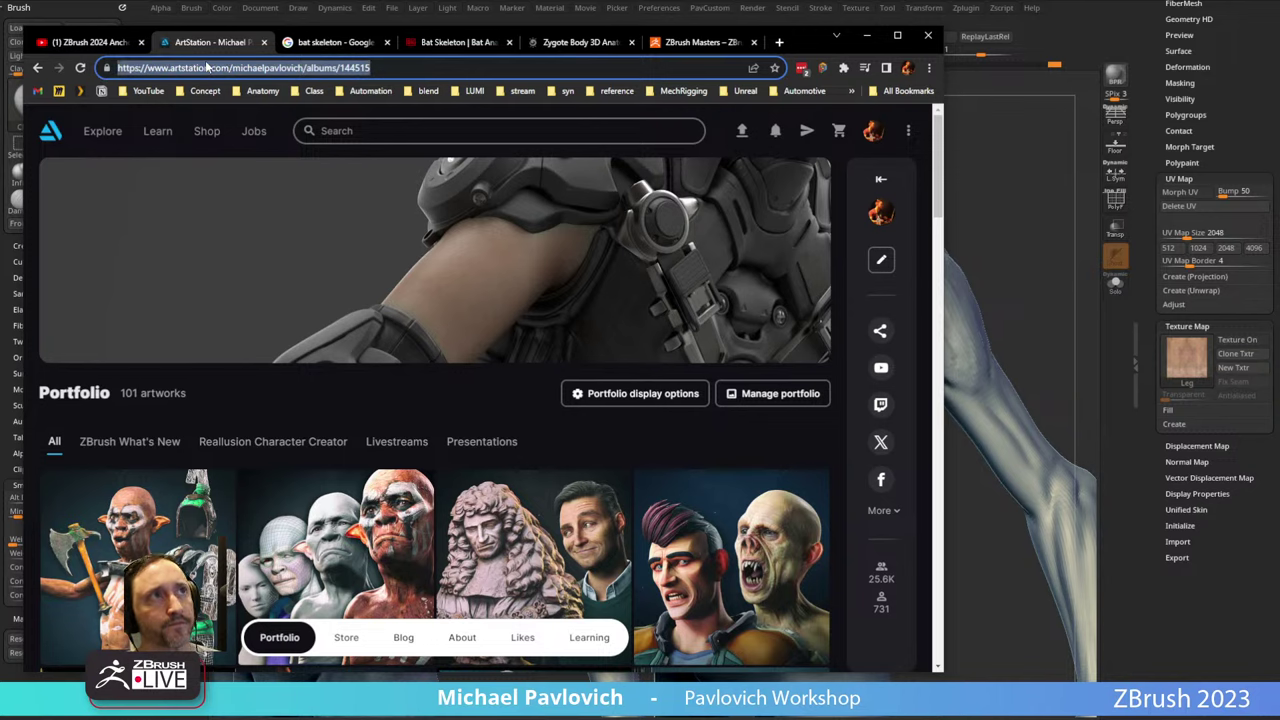
key(alt+Tab)
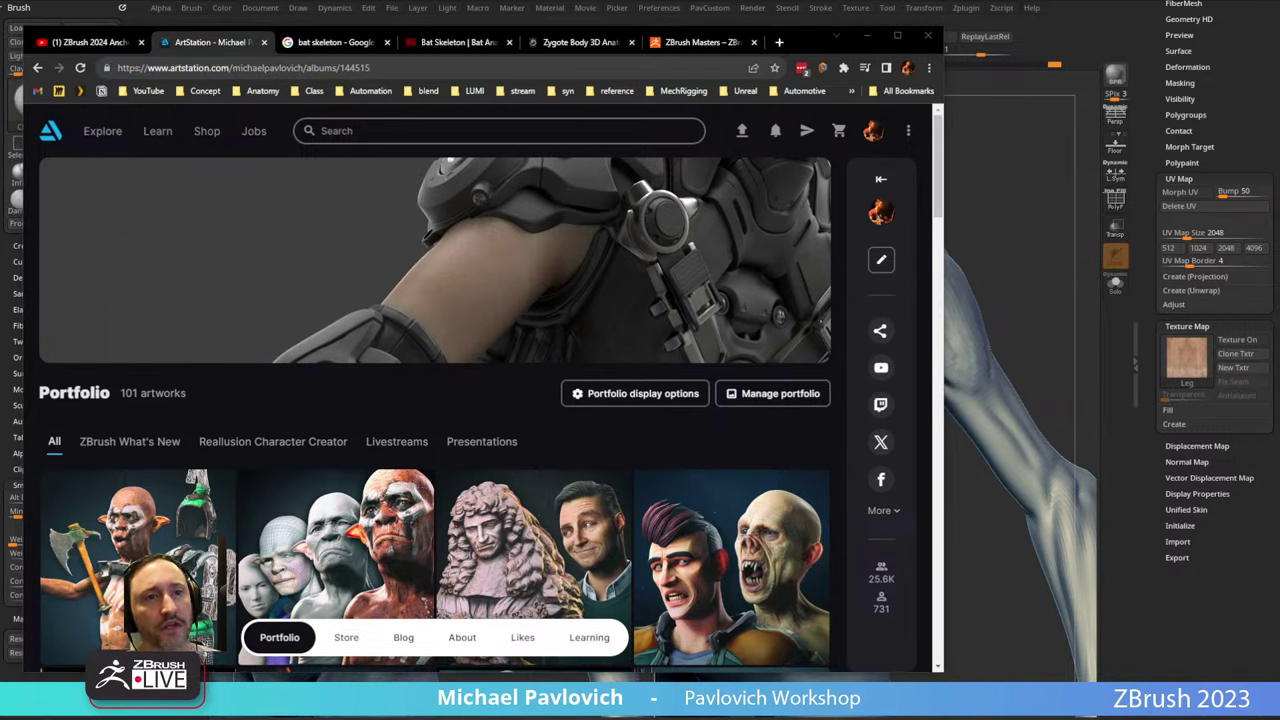
Go back from the ZBrush 2024 Anchor Brush video on YouTube to the channel's playlists page.
click(90, 42)
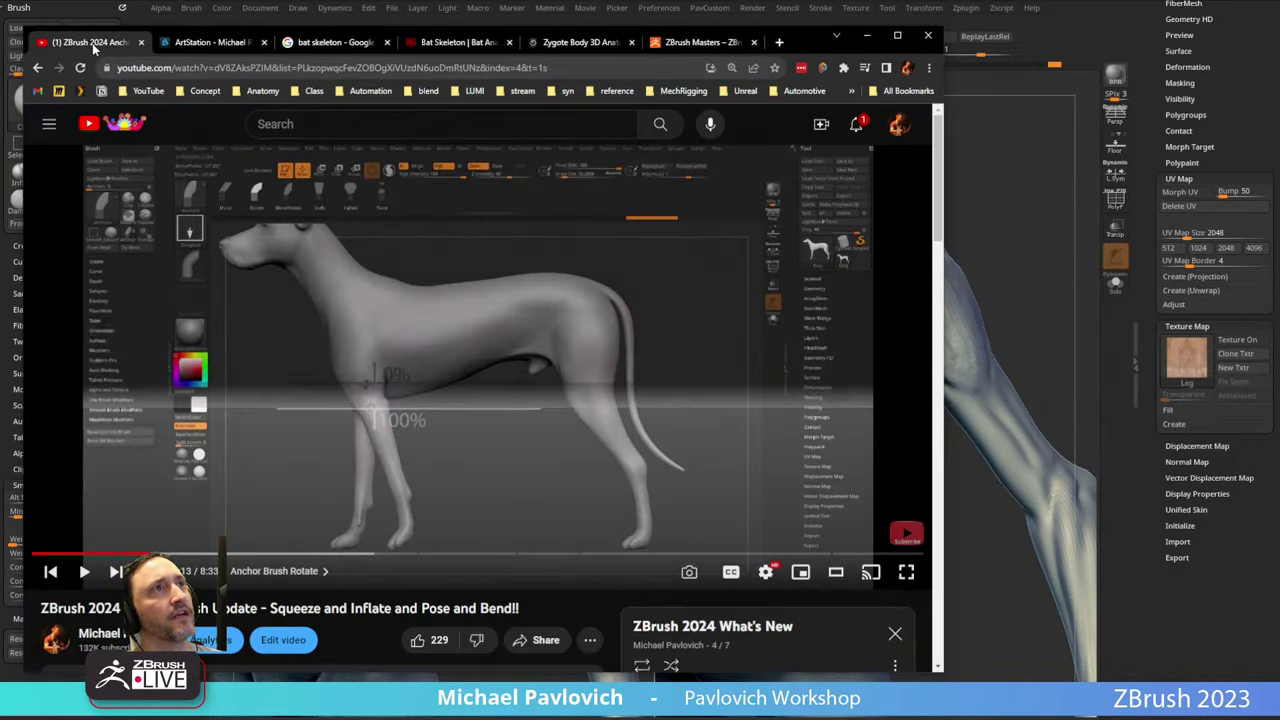
click(38, 68)
click(207, 68)
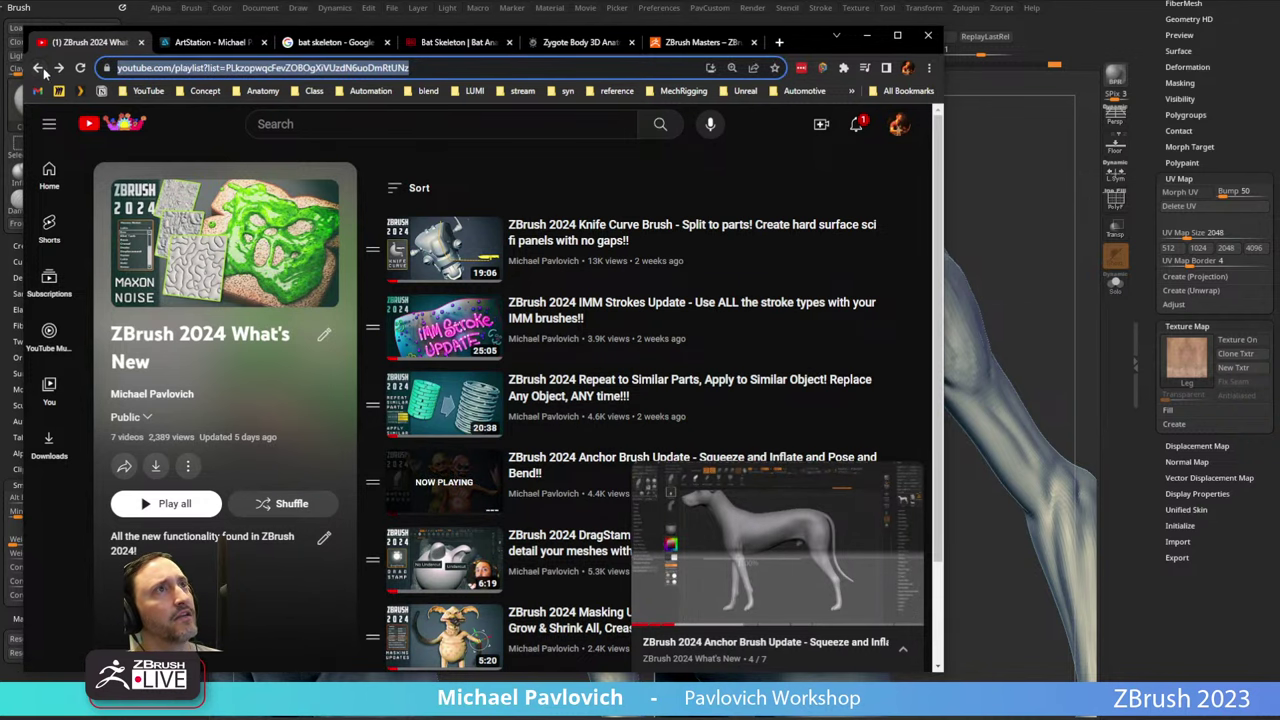
click(38, 68)
click(251, 67)
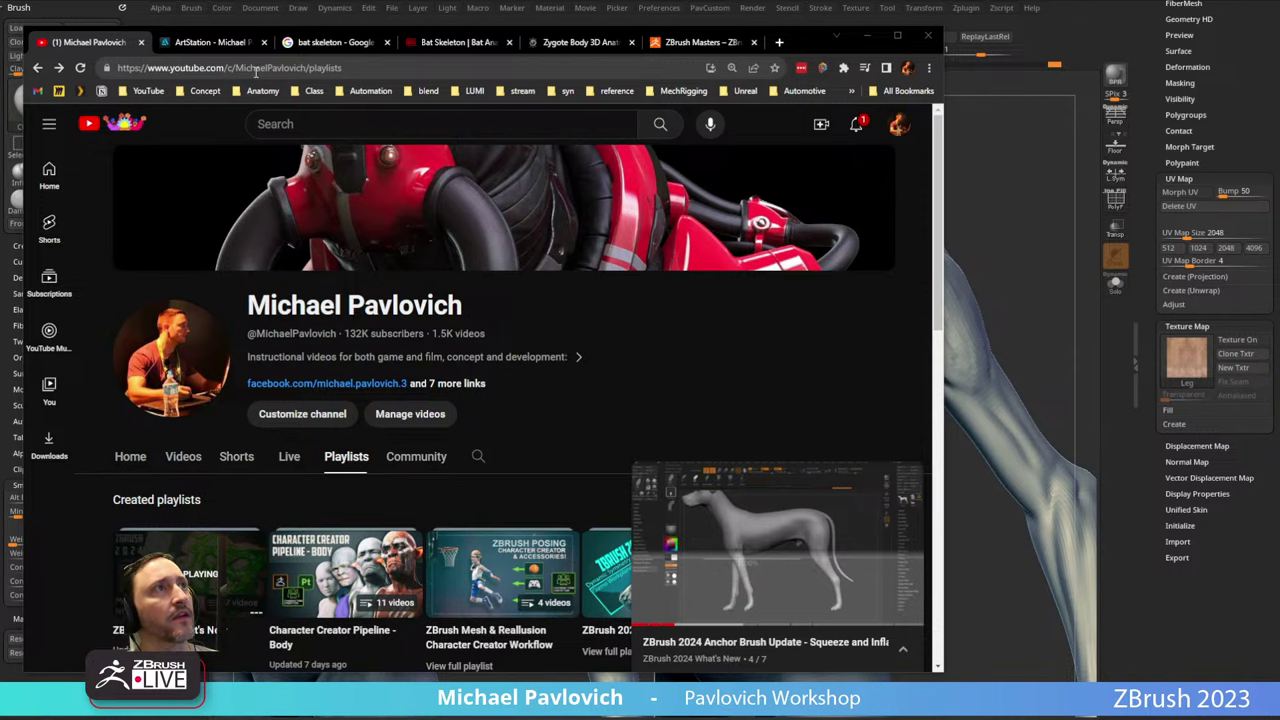
click(206, 44)
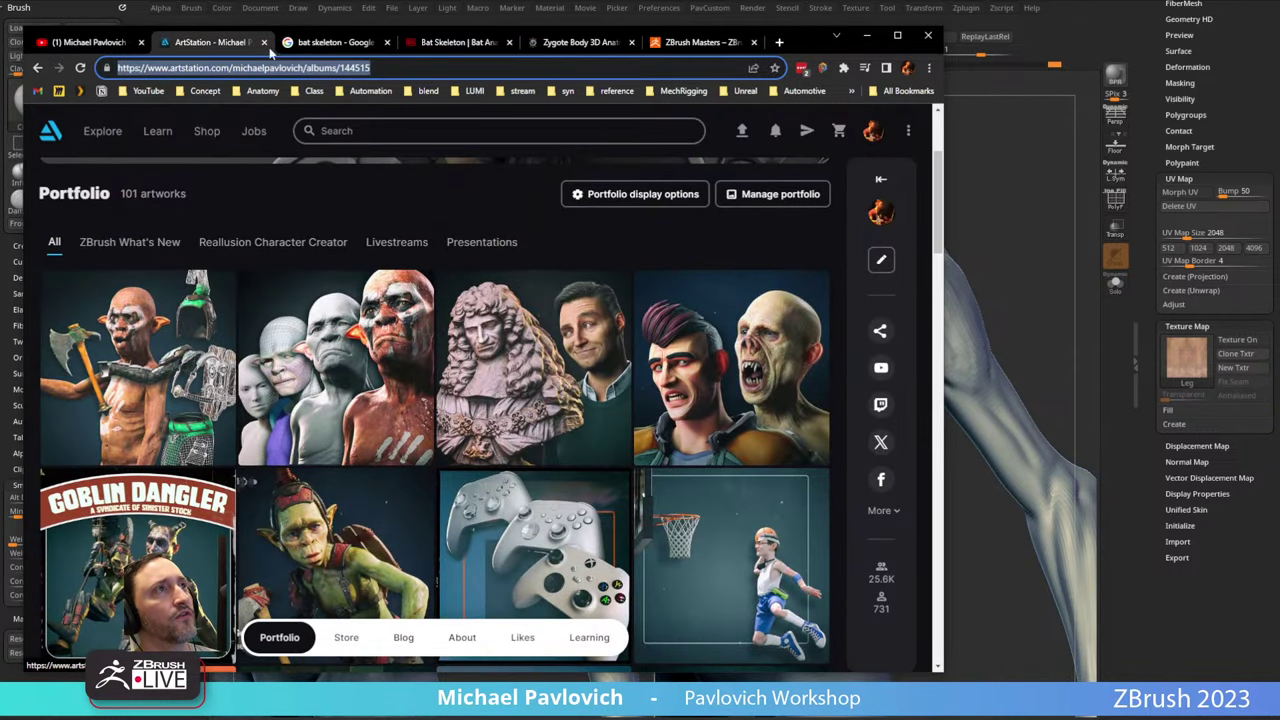
click(75, 44)
Close the YouTube mini player, review the full Character Creator Pipeline - Body playlist and return to ZBrush.
scroll(290, 355, down, 4)
scroll(335, 357, up, 1)
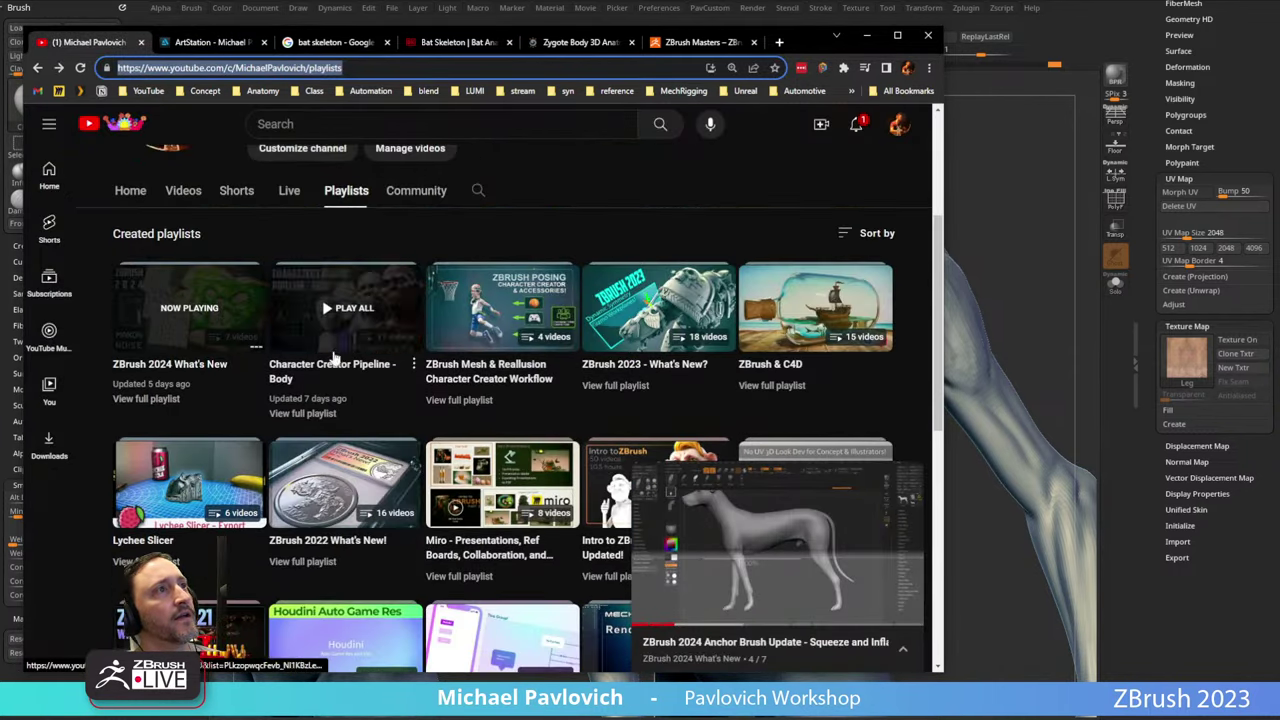
click(909, 484)
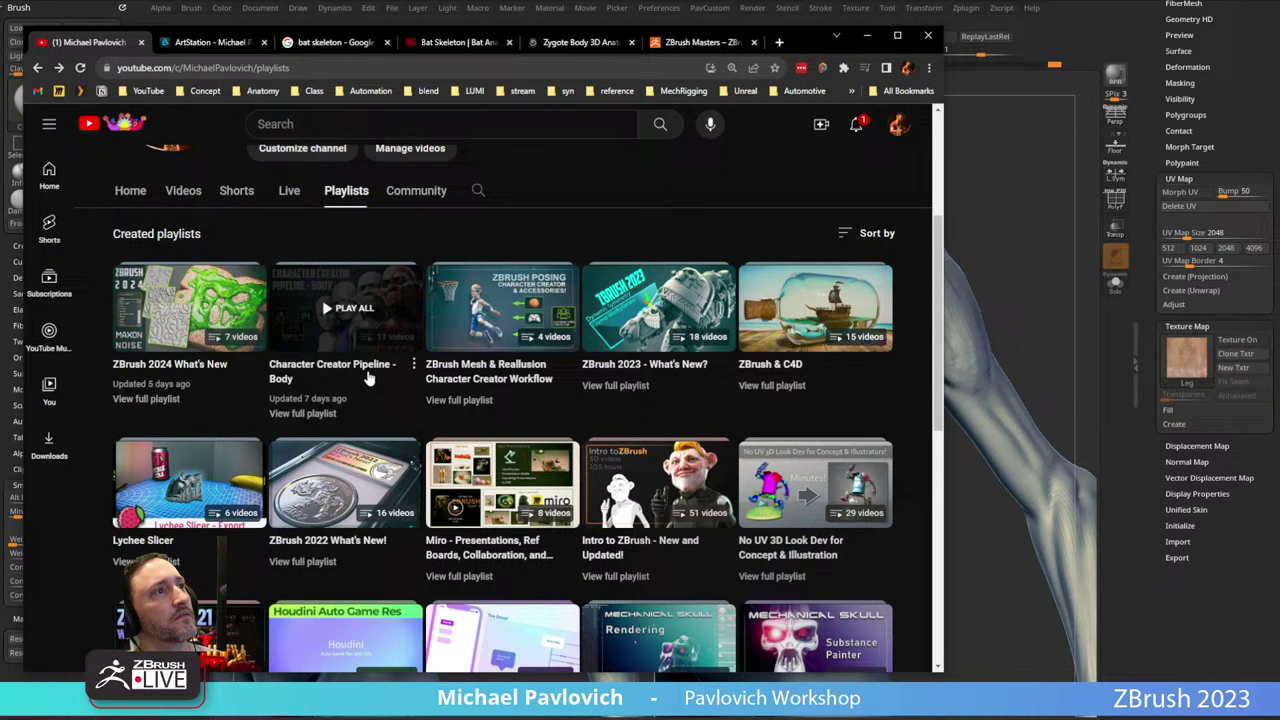
click(320, 414)
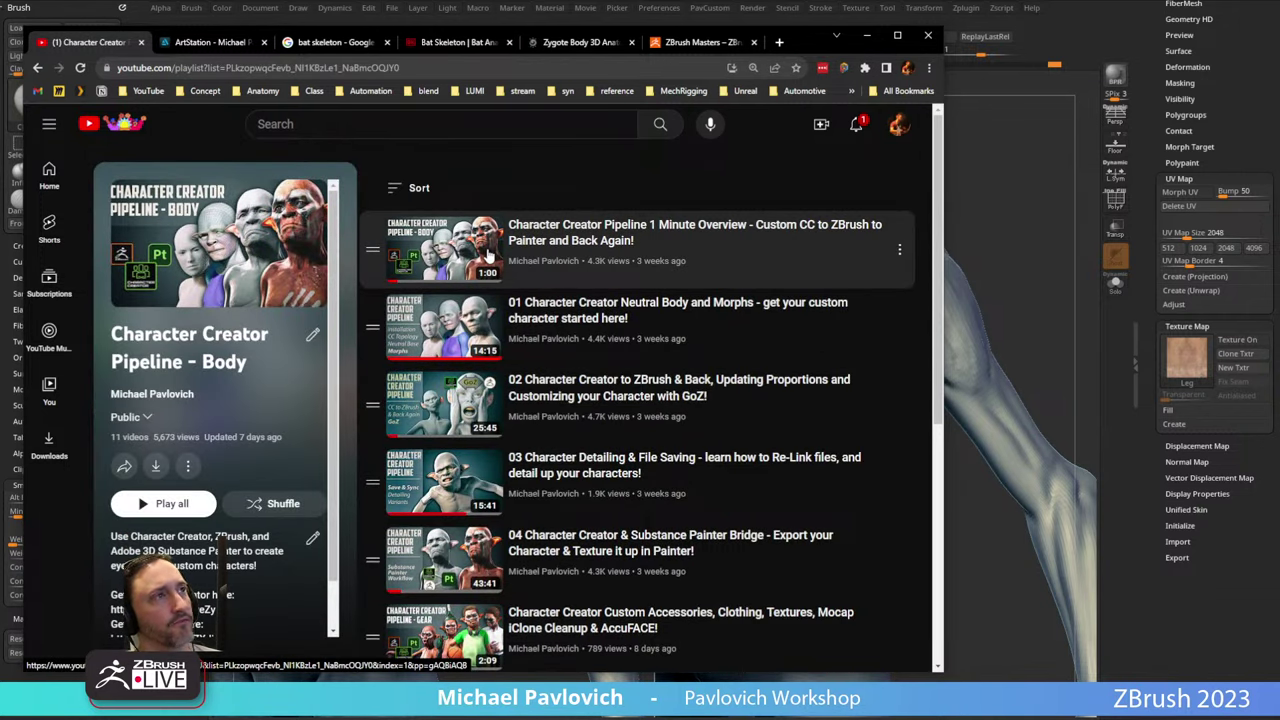
scroll(600, 290, down, 3)
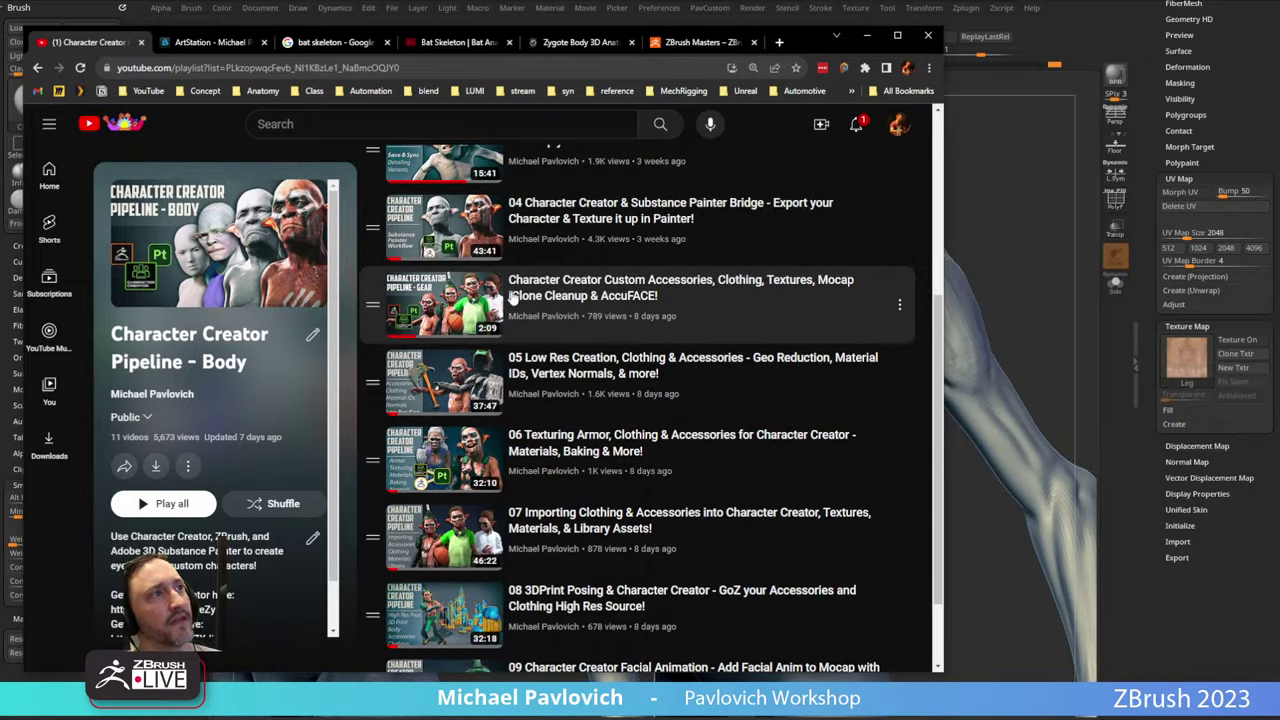
scroll(570, 318, down, 1)
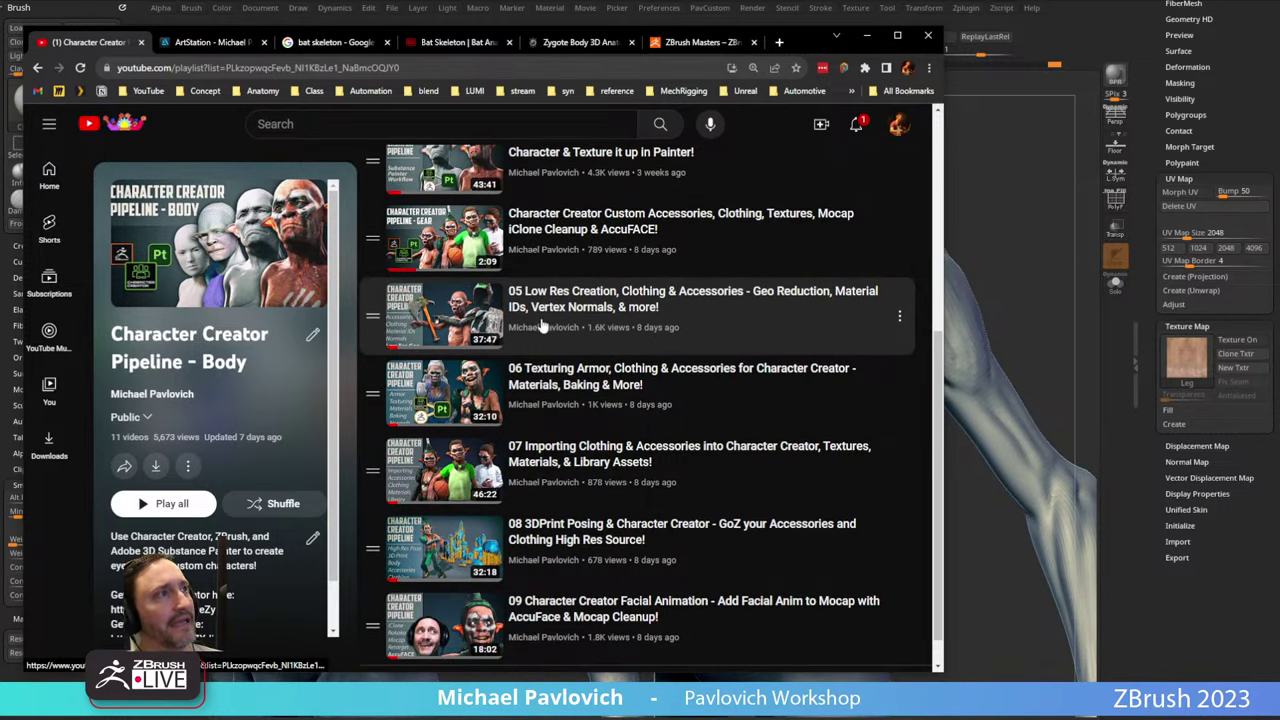
scroll(545, 323, up, 3)
scroll(500, 335, down, 3)
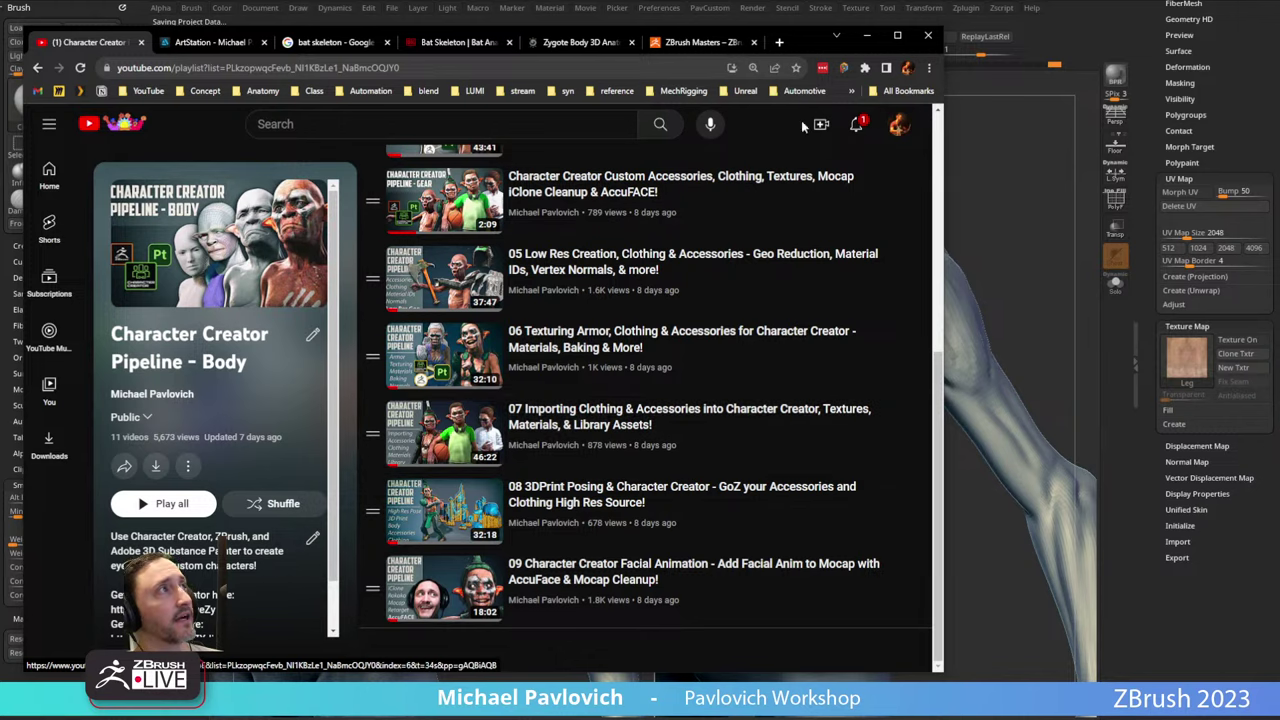
click(867, 36)
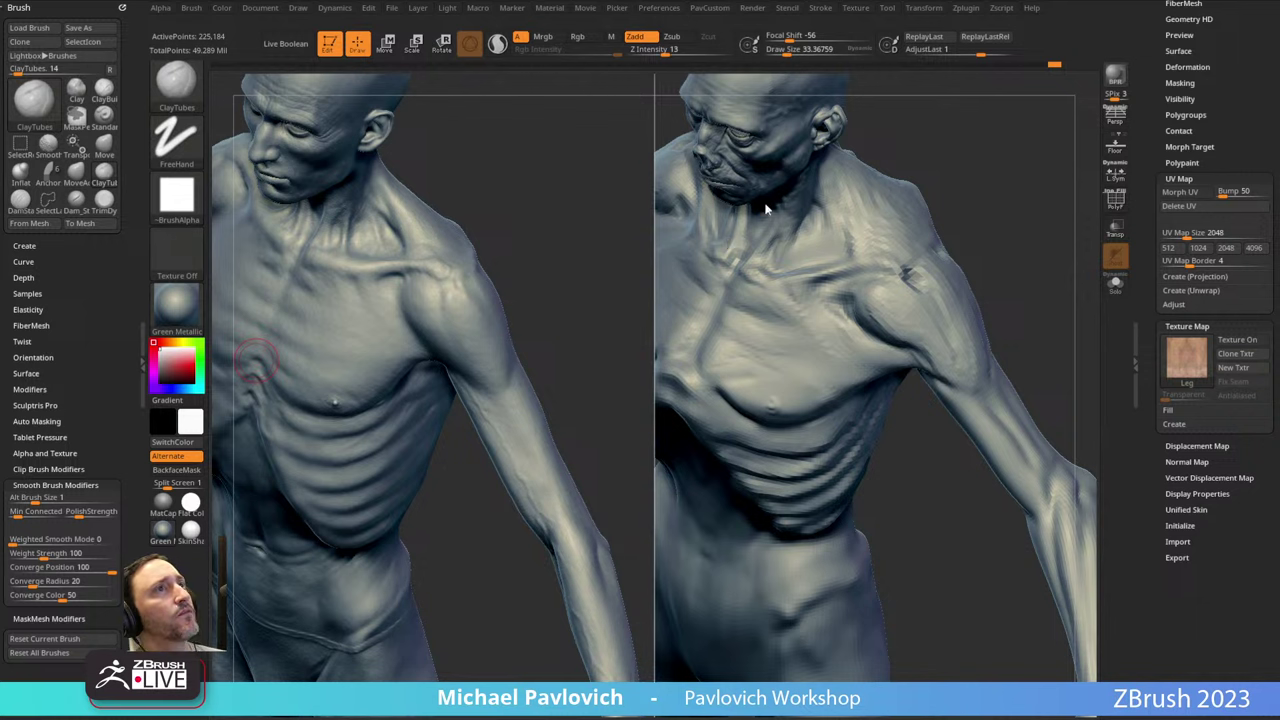
click(916, 10)
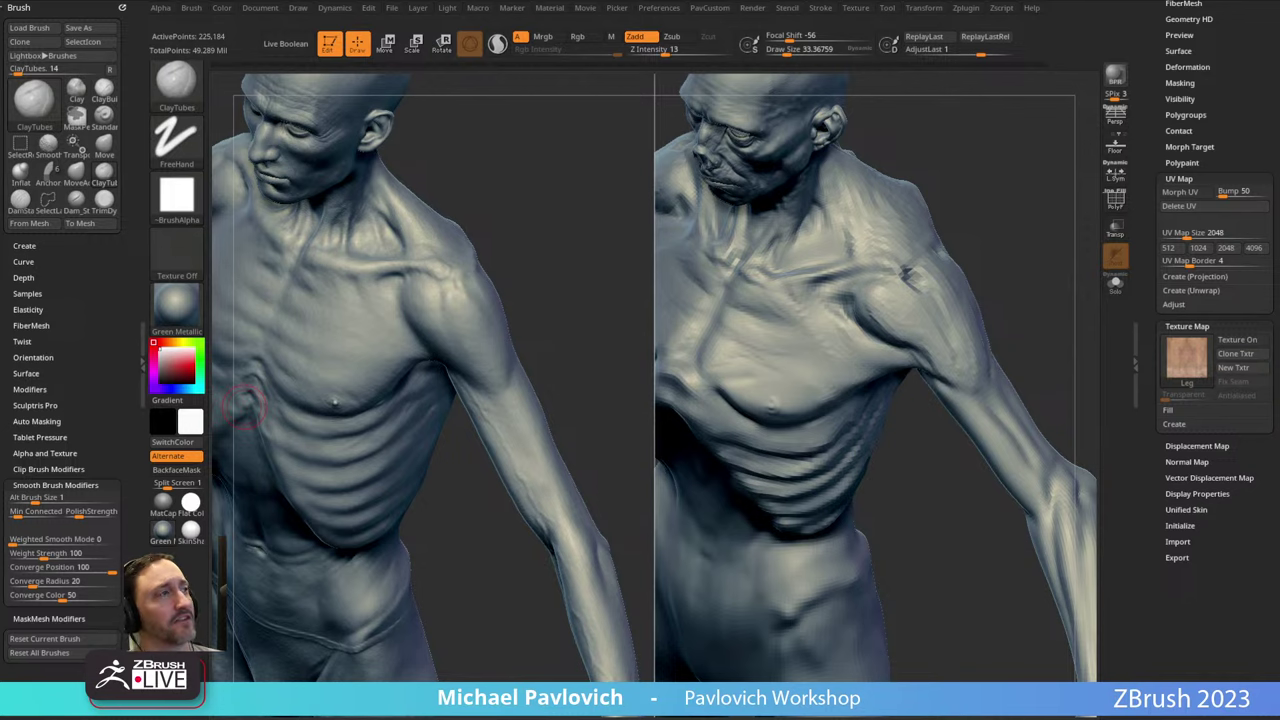
Smooth the shoulder and collarbone area of the gaunt figure in the split view.
drag(991, 205, 998, 230)
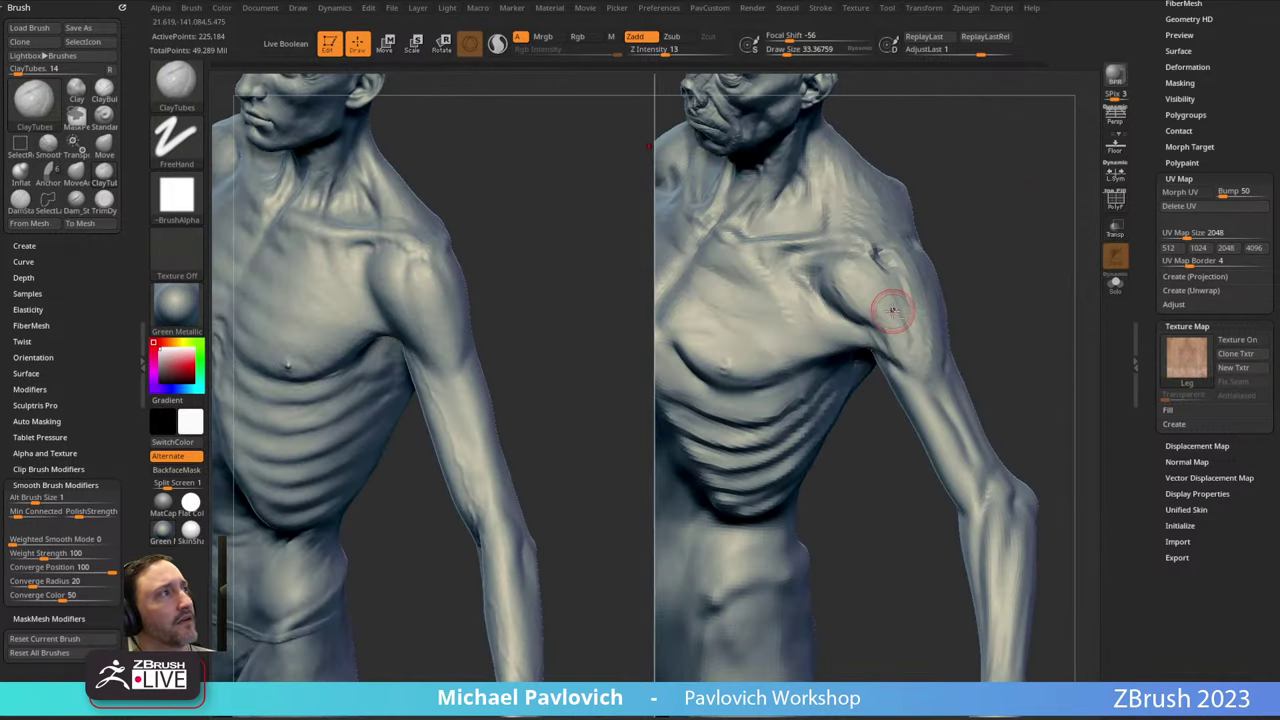
shift+drag(830, 283, 852, 300)
drag(977, 254, 1008, 238)
shift+drag(894, 291, 908, 272)
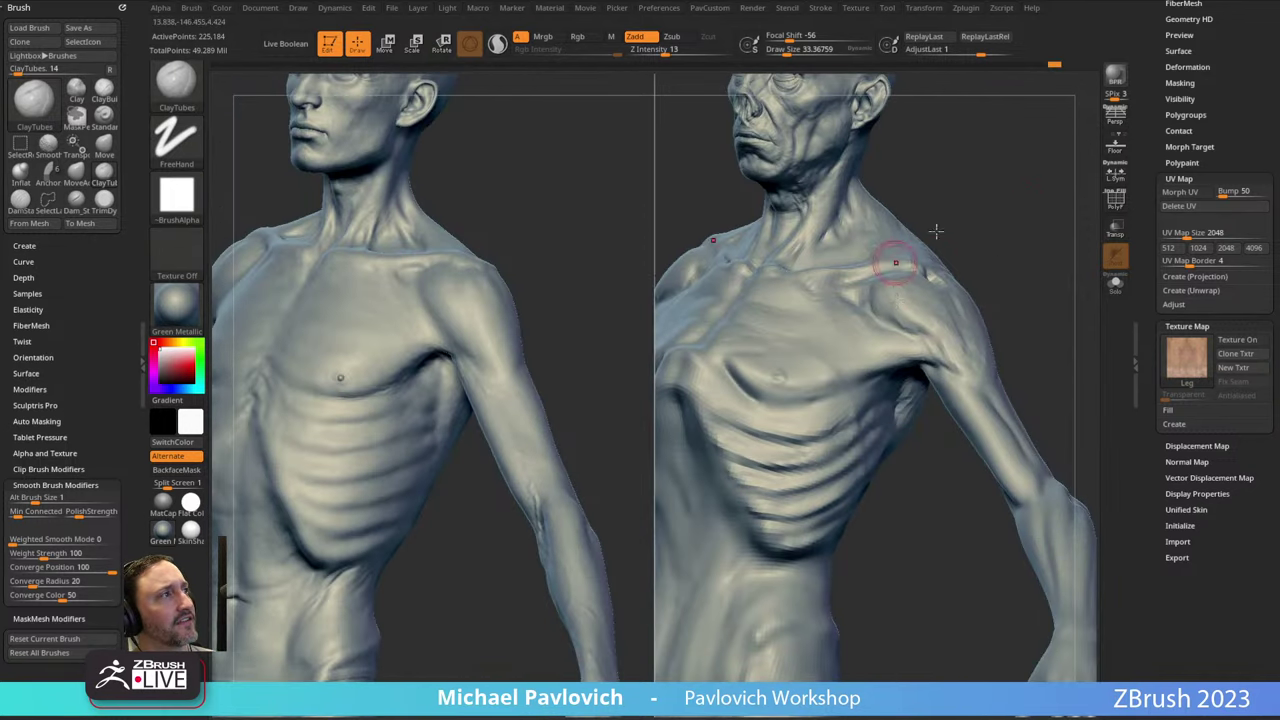
mouse_move(940, 230)
mouse_down()
mouse_move(1002, 216)
mouse_move(943, 206)
mouse_move(1035, 153)
mouse_move(997, 240)
mouse_move(946, 223)
mouse_move(925, 235)
mouse_move(1035, 225)
mouse_move(1003, 237)
mouse_move(990, 265)
mouse_up()
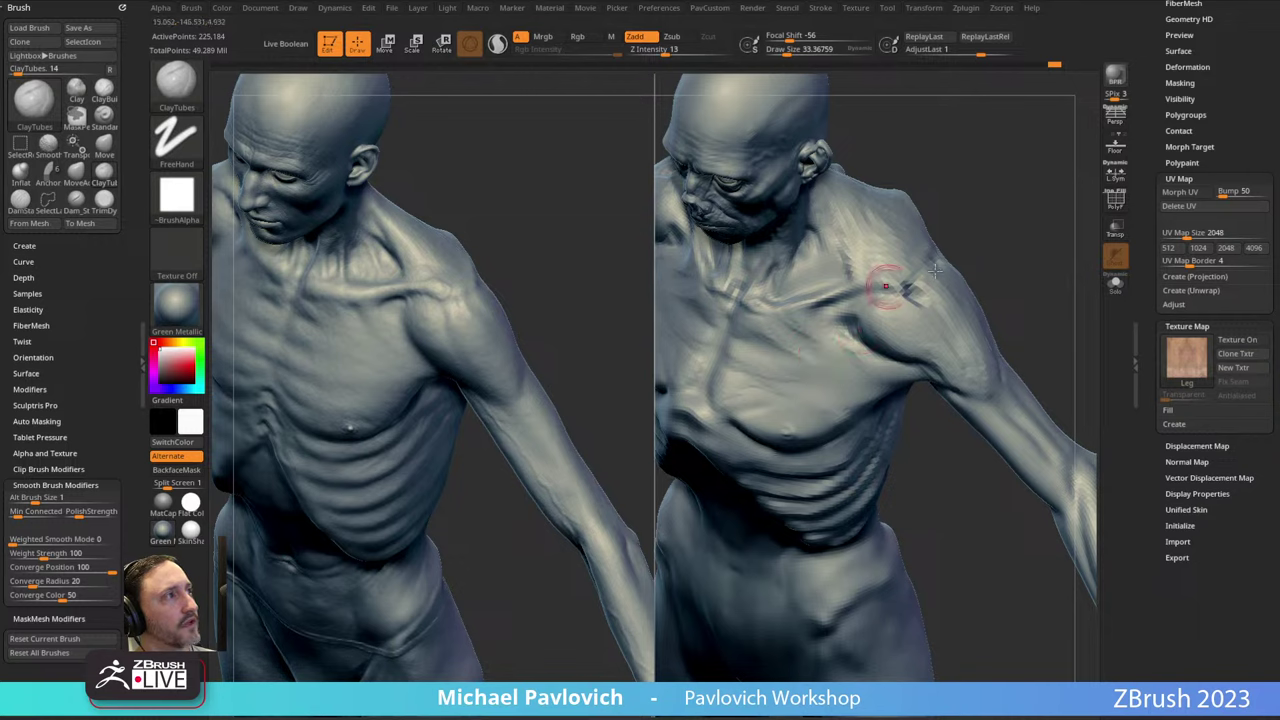
mouse_move(884, 287)
right_down()
mouse_move(810, 305)
mouse_move(1029, 220)
right_up()
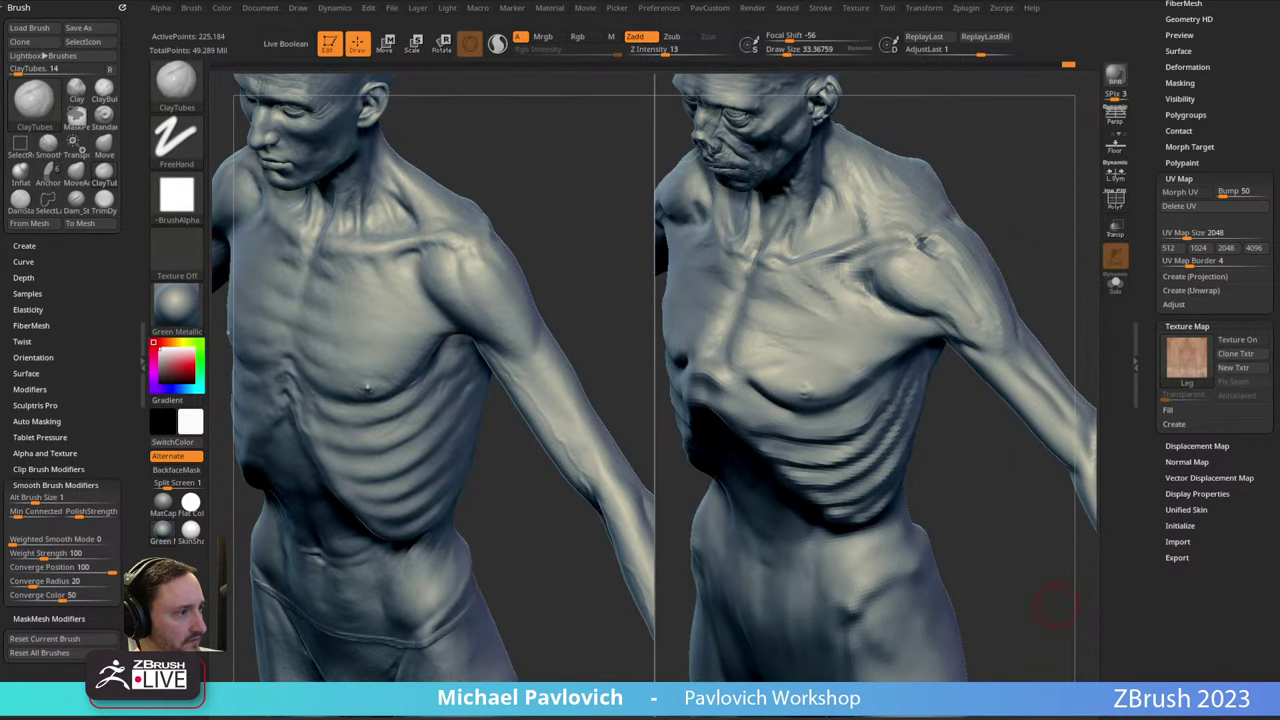
Look over the ZBrush Training 2021 Video List spreadsheet and the ZBrush What's New album on ArtStation.
drag(0, 400, 711, 49)
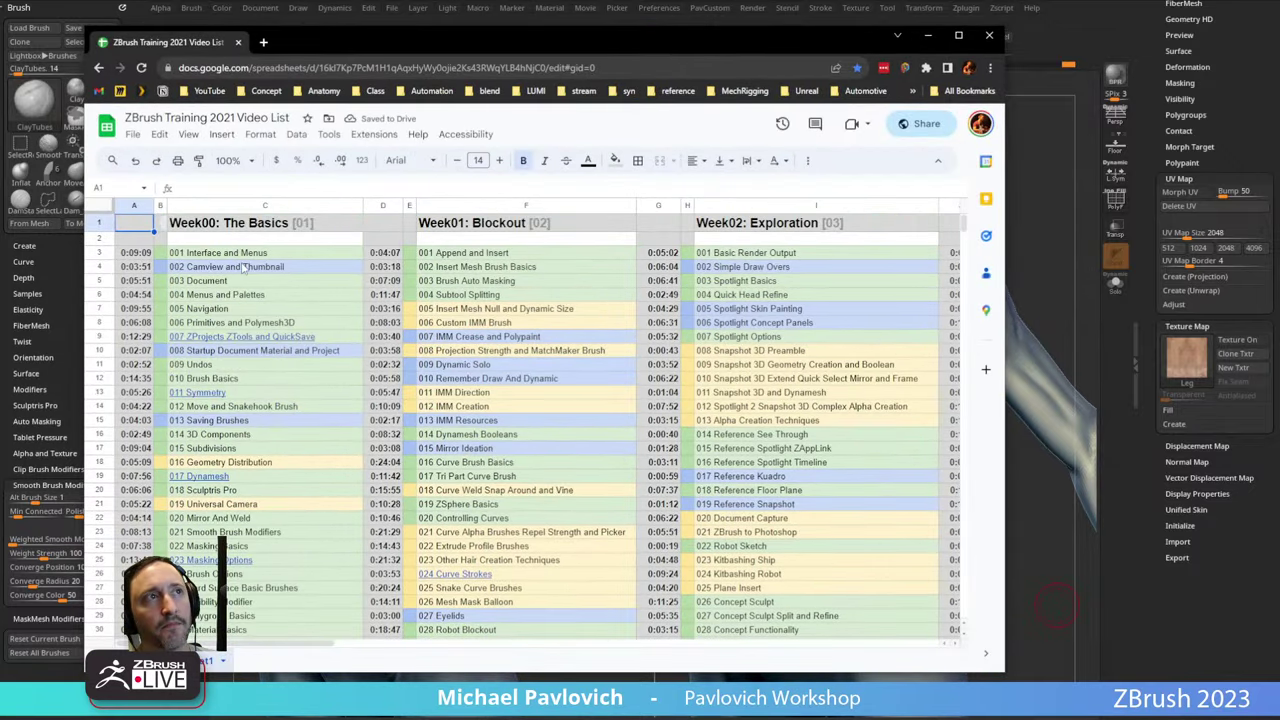
scroll(246, 253, down, 8)
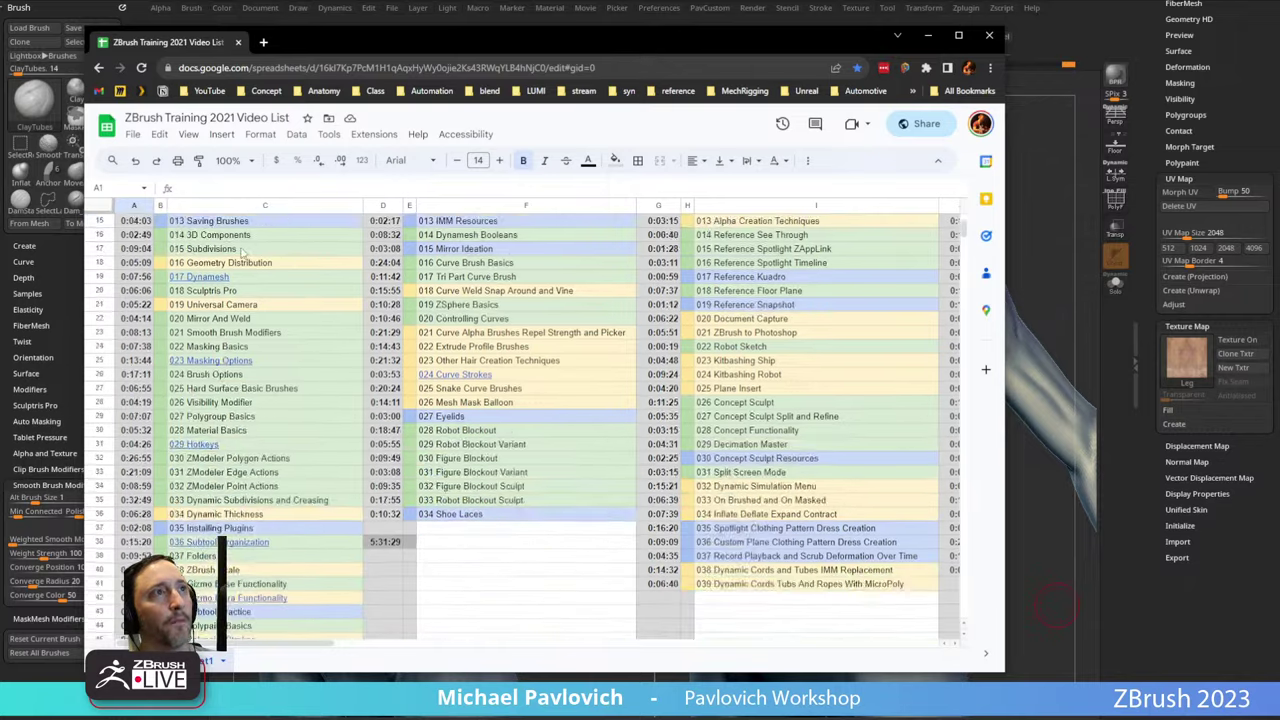
scroll(239, 300, up, 8)
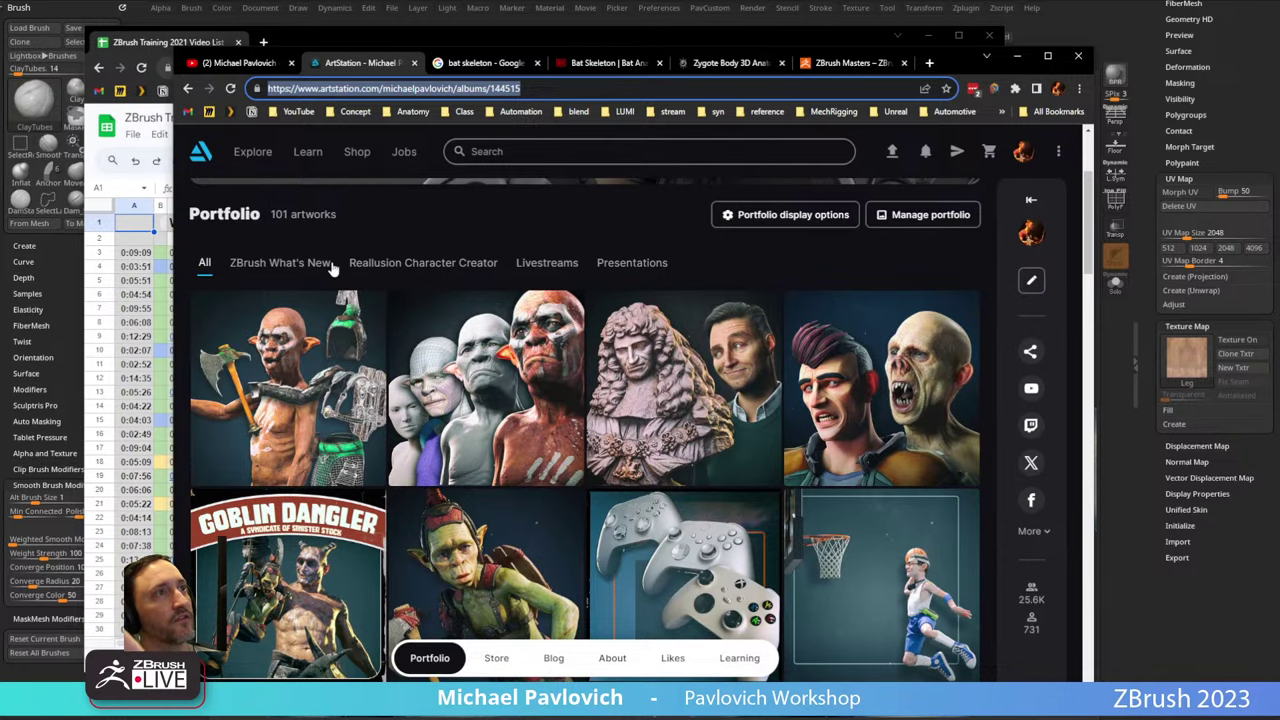
click(328, 264)
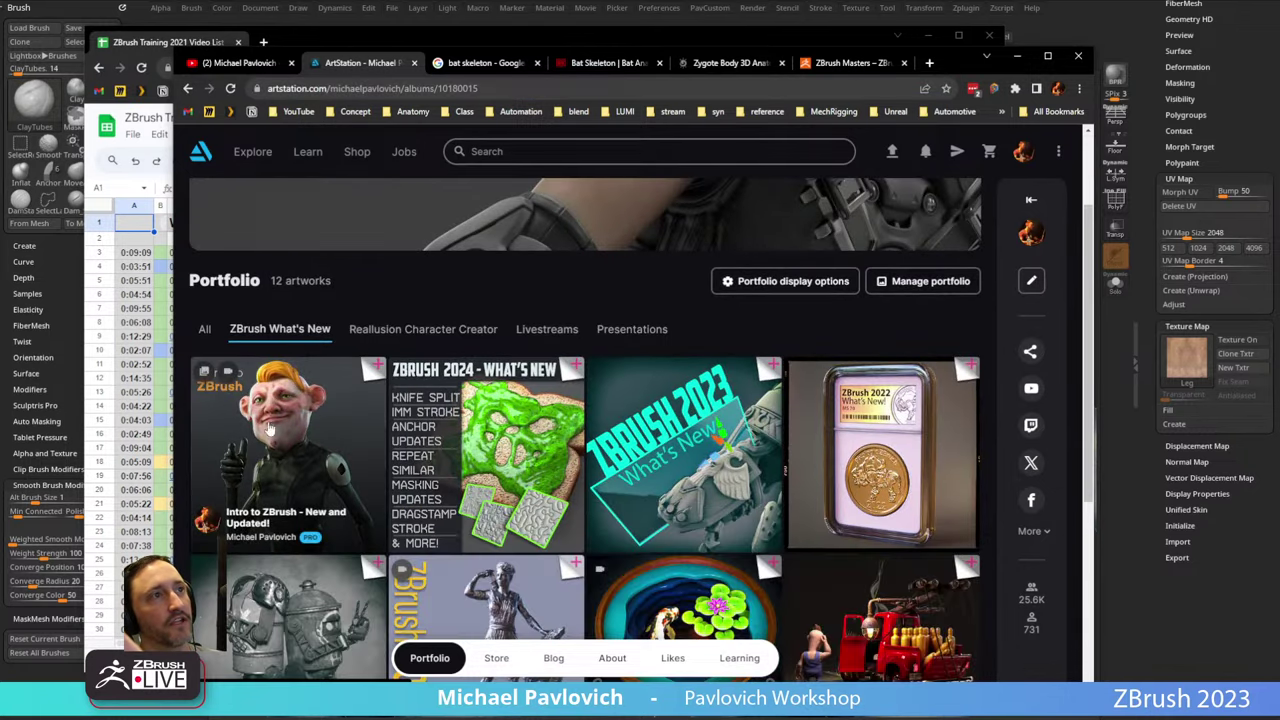
click(1017, 57)
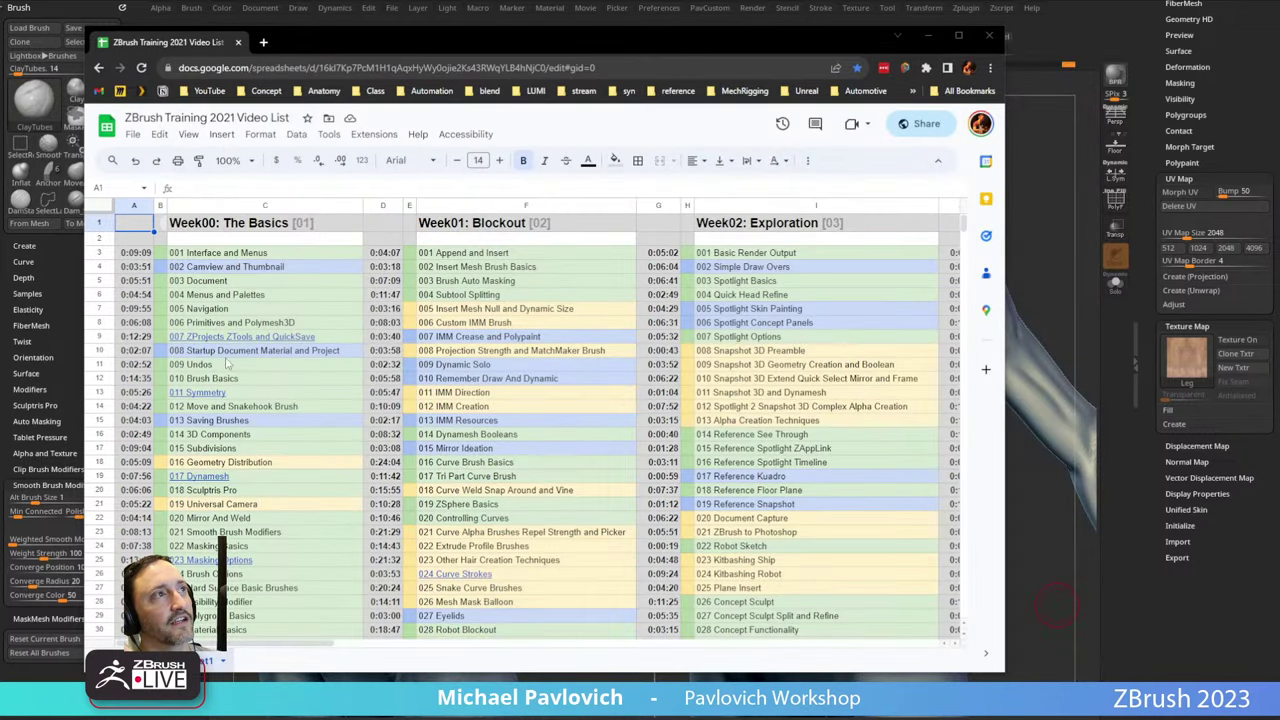
Preview the 003 Transpose Master video link under Week06: Presentation, and move the spreadsheet window out of the way.
drag(290, 643, 640, 673)
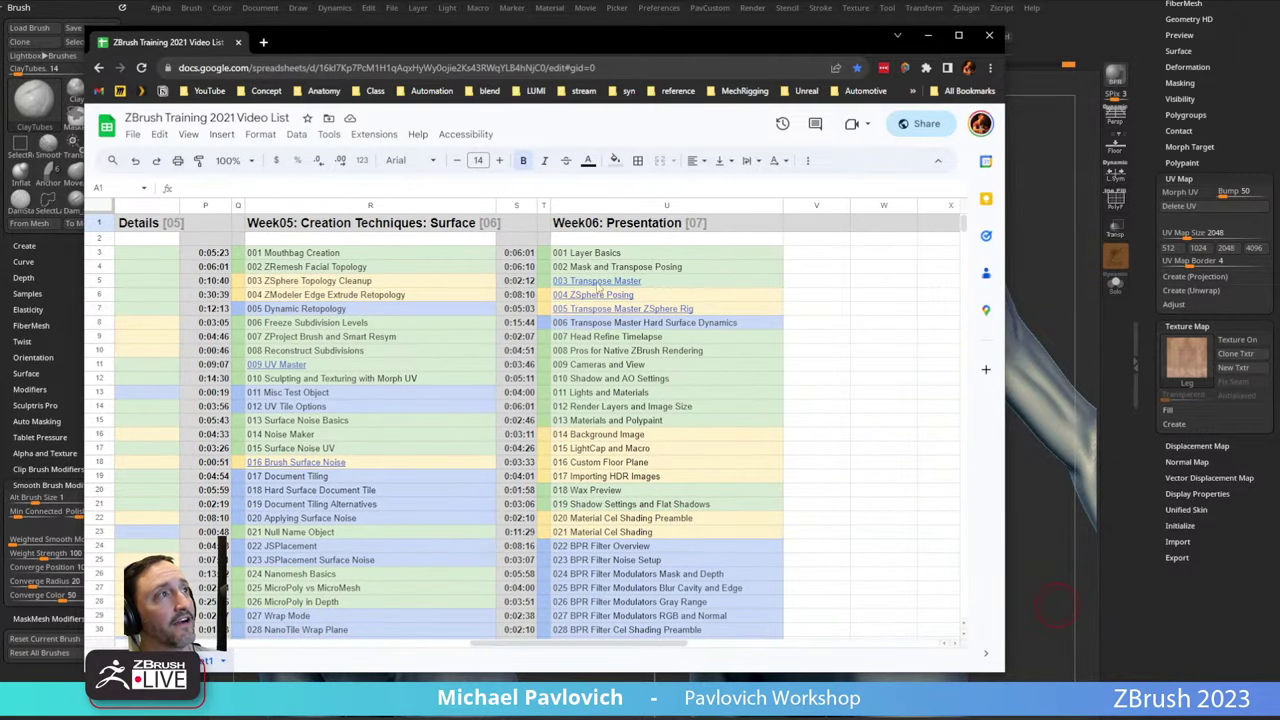
click(641, 257)
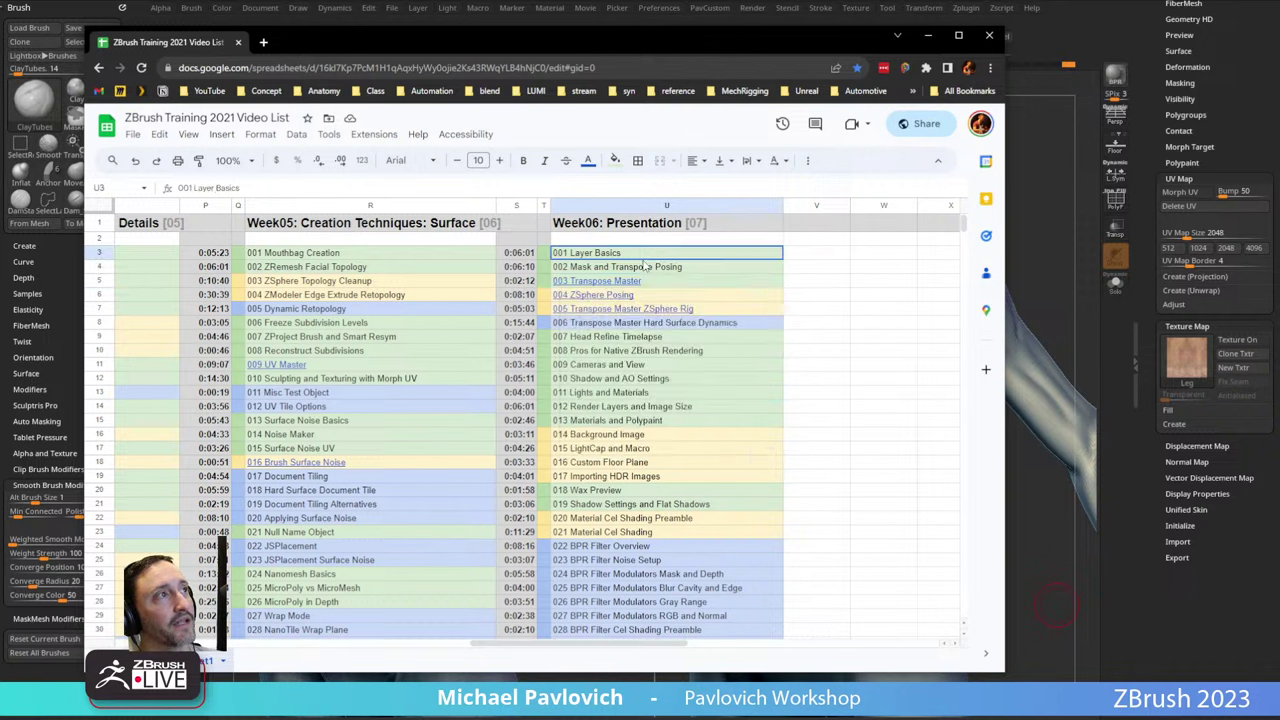
mouse_move(611, 285)
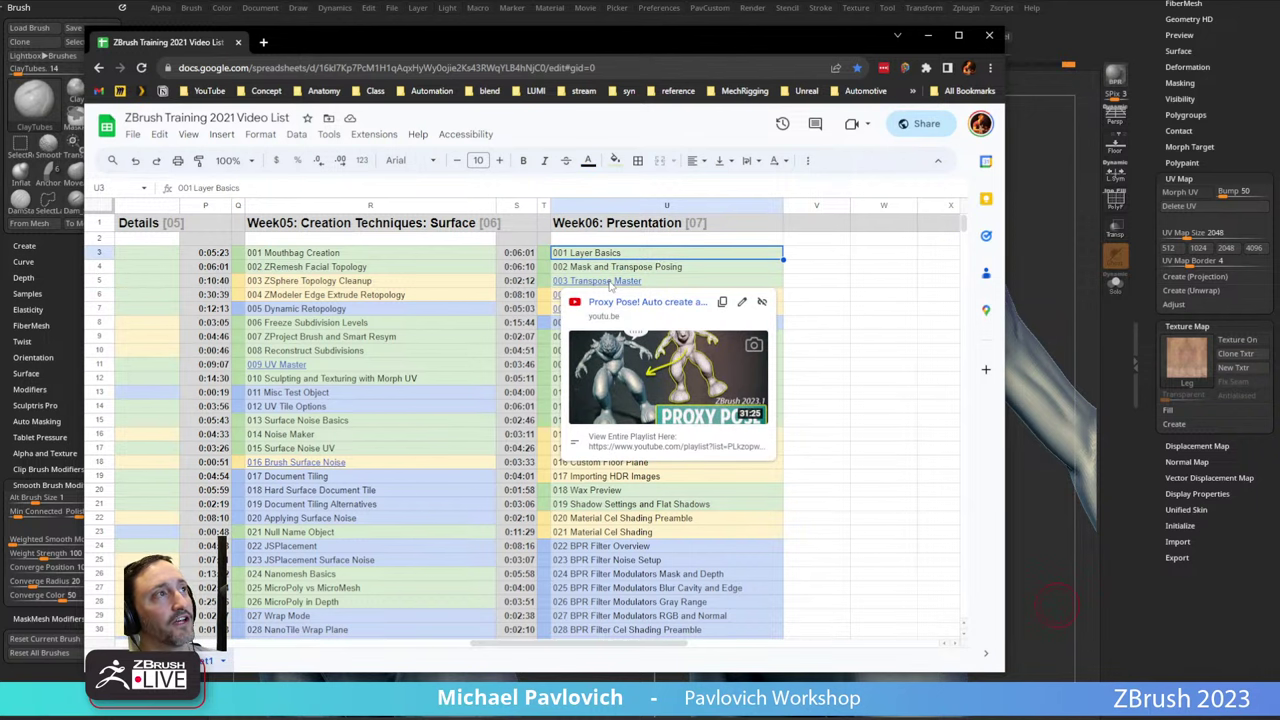
click(658, 282)
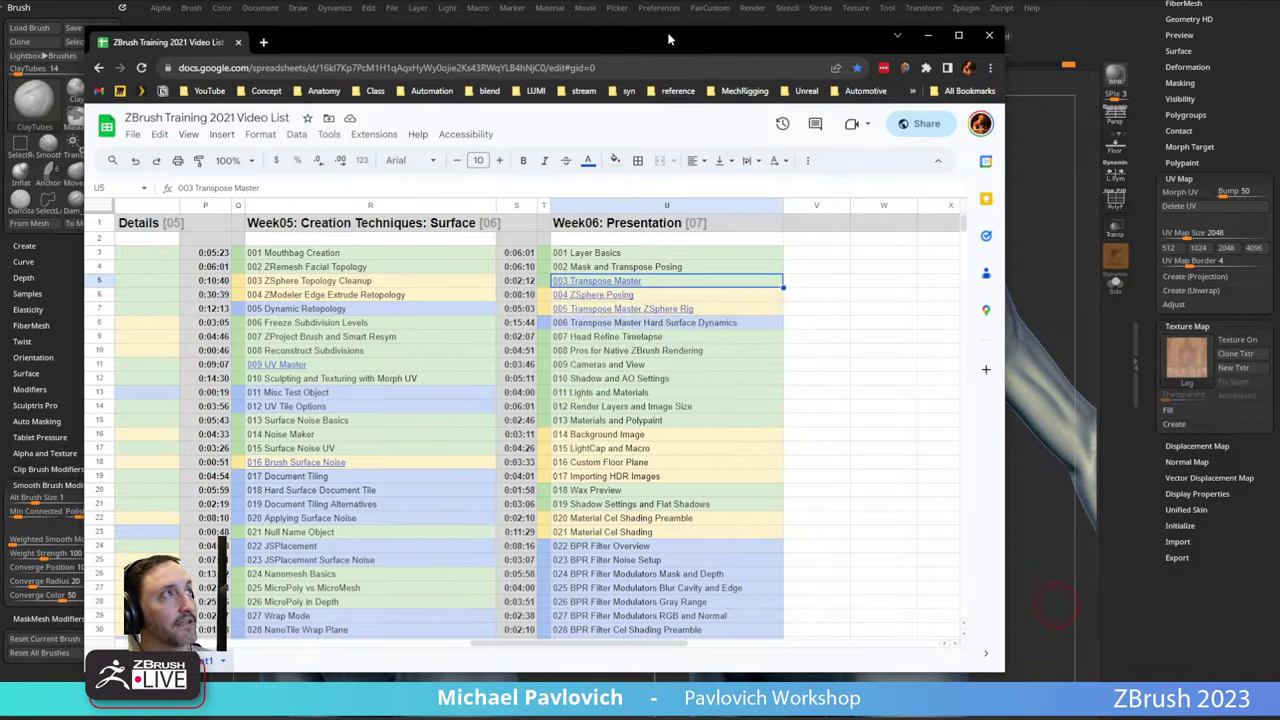
drag(671, 39, 735, 718)
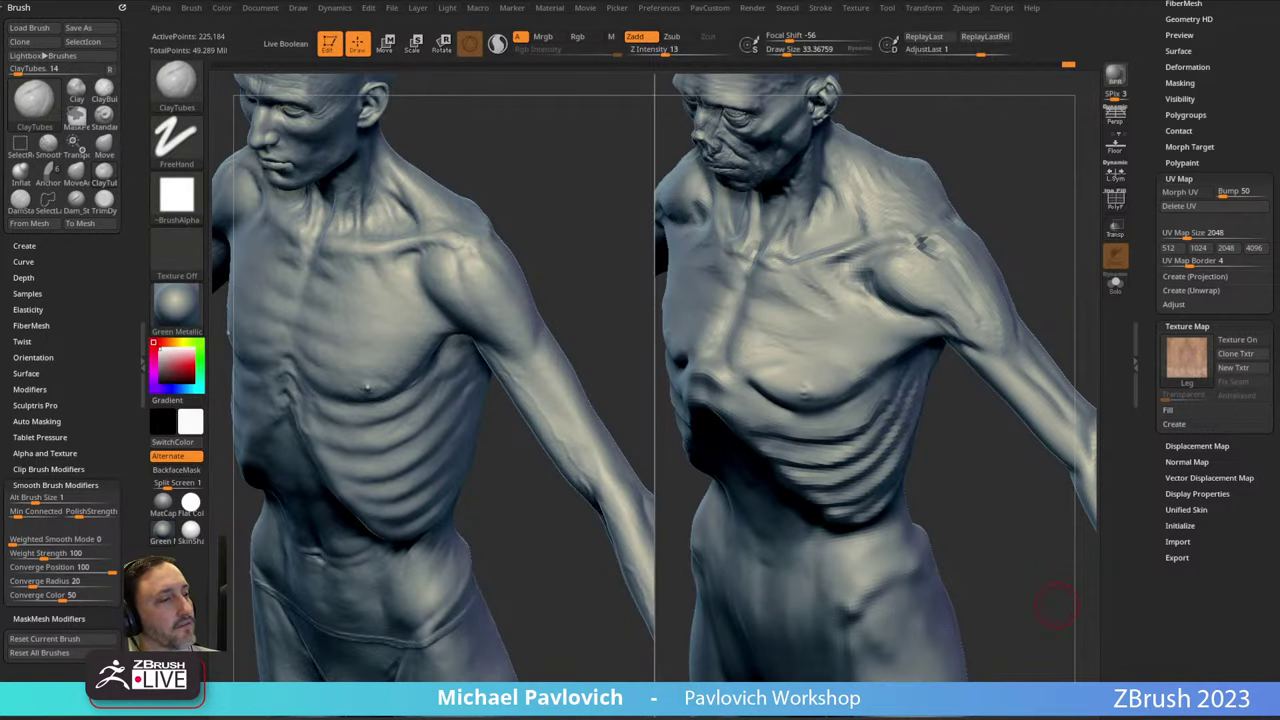
Switch to the Standard brush and examine the gaunt figure's chest and ribcage.
mouse_move(993, 196)
mouse_down()
mouse_move(1051, 209)
mouse_move(1037, 174)
mouse_move(871, 286)
mouse_up()
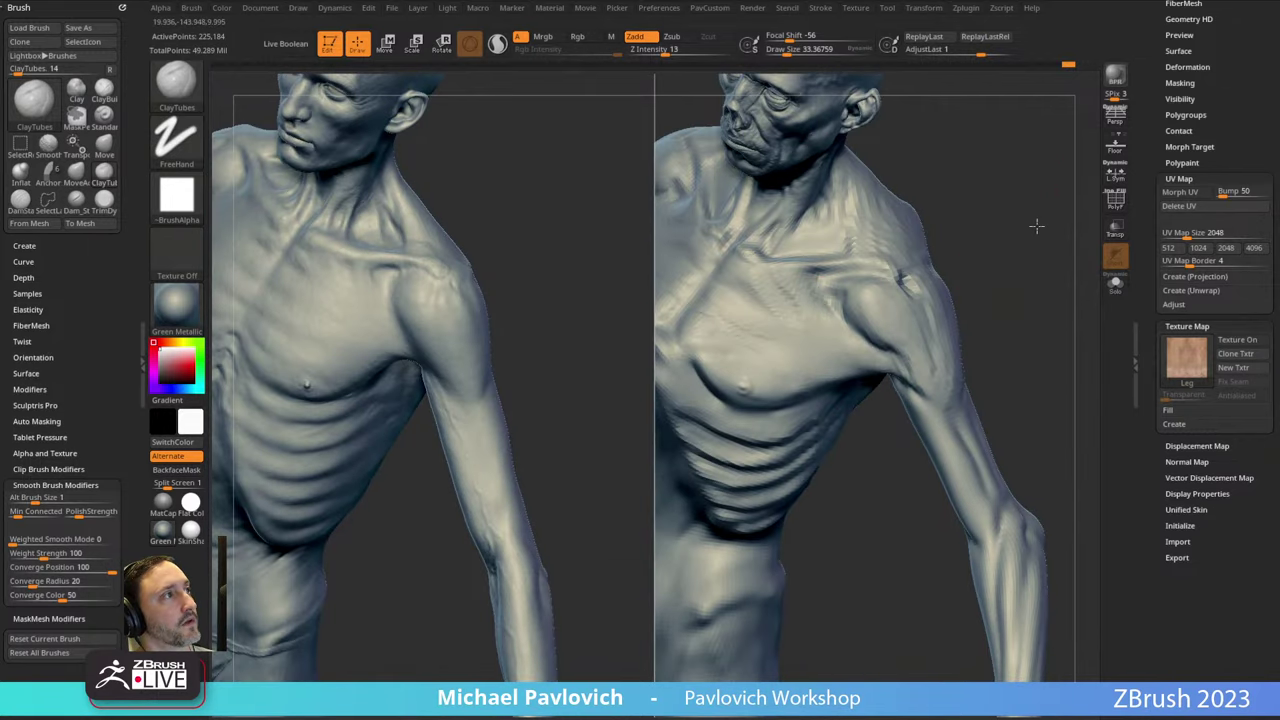
drag(1037, 226, 966, 408)
drag(985, 308, 930, 315)
key(b)
key(s)
key(t)
drag(953, 371, 924, 364)
right_drag(925, 365, 787, 320)
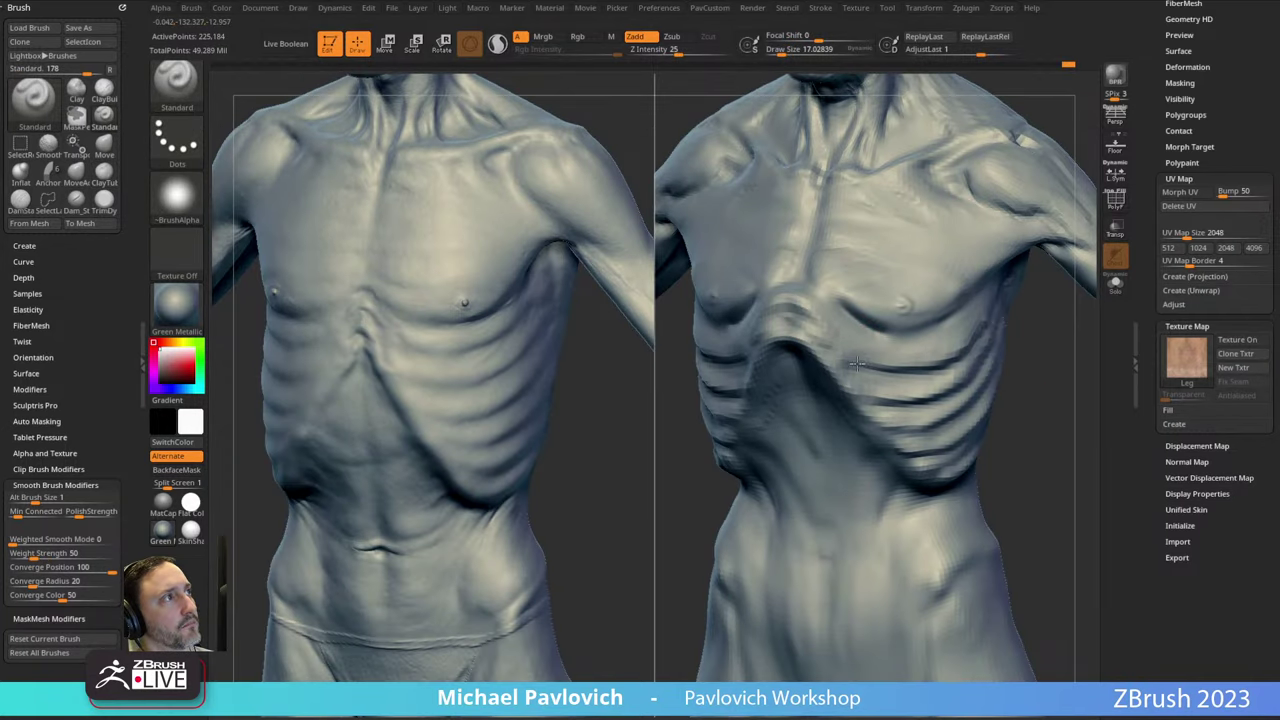
mouse_move(855, 363)
right_down()
mouse_move(703, 406)
mouse_move(763, 308)
right_up()
mouse_move(668, 382)
right_down()
mouse_move(789, 373)
mouse_move(1034, 409)
mouse_move(1006, 491)
mouse_move(962, 420)
mouse_move(974, 417)
mouse_move(980, 431)
mouse_move(843, 323)
right_up()
mouse_move(740, 322)
right_down()
mouse_move(960, 409)
mouse_move(835, 378)
right_up()
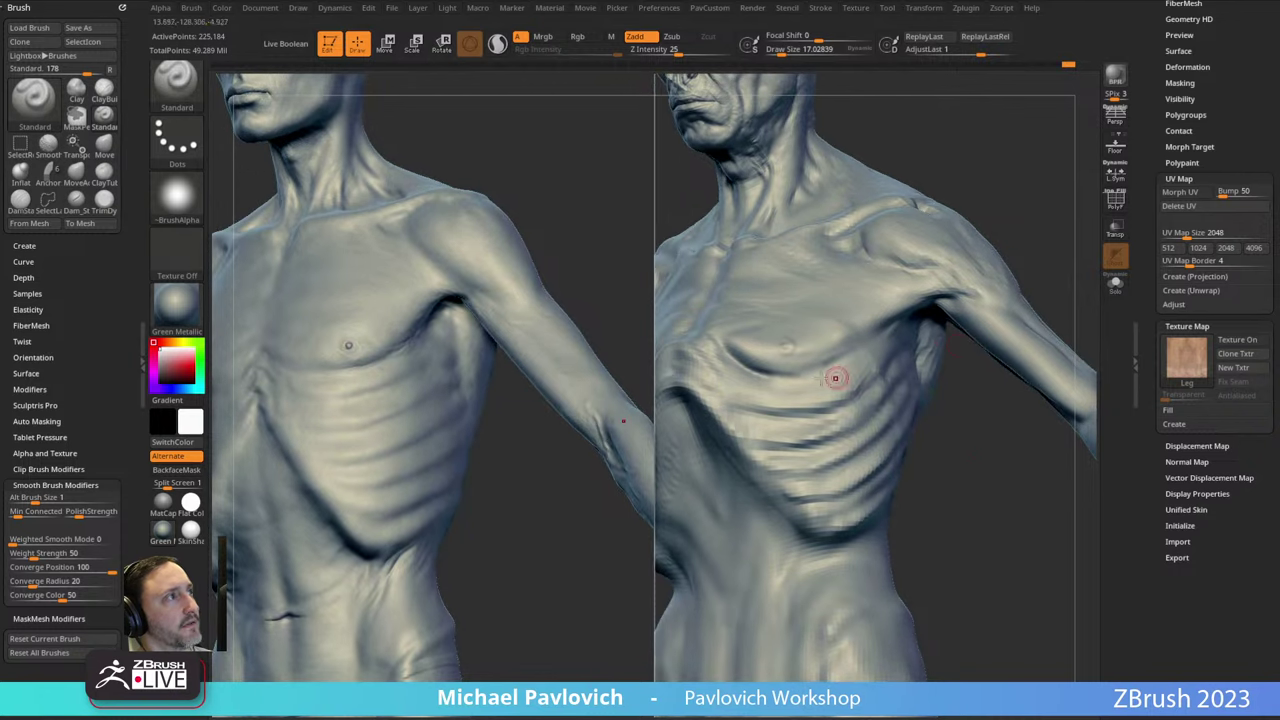
Refine the gaunt figure's chest and ribs with the Standard and Smooth brushes, and work the chest and armpit with ClayTubes.
right_drag(987, 362, 812, 384)
right_drag(1018, 239, 871, 377)
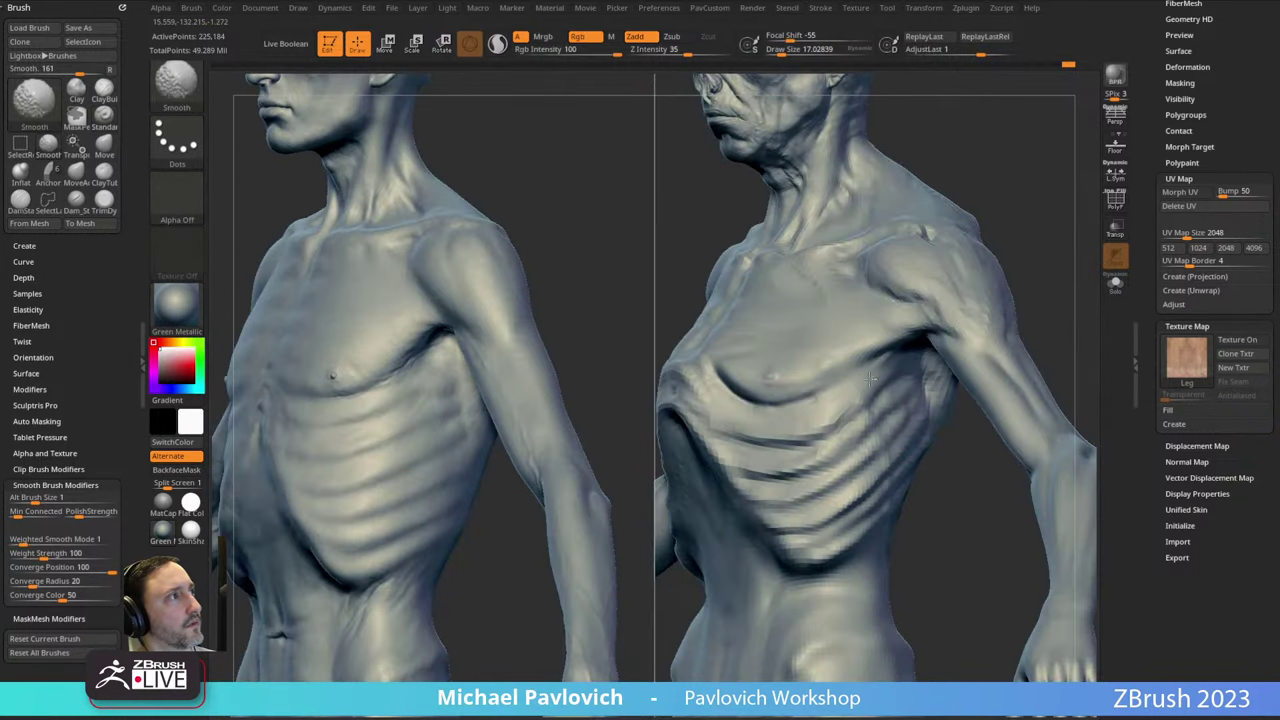
right_drag(853, 335, 985, 200)
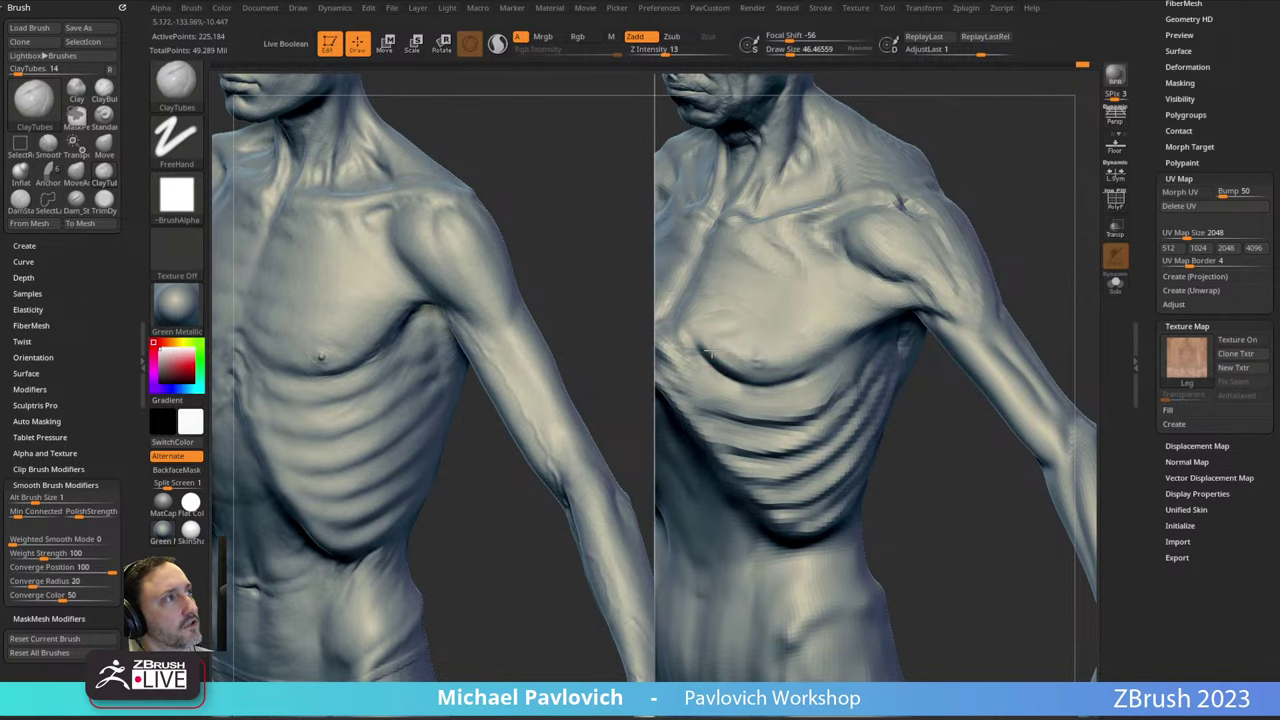
right_drag(898, 287, 1000, 286)
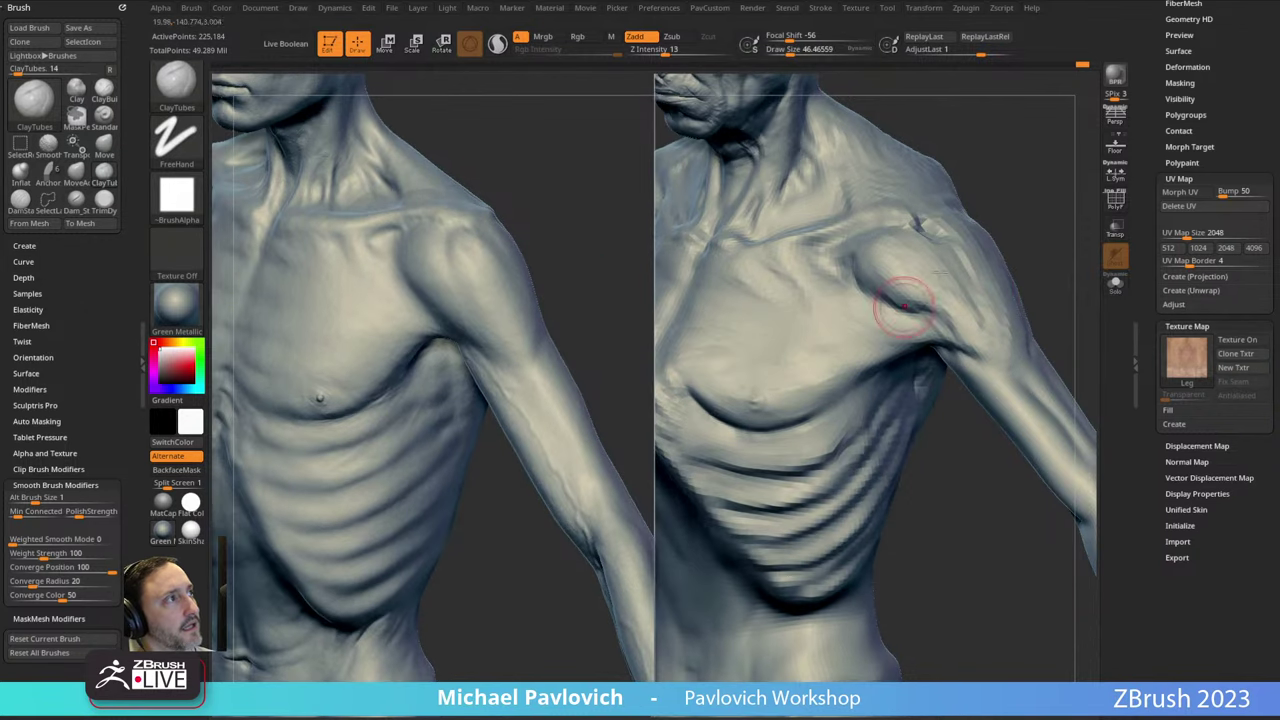
mouse_move(900, 277)
right_down()
mouse_move(908, 286)
mouse_move(809, 339)
mouse_move(1026, 257)
mouse_move(897, 509)
mouse_move(756, 353)
mouse_move(817, 340)
right_up()
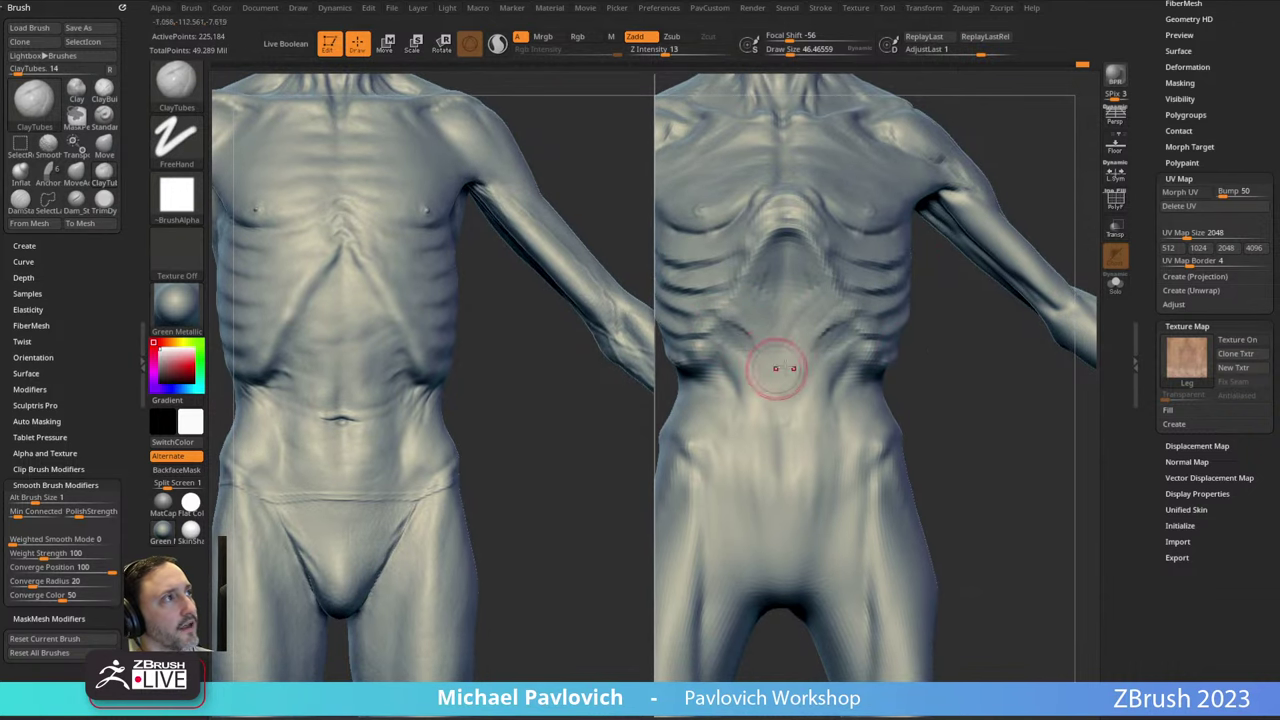
Sculpt the lower rib edges and folds on both sides of the gaunt figure's abdomen with the Standard brush at a draw size of about 22.
right_drag(983, 380, 906, 331)
key(b)
key(s)
key(t)
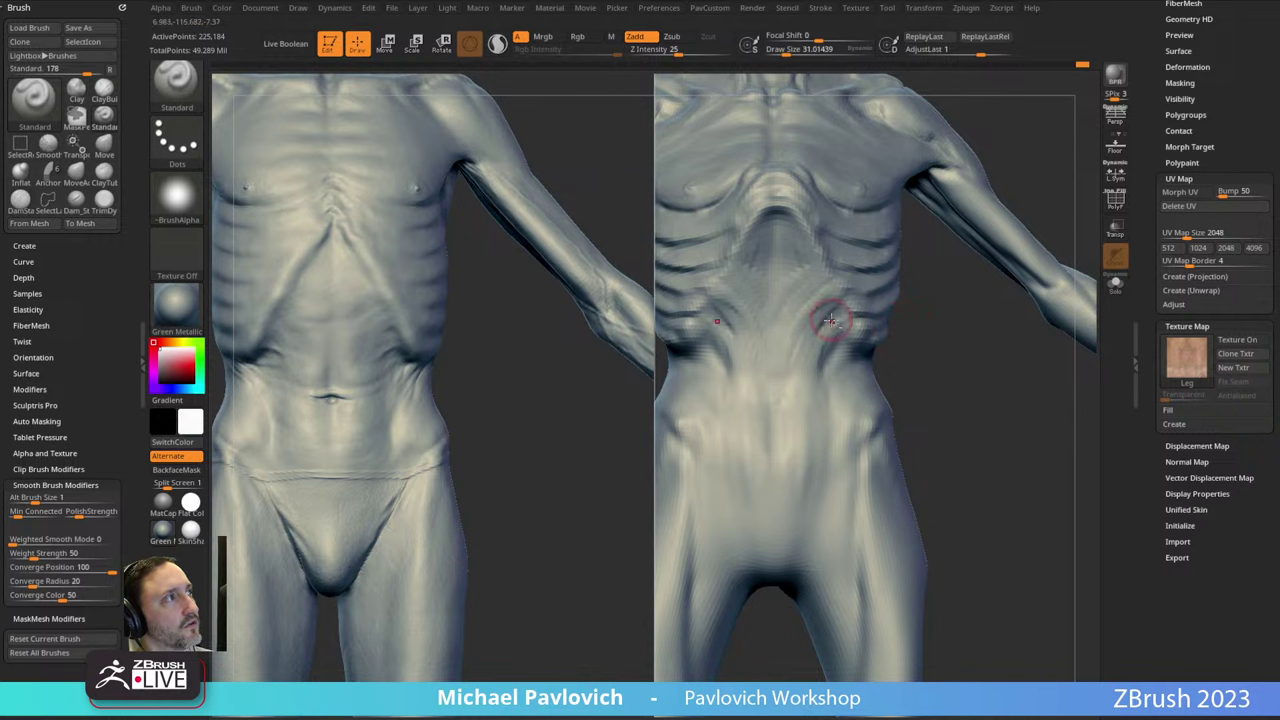
right_drag(810, 349, 860, 349)
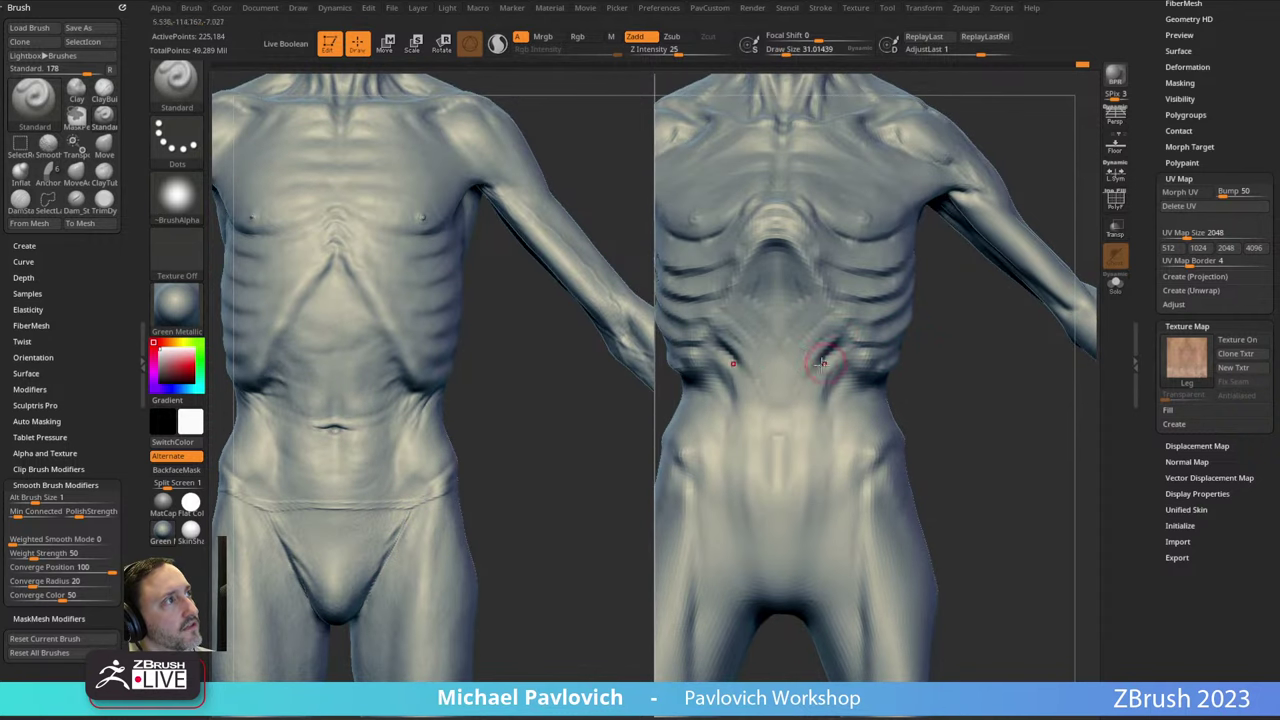
key(s)
click(726, 369)
right_drag(760, 413, 744, 373)
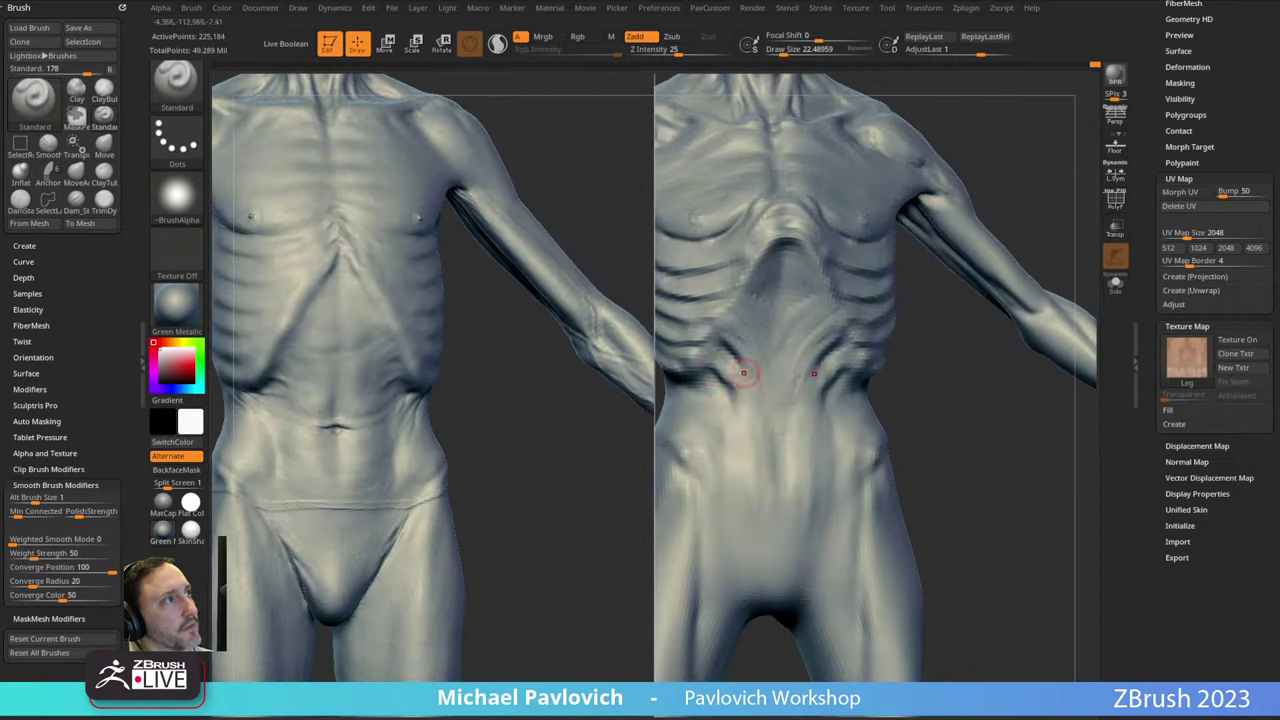
right_drag(887, 400, 752, 400)
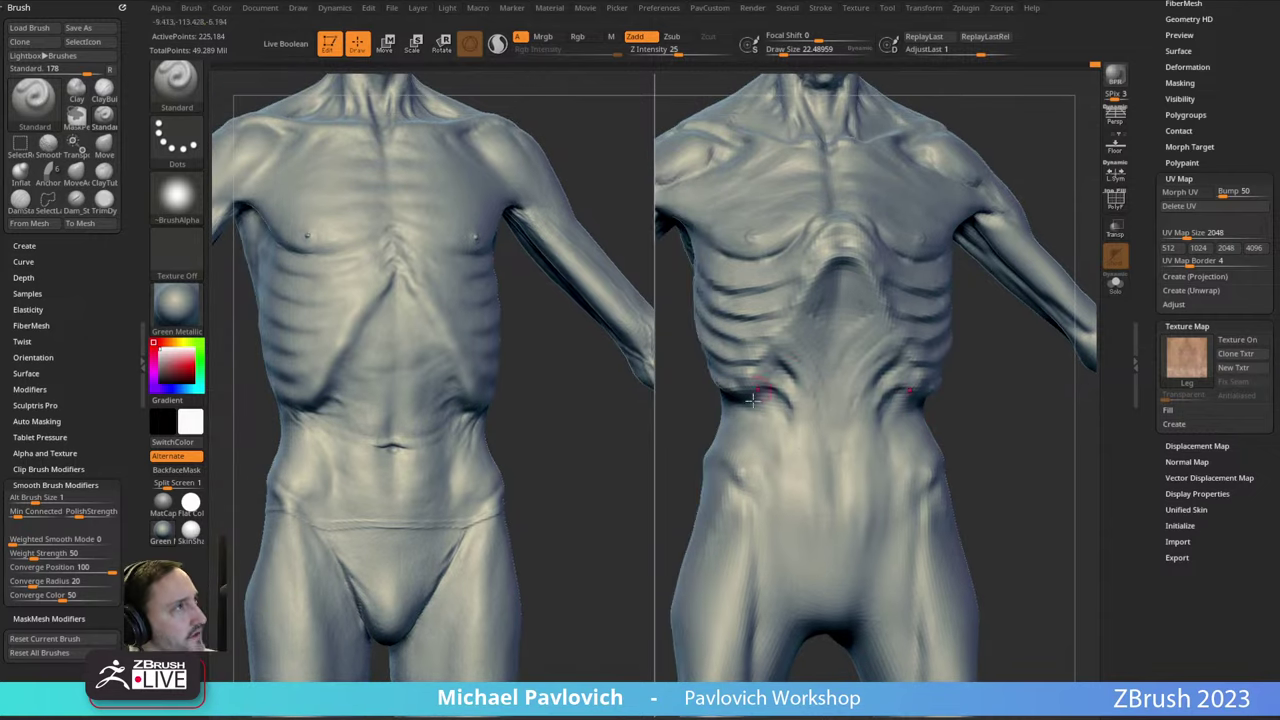
right_drag(993, 381, 843, 398)
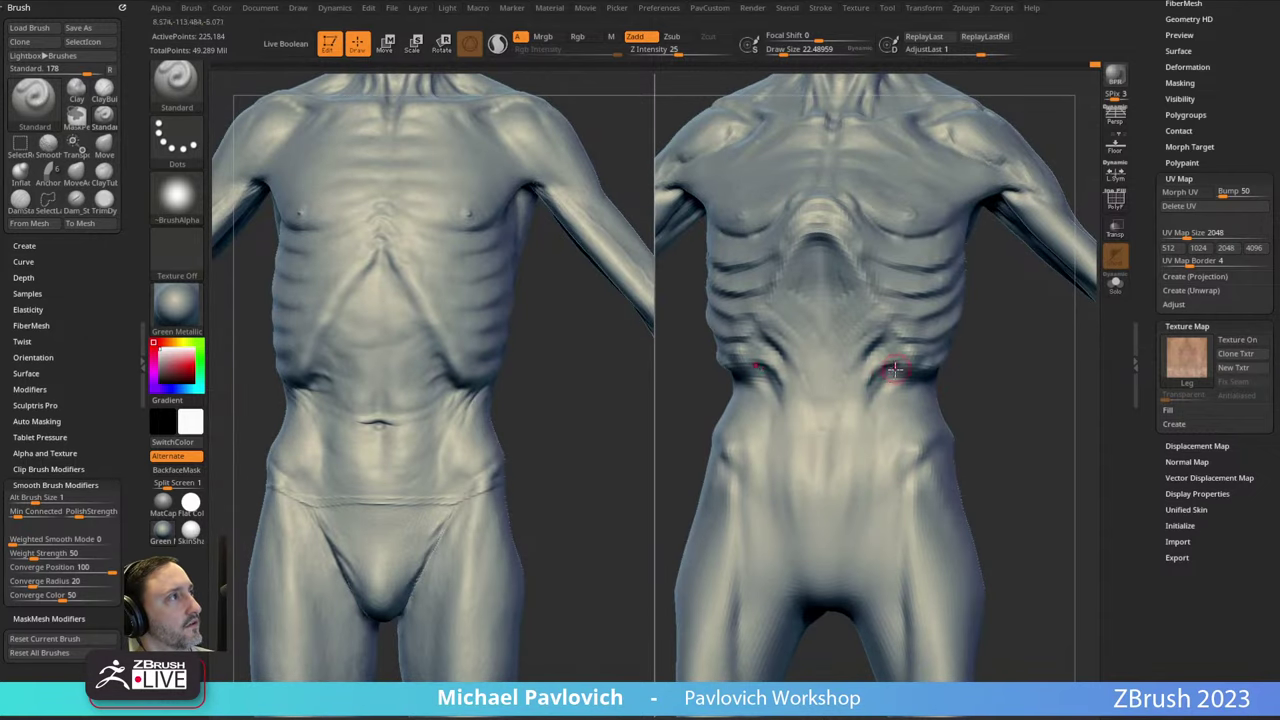
mouse_move(988, 386)
right_down()
mouse_move(1020, 366)
mouse_move(929, 389)
mouse_move(832, 366)
mouse_move(986, 366)
mouse_move(974, 380)
mouse_move(866, 381)
mouse_move(973, 380)
mouse_move(888, 382)
right_up()
Smooth the gaunt figure's lower back and sculpt a row of protruding vertebrae along the lower spine with the Standard brush.
mouse_move(808, 428)
right_down()
mouse_move(914, 340)
mouse_move(1017, 371)
mouse_move(674, 400)
mouse_move(851, 410)
mouse_move(763, 449)
mouse_move(749, 474)
mouse_move(860, 430)
right_up()
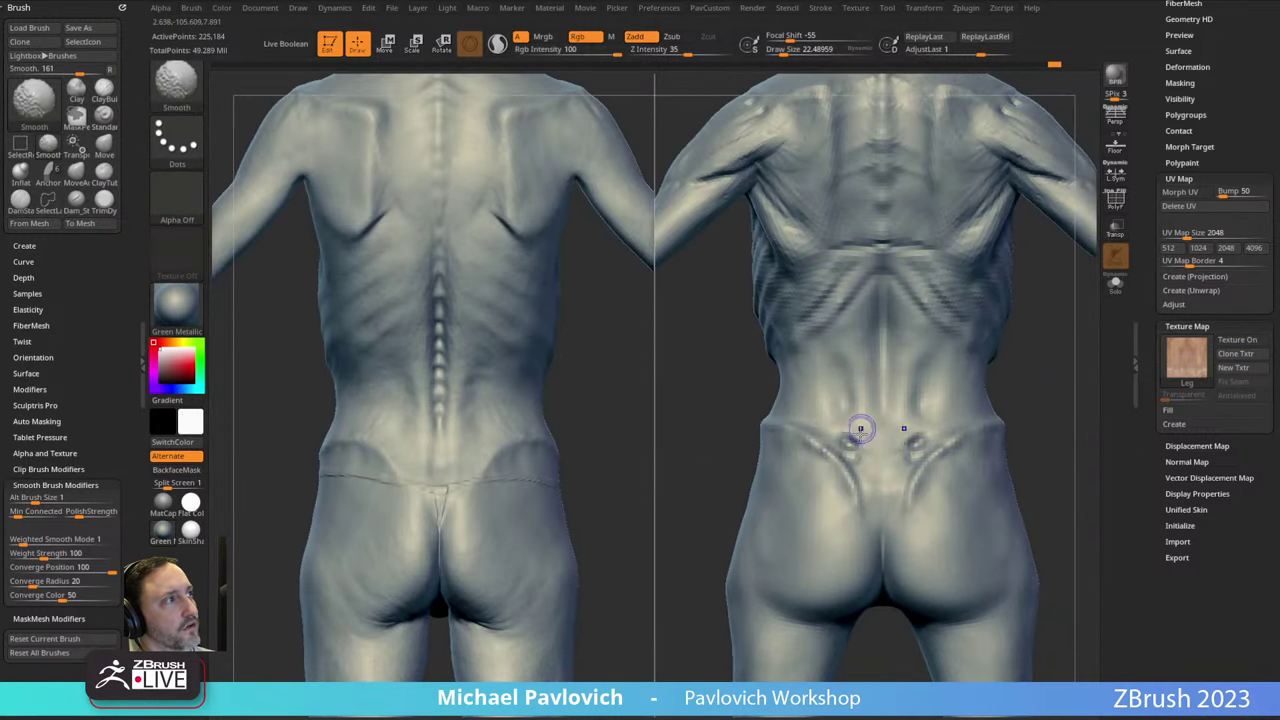
mouse_move(997, 397)
right_down()
mouse_move(837, 466)
mouse_move(991, 400)
mouse_move(836, 421)
right_up()
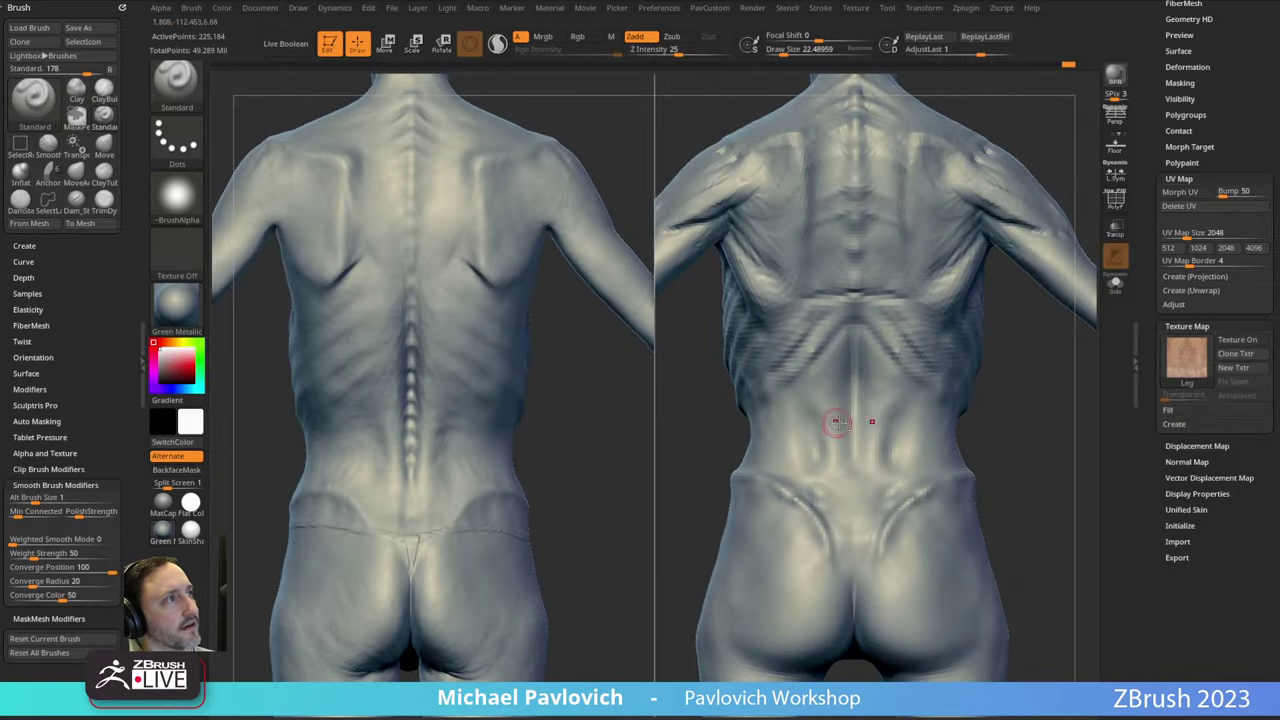
right_drag(815, 470, 957, 400)
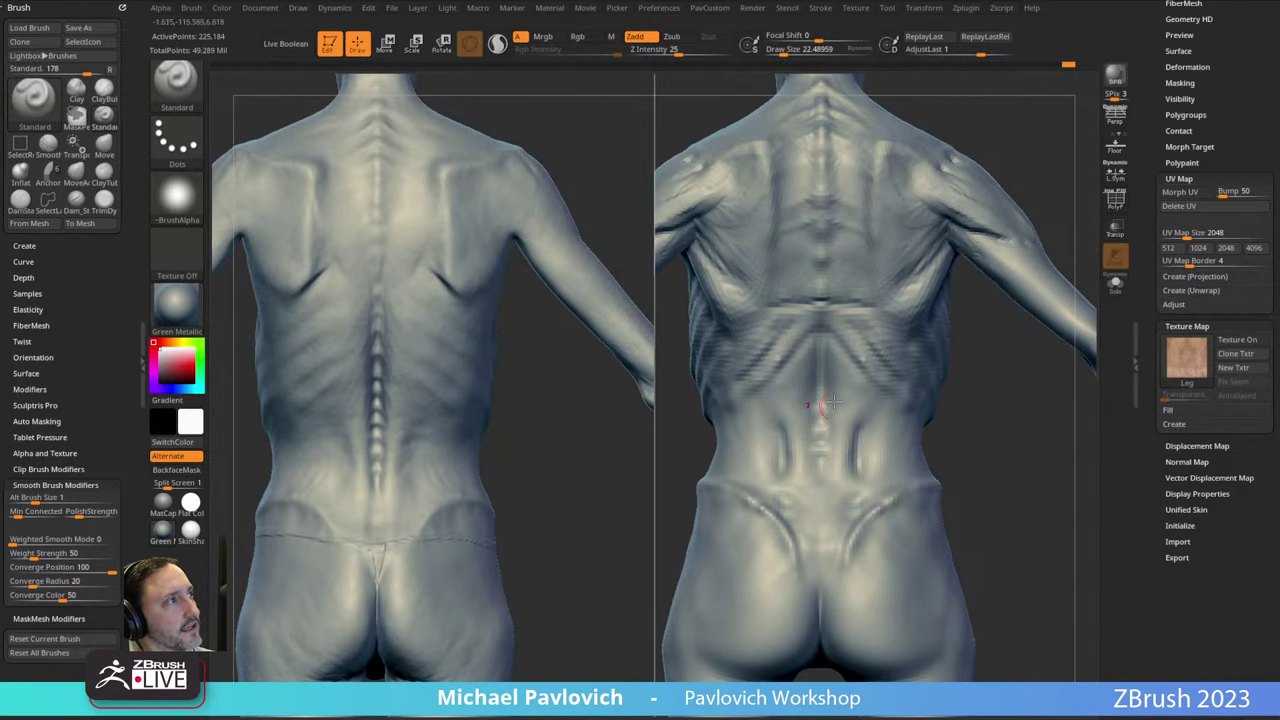
mouse_move(832, 352)
right_down()
mouse_move(980, 400)
mouse_move(814, 388)
mouse_move(966, 363)
mouse_move(830, 375)
right_up()
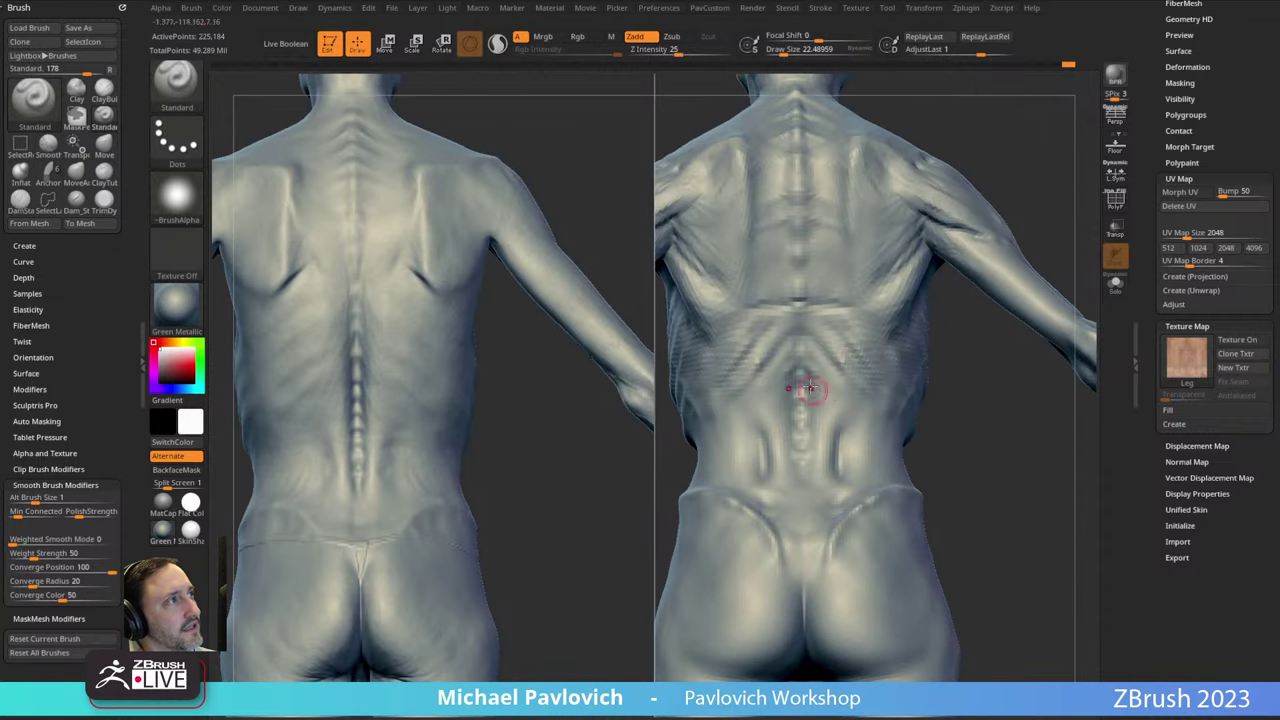
right_drag(820, 455, 829, 405)
Shape the gaunt figure's lower back, waist and rear ribs with the ClayTubes brush at draw size 28.75.
key(b)
key(c)
key(t)
mouse_move(960, 366)
right_down()
mouse_move(829, 380)
mouse_move(818, 388)
mouse_move(926, 397)
mouse_move(837, 405)
right_up()
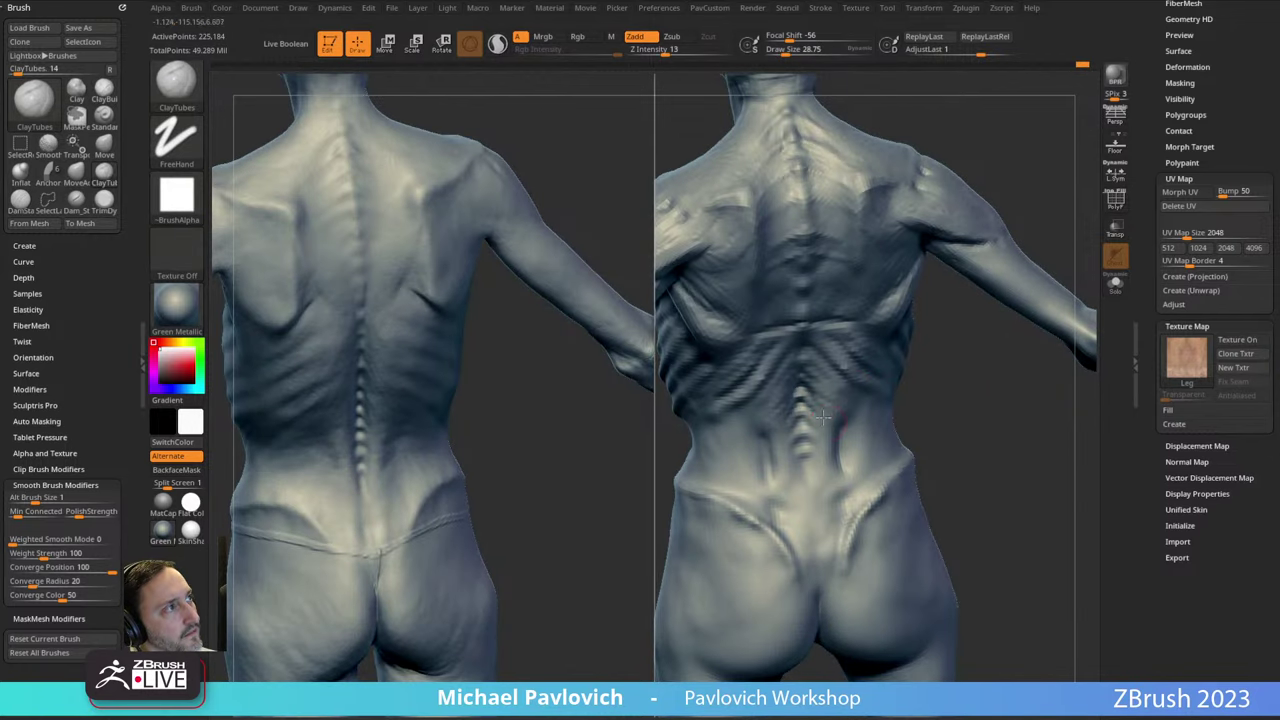
right_drag(935, 409, 828, 426)
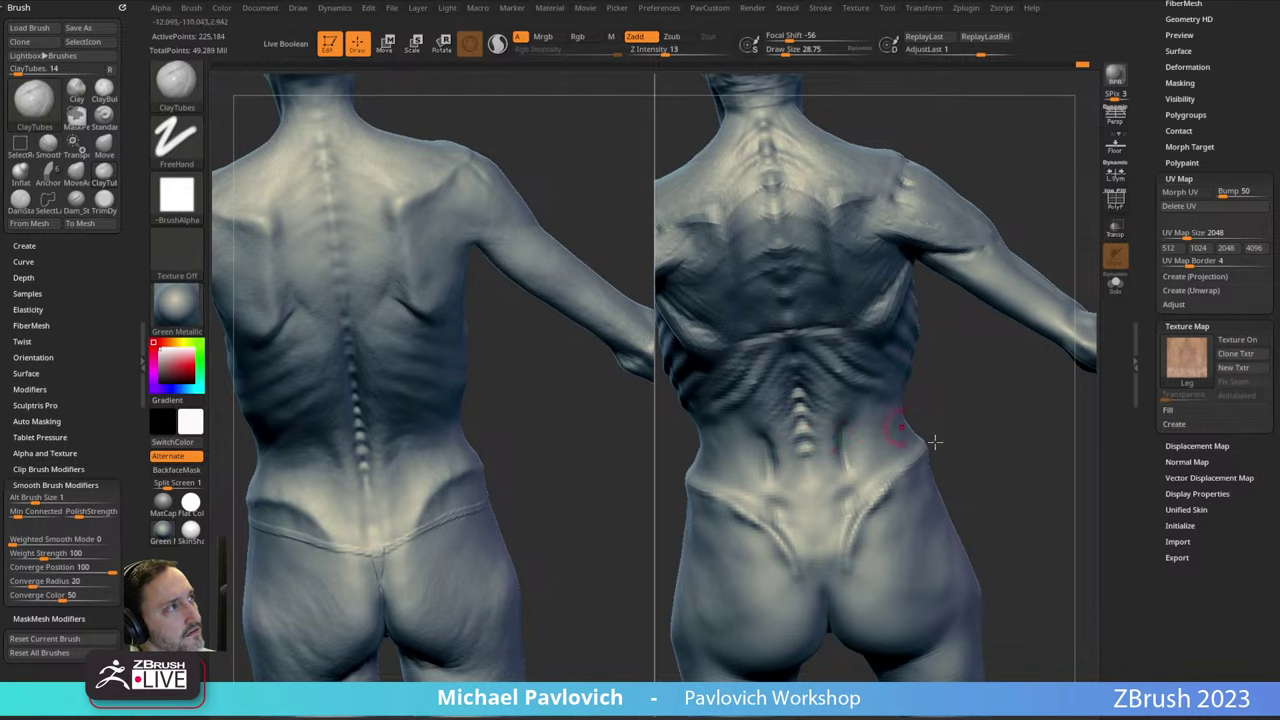
right_drag(934, 441, 841, 424)
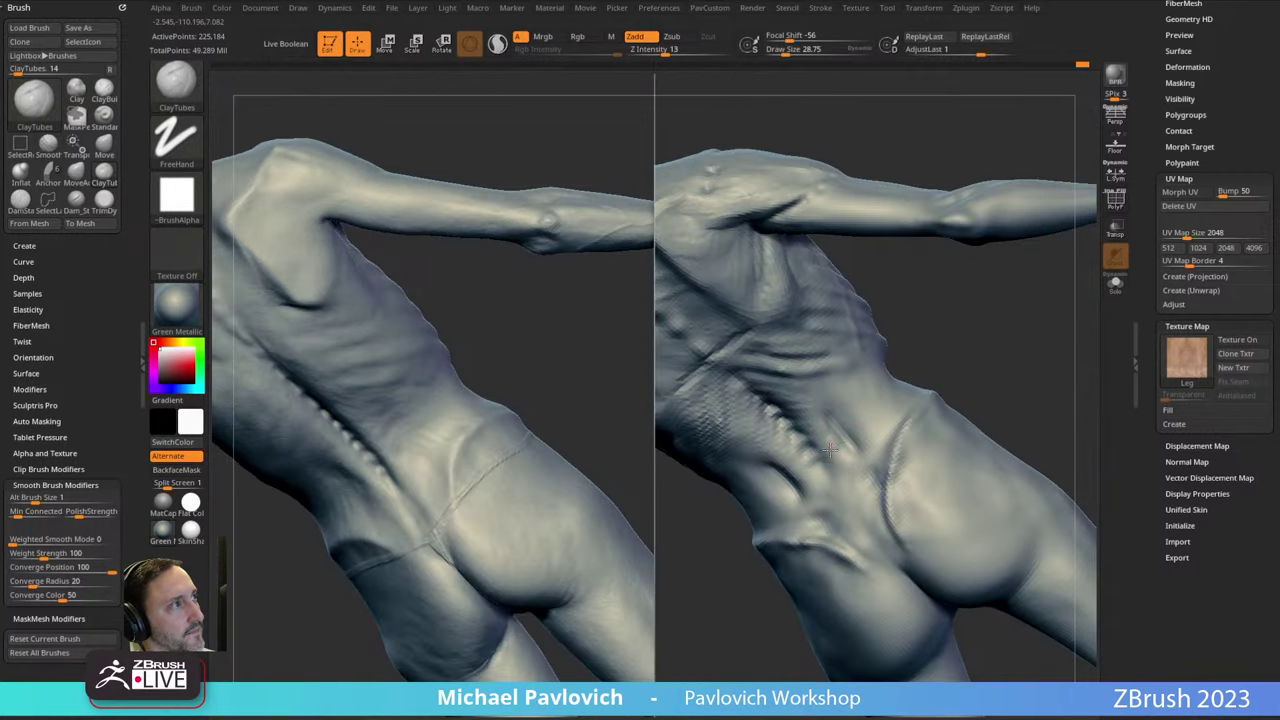
right_drag(928, 395, 833, 381)
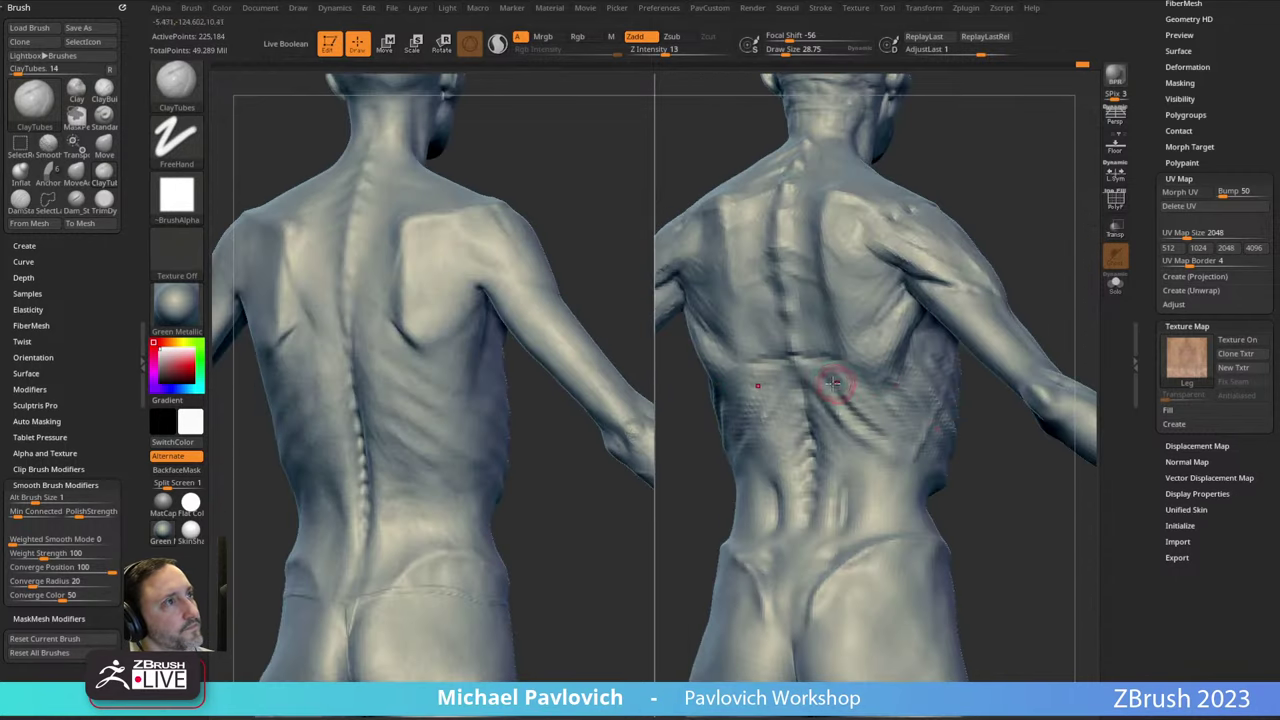
right_drag(848, 433, 829, 397)
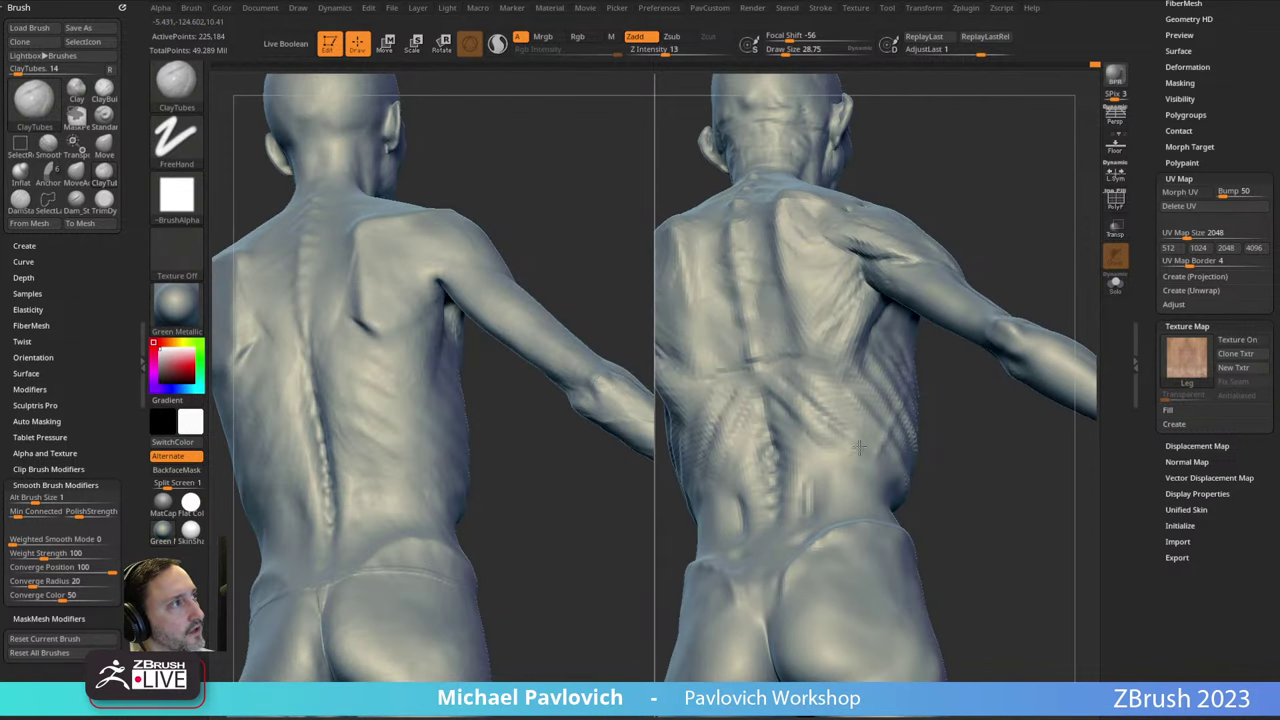
Examine the original anatomy model's shoulder blade, armpit and side ribs from the back around to the front.
right_drag(858, 447, 495, 291)
mouse_move(344, 365)
right_down()
mouse_move(563, 260)
mouse_move(345, 372)
right_up()
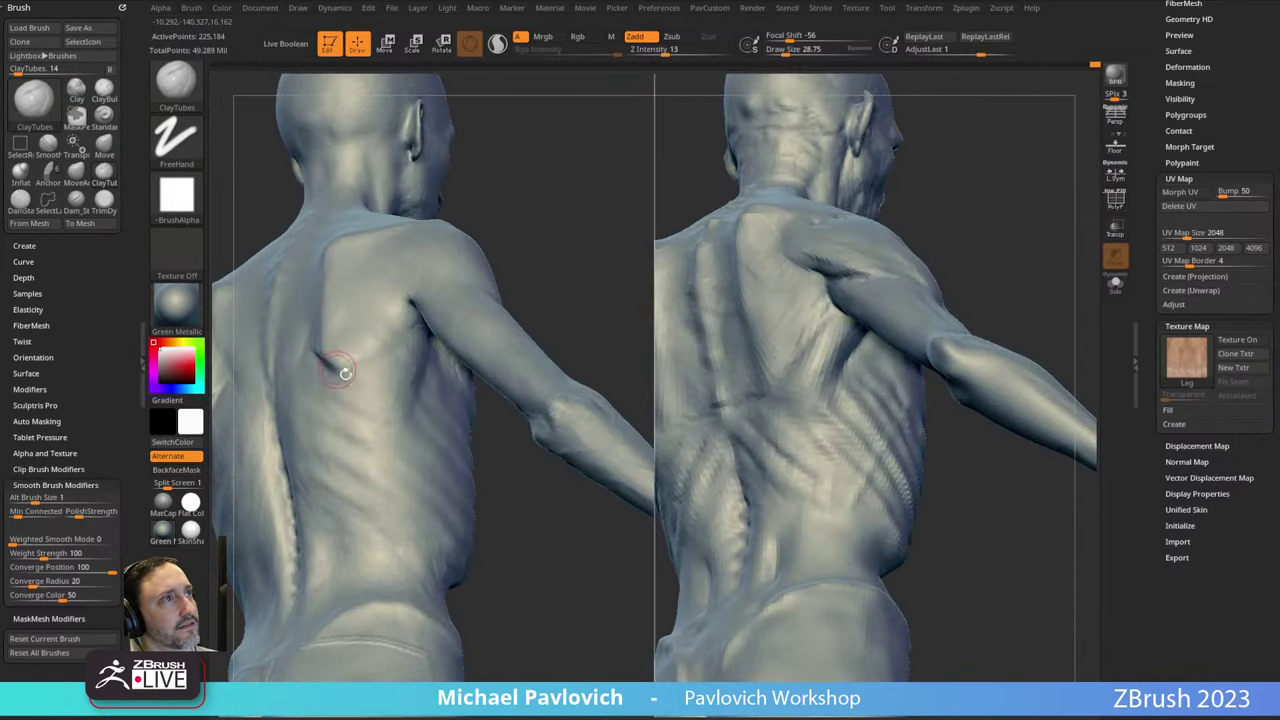
right_drag(575, 296, 415, 340)
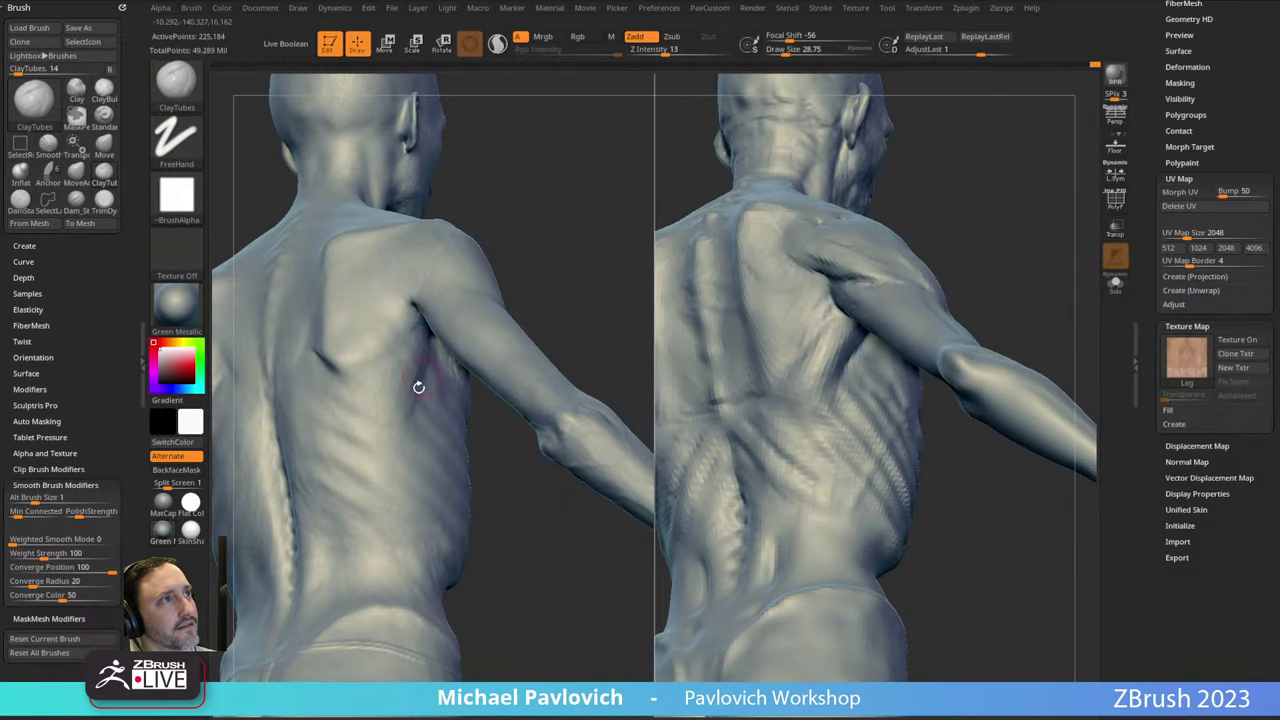
right_drag(520, 271, 357, 380)
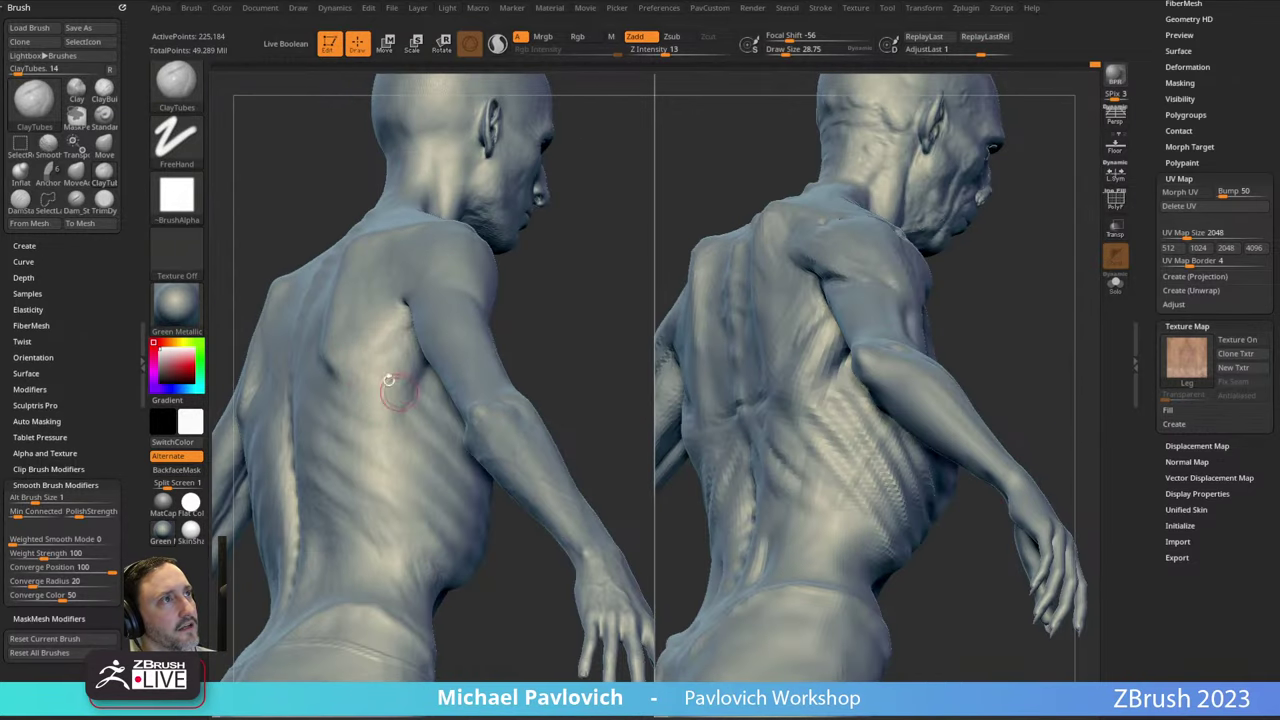
right_drag(530, 297, 300, 390)
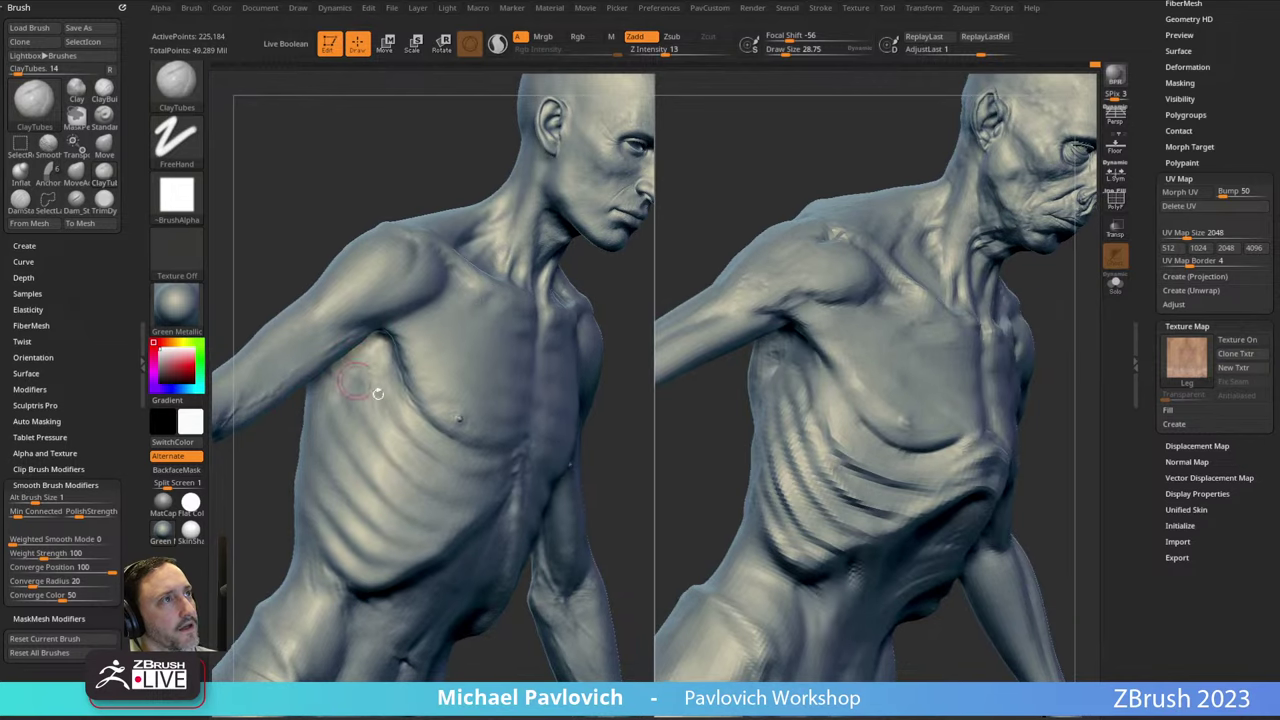
right_drag(305, 223, 370, 269)
Set the ClayTubes draw size to about 36 and shape the area below the gaunt figure's shoulder blade.
right_drag(673, 296, 848, 314)
key(s)
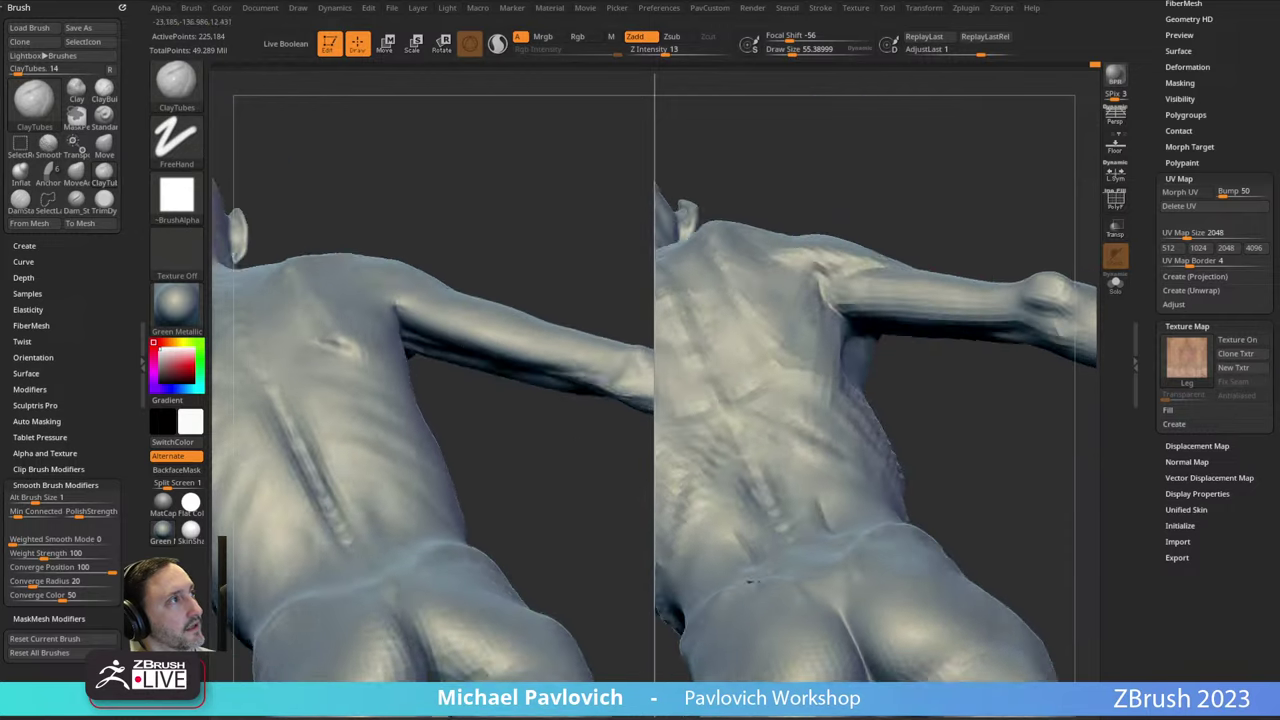
right_drag(750, 582, 803, 353)
right_drag(903, 301, 785, 342)
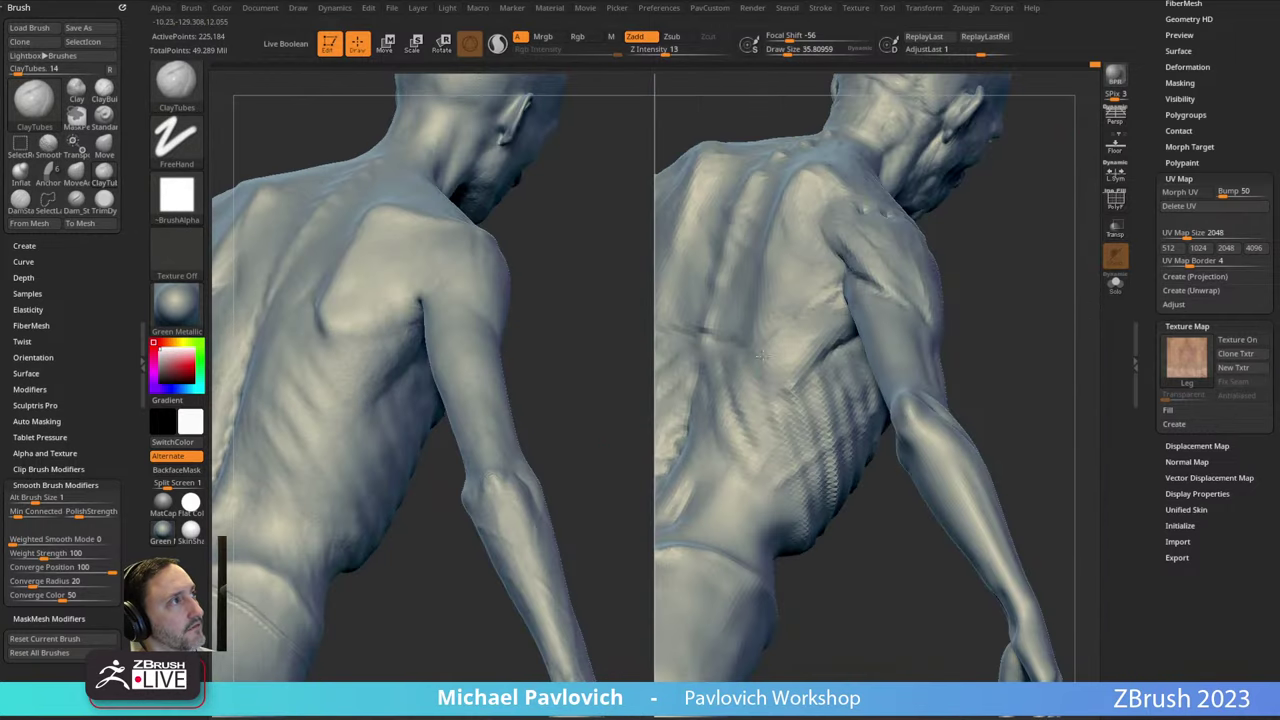
right_drag(867, 299, 720, 317)
right_drag(861, 262, 875, 193)
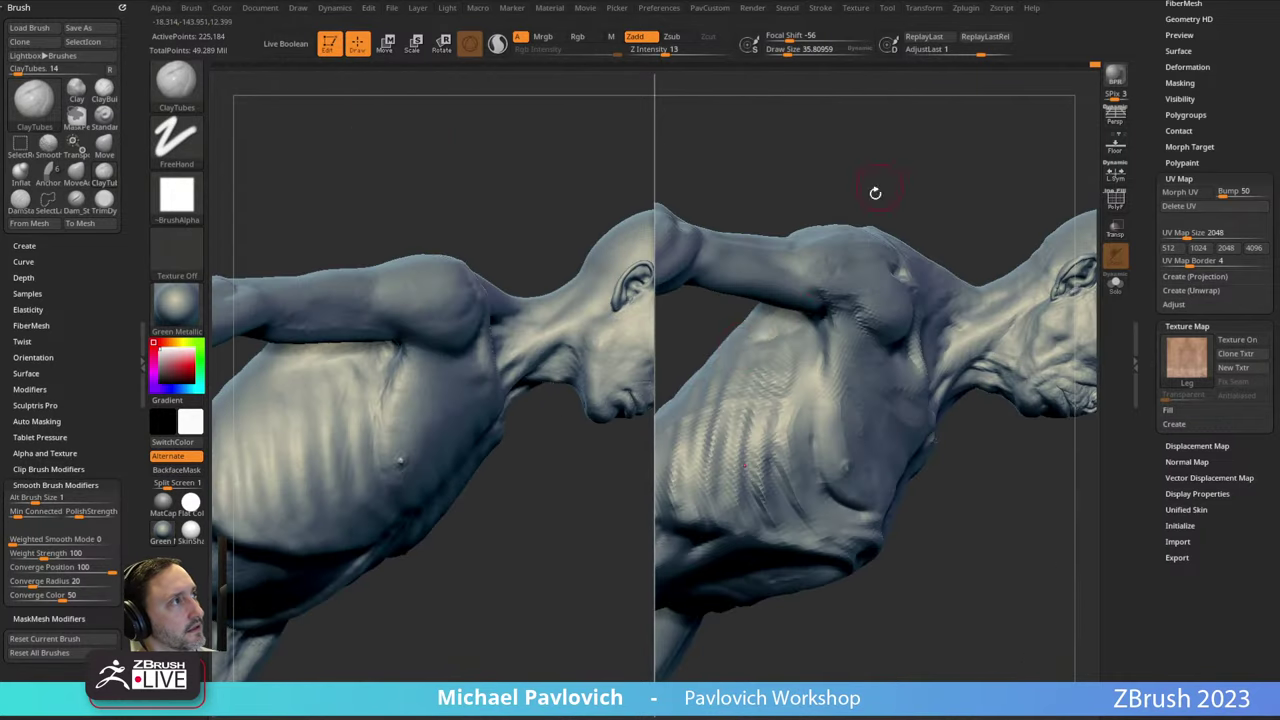
Build up the muscle under the gaunt figure's arm where it wraps over the upper side ribs.
right_drag(750, 348, 780, 336)
right_drag(931, 194, 806, 349)
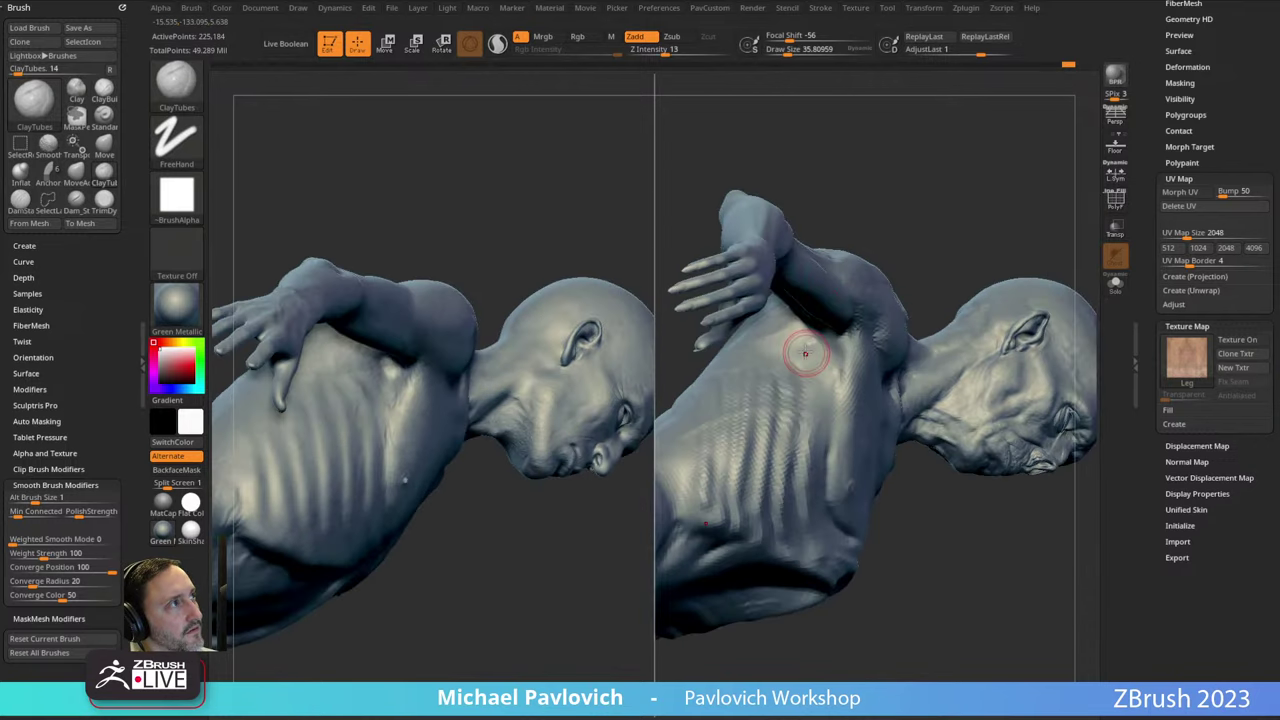
mouse_move(922, 240)
right_down()
mouse_move(787, 340)
mouse_move(836, 240)
right_up()
right_drag(813, 308, 776, 322)
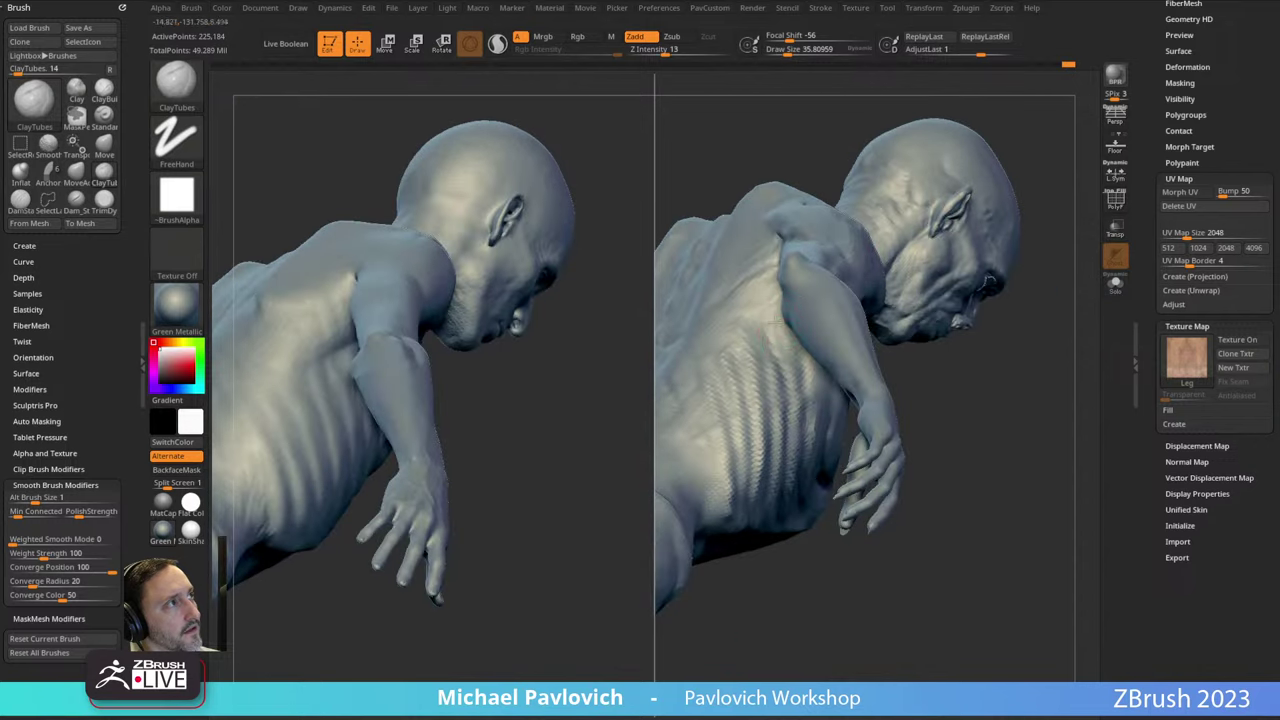
right_drag(826, 244, 806, 302)
right_drag(778, 353, 799, 331)
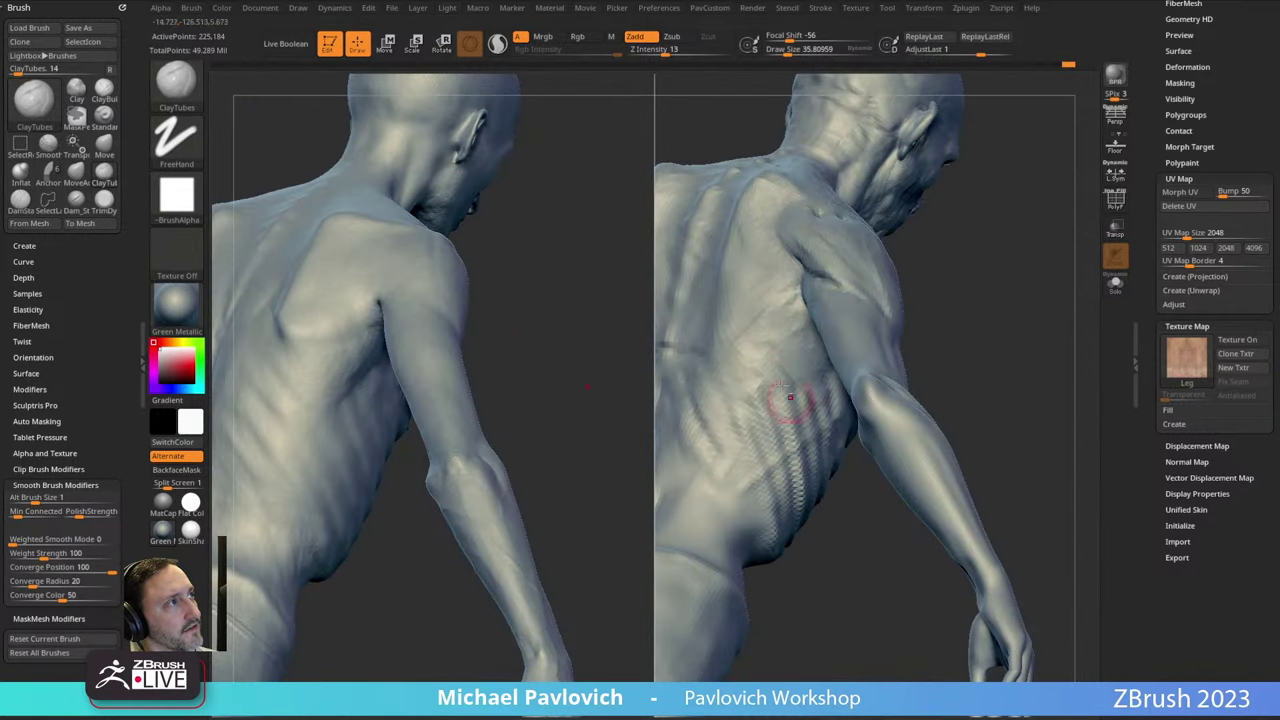
Blend the gaunt figure's back muscle into the ribs along the side of the torso with ClayTubes.
right_drag(789, 397, 763, 394)
right_drag(978, 321, 801, 351)
right_drag(871, 179, 757, 397)
right_drag(820, 362, 903, 298)
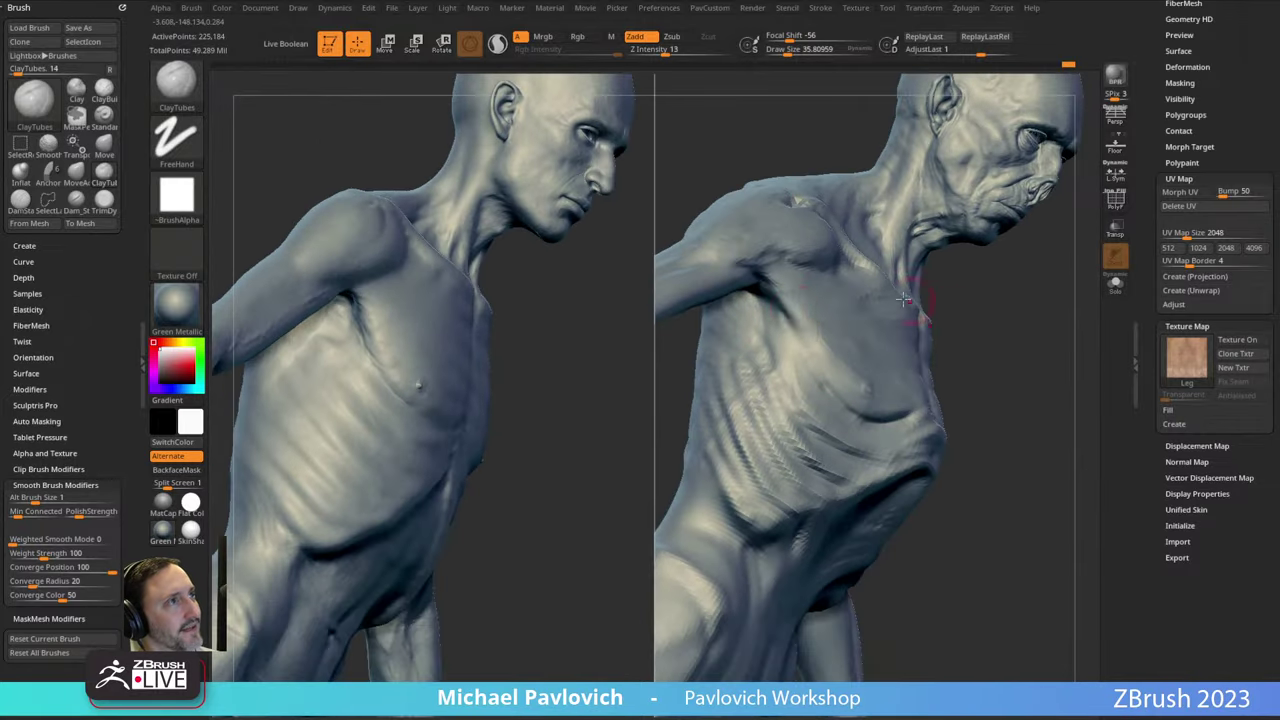
right_drag(811, 373, 782, 333)
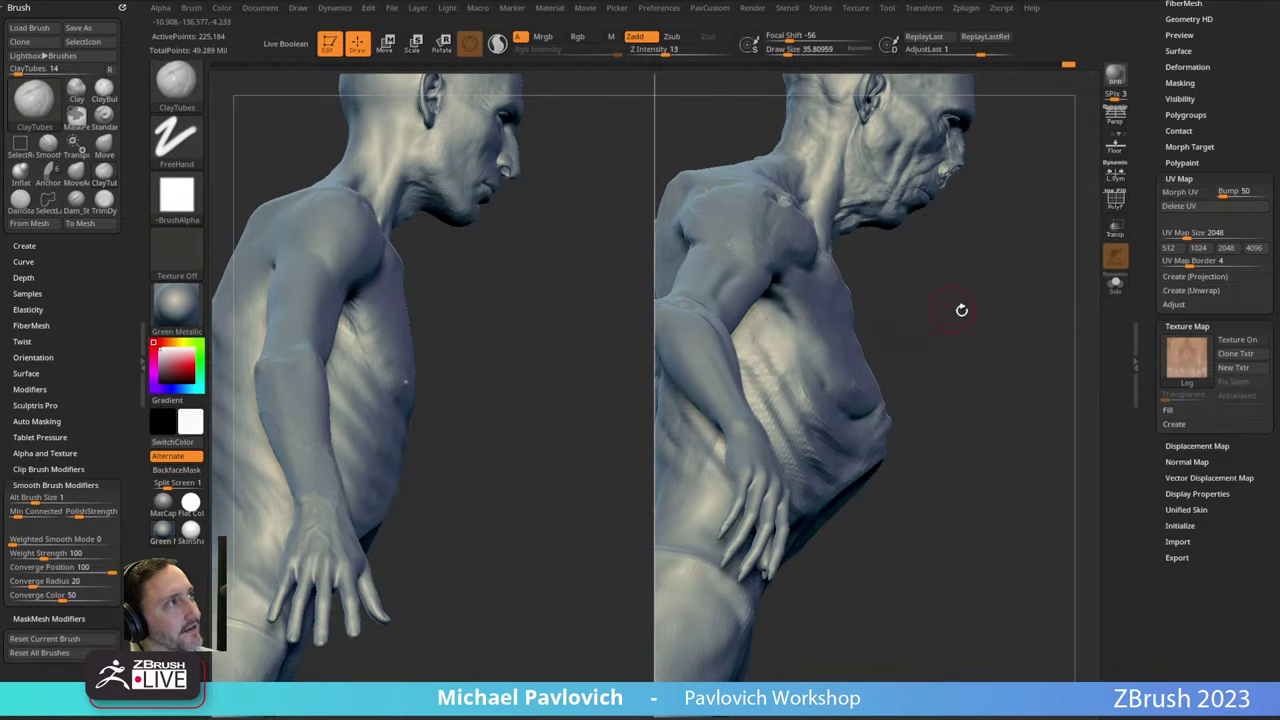
right_drag(961, 310, 828, 372)
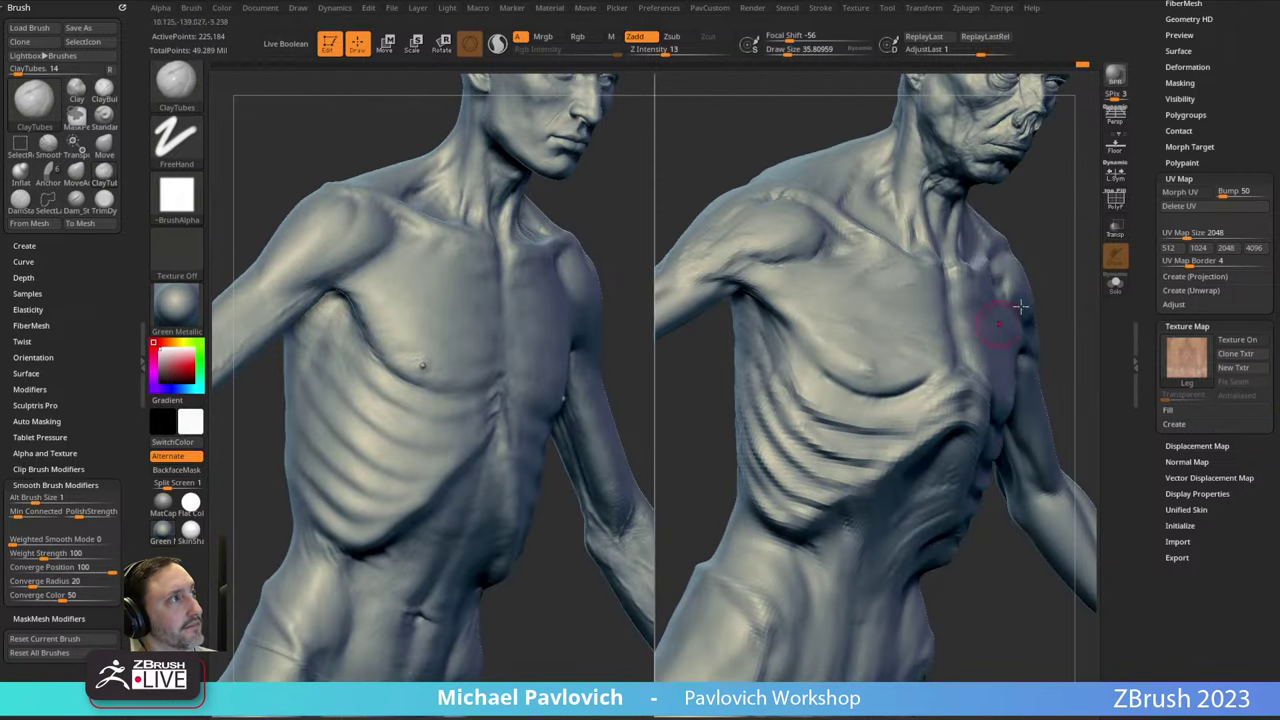
Refine the gaunt figure's pectorals, sternum and upper ribs from several front angles with ClayTubes.
right_drag(787, 330, 793, 360)
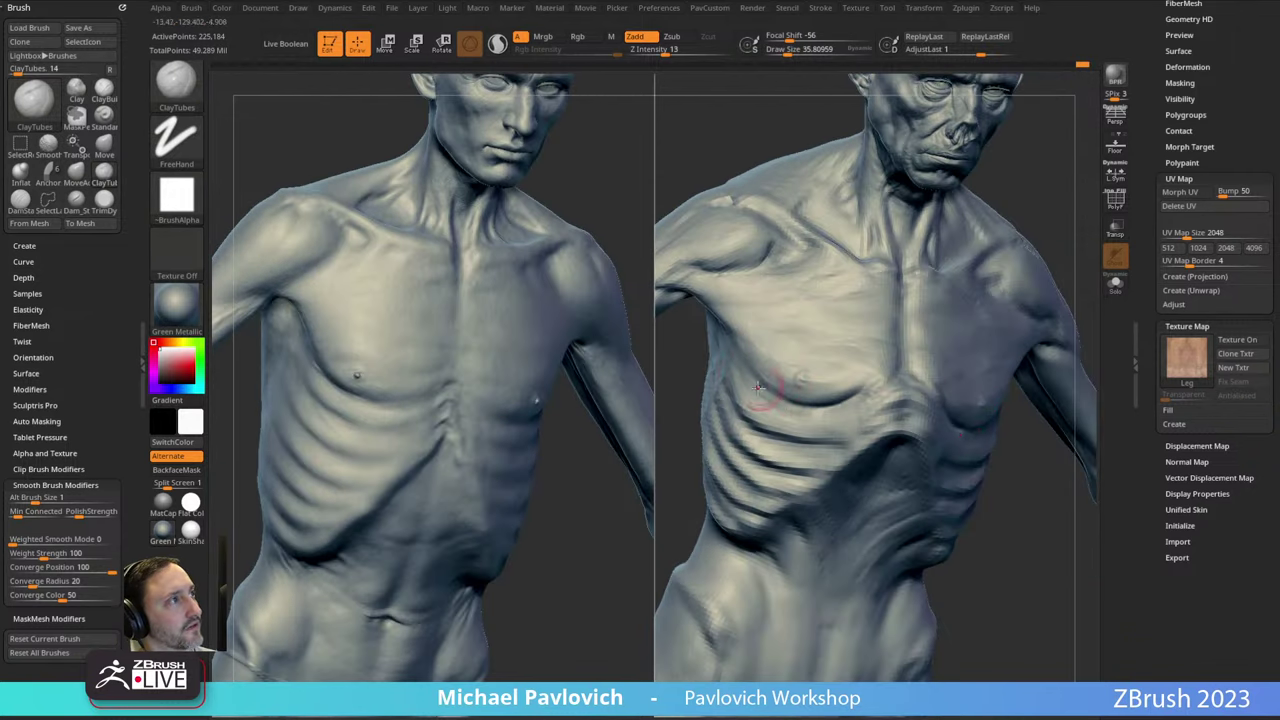
right_drag(1074, 252, 828, 296)
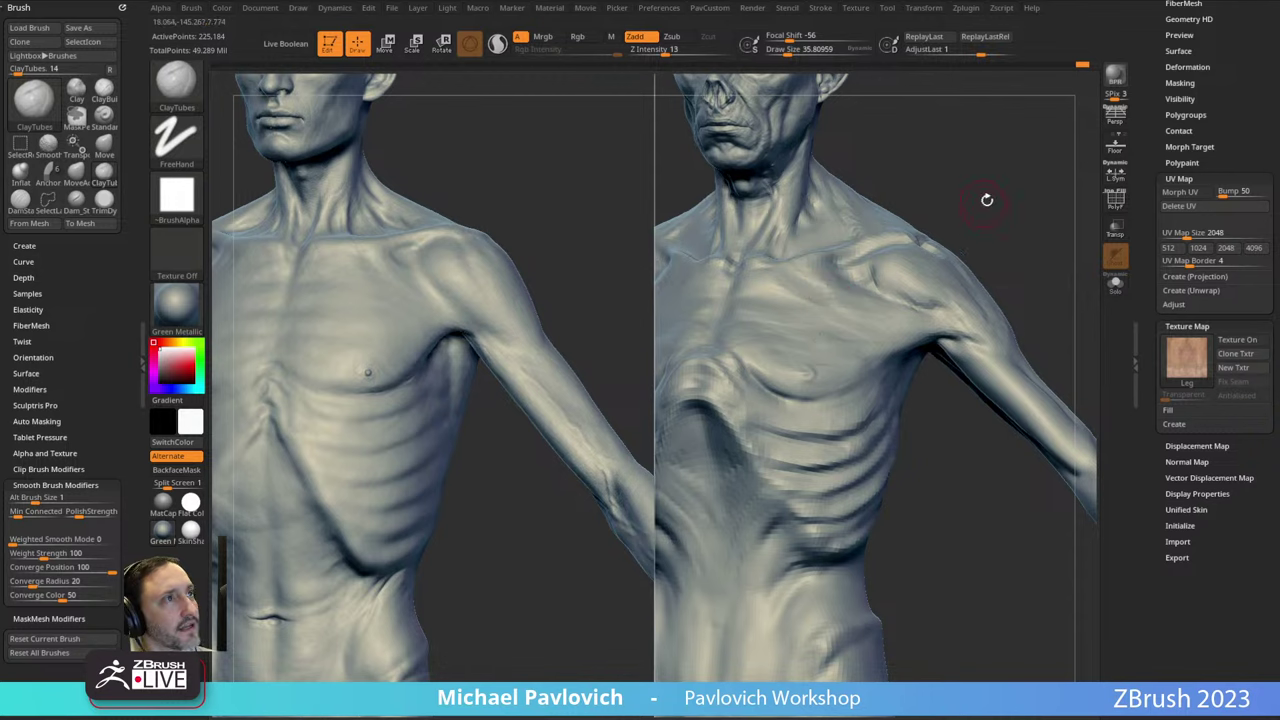
right_drag(986, 200, 742, 401)
right_drag(982, 264, 950, 255)
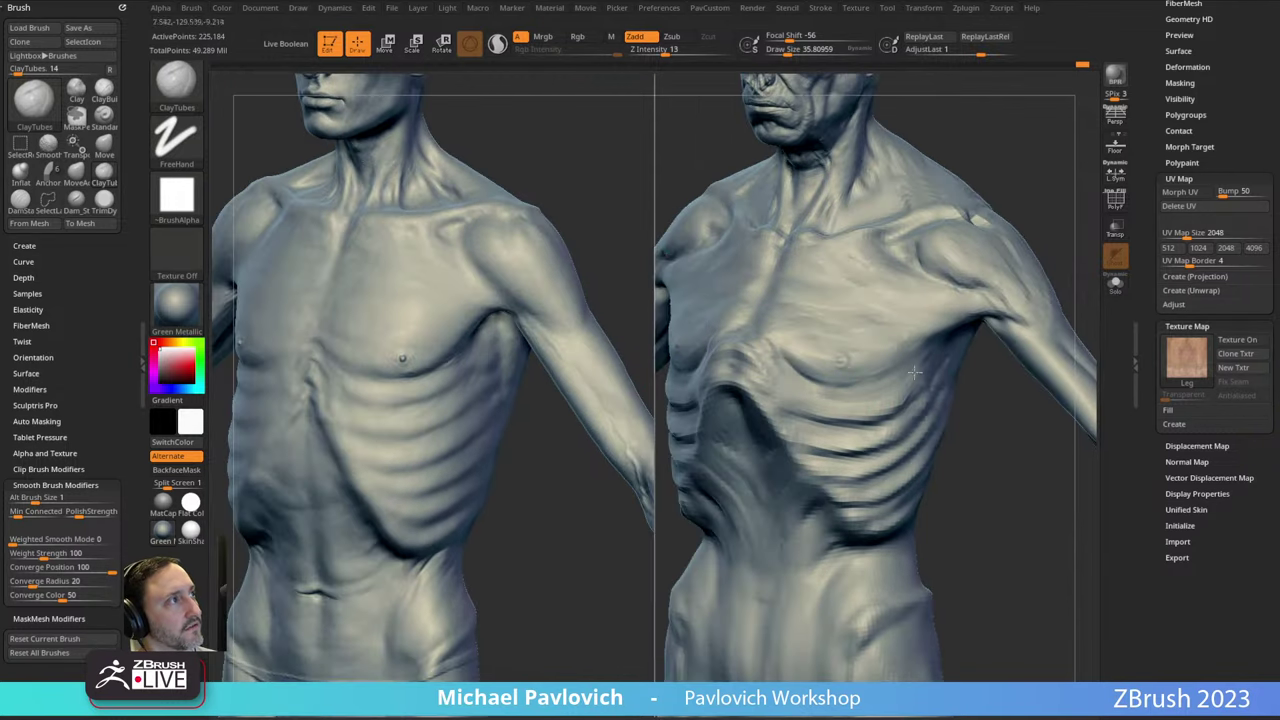
right_drag(1045, 242, 990, 300)
right_drag(873, 405, 736, 412)
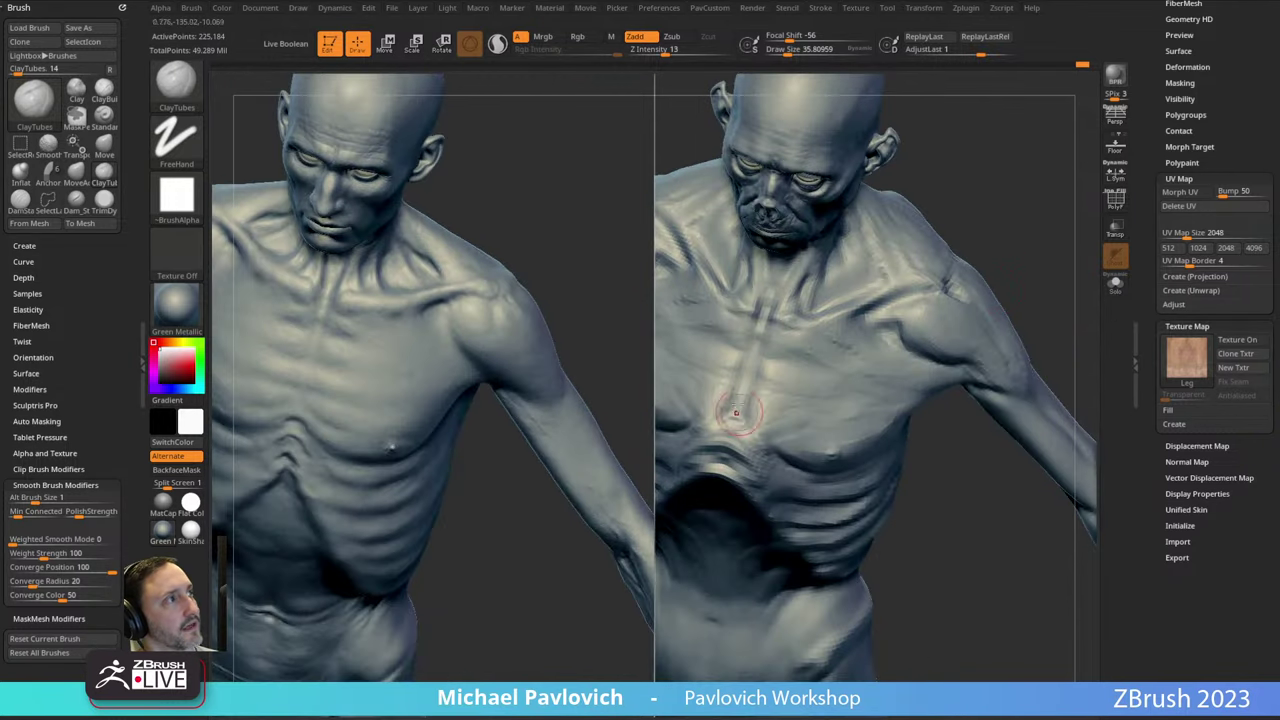
Refine the gaunt figure's collarbone, outer pectoral and front shoulder from several angles with ClayTubes.
right_drag(872, 399, 851, 333)
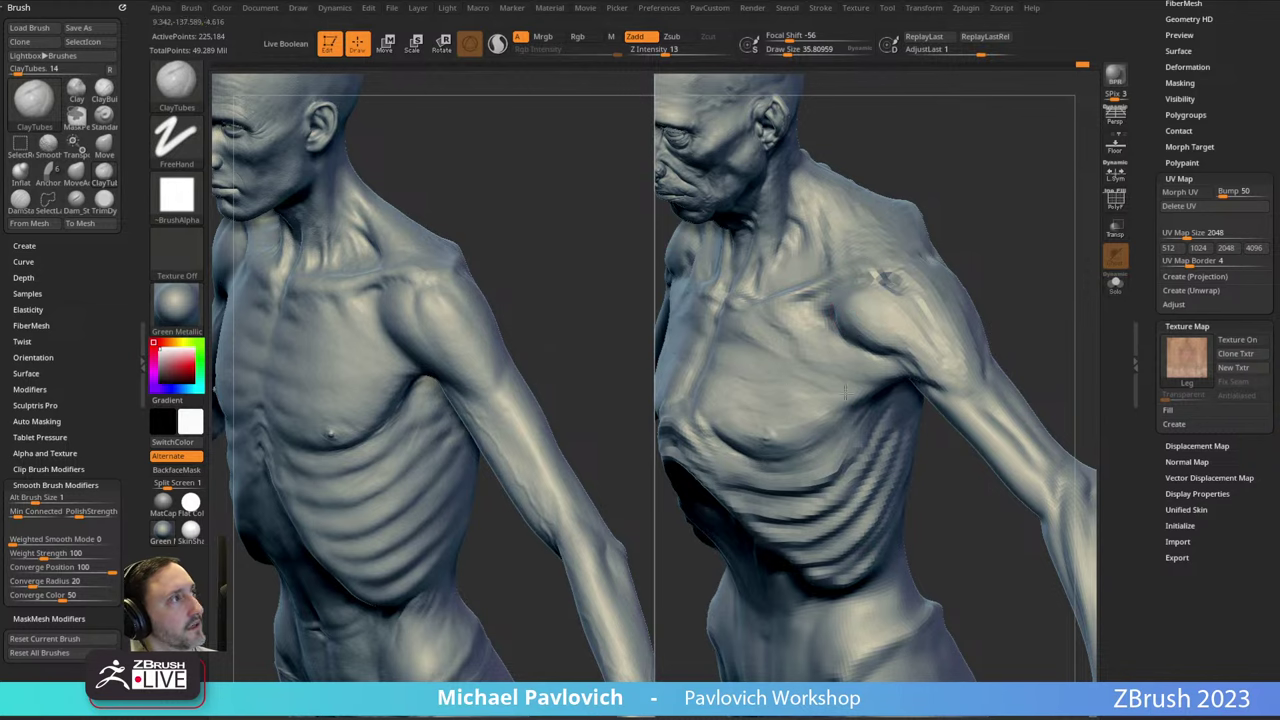
mouse_move(846, 392)
right_down()
mouse_move(1020, 194)
mouse_move(1014, 177)
mouse_move(901, 360)
mouse_move(963, 343)
mouse_move(796, 421)
mouse_move(855, 388)
right_up()
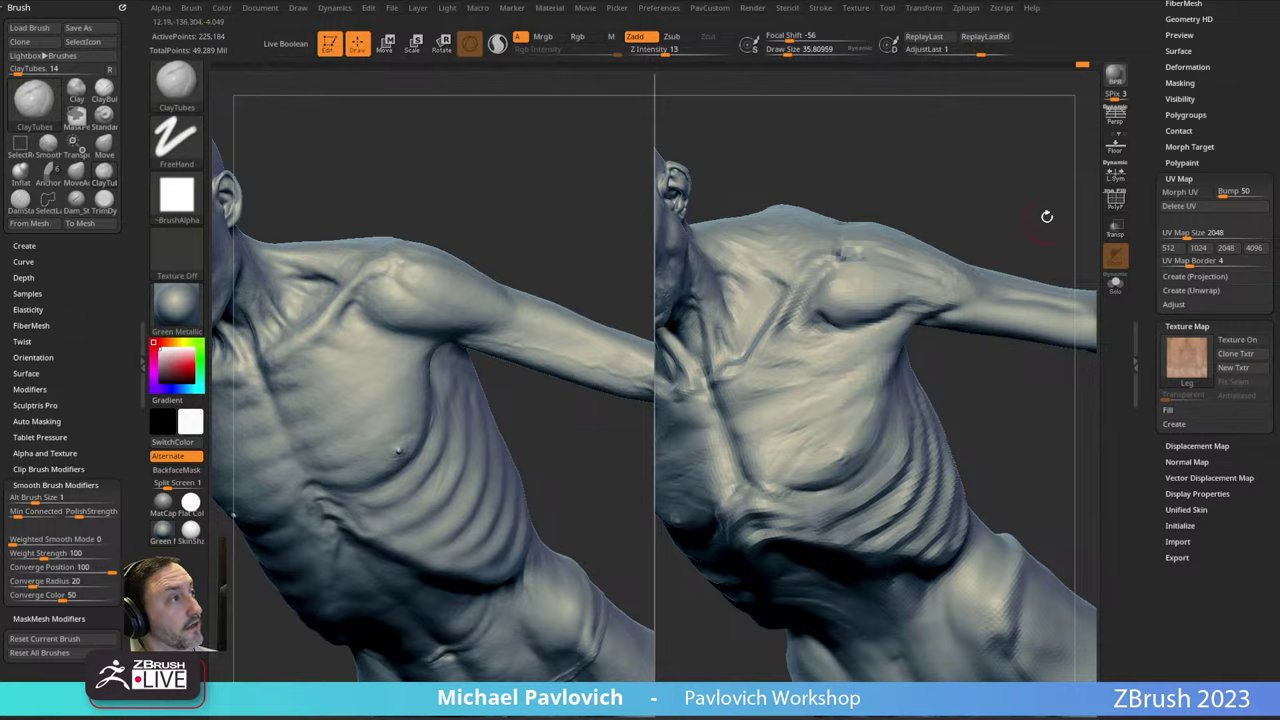
right_drag(1046, 214, 1063, 291)
right_drag(911, 404, 951, 276)
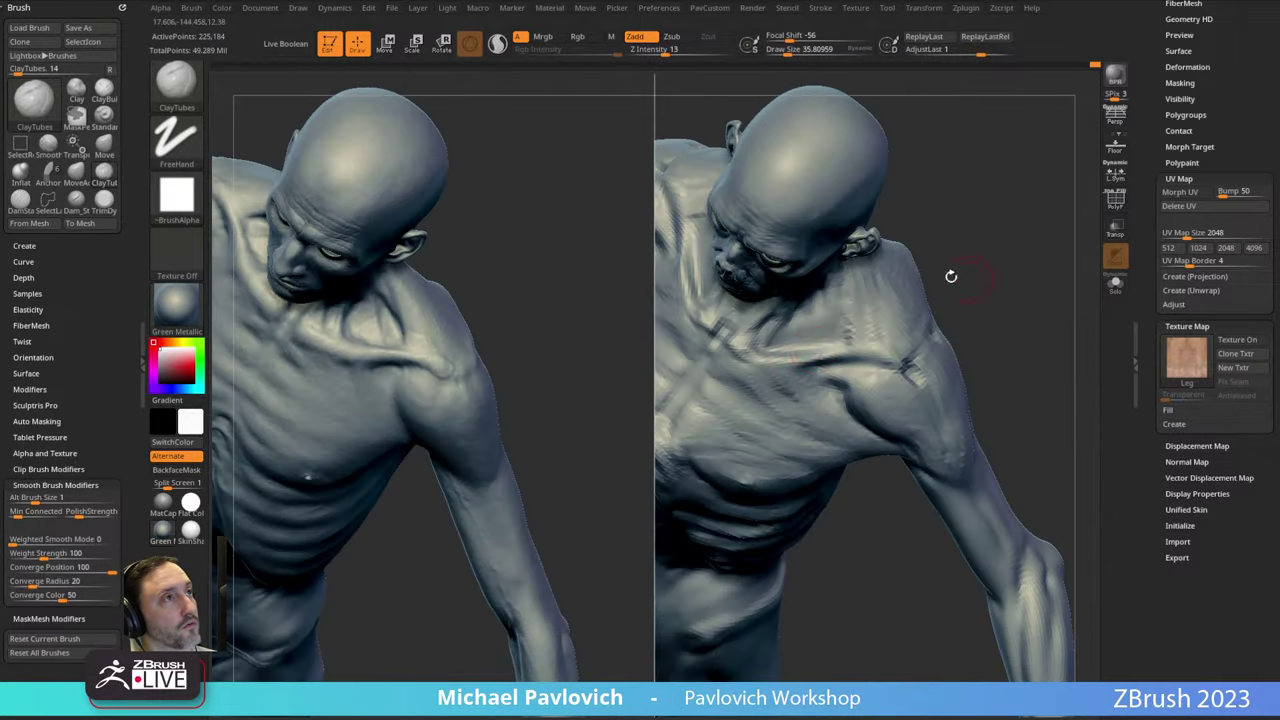
right_drag(878, 396, 875, 312)
right_drag(846, 456, 942, 279)
right_drag(775, 380, 841, 407)
Build up the gaunt figure's deltoid and its insertion into the upper arm with ClayTubes.
right_drag(997, 302, 804, 399)
right_drag(1009, 377, 759, 410)
right_drag(921, 367, 787, 418)
right_drag(903, 312, 797, 353)
mouse_move(839, 392)
right_down()
mouse_move(943, 317)
mouse_move(851, 443)
mouse_move(1020, 386)
mouse_move(843, 415)
right_up()
right_drag(978, 369, 819, 344)
mouse_move(905, 351)
right_down()
mouse_move(960, 277)
mouse_move(889, 260)
right_up()
Set the DamStandard draw size to about 41 and carve the muscle groove below the deltoid on the gaunt figure's upper arm.
key(b)
key(d)
key(s)
key(s)
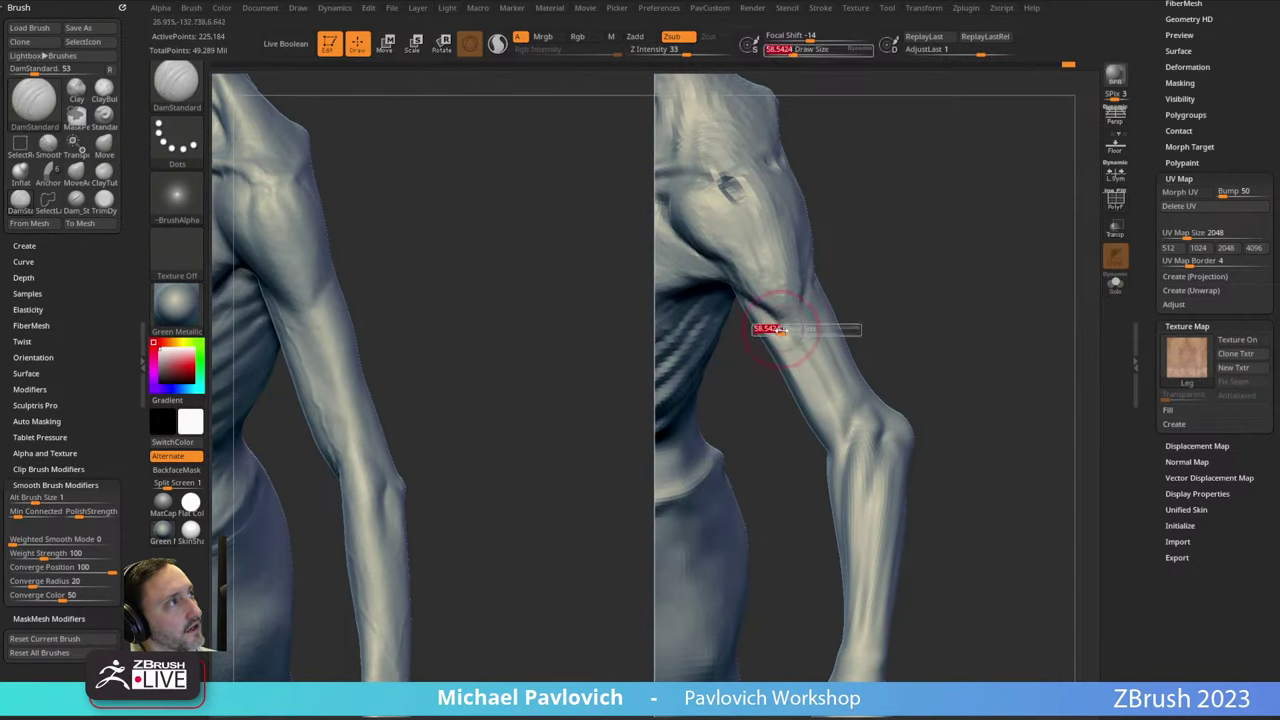
click(779, 327)
drag(760, 309, 815, 380)
right_drag(826, 395, 794, 349)
shift+drag(794, 349, 777, 325)
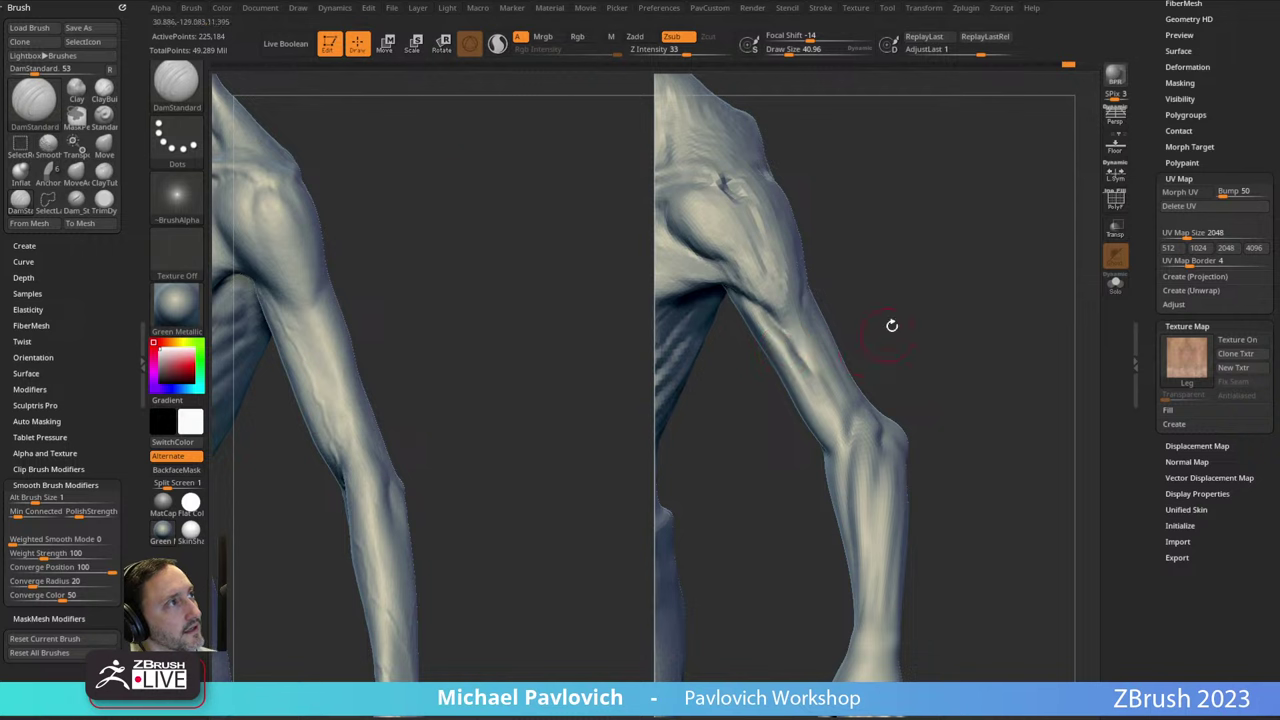
Set the Move brush's draw size to about 59 and adjust the contour of the gaunt figure's upper arm.
right_drag(891, 323, 797, 343)
key(s)
click(797, 343)
key(b)
key(m)
key(v)
key(s)
click(770, 348)
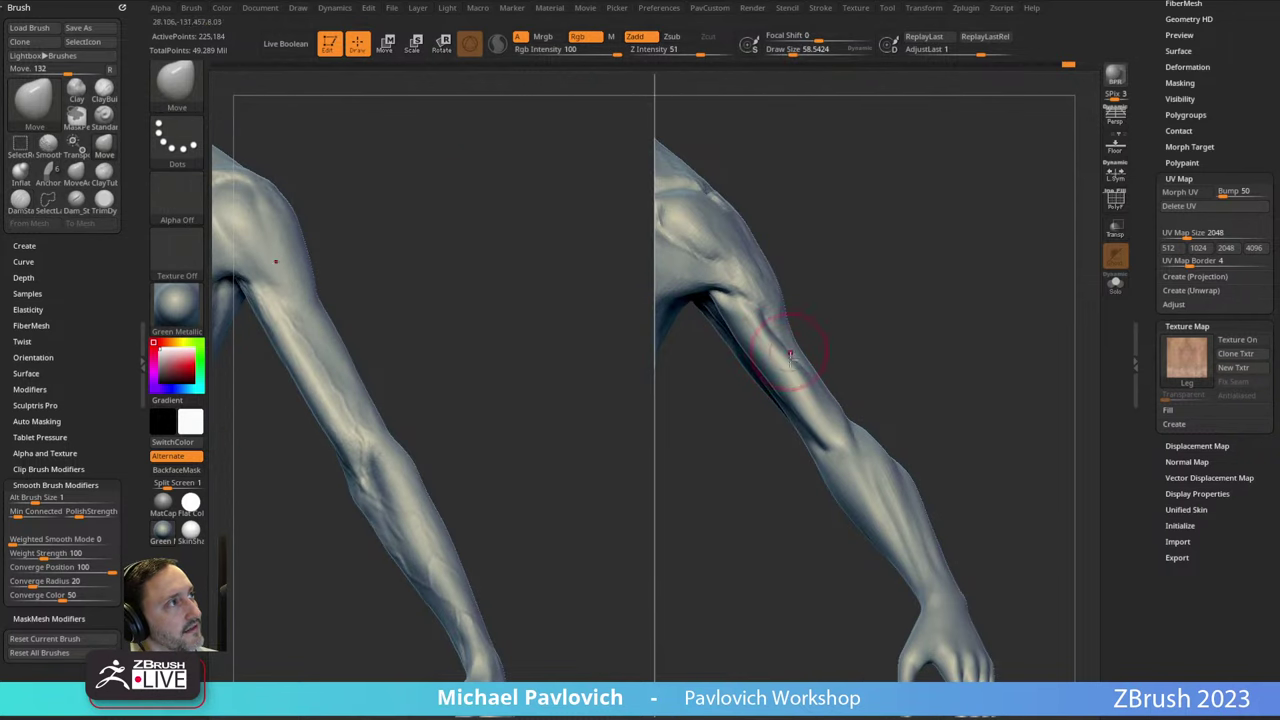
ctrl+right_drag(851, 313, 710, 262)
right_drag(757, 463, 778, 400)
mouse_move(1045, 226)
right_down()
mouse_move(1037, 186)
mouse_move(820, 394)
mouse_move(1020, 234)
mouse_move(1017, 217)
mouse_move(1011, 277)
mouse_move(902, 298)
right_up()
Work over the gaunt figure's shoulder blade and the back ribs below it with the Standard brush.
key(b)
key(s)
key(t)
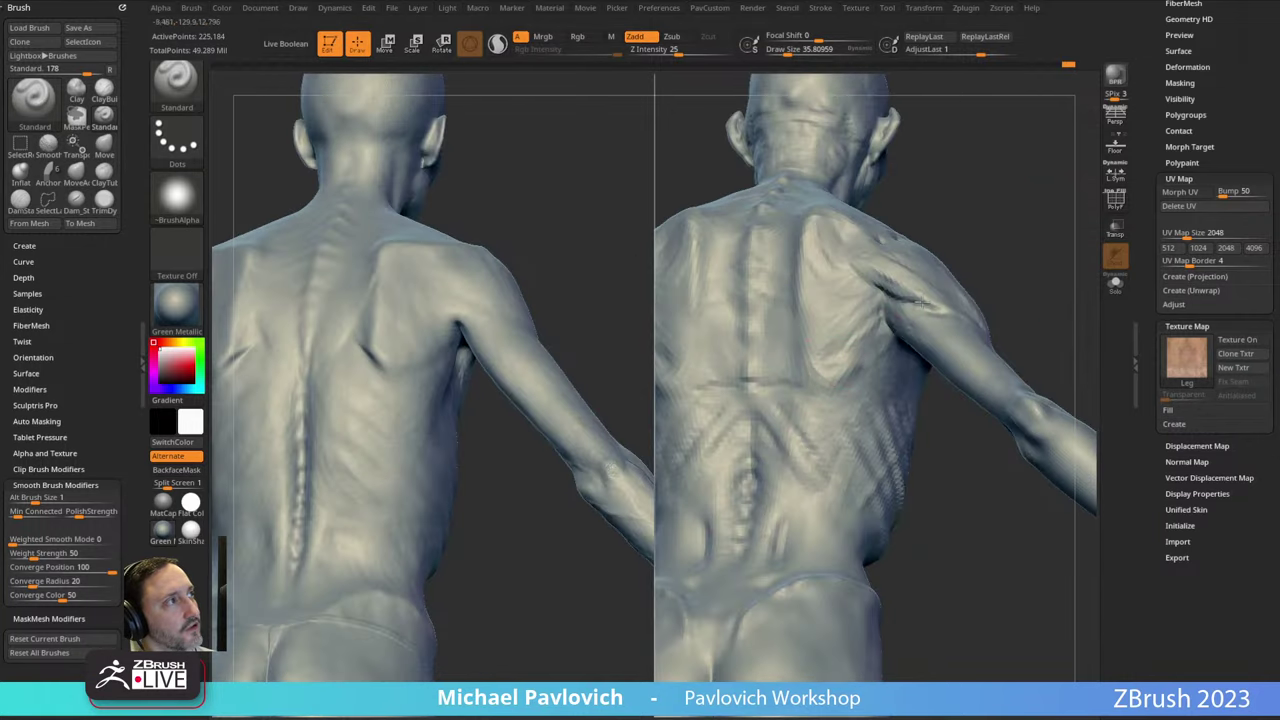
mouse_move(1008, 245)
mouse_down()
mouse_move(997, 266)
mouse_move(1008, 258)
mouse_up()
drag(808, 391, 856, 354)
mouse_move(966, 234)
mouse_down()
mouse_move(951, 229)
mouse_move(968, 250)
mouse_up()
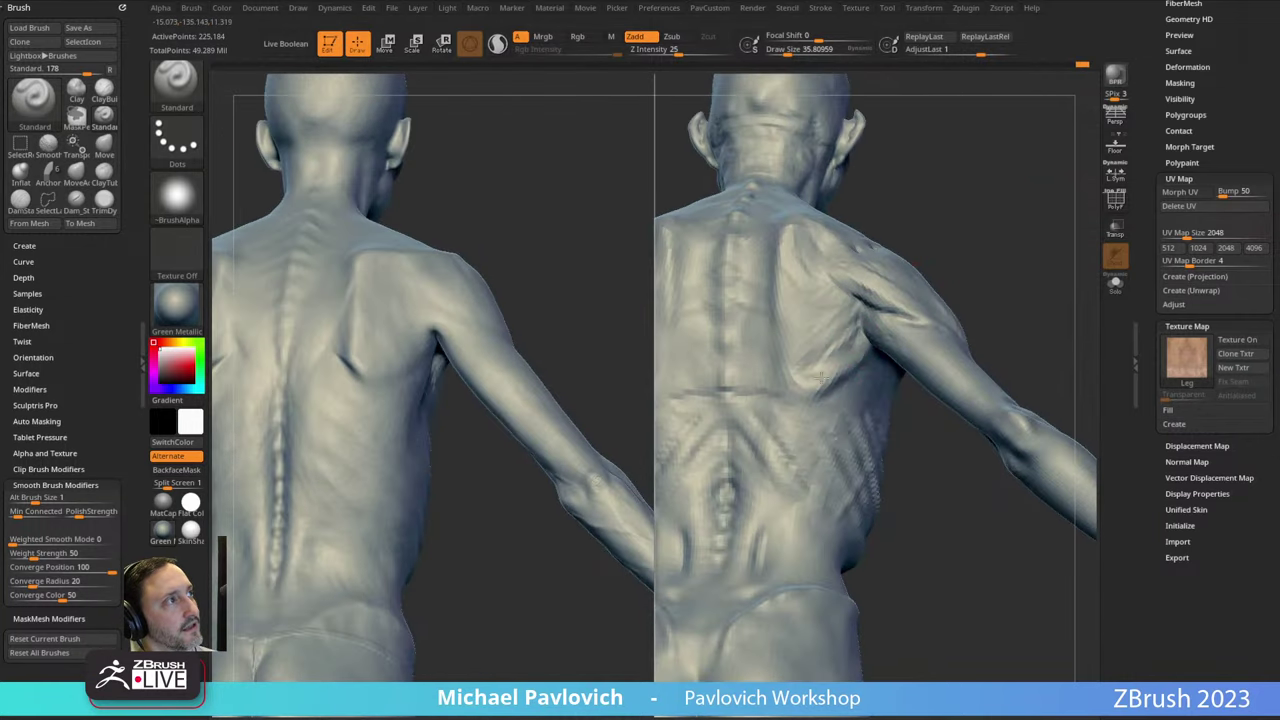
right_drag(961, 235, 977, 309)
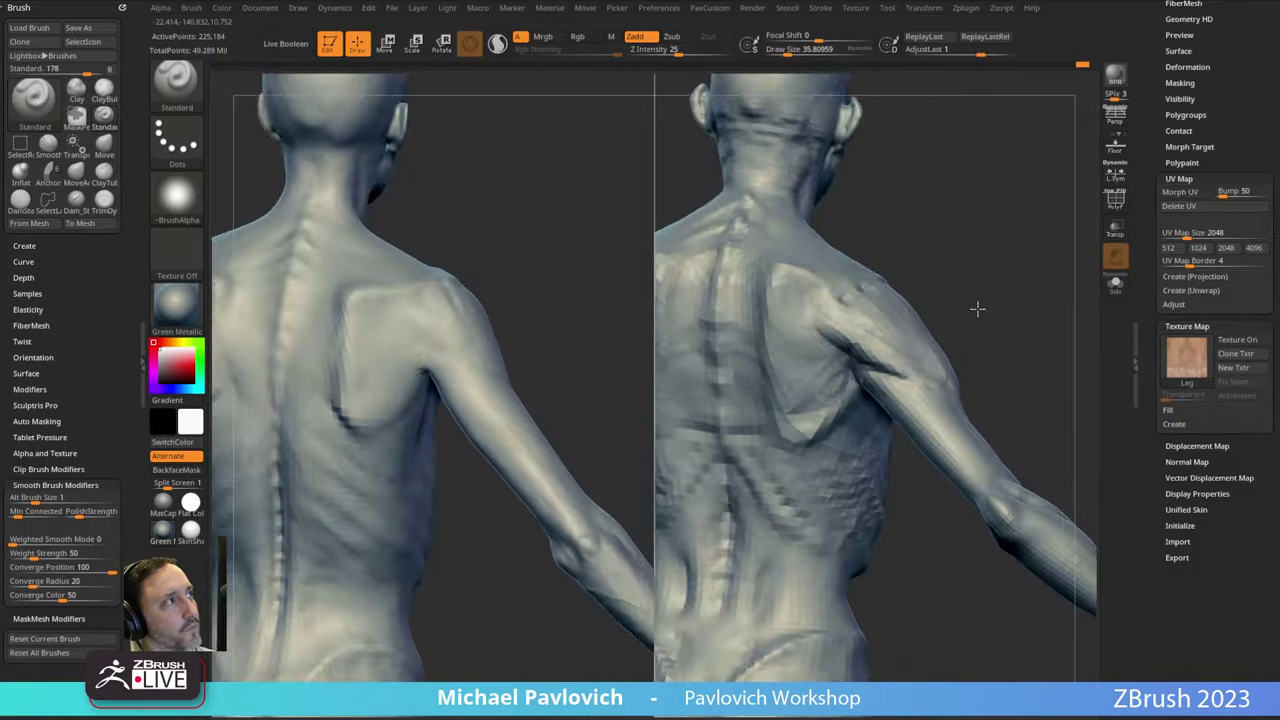
mouse_move(977, 309)
mouse_down()
mouse_move(963, 266)
mouse_move(955, 275)
mouse_move(957, 232)
mouse_move(950, 245)
mouse_up()
Refine the gaunt figure's upper shoulder blade and rear shoulder muscles with ClayTubes.
key(b)
key(c)
key(t)
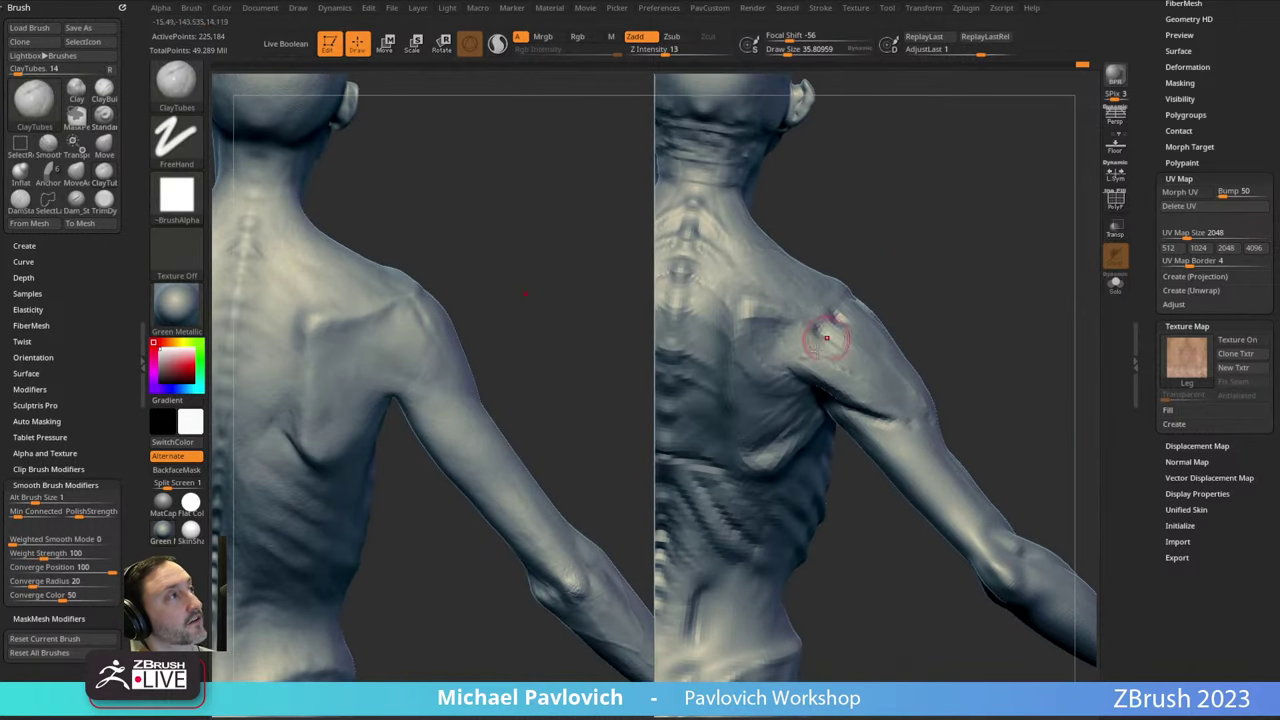
right_drag(776, 337, 832, 322)
right_drag(927, 276, 916, 340)
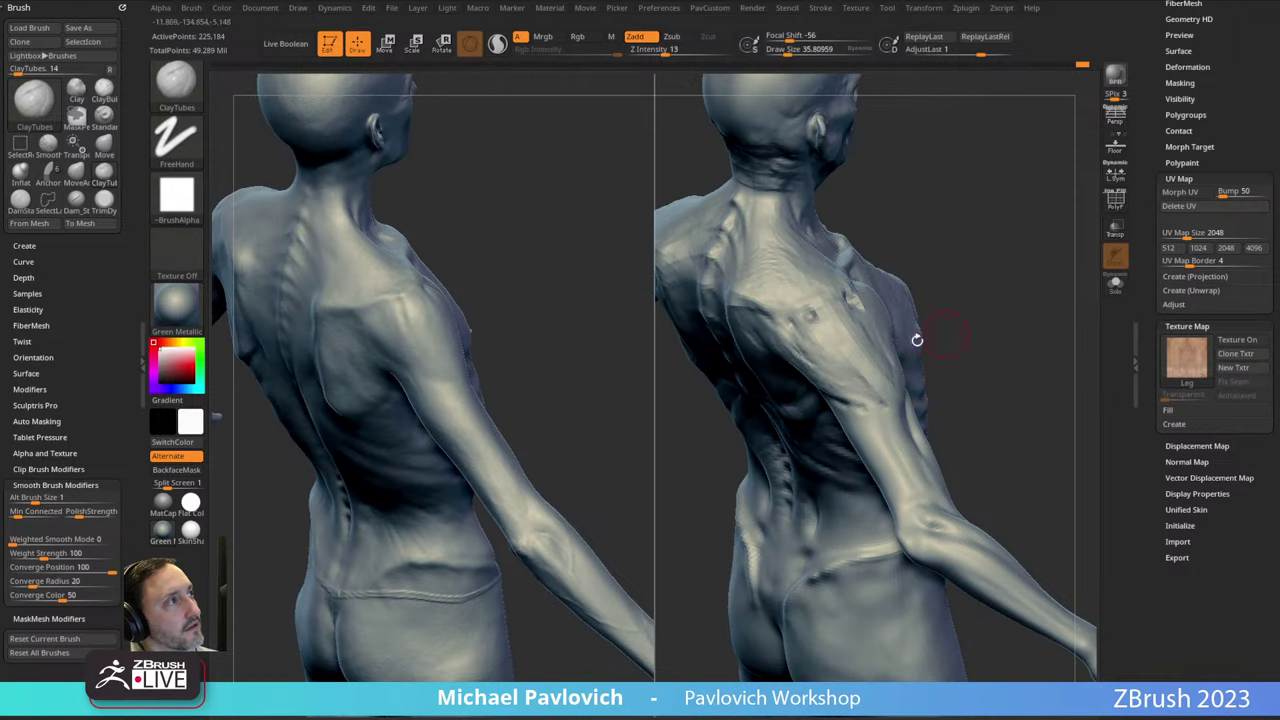
right_drag(983, 308, 828, 289)
Shape the gaunt figure's elbow and the back of the upper arm leading into it with ClayTubes.
right_drag(852, 352, 967, 330)
right_drag(737, 393, 852, 386)
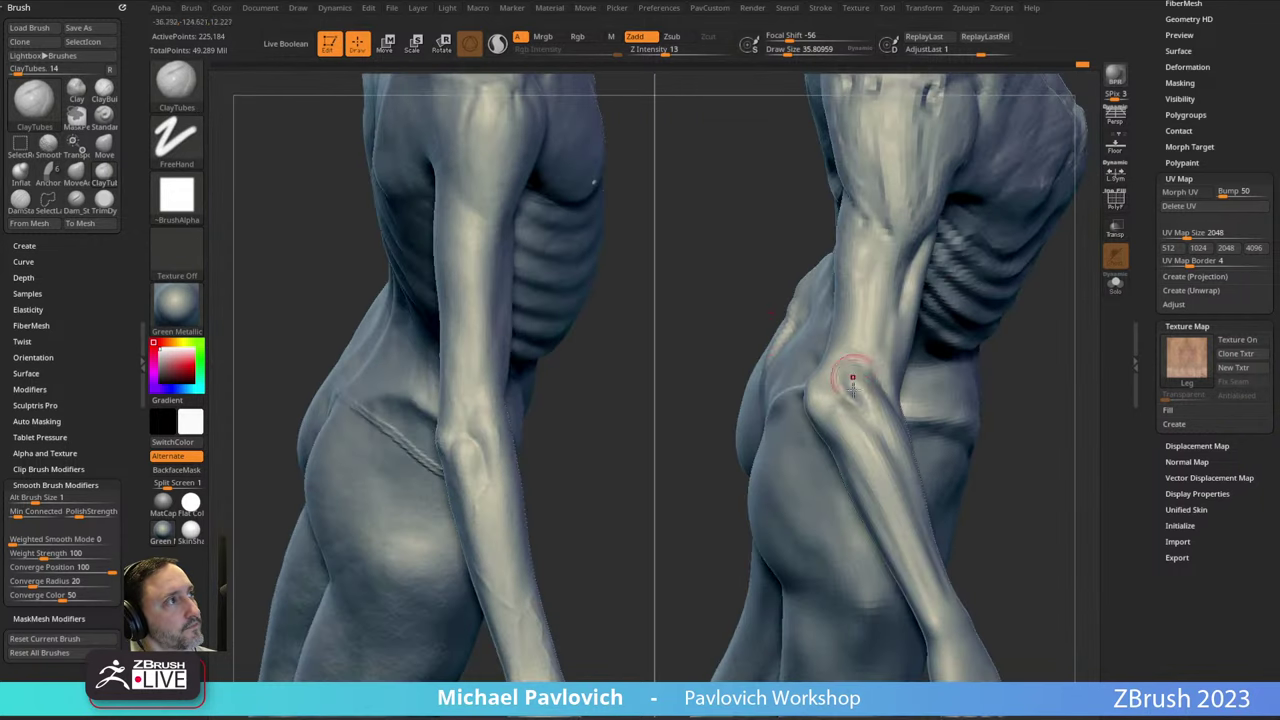
right_drag(993, 385, 958, 284)
right_drag(840, 335, 940, 322)
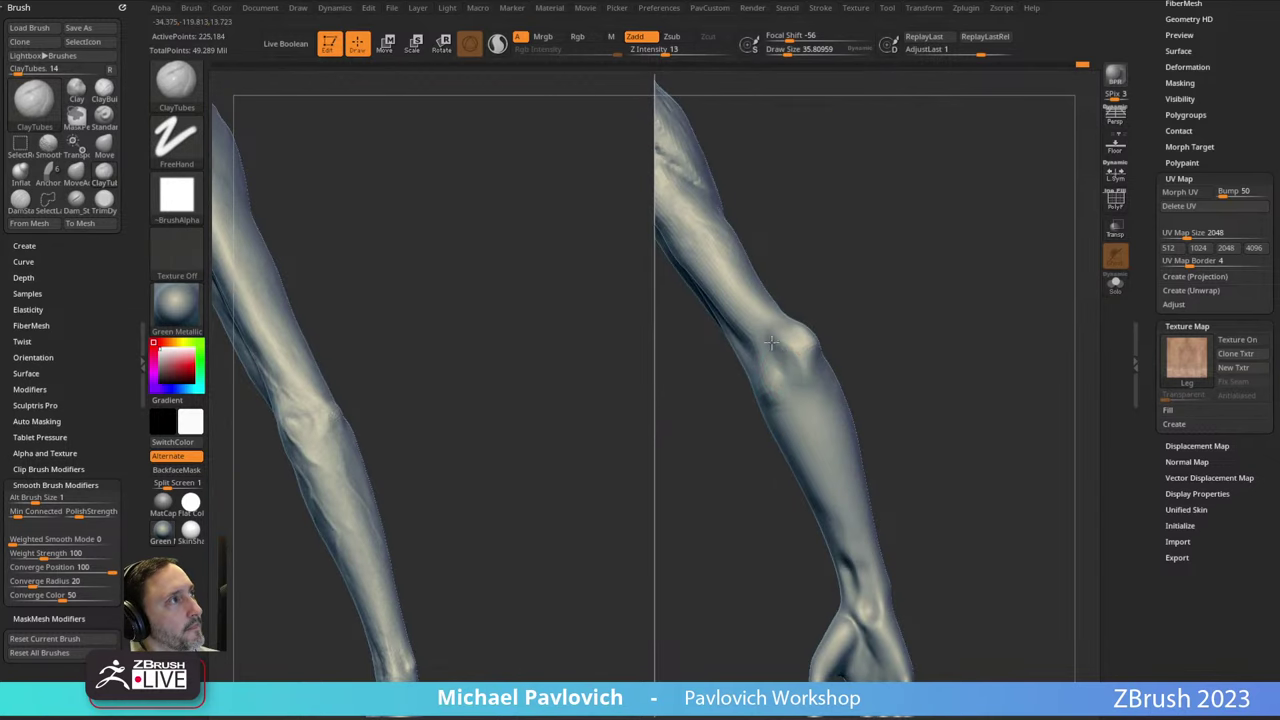
right_drag(771, 342, 876, 340)
drag(806, 343, 810, 352)
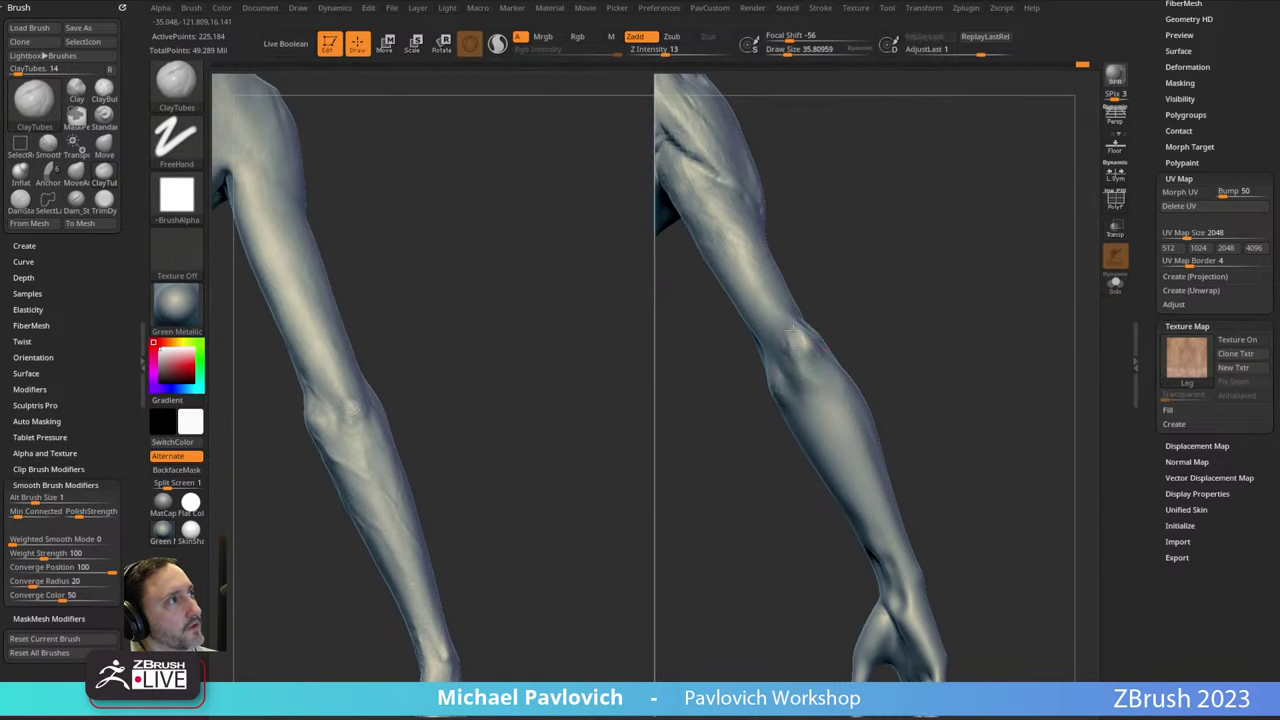
Lay in the muscles running from the gaunt figure's elbow down the outer forearm with ClayTubes.
mouse_move(838, 270)
alt+right_down()
mouse_move(860, 323)
mouse_move(825, 330)
mouse_move(834, 294)
mouse_move(924, 324)
mouse_move(800, 387)
alt+right_up()
right_drag(857, 346, 756, 372)
right_drag(729, 314, 737, 274)
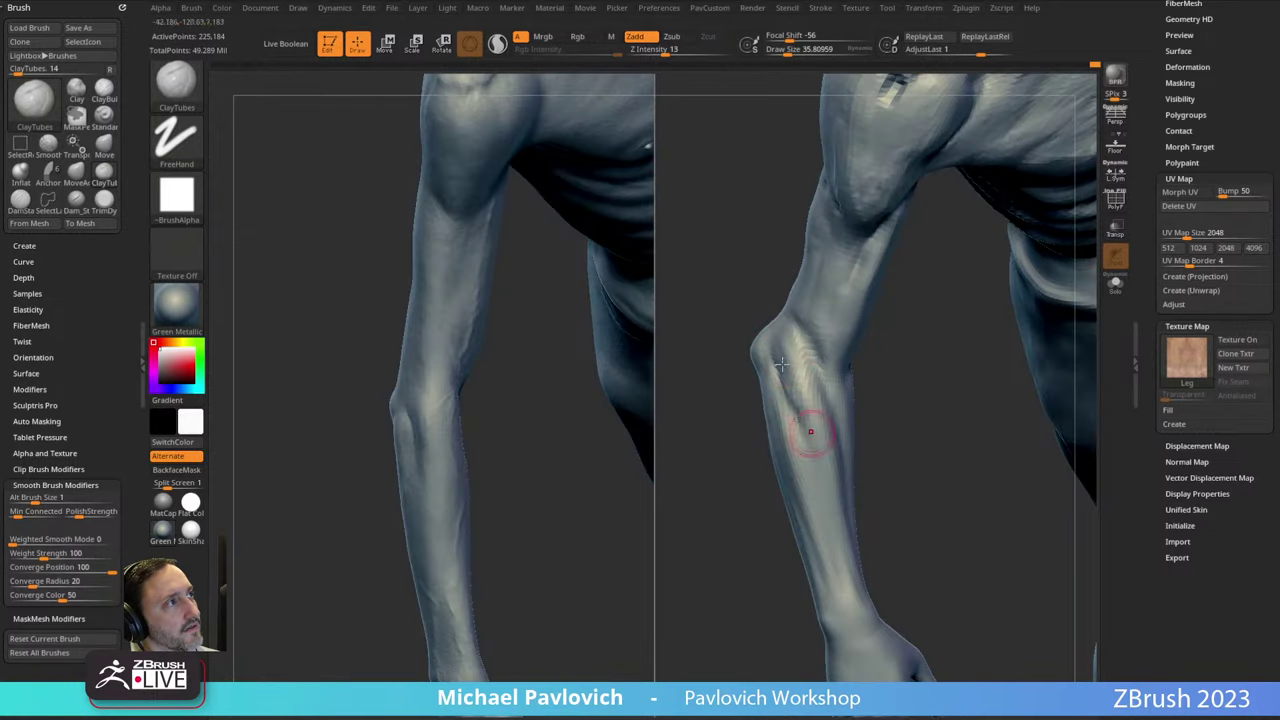
right_drag(903, 398, 870, 440)
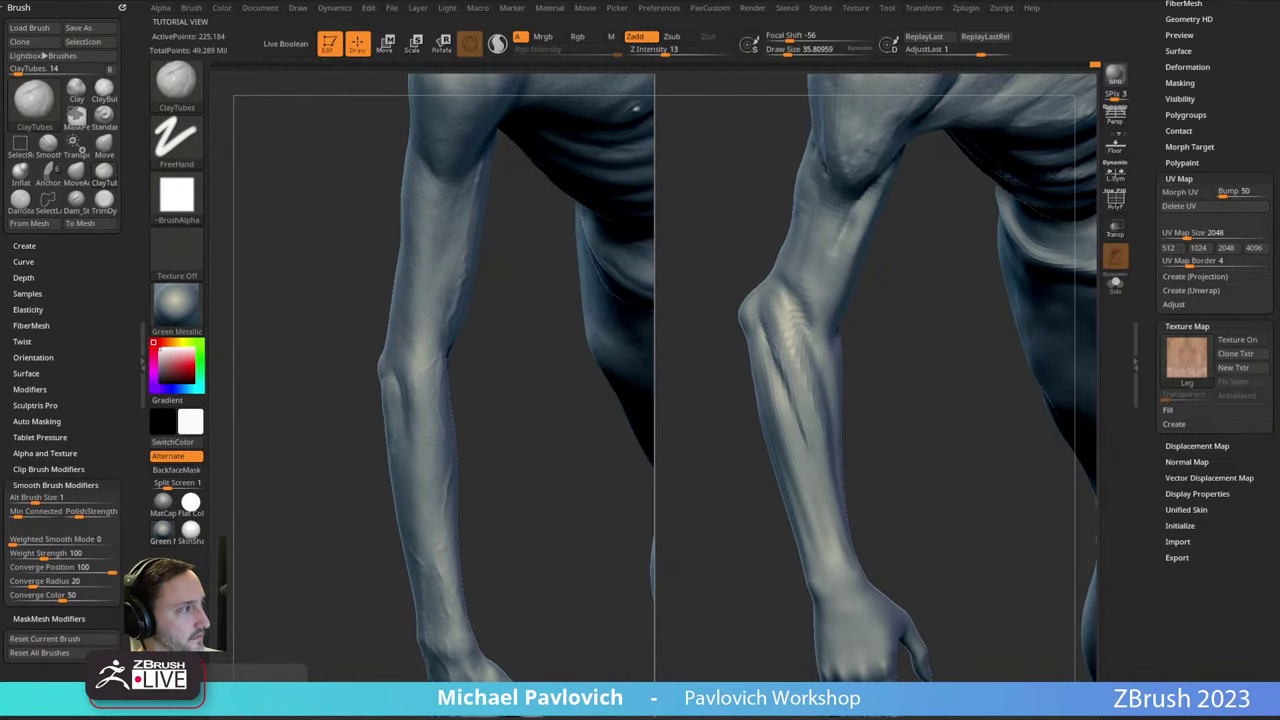
Switch to Zygote Body in the browser and examine the brachioradialis and extensor carpi radialis longus on the forearm.
drag(1090, 716, 924, 10)
drag(155, 274, 776, 406)
click(801, 451)
click(689, 314)
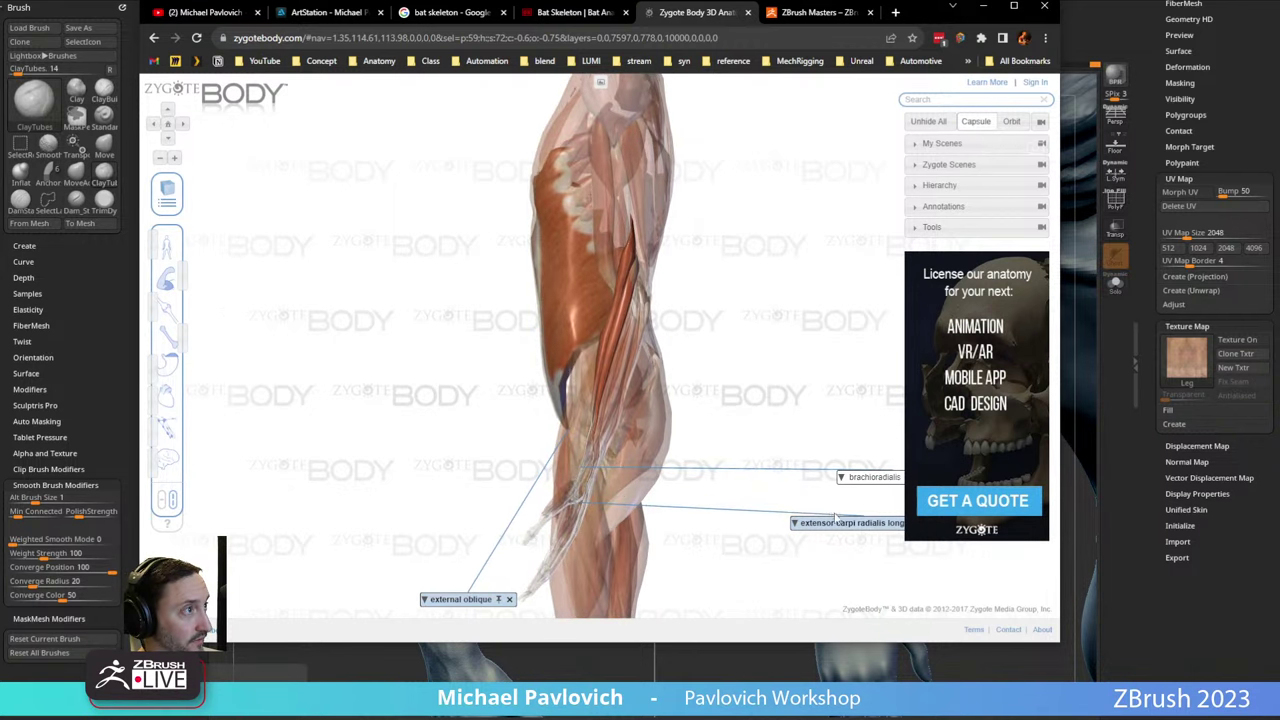
drag(833, 524, 744, 517)
drag(855, 479, 770, 471)
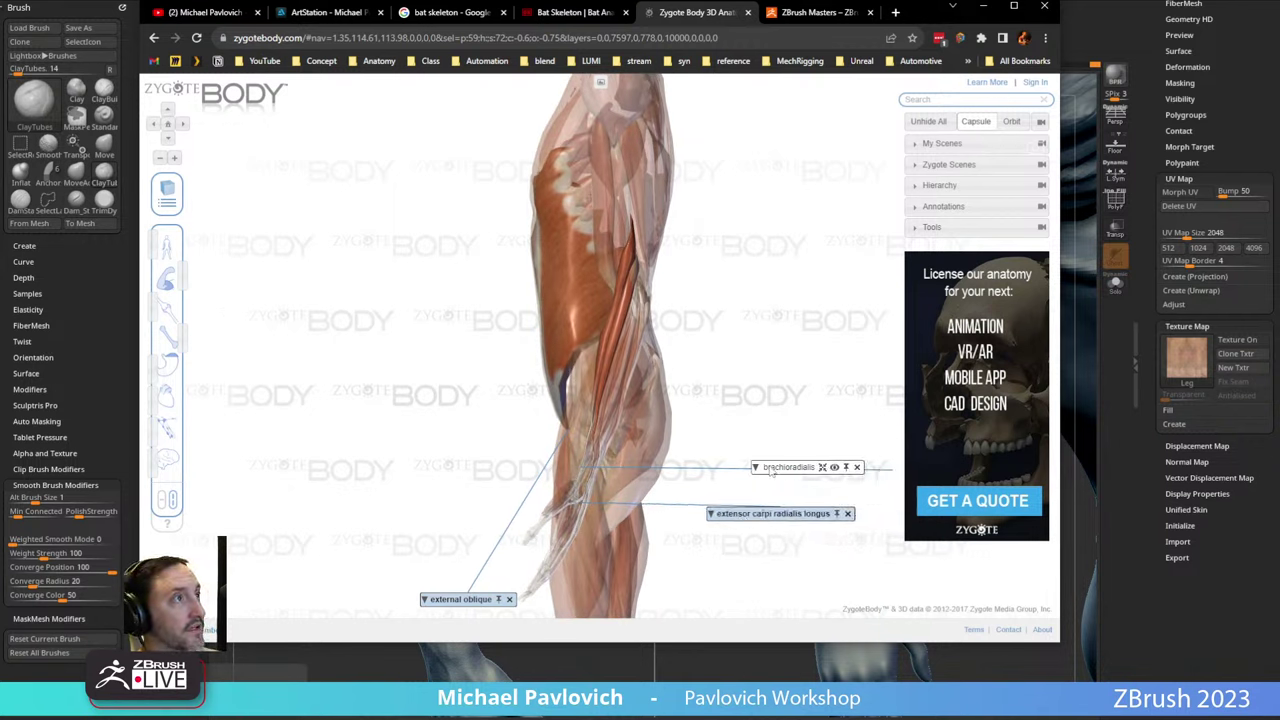
mouse_move(772, 410)
mouse_down()
mouse_move(736, 401)
mouse_move(762, 398)
mouse_up()
Examine the extensor digitorum and the other forearm extensors and flexors in Zygote Body, and return to ZBrush.
click(577, 350)
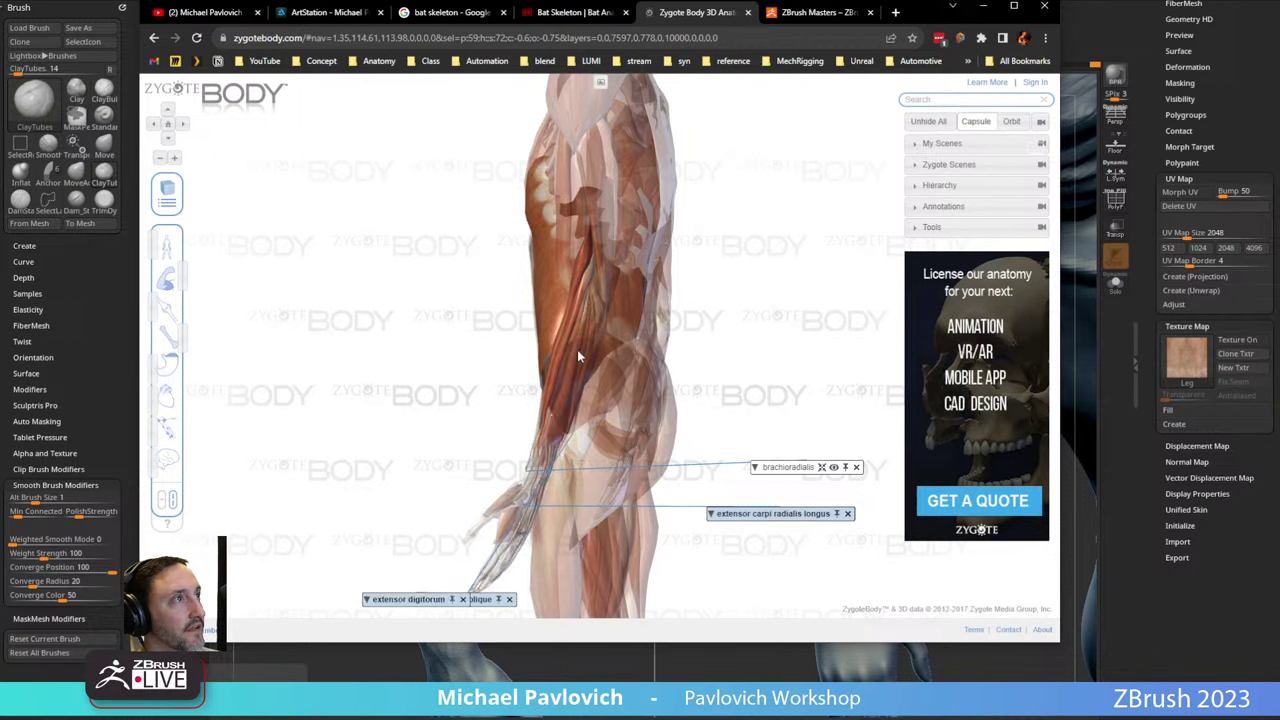
click(587, 345)
drag(587, 345, 807, 325)
click(823, 349)
click(708, 338)
click(732, 342)
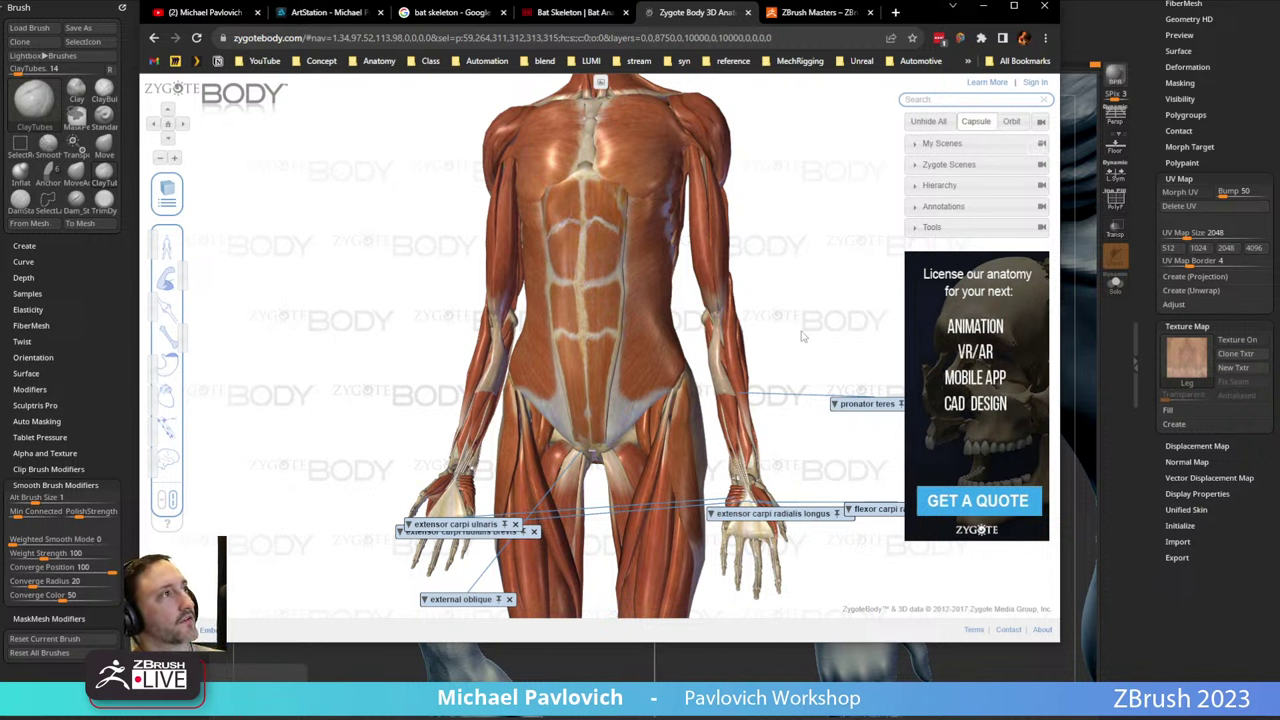
drag(926, 10, 905, 719)
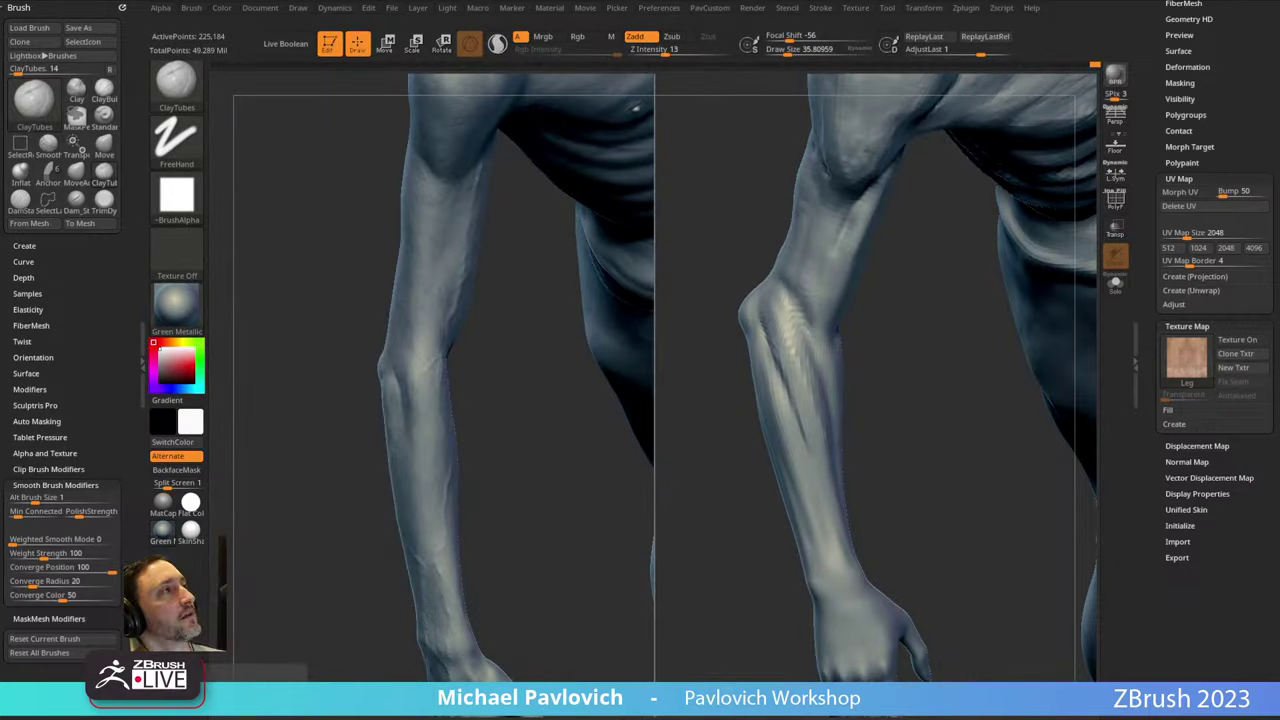
Set the ClayTubes draw size to about 27 and refine the muscle bands along the gaunt figure's forearm.
mouse_move(990, 407)
mouse_down()
mouse_move(1014, 246)
mouse_move(1031, 297)
mouse_move(1000, 417)
mouse_move(994, 358)
mouse_move(980, 400)
mouse_move(828, 344)
mouse_up()
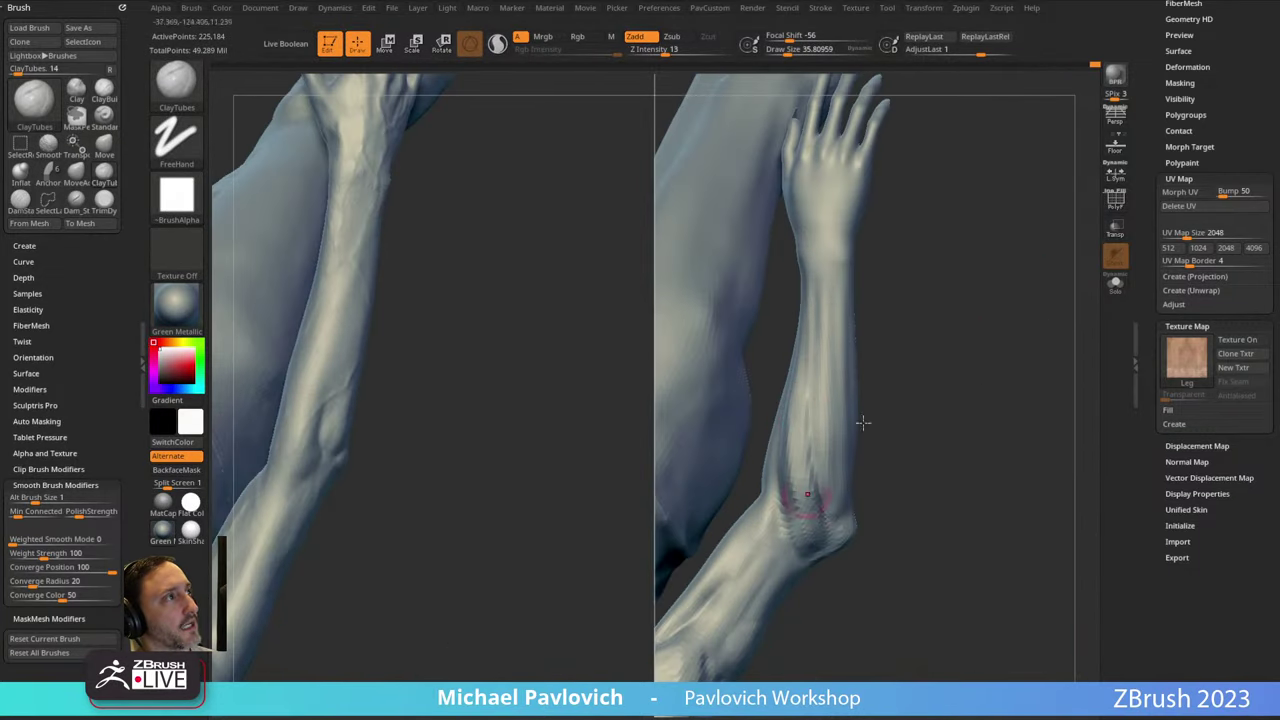
mouse_move(983, 384)
mouse_down()
mouse_move(963, 331)
mouse_move(957, 349)
mouse_move(845, 416)
mouse_move(929, 323)
mouse_move(969, 334)
mouse_move(889, 337)
mouse_move(850, 362)
mouse_up()
key(s)
click(831, 364)
mouse_move(950, 372)
mouse_down()
mouse_move(866, 377)
mouse_move(877, 343)
mouse_move(971, 314)
mouse_move(957, 200)
mouse_move(777, 323)
mouse_move(906, 423)
mouse_move(961, 408)
mouse_move(989, 175)
mouse_move(903, 423)
mouse_move(906, 343)
mouse_move(954, 318)
mouse_move(965, 346)
mouse_move(900, 295)
mouse_up()
drag(802, 268, 866, 330)
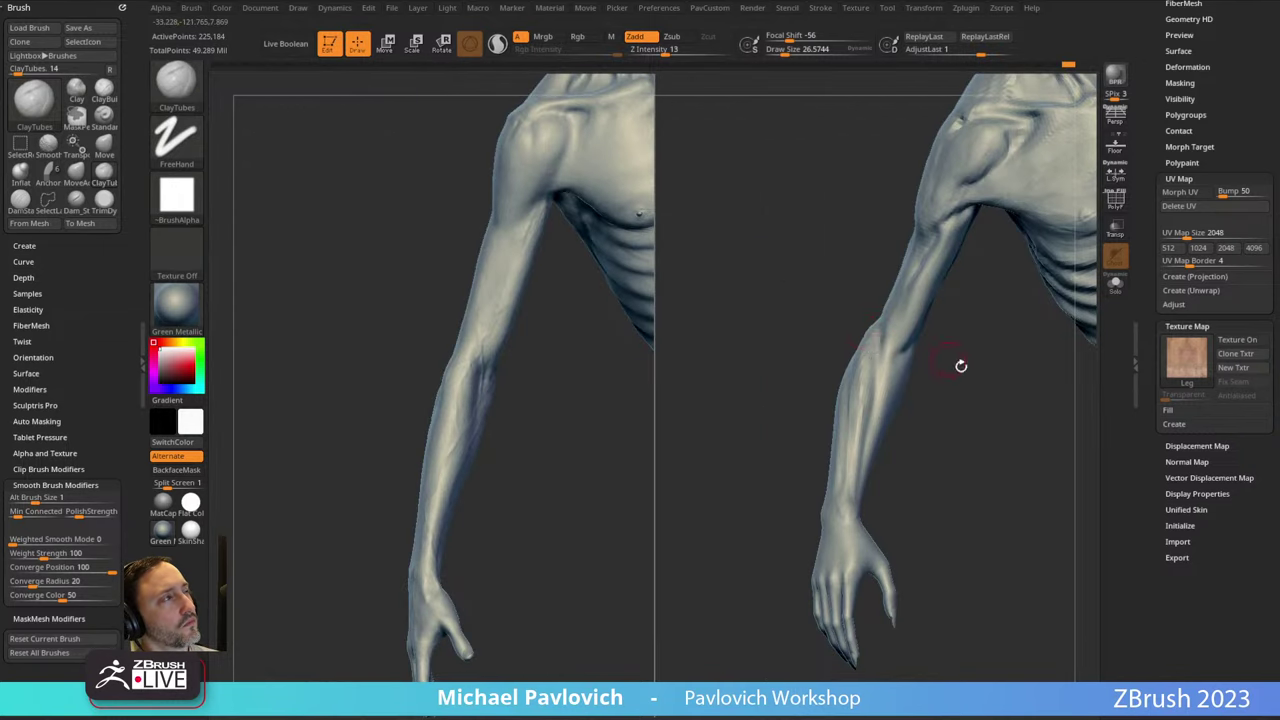
Define the gaunt figure's elbow bone and the upper forearm muscles beside it from several angles with ClayTubes.
drag(960, 366, 1008, 466)
mouse_move(795, 305)
mouse_down()
mouse_move(766, 340)
mouse_move(810, 322)
mouse_up()
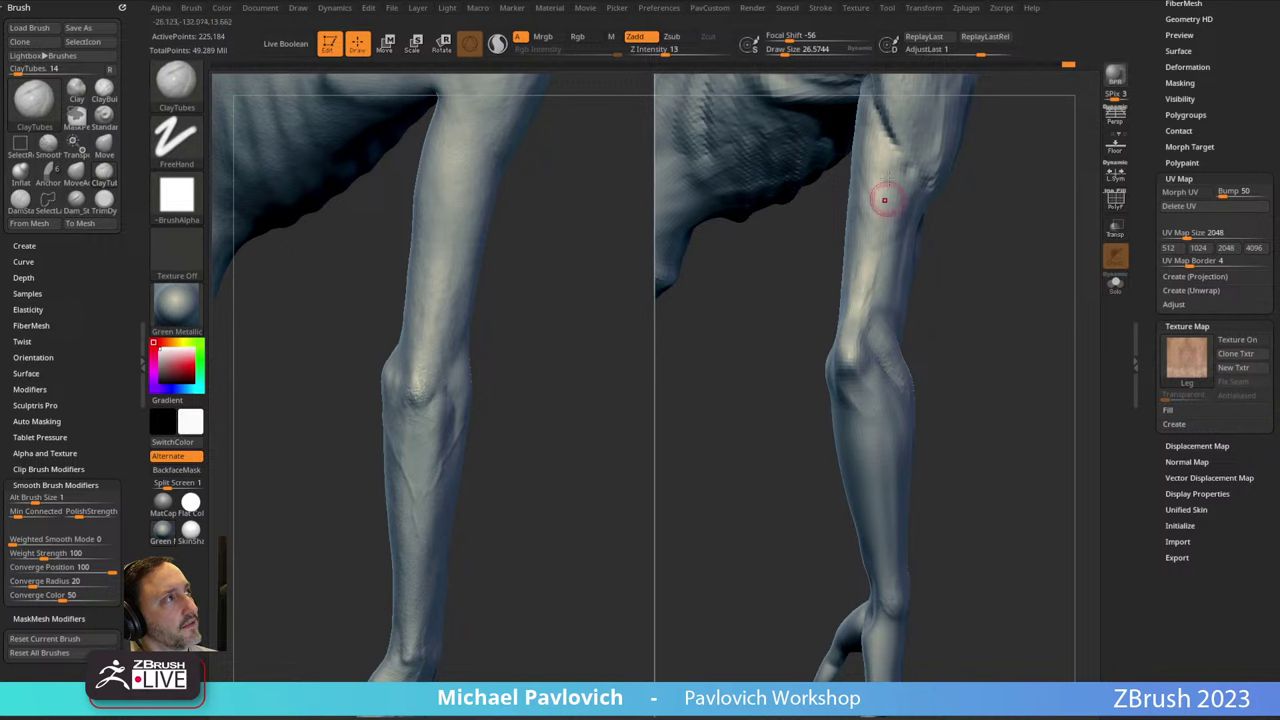
drag(974, 351, 818, 321)
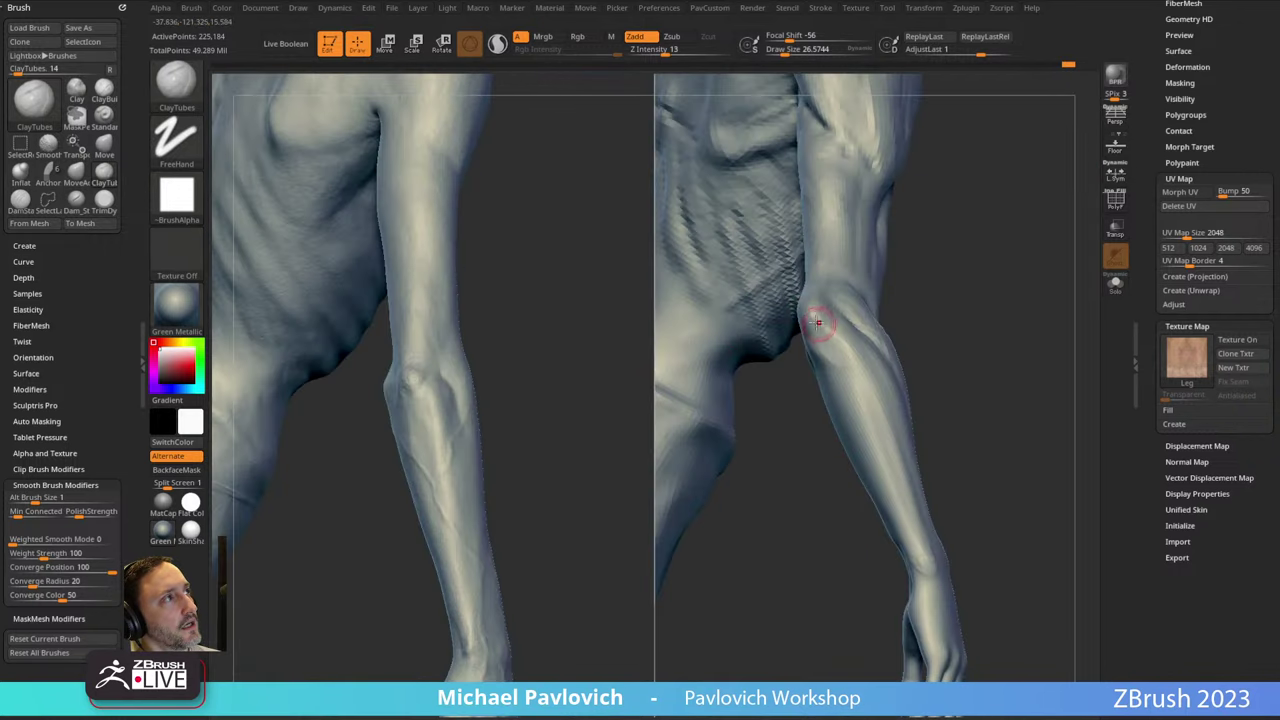
drag(942, 349, 820, 297)
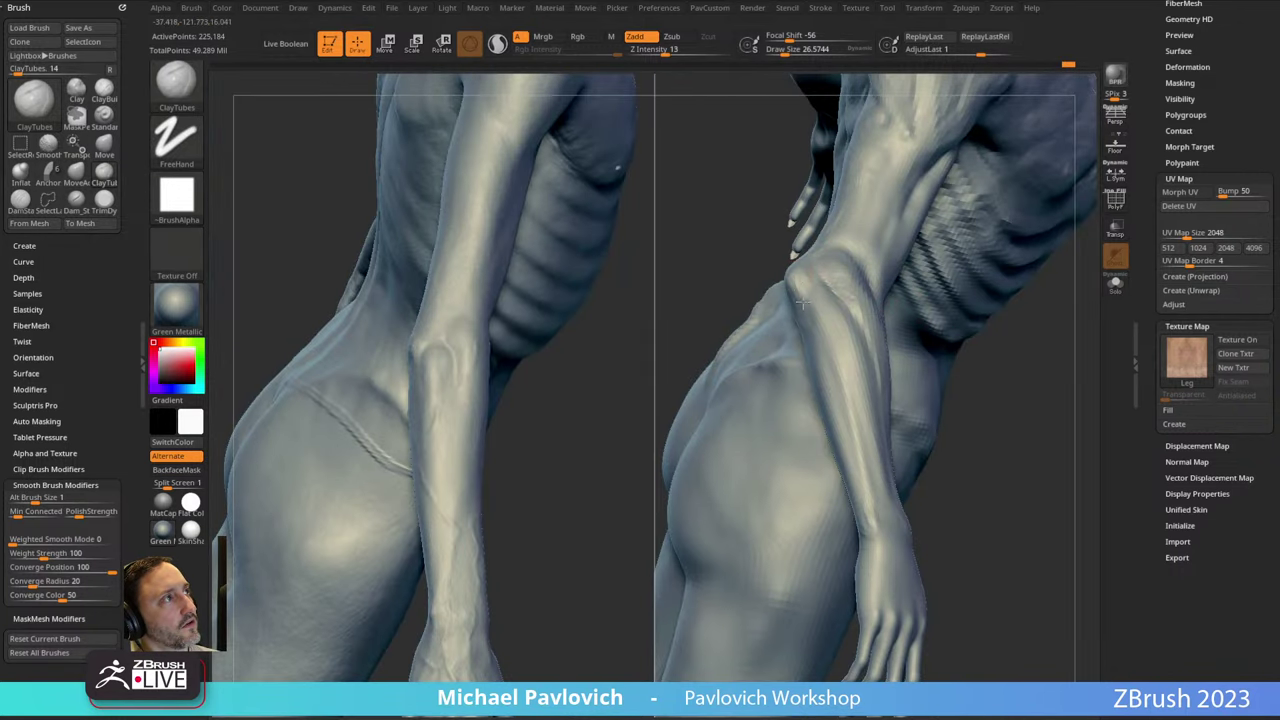
drag(797, 350, 788, 252)
drag(890, 325, 811, 286)
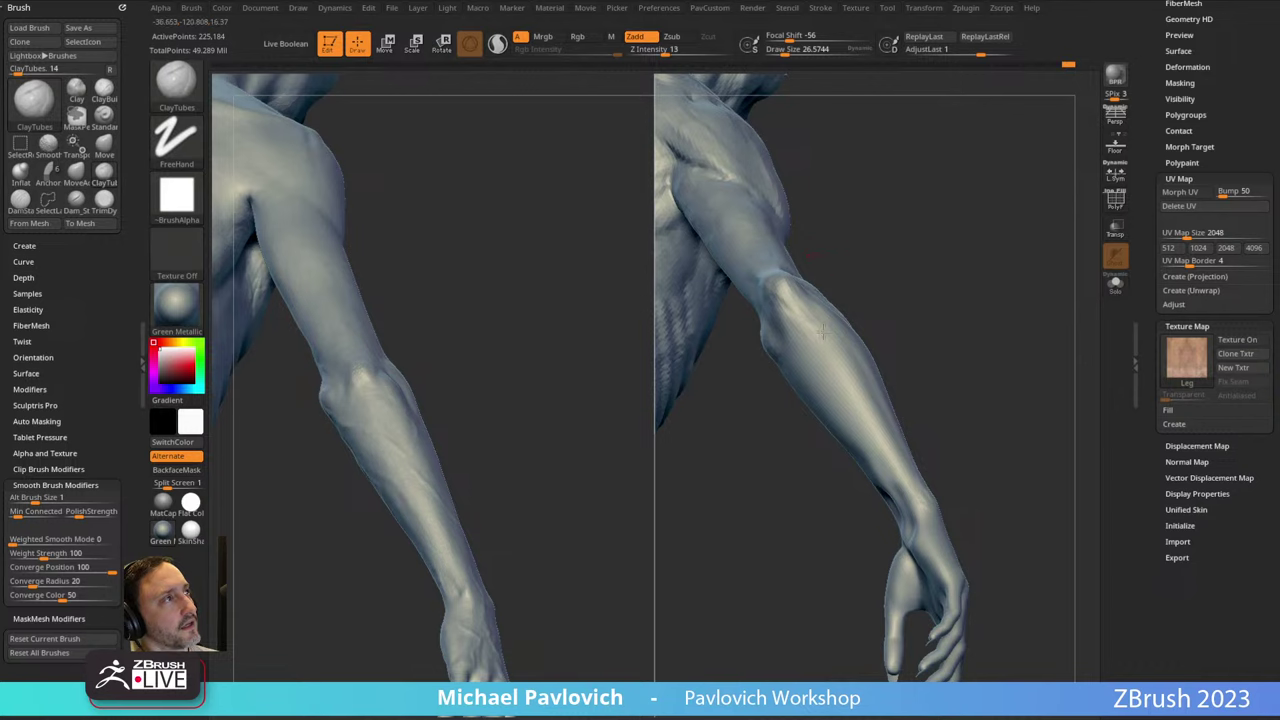
drag(890, 362, 916, 300)
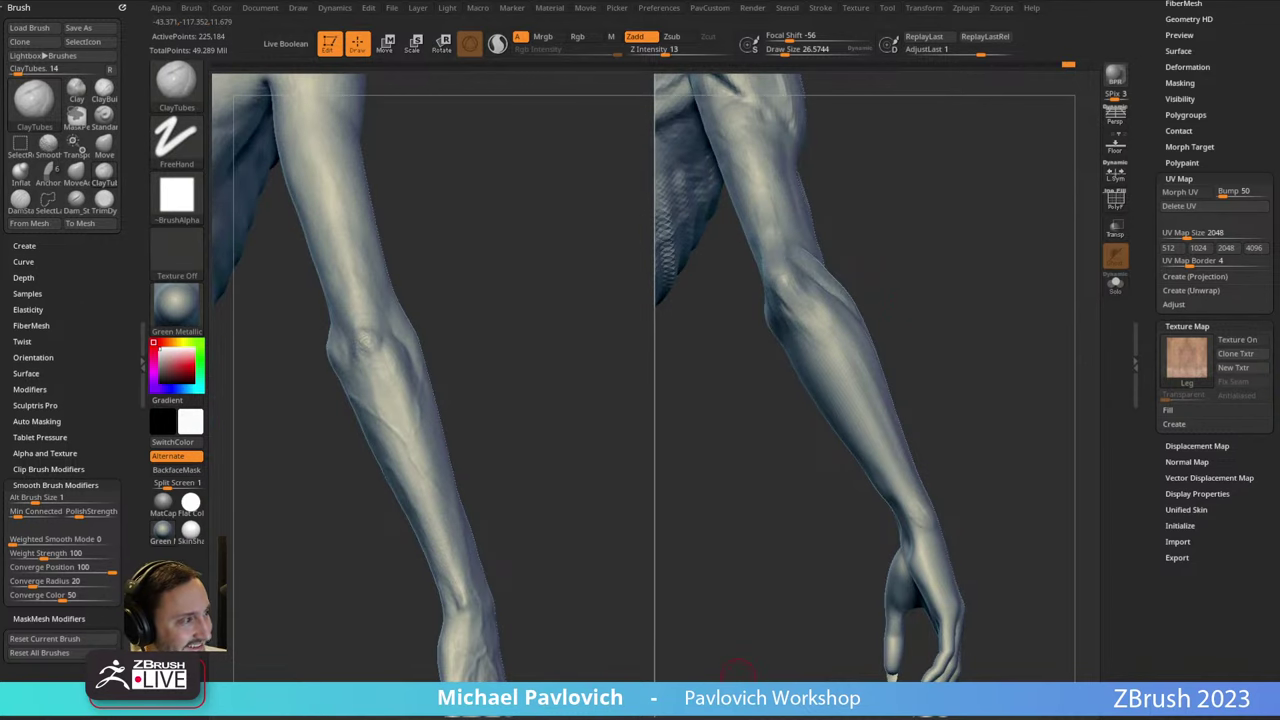
Switch to Zygote Body, examine how the radius and ulna meet the elbow and wrist, and return to ZBrush.
key(alt+Tab)
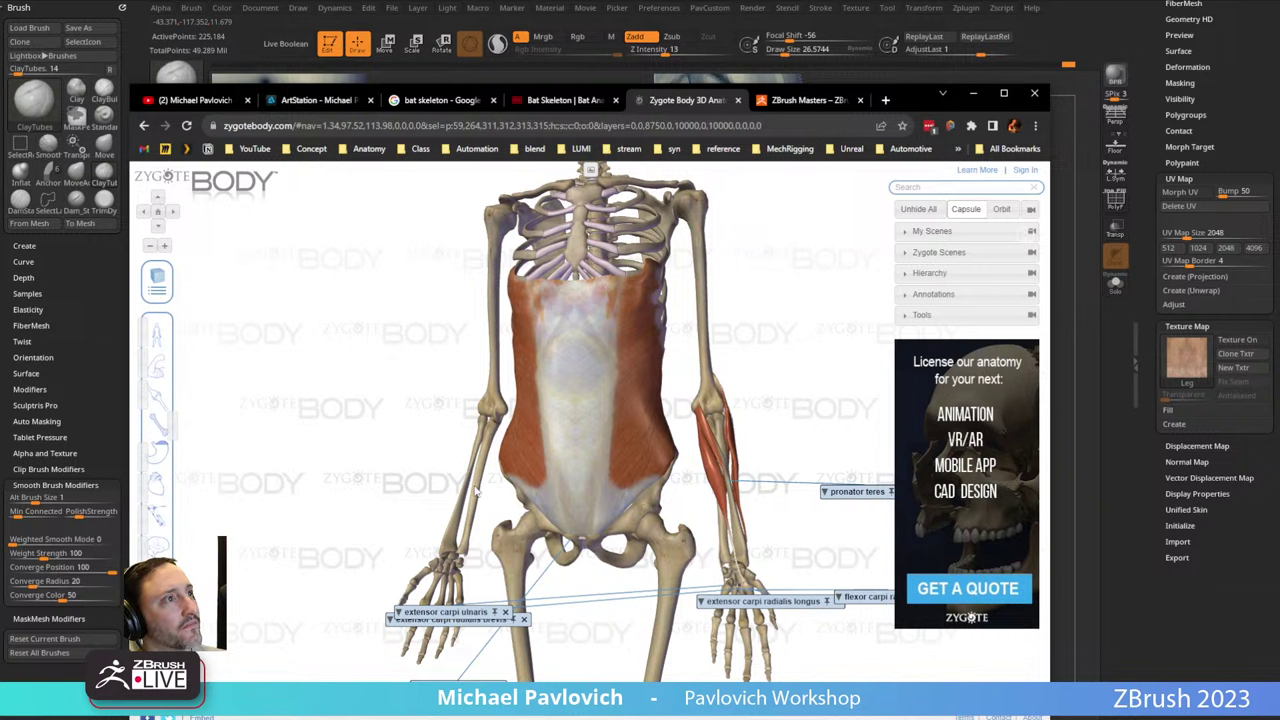
click(476, 490)
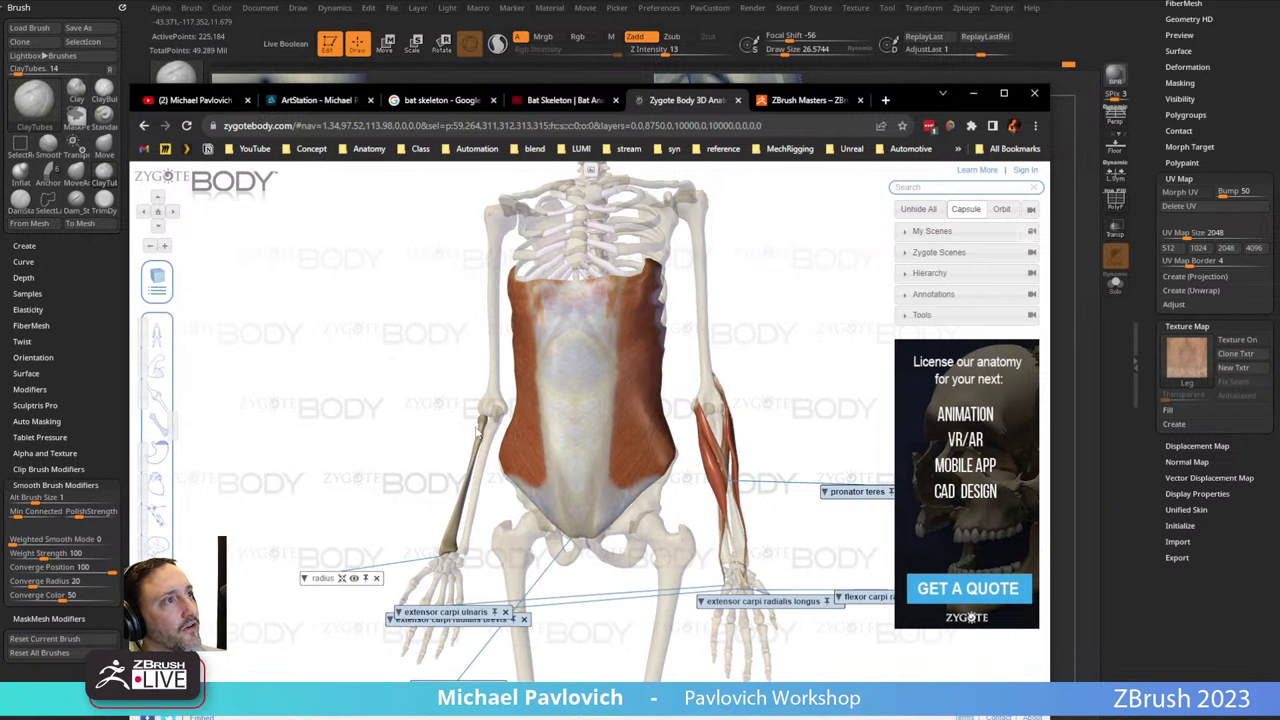
drag(491, 416, 435, 436)
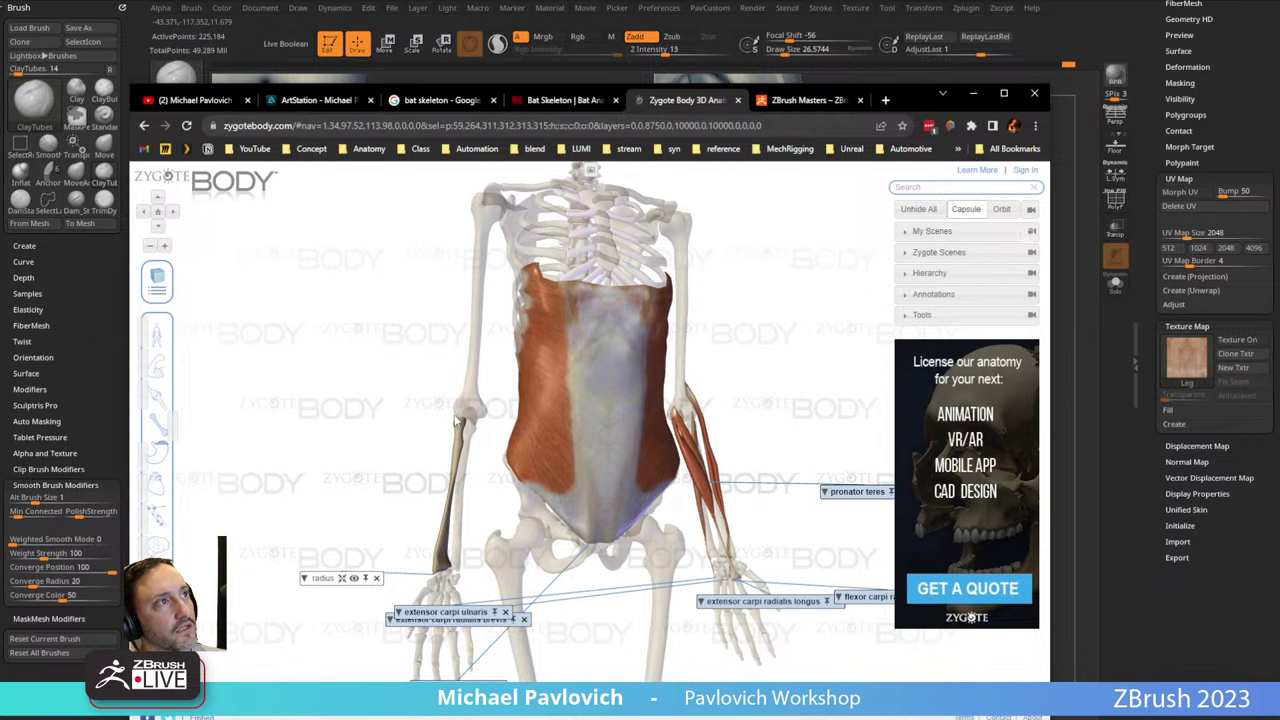
click(421, 570)
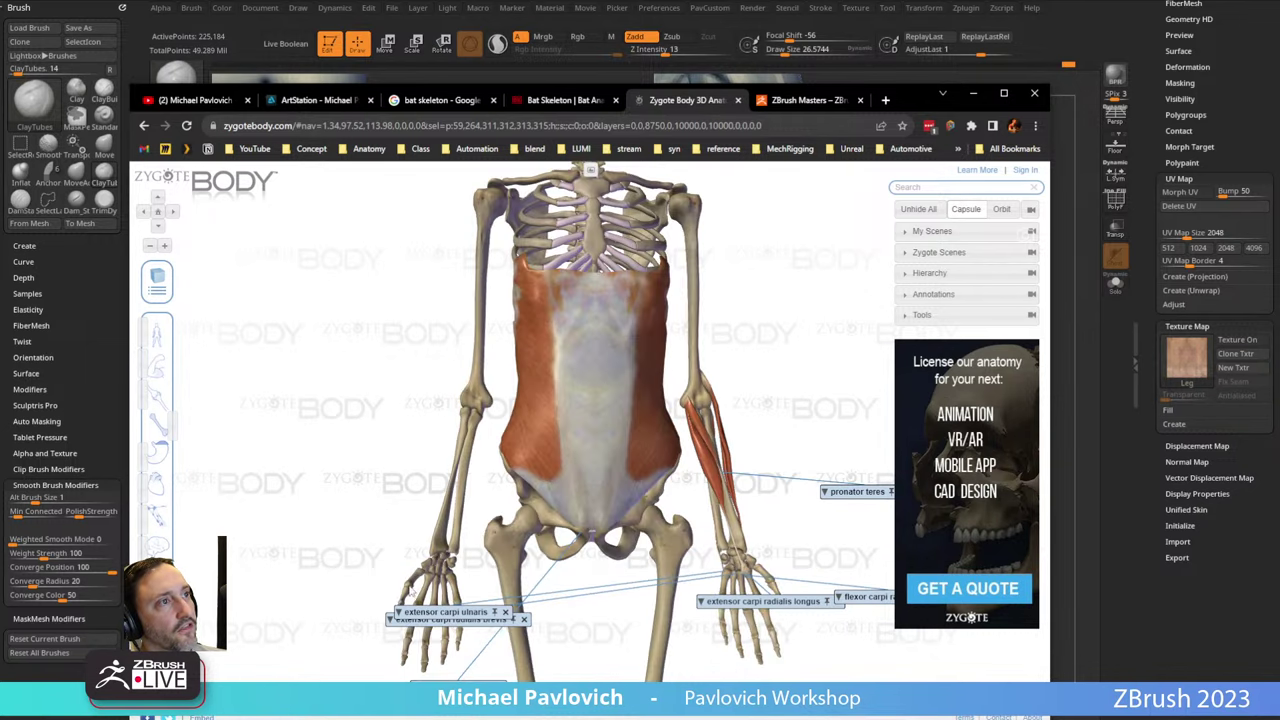
drag(392, 500, 414, 505)
click(476, 430)
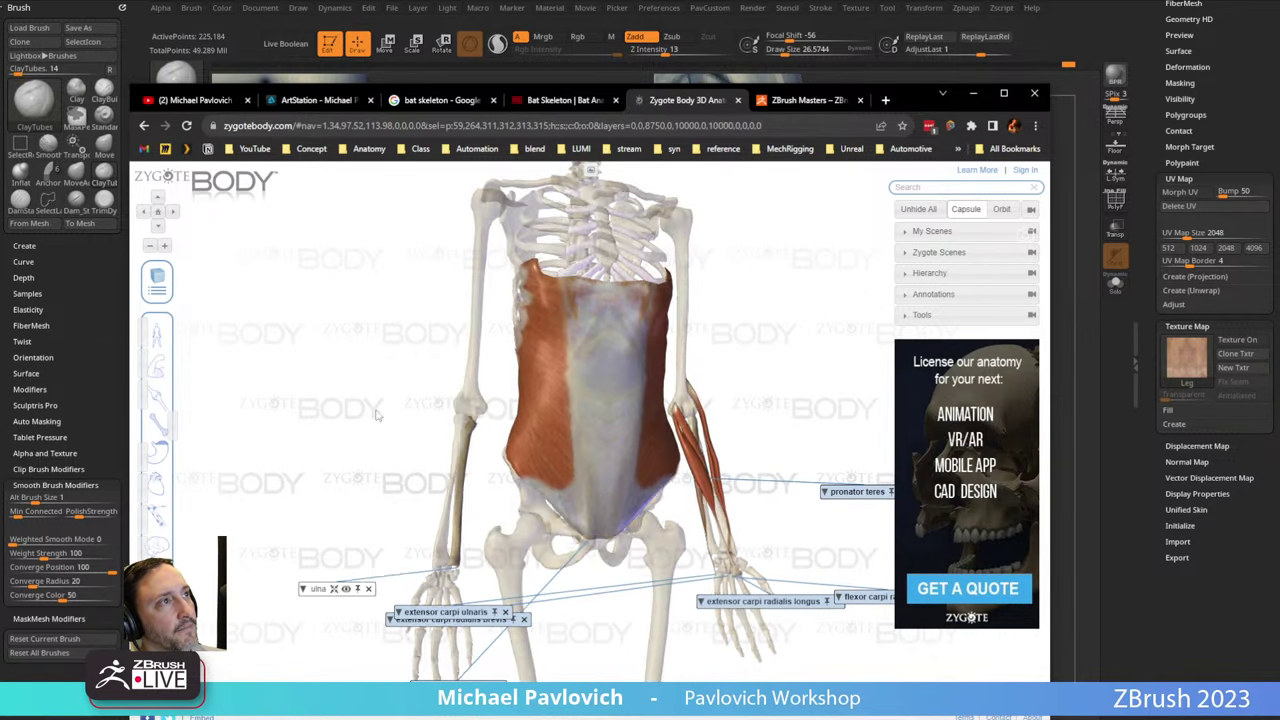
drag(374, 412, 666, 433)
drag(804, 447, 573, 431)
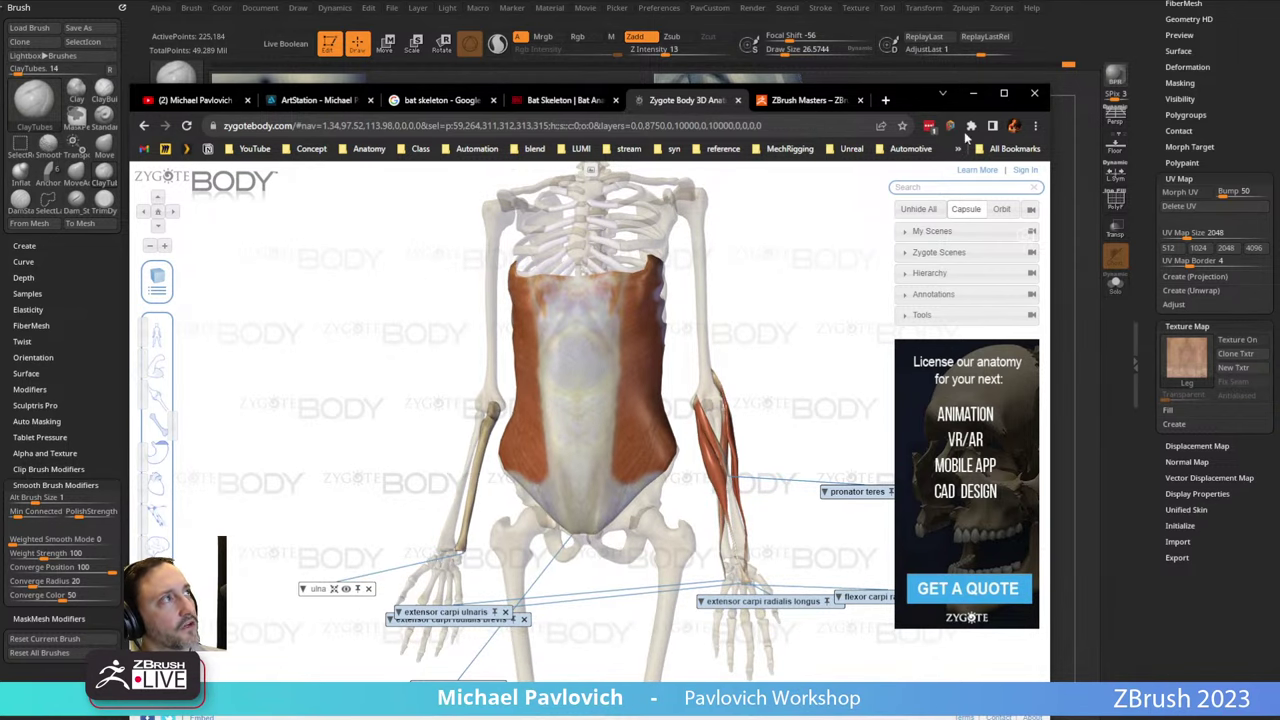
click(973, 93)
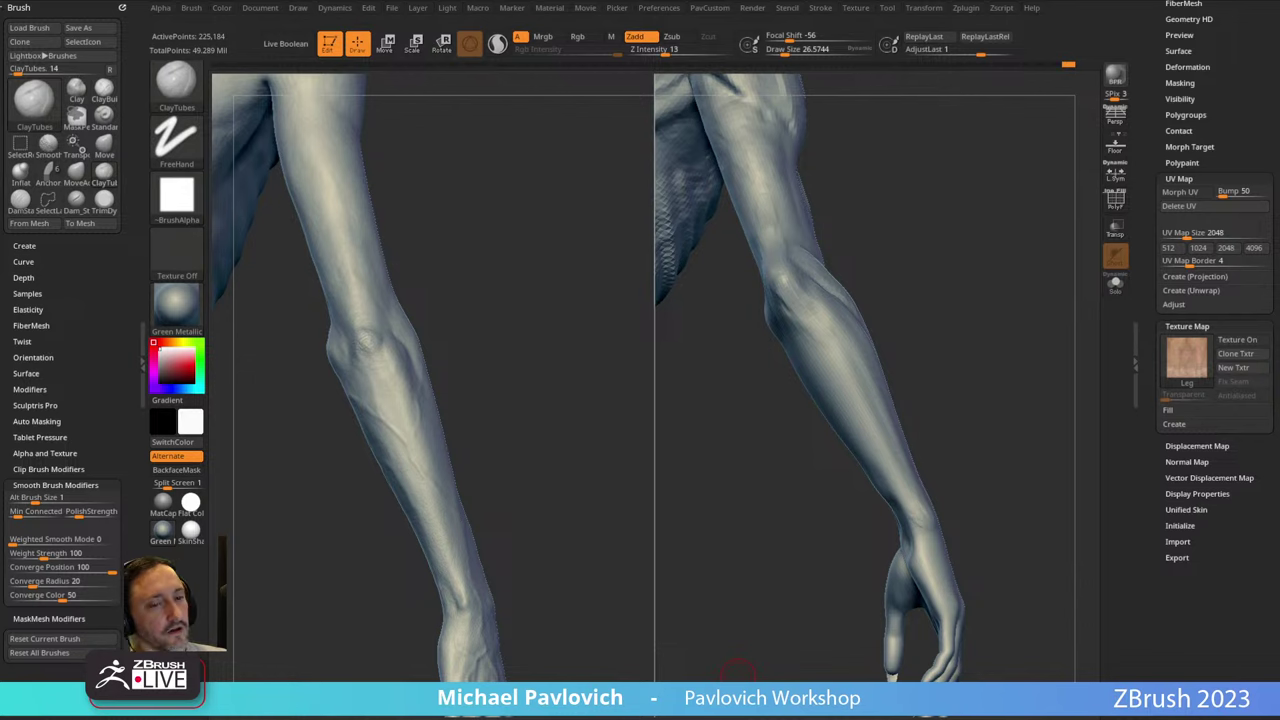
Refine the gaunt figure's outer forearm muscles and build up the ridge below the elbow with ClayTubes from several angles.
drag(957, 207, 940, 280)
drag(943, 229, 880, 238)
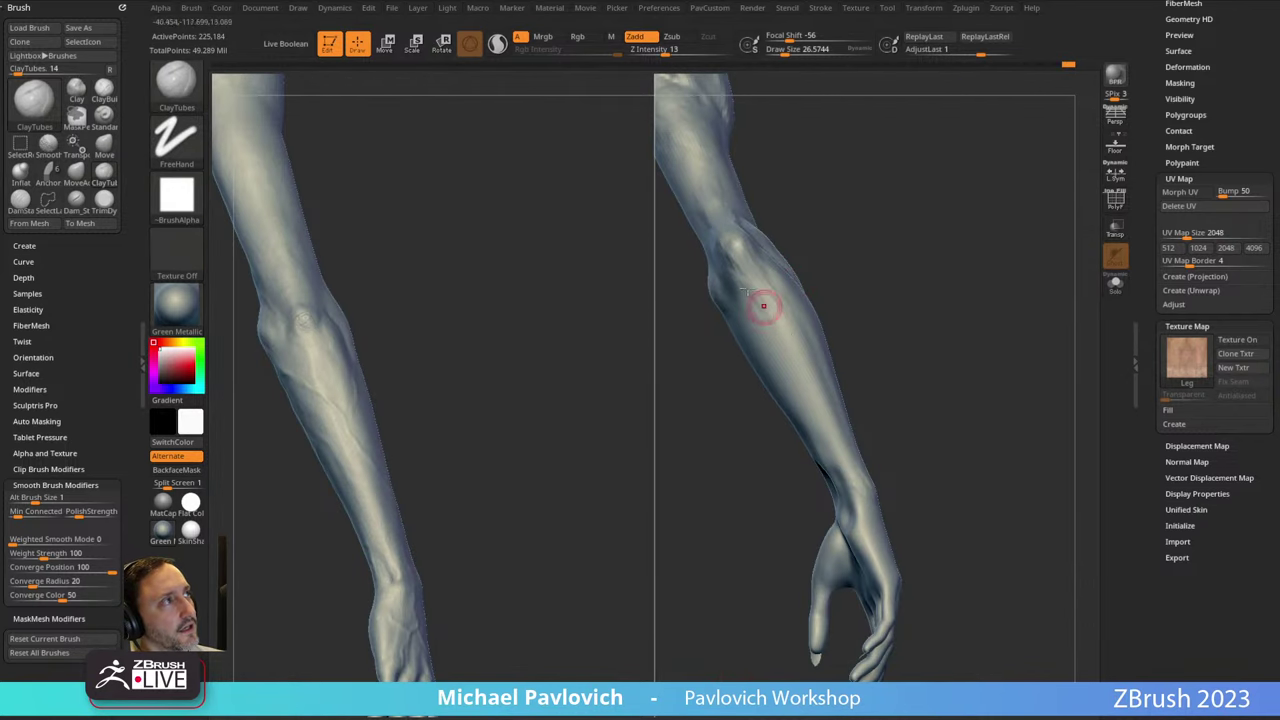
drag(890, 390, 827, 362)
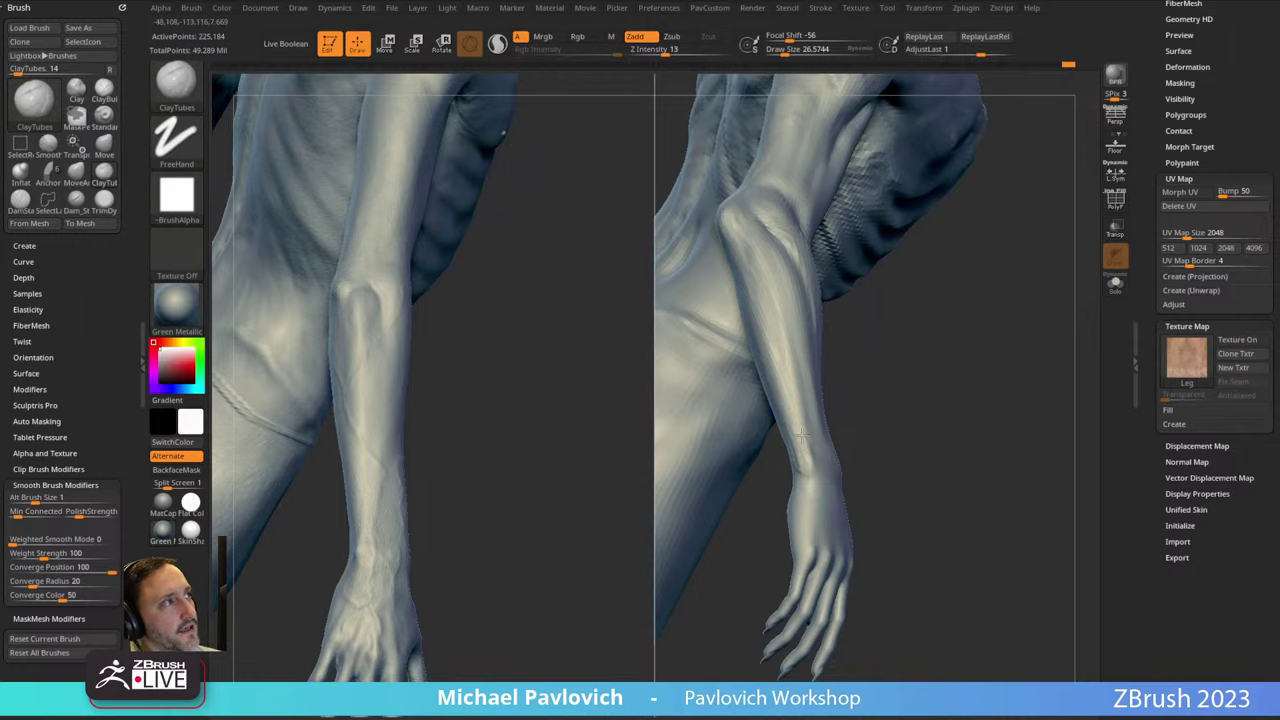
drag(949, 447, 887, 293)
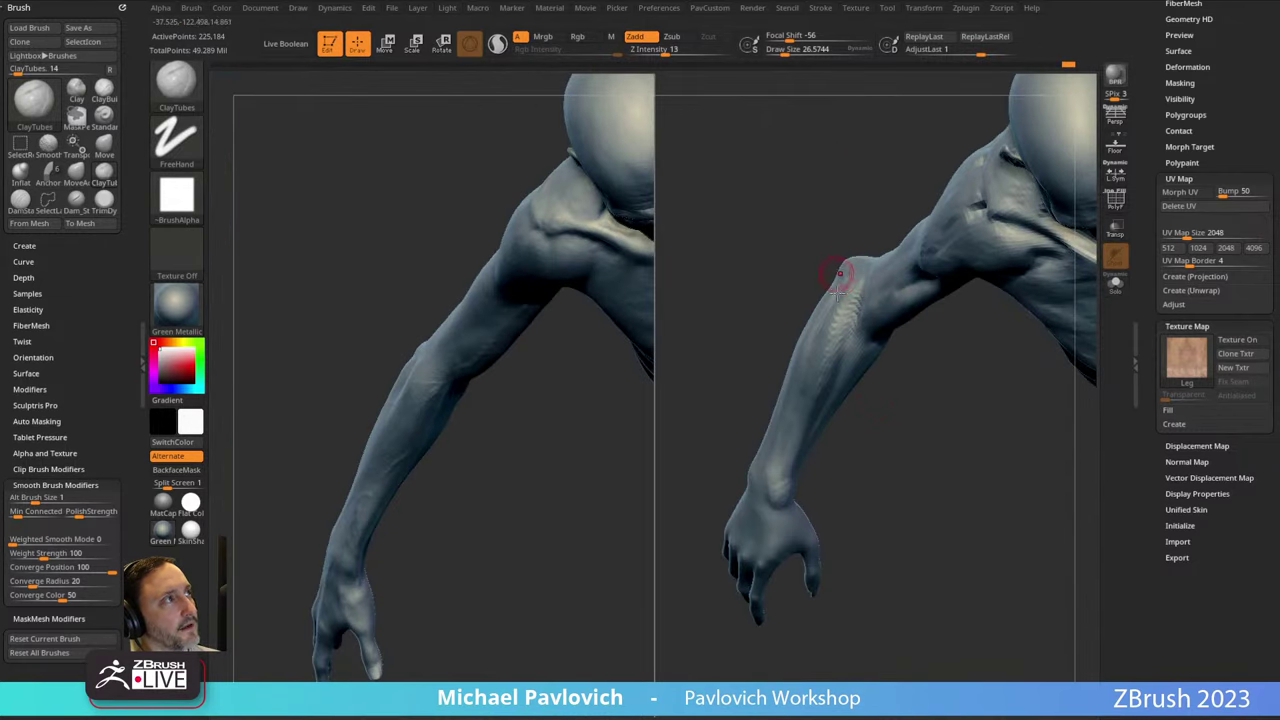
drag(868, 351, 874, 304)
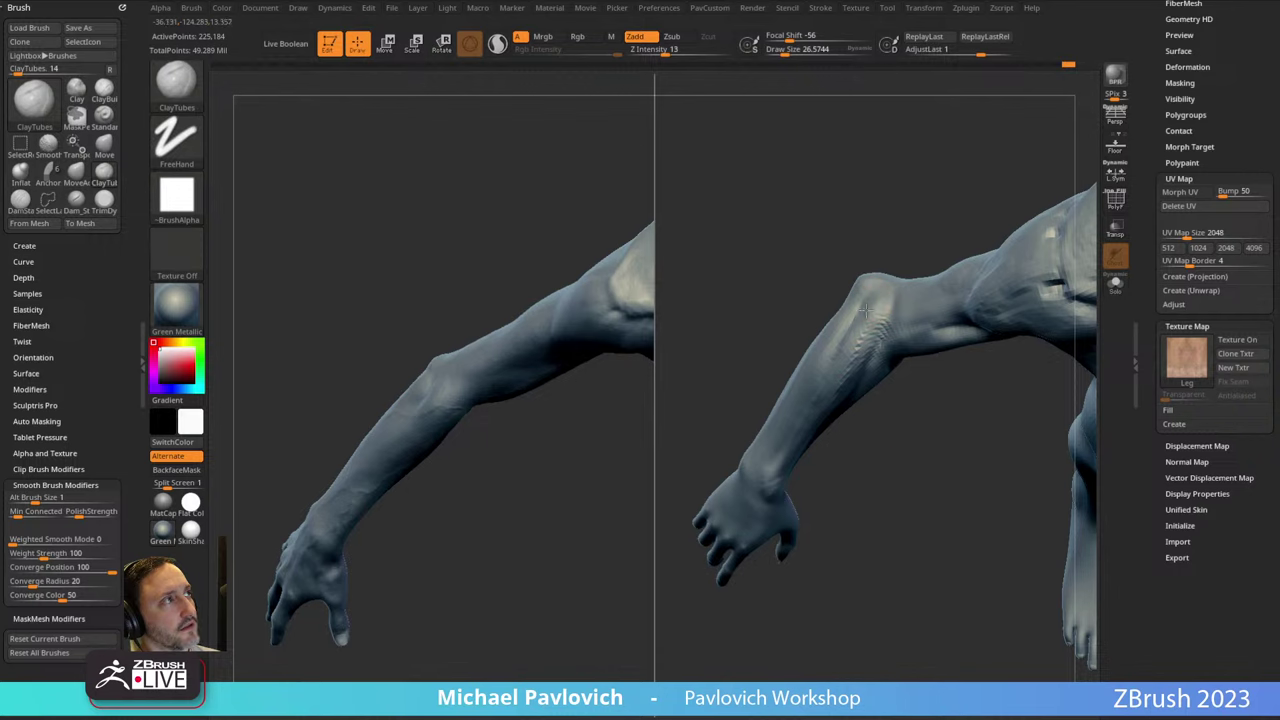
drag(882, 408, 877, 331)
right_drag(858, 321, 869, 311)
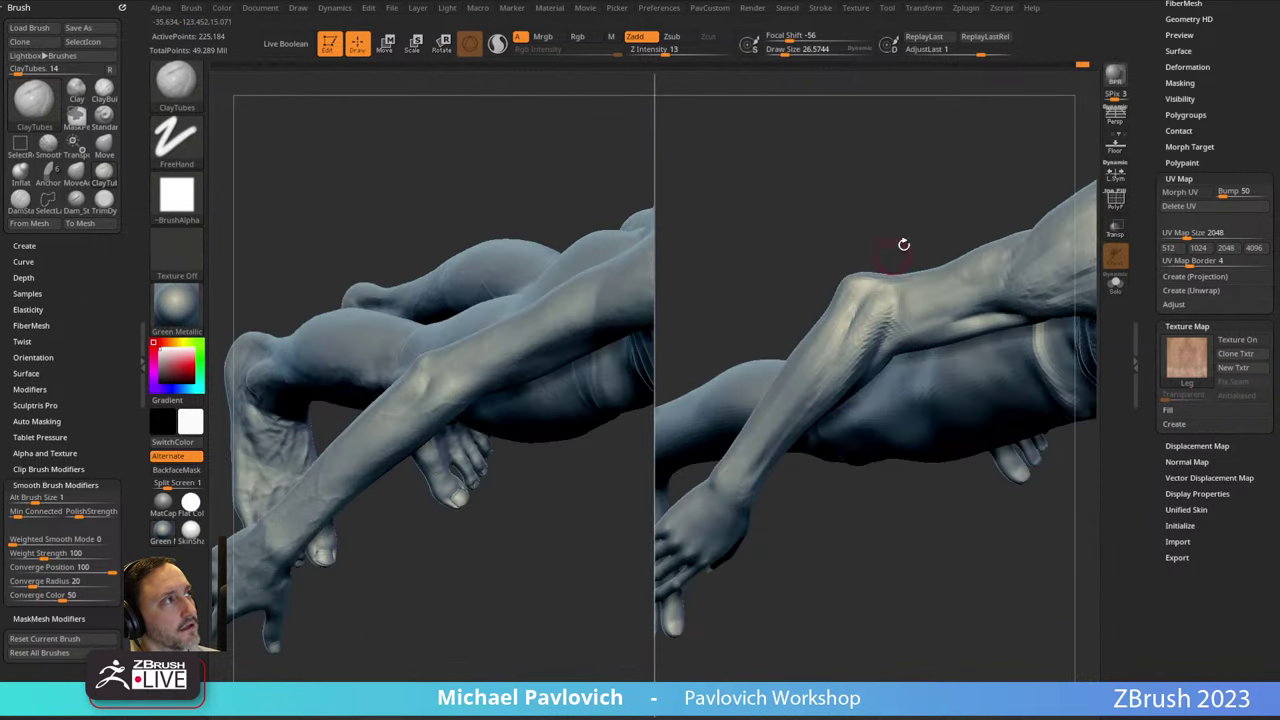
Shape the gaunt figure's inner forearm and elbow with ClayTubes, varying the draw size between about 22 and 44.
right_drag(903, 244, 858, 338)
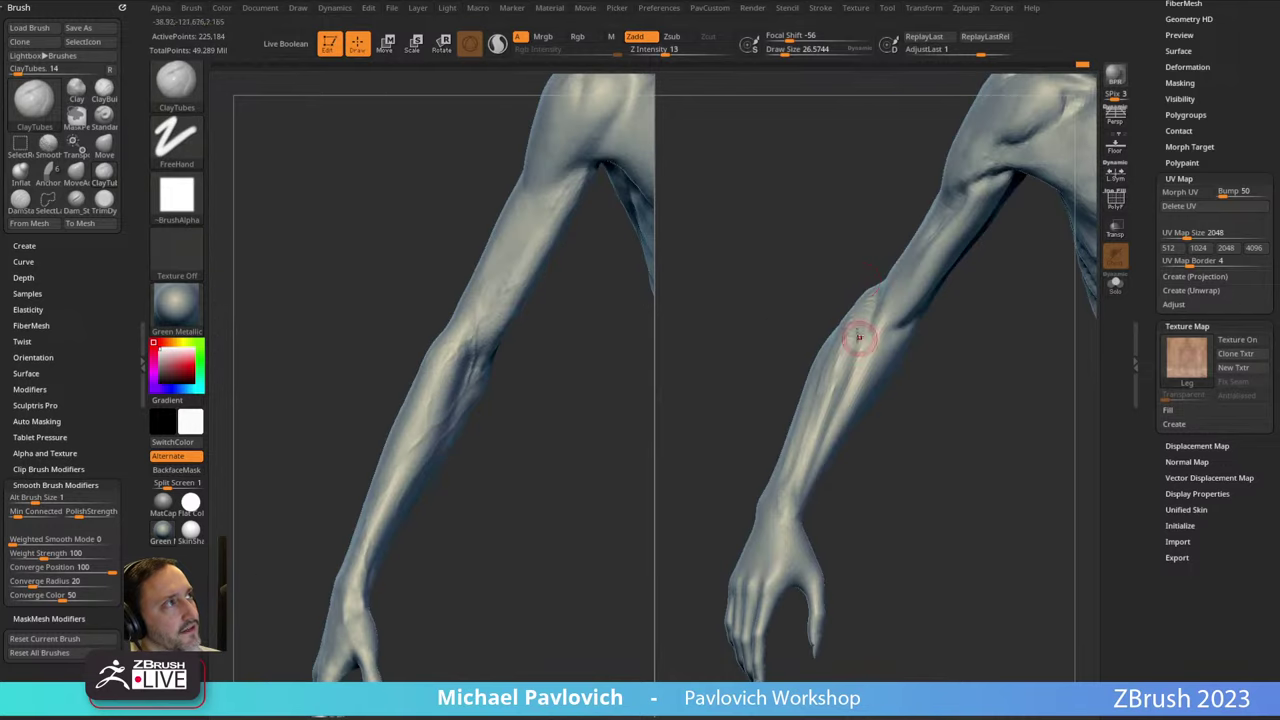
mouse_move(797, 466)
right_down()
mouse_move(868, 410)
mouse_move(814, 443)
mouse_move(839, 379)
right_up()
drag(783, 469, 789, 457)
right_drag(838, 378, 908, 363)
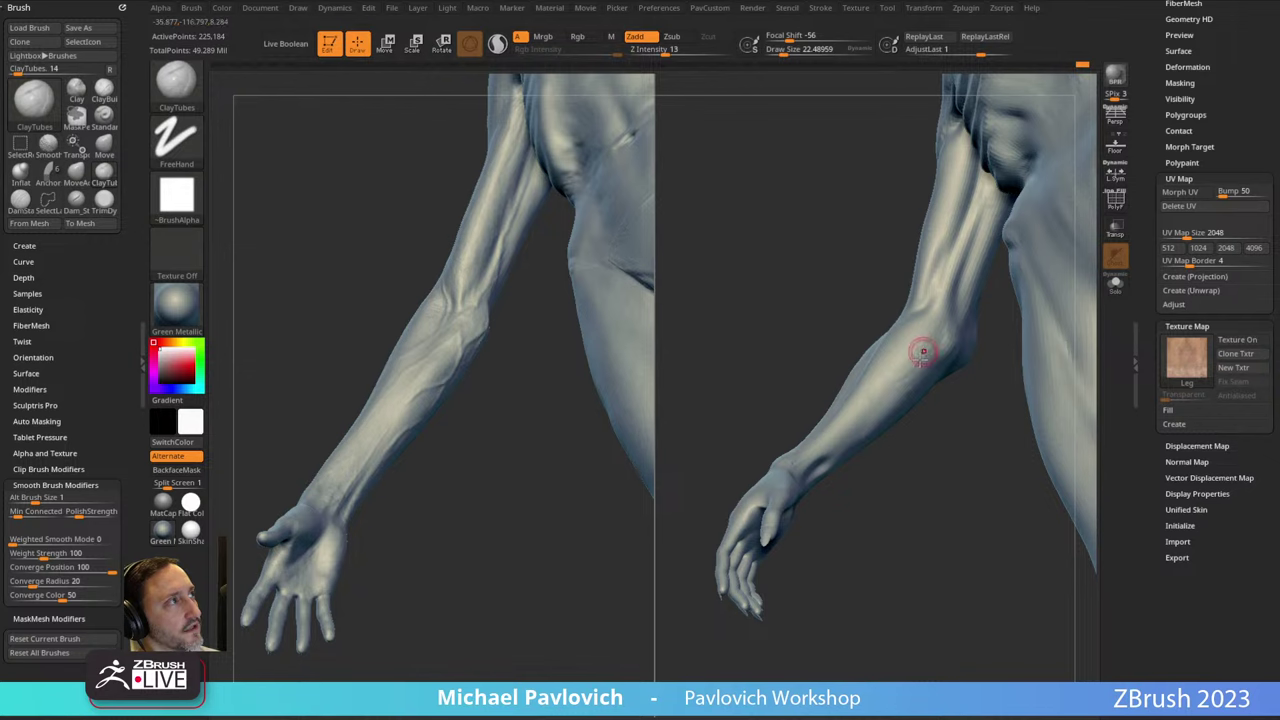
mouse_move(905, 372)
right_down()
mouse_move(907, 355)
mouse_move(996, 368)
mouse_move(910, 320)
mouse_move(914, 349)
mouse_move(860, 292)
right_up()
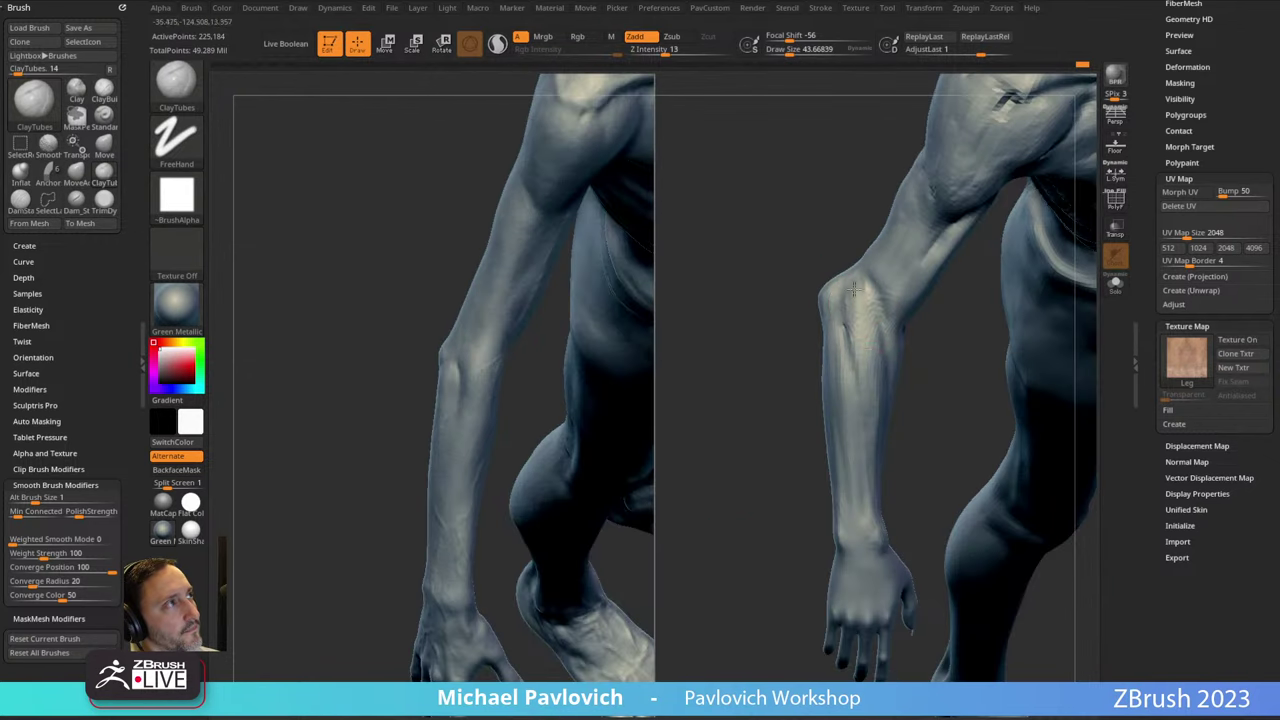
right_drag(872, 459, 823, 400)
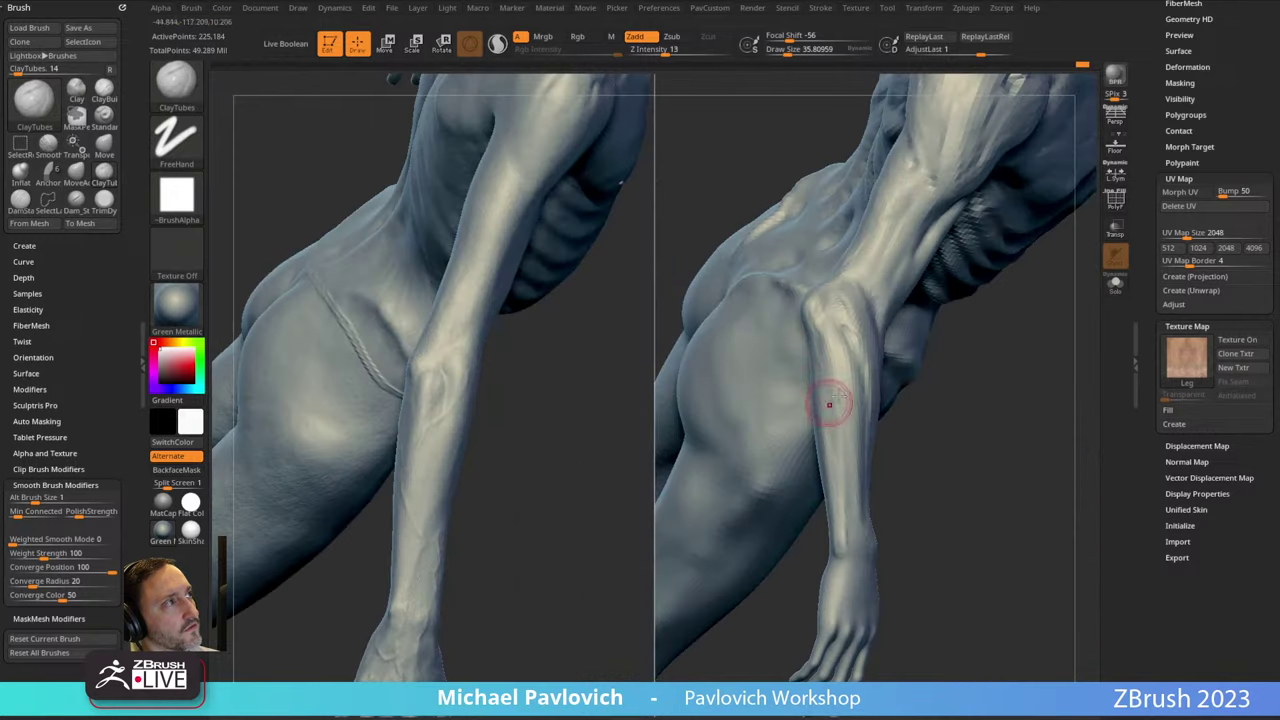
Carve the grooves between the gaunt figure's forearm muscles from elbow to wrist with DamStandard at draw size about 36.
right_drag(909, 414, 939, 358)
key(b)
key(d)
key(s)
drag(826, 276, 836, 450)
right_drag(929, 431, 952, 421)
right_drag(834, 302, 840, 347)
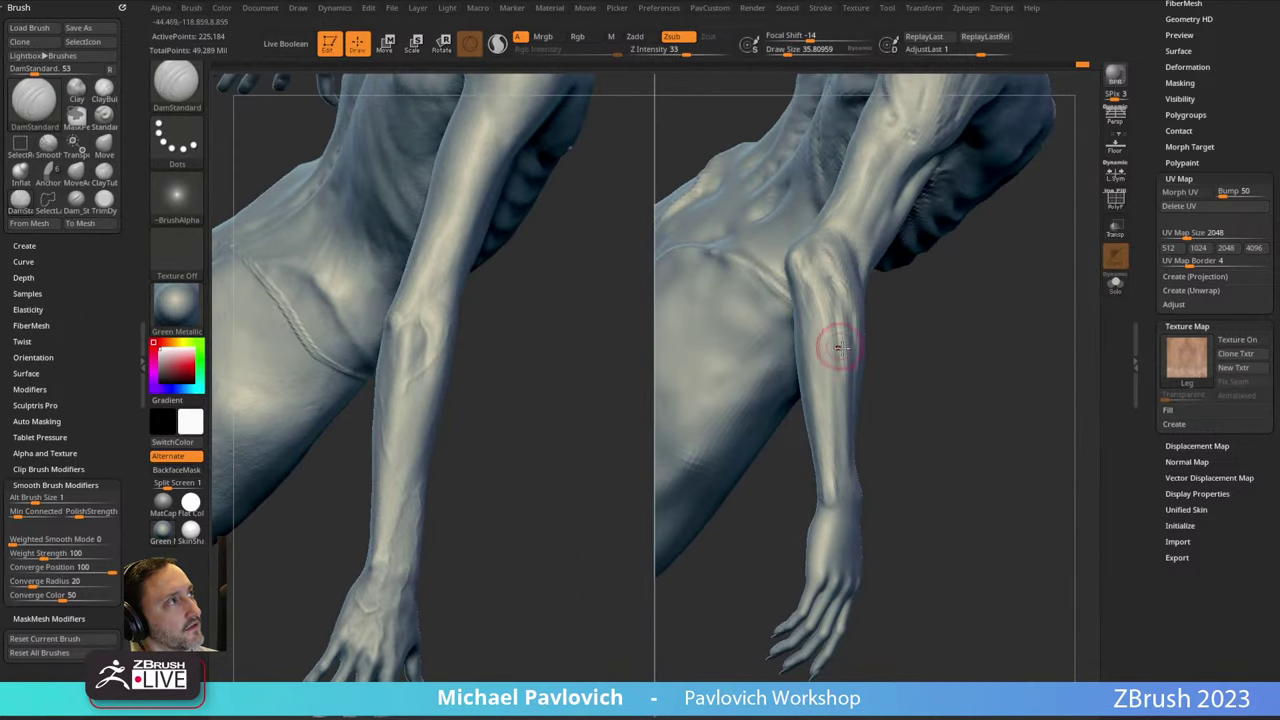
right_drag(955, 420, 829, 286)
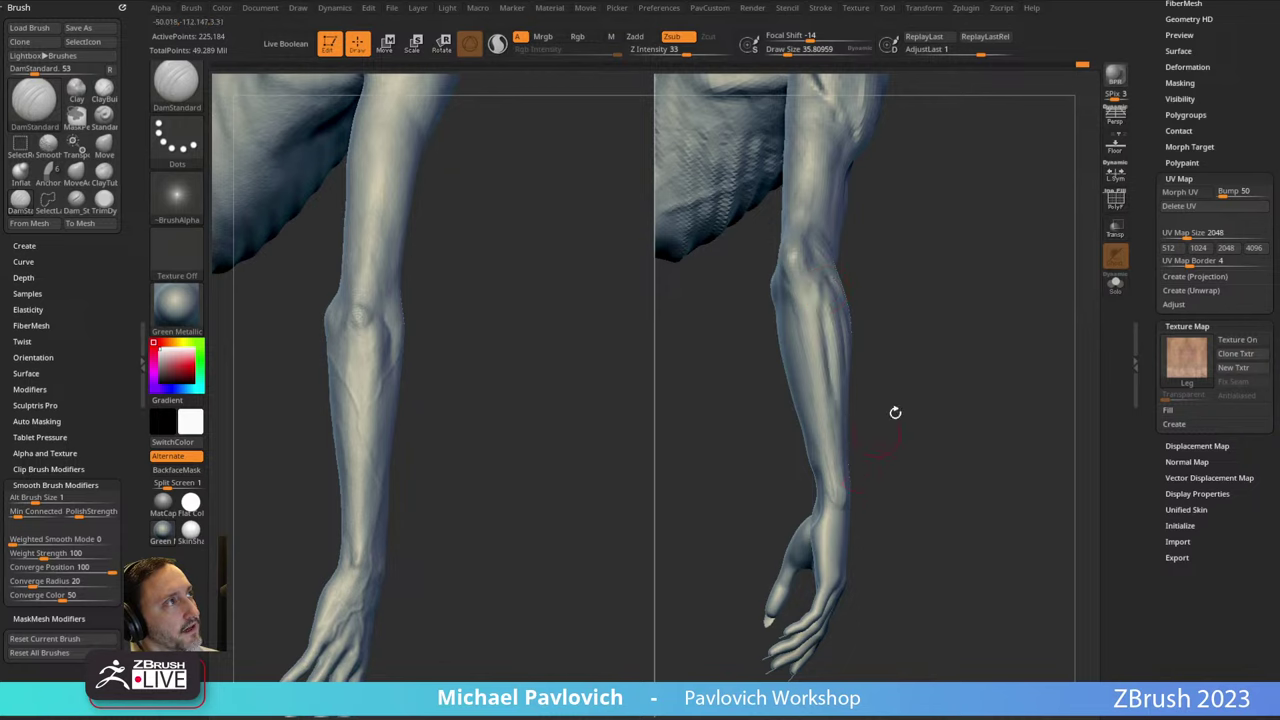
right_drag(894, 414, 813, 315)
mouse_move(955, 277)
right_down()
mouse_move(771, 343)
mouse_move(997, 251)
right_up()
Define the gaunt figure's elbow bones and the muscle bands around the elbow with the Standard brush at draw size about 24.
key(b)
key(s)
key(t)
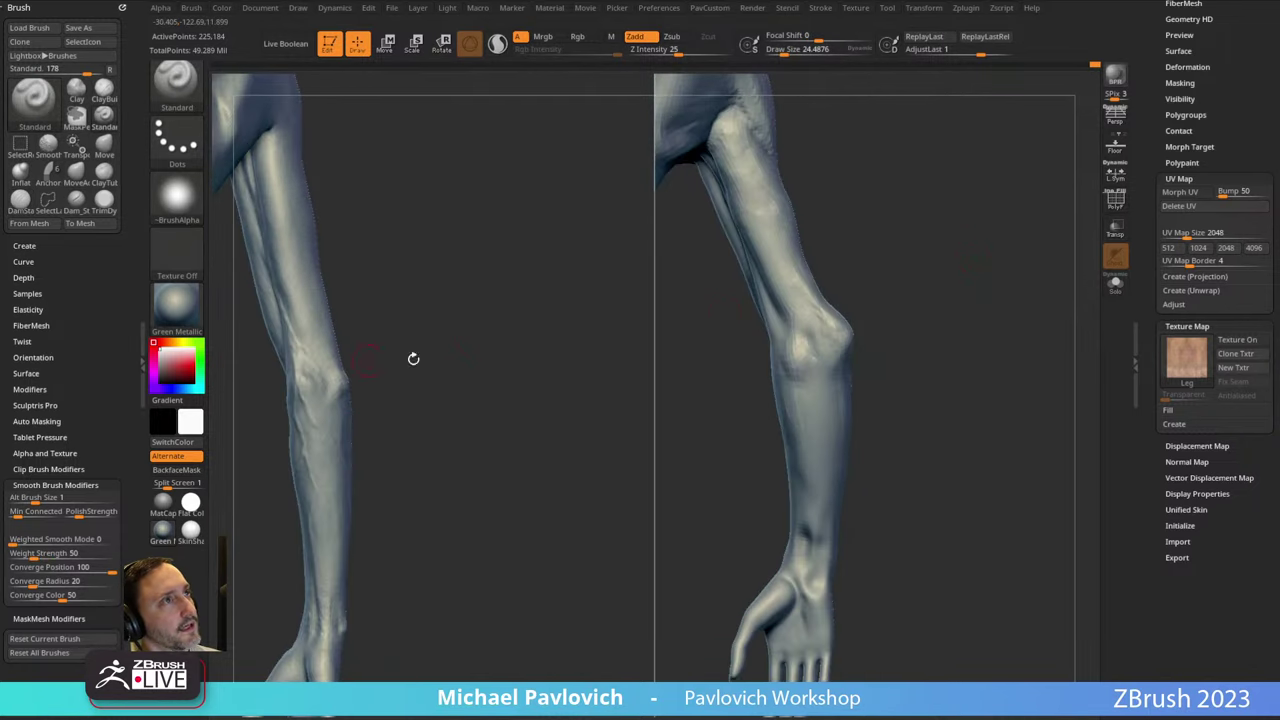
mouse_move(413, 358)
right_down()
mouse_move(517, 354)
mouse_move(888, 283)
mouse_move(796, 322)
mouse_move(909, 317)
mouse_move(808, 374)
right_up()
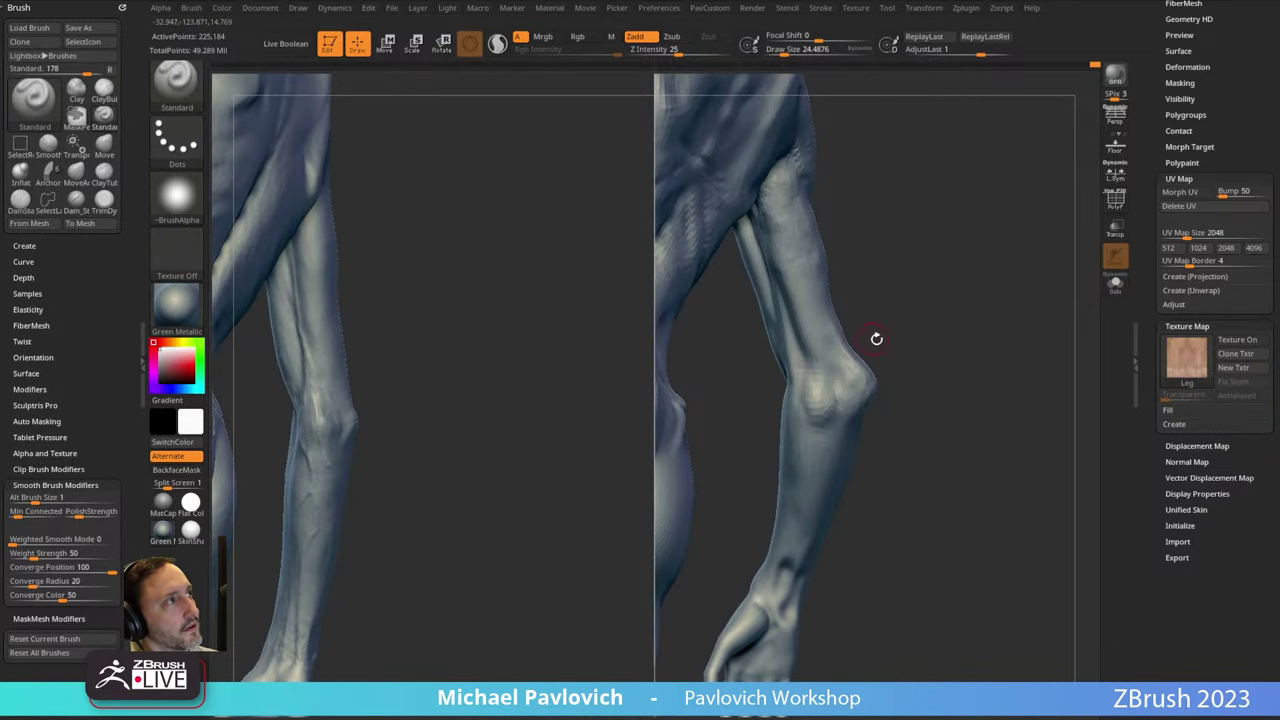
right_drag(871, 340, 893, 280)
mouse_move(801, 340)
right_down()
mouse_move(923, 286)
mouse_move(818, 364)
mouse_move(690, 335)
mouse_move(820, 300)
mouse_move(890, 357)
mouse_move(820, 380)
mouse_move(849, 351)
mouse_move(876, 357)
mouse_move(892, 300)
right_up()
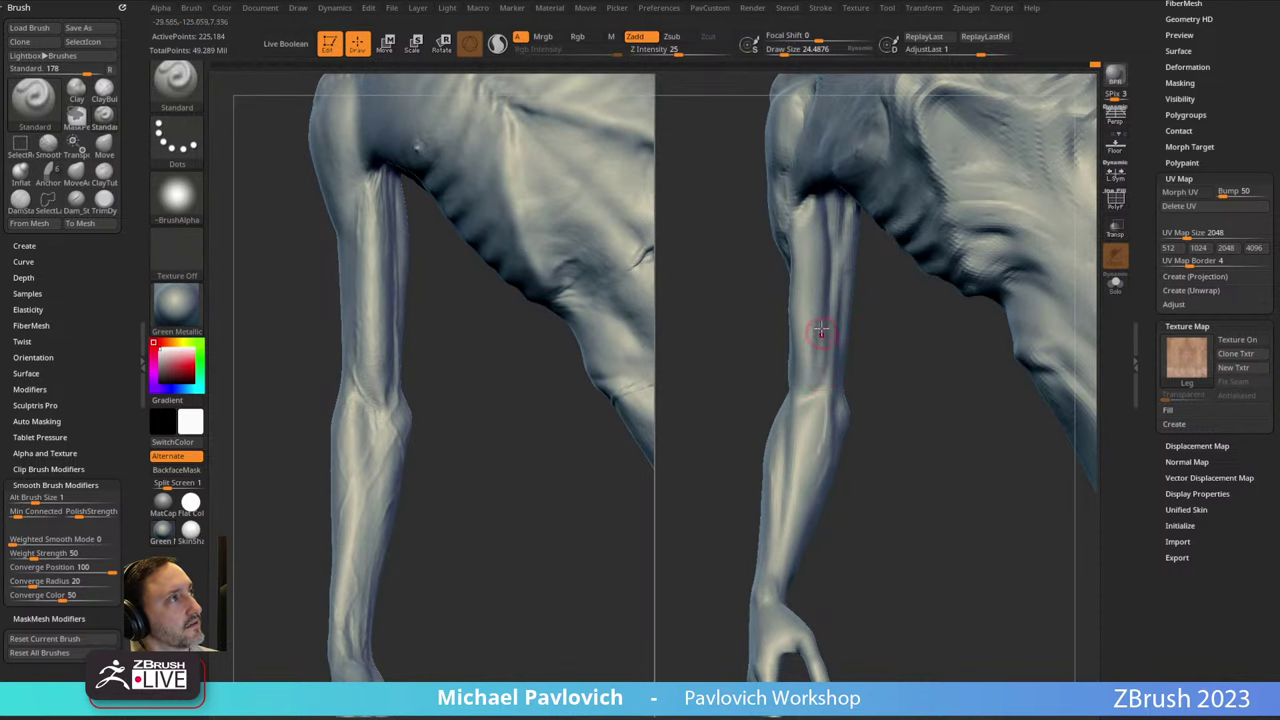
mouse_move(878, 355)
right_down()
mouse_move(883, 437)
mouse_move(877, 397)
mouse_move(901, 451)
mouse_move(880, 346)
mouse_move(929, 400)
mouse_move(784, 378)
mouse_move(891, 397)
mouse_move(792, 402)
mouse_move(857, 371)
mouse_move(800, 372)
mouse_move(790, 415)
mouse_move(880, 409)
mouse_move(846, 417)
mouse_move(785, 377)
right_up()
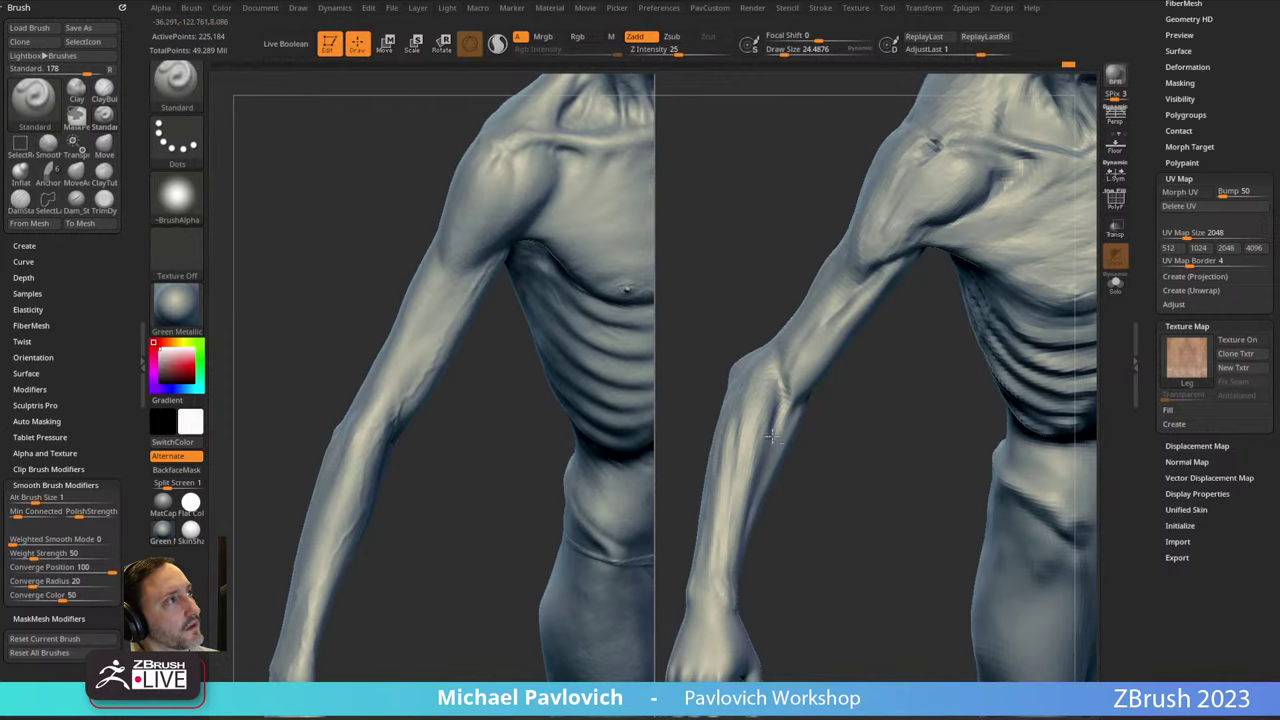
Refine the gaunt figure's armpit and the adjoining chest and upper arm muscles with the Standard brush at draw sizes about 15 to 22.
right_drag(772, 435, 493, 406)
key(1)
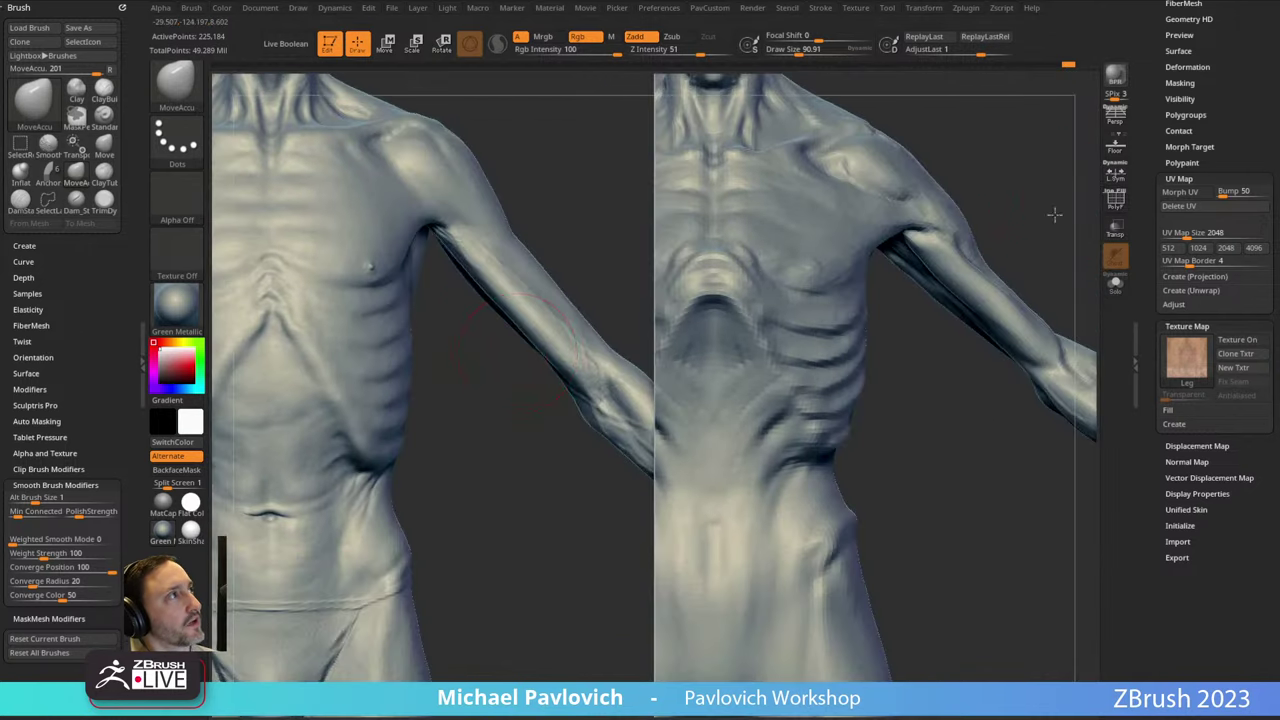
right_drag(1054, 214, 860, 270)
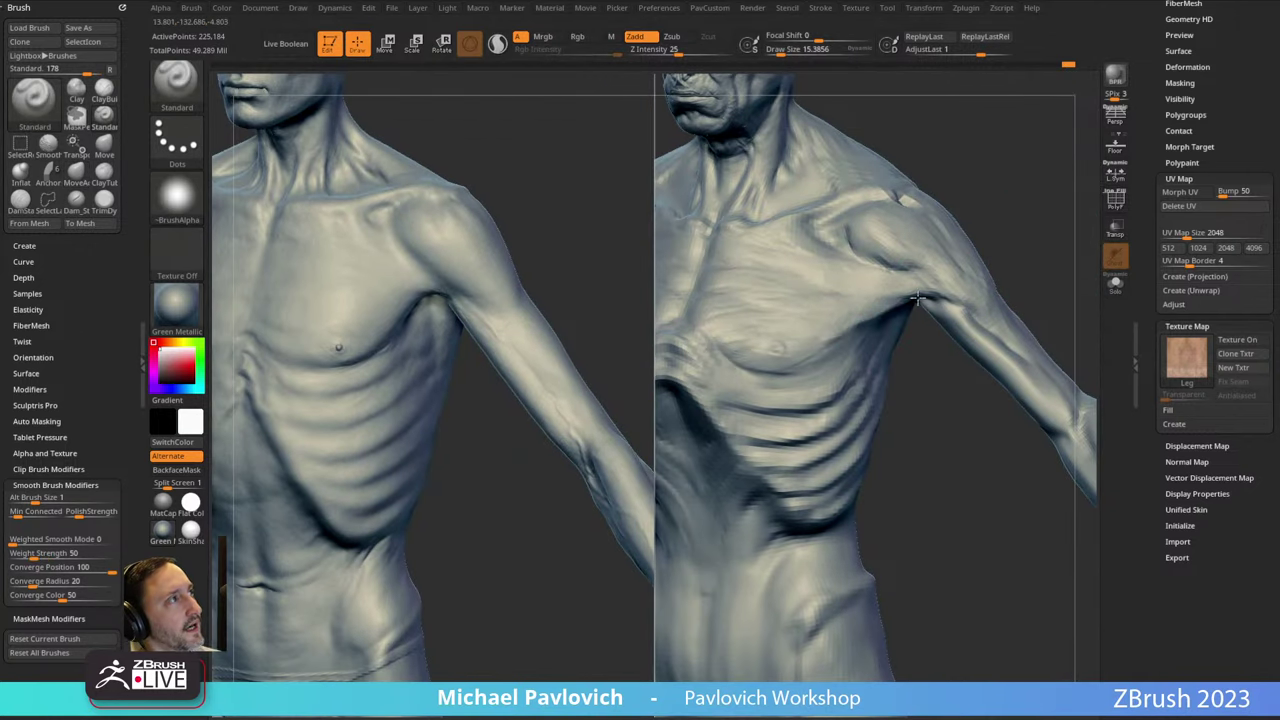
mouse_move(918, 297)
right_down()
mouse_move(1017, 220)
mouse_move(985, 262)
right_up()
key(s)
drag(813, 358, 820, 359)
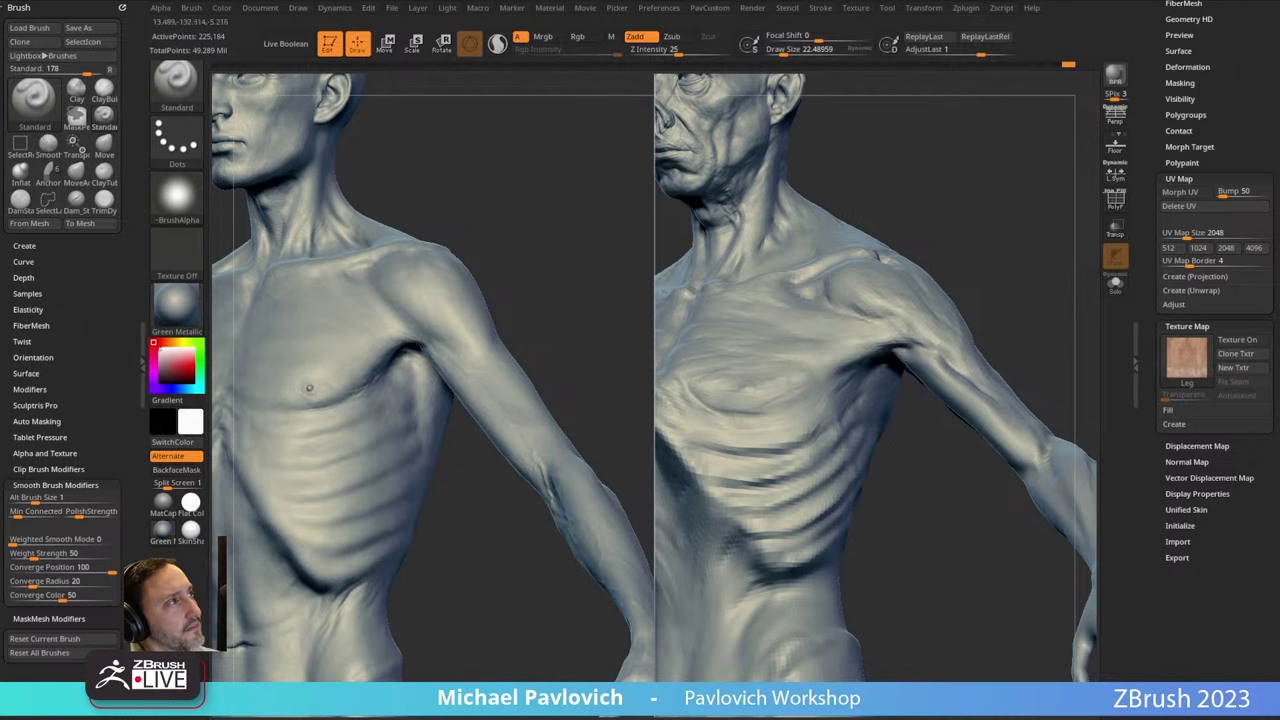
right_drag(993, 266, 867, 309)
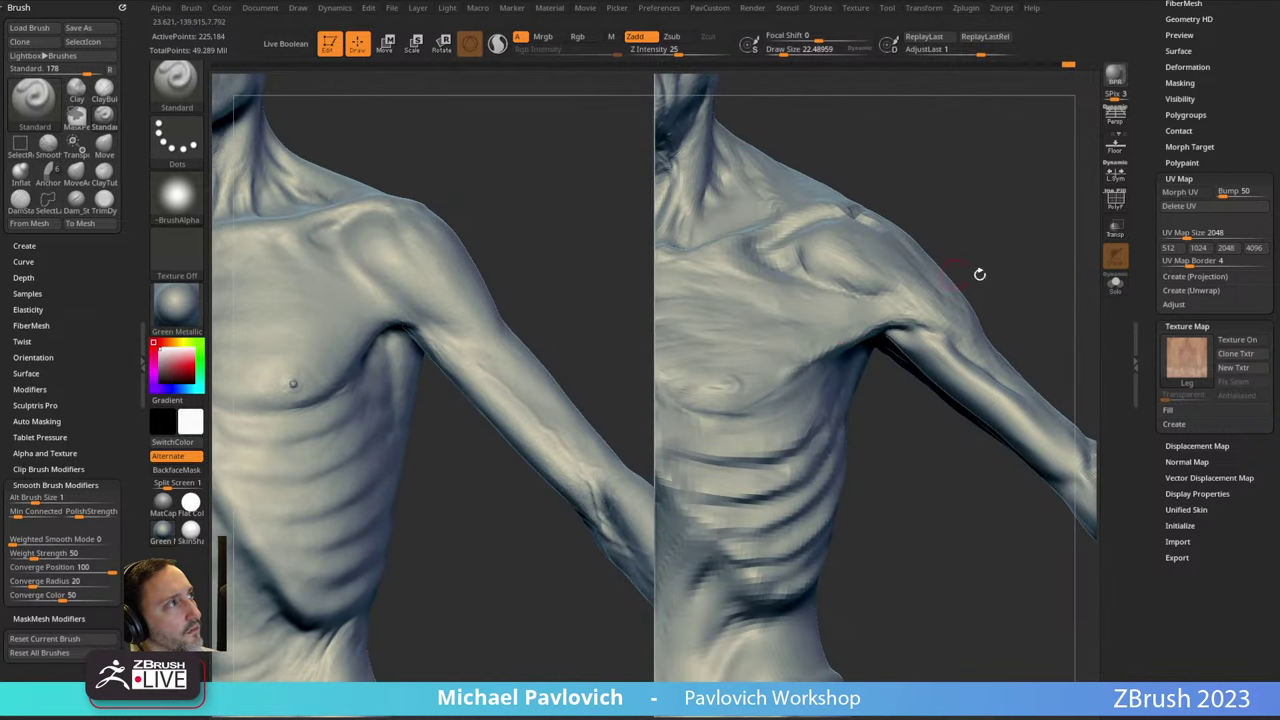
mouse_move(980, 274)
right_down()
mouse_move(860, 320)
mouse_move(1029, 194)
mouse_move(860, 309)
right_up()
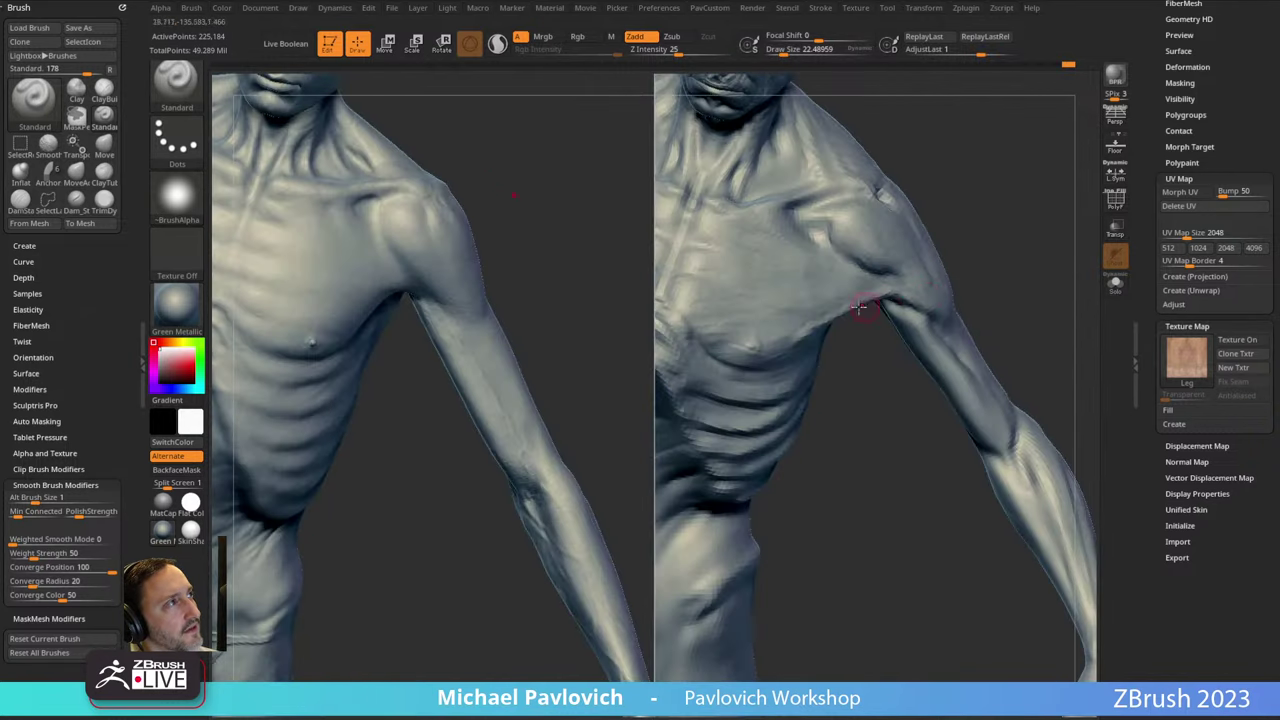
right_drag(1009, 269, 877, 323)
Adjust the outer edge of the pectoral at the gaunt figure's armpit with the Move brush at draw size about 99.
key(b)
key(m)
key(v)
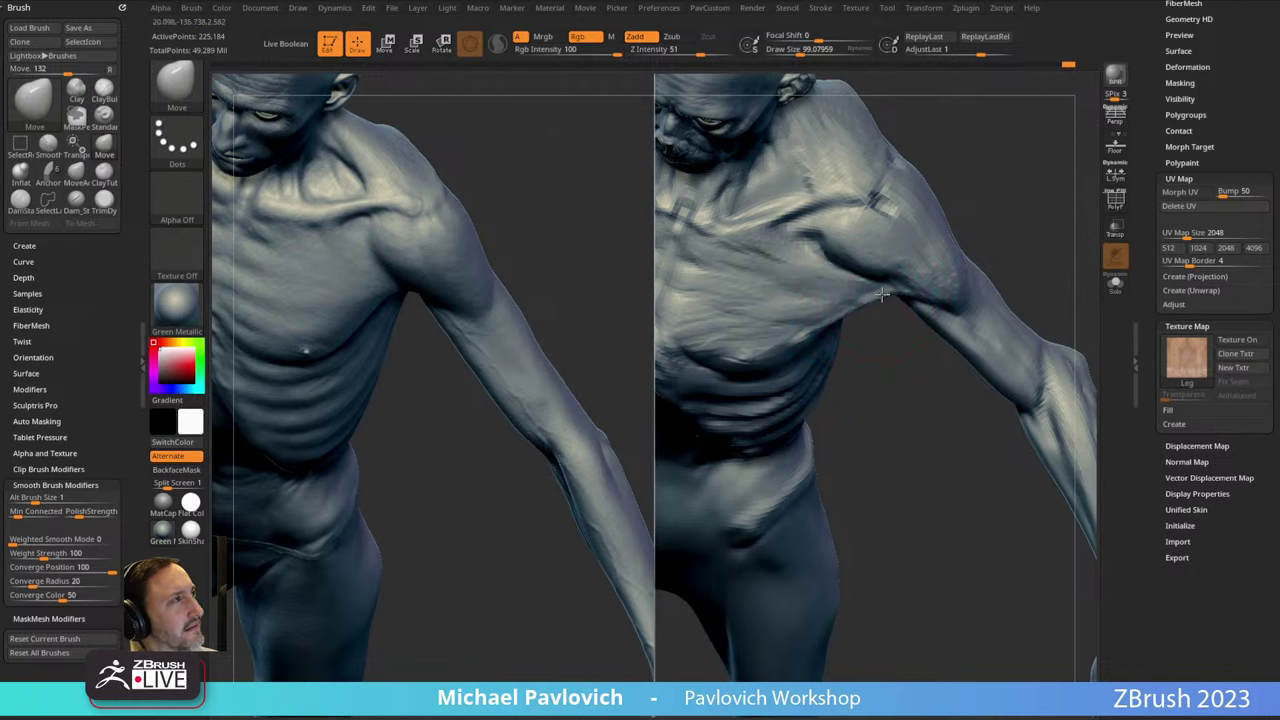
drag(882, 294, 888, 306)
right_drag(891, 335, 891, 314)
drag(889, 310, 893, 300)
mouse_move(897, 292)
right_down()
mouse_move(1016, 184)
mouse_move(1000, 191)
mouse_move(1020, 194)
mouse_move(960, 220)
mouse_move(905, 300)
right_up()
Sculpt the gaunt figure's pectoral fibres running into the armpit with the Standard brush at draw size about 29.
key(b)
key(s)
key(t)
drag(815, 333, 880, 339)
right_drag(891, 341, 883, 271)
drag(806, 332, 829, 345)
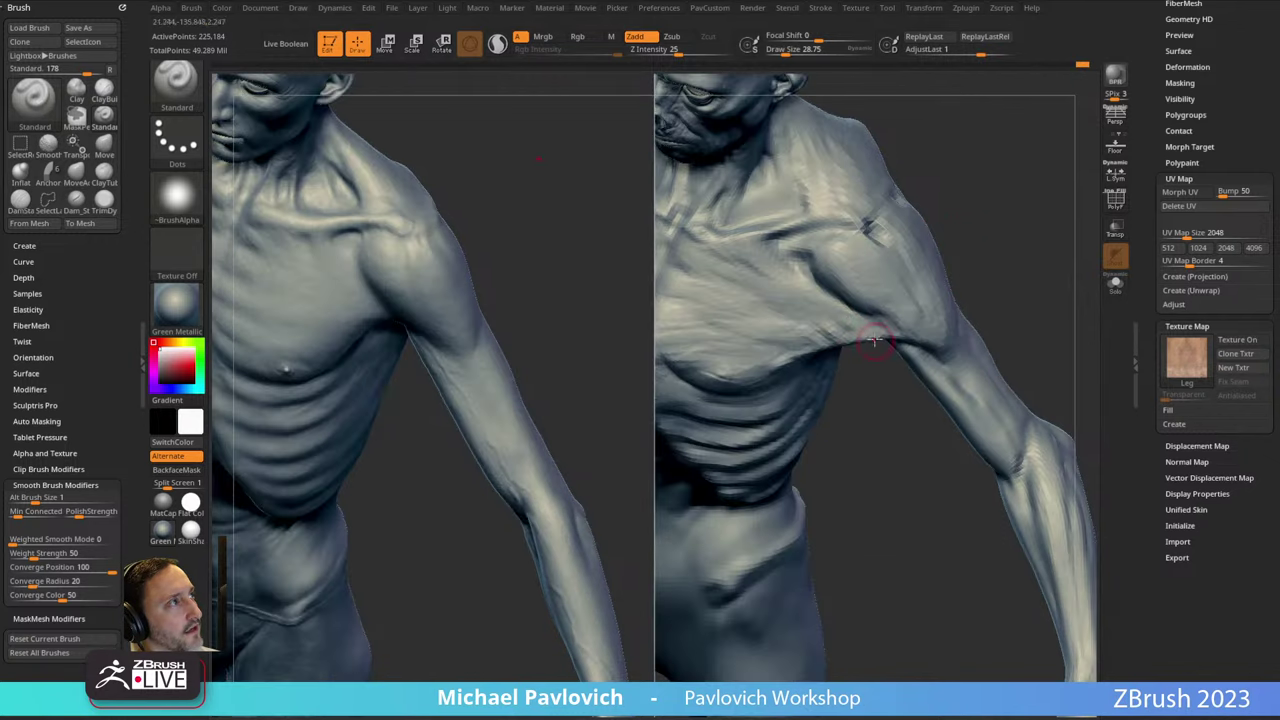
mouse_move(857, 337)
right_down()
mouse_move(1006, 188)
mouse_move(990, 215)
right_up()
mouse_move(1010, 290)
right_down()
mouse_move(1074, 277)
mouse_move(1080, 204)
mouse_move(1014, 246)
mouse_move(1011, 209)
mouse_move(857, 371)
mouse_move(790, 278)
mouse_move(830, 283)
right_up()
ctrl+right_drag(830, 283, 807, 346)
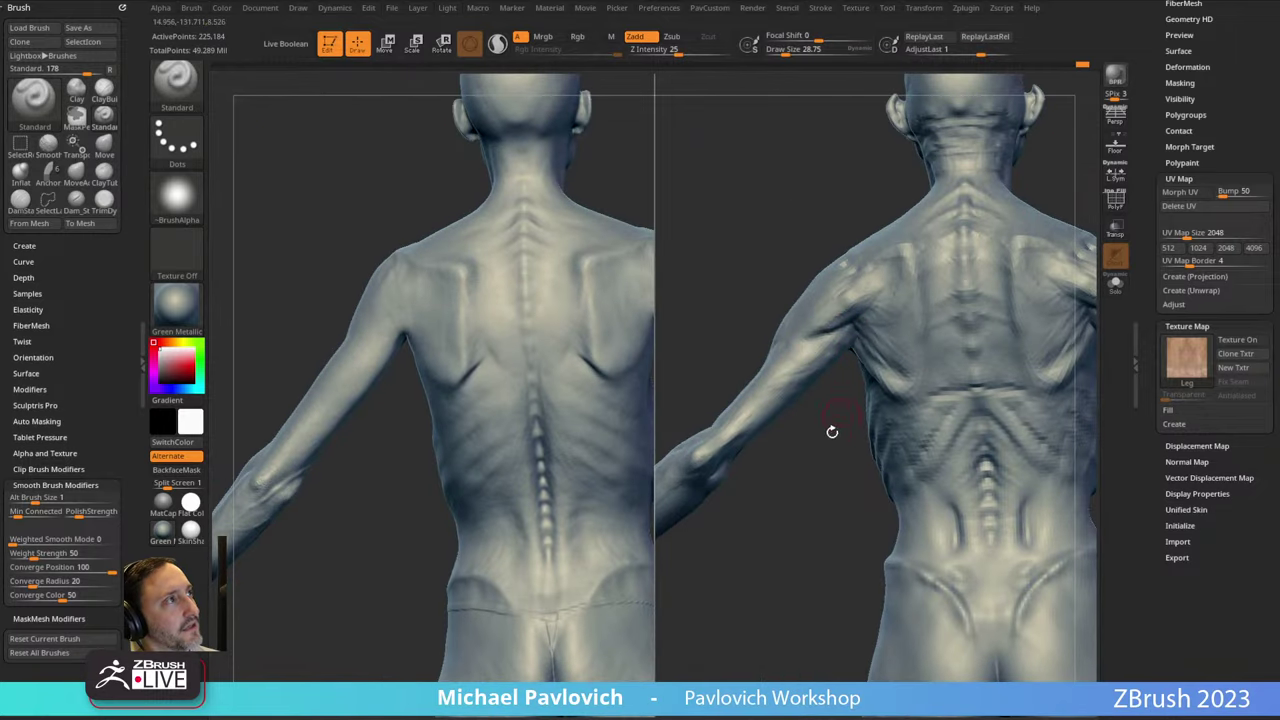
right_drag(831, 434, 822, 429)
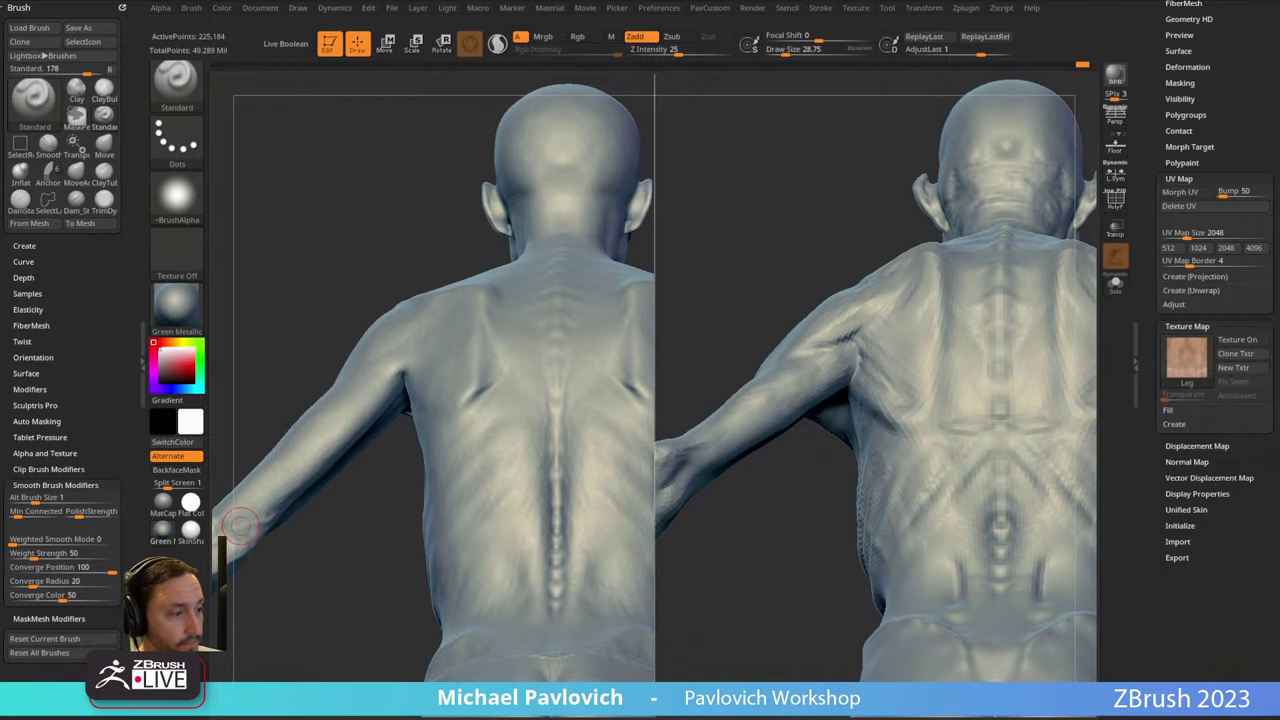
Switch to the browser, look through the image results for "midnight mass vampire" as creature reference, and return to ZBrush.
key(alt+Tab)
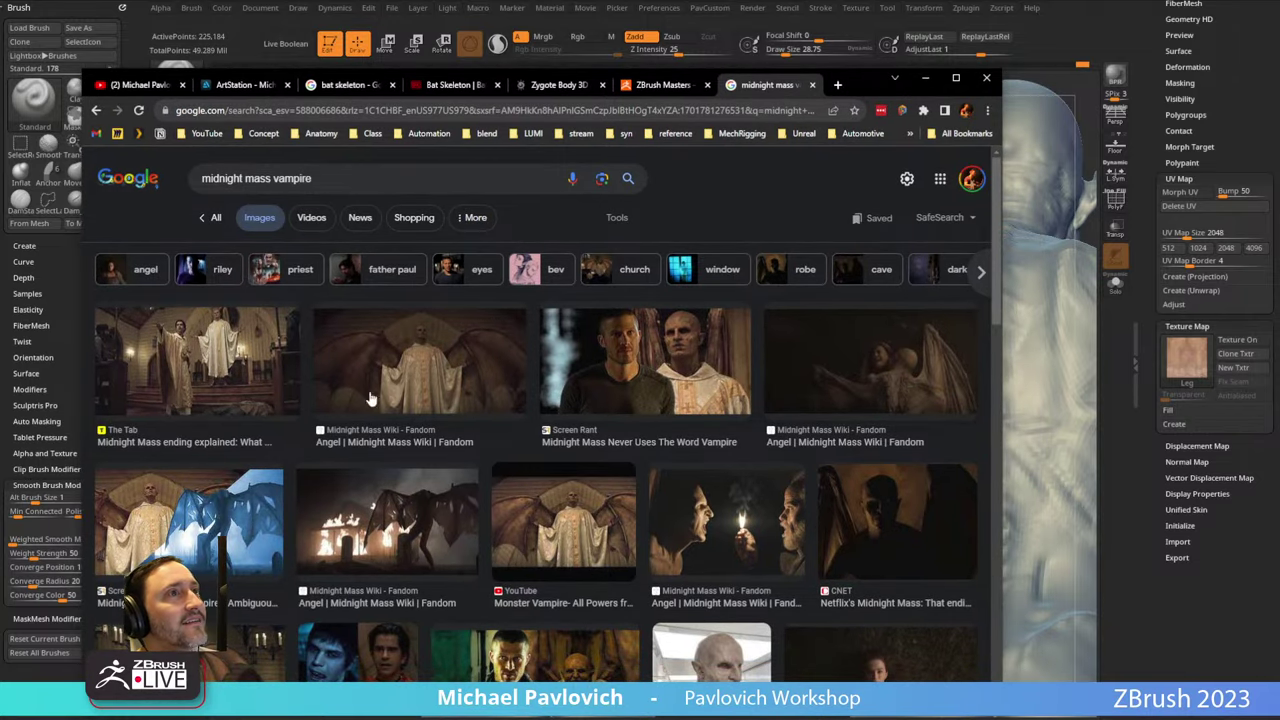
scroll(425, 500, down, 2)
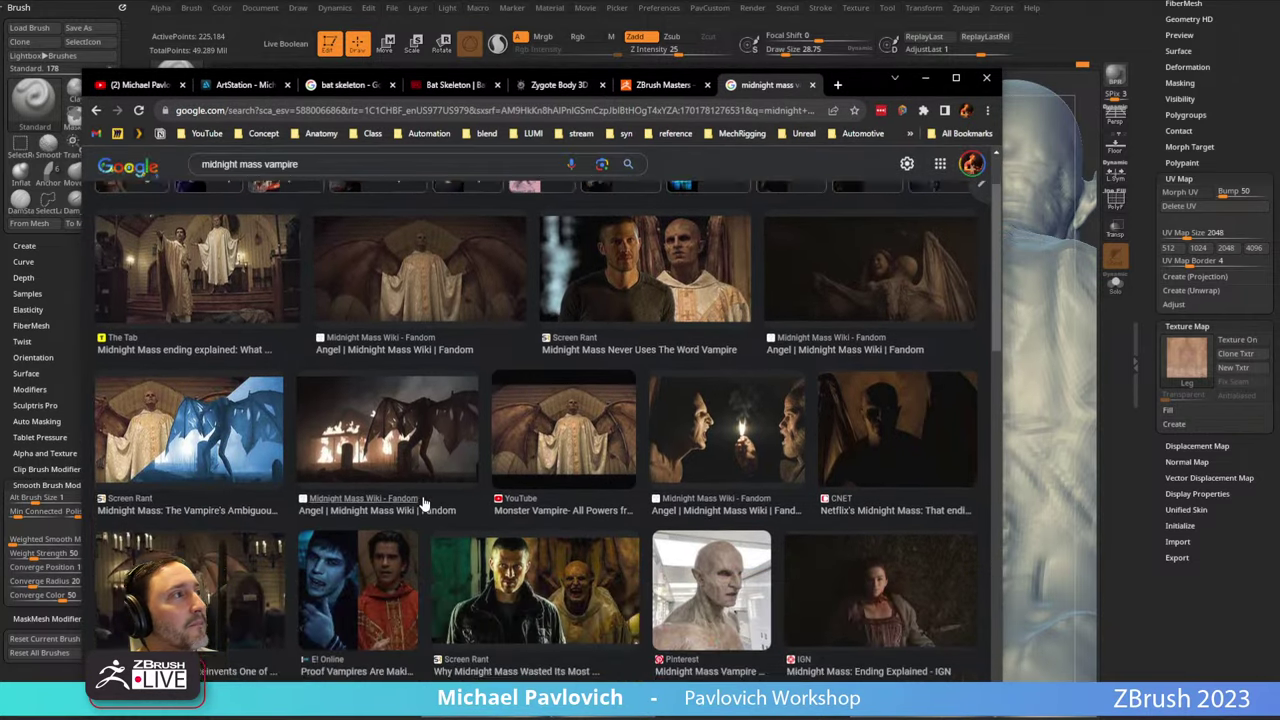
scroll(896, 540, down, 1)
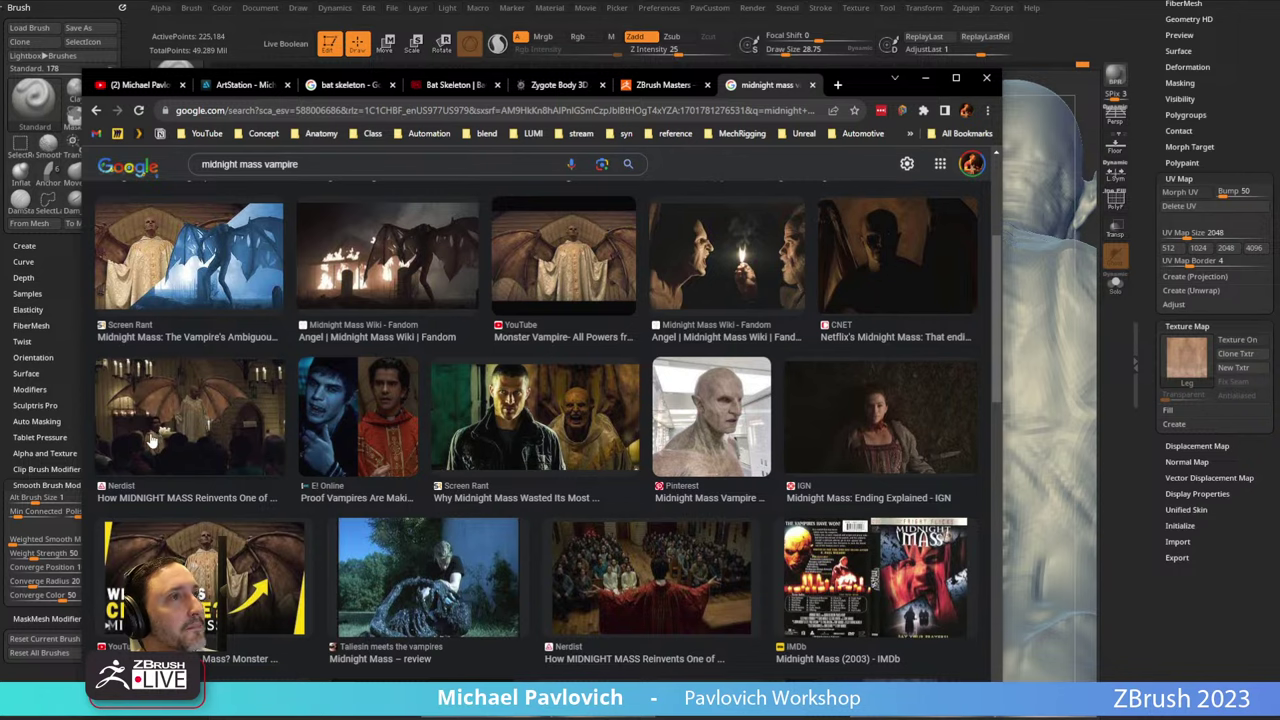
scroll(253, 470, down, 3)
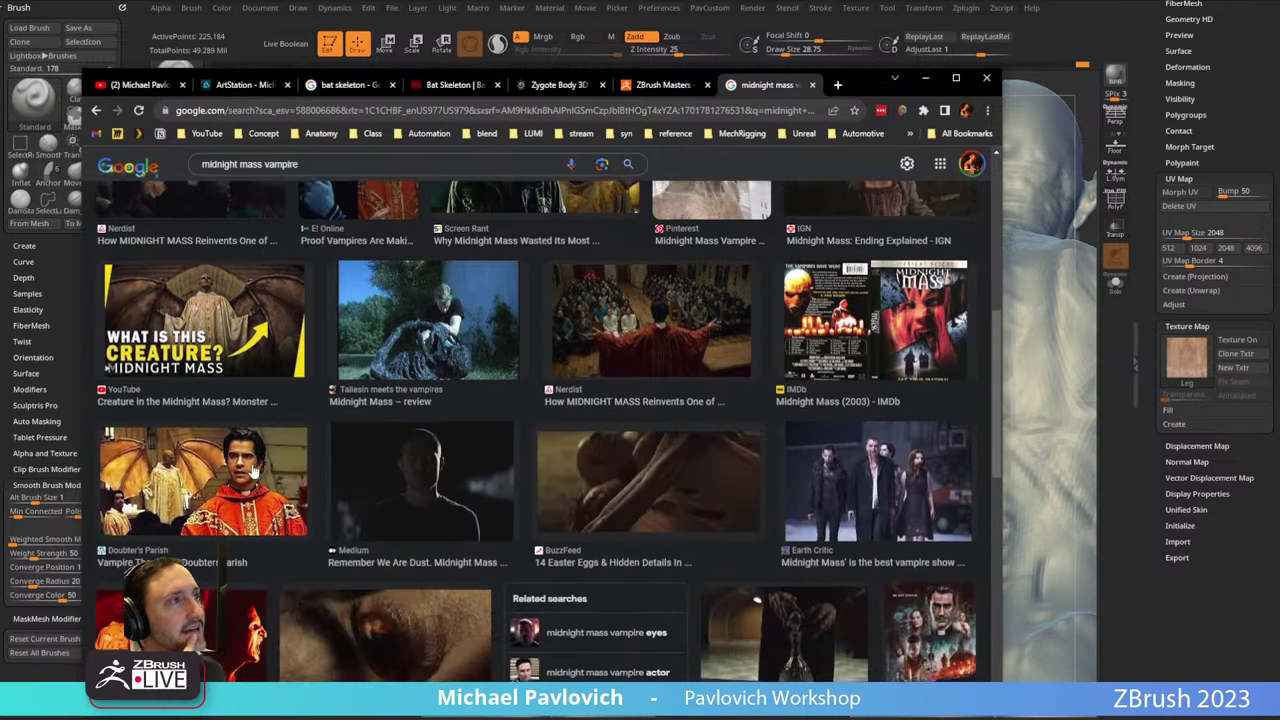
scroll(253, 470, down, 2)
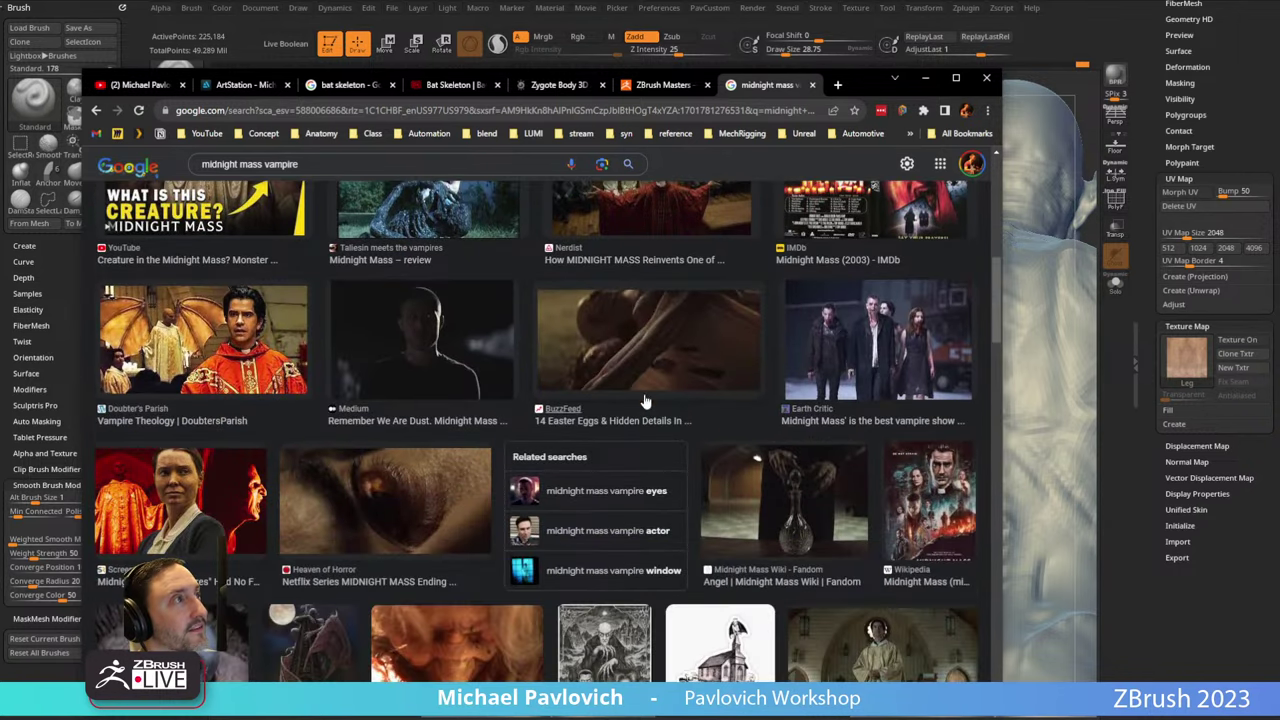
scroll(668, 365, down, 3)
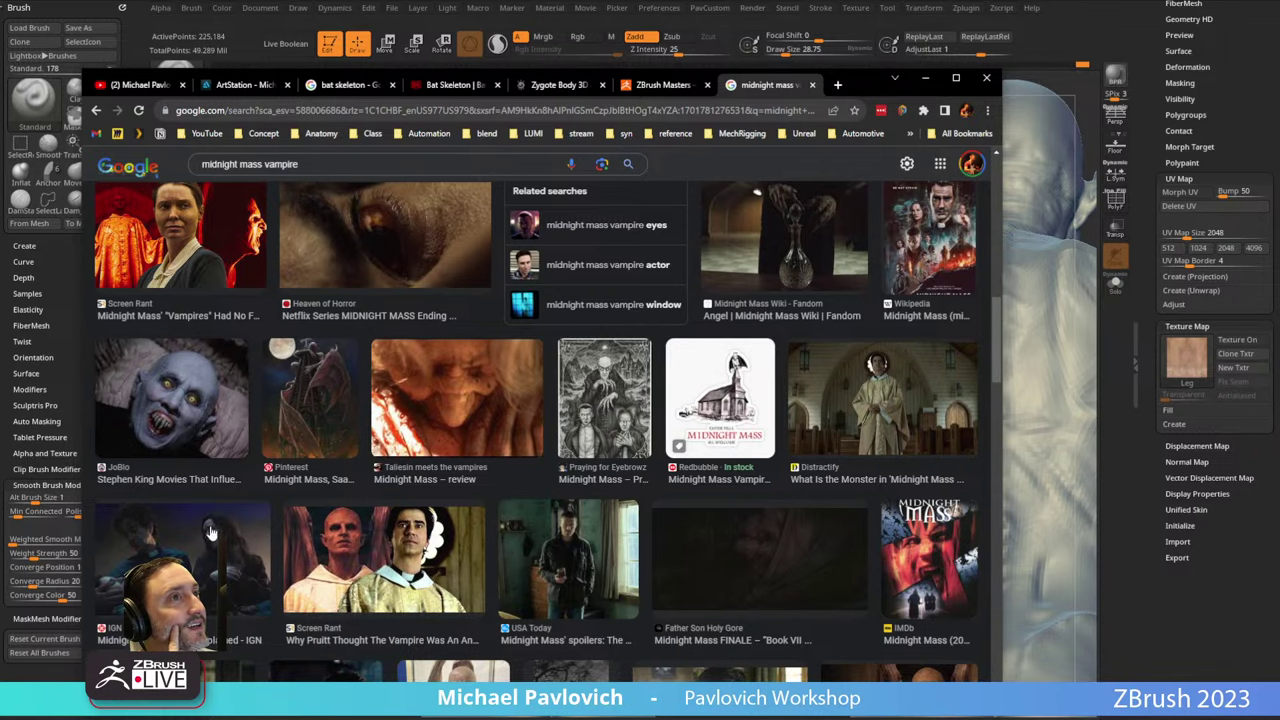
scroll(250, 570, down, 2)
click(925, 78)
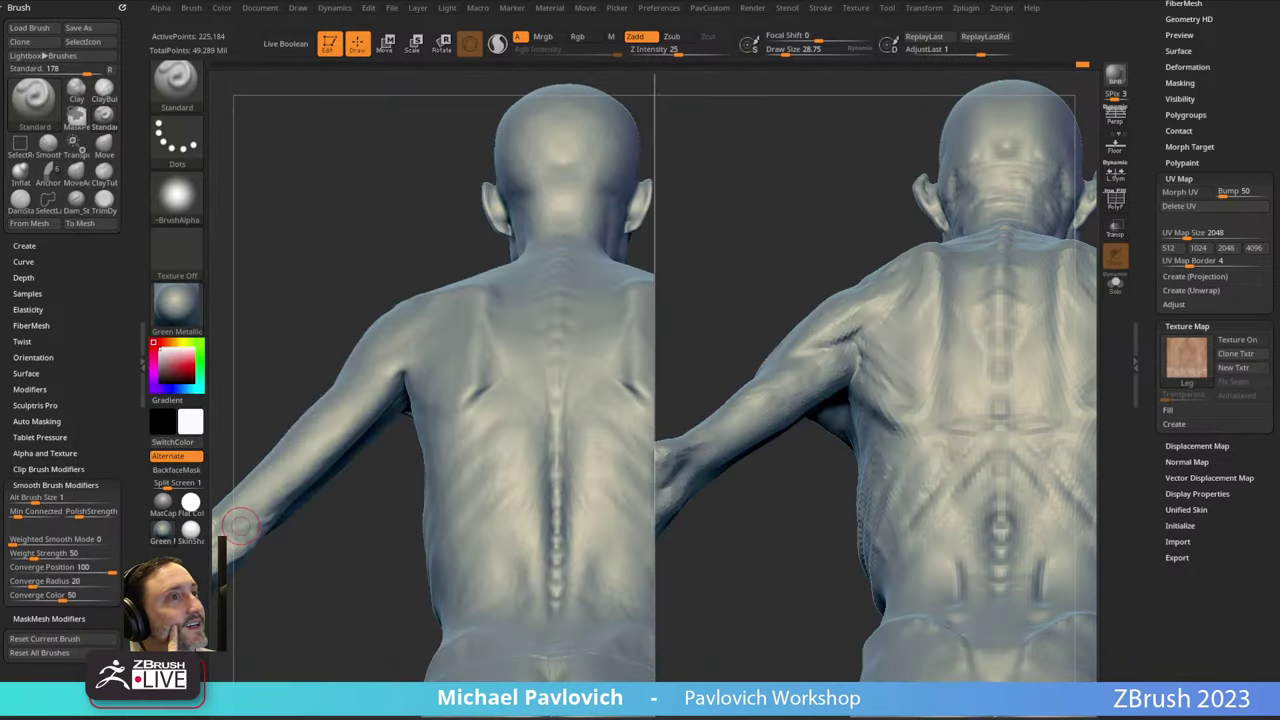
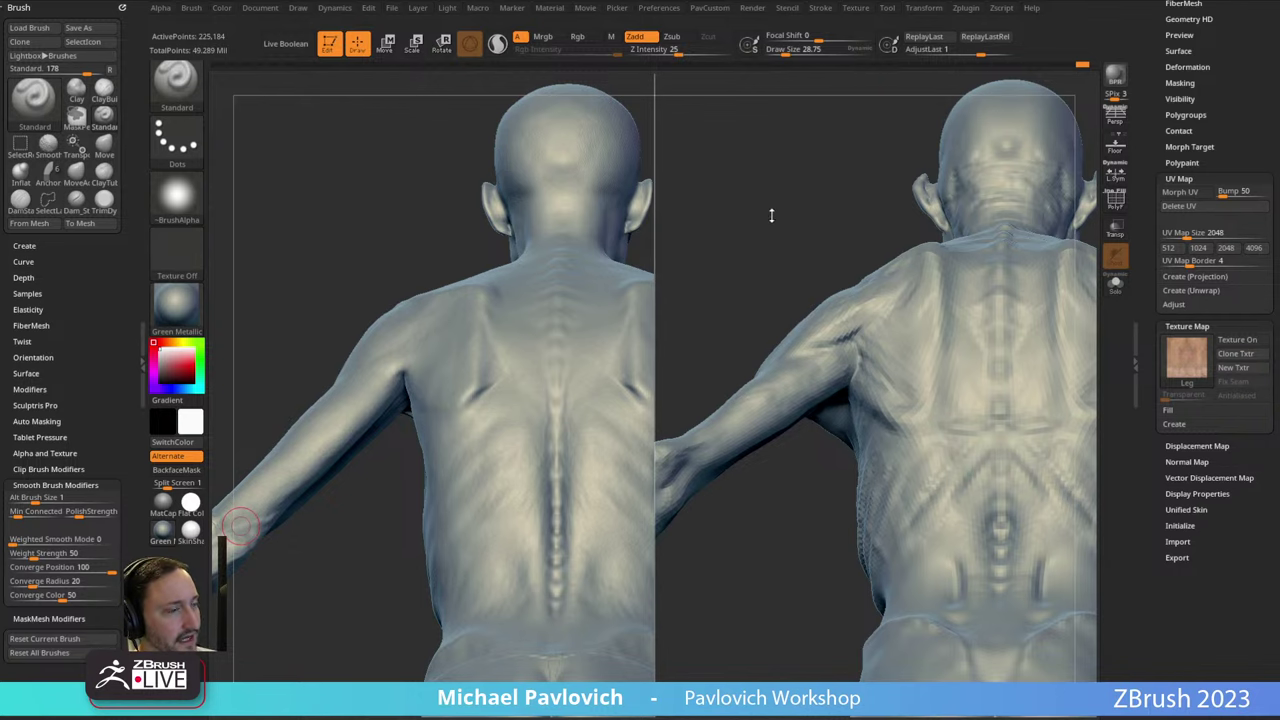
Turn on backface masking for the Standard brush and sculpt the front of the gaunt figure's deltoid at draw size about 46.
drag(803, 200, 951, 218)
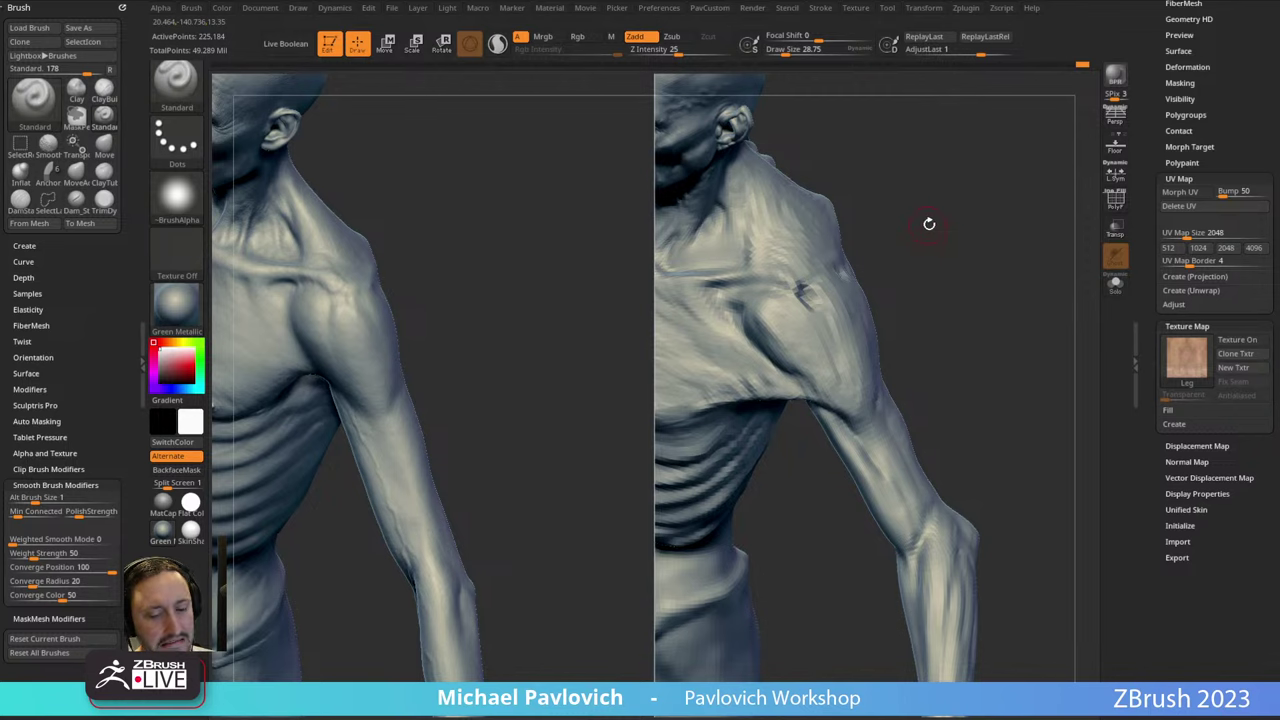
key(ctrl+b)
drag(931, 260, 958, 236)
key(s)
drag(767, 332, 763, 326)
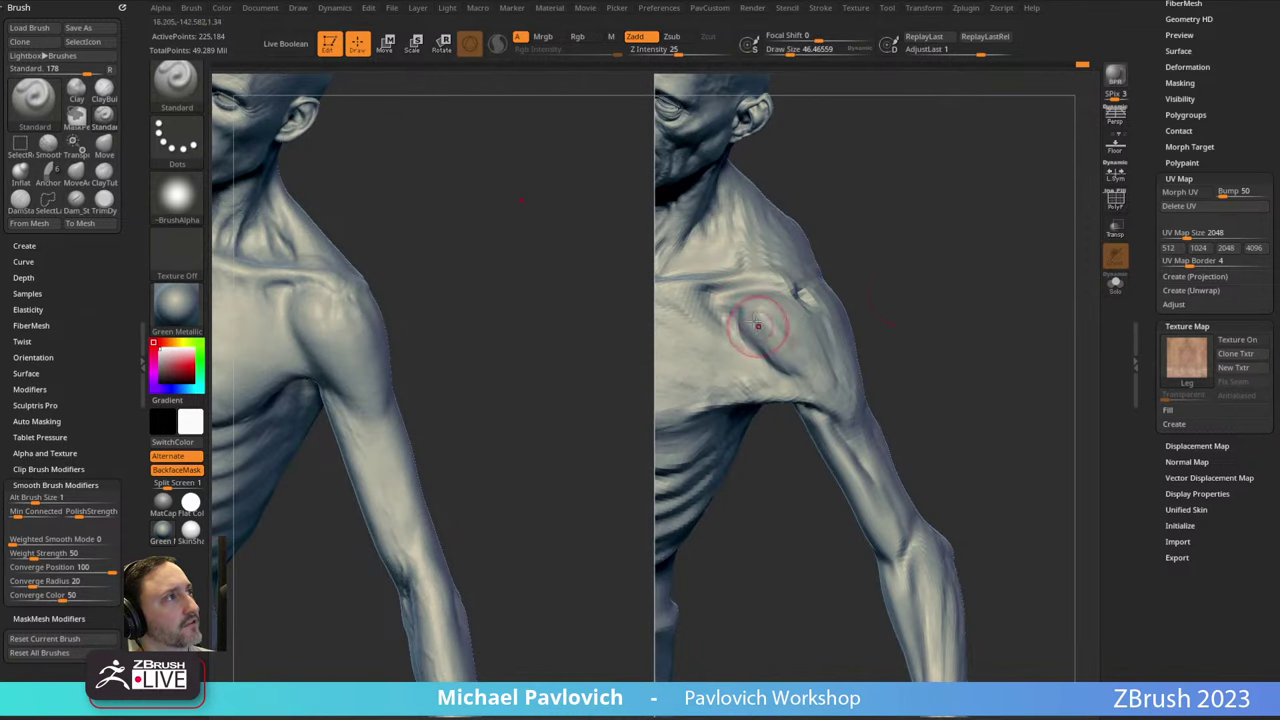
mouse_move(905, 308)
mouse_down()
mouse_move(894, 286)
mouse_move(858, 276)
mouse_move(857, 288)
mouse_move(943, 271)
mouse_move(931, 260)
mouse_move(943, 257)
mouse_move(871, 277)
mouse_up()
Polish the gaunt figure's shoulder with hPolish and build up the back of the deltoid with ClayTubes at draw size about 41.
key(b)
key(h)
key(p)
key(b)
key(c)
key(t)
mouse_move(962, 340)
mouse_down()
mouse_move(929, 331)
mouse_move(966, 301)
mouse_move(870, 315)
mouse_up()
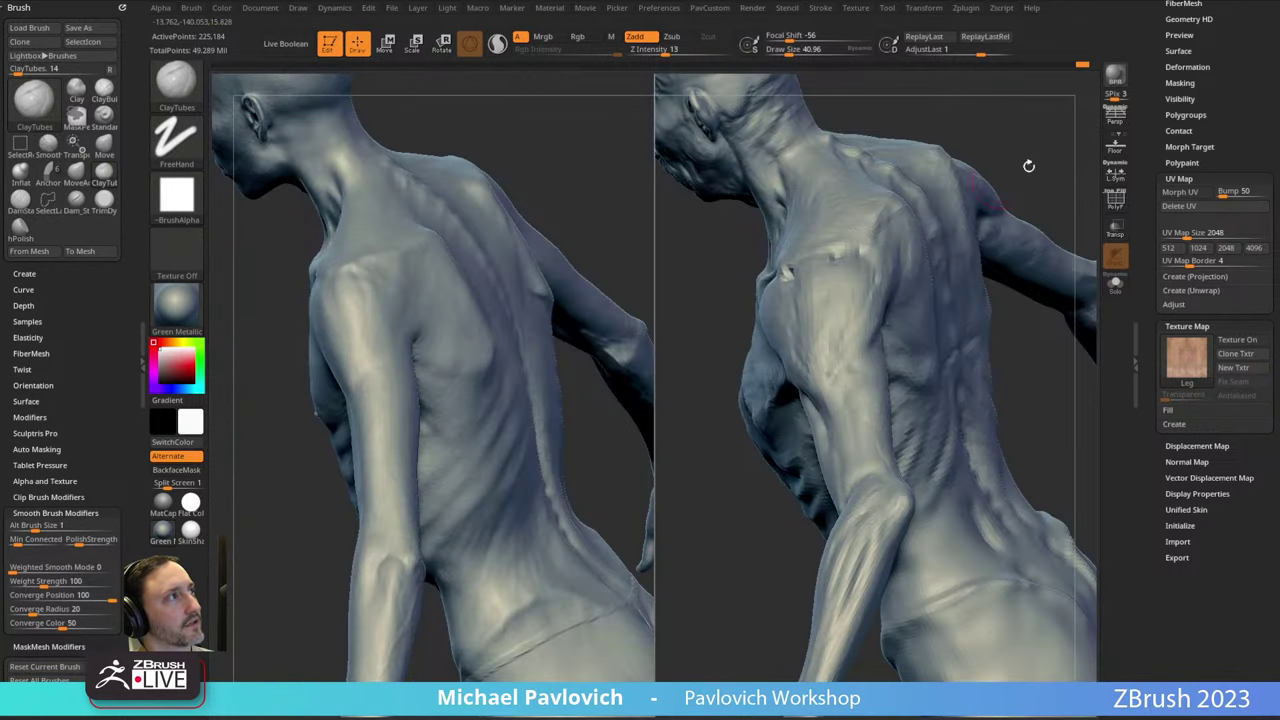
drag(1026, 166, 814, 357)
Build up the outer deltoid and its insertion into the gaunt figure's upper arm with ClayTubes at draw size about 41.
mouse_move(752, 423)
mouse_down()
mouse_move(820, 307)
mouse_move(872, 272)
mouse_up()
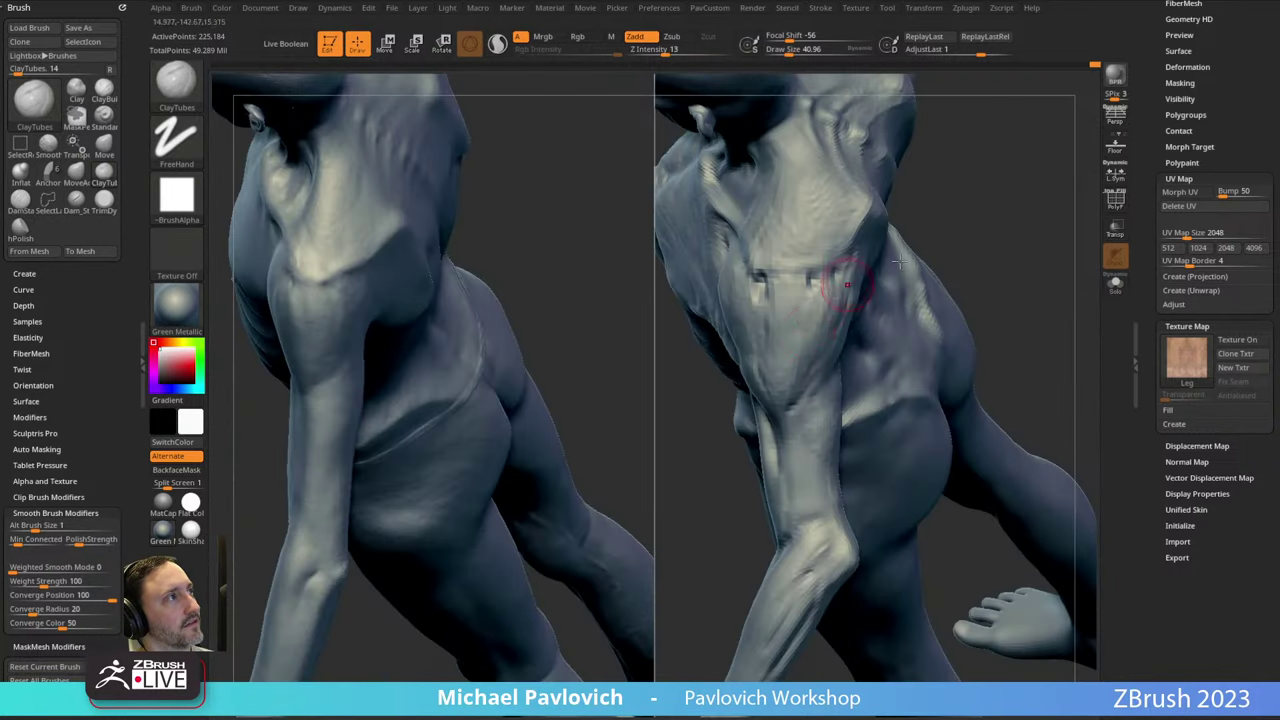
mouse_move(950, 252)
mouse_down()
mouse_move(986, 266)
mouse_move(700, 380)
mouse_move(864, 284)
mouse_up()
drag(732, 412, 829, 288)
mouse_move(818, 345)
mouse_down()
mouse_move(850, 340)
mouse_move(843, 326)
mouse_move(886, 306)
mouse_move(837, 322)
mouse_move(823, 347)
mouse_up()
drag(890, 390, 823, 443)
mouse_move(900, 328)
mouse_down()
mouse_move(1020, 223)
mouse_move(938, 337)
mouse_move(980, 391)
mouse_move(1023, 383)
mouse_move(1019, 240)
mouse_move(946, 306)
mouse_move(954, 223)
mouse_move(1008, 210)
mouse_up()
Carve a groove down the front of the gaunt figure's thigh from the hip with DamStandard at draw size about 52.
key(b)
key(d)
key(s)
mouse_move(937, 185)
mouse_down()
mouse_move(878, 207)
mouse_move(824, 185)
mouse_up()
key(s)
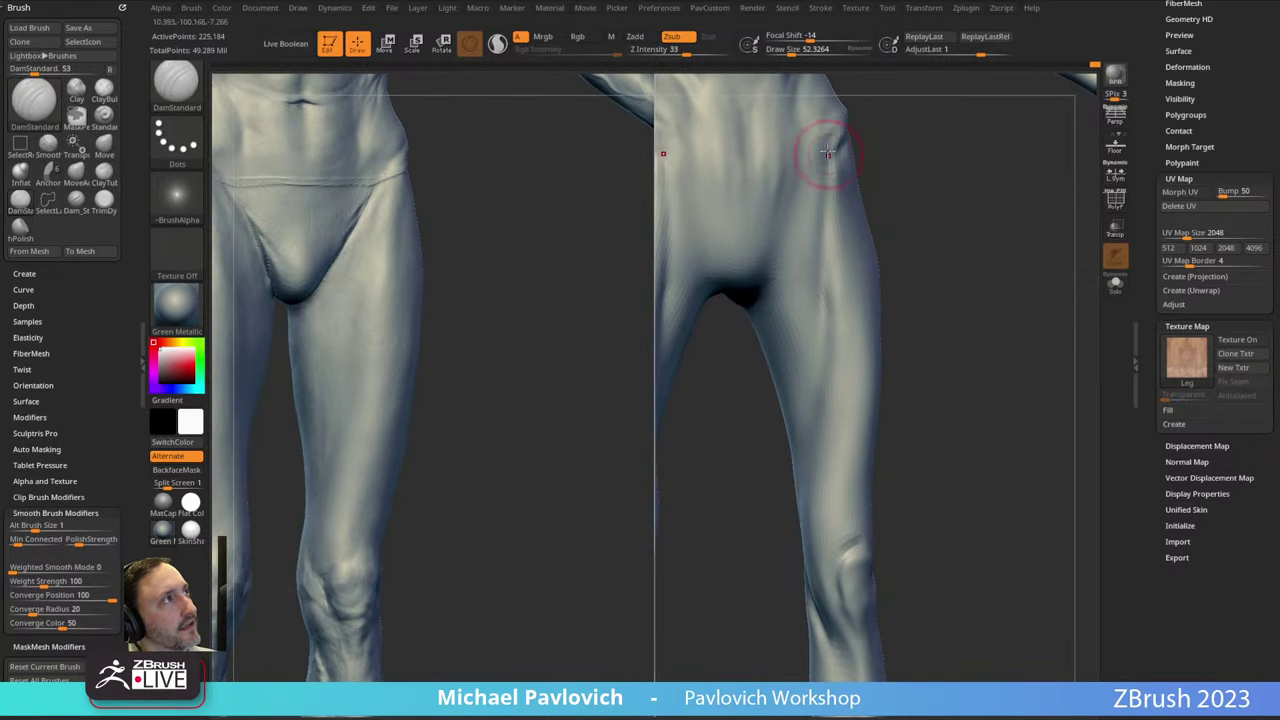
drag(820, 322, 811, 458)
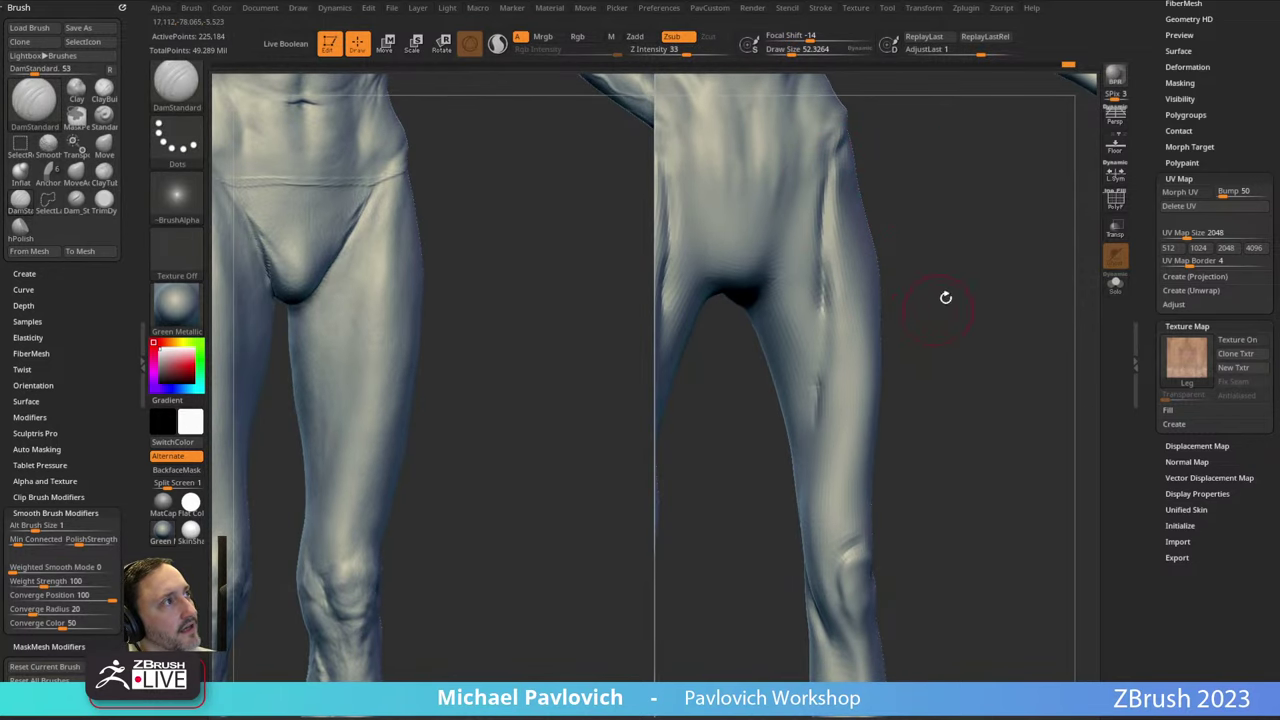
Deepen the diagonal groove from the gaunt figure's hip toward the inner knee with DamStandard at draw size about 36.
drag(946, 297, 918, 294)
alt+drag(918, 294, 915, 243)
key(s)
drag(842, 288, 837, 288)
drag(840, 218, 810, 442)
alt+drag(928, 362, 922, 236)
Build up the lower thigh and the inner side of the gaunt figure's knee with ClayTubes at draw size about 36.
key(b)
key(c)
key(t)
drag(806, 325, 820, 307)
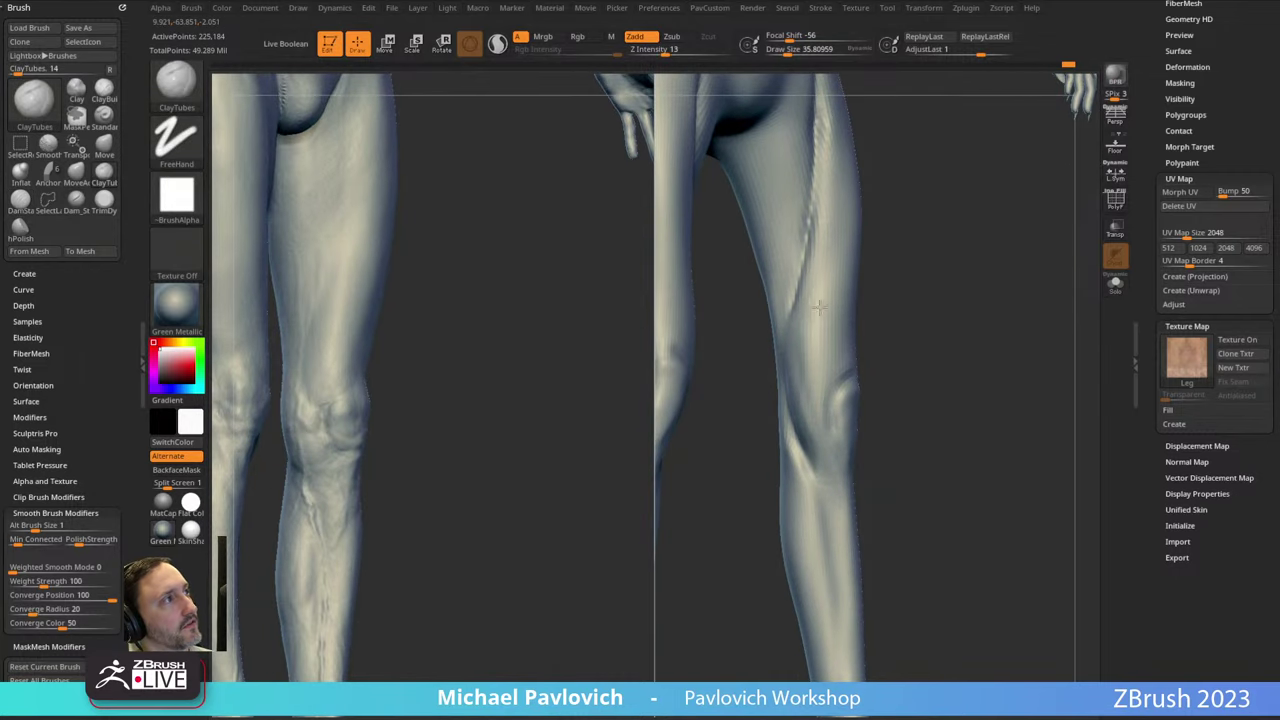
drag(803, 399, 806, 438)
drag(922, 420, 940, 418)
drag(832, 424, 825, 458)
mouse_move(937, 401)
mouse_down()
mouse_move(949, 383)
mouse_move(928, 377)
mouse_up()
Sculpt the kneecap and the bony forms around the gaunt figure's knee with ClayTubes at draw size about 36.
drag(833, 363, 826, 382)
mouse_move(897, 361)
mouse_down()
mouse_move(920, 346)
mouse_move(866, 371)
mouse_up()
drag(943, 335, 922, 338)
drag(877, 394, 864, 424)
mouse_move(939, 337)
mouse_down()
mouse_move(908, 343)
mouse_move(872, 398)
mouse_up()
mouse_move(914, 367)
mouse_down()
mouse_move(836, 392)
mouse_move(850, 402)
mouse_up()
drag(977, 321, 905, 378)
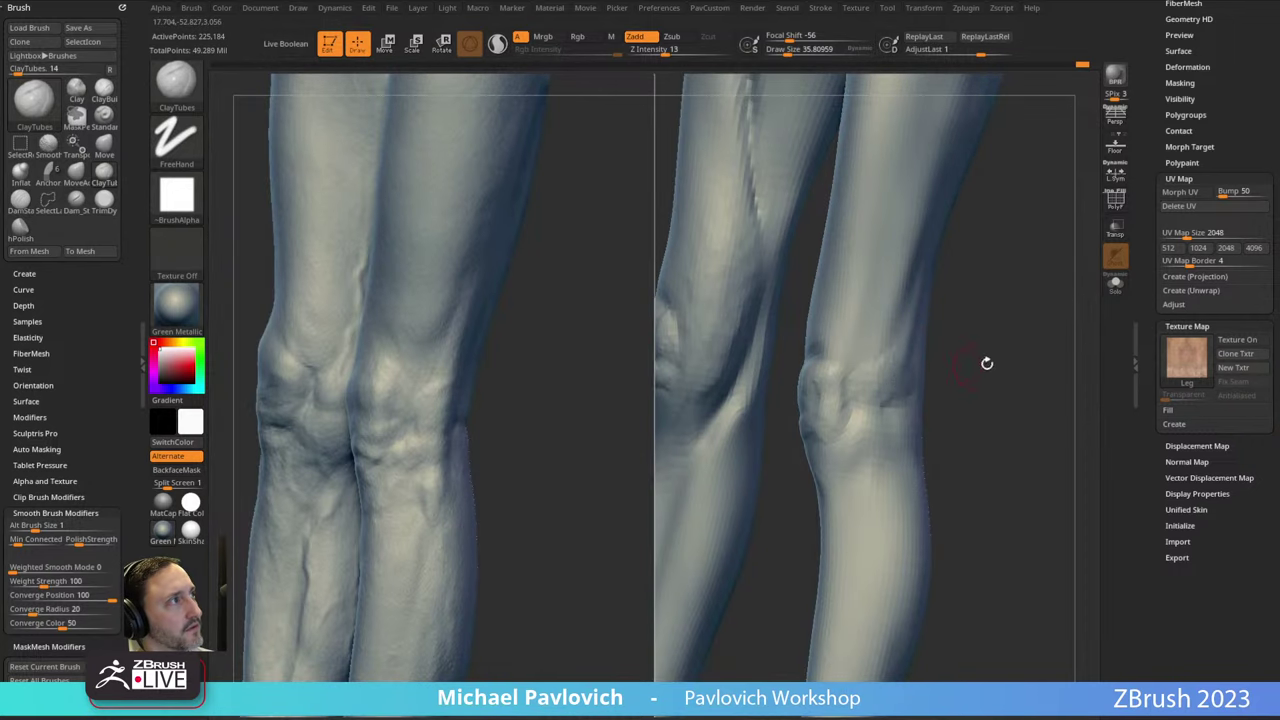
Refine the inner side and back of the gaunt figure's knee with ClayTubes against the original model.
mouse_move(986, 363)
mouse_down()
mouse_move(901, 356)
mouse_move(878, 377)
mouse_move(949, 377)
mouse_move(917, 339)
mouse_move(929, 329)
mouse_move(1034, 391)
mouse_move(958, 402)
mouse_move(943, 366)
mouse_move(915, 368)
mouse_move(951, 331)
mouse_move(872, 366)
mouse_move(930, 335)
mouse_move(957, 340)
mouse_move(845, 405)
mouse_move(926, 403)
mouse_move(843, 410)
mouse_up()
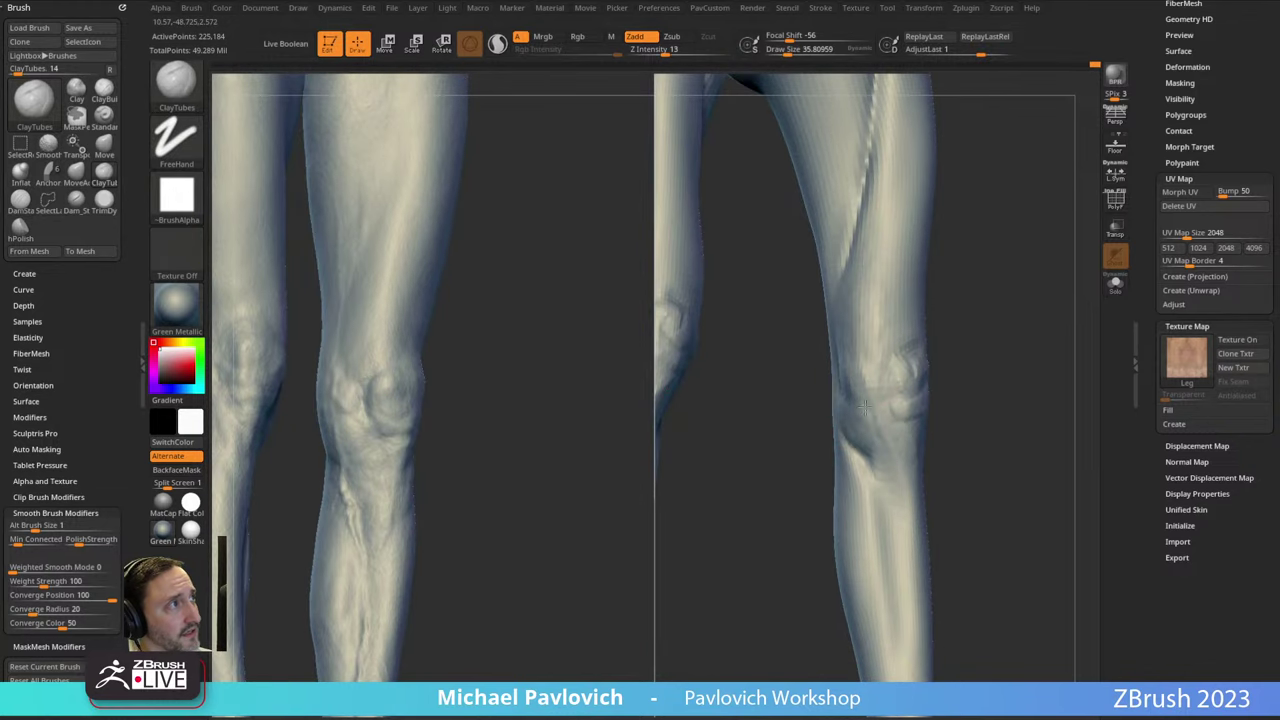
drag(909, 383, 855, 435)
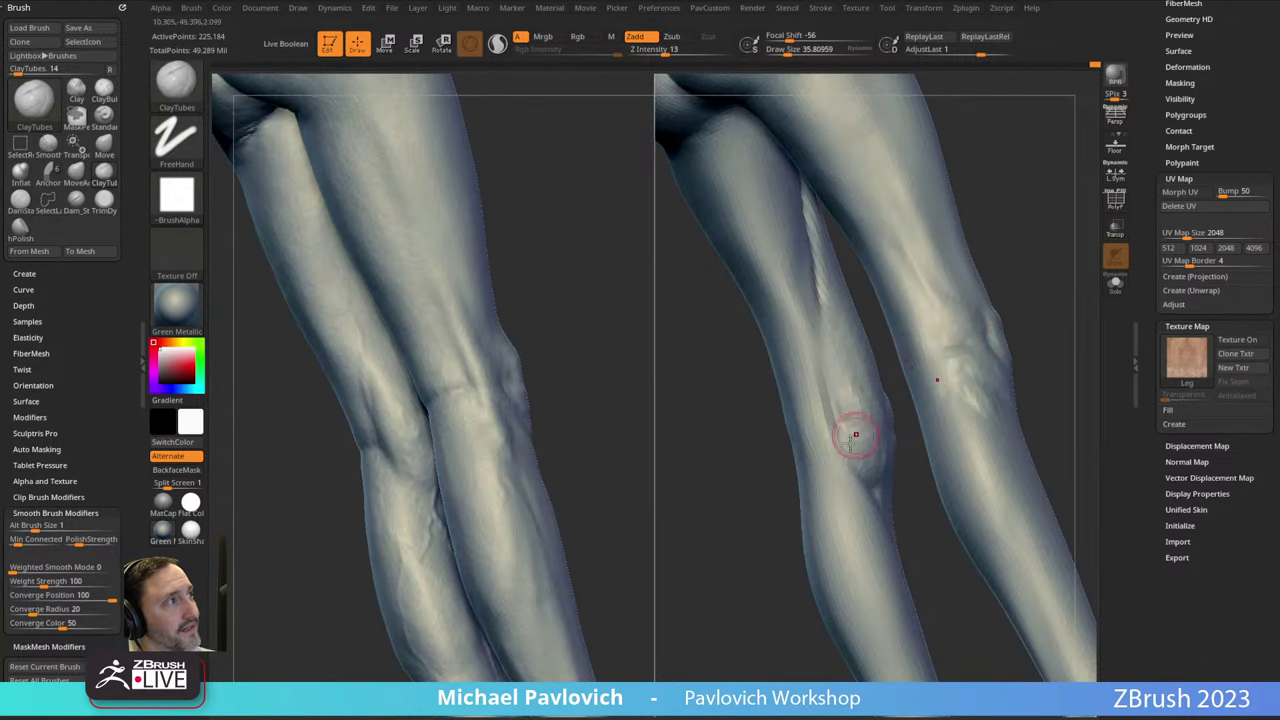
drag(912, 322, 914, 391)
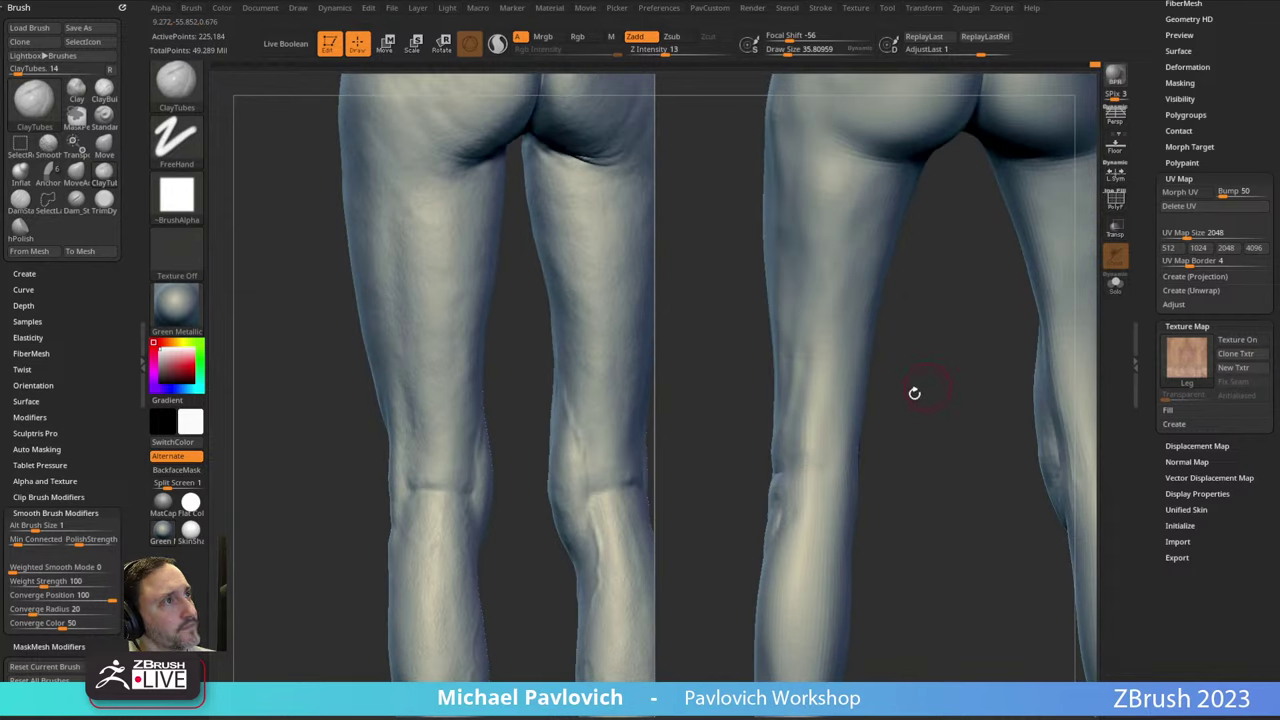
drag(824, 452, 842, 452)
Carve the horizontal crease across the back of the gaunt figure's knee with DamStandard at draw size about 36.
key(b)
key(d)
key(s)
mouse_move(937, 409)
alt+mouse_down()
mouse_move(900, 369)
mouse_move(882, 373)
alt+mouse_up()
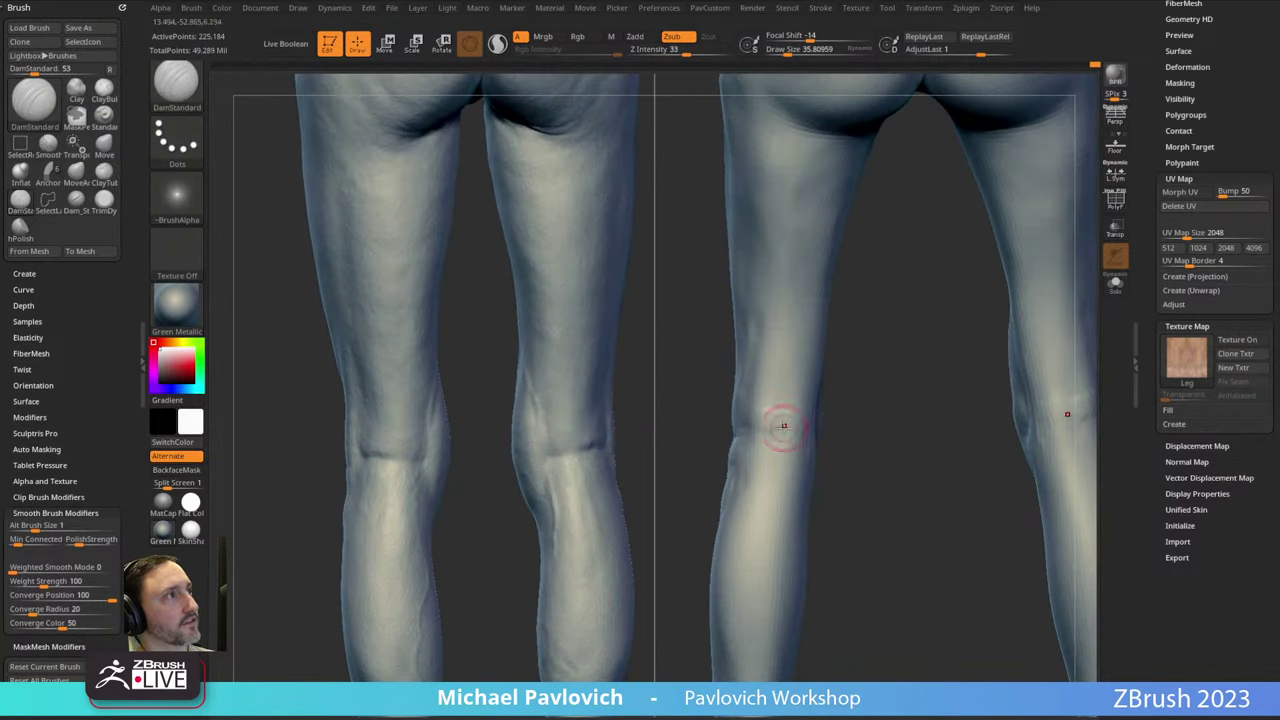
drag(783, 430, 811, 428)
mouse_move(893, 408)
mouse_down()
mouse_move(840, 420)
mouse_move(777, 400)
mouse_move(877, 417)
mouse_move(771, 434)
mouse_up()
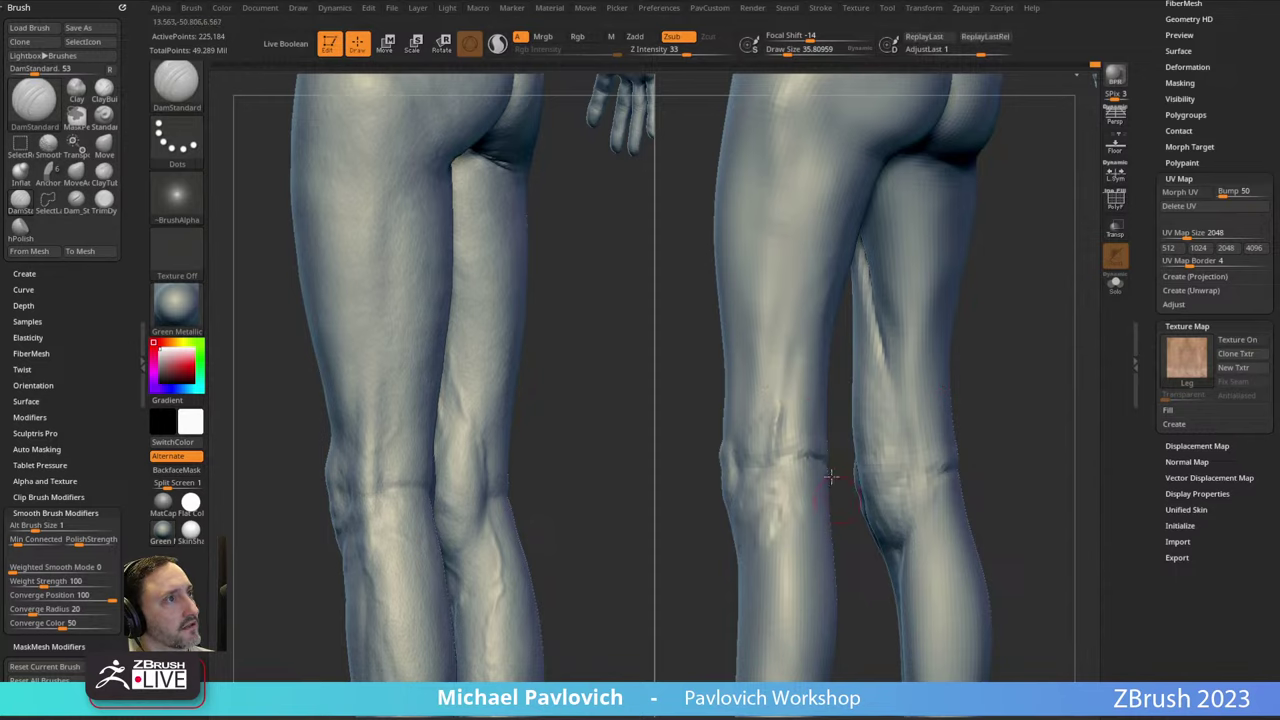
Carve the tendon grooves beside the back of the gaunt figure's knee and up the outer thigh with DamStandard.
right_drag(787, 380, 829, 409)
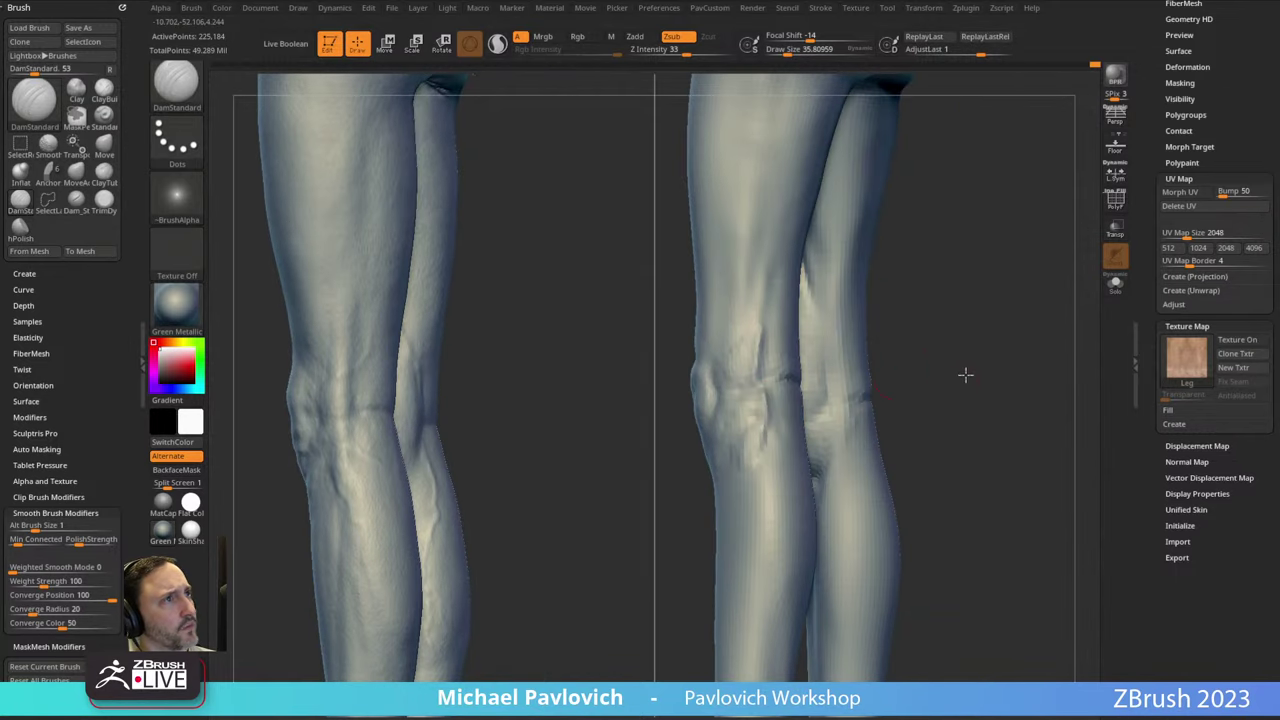
drag(966, 374, 950, 368)
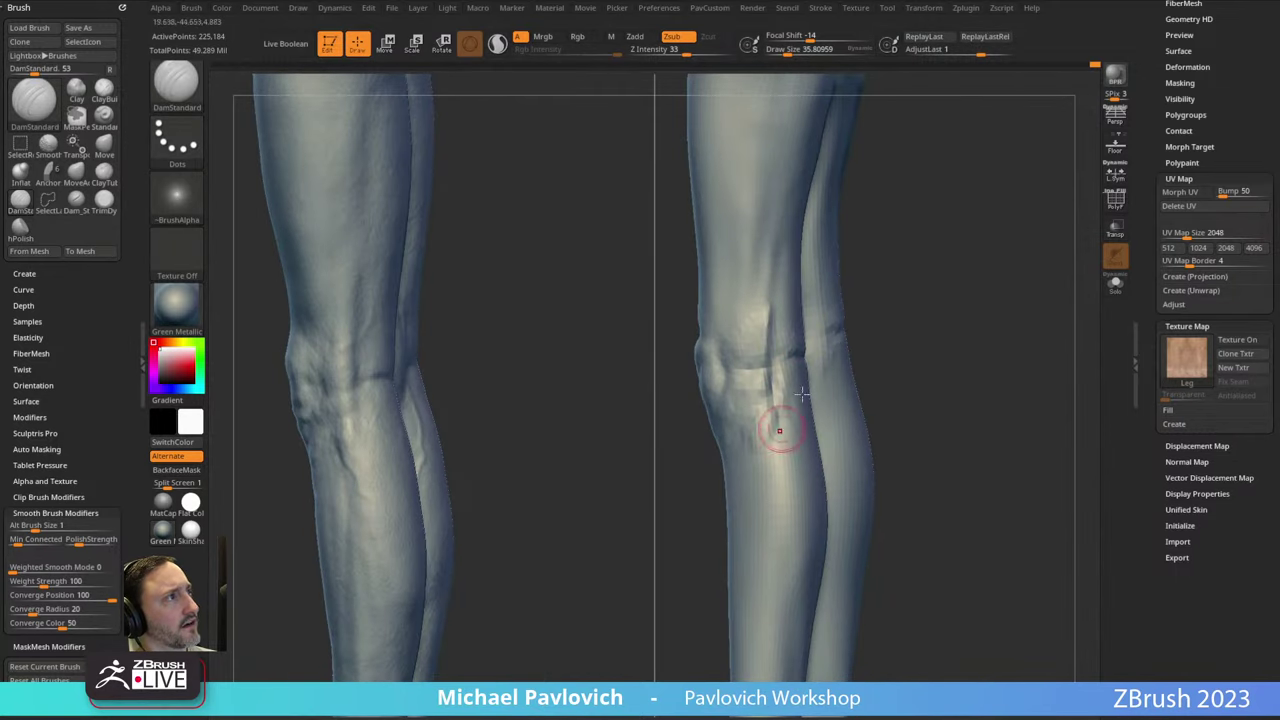
drag(786, 429, 791, 377)
drag(846, 320, 791, 297)
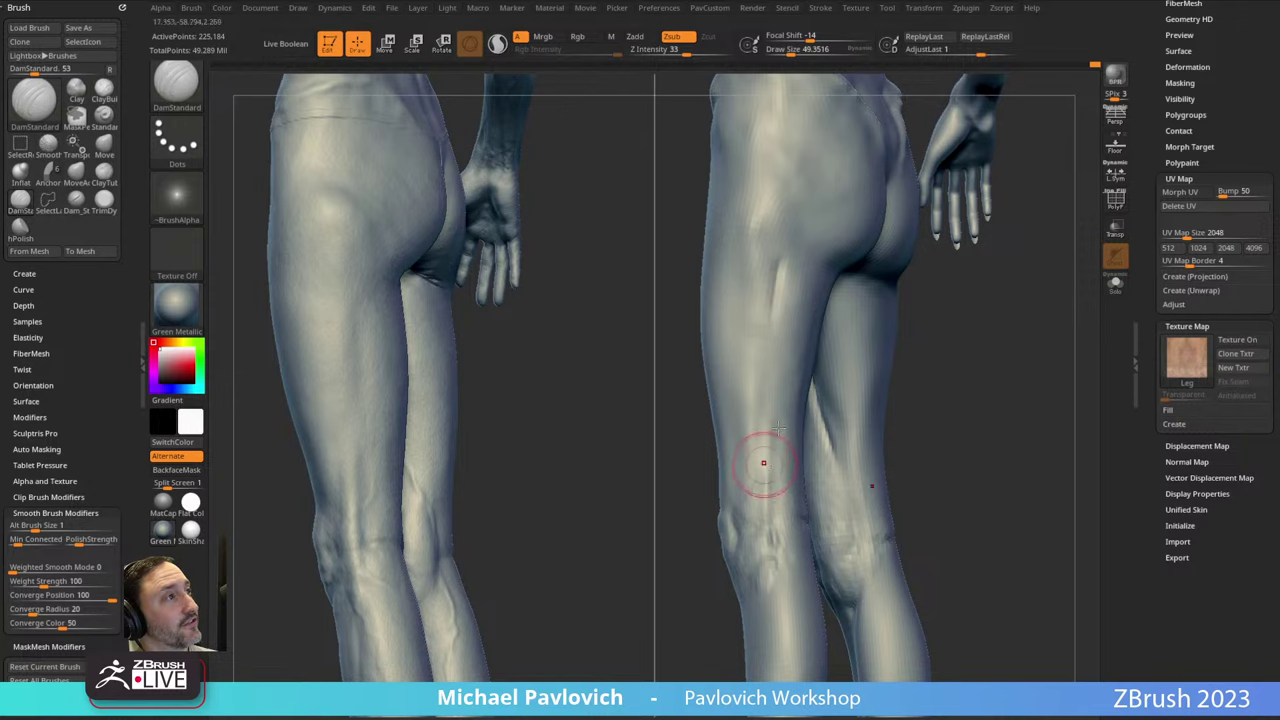
drag(763, 462, 829, 320)
drag(1026, 351, 894, 328)
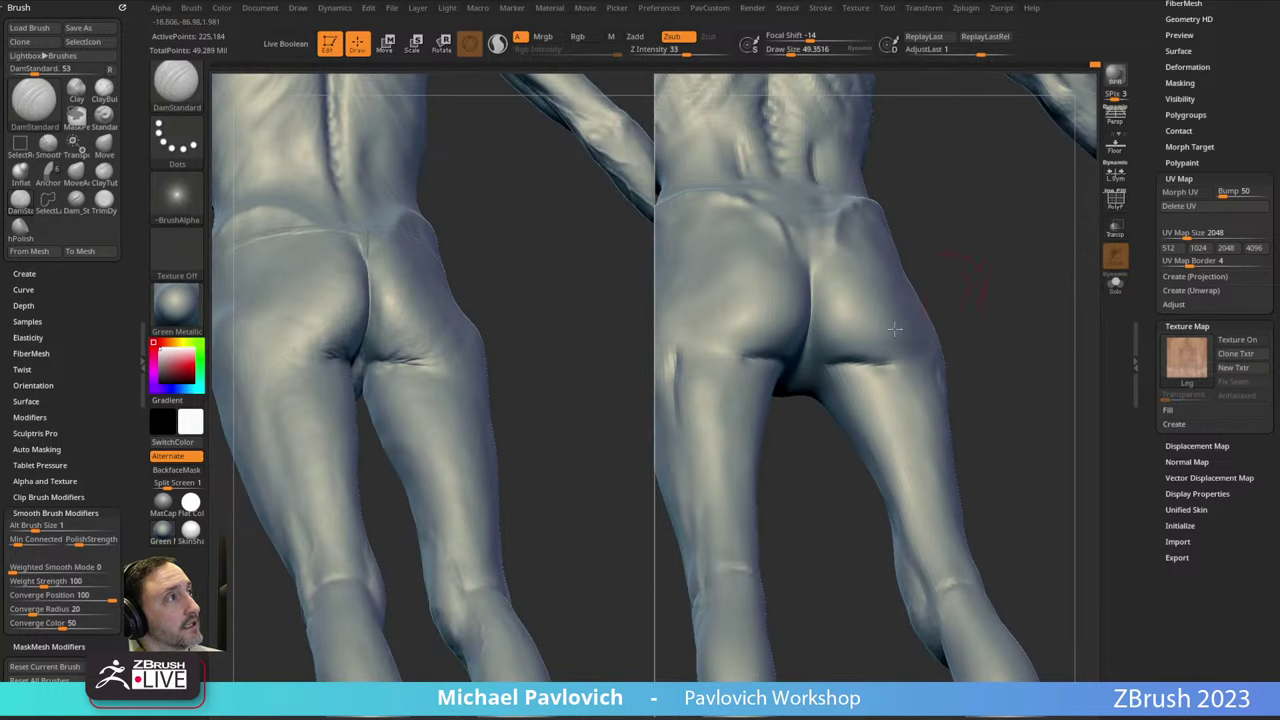
Sculpt the gaunt figure's gluteal fold with Dam_Standard_02, undoing the first strokes and continuing at draw size about 79.
key(2)
drag(989, 305, 936, 361)
key(s)
drag(850, 366, 890, 378)
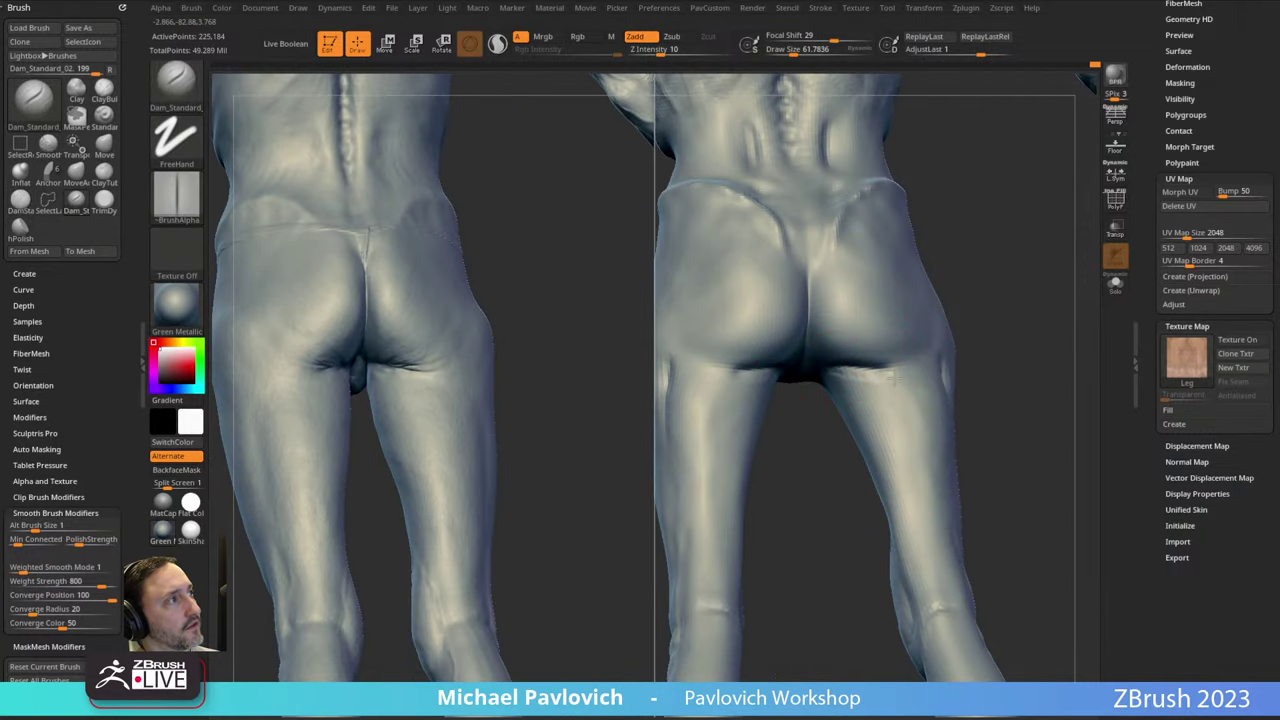
key(ctrl+z)
key(ctrl+z)
mouse_move(975, 330)
mouse_down()
mouse_move(1003, 308)
mouse_move(951, 300)
mouse_up()
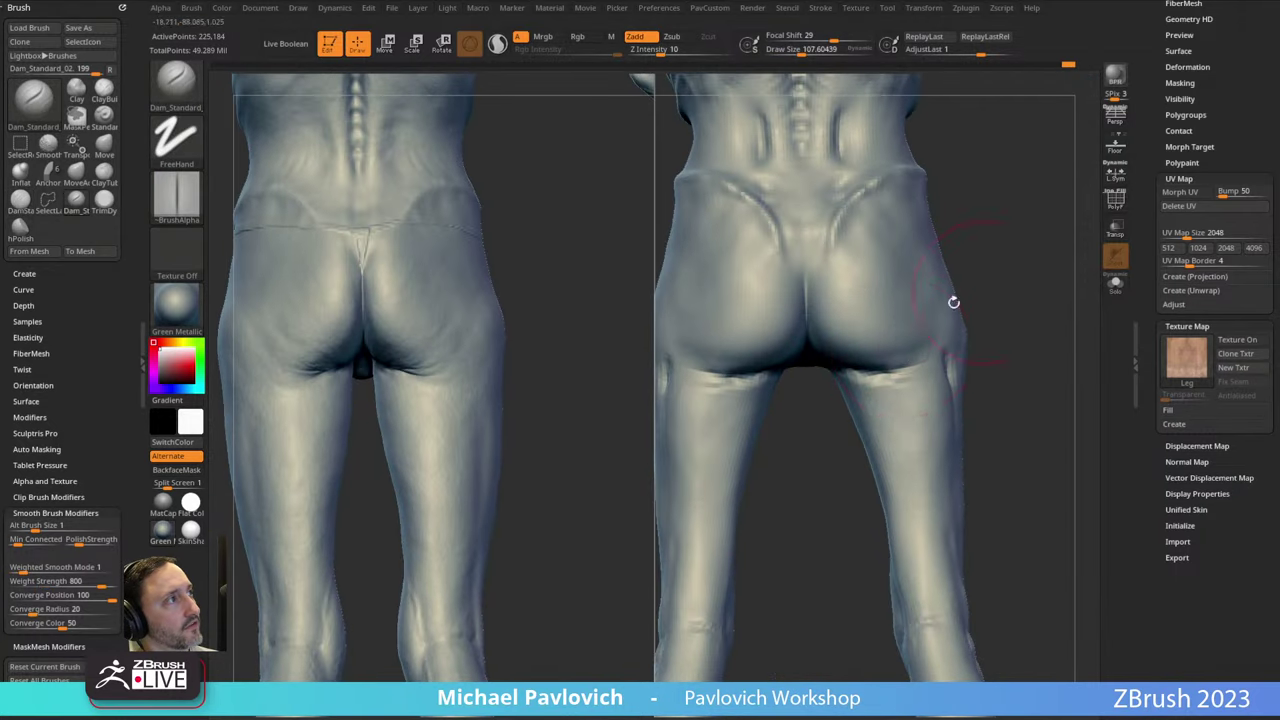
key(s)
drag(924, 353, 903, 353)
mouse_move(957, 321)
mouse_down()
mouse_move(1026, 303)
mouse_move(947, 310)
mouse_up()
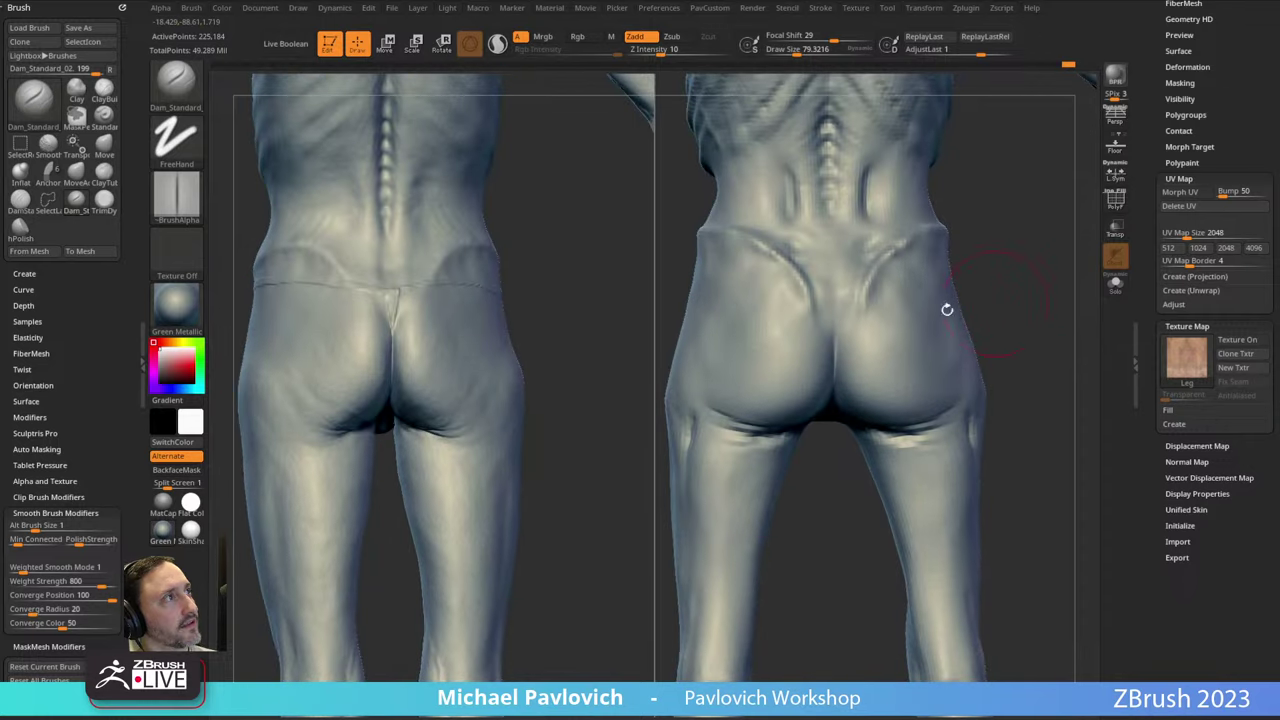
drag(835, 334, 836, 318)
Define the rear pelvic ridges beside the gaunt figure's sacrum with Dam_Standard_02 at draw size about 79.
mouse_move(991, 315)
mouse_down()
mouse_move(983, 260)
mouse_move(960, 236)
mouse_up()
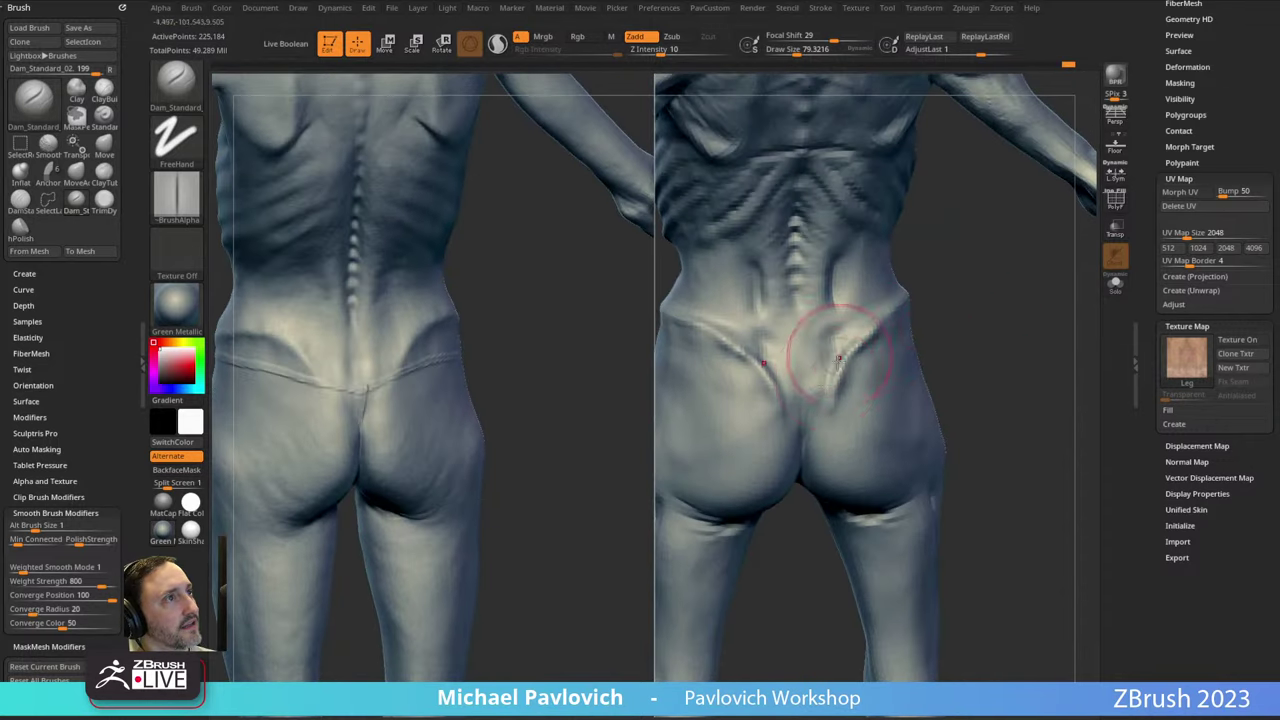
mouse_move(866, 330)
mouse_down()
mouse_move(957, 286)
mouse_move(954, 337)
mouse_move(850, 338)
mouse_up()
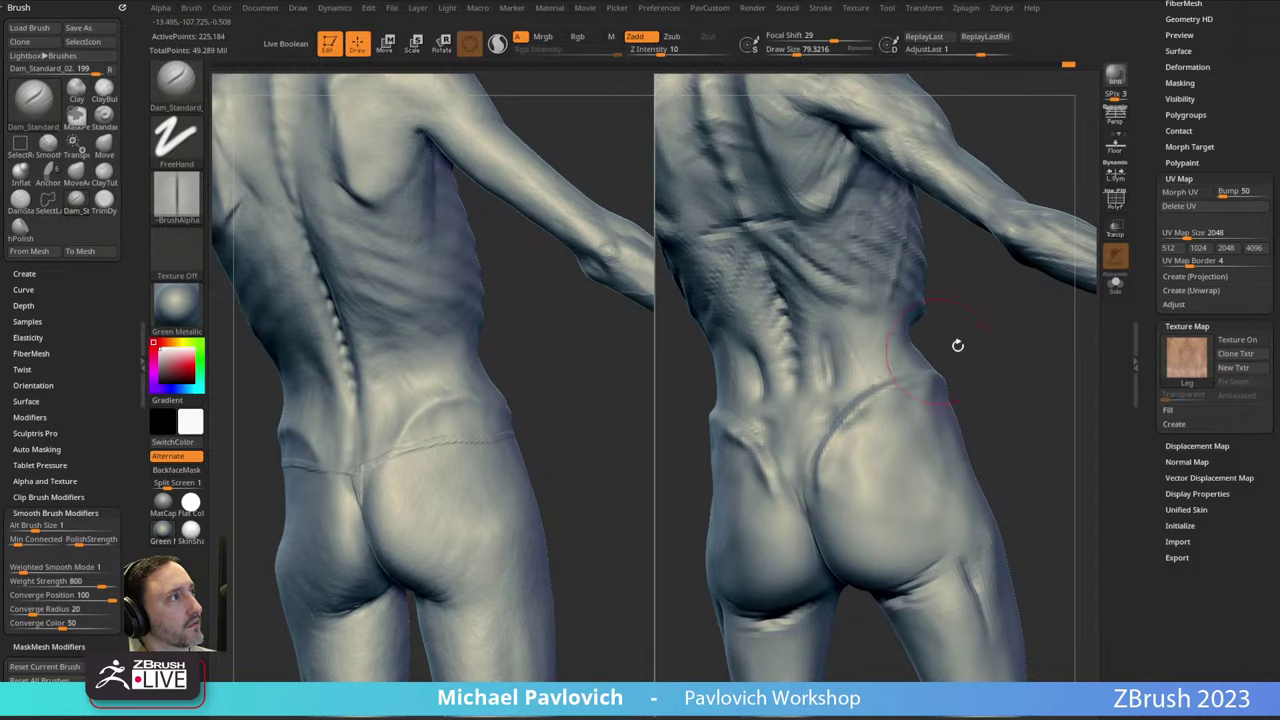
drag(957, 345, 883, 325)
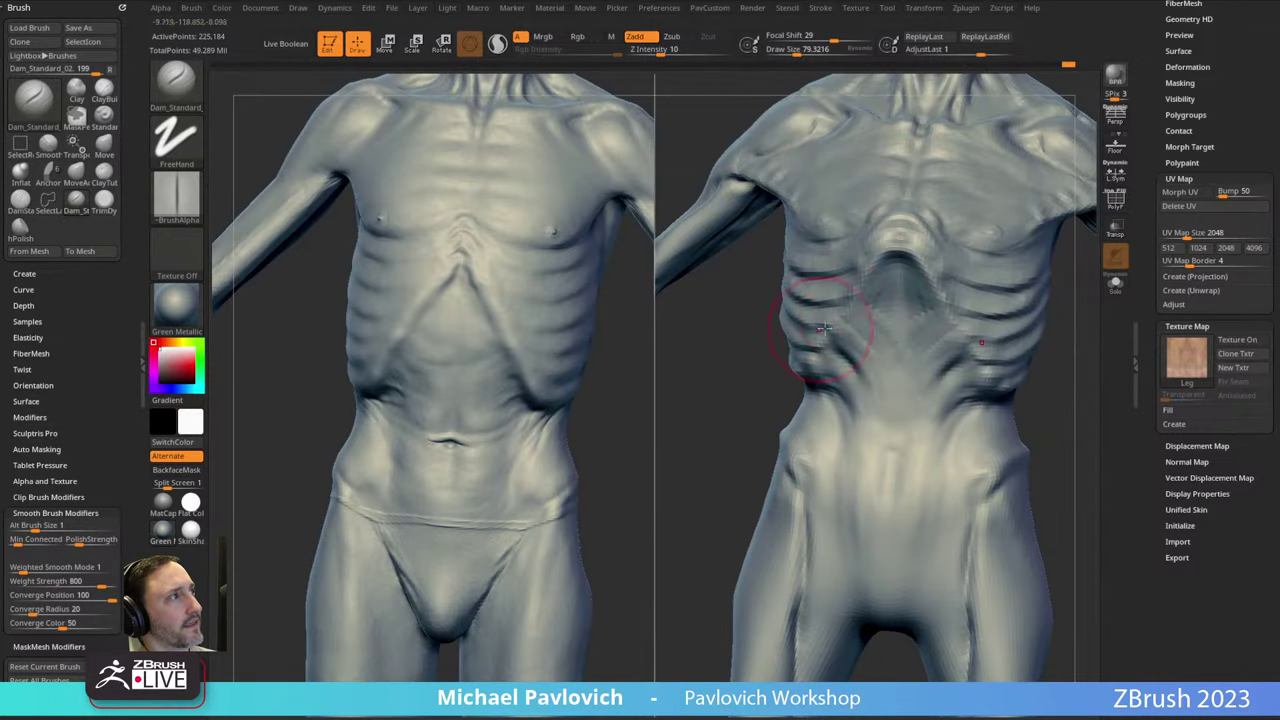
Sculpt the front of the gaunt figure's waist and hip bones with Dam_Standard_02 at draw size about 79.
drag(828, 387, 991, 334)
drag(765, 343, 777, 400)
alt+drag(1007, 393, 978, 271)
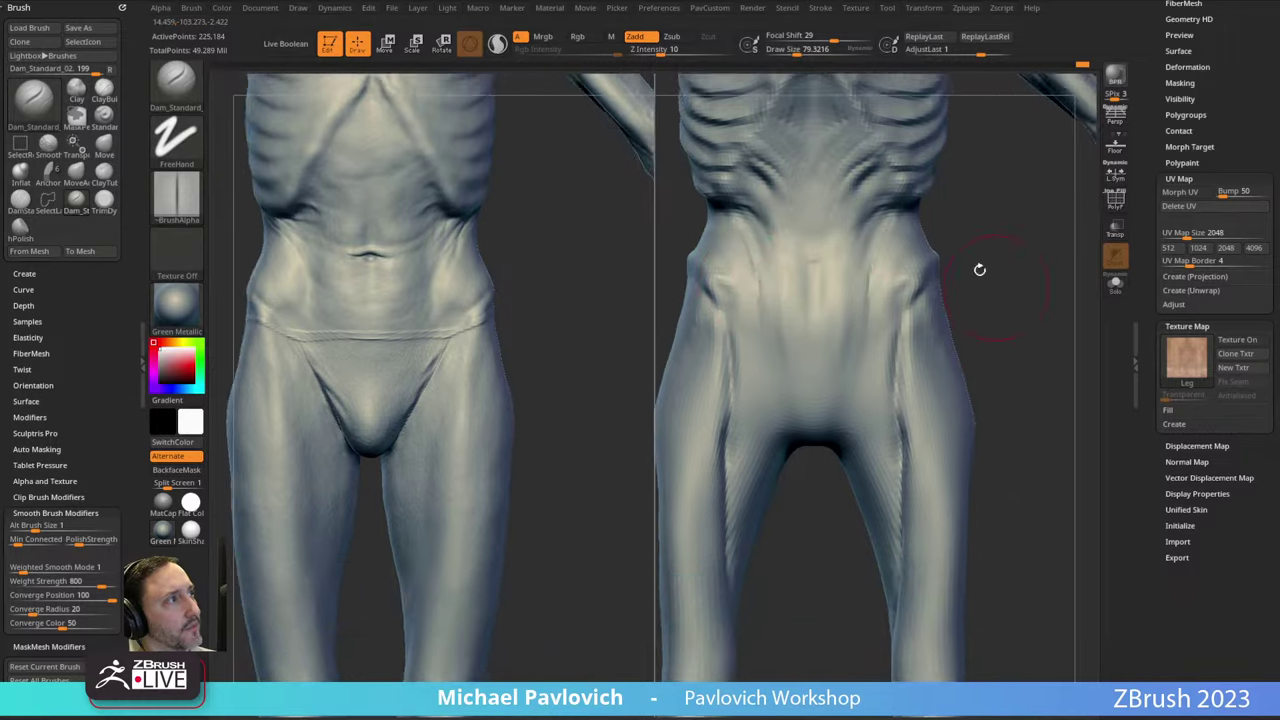
mouse_move(1007, 334)
mouse_down()
mouse_move(972, 323)
mouse_move(972, 339)
mouse_move(941, 313)
mouse_up()
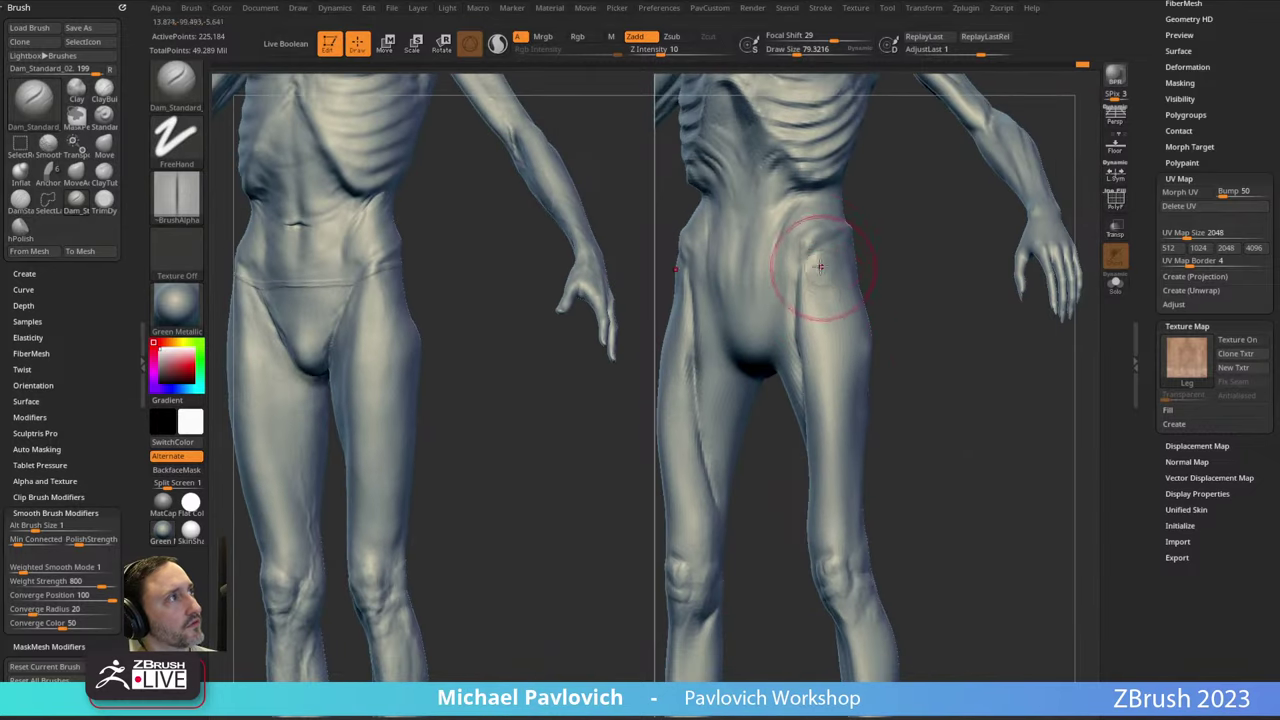
drag(819, 266, 876, 323)
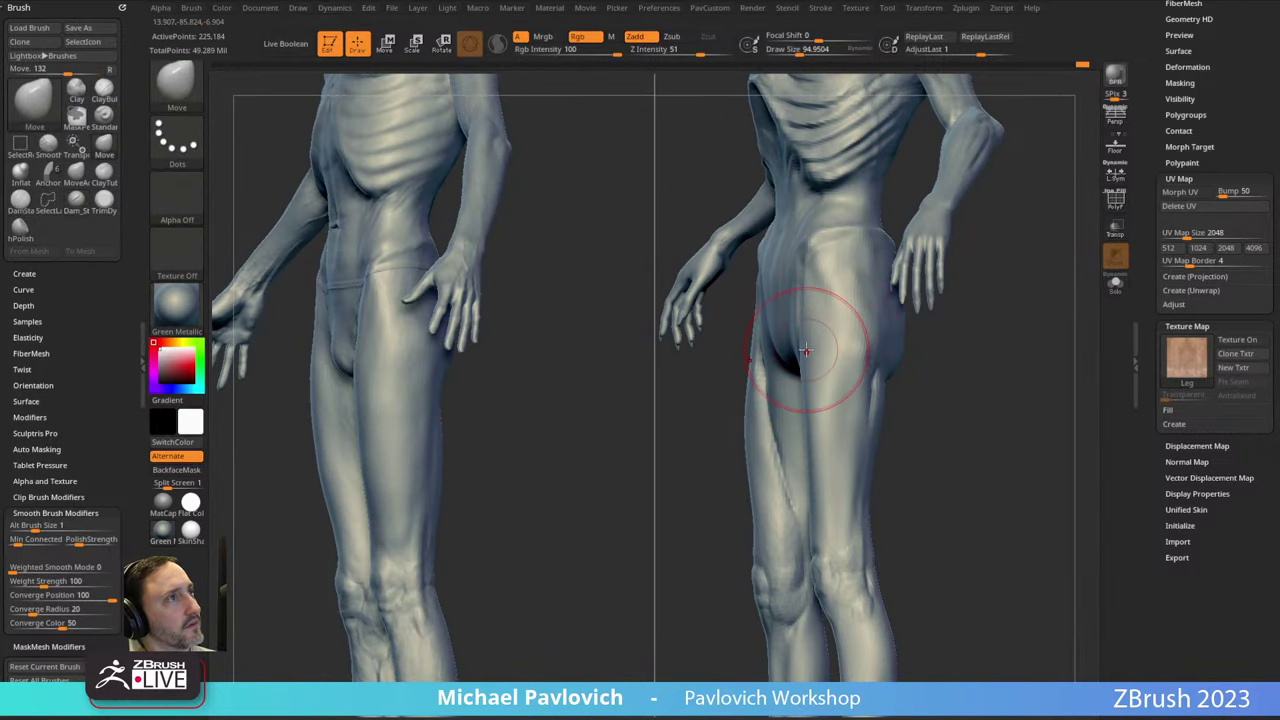
Reshape the gaunt figure's hip and upper thigh contour with the Move brush at draw sizes about 95 and 76.
shift+drag(811, 349, 812, 396)
shift+drag(940, 386, 936, 376)
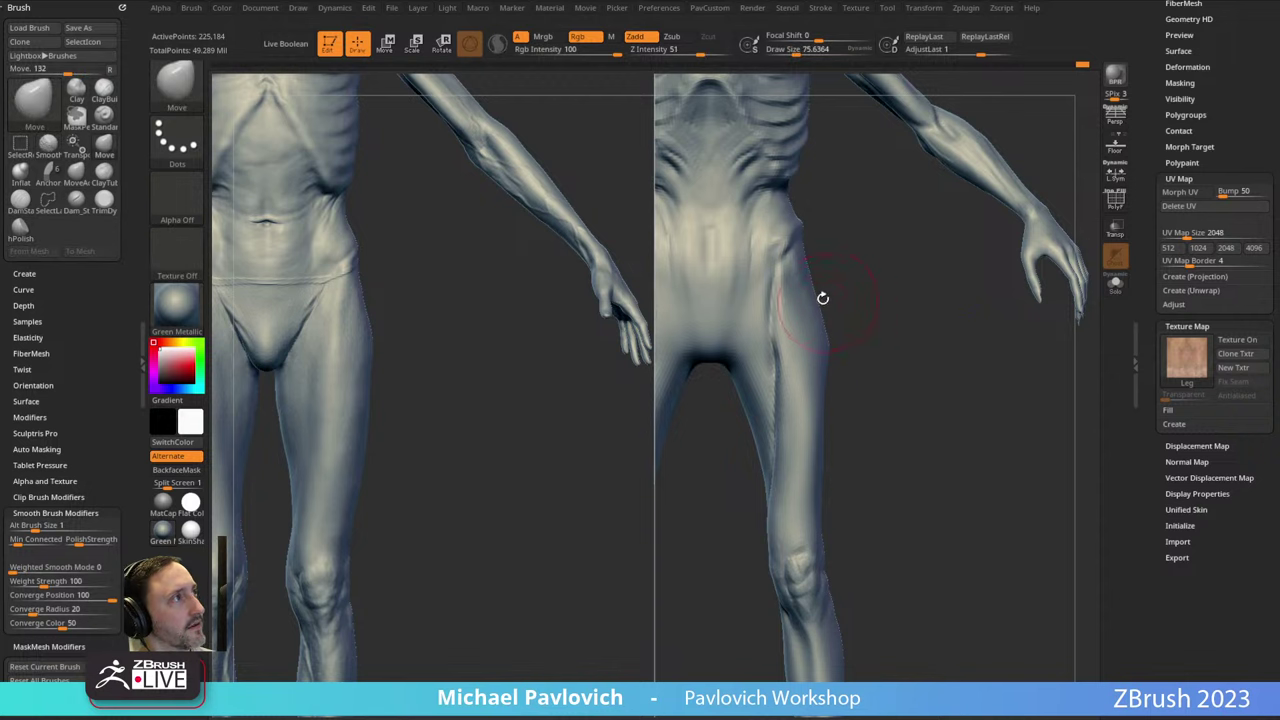
drag(851, 286, 889, 294)
mouse_move(922, 340)
alt+mouse_down()
mouse_move(944, 389)
mouse_move(1090, 445)
mouse_move(1104, 477)
mouse_move(971, 446)
mouse_move(980, 466)
alt+mouse_up()
Sculpt the gluteal muscle below the gaunt figure's rear pelvic crest with ClayTubes at draw size about 46.
key(b)
key(c)
key(t)
key(bracketleft)
key(bracketleft)
key(bracketleft)
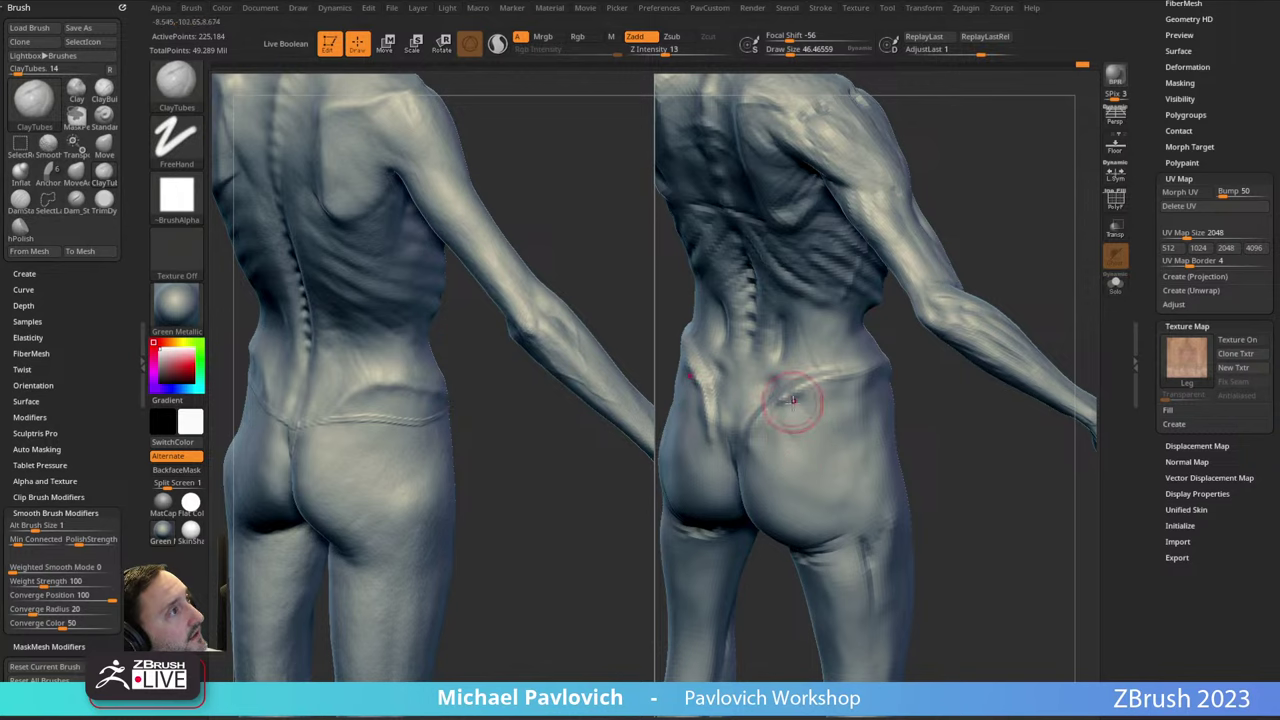
drag(926, 390, 862, 352)
drag(758, 380, 764, 412)
drag(936, 368, 900, 370)
drag(757, 378, 760, 415)
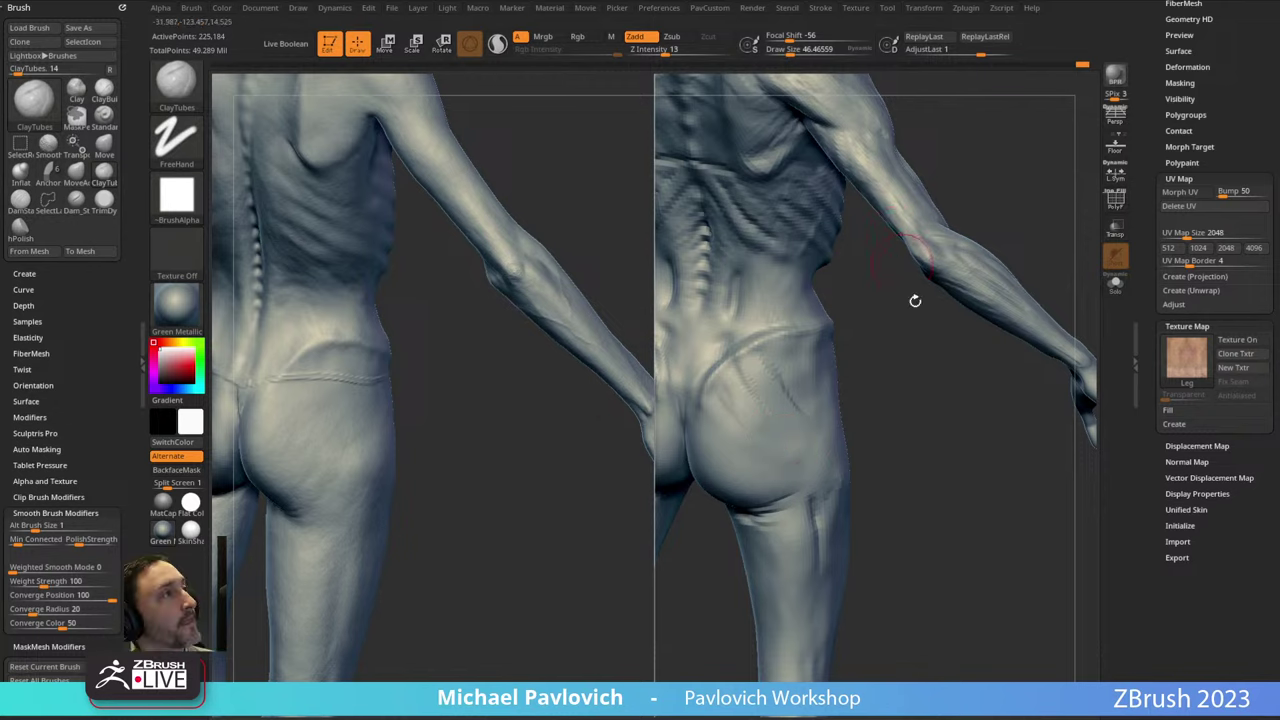
Build up the gaunt figure's side hip and lower abdominal flank with ClayTubes at draw sizes about 46 and 38.
drag(914, 297, 786, 391)
drag(983, 486, 809, 343)
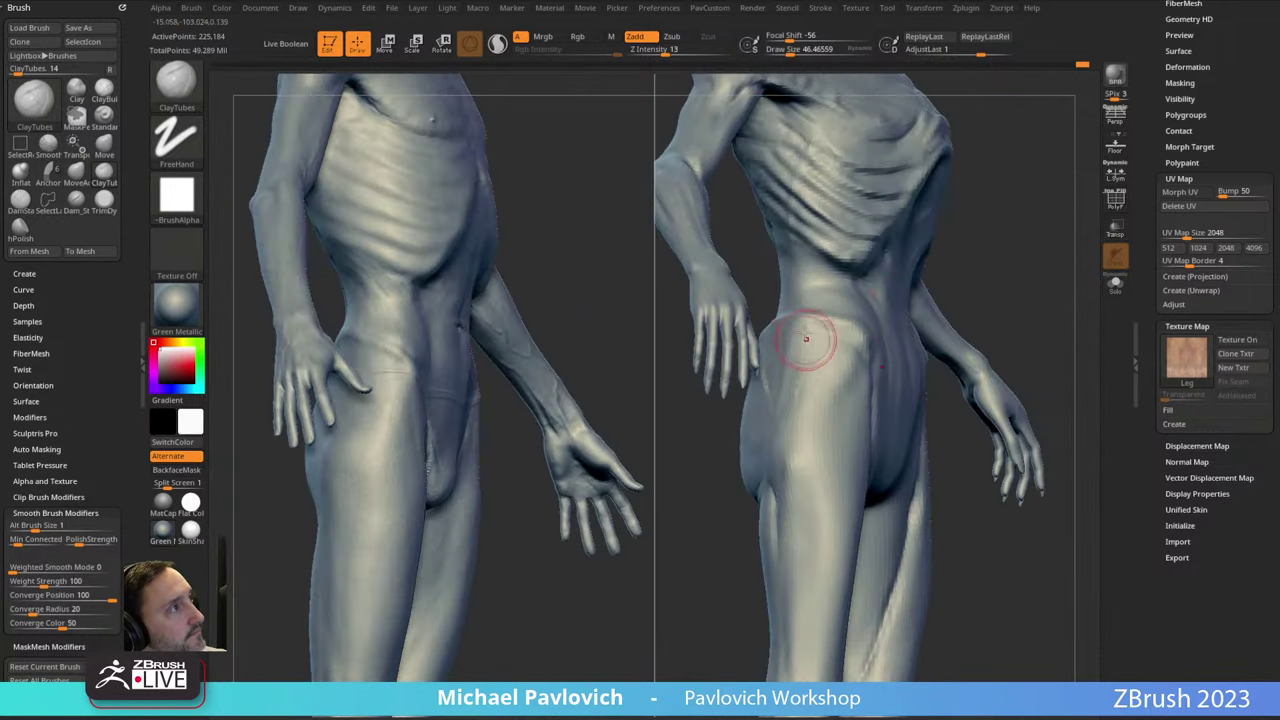
mouse_move(814, 391)
mouse_down()
mouse_move(829, 366)
mouse_move(812, 366)
mouse_move(824, 384)
mouse_up()
drag(956, 374, 862, 374)
mouse_move(847, 306)
mouse_down()
mouse_move(814, 354)
mouse_move(788, 320)
mouse_move(828, 389)
mouse_up()
drag(902, 480, 843, 517)
mouse_move(1018, 406)
alt+mouse_down()
mouse_move(946, 446)
mouse_move(962, 500)
alt+mouse_up()
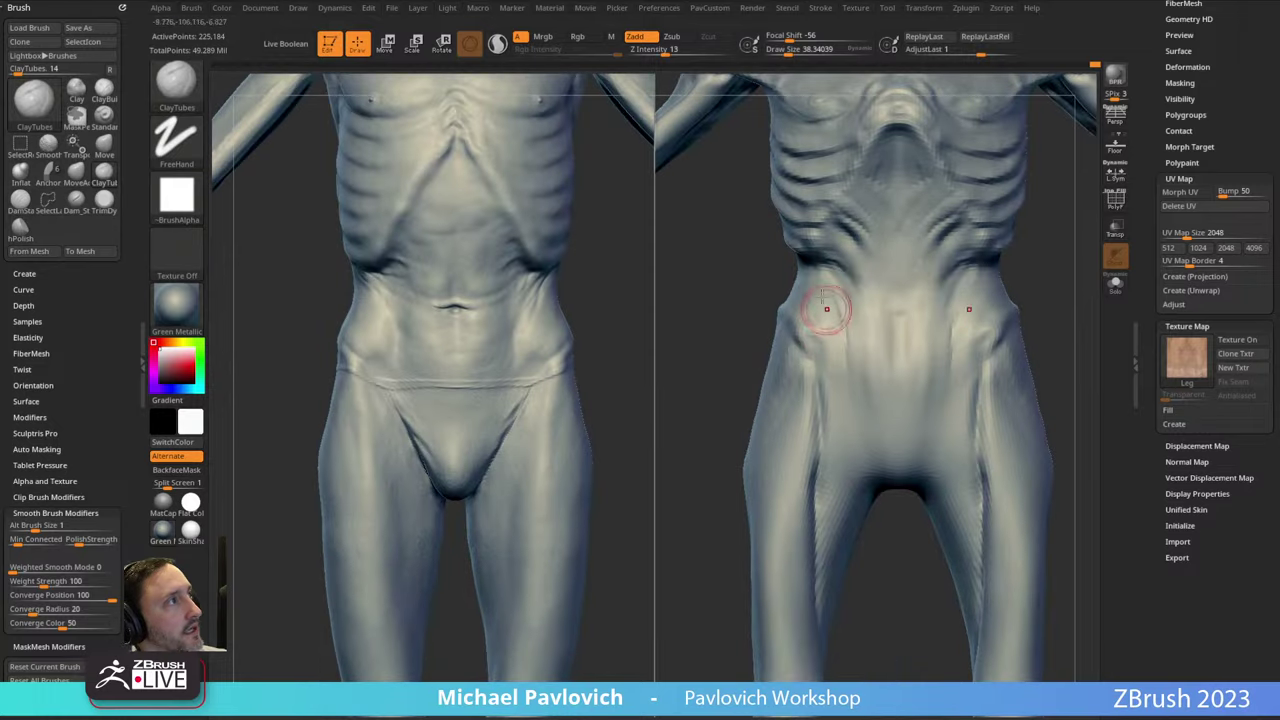
mouse_move(818, 262)
mouse_down()
mouse_move(846, 299)
mouse_move(841, 355)
mouse_up()
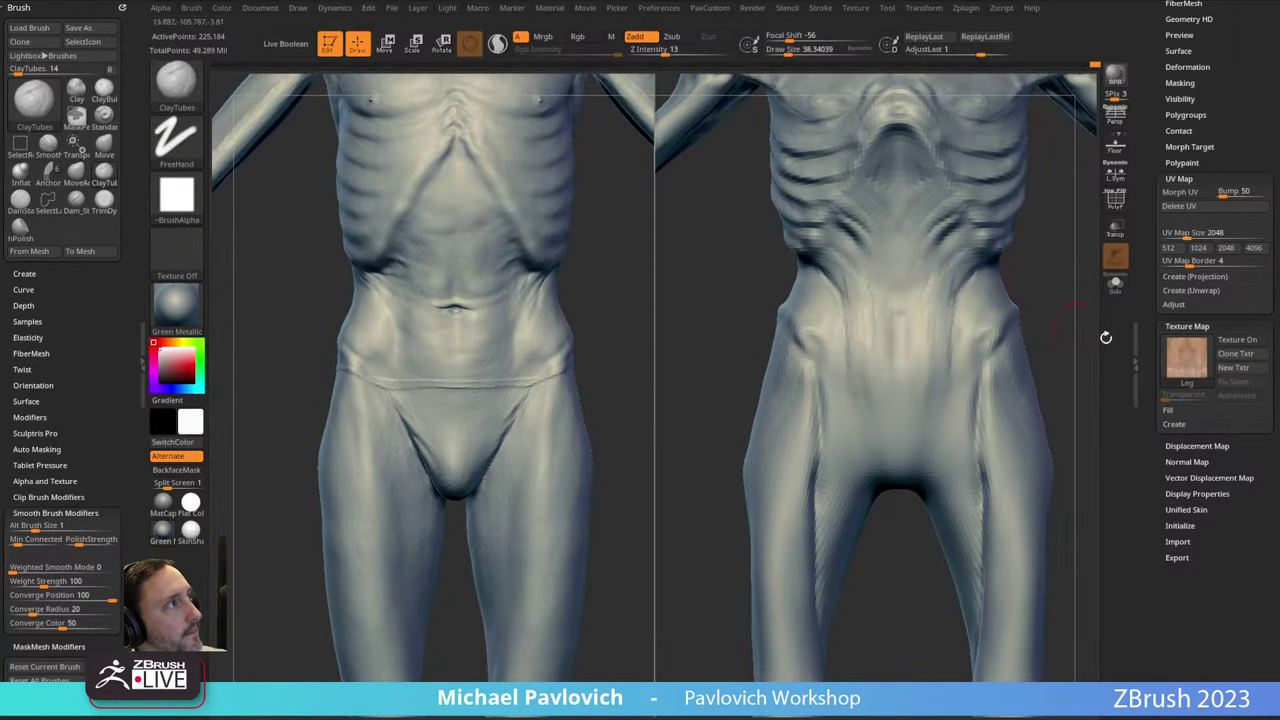
Raise the gaunt figure's geometry to subdivision level 4.
alt+drag(1033, 277, 1013, 529)
alt+drag(1014, 157, 1018, 228)
mouse_move(1048, 180)
mouse_down()
mouse_move(996, 198)
mouse_move(985, 270)
mouse_up()
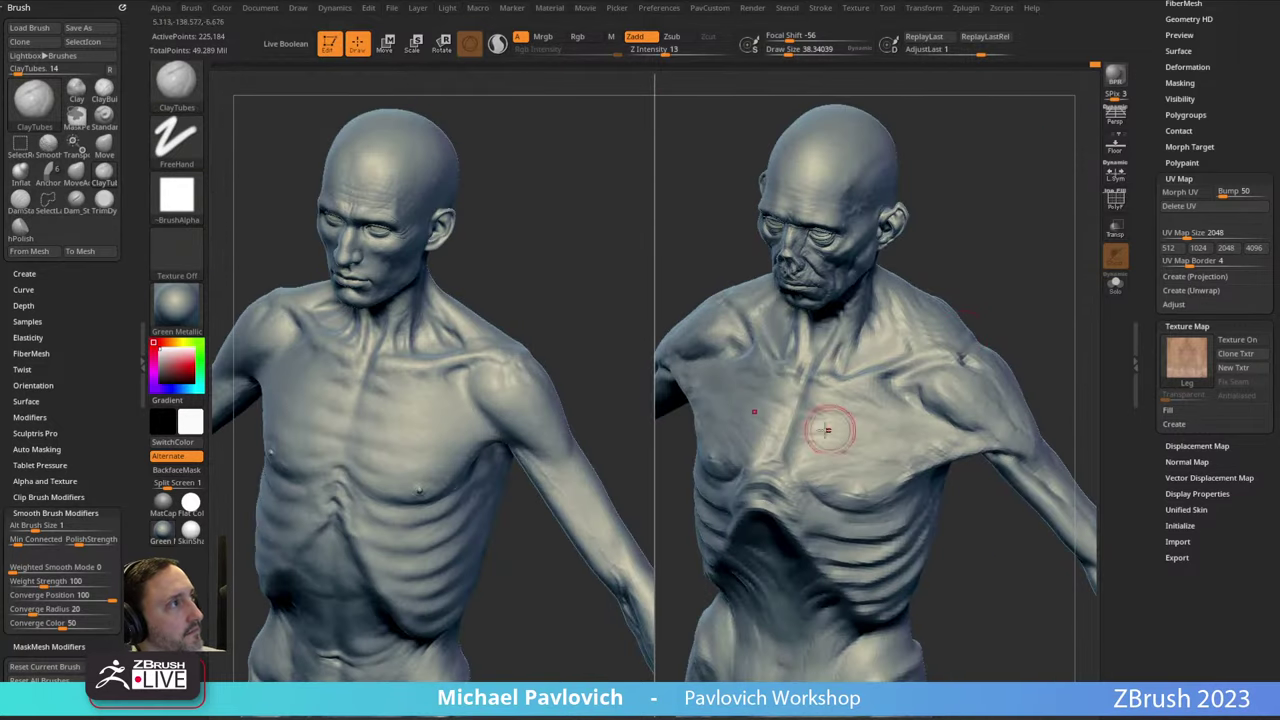
mouse_move(1017, 346)
alt+mouse_down()
mouse_move(987, 308)
mouse_move(996, 338)
alt+mouse_up()
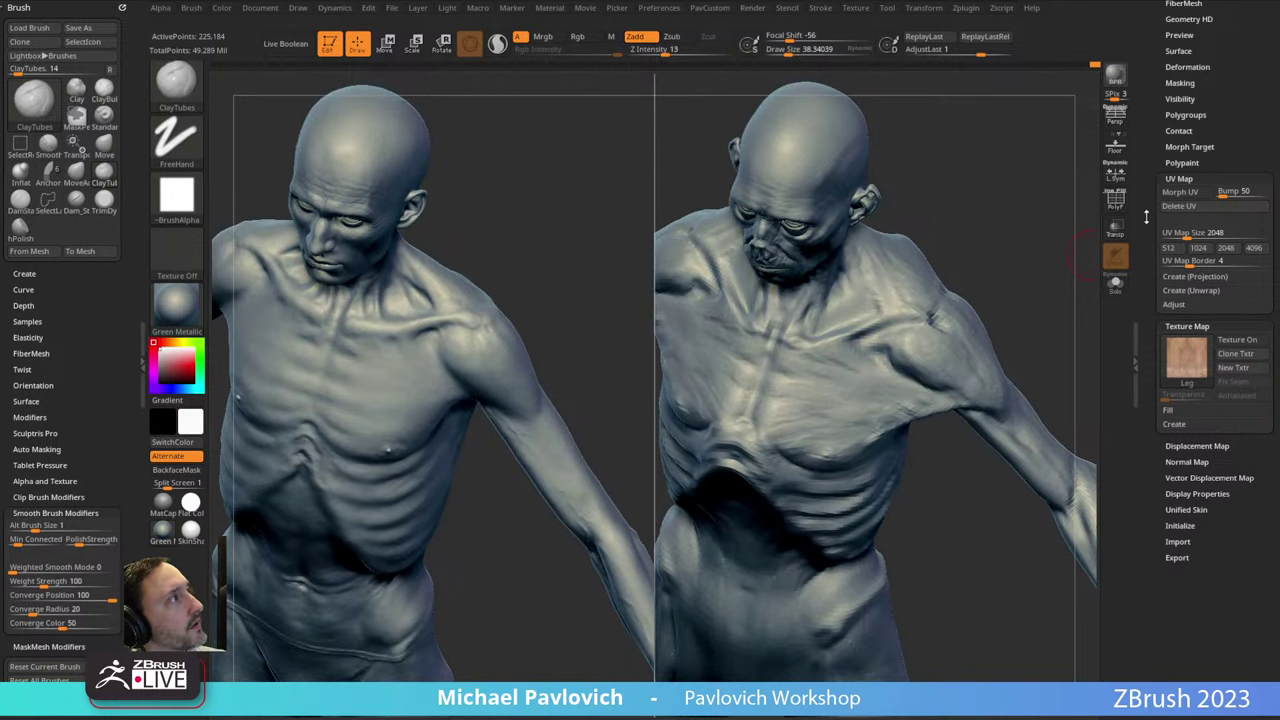
drag(1148, 215, 1143, 392)
click(1187, 310)
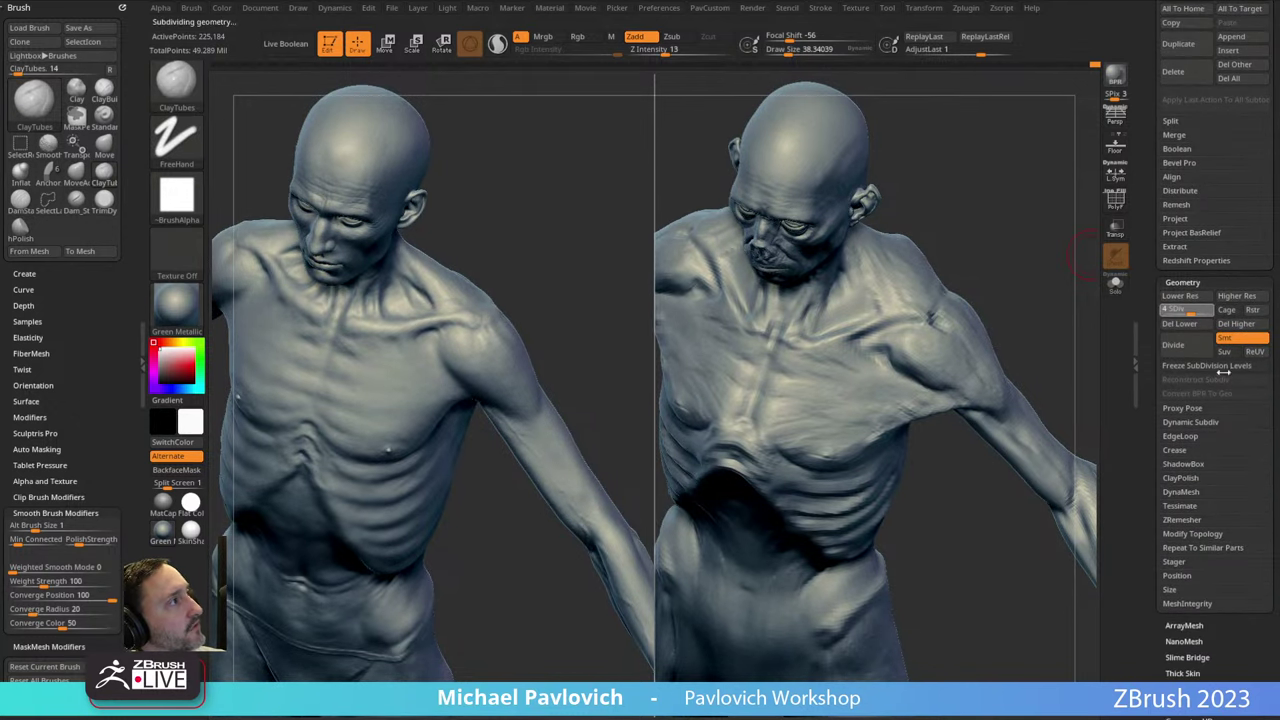
Carve the creases between the gaunt figure's neck and trapezius above the collarbone with Dam_Standard at draw sizes about 79 and 99.
mouse_move(1000, 243)
mouse_down()
mouse_move(986, 206)
mouse_move(1023, 237)
mouse_move(979, 205)
mouse_move(1034, 209)
mouse_move(986, 226)
mouse_move(1012, 224)
mouse_move(1011, 243)
mouse_move(951, 246)
mouse_move(983, 229)
mouse_move(986, 211)
mouse_move(1028, 255)
mouse_move(1083, 243)
mouse_move(989, 203)
mouse_move(949, 235)
mouse_up()
key(b)
key(d)
key(s)
key(s)
drag(834, 301, 854, 299)
drag(938, 220, 985, 226)
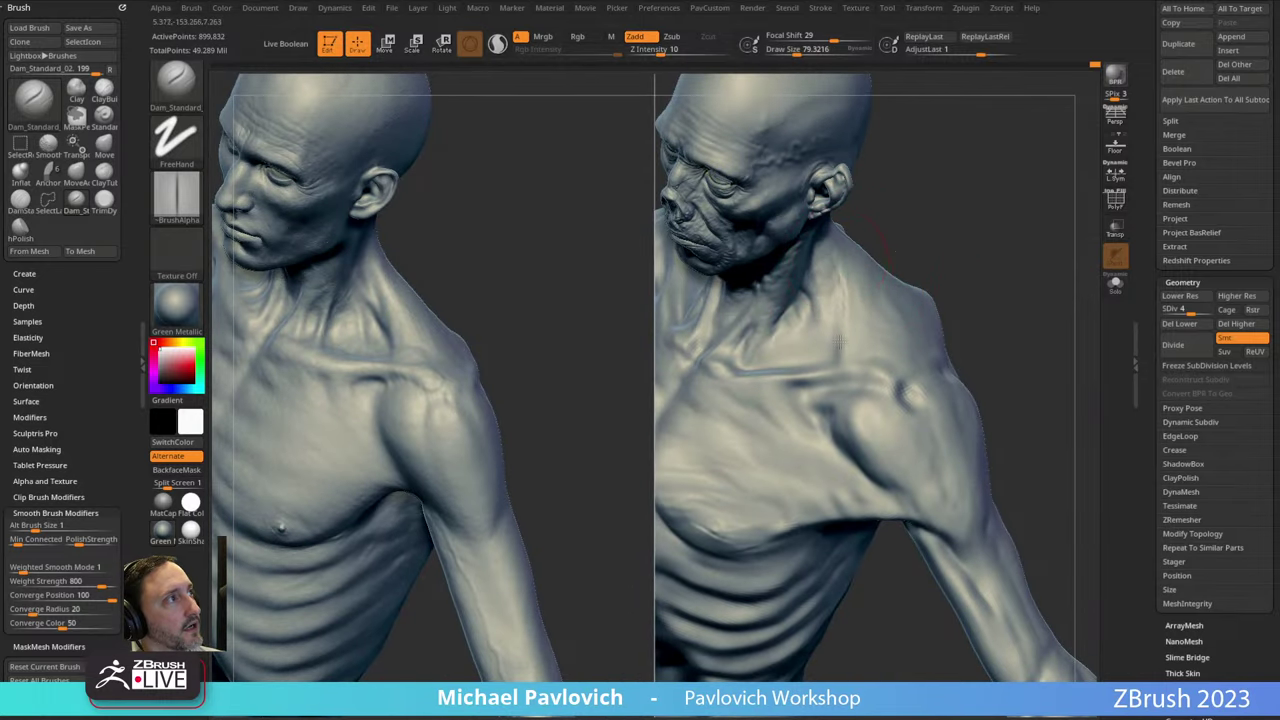
drag(884, 238, 857, 300)
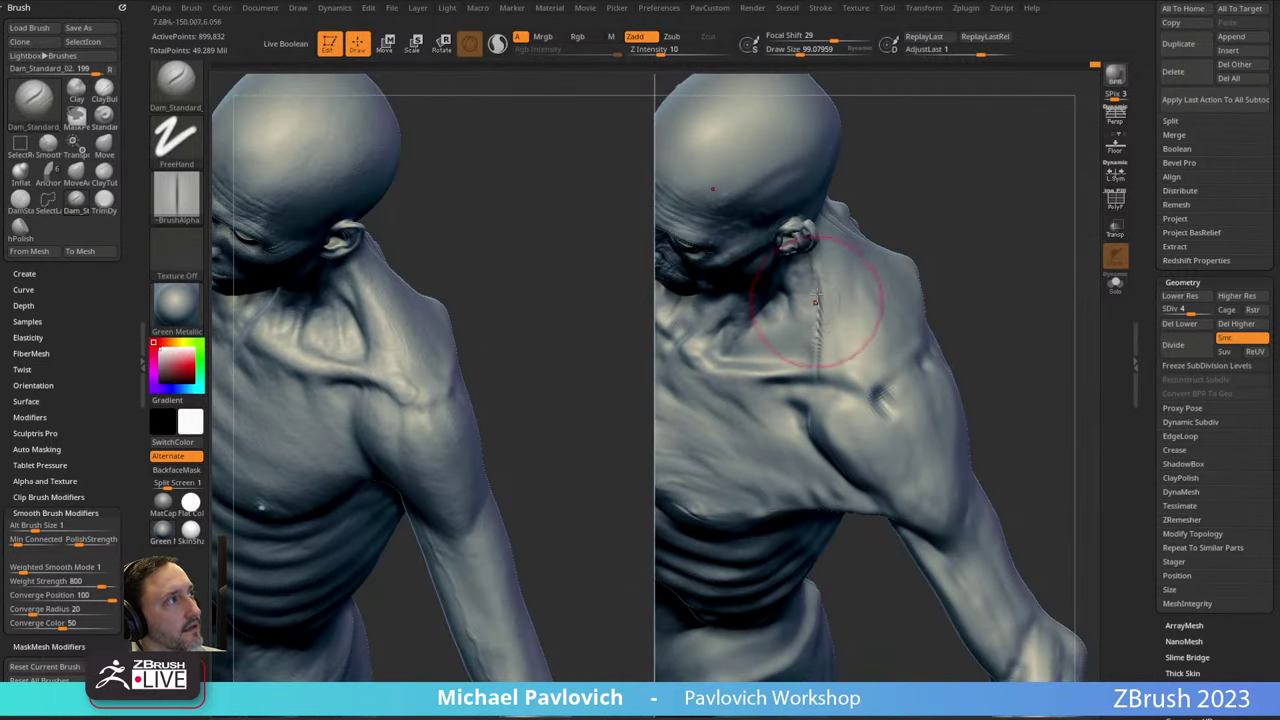
drag(975, 230, 1015, 175)
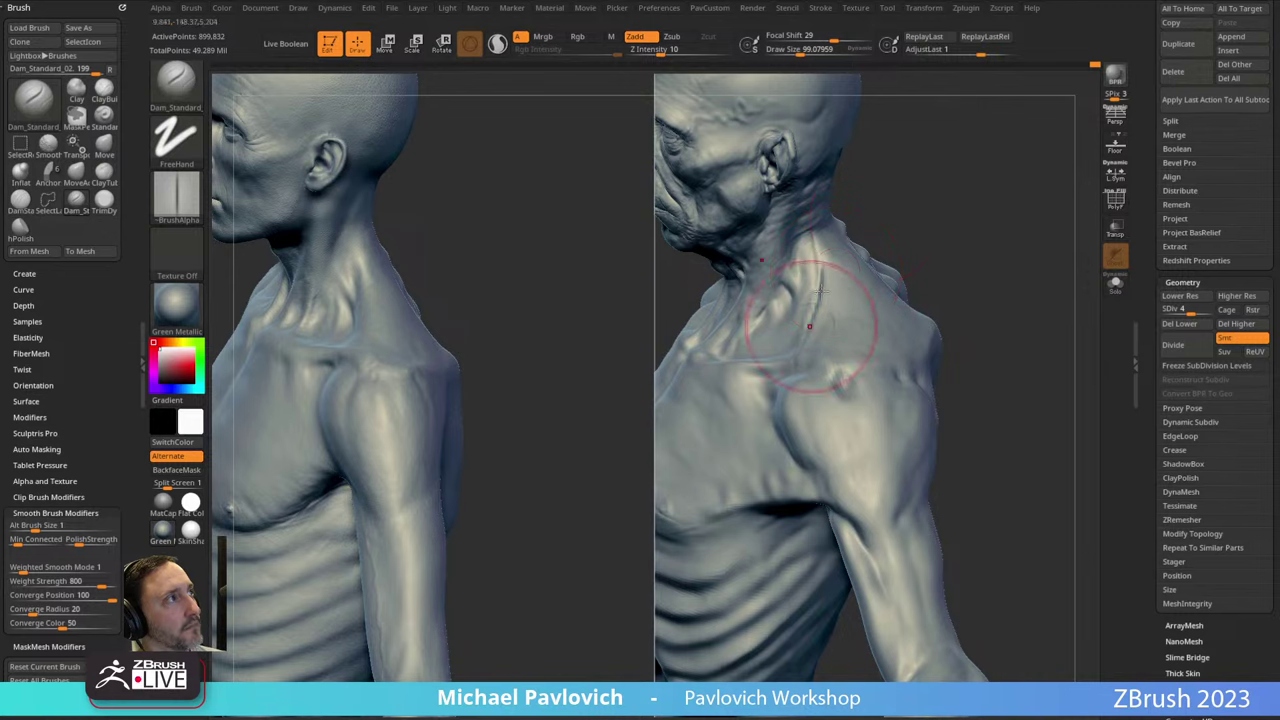
drag(810, 326, 825, 300)
drag(882, 244, 800, 308)
drag(878, 263, 811, 323)
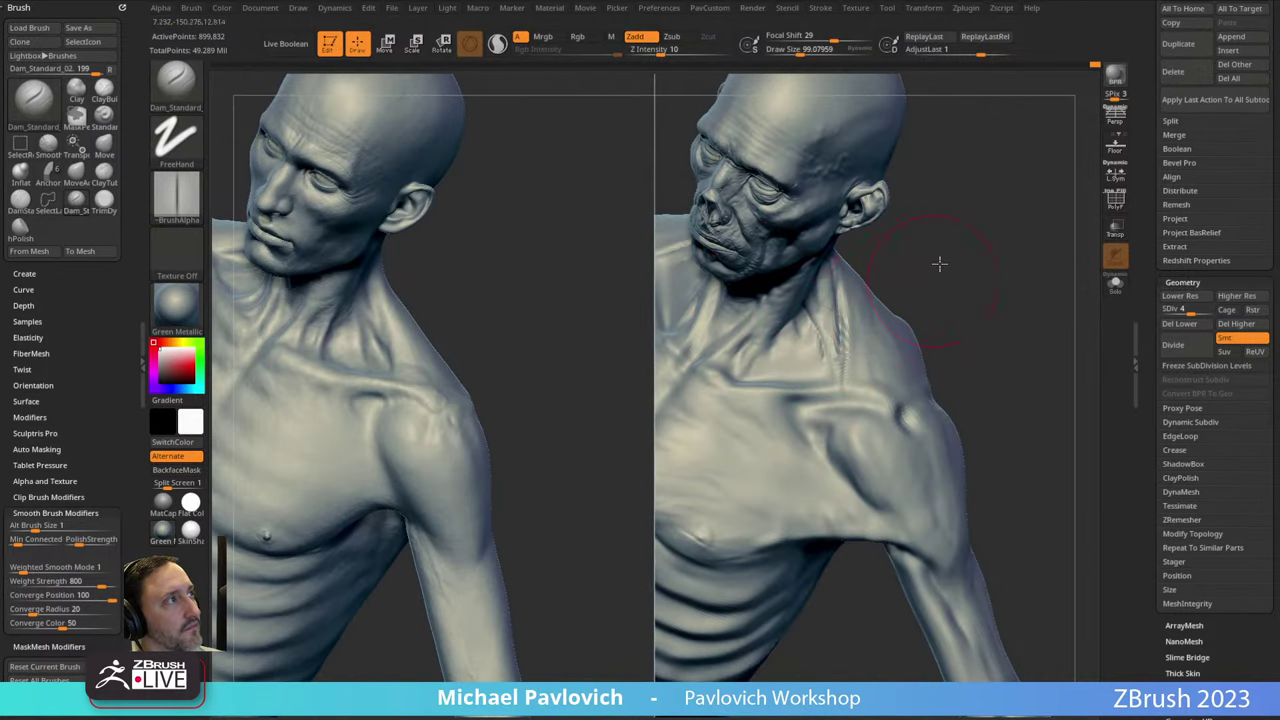
drag(939, 263, 830, 322)
Build up the hollow between the gaunt figure's neck and collarbone with ClayTubes at draw size about 24.
key(b)
key(c)
key(t)
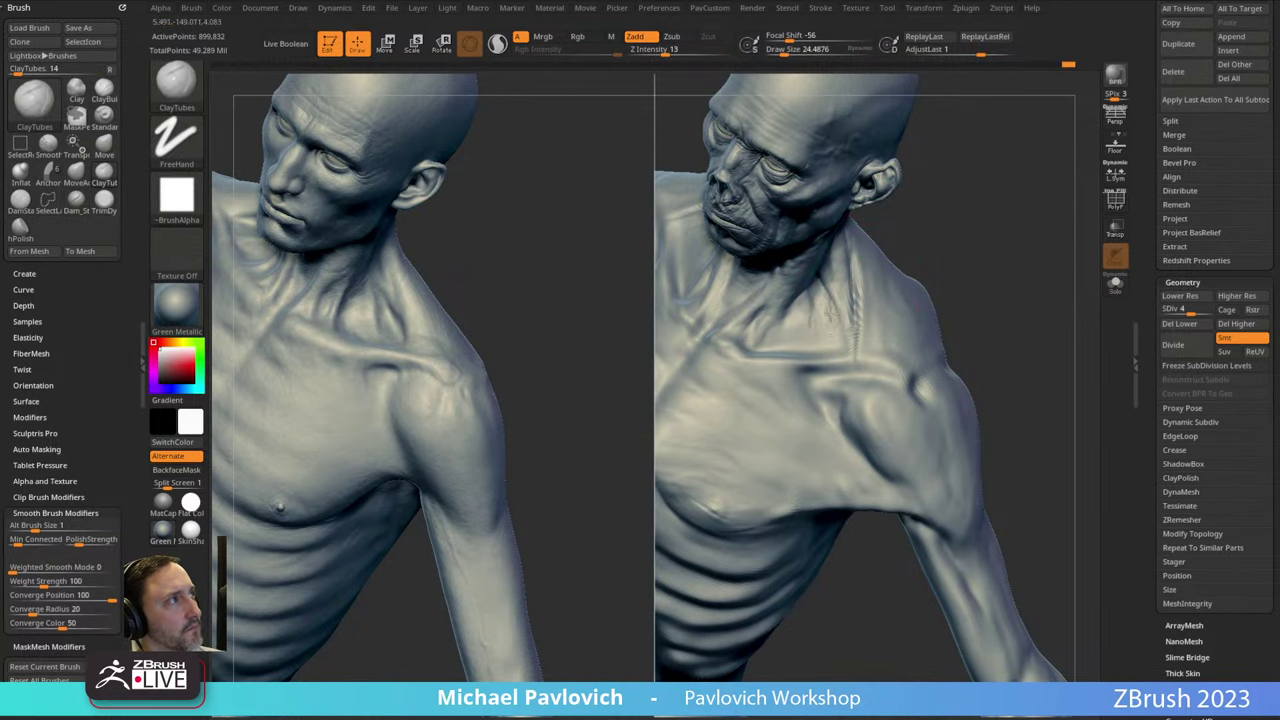
drag(934, 233, 821, 326)
drag(911, 259, 830, 320)
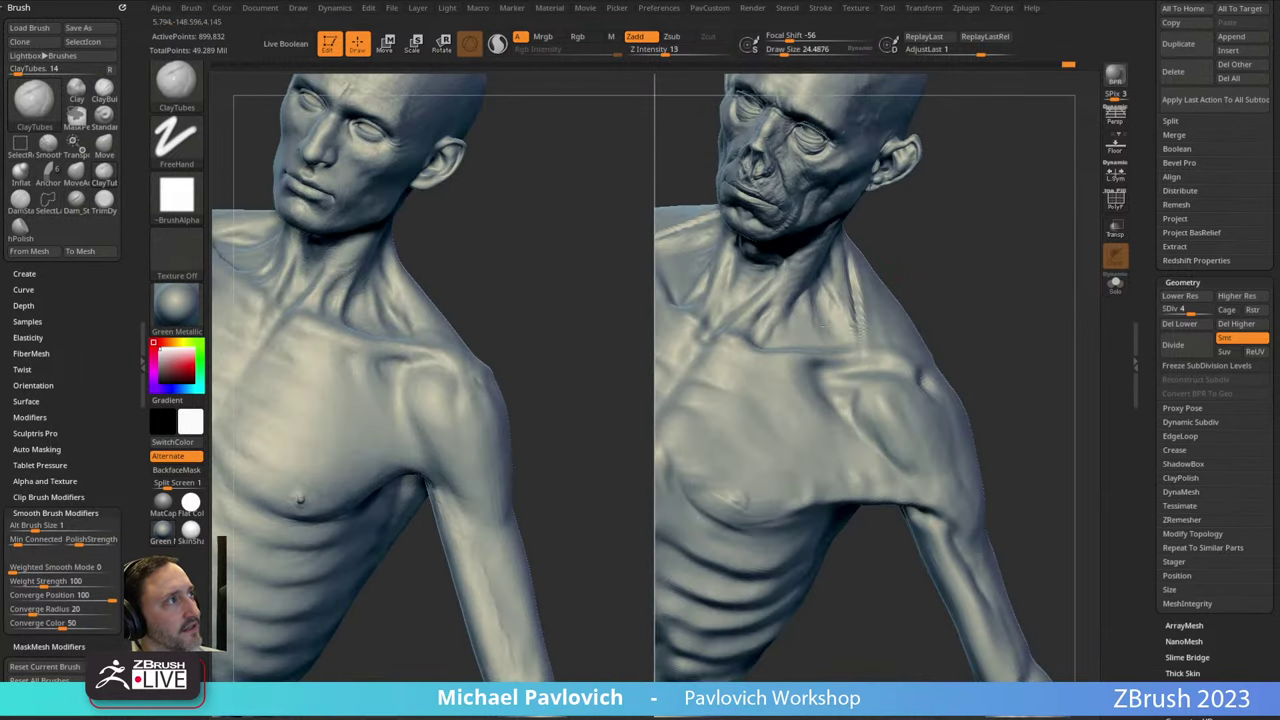
Sculpt the thin neck strands running down to the gaunt figure's collarbone with the Standard brush at draw size about 24.
key(b)
key(s)
key(t)
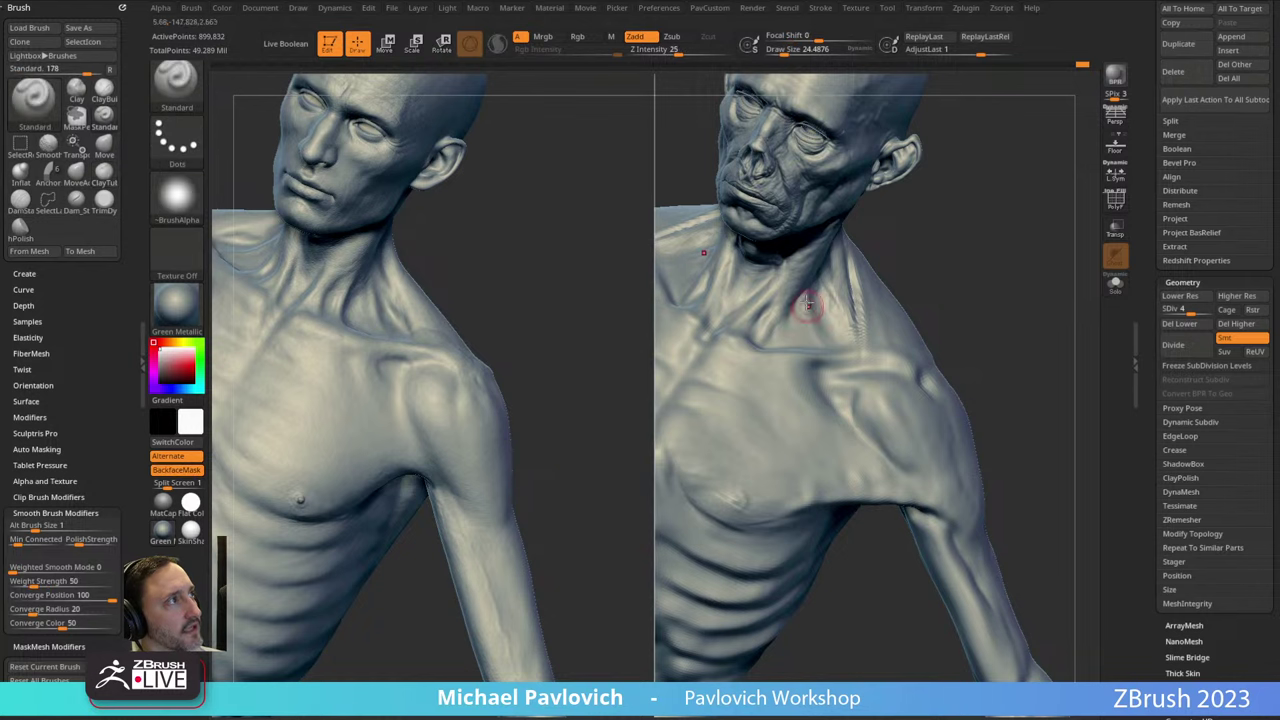
drag(893, 263, 800, 318)
drag(912, 265, 818, 330)
mouse_move(930, 236)
mouse_down()
mouse_move(989, 186)
mouse_move(975, 253)
mouse_move(890, 300)
mouse_up()
mouse_move(942, 265)
mouse_down()
mouse_move(974, 237)
mouse_move(945, 252)
mouse_up()
mouse_move(872, 292)
mouse_down()
mouse_move(991, 234)
mouse_move(799, 341)
mouse_move(980, 225)
mouse_move(772, 309)
mouse_move(1009, 211)
mouse_move(829, 357)
mouse_move(859, 300)
mouse_up()
Define the gaunt figure's collarbone and the hollow beneath its outer end with ClayTubes at draw size about 29.
key(b)
key(c)
key(t)
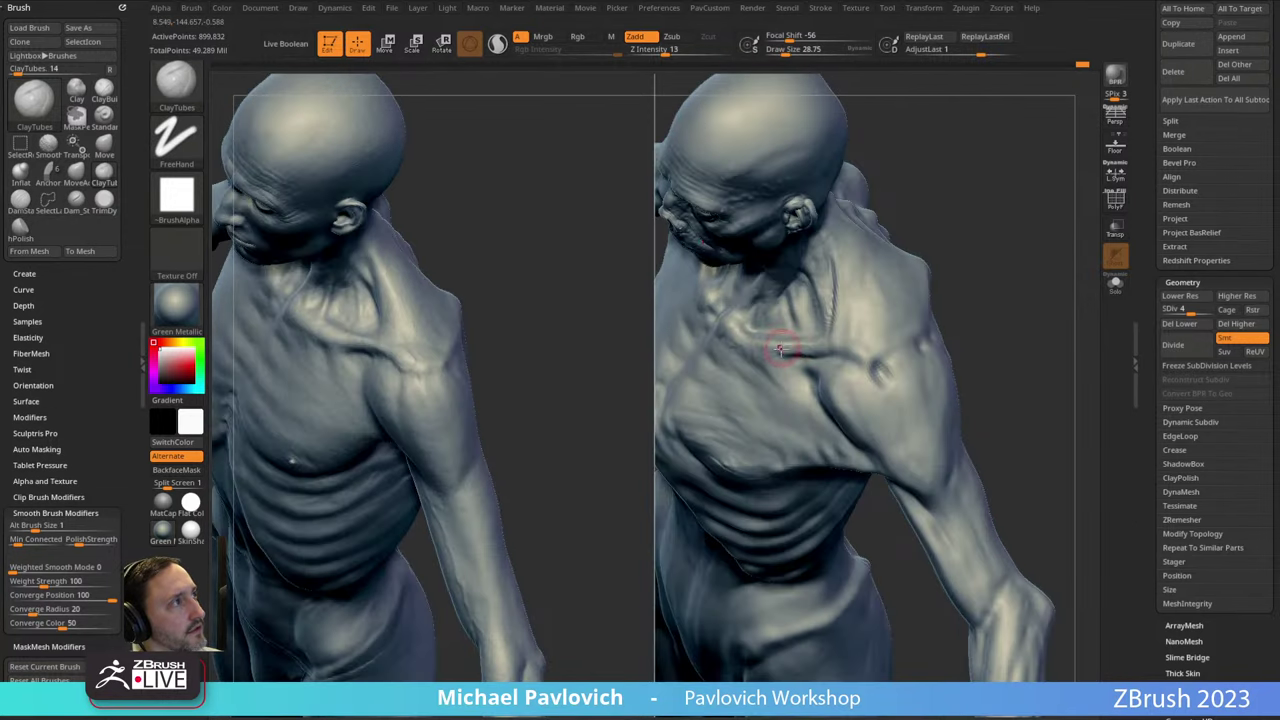
mouse_move(813, 353)
mouse_down()
mouse_move(983, 243)
mouse_move(804, 346)
mouse_move(836, 320)
mouse_up()
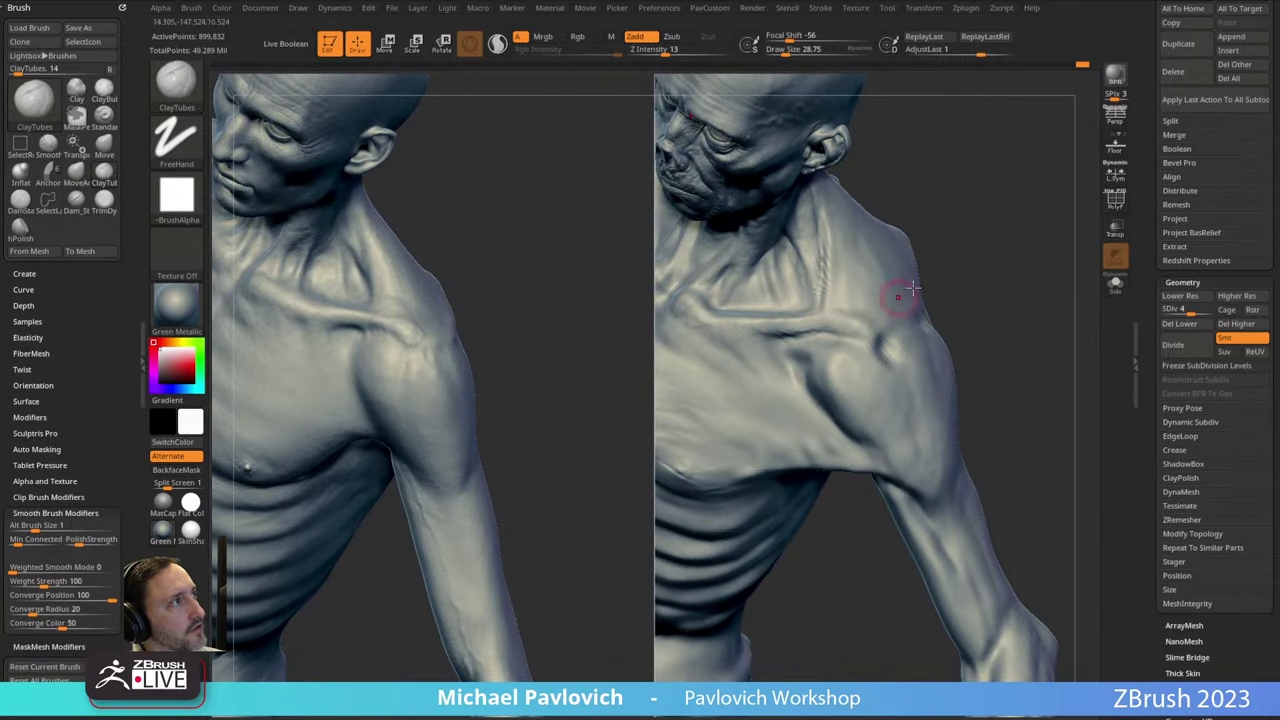
drag(912, 288, 871, 321)
drag(965, 275, 778, 335)
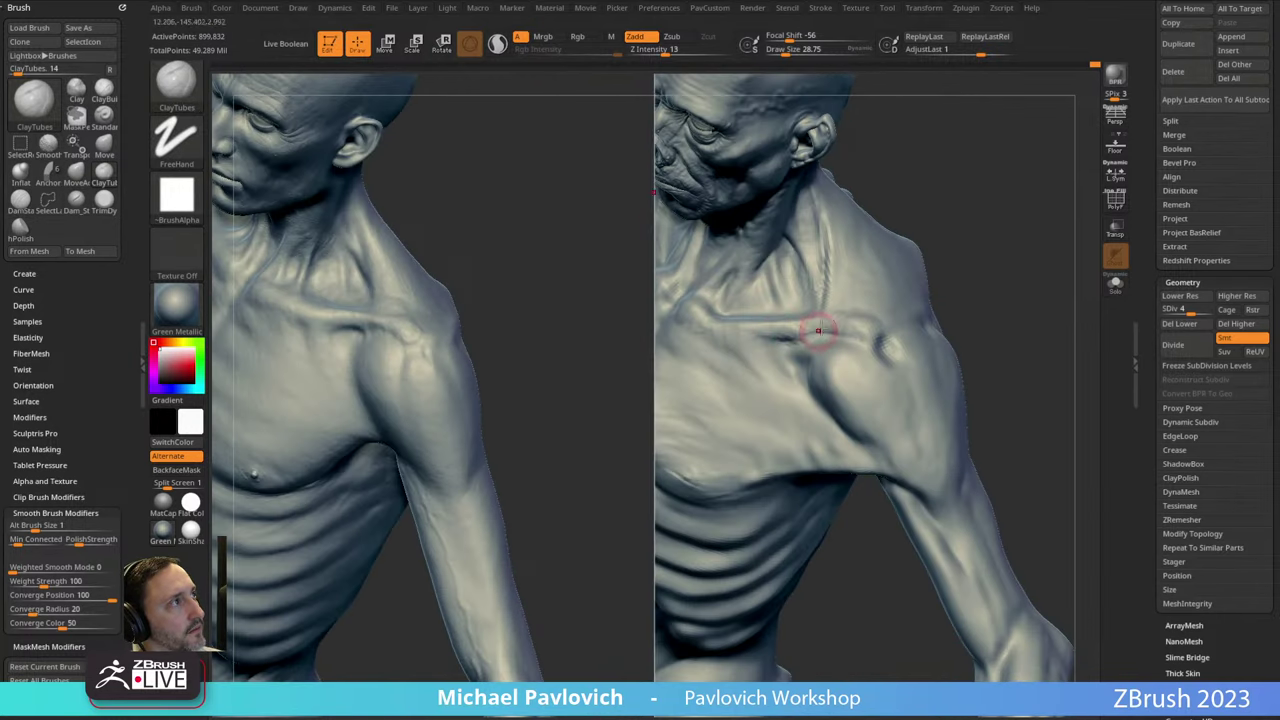
mouse_move(968, 256)
mouse_down()
mouse_move(935, 290)
mouse_move(820, 331)
mouse_up()
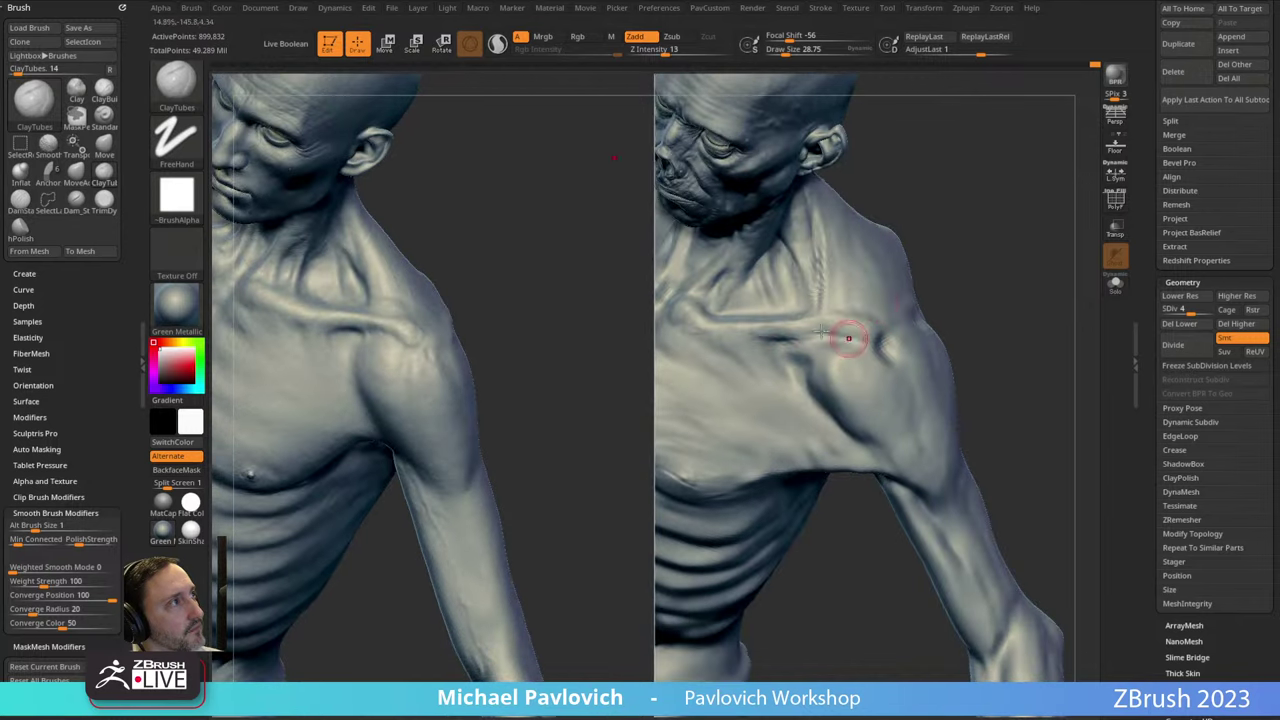
mouse_move(939, 252)
mouse_down()
mouse_move(757, 343)
mouse_move(788, 337)
mouse_up()
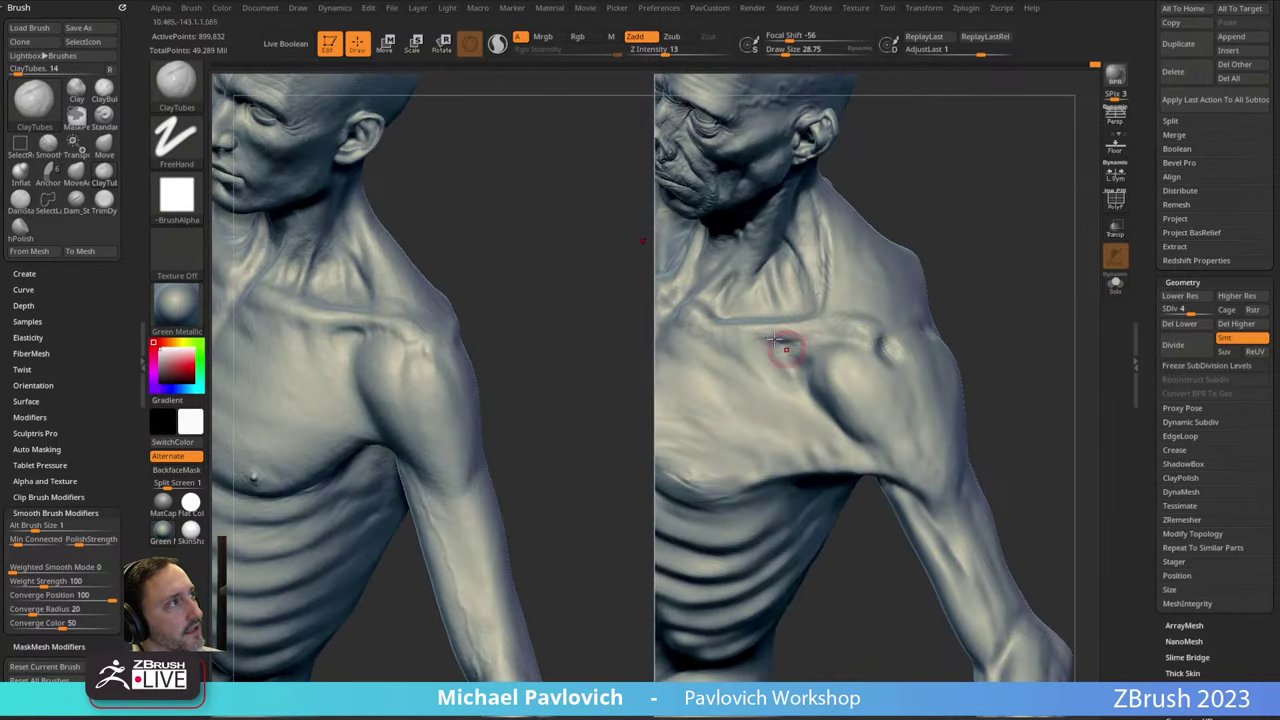
mouse_move(934, 270)
mouse_down()
mouse_move(926, 229)
mouse_move(800, 325)
mouse_up()
drag(930, 274, 832, 282)
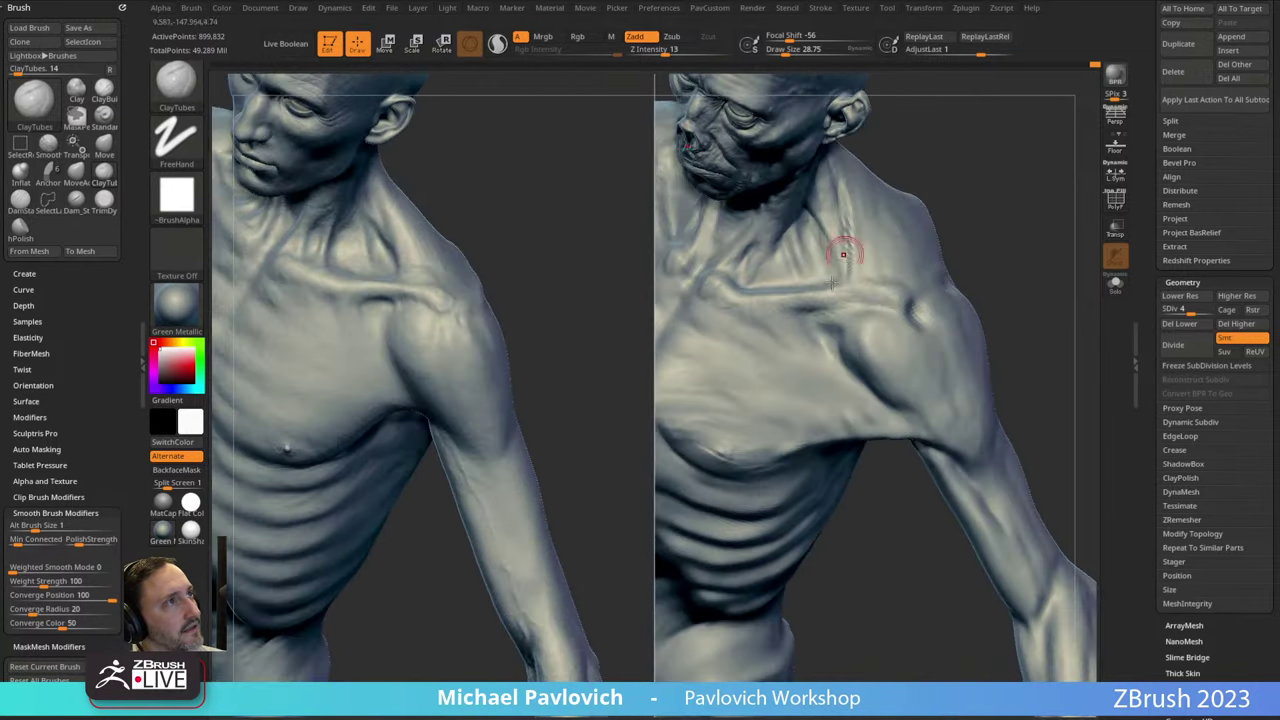
Refine the gaunt figure's outer collarbone and front deltoid transition with ClayTubes at draw size about 31.
mouse_move(975, 225)
mouse_down()
mouse_move(989, 154)
mouse_move(989, 223)
mouse_move(887, 271)
mouse_up()
mouse_move(985, 230)
mouse_down()
mouse_move(1000, 209)
mouse_move(1029, 243)
mouse_move(897, 256)
mouse_up()
mouse_move(960, 320)
mouse_down()
mouse_move(1020, 280)
mouse_move(909, 246)
mouse_move(790, 289)
mouse_up()
mouse_move(945, 335)
mouse_down()
mouse_move(920, 300)
mouse_move(890, 290)
mouse_move(900, 325)
mouse_up()
drag(768, 350, 770, 340)
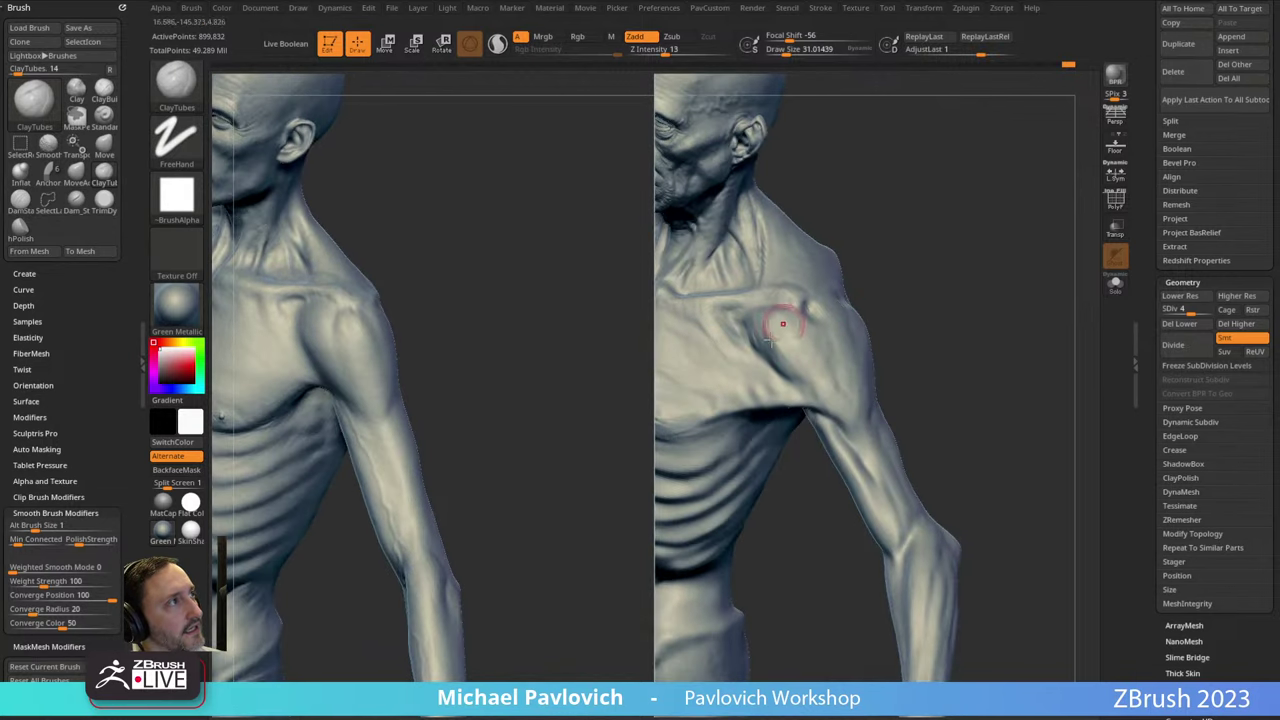
mouse_move(949, 286)
mouse_down()
mouse_move(923, 243)
mouse_move(791, 326)
mouse_move(951, 294)
mouse_move(852, 287)
mouse_up()
mouse_move(855, 387)
mouse_down()
mouse_move(829, 357)
mouse_move(1023, 191)
mouse_move(734, 391)
mouse_move(897, 290)
mouse_up()
mouse_move(845, 338)
mouse_down()
mouse_move(729, 334)
mouse_move(743, 338)
mouse_up()
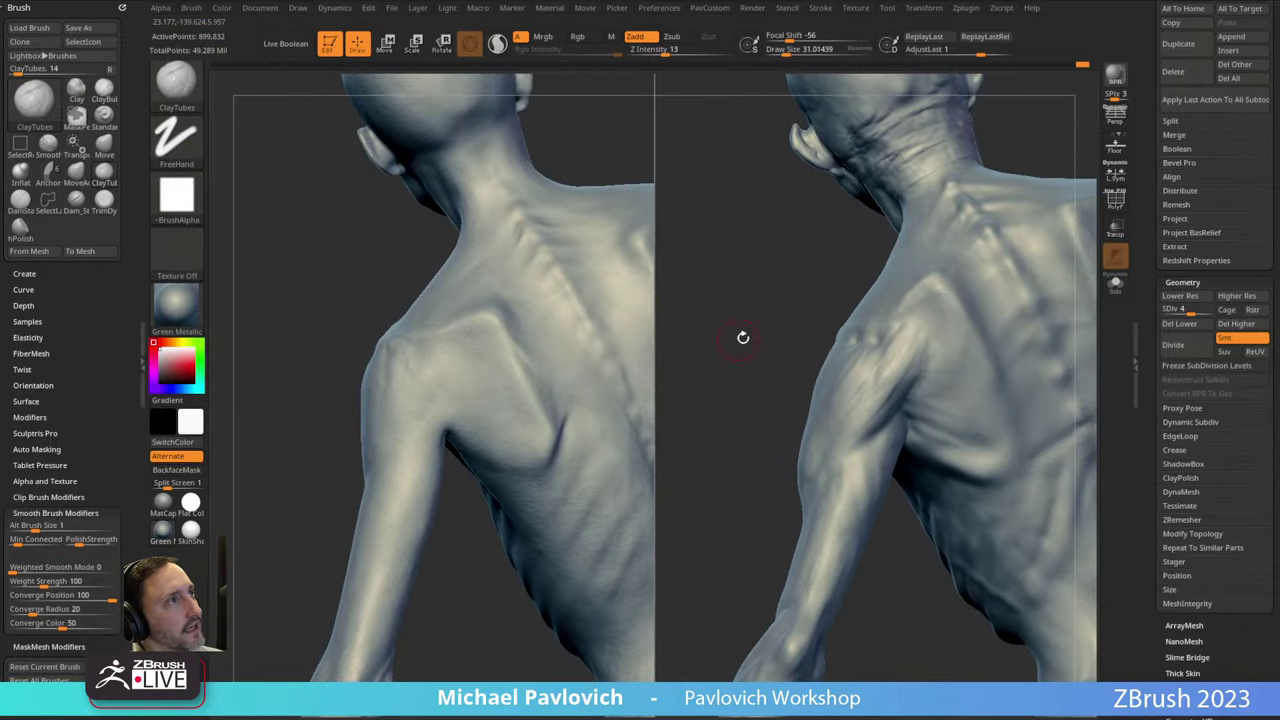
Adjust the gaunt figure's rear shoulder and shoulder blade contour with the Move brush.
mouse_move(459, 323)
mouse_down()
mouse_move(729, 257)
mouse_move(885, 321)
mouse_move(723, 380)
mouse_up()
mouse_move(1063, 347)
mouse_down()
mouse_move(791, 340)
mouse_move(917, 297)
mouse_move(921, 311)
mouse_move(895, 314)
mouse_up()
key(s)
key(b)
key(m)
key(v)
key(s)
mouse_move(885, 245)
mouse_down()
mouse_move(988, 231)
mouse_move(1014, 181)
mouse_up()
Build up the gaunt figure's rear shoulder beside the shoulder blade with ClayTubes at draw sizes about 59 and 38.
key(b)
key(c)
key(t)
drag(790, 300, 845, 280)
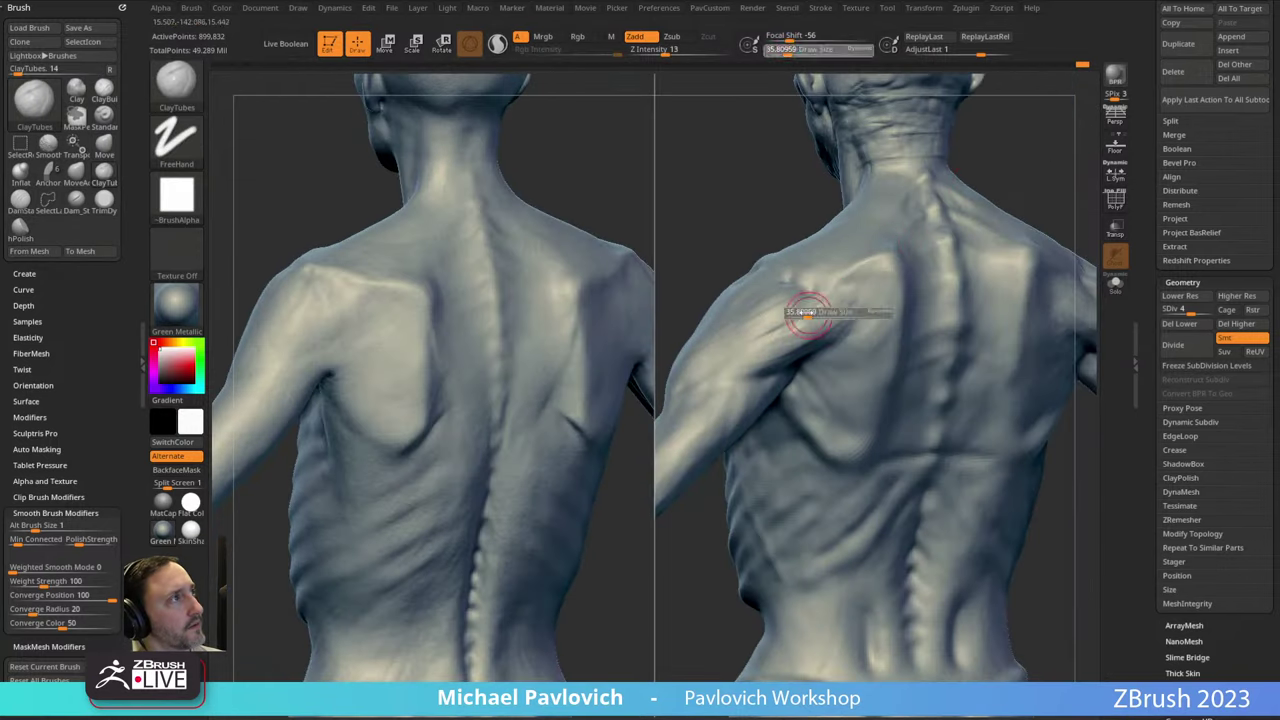
drag(815, 230, 835, 210)
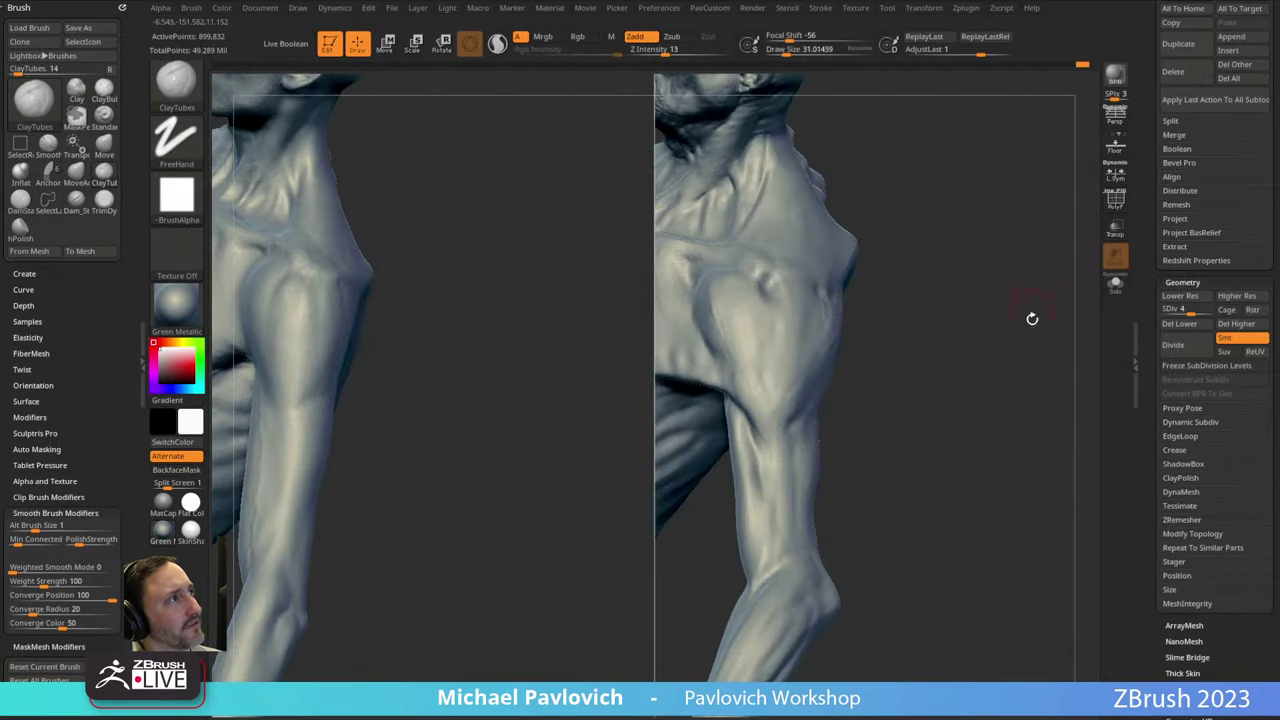
drag(1032, 318, 955, 293)
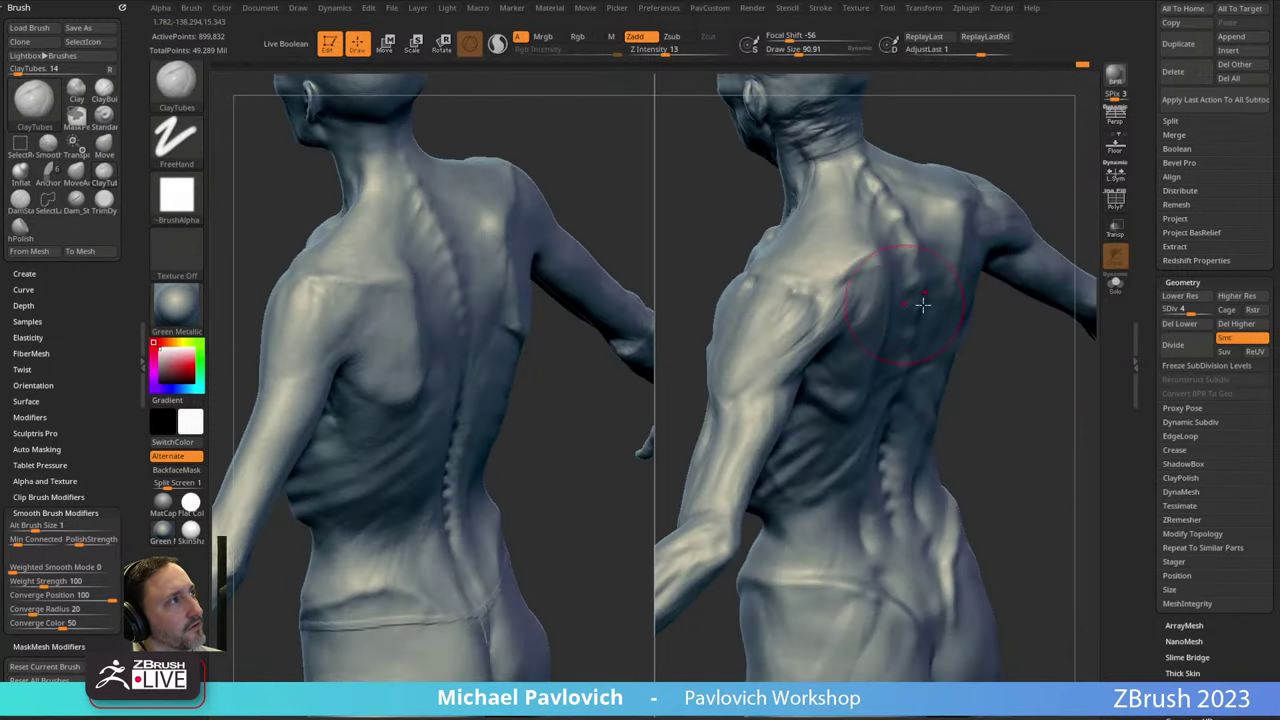
drag(1030, 320, 965, 290)
drag(1051, 157, 915, 248)
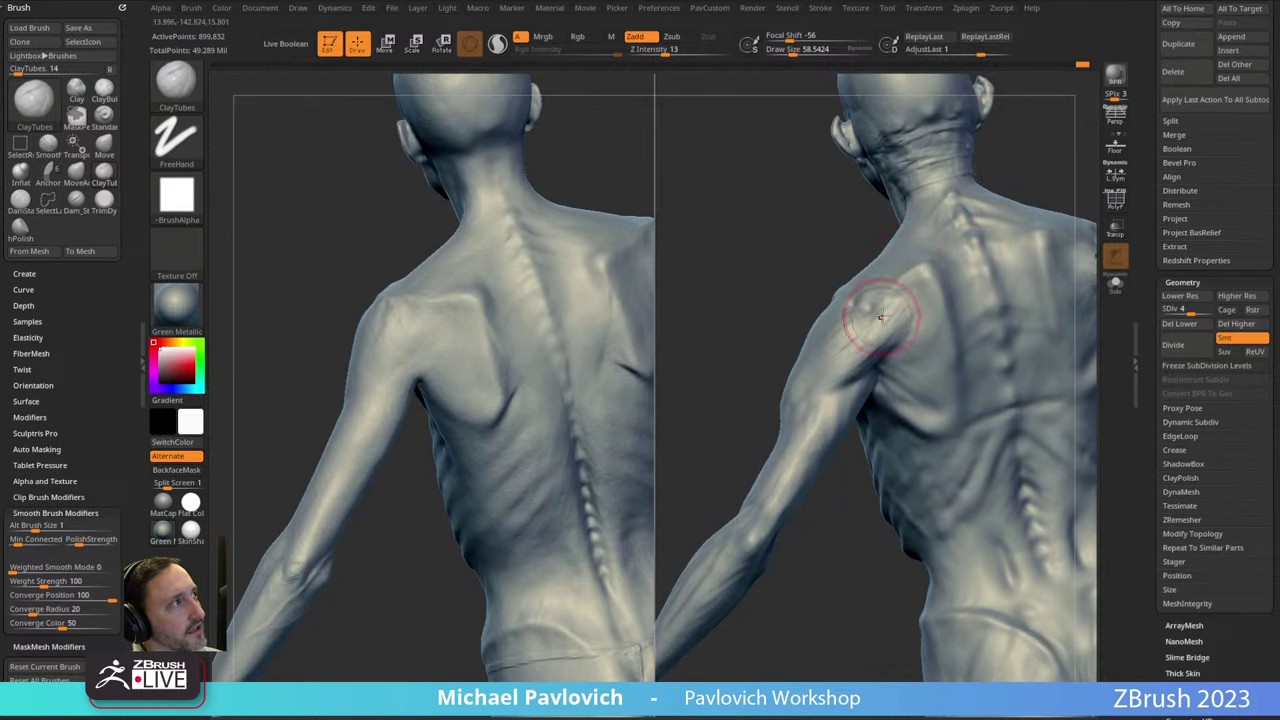
mouse_move(786, 326)
mouse_down()
mouse_move(828, 322)
mouse_move(794, 329)
mouse_move(828, 338)
mouse_up()
key(bracketleft)
key(bracketleft)
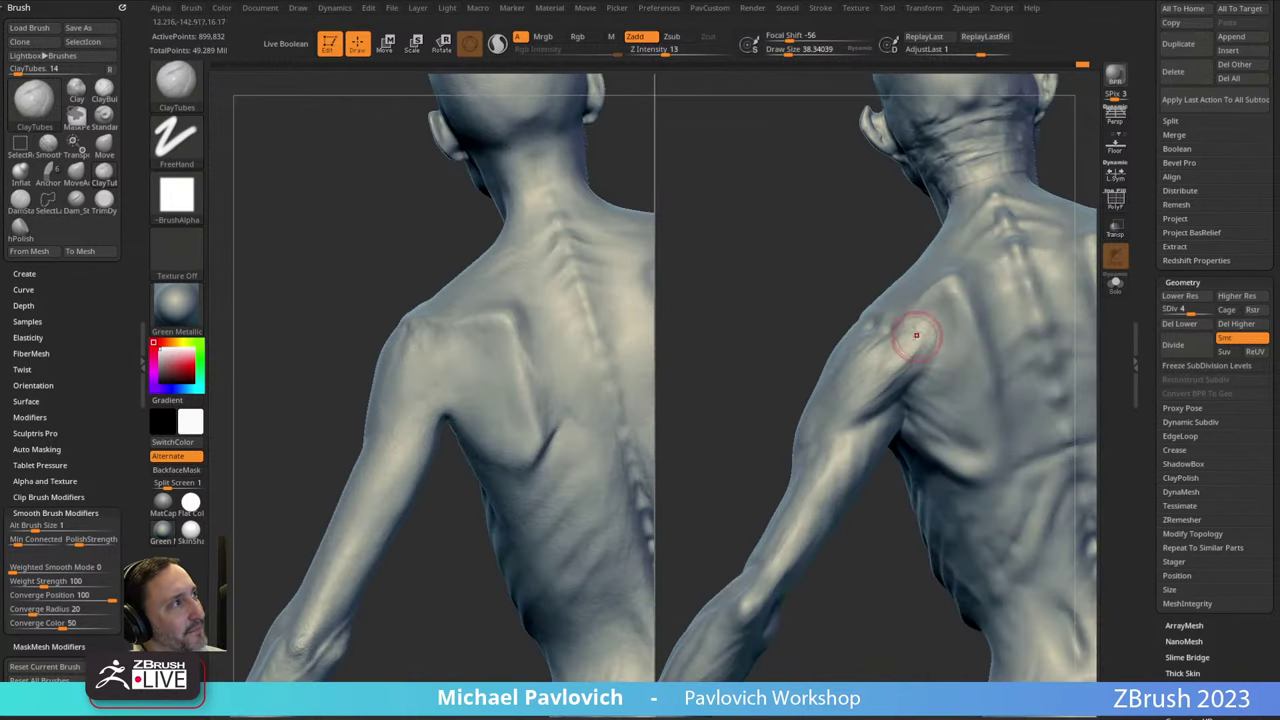
Sculpt the rear deltoid strands below the scapular spine with ClayTubes at draw size about 38 and smooth them.
drag(797, 383, 880, 320)
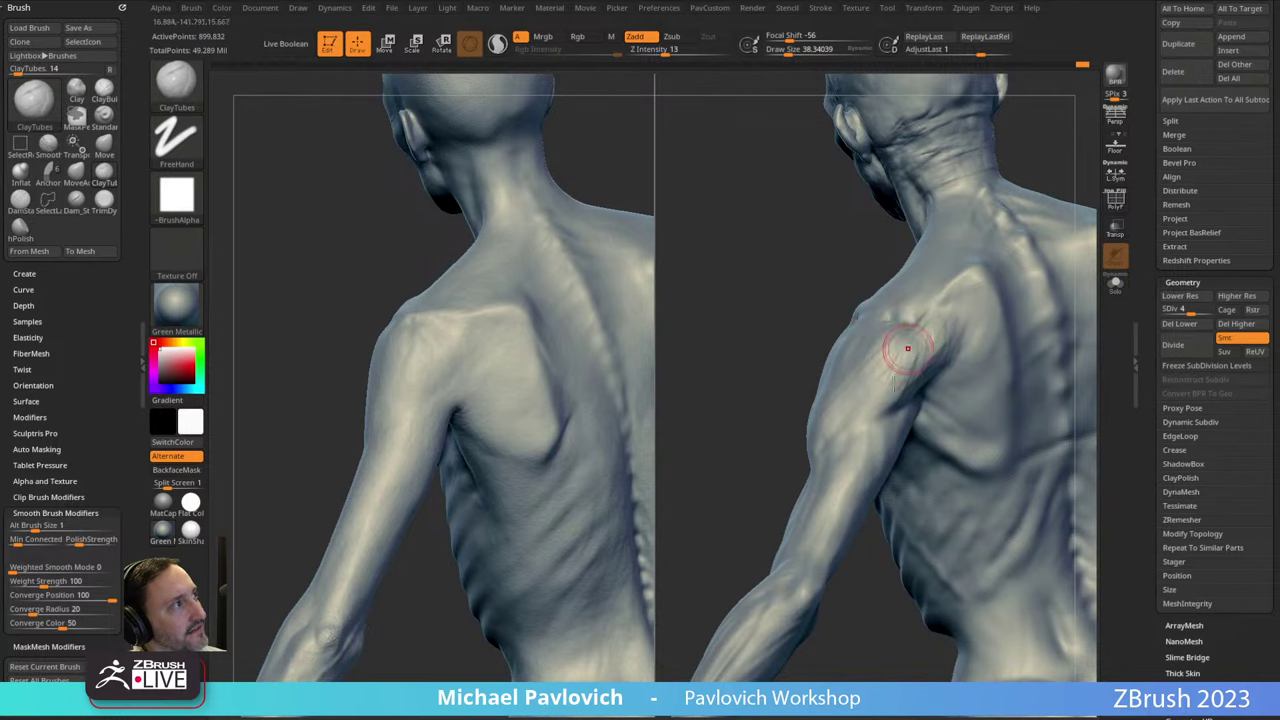
drag(788, 328, 886, 373)
mouse_move(851, 328)
mouse_down()
mouse_move(889, 366)
mouse_move(731, 340)
mouse_move(935, 372)
mouse_up()
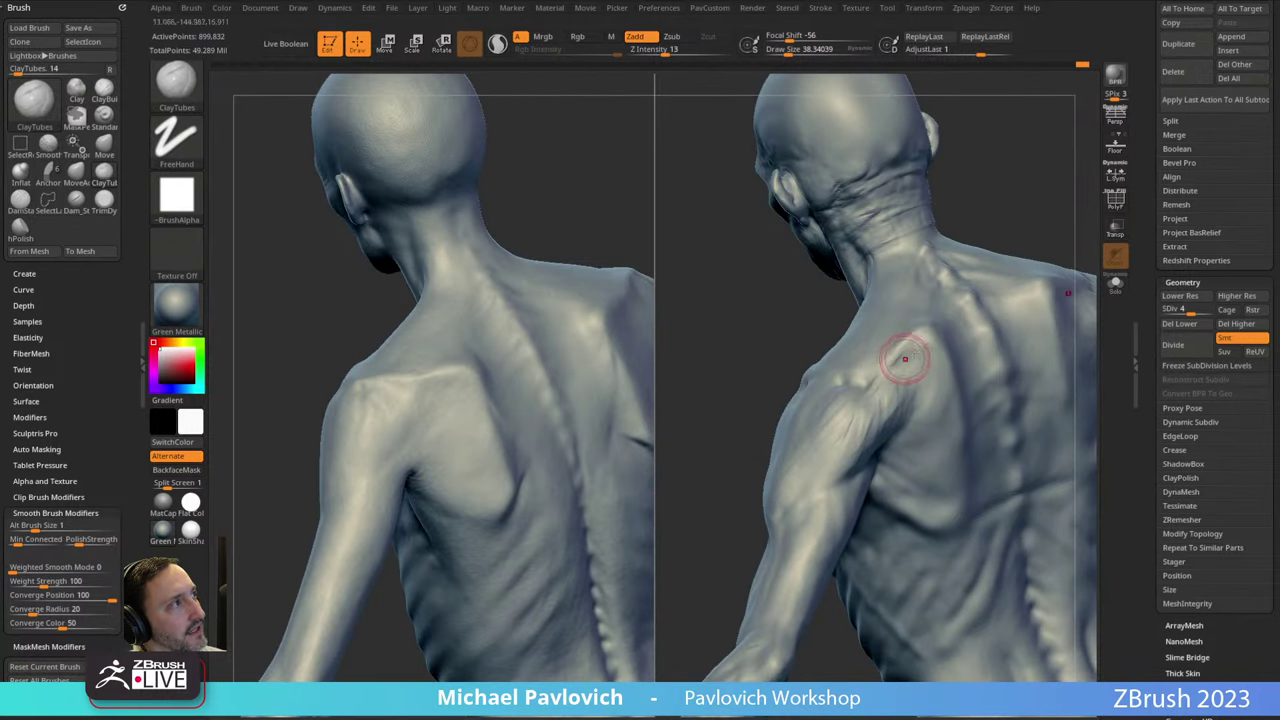
drag(1030, 232, 909, 348)
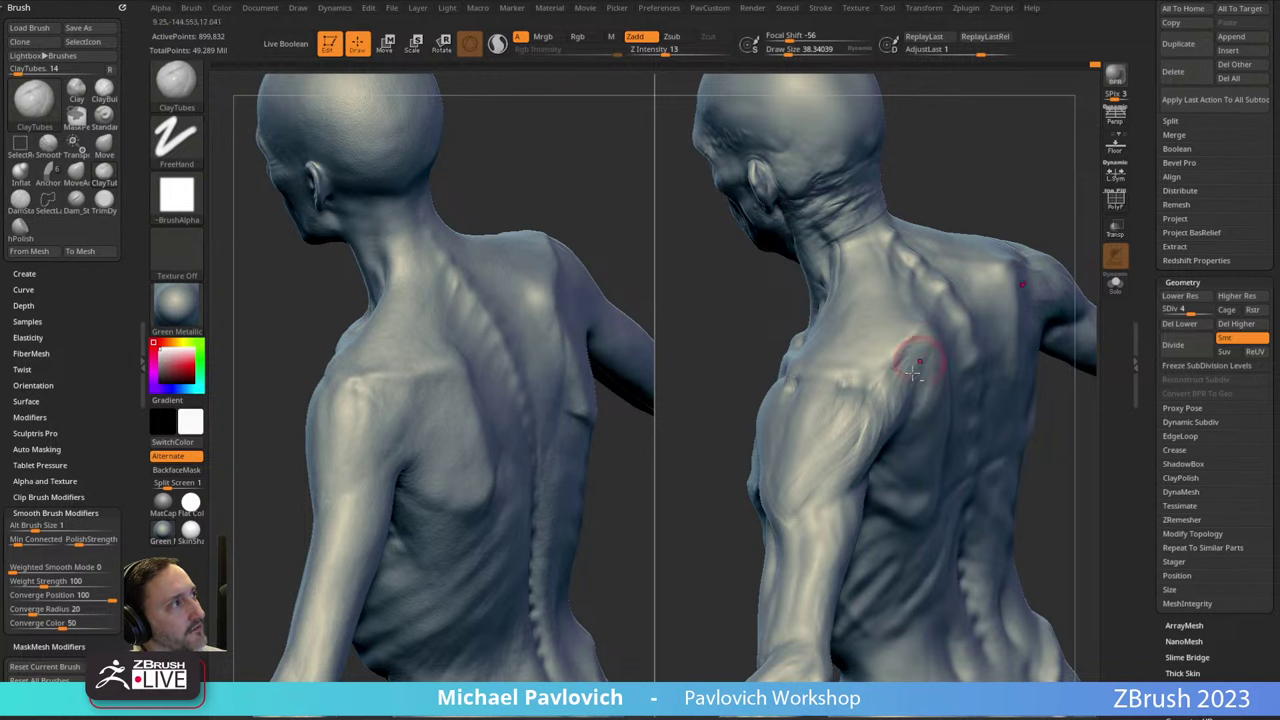
right_drag(999, 408, 898, 380)
drag(910, 364, 837, 468)
right_drag(837, 468, 900, 415)
shift+drag(884, 409, 864, 435)
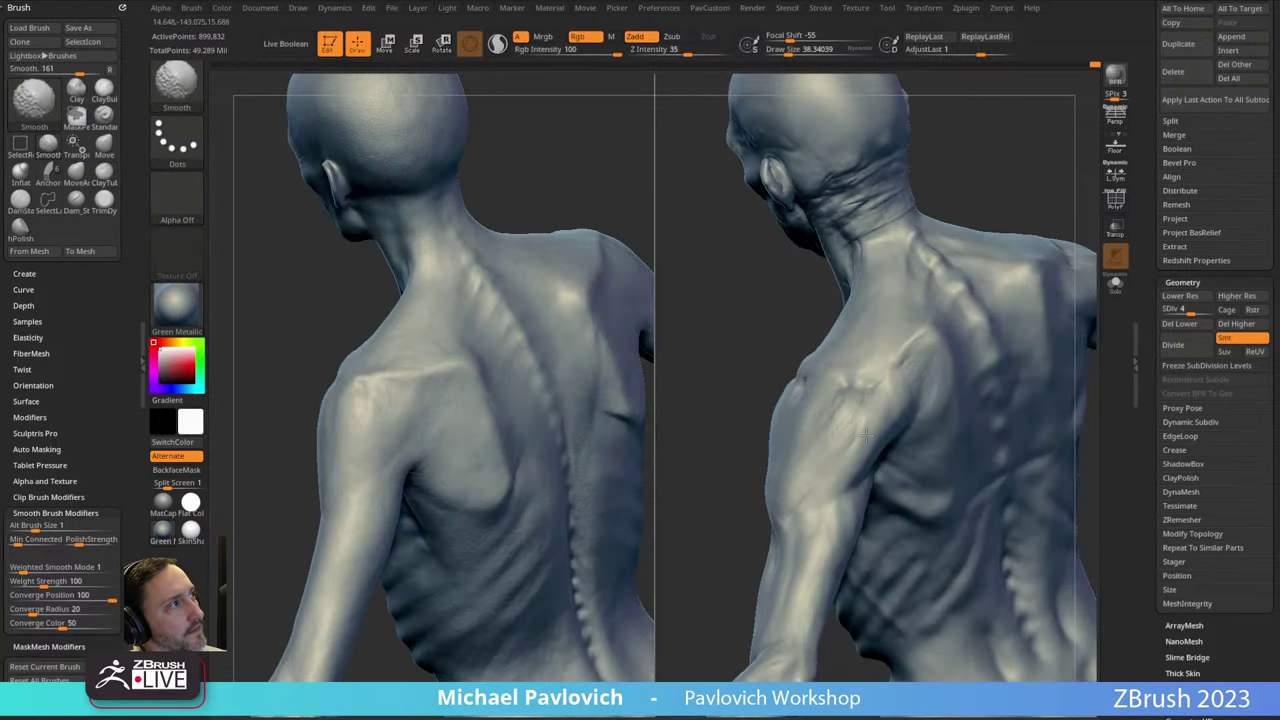
Sculpt the muscle fibres of the gaunt figure's side deltoid below the shoulder tip with ClayTubes at draw size about 38.
drag(745, 425, 815, 405)
mouse_move(930, 185)
mouse_down()
mouse_move(988, 160)
mouse_move(1050, 175)
mouse_up()
drag(843, 397, 832, 395)
right_drag(837, 374, 905, 370)
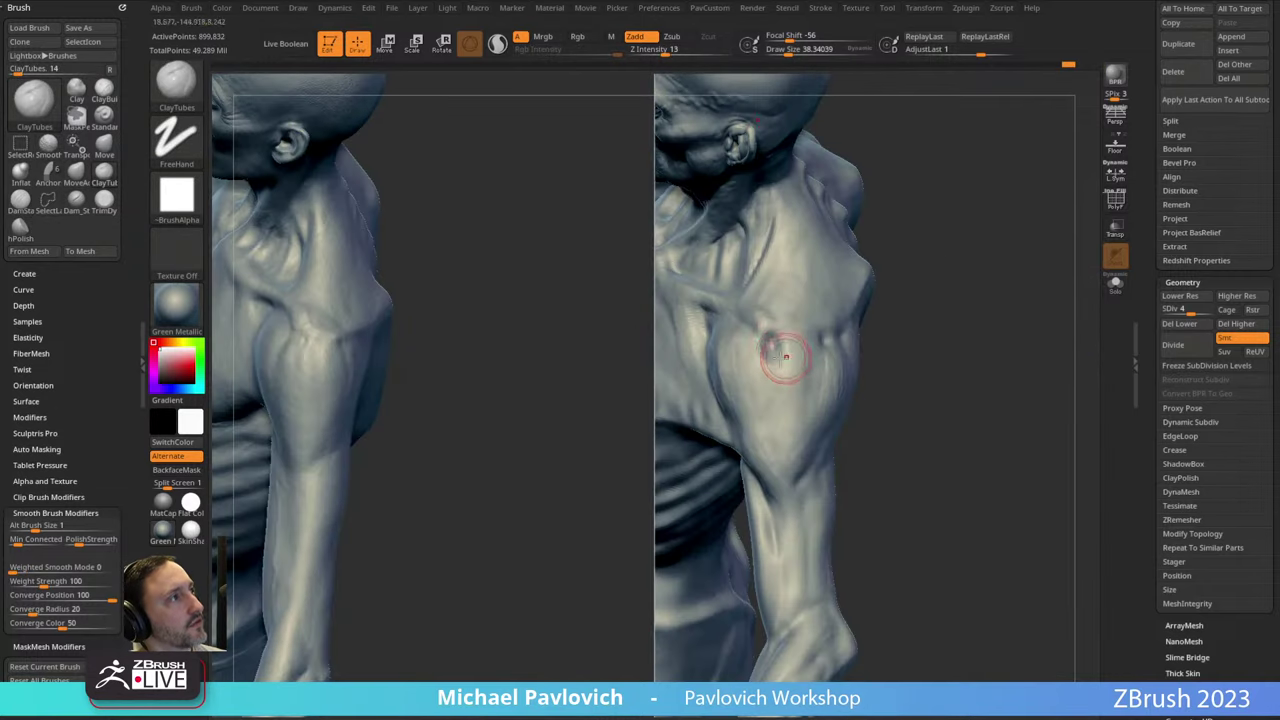
drag(777, 350, 784, 363)
drag(886, 311, 785, 396)
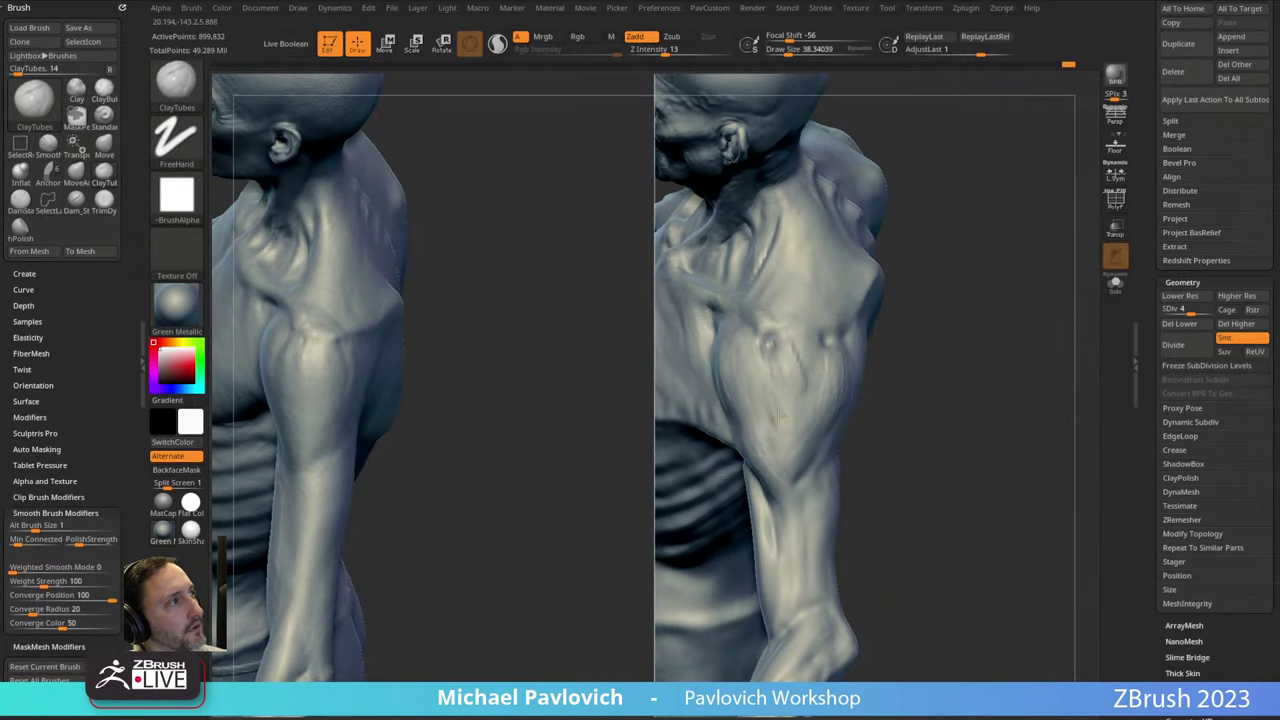
mouse_move(817, 438)
mouse_down()
mouse_move(804, 356)
mouse_move(957, 351)
mouse_move(837, 340)
mouse_up()
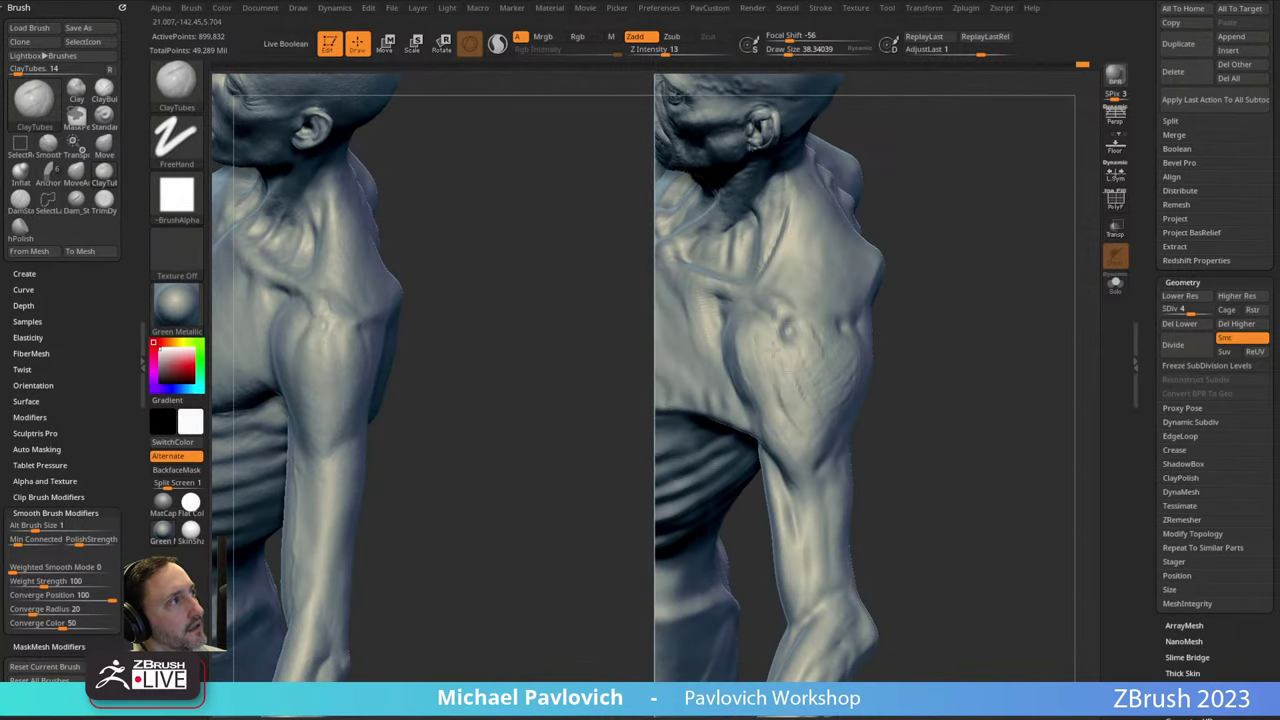
mouse_move(955, 330)
mouse_down()
mouse_move(903, 283)
mouse_move(915, 300)
mouse_up()
Carve separation grooves down the gaunt figure's deltoid with Dam_Standard at draw size about 99 and smooth the side.
key(3)
key(s)
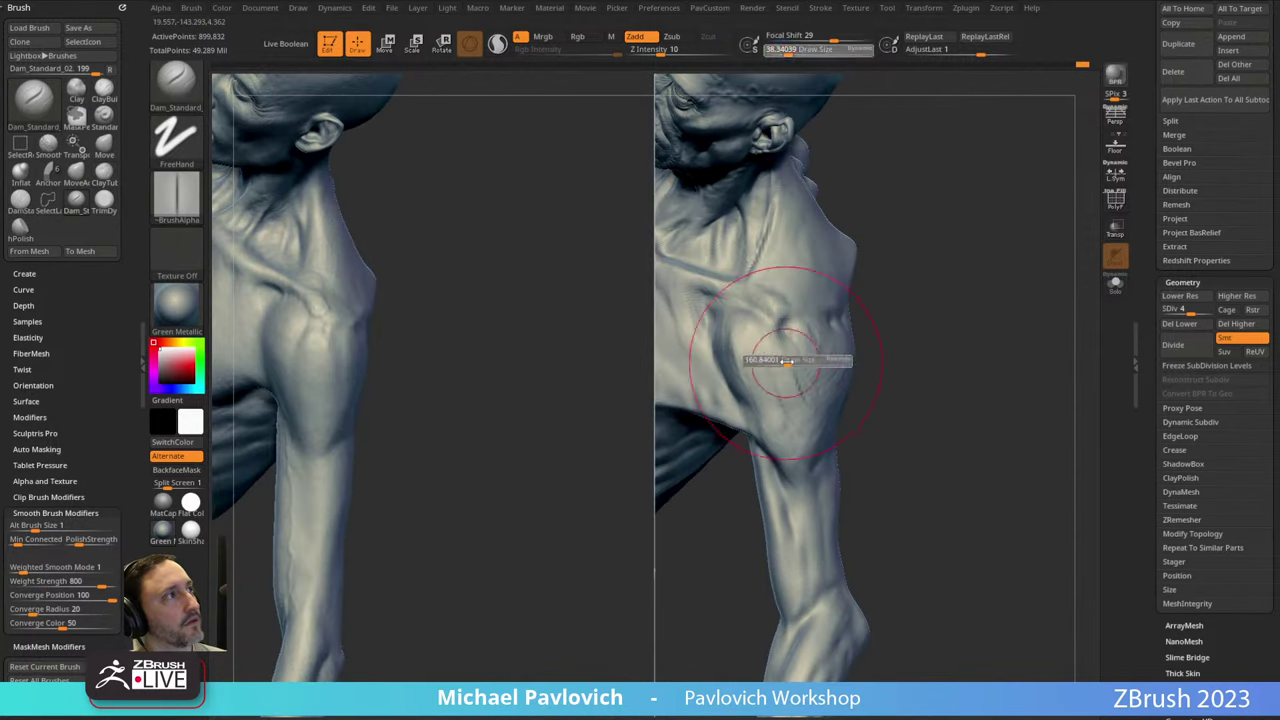
drag(788, 360, 798, 356)
drag(920, 303, 818, 275)
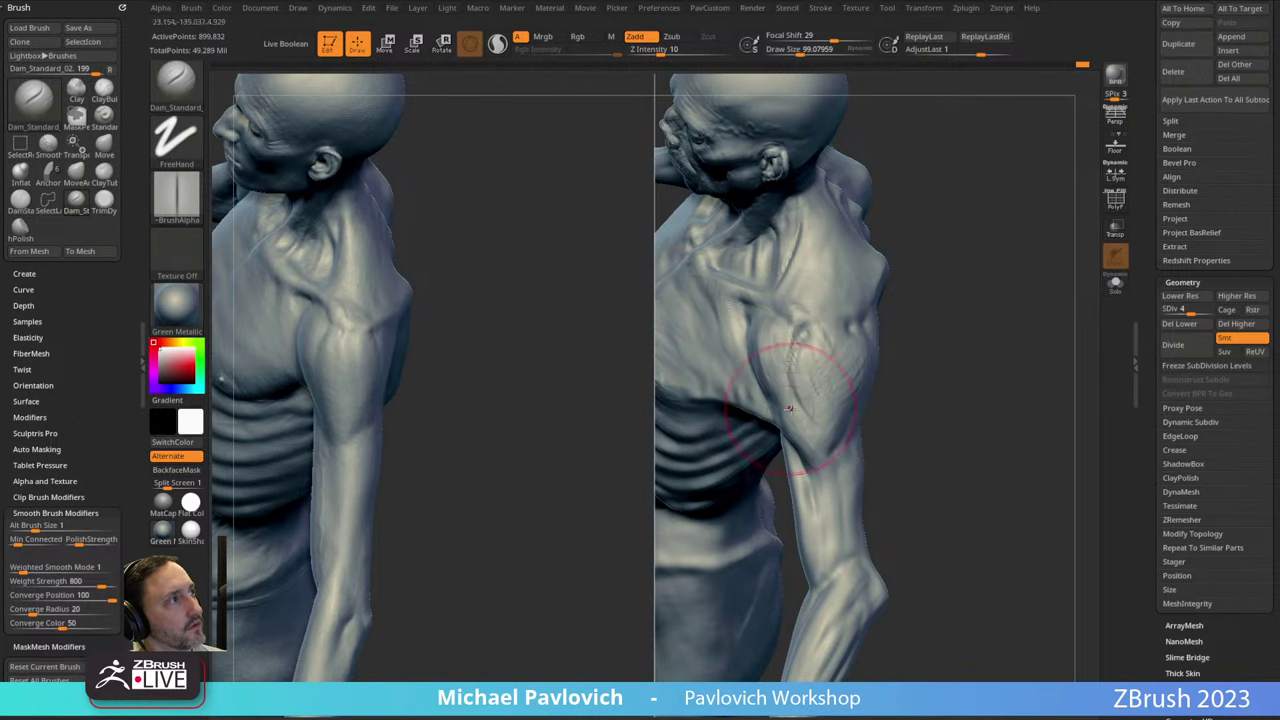
drag(818, 447, 840, 330)
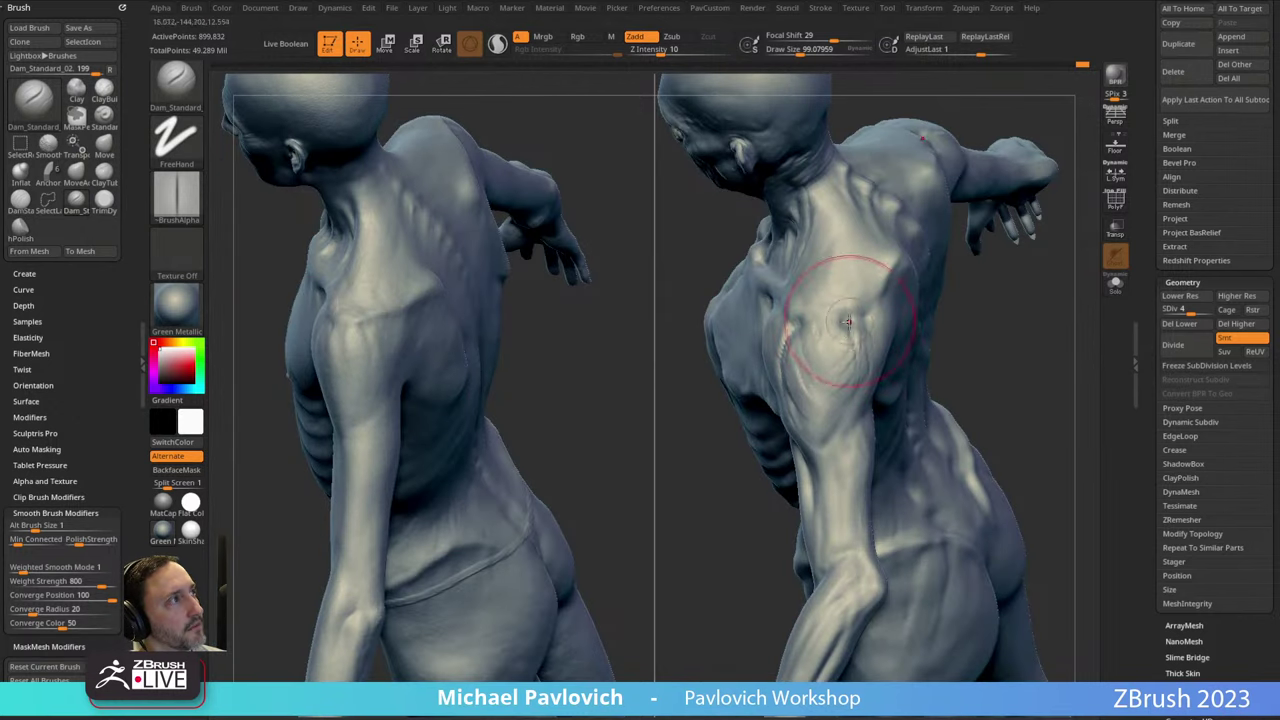
shift+drag(848, 382, 835, 436)
right_drag(835, 436, 900, 330)
Lower the Smooth brush's intensity and soften the grooves on the gaunt figure's front deltoid.
key(shift)
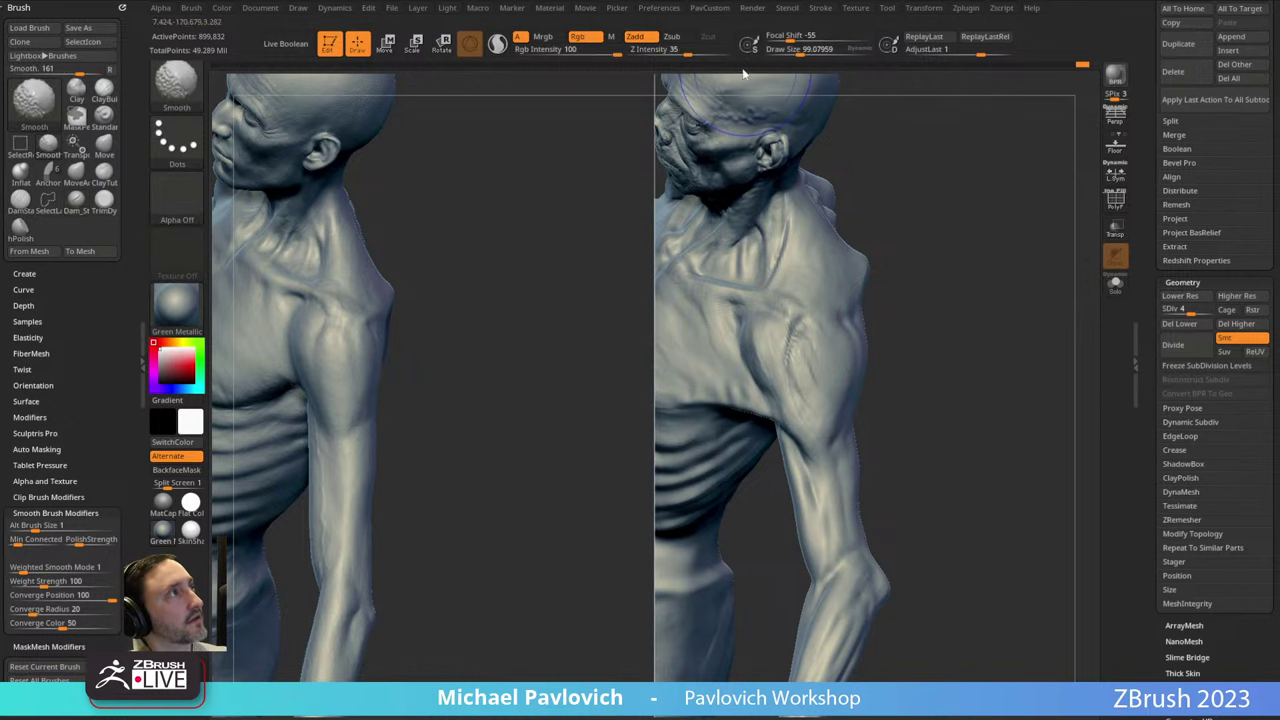
shift+drag(685, 51, 679, 51)
mouse_move(820, 365)
shift+mouse_down()
mouse_move(808, 400)
mouse_move(820, 431)
mouse_move(798, 345)
shift+mouse_up()
right_drag(788, 380, 811, 374)
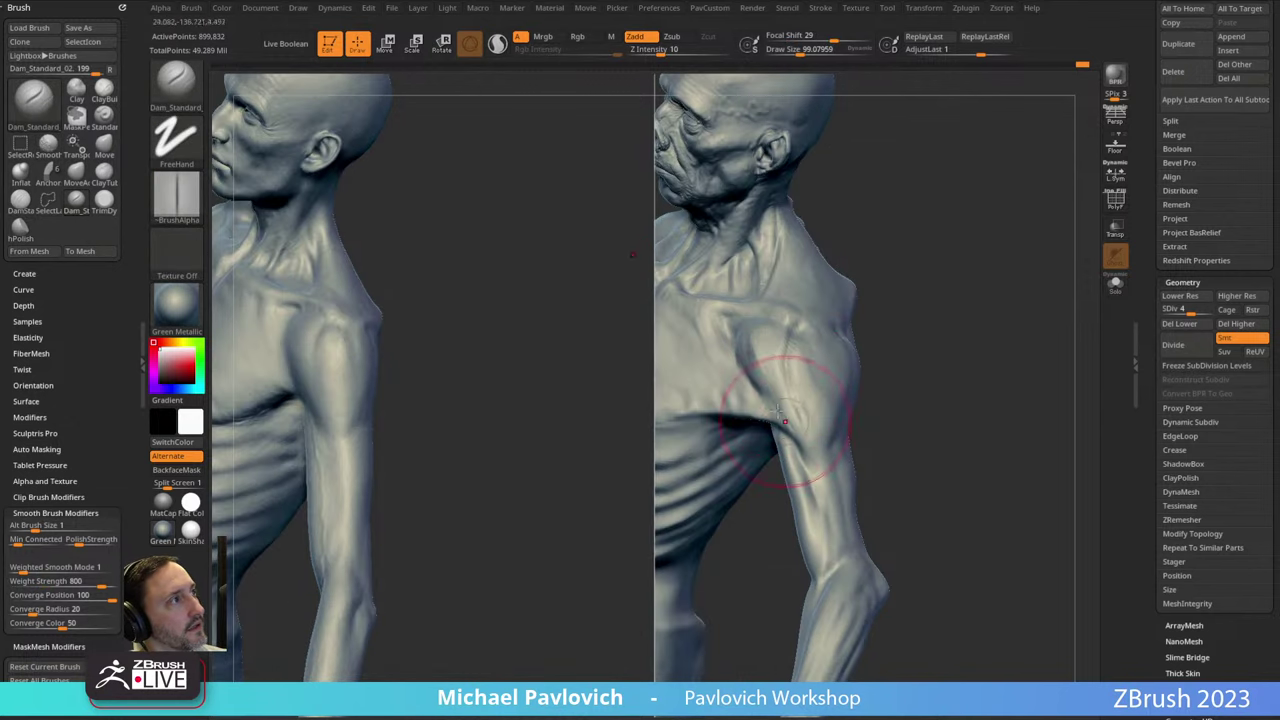
Carve further creases around the gaunt figure's shoulder and upper arm with Dam_Standard and smooth them.
mouse_move(891, 425)
mouse_down()
mouse_move(888, 412)
mouse_move(1026, 294)
mouse_move(1040, 298)
mouse_up()
mouse_move(828, 387)
right_down()
mouse_move(805, 368)
mouse_move(943, 434)
mouse_move(830, 404)
mouse_move(828, 386)
right_up()
mouse_move(970, 320)
ctrl+right_down()
mouse_move(1006, 260)
mouse_move(1031, 269)
mouse_move(1005, 305)
mouse_move(1010, 238)
mouse_move(1020, 248)
ctrl+right_up()
right_drag(1051, 294, 1046, 302)
key(s)
drag(907, 347, 935, 350)
mouse_move(1000, 215)
right_down()
mouse_move(992, 268)
mouse_move(1085, 225)
mouse_move(1008, 262)
right_up()
shift+drag(930, 395, 914, 420)
mouse_move(1030, 238)
right_down()
mouse_move(1037, 270)
mouse_move(974, 256)
right_up()
Carve broad creases across the gaunt figure's chest toward the armpit with Dam_Standard at draw size about 108 and smooth the lower chest.
key(s)
drag(800, 350, 811, 350)
mouse_move(1020, 238)
right_down()
mouse_move(1048, 225)
mouse_move(757, 357)
mouse_move(752, 378)
mouse_move(774, 389)
mouse_move(760, 379)
mouse_move(770, 365)
mouse_move(803, 368)
right_up()
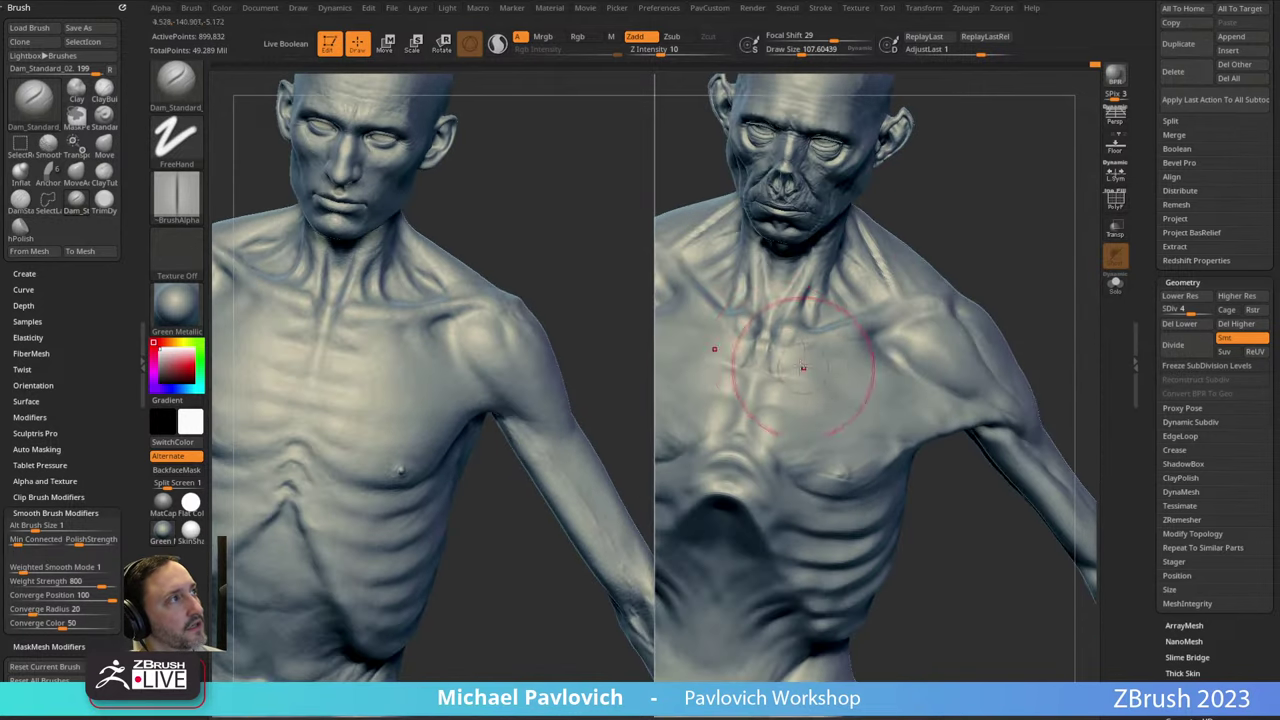
mouse_move(873, 298)
right_down()
mouse_move(776, 376)
mouse_move(1043, 234)
mouse_move(755, 394)
mouse_move(765, 382)
mouse_move(802, 405)
right_up()
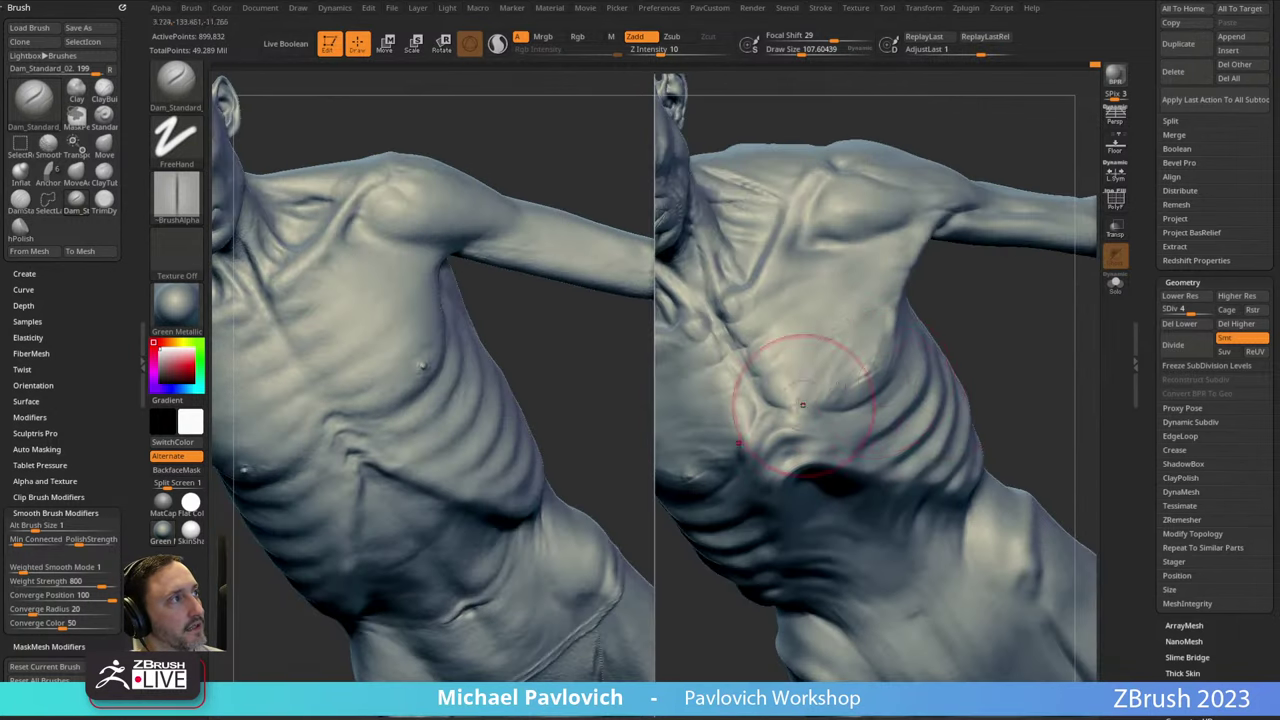
right_drag(992, 394, 990, 284)
mouse_move(1047, 201)
alt+mouse_down()
mouse_move(980, 175)
mouse_move(1017, 160)
mouse_move(1009, 150)
alt+mouse_up()
drag(920, 424, 948, 438)
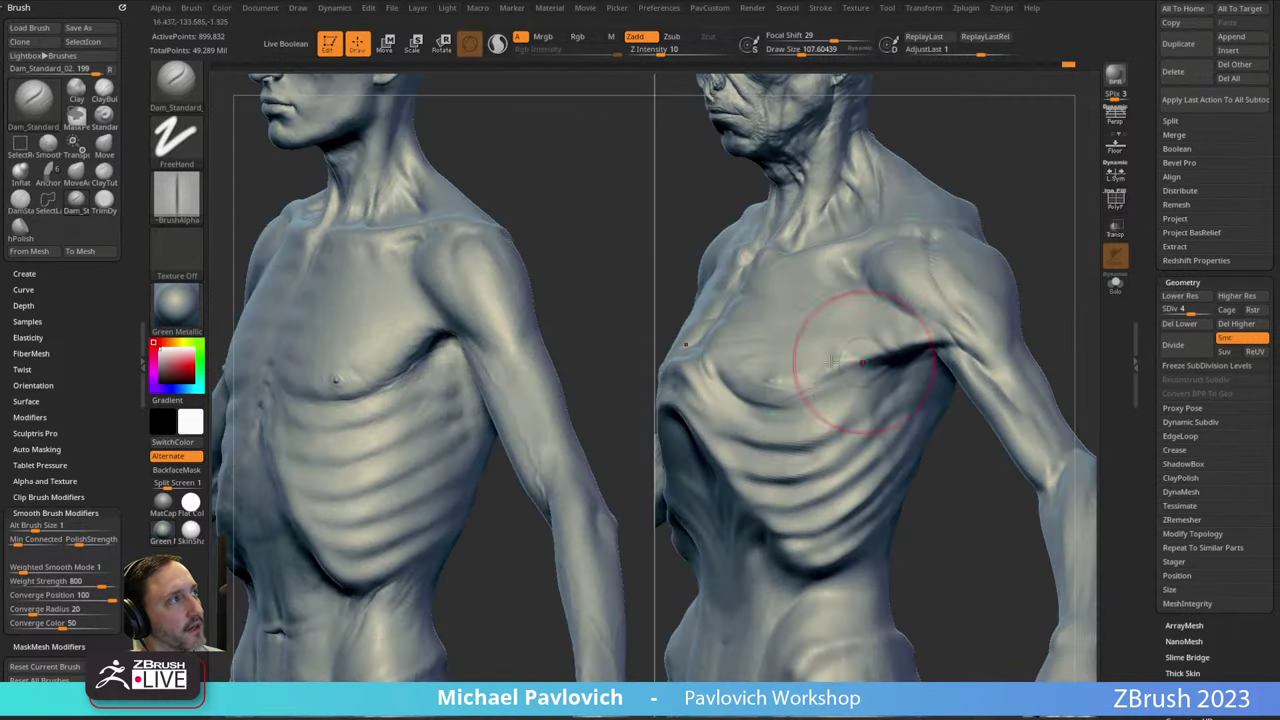
drag(1057, 234, 1028, 282)
shift+drag(808, 414, 760, 434)
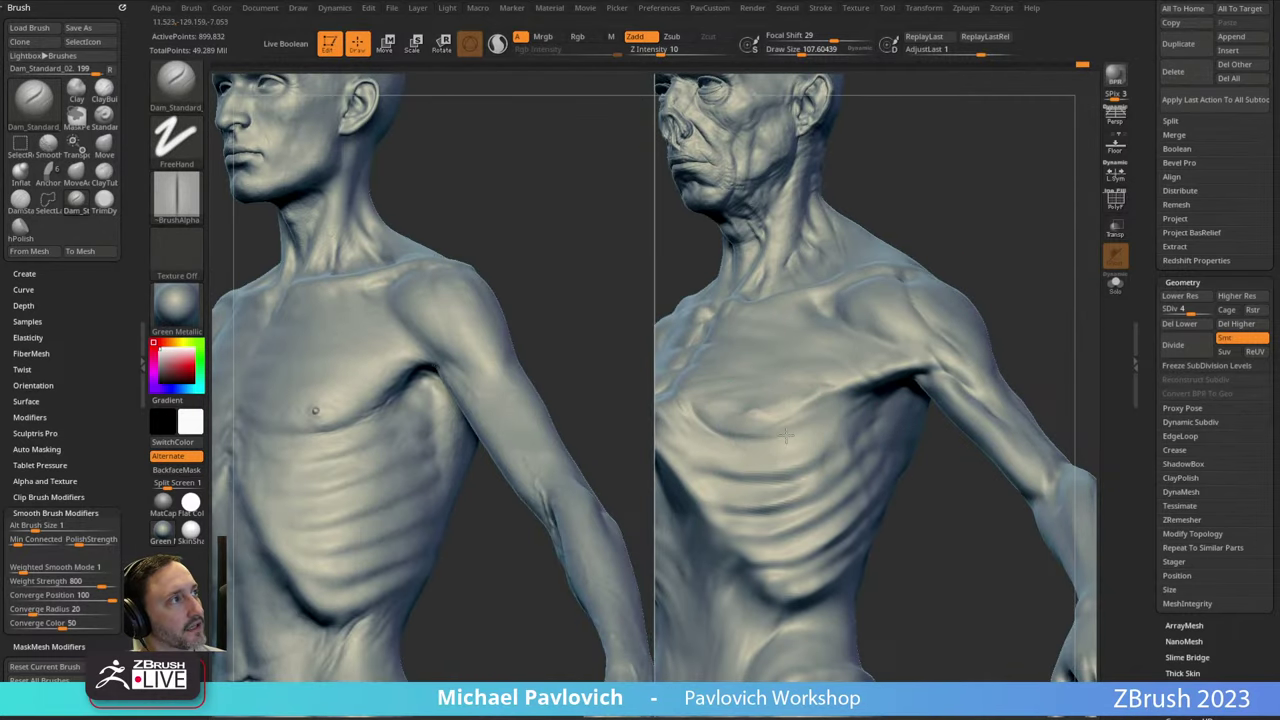
Refine the creases between the gaunt figure's outer chest, armpit and front shoulder with Dam_Standard.
drag(1032, 284, 1029, 249)
mouse_move(858, 371)
right_down()
mouse_move(960, 263)
mouse_move(843, 370)
right_up()
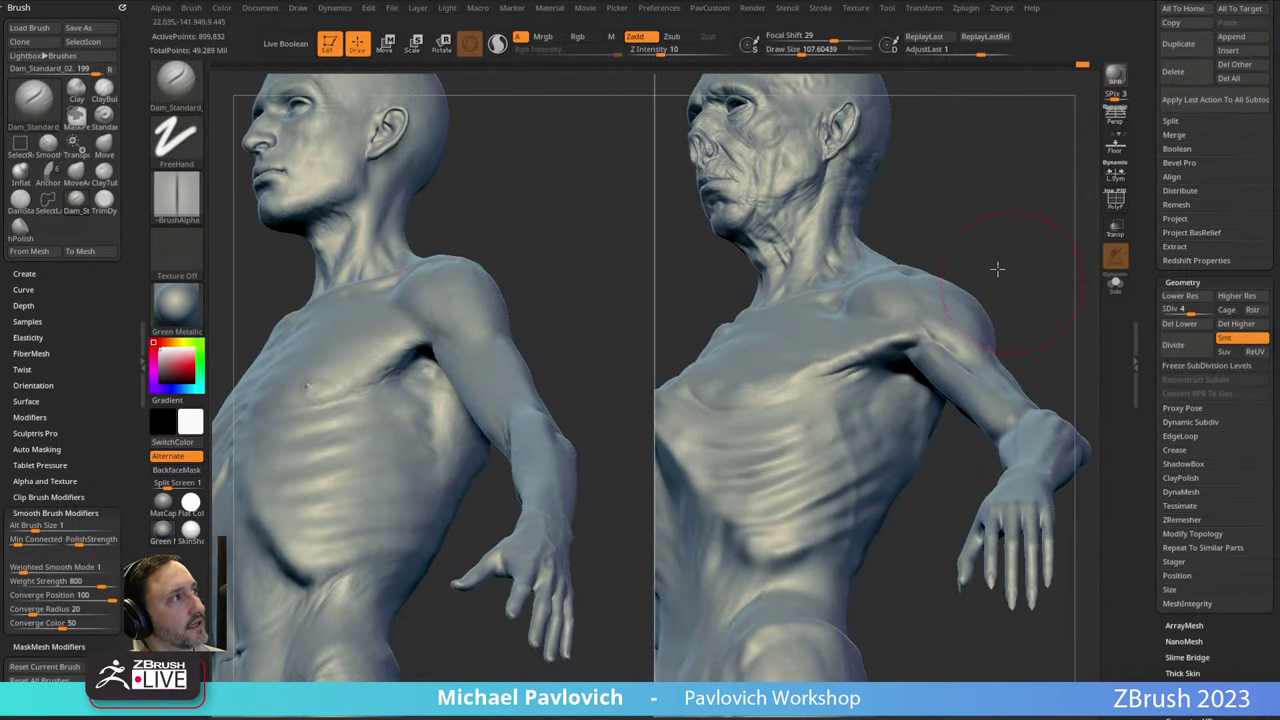
drag(997, 269, 1030, 278)
drag(837, 357, 806, 372)
mouse_move(1000, 270)
mouse_down()
mouse_move(997, 246)
mouse_move(985, 262)
mouse_up()
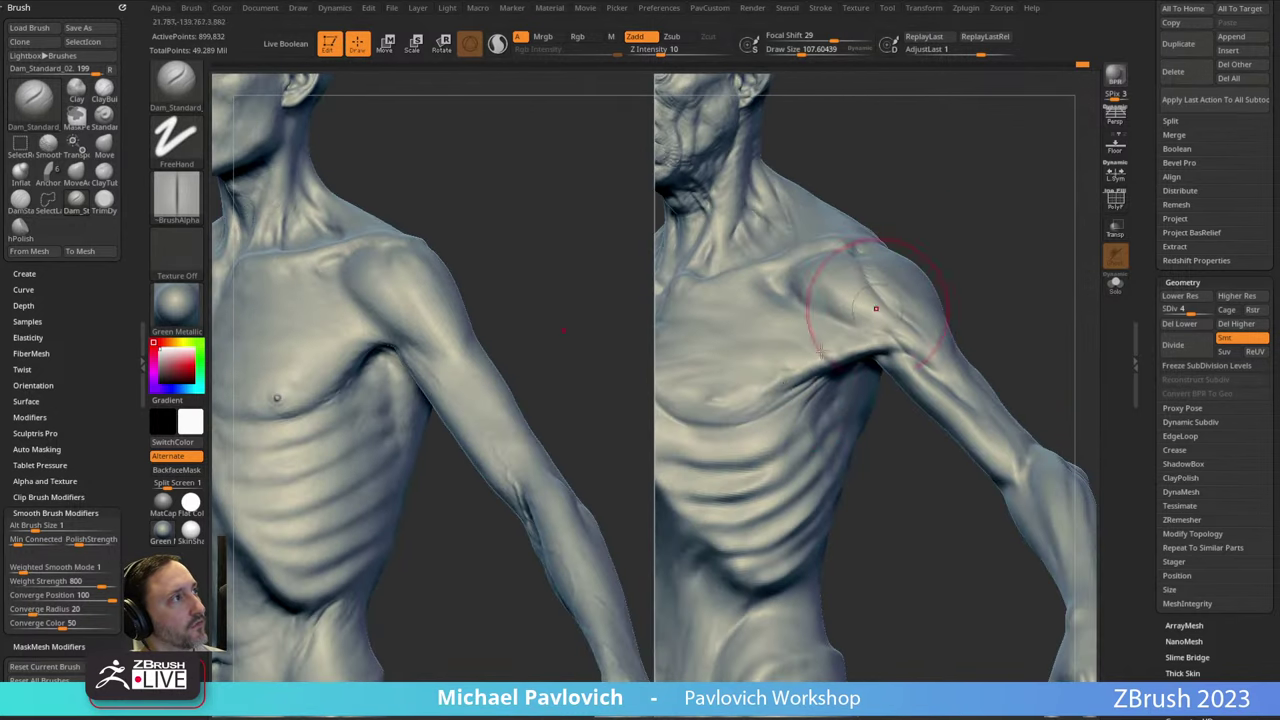
right_drag(842, 358, 911, 311)
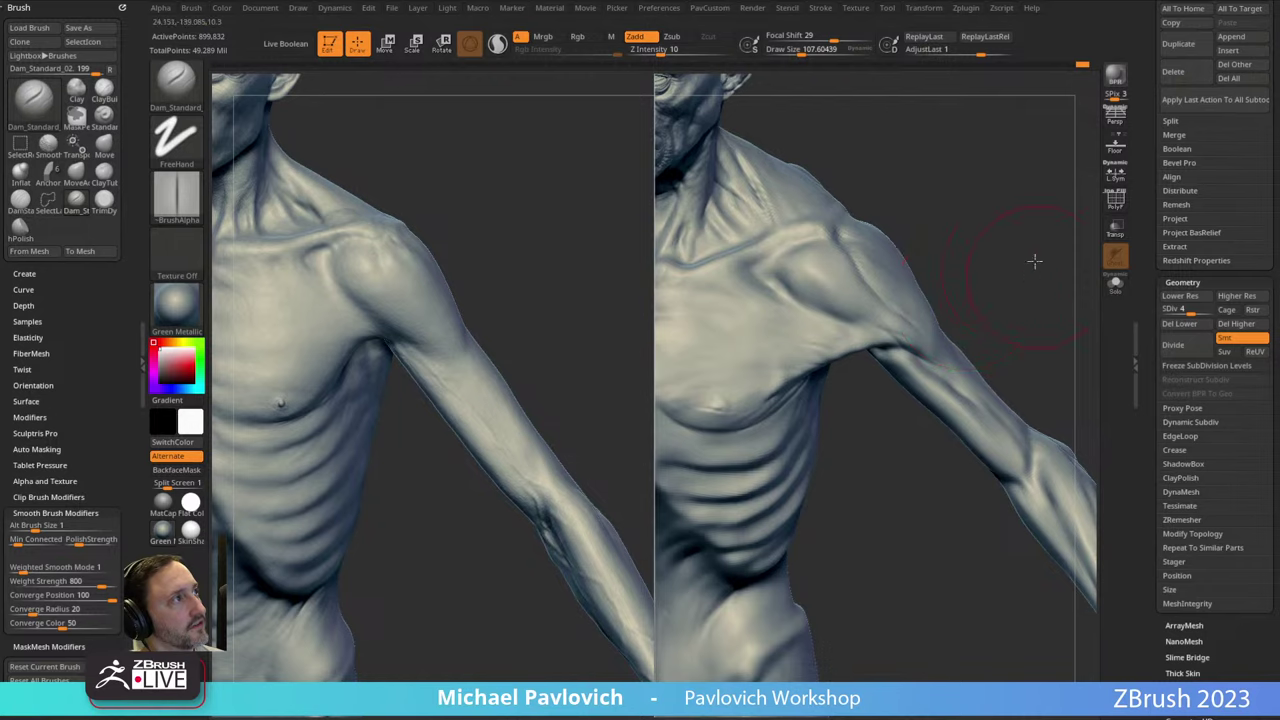
mouse_move(1035, 261)
mouse_down()
mouse_move(1020, 237)
mouse_move(1036, 242)
mouse_move(986, 211)
mouse_move(940, 268)
mouse_move(1002, 262)
mouse_up()
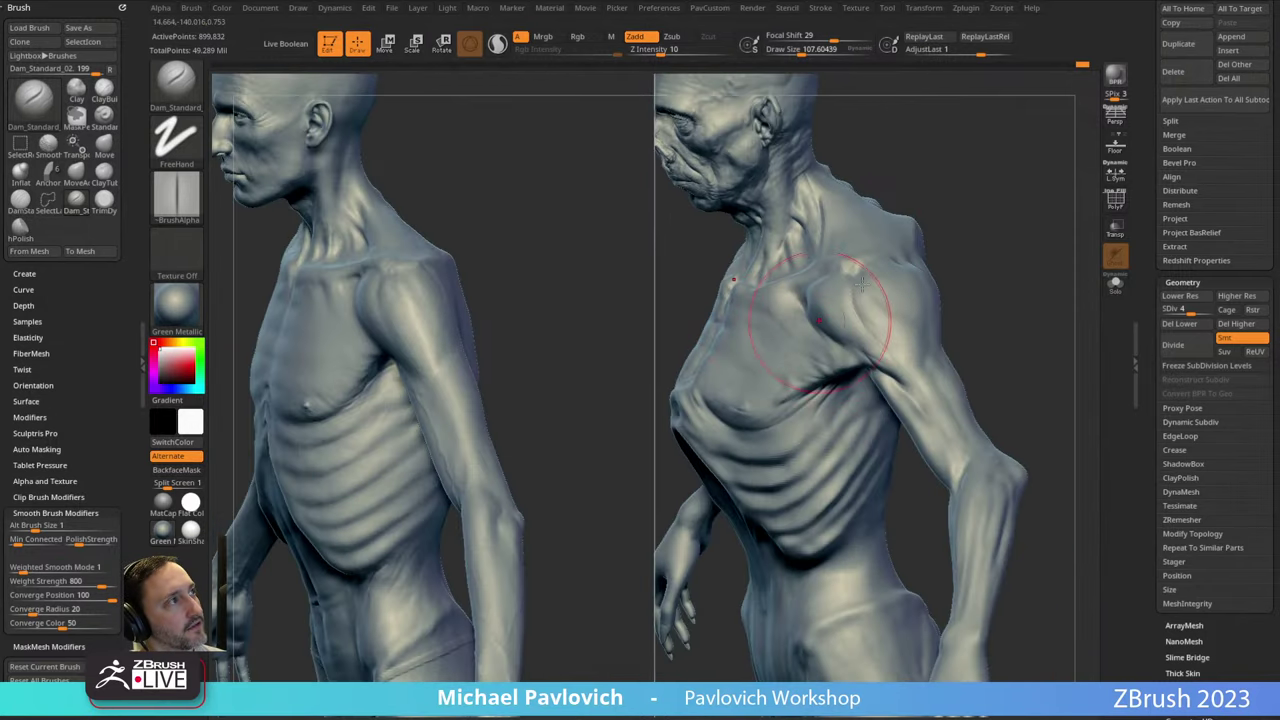
right_drag(860, 283, 890, 273)
mouse_move(722, 318)
right_down()
mouse_move(971, 263)
mouse_move(665, 305)
mouse_move(980, 171)
mouse_move(994, 211)
mouse_move(730, 347)
right_up()
mouse_move(850, 292)
right_down()
mouse_move(980, 149)
mouse_move(1063, 222)
right_up()
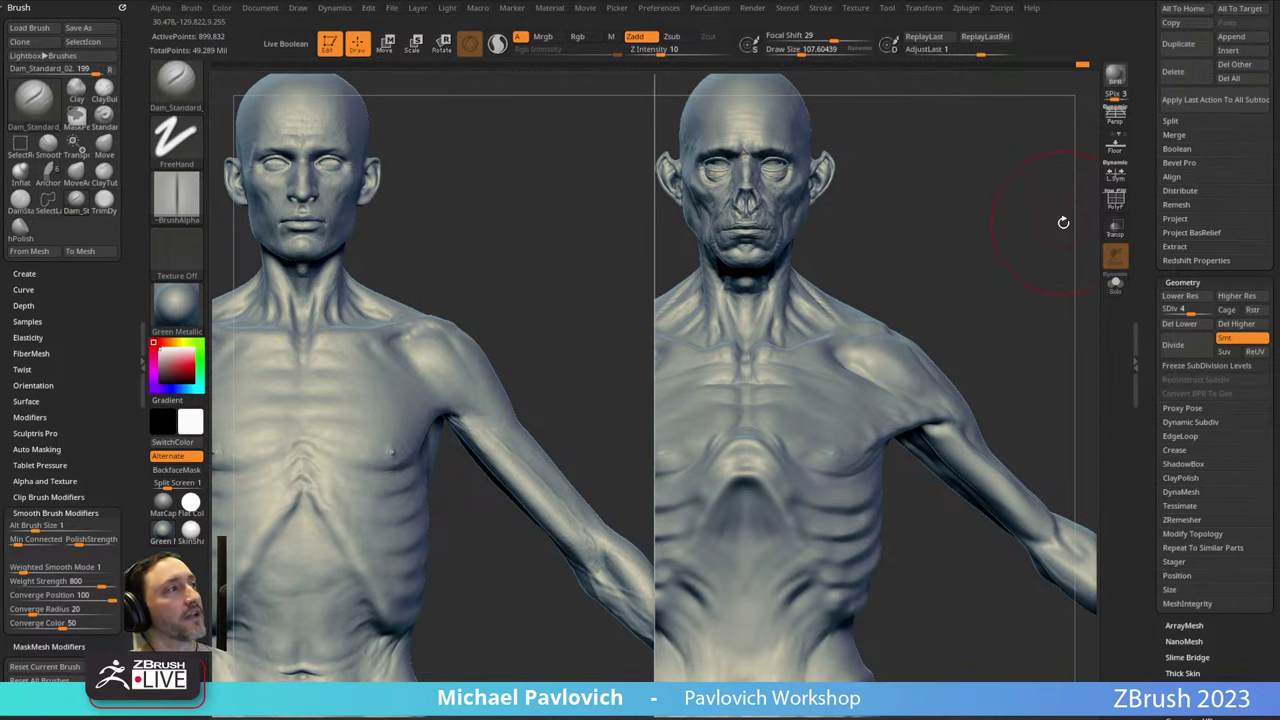
Sculpt muscle fibres fanning out from the gaunt figure's sternum with ClayTubes at draw size about 44.
mouse_move(1063, 222)
right_down()
mouse_move(927, 237)
mouse_move(969, 180)
mouse_move(883, 263)
right_up()
key(b)
key(c)
key(t)
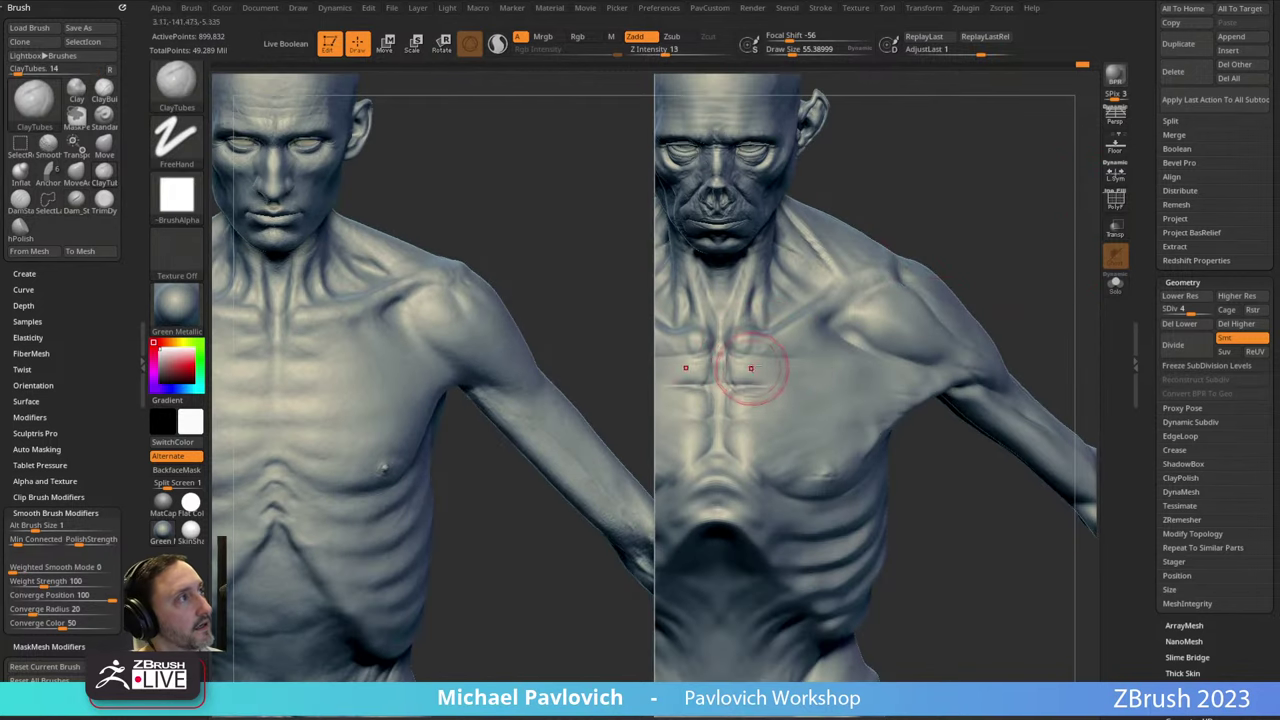
key(bracketleft)
right_drag(955, 242, 893, 278)
key(s)
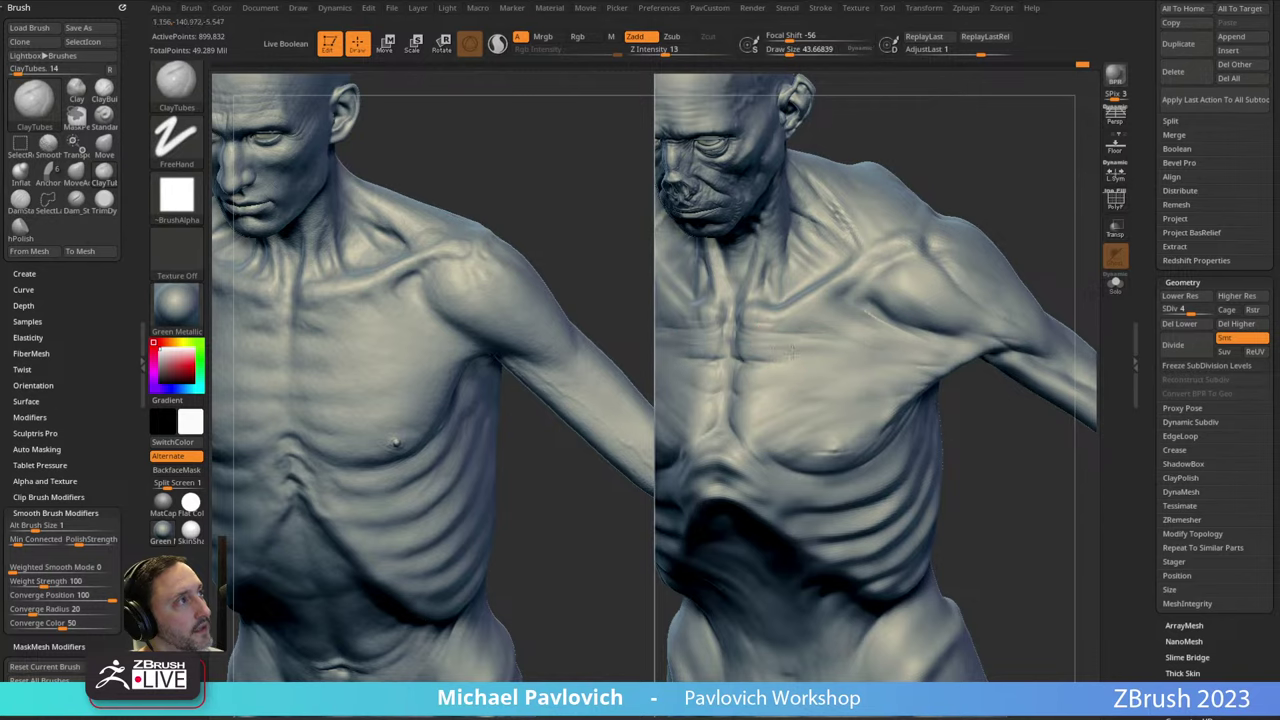
mouse_move(930, 222)
right_down()
mouse_move(1057, 126)
mouse_move(979, 223)
mouse_move(860, 240)
mouse_move(903, 246)
mouse_move(814, 271)
mouse_move(1020, 261)
mouse_move(1006, 265)
right_up()
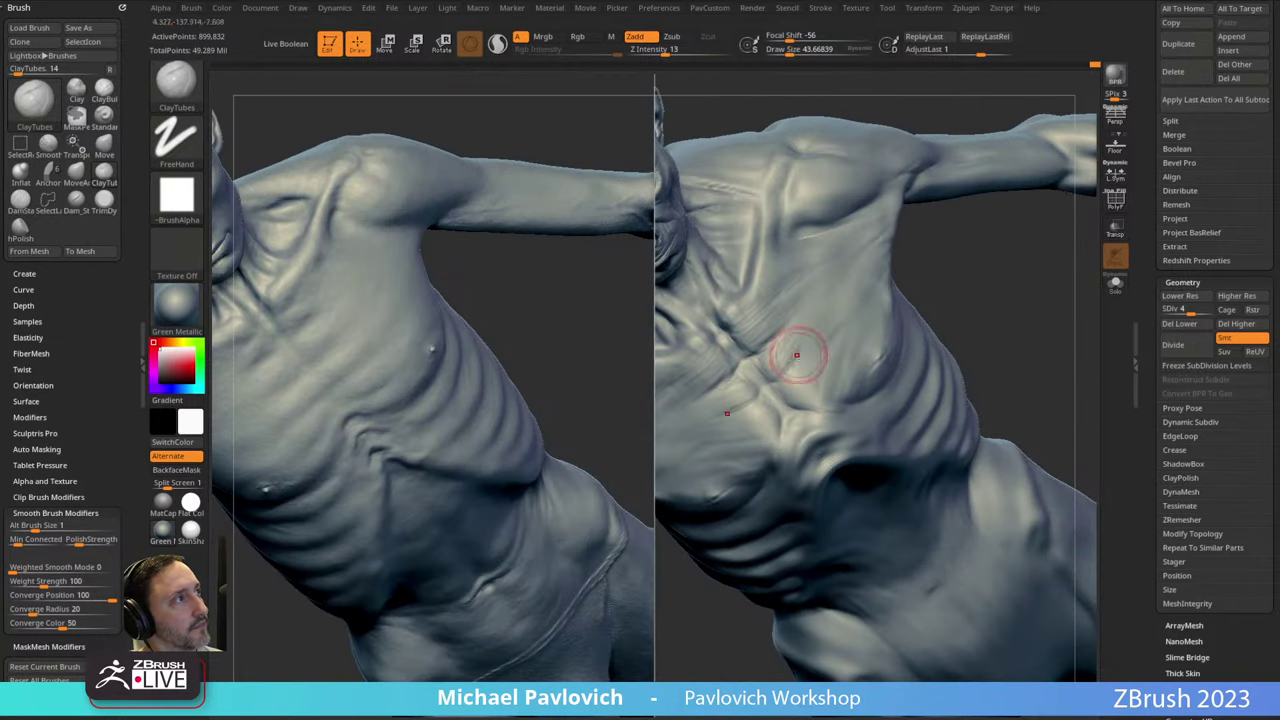
right_drag(784, 397, 810, 296)
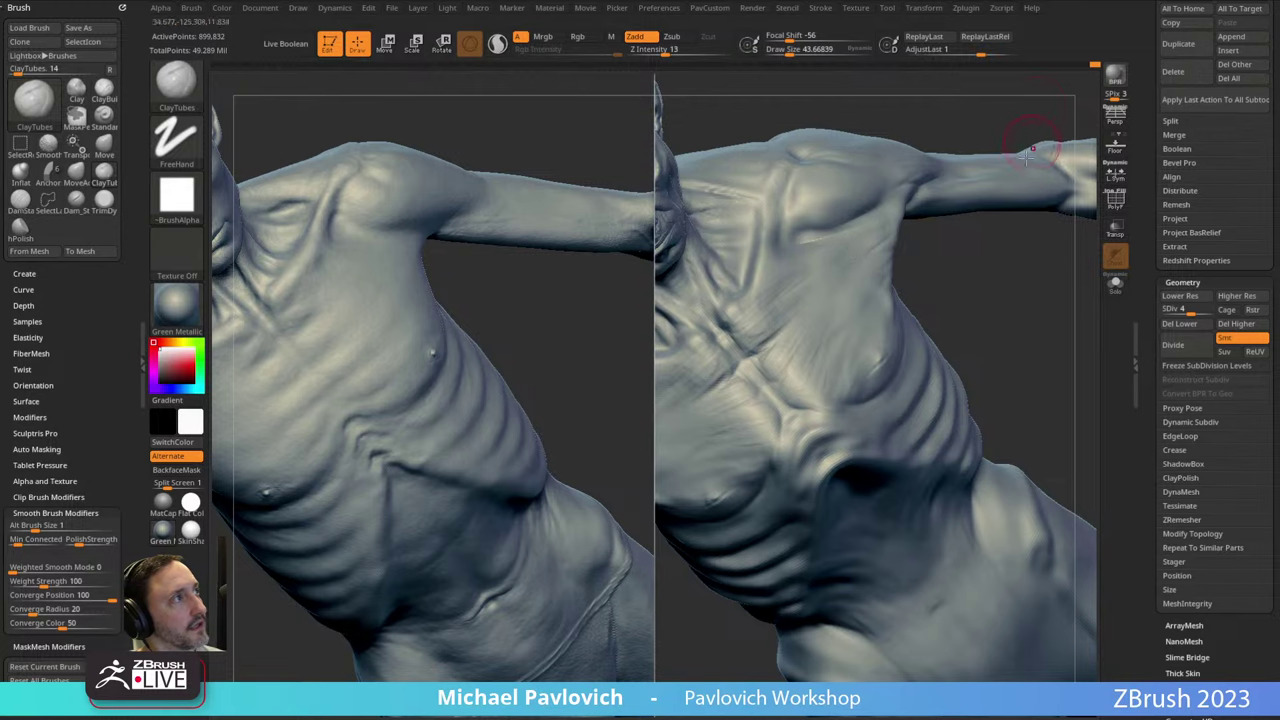
Add finer fibre strokes on the gaunt figure's upper chest with ClayTubes at draw size about 38 and smooth them.
mouse_move(968, 259)
right_down()
mouse_move(957, 160)
mouse_move(1006, 137)
mouse_move(949, 194)
mouse_move(1005, 247)
mouse_move(951, 223)
mouse_move(744, 362)
mouse_move(943, 194)
right_up()
key(s)
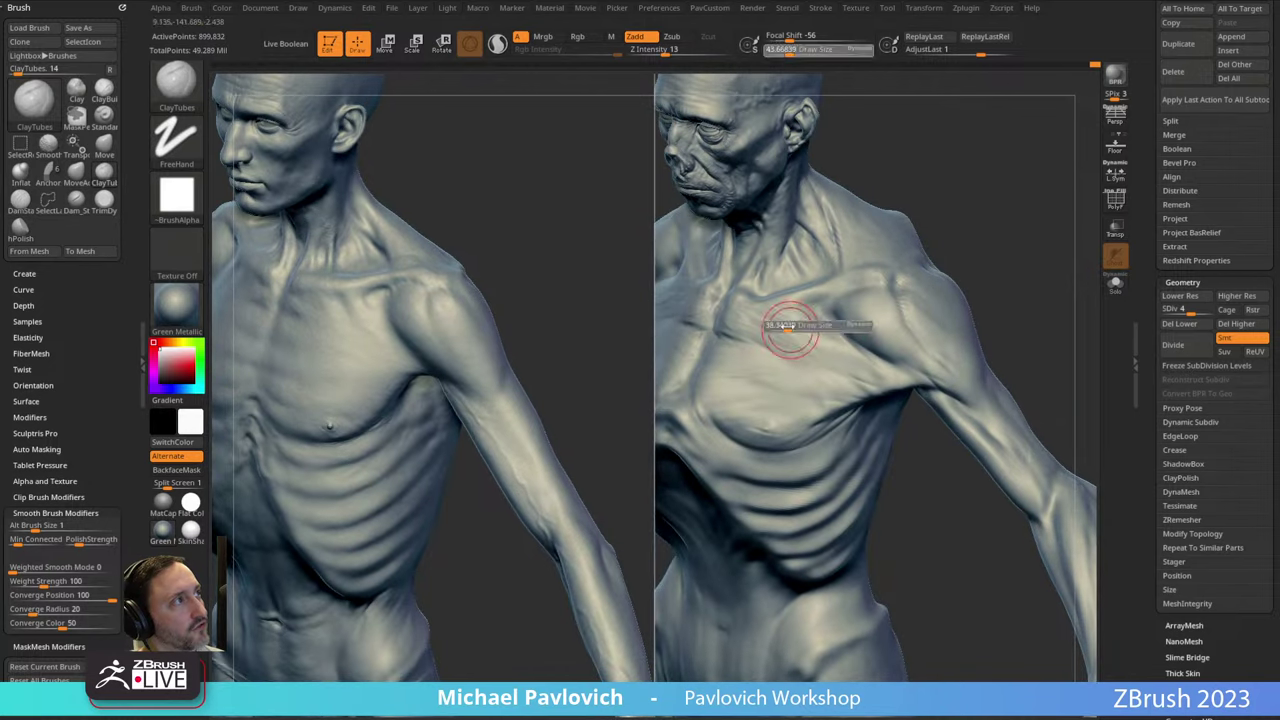
mouse_move(790, 330)
right_down()
mouse_move(1051, 220)
mouse_move(934, 380)
mouse_move(800, 338)
right_up()
key(s)
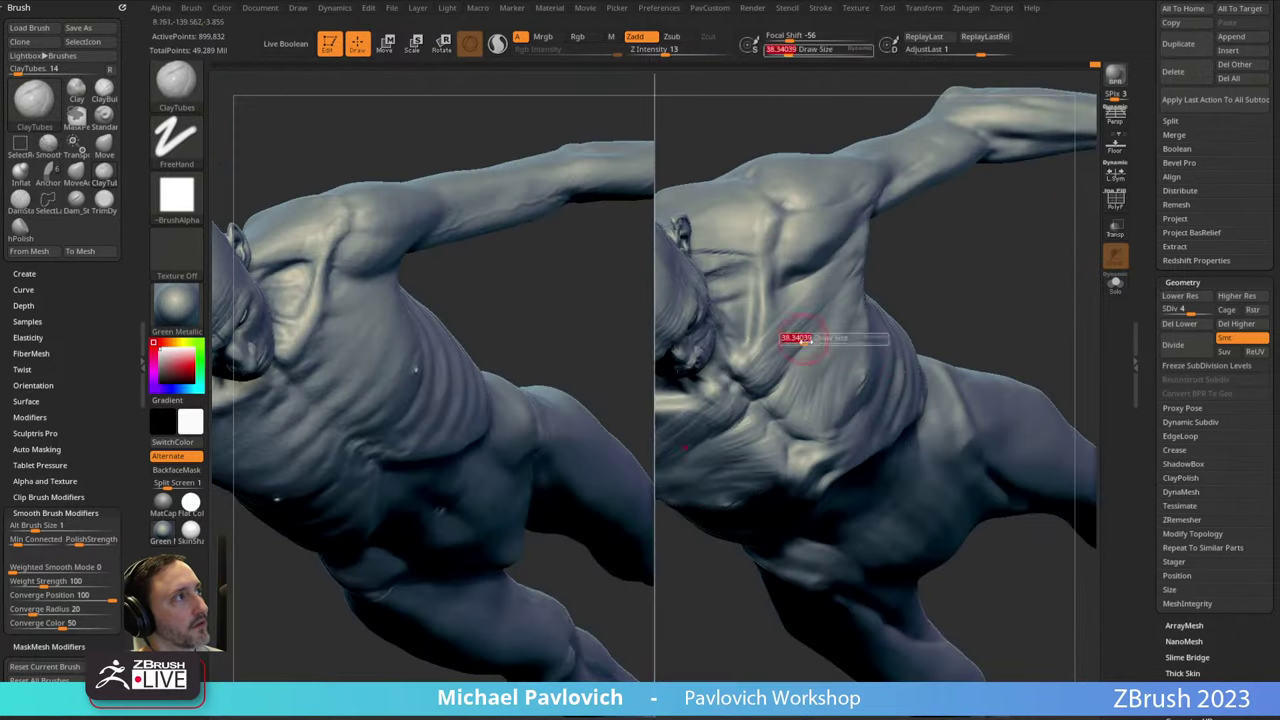
key(shift)
mouse_move(841, 297)
right_down()
mouse_move(931, 189)
mouse_move(974, 223)
mouse_move(983, 251)
mouse_move(947, 227)
mouse_move(986, 226)
mouse_move(980, 214)
mouse_move(989, 231)
mouse_move(920, 227)
mouse_move(991, 209)
mouse_move(1003, 234)
mouse_move(992, 247)
right_up()
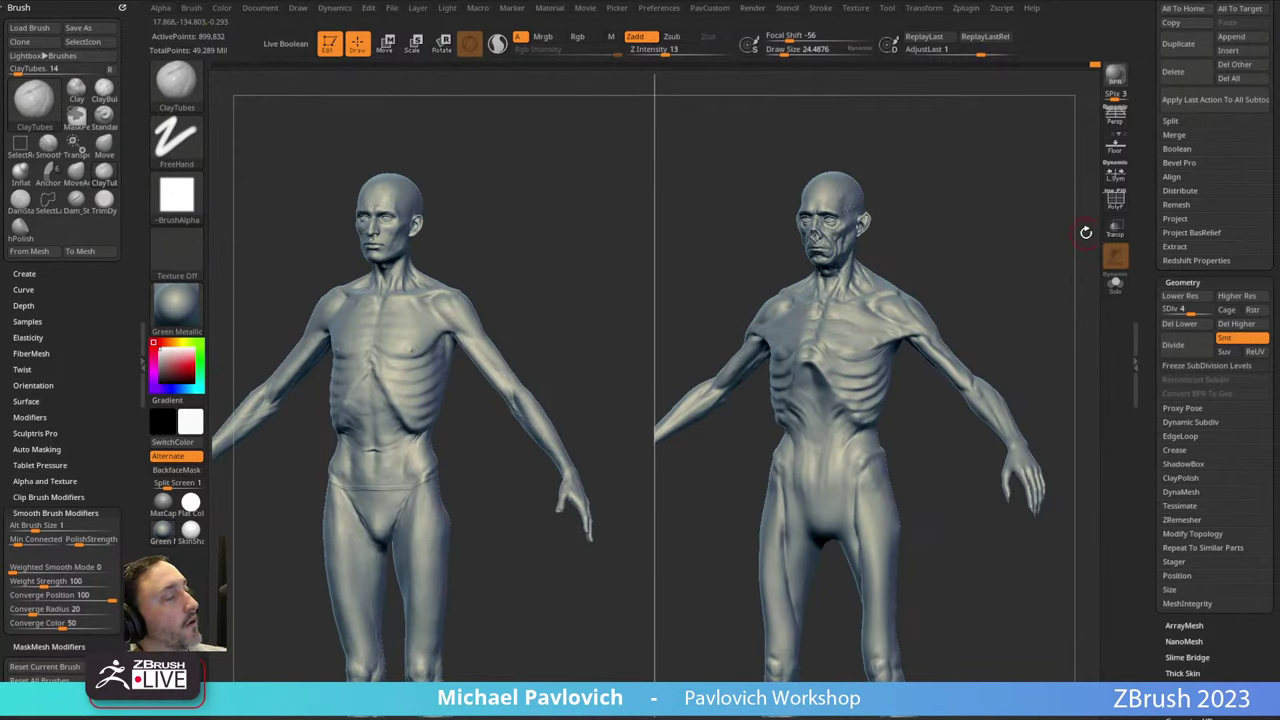
Hide the Male_Body_Morphs2 reference, show Male_05_Animation_Ready1 instead, and compare its shoulder and upper arm with the gaunt figure's.
drag(1154, 155, 1170, 243)
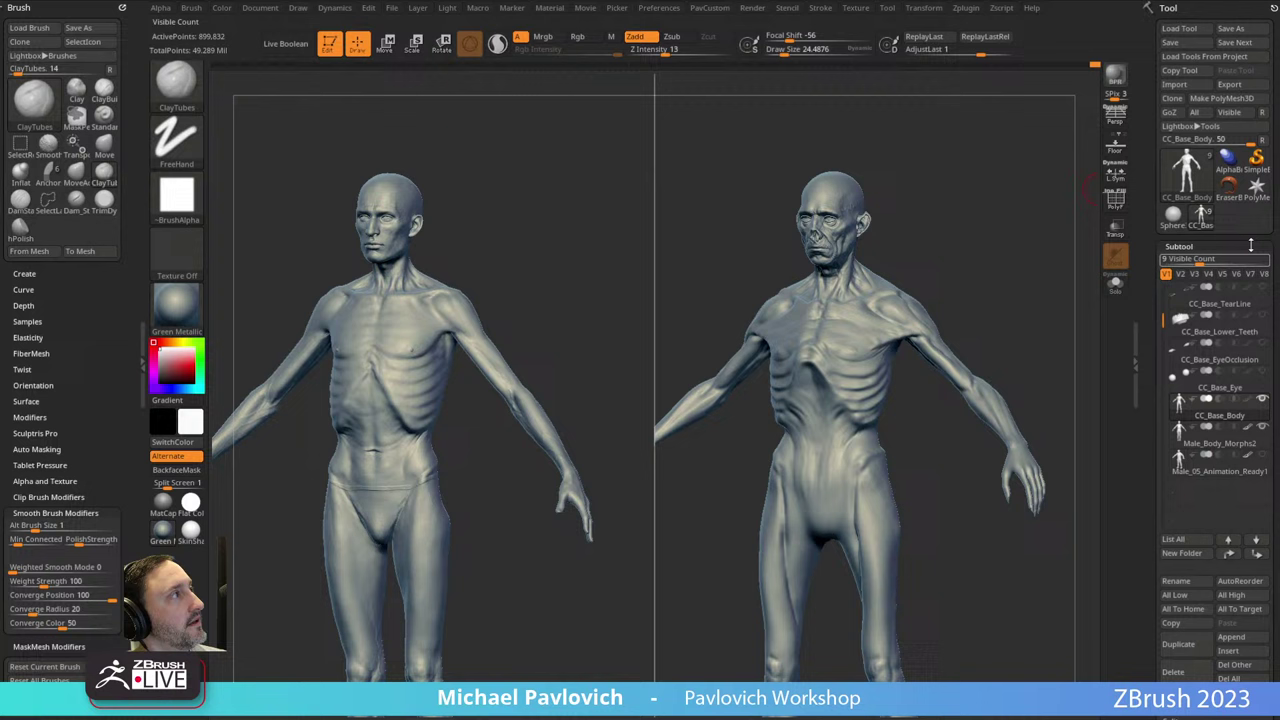
click(1263, 429)
click(1263, 456)
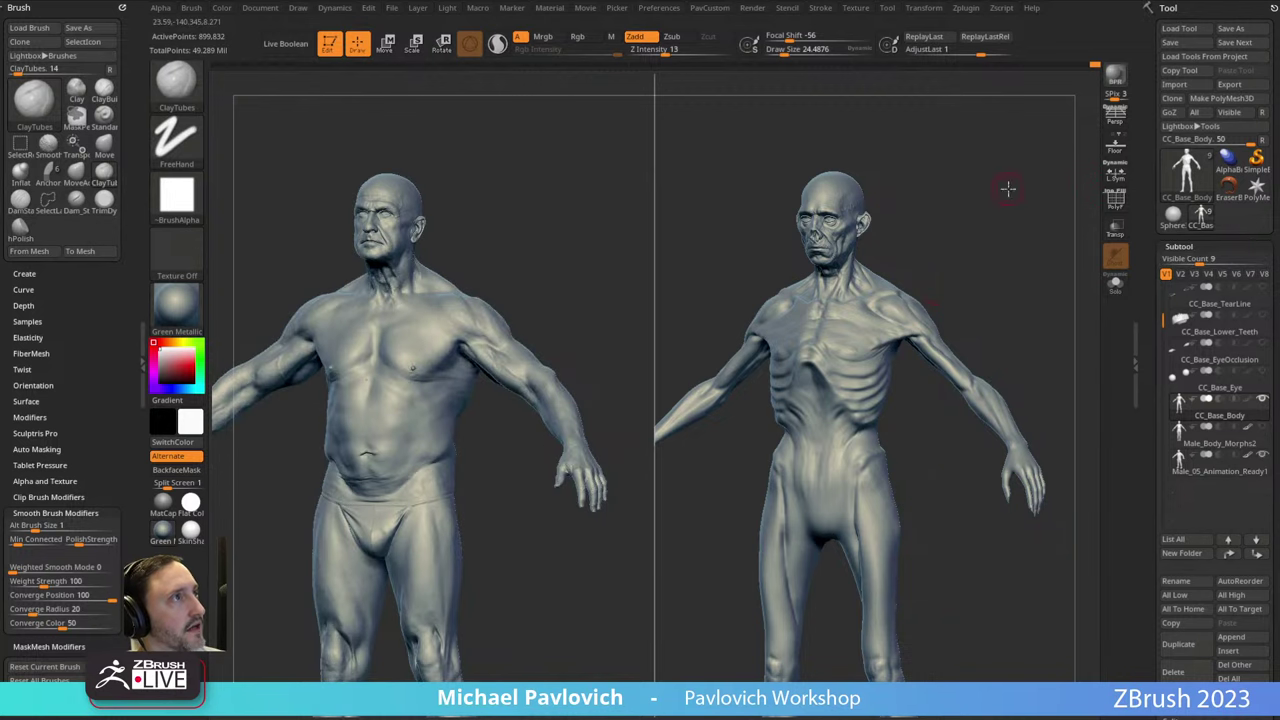
mouse_move(1006, 189)
alt+right_down()
mouse_move(1055, 297)
mouse_move(983, 246)
mouse_move(1011, 257)
mouse_move(969, 254)
mouse_move(994, 251)
alt+right_up()
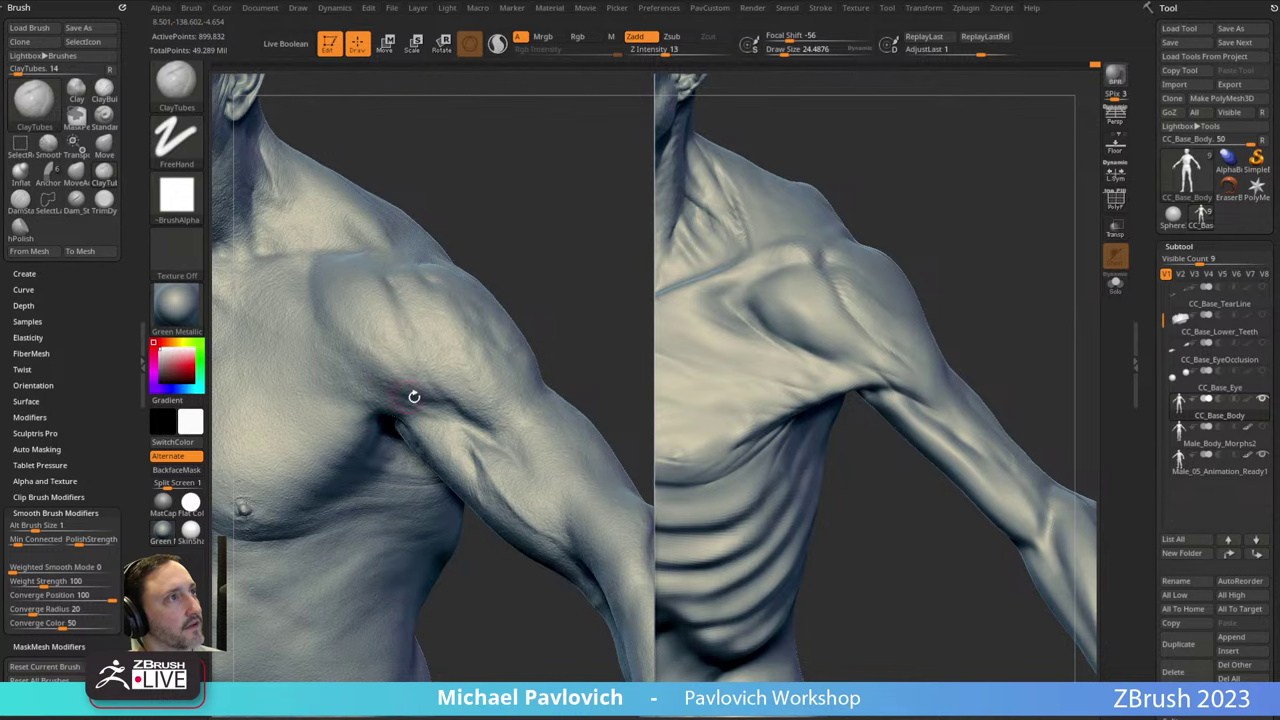
right_drag(414, 397, 891, 214)
mouse_move(914, 260)
right_down()
mouse_move(1003, 177)
mouse_move(989, 229)
mouse_move(766, 306)
mouse_move(772, 291)
right_up()
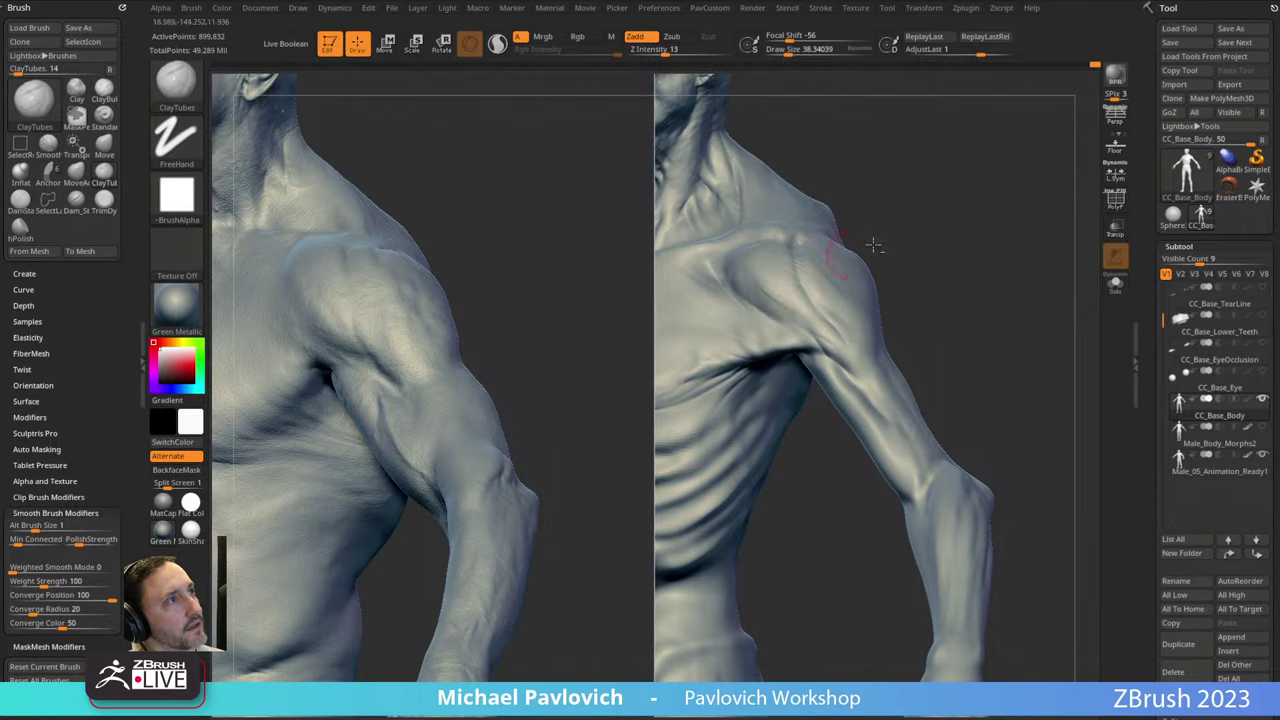
right_drag(873, 244, 737, 263)
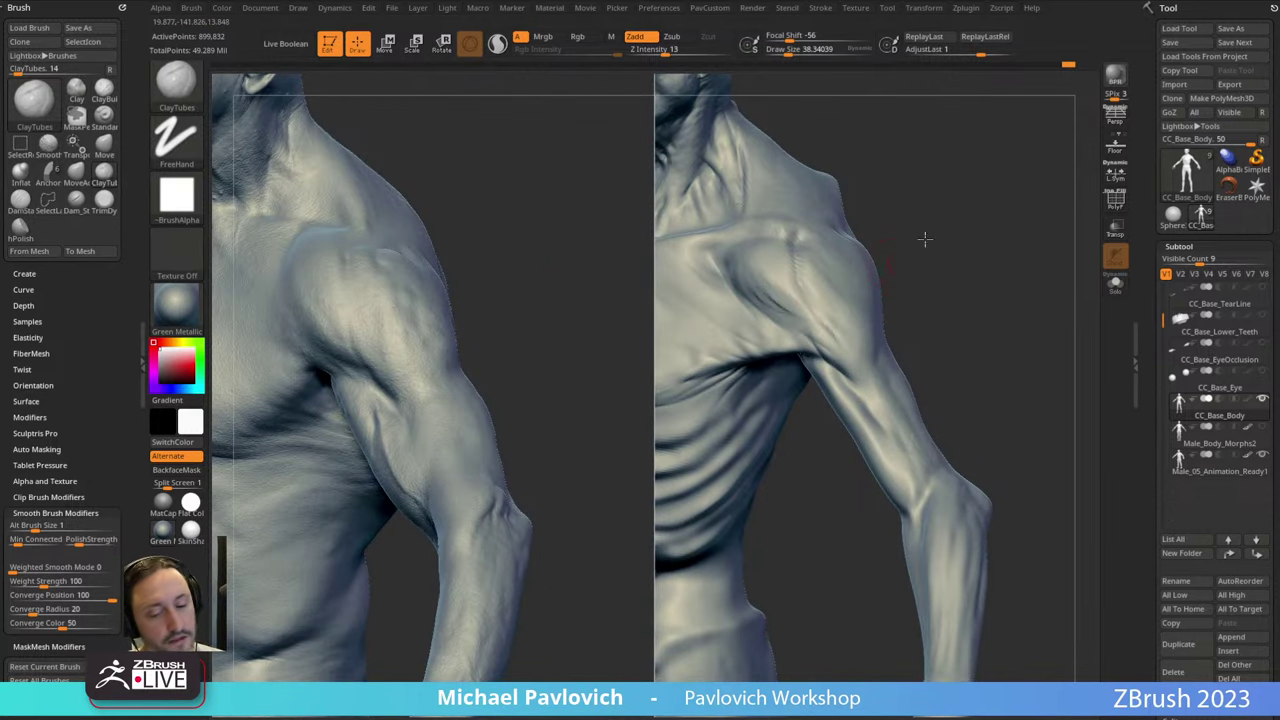
Lower the gaunt body to subdivision level 3 and carve the front deltoid's borders with DamStandard at draw size about 41.
alt+right_drag(923, 240, 897, 239)
key(b)
key(d)
key(s)
mouse_move(760, 290)
mouse_down()
mouse_move(745, 316)
mouse_move(756, 322)
mouse_up()
drag(1154, 279, 1152, 203)
drag(1190, 521, 1179, 510)
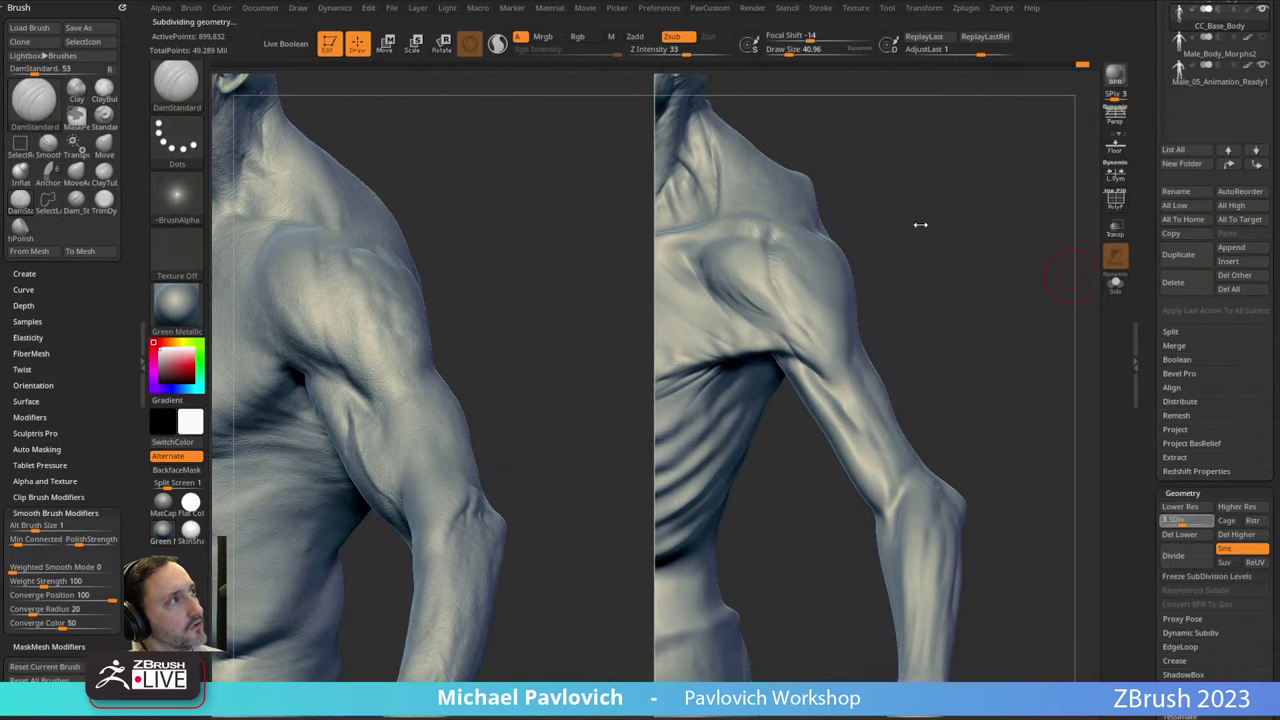
right_drag(906, 232, 934, 246)
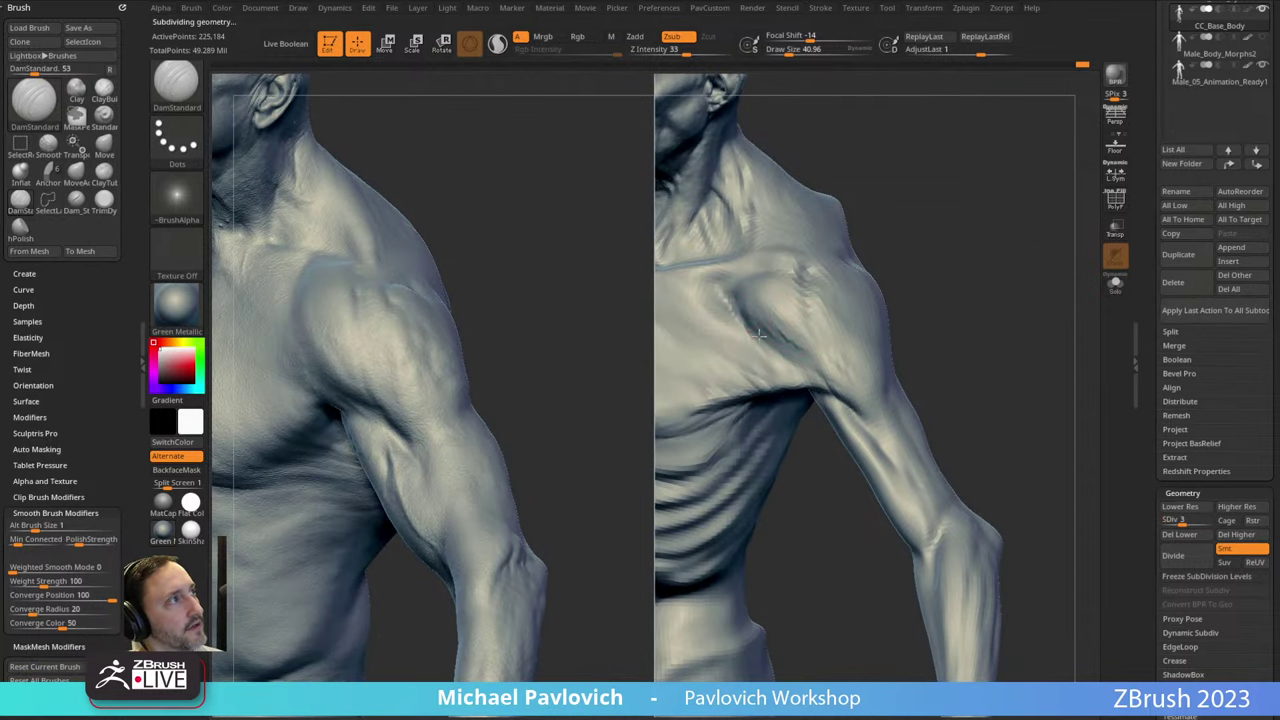
mouse_move(820, 360)
right_down()
mouse_move(914, 300)
mouse_move(843, 334)
right_up()
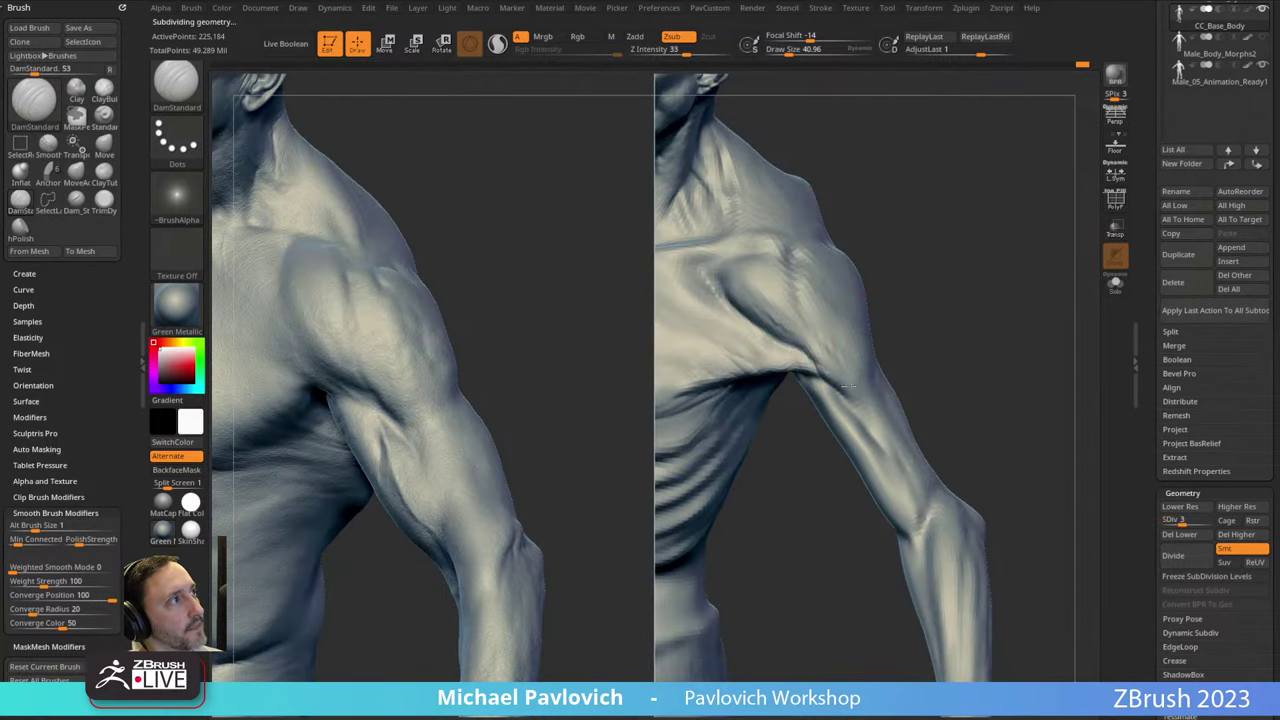
right_drag(848, 386, 891, 308)
right_drag(947, 227, 954, 214)
Build up the gaunt figure's front deltoid down to its insertion on the upper arm with ClayTubes at draw size about 36.
key(b)
key(c)
key(t)
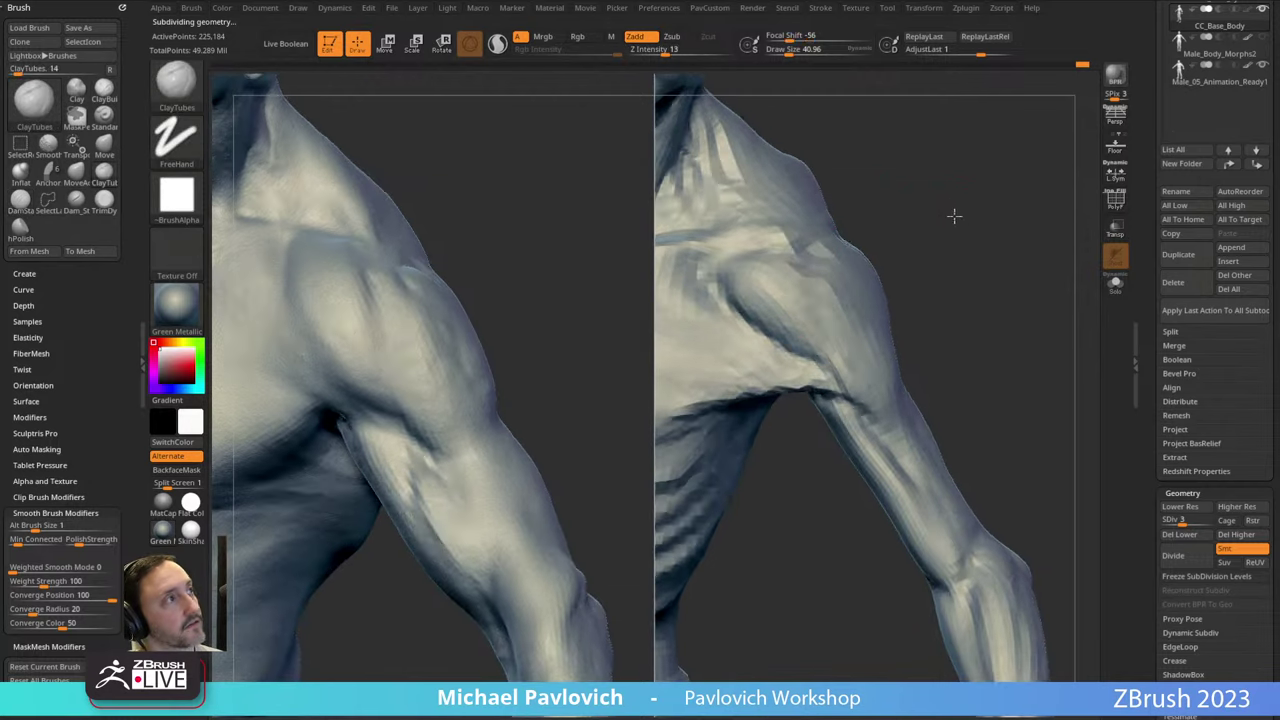
right_drag(890, 294, 868, 280)
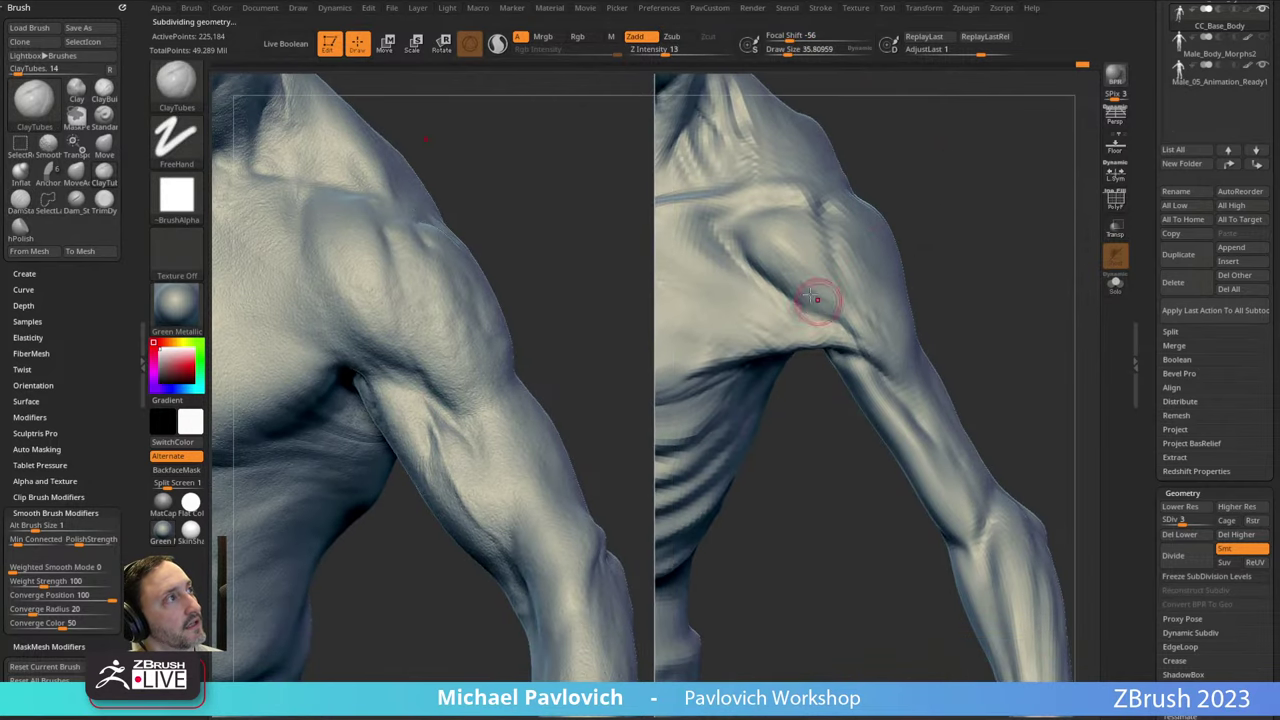
right_drag(1048, 284, 985, 295)
drag(797, 321, 848, 345)
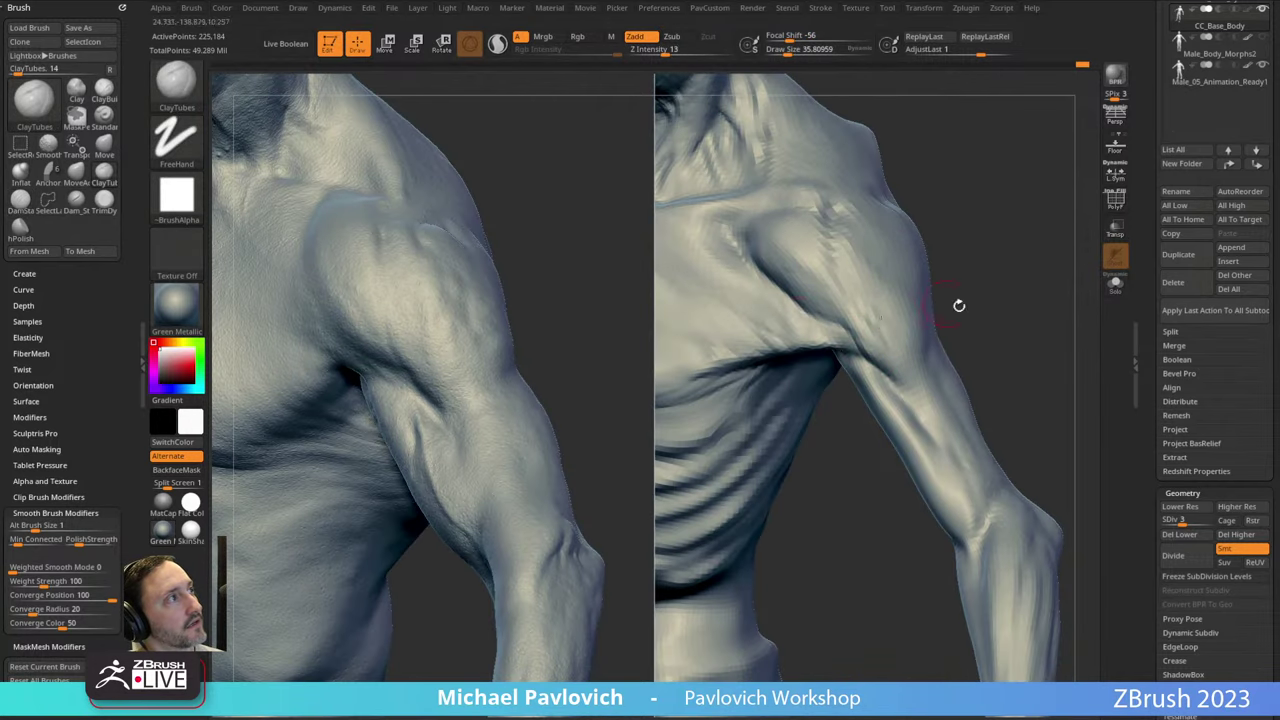
mouse_move(960, 306)
right_down()
mouse_move(922, 294)
mouse_move(962, 326)
right_up()
drag(868, 335, 888, 357)
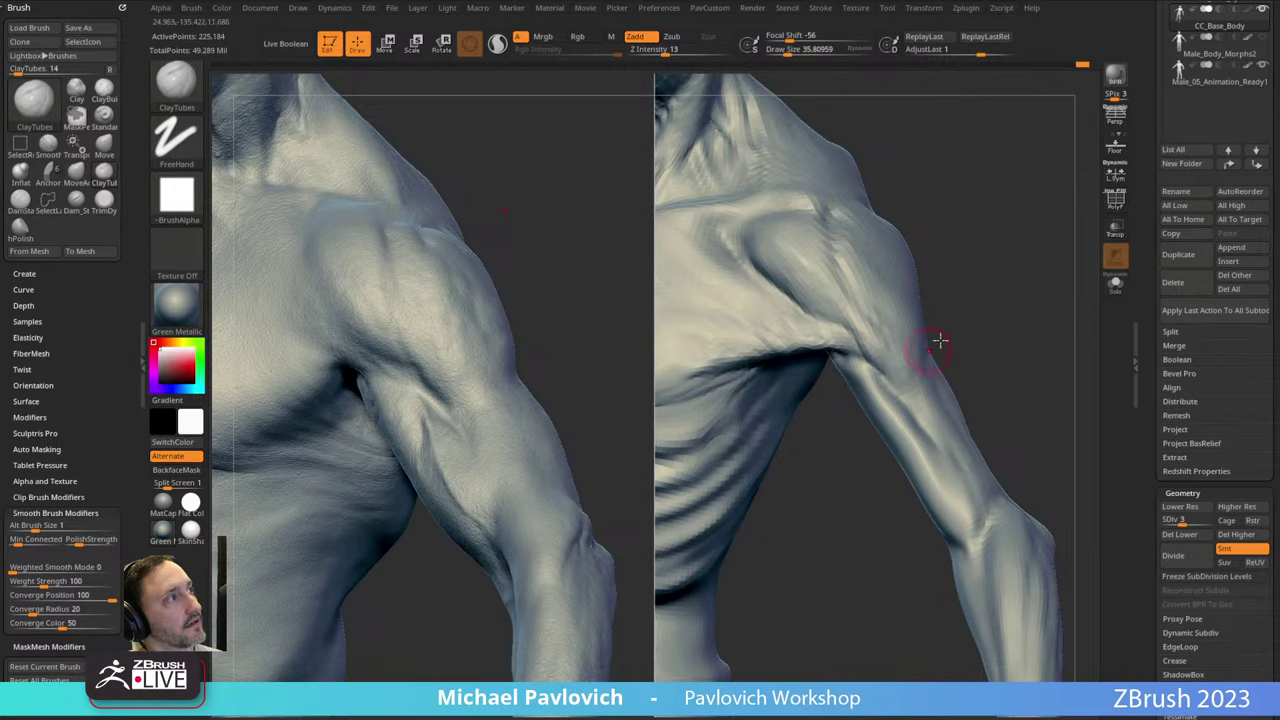
Reshape the gaunt figure's upper arm below the deltoid with the Move brush, reducing its draw size to about 62.
mouse_move(940, 340)
right_down()
mouse_move(957, 303)
mouse_move(973, 340)
mouse_move(948, 313)
right_up()
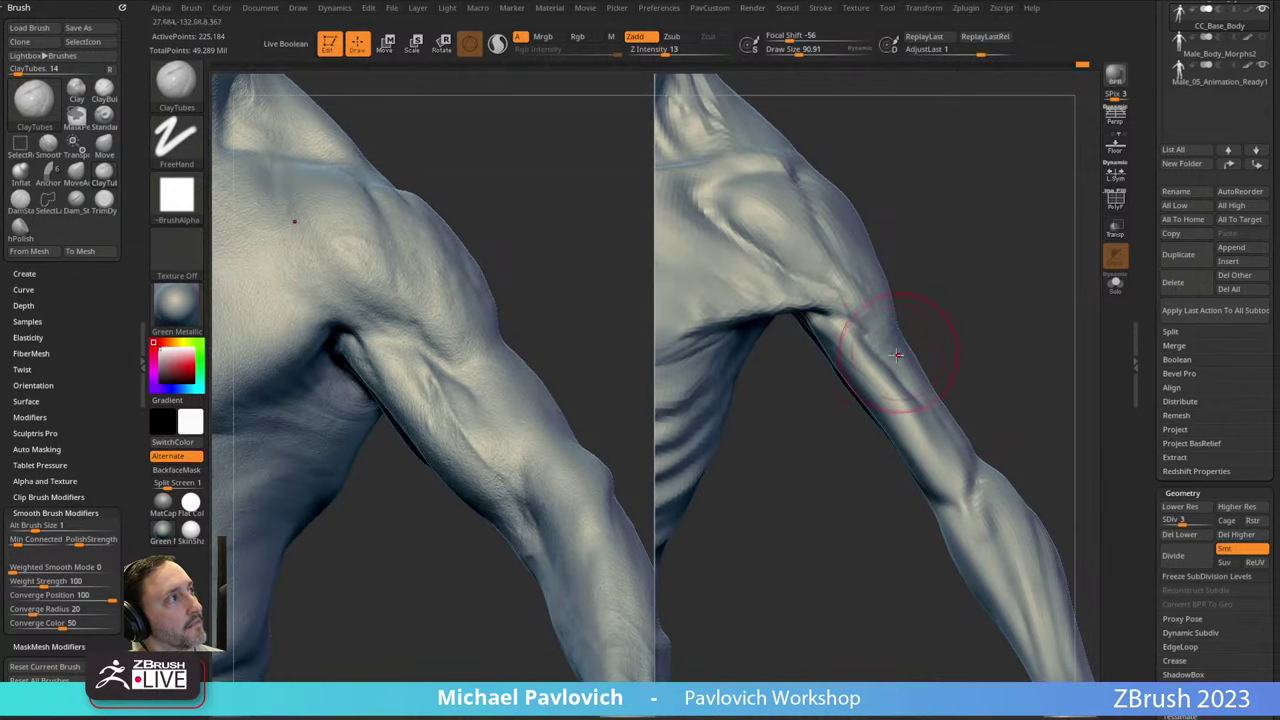
key(b)
key(m)
key(v)
right_drag(905, 400, 905, 427)
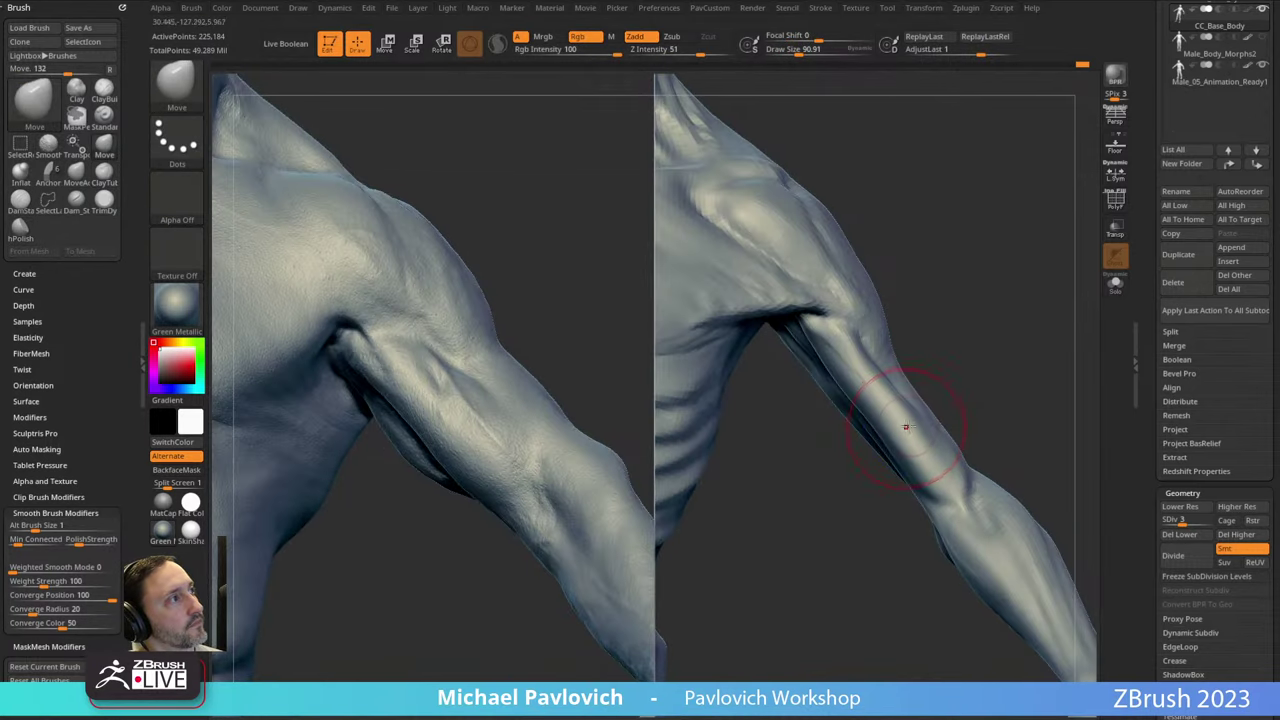
key(bracketleft)
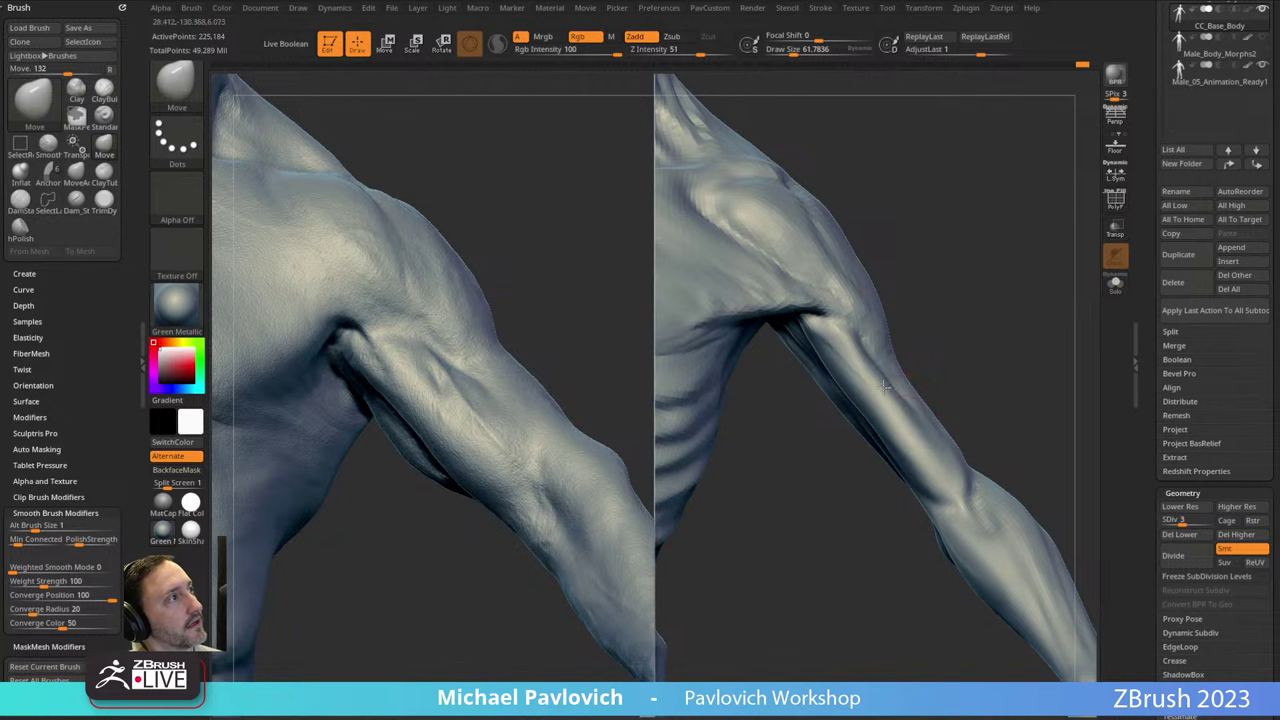
Sculpt thin raised strands along the gaunt figure's upper arm with the Standard brush, reducing its draw size to about 17.
mouse_move(971, 343)
right_down()
mouse_move(1029, 320)
mouse_move(1017, 354)
mouse_move(1000, 357)
right_up()
key(b)
key(s)
key(t)
key(bracketleft)
mouse_move(894, 363)
right_down()
mouse_move(905, 352)
mouse_move(860, 361)
right_up()
key(bracketleft)
key(bracketleft)
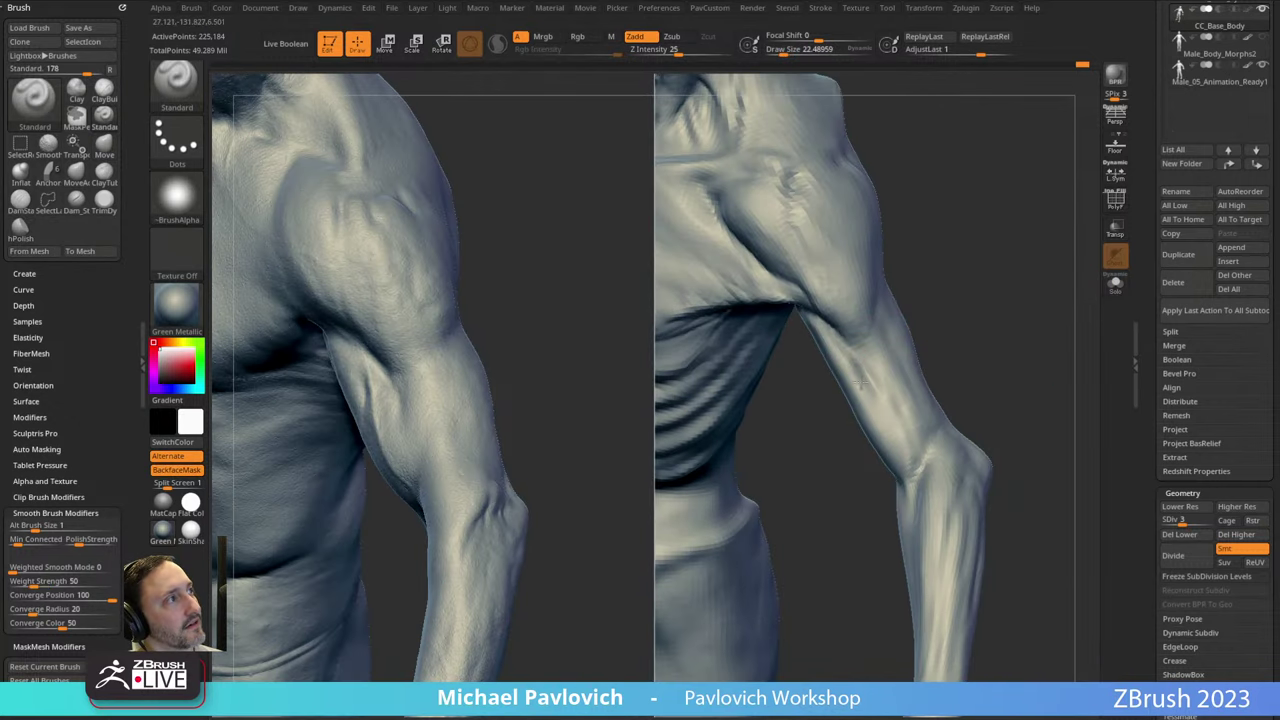
right_drag(933, 410, 875, 313)
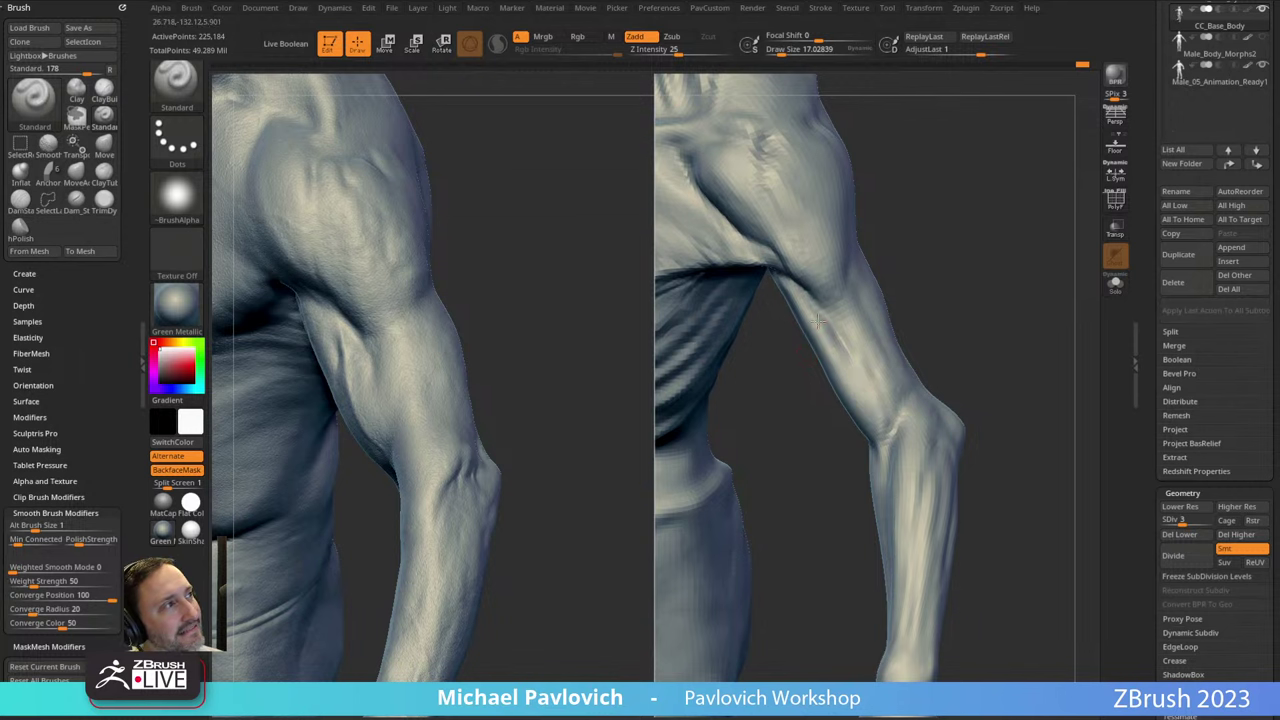
right_drag(900, 420, 795, 335)
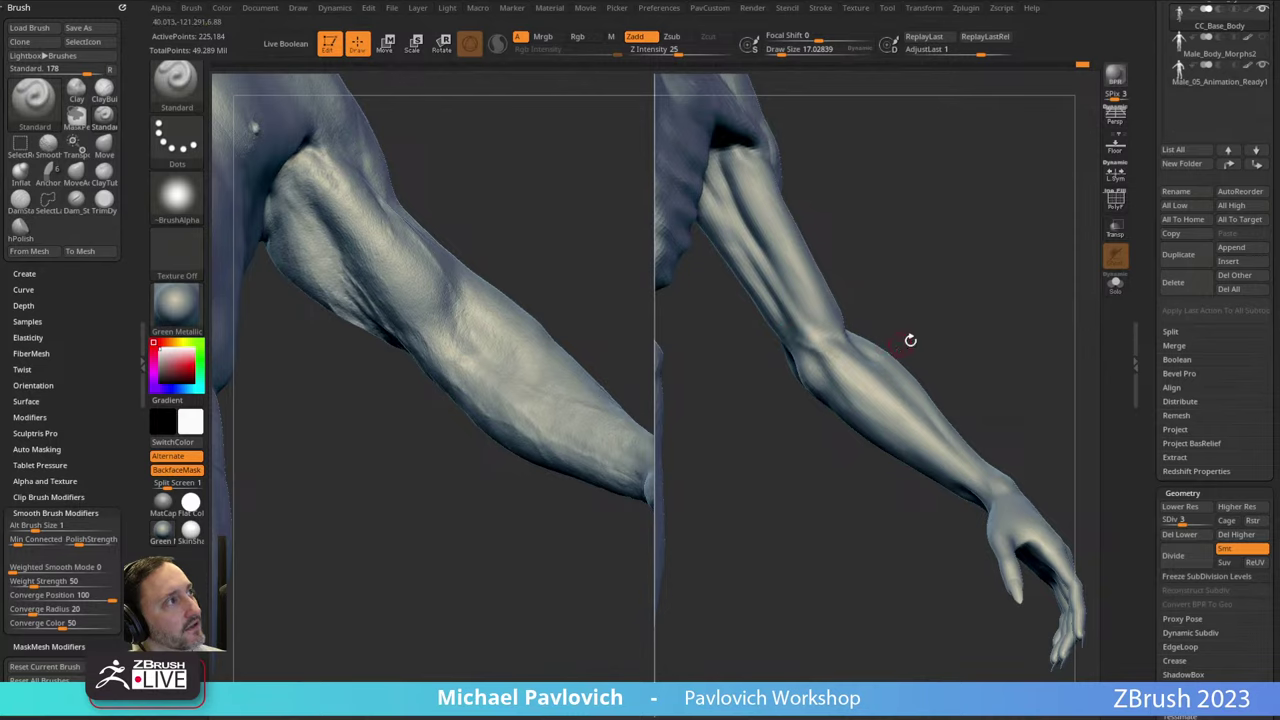
right_drag(910, 340, 810, 340)
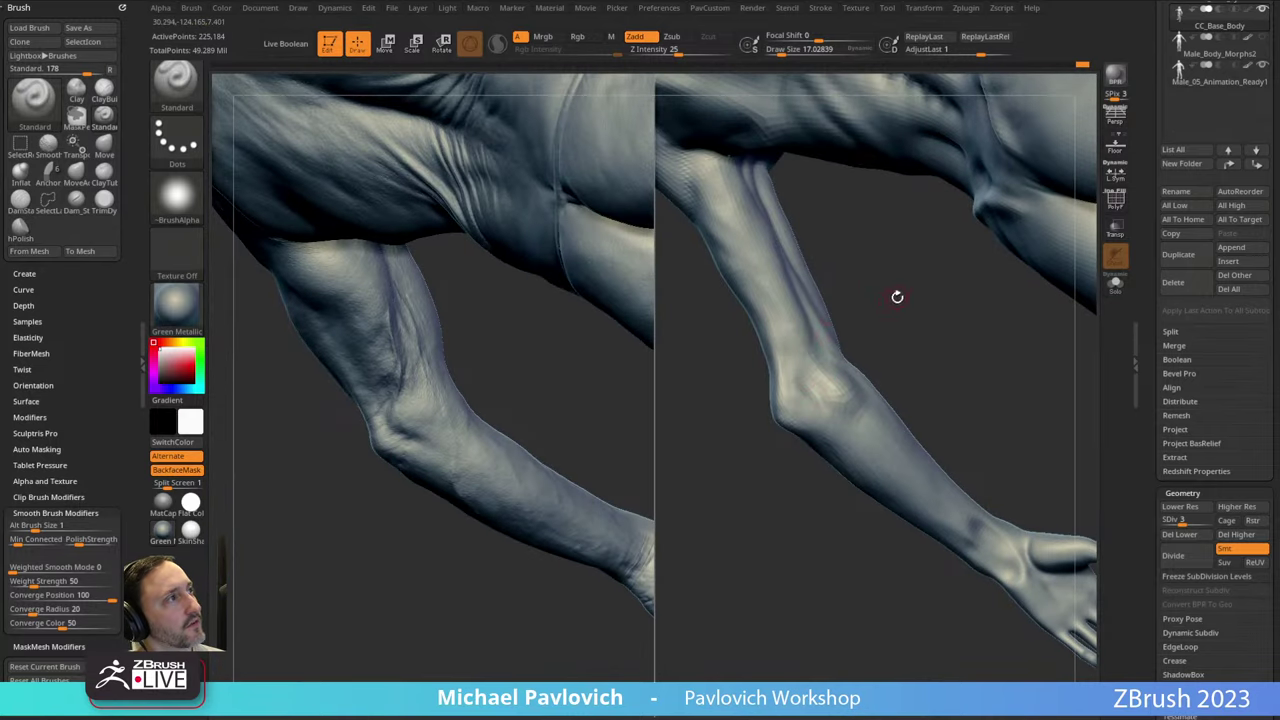
Compare the gaunt figure's arm, elbow and shoulder with the reference body from several sides.
right_drag(897, 297, 808, 323)
right_drag(833, 390, 877, 403)
right_drag(826, 333, 916, 385)
right_drag(911, 319, 369, 329)
right_drag(331, 486, 359, 328)
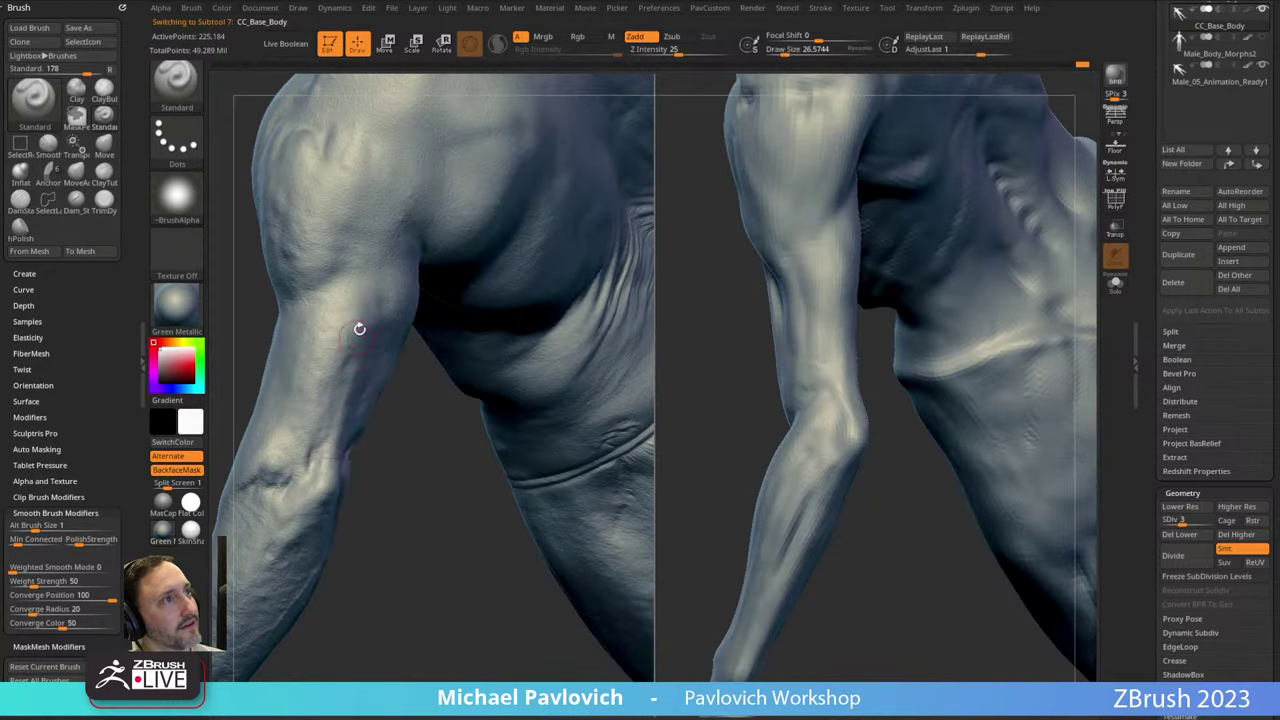
right_drag(368, 409, 331, 360)
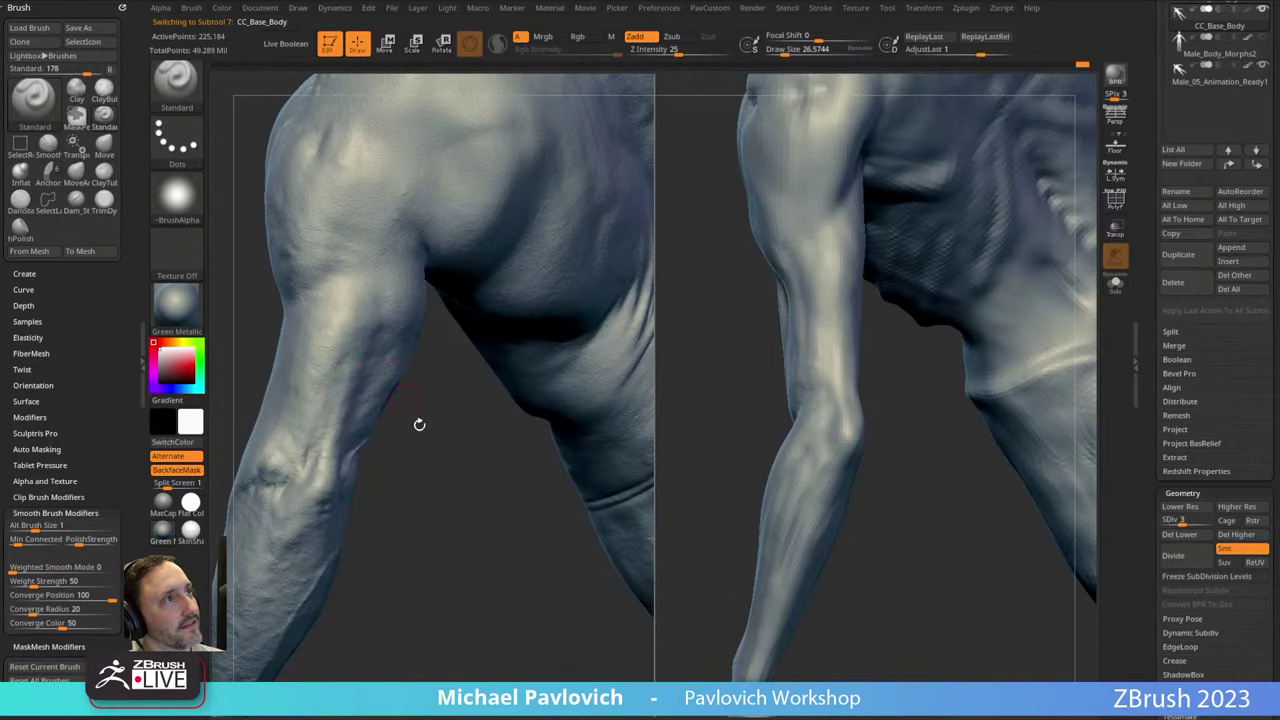
right_drag(419, 424, 846, 374)
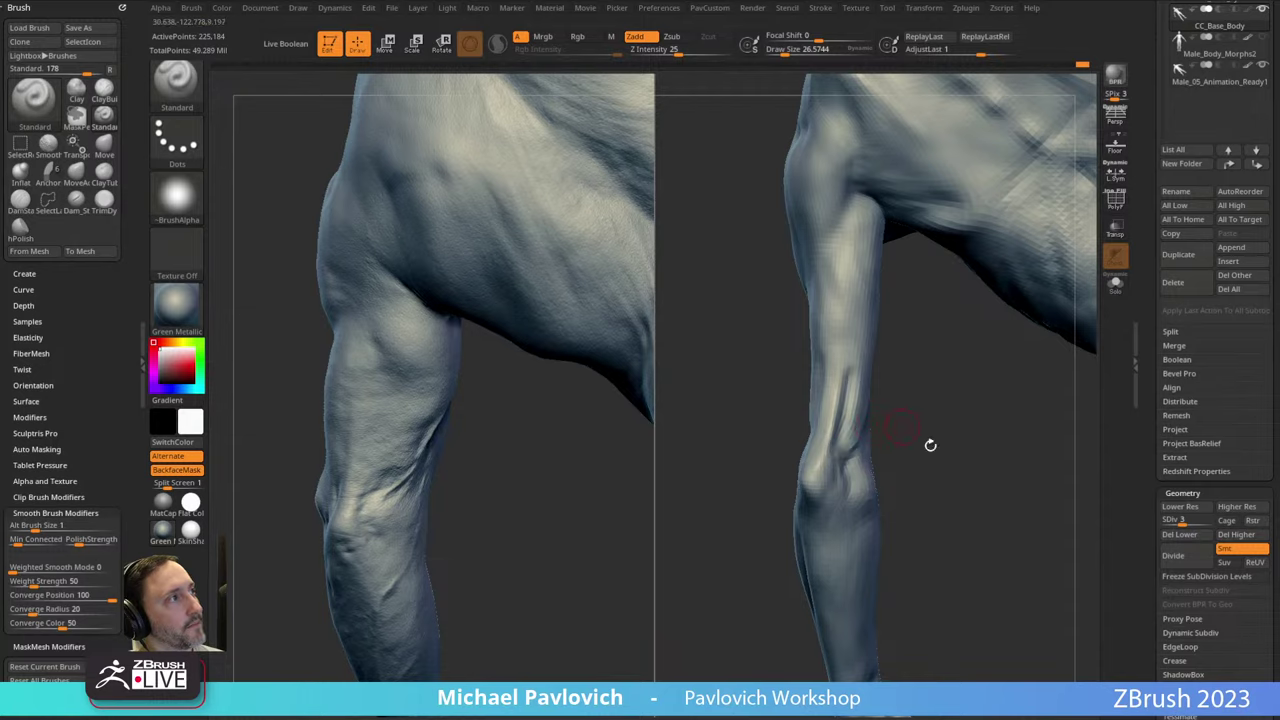
right_drag(930, 445, 1063, 309)
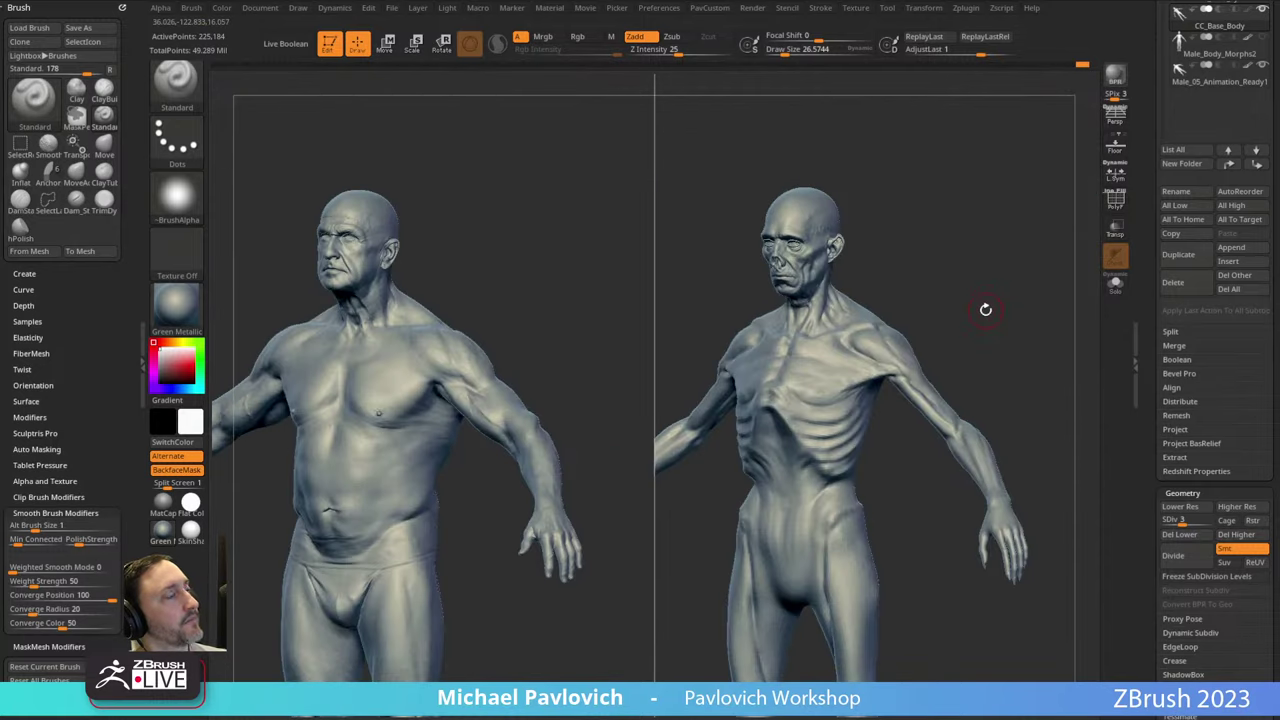
Open the project containing the Ref04_02 and Ref05 references without saving the current one, and frame its gaunt body beside them.
drag(1147, 169, 1179, 503)
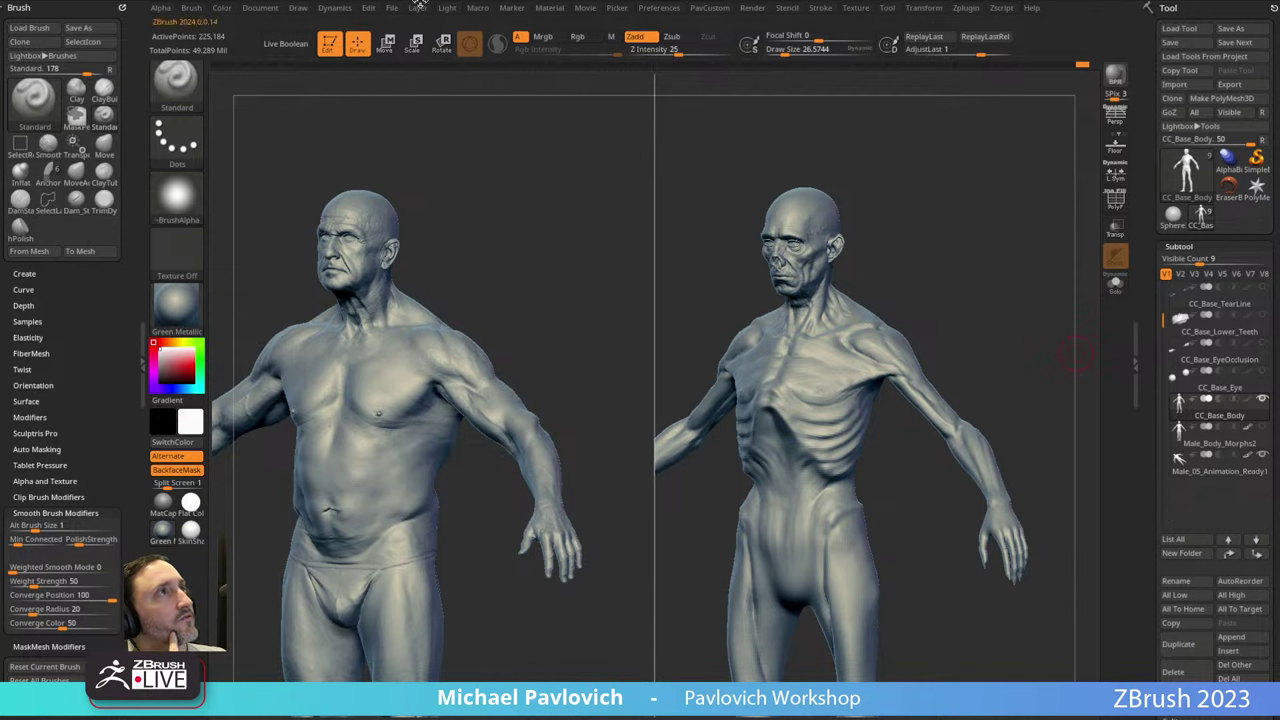
click(392, 8)
click(419, 32)
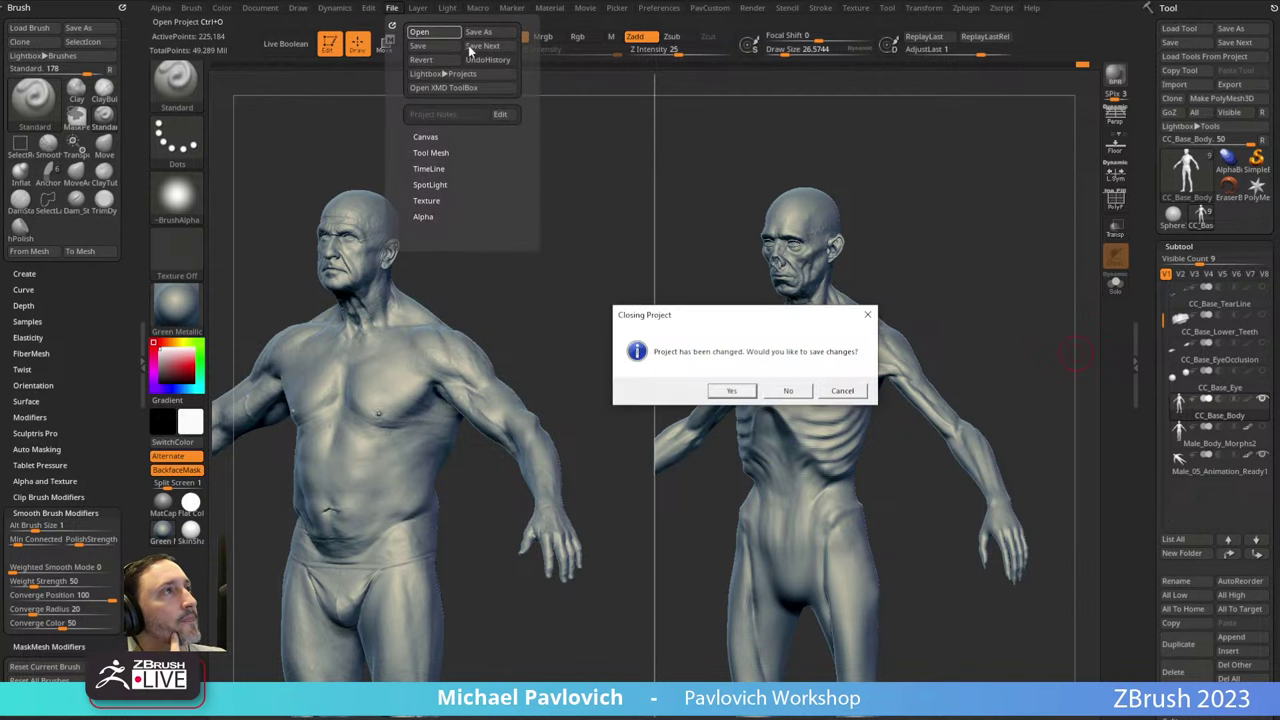
click(785, 391)
key(Escape)
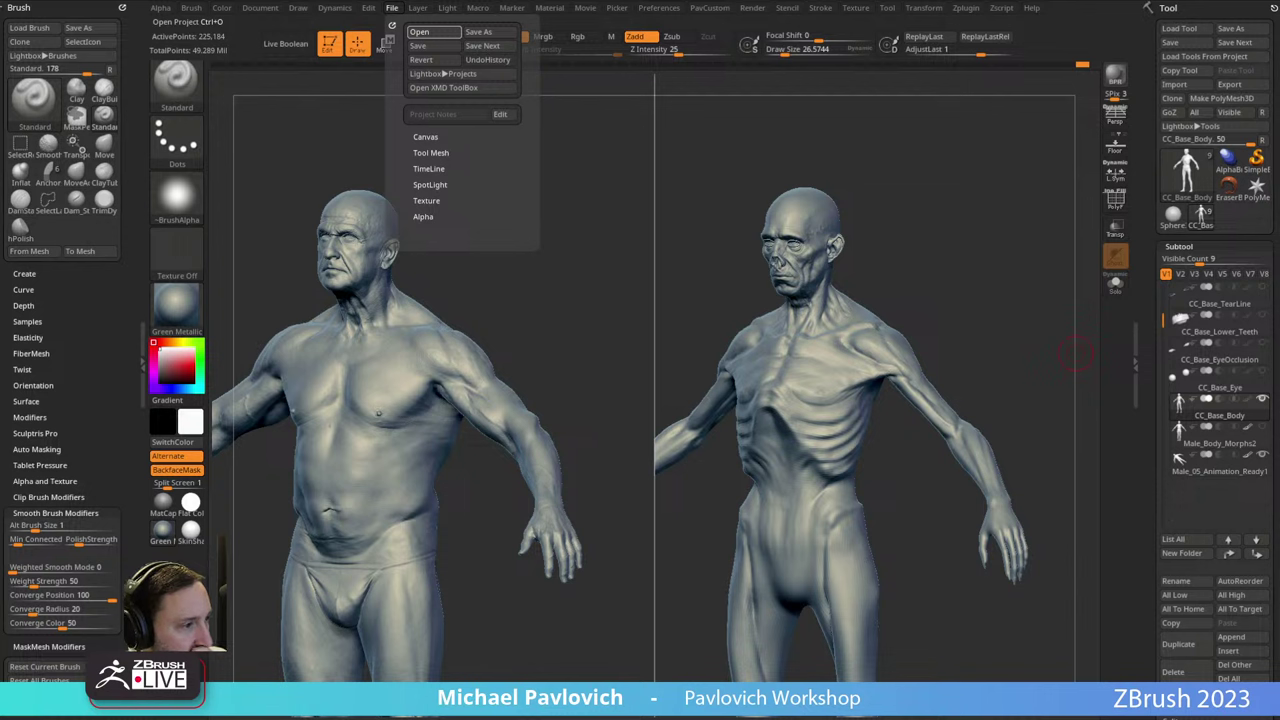
click(420, 31)
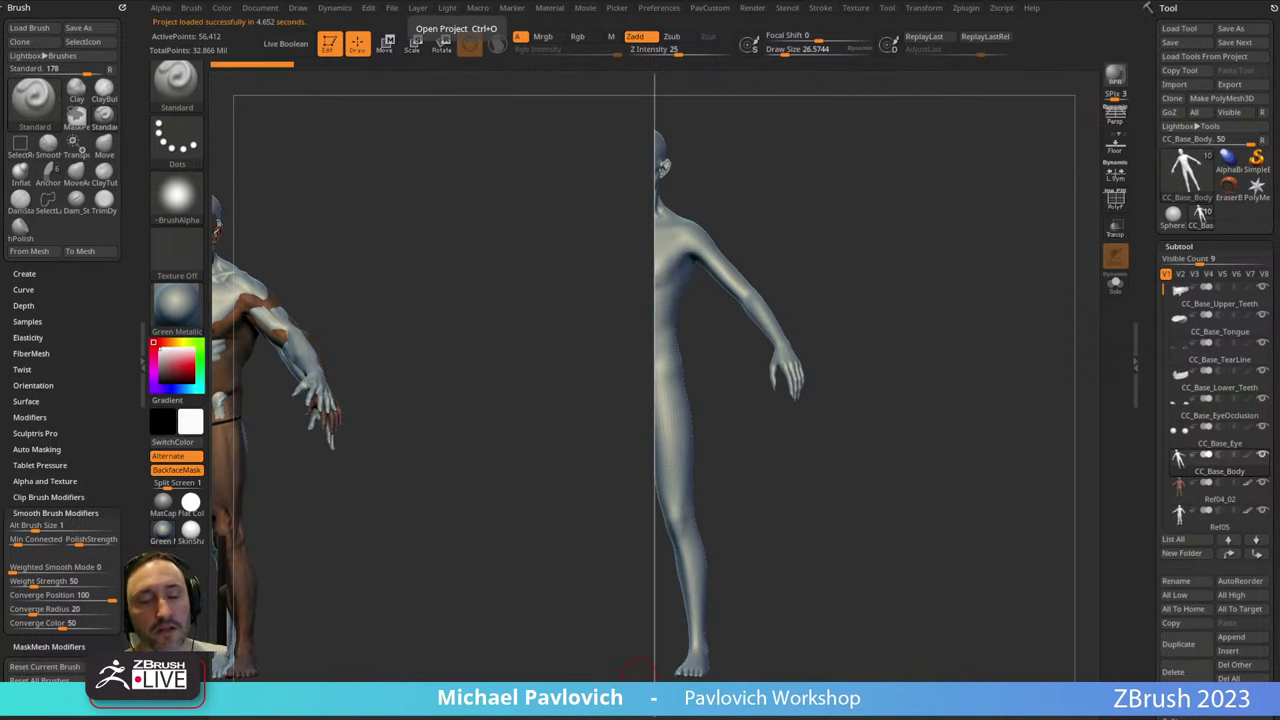
drag(735, 503, 732, 500)
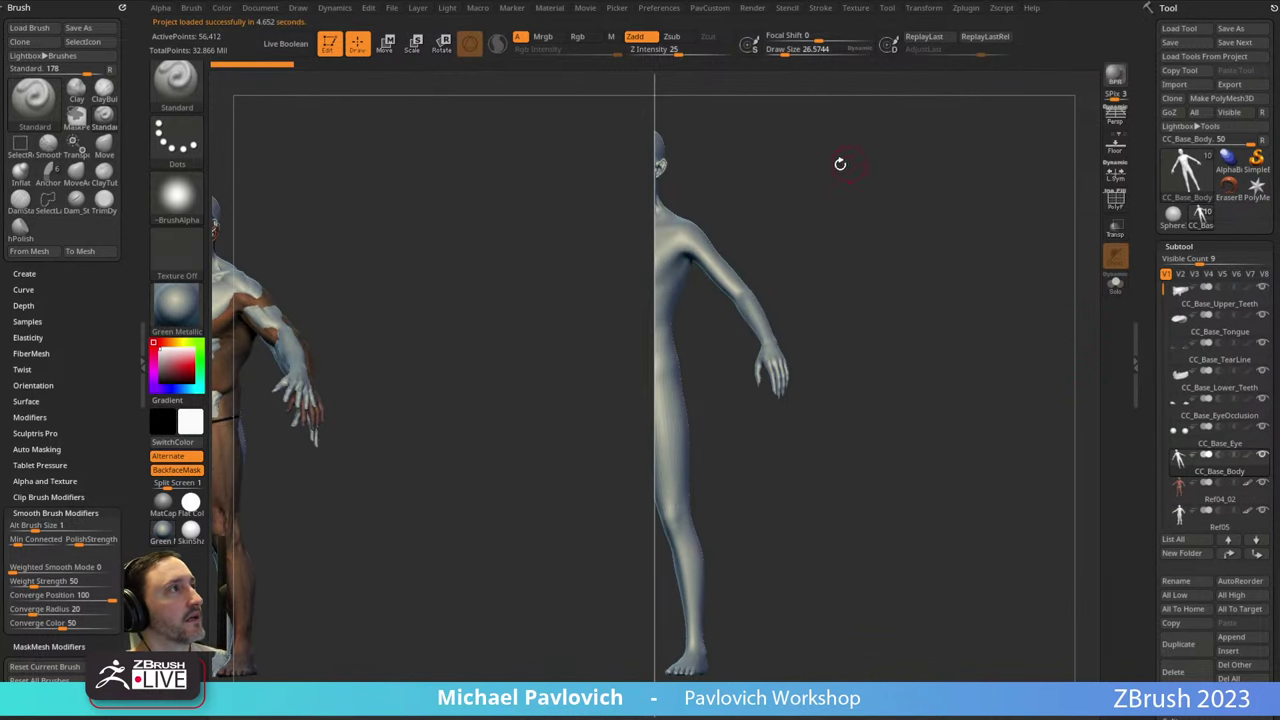
alt+drag(640, 212, 813, 226)
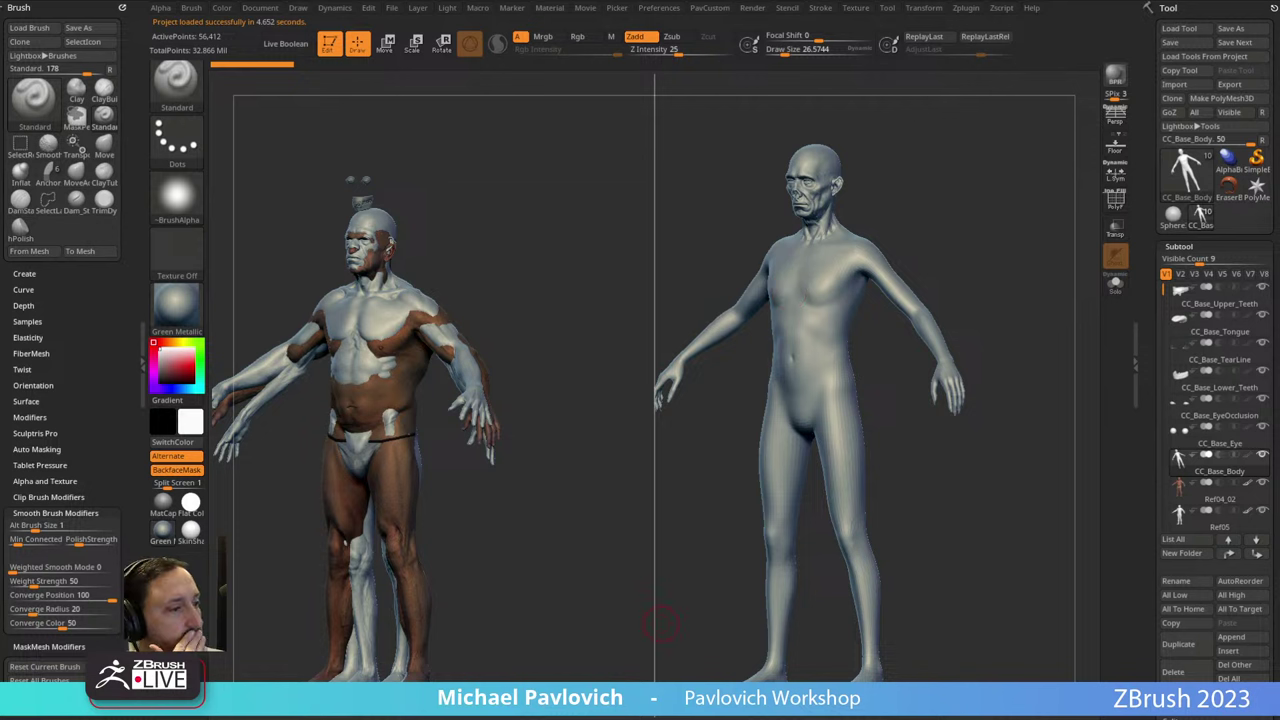
Open the project with the textured gaunt body and the ScanWrapped subtool, discarding unsaved changes.
click(392, 7)
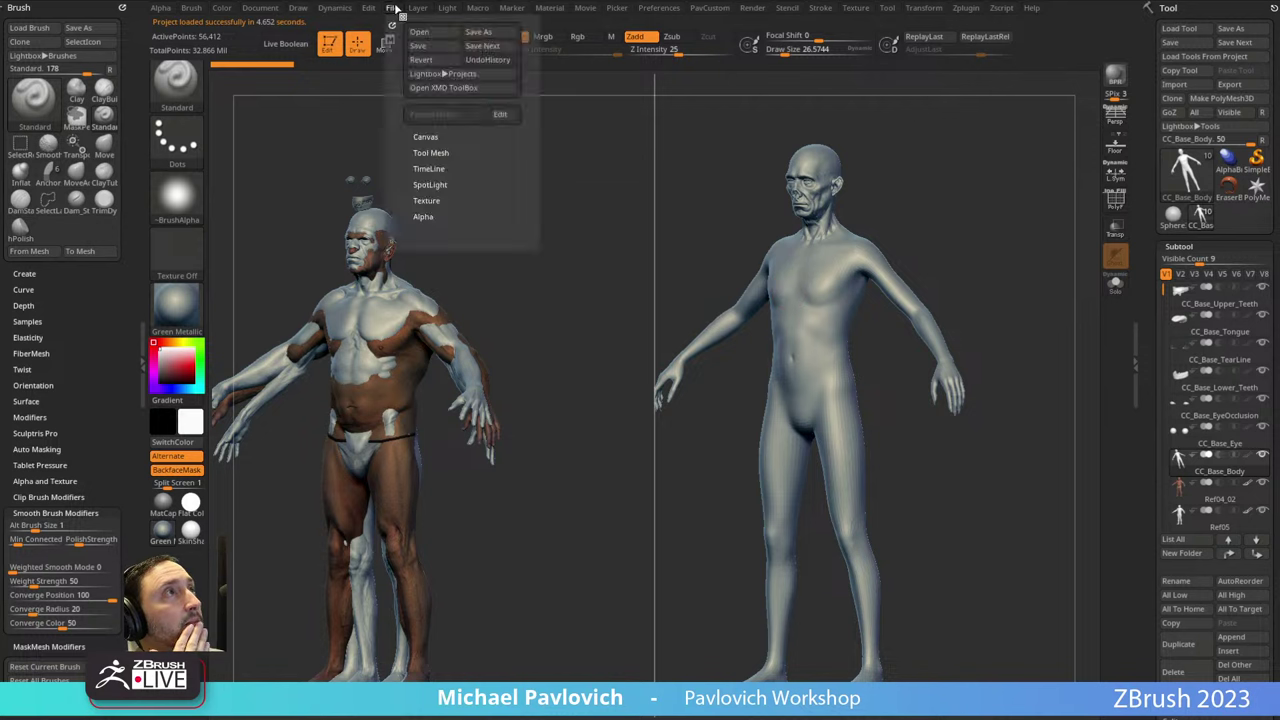
click(440, 36)
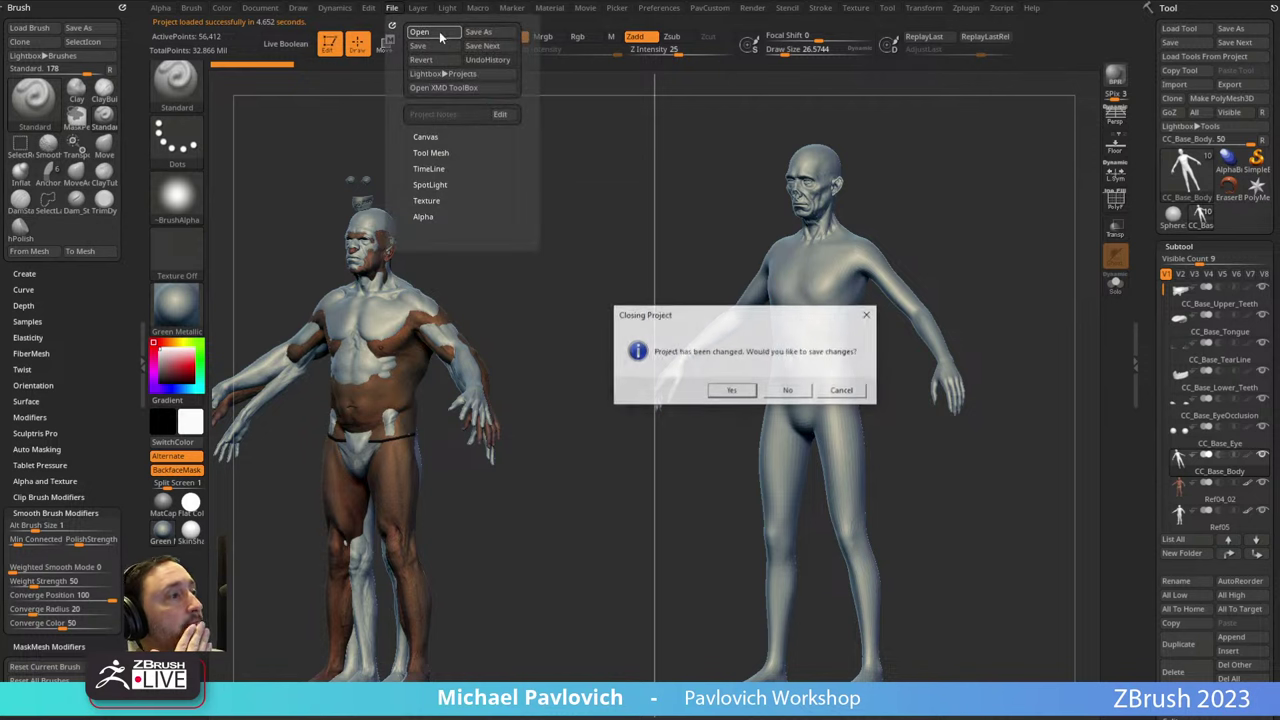
click(778, 390)
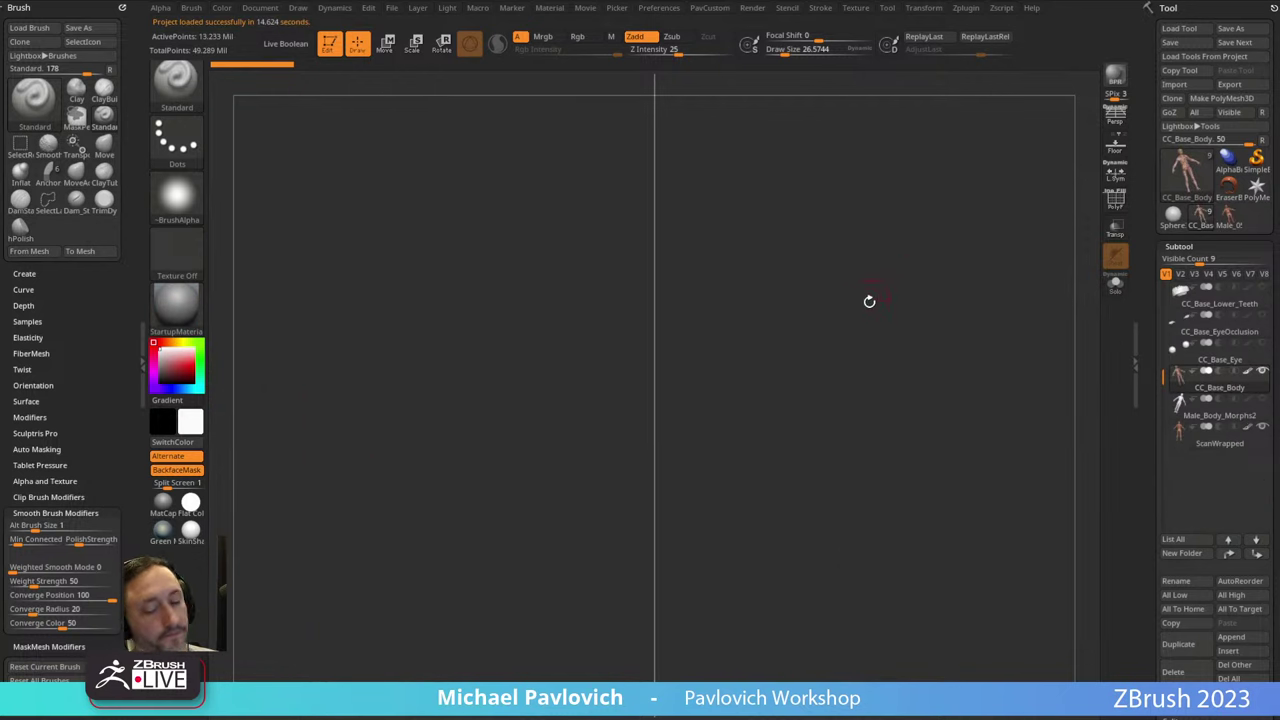
drag(1015, 213, 1066, 254)
key(ctrl+shift)
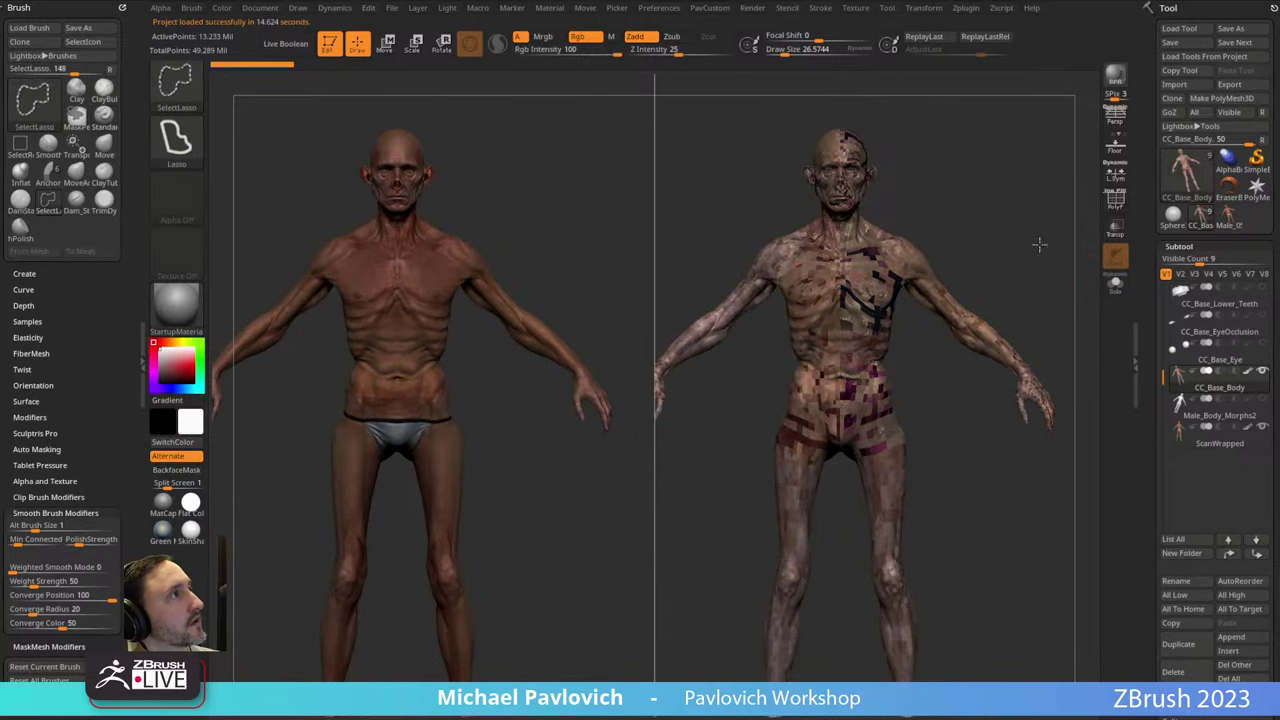
mouse_move(1031, 266)
mouse_down()
mouse_move(1034, 249)
mouse_move(1014, 251)
mouse_move(1042, 241)
mouse_move(1057, 268)
mouse_up()
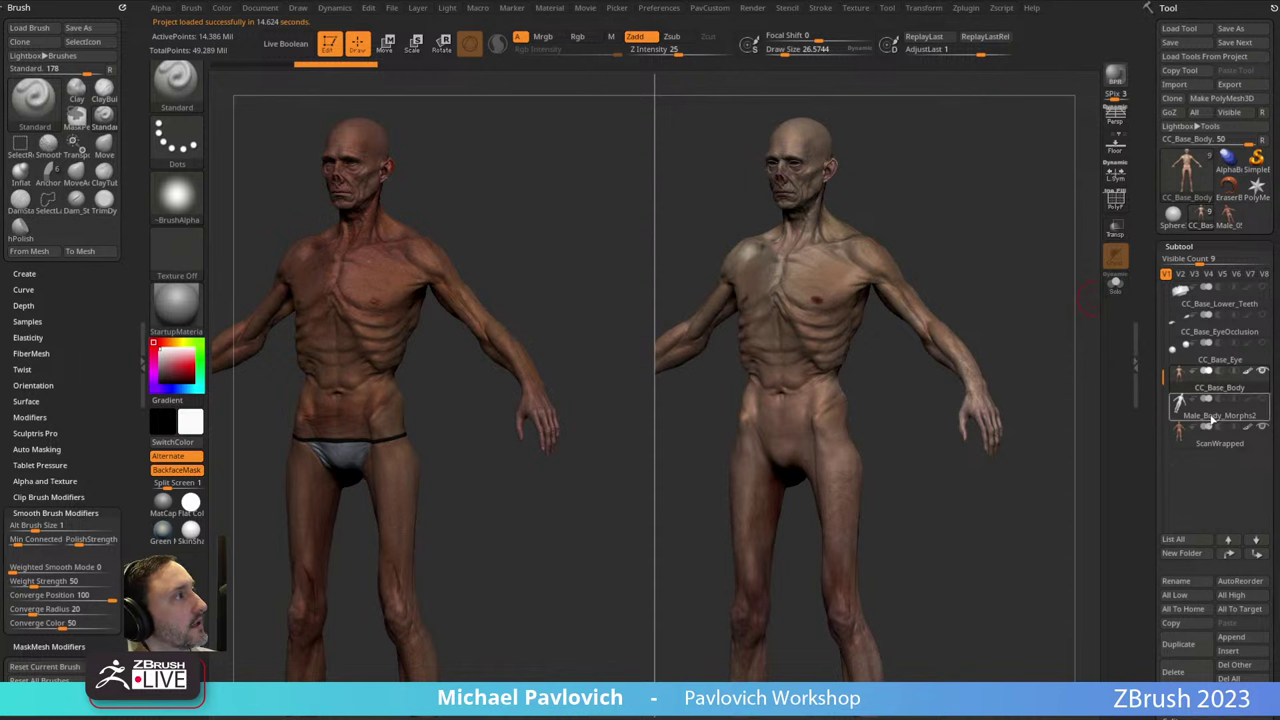
Hide the ScanWrapped subtool and show Male_Body_Morphs2 to compare its torso with the textured gaunt body.
mouse_move(1210, 416)
mouse_move(1231, 449)
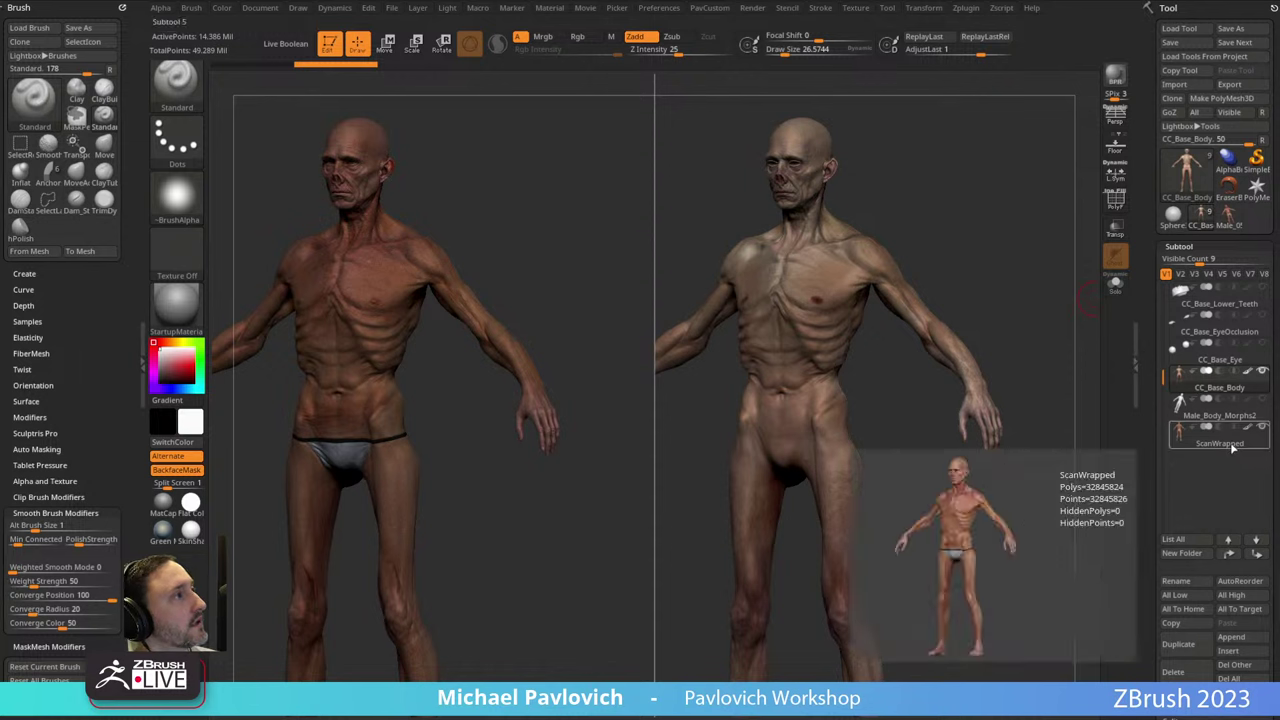
click(1247, 415)
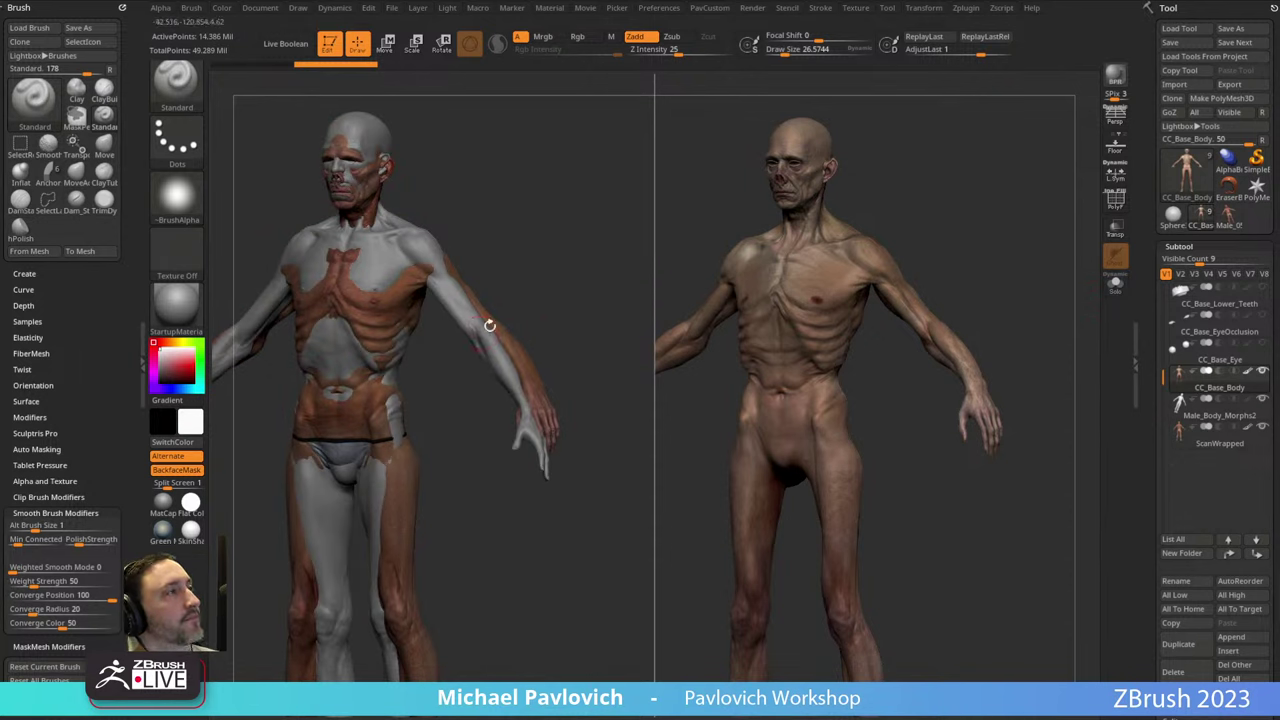
click(1261, 428)
click(1261, 428)
alt+drag(1017, 326, 1053, 352)
alt+drag(517, 210, 550, 310)
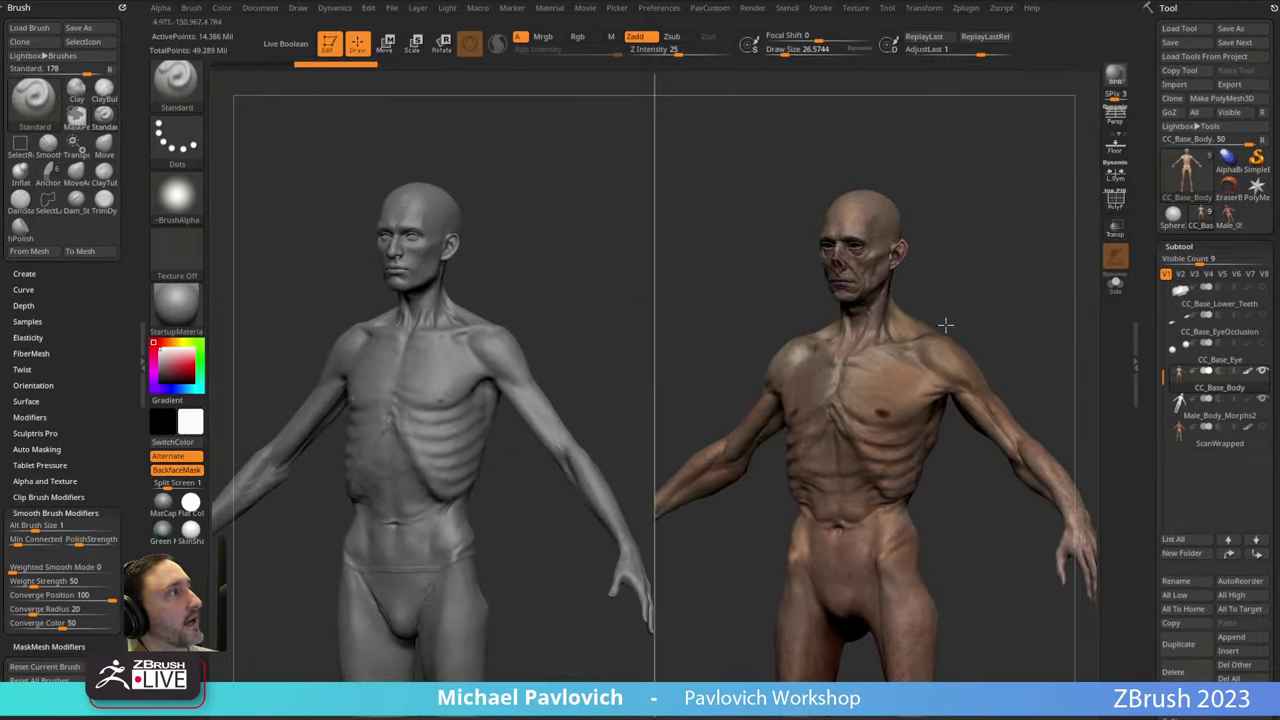
Apply the Green Metallic material, and toggle the polypaint display of the Male_Body_Morphs2 and CC_Base_Body subtools.
click(176, 302)
click(478, 322)
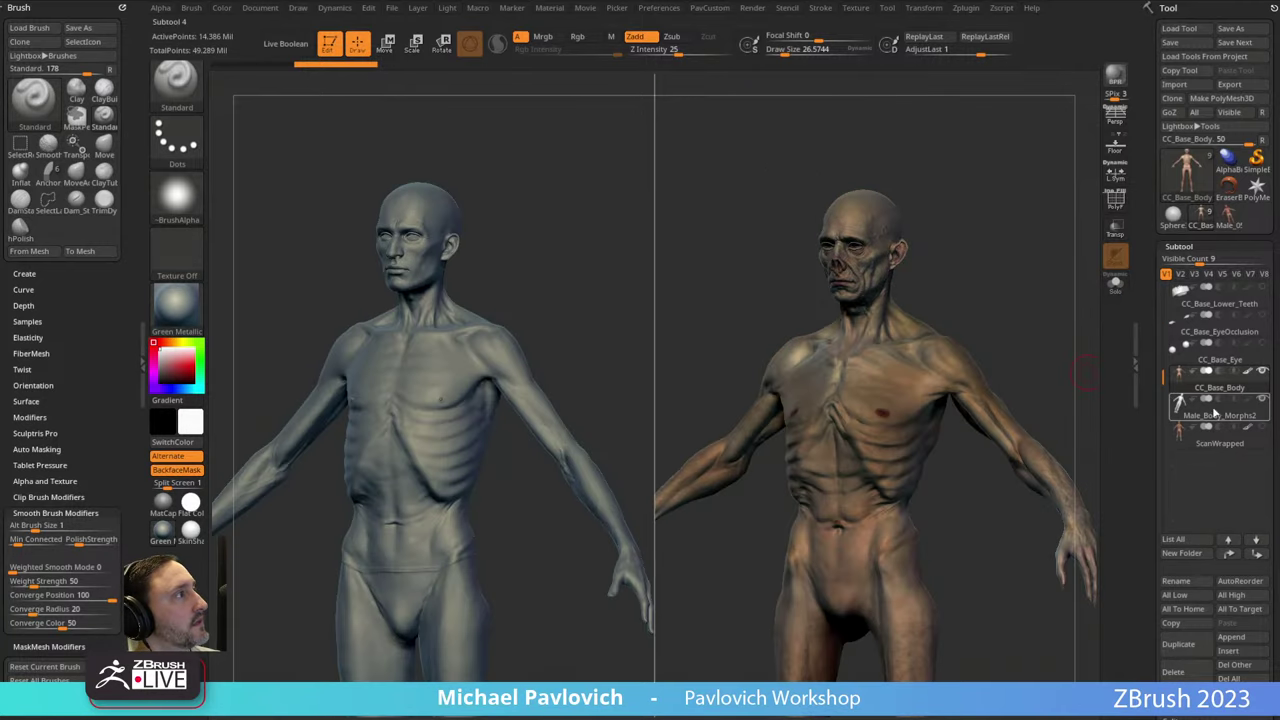
click(1248, 402)
drag(1051, 360, 971, 363)
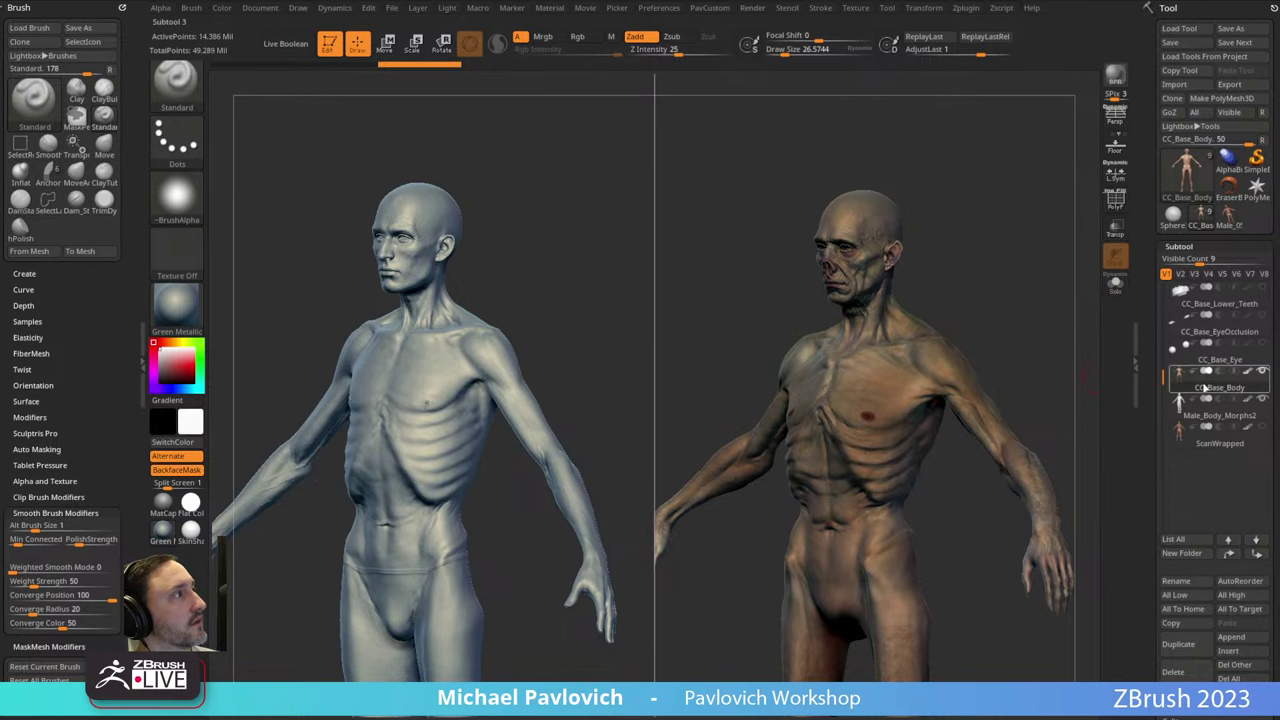
click(1249, 374)
drag(1016, 330, 1107, 321)
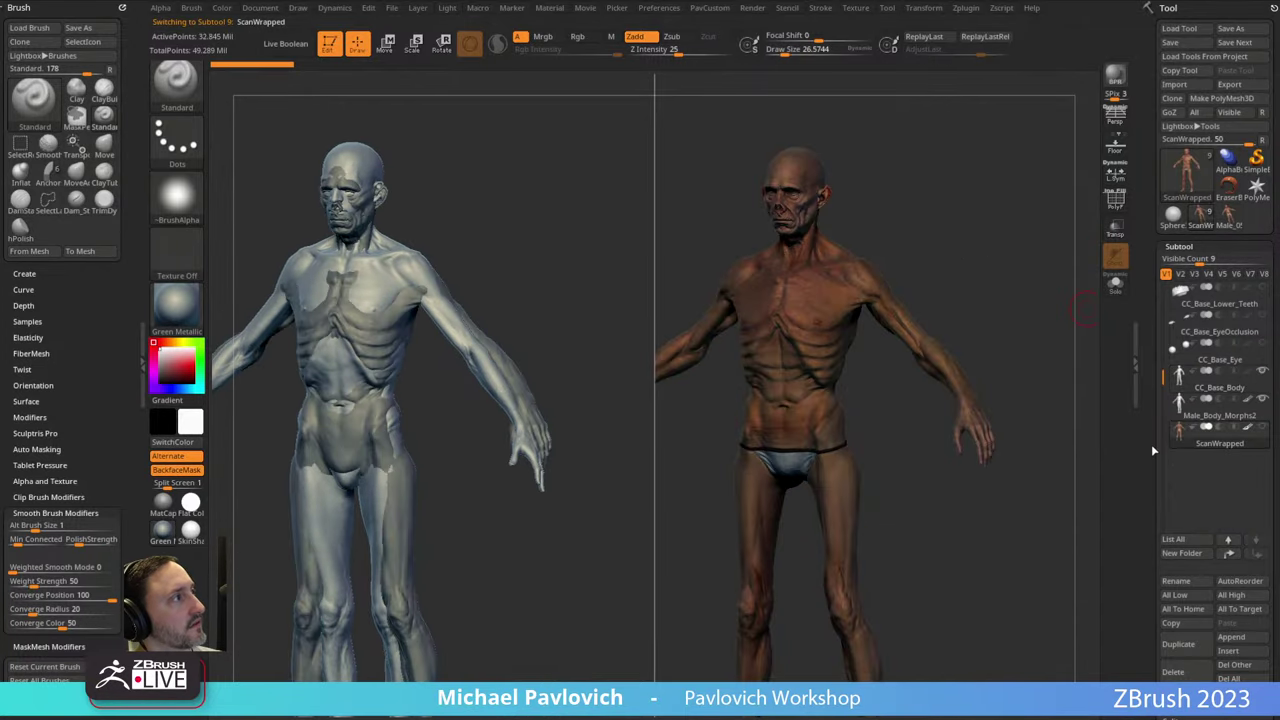
Delete the ScanWrapped and Male_Body_Morphs2 subtools and set Split Screen to 0.
drag(1151, 448, 1146, 388)
click(1172, 580)
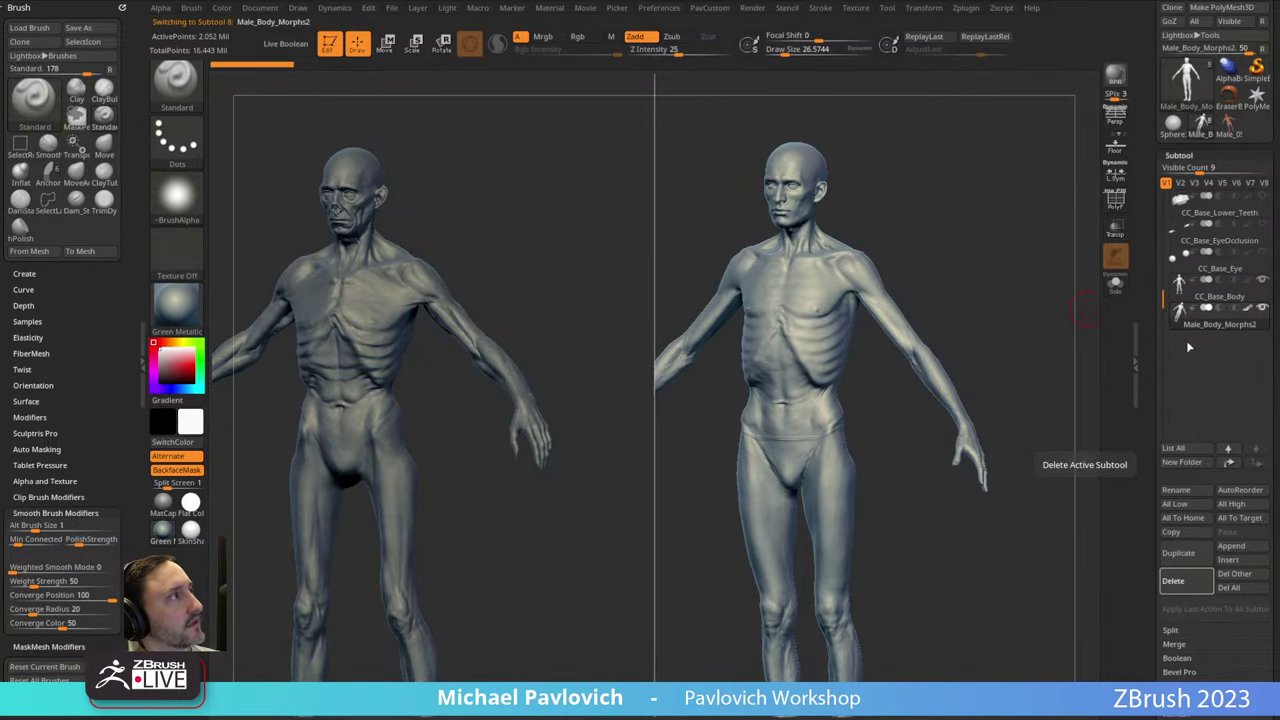
drag(168, 482, 140, 477)
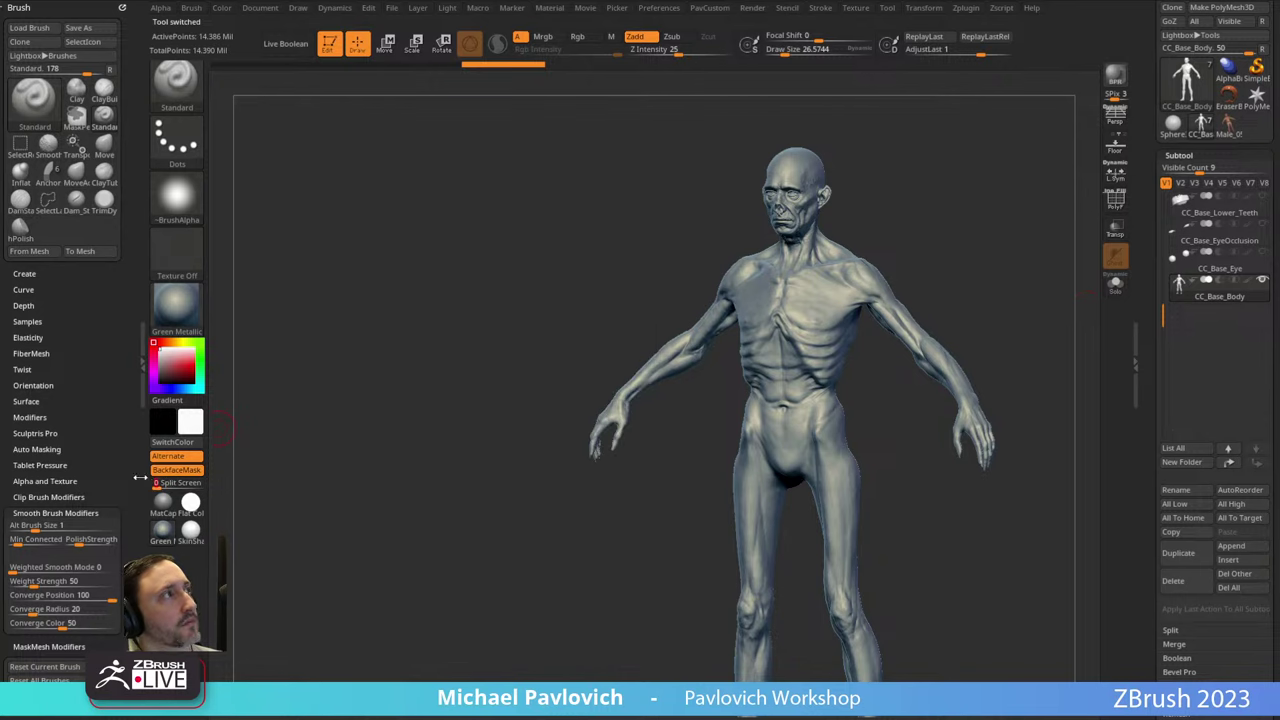
Lower the gaunt body to subdivision level 4 for work on the upper arm.
shift+drag(991, 245, 917, 366)
key(space)
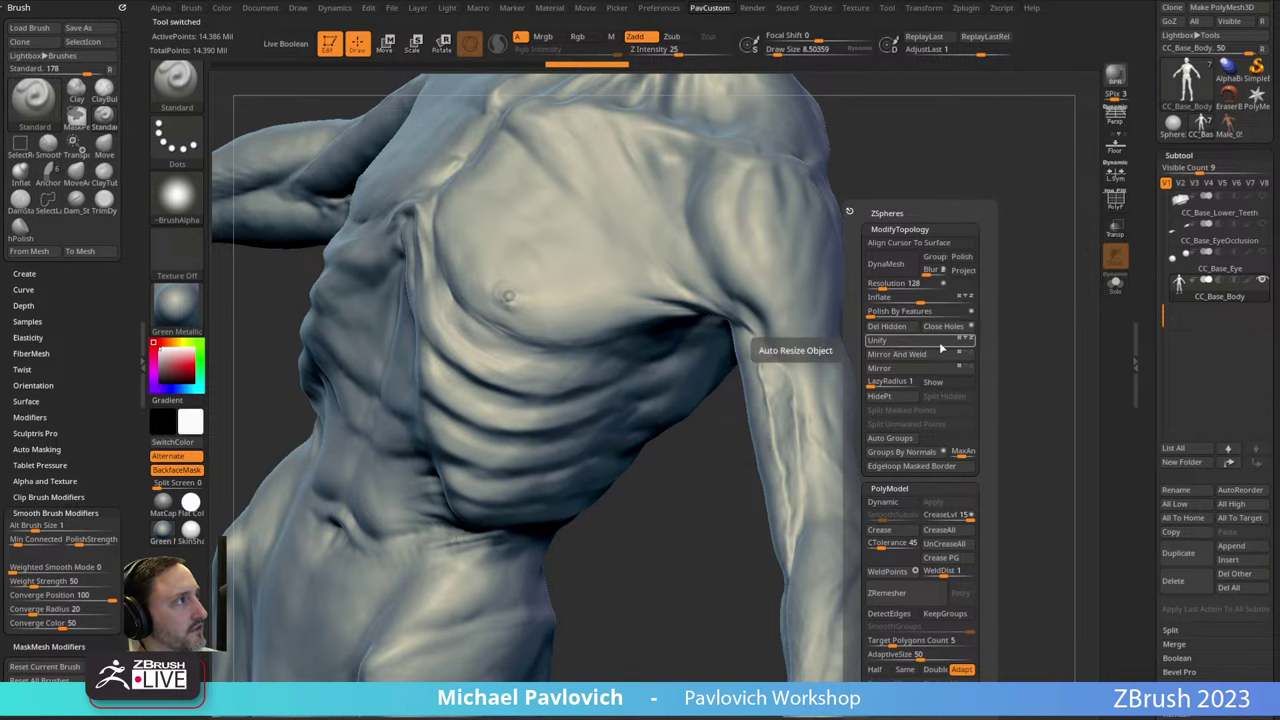
drag(1153, 357, 1158, 213)
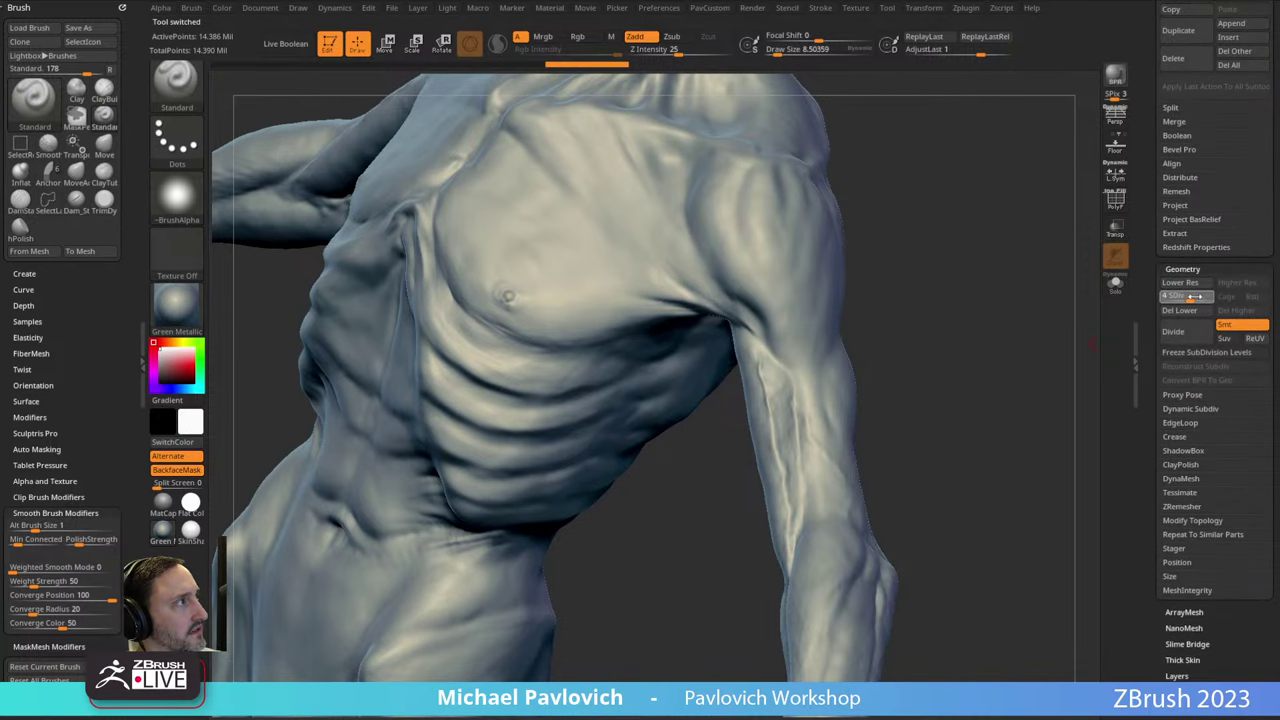
click(1194, 296)
drag(1000, 291, 915, 300)
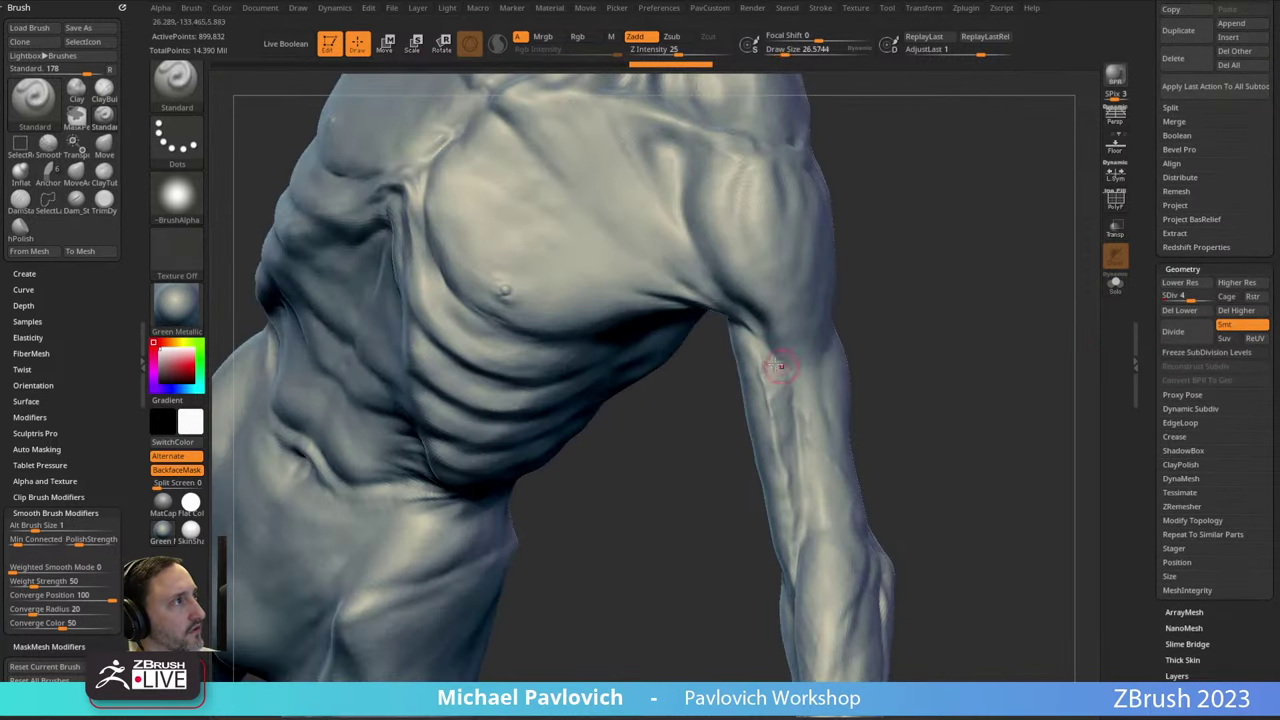
Refine the muscle strands along the gaunt figure's upper arm with the Standard brush, reducing its draw size to about 19.
key(s)
drag(779, 366, 763, 360)
key(])
key(])
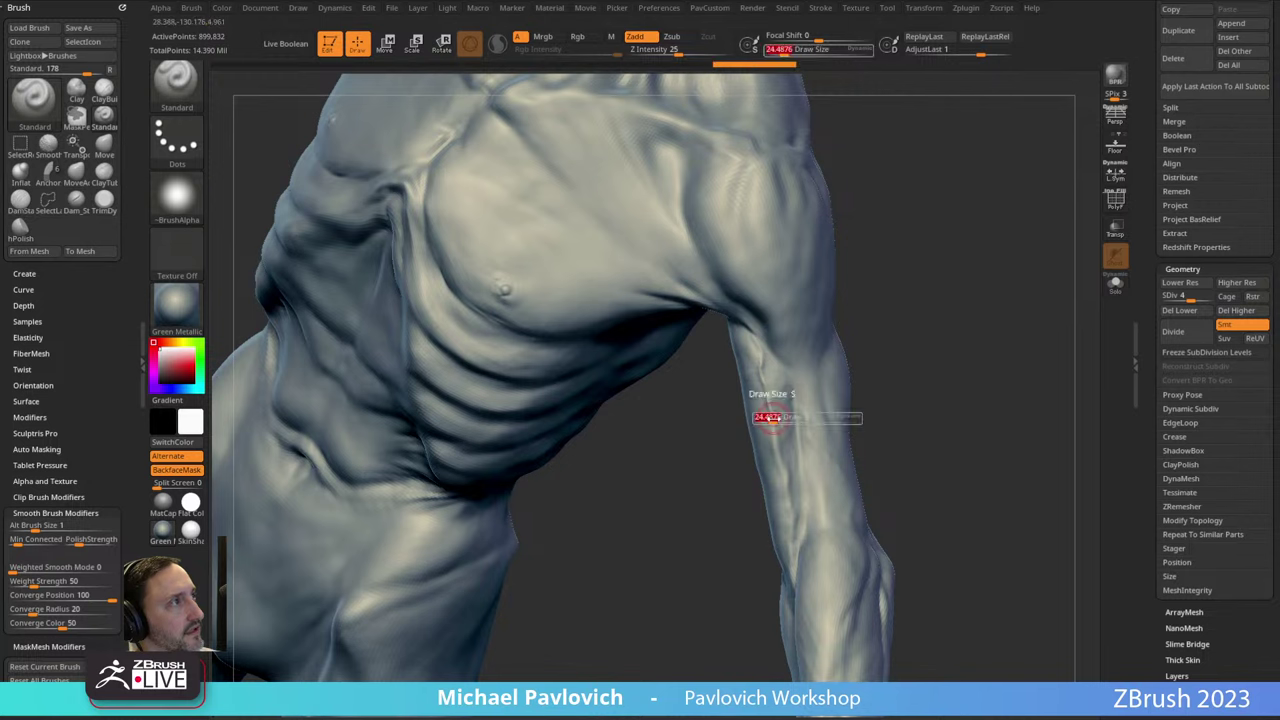
drag(930, 392, 883, 371)
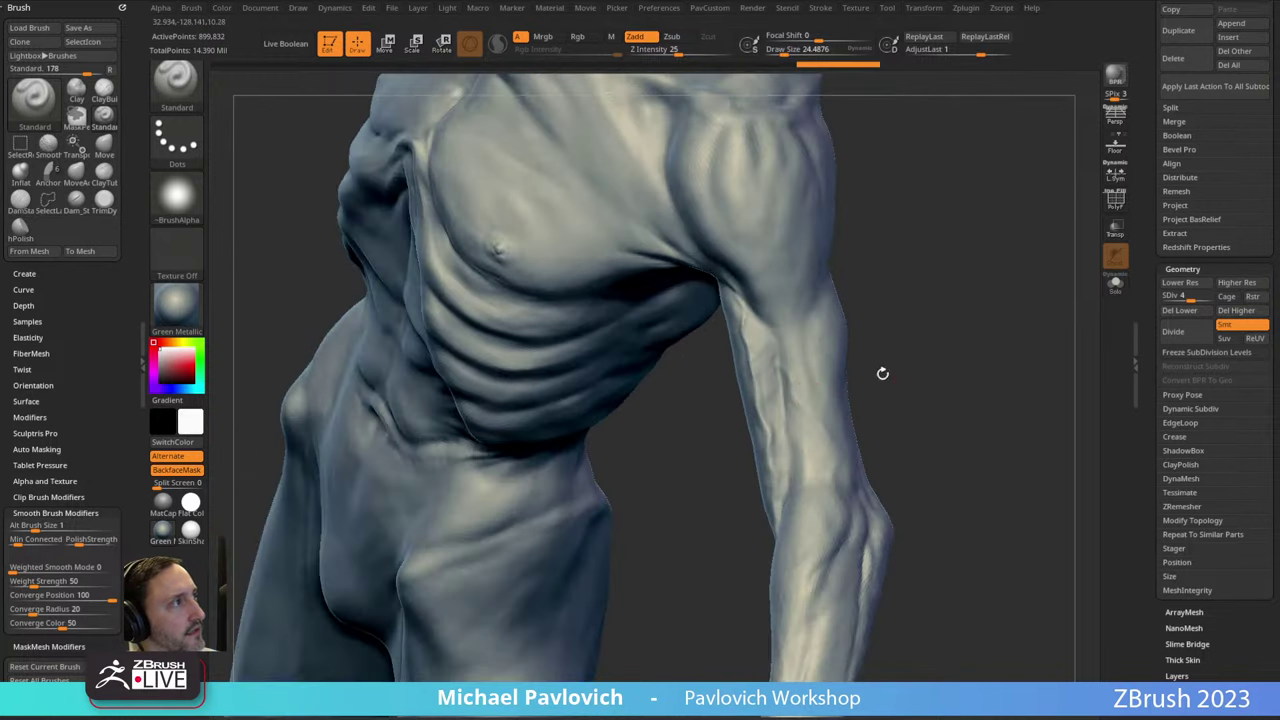
key(s)
drag(826, 402, 813, 400)
mouse_move(923, 428)
mouse_down()
mouse_move(849, 340)
mouse_move(980, 340)
mouse_move(957, 303)
mouse_move(779, 357)
mouse_up()
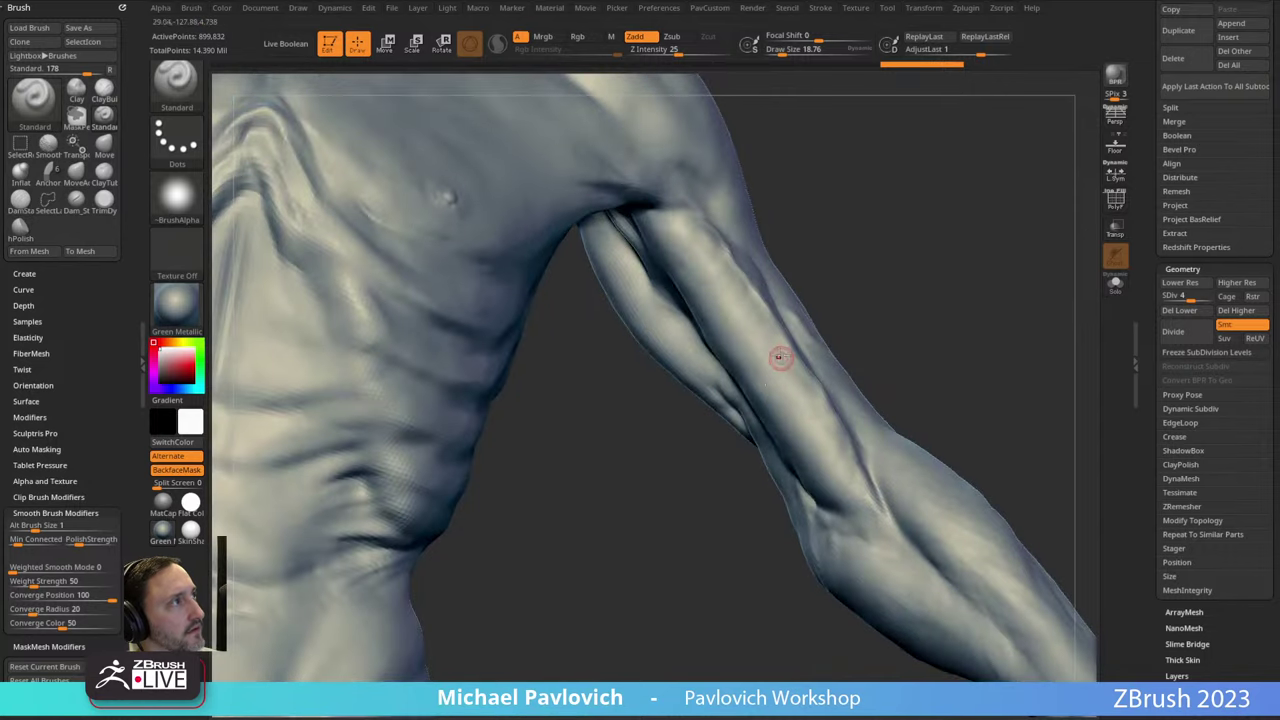
mouse_move(812, 405)
mouse_down()
mouse_move(983, 331)
mouse_move(934, 289)
mouse_move(951, 409)
mouse_move(891, 374)
mouse_move(883, 449)
mouse_move(897, 477)
mouse_move(883, 503)
mouse_move(993, 418)
mouse_move(1000, 366)
mouse_move(1023, 409)
mouse_move(994, 317)
mouse_move(955, 382)
mouse_move(954, 229)
mouse_move(894, 383)
mouse_move(773, 447)
mouse_move(643, 486)
mouse_move(631, 477)
mouse_move(629, 546)
mouse_move(591, 519)
mouse_move(957, 271)
mouse_move(974, 366)
mouse_move(877, 357)
mouse_move(897, 317)
mouse_move(918, 371)
mouse_up()
Load the Male_05_Animation_Ready tool with its separate body parts and delete the older single-subtool version.
drag(1149, 257, 1124, 428)
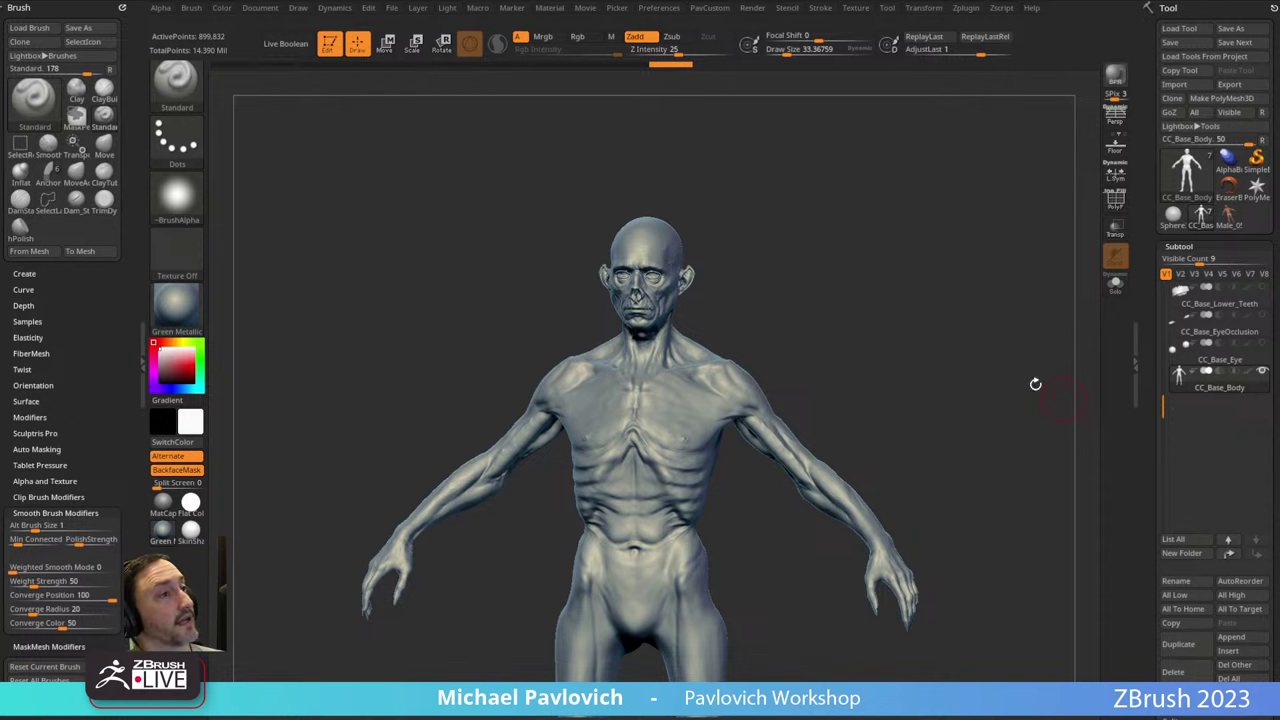
drag(1035, 384, 985, 304)
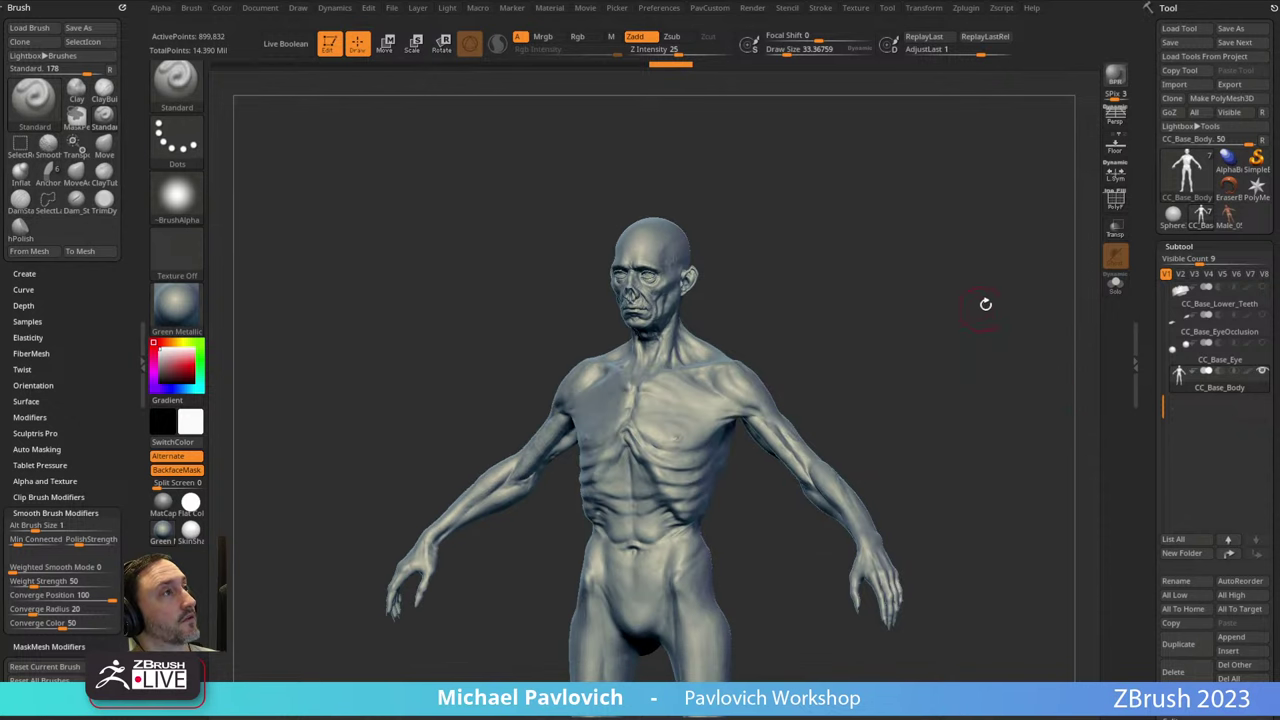
click(1176, 29)
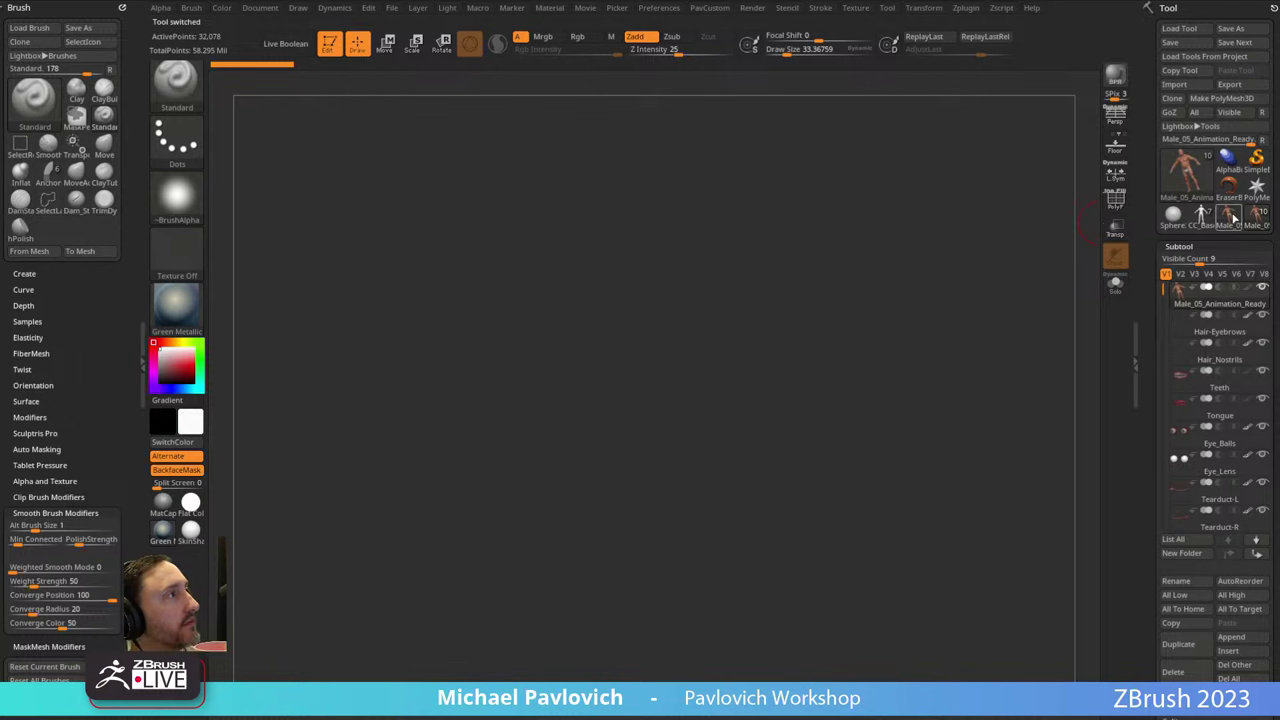
click(1233, 217)
drag(1149, 360, 1143, 340)
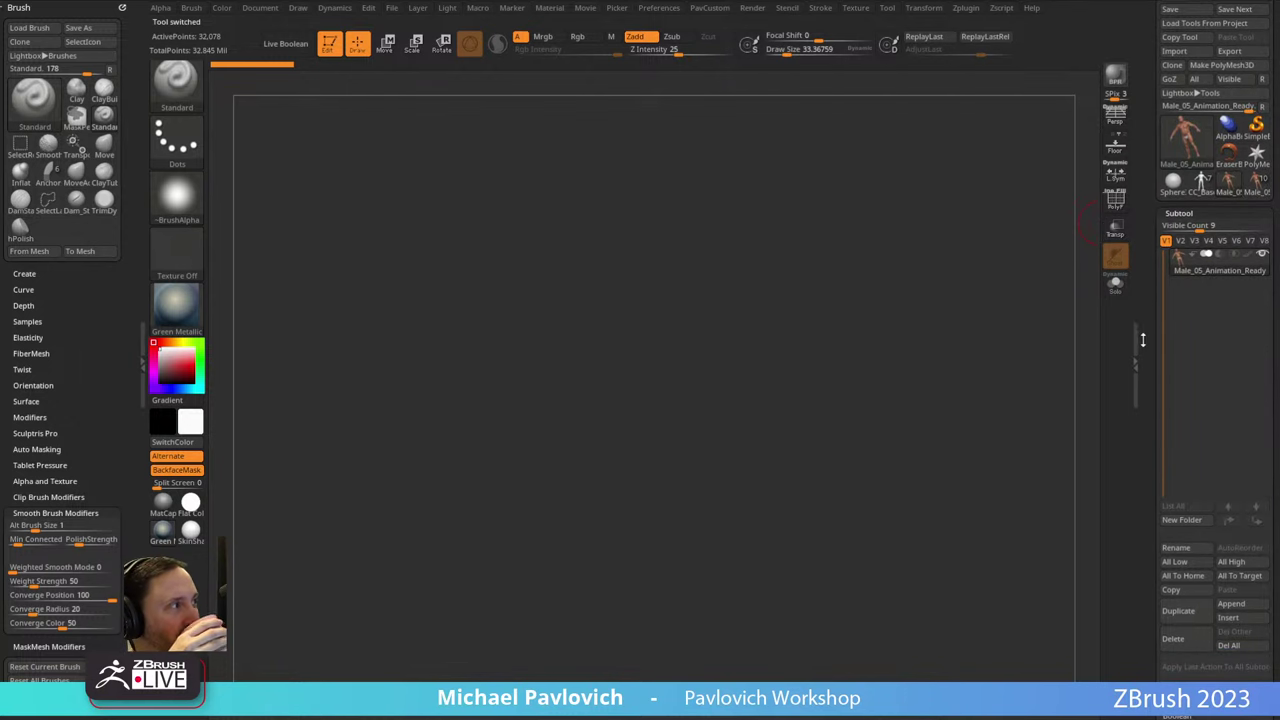
click(1173, 638)
Delete every other subtool from the loaded Male_05_Animation_Ready tool, and switch back to the CC_Base_Body tool.
click(1226, 183)
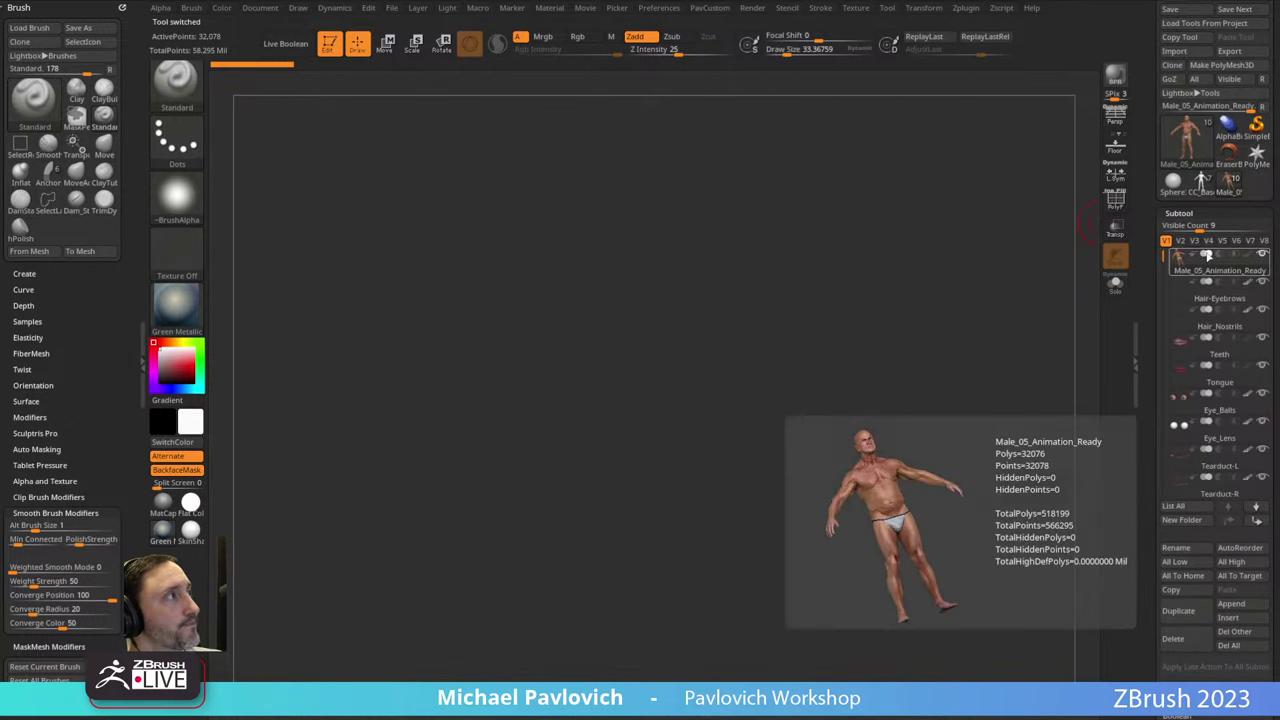
click(1234, 631)
click(1204, 186)
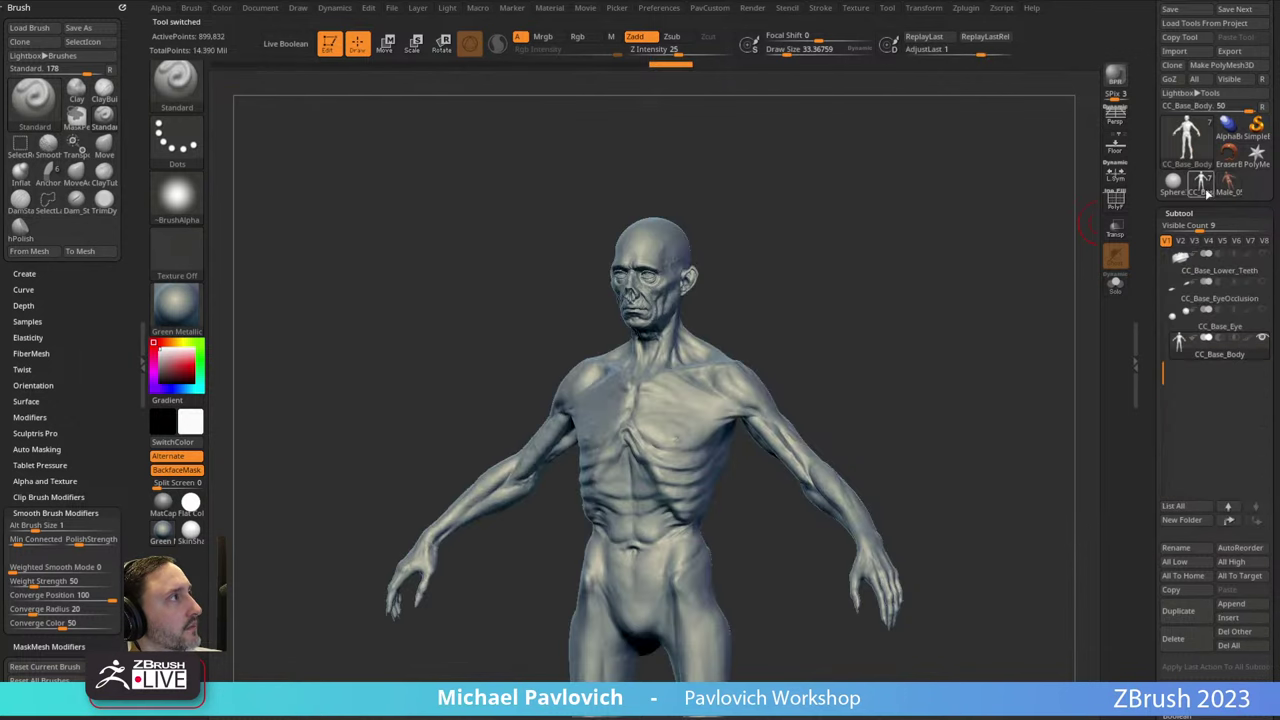
Append Male_05_Animation_Ready as a subtool of CC_Base_Body, and delete its standalone tool.
click(1231, 603)
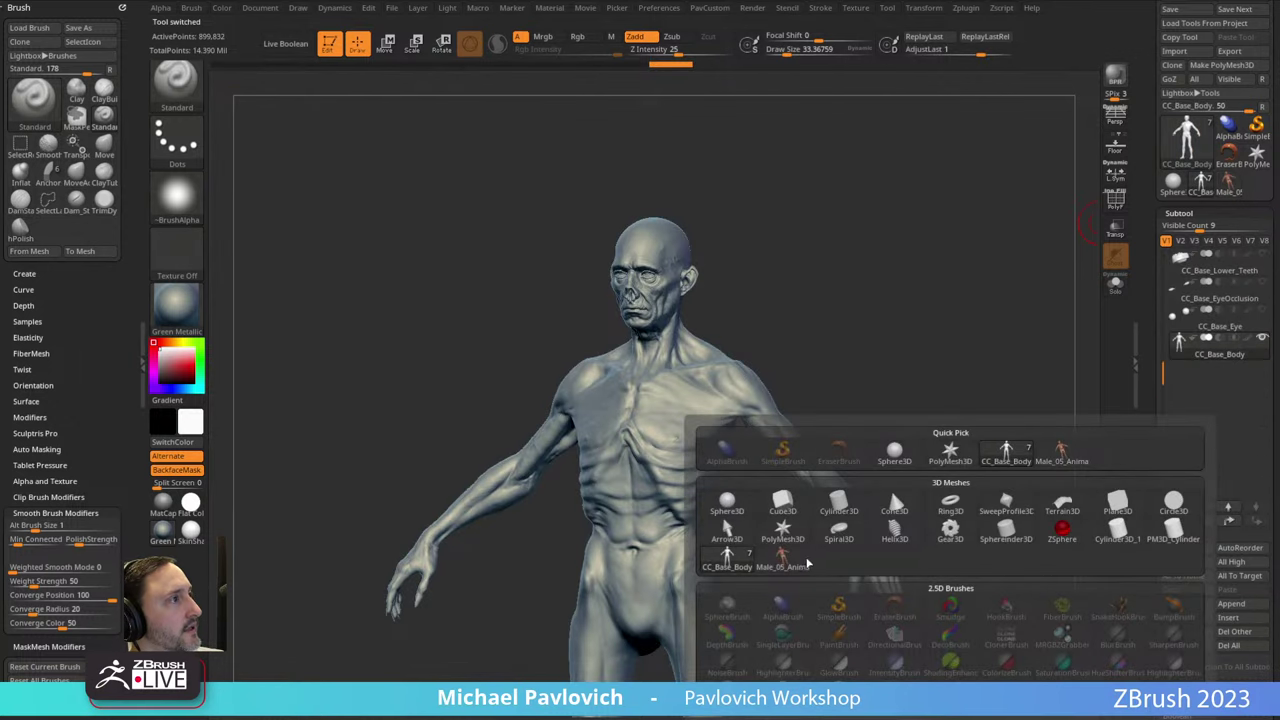
click(795, 562)
click(1225, 190)
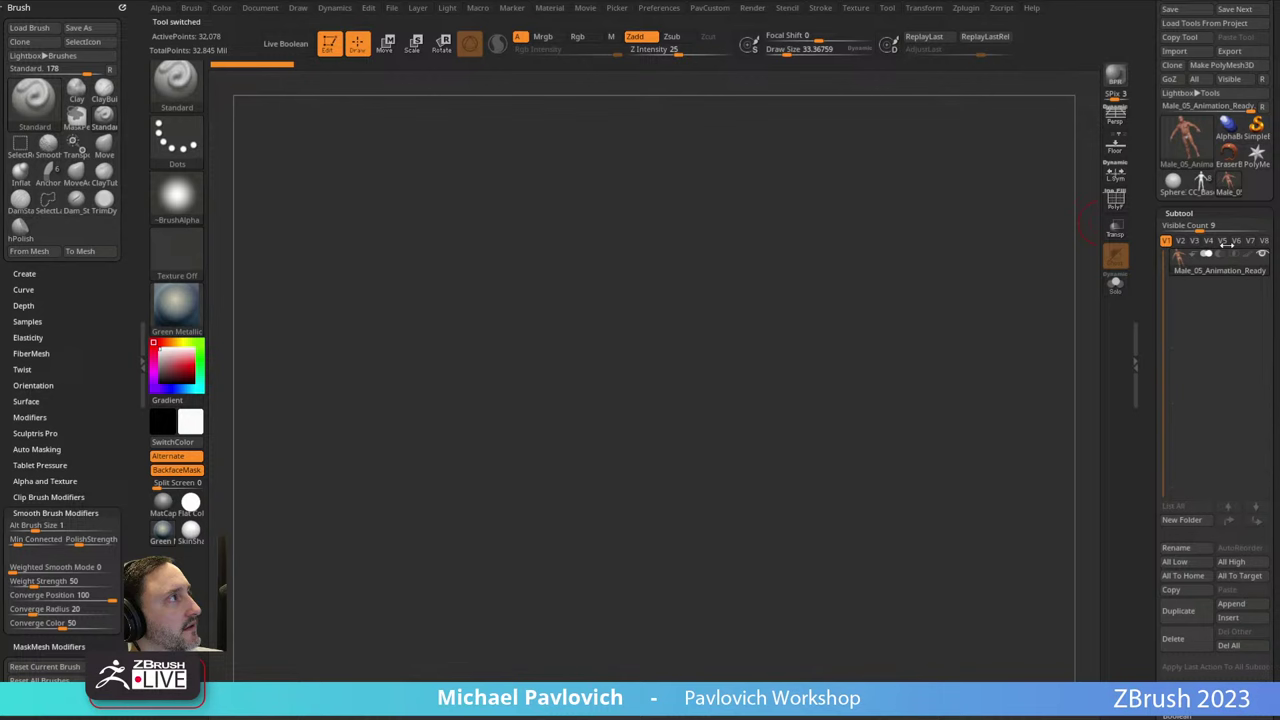
click(1183, 640)
click(1204, 182)
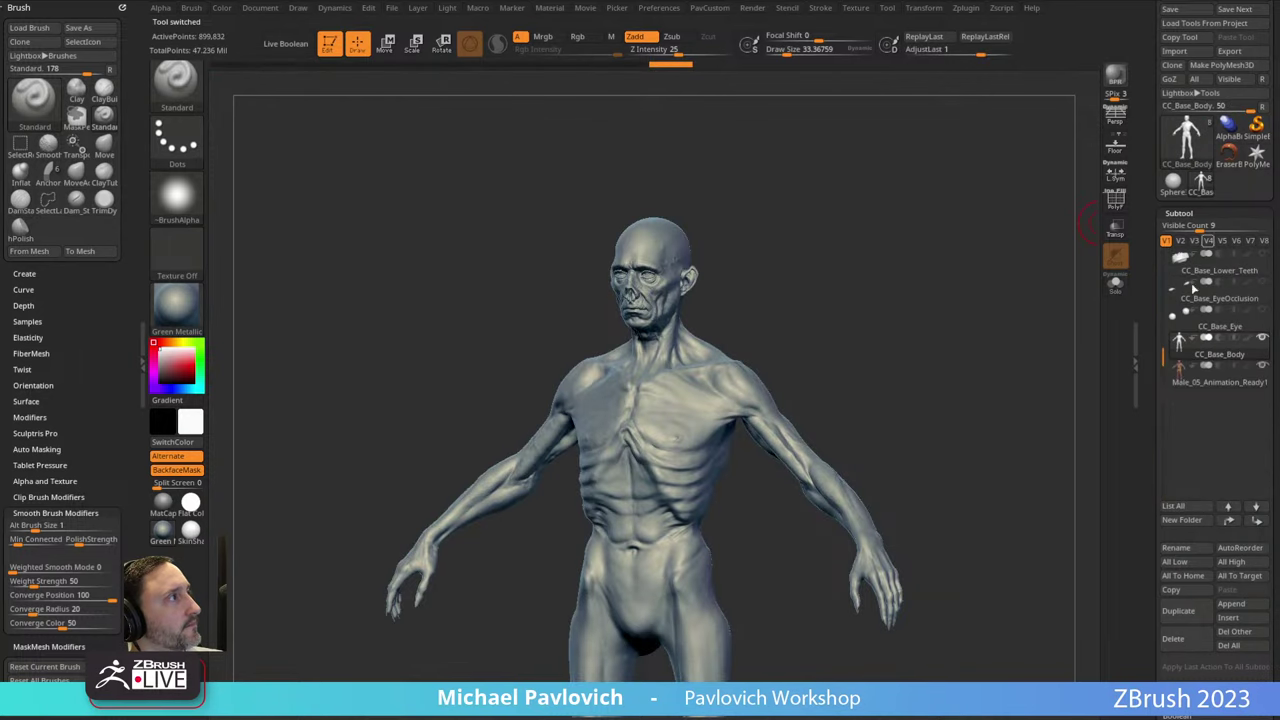
Select the appended Male_05_Animation_Ready1 subtool, reset its gizmo orientation and move the pivot down to the feet.
click(1203, 380)
drag(894, 306, 898, 250)
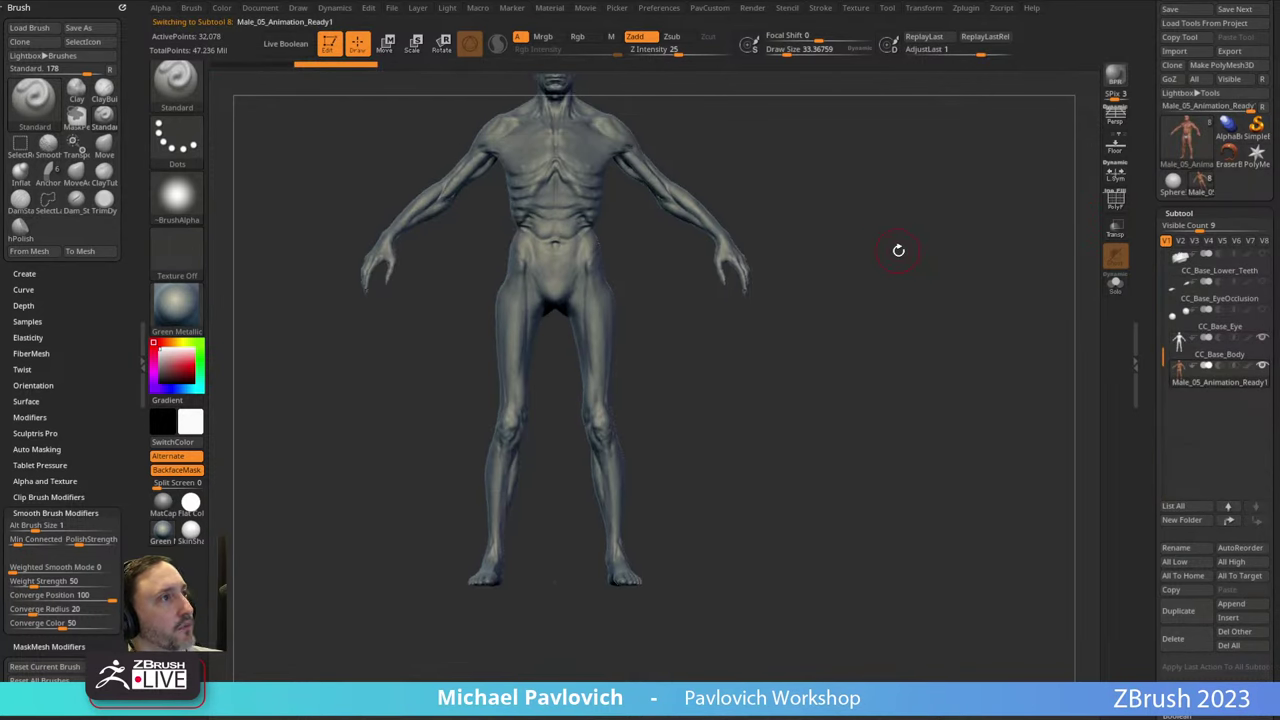
key(f)
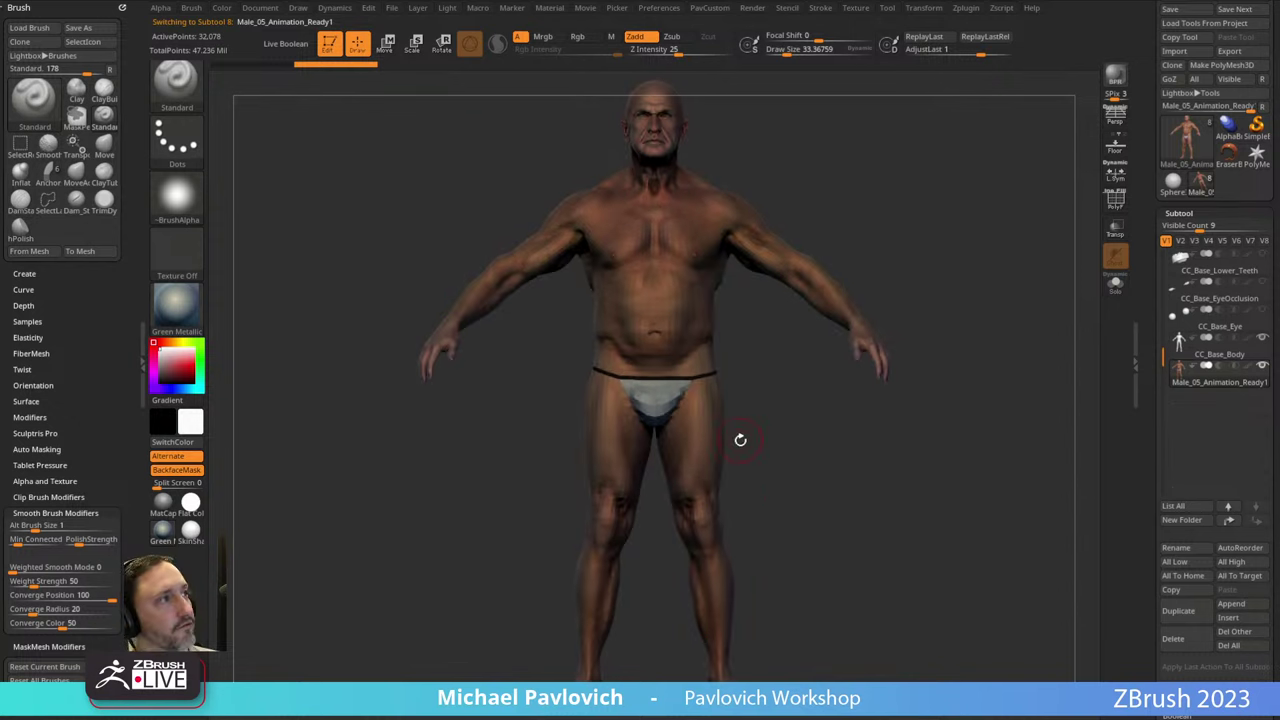
key(e)
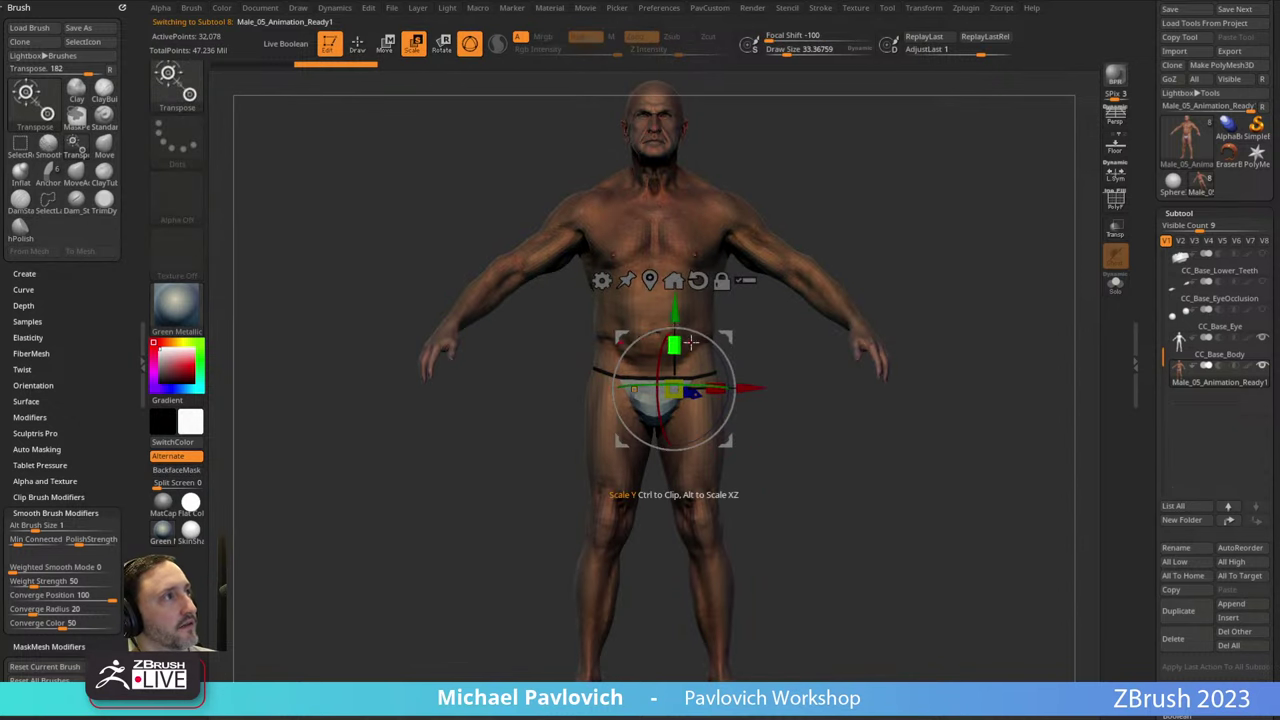
key(q)
key(w)
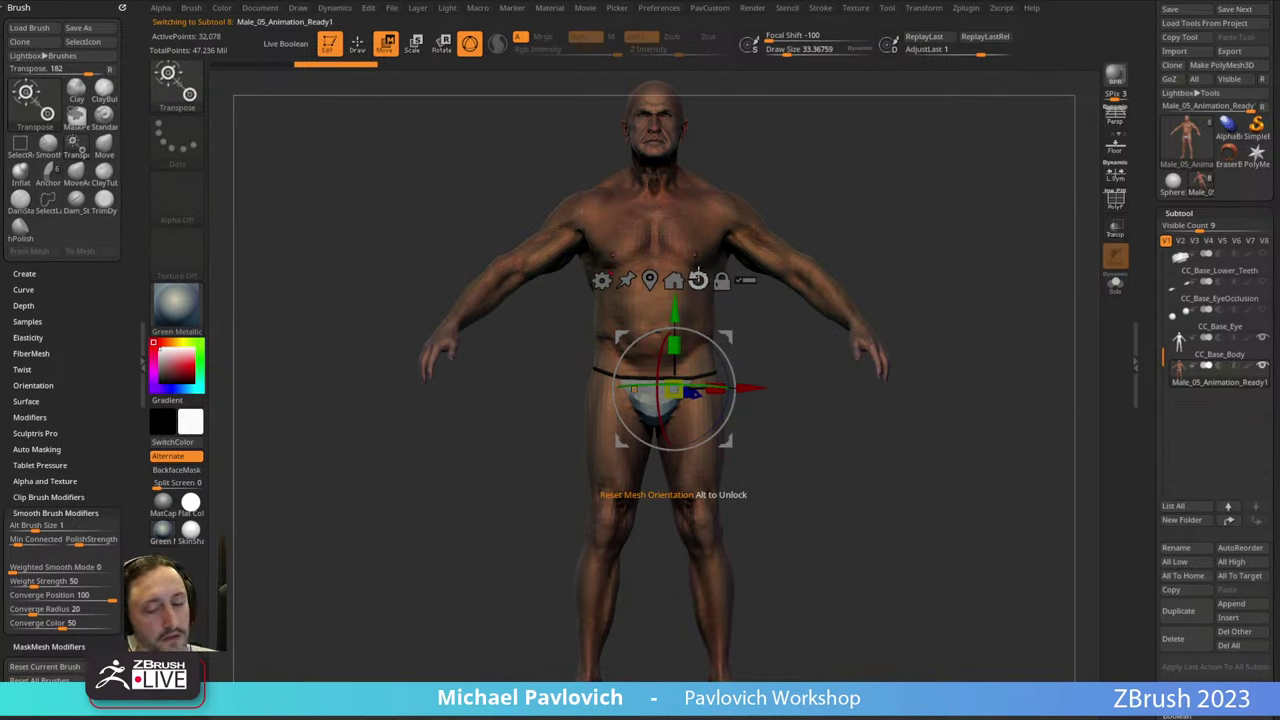
click(697, 280)
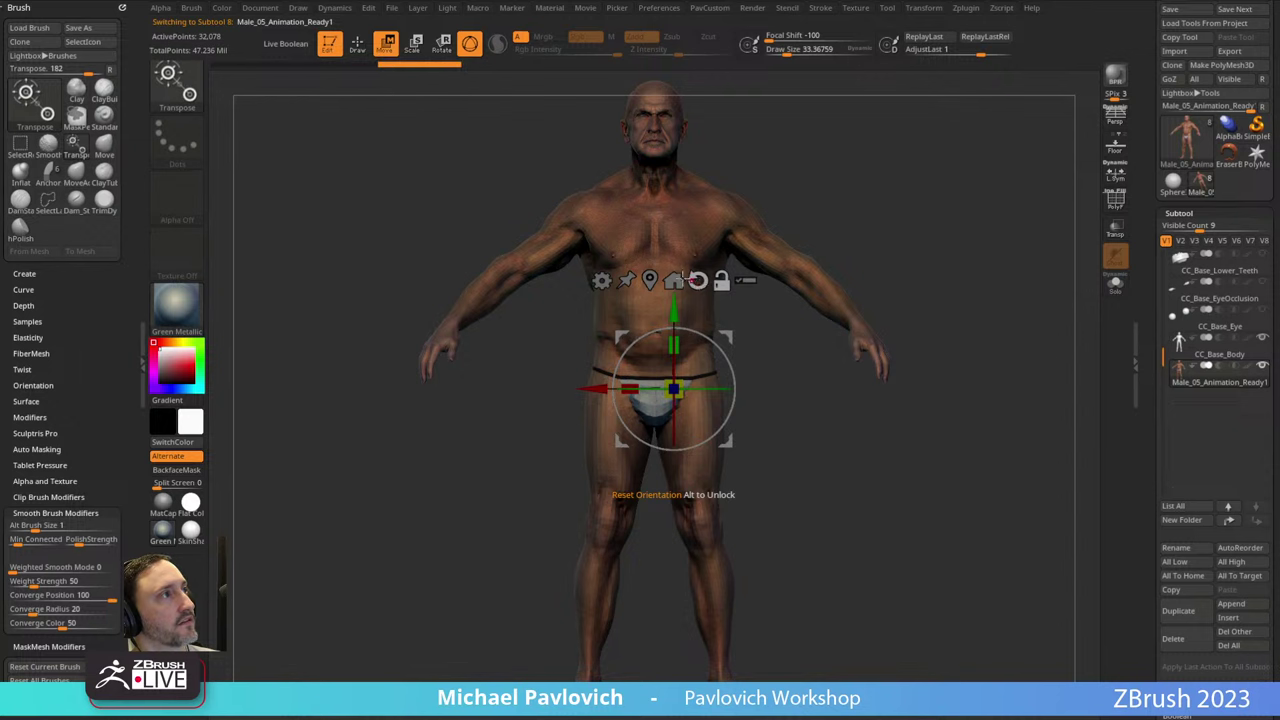
click(673, 280)
ctrl+right_drag(783, 449, 745, 399)
alt+right_drag(745, 399, 717, 391)
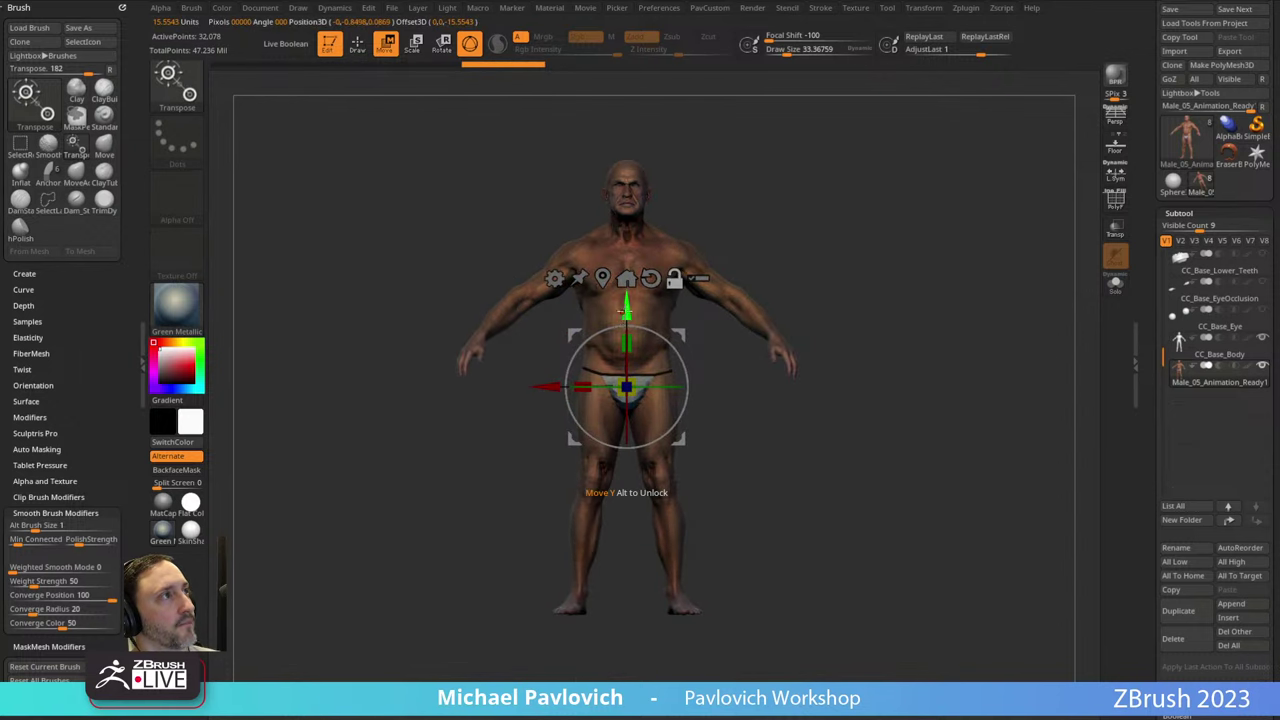
alt+drag(621, 311, 621, 541)
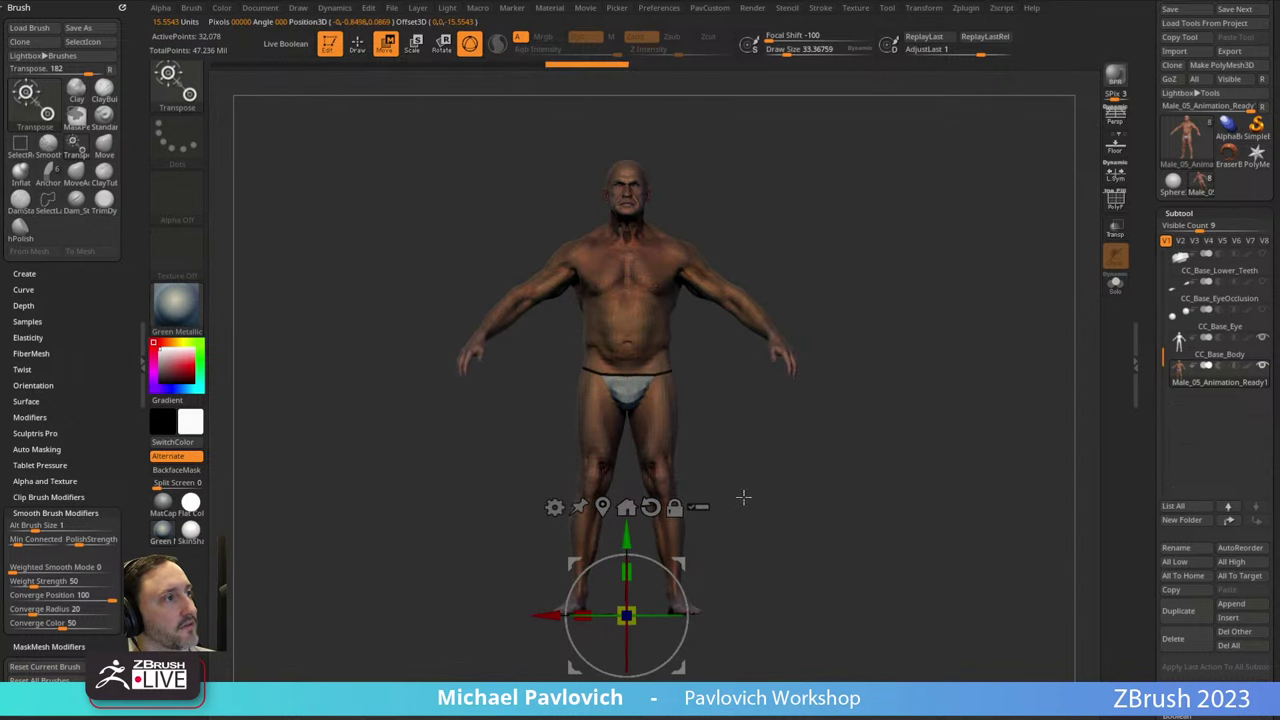
Raise the male scan subtool to subdivision level 6.
ctrl+right_drag(786, 518, 754, 490)
drag(1152, 381, 1205, 162)
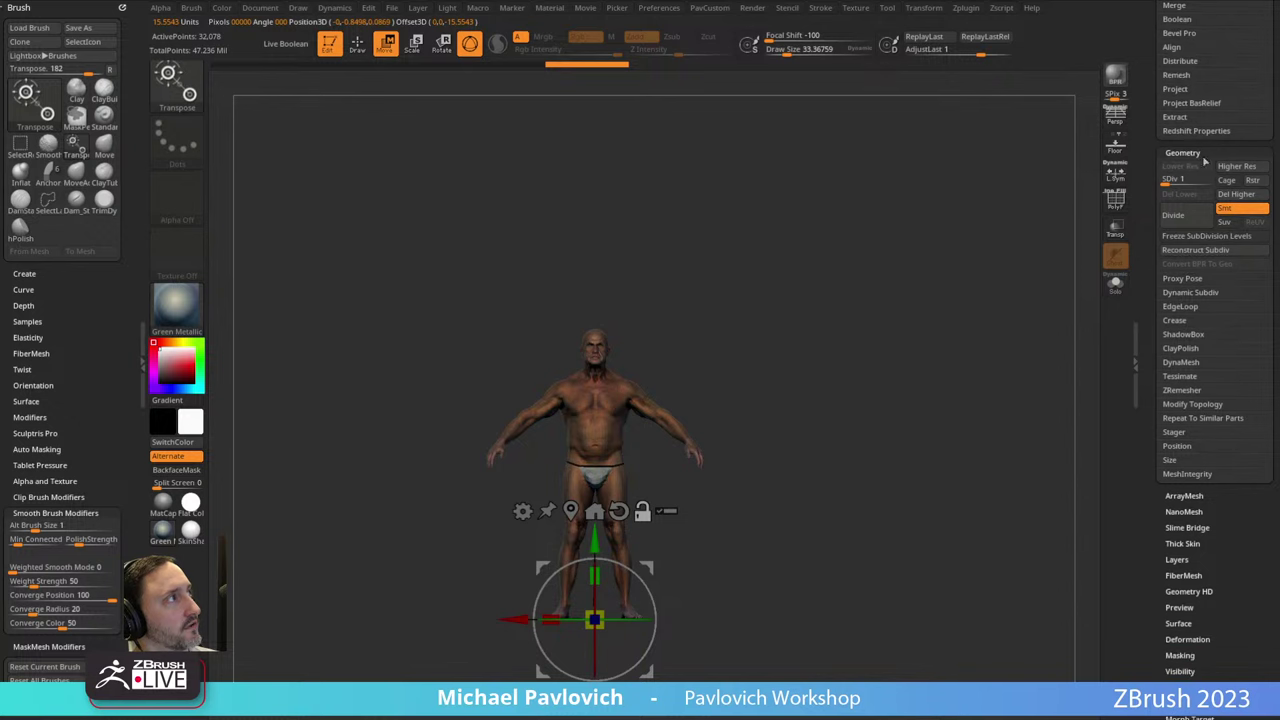
click(1197, 218)
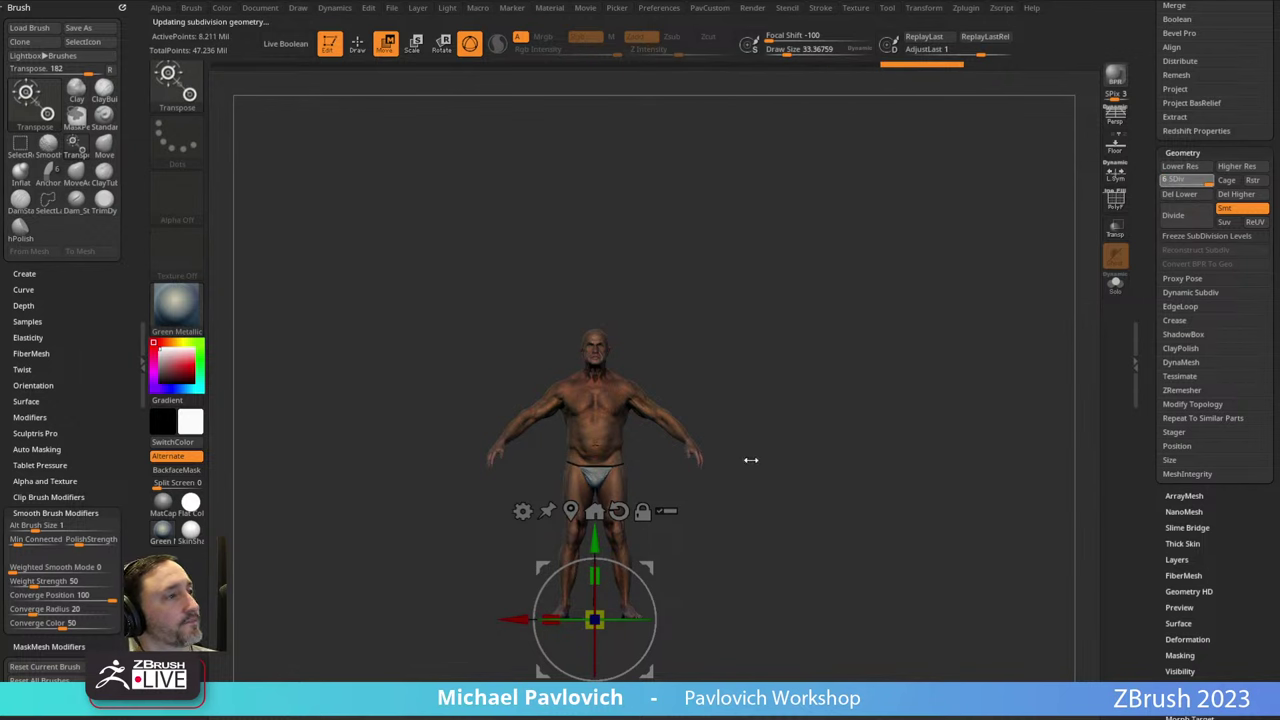
mouse_move(798, 384)
ctrl+right_down()
mouse_move(812, 388)
mouse_move(800, 384)
ctrl+right_up()
alt+right_drag(847, 517, 818, 396)
alt+right_drag(959, 307, 973, 357)
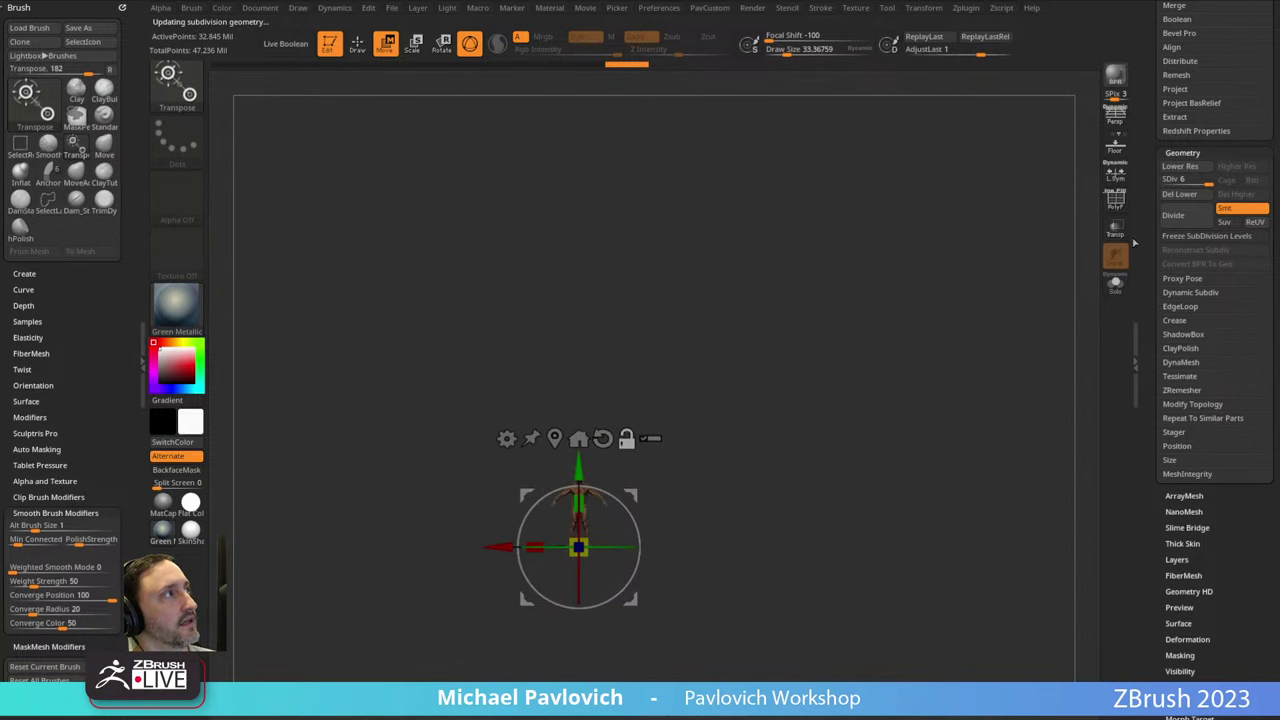
drag(1144, 226, 1120, 396)
Enlarge the tiny male scan uniformly from its feet in several passes towards the gaunt figure's size.
alt+right_drag(822, 425, 833, 386)
ctrl+right_drag(833, 386, 842, 488)
alt+right_drag(826, 391, 814, 443)
drag(590, 548, 700, 488)
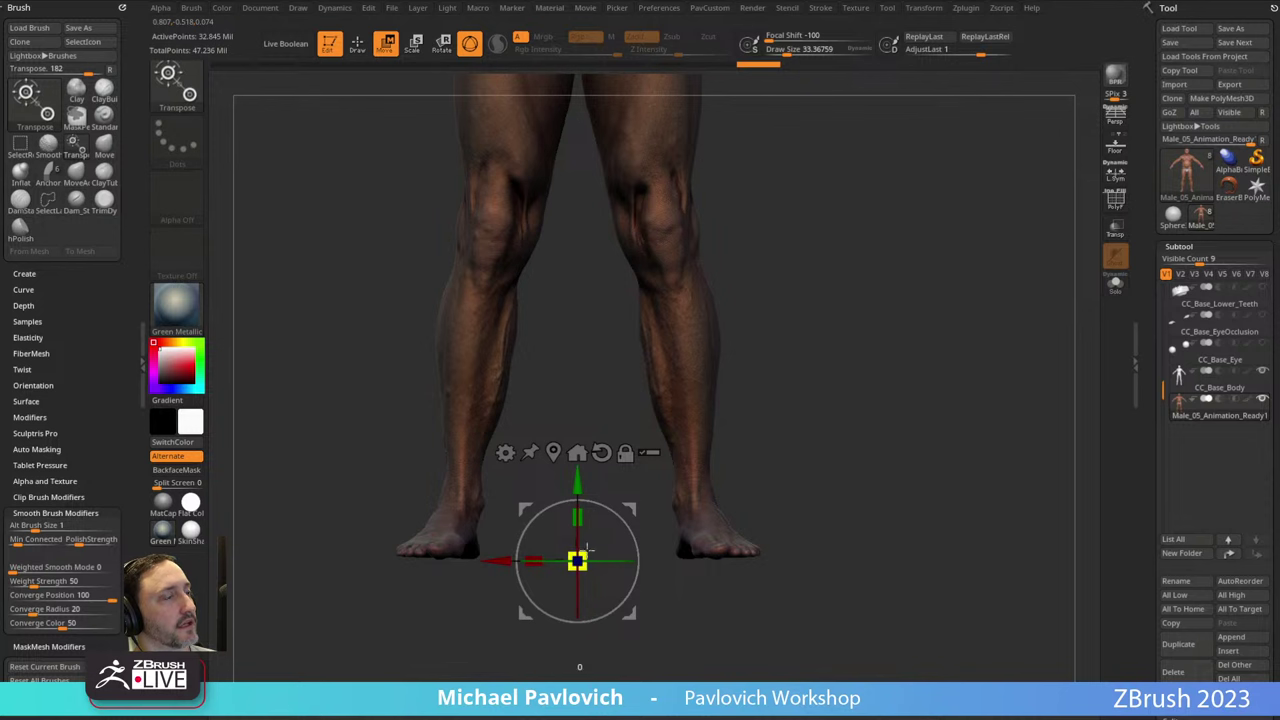
drag(590, 547, 800, 440)
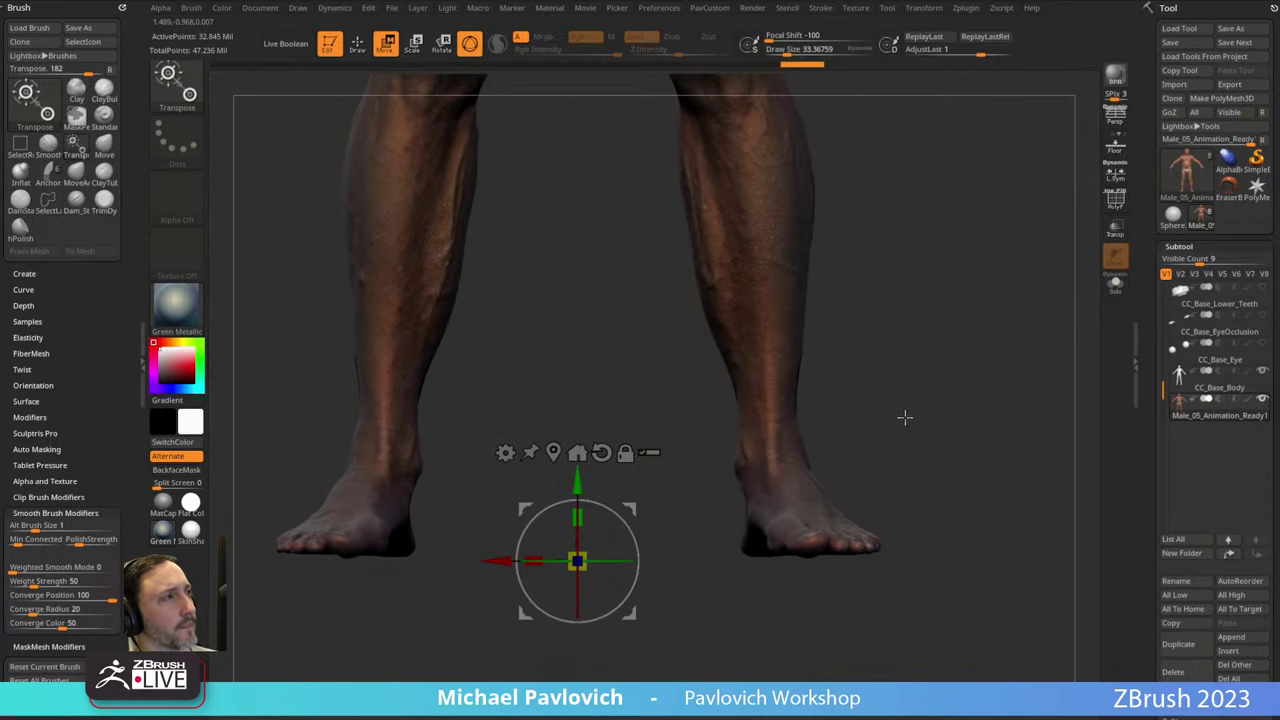
alt+drag(905, 417, 812, 373)
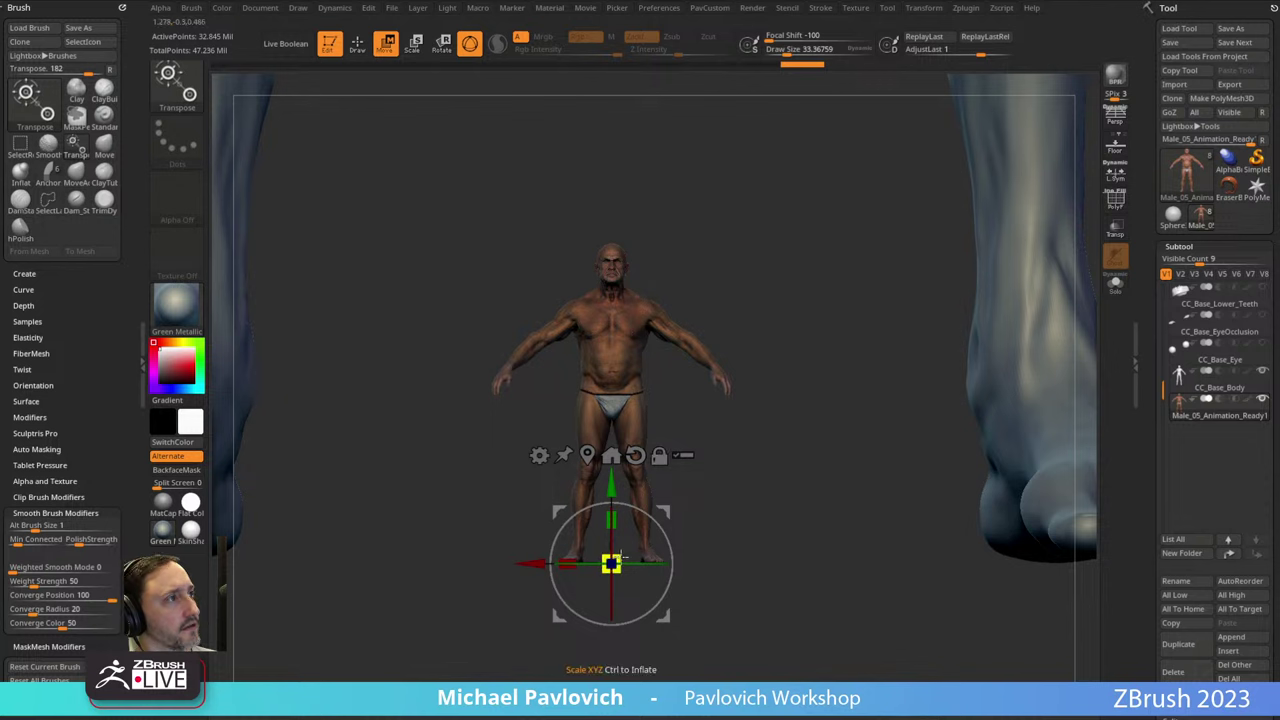
drag(623, 551, 690, 505)
drag(627, 543, 693, 474)
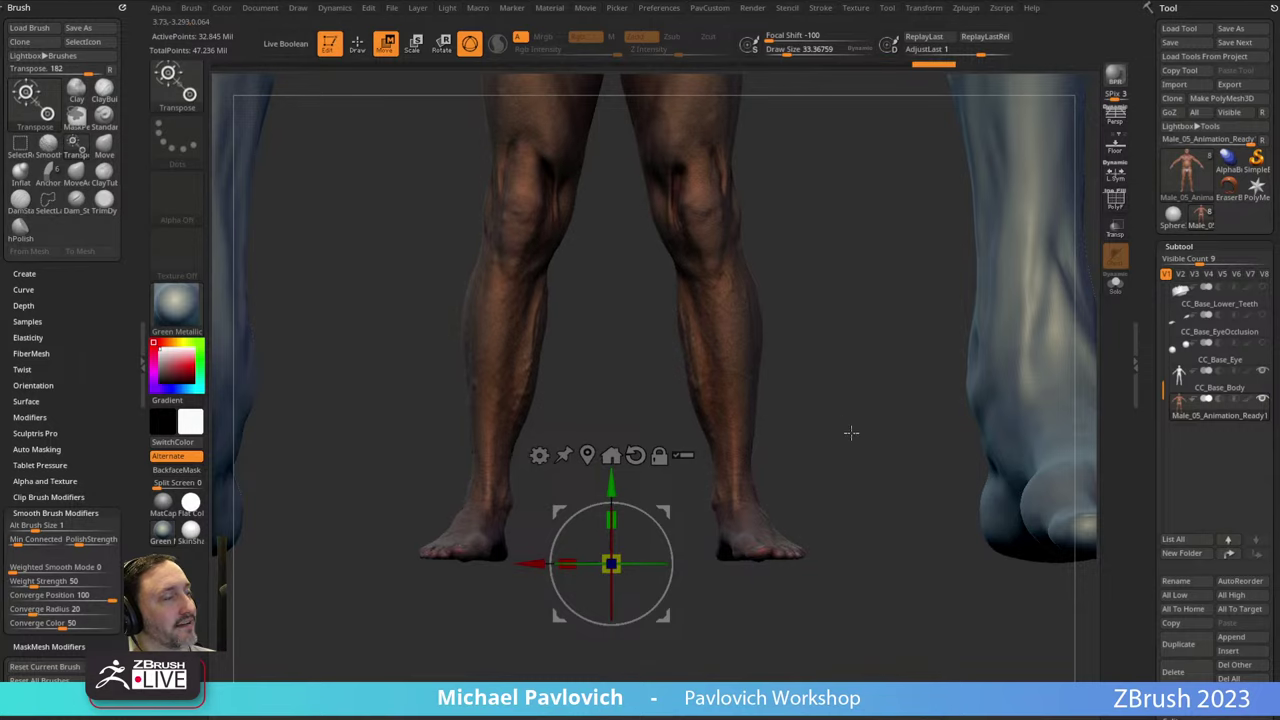
key(ctrl+z)
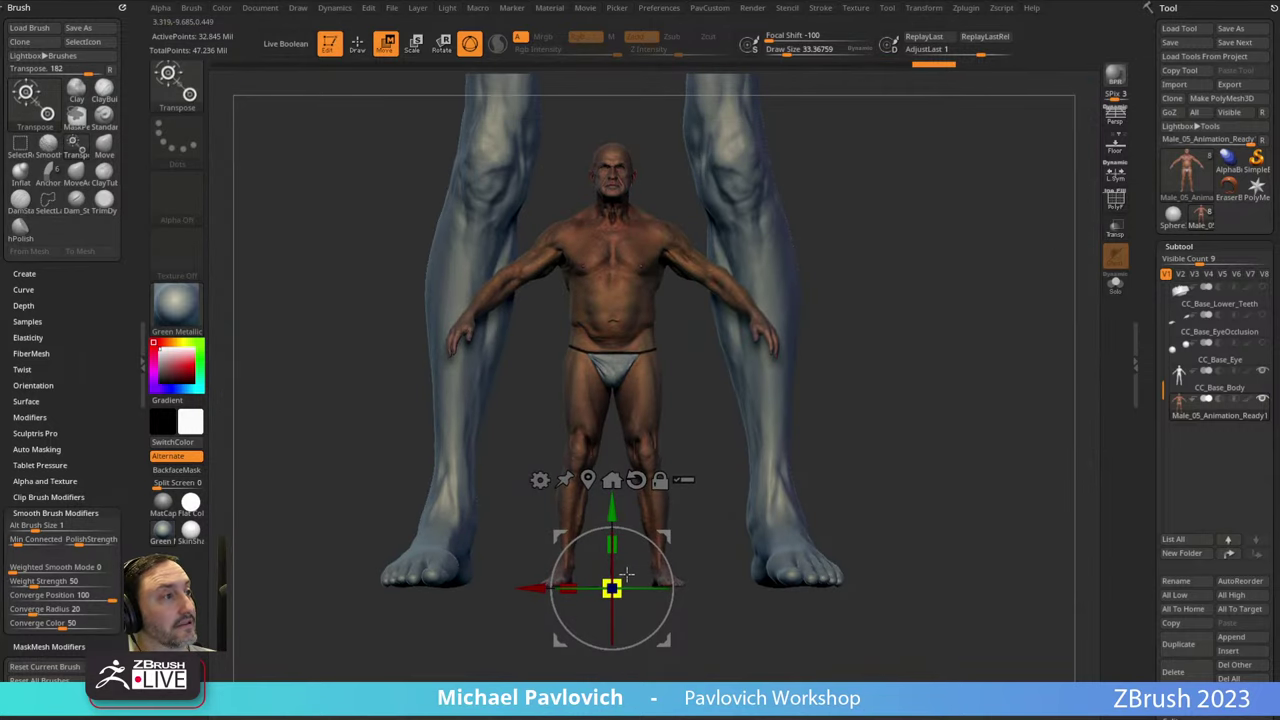
Scale the male scan further from the feet until its overall height matches the gaunt body.
drag(626, 572, 689, 517)
drag(626, 572, 690, 497)
ctrl+right_drag(690, 498, 839, 404)
drag(634, 616, 663, 580)
ctrl+right_drag(814, 486, 765, 486)
alt+right_drag(765, 486, 750, 486)
drag(623, 608, 625, 607)
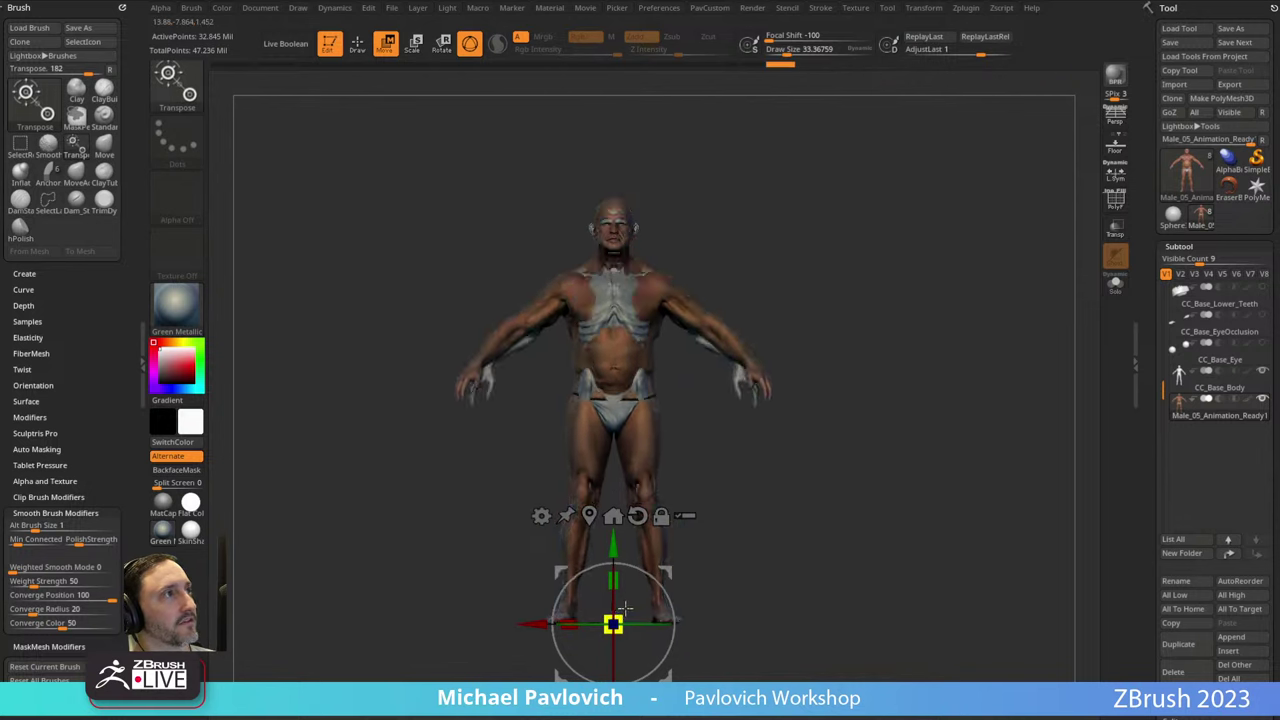
Leave the transform gizmo and turn off the Body_Colour texture on the male scan.
mouse_move(904, 447)
right_down()
mouse_move(806, 446)
mouse_move(834, 446)
right_up()
ctrl+right_drag(834, 446, 834, 414)
mouse_move(852, 354)
alt+right_down()
mouse_move(840, 434)
mouse_move(890, 420)
alt+right_up()
key(q)
drag(890, 420, 1080, 345)
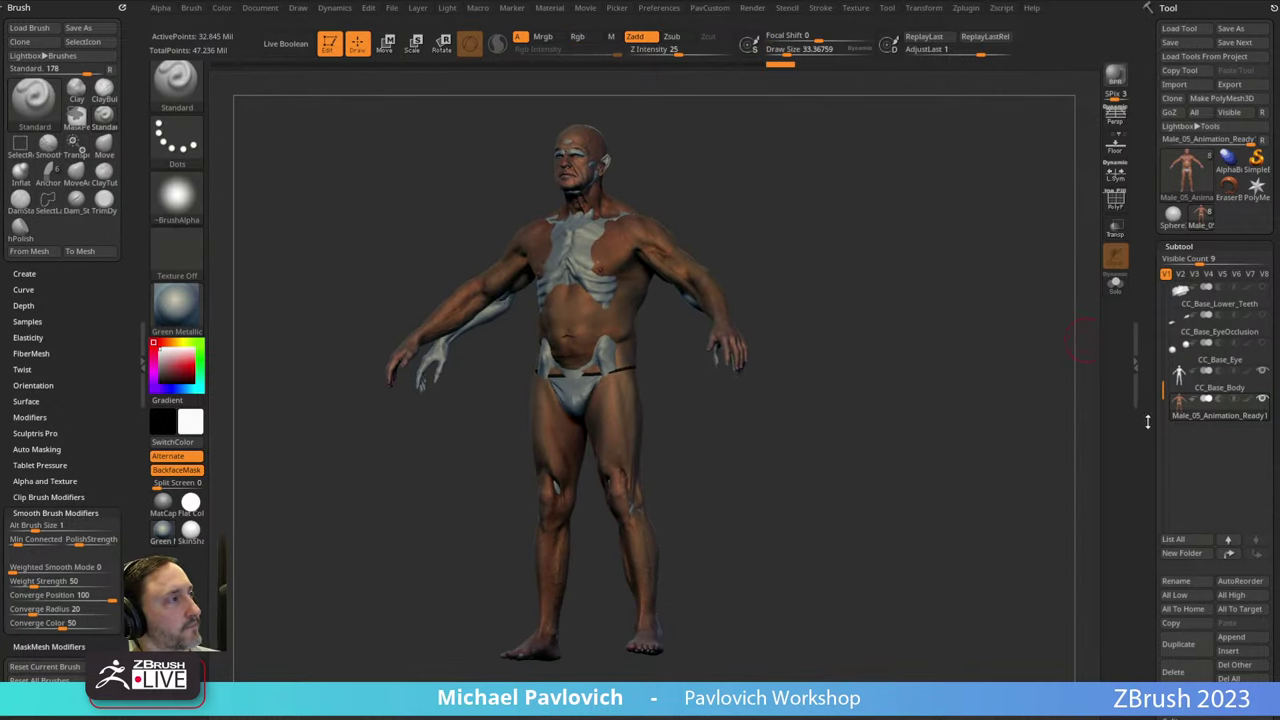
scroll(1191, 406, down, 10)
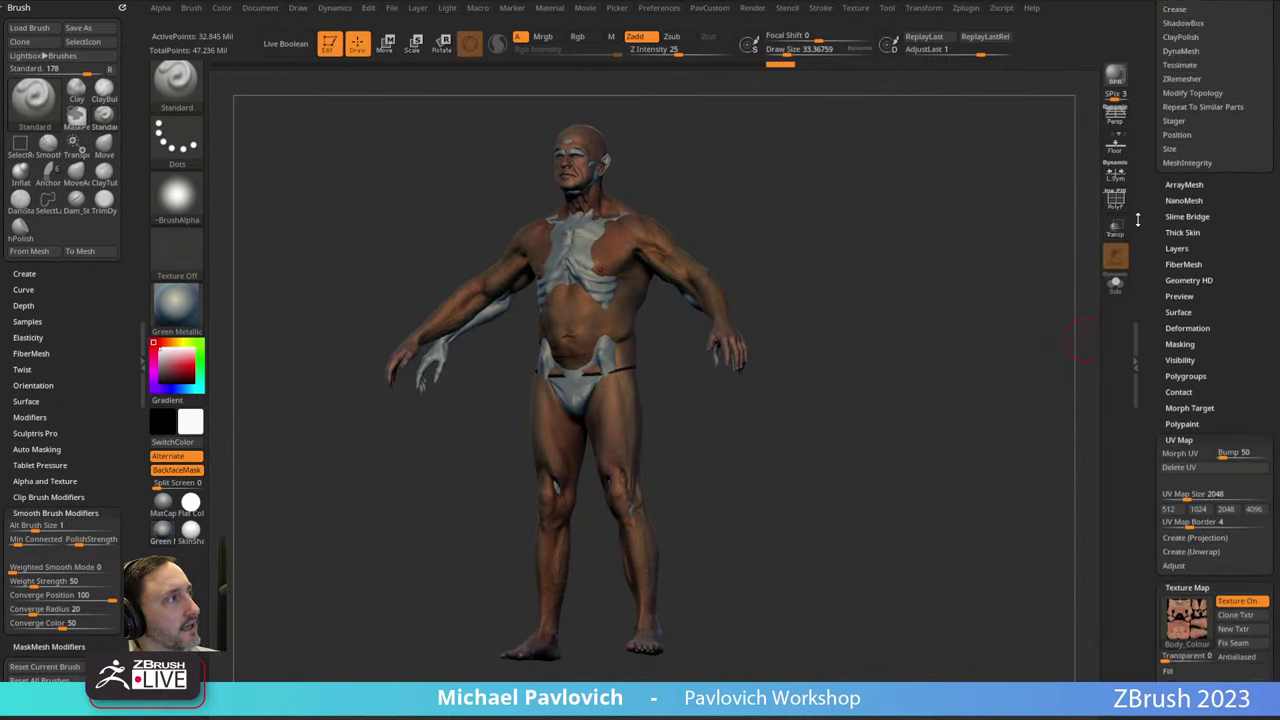
click(1235, 538)
click(1187, 522)
drag(1146, 525, 1143, 680)
shift+right_drag(1060, 520, 987, 514)
mouse_move(974, 436)
ctrl+right_down()
mouse_move(966, 333)
mouse_move(928, 349)
mouse_move(971, 363)
mouse_move(1003, 320)
mouse_move(966, 329)
ctrl+right_up()
Isolate the male scan and examine the sculpted detail of its face, ear and neck up close, ending with all subtools shown.
key(s)
key(s)
click(1115, 285)
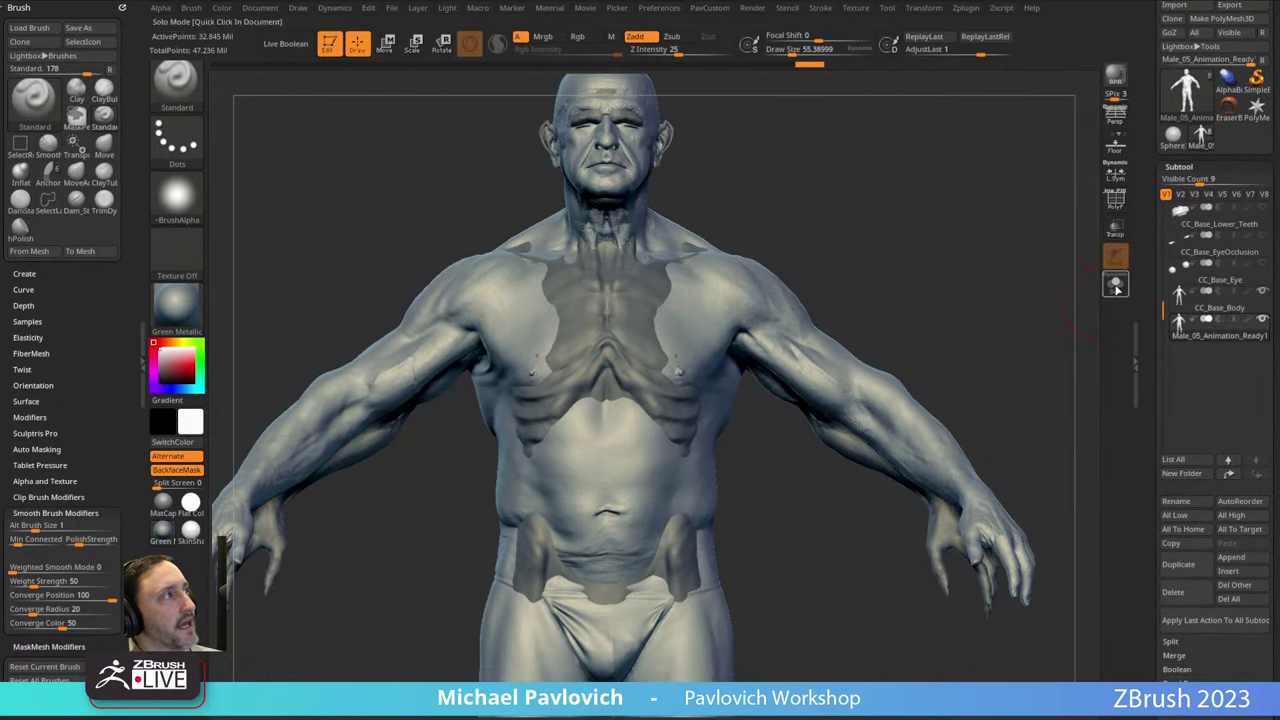
right_drag(1056, 302, 826, 356)
mouse_move(900, 250)
ctrl+right_down()
mouse_move(849, 229)
mouse_move(836, 340)
mouse_move(1010, 369)
ctrl+right_up()
key(s)
drag(1010, 369, 830, 371)
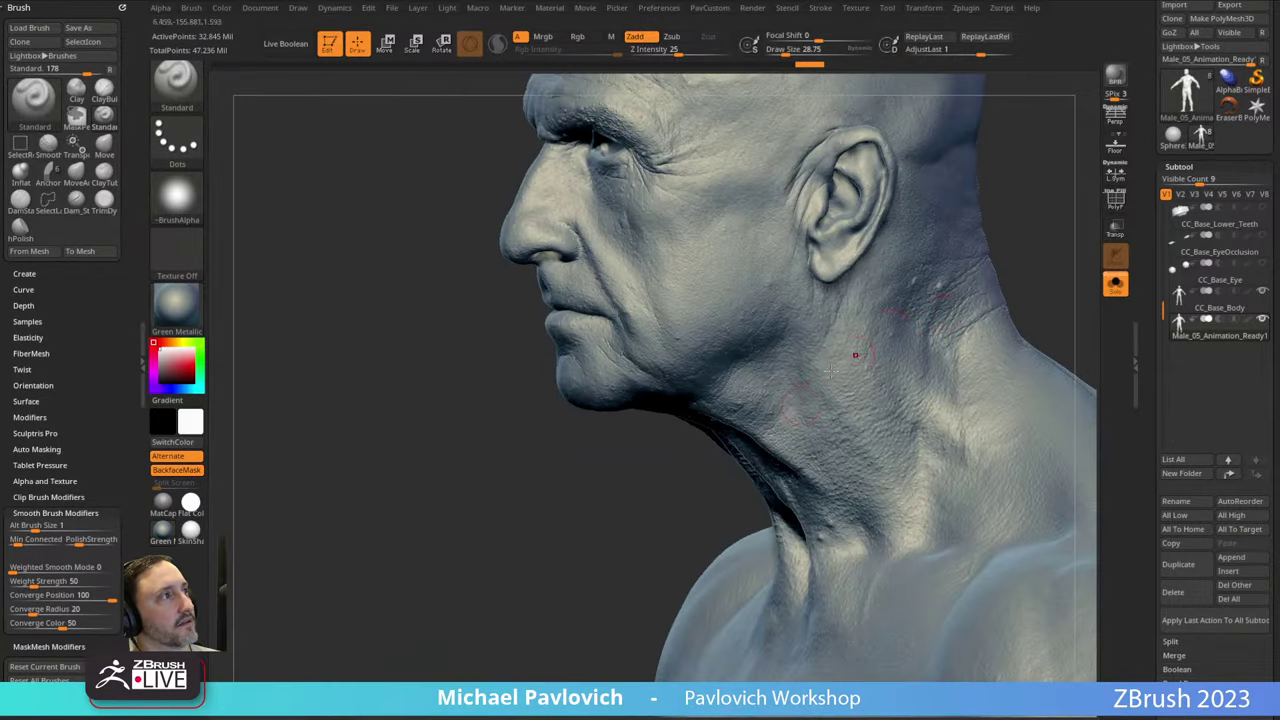
ctrl+right_drag(772, 403, 673, 499)
alt+drag(363, 298, 498, 660)
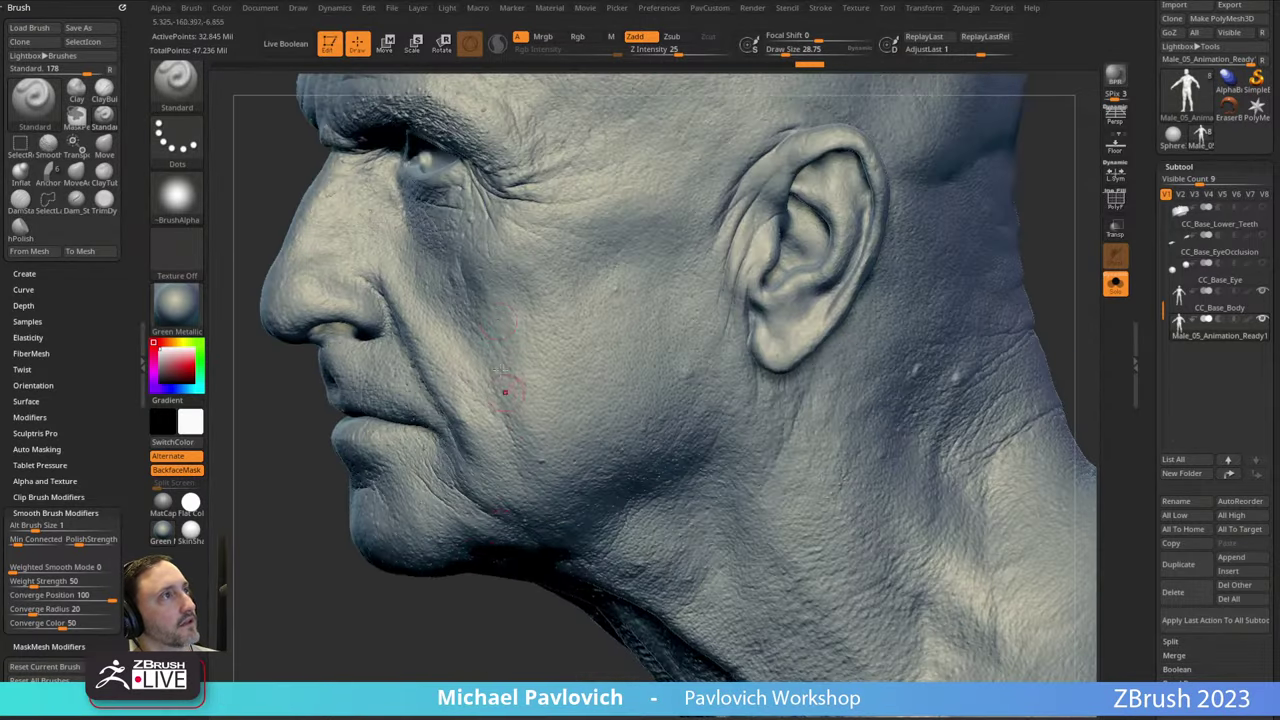
alt+drag(1049, 265, 911, 197)
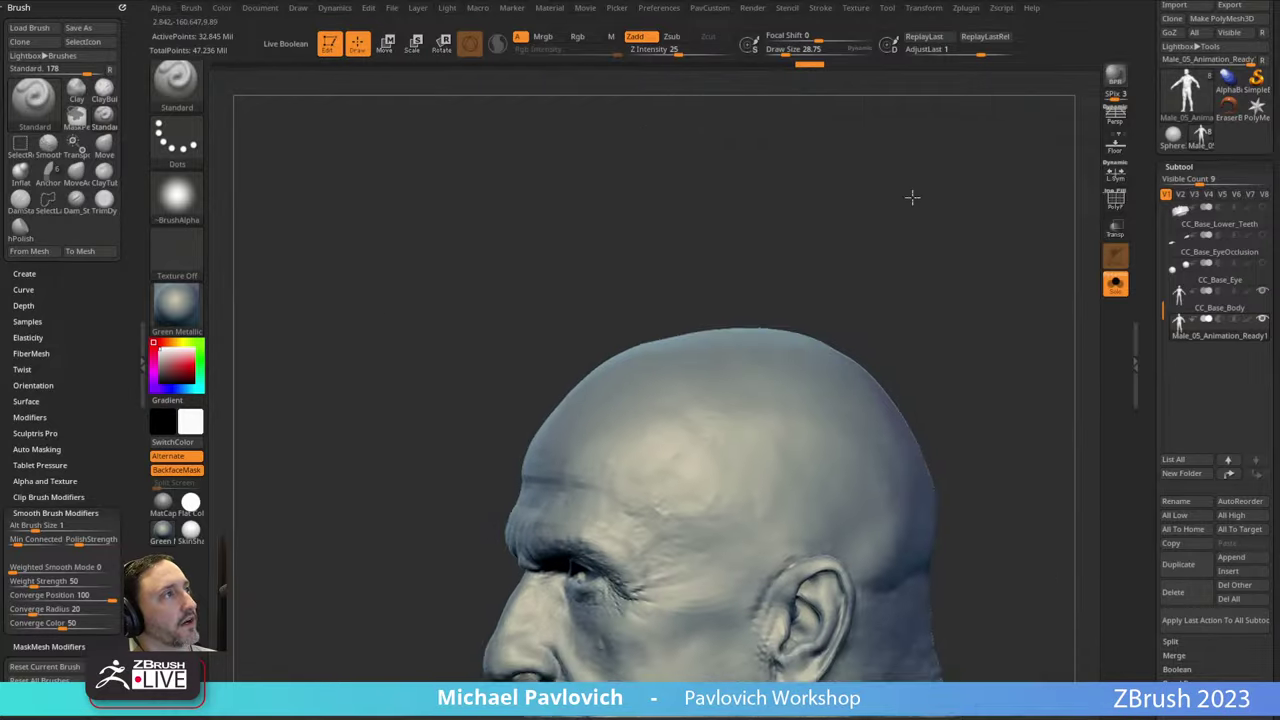
alt+drag(1015, 440, 991, 363)
mouse_move(1056, 556)
alt+mouse_down()
mouse_move(828, 180)
mouse_move(931, 271)
mouse_move(949, 209)
mouse_move(937, 249)
mouse_move(897, 257)
mouse_move(920, 206)
mouse_move(901, 262)
alt+mouse_up()
key(s)
key(s)
click(1115, 286)
Lower the male scan to subdivision level 1 and raise the brush draw size to about 62.
drag(1154, 325, 1152, 232)
drag(1192, 530, 1186, 530)
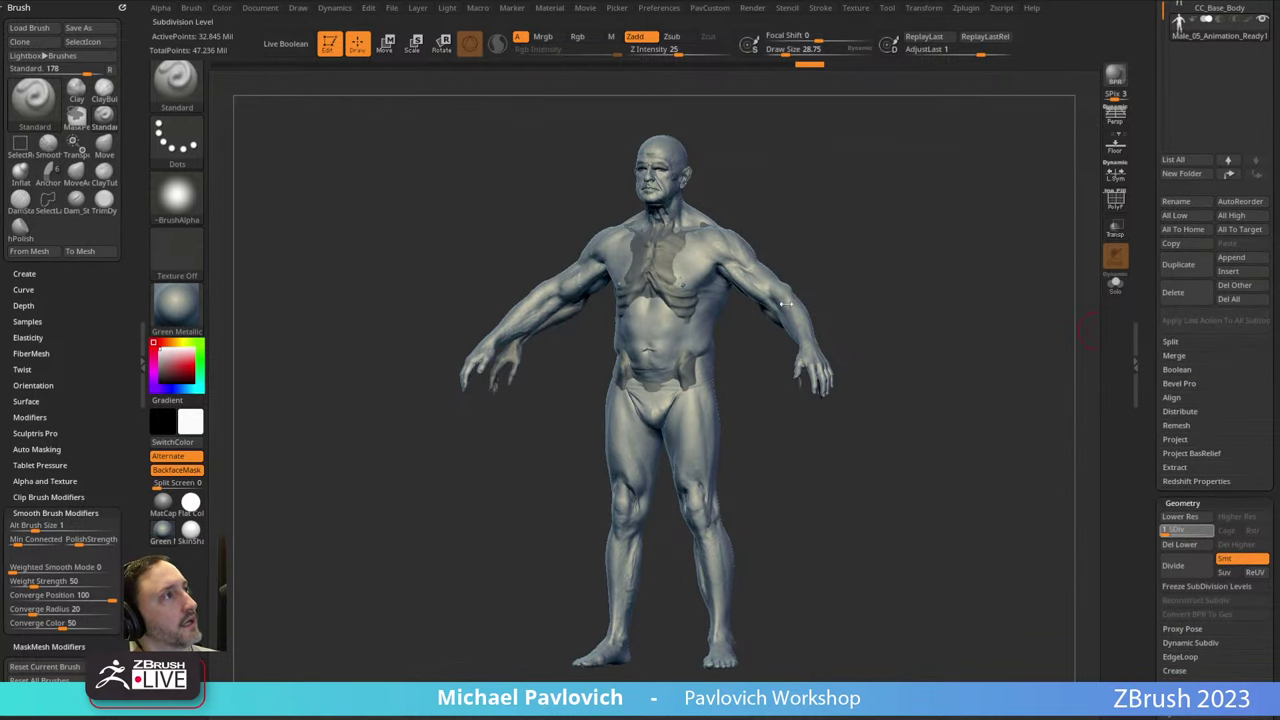
key(shift+d)
key(s)
drag(858, 301, 876, 298)
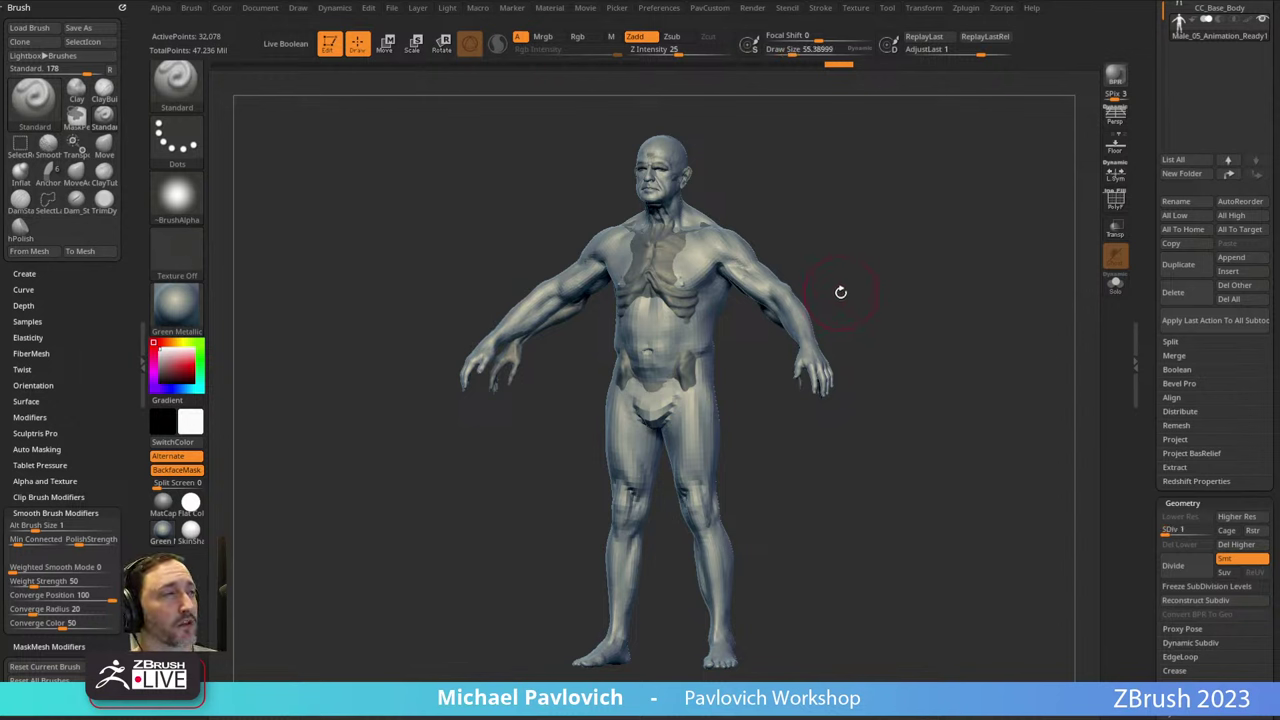
drag(874, 251, 808, 277)
key(bracketright)
key(bracketright)
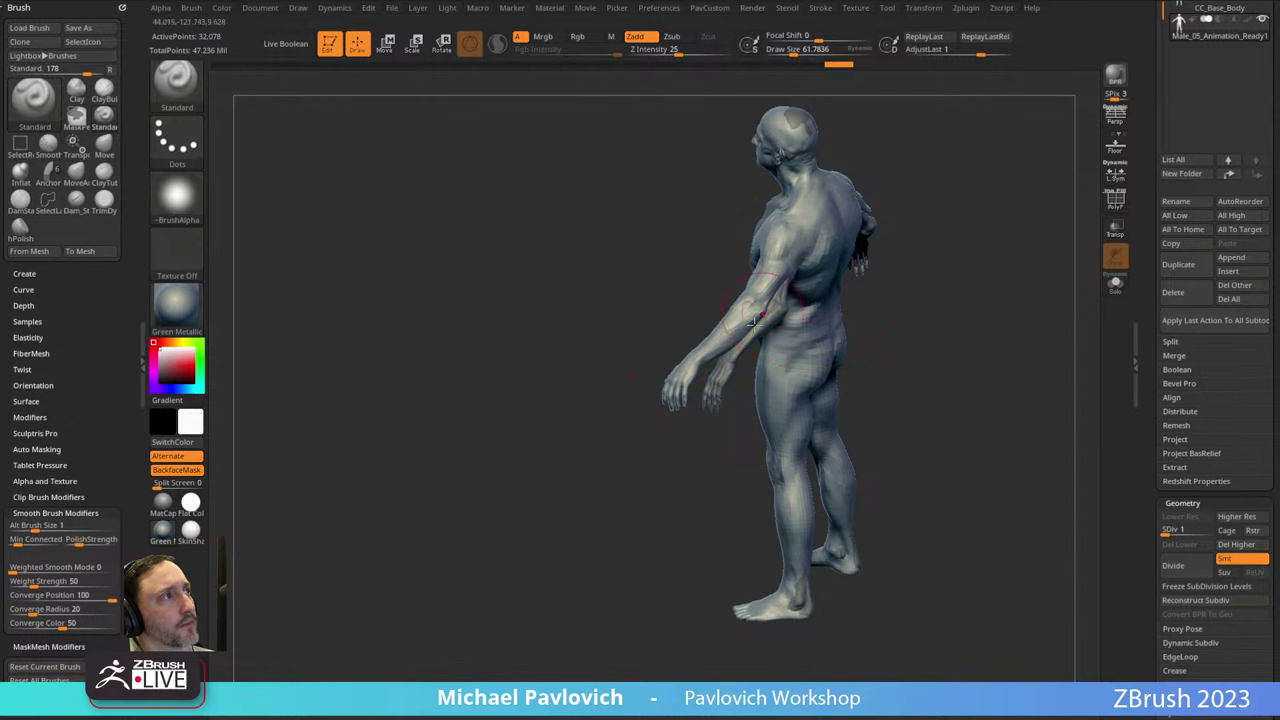
shift+drag(972, 336, 934, 298)
key(w)
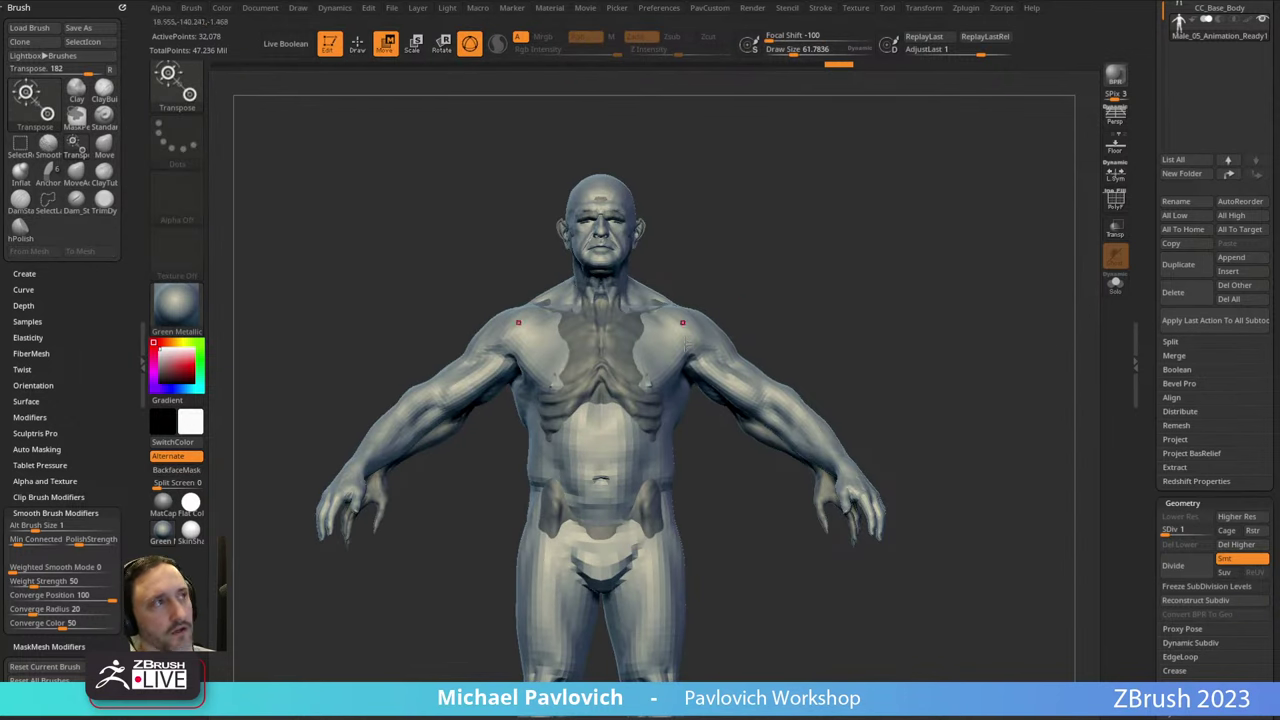
key(f)
Isolate the male scan and mask one half of its body along the vertical centreline.
click(1115, 285)
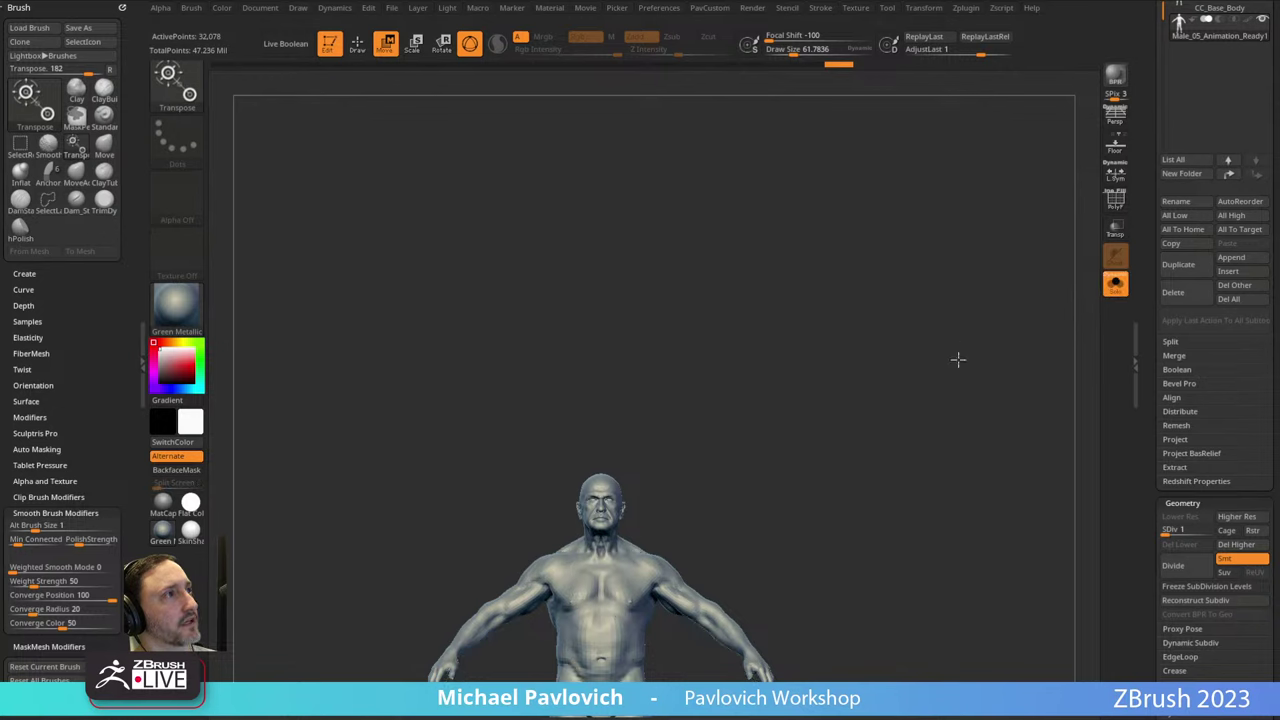
alt+drag(958, 360, 933, 229)
key(q)
alt+drag(834, 260, 849, 248)
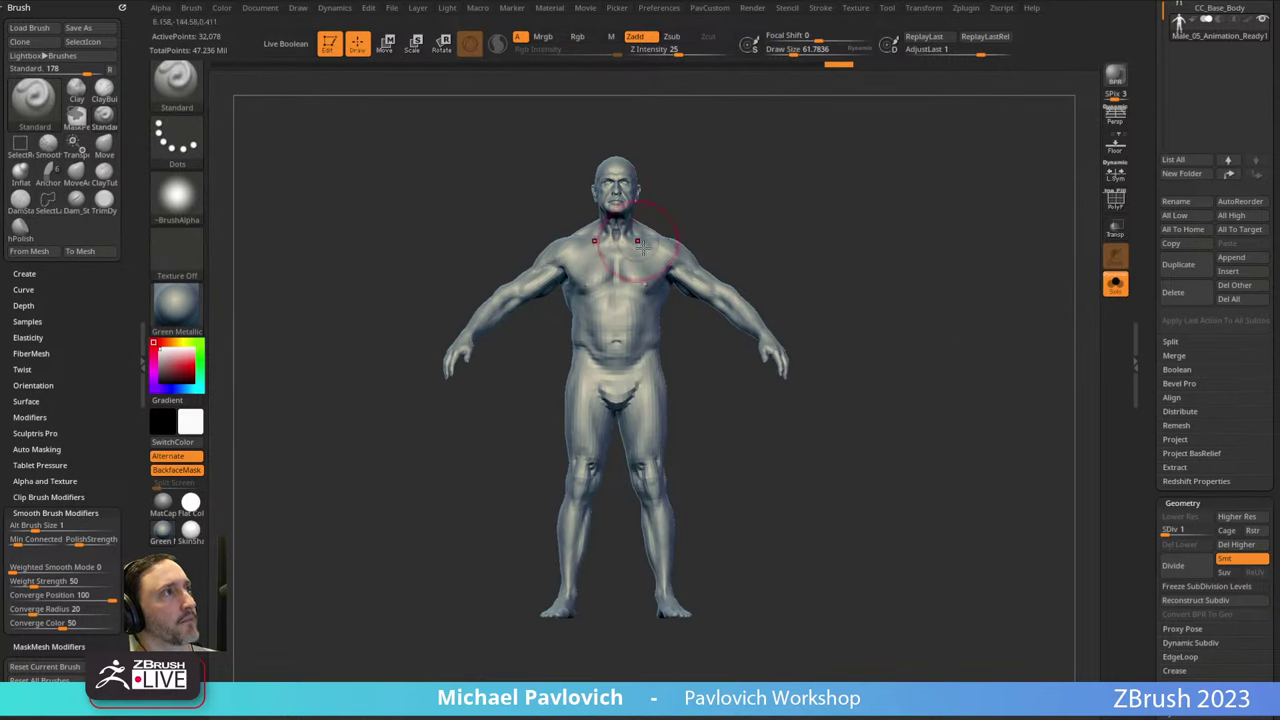
mouse_move(342, 133)
ctrl+mouse_down()
mouse_move(526, 649)
mouse_move(614, 663)
ctrl+mouse_up()
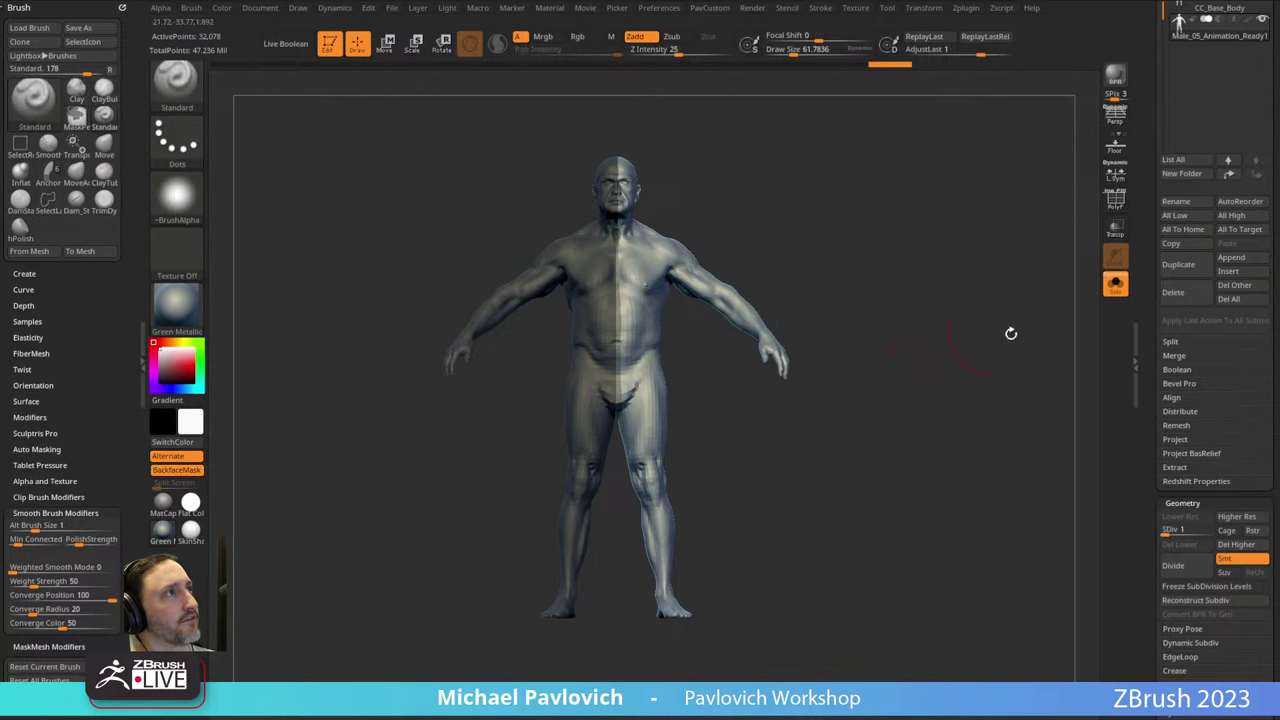
mouse_move(743, 166)
ctrl+mouse_down()
mouse_move(404, 158)
mouse_move(577, 634)
mouse_move(624, 662)
mouse_move(613, 657)
ctrl+mouse_up()
alt+drag(749, 465, 711, 474)
Apply Smart ReSym to the half-masked male scan.
scroll(1150, 410, down, 10)
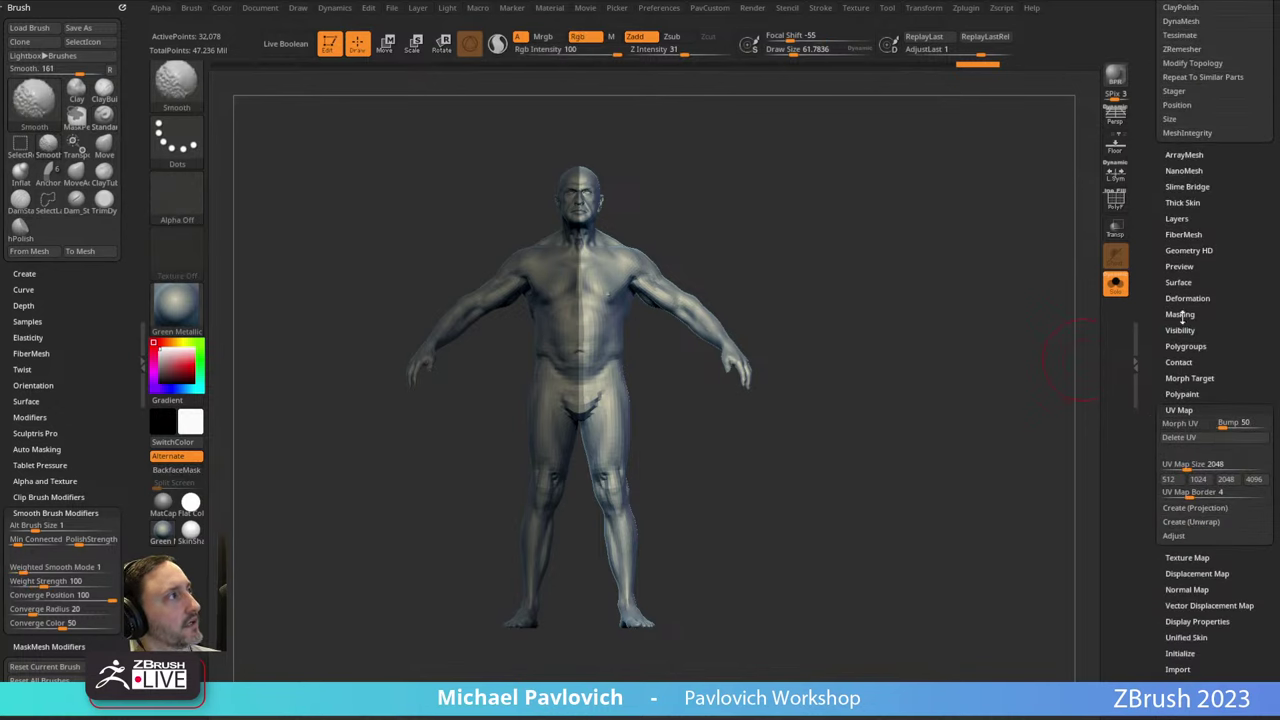
click(1186, 298)
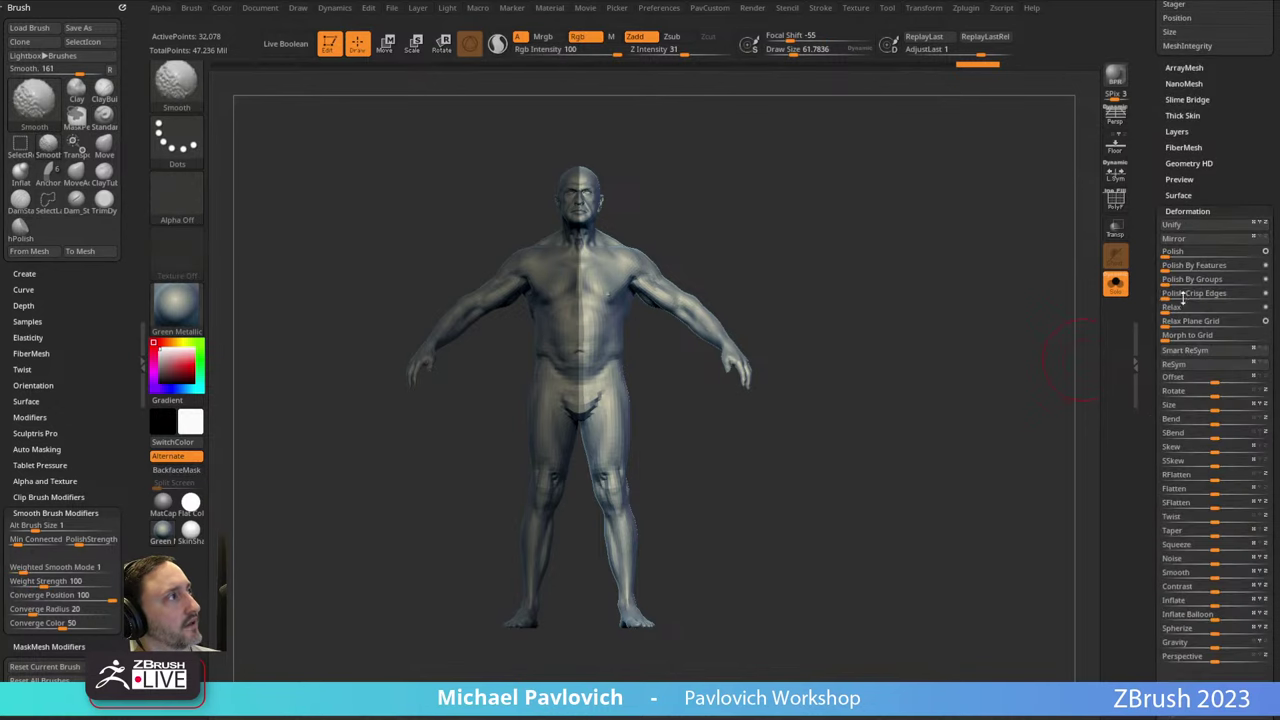
click(1190, 357)
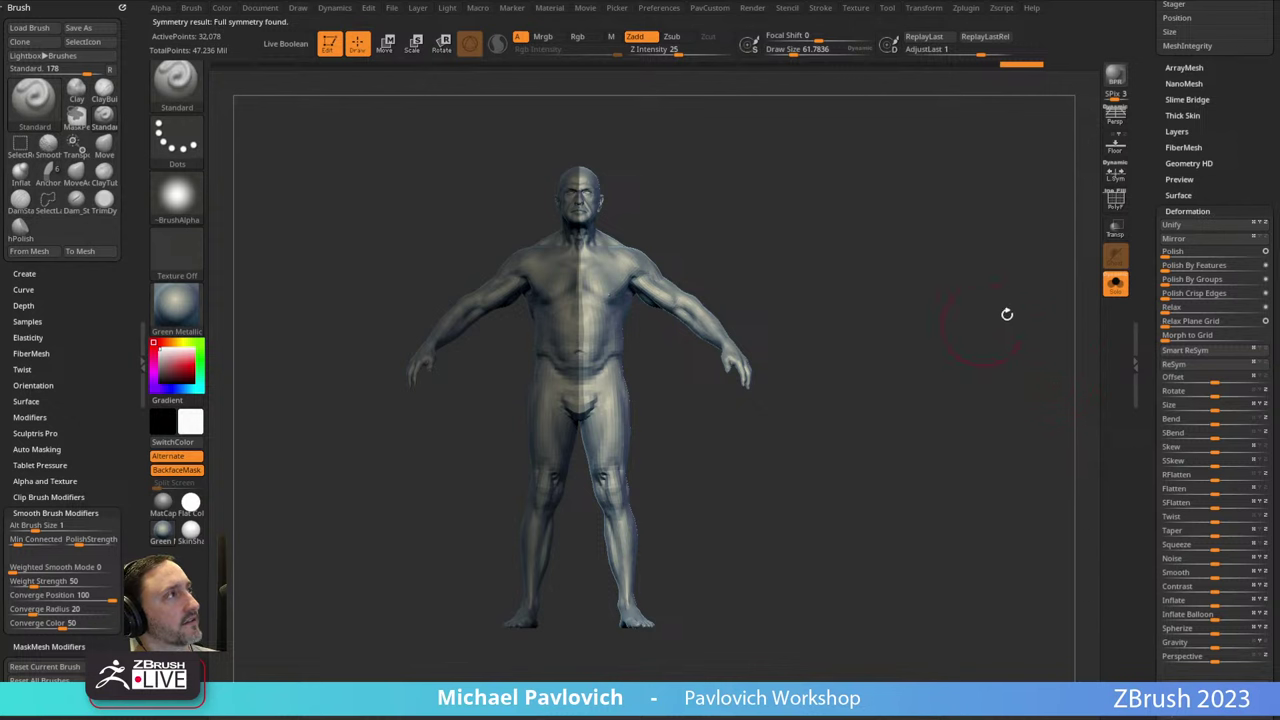
Resymmetrize the male scan at subdivision level 2 using Smart ReSym with half the body masked, and clear the mask.
scroll(1170, 265, up, 5)
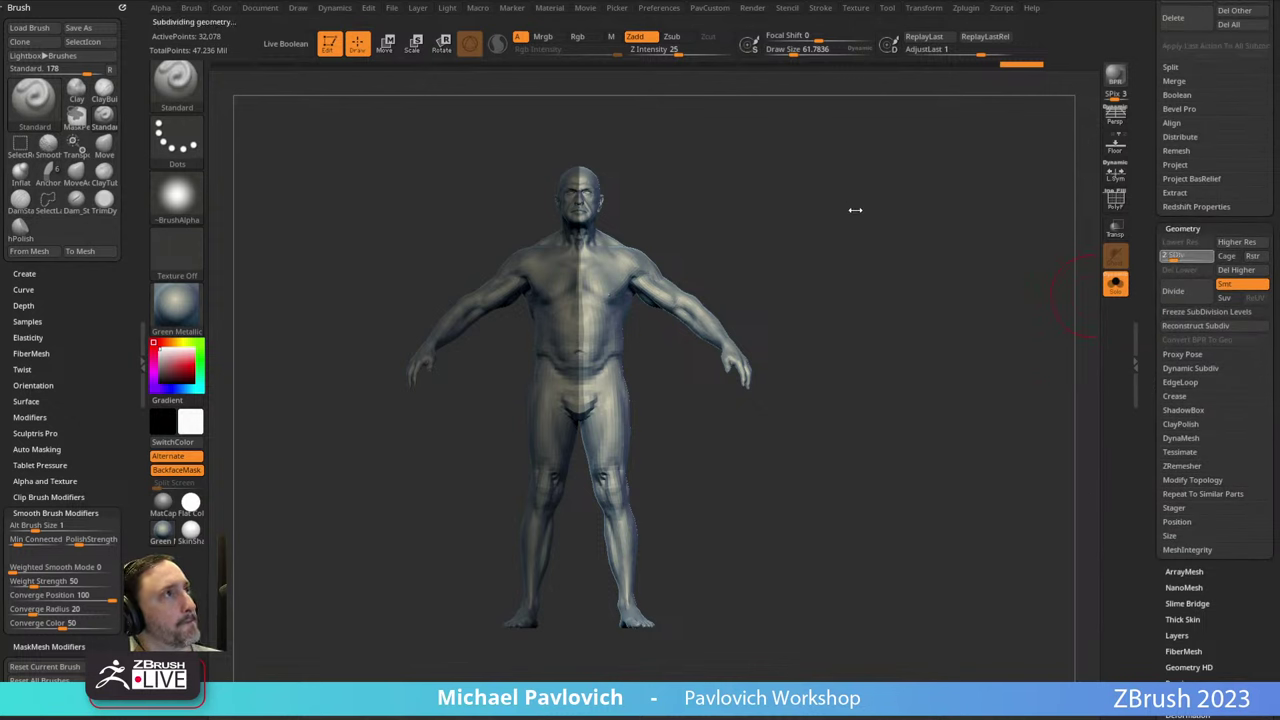
mouse_move(354, 137)
ctrl+mouse_down()
mouse_move(549, 663)
mouse_move(578, 681)
ctrl+mouse_up()
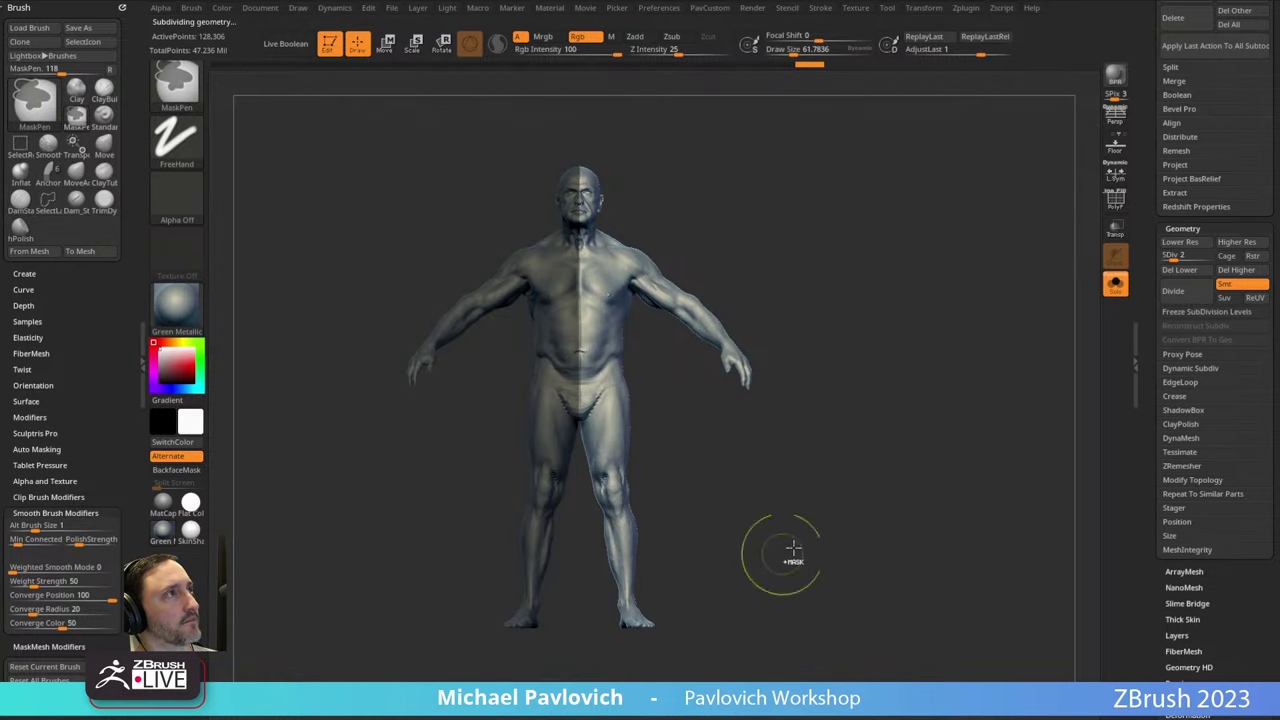
scroll(1176, 265, down, 5)
click(1185, 364)
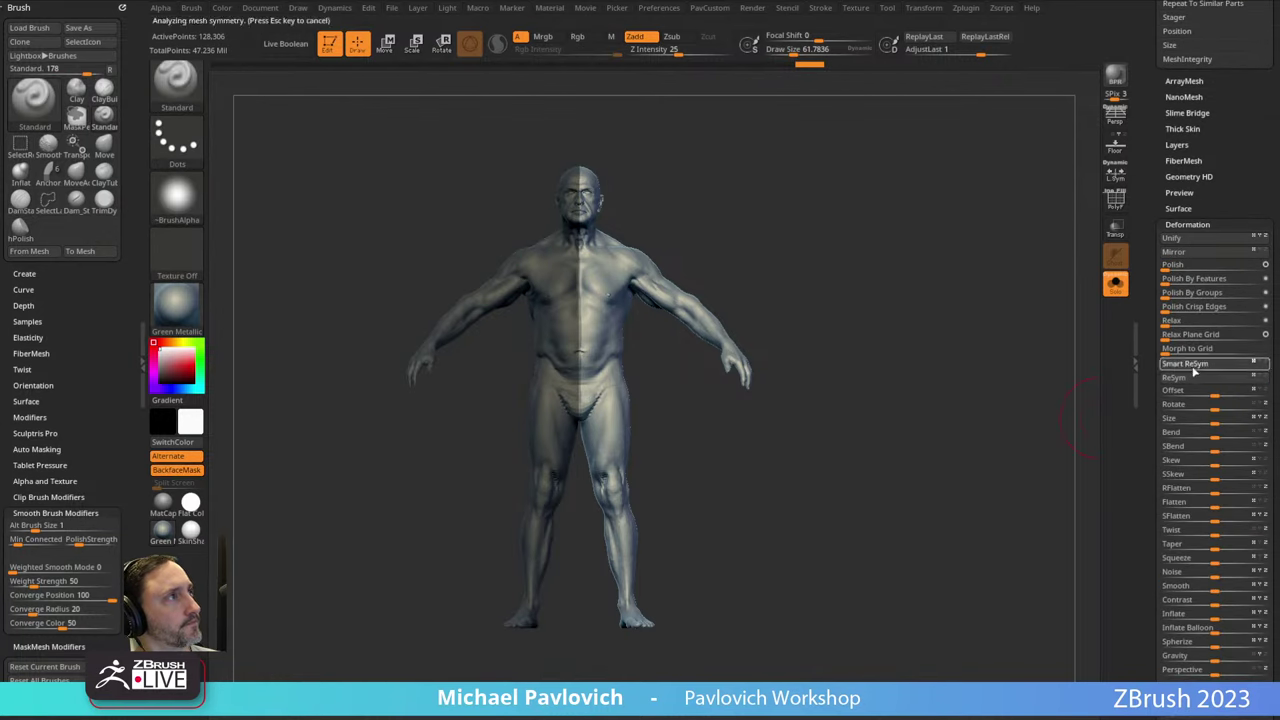
ctrl+drag(967, 348, 1003, 388)
Examine the isolated male scan's head, chest and arms from the front and at slight angles to check its symmetry.
drag(1149, 246, 1147, 440)
drag(917, 404, 880, 431)
alt+drag(730, 325, 725, 580)
drag(840, 251, 807, 284)
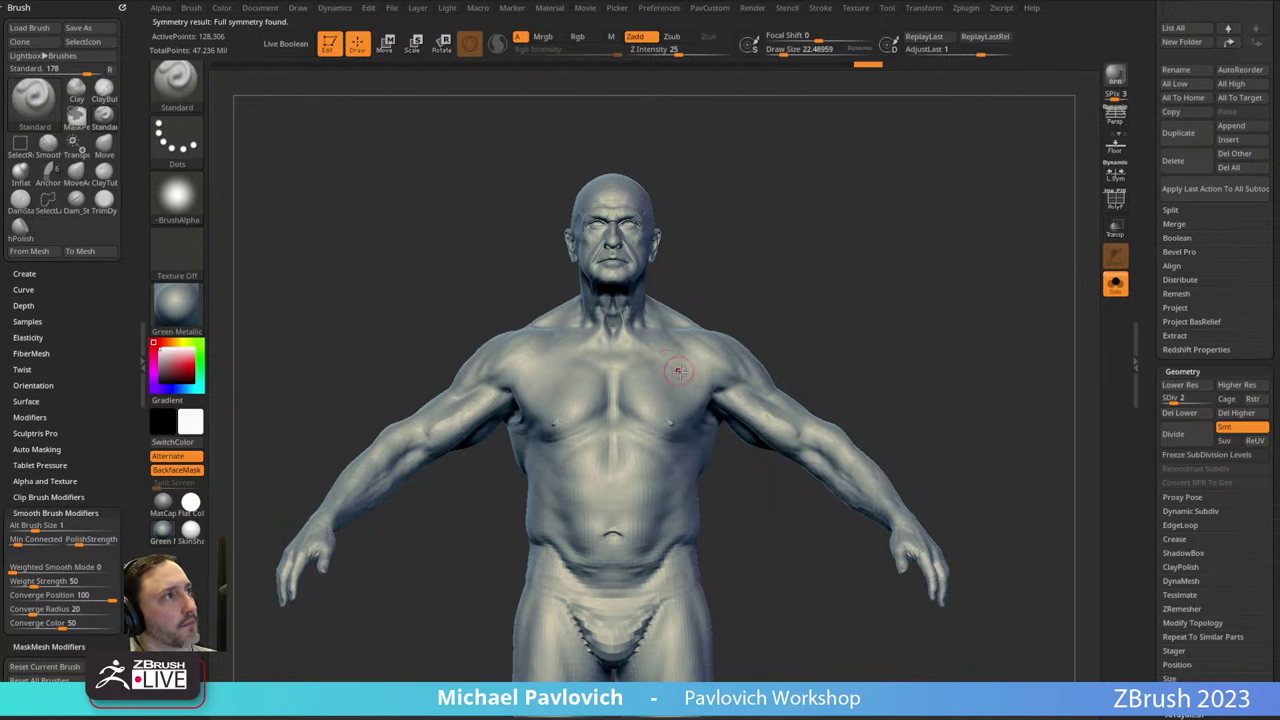
drag(875, 253, 857, 273)
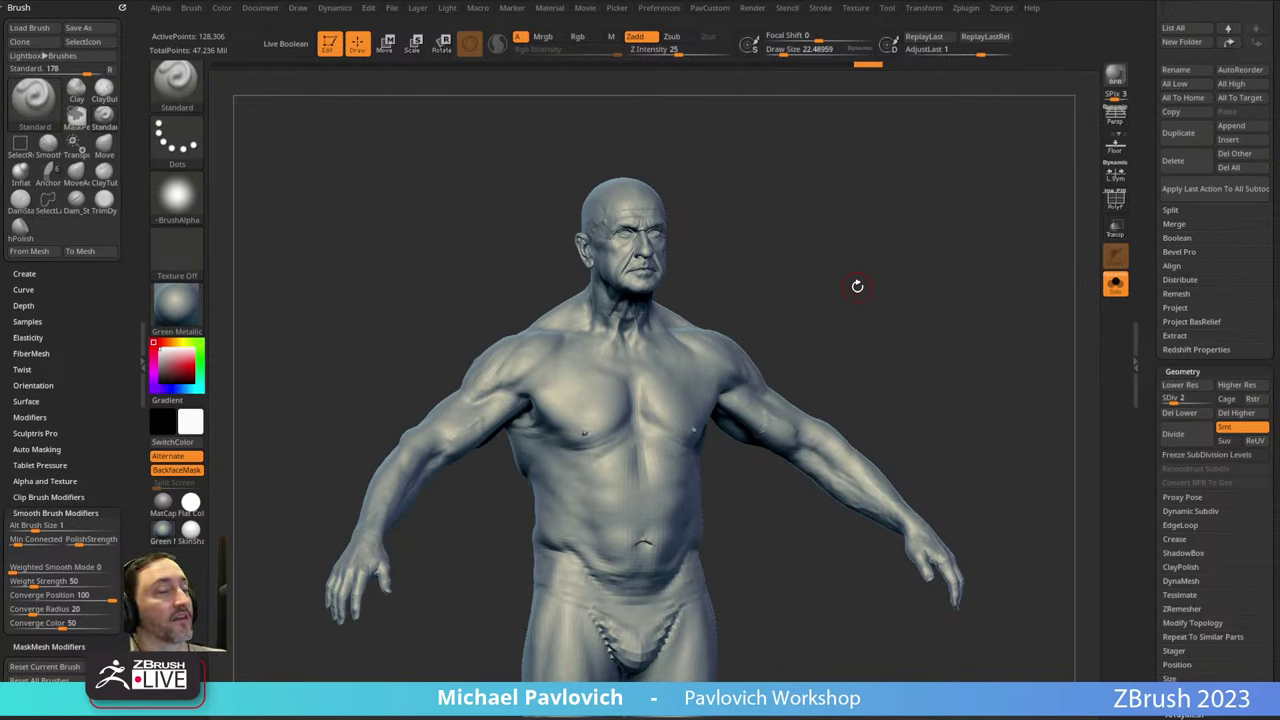
drag(826, 261, 601, 354)
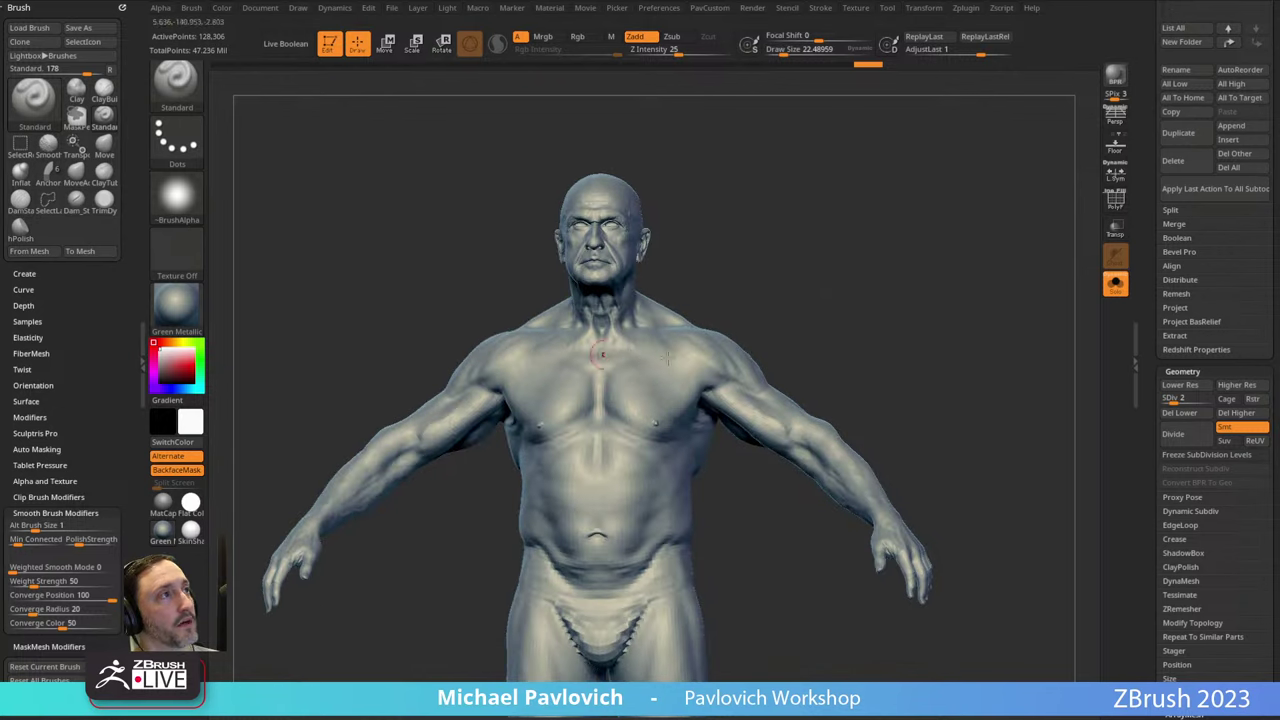
drag(790, 335, 917, 325)
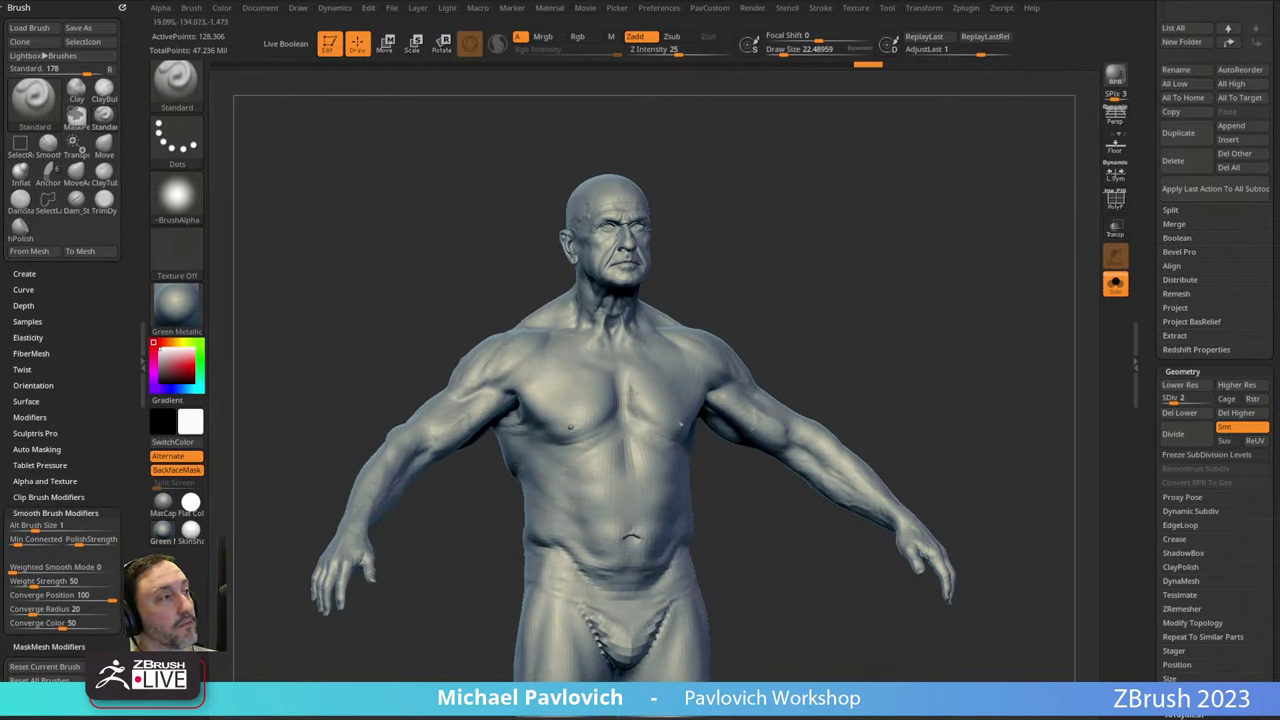
Switch to the CC_Base_Body subtool and inspect the gaunt figure's upper body for comparison with the scan.
drag(1148, 244, 1112, 361)
click(1216, 172)
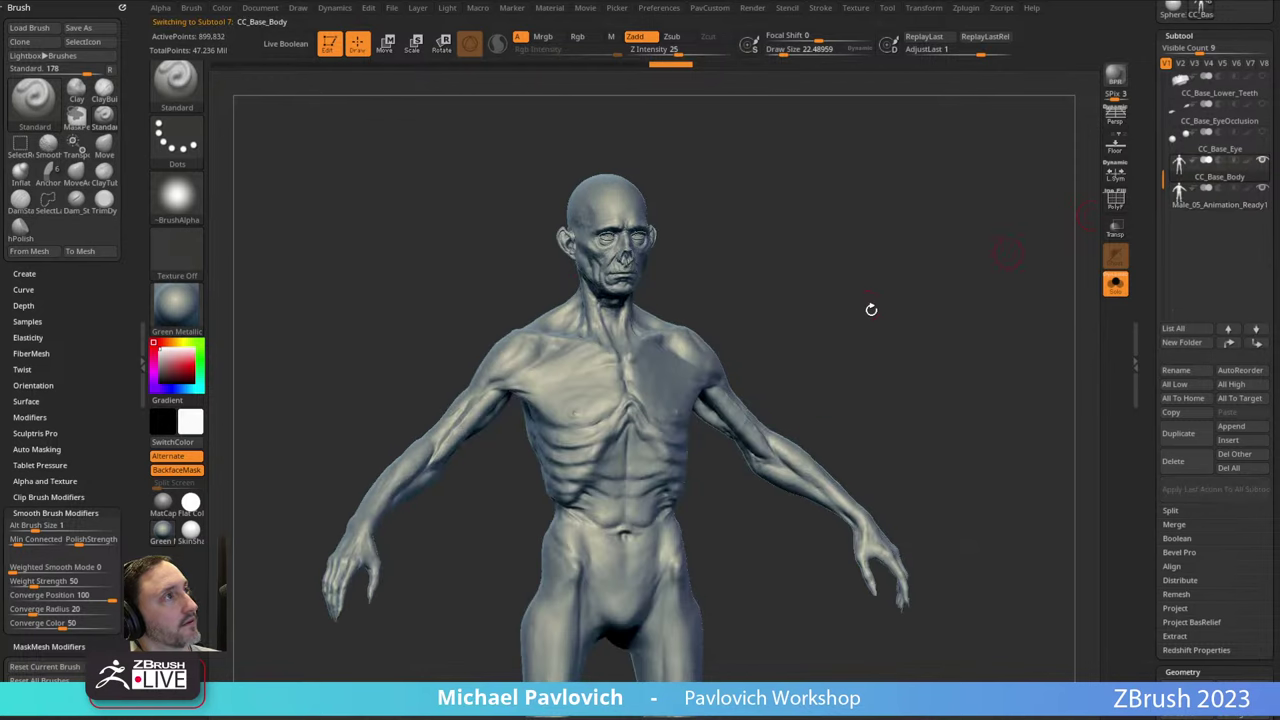
shift+drag(871, 309, 995, 298)
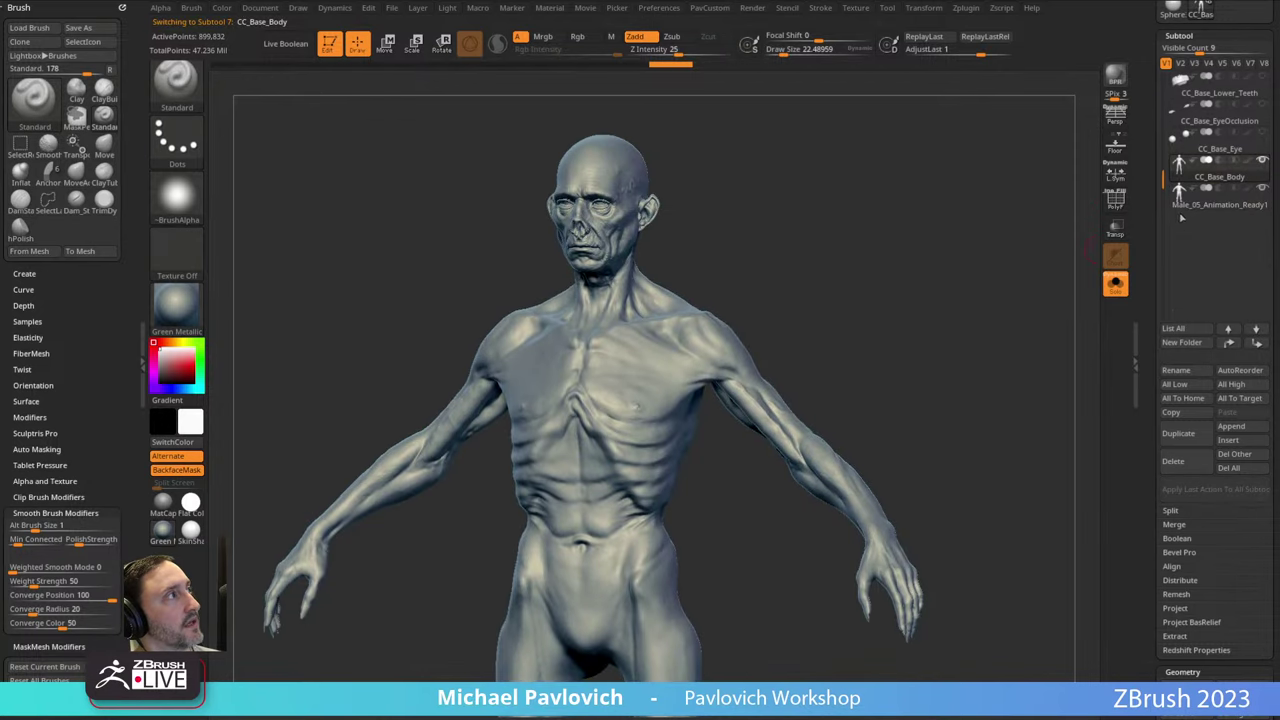
Select the Male_05_Animation_Ready1 subtool and turn off solo display to overlay both figures.
click(1190, 202)
shift+drag(920, 312, 955, 120)
click(1110, 286)
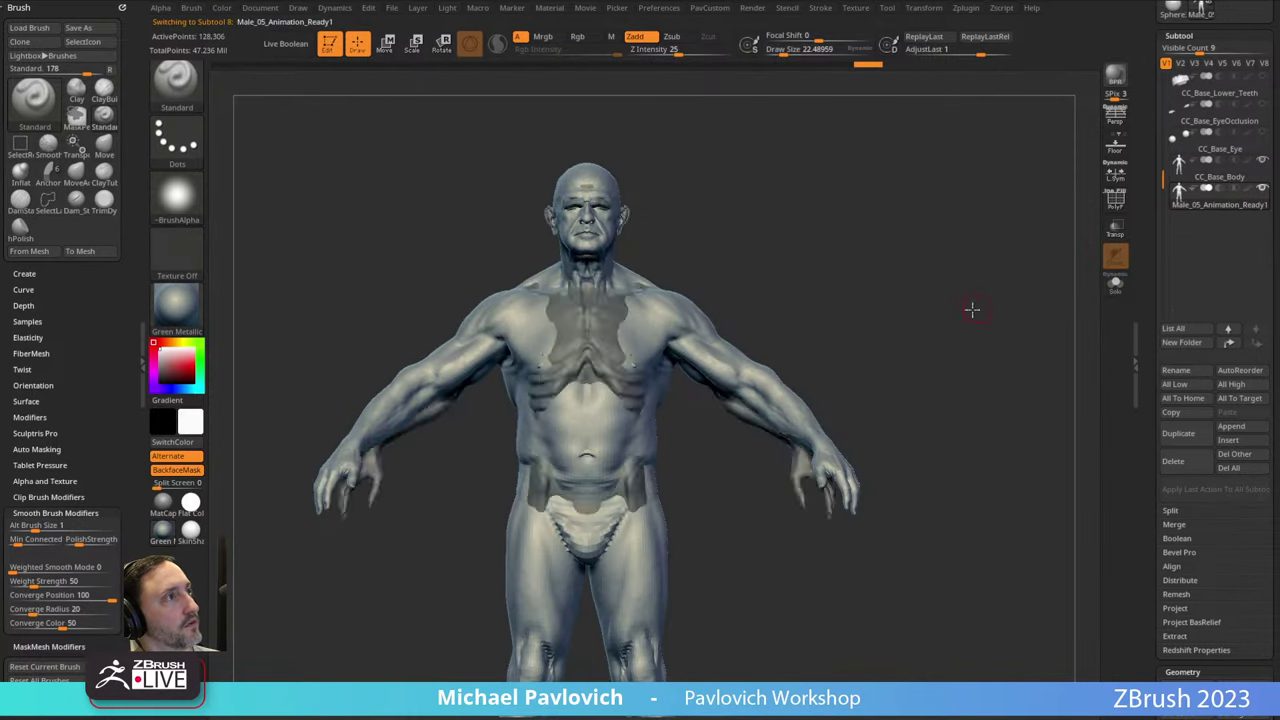
drag(971, 309, 968, 222)
Lower the male scan to subdivision level 1 and face it from the front.
drag(1158, 668, 1158, 310)
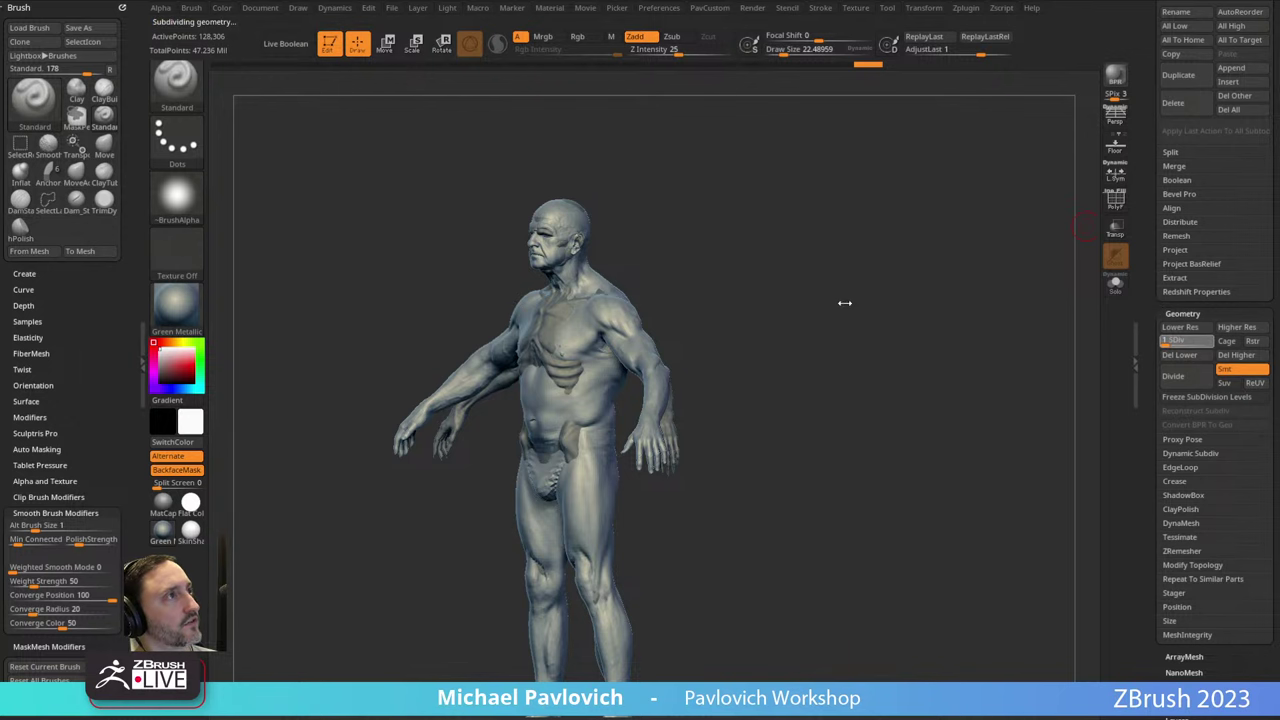
key(shift+d)
shift+drag(840, 297, 881, 308)
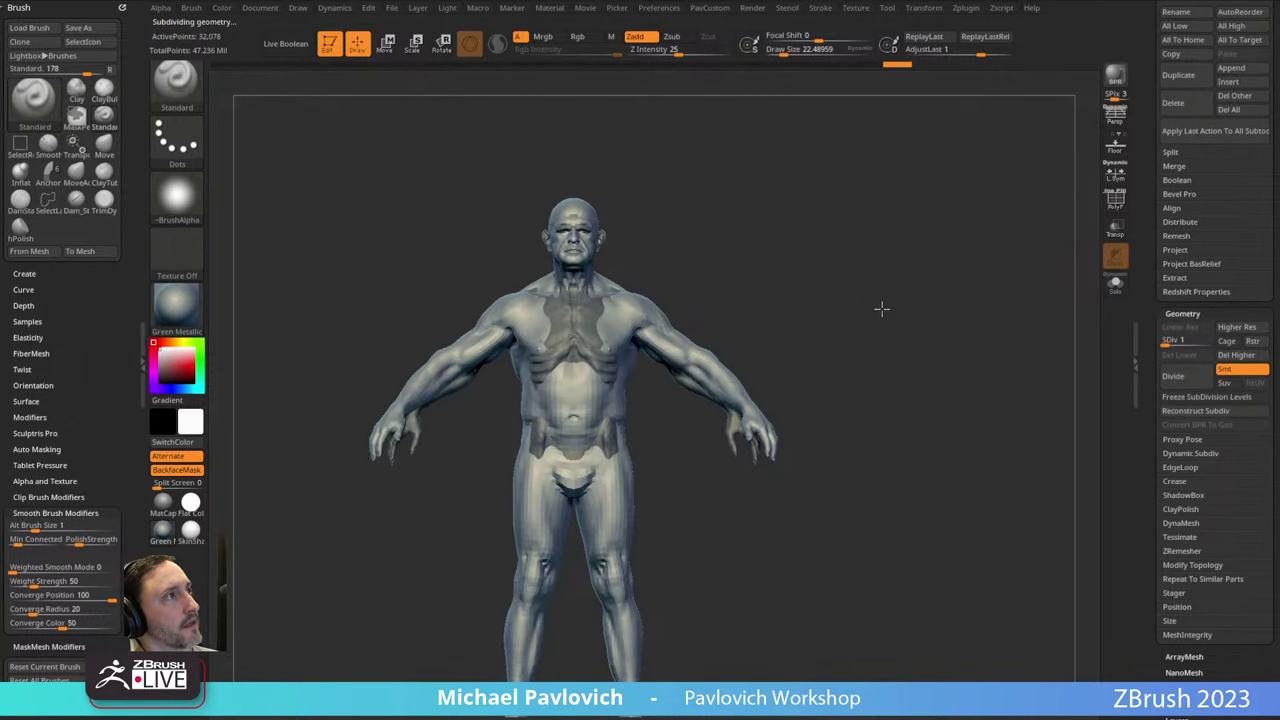
Turn on ghosted transparency to compare the male scan's arms and torso with the gaunt body.
click(1116, 227)
alt+drag(931, 260, 947, 395)
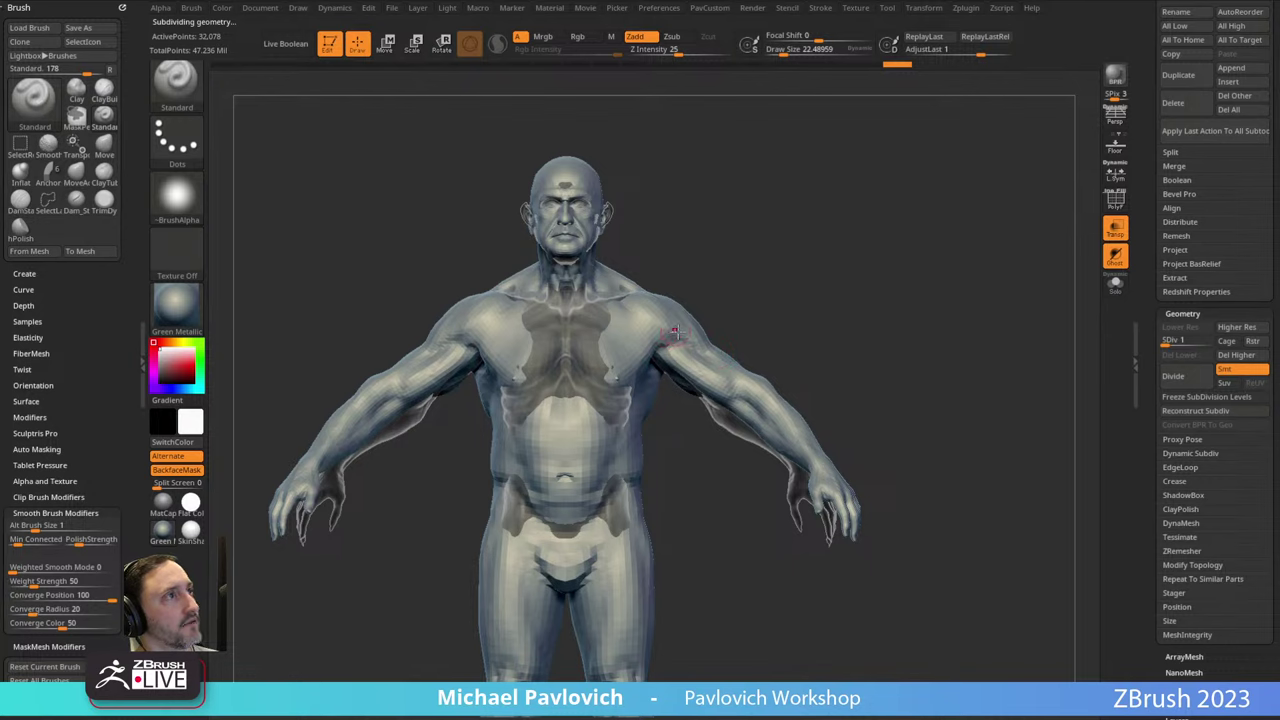
alt+drag(796, 318, 820, 302)
Choose the Anchors brush for reposing the male scan.
key(b)
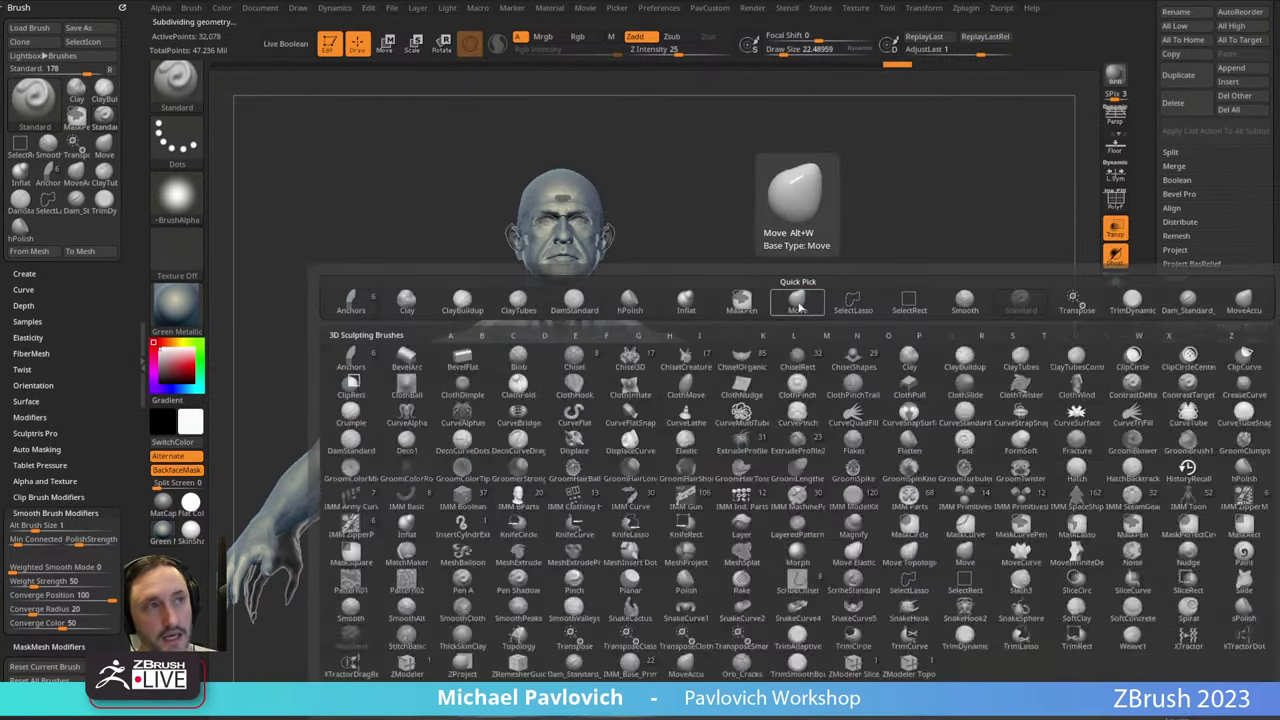
key(b)
key(a)
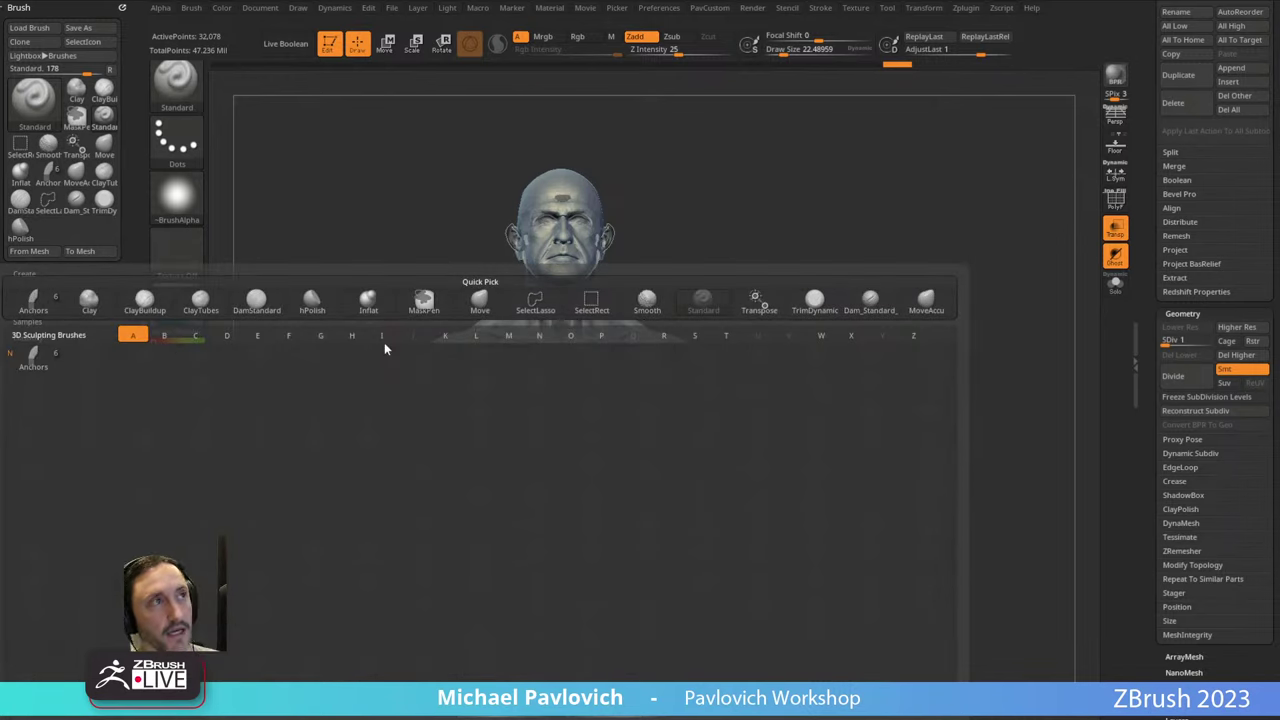
click(38, 355)
mouse_move(910, 262)
alt+mouse_down()
mouse_move(883, 251)
mouse_move(888, 265)
alt+mouse_up()
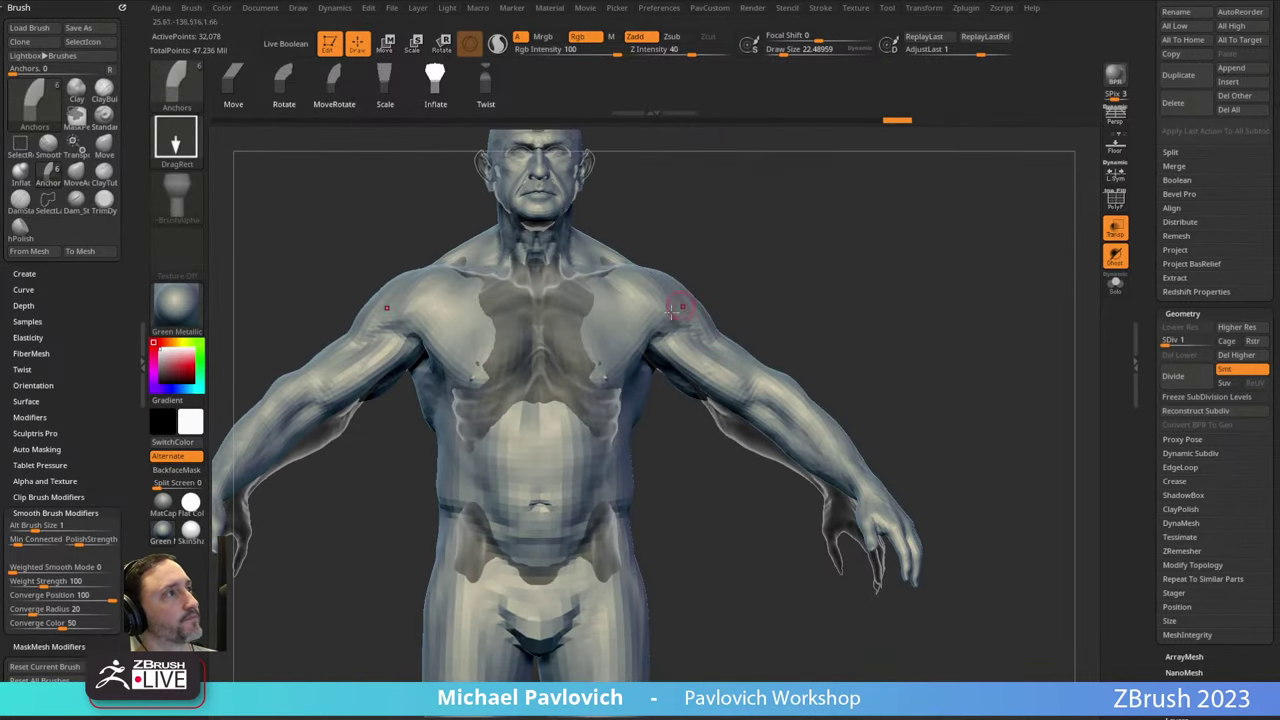
click(678, 317)
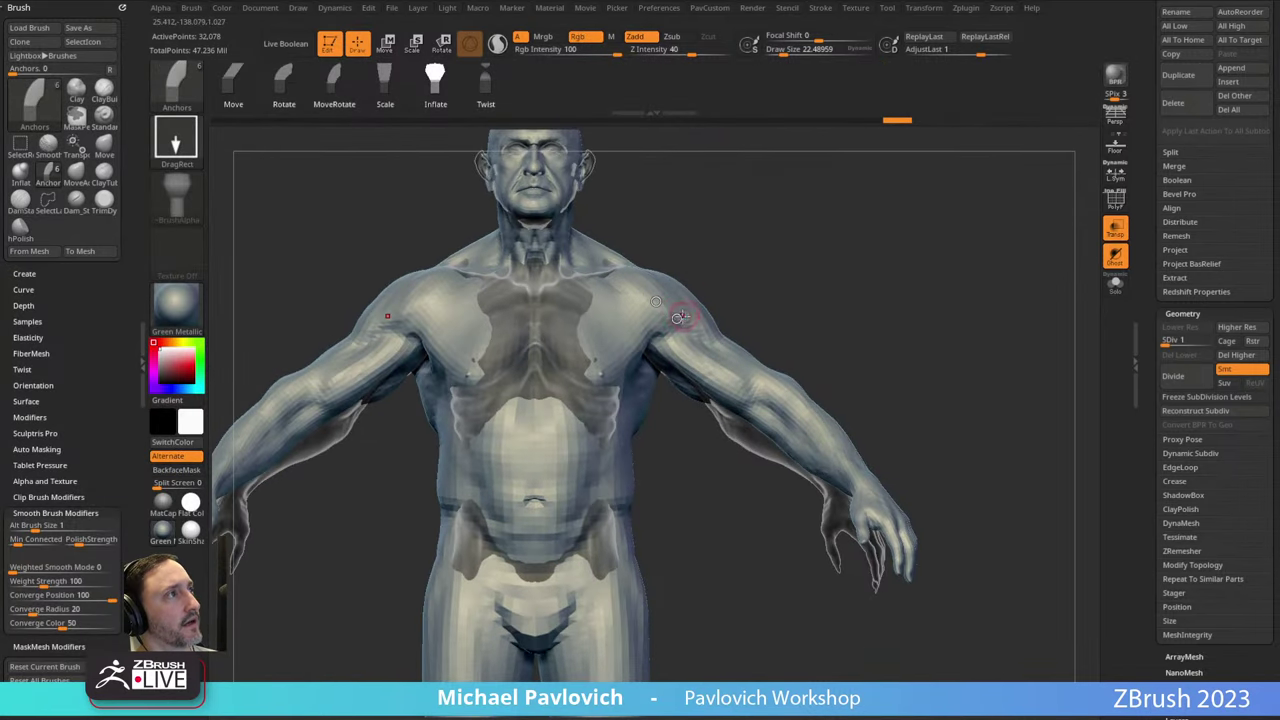
key(ctrl+z)
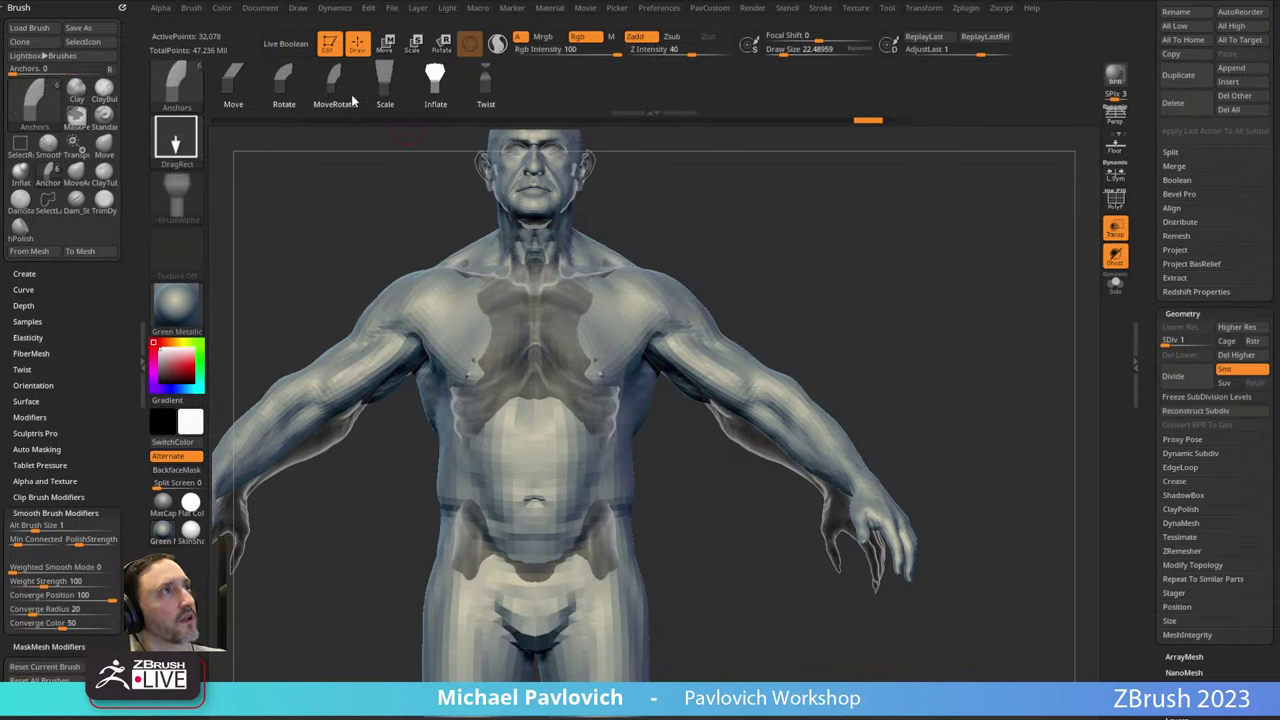
Set the Anchors brush to Rotate and place its anchor points around the male scan's shoulder and upper arm.
click(284, 82)
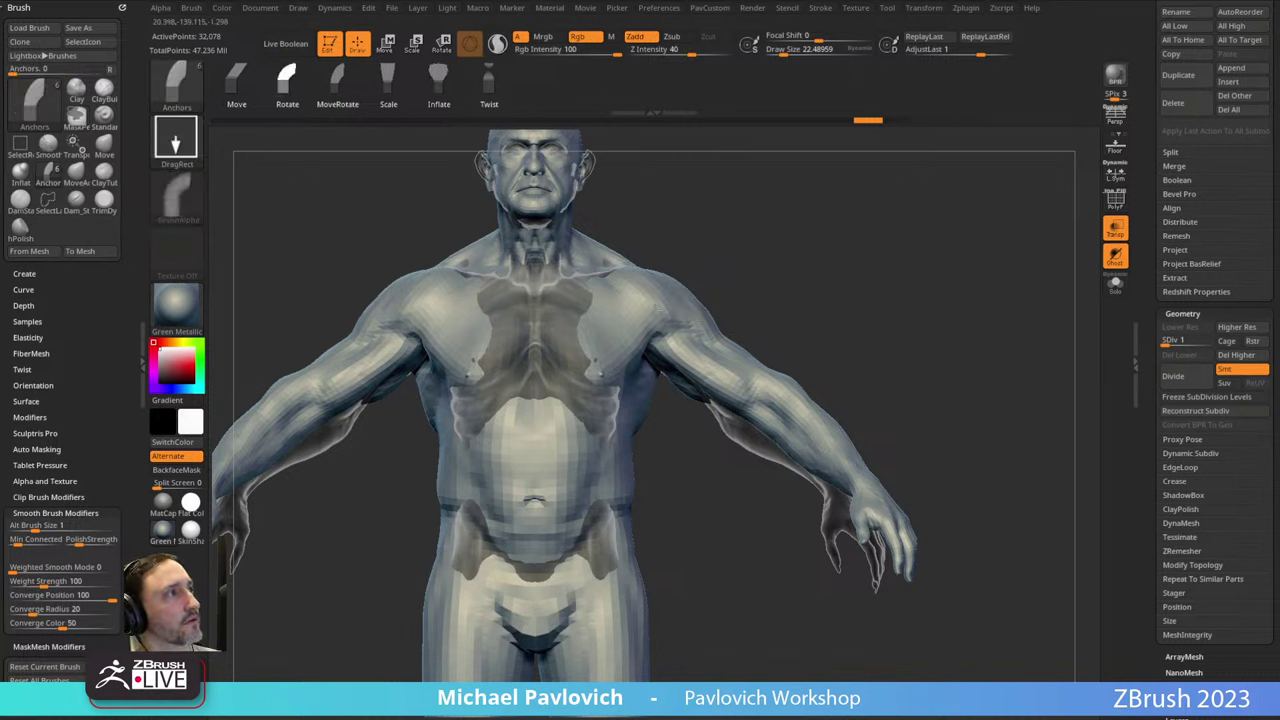
drag(680, 327, 677, 328)
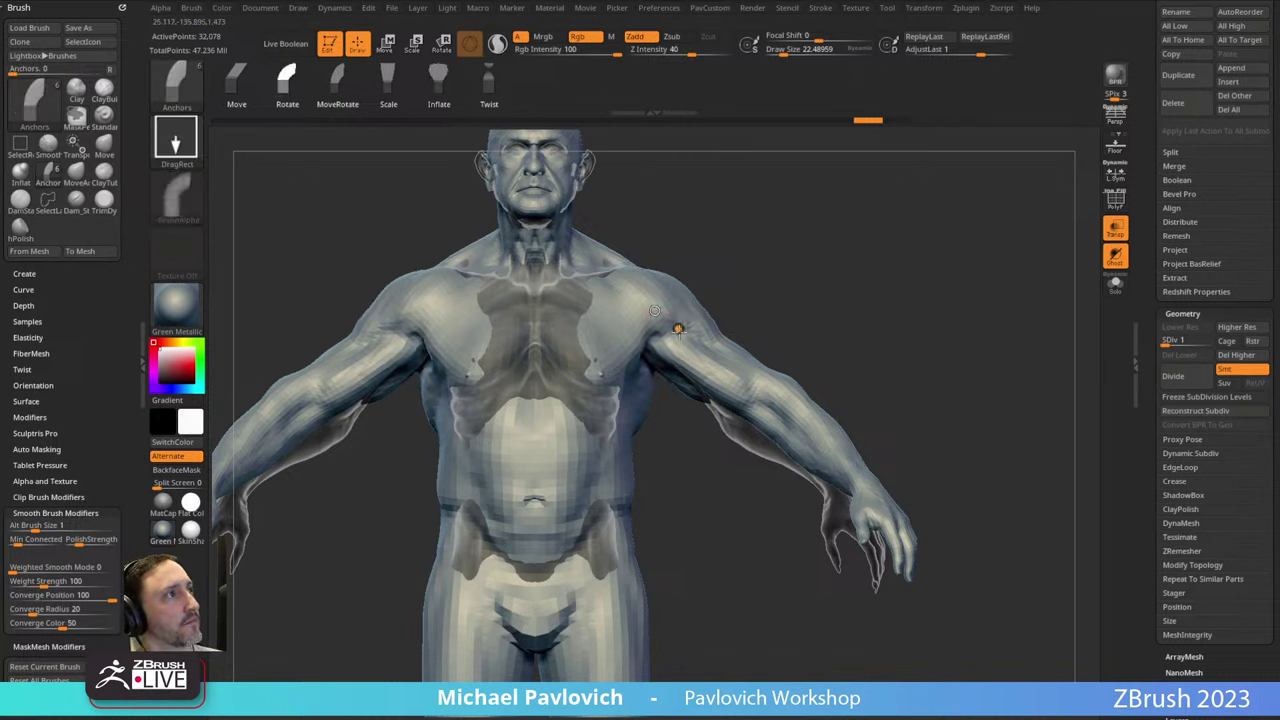
click(684, 322)
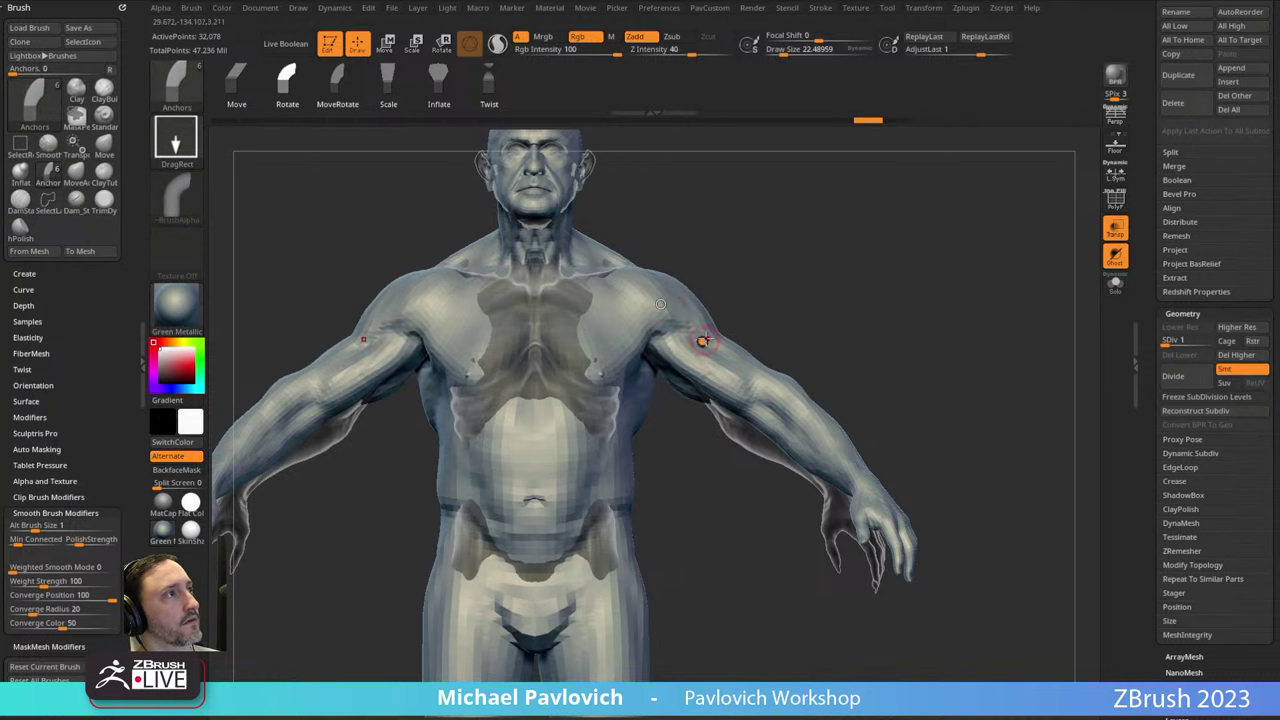
click(683, 319)
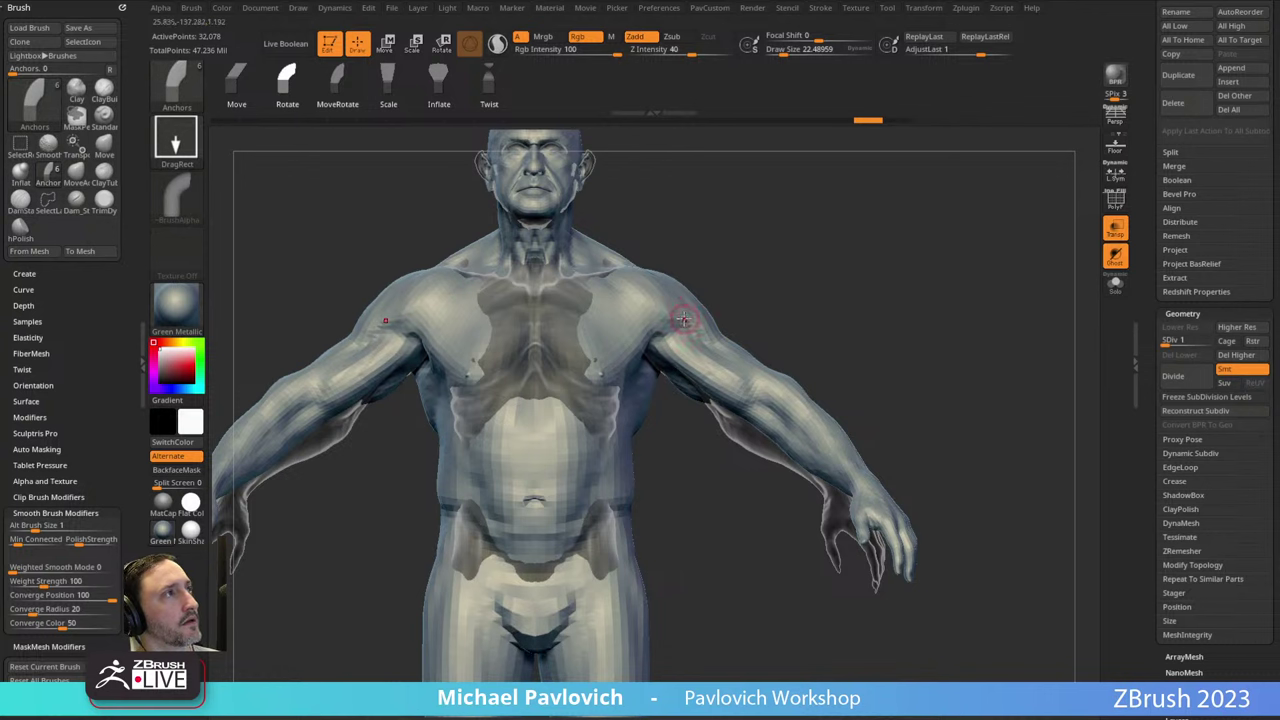
Set the Anchors brush's Focal Shift to 100 and rotate the arms slightly at the shoulders and upper arms.
drag(820, 39, 872, 38)
alt+drag(775, 278, 754, 269)
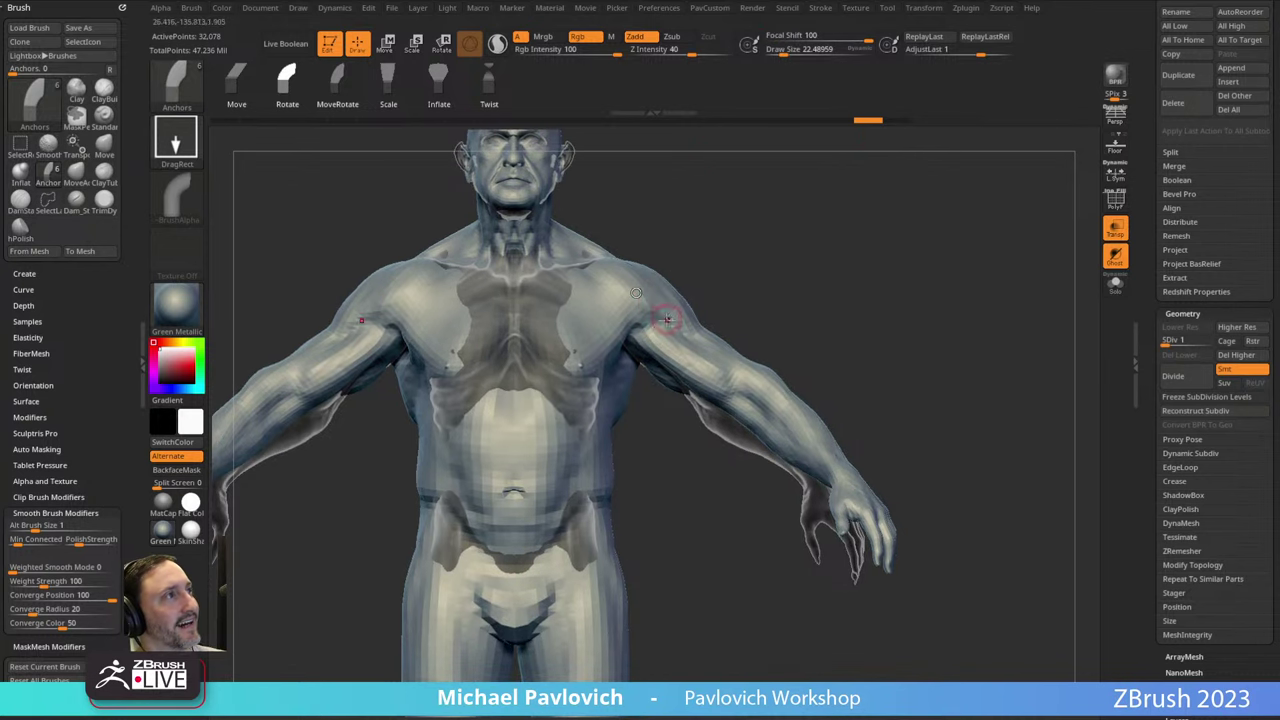
drag(666, 320, 679, 329)
drag(788, 285, 728, 331)
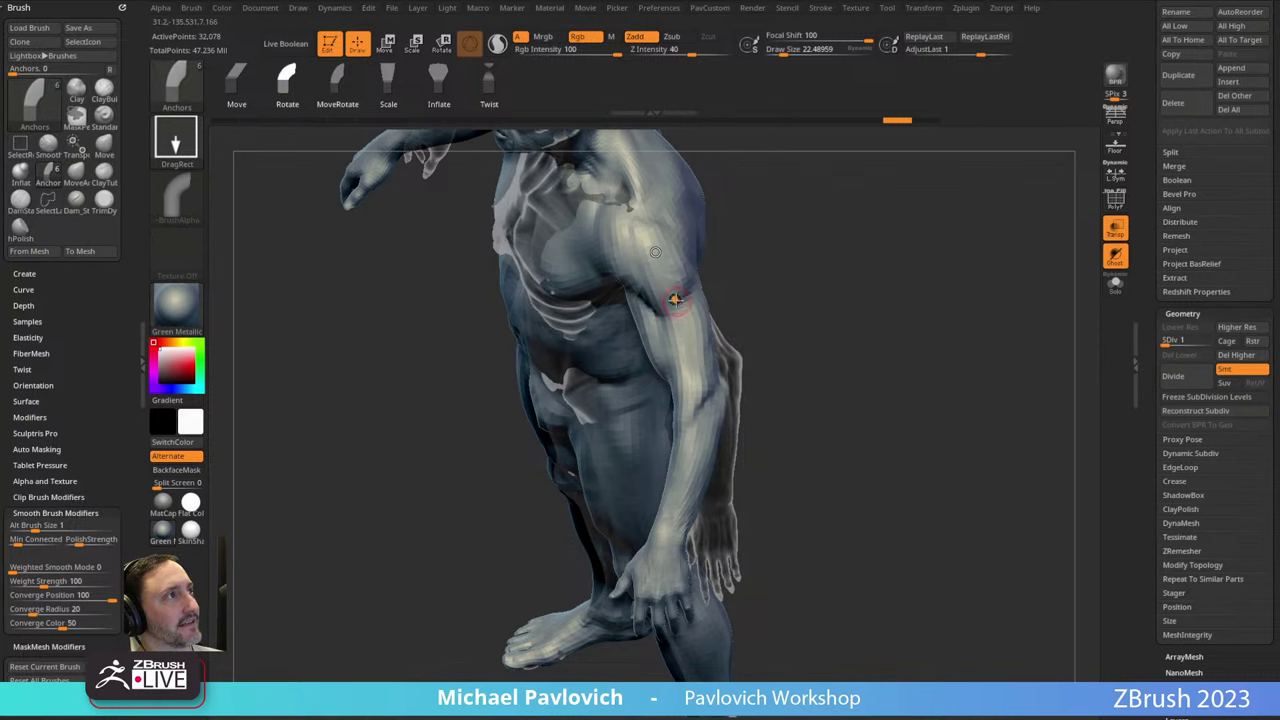
drag(676, 299, 676, 301)
mouse_move(866, 310)
mouse_down()
mouse_move(922, 264)
mouse_move(863, 269)
mouse_move(866, 297)
mouse_move(801, 313)
mouse_up()
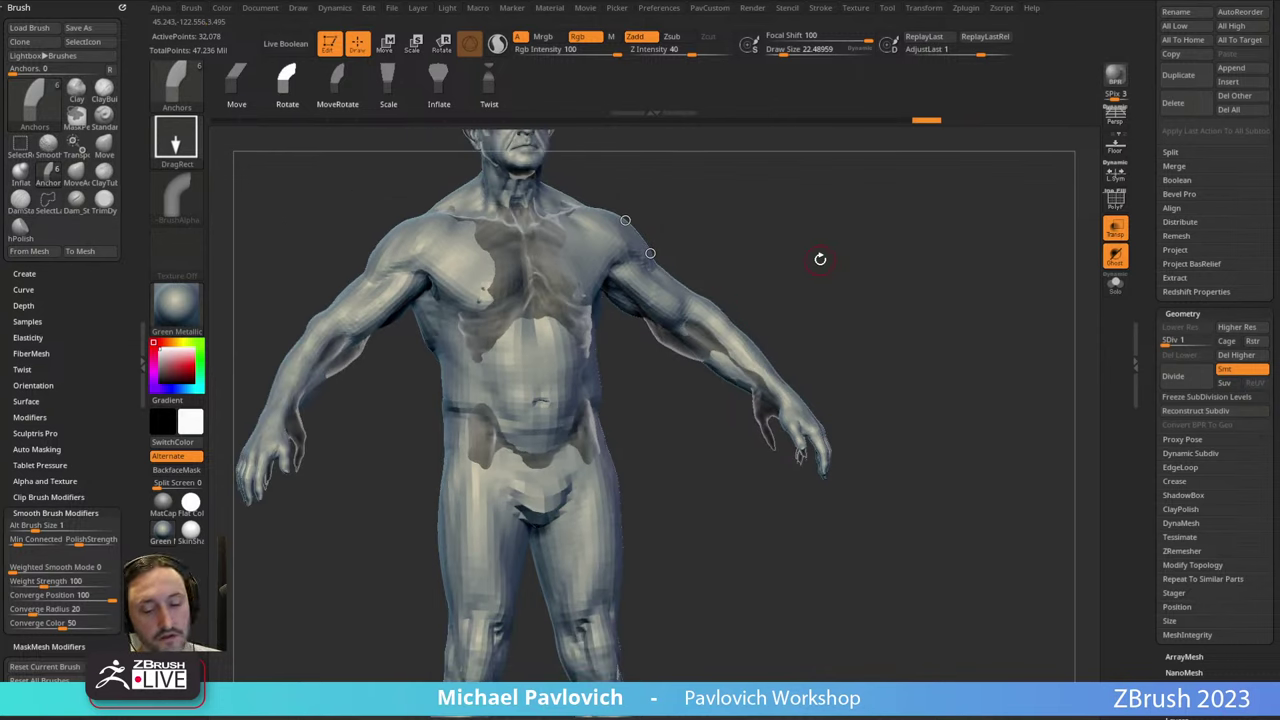
Isolate the body in Solo mode with the gizmo active and bring up the MaskLasso masking brush.
key(ctrl+b)
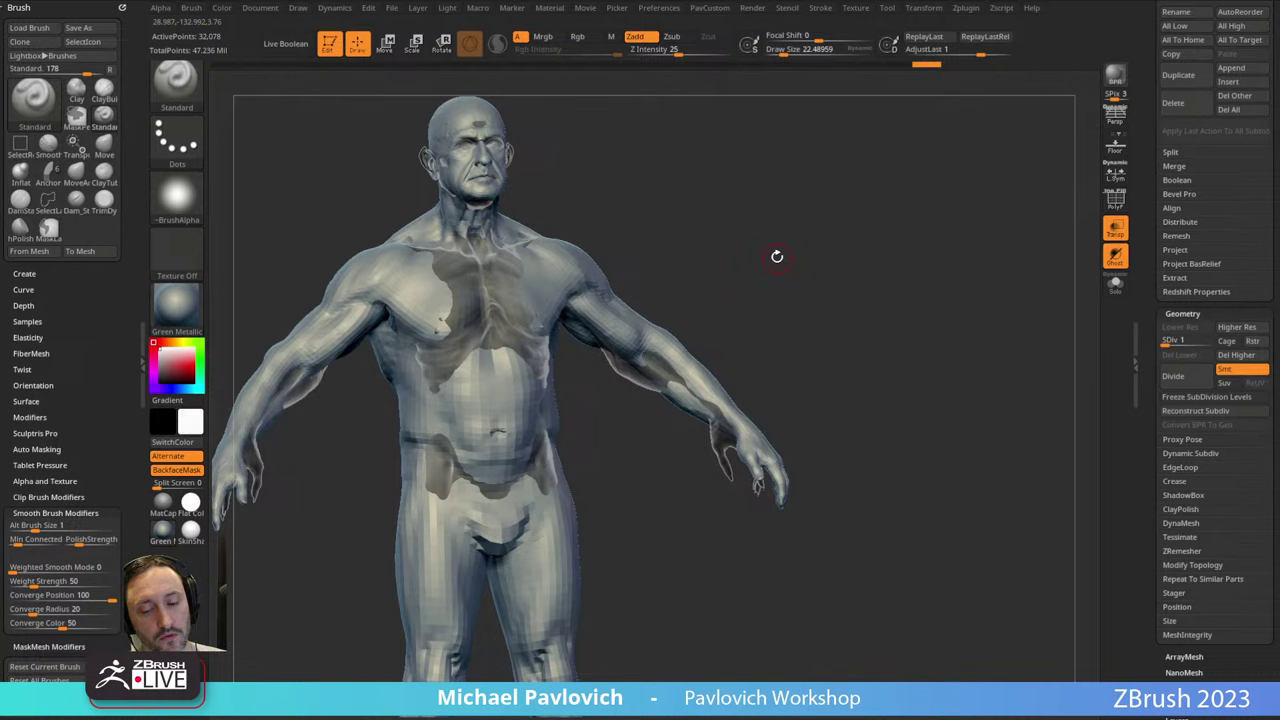
key(w)
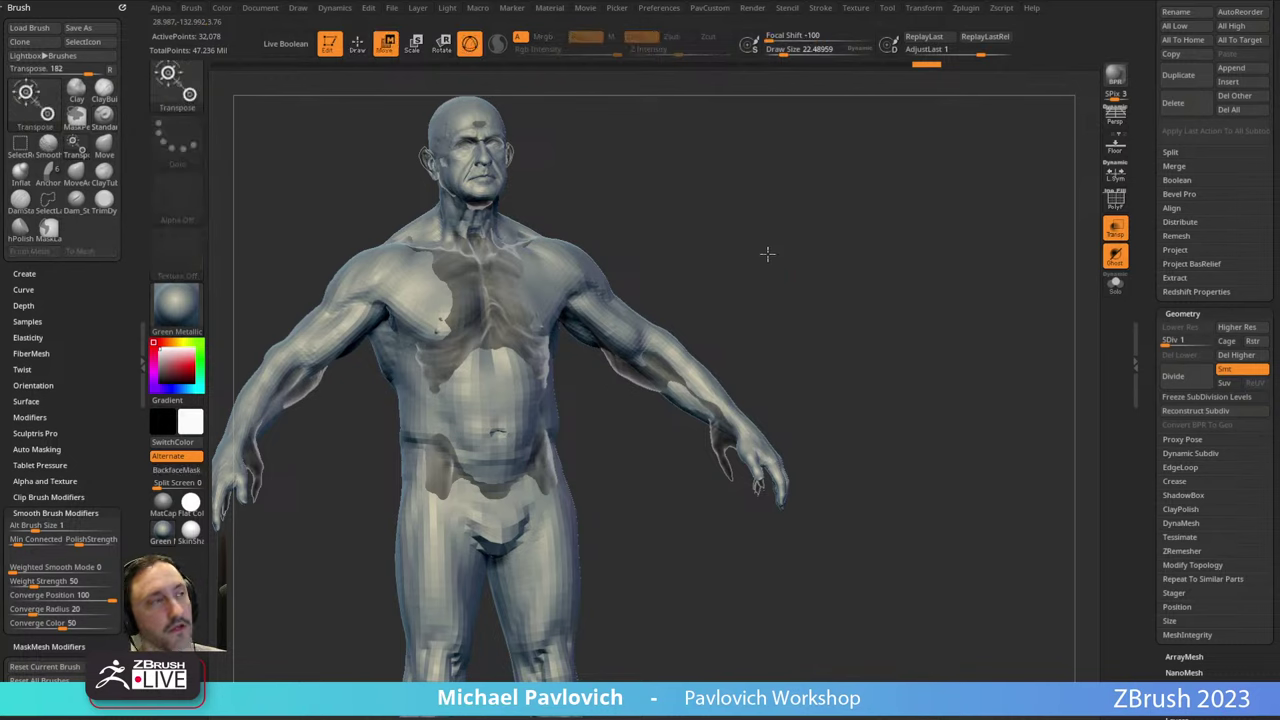
drag(591, 307, 701, 397)
alt+click(673, 359)
ctrl+drag(997, 300, 1080, 308)
alt+click(521, 490)
mouse_move(641, 344)
alt+mouse_down()
mouse_move(595, 326)
mouse_move(558, 333)
alt+mouse_up()
ctrl+click(180, 88)
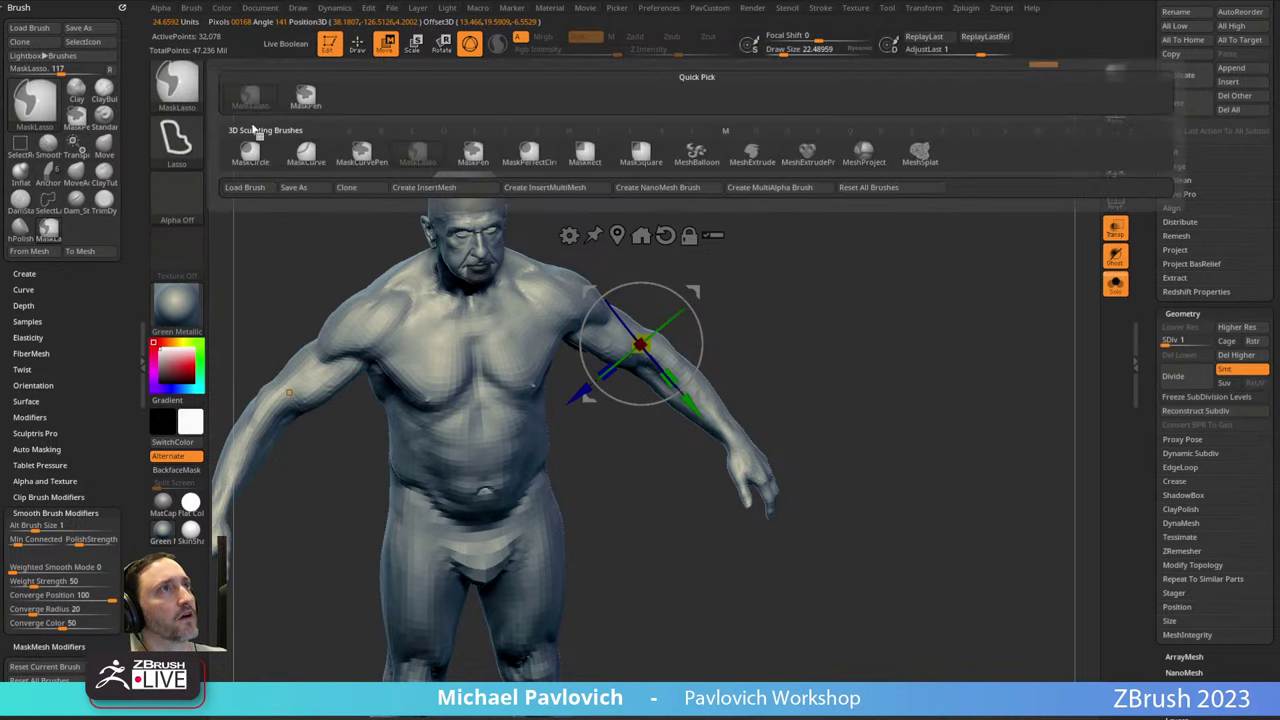
Reposition the gizmo from the lower abdomen onto the arm near the elbow.
drag(769, 294, 738, 304)
alt+click(480, 495)
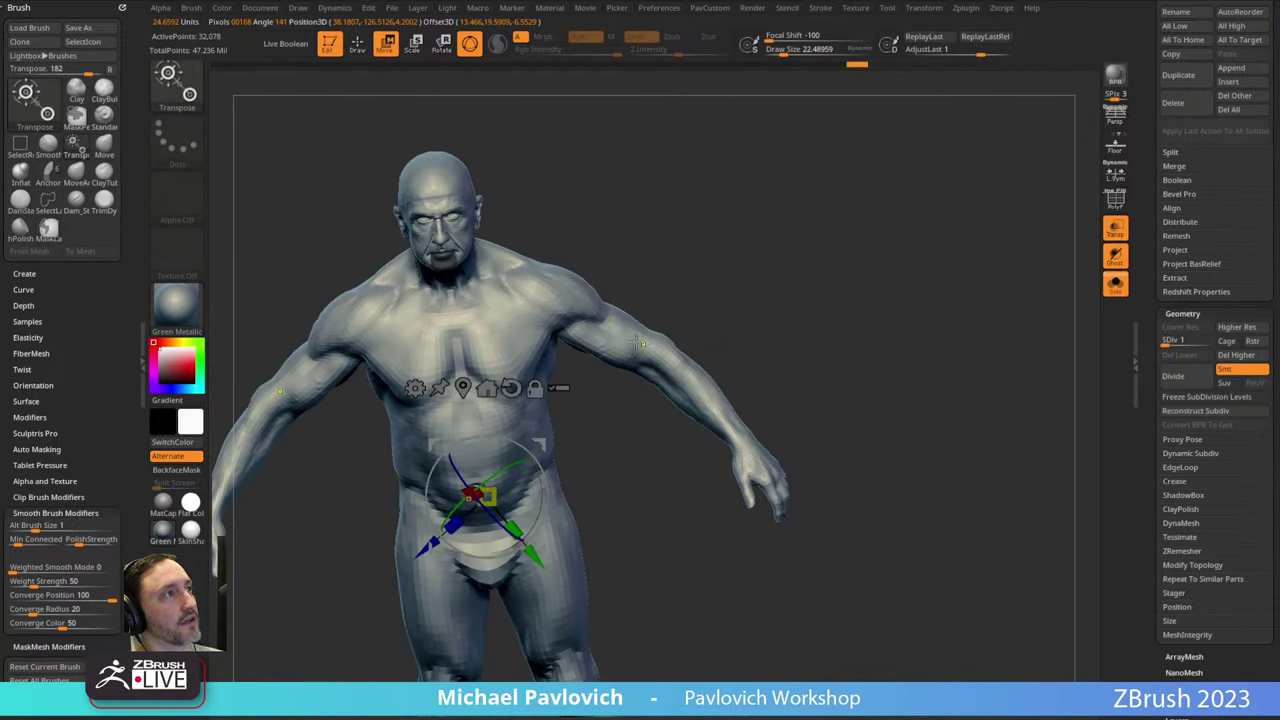
mouse_move(634, 341)
alt+mouse_down()
mouse_move(708, 418)
mouse_move(753, 387)
alt+mouse_up()
drag(808, 337, 850, 294)
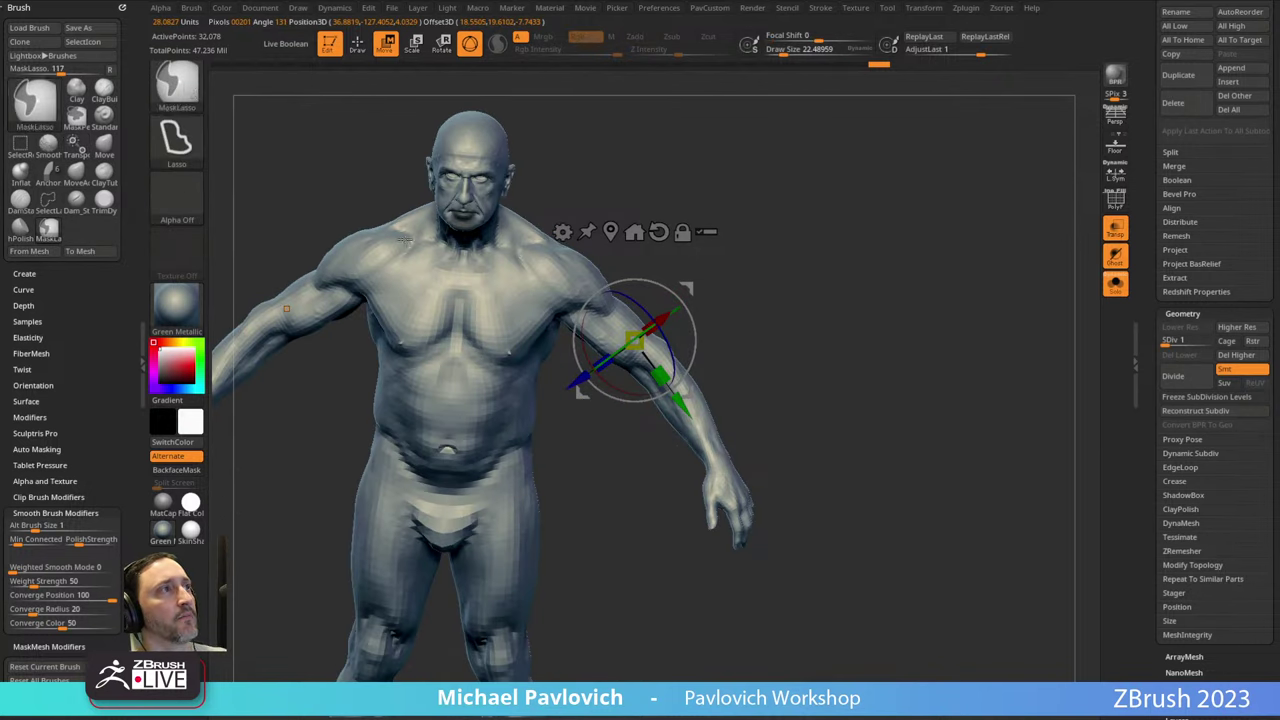
drag(752, 408, 757, 371)
Lasso-mask both forearms and hands, soften the mask edge, and invert it to leave only the forearms editable.
mouse_move(790, 425)
ctrl+mouse_down()
mouse_move(696, 304)
mouse_move(594, 431)
mouse_move(732, 648)
ctrl+mouse_up()
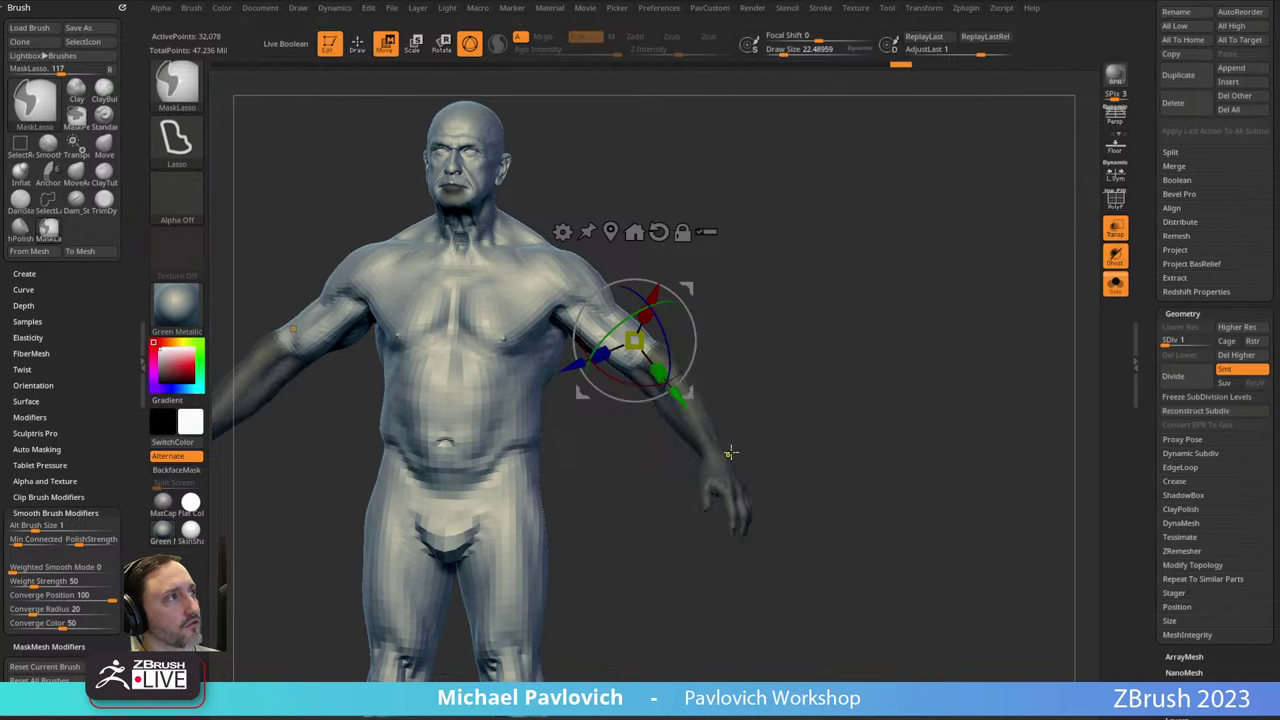
alt+click(727, 472)
key(q)
ctrl+click(686, 411)
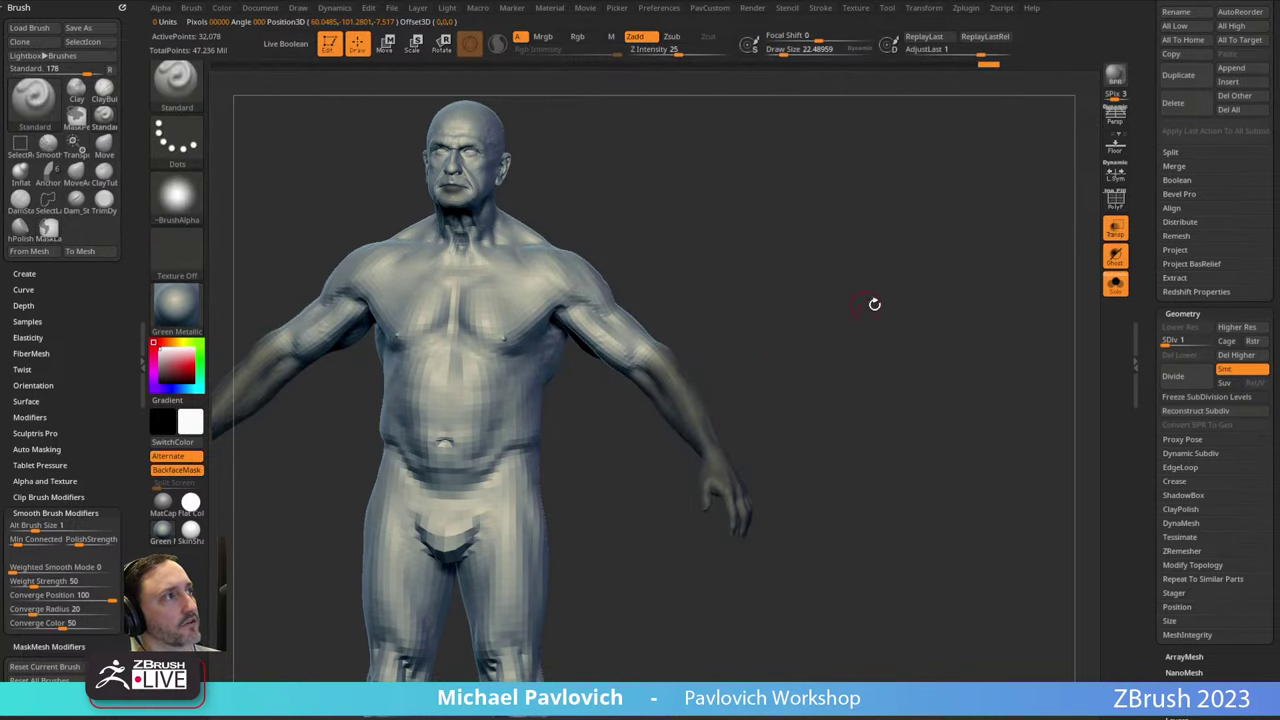
mouse_move(874, 303)
mouse_down()
mouse_move(620, 325)
mouse_move(930, 306)
mouse_up()
ctrl+click(943, 309)
Place the gizmo at the elbow and orient it along the unmasked forearm.
key(w)
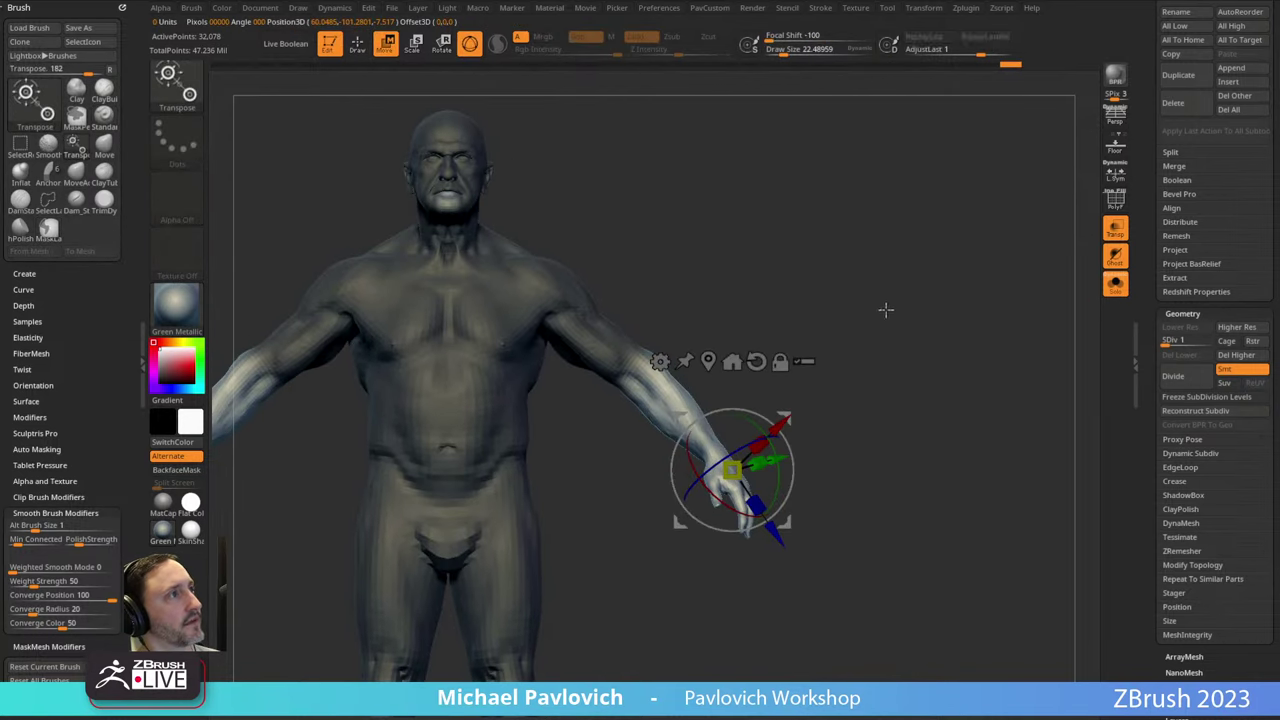
click(629, 377)
drag(679, 353, 710, 333)
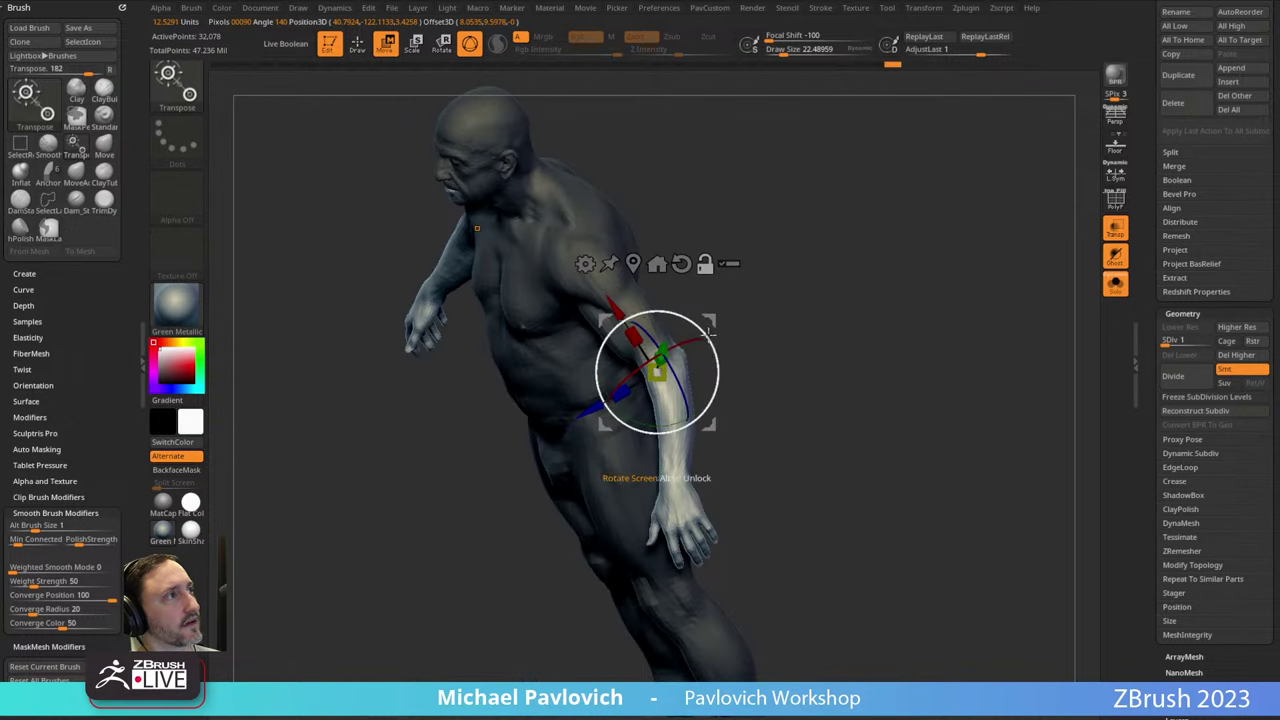
Turn off Solo to show the other subtools and enable Local Symmetry for the gizmo.
click(1115, 283)
drag(1049, 283, 766, 302)
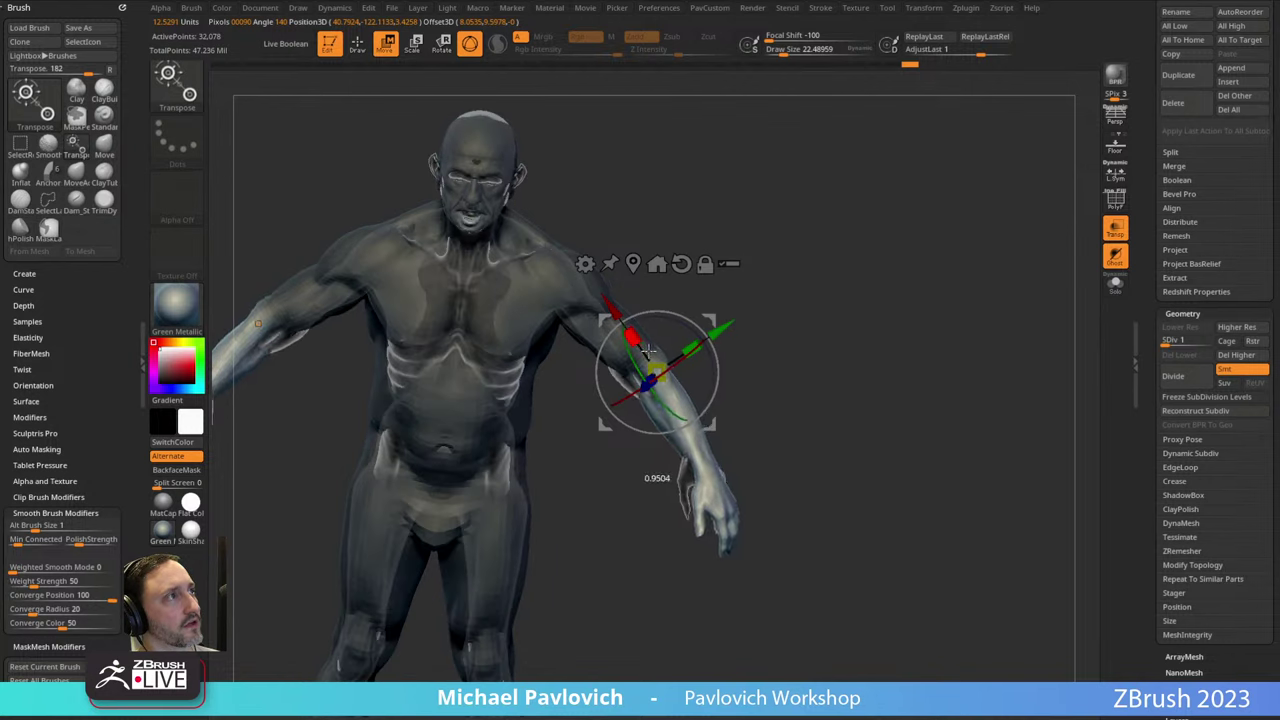
click(1115, 172)
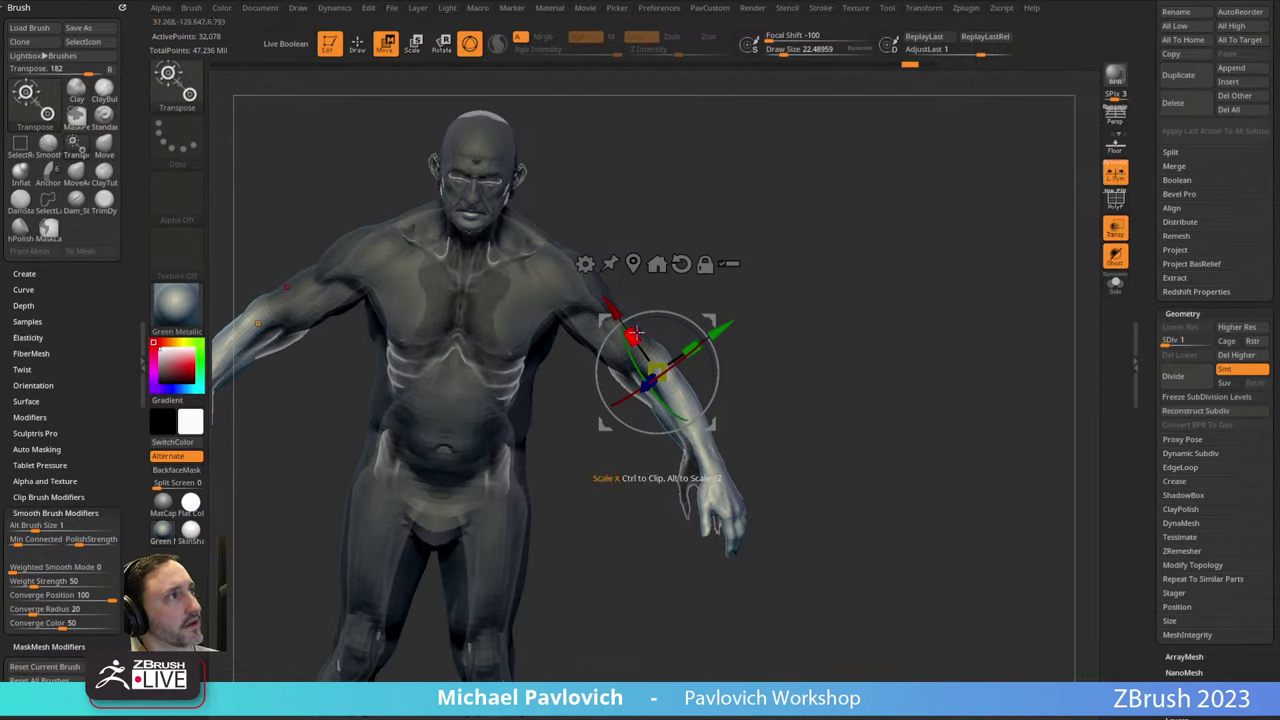
Scale the forearms slightly along the gizmo's X axis and clear the mask.
drag(636, 333, 649, 355)
key(ctrl+z)
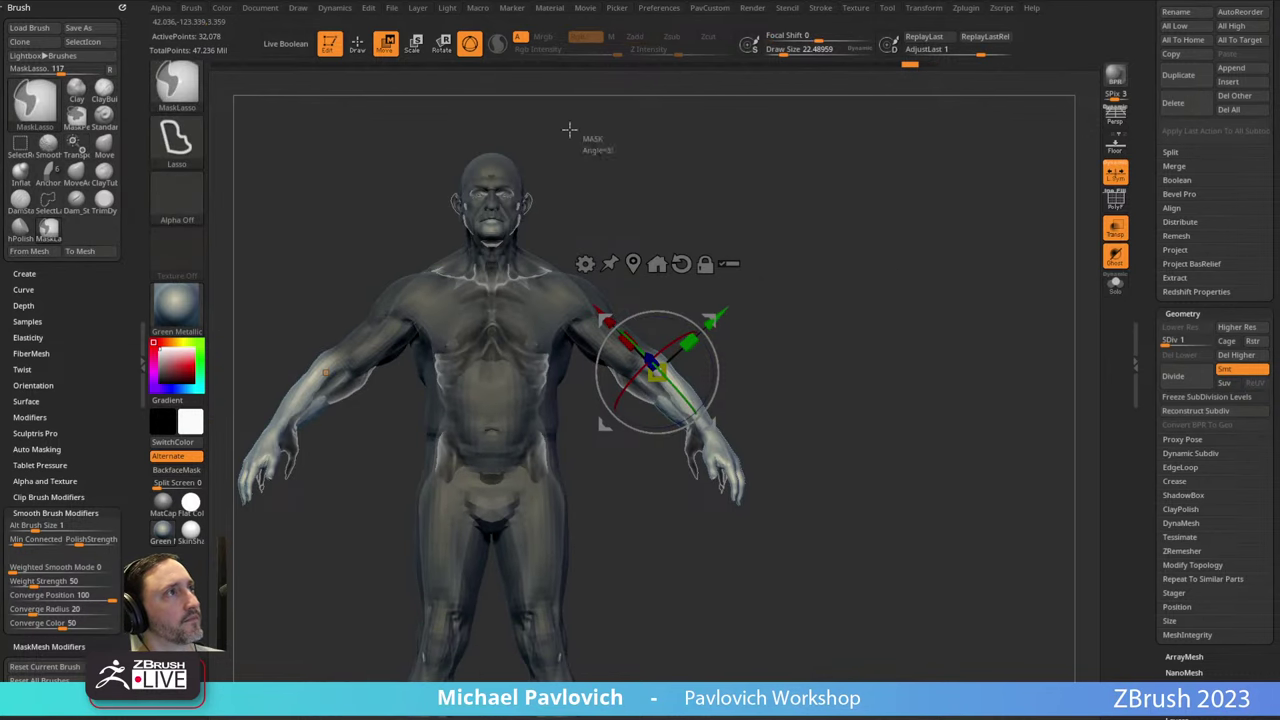
mouse_move(595, 155)
ctrl+mouse_down()
mouse_move(418, 404)
mouse_move(640, 200)
ctrl+mouse_up()
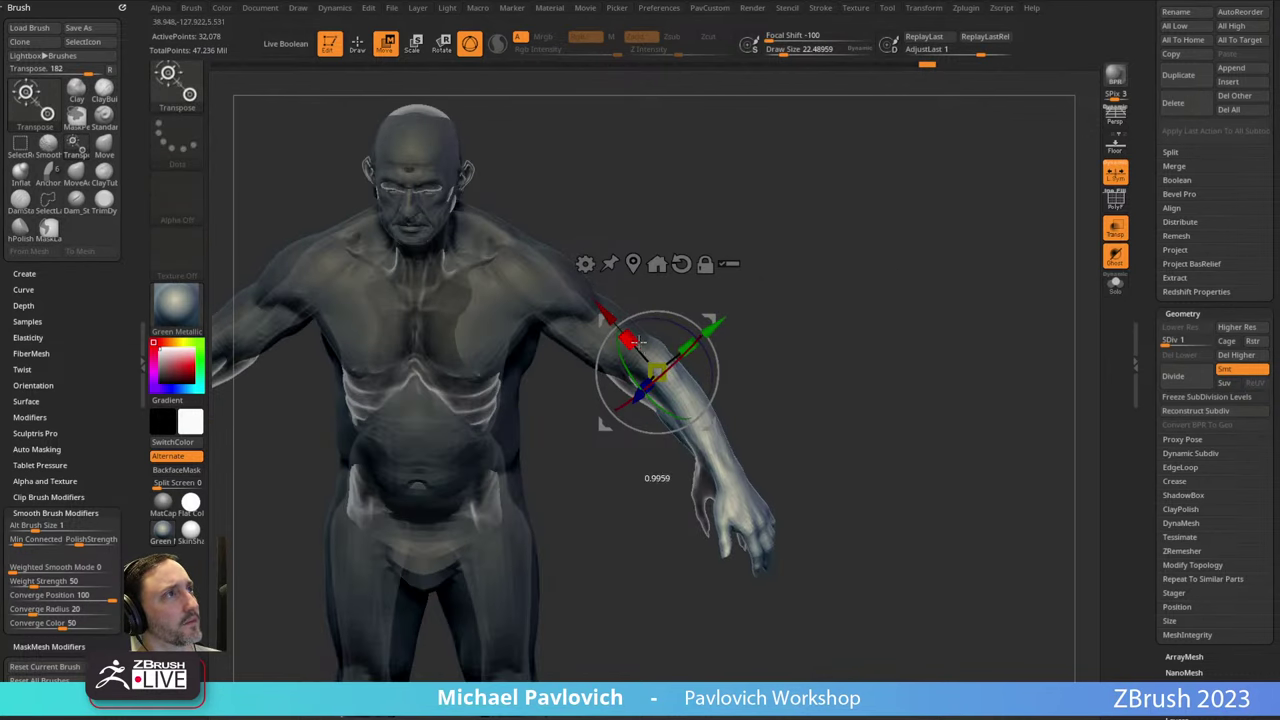
drag(960, 250, 850, 283)
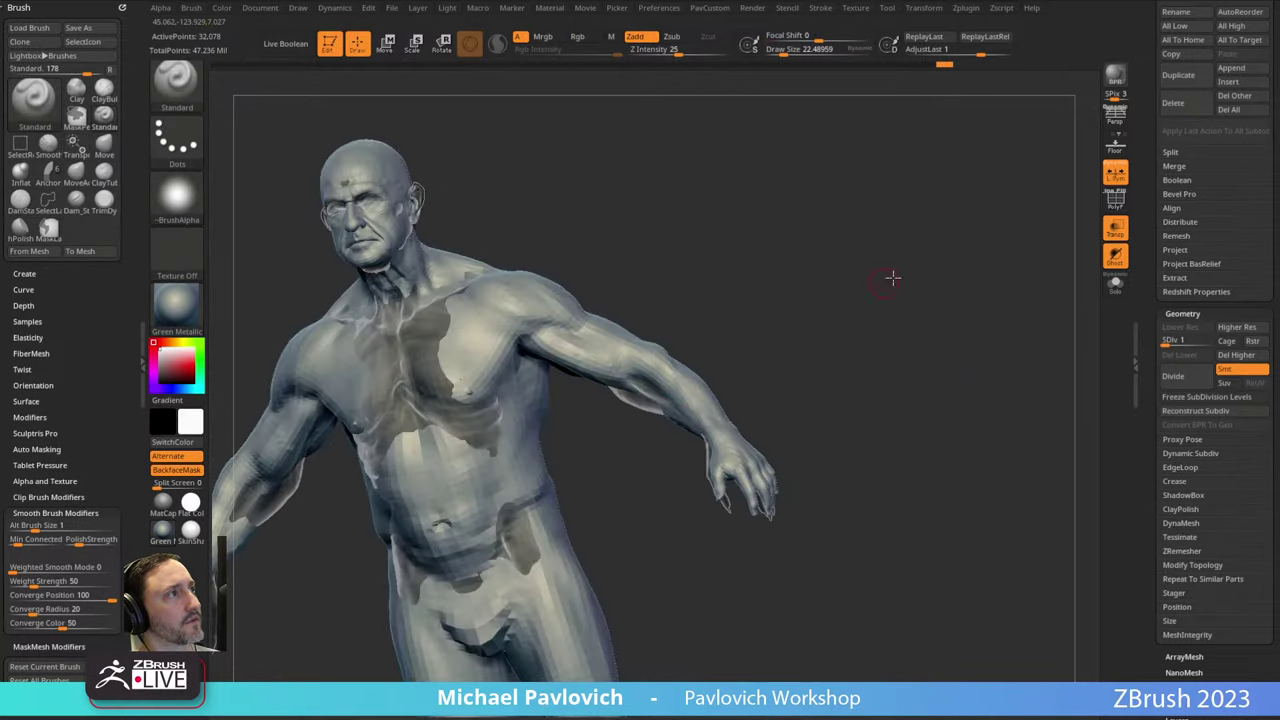
drag(891, 277, 864, 254)
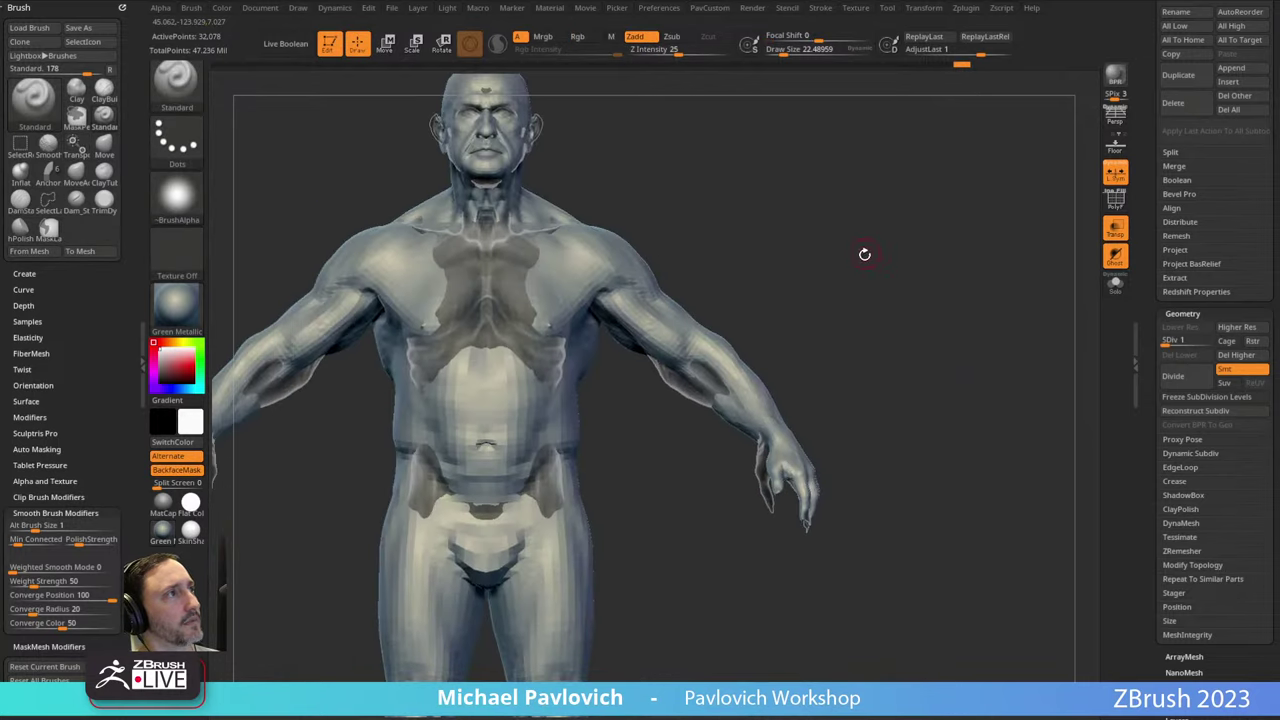
Select the Move brush with a large draw size and reshape the elbows, forearms and wrists around the underlying anatomy.
key(s)
mouse_move(735, 343)
mouse_down()
mouse_move(760, 343)
mouse_move(769, 326)
mouse_move(700, 351)
mouse_up()
key(s)
key(b)
key(m)
key(v)
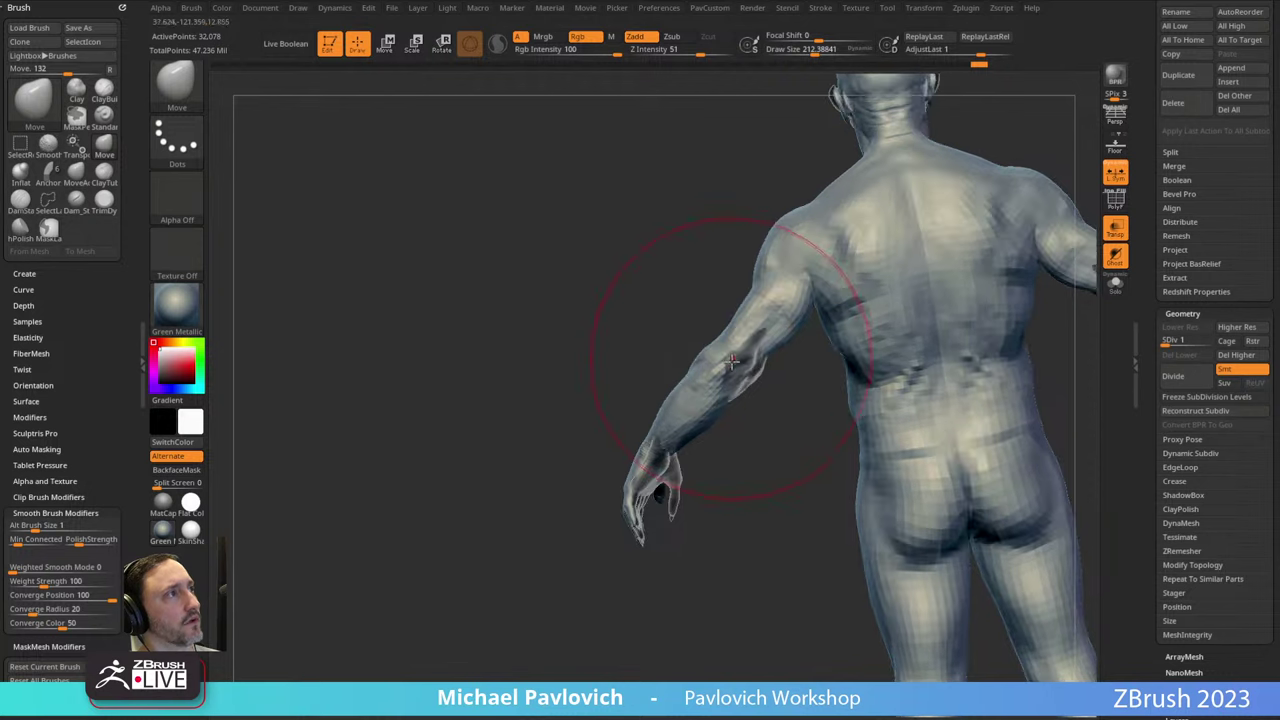
mouse_move(614, 463)
mouse_down()
mouse_move(743, 377)
mouse_move(689, 374)
mouse_up()
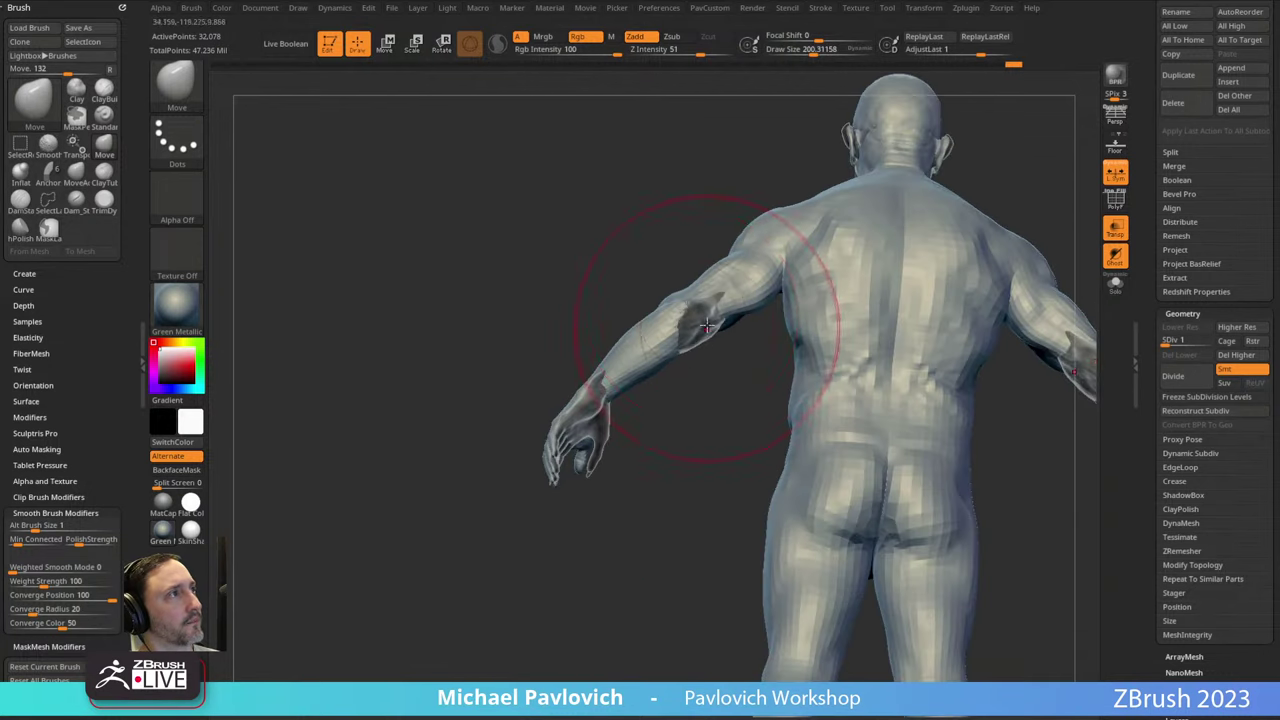
key([)
drag(707, 325, 691, 303)
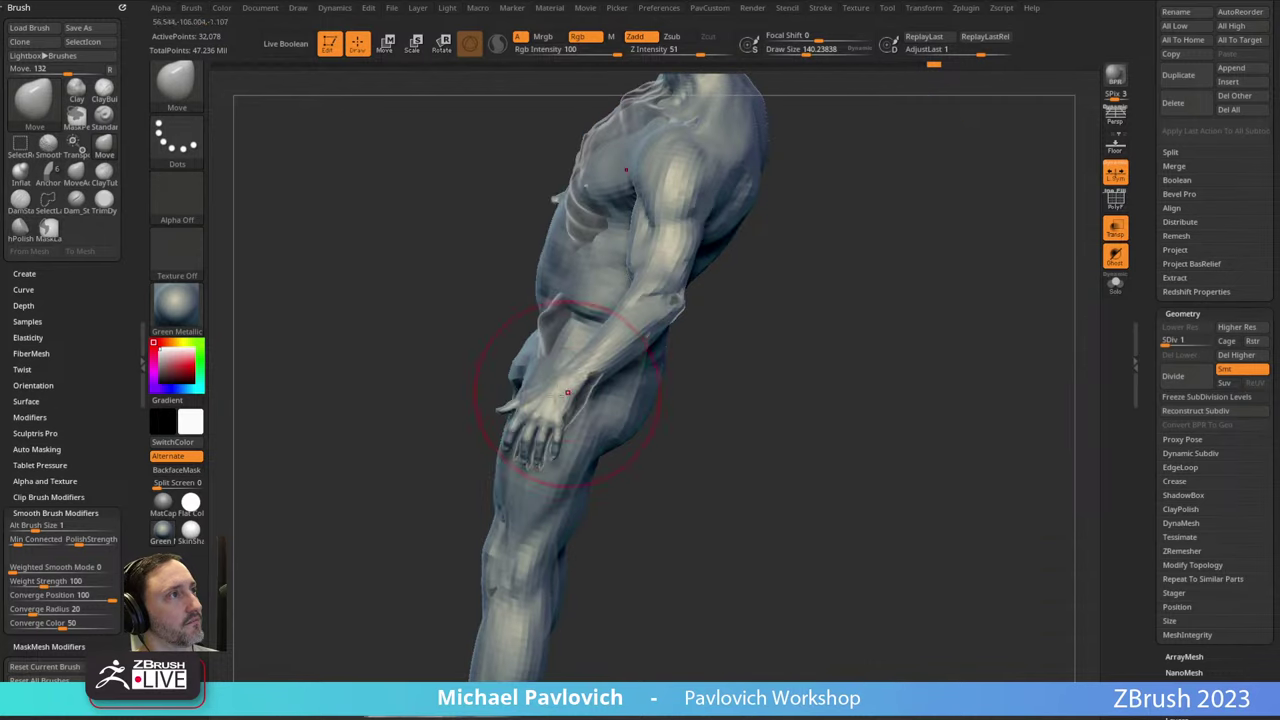
drag(546, 398, 548, 401)
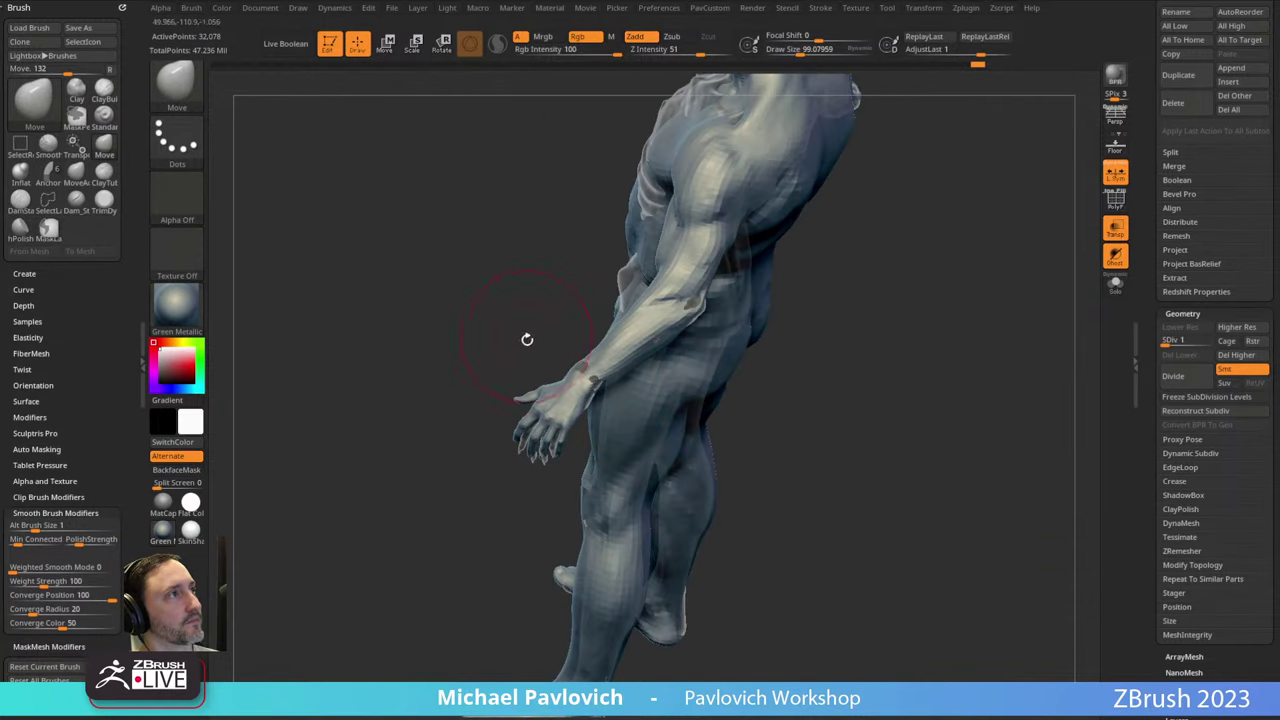
Adjust the chest and torso profile from the side with a Move brush about 140 to 156 in size.
mouse_move(527, 339)
mouse_down()
mouse_move(771, 214)
mouse_move(874, 266)
mouse_move(700, 300)
mouse_move(712, 304)
mouse_up()
key(s)
drag(750, 248, 736, 252)
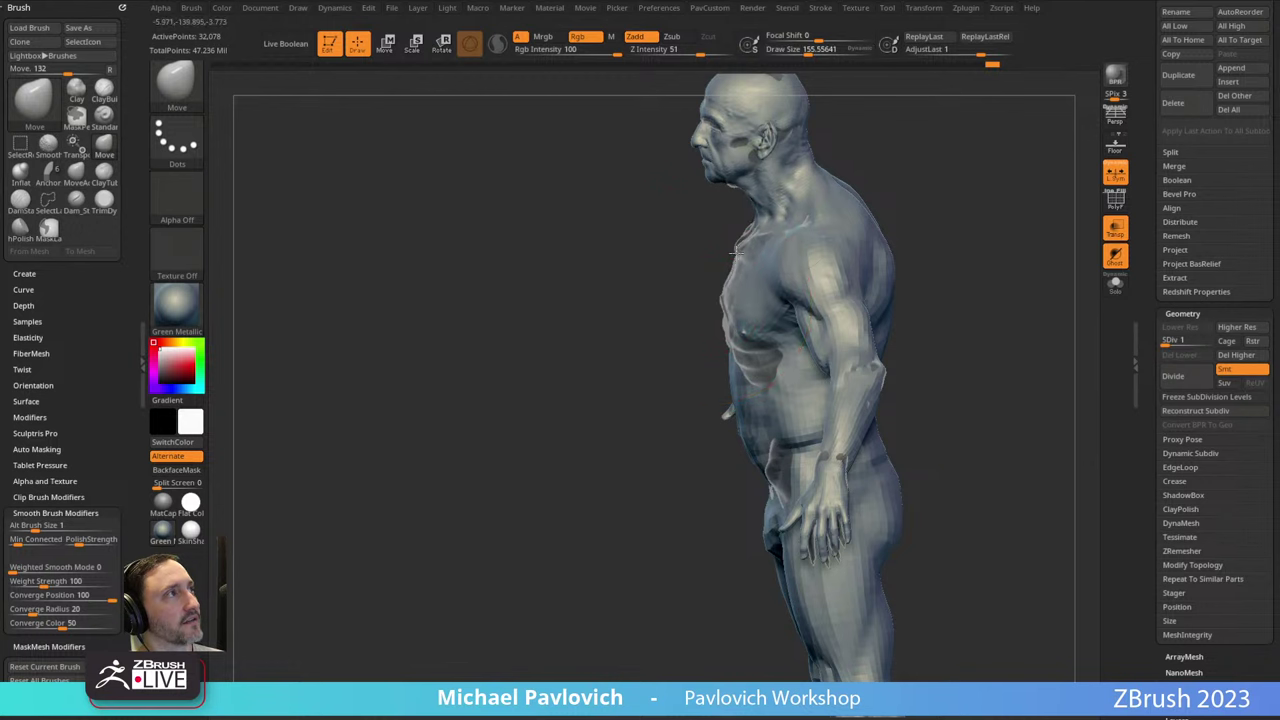
drag(876, 171, 738, 336)
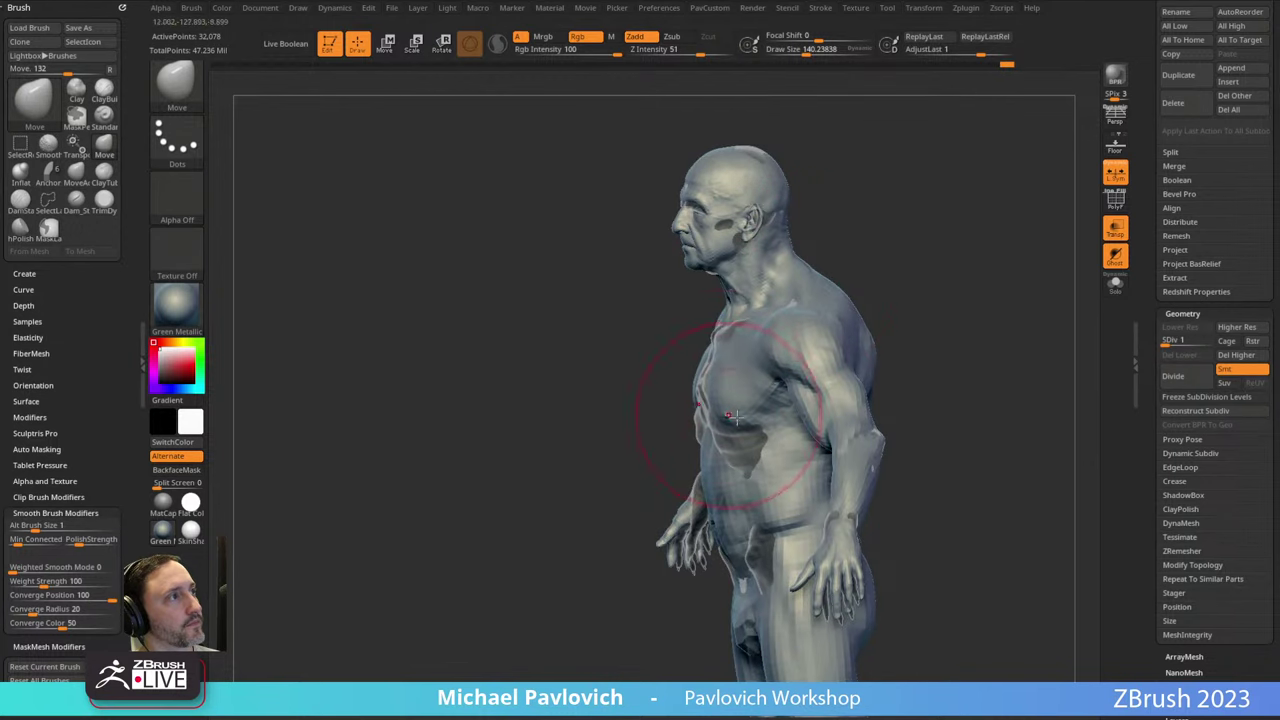
alt+right_drag(735, 427, 692, 360)
drag(906, 278, 979, 276)
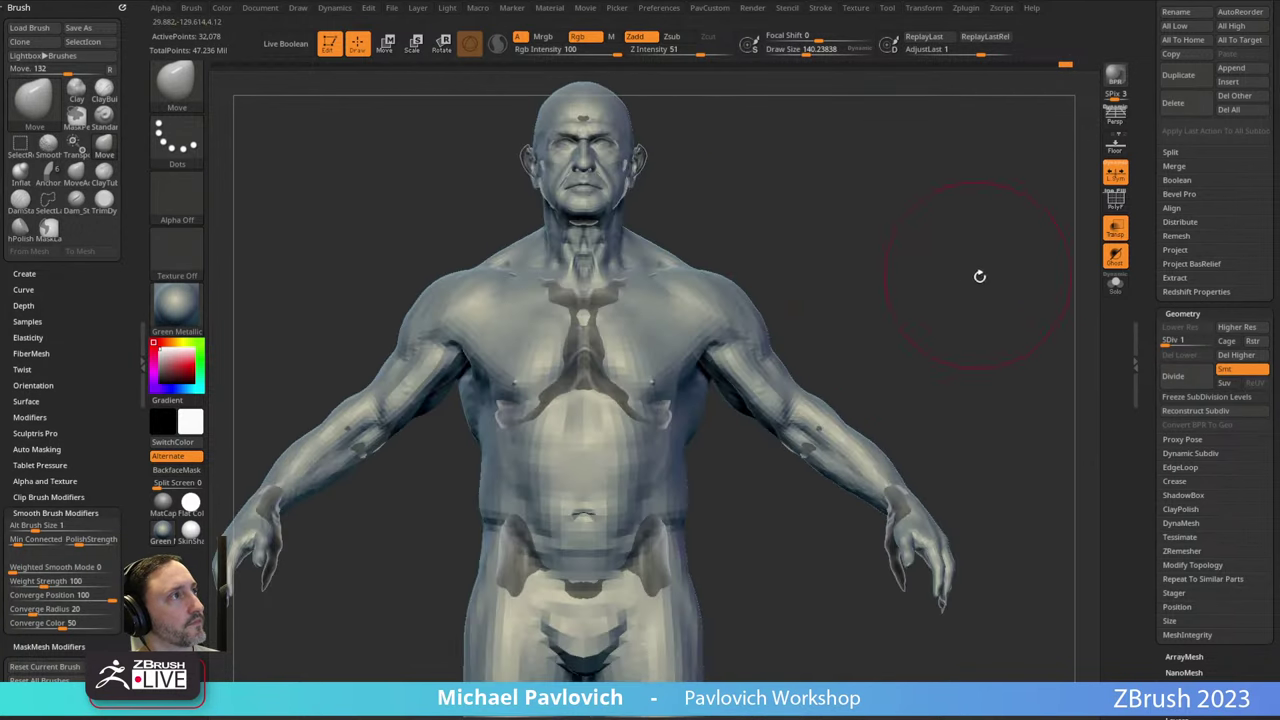
Turn off Ghost transparency and refine the chest and torso with a larger Move brush.
click(1114, 234)
click(1112, 234)
click(1114, 254)
drag(992, 258, 748, 357)
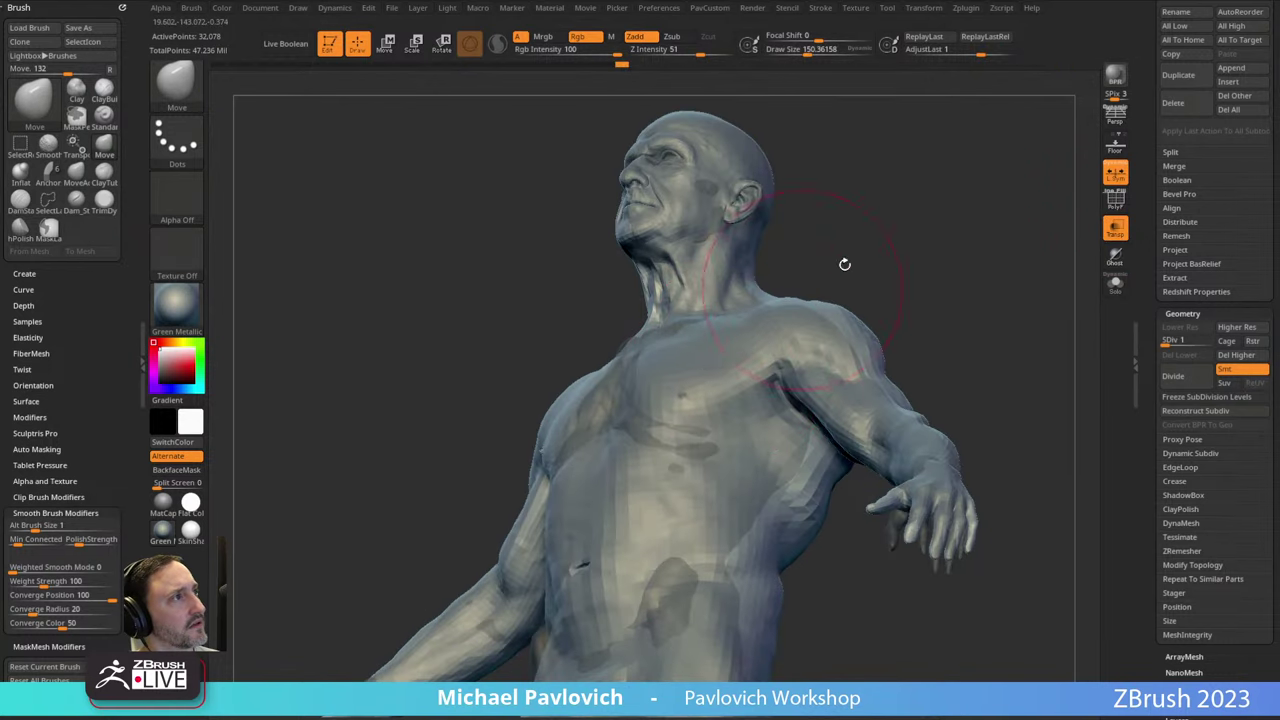
drag(846, 263, 683, 381)
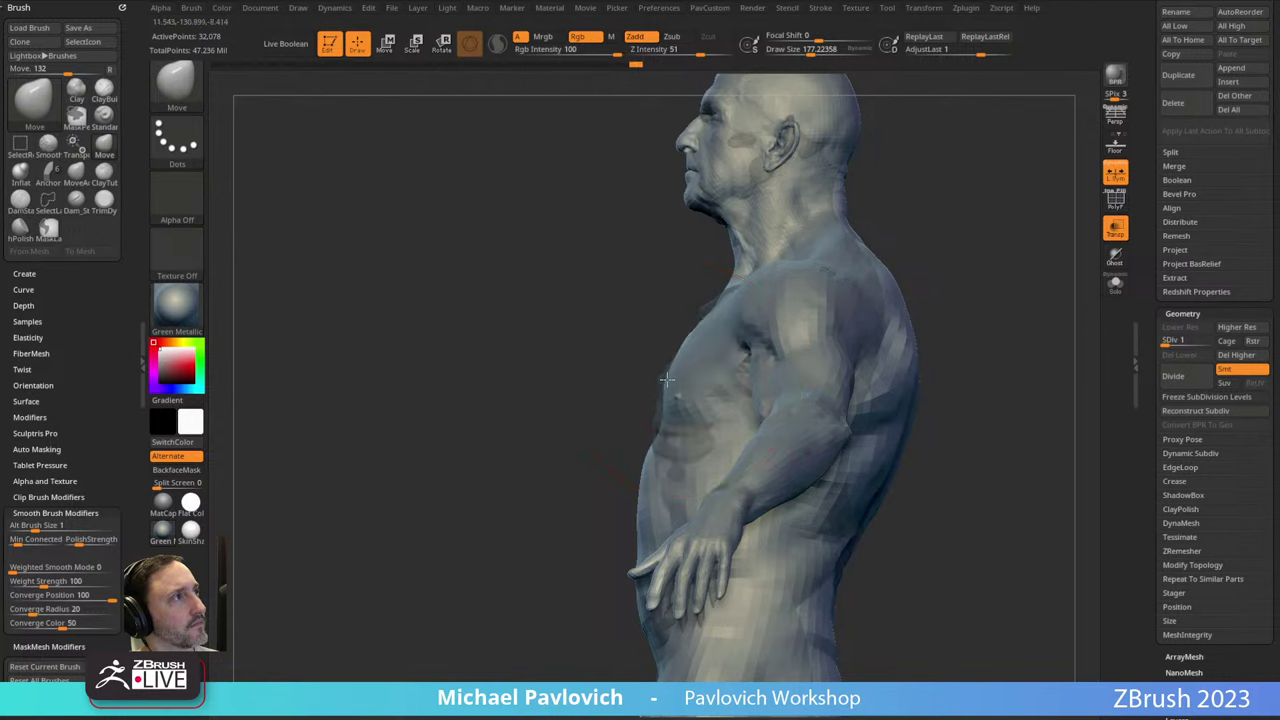
Mask everything below the head, tilt the head slightly down and shift it with the gizmo, and clear the mask.
mouse_move(925, 252)
mouse_down()
mouse_move(943, 351)
mouse_move(954, 243)
mouse_move(974, 300)
mouse_move(903, 289)
mouse_move(548, 360)
mouse_move(806, 392)
mouse_up()
ctrl+click(880, 334)
key(w)
click(776, 320)
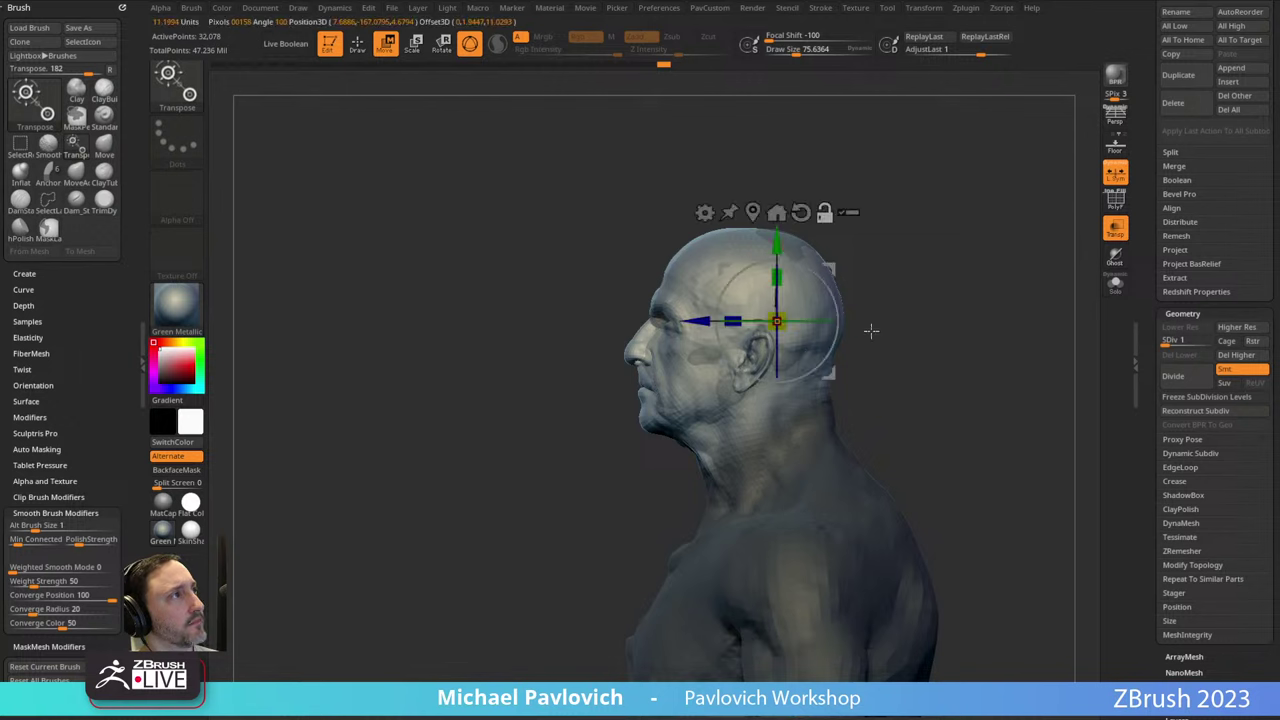
drag(832, 272, 835, 269)
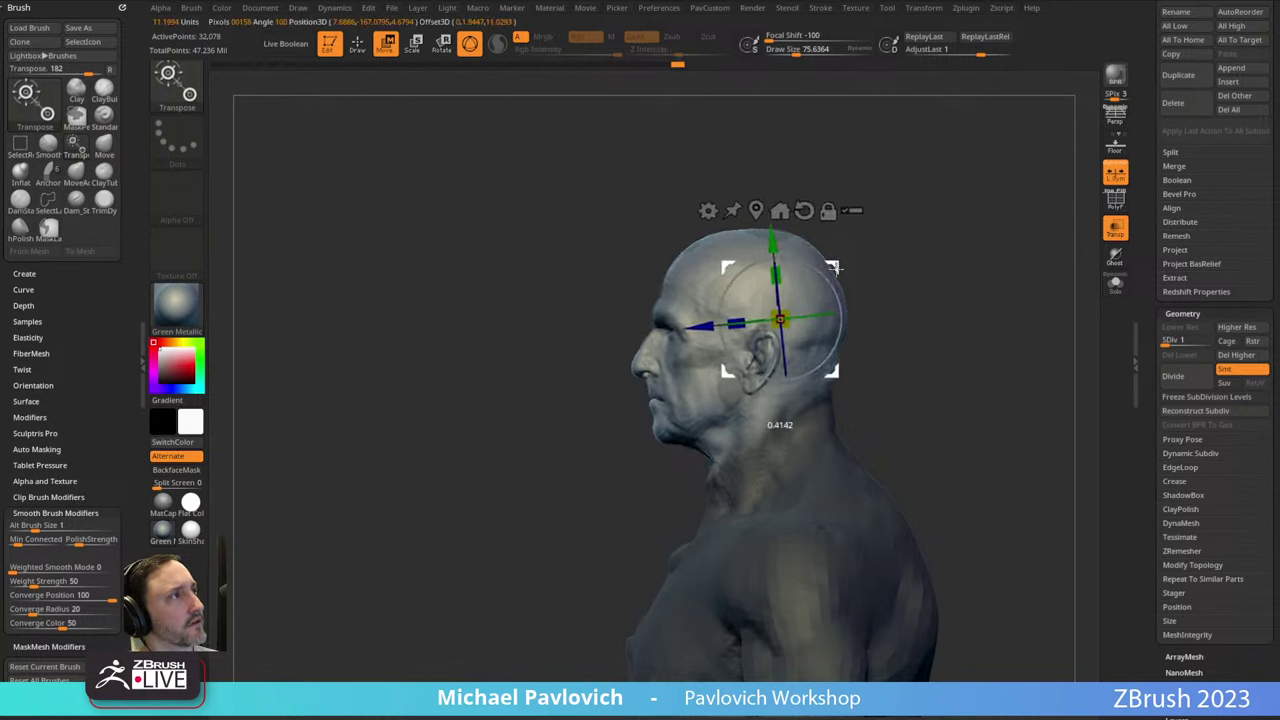
drag(787, 314, 786, 315)
mouse_move(905, 282)
ctrl+mouse_down()
mouse_move(958, 300)
mouse_move(973, 331)
mouse_move(1058, 336)
ctrl+mouse_up()
Reshape the upper back and torso in side view with the Move brush at a draw size of about 194.
key(q)
shift+drag(838, 335, 883, 303)
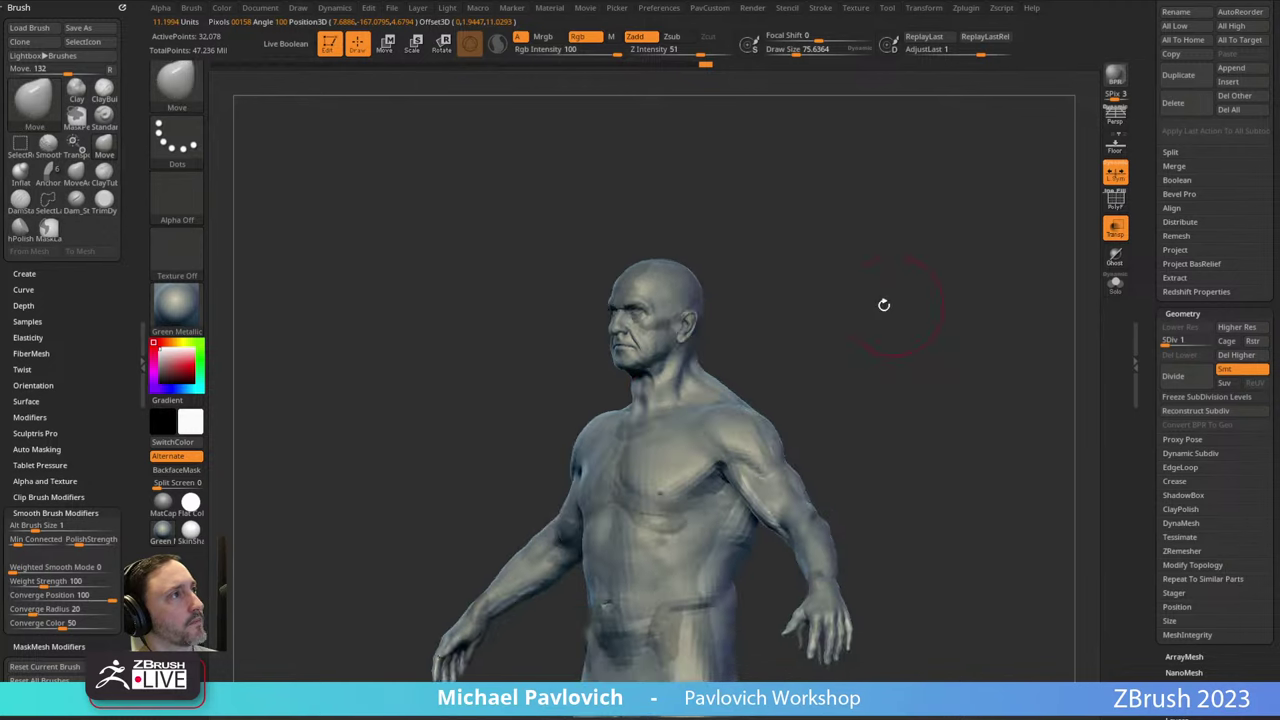
key(s)
mouse_move(817, 333)
mouse_down()
mouse_move(854, 331)
mouse_move(783, 369)
mouse_up()
key(s)
shift+drag(787, 369, 776, 371)
key(s)
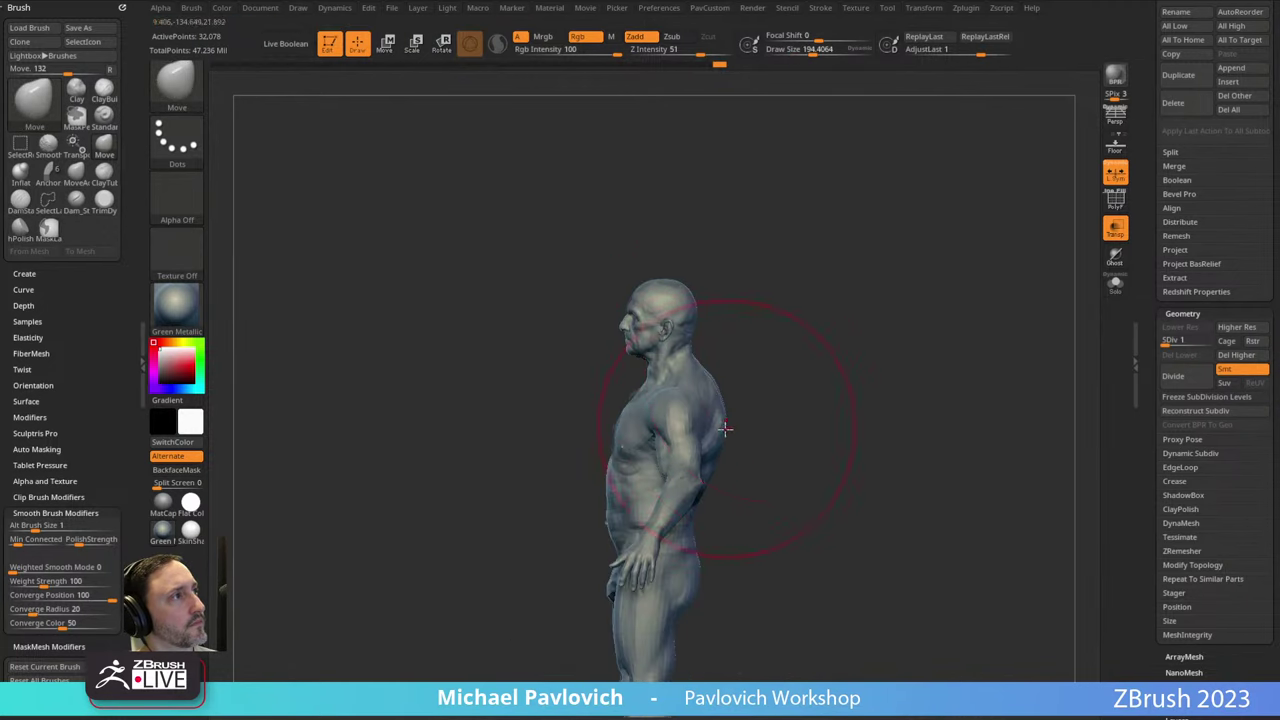
mouse_move(724, 425)
mouse_down()
mouse_move(760, 360)
mouse_move(846, 280)
mouse_up()
key(s)
drag(690, 441, 963, 352)
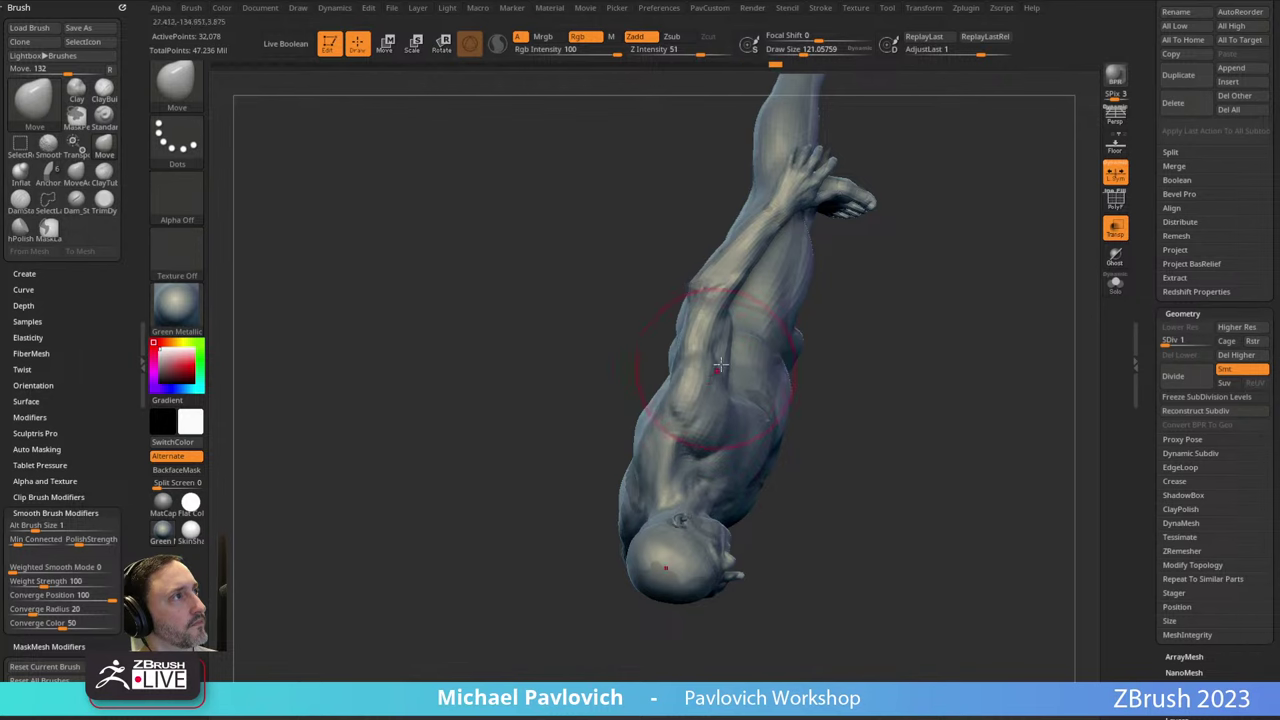
Reduce the Move brush to a draw size of about 103 and reshape the shoulders and upper arms from above.
key(s)
drag(708, 355, 704, 355)
mouse_move(735, 306)
mouse_down()
mouse_move(712, 304)
mouse_move(684, 346)
mouse_up()
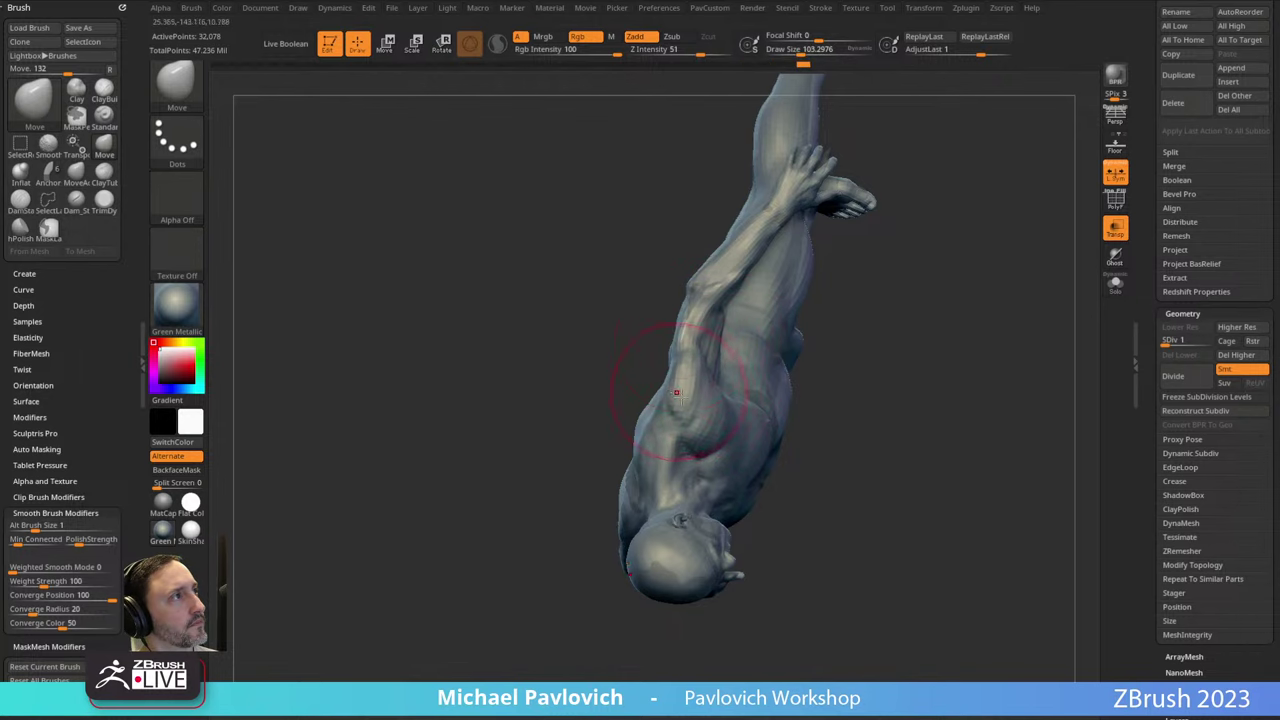
drag(928, 330, 972, 243)
Select the Inflat brush and deflate the hips and upper thighs.
alt+drag(730, 434, 724, 306)
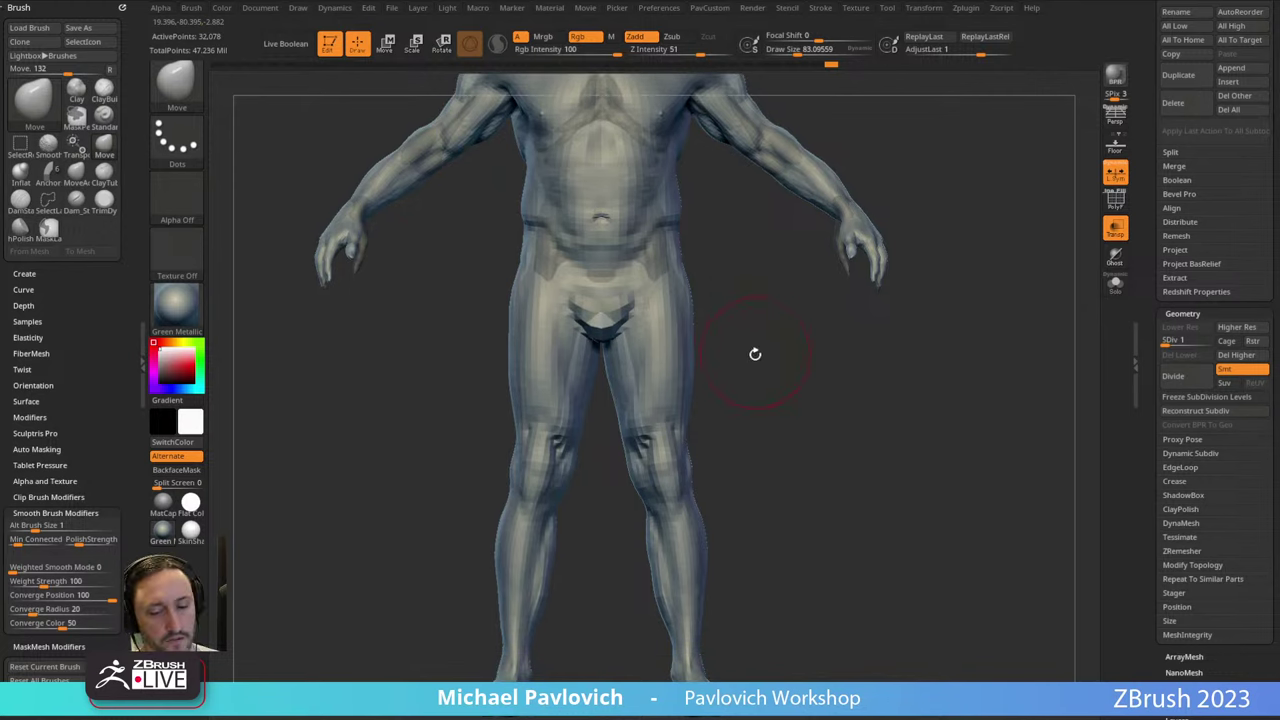
key(b)
key(i)
key(n)
alt+drag(759, 379, 690, 350)
key(s)
mouse_move(666, 294)
alt+mouse_down()
mouse_move(689, 329)
mouse_move(754, 357)
mouse_move(763, 408)
alt+mouse_up()
key(s)
Switch to the Move brush and adjust the shape of the thighs and legs.
key(b)
key(m)
key(v)
drag(658, 355, 657, 335)
key(s)
drag(717, 438, 746, 400)
Return to the Inflat brush and slim the inner thighs by deflating them.
key(b)
key(i)
key(n)
alt+drag(663, 433, 670, 360)
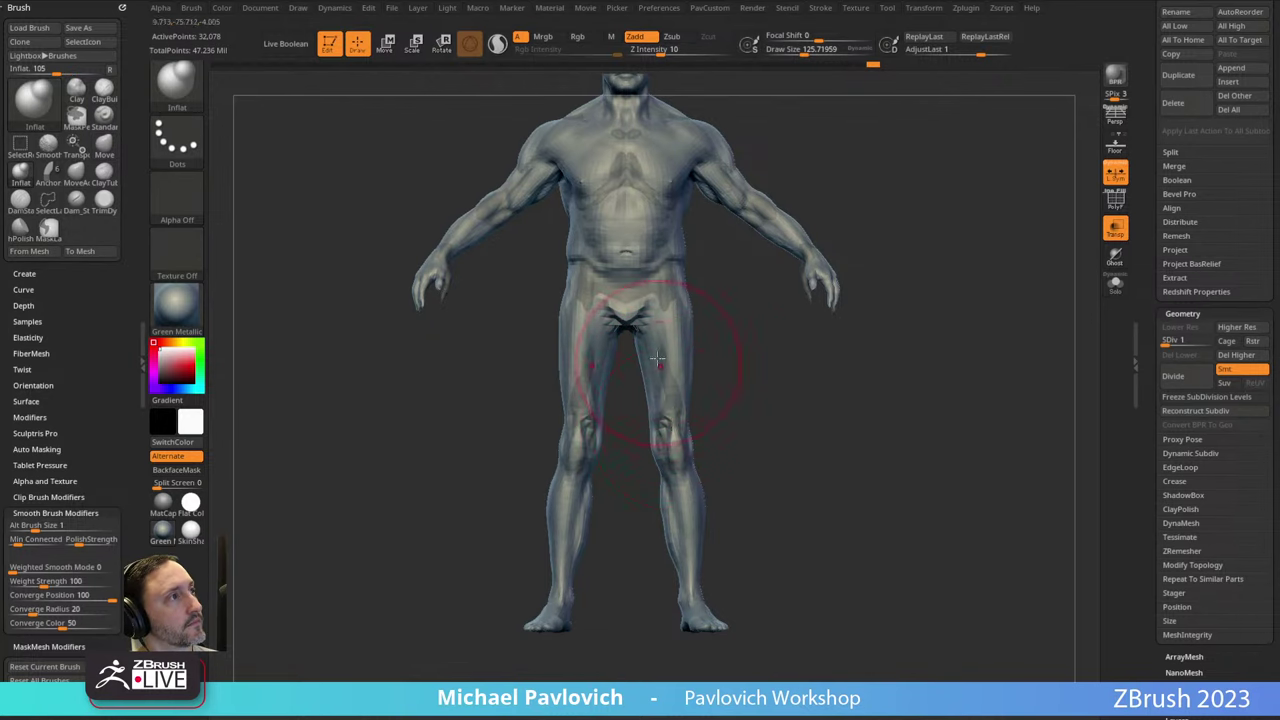
Switch to the Move brush at a draw size of about 126 and adjust the body's shape from behind.
drag(790, 372, 640, 382)
key(s)
mouse_move(758, 288)
alt+mouse_down()
mouse_move(738, 342)
mouse_move(686, 364)
mouse_move(699, 263)
alt+mouse_up()
key(b)
key(m)
key(v)
drag(841, 215, 772, 212)
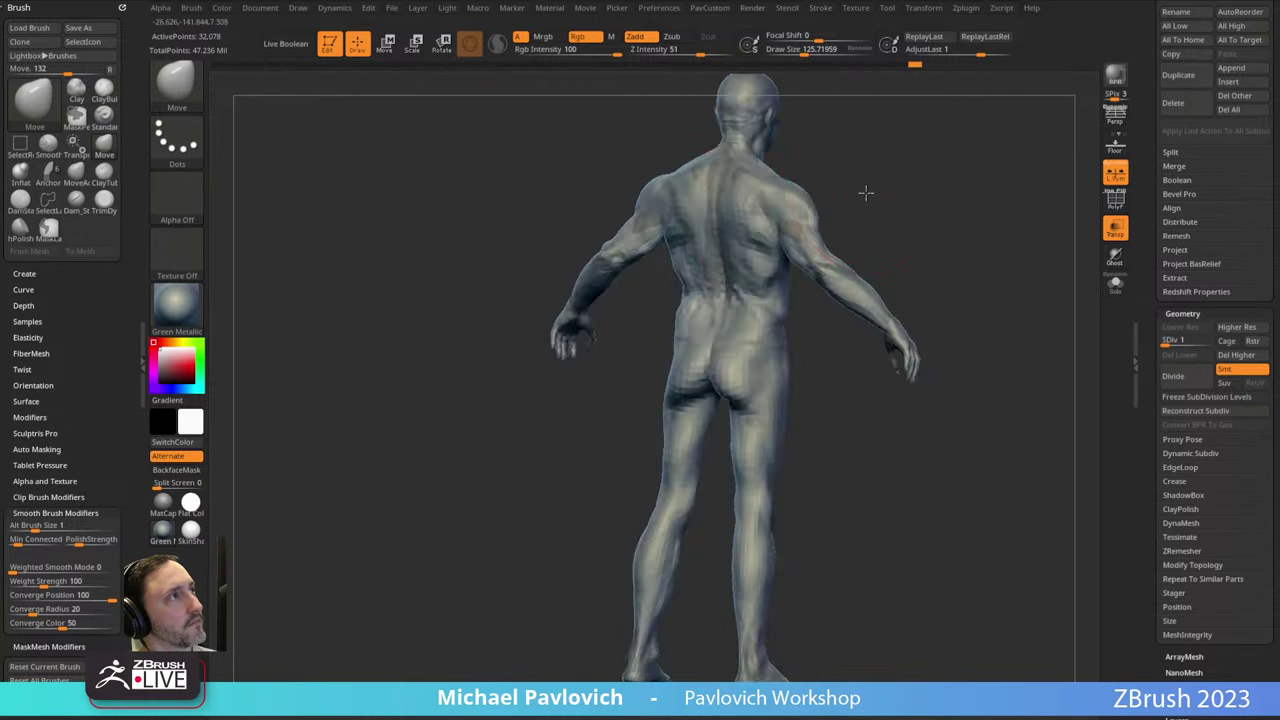
drag(866, 194, 814, 270)
drag(600, 315, 655, 310)
Reduce the Move brush to a draw size of about 72 and refine the shape of the upper body and arms.
key(s)
drag(696, 286, 632, 247)
key(s)
drag(632, 190, 637, 240)
mouse_move(572, 212)
mouse_down()
mouse_move(622, 220)
mouse_move(623, 256)
mouse_up()
drag(845, 197, 685, 487)
drag(820, 457, 754, 460)
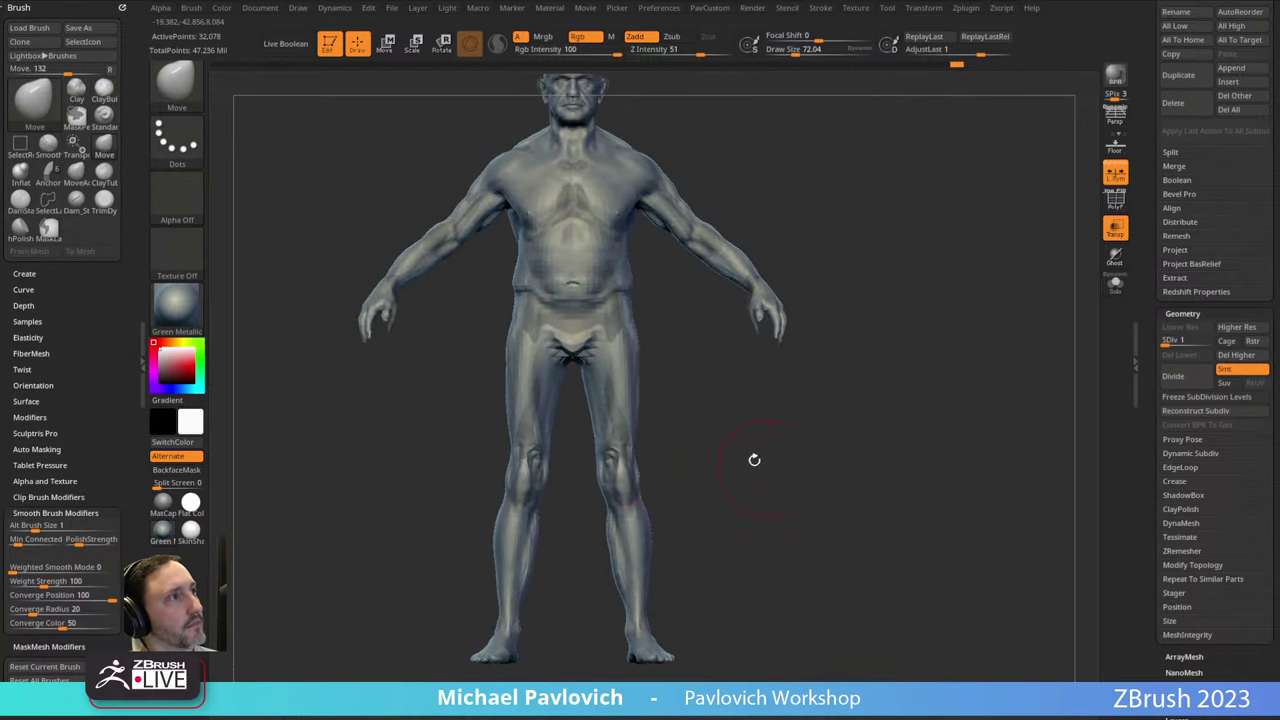
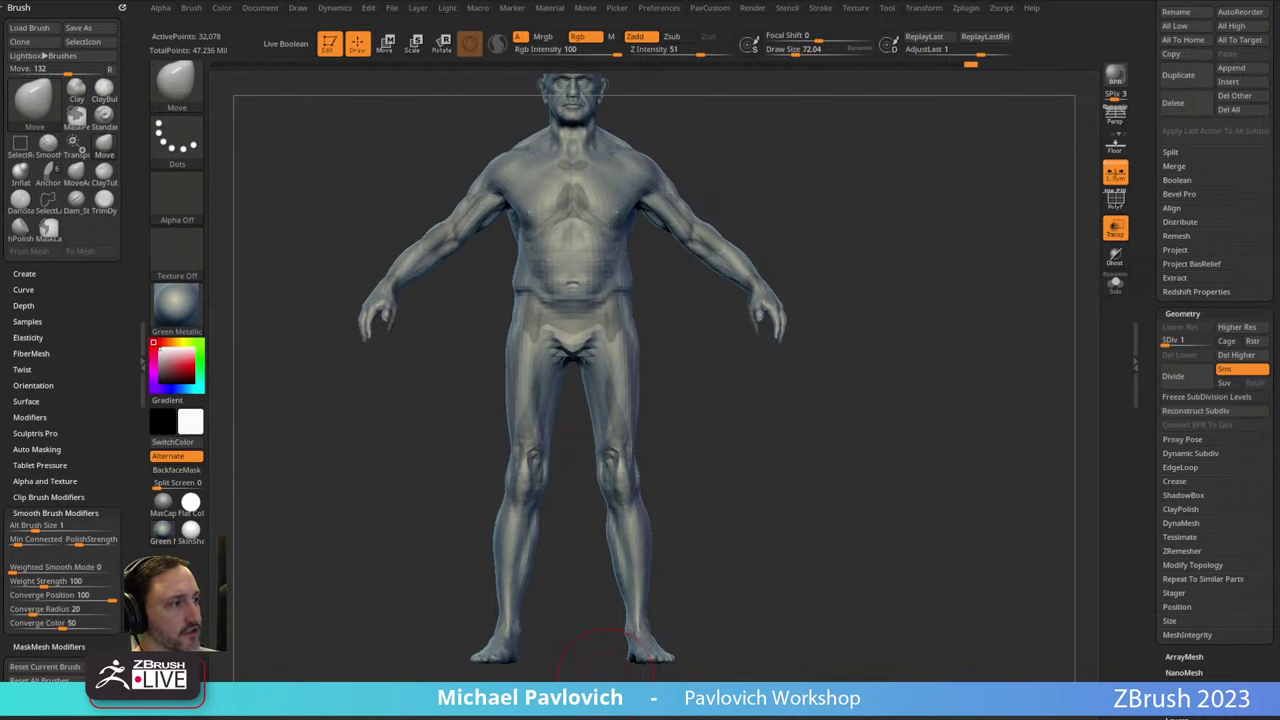
Switch to the browser to view the body texturing video, and return to ZBrush.
drag(809, 716, 800, 89)
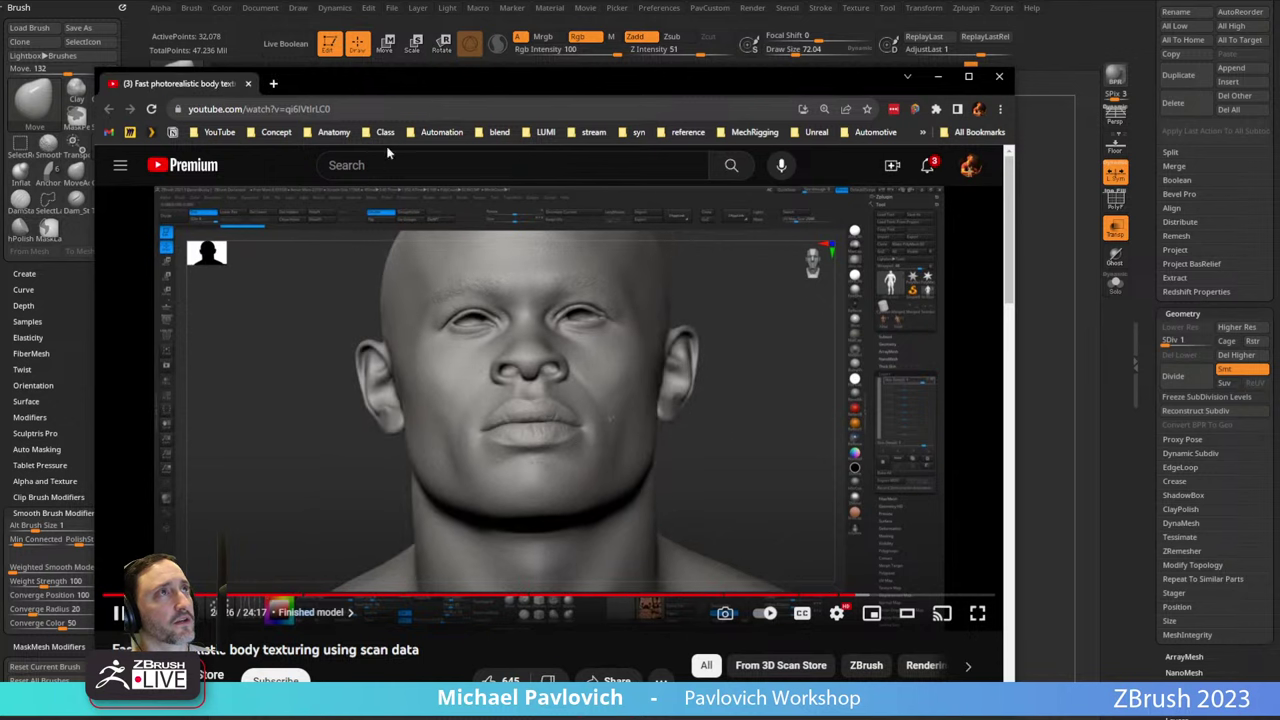
click(352, 110)
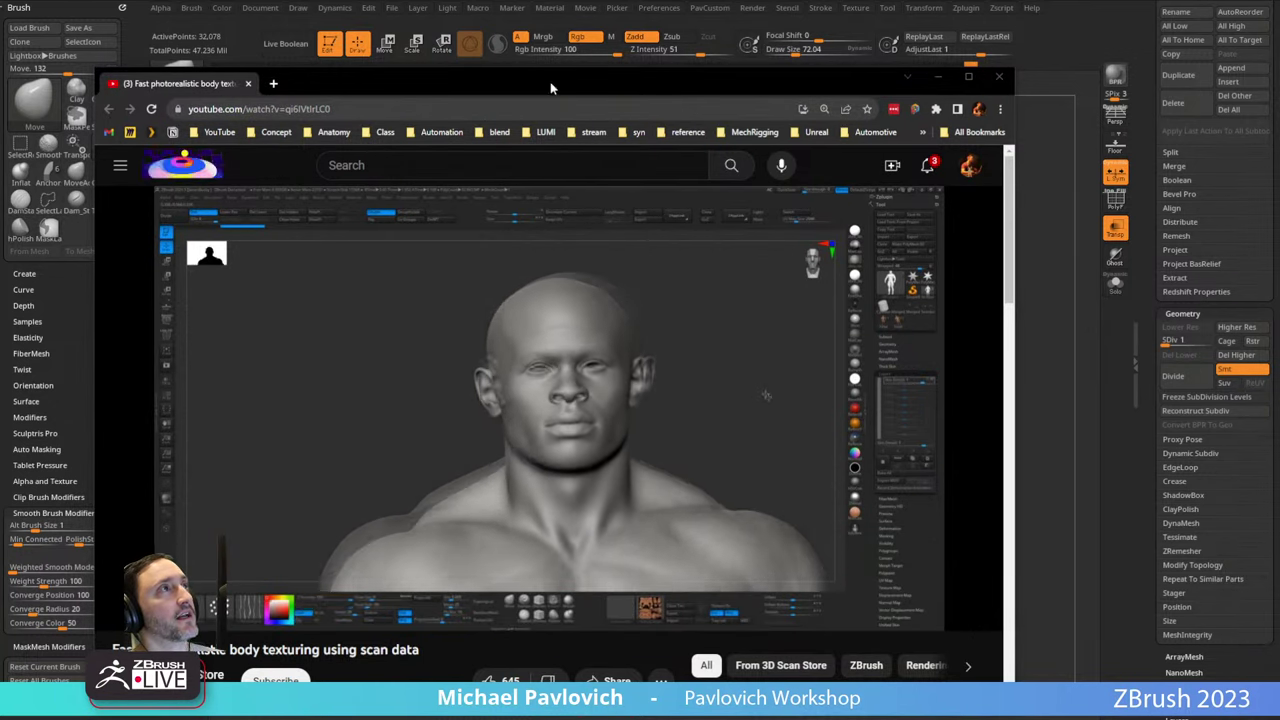
key(alt+Tab)
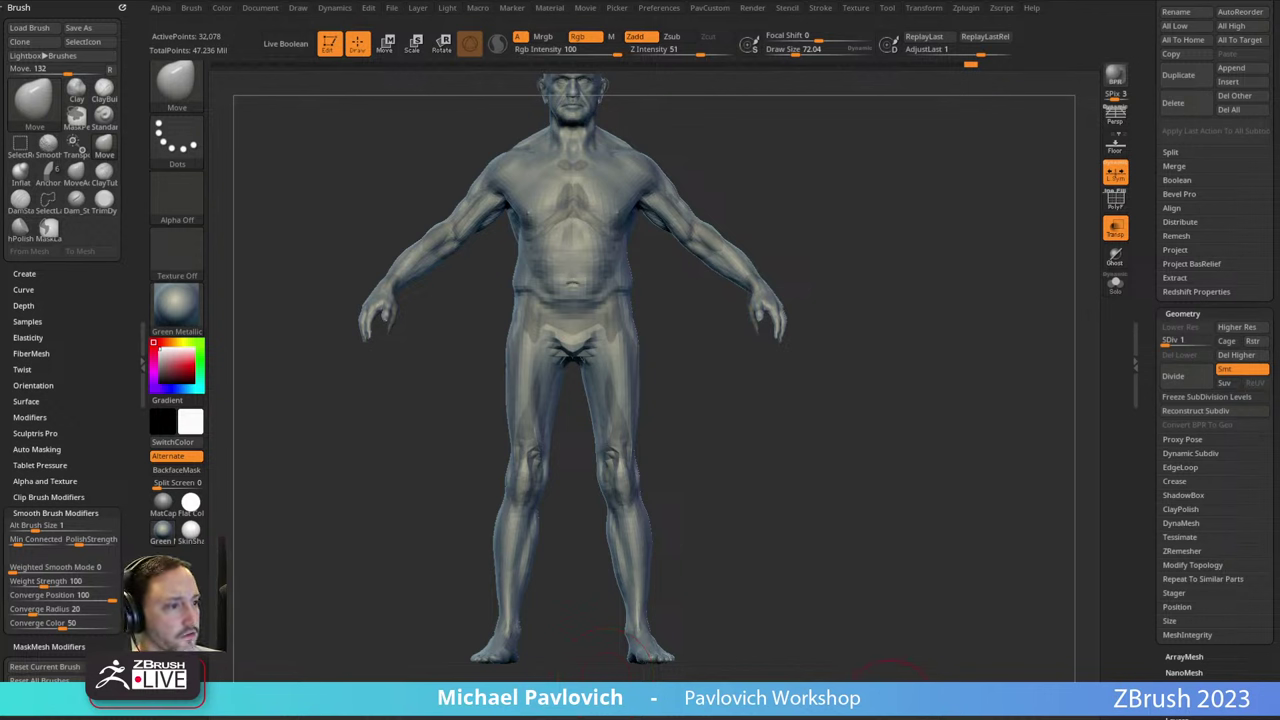
Turn off transparency and isolate the Male_05_Animation_Ready1 subtool to check its reshaped proportions.
drag(949, 257, 923, 226)
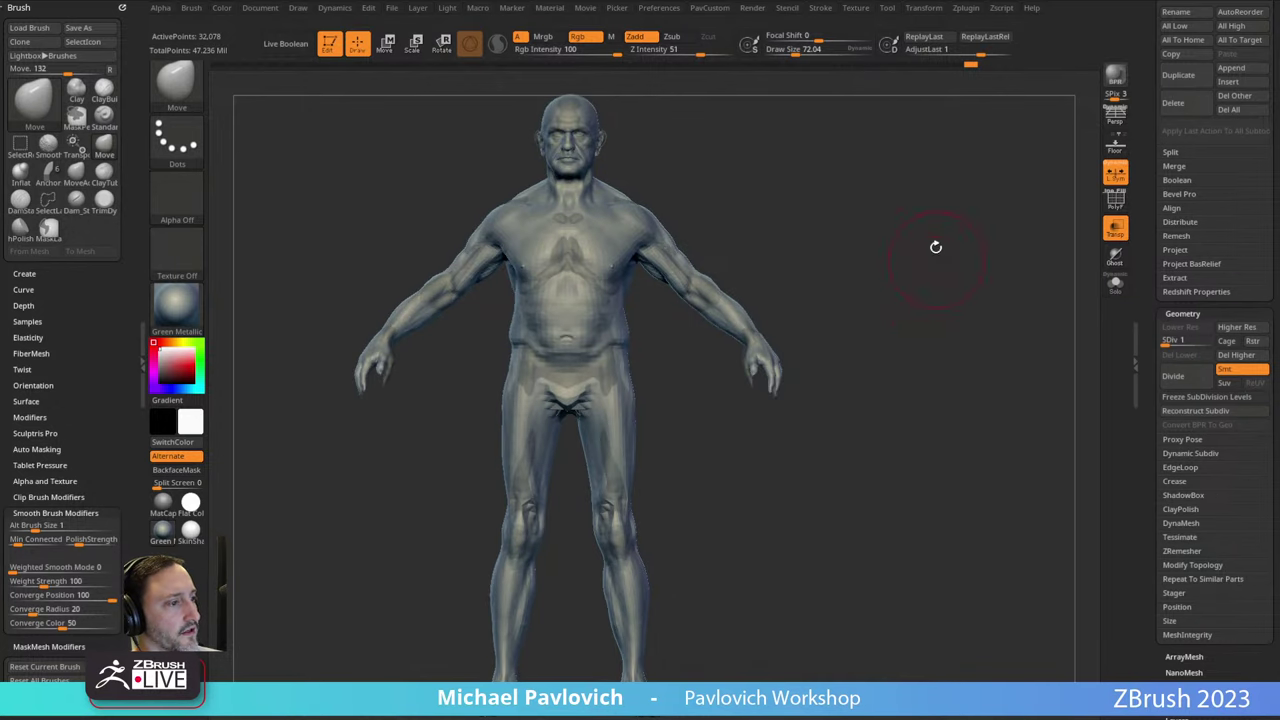
drag(1147, 240, 1132, 464)
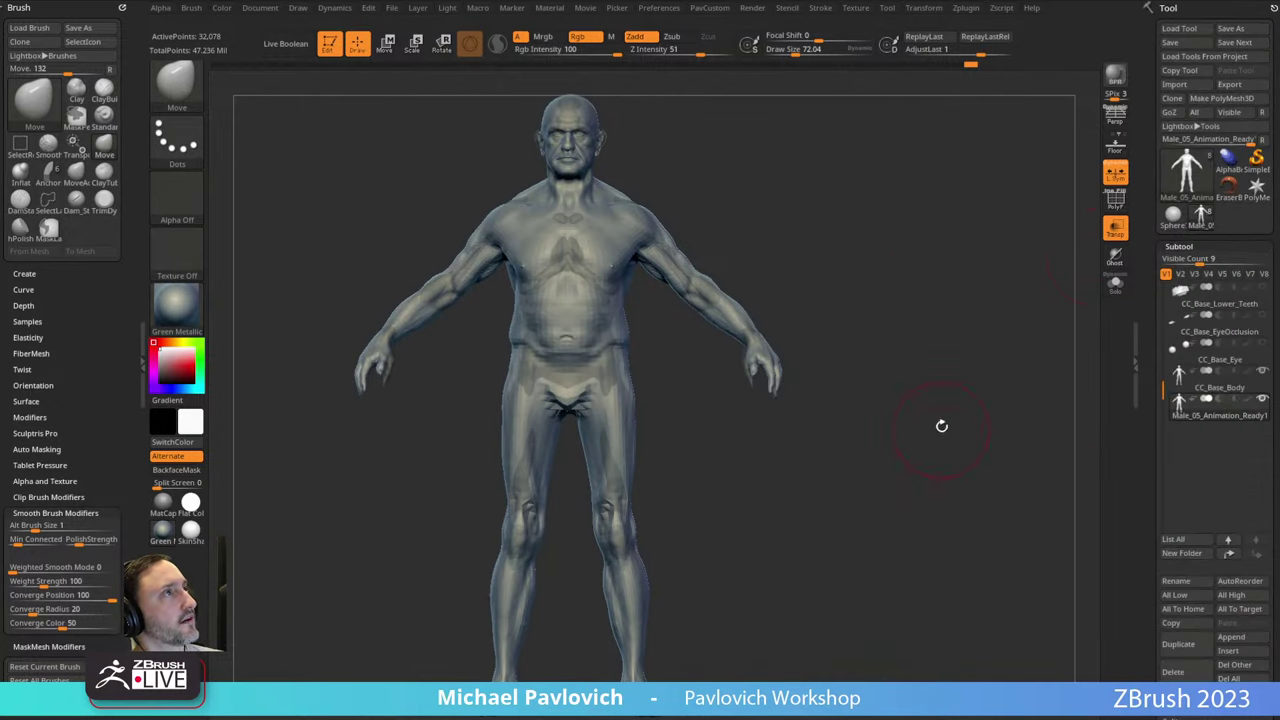
drag(943, 426, 892, 416)
click(1118, 284)
click(1117, 232)
shift+drag(950, 323, 697, 346)
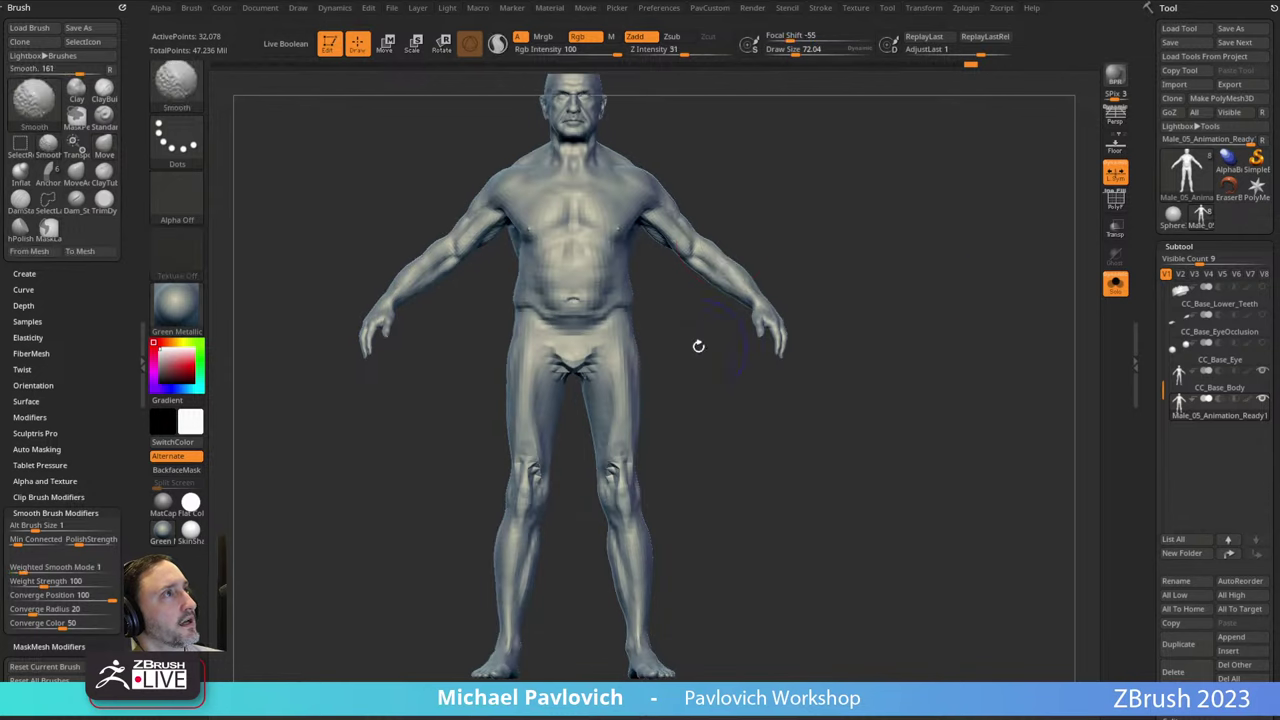
mouse_move(836, 205)
mouse_down()
mouse_move(849, 251)
mouse_move(757, 266)
mouse_move(838, 265)
mouse_up()
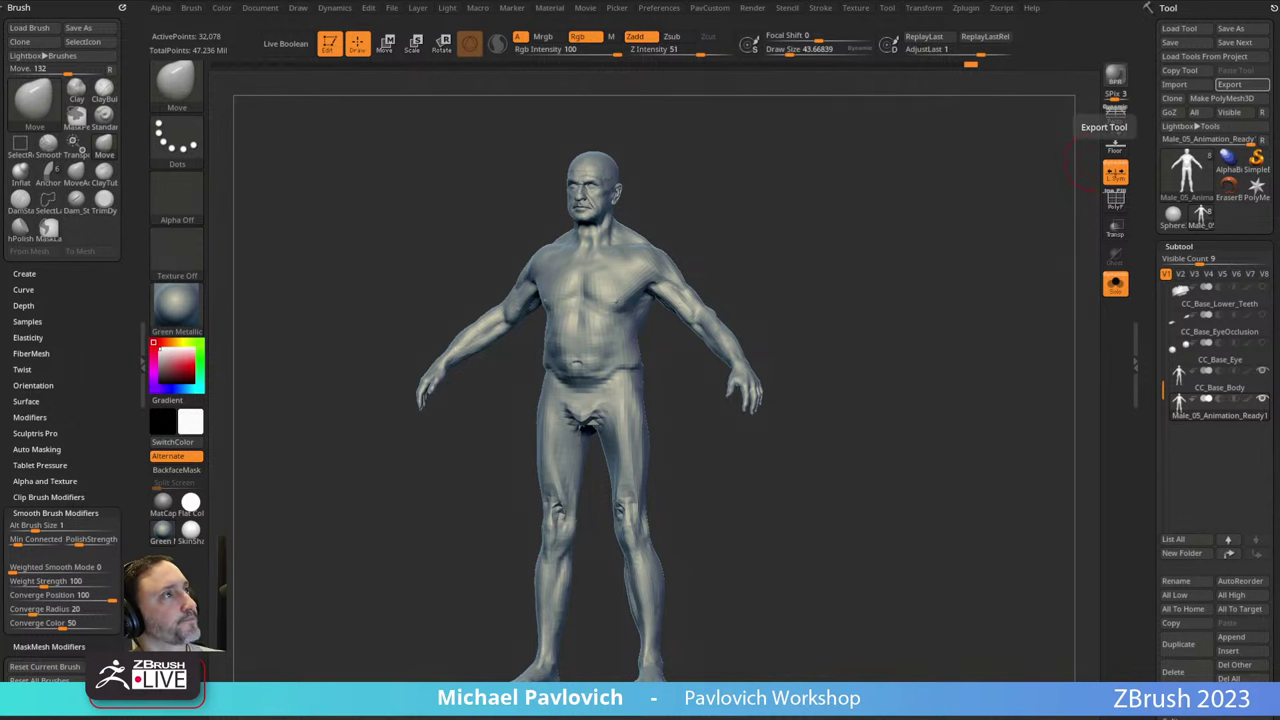
Select the CC_Base_Body subtool and set its subdivision level to 3.
click(1230, 390)
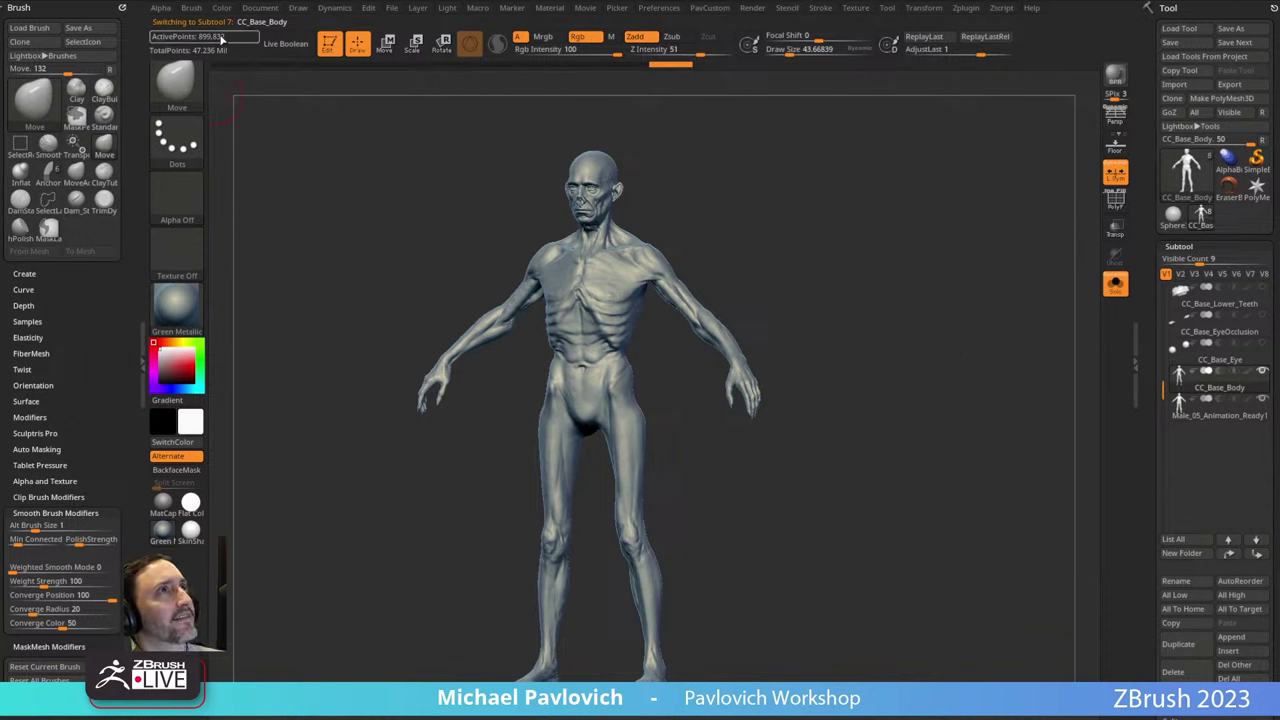
scroll(1188, 552, down, 5)
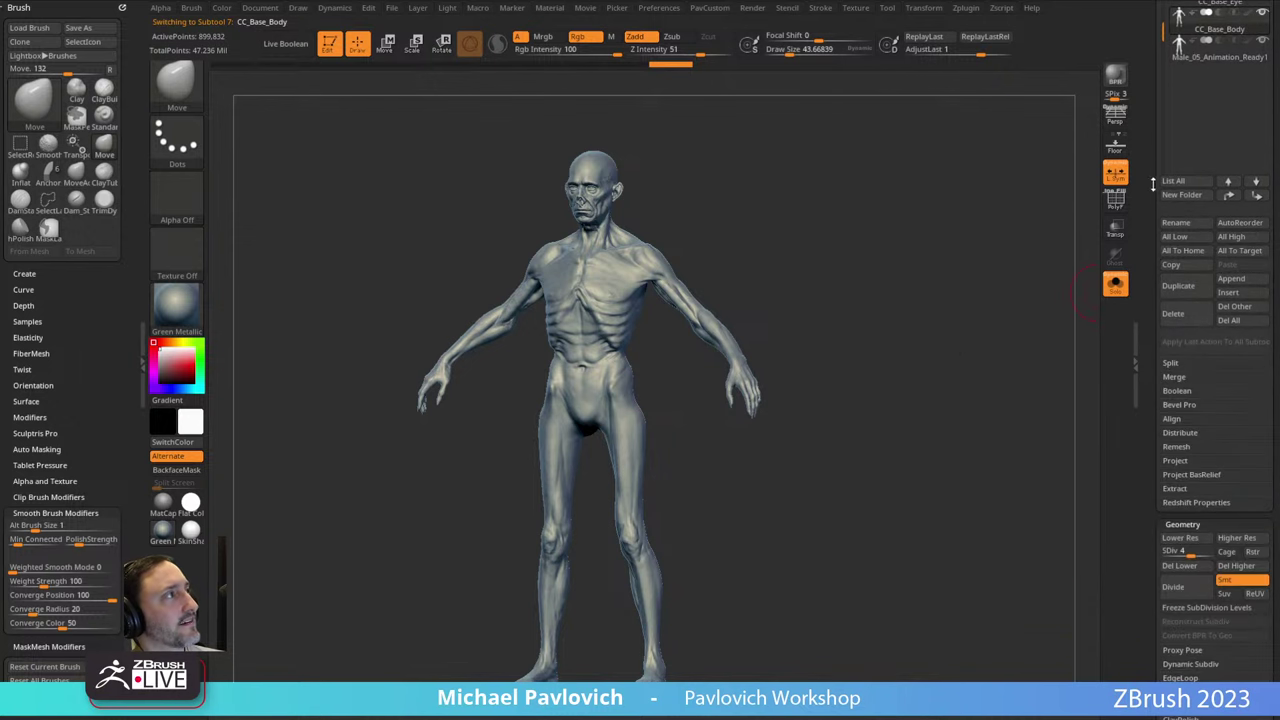
click(1186, 552)
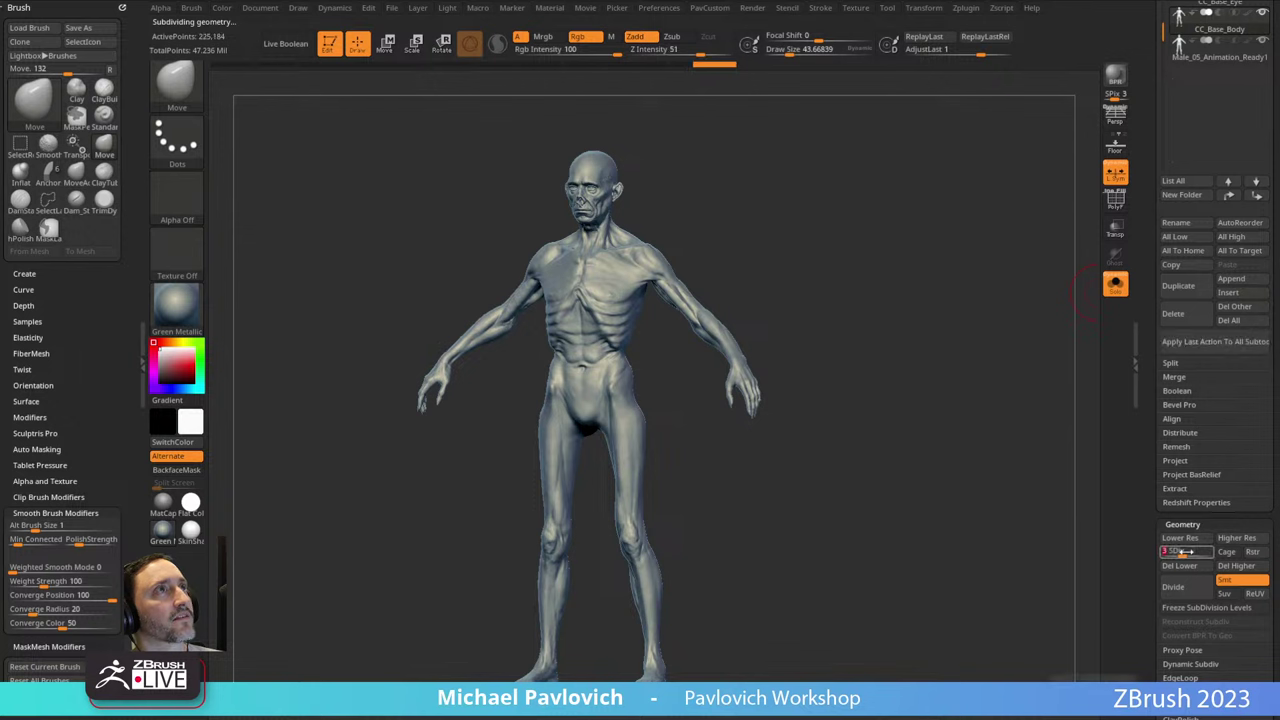
Duplicate the CC_Base_Body subtool.
drag(1145, 202, 1161, 476)
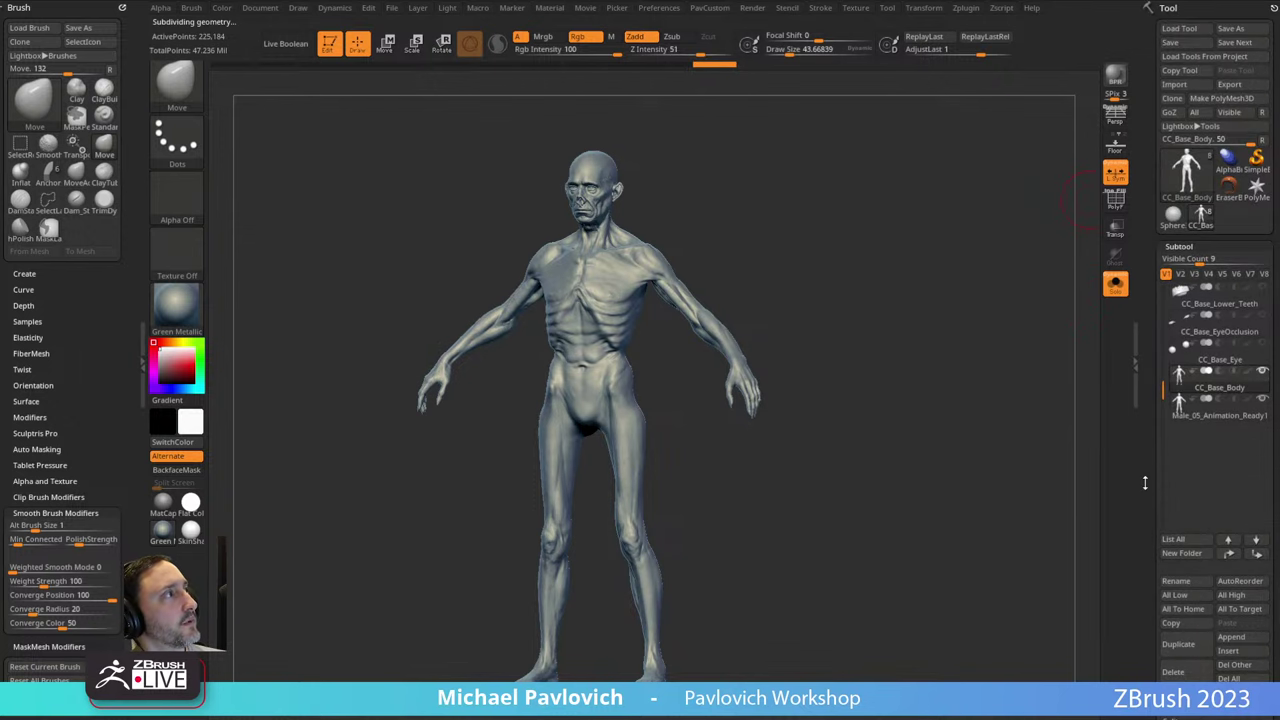
shift+drag(1065, 357, 1072, 357)
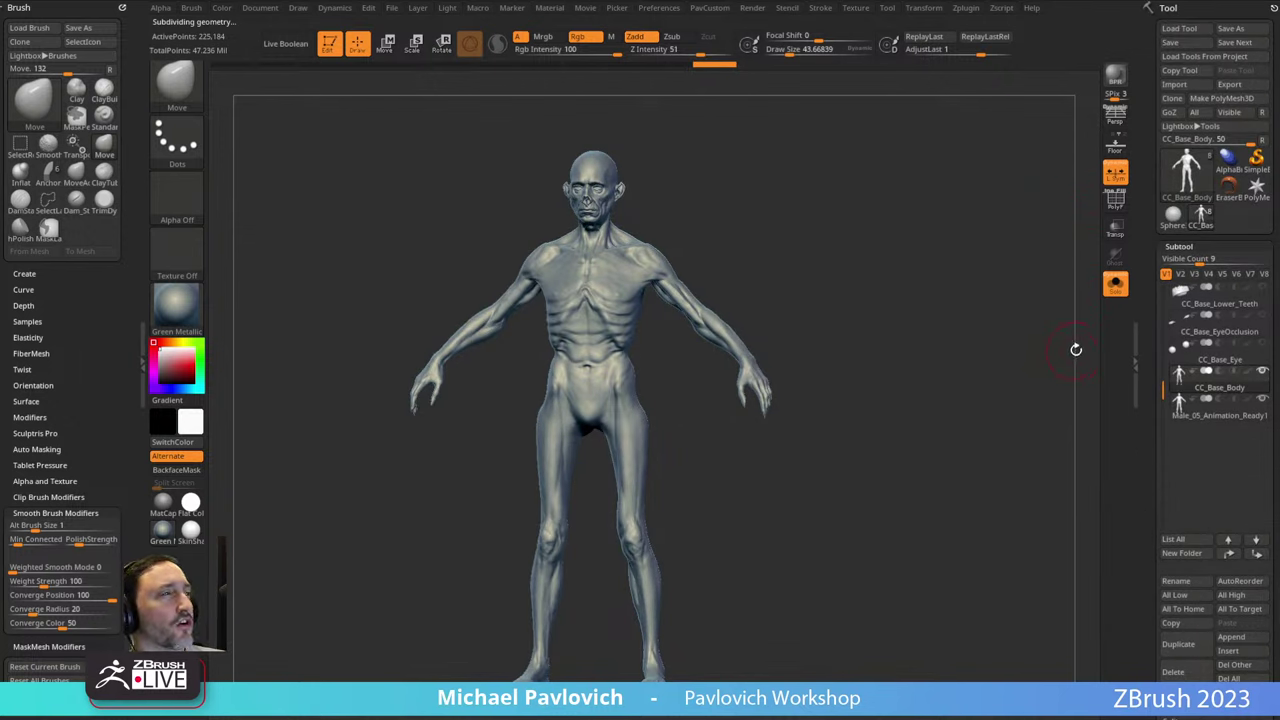
drag(1148, 381, 1152, 318)
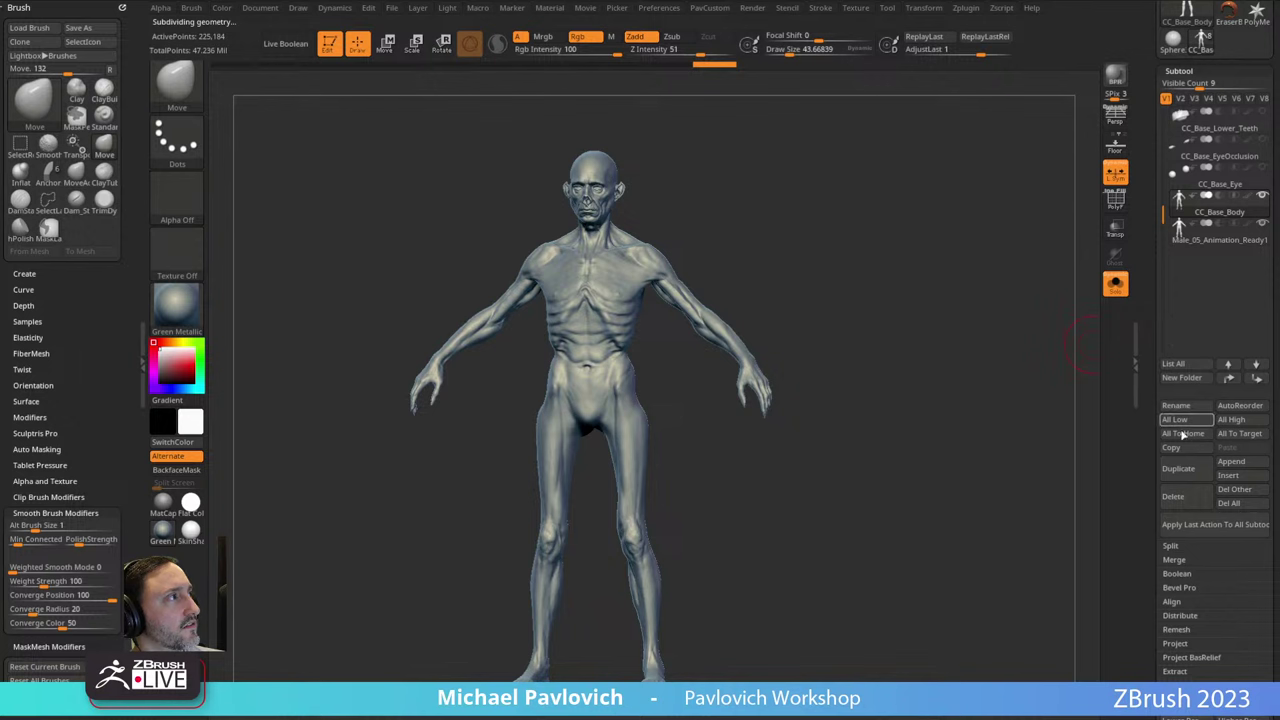
click(1177, 468)
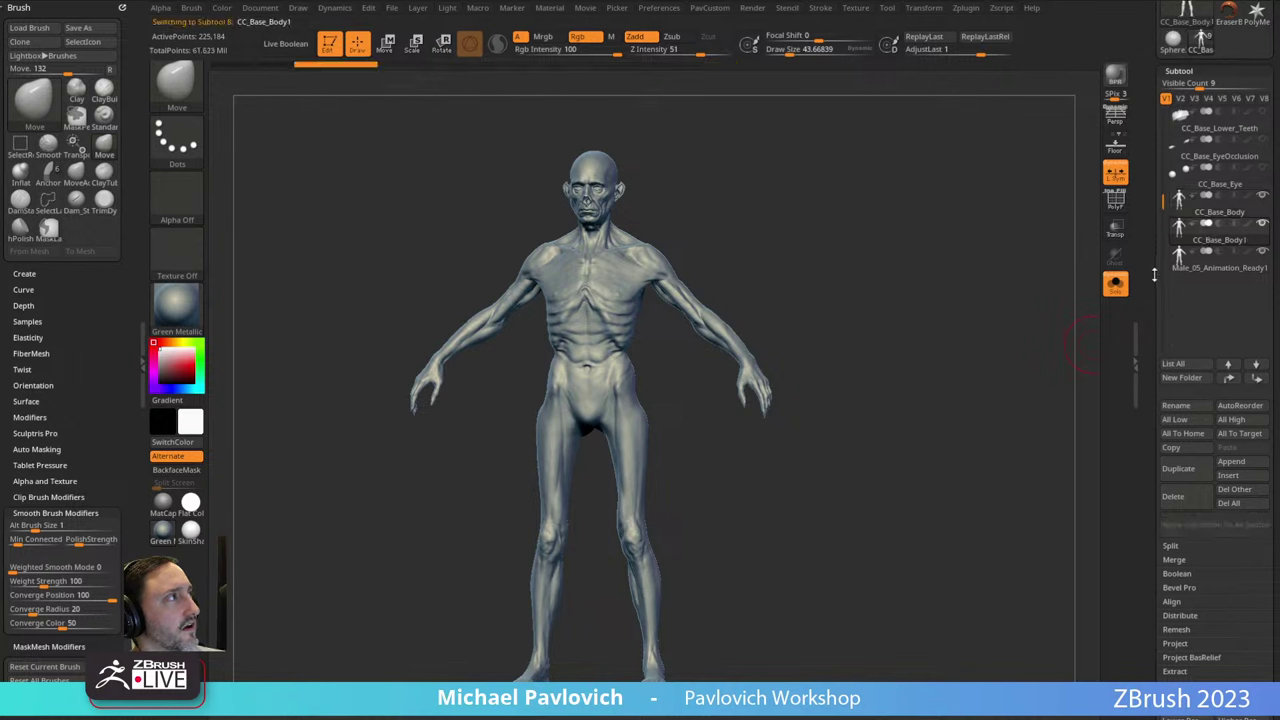
Dock the Zplugin palette and pre-process the duplicated body in Decimation Master, baking all its layers.
click(122, 8)
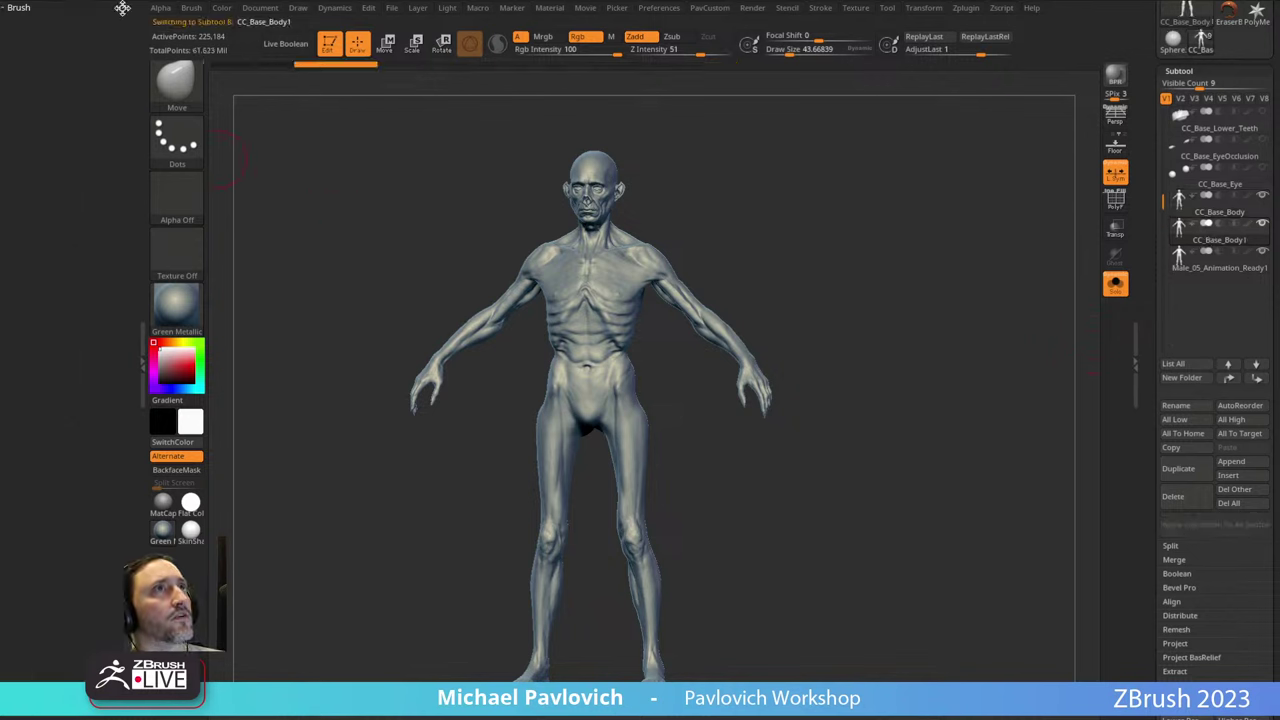
click(963, 9)
drag(958, 24, 70, 60)
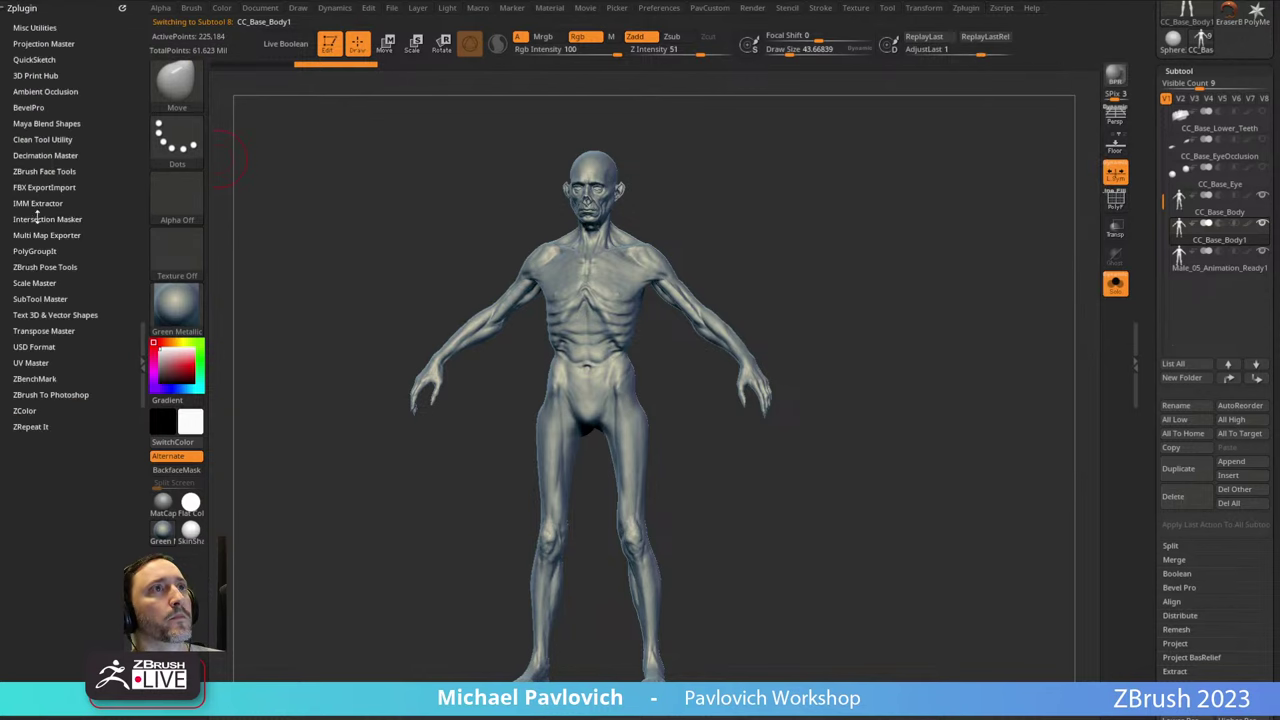
click(38, 157)
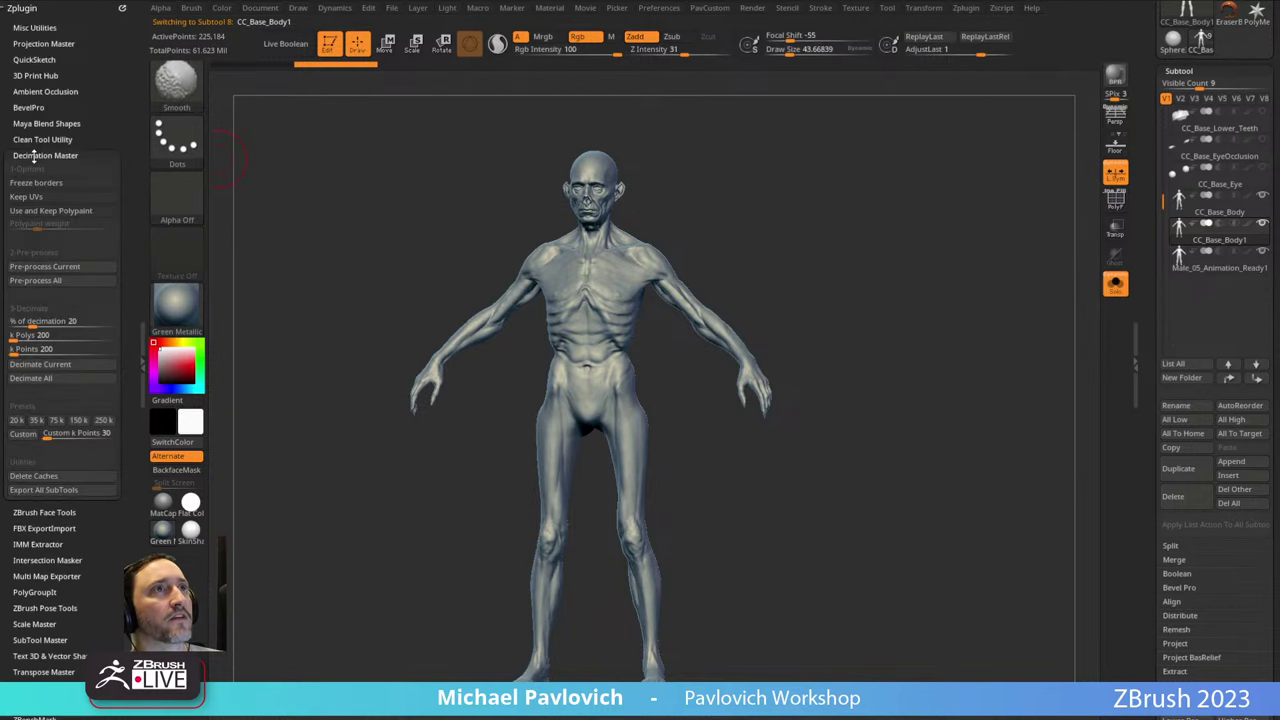
click(27, 265)
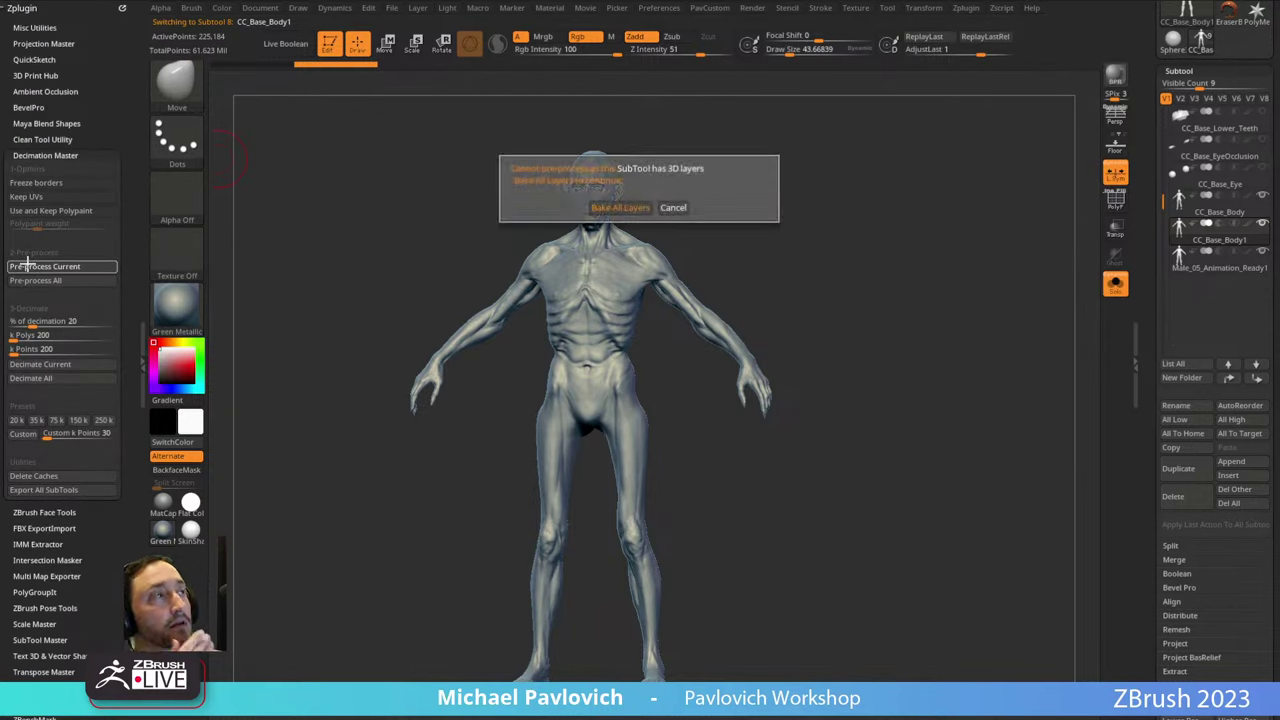
click(649, 205)
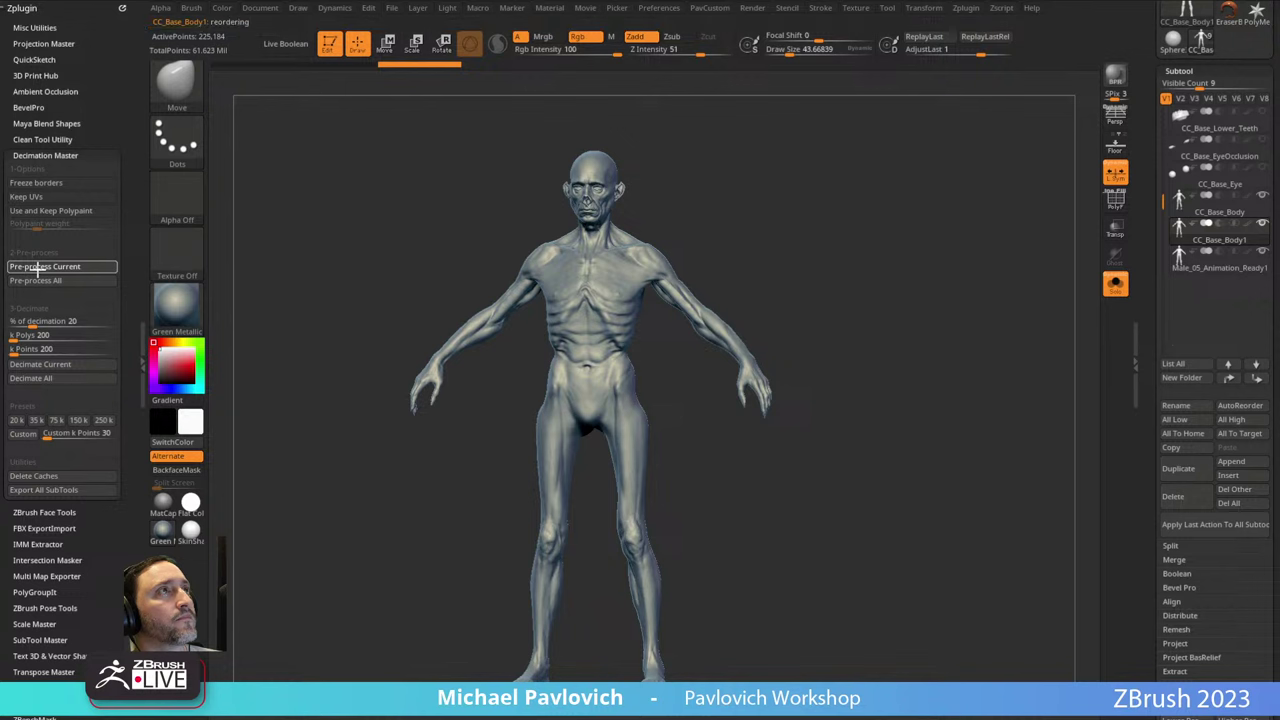
Set the decimation target to 180 k polys and decimate the duplicated body.
click(60, 335)
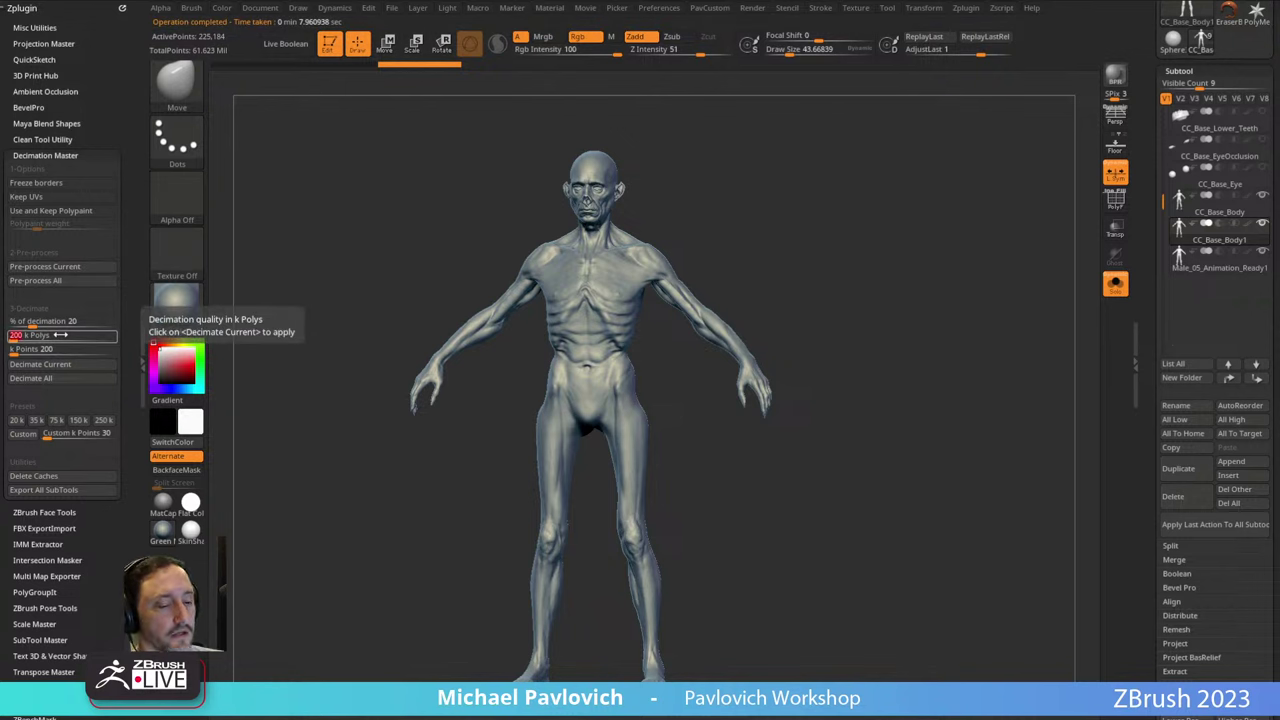
text(180)
key(Return)
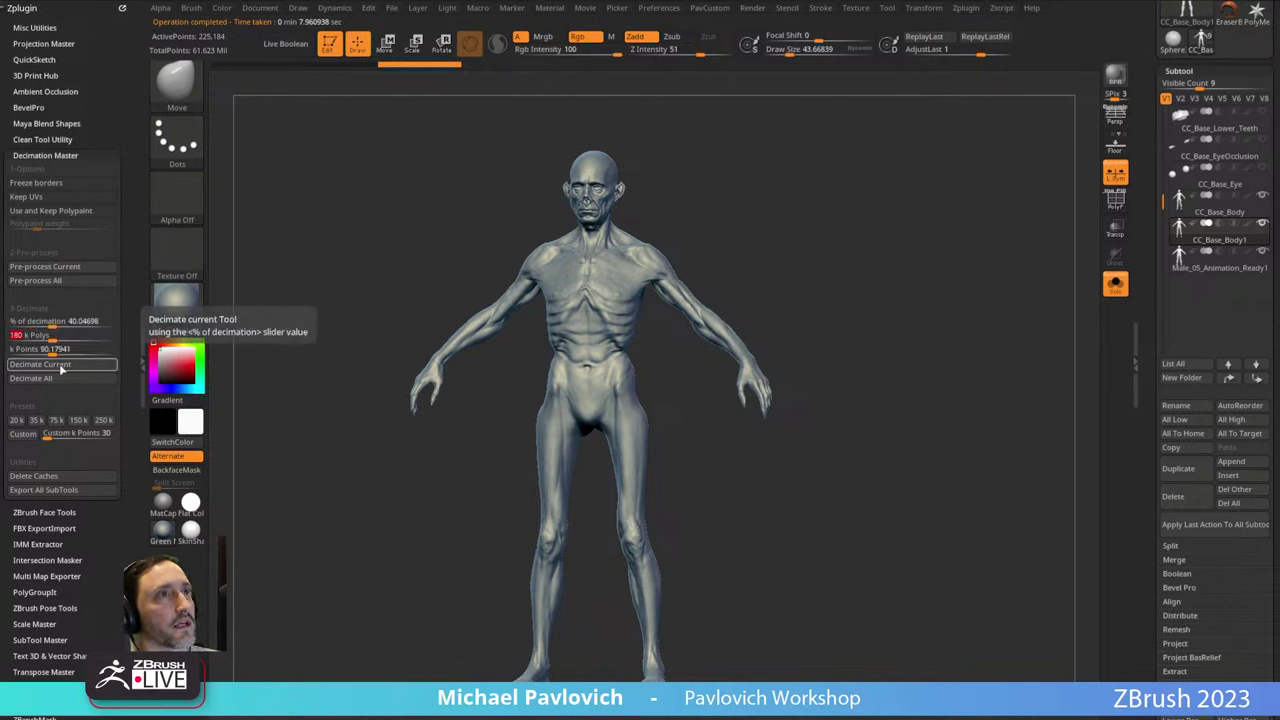
click(40, 364)
Show the decimated body's wireframe to check its triangles, and start exporting the mesh.
click(1115, 200)
drag(1037, 220, 581, 281)
scroll(1183, 258, up, 2)
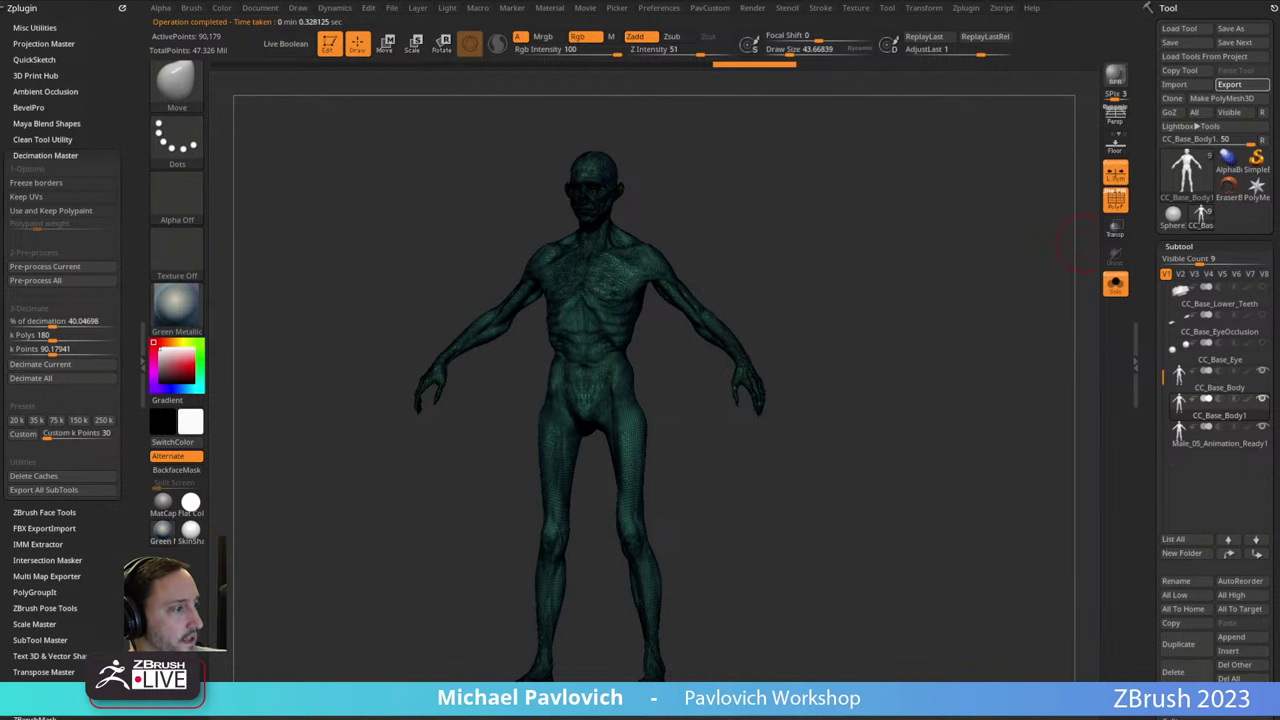
click(1230, 85)
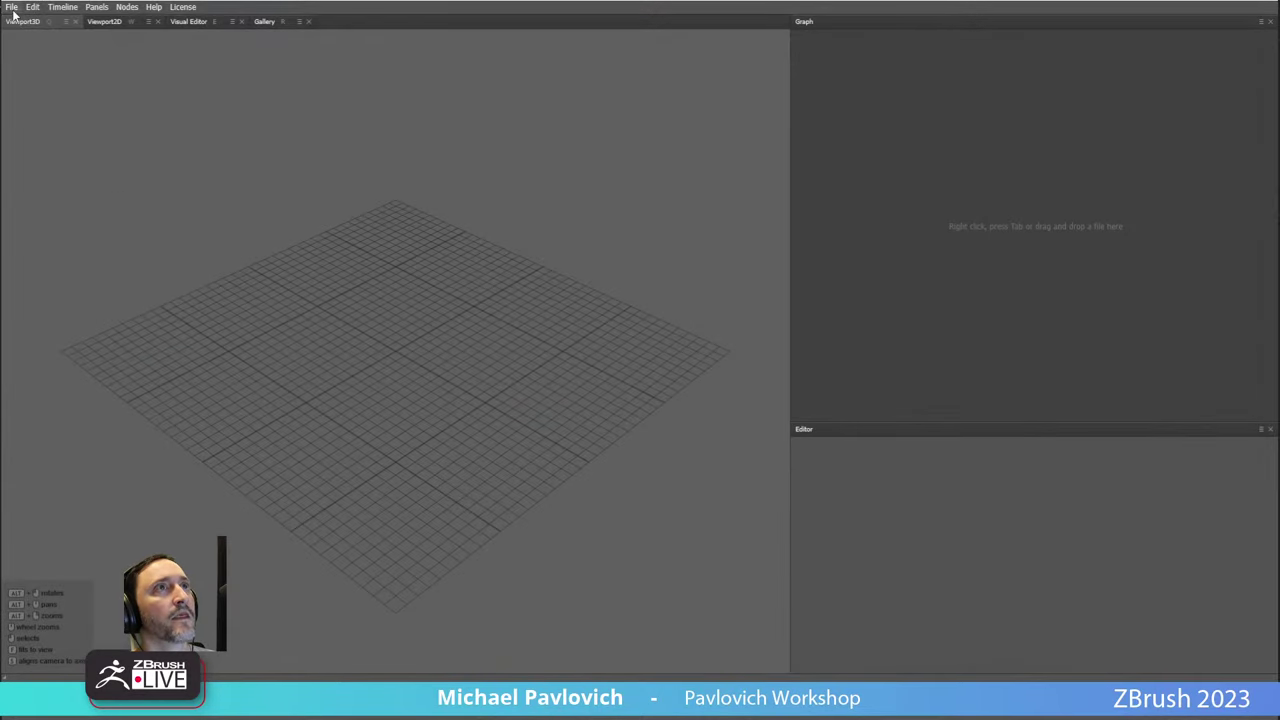
Switch to Wrap and open the recent goblin wrapping project.
click(12, 7)
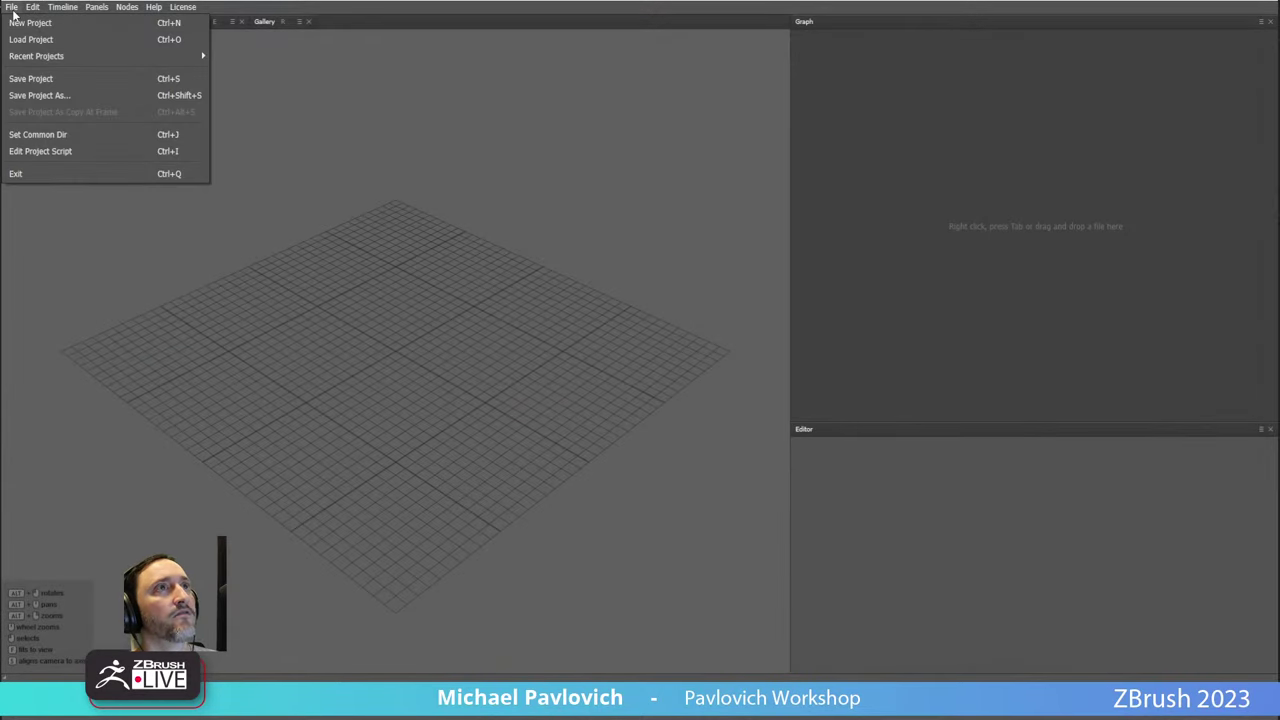
mouse_move(43, 56)
click(265, 74)
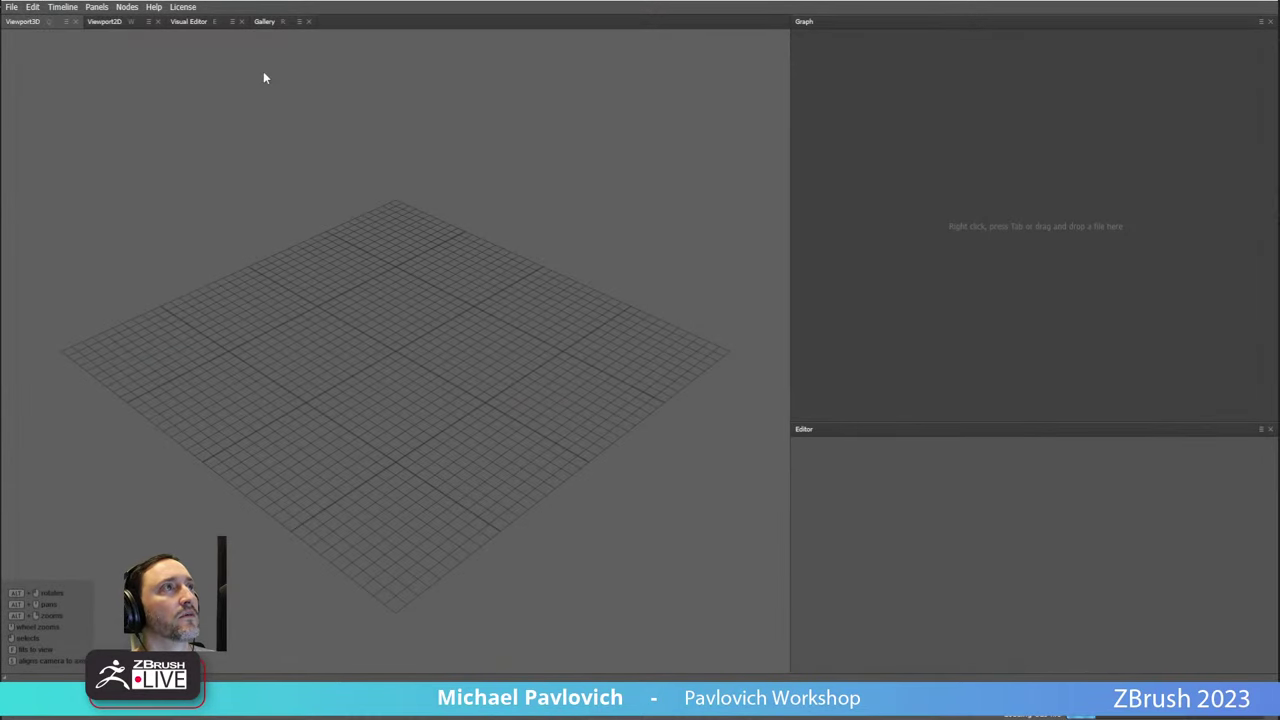
alt+drag(484, 316, 634, 258)
Replace the Base node's geometry with ScanBody.obj from the Desktop.
click(960, 97)
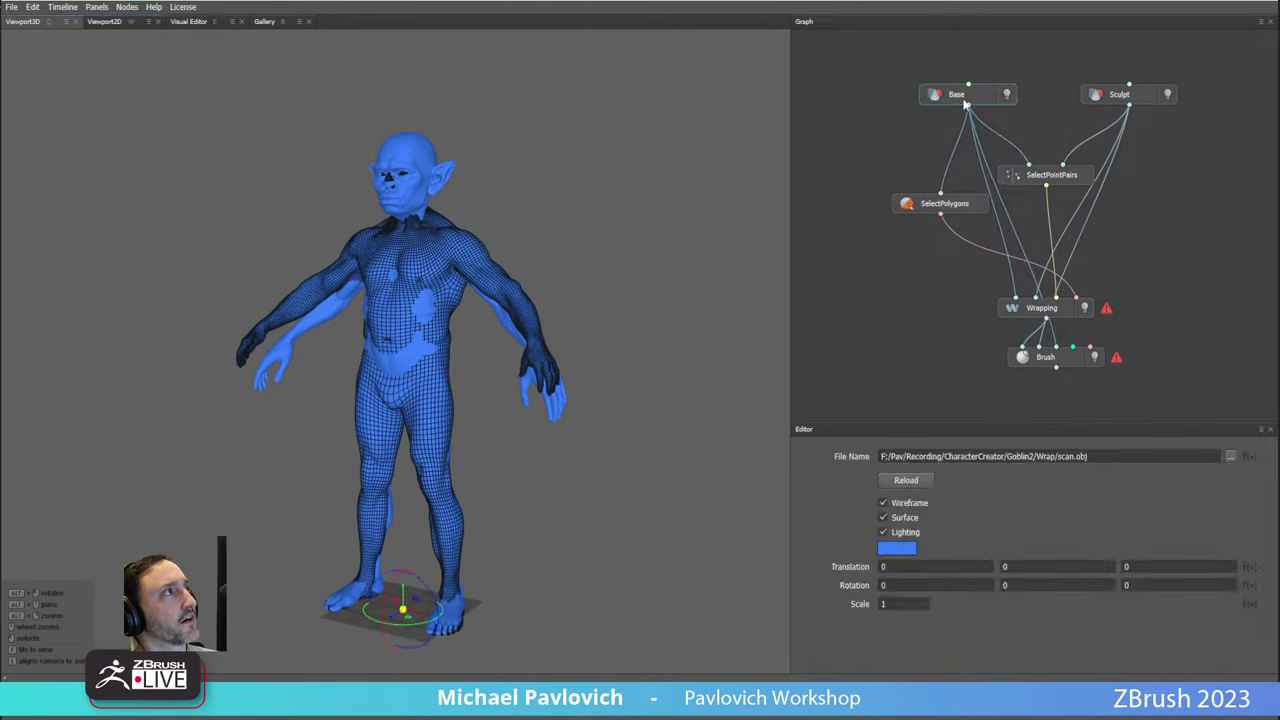
right_click(836, 180)
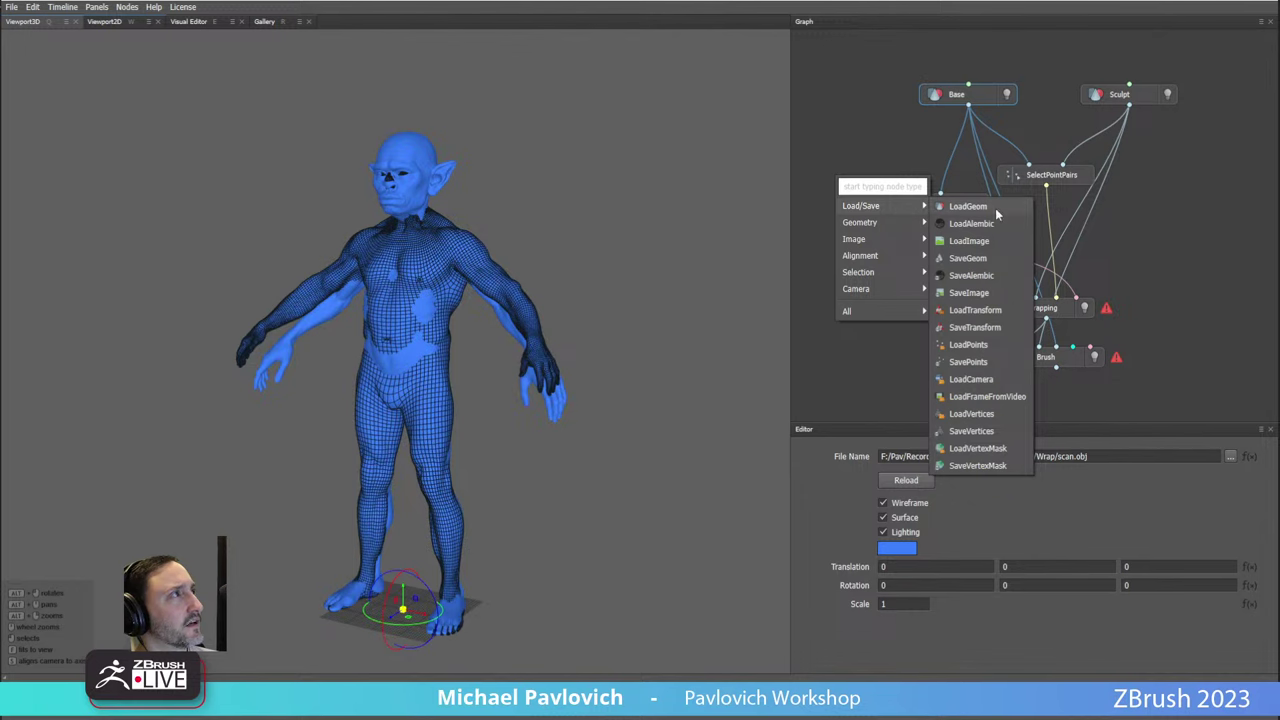
click(854, 132)
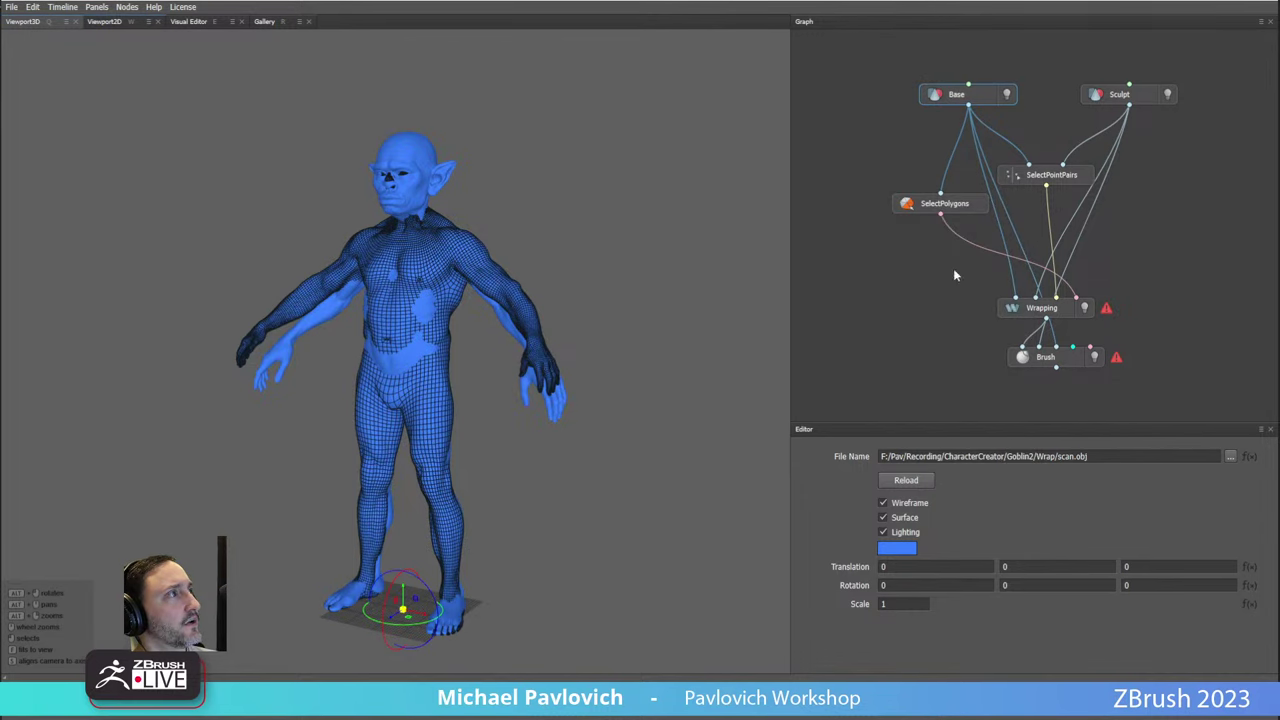
click(1230, 457)
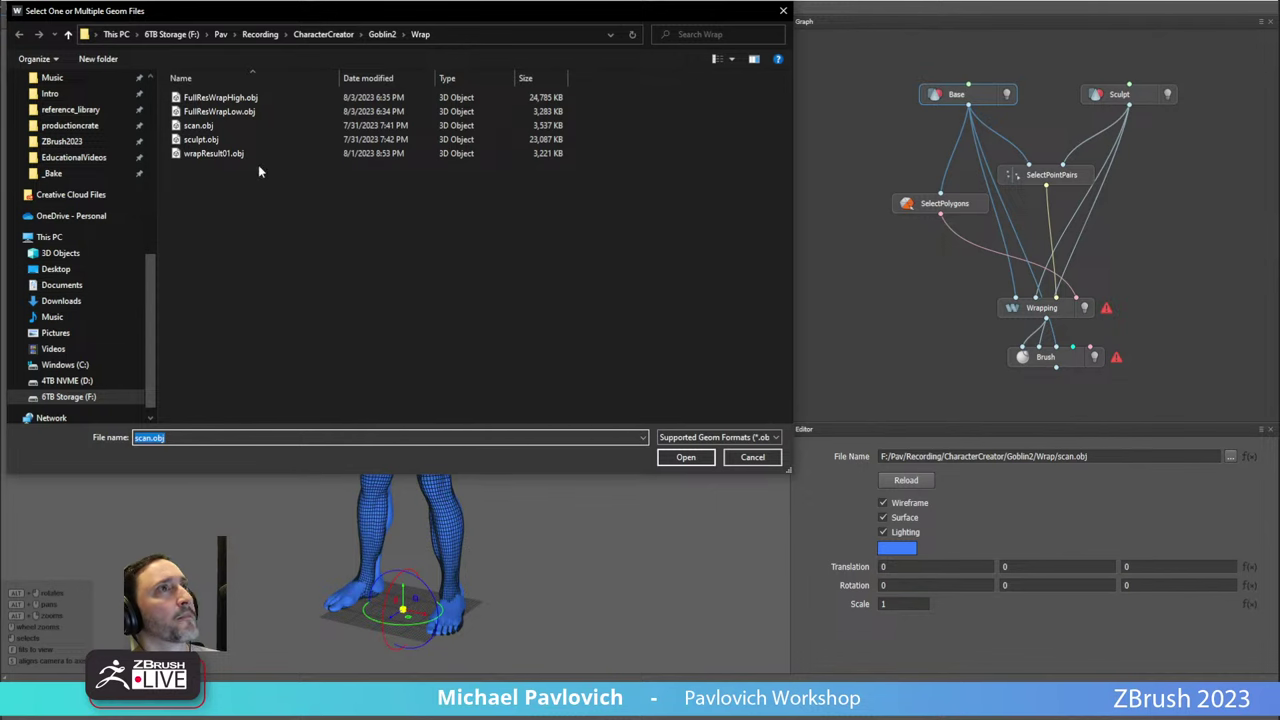
drag(136, 16, 129, 21)
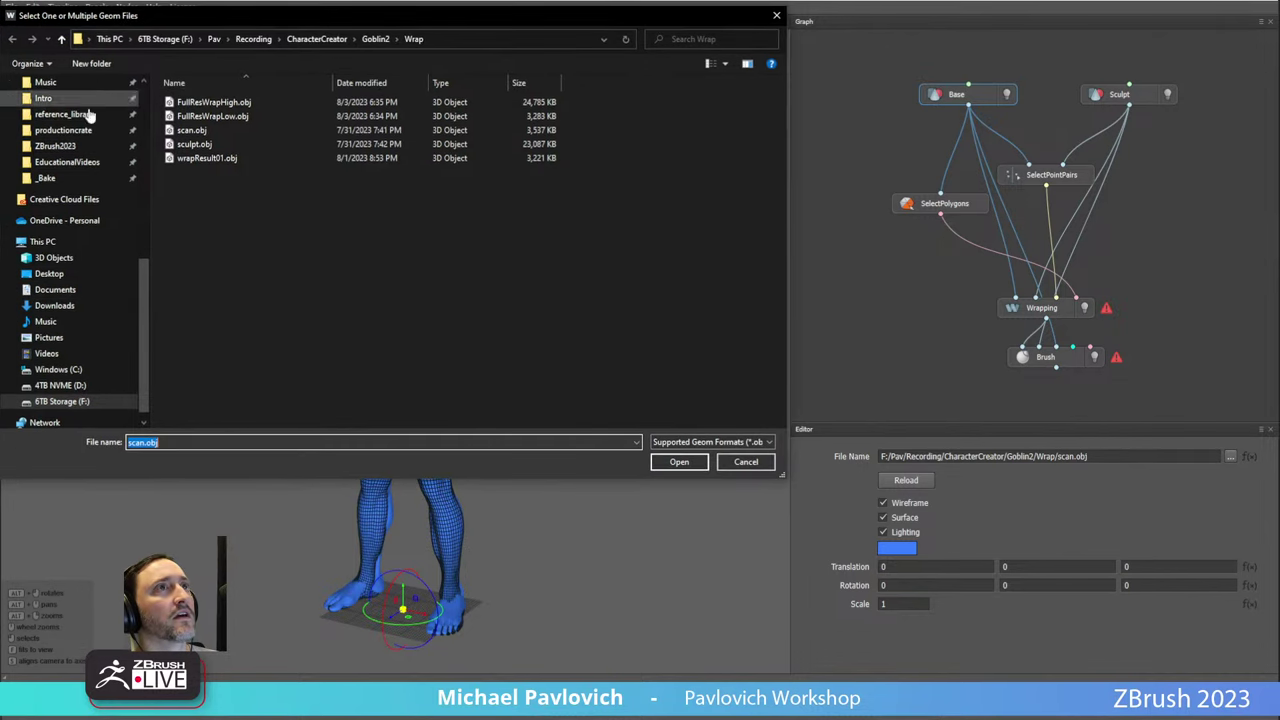
click(90, 273)
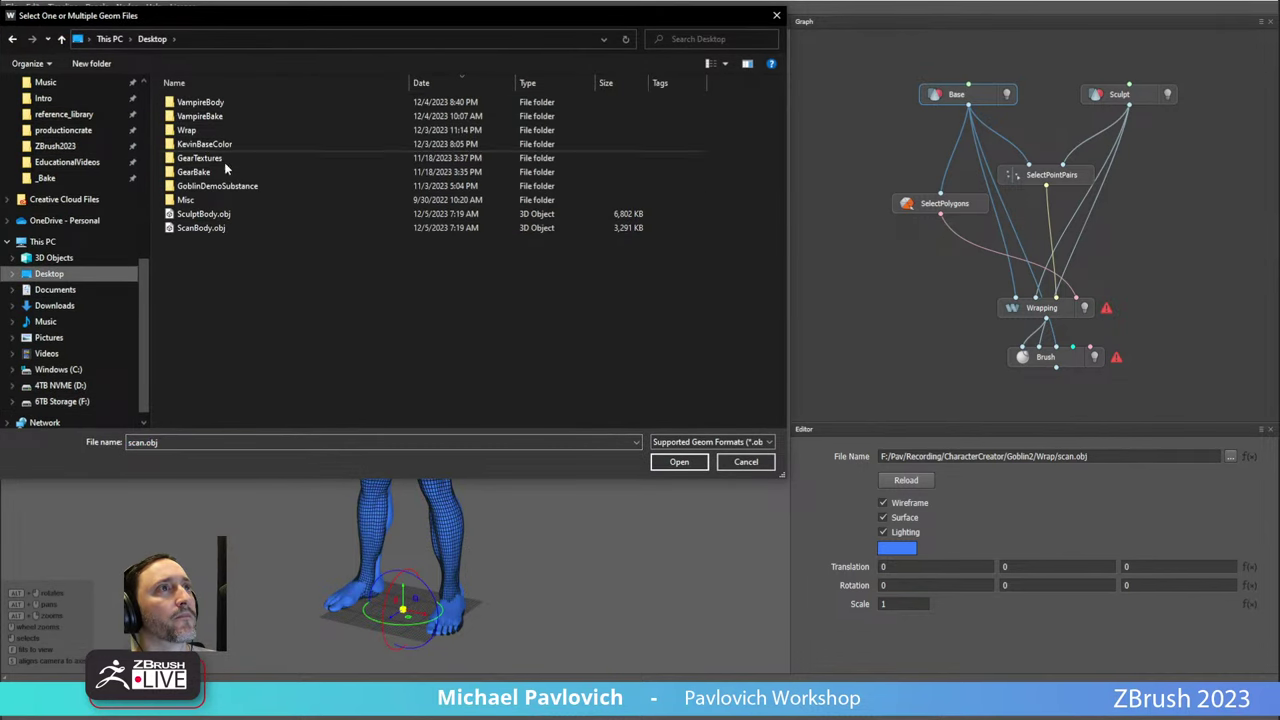
double_click(209, 229)
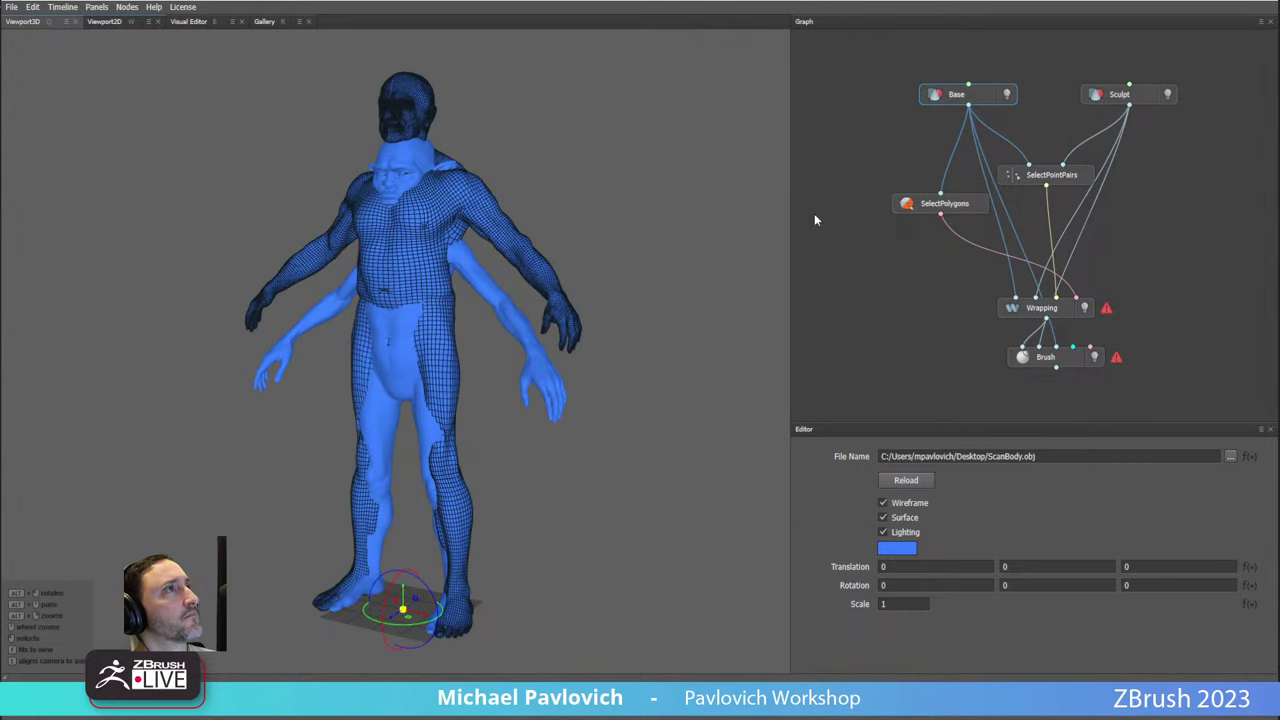
Replace the Sculpt node's geometry with SculptBody.obj from the Desktop.
click(1104, 98)
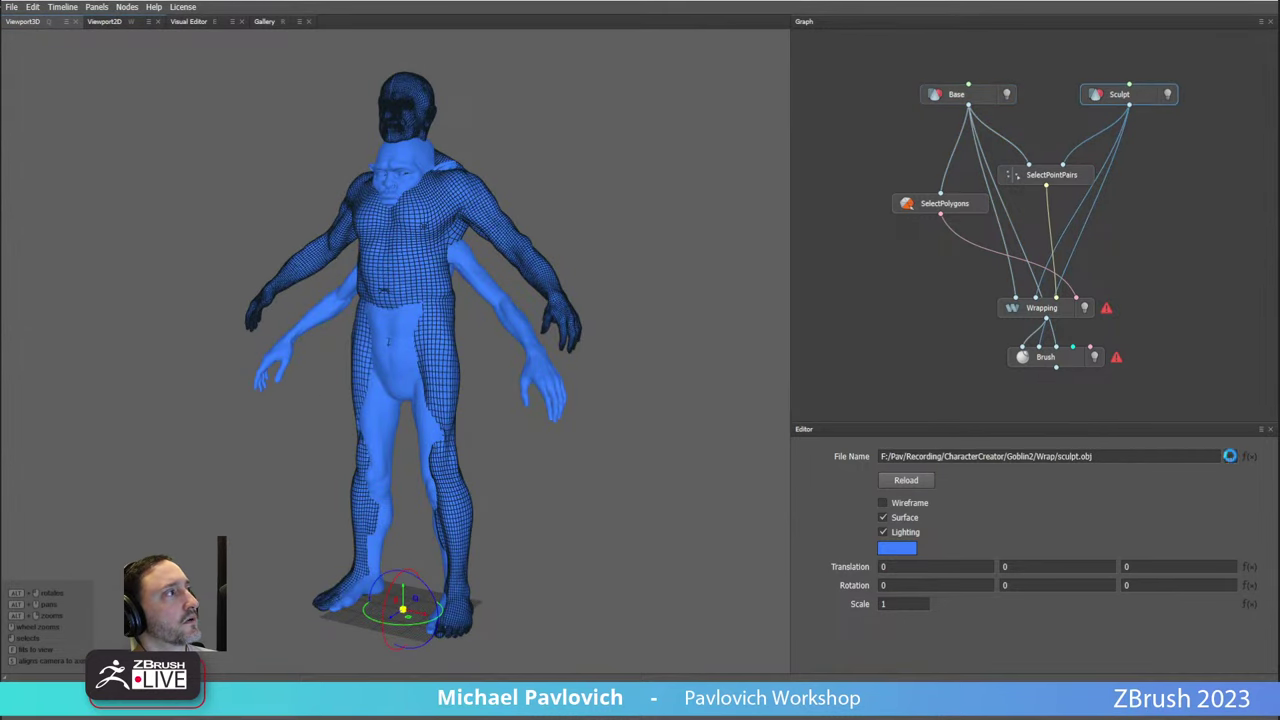
click(1229, 456)
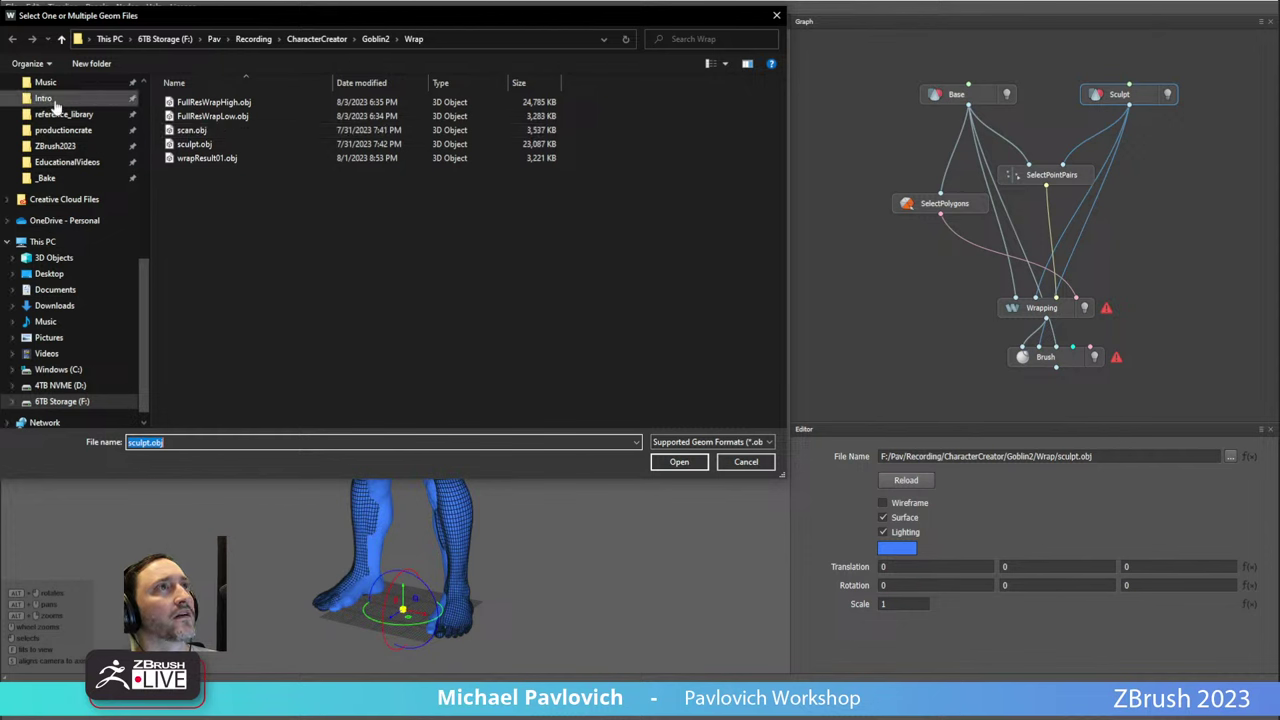
click(50, 274)
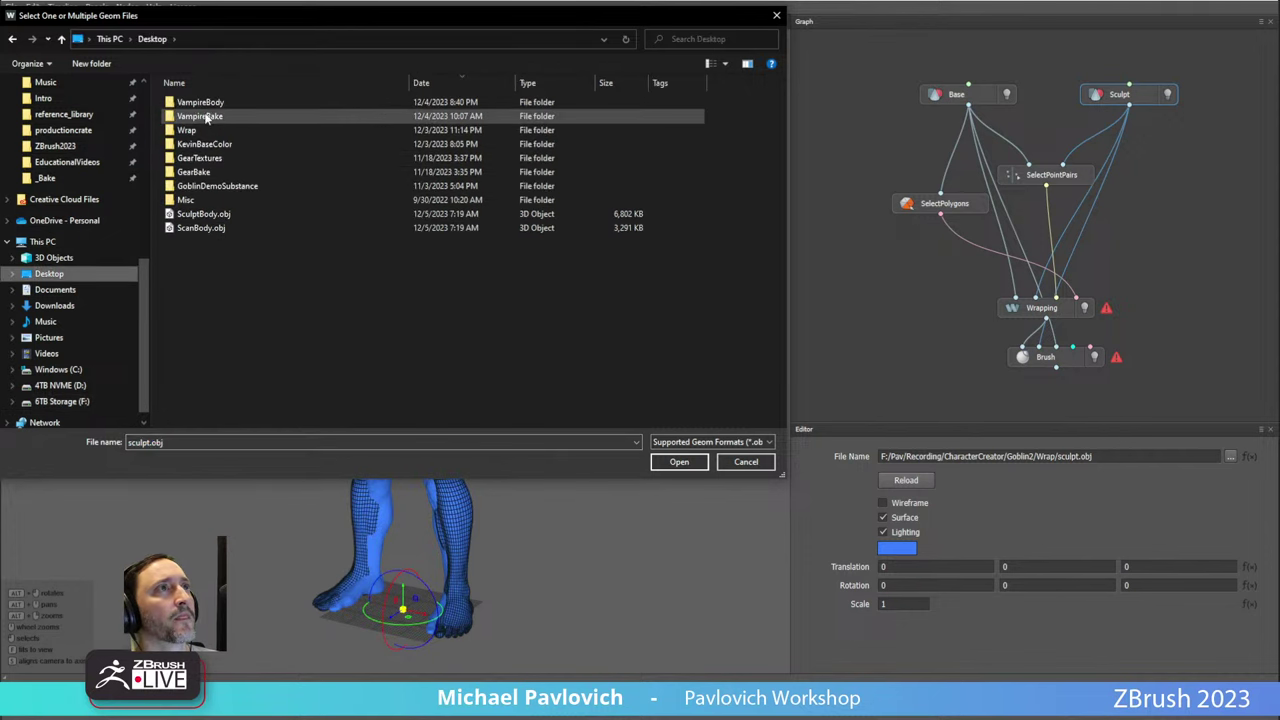
double_click(204, 214)
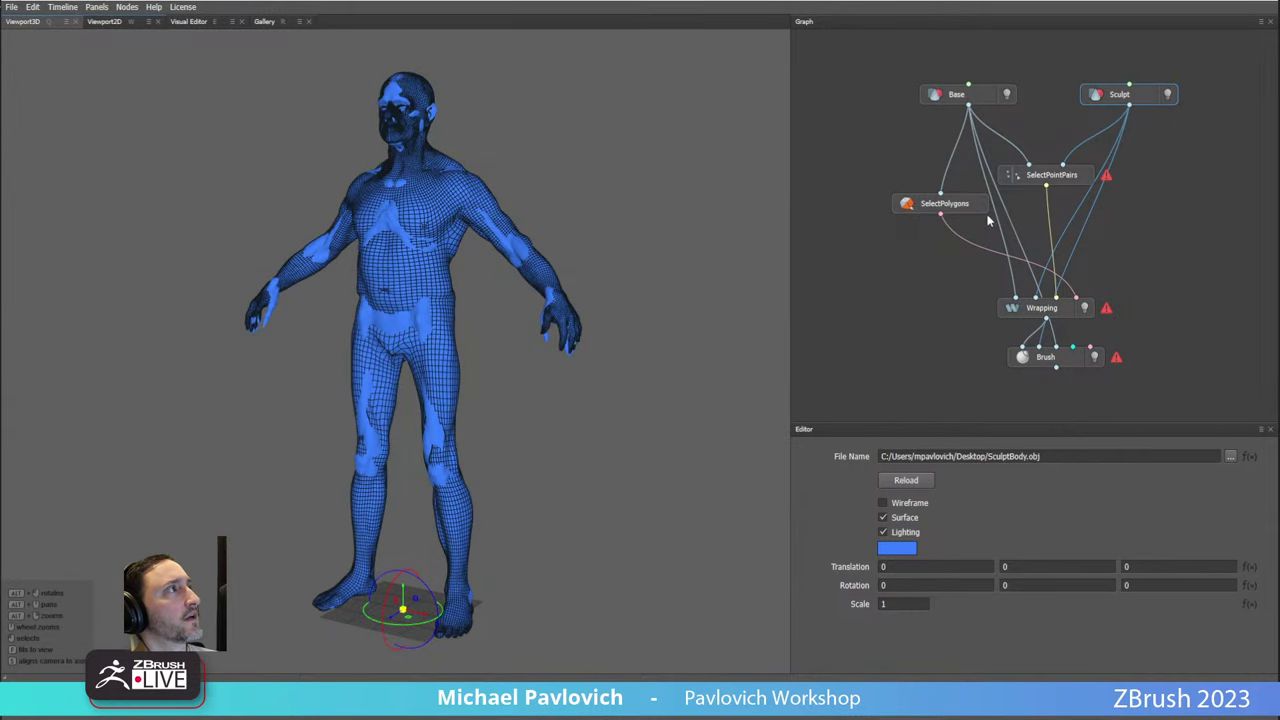
Select the SelectPolygons node, hide the sculpt mesh and examine the scan body's face topology around the eyes and nose.
click(930, 212)
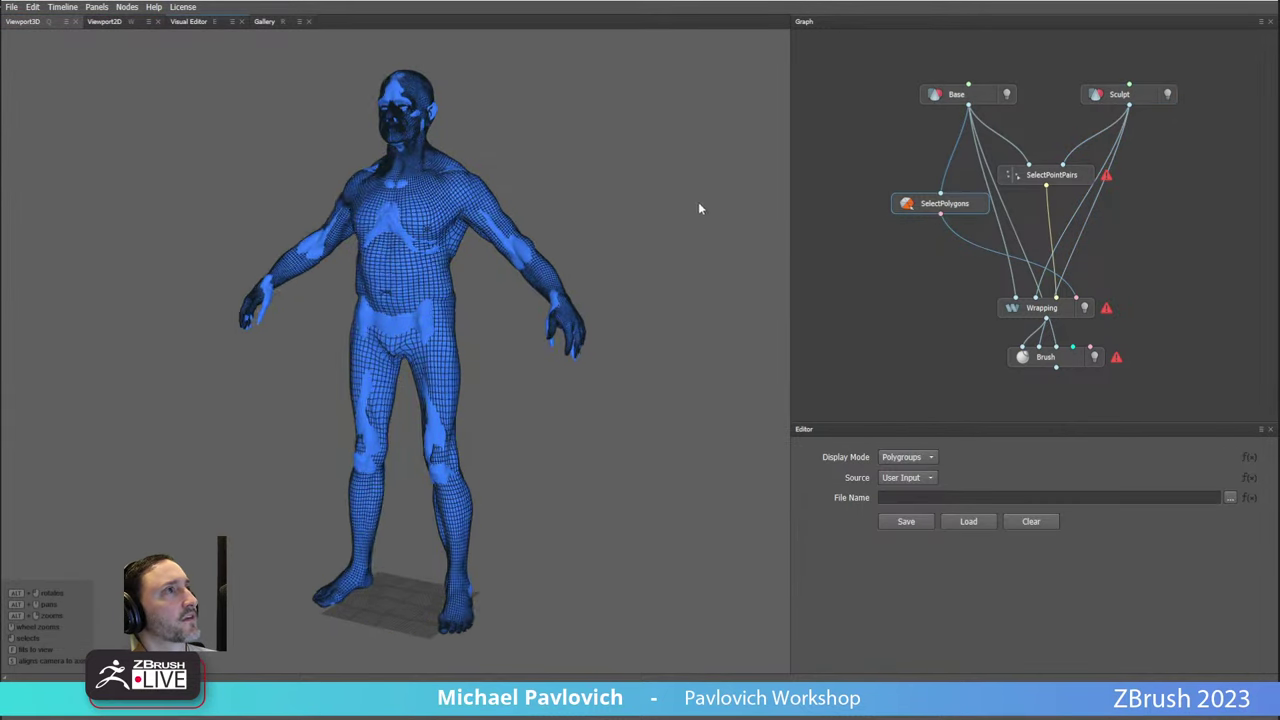
alt+right_drag(558, 186, 600, 480)
alt+middle_drag(410, 200, 405, 540)
alt+drag(404, 284, 375, 221)
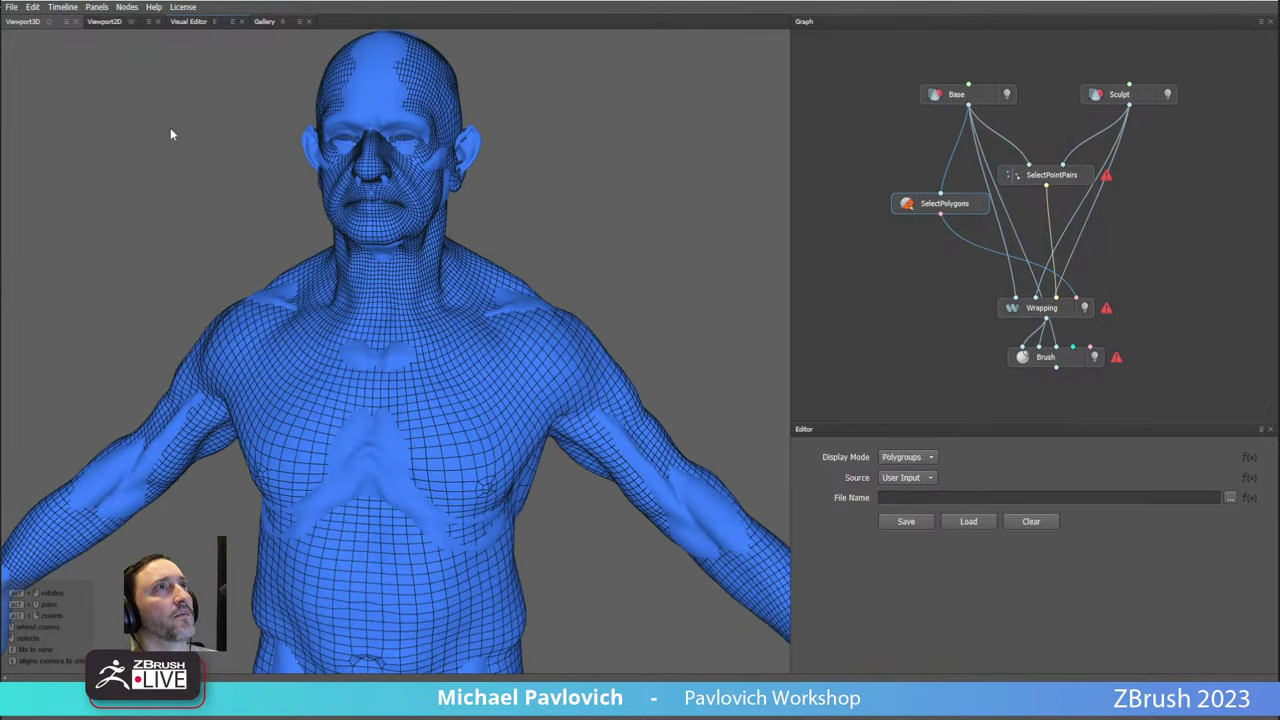
alt+drag(171, 134, 193, 274)
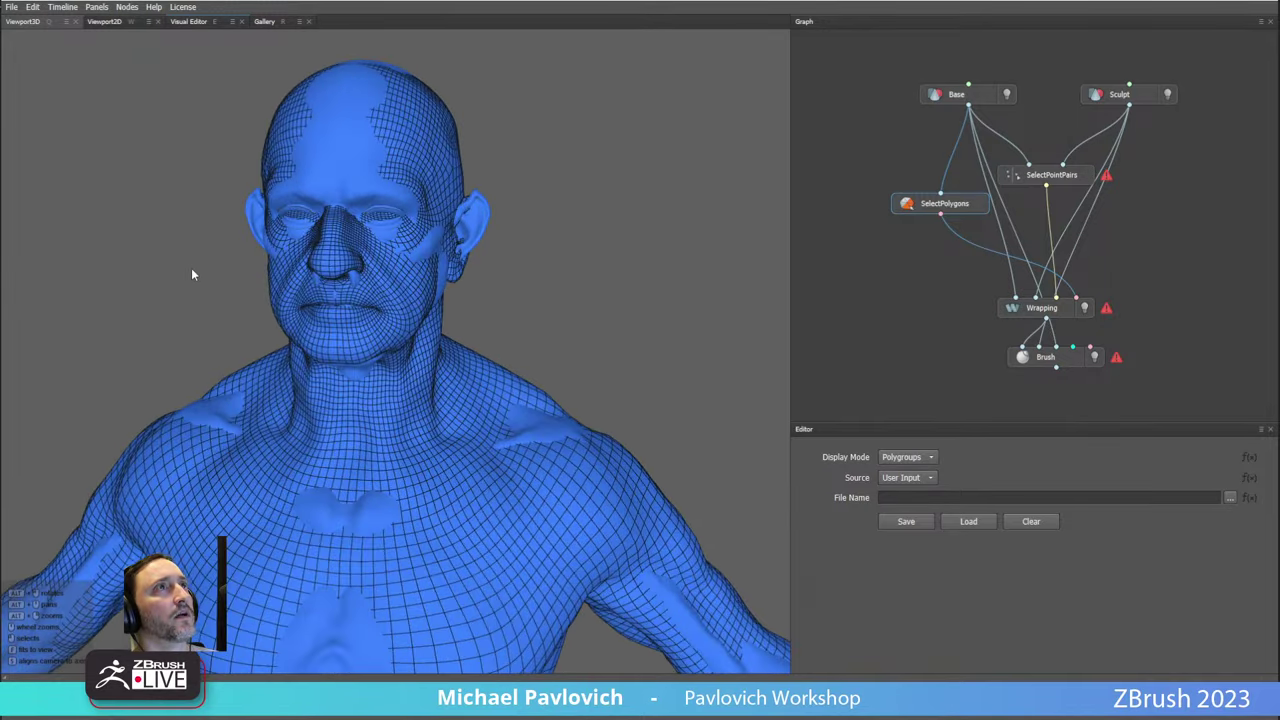
click(1167, 95)
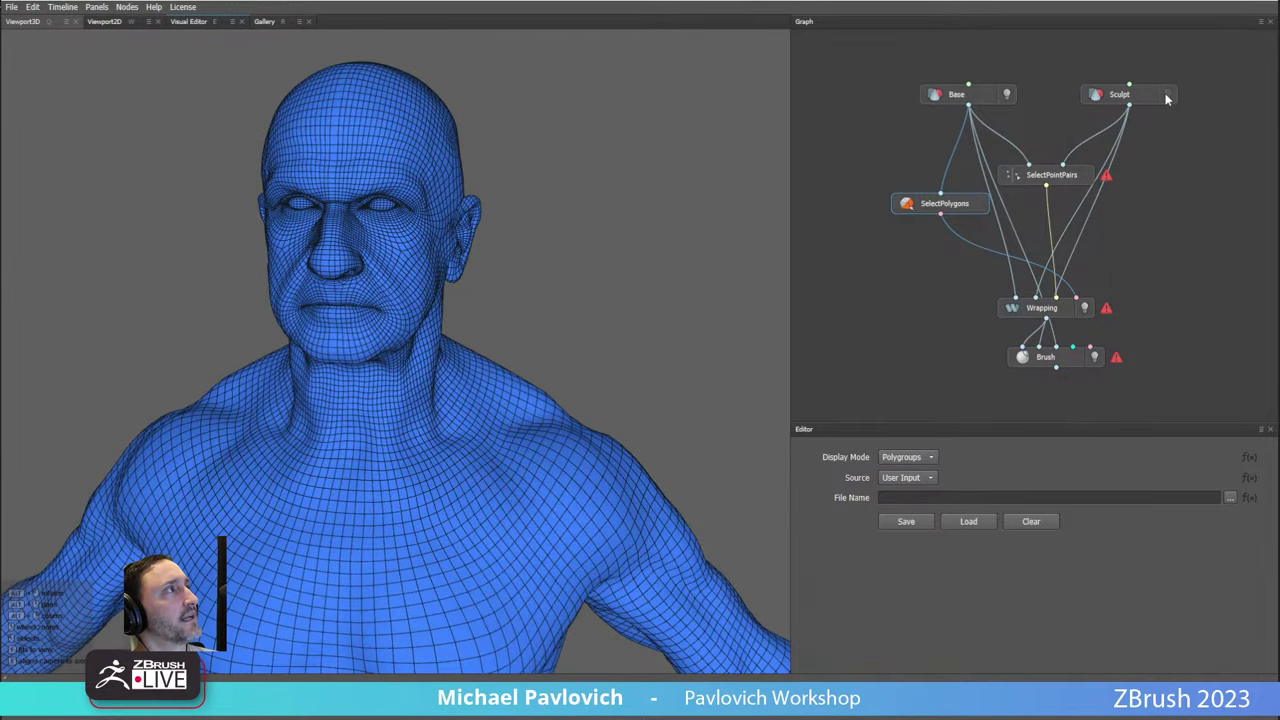
alt+middle_drag(596, 190, 687, 248)
alt+right_drag(533, 209, 573, 301)
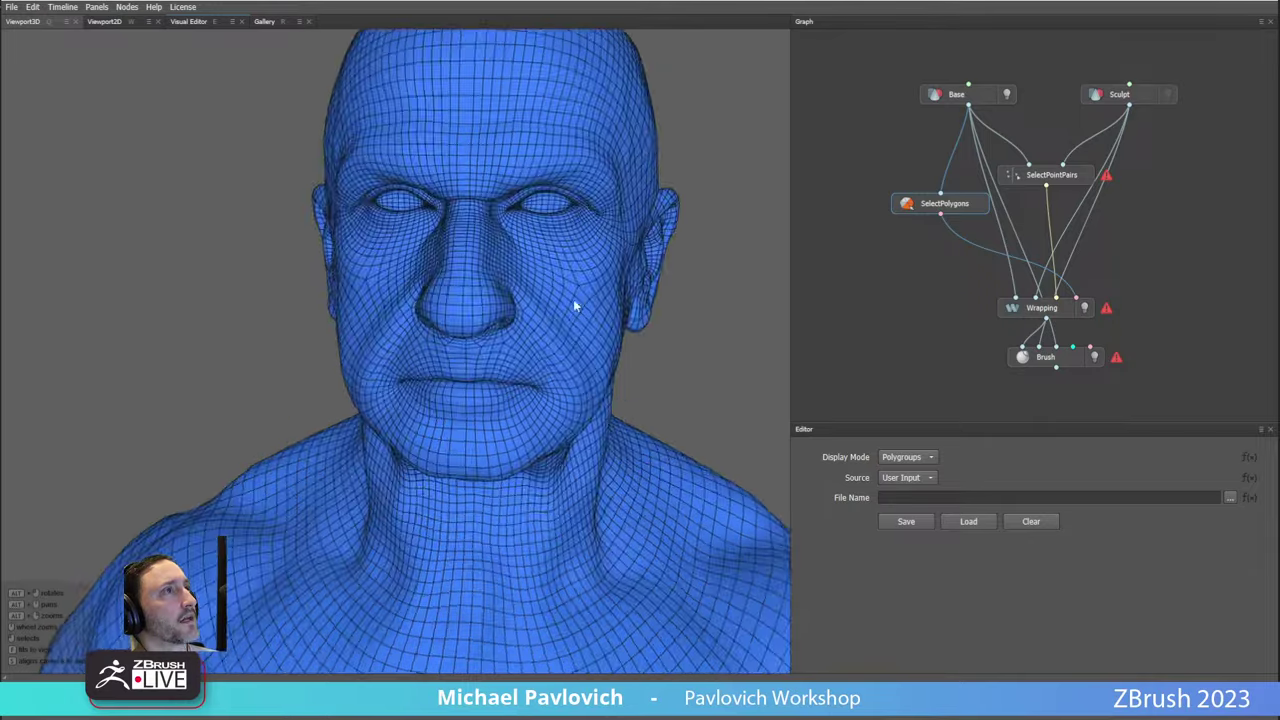
alt+middle_drag(534, 221, 493, 322)
alt+right_drag(493, 322, 559, 357)
alt+middle_drag(559, 357, 439, 416)
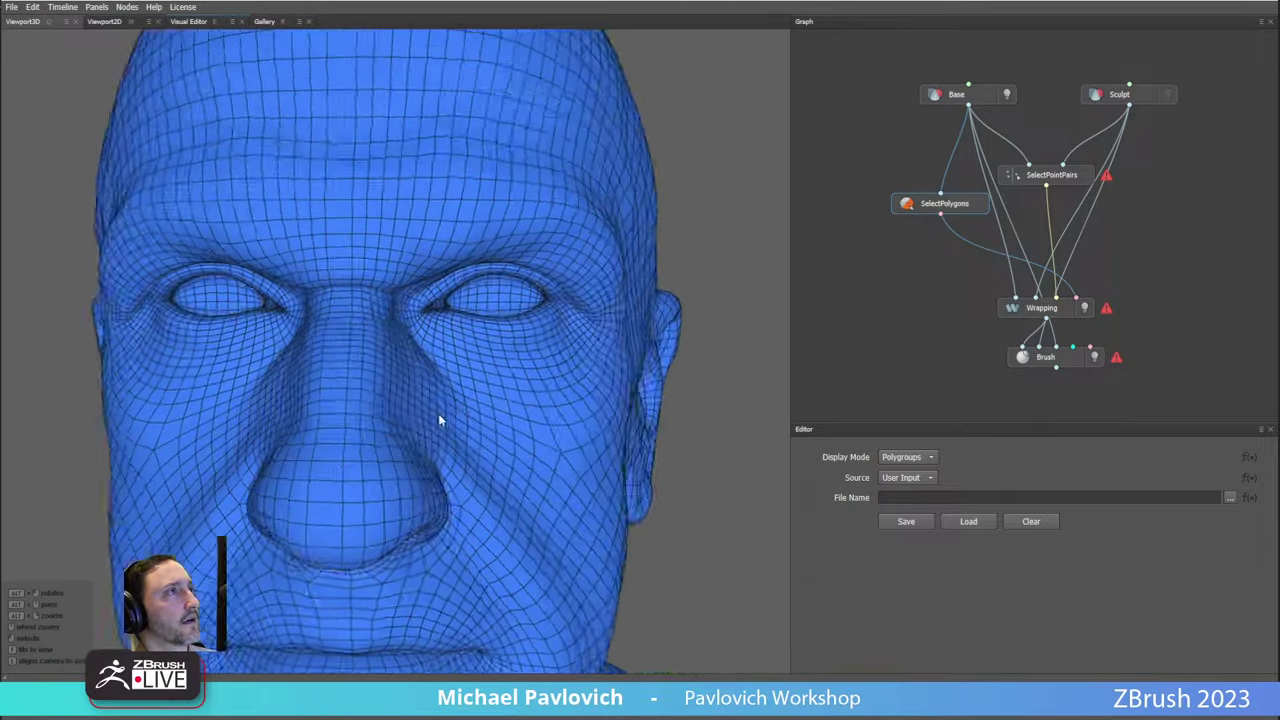
scroll(438, 420, up, 6)
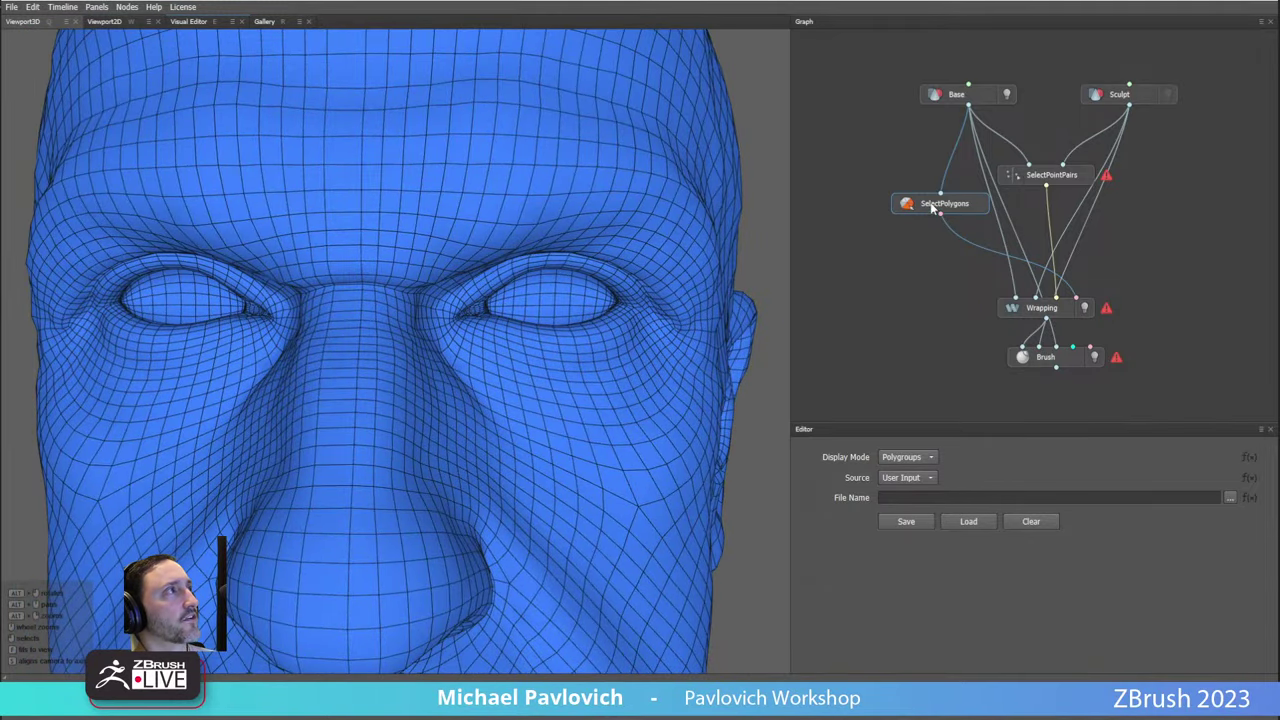
Try to pick the scan body's eye polygons in the 3D view for the SelectPolygons node.
click(502, 303)
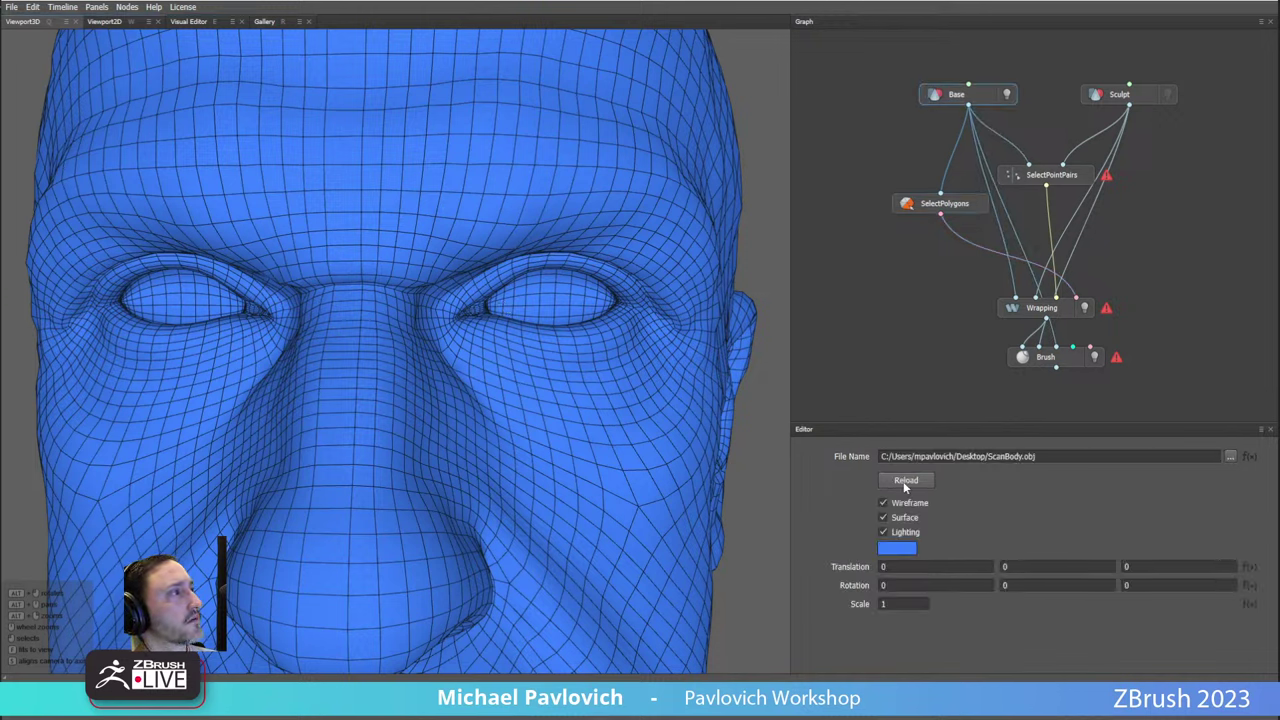
click(975, 206)
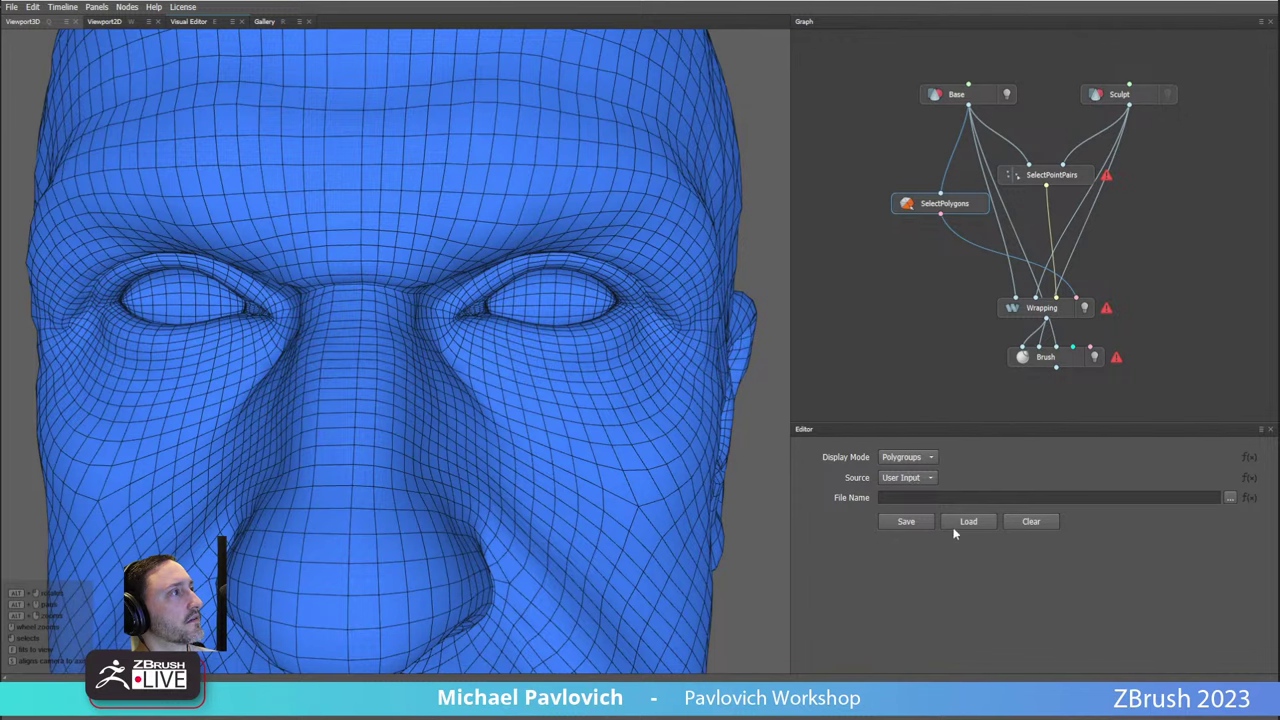
click(508, 308)
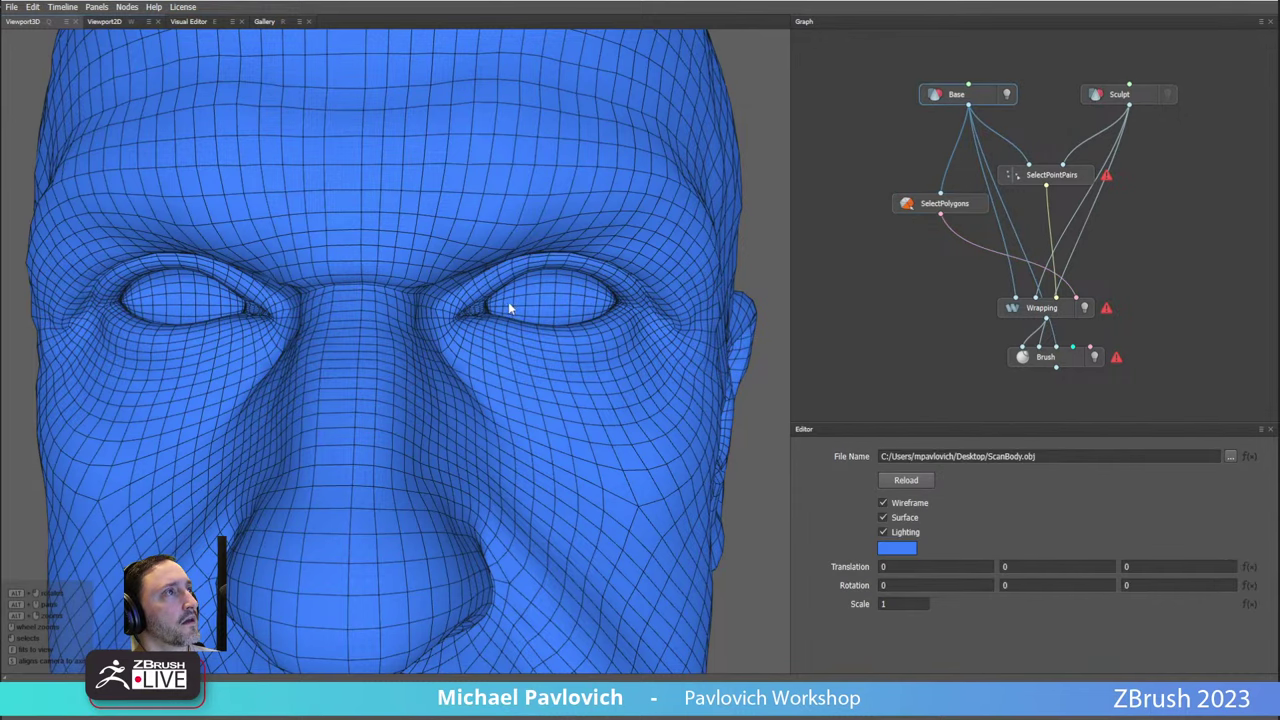
alt+drag(515, 303, 547, 313)
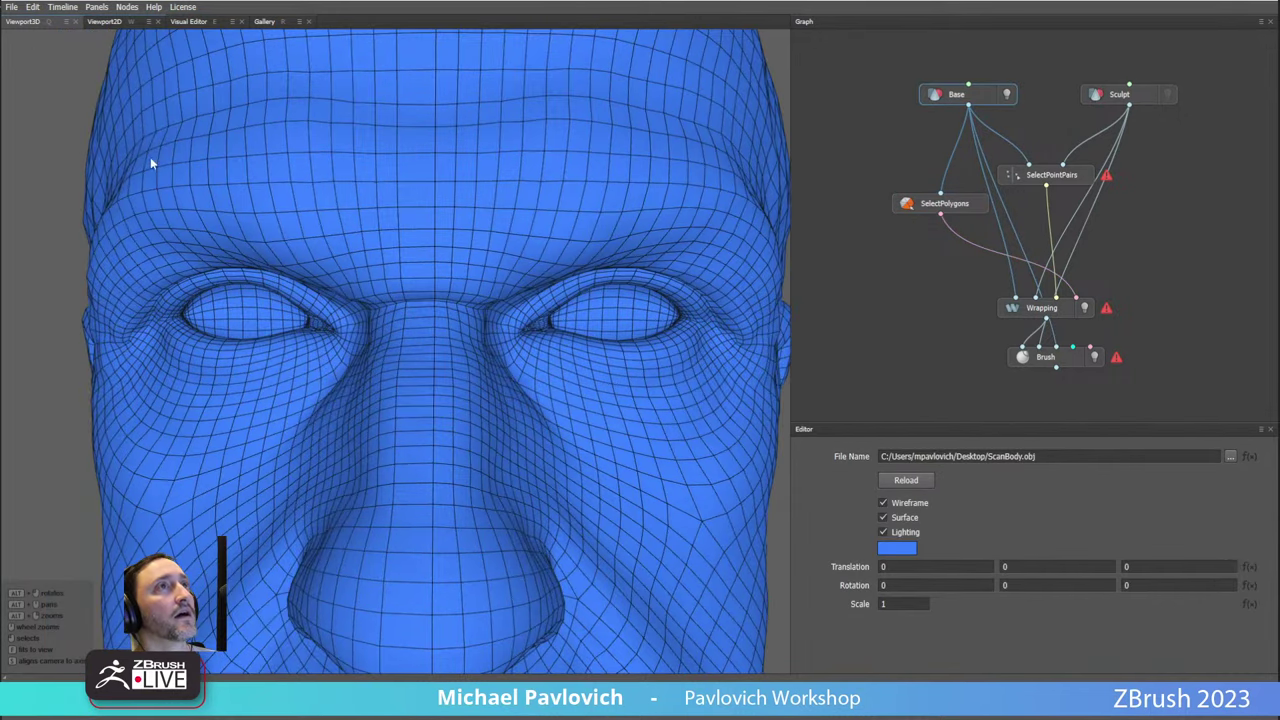
alt+drag(151, 163, 164, 110)
click(118, 22)
click(186, 22)
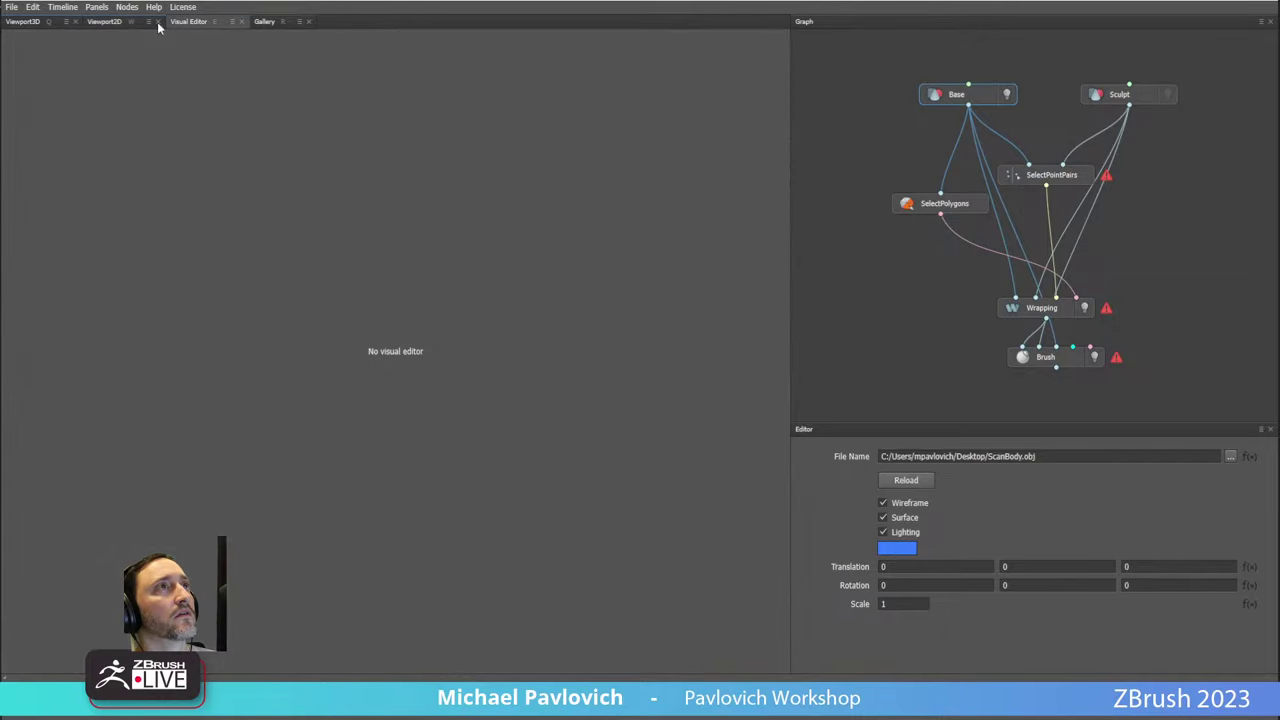
click(29, 22)
alt+drag(424, 250, 552, 261)
Retry picking the eye polygons with SelectPolygons active, checking the settings of the SelectPointPairs and Base nodes as well.
click(940, 204)
scroll(562, 267, up, 3)
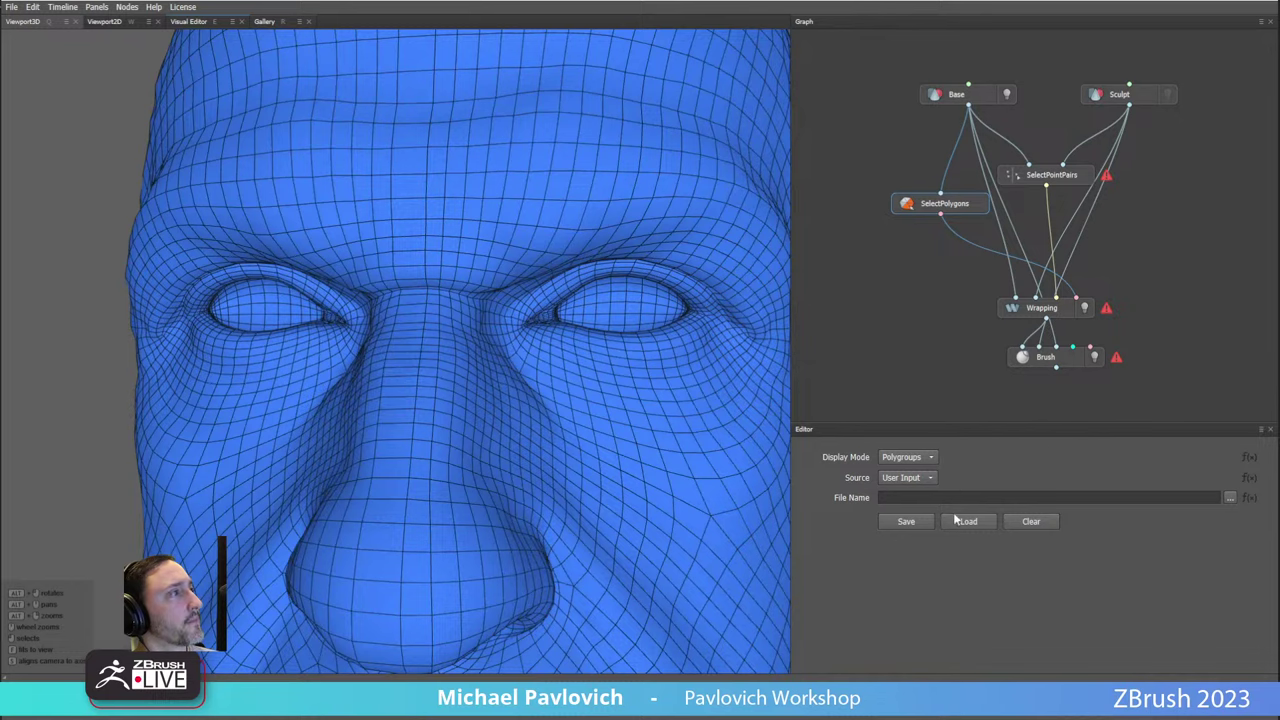
alt+drag(558, 353, 526, 363)
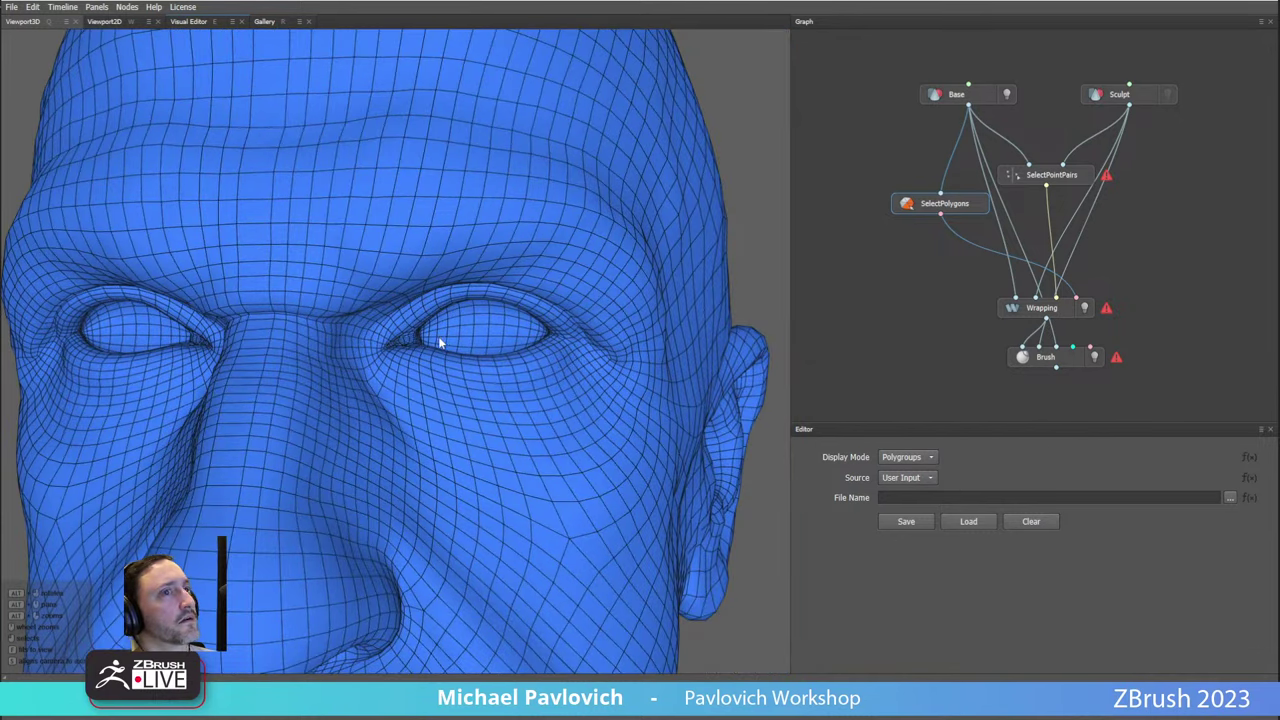
mouse_move(438, 338)
alt+mouse_down()
mouse_move(477, 346)
mouse_move(461, 342)
alt+mouse_up()
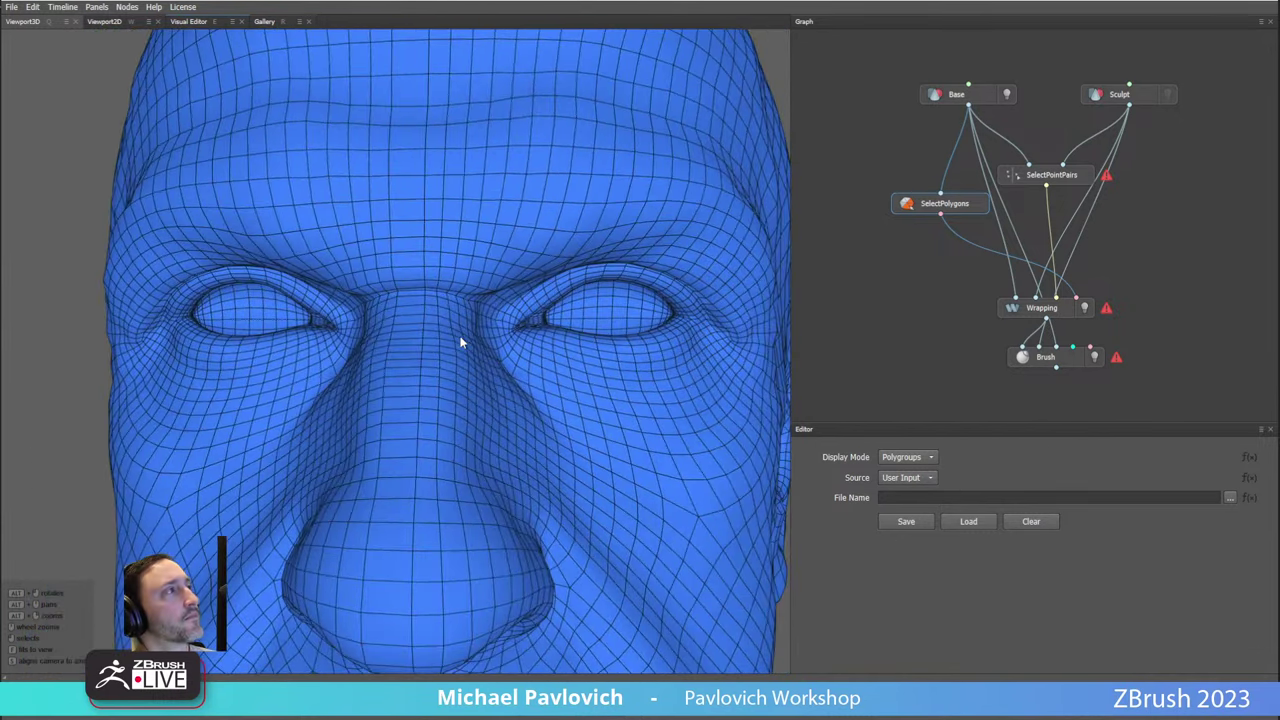
click(1053, 180)
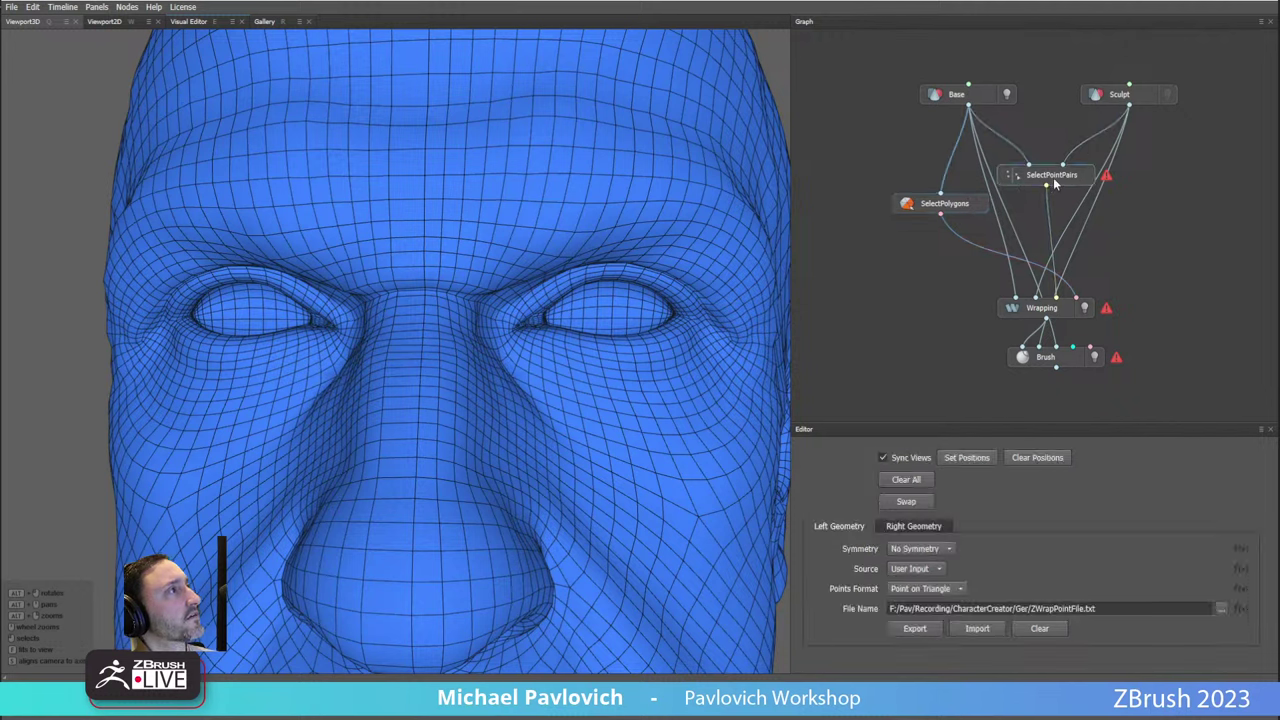
click(938, 206)
click(590, 316)
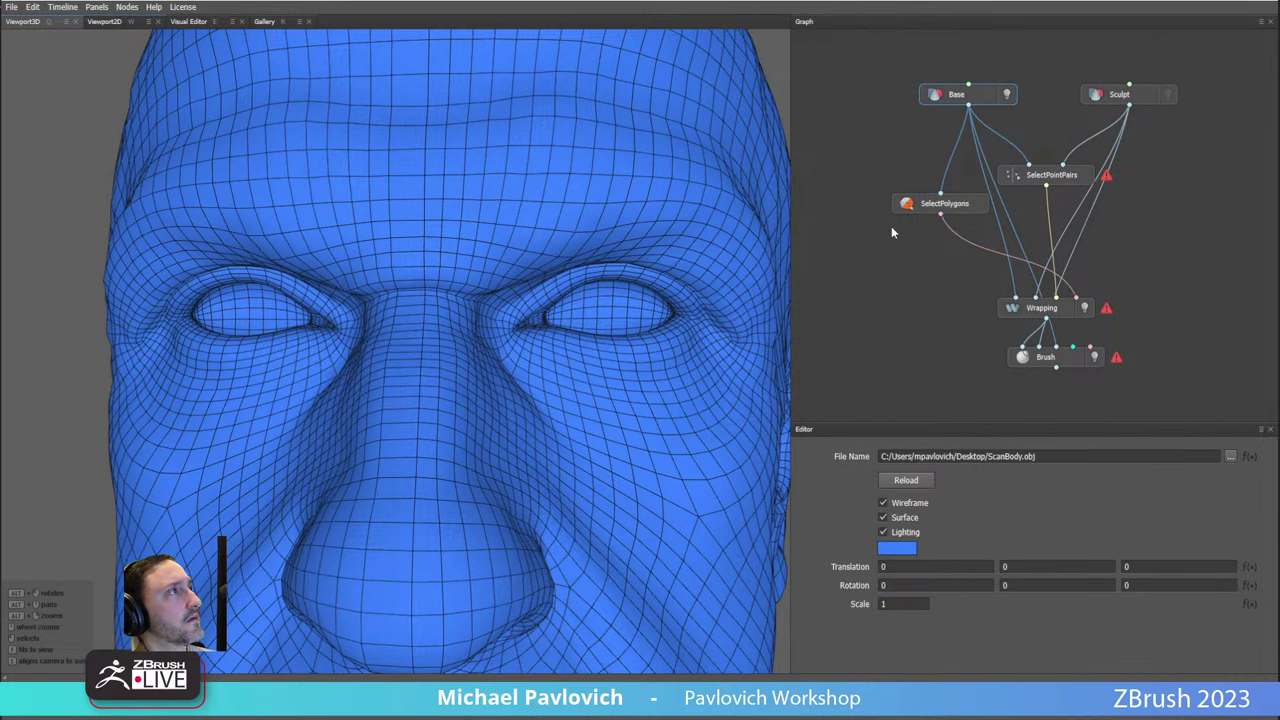
click(948, 208)
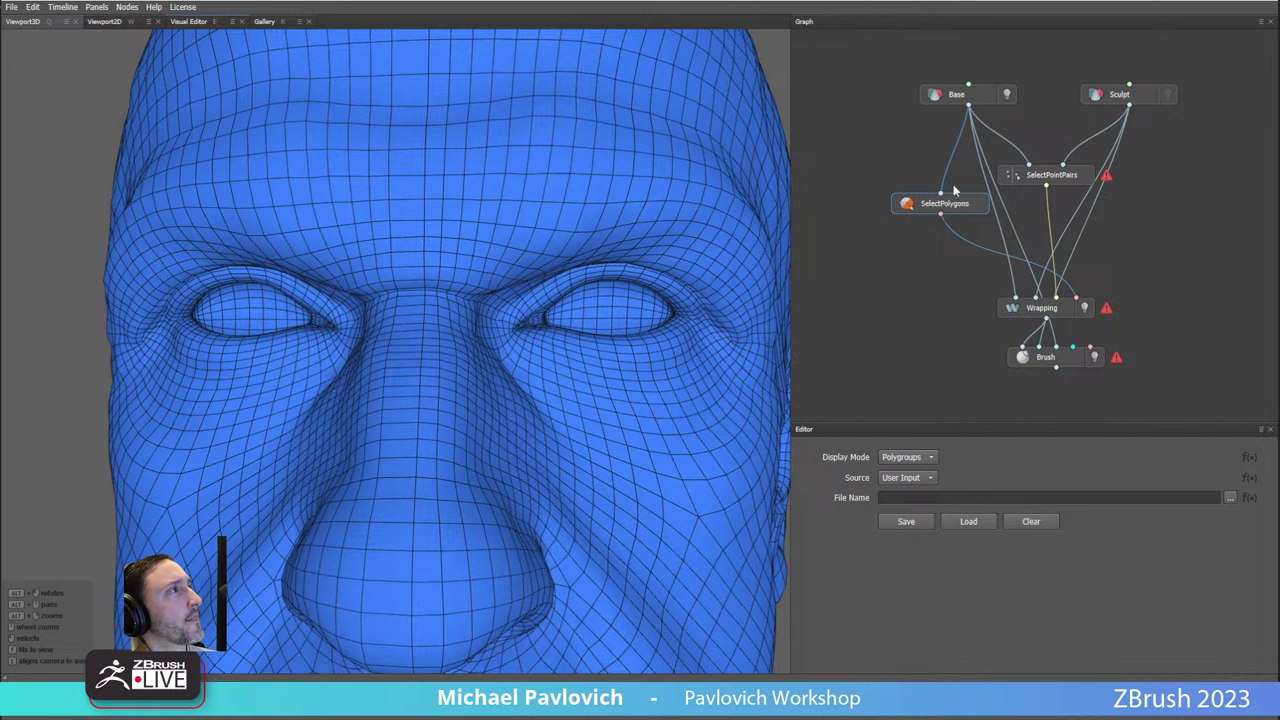
click(976, 98)
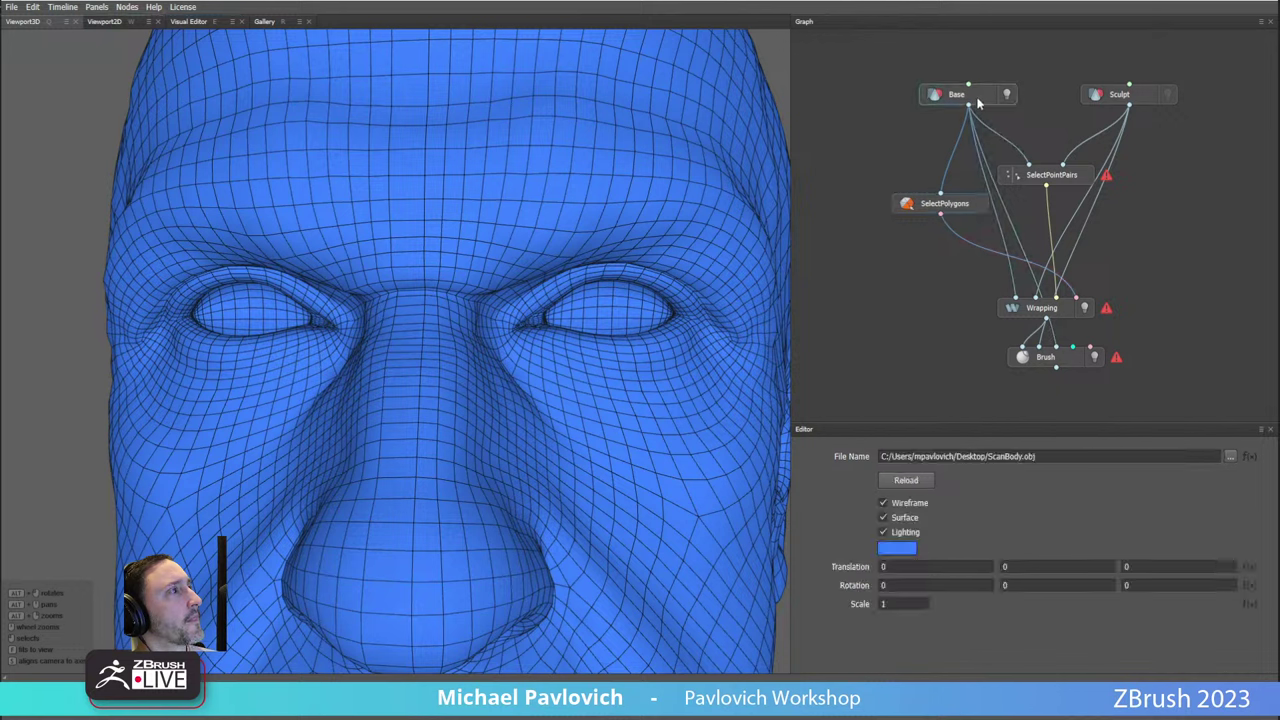
click(948, 206)
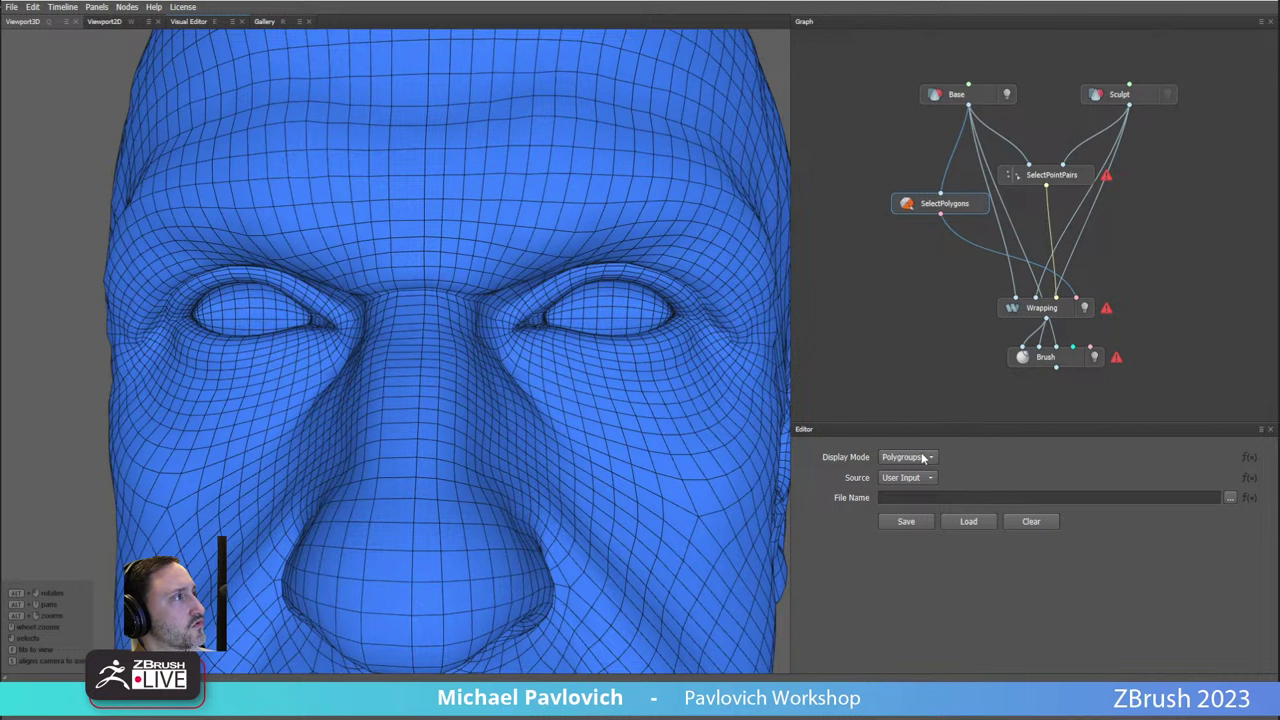
click(588, 311)
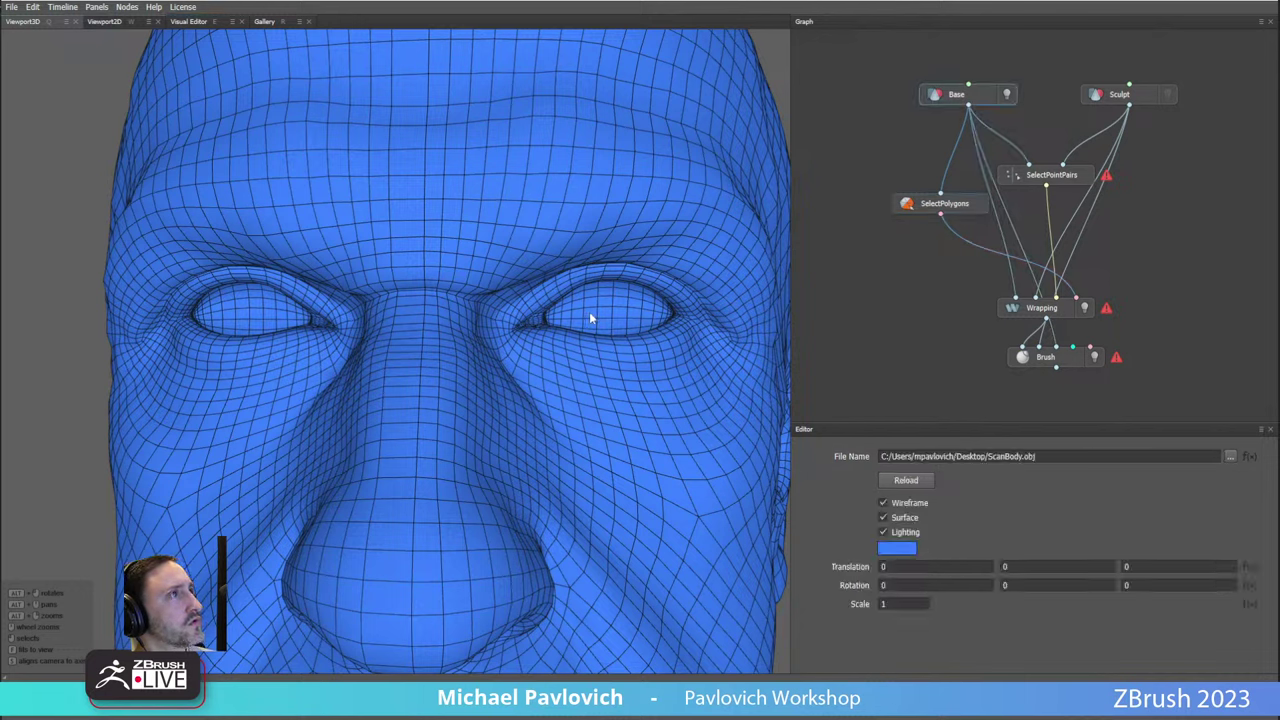
Show the sculpt mesh again and set the symmetry of both the left and right geometry to X in the SelectPointPairs node.
click(1167, 95)
click(1047, 180)
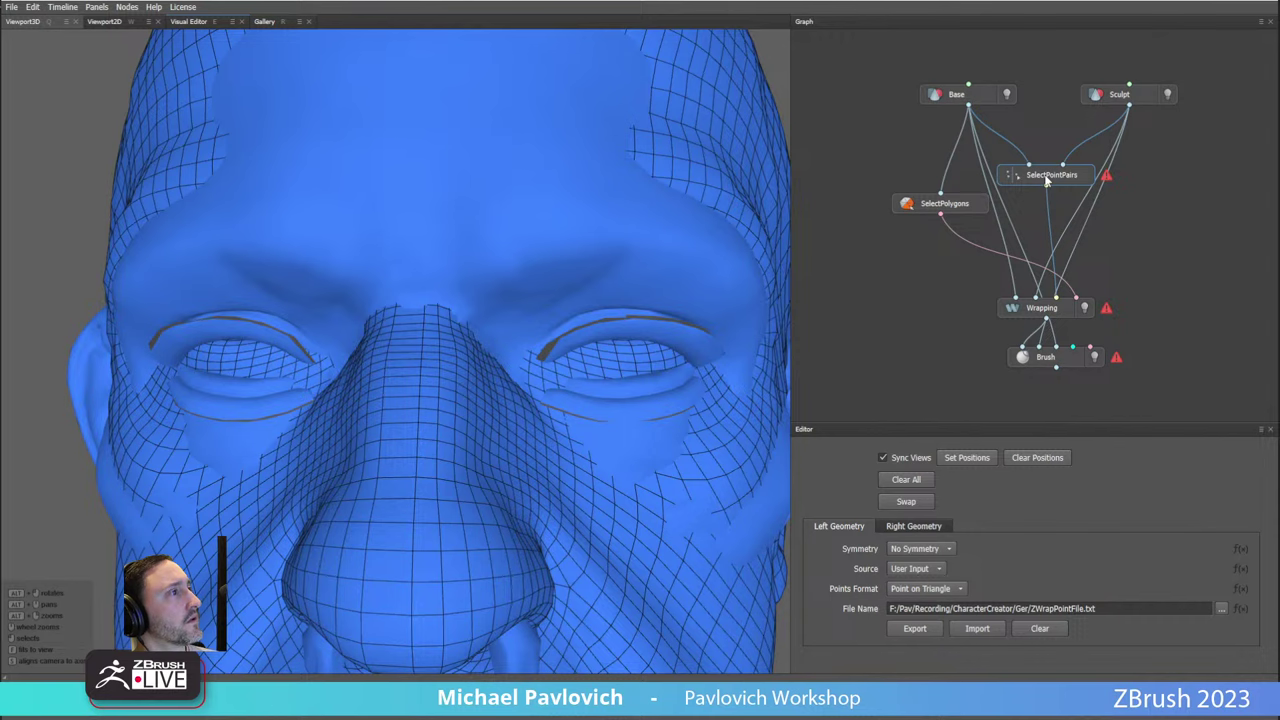
alt+right_drag(576, 258, 488, 290)
alt+middle_drag(488, 290, 555, 213)
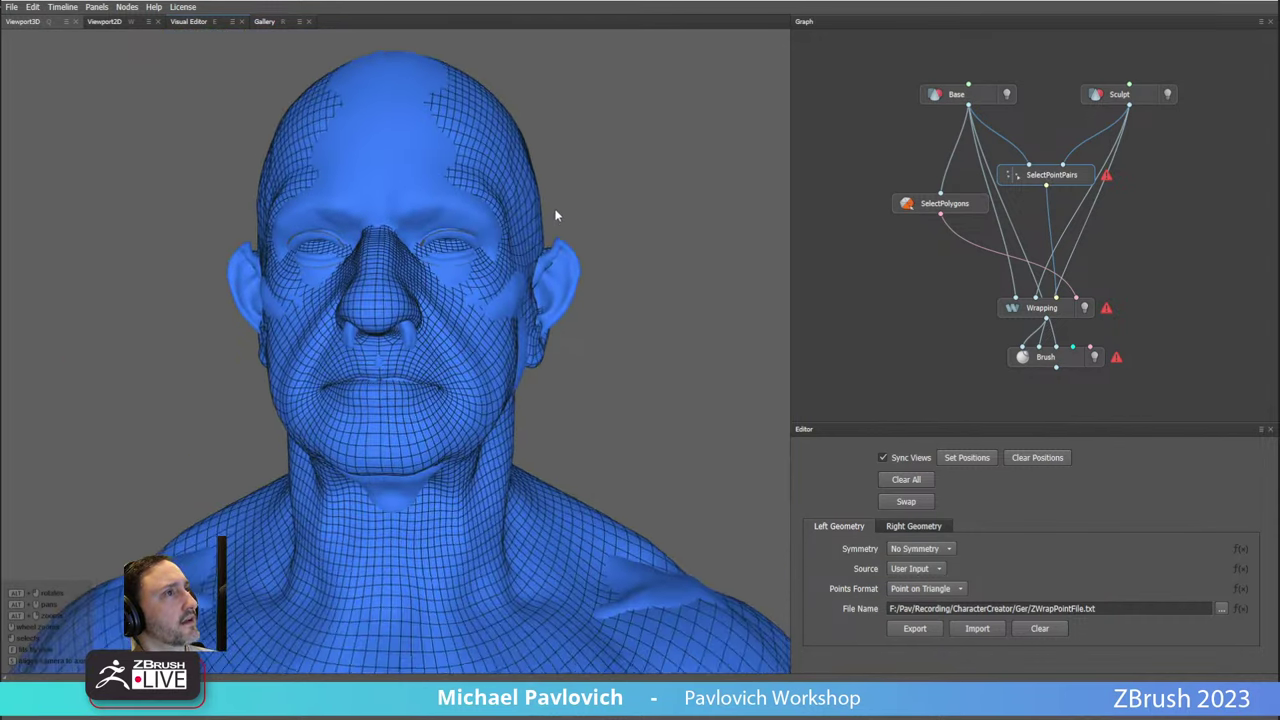
alt+drag(555, 213, 507, 228)
alt+drag(622, 322, 745, 308)
click(942, 552)
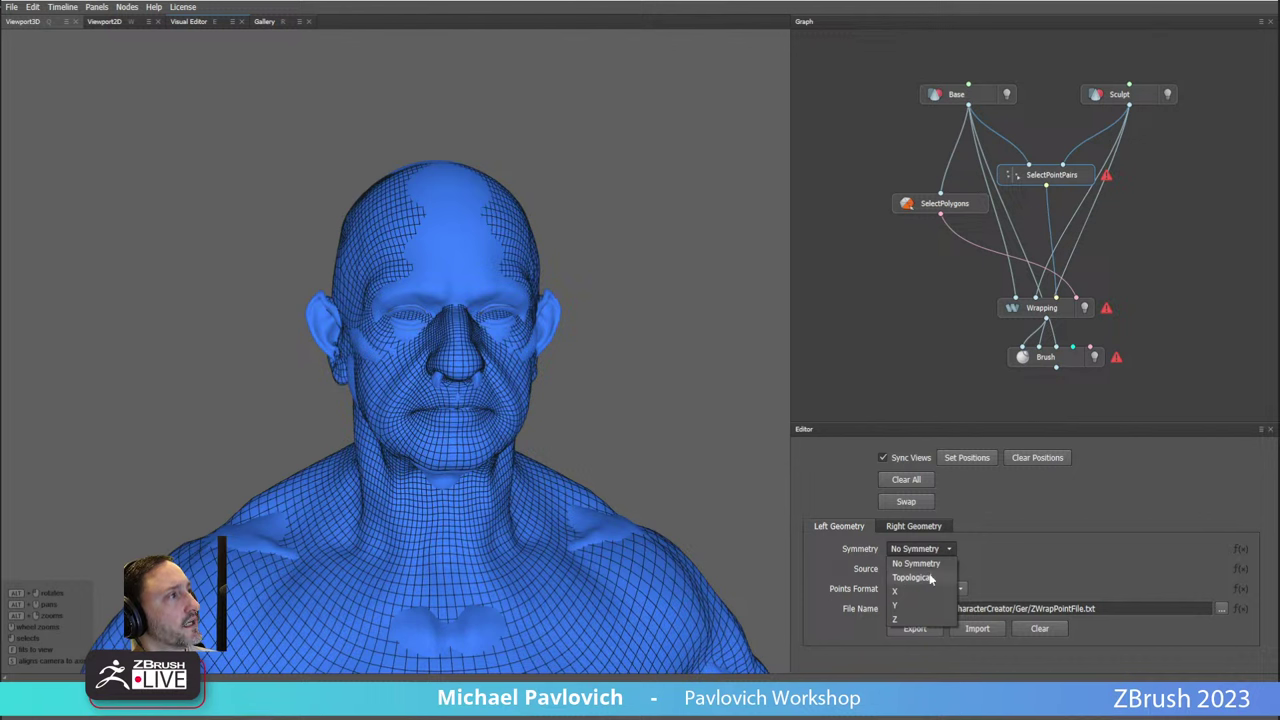
click(921, 592)
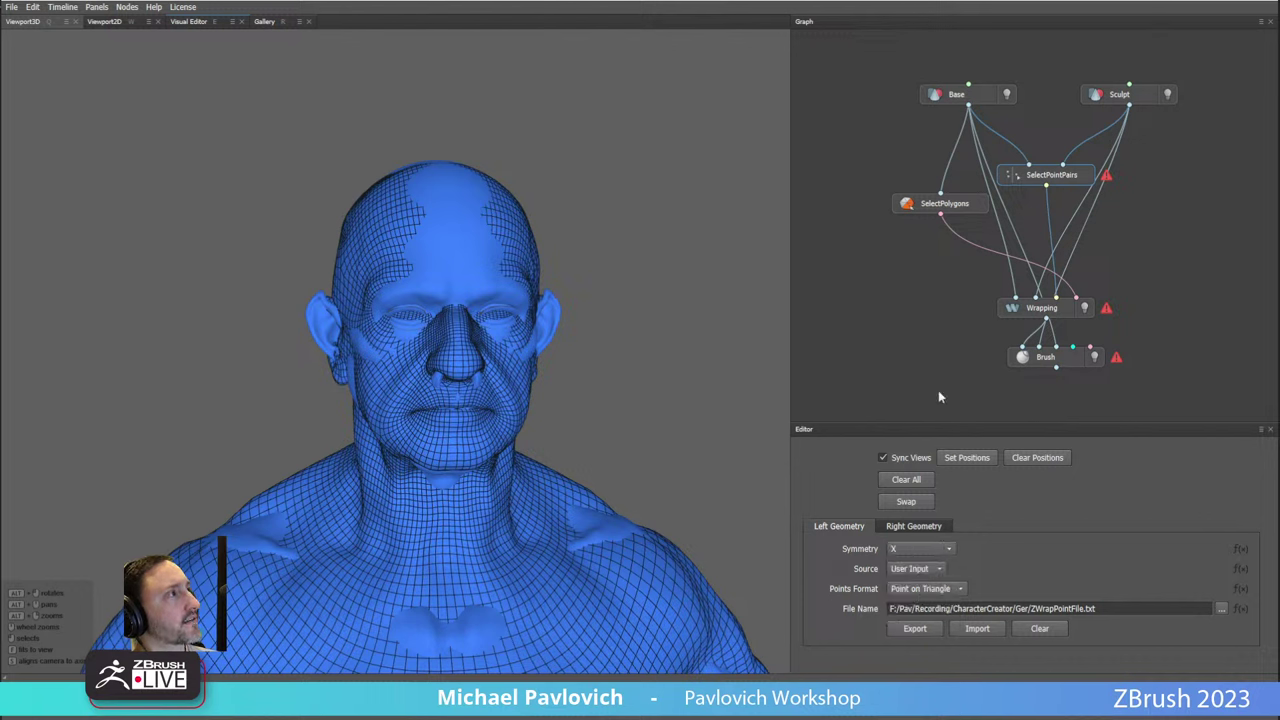
click(903, 528)
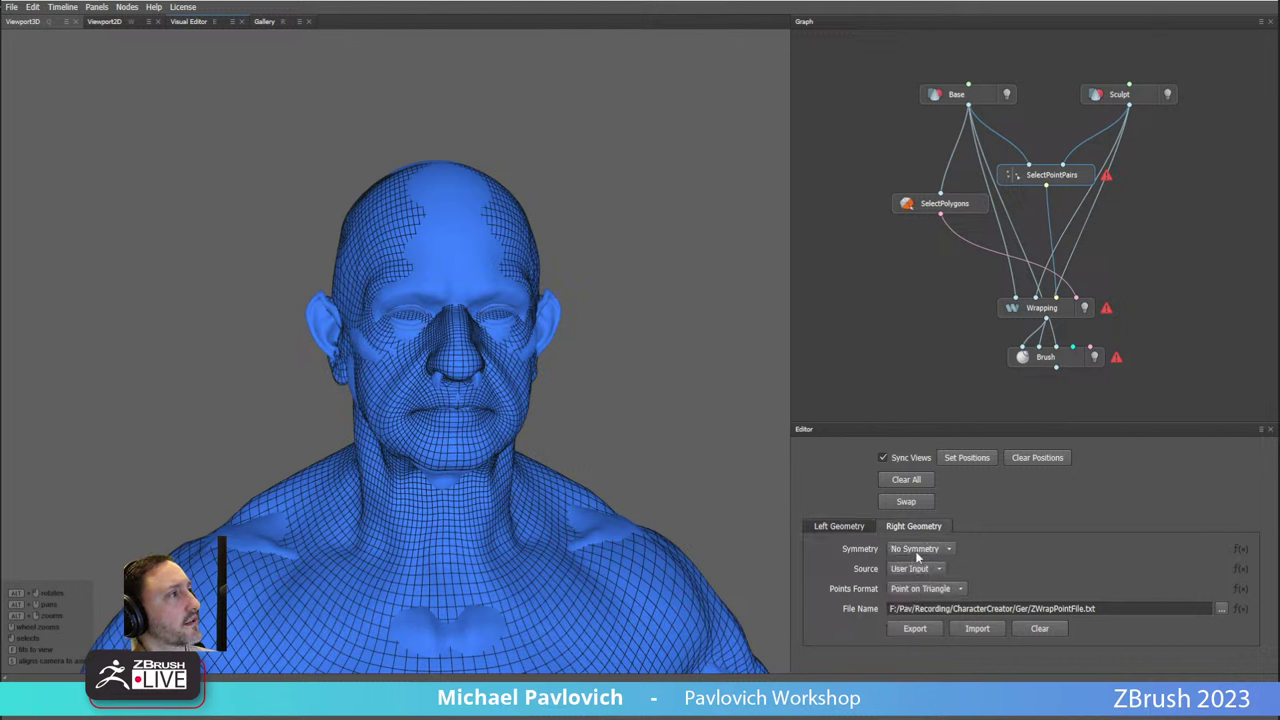
click(918, 552)
click(911, 589)
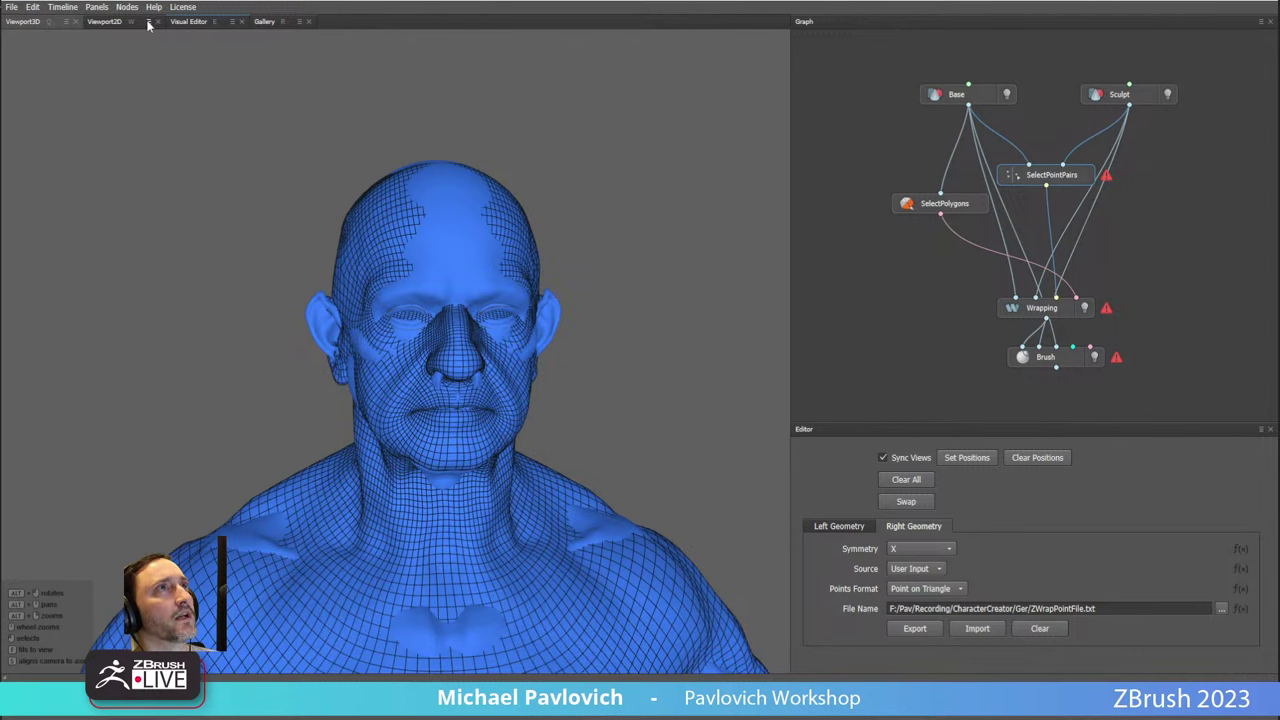
Show the point pairs in the visual editor and clear all existing points on both meshes.
click(190, 21)
scroll(606, 297, down, 10)
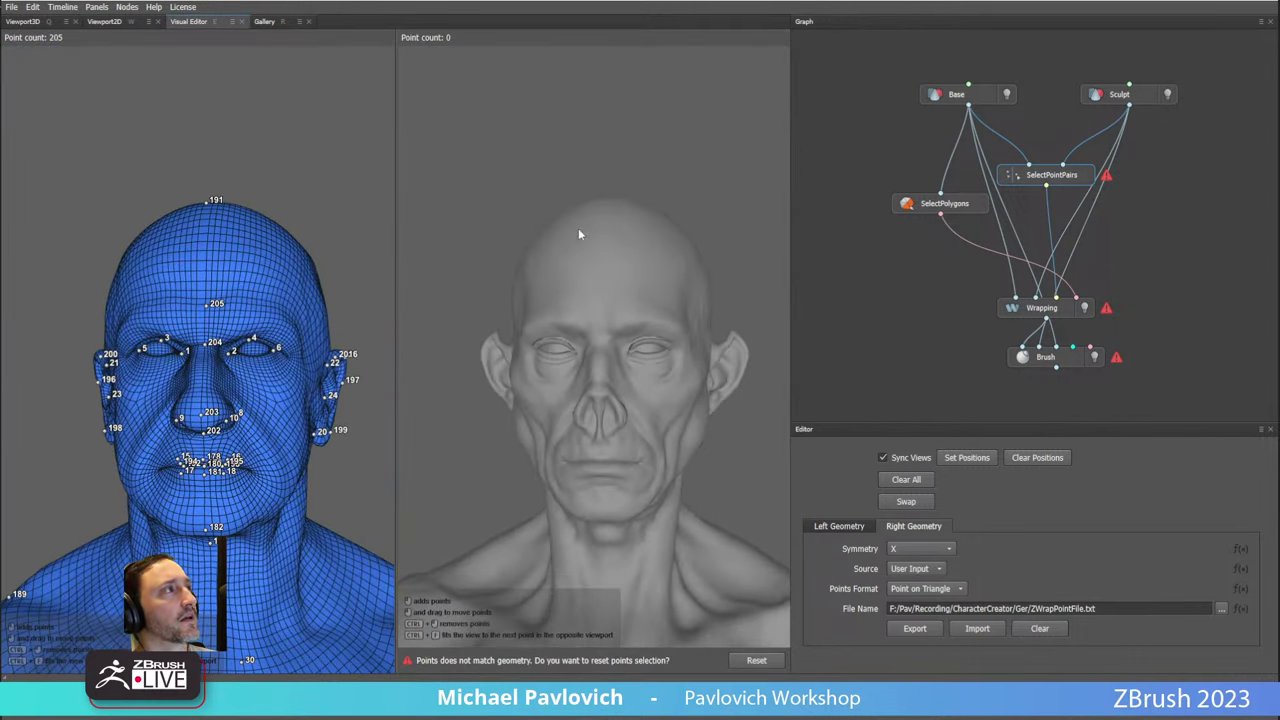
click(906, 479)
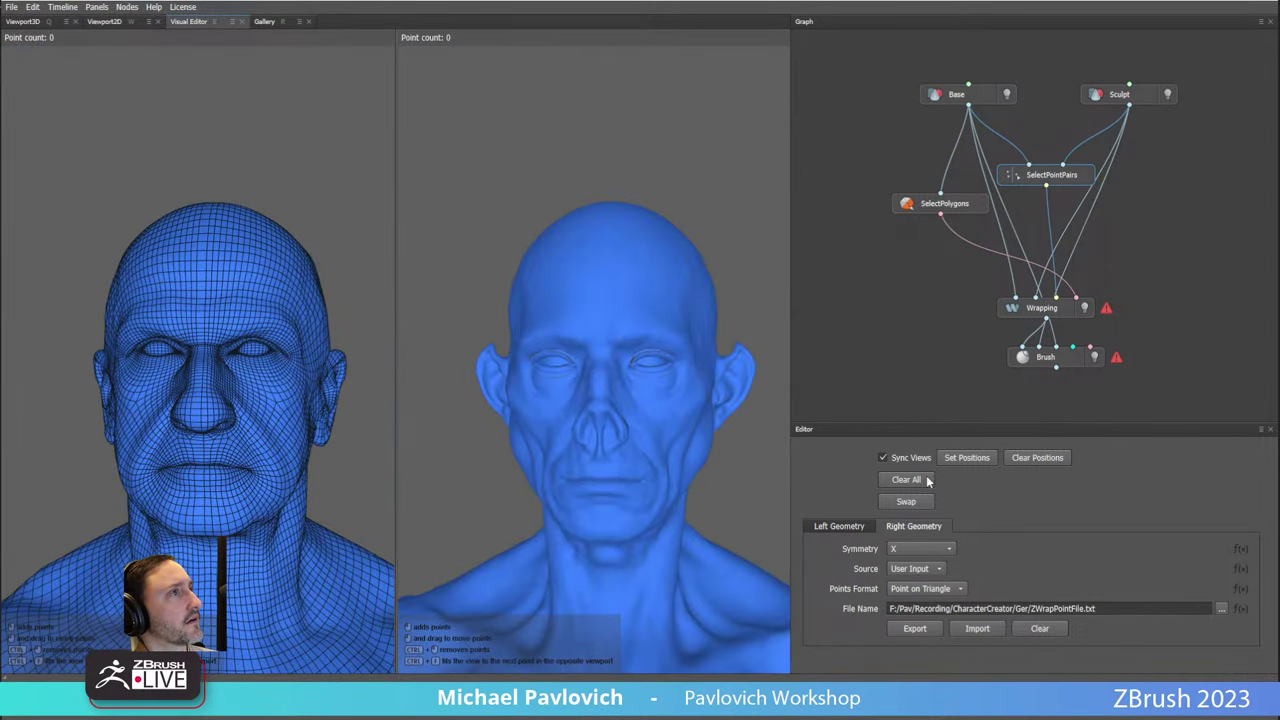
Test connected and single polygon picking on the base head with SelectPolygons, and set its display mode to Standard.
click(940, 210)
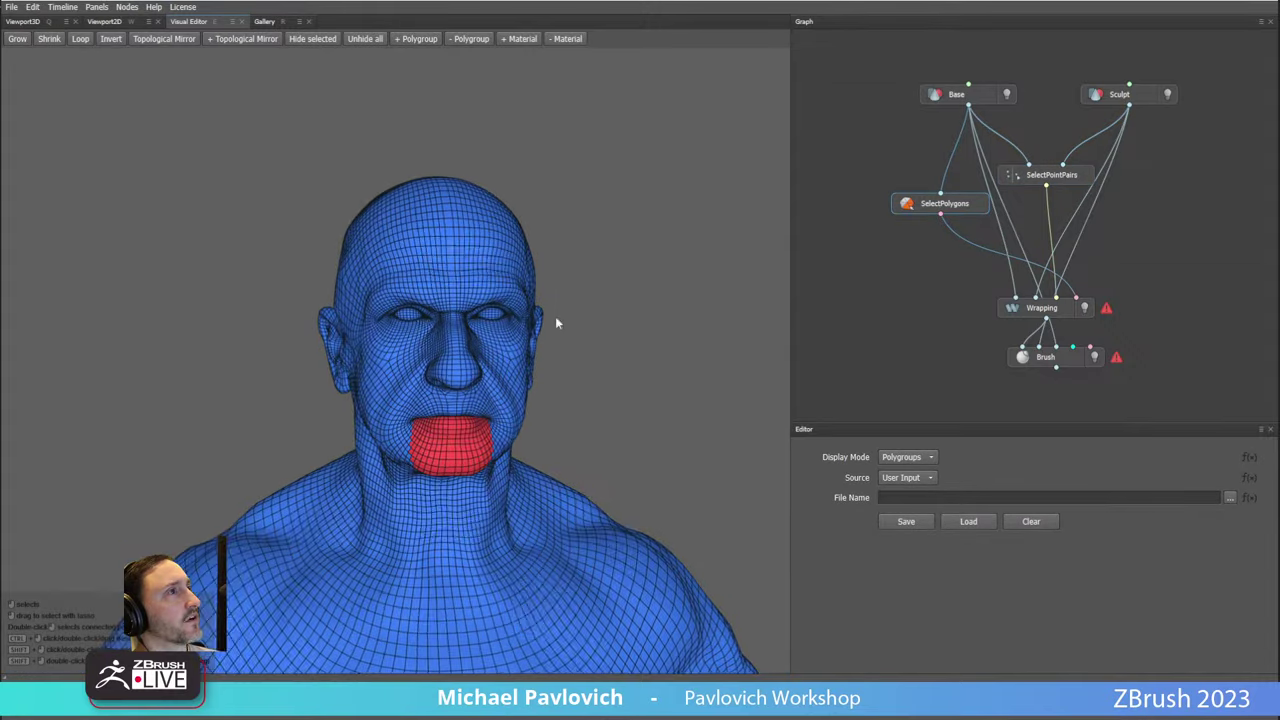
alt+right_drag(557, 322, 643, 445)
alt+drag(643, 445, 666, 277)
alt+drag(640, 322, 607, 355)
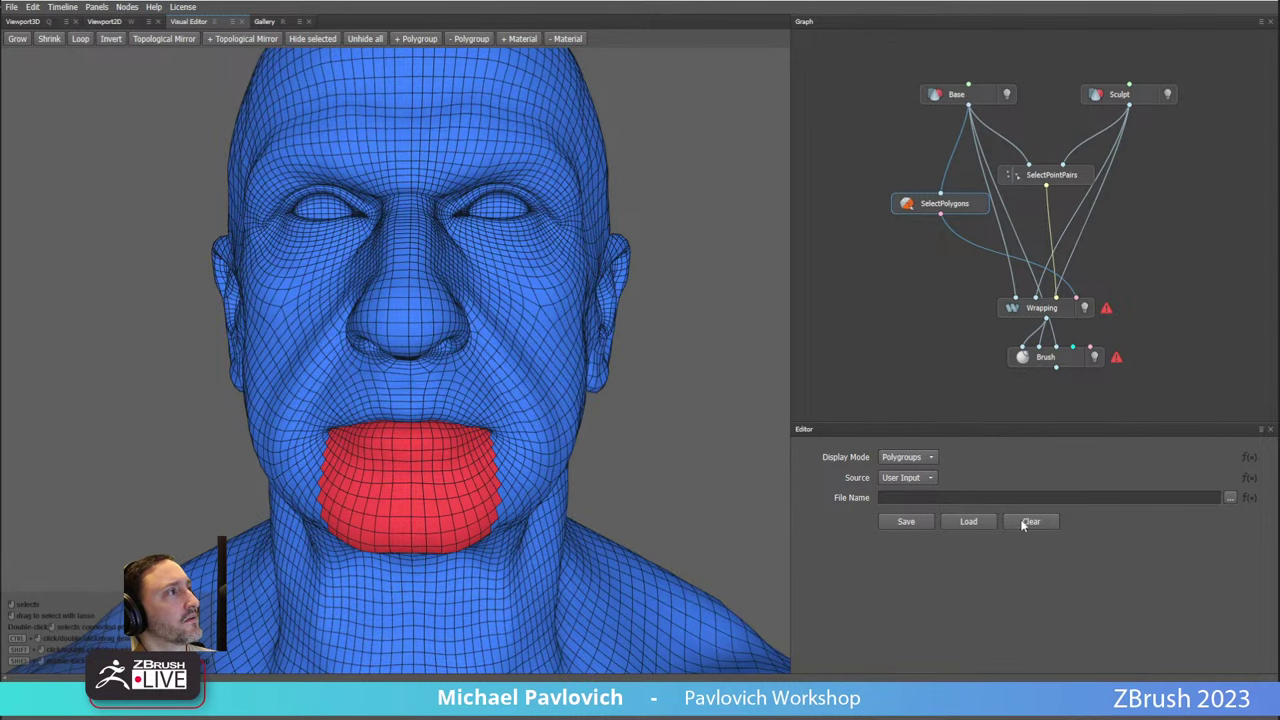
alt+middle_drag(623, 345, 649, 365)
double_click(541, 330)
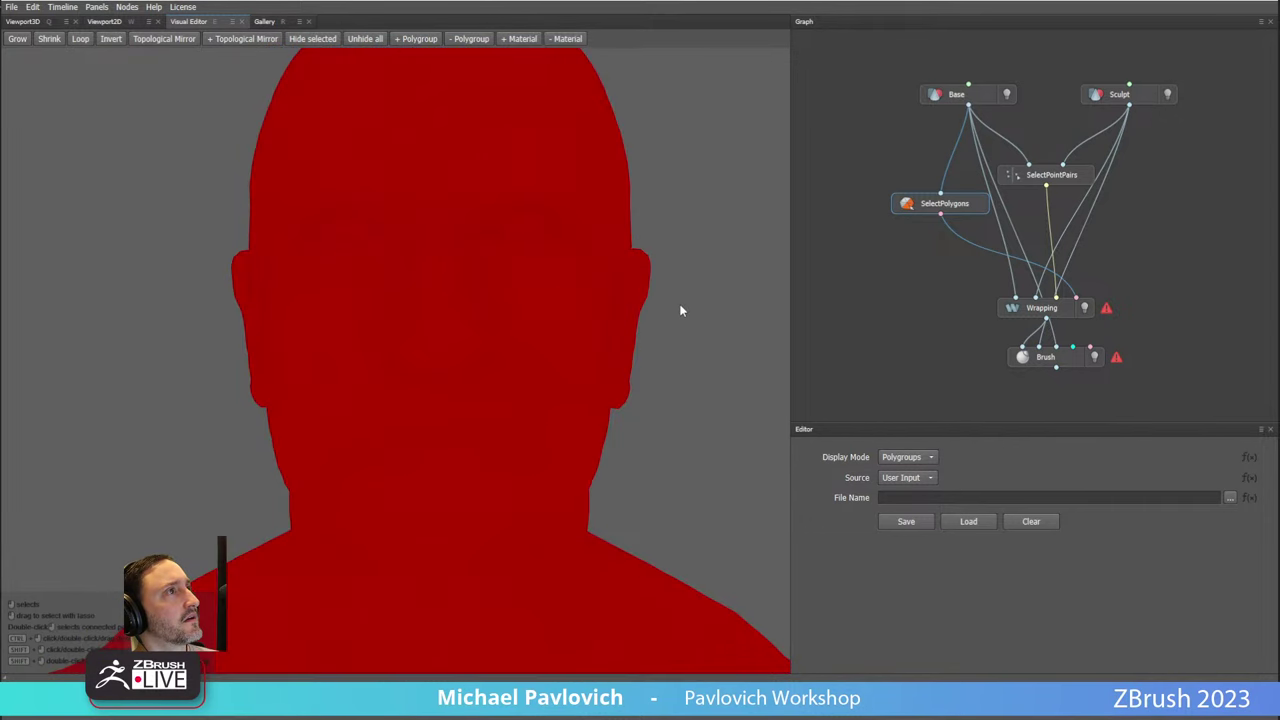
click(681, 307)
click(551, 282)
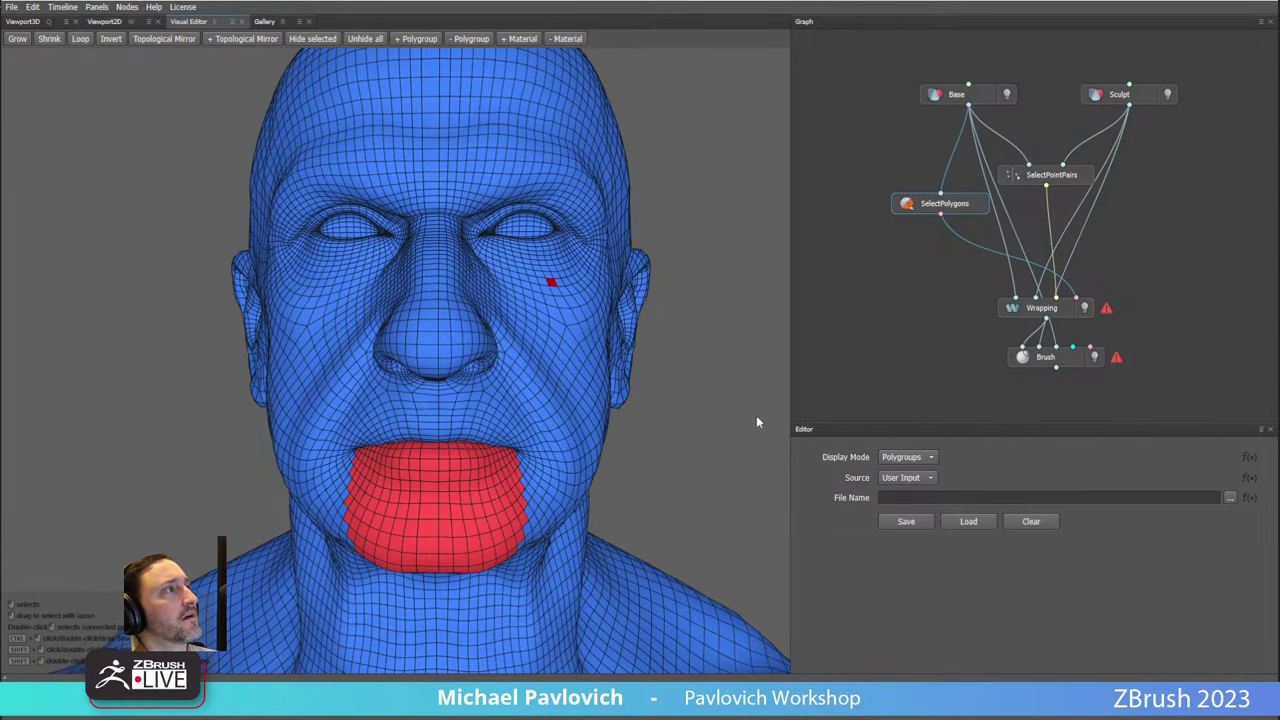
click(906, 457)
click(912, 476)
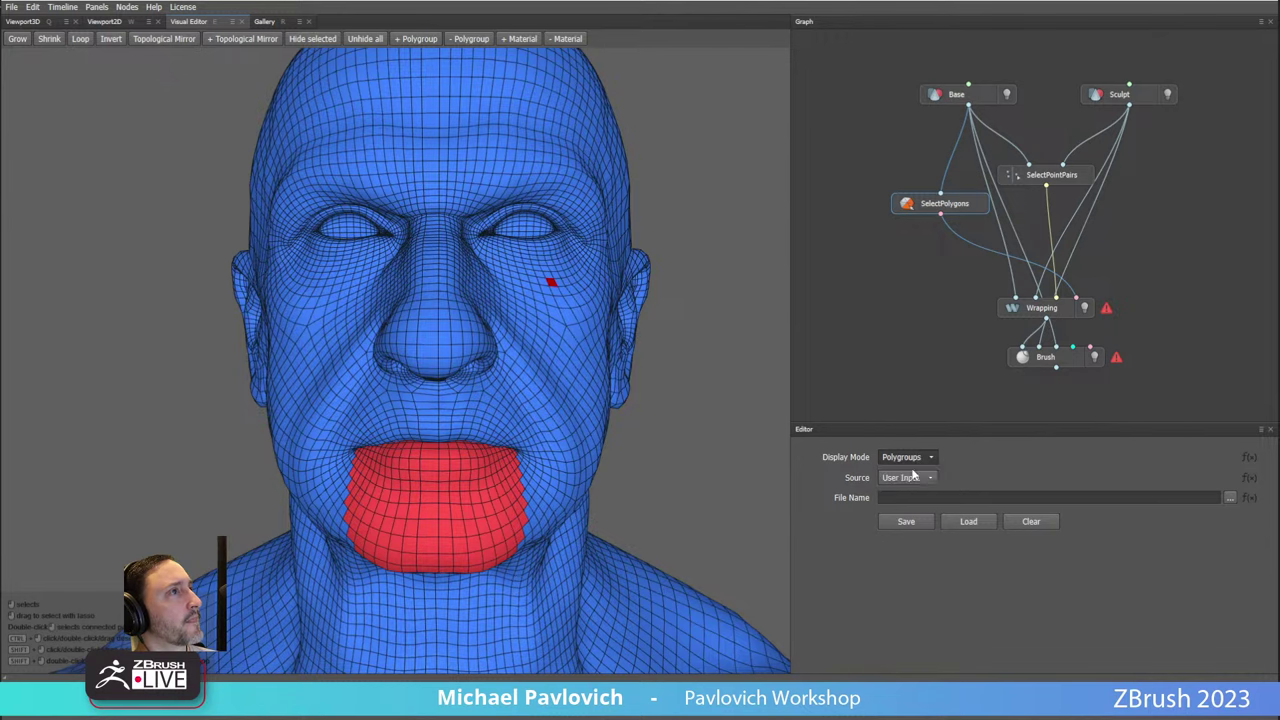
Select a horizontal row of polygons across both eyeballs of the base mesh in the SelectPolygons node.
scroll(712, 298, up, 4)
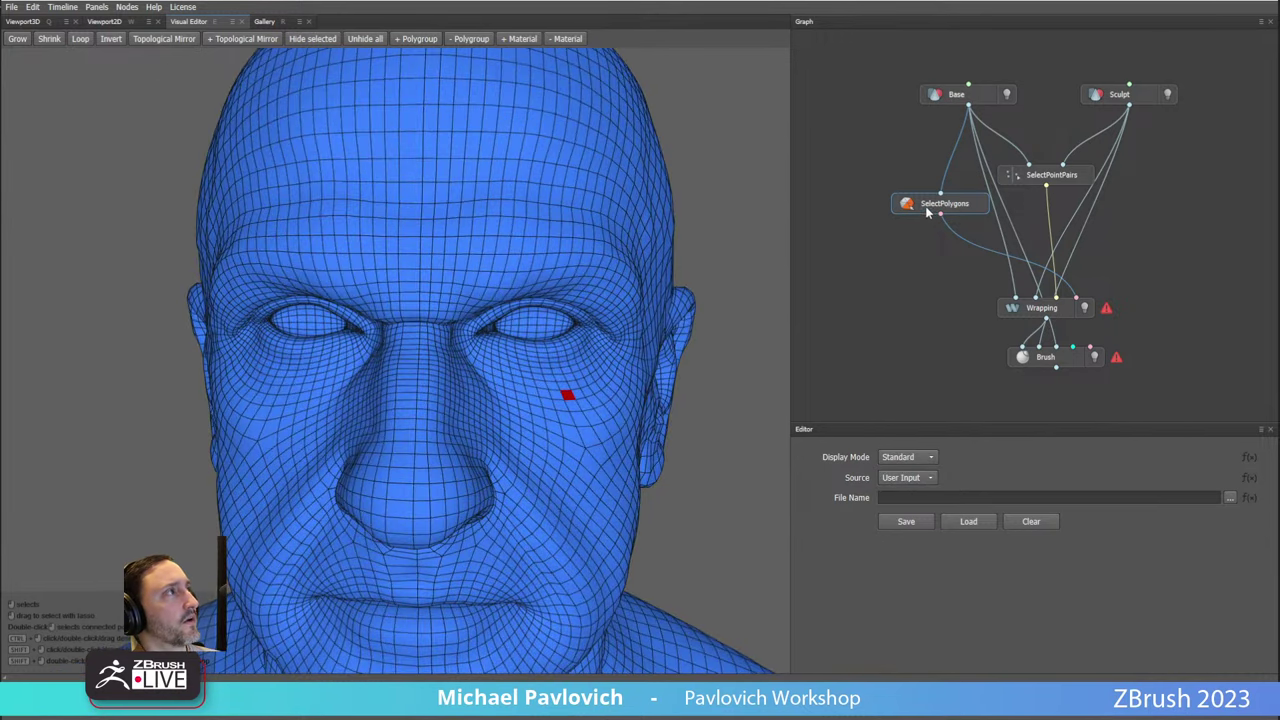
scroll(668, 236, up, 5)
middle_drag(688, 277, 411, 313)
click(343, 321)
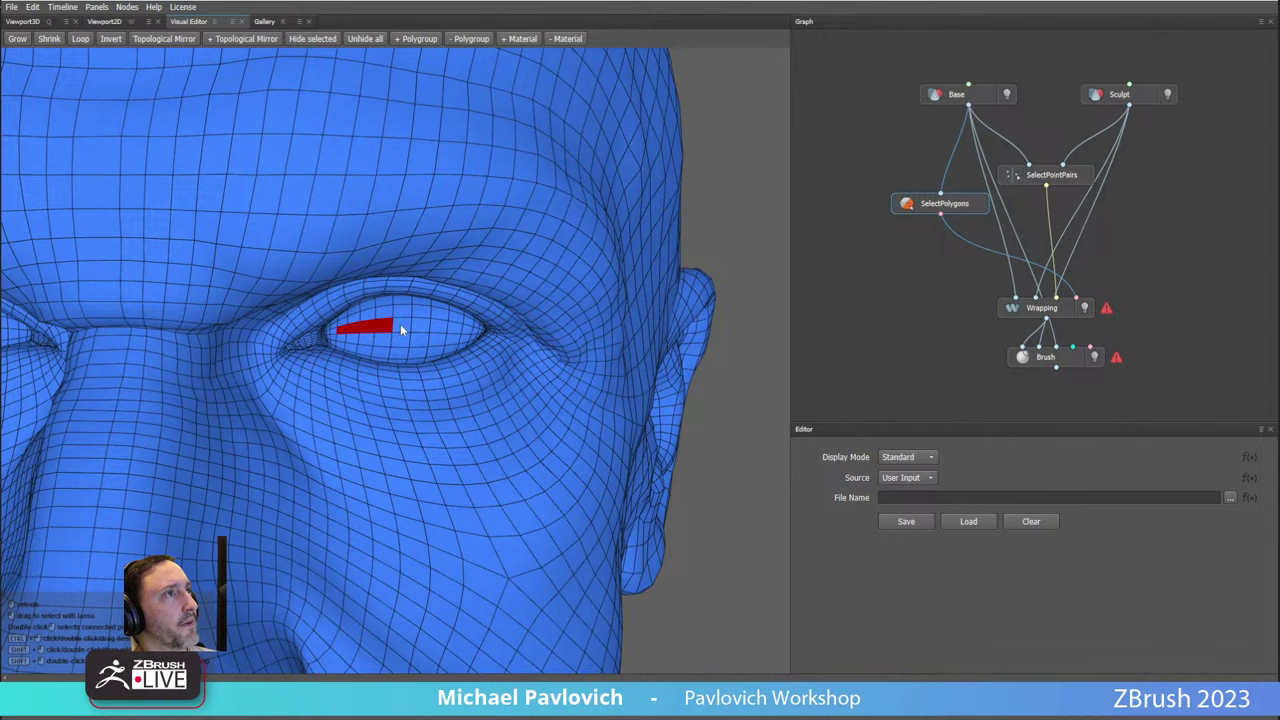
click(455, 329)
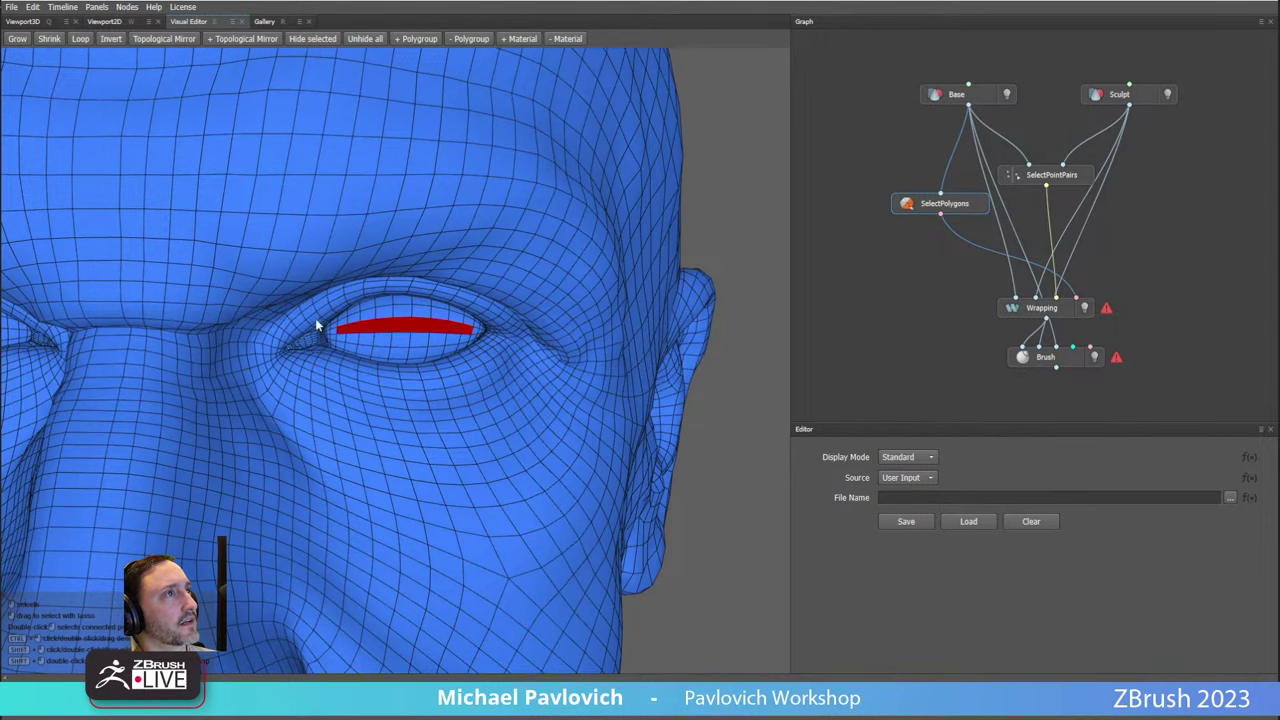
middle_drag(100, 323, 505, 330)
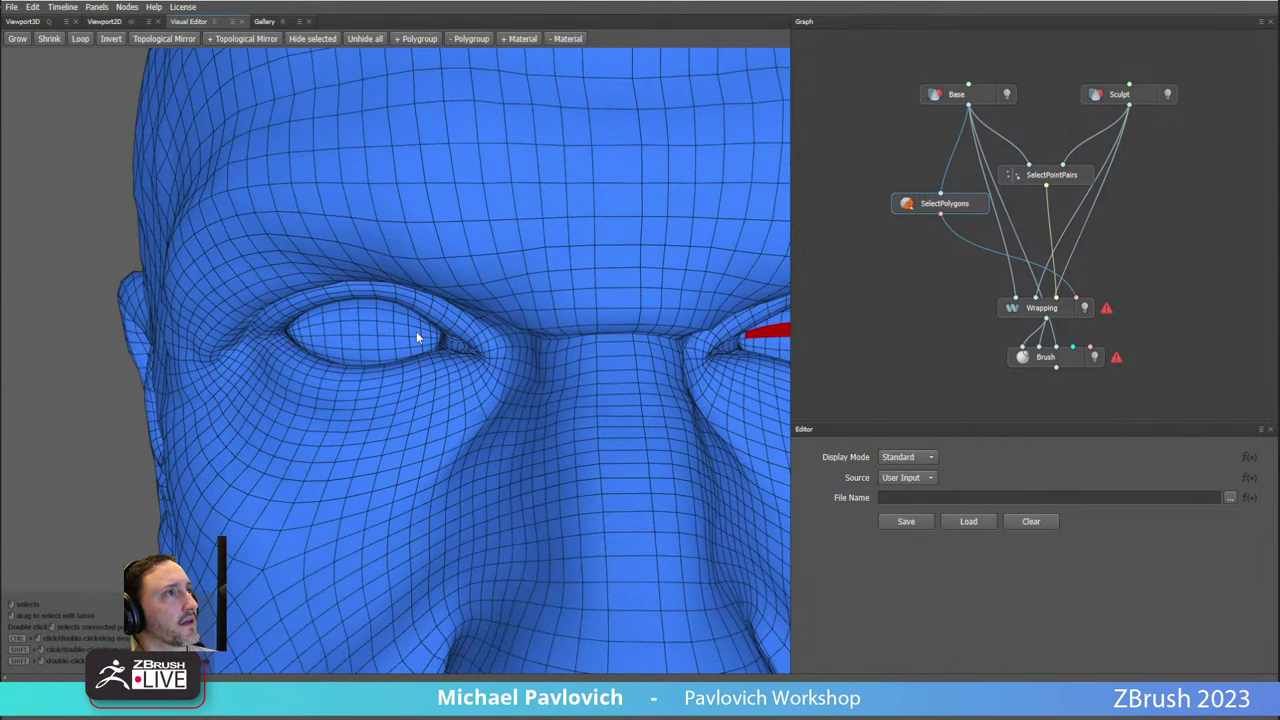
drag(416, 331, 320, 334)
Add a continuous horizontal band of mouth-bag polygons to the selection from inside the base mesh's head.
alt+right_drag(346, 346, 434, 306)
alt+drag(434, 306, 155, 360)
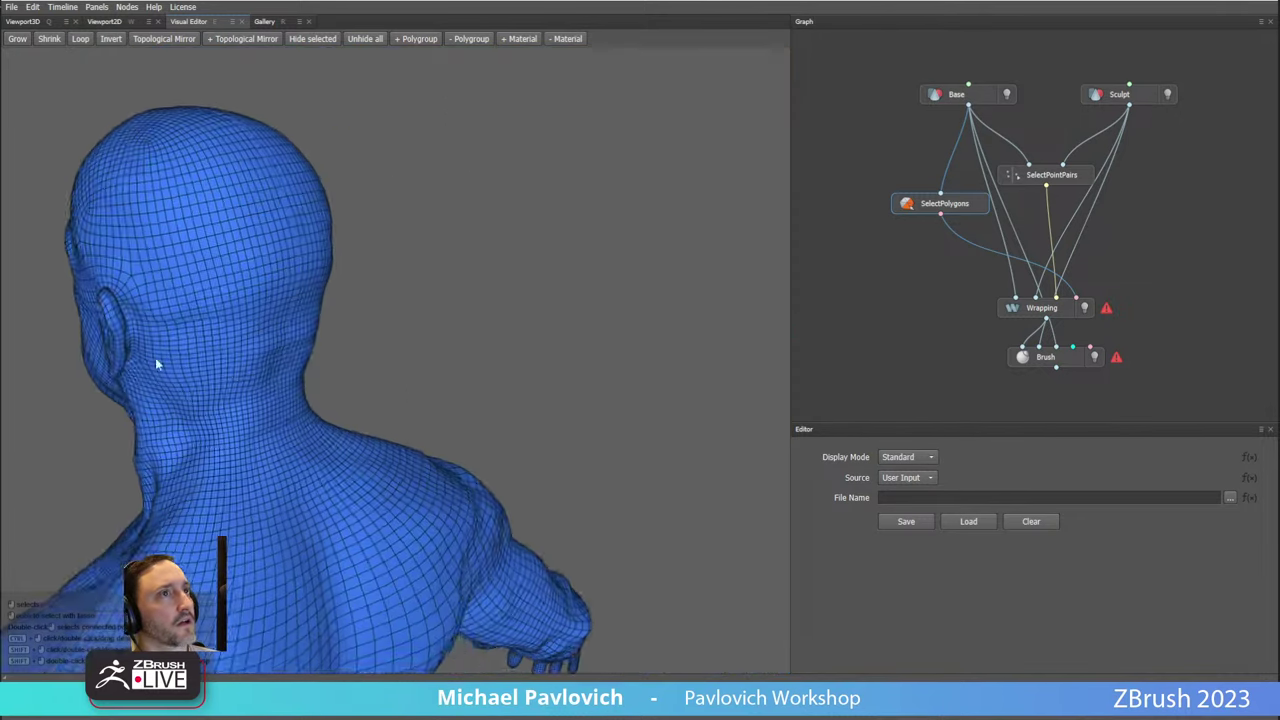
alt+middle_drag(155, 360, 250, 400)
alt+right_drag(250, 400, 476, 428)
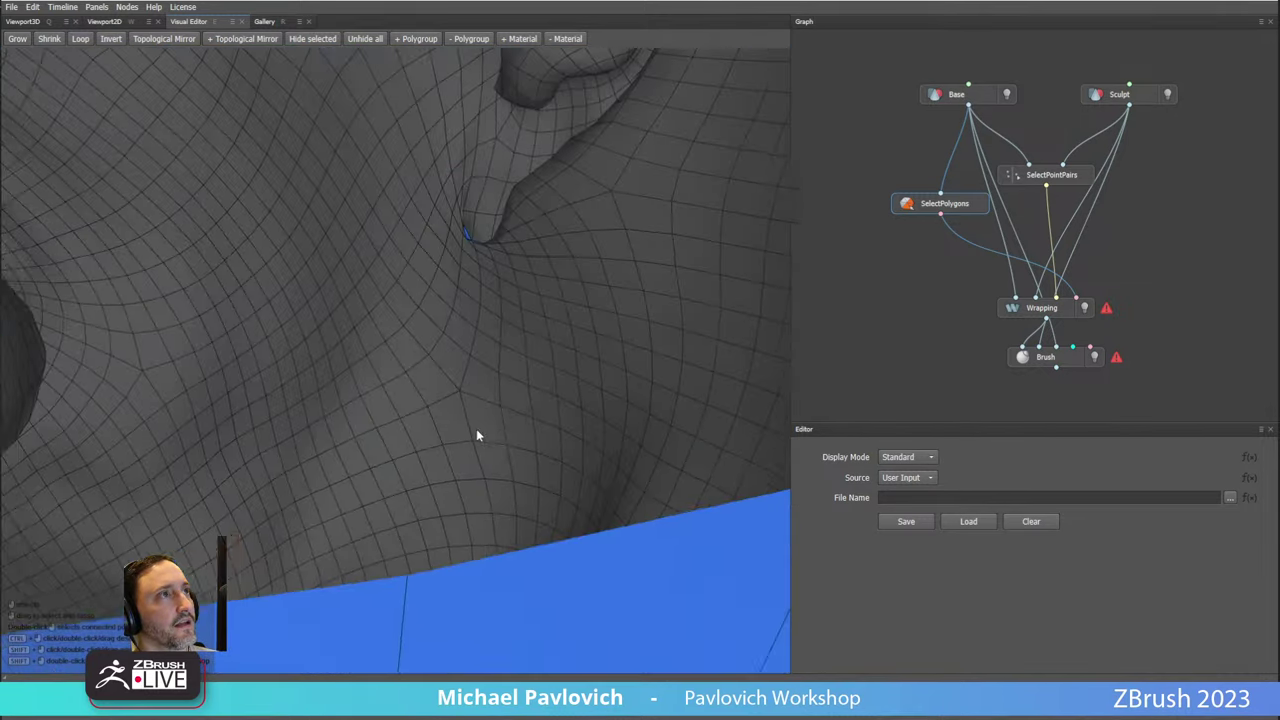
alt+drag(476, 428, 450, 130)
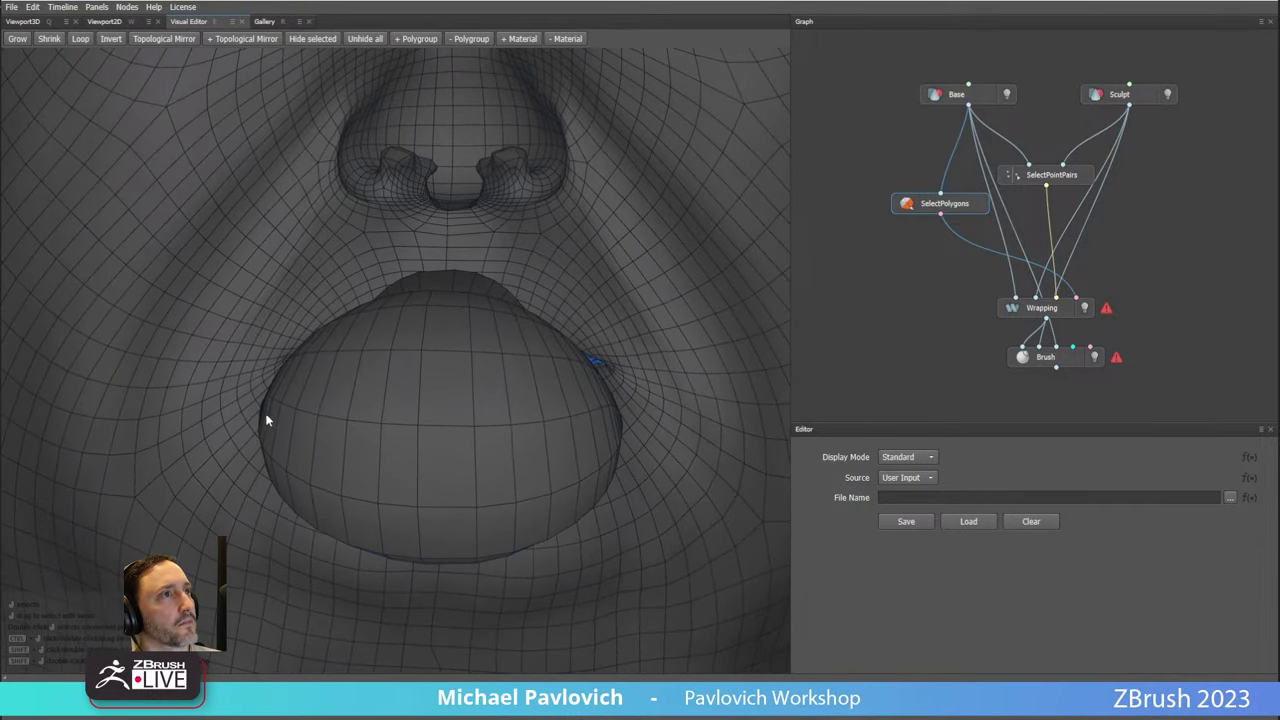
drag(272, 421, 306, 442)
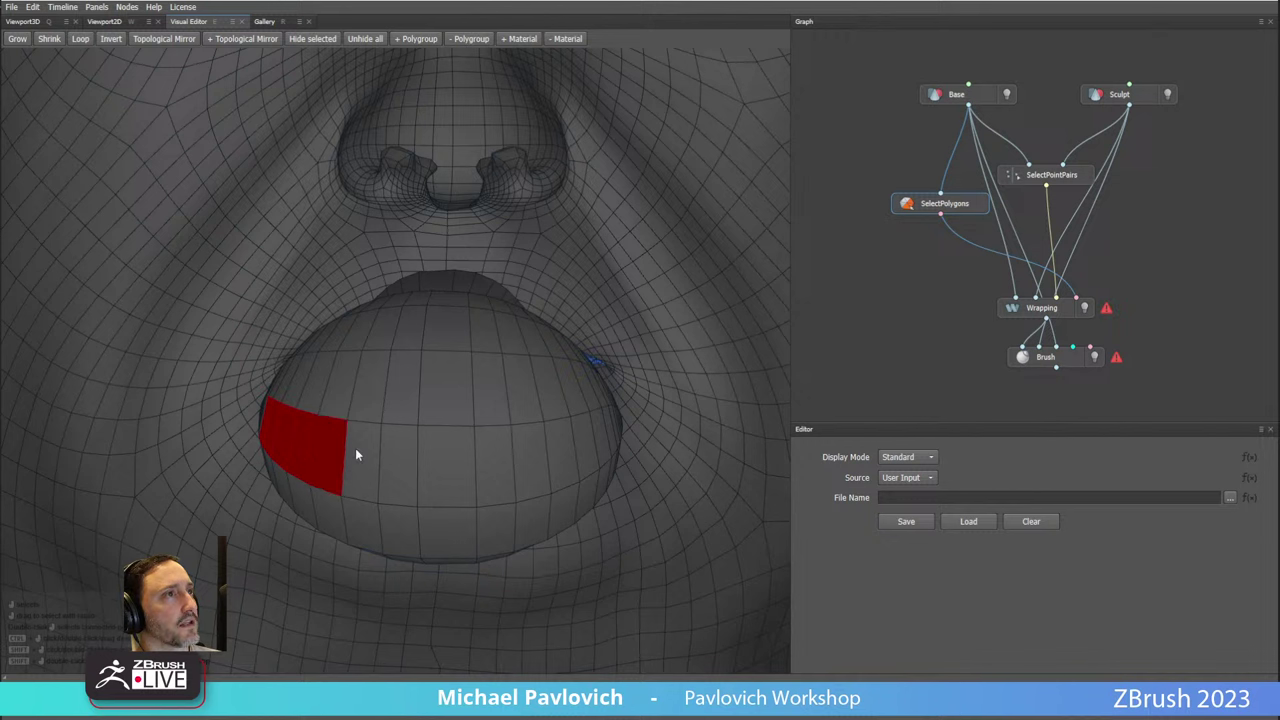
mouse_move(391, 458)
mouse_down()
mouse_move(373, 457)
mouse_move(489, 462)
mouse_move(614, 433)
mouse_up()
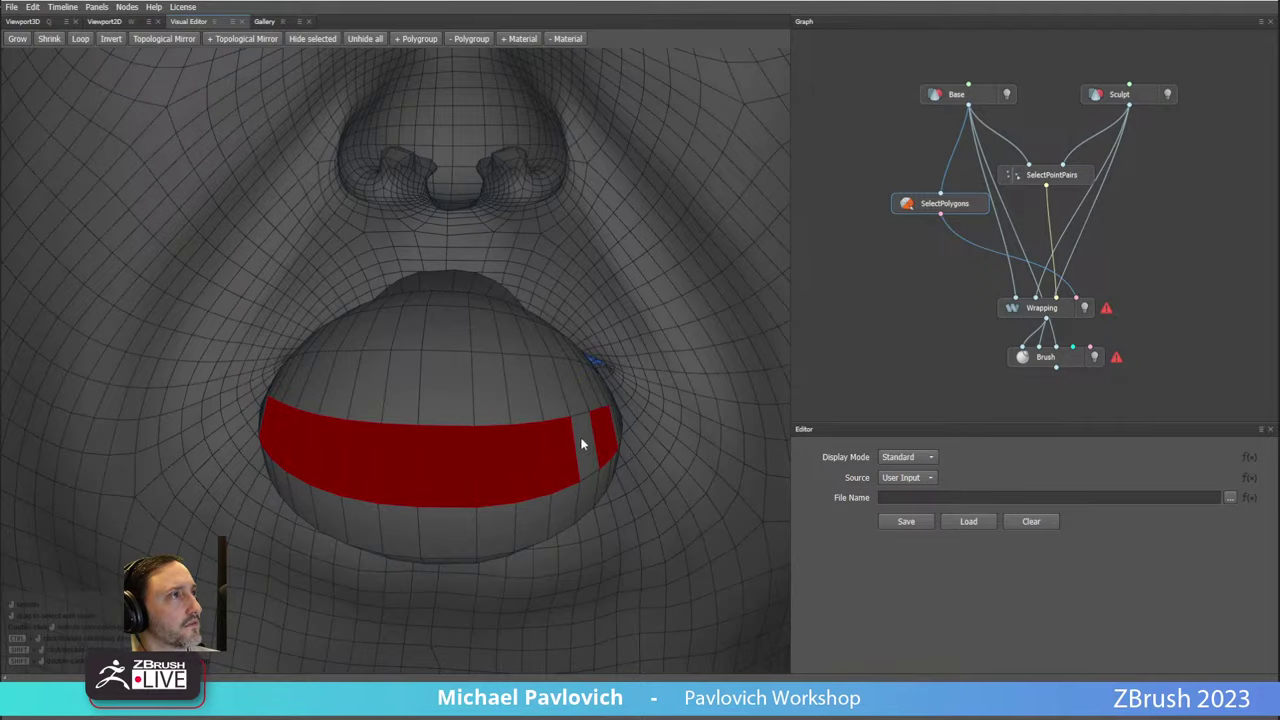
click(581, 438)
Grow the polygon selection over the eyes and mouth, and shrink it back to the eye openings and the lip line.
alt+right_drag(467, 429, 66, 152)
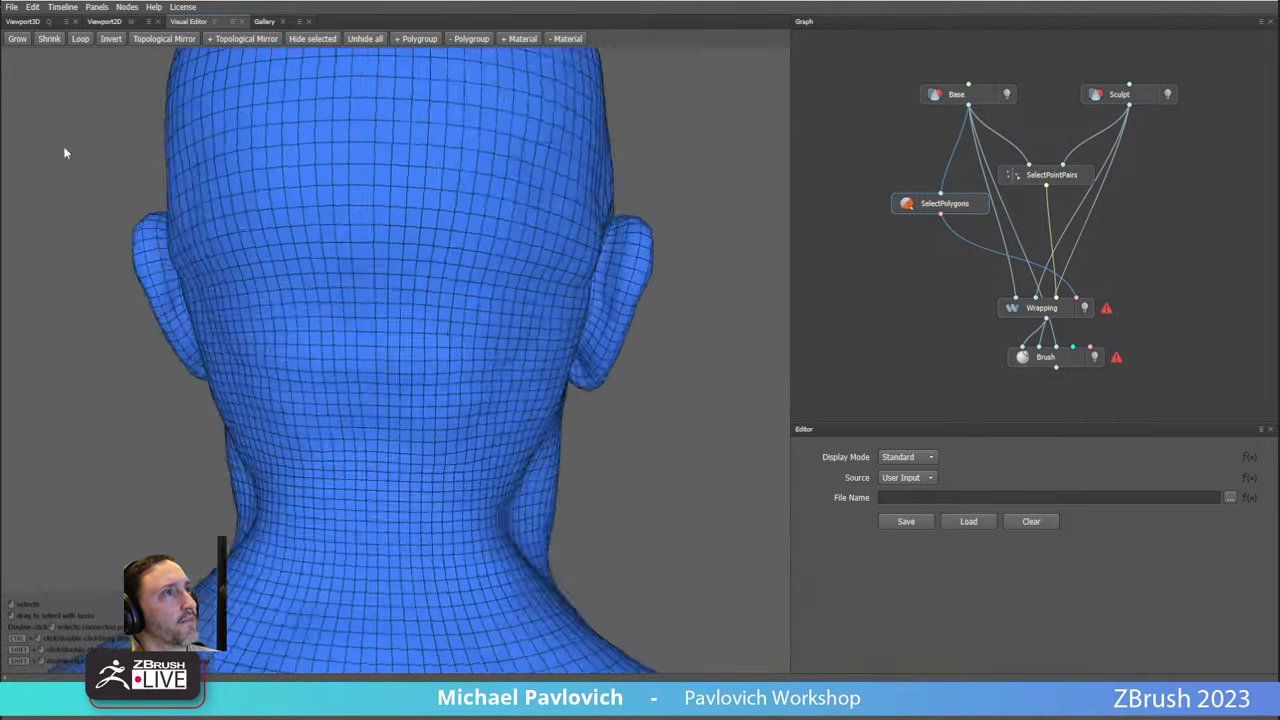
alt+drag(66, 152, 680, 275)
alt+right_drag(680, 275, 560, 387)
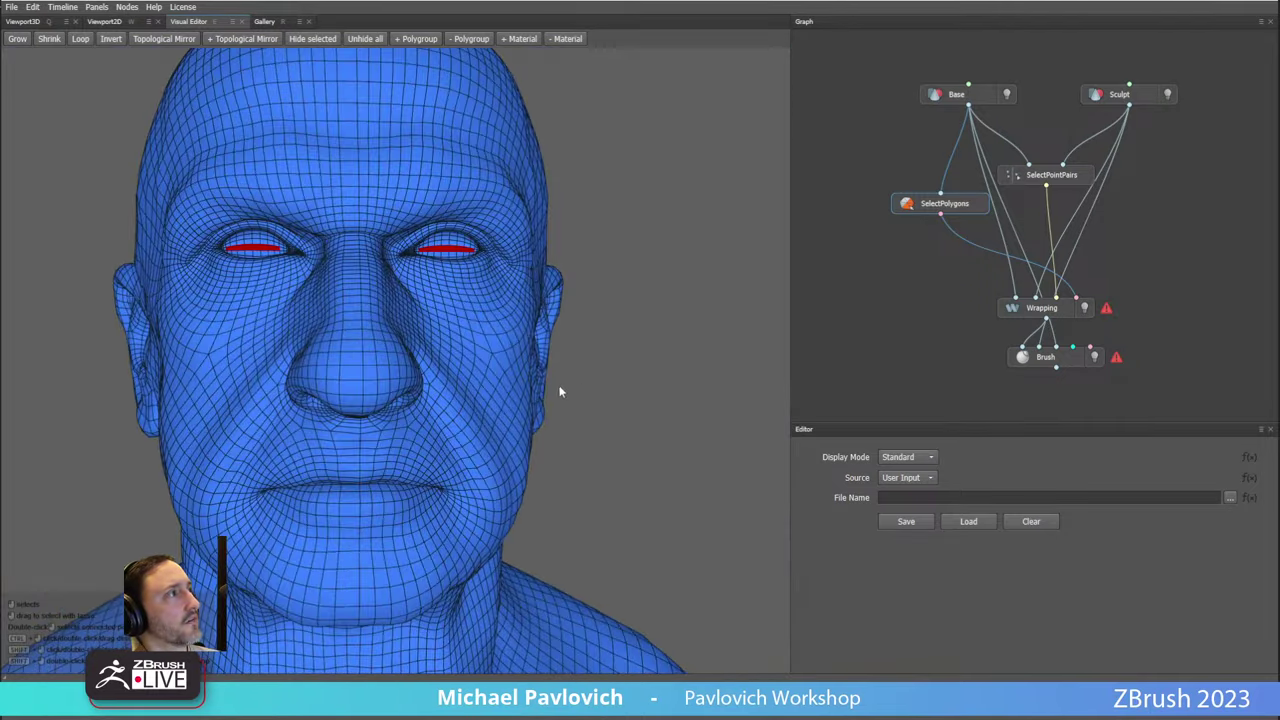
alt+drag(526, 366, 577, 369)
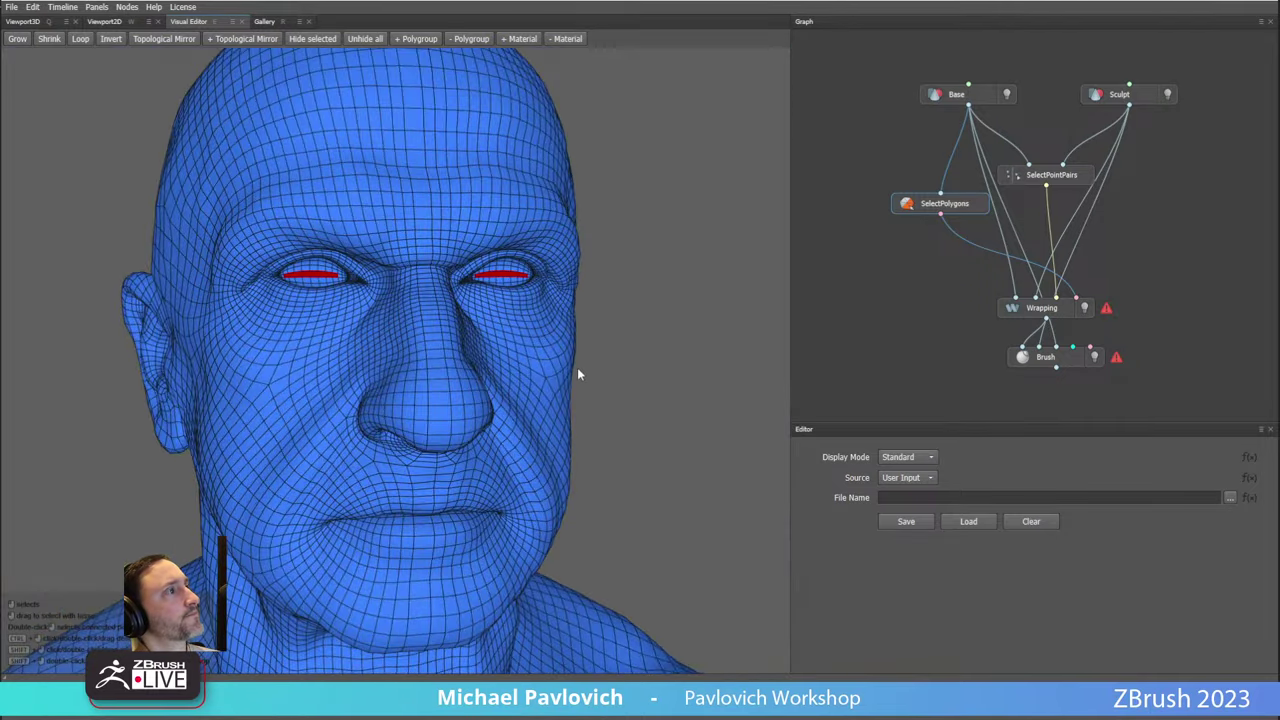
click(18, 40)
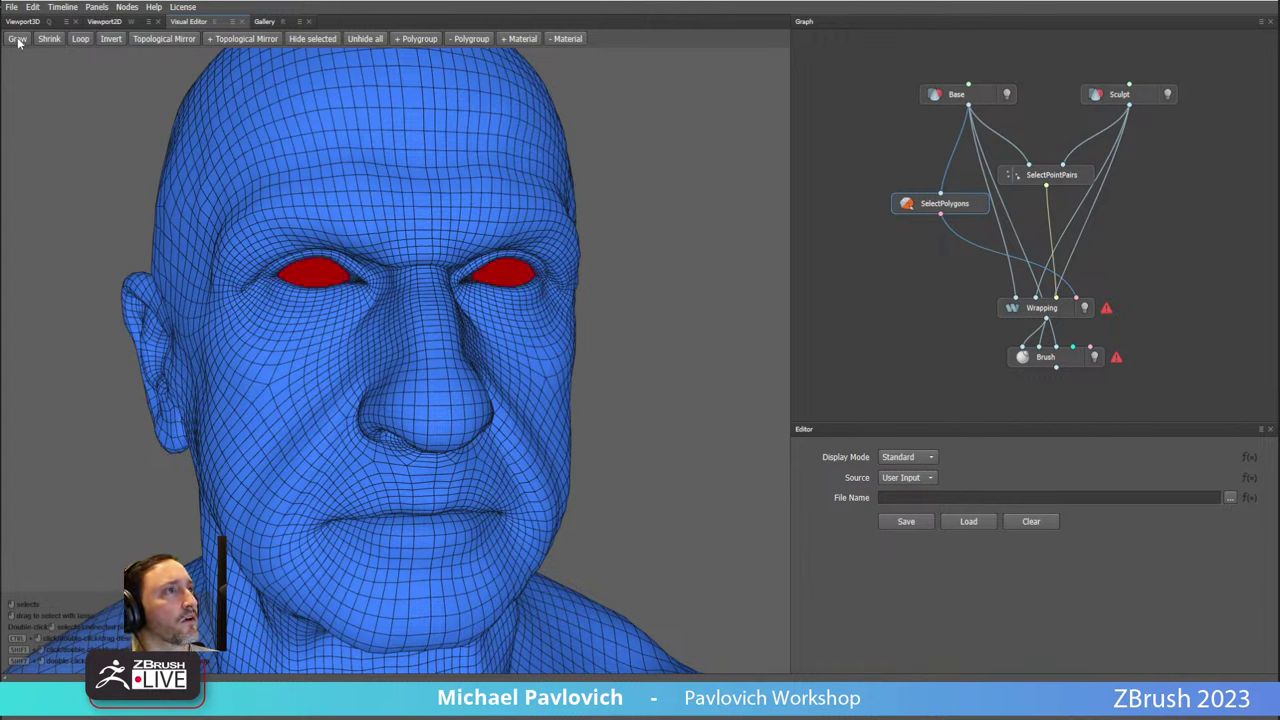
click(18, 40)
click(18, 40)
click(18, 40)
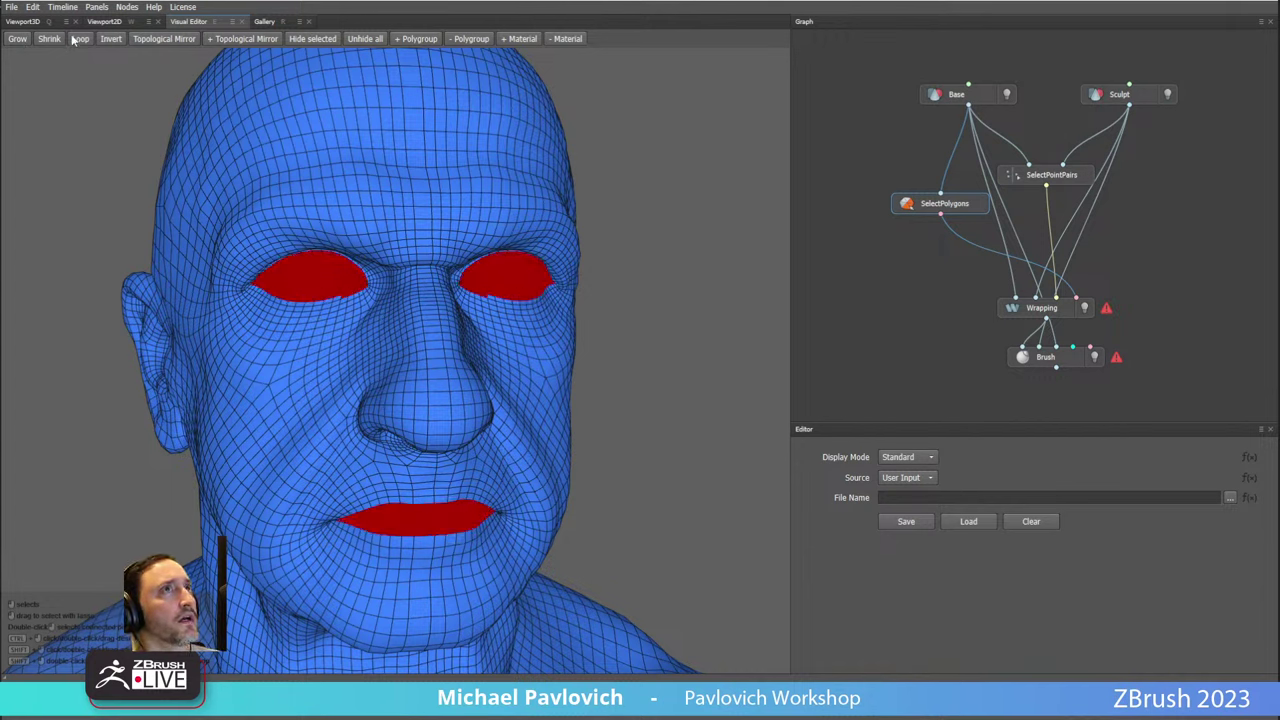
click(49, 39)
click(59, 41)
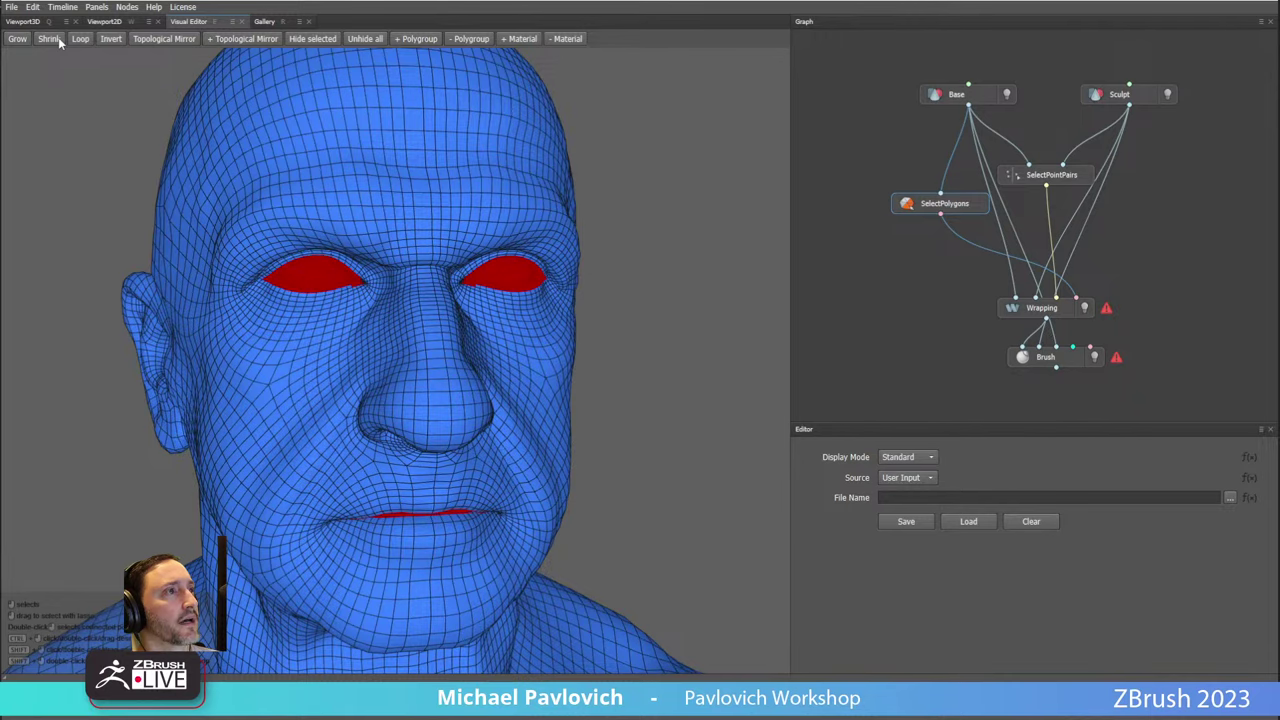
Display the base and sculpt heads side by side with the SelectPointPairs node.
alt+drag(290, 225, 318, 287)
click(1035, 185)
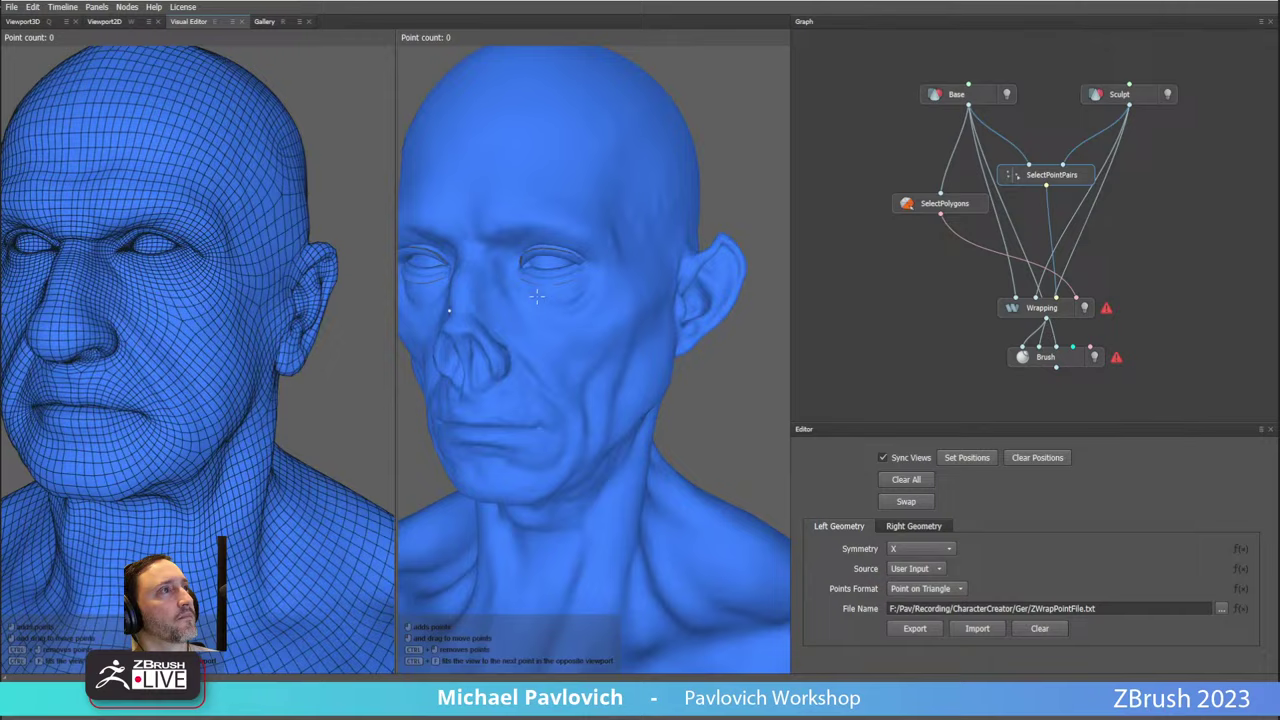
drag(537, 295, 593, 337)
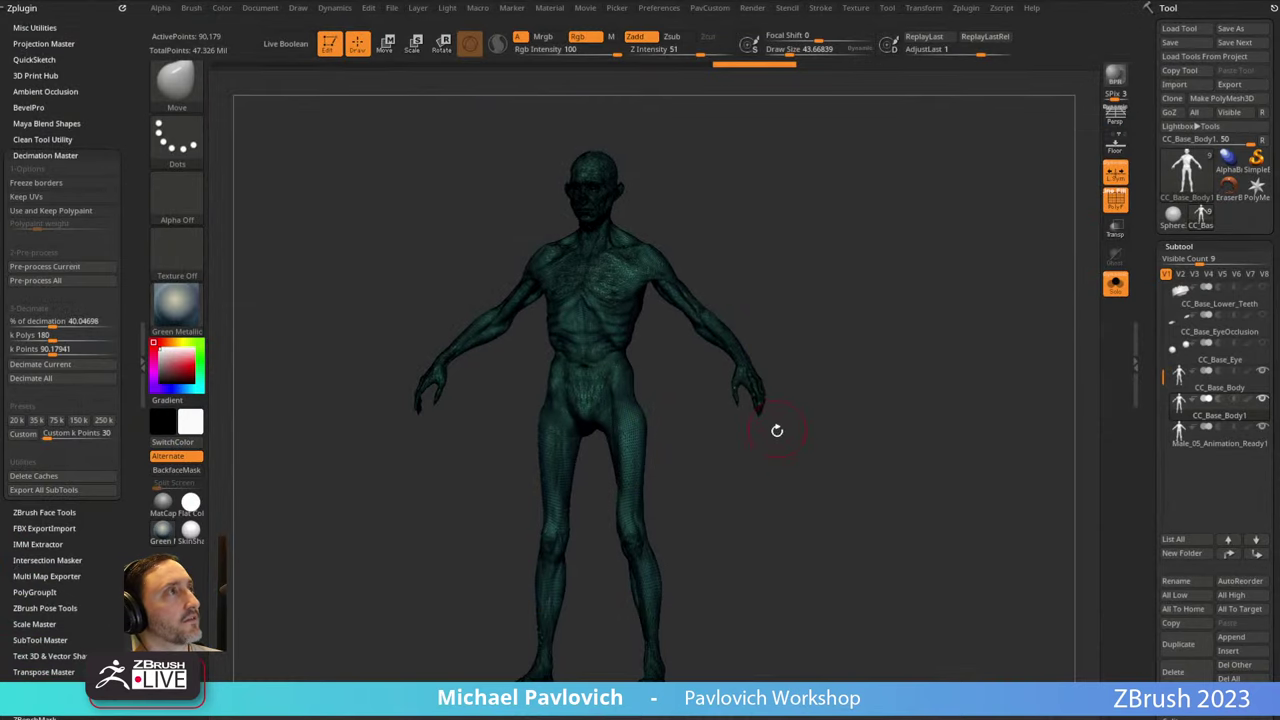
Switch to ZBrush and inspect the decimated CC_Base_Body1 head and torso with the polygon wireframe off and on.
alt+drag(771, 429, 868, 690)
alt+drag(783, 274, 835, 700)
alt+drag(731, 163, 835, 333)
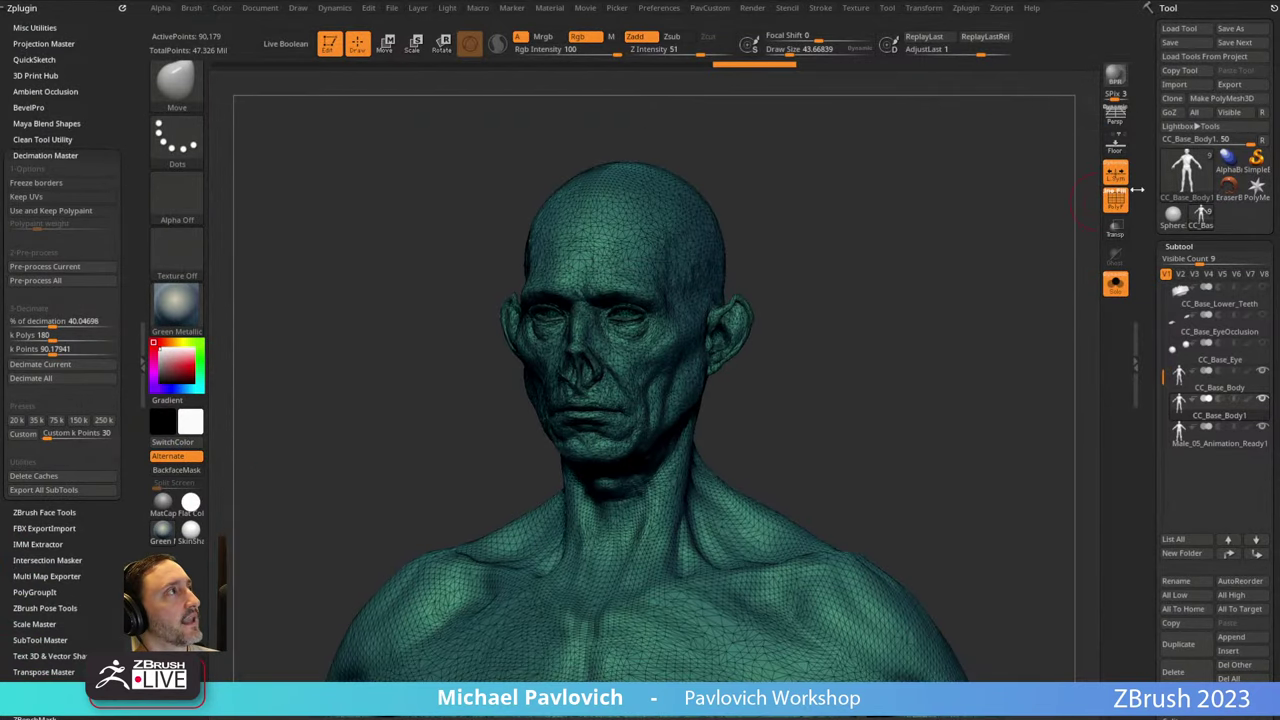
click(1116, 200)
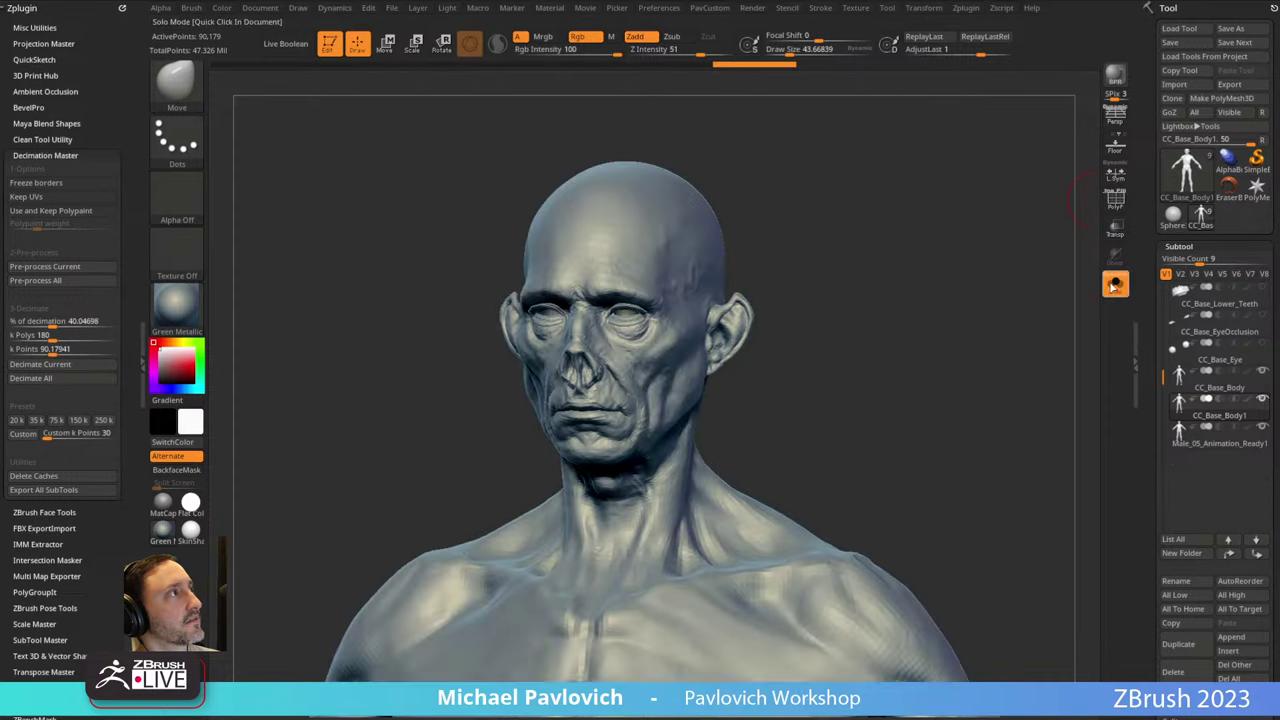
alt+drag(951, 317, 873, 237)
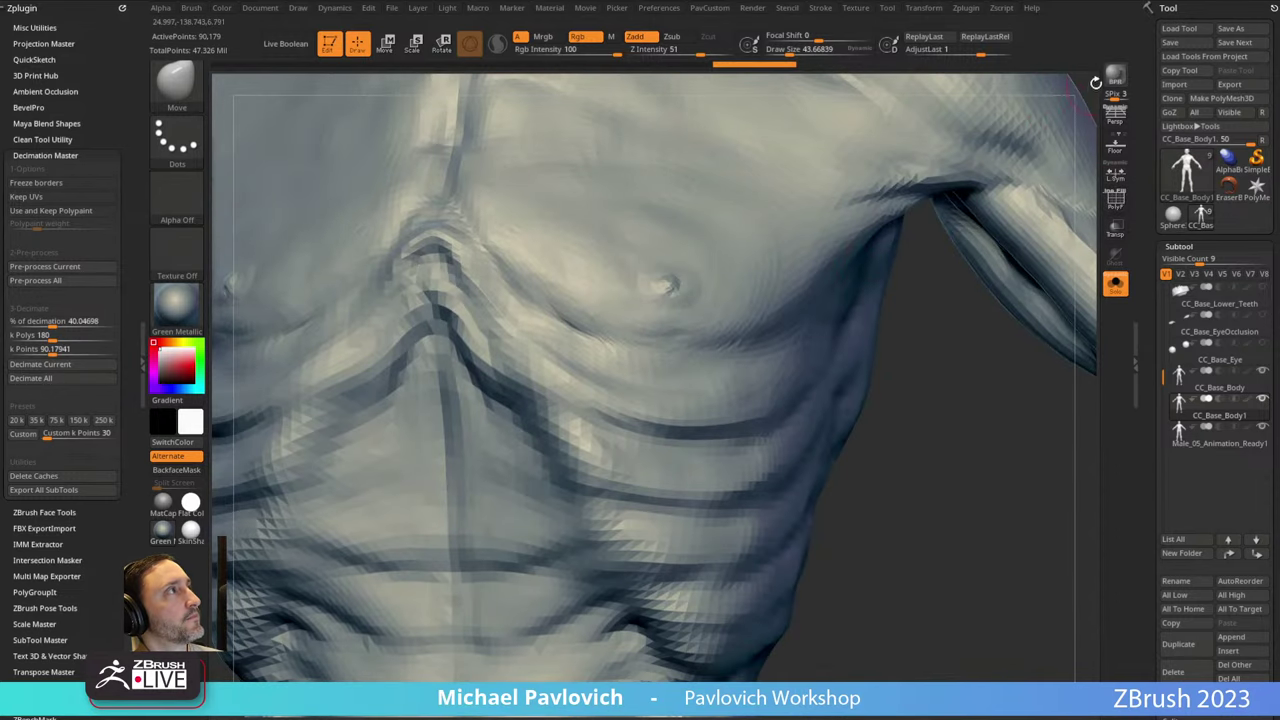
alt+drag(1095, 83, 1028, 389)
alt+drag(924, 203, 912, 304)
key(4)
click(890, 440)
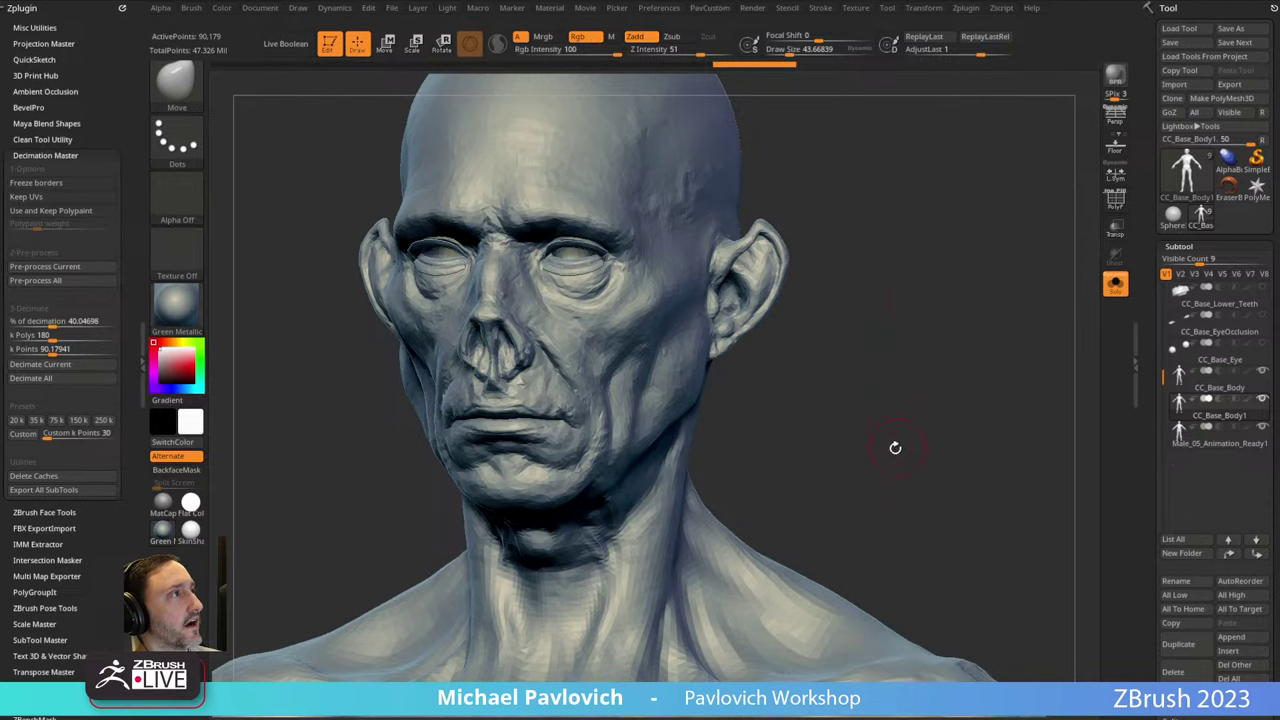
key(ctrl+shift)
key(shift+f)
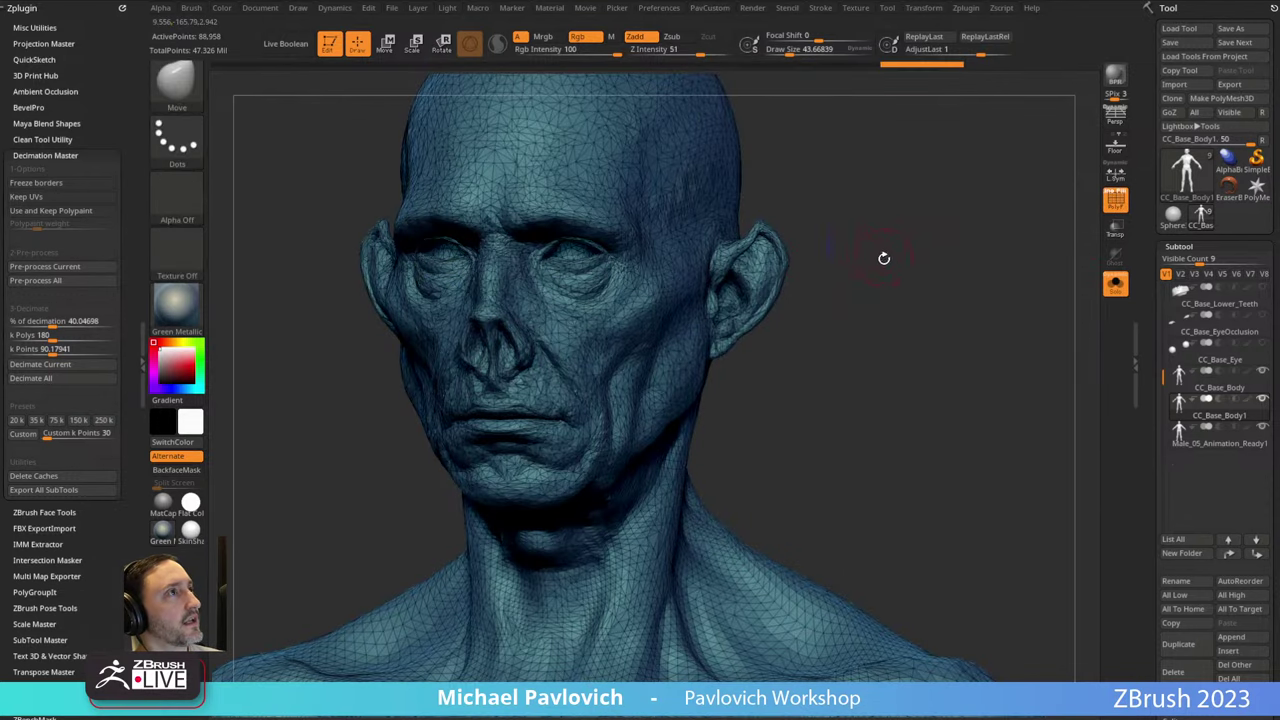
Delete the decimated CC_Base_Body1 subtool and make the CC_Base_Body subtool active.
key(space)
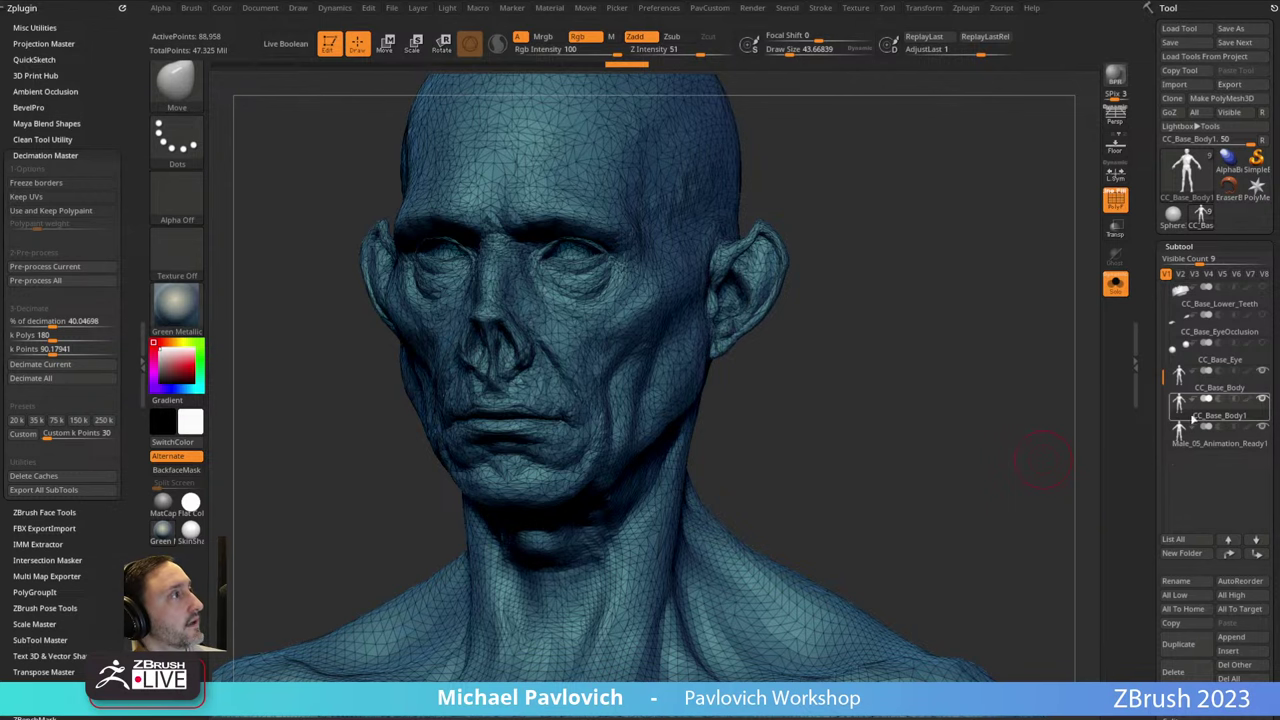
click(1175, 672)
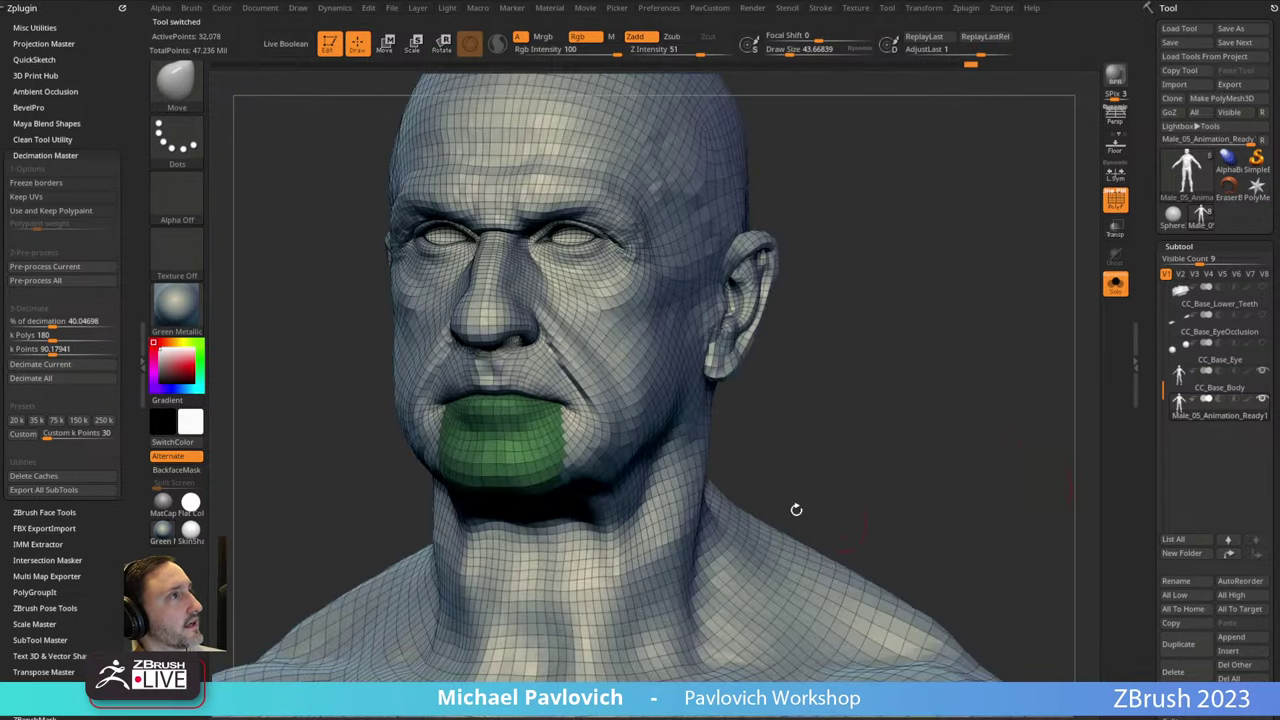
alt+click(582, 428)
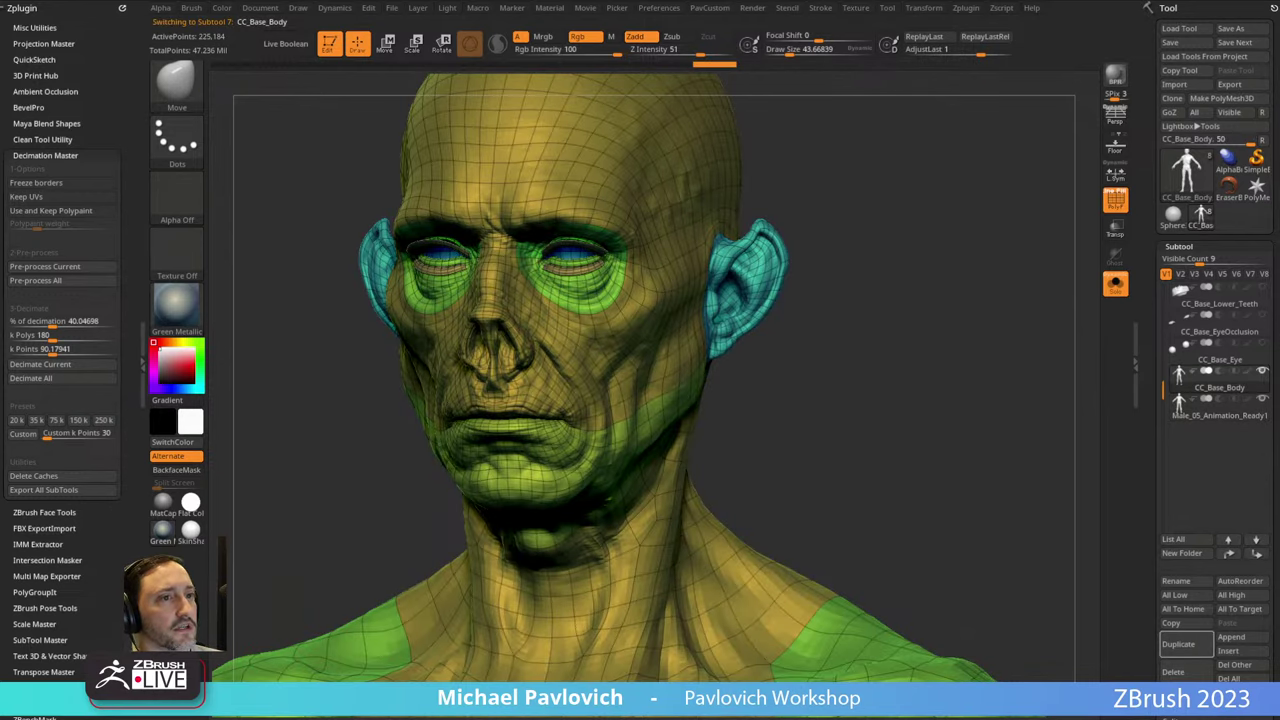
Switch back to Wrap and place the first symmetric point pair at the inner eye corners of the sculpt and base heads.
key(alt+Tab)
click(1122, 98)
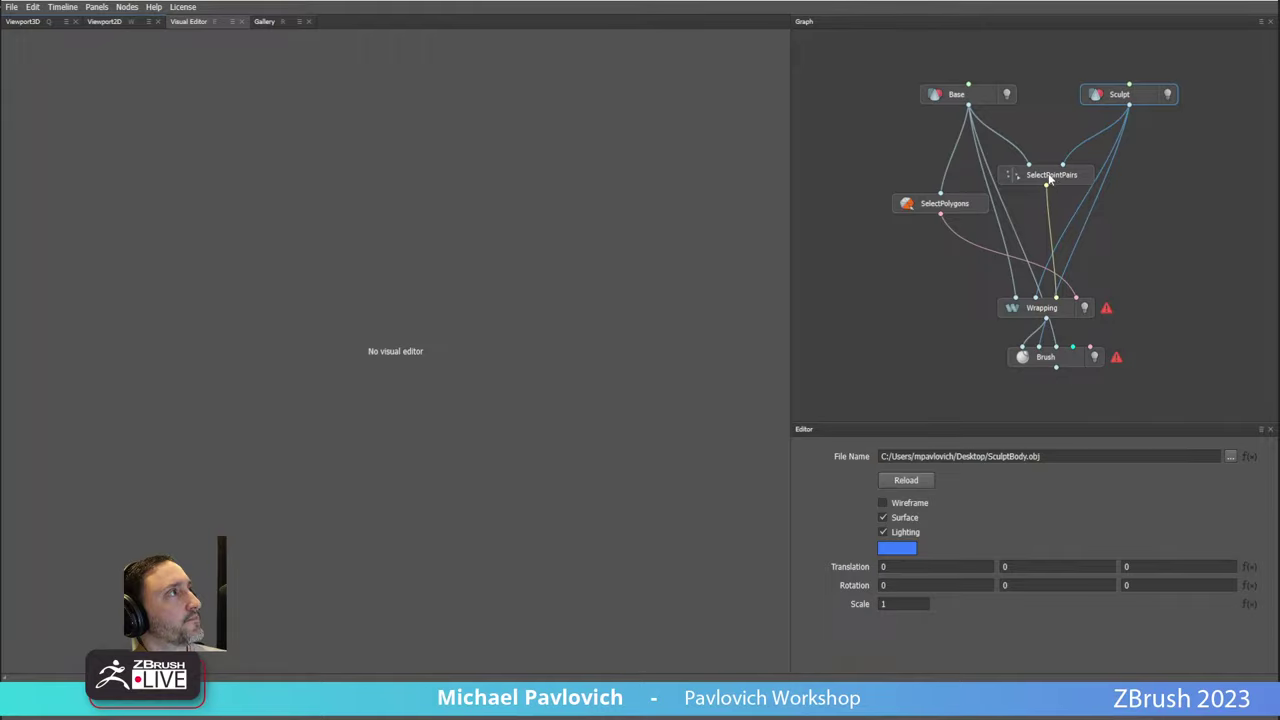
click(1049, 176)
scroll(650, 340, down, 2)
alt+drag(590, 352, 715, 345)
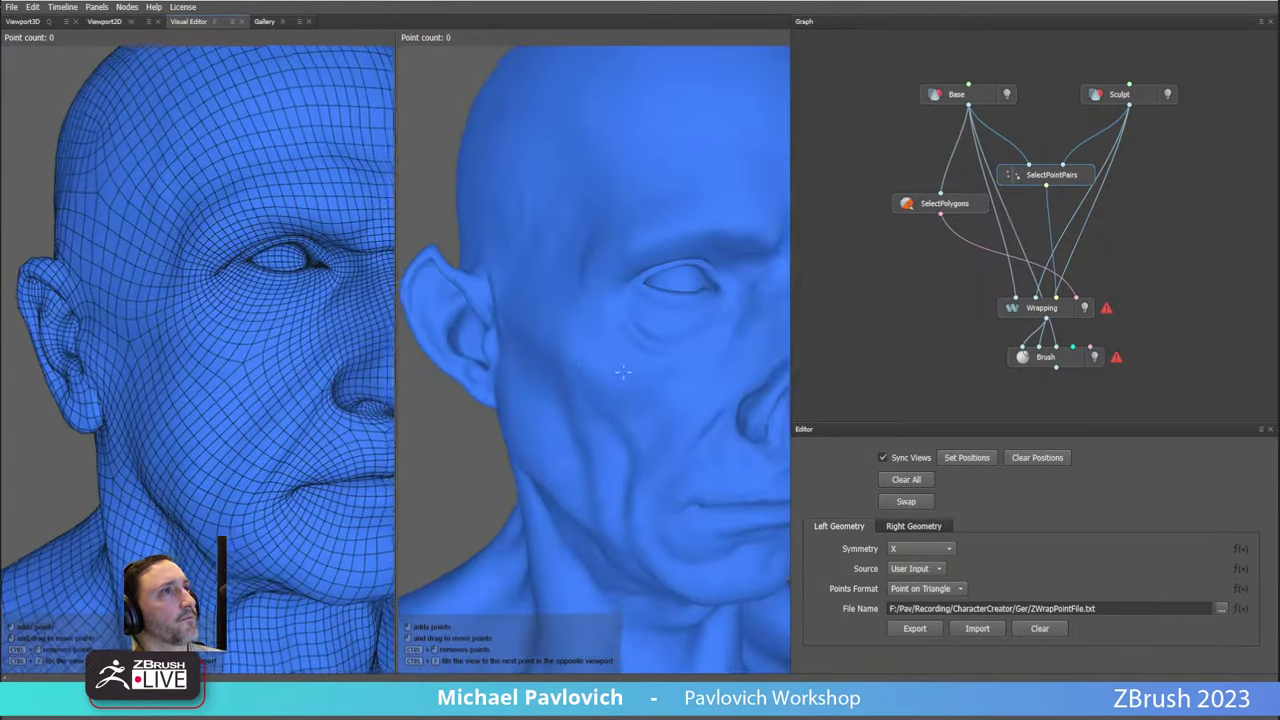
alt+middle_drag(715, 345, 595, 375)
scroll(592, 349, up, 3)
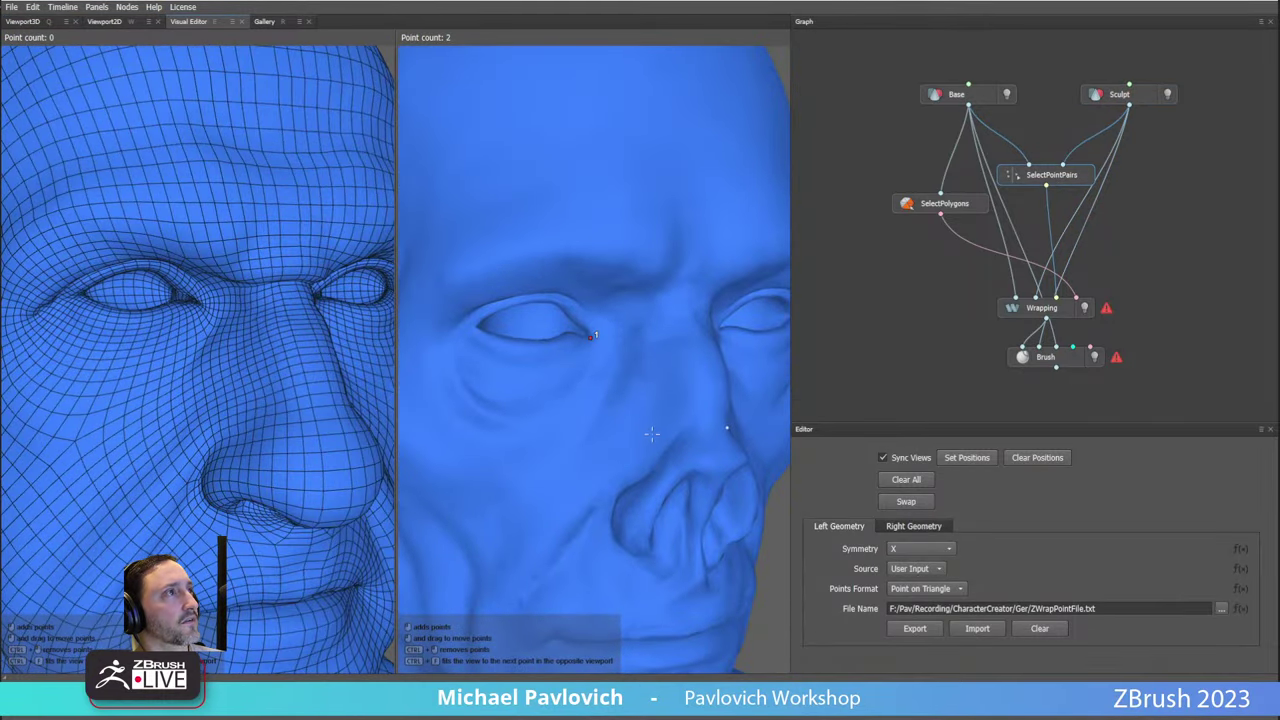
alt+drag(633, 407, 586, 366)
click(184, 310)
key(ctrl+z)
click(71, 348)
Place two more symmetric point pairs along the inner and outer parts of the upper eyelids on both heads.
click(558, 334)
mouse_move(512, 394)
mouse_down()
mouse_move(466, 371)
mouse_move(527, 406)
mouse_up()
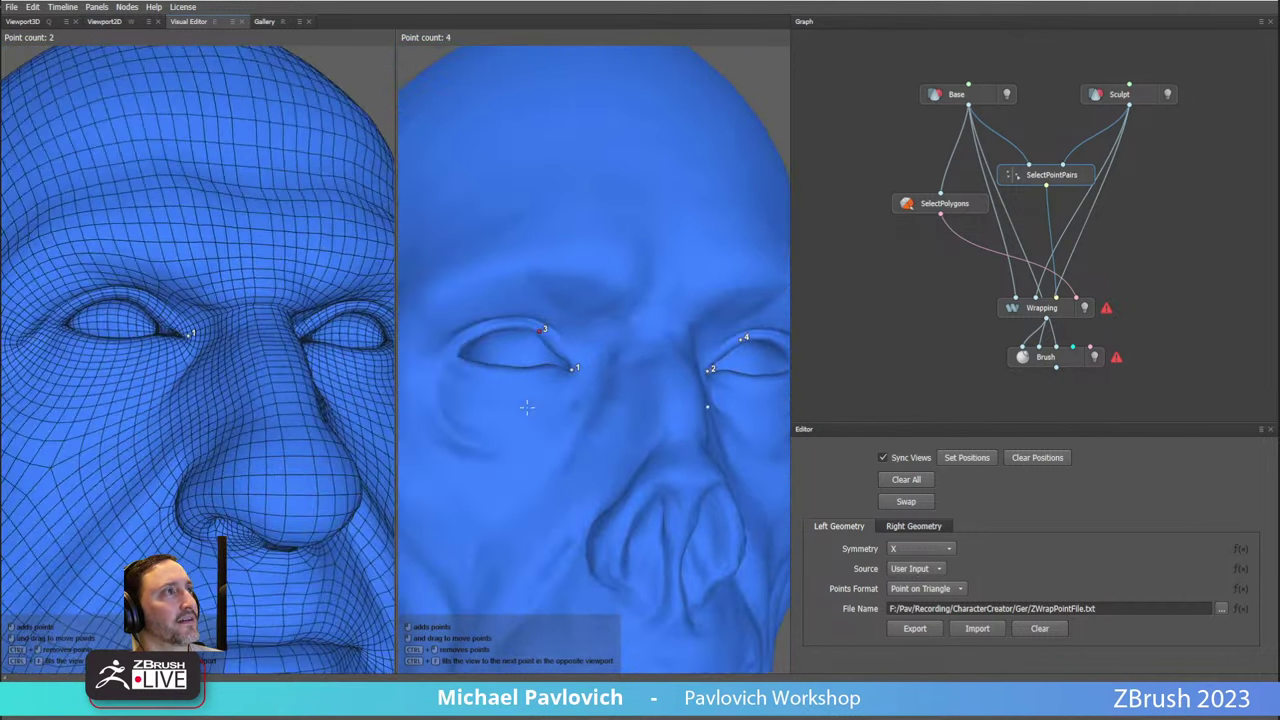
click(145, 297)
click(486, 330)
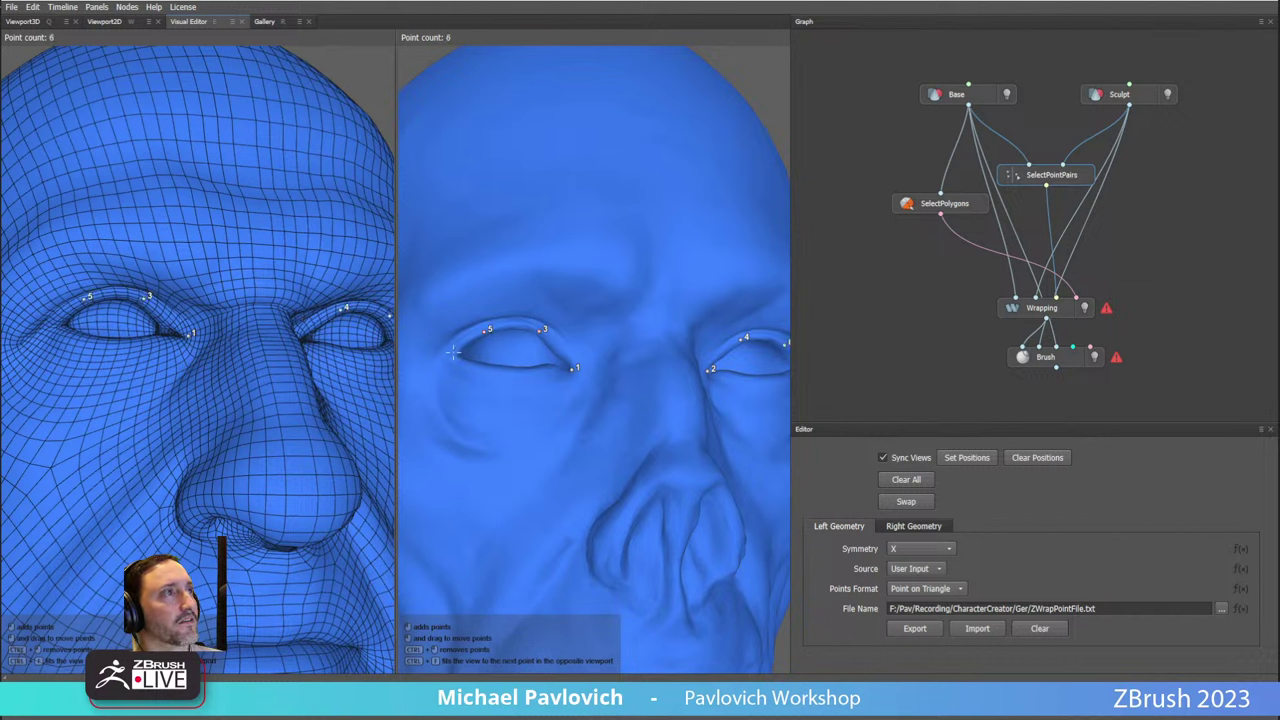
Place symmetric point pairs at the outer eye corners and two more along the lower eyelids on both heads.
click(454, 353)
click(54, 320)
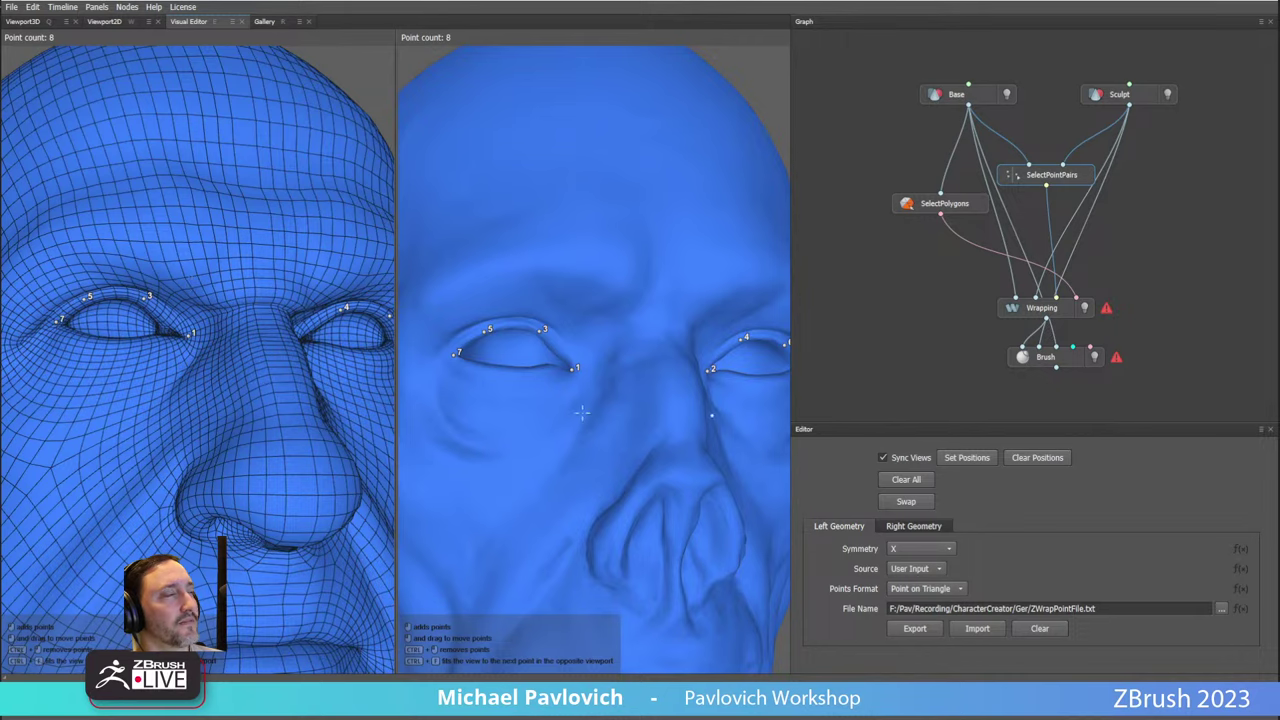
alt+drag(582, 412, 541, 486)
click(497, 426)
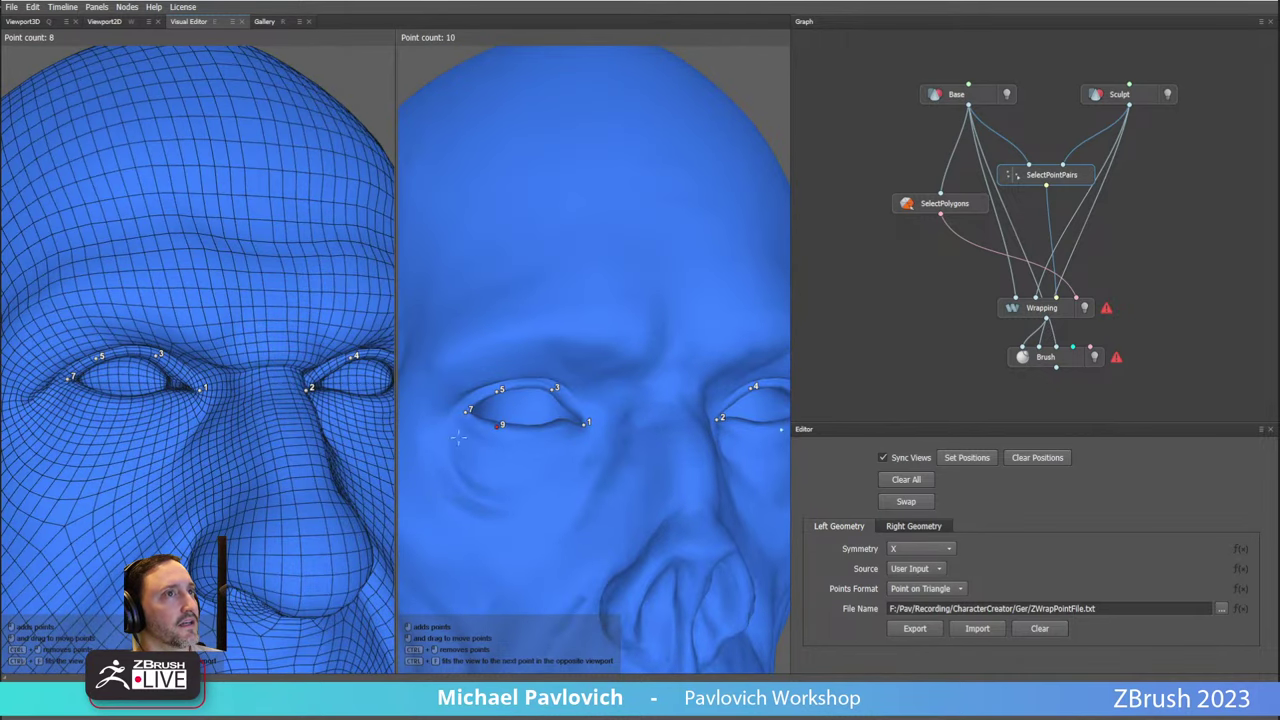
click(104, 393)
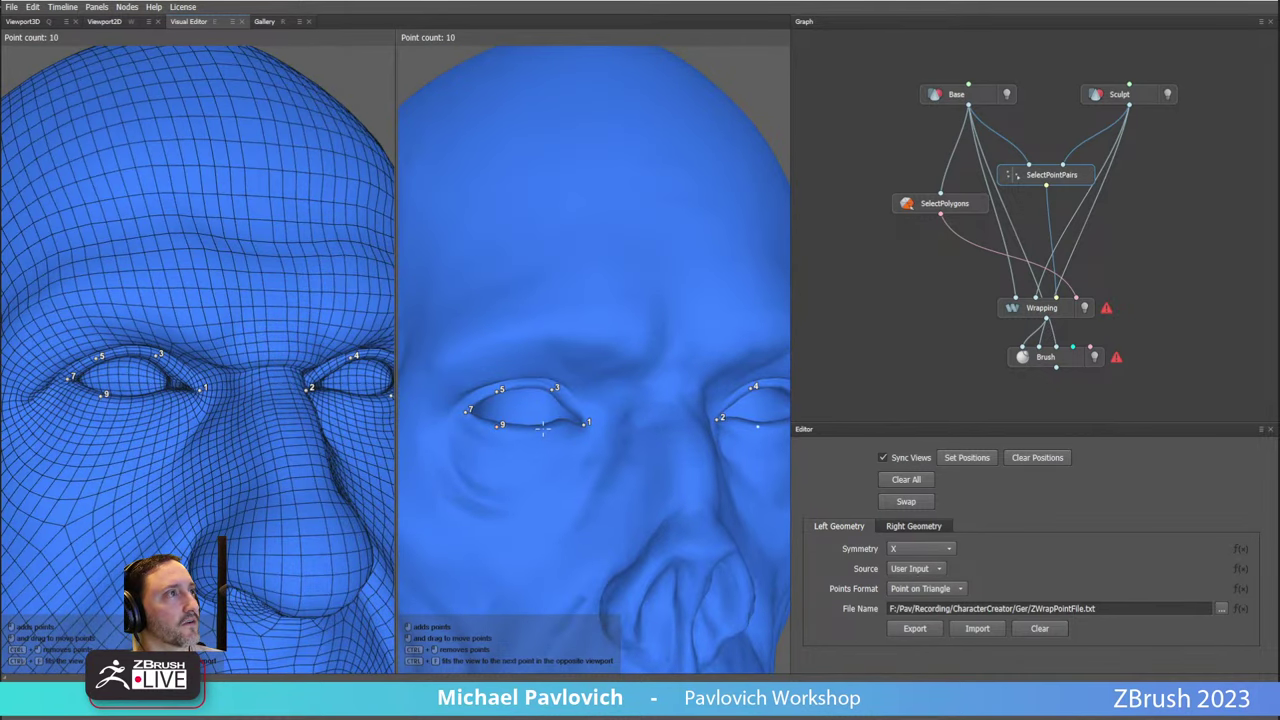
click(549, 427)
click(146, 403)
Place symmetric point pairs at the front edge and the upper rim of the ears on both heads.
alt+right_drag(588, 450, 545, 430)
alt+drag(545, 430, 676, 389)
alt+right_drag(560, 408, 609, 426)
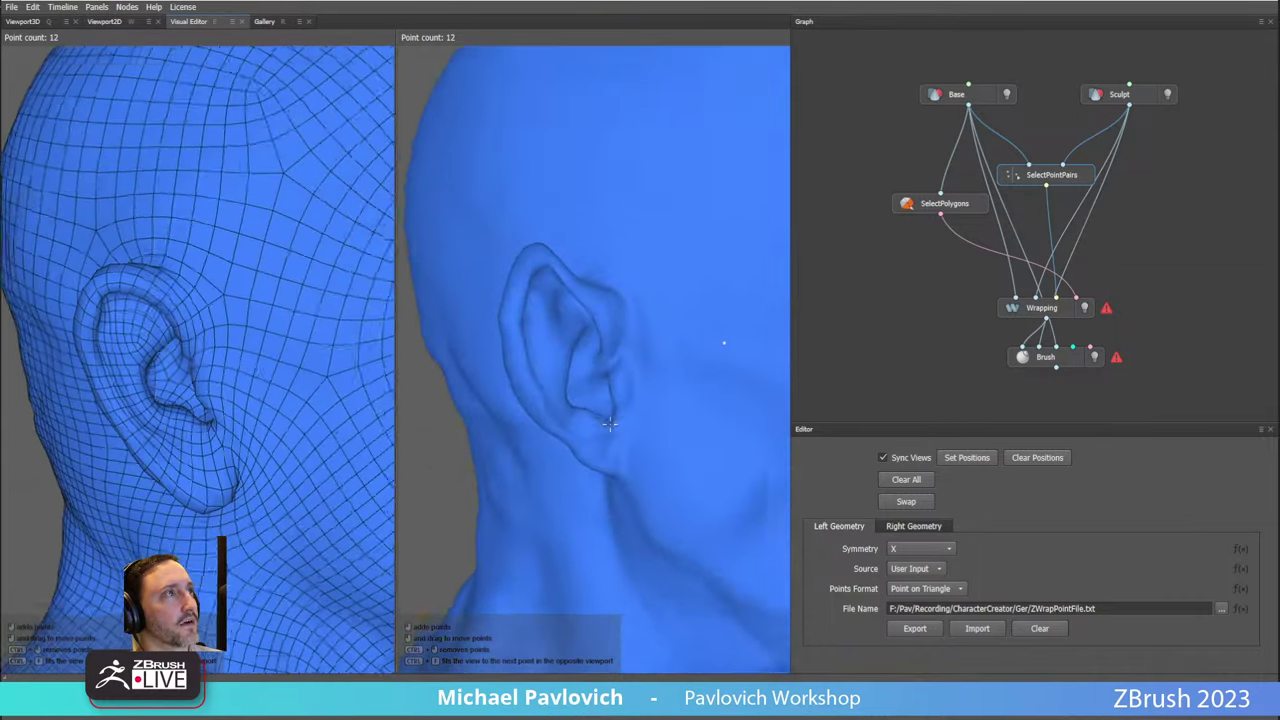
alt+drag(609, 426, 578, 417)
scroll(575, 370, down, 3)
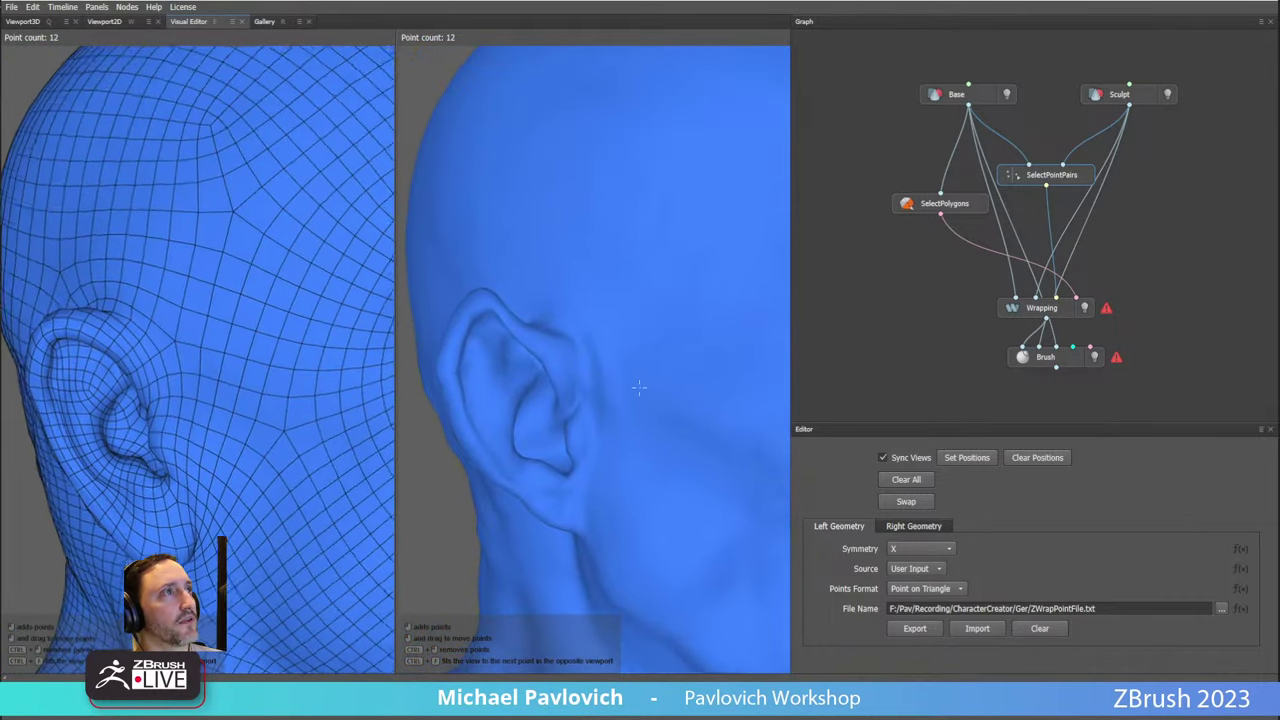
click(566, 381)
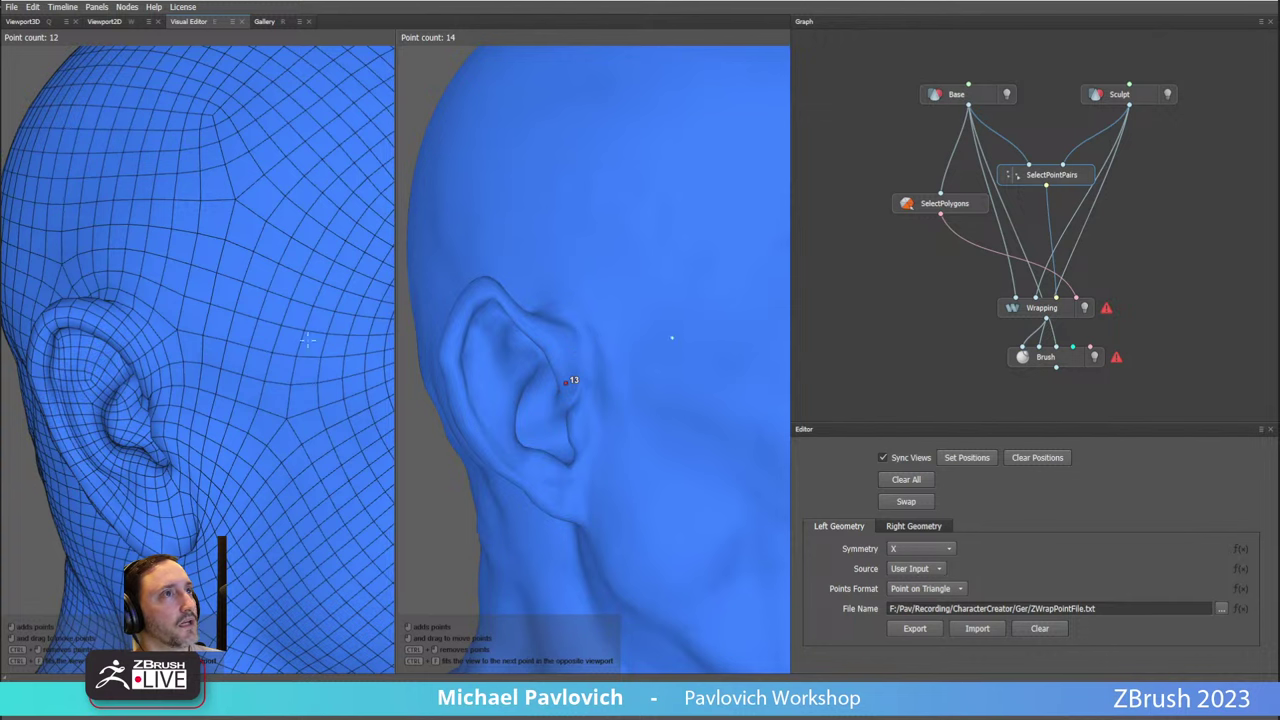
click(151, 387)
click(490, 284)
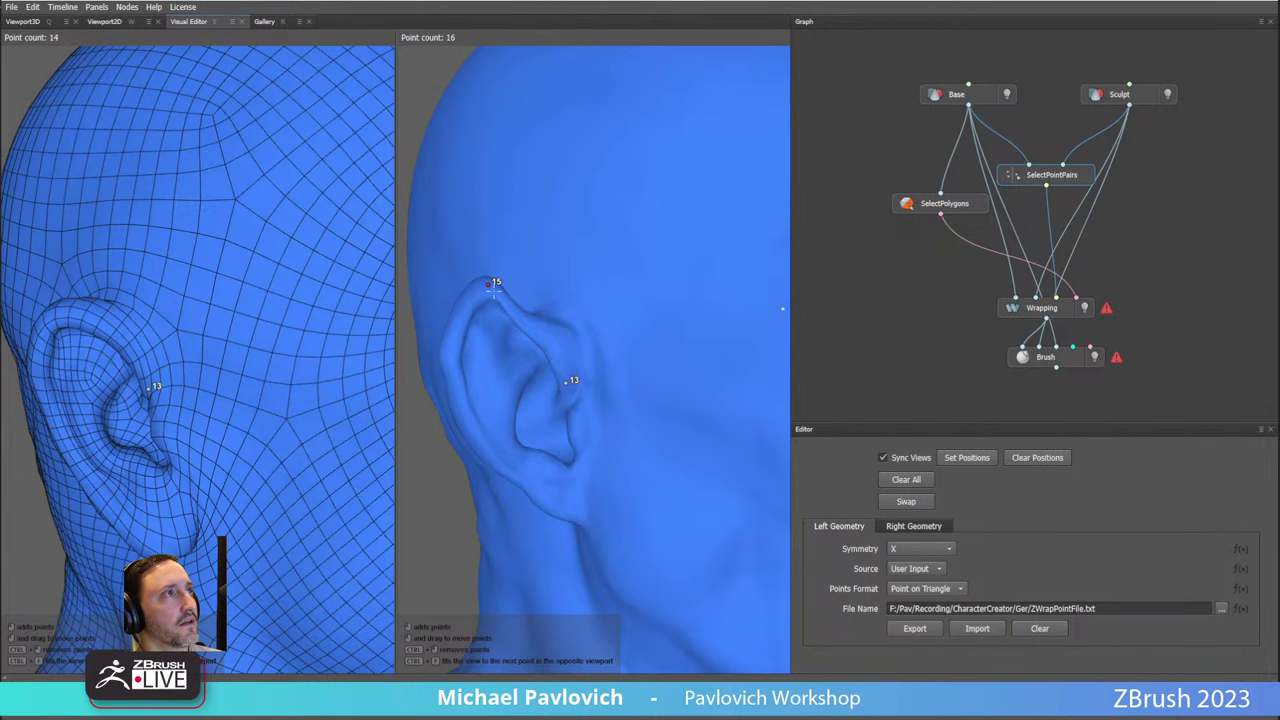
click(50, 309)
Place three more symmetric point pairs down the rear ear rim and at the earlobe on both heads.
alt+drag(692, 252, 752, 391)
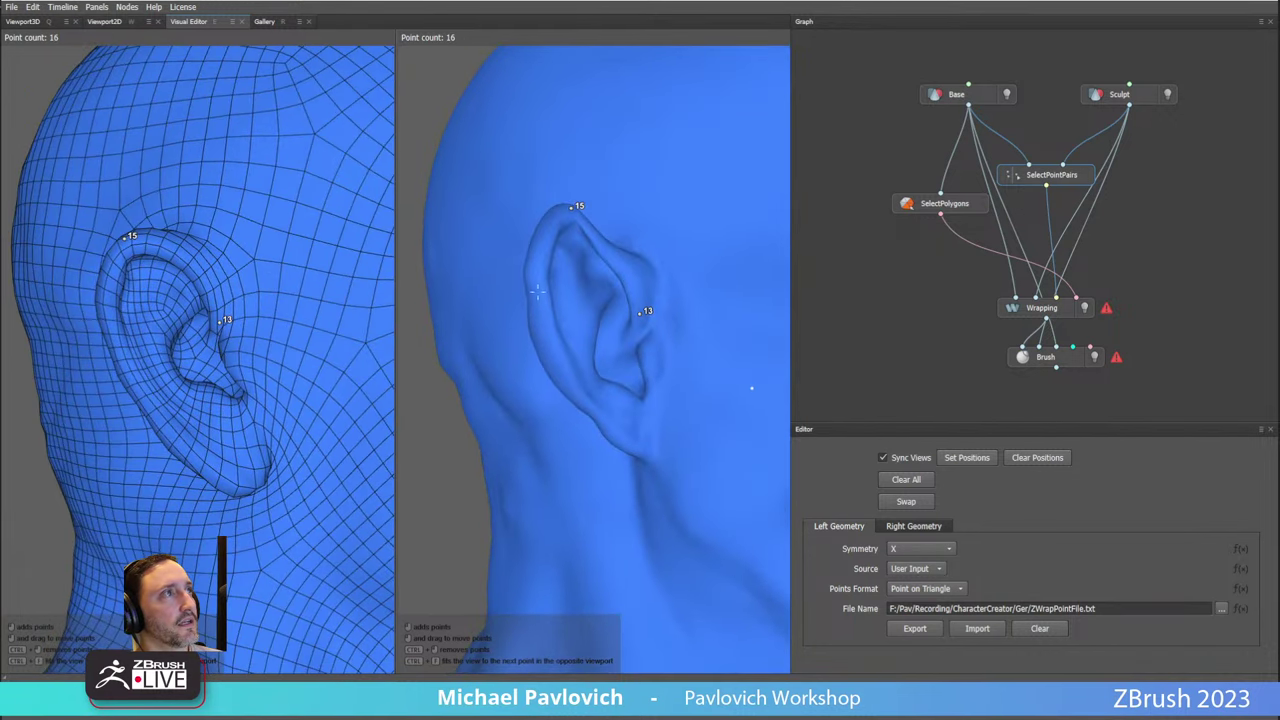
click(543, 297)
click(109, 321)
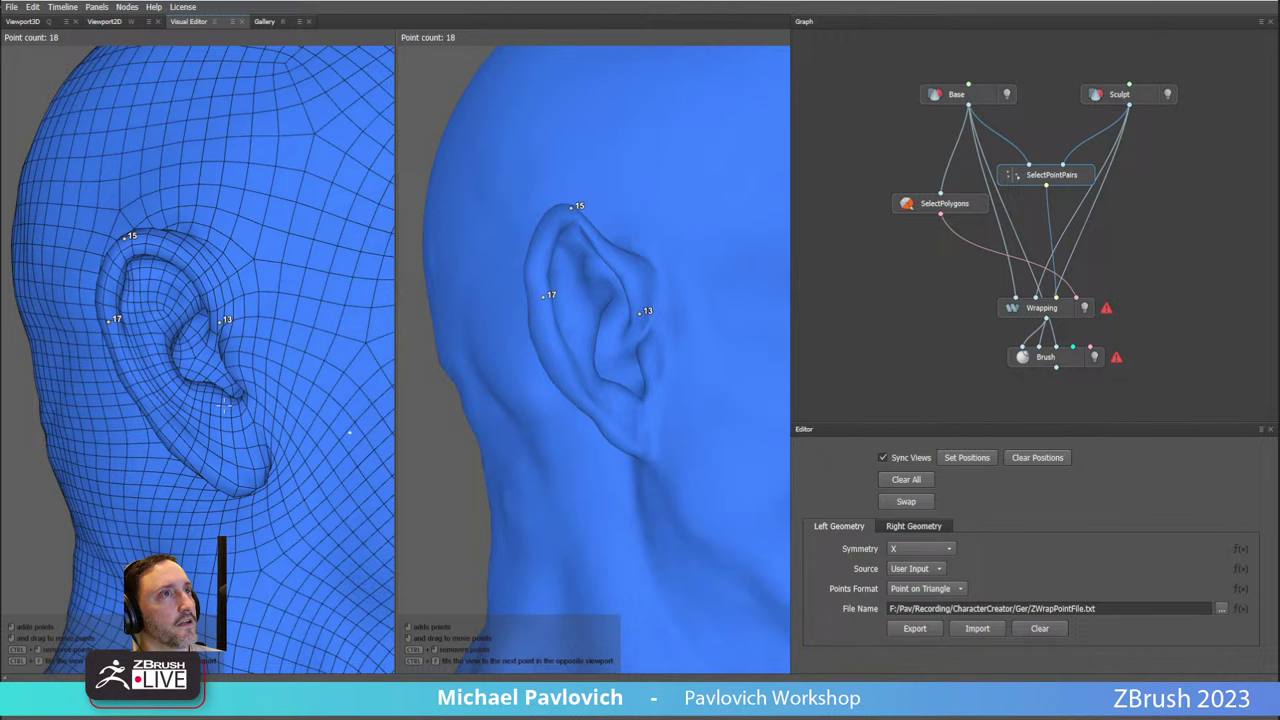
click(591, 402)
click(161, 432)
alt+drag(645, 464, 612, 462)
click(614, 452)
drag(258, 492, 190, 473)
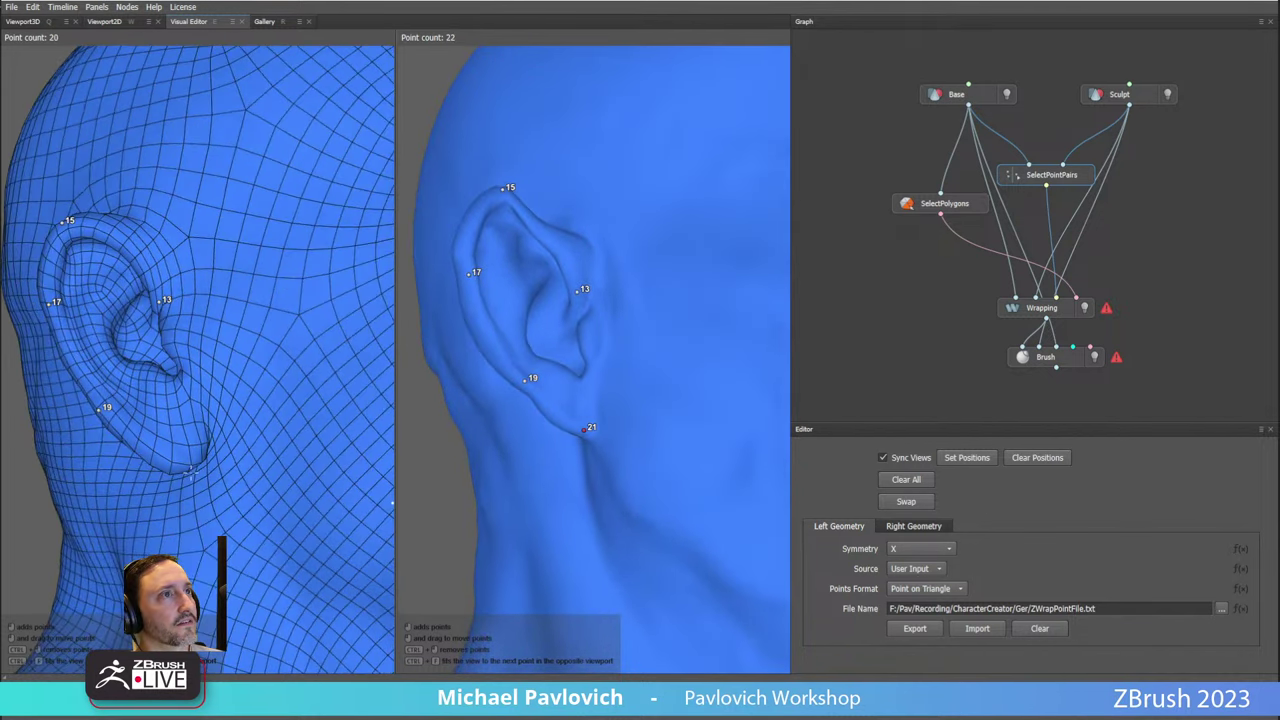
click(208, 441)
Place a symmetric point pair at the outer base of the nostrils on the base and sculpt heads.
alt+right_drag(588, 475, 425, 420)
alt+drag(640, 440, 558, 430)
alt+right_drag(558, 430, 583, 474)
alt+drag(520, 474, 377, 422)
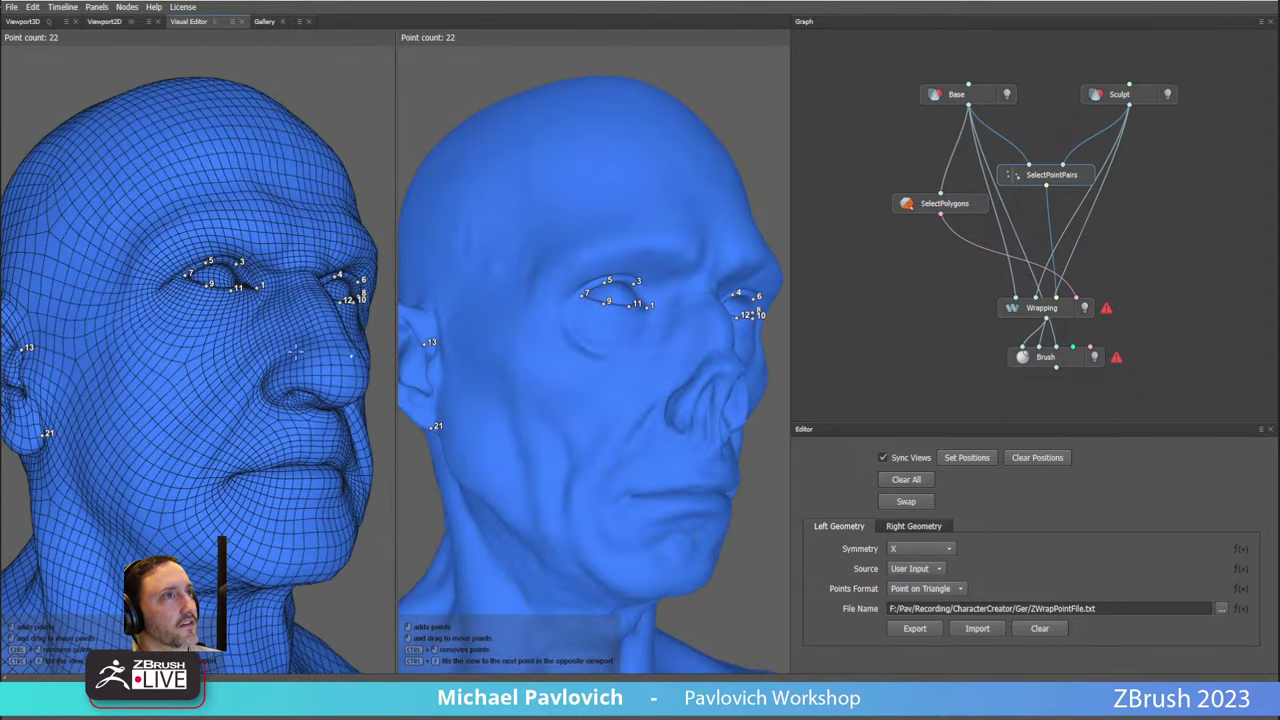
click(263, 393)
click(664, 418)
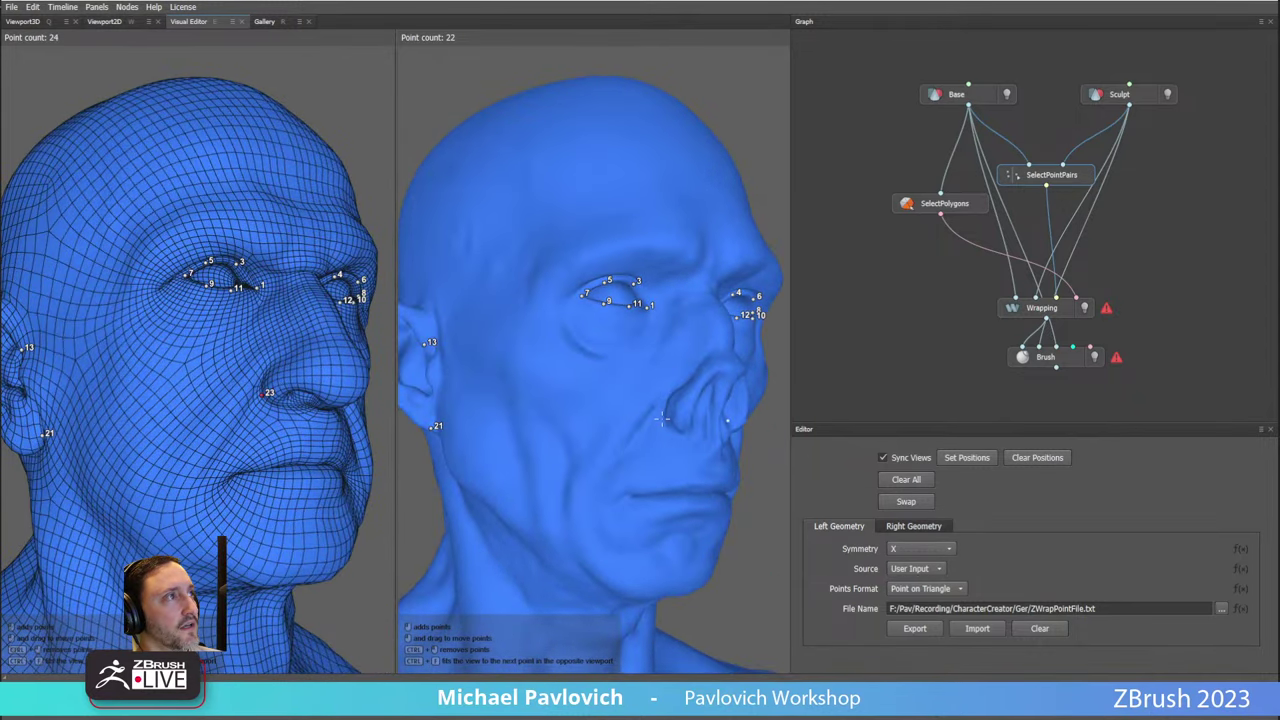
Place a symmetric point pair at the mouth corners on both heads.
alt+drag(676, 459, 642, 418)
alt+right_drag(642, 418, 645, 455)
alt+drag(645, 455, 600, 430)
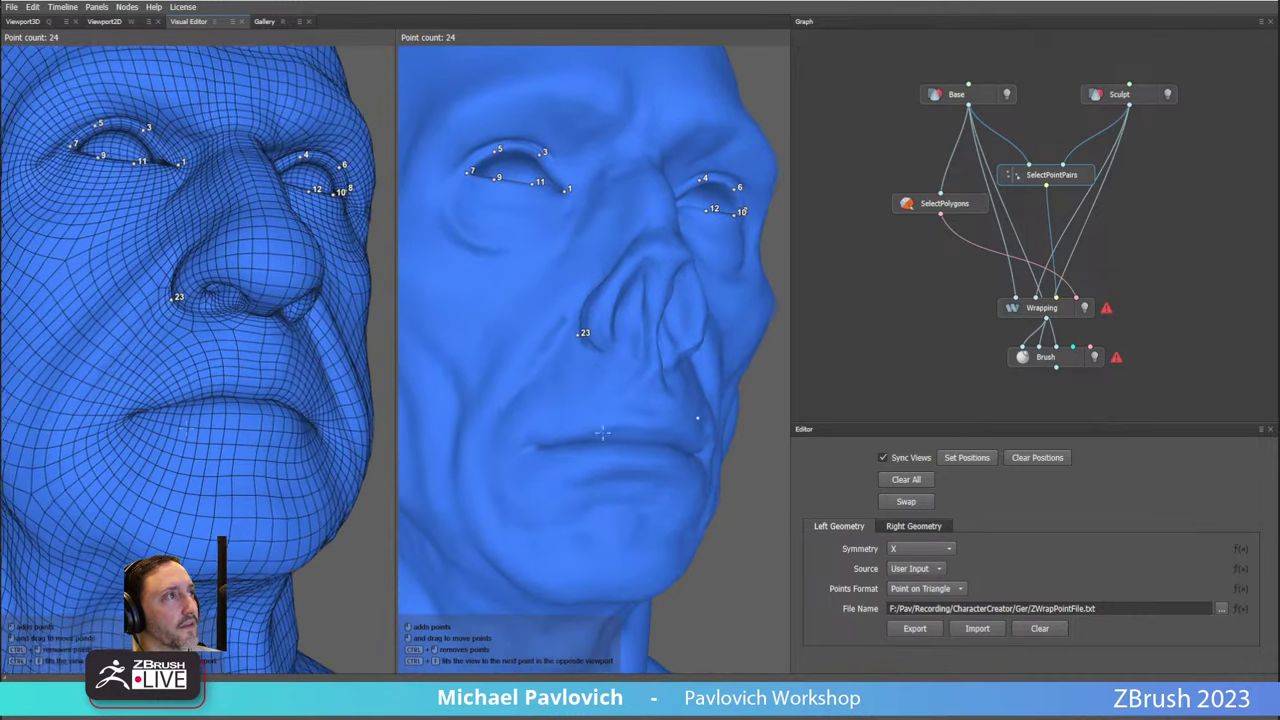
click(132, 410)
click(314, 421)
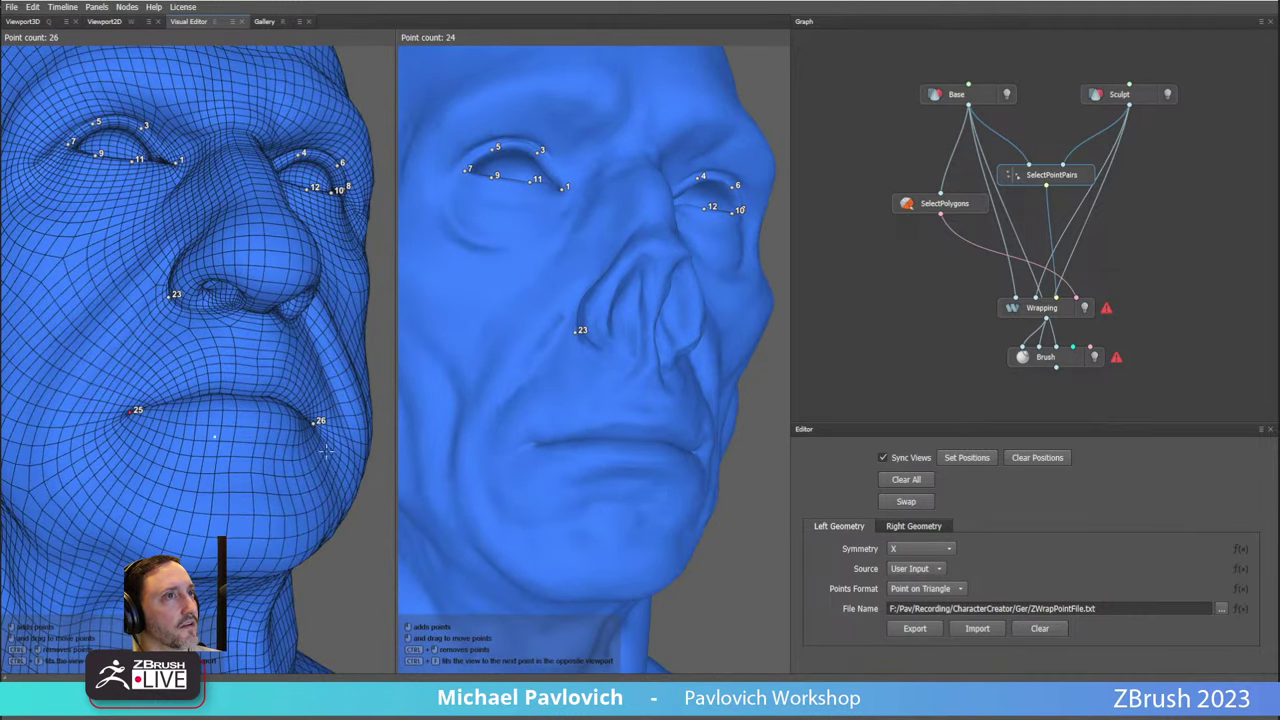
click(534, 444)
Place symmetric point pairs above the upper lip and below the lower lip on both heads.
drag(565, 425, 529, 404)
click(529, 404)
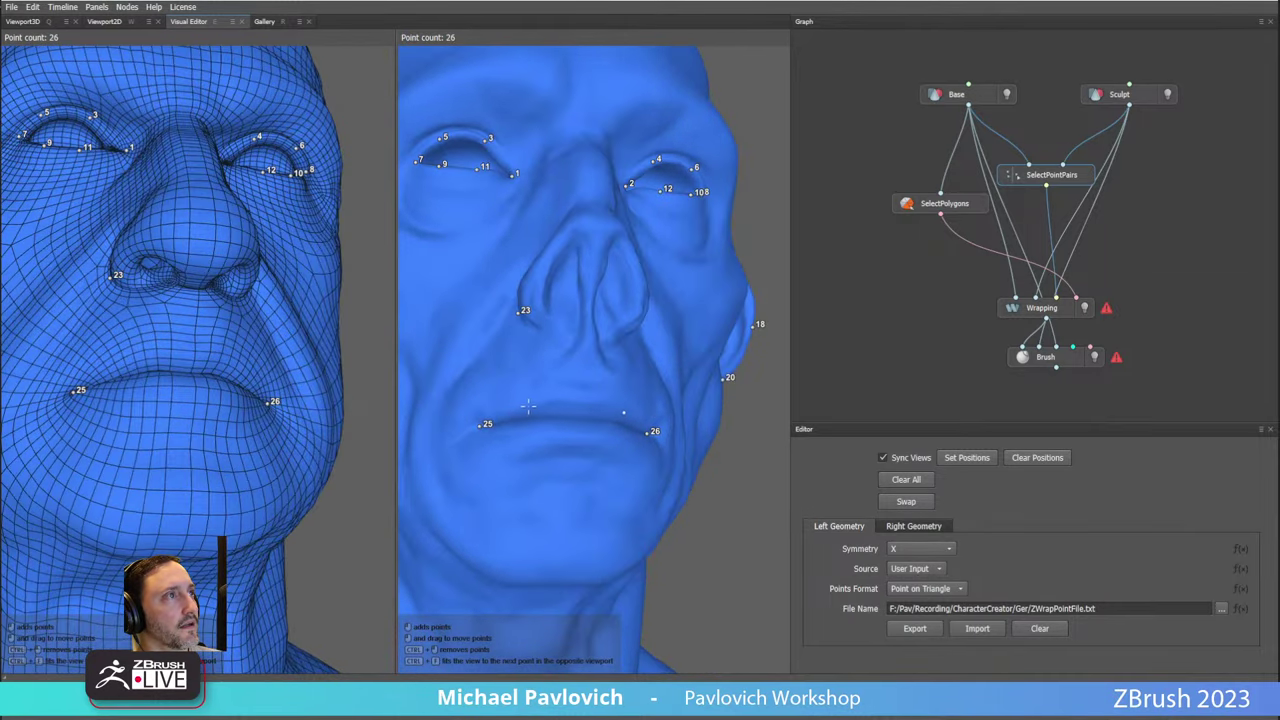
click(630, 409)
click(134, 351)
click(238, 359)
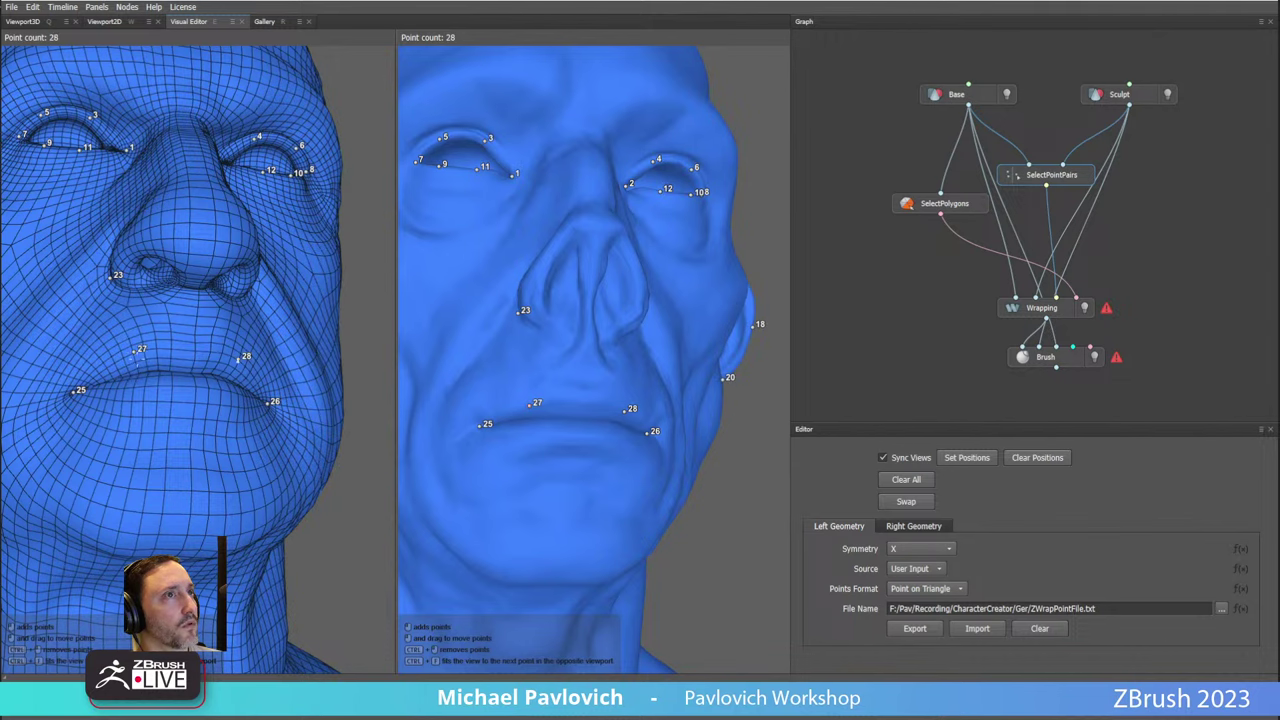
click(537, 428)
click(616, 431)
click(128, 392)
Add a symmetric point at the jaw angle below the ear on the sculpt head.
alt+drag(278, 442, 330, 436)
alt+right_drag(330, 436, 400, 440)
alt+drag(400, 440, 735, 446)
click(607, 388)
alt+right_drag(607, 388, 621, 473)
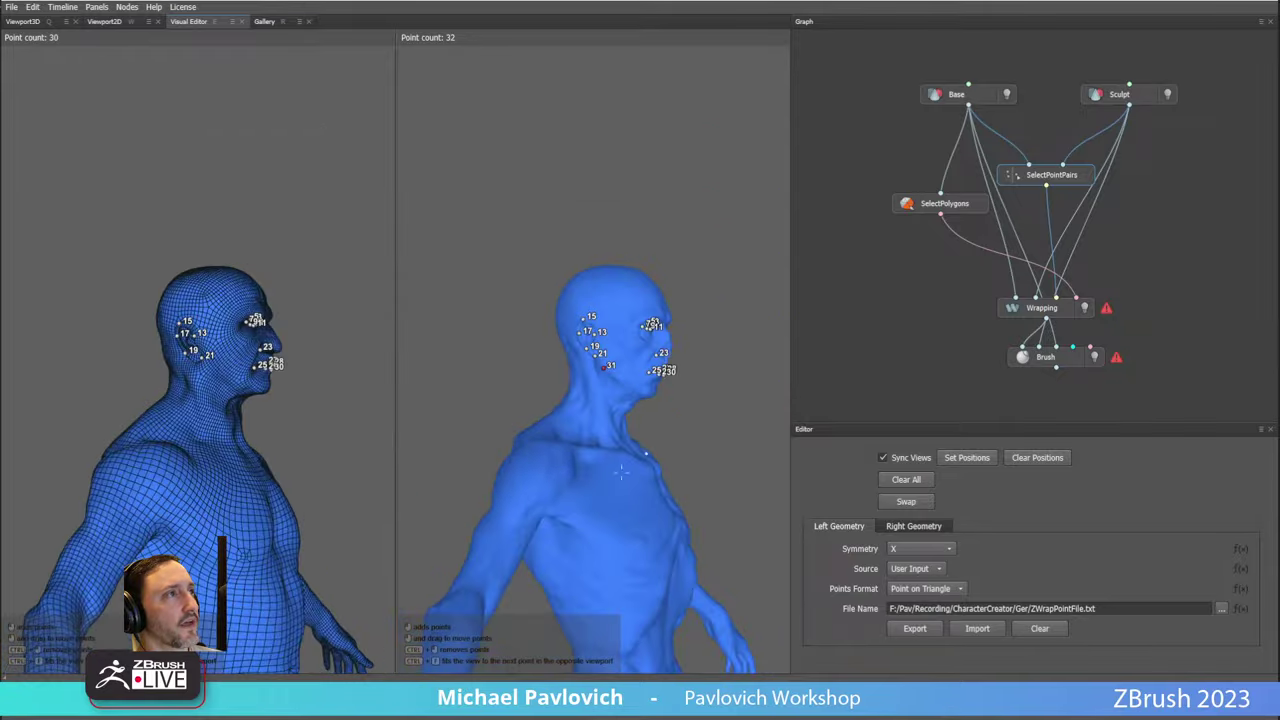
drag(620, 472, 409, 466)
alt+middle_drag(656, 477, 662, 447)
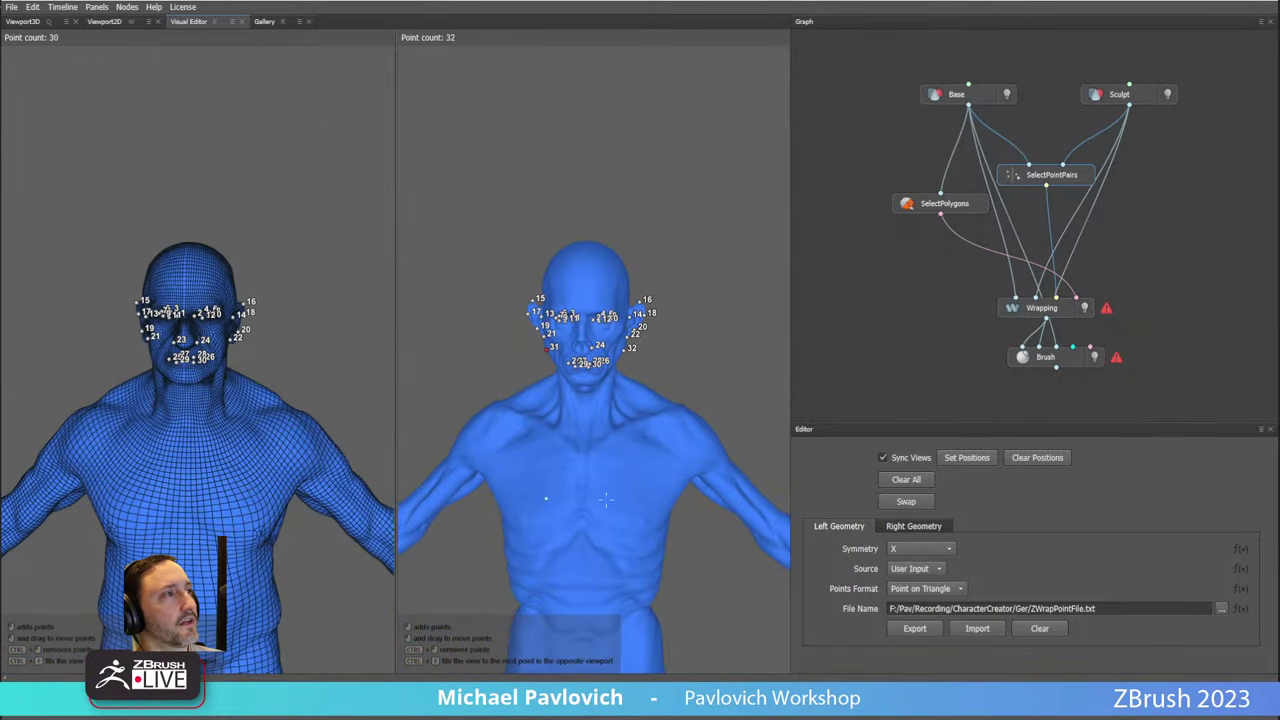
Select the Wrapping node and read its error message about the inputs.
click(1045, 310)
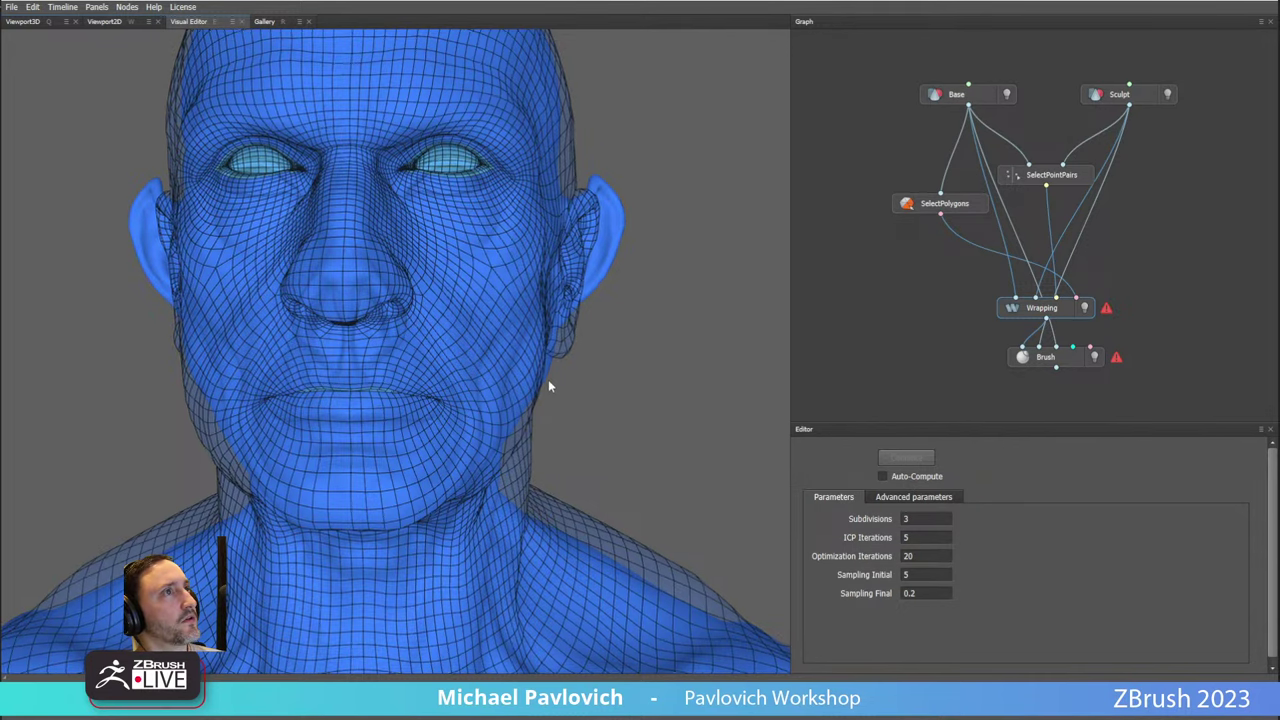
scroll(344, 280, down, 8)
alt+drag(465, 288, 393, 303)
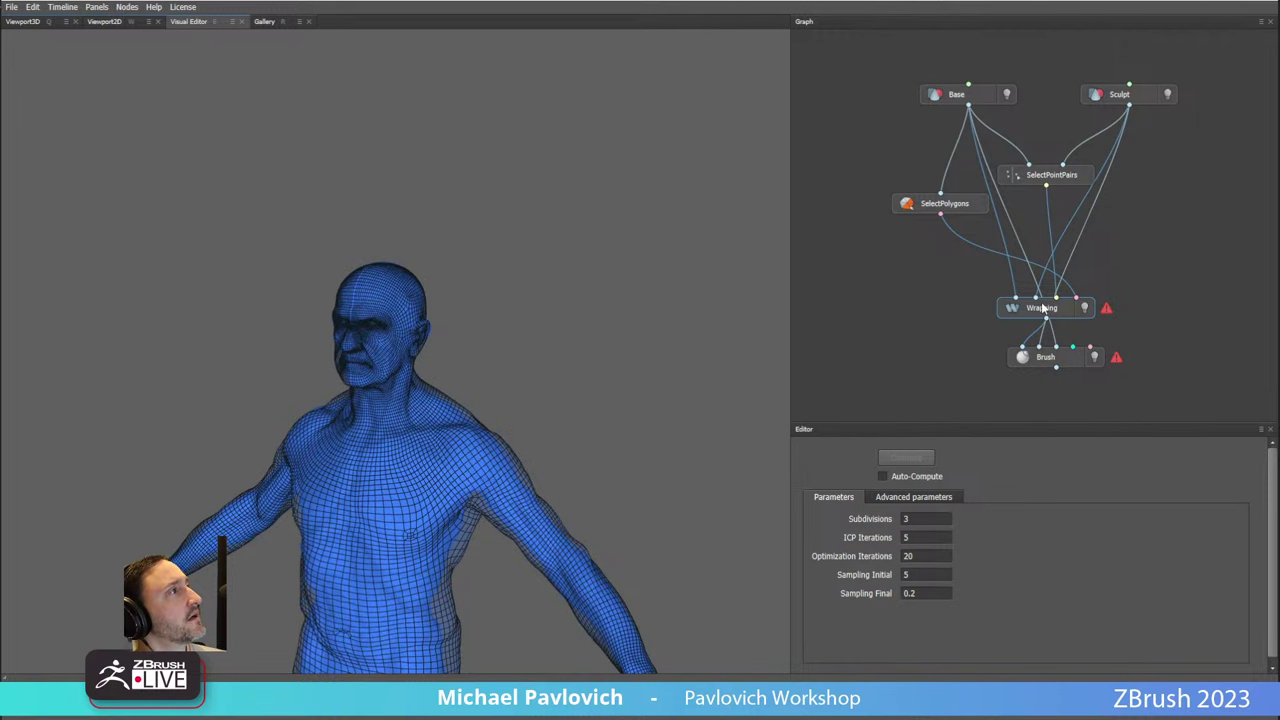
mouse_move(1105, 310)
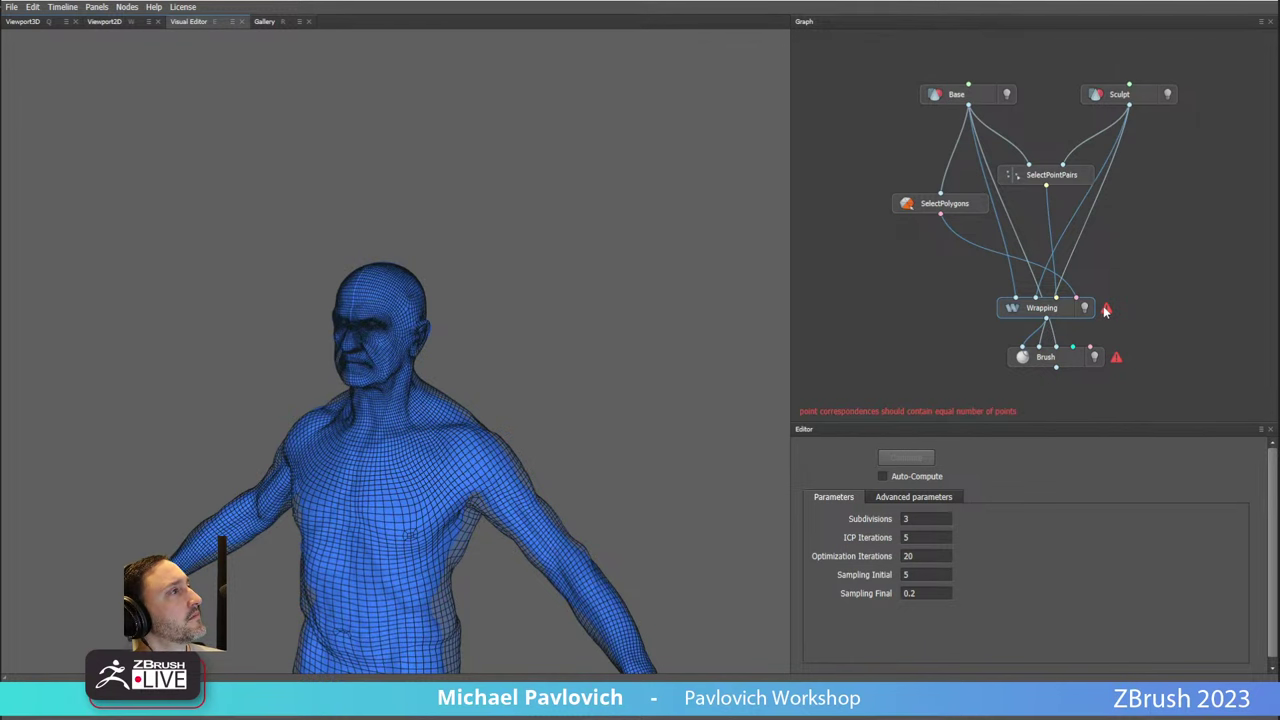
alt+drag(575, 264, 640, 257)
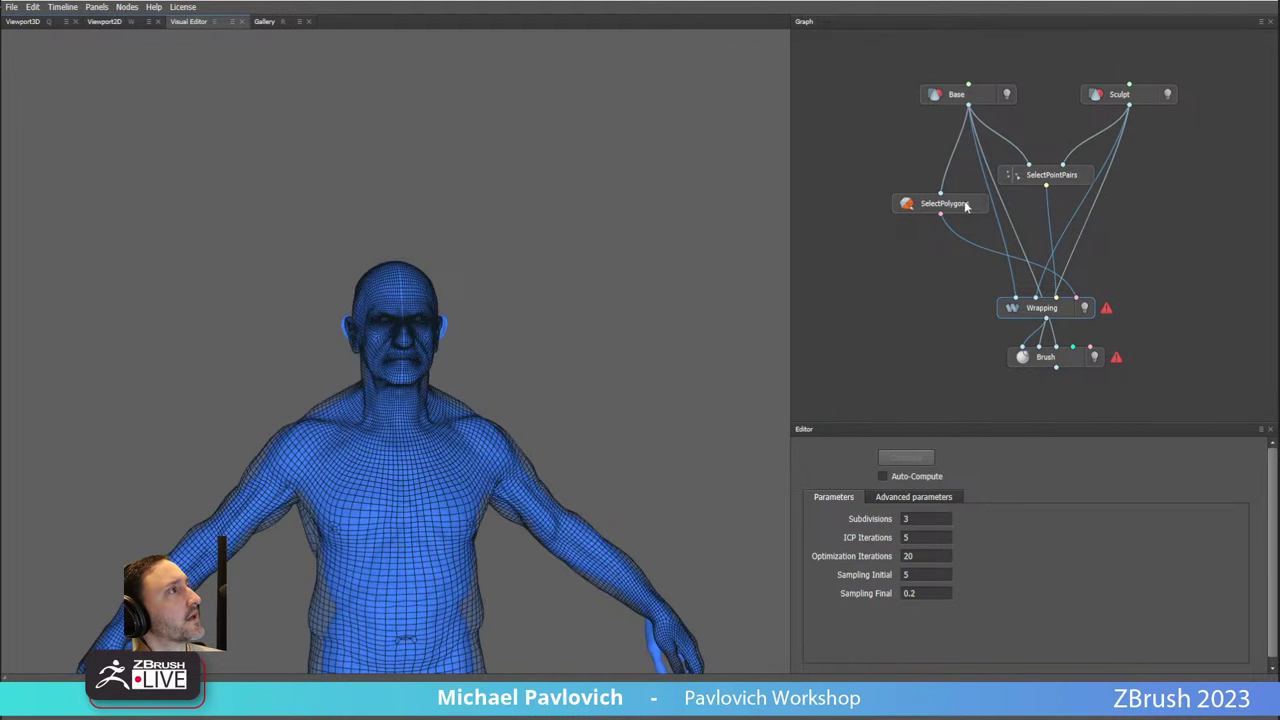
Reopen the SelectPointPairs node and add the missing symmetric jaw point on the base head.
click(1050, 175)
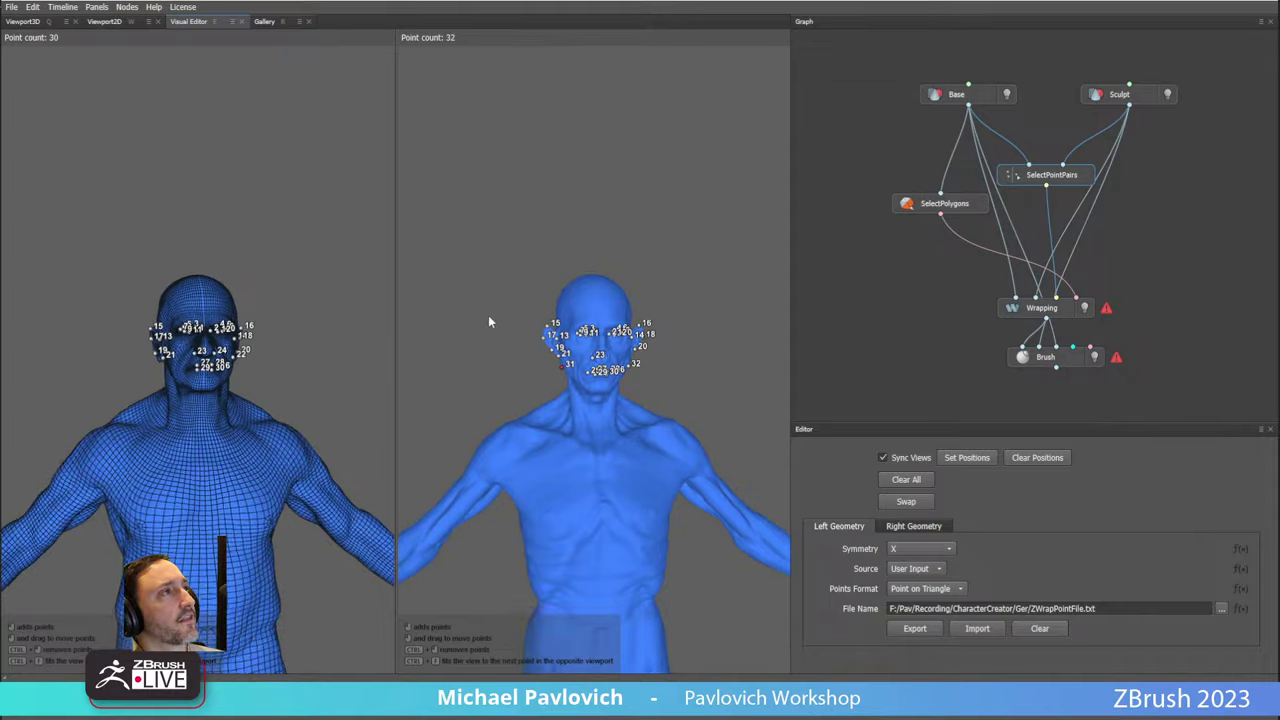
scroll(488, 318, up, 5)
alt+drag(478, 402, 580, 386)
alt+right_drag(580, 386, 440, 398)
click(248, 366)
Select the Wrapping node and compute the wrap of the base mesh onto the sculpt.
alt+drag(652, 462, 606, 500)
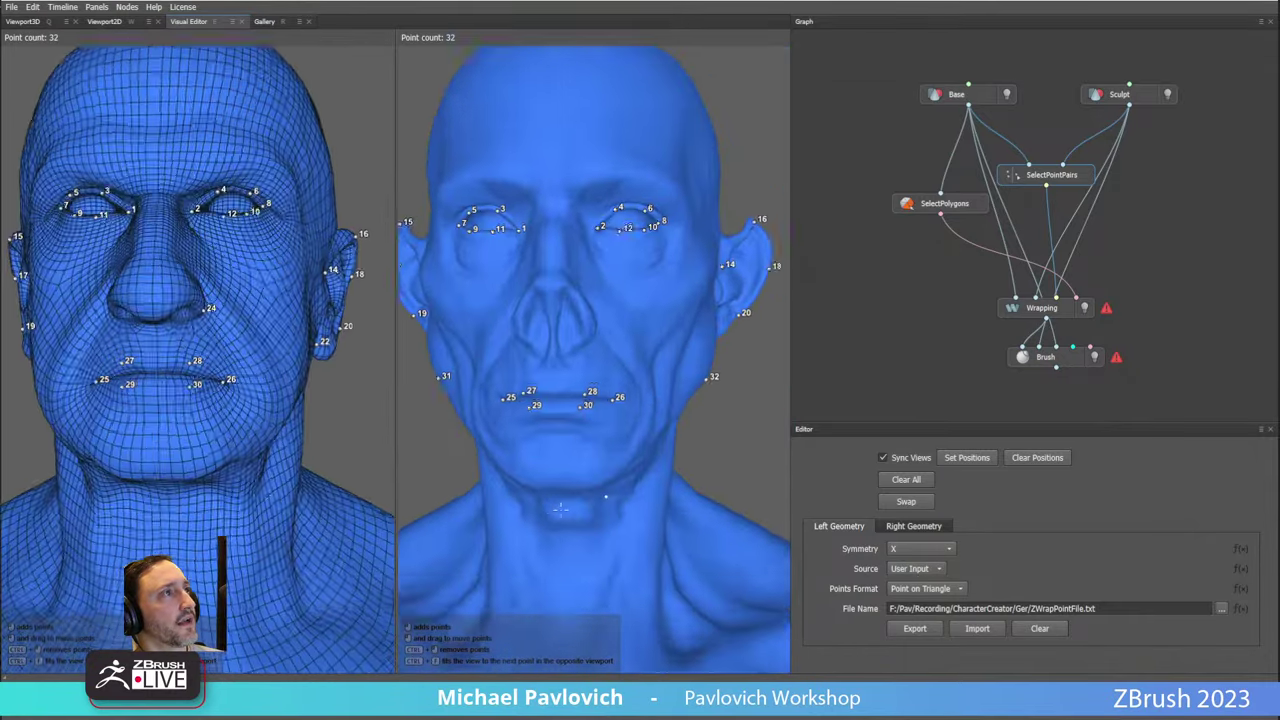
alt+right_drag(606, 500, 541, 448)
click(1054, 312)
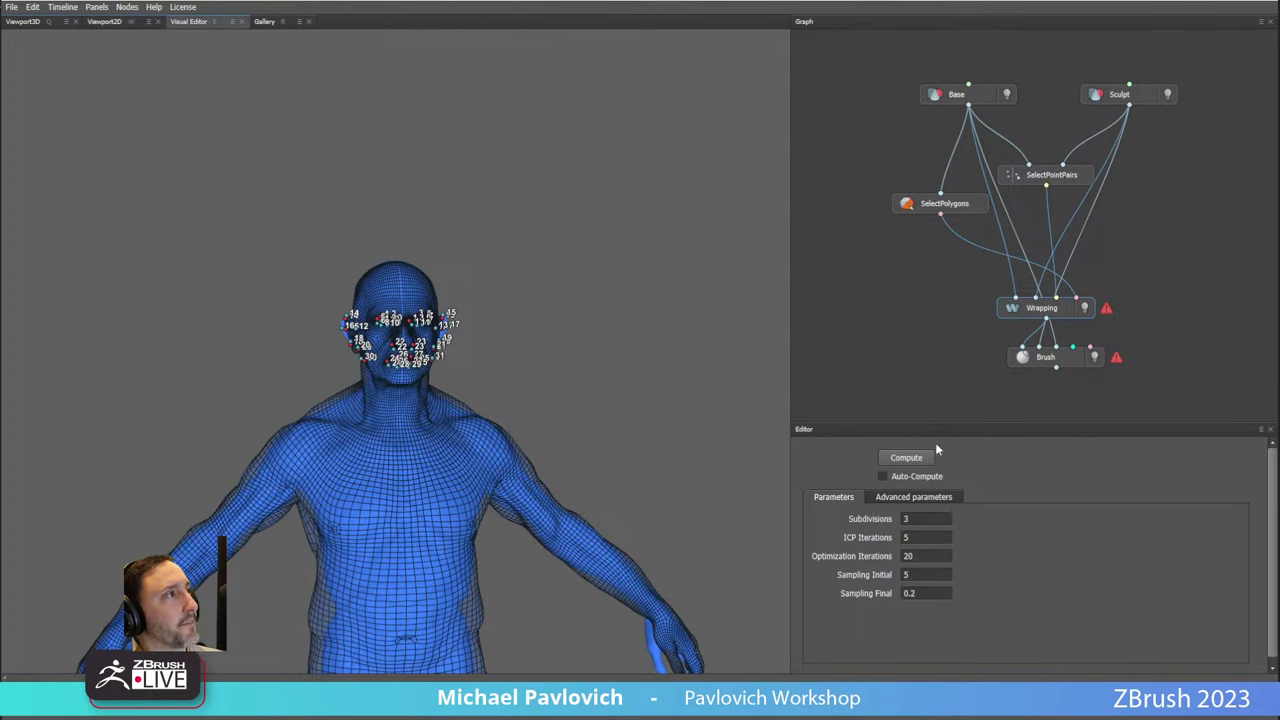
click(906, 457)
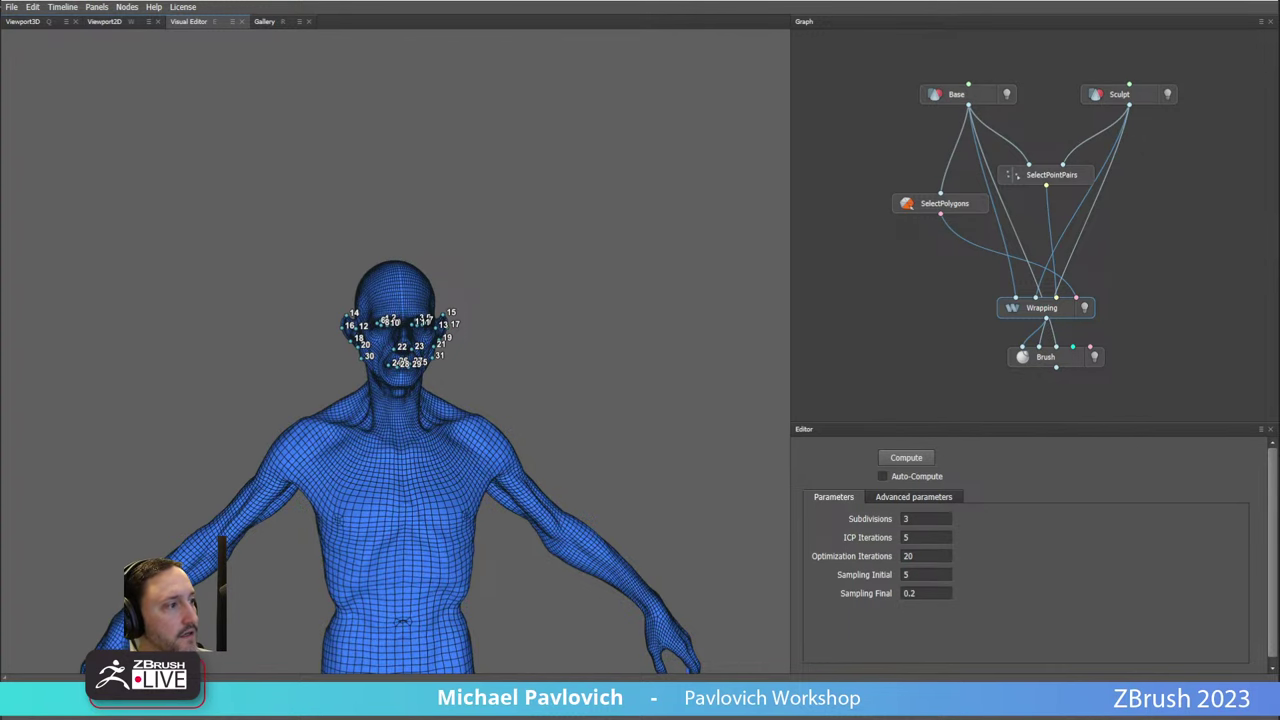
Switch to the browser, look through the artist's ArtStation portfolio and open the Zbrush Mech Concept - Tutorial artwork.
drag(0, 200, 723, 28)
scroll(328, 374, down, 1)
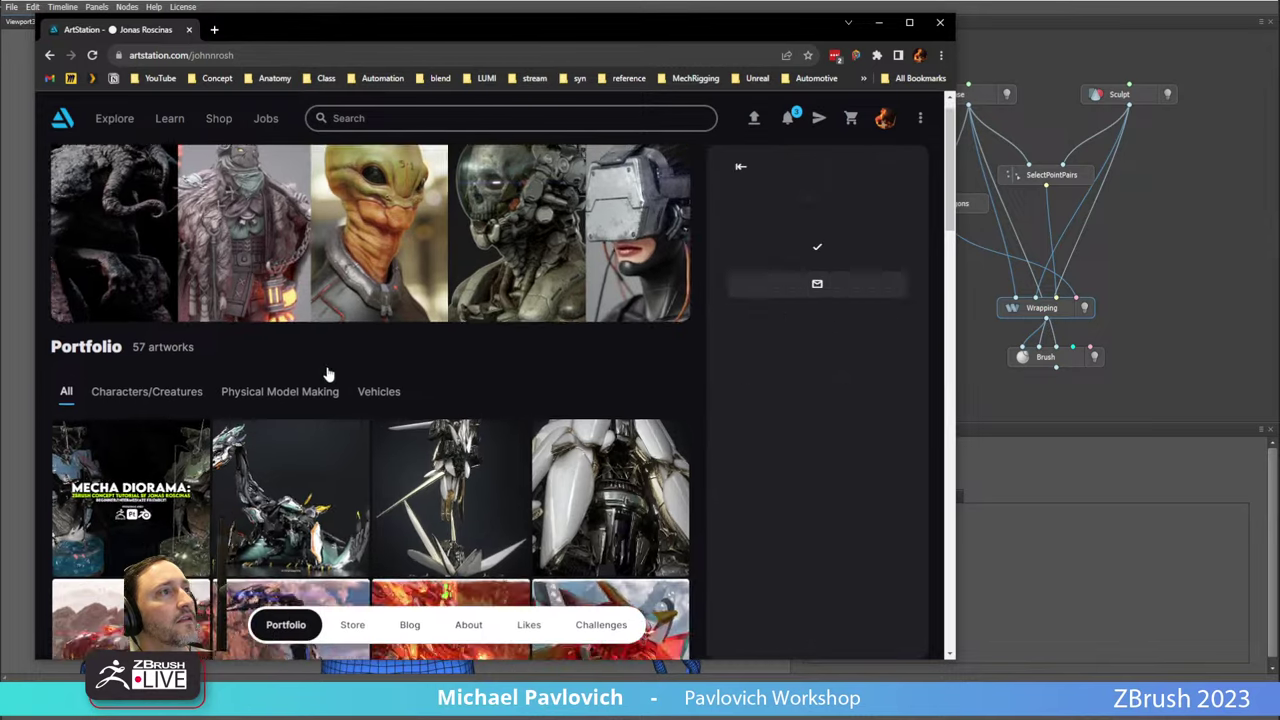
scroll(328, 374, down, 2)
click(280, 56)
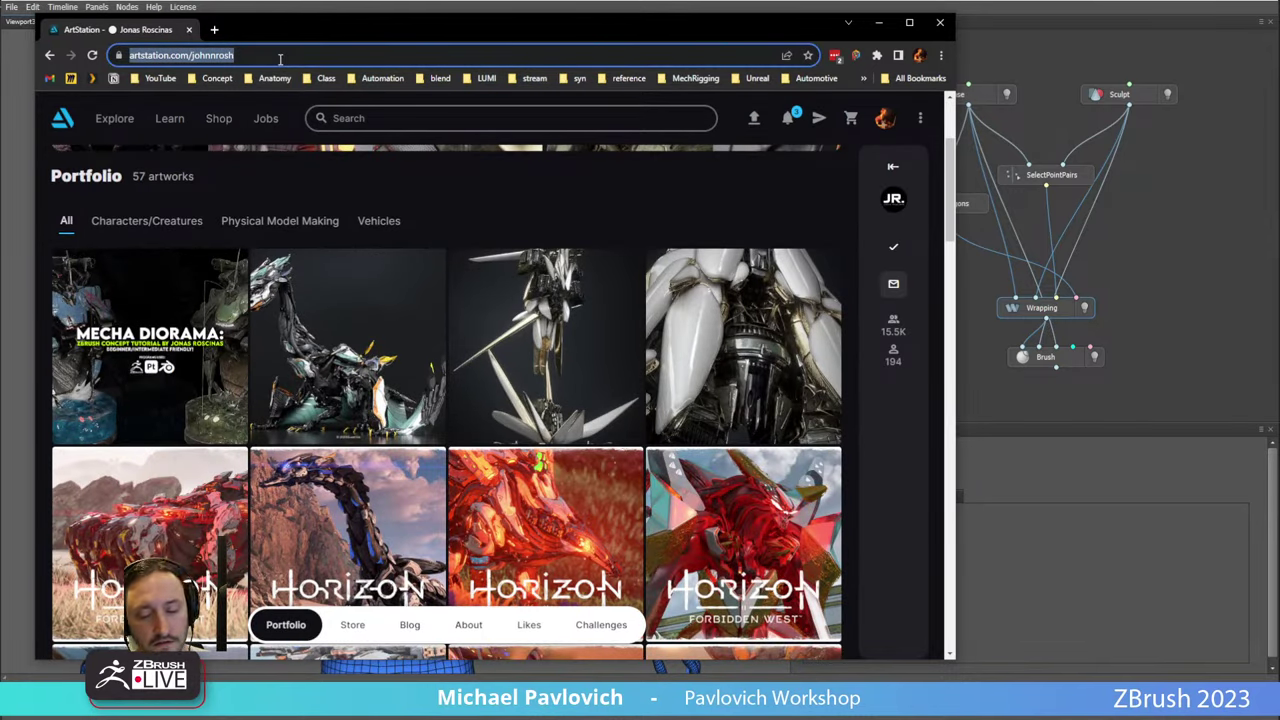
scroll(310, 262, down, 6)
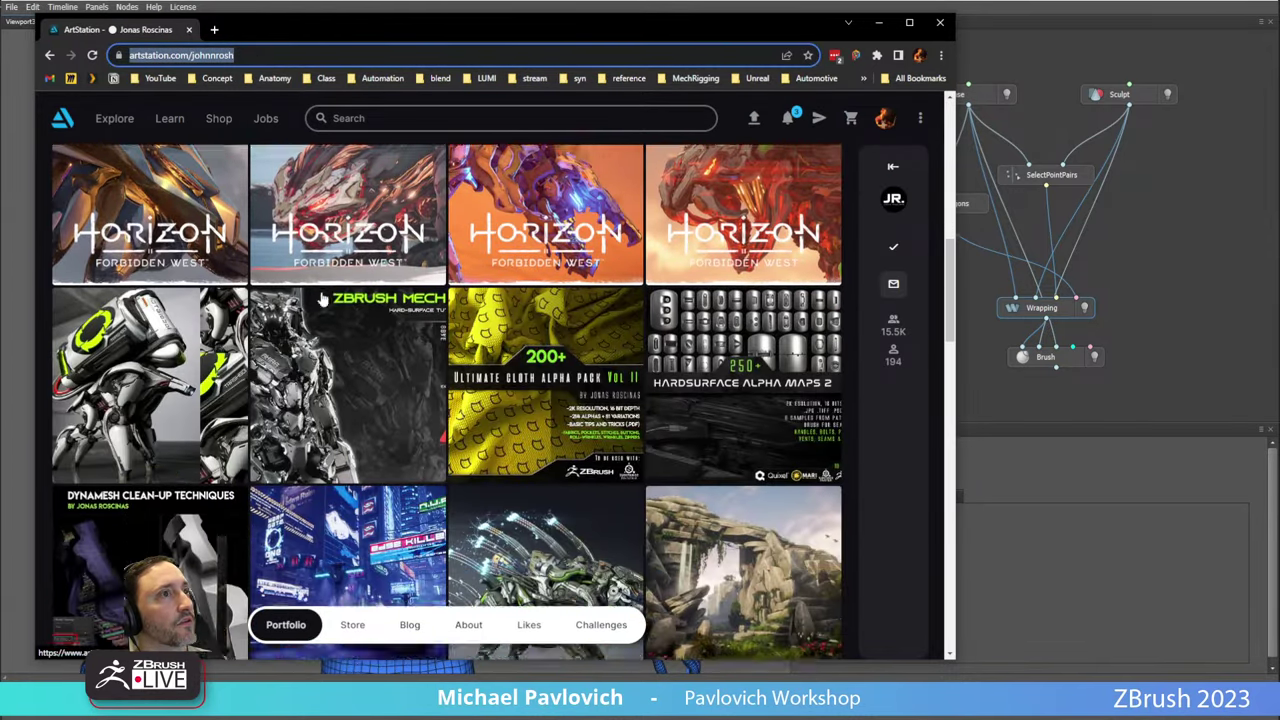
click(380, 316)
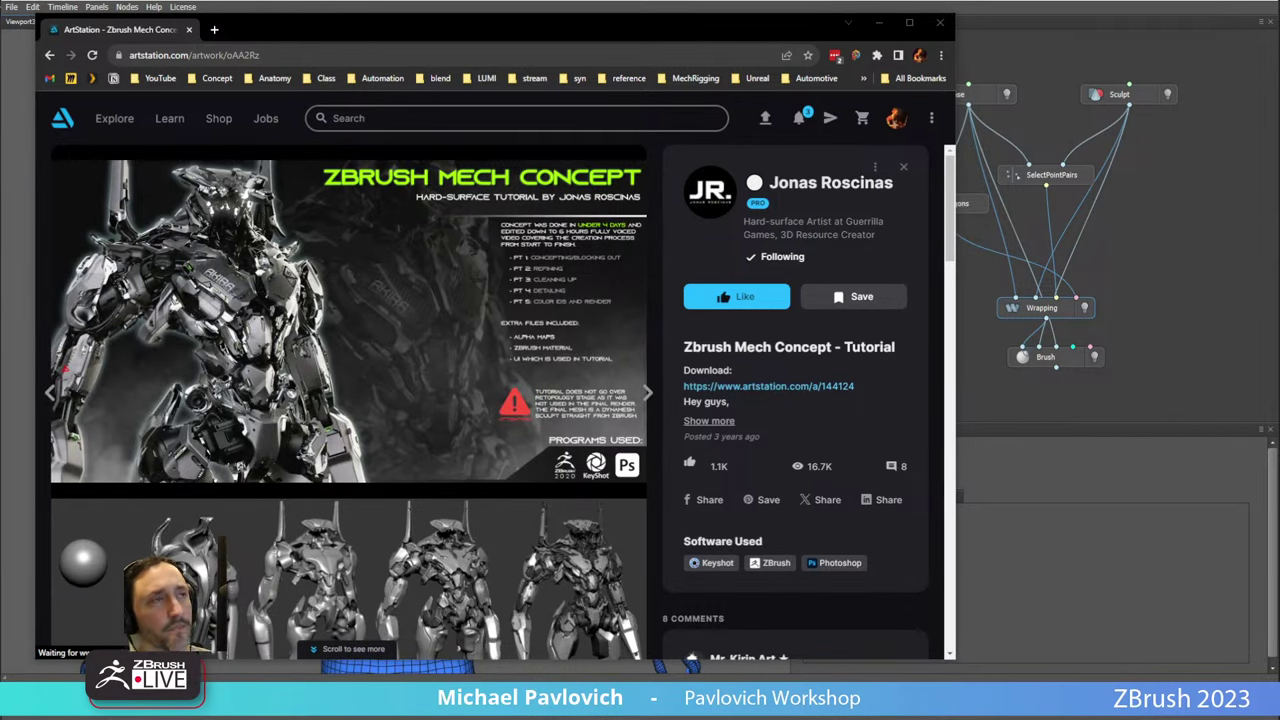
Examine the mech concept images on the artwork page, from the early sculpt stages to the final renders.
scroll(268, 298, down, 3)
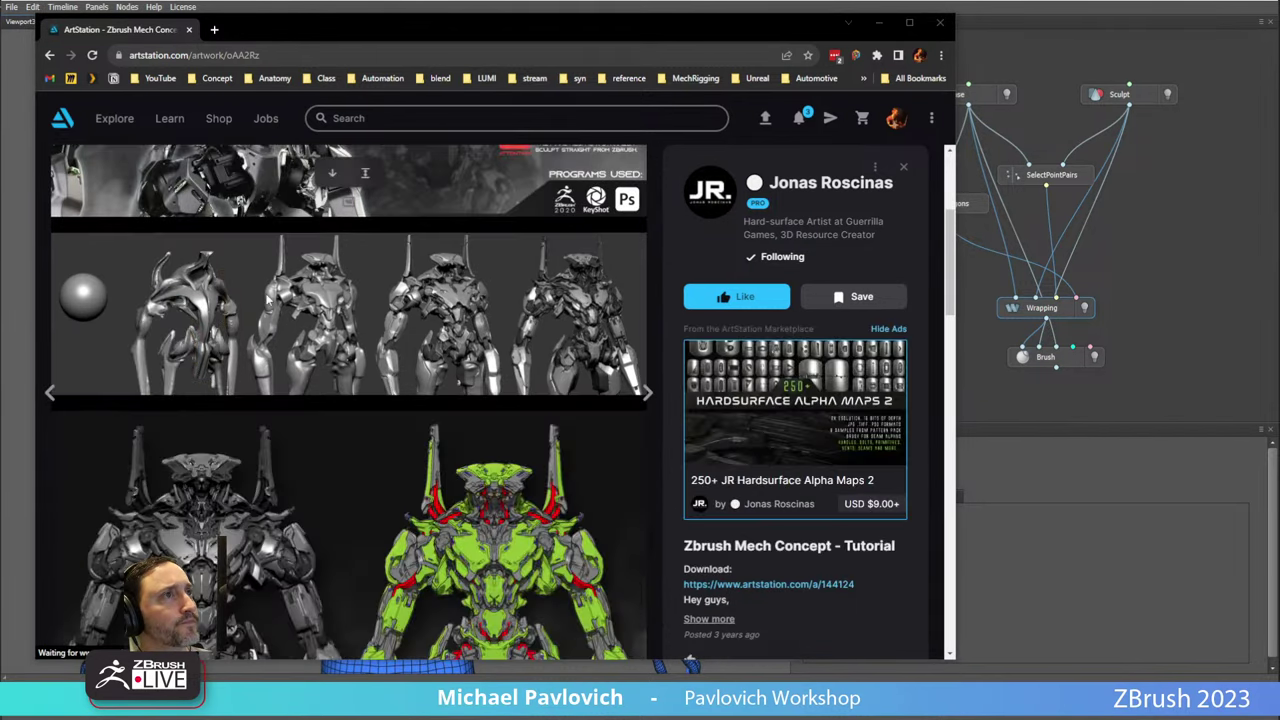
scroll(268, 298, down, 3)
scroll(330, 330, up, 3)
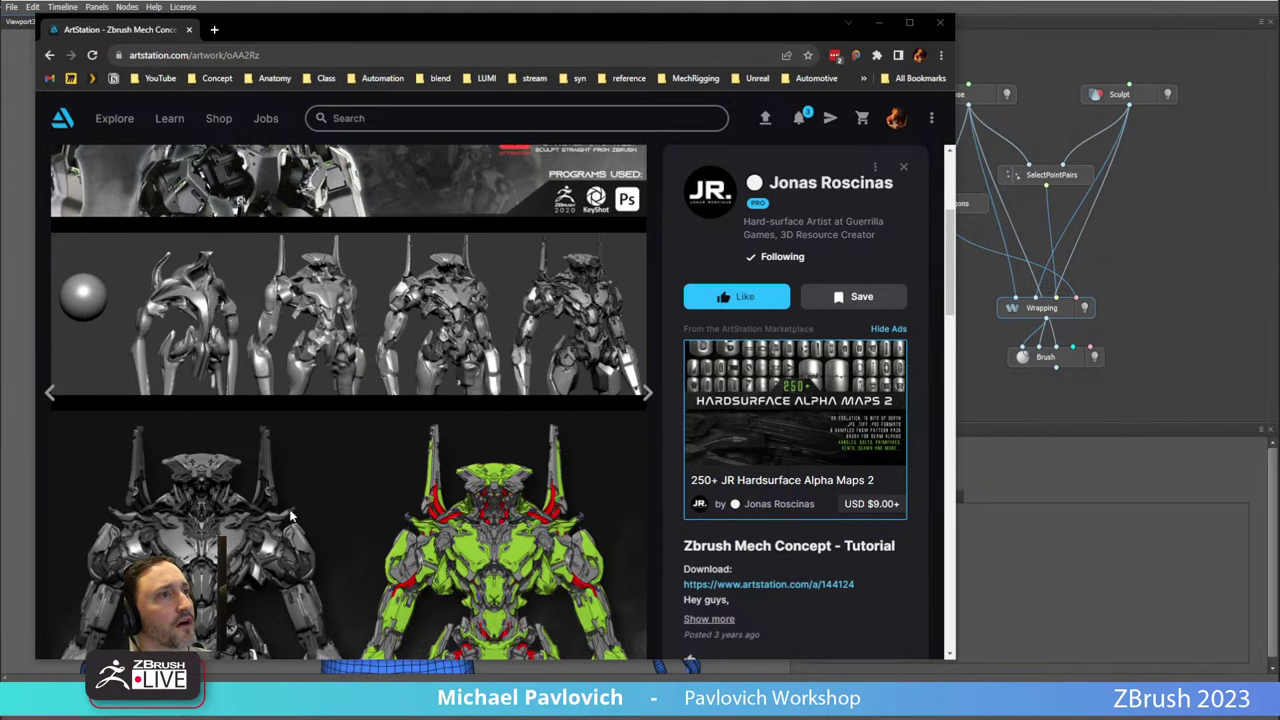
scroll(290, 515, down, 3)
scroll(262, 426, down, 3)
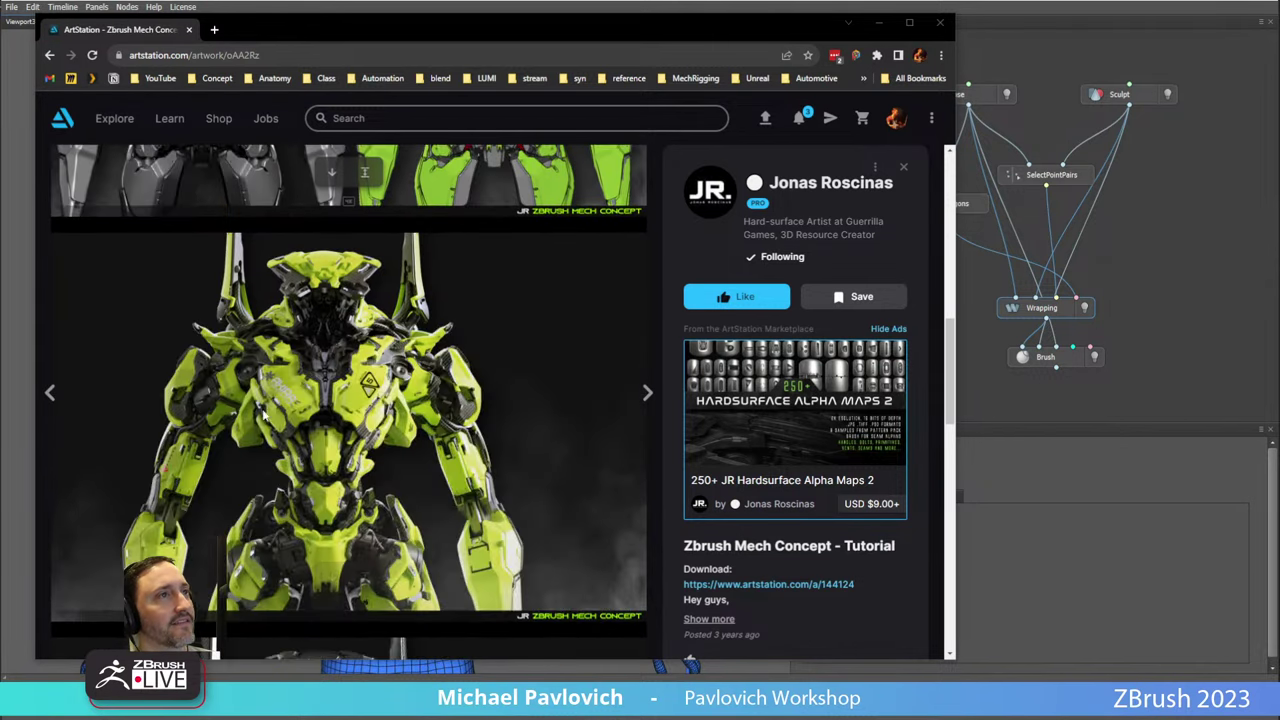
scroll(317, 414, down, 5)
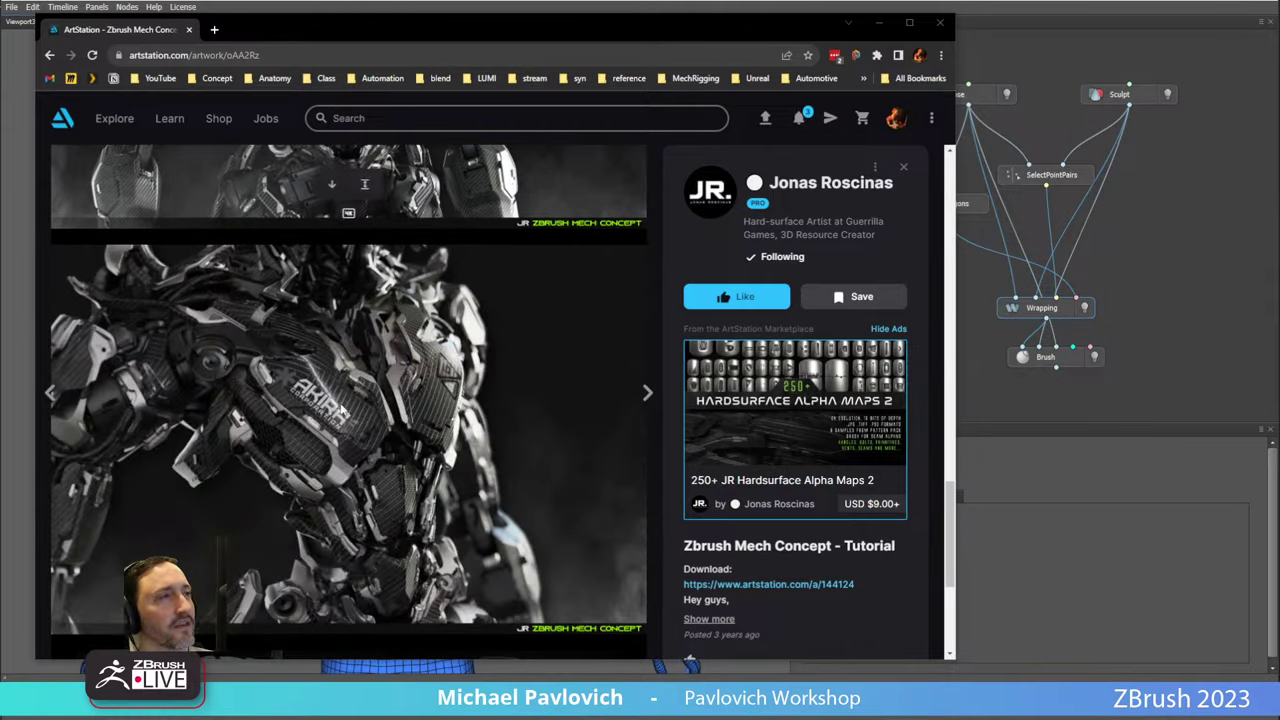
scroll(342, 409, down, 3)
scroll(278, 510, up, 5)
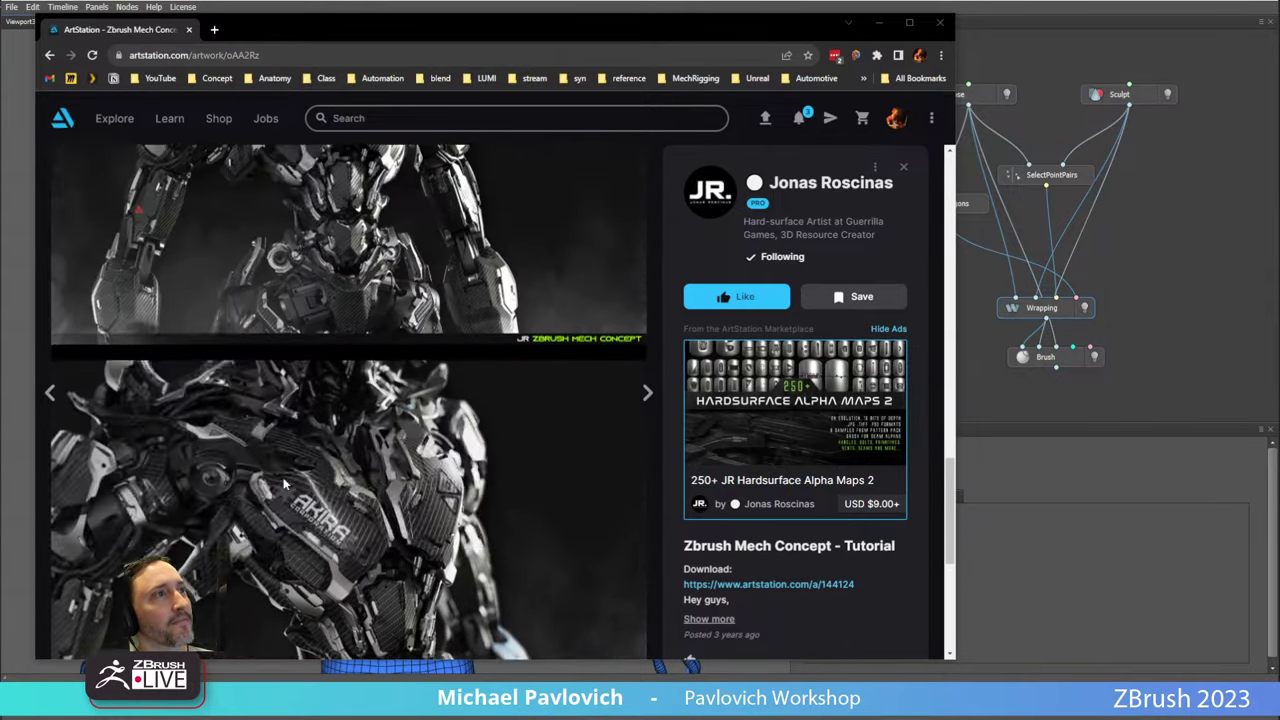
Switch from the browser back to Wrap and examine the wrapped body mesh from the head to the legs.
scroll(284, 484, up, 10)
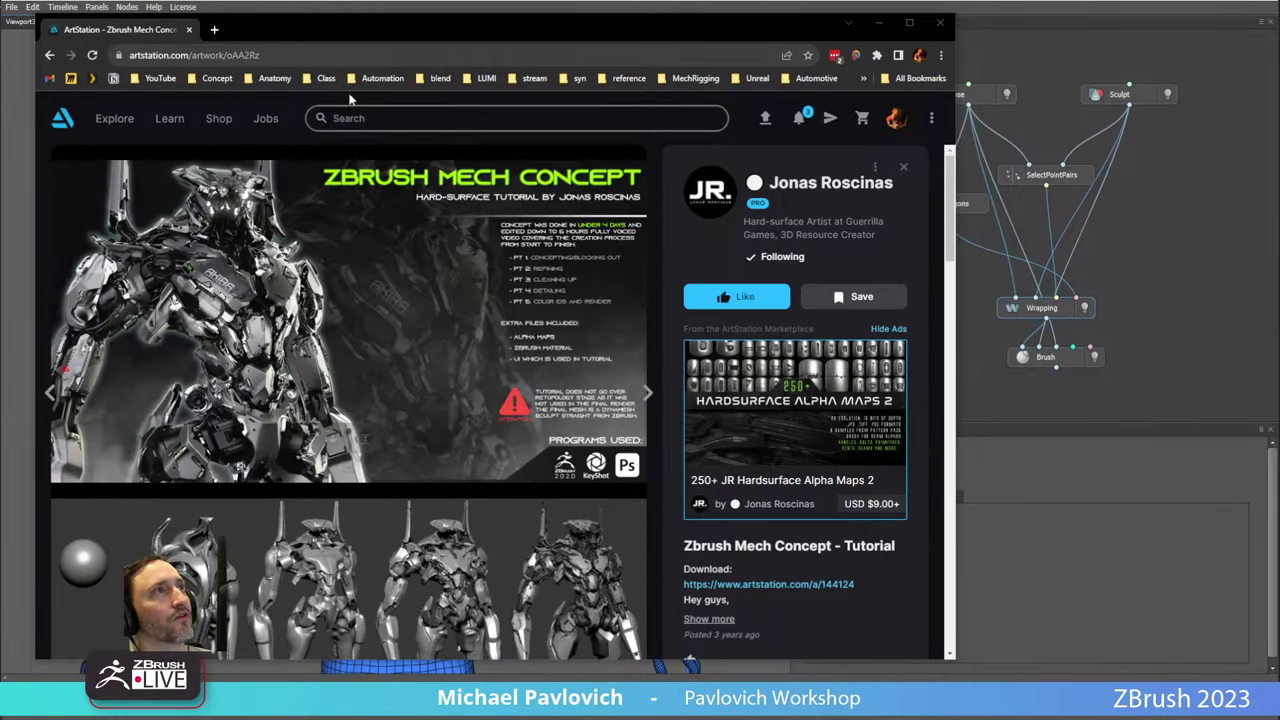
drag(334, 34, 0, 34)
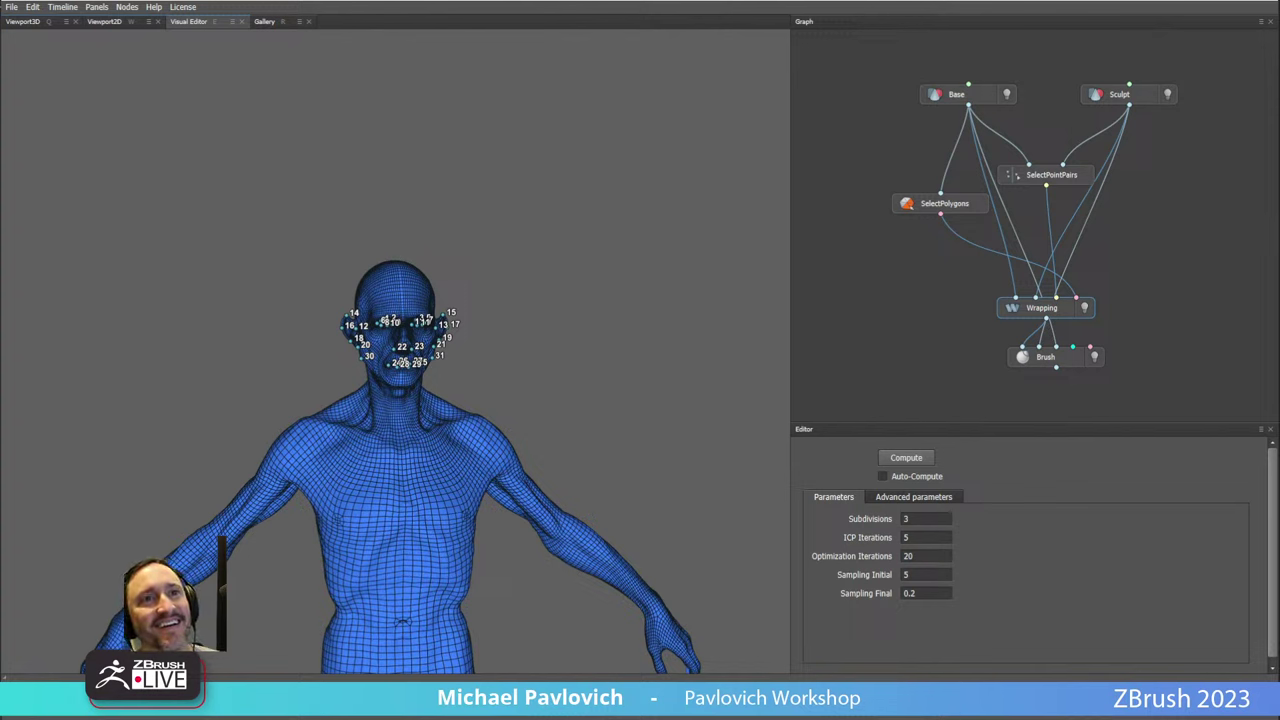
alt+drag(572, 282, 515, 326)
alt+right_drag(515, 326, 417, 449)
alt+middle_drag(362, 466, 356, 286)
drag(355, 288, 484, 288)
alt+right_drag(484, 288, 492, 493)
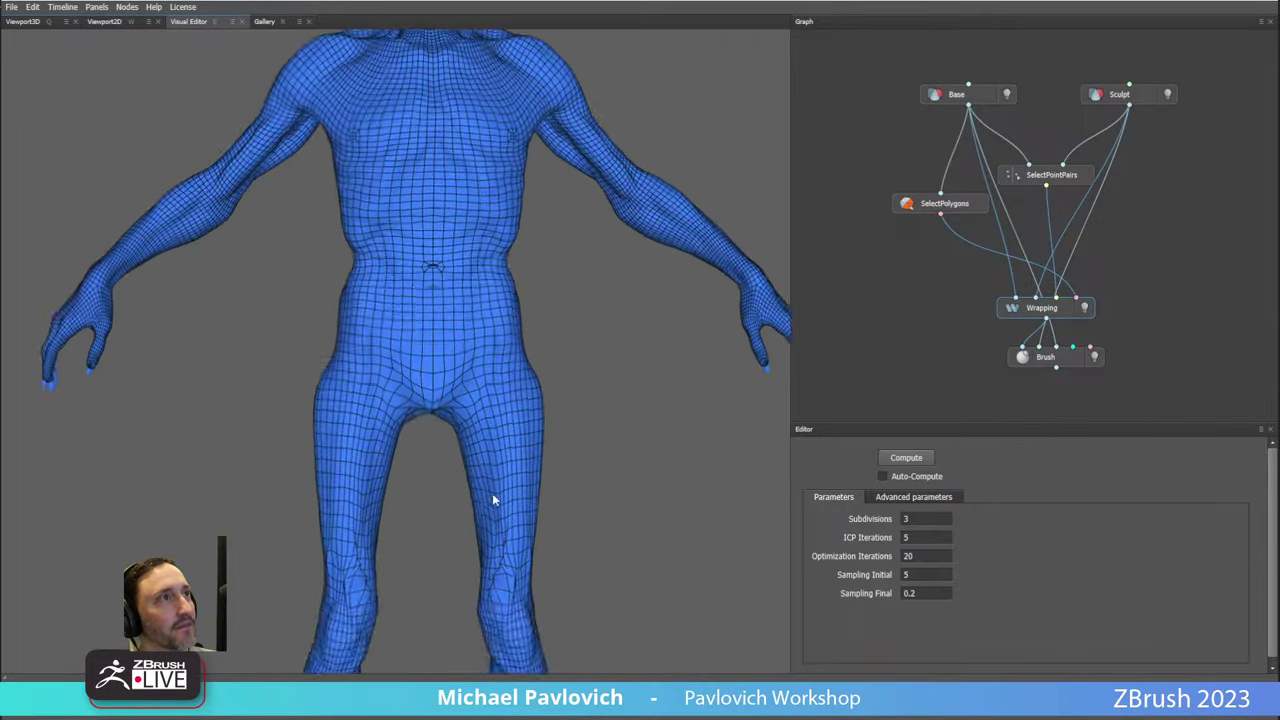
alt+middle_drag(530, 124, 383, 513)
alt+drag(383, 513, 445, 425)
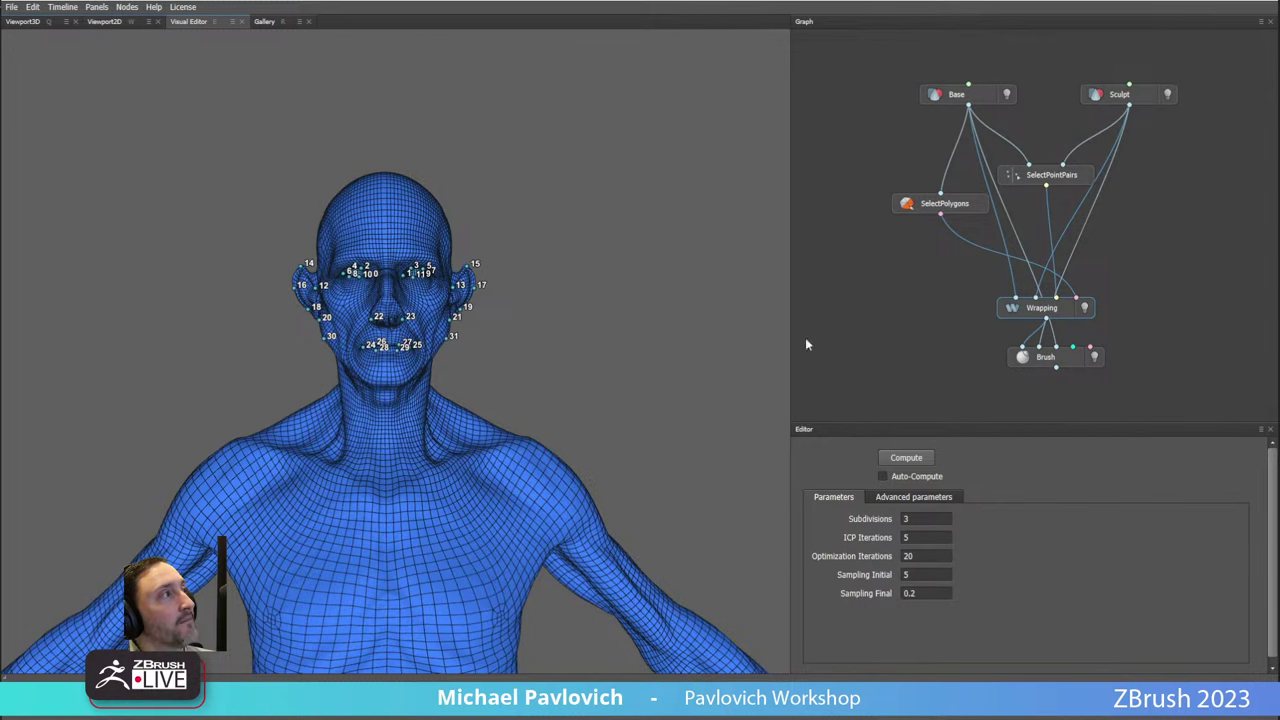
Open the Brush node and examine the wrapped face, ears and upper body from several angles.
click(1050, 359)
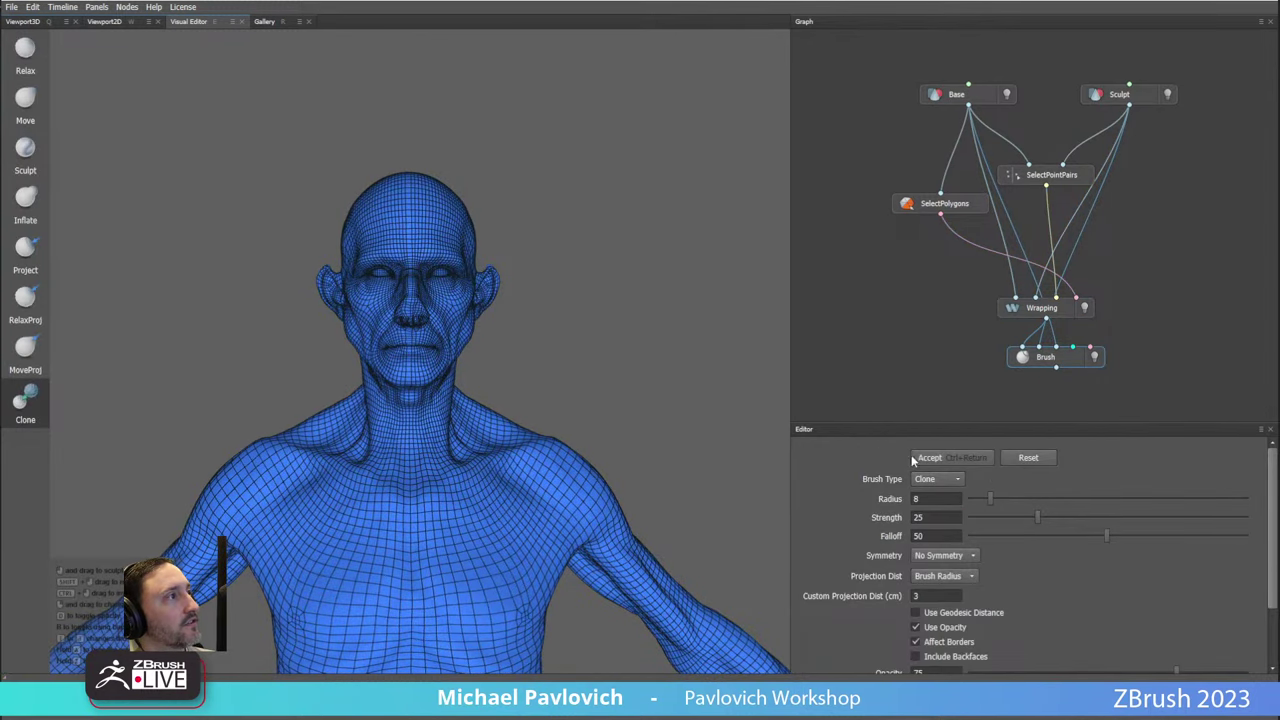
scroll(471, 277, up, 6)
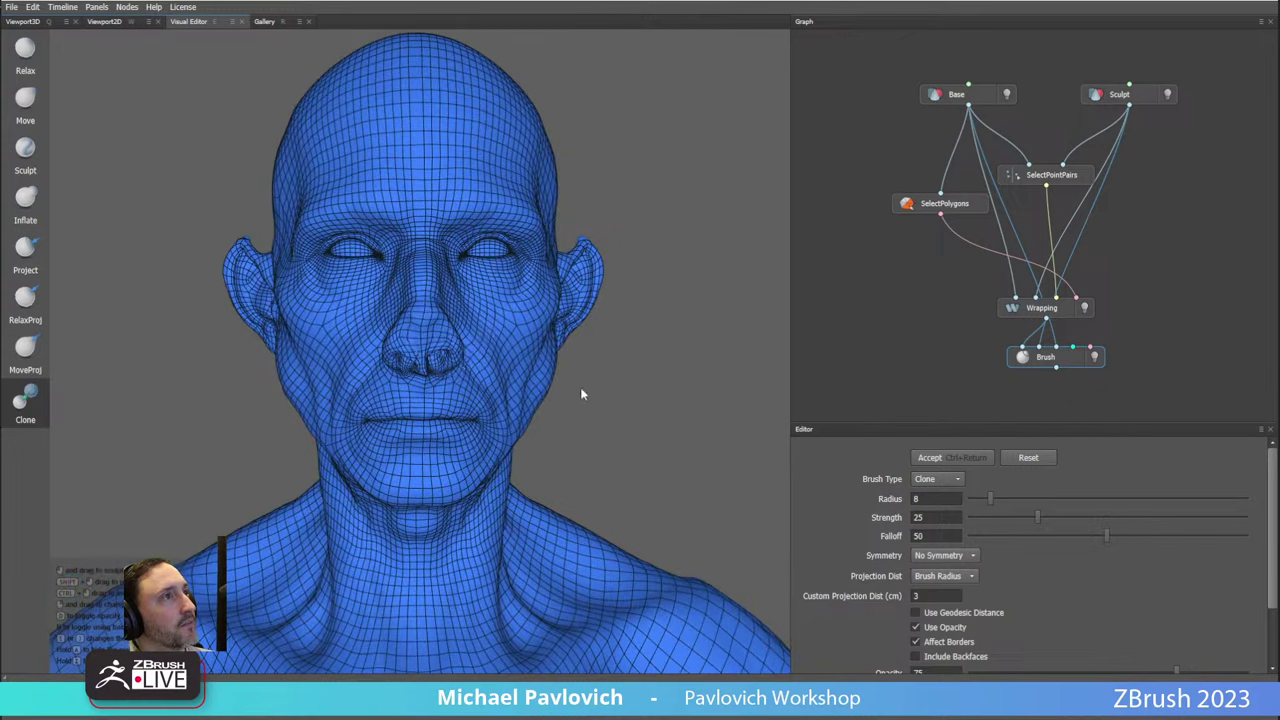
mouse_move(441, 329)
mouse_down()
mouse_move(403, 360)
mouse_move(440, 336)
mouse_move(419, 361)
mouse_move(414, 350)
mouse_move(562, 338)
mouse_up()
drag(408, 334, 394, 341)
mouse_move(604, 360)
alt+mouse_down()
mouse_move(429, 343)
mouse_move(468, 343)
alt+mouse_up()
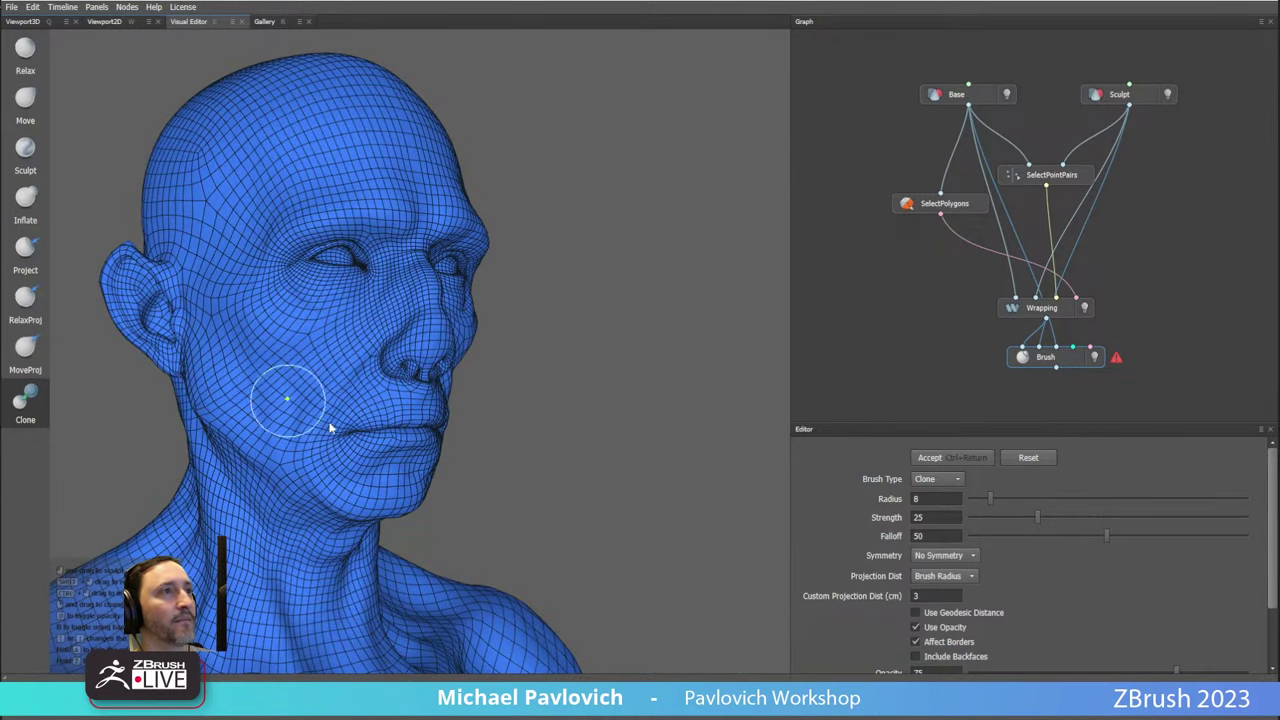
mouse_move(541, 423)
mouse_down()
mouse_move(426, 349)
mouse_move(486, 414)
mouse_up()
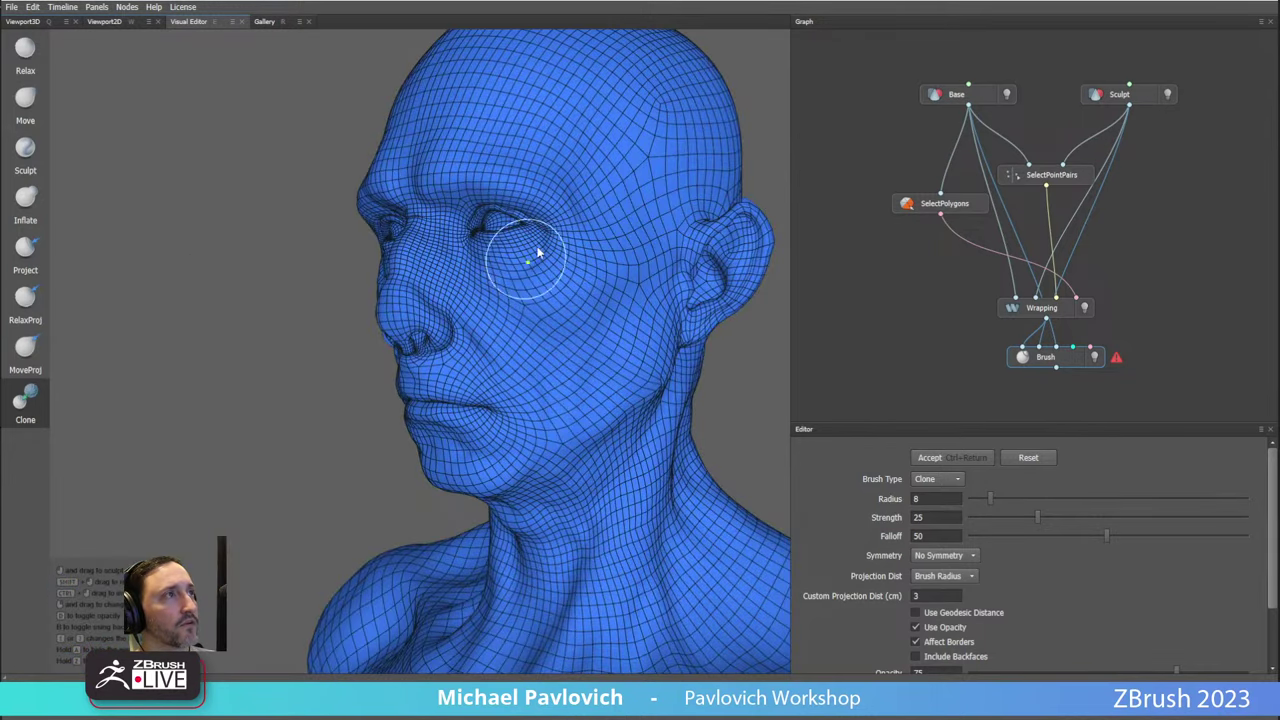
drag(644, 254, 466, 214)
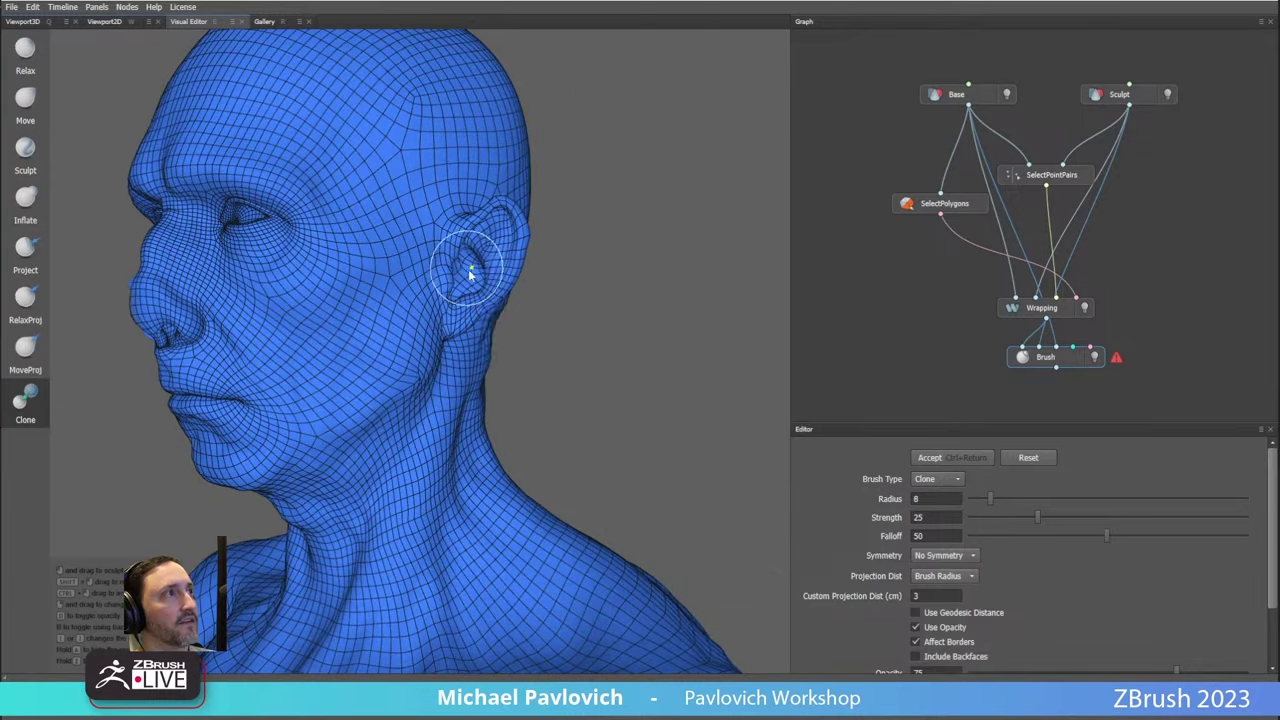
alt+right_drag(500, 352, 314, 266)
alt+drag(314, 266, 405, 305)
alt+middle_drag(405, 305, 471, 250)
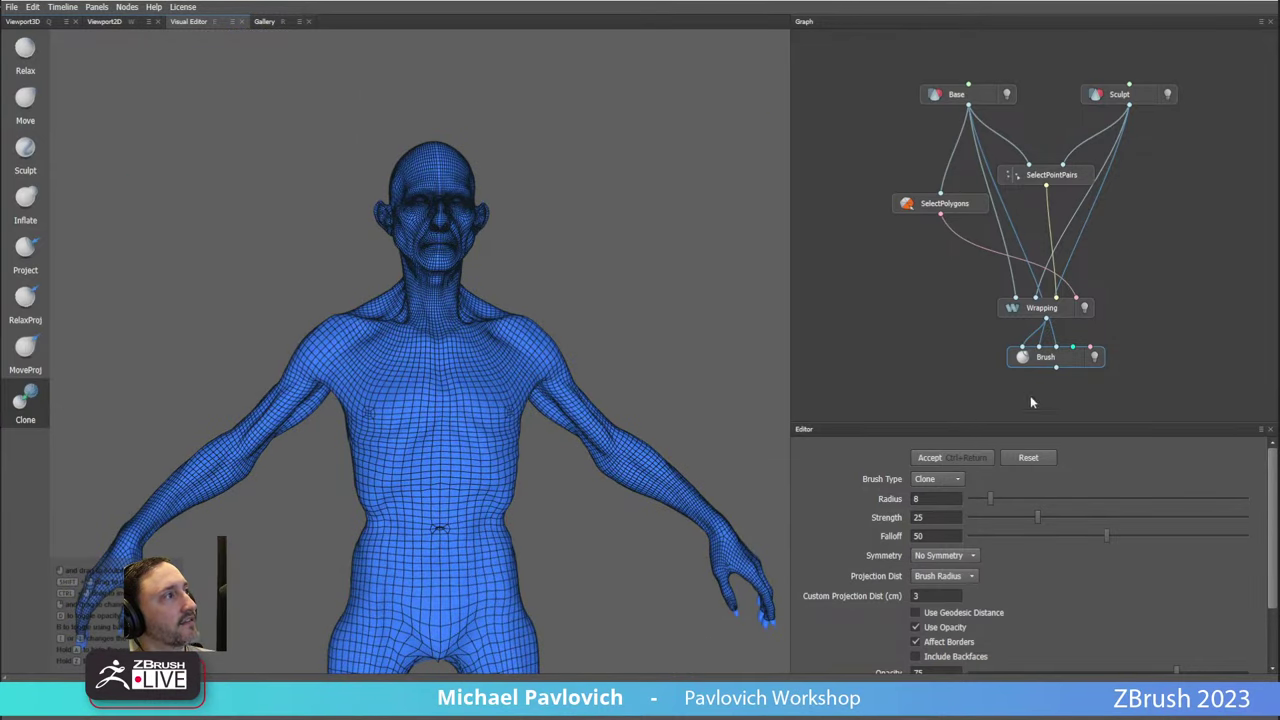
Save the Brush node's geometry to the Desktop as ScanWrapped.obj with its transform included.
right_click(1050, 356)
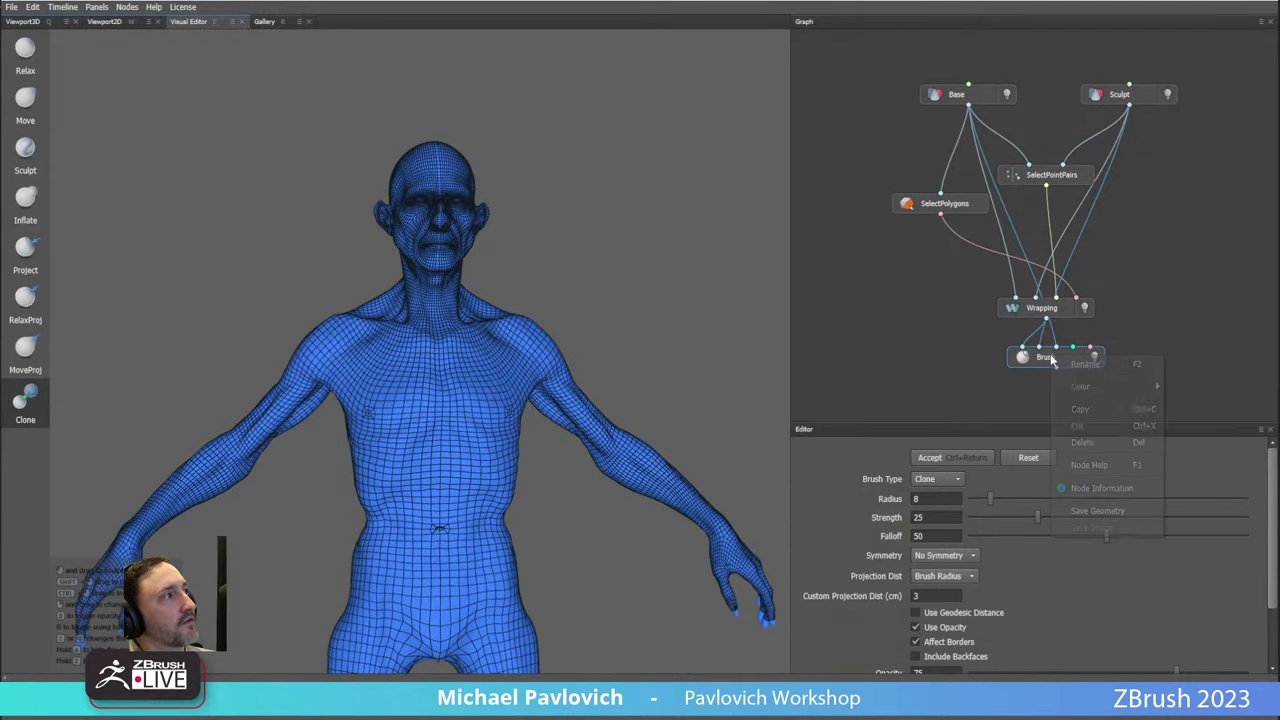
click(1081, 511)
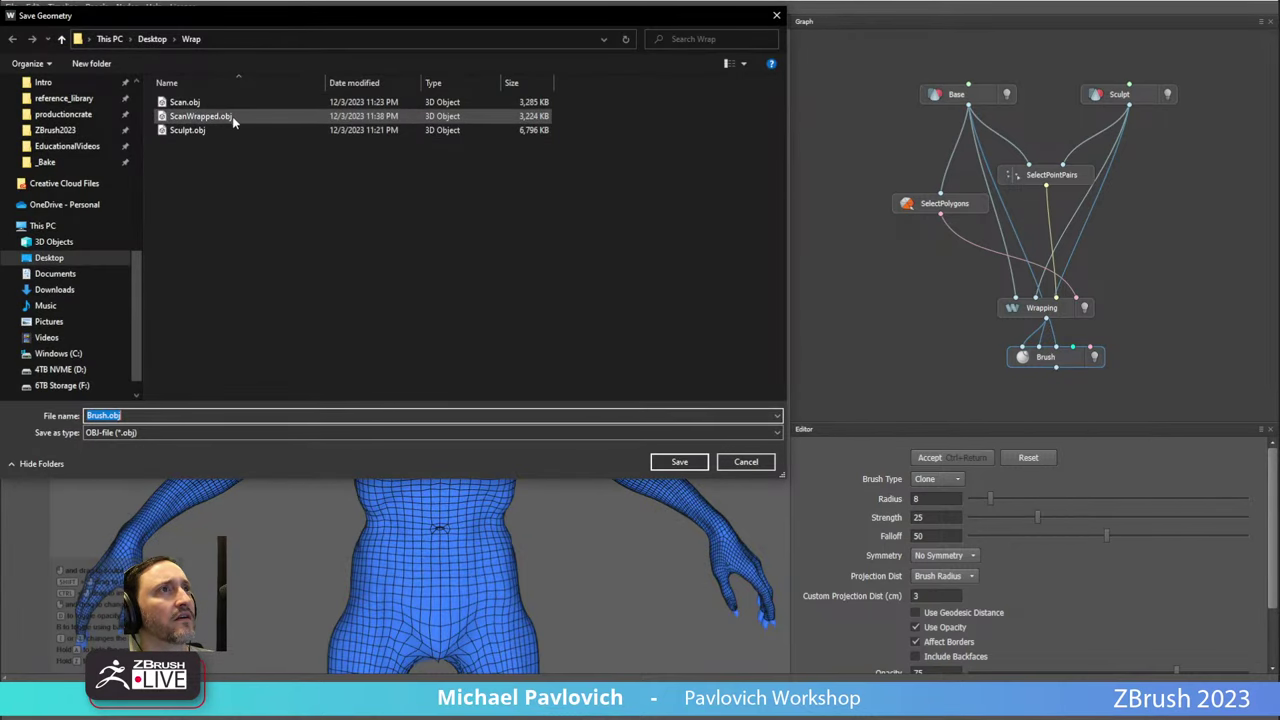
click(152, 38)
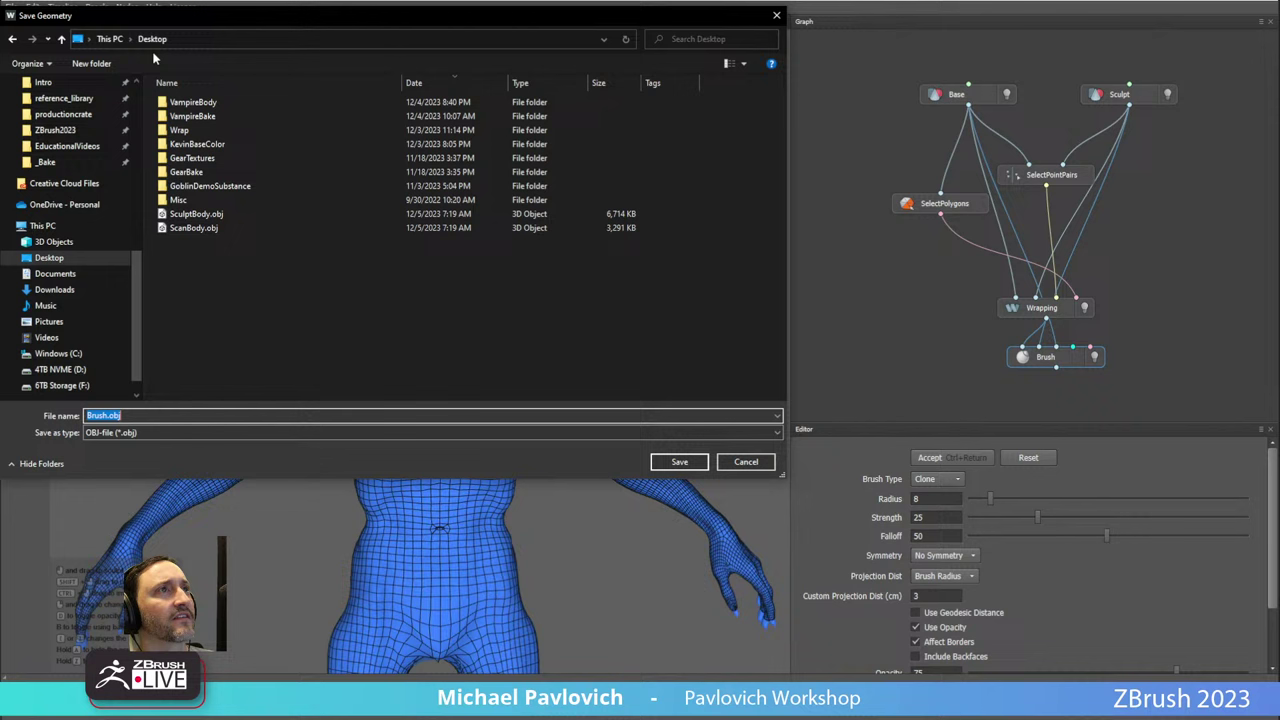
click(188, 229)
click(215, 215)
click(212, 229)
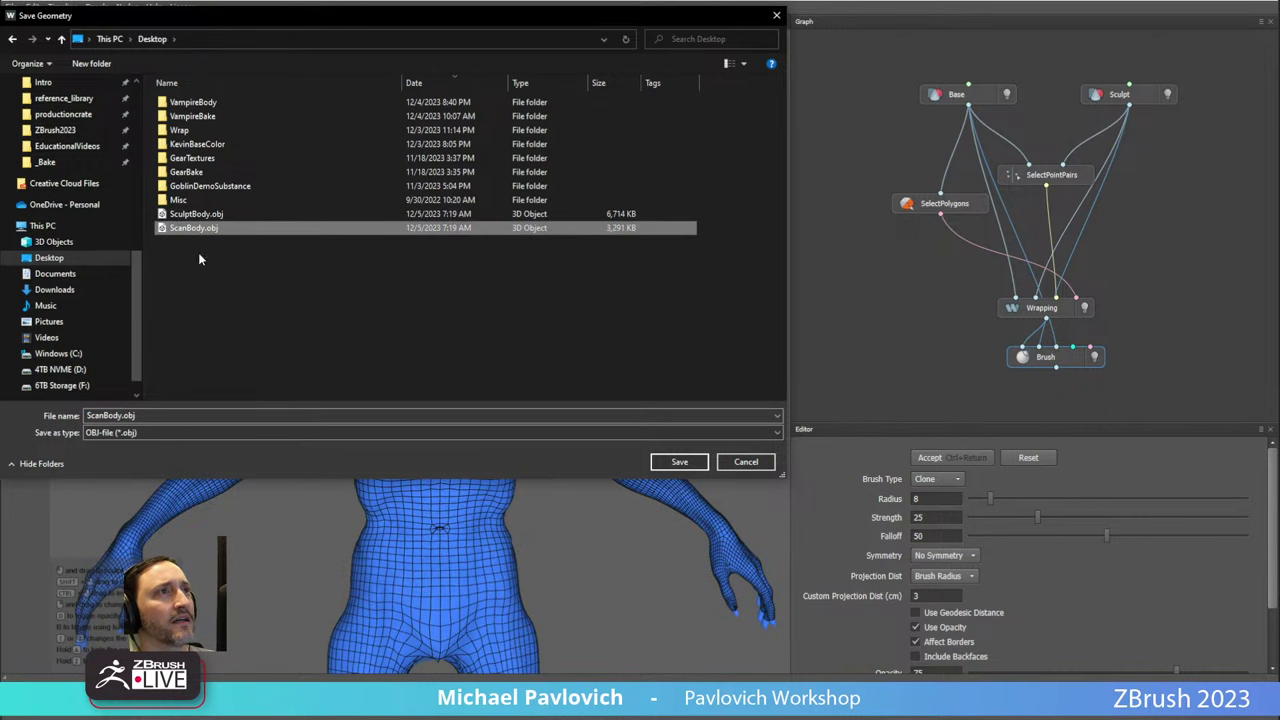
click(104, 415)
drag(103, 415, 206, 428)
text(W)
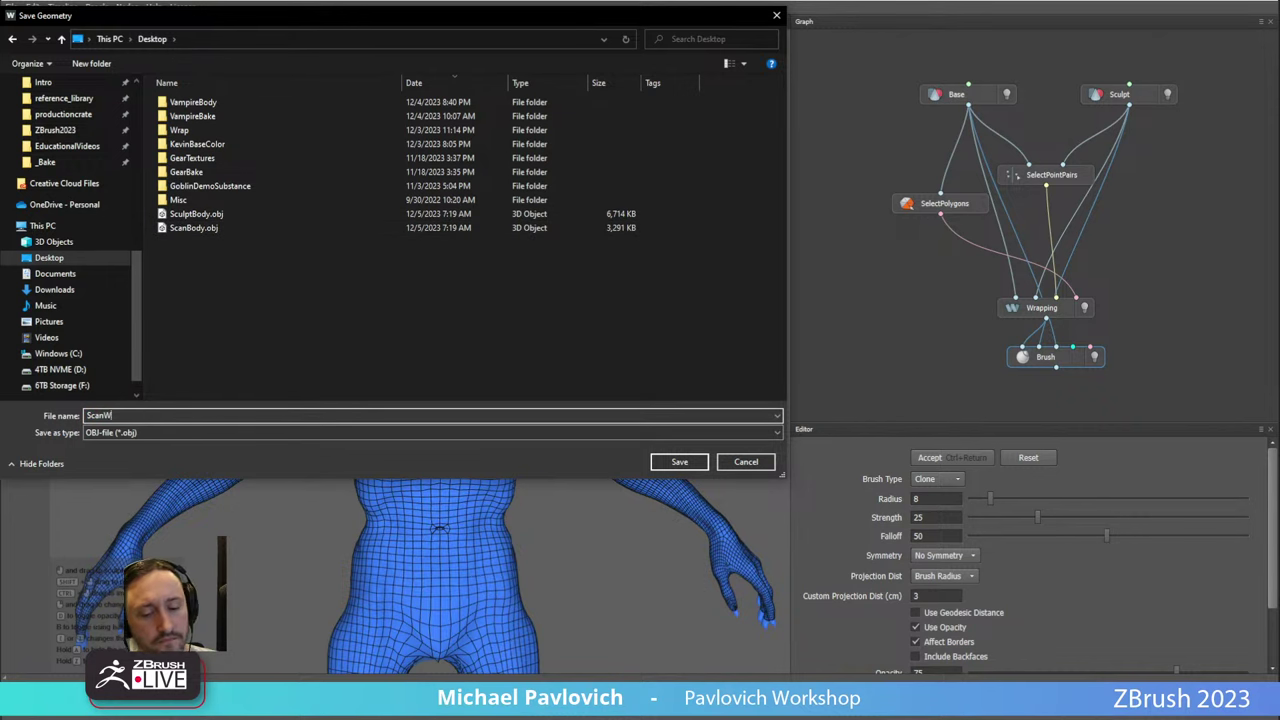
text(rapped)
key(Return)
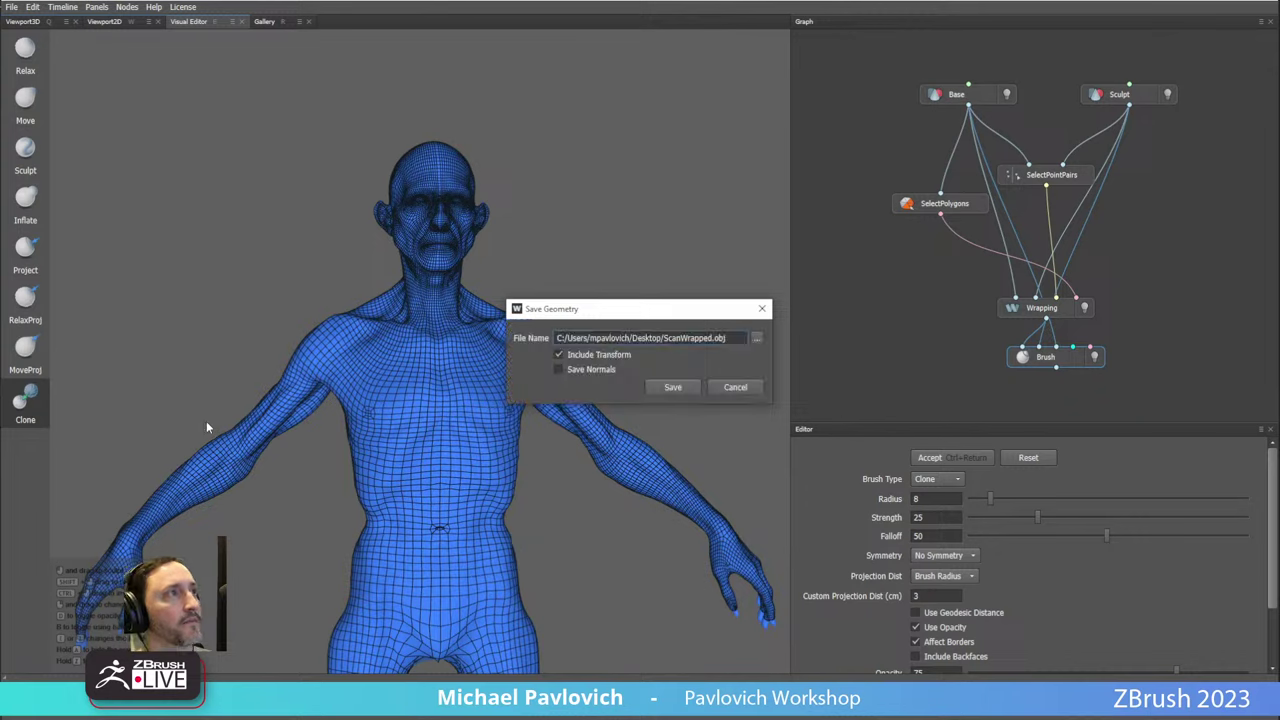
click(668, 388)
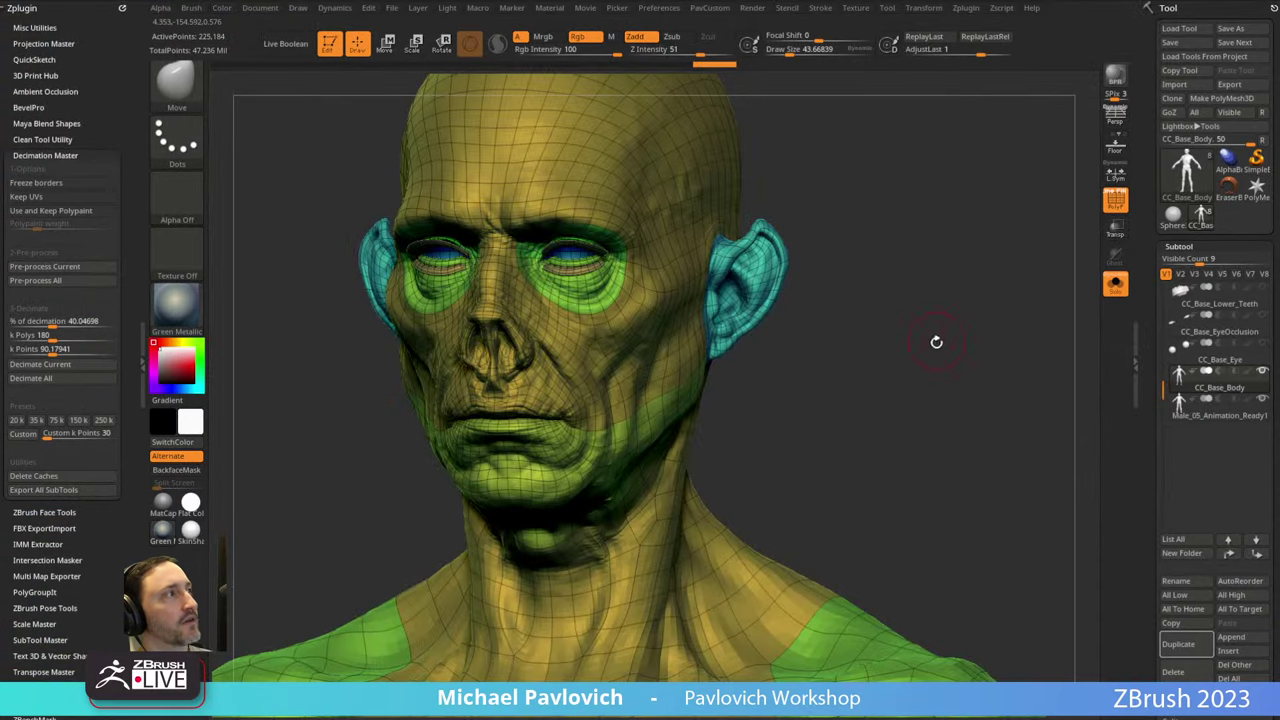
Switch to ZBrush, import ScanWrapped over the Male_05_Animation_Ready1 subtool and turn off its wireframe display.
shift+drag(934, 340, 1091, 402)
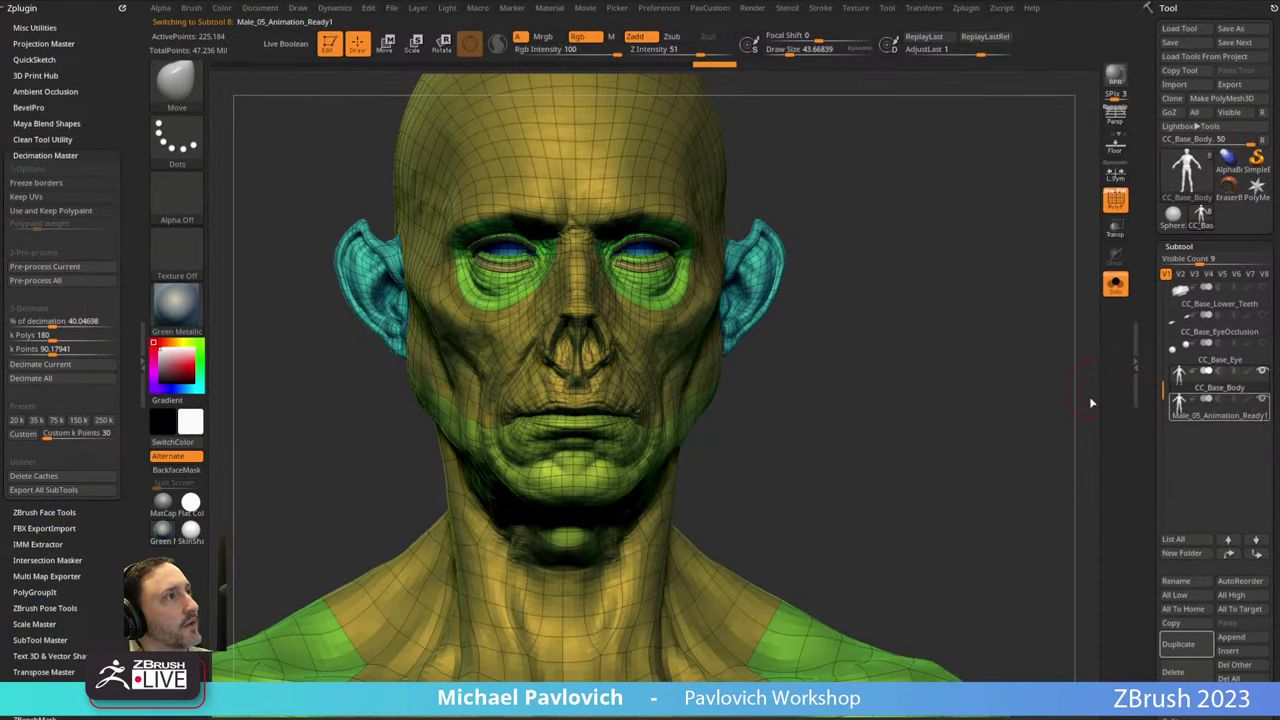
alt+drag(891, 415, 819, 314)
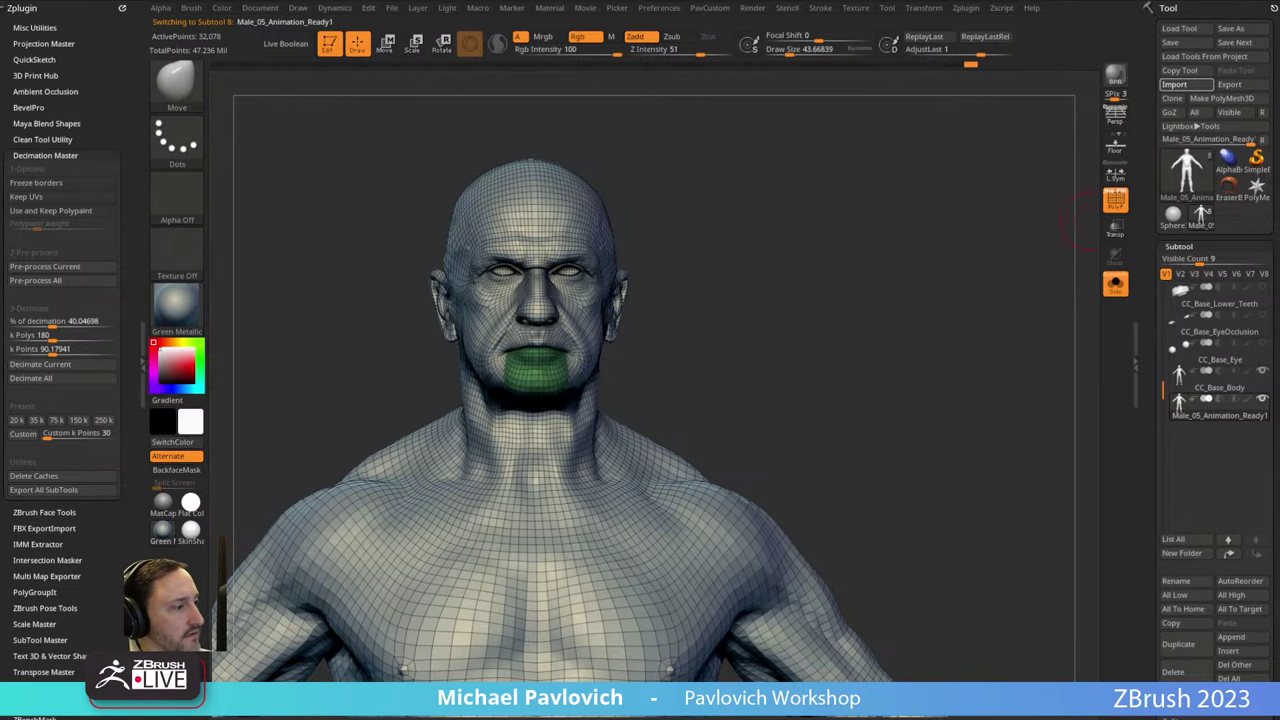
alt+drag(819, 413, 866, 344)
click(1118, 210)
alt+drag(1010, 316, 1059, 335)
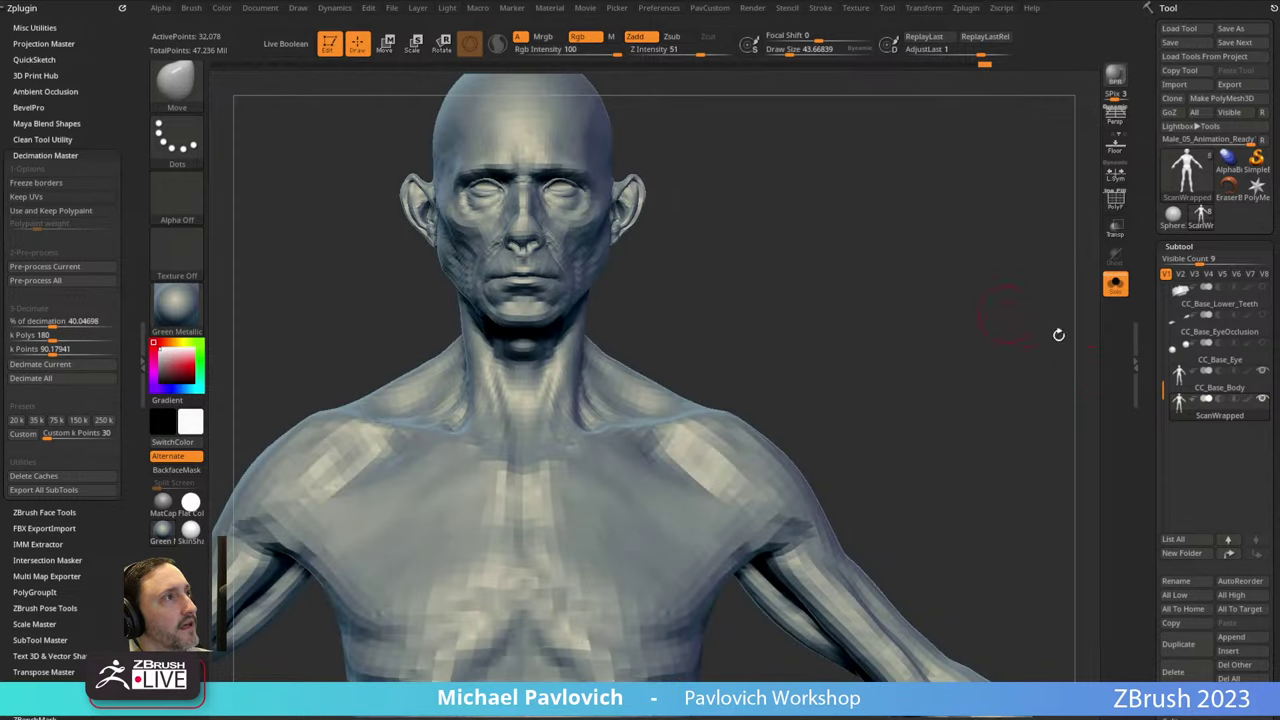
Raise the ScanWrapped body to subdivision level 6 to restore its fine skin detail.
drag(1147, 375, 1145, 204)
click(1175, 209)
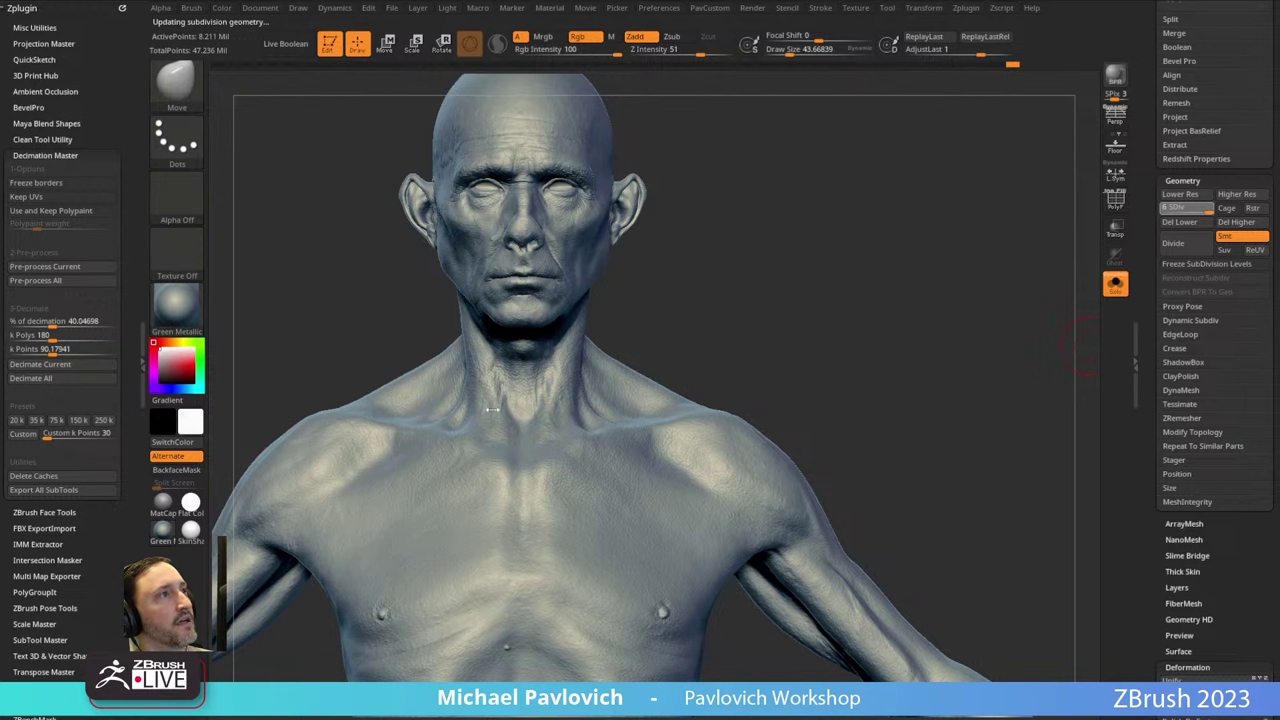
mouse_move(682, 350)
mouse_down()
mouse_move(877, 354)
mouse_move(803, 349)
mouse_move(1014, 260)
mouse_move(960, 268)
mouse_up()
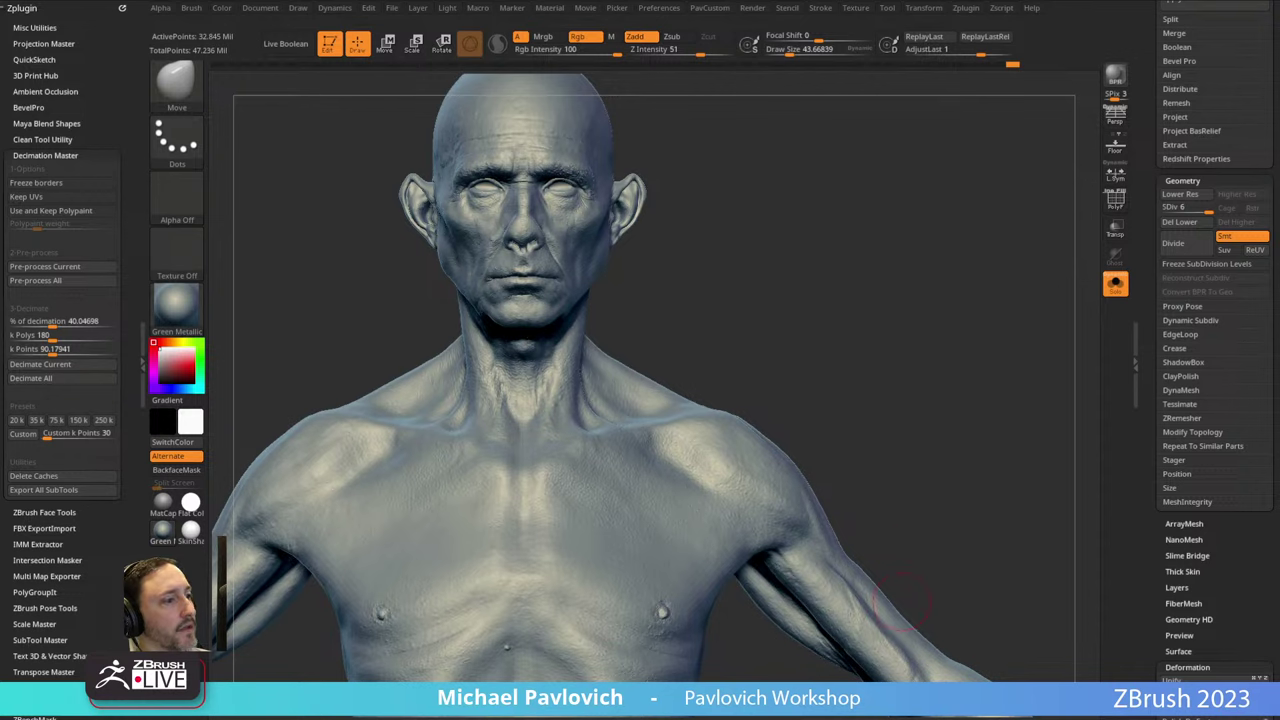
Open the saved project that contains the painted body and bring the full figure into view.
click(392, 8)
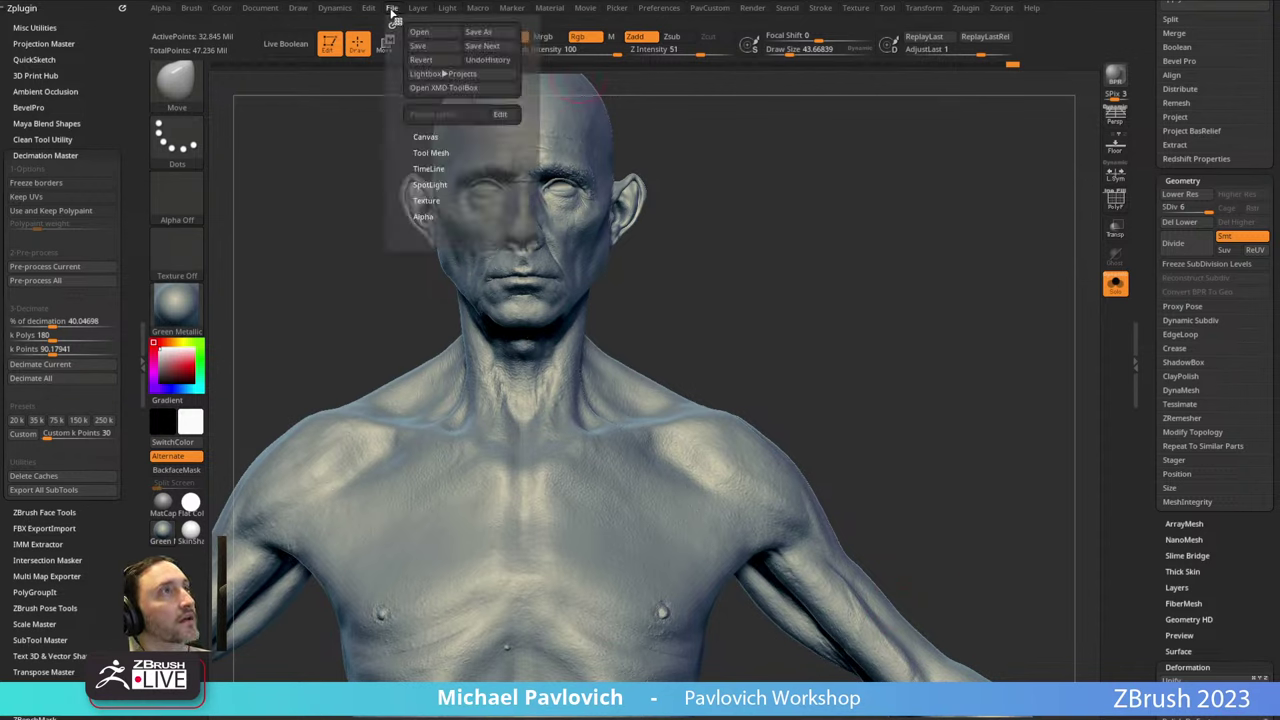
click(419, 32)
click(786, 391)
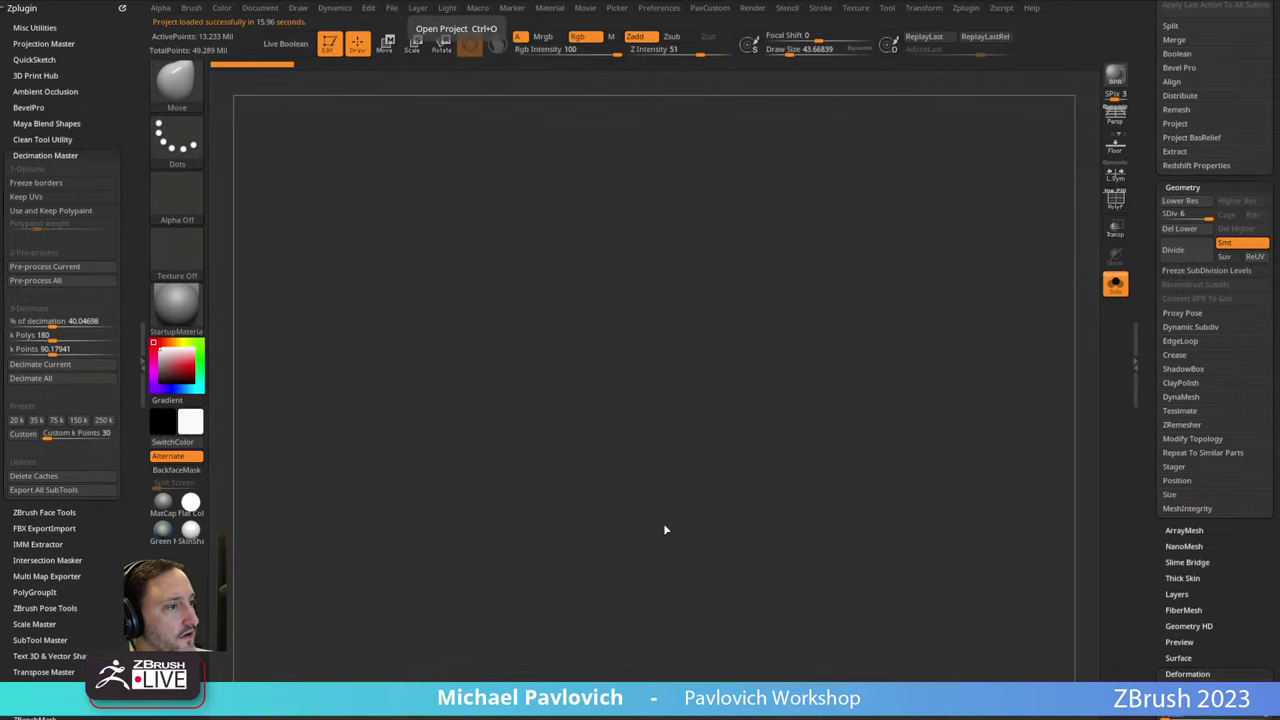
drag(608, 443, 1079, 298)
key(ctrl+shift)
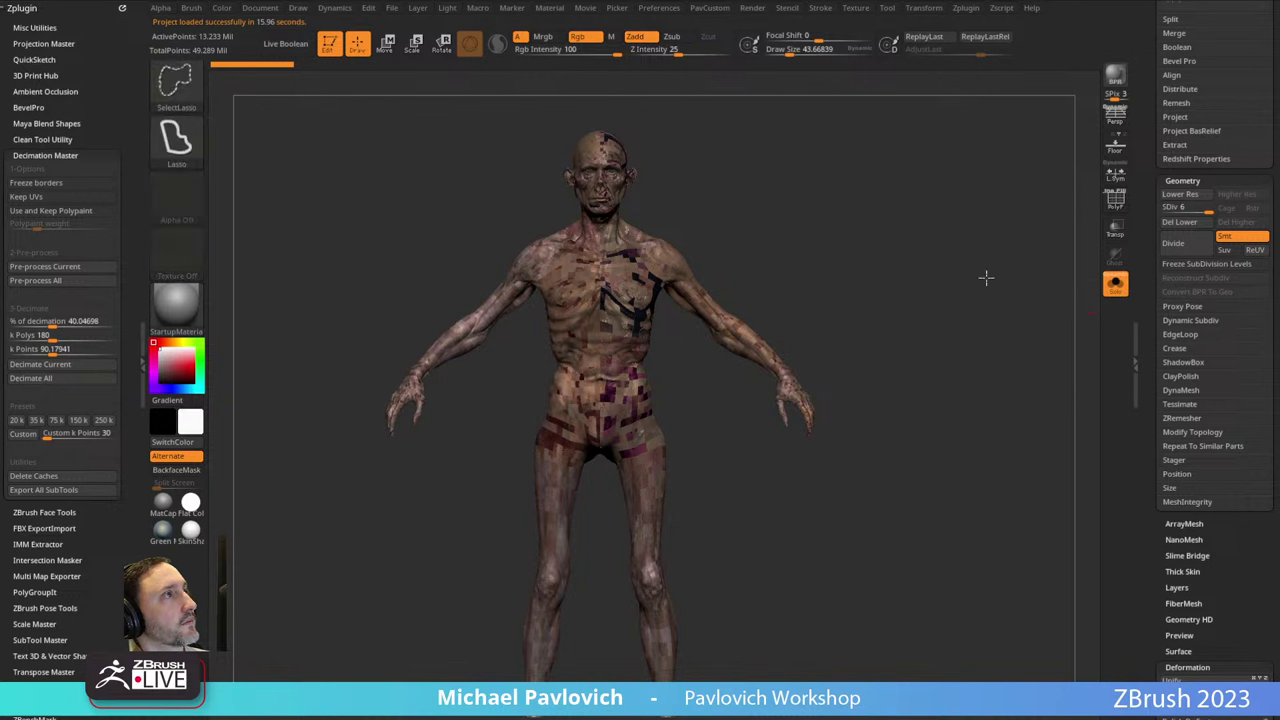
Select the ScanWrapped subtool and turn off its polypaint display.
drag(1150, 190, 1148, 374)
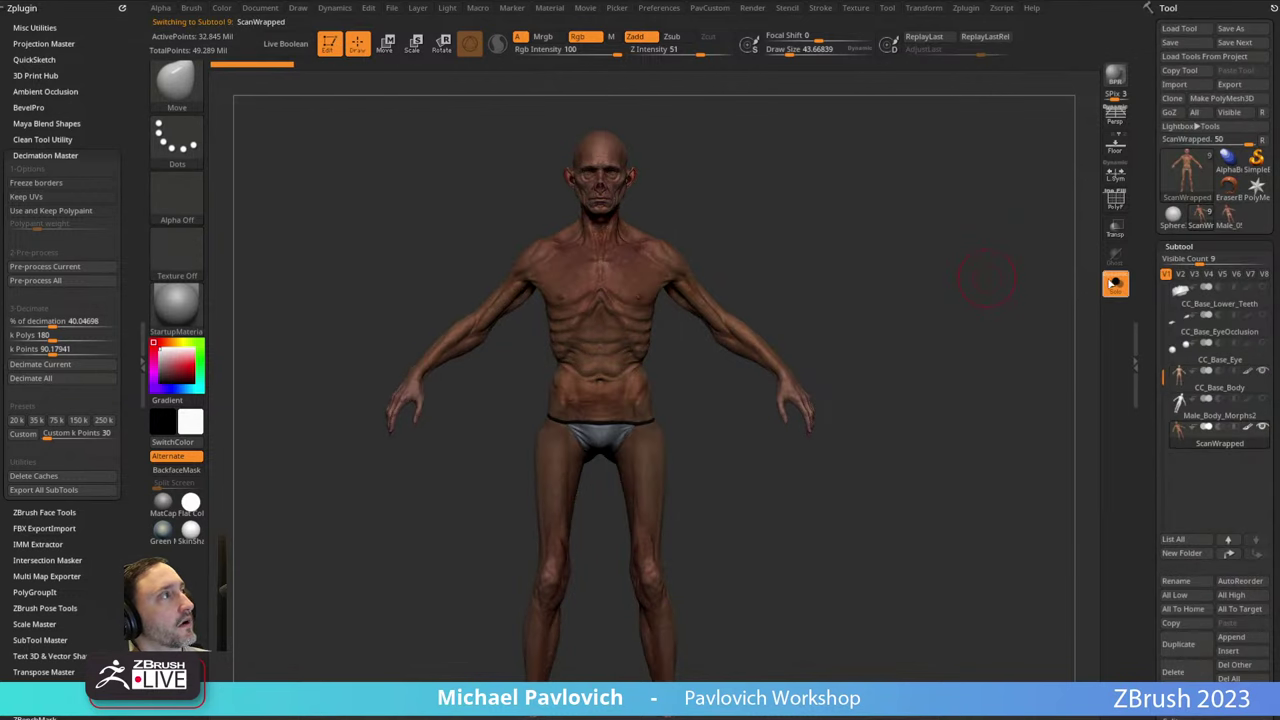
click(1248, 428)
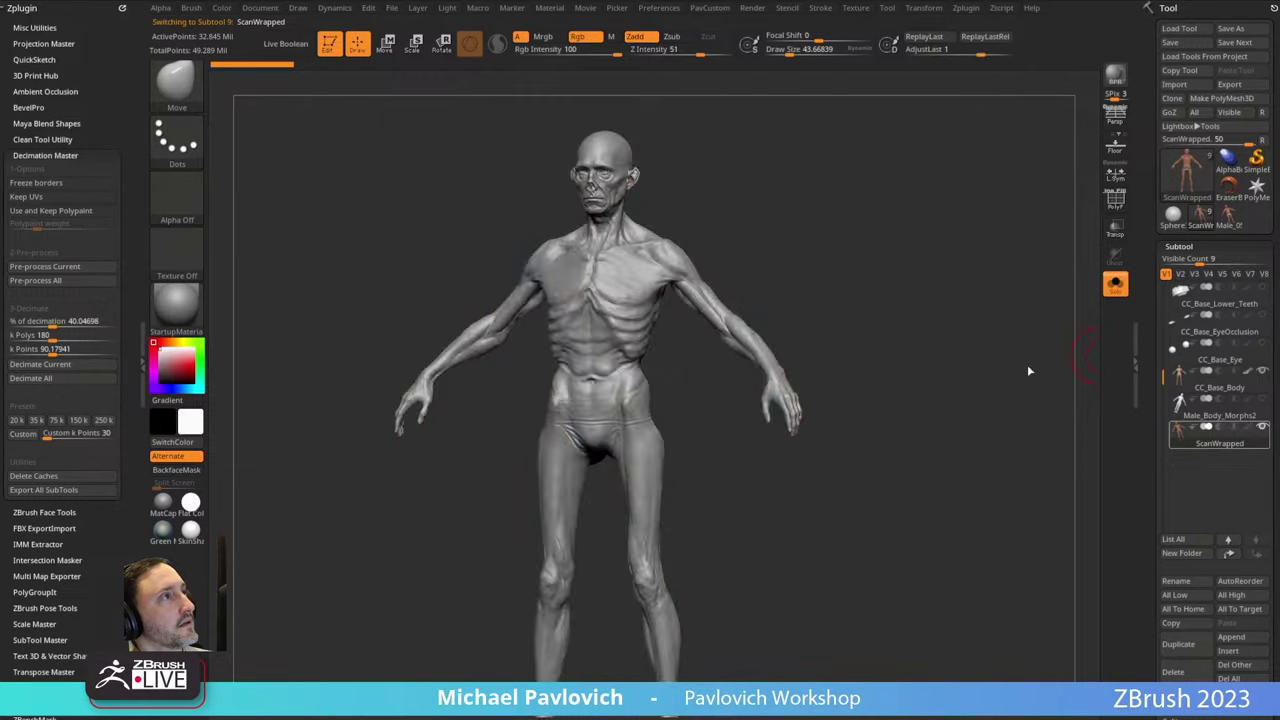
mouse_move(1029, 371)
alt+mouse_down()
mouse_move(880, 429)
mouse_move(962, 415)
alt+mouse_up()
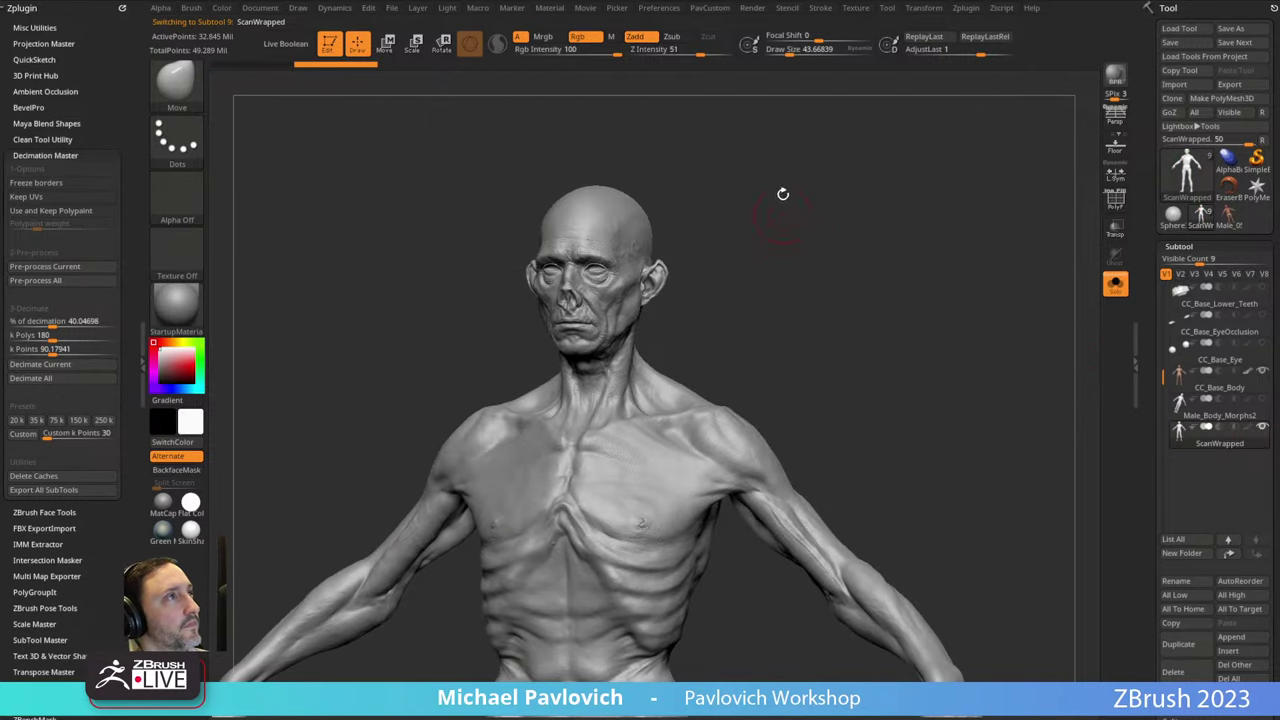
shift+drag(783, 194, 828, 246)
Activate the Standard brush with the ScanWrapped upper body in view.
key(b)
key(s)
key(t)
mouse_move(911, 246)
mouse_down()
mouse_move(969, 303)
mouse_move(966, 249)
mouse_move(920, 251)
mouse_move(906, 286)
mouse_move(866, 286)
mouse_move(909, 281)
mouse_move(915, 245)
mouse_up()
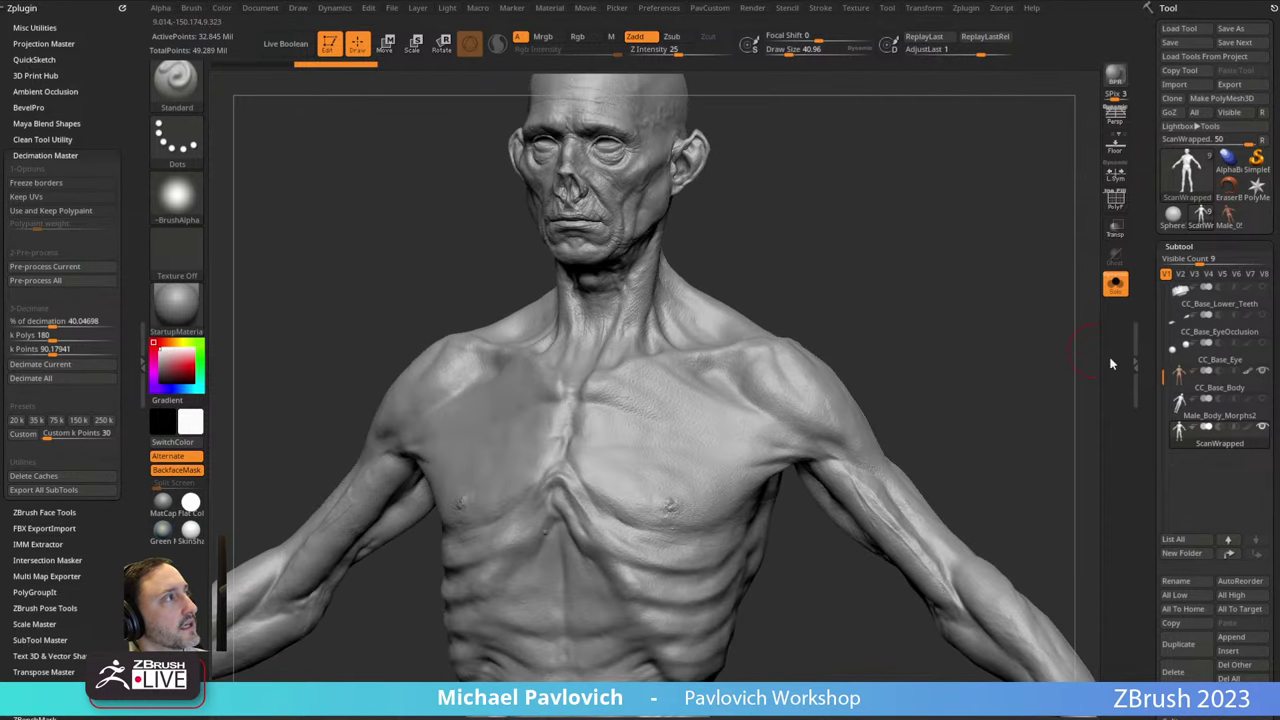
Inspect the ScanWrapped subtool's UV map settings, wireframe and available texture maps.
drag(1147, 375, 1154, 224)
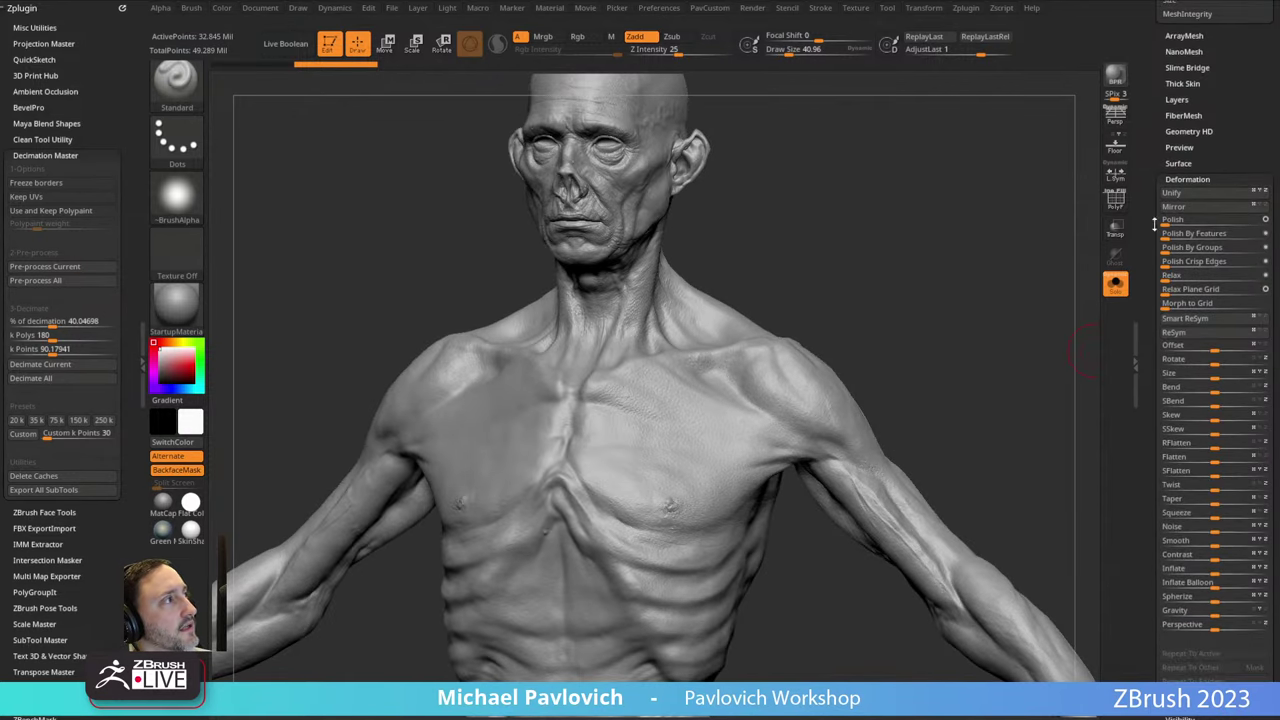
click(1185, 179)
drag(1150, 292, 1150, 282)
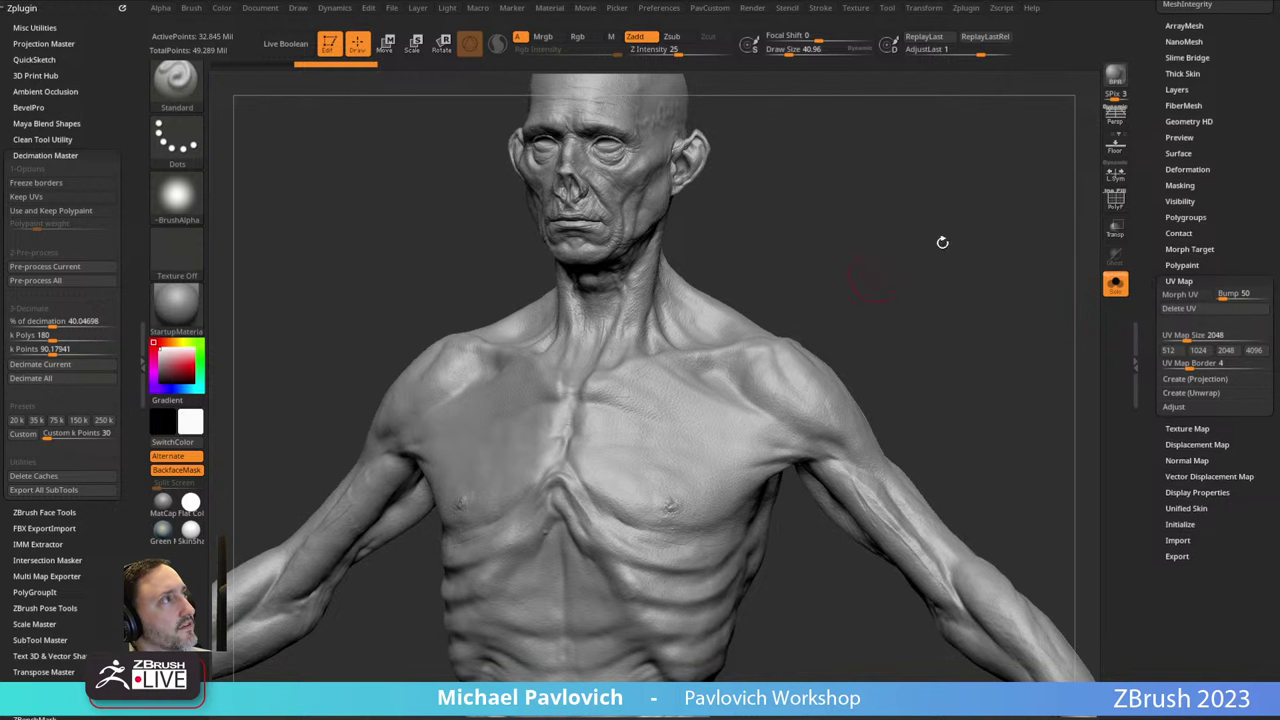
click(1115, 200)
click(1115, 200)
click(1179, 281)
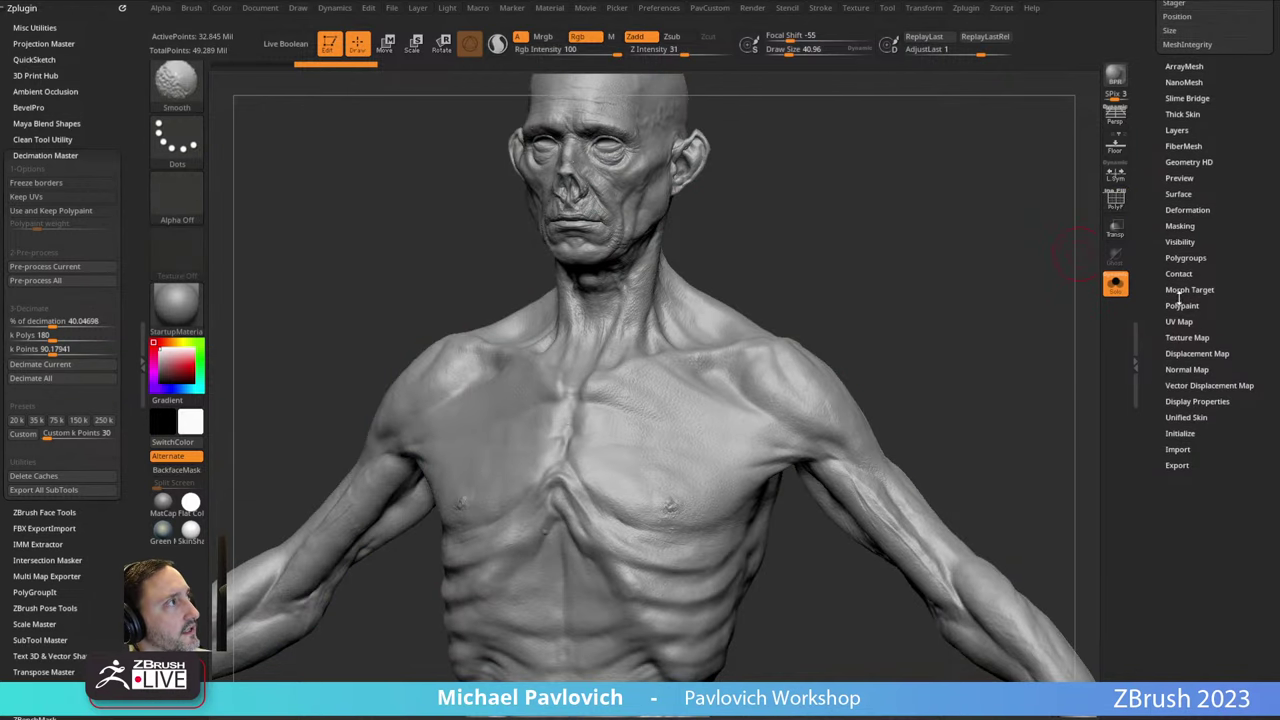
click(1186, 338)
click(1191, 366)
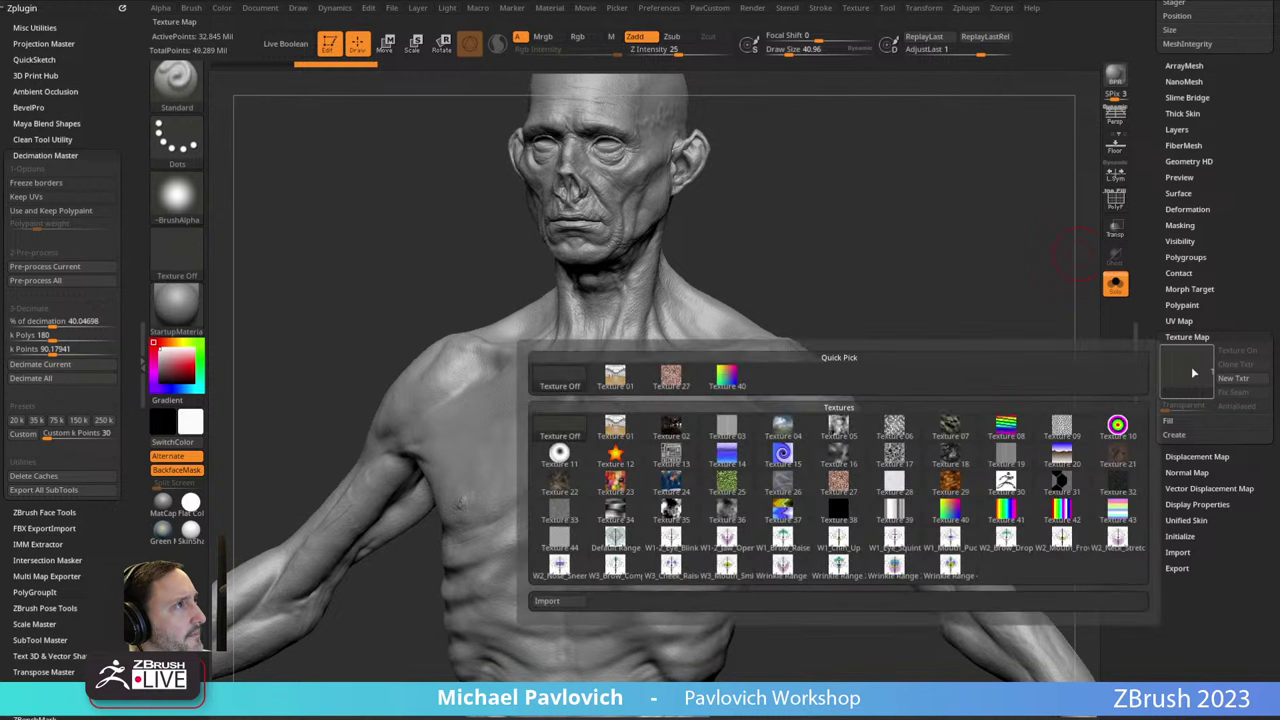
drag(1151, 211, 1103, 274)
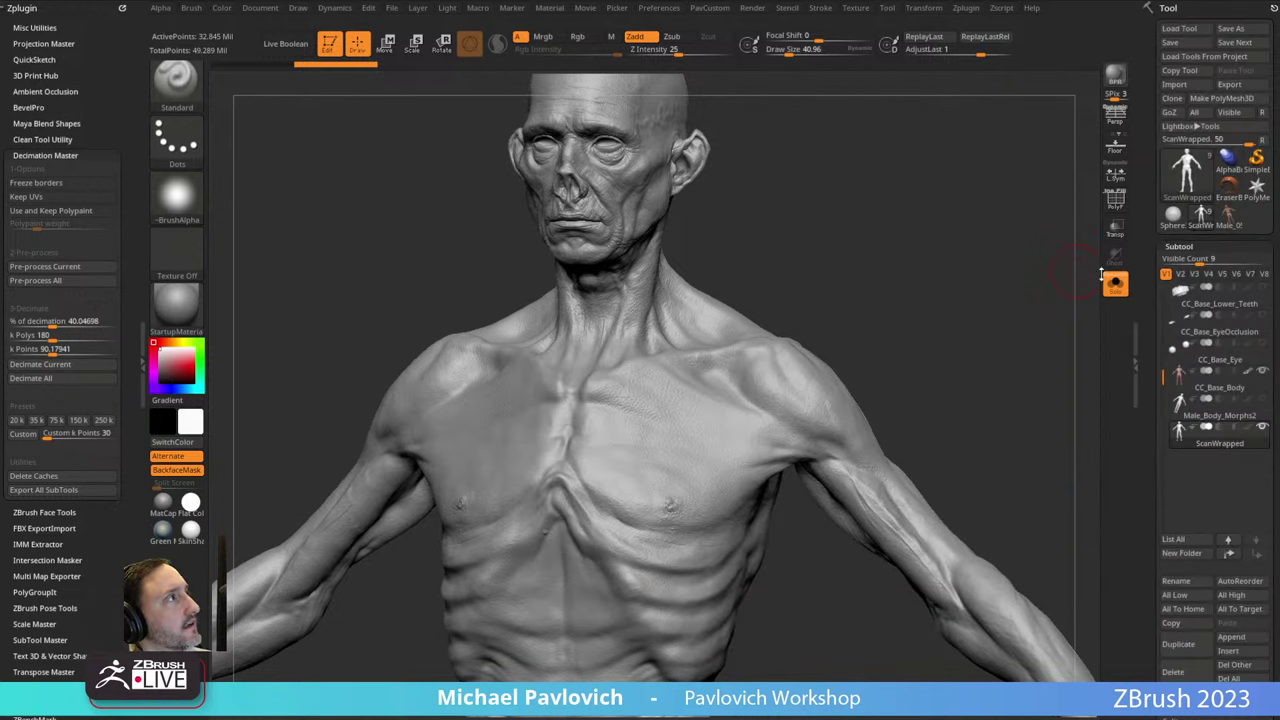
Clone the Body_Colour texture from the Male_05_Animation_Ready tool and return to the ScanWrapped tool.
click(1234, 220)
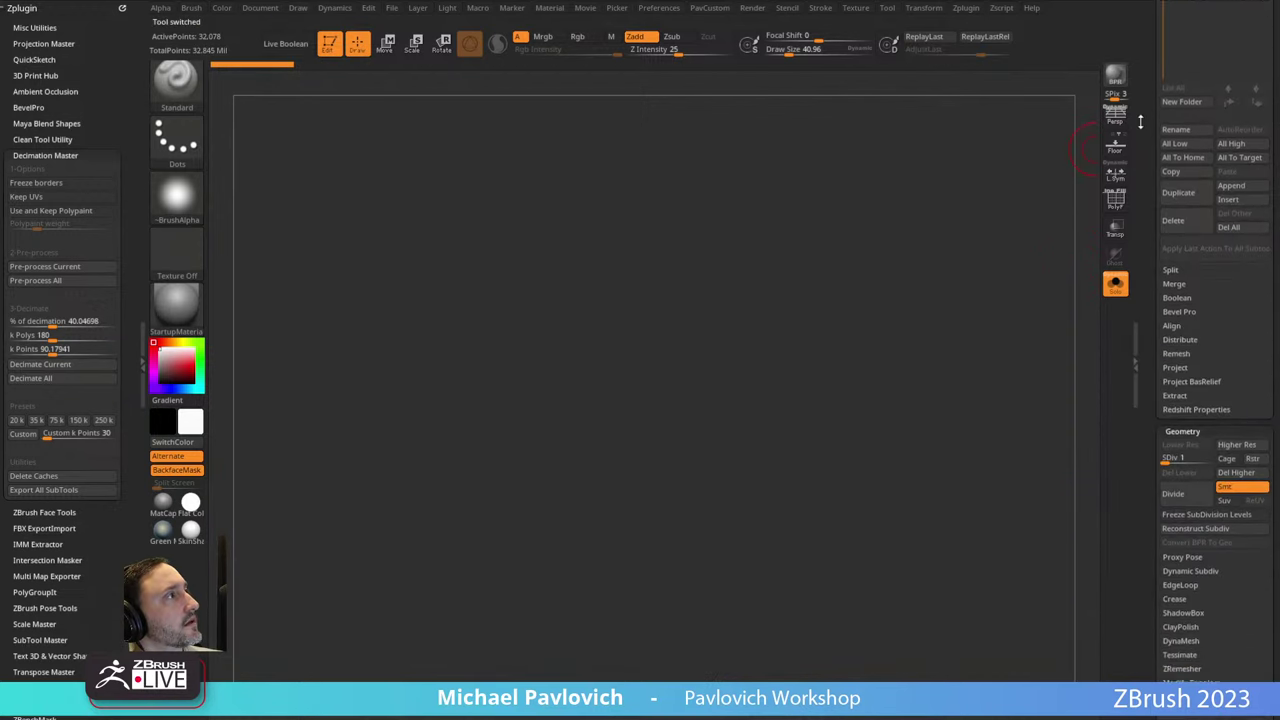
scroll(1200, 350, down, 10)
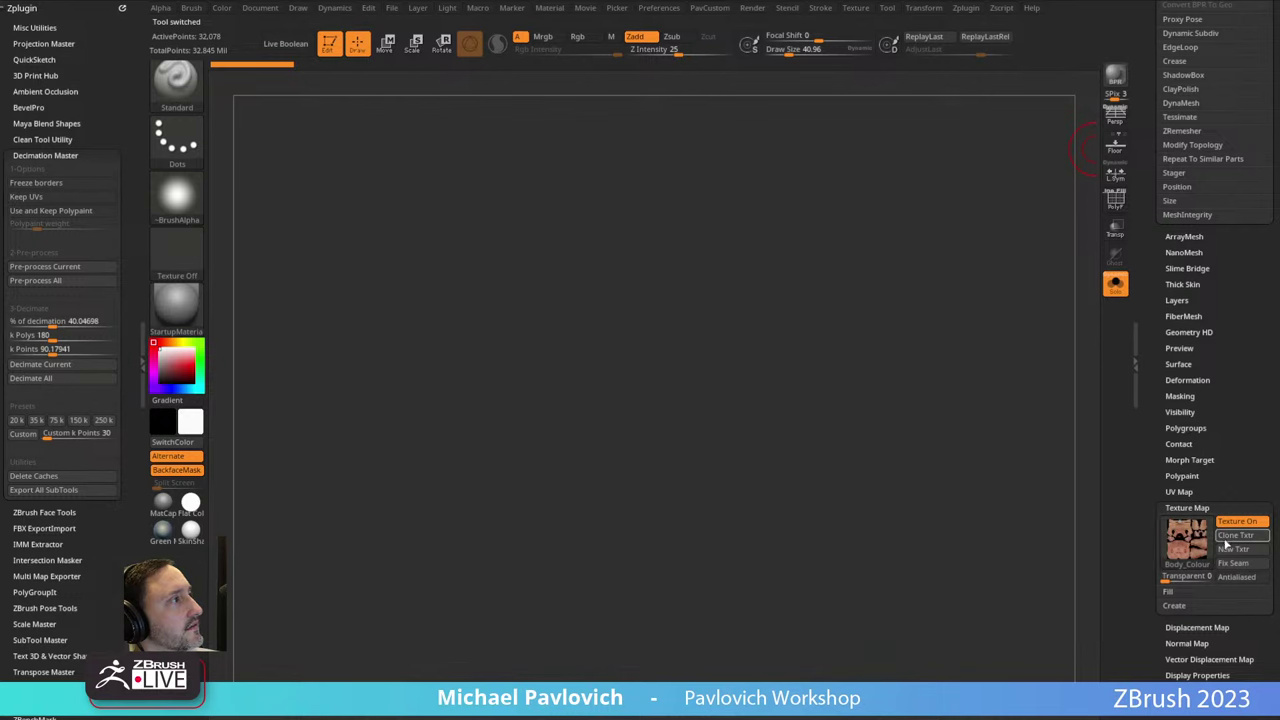
click(1230, 536)
scroll(1158, 590, up, 10)
drag(1158, 589, 1158, 631)
click(1200, 160)
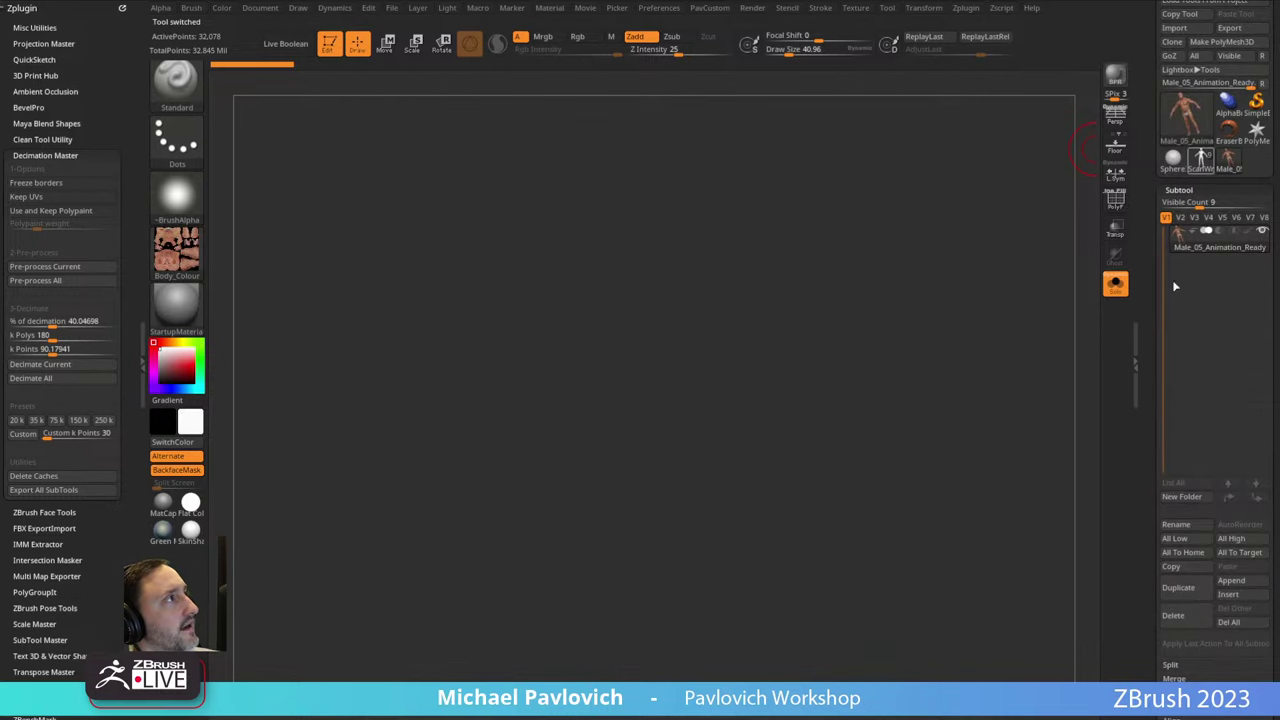
Assign the Body_Colour texture as the ScanWrapped subtool's texture map.
scroll(1155, 400, down, 10)
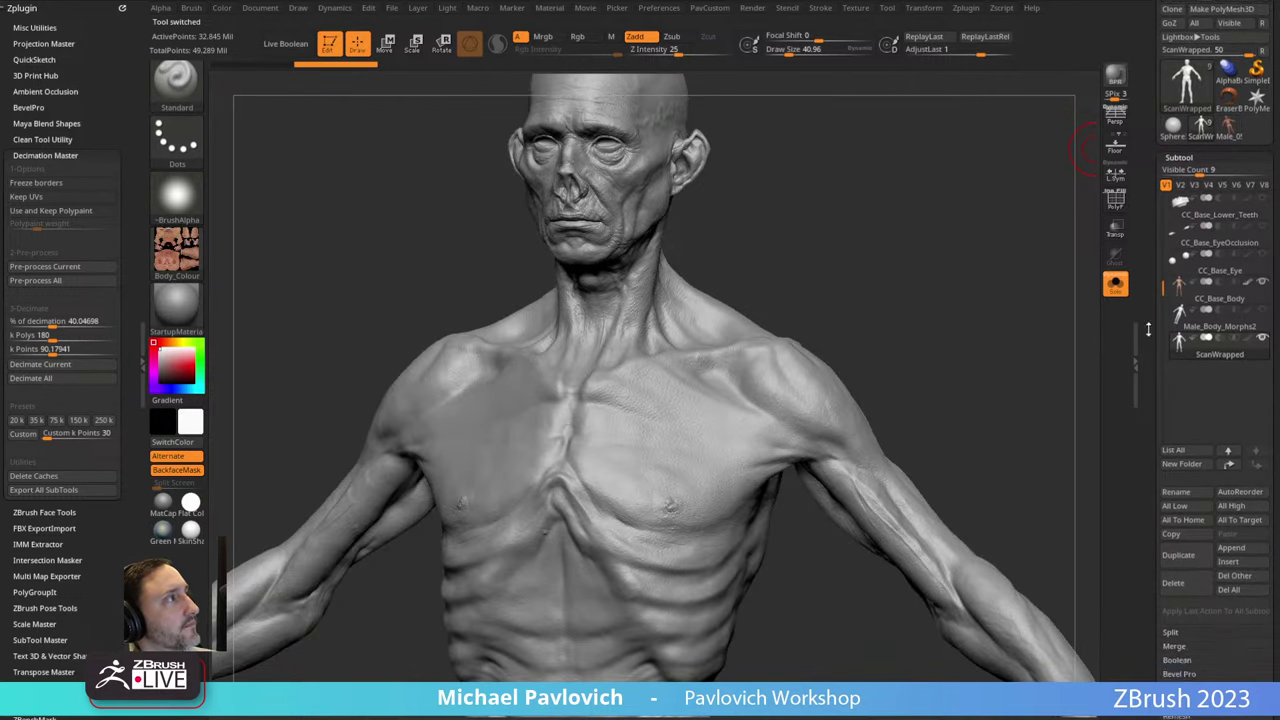
click(1200, 329)
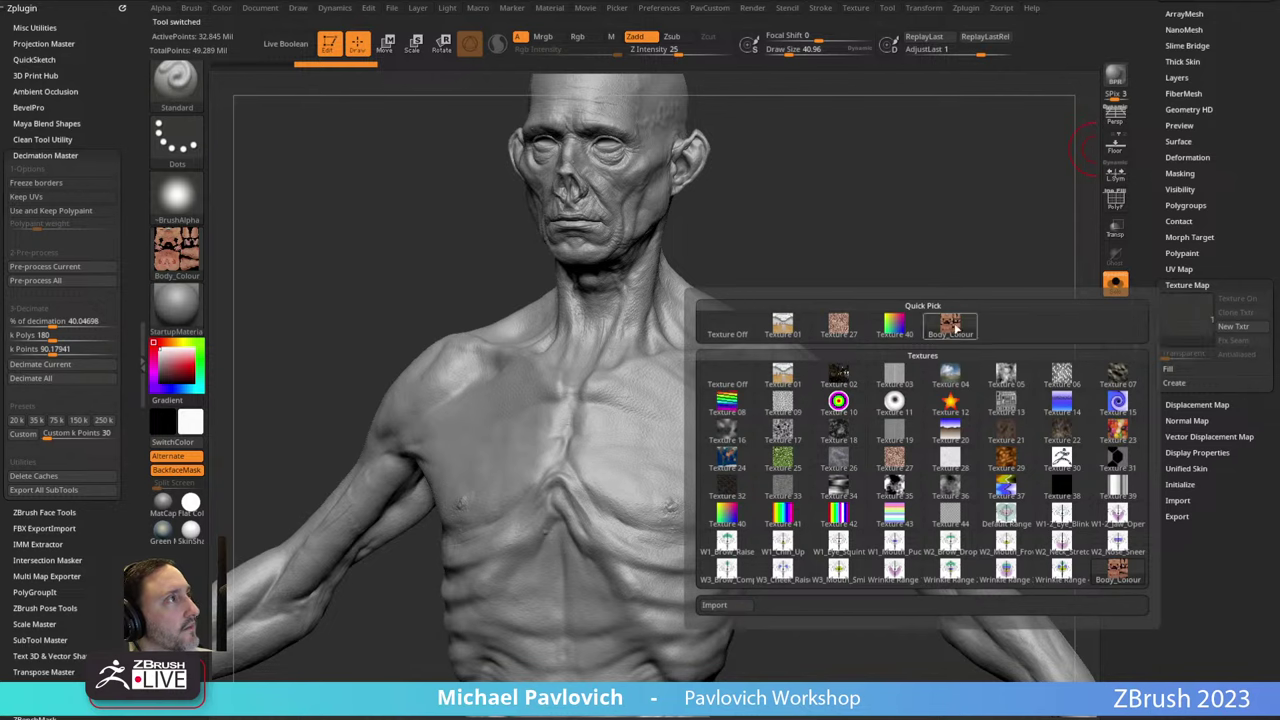
click(895, 326)
drag(1078, 335, 1098, 253)
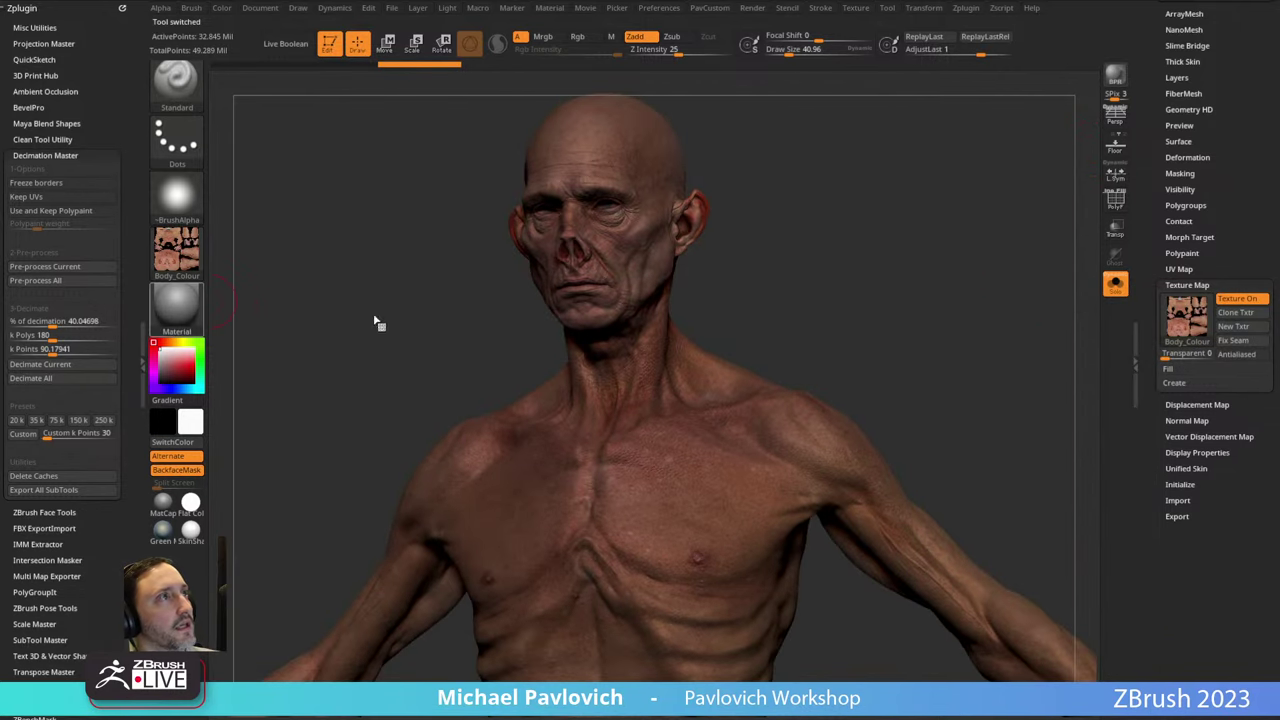
Apply the SkinShade4 material and set the brush texture to Texture Off.
click(190, 310)
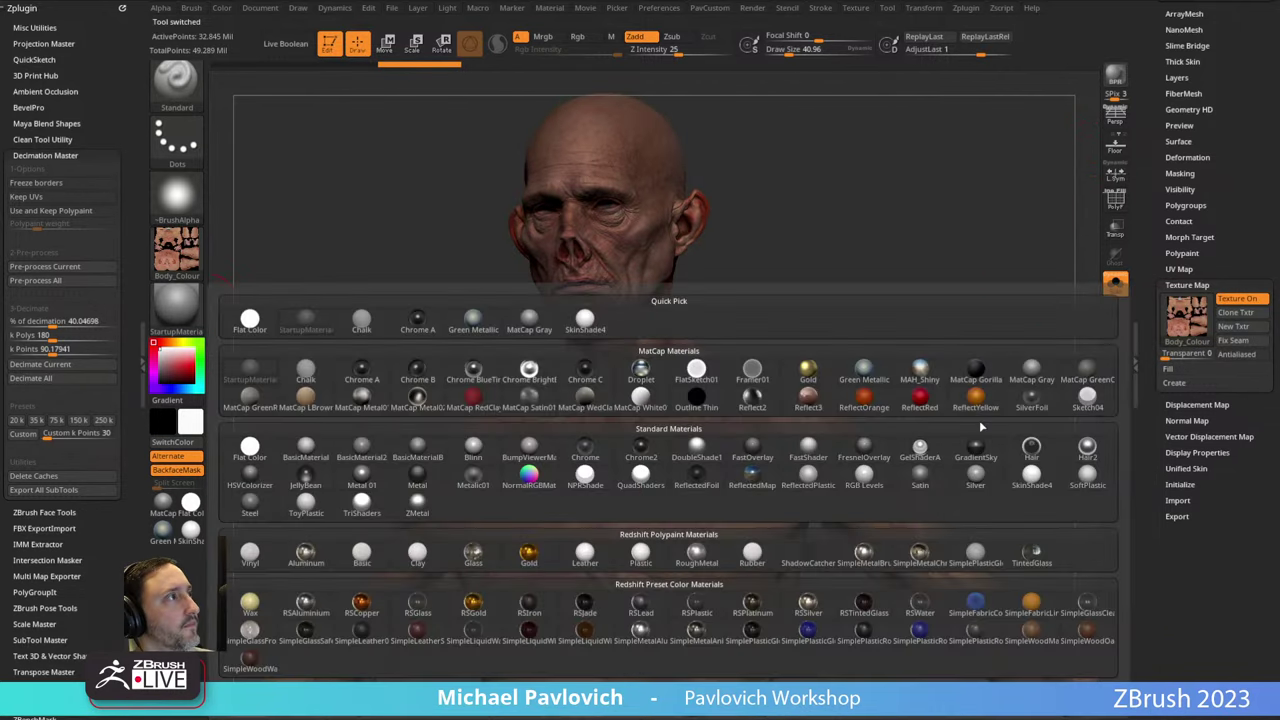
click(1031, 476)
click(168, 258)
click(250, 274)
Examine the textured upper body from the front, side and three-quarter views.
drag(790, 281, 947, 307)
alt+drag(947, 195, 950, 345)
mouse_move(950, 345)
mouse_down()
mouse_move(1003, 349)
mouse_move(950, 350)
mouse_up()
mouse_move(950, 350)
mouse_down()
mouse_move(963, 371)
mouse_move(875, 460)
mouse_move(963, 489)
mouse_move(900, 177)
mouse_move(966, 266)
mouse_move(820, 259)
mouse_move(951, 266)
mouse_move(918, 273)
mouse_move(951, 269)
mouse_move(949, 283)
mouse_move(893, 302)
mouse_move(906, 308)
mouse_up()
key(s)
mouse_move(906, 310)
mouse_down()
mouse_move(874, 308)
mouse_move(891, 311)
mouse_up()
alt+drag(832, 345, 815, 322)
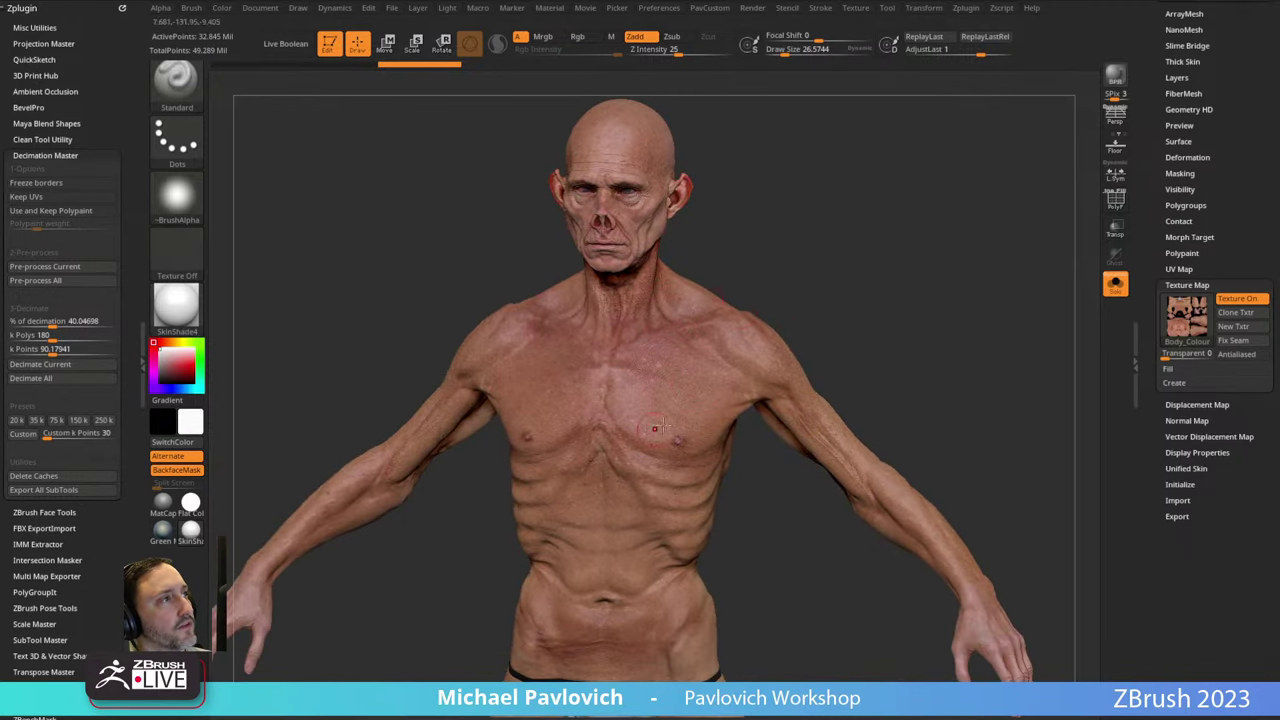
drag(905, 298, 794, 286)
key(s)
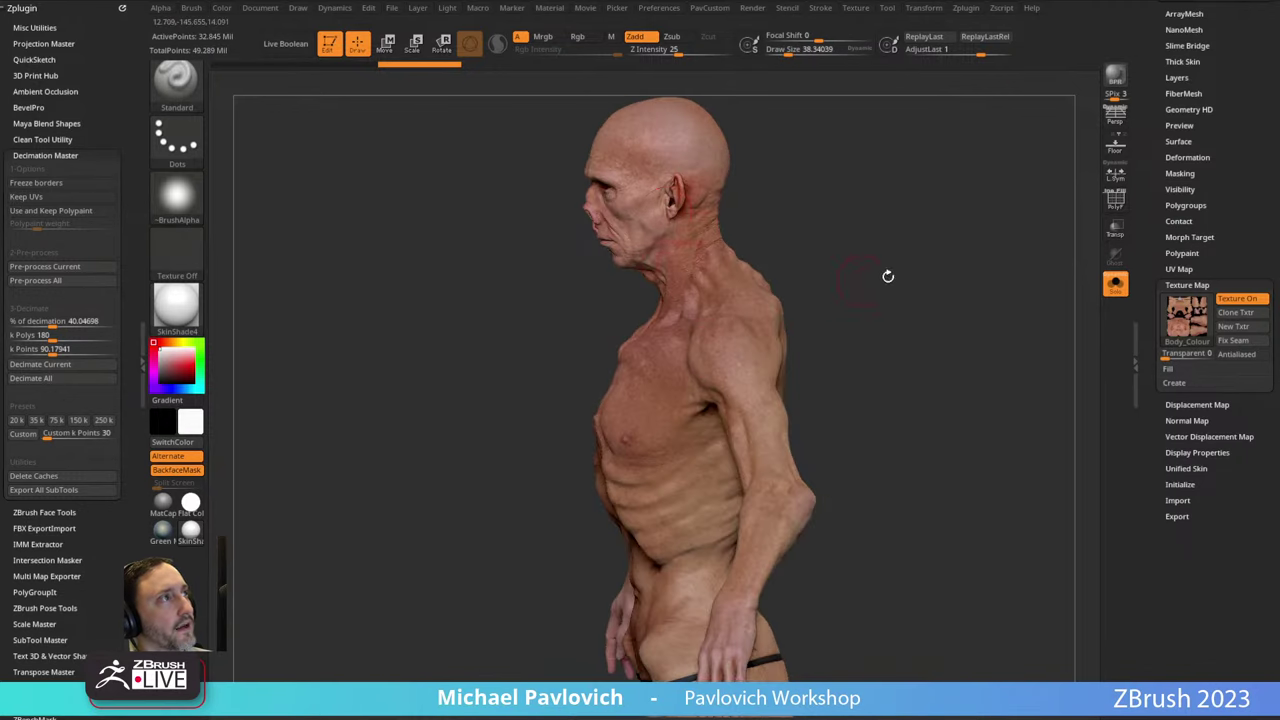
drag(886, 277, 804, 246)
mouse_move(912, 216)
mouse_down()
mouse_move(868, 228)
mouse_move(910, 268)
mouse_move(957, 286)
mouse_move(931, 306)
mouse_move(697, 285)
mouse_up()
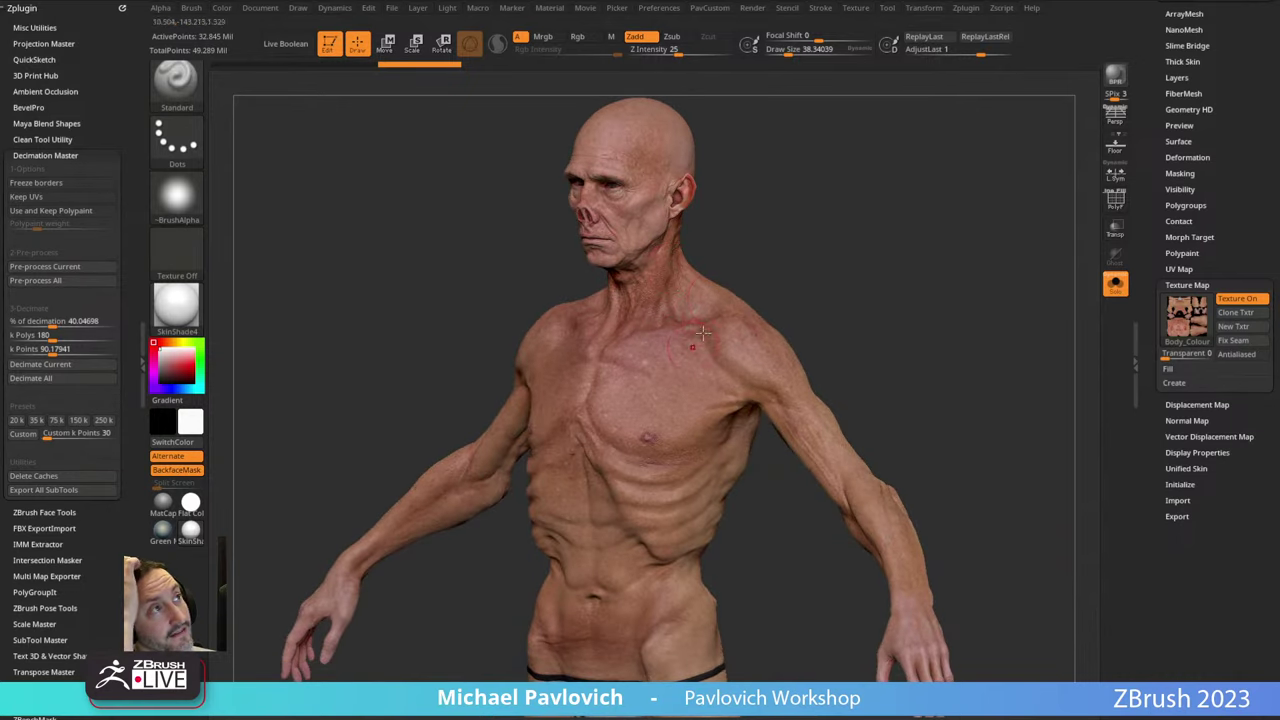
Enable the Rgb channel, convert the body's texture to polypaint and clear the Body_Colour texture map.
click(1181, 253)
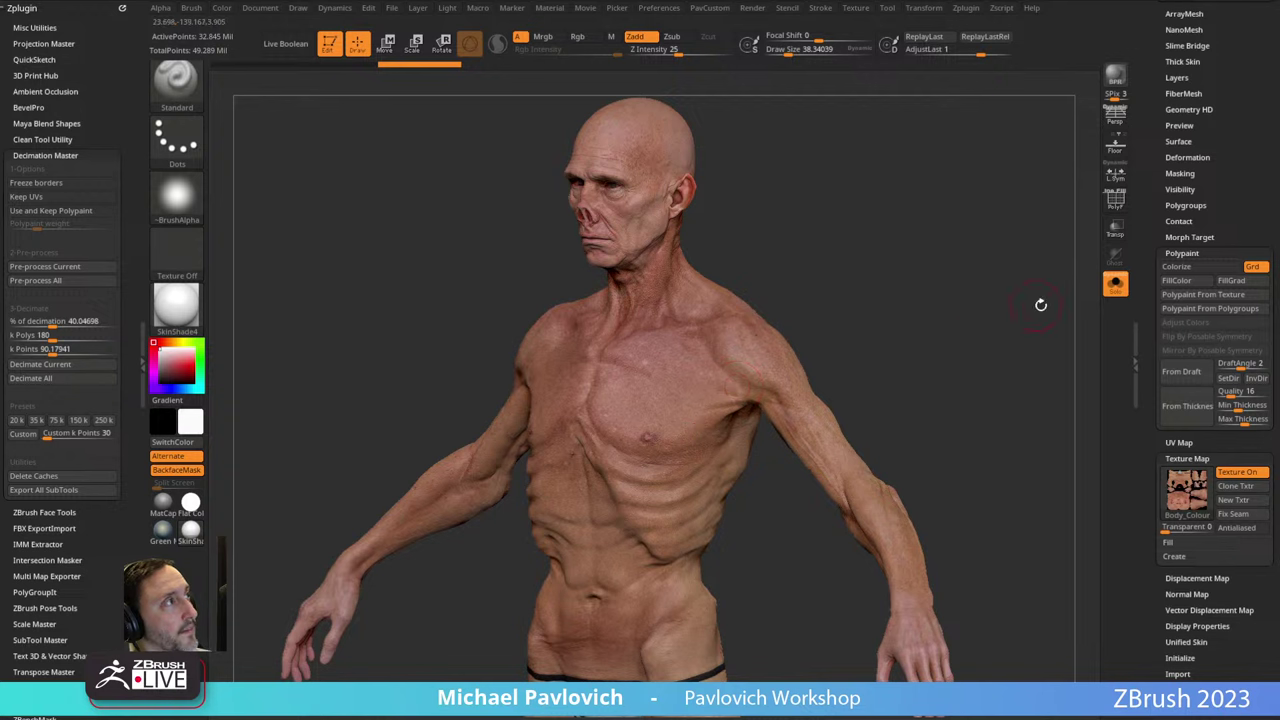
click(1200, 295)
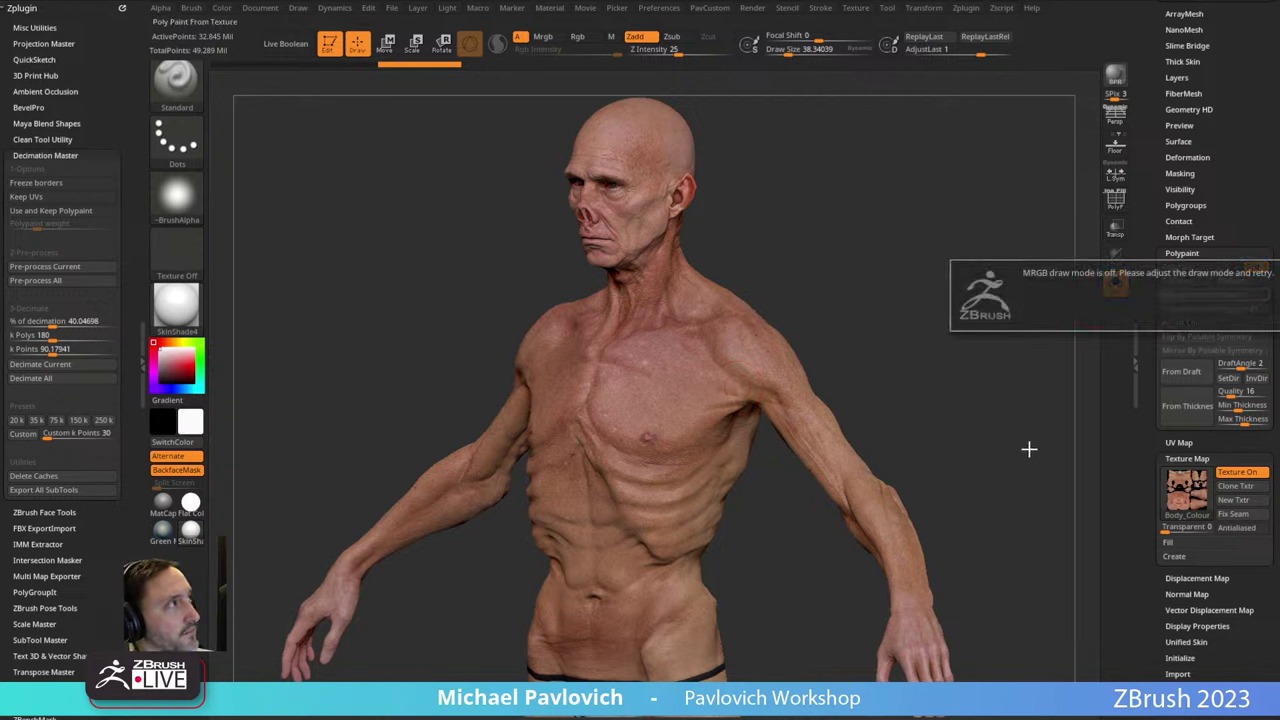
click(580, 37)
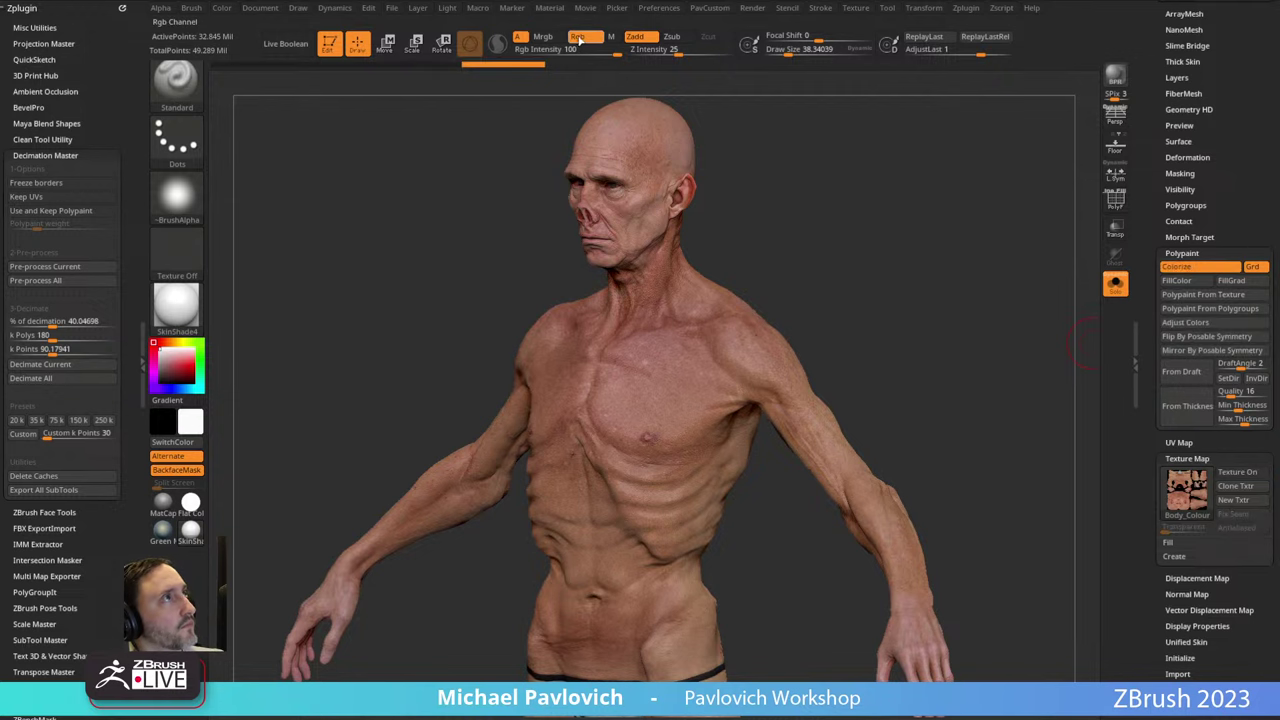
click(1186, 490)
Inspect the polypainted body from the front and check its geometry, texture map and morph target settings.
scroll(1152, 396, up, 10)
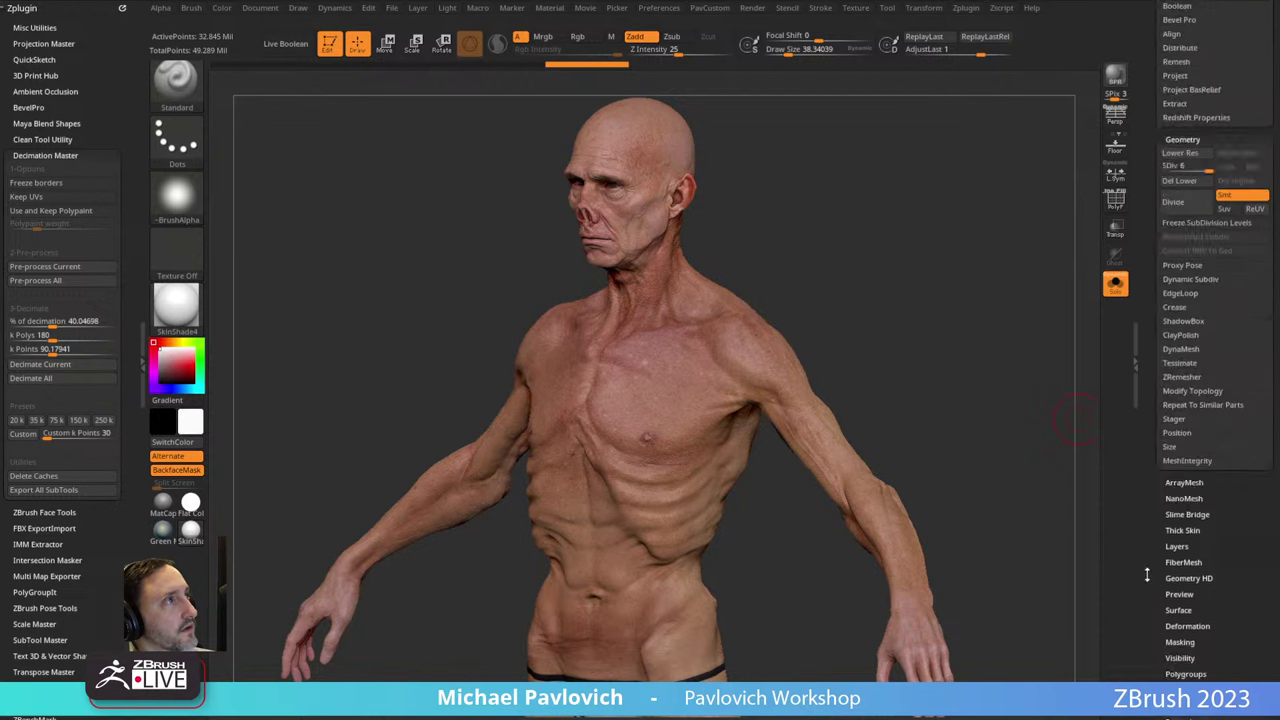
drag(1033, 322, 954, 373)
drag(934, 216, 1090, 240)
drag(1264, 57, 1264, 304)
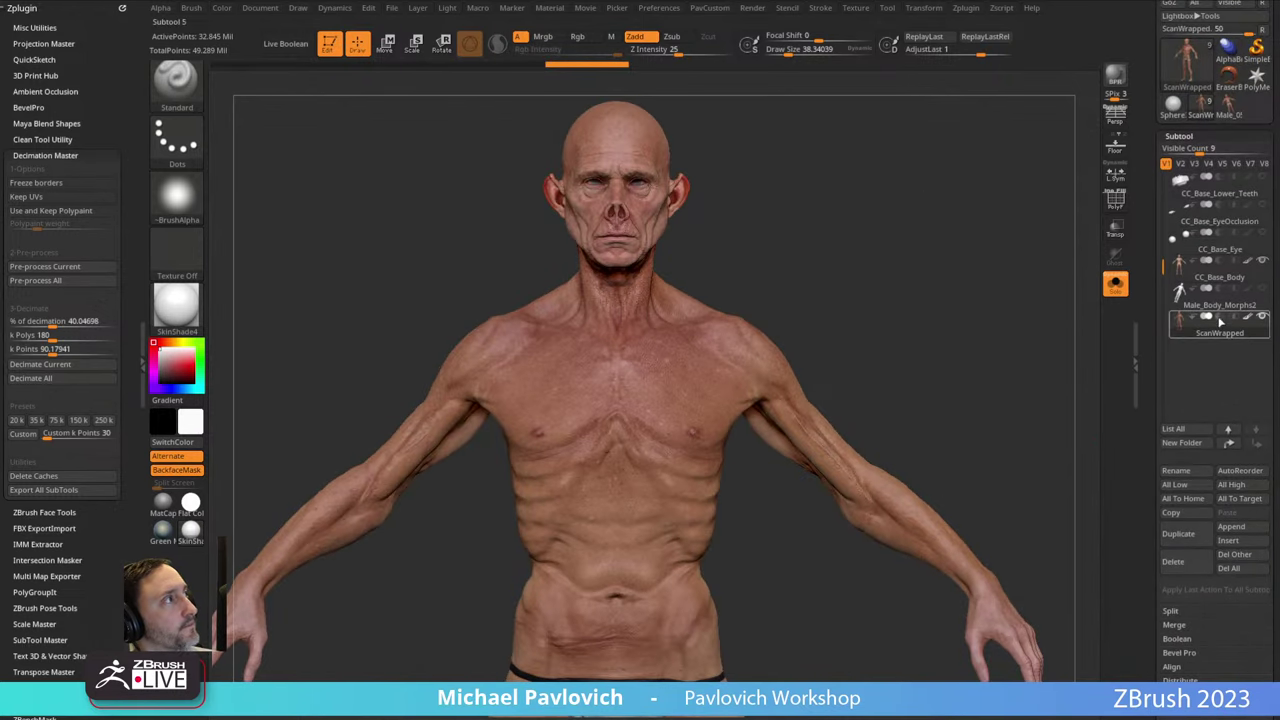
scroll(1158, 199, down, 5)
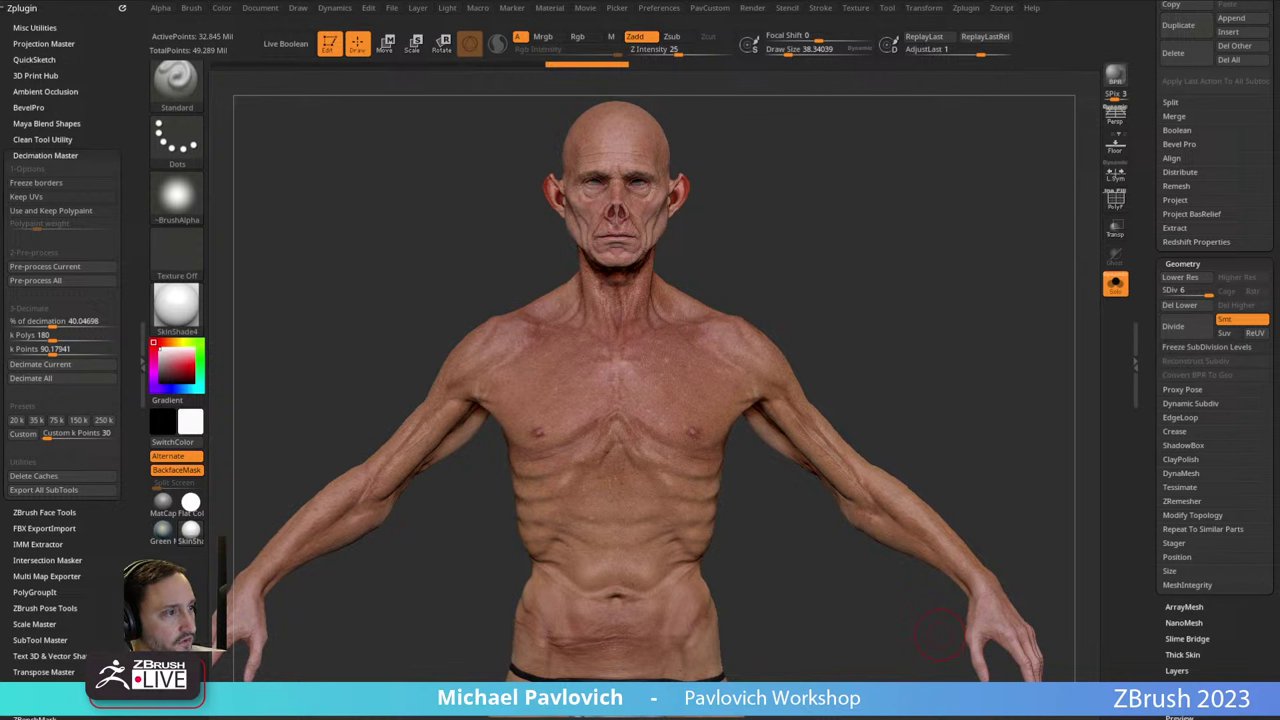
scroll(1160, 517, down, 5)
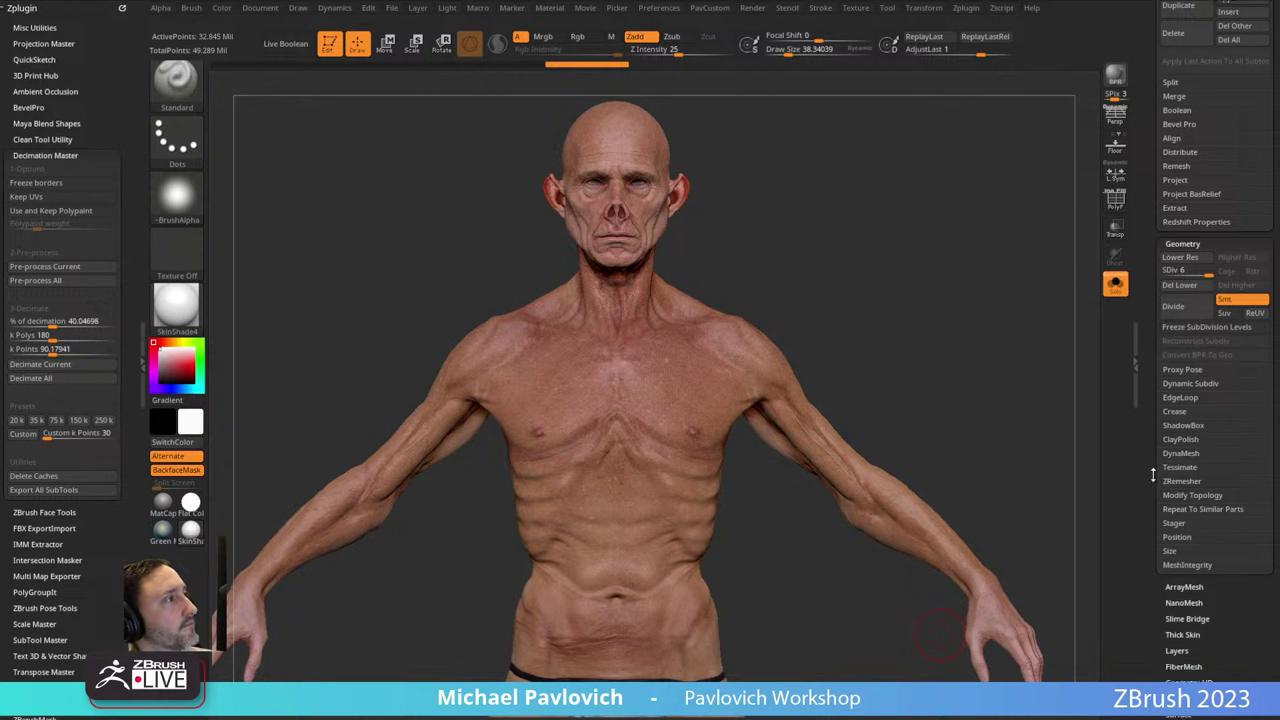
key(shift)
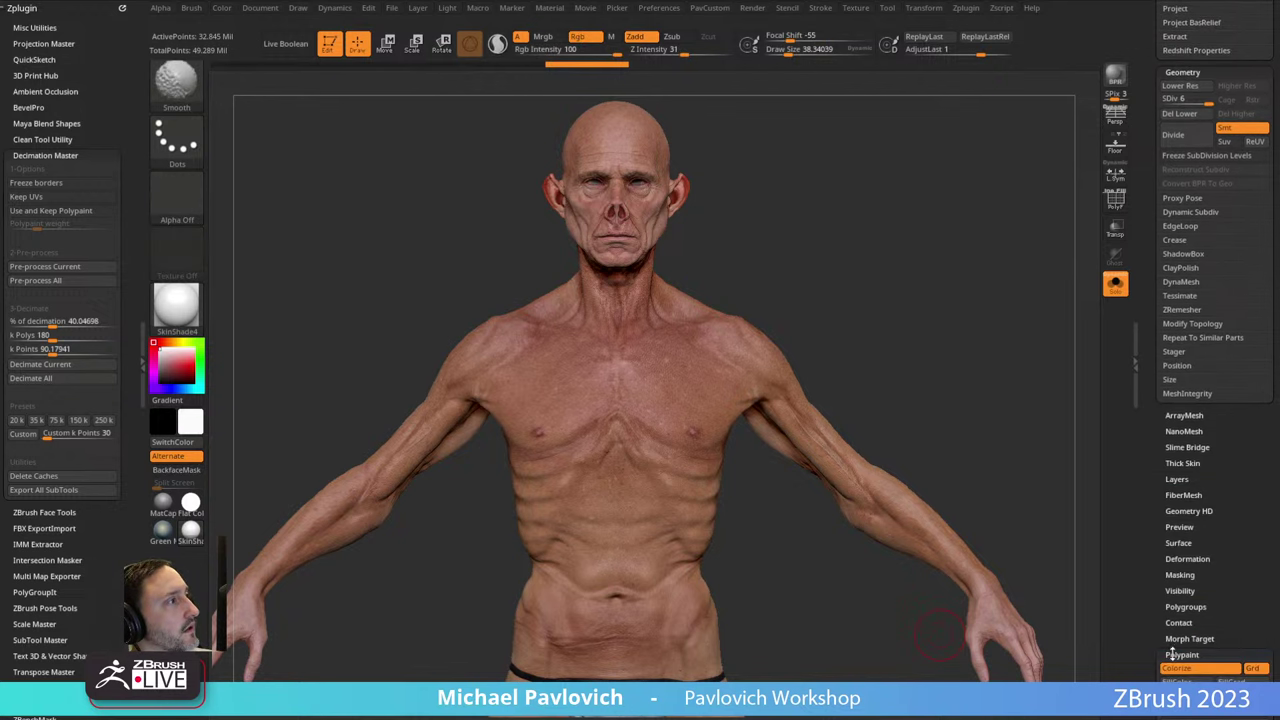
click(1172, 654)
click(1174, 645)
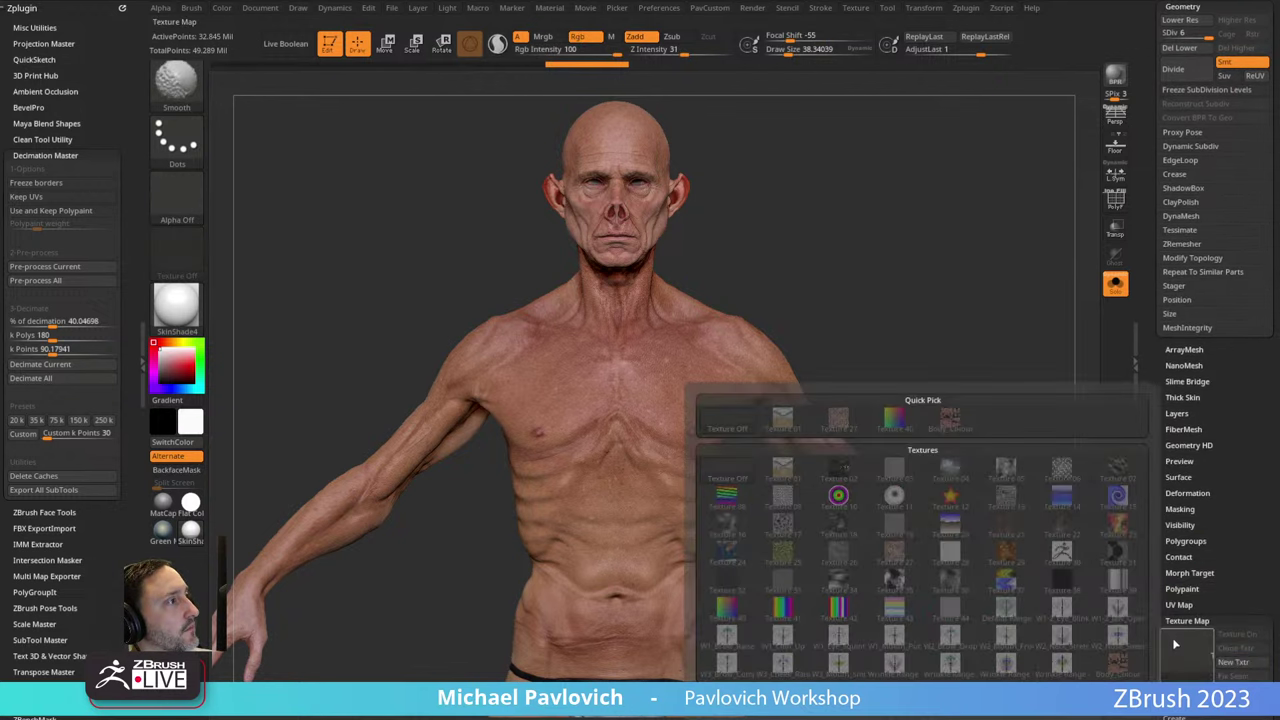
click(1175, 570)
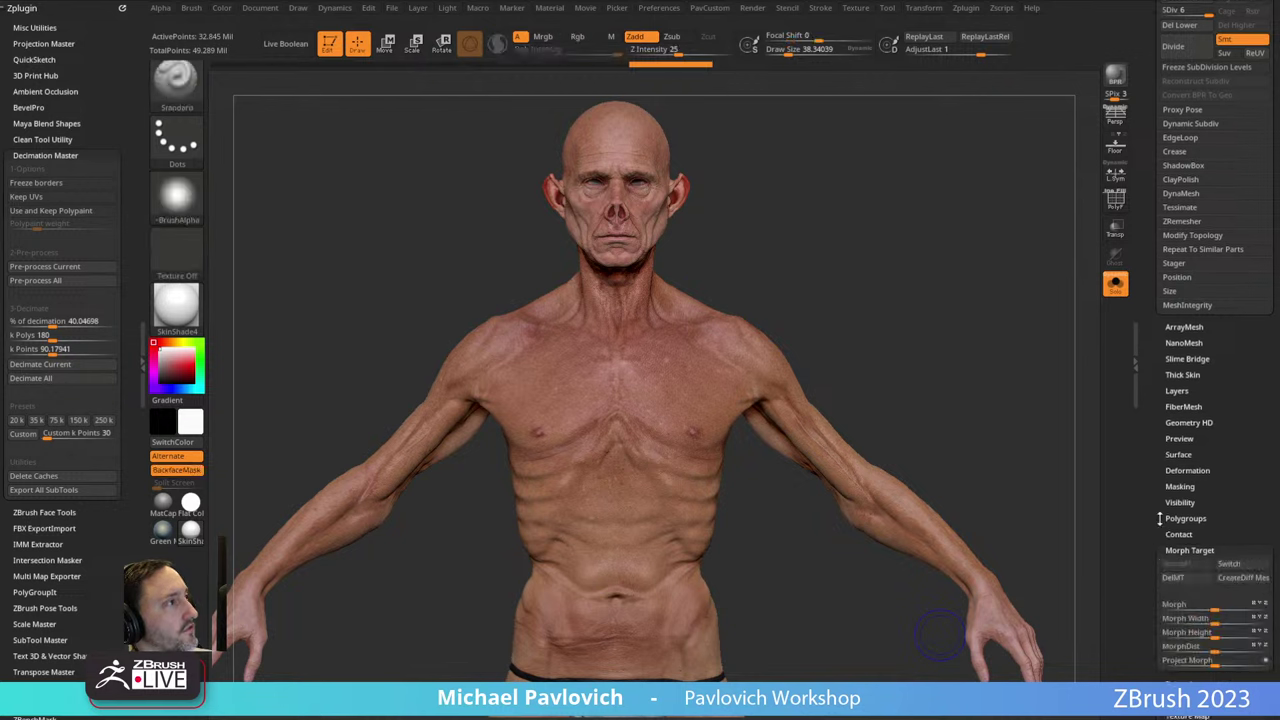
scroll(1160, 518, up, 10)
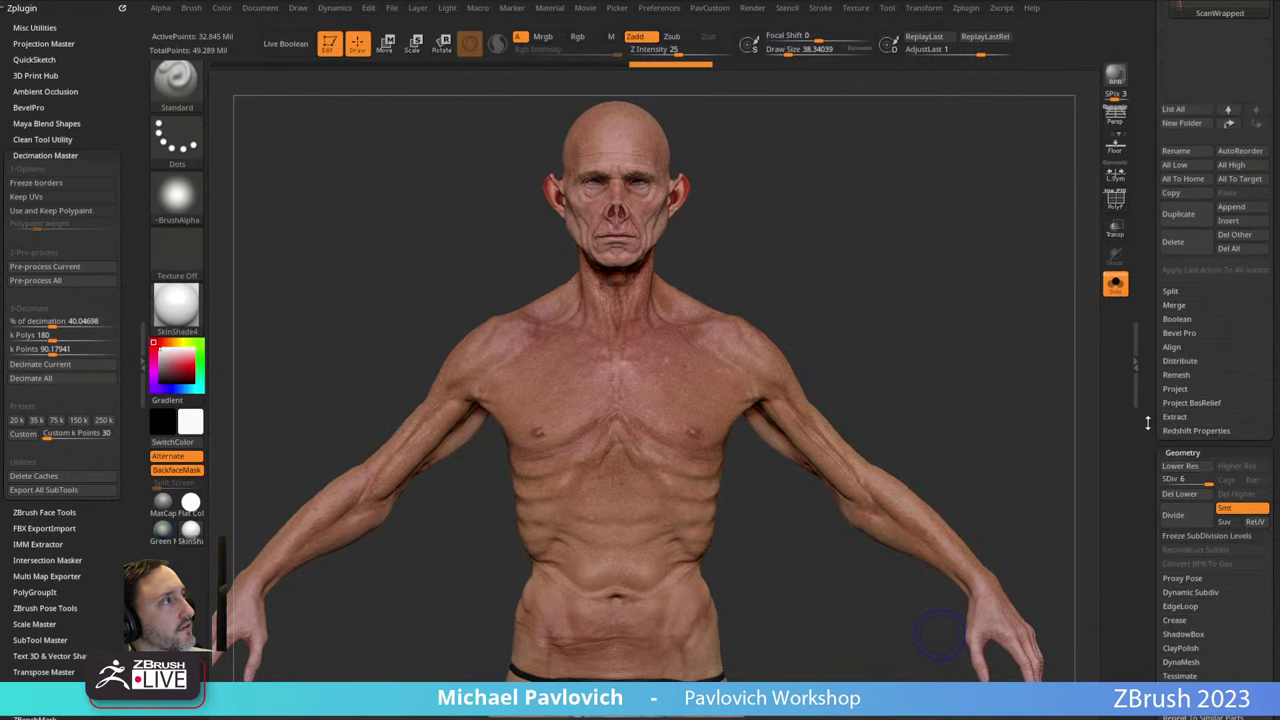
scroll(1148, 424, up, 10)
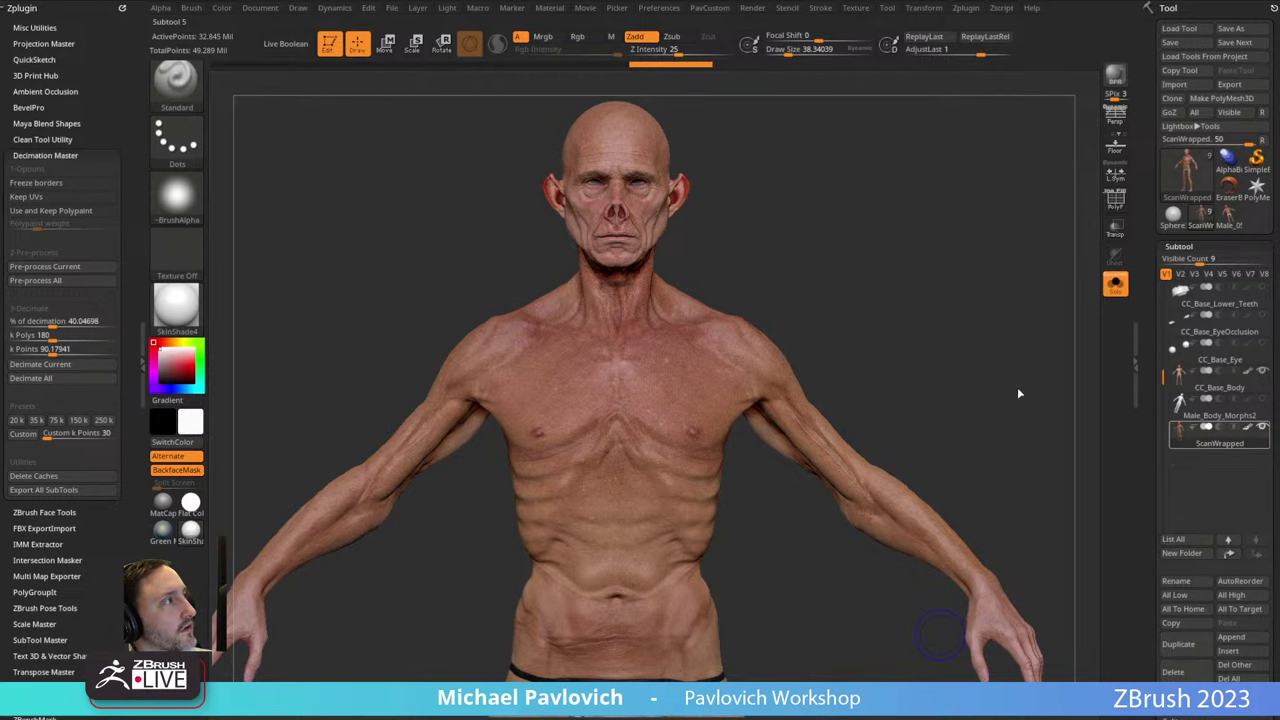
Turn off the ScanWrapped polypaint display and apply the Green Metallic material with the head in view.
click(190, 310)
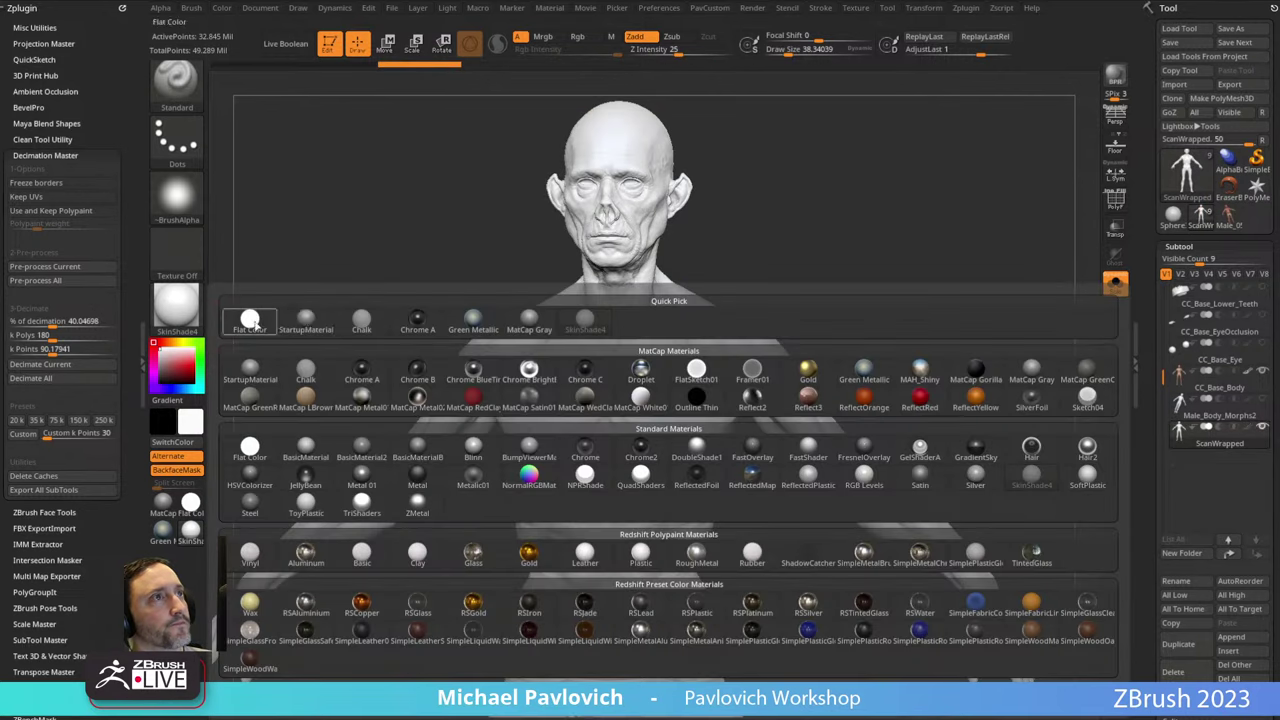
click(473, 318)
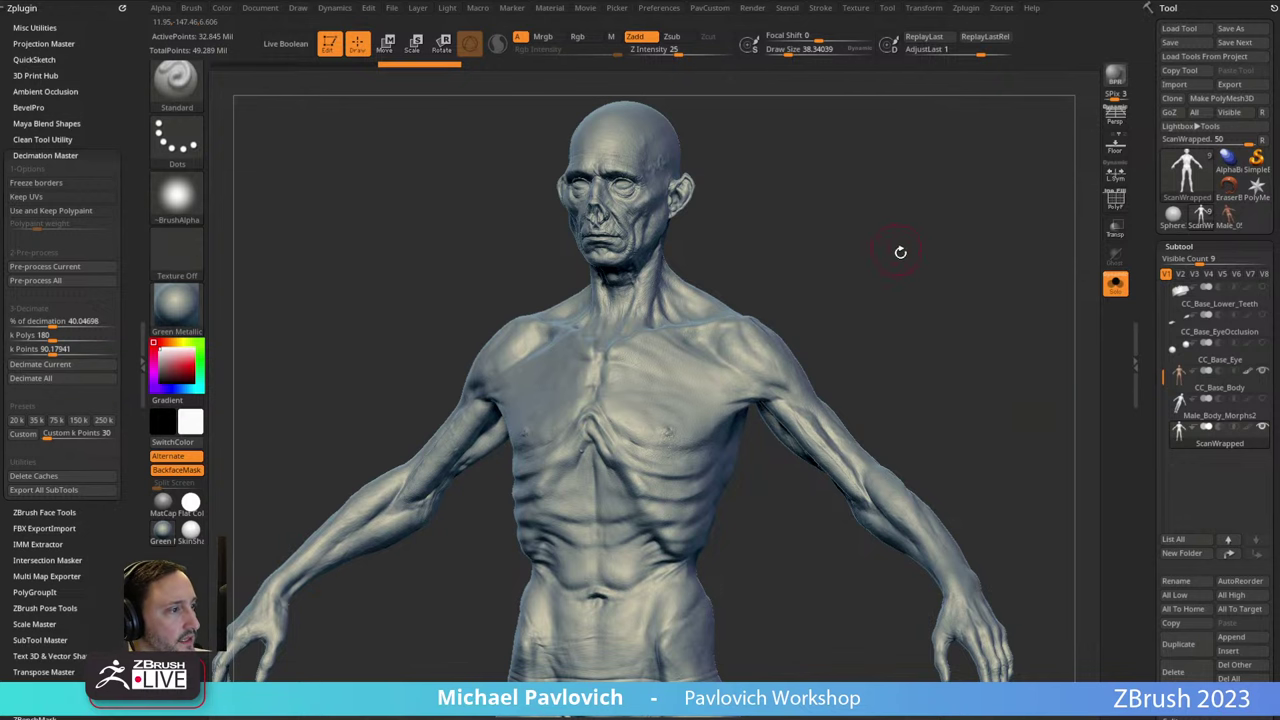
mouse_move(928, 237)
shift+mouse_down()
mouse_move(925, 248)
mouse_move(947, 234)
mouse_move(938, 209)
mouse_move(977, 252)
mouse_move(963, 265)
shift+mouse_up()
key(s)
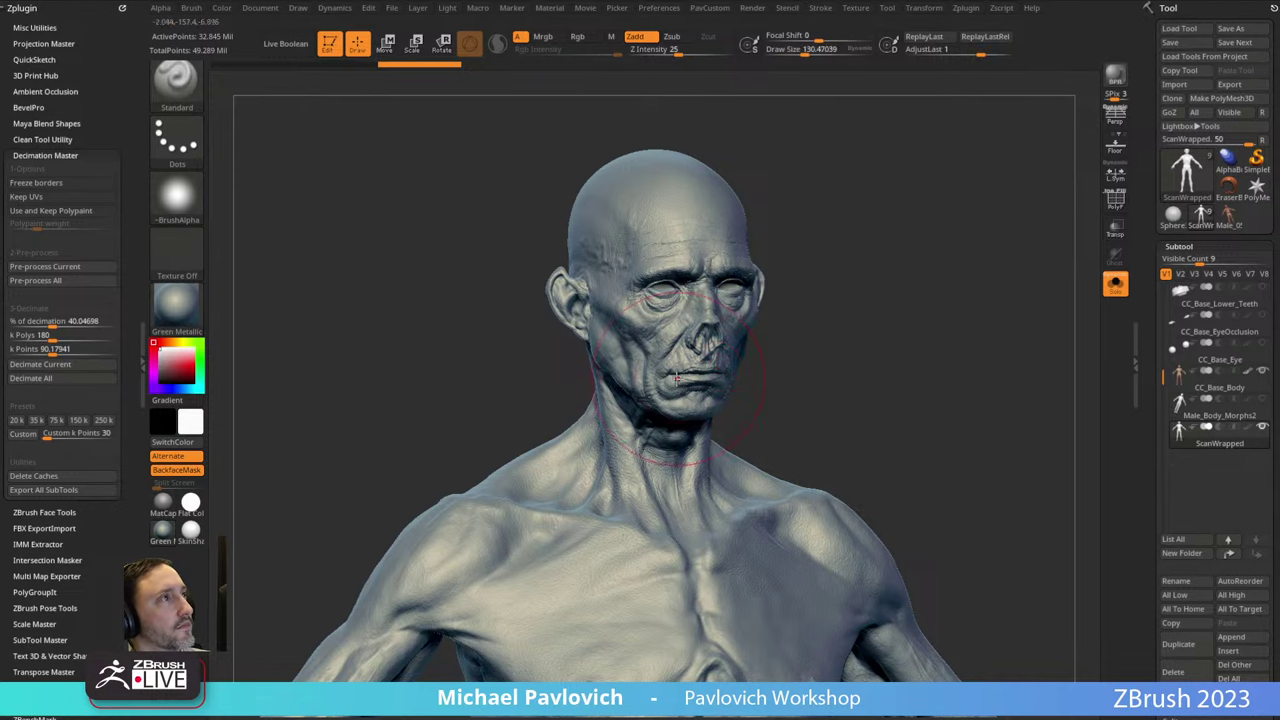
alt+drag(853, 218, 868, 374)
key(s)
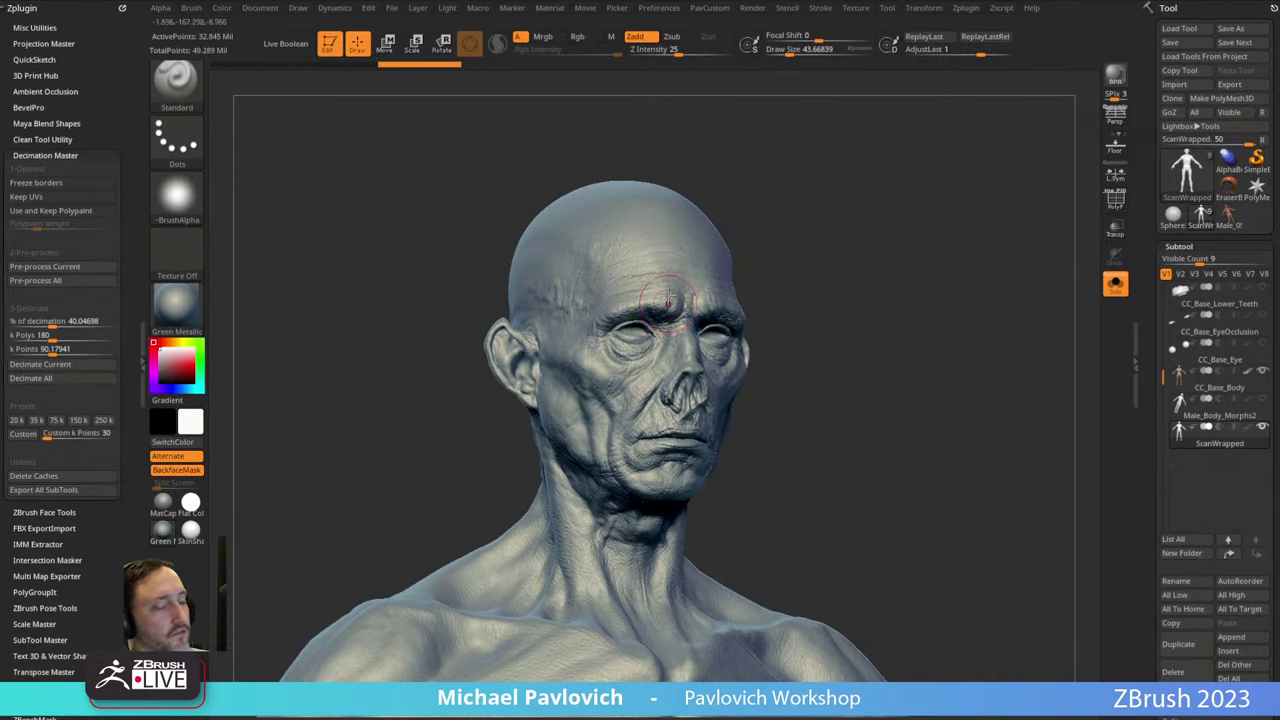
mouse_move(836, 174)
alt+mouse_down()
mouse_move(841, 268)
mouse_move(790, 271)
alt+mouse_up()
Try smoothing the forehead and bake the SkinDetails layer into the ScanWrapped mesh.
click(646, 369)
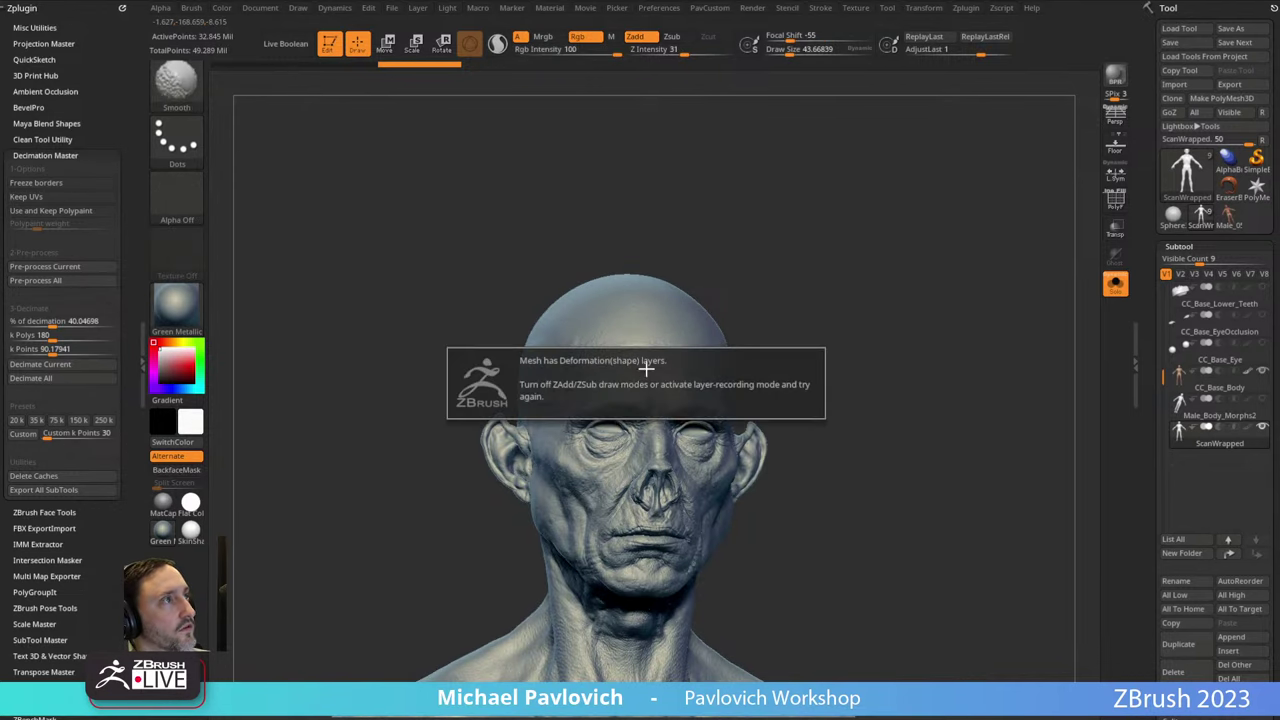
scroll(1173, 302, down, 10)
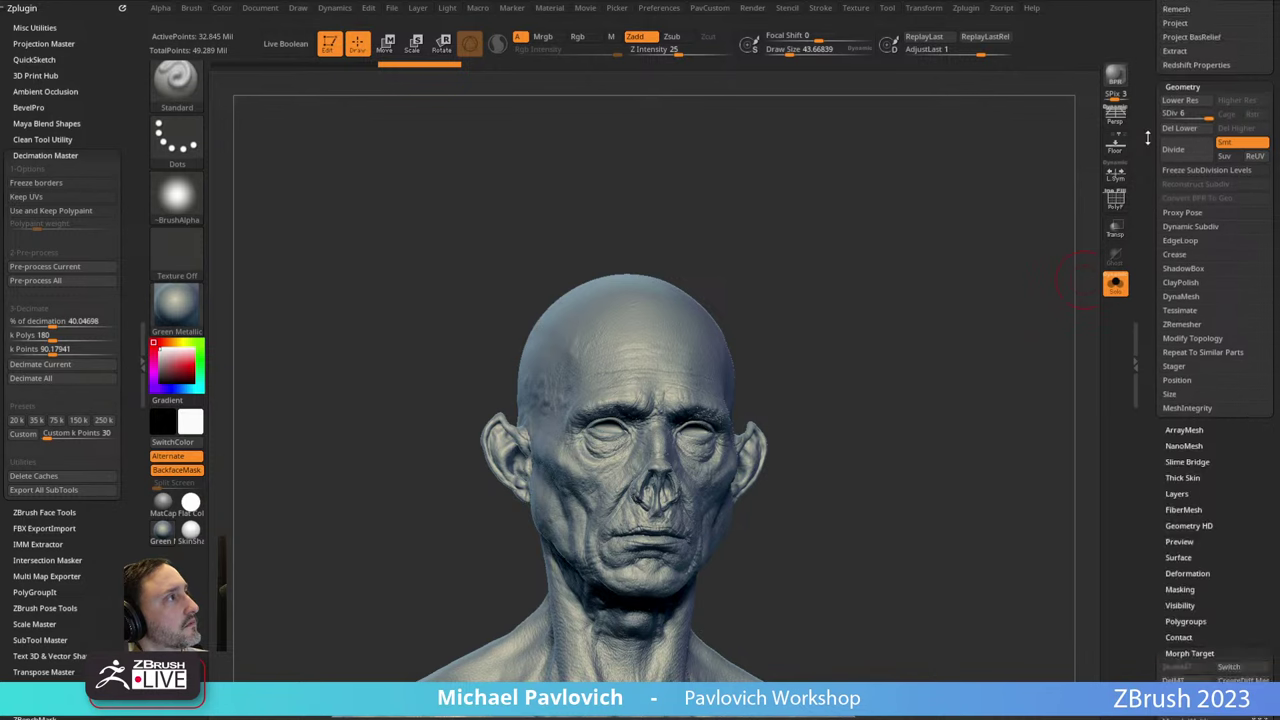
key(shift)
click(1177, 242)
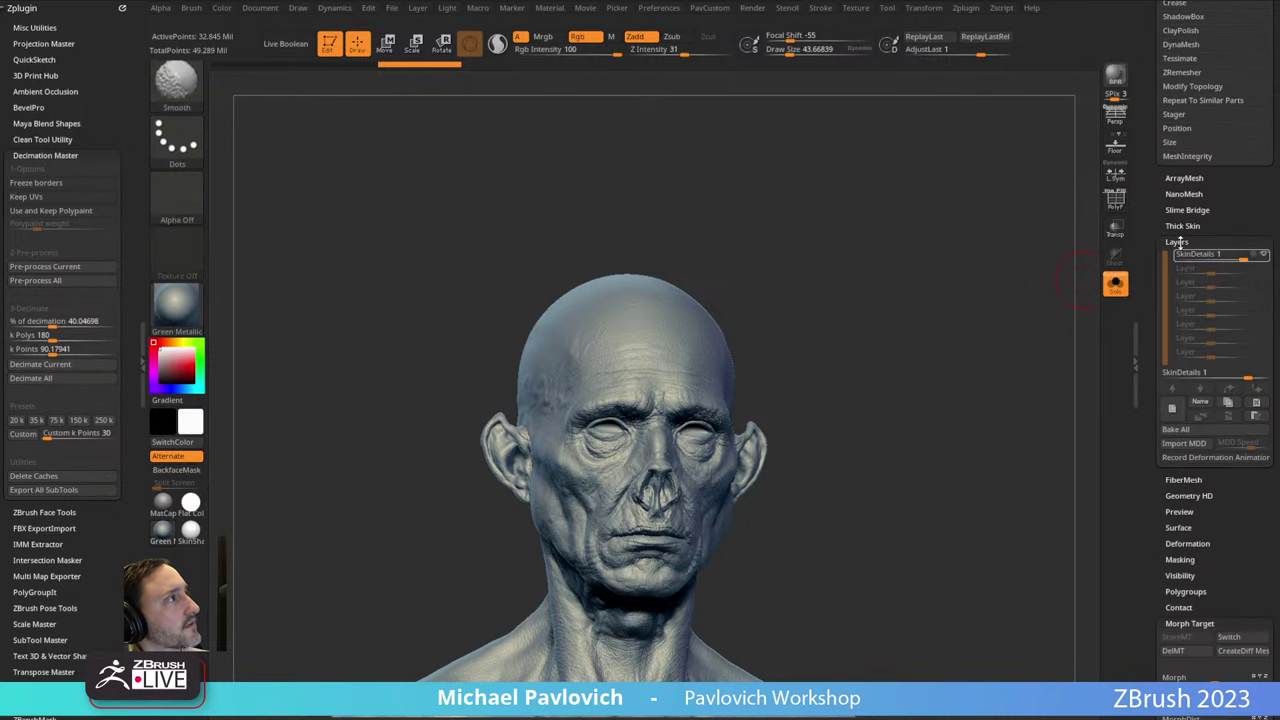
click(1181, 429)
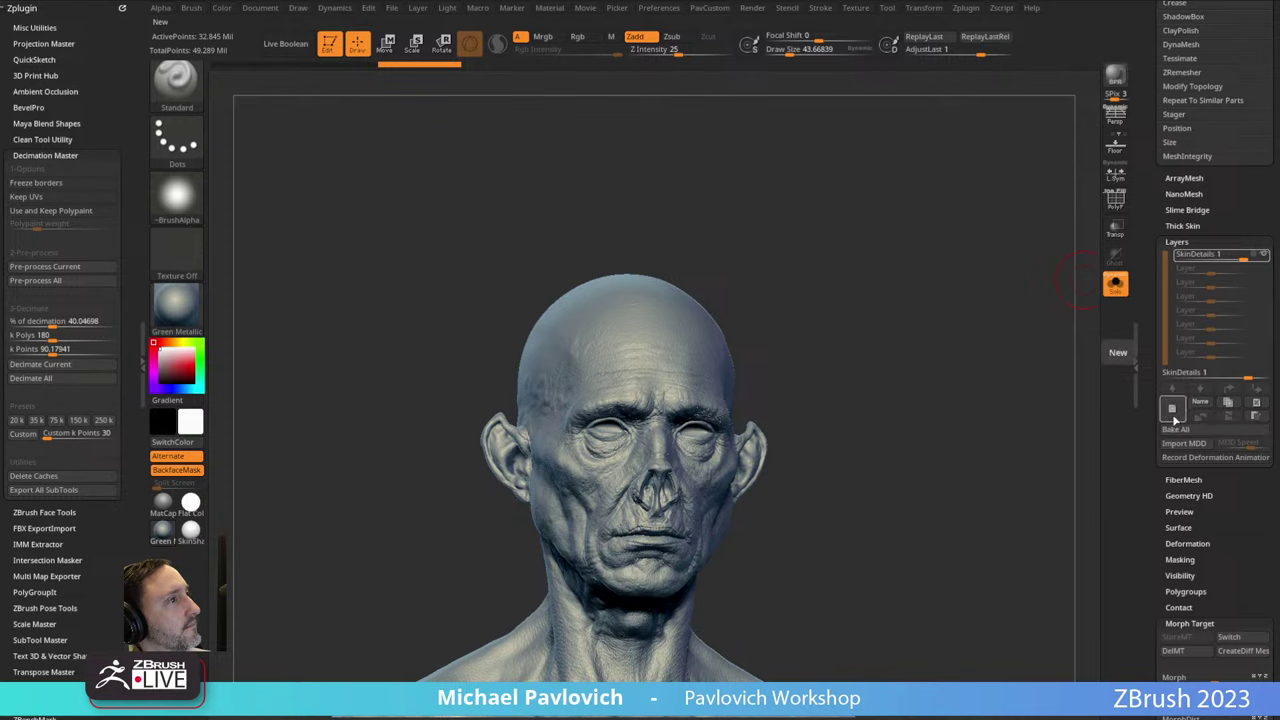
Try a brush stroke on the forehead with the draw size raised to about 72.
drag(880, 242, 608, 366)
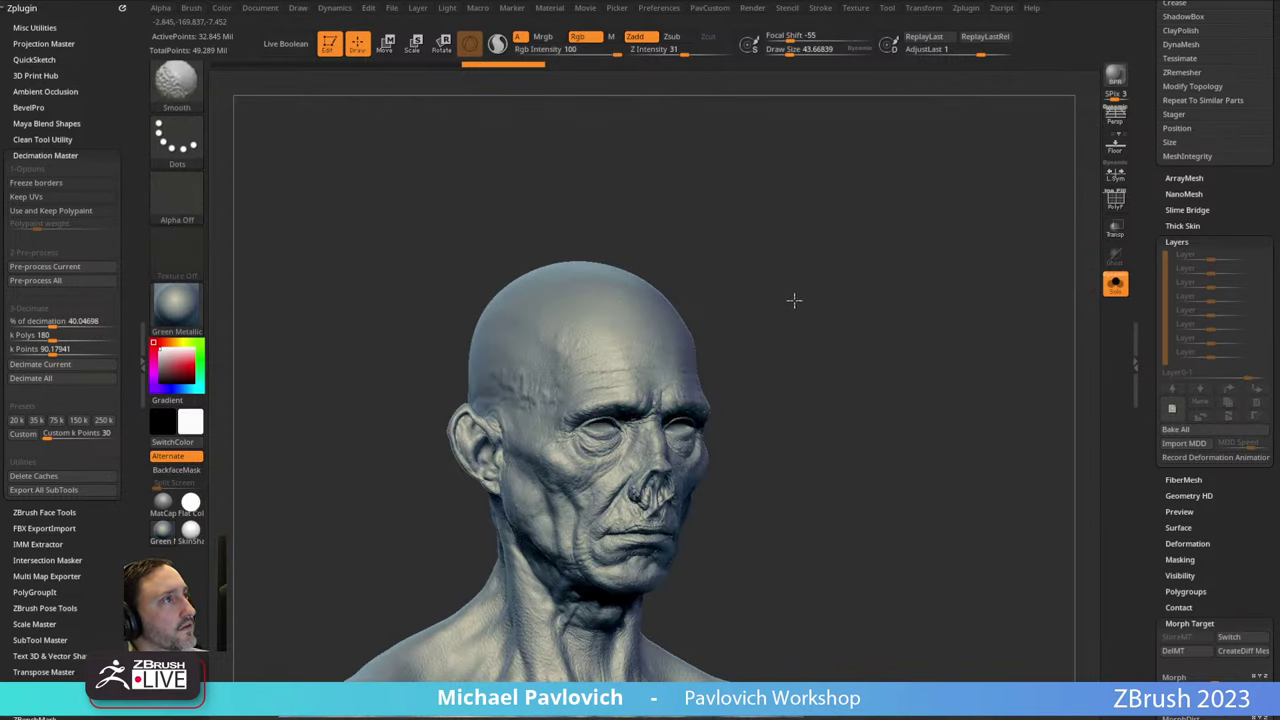
drag(794, 287, 824, 321)
key(b)
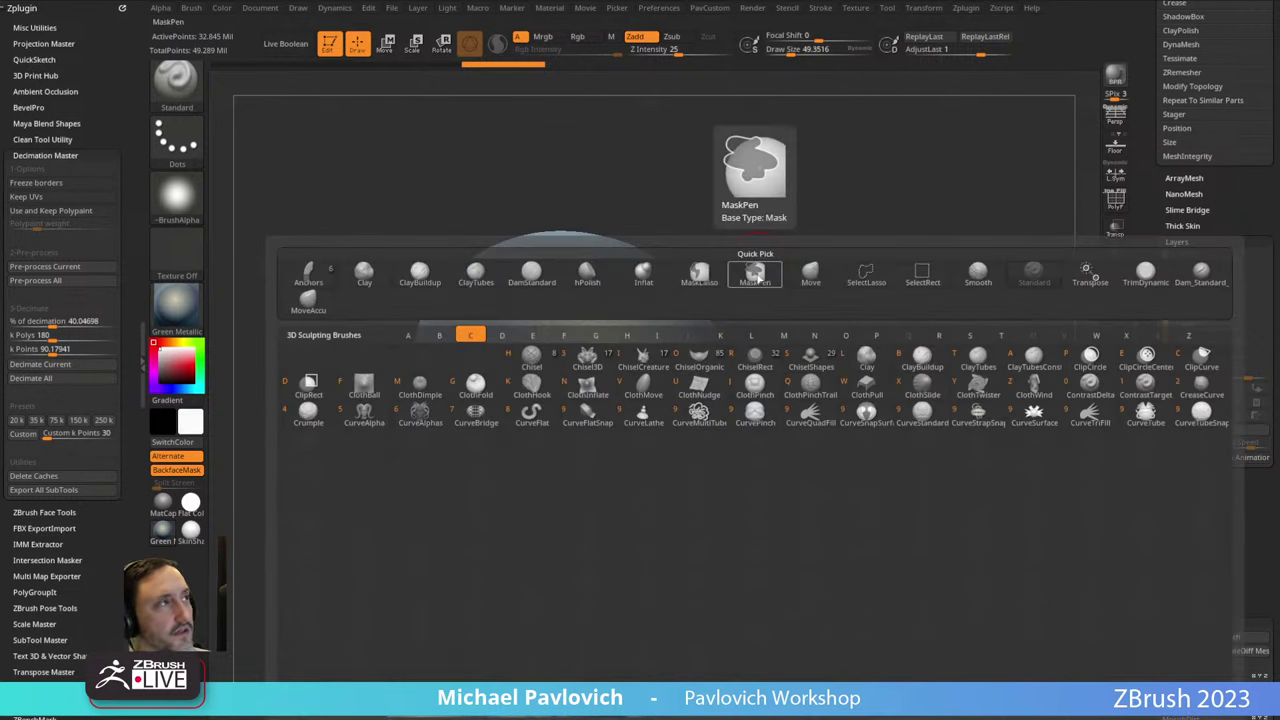
key(Escape)
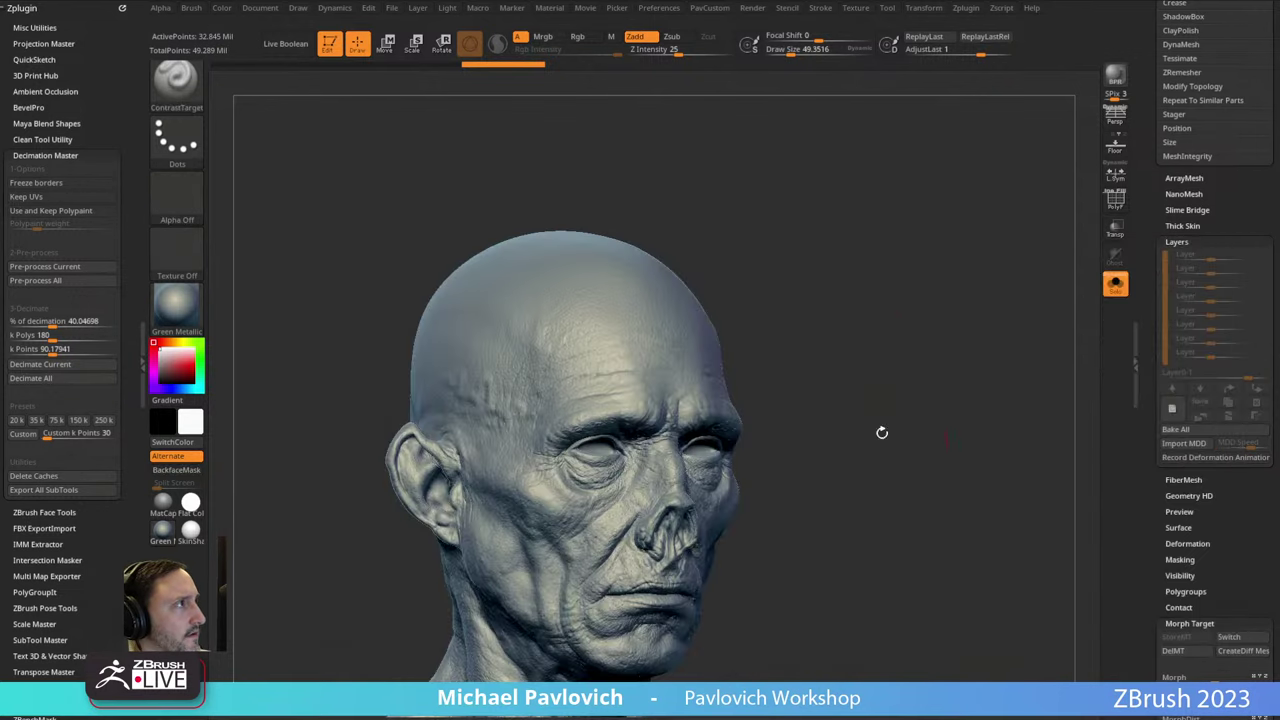
key(bracketright)
mouse_move(611, 343)
mouse_down()
mouse_move(602, 356)
mouse_move(626, 350)
mouse_up()
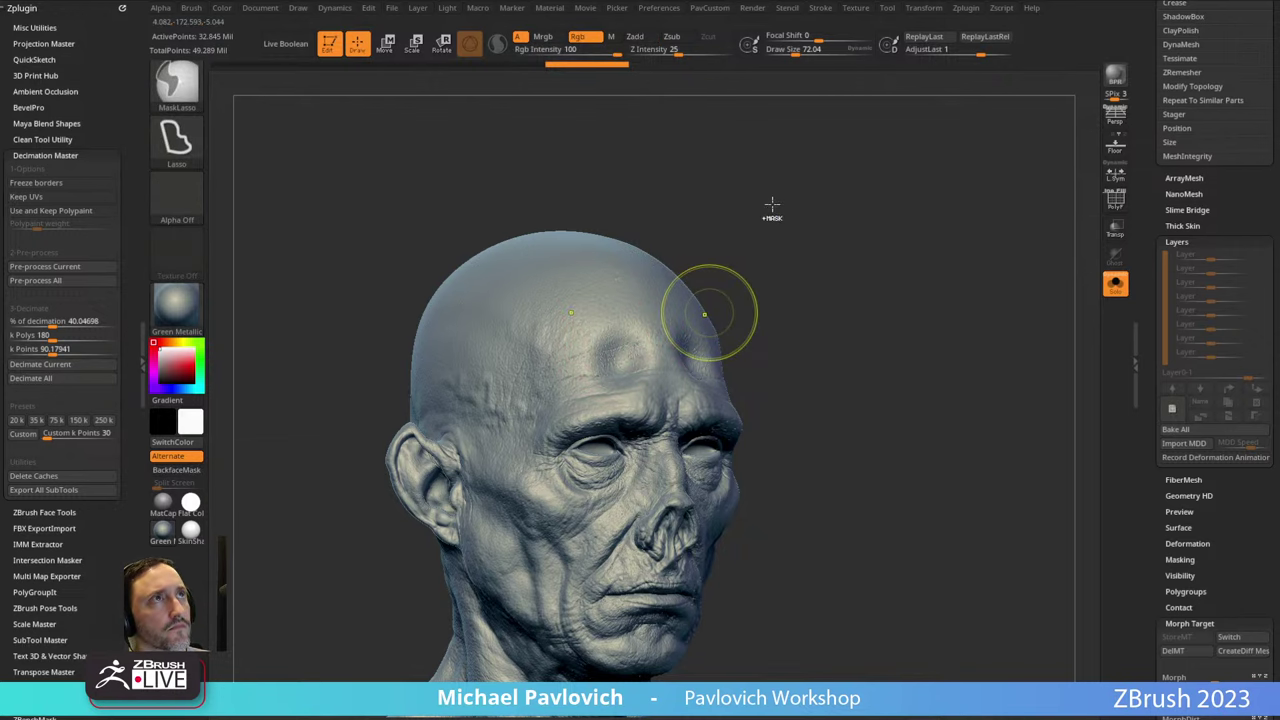
Select the ContrastTarget brush and try it over the side of the head and face.
key(b)
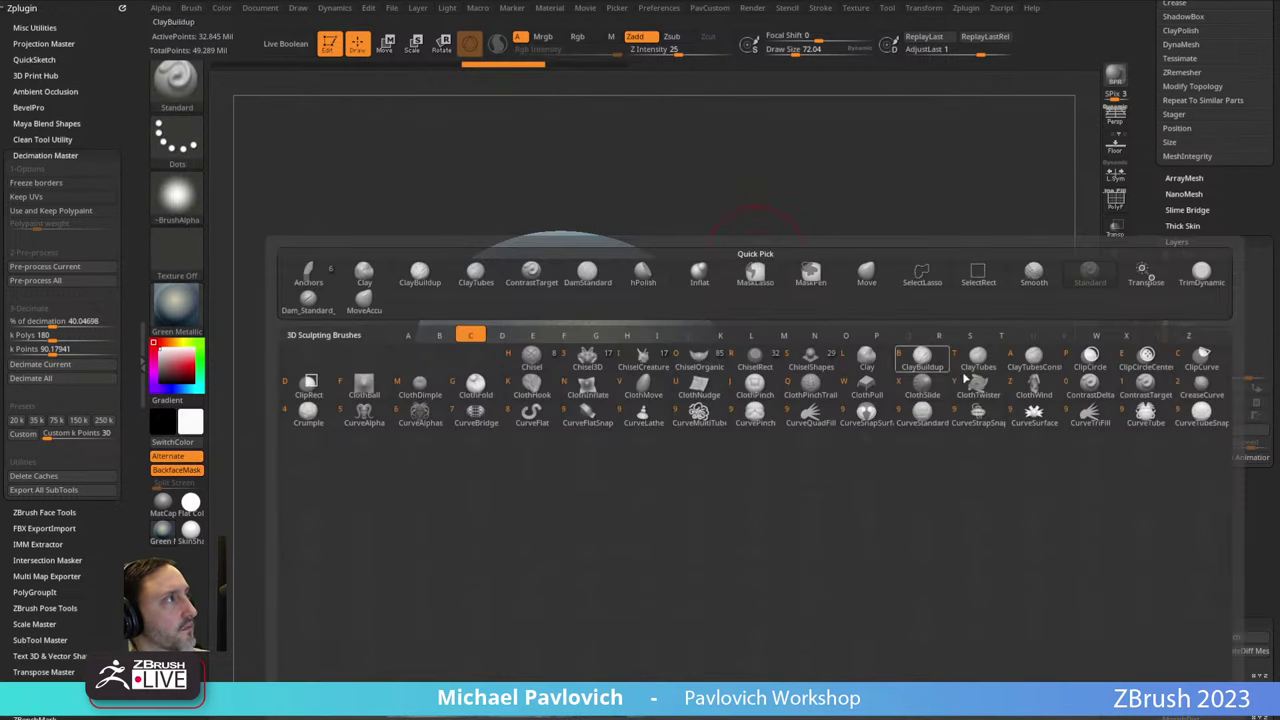
click(1142, 385)
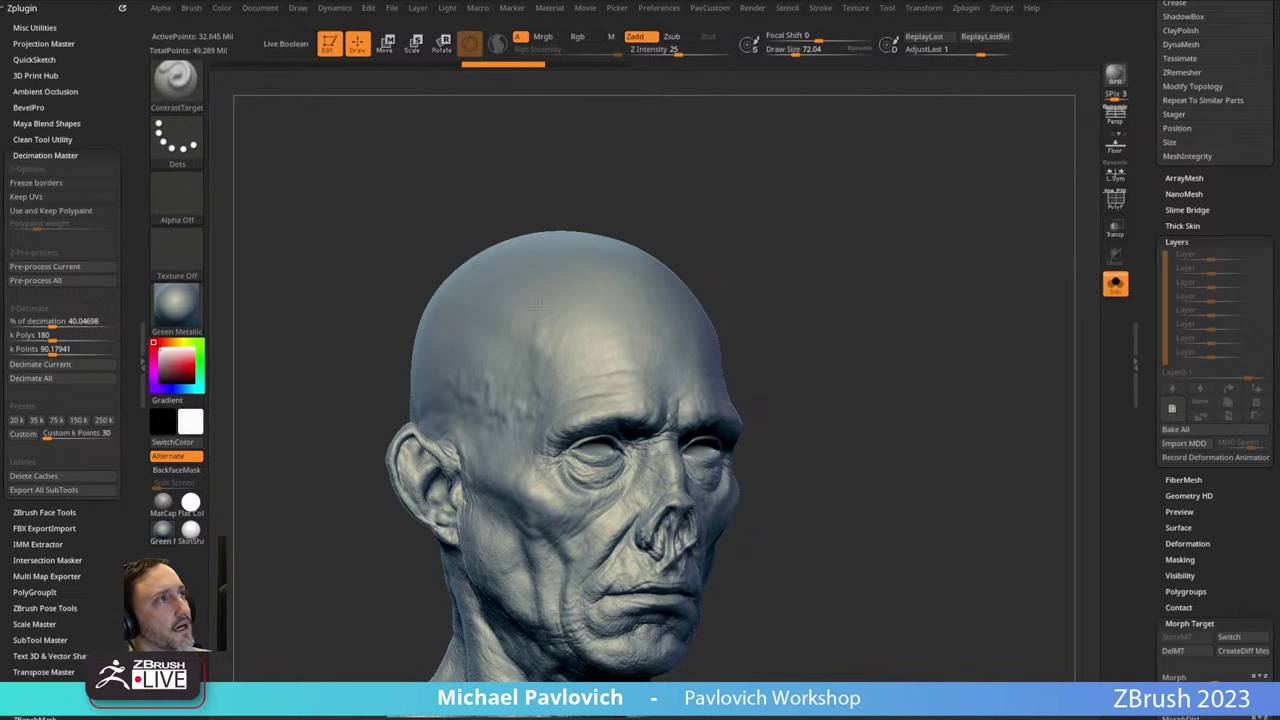
mouse_move(846, 277)
mouse_down()
mouse_move(923, 251)
mouse_move(580, 393)
mouse_up()
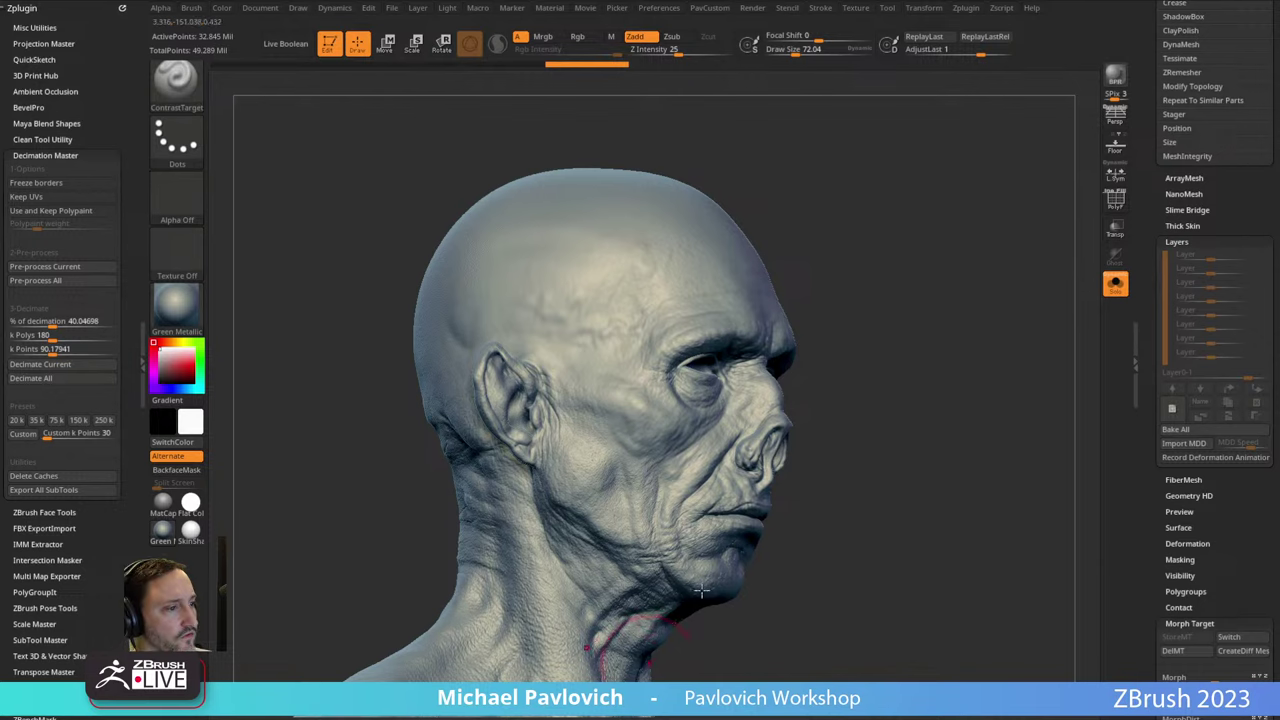
drag(821, 473, 809, 408)
Set the Smooth brush's Z Intensity to 100 and show its Smooth Brush Modifiers settings.
key(shift)
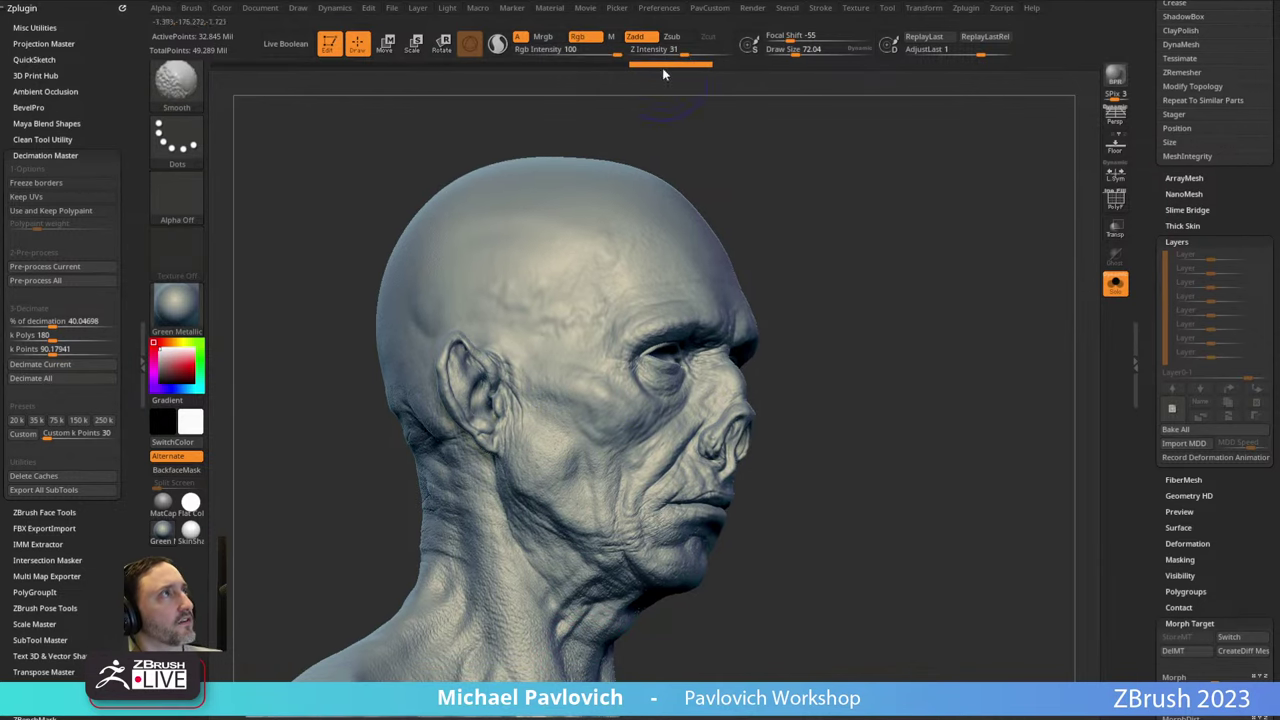
shift+drag(686, 51, 746, 48)
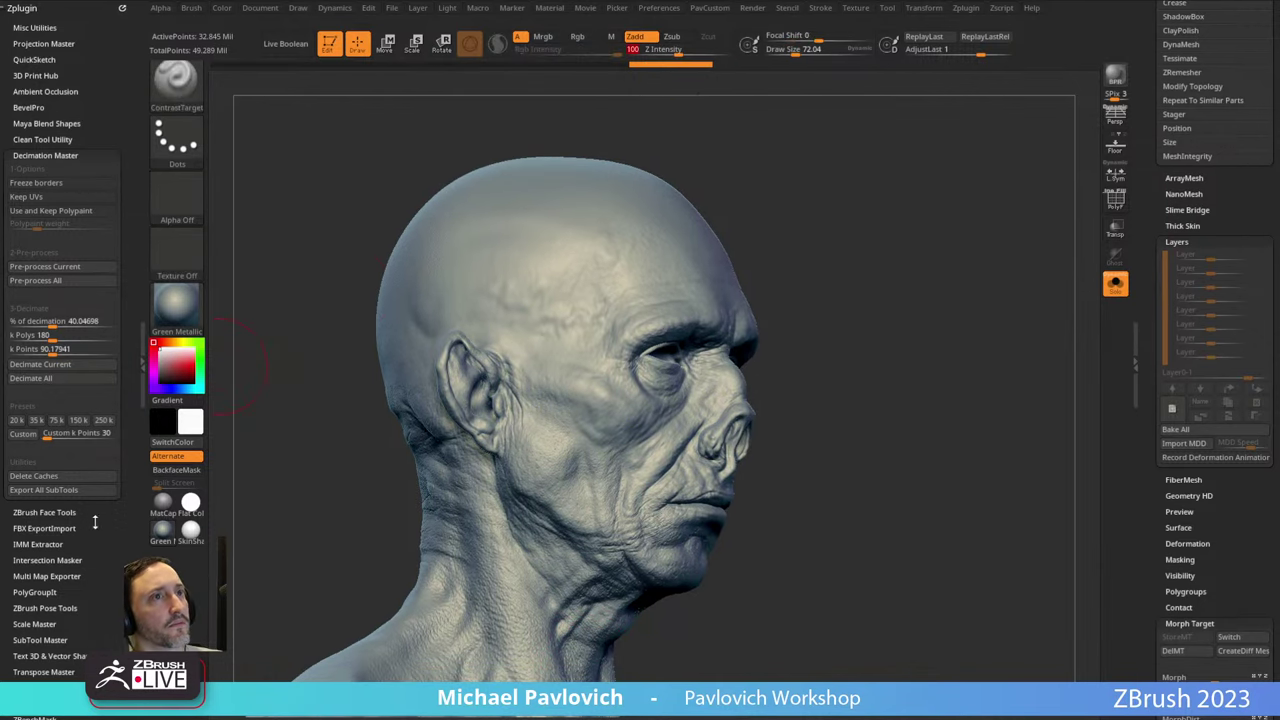
scroll(76, 435, down, 5)
scroll(76, 435, down, 1)
key(shift)
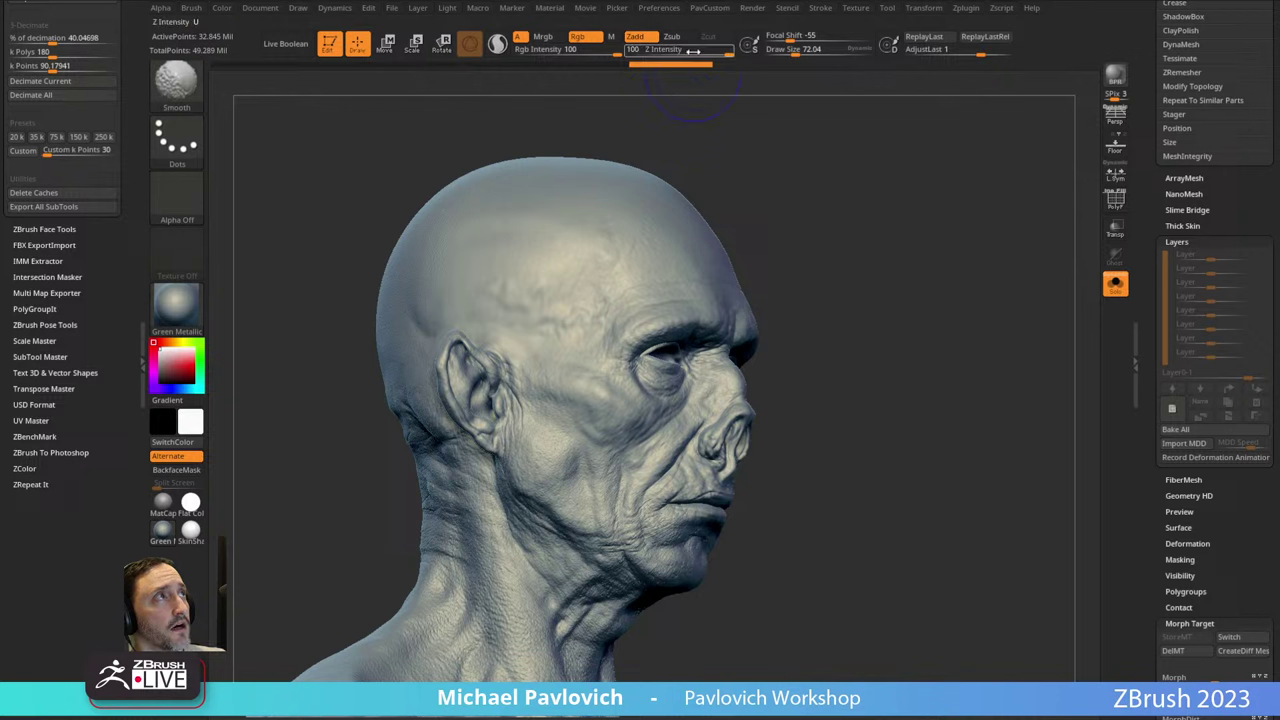
click(190, 9)
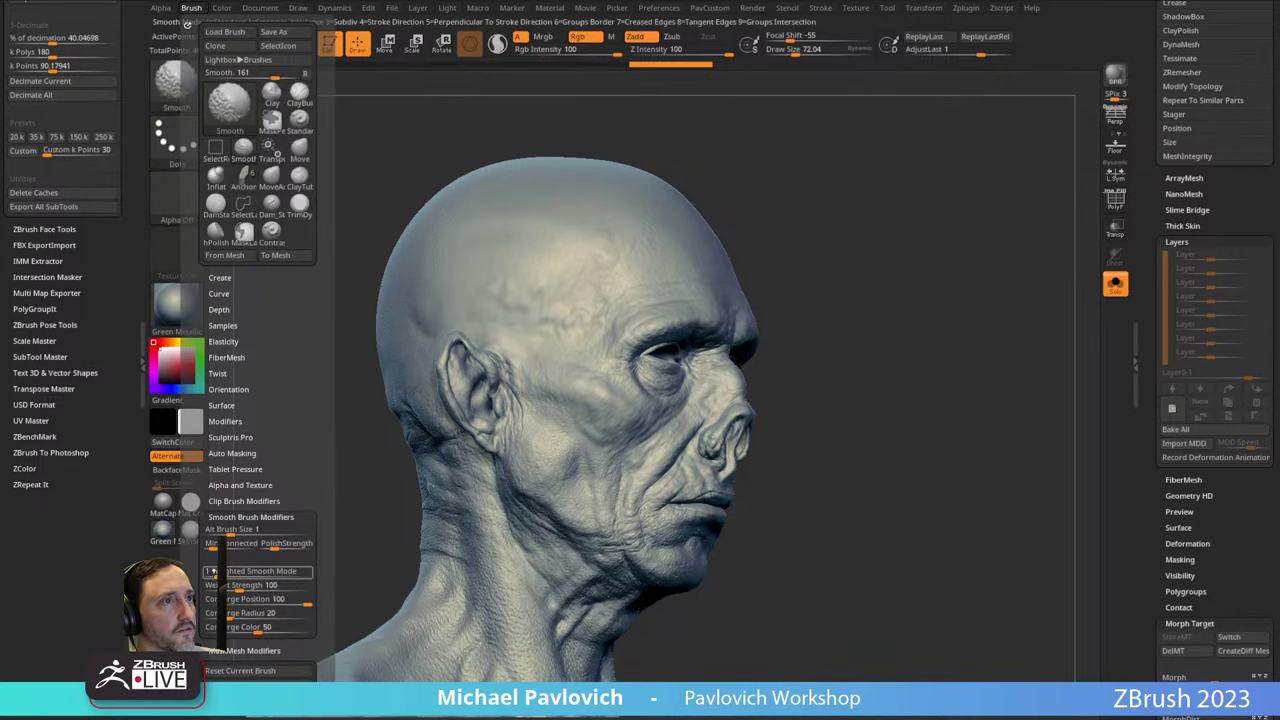
Smooth the skin detail on the cheek and back of the neck, enlarging the draw size to about 251.
shift+drag(575, 410, 537, 463)
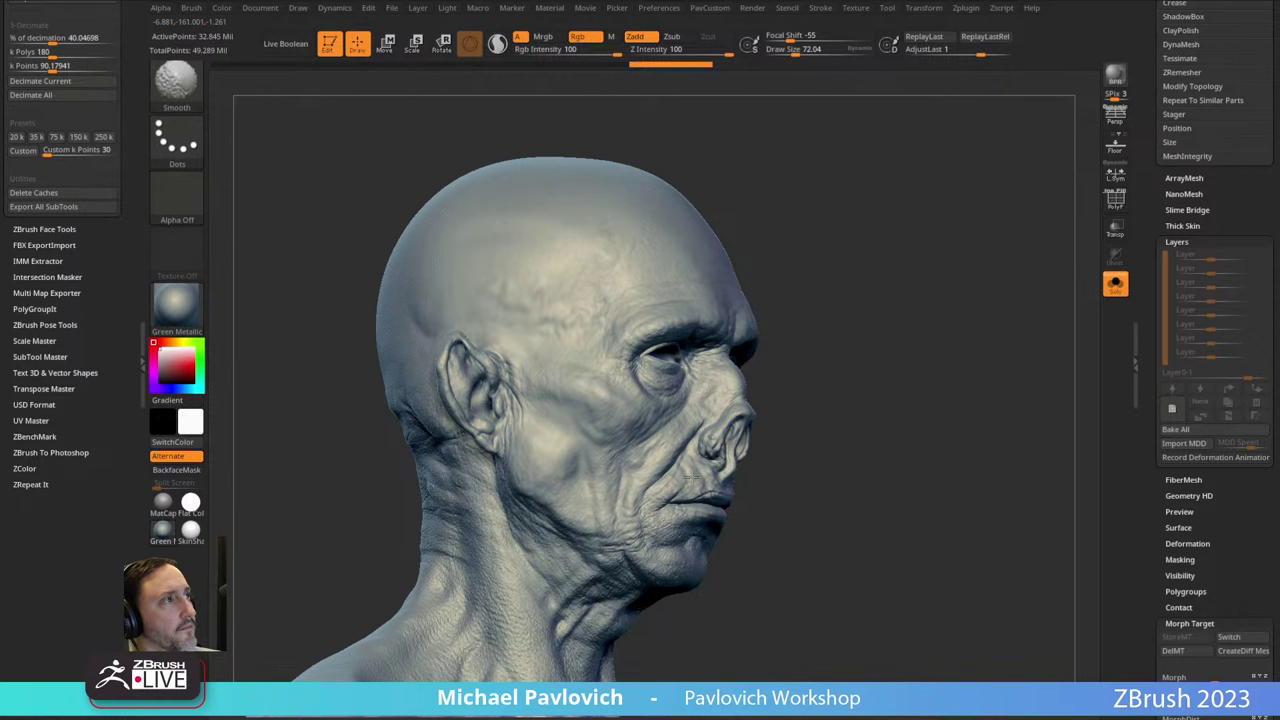
drag(772, 257, 467, 531)
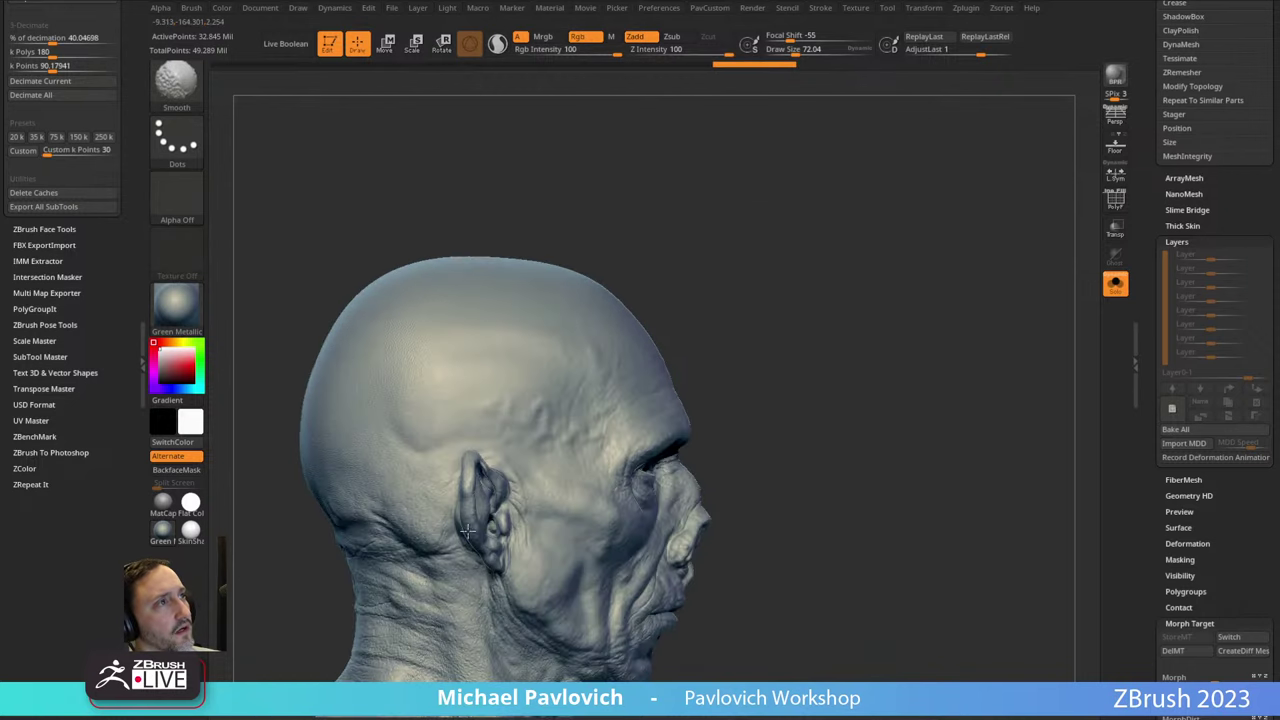
alt+drag(757, 215, 823, 250)
drag(823, 250, 900, 262)
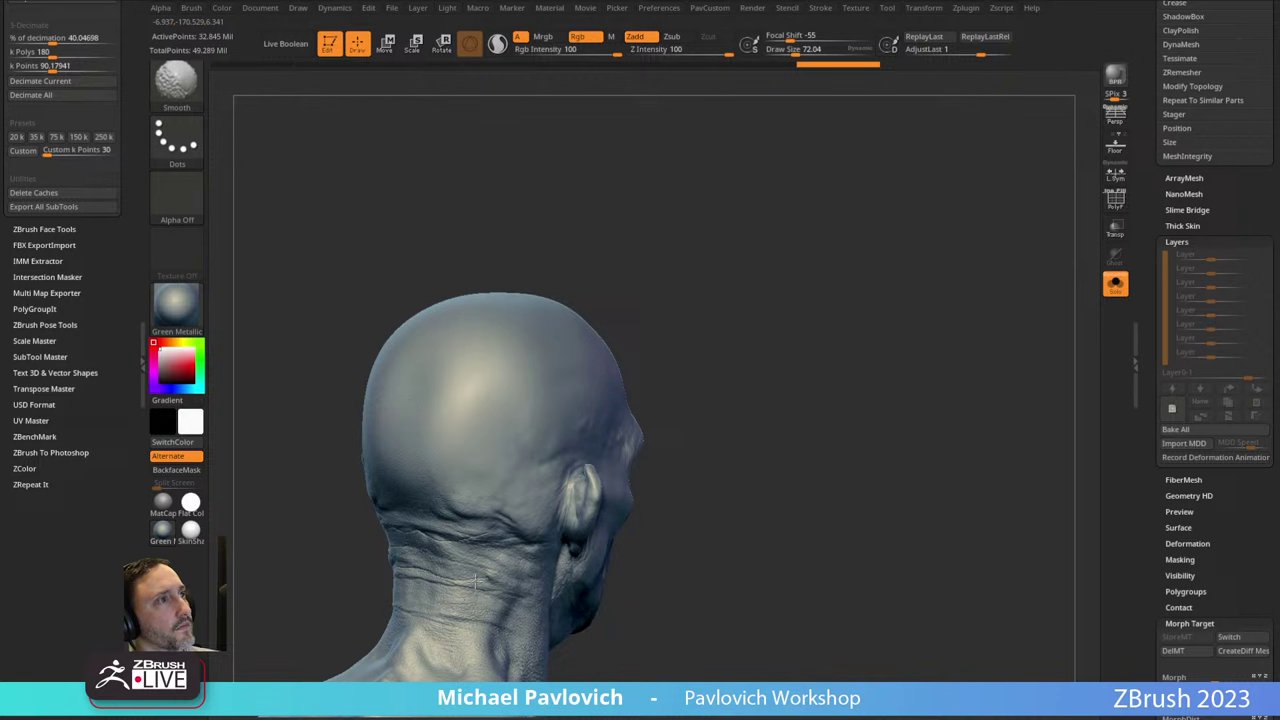
shift+drag(521, 601, 516, 488)
mouse_move(783, 387)
alt+mouse_down()
mouse_move(740, 314)
mouse_move(672, 306)
alt+mouse_up()
key(s)
mouse_move(430, 503)
mouse_down()
mouse_move(452, 503)
mouse_move(507, 547)
mouse_up()
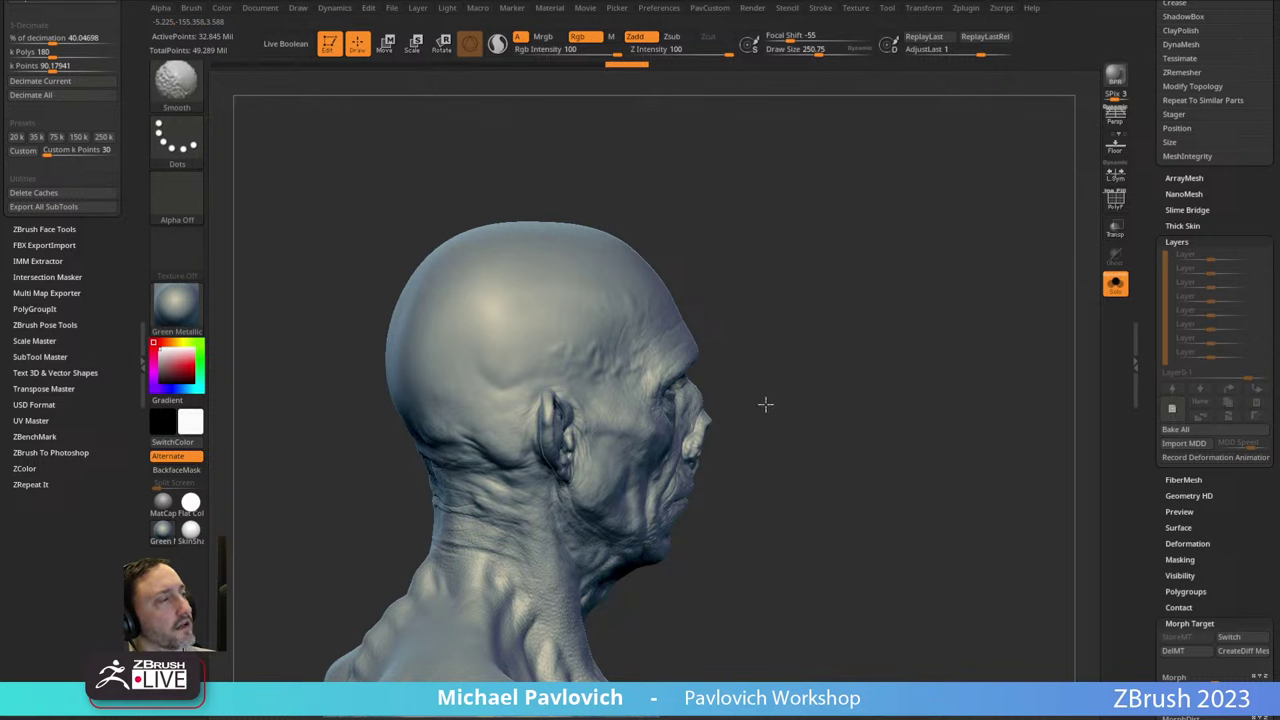
Switch back to the ContrastTarget brush and turn the head and shoulders into a three-quarter view.
key(b)
key(c)
key(t)
mouse_move(763, 406)
mouse_down()
mouse_move(823, 383)
mouse_move(963, 369)
mouse_up()
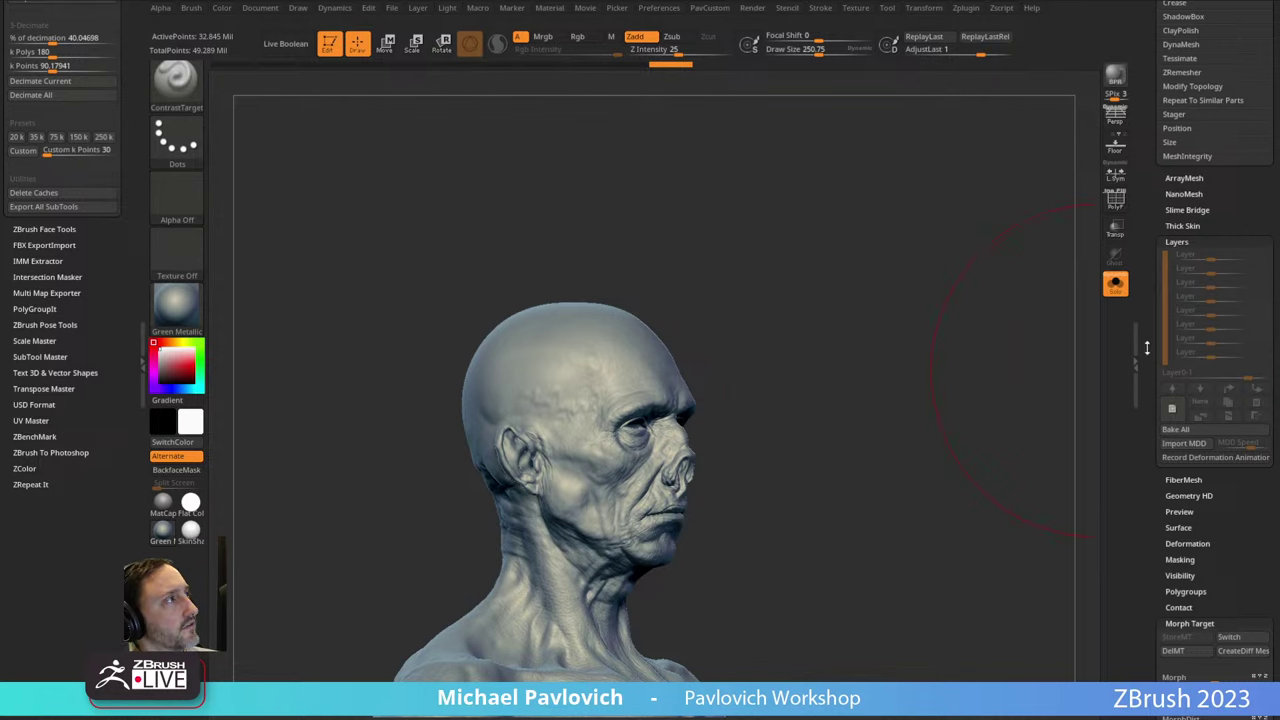
Lower the ScanWrapped mesh to subdivision level 5 and delete its higher levels.
scroll(1147, 347, up, 5)
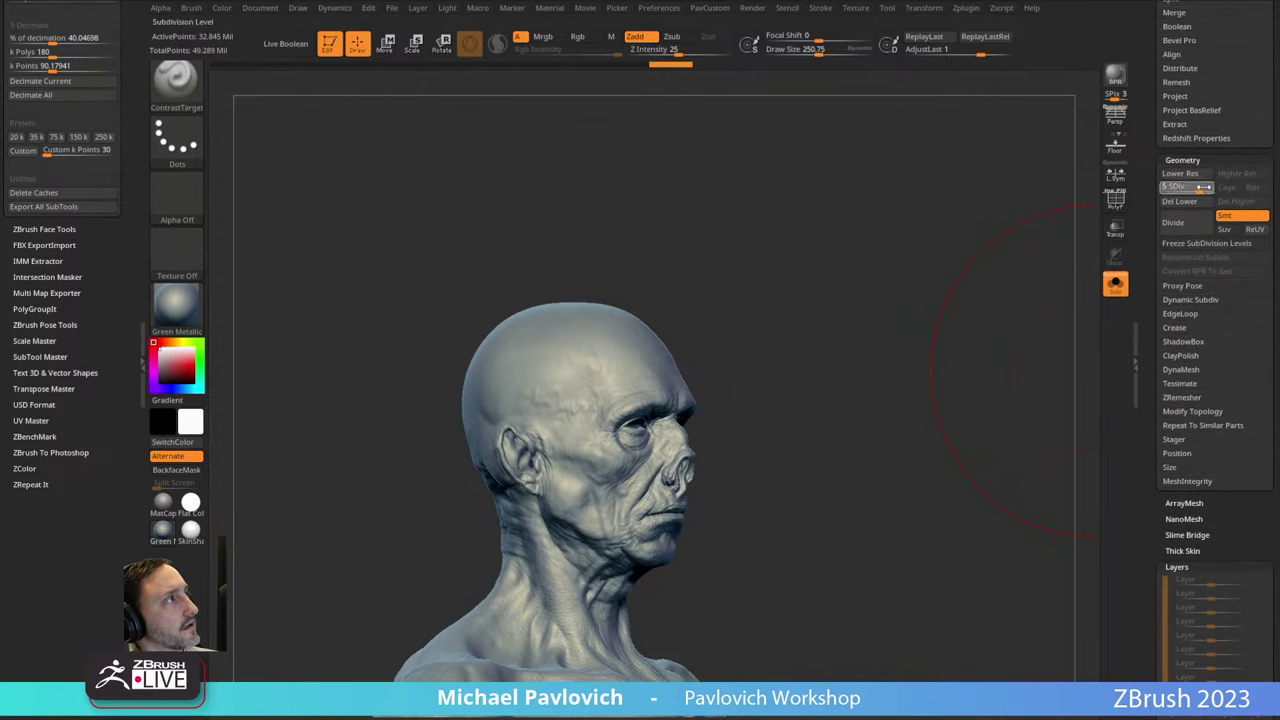
click(1203, 190)
click(1228, 202)
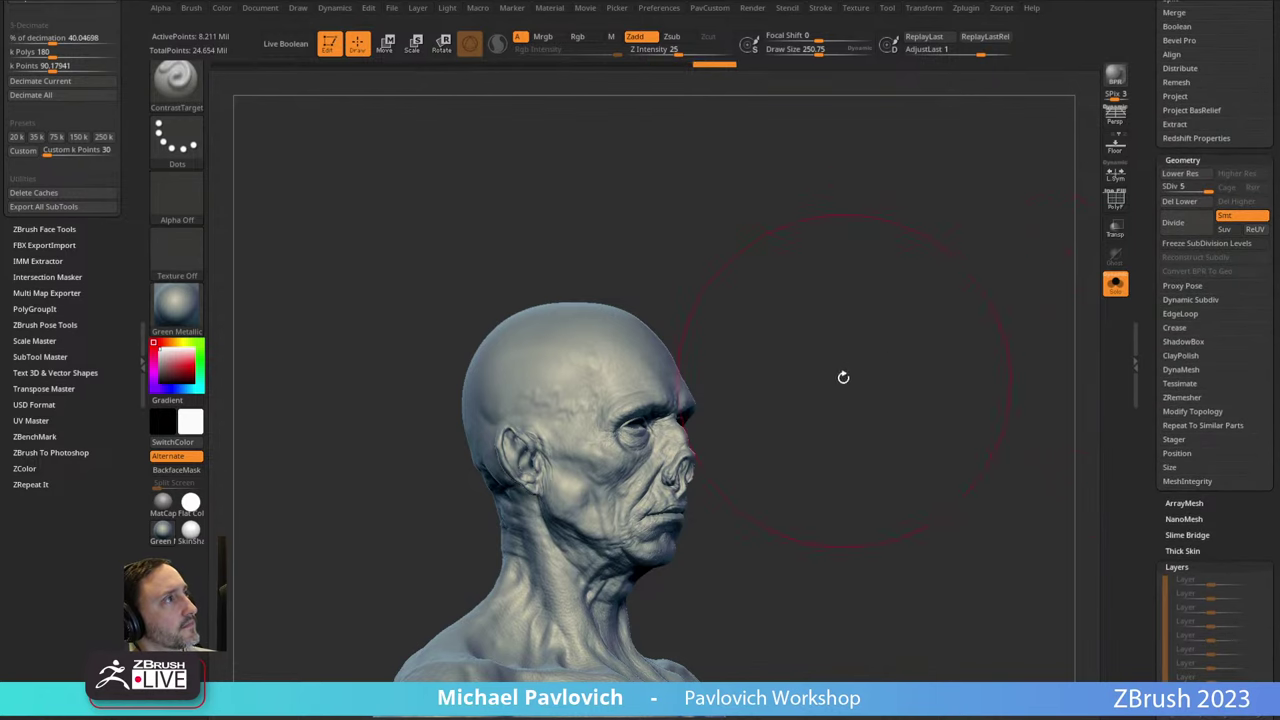
Smooth the skin detail across the head, neck, chest and arm with the large Smooth brush.
drag(843, 377, 707, 396)
key(shift)
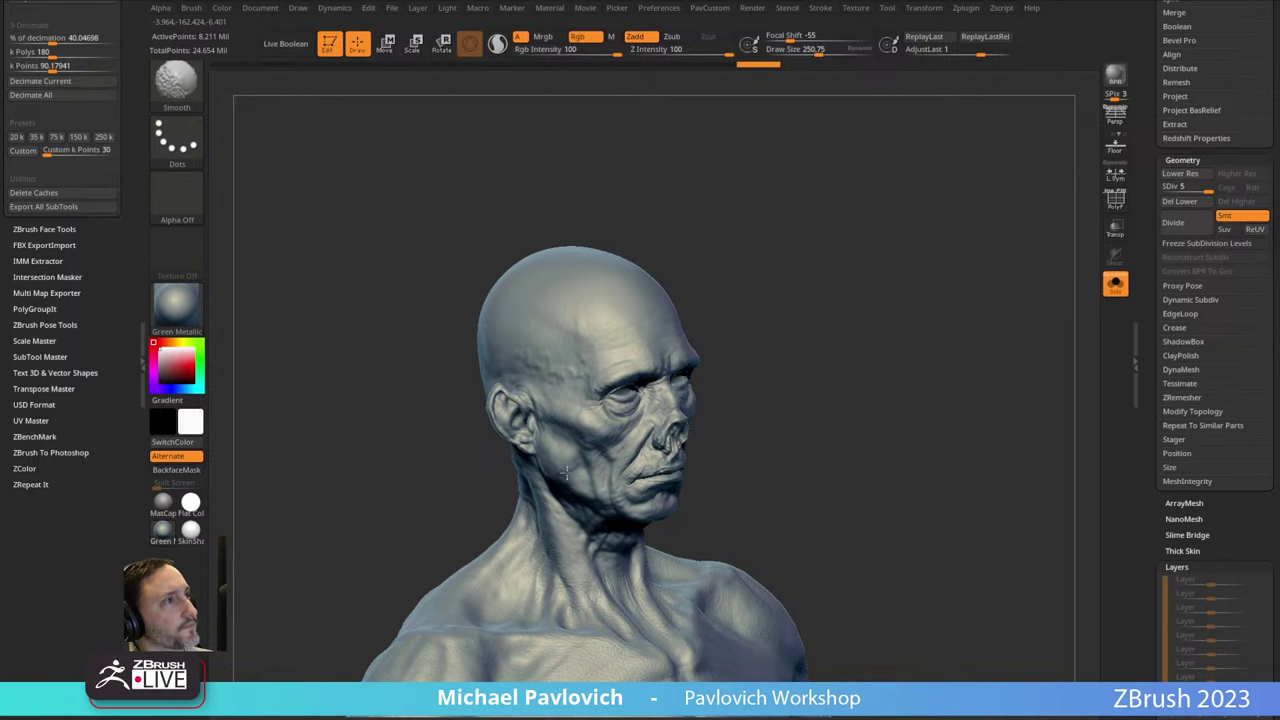
alt+drag(852, 416, 735, 365)
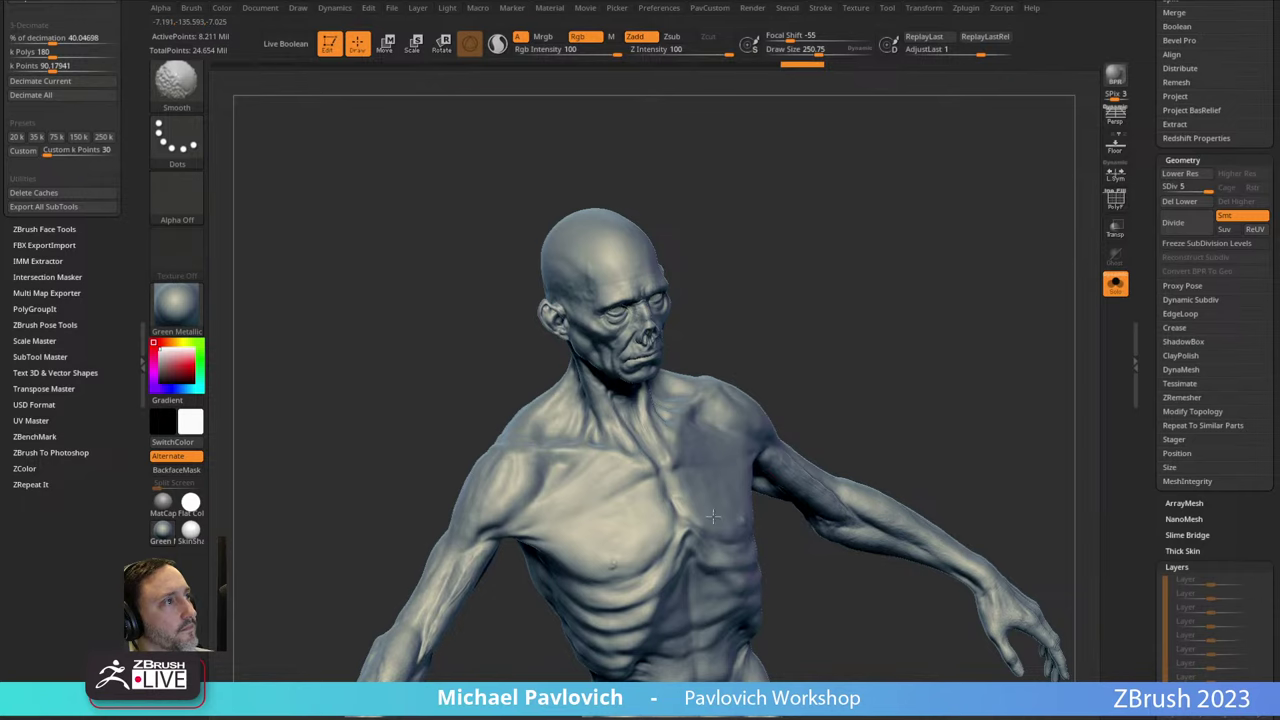
shift+drag(713, 516, 722, 506)
alt+drag(898, 335, 953, 130)
shift+drag(442, 484, 392, 570)
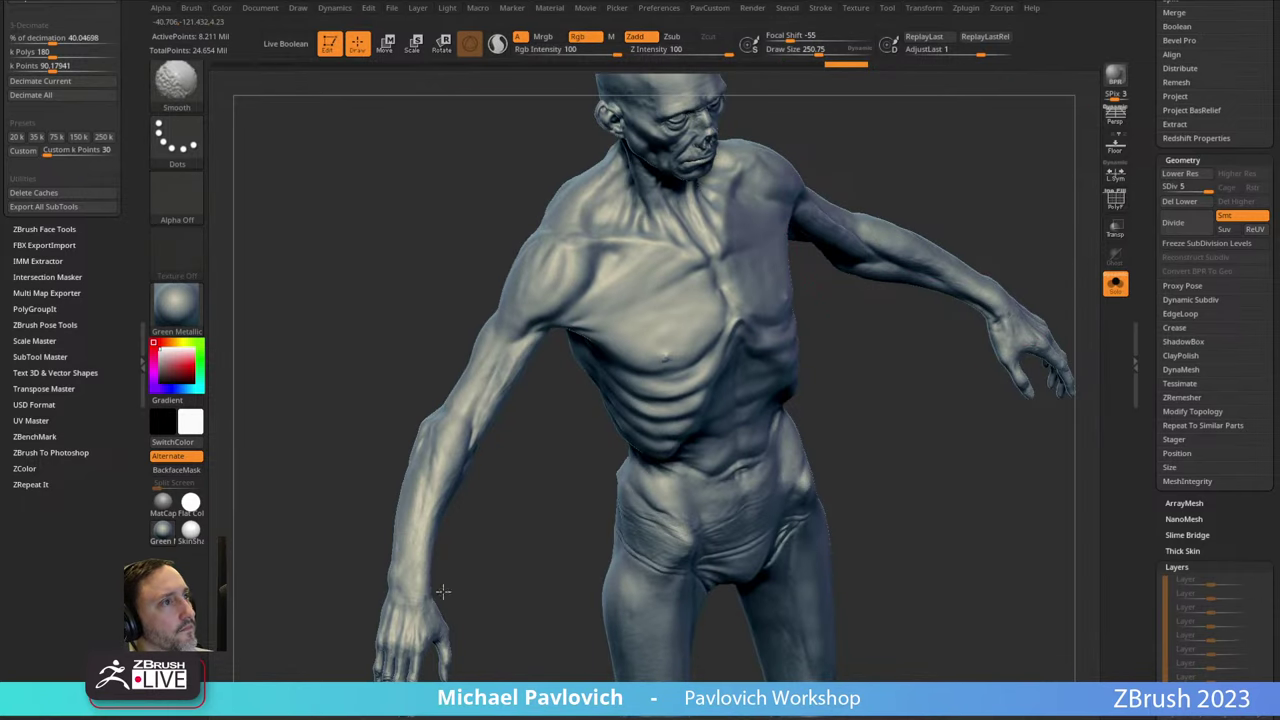
Smooth the skin detail over the hips, thighs, shins and feet, and return to the upper body.
shift+drag(667, 527, 730, 552)
alt+drag(908, 482, 845, 375)
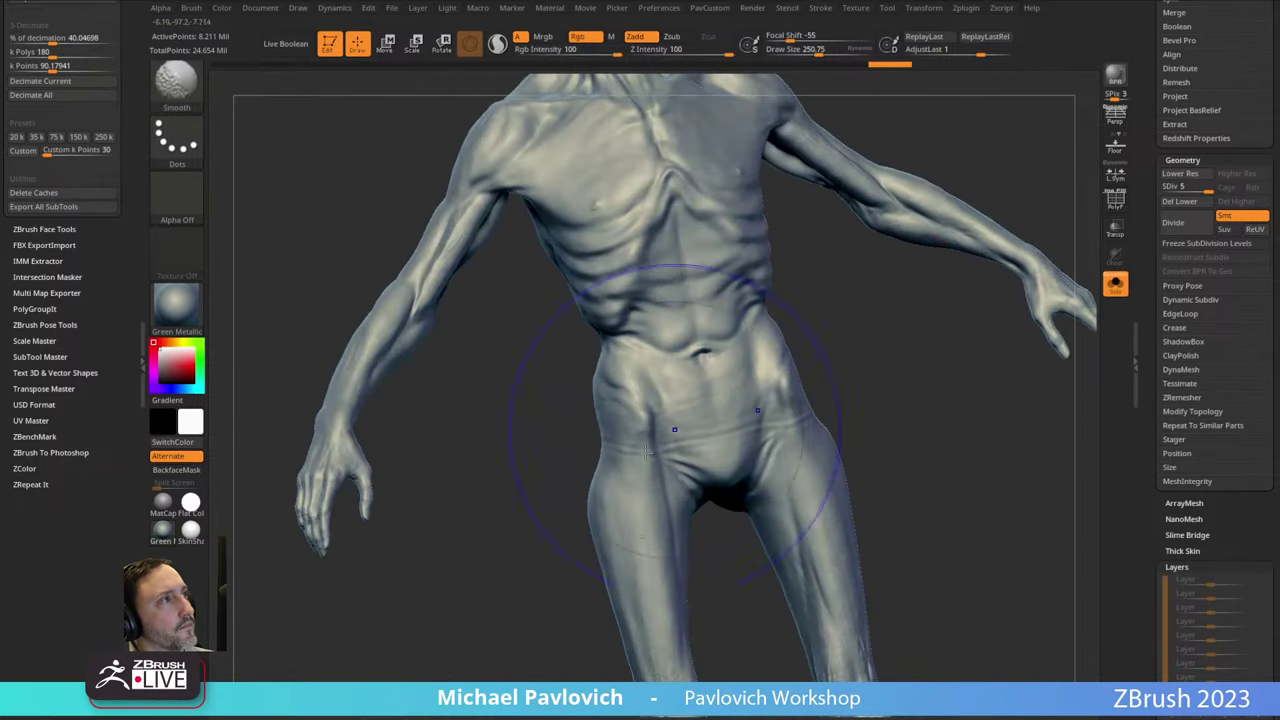
shift+drag(668, 424, 664, 678)
drag(926, 569, 543, 491)
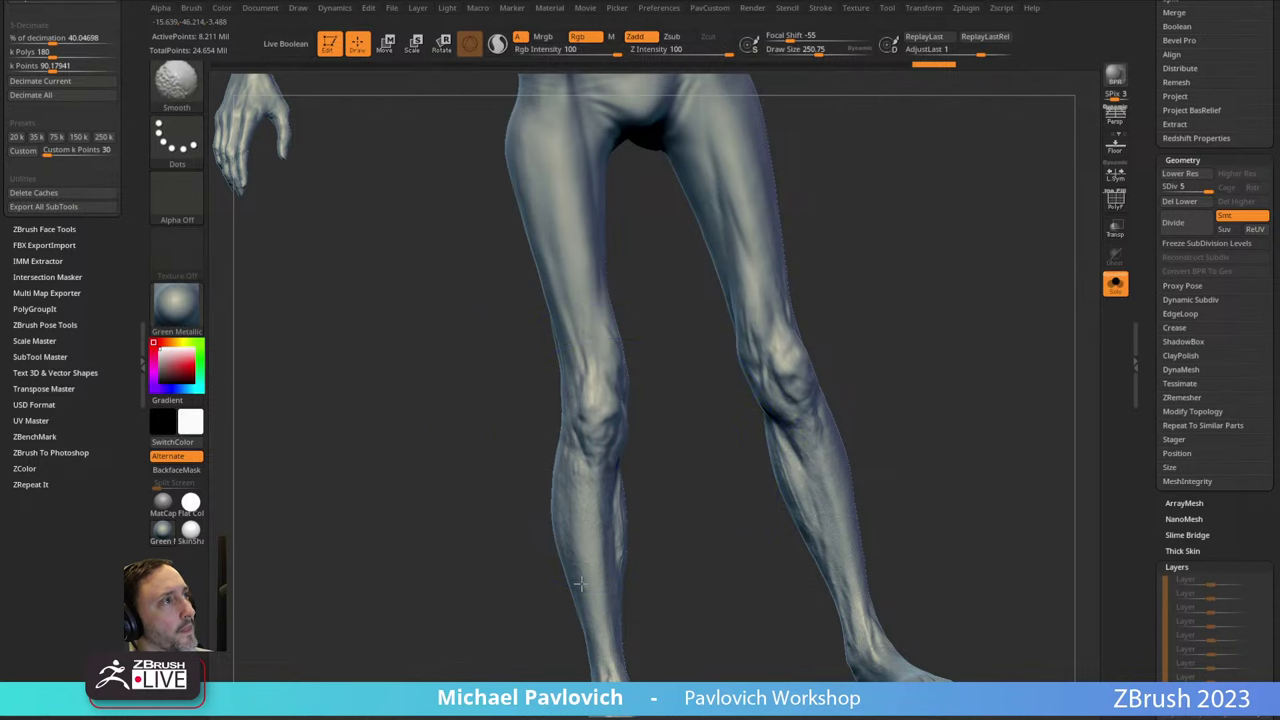
drag(640, 617, 570, 335)
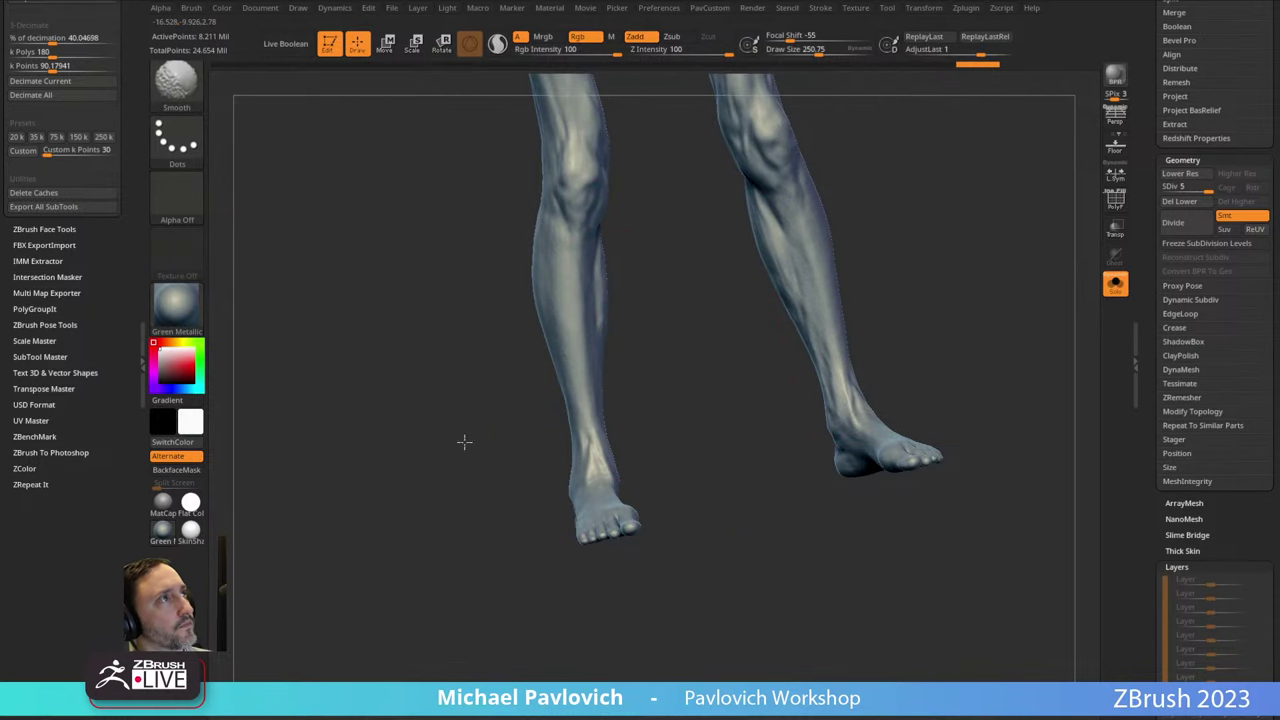
mouse_move(464, 441)
mouse_down()
mouse_move(486, 400)
mouse_move(560, 577)
mouse_move(766, 409)
mouse_move(878, 294)
mouse_move(820, 430)
mouse_up()
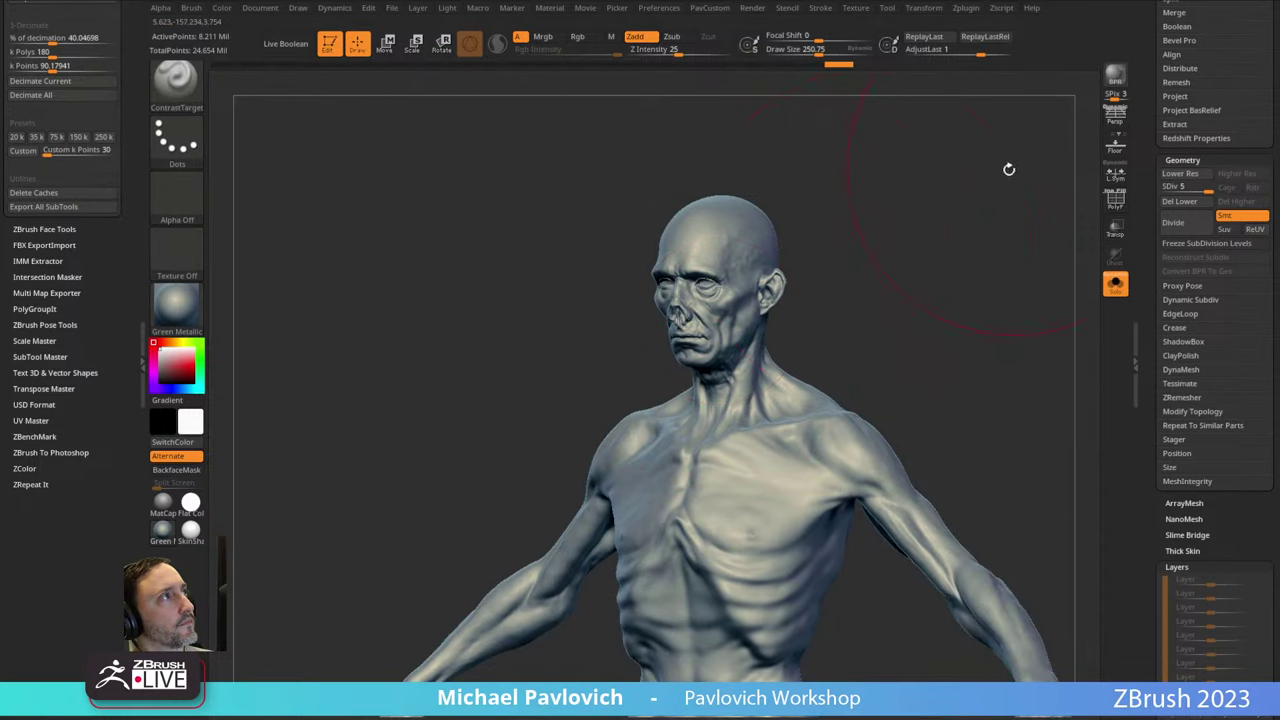
key(shift)
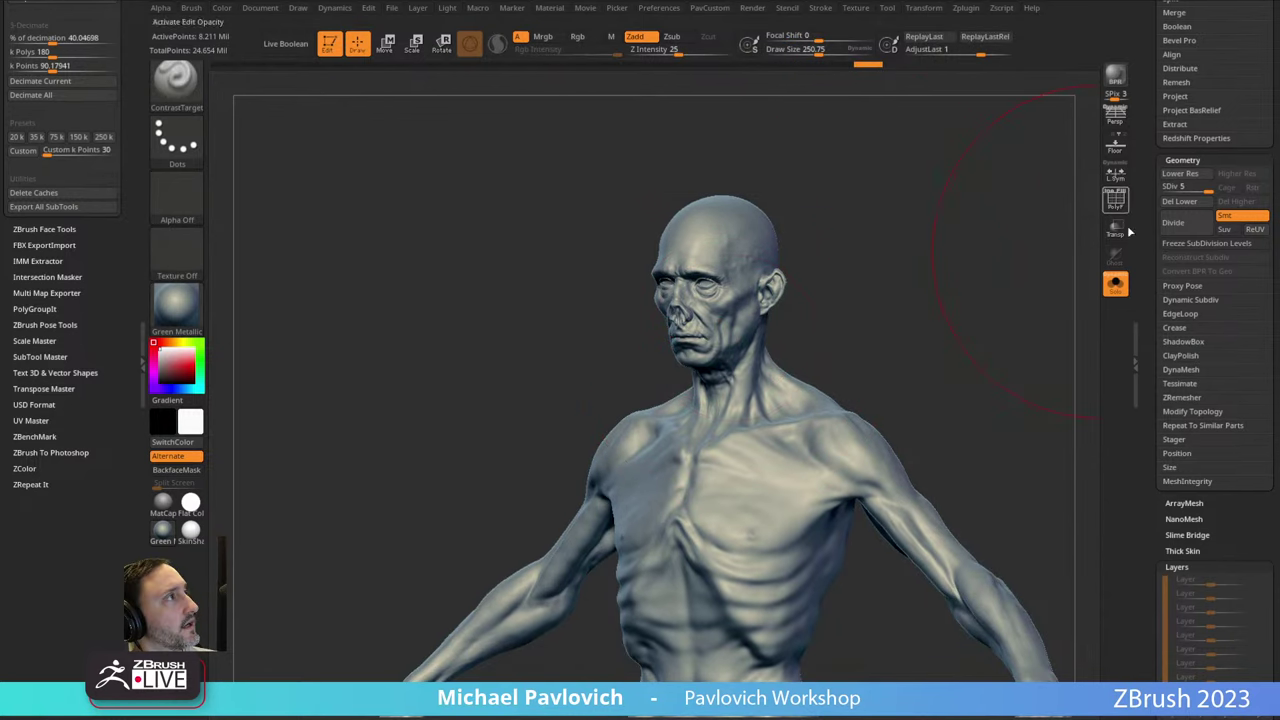
Create a new sculpting layer on the ScanWrapped mesh and name it SkinDetails.
scroll(1185, 430, down, 5)
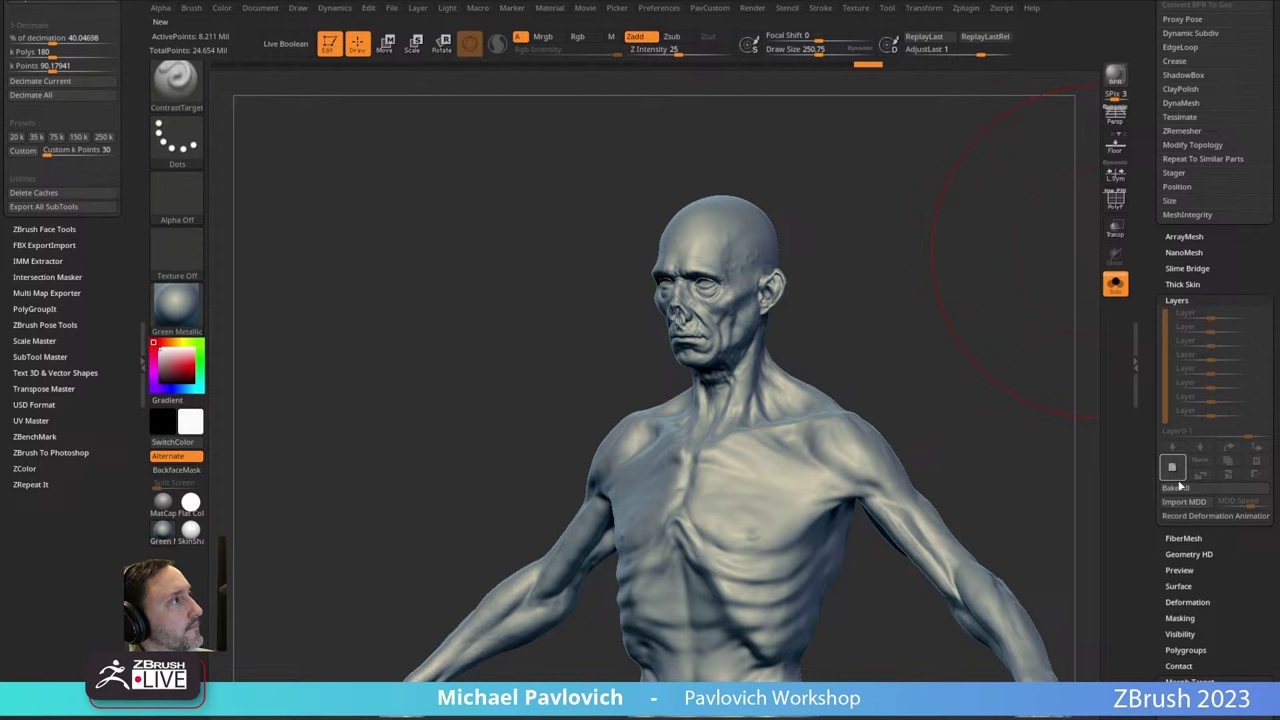
click(1173, 468)
click(1200, 461)
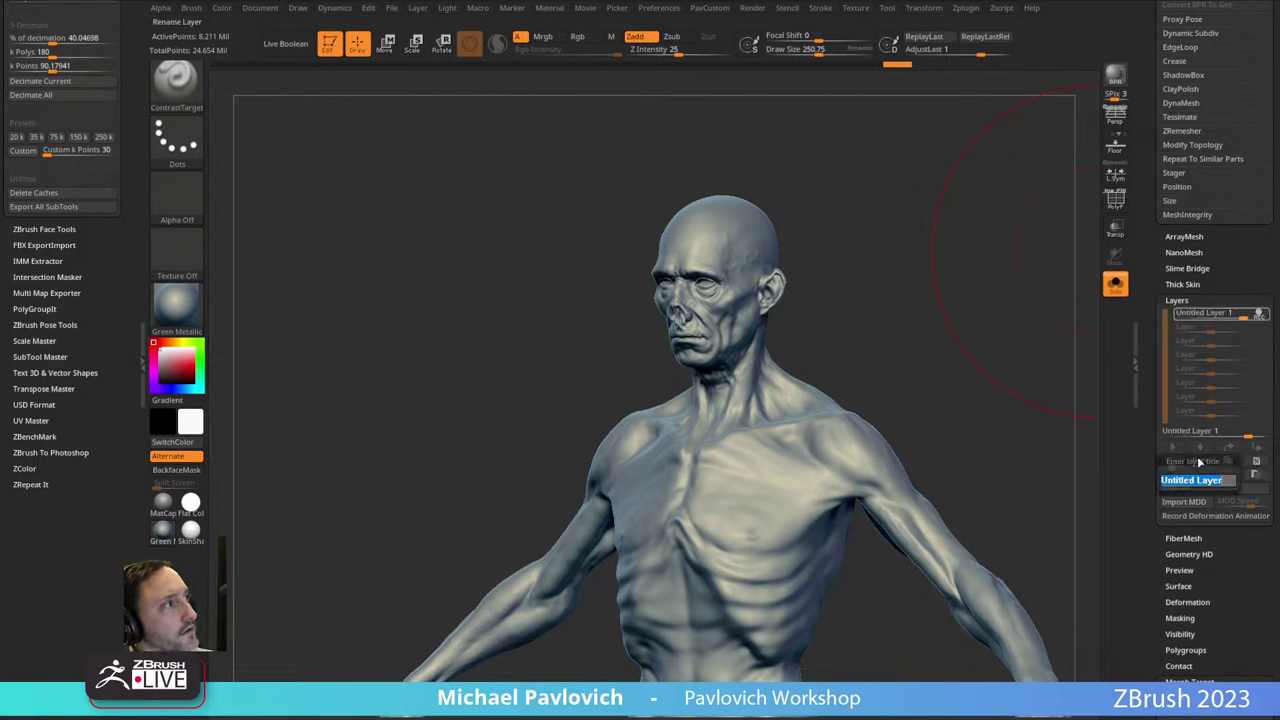
text(SkinDetail)
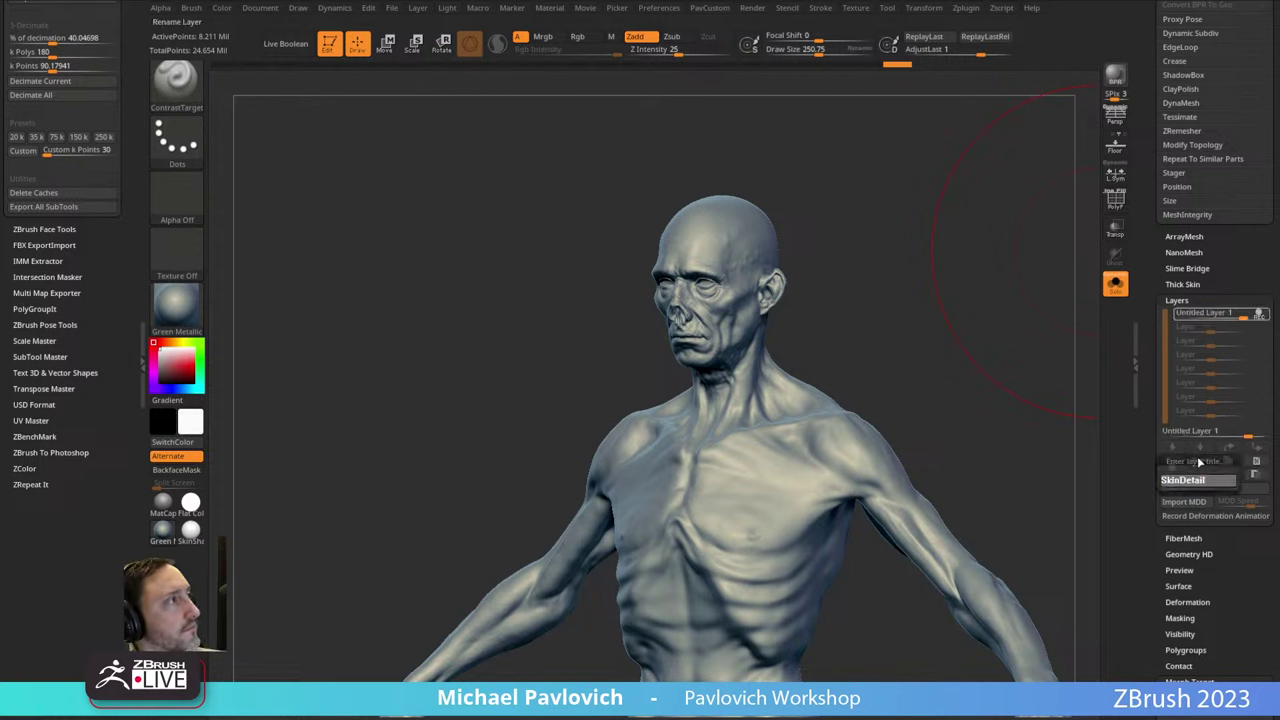
text(s)
key(Return)
Switch to the Standard brush with a draw size of about 41 and bring the layer list into view.
drag(1147, 418, 1155, 238)
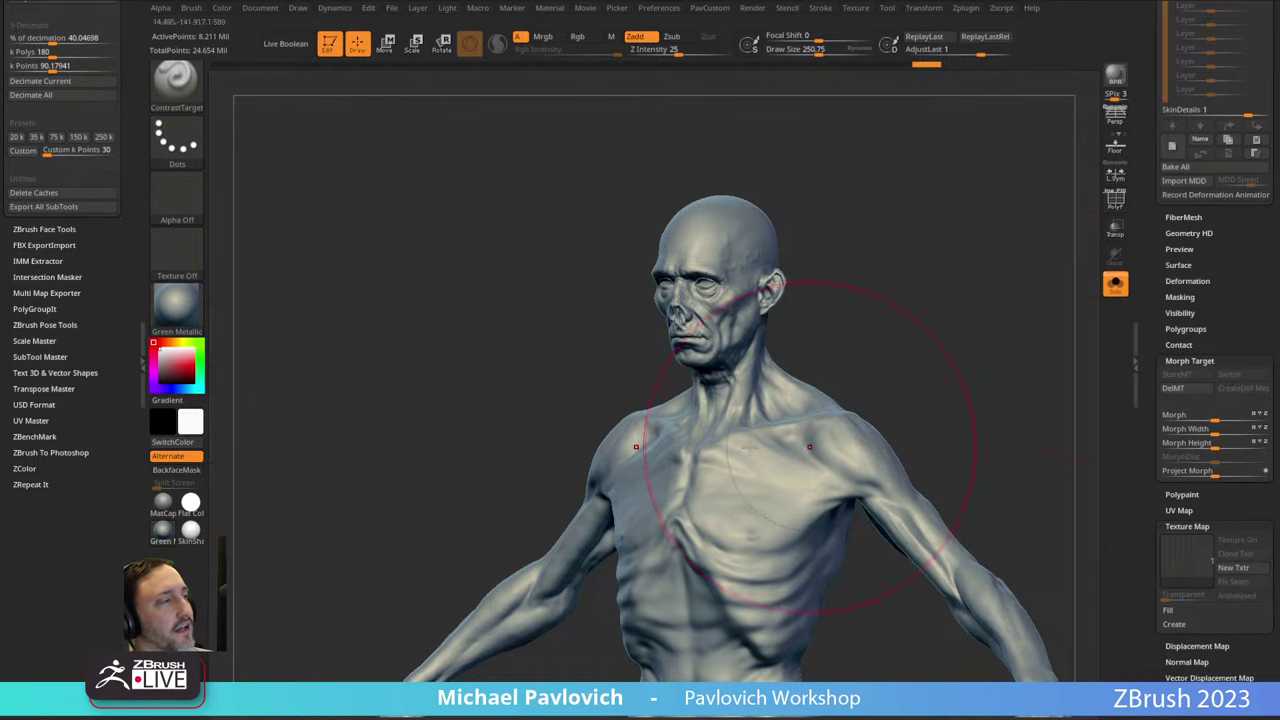
key(1)
alt+drag(911, 366, 861, 390)
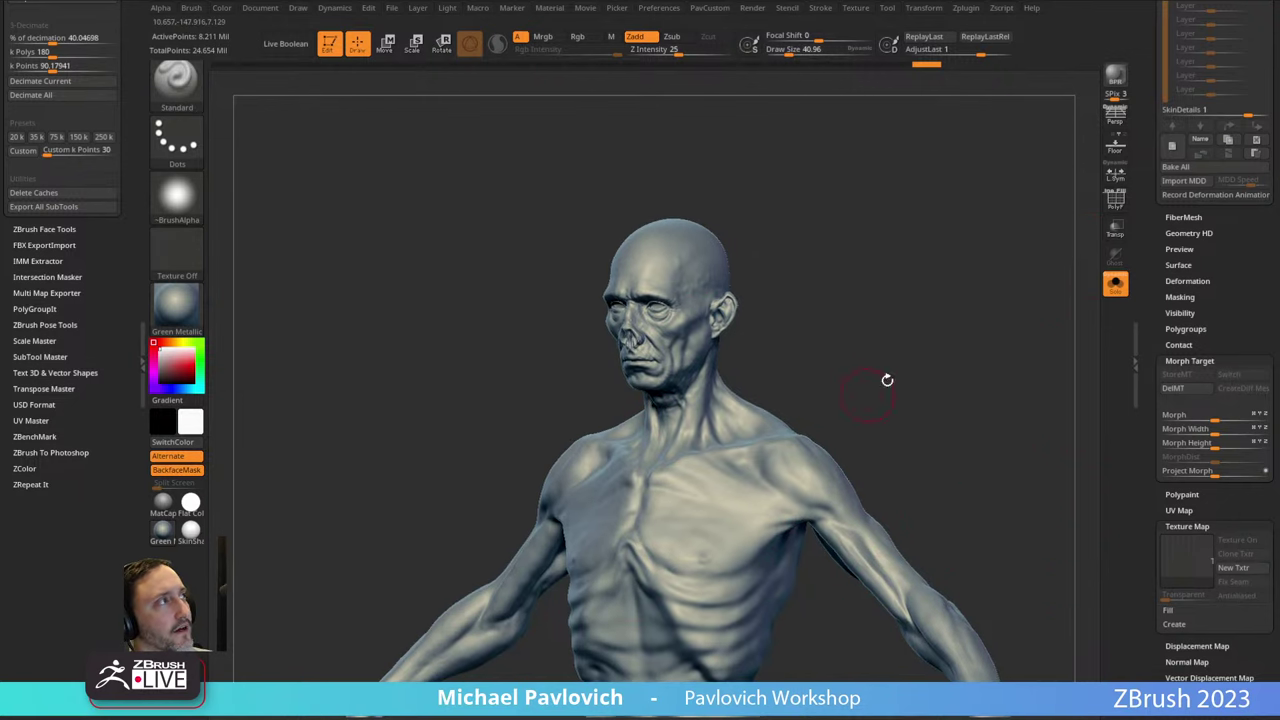
drag(1153, 226, 1209, 288)
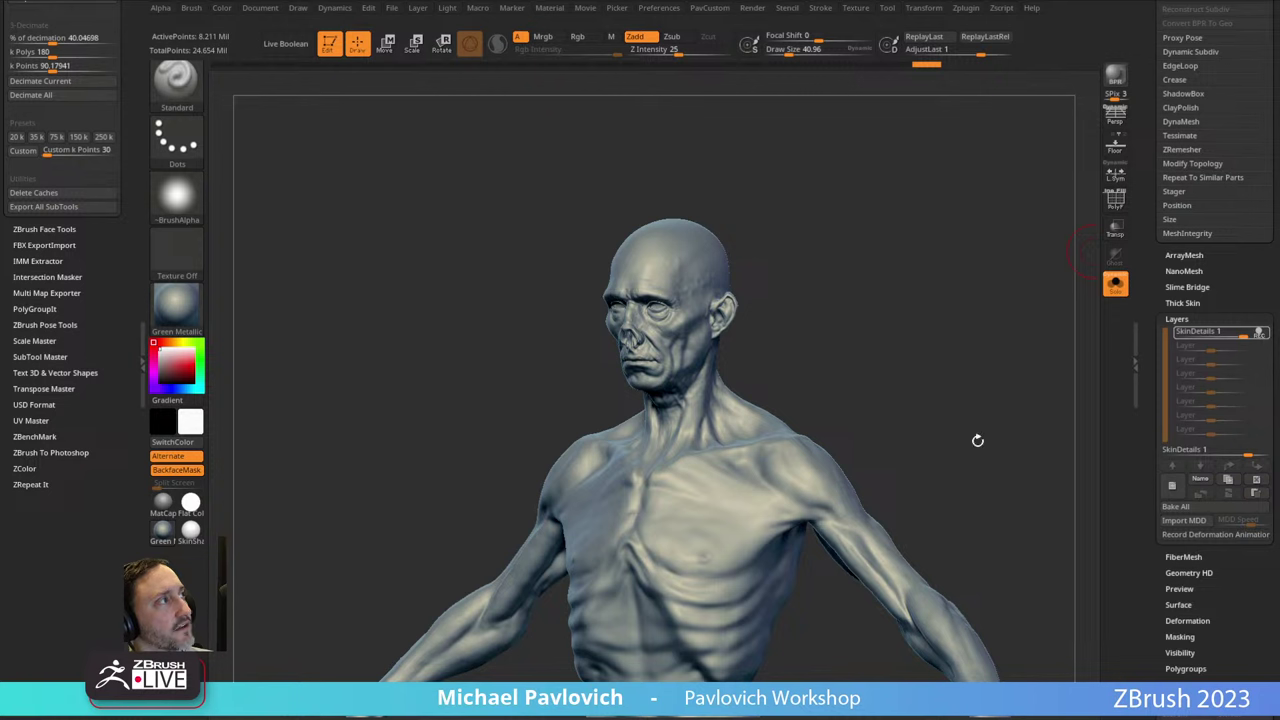
Reopen the saved project and discard the unsaved changes.
click(391, 8)
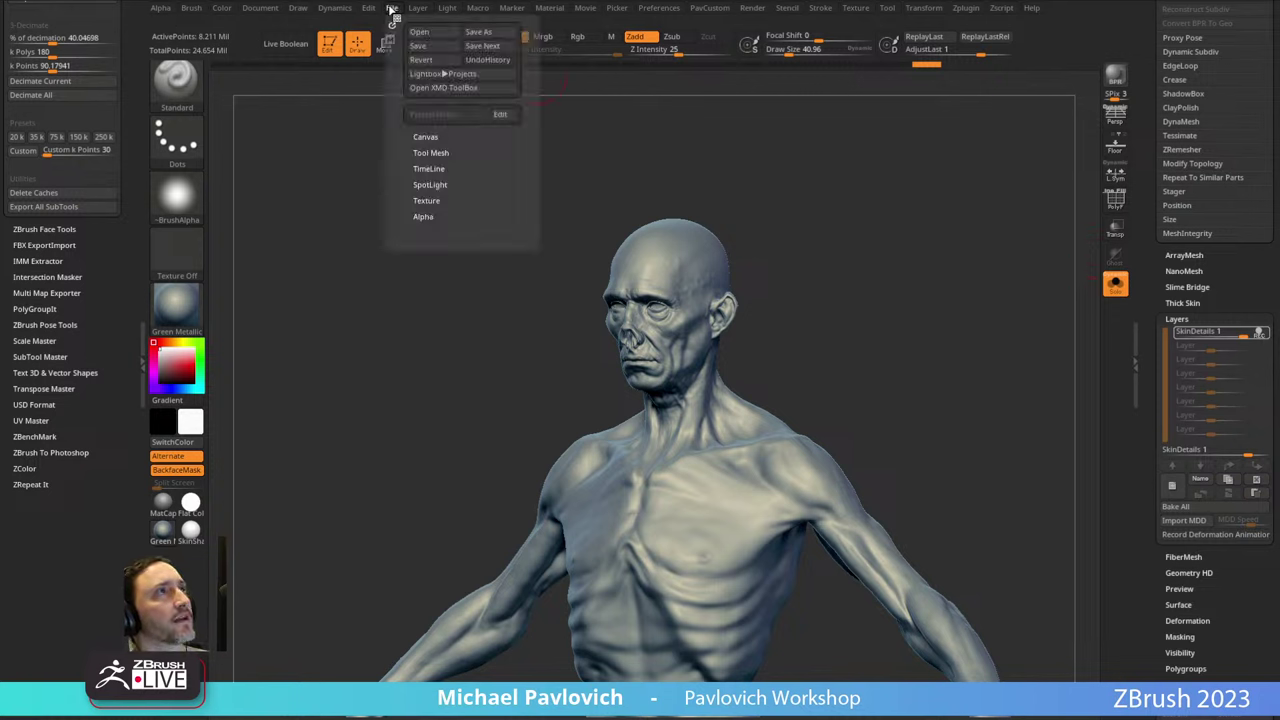
click(423, 33)
click(786, 389)
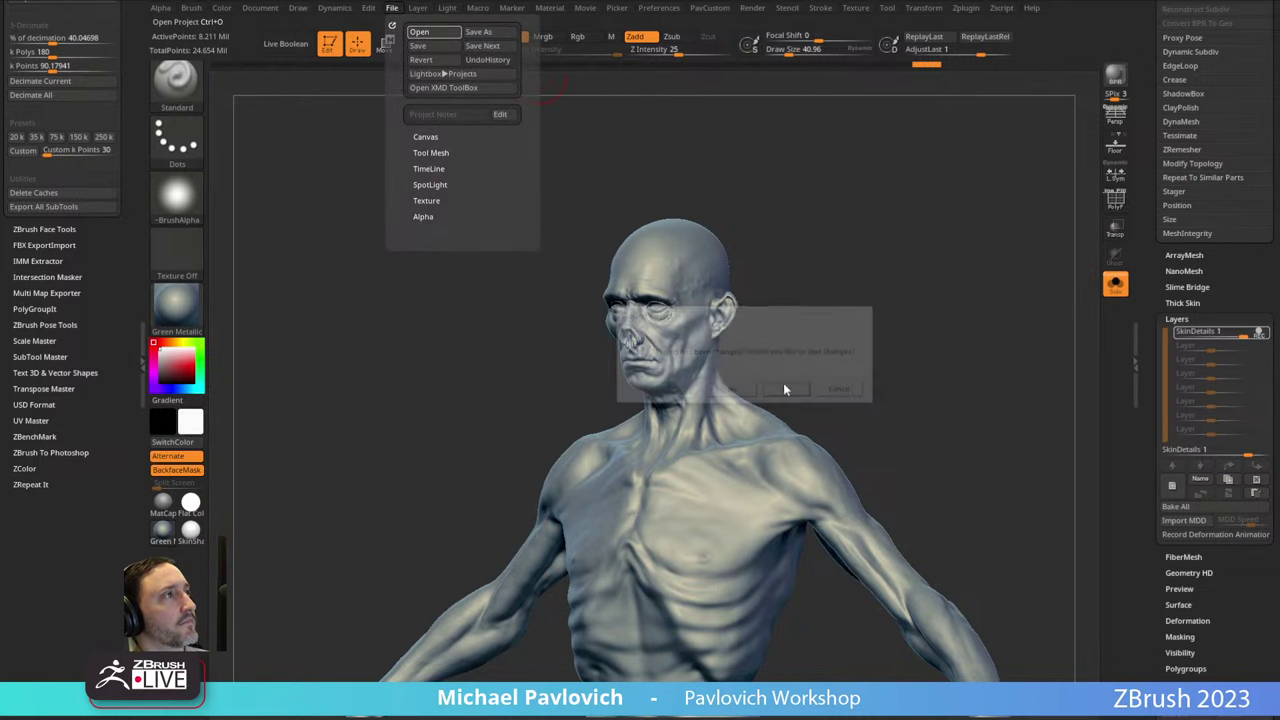
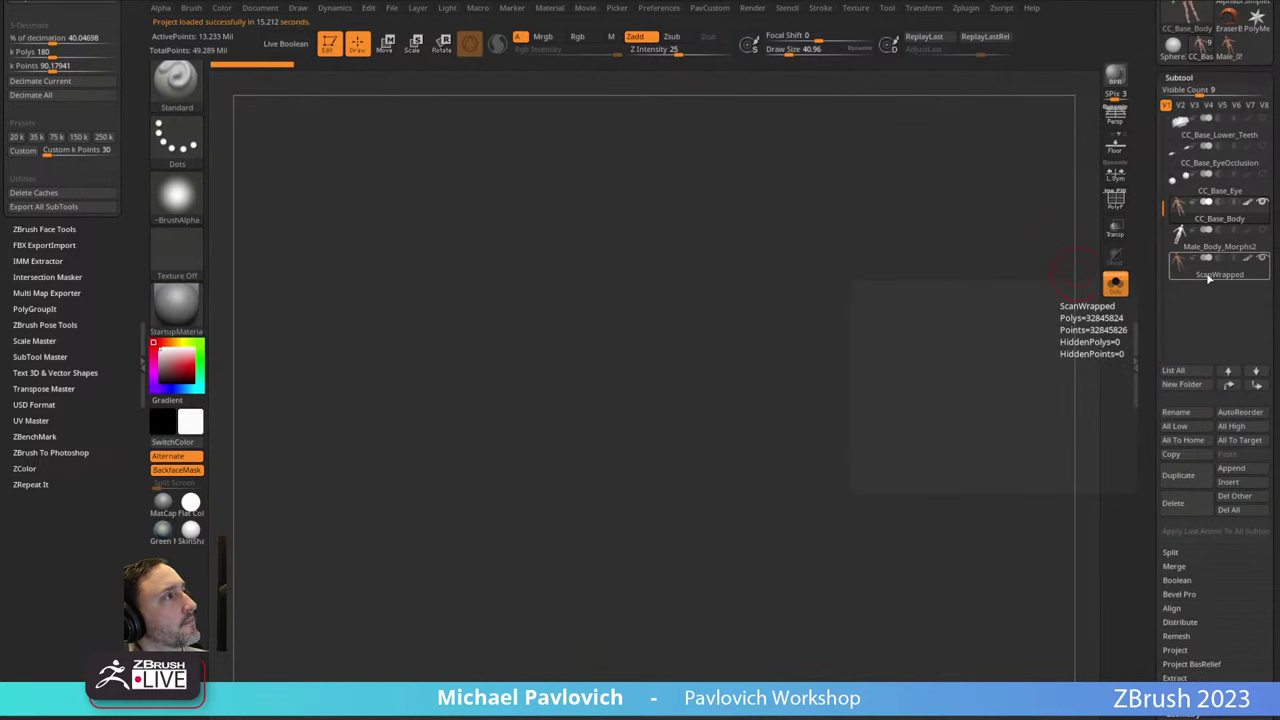
Select the ScanWrapped subtool, frame its upper body and turn off its polypaint display.
click(1220, 266)
drag(1036, 371, 1134, 326)
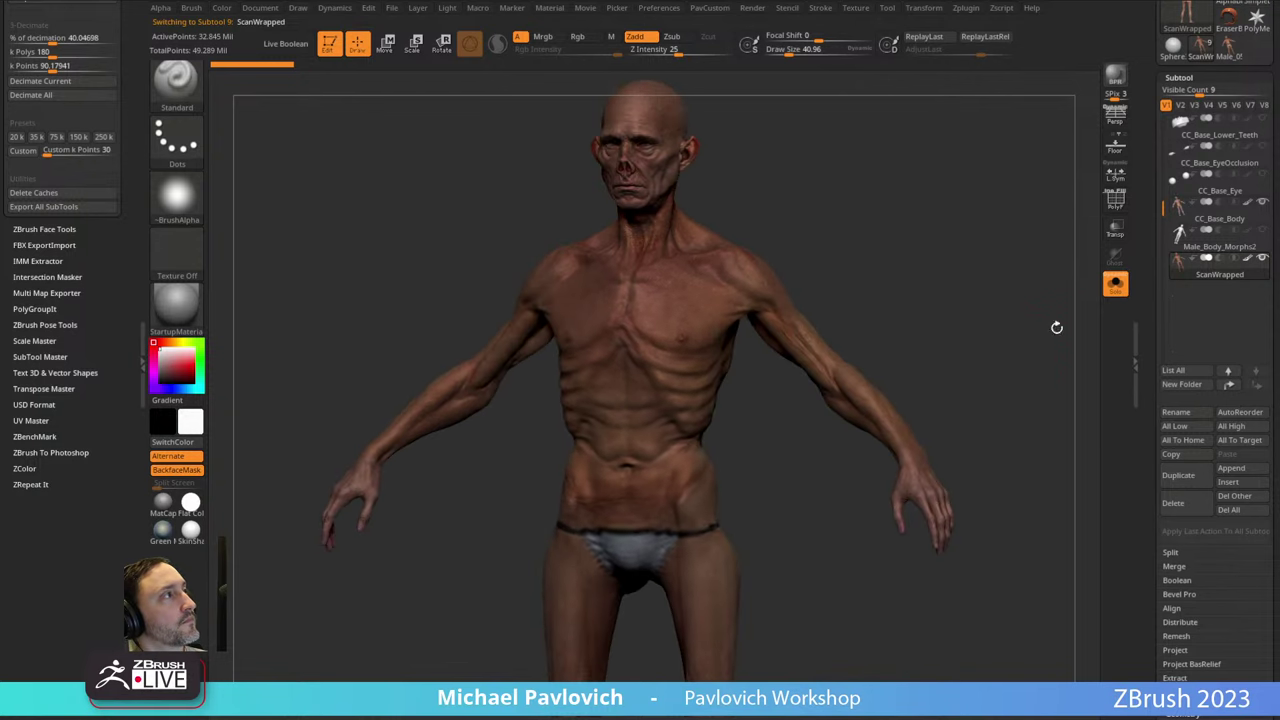
click(1249, 260)
scroll(1145, 313, down, 10)
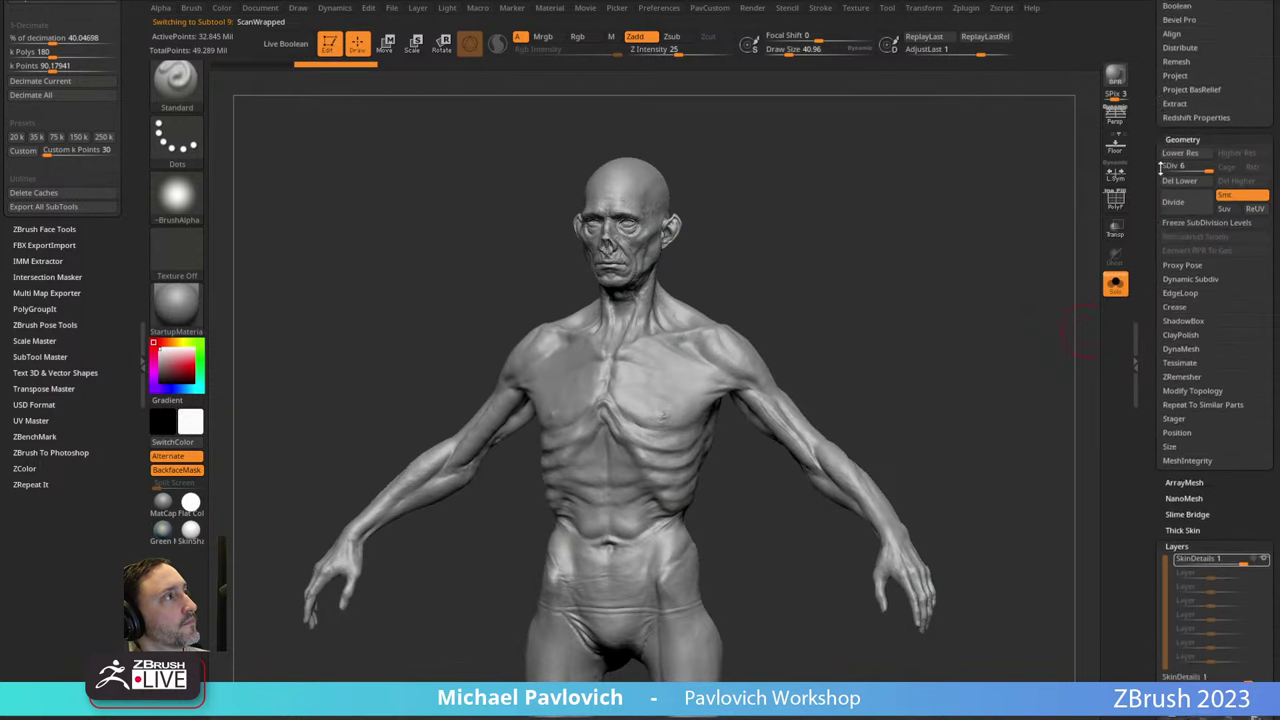
Apply the Green Metallic material and reduce the brush draw size to about 33.
click(176, 303)
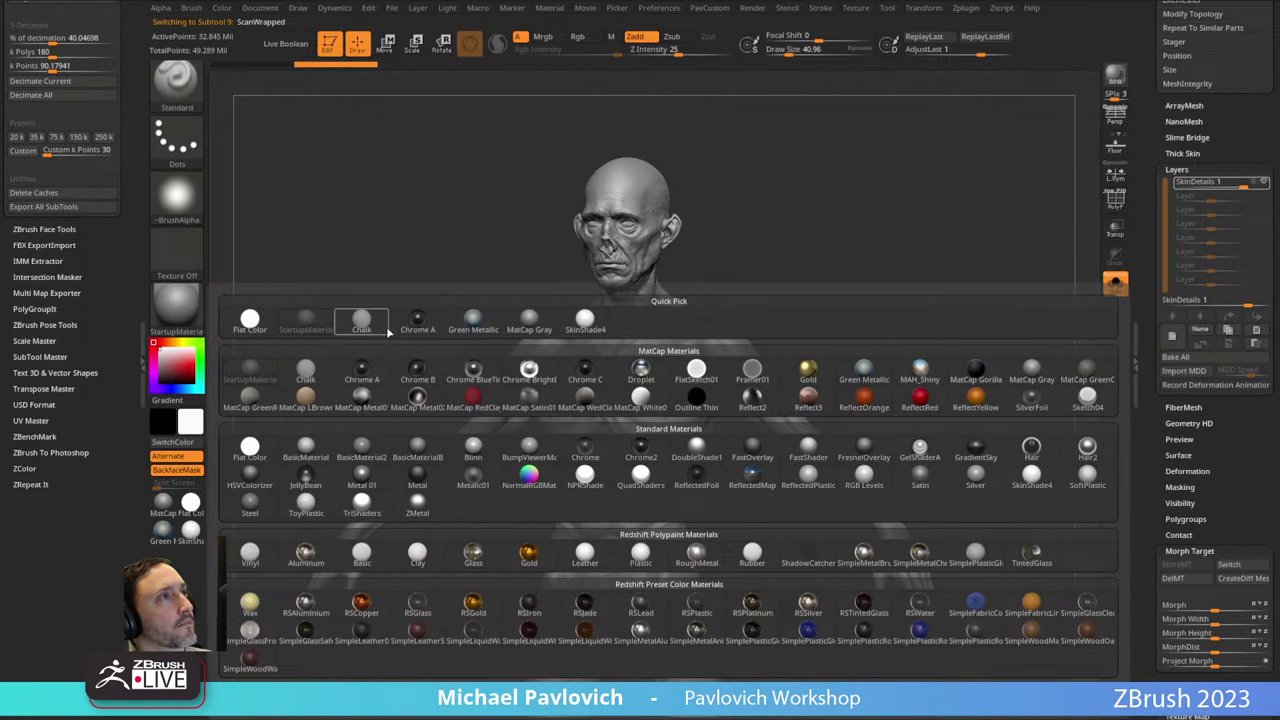
click(474, 320)
mouse_move(957, 188)
ctrl+right_down()
mouse_move(957, 300)
mouse_move(891, 340)
ctrl+right_up()
key(s)
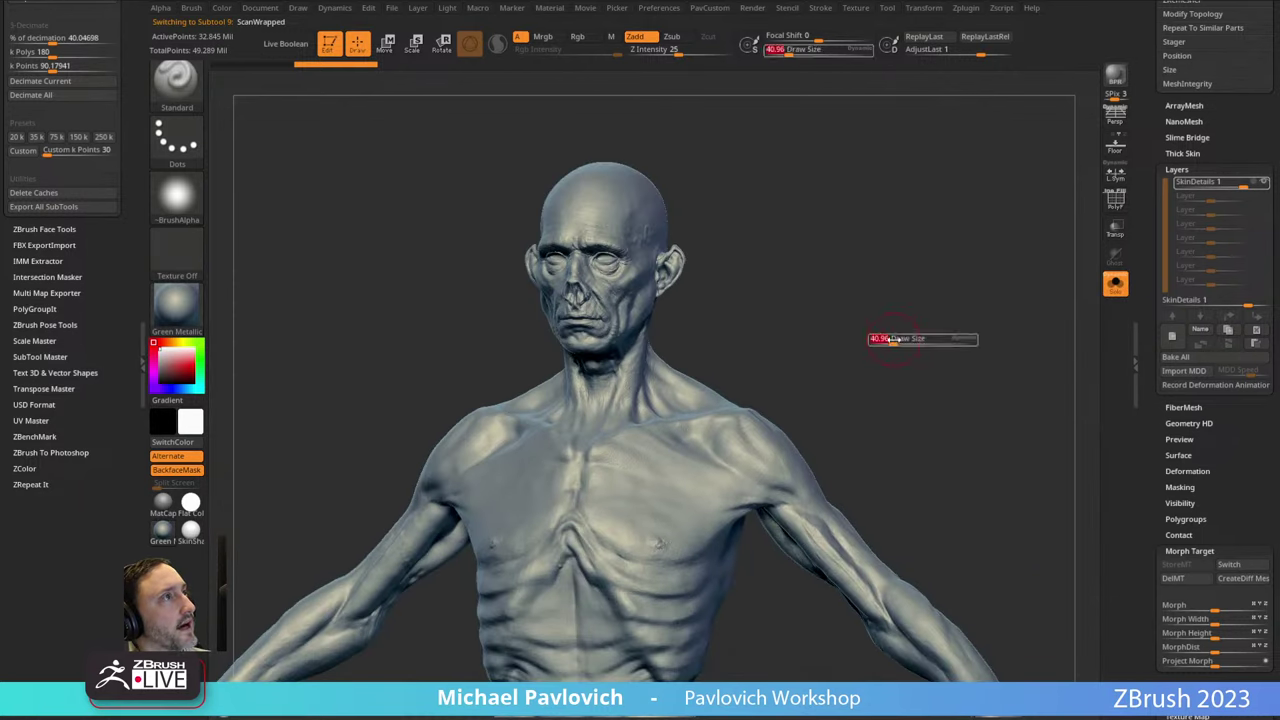
drag(891, 340, 888, 340)
Compare the chest and face with and without the SkinDetails layer, leaving the layer hidden.
mouse_move(1267, 183)
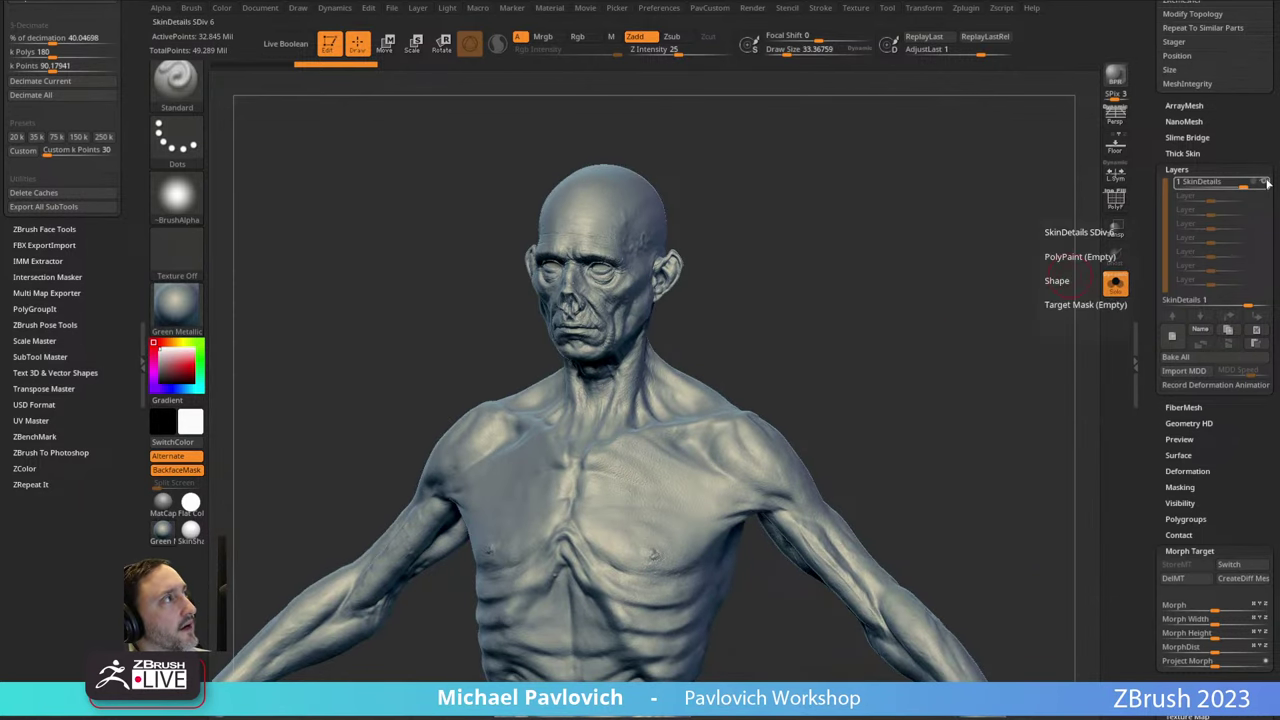
right_drag(929, 310, 1000, 520)
mouse_move(1268, 186)
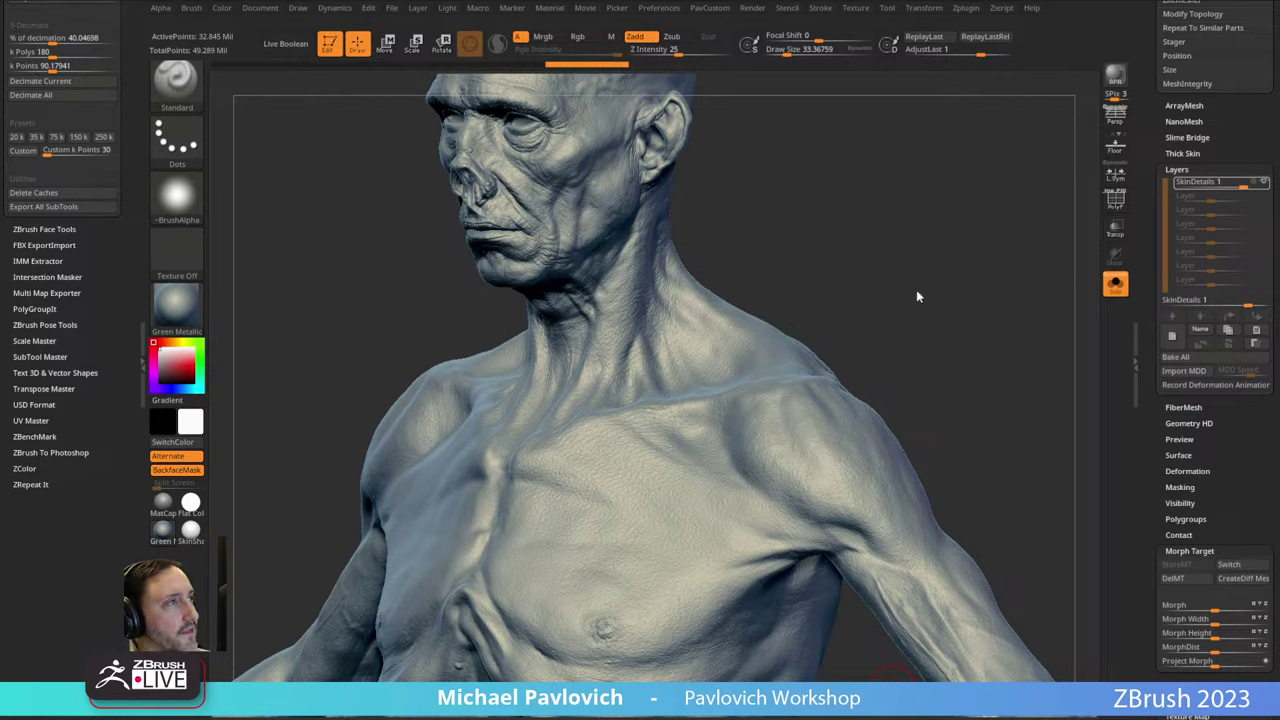
drag(800, 222, 900, 217)
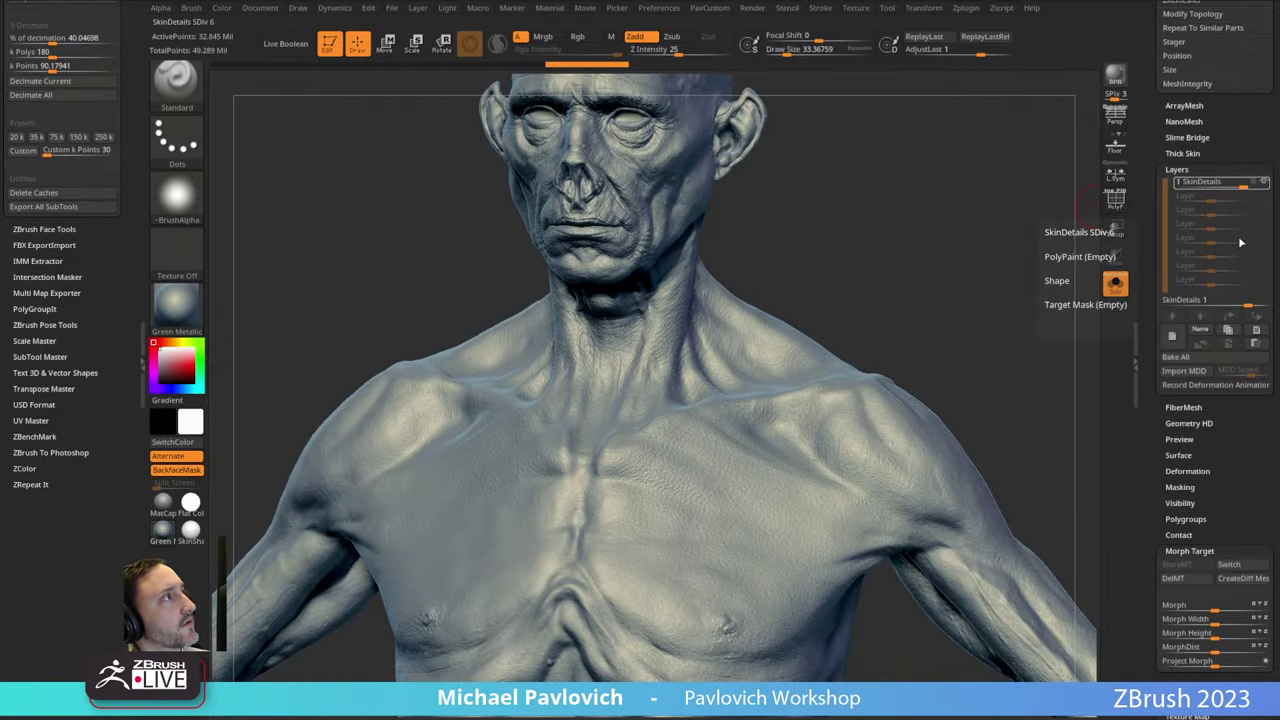
Lower the ScanWrapped mesh to subdivision level 2.
scroll(1195, 250, up, 10)
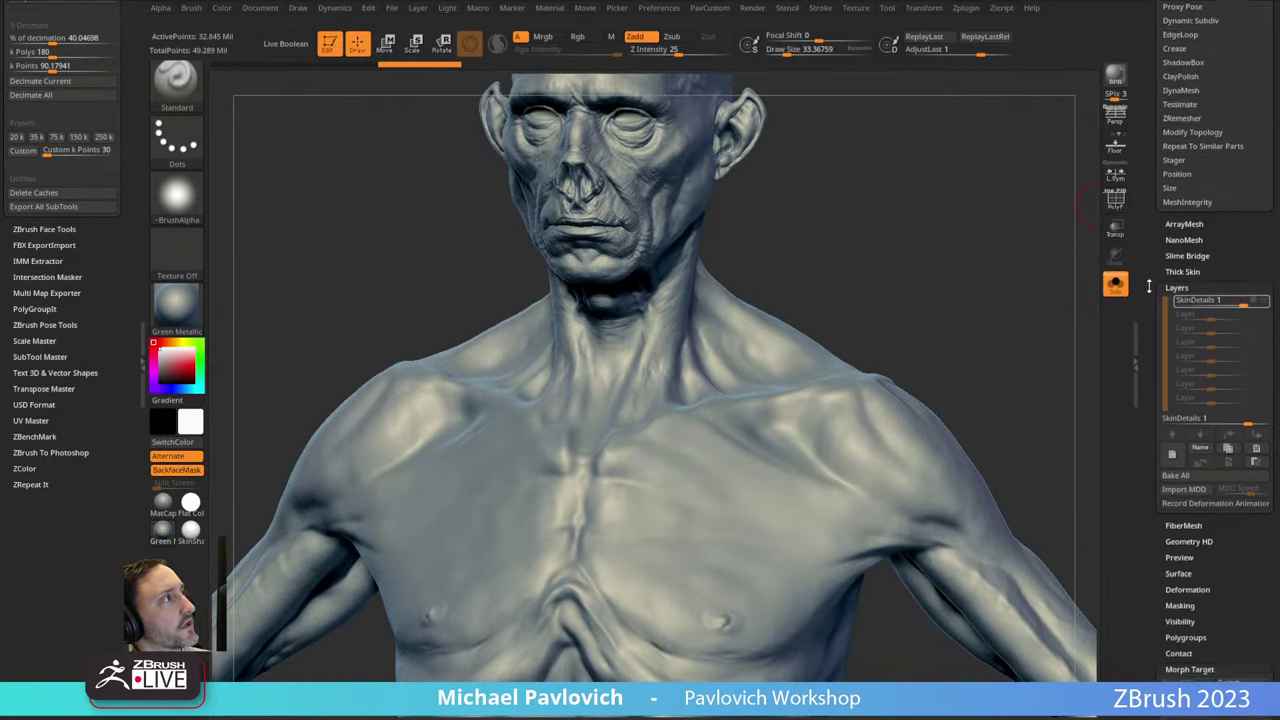
drag(1198, 275, 1178, 277)
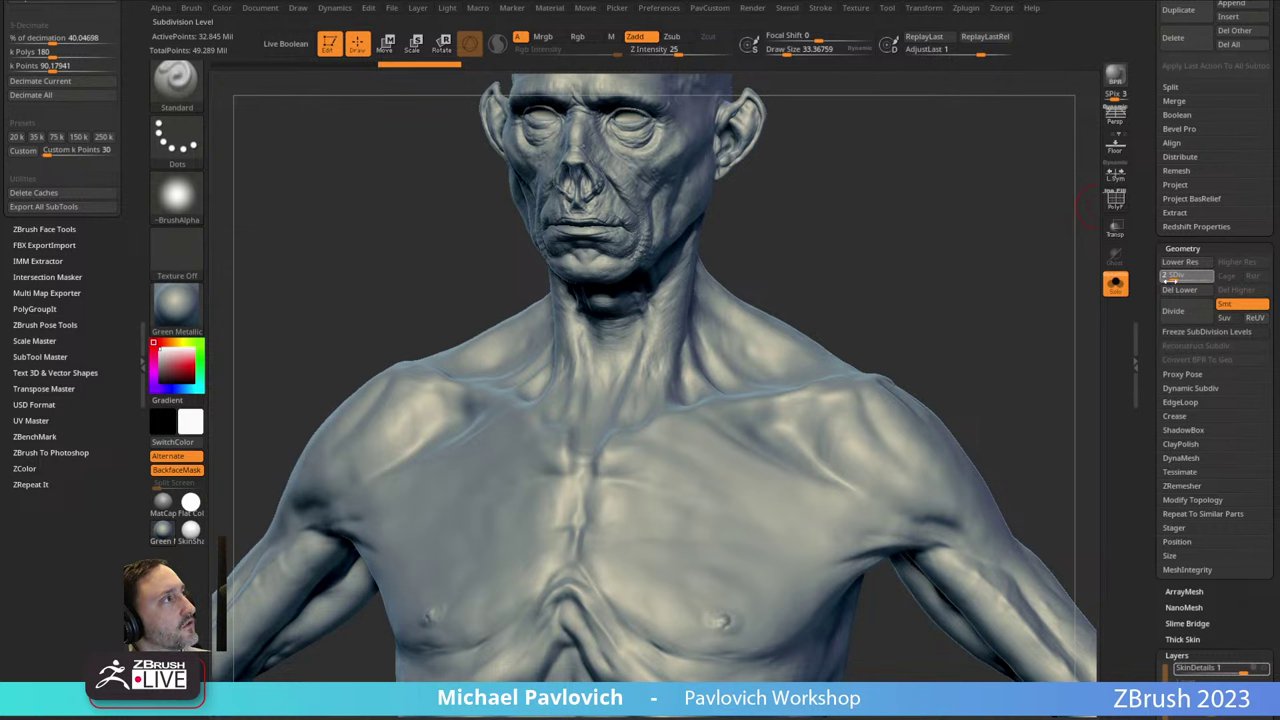
key(shift+d)
Delete the Male_Body_Morphs2 subtool from the subtool list.
scroll(1200, 280, up, 10)
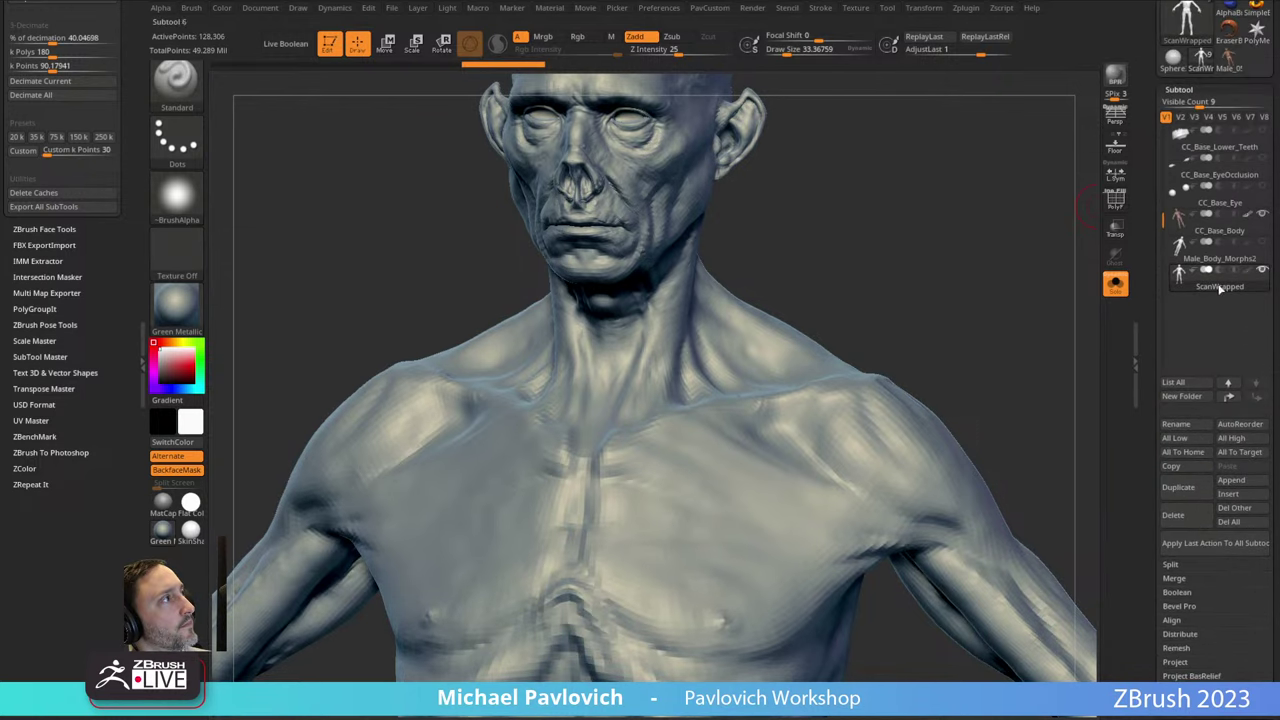
click(1221, 262)
click(1175, 517)
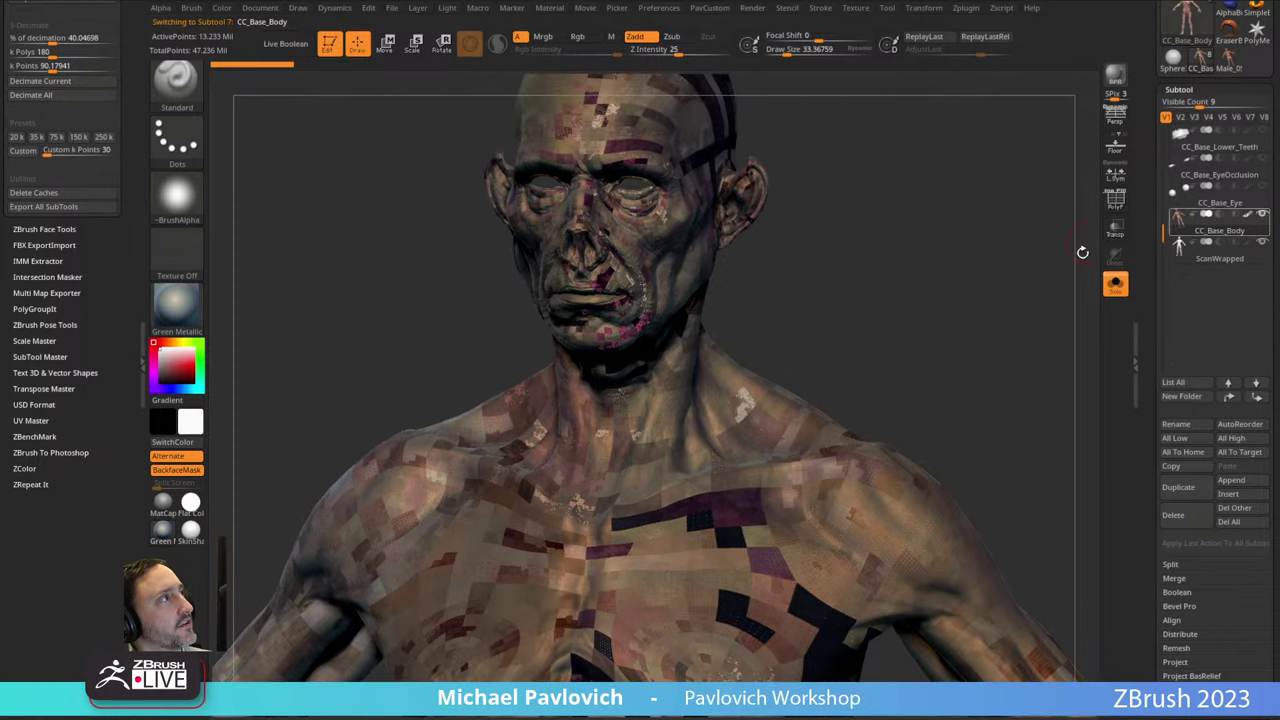
Turn off the polypaint display on CC_Base_Body and compare its upper body with the ScanWrapped mesh.
key(ctrl+shift+z)
key(ctrl+shift+z)
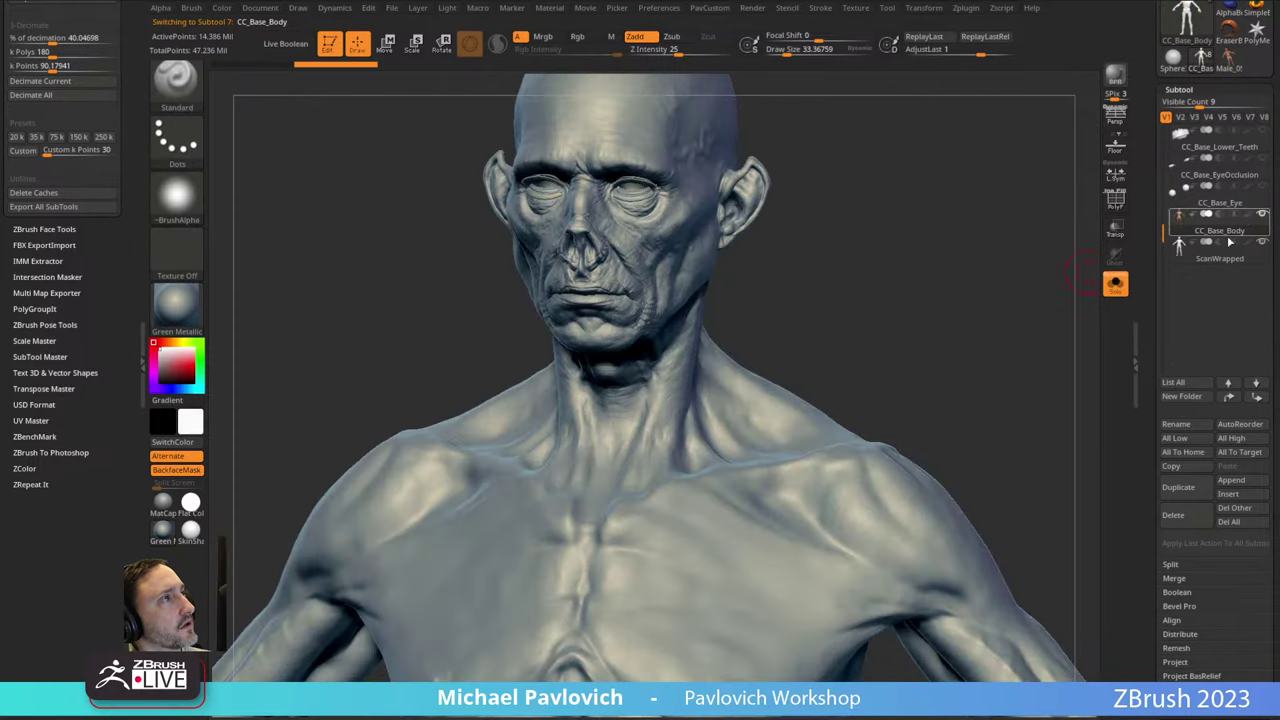
drag(990, 315, 889, 358)
key(Down)
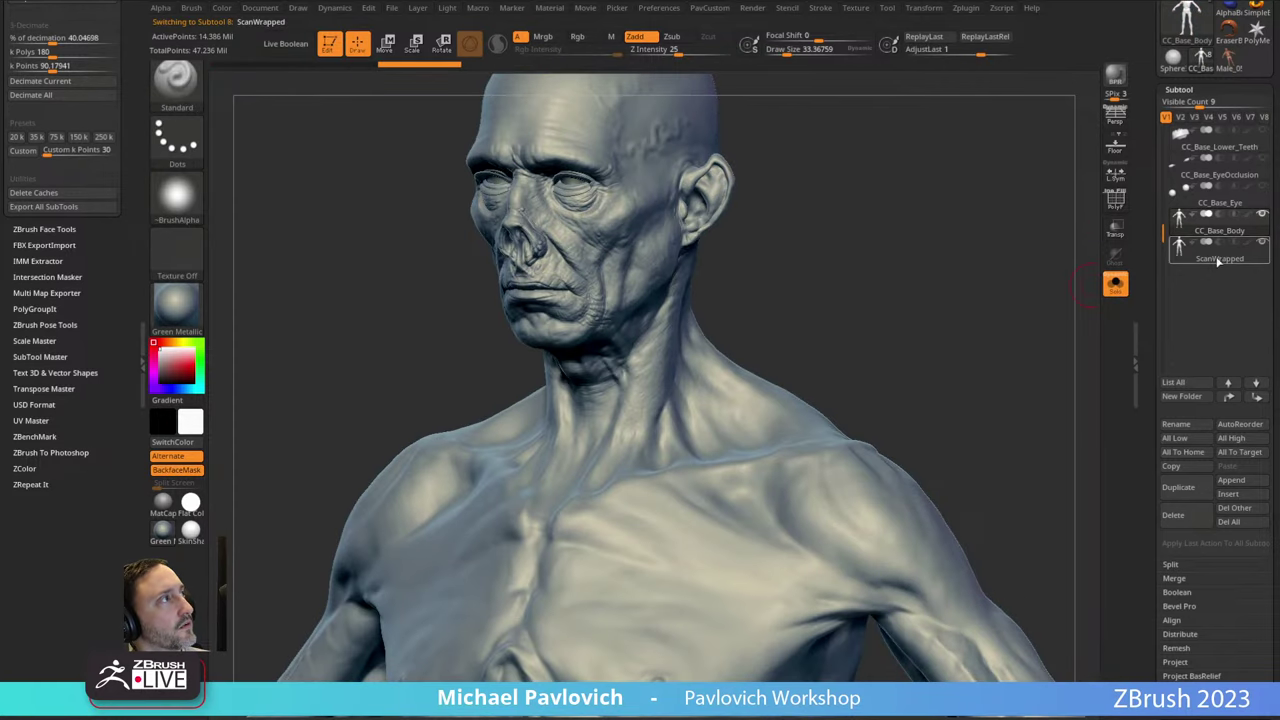
alt+drag(924, 312, 891, 369)
alt+drag(946, 418, 1010, 302)
click(1225, 232)
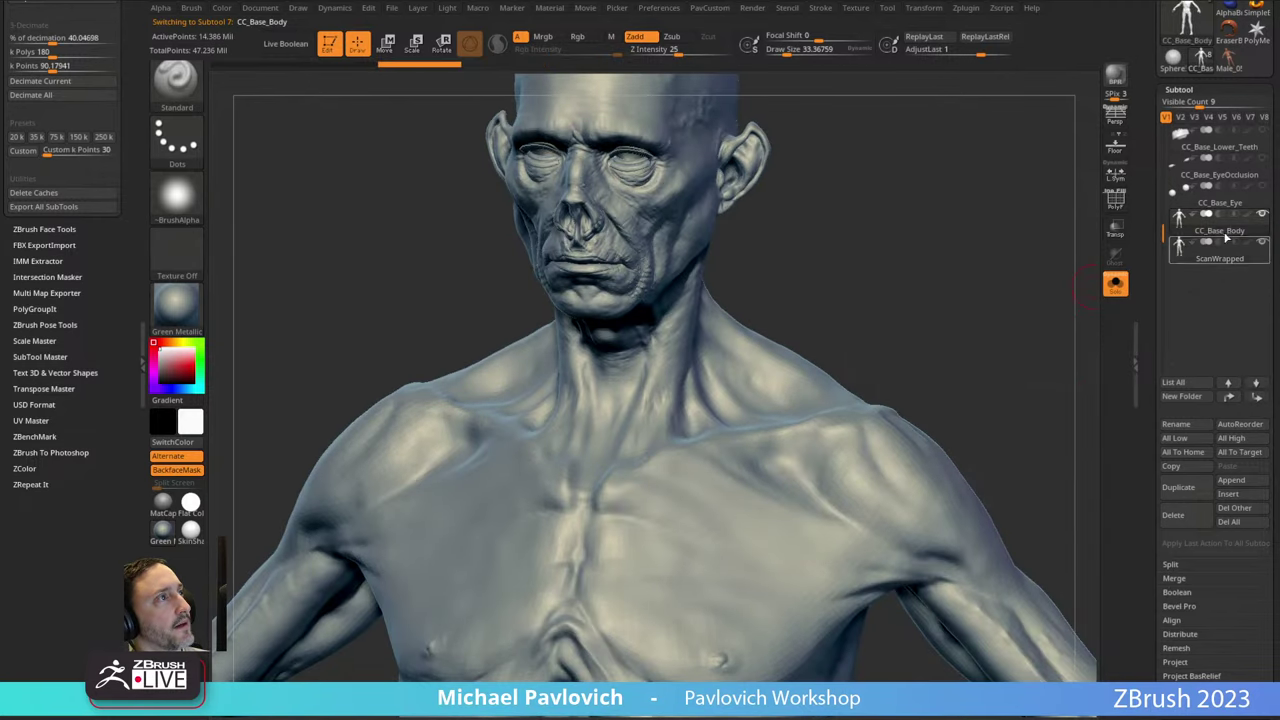
Mark CC_Base_Body's current undo history state as the recall source and choose the HistoryRecall brush for the ScanWrapped subtool.
key(ctrl)
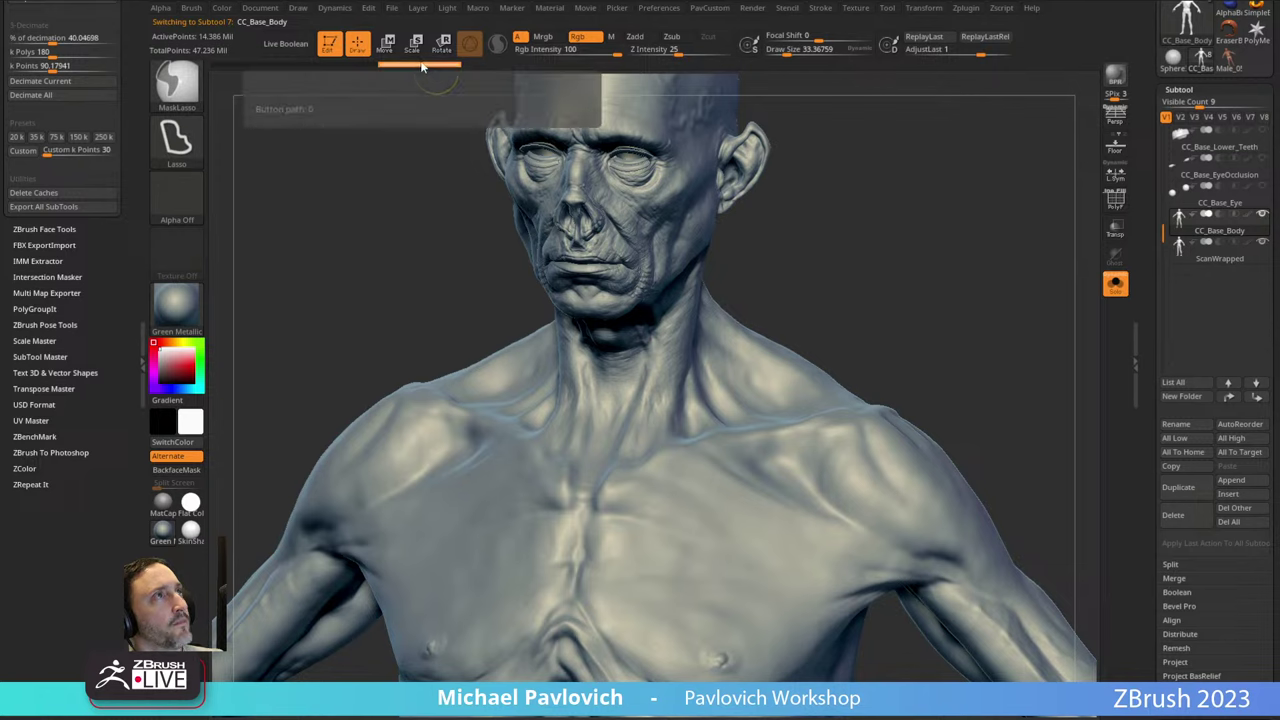
click(1195, 260)
drag(1150, 297, 1138, 124)
key(b)
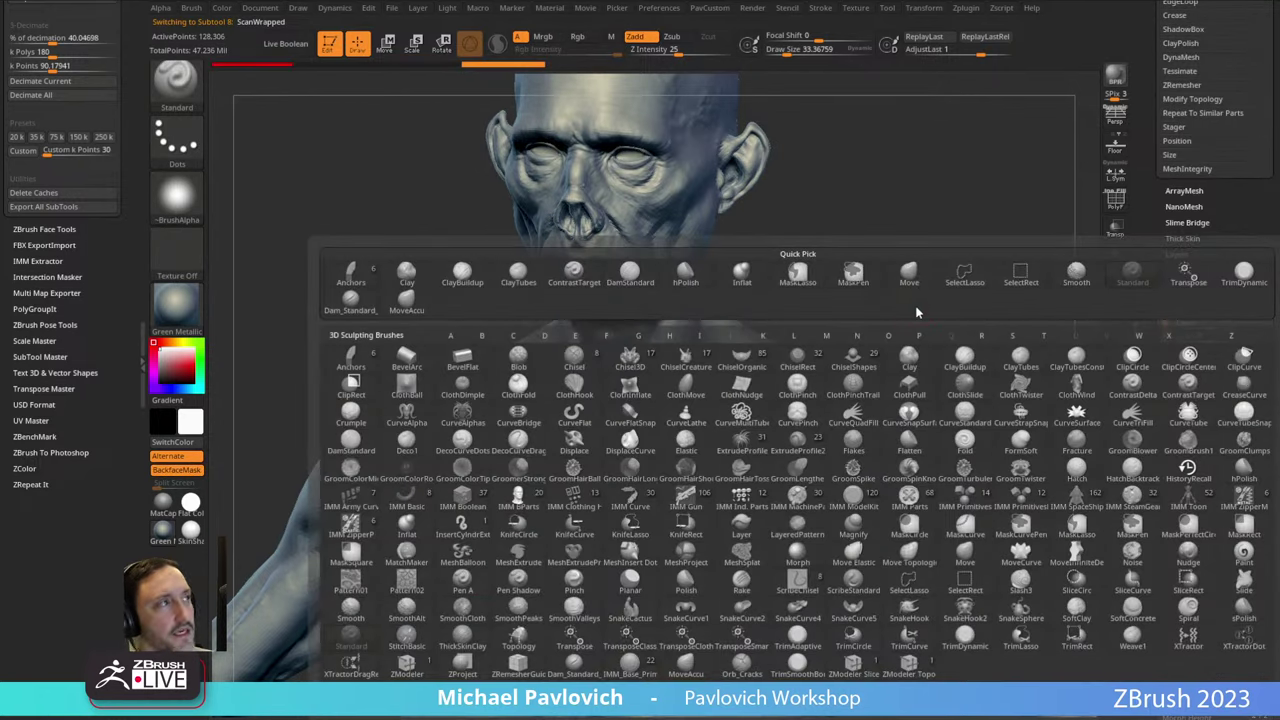
key(h)
click(1188, 467)
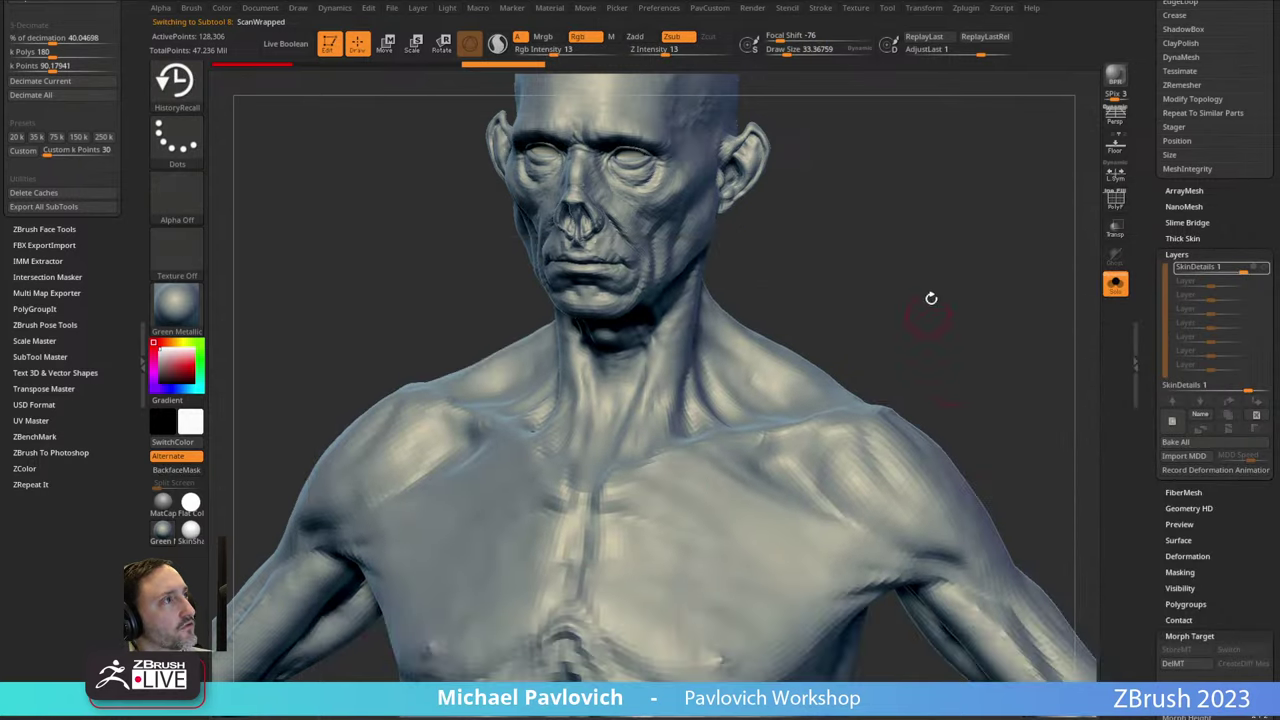
Brush over ScanWrapped's chest and collarbones with HistoryRecall at a draw size of about 46 to recall the marked shape.
alt+right_drag(707, 531, 682, 463)
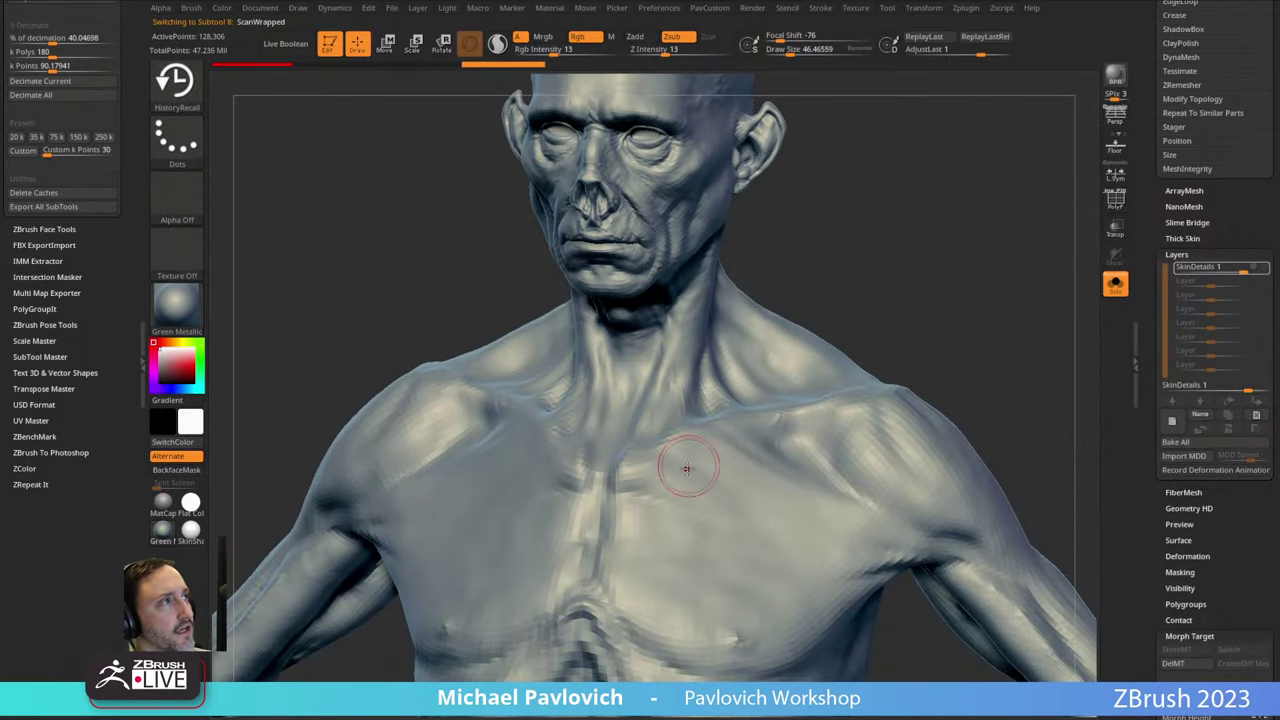
drag(951, 316, 694, 529)
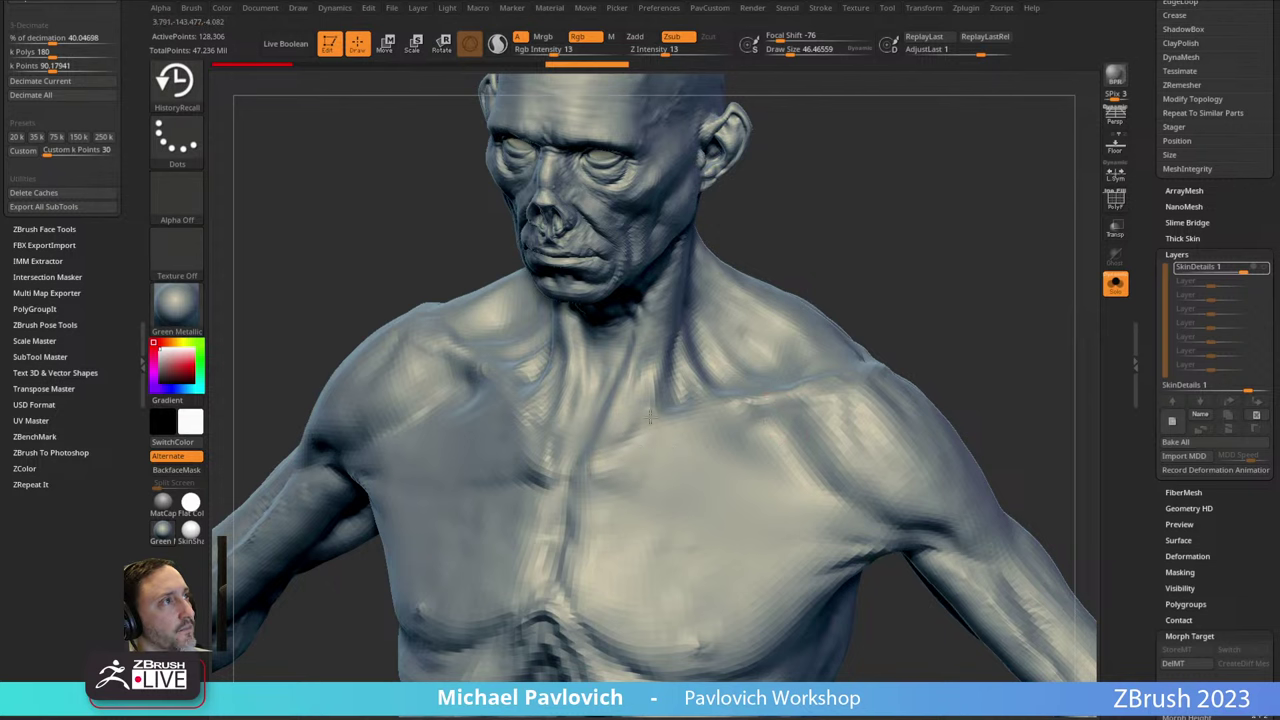
mouse_move(672, 498)
right_down()
mouse_move(960, 263)
mouse_move(686, 498)
mouse_move(986, 303)
mouse_move(684, 440)
right_up()
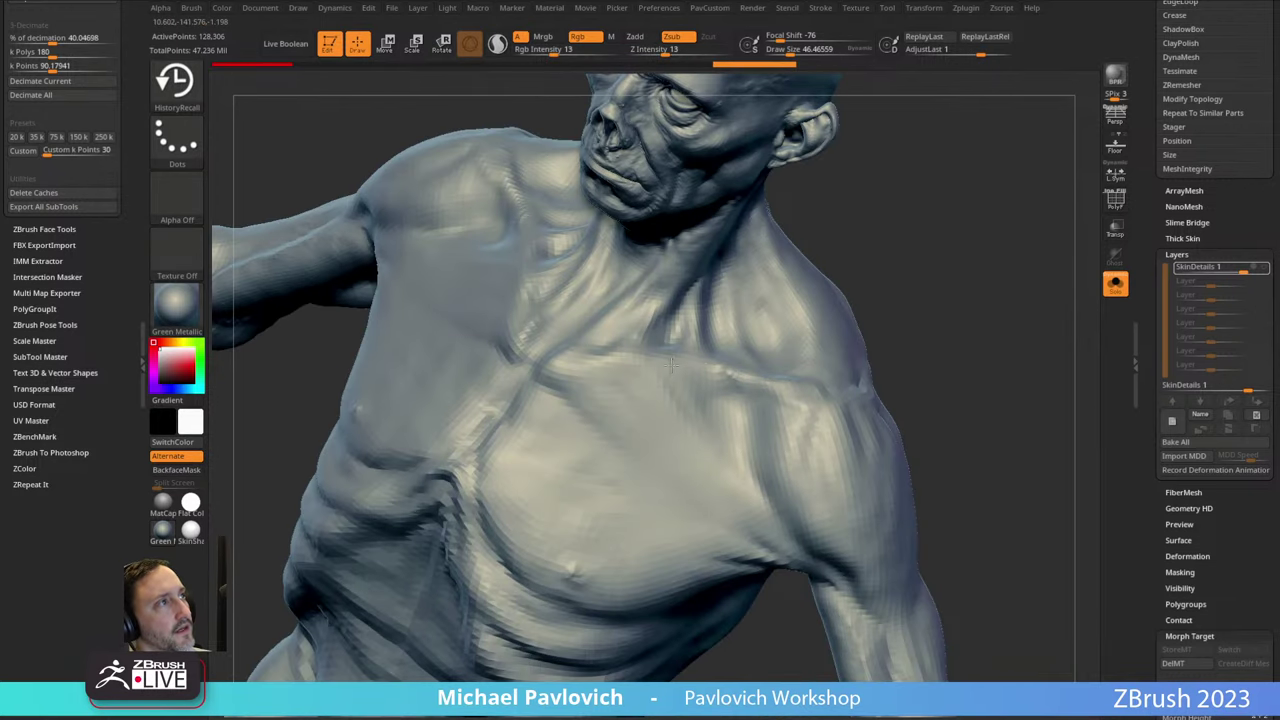
drag(897, 294, 968, 368)
drag(586, 438, 691, 429)
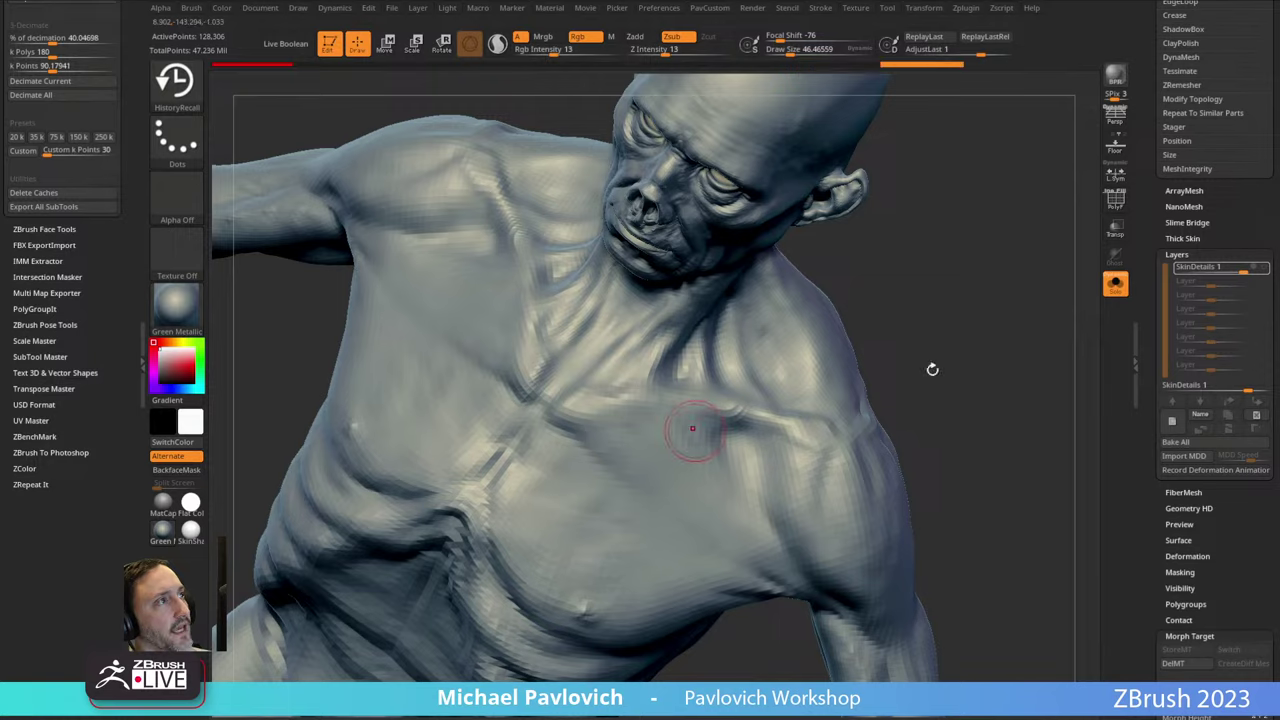
drag(931, 369, 958, 300)
right_drag(816, 405, 529, 521)
right_drag(656, 481, 792, 414)
Smooth the ribs, sternum and abdomen with the draw size enlarged to about 166, reducing it to about 99.
ctrl+right_drag(909, 349, 893, 337)
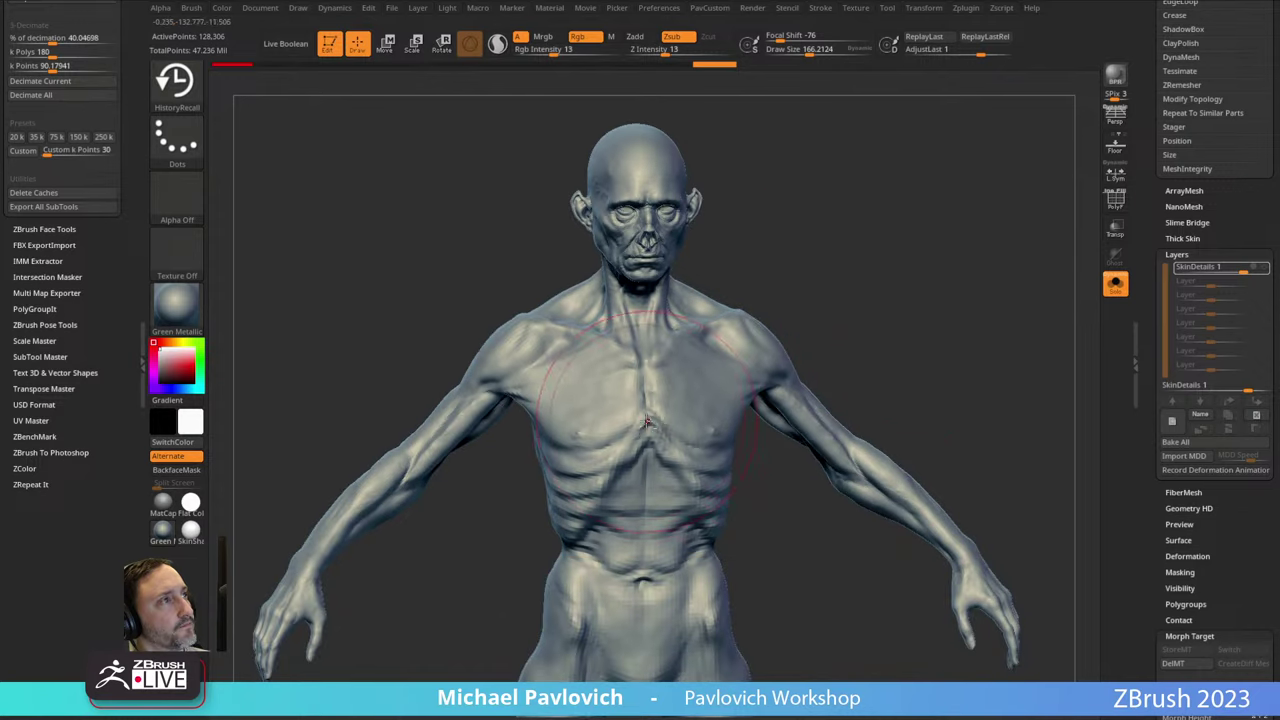
mouse_move(636, 405)
shift+mouse_down()
mouse_move(638, 440)
mouse_move(610, 480)
shift+mouse_up()
right_drag(893, 337, 850, 335)
mouse_move(690, 450)
shift+mouse_down()
mouse_move(692, 505)
mouse_move(710, 465)
shift+mouse_up()
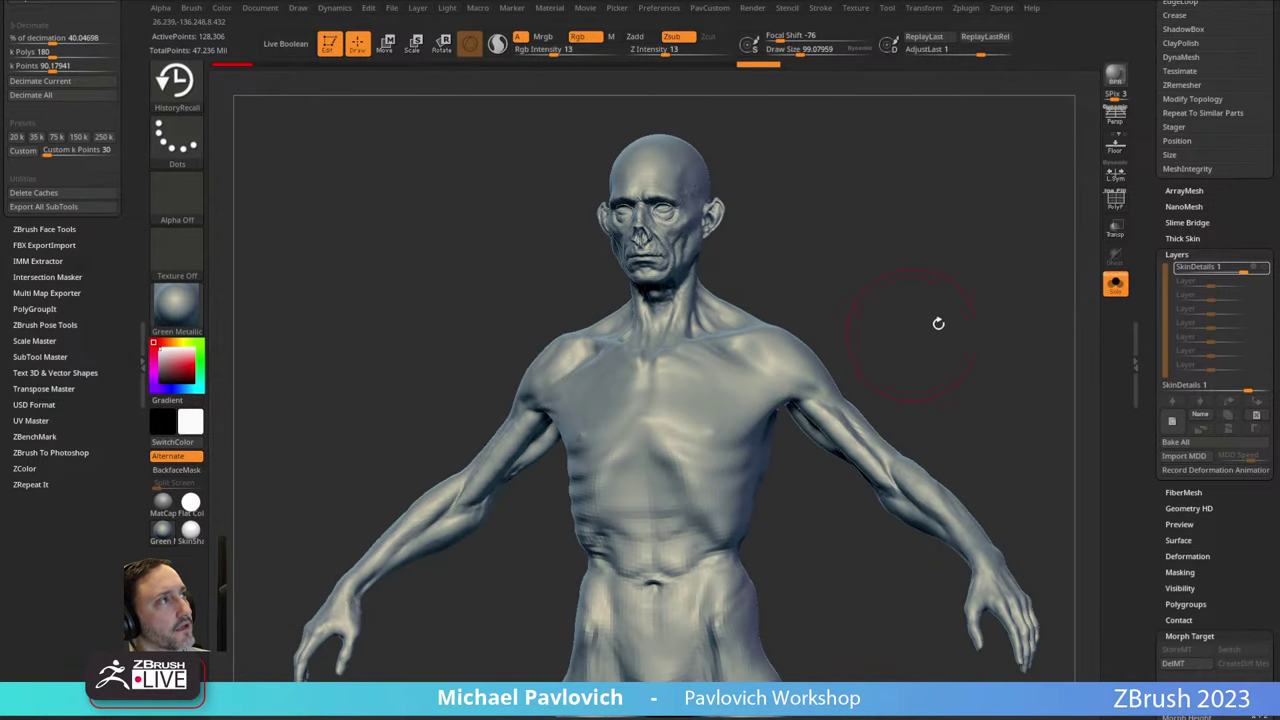
Recall the chest and rib forms with the HistoryRecall brush at a draw size of about 41.
mouse_move(931, 289)
ctrl+right_down()
mouse_move(894, 332)
mouse_move(836, 313)
ctrl+right_up()
key(b)
key(h)
key(r)
key(s)
mouse_move(670, 404)
mouse_down()
mouse_move(658, 404)
mouse_move(708, 378)
mouse_up()
right_drag(872, 322, 808, 380)
mouse_move(641, 432)
mouse_down()
mouse_move(640, 466)
mouse_move(682, 502)
mouse_up()
Raise ScanWrapped to subdivision level 3 and brush the chest and ribs with HistoryRecall.
scroll(1190, 330, up, 10)
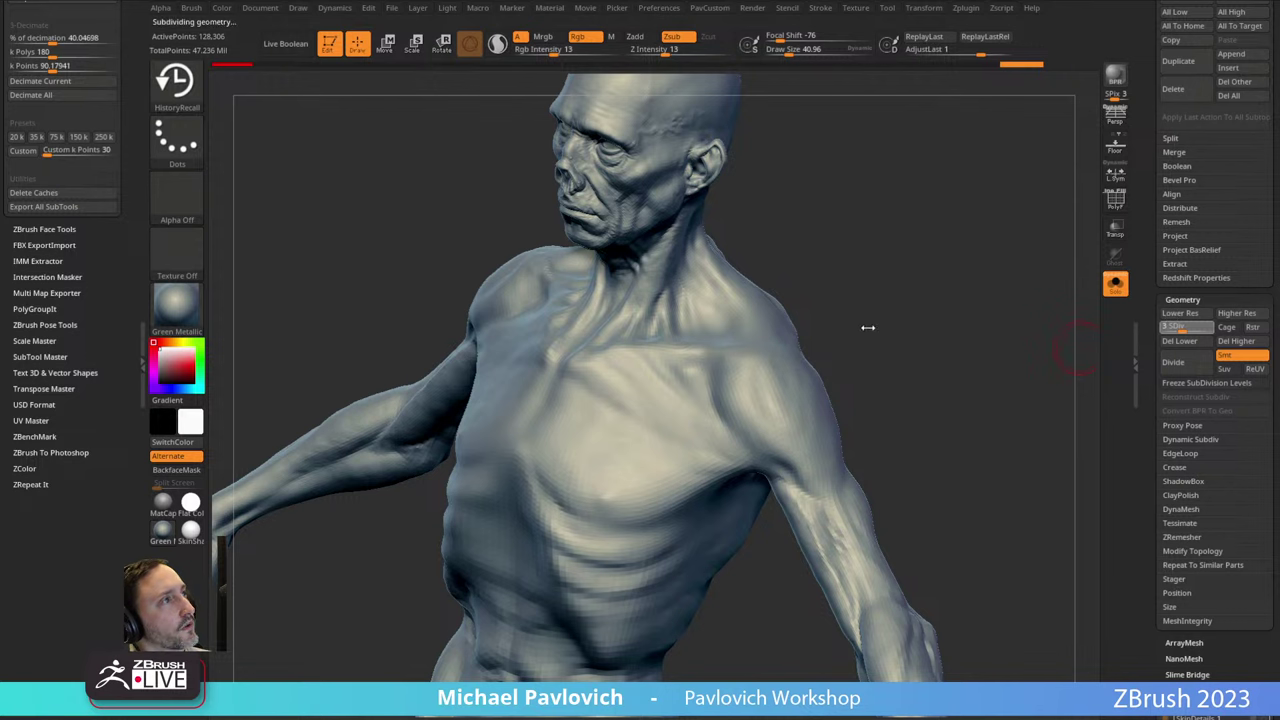
right_drag(907, 312, 907, 320)
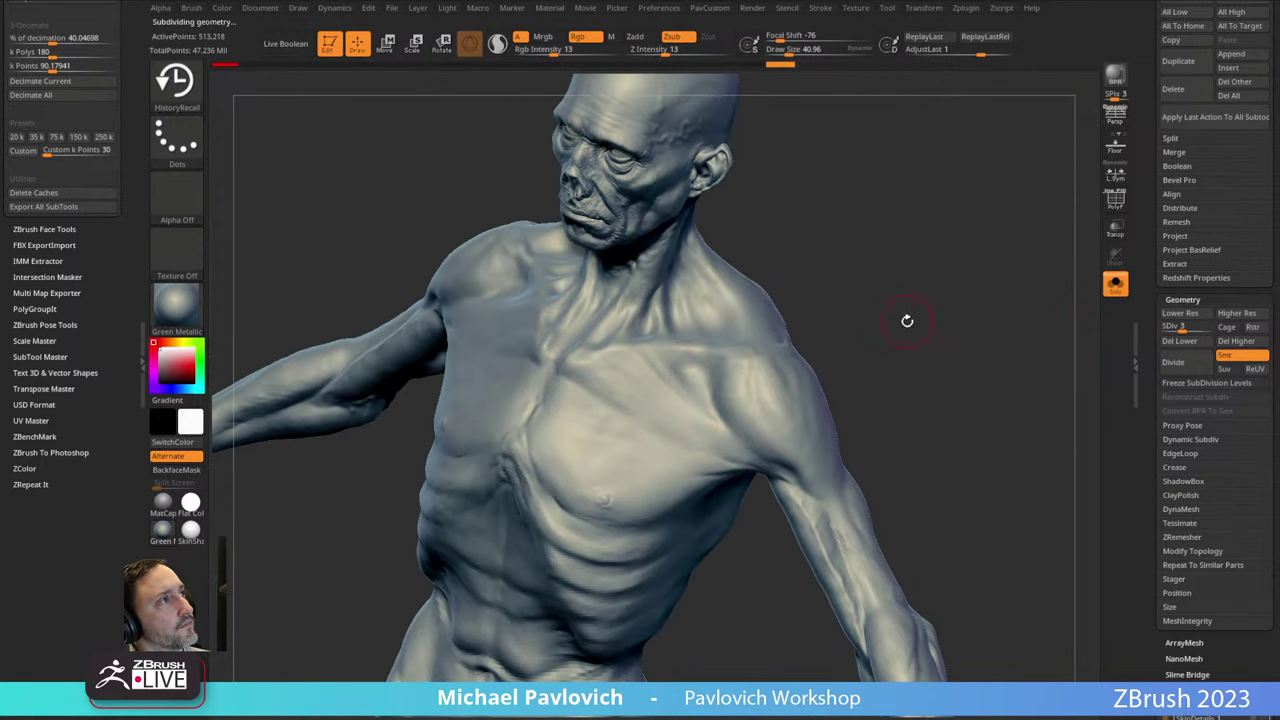
right_drag(795, 432, 649, 437)
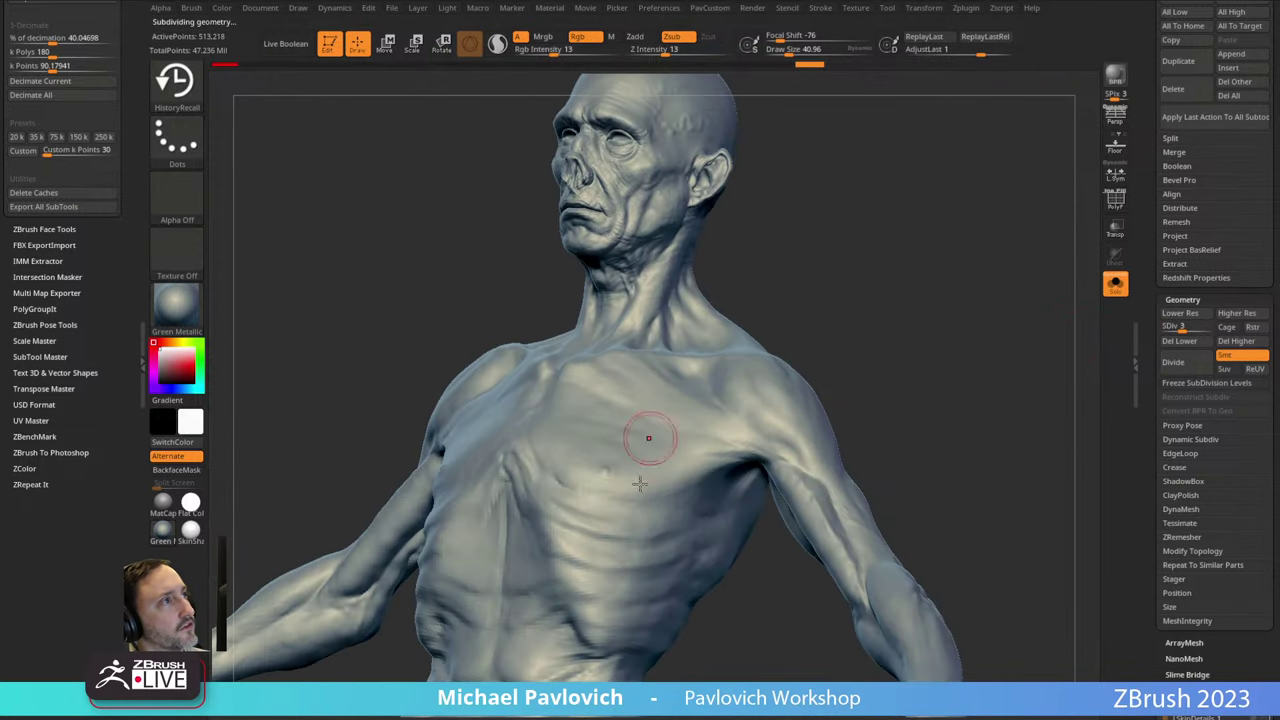
right_drag(577, 459, 1050, 335)
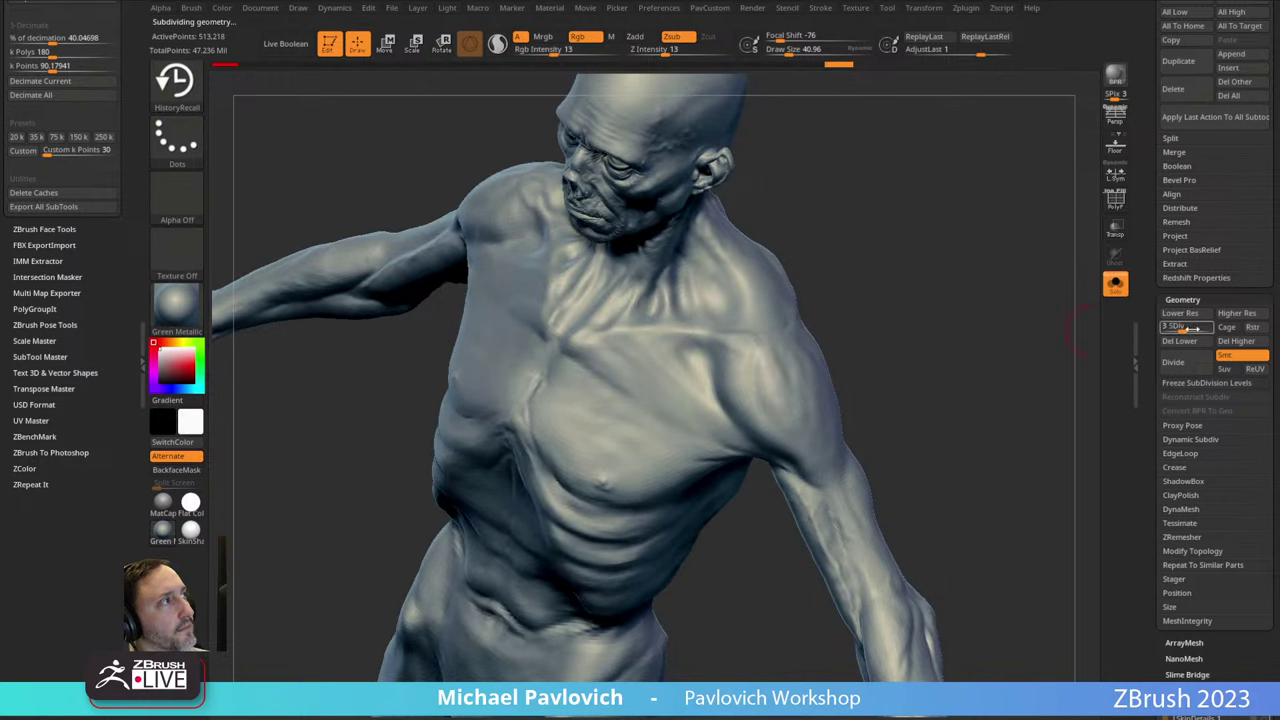
mouse_move(808, 333)
right_down()
mouse_move(923, 183)
mouse_move(943, 240)
mouse_move(809, 291)
mouse_move(540, 274)
right_up()
Switch back to the Standard brush and set its draw size to about 52.
key(b)
key(s)
key(t)
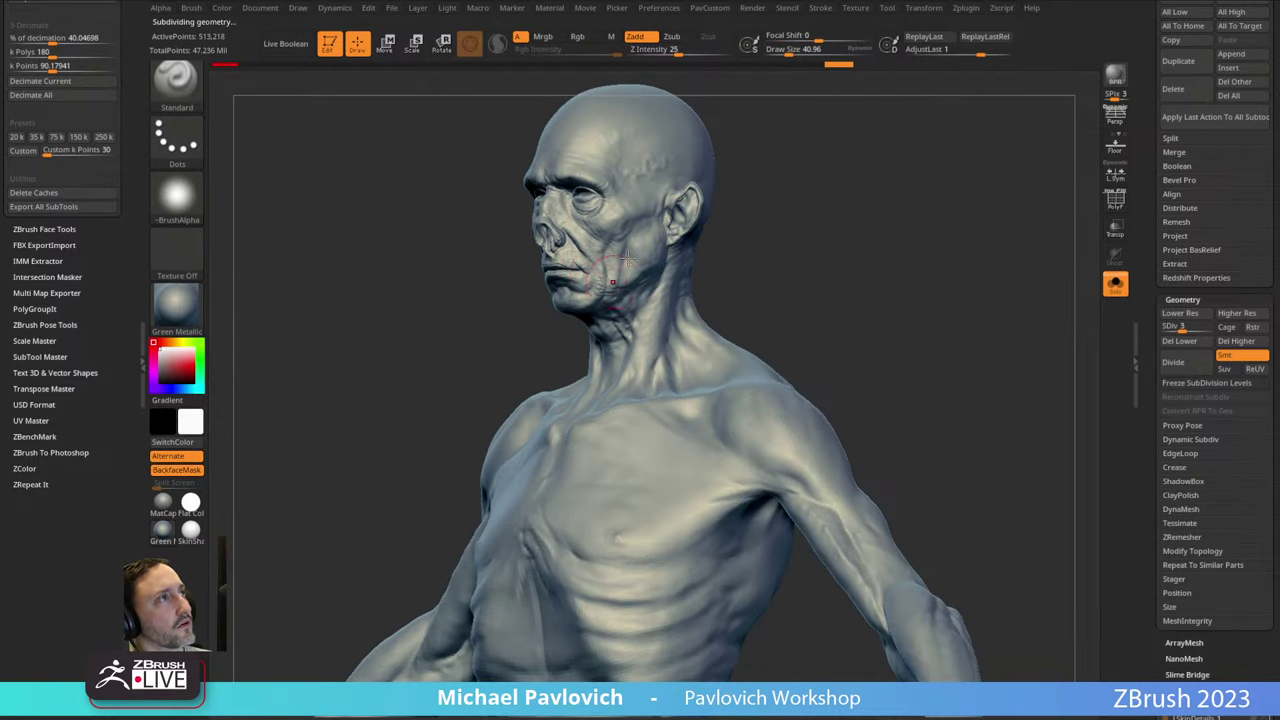
drag(1146, 210, 1140, 385)
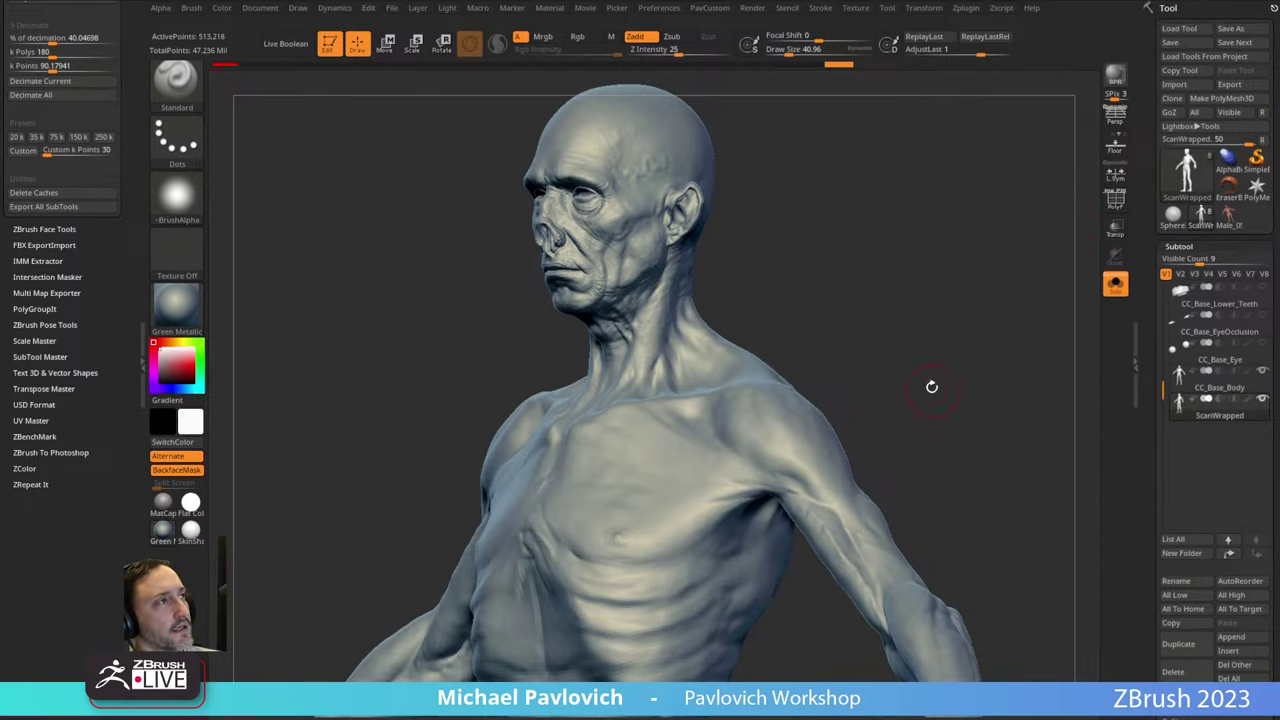
mouse_move(931, 386)
shift+right_down()
mouse_move(951, 366)
mouse_move(874, 469)
shift+right_up()
key(s)
click(954, 371)
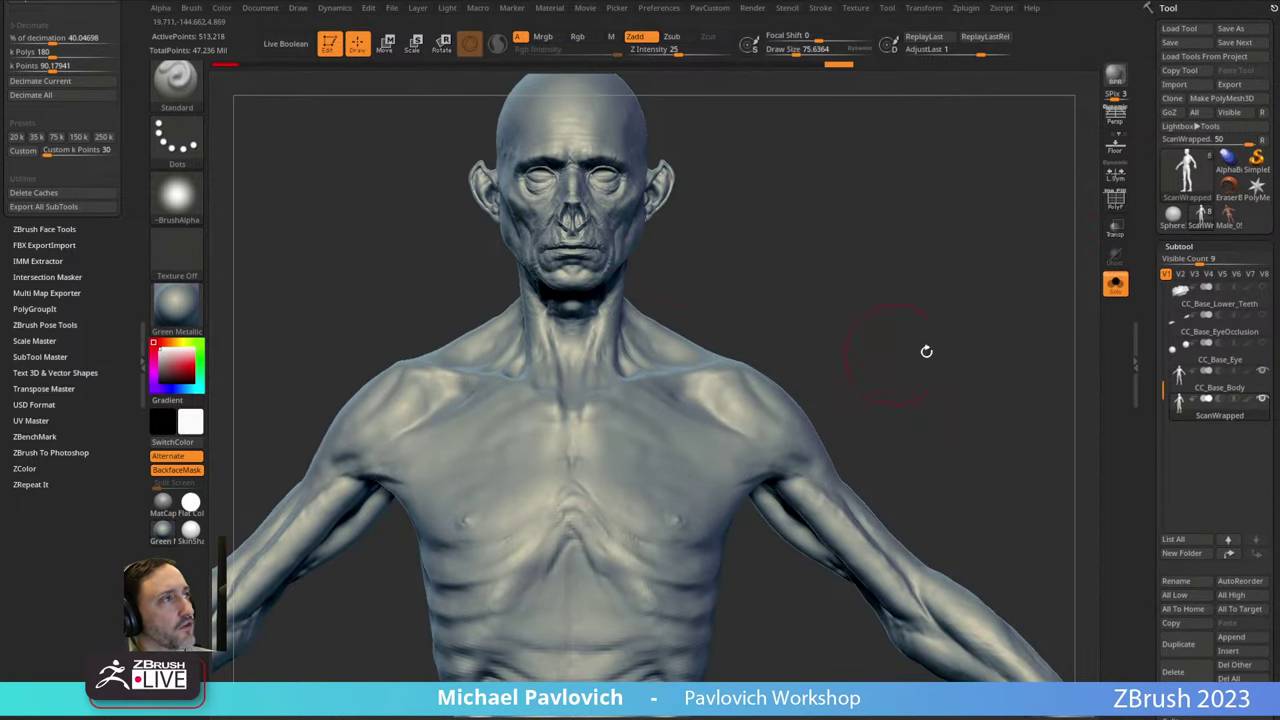
right_drag(926, 351, 914, 363)
right_drag(741, 456, 1065, 341)
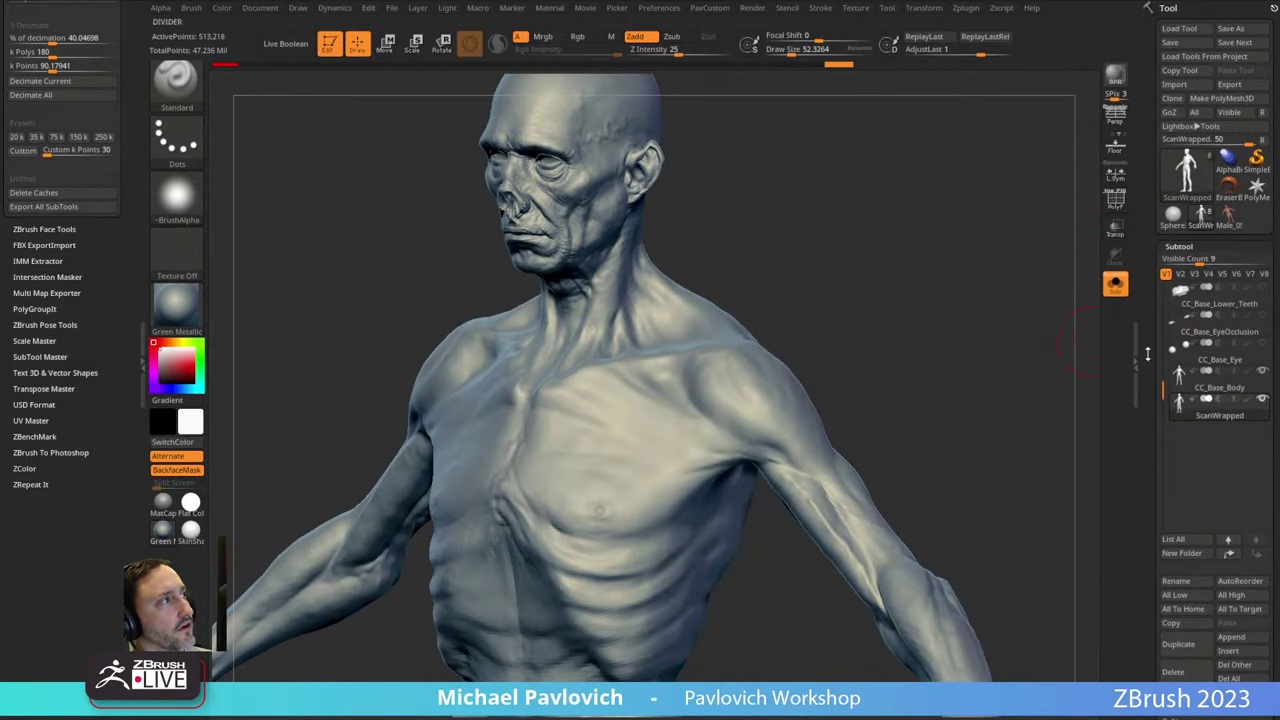
Look over the subtool projection settings for ScanWrapped, and return to the subtool list and the torso.
scroll(1167, 258, down, 5)
click(1174, 210)
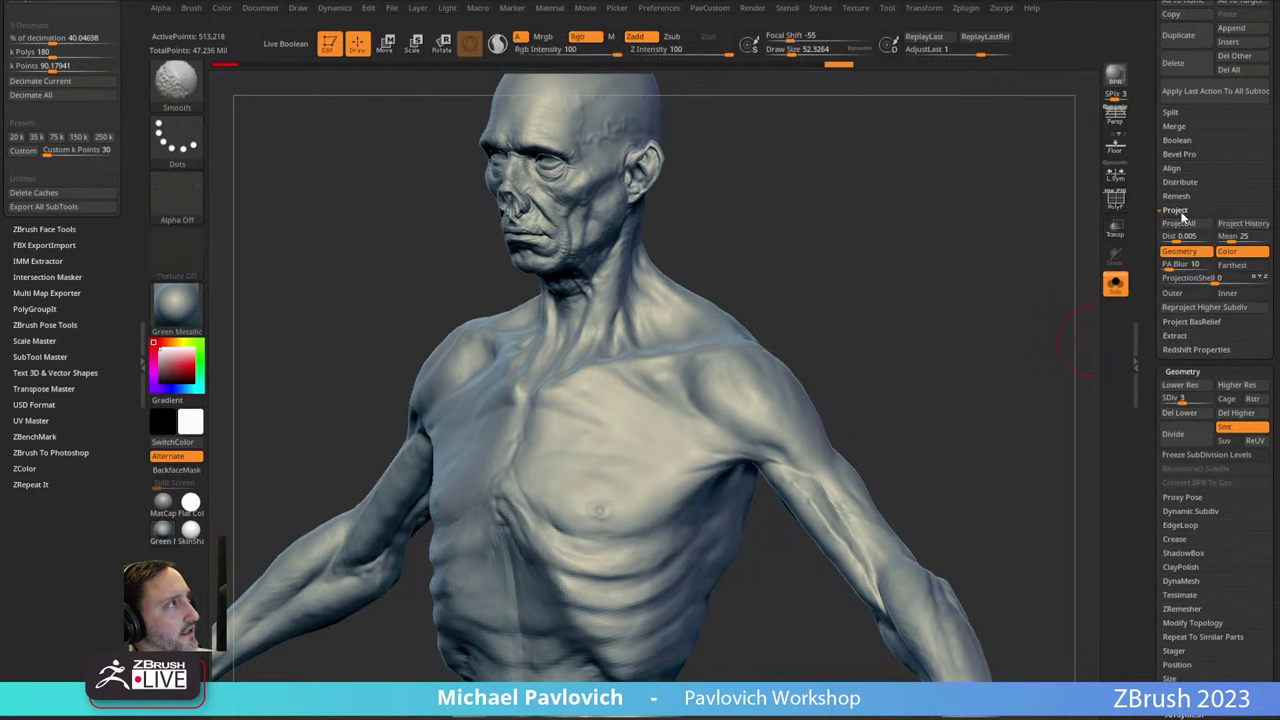
right_drag(763, 306, 967, 254)
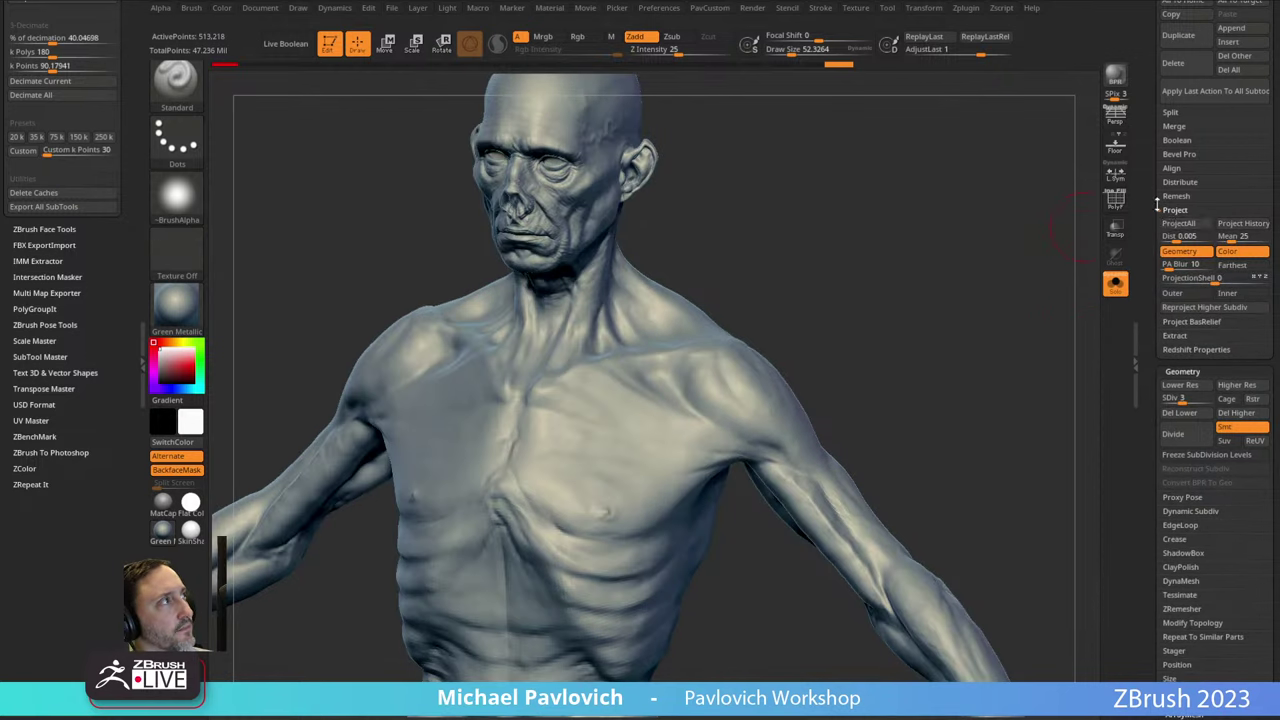
scroll(1172, 226, up, 6)
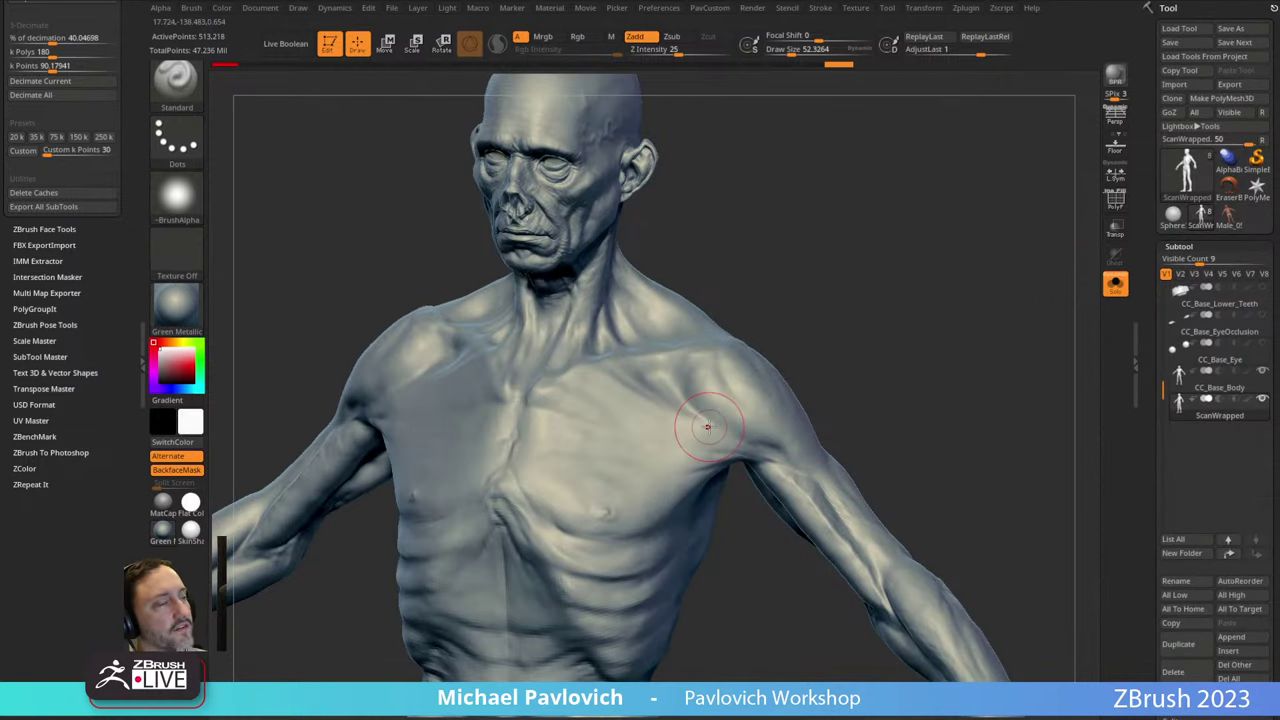
right_drag(715, 375, 861, 305)
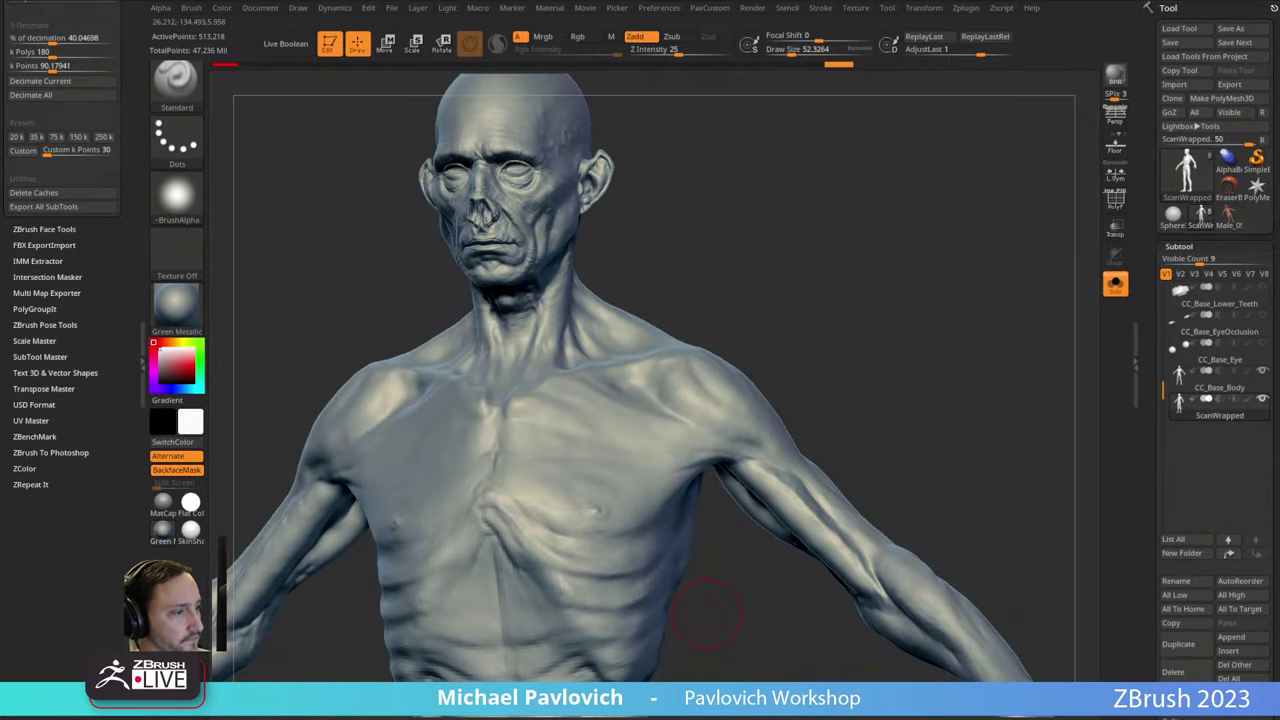
Raise the ScanWrapped subtool to subdivision level 6.
right_drag(986, 258, 932, 246)
drag(1152, 286, 1150, 153)
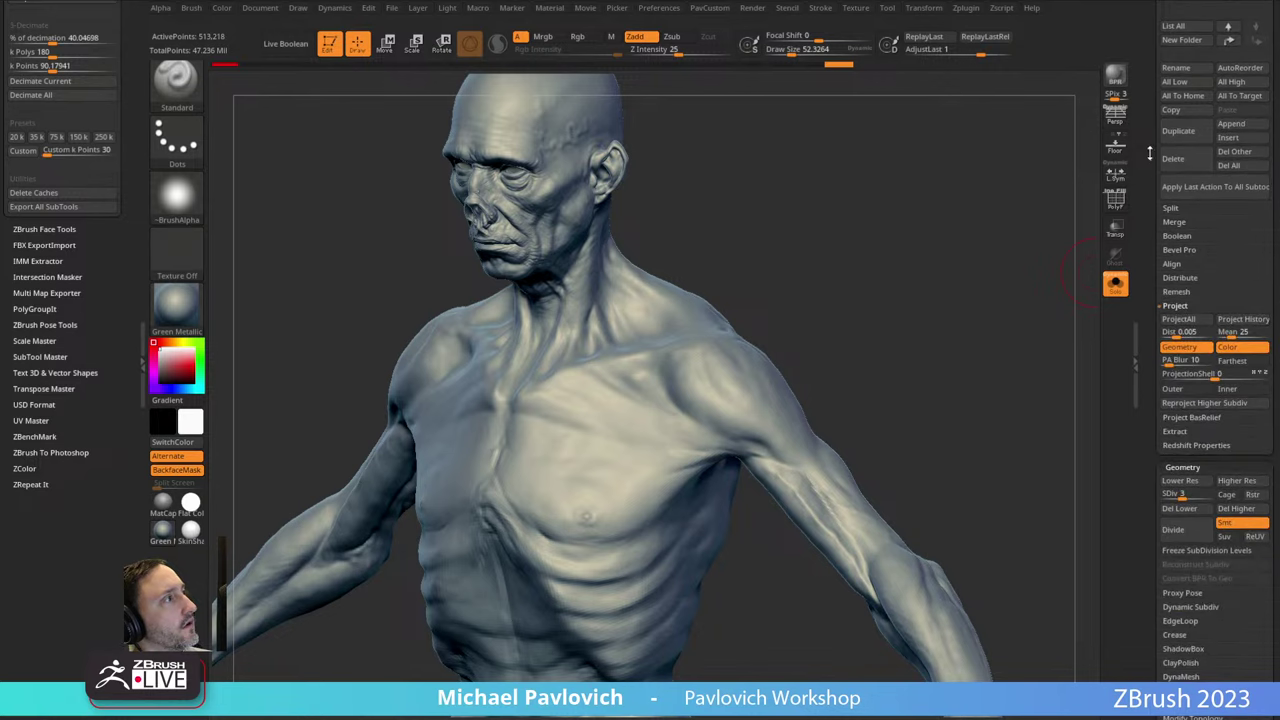
drag(1189, 495, 1204, 493)
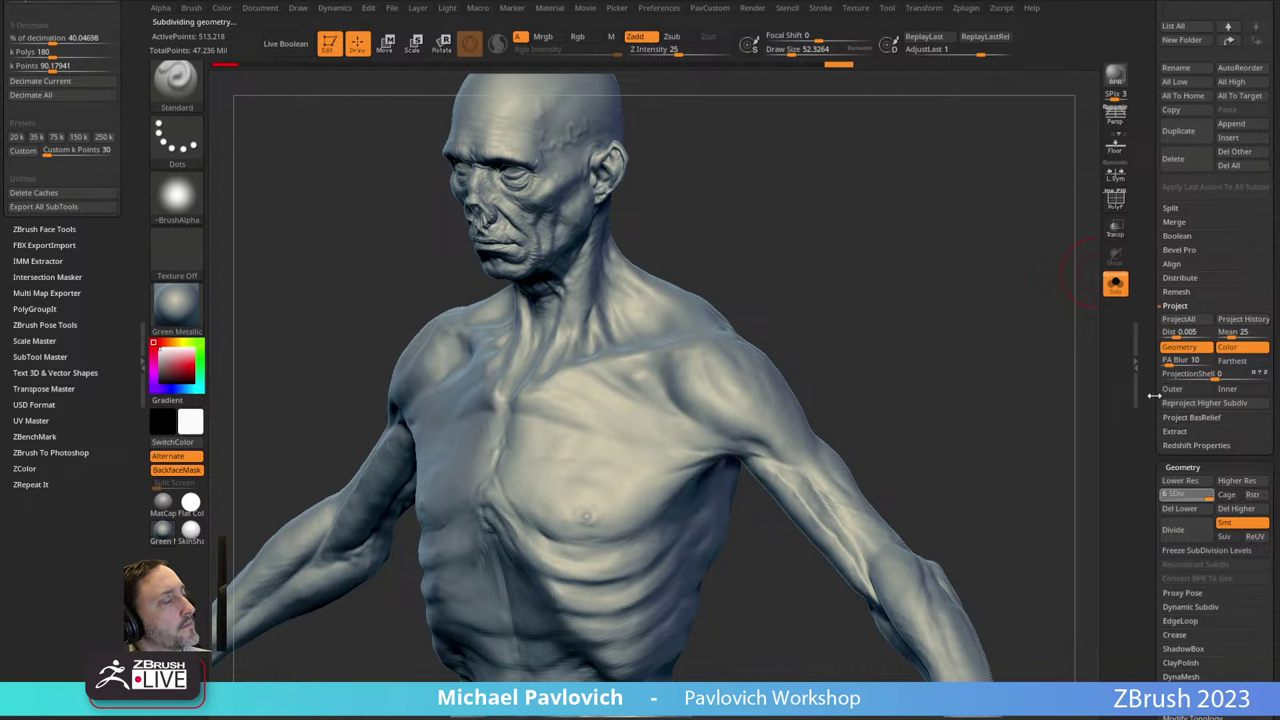
mouse_move(886, 372)
right_down()
mouse_move(934, 363)
mouse_move(908, 366)
right_up()
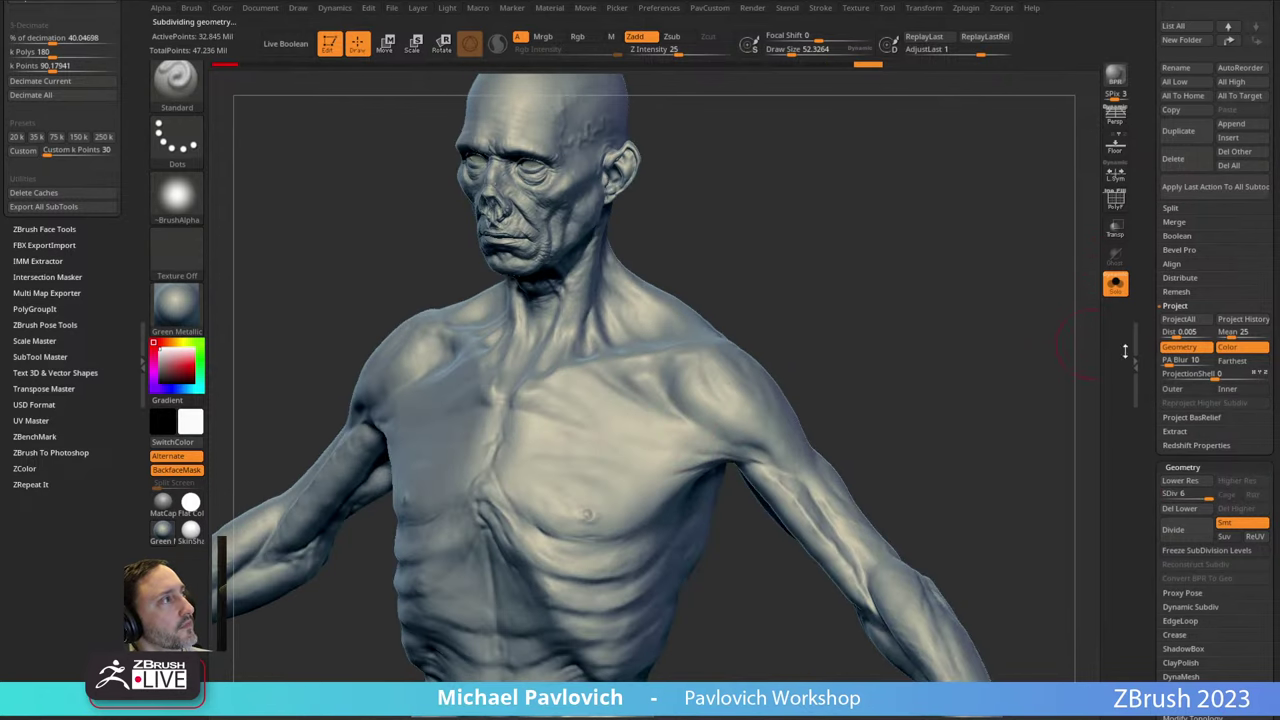
Look over the subdivided body from several angles and review the subtool, geometry and SkinDetails 1 layer settings.
drag(1153, 379, 1149, 567)
alt+right_drag(777, 268, 785, 351)
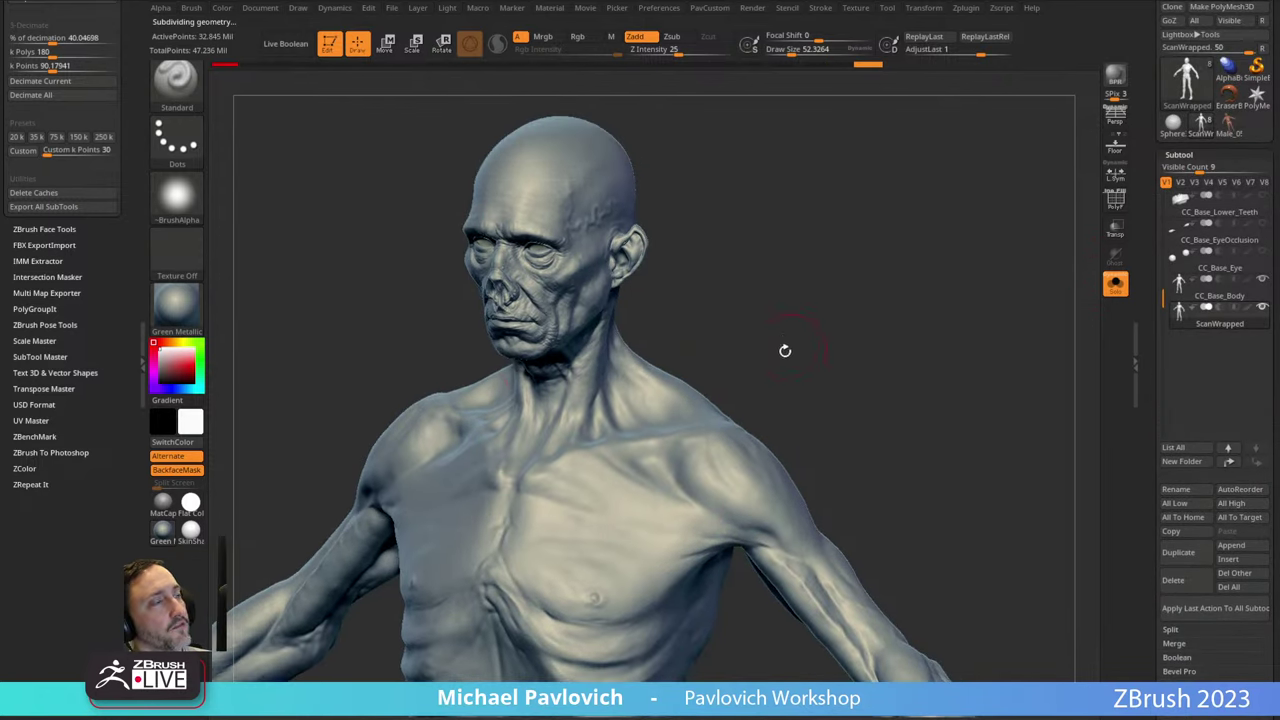
drag(1158, 340, 1153, 157)
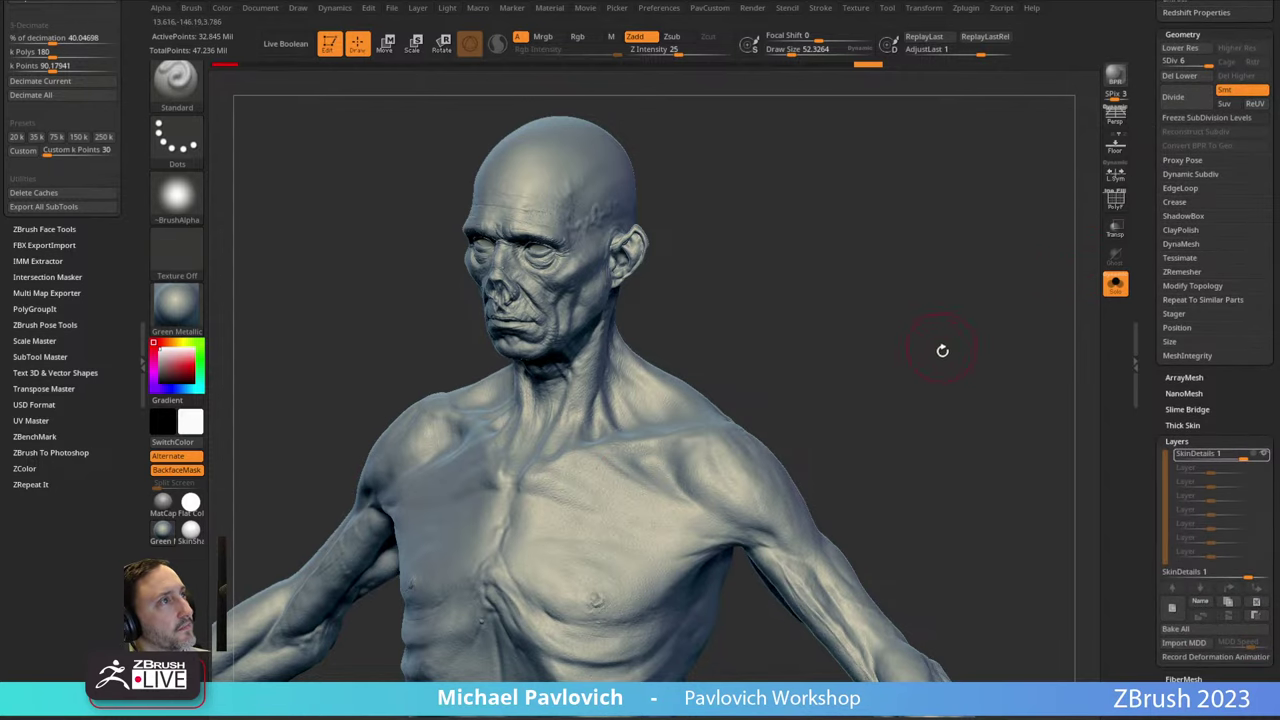
right_drag(943, 349, 629, 473)
right_drag(477, 379, 728, 277)
right_drag(480, 318, 620, 530)
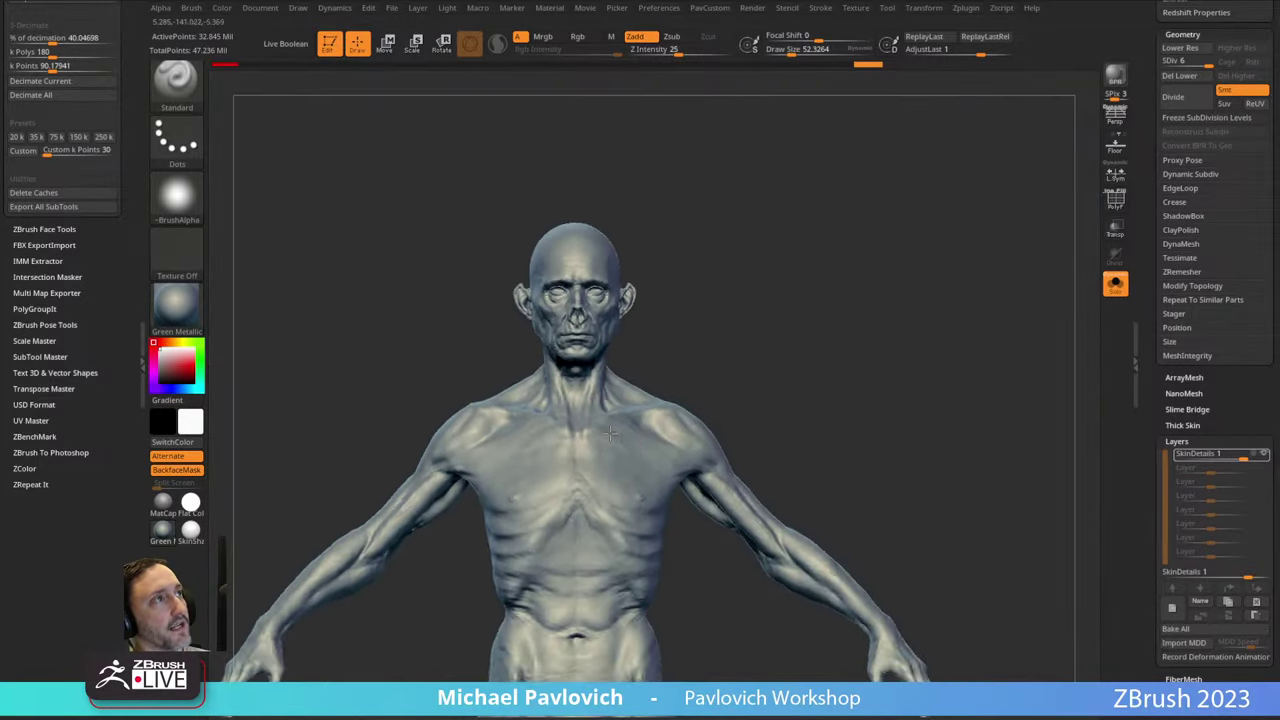
right_drag(940, 285, 765, 290)
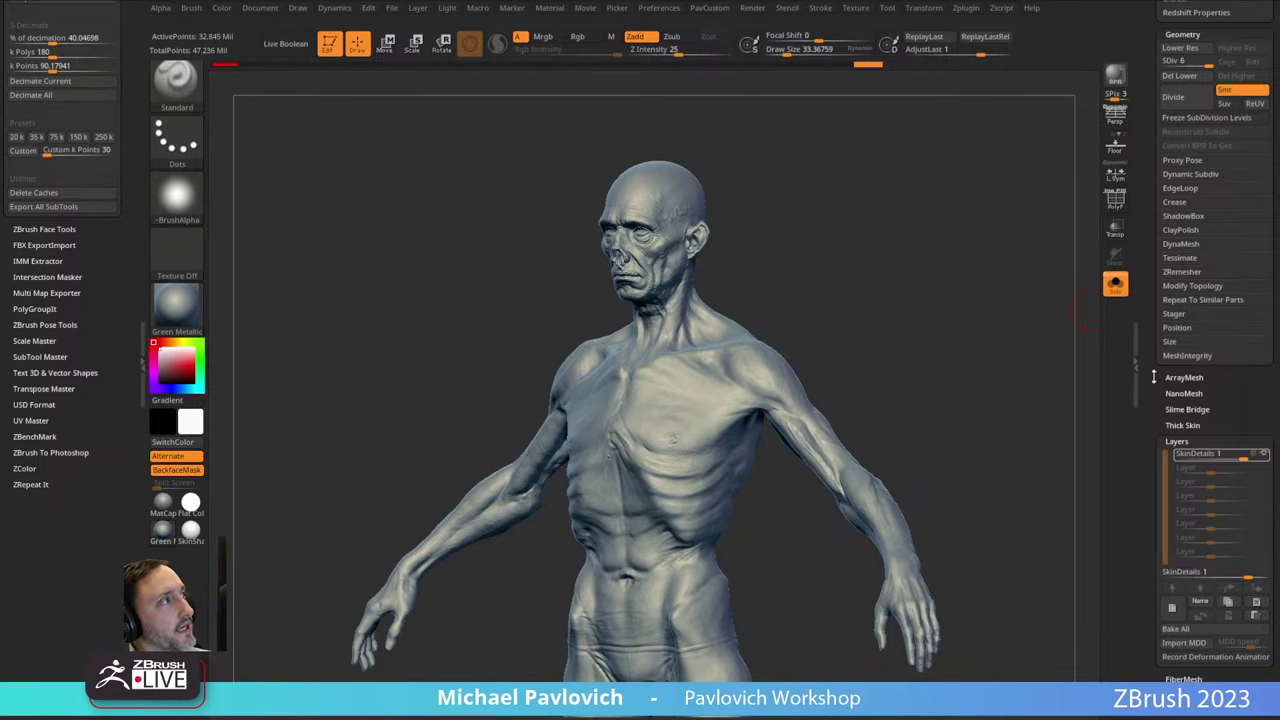
drag(1153, 377, 1151, 477)
alt+right_drag(932, 335, 1000, 312)
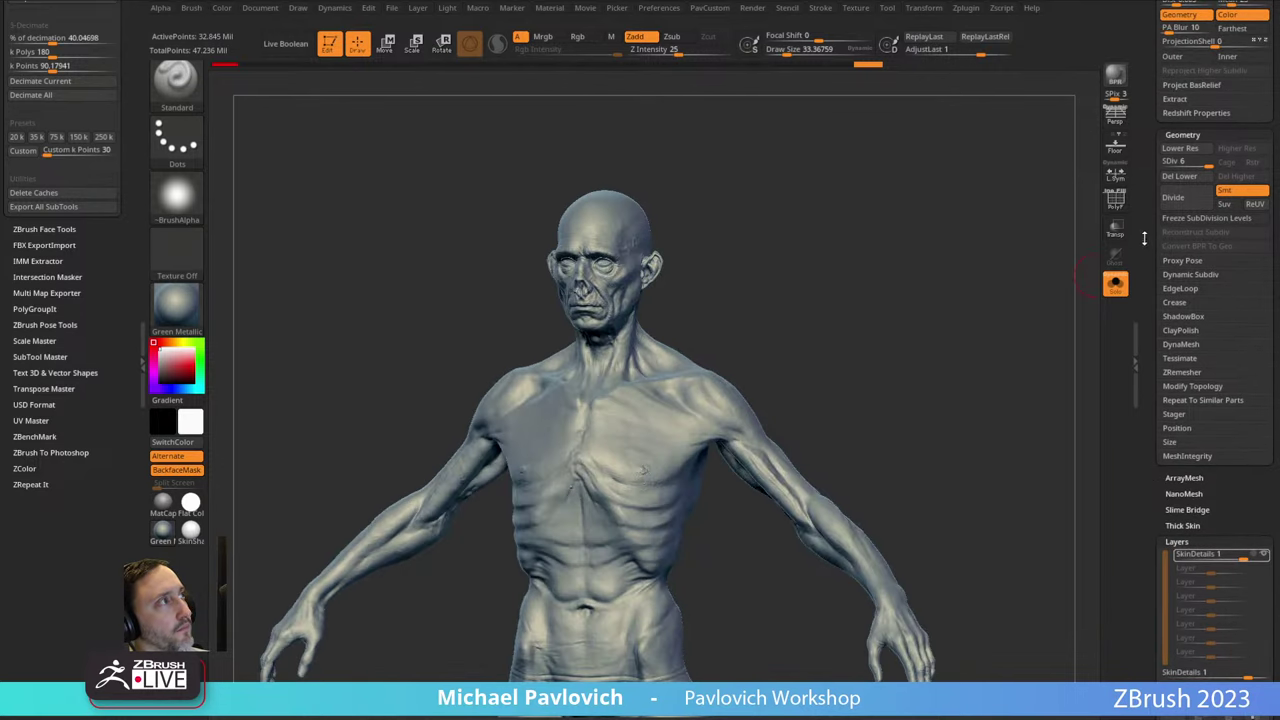
scroll(1180, 300, up, 10)
scroll(1200, 400, down, 10)
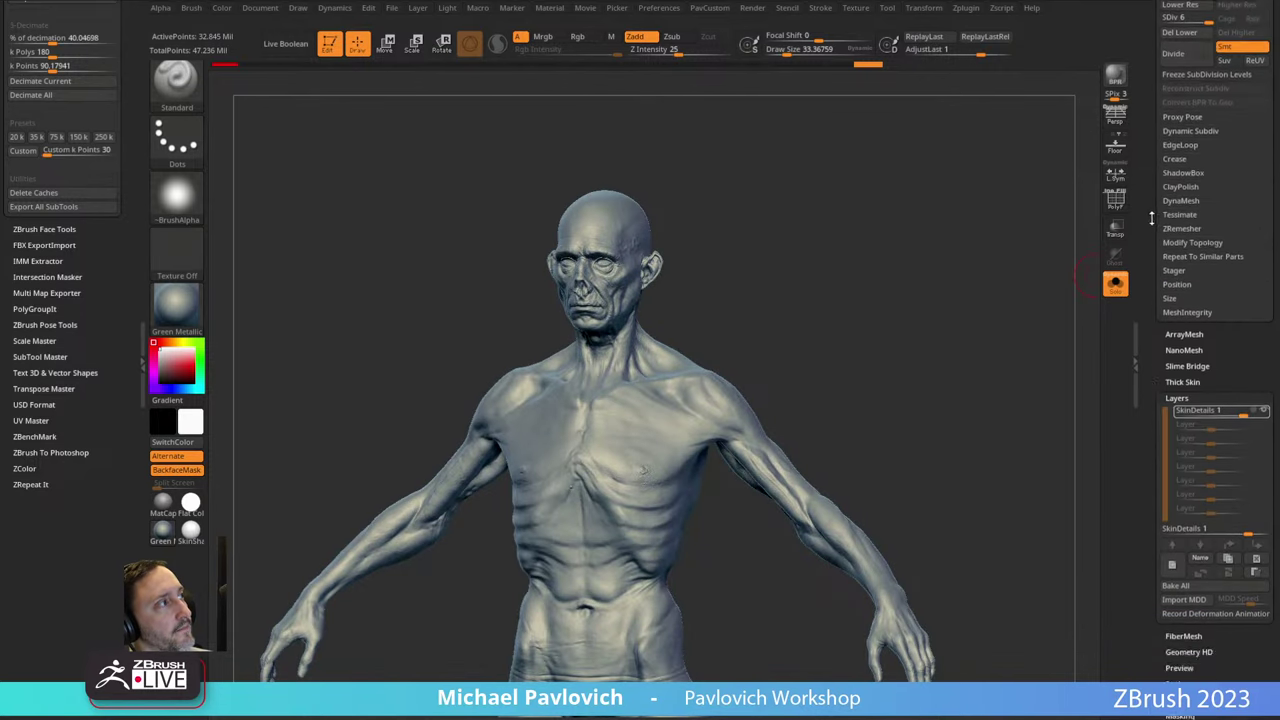
Turn on the polypaint display for ScanWrapped and apply the SkinShade4 material.
scroll(1157, 367, up, 10)
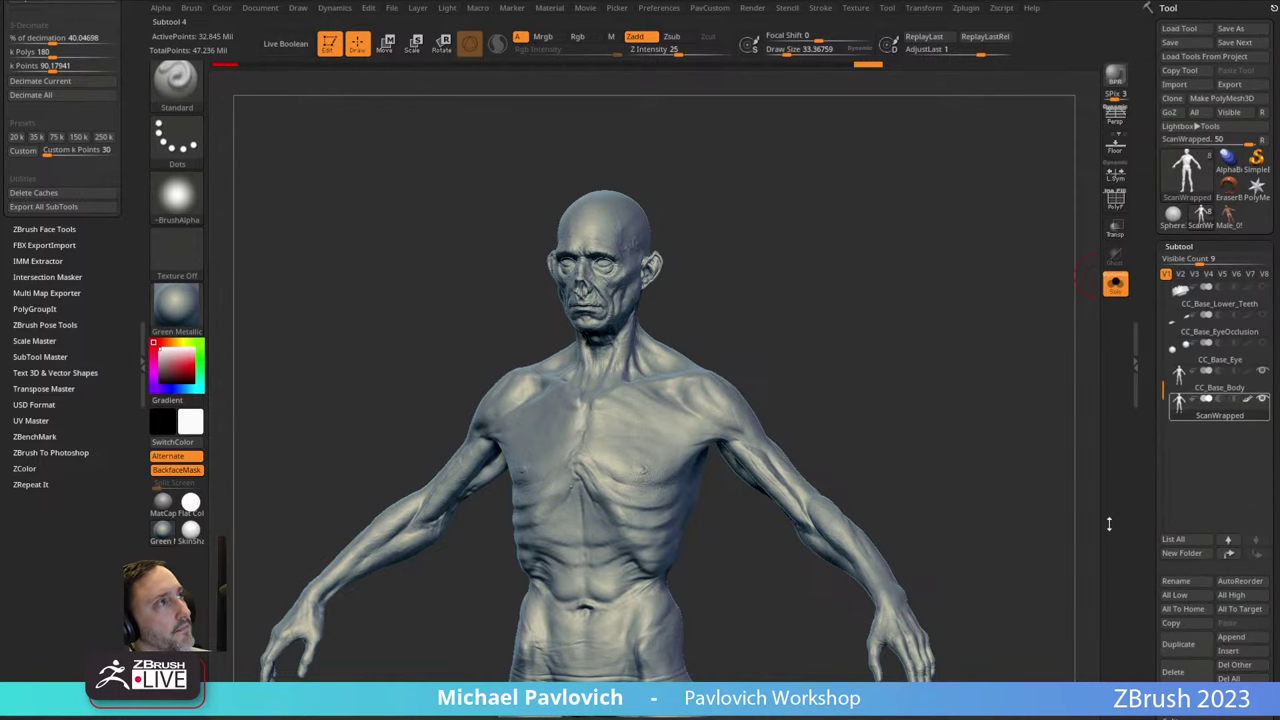
click(176, 305)
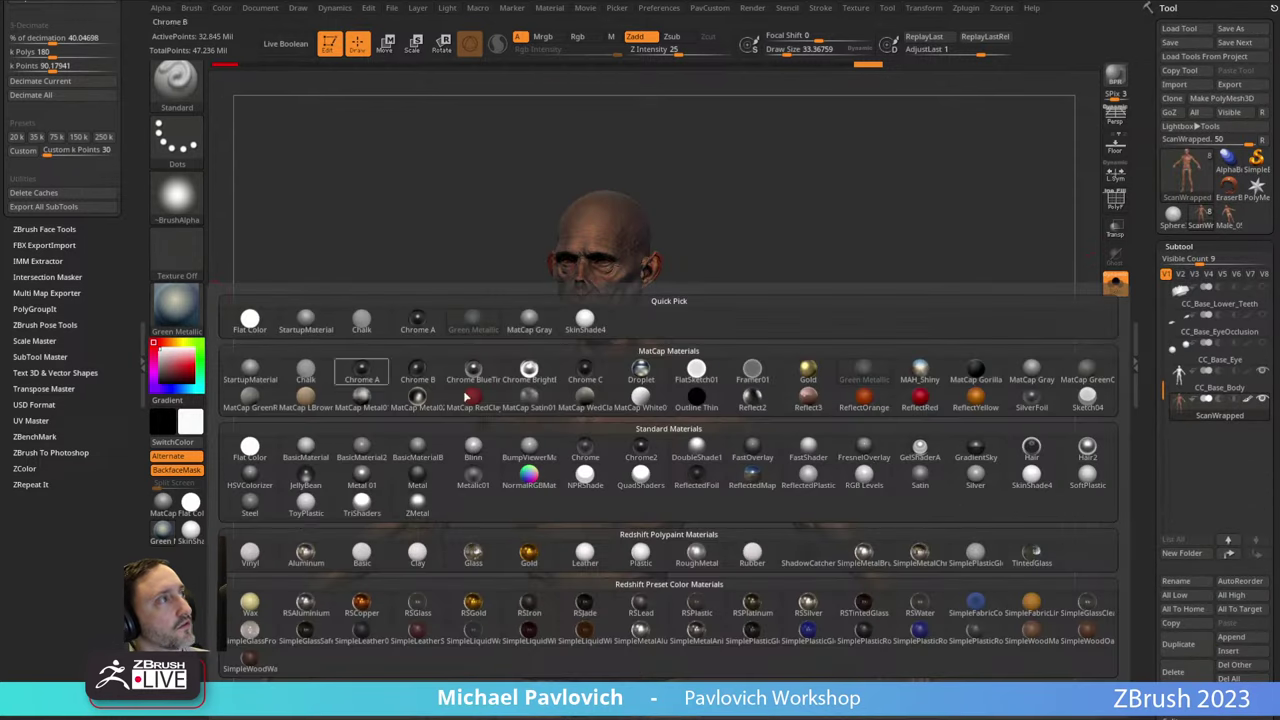
click(1035, 482)
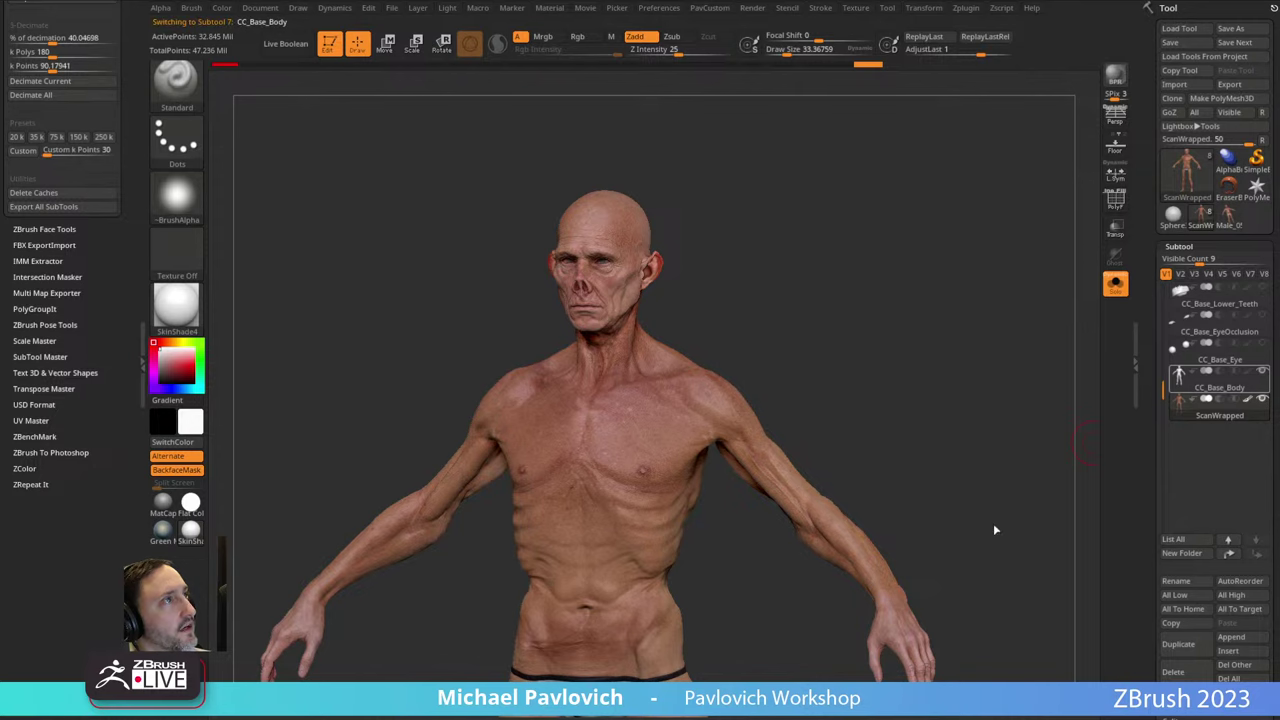
drag(986, 509, 862, 323)
Switch between ScanWrapped and CC_Base_Body to compare the two bodies, ending with CC_Base_Body active.
click(1221, 418)
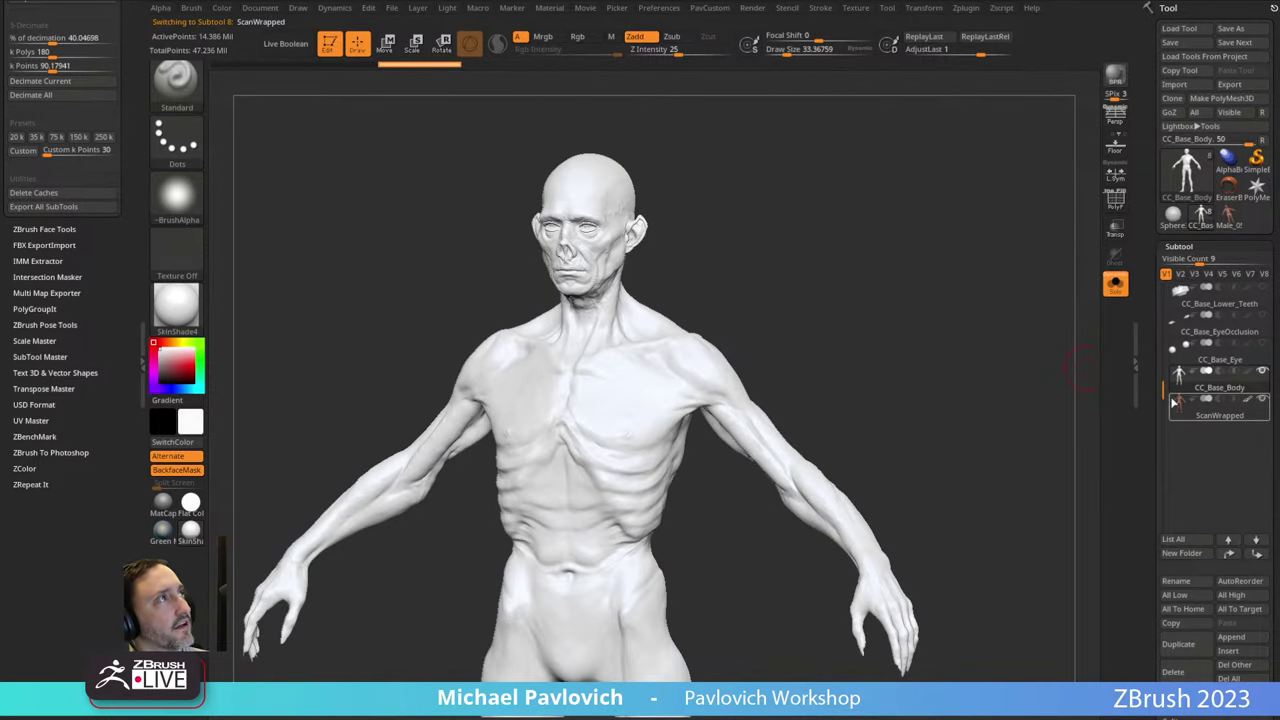
key(ctrl)
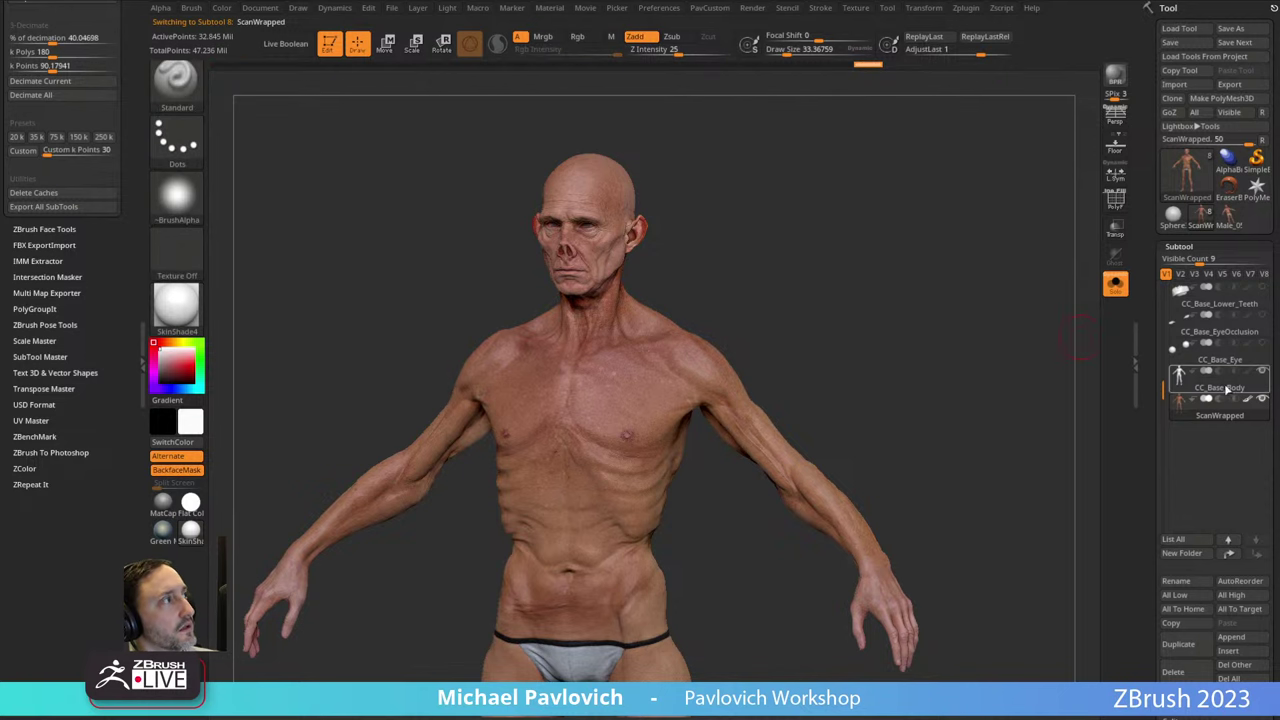
alt+drag(966, 382, 963, 331)
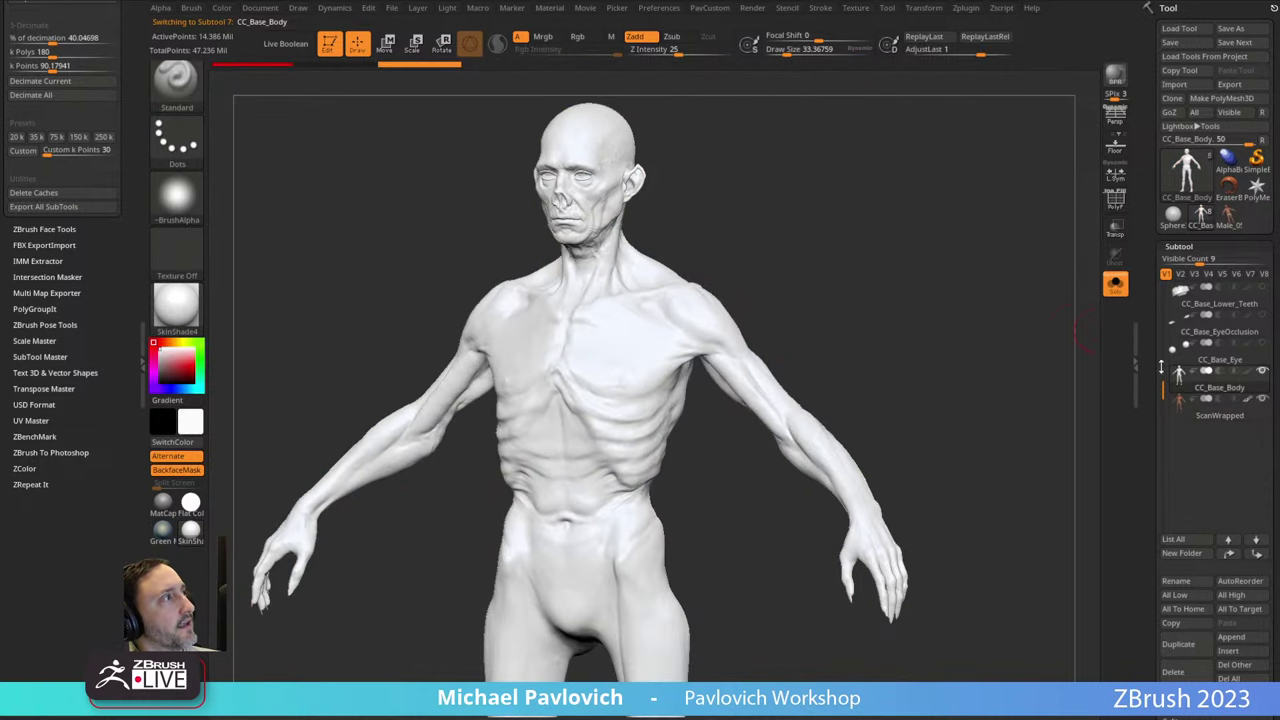
drag(1150, 370, 1142, 284)
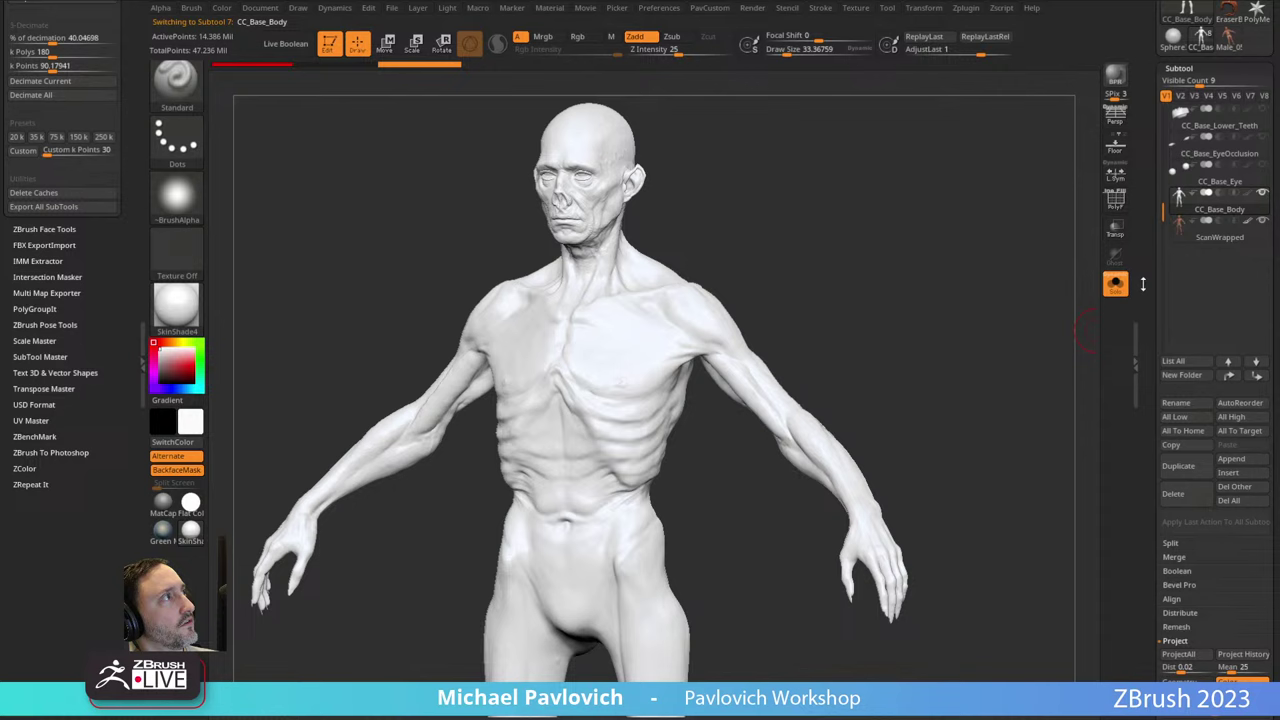
Show the polyframe on CC_Base_Body around the head and set the draw size to about 46.
click(1109, 199)
alt+drag(952, 215, 948, 345)
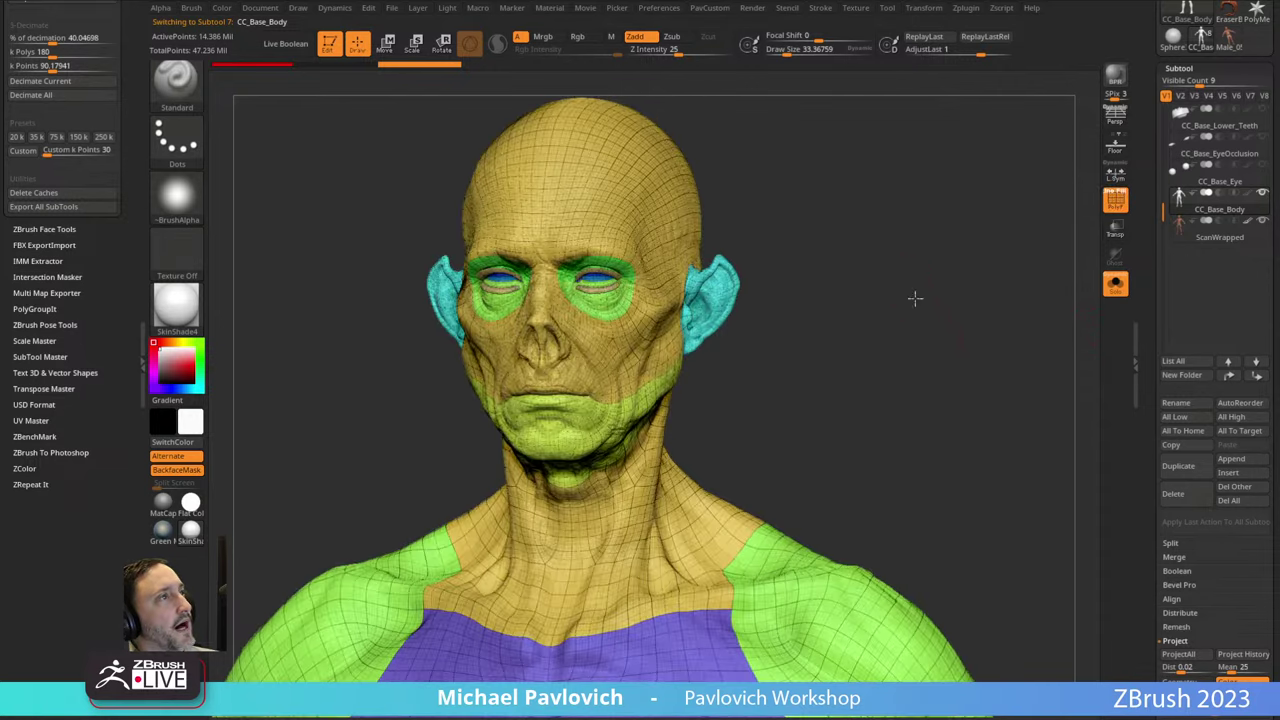
alt+drag(915, 298, 922, 347)
key(s)
drag(837, 380, 802, 379)
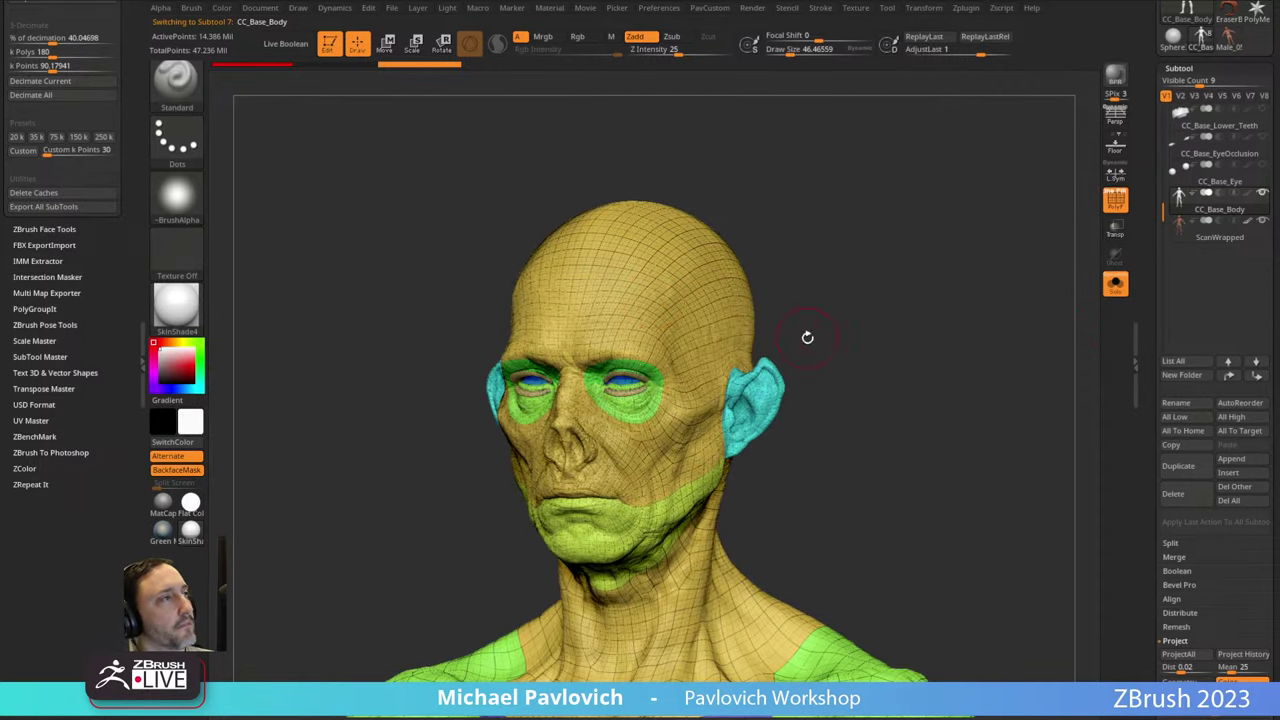
Choose the SelectRect brush, isolate the main head and neck polygroup, and invert the visibility.
key(ctrl+shift)
click(176, 80)
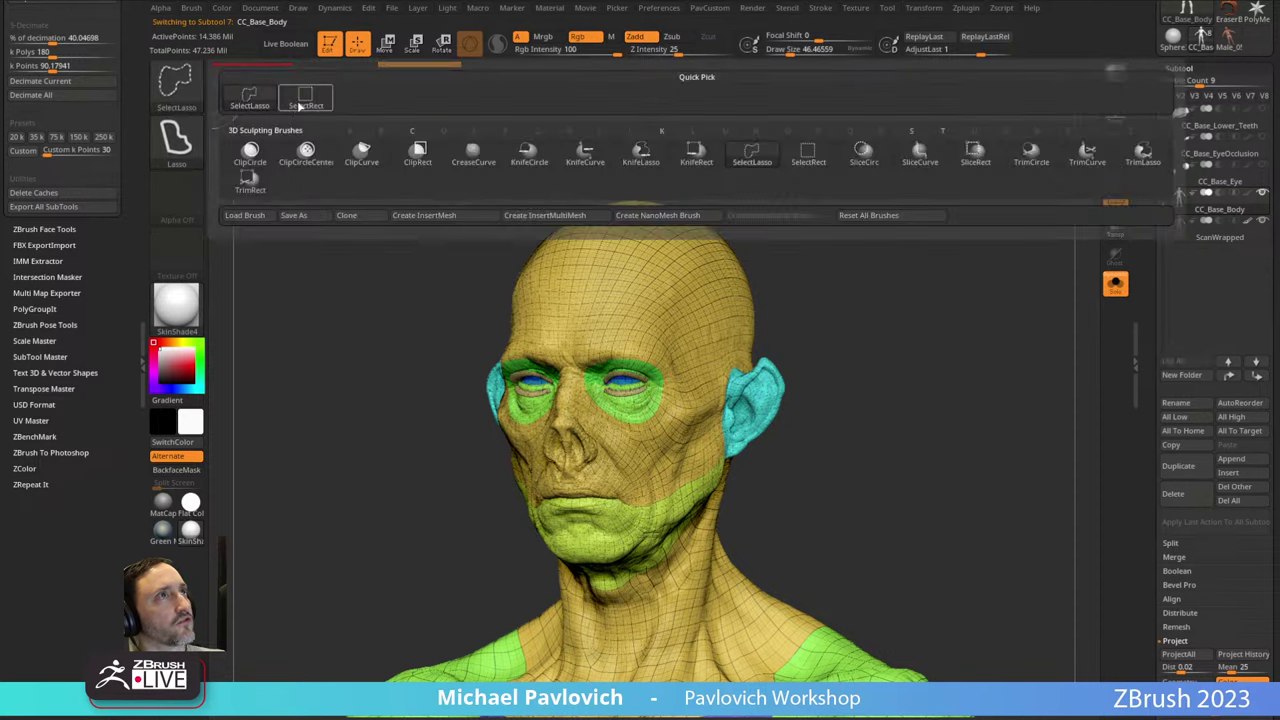
click(303, 100)
ctrl+shift+click(700, 296)
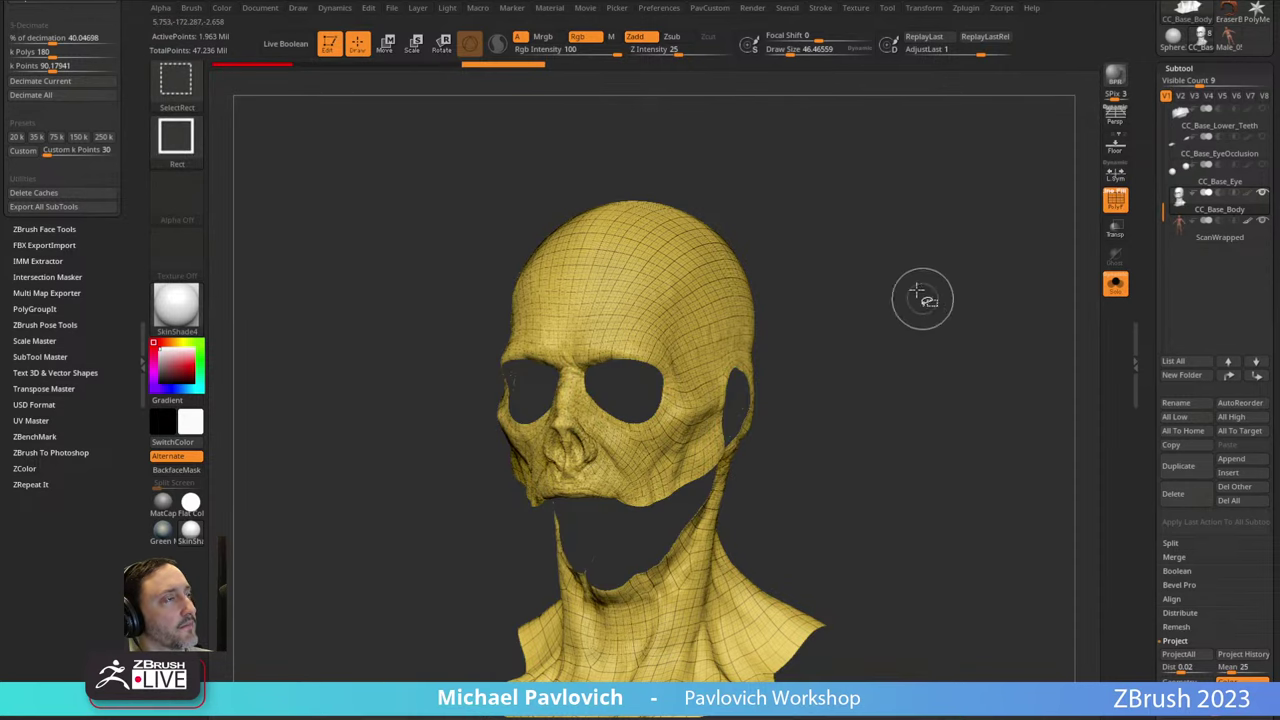
ctrl+shift+drag(913, 258, 929, 337)
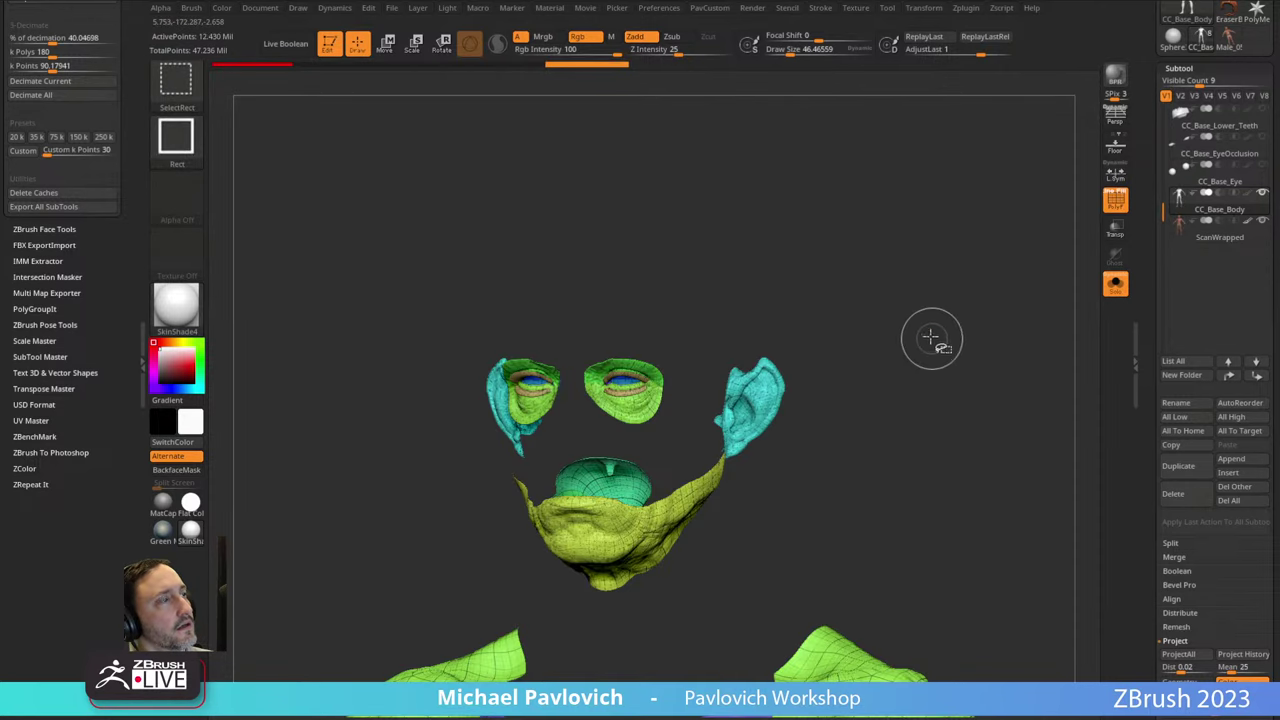
Hide the upper part of the green polygroups around the eyes and restore the full mesh's visibility.
ctrl+alt+shift+click(663, 385)
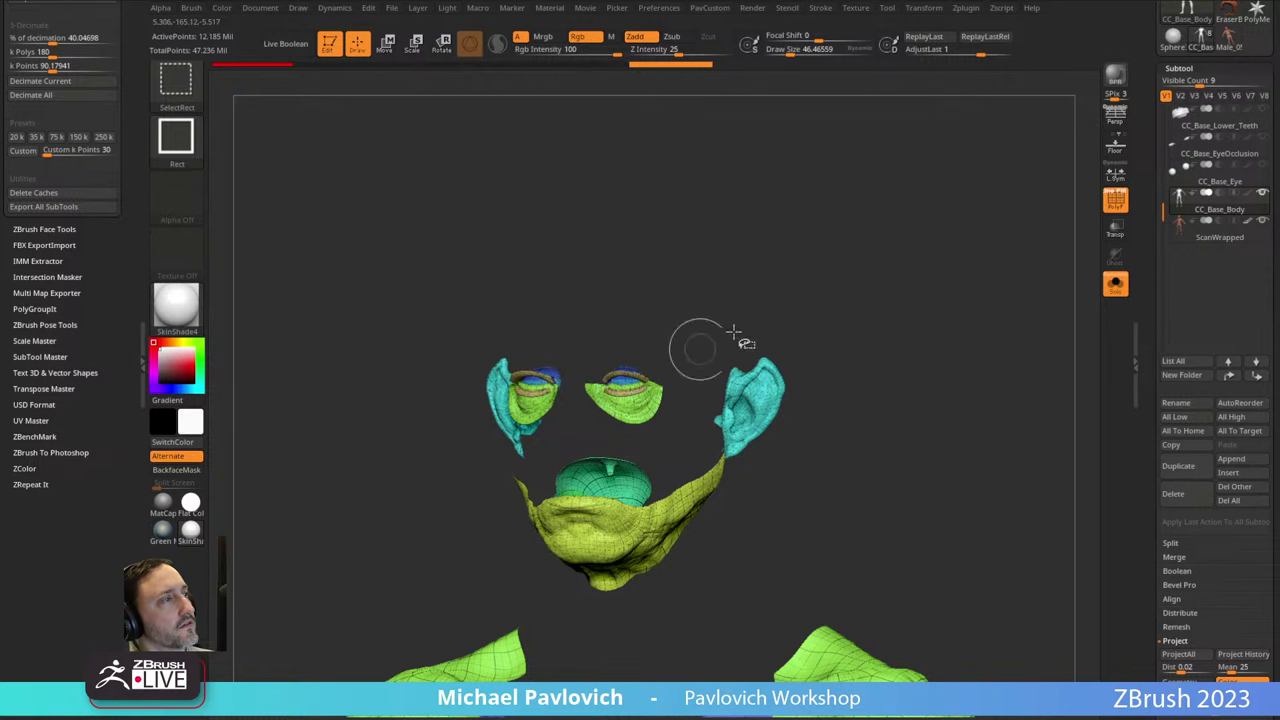
ctrl+shift+click(938, 305)
key(ctrl+shift)
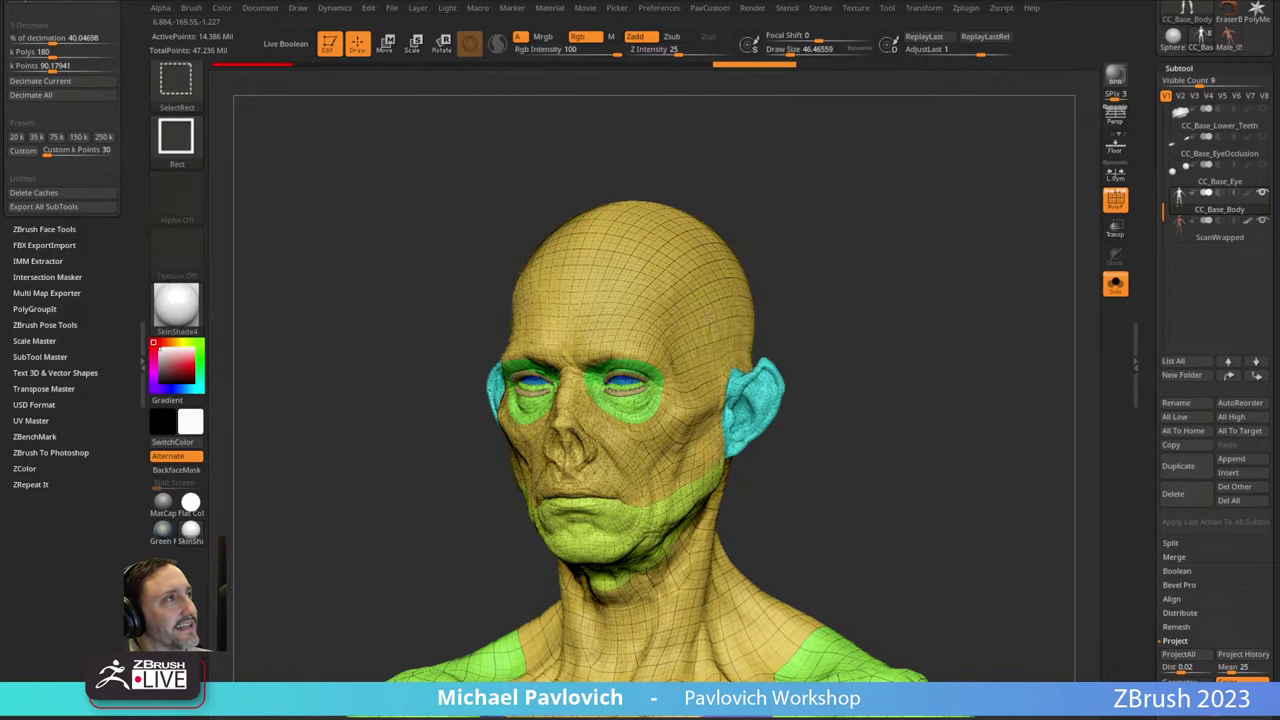
Hide the main head and neck polygroup again by isolating and inverting it, and also hide the upper green eye polygroups.
ctrl+shift+click(749, 323)
ctrl+shift+drag(830, 278, 894, 373)
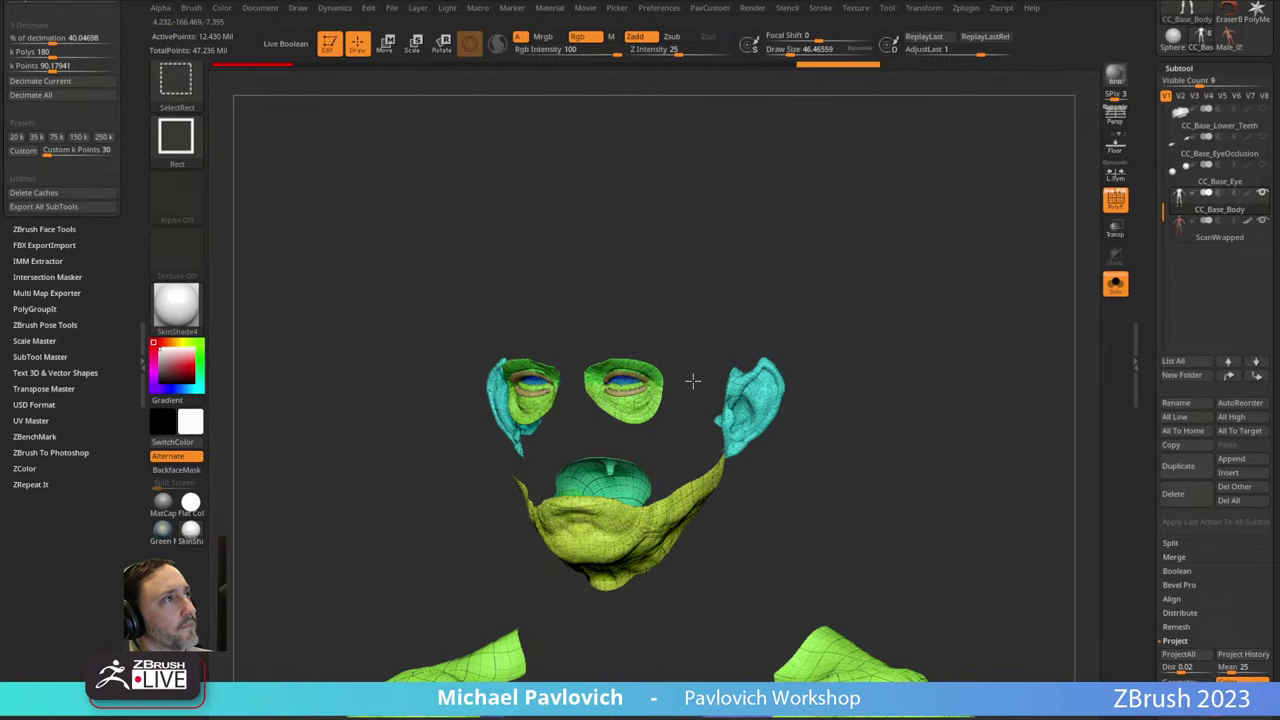
ctrl+shift+click(647, 403)
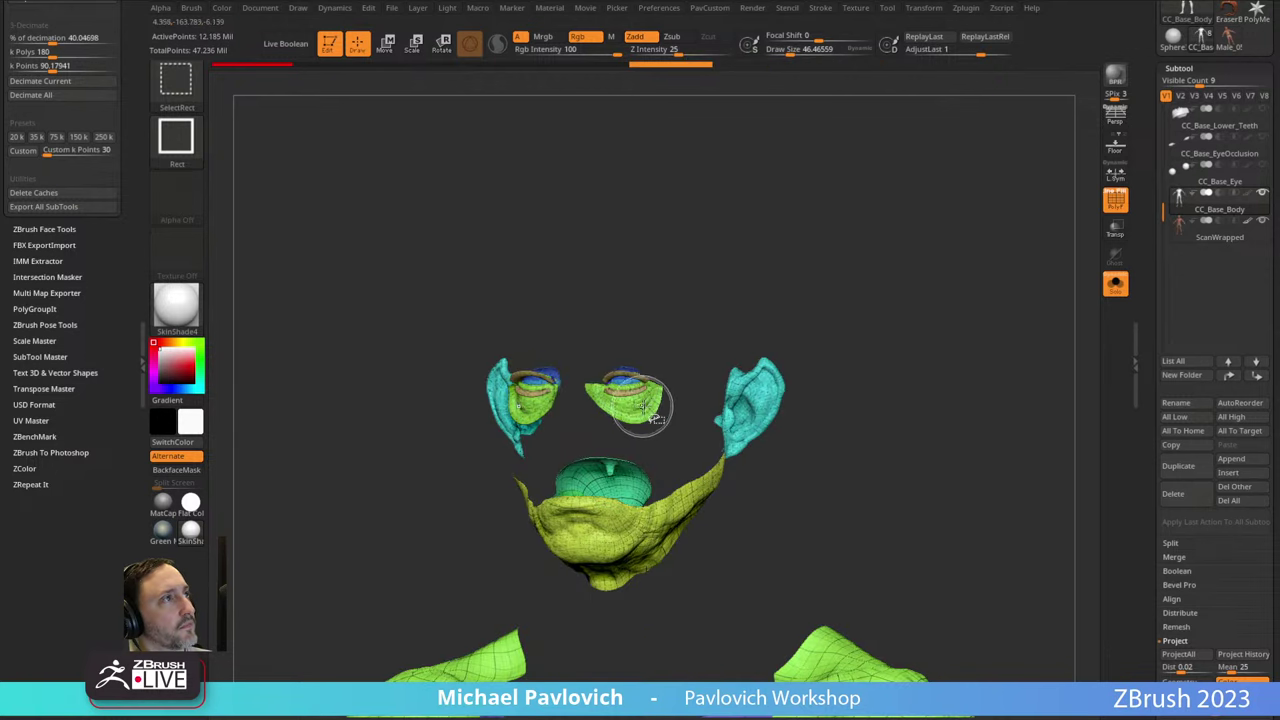
Hide the under-eye, ear and jaw polygroups of the CC_Base_Body mesh.
ctrl+alt+shift+click(634, 378)
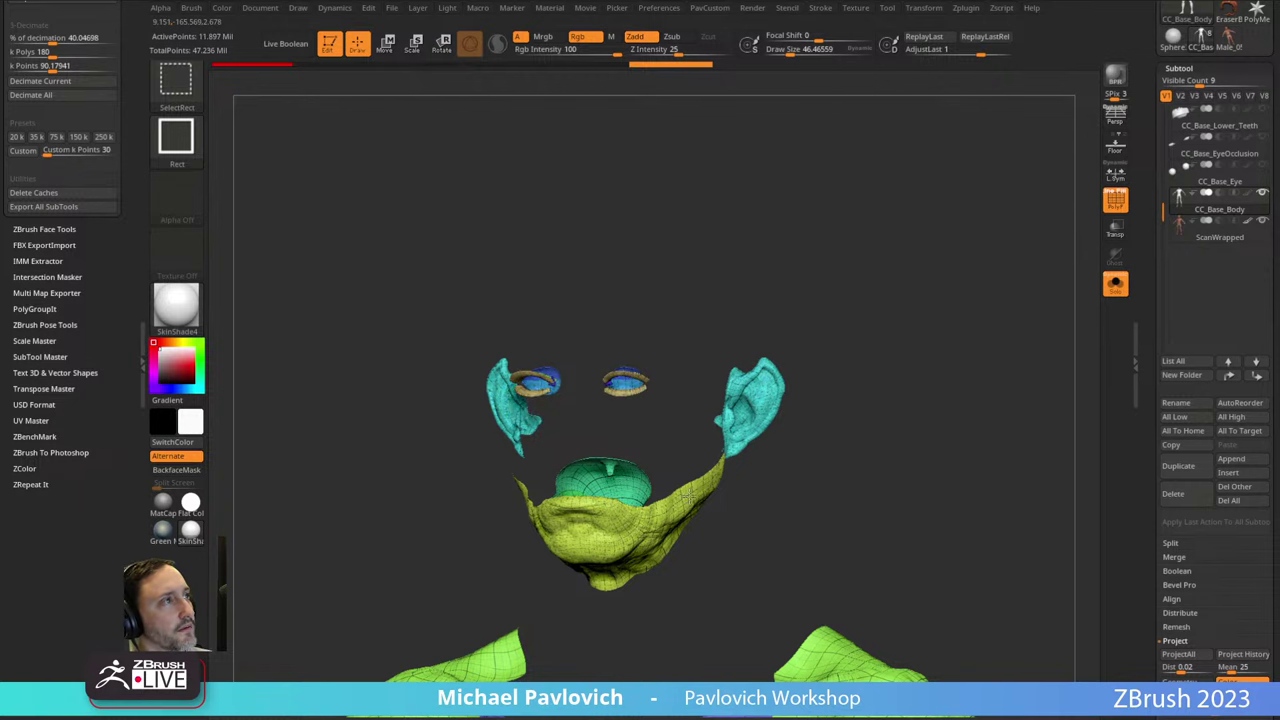
ctrl+alt+shift+click(763, 378)
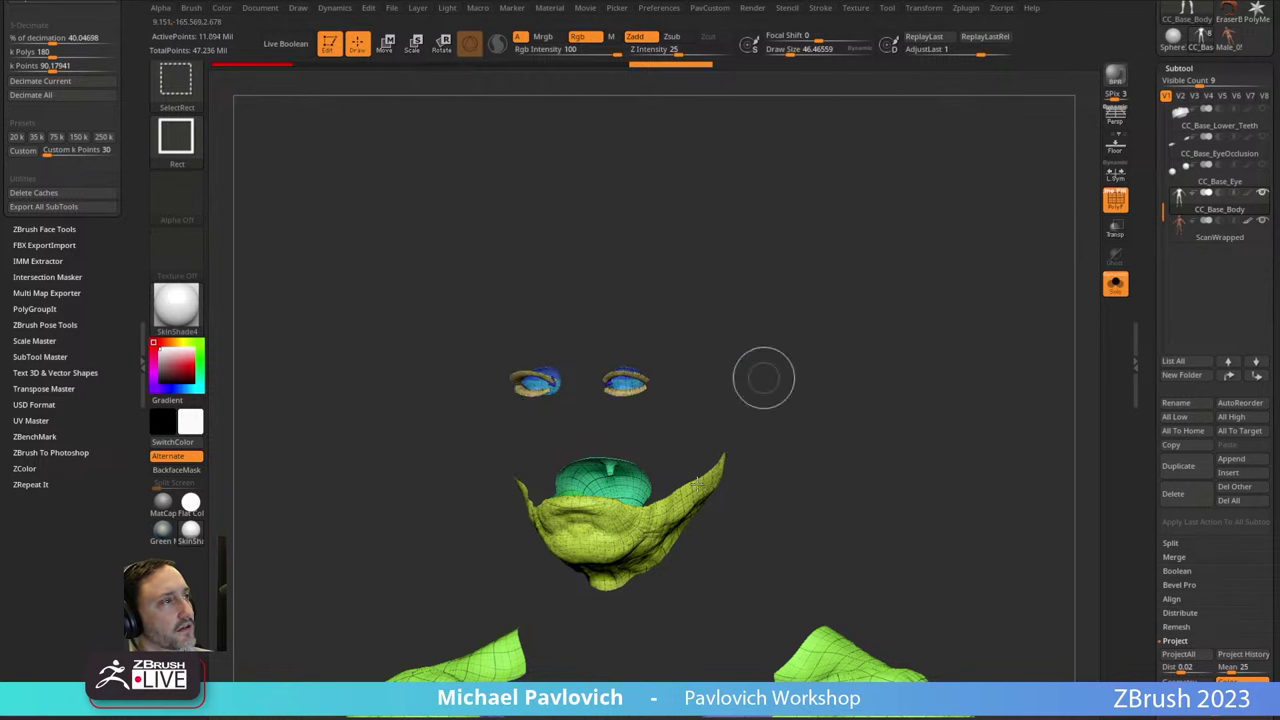
ctrl+alt+shift+click(697, 485)
mouse_move(866, 412)
ctrl+right_down()
mouse_move(900, 438)
mouse_move(862, 213)
mouse_move(842, 300)
ctrl+right_up()
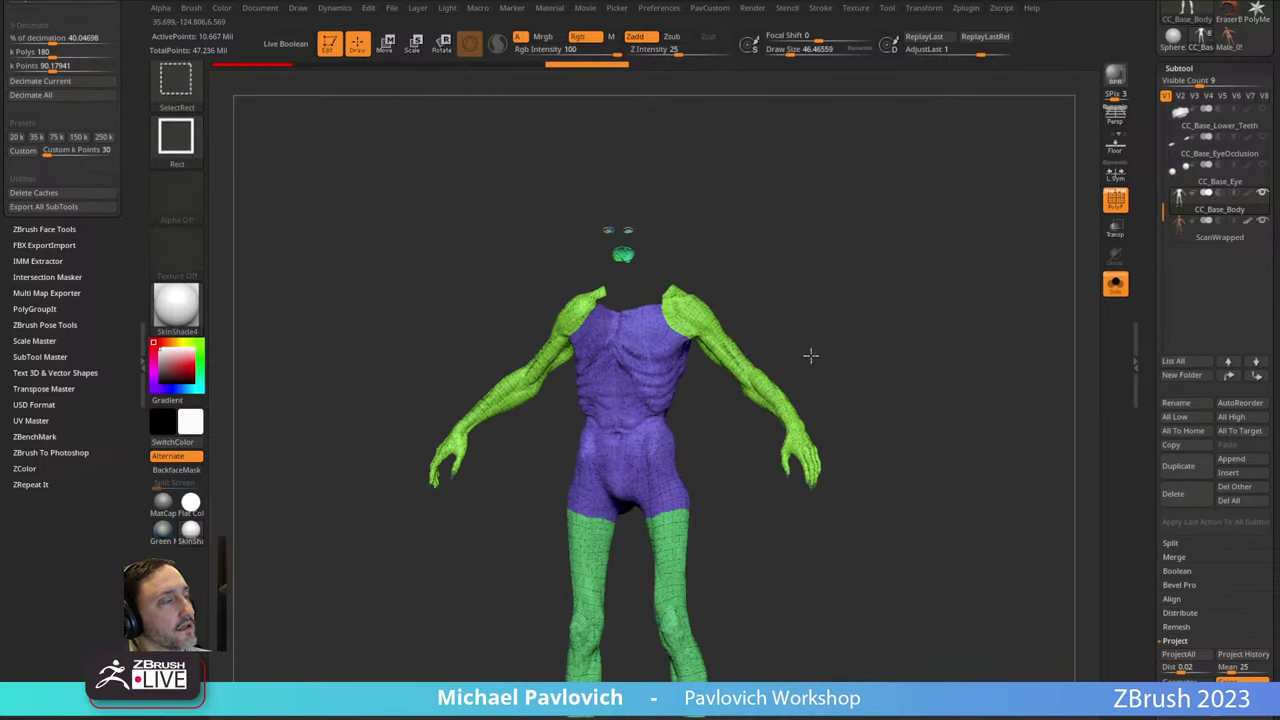
Hide the arm, torso and leg polygroups so only the eye sockets, mouth interior and nails are left showing.
ctrl+shift+click(642, 401)
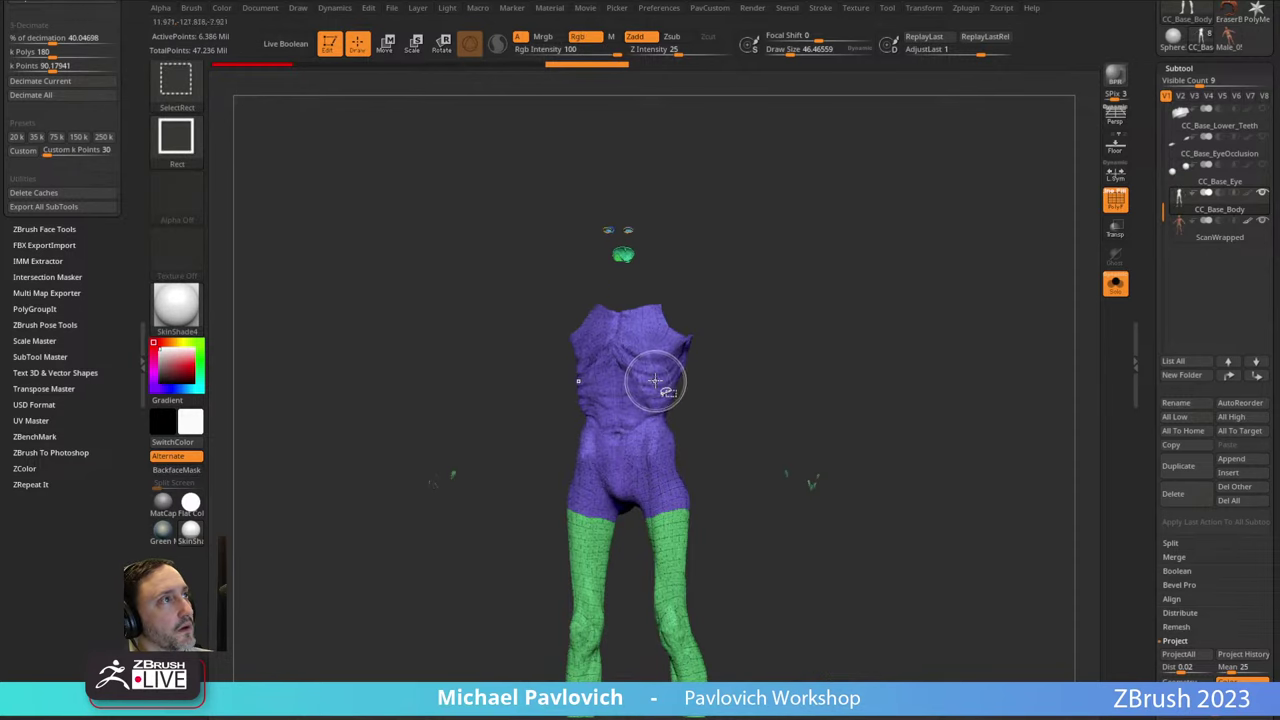
ctrl+alt+shift+click(678, 521)
ctrl+alt+shift+click(682, 568)
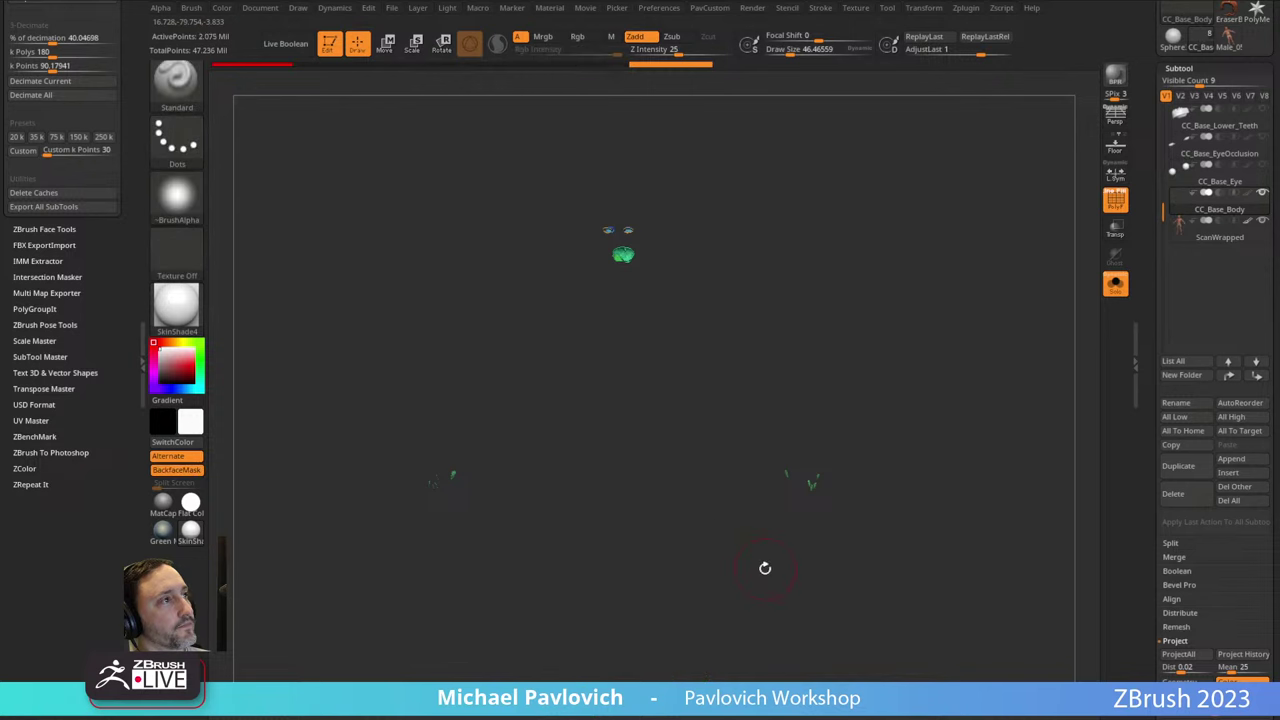
Invert the mesh visibility to show the outer body without the eye sockets, mouth interior and nails, and turn off the polyframe display.
alt+right_drag(764, 568, 737, 364)
alt+right_drag(772, 450, 800, 510)
ctrl+shift+drag(928, 275, 982, 402)
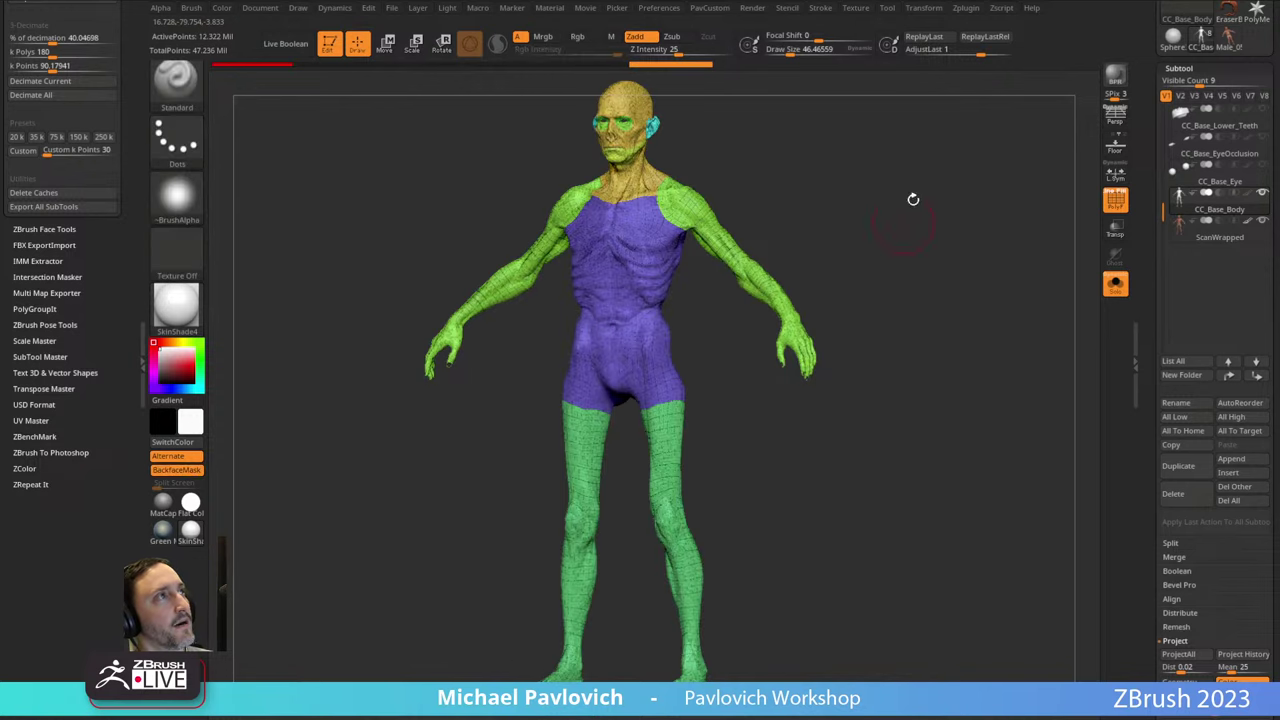
alt+right_drag(912, 199, 912, 392)
key(shift+f)
ctrl+right_drag(936, 288, 970, 331)
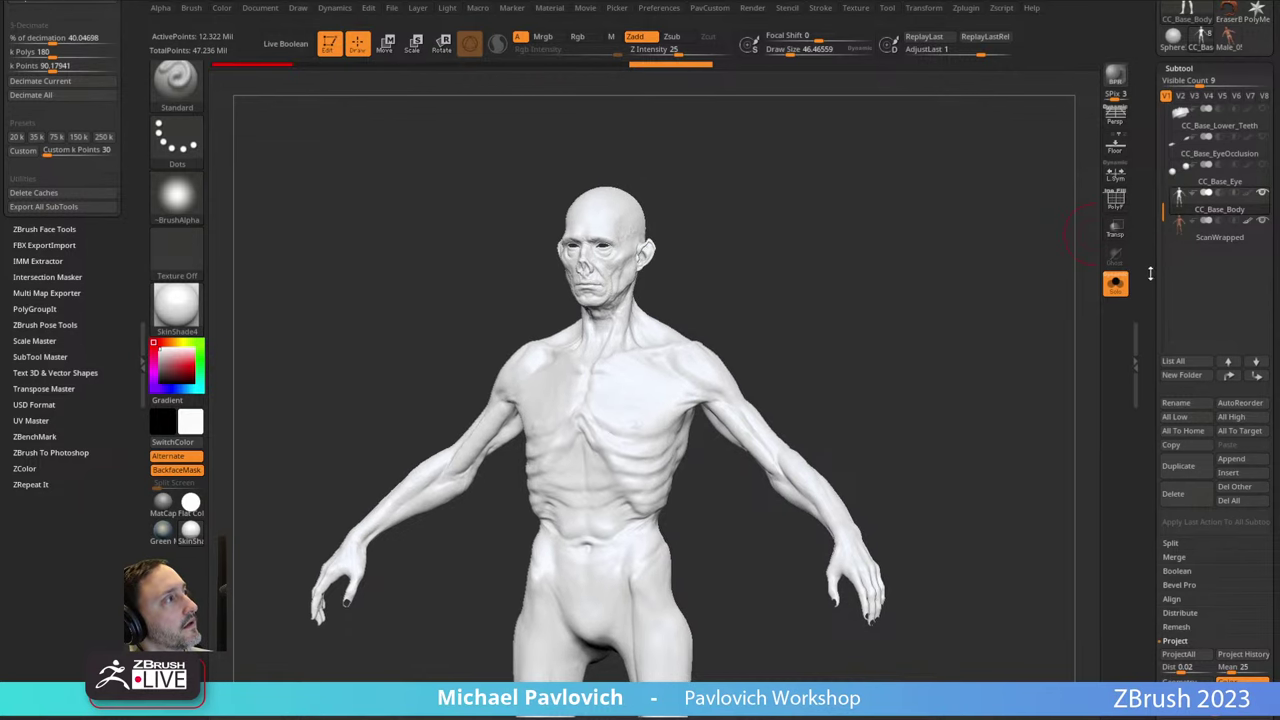
Run Project History on the visible body with Geometry and Color enabled, choosing Always YES for projecting the polypaint.
drag(1151, 277, 1149, 153)
click(1183, 234)
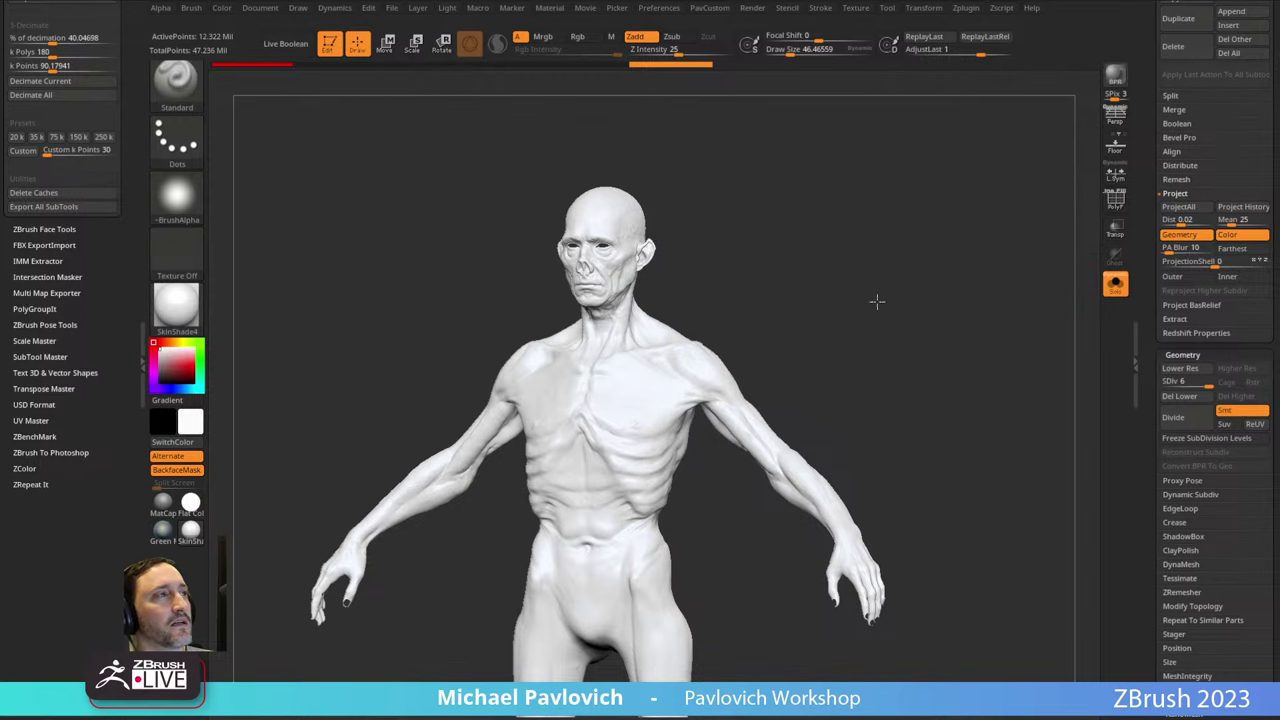
alt+drag(877, 300, 945, 377)
alt+drag(786, 311, 813, 608)
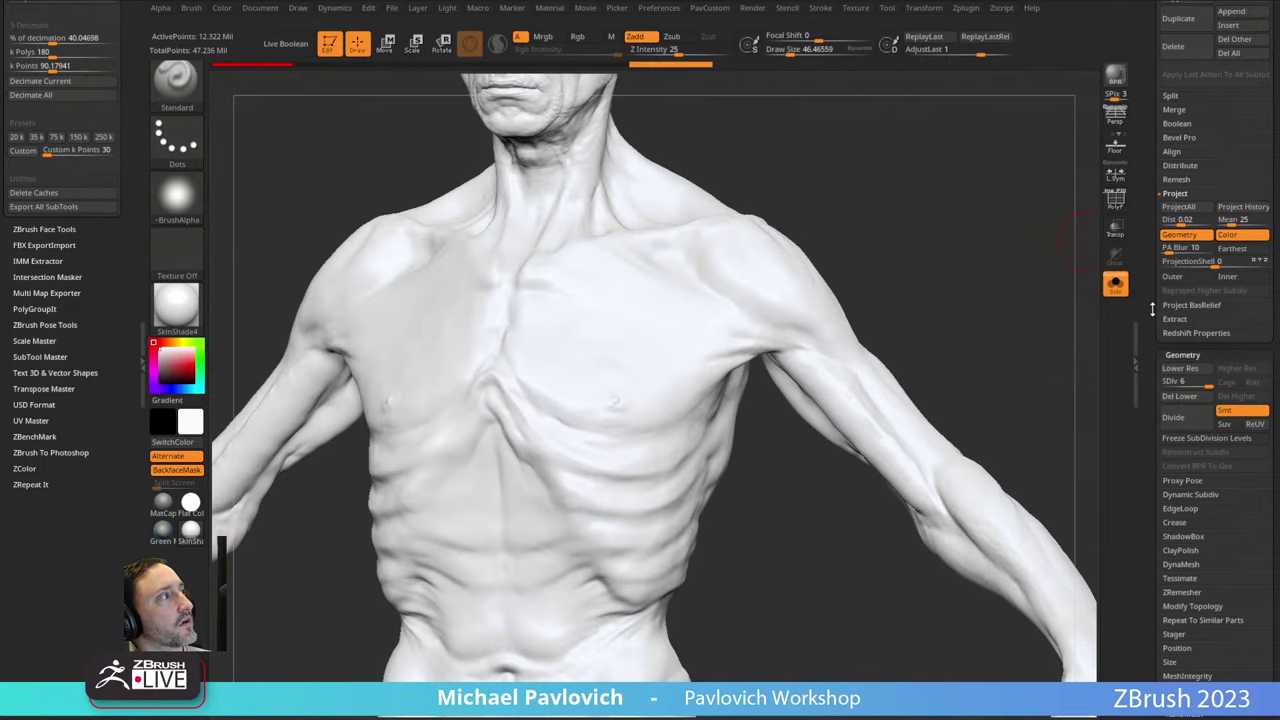
click(1241, 206)
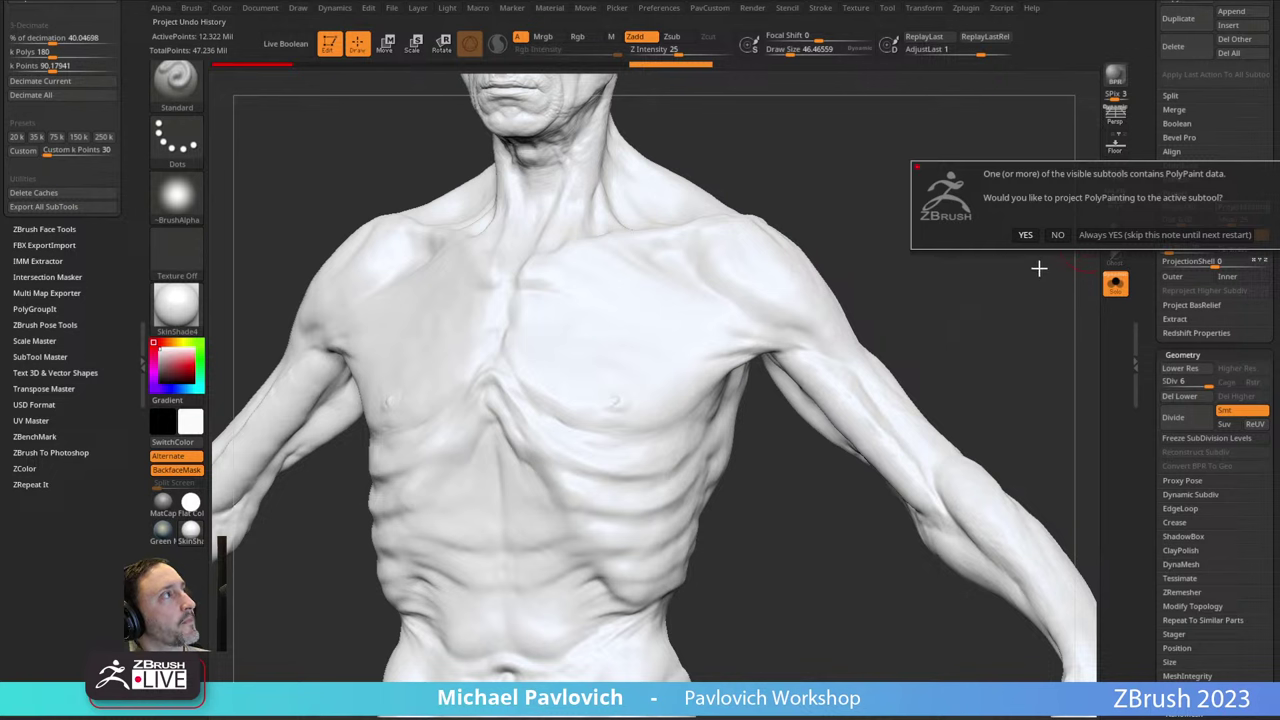
click(1085, 234)
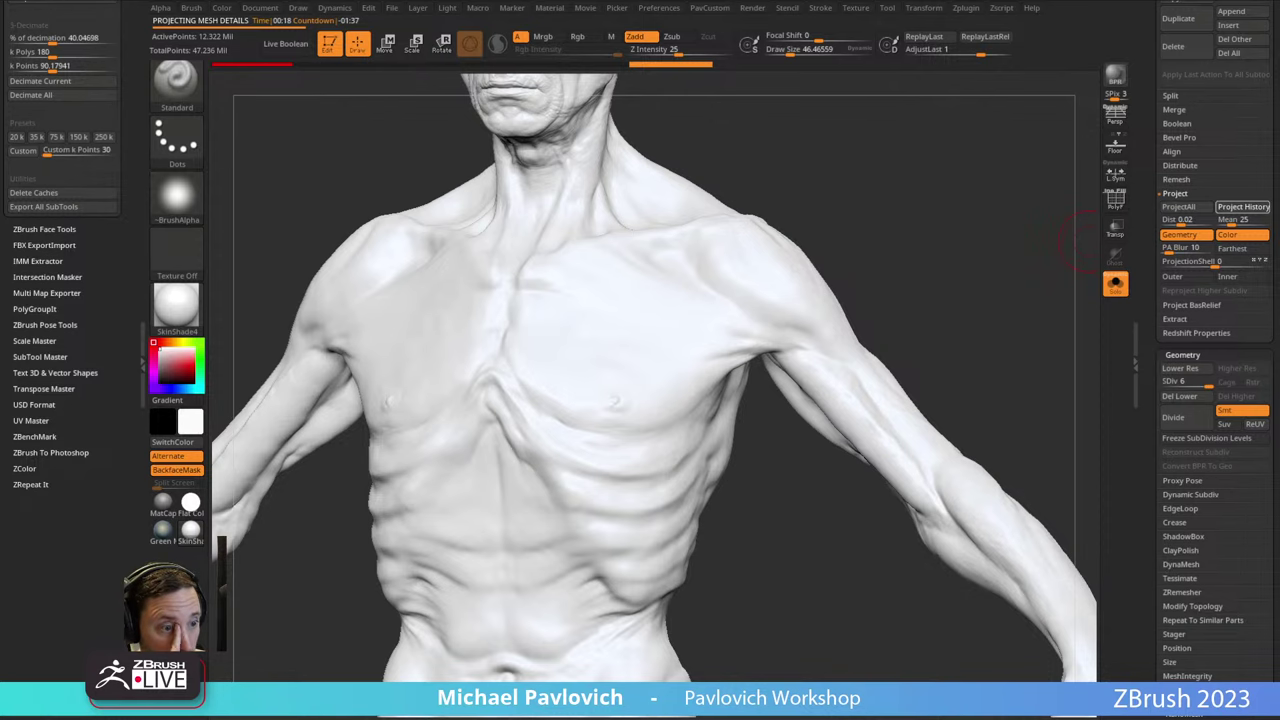
Switch to the browser, open the Unreal Sensei video "Unreal Engine 5 Beginner Tutorial - UE5 Starter Course" and skim ahead to the Auto Landscape Material chapter.
drag(513, 0, 520, 69)
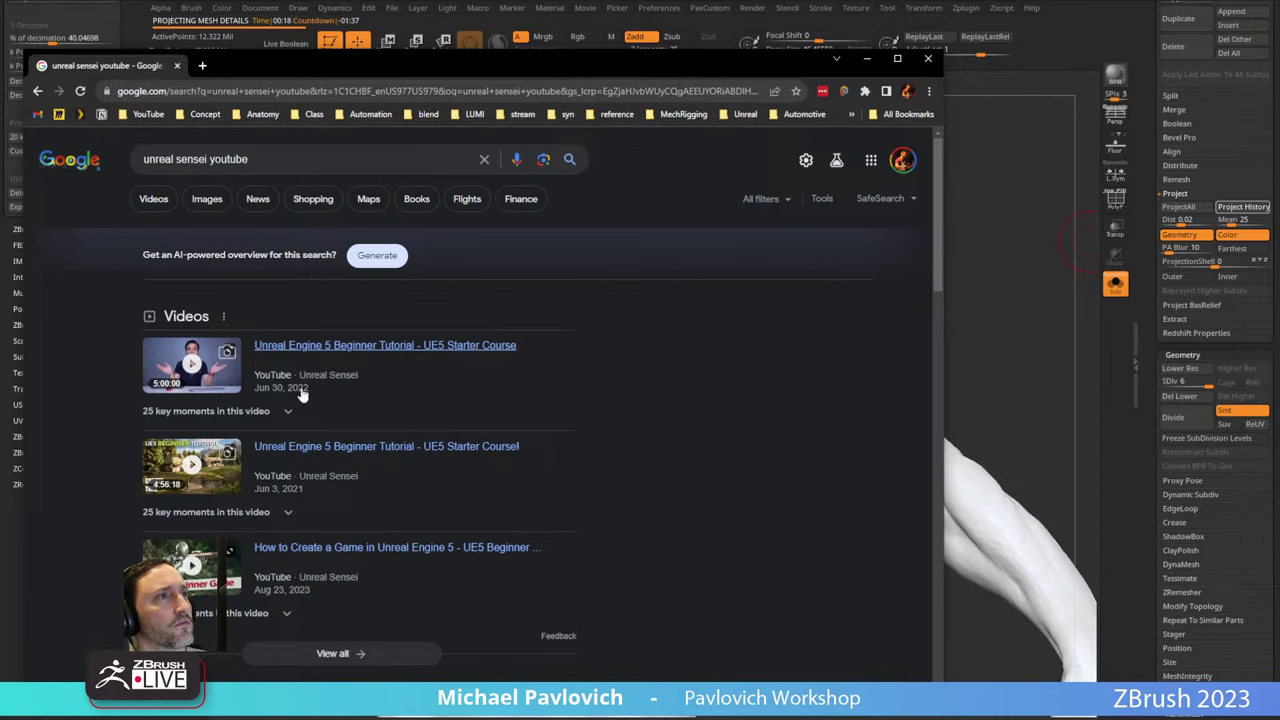
click(363, 346)
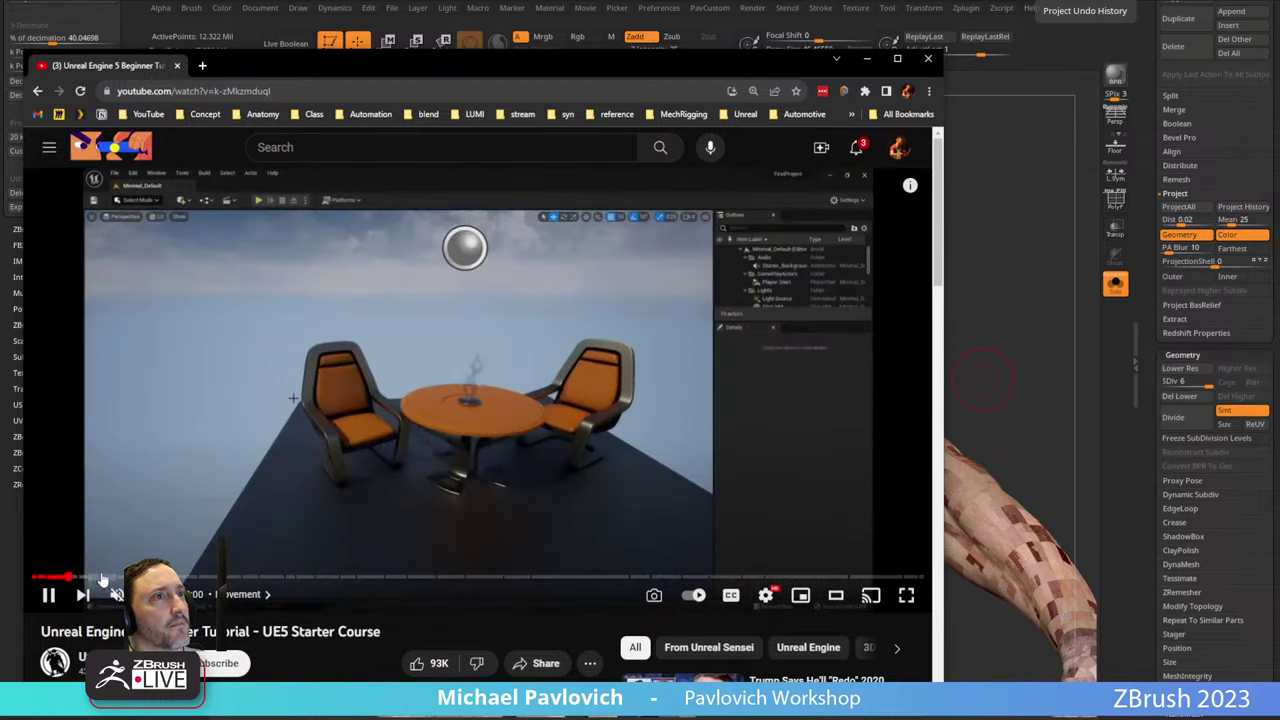
click(102, 579)
click(125, 578)
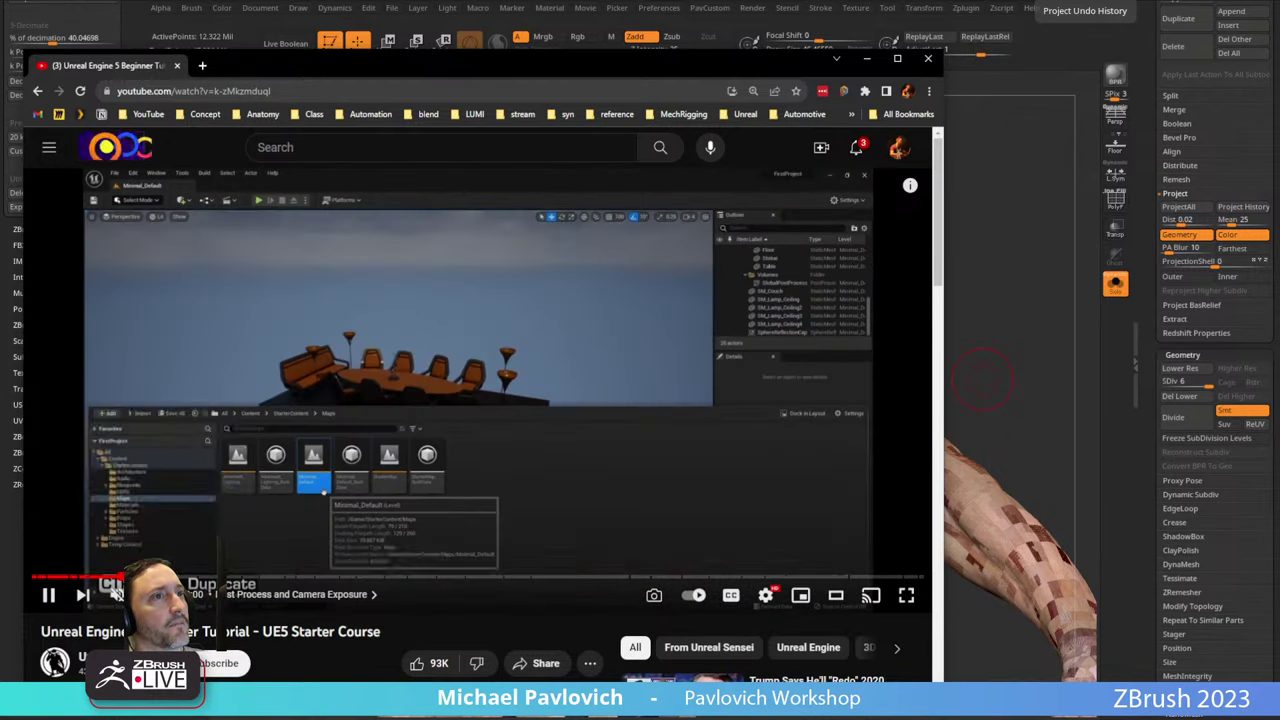
click(151, 578)
drag(151, 578, 662, 576)
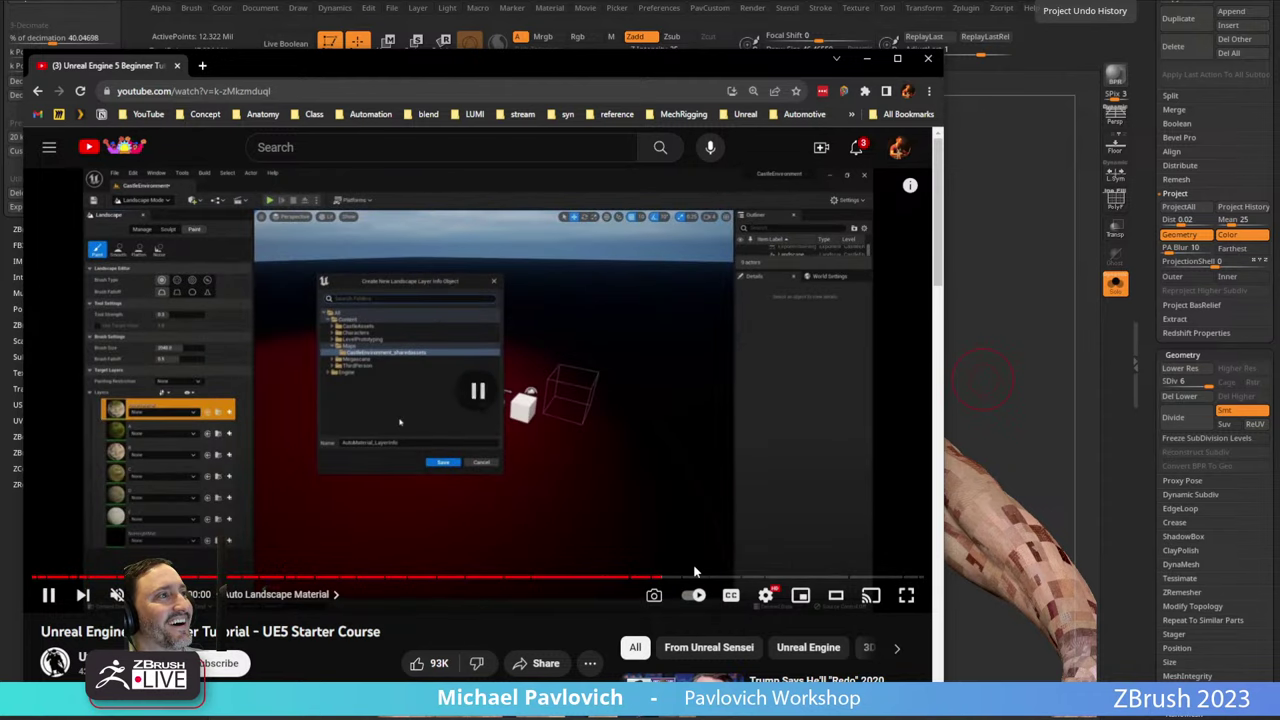
Skim the rest of the course video, from the landscape, water and trees chapters to the Modular Castle chapter and outro.
click(697, 573)
click(714, 577)
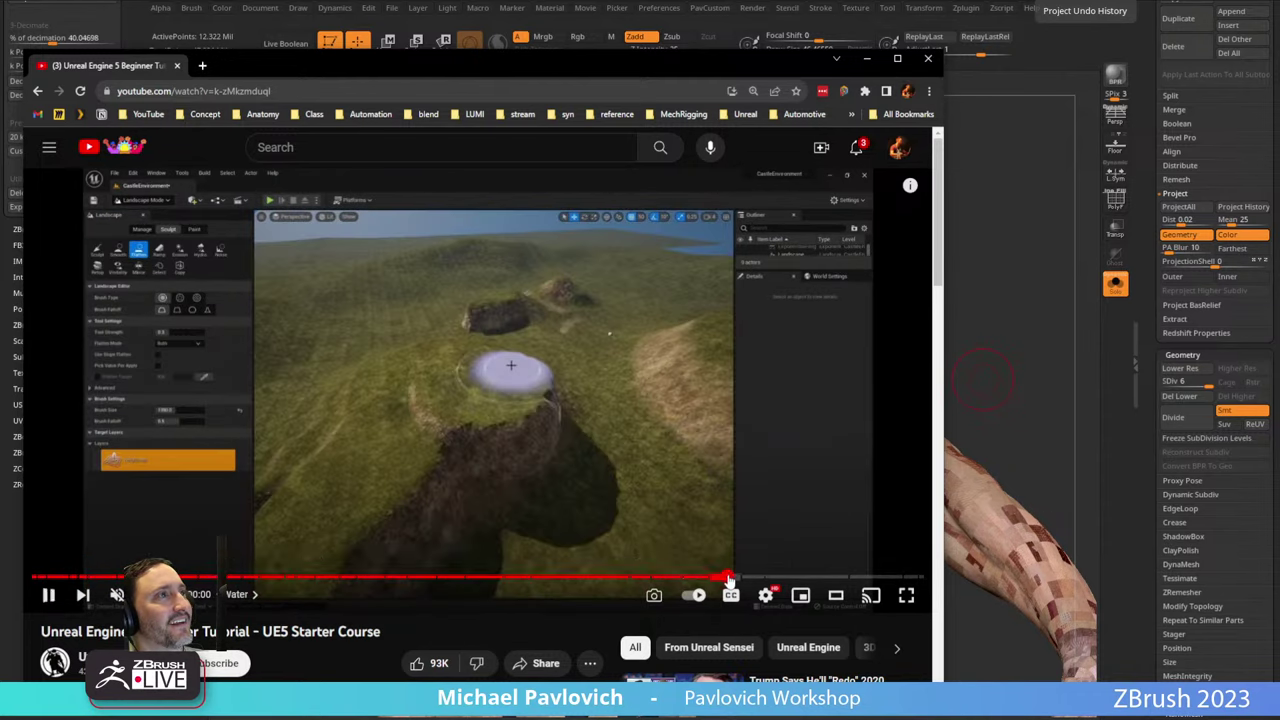
click(750, 578)
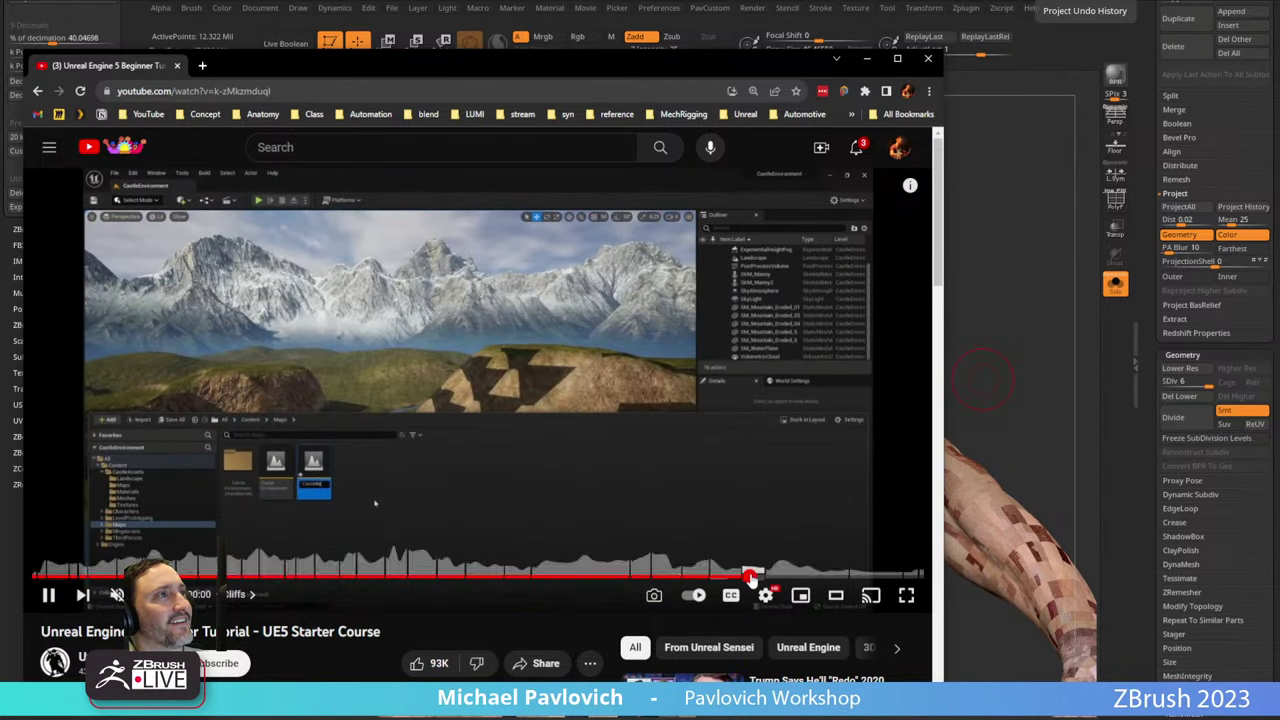
click(769, 578)
click(786, 578)
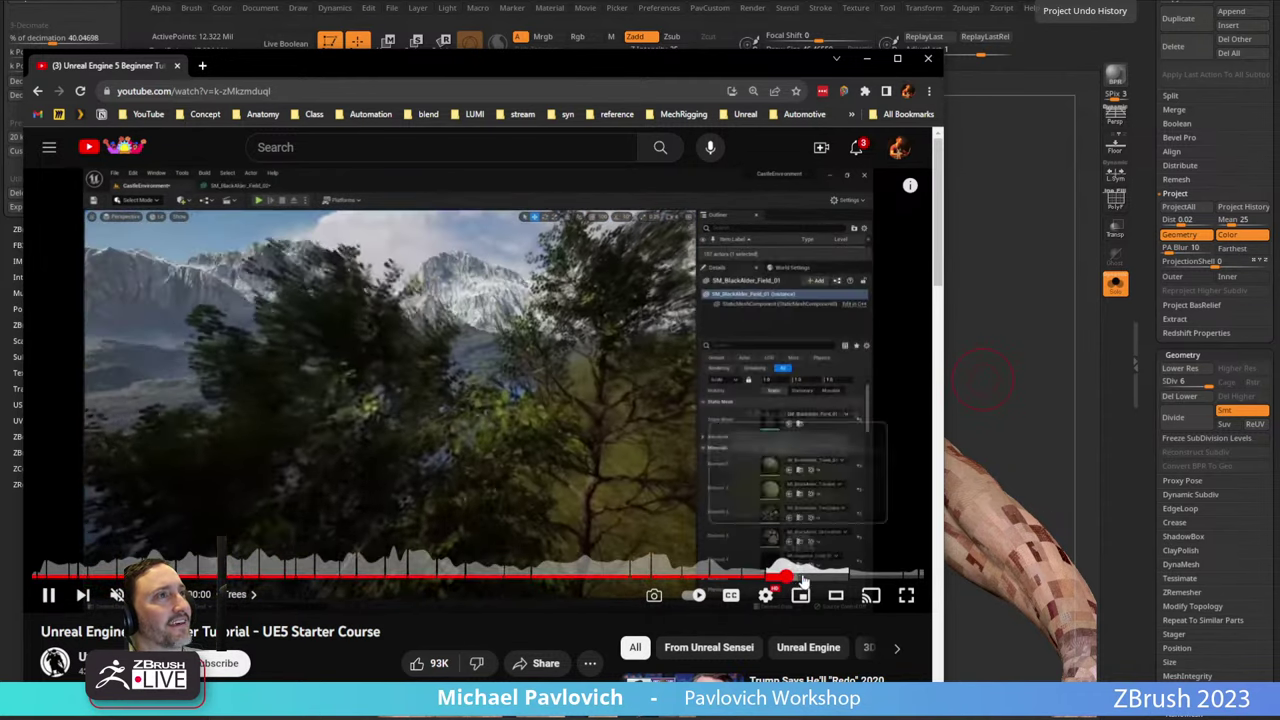
drag(803, 580, 862, 582)
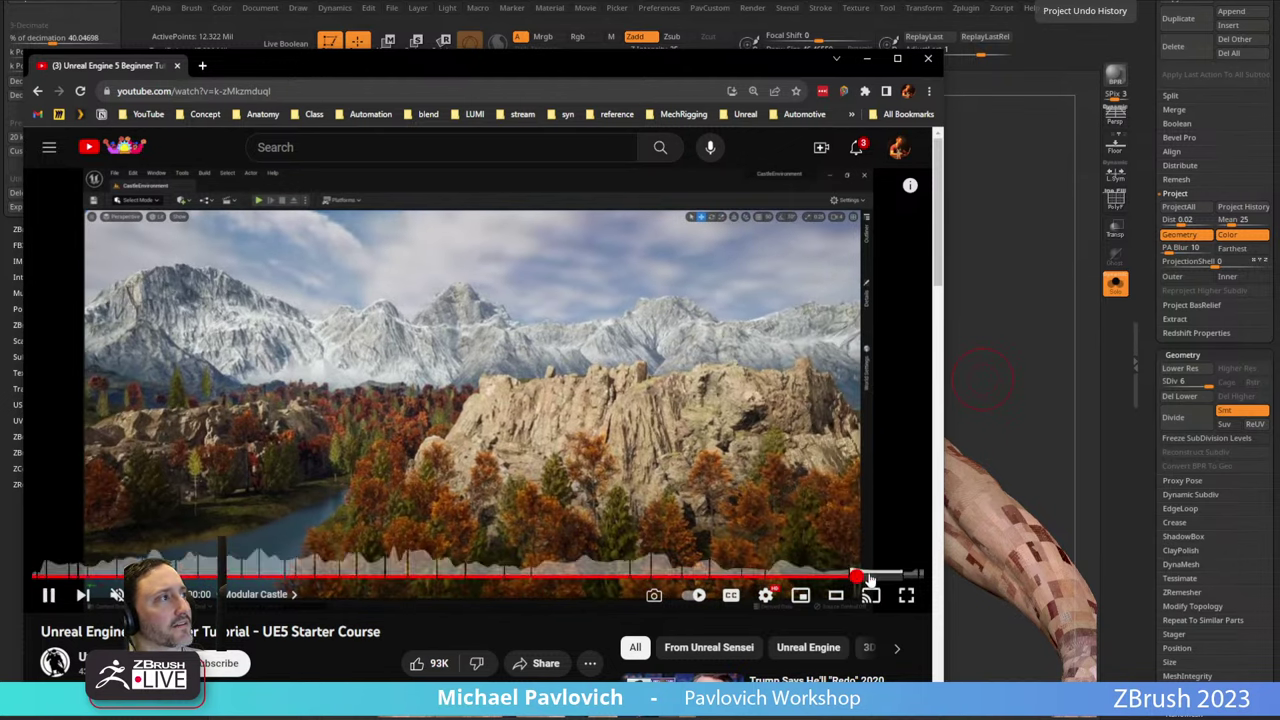
click(873, 579)
drag(873, 579, 903, 581)
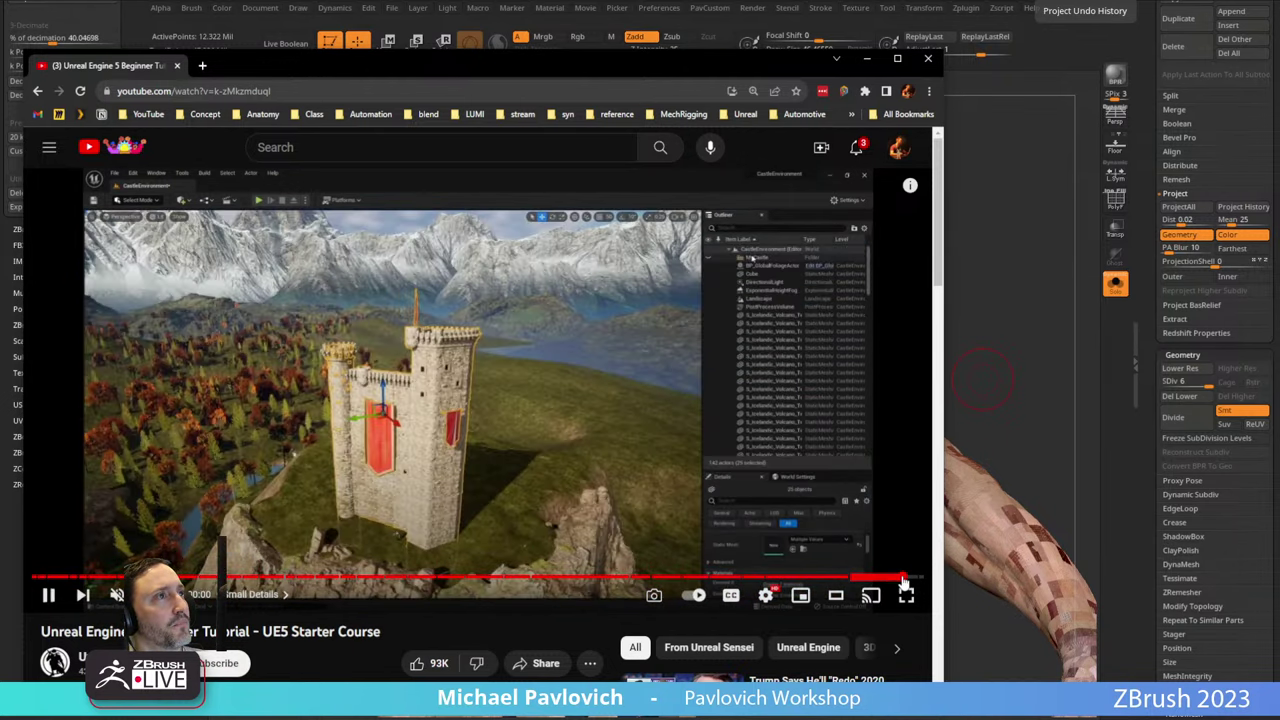
click(917, 579)
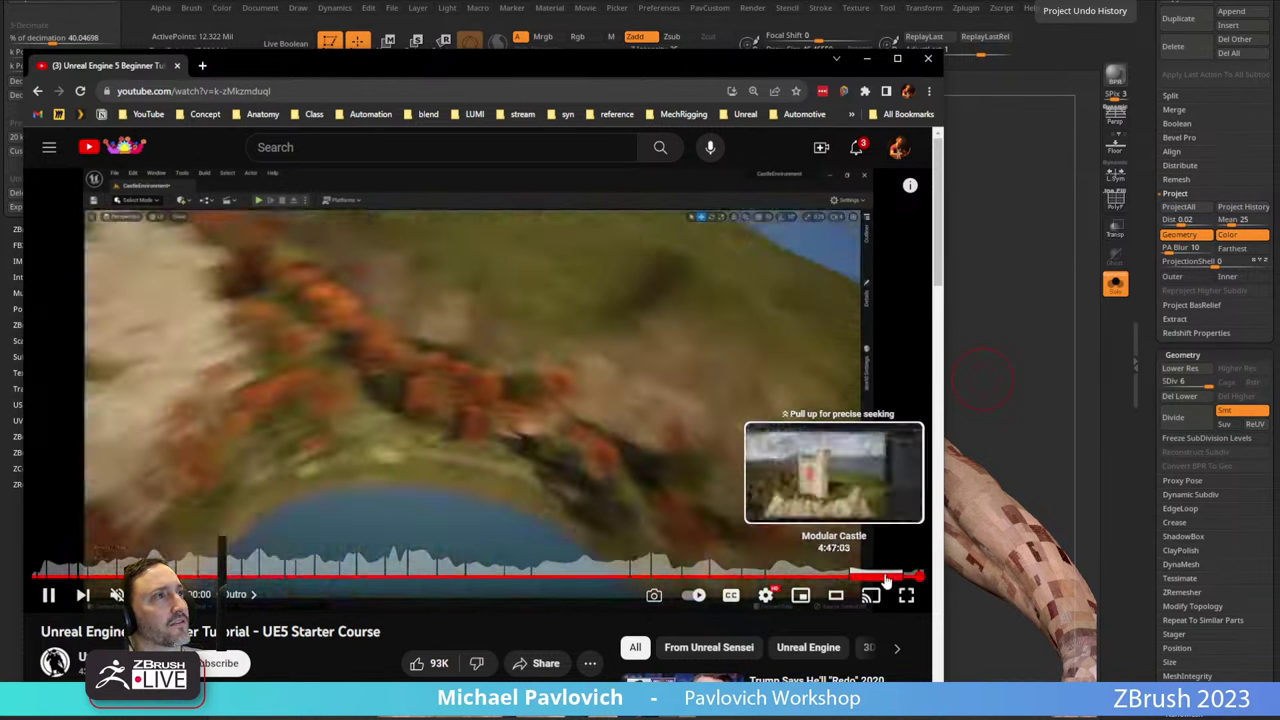
click(883, 580)
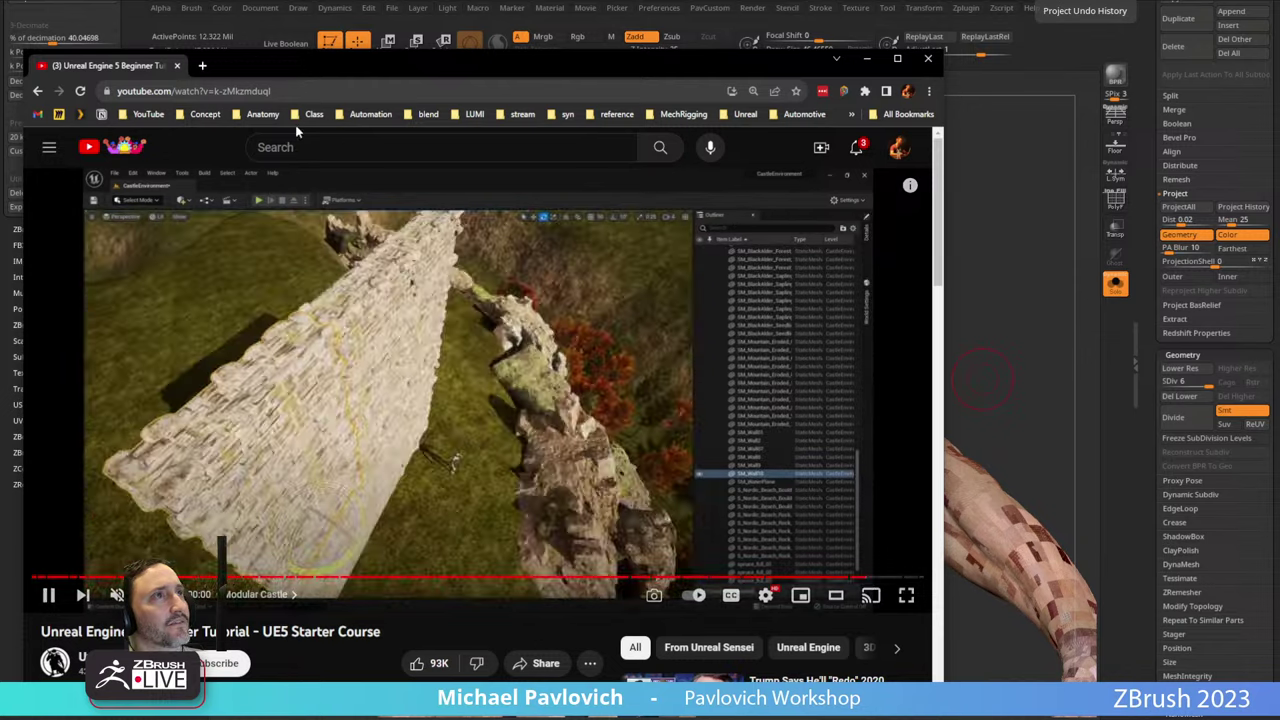
Select the video page's web address and switch back to ZBrush.
click(307, 90)
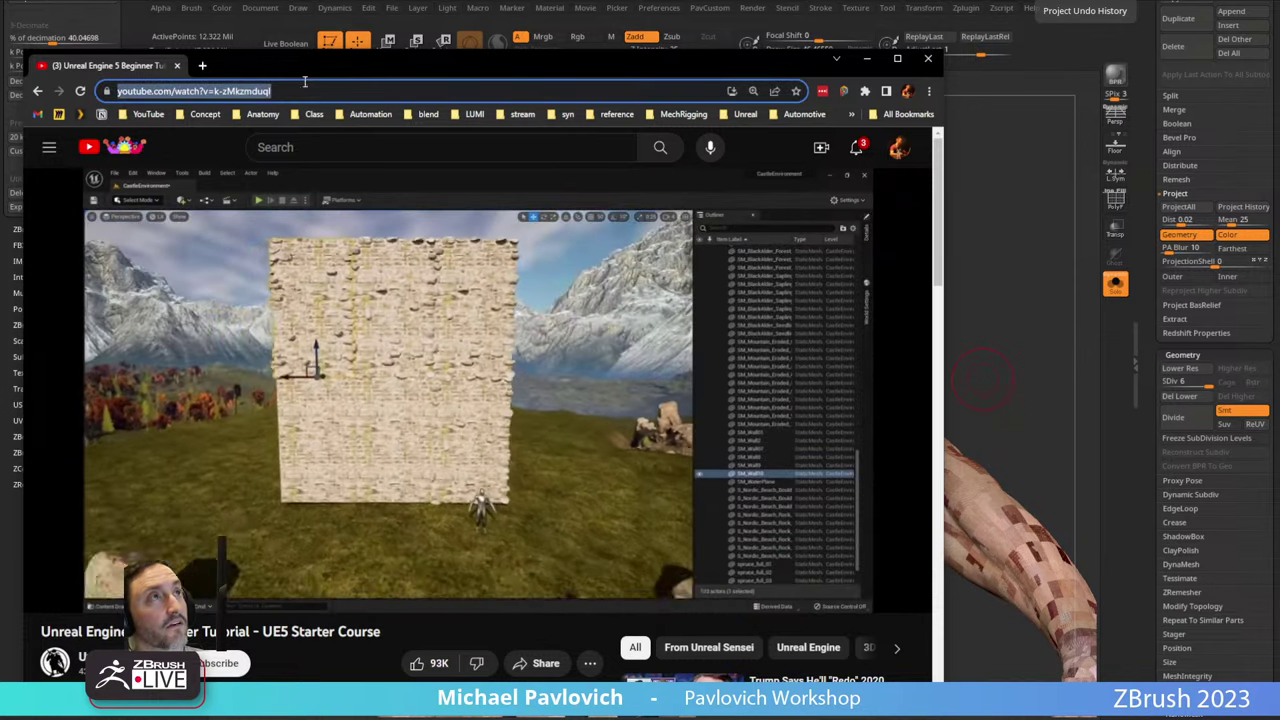
key(alt+Tab)
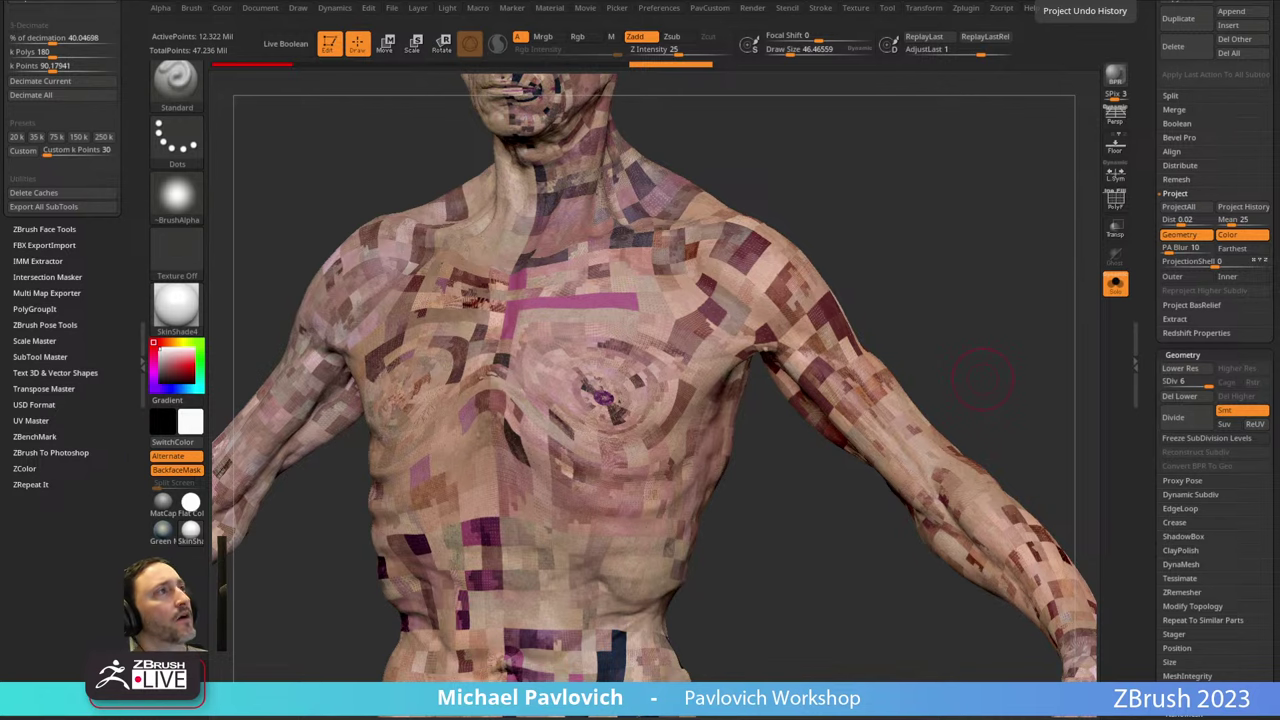
Unhide all parts of the body mesh and frame the figure.
drag(980, 166, 1003, 203)
key(ctrl+shift)
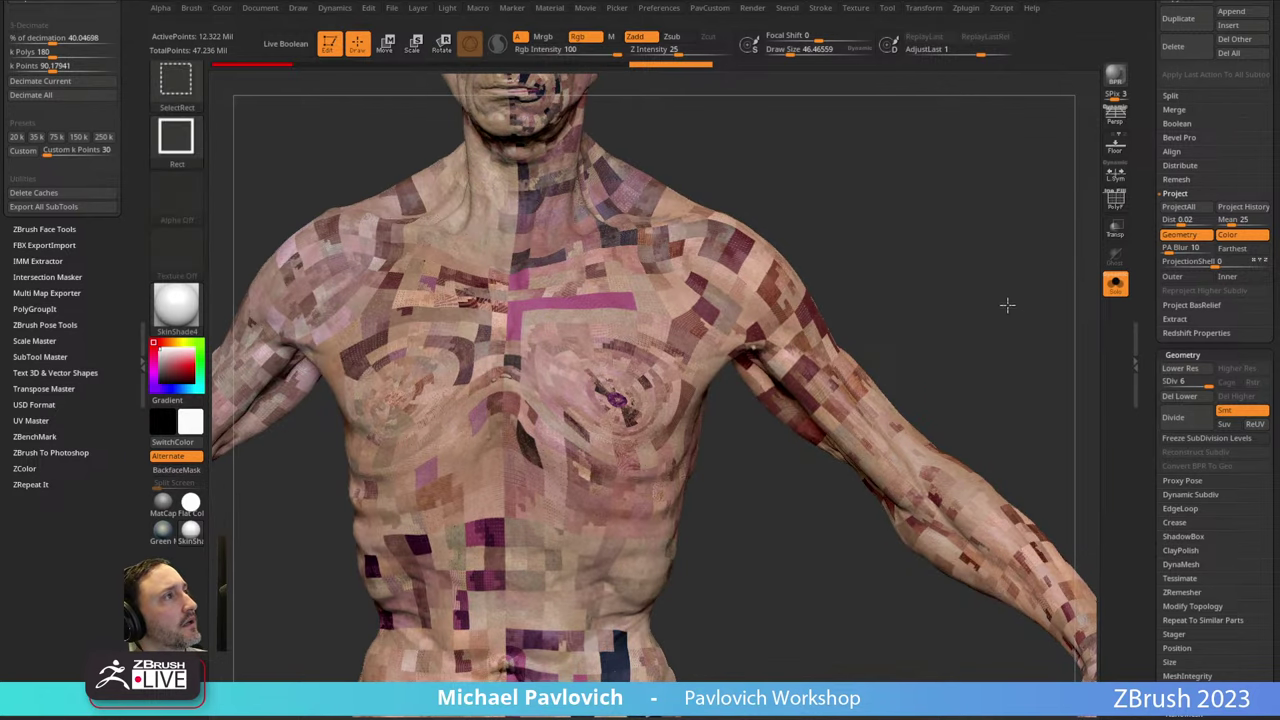
ctrl+shift+click(1003, 302)
mouse_move(1003, 278)
mouse_down()
mouse_move(929, 257)
mouse_move(857, 275)
mouse_move(966, 266)
mouse_up()
key(f)
Bake all layers of the CC_Base_Body subtool, including Untitled Layer 1.
scroll(1160, 103, down, 5)
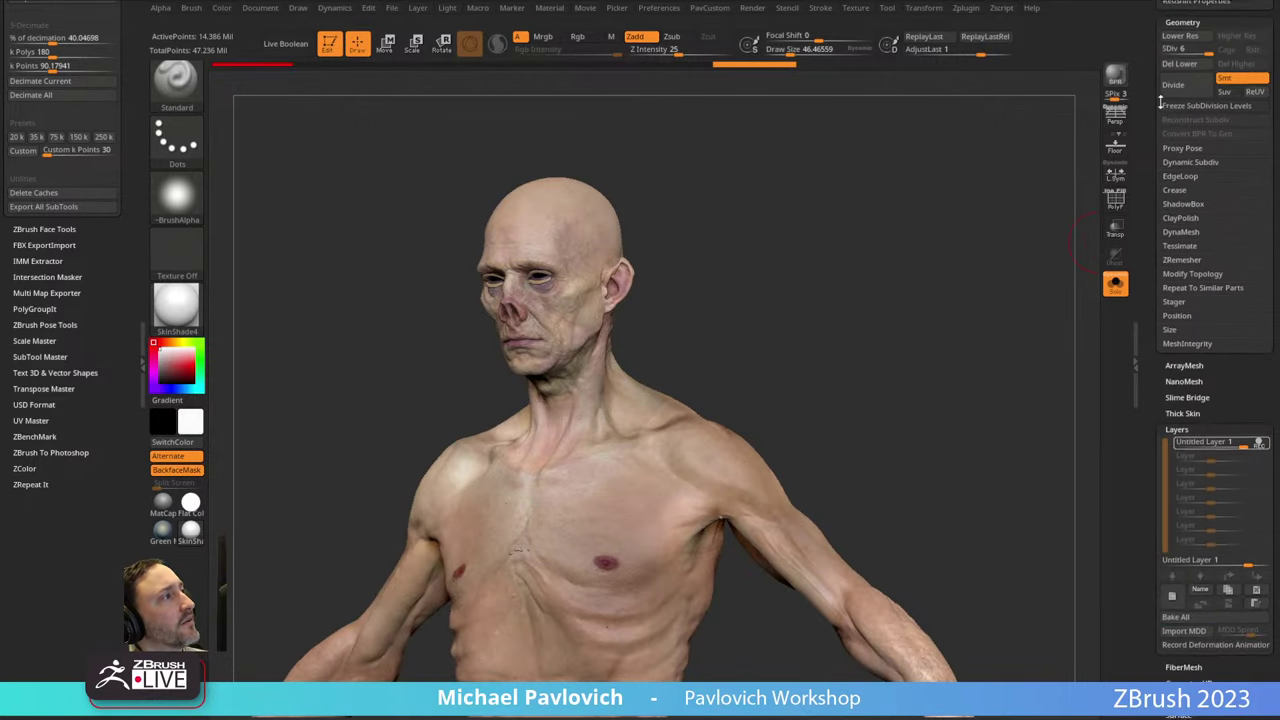
scroll(1160, 103, down, 2)
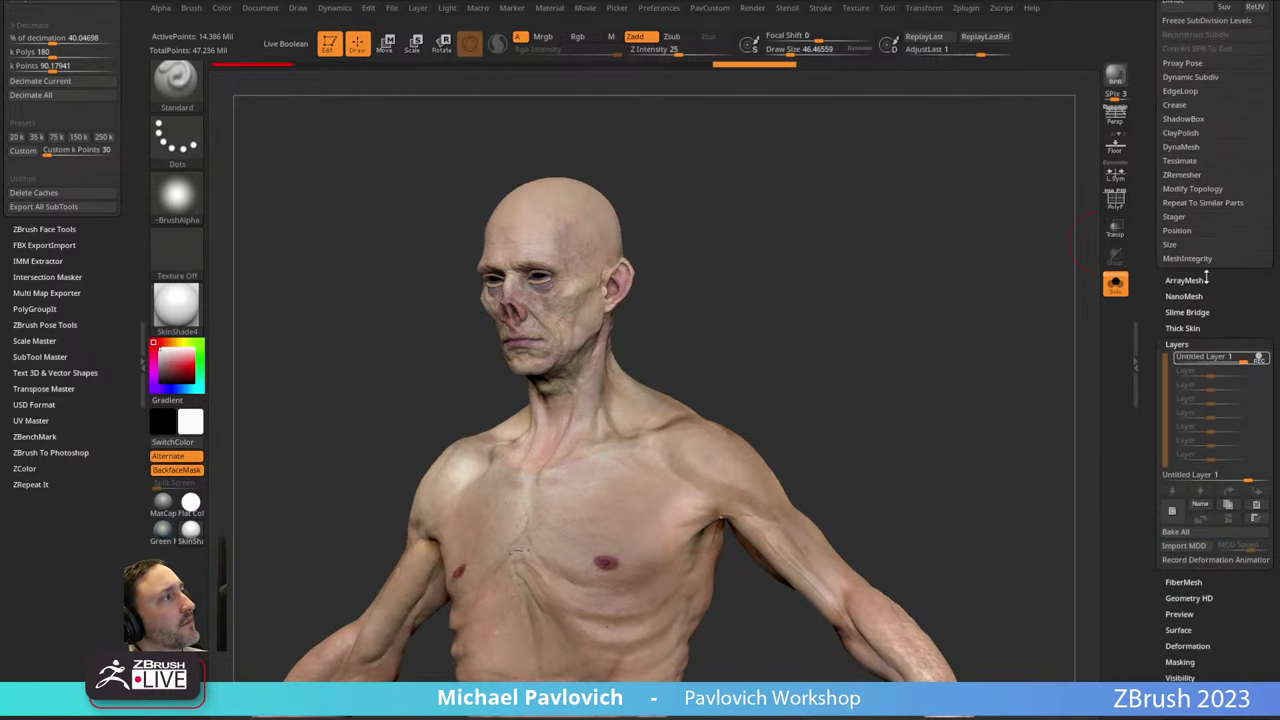
click(1190, 531)
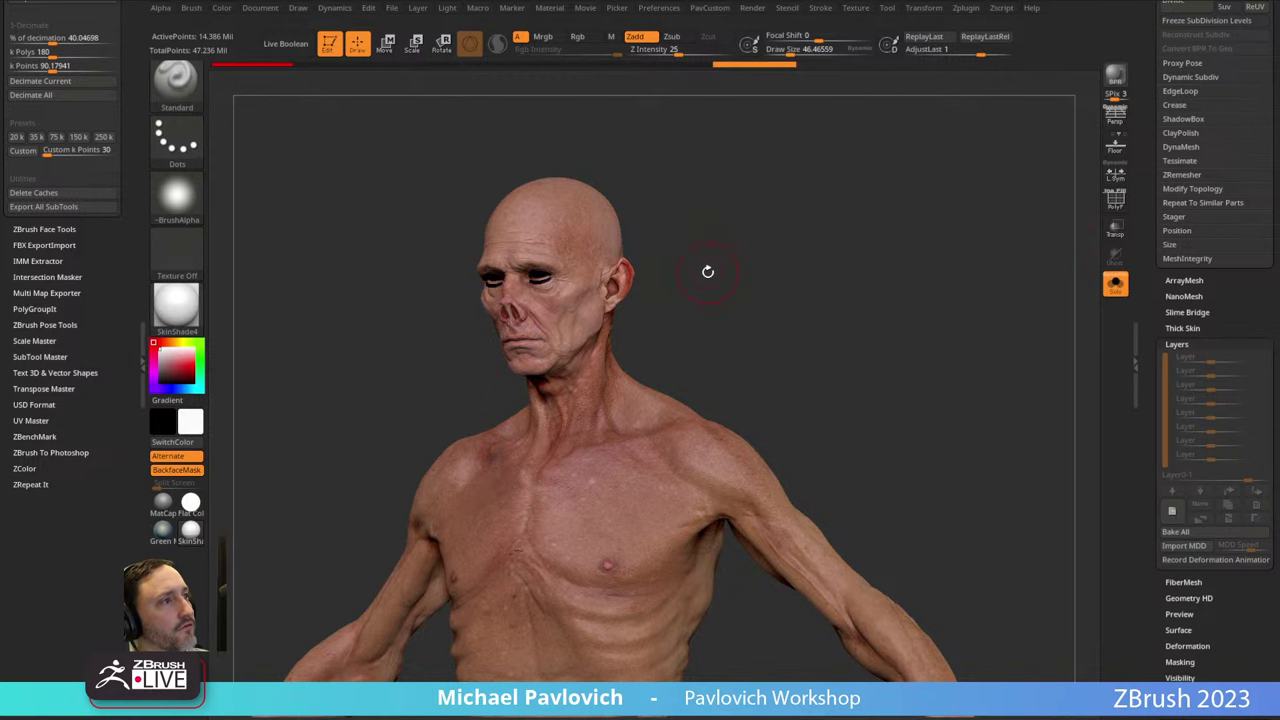
Choose the HistoryRecall brush and switch off its Rgb painting.
shift+drag(763, 263, 960, 718)
mouse_move(946, 177)
mouse_down()
mouse_move(984, 205)
mouse_move(949, 207)
mouse_up()
key(b)
key(h)
key(r)
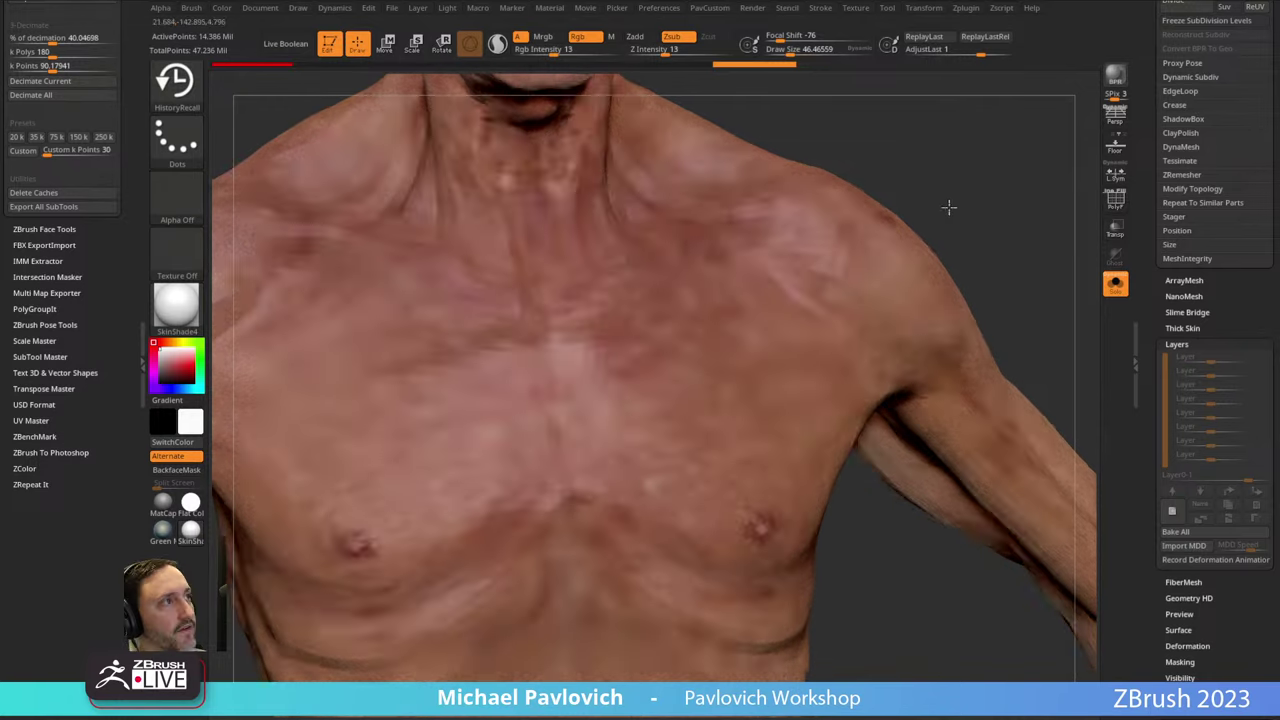
click(577, 36)
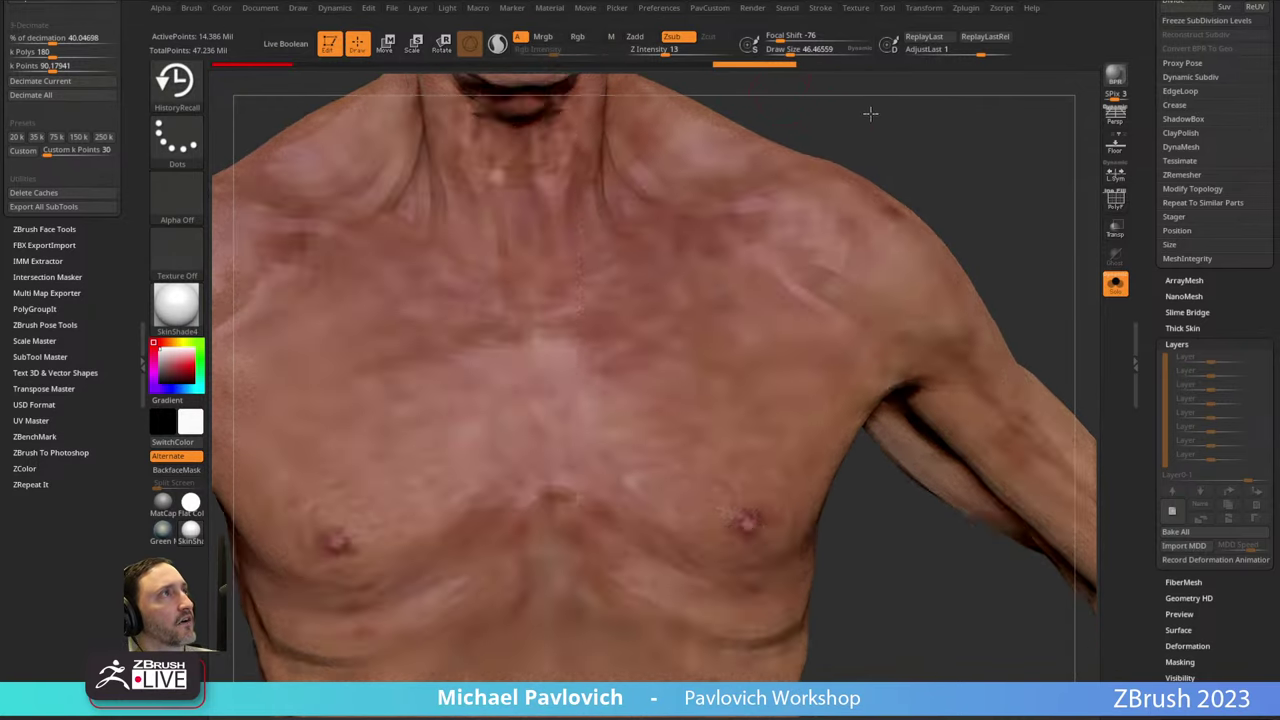
Examine the skin detail on the chest and shoulder up close, and the whole figure from the front.
drag(870, 114, 922, 112)
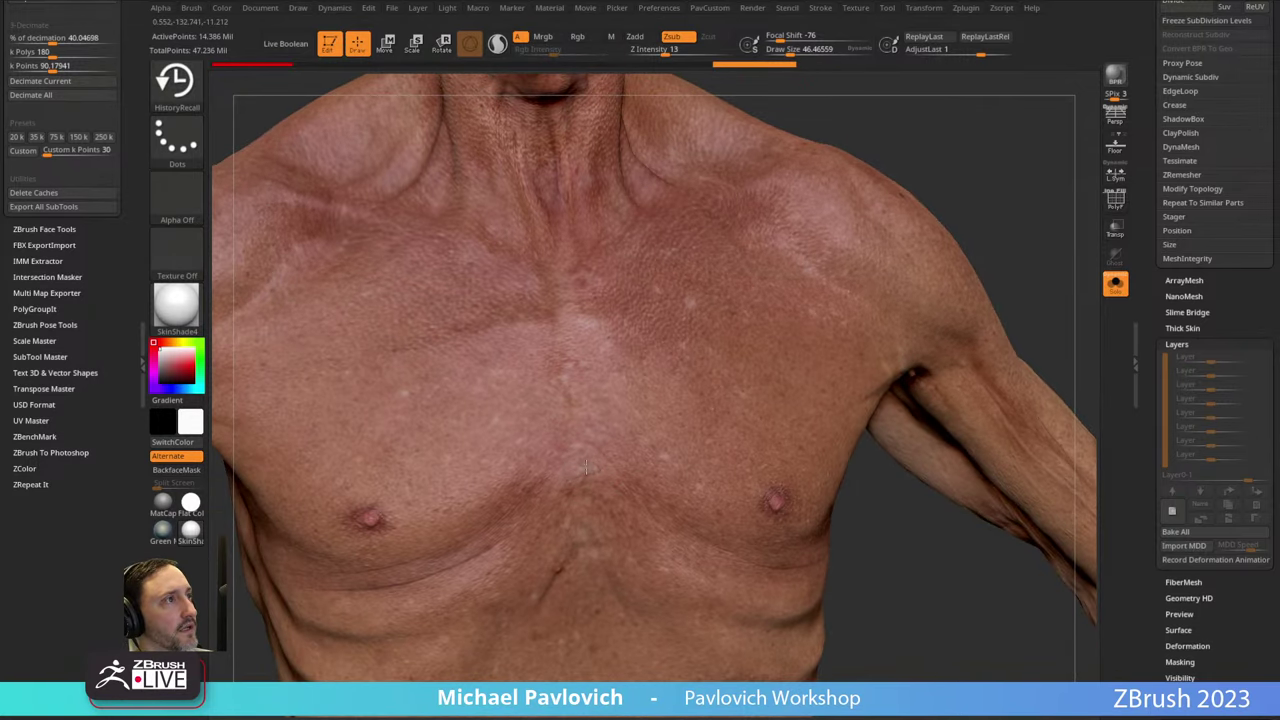
right_drag(590, 482, 786, 487)
drag(862, 297, 850, 450)
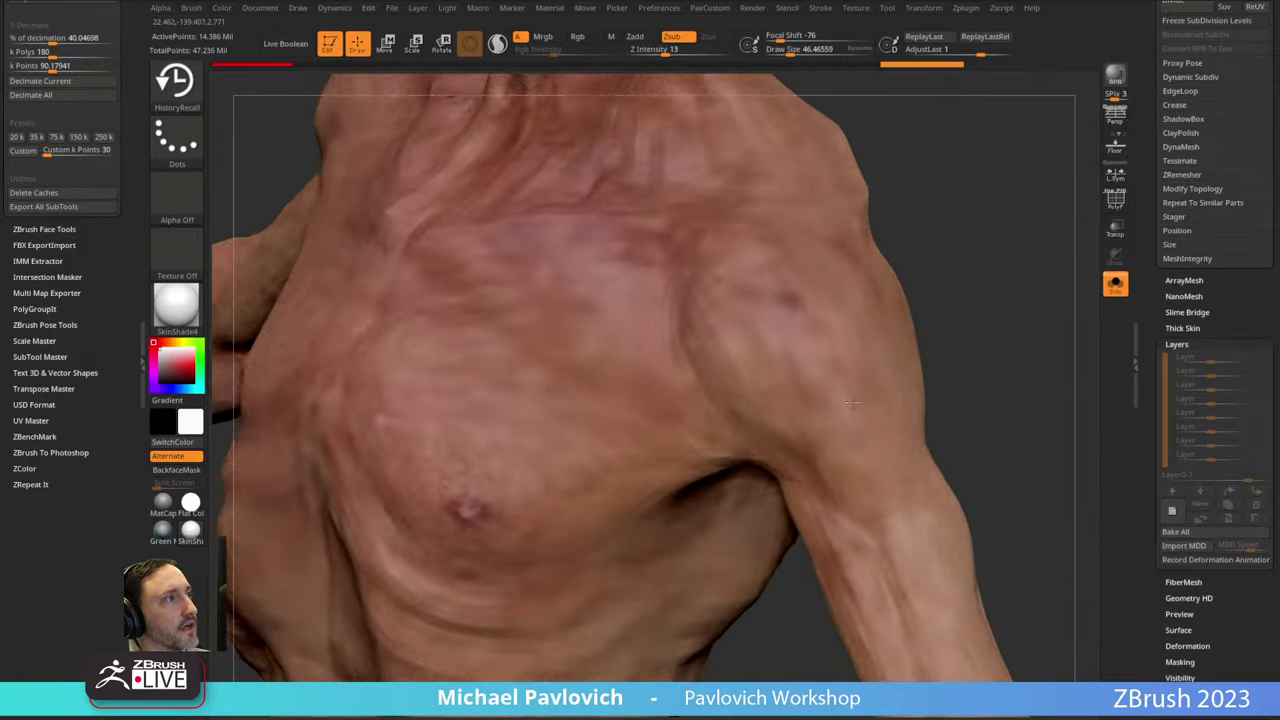
alt+drag(937, 120, 840, 371)
drag(997, 166, 919, 335)
mouse_move(919, 336)
right_down()
mouse_move(589, 471)
mouse_move(791, 354)
mouse_move(847, 341)
right_up()
mouse_move(847, 341)
alt+mouse_down()
mouse_move(971, 474)
mouse_move(871, 234)
mouse_move(1006, 346)
mouse_move(985, 267)
alt+mouse_up()
right_drag(985, 267, 966, 291)
Activate the ScanWrapped subtool for comparison and return to the CC_Base_Body subtool.
drag(1147, 225, 1117, 334)
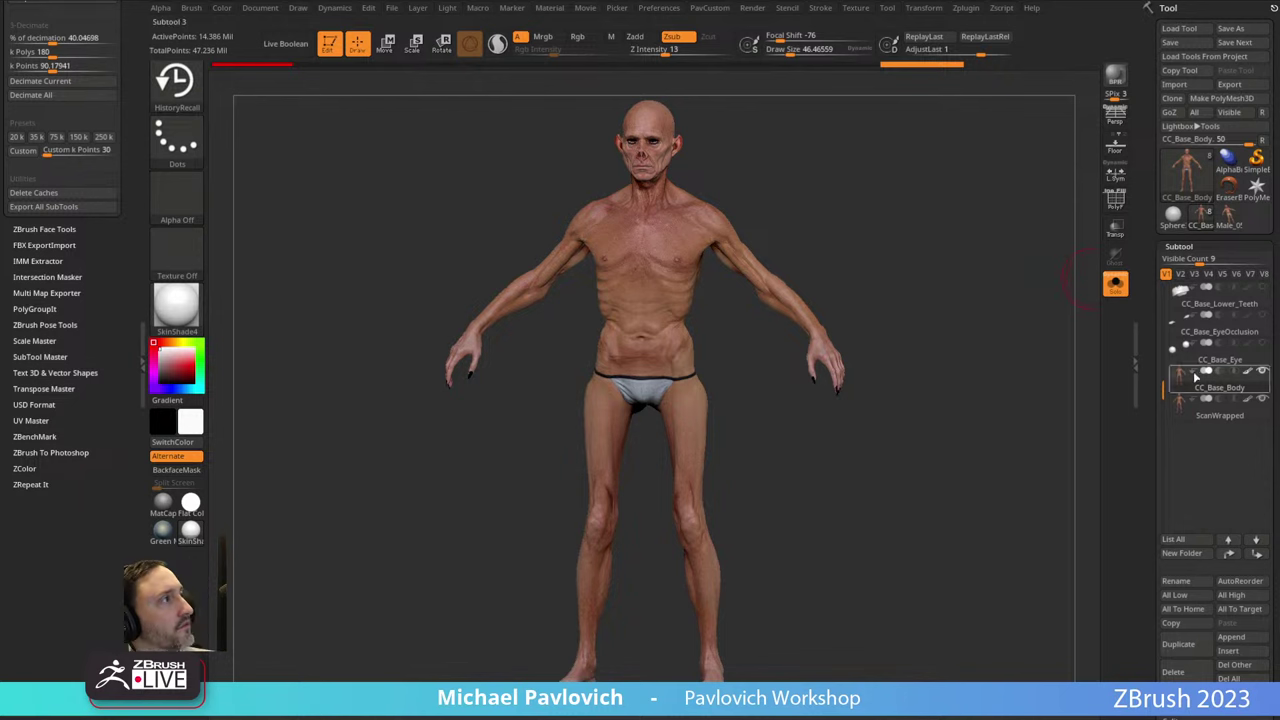
click(1220, 416)
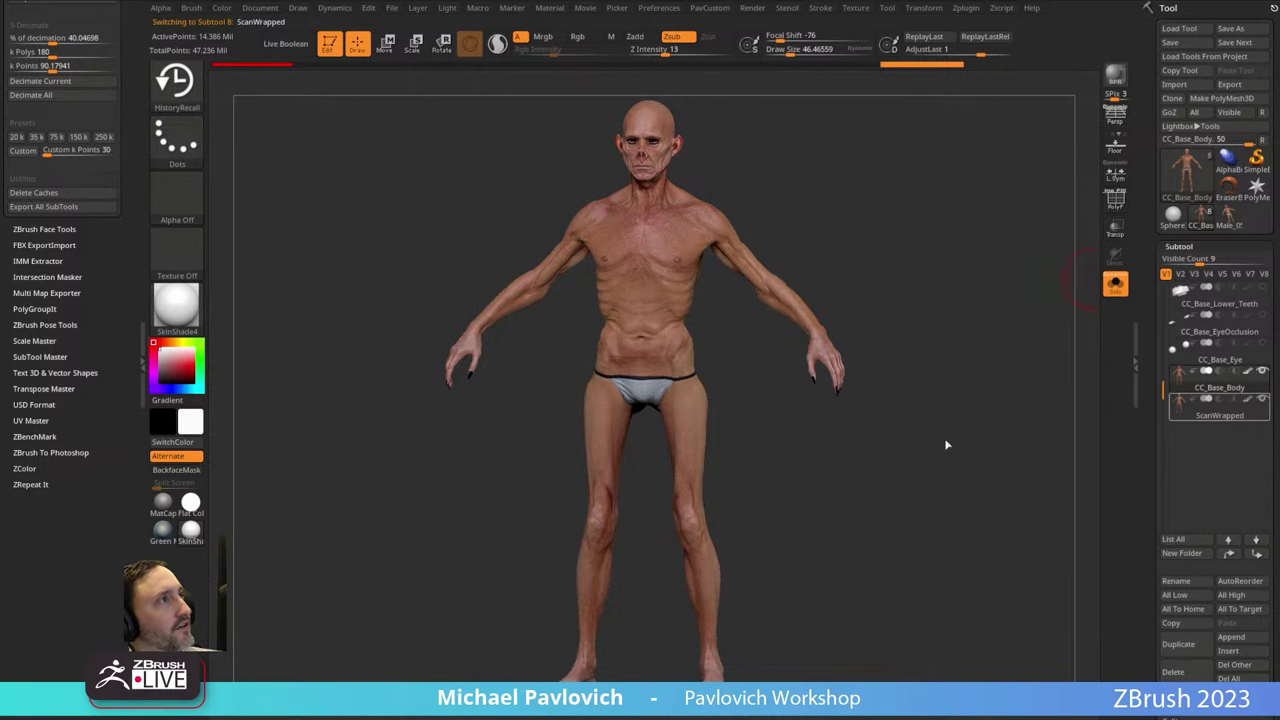
alt+right_drag(763, 234, 693, 236)
click(1220, 388)
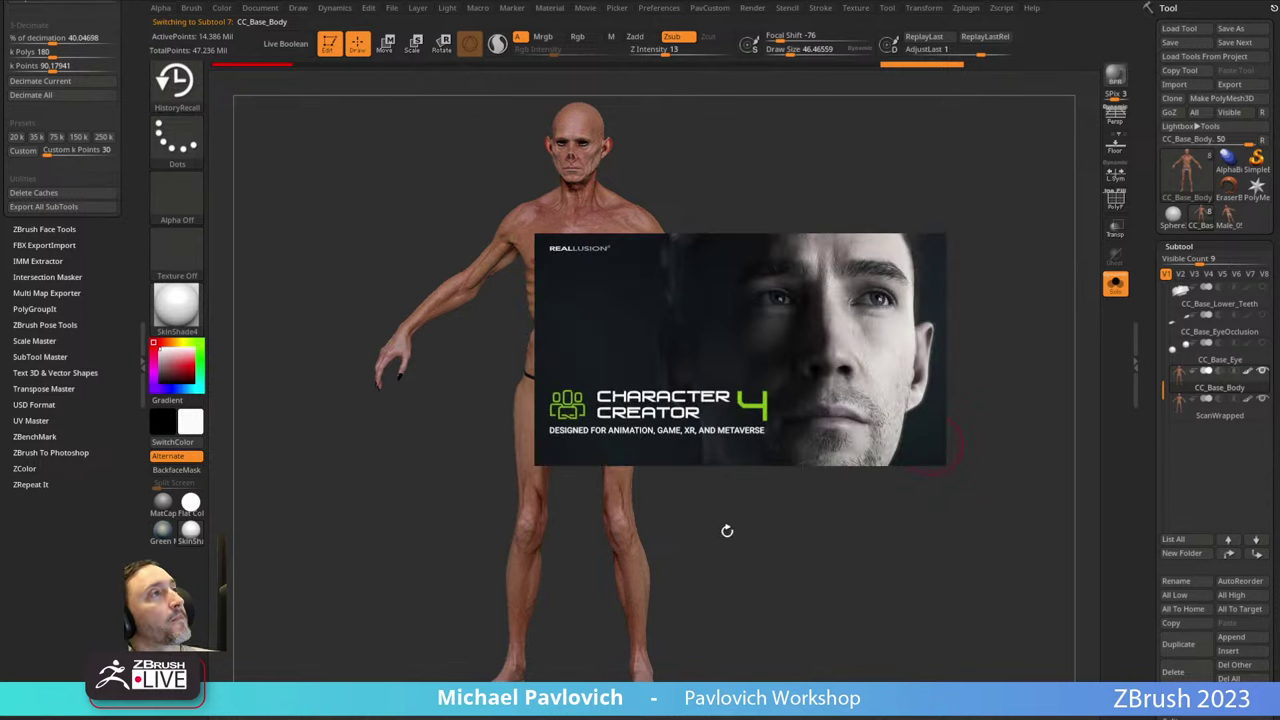
Delete the ScanWrapped subtool, keeping the CC_Base_Body subtool.
mouse_move(929, 194)
mouse_down()
mouse_move(947, 177)
mouse_move(924, 182)
mouse_up()
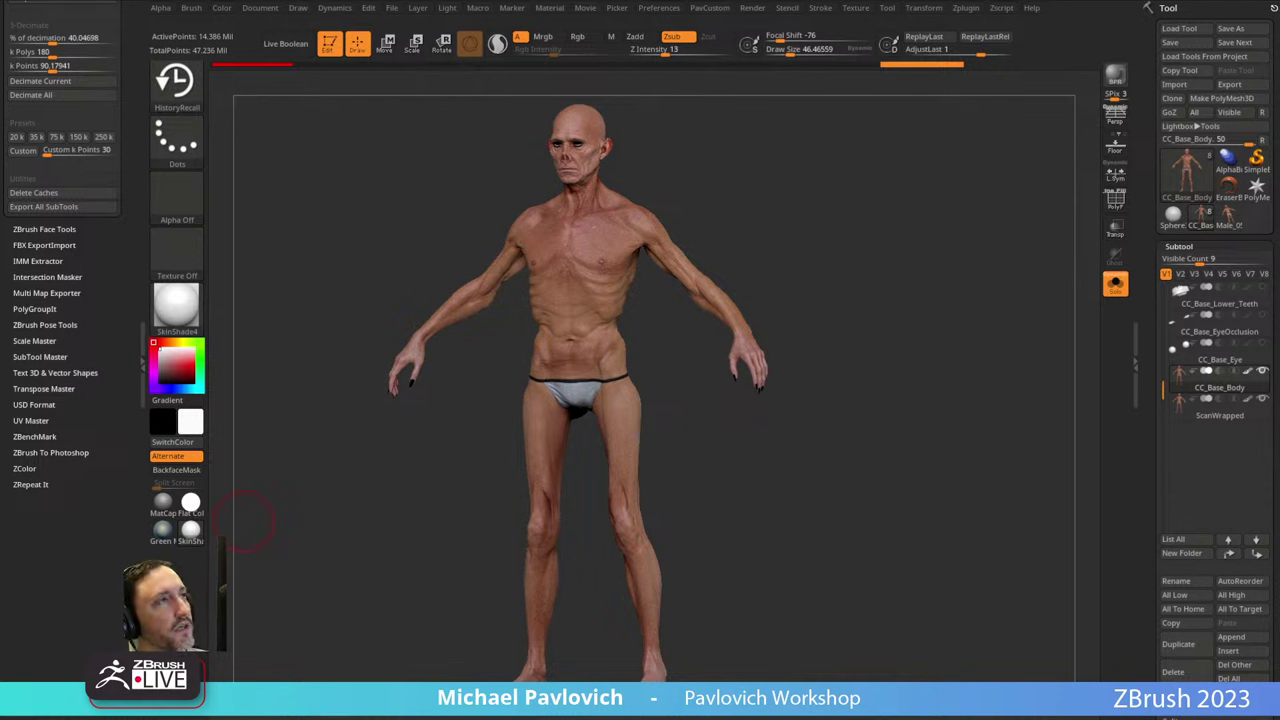
drag(868, 236, 913, 235)
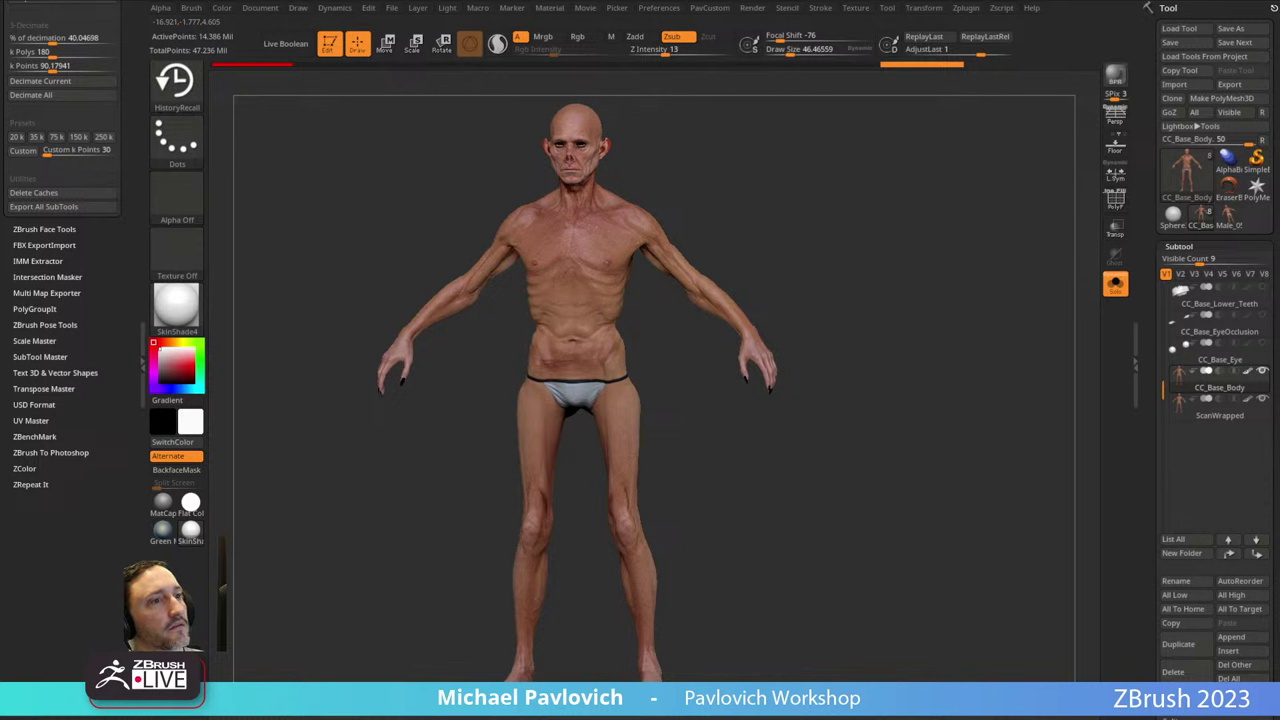
mouse_move(955, 316)
mouse_down()
mouse_move(943, 289)
mouse_move(935, 318)
mouse_up()
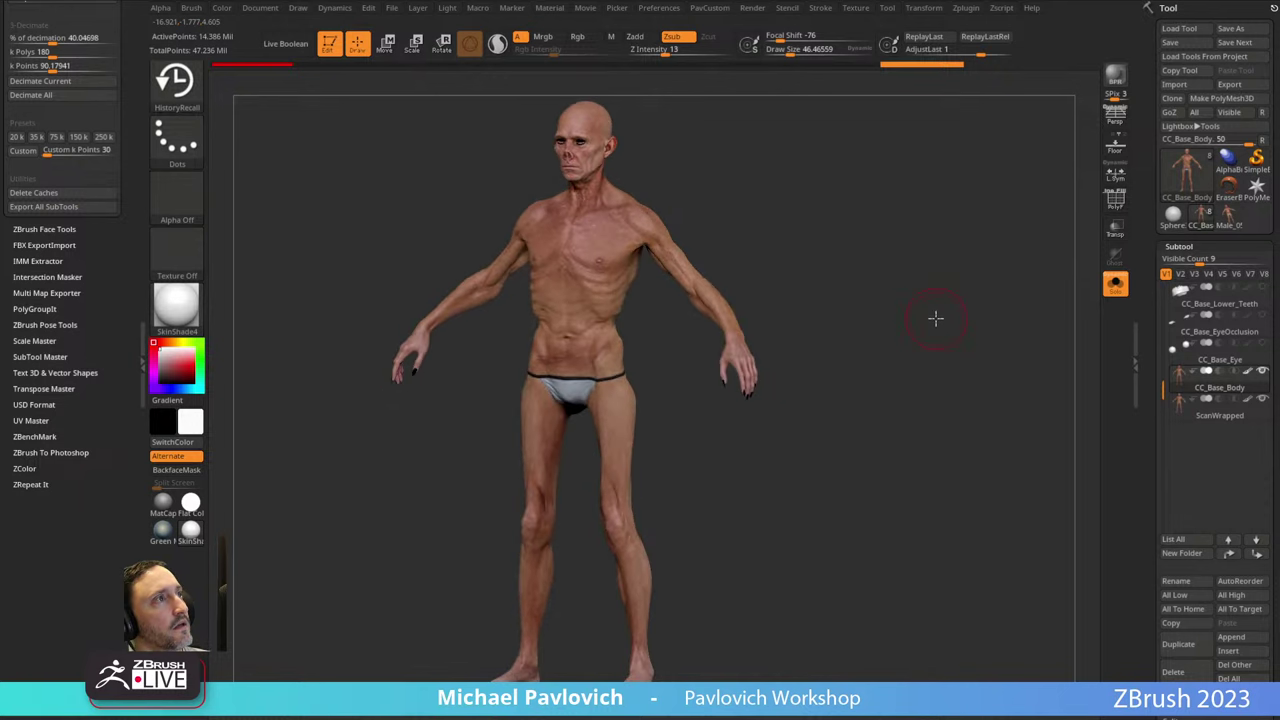
click(1208, 413)
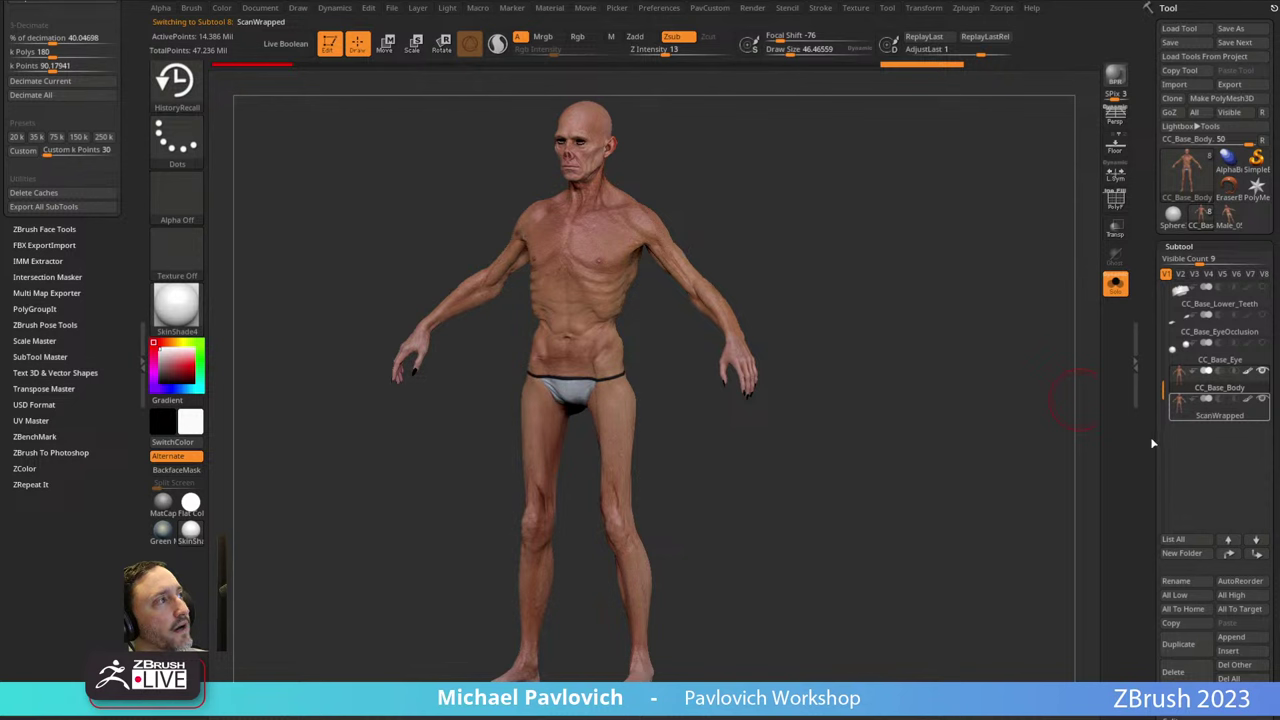
scroll(1150, 480, down, 3)
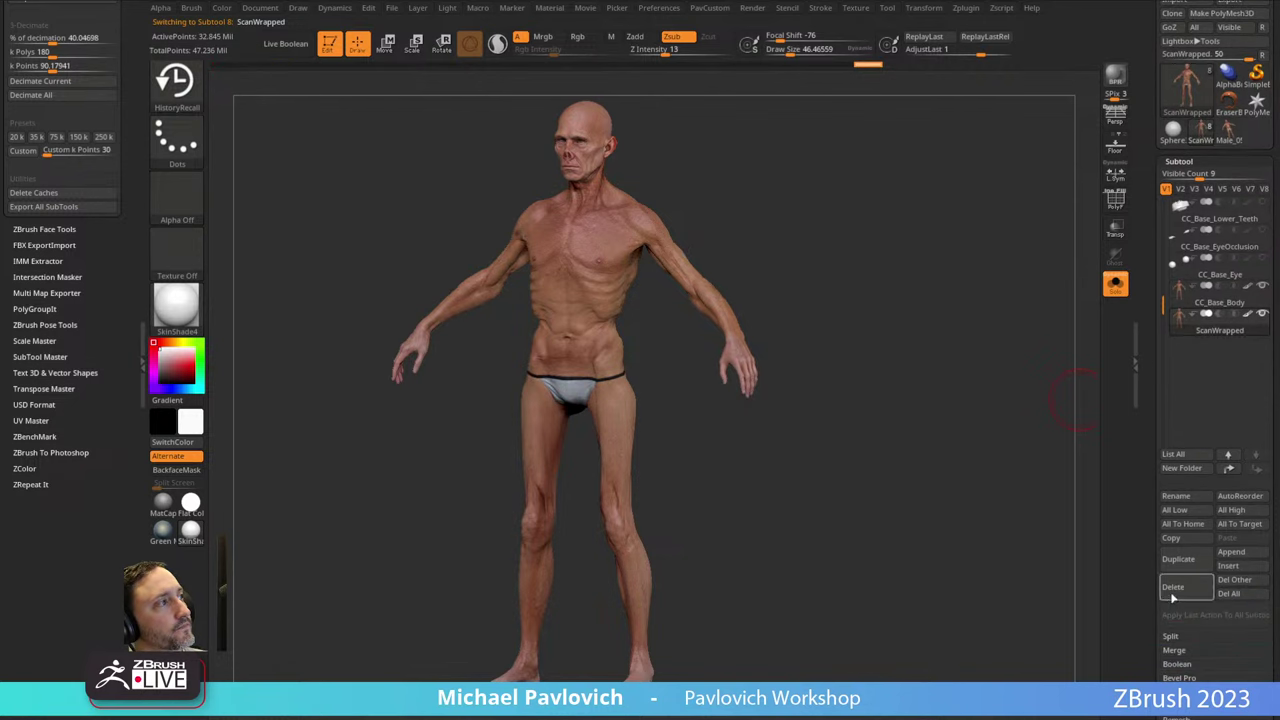
click(1173, 587)
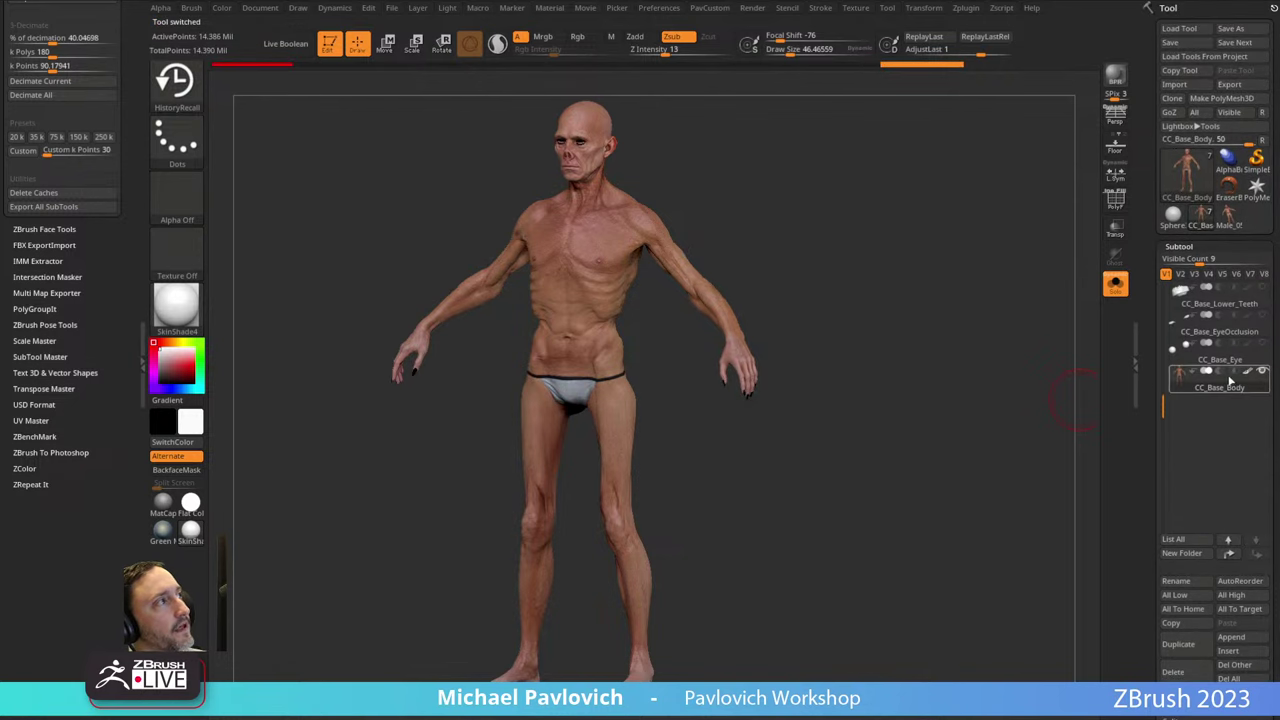
Turn off Solo mode to display all visible subtools together with CC_Base_Body and inspect the figure.
click(1115, 283)
drag(944, 314, 530, 255)
drag(930, 335, 843, 340)
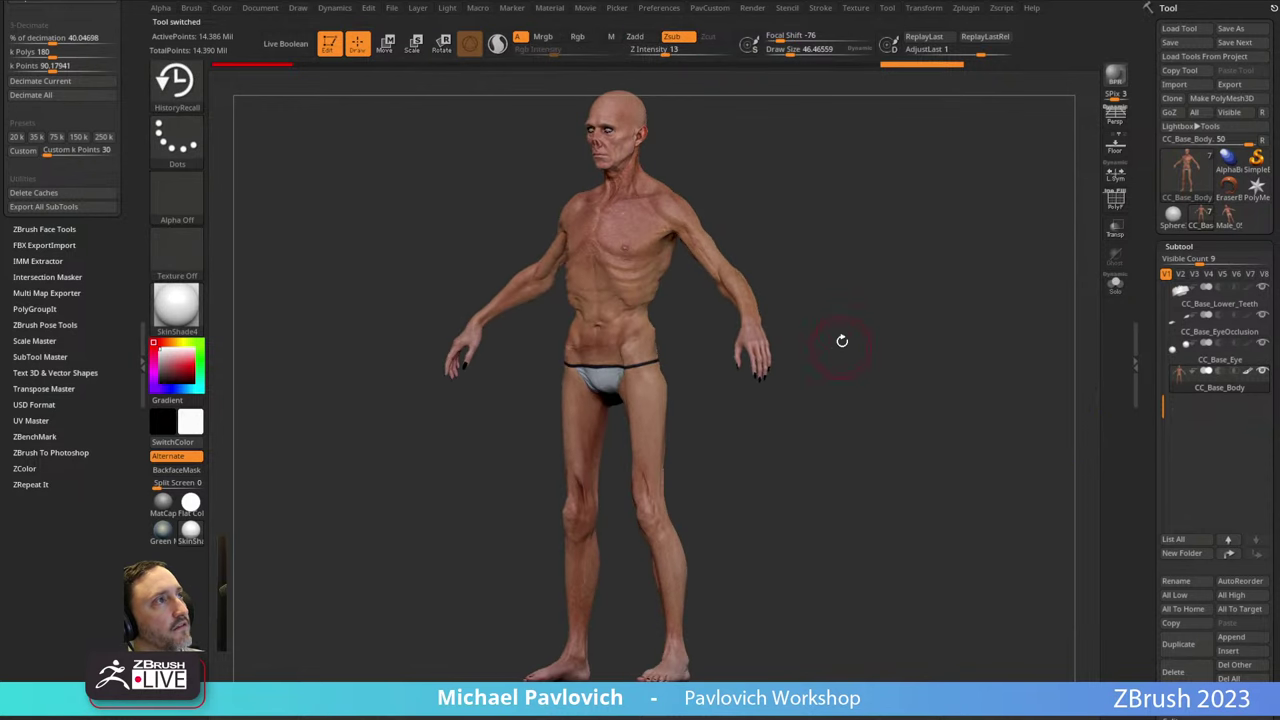
Choose the Standard brush for sculpting on the CC_Base_Body subtool.
key(b)
key(s)
key(t)
key(s)
click(842, 326)
right_drag(602, 250, 632, 283)
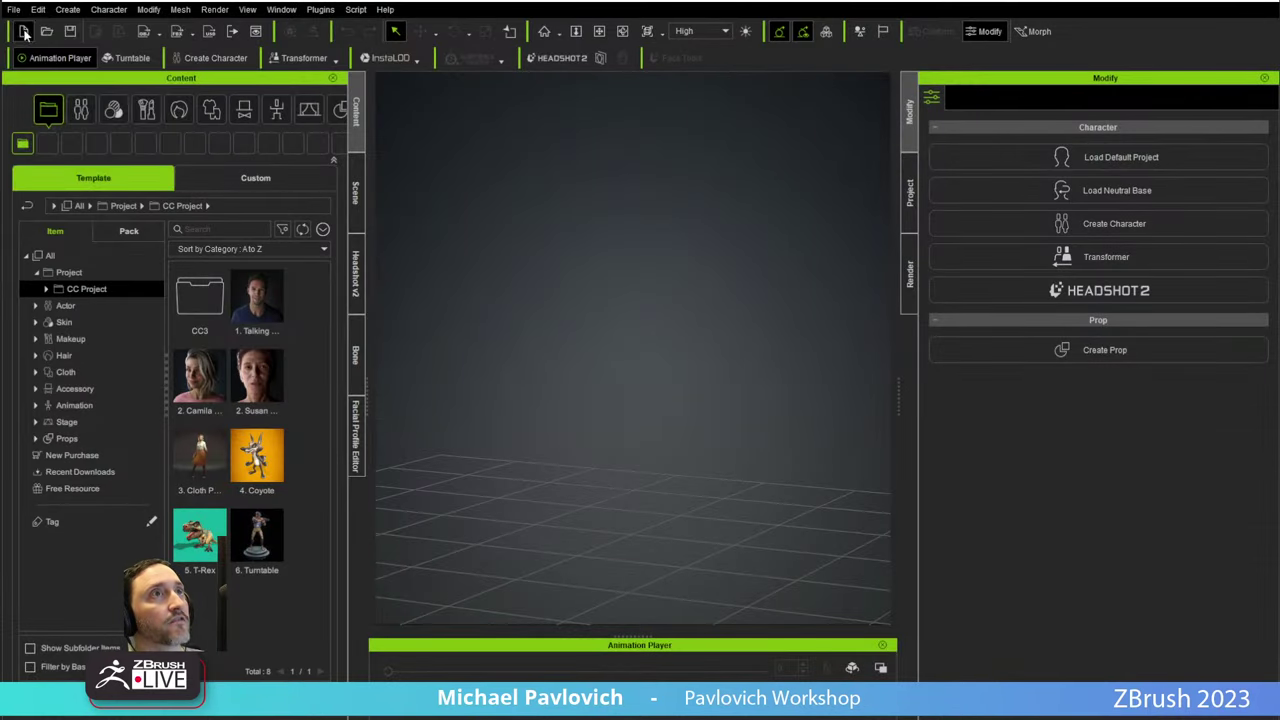
Switch to Character Creator and open the saved project with the fully textured vampire body.
click(15, 10)
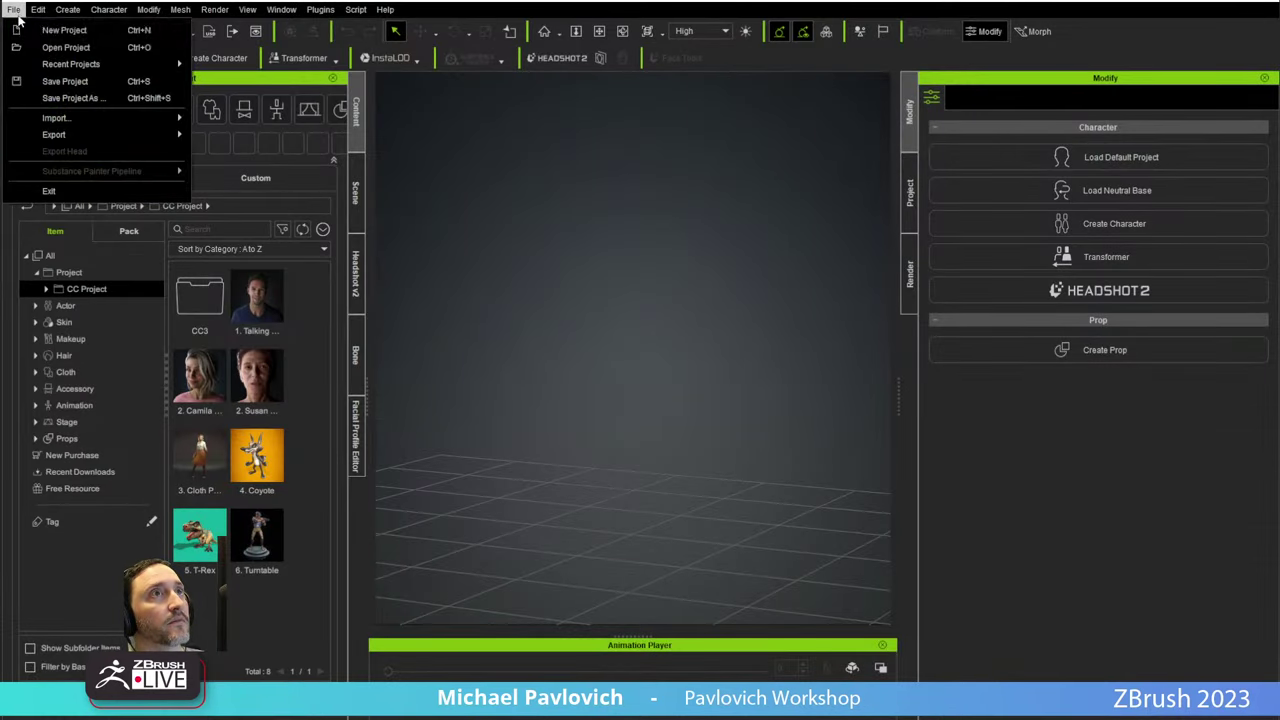
click(25, 46)
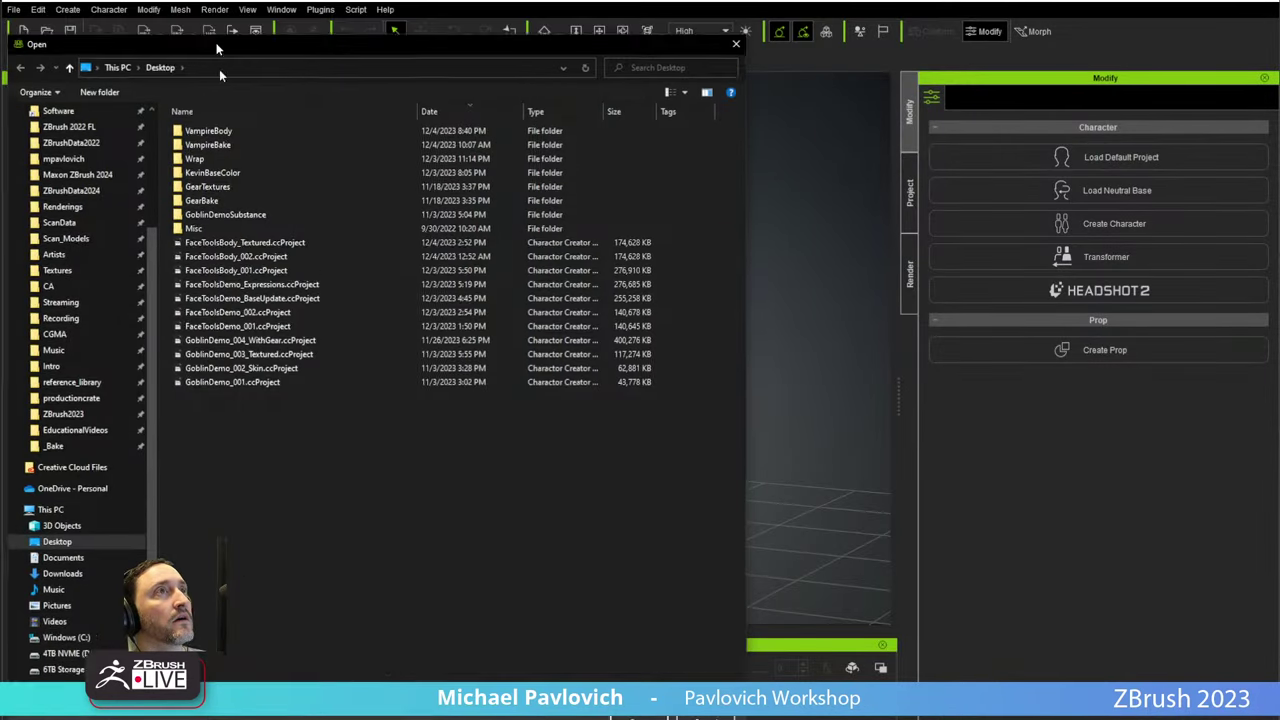
key(Escape)
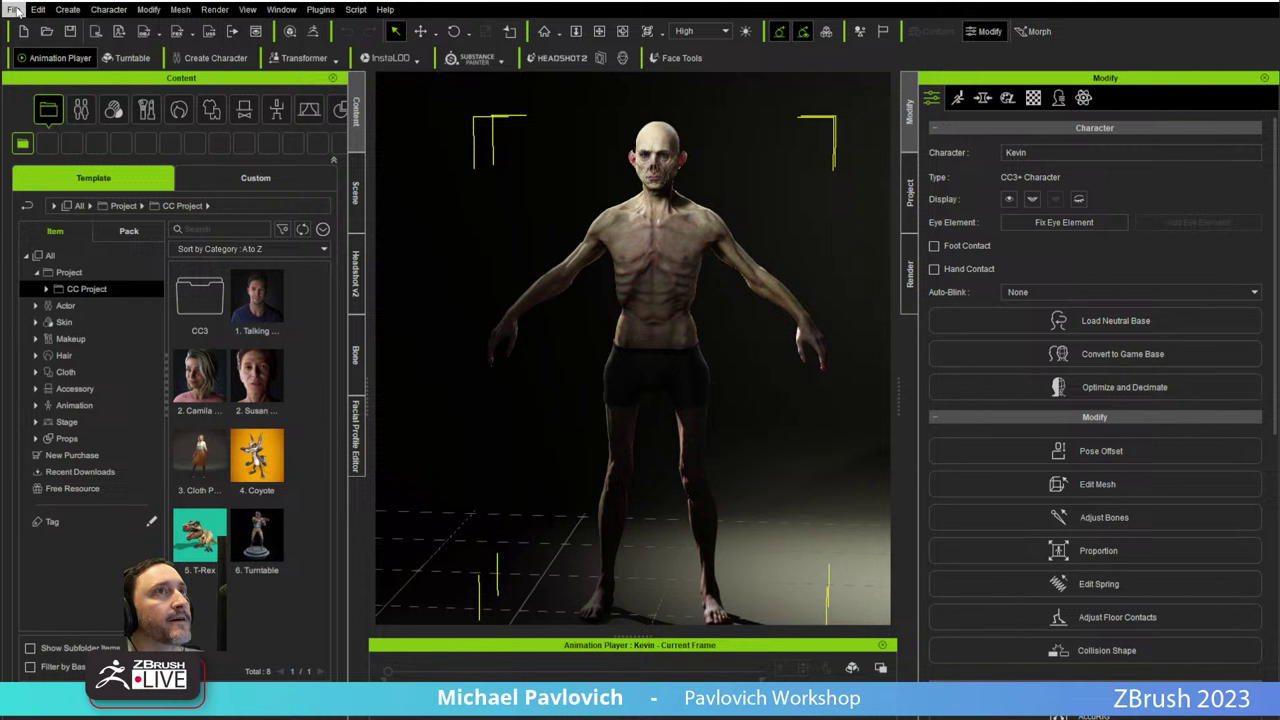
Open the project whose character has only the vampire head textured, using the Replace All option.
click(14, 9)
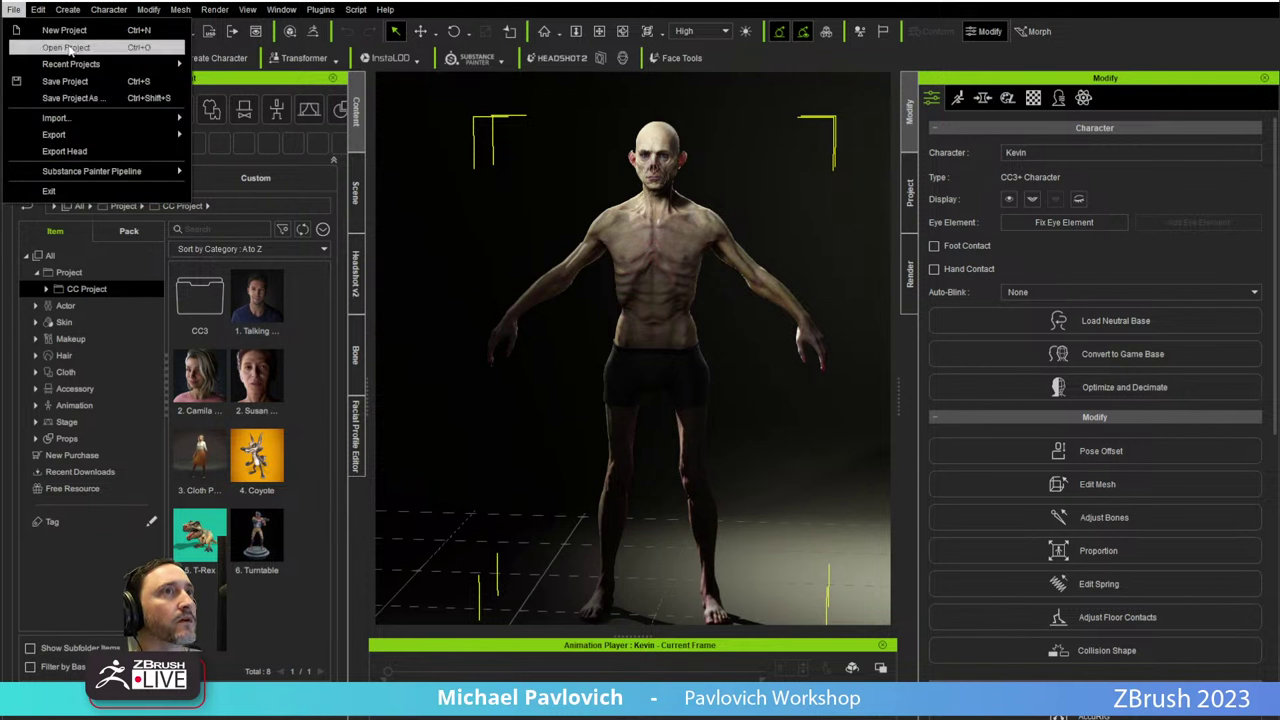
click(70, 48)
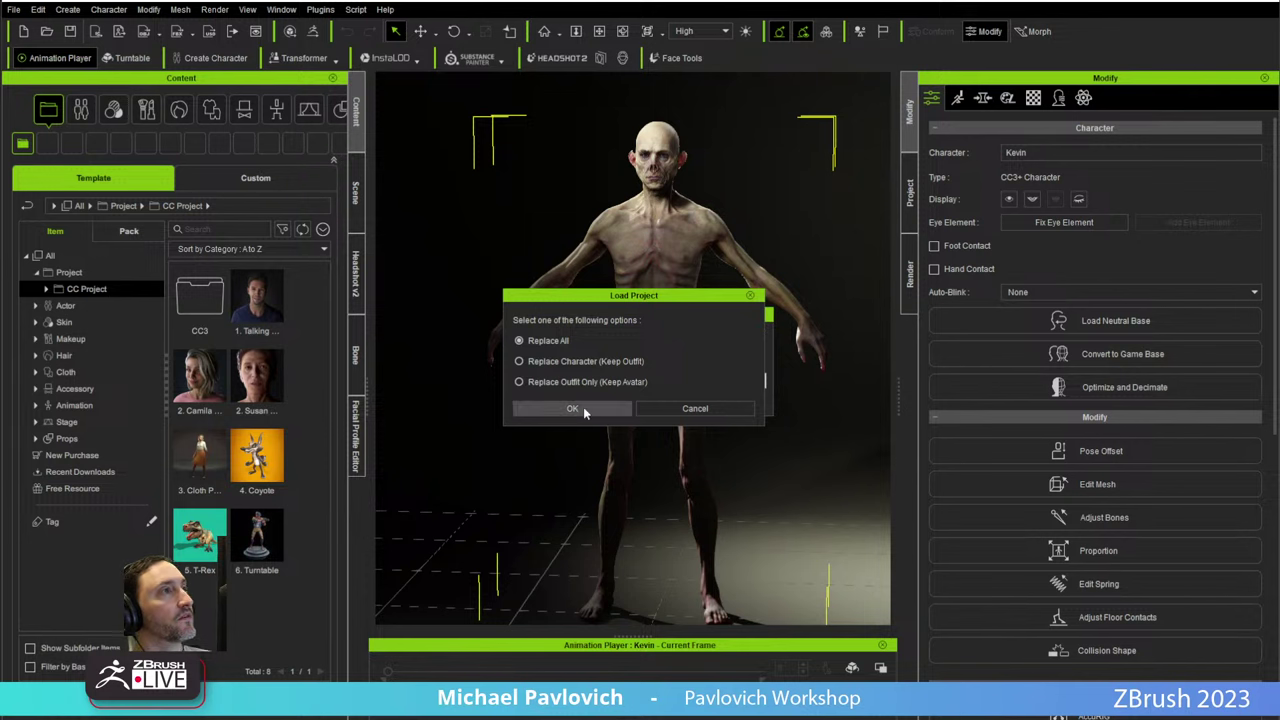
click(583, 407)
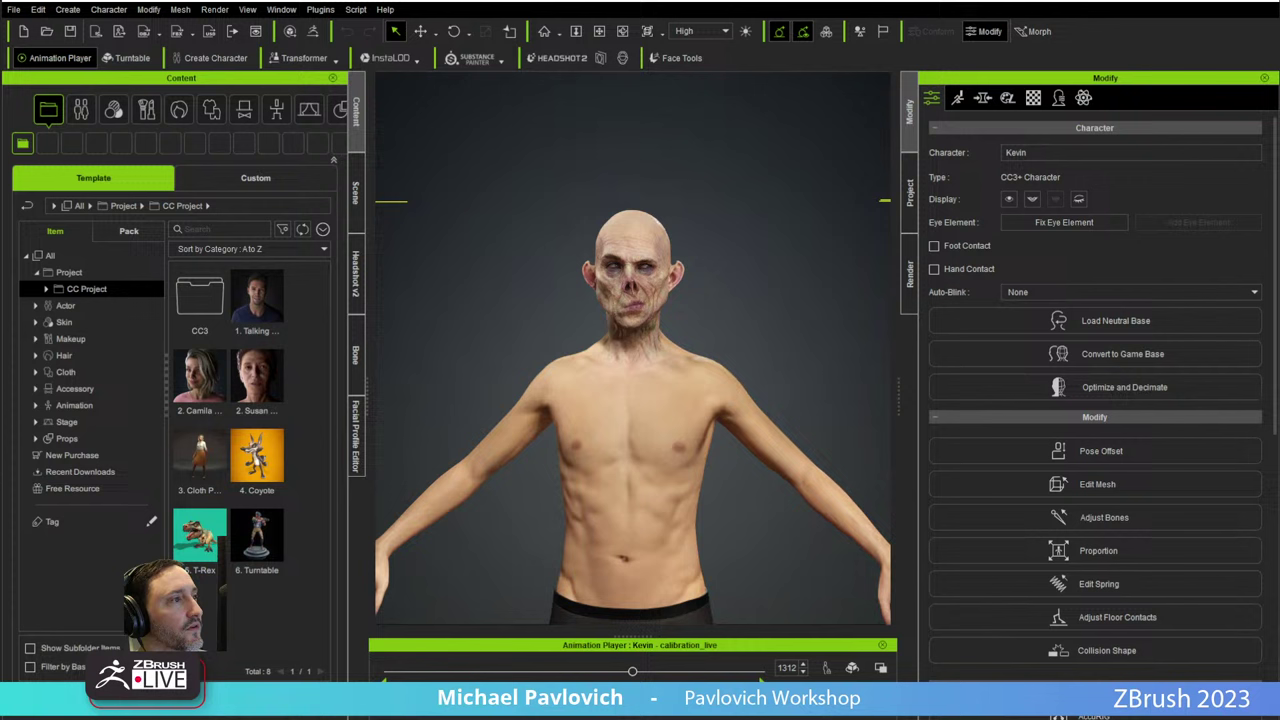
Apply a Calibration pose to the loaded character so that it stands still with arms lowered outward.
right_click(695, 442)
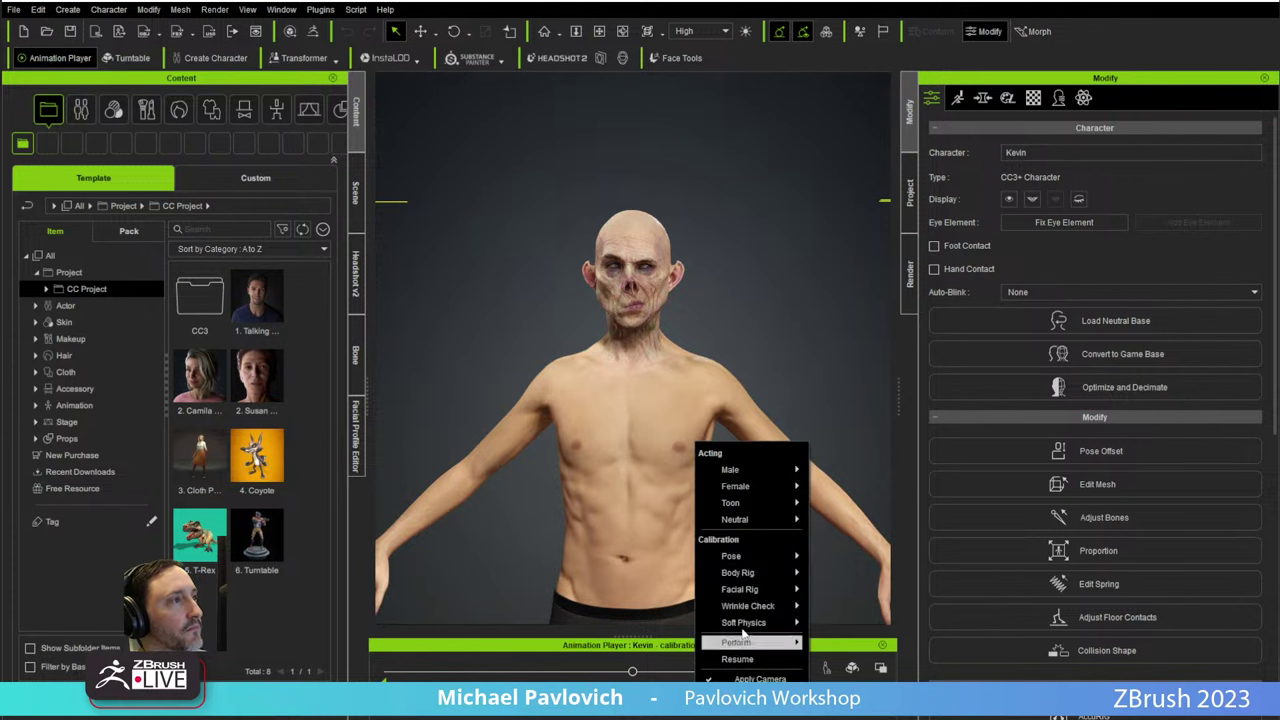
mouse_move(795, 556)
click(826, 598)
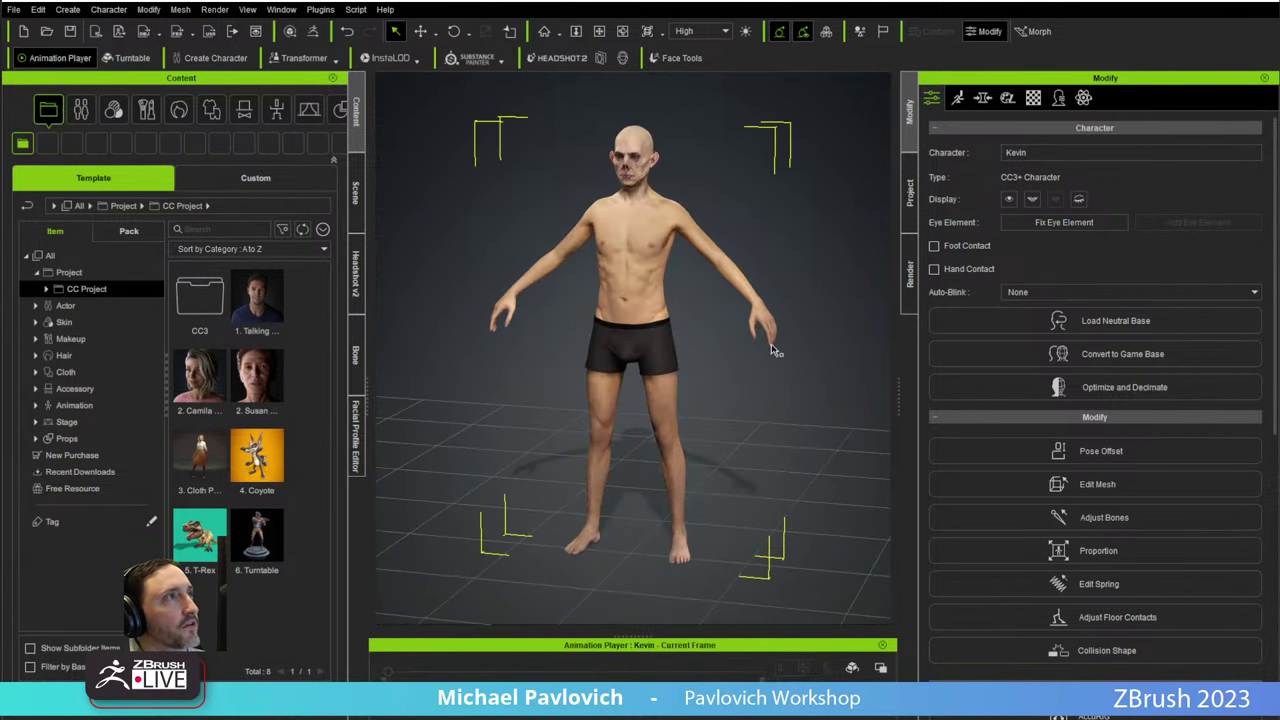
Examine the vampire character's face, ears and neck up close from the front and side.
scroll(684, 286, up, 5)
middle_drag(684, 288, 622, 503)
scroll(622, 503, up, 2)
right_drag(640, 405, 586, 400)
middle_drag(586, 400, 667, 340)
mouse_move(720, 325)
right_down()
mouse_move(506, 351)
mouse_move(709, 326)
right_up()
scroll(630, 200, up, 5)
middle_drag(628, 198, 622, 375)
right_drag(622, 378, 709, 404)
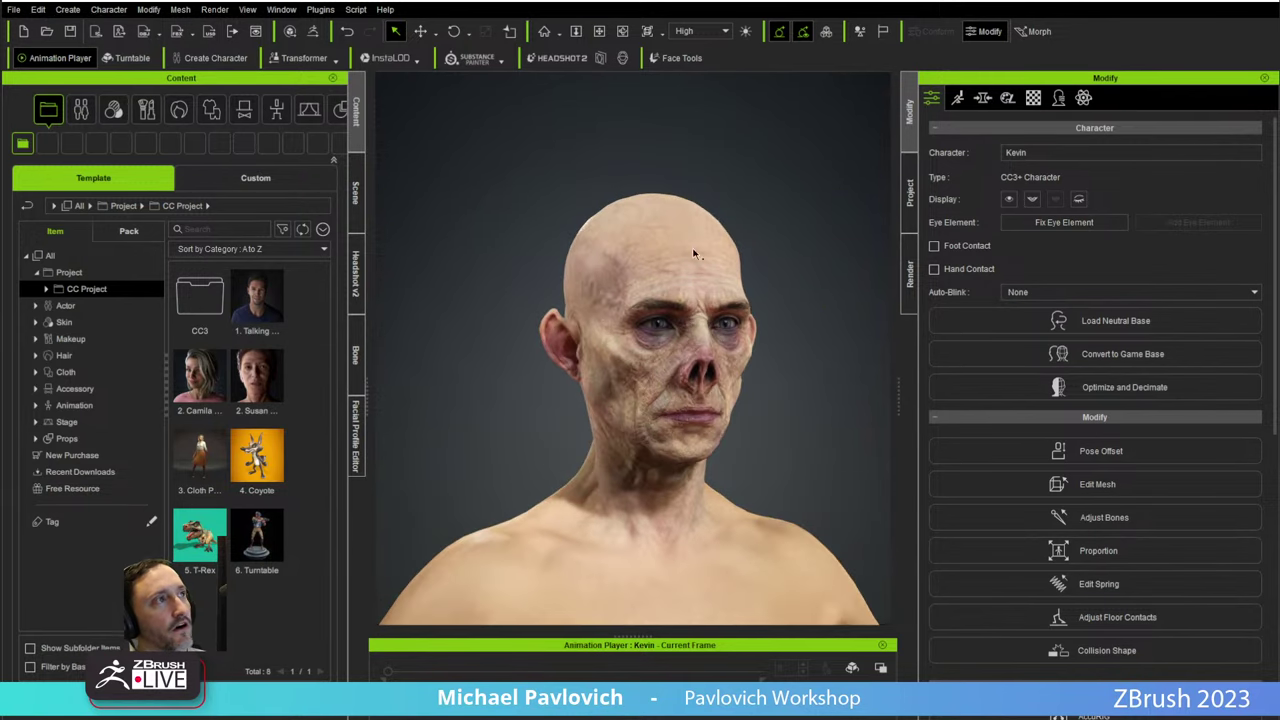
mouse_move(634, 434)
right_down()
mouse_move(682, 432)
mouse_move(643, 432)
right_up()
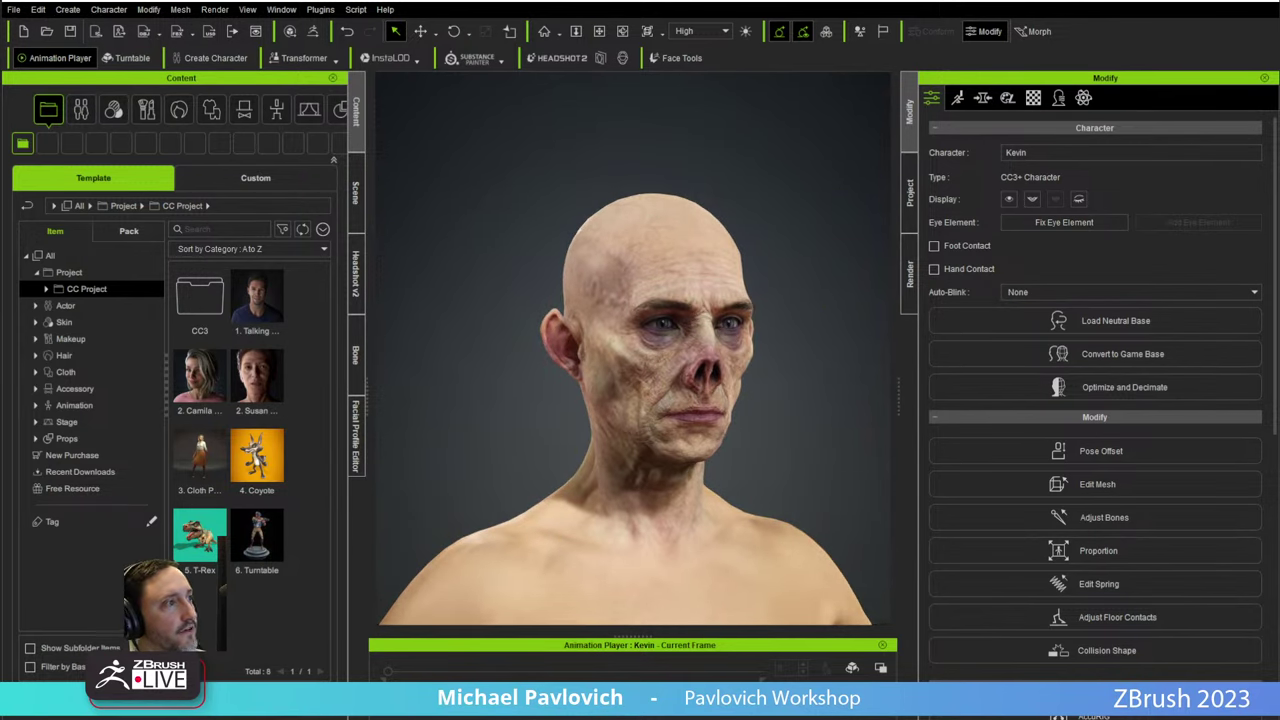
Load the Dramatic_Male Wrinkle Check calibration animation on the character.
right_click(696, 444)
mouse_move(760, 605)
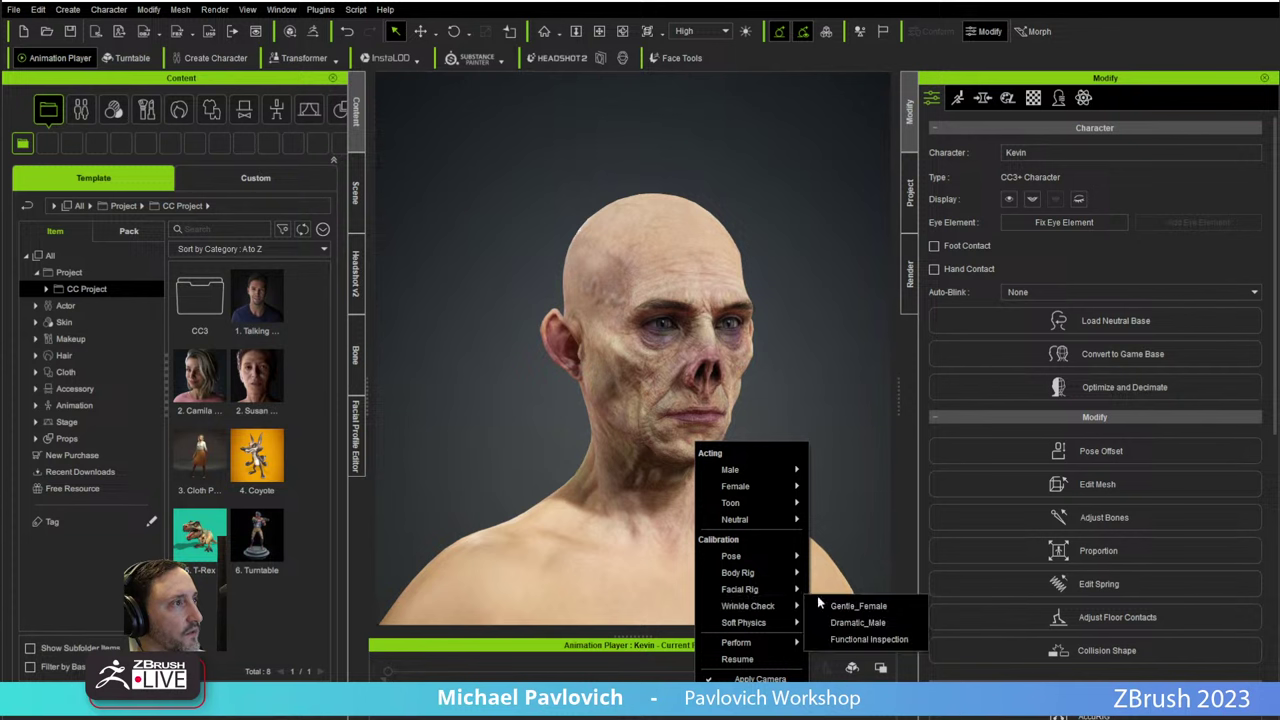
click(857, 622)
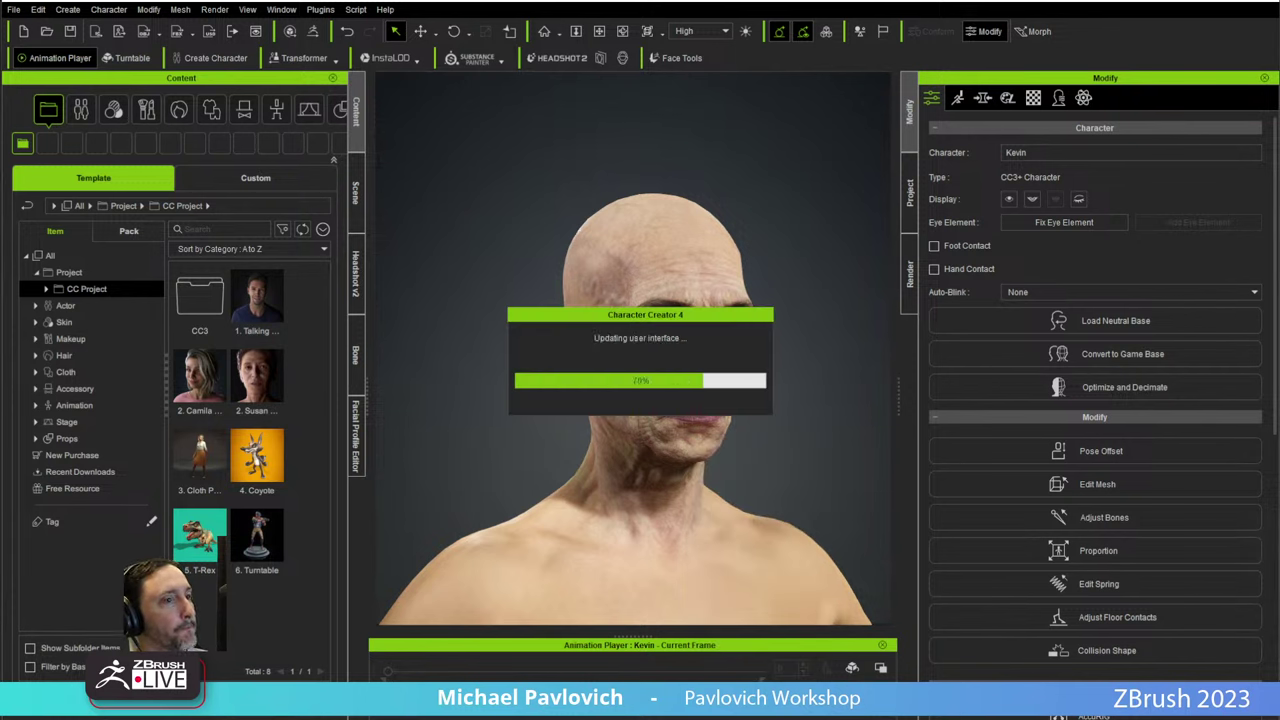
Switch to the browser and look through the channel's YouTube playlists, including Character Creator Pipeline - Body.
drag(0, 22, 913, 72)
scroll(450, 372, down, 2)
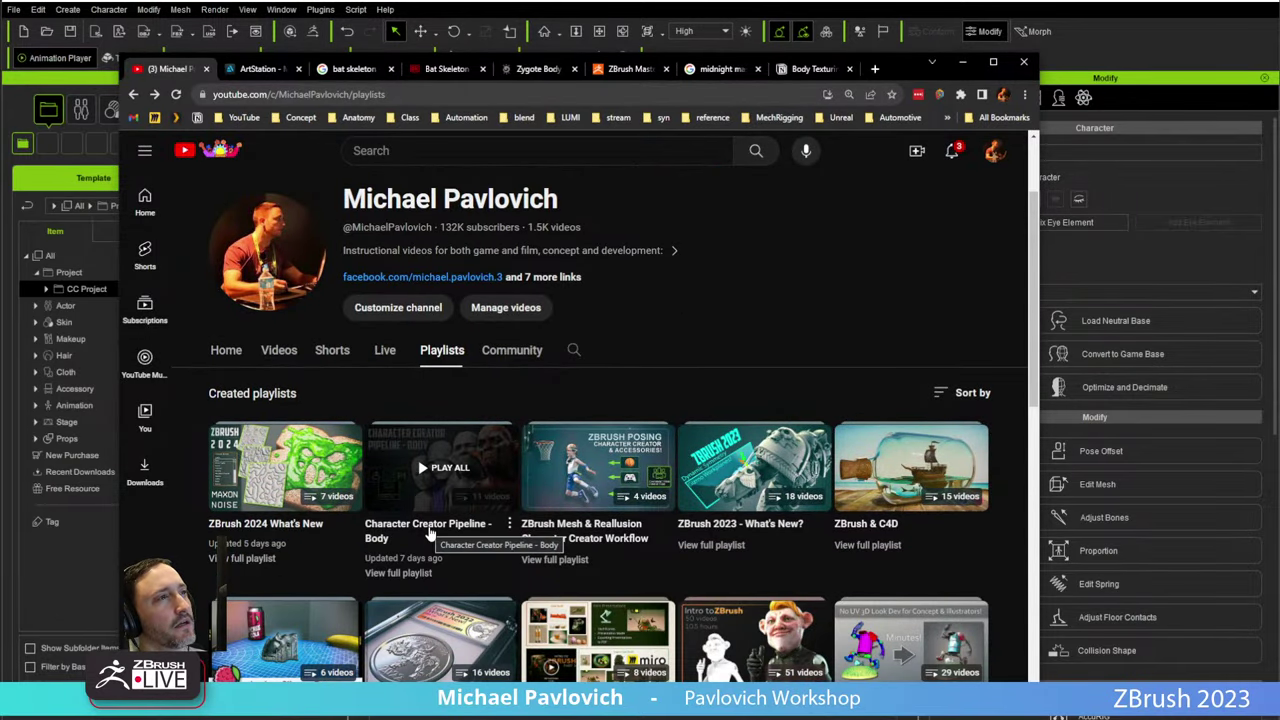
scroll(430, 533, down, 5)
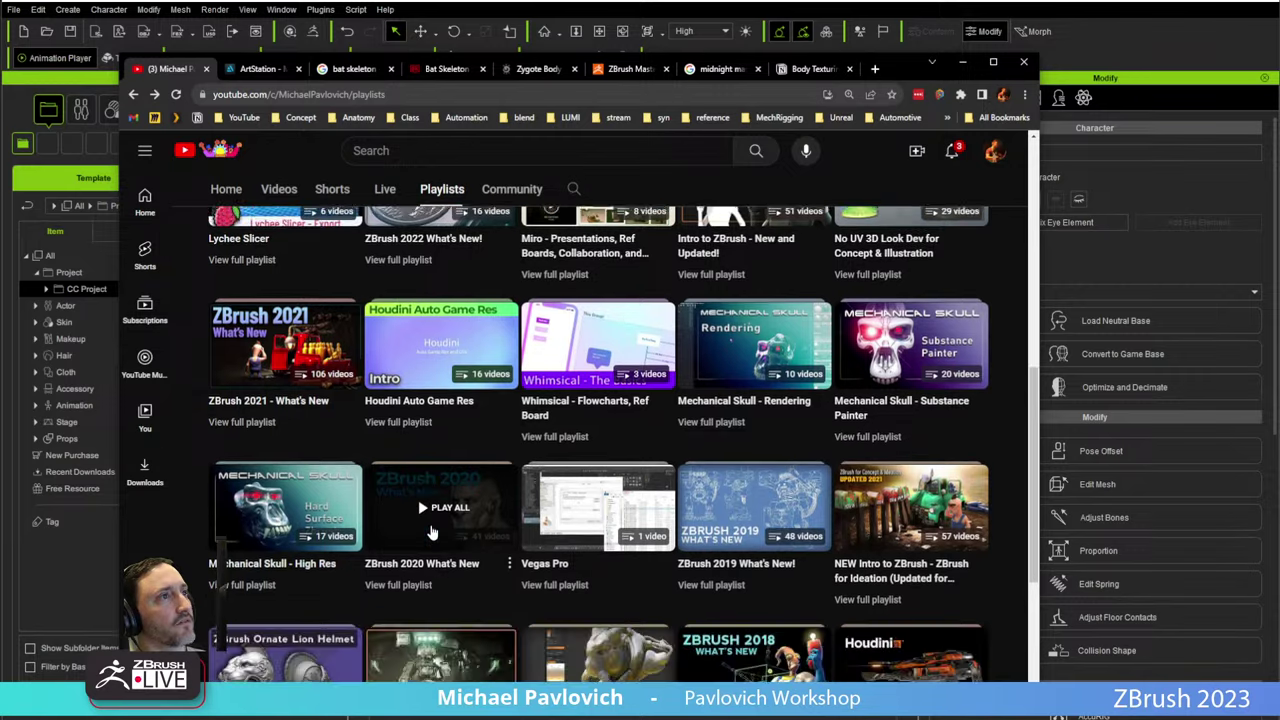
scroll(432, 532, up, 7)
click(134, 95)
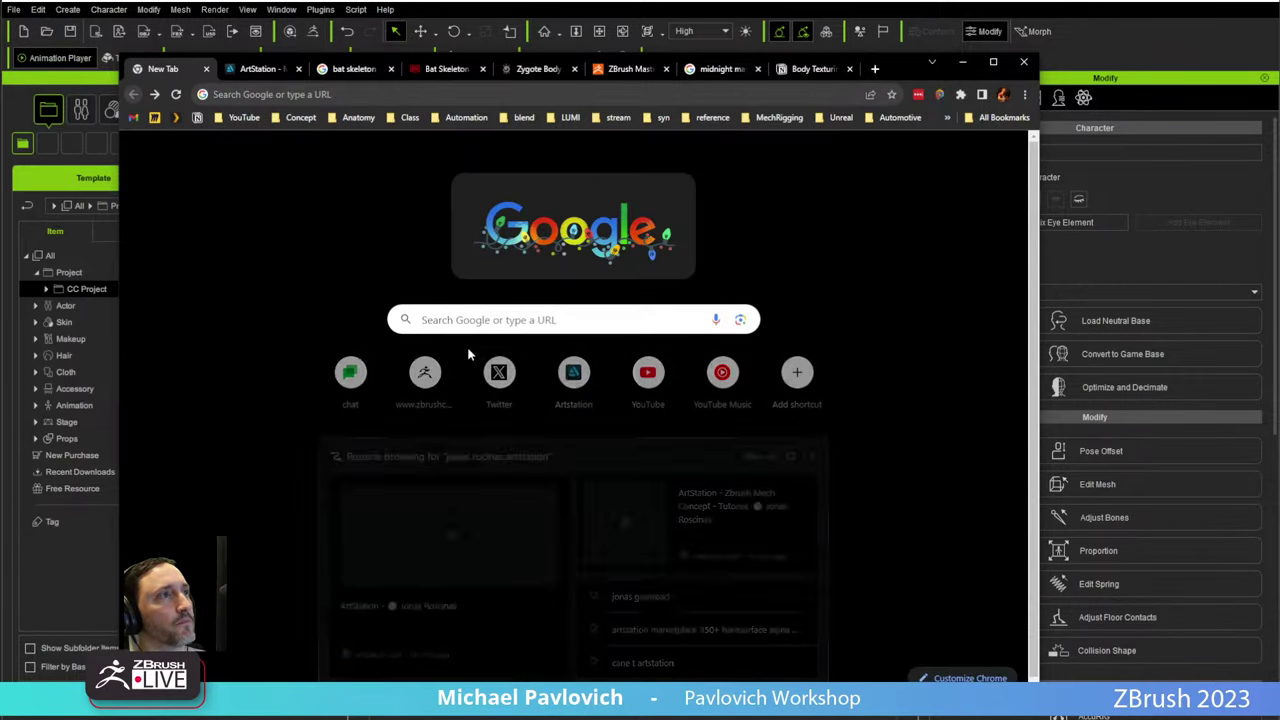
click(244, 117)
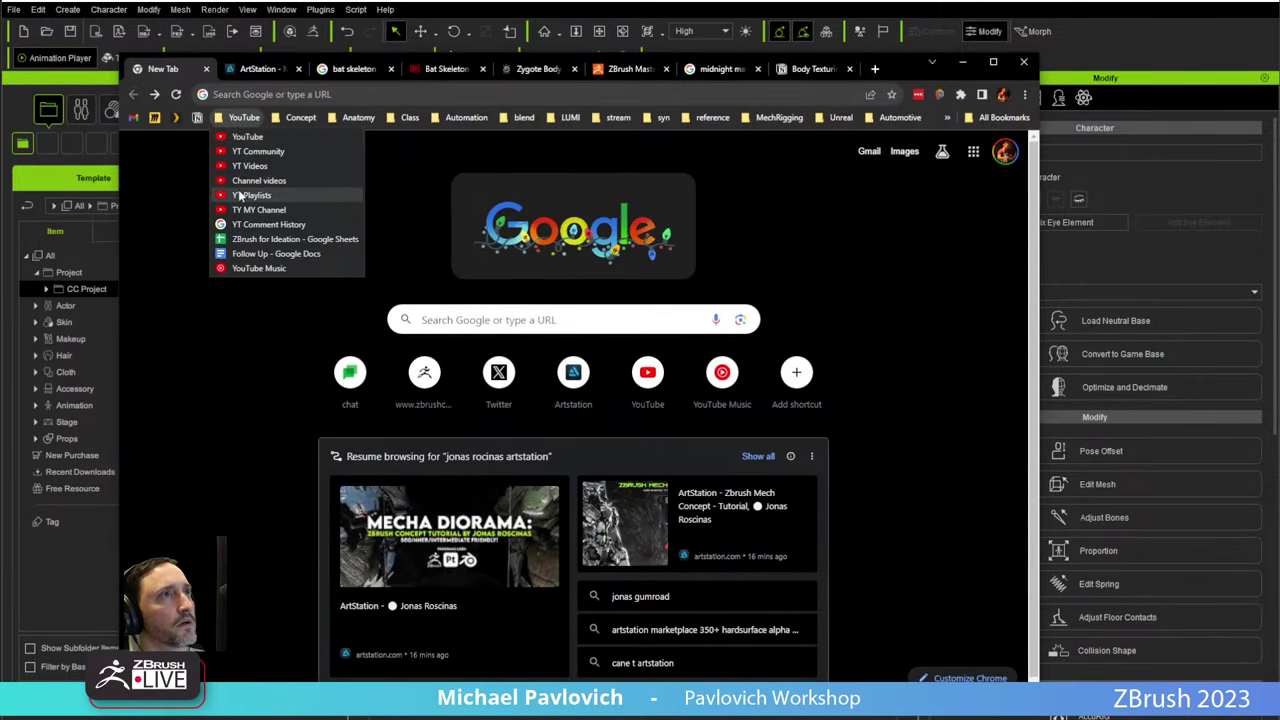
click(248, 195)
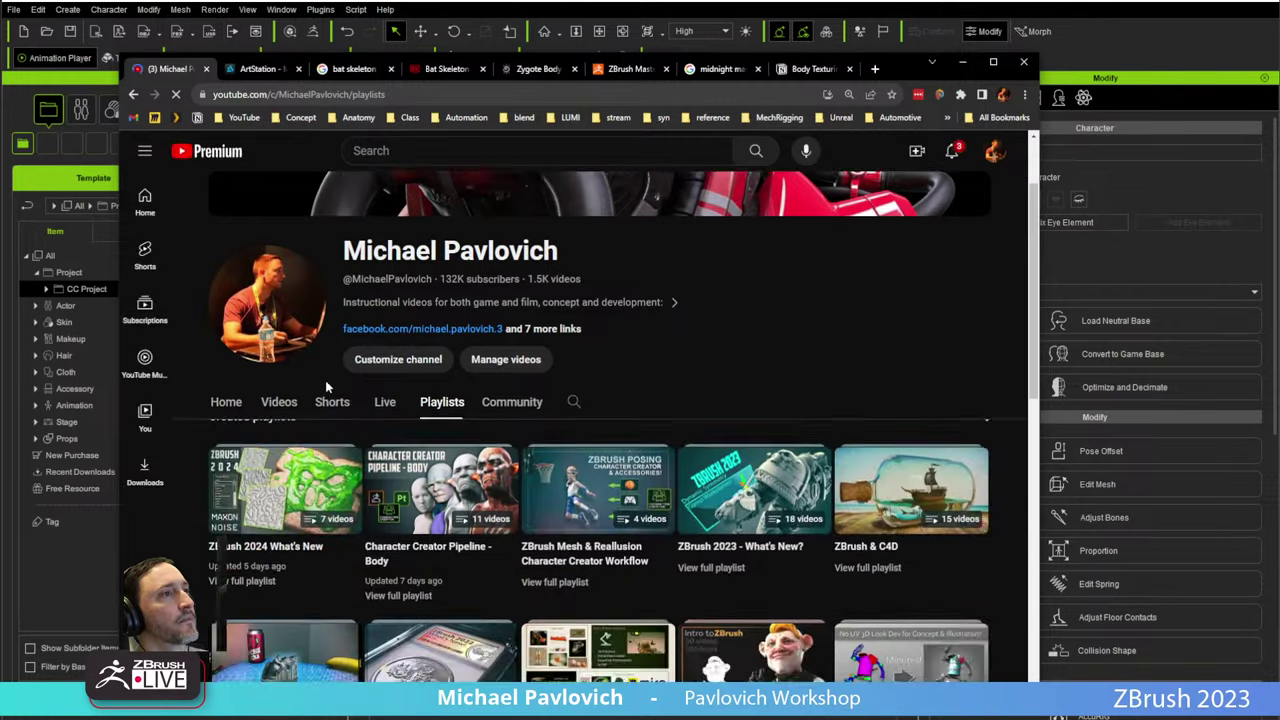
scroll(325, 386, down, 2)
scroll(325, 386, up, 3)
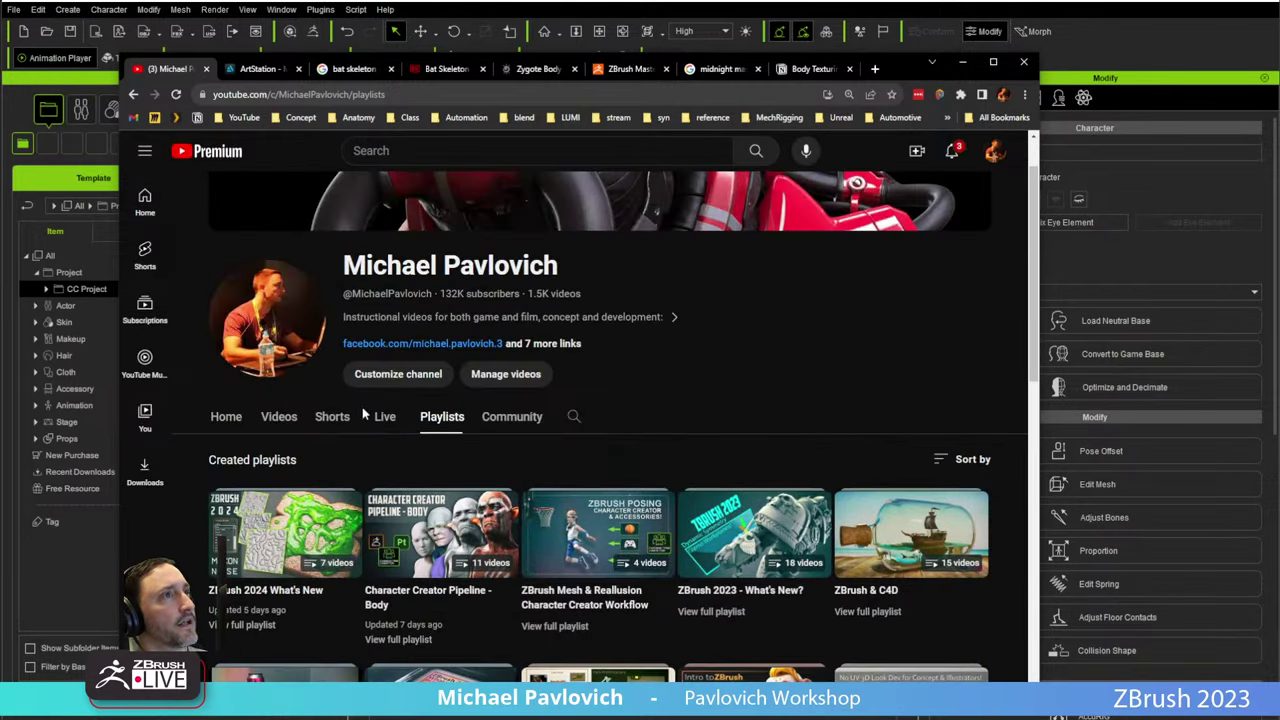
Open the Character Creator Face Tools & ZBrush livestream from the channel's live videos and skip to the Expressions Overview at 1:45:16.
click(380, 417)
scroll(330, 576, down, 2)
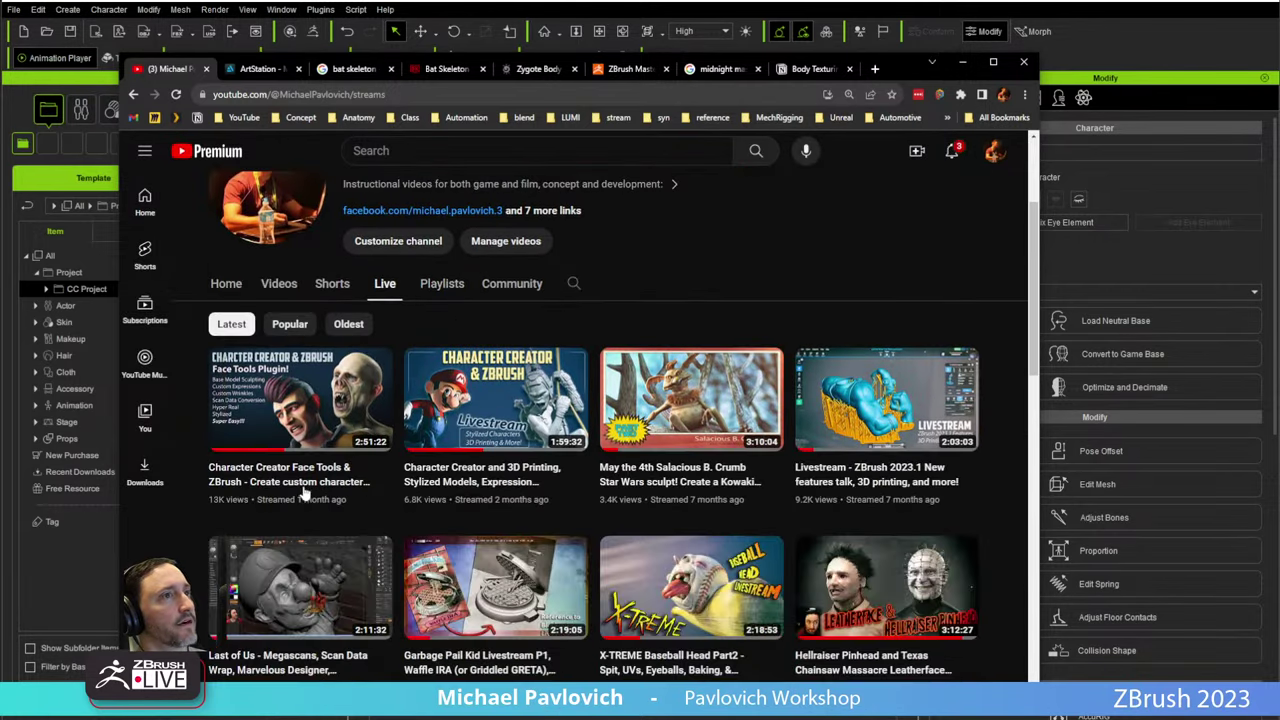
click(293, 484)
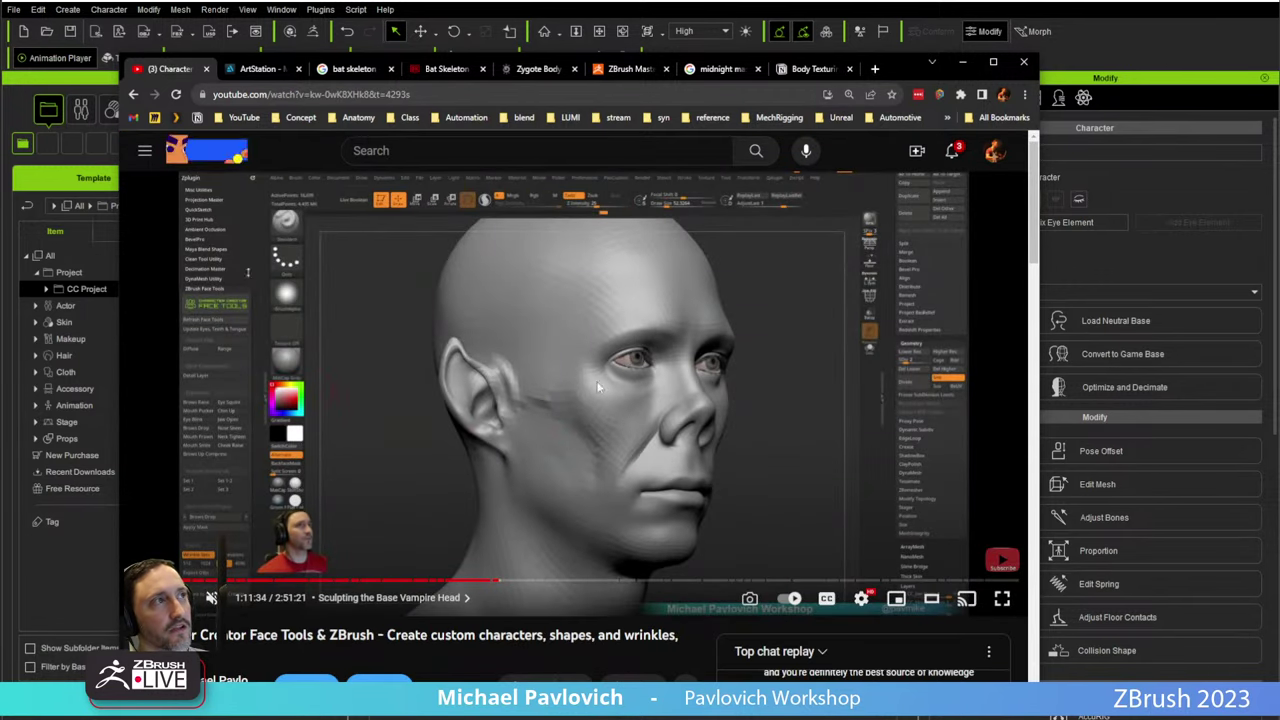
drag(503, 584, 670, 585)
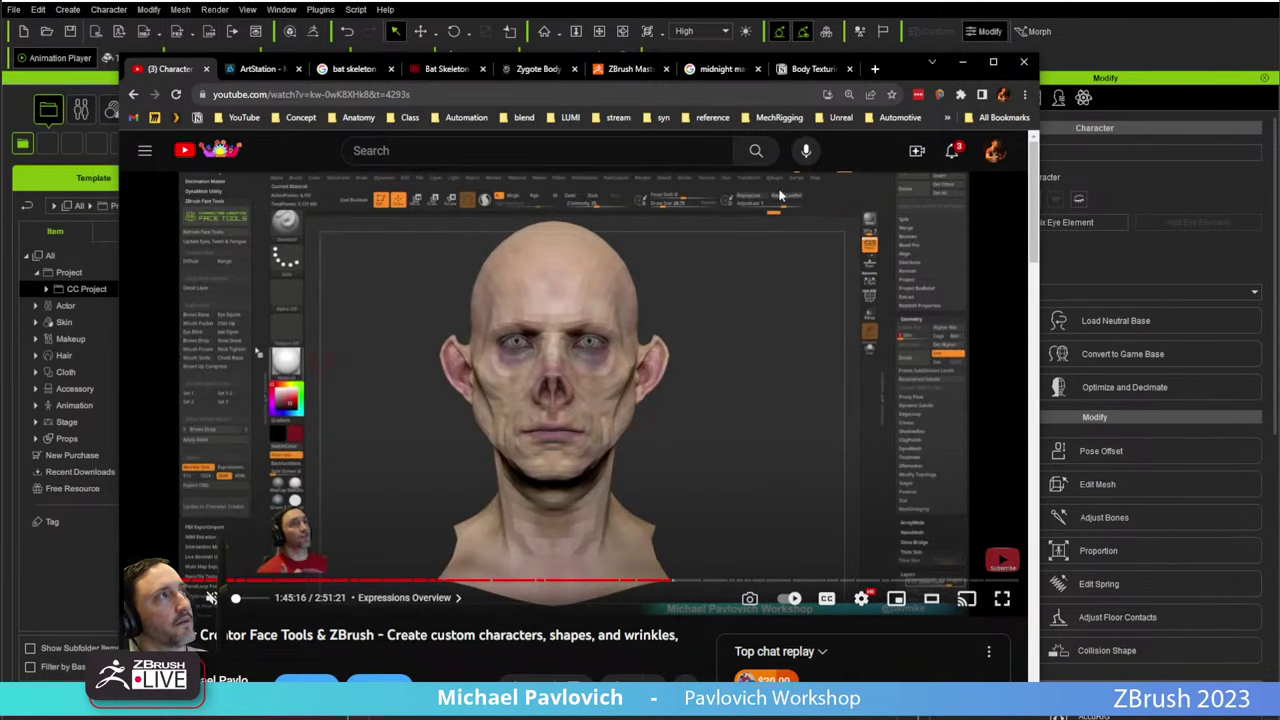
Return to Character Creator, play the wrinkle check animation on the vampire head, and pause it.
click(962, 62)
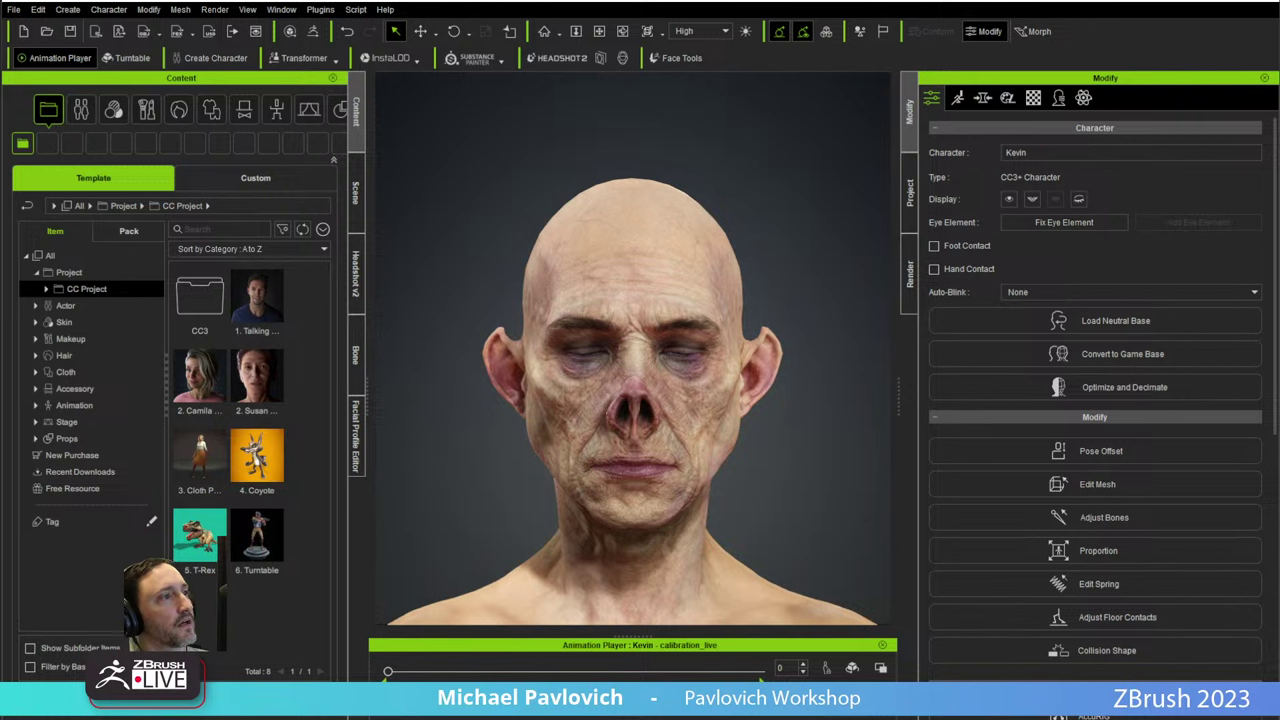
key(space)
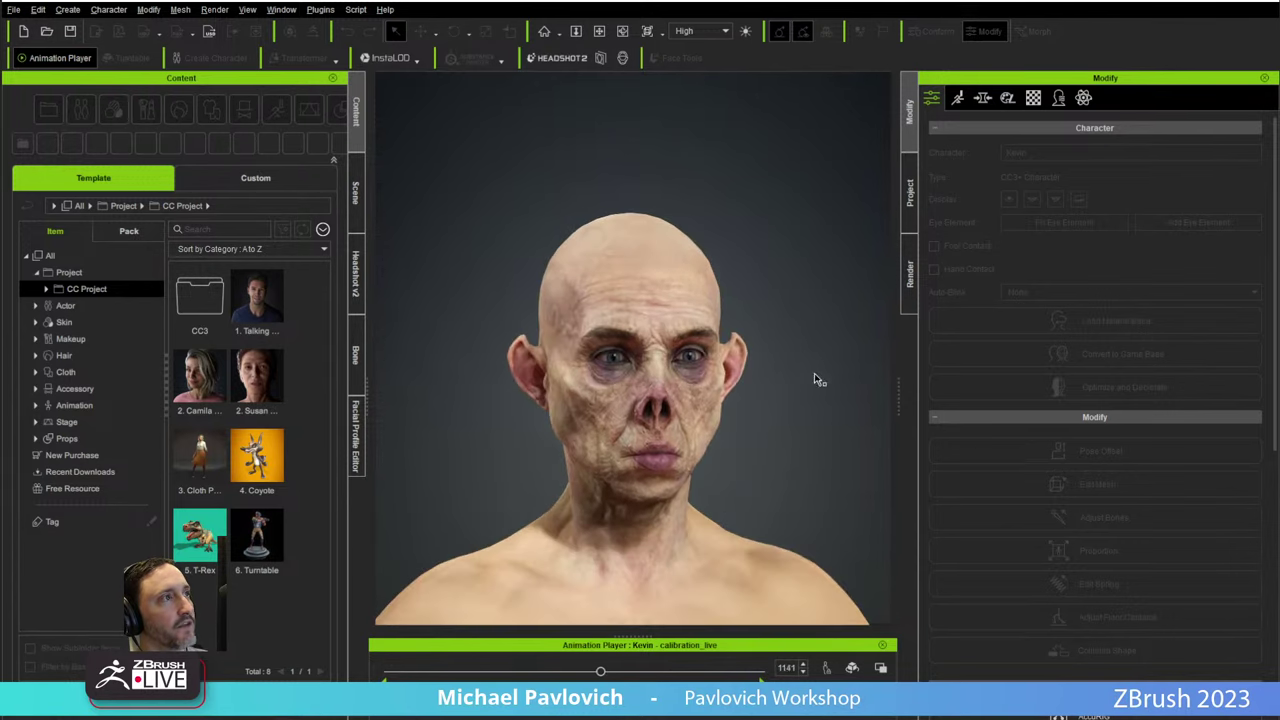
key(space)
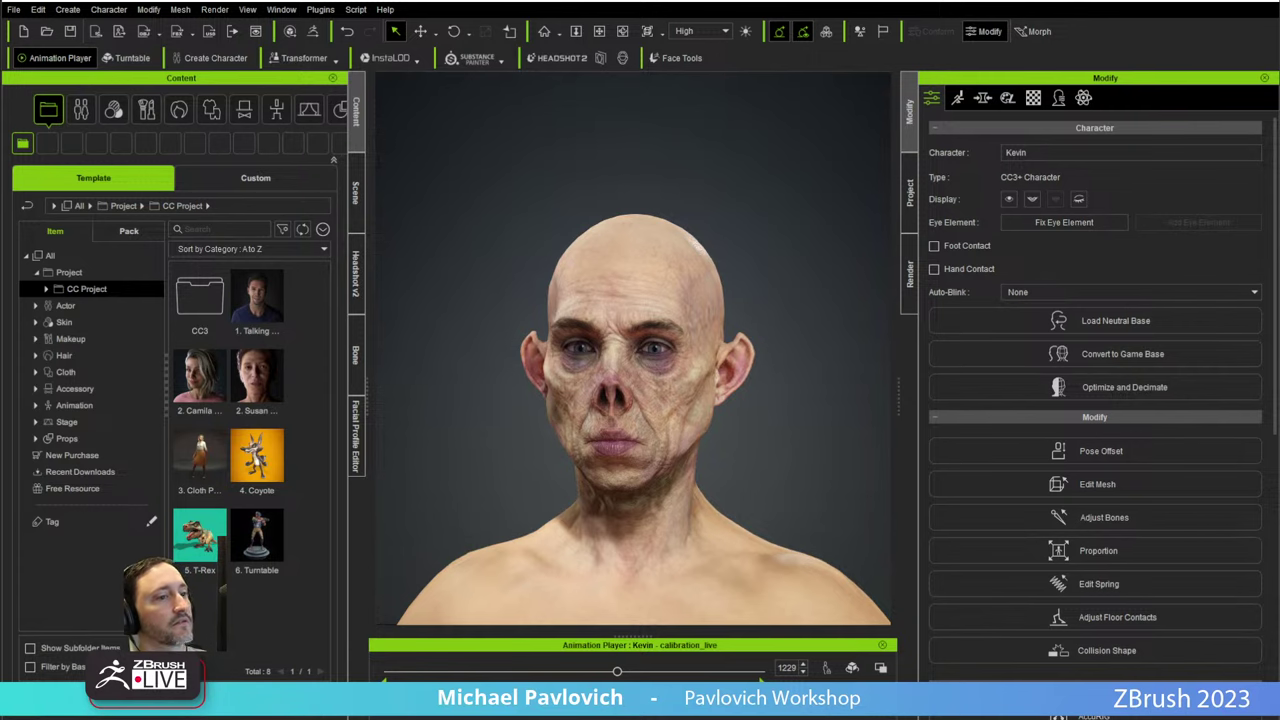
View the Exp_BrowRaise.mp4 expression reference video in VLC media player and close it.
drag(0, 181, 617, 181)
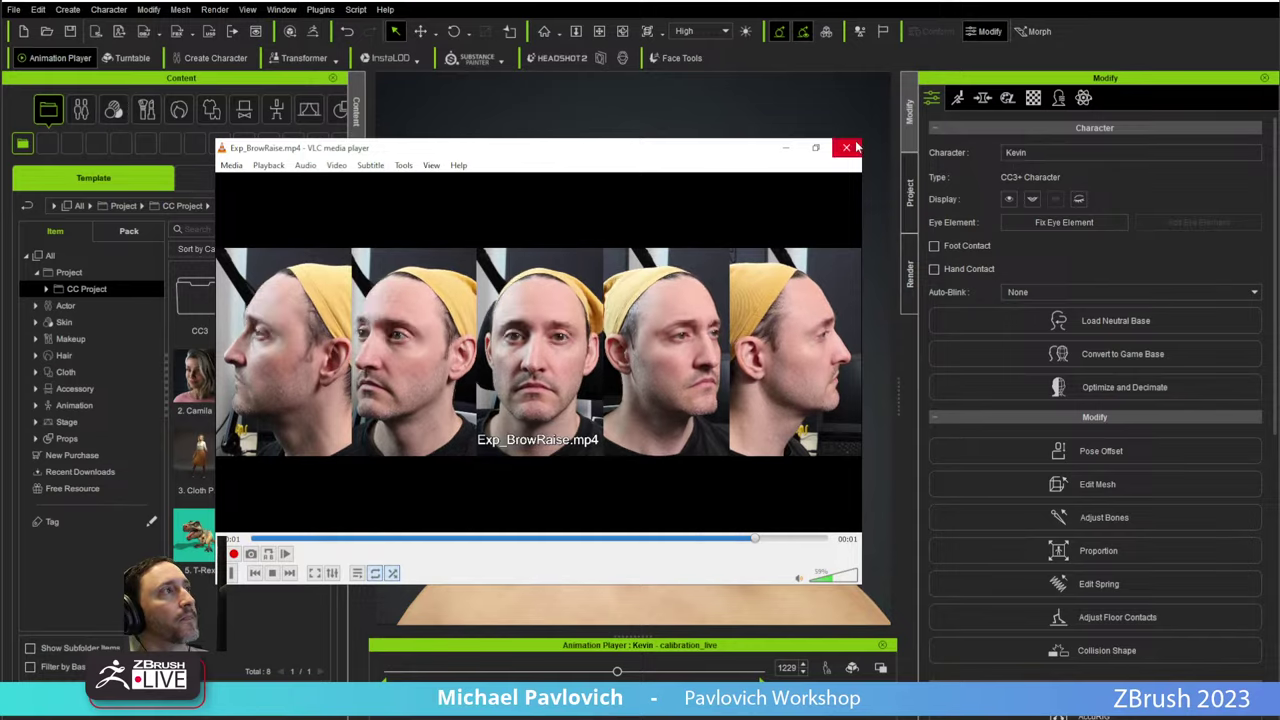
click(846, 147)
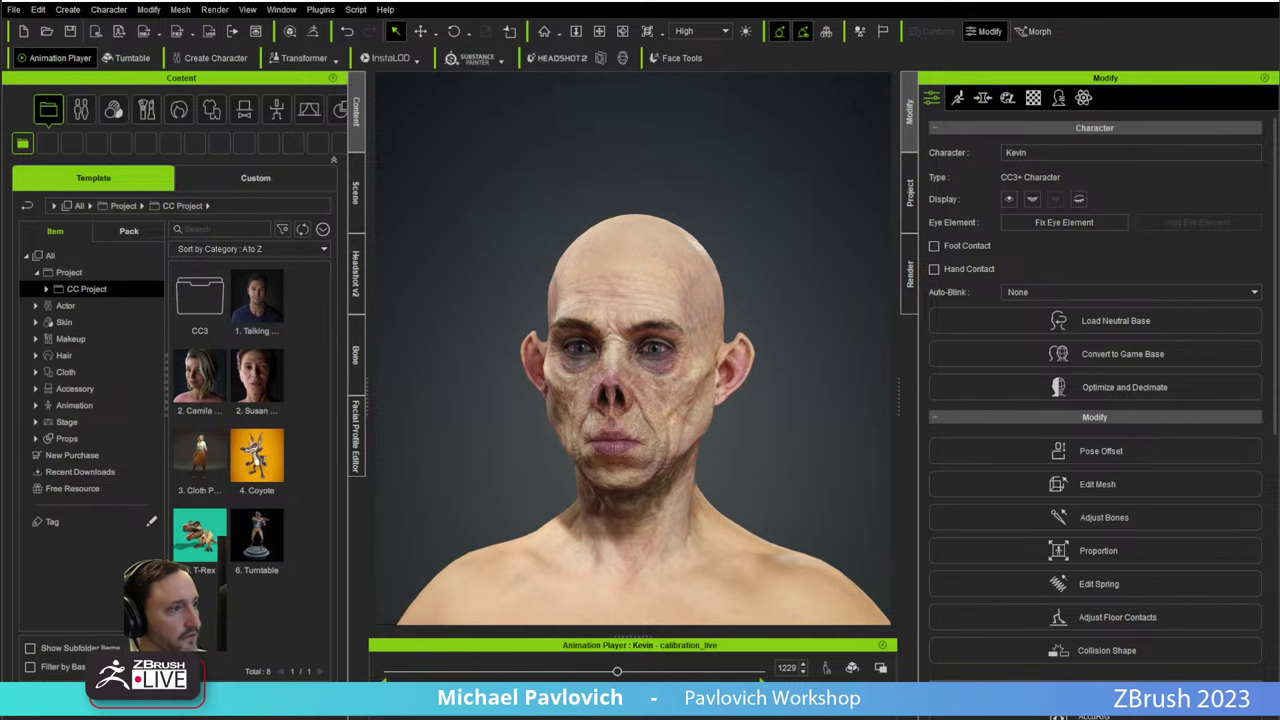
drag(612, 716, 560, 179)
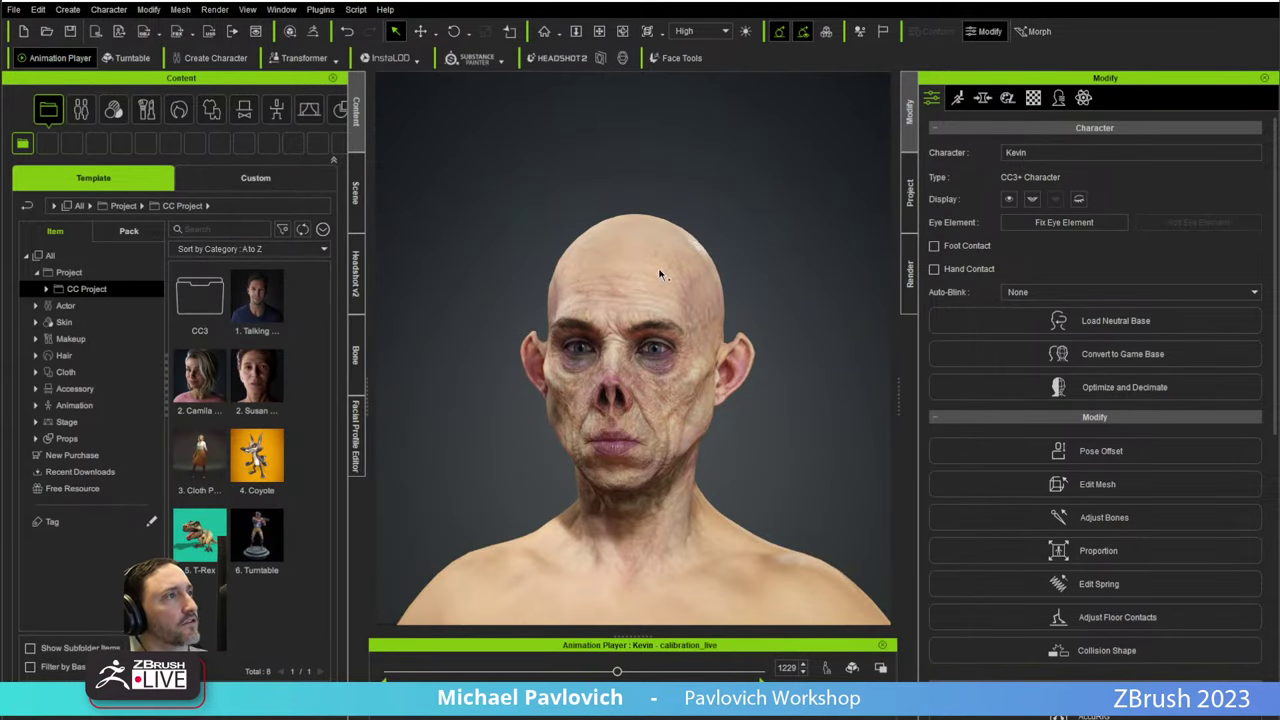
Put the character into a calibration pose so the whole body shows at rest.
alt+drag(664, 276, 790, 267)
right_click(697, 642)
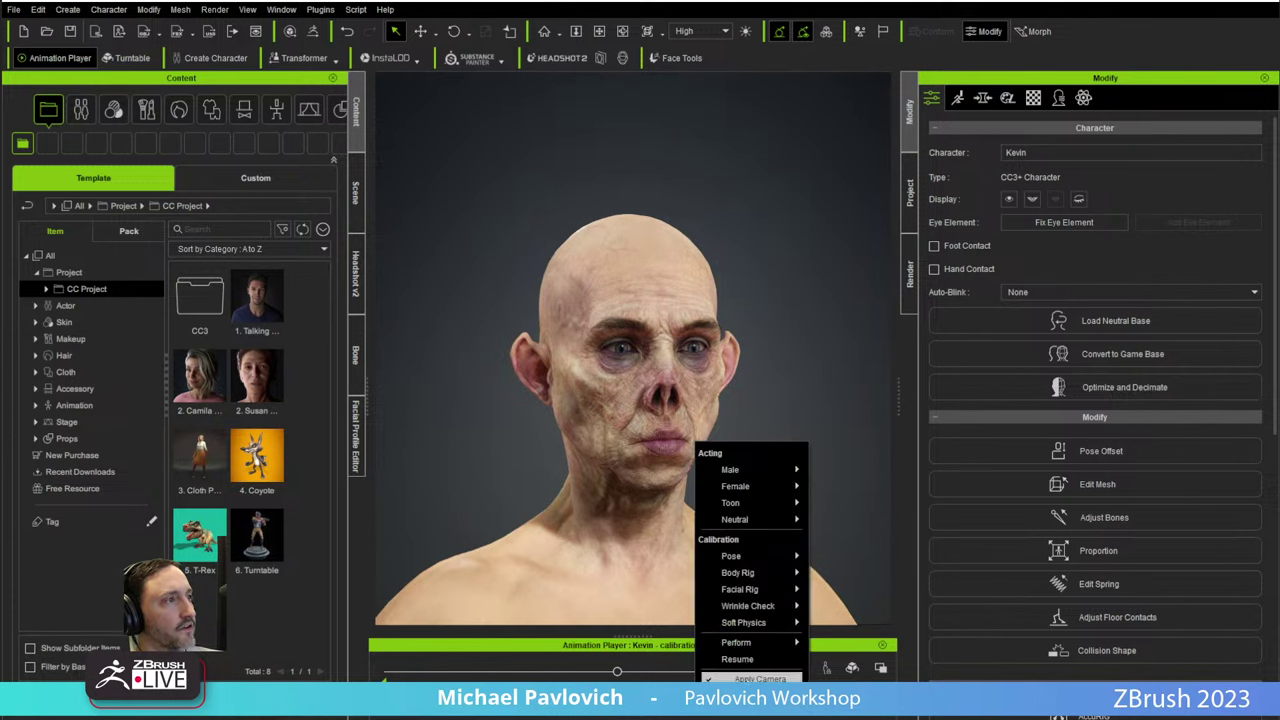
mouse_move(757, 568)
click(850, 556)
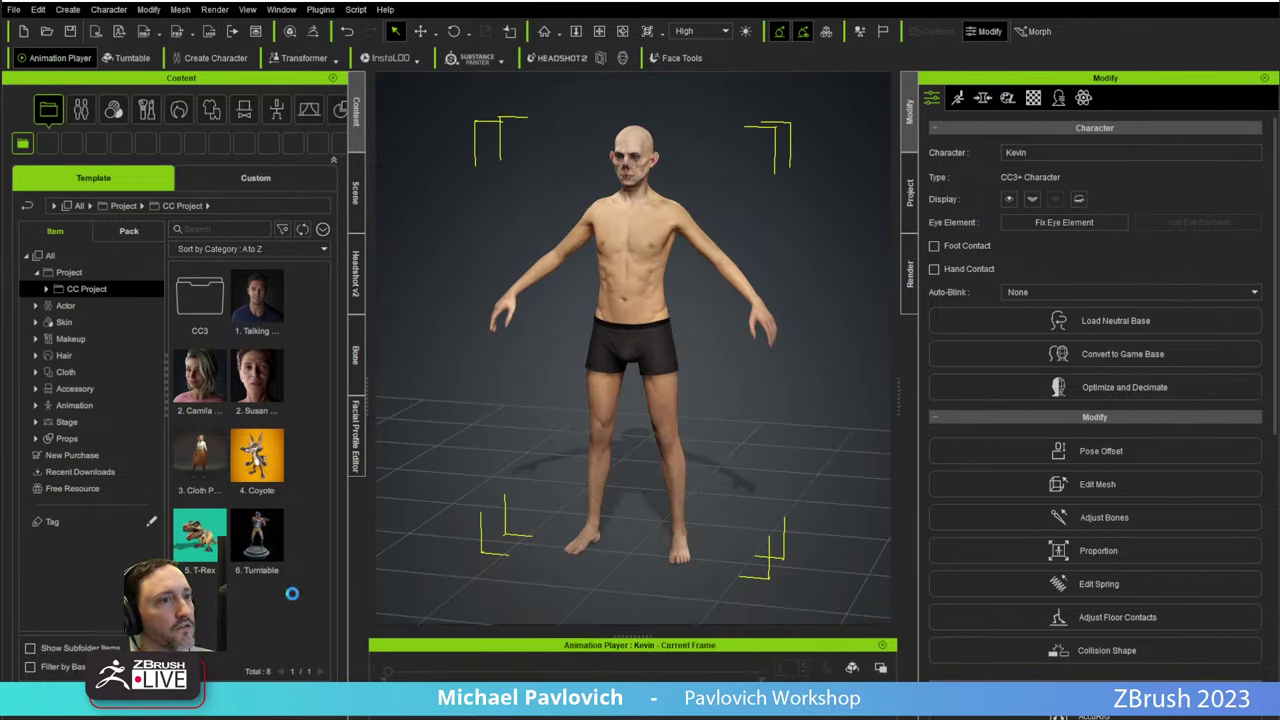
Switch to ZBrush and send all subtools to Character Creator through GoZ, updating the meshes with the Current Pose option.
key(alt+Tab)
drag(812, 283, 904, 275)
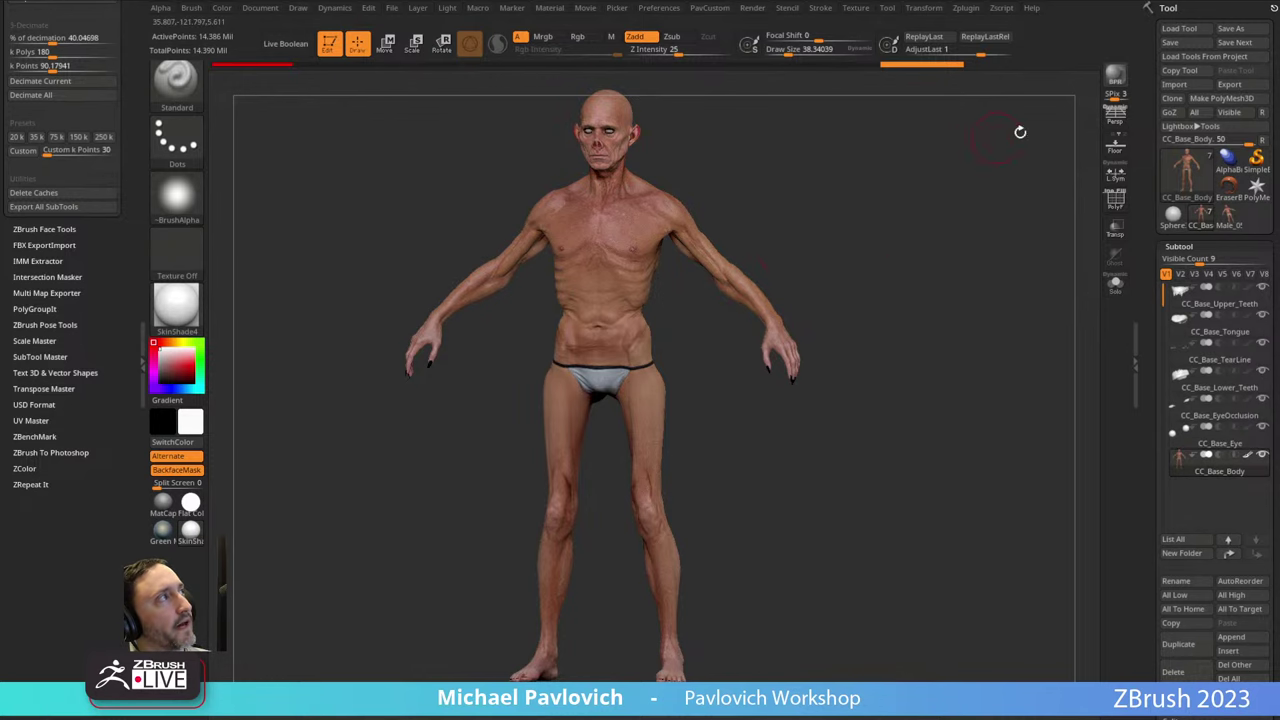
click(1185, 113)
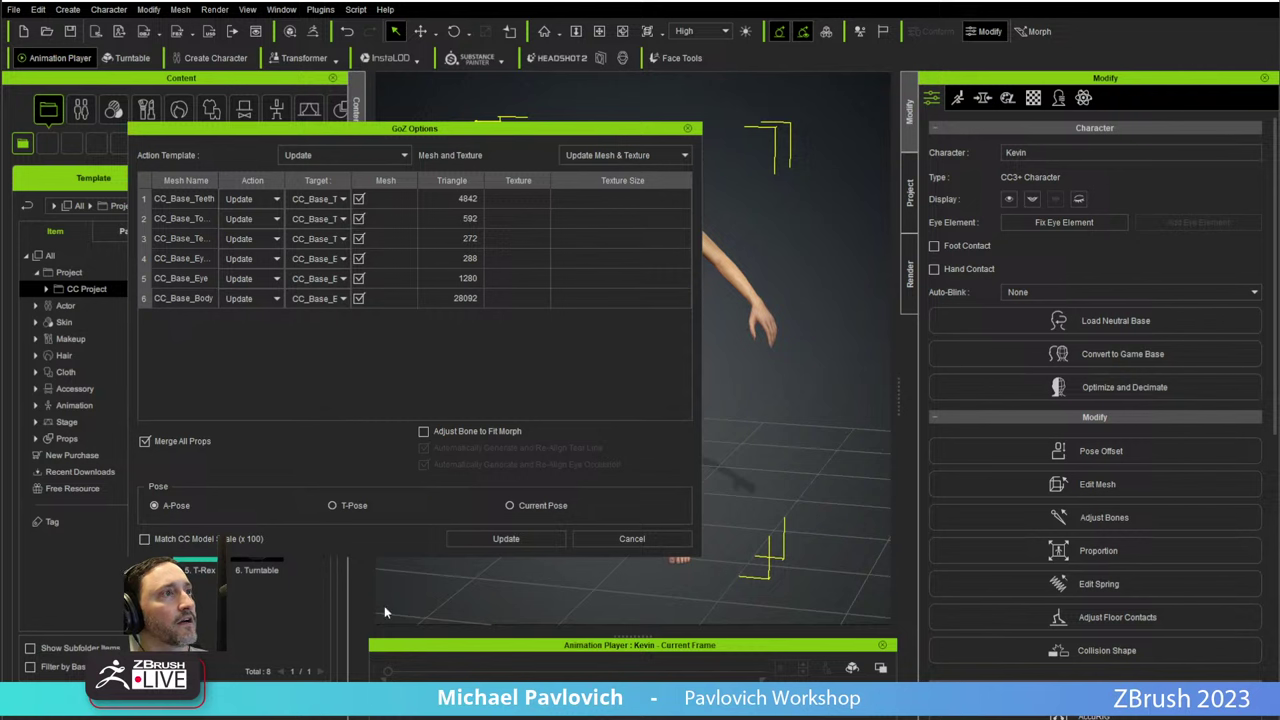
click(510, 504)
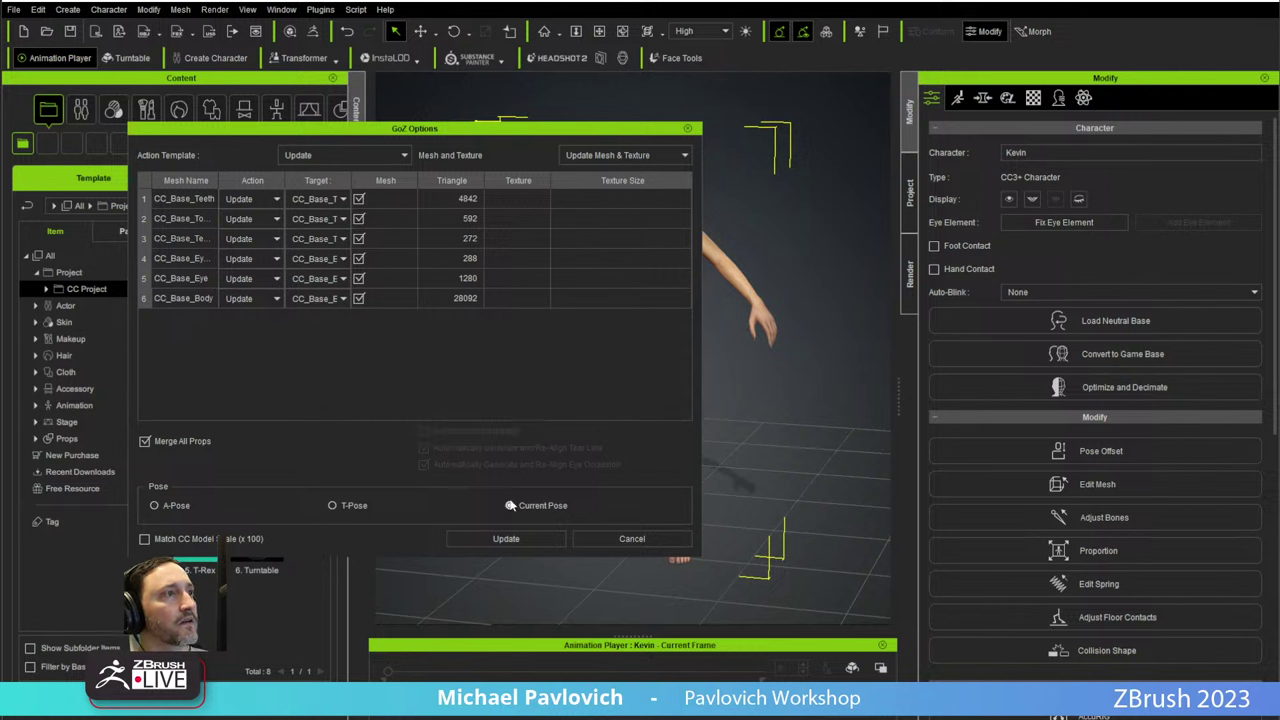
click(472, 538)
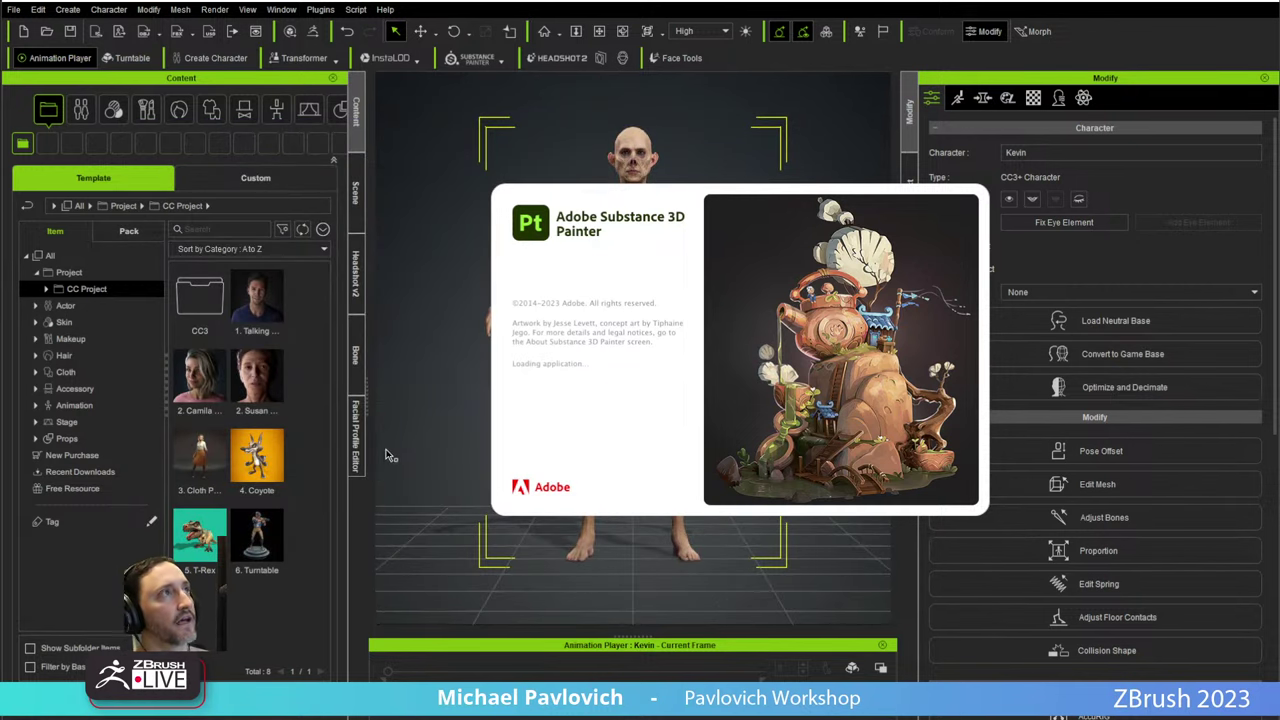
Examine the updated body shape in Character Creator from the front and at an angle.
click(552, 4)
right_drag(594, 298, 589, 329)
scroll(589, 329, up, 5)
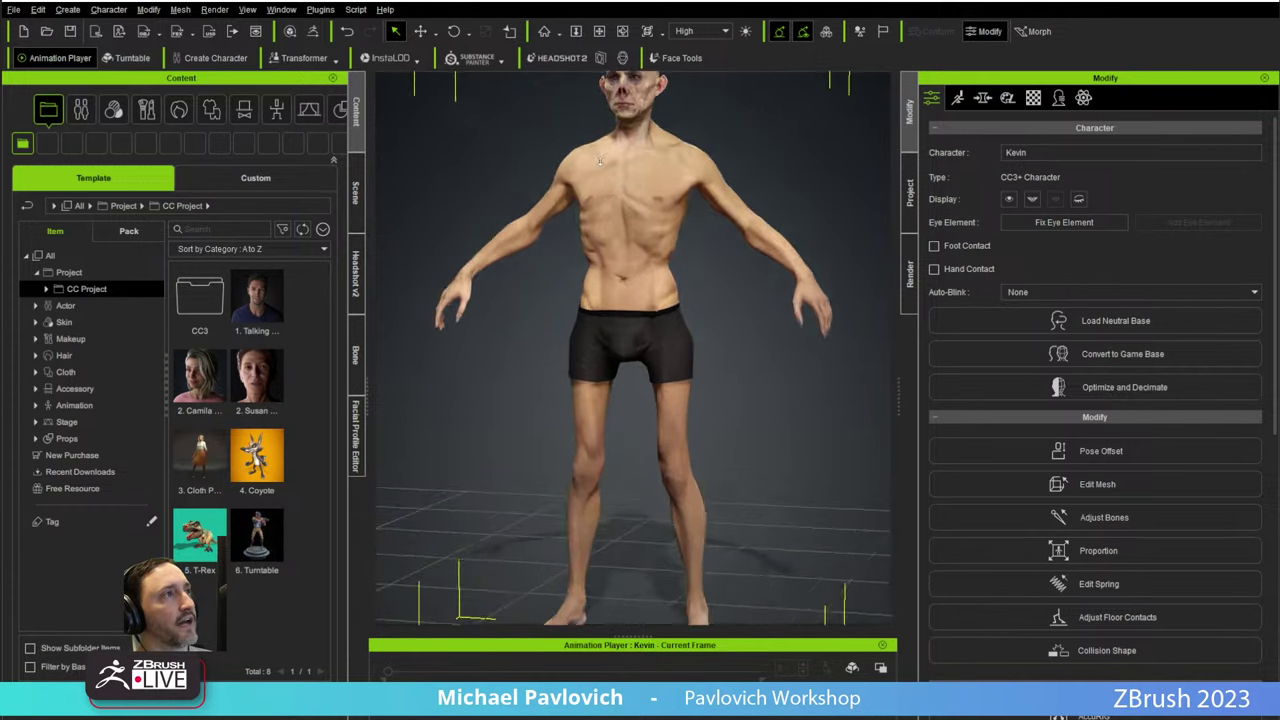
middle_drag(620, 275, 620, 400)
right_drag(620, 400, 754, 316)
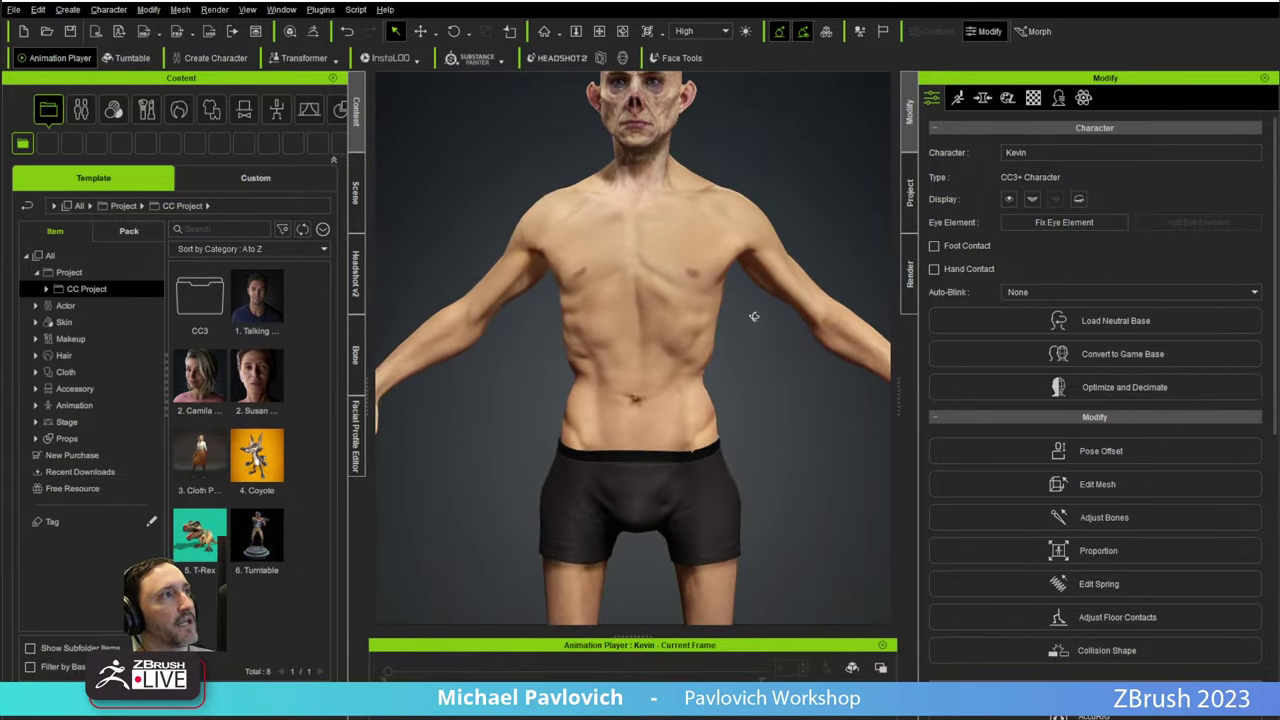
right_drag(605, 315, 565, 350)
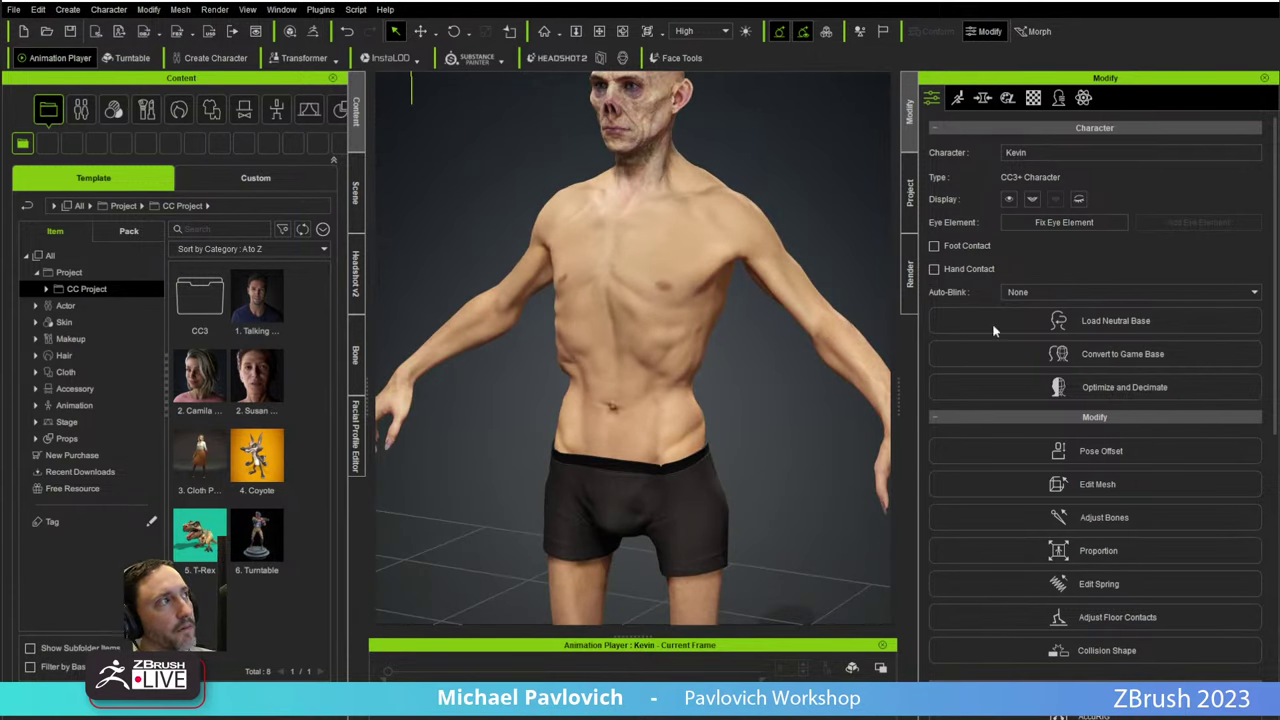
right_drag(618, 302, 682, 318)
Examine the Bump map of the Std_Skin_Body material and how the torso's detail looks from different angles and distances.
click(1033, 97)
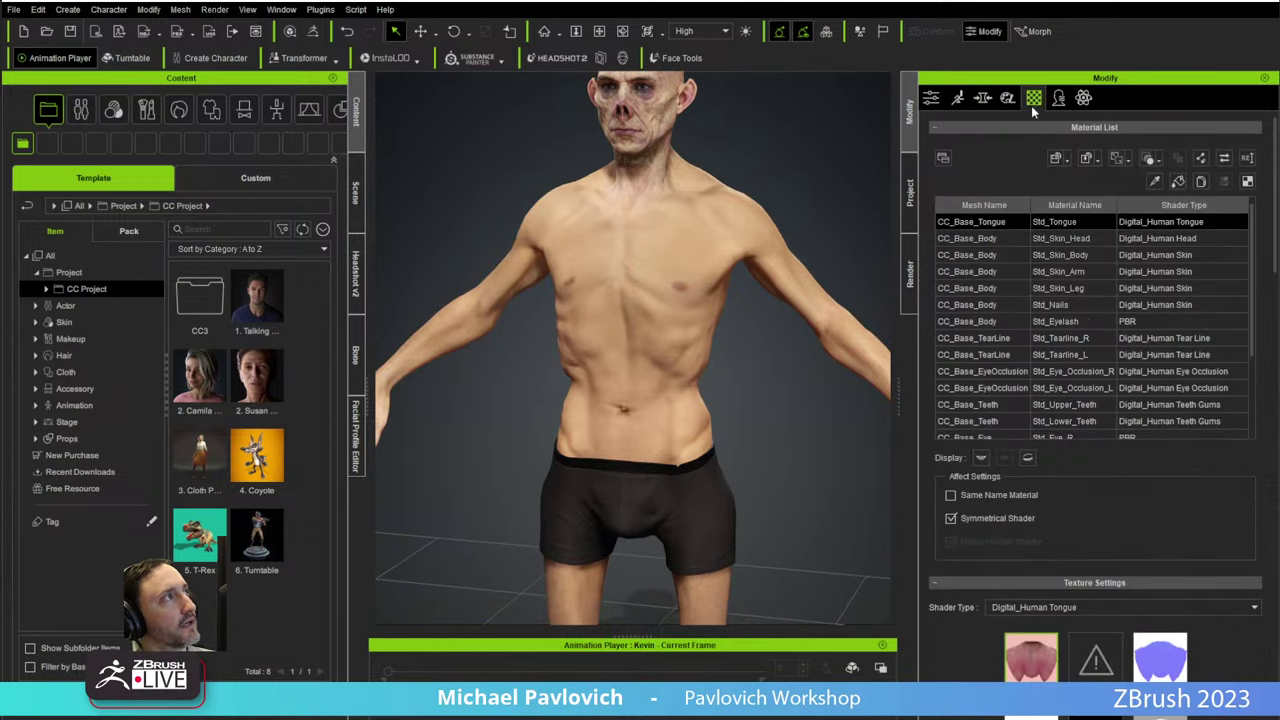
click(1066, 255)
scroll(1044, 584, down, 3)
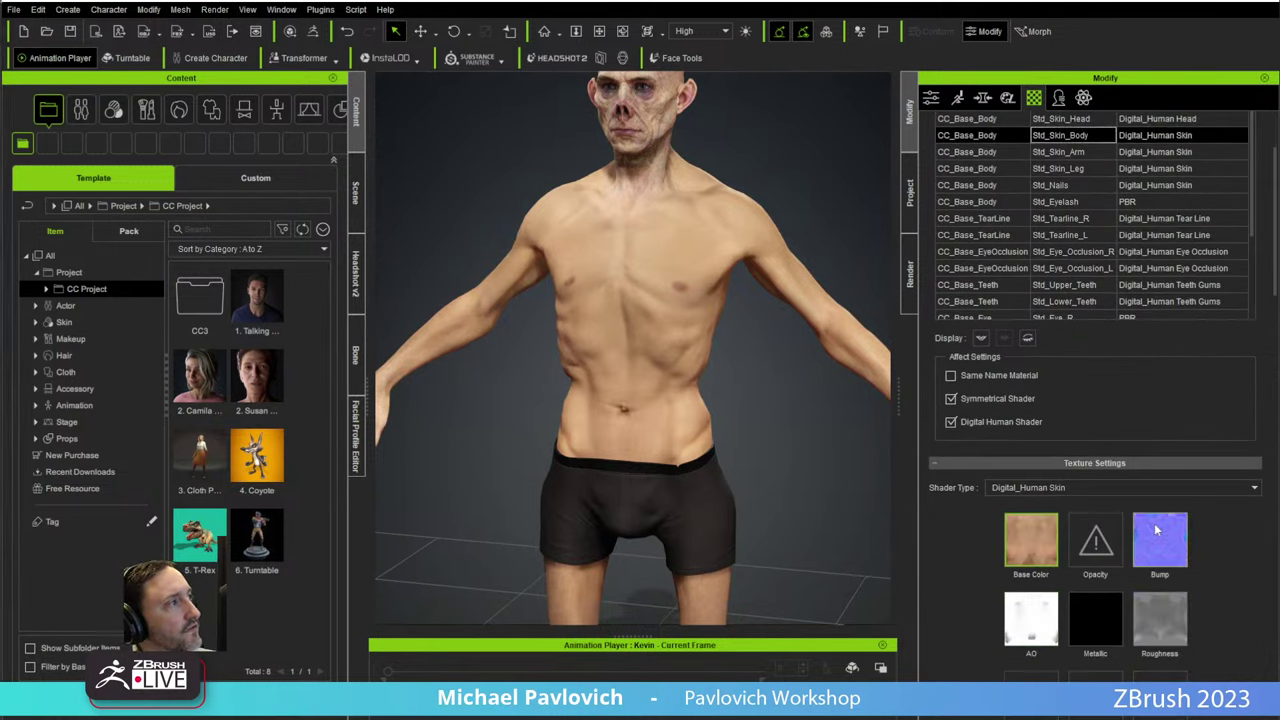
mouse_move(1150, 544)
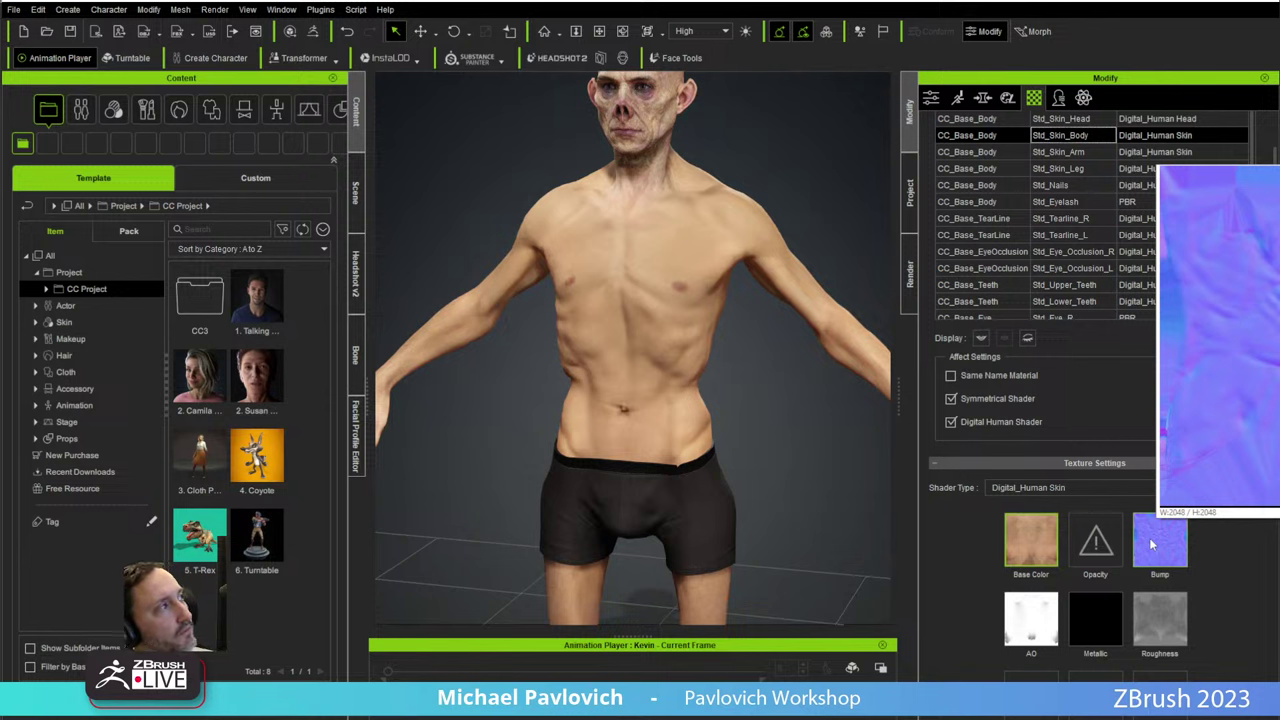
right_drag(634, 281, 801, 270)
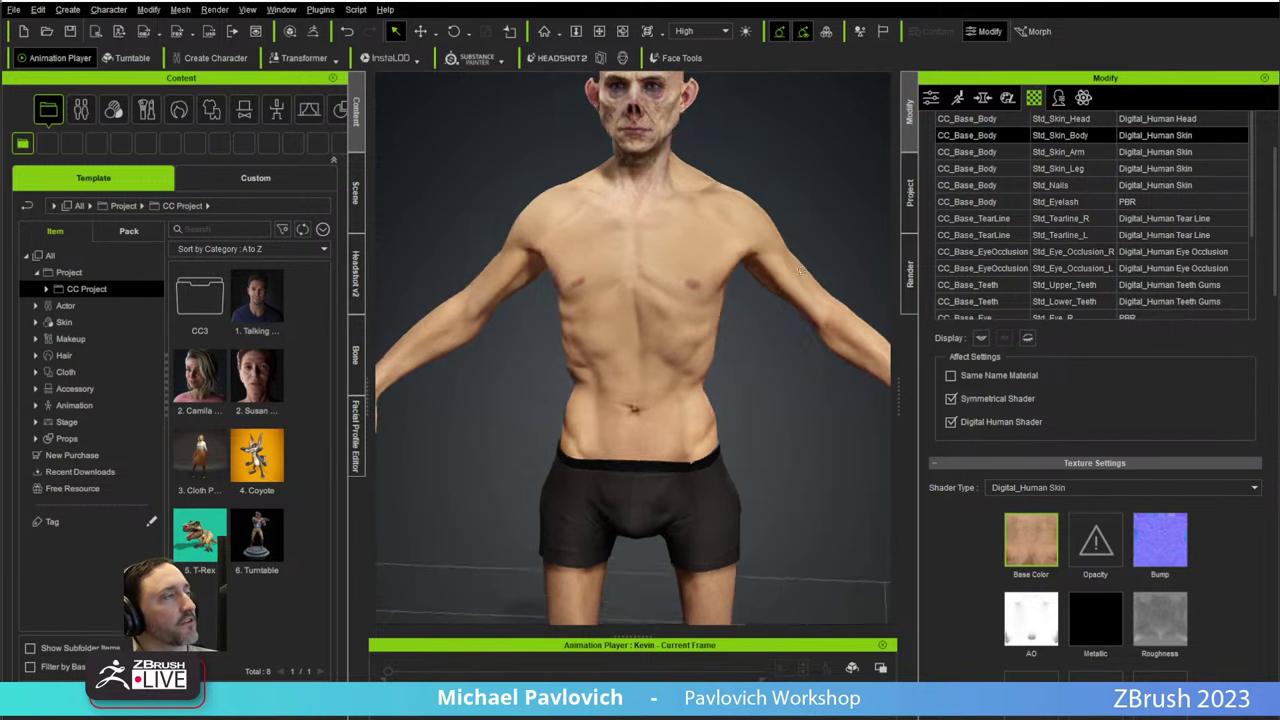
scroll(790, 300, down, 5)
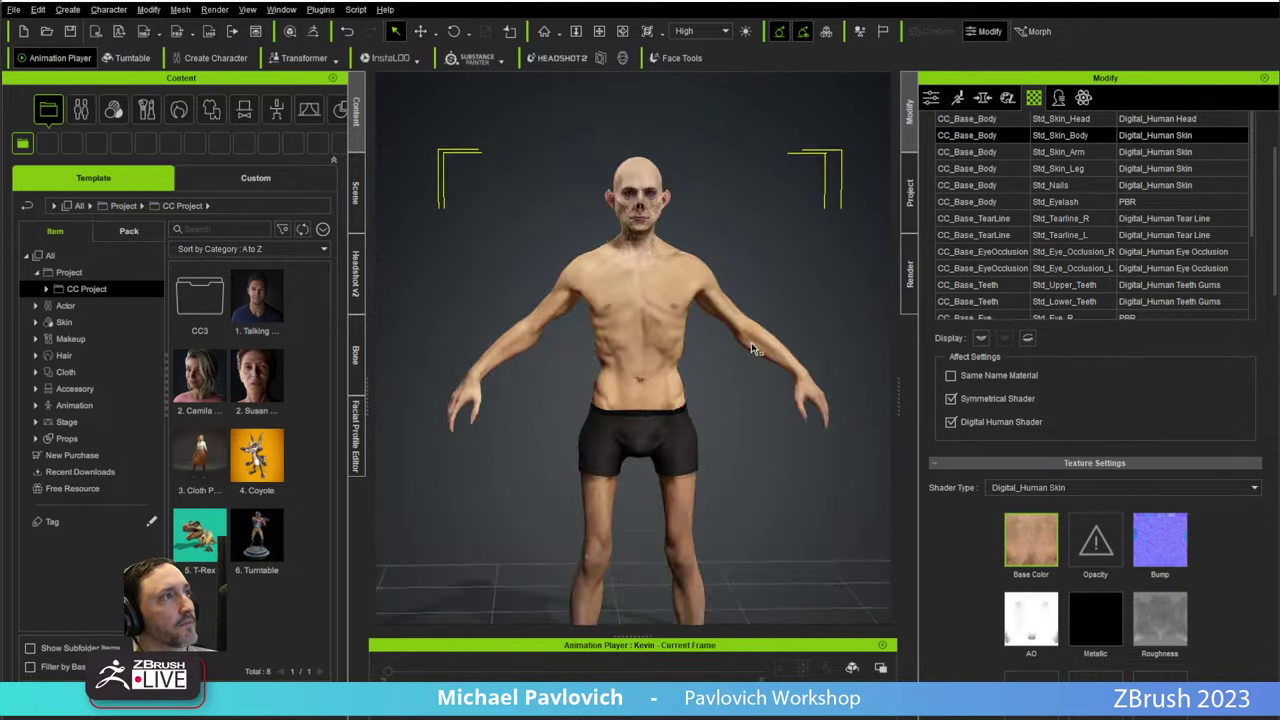
scroll(755, 348, up, 5)
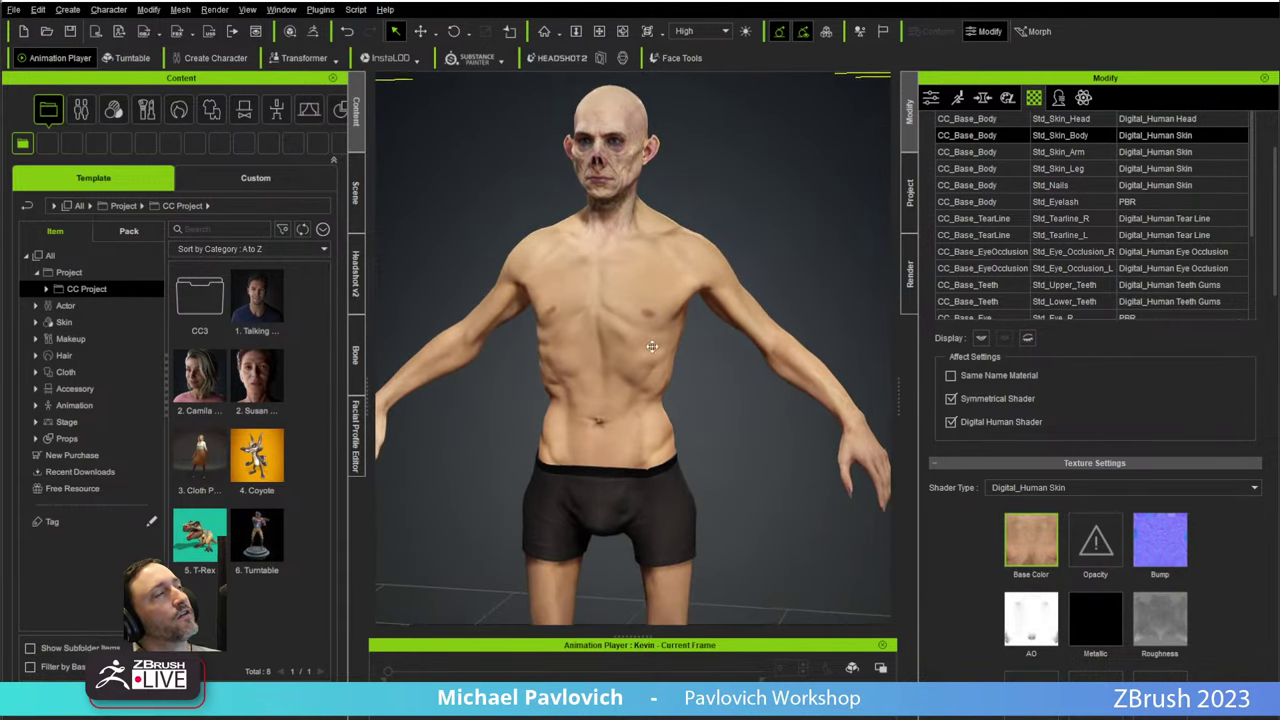
scroll(652, 346, down, 2)
right_drag(652, 347, 711, 400)
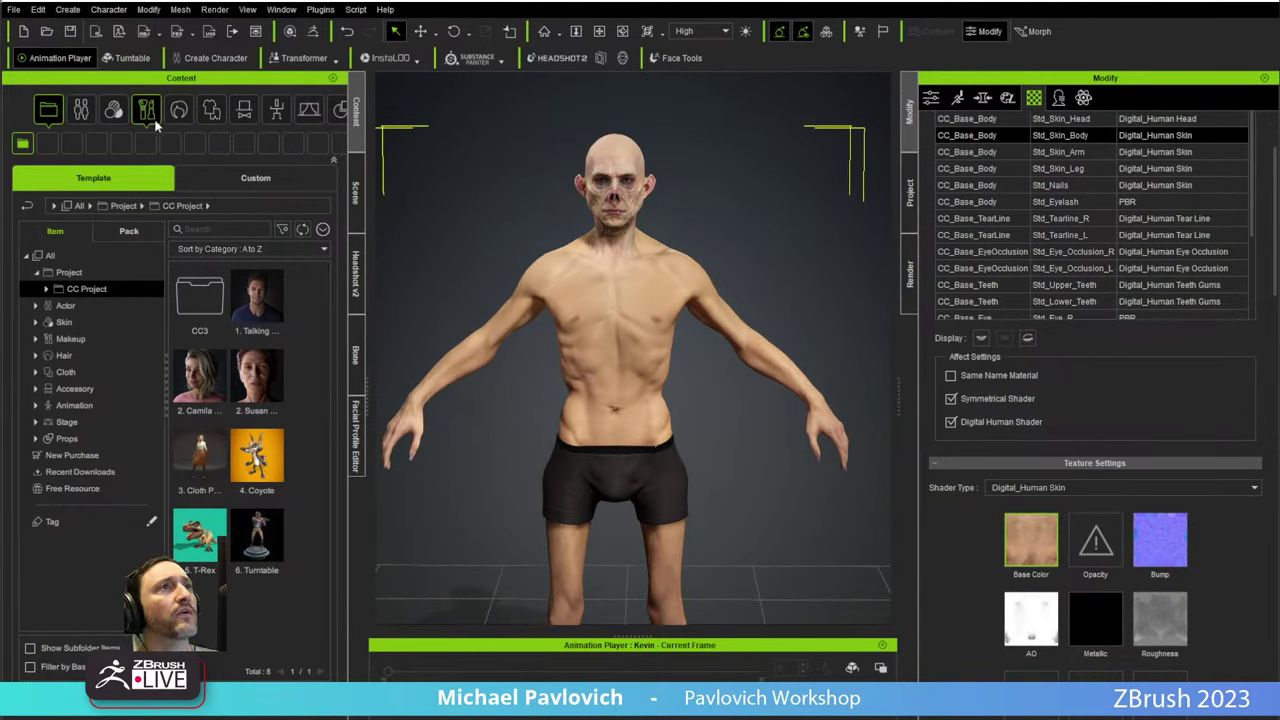
Export the character to Substance Painter as the OBJ file DemoBody_low in the Desktop's LivestreamDemo folder.
click(476, 60)
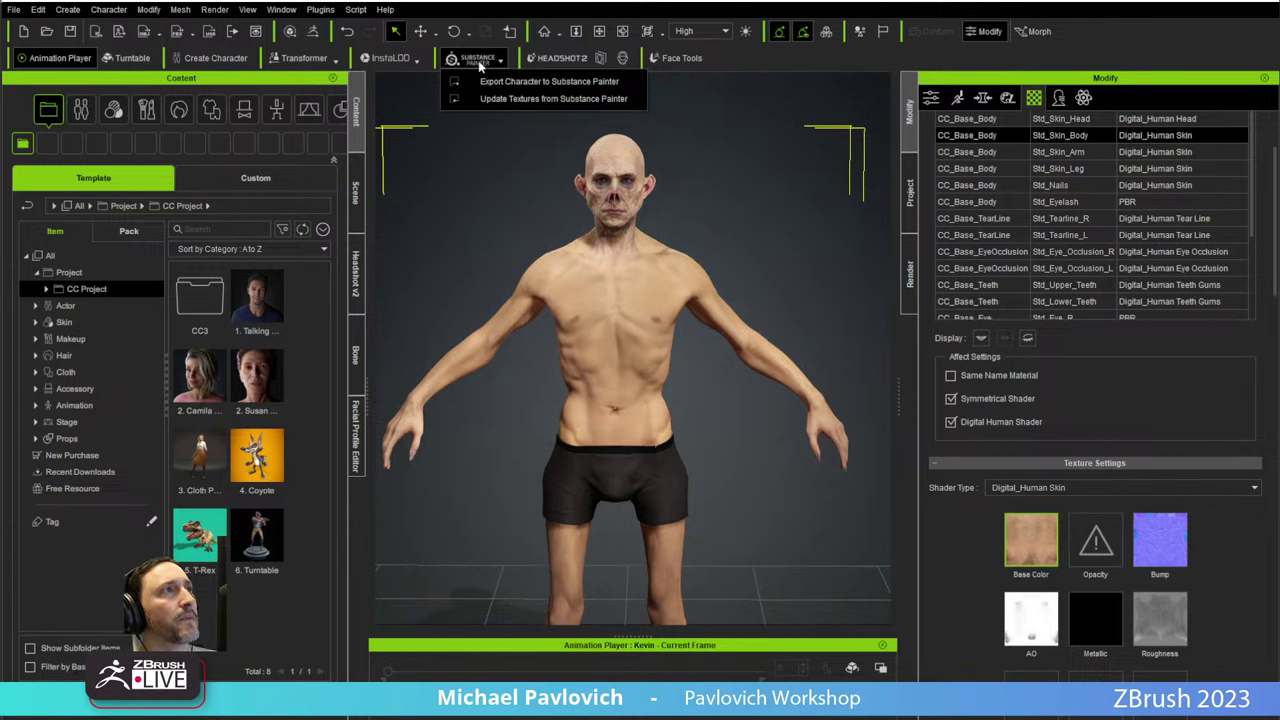
click(518, 85)
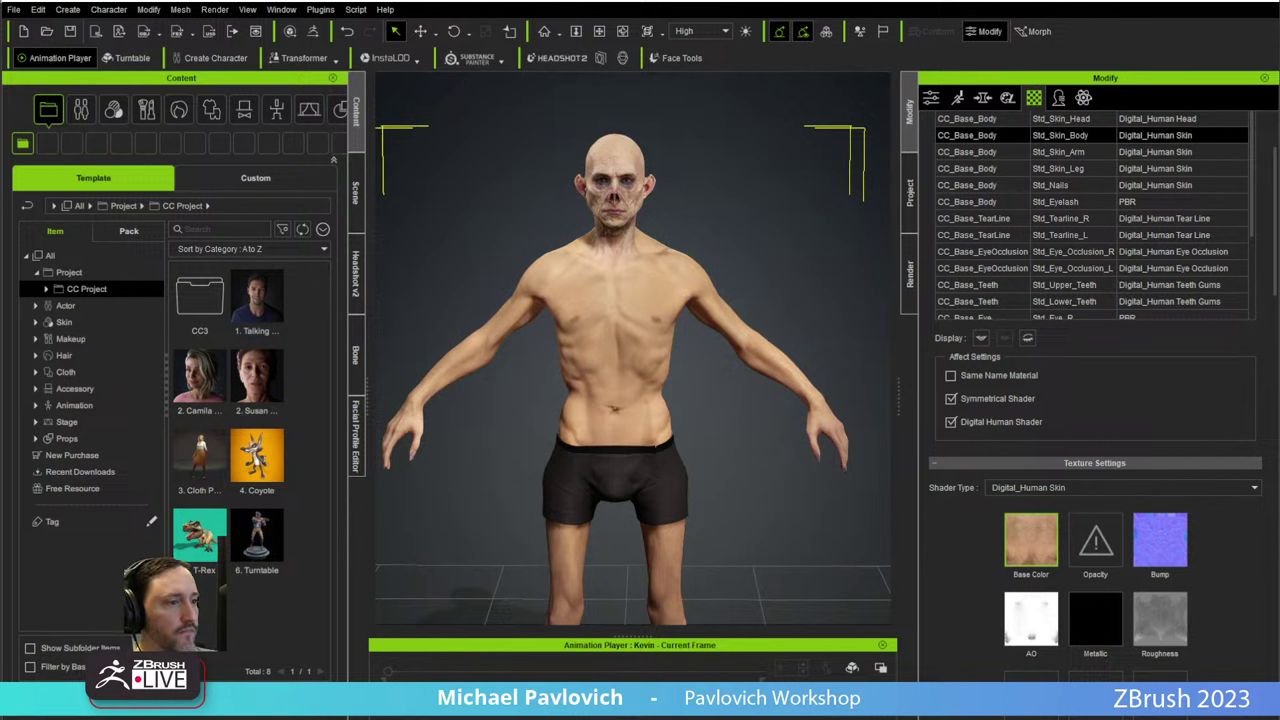
drag(449, 716, 377, 30)
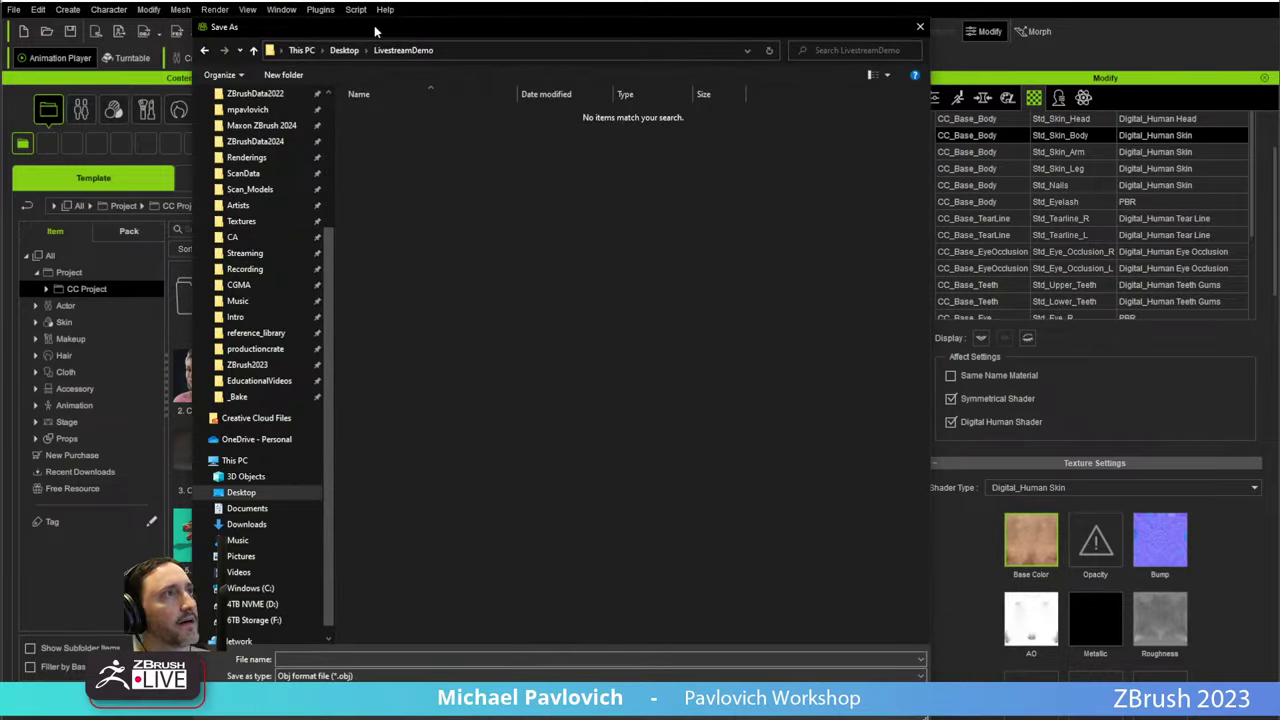
click(384, 659)
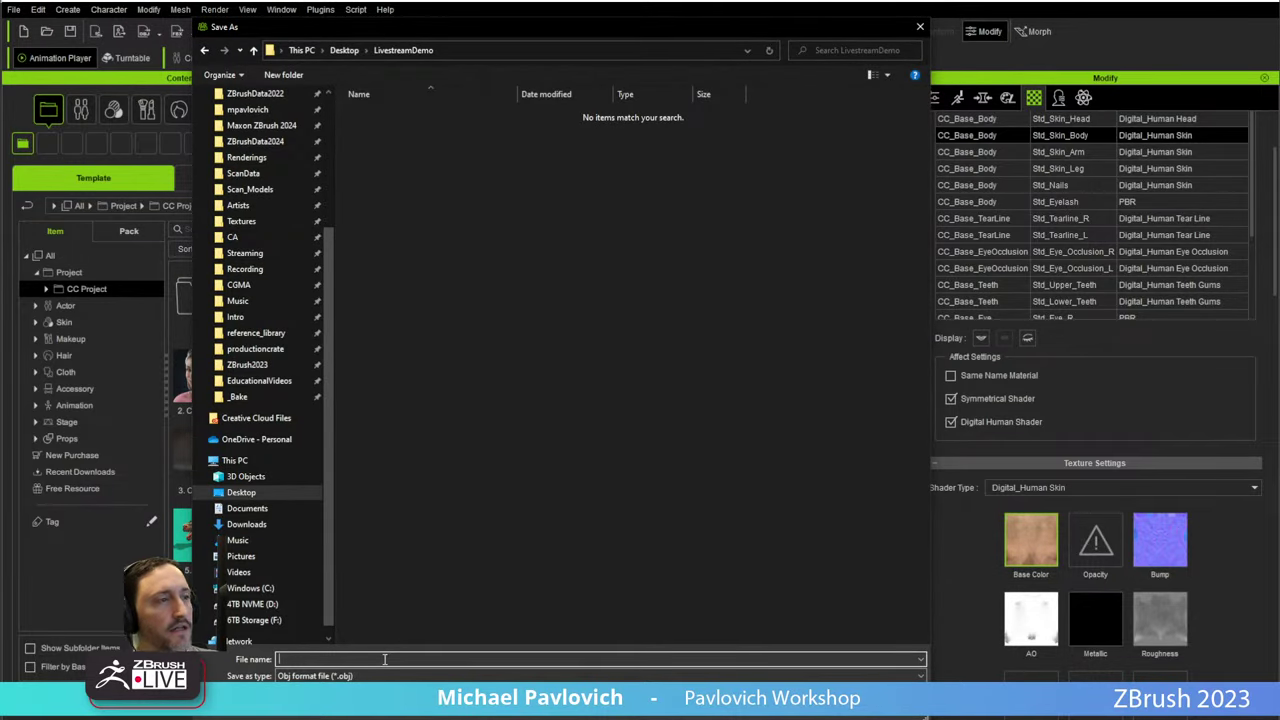
text(DemoBody)
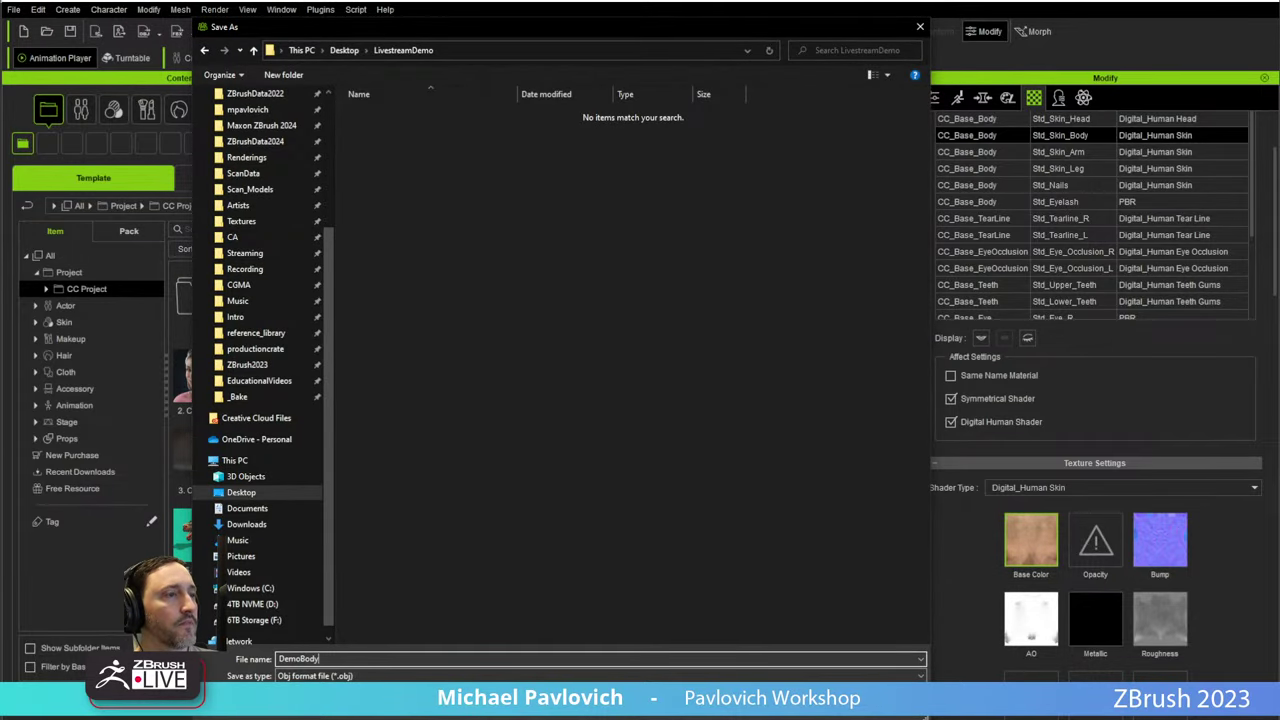
text(_low)
key(Return)
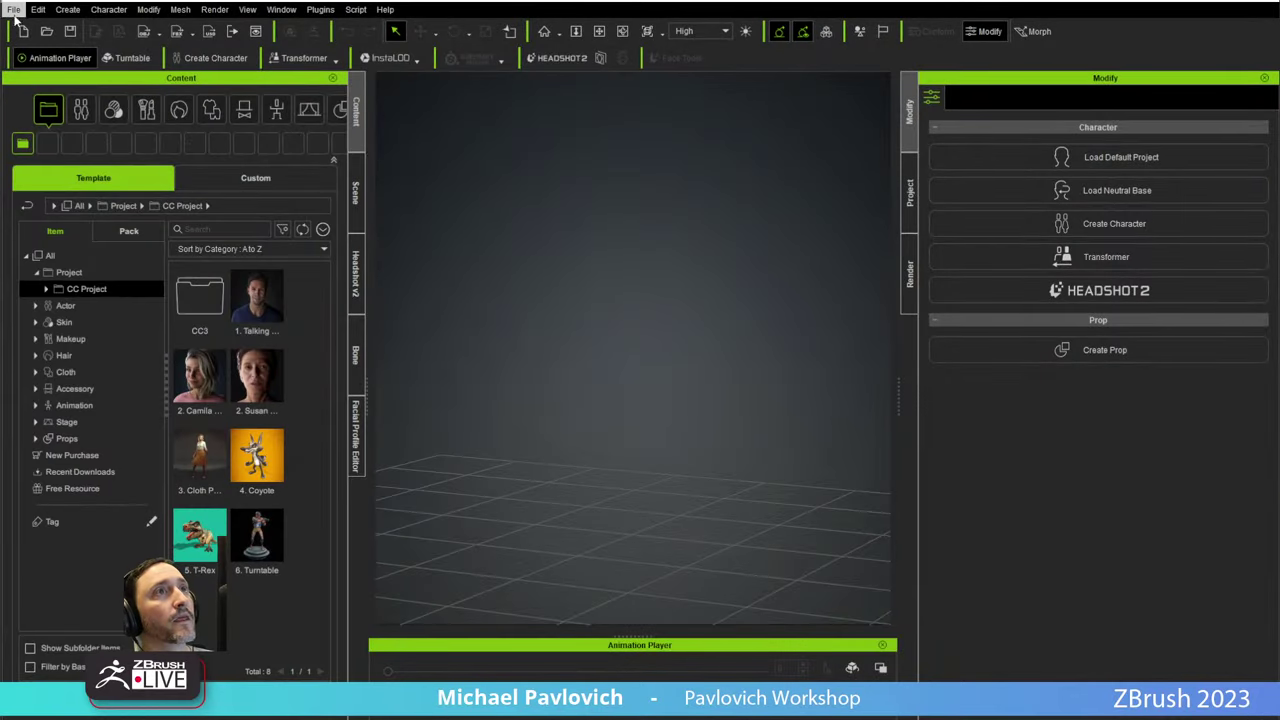
Open a saved Character Creator project from the Desktop.
click(14, 12)
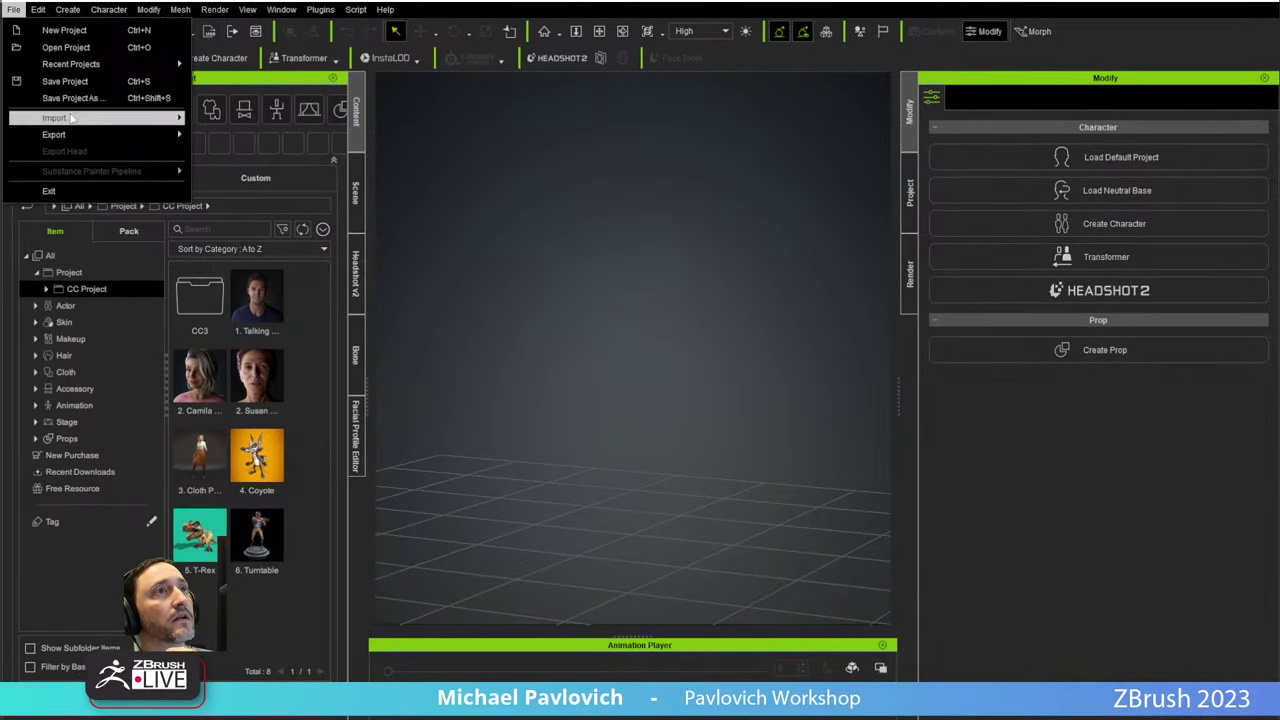
click(66, 47)
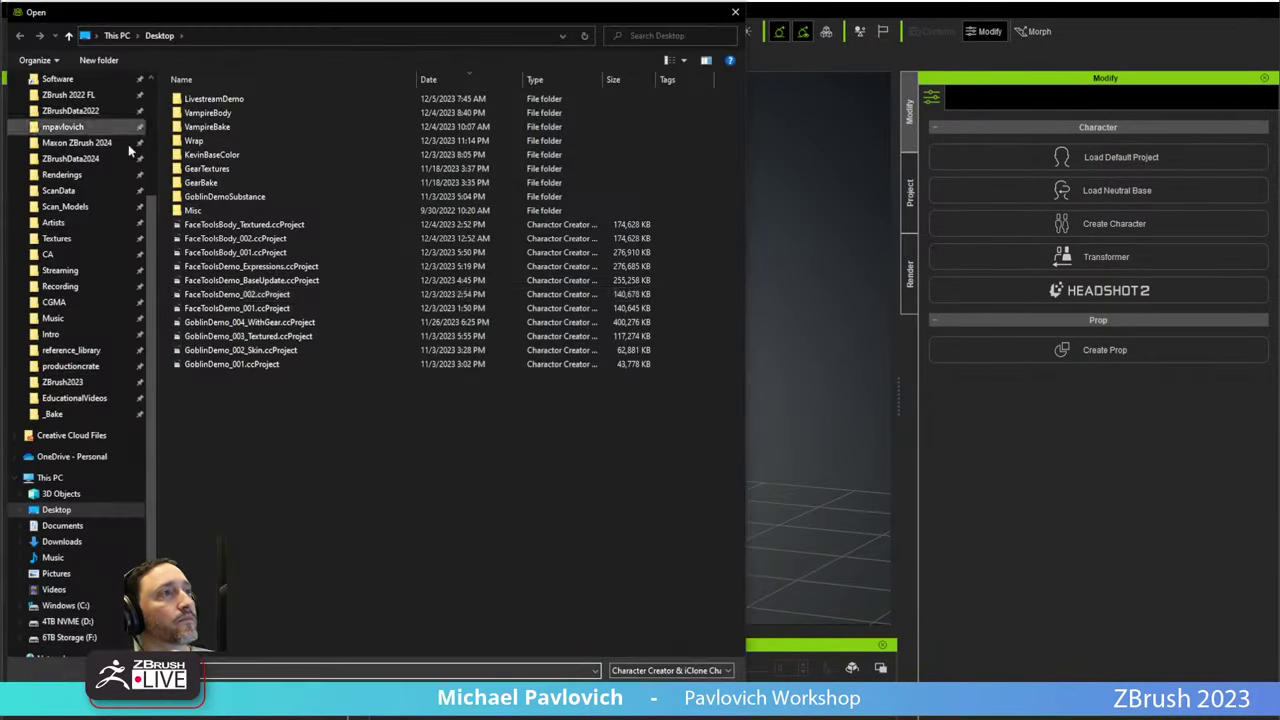
key(Escape)
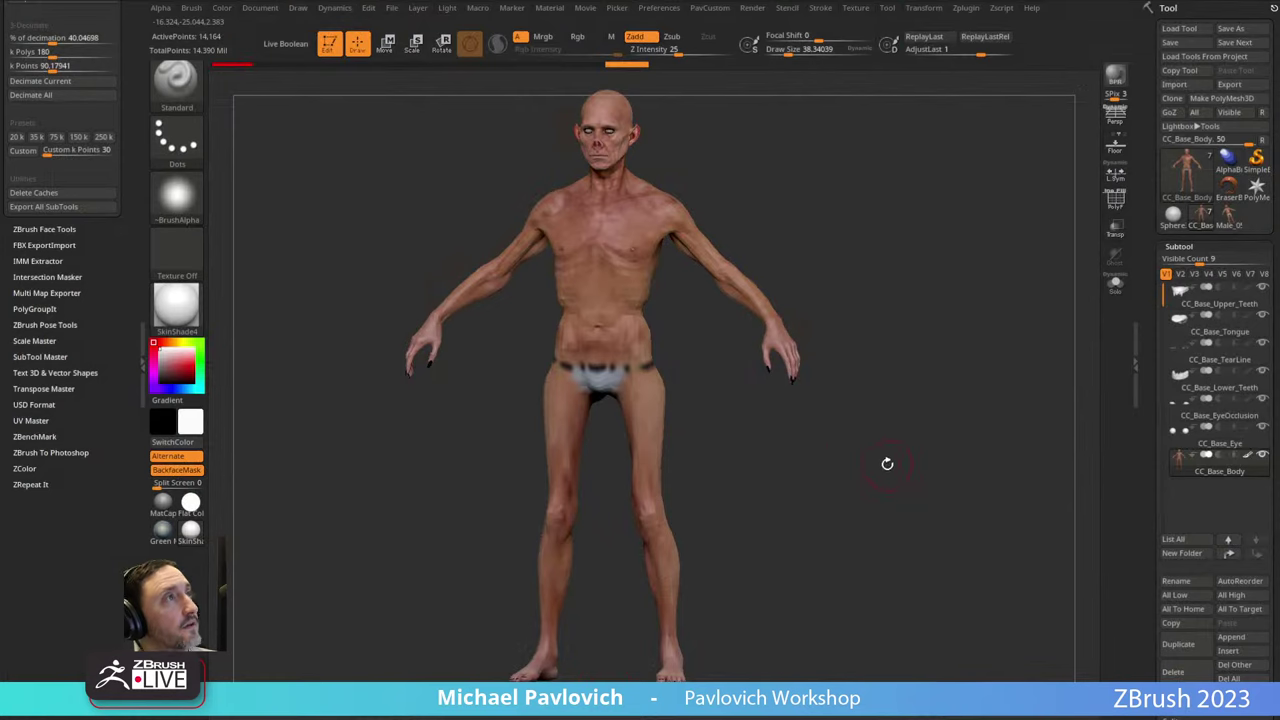
In ZBrush, delete the Male_05_Animation_Ready tool and make the CC_Base_Body tool active again.
shift+drag(901, 393, 911, 391)
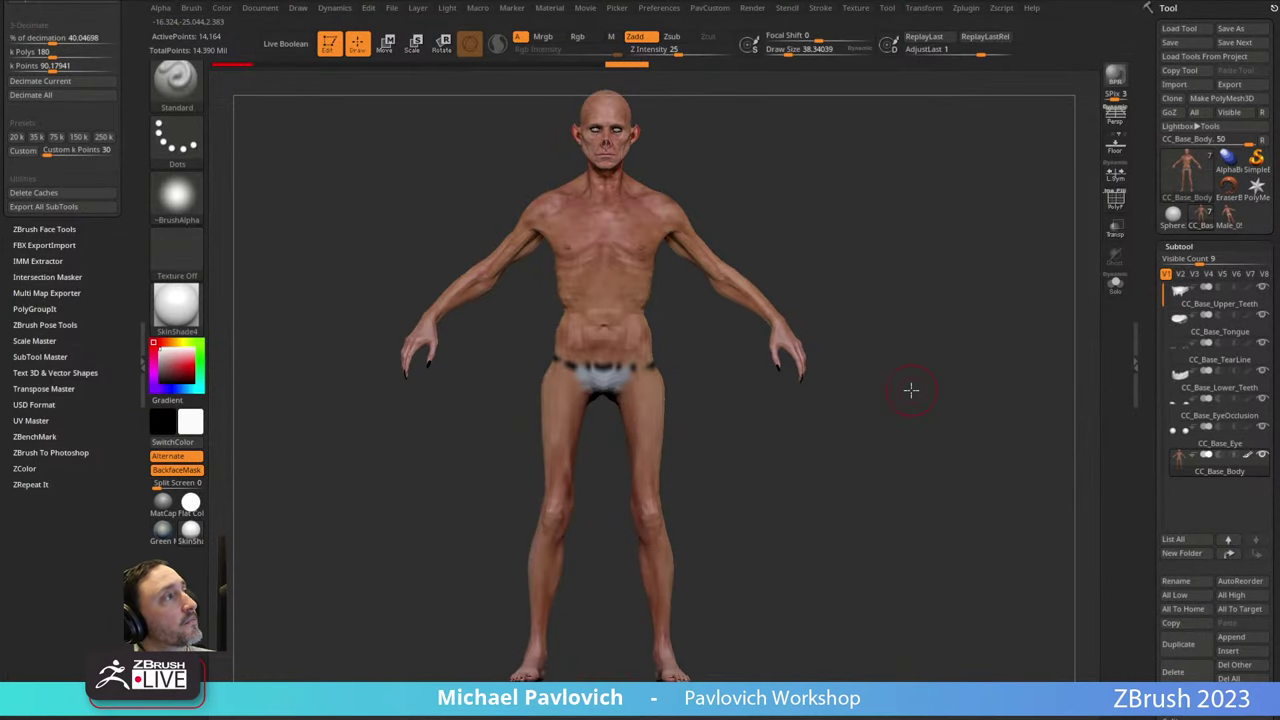
click(1229, 216)
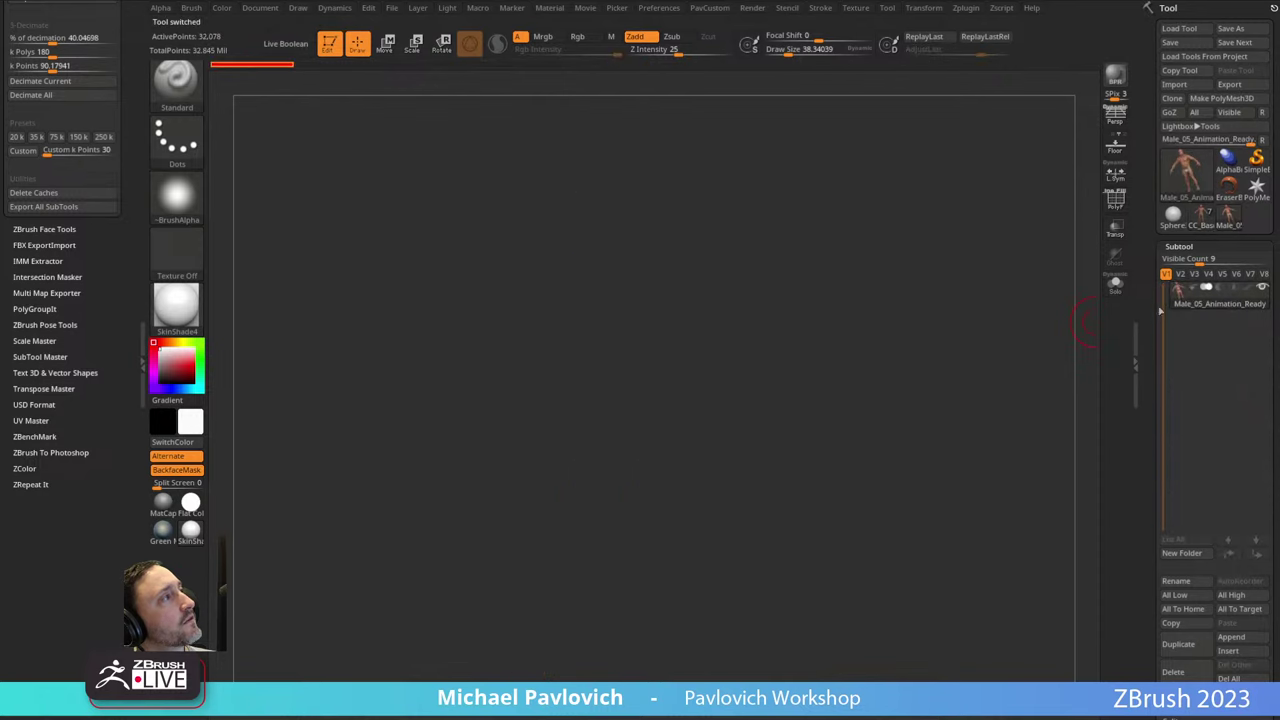
drag(1158, 314, 1157, 269)
click(1182, 639)
drag(1151, 560, 1153, 607)
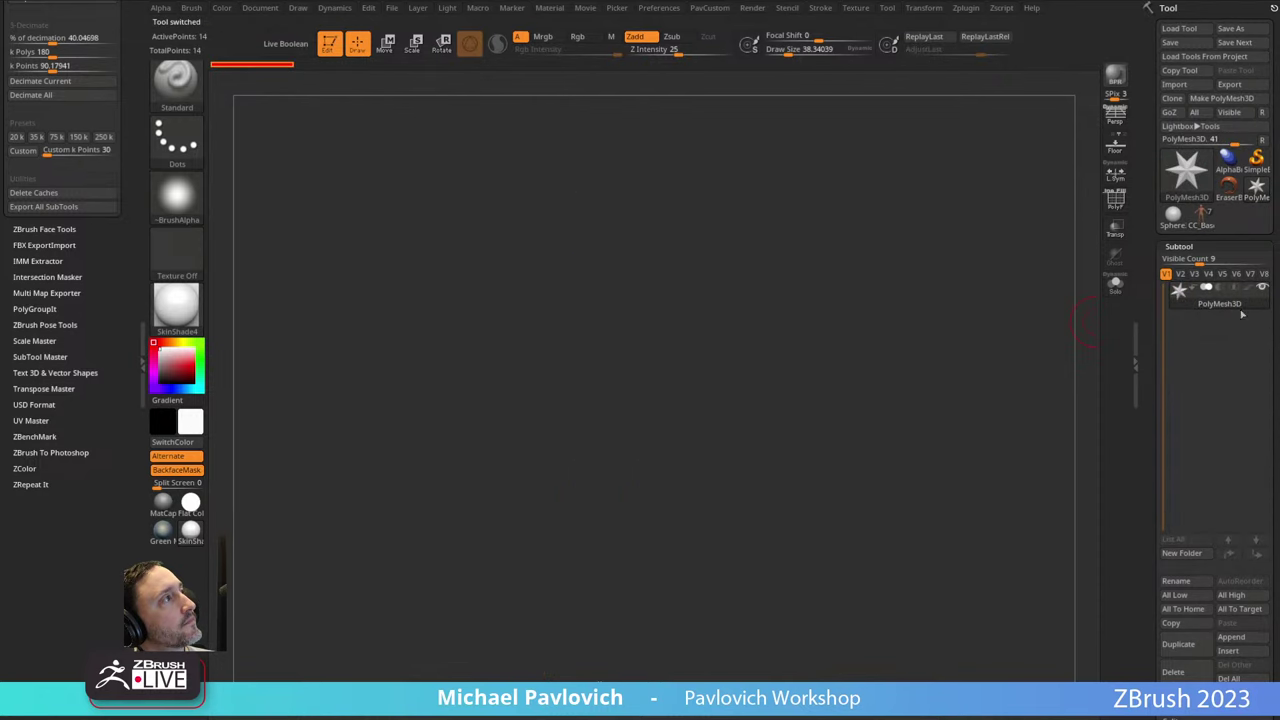
click(1202, 217)
drag(883, 318, 252, 573)
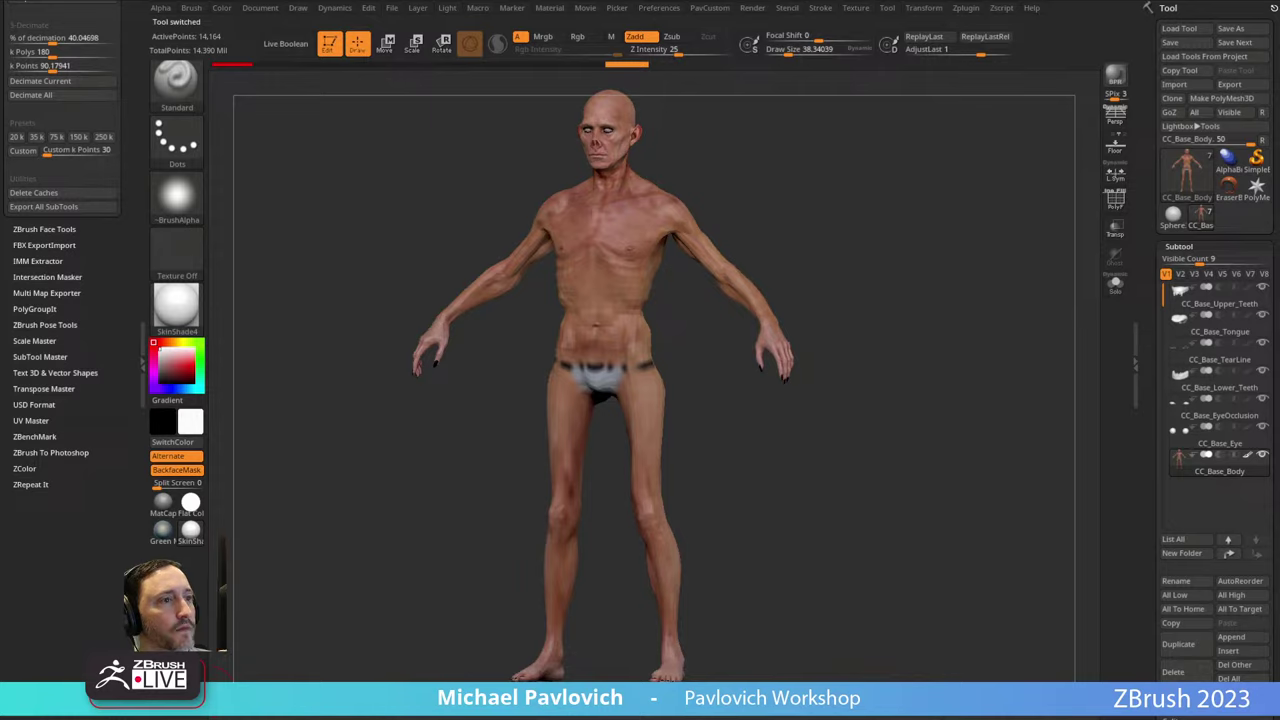
Switch to Substance 3D Painter and create a new project from Body_low.obj in the Desktop's VampireBake folder.
key(alt+Tab)
click(14, 11)
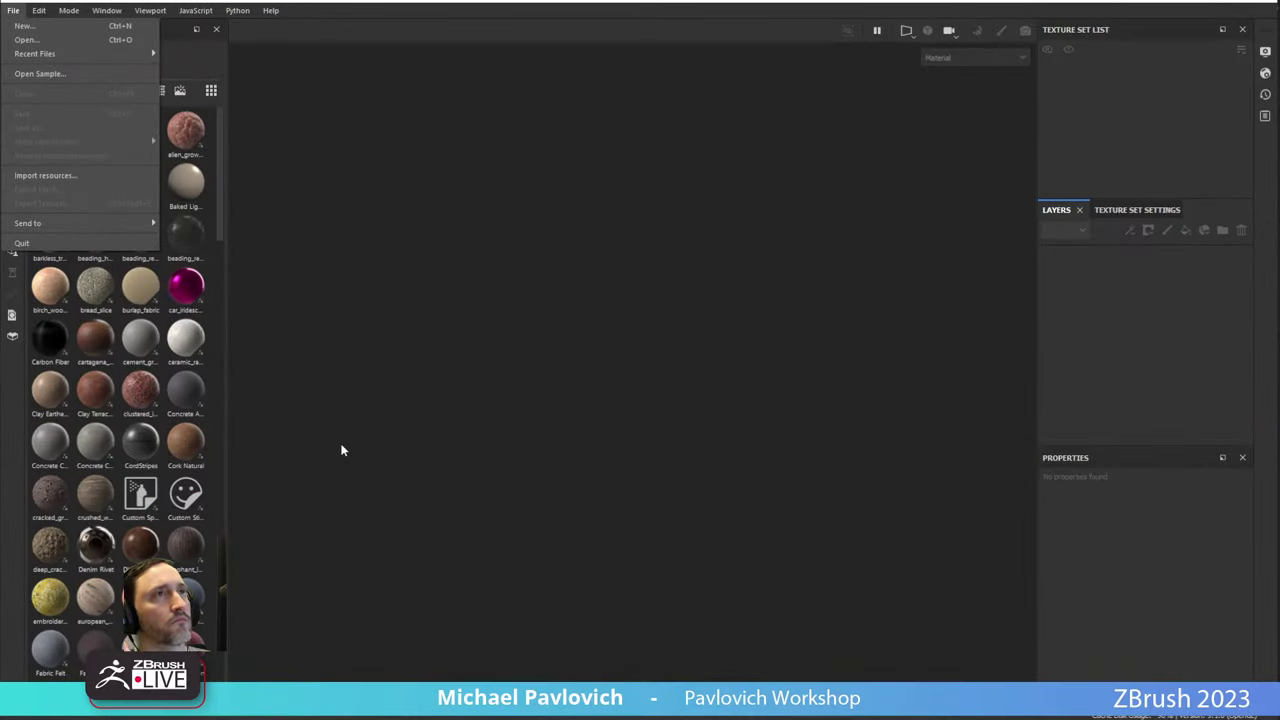
click(26, 25)
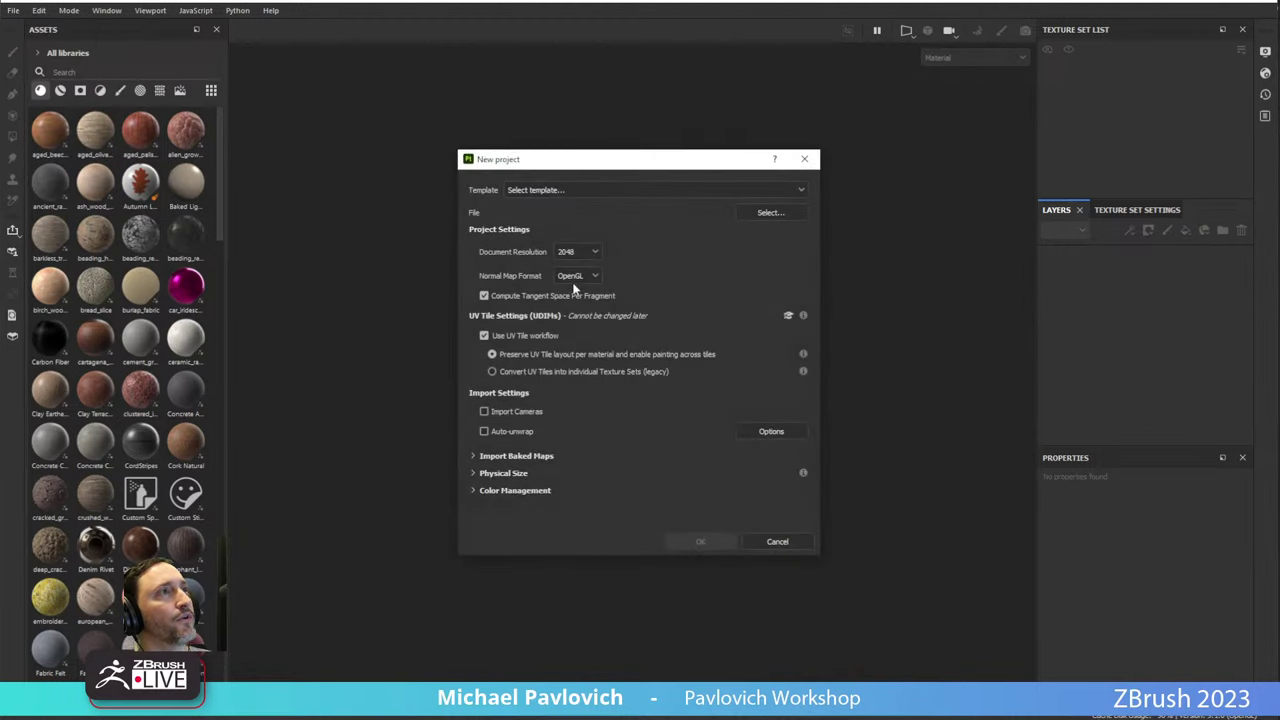
click(769, 213)
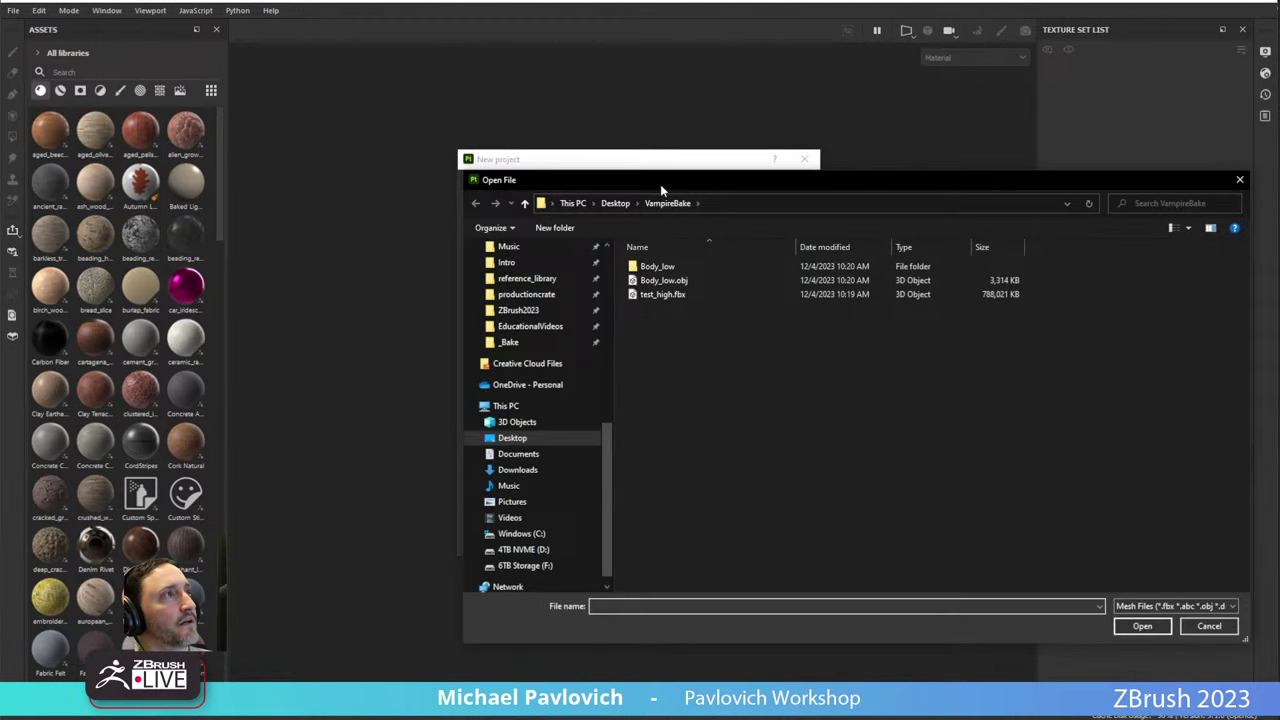
drag(660, 184, 553, 210)
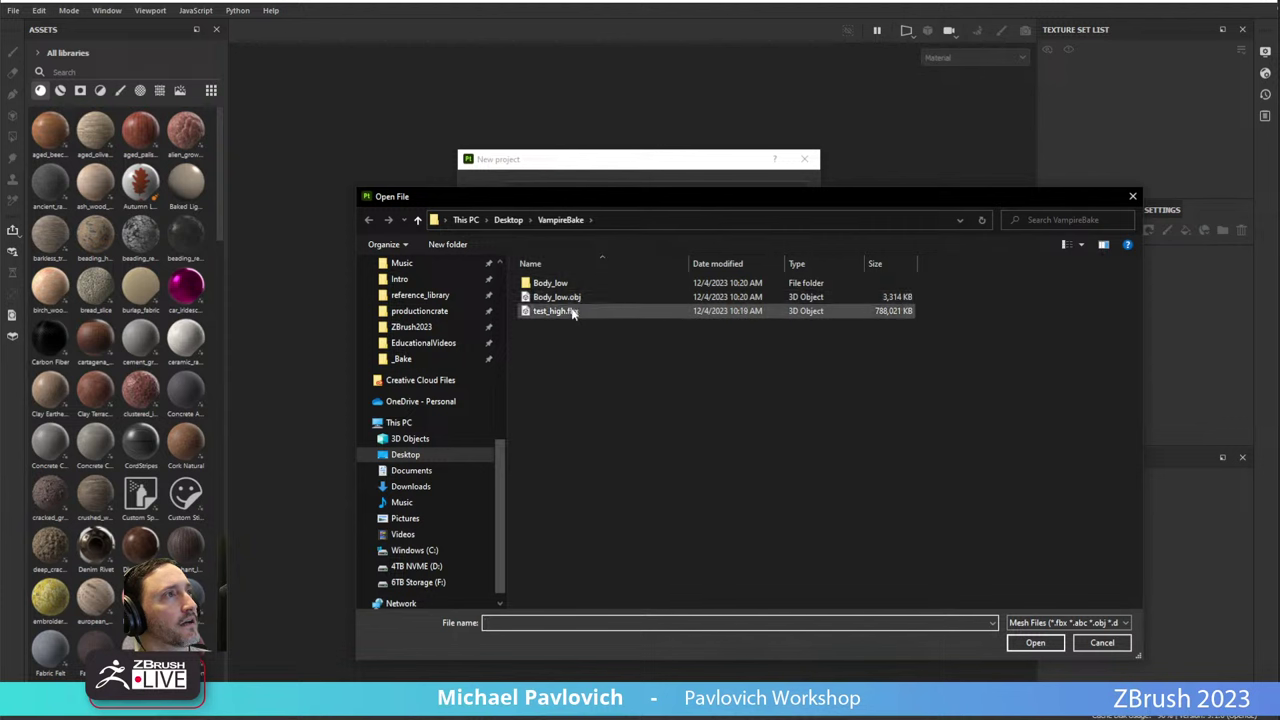
double_click(588, 296)
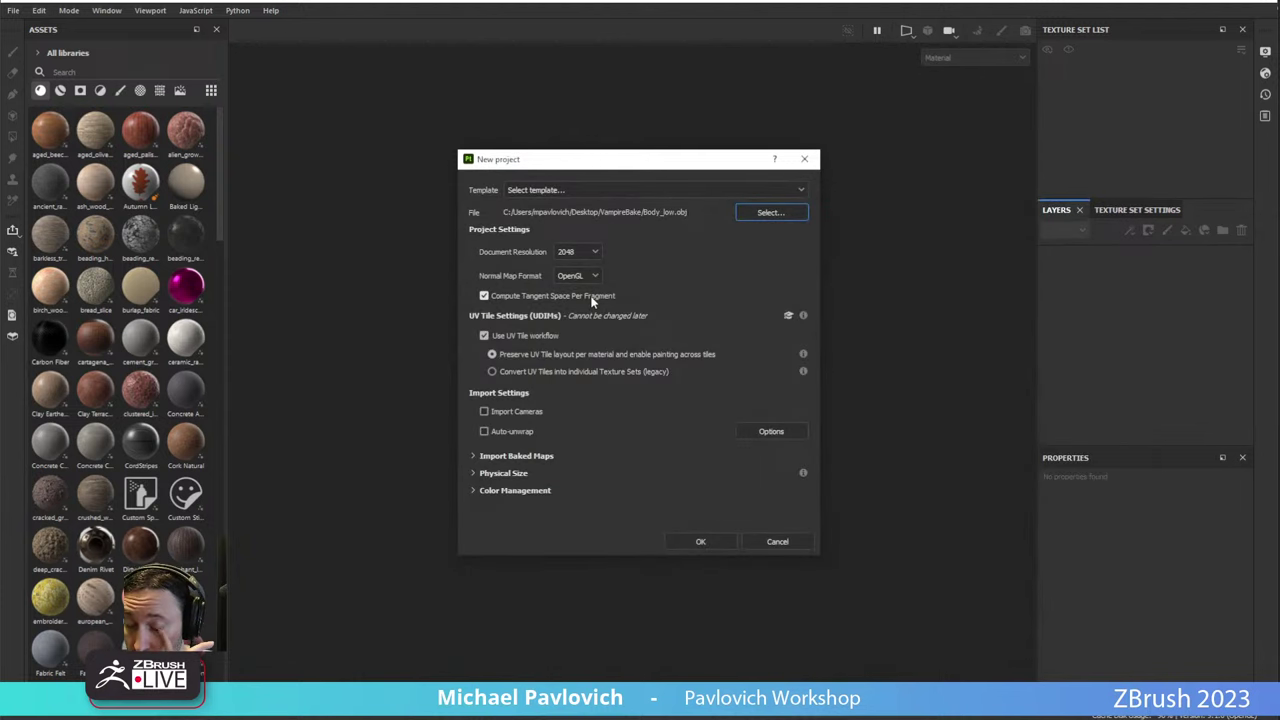
click(702, 541)
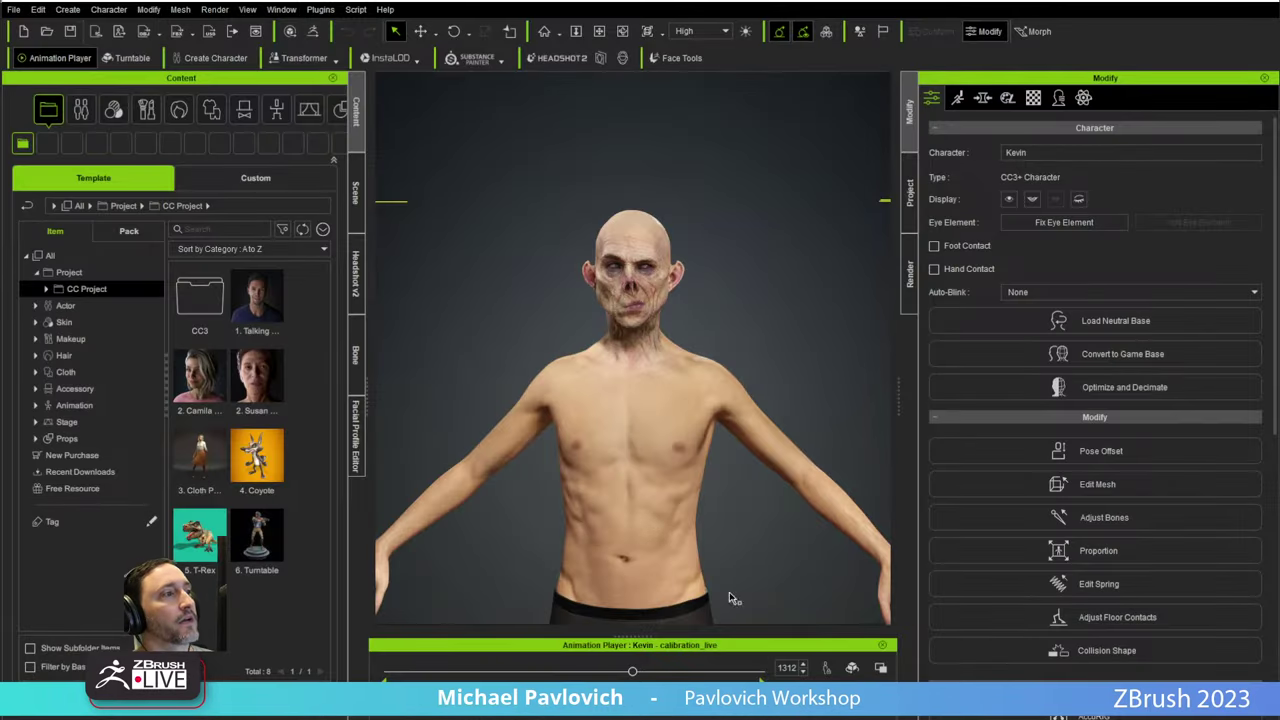
Apply the A-Pose calibration to the character and bring up its motion and pose settings.
right_click(730, 598)
mouse_move(740, 556)
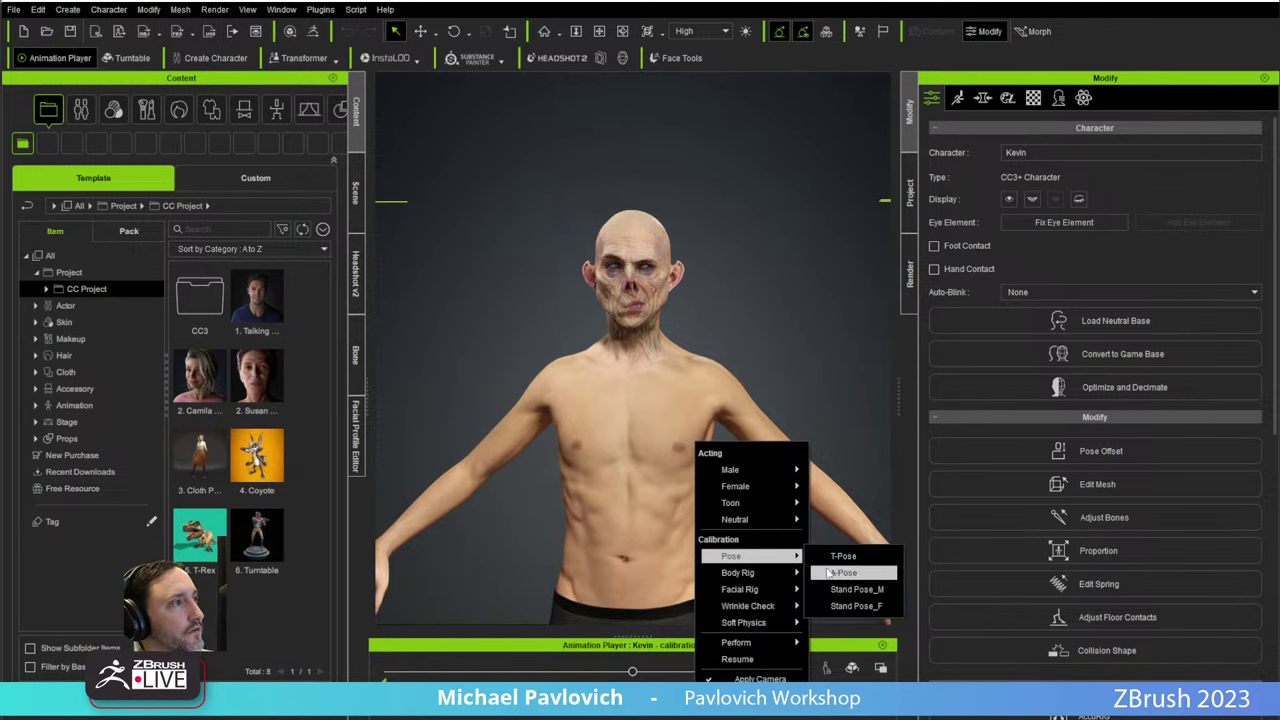
click(857, 572)
click(957, 97)
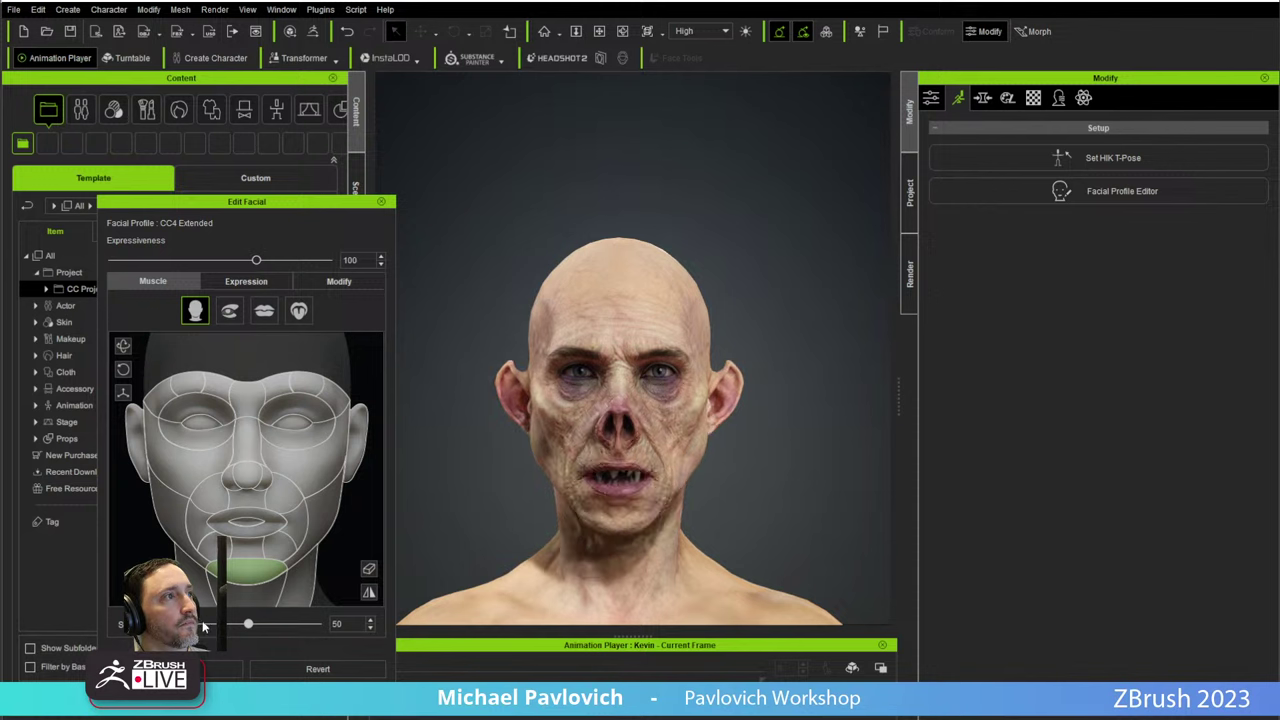
Try the jaw muscle and head rotation controls of the facial editor on the vampire face.
right_drag(571, 477, 622, 512)
middle_drag(622, 520, 673, 408)
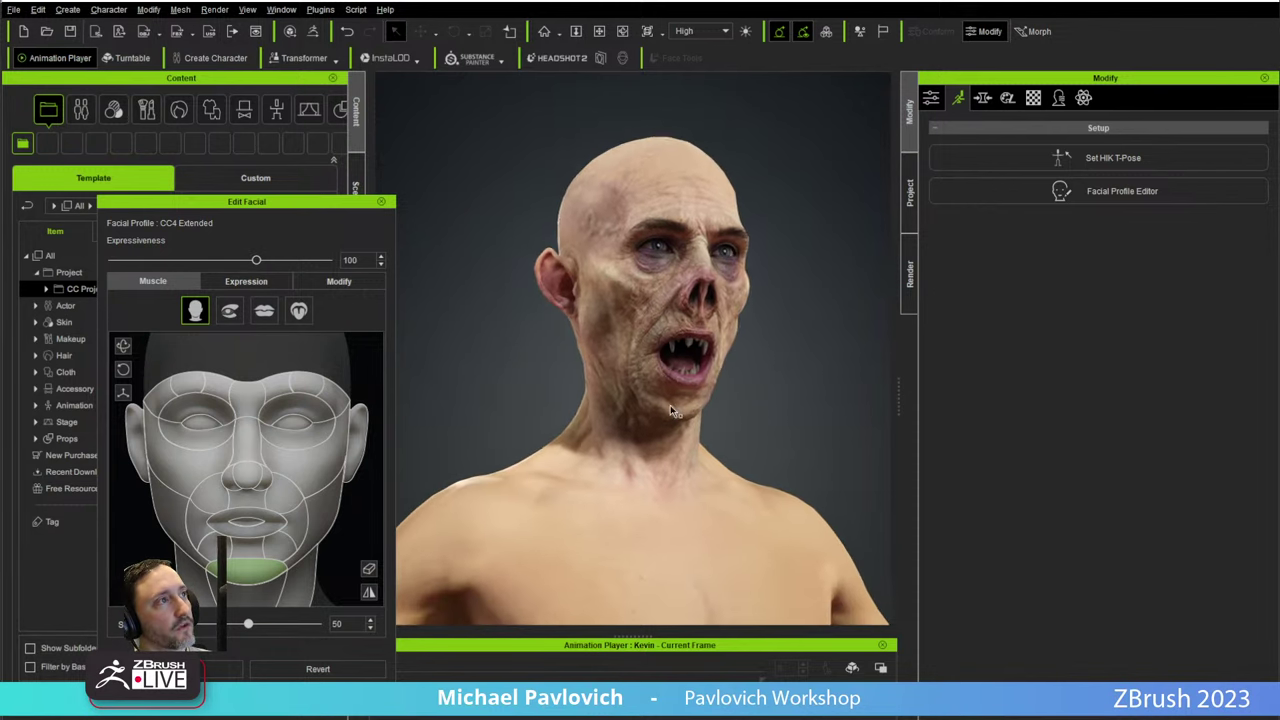
mouse_move(780, 390)
right_down()
mouse_move(841, 388)
mouse_move(749, 397)
mouse_move(786, 402)
right_up()
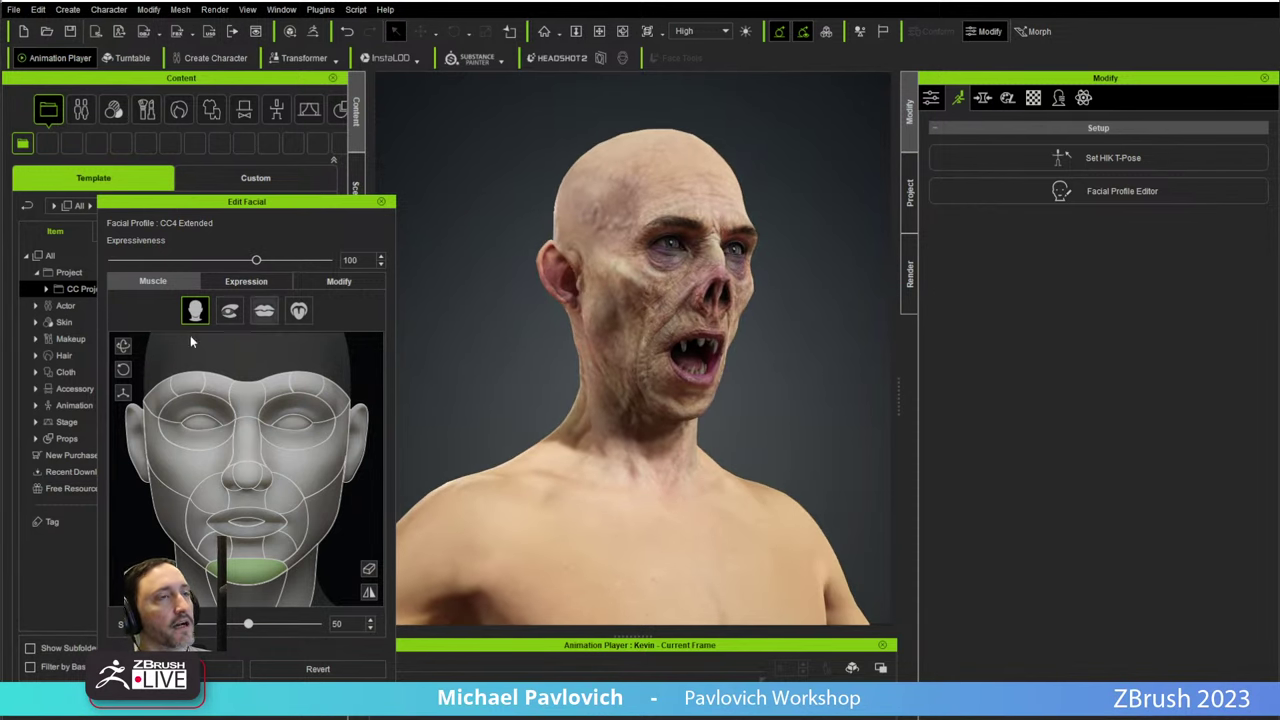
click(122, 345)
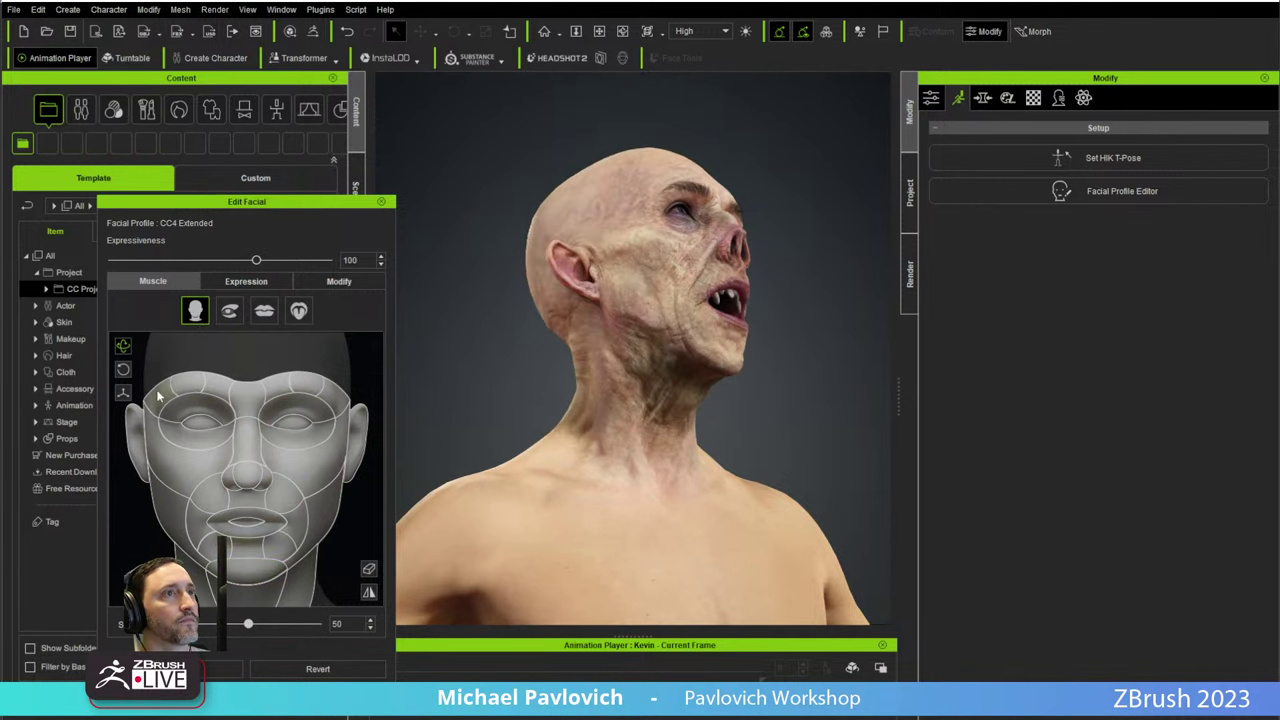
drag(613, 441, 545, 445)
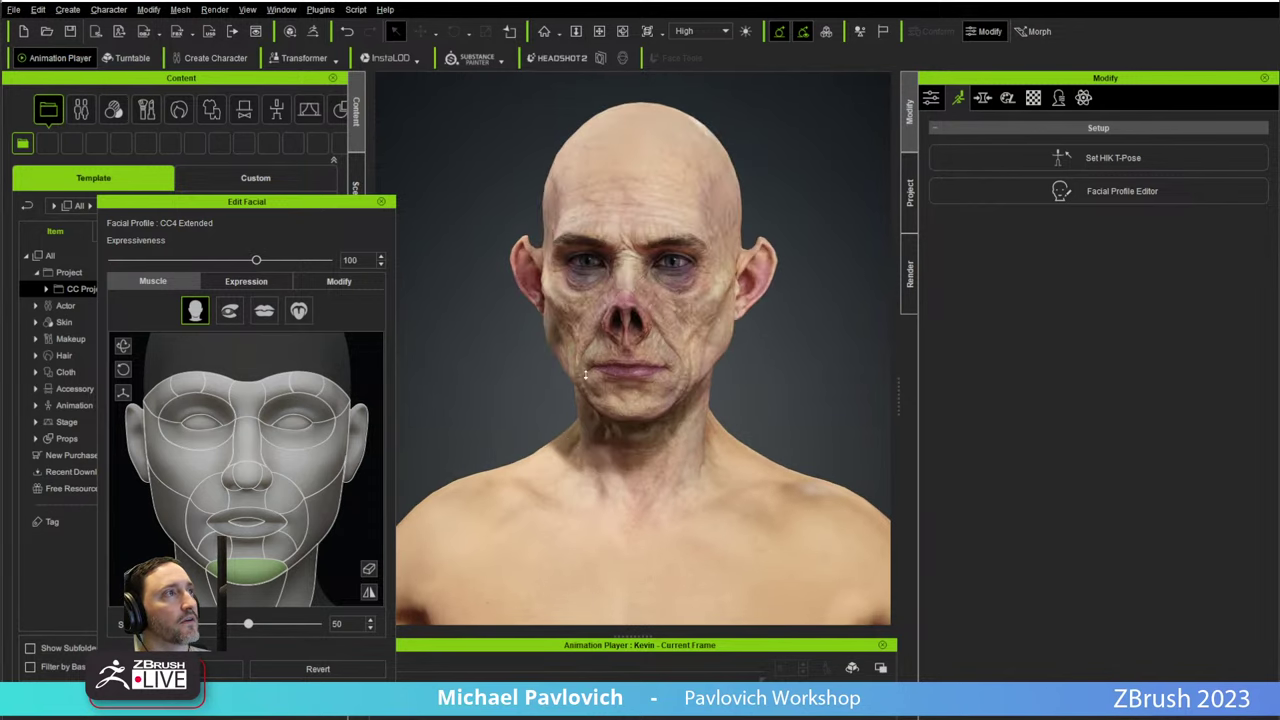
alt+right_drag(586, 375, 606, 471)
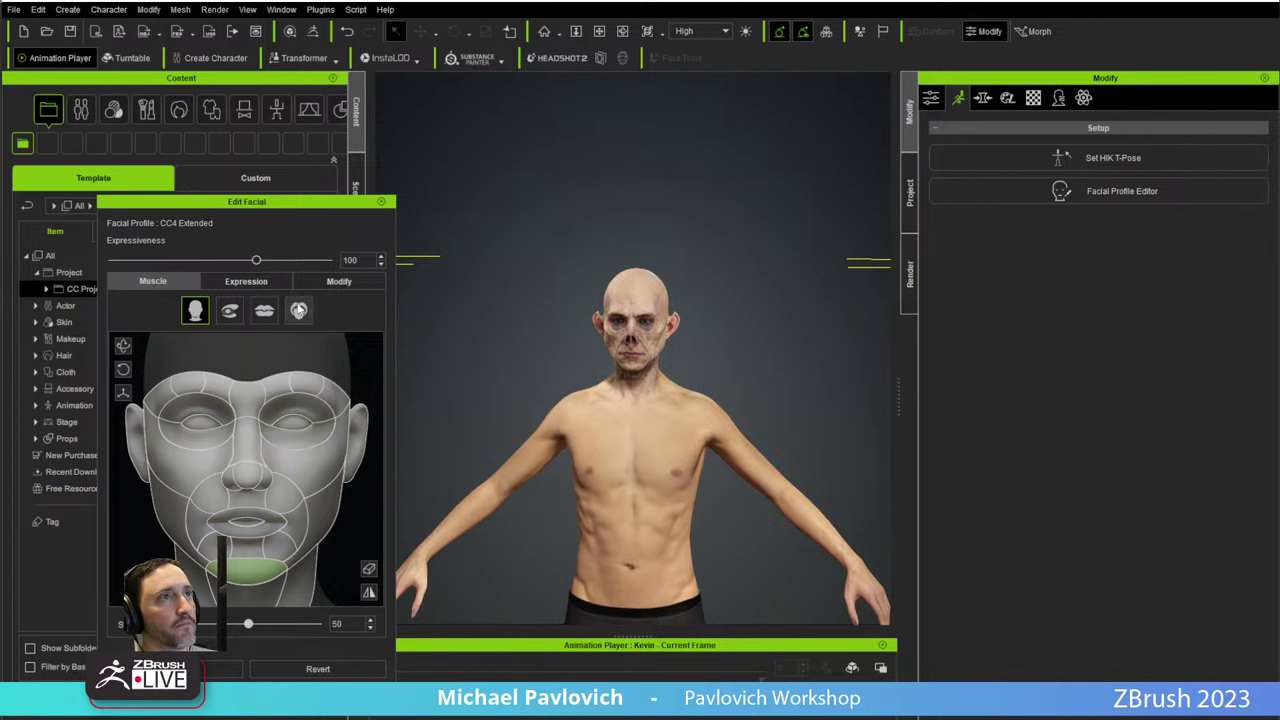
Set the Jaw_Open facial morph in the Jaw category to 50 and close the facial editor.
click(350, 281)
click(140, 514)
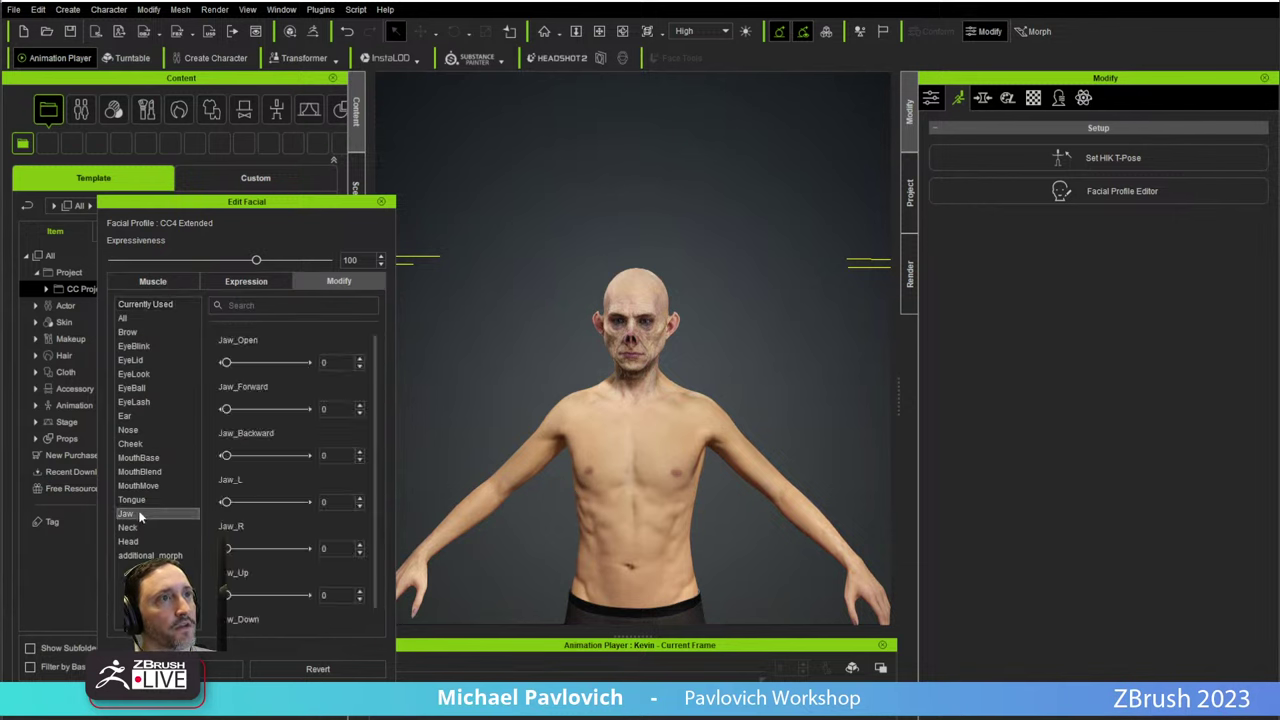
double_click(342, 360)
text(50)
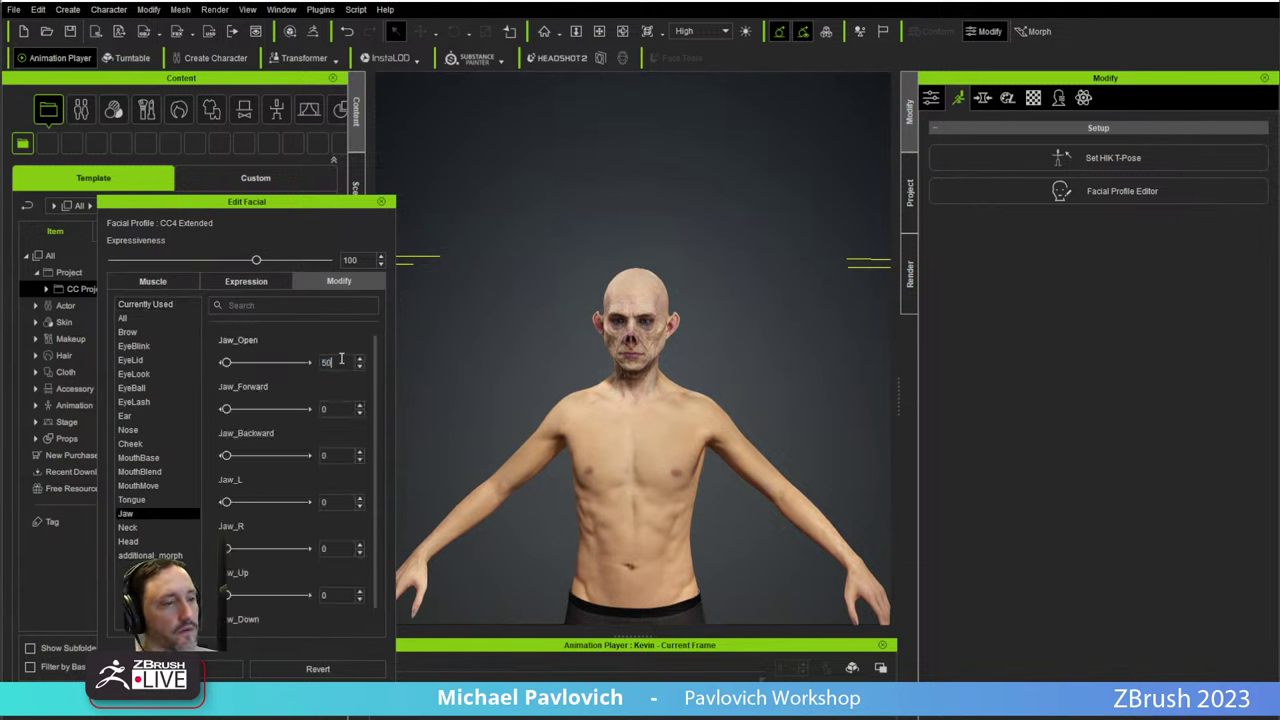
key(Return)
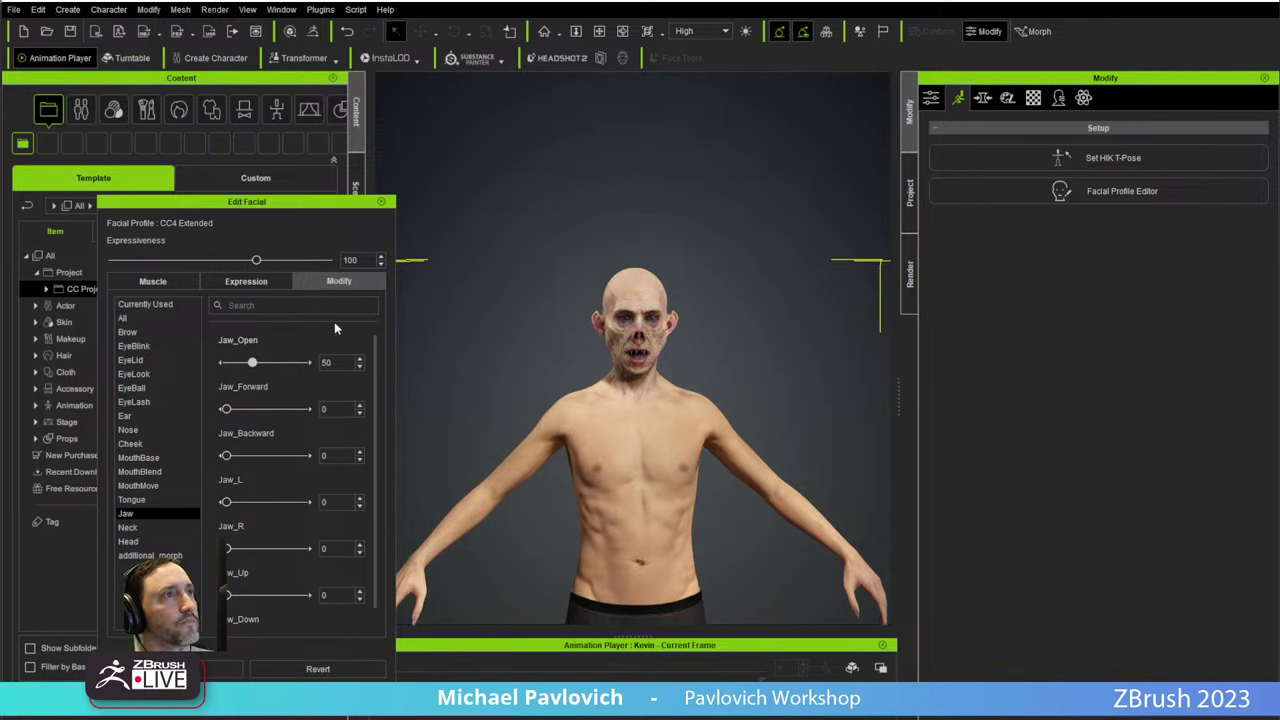
click(380, 201)
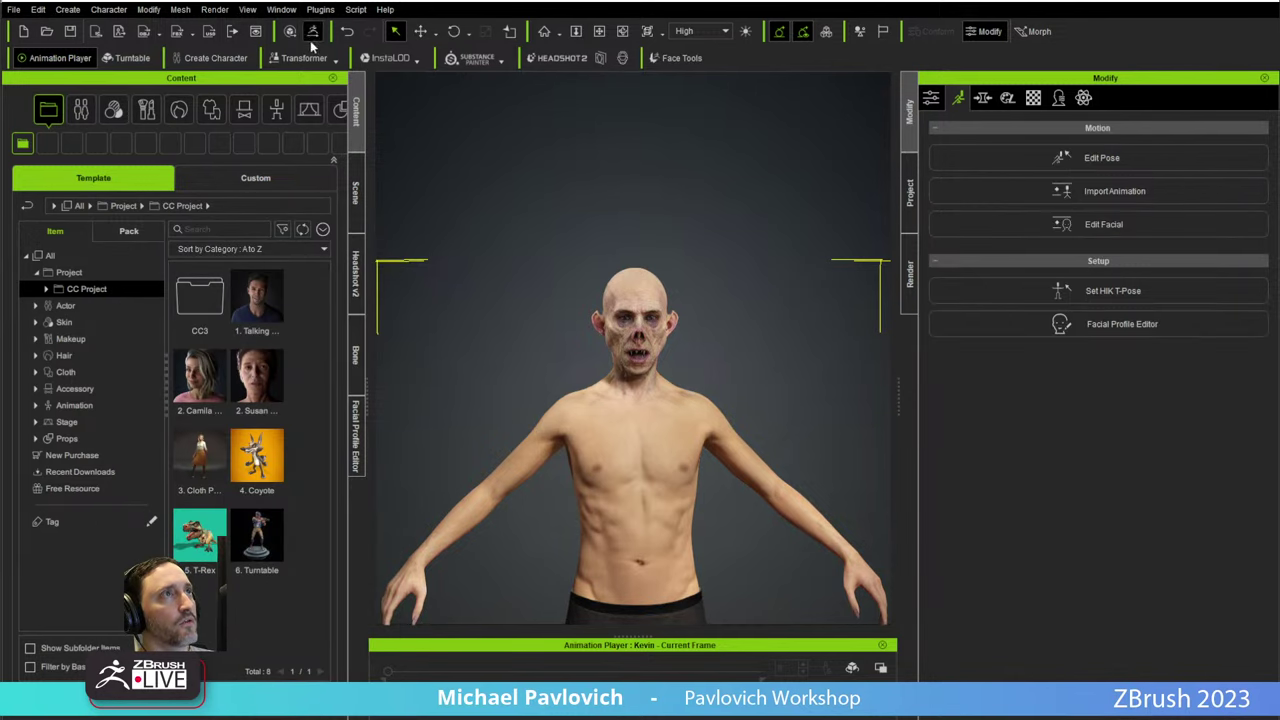
Switch to ZBrush and raise the CC_Base_Body subtool to subdivision level 6.
key(alt+Tab)
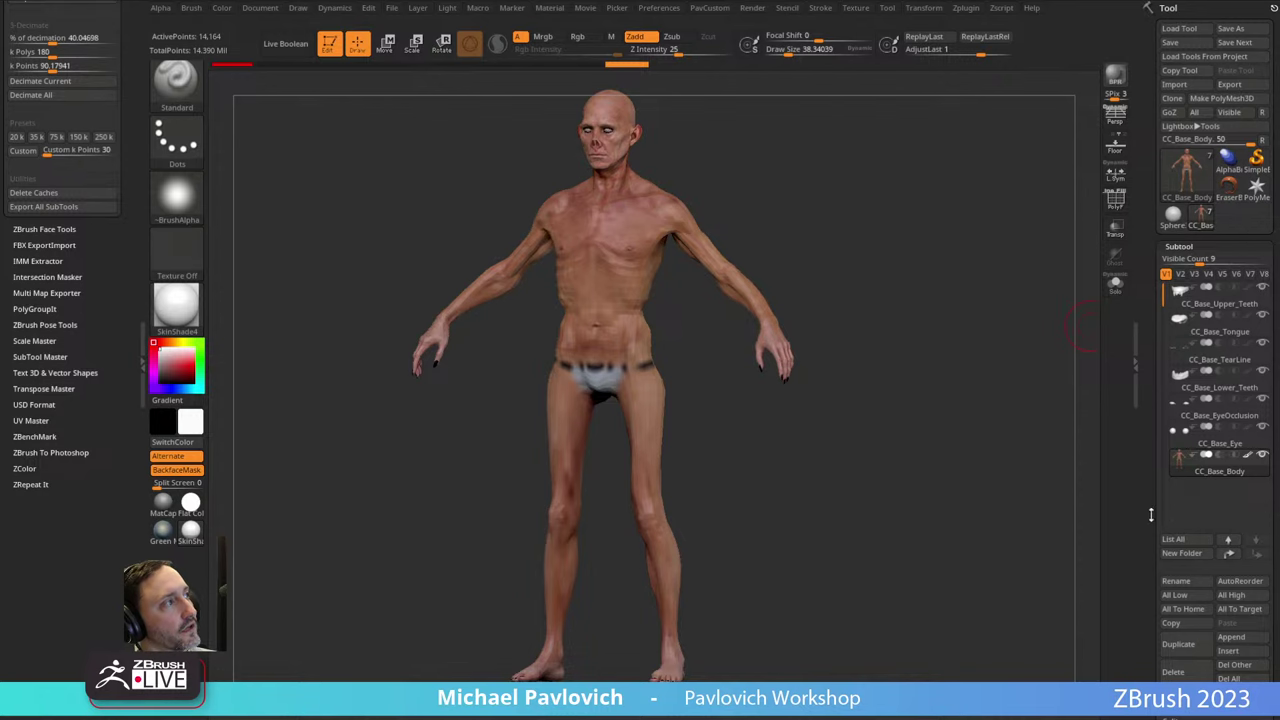
scroll(1168, 449, down, 5)
key(shift)
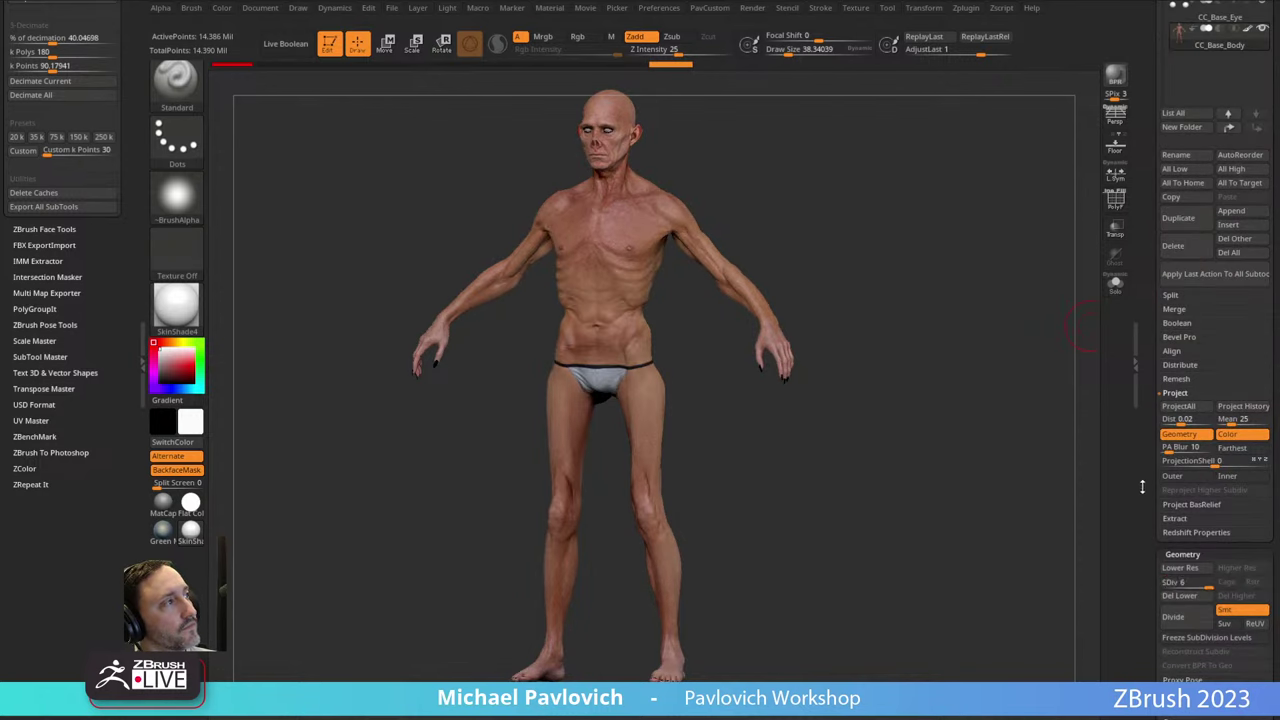
scroll(1142, 487, up, 10)
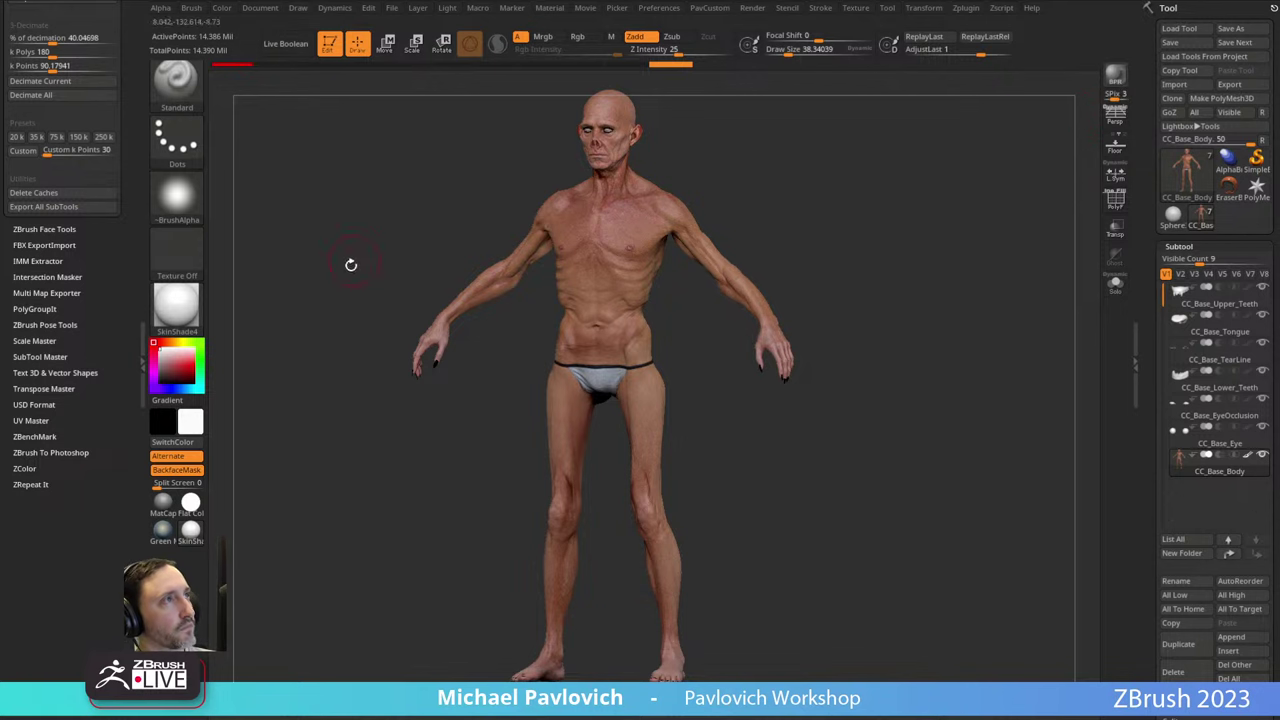
Switch to Substance 3D Painter and collapse the UV tile lists of Boxers, both Male_Brow sets, Std_Cornea_L, Std_Eye_L and Std_Eye_R.
click(312, 716)
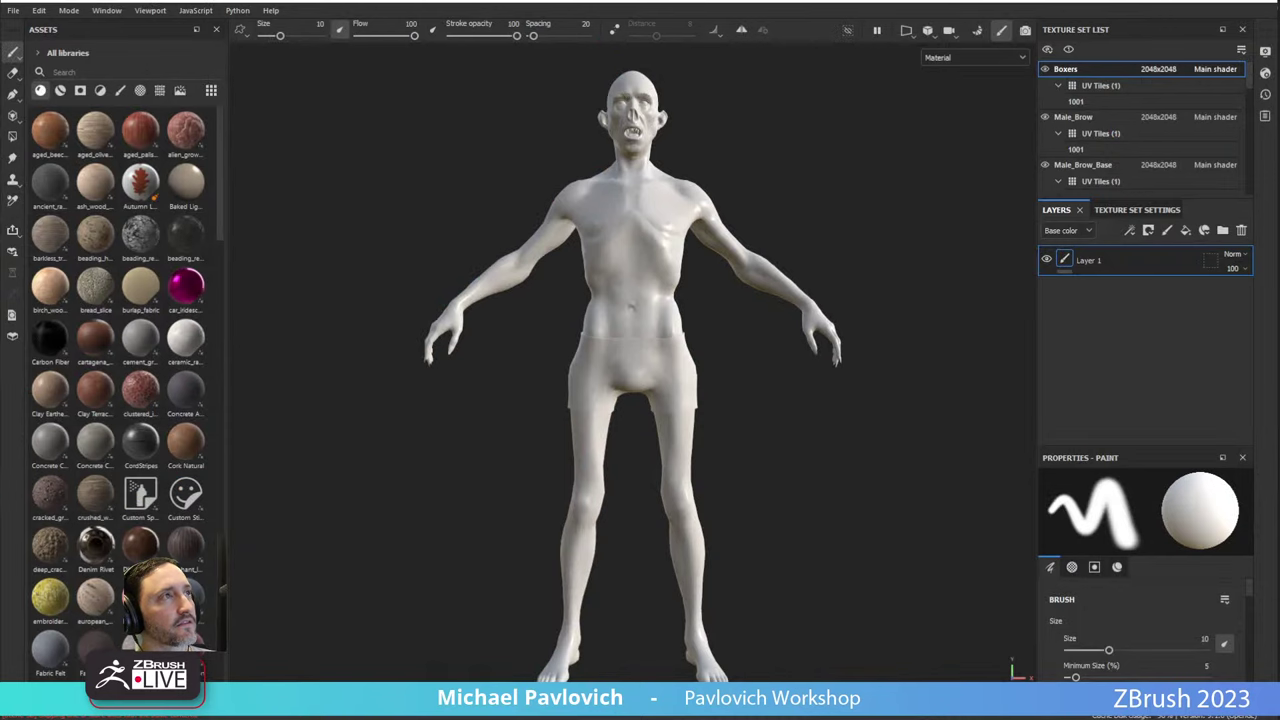
alt+drag(609, 195, 278, 65)
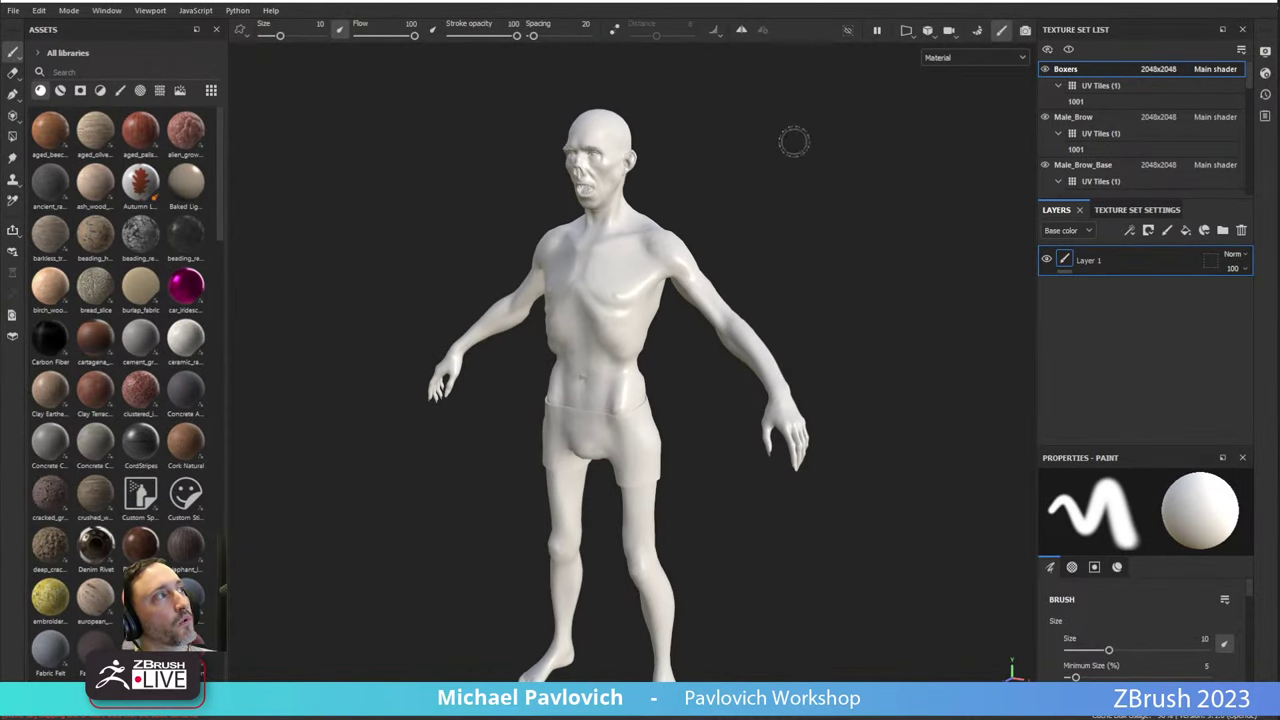
click(1058, 85)
click(1058, 117)
click(1058, 149)
click(1056, 167)
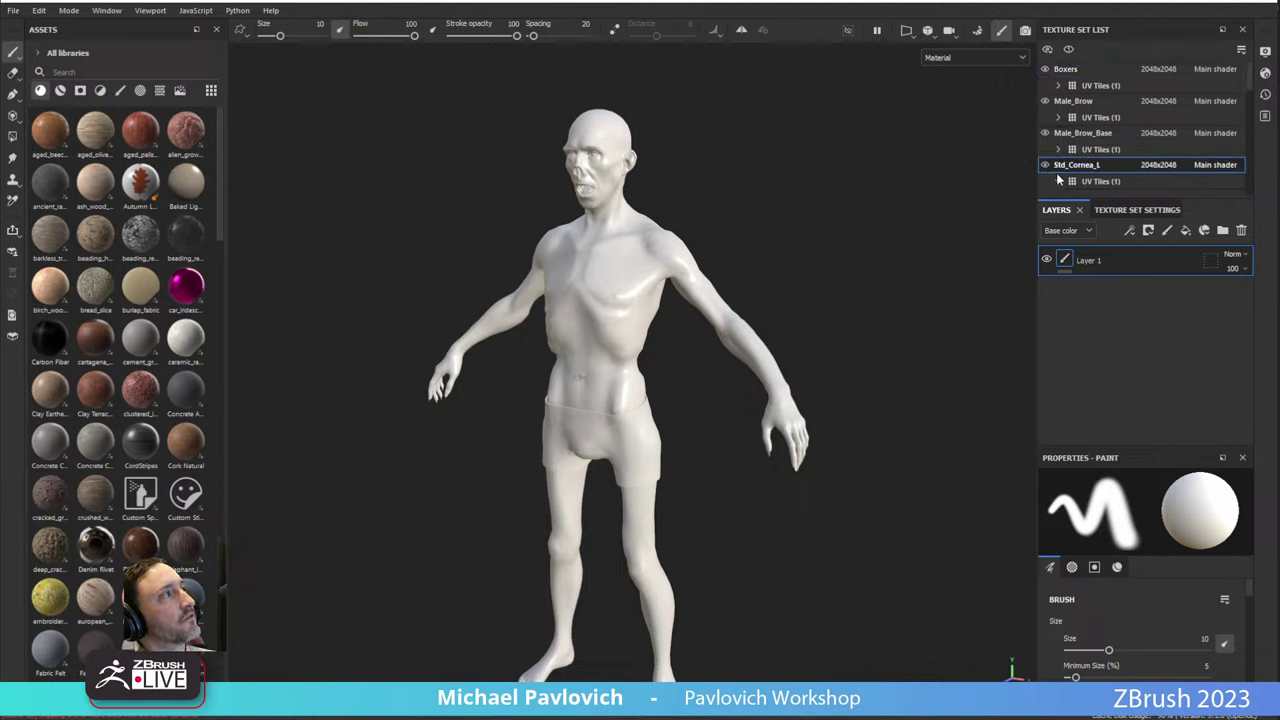
click(1059, 181)
scroll(1062, 180, down, 3)
click(1059, 118)
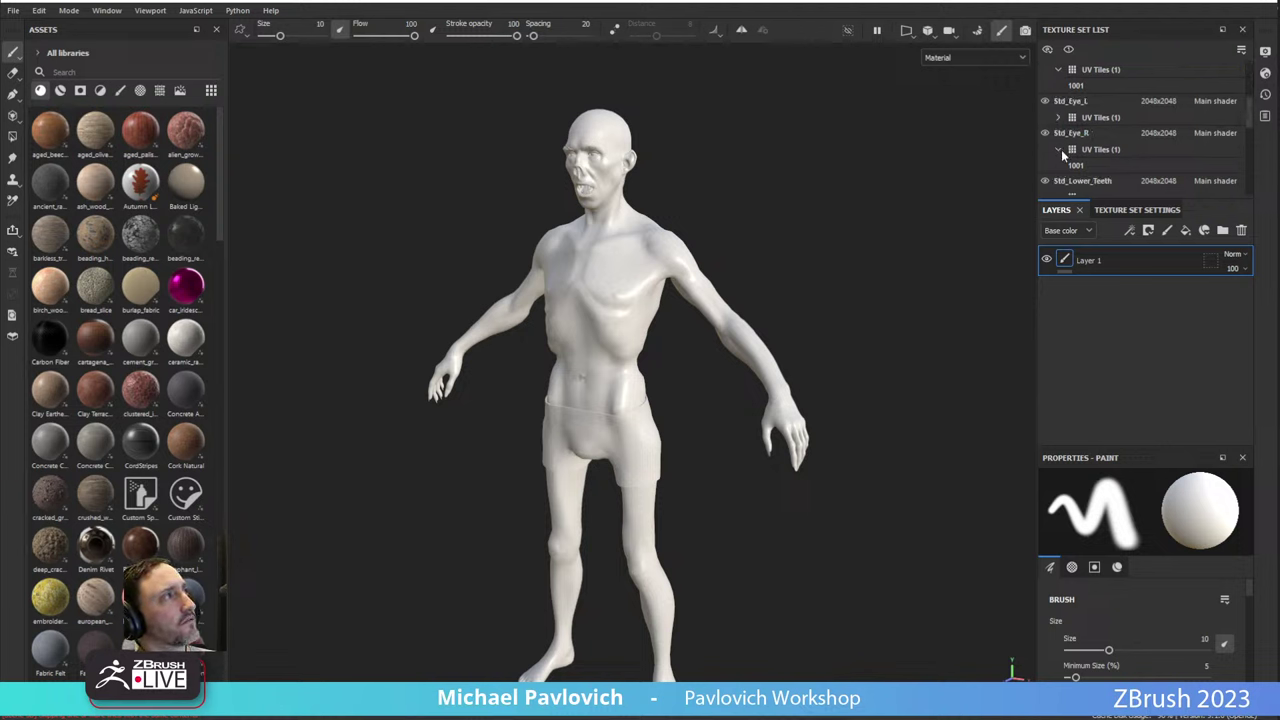
click(1061, 149)
click(1056, 169)
scroll(1058, 144, down, 3)
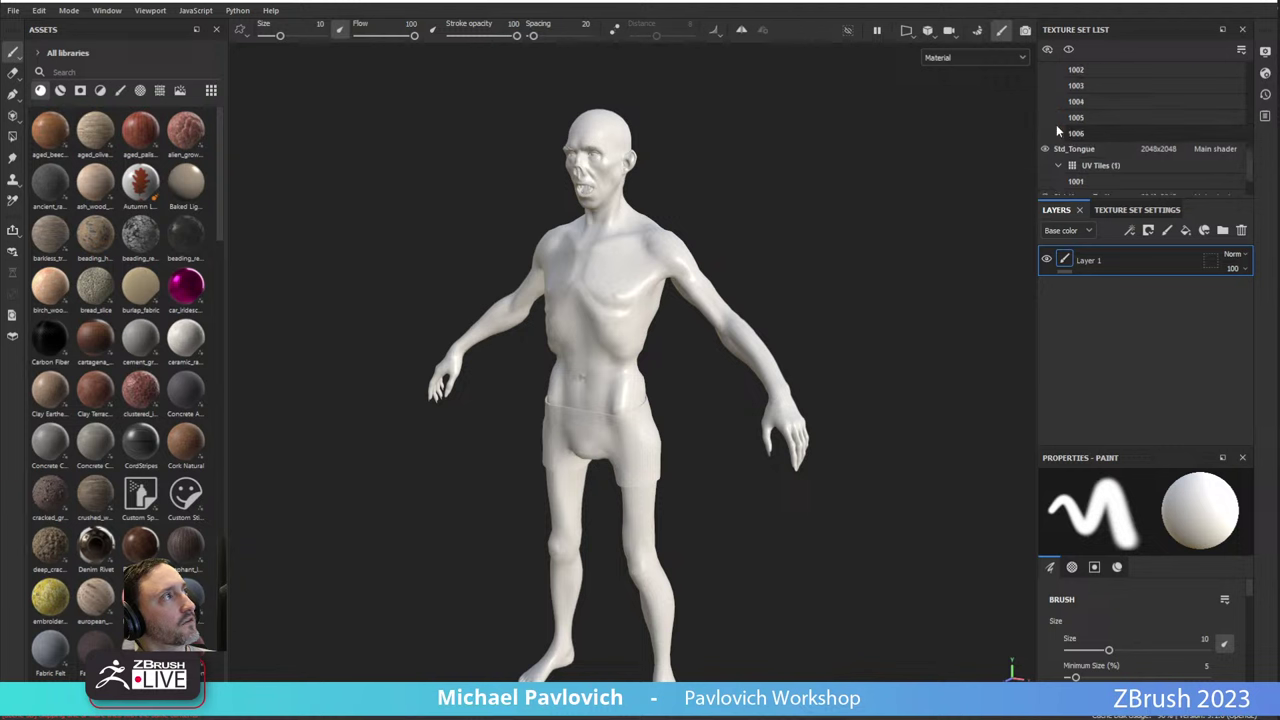
scroll(1056, 150, down, 3)
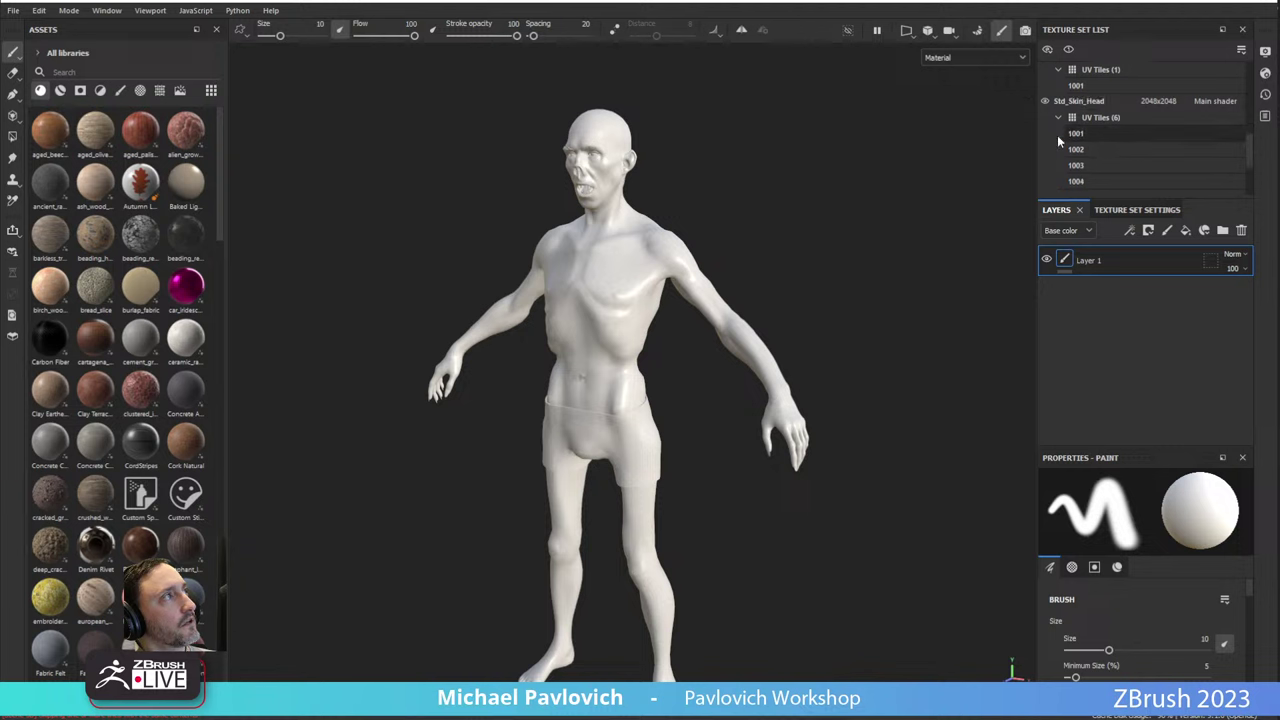
scroll(1060, 145, up, 2)
click(1090, 148)
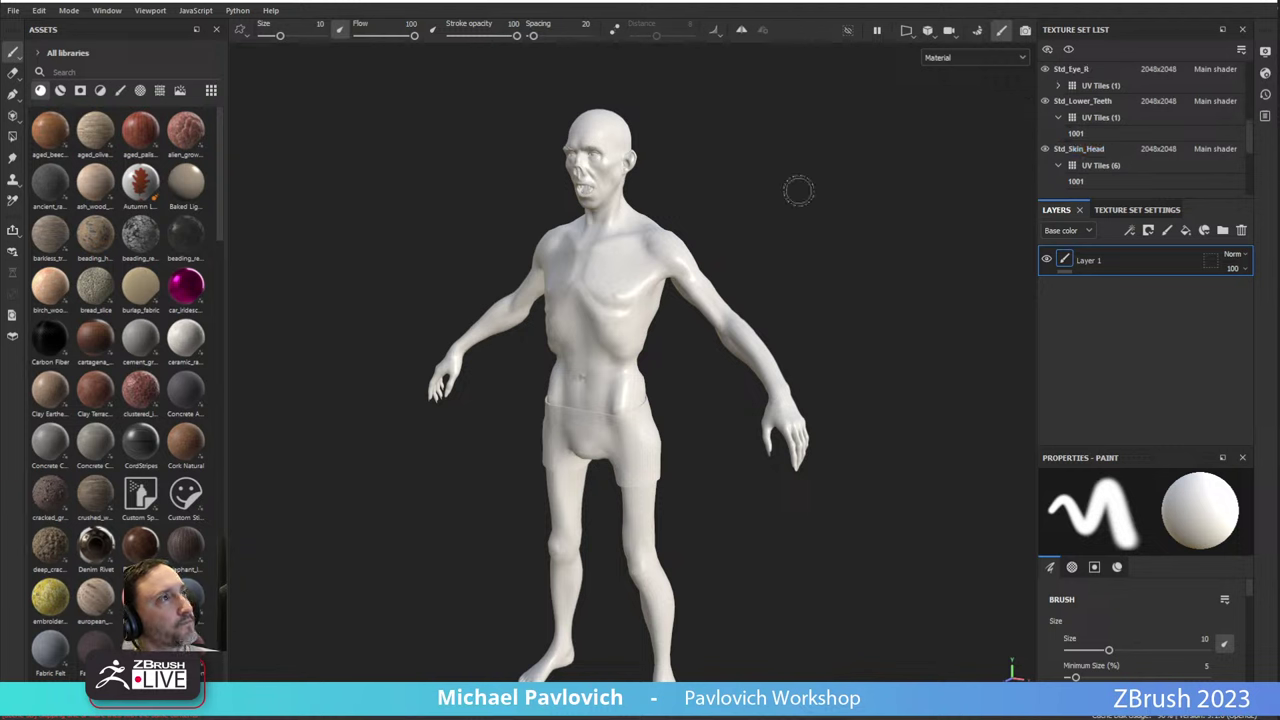
Hide the boxers, brow, cornea, eye and teeth texture sets, then select and isolate Std_Skin_Head.
scroll(1050, 100, up, 4)
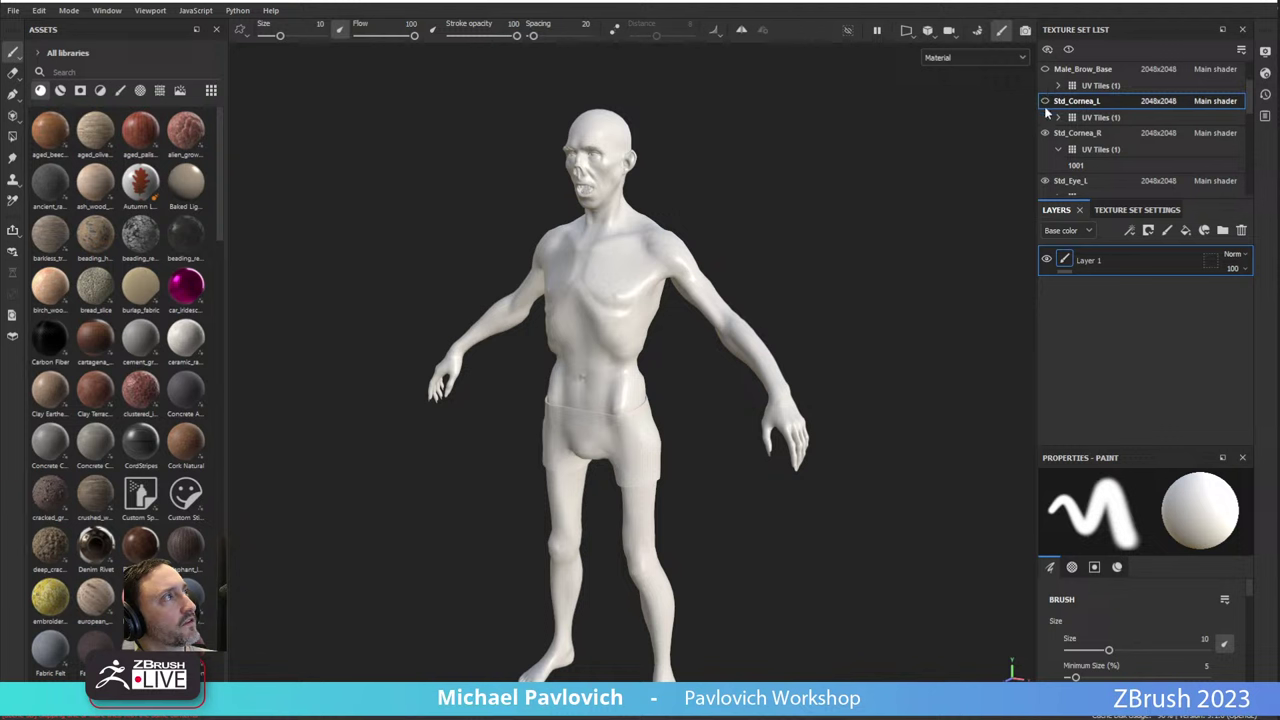
scroll(1050, 165, down, 4)
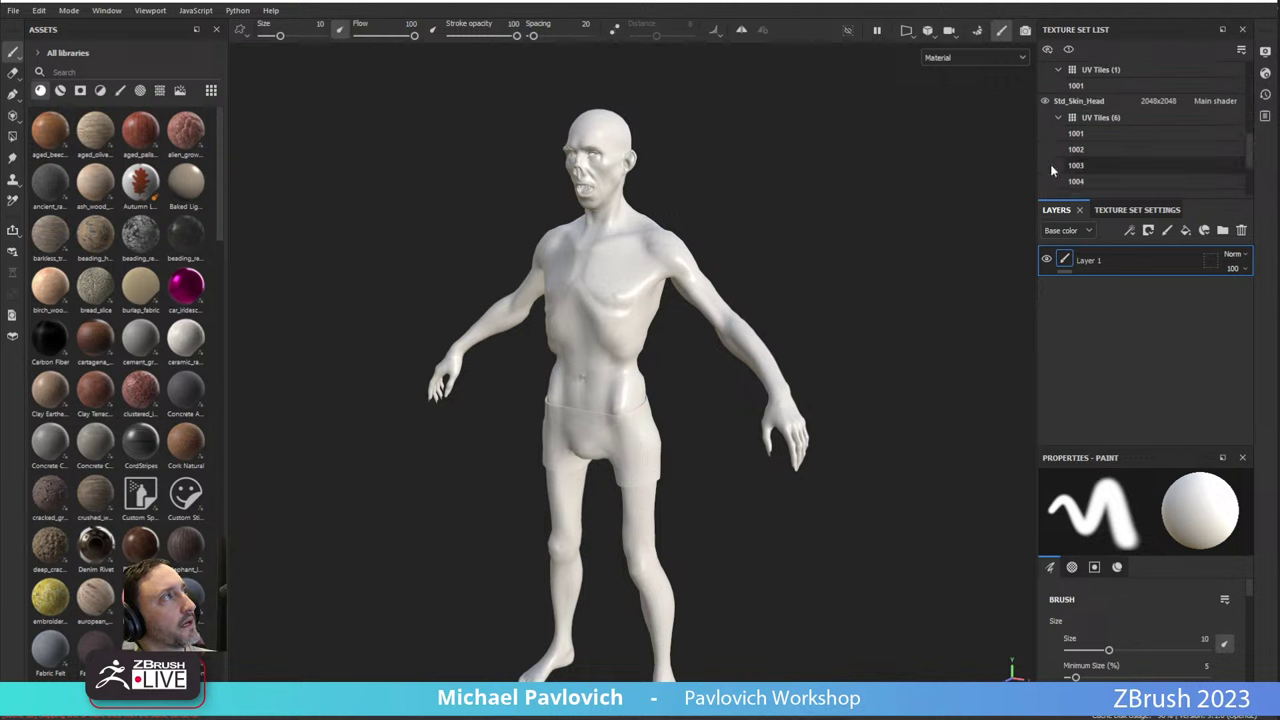
scroll(1050, 164, up, 3)
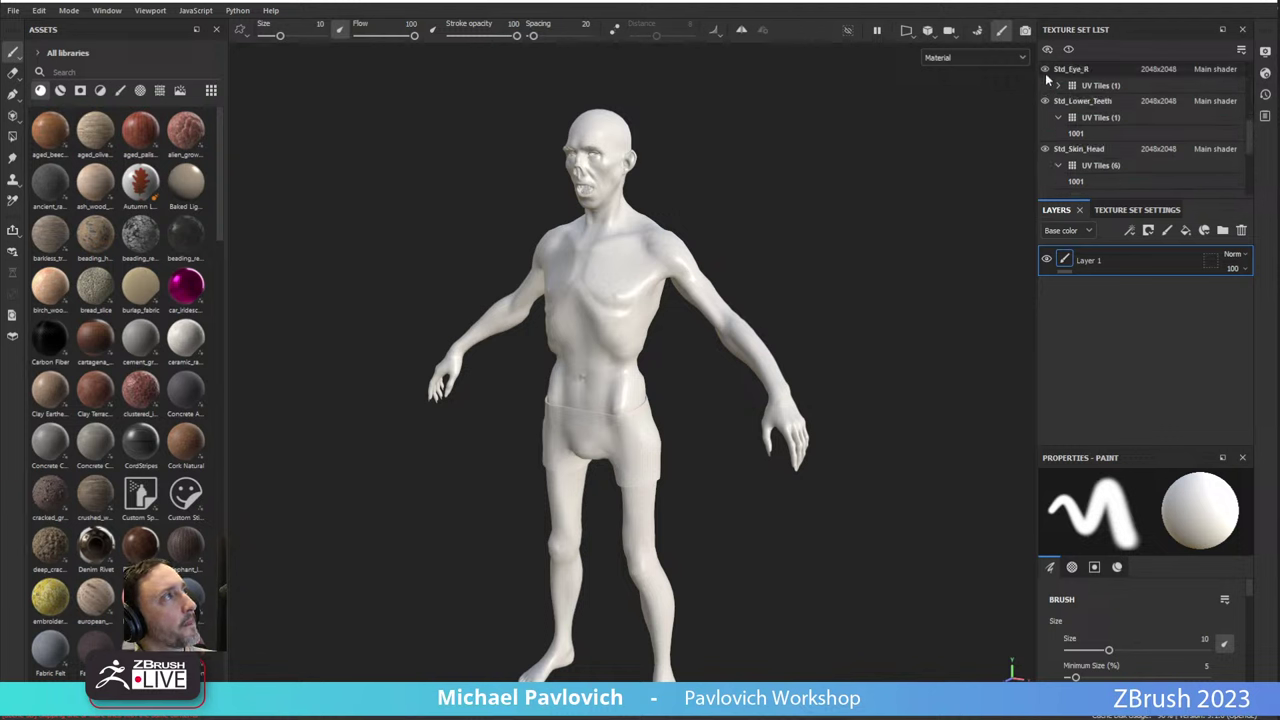
scroll(1044, 90, down, 3)
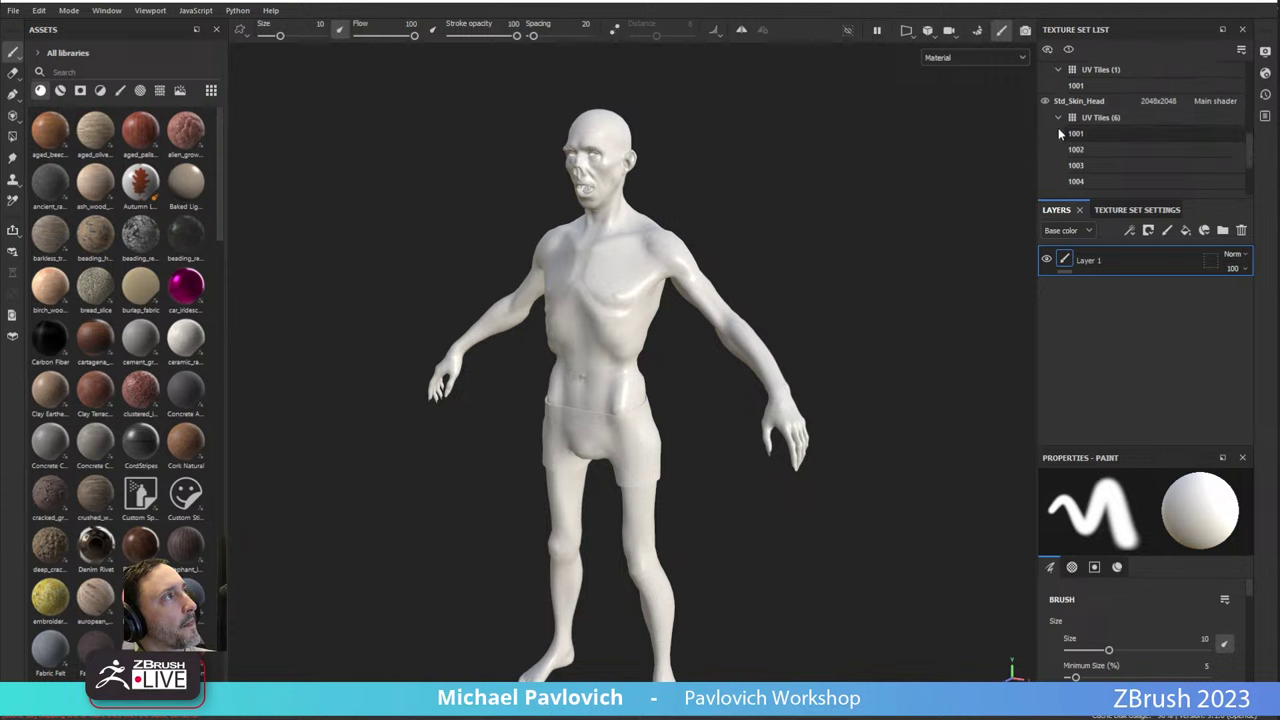
scroll(1050, 135, up, 3)
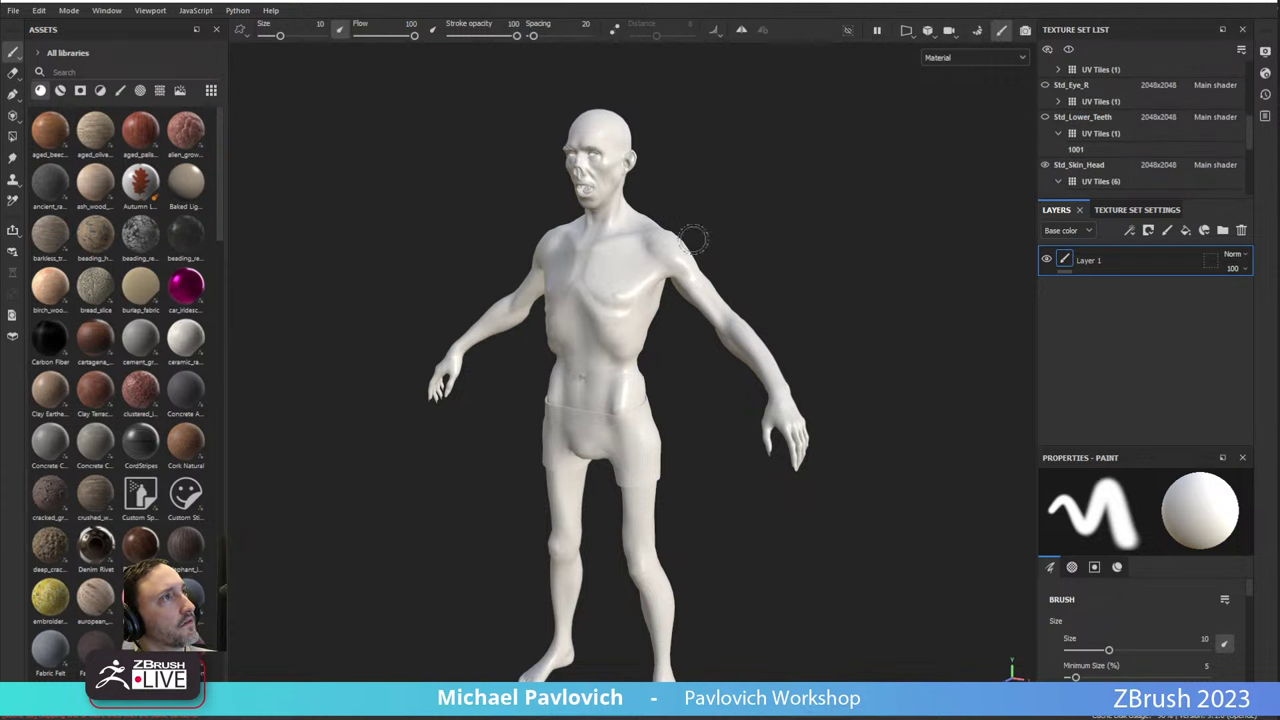
ctrl+alt+right_click(624, 257)
click(1074, 50)
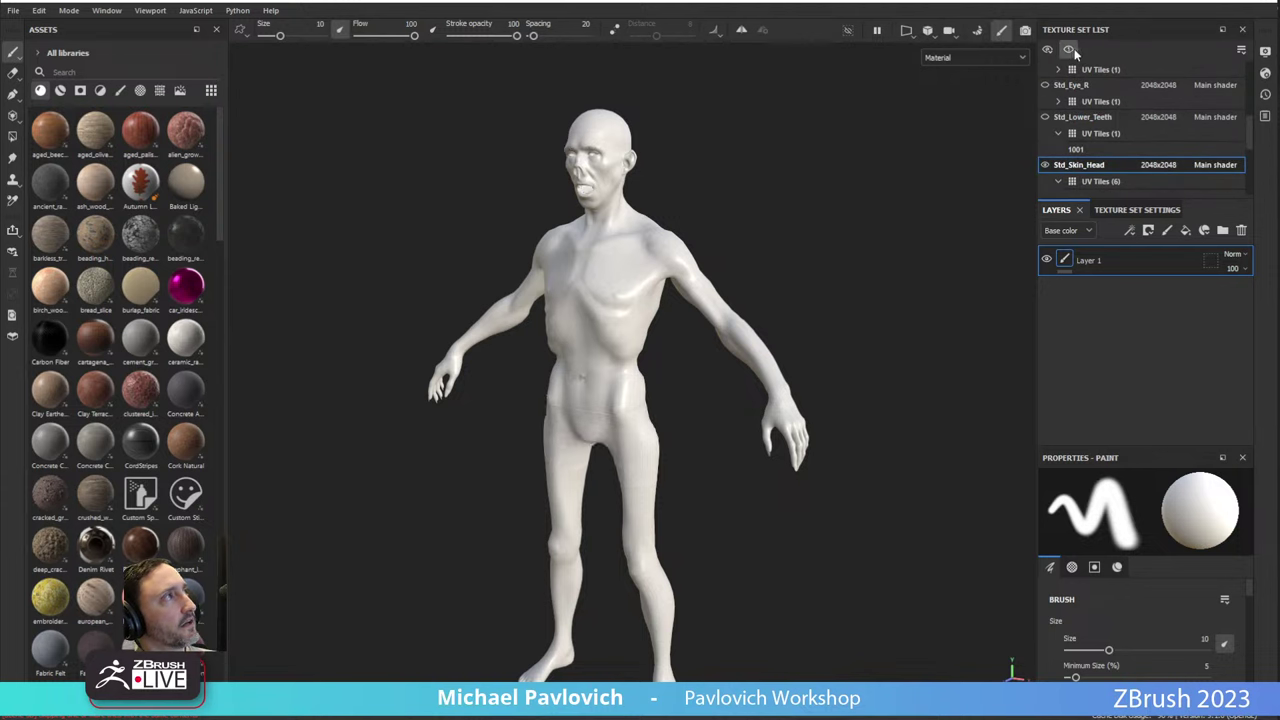
mouse_move(887, 189)
alt+mouse_down()
mouse_move(931, 163)
mouse_move(653, 284)
mouse_move(603, 287)
mouse_move(843, 180)
mouse_move(903, 184)
alt+mouse_up()
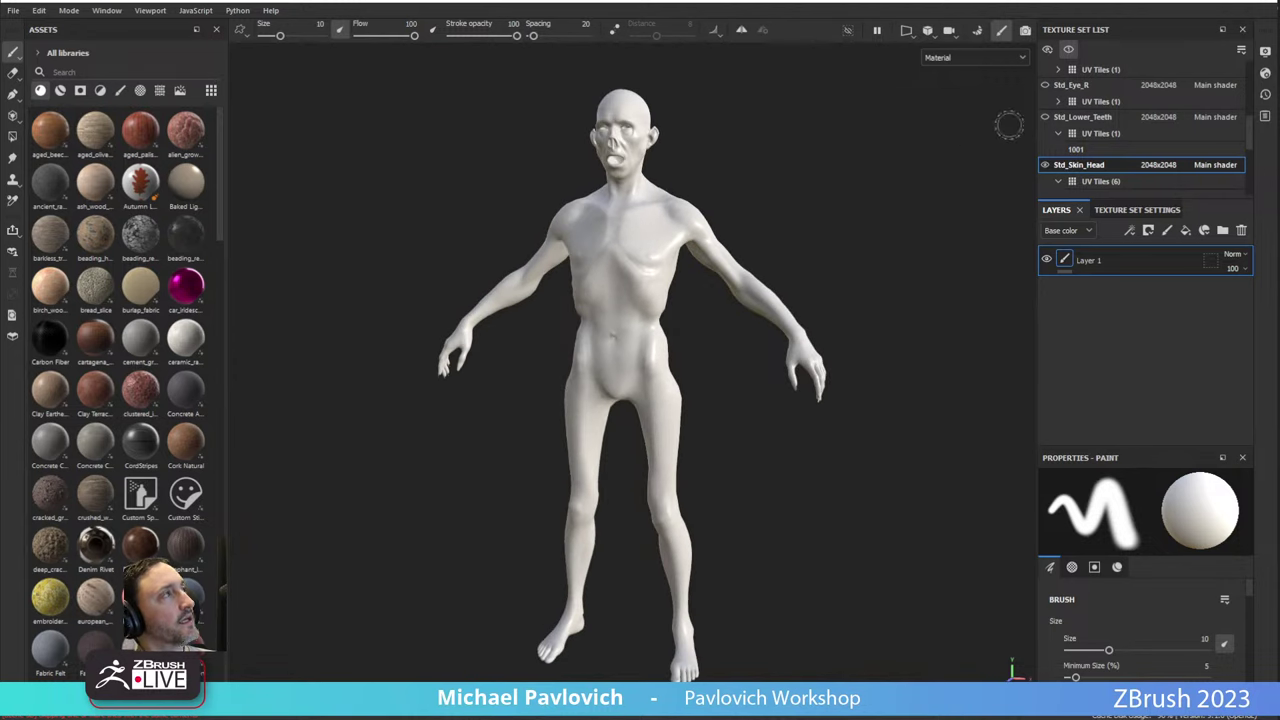
Enter mesh map baking for Std_Skin_Head and load test_high.fbx from the VampireBake folder as the high definition mesh.
click(1138, 210)
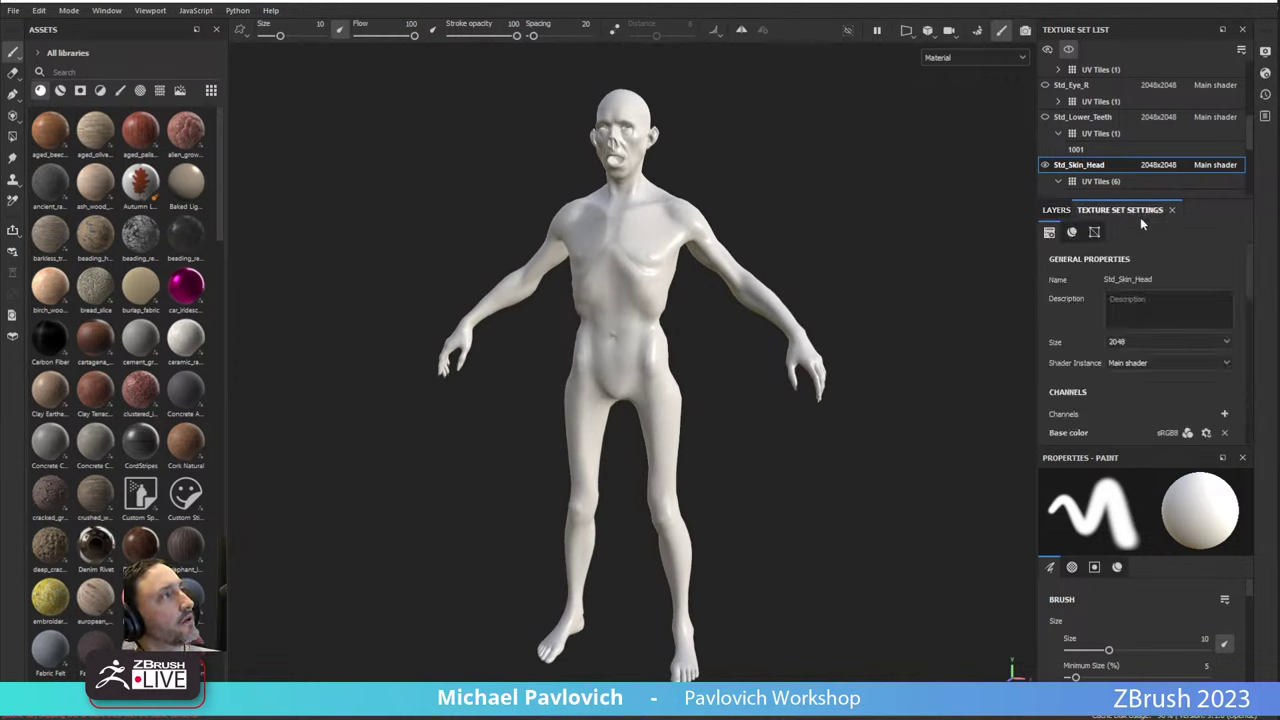
scroll(1188, 340, down, 8)
click(1190, 337)
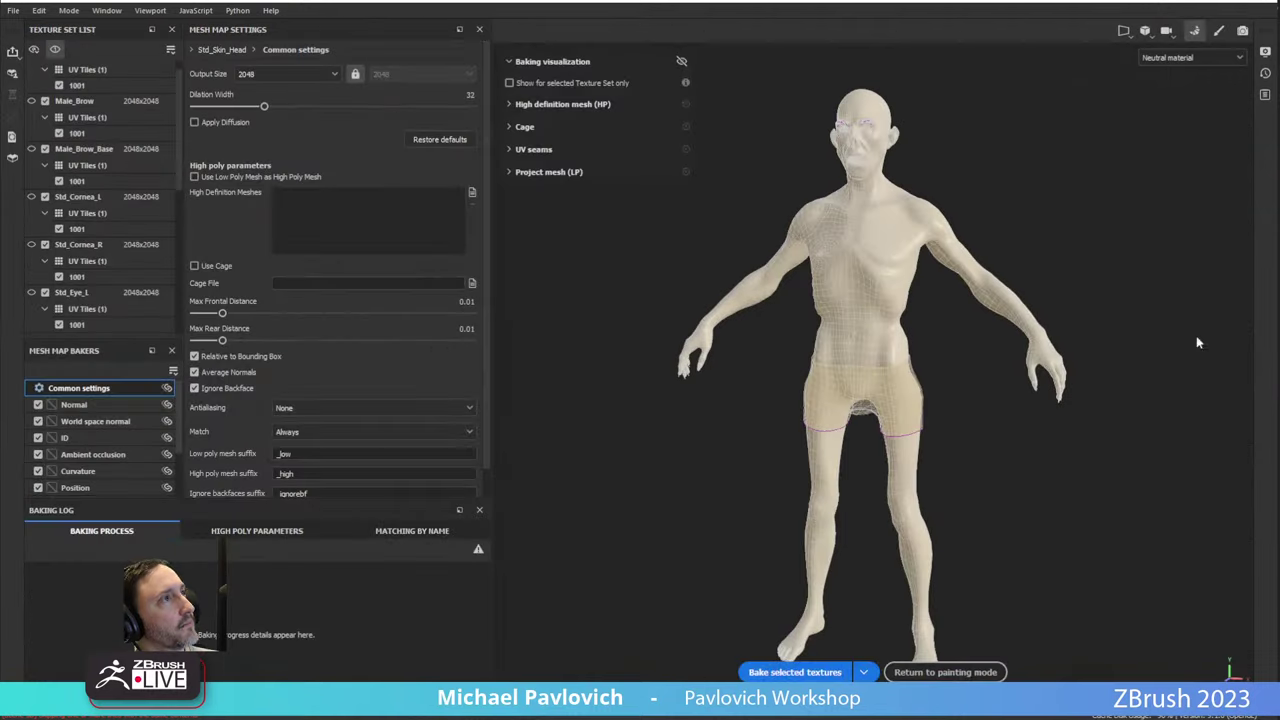
click(472, 193)
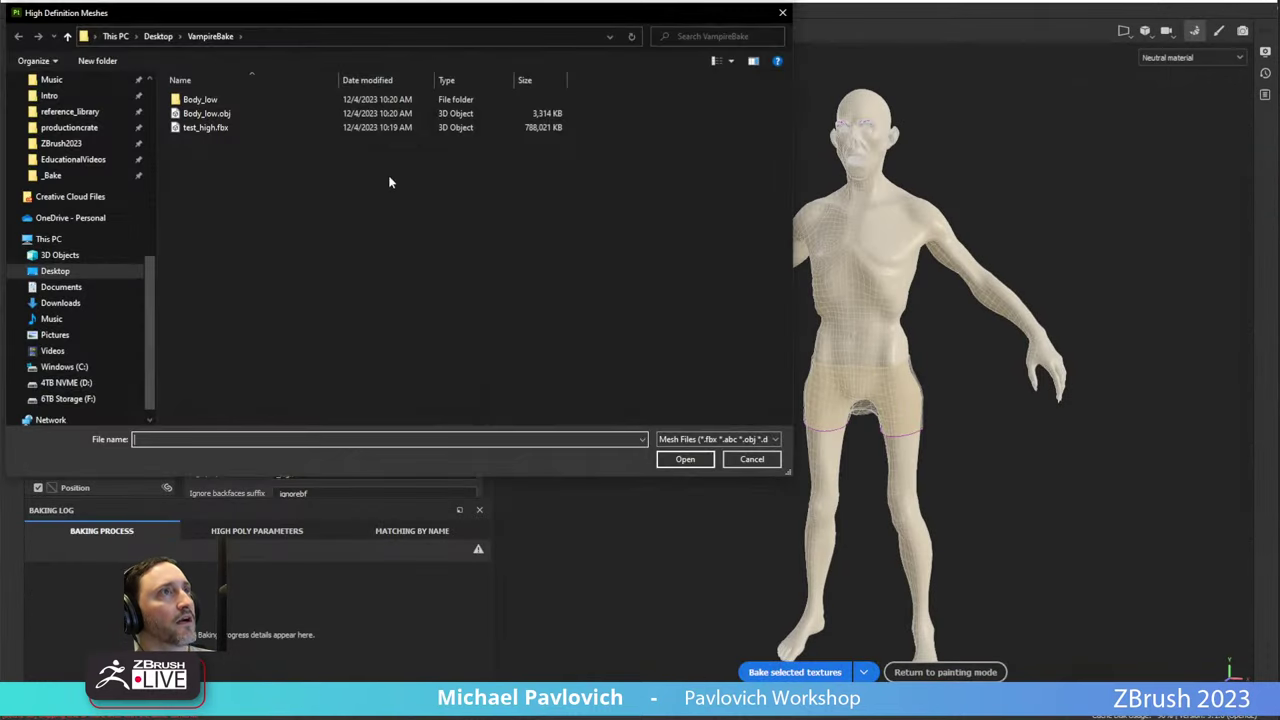
double_click(210, 127)
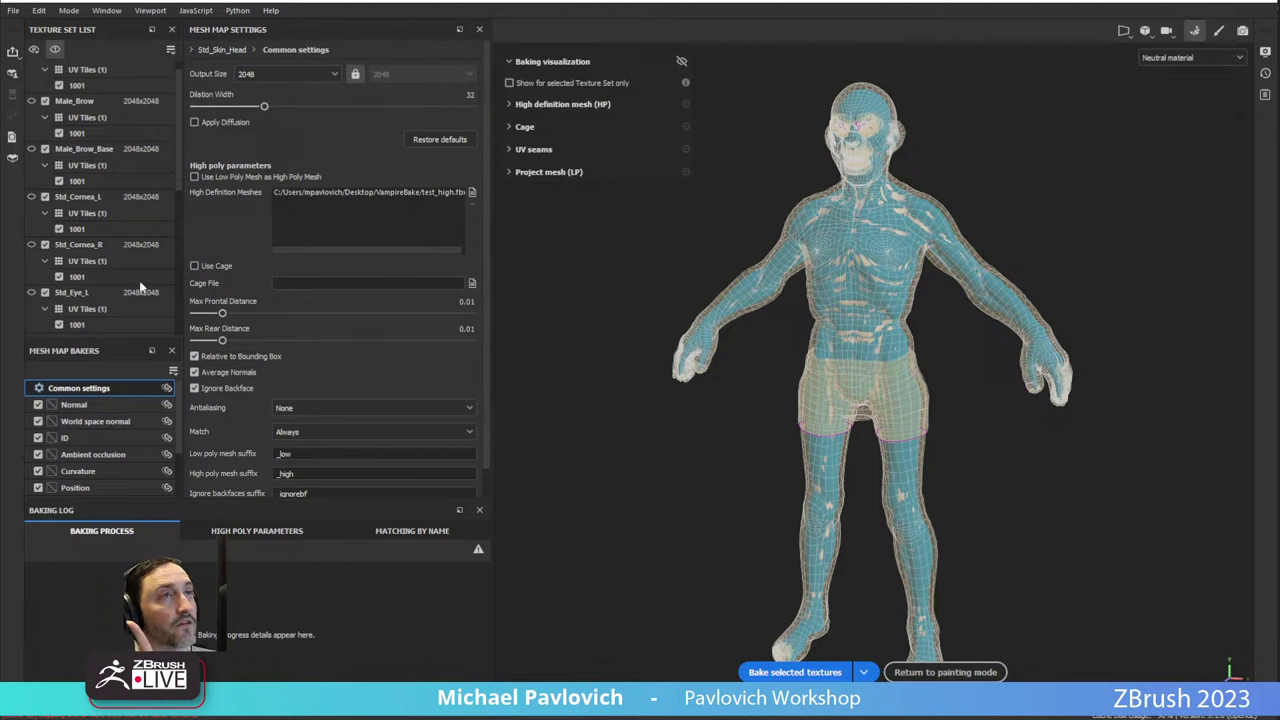
Exclude the boxers, brow, cornea, eye, teeth and tongue texture sets from the bake, keeping only Std_Skin_Head.
scroll(64, 106, up, 1)
click(45, 70)
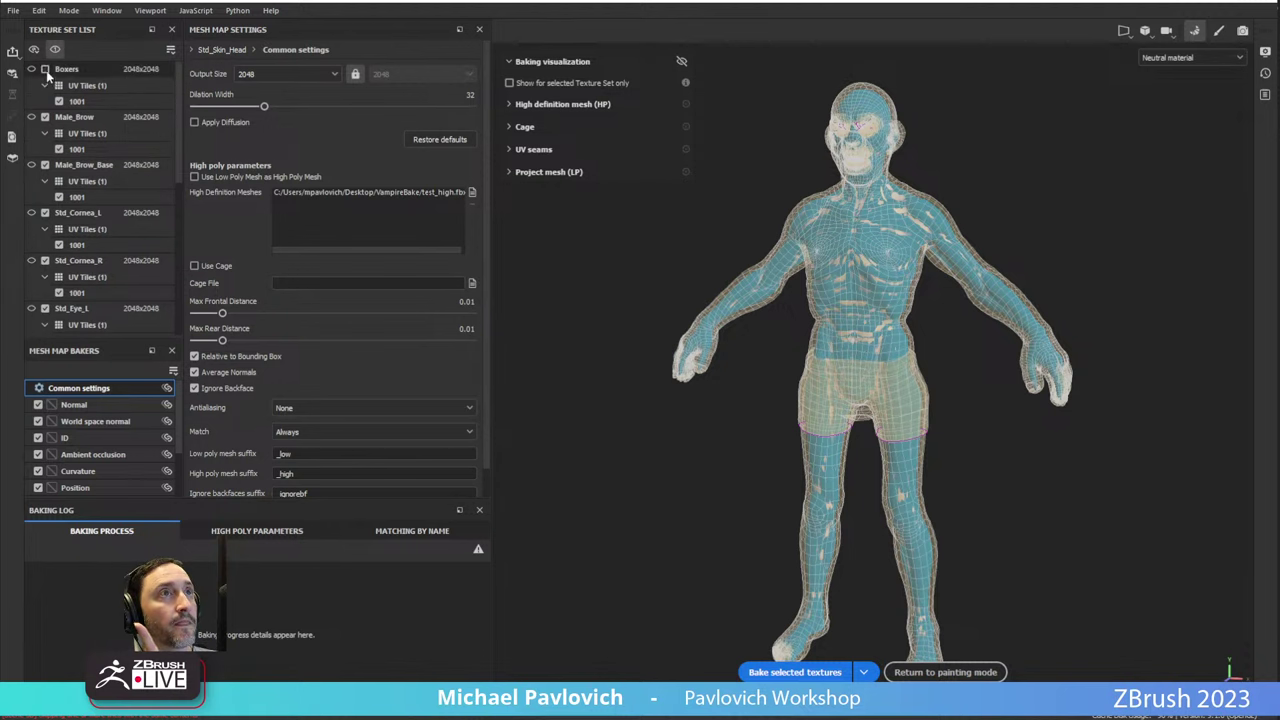
click(45, 117)
click(45, 165)
click(45, 213)
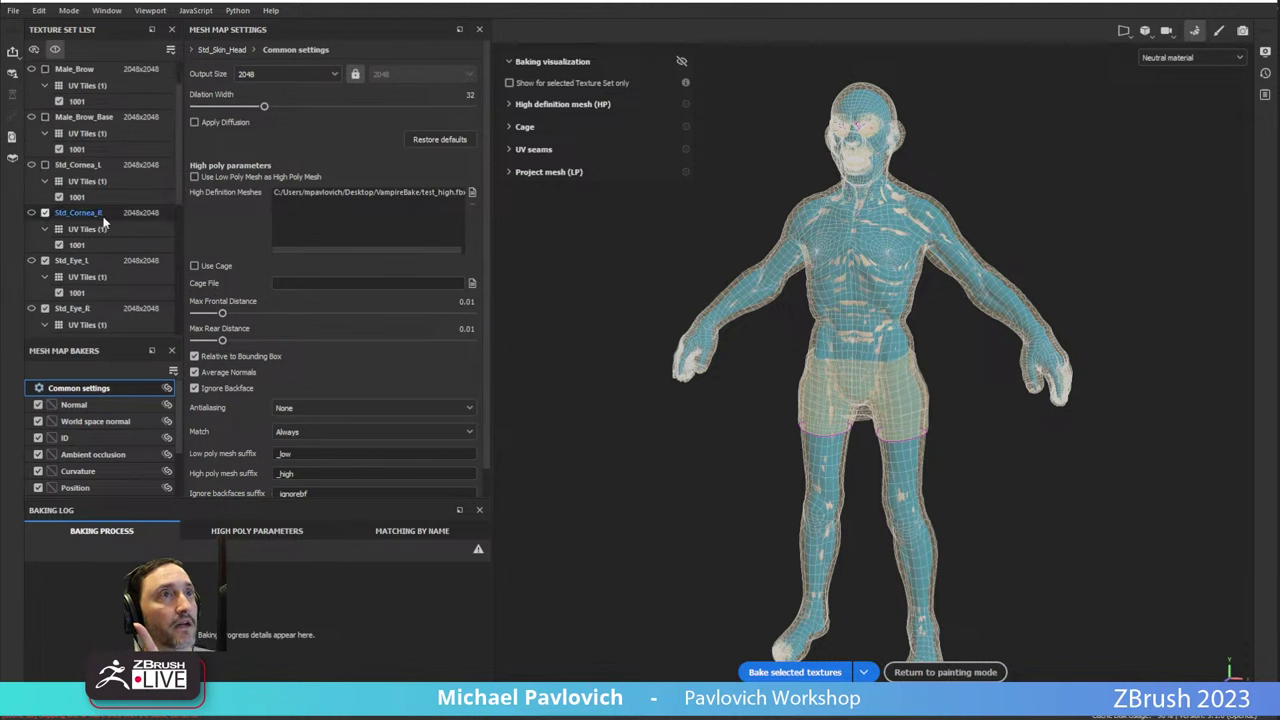
scroll(48, 190, down, 3)
click(45, 165)
click(45, 213)
click(45, 260)
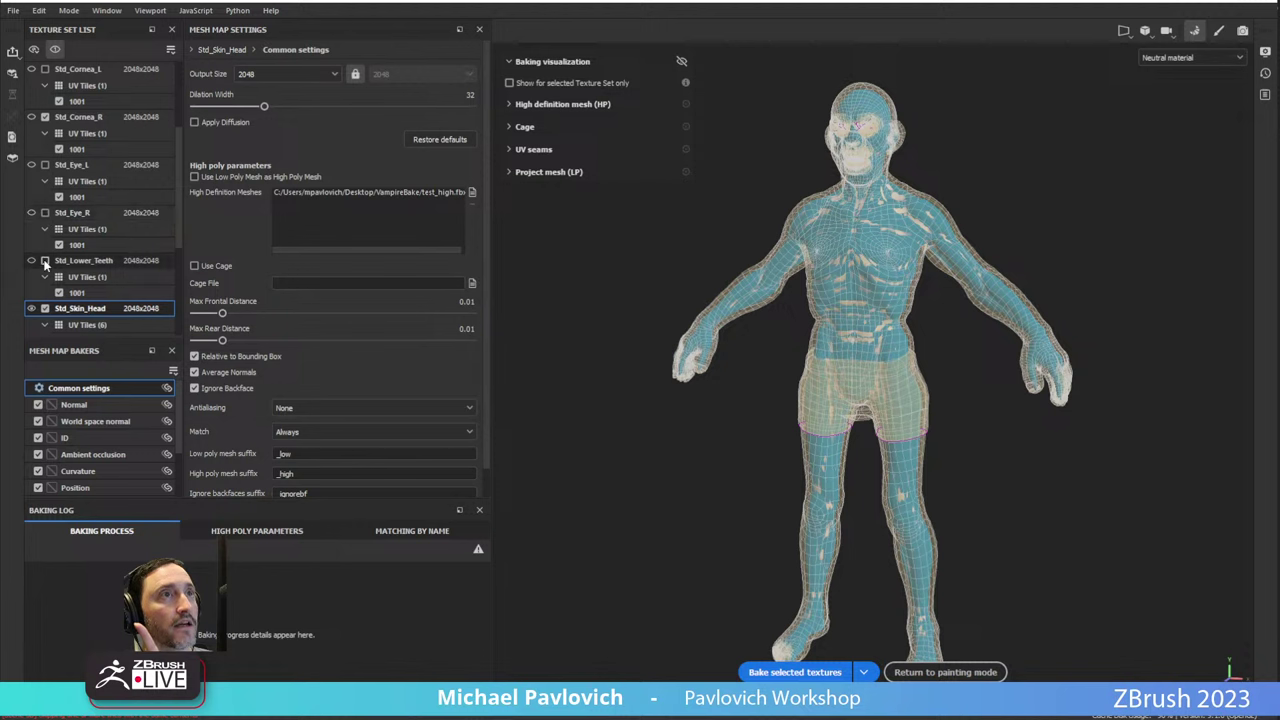
scroll(80, 170, down, 4)
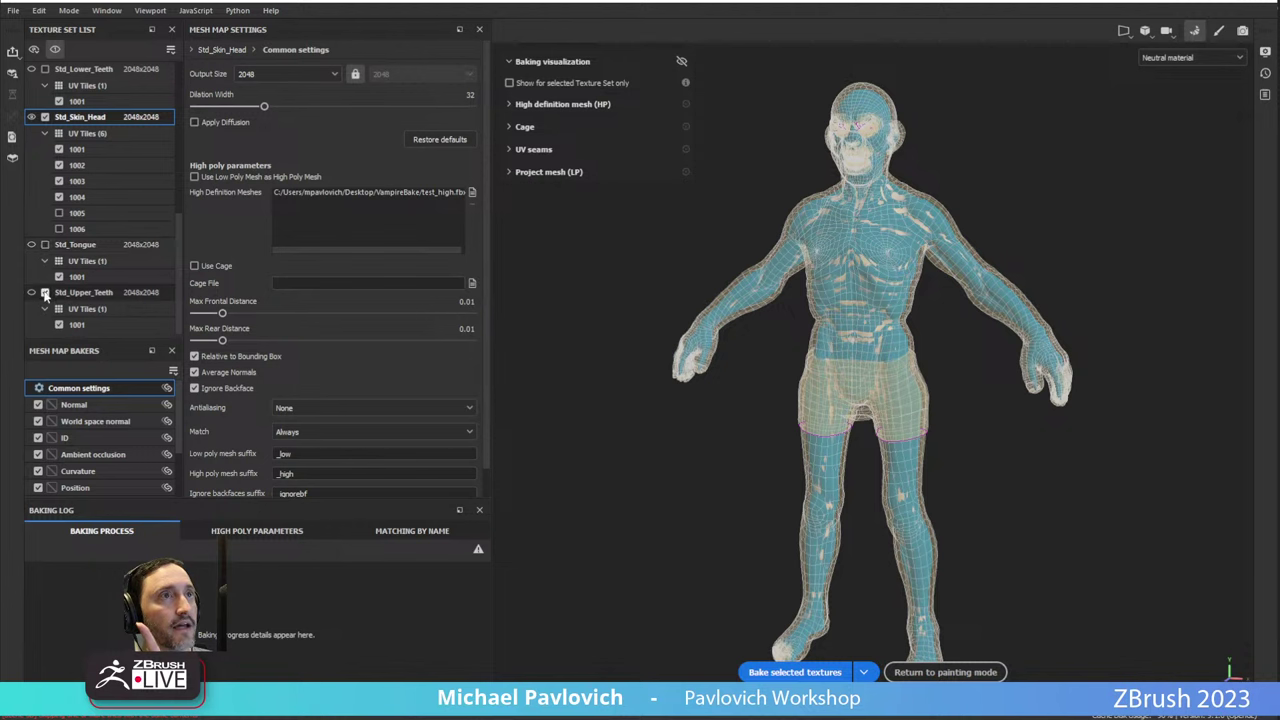
scroll(80, 261, up, 3)
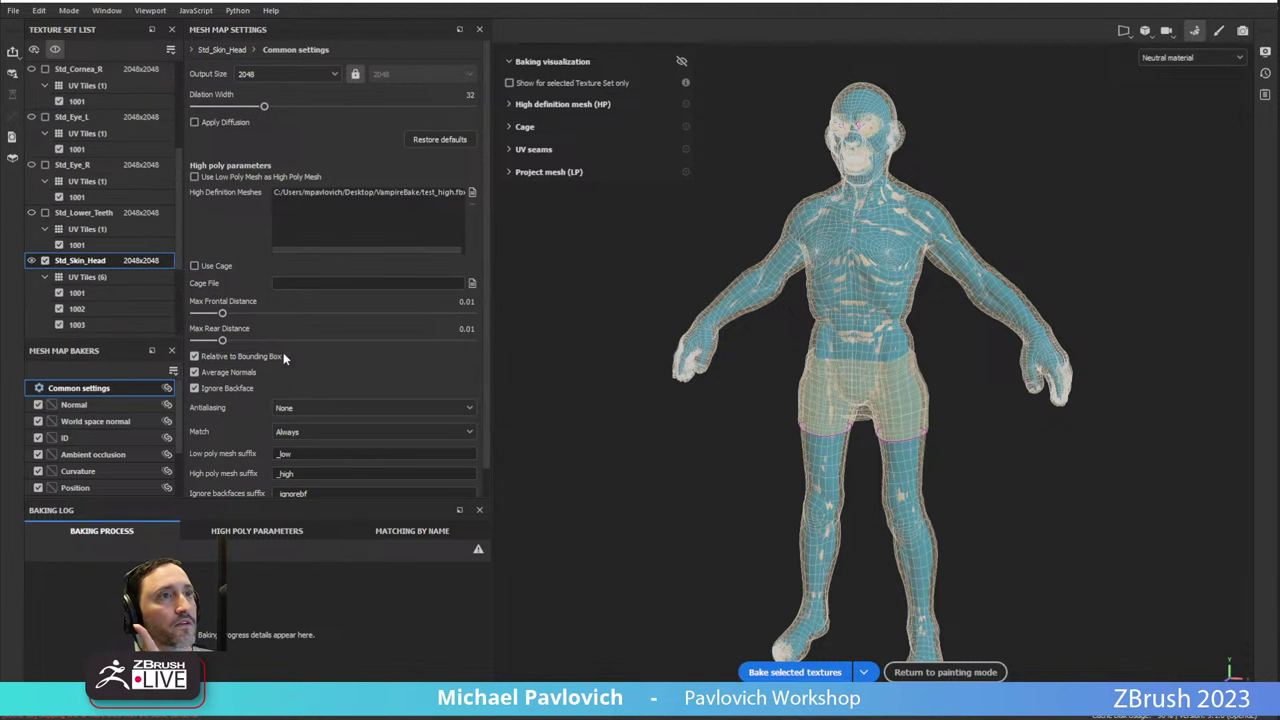
Set the ID map's color source to Vertex Color and bake the selected textures for Std_Skin_Head.
click(68, 437)
click(334, 77)
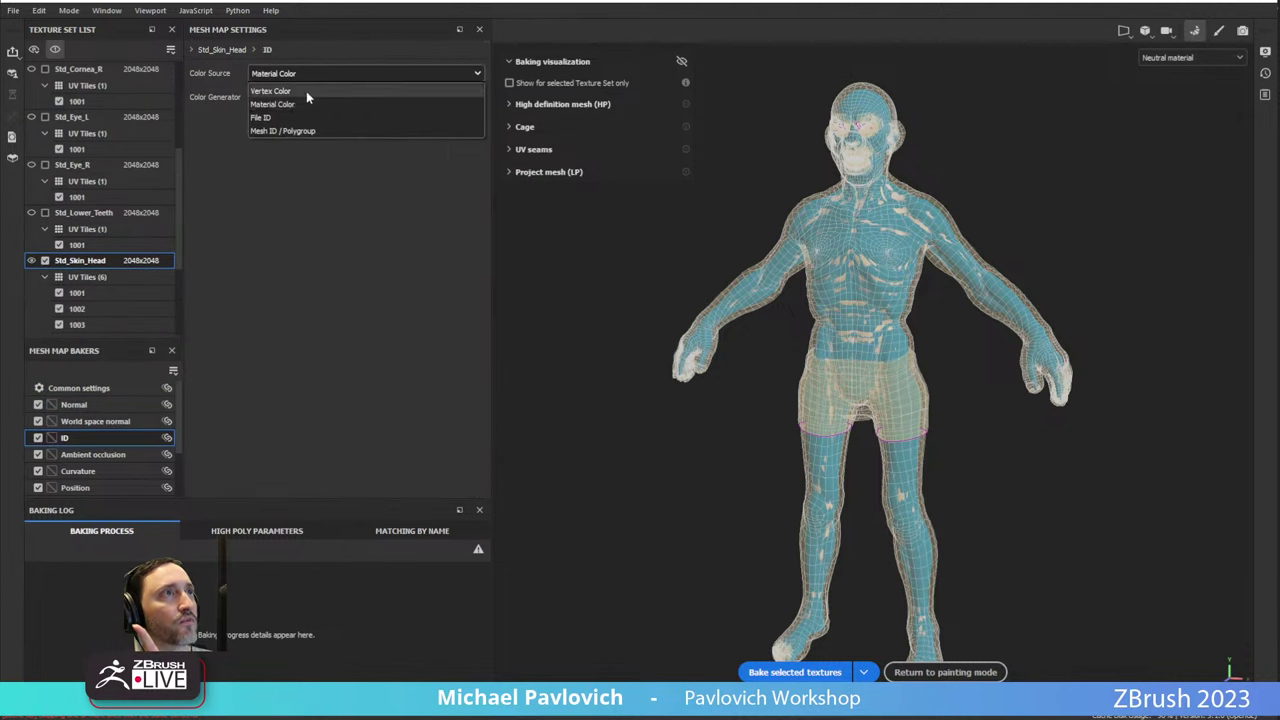
click(288, 91)
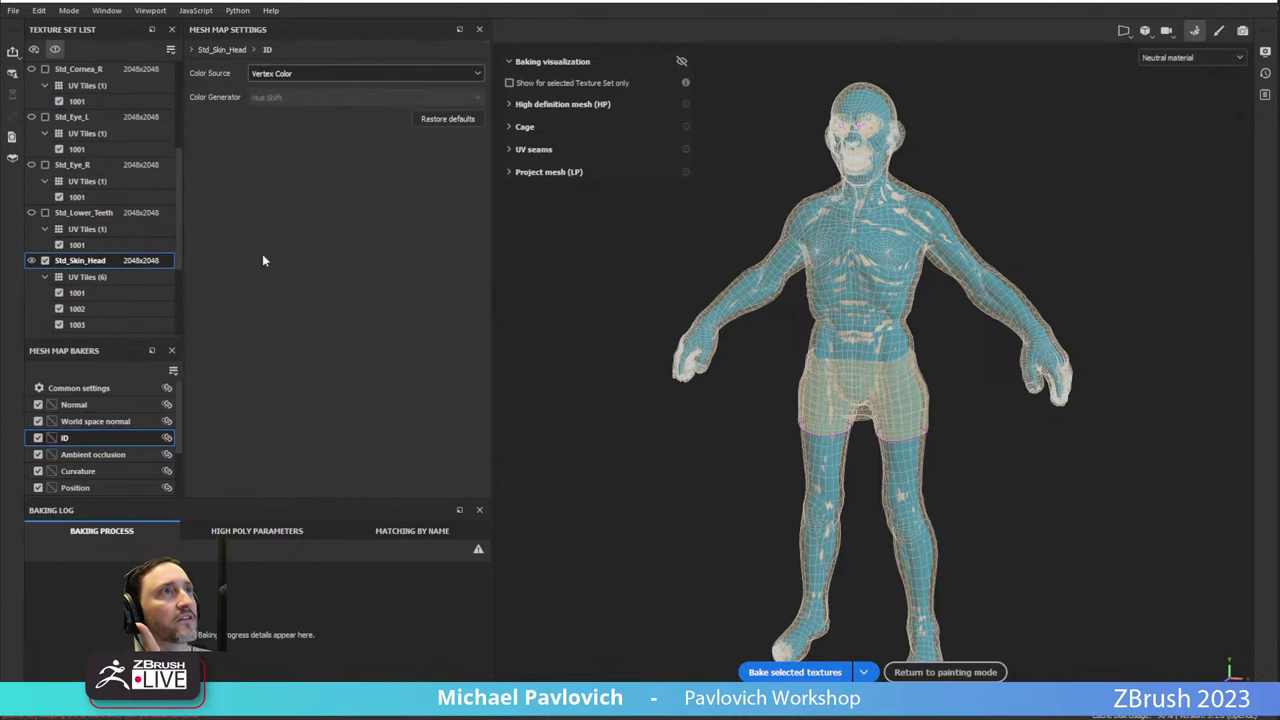
click(80, 388)
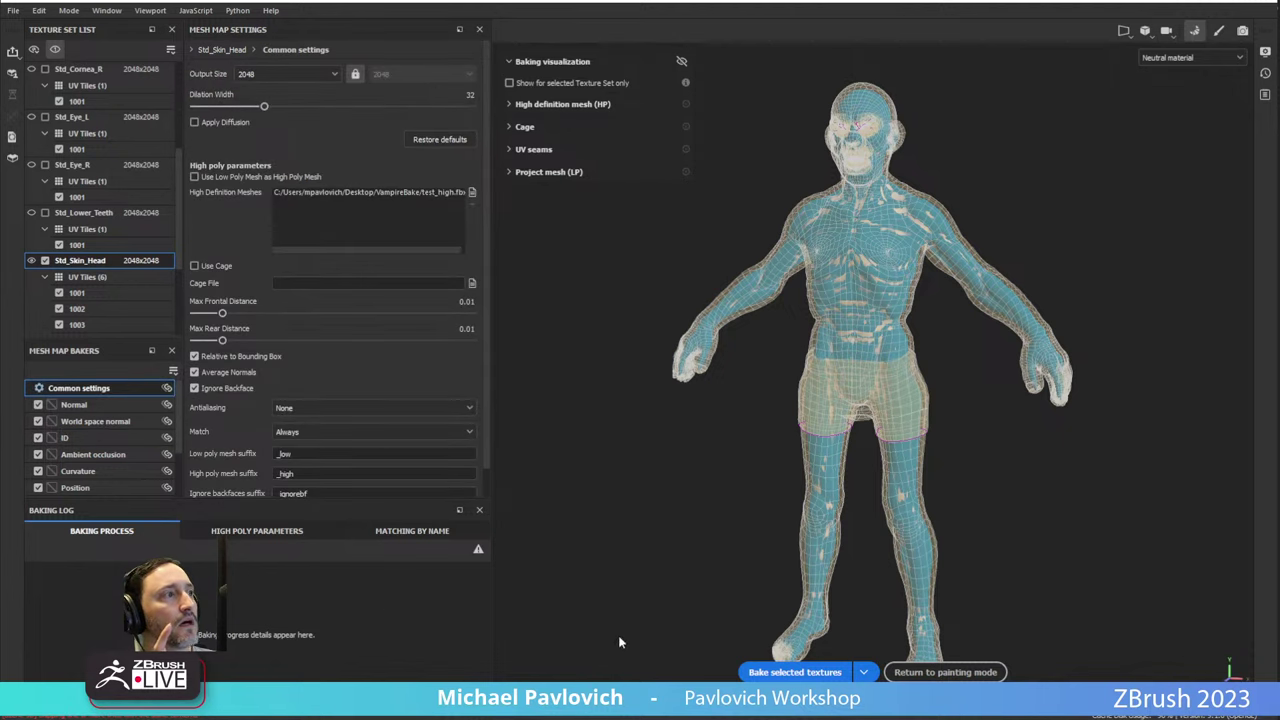
click(795, 672)
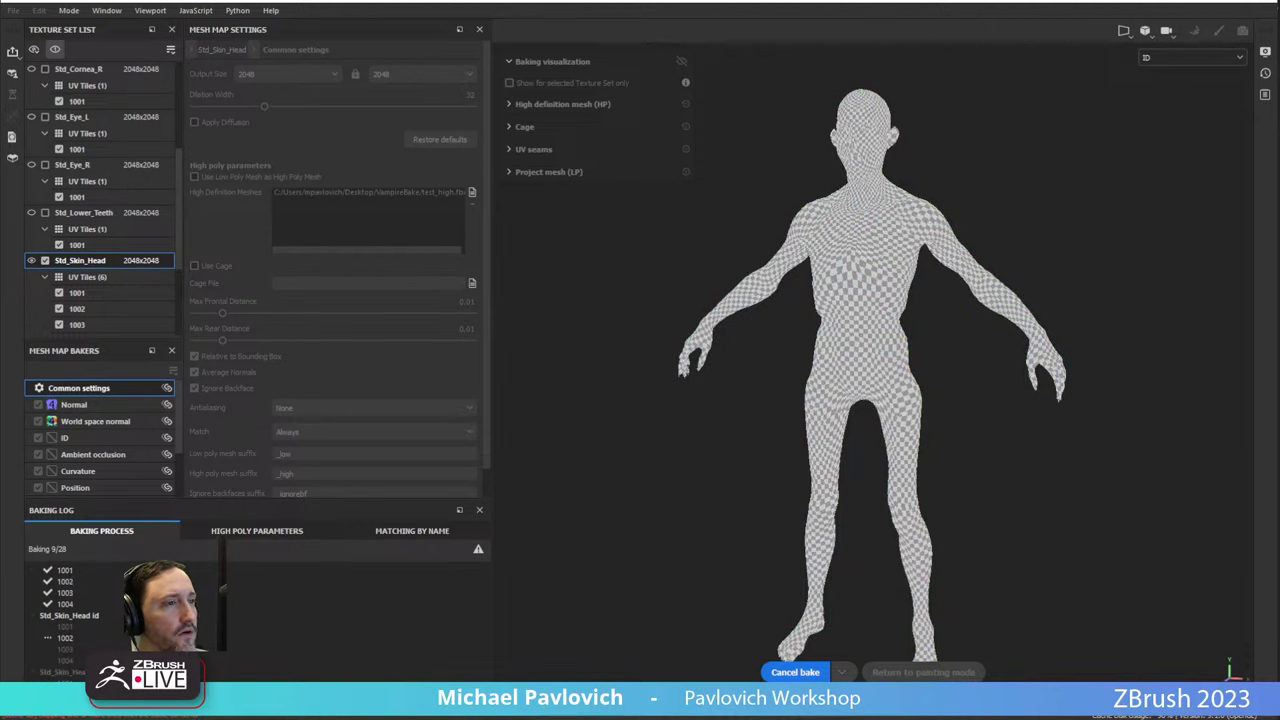
Switch to Character Creator and apply the A-Pose calibration pose to the character.
key(alt+Tab)
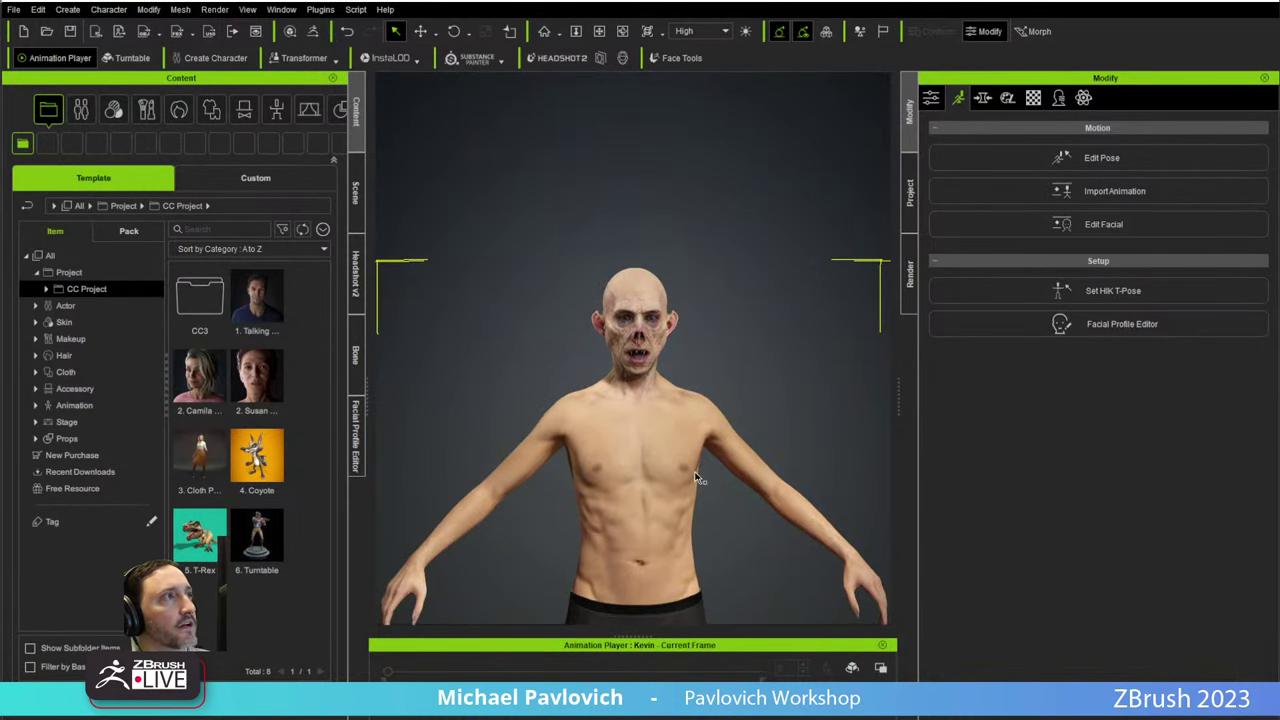
right_click(697, 478)
mouse_move(745, 556)
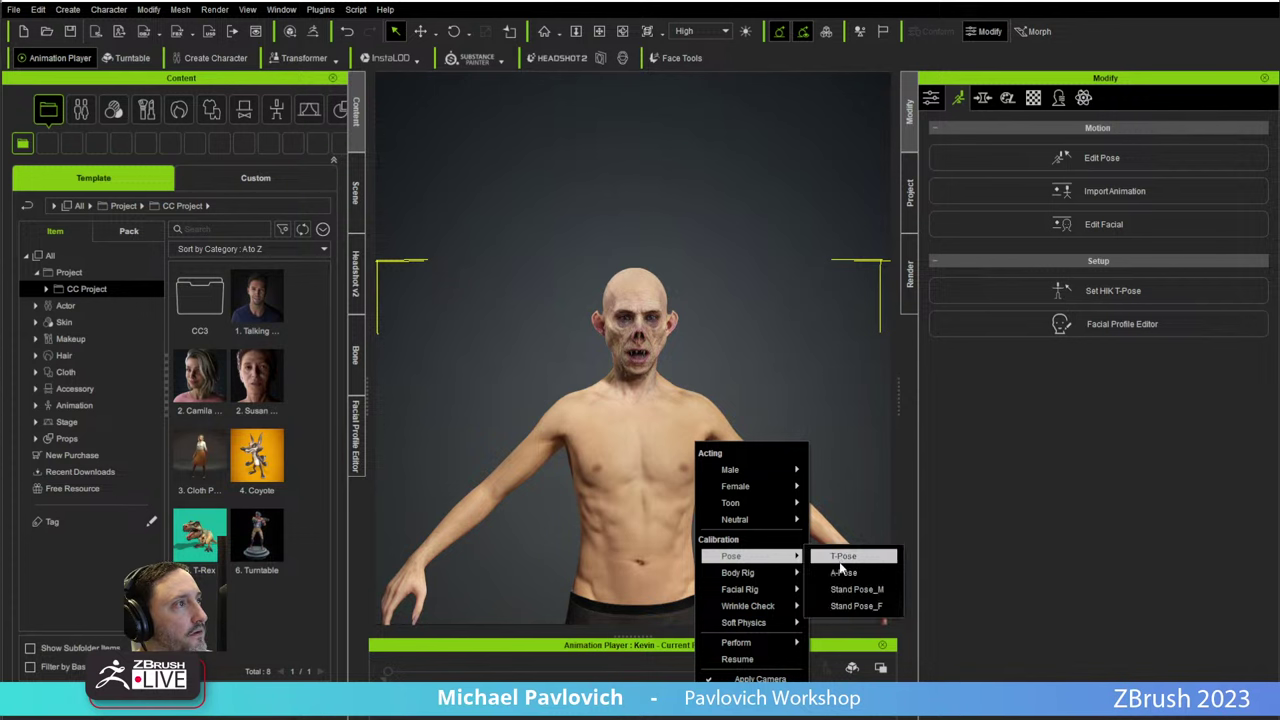
click(842, 571)
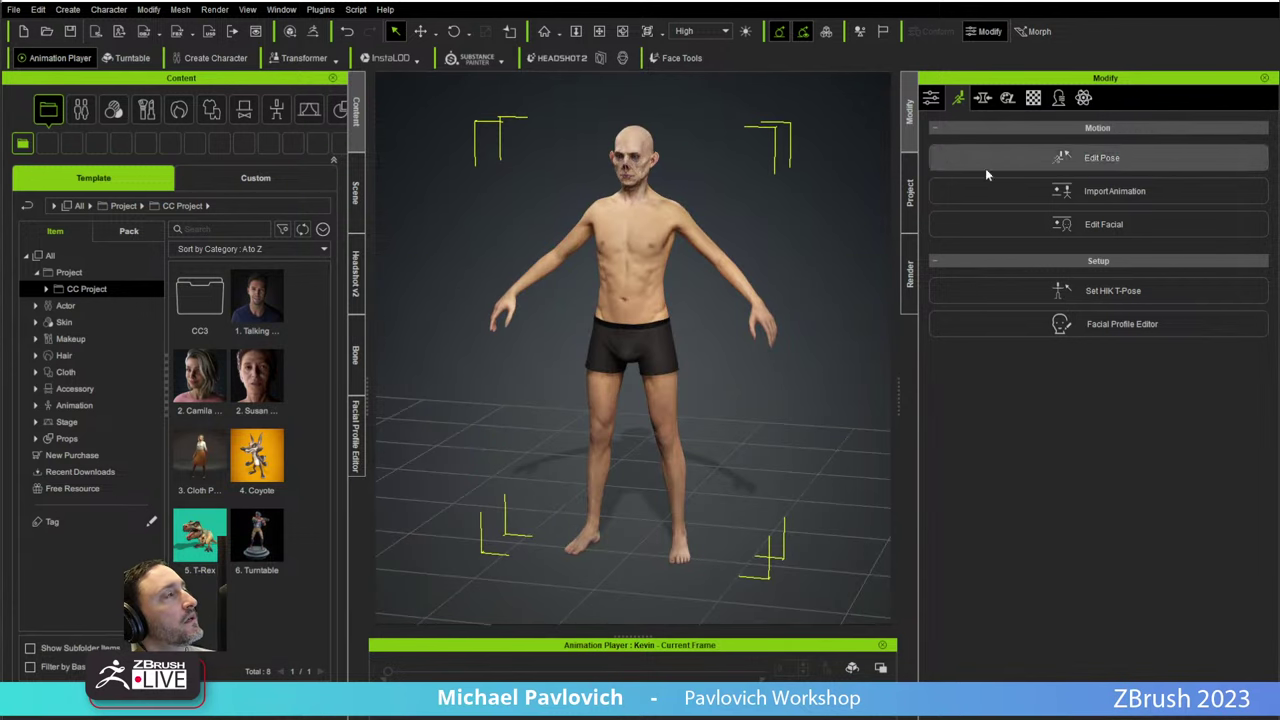
Send all subtools from ZBrush to Character Creator with GoZ and update the character meshes using Current Pose.
click(1101, 224)
click(381, 202)
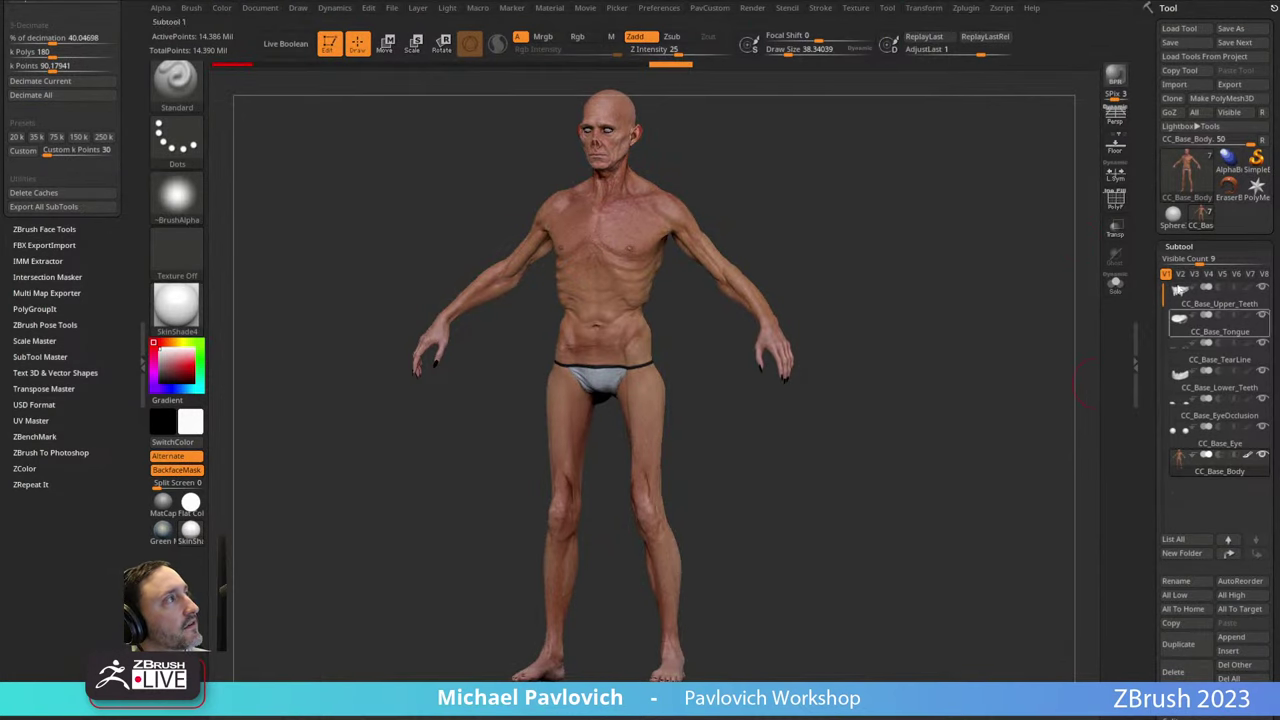
click(1210, 98)
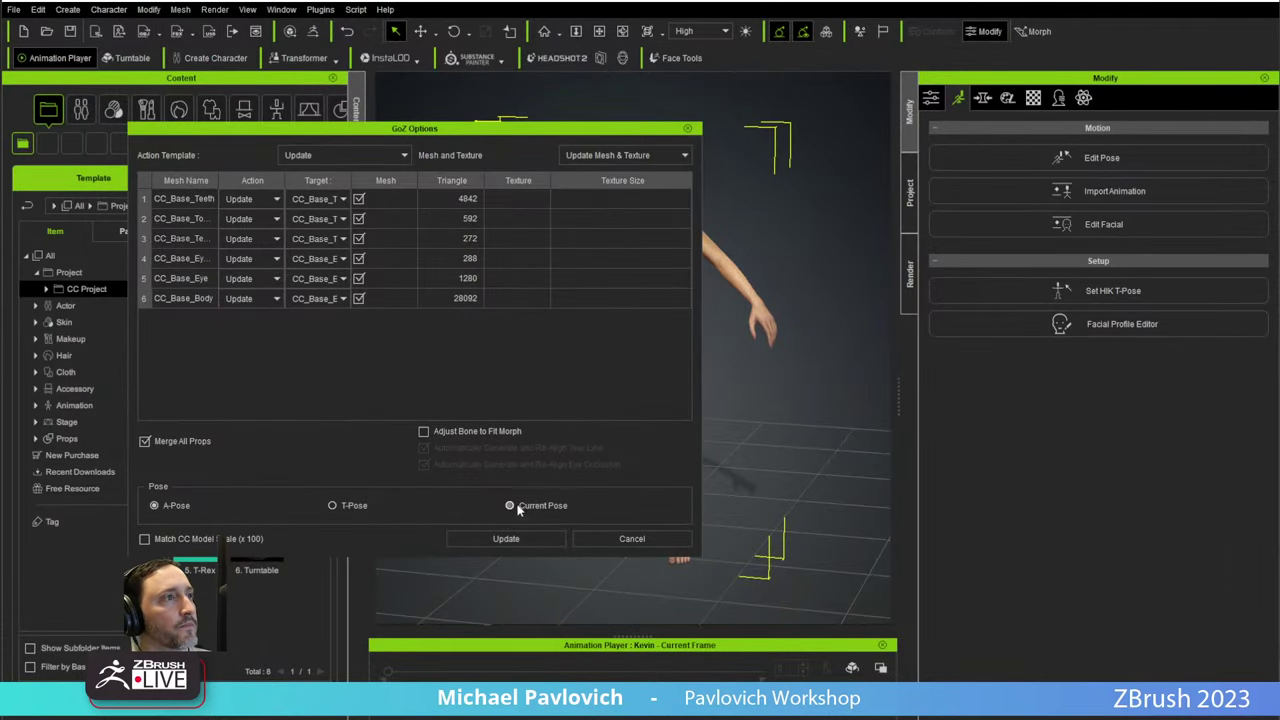
click(515, 506)
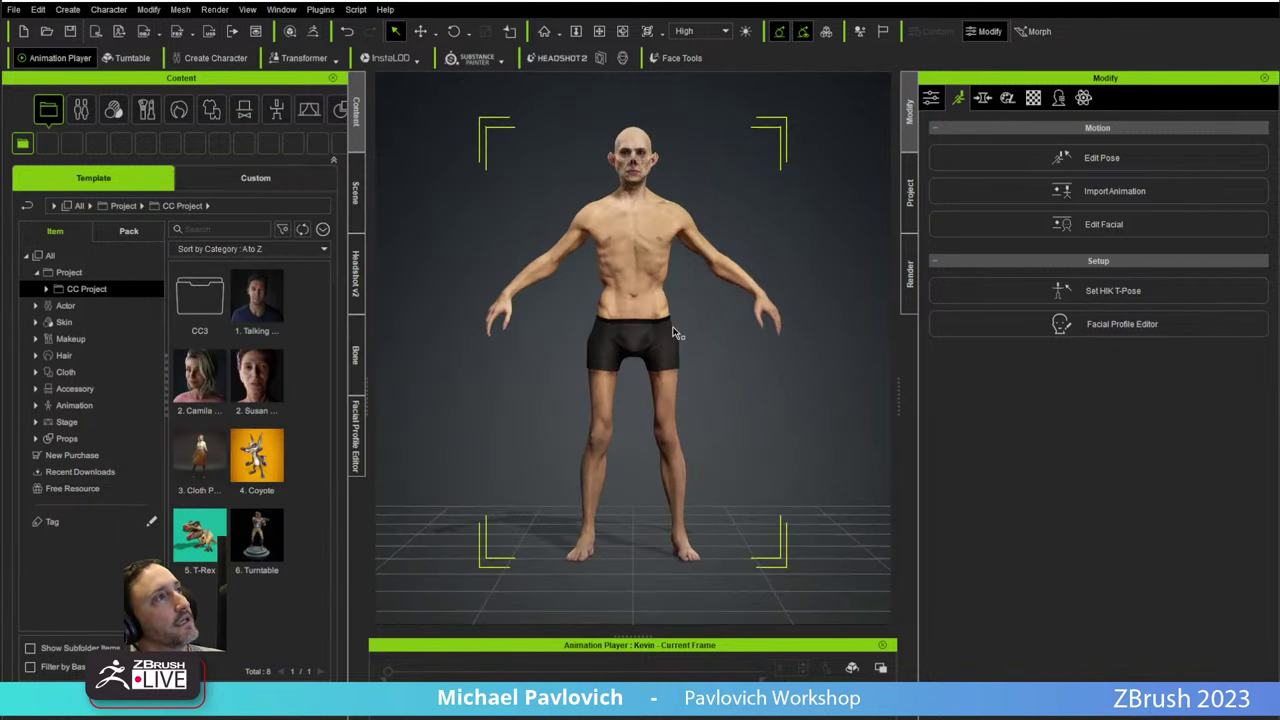
right_drag(675, 333, 624, 289)
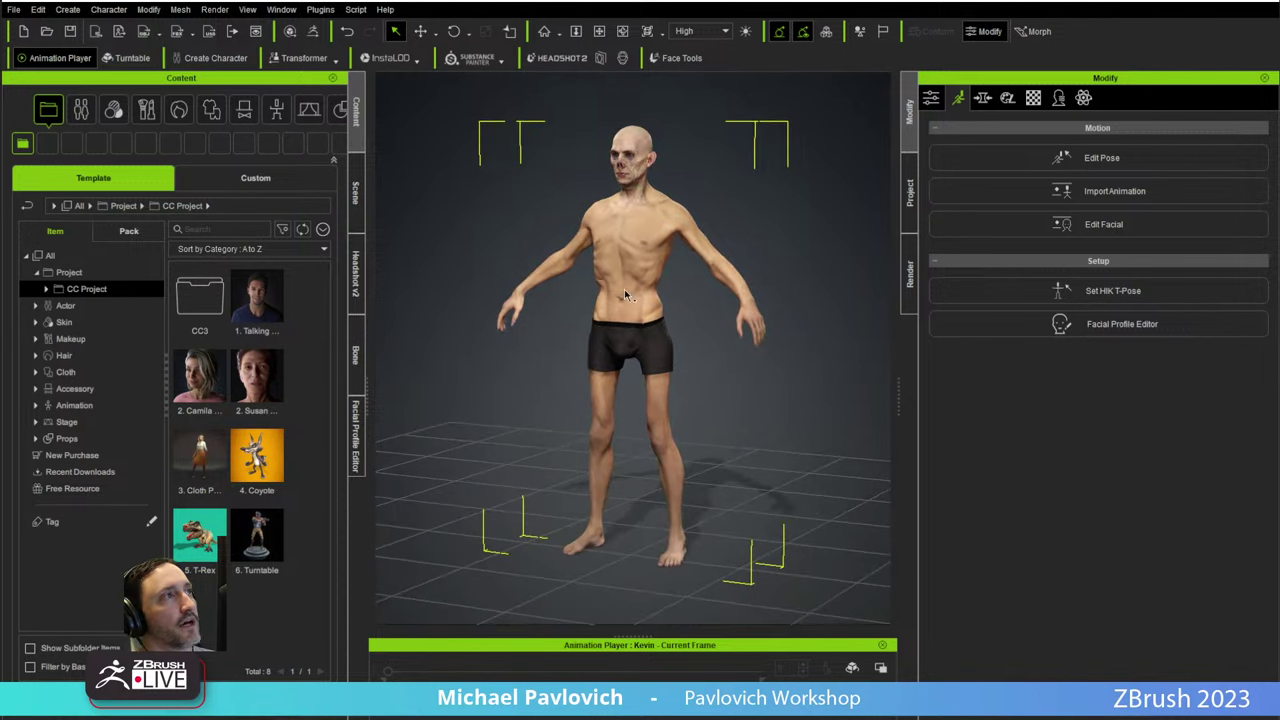
Check the ZBrush sculpt, return to Character Creator and open Headshot v2.
key(alt+Tab)
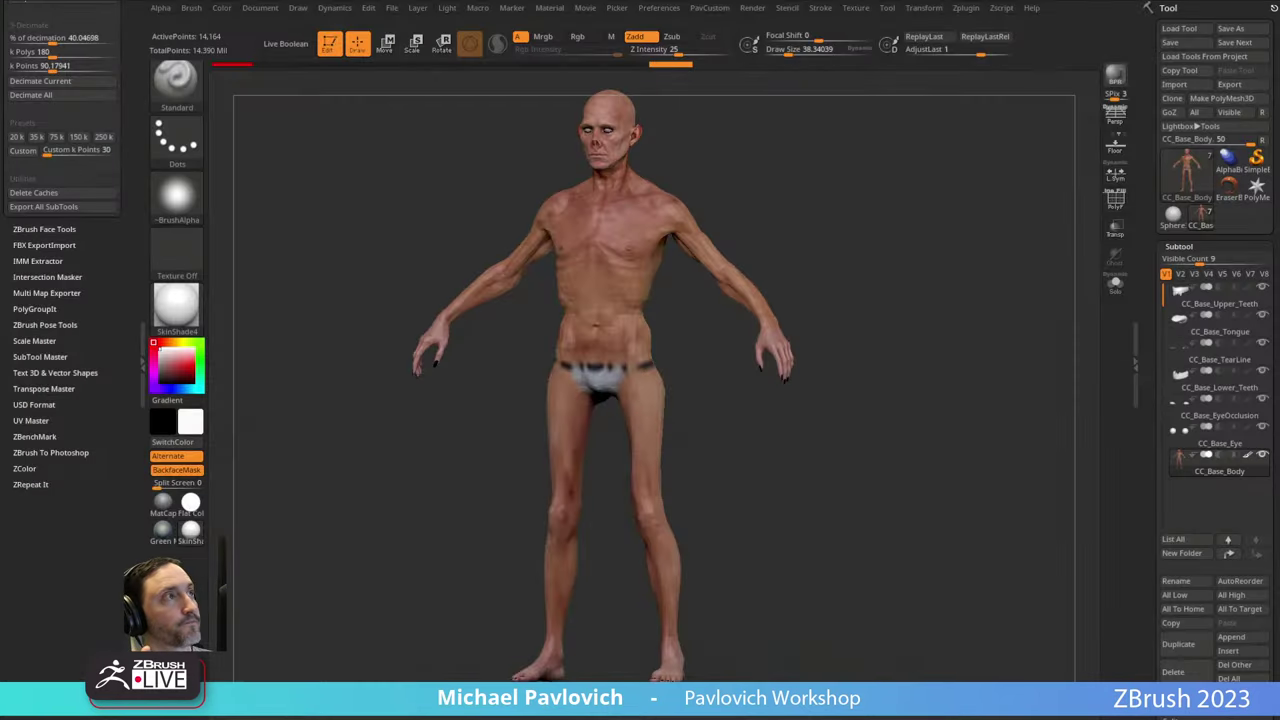
key(alt+Tab)
click(355, 274)
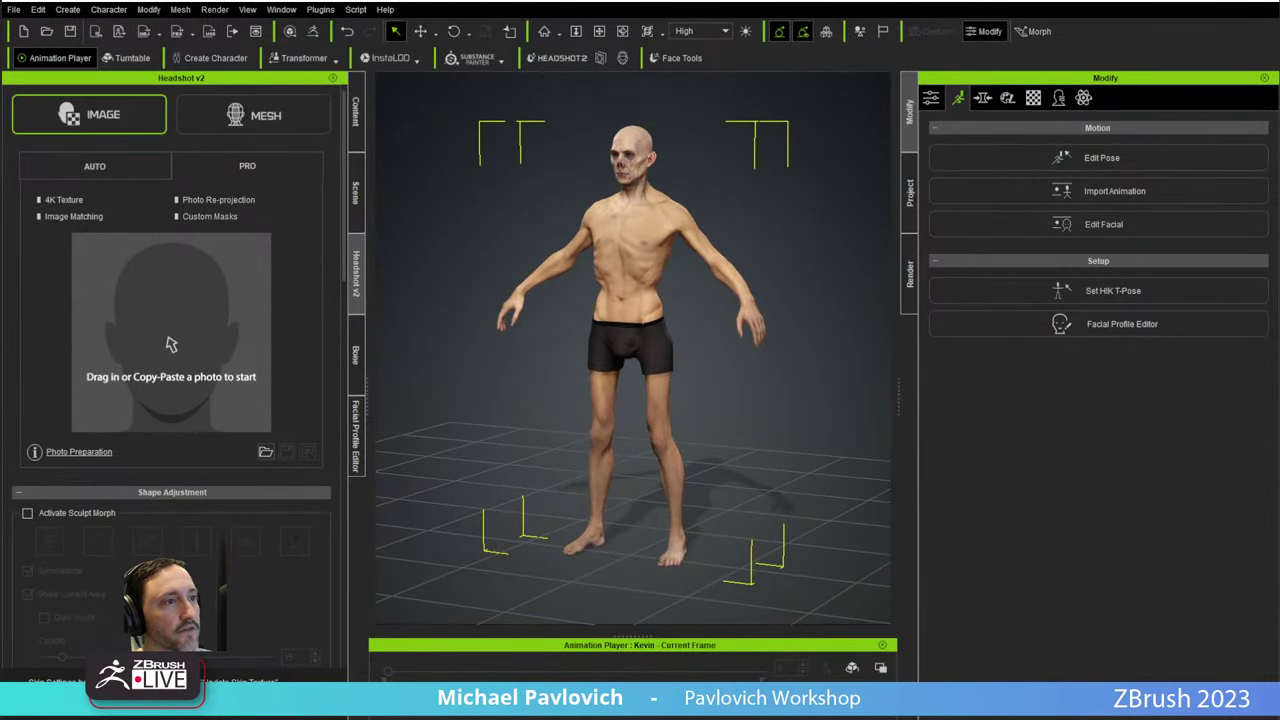
Switch to Substance 3D Painter, inspect the baked body and add a fill layer containing a fill effect.
key(alt+Tab)
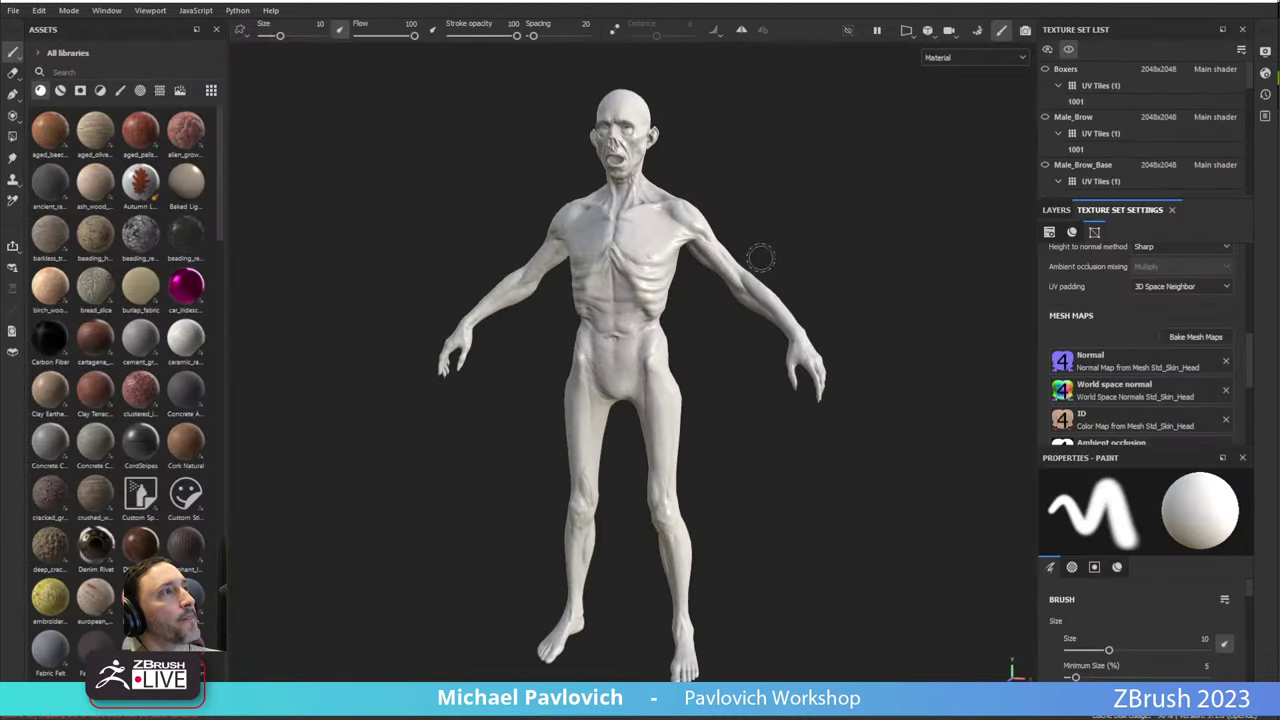
alt+drag(760, 257, 685, 285)
alt+right_drag(685, 285, 748, 422)
alt+drag(747, 422, 880, 360)
click(1056, 209)
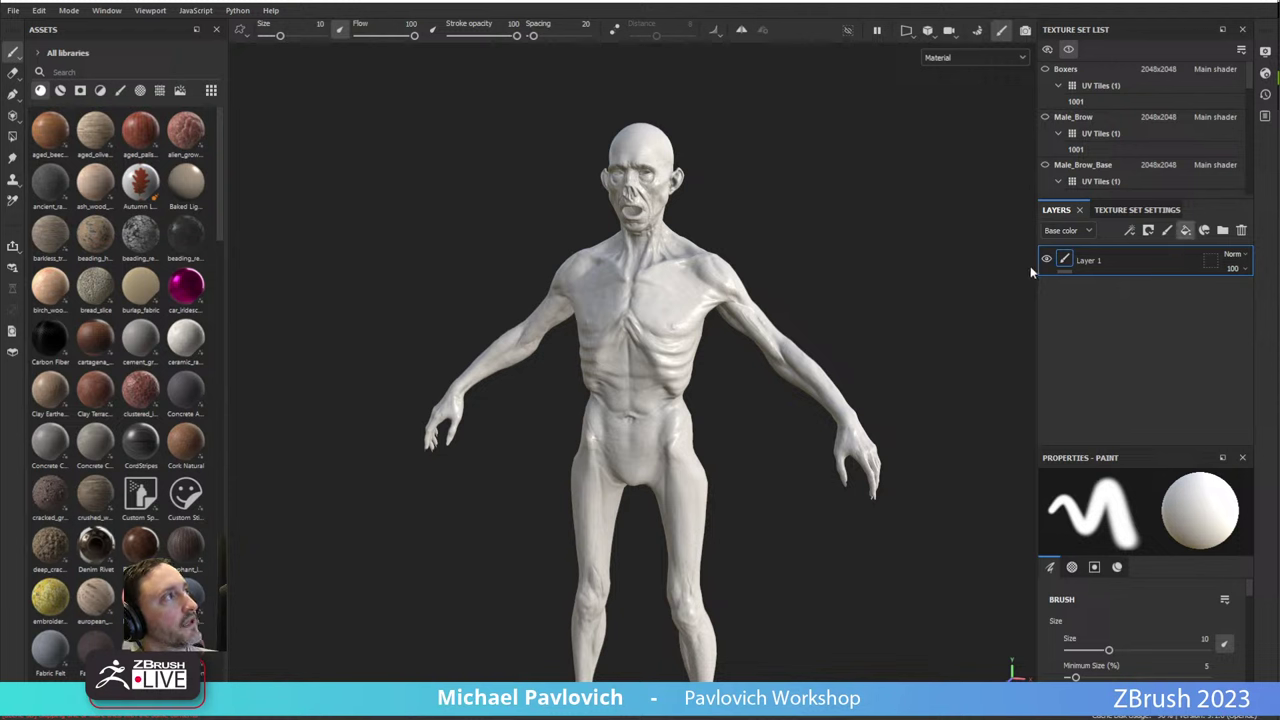
click(1185, 230)
right_click(1087, 262)
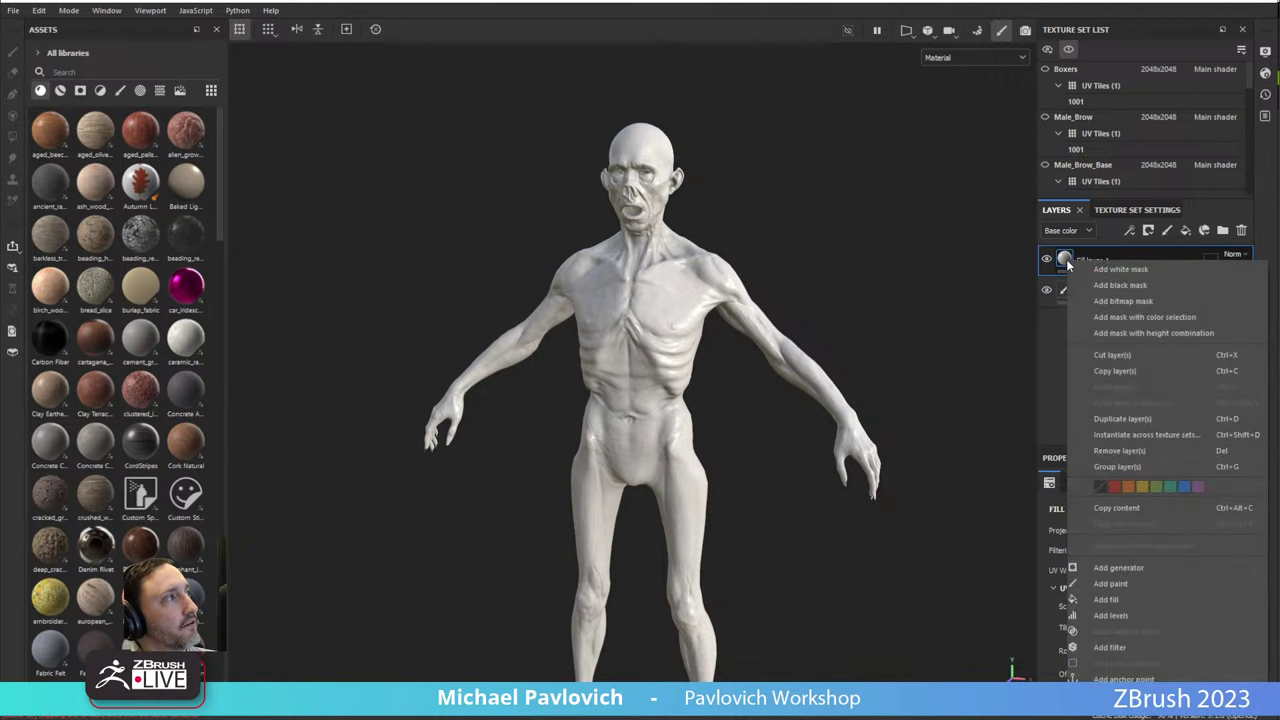
click(1105, 600)
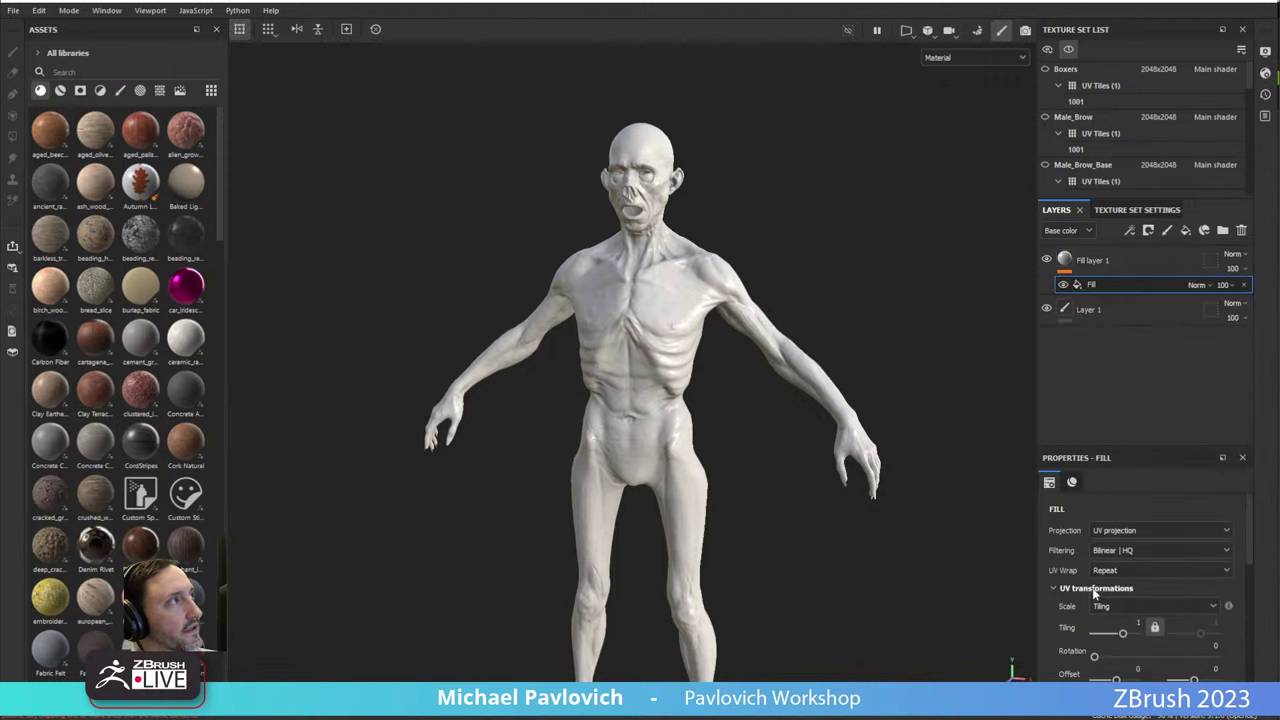
Search all asset types for "project".
click(41, 91)
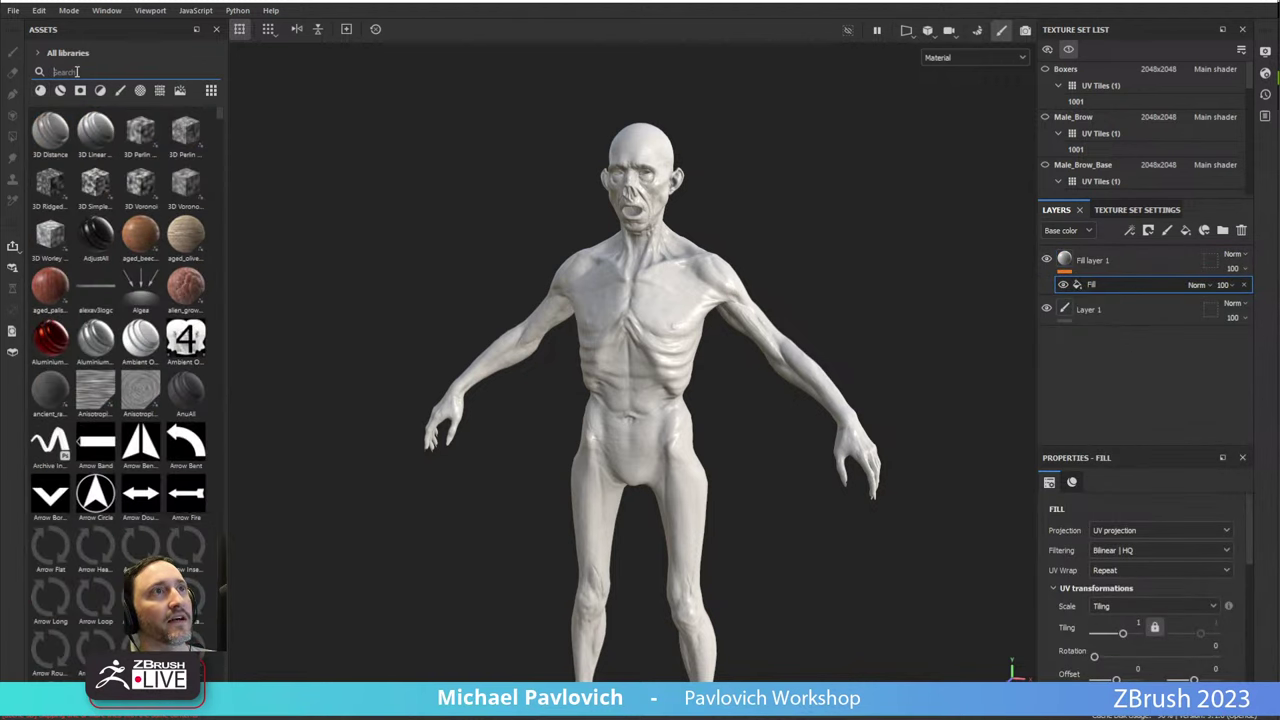
click(70, 72)
text(projec)
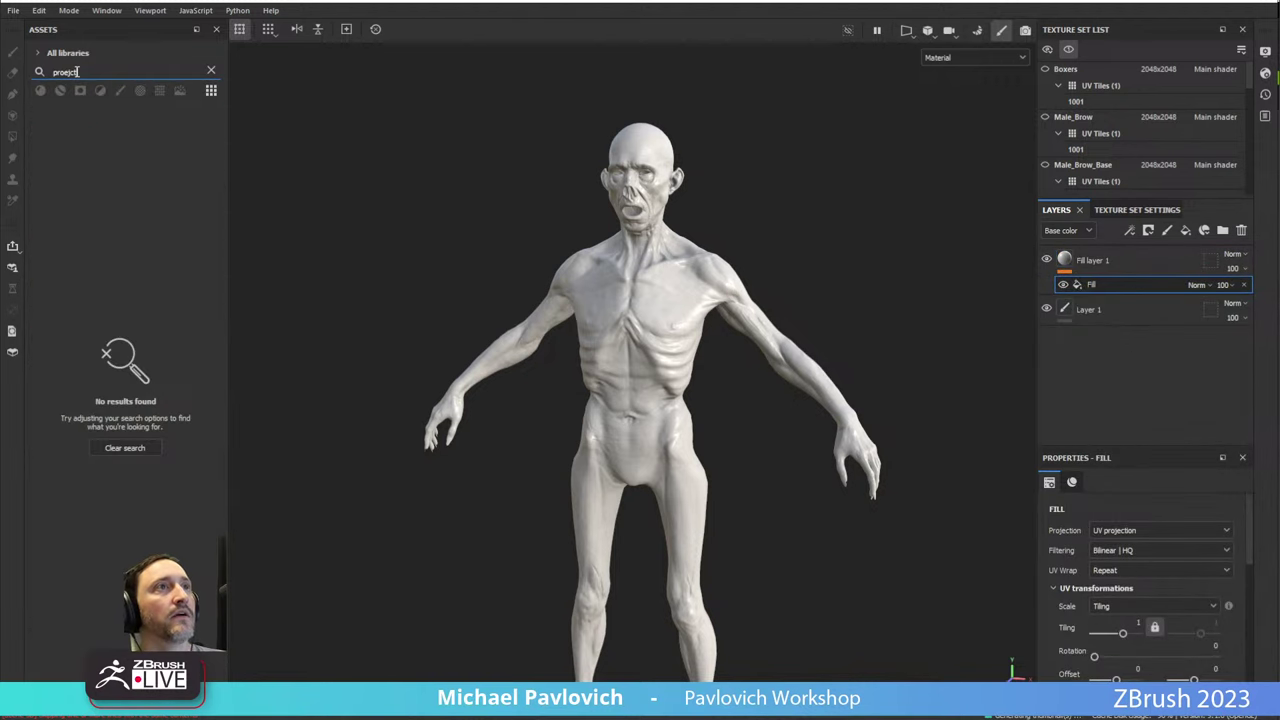
key(BackSpace)
key(BackSpace)
text(ject)
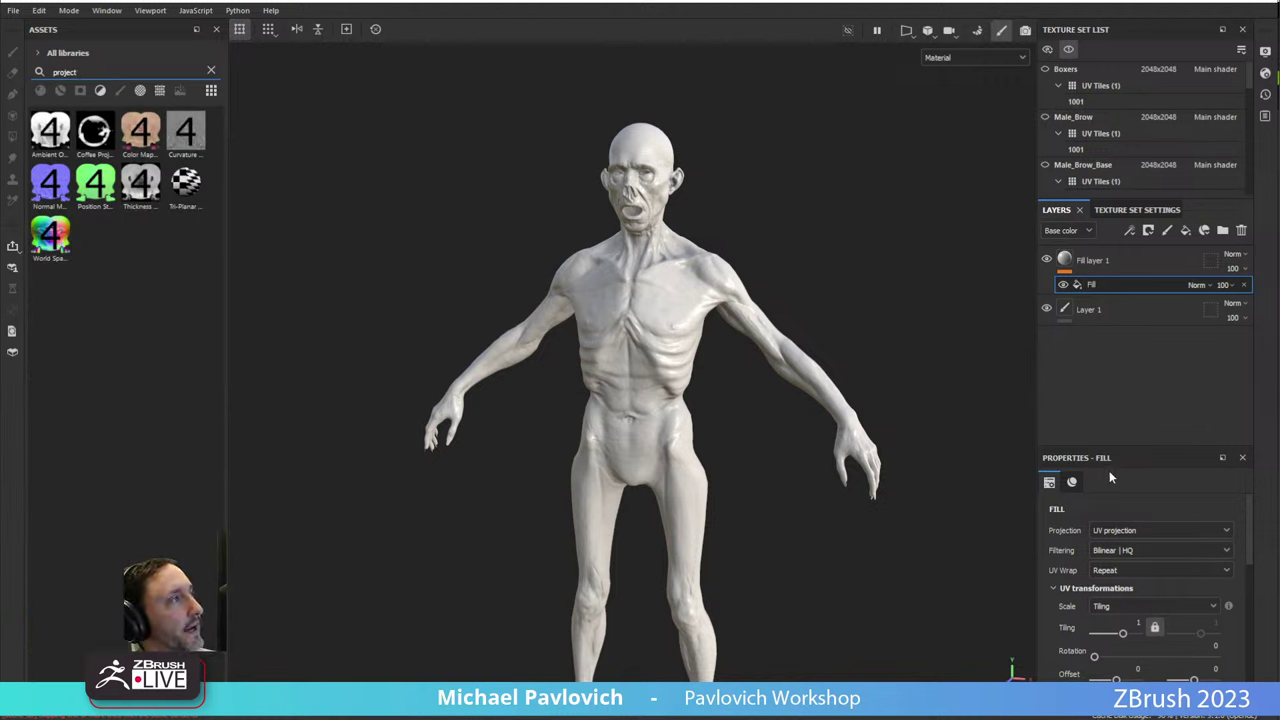
Assign the baked Std_Skin_Head color map to the fill effect's base color and view it on the body.
scroll(1109, 572, down, 3)
scroll(1109, 572, down, 2)
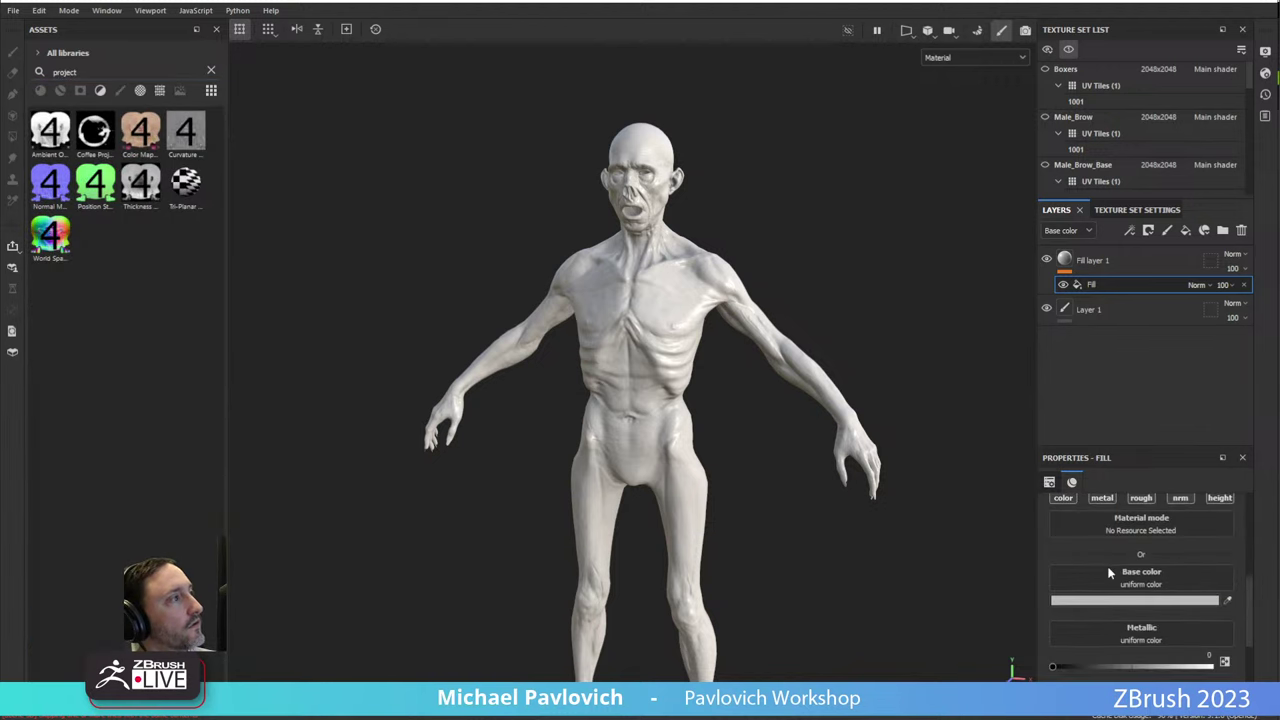
drag(137, 133, 1087, 282)
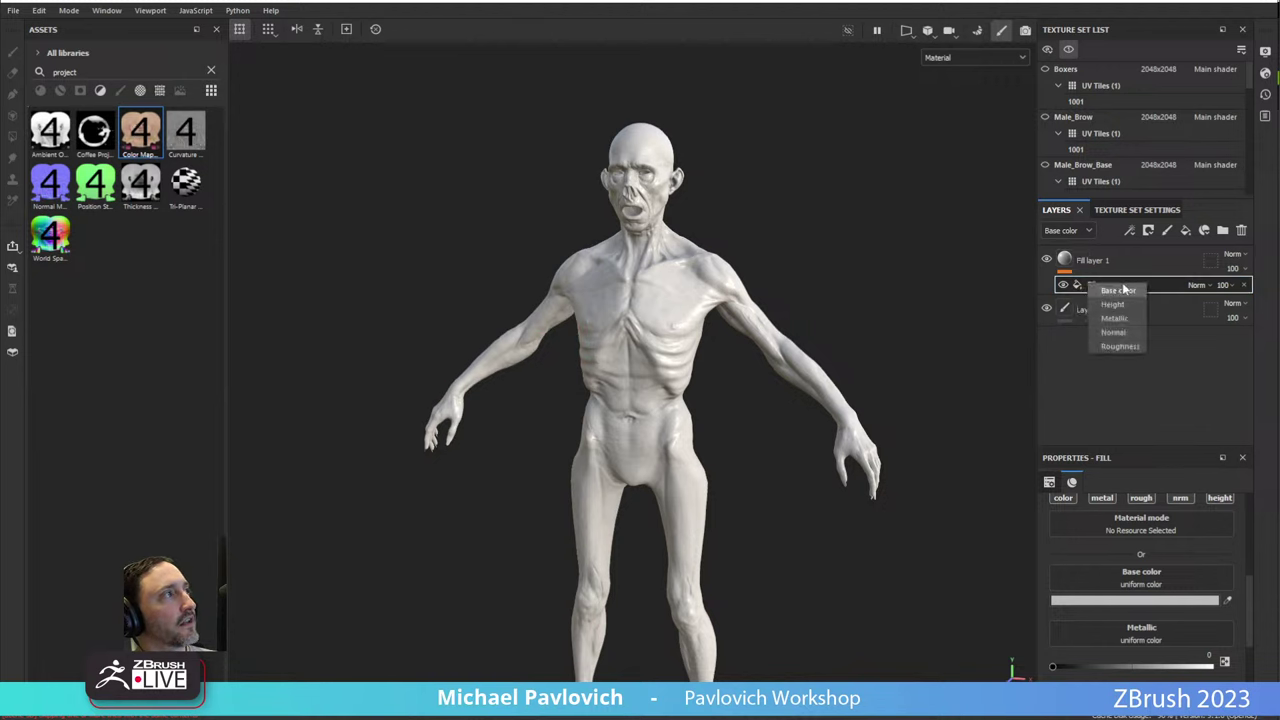
click(1100, 290)
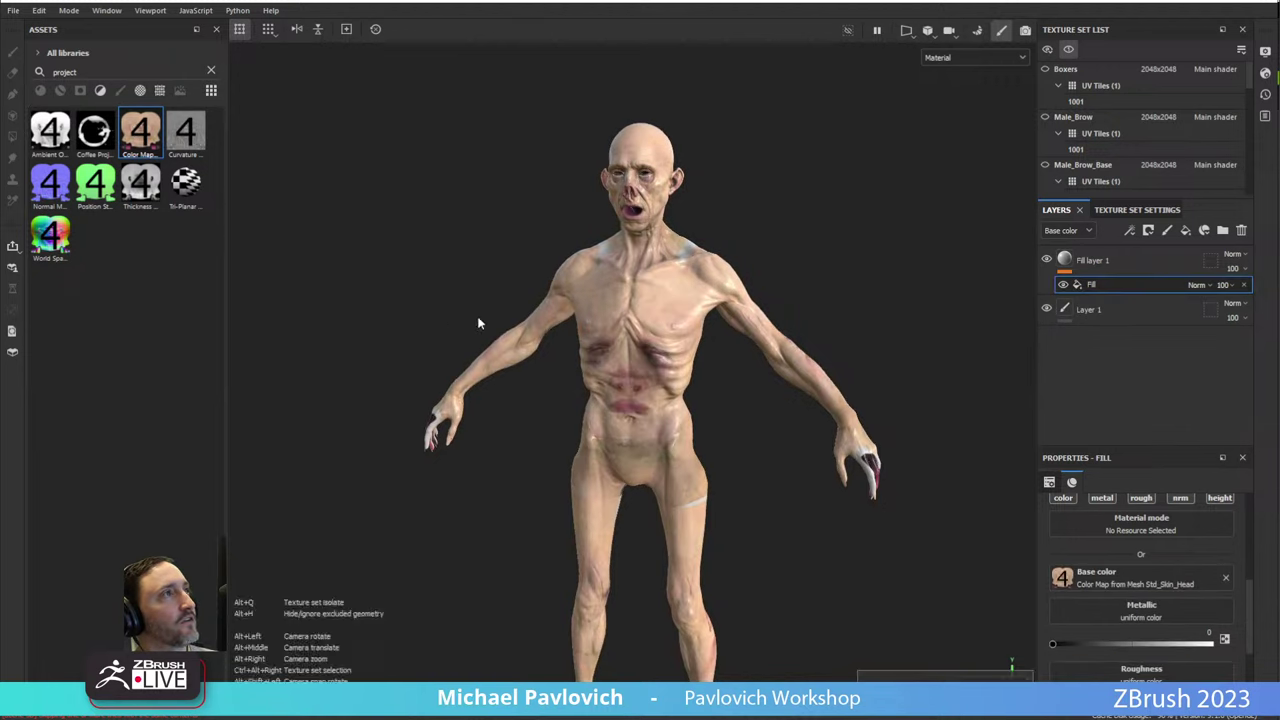
alt+drag(694, 329, 648, 347)
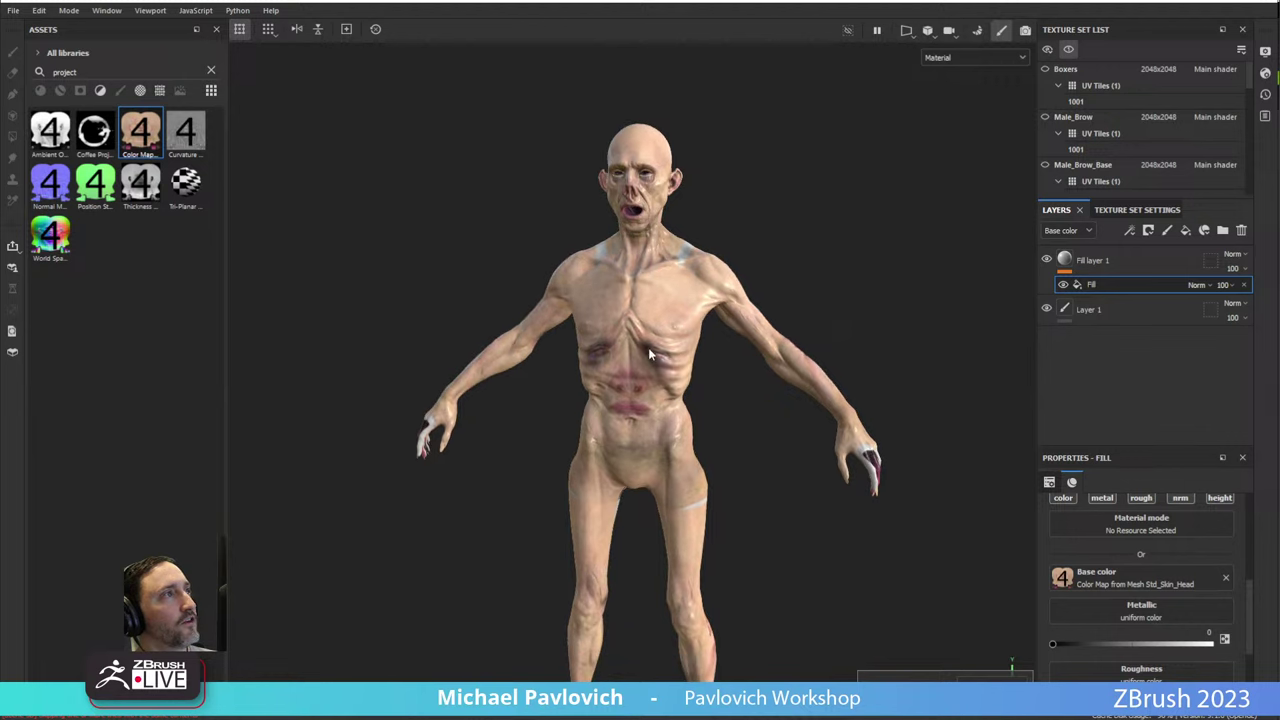
Replace the fill effect on Fill layer 1 with a new one and assign the baked color map to its base color.
click(1244, 285)
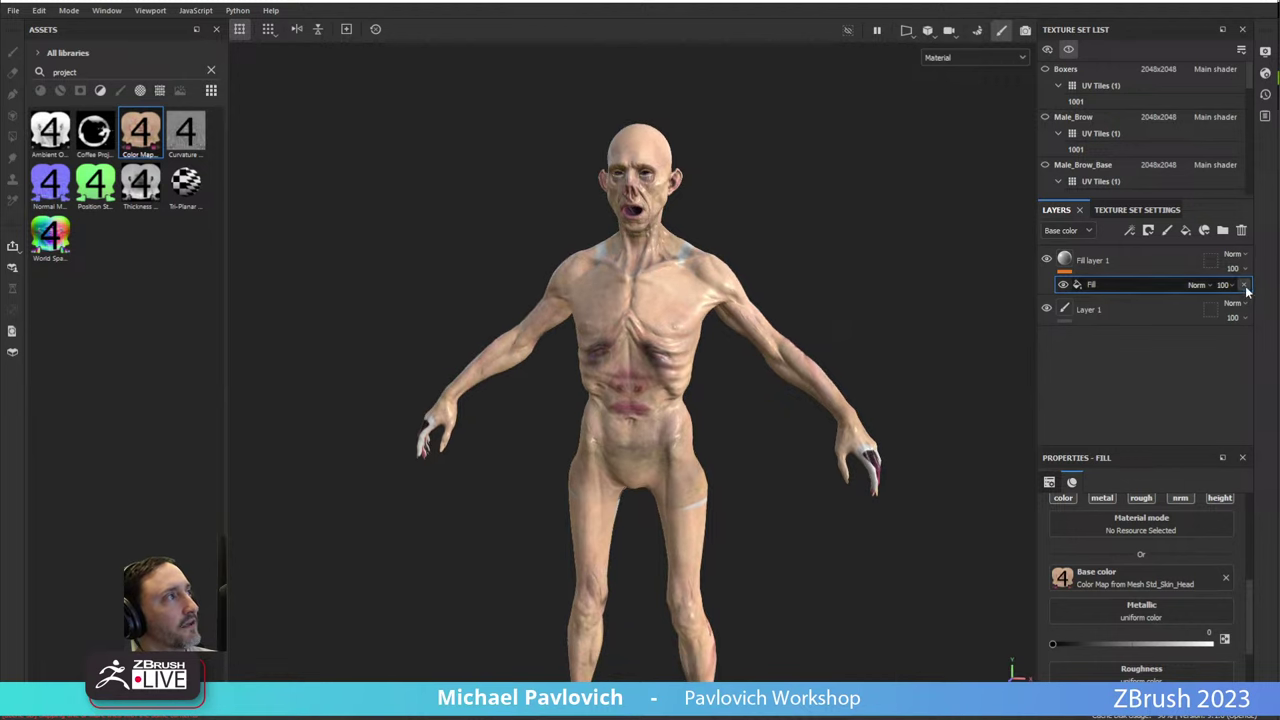
right_click(1064, 260)
click(1100, 598)
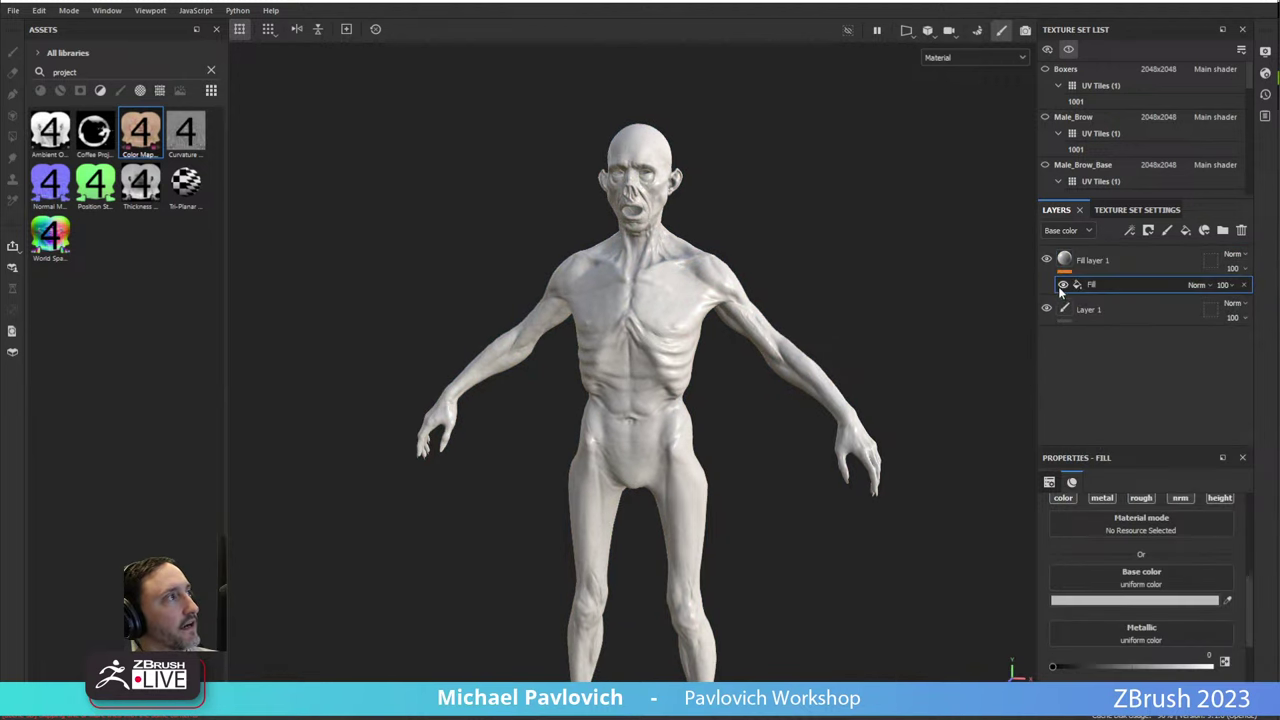
scroll(1121, 593, down, 5)
scroll(1120, 583, up, 3)
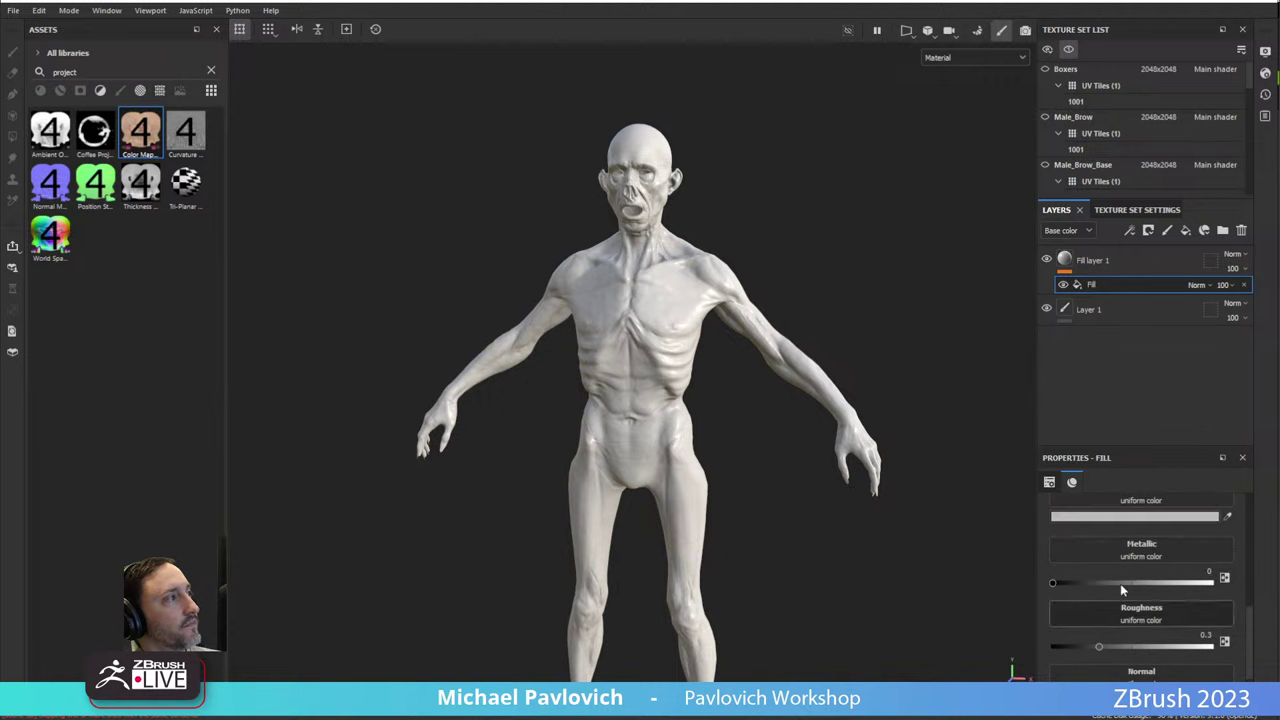
drag(140, 130, 1110, 542)
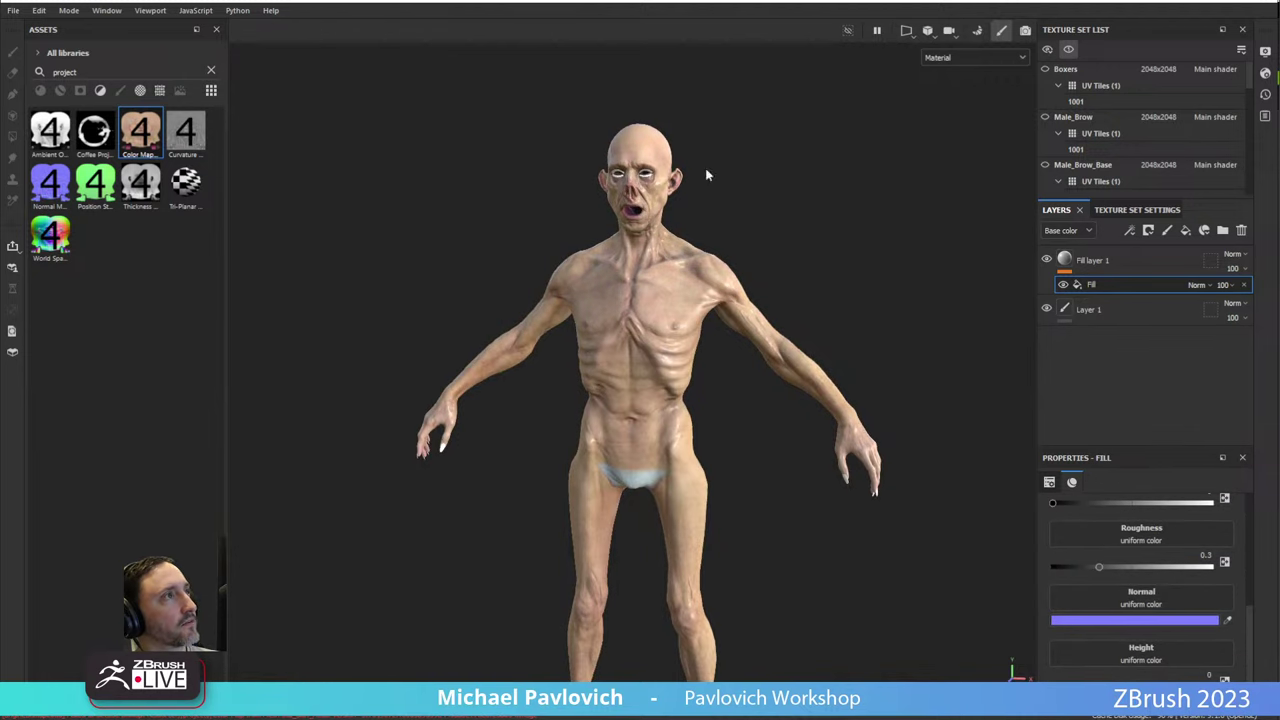
mouse_move(903, 310)
alt+mouse_down()
mouse_move(463, 300)
mouse_move(896, 309)
alt+mouse_up()
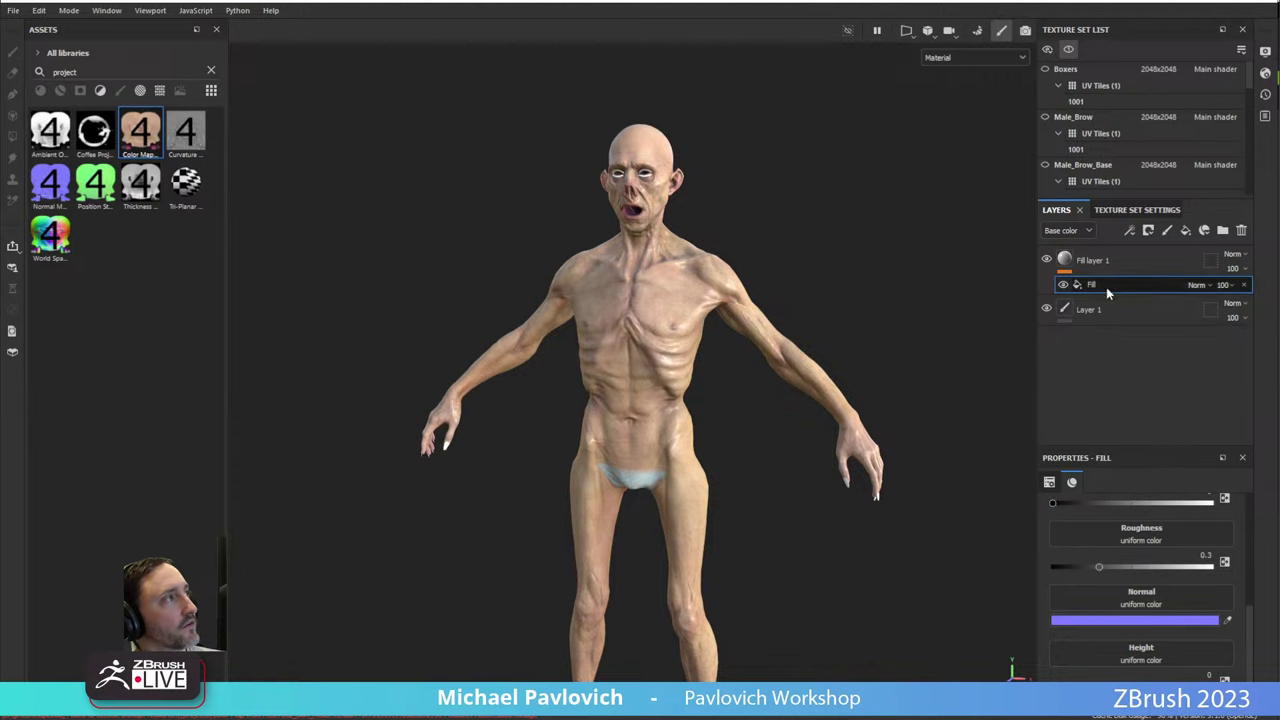
Disable the roughness and normal channels on Fill layer 1.
click(1071, 258)
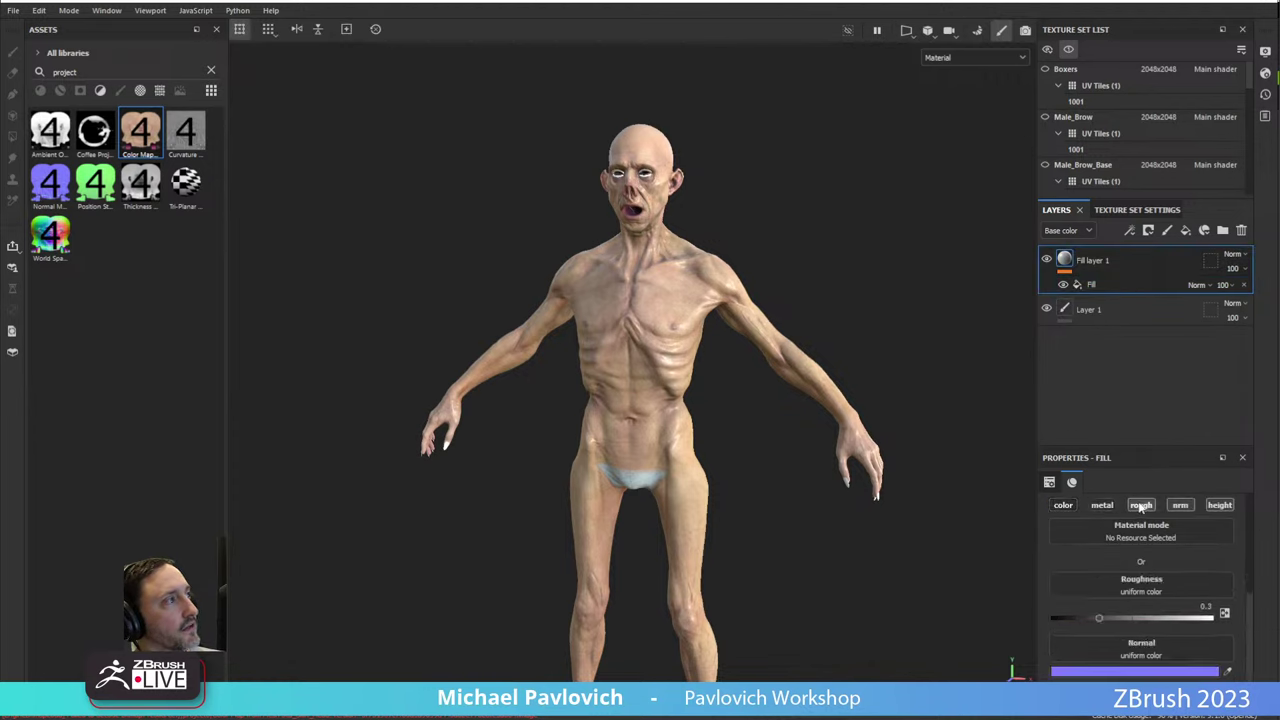
click(1141, 505)
click(1180, 505)
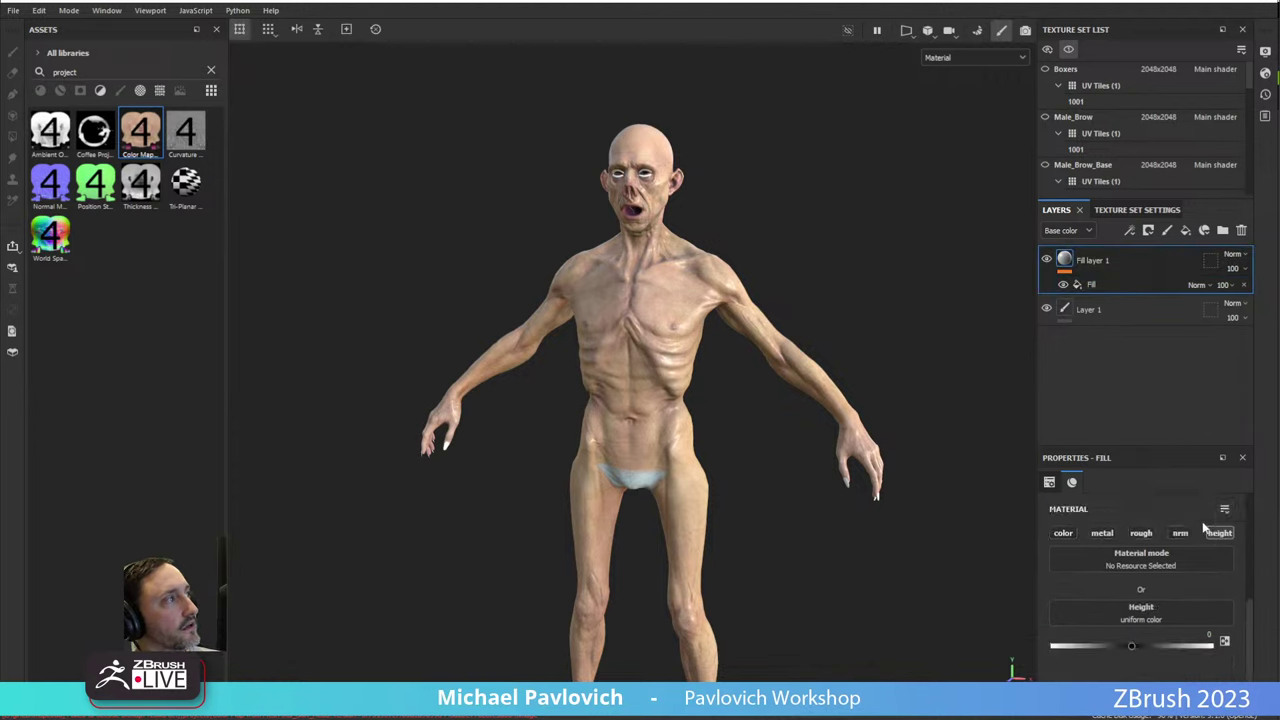
Add an HSL Perceptive filter above Fill layer 1's fill effect, with hue about 0.502 and saturation about 0.589.
click(1086, 286)
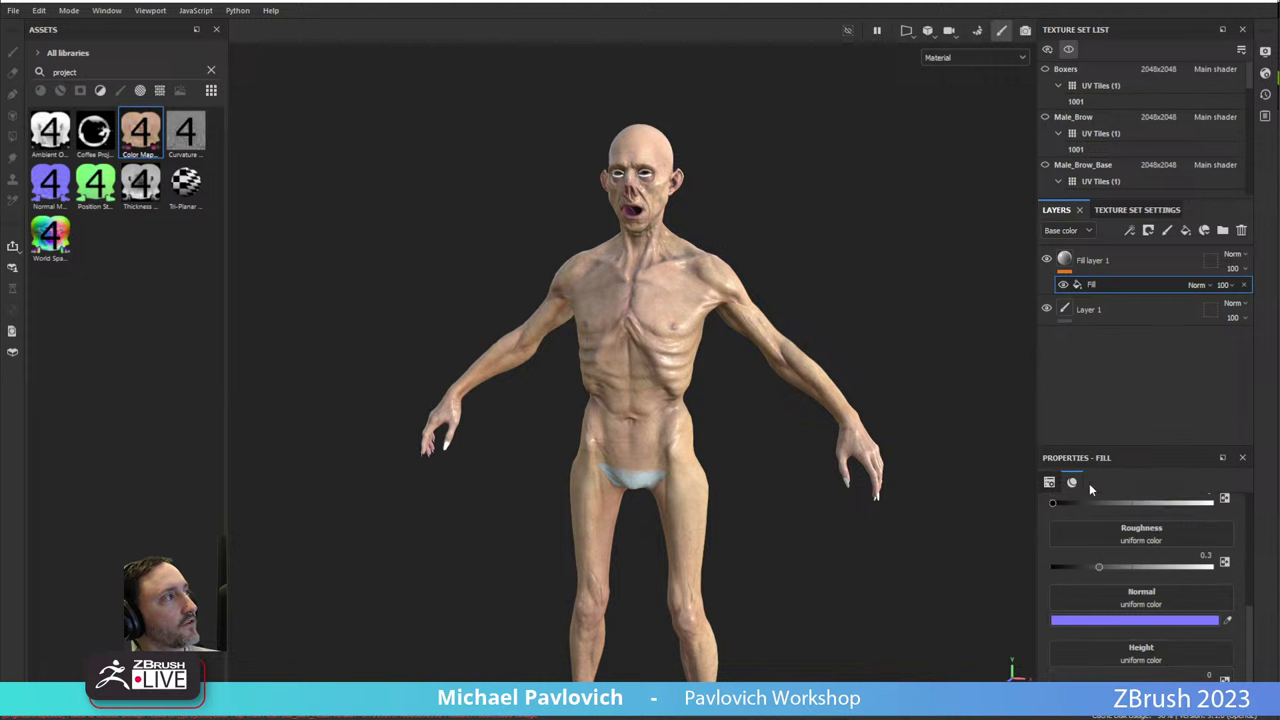
right_click(1088, 285)
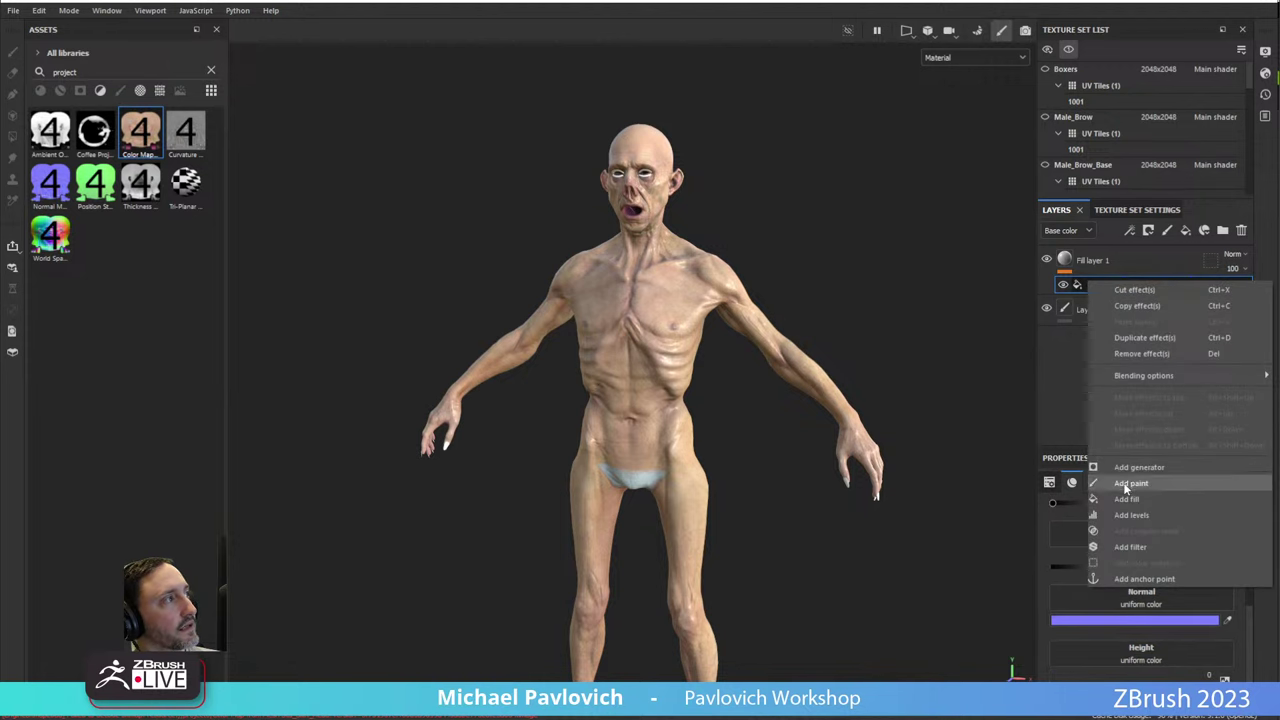
click(1130, 547)
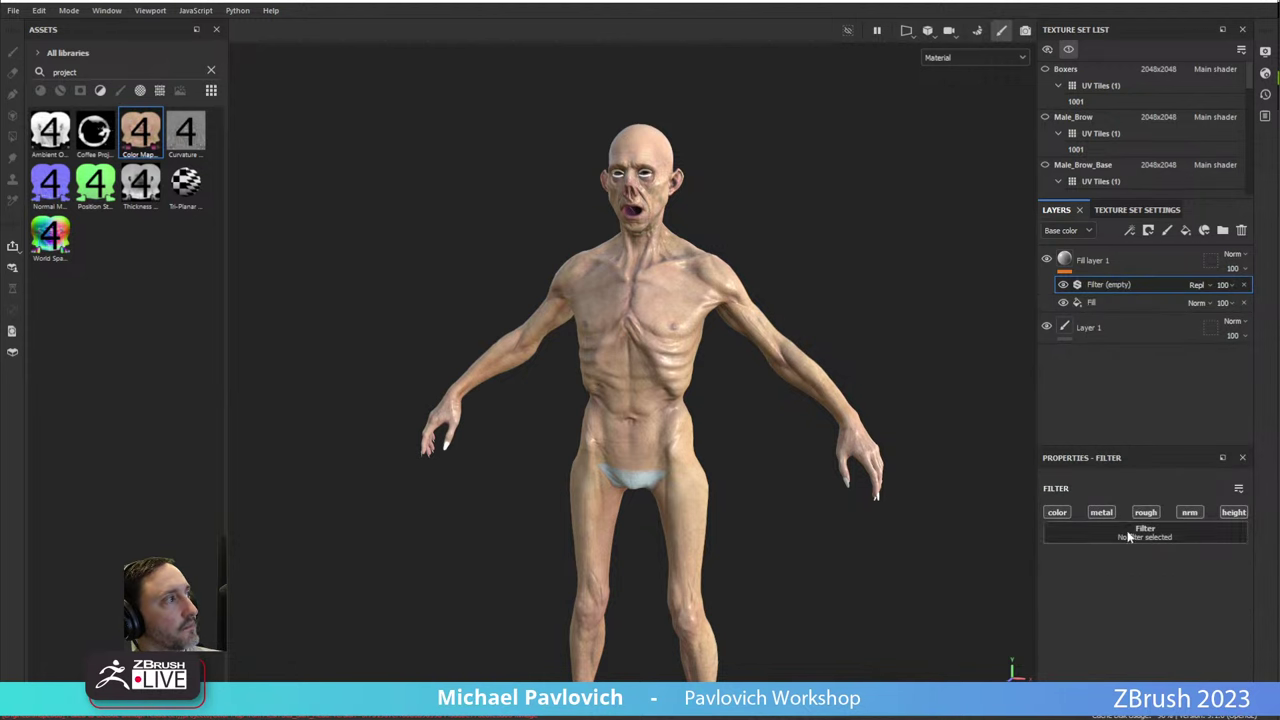
click(1145, 532)
click(1220, 614)
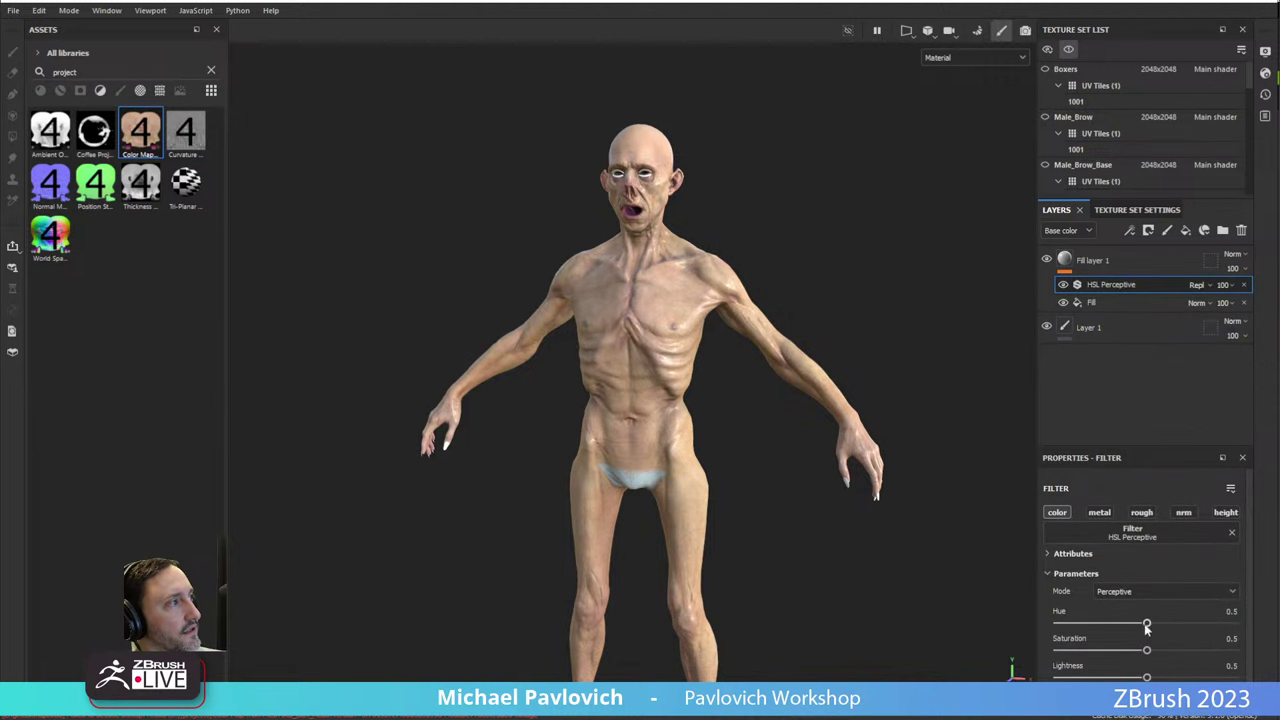
drag(1146, 627, 1160, 654)
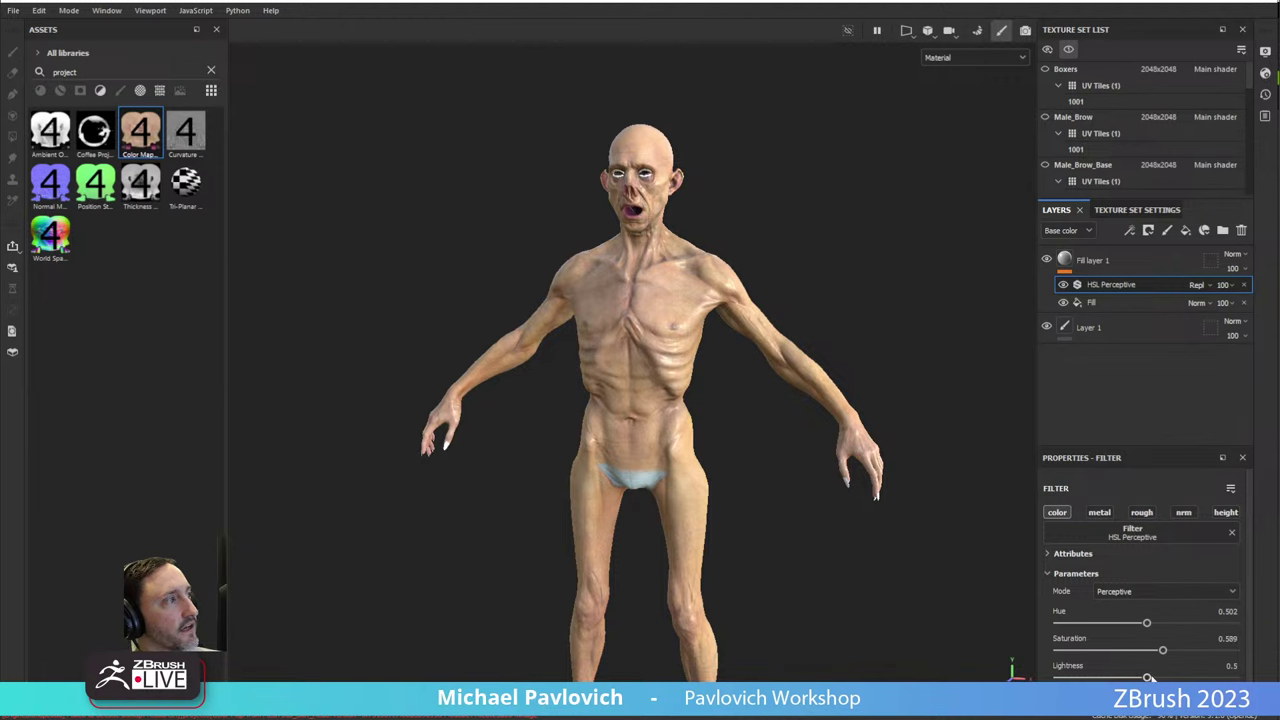
alt+drag(670, 365, 744, 243)
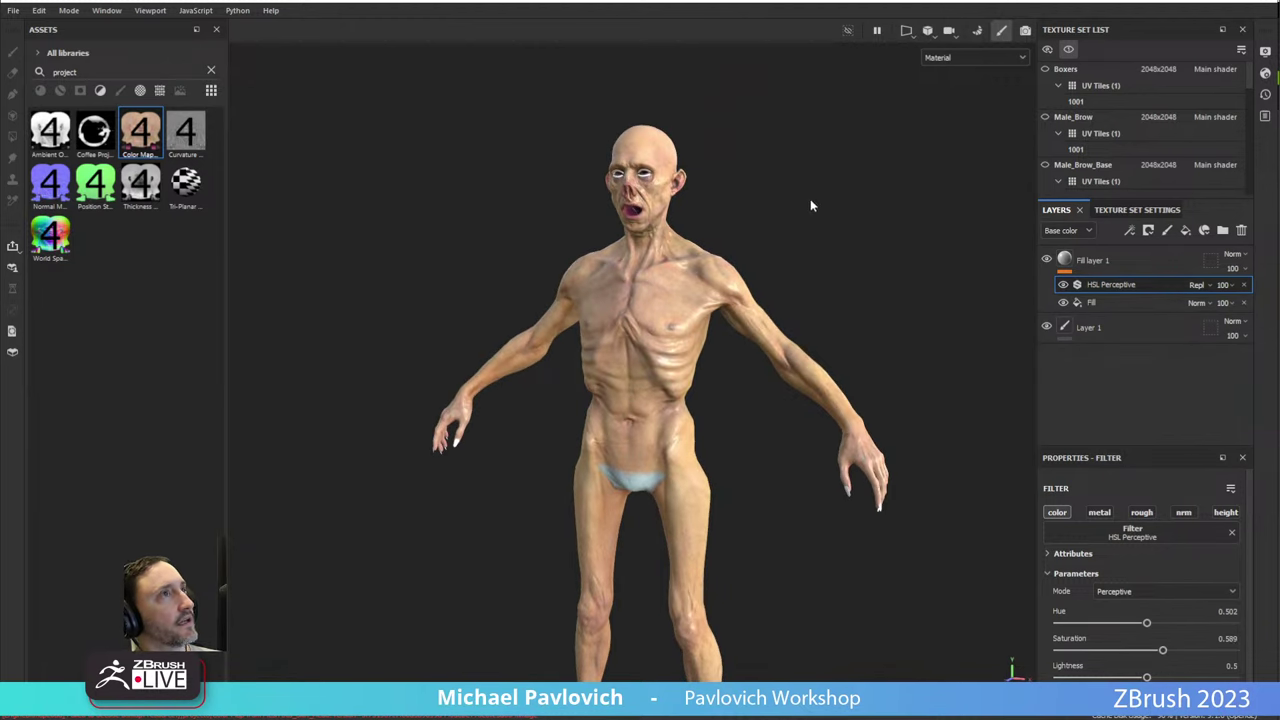
Search the smart materials for "vamp" and add VampireSkin to the top of the layer stack.
click(211, 69)
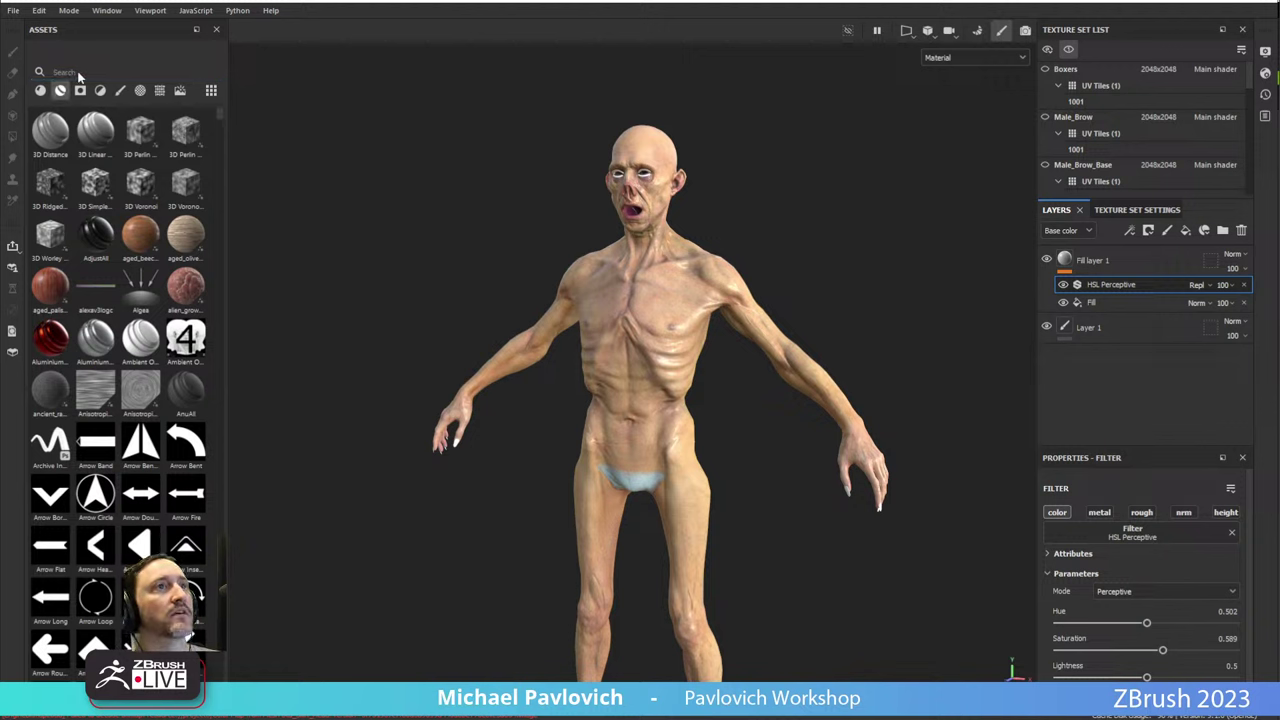
click(72, 71)
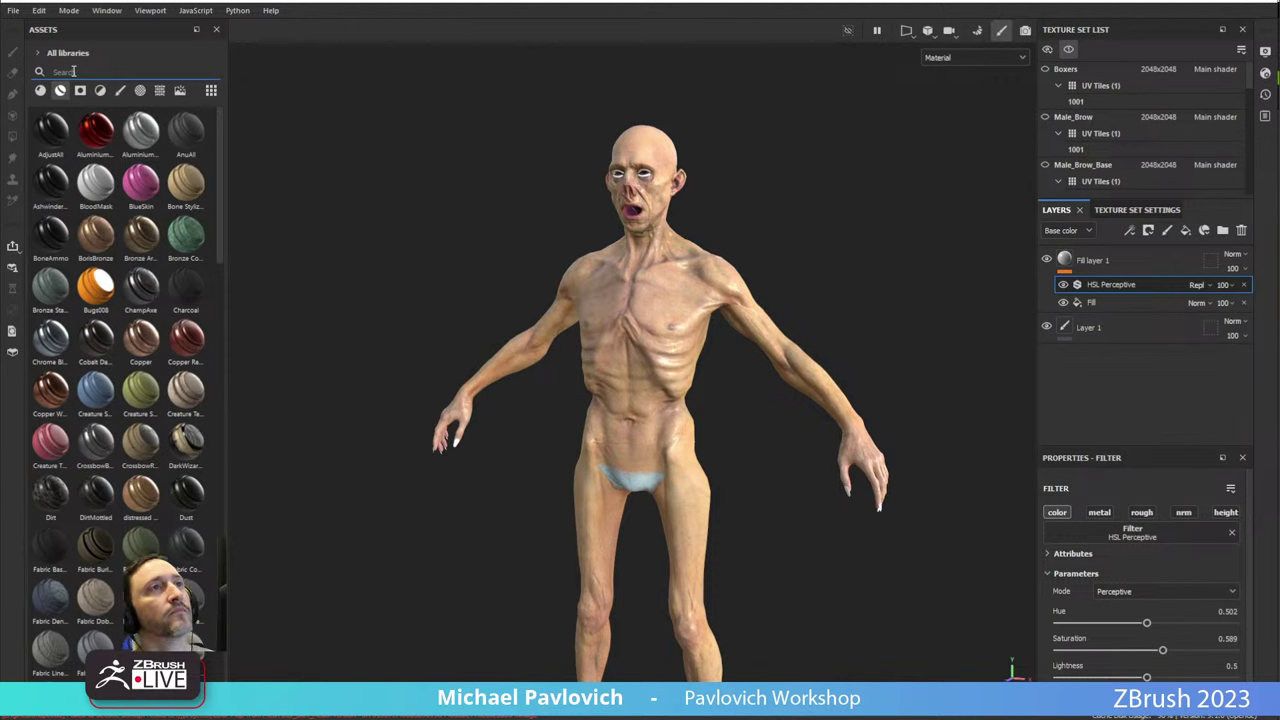
text(vamp)
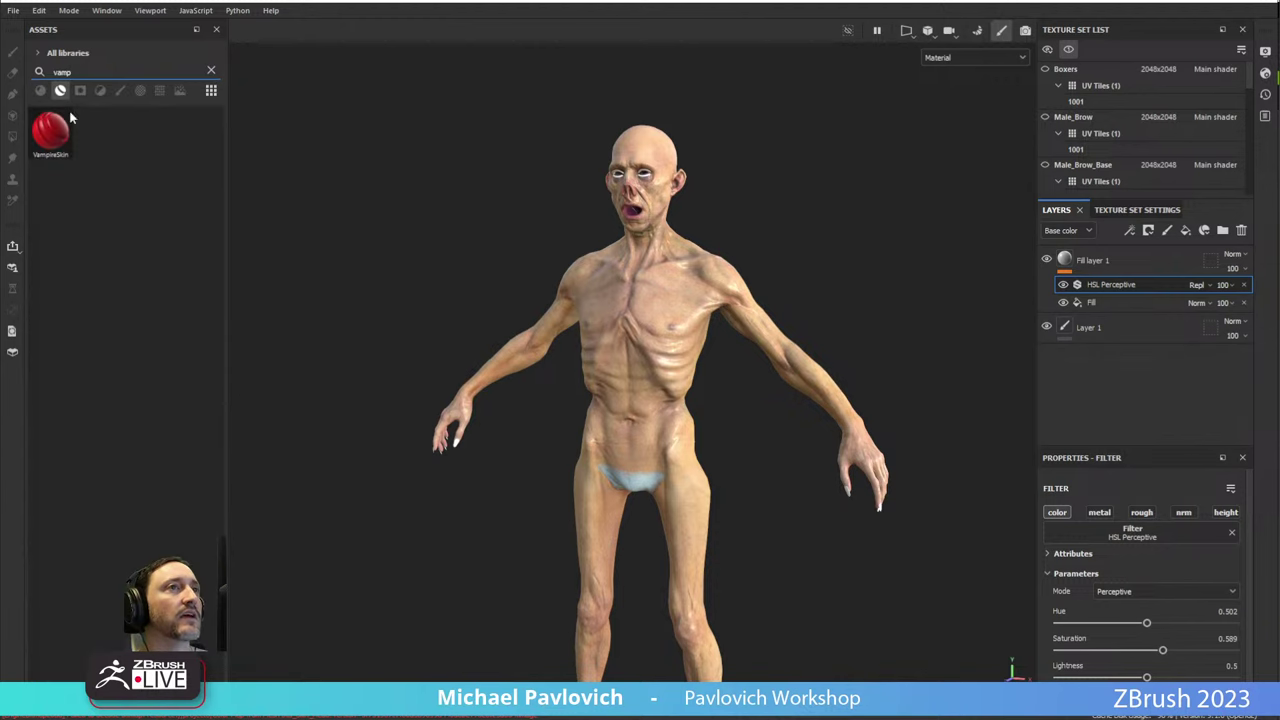
drag(47, 135, 1104, 266)
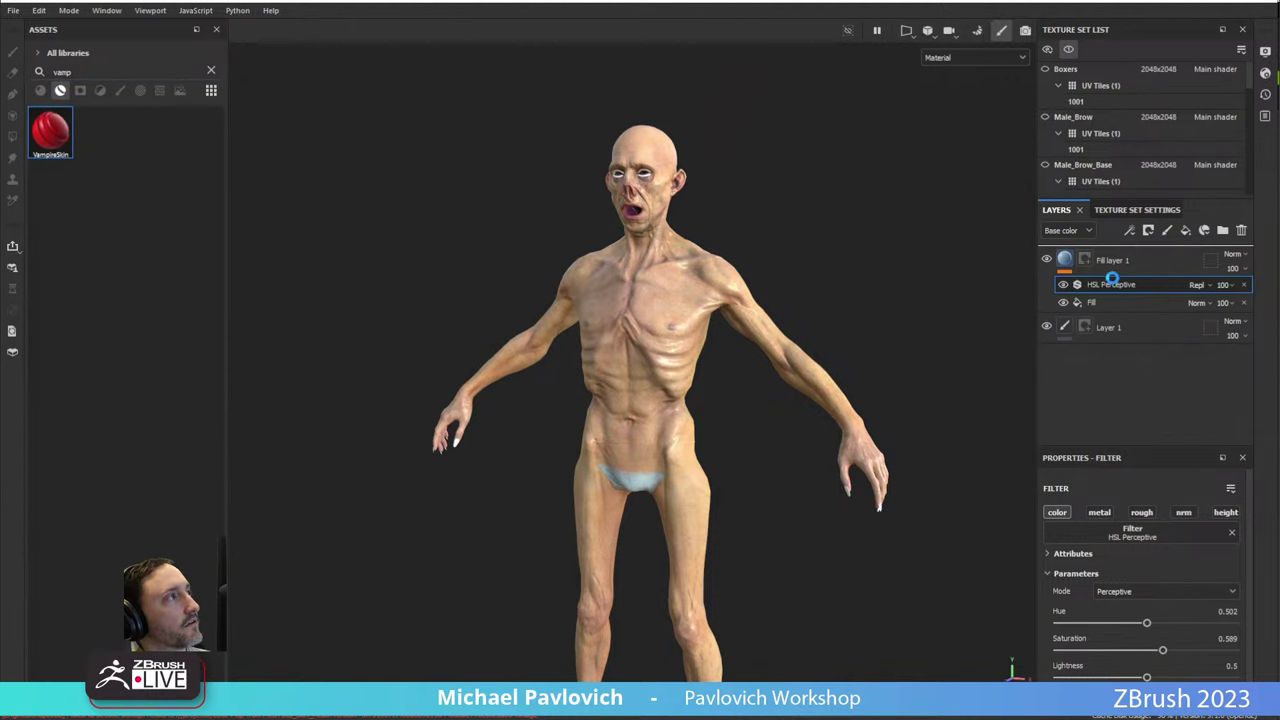
Delete Fill layer 1 and Layer 1 from beneath the VampireSkin folder.
scroll(1134, 434, down, 3)
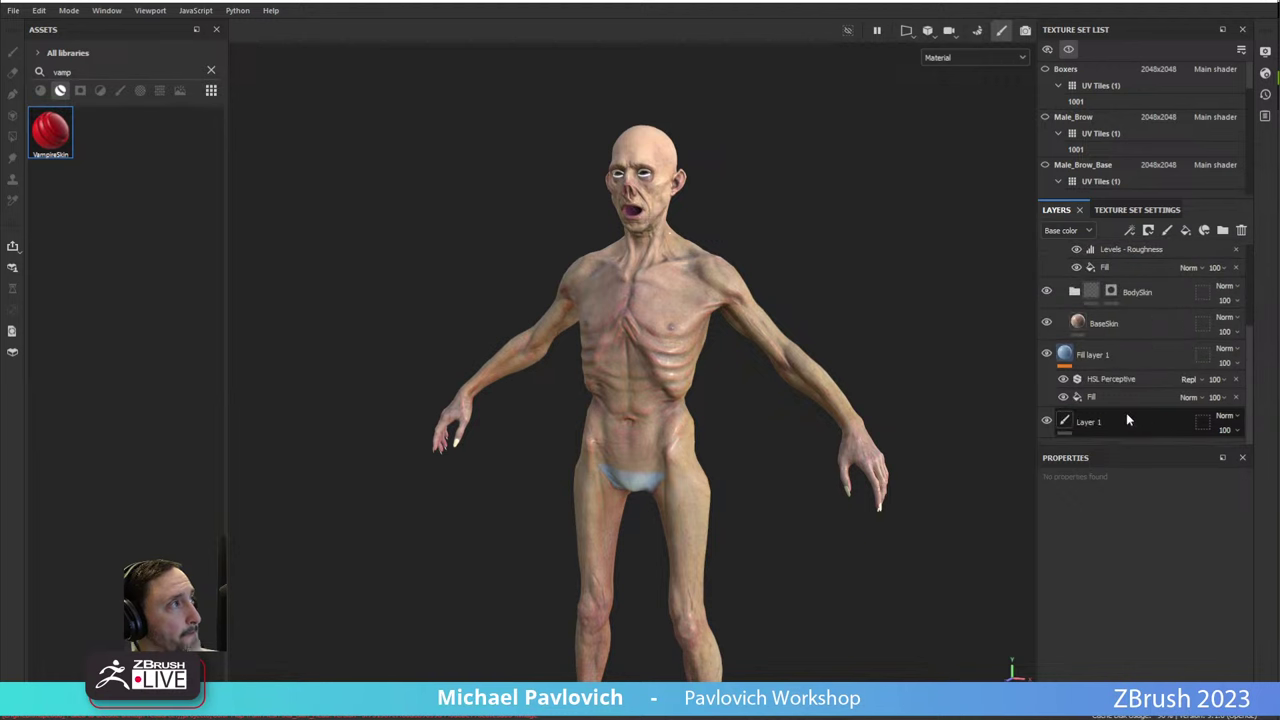
scroll(1120, 428, up, 1)
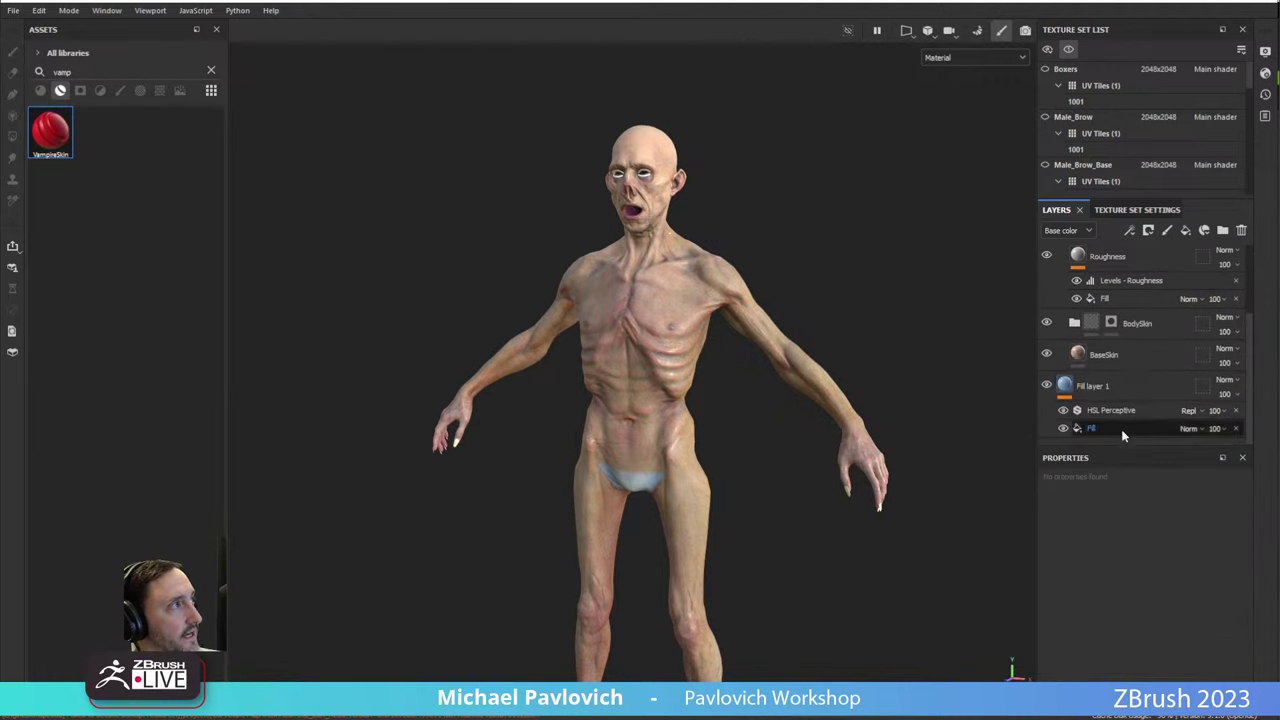
click(1108, 388)
scroll(1085, 345, up, 3)
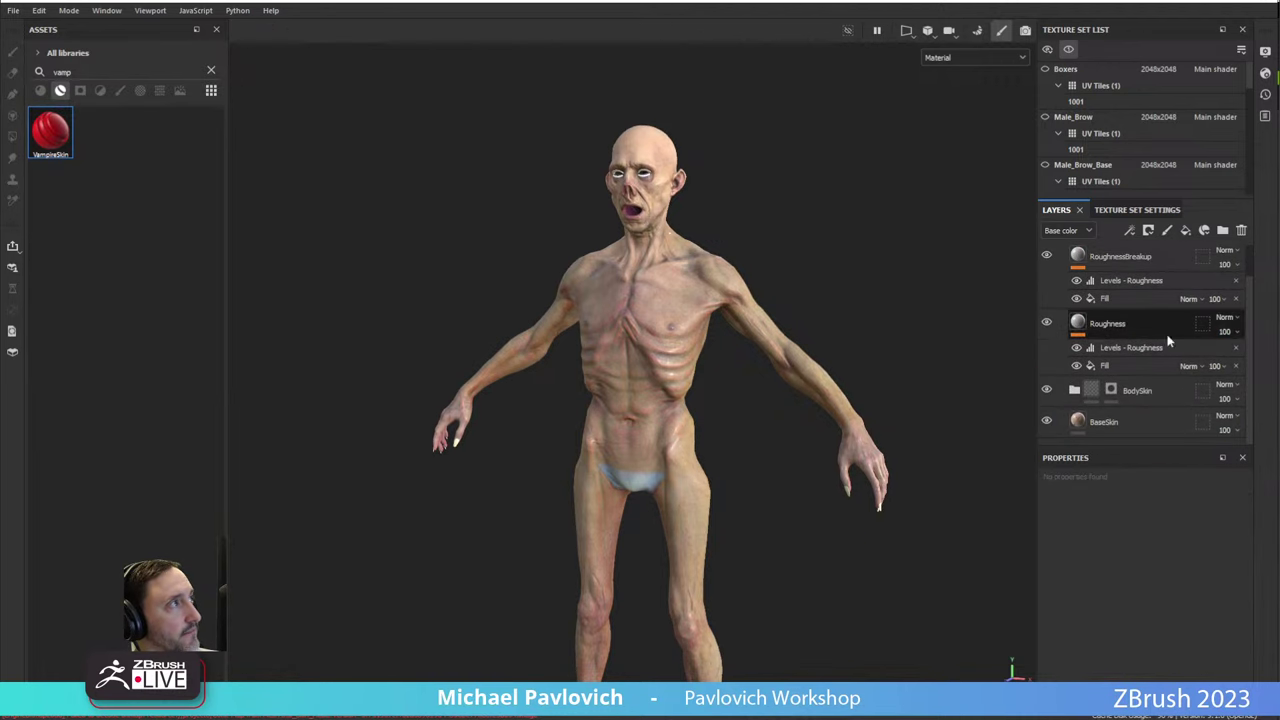
Move all layers out of the VampireSkin folder and delete the emptied folder.
click(1120, 291)
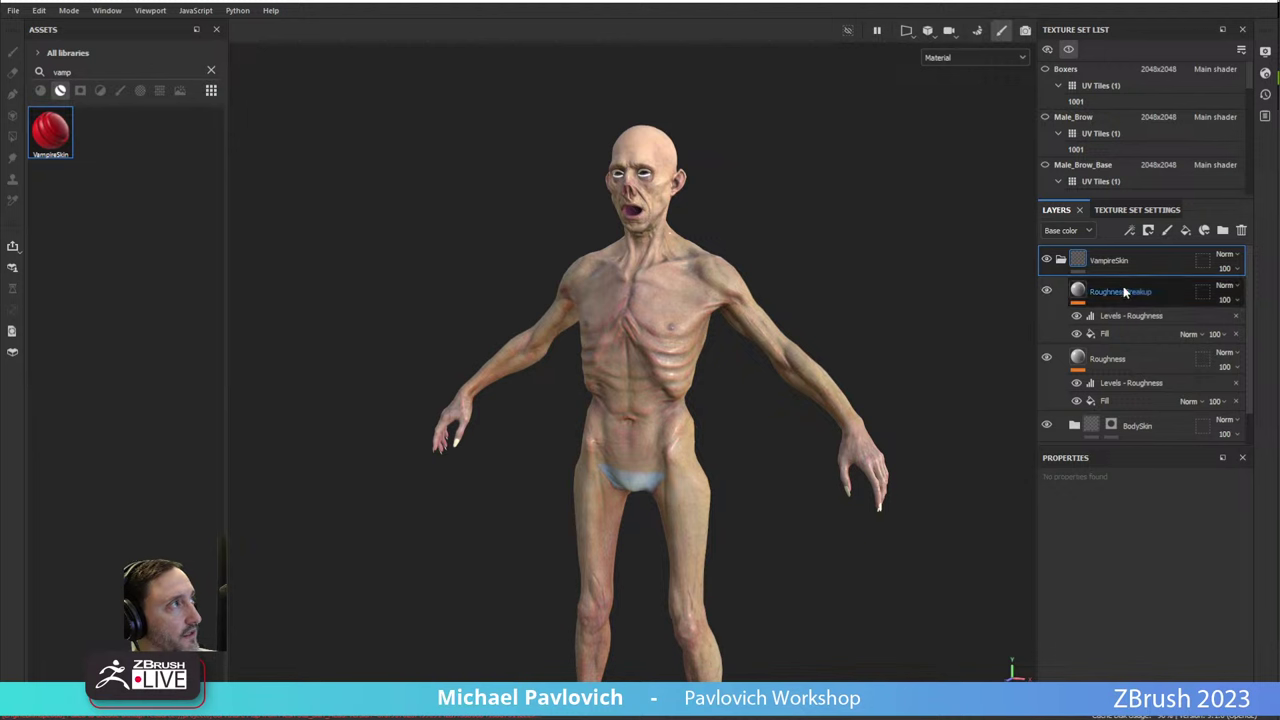
shift+click(1130, 425)
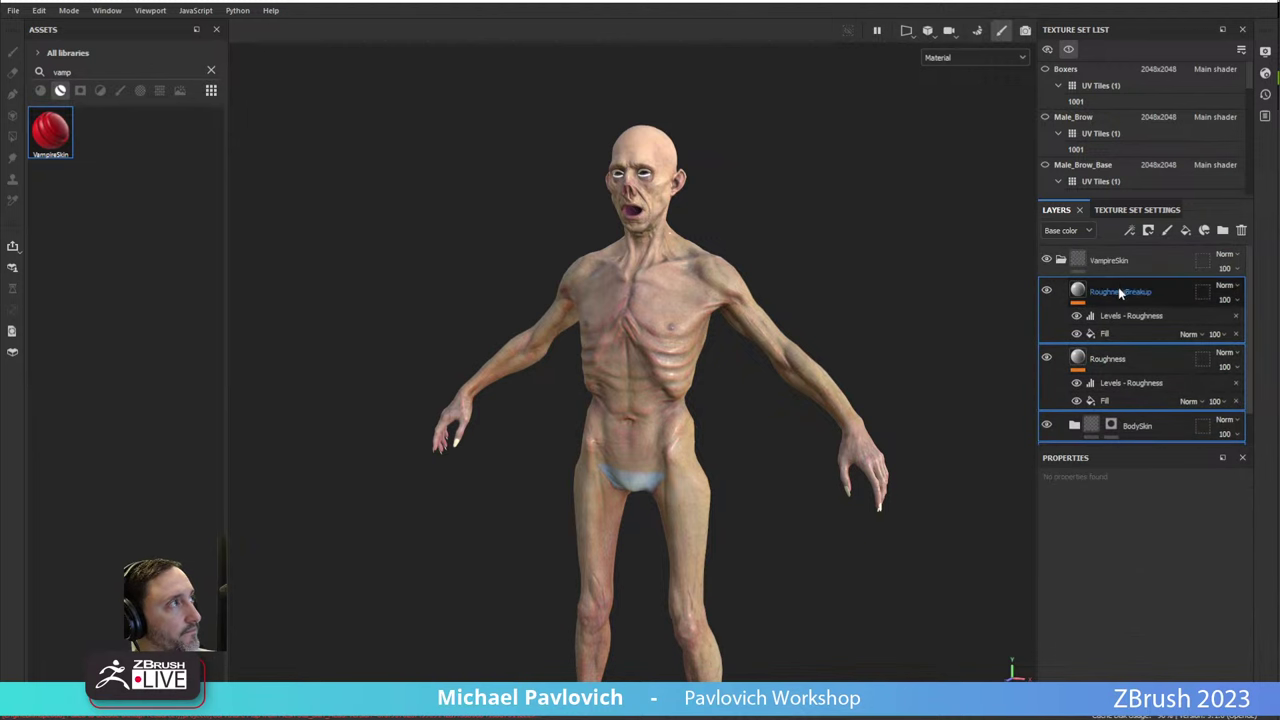
drag(1119, 288, 1130, 262)
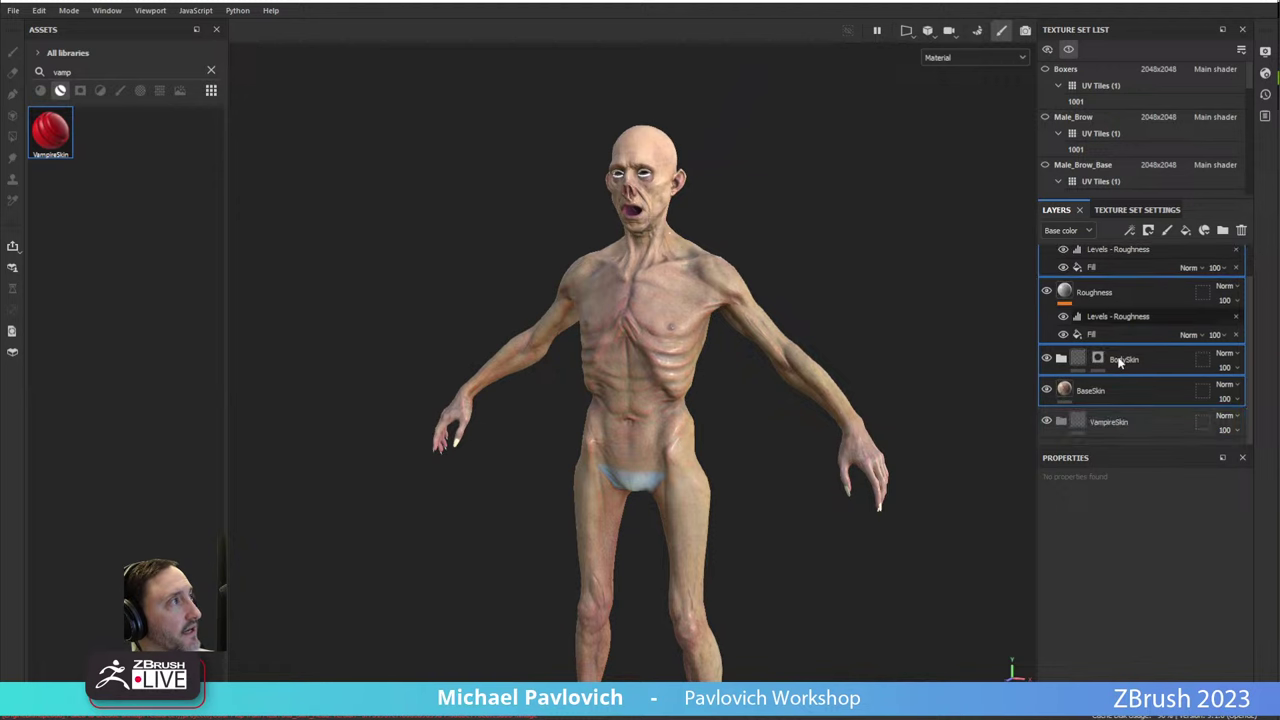
click(1100, 423)
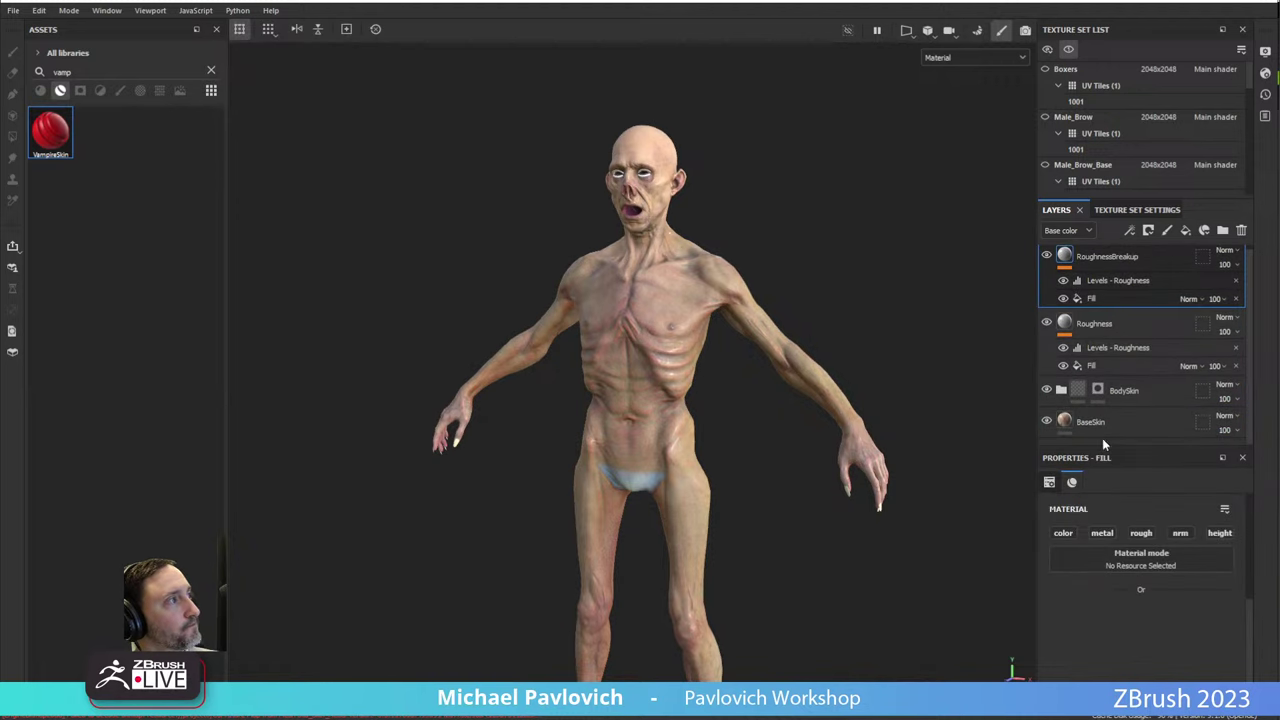
Hide RoughnessBreakup, Roughness and BodySkin, expand the BodySkin folder, and toggle BaseSkin off and on to view its base color.
click(1104, 427)
click(1046, 260)
click(1046, 327)
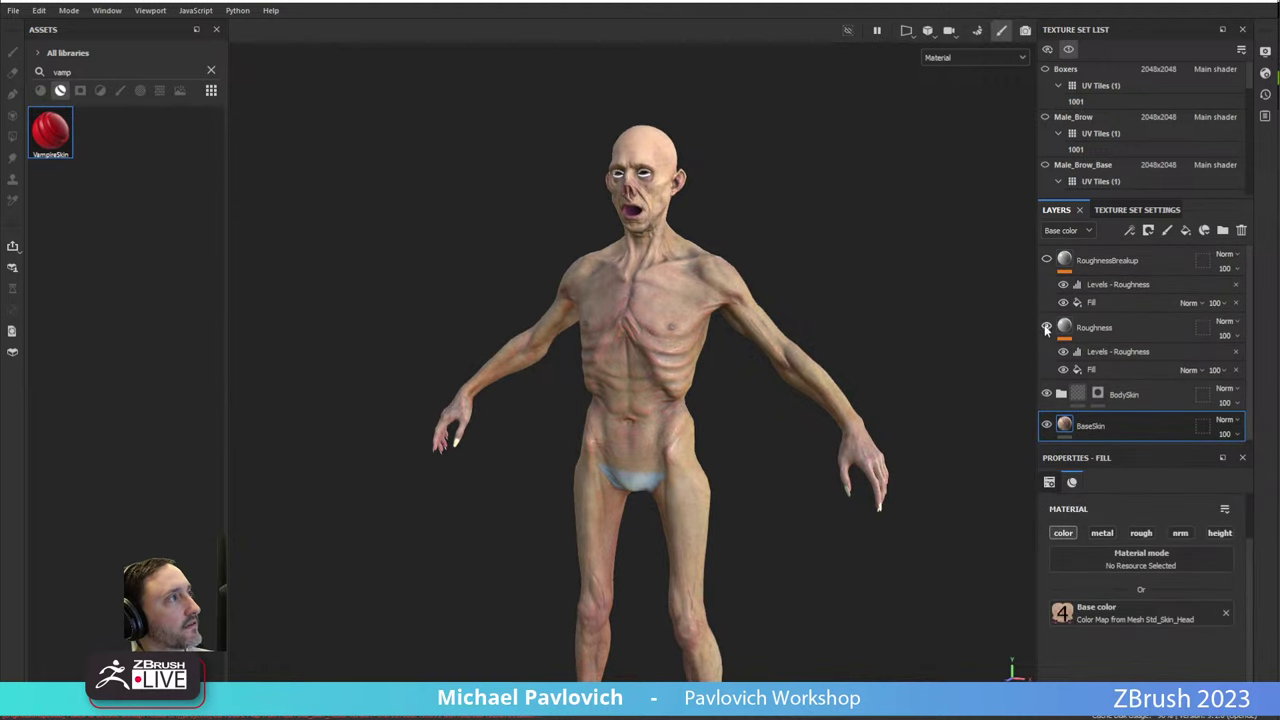
click(1046, 394)
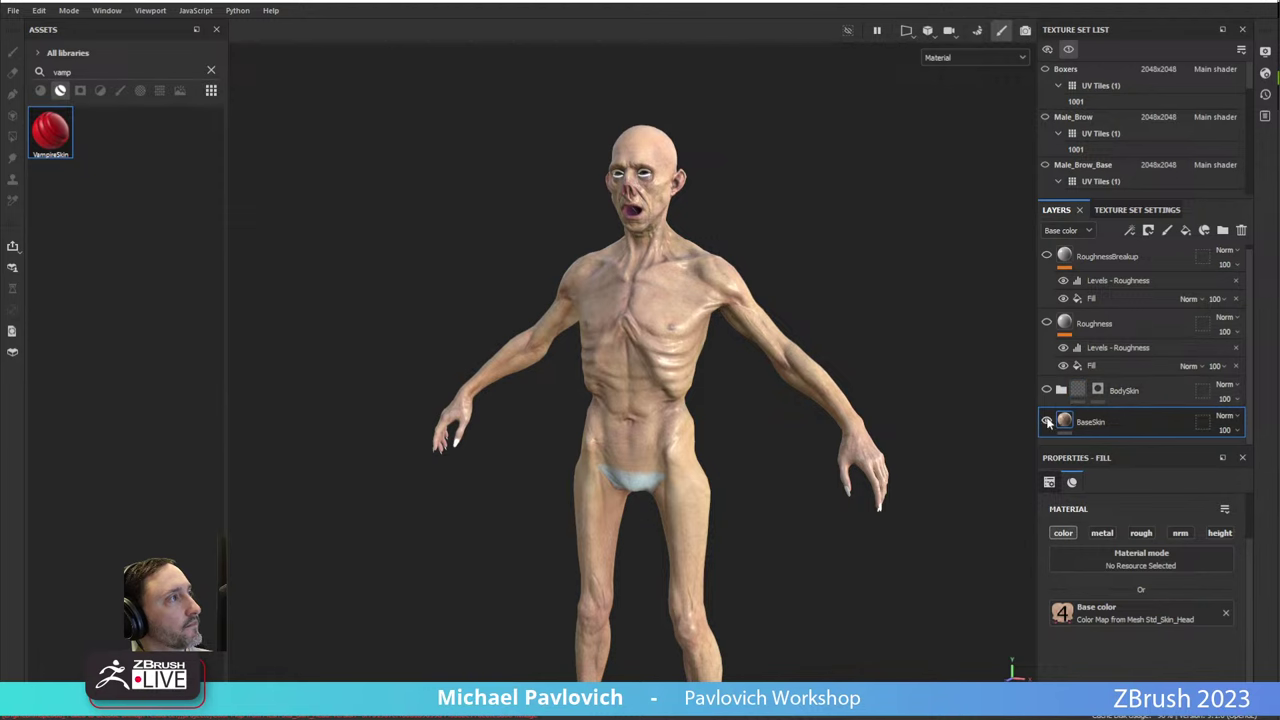
click(1047, 421)
click(1061, 390)
scroll(1073, 402, down, 2)
scroll(1073, 402, down, 4)
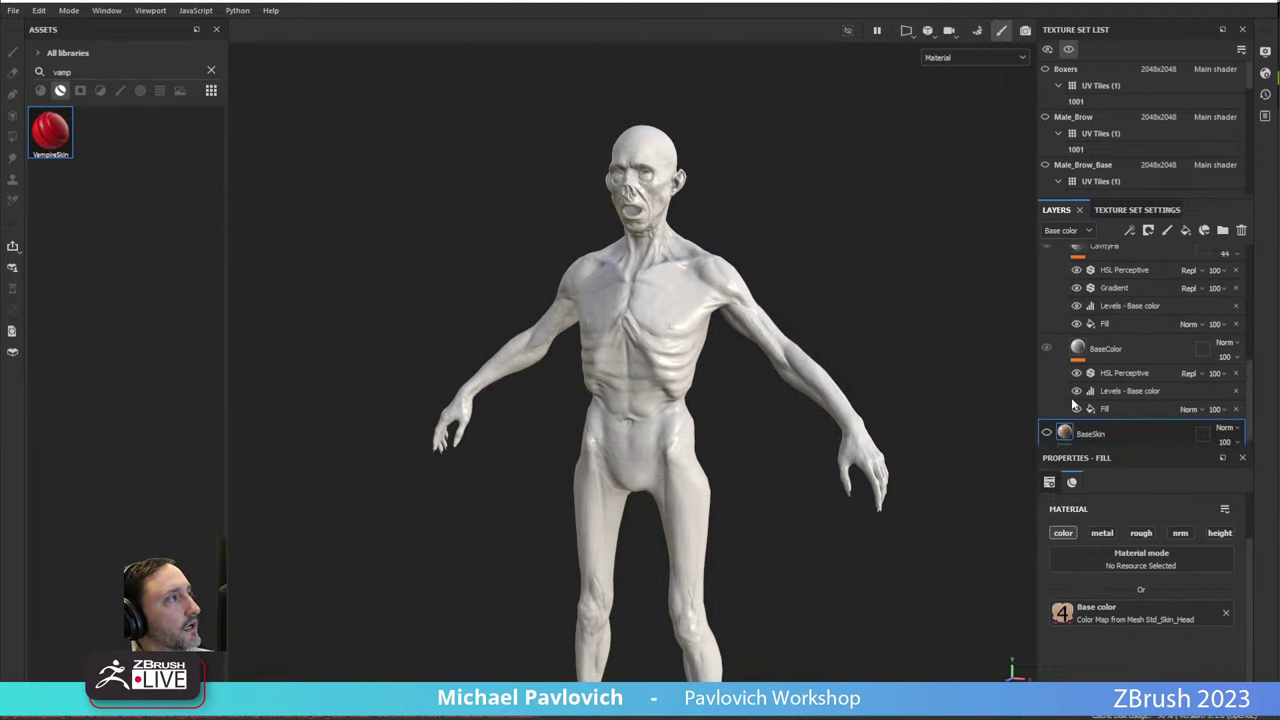
click(1046, 421)
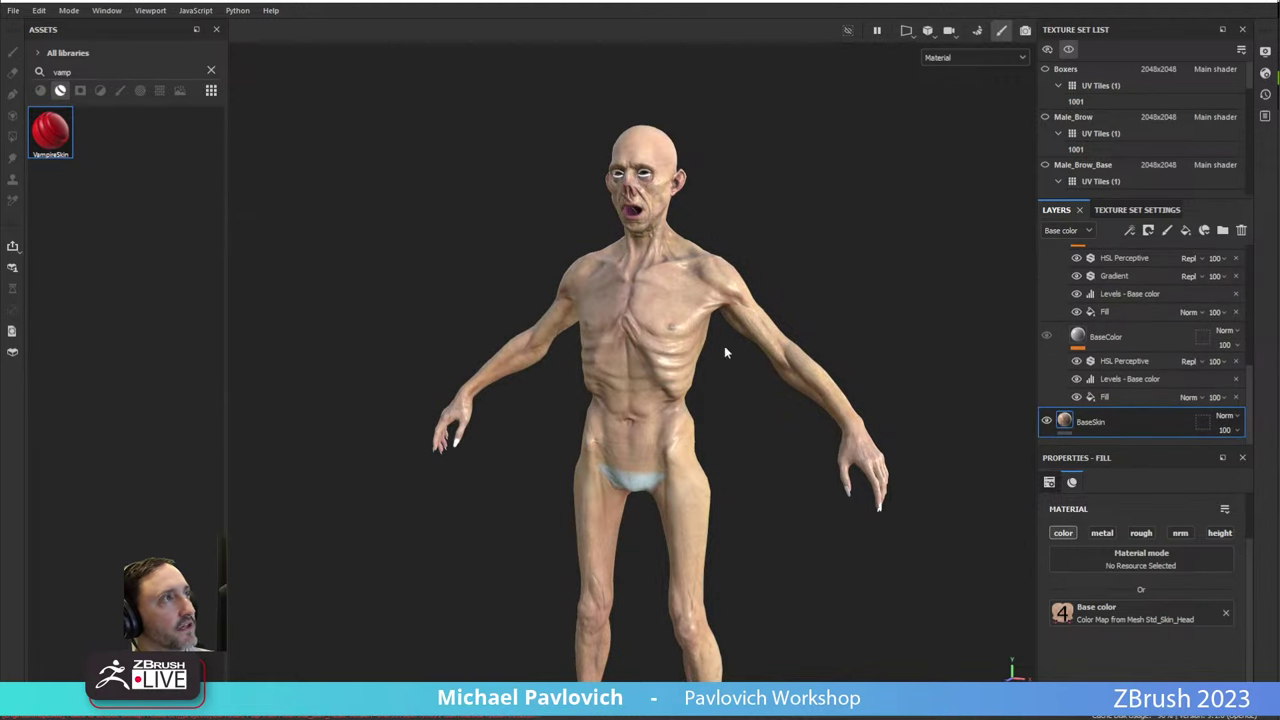
Show the BodySkin folder again and hide the SkinPunch, CavityFill and BaseColor layers inside it.
scroll(1108, 348, up, 5)
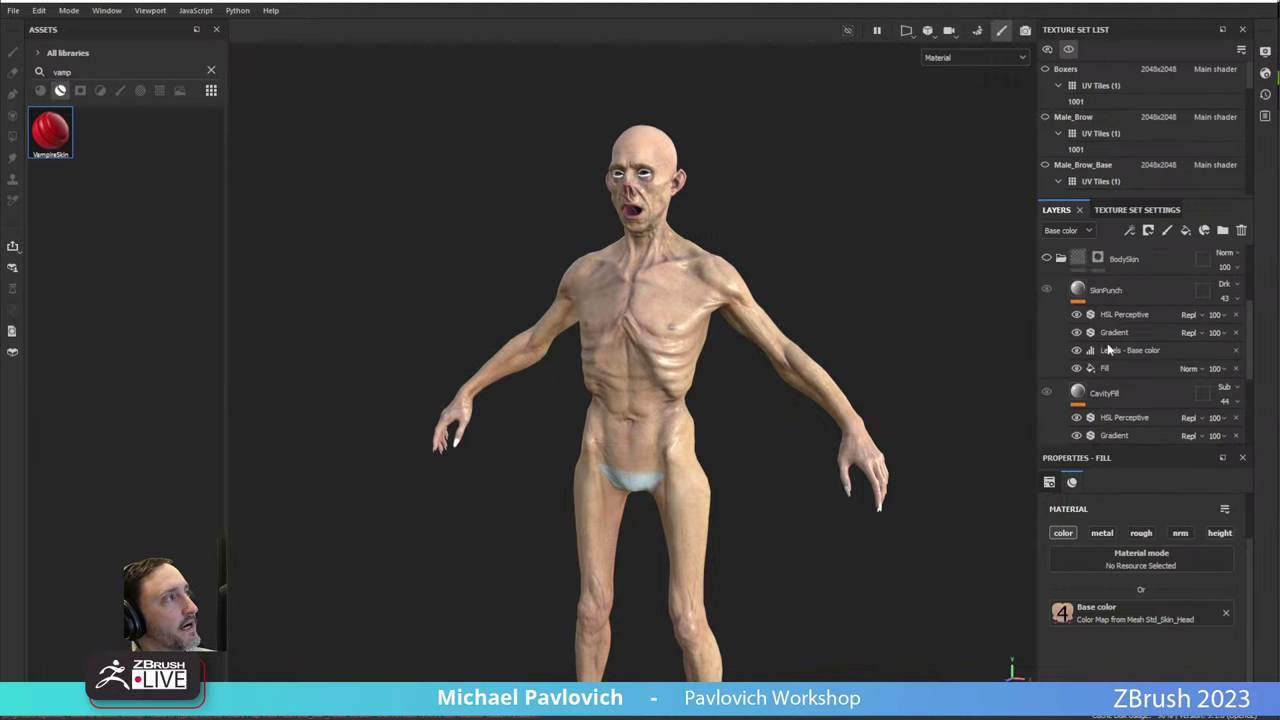
scroll(1108, 350, up, 1)
click(1047, 329)
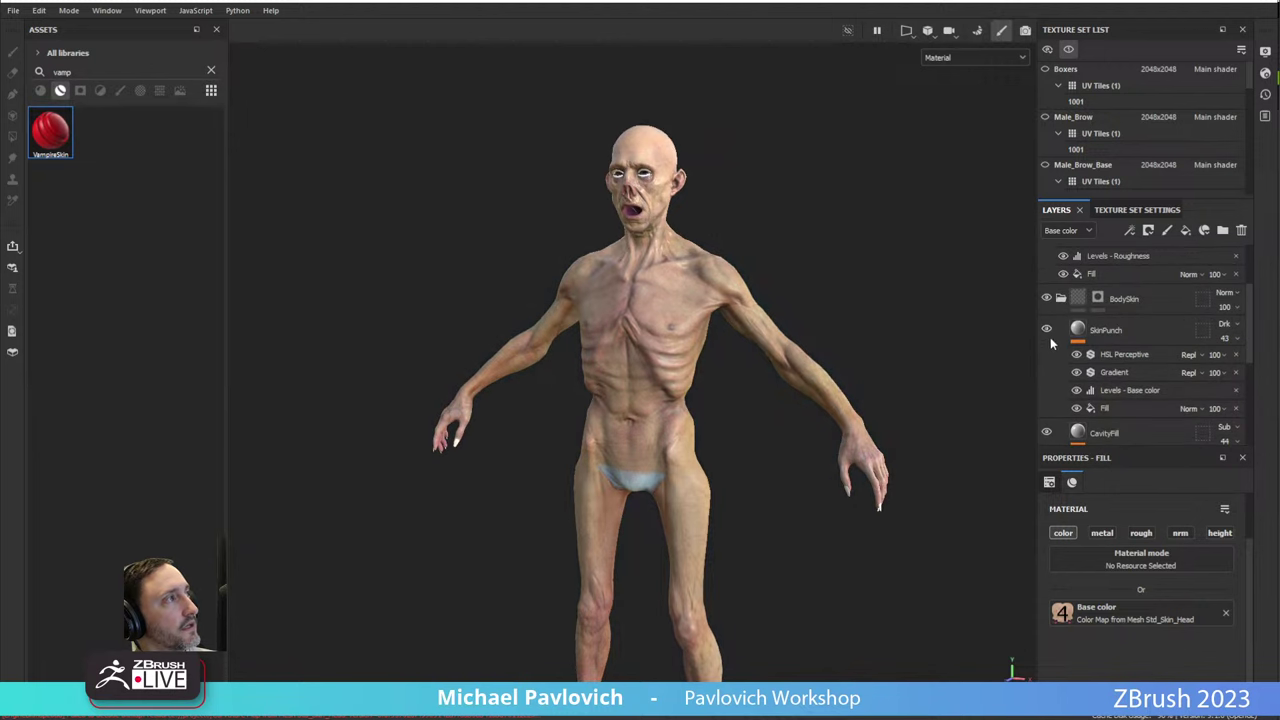
click(1046, 432)
scroll(1067, 412, down, 4)
scroll(1048, 377, down, 1)
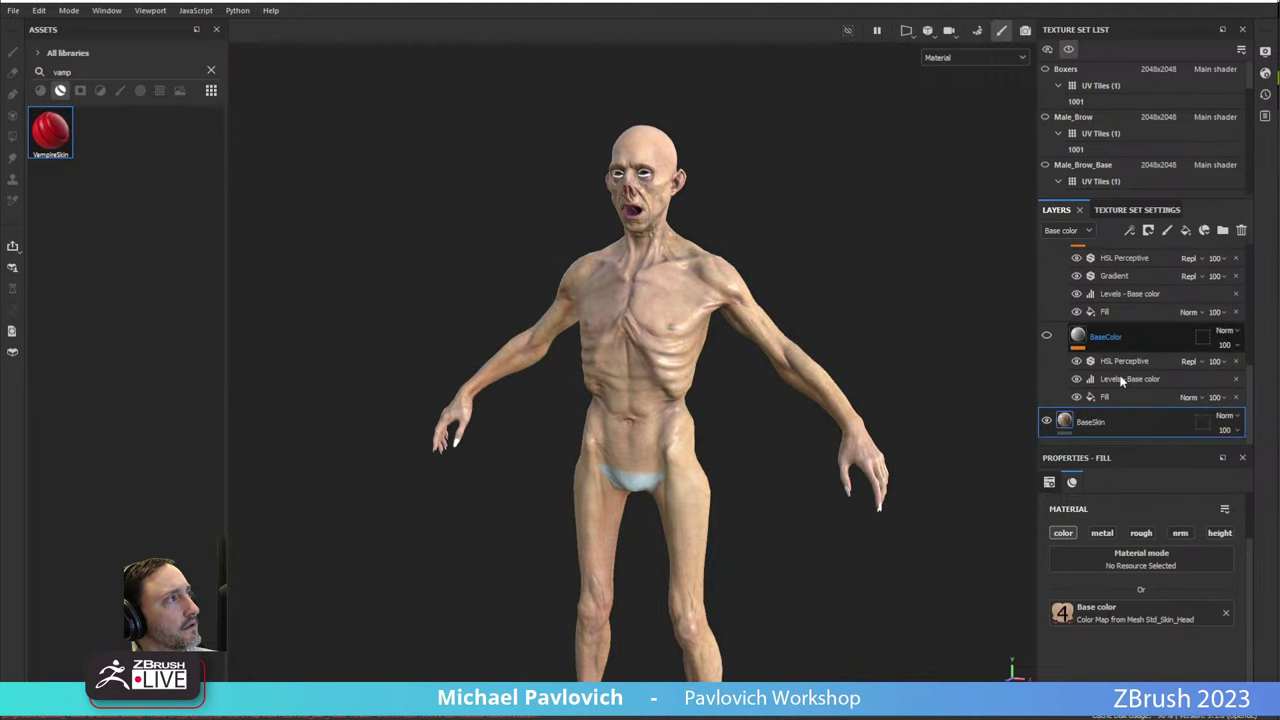
Show the BaseColor layer and inspect its fill, levels and HSL Perceptive effects.
click(1117, 398)
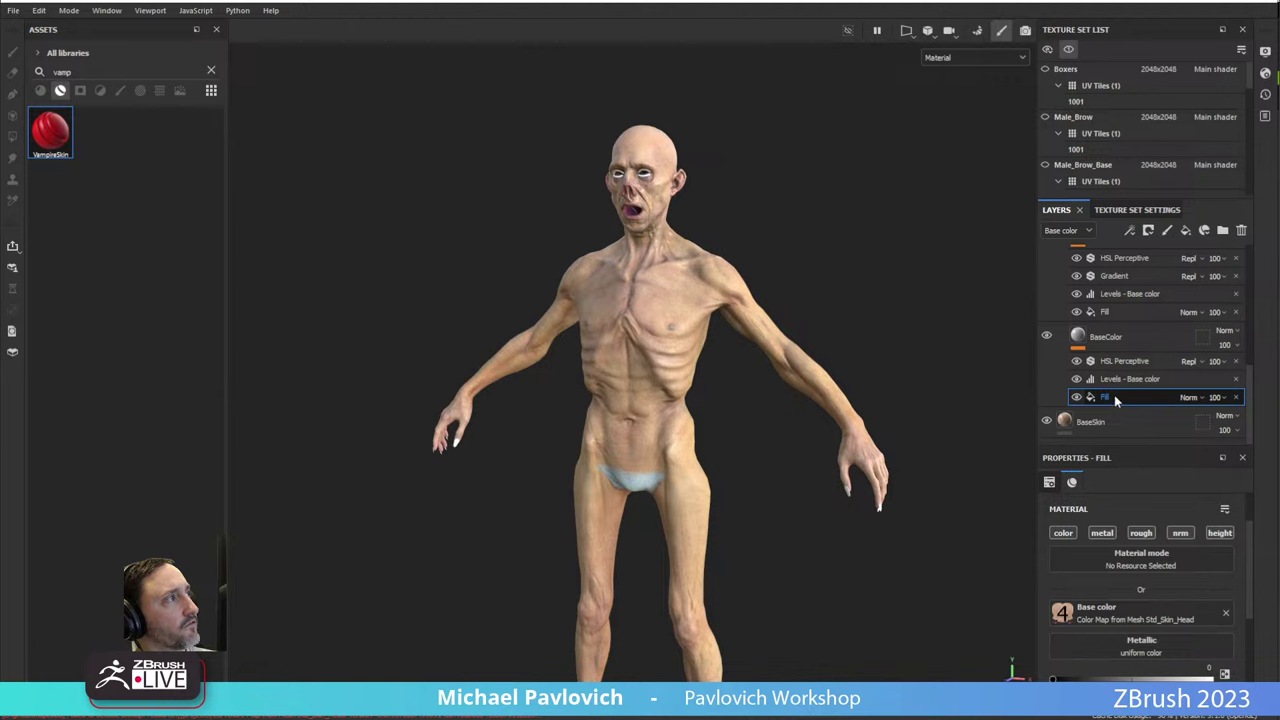
click(1078, 380)
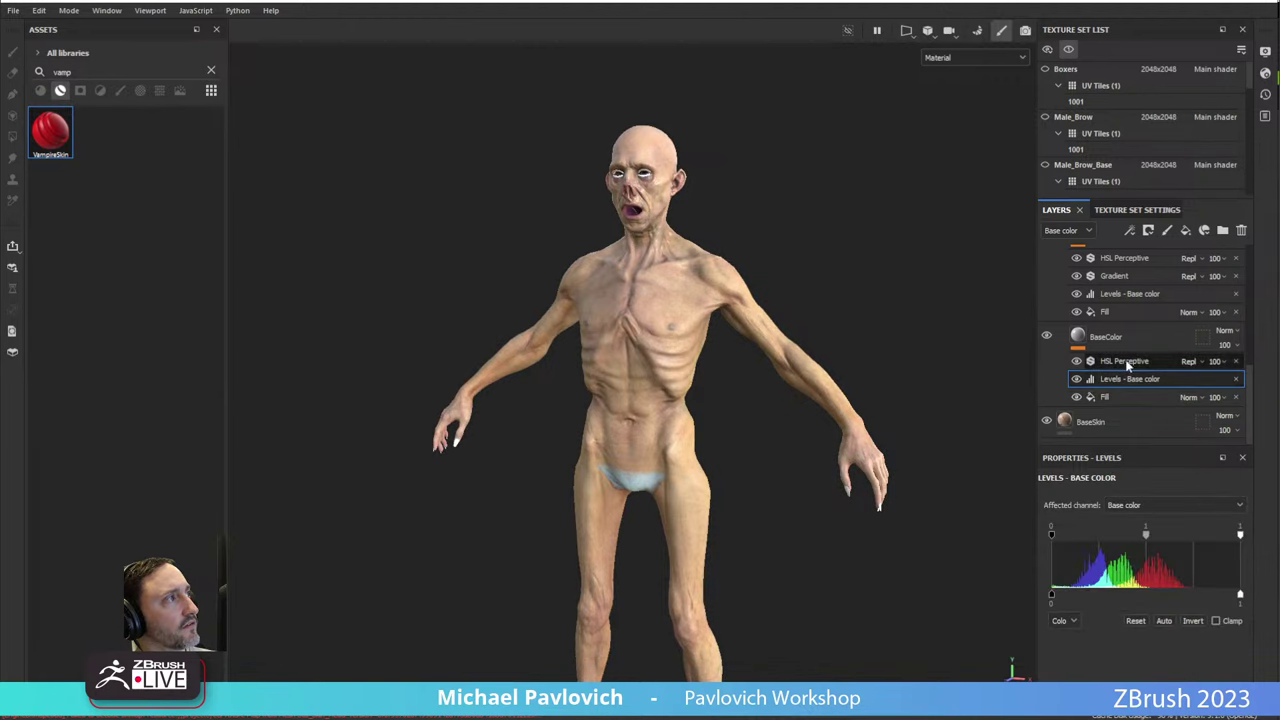
click(1077, 362)
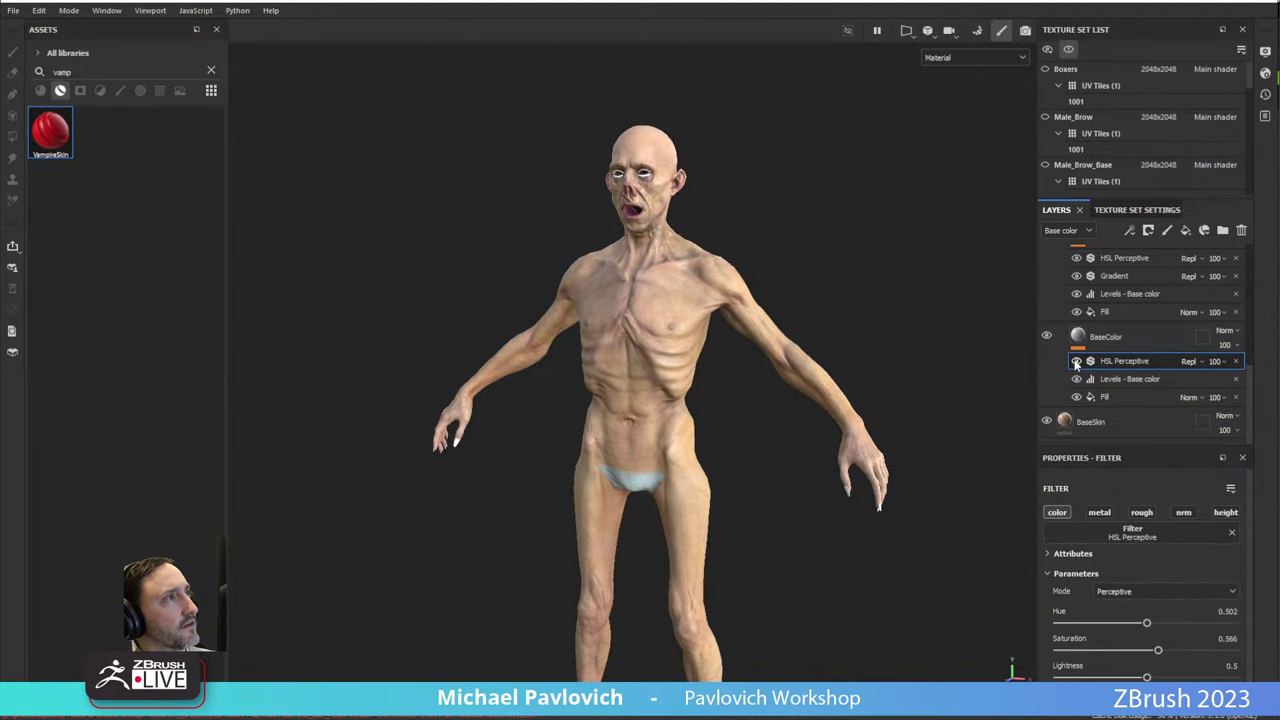
Show the CavityFill layer and open its fill effect's properties.
scroll(1088, 368, up, 1)
scroll(1082, 328, up, 1)
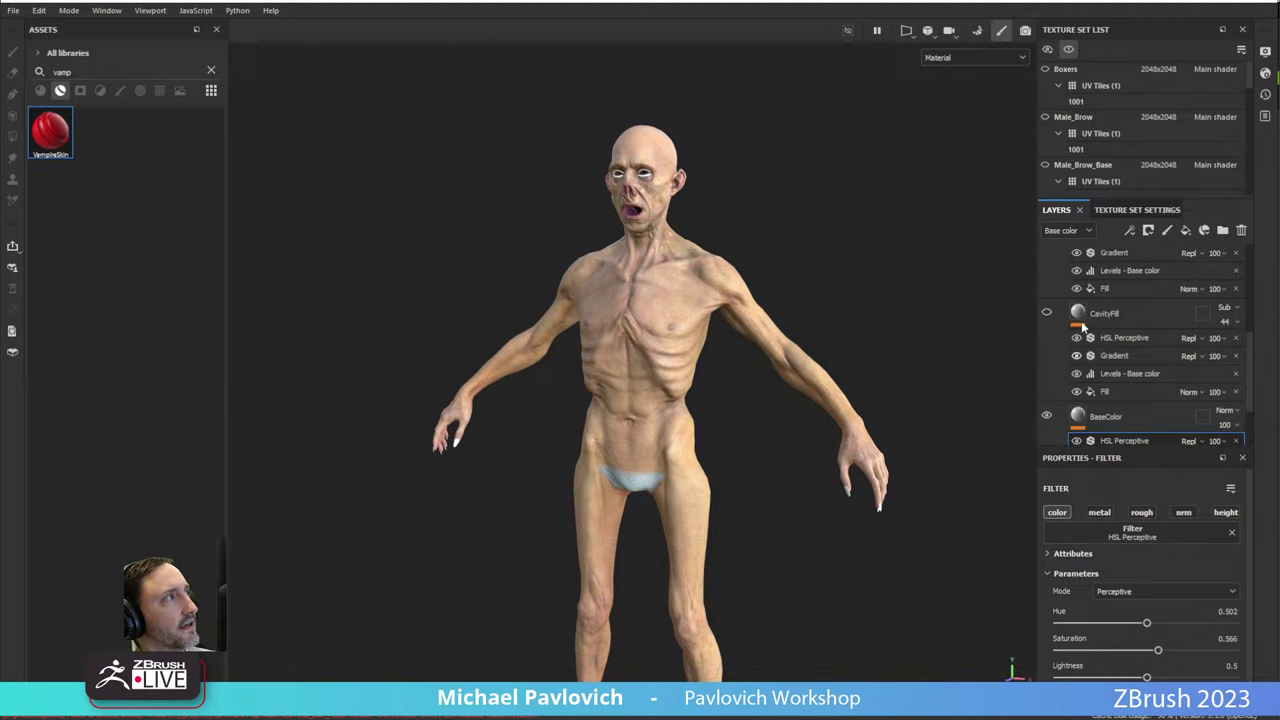
click(1046, 313)
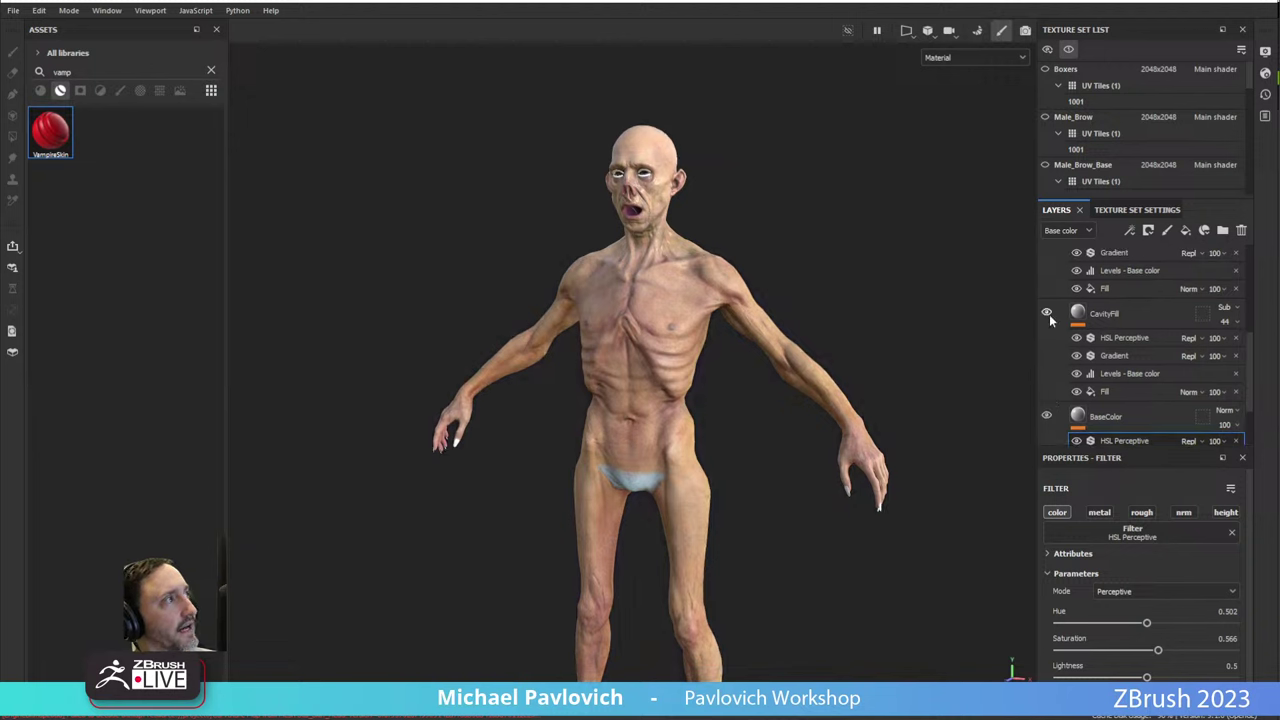
click(1110, 392)
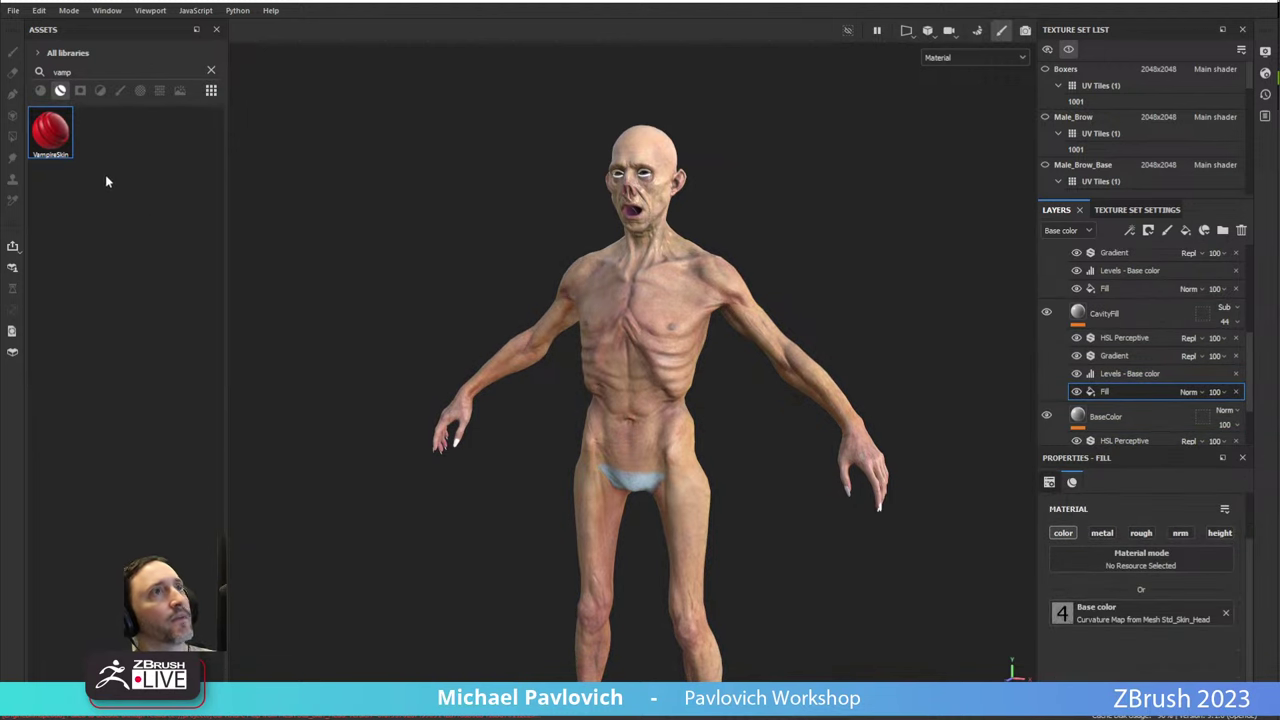
Replace the asset search with "project" and remove the smart material filter.
click(210, 72)
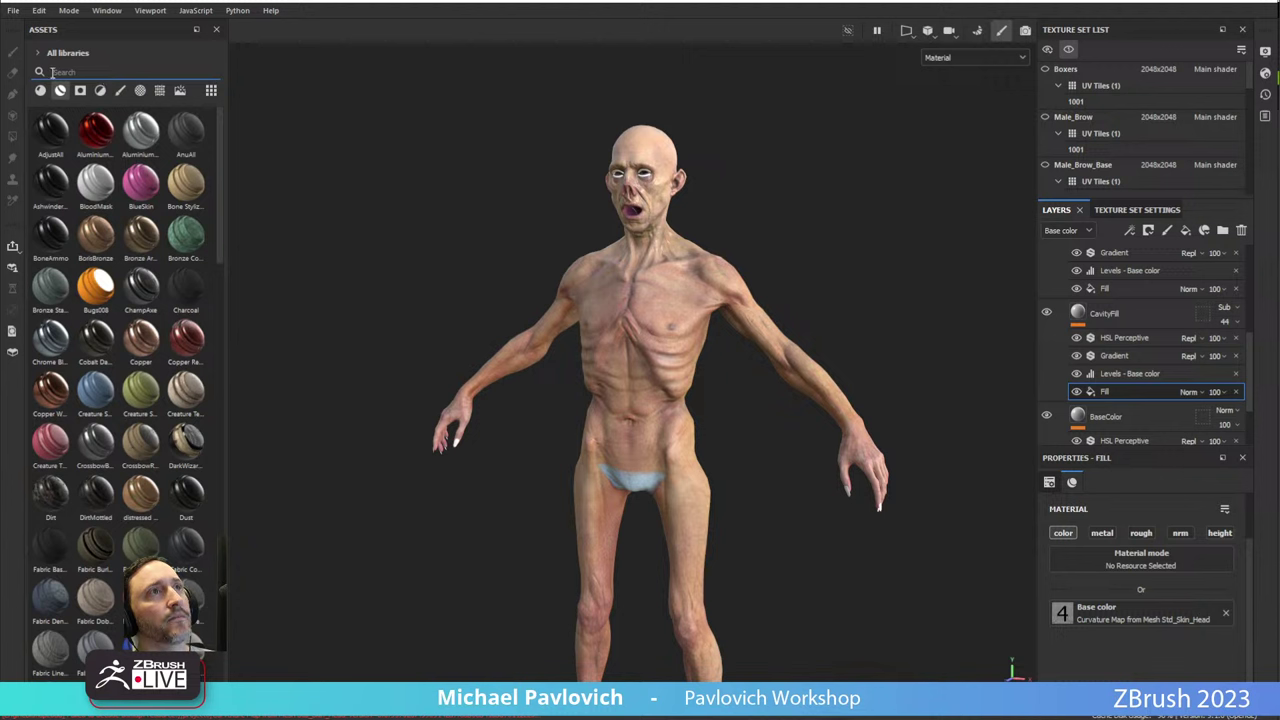
text(project)
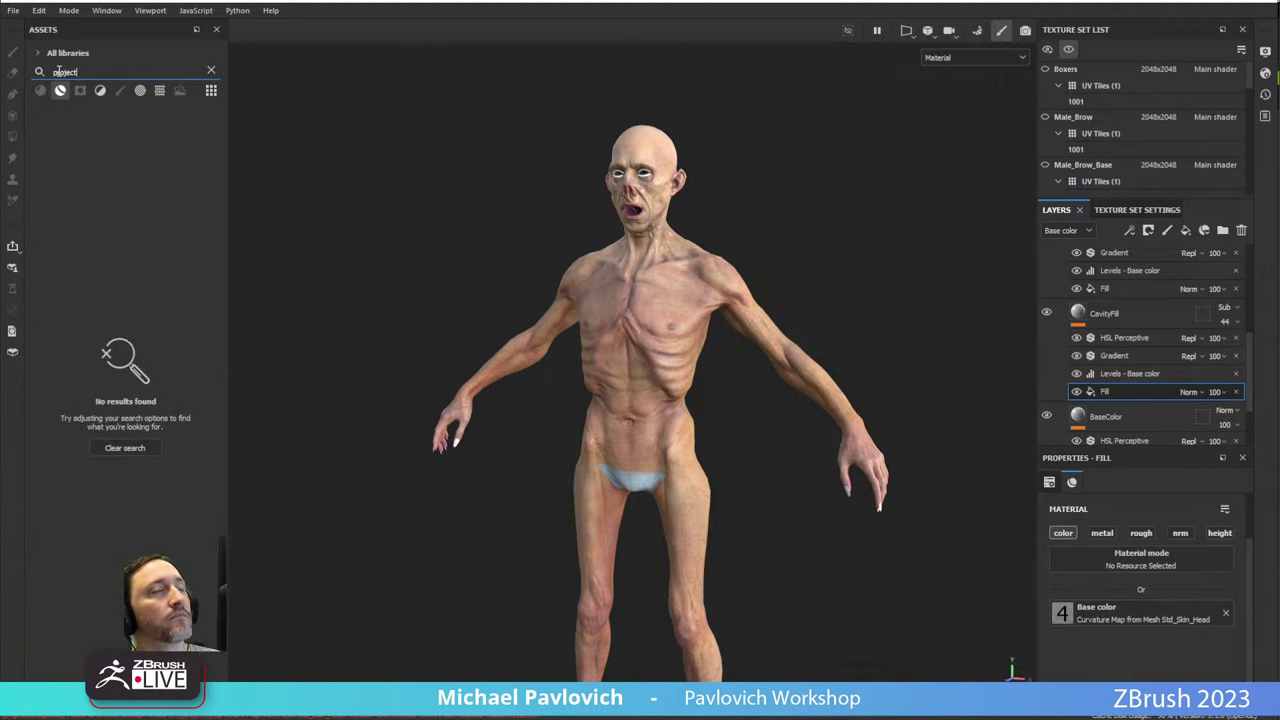
click(61, 92)
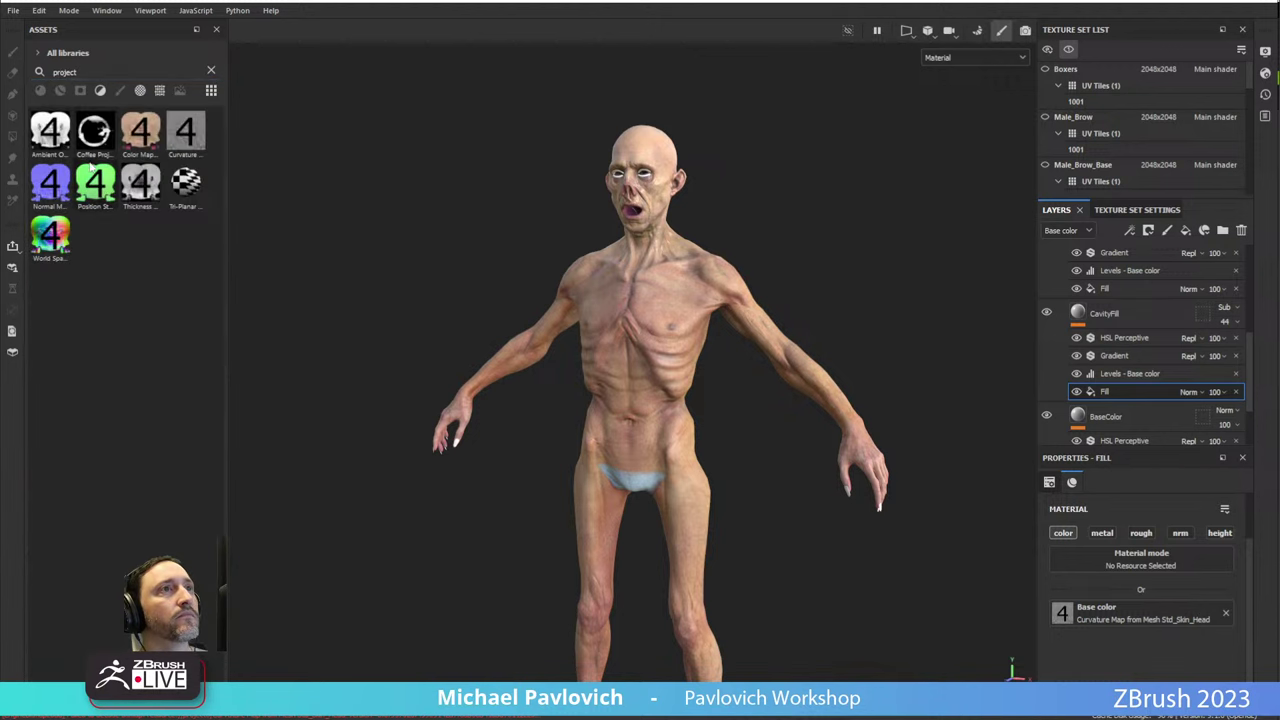
Inspect the CavityFill layer's base color levels, then compare its Normal blend mode with Subtract and leave it on Subtract.
mouse_move(183, 138)
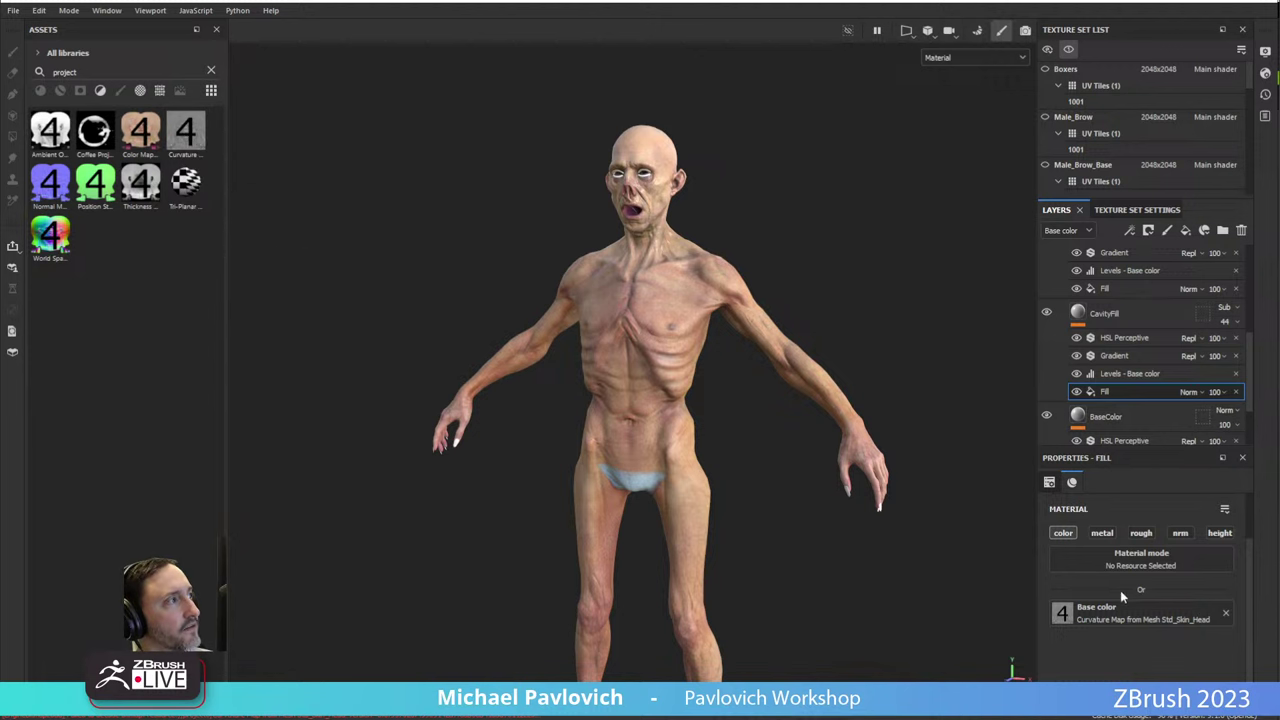
click(1102, 374)
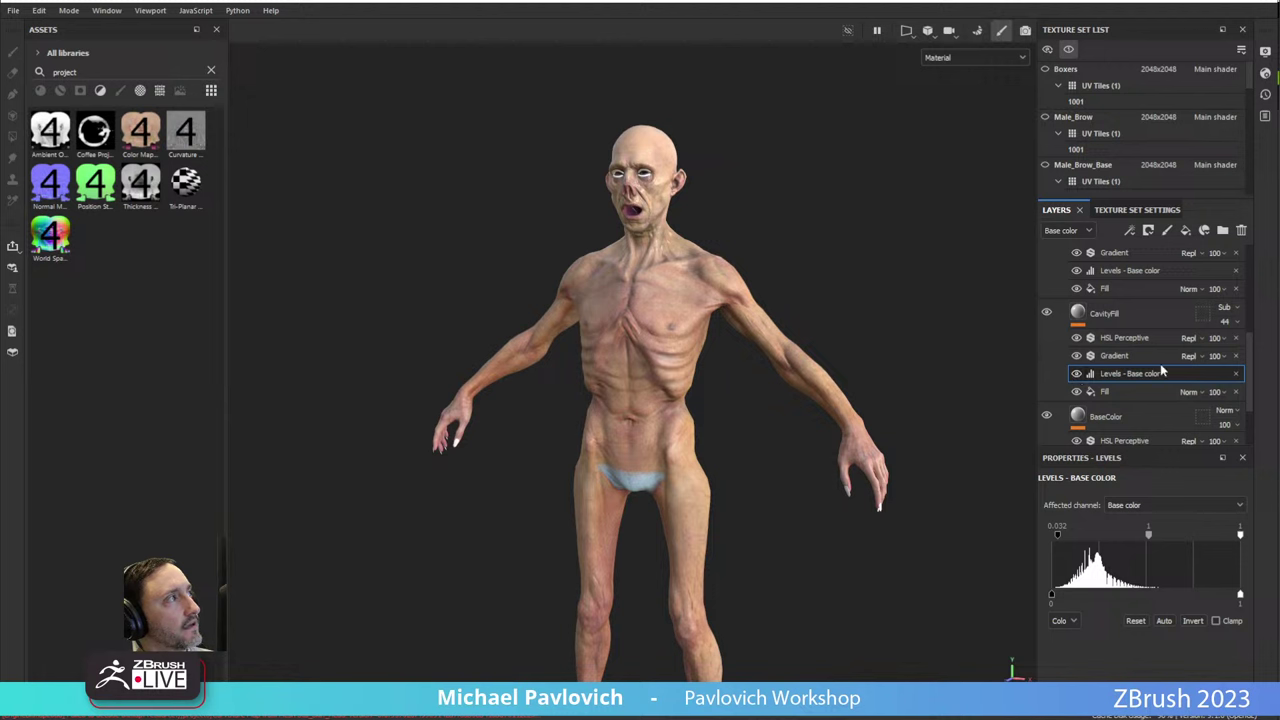
click(1224, 307)
click(1227, 321)
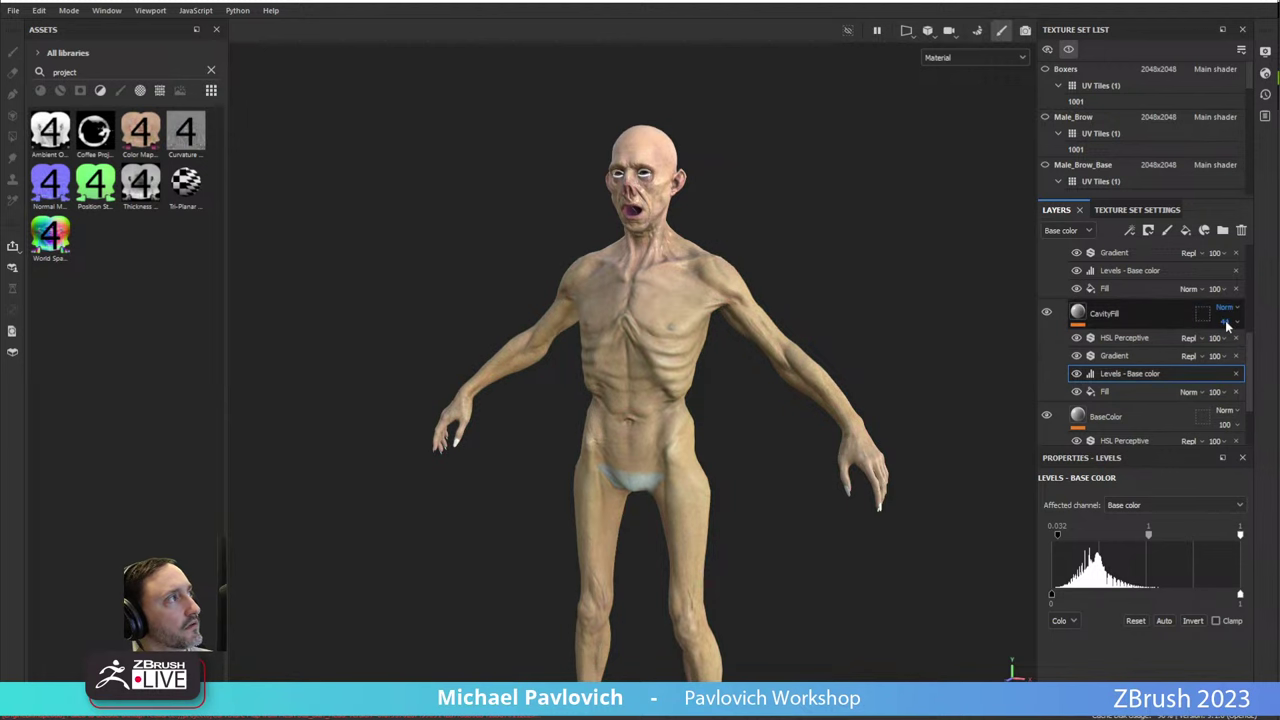
click(1226, 308)
click(1226, 308)
click(1226, 308)
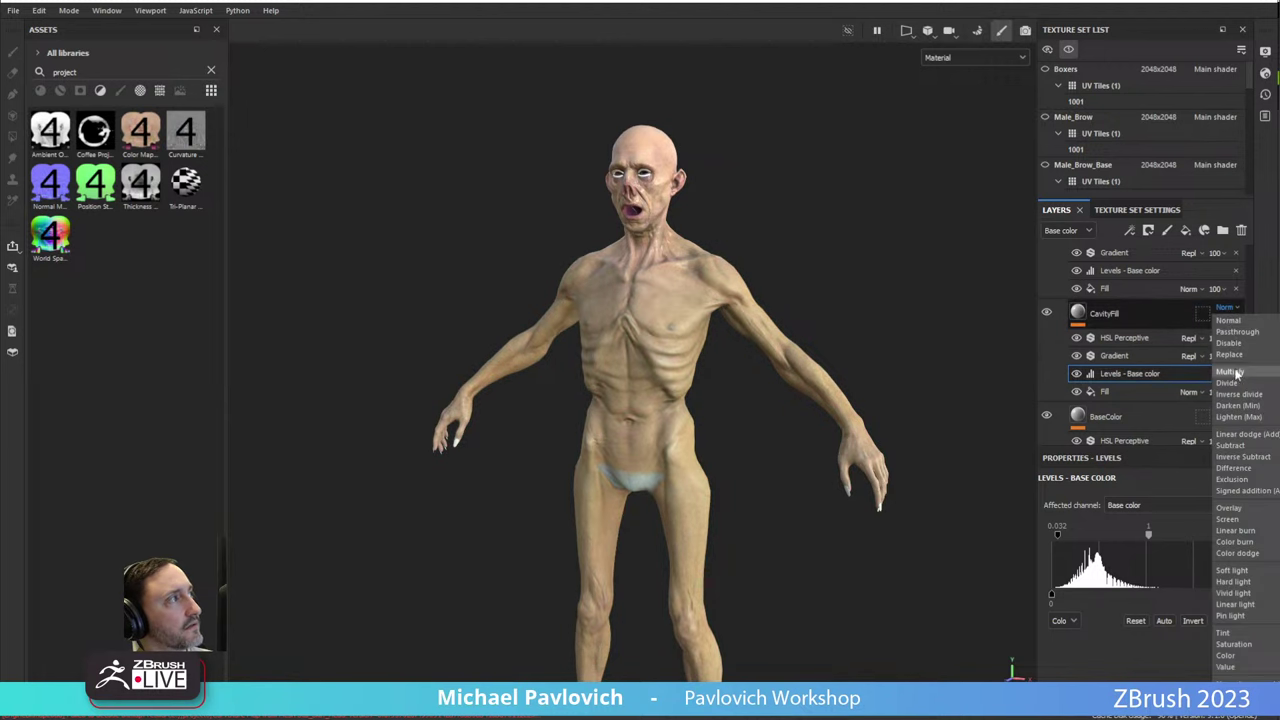
click(1231, 447)
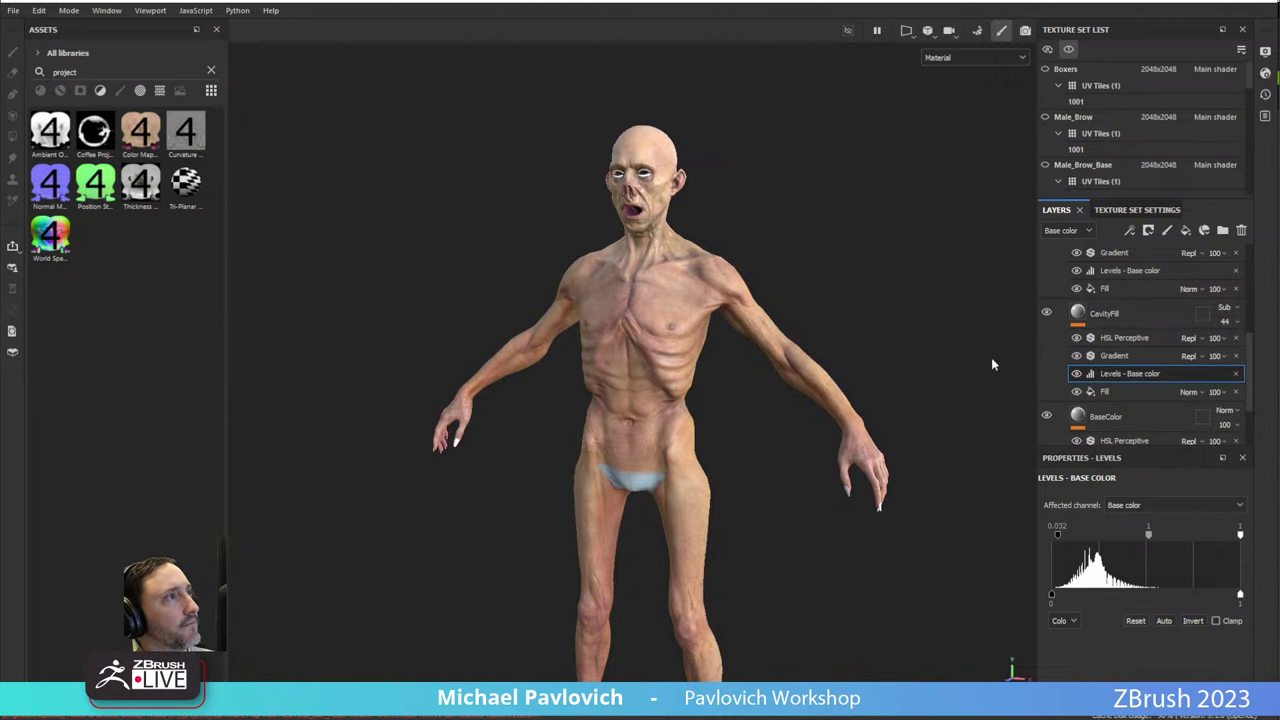
Hide CavityFill's HSL Perceptive, Gradient and Levels effects and toggle its curvature fill to compare its effect on the torso.
alt+right_drag(650, 280, 782, 458)
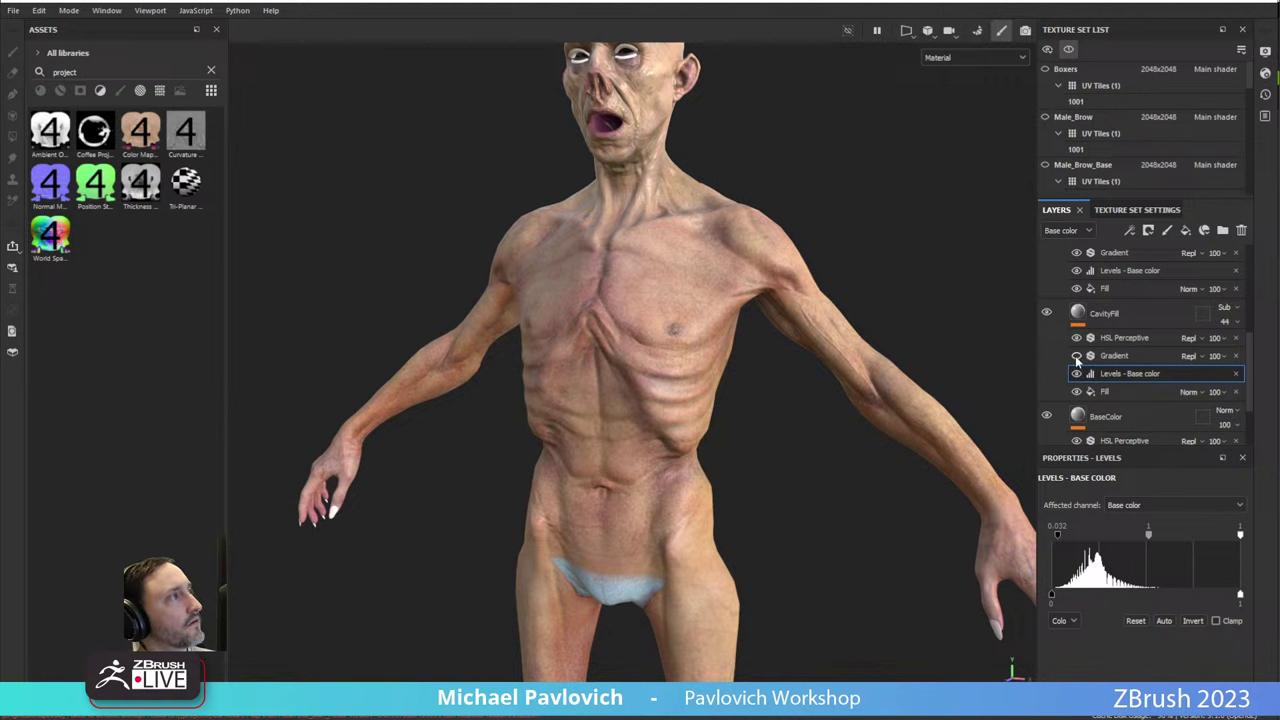
click(1077, 356)
click(1077, 338)
click(1077, 392)
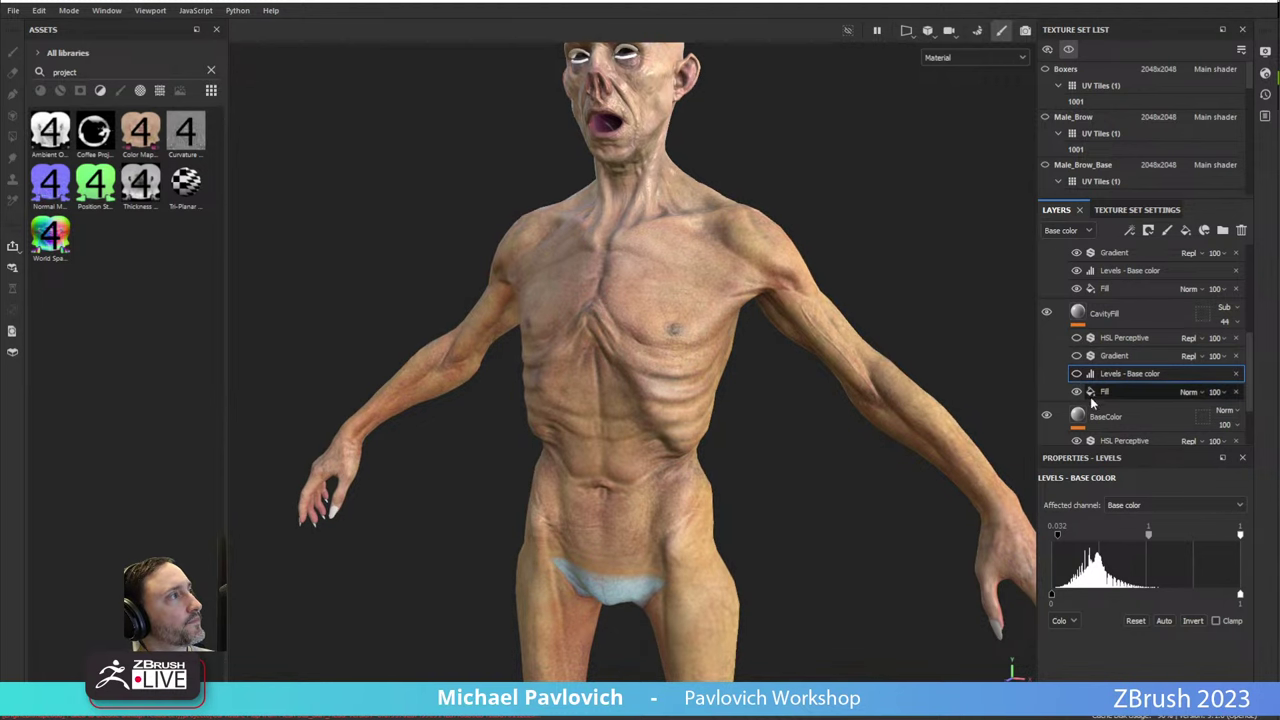
click(1077, 392)
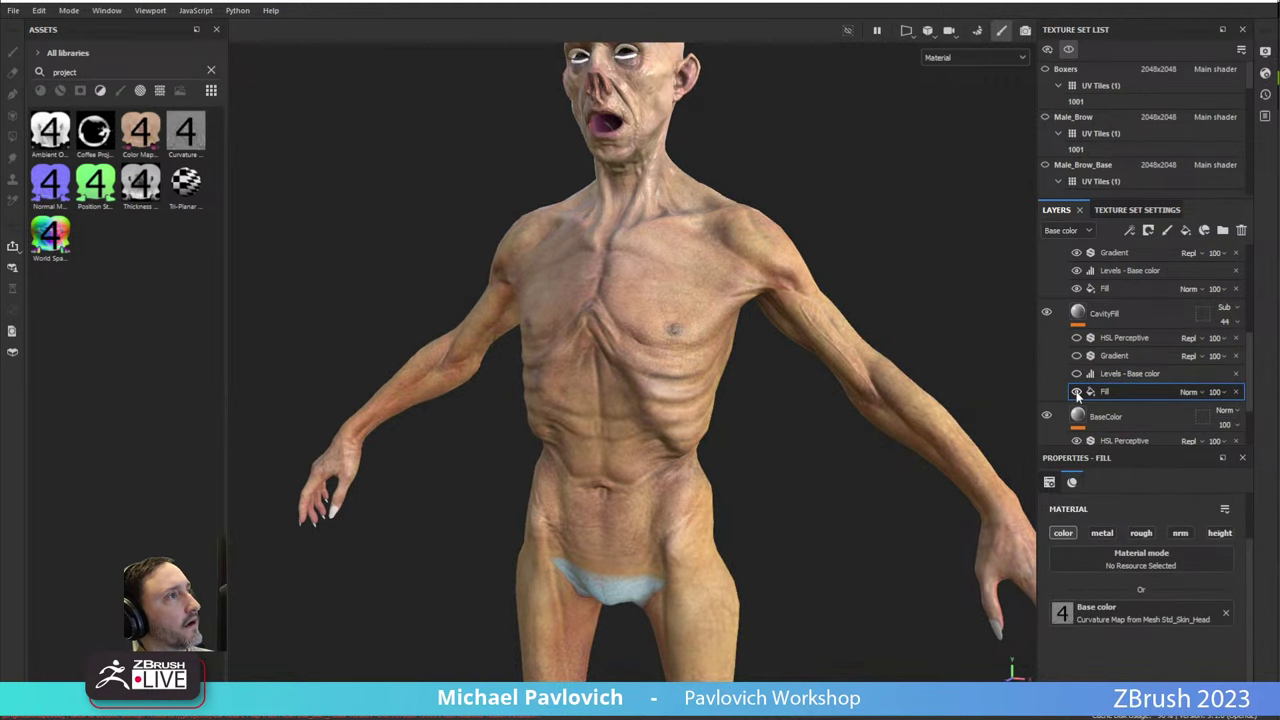
click(1077, 392)
click(1077, 392)
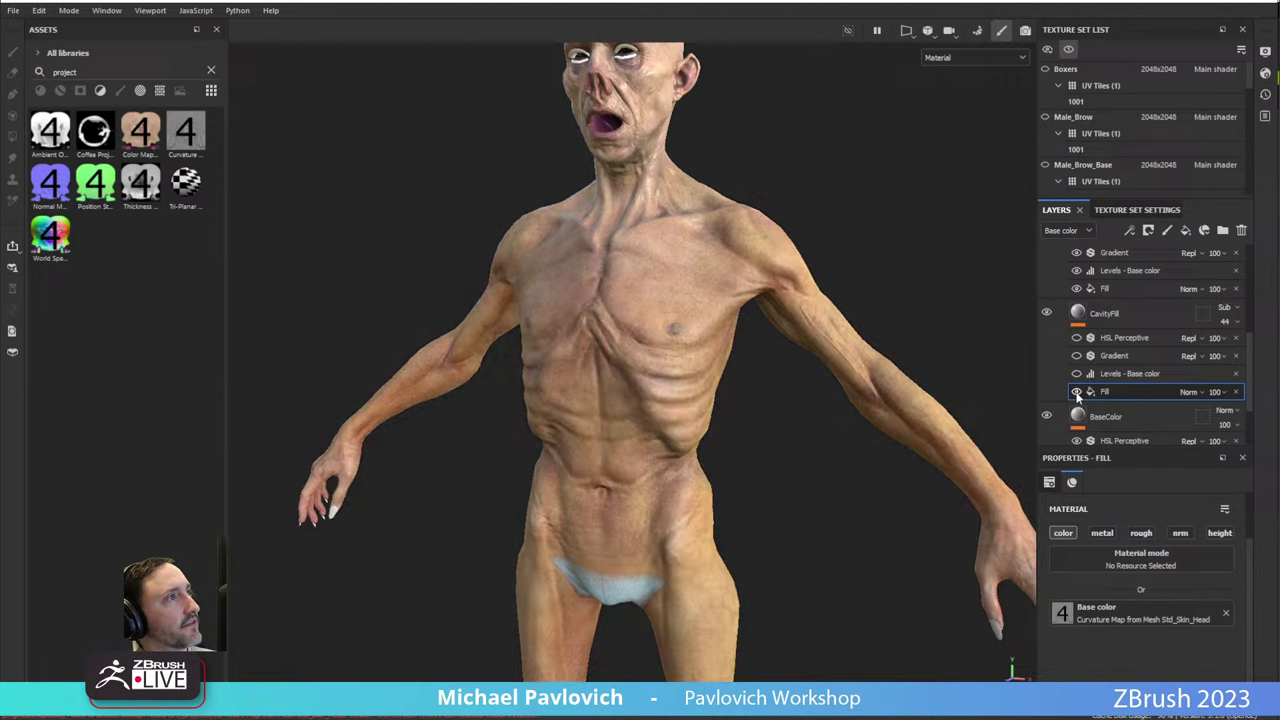
click(1077, 392)
click(1077, 392)
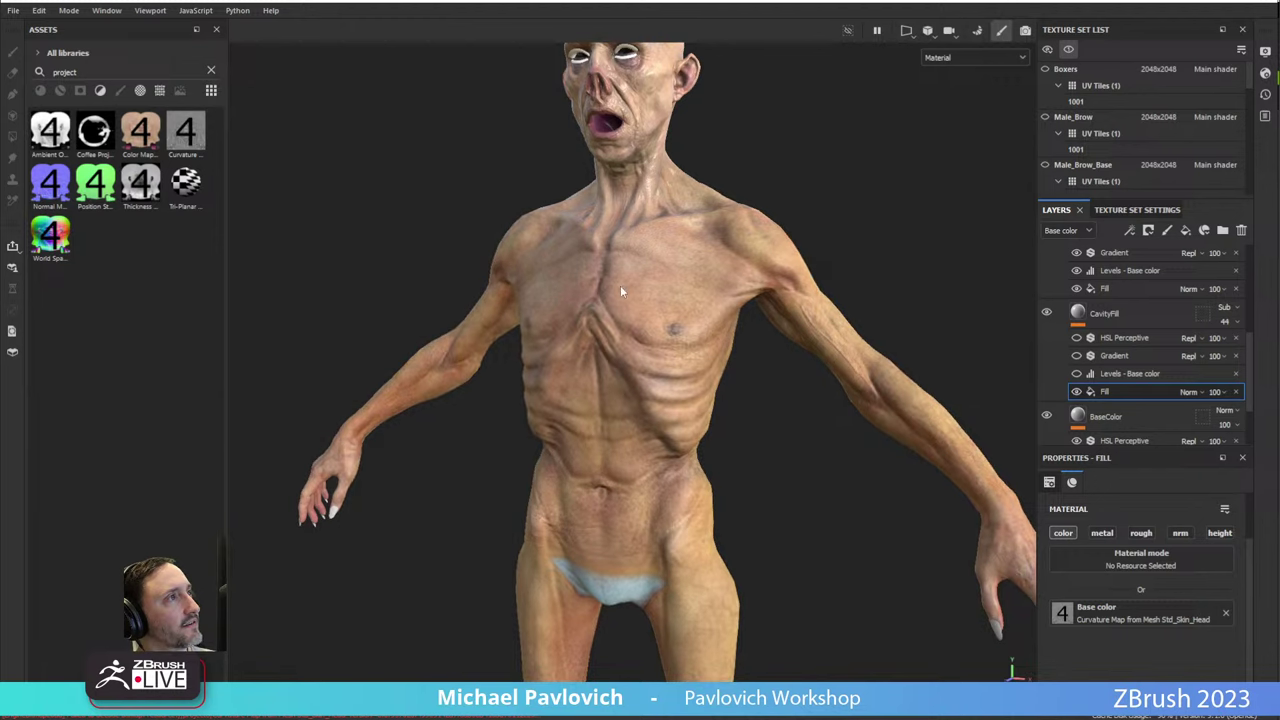
Show CavityFill's Levels, Gradient and HSL Perceptive effects again and inspect the gradient's colors.
click(1077, 356)
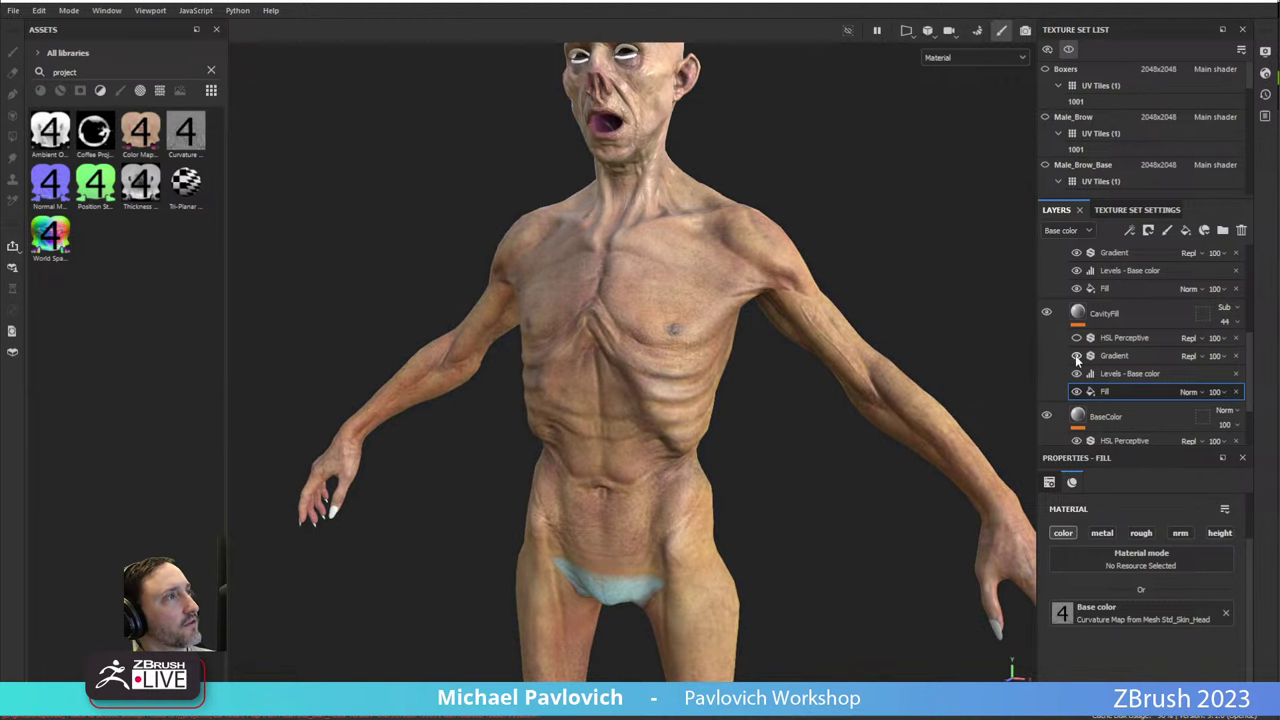
click(1117, 356)
scroll(1143, 560, down, 1)
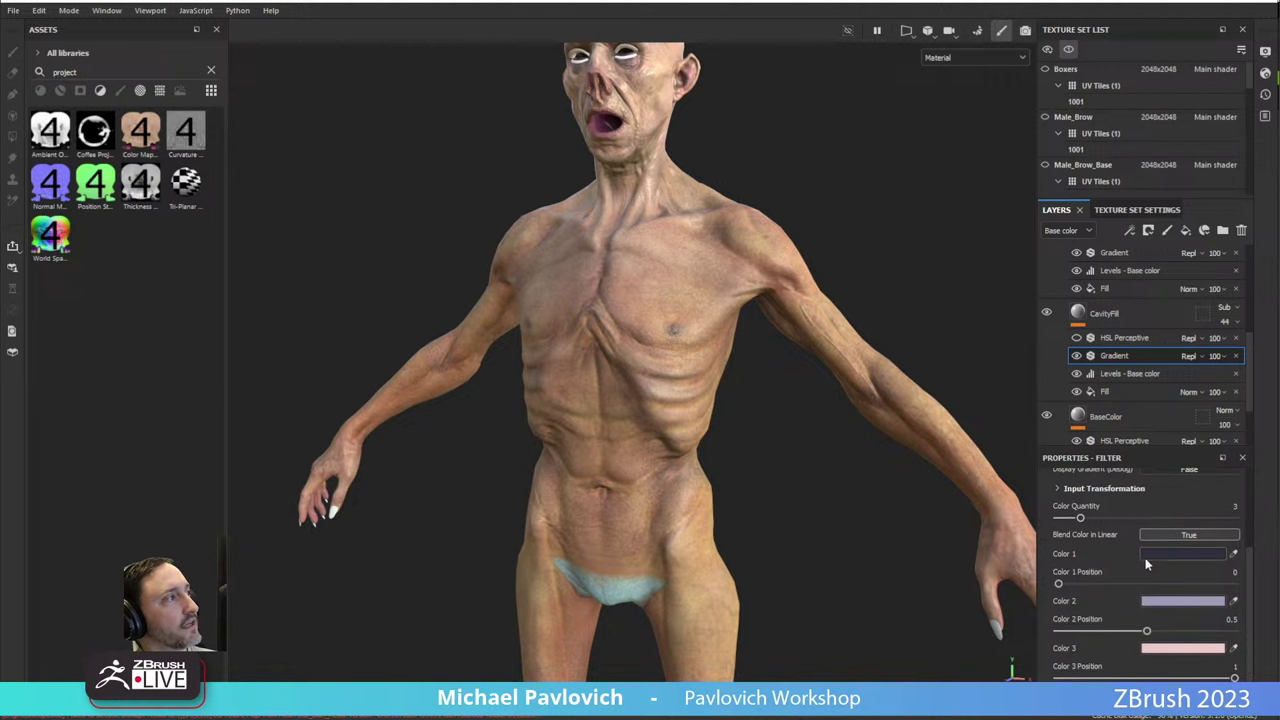
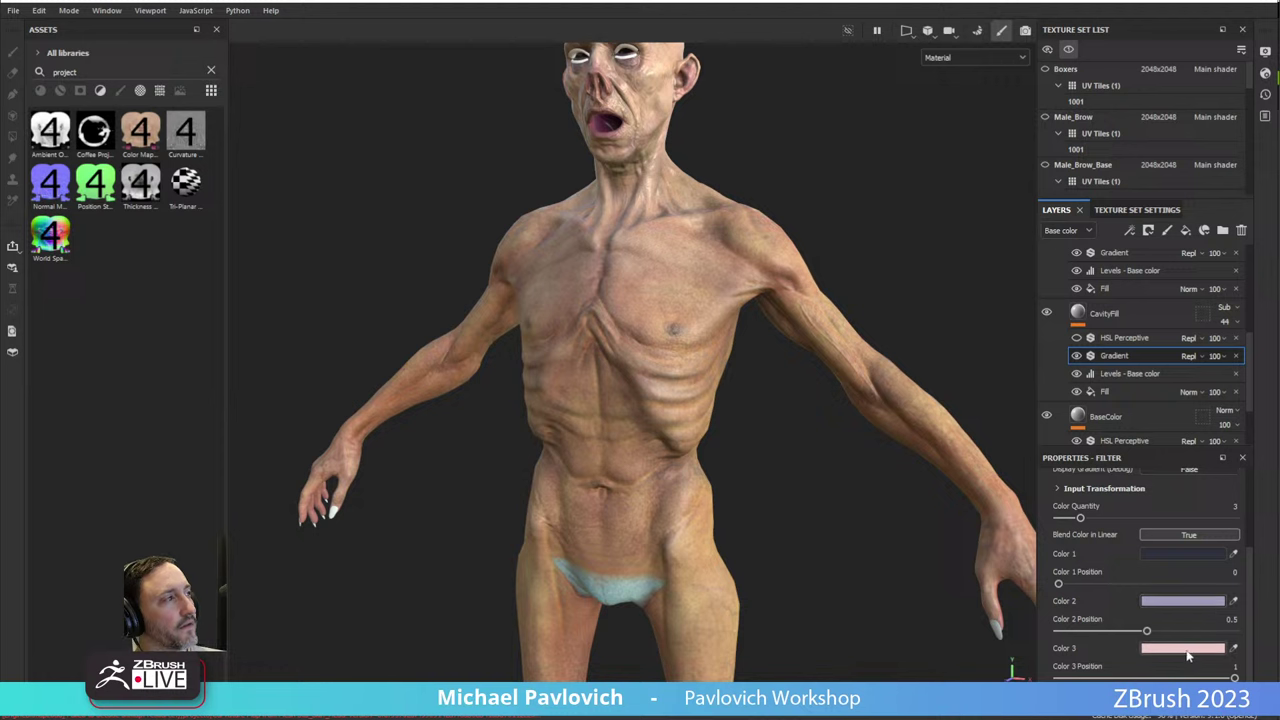
click(1077, 340)
click(1077, 340)
click(1077, 340)
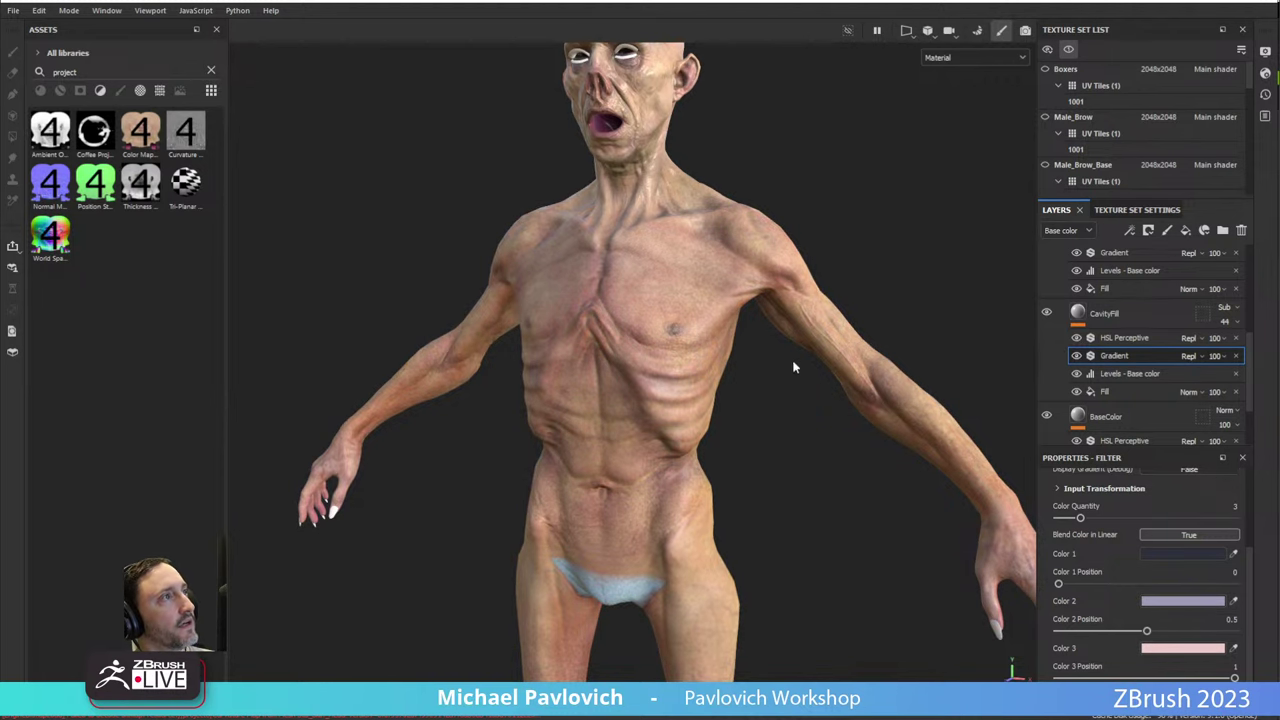
Show the SkinPunch layer and inspect its fill, levels, gradient and HSL Perceptive effects.
scroll(1046, 340, up, 3)
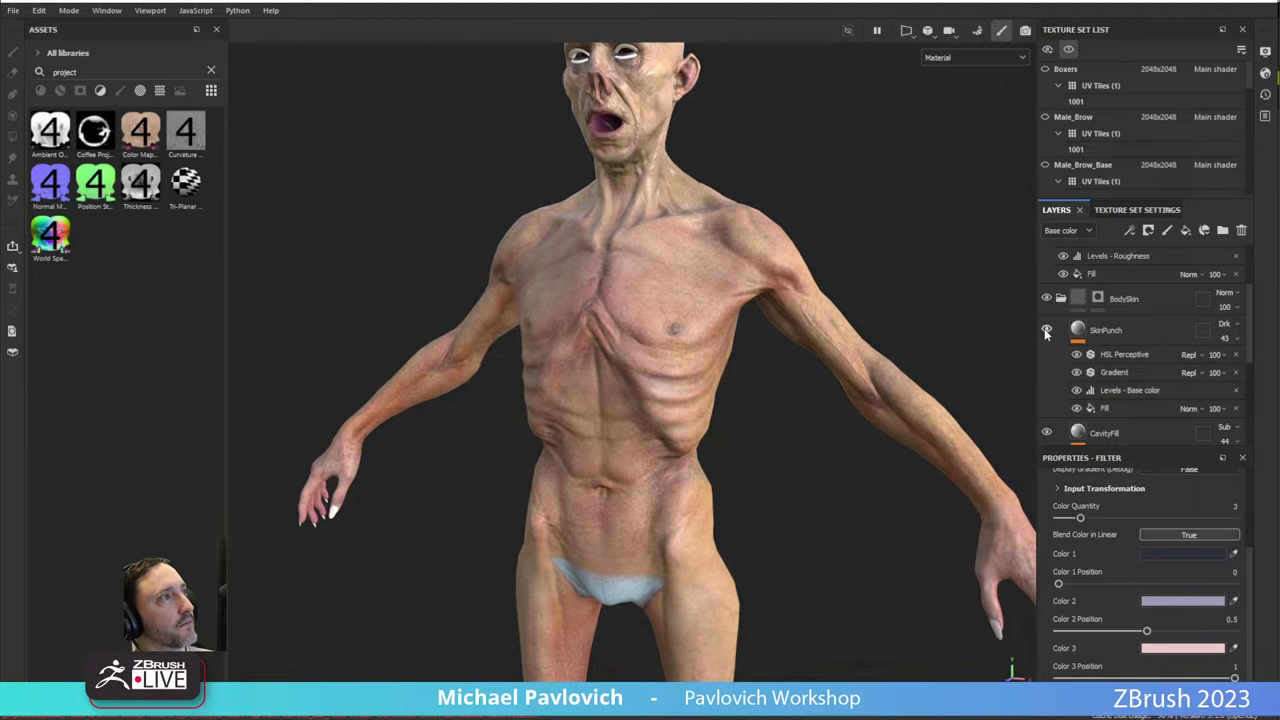
alt+drag(730, 340, 806, 347)
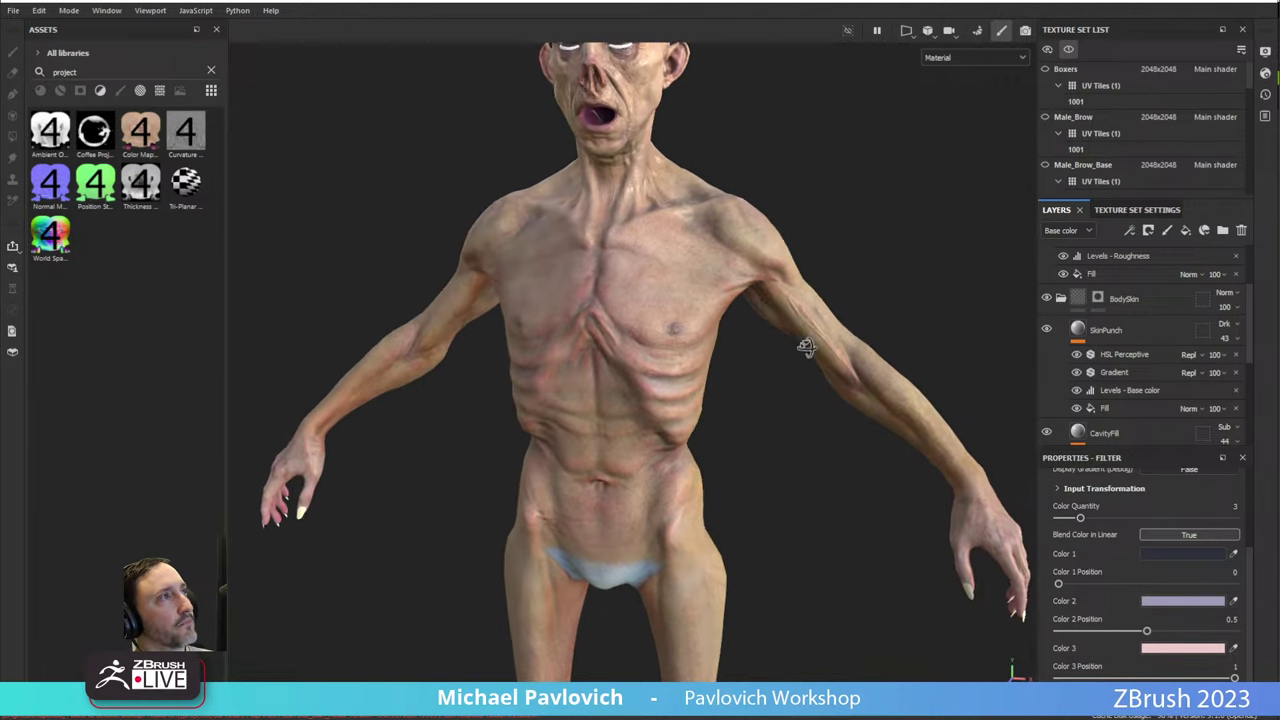
shift+right_drag(806, 347, 772, 358)
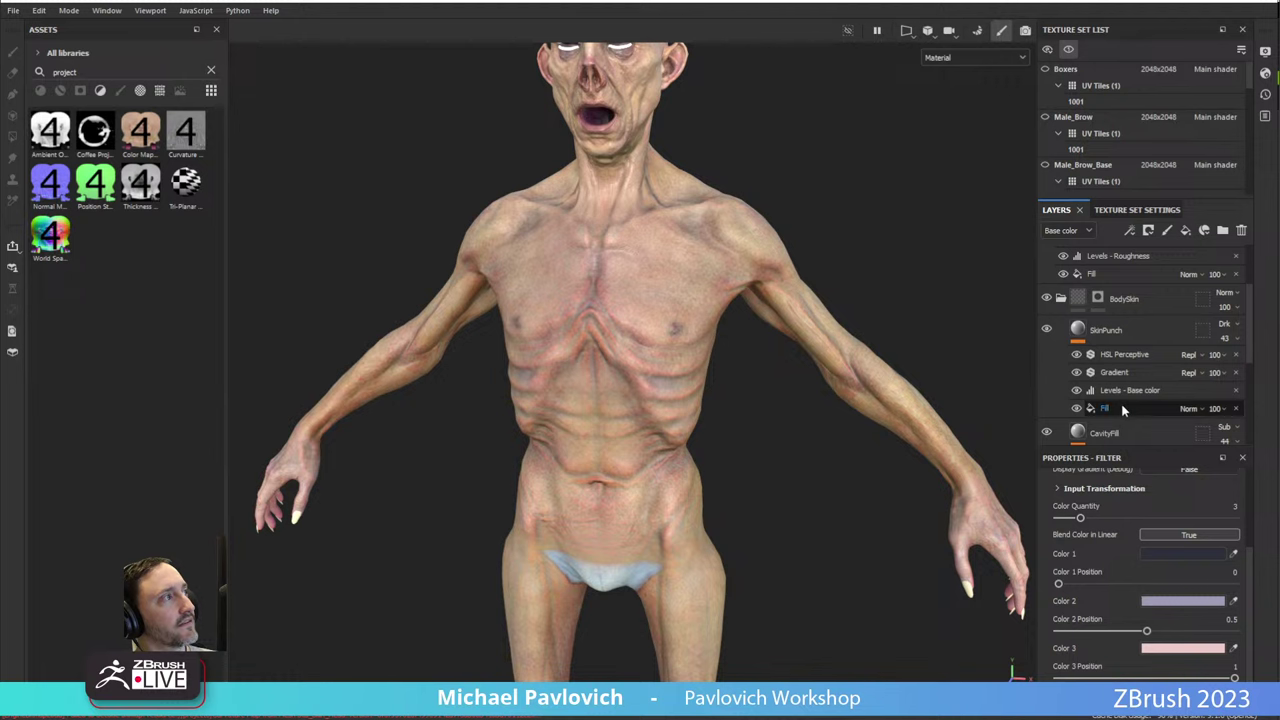
click(1122, 410)
click(1122, 391)
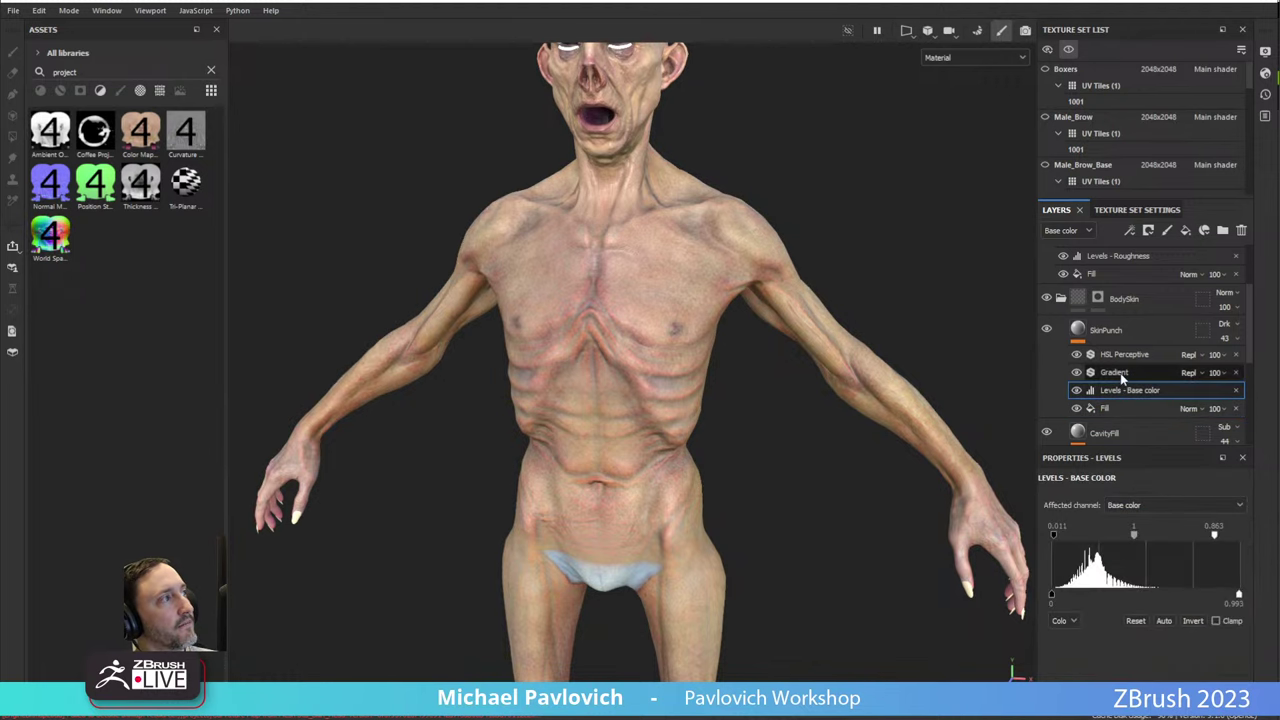
click(1118, 373)
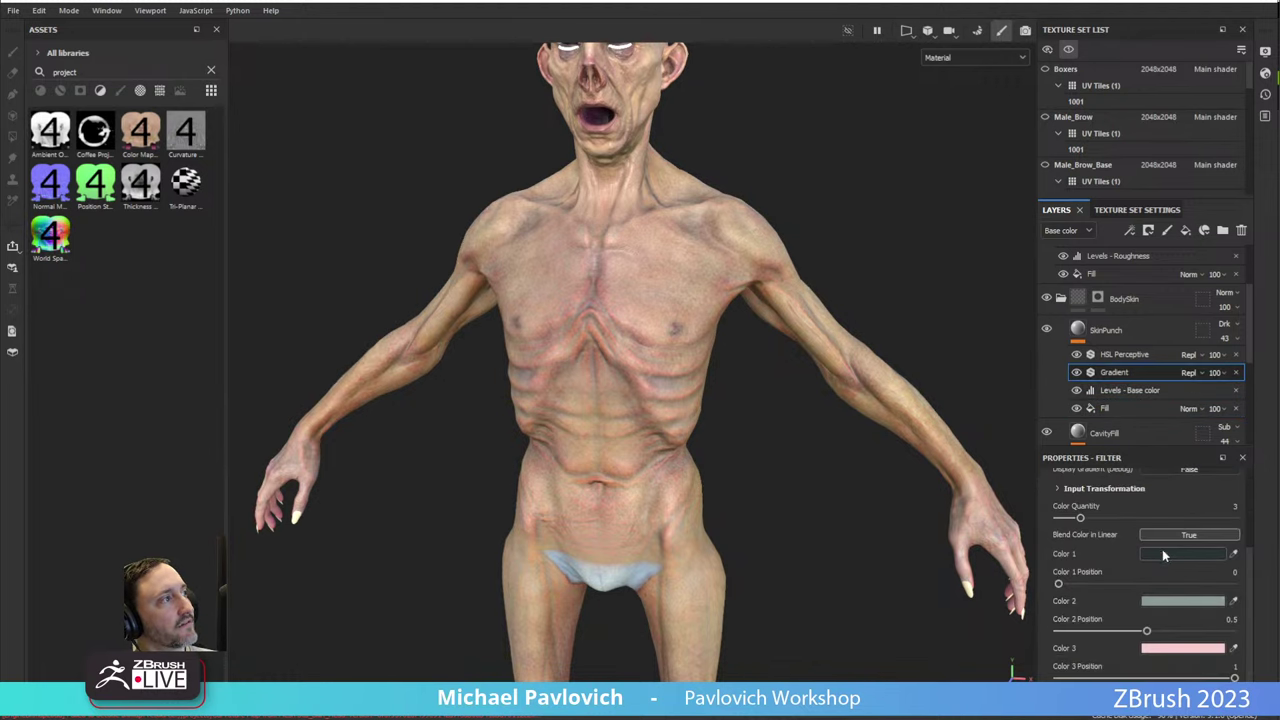
click(1093, 358)
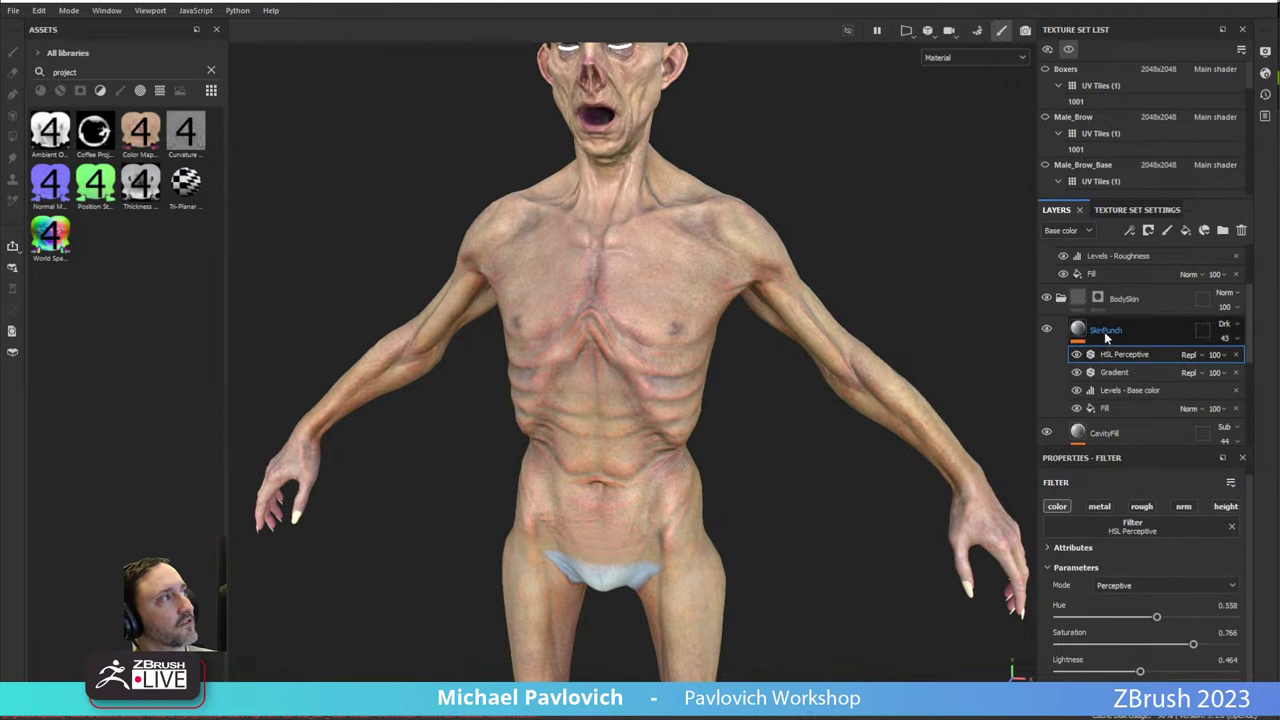
Show the Roughness layer, view only the roughness channel on the model and open the layer's fill effect.
click(1108, 333)
scroll(1055, 331, up, 2)
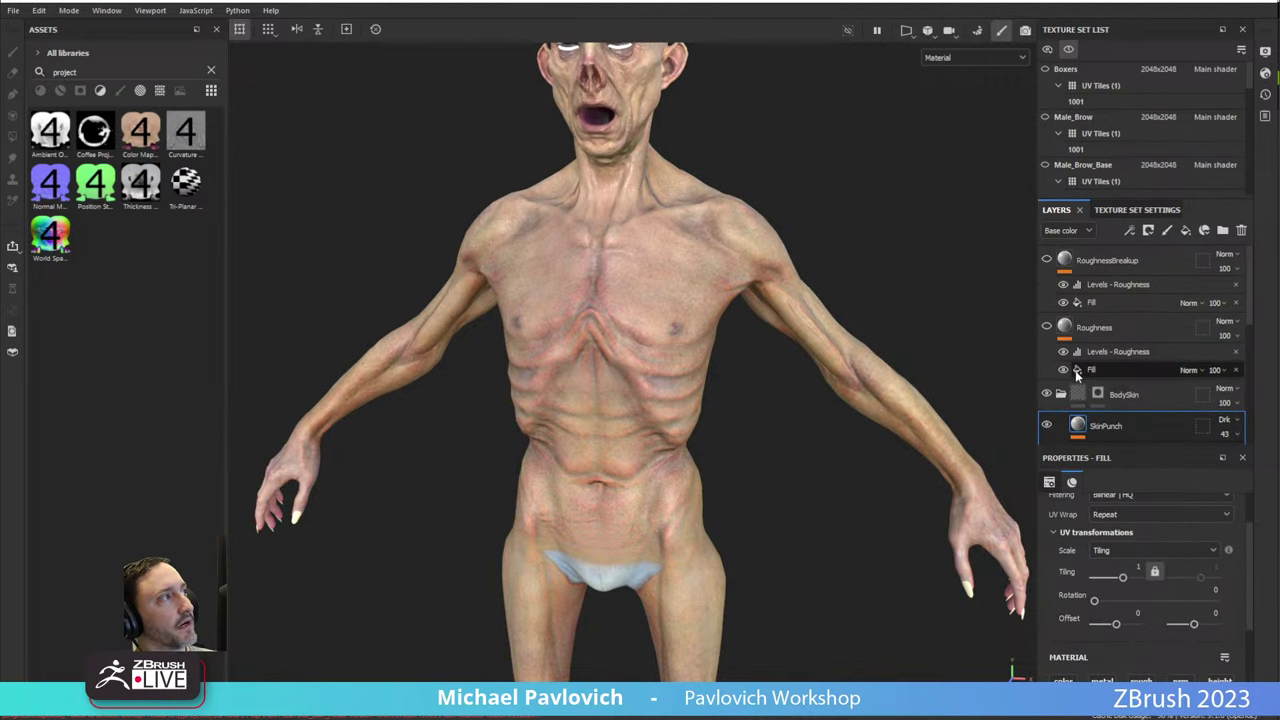
alt+drag(874, 297, 899, 86)
click(935, 57)
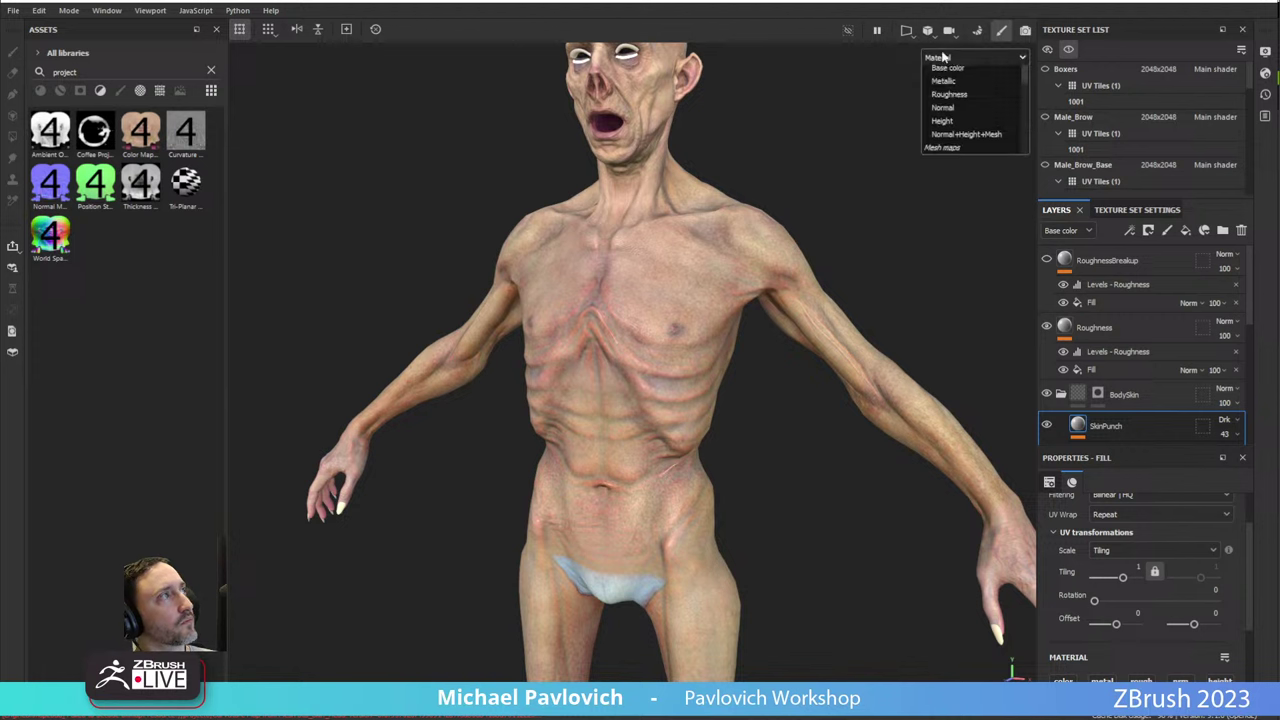
click(944, 150)
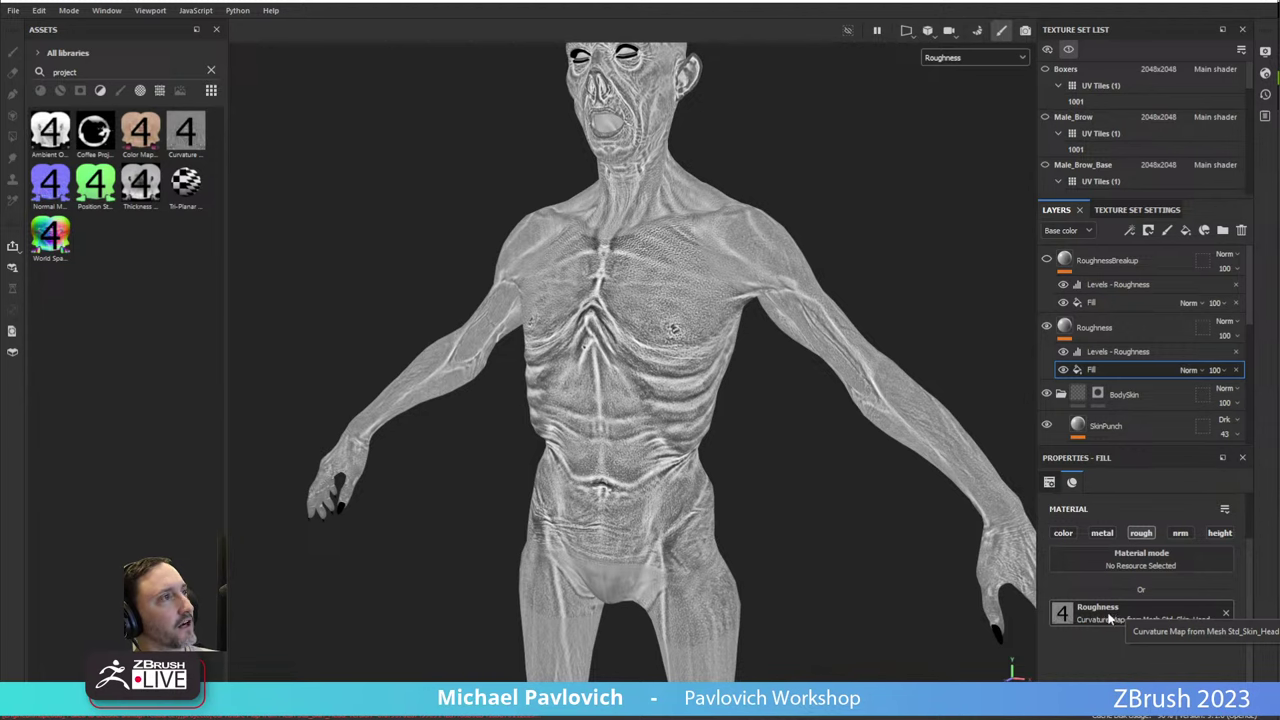
Examine the Roughness layer's contribution by toggling its visibility and temporarily inverting its roughness levels.
click(1100, 351)
click(1050, 329)
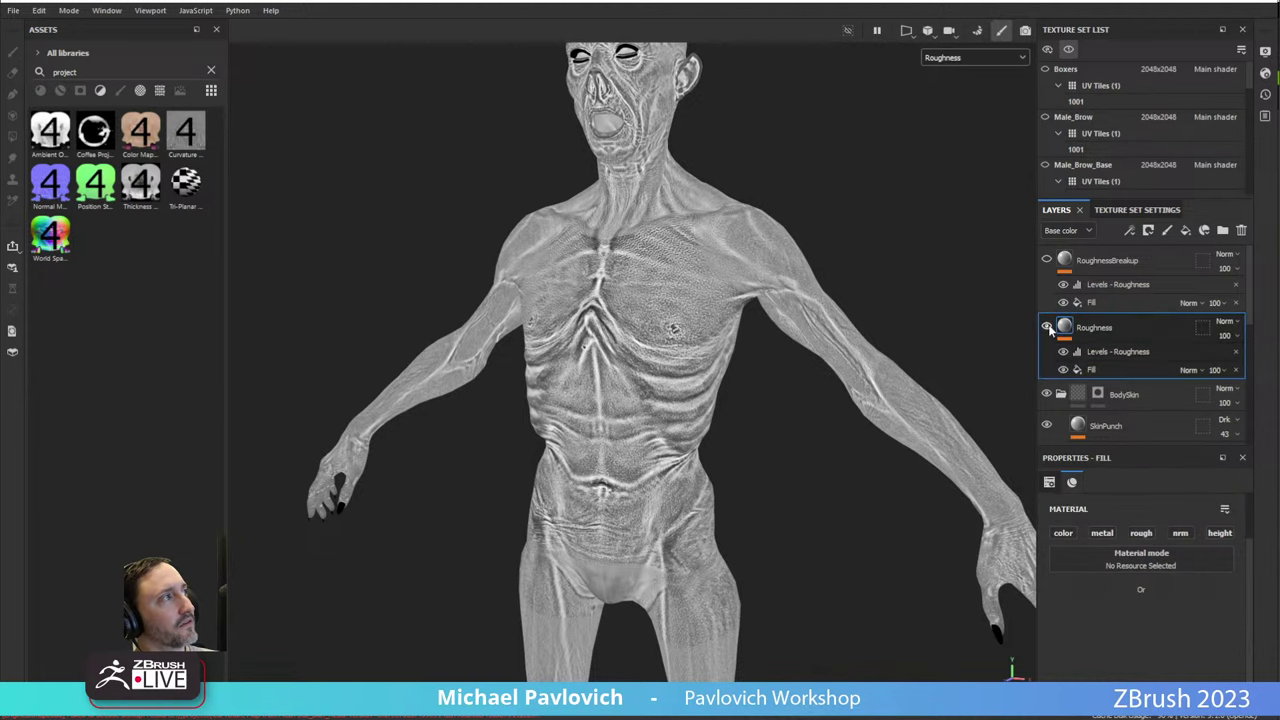
click(1047, 328)
click(1047, 328)
click(1100, 351)
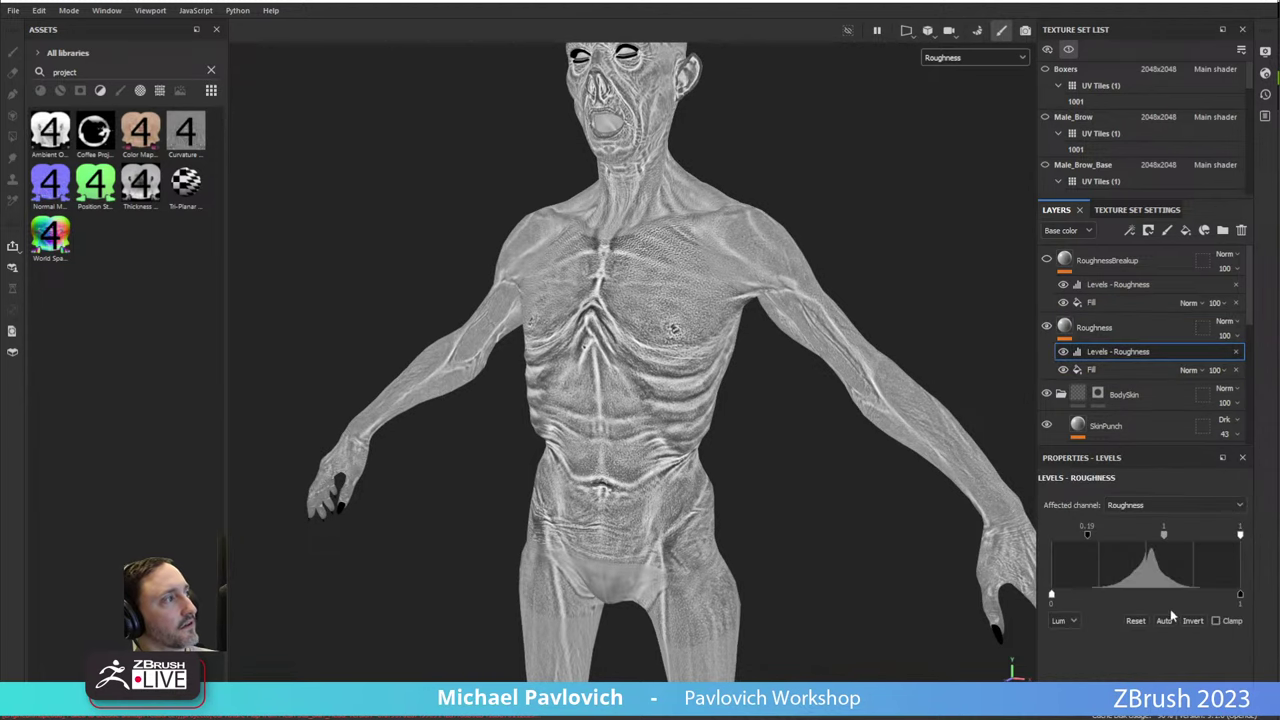
click(1193, 621)
click(1191, 621)
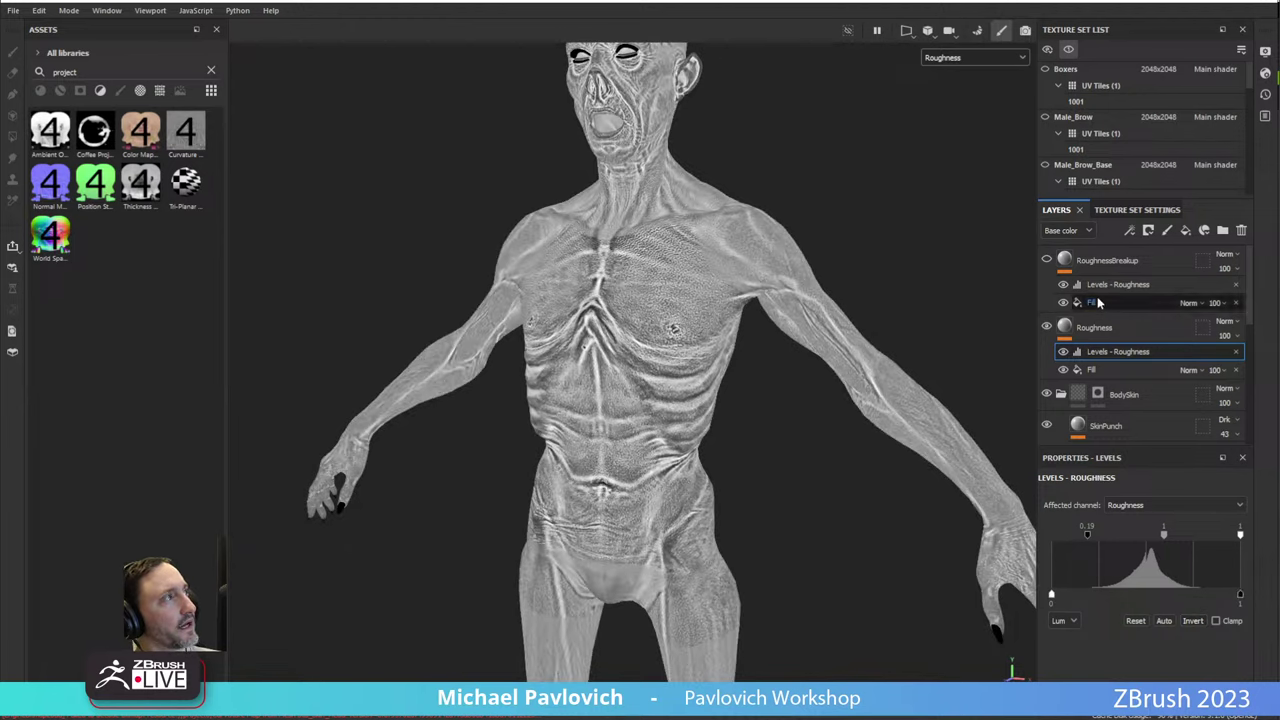
Show the RoughnessBreakup layer, open its fill effect and search the assets for "grunge leak".
click(1047, 260)
click(1101, 303)
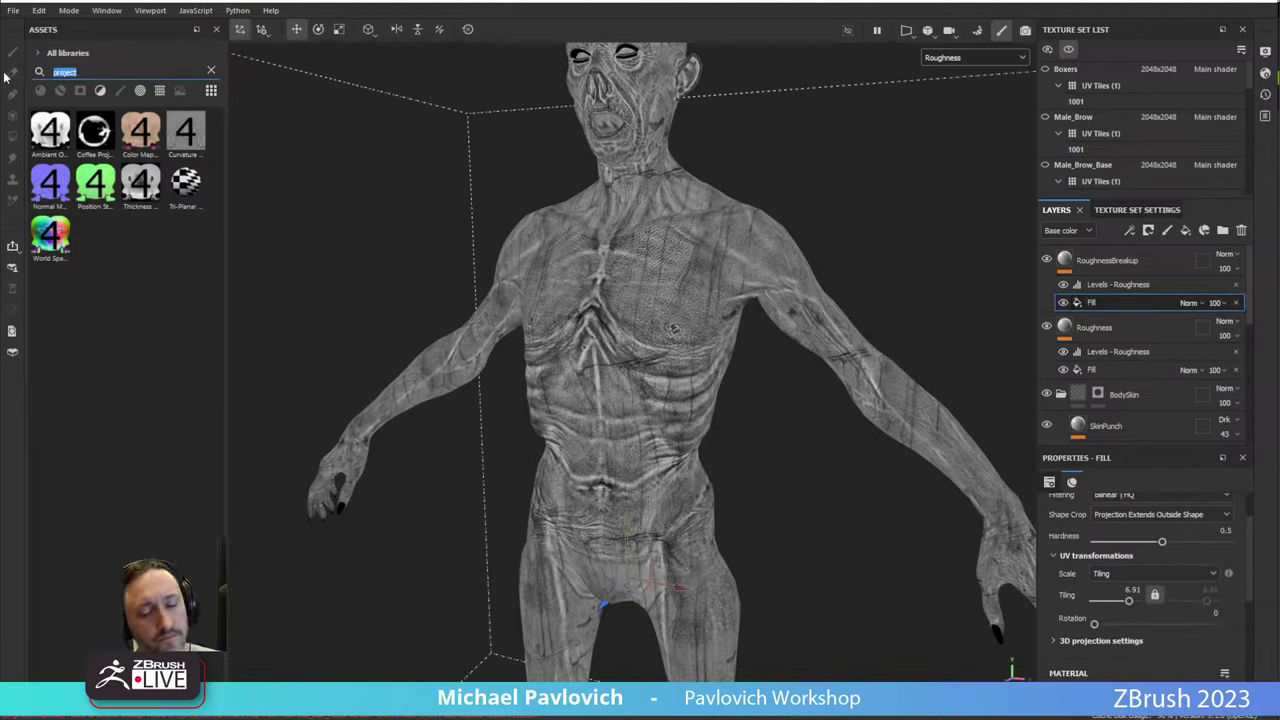
text(grunge leak)
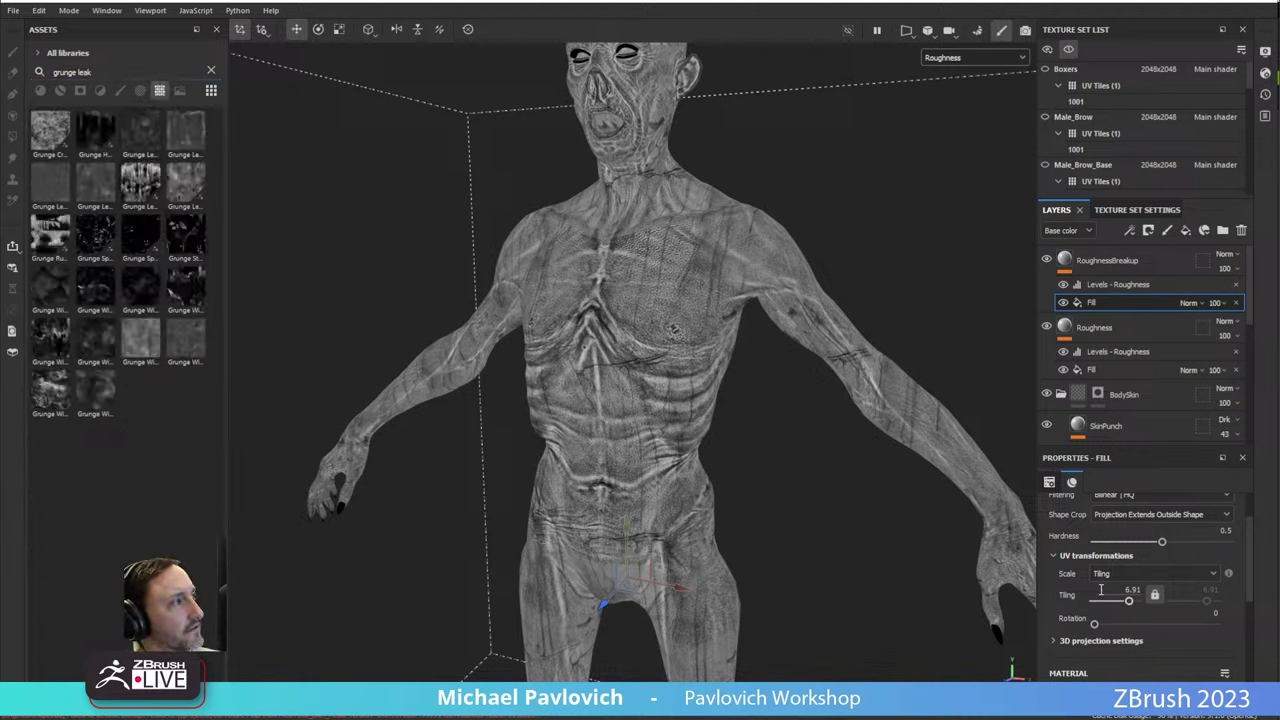
Set the RoughnessBreakup fill's tiling to 5 and return to the full material view to check the whole body.
drag(1129, 601, 1127, 601)
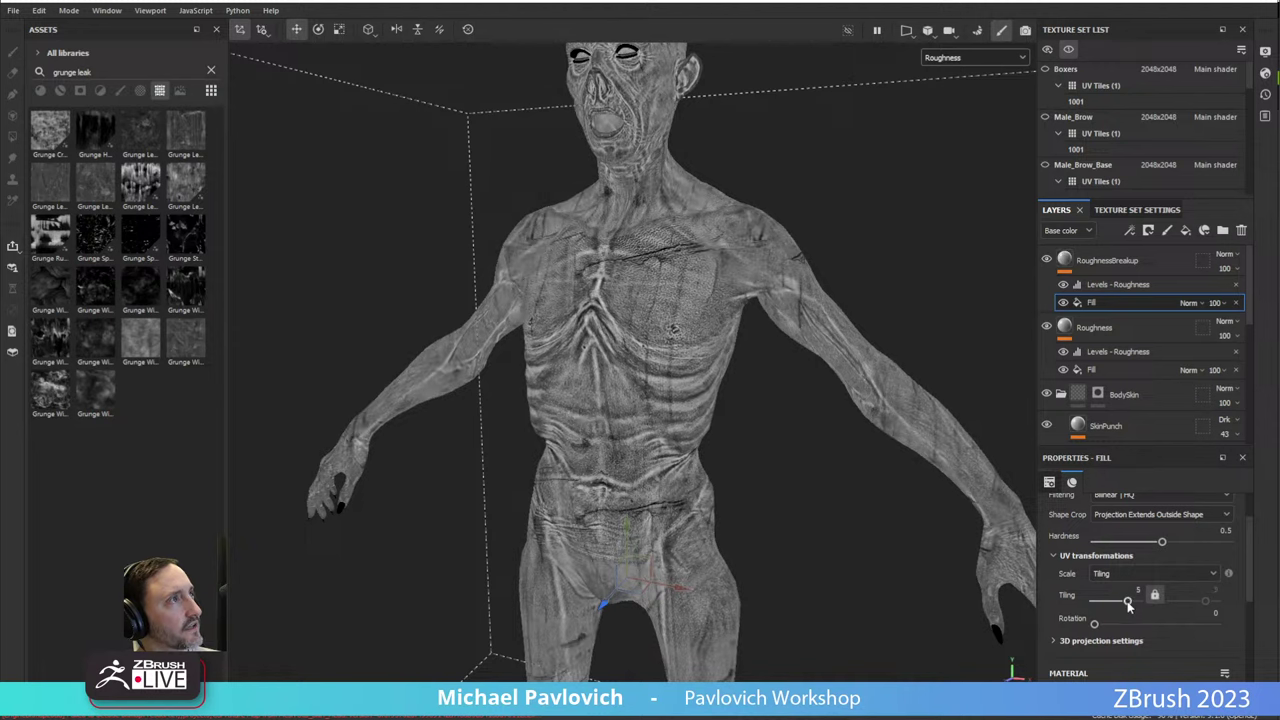
click(1096, 260)
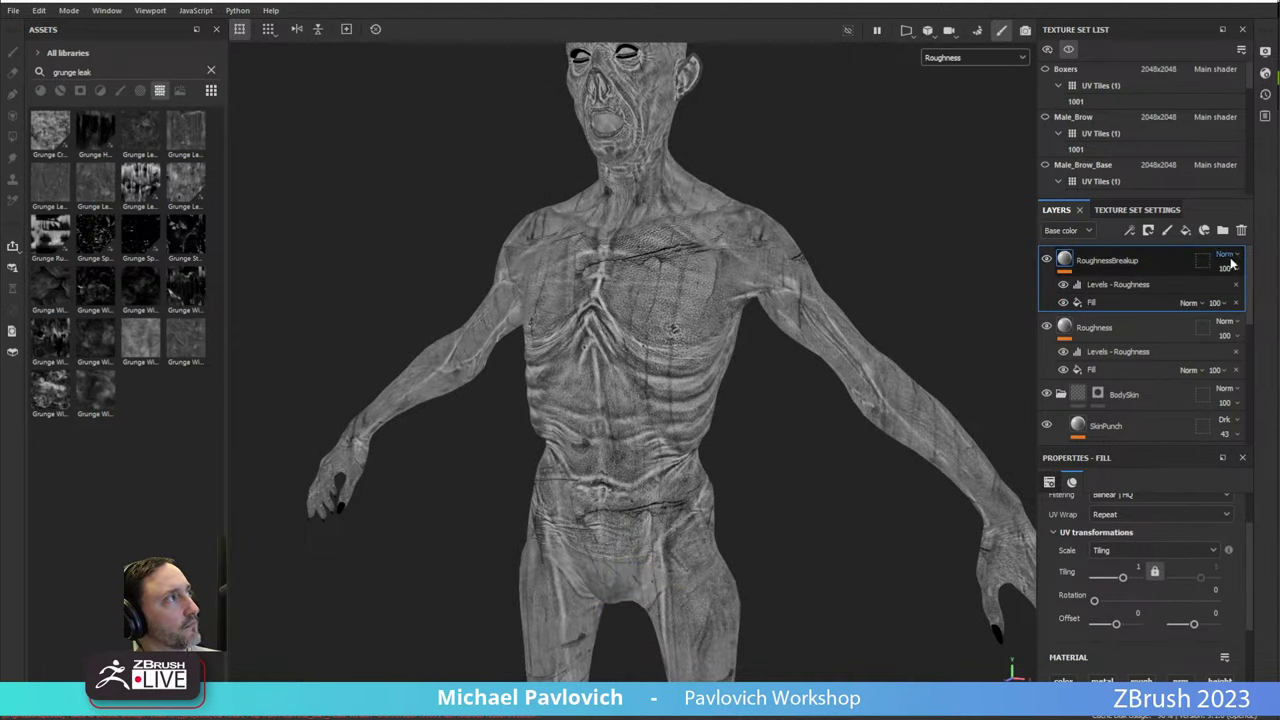
key(m)
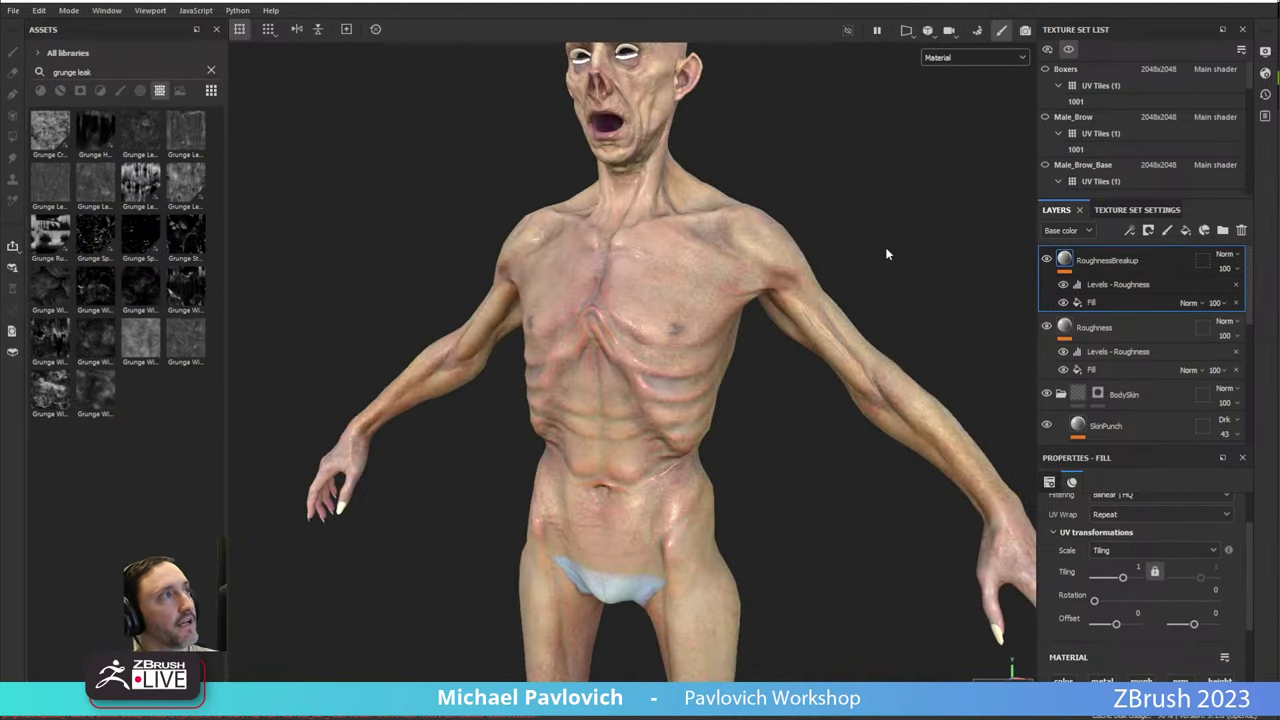
mouse_move(886, 254)
alt+mouse_down()
mouse_move(826, 297)
mouse_move(471, 230)
mouse_move(732, 258)
mouse_move(689, 258)
mouse_move(446, 334)
mouse_move(655, 260)
mouse_move(854, 251)
mouse_move(686, 266)
mouse_move(694, 246)
alt+mouse_up()
alt+right_drag(694, 246, 795, 361)
alt+drag(795, 361, 676, 291)
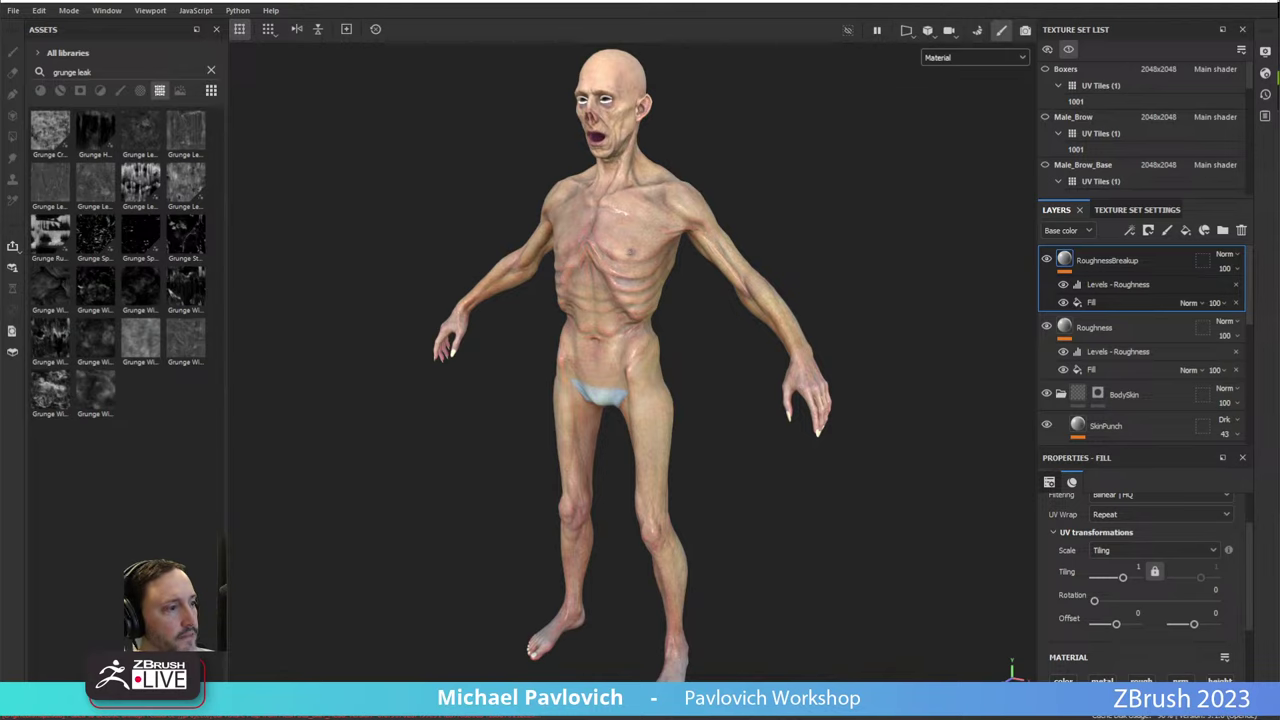
Switch to the ArtStation portfolio in the browser, list all artworks and open the Goblin Body & Head Pipeline project.
drag(897, 710, 888, 72)
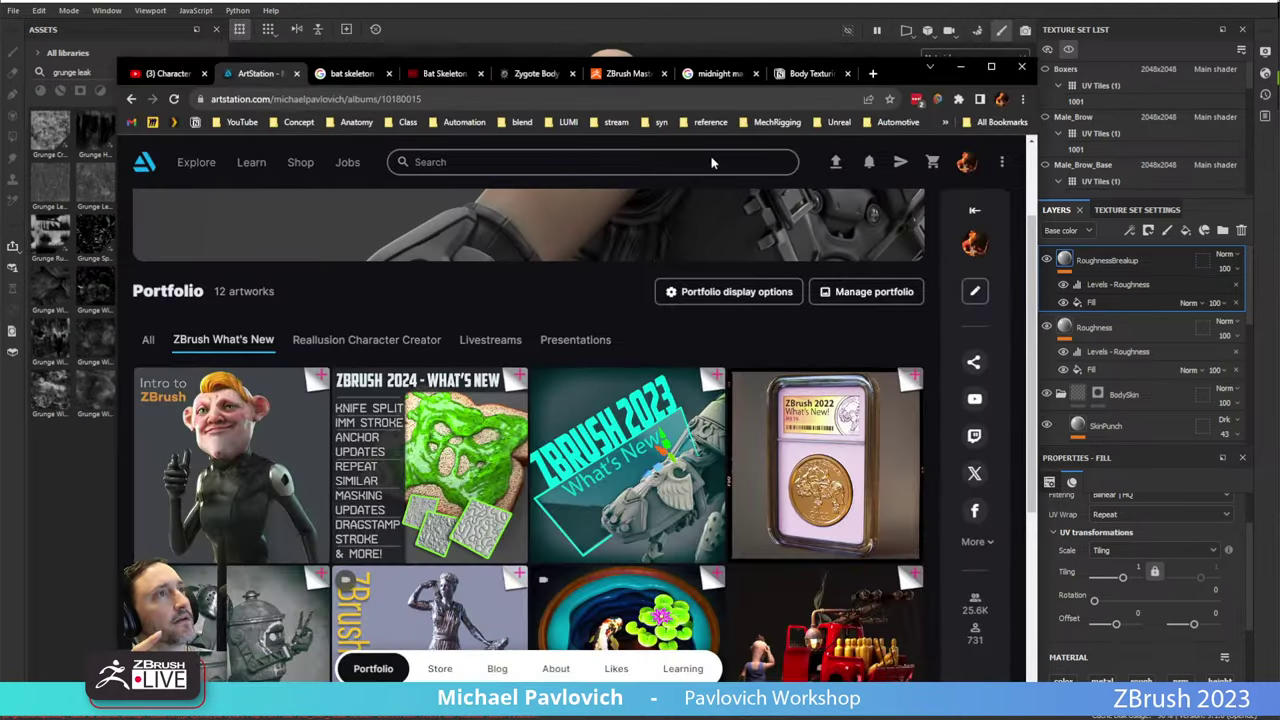
click(148, 341)
scroll(432, 421, down, 3)
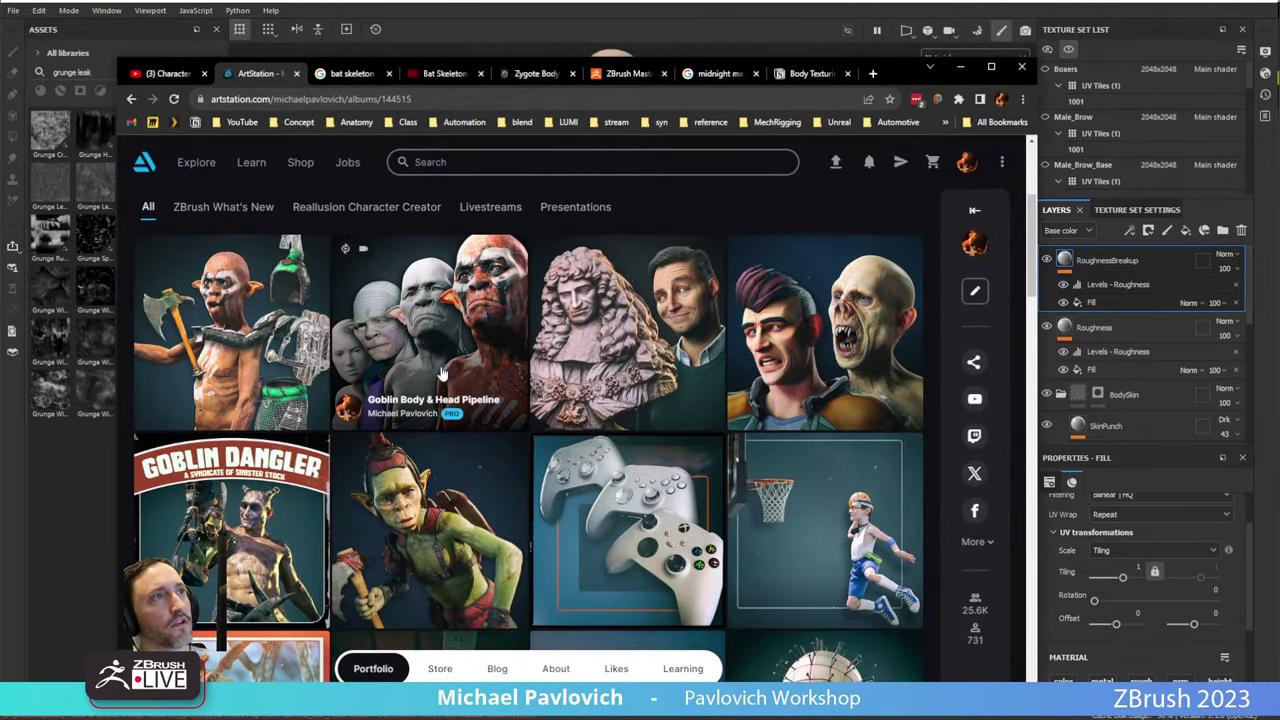
click(441, 372)
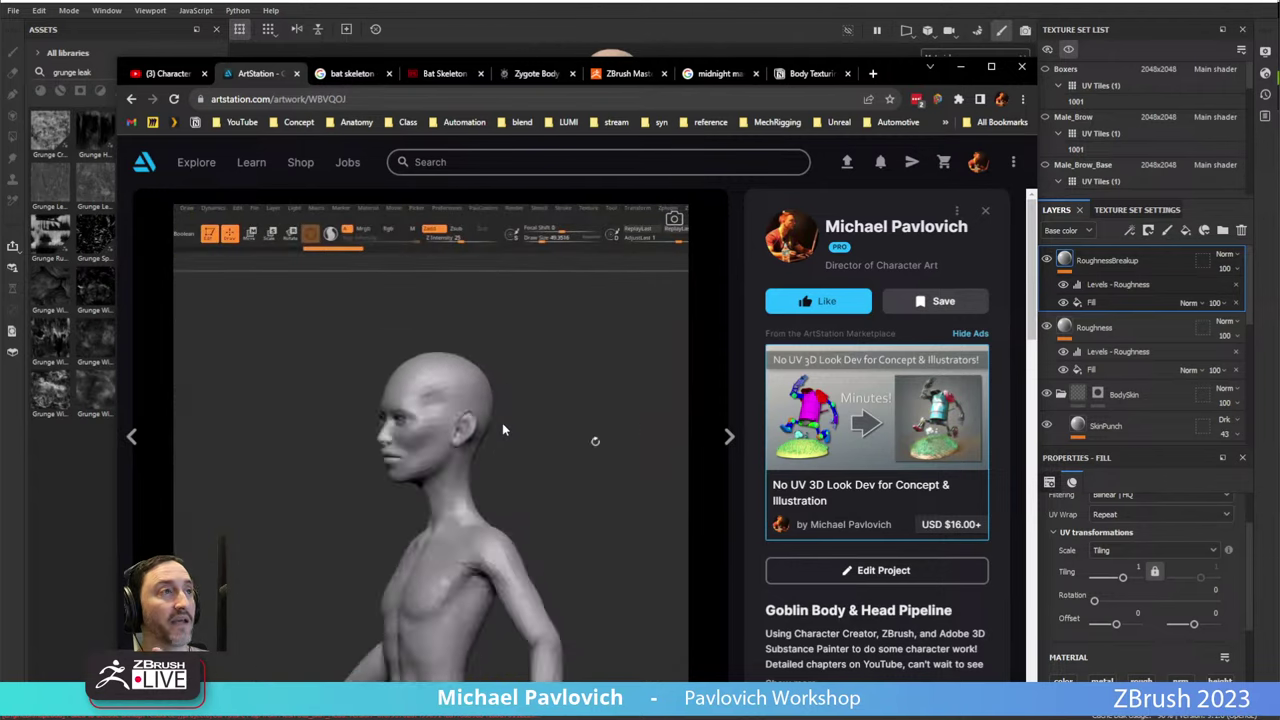
Skim the Goblin Body & Head Pipeline project's video from the sculpting part through to the textured head.
scroll(520, 520, down, 2)
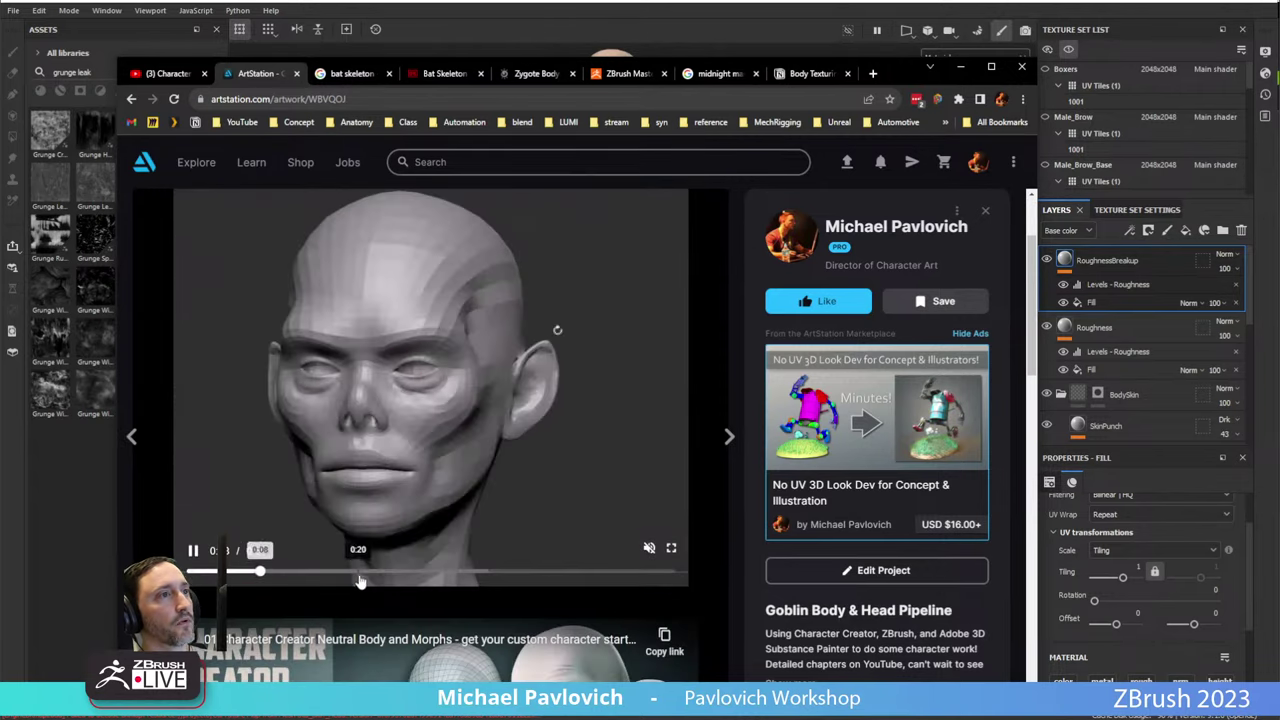
click(362, 575)
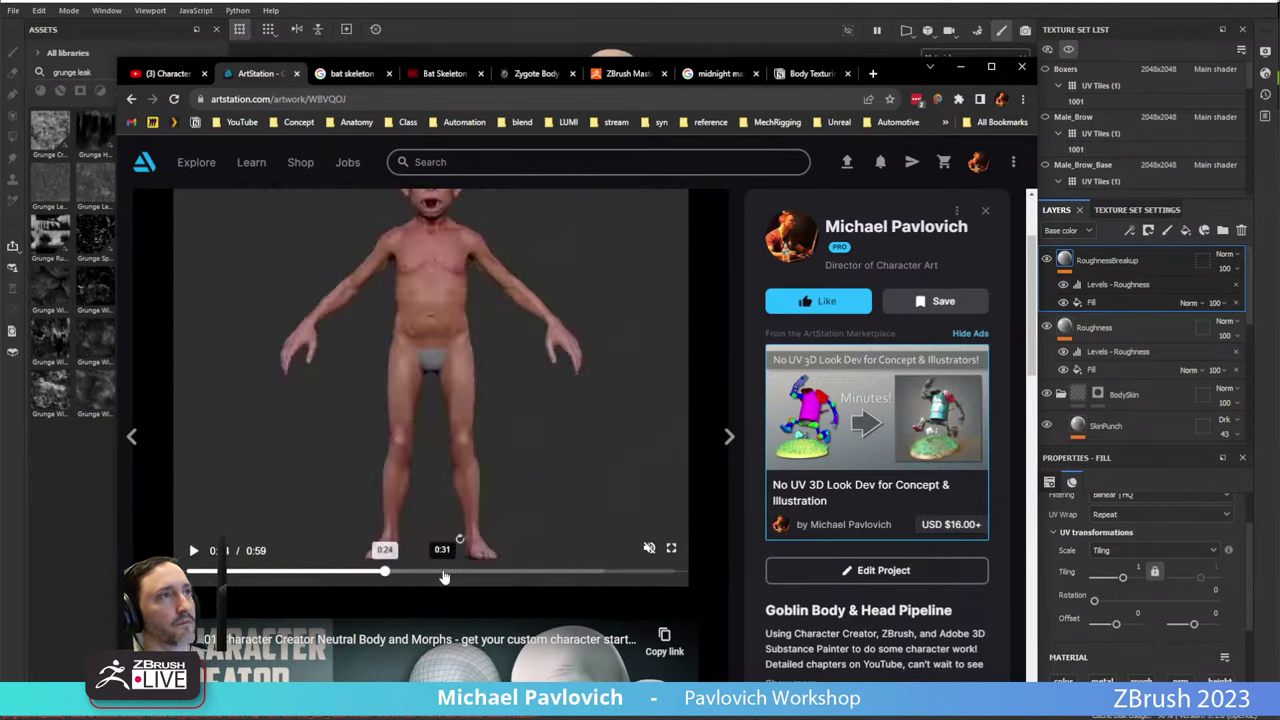
click(445, 574)
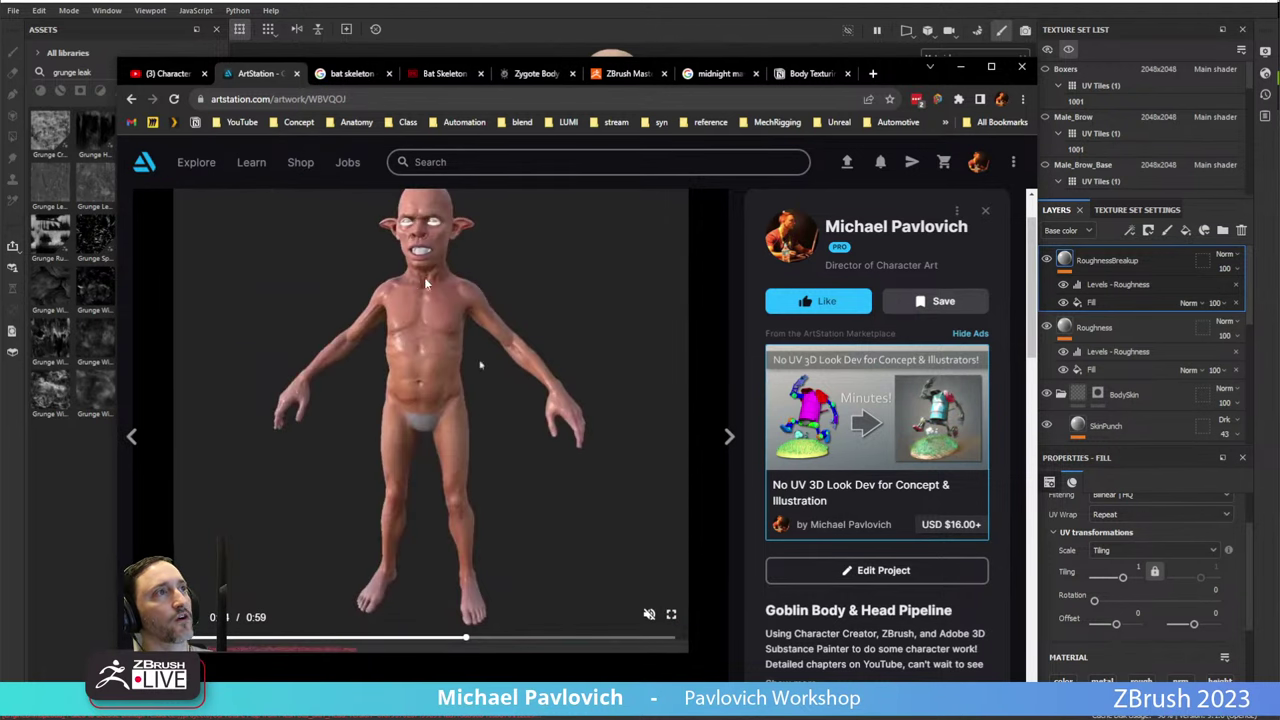
click(558, 641)
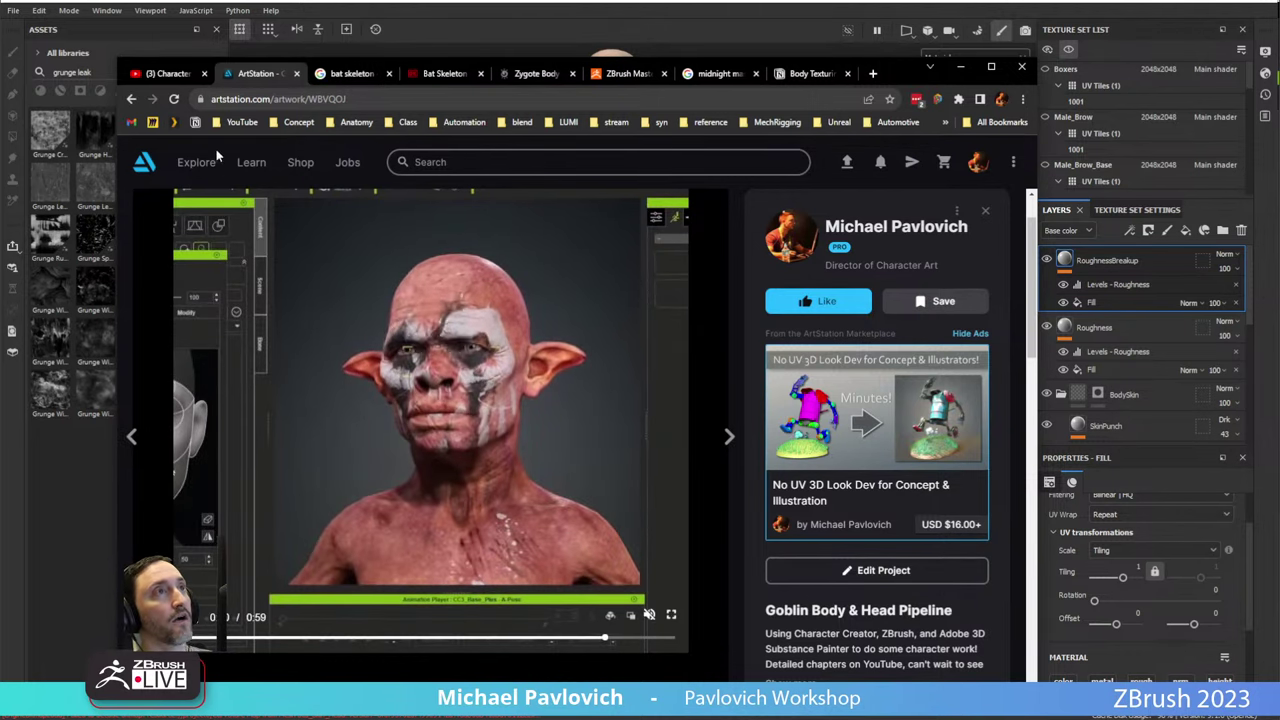
Go back to the ArtStation album, show the YouTube channel's past livestreams and return to Substance 3D Painter.
click(131, 99)
click(168, 73)
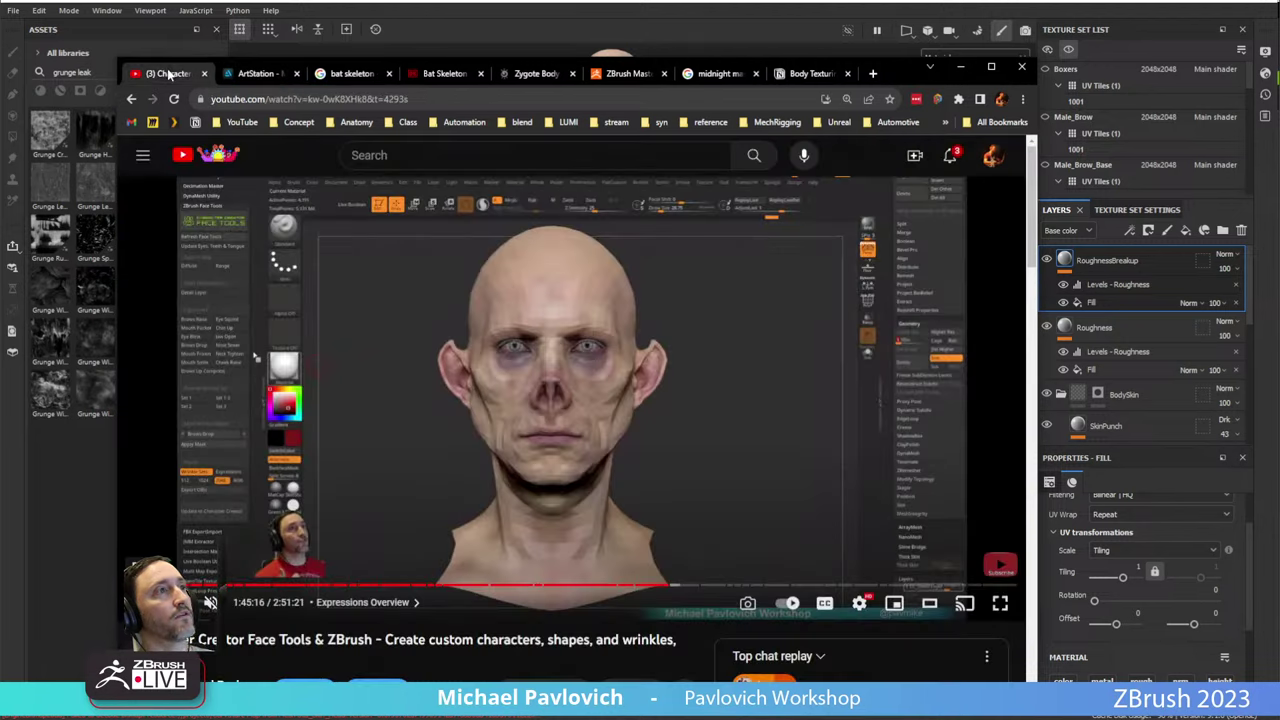
click(132, 99)
scroll(340, 320, down, 1)
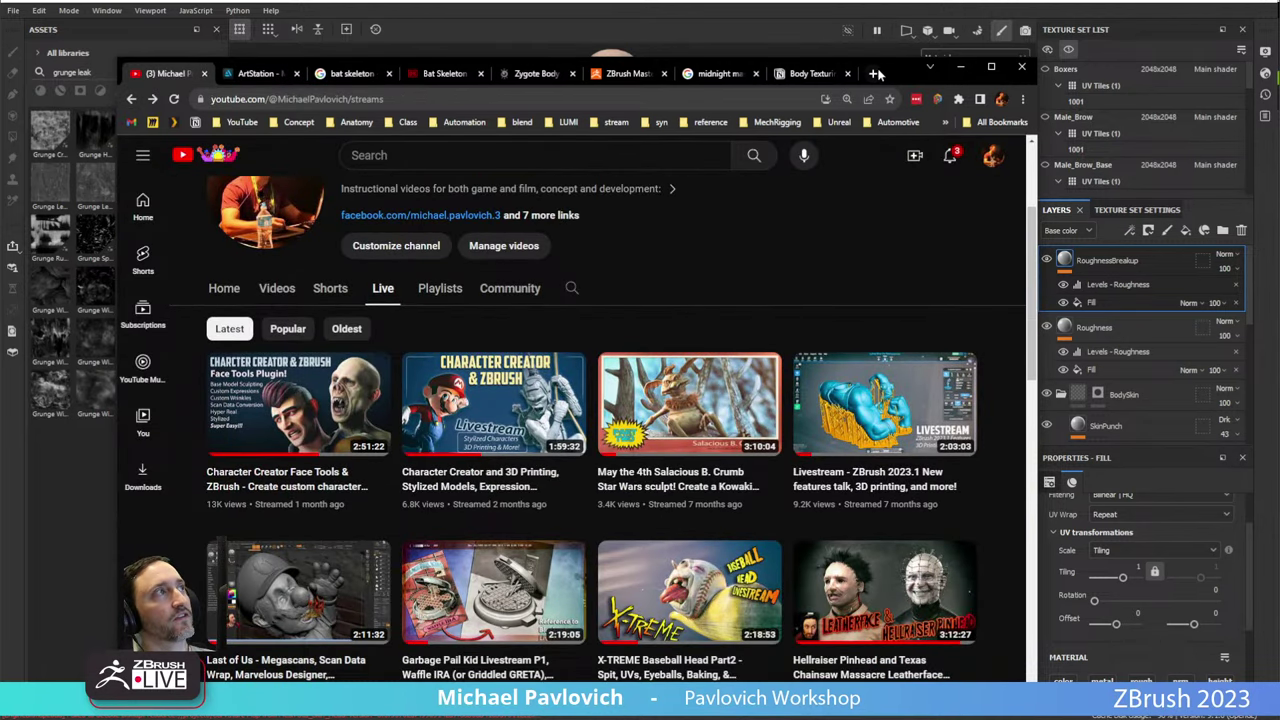
click(961, 67)
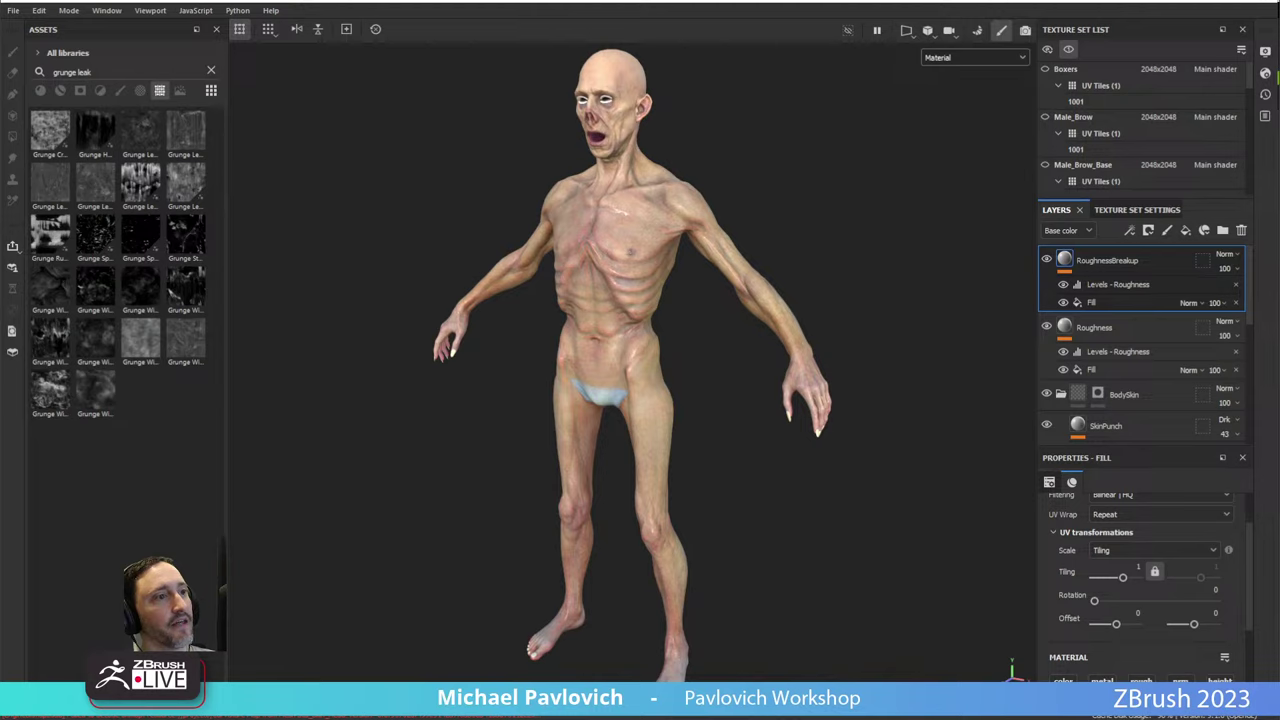
Look at the character in Character Creator and return to the full body in Substance 3D Painter.
key(alt+Tab)
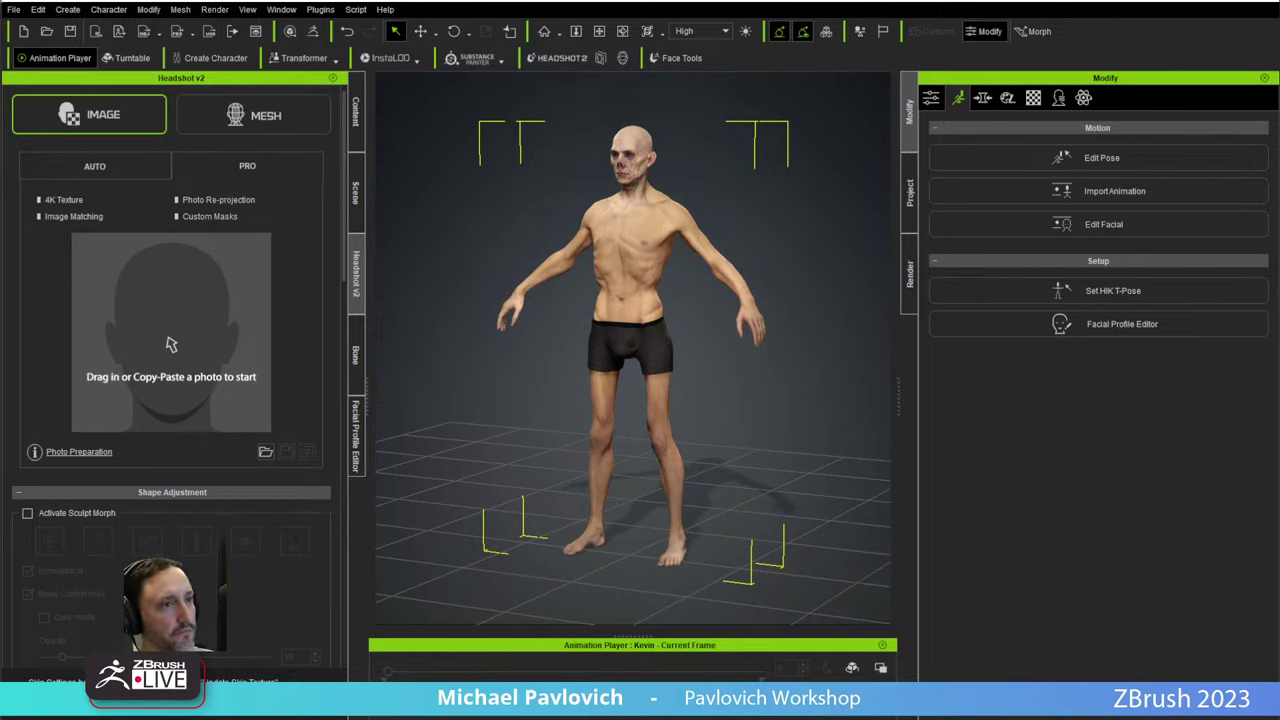
key(alt+Tab)
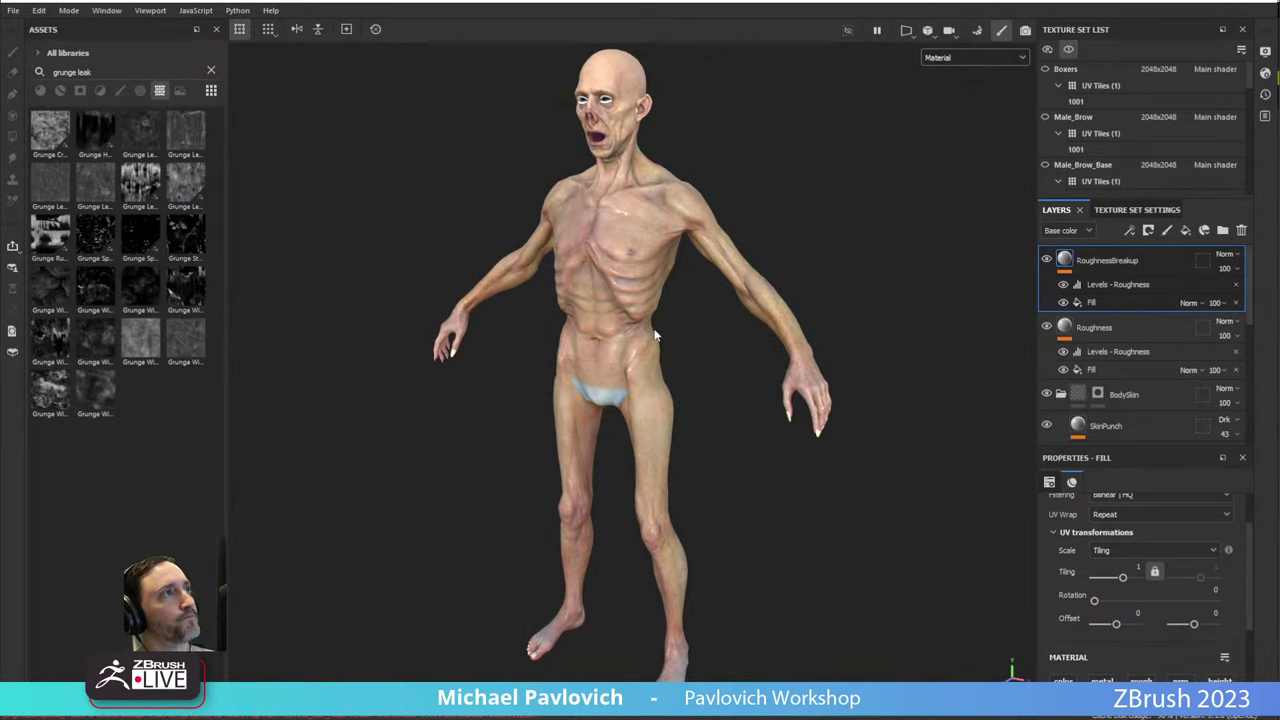
mouse_move(655, 335)
alt+mouse_down()
mouse_move(723, 294)
mouse_move(612, 305)
alt+mouse_up()
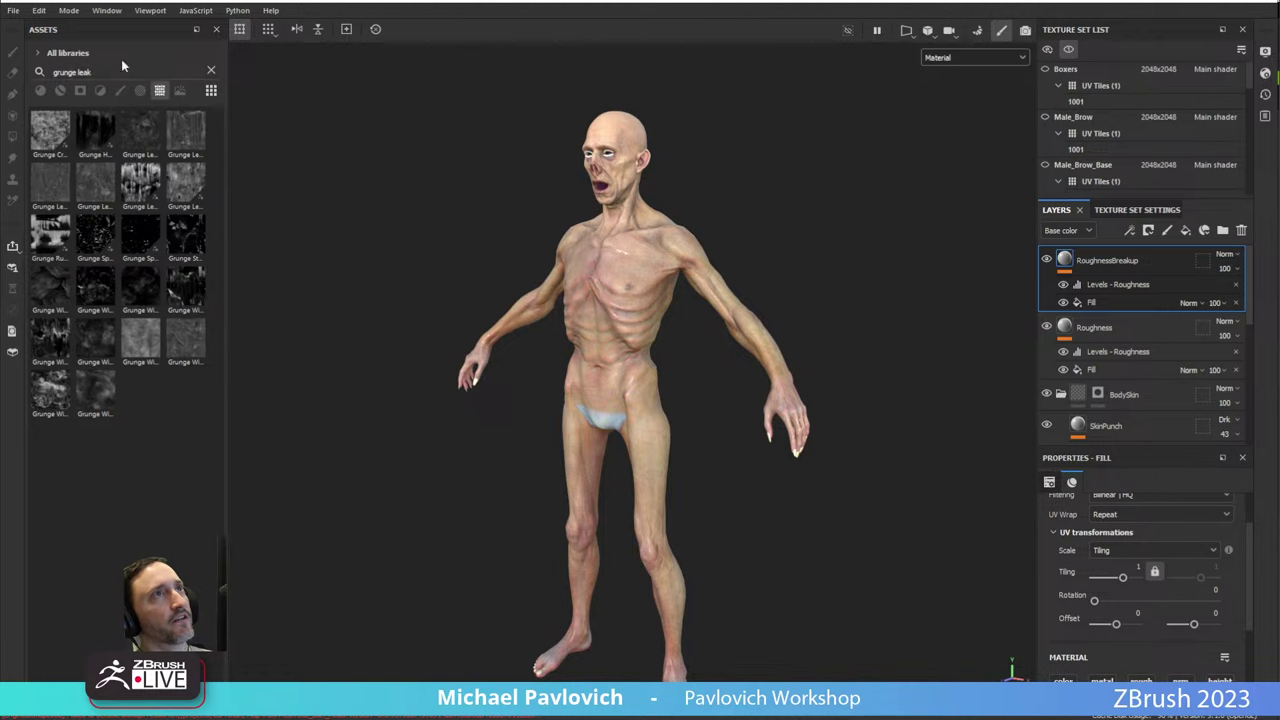
Open the texture export settings and choose Character_Creator as the output template.
click(15, 12)
click(45, 204)
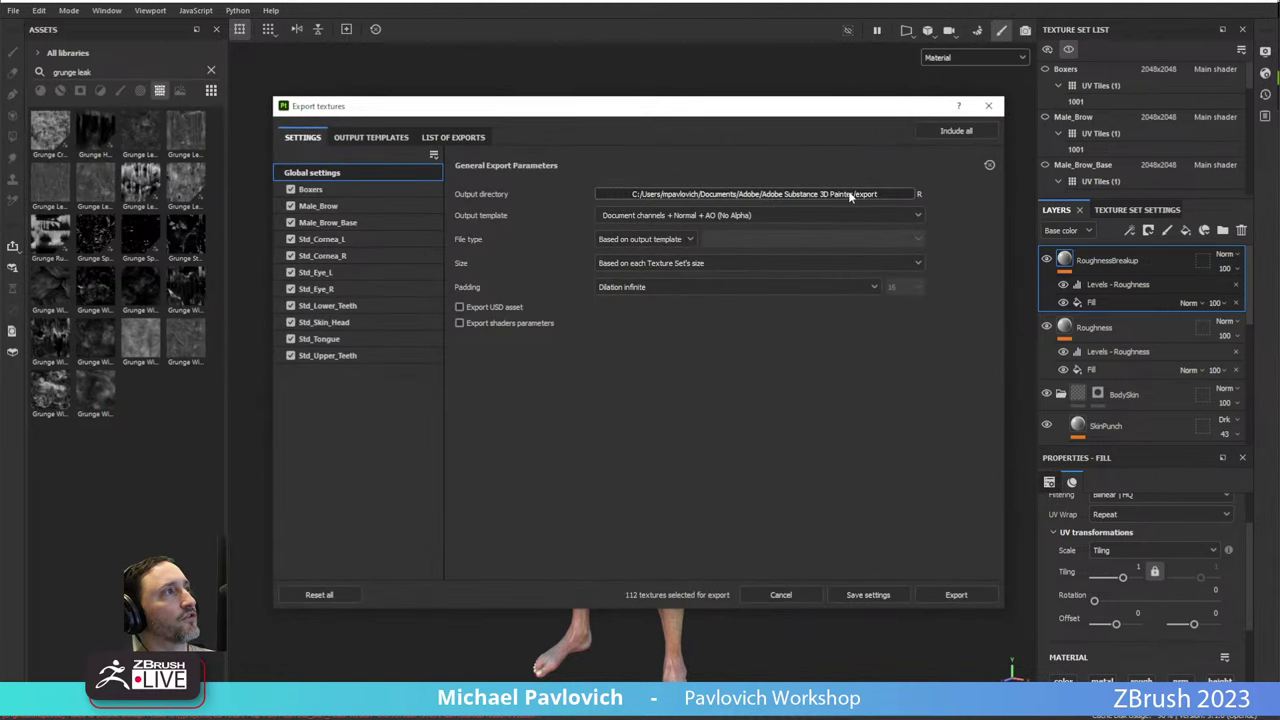
click(686, 215)
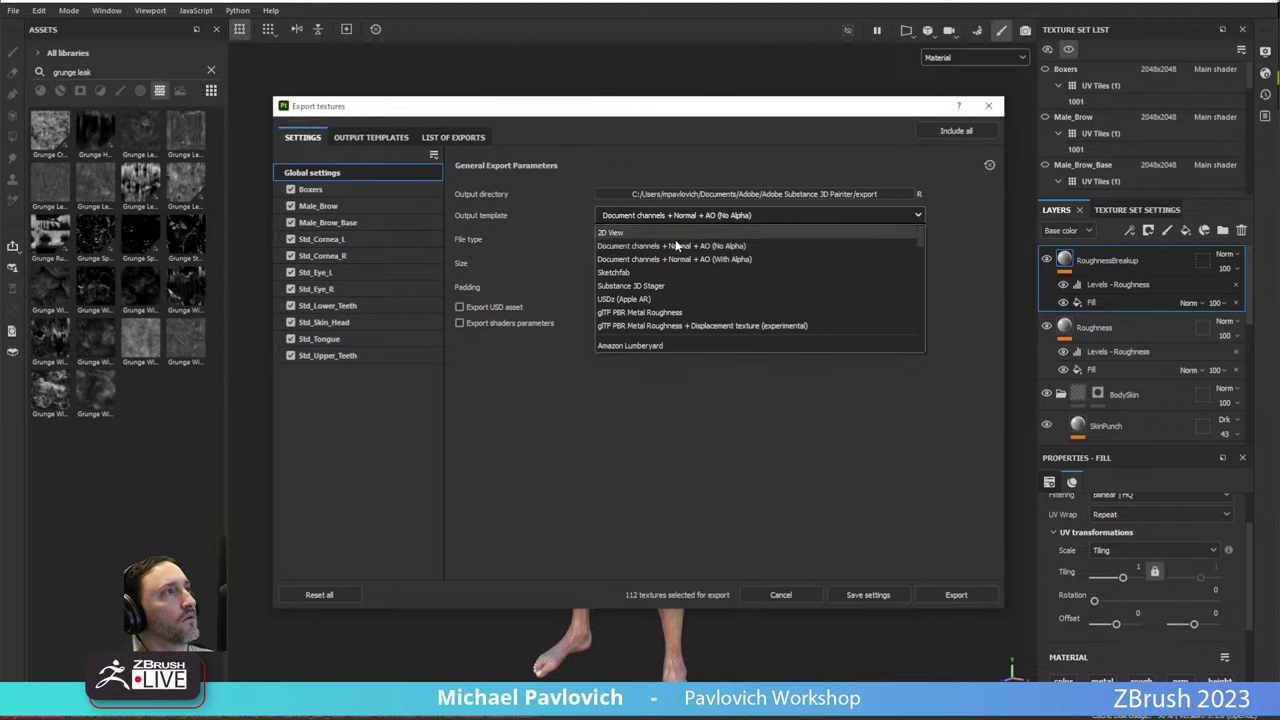
click(652, 214)
click(652, 214)
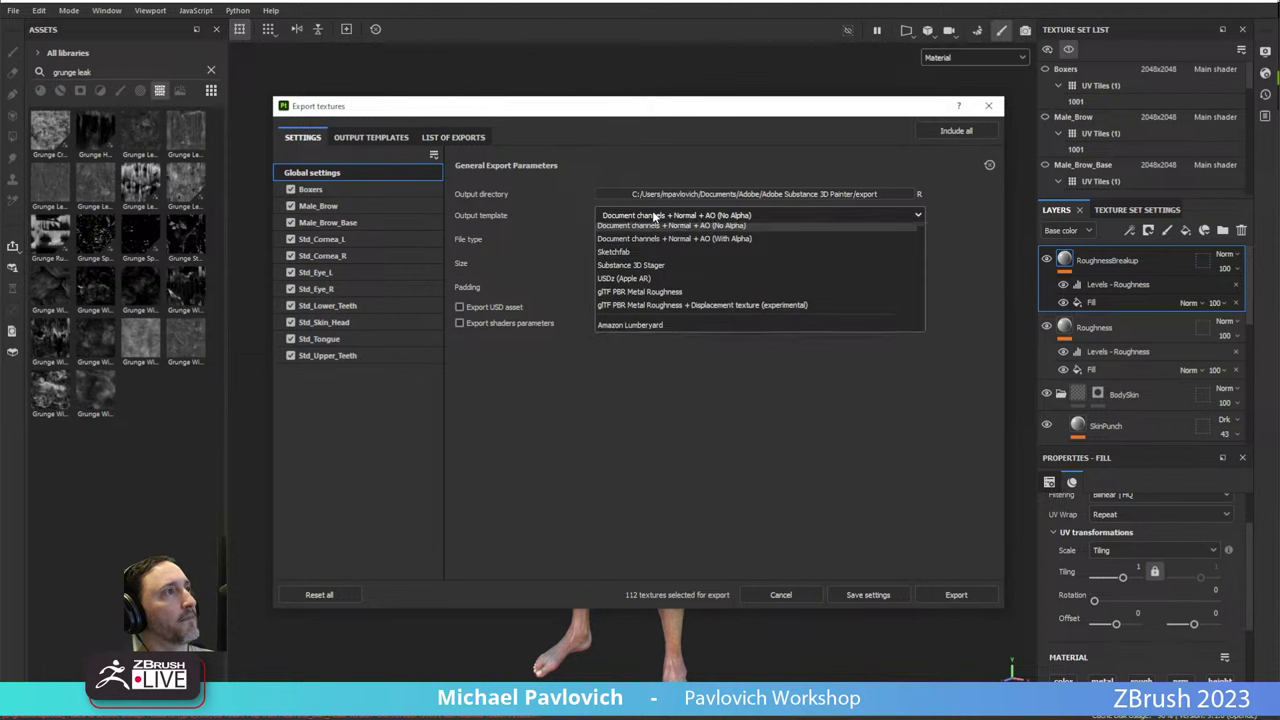
scroll(638, 273, down, 2)
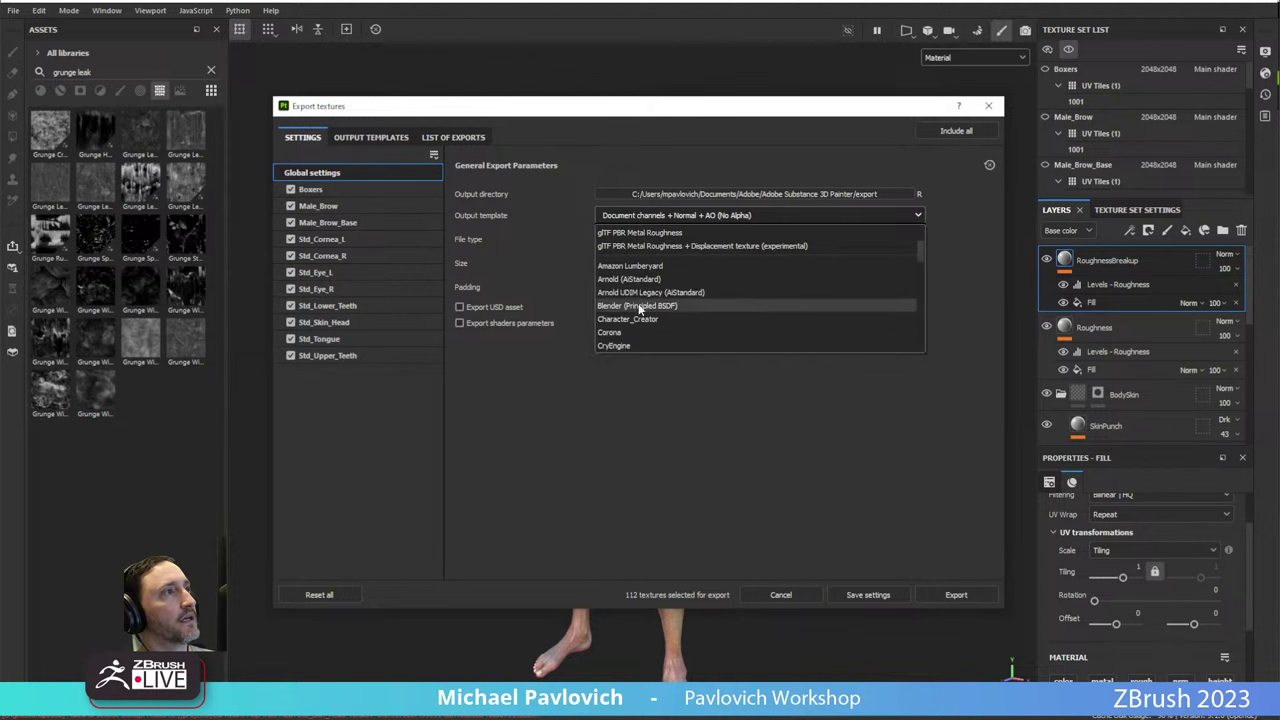
click(634, 312)
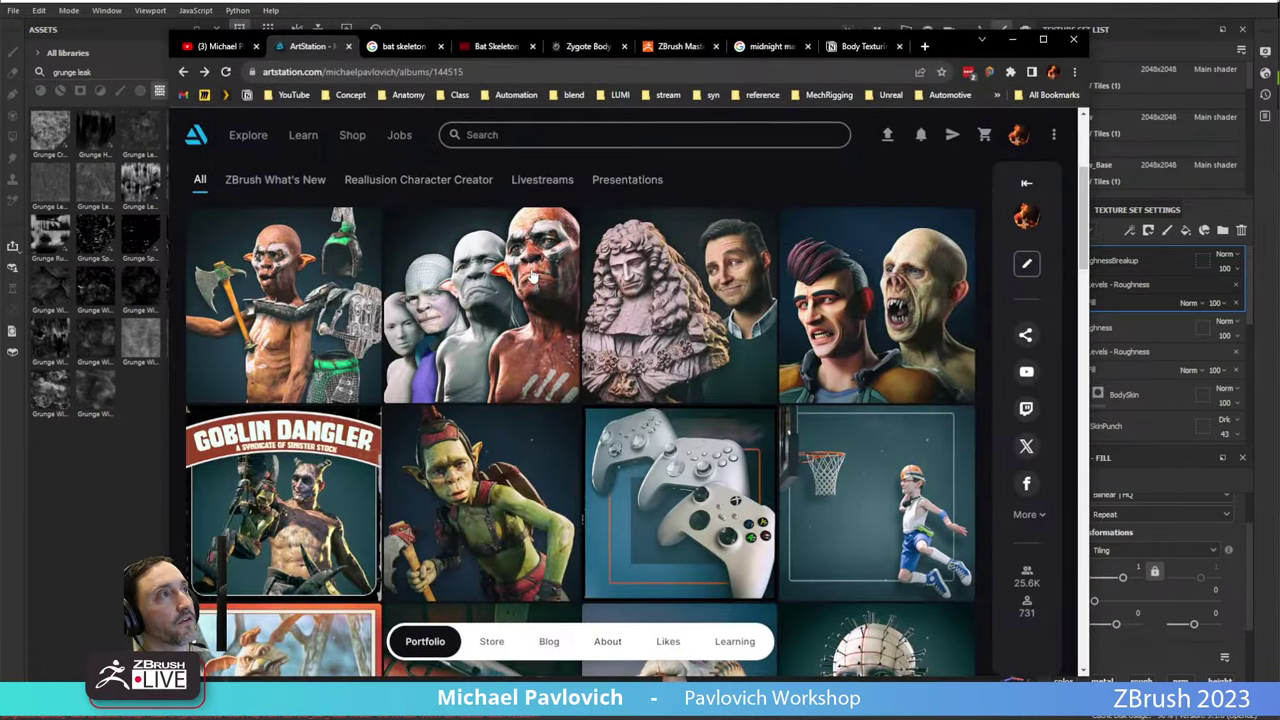
Show the Goblin Body & Head Pipeline project in the browser again and return to the texture export settings.
click(530, 272)
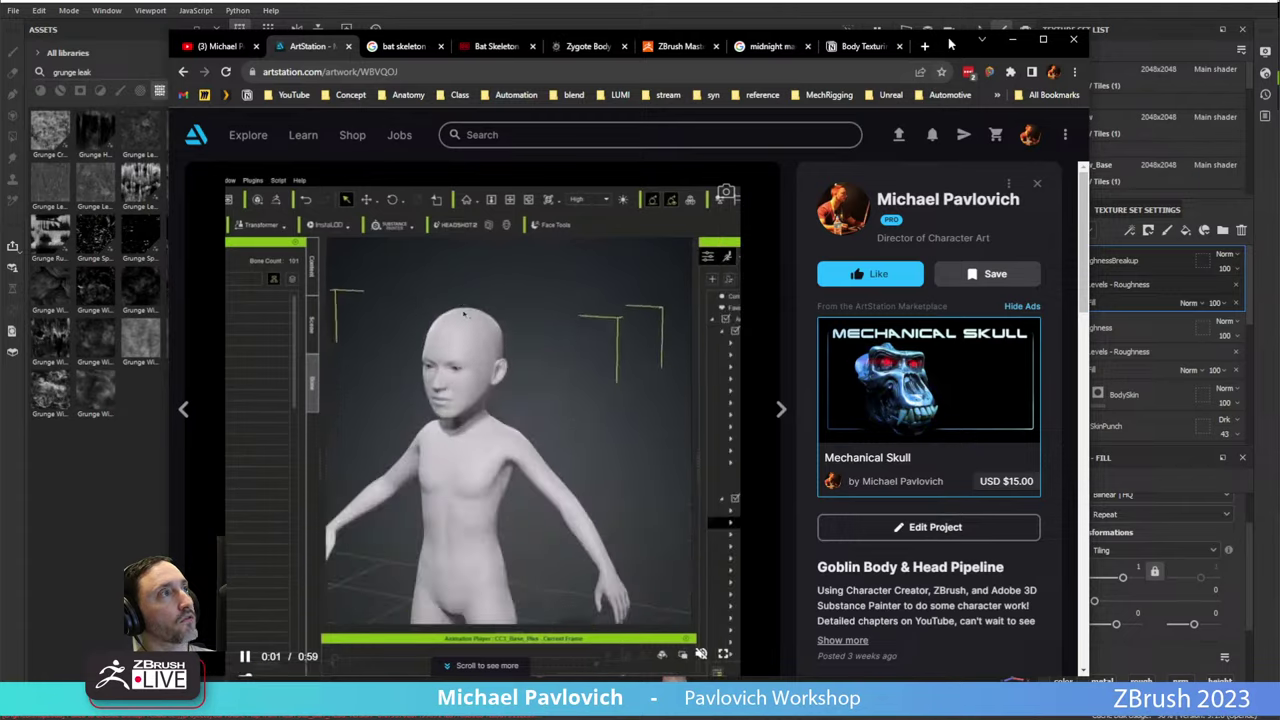
click(1012, 40)
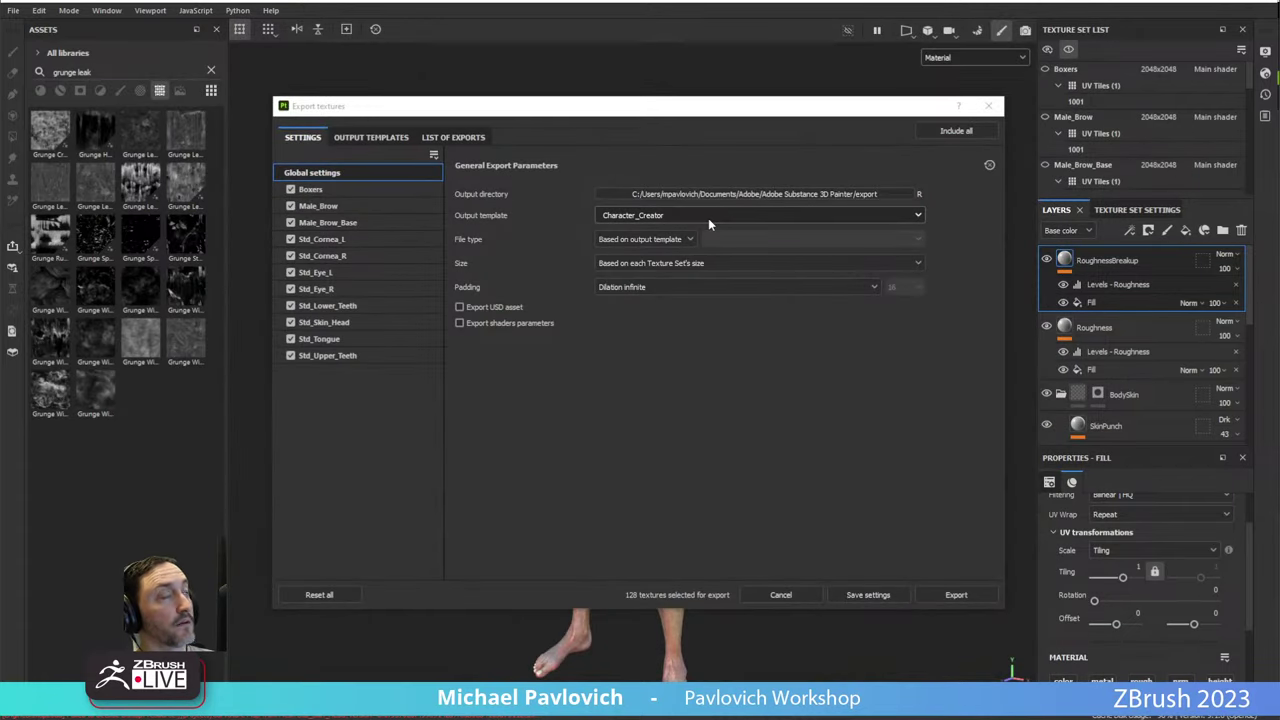
Set the export file type to png and the texture size to 2048.
click(677, 239)
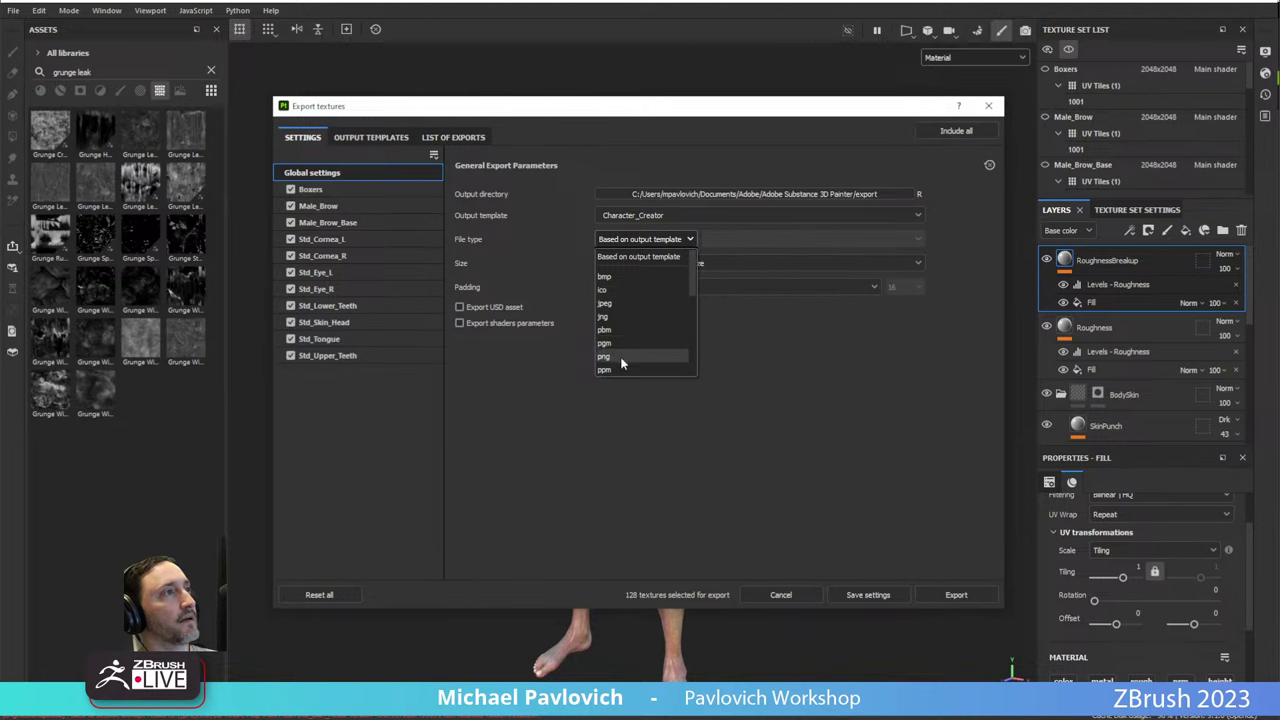
click(621, 360)
click(662, 262)
click(632, 366)
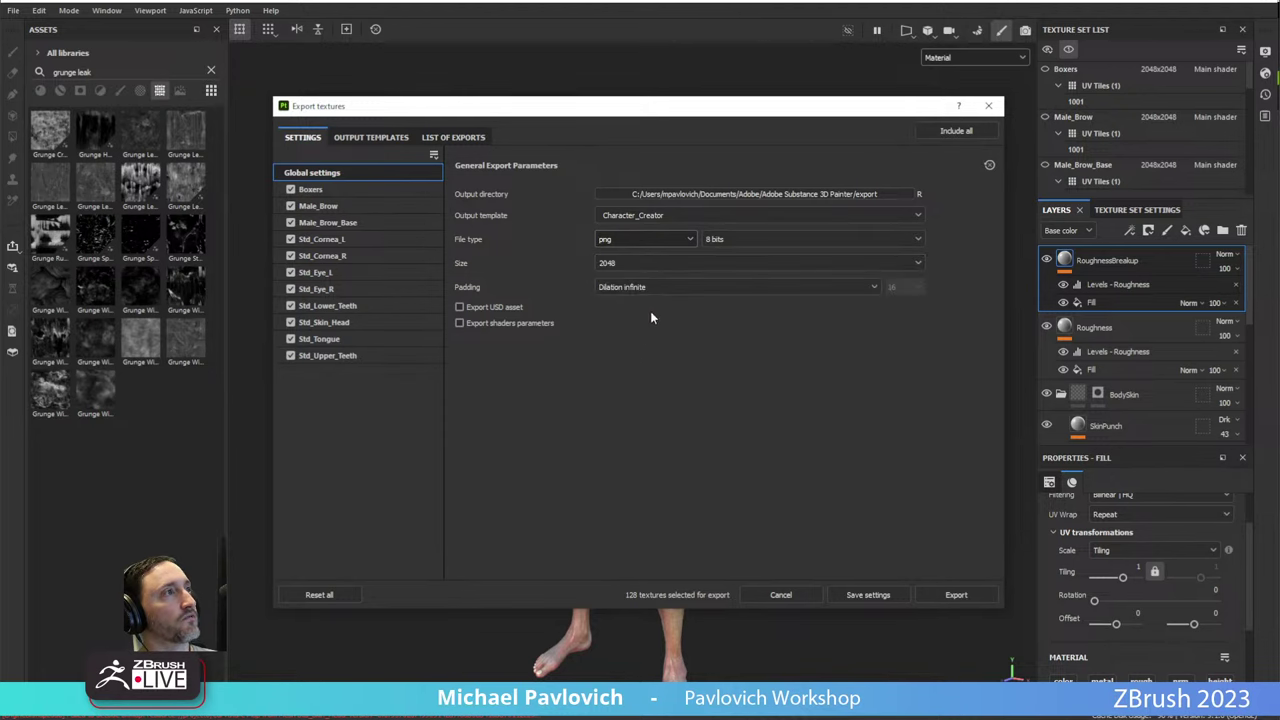
Set the export output directory to the desktop folder VampireBake\Body_low\Std_Skin_Head and save the export settings.
click(720, 195)
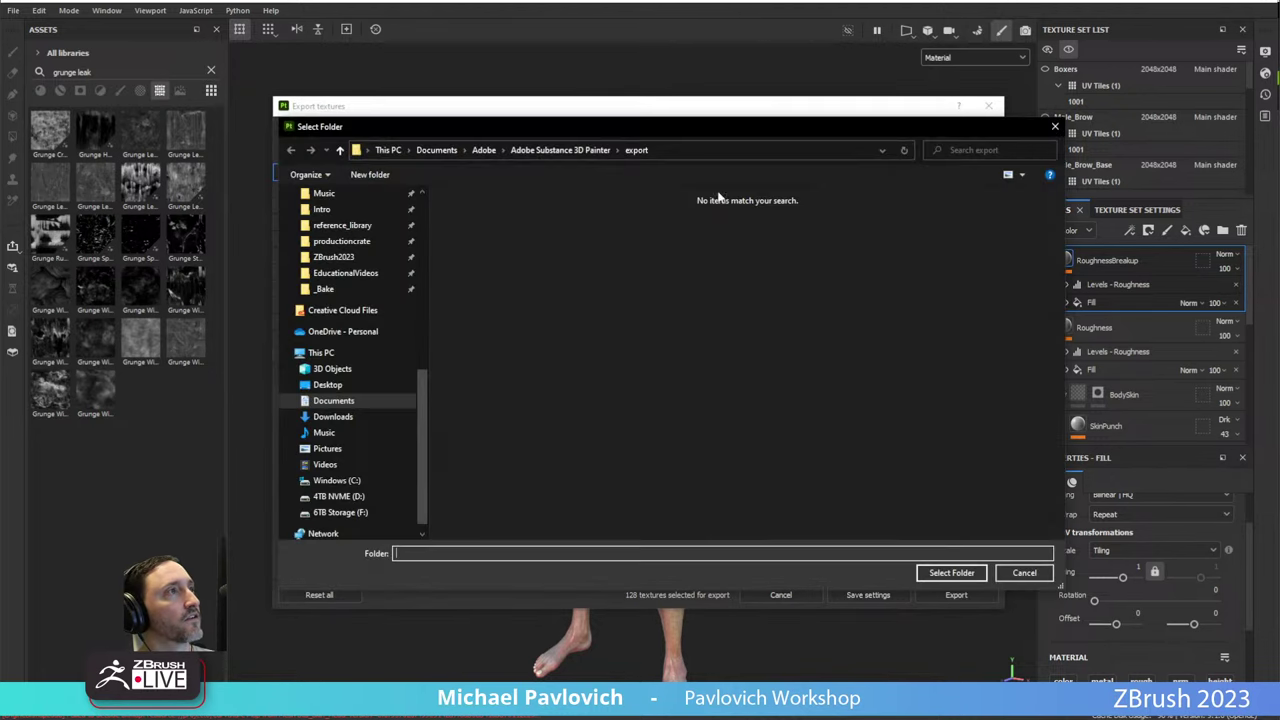
click(327, 385)
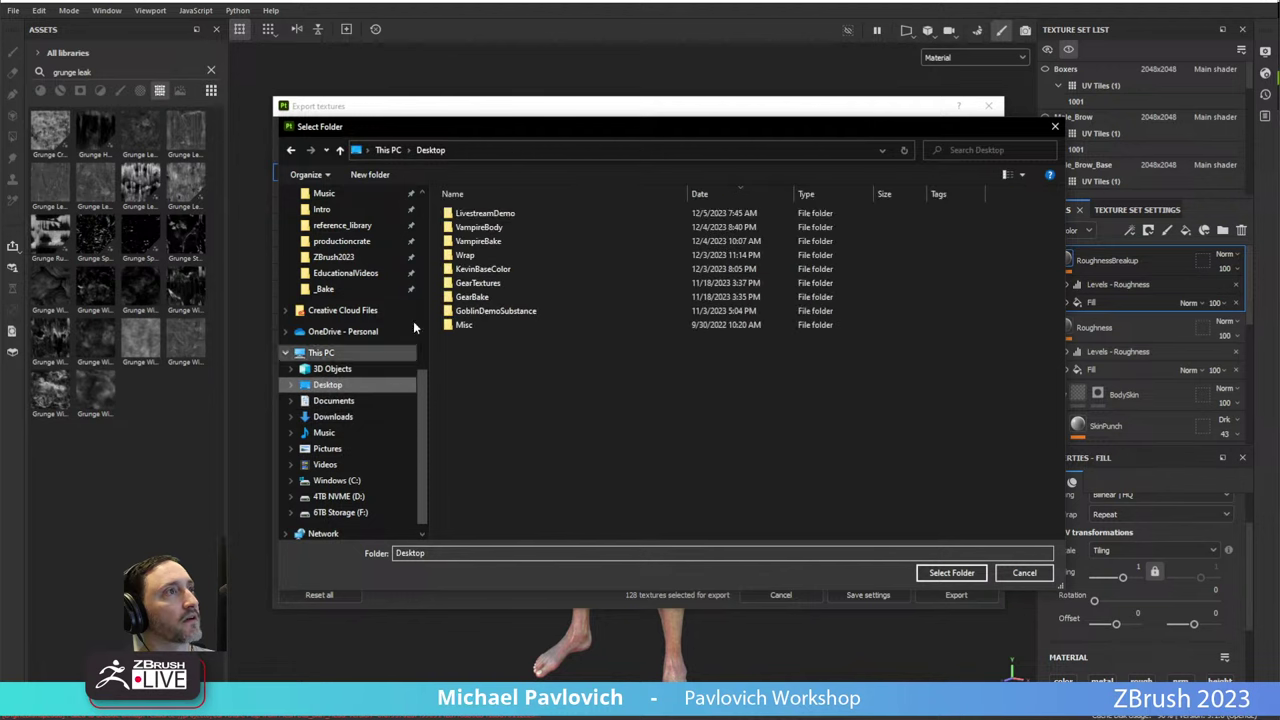
click(490, 228)
double_click(494, 228)
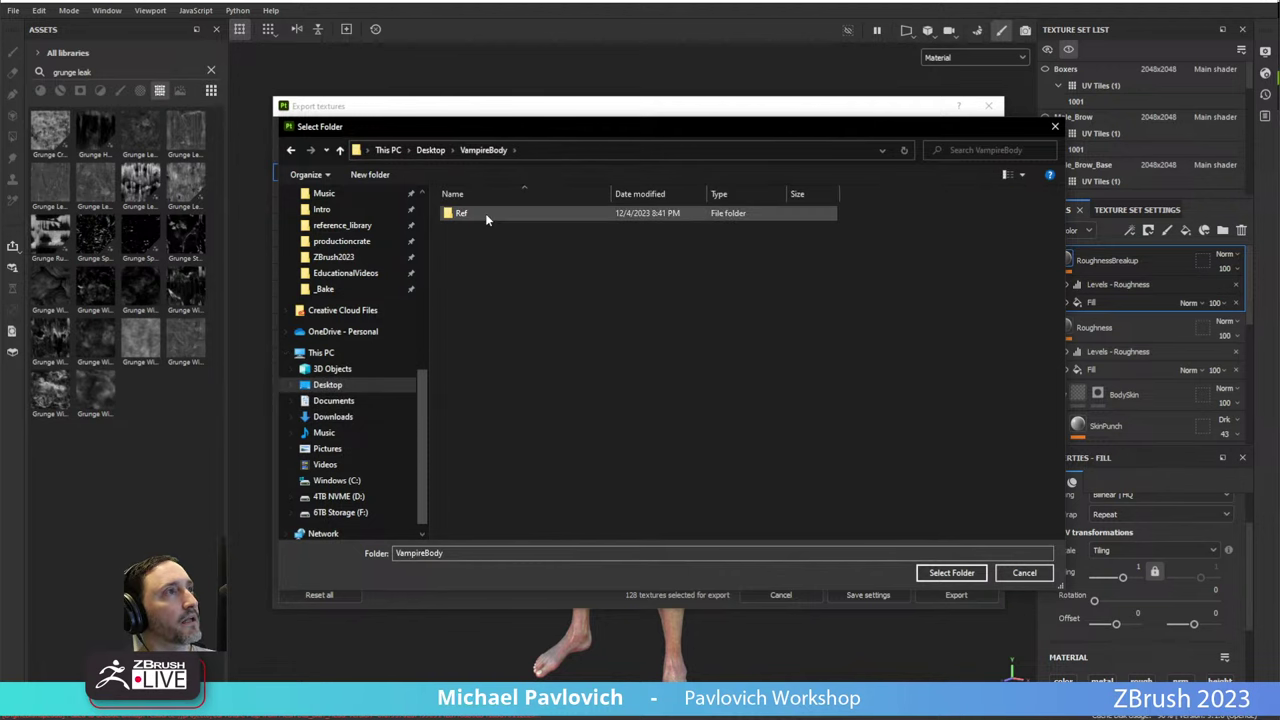
click(432, 150)
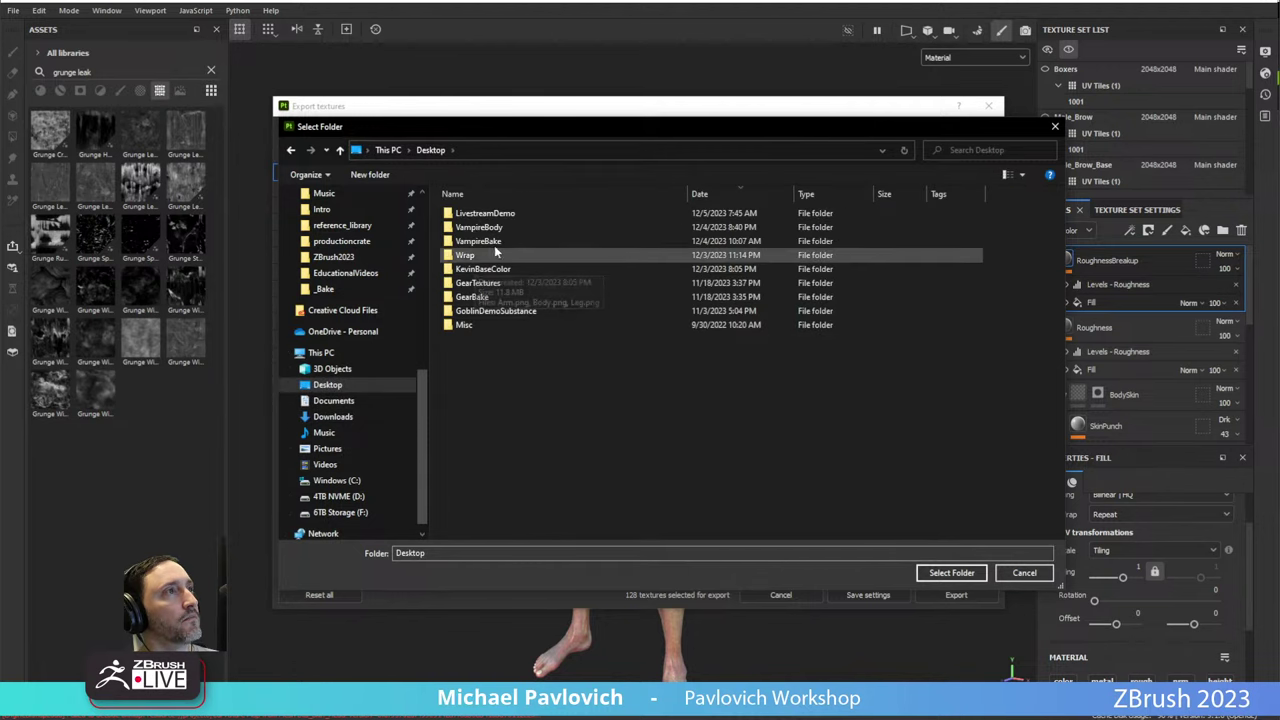
double_click(480, 243)
double_click(488, 213)
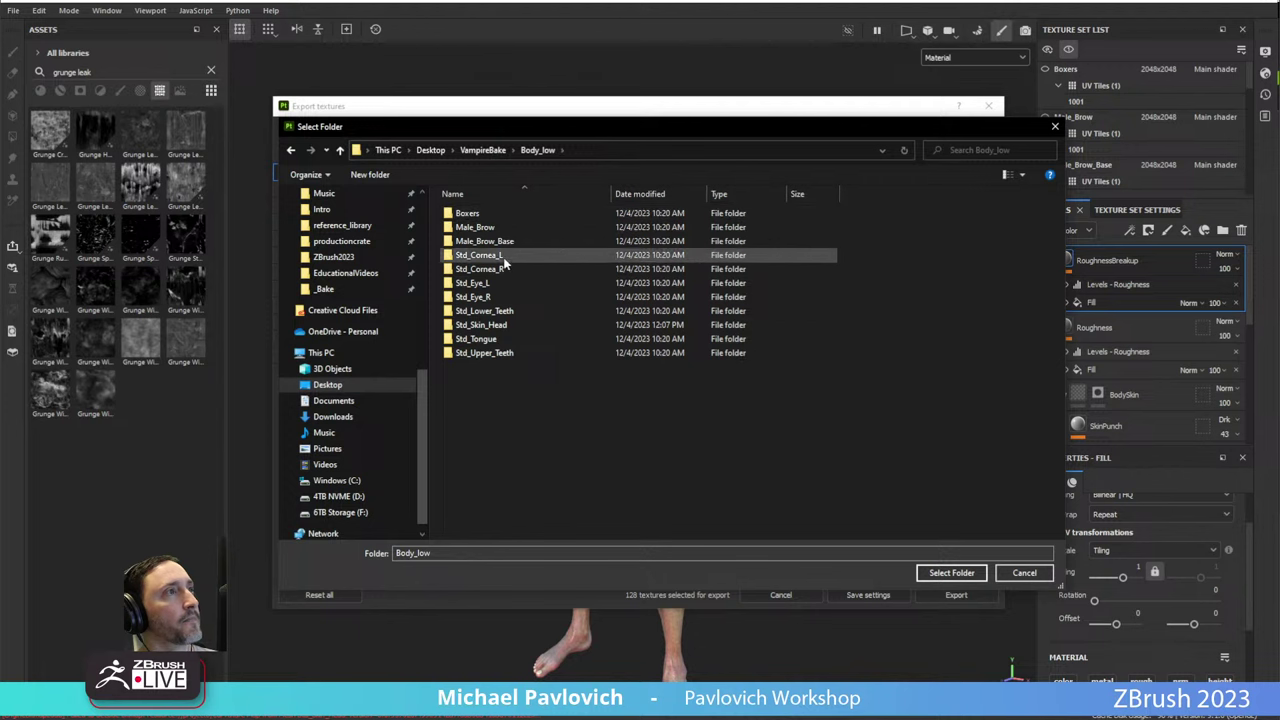
click(493, 325)
double_click(523, 327)
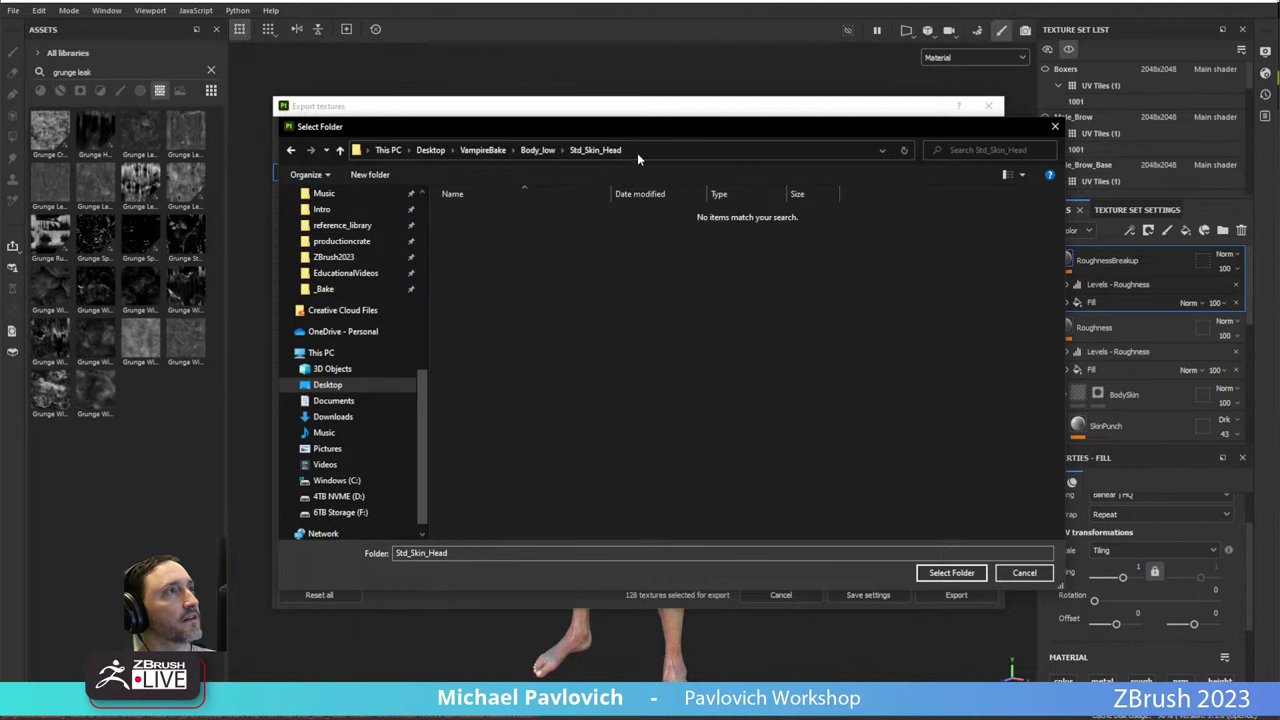
click(648, 149)
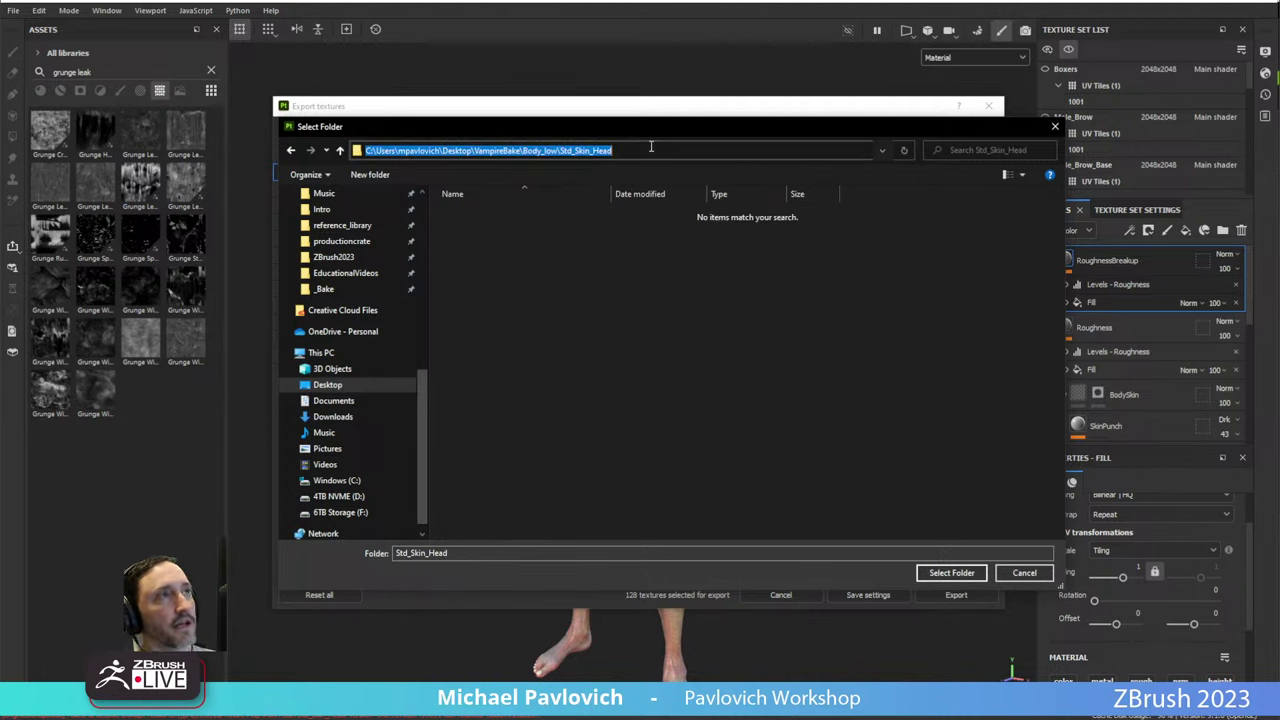
click(948, 571)
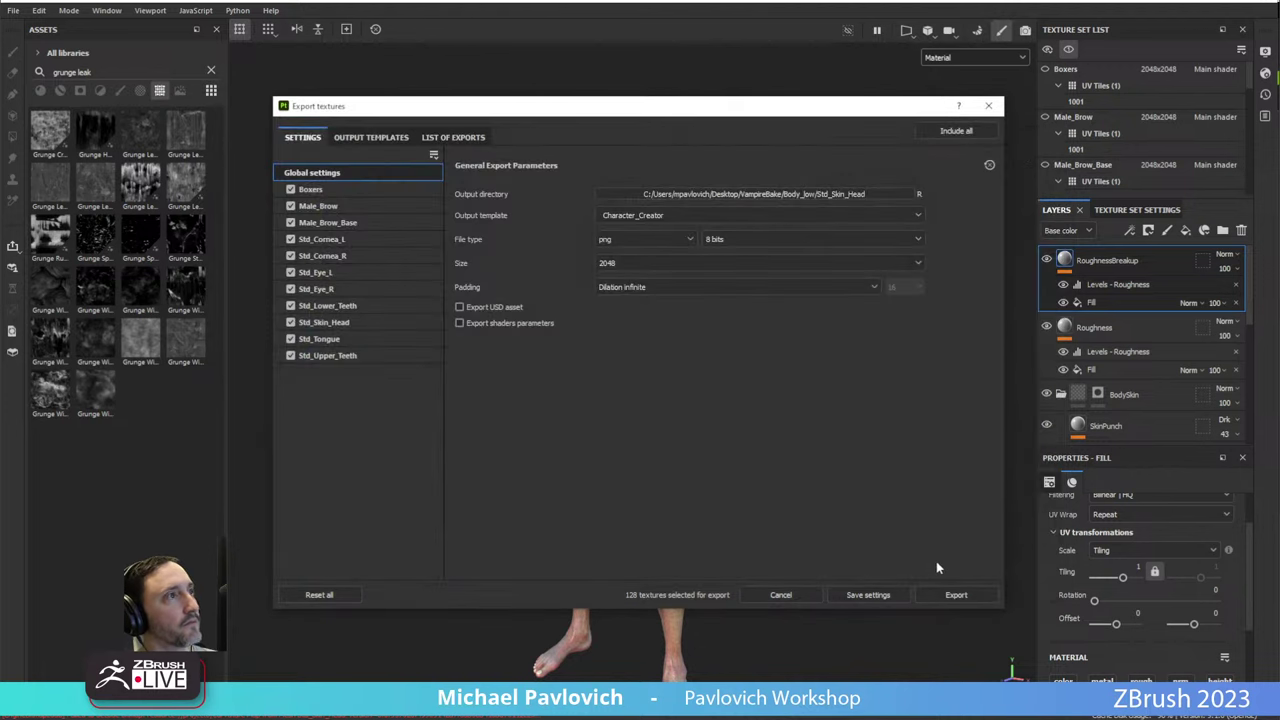
click(855, 595)
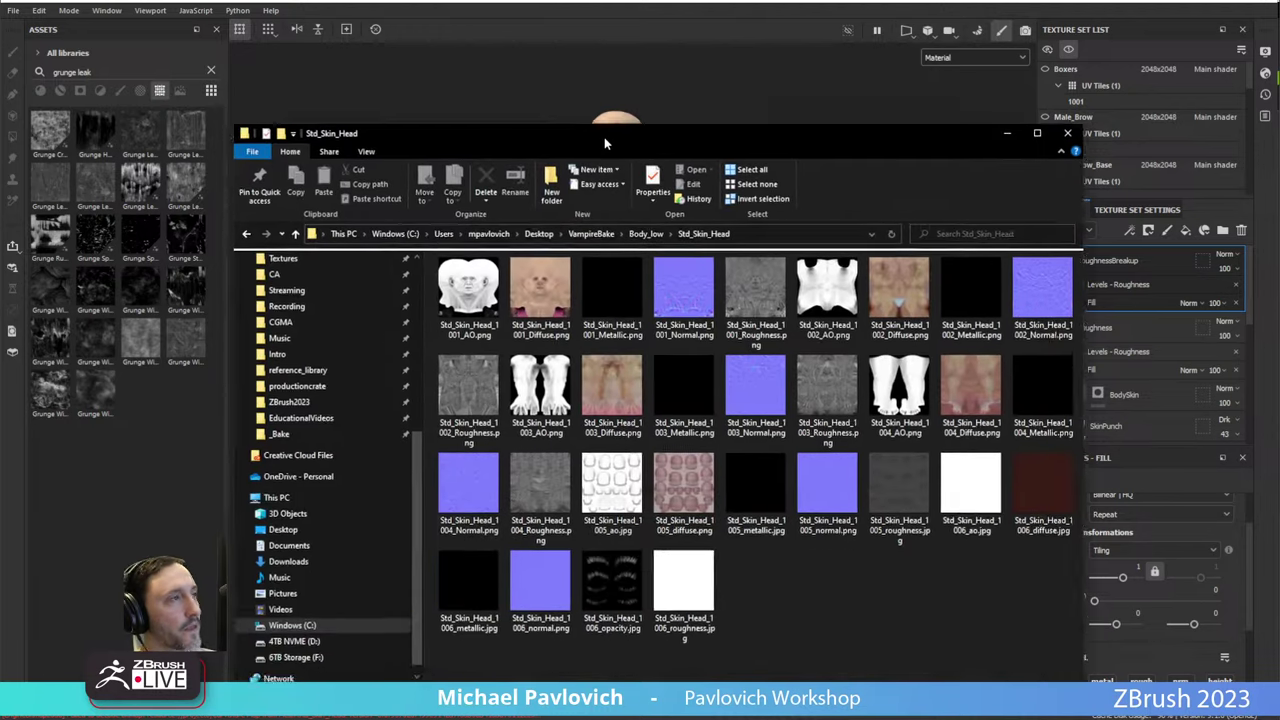
Delete the existing PNG maps of tiles 1001 to 1004 from the Std_Skin_Head folder in File Explorer.
drag(604, 137, 587, 94)
click(441, 250)
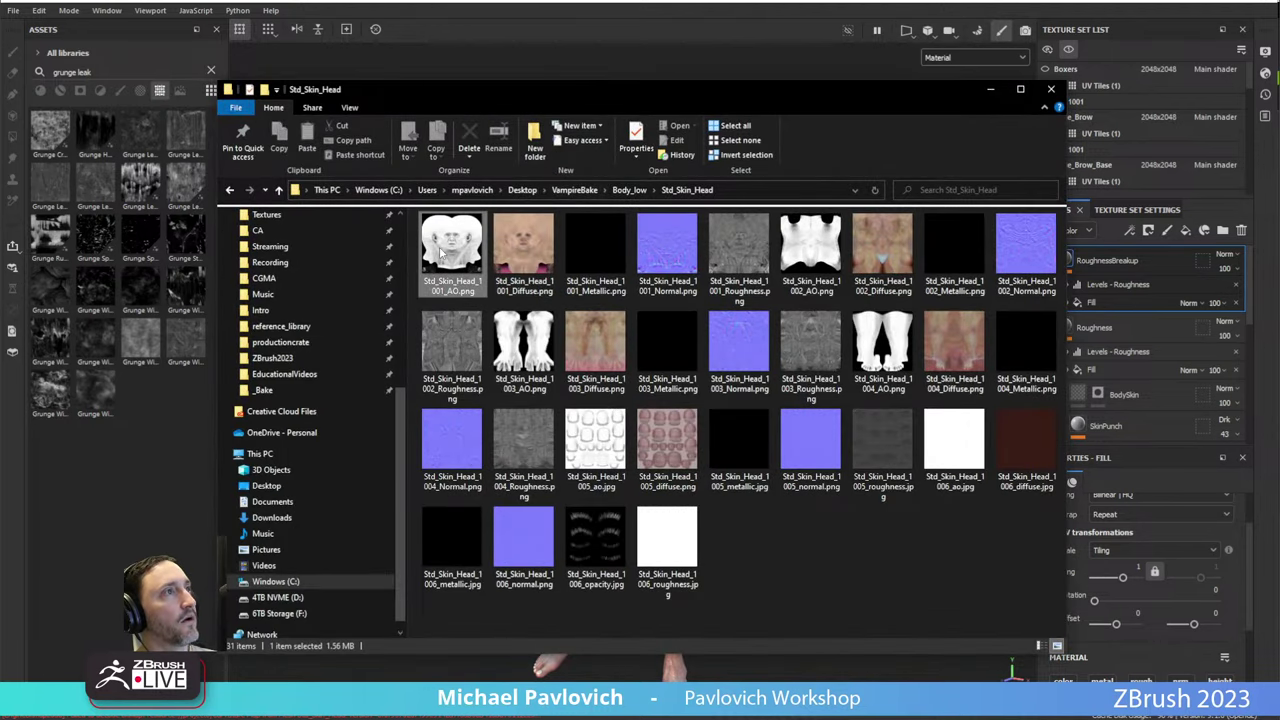
shift+click(520, 446)
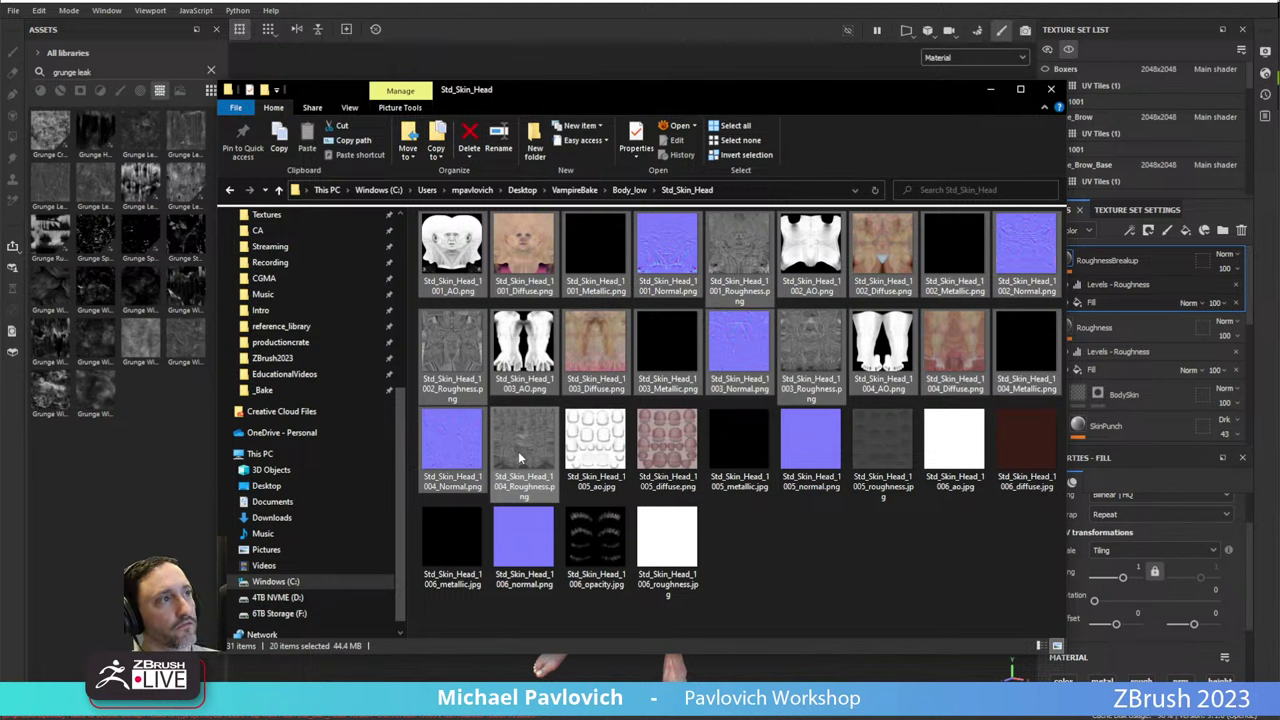
key(Delete)
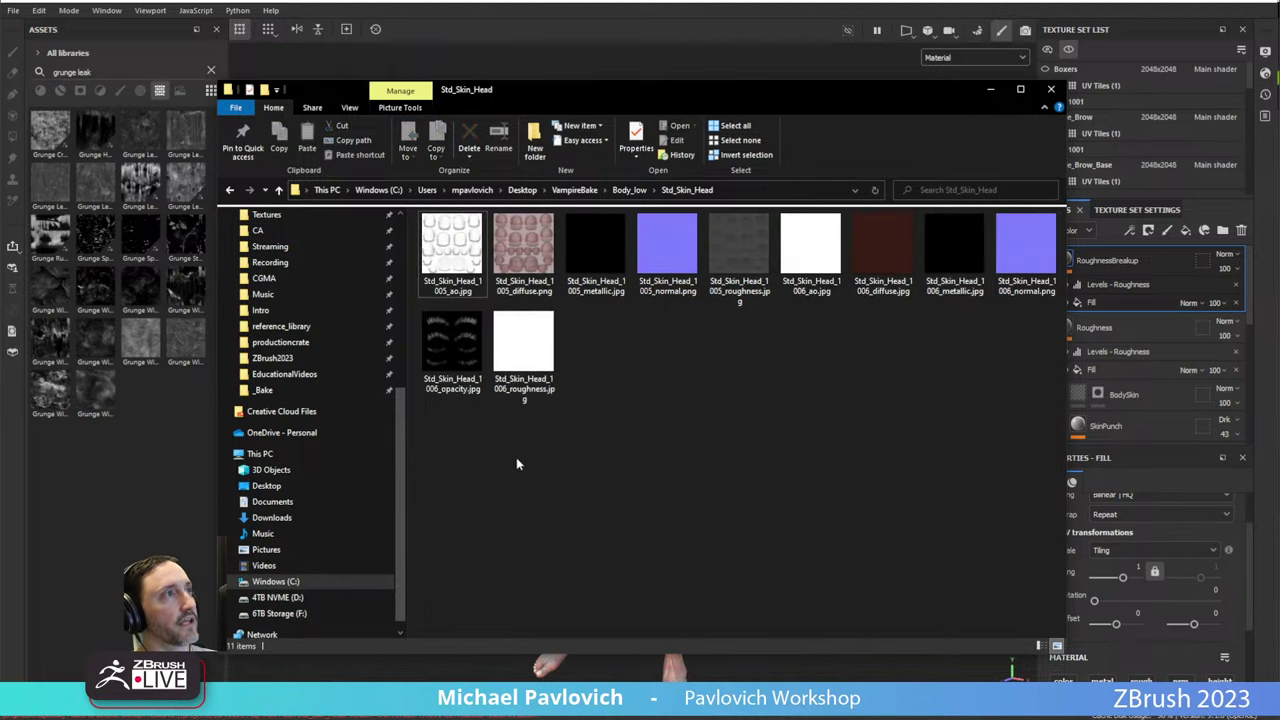
Return to Substance 3D Painter's texture export settings and include only the Std_Skin_Head texture set, excluding all the others.
key(alt+Tab)
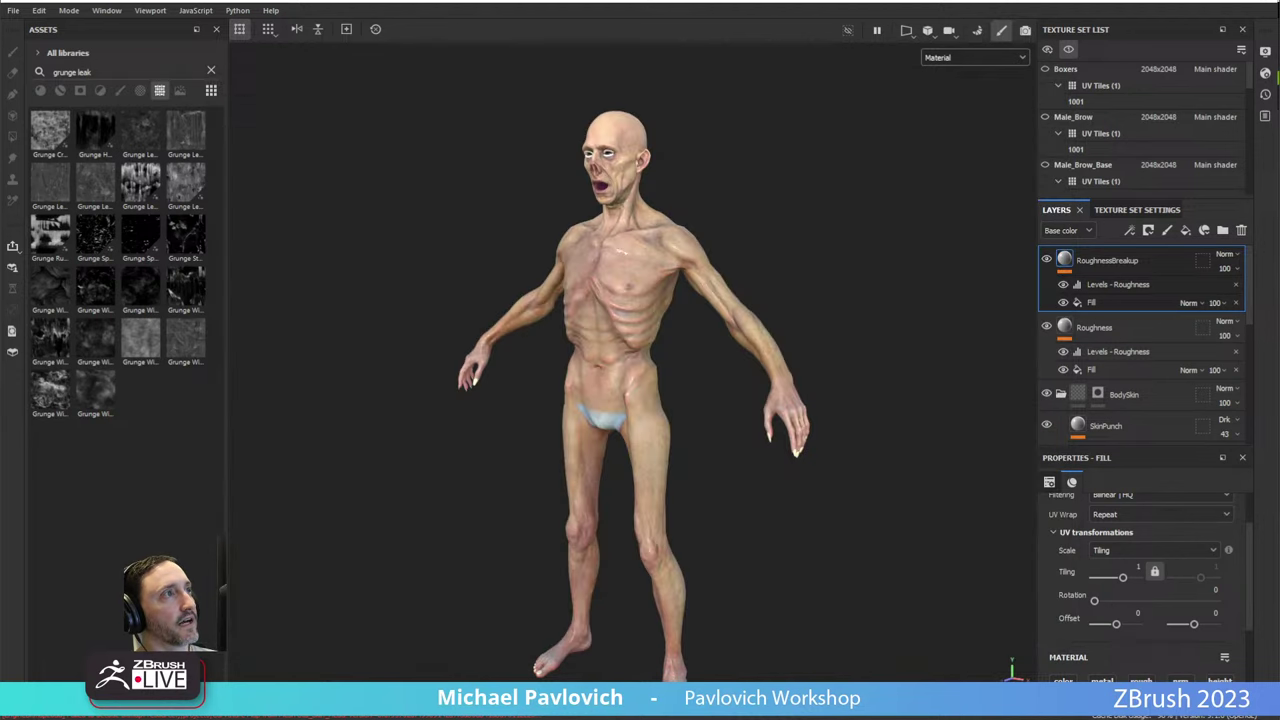
click(8, 16)
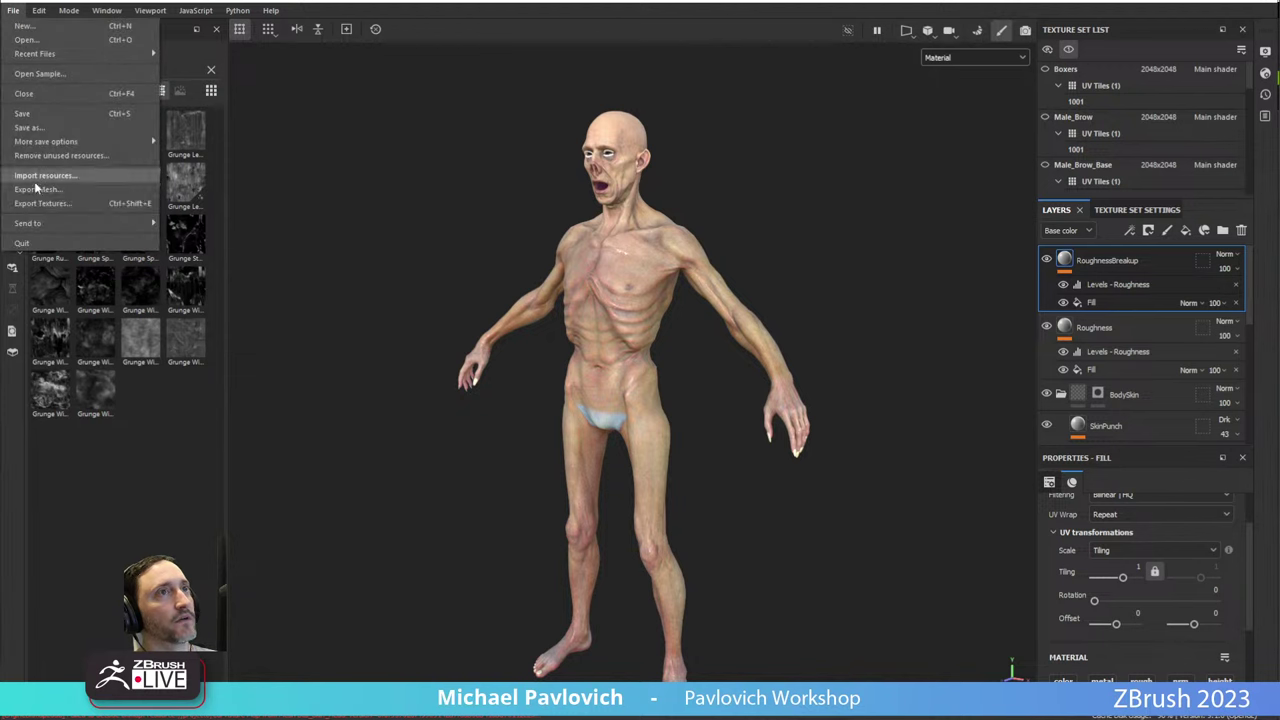
click(33, 203)
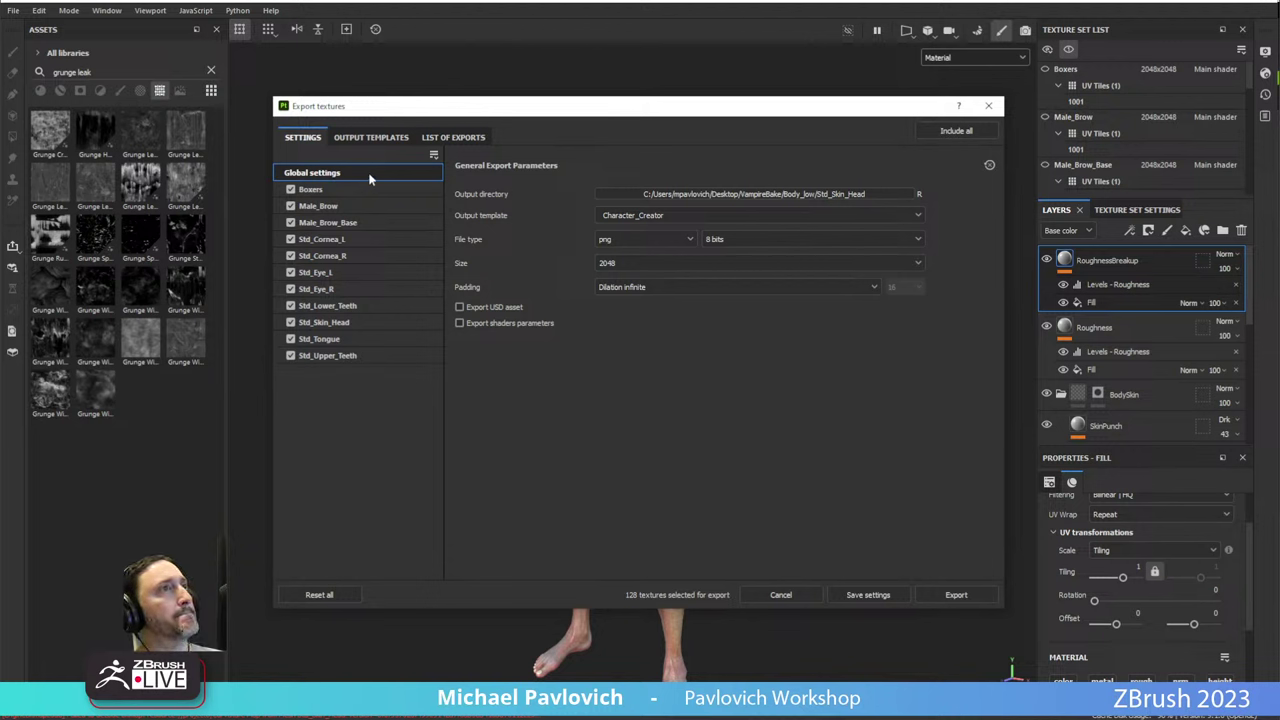
click(290, 189)
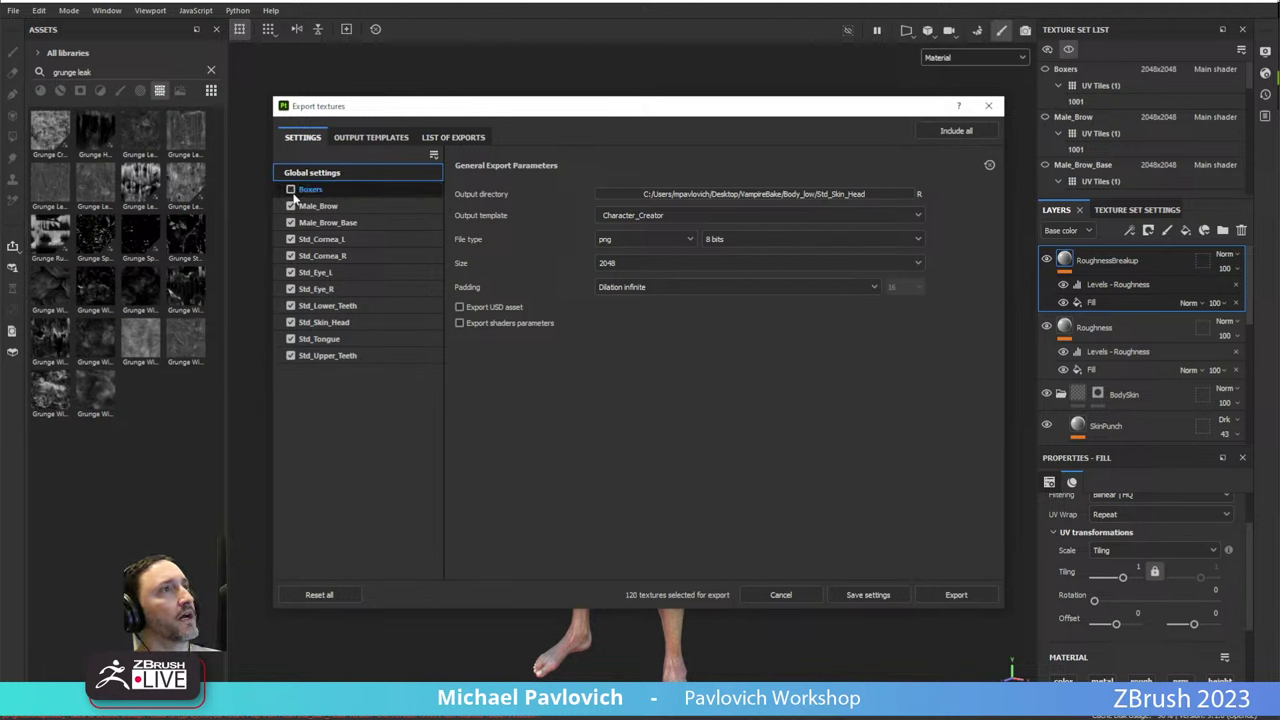
click(290, 206)
click(290, 222)
click(290, 239)
click(290, 256)
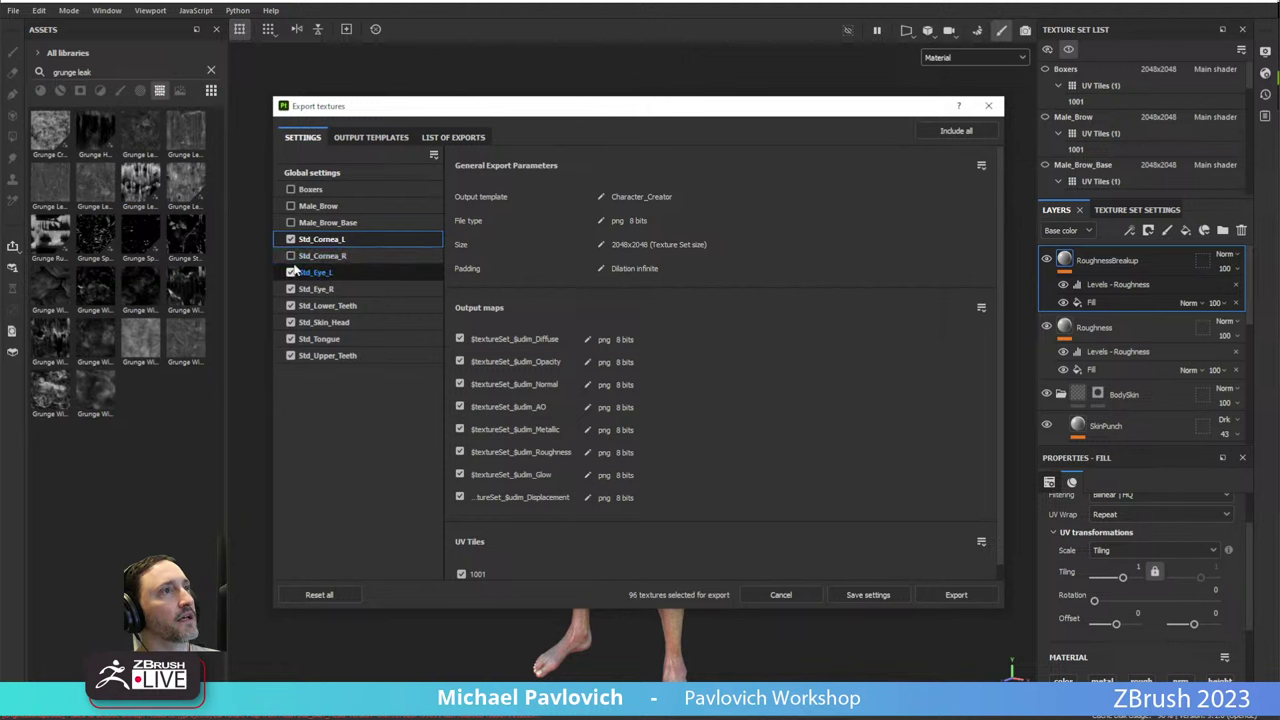
click(290, 272)
click(290, 289)
click(290, 305)
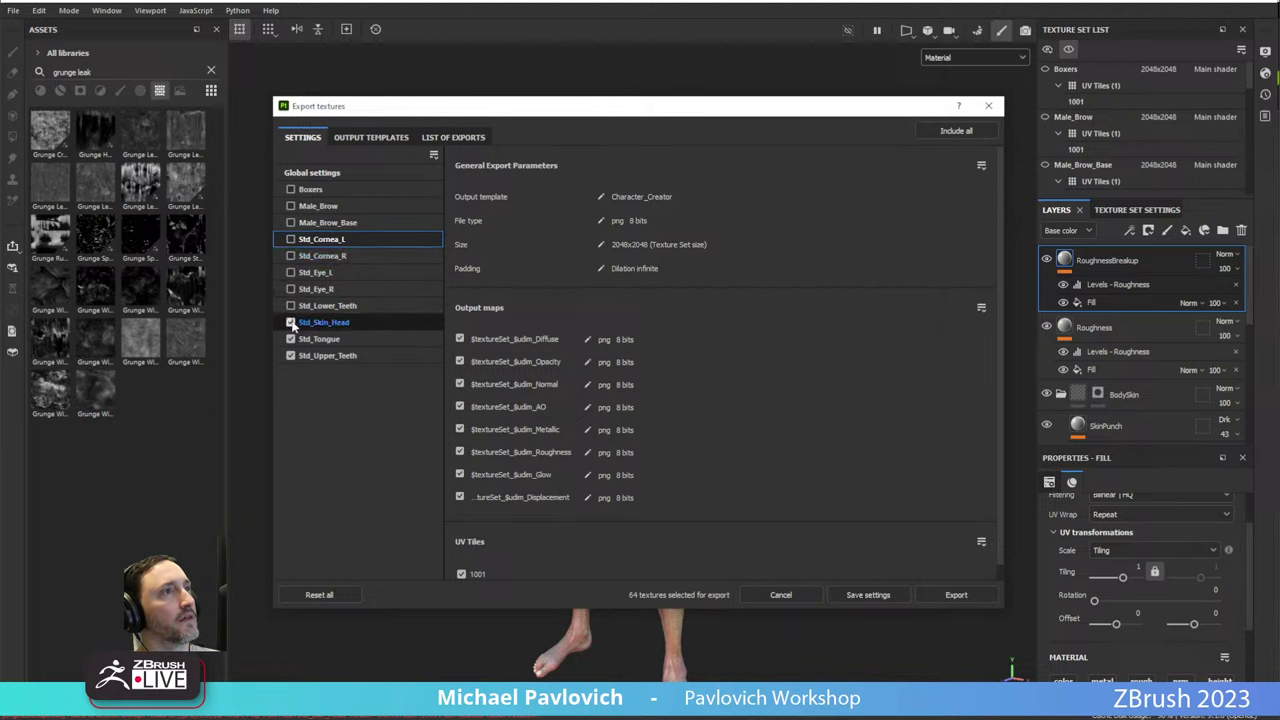
click(290, 322)
click(290, 339)
click(290, 355)
click(290, 322)
Exclude UV tiles 1005 and 1006 of Std_Skin_Head from the export and export the textures.
click(329, 322)
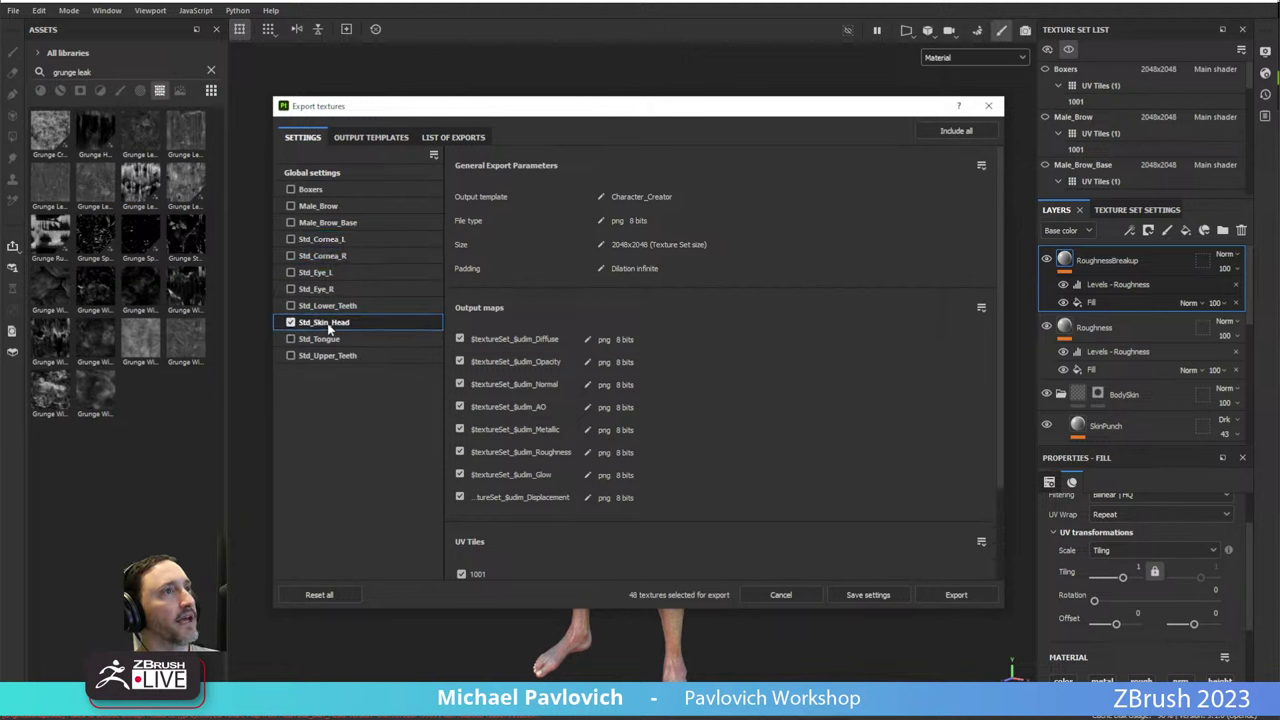
scroll(490, 520, down, 2)
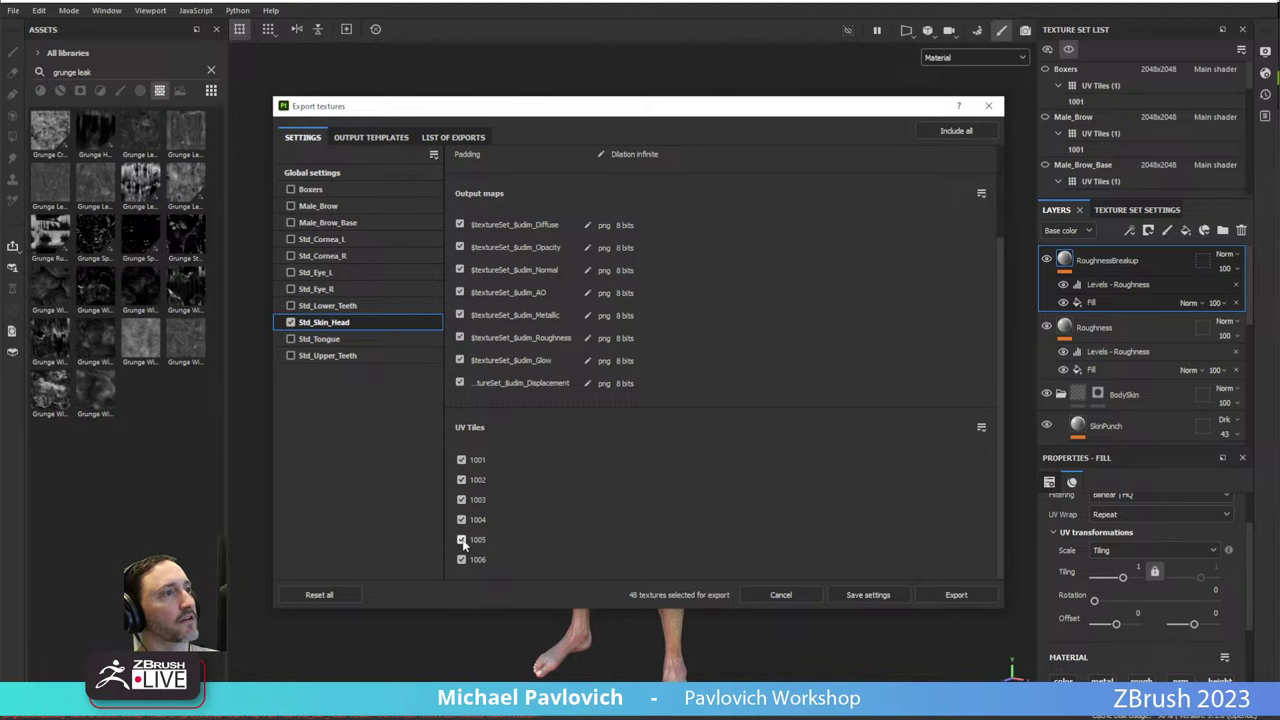
scroll(585, 490, up, 2)
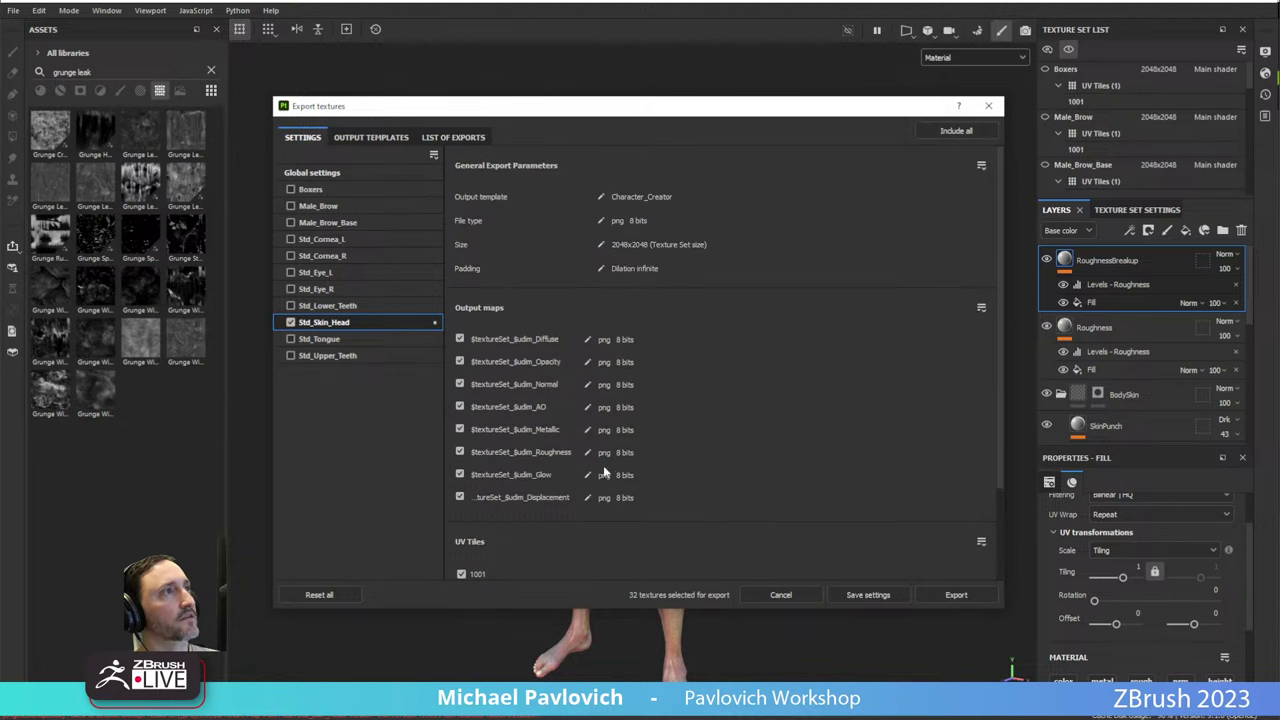
click(304, 173)
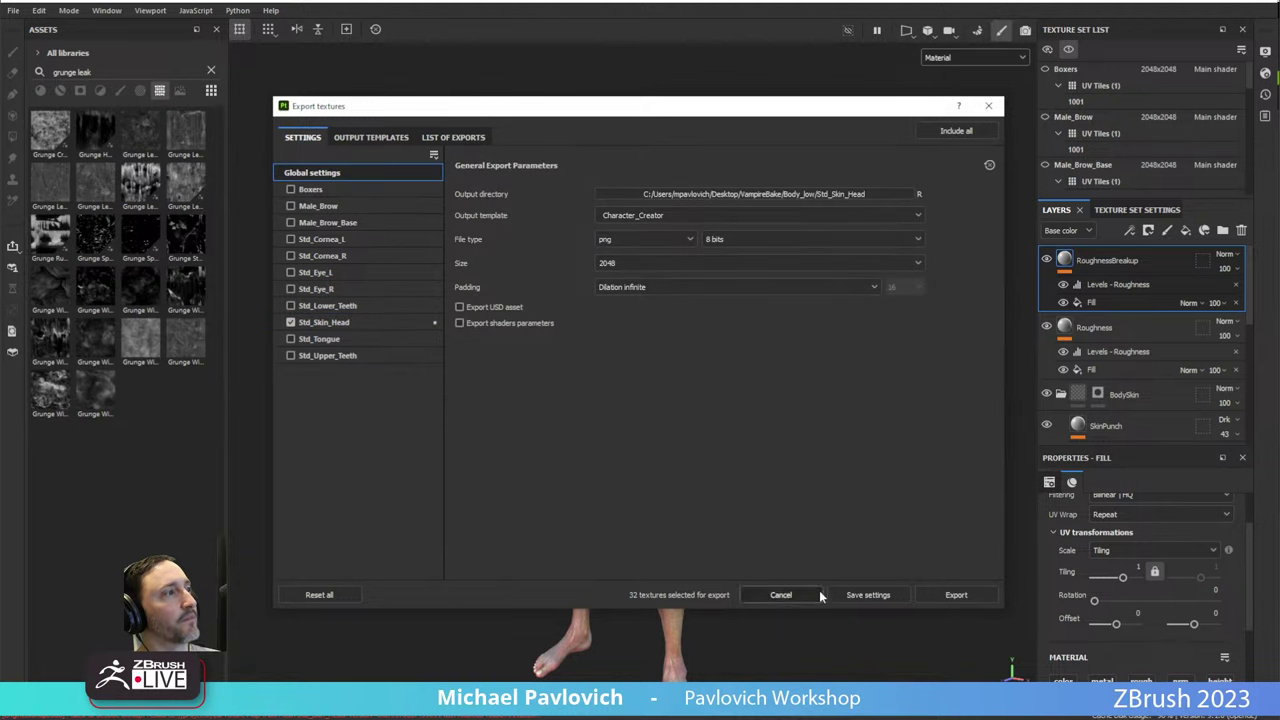
click(955, 595)
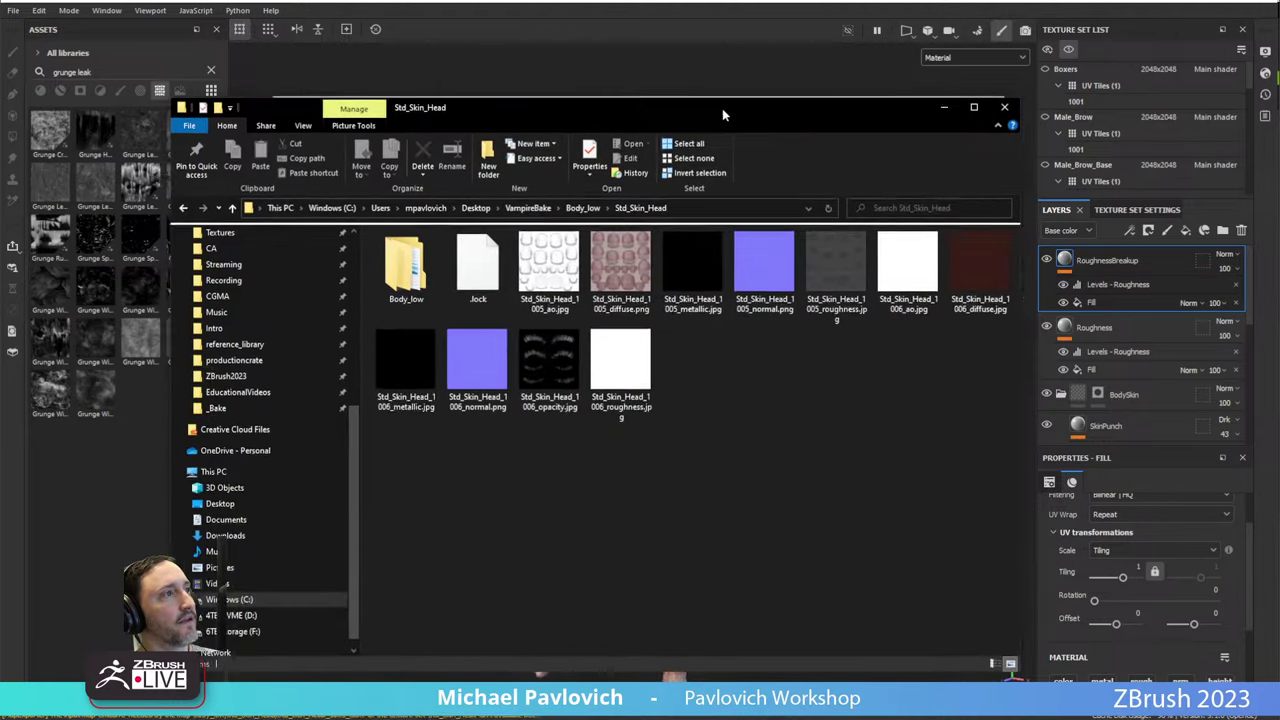
Delete the nested Body_low folder from the Std_Skin_Head folder in File Explorer and close the texture export settings.
drag(722, 115, 706, 65)
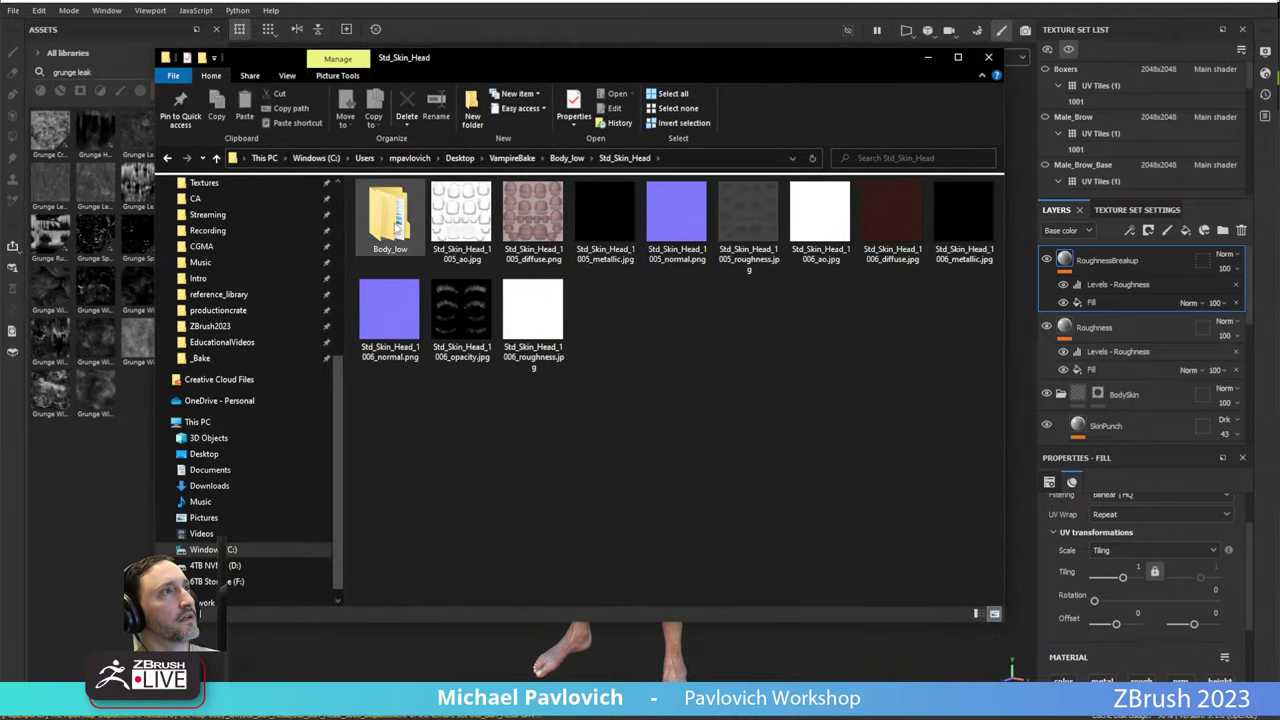
drag(596, 68, 600, 108)
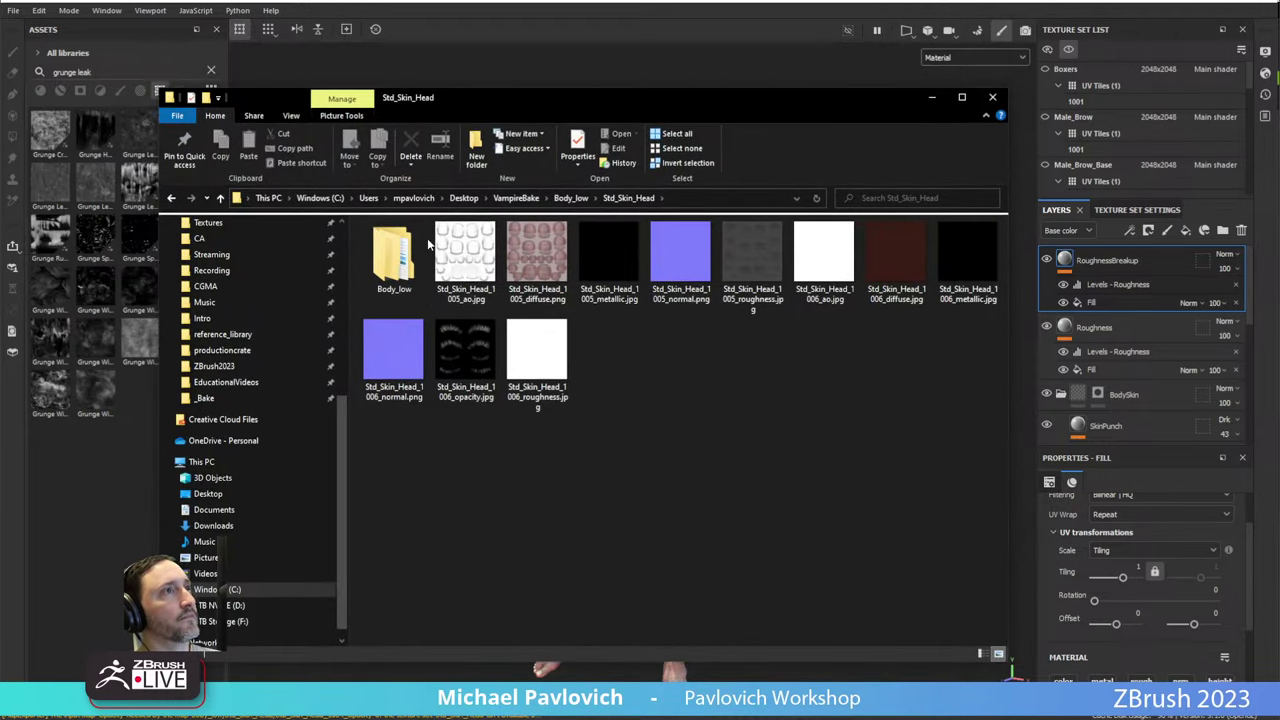
key(Delete)
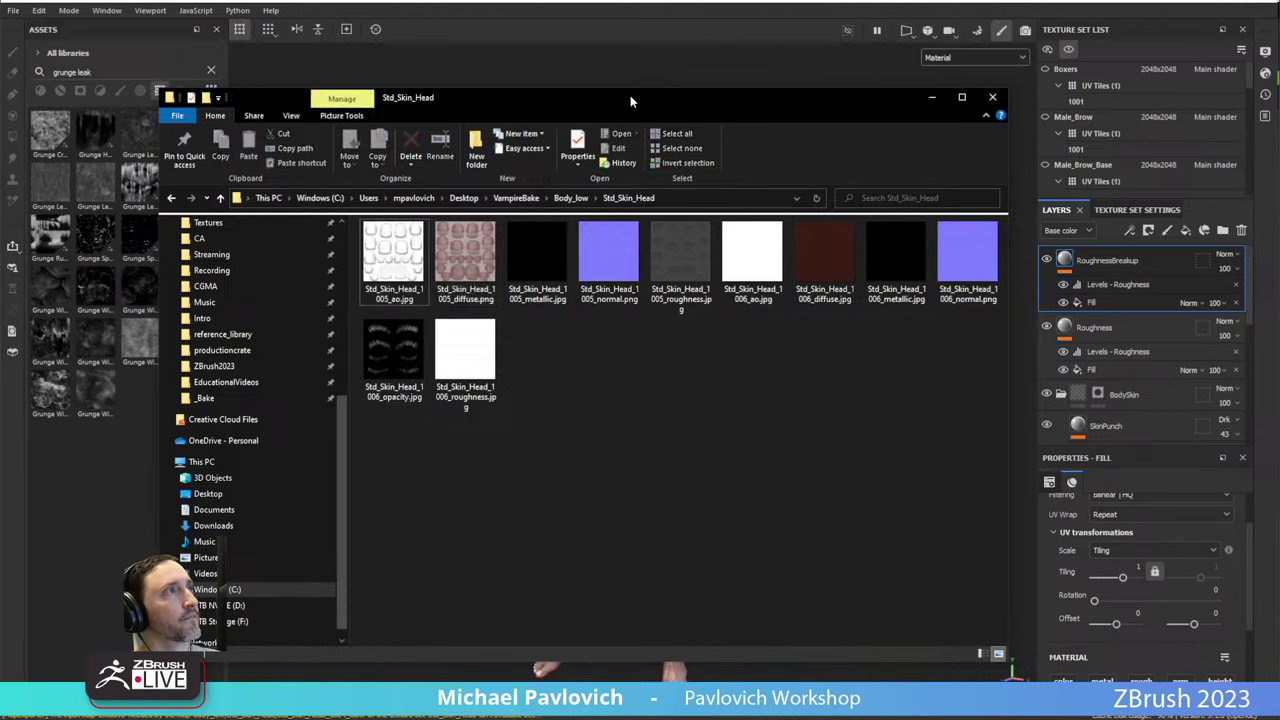
click(993, 97)
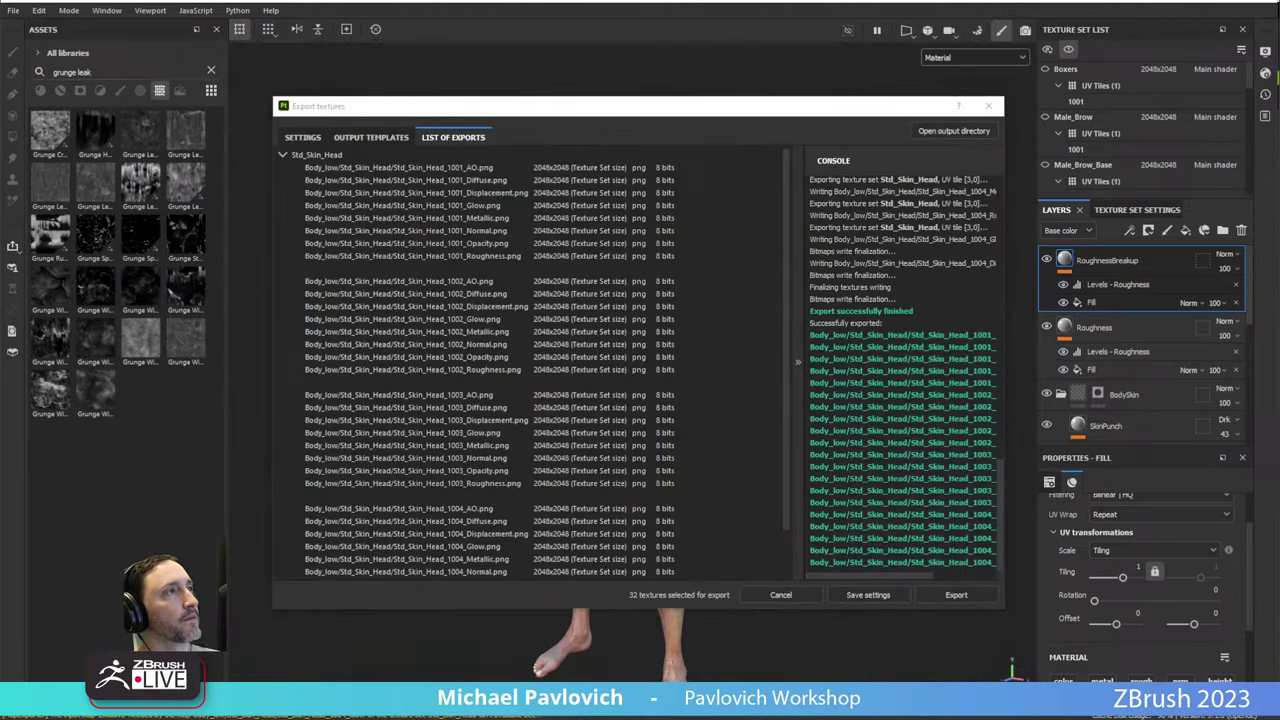
click(788, 594)
Change the export output directory to the desktop folder VampireBake and export the Std_Skin_Head textures again.
click(12, 10)
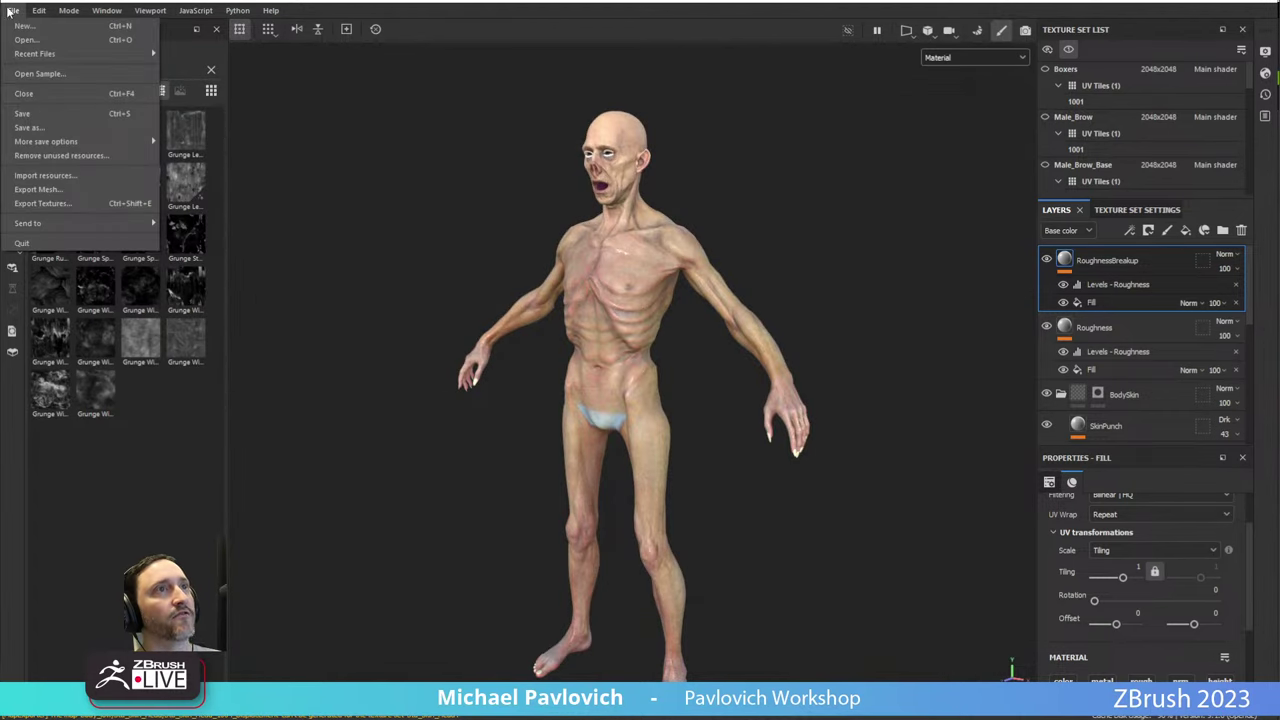
click(42, 203)
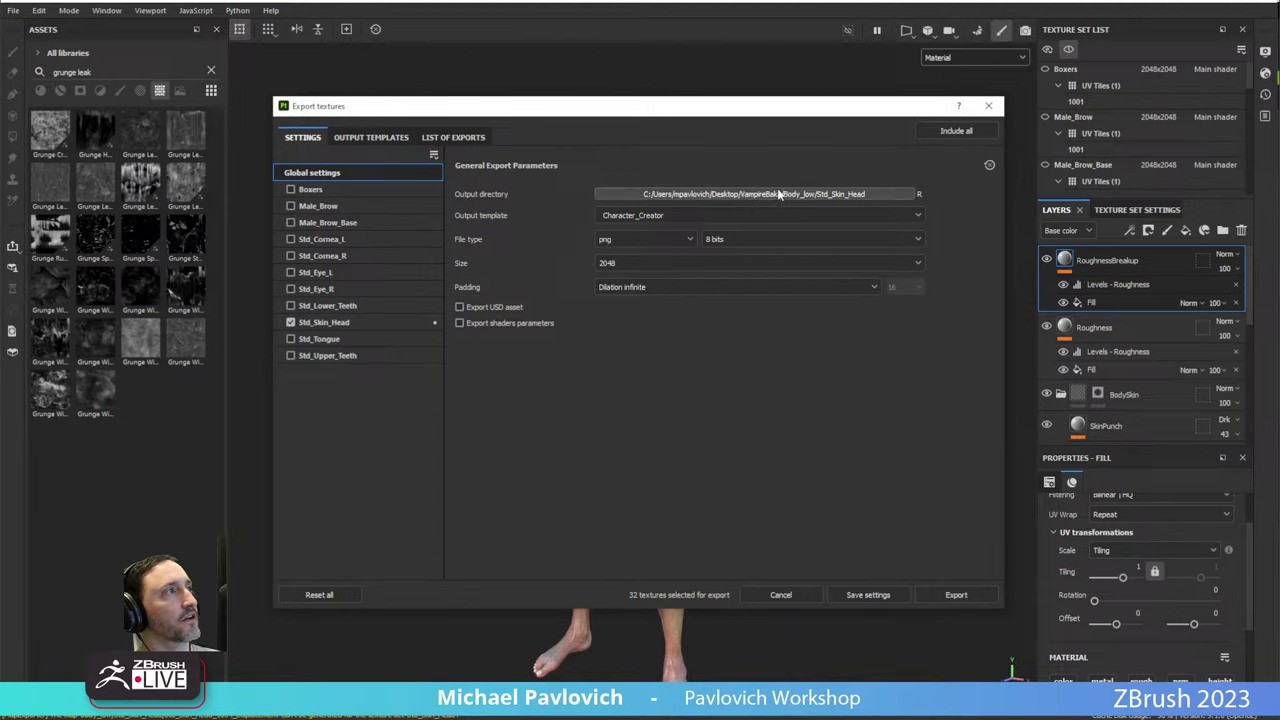
click(765, 194)
click(537, 150)
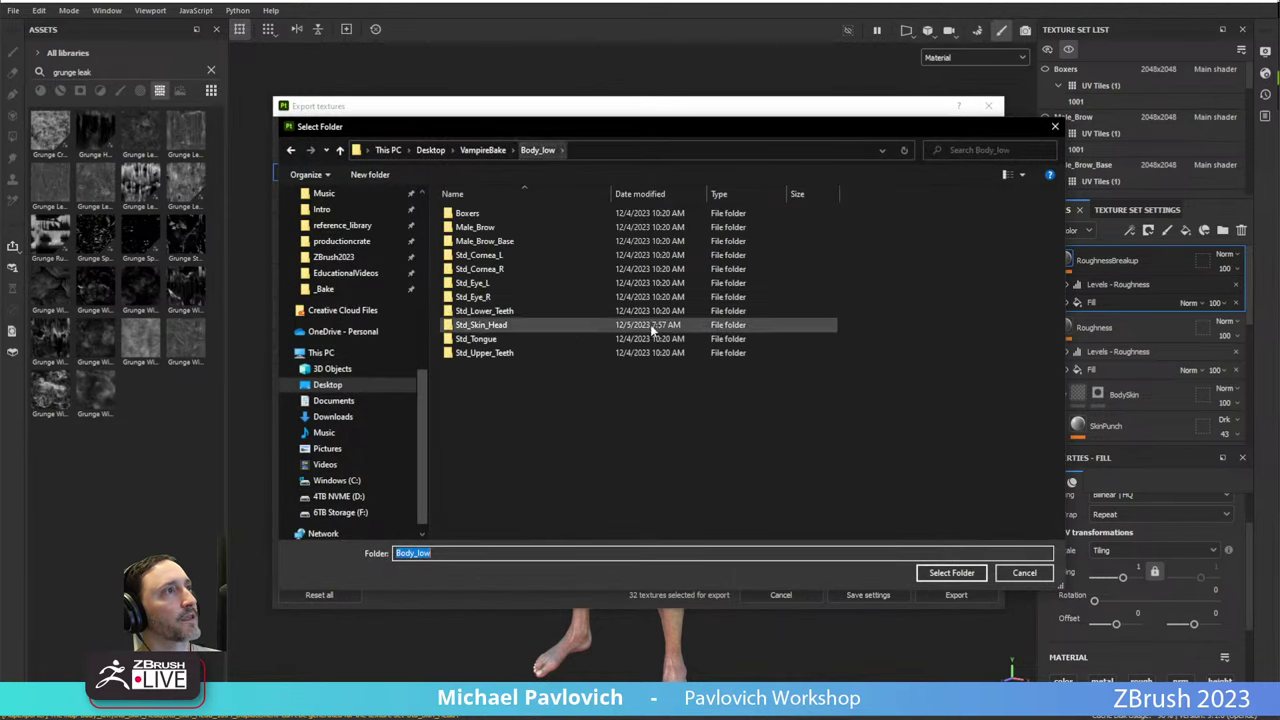
click(489, 150)
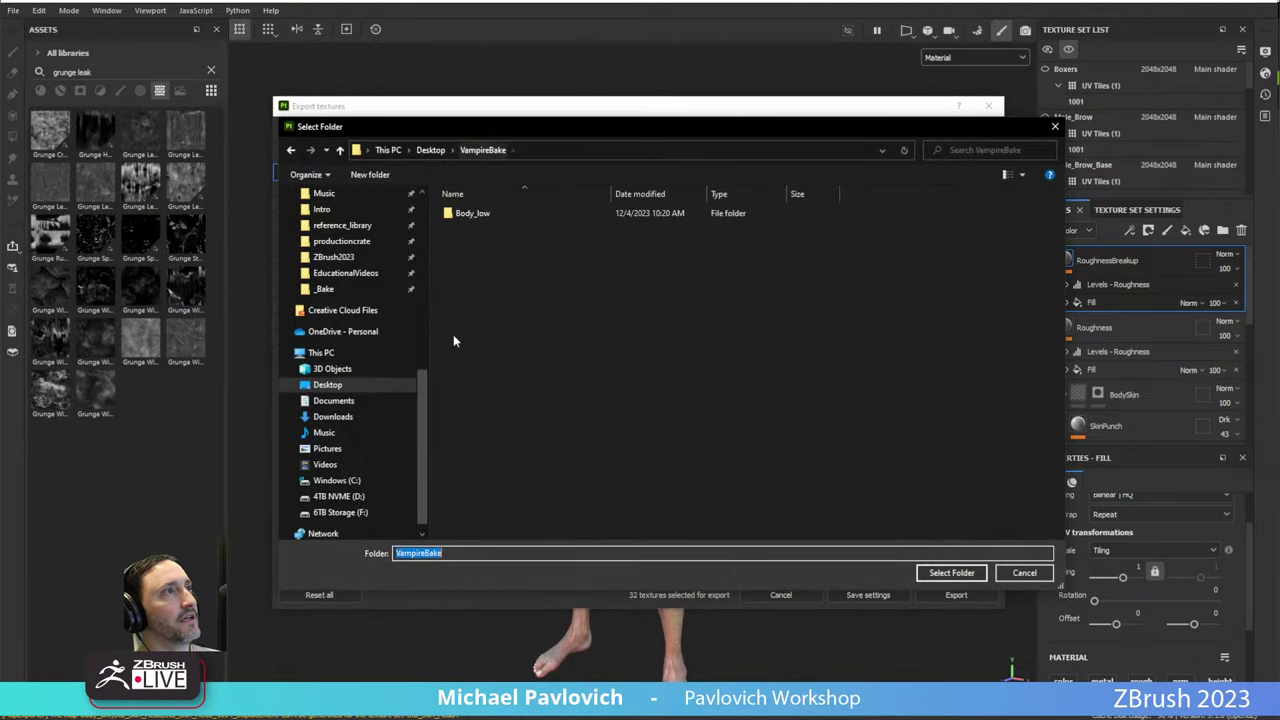
double_click(466, 213)
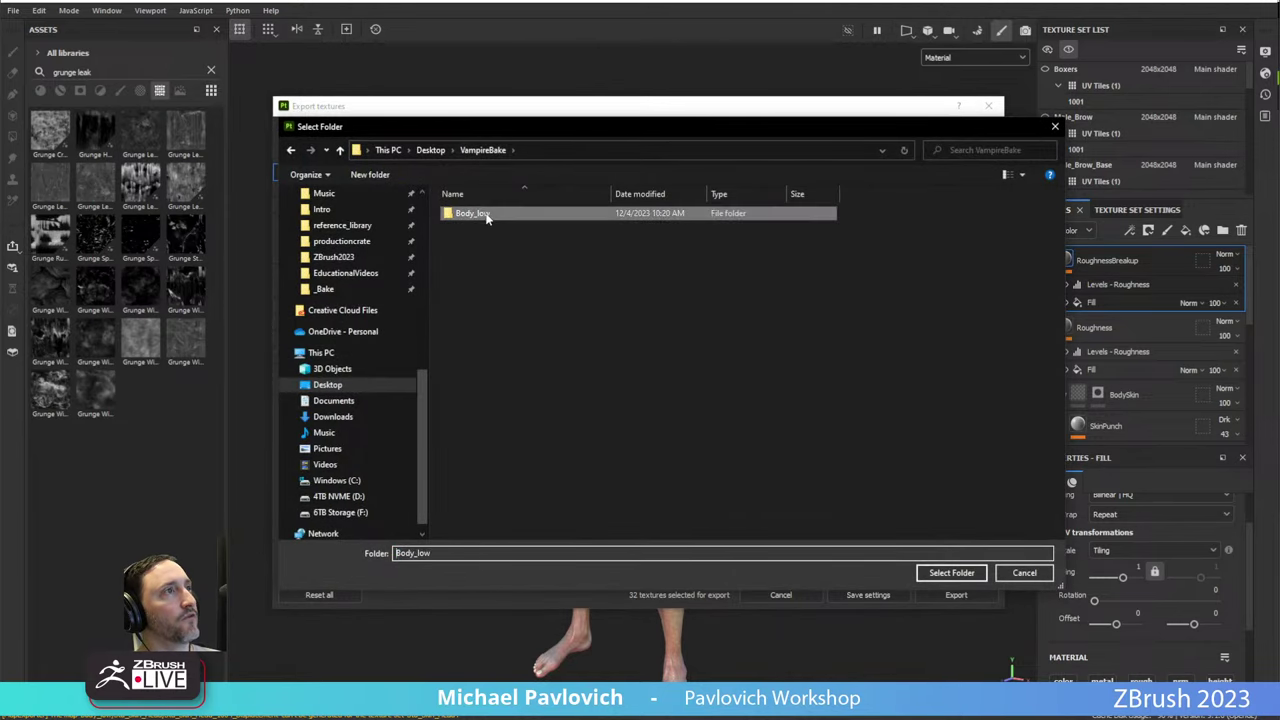
click(489, 150)
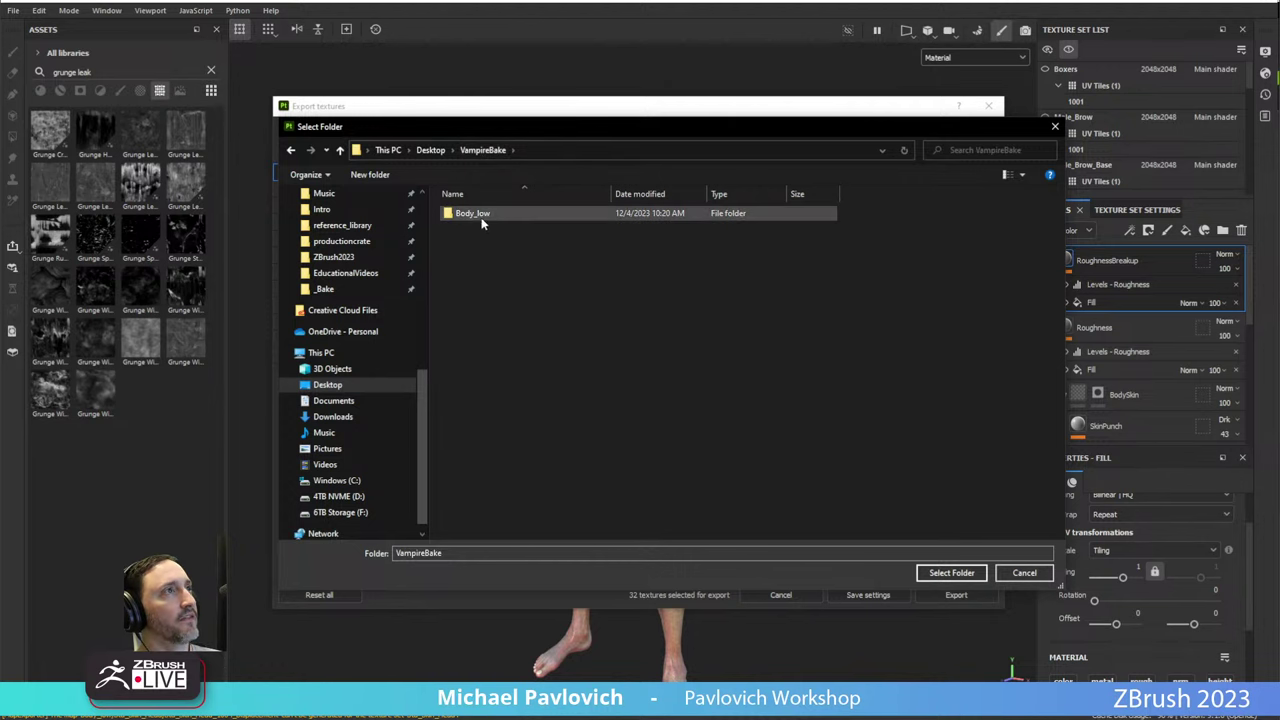
click(950, 572)
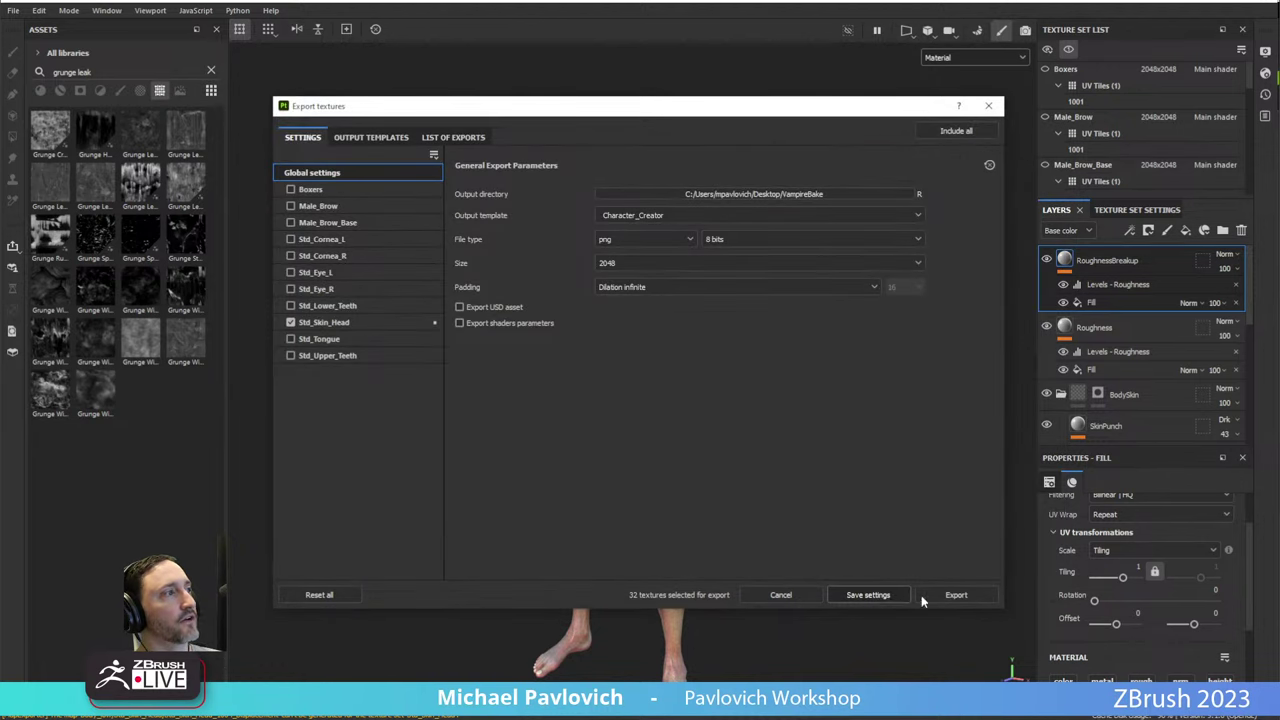
click(952, 595)
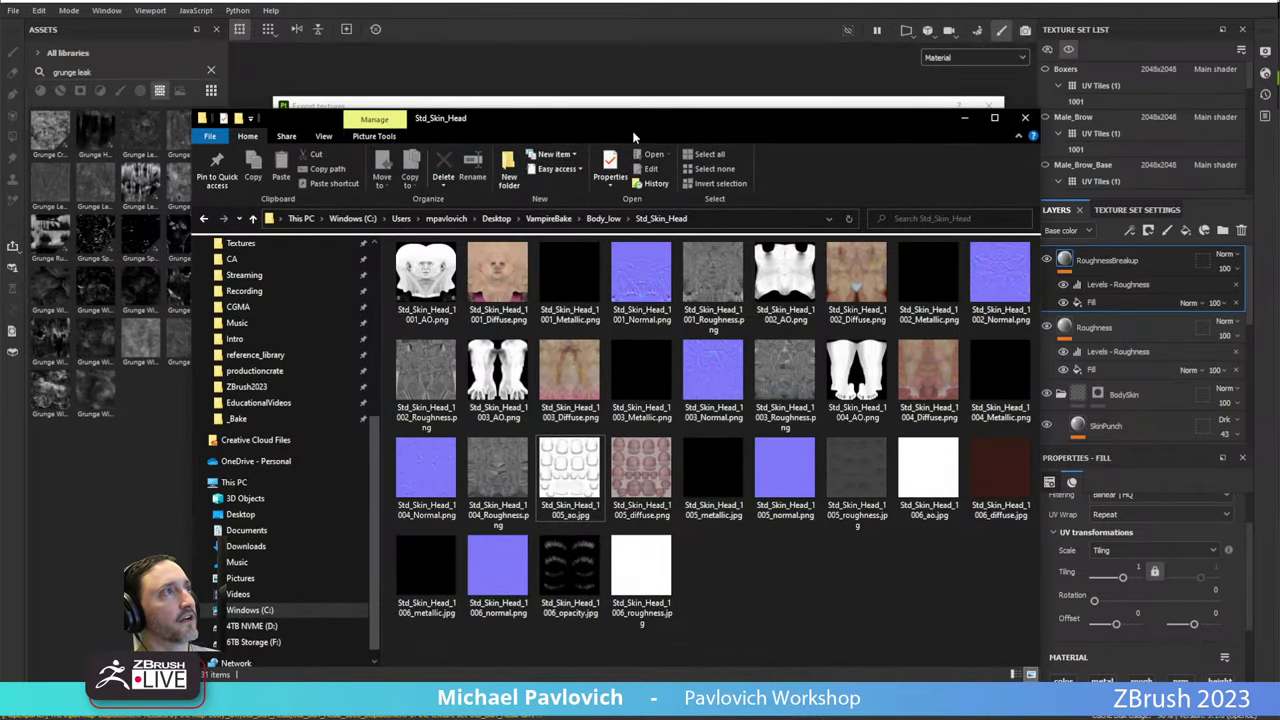
drag(634, 122, 634, 0)
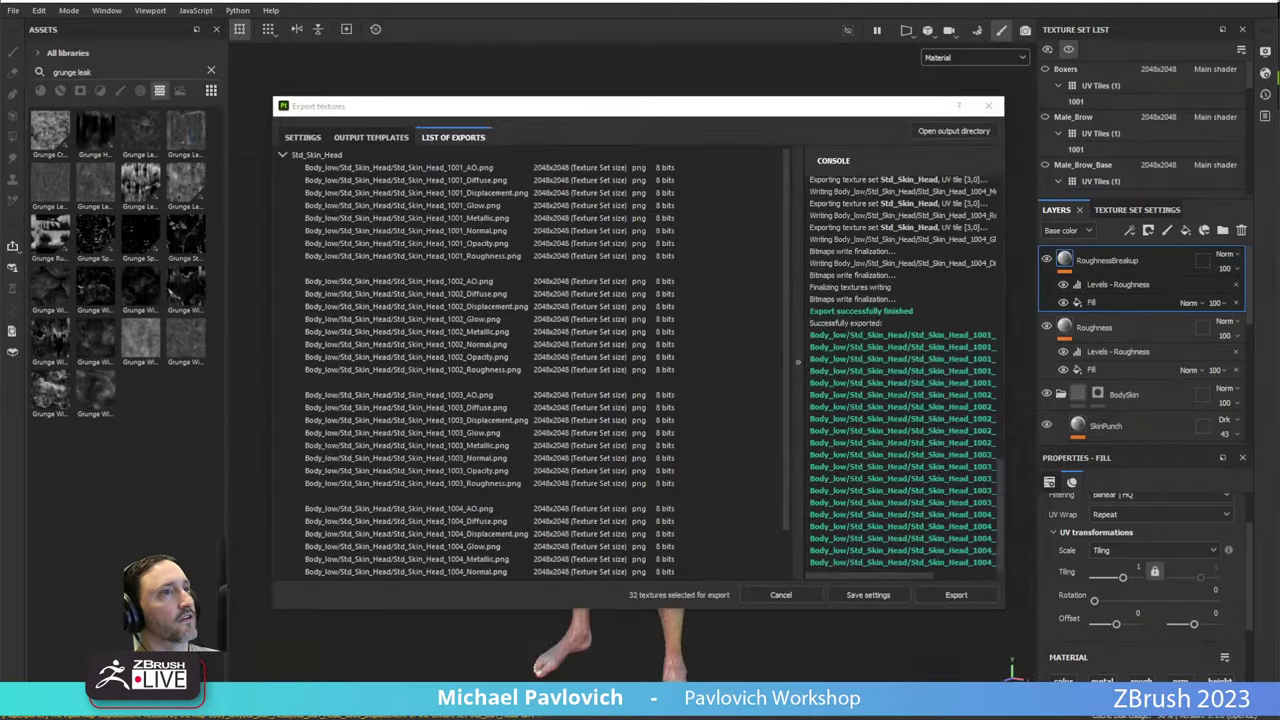
Switch to Character Creator and update the character's textures through its Substance Painter link from the VampireBake\Body_low folder.
key(alt+Tab)
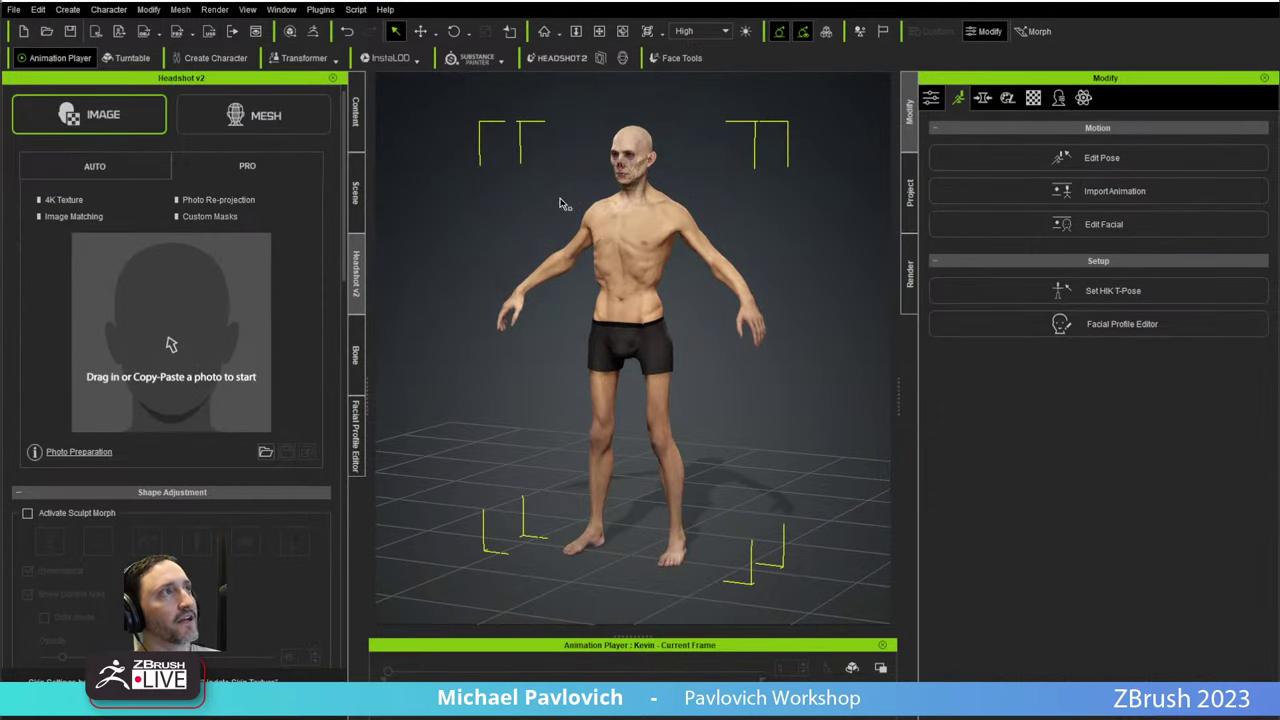
click(500, 60)
click(497, 97)
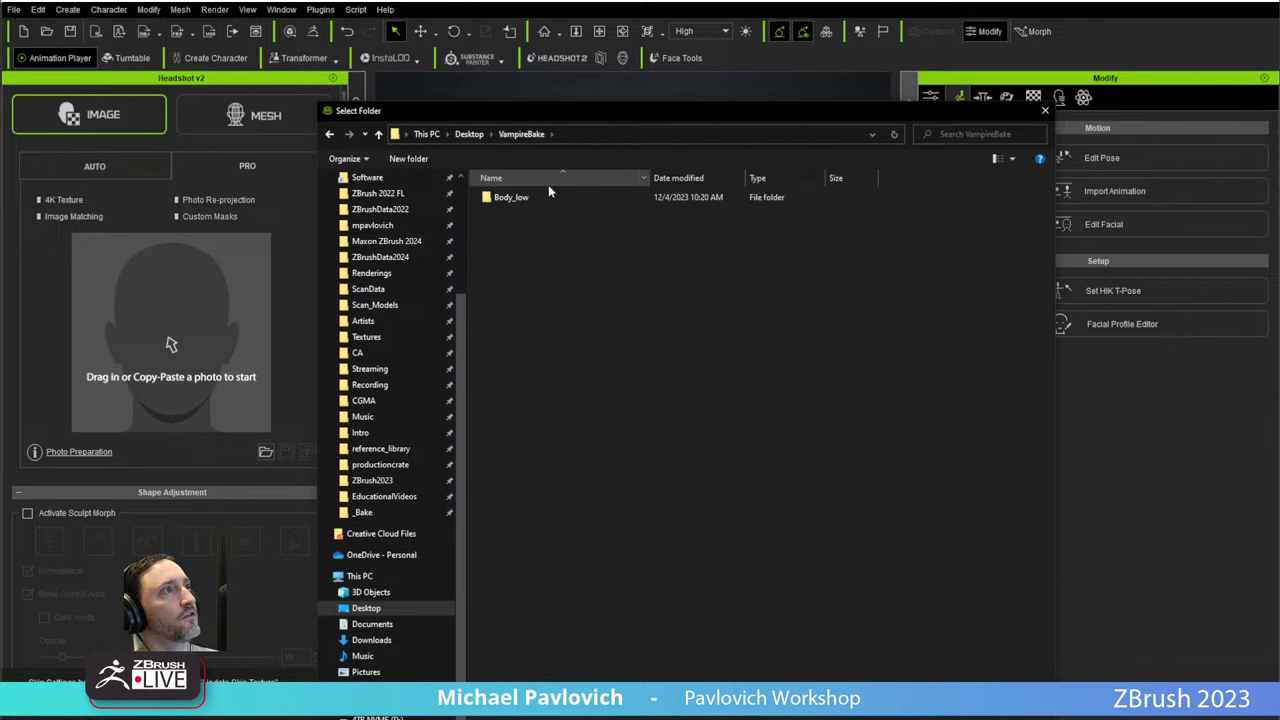
double_click(545, 190)
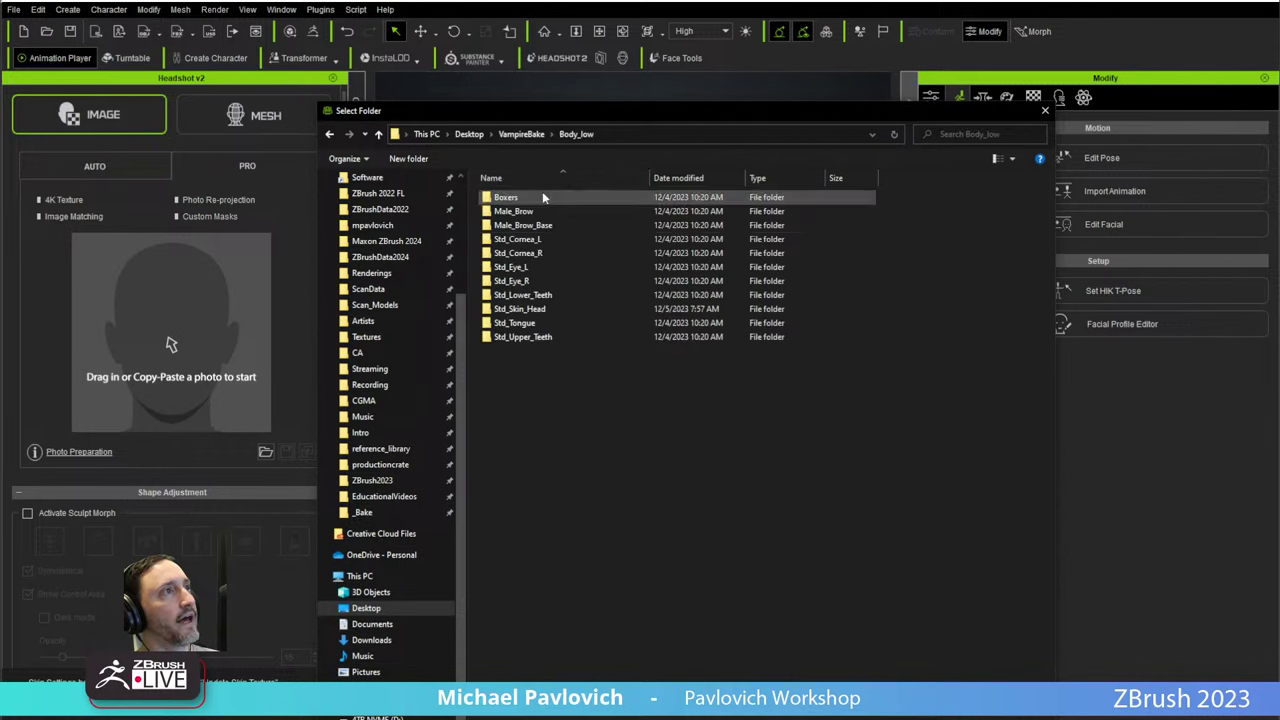
click(925, 714)
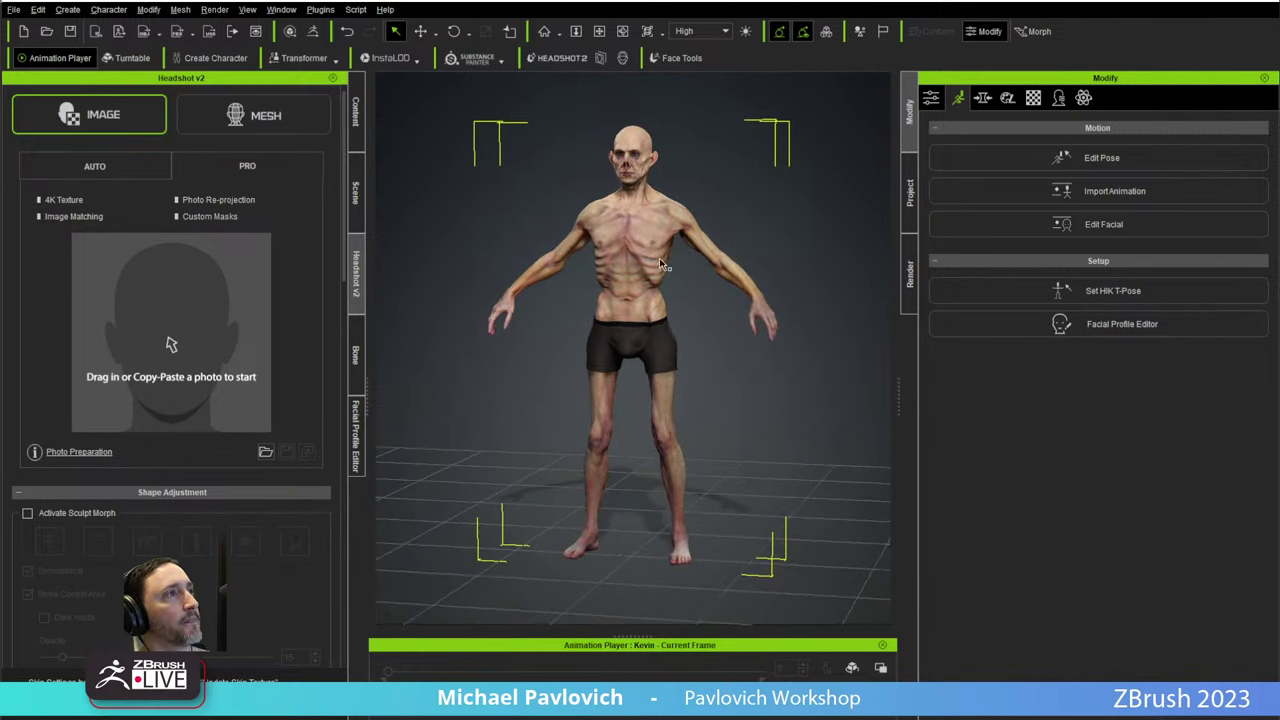
Apply the Authority light room from the Stage content templates to the scene.
click(353, 112)
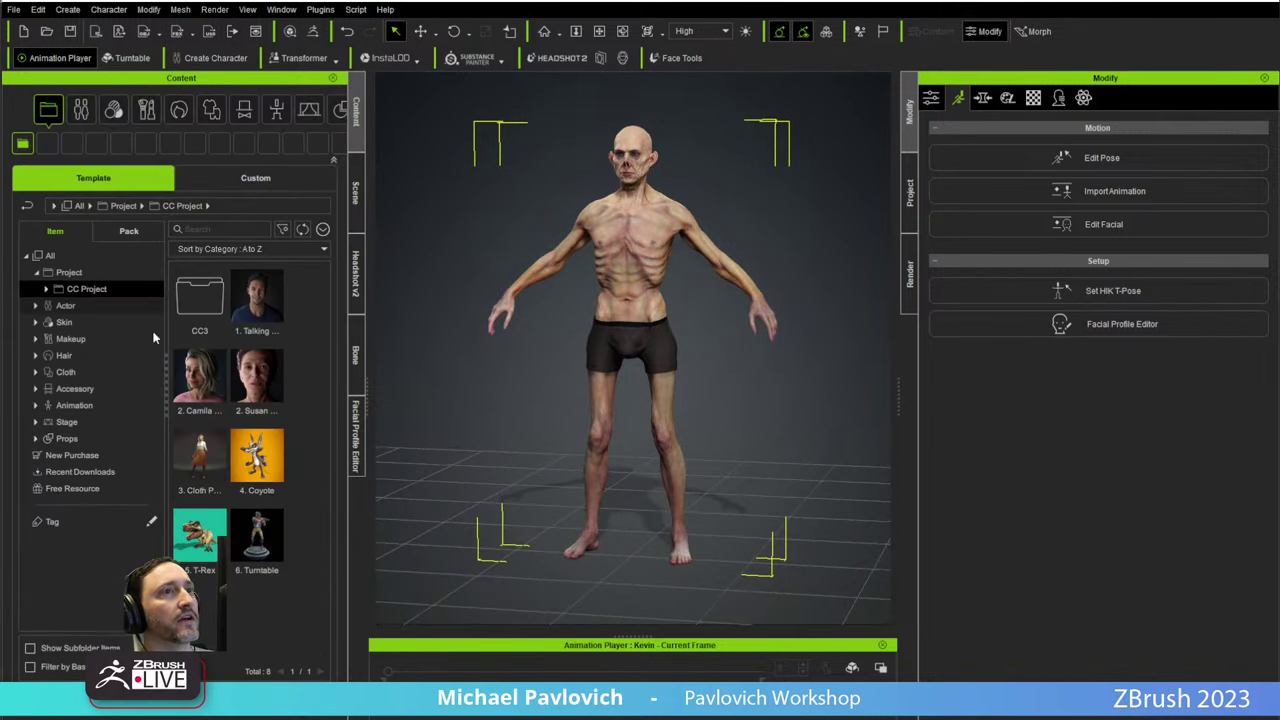
click(36, 422)
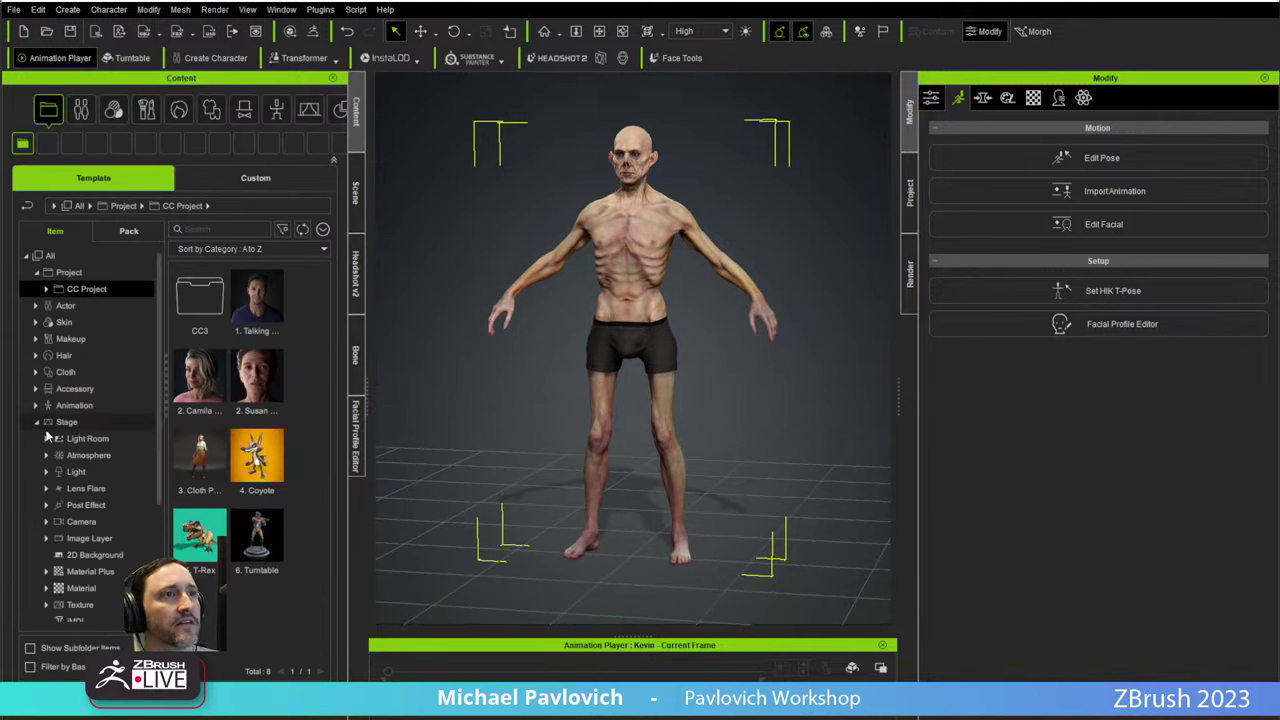
click(82, 438)
double_click(218, 456)
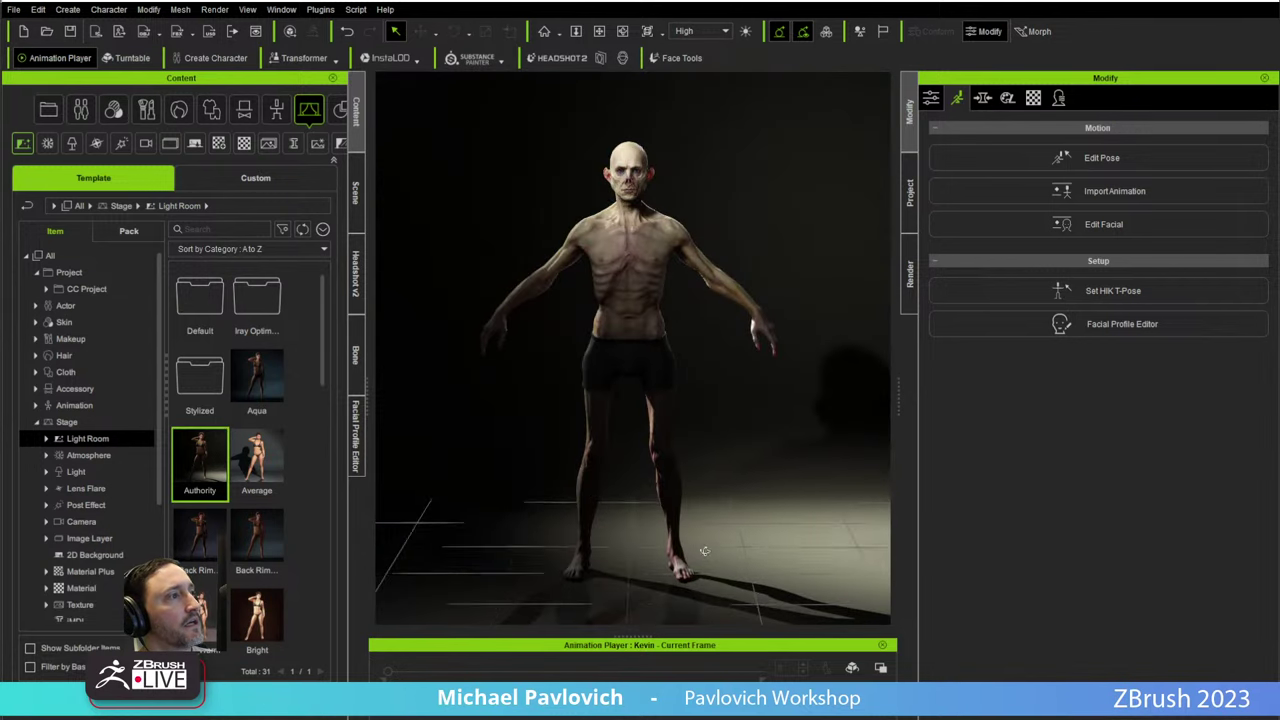
Load the DanceTurn_M perform motion on the character and play the animation.
right_click(696, 443)
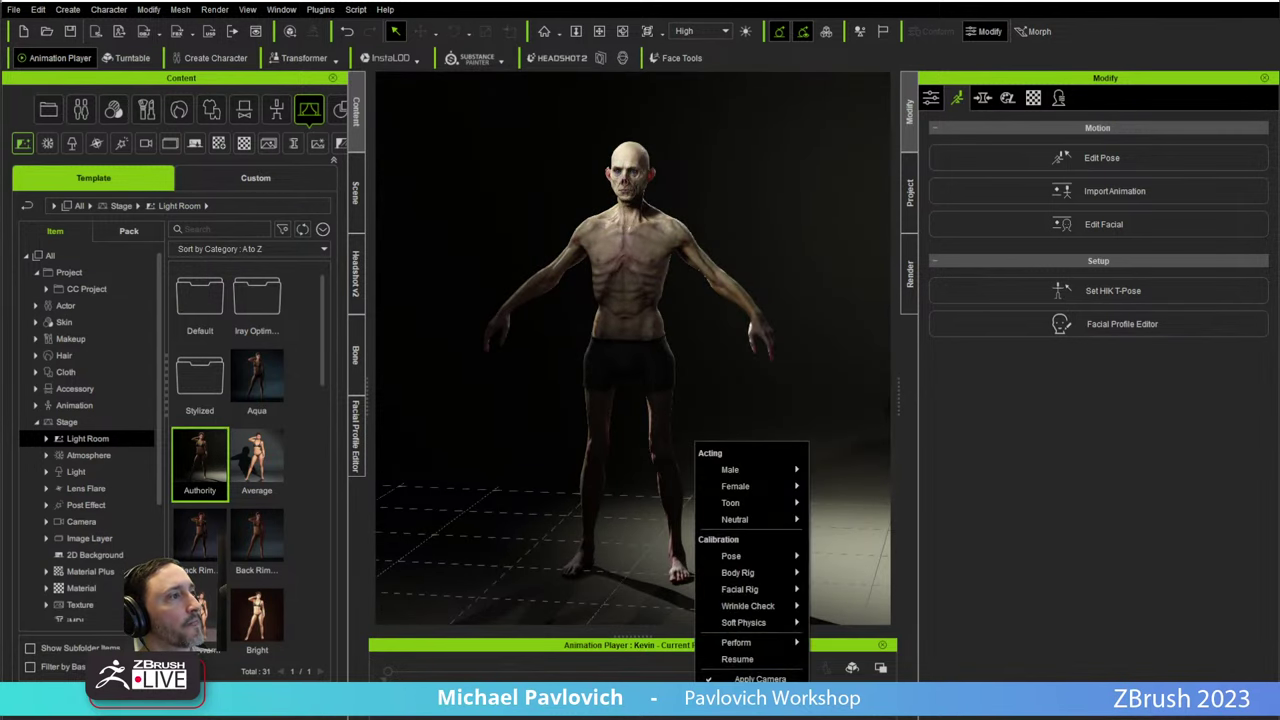
mouse_move(762, 646)
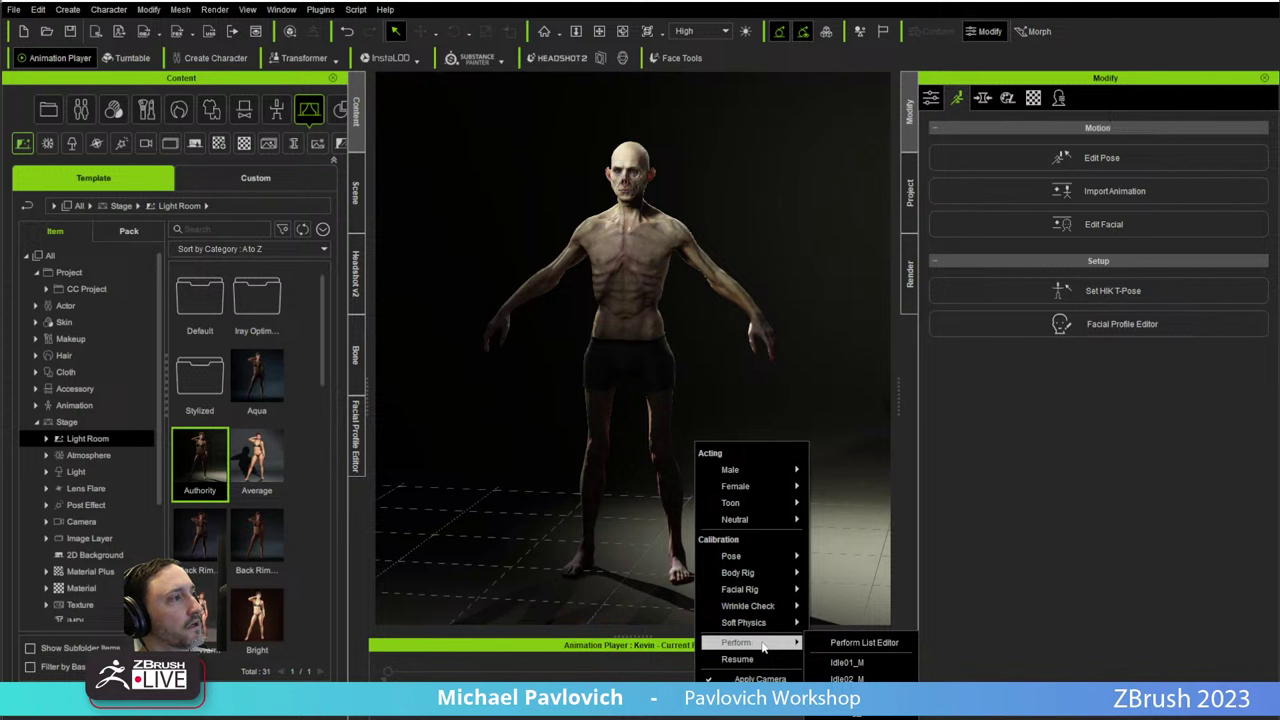
click(850, 696)
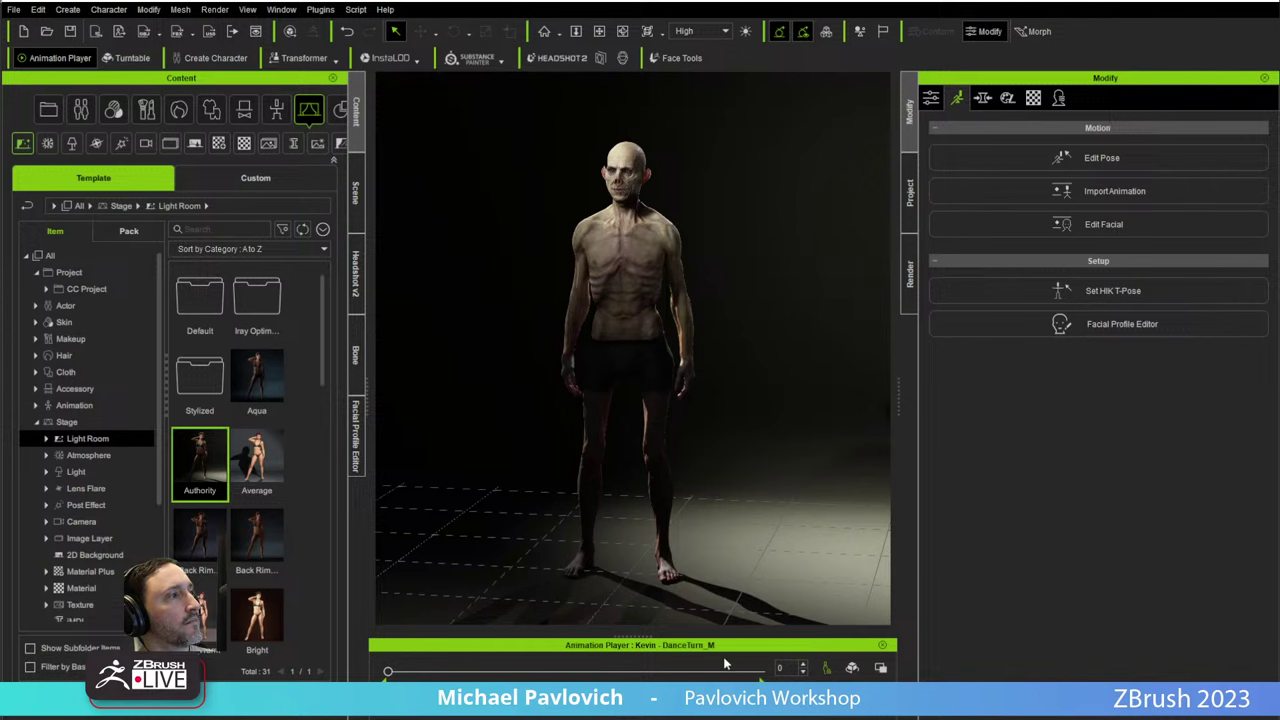
key(space)
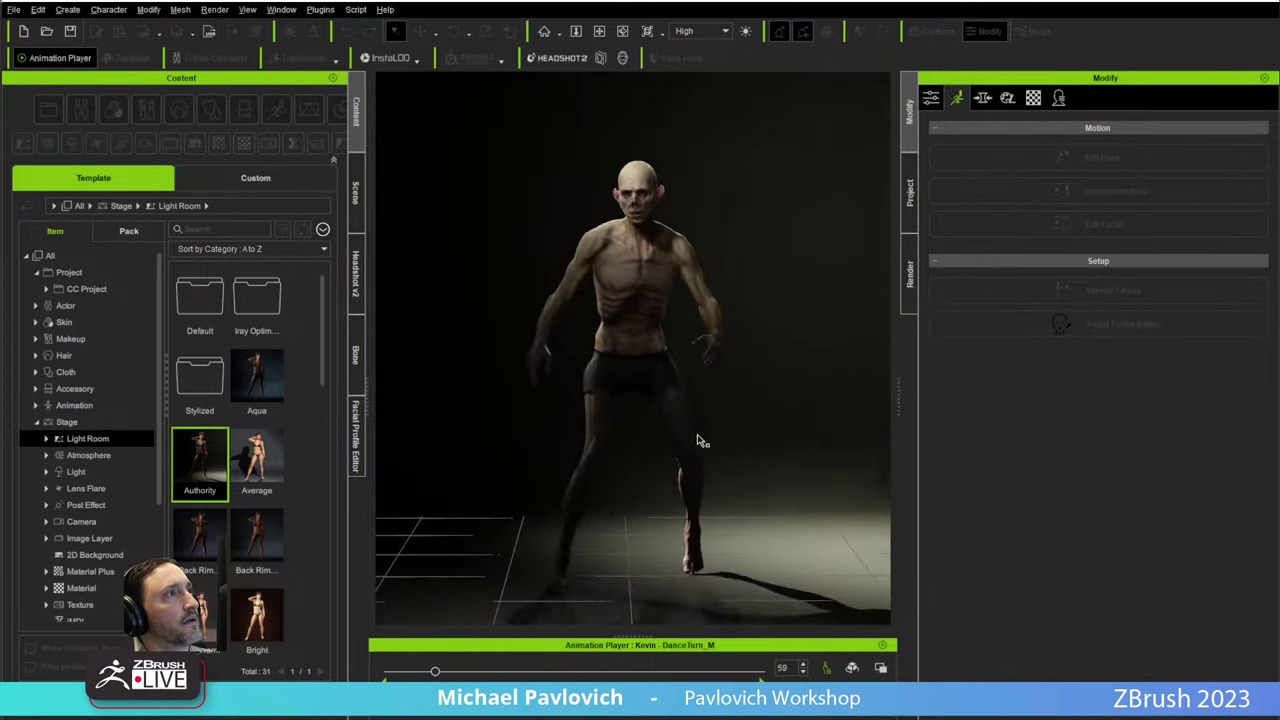
Play the Walk_M motion on the character and examine the head and upper body up close.
right_drag(803, 431, 615, 447)
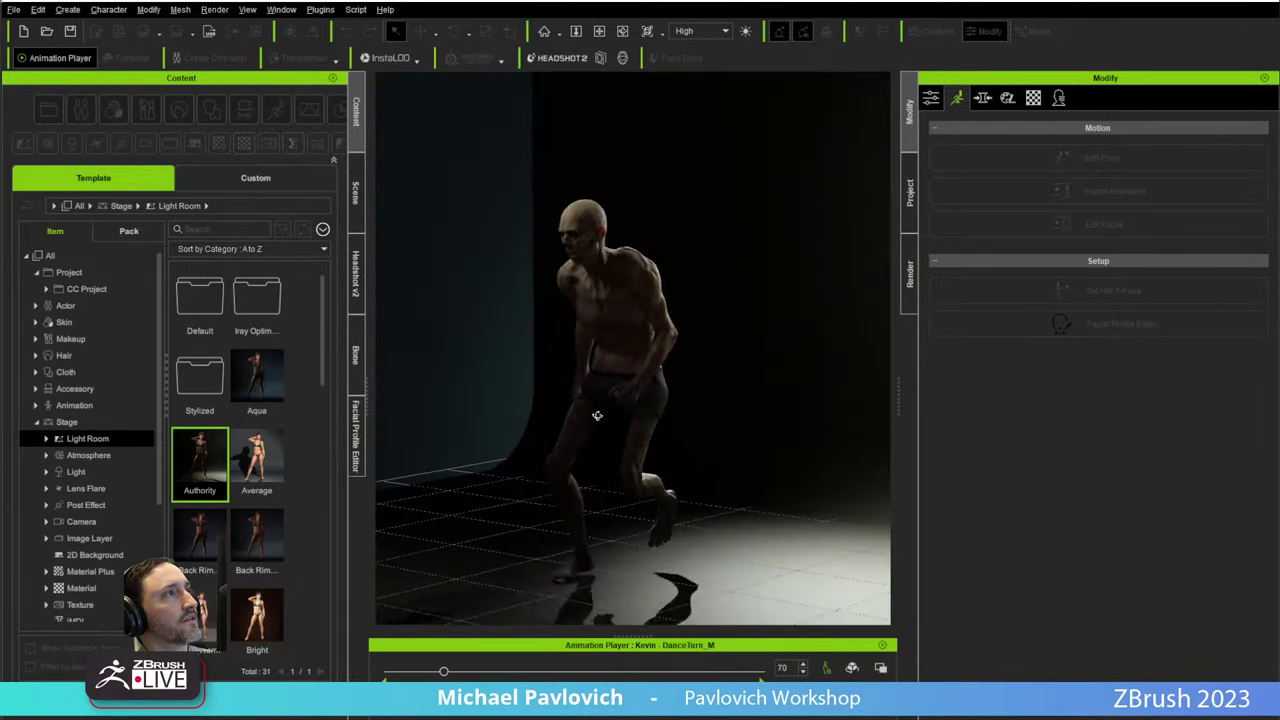
right_click(698, 447)
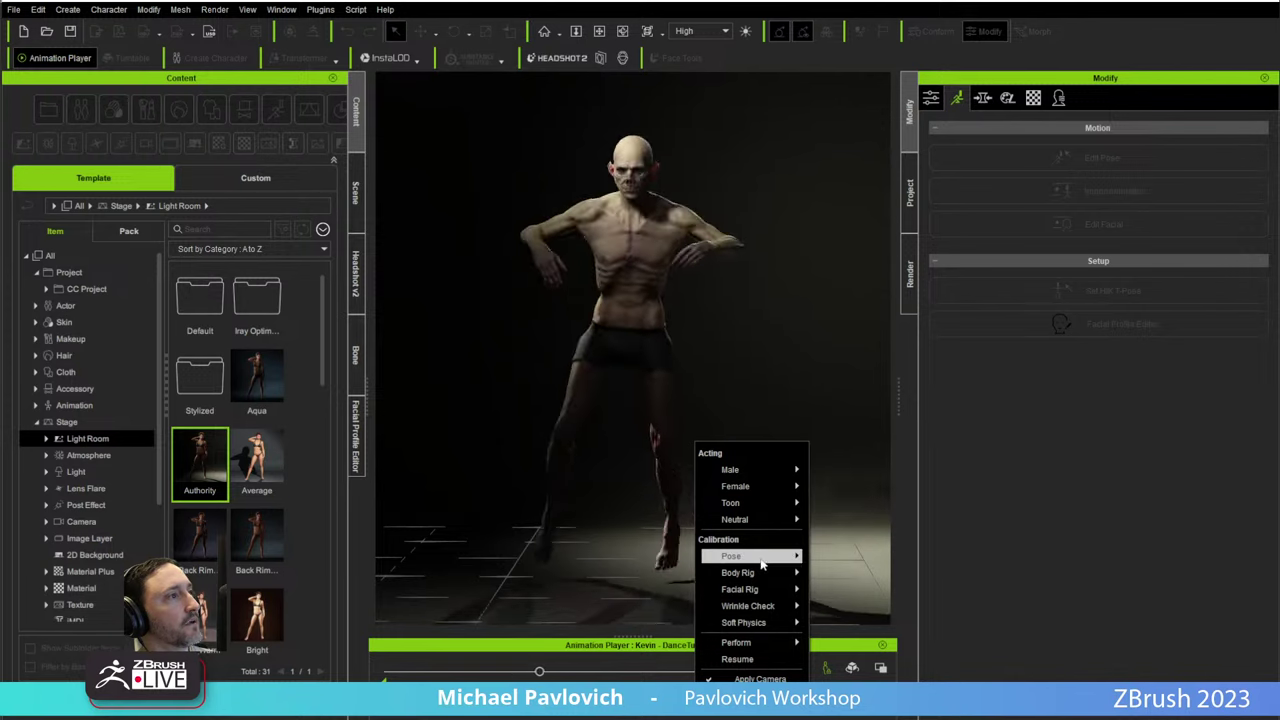
click(845, 486)
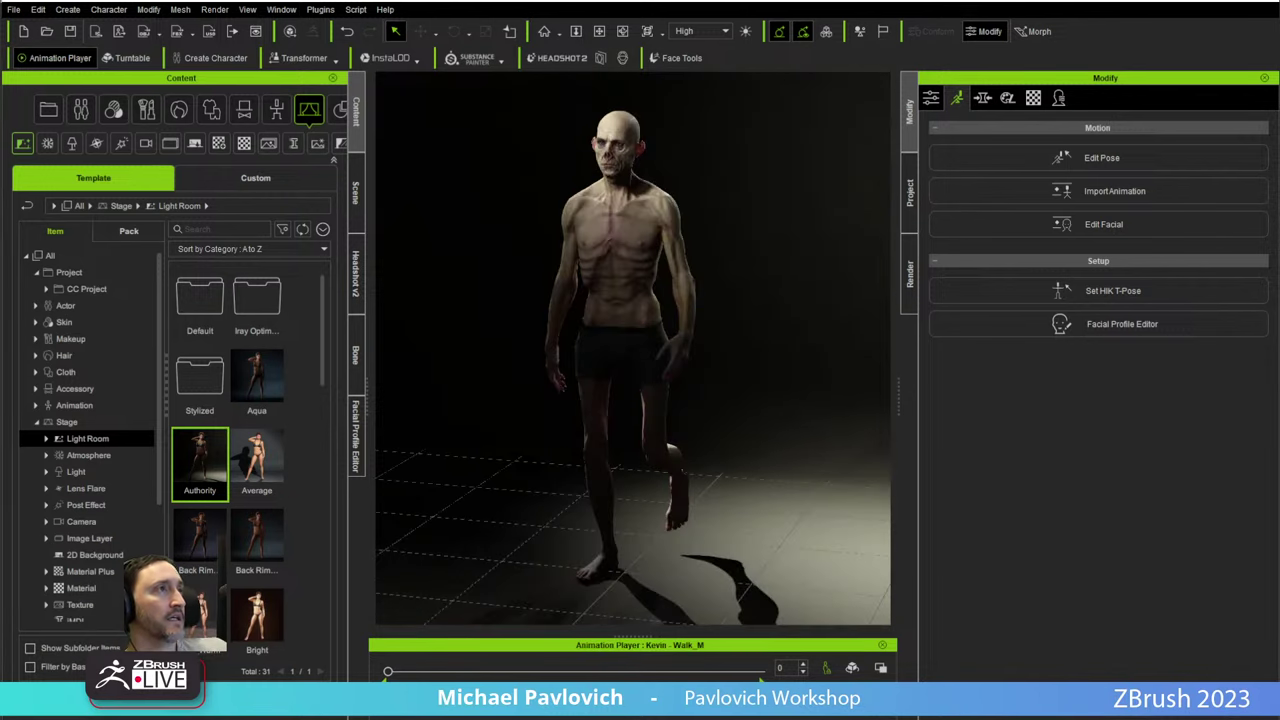
alt+drag(629, 414, 774, 294)
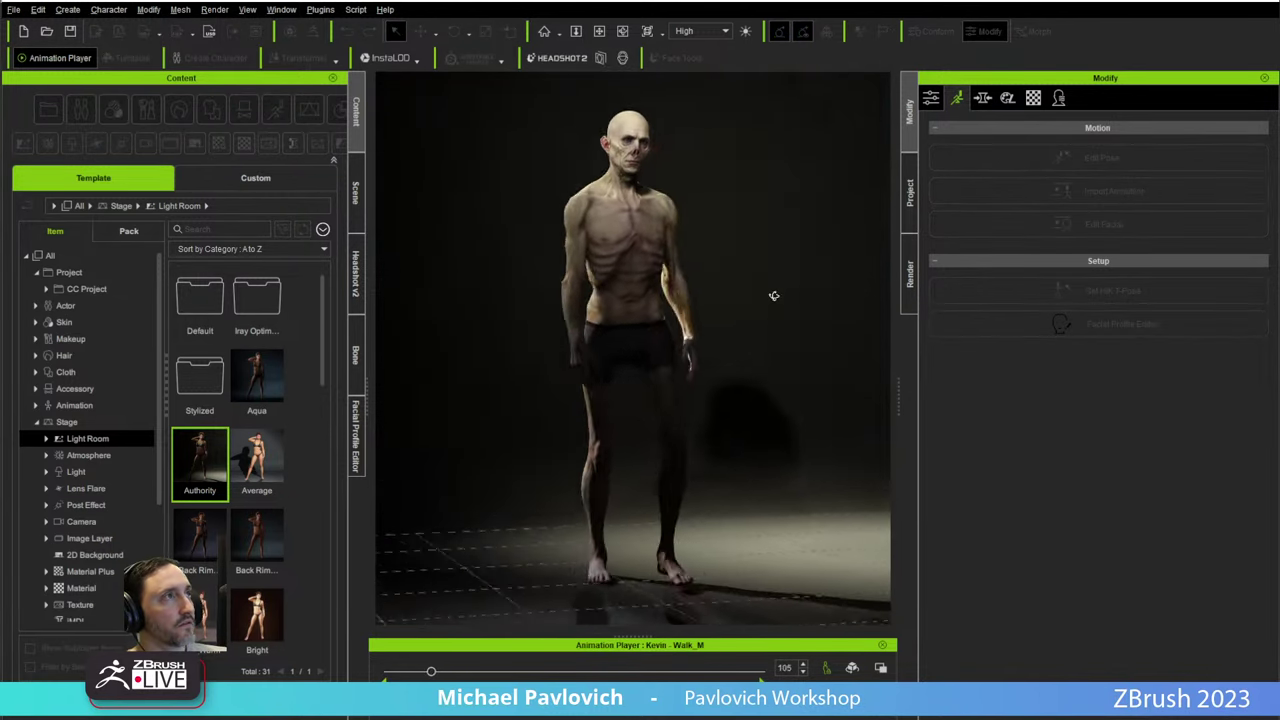
alt+right_drag(774, 294, 697, 86)
alt+middle_drag(697, 86, 698, 457)
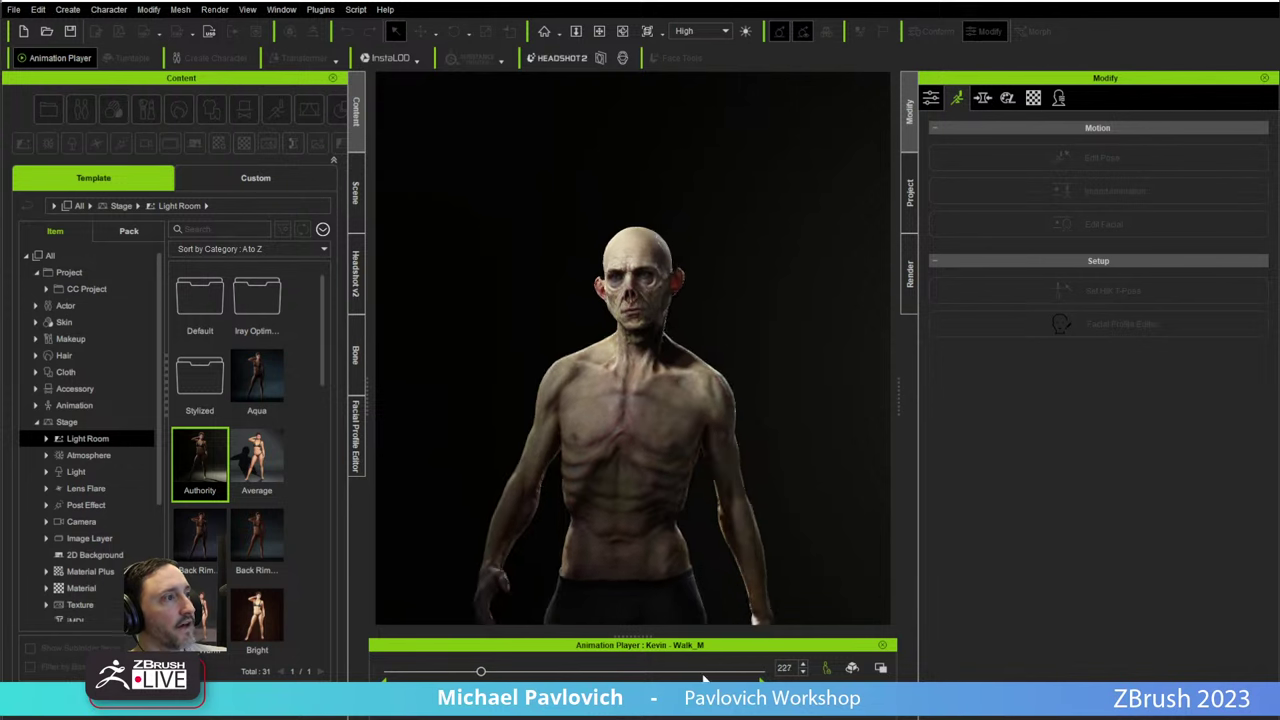
Play the SpinAround_F soft physics motion on the character, view it from another angle, and stop playback.
right_click(698, 447)
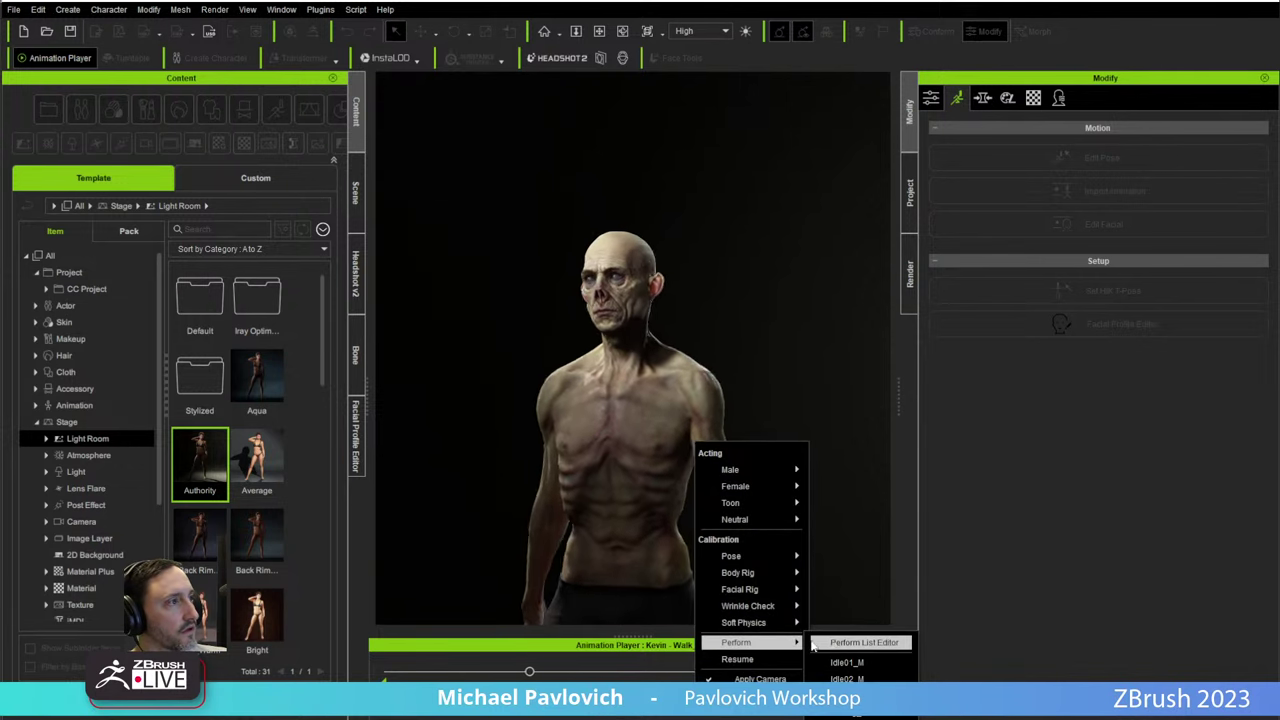
mouse_move(770, 622)
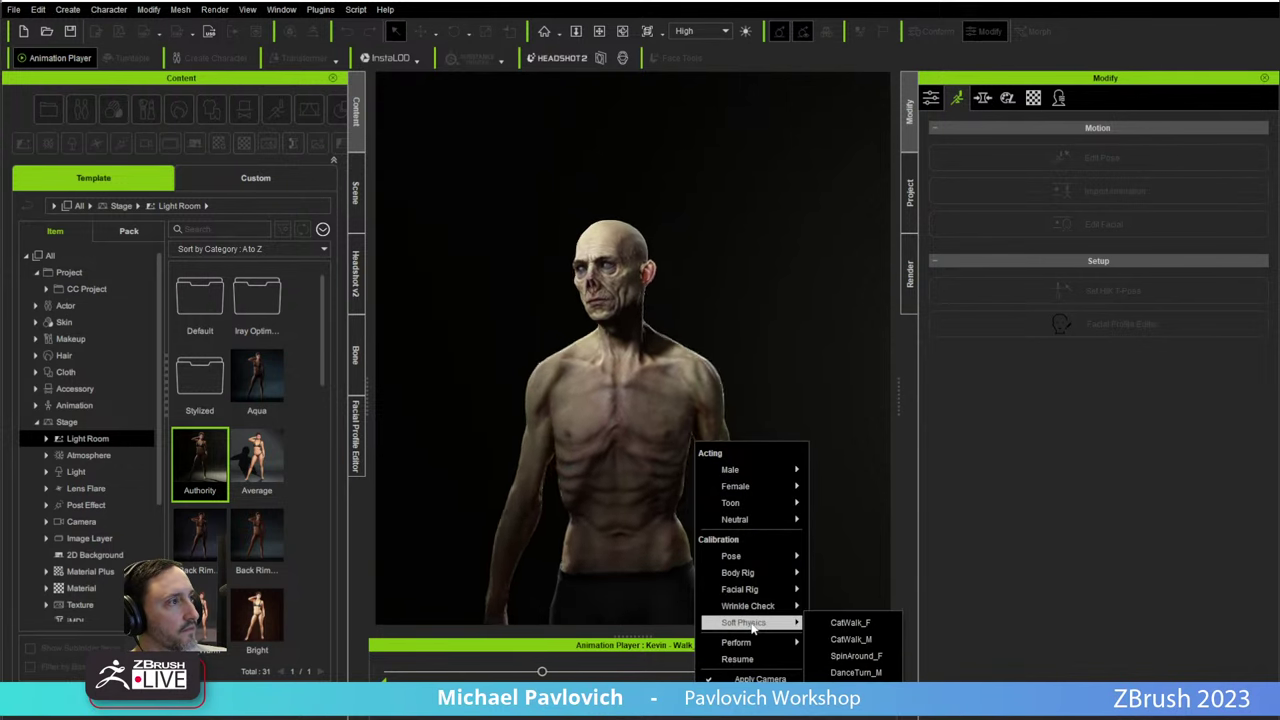
click(852, 655)
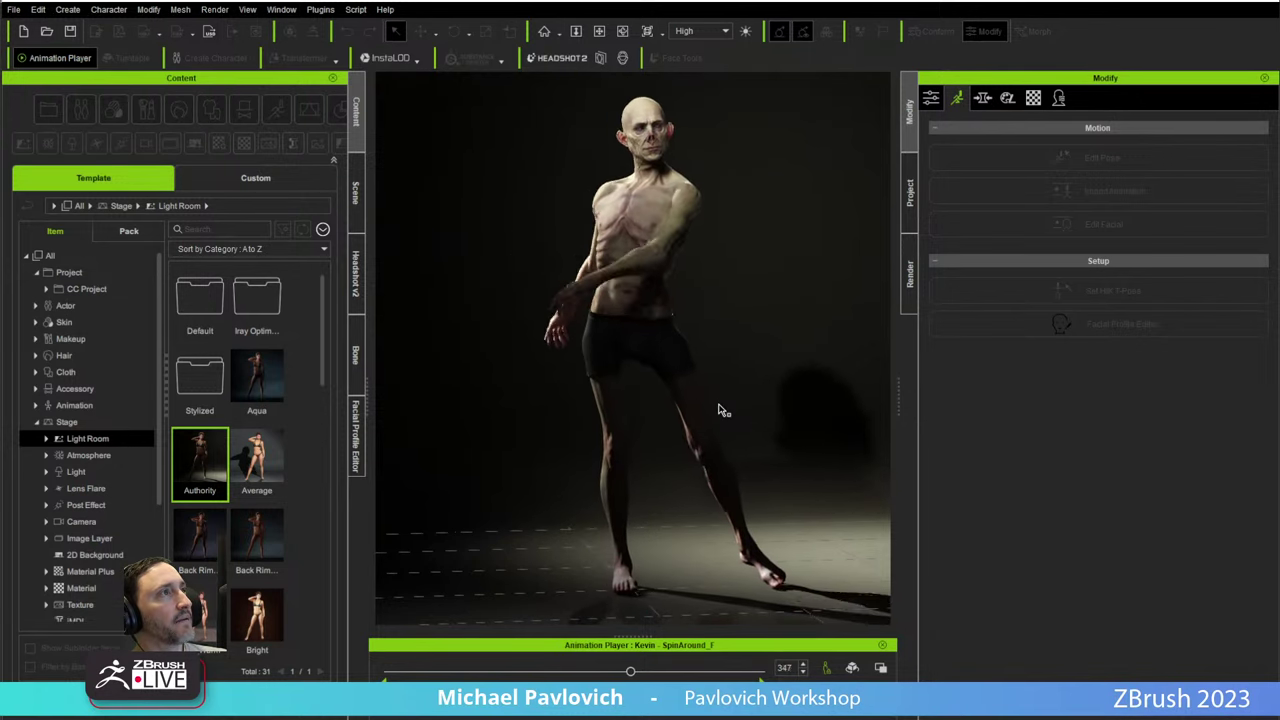
right_drag(720, 410, 677, 411)
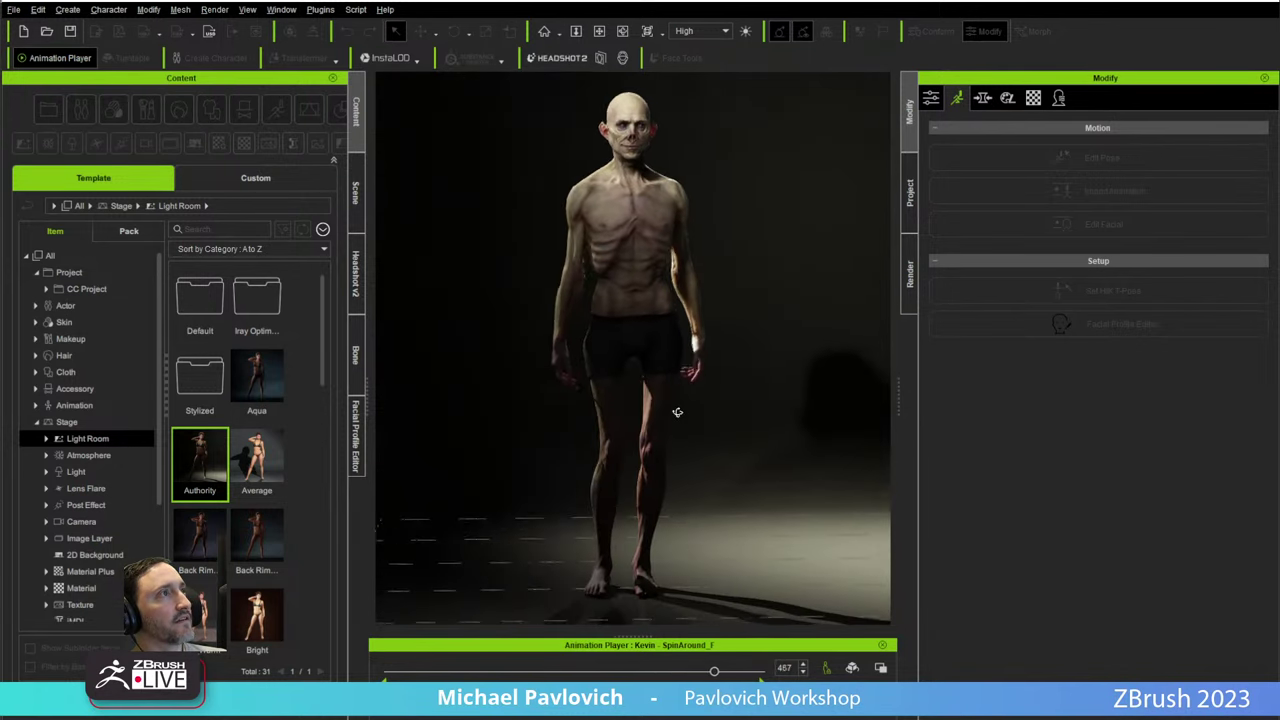
click(624, 699)
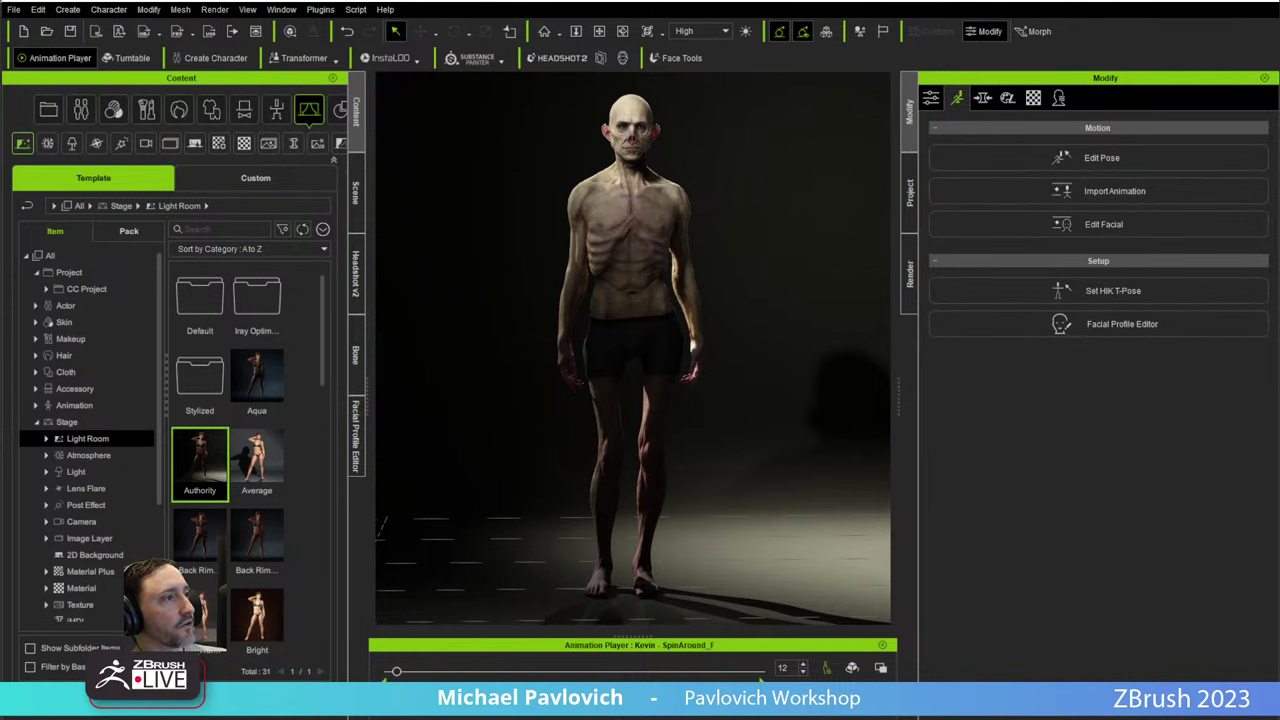
Load and play the calibration_live wrinkle check animation to examine the character's facial expressions and upper body.
click(697, 701)
mouse_move(737, 650)
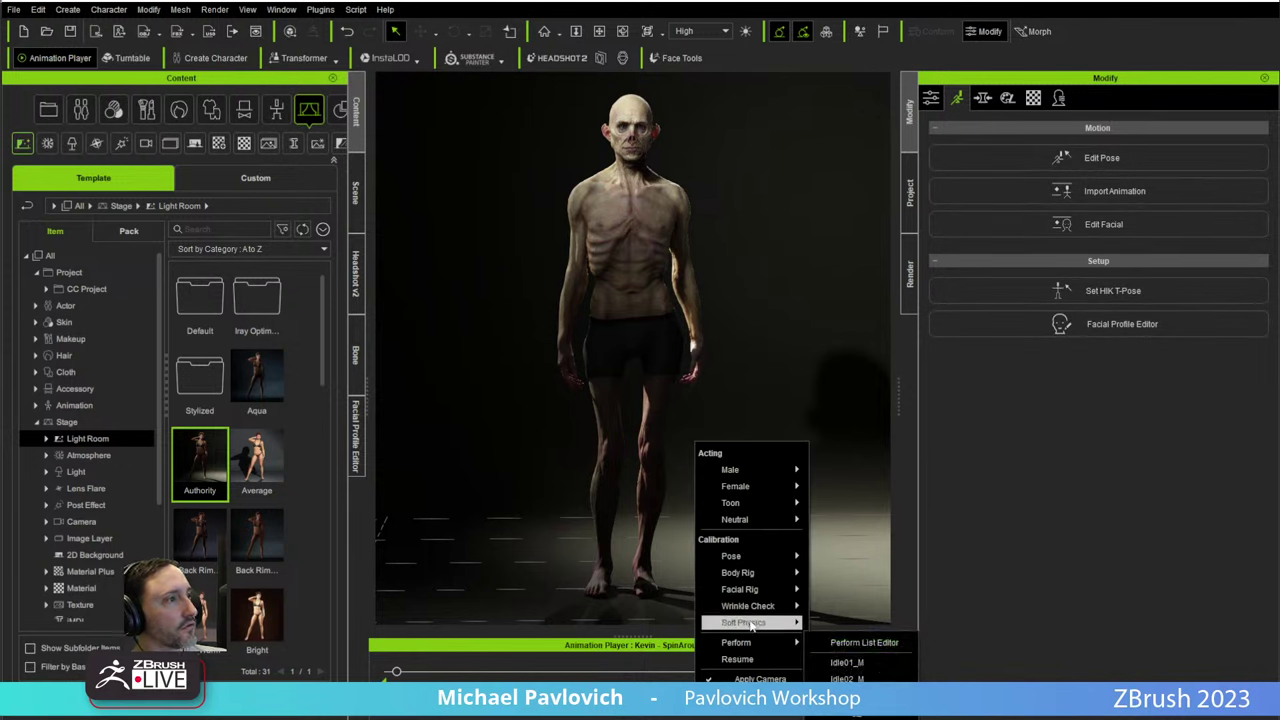
mouse_move(775, 607)
click(853, 623)
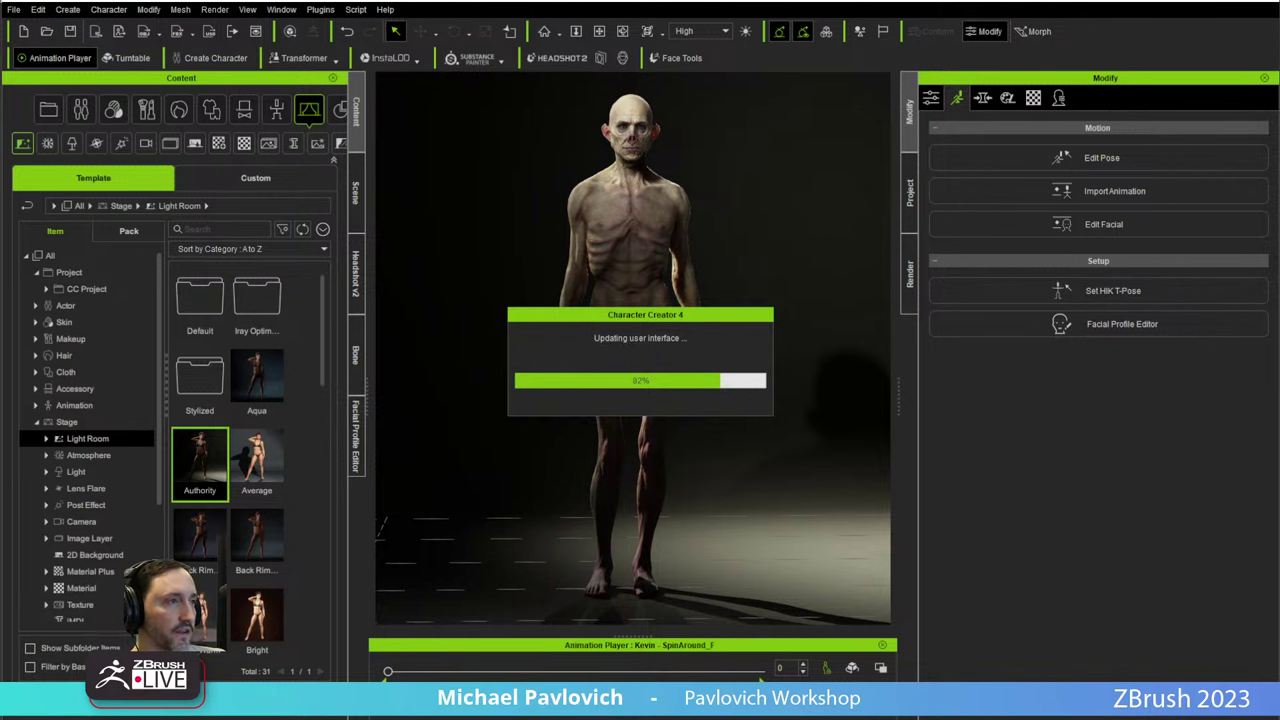
key(space)
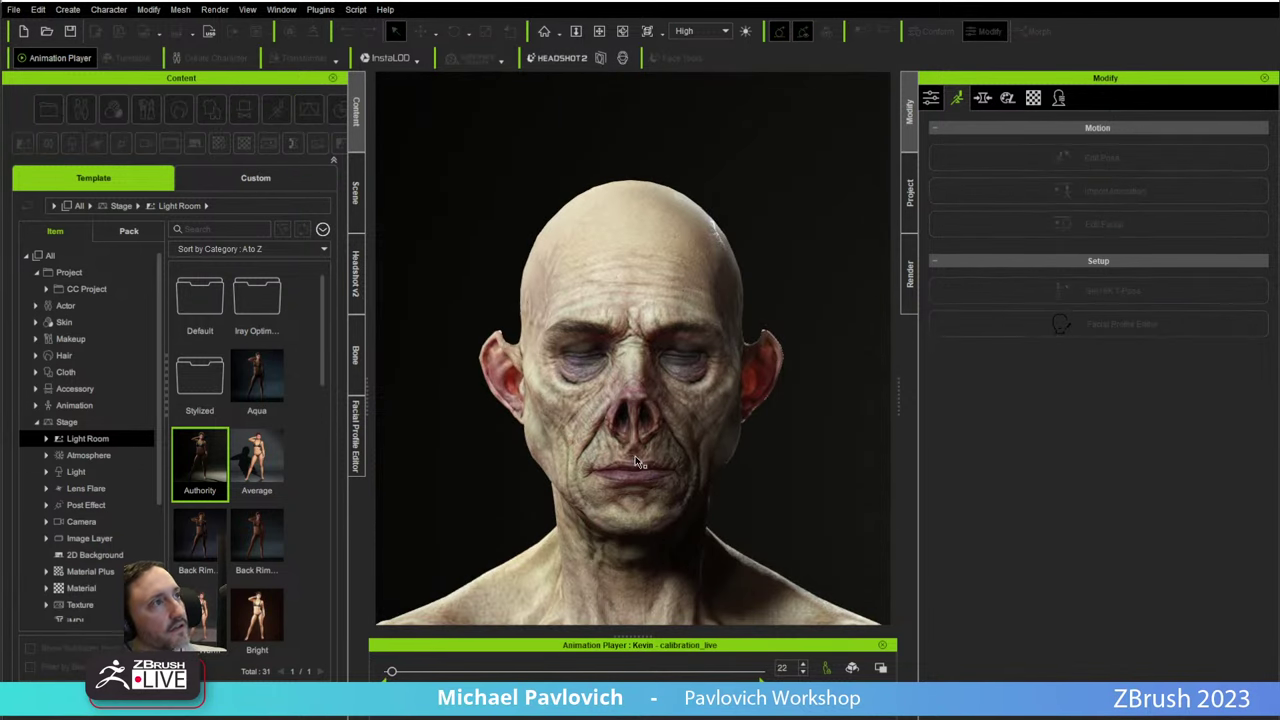
scroll(641, 463, down, 3)
right_drag(651, 500, 577, 527)
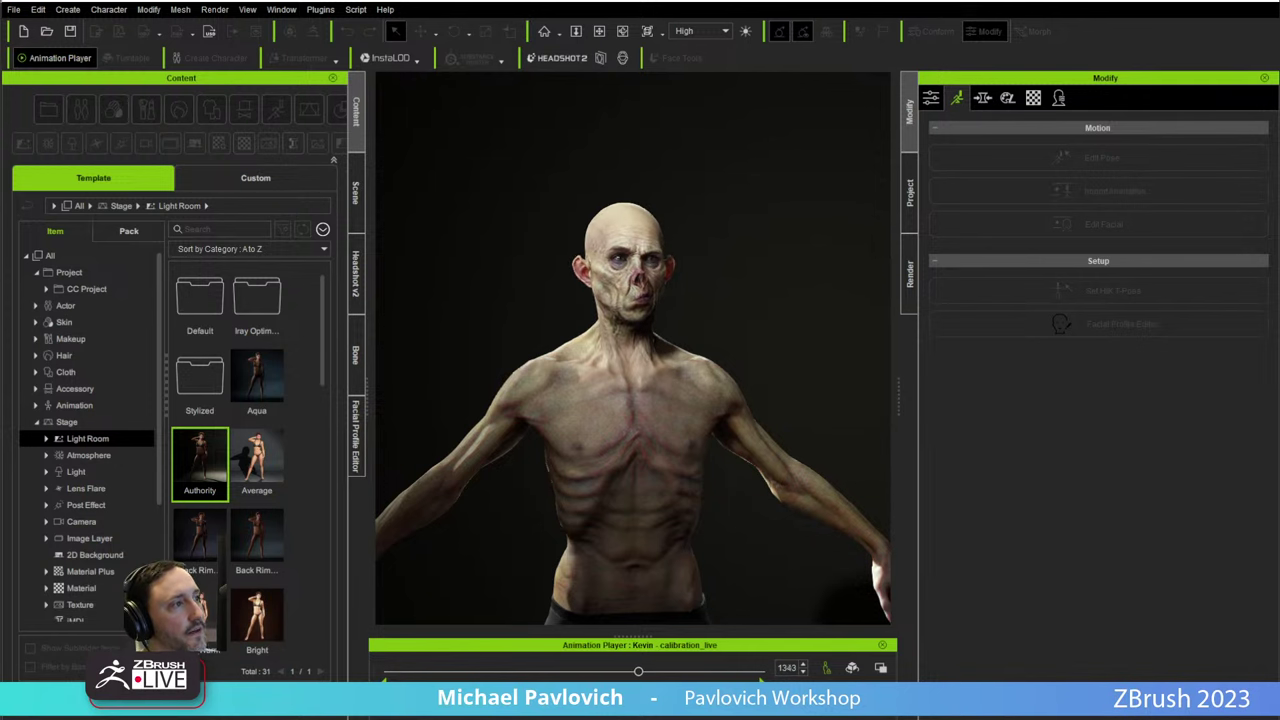
Put the character in a static calibration pose with arms out and frame it from the front.
right_click(698, 440)
click(855, 588)
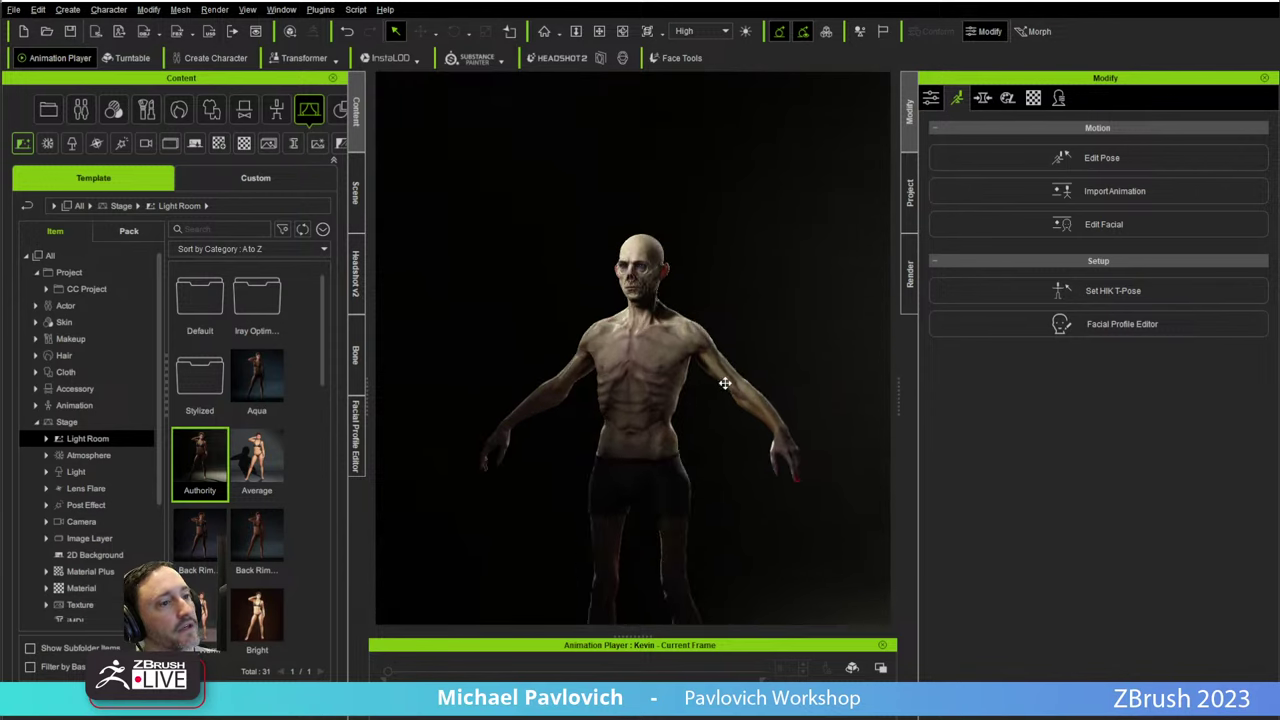
alt+drag(725, 383, 775, 304)
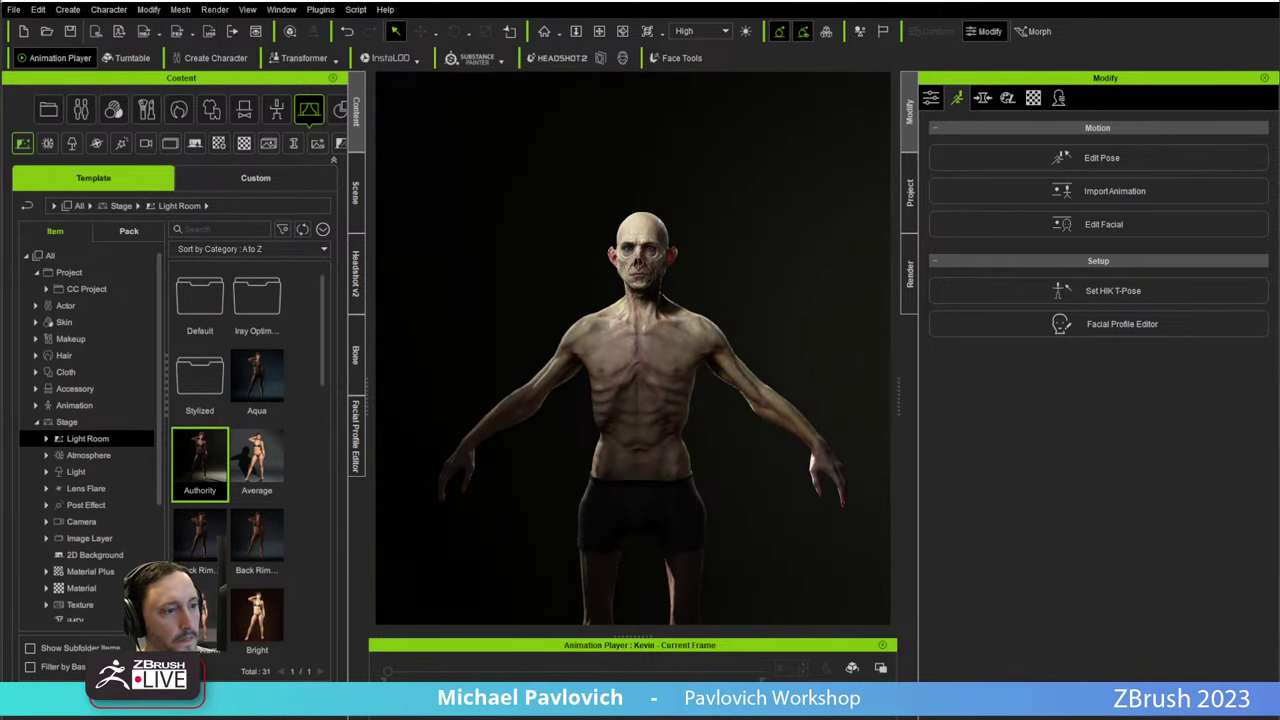
Switch to the web browser, look through the Character Creator Pipeline - Body playlist on YouTube, and return to Character Creator.
drag(1048, 105, 957, 66)
click(232, 60)
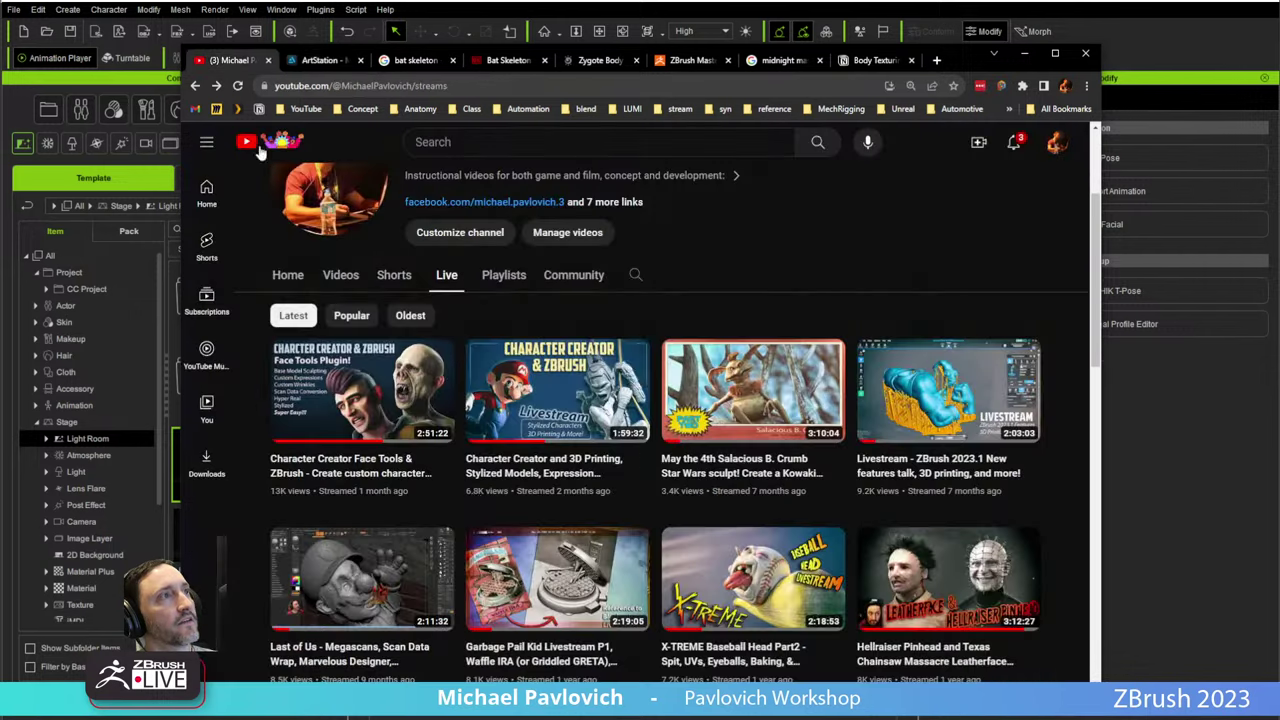
click(495, 276)
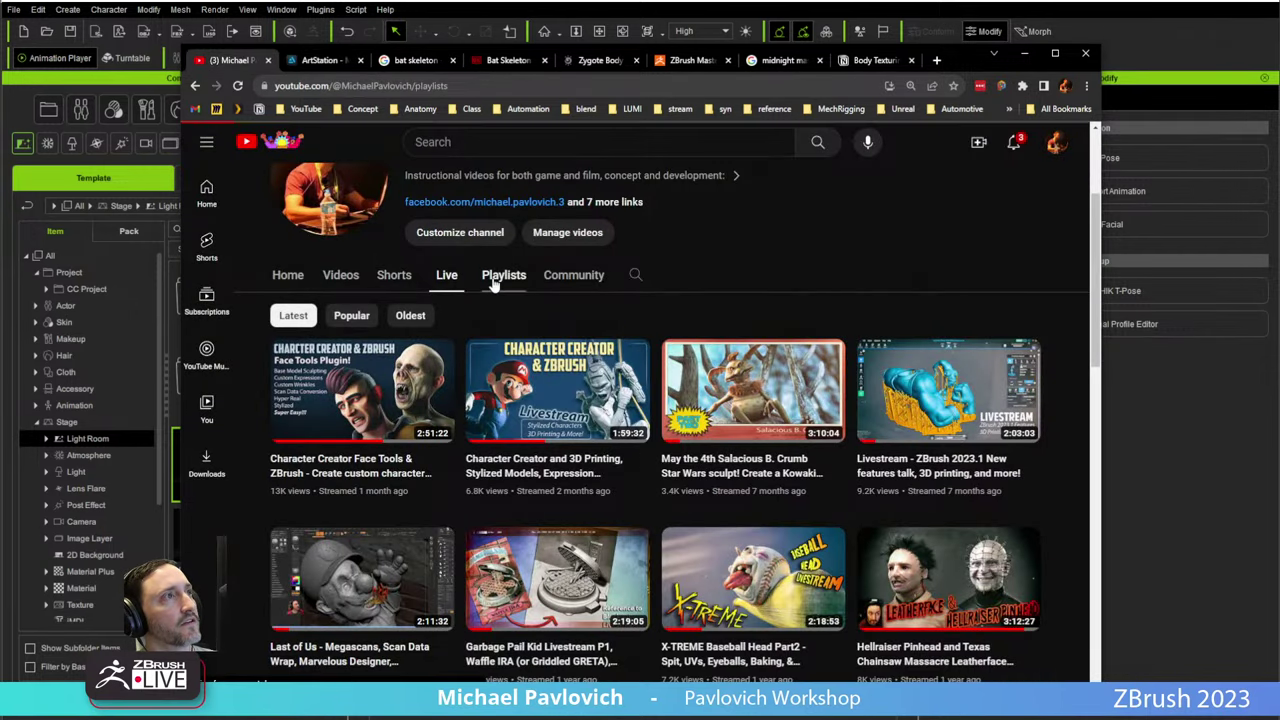
scroll(473, 510, down, 3)
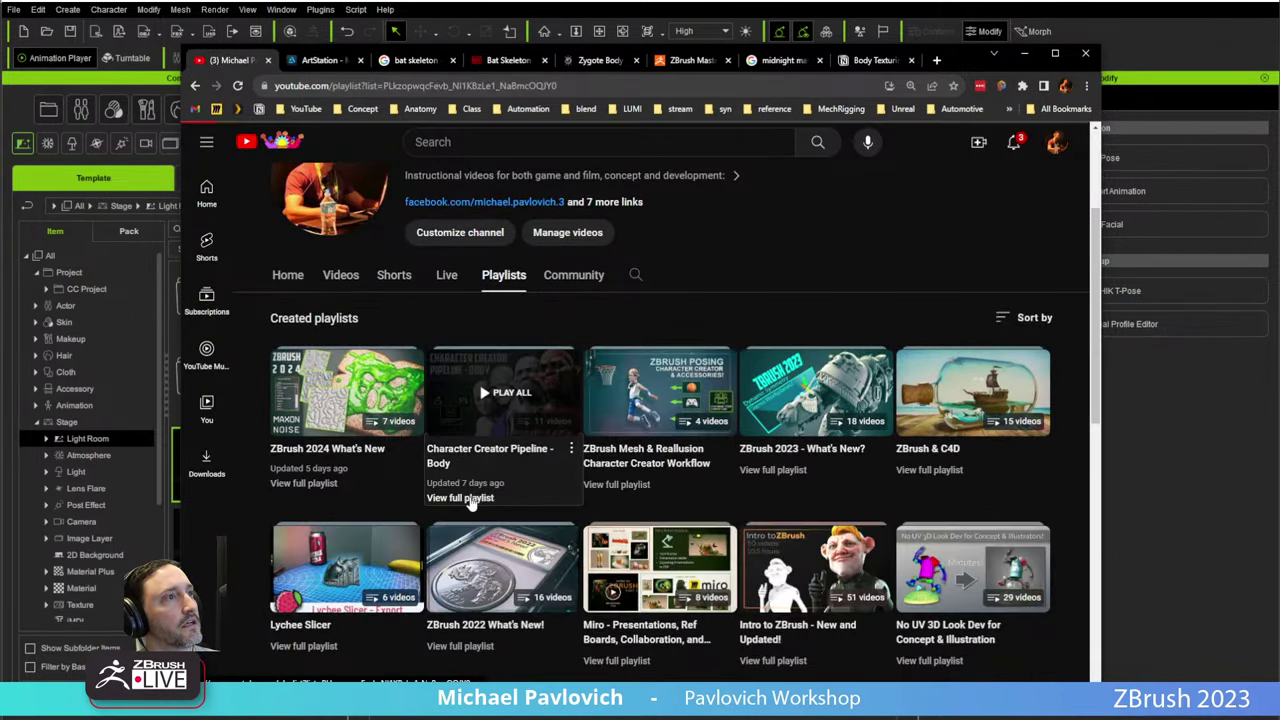
click(468, 499)
scroll(690, 456, down, 3)
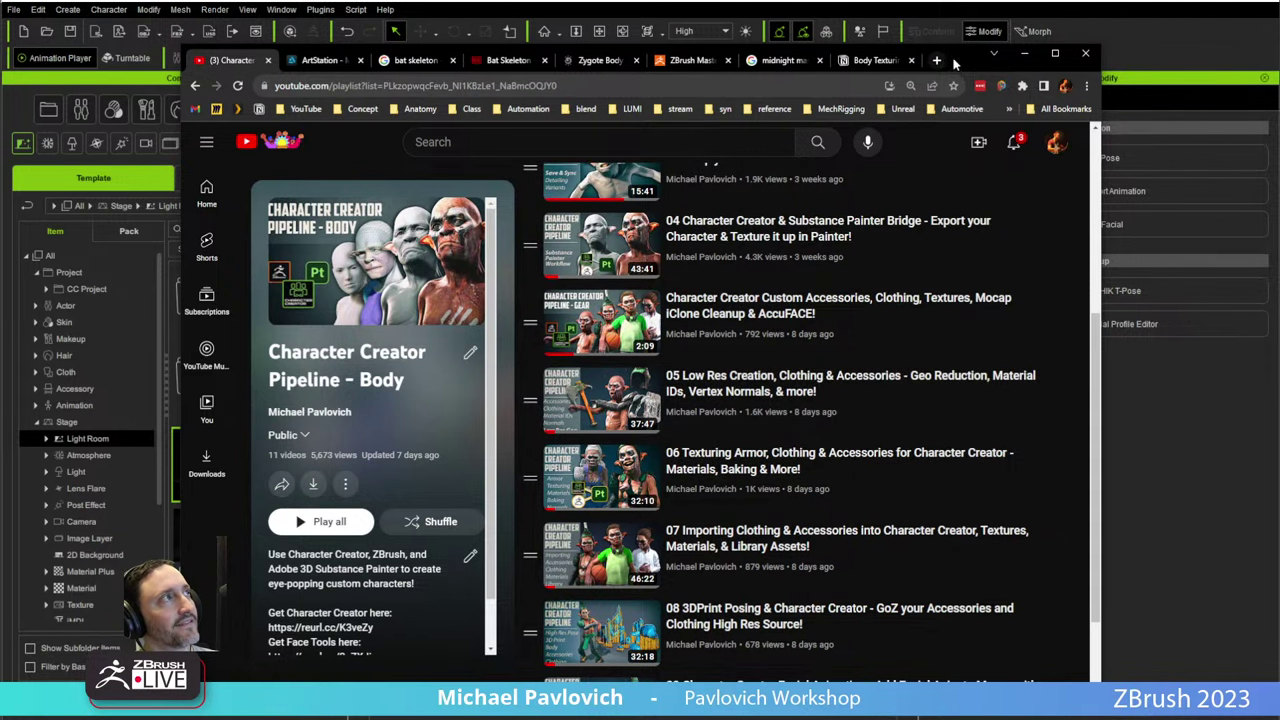
click(1024, 54)
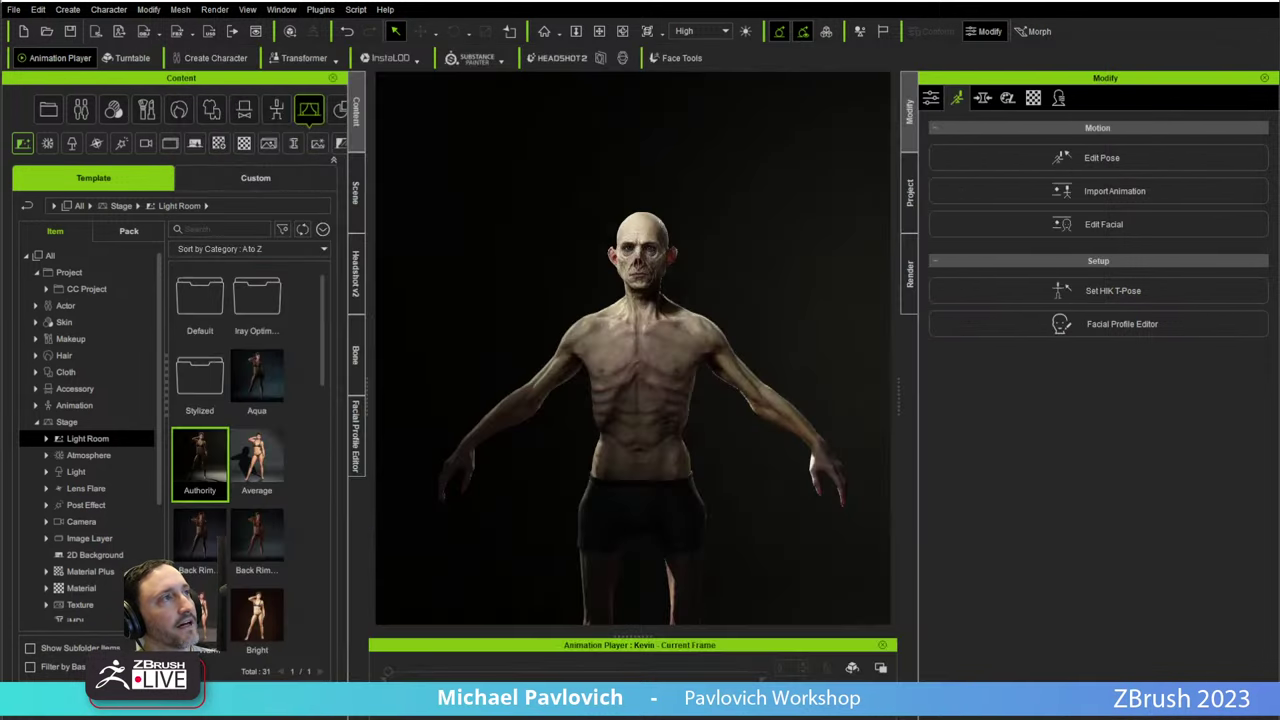
Select the Boxers cloth in the scene and open its Convert to Accessory options.
click(355, 193)
click(80, 175)
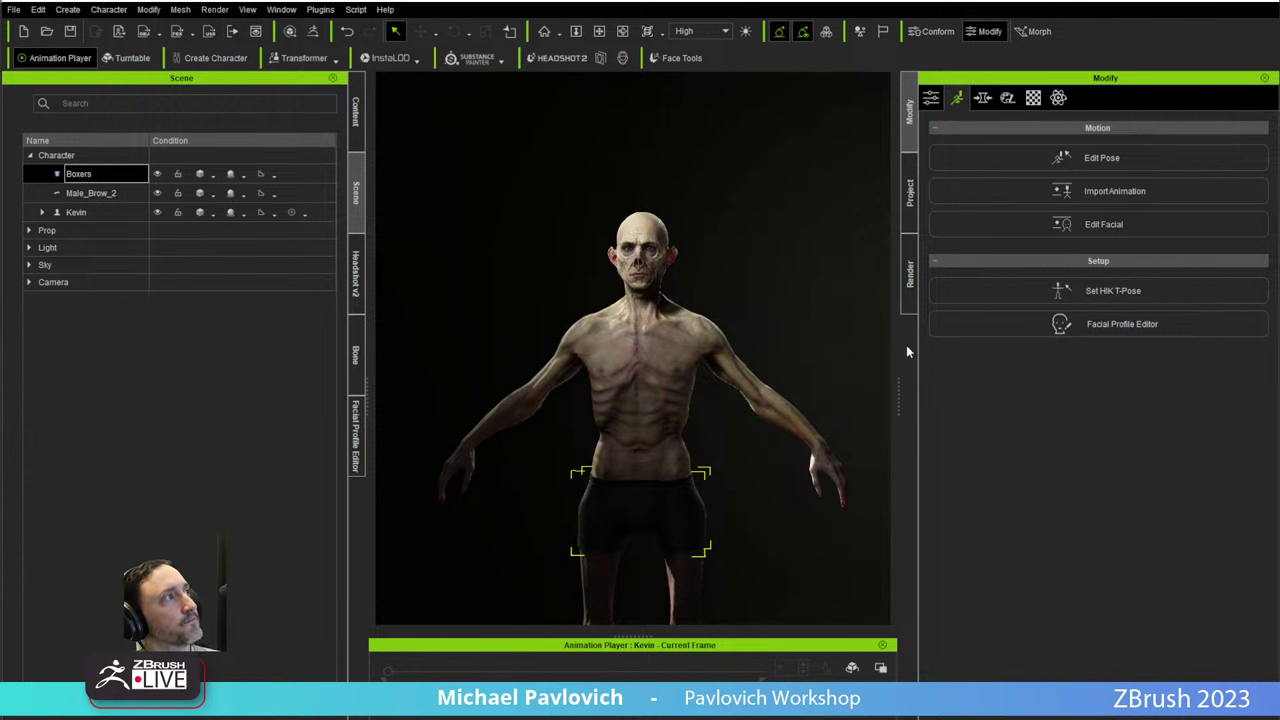
click(932, 100)
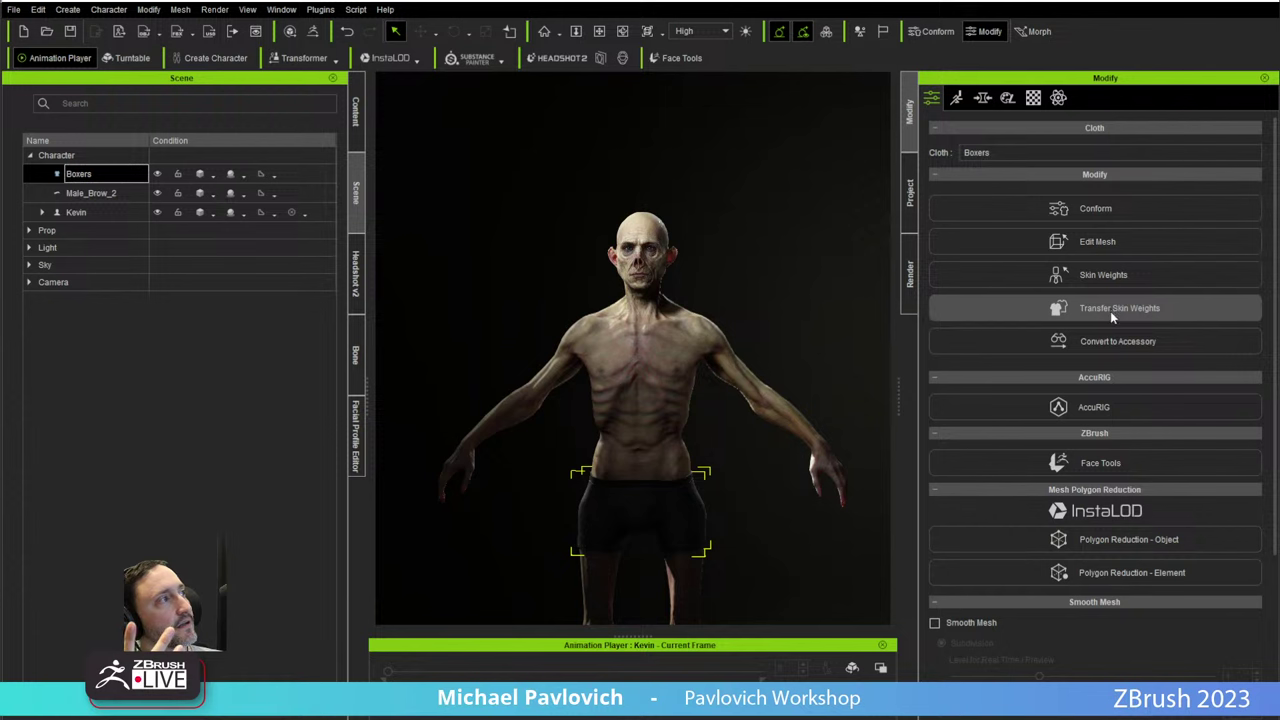
click(1110, 342)
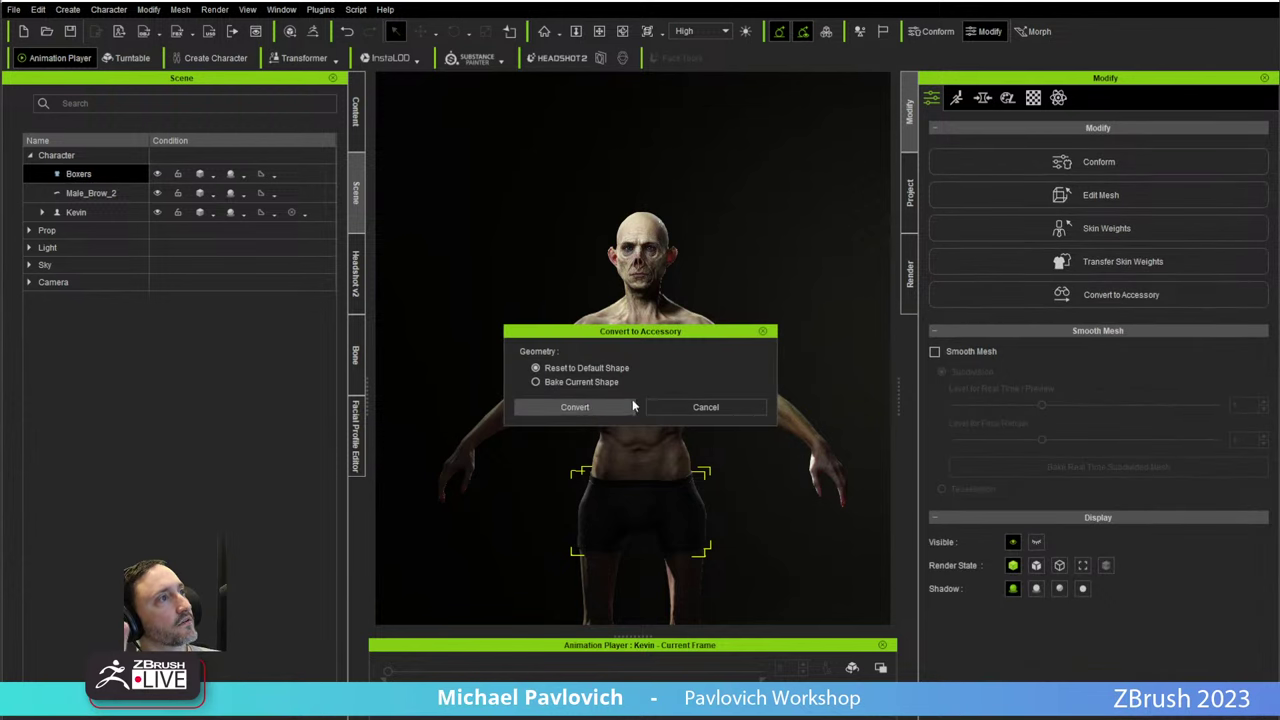
click(560, 408)
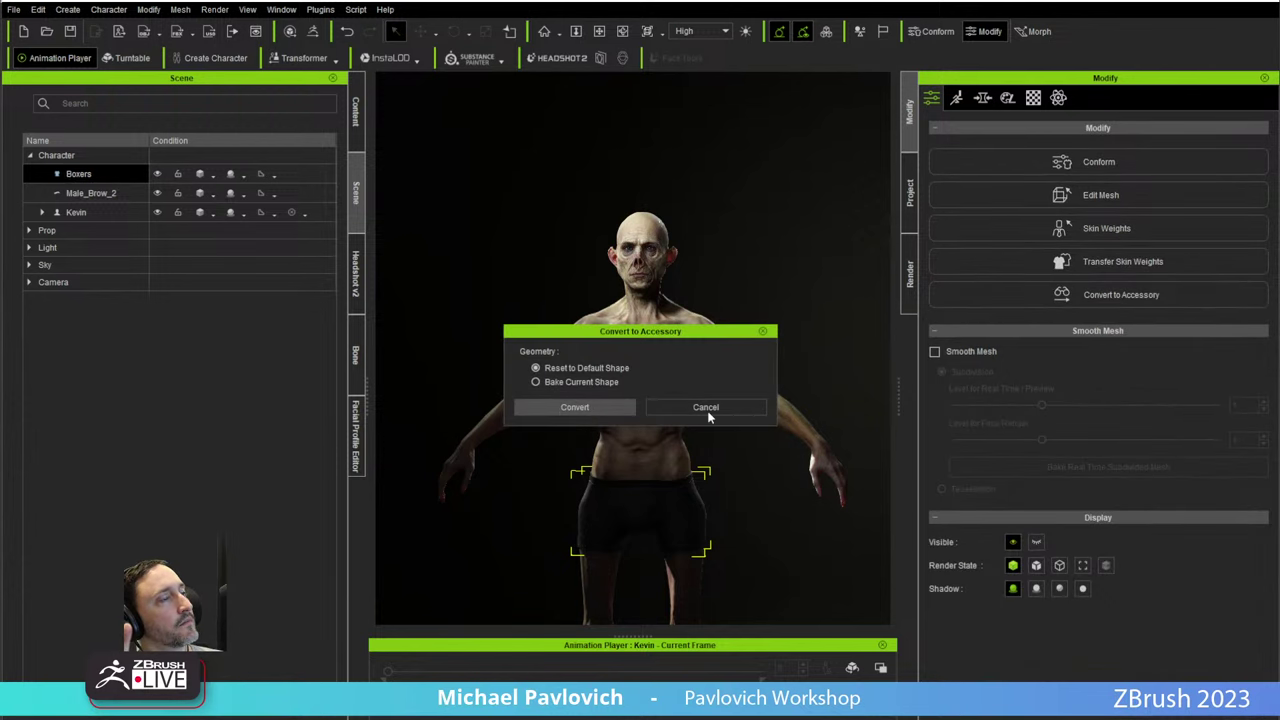